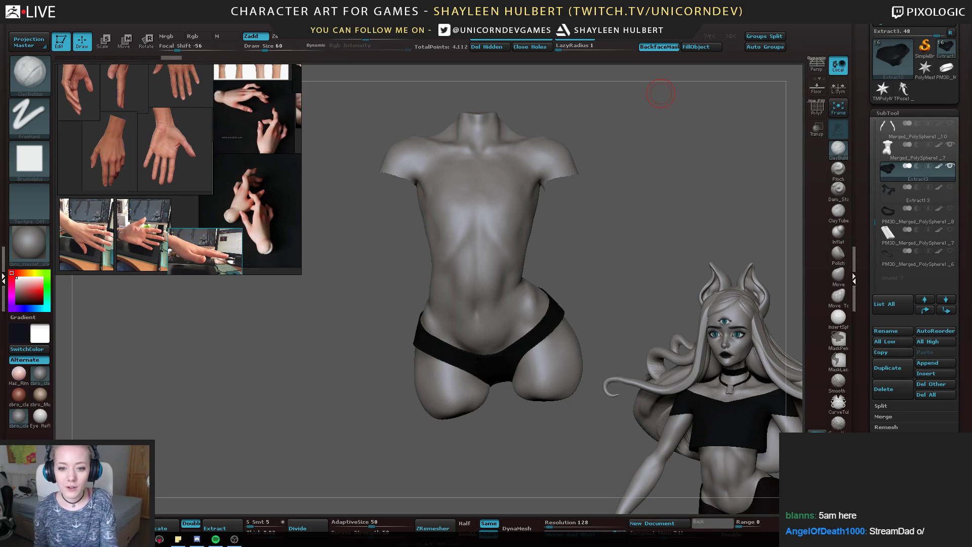
Show all the character's subtools and view the full mermaid figure from the front
{"action": "left_click_drag", "start_coordinate": [629, 302], "coordinate": [637, 261], "text": "alt"}
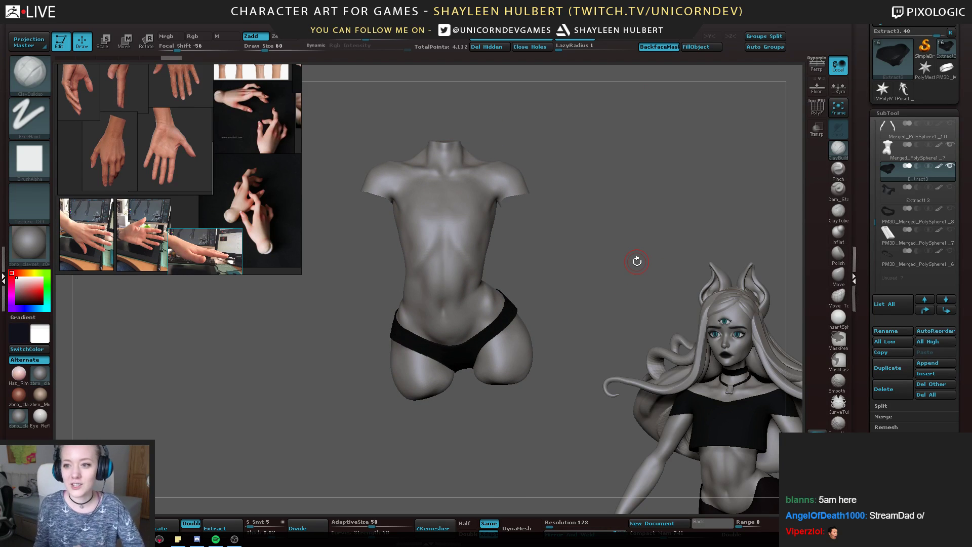
{"action": "left_click", "coordinate": [951, 167]}
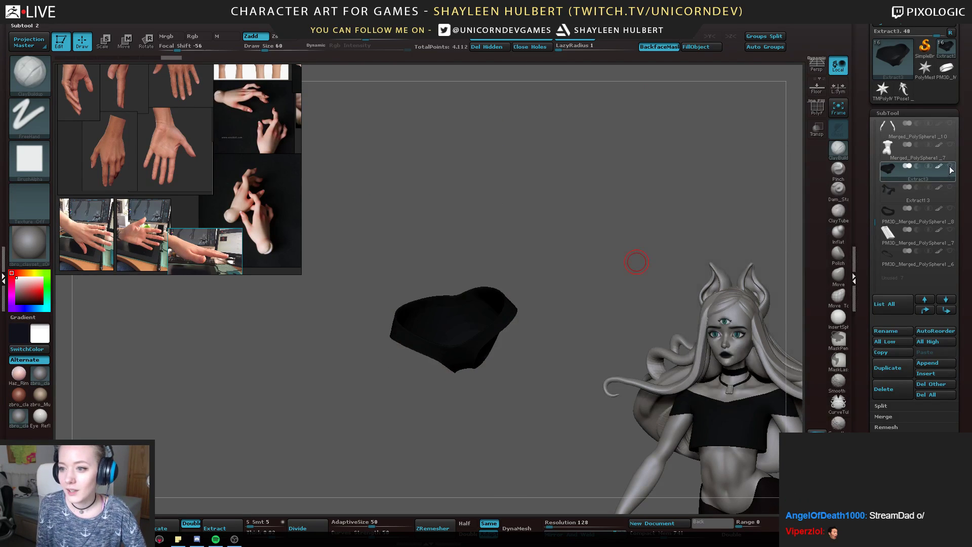
{"action": "left_click", "coordinate": [950, 171]}
{"action": "left_click_drag", "start_coordinate": [588, 261], "coordinate": [481, 314]}
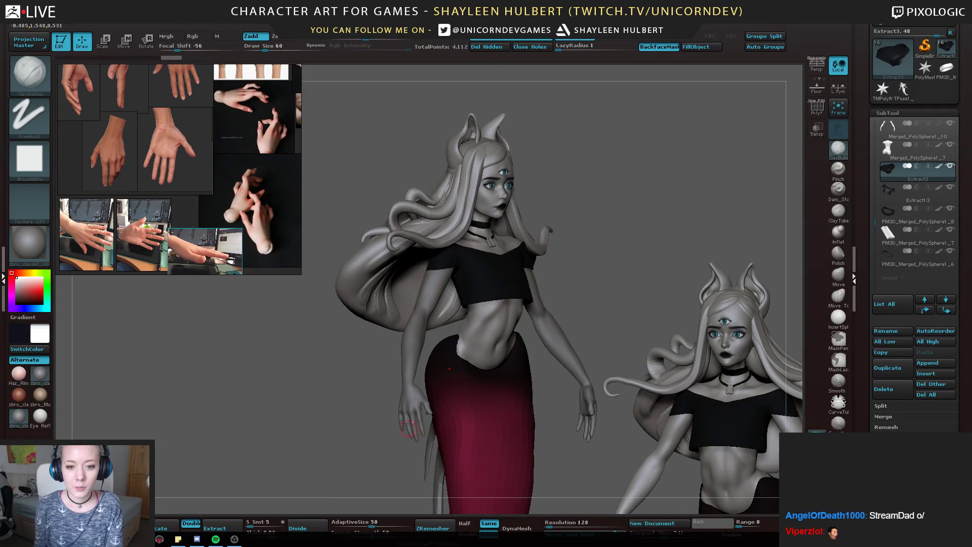
{"action": "left_click_drag", "start_coordinate": [628, 260], "coordinate": [605, 253]}
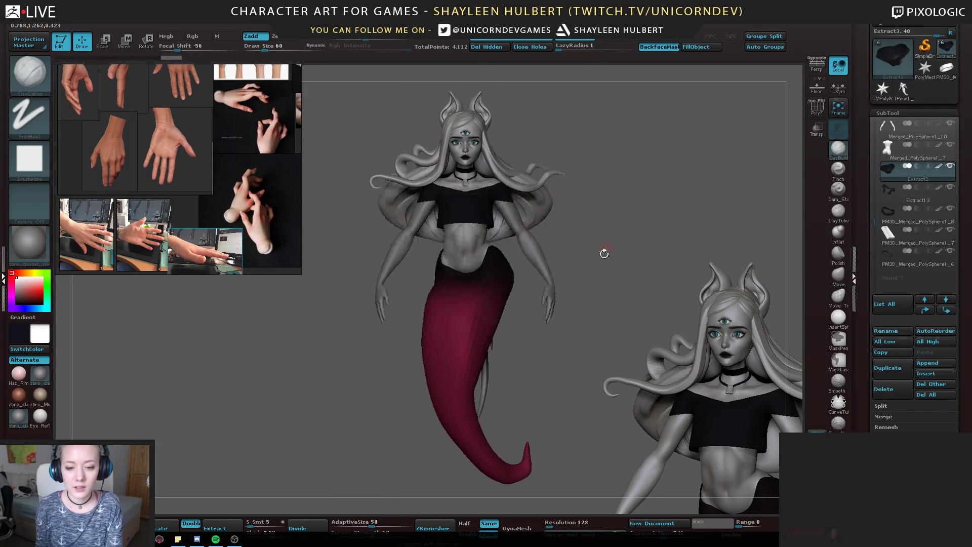
{"action": "left_click_drag", "start_coordinate": [554, 403], "coordinate": [652, 308]}
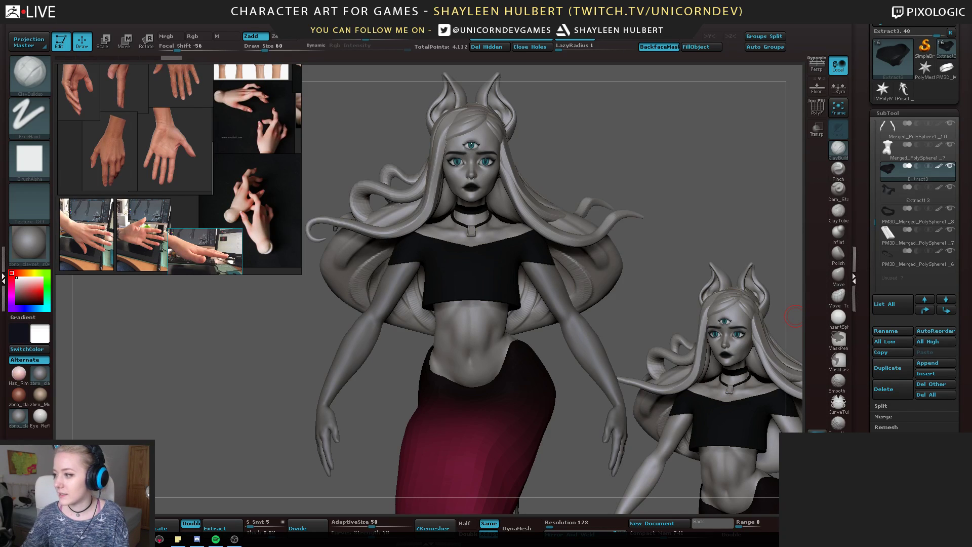
Bring the Purple Girl project page on Behance into view for reference, and close it
{"action": "left_click_drag", "start_coordinate": [0, 203], "coordinate": [711, 82]}
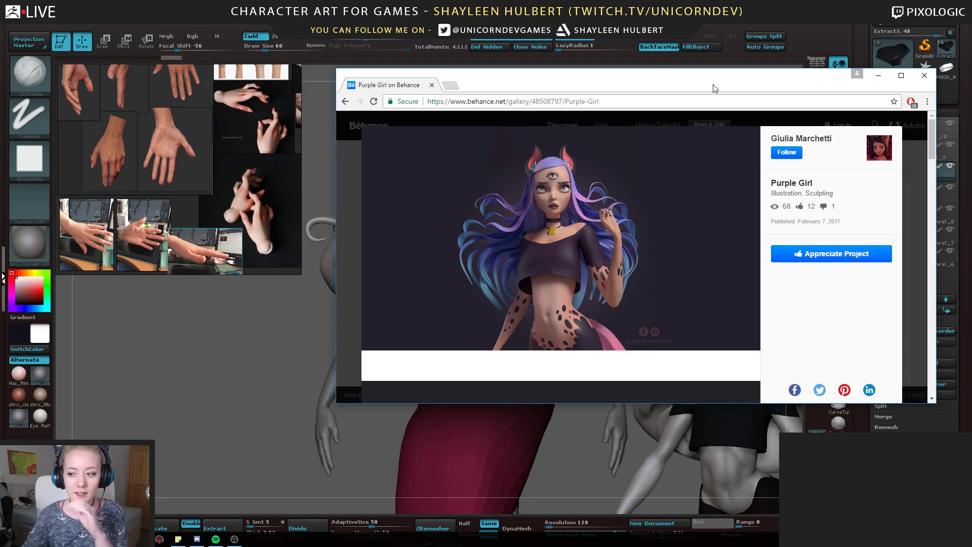
{"action": "left_click", "coordinate": [924, 76]}
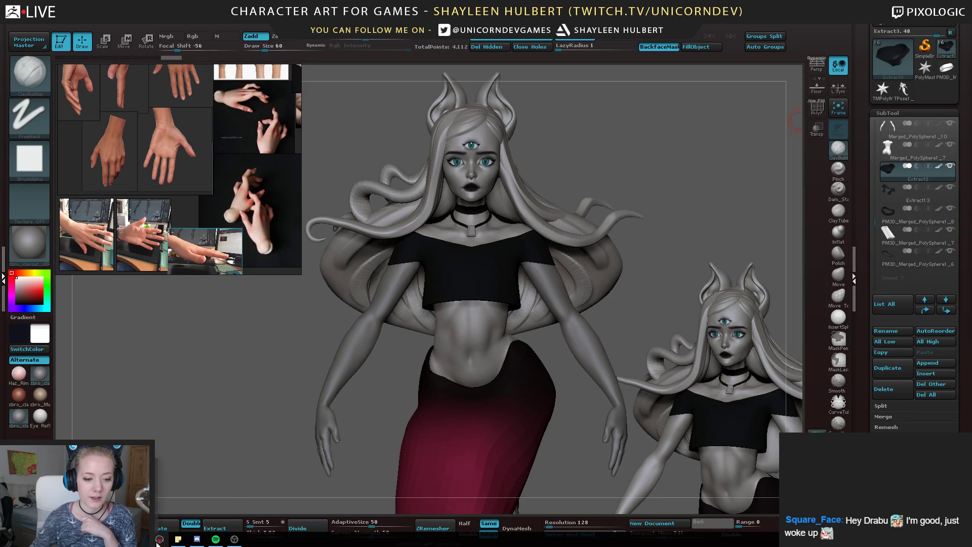
{"action": "left_click", "coordinate": [197, 540]}
{"action": "left_click_drag", "start_coordinate": [552, 58], "coordinate": [971, 152]}
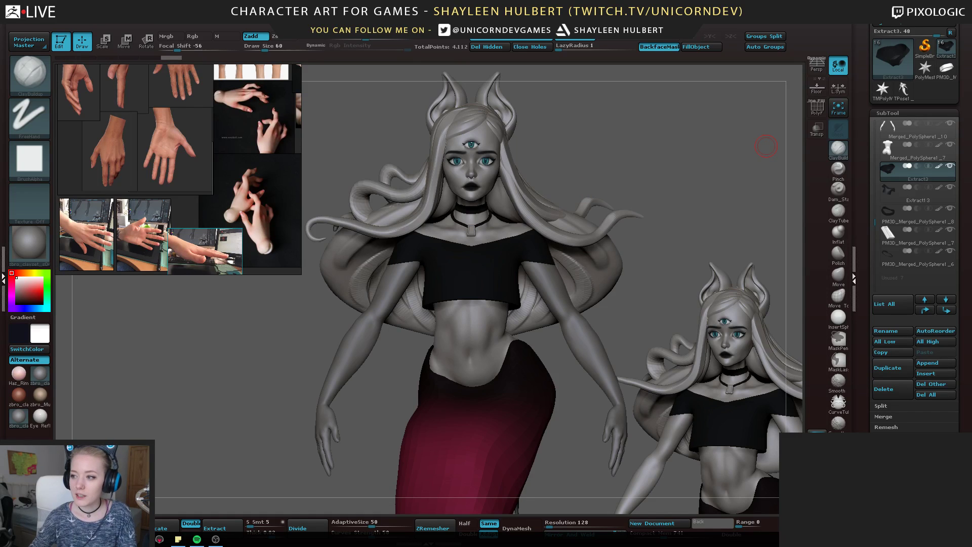
Hide all subtools except the bare torso and the black briefs
{"action": "mouse_move", "coordinate": [695, 185]}
{"action": "left_mouse_down", "text": "alt"}
{"action": "mouse_move", "coordinate": [676, 165]}
{"action": "mouse_move", "coordinate": [683, 180]}
{"action": "left_mouse_up", "text": "alt"}
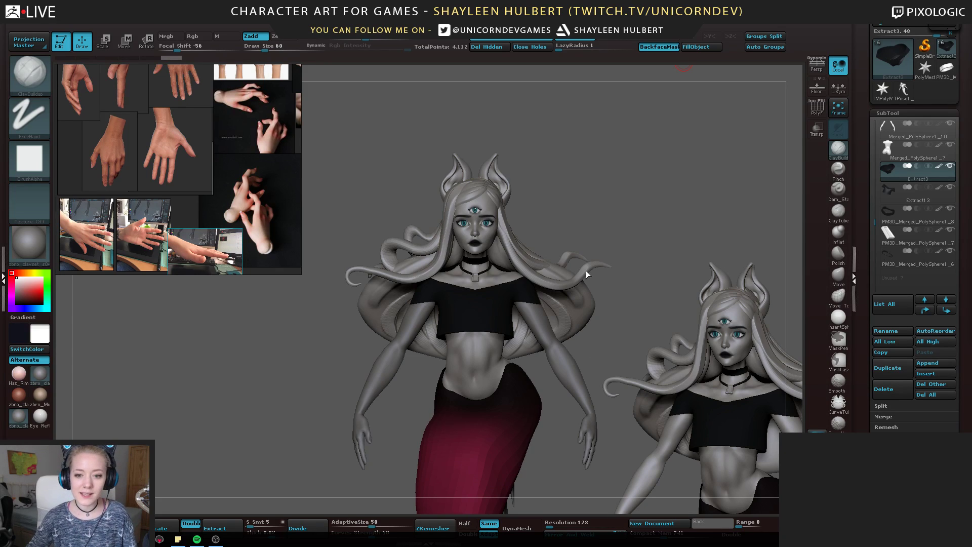
{"action": "left_click_drag", "start_coordinate": [620, 314], "coordinate": [550, 299], "text": "alt"}
{"action": "left_click_drag", "start_coordinate": [622, 307], "coordinate": [722, 211]}
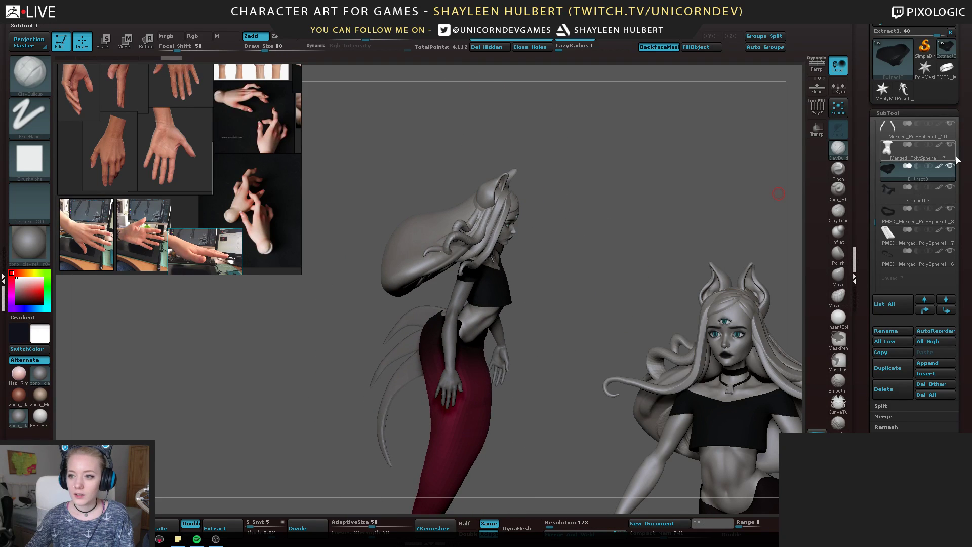
{"action": "mouse_move", "coordinate": [951, 160]}
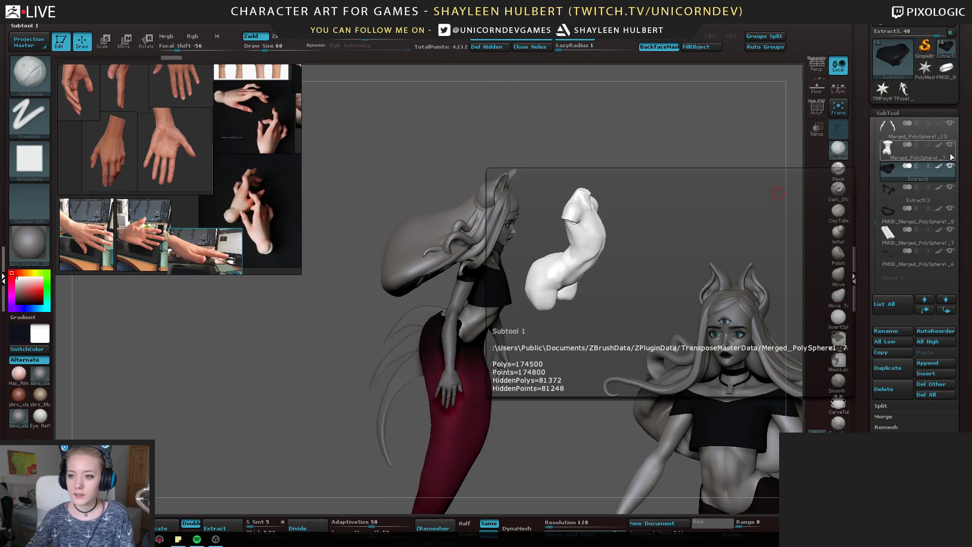
{"action": "left_click", "coordinate": [950, 166]}
{"action": "left_click", "coordinate": [952, 145]}
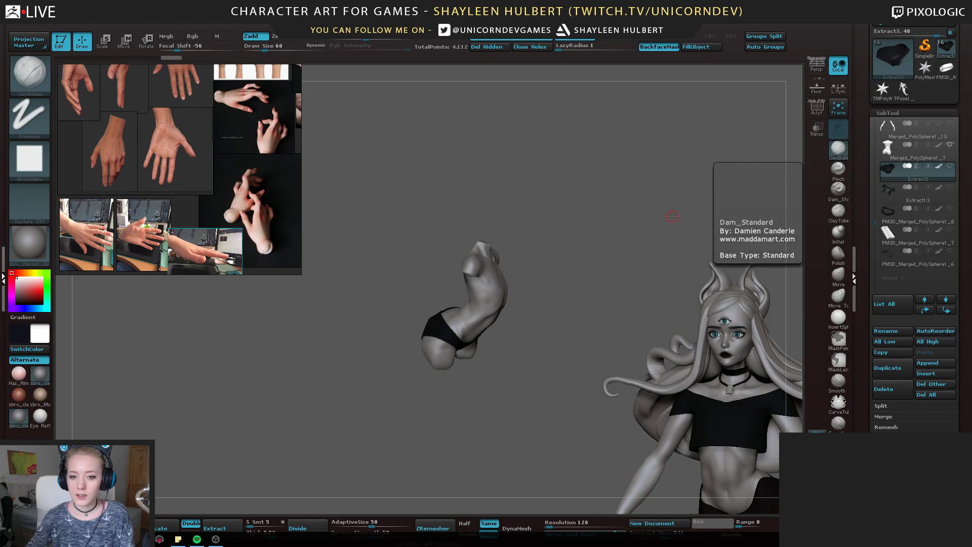
Try smoothing both sides of the back of the black briefs, and undo both strokes
{"action": "left_click_drag", "start_coordinate": [673, 217], "coordinate": [523, 248]}
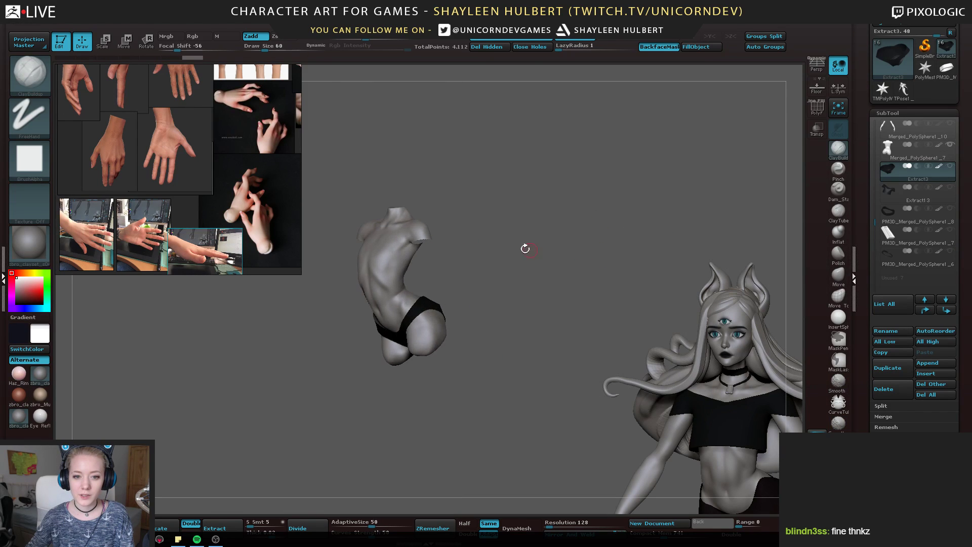
{"action": "left_click_drag", "start_coordinate": [426, 202], "coordinate": [655, 260]}
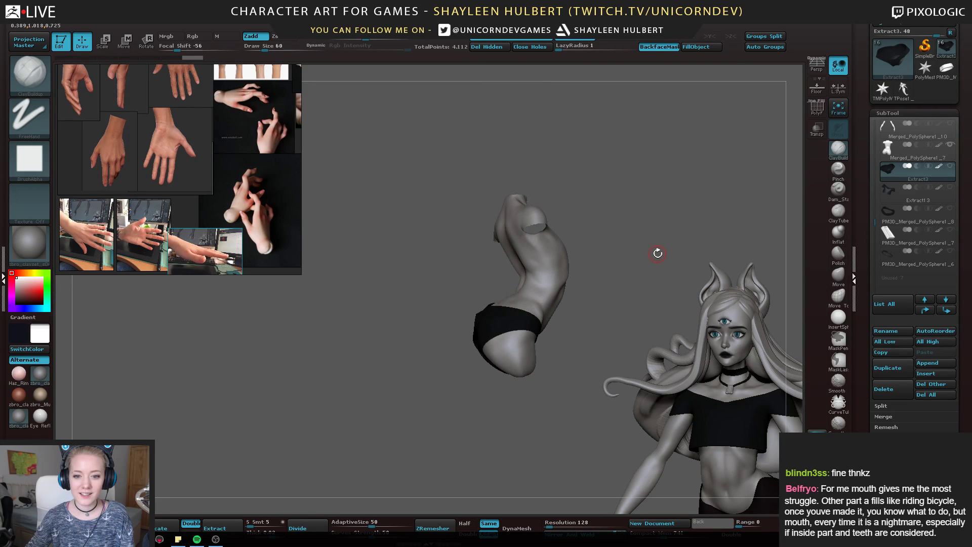
{"action": "mouse_move", "coordinate": [451, 334]}
{"action": "left_mouse_down"}
{"action": "mouse_move", "coordinate": [400, 343]}
{"action": "mouse_move", "coordinate": [413, 340]}
{"action": "left_mouse_up"}
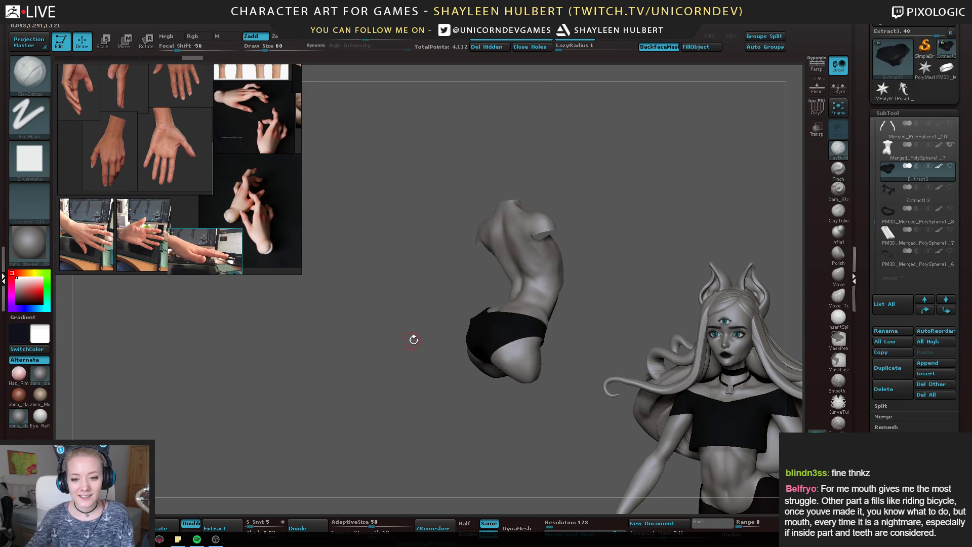
{"action": "key", "text": "shift"}
{"action": "left_click_drag", "start_coordinate": [475, 321], "coordinate": [480, 326], "text": "shift"}
{"action": "left_click_drag", "start_coordinate": [330, 347], "coordinate": [387, 343]}
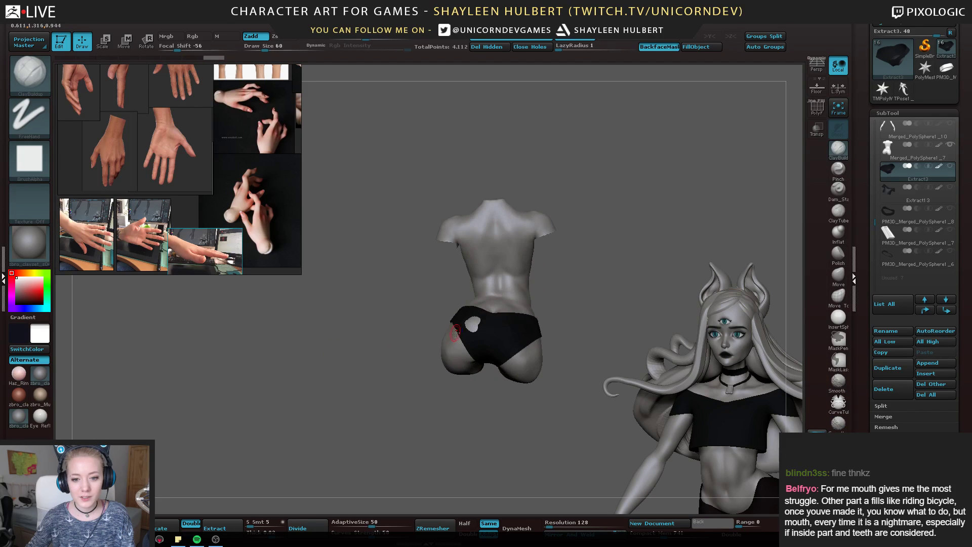
{"action": "left_click_drag", "start_coordinate": [514, 327], "coordinate": [516, 330], "text": "shift"}
{"action": "left_click_drag", "start_coordinate": [638, 309], "coordinate": [547, 217]}
{"action": "key", "text": "ctrl+z"}
{"action": "key", "text": "ctrl+z"}
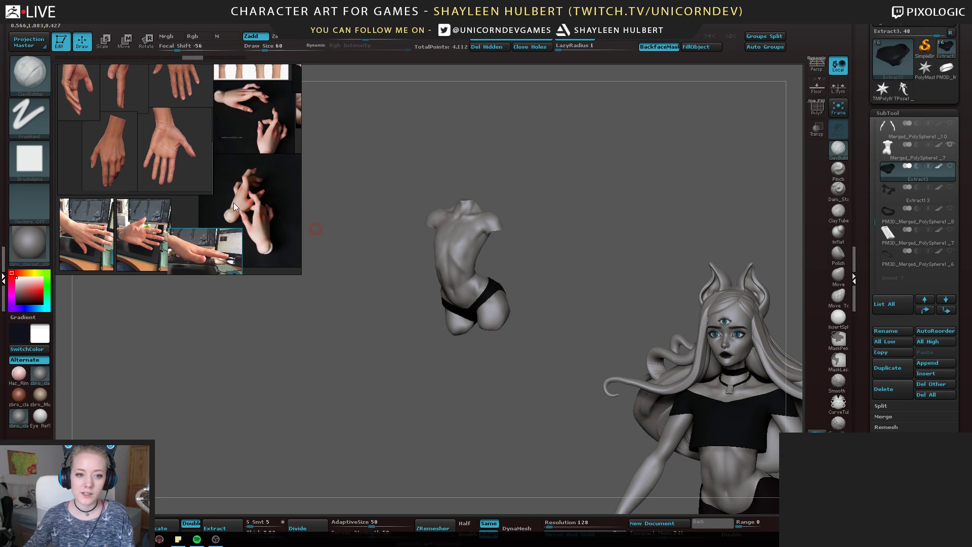
Examine the spotted midriff and hips of the mermaid concept art on the reference board
{"action": "right_click_drag", "start_coordinate": [256, 172], "coordinate": [304, 179]}
{"action": "middle_click_drag", "start_coordinate": [304, 179], "coordinate": [173, 176]}
{"action": "scroll", "coordinate": [188, 197], "scroll_direction": "down", "scroll_amount": 4}
{"action": "scroll", "coordinate": [218, 221], "scroll_direction": "up", "scroll_amount": 6}
{"action": "scroll", "coordinate": [173, 180], "scroll_direction": "up", "scroll_amount": 8}
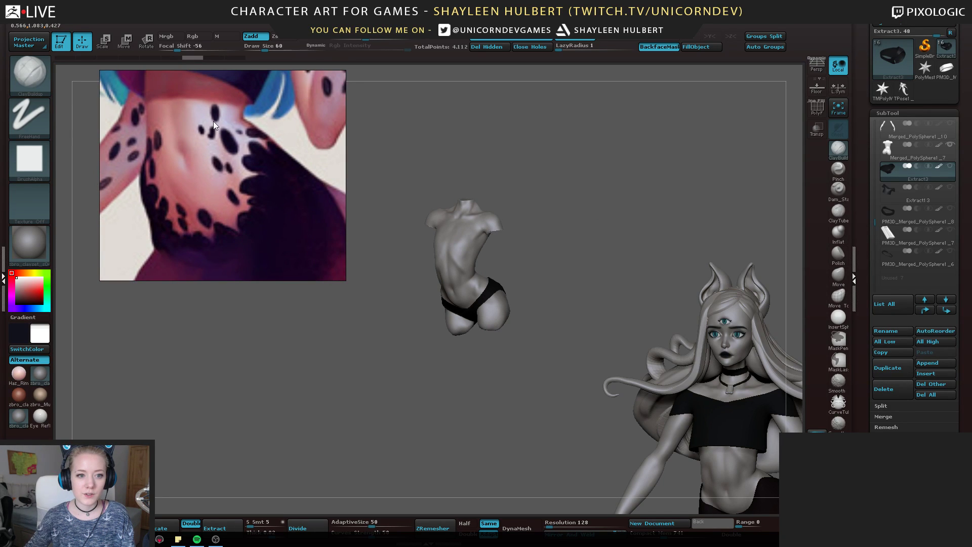
{"action": "scroll", "coordinate": [270, 202], "scroll_direction": "down", "scroll_amount": 6}
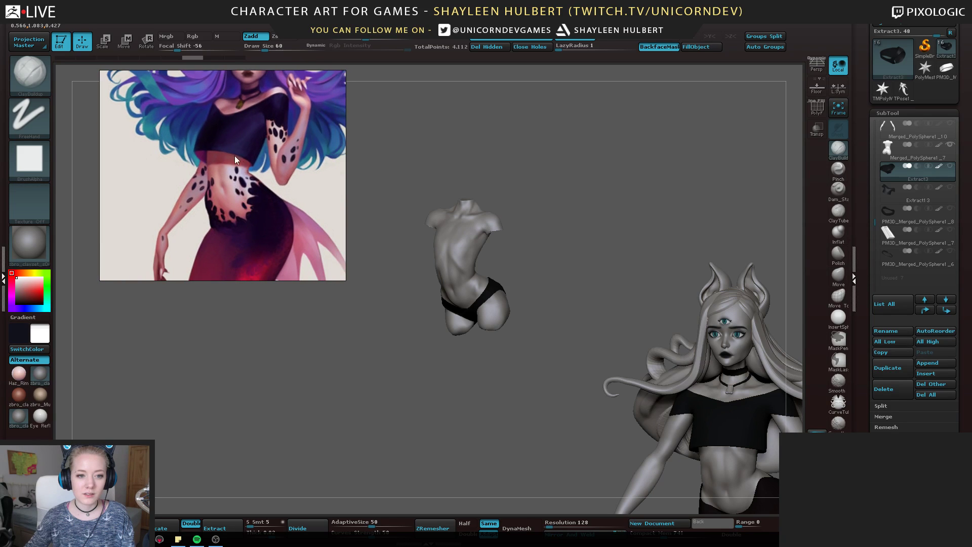
{"action": "middle_click_drag", "start_coordinate": [248, 232], "coordinate": [262, 172]}
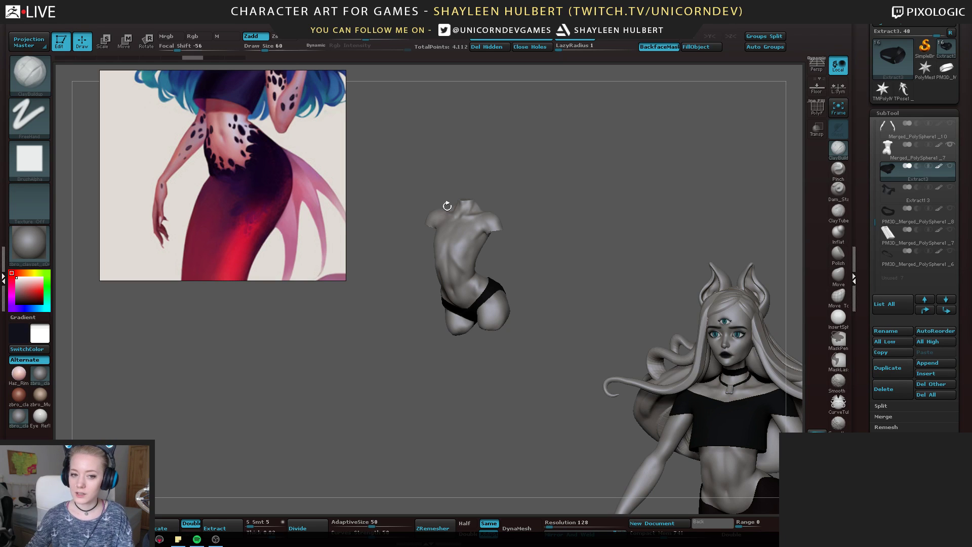
Frame the full front and back mermaid concept sheet on the reference board
{"action": "middle_click_drag", "start_coordinate": [267, 180], "coordinate": [235, 201]}
{"action": "scroll", "coordinate": [224, 187], "scroll_direction": "down", "scroll_amount": 6}
{"action": "scroll", "coordinate": [252, 197], "scroll_direction": "up", "scroll_amount": 1}
{"action": "left_click_drag", "start_coordinate": [251, 205], "coordinate": [210, 204]}
{"action": "scroll", "coordinate": [211, 201], "scroll_direction": "down", "scroll_amount": 1}
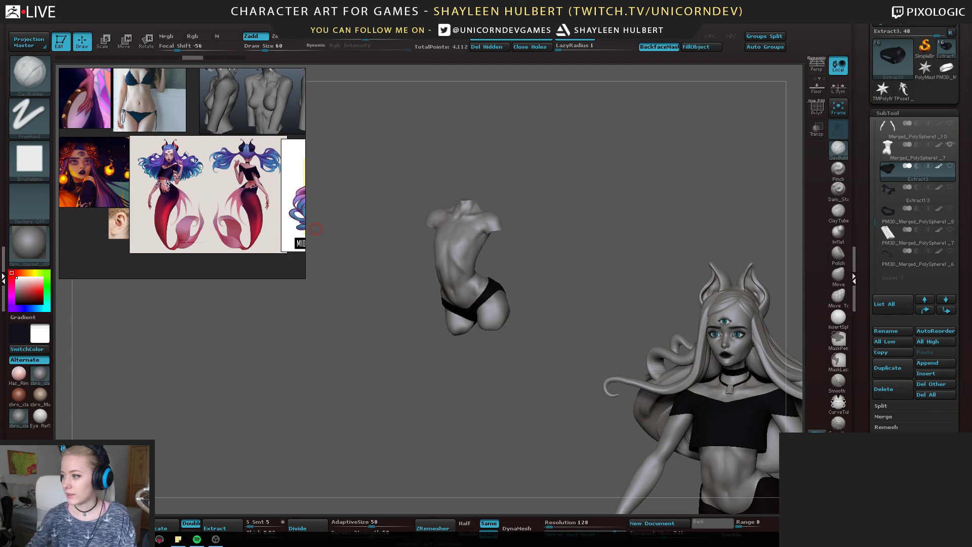
Save the project and make the torso the active subtool, framed close up for sculpting
{"action": "key", "text": "ctrl+s"}
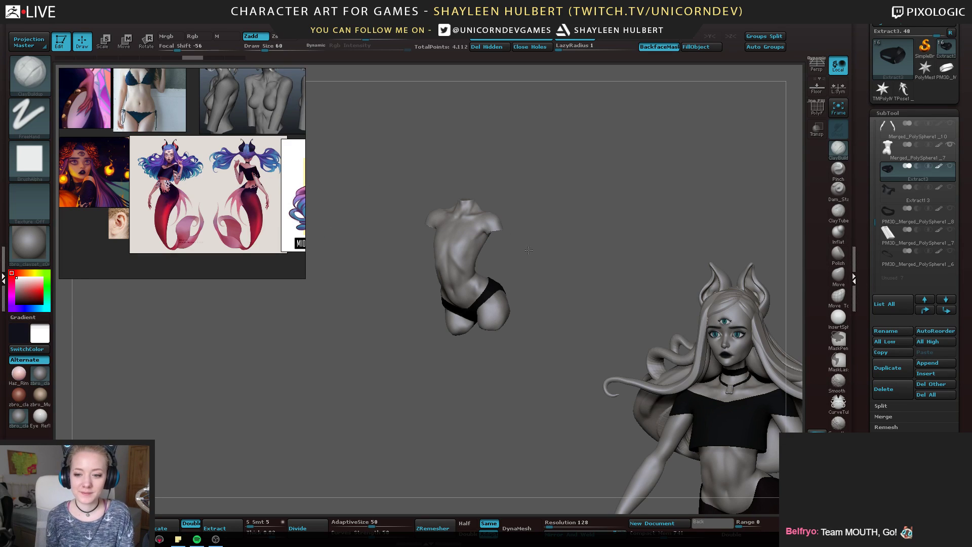
{"action": "left_click_drag", "start_coordinate": [522, 228], "coordinate": [507, 291], "text": "alt"}
{"action": "left_click", "coordinate": [439, 276], "text": "alt"}
{"action": "left_click", "coordinate": [950, 166]}
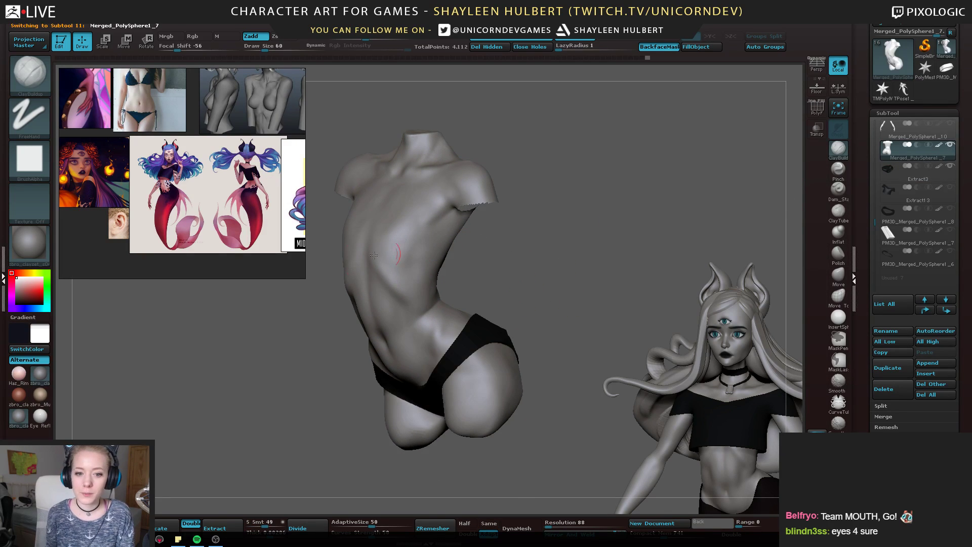
Smooth the side of the torso's ribcage and flatten its surface with the hPolish brush
{"action": "key", "text": "shift"}
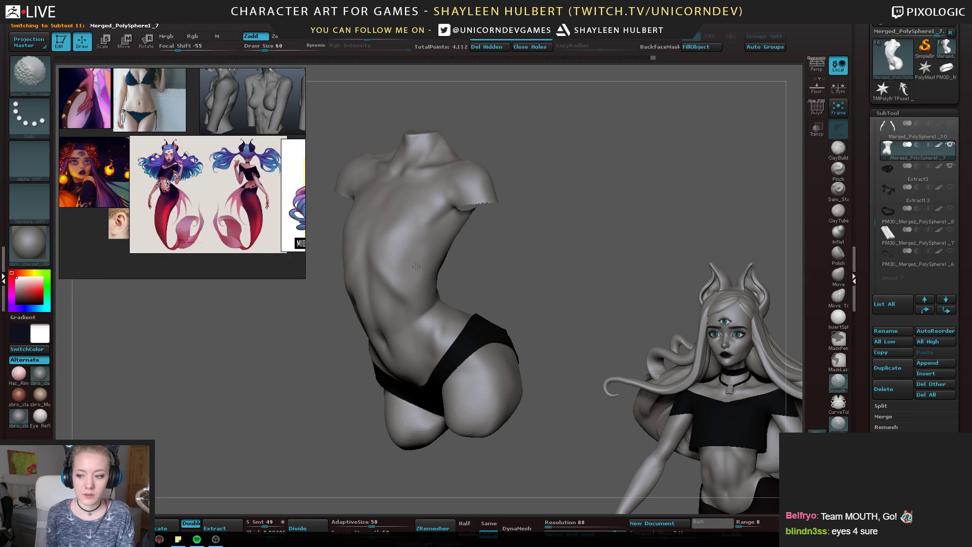
{"action": "left_click_drag", "start_coordinate": [510, 252], "coordinate": [480, 250]}
{"action": "key", "text": "shift"}
{"action": "mouse_move", "coordinate": [530, 248]}
{"action": "left_mouse_down"}
{"action": "mouse_move", "coordinate": [460, 243]}
{"action": "mouse_move", "coordinate": [473, 251]}
{"action": "mouse_move", "coordinate": [434, 256]}
{"action": "left_mouse_up"}
{"action": "key", "text": "b"}
{"action": "key", "text": "h"}
{"action": "key", "text": "p"}
{"action": "right_click_drag", "start_coordinate": [438, 273], "coordinate": [459, 246]}
{"action": "left_click_drag", "start_coordinate": [481, 258], "coordinate": [423, 268]}
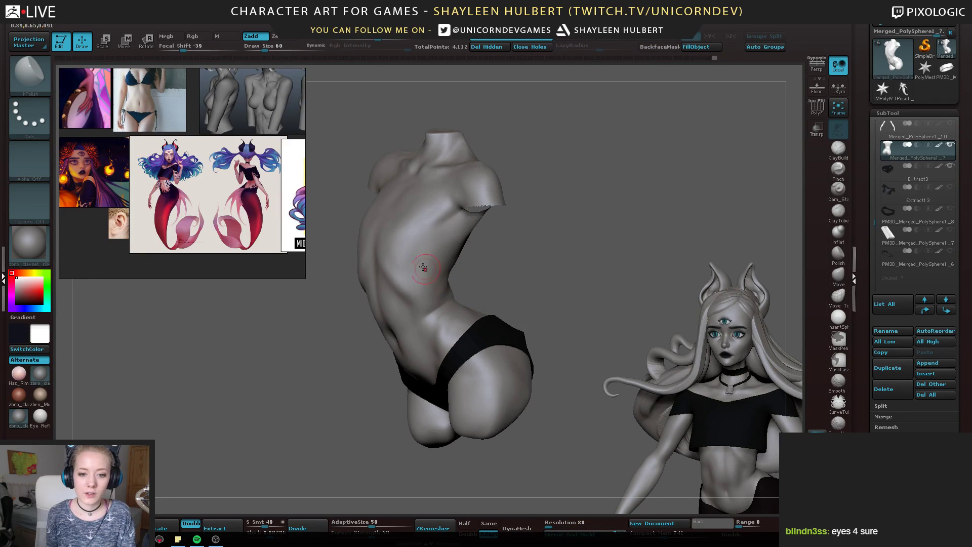
{"action": "mouse_move", "coordinate": [512, 241]}
{"action": "left_mouse_down"}
{"action": "mouse_move", "coordinate": [446, 263]}
{"action": "mouse_move", "coordinate": [512, 256]}
{"action": "mouse_move", "coordinate": [402, 255]}
{"action": "left_mouse_up"}
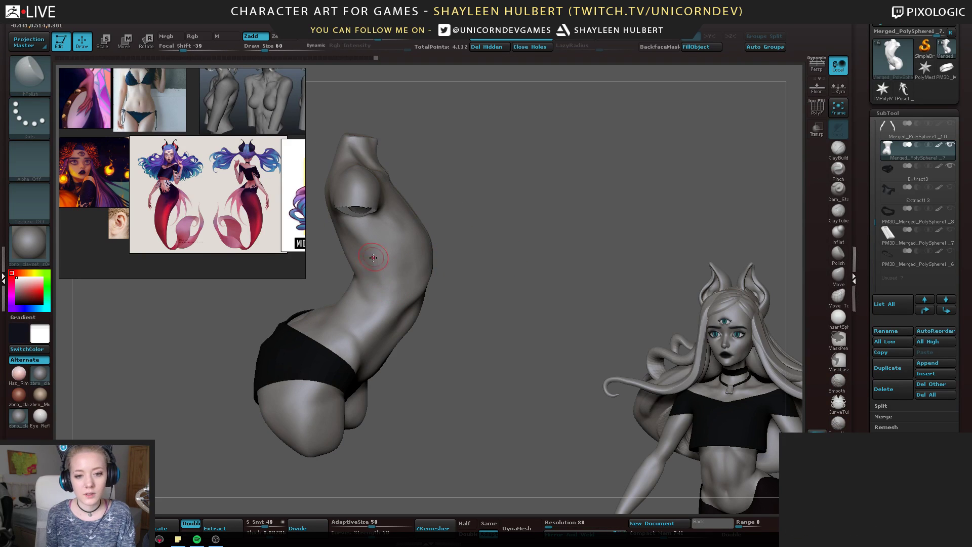
{"action": "mouse_move", "coordinate": [460, 264]}
{"action": "left_mouse_down"}
{"action": "mouse_move", "coordinate": [463, 238]}
{"action": "mouse_move", "coordinate": [502, 238]}
{"action": "left_mouse_up"}
Build up the right side of the torso's back below the armpit with ClayBuildup at draw size 68, and smooth the strokes
{"action": "left_click", "coordinate": [838, 148]}
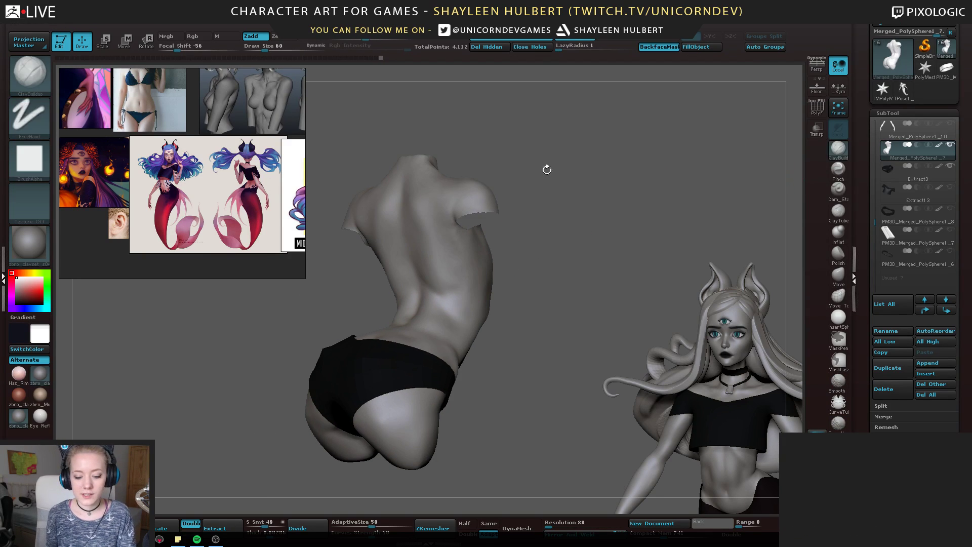
{"action": "right_click_drag", "start_coordinate": [407, 249], "coordinate": [428, 252]}
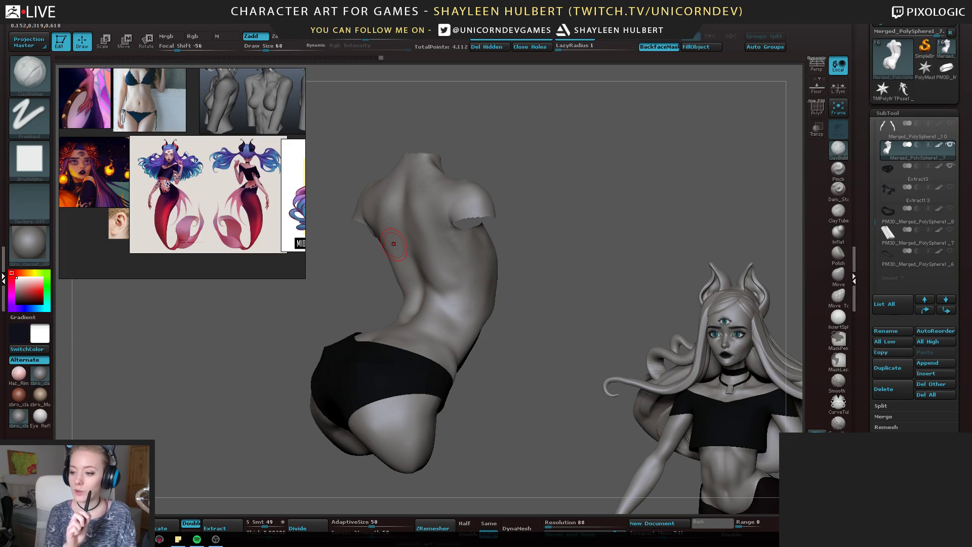
{"action": "right_click_drag", "start_coordinate": [530, 292], "coordinate": [450, 304]}
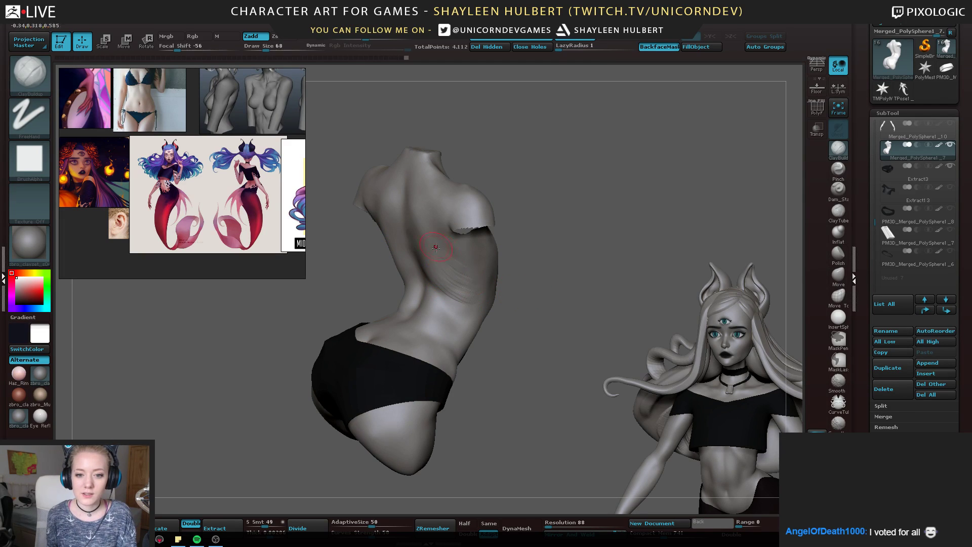
{"action": "right_click_drag", "start_coordinate": [545, 264], "coordinate": [455, 280]}
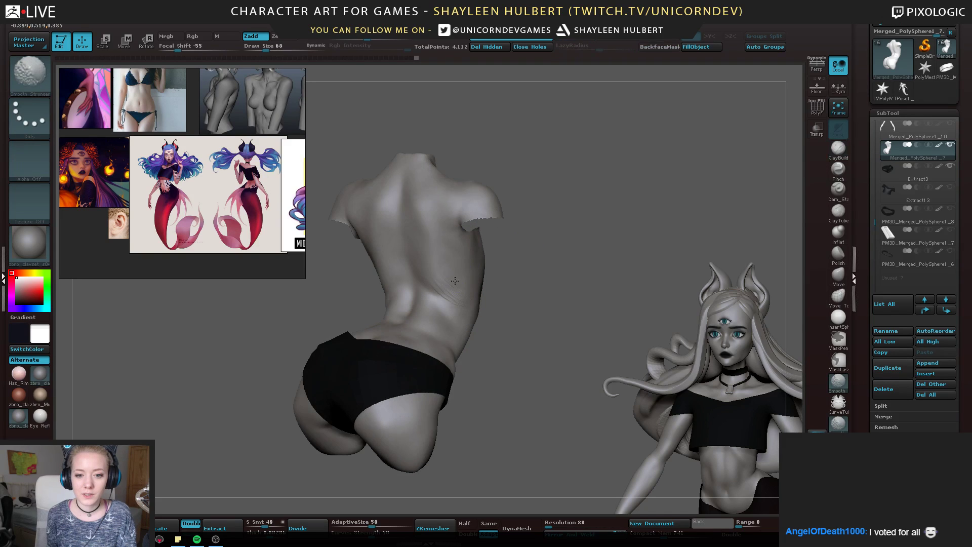
{"action": "left_click_drag", "start_coordinate": [455, 287], "coordinate": [446, 282], "text": "shift"}
Build up the muscle forms on the right side of the mid and lower back with ClayBuildup, and smooth the strokes
{"action": "right_click_drag", "start_coordinate": [466, 282], "coordinate": [433, 280]}
{"action": "left_click_drag", "start_coordinate": [432, 279], "coordinate": [451, 297]}
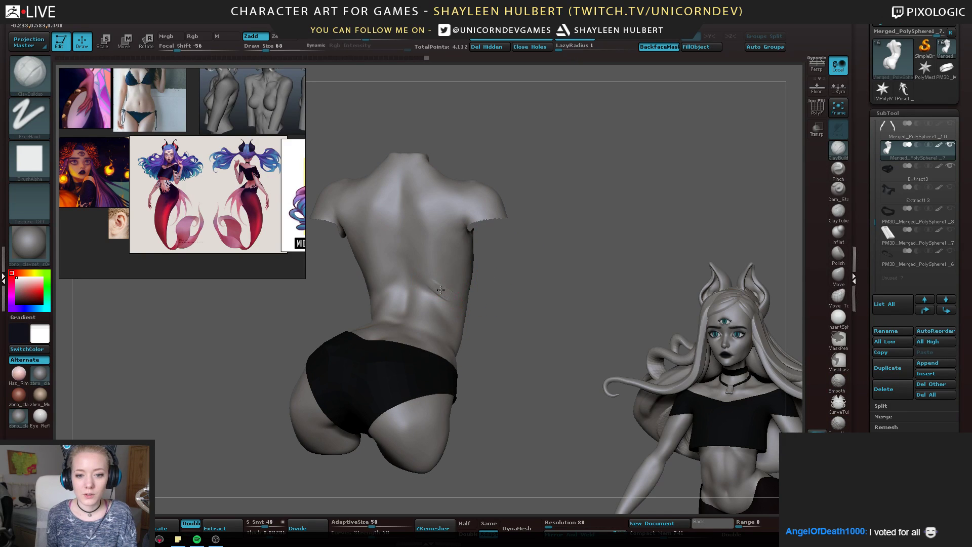
{"action": "right_click_drag", "start_coordinate": [440, 289], "coordinate": [431, 282]}
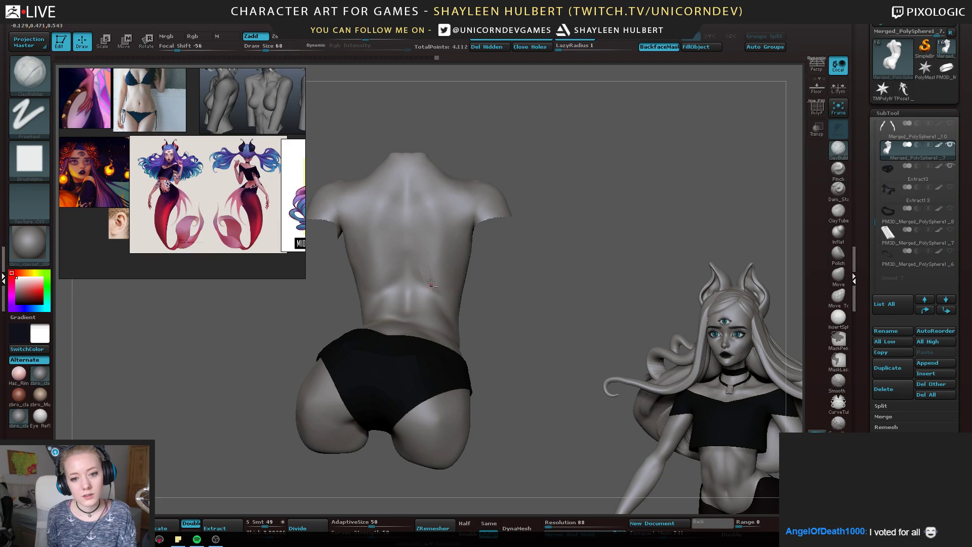
{"action": "right_click_drag", "start_coordinate": [468, 236], "coordinate": [447, 275]}
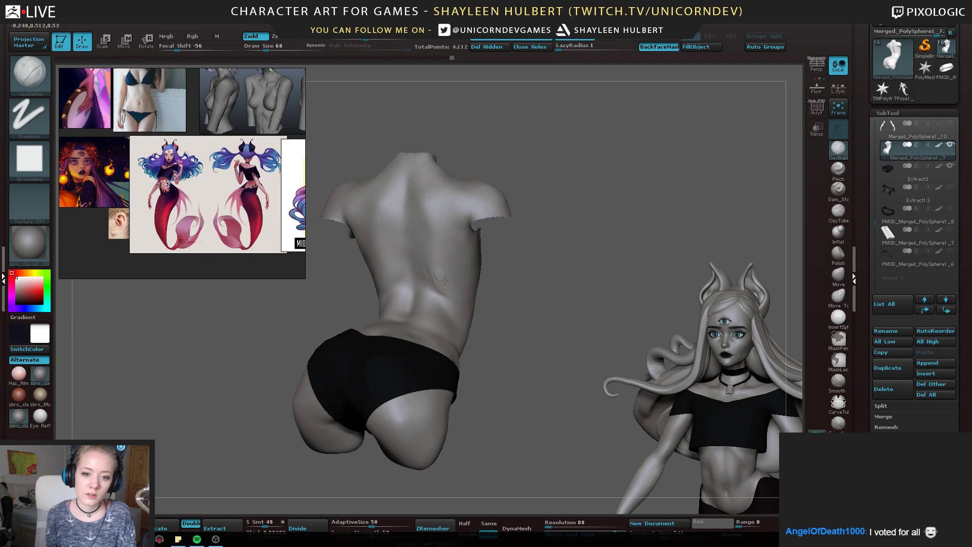
{"action": "mouse_move", "coordinate": [430, 217]}
{"action": "left_mouse_down"}
{"action": "mouse_move", "coordinate": [439, 272]}
{"action": "mouse_move", "coordinate": [433, 243]}
{"action": "left_mouse_up"}
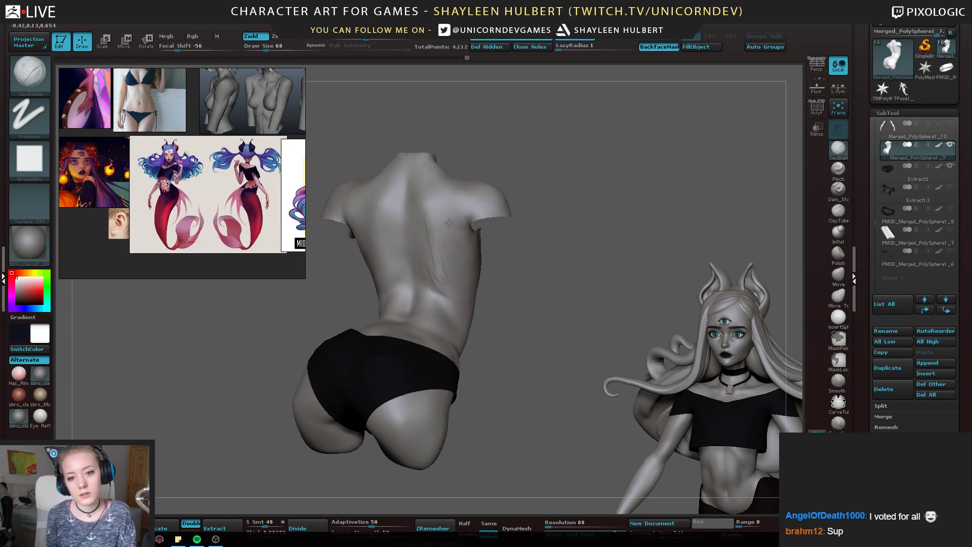
{"action": "key", "text": "shift"}
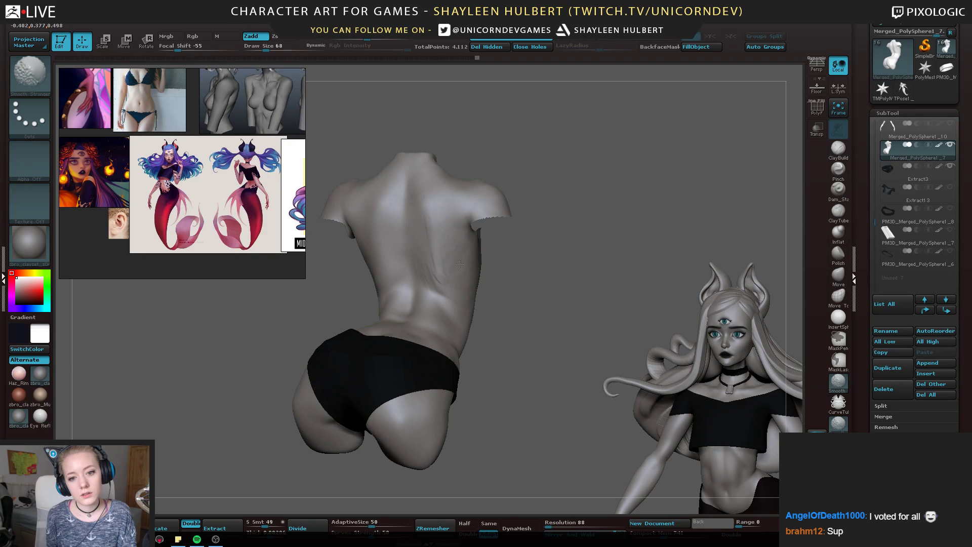
{"action": "mouse_move", "coordinate": [460, 263]}
{"action": "left_mouse_down", "text": "shift"}
{"action": "mouse_move", "coordinate": [437, 273]}
{"action": "mouse_move", "coordinate": [443, 268]}
{"action": "left_mouse_up", "text": "shift"}
{"action": "mouse_move", "coordinate": [476, 282]}
{"action": "right_mouse_down", "text": "shift"}
{"action": "mouse_move", "coordinate": [493, 273]}
{"action": "mouse_move", "coordinate": [510, 284]}
{"action": "right_mouse_up", "text": "shift"}
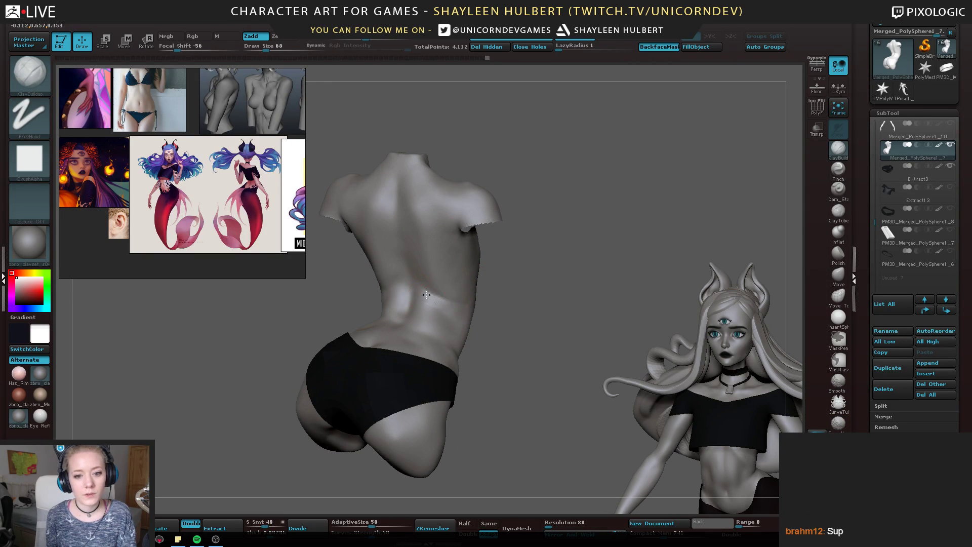
Sculpt the left flank between the lower ribs and the waist with ClayBuildup, smoothing the strokes into the surface
{"action": "key", "text": "shift"}
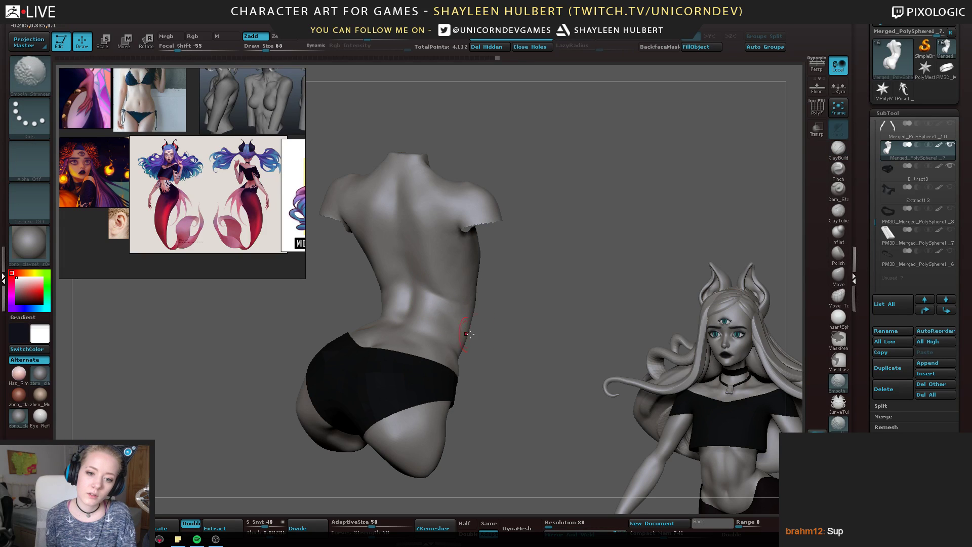
{"action": "right_click_drag", "start_coordinate": [476, 332], "coordinate": [424, 322]}
{"action": "left_click_drag", "start_coordinate": [421, 308], "coordinate": [391, 314]}
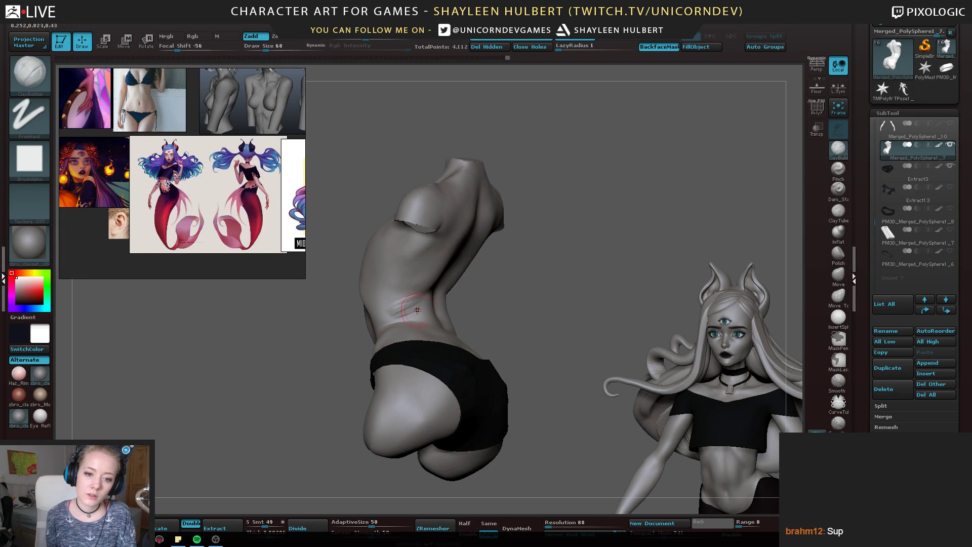
{"action": "right_click_drag", "start_coordinate": [417, 309], "coordinate": [422, 317]}
{"action": "key", "text": "shift"}
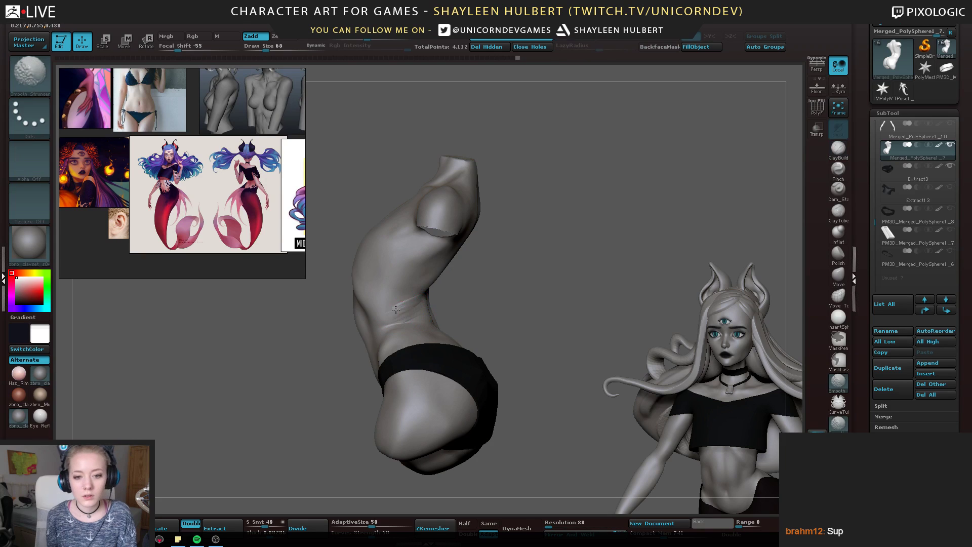
{"action": "left_click_drag", "start_coordinate": [421, 308], "coordinate": [405, 310], "text": "shift"}
{"action": "right_click_drag", "start_coordinate": [512, 286], "coordinate": [446, 304]}
{"action": "left_click_drag", "start_coordinate": [427, 313], "coordinate": [403, 312]}
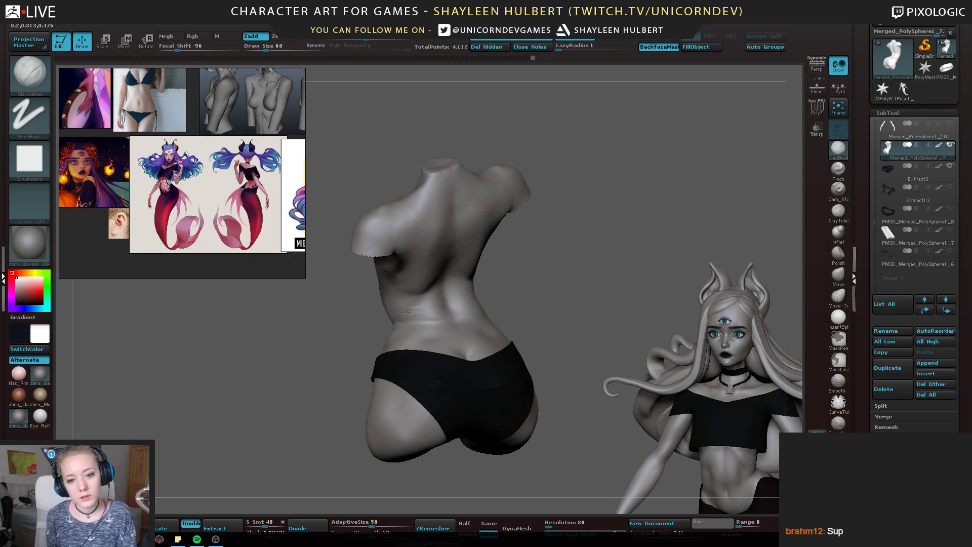
Carve into the front of the left hip just above the black briefs with ClayBuildup
{"action": "mouse_move", "coordinate": [428, 300]}
{"action": "right_mouse_down", "text": "shift"}
{"action": "mouse_move", "coordinate": [412, 322]}
{"action": "mouse_move", "coordinate": [420, 306]}
{"action": "mouse_move", "coordinate": [416, 317]}
{"action": "mouse_move", "coordinate": [396, 314]}
{"action": "mouse_move", "coordinate": [518, 300]}
{"action": "mouse_move", "coordinate": [469, 305]}
{"action": "mouse_move", "coordinate": [520, 285]}
{"action": "mouse_move", "coordinate": [523, 266]}
{"action": "right_mouse_up", "text": "shift"}
{"action": "key", "text": "shift"}
{"action": "key", "text": "shift"}
{"action": "key", "text": "shift"}
{"action": "right_click_drag", "start_coordinate": [447, 327], "coordinate": [449, 353]}
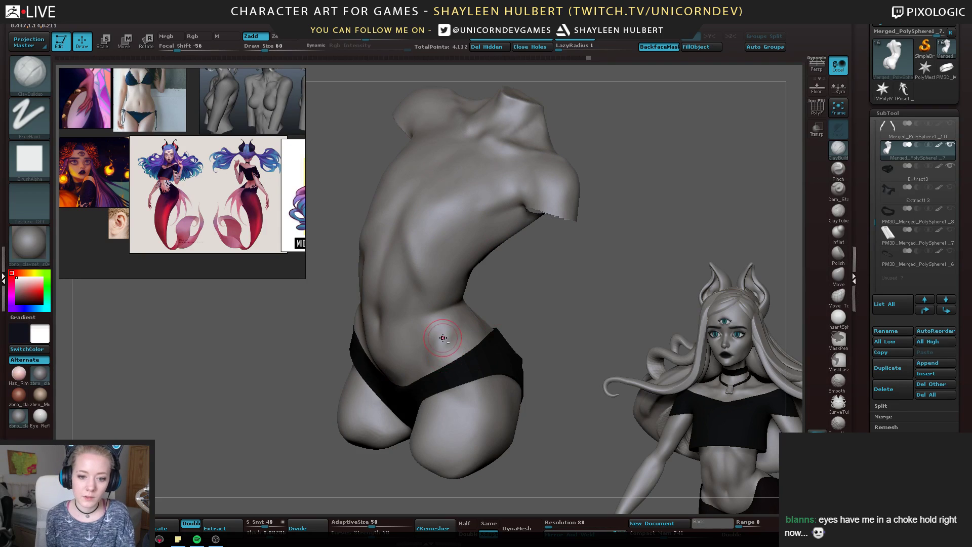
{"action": "mouse_move", "coordinate": [549, 303]}
{"action": "right_mouse_down"}
{"action": "mouse_move", "coordinate": [492, 263]}
{"action": "mouse_move", "coordinate": [566, 318]}
{"action": "mouse_move", "coordinate": [560, 332]}
{"action": "mouse_move", "coordinate": [546, 301]}
{"action": "mouse_move", "coordinate": [565, 293]}
{"action": "right_mouse_up"}
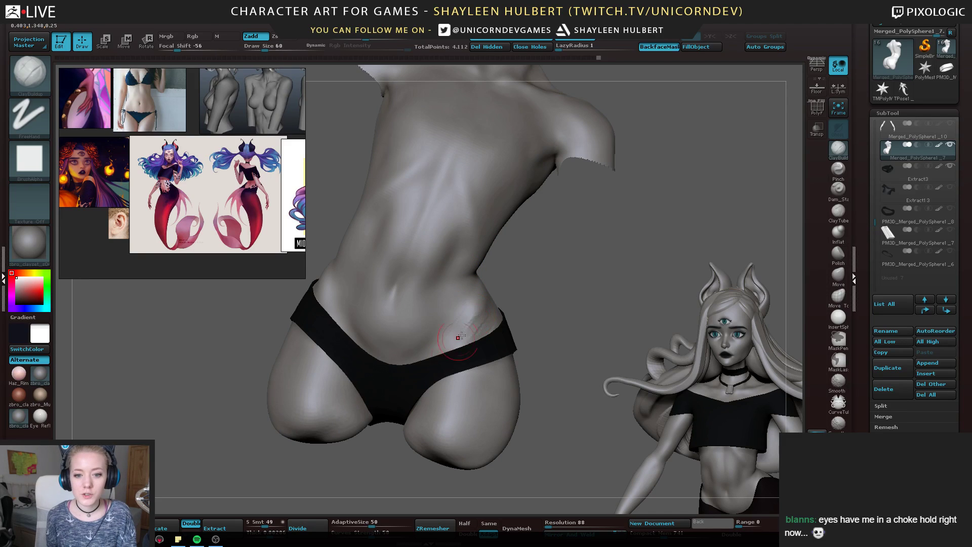
{"action": "right_click_drag", "start_coordinate": [460, 335], "coordinate": [479, 309]}
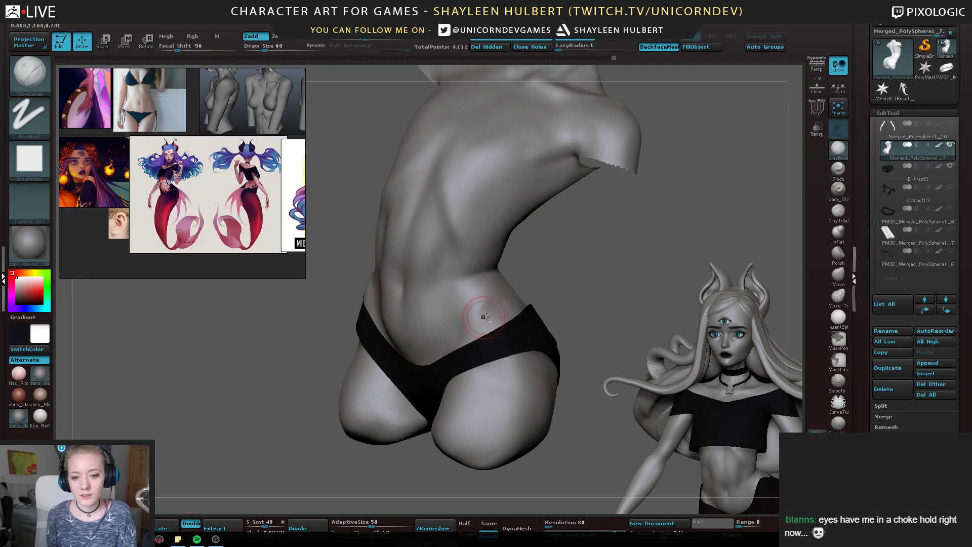
{"action": "mouse_move", "coordinate": [485, 317]}
{"action": "left_mouse_down", "text": "alt"}
{"action": "mouse_move", "coordinate": [495, 326]}
{"action": "mouse_move", "coordinate": [499, 304]}
{"action": "left_mouse_up", "text": "alt"}
{"action": "mouse_move", "coordinate": [583, 278]}
{"action": "right_mouse_down"}
{"action": "mouse_move", "coordinate": [513, 313]}
{"action": "mouse_move", "coordinate": [441, 306]}
{"action": "right_mouse_up"}
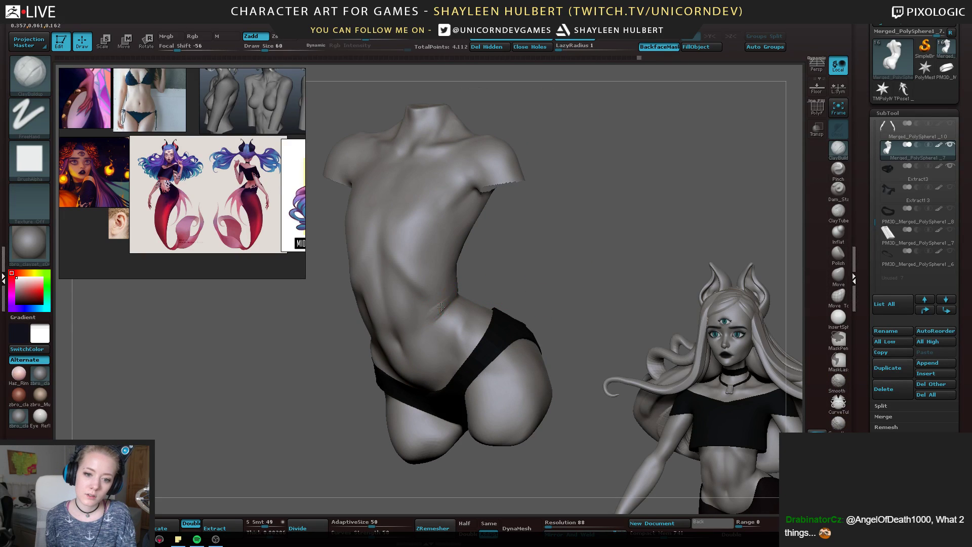
Smooth the transition from the side of the waist into the left hip
{"action": "key", "text": "shift"}
{"action": "left_click_drag", "start_coordinate": [433, 319], "coordinate": [448, 302], "text": "shift"}
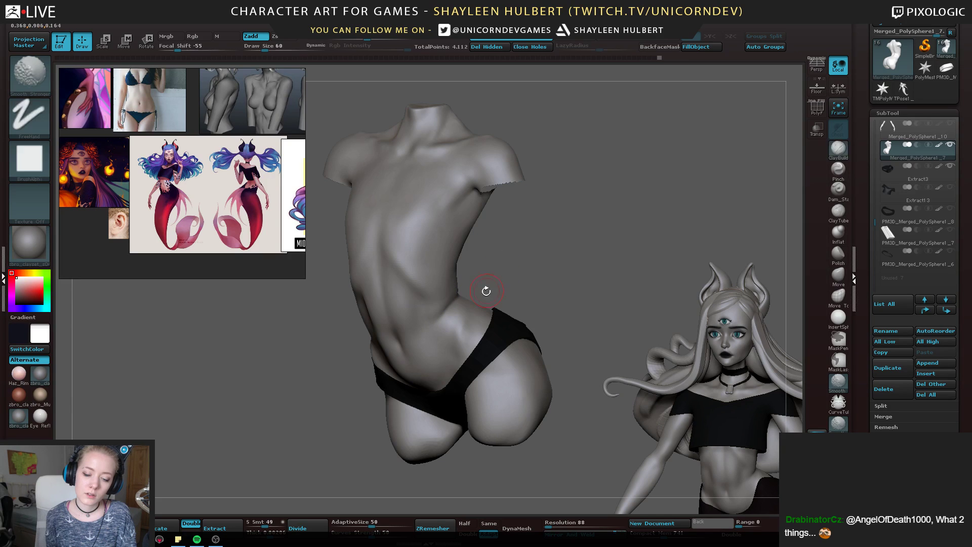
{"action": "mouse_move", "coordinate": [486, 290]}
{"action": "right_mouse_down"}
{"action": "mouse_move", "coordinate": [463, 285]}
{"action": "mouse_move", "coordinate": [441, 307]}
{"action": "right_mouse_up"}
{"action": "left_click_drag", "start_coordinate": [430, 310], "coordinate": [423, 314], "text": "shift"}
Define the crease along the top of the left hip bone with ClayBuildup at draw size 24, and smooth it
{"action": "right_click_drag", "start_coordinate": [523, 310], "coordinate": [533, 238]}
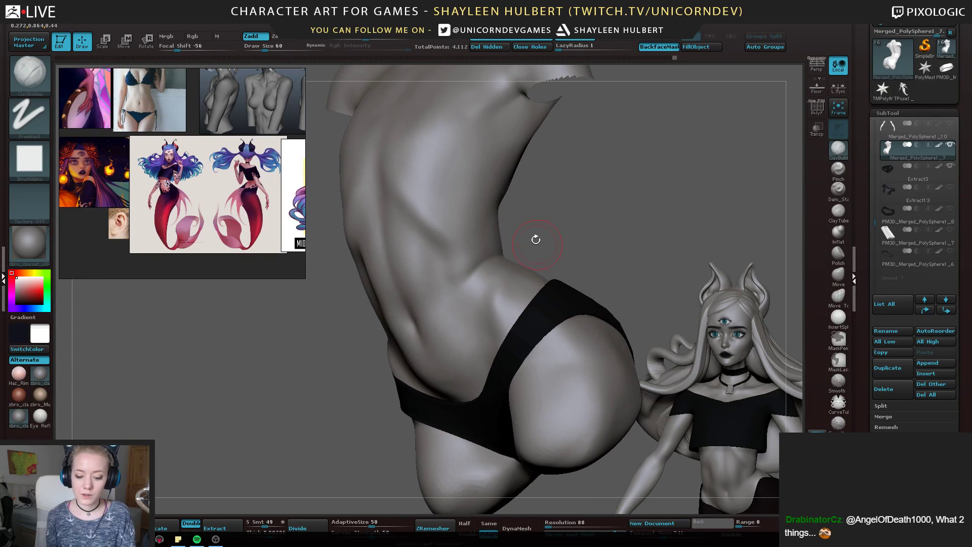
{"action": "mouse_move", "coordinate": [467, 278]}
{"action": "right_mouse_down"}
{"action": "mouse_move", "coordinate": [476, 273]}
{"action": "mouse_move", "coordinate": [475, 294]}
{"action": "right_mouse_up"}
{"action": "key", "text": "["}
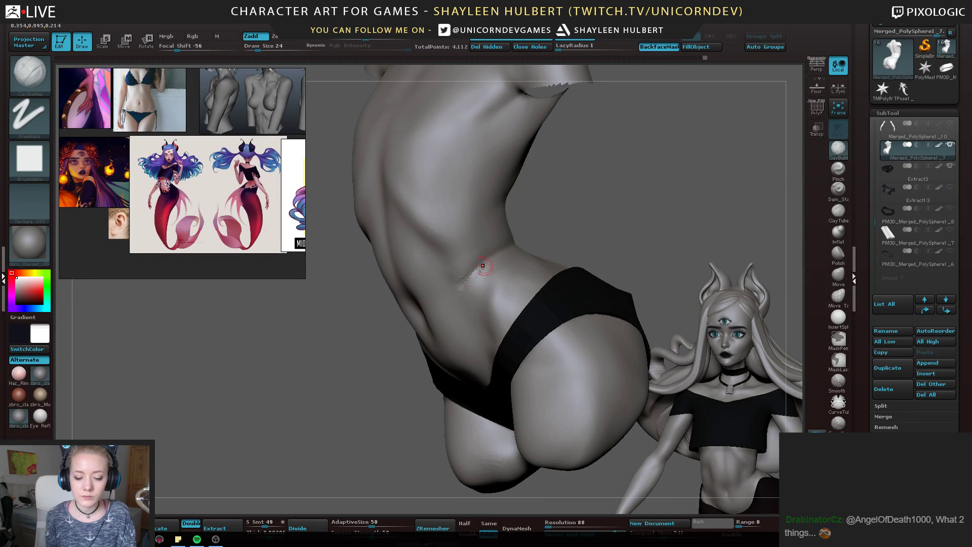
{"action": "key", "text": "shift"}
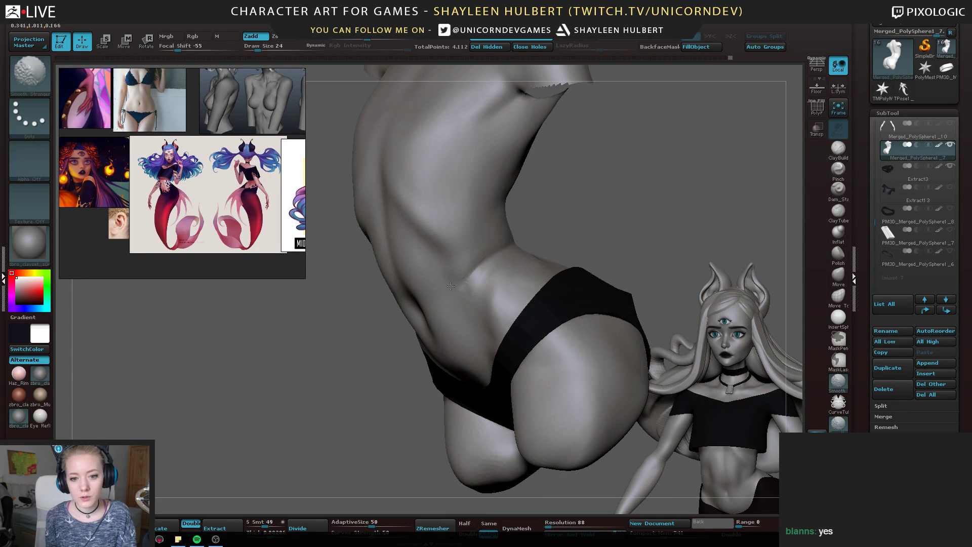
{"action": "mouse_move", "coordinate": [481, 263]}
{"action": "right_mouse_down"}
{"action": "mouse_move", "coordinate": [522, 251]}
{"action": "mouse_move", "coordinate": [473, 282]}
{"action": "right_mouse_up"}
{"action": "key", "text": "shift"}
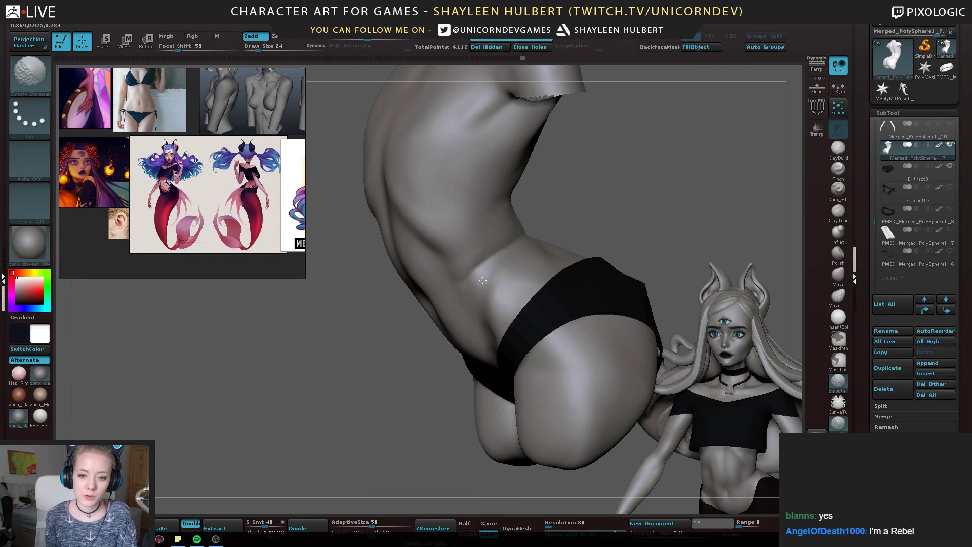
Shape the front point of the left hip bone with ClayBuildup at draw size 36
{"action": "mouse_move", "coordinate": [623, 208]}
{"action": "right_mouse_down"}
{"action": "mouse_move", "coordinate": [601, 178]}
{"action": "mouse_move", "coordinate": [518, 249]}
{"action": "right_mouse_up"}
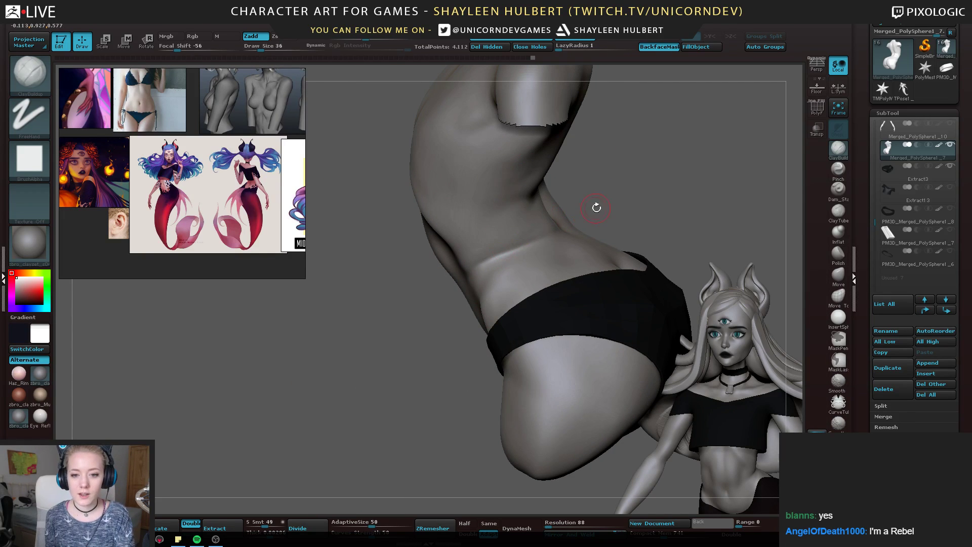
{"action": "mouse_move", "coordinate": [595, 207]}
{"action": "right_mouse_down"}
{"action": "mouse_move", "coordinate": [473, 275]}
{"action": "mouse_move", "coordinate": [501, 274]}
{"action": "right_mouse_up"}
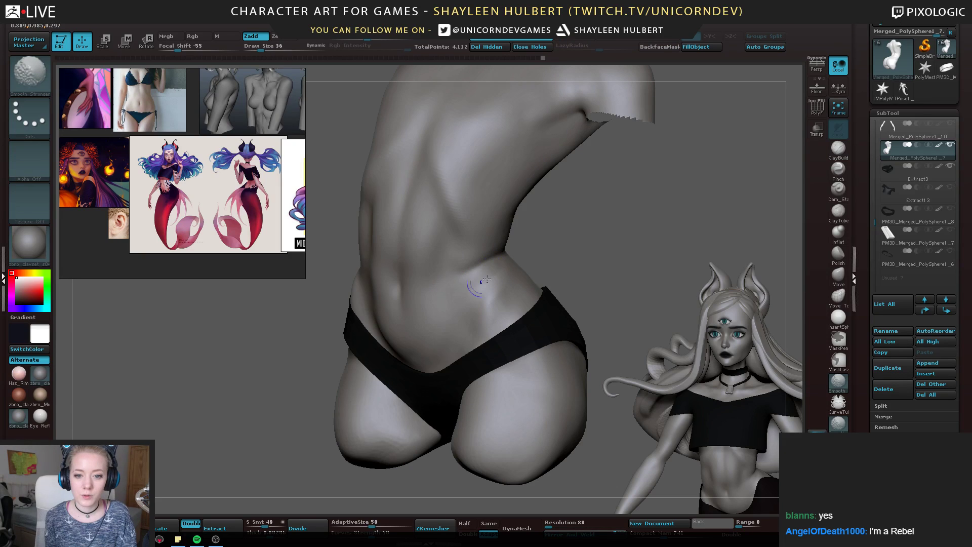
{"action": "key", "text": "shift"}
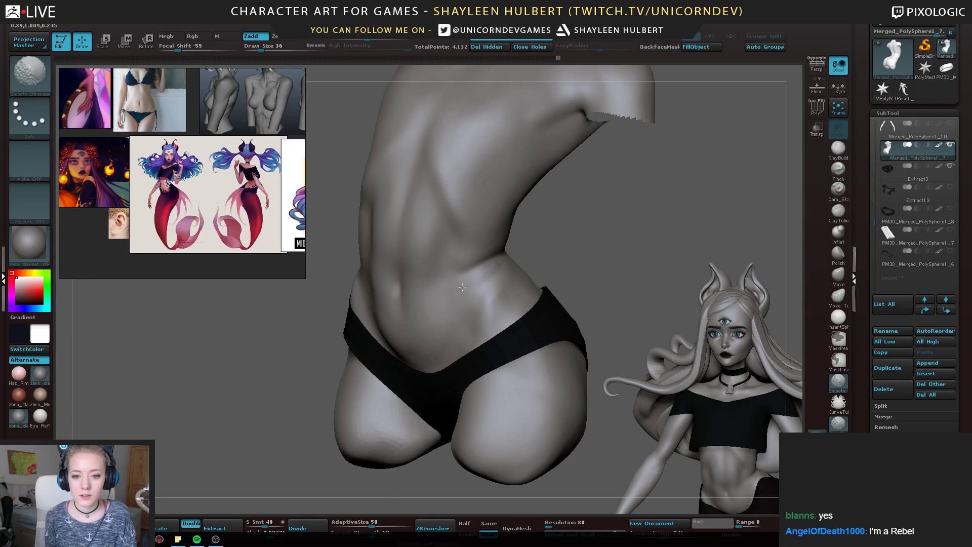
{"action": "mouse_move", "coordinate": [462, 287]}
{"action": "right_mouse_down"}
{"action": "mouse_move", "coordinate": [564, 228]}
{"action": "mouse_move", "coordinate": [504, 265]}
{"action": "mouse_move", "coordinate": [555, 232]}
{"action": "mouse_move", "coordinate": [538, 205]}
{"action": "mouse_move", "coordinate": [507, 287]}
{"action": "right_mouse_up"}
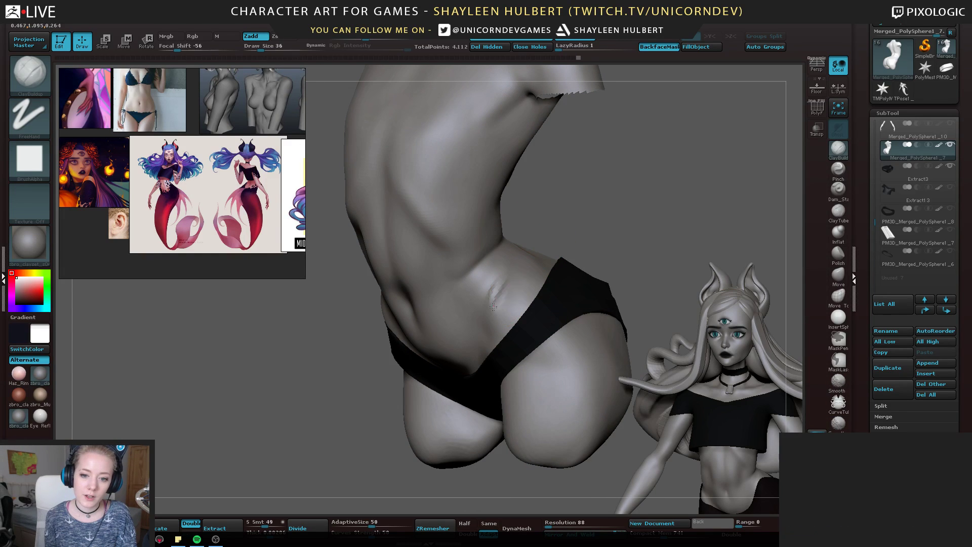
{"action": "right_click_drag", "start_coordinate": [599, 202], "coordinate": [485, 321]}
{"action": "right_click_drag", "start_coordinate": [556, 248], "coordinate": [480, 329]}
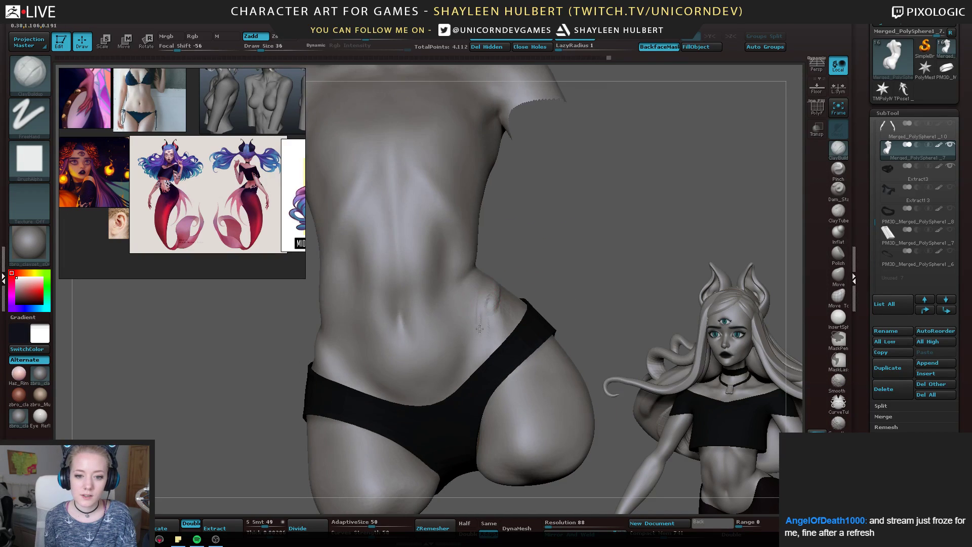
Smooth the marks on the front of the left hip bone and blend them into the lower abdomen
{"action": "left_click_drag", "start_coordinate": [481, 313], "coordinate": [492, 297], "text": "shift"}
{"action": "right_click_drag", "start_coordinate": [478, 309], "coordinate": [514, 296]}
{"action": "left_click_drag", "start_coordinate": [498, 293], "coordinate": [495, 303], "text": "shift"}
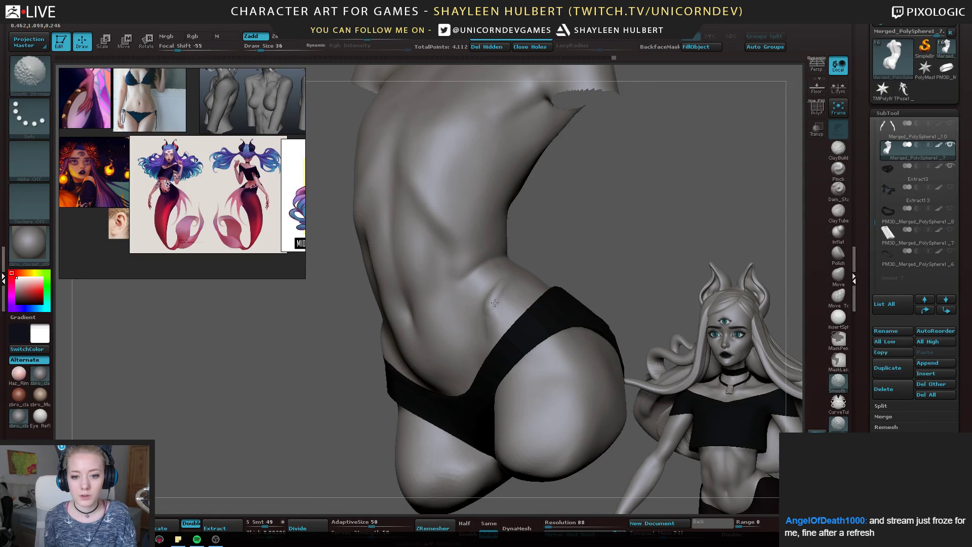
{"action": "right_click_drag", "start_coordinate": [557, 253], "coordinate": [503, 290]}
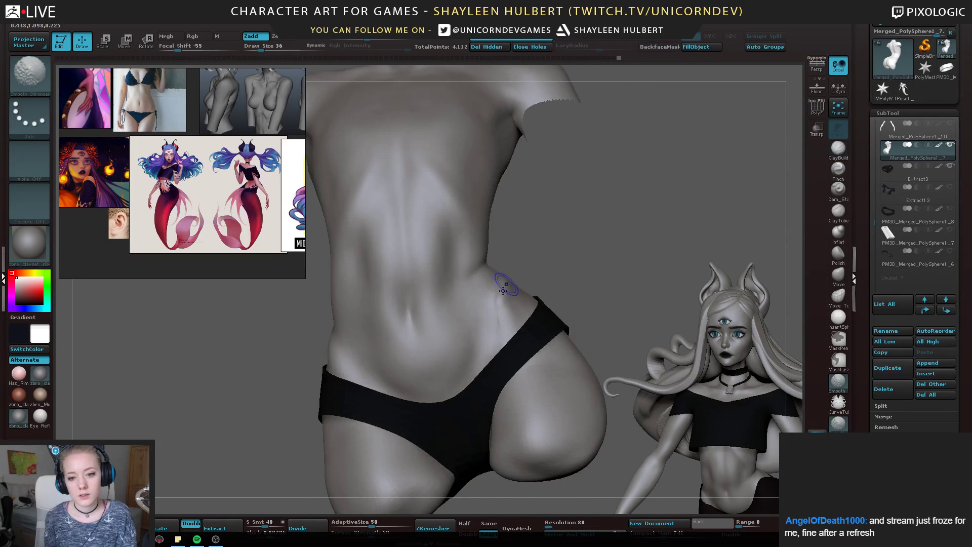
{"action": "left_click_drag", "start_coordinate": [510, 287], "coordinate": [506, 293], "text": "shift"}
Switch to the Inflat brush with a larger draw size and check the whole torso's volumes from the front and the back
{"action": "mouse_move", "coordinate": [577, 243]}
{"action": "right_mouse_down"}
{"action": "mouse_move", "coordinate": [529, 249]}
{"action": "mouse_move", "coordinate": [579, 241]}
{"action": "mouse_move", "coordinate": [473, 175]}
{"action": "right_mouse_up"}
{"action": "mouse_move", "coordinate": [582, 203]}
{"action": "right_mouse_down", "text": "ctrl"}
{"action": "mouse_move", "coordinate": [600, 244]}
{"action": "mouse_move", "coordinate": [565, 243]}
{"action": "right_mouse_up", "text": "ctrl"}
{"action": "left_click", "coordinate": [839, 234]}
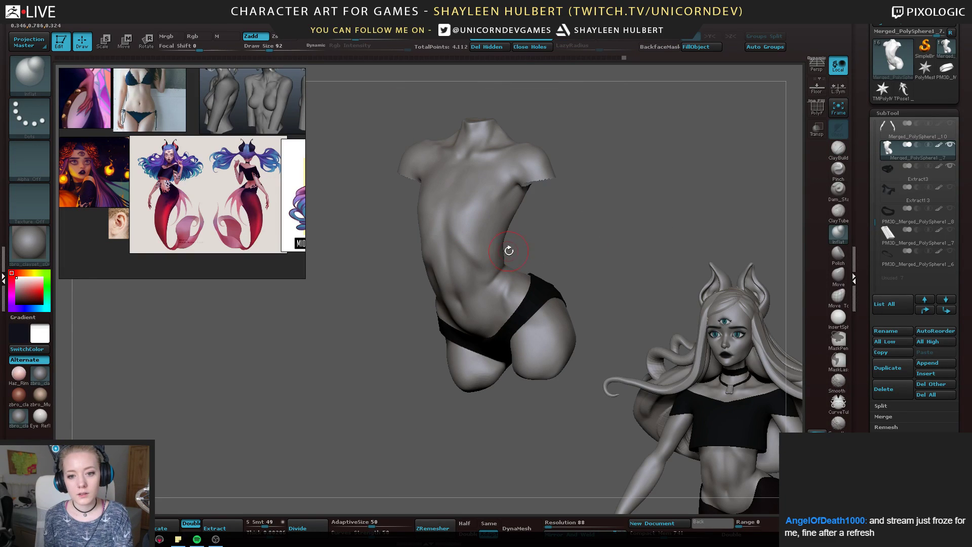
{"action": "key", "text": "]"}
{"action": "key", "text": "bracketright"}
{"action": "key", "text": "bracketright"}
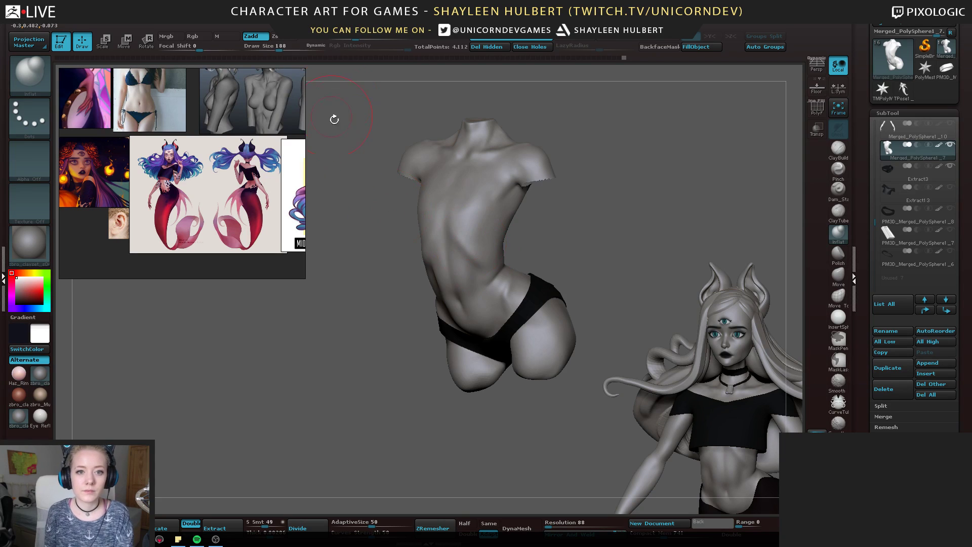
{"action": "mouse_move", "coordinate": [571, 231]}
{"action": "right_mouse_down"}
{"action": "mouse_move", "coordinate": [559, 238]}
{"action": "mouse_move", "coordinate": [567, 243]}
{"action": "mouse_move", "coordinate": [486, 254]}
{"action": "right_mouse_up"}
{"action": "mouse_move", "coordinate": [505, 295]}
{"action": "right_mouse_down"}
{"action": "mouse_move", "coordinate": [560, 256]}
{"action": "mouse_move", "coordinate": [554, 274]}
{"action": "mouse_move", "coordinate": [471, 322]}
{"action": "mouse_move", "coordinate": [462, 299]}
{"action": "mouse_move", "coordinate": [542, 293]}
{"action": "mouse_move", "coordinate": [455, 248]}
{"action": "mouse_move", "coordinate": [534, 239]}
{"action": "mouse_move", "coordinate": [439, 266]}
{"action": "mouse_move", "coordinate": [473, 250]}
{"action": "mouse_move", "coordinate": [385, 258]}
{"action": "right_mouse_up"}
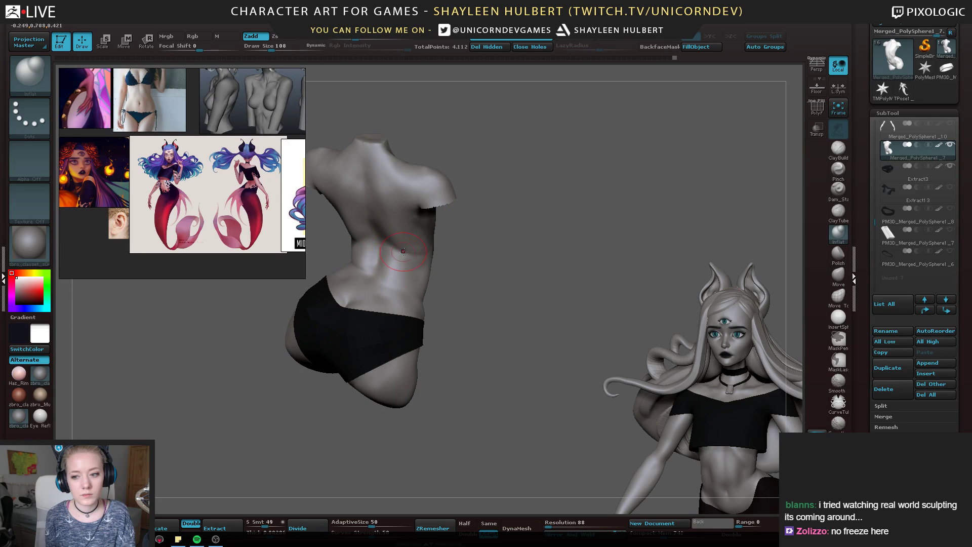
{"action": "mouse_move", "coordinate": [557, 253]}
{"action": "right_mouse_down"}
{"action": "mouse_move", "coordinate": [502, 244]}
{"action": "mouse_move", "coordinate": [592, 253]}
{"action": "mouse_move", "coordinate": [603, 272]}
{"action": "mouse_move", "coordinate": [527, 265]}
{"action": "right_mouse_up"}
{"action": "key", "text": "shift"}
{"action": "right_click_drag", "start_coordinate": [595, 241], "coordinate": [526, 254]}
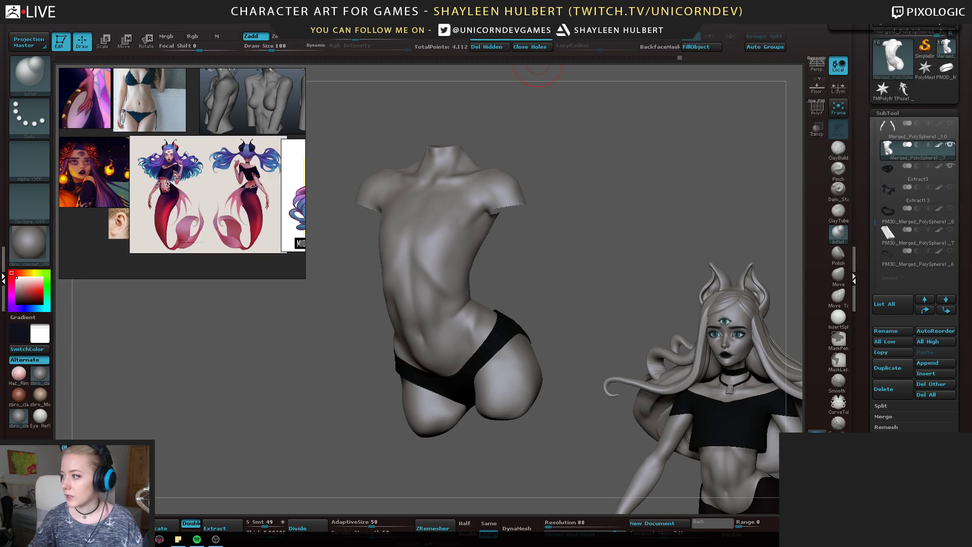
Switch to the browser with the "eye cast" image search and compare the plaster eye casts
{"action": "left_click_drag", "start_coordinate": [538, 65], "coordinate": [779, 87]}
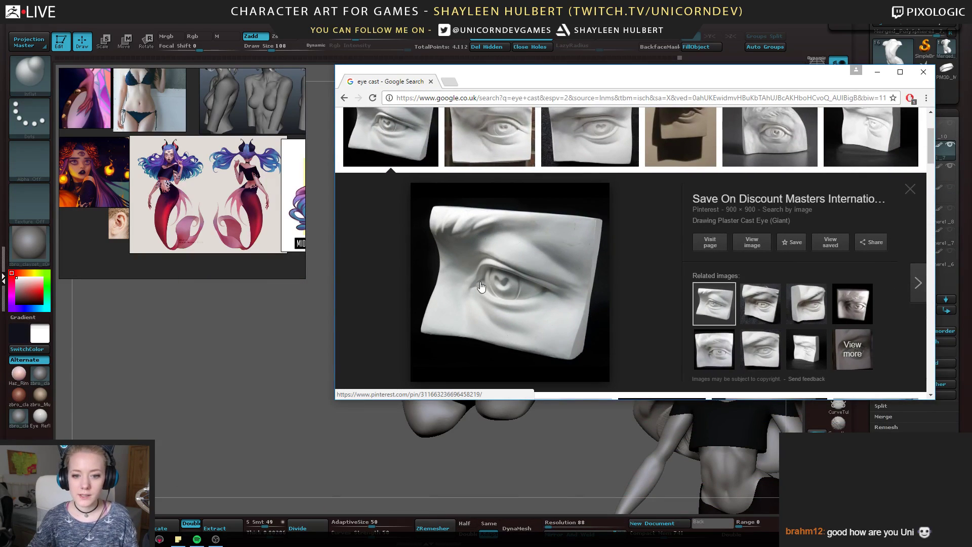
{"action": "left_click", "coordinate": [489, 149]}
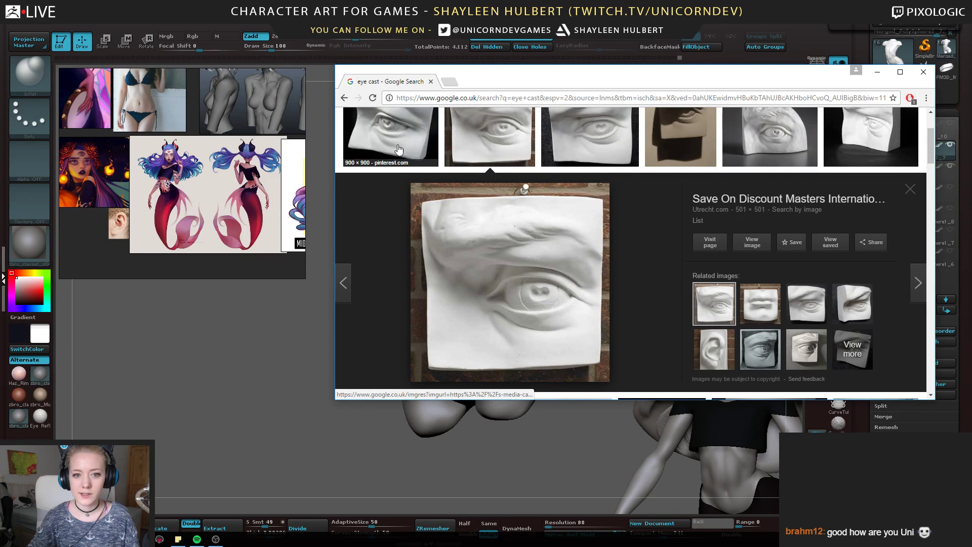
{"action": "scroll", "coordinate": [399, 149], "scroll_direction": "up", "scroll_amount": 1}
{"action": "scroll", "coordinate": [507, 152], "scroll_direction": "down", "scroll_amount": 1}
{"action": "left_click", "coordinate": [517, 147]}
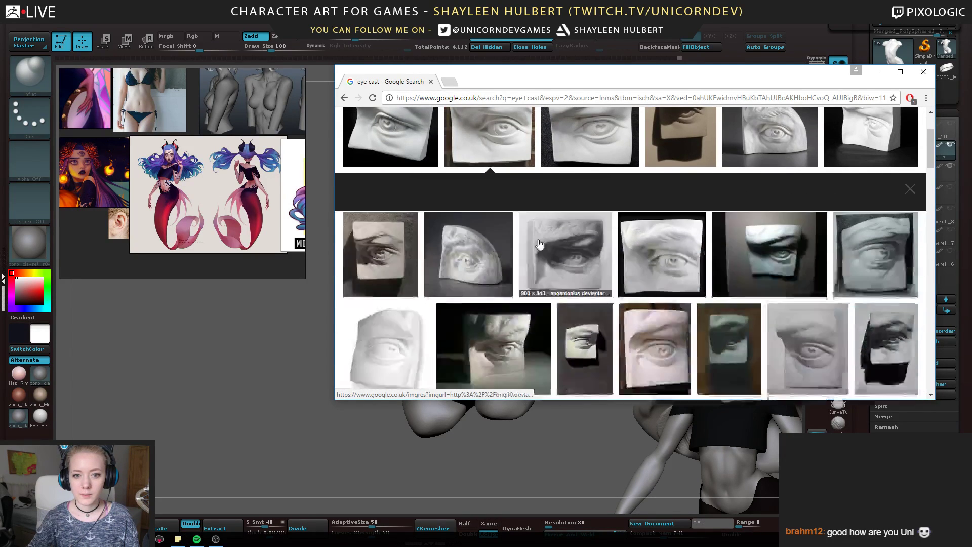
Enlarge the Utrecht plaster eye cast from the image results and capture it with the Snipping Tool
{"action": "left_click", "coordinate": [513, 127]}
{"action": "scroll", "coordinate": [572, 243], "scroll_direction": "down", "scroll_amount": 1}
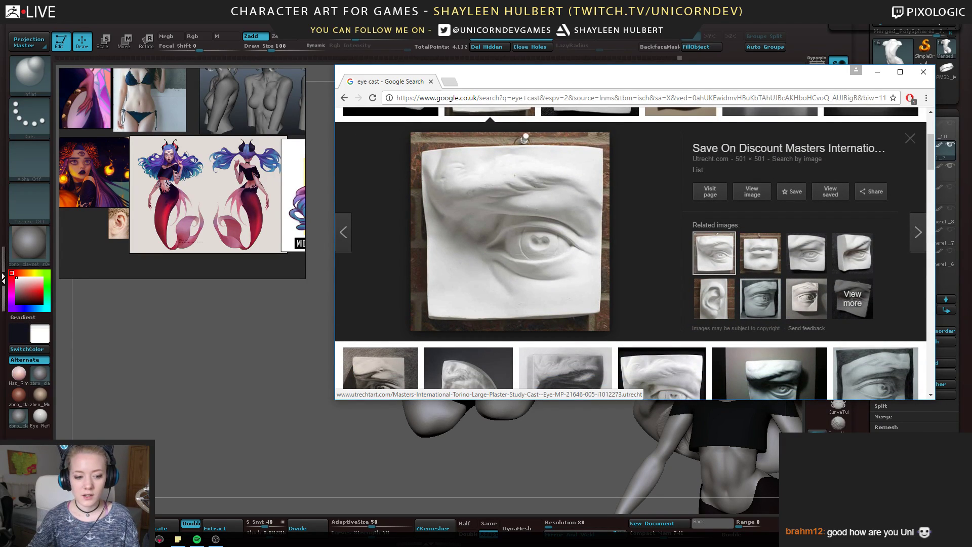
{"action": "left_click", "coordinate": [544, 170]}
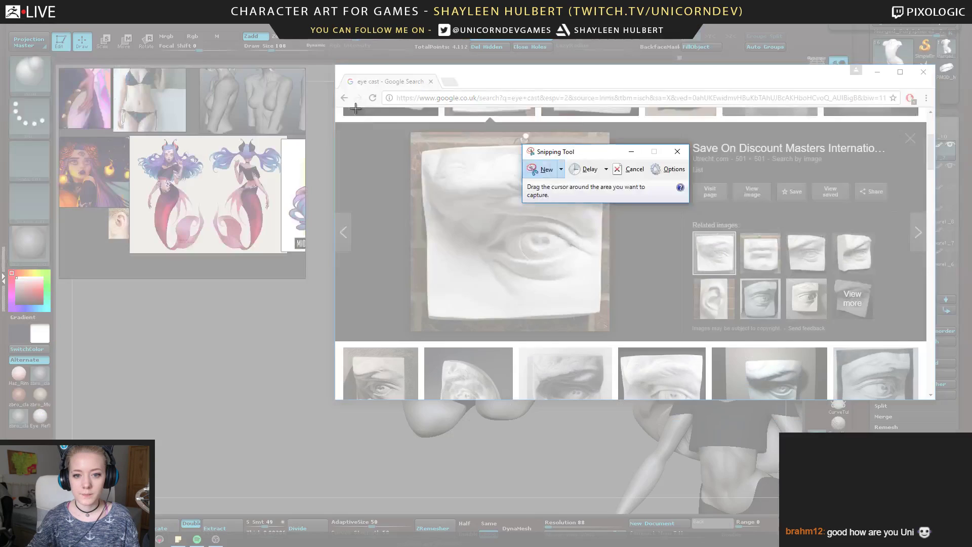
{"action": "left_click_drag", "start_coordinate": [356, 108], "coordinate": [714, 363]}
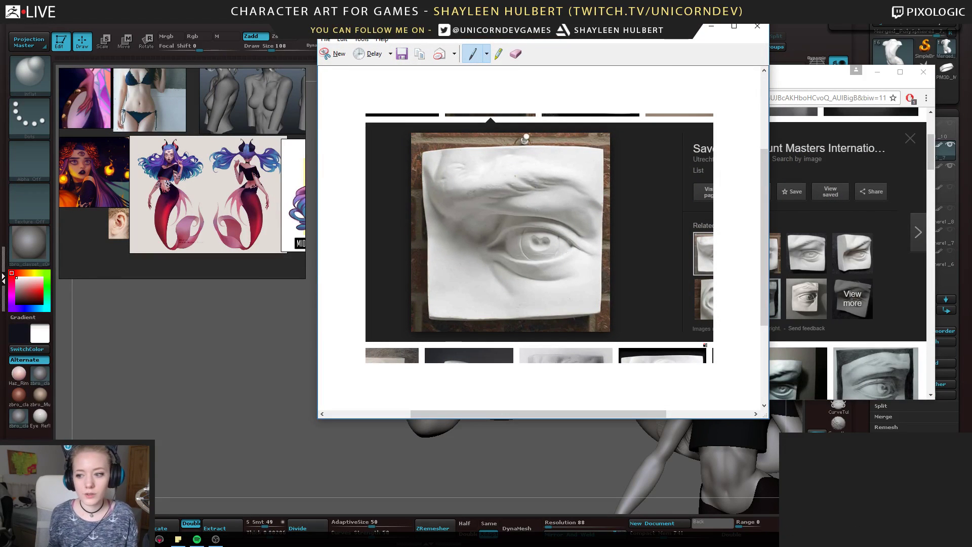
Outline in red the inner eye corner, both eyelids and the fold below the brow on the captured eye cast
{"action": "left_click_drag", "start_coordinate": [499, 222], "coordinate": [501, 225]}
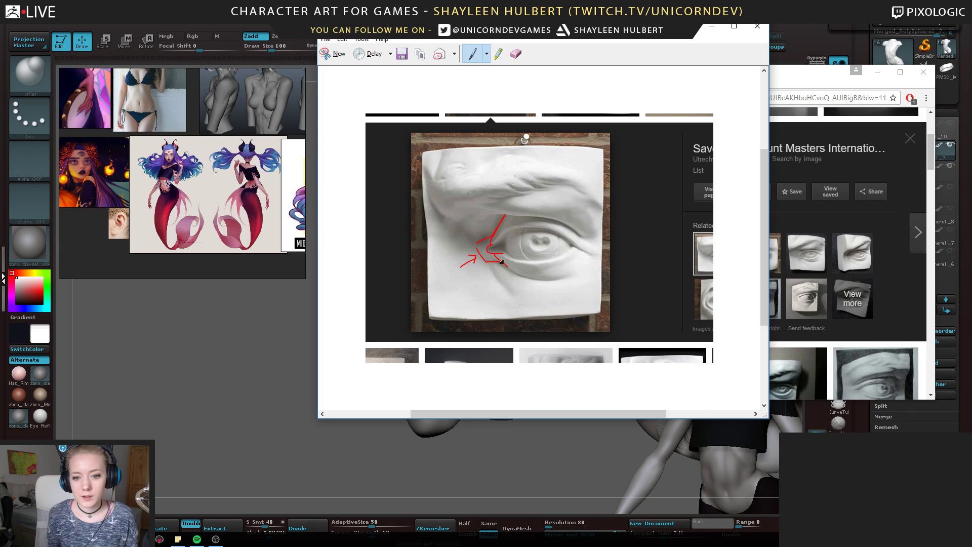
{"action": "mouse_move", "coordinate": [585, 275]}
{"action": "left_mouse_down"}
{"action": "mouse_move", "coordinate": [540, 282]}
{"action": "mouse_move", "coordinate": [551, 266]}
{"action": "left_mouse_up"}
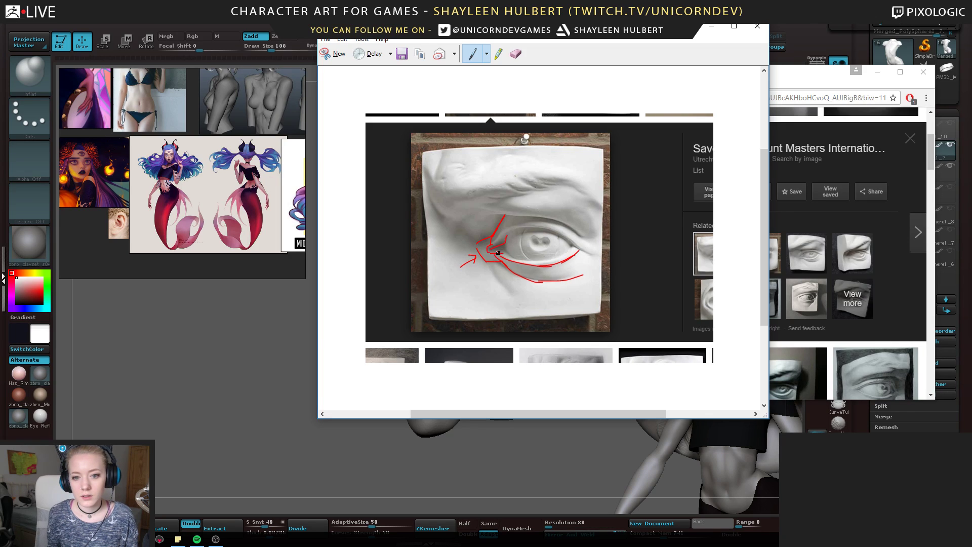
{"action": "mouse_move", "coordinate": [498, 251]}
{"action": "left_mouse_down"}
{"action": "mouse_move", "coordinate": [555, 259]}
{"action": "mouse_move", "coordinate": [516, 228]}
{"action": "left_mouse_up"}
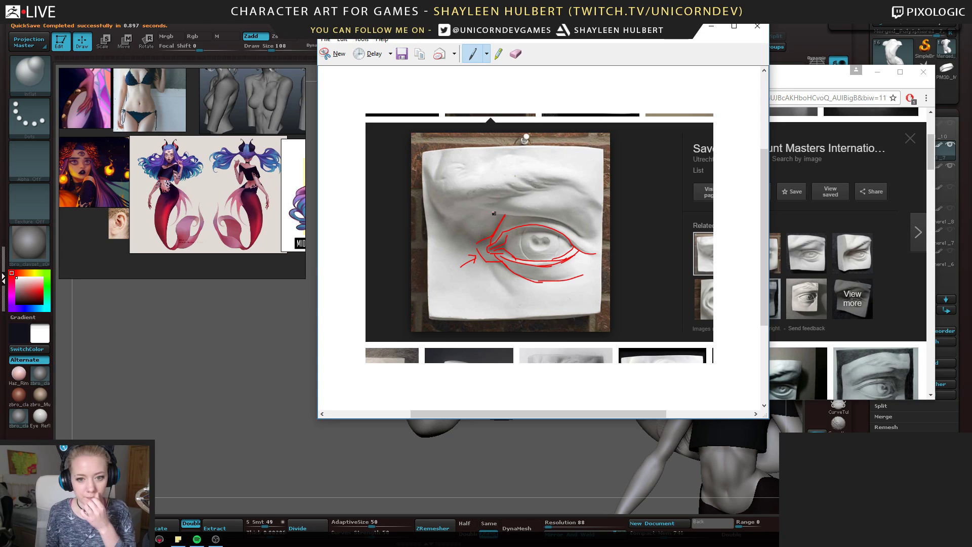
{"action": "mouse_move", "coordinate": [553, 222]}
{"action": "left_mouse_down"}
{"action": "mouse_move", "coordinate": [577, 235]}
{"action": "mouse_move", "coordinate": [591, 209]}
{"action": "mouse_move", "coordinate": [583, 230]}
{"action": "left_mouse_up"}
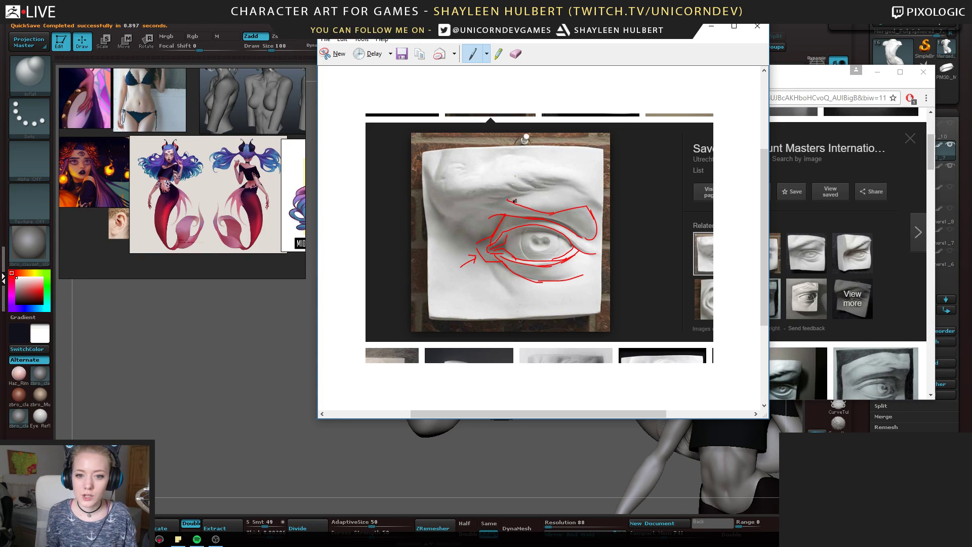
Hatch the planes under the brow, beside the nose and on the lower lid in red, and discard the capture
{"action": "mouse_move", "coordinate": [496, 204]}
{"action": "left_mouse_down"}
{"action": "mouse_move", "coordinate": [521, 216]}
{"action": "mouse_move", "coordinate": [579, 213]}
{"action": "mouse_move", "coordinate": [592, 234]}
{"action": "left_mouse_up"}
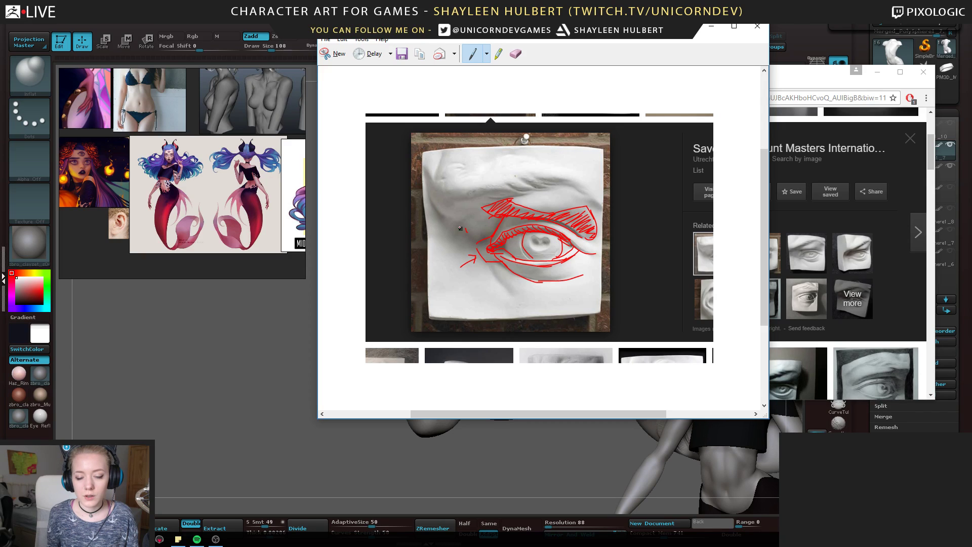
{"action": "left_click_drag", "start_coordinate": [431, 199], "coordinate": [447, 224]}
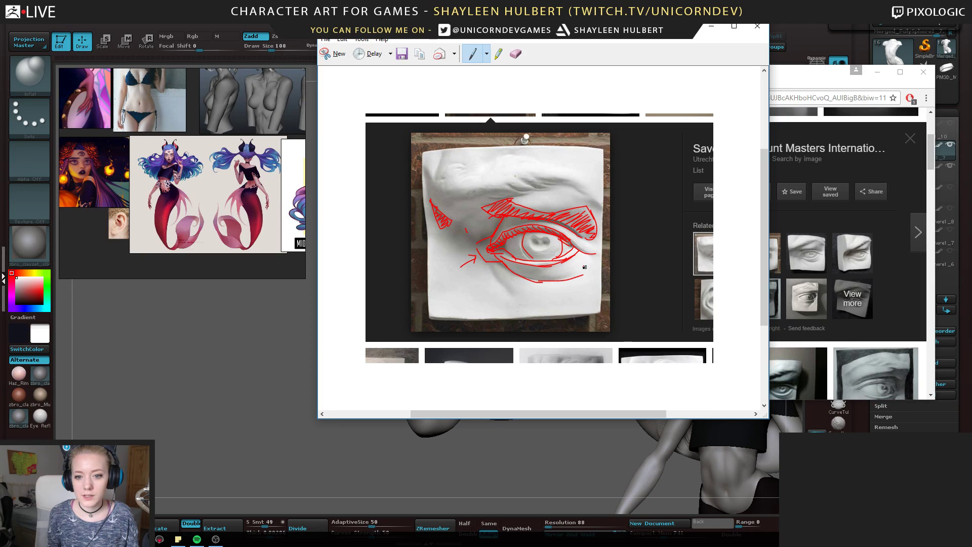
{"action": "mouse_move", "coordinate": [578, 259]}
{"action": "left_mouse_down"}
{"action": "mouse_move", "coordinate": [589, 275]}
{"action": "mouse_move", "coordinate": [519, 278]}
{"action": "left_mouse_up"}
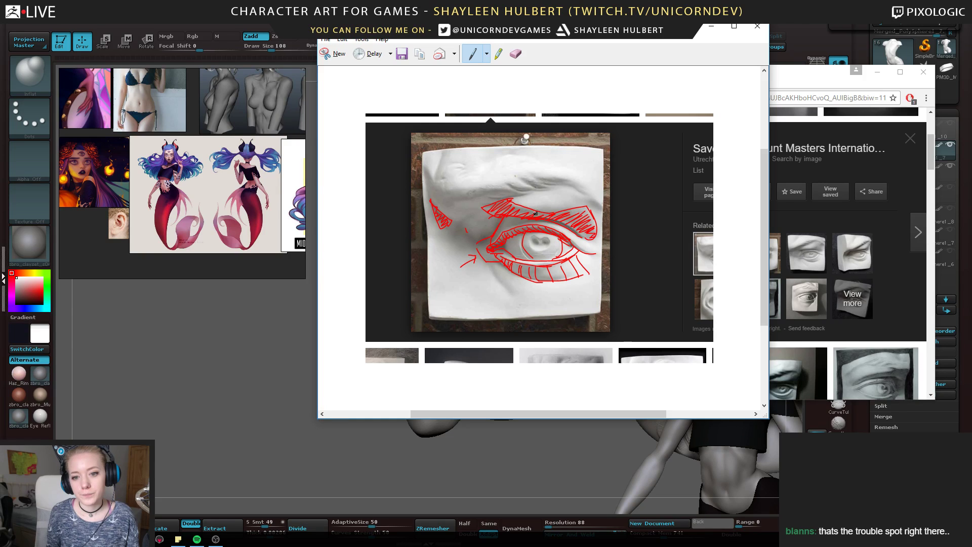
{"action": "left_click", "coordinate": [756, 25]}
{"action": "left_click", "coordinate": [625, 220]}
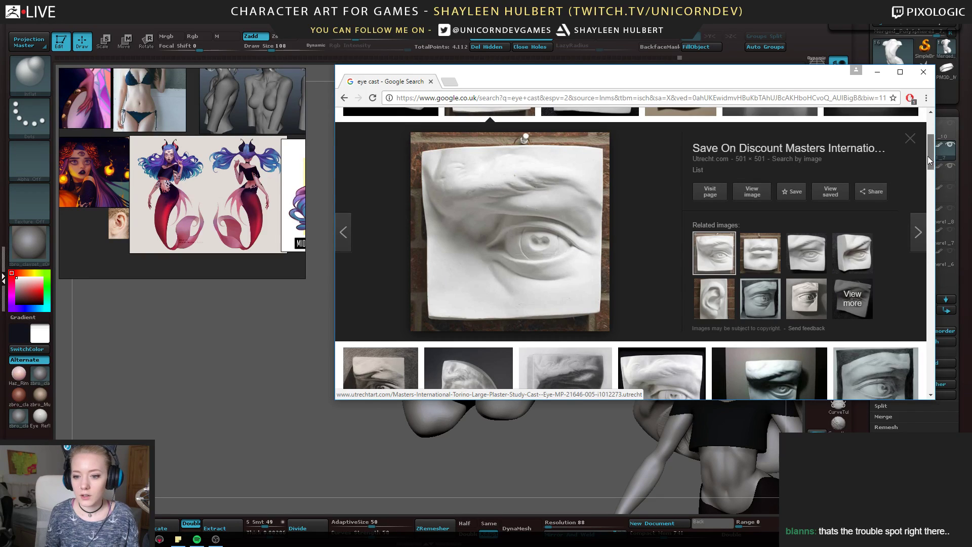
Compare the Hyatt's plaster cast and the cast of David's eye at larger size, and close the browser
{"action": "scroll", "coordinate": [649, 289], "scroll_direction": "down", "scroll_amount": 2}
{"action": "left_click", "coordinate": [649, 289]}
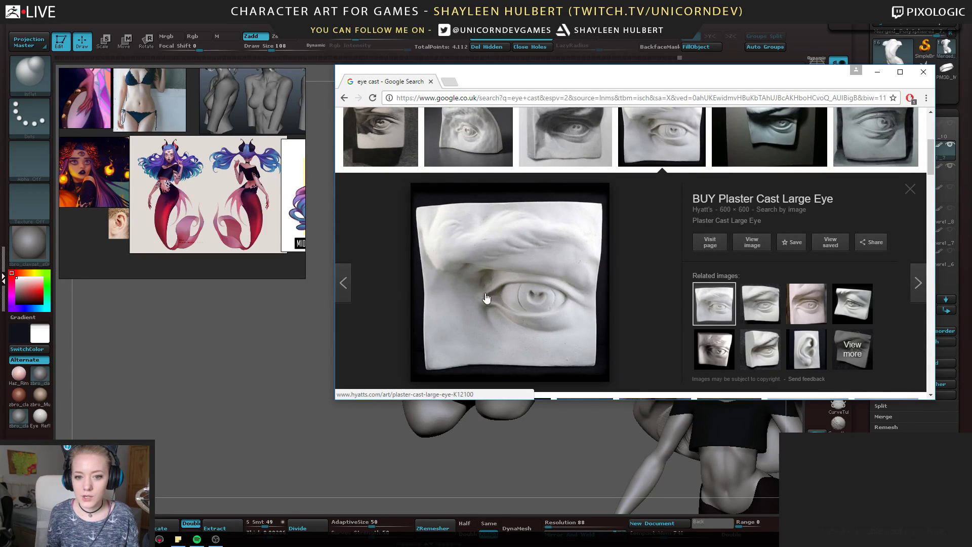
{"action": "left_click", "coordinate": [795, 289]}
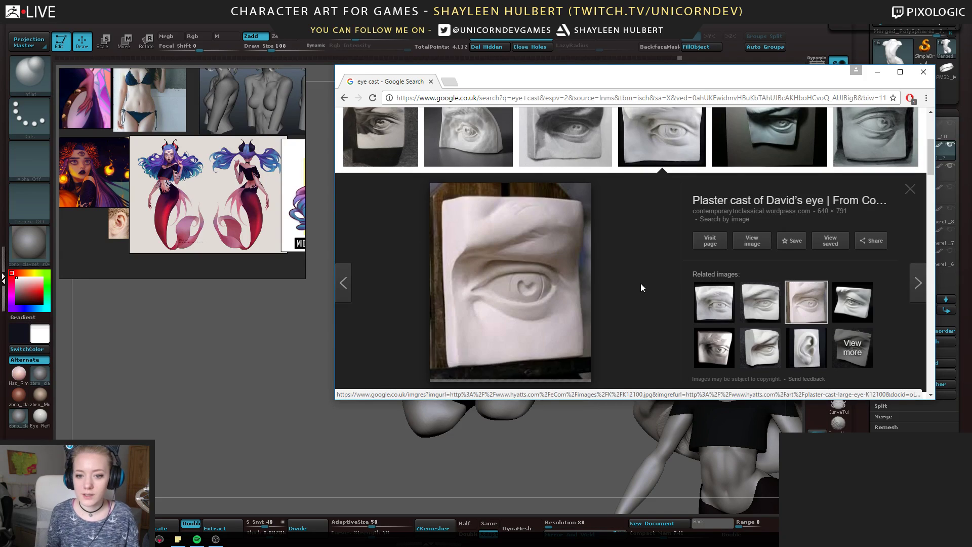
{"action": "left_click", "coordinate": [923, 71]}
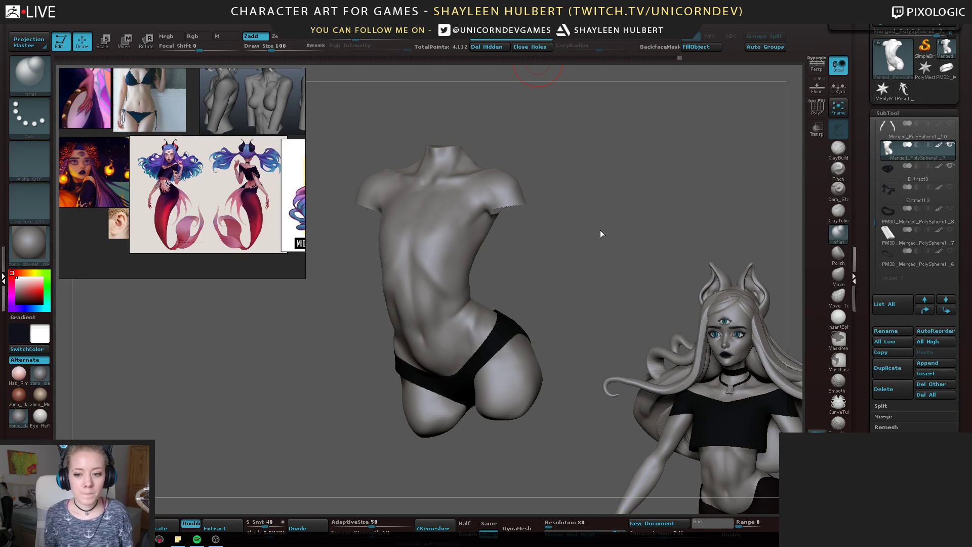
Switch to File Explorer and browse to the 2016 folder under Projects
{"action": "left_click_drag", "start_coordinate": [598, 234], "coordinate": [565, 221]}
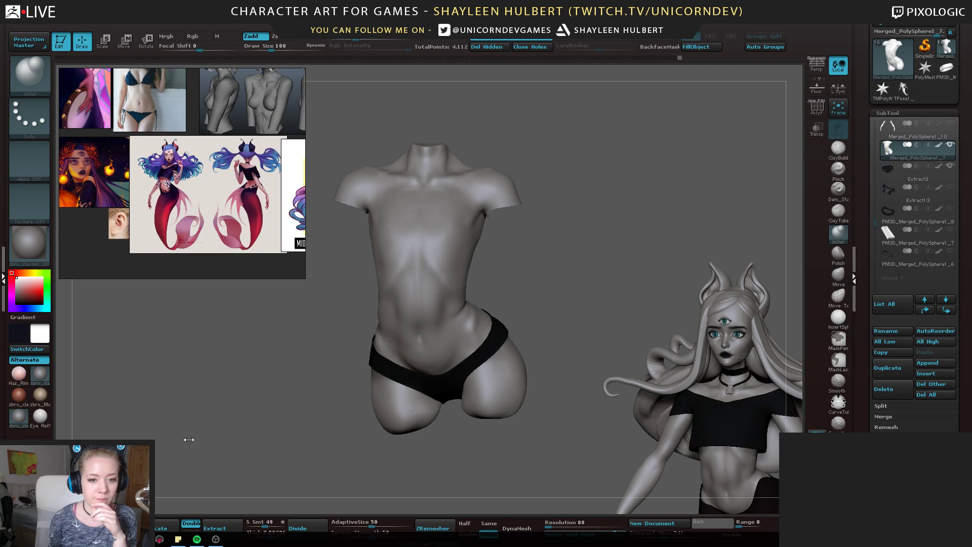
{"action": "key", "text": "super+e"}
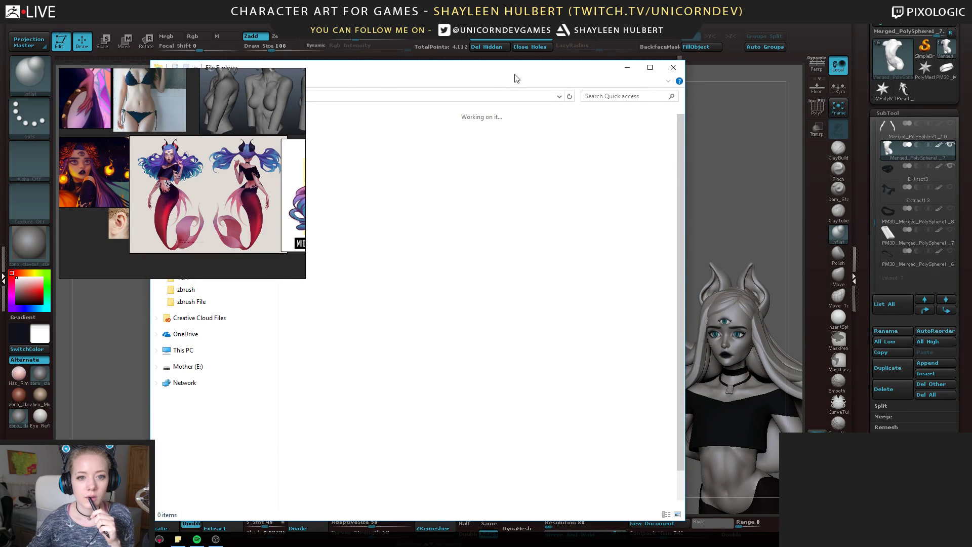
{"action": "left_click_drag", "start_coordinate": [517, 69], "coordinate": [725, 49]}
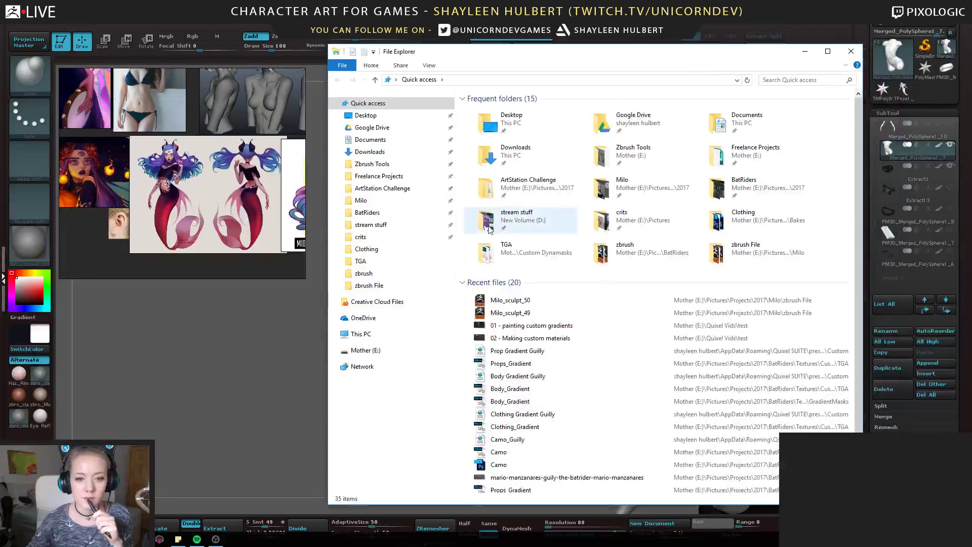
{"action": "left_click", "coordinate": [382, 188]}
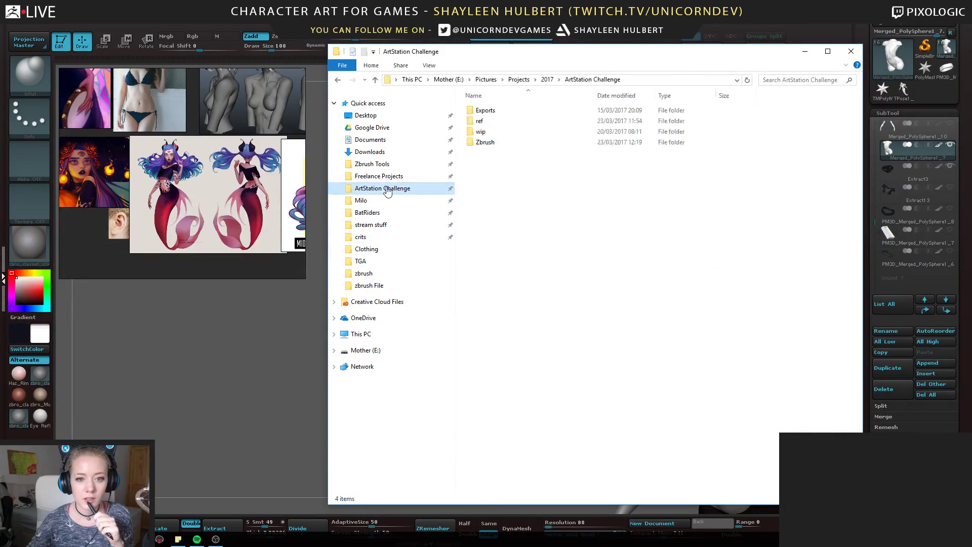
{"action": "left_click", "coordinate": [519, 81]}
{"action": "double_click", "coordinate": [486, 121]}
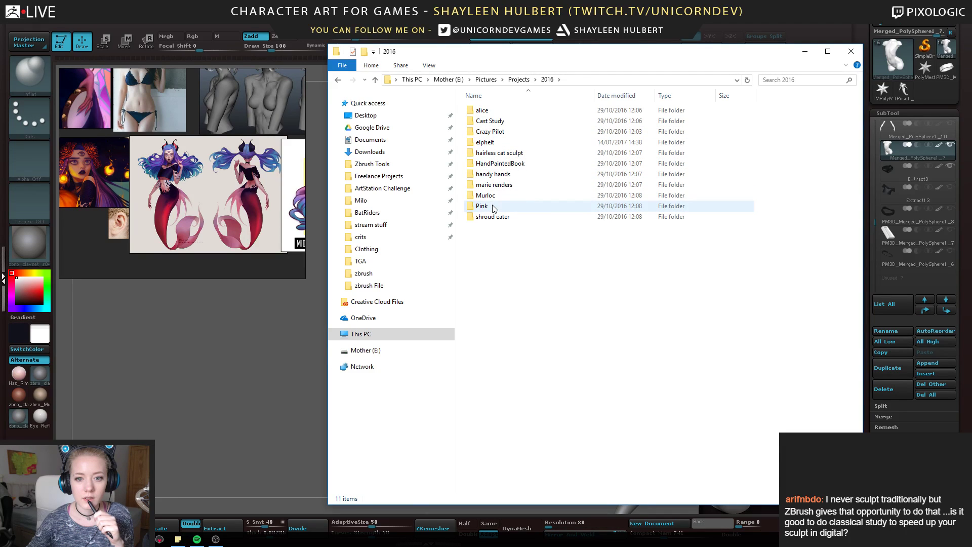
Open the screenshot000 render from the Cast Study renders folder, examine the sculpted eye closely and close the image
{"action": "double_click", "coordinate": [490, 121]}
{"action": "double_click", "coordinate": [486, 131]}
{"action": "double_click", "coordinate": [499, 119]}
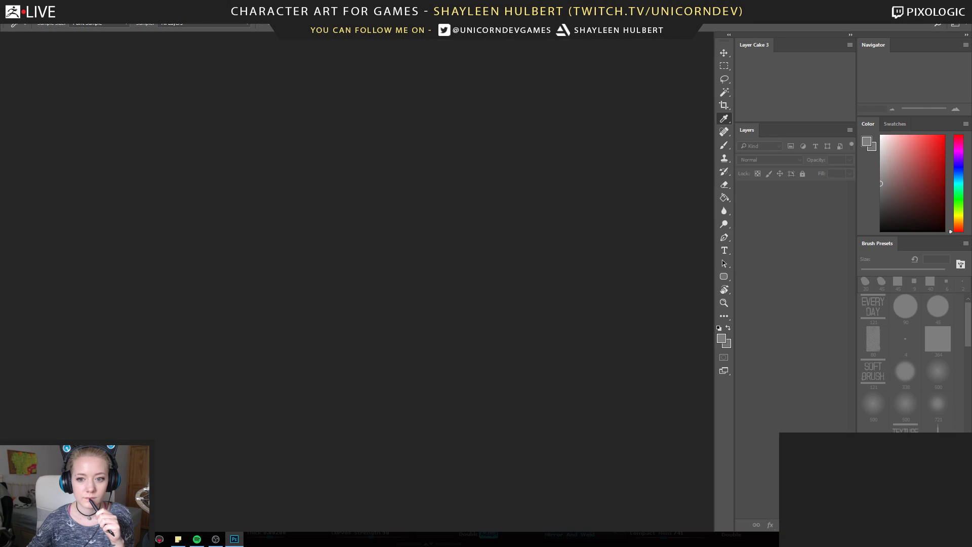
{"action": "key", "text": "z"}
{"action": "left_click", "coordinate": [450, 302]}
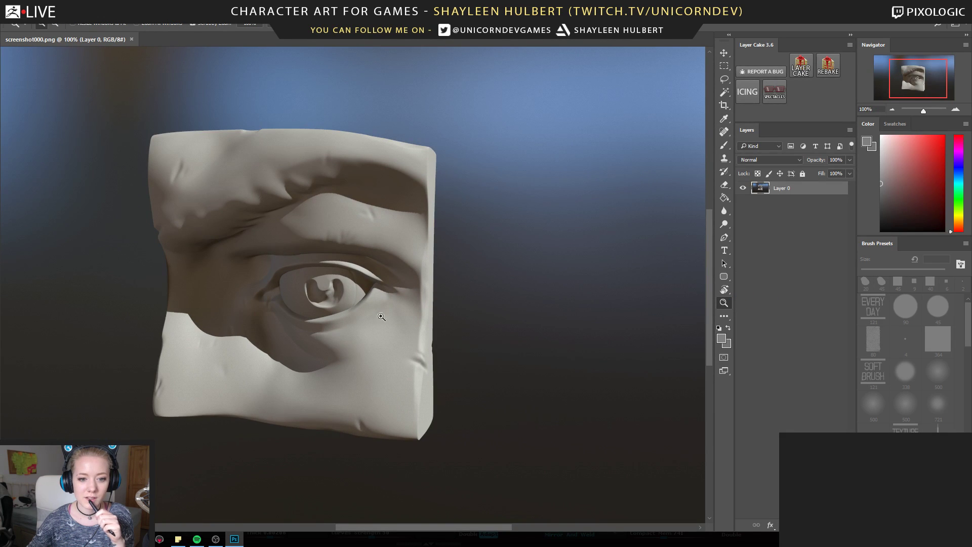
{"action": "left_click", "coordinate": [960, 5]}
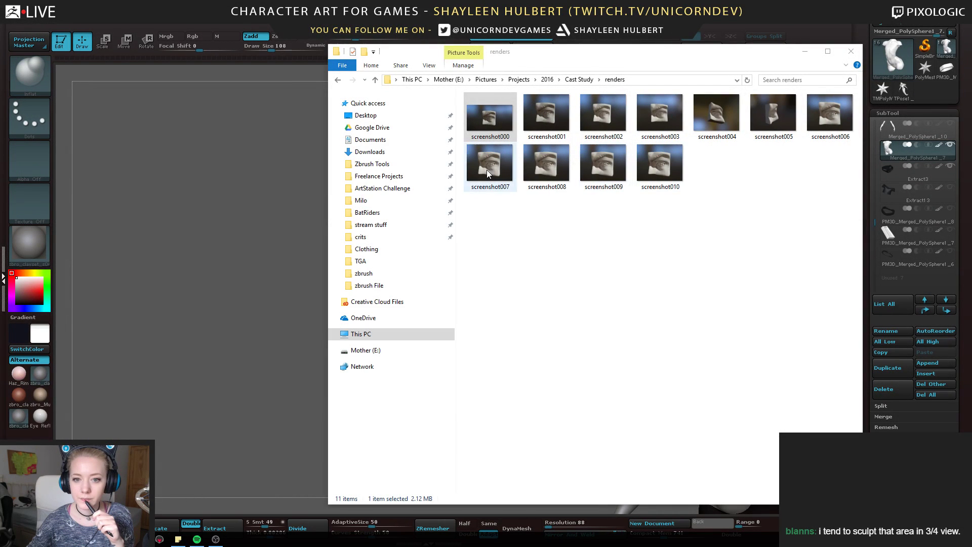
Look through the plaster and clay eye photos in the Cast Study ref folder, and close File Explorer
{"action": "left_click", "coordinate": [338, 79]}
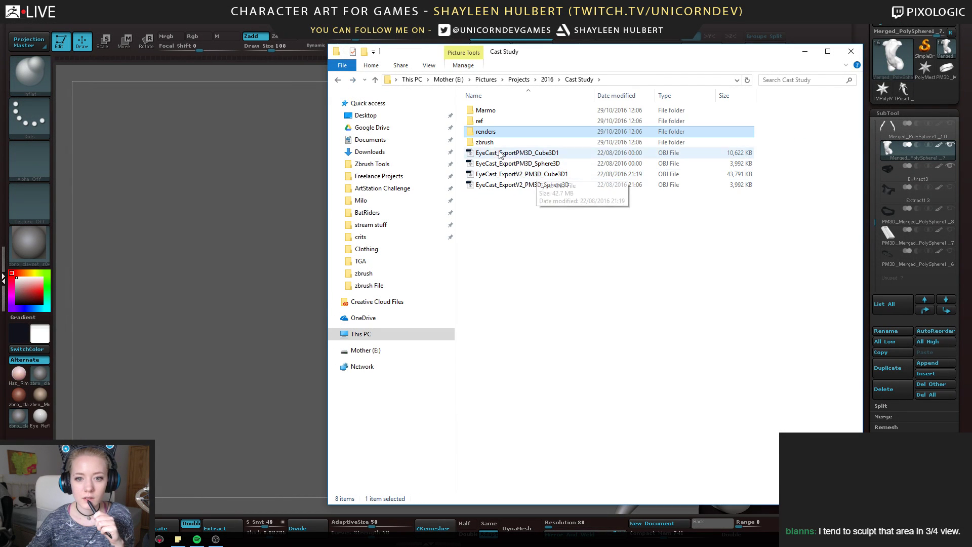
{"action": "double_click", "coordinate": [488, 120]}
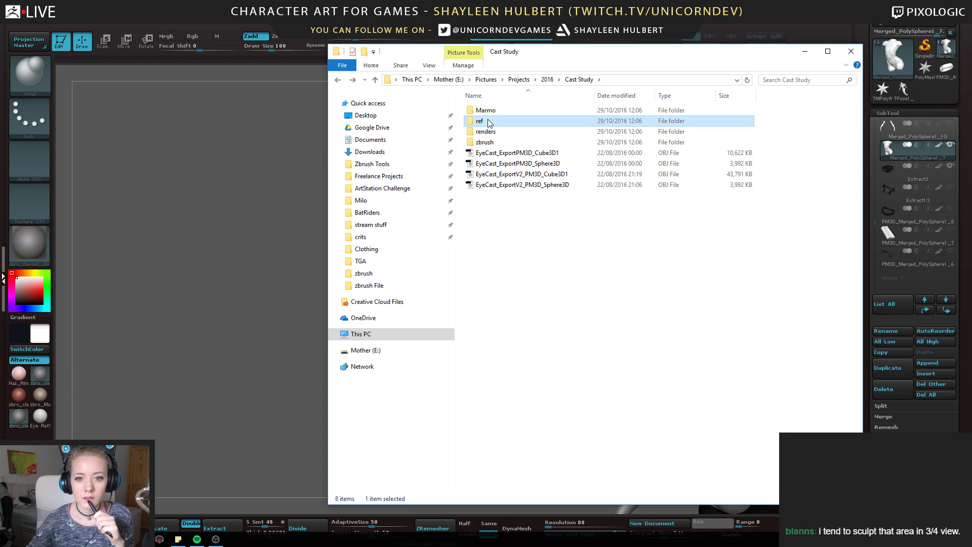
{"action": "double_click", "coordinate": [492, 122]}
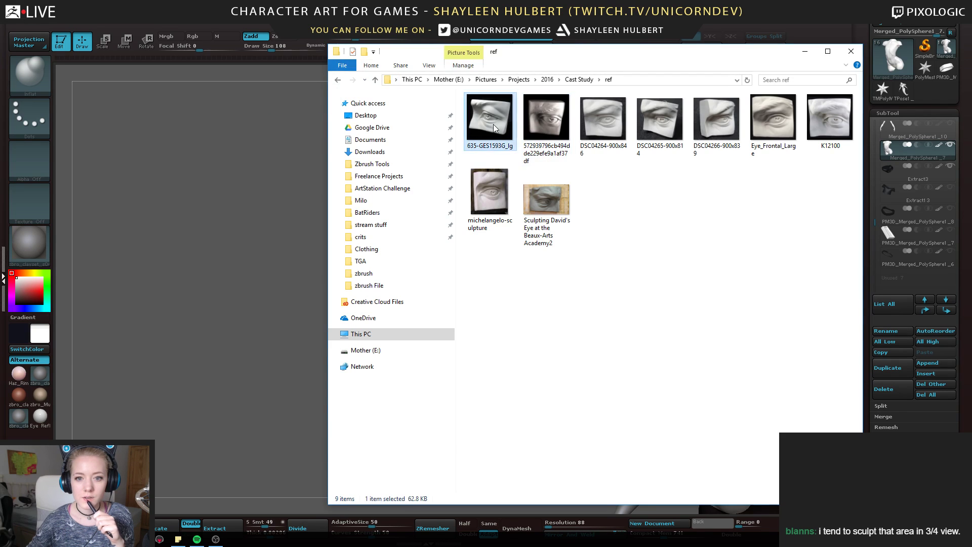
{"action": "key", "text": "Right"}
{"action": "key", "text": "Right"}
{"action": "key", "text": "Right"}
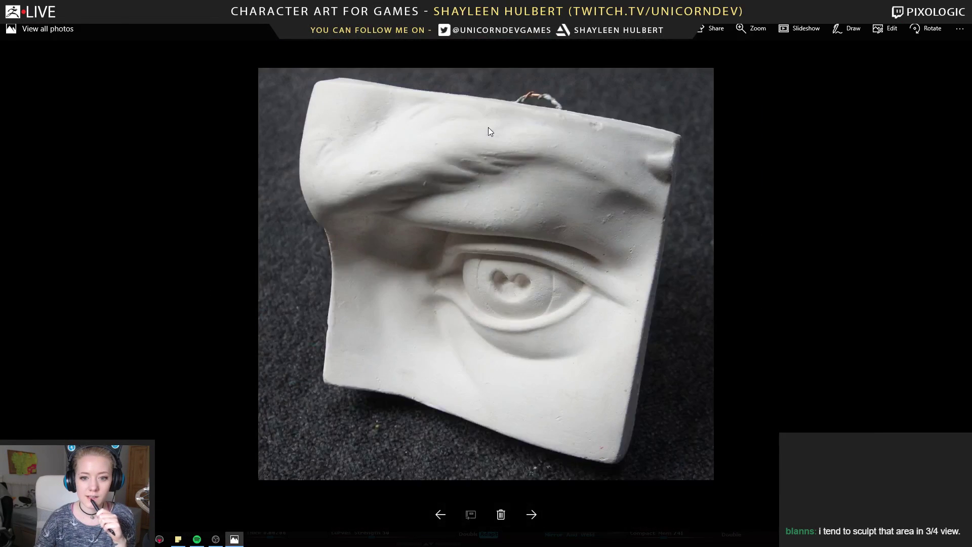
{"action": "key", "text": "Right"}
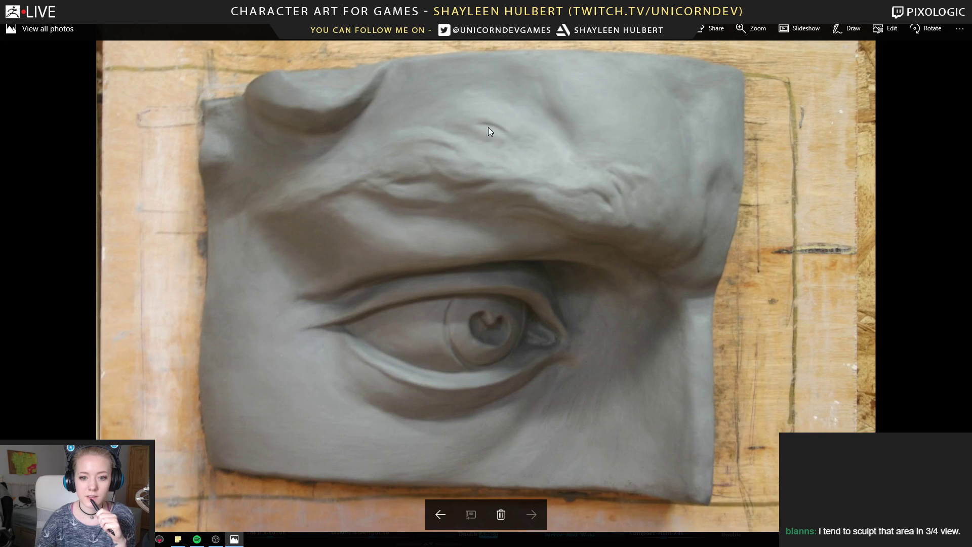
{"action": "left_click", "coordinate": [960, 7]}
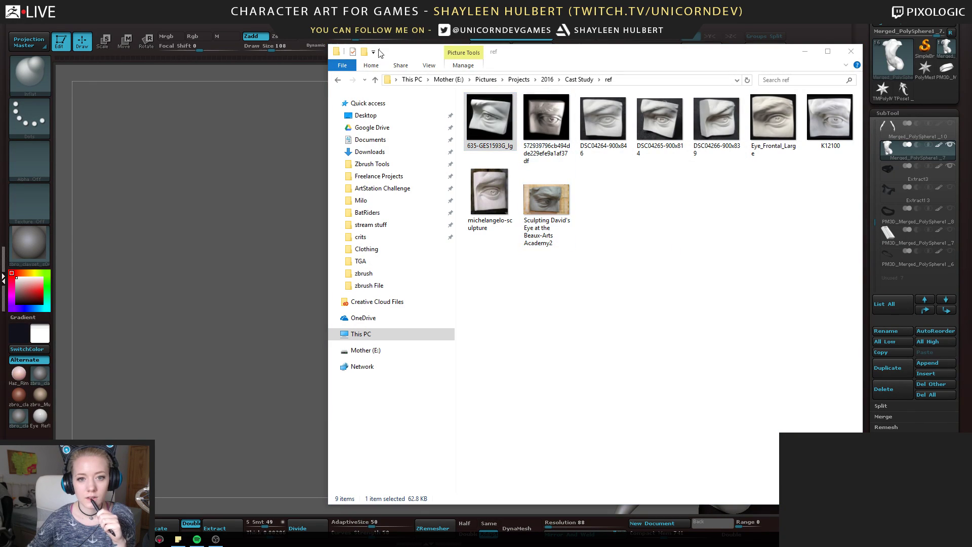
{"action": "left_click", "coordinate": [338, 78]}
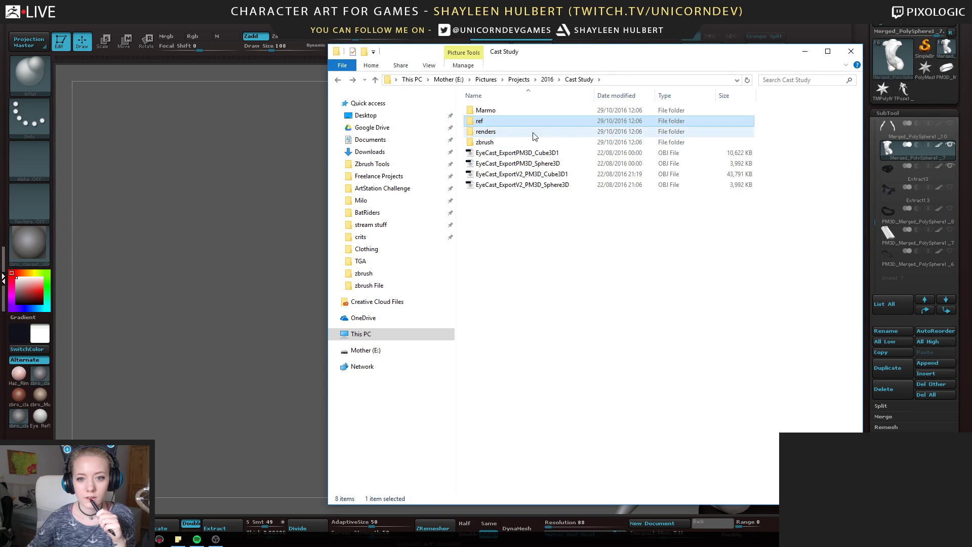
{"action": "double_click", "coordinate": [533, 132]}
{"action": "left_click", "coordinate": [851, 51]}
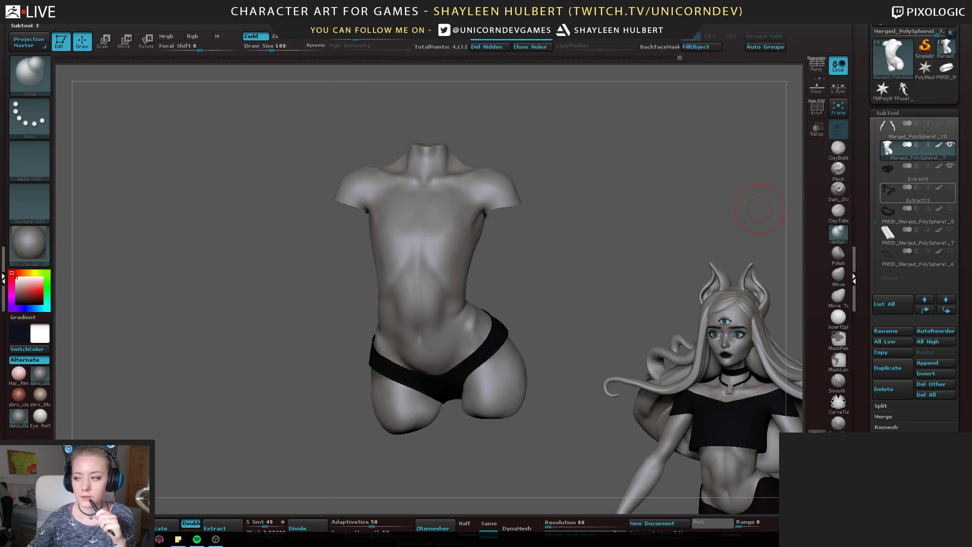
Reduce the height of the floating reference board and reposition its content to show the hand photos
{"action": "mouse_move", "coordinate": [917, 193]}
{"action": "right_click_drag", "start_coordinate": [971, 273], "coordinate": [236, 119]}
{"action": "left_click_drag", "start_coordinate": [235, 121], "coordinate": [234, 120]}
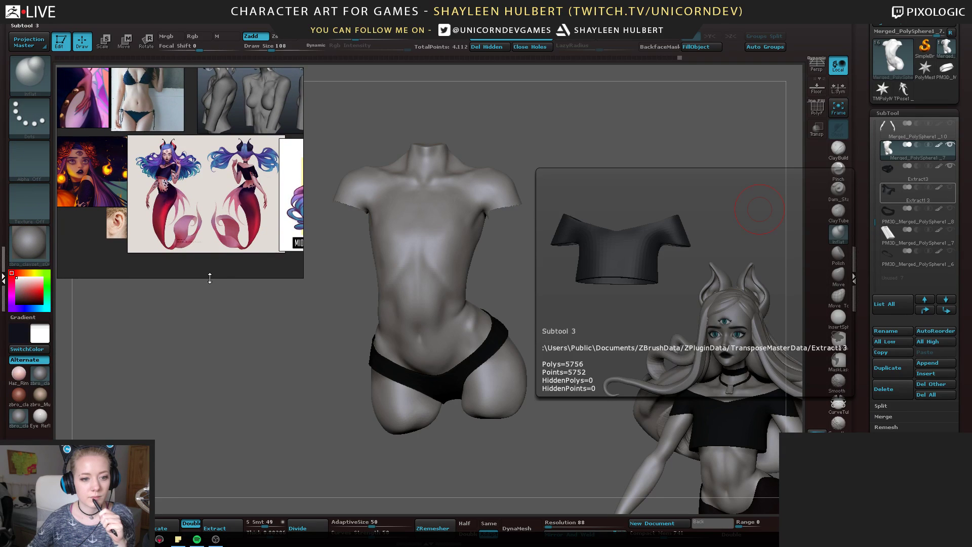
{"action": "left_click_drag", "start_coordinate": [210, 278], "coordinate": [210, 225]}
{"action": "middle_click_drag", "start_coordinate": [58, 170], "coordinate": [244, 189]}
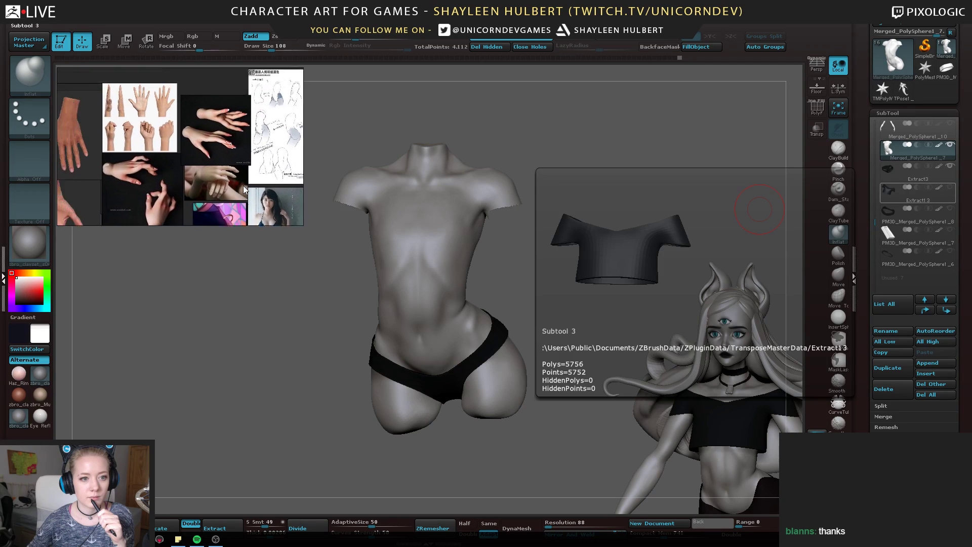
{"action": "middle_click_drag", "start_coordinate": [125, 183], "coordinate": [183, 120]}
{"action": "middle_click_drag", "start_coordinate": [161, 163], "coordinate": [198, 148]}
{"action": "scroll", "coordinate": [197, 148], "scroll_direction": "down", "scroll_amount": 1}
{"action": "mouse_move", "coordinate": [198, 147]}
{"action": "middle_mouse_down"}
{"action": "mouse_move", "coordinate": [205, 114]}
{"action": "mouse_move", "coordinate": [187, 136]}
{"action": "mouse_move", "coordinate": [205, 134]}
{"action": "middle_mouse_up"}
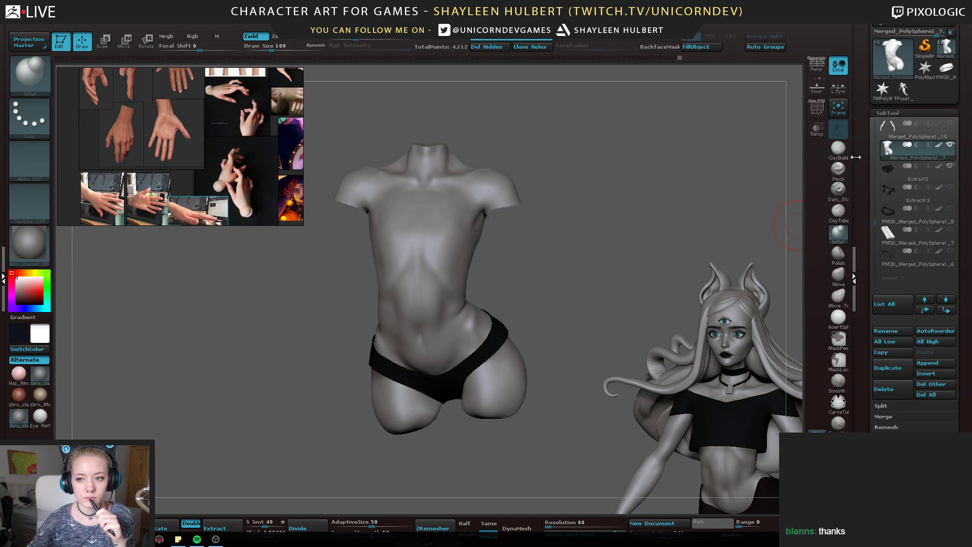
Make the arms subtool visible alongside the torso
{"action": "left_click_drag", "start_coordinate": [863, 125], "coordinate": [863, 143]}
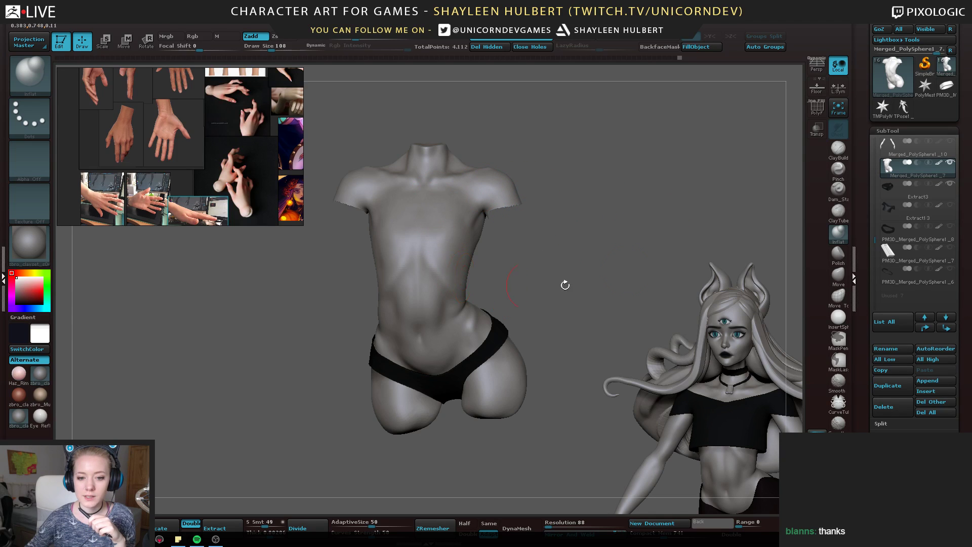
{"action": "left_click_drag", "start_coordinate": [564, 282], "coordinate": [589, 256]}
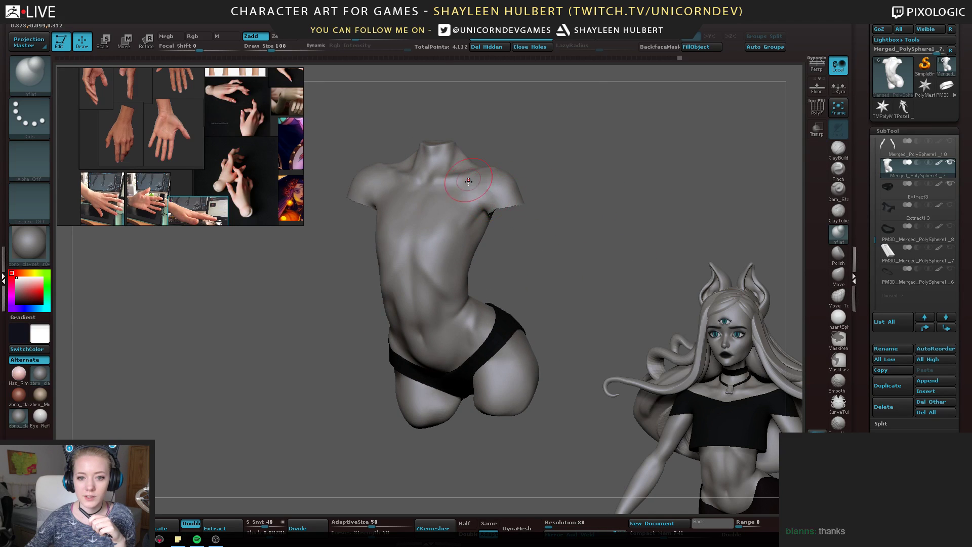
{"action": "left_click_drag", "start_coordinate": [584, 209], "coordinate": [583, 222]}
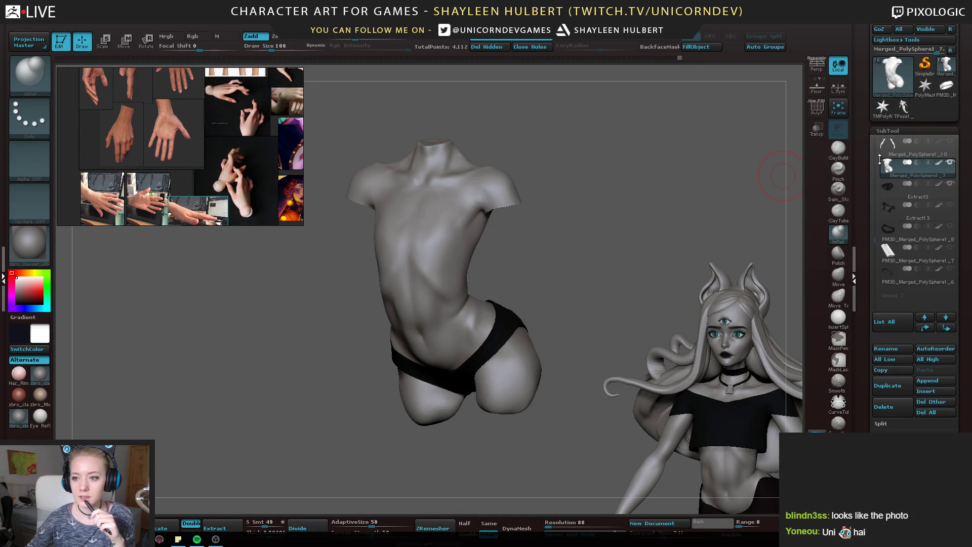
{"action": "left_click", "coordinate": [950, 142]}
{"action": "left_click_drag", "start_coordinate": [629, 178], "coordinate": [640, 172]}
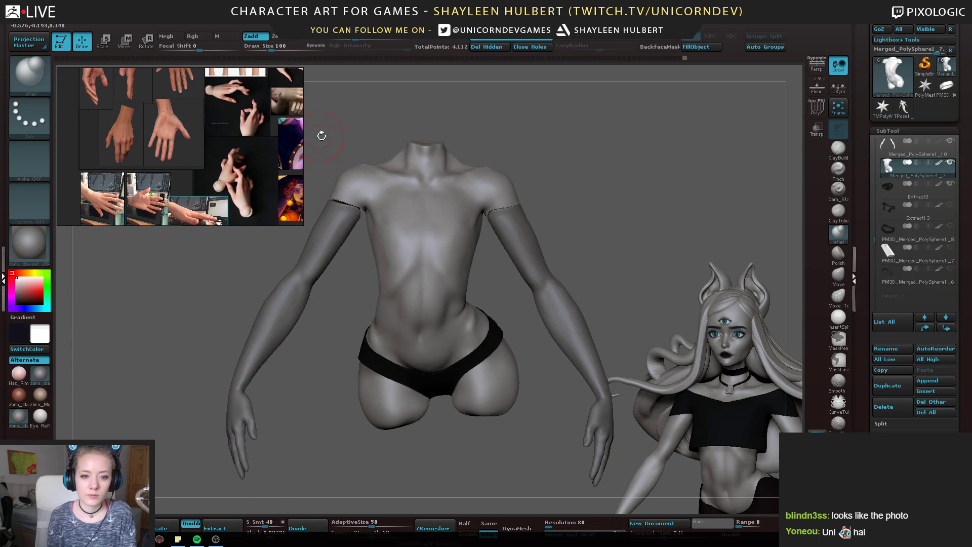
Select the torso subtool and adjust its shoulder ends with the Move brush to line up with the upper arms
{"action": "left_click_drag", "start_coordinate": [322, 138], "coordinate": [367, 177], "text": "alt"}
{"action": "left_click", "coordinate": [366, 264], "text": "alt"}
{"action": "mouse_move", "coordinate": [233, 298]}
{"action": "left_mouse_down"}
{"action": "mouse_move", "coordinate": [275, 304]}
{"action": "mouse_move", "coordinate": [237, 298]}
{"action": "left_mouse_up"}
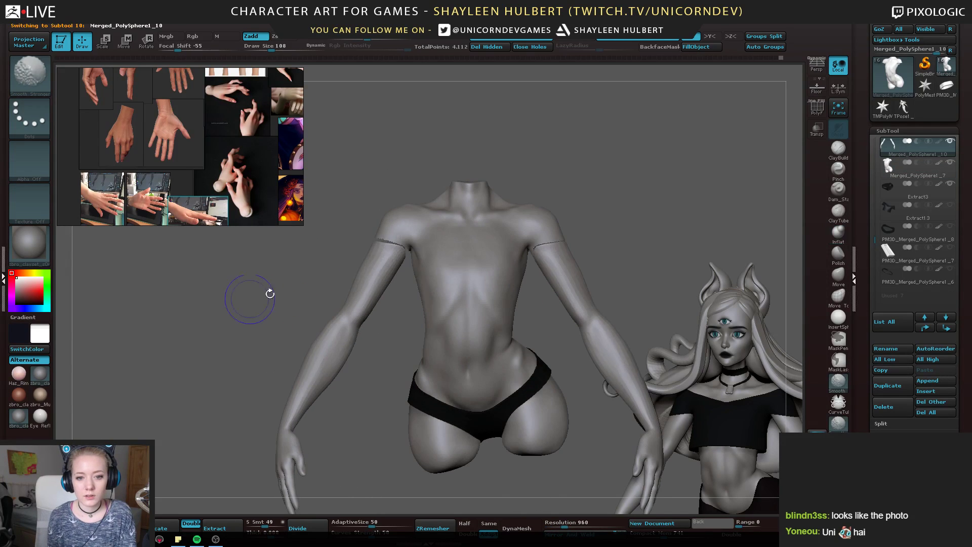
{"action": "left_click", "coordinate": [390, 230], "text": "alt"}
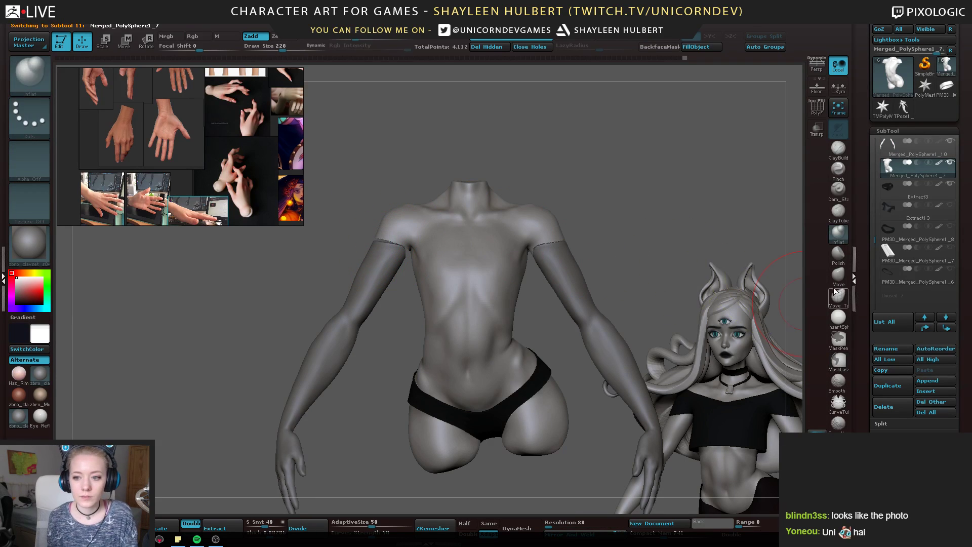
{"action": "key", "text": "b"}
{"action": "key", "text": "m"}
{"action": "key", "text": "v"}
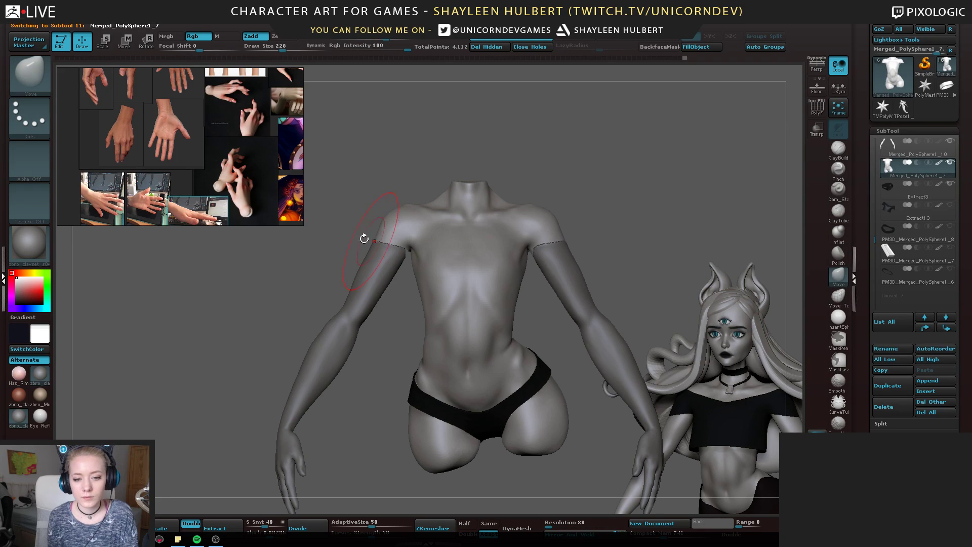
{"action": "mouse_move", "coordinate": [364, 239]}
{"action": "left_mouse_down"}
{"action": "mouse_move", "coordinate": [431, 244]}
{"action": "mouse_move", "coordinate": [464, 211]}
{"action": "mouse_move", "coordinate": [494, 244]}
{"action": "mouse_move", "coordinate": [545, 267]}
{"action": "mouse_move", "coordinate": [509, 226]}
{"action": "mouse_move", "coordinate": [397, 233]}
{"action": "mouse_move", "coordinate": [385, 219]}
{"action": "mouse_move", "coordinate": [428, 253]}
{"action": "mouse_move", "coordinate": [576, 238]}
{"action": "mouse_move", "coordinate": [589, 269]}
{"action": "left_mouse_up"}
Select the arms subtool and isolate it by hiding the torso and the black underwear
{"action": "left_click", "coordinate": [454, 244], "text": "alt"}
{"action": "left_click_drag", "start_coordinate": [617, 241], "coordinate": [665, 231]}
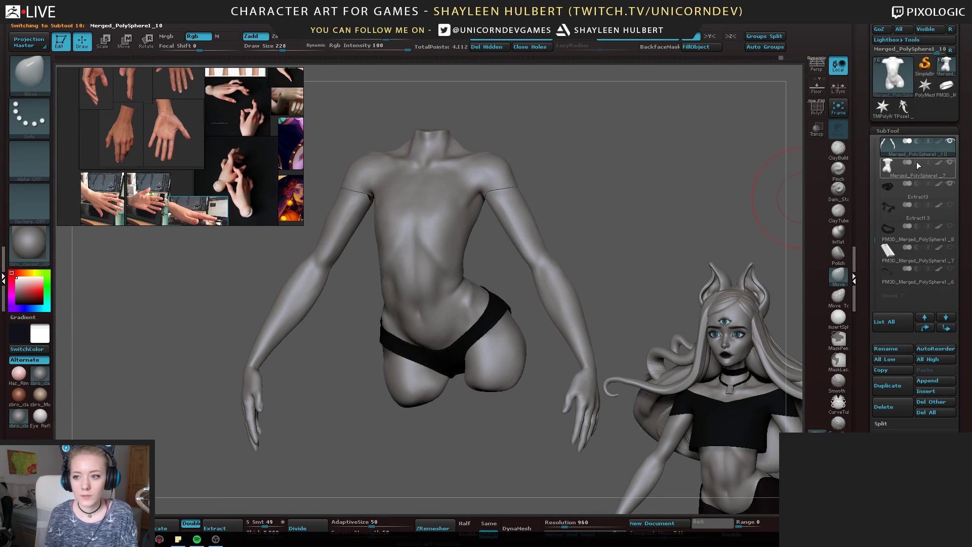
{"action": "left_click", "coordinate": [940, 142]}
{"action": "left_click_drag", "start_coordinate": [568, 228], "coordinate": [629, 248]}
{"action": "mouse_move", "coordinate": [507, 254]}
{"action": "left_mouse_down"}
{"action": "mouse_move", "coordinate": [560, 239]}
{"action": "mouse_move", "coordinate": [569, 256]}
{"action": "mouse_move", "coordinate": [383, 243]}
{"action": "mouse_move", "coordinate": [340, 302]}
{"action": "left_mouse_up"}
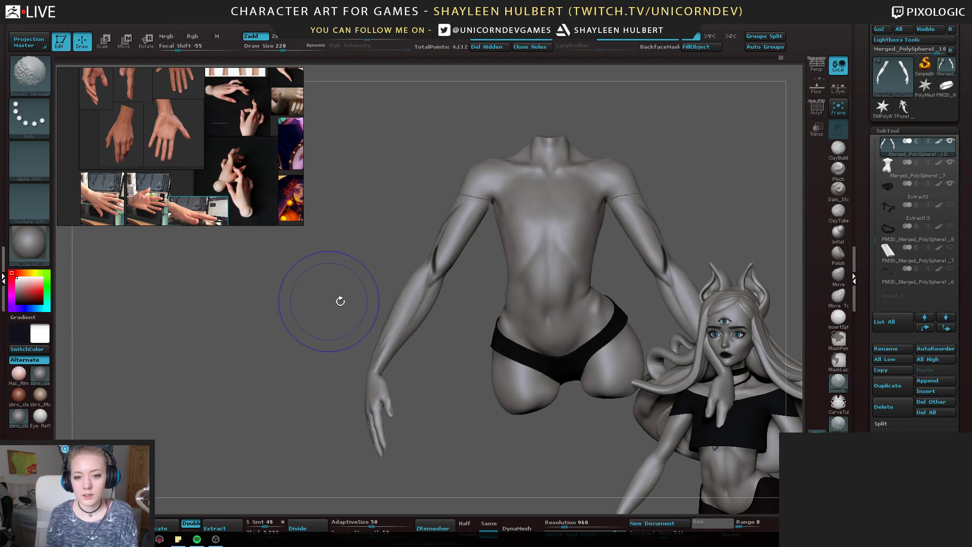
{"action": "left_click", "coordinate": [940, 141]}
{"action": "left_click_drag", "start_coordinate": [685, 188], "coordinate": [501, 208]}
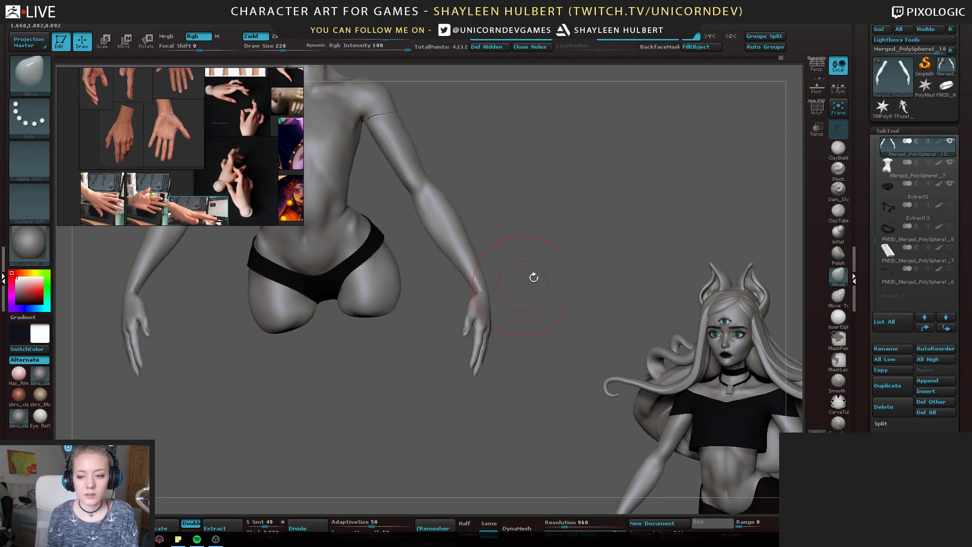
{"action": "mouse_move", "coordinate": [536, 275]}
{"action": "left_mouse_down", "text": "alt"}
{"action": "mouse_move", "coordinate": [636, 339]}
{"action": "mouse_move", "coordinate": [638, 273]}
{"action": "mouse_move", "coordinate": [536, 217]}
{"action": "mouse_move", "coordinate": [521, 282]}
{"action": "mouse_move", "coordinate": [567, 299]}
{"action": "left_mouse_up", "text": "alt"}
{"action": "left_click", "coordinate": [950, 163]}
{"action": "left_click", "coordinate": [950, 184]}
{"action": "left_click_drag", "start_coordinate": [537, 253], "coordinate": [614, 282]}
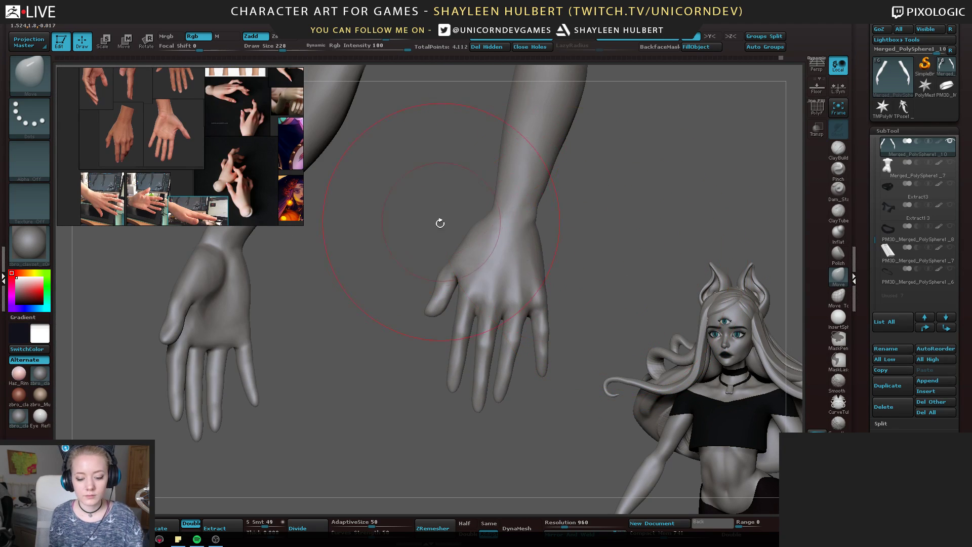
Try to reshape the webbing between the thumb and index finger with a smaller Move brush
{"action": "key", "text": "bracketleft"}
{"action": "key", "text": "bracketleft"}
{"action": "key", "text": "bracketleft"}
{"action": "key", "text": "bracketleft"}
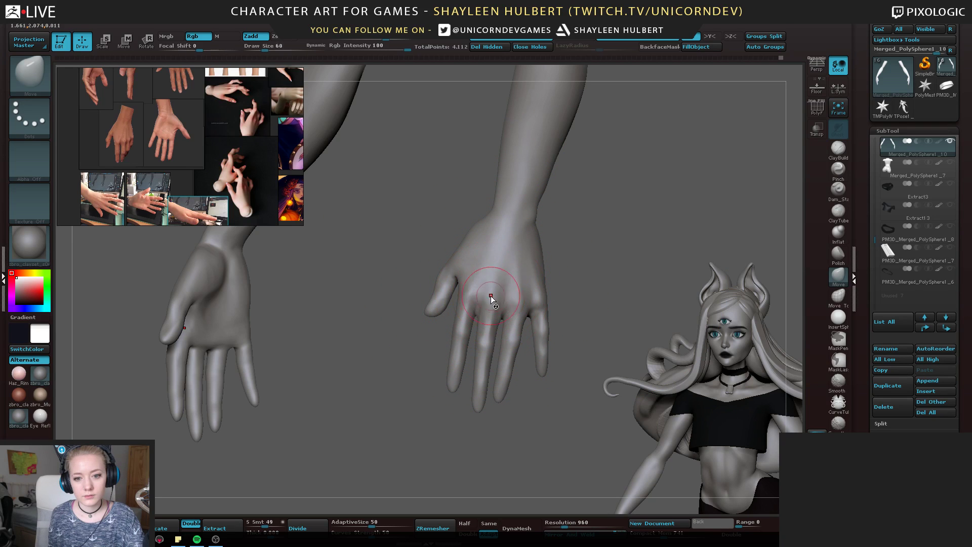
{"action": "left_click_drag", "start_coordinate": [603, 268], "coordinate": [628, 223]}
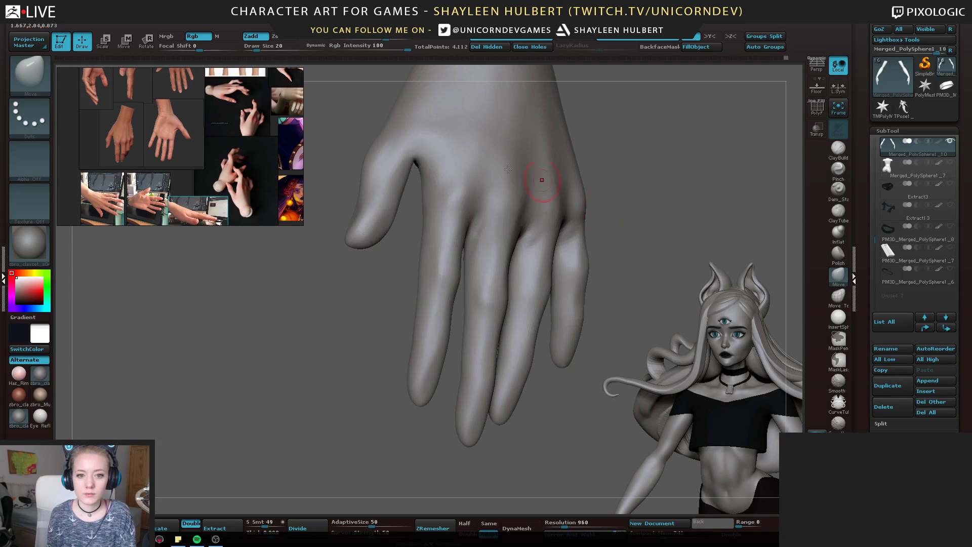
{"action": "left_click_drag", "start_coordinate": [344, 144], "coordinate": [388, 217], "text": "alt"}
{"action": "mouse_move", "coordinate": [468, 218]}
{"action": "left_mouse_down", "text": "alt"}
{"action": "mouse_move", "coordinate": [466, 248]}
{"action": "mouse_move", "coordinate": [471, 240]}
{"action": "left_mouse_up", "text": "alt"}
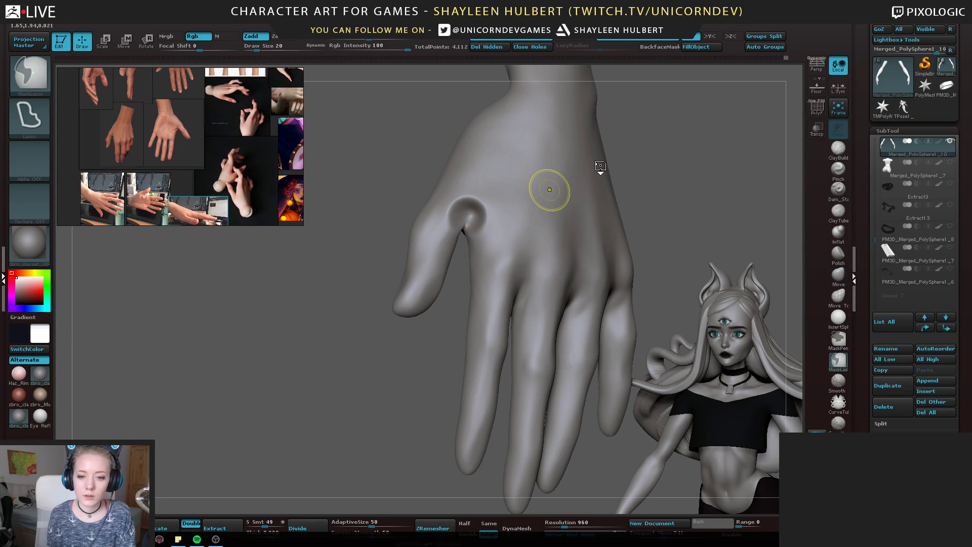
{"action": "key", "text": "ctrl+z"}
Subdivide the arms mesh and refine the webbing between the thumb and index finger on the back of the hand
{"action": "left_click_drag", "start_coordinate": [369, 163], "coordinate": [466, 226]}
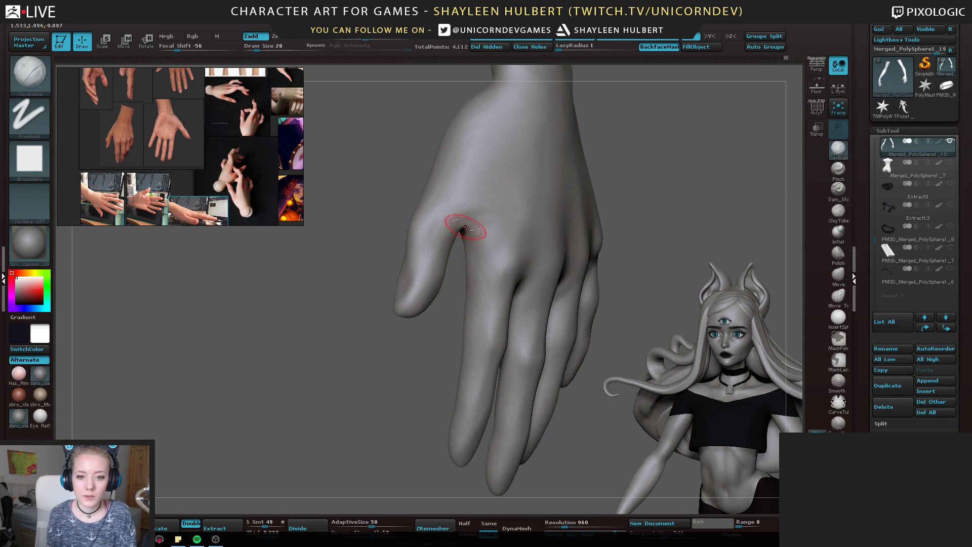
{"action": "key", "text": "shift"}
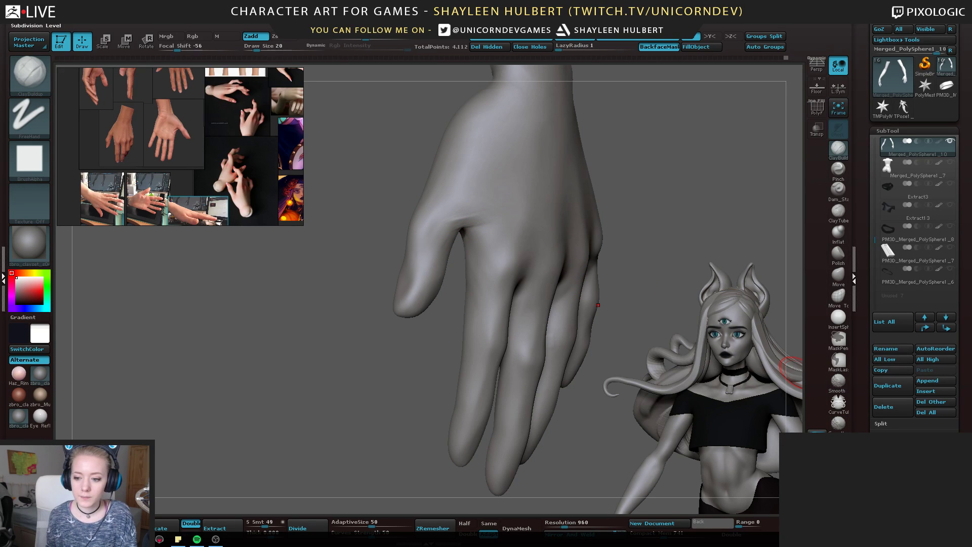
{"action": "key", "text": "shift"}
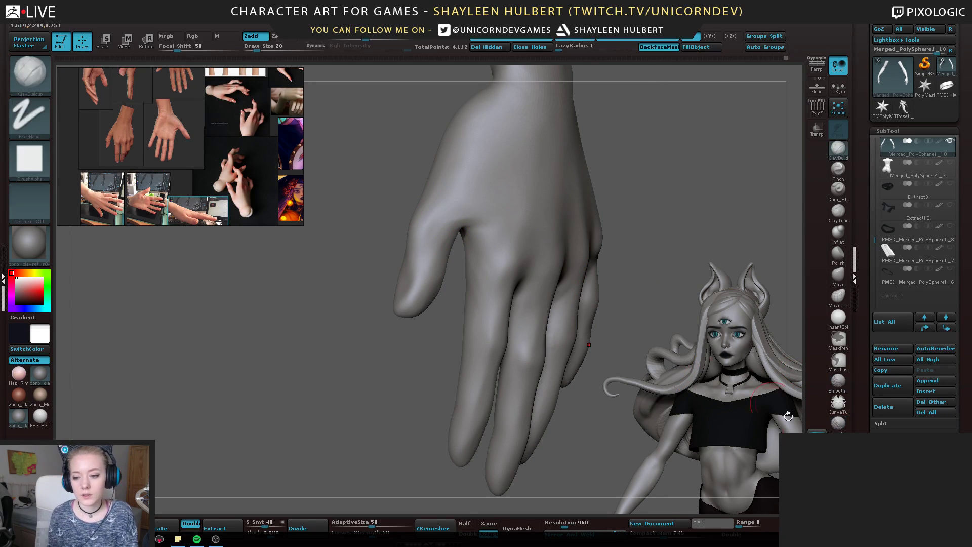
{"action": "left_click_drag", "start_coordinate": [624, 133], "coordinate": [625, 126]}
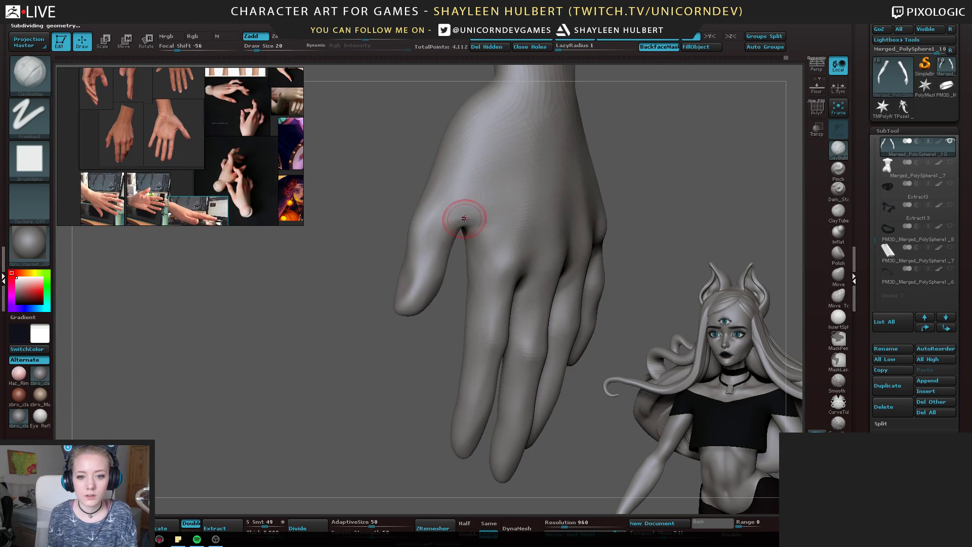
{"action": "key", "text": "shift"}
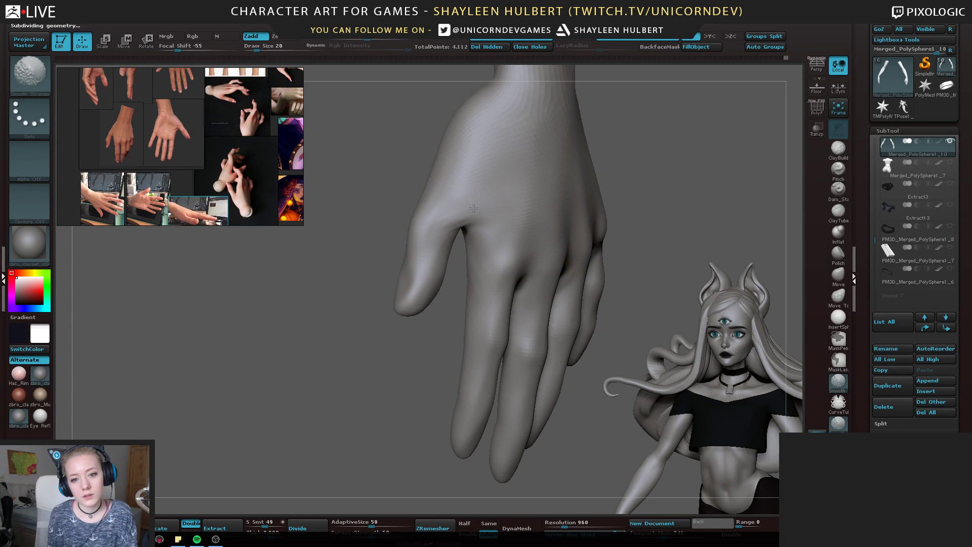
Sculpt the skin fold at the thumb webbing on the palm side with ClayBuildup at draw size 14, and smooth it
{"action": "mouse_move", "coordinate": [356, 232]}
{"action": "left_mouse_down"}
{"action": "mouse_move", "coordinate": [506, 159]}
{"action": "mouse_move", "coordinate": [535, 209]}
{"action": "mouse_move", "coordinate": [575, 203]}
{"action": "mouse_move", "coordinate": [583, 189]}
{"action": "left_mouse_up"}
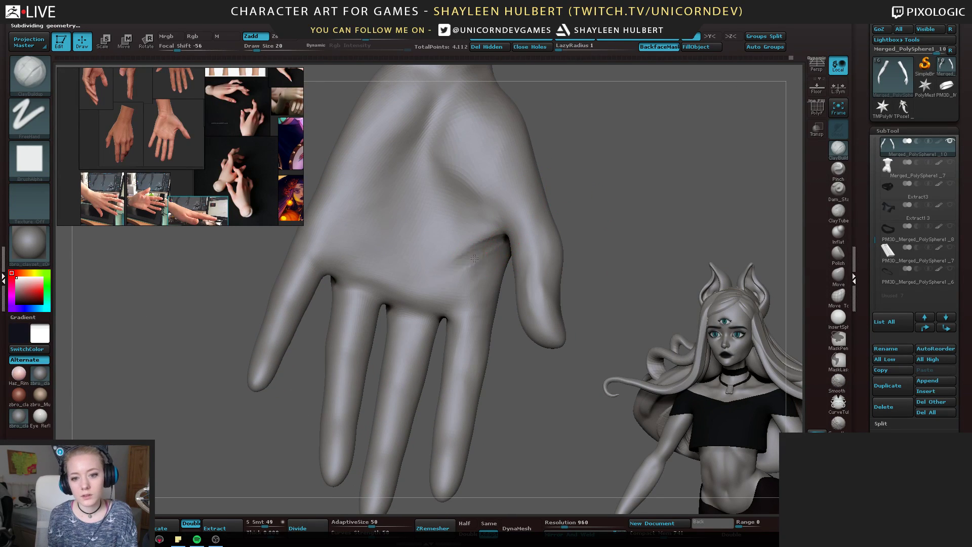
{"action": "left_click_drag", "start_coordinate": [474, 258], "coordinate": [469, 258]}
{"action": "key", "text": "bracketleft"}
{"action": "mouse_move", "coordinate": [569, 217]}
{"action": "left_mouse_down"}
{"action": "mouse_move", "coordinate": [575, 193]}
{"action": "mouse_move", "coordinate": [507, 245]}
{"action": "left_mouse_up"}
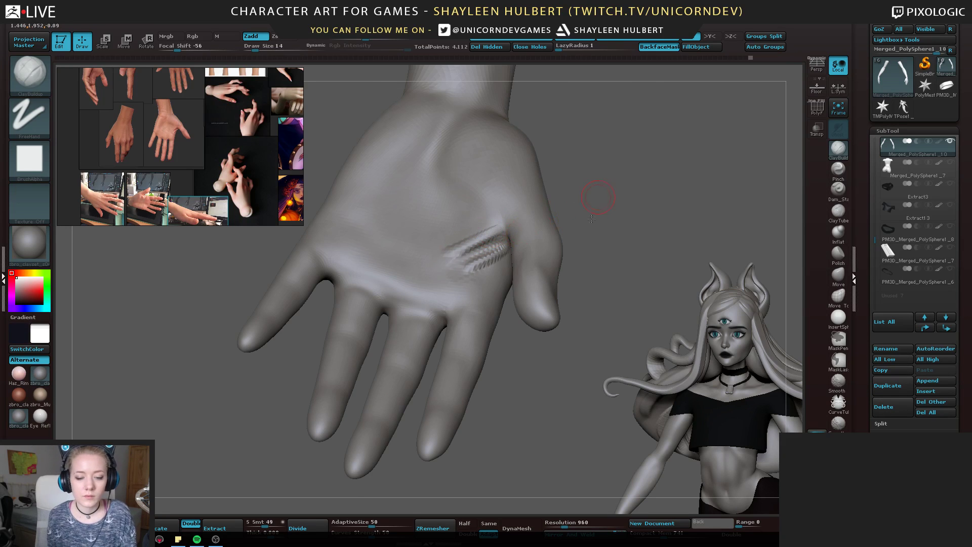
{"action": "left_click_drag", "start_coordinate": [599, 198], "coordinate": [471, 248]}
{"action": "mouse_move", "coordinate": [602, 264]}
{"action": "left_mouse_down"}
{"action": "mouse_move", "coordinate": [491, 269]}
{"action": "mouse_move", "coordinate": [452, 246]}
{"action": "left_mouse_up"}
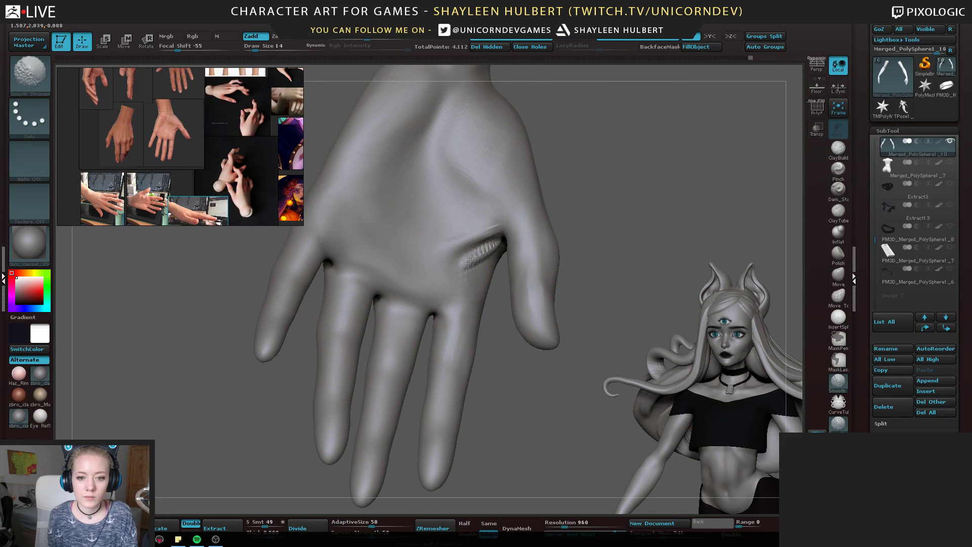
{"action": "mouse_move", "coordinate": [443, 286]}
{"action": "left_mouse_down"}
{"action": "mouse_move", "coordinate": [479, 237]}
{"action": "mouse_move", "coordinate": [478, 289]}
{"action": "left_mouse_up"}
{"action": "mouse_move", "coordinate": [603, 199]}
{"action": "left_mouse_down"}
{"action": "mouse_move", "coordinate": [567, 203]}
{"action": "mouse_move", "coordinate": [580, 195]}
{"action": "mouse_move", "coordinate": [591, 217]}
{"action": "left_mouse_up"}
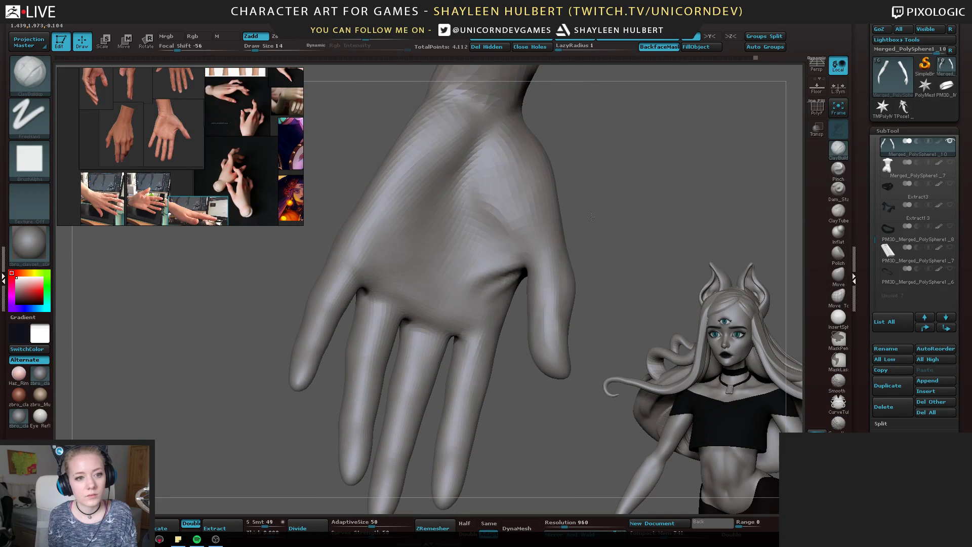
Shape the crease along the thumb pad with ClayBuildup at draw size 28, and smooth out the strokes
{"action": "left_click_drag", "start_coordinate": [564, 180], "coordinate": [561, 178]}
{"action": "mouse_move", "coordinate": [505, 232]}
{"action": "left_mouse_down"}
{"action": "mouse_move", "coordinate": [472, 200]}
{"action": "mouse_move", "coordinate": [505, 242]}
{"action": "left_mouse_up"}
{"action": "key", "text": "bracketright"}
{"action": "key", "text": "bracketright"}
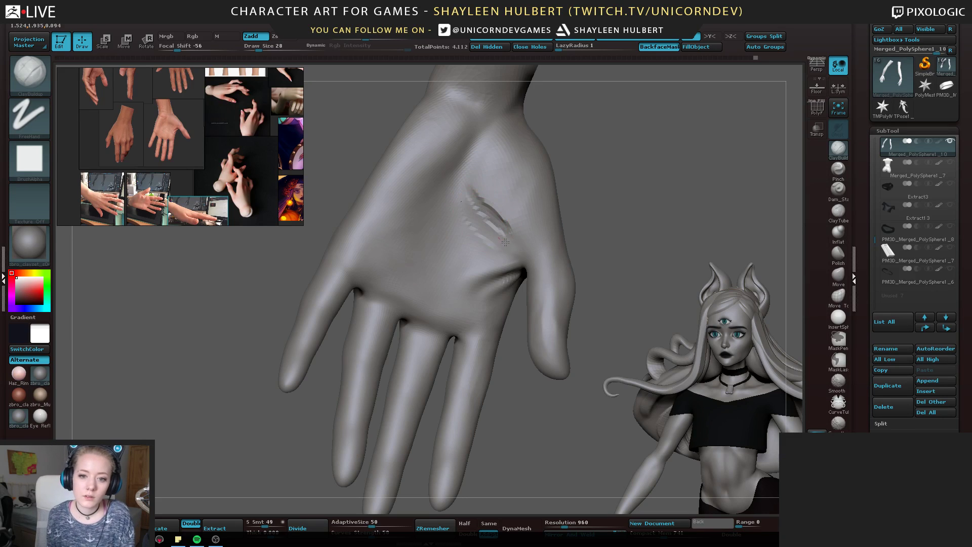
{"action": "left_click_drag", "start_coordinate": [590, 211], "coordinate": [580, 214]}
{"action": "left_click_drag", "start_coordinate": [490, 196], "coordinate": [512, 223]}
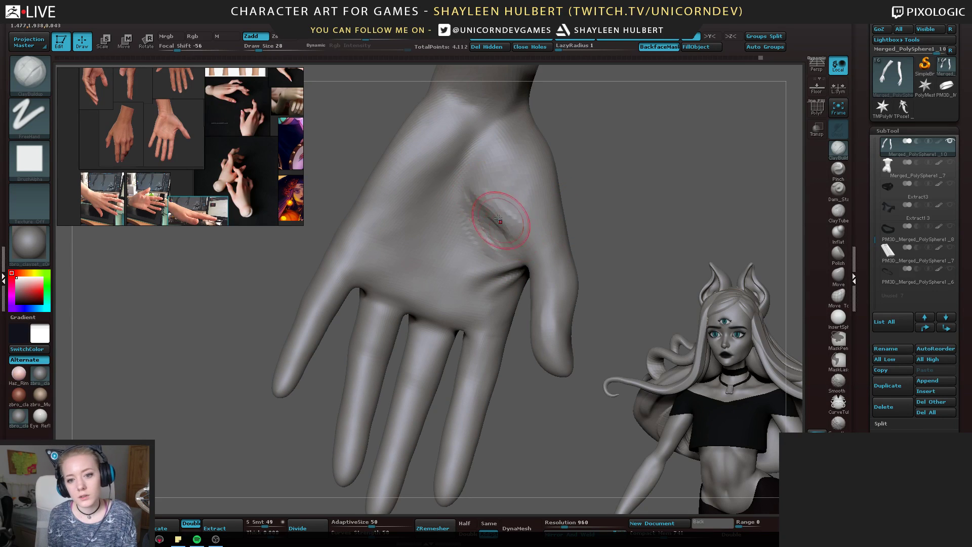
{"action": "key", "text": "shift"}
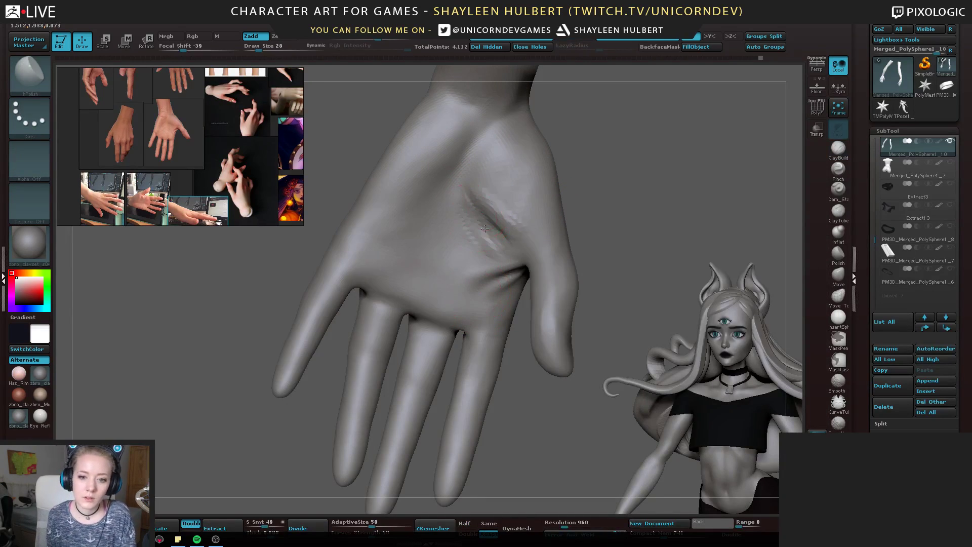
{"action": "mouse_move", "coordinate": [508, 211]}
{"action": "left_mouse_down", "text": "shift"}
{"action": "mouse_move", "coordinate": [499, 230]}
{"action": "mouse_move", "coordinate": [475, 226]}
{"action": "left_mouse_up", "text": "shift"}
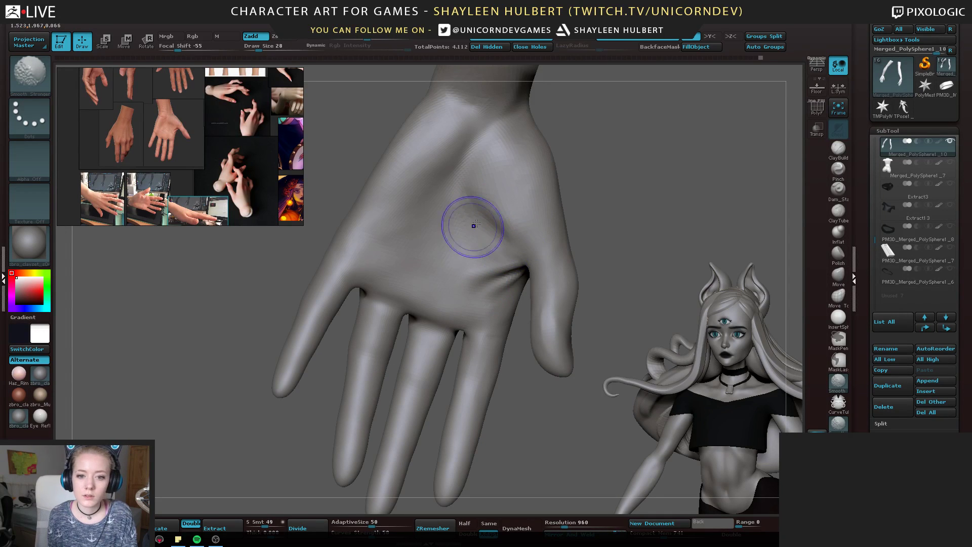
Carve diagonal strokes into the little-finger side of the palm with ClayBuildup at draw size 16
{"action": "mouse_move", "coordinate": [628, 197]}
{"action": "left_mouse_down"}
{"action": "mouse_move", "coordinate": [638, 163]}
{"action": "mouse_move", "coordinate": [597, 198]}
{"action": "mouse_move", "coordinate": [618, 197]}
{"action": "mouse_move", "coordinate": [516, 204]}
{"action": "left_mouse_up"}
{"action": "mouse_move", "coordinate": [603, 167]}
{"action": "left_mouse_down"}
{"action": "mouse_move", "coordinate": [628, 189]}
{"action": "mouse_move", "coordinate": [598, 214]}
{"action": "mouse_move", "coordinate": [603, 202]}
{"action": "mouse_move", "coordinate": [614, 213]}
{"action": "mouse_move", "coordinate": [584, 189]}
{"action": "left_mouse_up"}
{"action": "left_click", "coordinate": [837, 151]}
{"action": "key", "text": "bracketleft"}
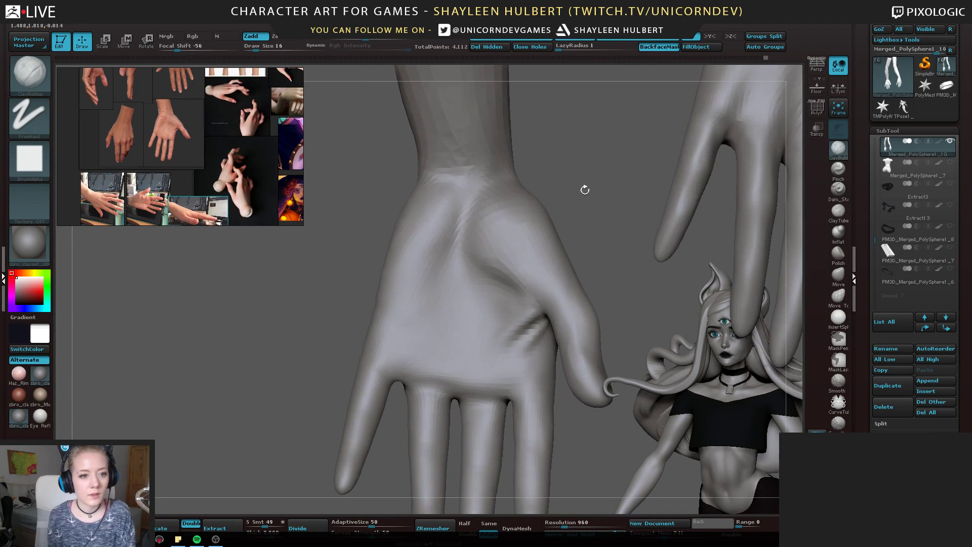
{"action": "mouse_move", "coordinate": [450, 276]}
{"action": "left_mouse_down", "text": "alt"}
{"action": "mouse_move", "coordinate": [431, 284]}
{"action": "mouse_move", "coordinate": [416, 329]}
{"action": "left_mouse_up", "text": "alt"}
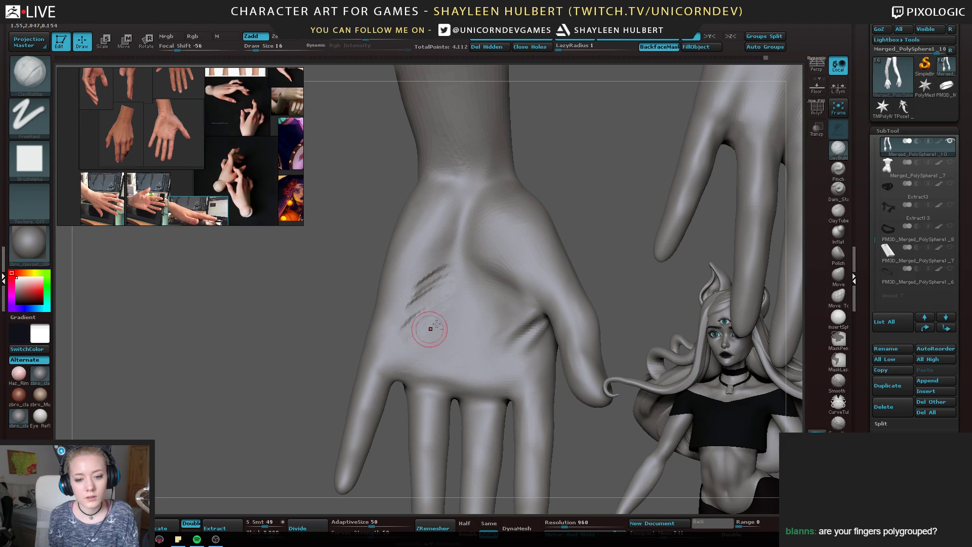
{"action": "left_click_drag", "start_coordinate": [567, 184], "coordinate": [395, 248]}
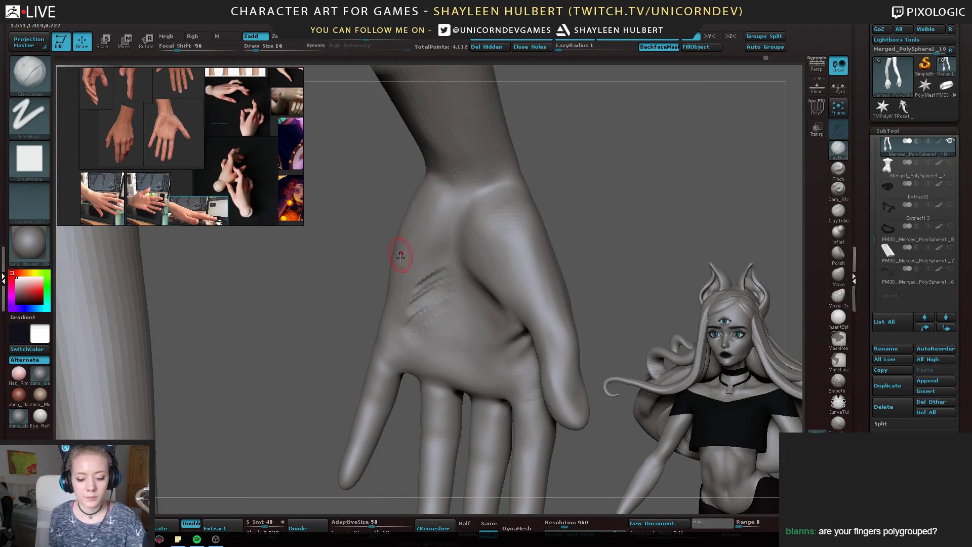
{"action": "right_click_drag", "start_coordinate": [389, 280], "coordinate": [407, 289]}
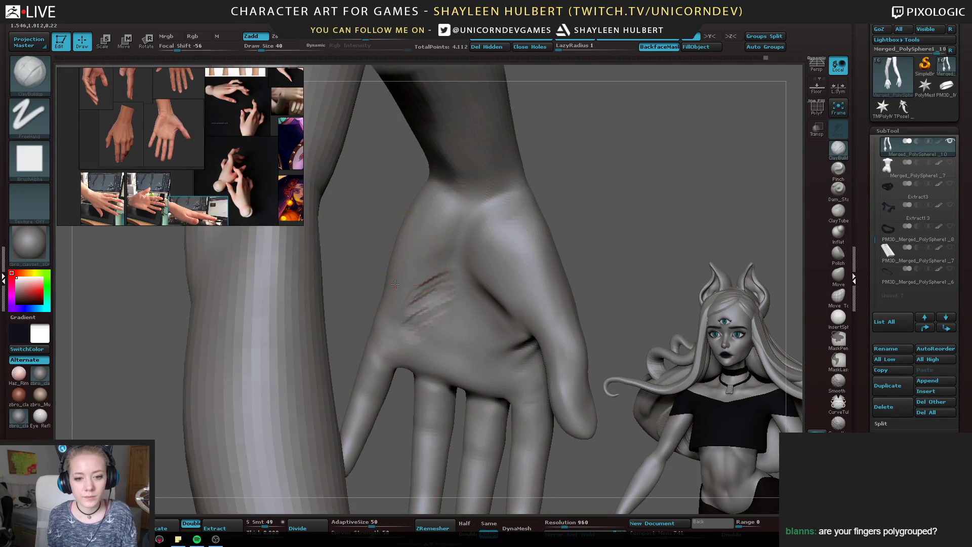
Flatten the carved palm strokes with hPolish at draw size 24 and smooth the little-finger side of the palm
{"action": "key", "text": "b"}
{"action": "key", "text": "h"}
{"action": "key", "text": "p"}
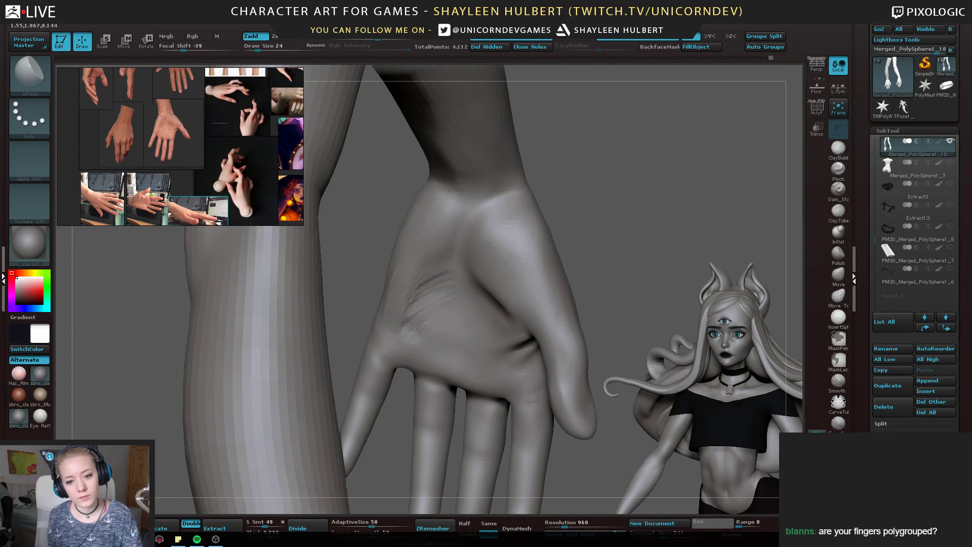
{"action": "right_click_drag", "start_coordinate": [535, 197], "coordinate": [434, 278]}
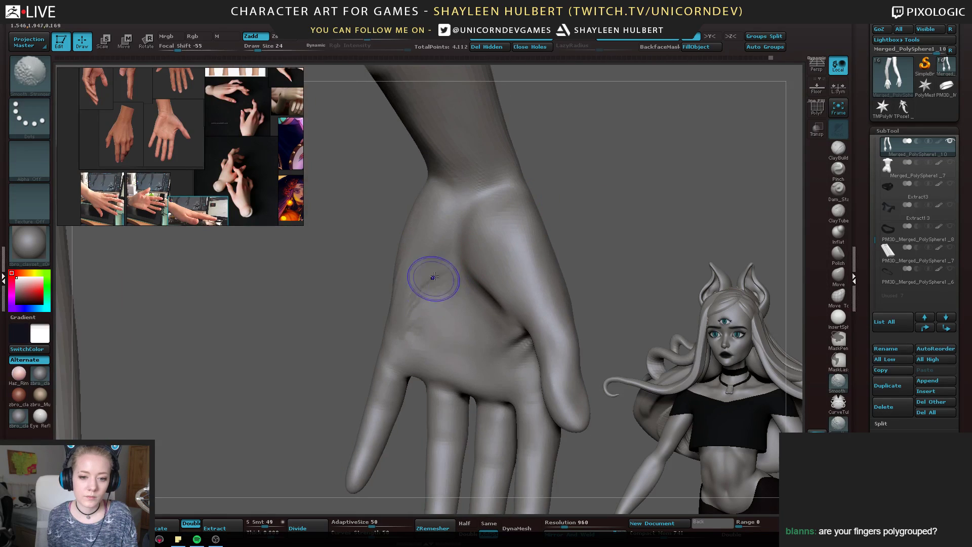
{"action": "left_click_drag", "start_coordinate": [434, 278], "coordinate": [441, 292], "text": "shift"}
{"action": "right_click_drag", "start_coordinate": [441, 291], "coordinate": [386, 306]}
{"action": "left_click_drag", "start_coordinate": [389, 295], "coordinate": [394, 295], "text": "shift"}
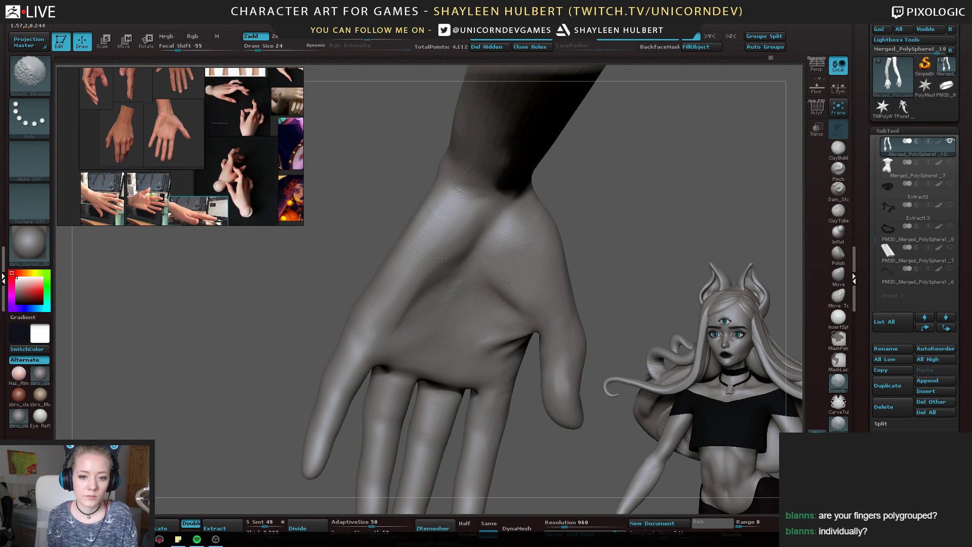
Carve the hollow in the centre of the palm with ClayBuildup at draw size 24 and smooth out the strokes
{"action": "mouse_move", "coordinate": [442, 258]}
{"action": "right_mouse_down"}
{"action": "mouse_move", "coordinate": [560, 196]}
{"action": "mouse_move", "coordinate": [655, 211]}
{"action": "mouse_move", "coordinate": [593, 210]}
{"action": "right_mouse_up"}
{"action": "left_click", "coordinate": [838, 148]}
{"action": "mouse_move", "coordinate": [449, 296]}
{"action": "left_mouse_down"}
{"action": "mouse_move", "coordinate": [454, 277]}
{"action": "mouse_move", "coordinate": [424, 313]}
{"action": "mouse_move", "coordinate": [440, 329]}
{"action": "left_mouse_up"}
{"action": "right_click_drag", "start_coordinate": [532, 233], "coordinate": [594, 238]}
{"action": "left_click_drag", "start_coordinate": [471, 278], "coordinate": [459, 318], "text": "alt"}
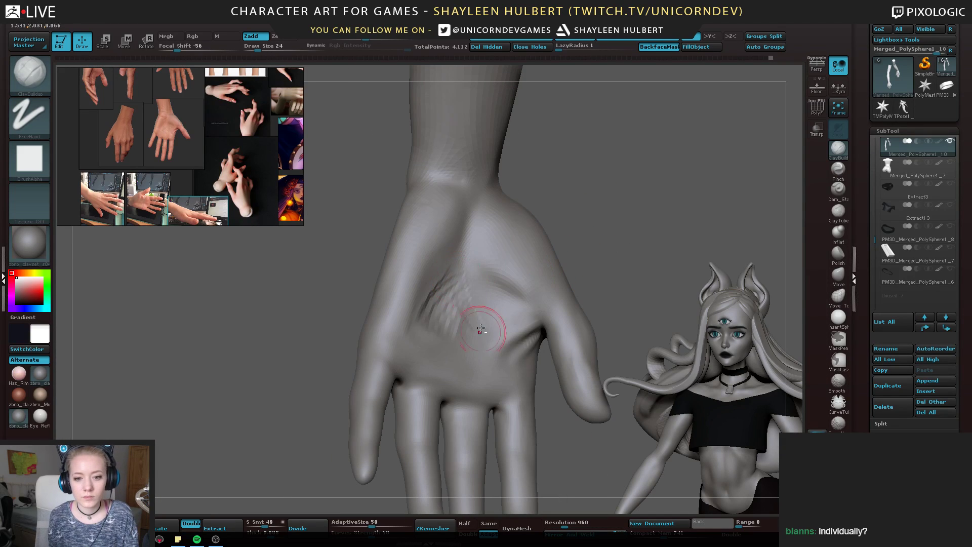
{"action": "mouse_move", "coordinate": [492, 280]}
{"action": "left_mouse_down", "text": "alt"}
{"action": "mouse_move", "coordinate": [488, 310]}
{"action": "mouse_move", "coordinate": [467, 338]}
{"action": "left_mouse_up", "text": "alt"}
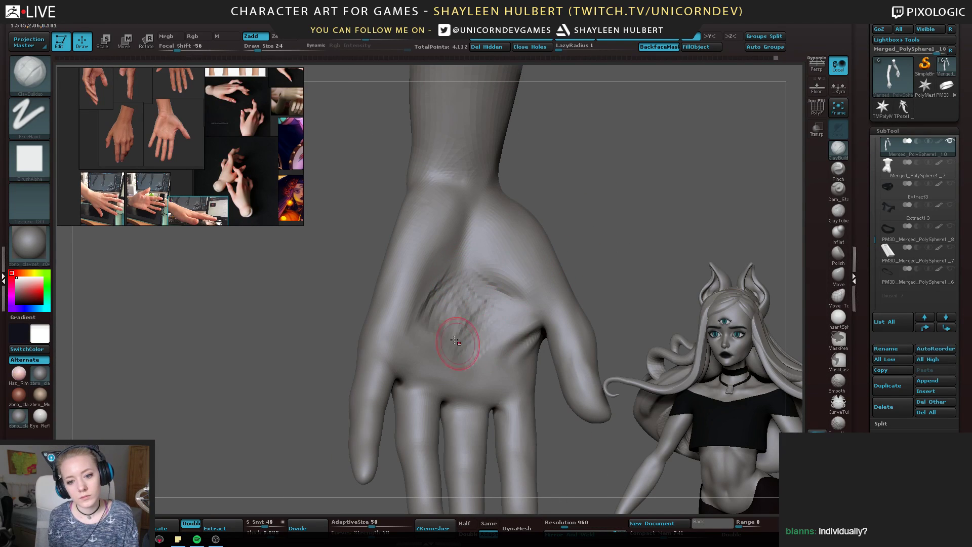
{"action": "left_click_drag", "start_coordinate": [582, 228], "coordinate": [473, 284]}
{"action": "left_click_drag", "start_coordinate": [343, 233], "coordinate": [441, 240]}
{"action": "mouse_move", "coordinate": [448, 284]}
{"action": "left_mouse_down", "text": "shift"}
{"action": "mouse_move", "coordinate": [462, 299]}
{"action": "mouse_move", "coordinate": [460, 269]}
{"action": "mouse_move", "coordinate": [468, 300]}
{"action": "left_mouse_up", "text": "shift"}
{"action": "mouse_move", "coordinate": [455, 347]}
{"action": "left_mouse_down", "text": "shift"}
{"action": "mouse_move", "coordinate": [504, 288]}
{"action": "mouse_move", "coordinate": [499, 332]}
{"action": "mouse_move", "coordinate": [451, 338]}
{"action": "mouse_move", "coordinate": [471, 280]}
{"action": "left_mouse_up", "text": "shift"}
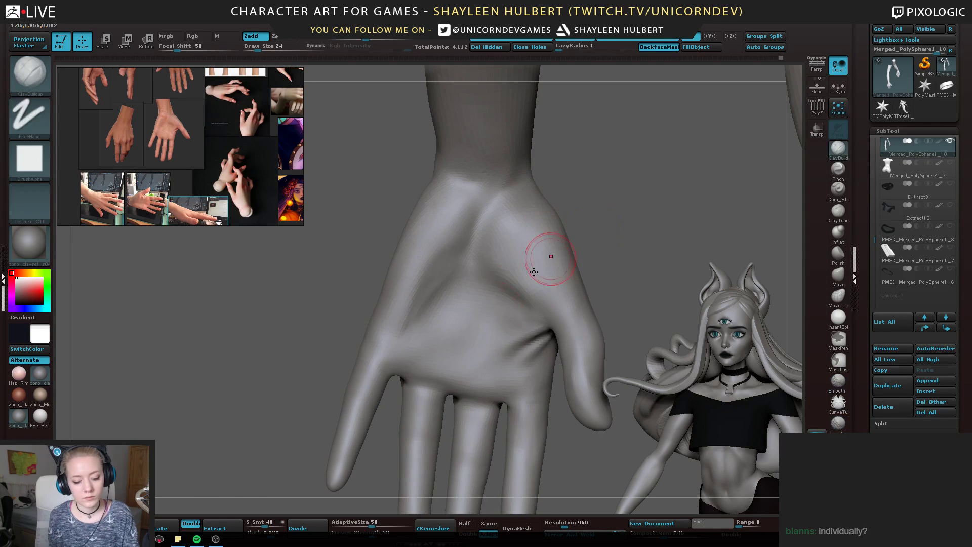
Flatten the palm and the outer little-finger side of the hand with hPolish, raising the draw size from 24 to 44
{"action": "key", "text": "b"}
{"action": "key", "text": "h"}
{"action": "key", "text": "p"}
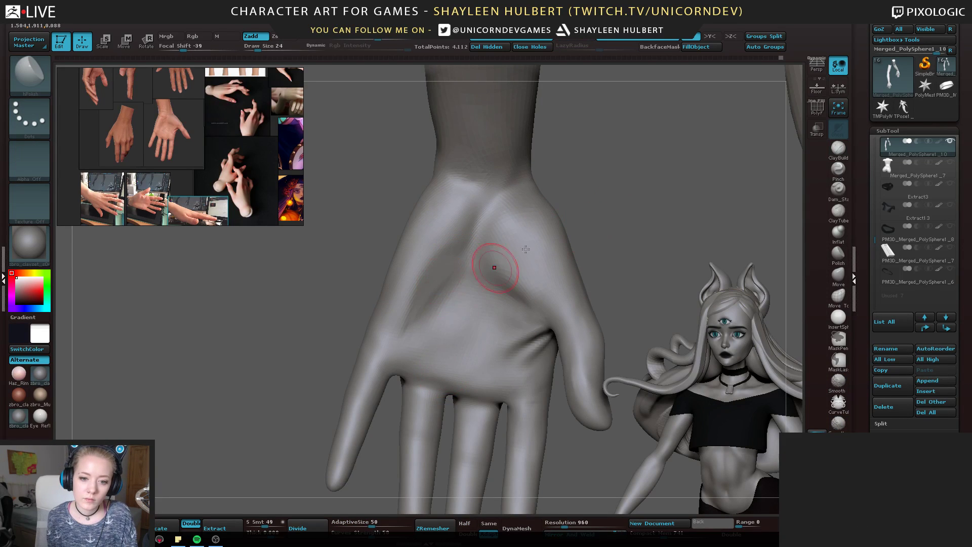
{"action": "right_click_drag", "start_coordinate": [525, 249], "coordinate": [521, 192]}
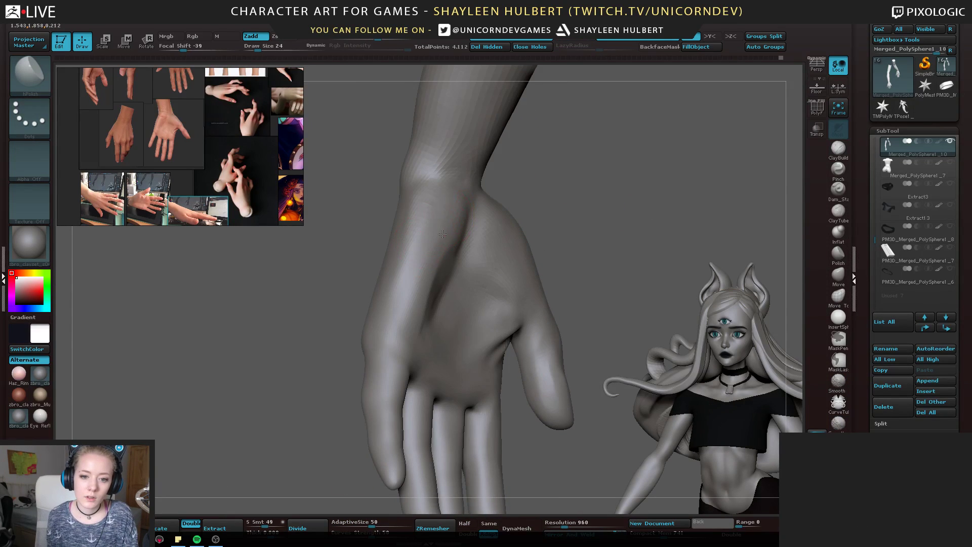
{"action": "right_click_drag", "start_coordinate": [418, 250], "coordinate": [429, 265]}
{"action": "key", "text": "bracketright"}
{"action": "key", "text": "bracketright"}
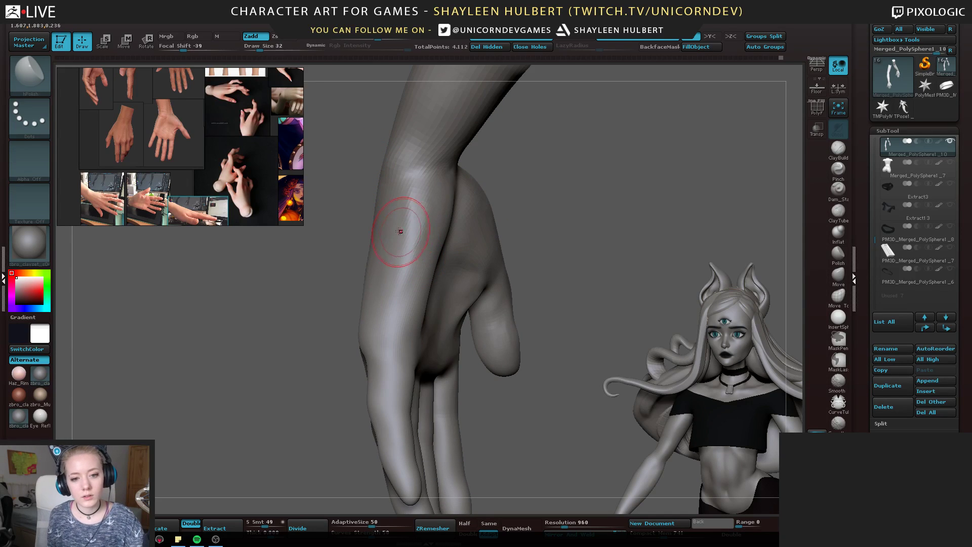
{"action": "mouse_move", "coordinate": [403, 229]}
{"action": "right_mouse_down"}
{"action": "mouse_move", "coordinate": [435, 253]}
{"action": "mouse_move", "coordinate": [419, 249]}
{"action": "right_mouse_up"}
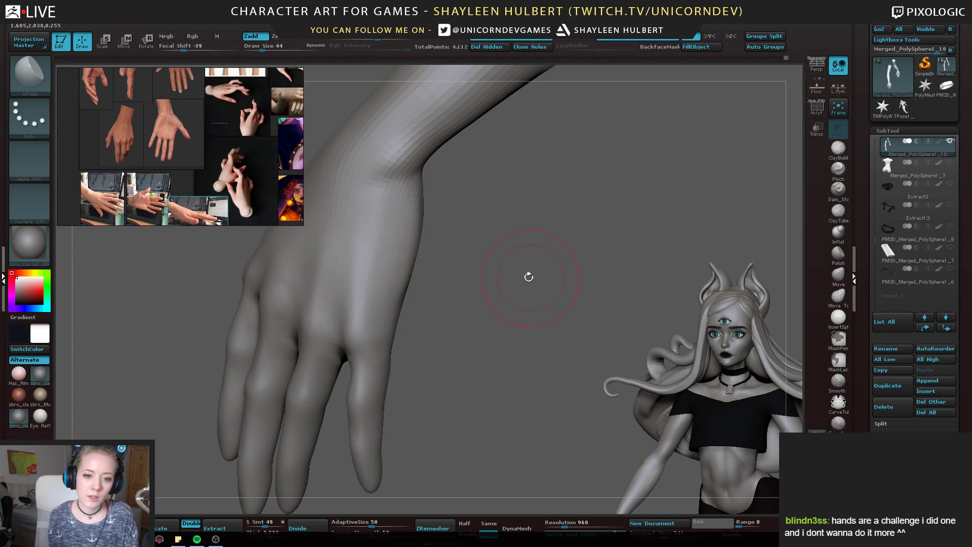
{"action": "right_click_drag", "start_coordinate": [527, 275], "coordinate": [536, 274]}
{"action": "right_click_drag", "start_coordinate": [453, 185], "coordinate": [425, 232]}
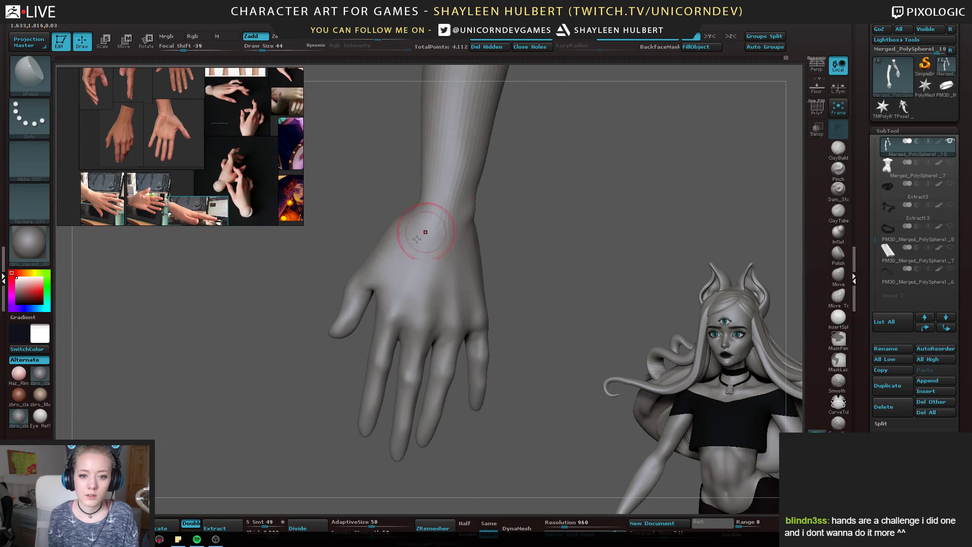
{"action": "right_click_drag", "start_coordinate": [567, 249], "coordinate": [577, 271]}
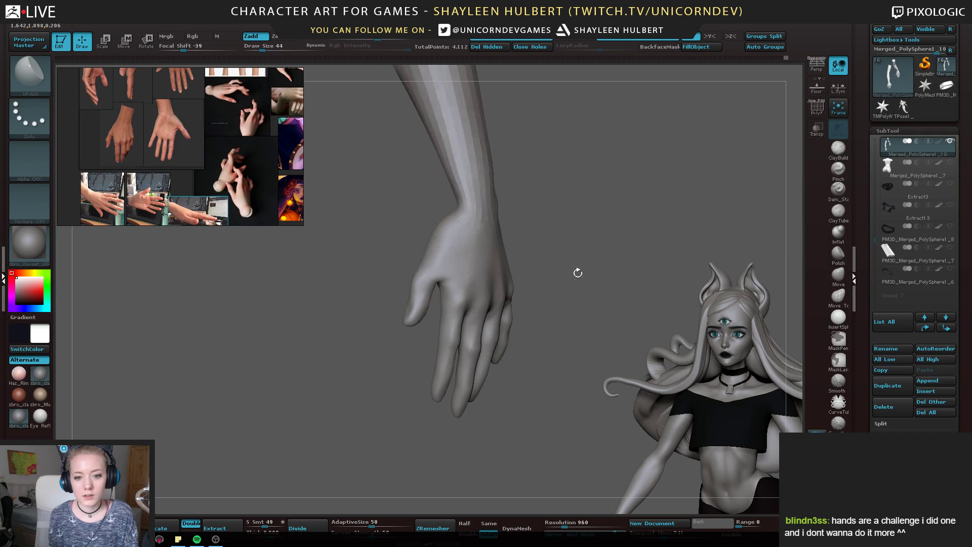
Hide and restore individual finger polygroups to examine how the hand is divided, leaving the whole hand visible
{"action": "left_click", "coordinate": [452, 349], "text": "ctrl+shift"}
{"action": "left_click", "coordinate": [452, 350], "text": "ctrl+shift"}
{"action": "left_click", "coordinate": [478, 348], "text": "ctrl+shift"}
{"action": "right_click_drag", "start_coordinate": [481, 347], "coordinate": [564, 299]}
{"action": "left_click", "coordinate": [532, 322], "text": "ctrl+shift"}
{"action": "left_click", "coordinate": [544, 323], "text": "ctrl+shift"}
{"action": "left_click", "coordinate": [495, 348], "text": "ctrl+shift"}
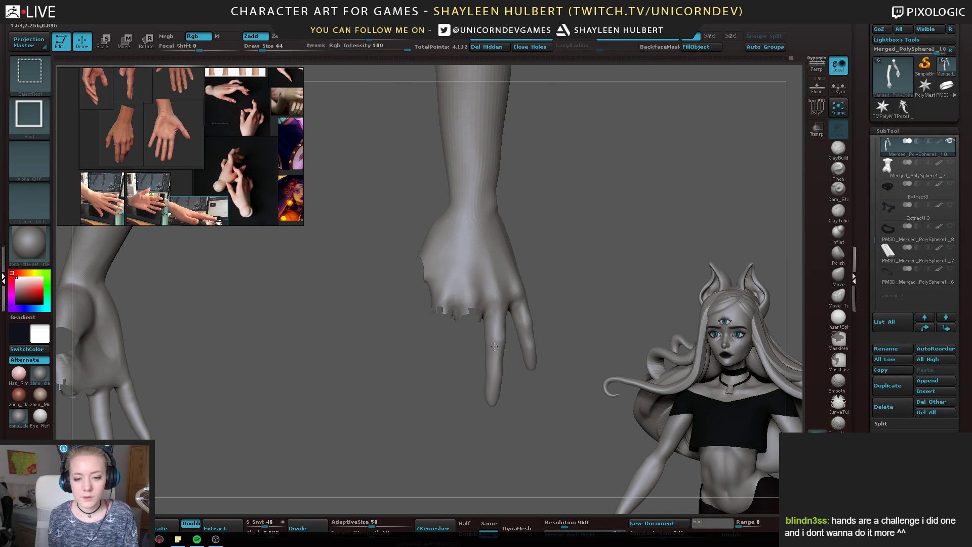
{"action": "left_click", "coordinate": [497, 348], "text": "ctrl+shift"}
{"action": "left_click", "coordinate": [542, 318], "text": "ctrl+shift"}
{"action": "left_click", "coordinate": [440, 348], "text": "ctrl+shift"}
{"action": "left_click", "coordinate": [435, 347], "text": "ctrl+shift"}
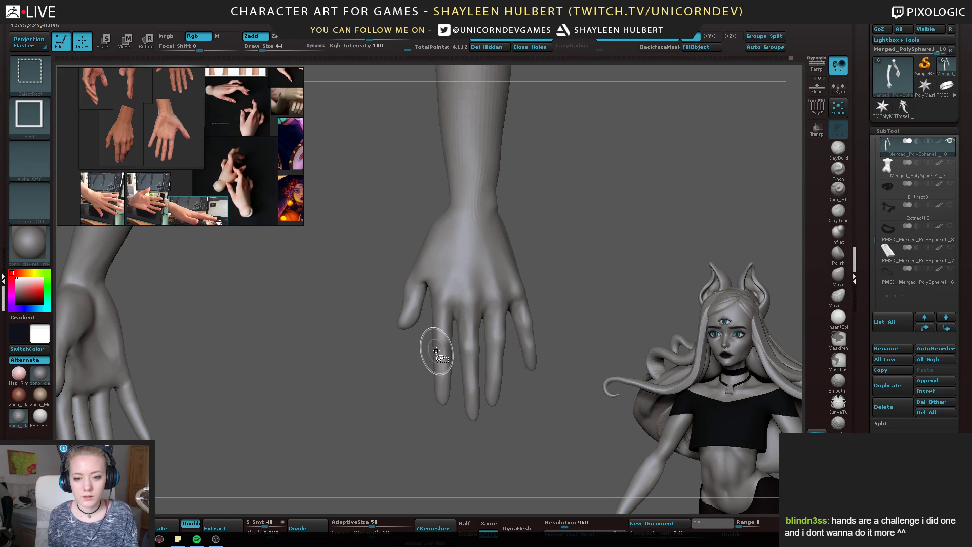
{"action": "left_click", "coordinate": [461, 360], "text": "ctrl+shift"}
{"action": "left_click", "coordinate": [448, 357], "text": "ctrl+shift"}
{"action": "left_click", "coordinate": [441, 365], "text": "ctrl+shift"}
{"action": "left_click", "coordinate": [453, 355], "text": "ctrl+shift"}
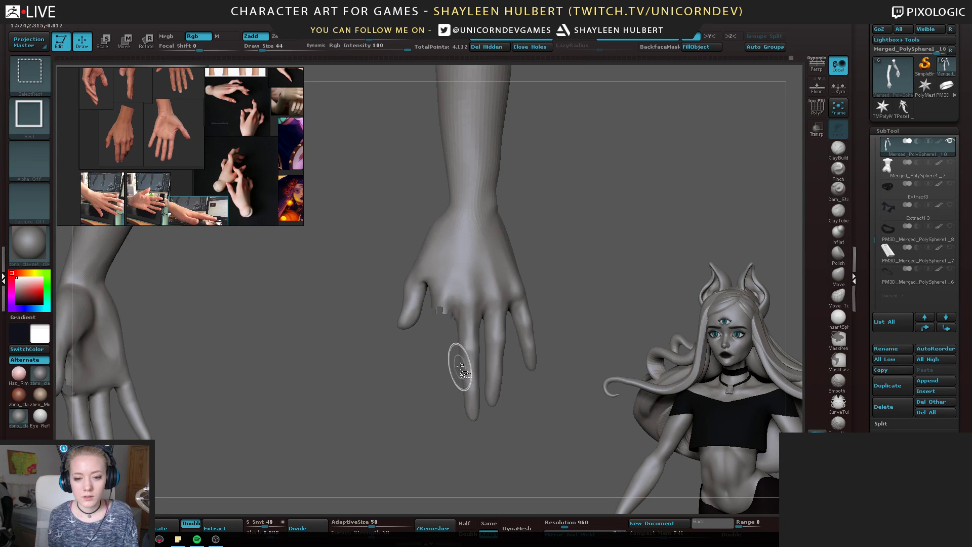
{"action": "left_click", "coordinate": [481, 361], "text": "ctrl+shift"}
{"action": "mouse_move", "coordinate": [483, 358]}
{"action": "right_mouse_down"}
{"action": "mouse_move", "coordinate": [487, 304]}
{"action": "mouse_move", "coordinate": [538, 262]}
{"action": "mouse_move", "coordinate": [610, 246]}
{"action": "mouse_move", "coordinate": [582, 251]}
{"action": "mouse_move", "coordinate": [508, 350]}
{"action": "mouse_move", "coordinate": [564, 256]}
{"action": "mouse_move", "coordinate": [587, 259]}
{"action": "mouse_move", "coordinate": [583, 248]}
{"action": "right_mouse_up"}
{"action": "left_click", "coordinate": [594, 268], "text": "ctrl+shift"}
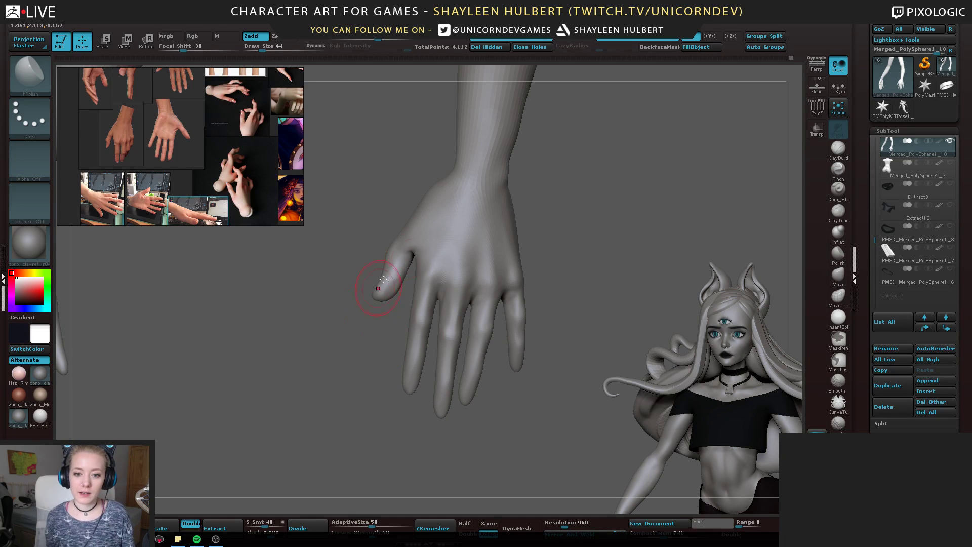
Build up the webbing between the ring and little fingers on the back of the hand with ClayBuildup at draw size 12
{"action": "mouse_move", "coordinate": [606, 236]}
{"action": "left_mouse_down", "text": "alt"}
{"action": "mouse_move", "coordinate": [580, 215]}
{"action": "mouse_move", "coordinate": [570, 238]}
{"action": "mouse_move", "coordinate": [585, 242]}
{"action": "mouse_move", "coordinate": [574, 257]}
{"action": "left_mouse_up", "text": "alt"}
{"action": "left_click", "coordinate": [838, 148]}
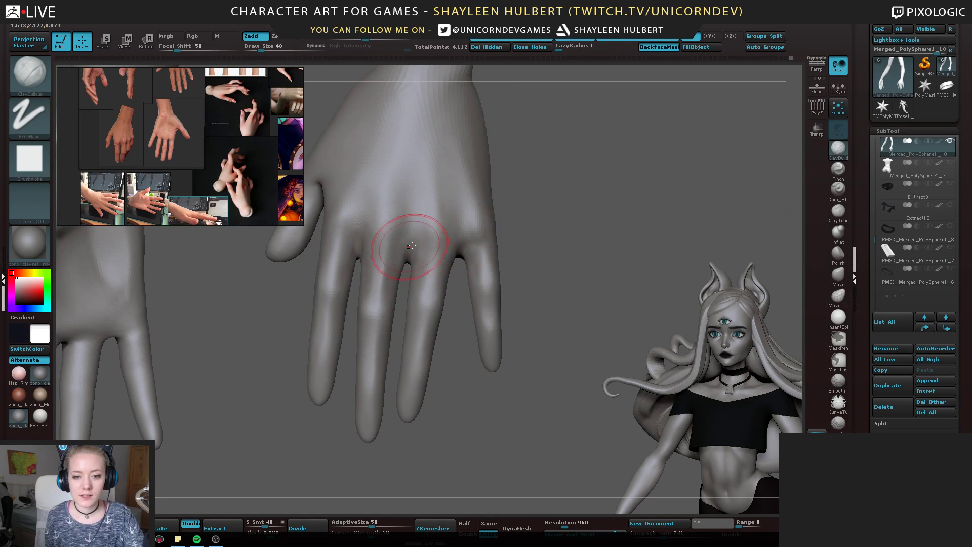
{"action": "left_click_drag", "start_coordinate": [506, 234], "coordinate": [526, 231]}
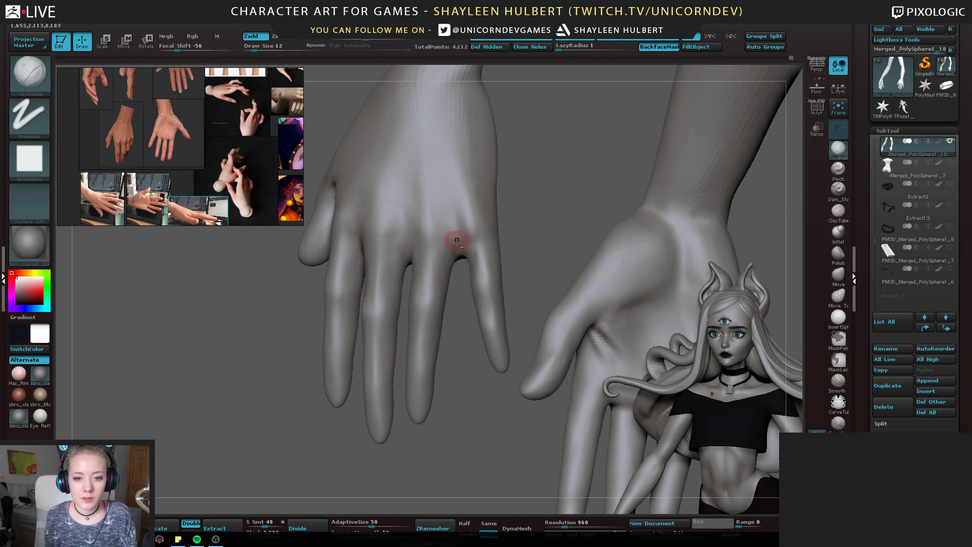
{"action": "left_click_drag", "start_coordinate": [460, 292], "coordinate": [468, 249]}
{"action": "right_click_drag", "start_coordinate": [455, 250], "coordinate": [460, 226]}
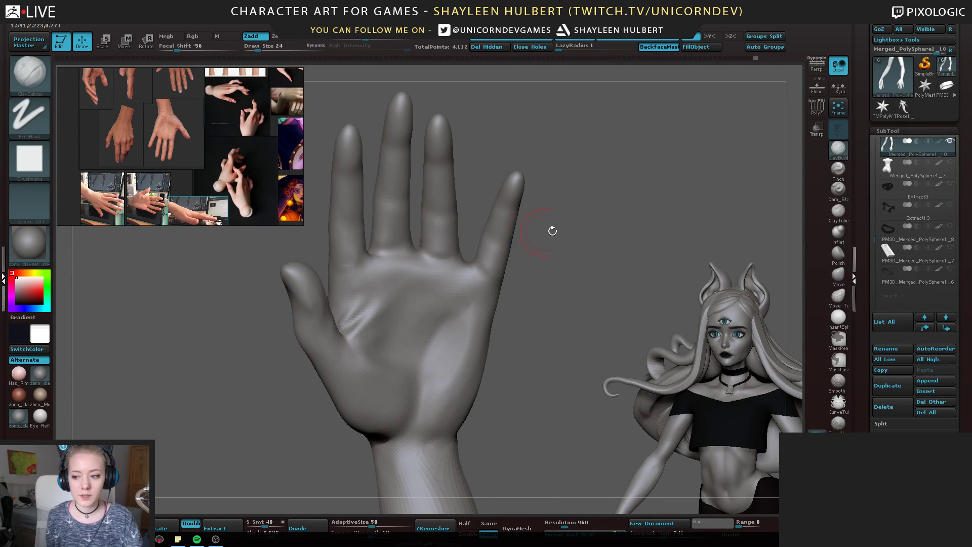
Build up the pad below the finger bases on the palm with ClayBuildup at draw size 24 and smooth it
{"action": "right_click_drag", "start_coordinate": [552, 231], "coordinate": [445, 266]}
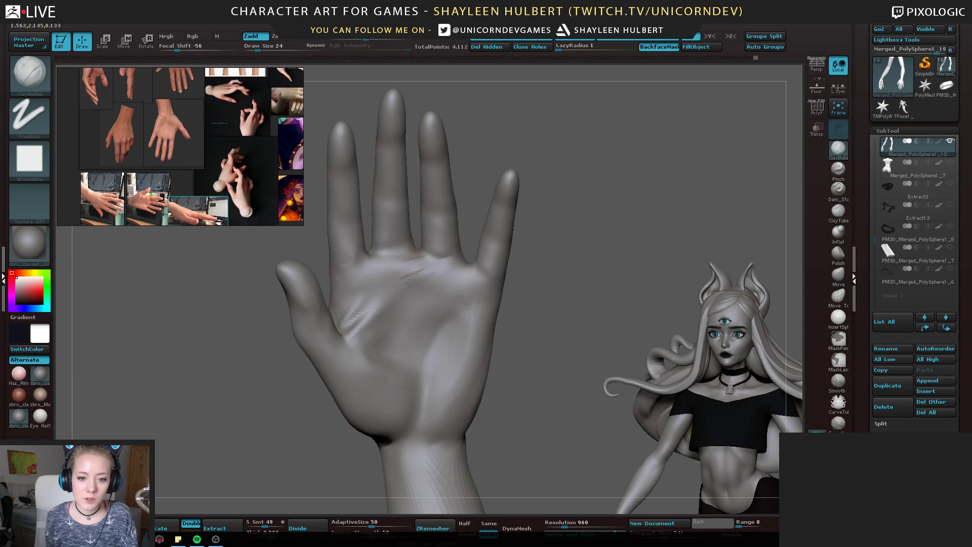
{"action": "left_click_drag", "start_coordinate": [410, 282], "coordinate": [373, 273]}
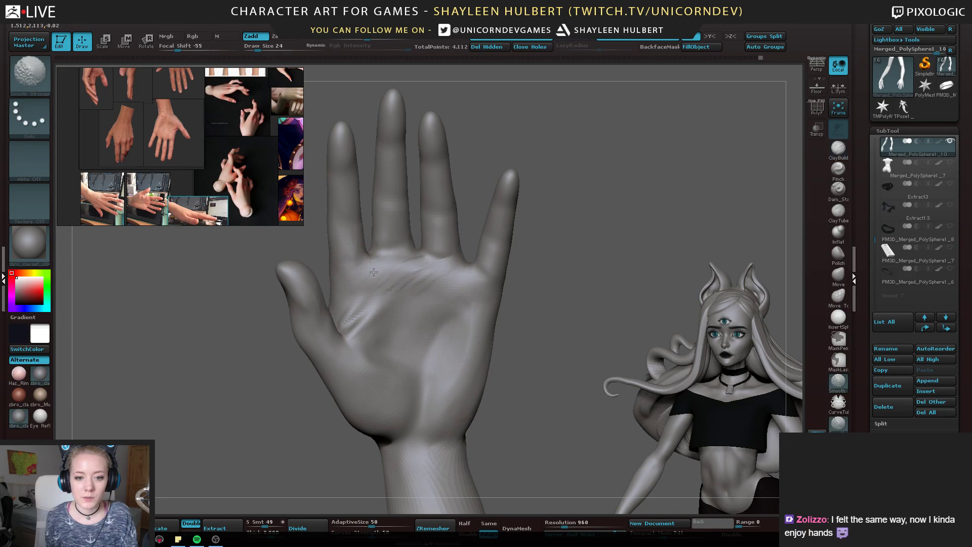
{"action": "right_click_drag", "start_coordinate": [571, 148], "coordinate": [399, 263]}
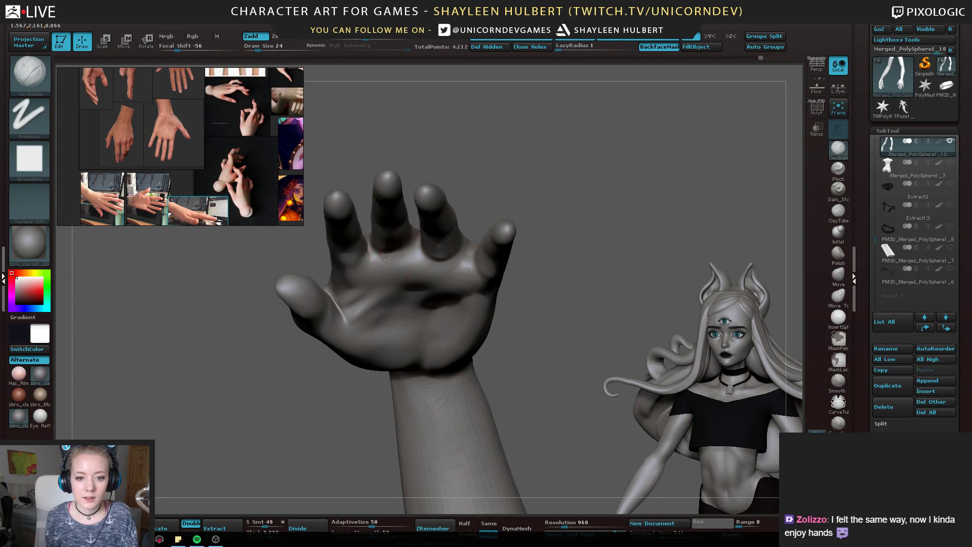
{"action": "mouse_move", "coordinate": [546, 256]}
{"action": "right_mouse_down"}
{"action": "mouse_move", "coordinate": [440, 282]}
{"action": "mouse_move", "coordinate": [566, 234]}
{"action": "mouse_move", "coordinate": [434, 295]}
{"action": "right_mouse_up"}
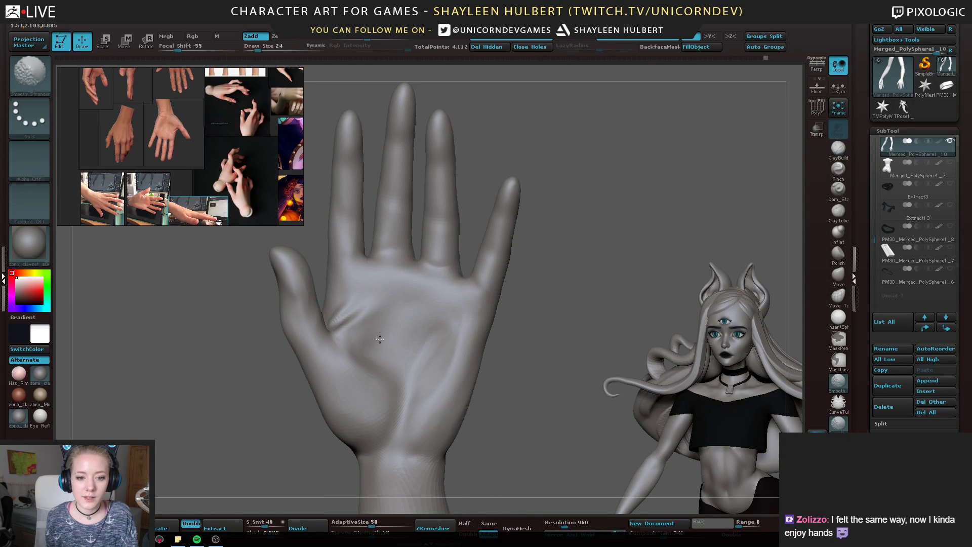
Carve a hollow into the palm below the little finger with ClayBuildup at draw size 24
{"action": "left_click_drag", "start_coordinate": [454, 324], "coordinate": [441, 358], "text": "alt"}
{"action": "mouse_move", "coordinate": [516, 325]}
{"action": "right_mouse_down", "text": "alt"}
{"action": "mouse_move", "coordinate": [522, 282]}
{"action": "mouse_move", "coordinate": [497, 272]}
{"action": "right_mouse_up", "text": "alt"}
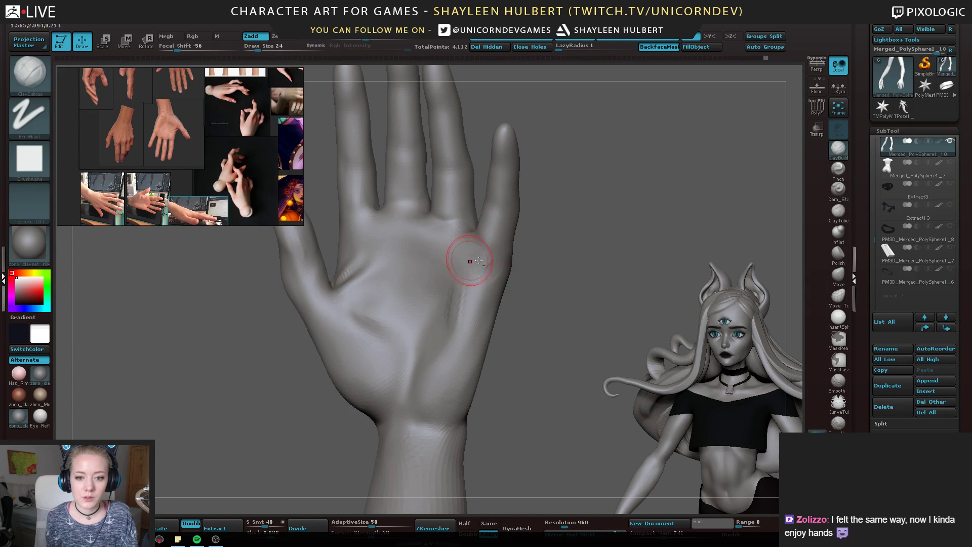
{"action": "right_click_drag", "start_coordinate": [459, 243], "coordinate": [481, 238]}
{"action": "right_click_drag", "start_coordinate": [636, 189], "coordinate": [597, 263]}
Cut a crease at the palm-side base of the little finger with Dam_Standard at draw size 10
{"action": "left_click", "coordinate": [839, 191]}
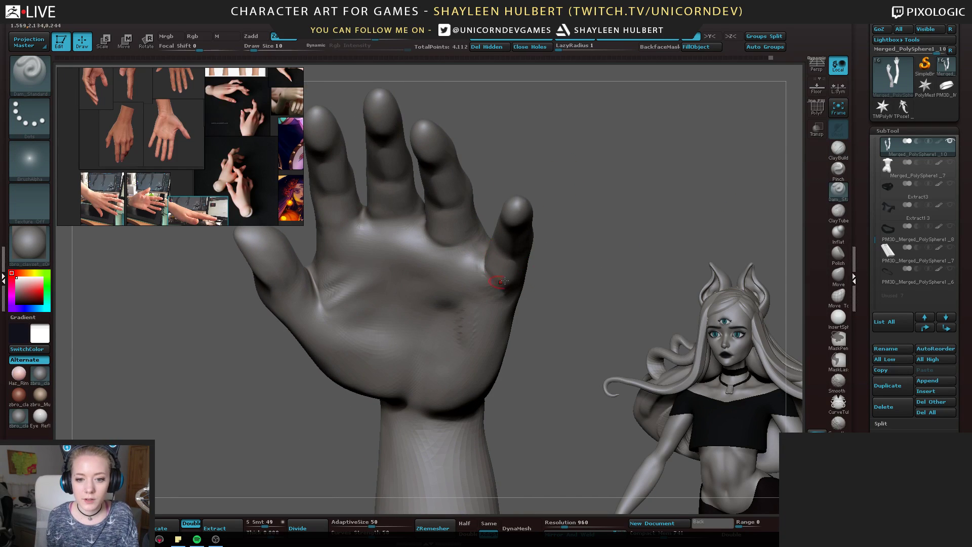
{"action": "right_click_drag", "start_coordinate": [504, 280], "coordinate": [508, 234]}
{"action": "right_click_drag", "start_coordinate": [548, 273], "coordinate": [543, 234]}
Reshape the webbing between the ring and little fingers with the Move brush at draw size 26 and smooth it
{"action": "left_click", "coordinate": [838, 277]}
{"action": "left_click_drag", "start_coordinate": [465, 212], "coordinate": [467, 217]}
{"action": "key", "text": "]"}
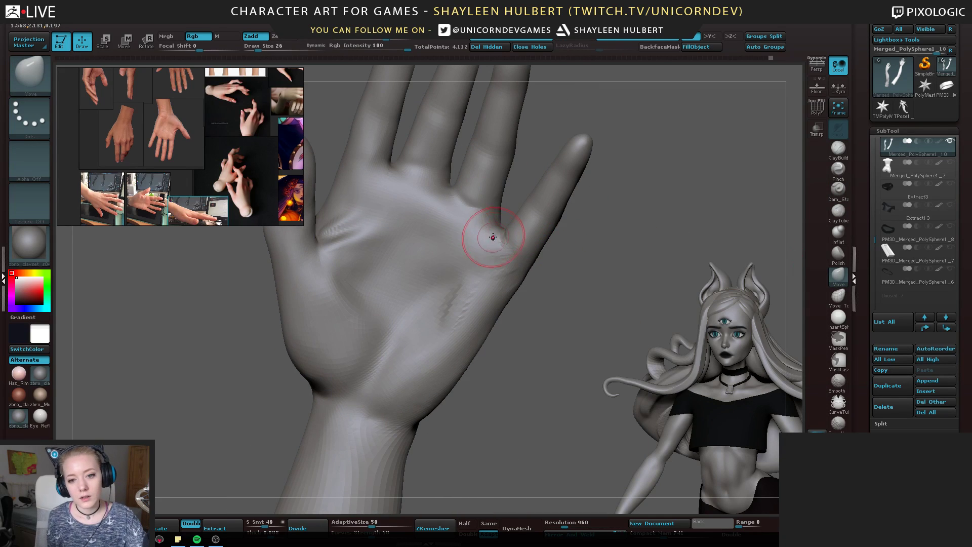
{"action": "right_click_drag", "start_coordinate": [486, 243], "coordinate": [547, 254]}
{"action": "key", "text": "shift"}
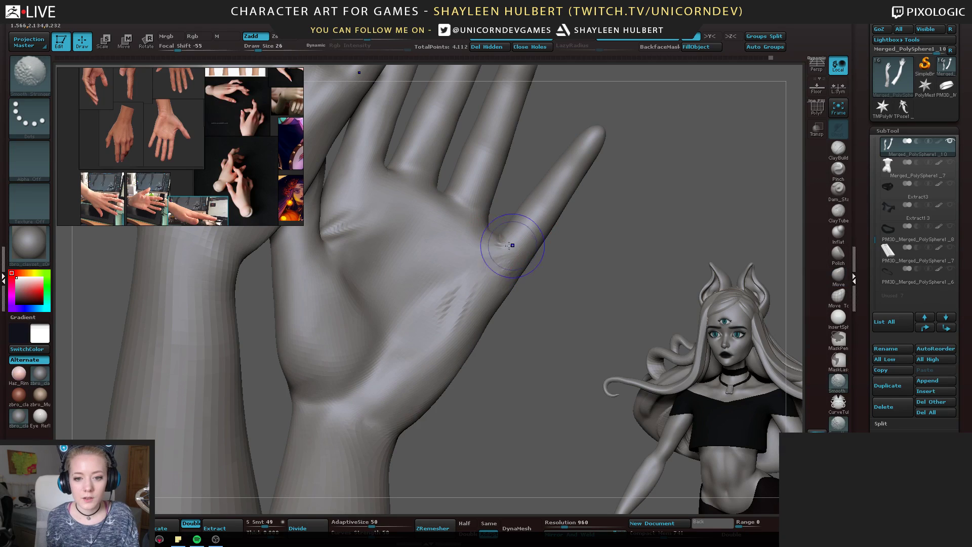
Add fine volume at the palm-side base of the little finger with ClayBuildup at draw size 9 and smooth the transition
{"action": "left_click", "coordinate": [839, 148]}
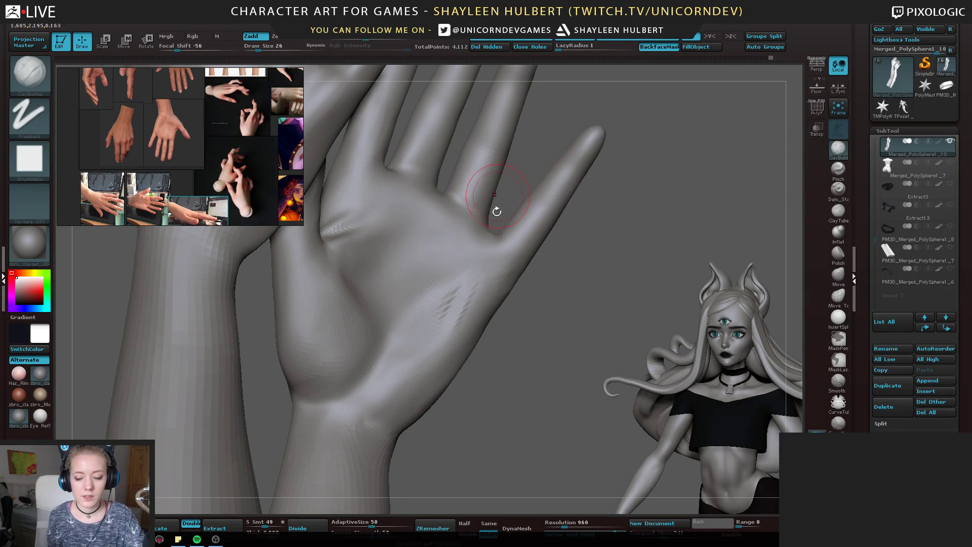
{"action": "right_click_drag", "start_coordinate": [499, 246], "coordinate": [514, 262]}
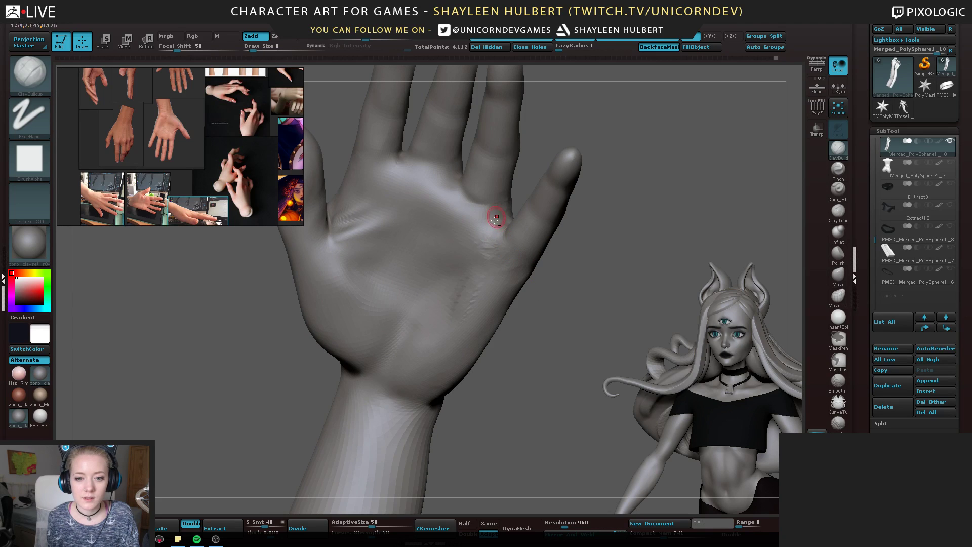
{"action": "mouse_move", "coordinate": [496, 217]}
{"action": "right_mouse_down"}
{"action": "mouse_move", "coordinate": [526, 254]}
{"action": "mouse_move", "coordinate": [515, 256]}
{"action": "right_mouse_up"}
{"action": "key", "text": "shift"}
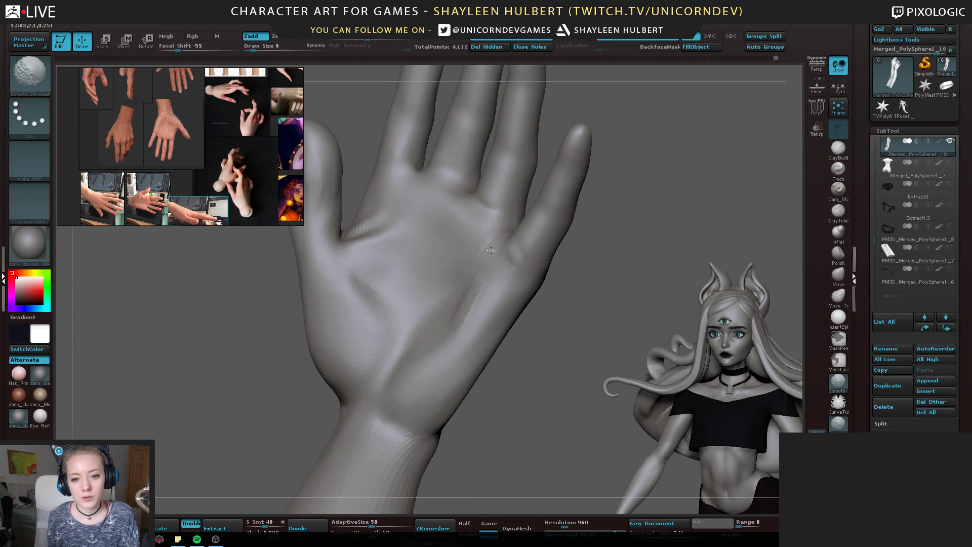
{"action": "left_click_drag", "start_coordinate": [491, 250], "coordinate": [519, 262], "text": "shift"}
{"action": "right_click_drag", "start_coordinate": [586, 282], "coordinate": [465, 362], "text": "ctrl"}
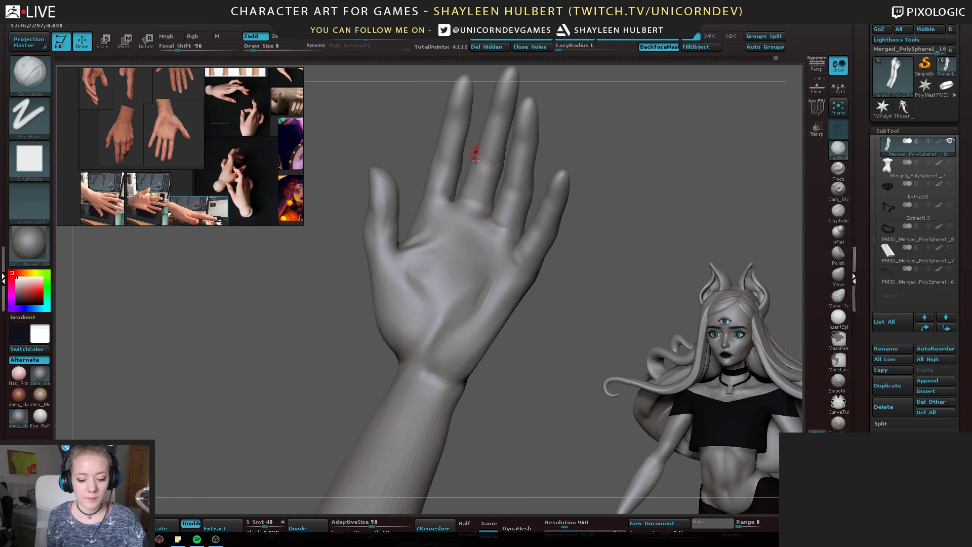
{"action": "mouse_move", "coordinate": [511, 245]}
{"action": "right_mouse_down"}
{"action": "mouse_move", "coordinate": [522, 256]}
{"action": "mouse_move", "coordinate": [516, 250]}
{"action": "right_mouse_up"}
{"action": "key", "text": "shift"}
Adjust the shape of the little finger from the side with the Move brush at draw size 26
{"action": "left_click_drag", "start_coordinate": [550, 291], "coordinate": [369, 274]}
{"action": "left_click", "coordinate": [837, 282]}
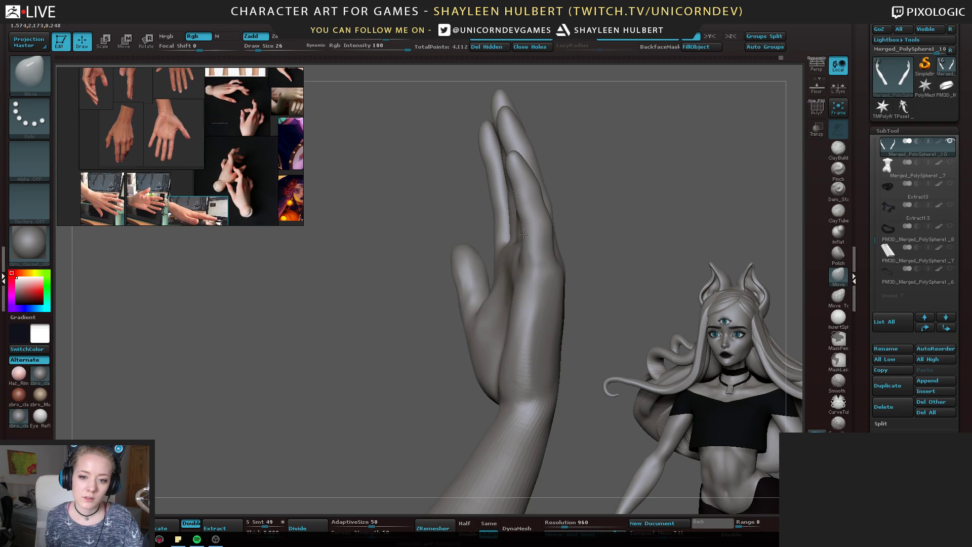
{"action": "left_click_drag", "start_coordinate": [569, 202], "coordinate": [638, 210]}
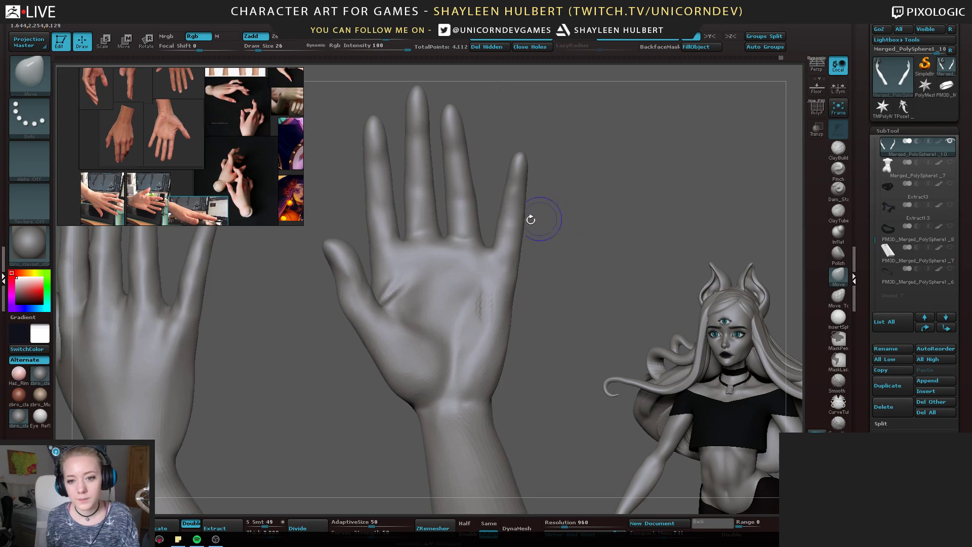
Flatten the planes along the palm side of the little finger with the hPolish brush at draw size 26
{"action": "key", "text": "b"}
{"action": "key", "text": "h"}
{"action": "key", "text": "p"}
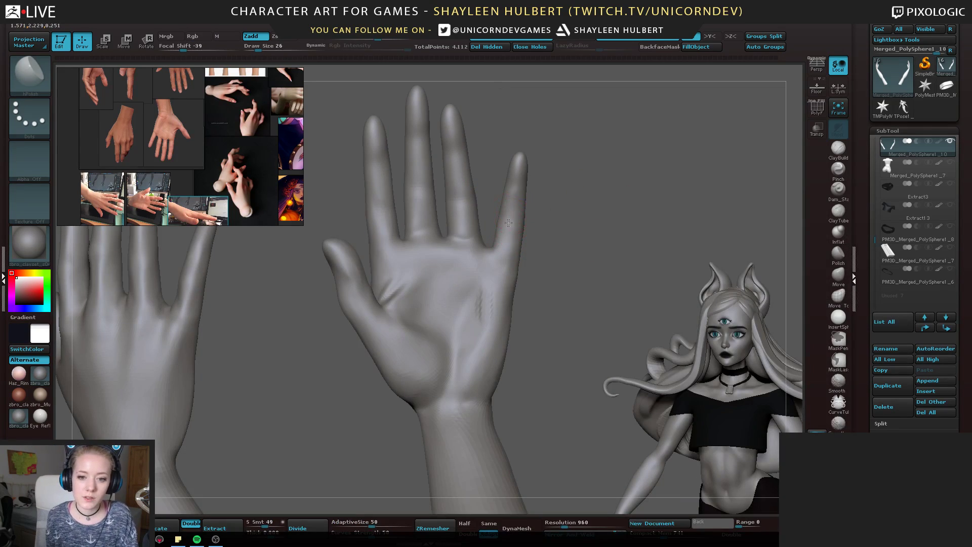
{"action": "mouse_move", "coordinate": [557, 213]}
{"action": "left_mouse_down"}
{"action": "mouse_move", "coordinate": [588, 222]}
{"action": "mouse_move", "coordinate": [557, 214]}
{"action": "left_mouse_up"}
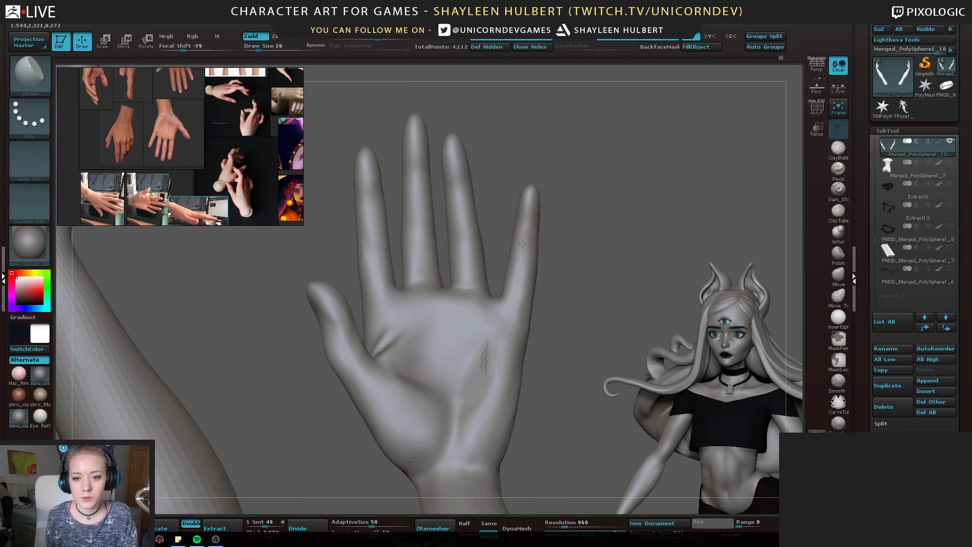
{"action": "left_click_drag", "start_coordinate": [522, 244], "coordinate": [521, 273]}
{"action": "left_click_drag", "start_coordinate": [560, 228], "coordinate": [564, 276]}
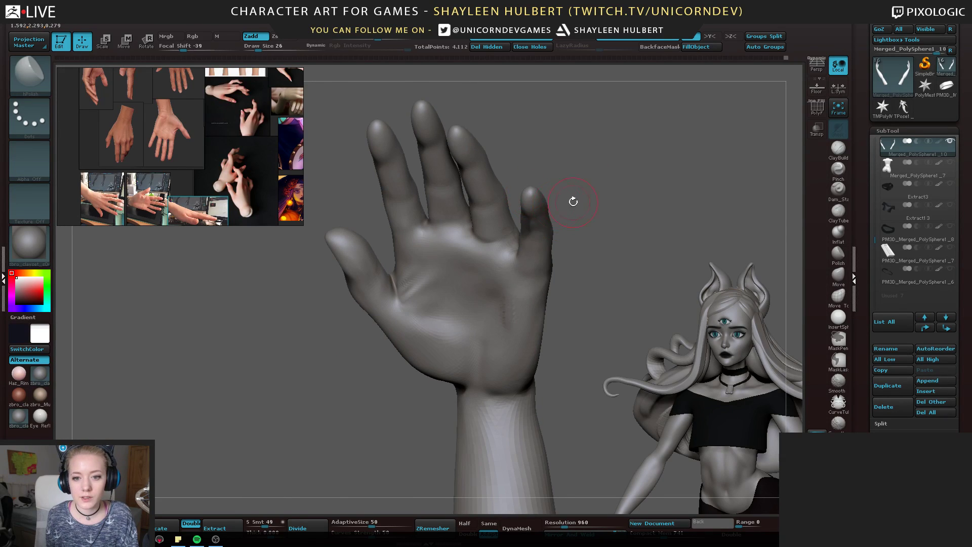
{"action": "left_click_drag", "start_coordinate": [573, 202], "coordinate": [528, 191]}
{"action": "mouse_move", "coordinate": [527, 203]}
{"action": "right_mouse_down"}
{"action": "mouse_move", "coordinate": [544, 160]}
{"action": "mouse_move", "coordinate": [342, 222]}
{"action": "mouse_move", "coordinate": [369, 257]}
{"action": "mouse_move", "coordinate": [534, 235]}
{"action": "right_mouse_up"}
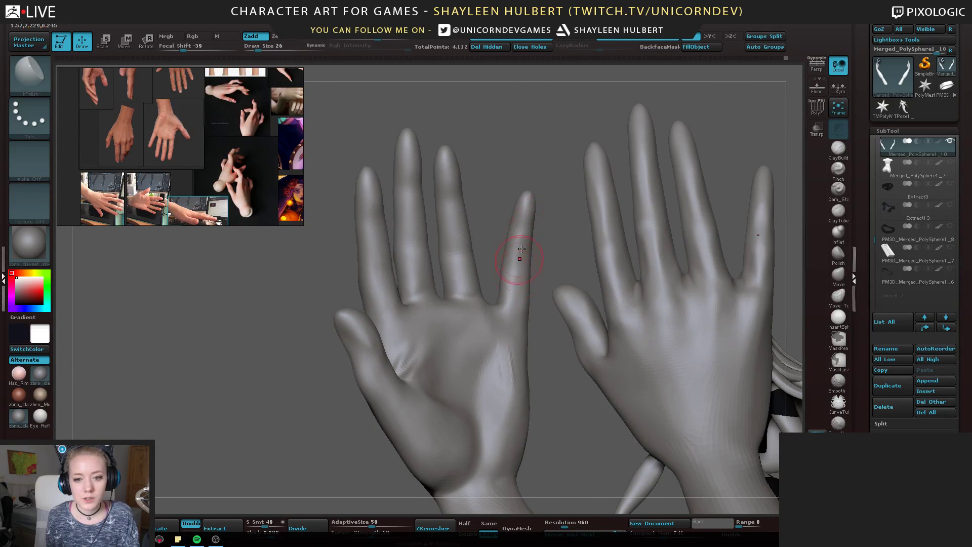
{"action": "right_click_drag", "start_coordinate": [525, 287], "coordinate": [527, 236]}
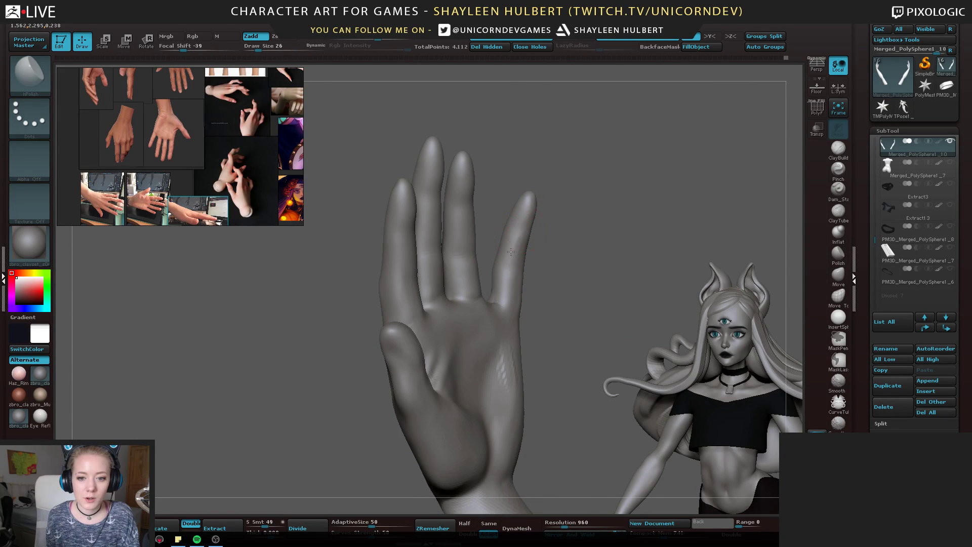
{"action": "mouse_move", "coordinate": [588, 213]}
{"action": "right_mouse_down"}
{"action": "mouse_move", "coordinate": [528, 232]}
{"action": "mouse_move", "coordinate": [552, 282]}
{"action": "right_mouse_up"}
{"action": "right_click_drag", "start_coordinate": [549, 322], "coordinate": [850, 189]}
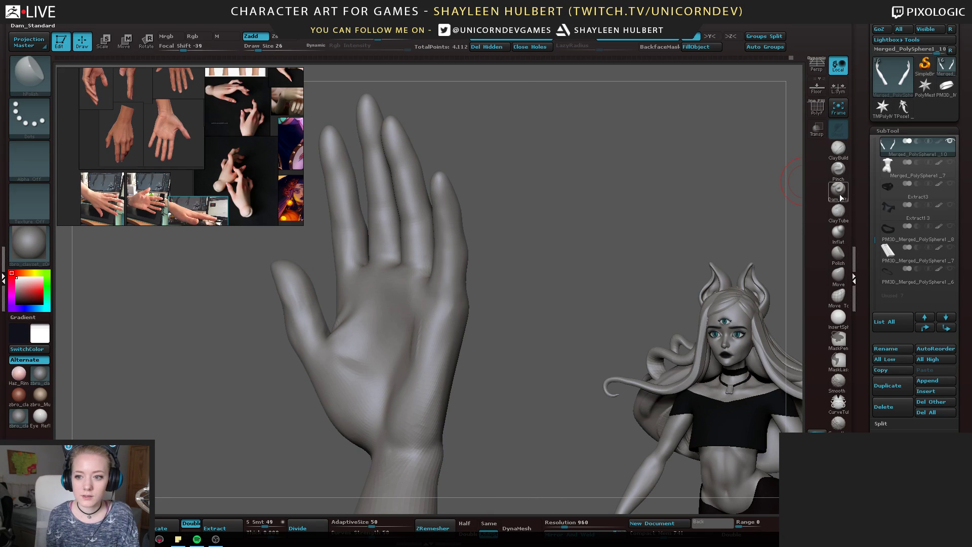
Refine the fold at the palm-side base of the little finger with ClayBuildup at draw size 9 and smooth it
{"action": "left_click", "coordinate": [838, 190]}
{"action": "mouse_move", "coordinate": [518, 251]}
{"action": "right_mouse_down"}
{"action": "mouse_move", "coordinate": [482, 250]}
{"action": "mouse_move", "coordinate": [419, 276]}
{"action": "mouse_move", "coordinate": [487, 278]}
{"action": "right_mouse_up"}
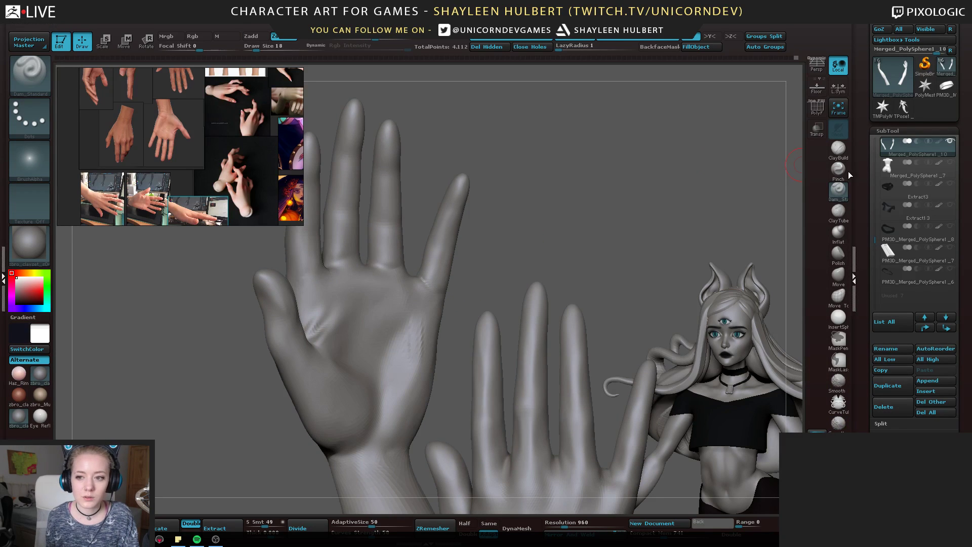
{"action": "left_click", "coordinate": [839, 148]}
{"action": "right_click_drag", "start_coordinate": [438, 256], "coordinate": [433, 290]}
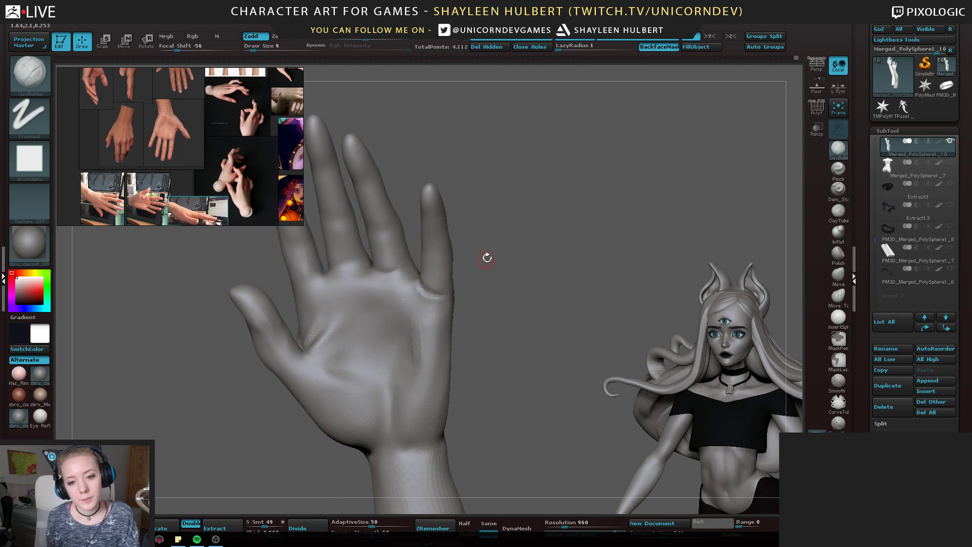
{"action": "mouse_move", "coordinate": [487, 258]}
{"action": "right_mouse_down"}
{"action": "mouse_move", "coordinate": [426, 274]}
{"action": "mouse_move", "coordinate": [487, 277]}
{"action": "right_mouse_up"}
{"action": "key", "text": "shift"}
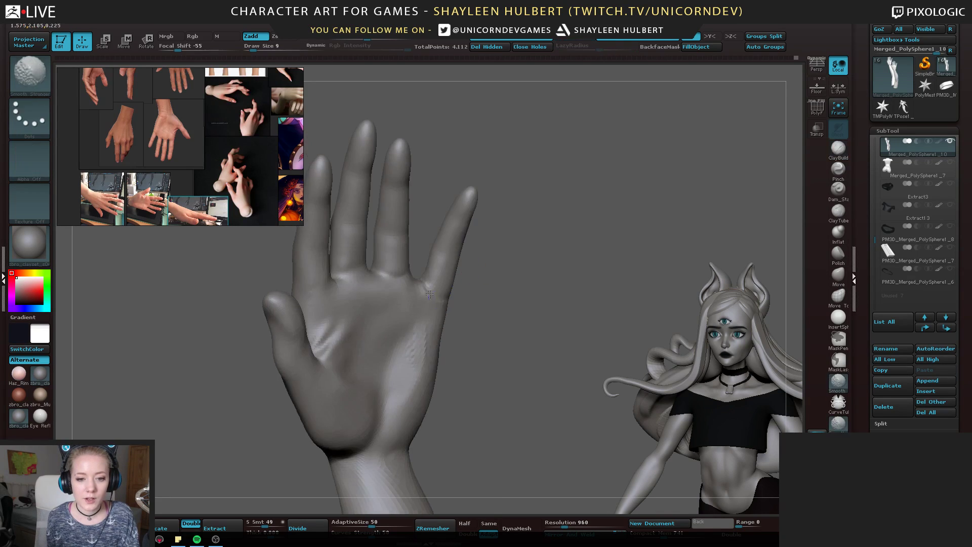
Build up the little finger's knuckle on the back of the hand with ClayBuildup at draw size 22 and smooth it
{"action": "mouse_move", "coordinate": [444, 228]}
{"action": "right_mouse_down"}
{"action": "mouse_move", "coordinate": [433, 258]}
{"action": "mouse_move", "coordinate": [486, 281]}
{"action": "mouse_move", "coordinate": [565, 289]}
{"action": "right_mouse_up"}
{"action": "key", "text": "bracketright"}
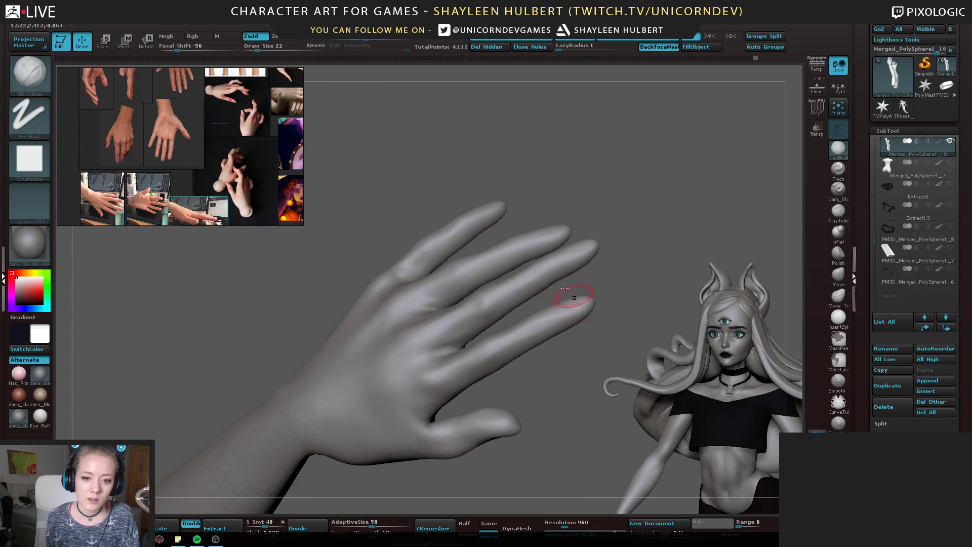
{"action": "right_click_drag", "start_coordinate": [429, 256], "coordinate": [405, 264]}
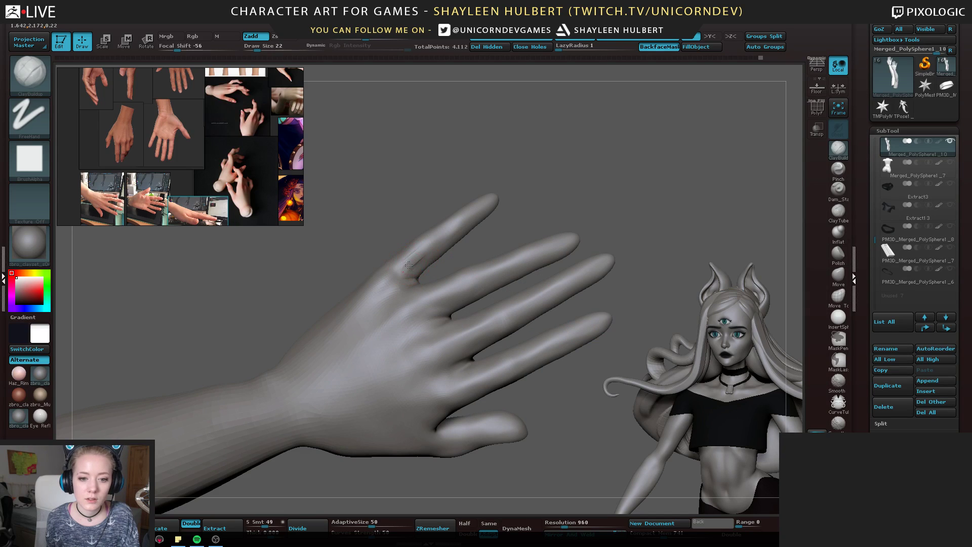
{"action": "left_click_drag", "start_coordinate": [409, 265], "coordinate": [397, 271]}
{"action": "left_click_drag", "start_coordinate": [400, 269], "coordinate": [419, 249], "text": "shift"}
{"action": "right_click_drag", "start_coordinate": [419, 238], "coordinate": [421, 245]}
{"action": "left_click_drag", "start_coordinate": [421, 245], "coordinate": [435, 257], "text": "shift"}
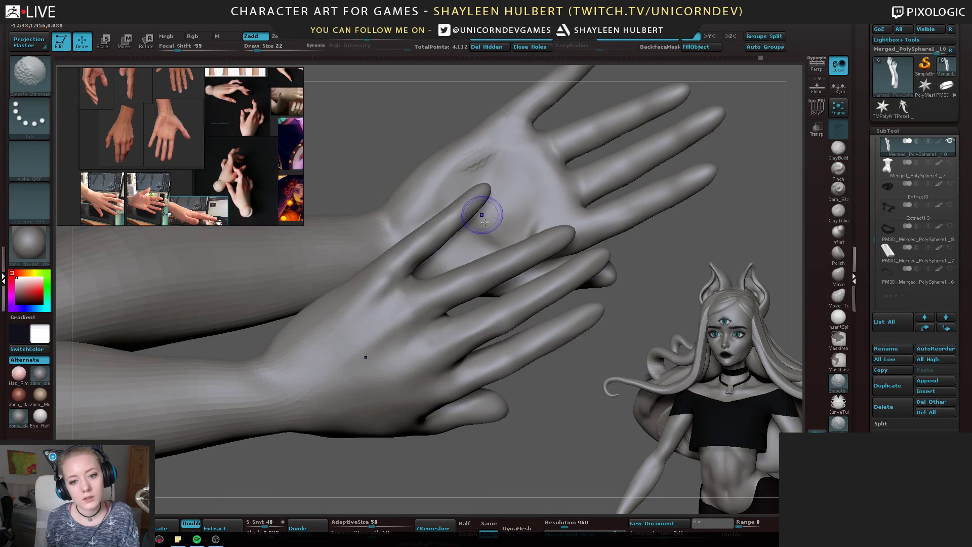
Recut the palm-side crease between the little finger and the palm with Dam_Standard at draw size 10
{"action": "mouse_move", "coordinate": [670, 219]}
{"action": "right_mouse_down"}
{"action": "mouse_move", "coordinate": [616, 304]}
{"action": "mouse_move", "coordinate": [511, 238]}
{"action": "right_mouse_up"}
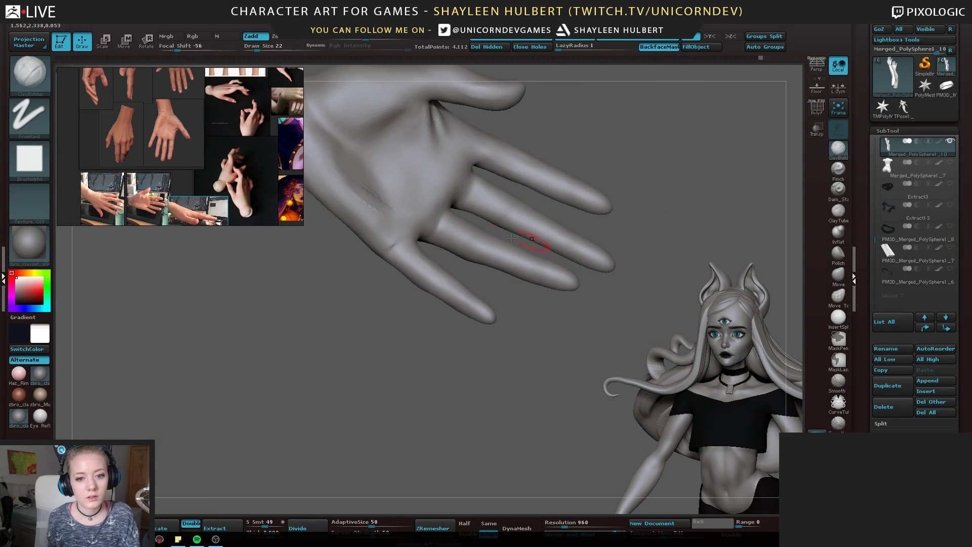
{"action": "right_click_drag", "start_coordinate": [348, 302], "coordinate": [348, 297]}
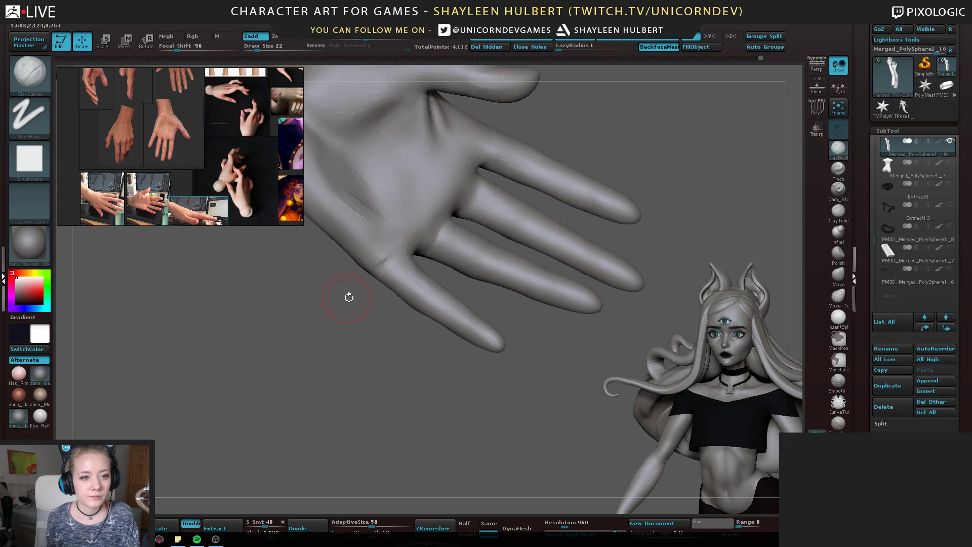
{"action": "left_click_drag", "start_coordinate": [338, 298], "coordinate": [309, 300]}
{"action": "left_click", "coordinate": [838, 191]}
{"action": "left_click_drag", "start_coordinate": [691, 250], "coordinate": [735, 238]}
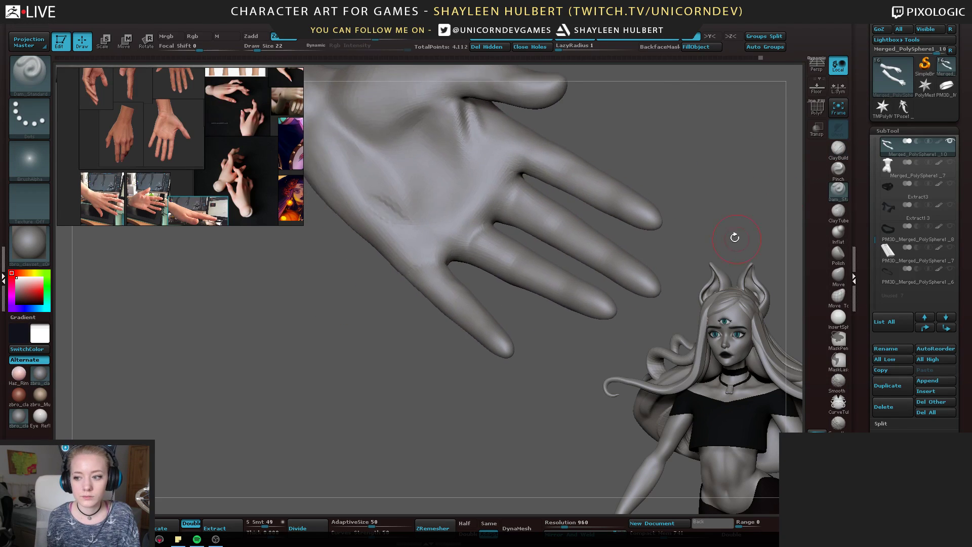
{"action": "mouse_move", "coordinate": [735, 237]}
{"action": "right_mouse_down"}
{"action": "mouse_move", "coordinate": [387, 329]}
{"action": "mouse_move", "coordinate": [388, 342]}
{"action": "mouse_move", "coordinate": [401, 223]}
{"action": "right_mouse_up"}
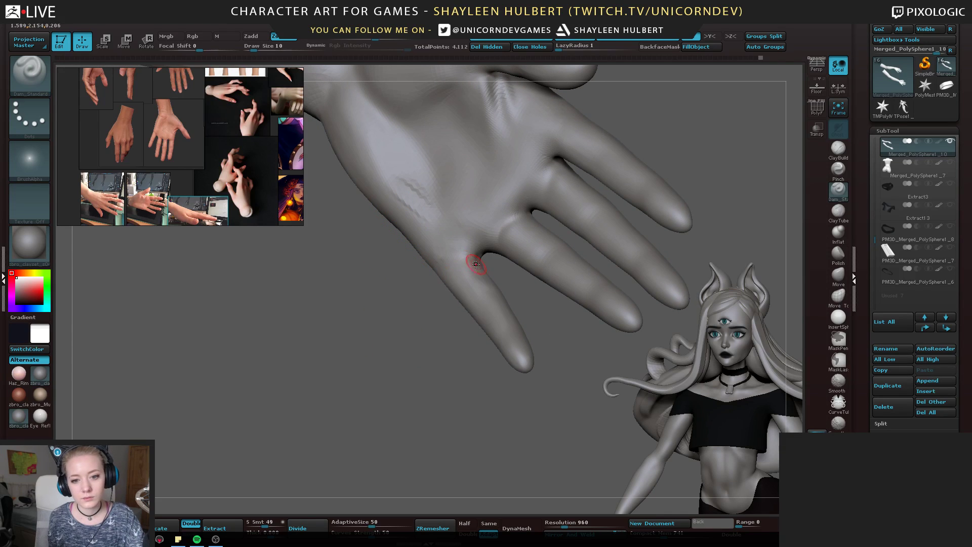
{"action": "right_click_drag", "start_coordinate": [389, 303], "coordinate": [466, 261]}
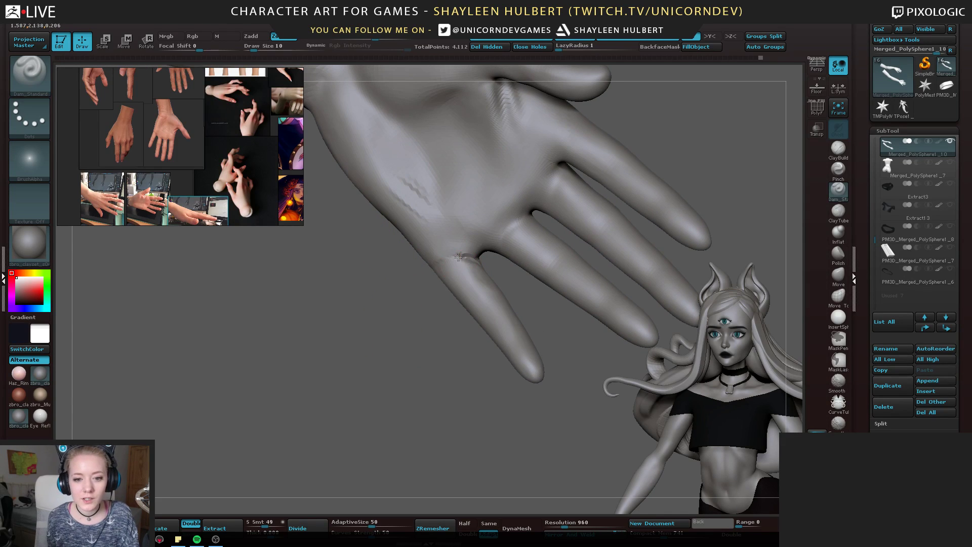
Add volume to the little finger just beyond its base crease with ClayBuildup, increasing the draw size up to 26
{"action": "left_click", "coordinate": [837, 158]}
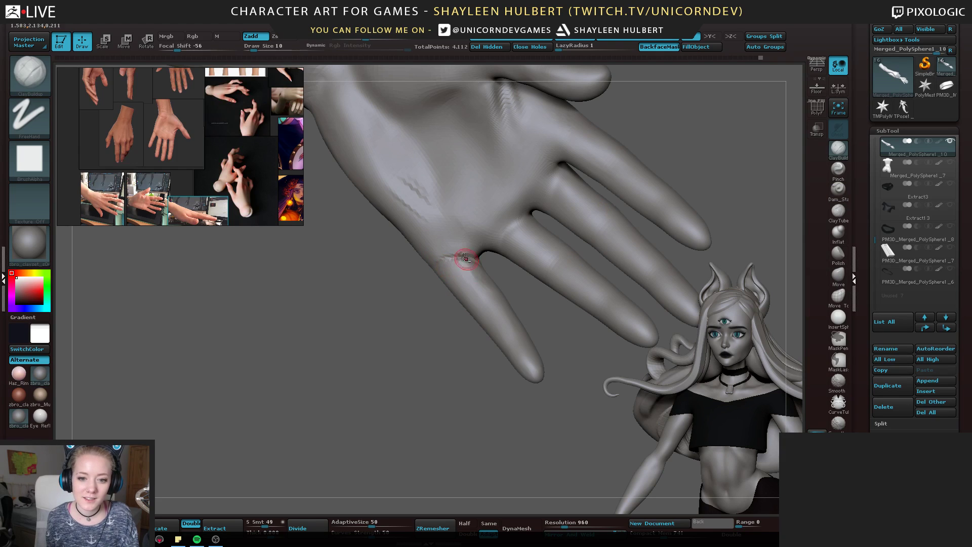
{"action": "right_click_drag", "start_coordinate": [423, 347], "coordinate": [407, 390]}
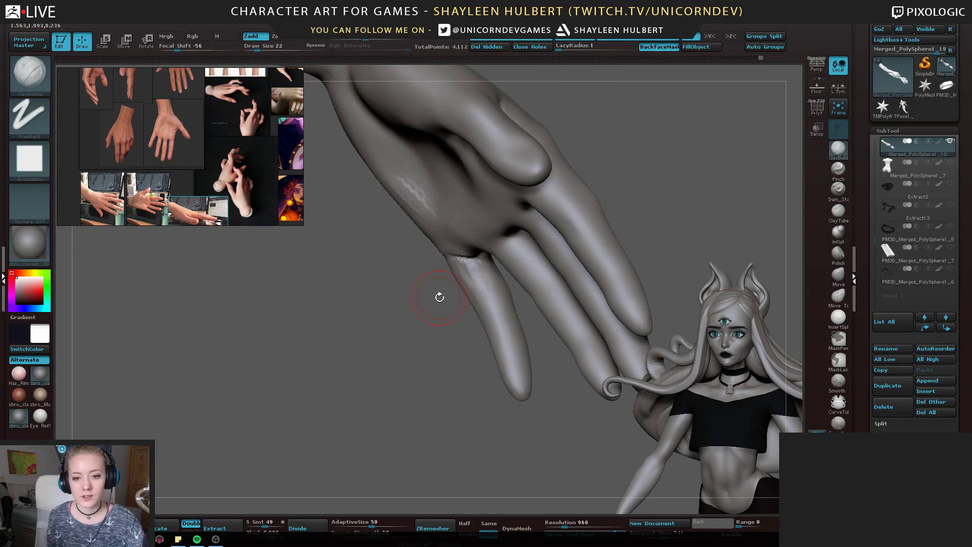
{"action": "right_click_drag", "start_coordinate": [440, 297], "coordinate": [466, 284]}
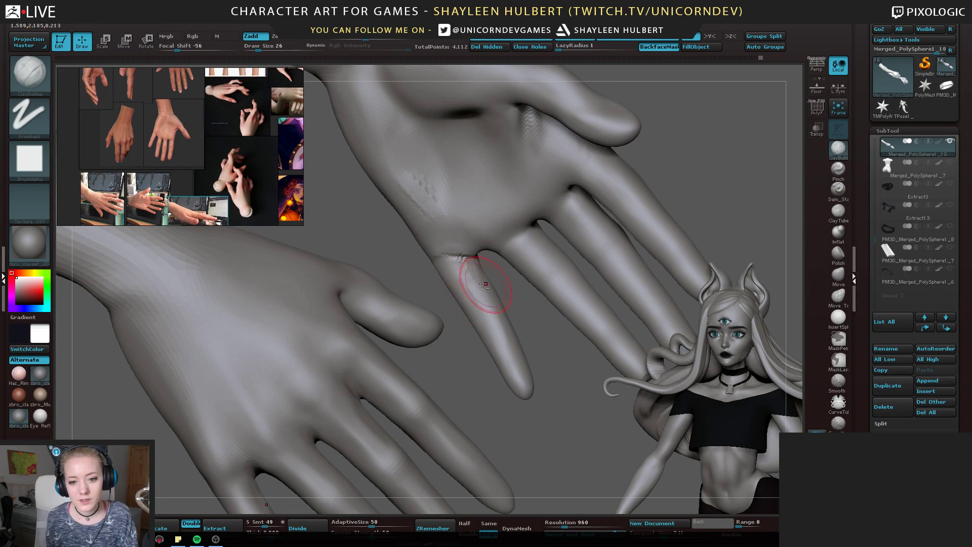
{"action": "mouse_move", "coordinate": [479, 322]}
{"action": "right_mouse_down"}
{"action": "mouse_move", "coordinate": [478, 287]}
{"action": "mouse_move", "coordinate": [490, 286]}
{"action": "right_mouse_up"}
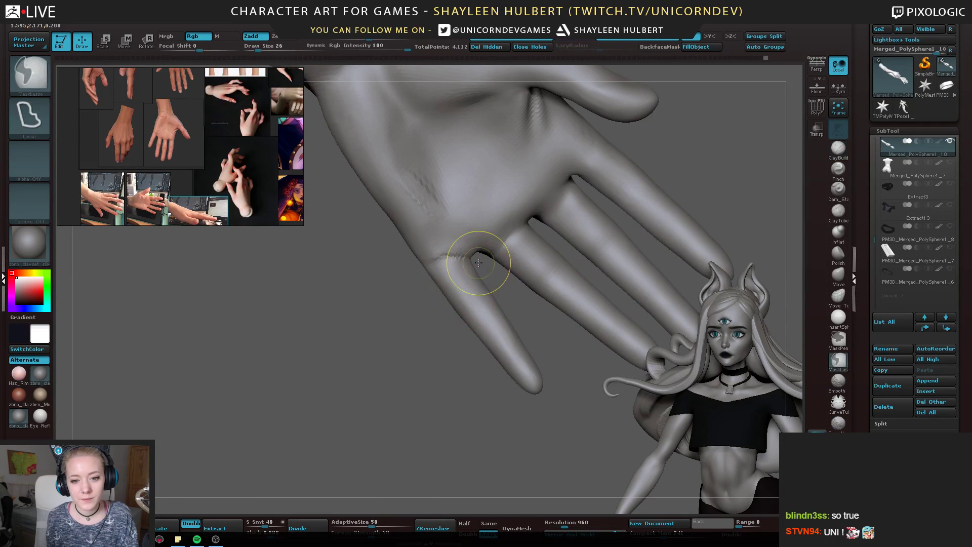
Mask the little finger with the lasso, turn it into its own polygroup and toggle its isolated visibility
{"action": "mouse_move", "coordinate": [476, 262]}
{"action": "left_mouse_down", "text": "ctrl"}
{"action": "mouse_move", "coordinate": [422, 257]}
{"action": "mouse_move", "coordinate": [585, 442]}
{"action": "mouse_move", "coordinate": [612, 405]}
{"action": "left_mouse_up", "text": "ctrl"}
{"action": "key", "text": "ctrl+w"}
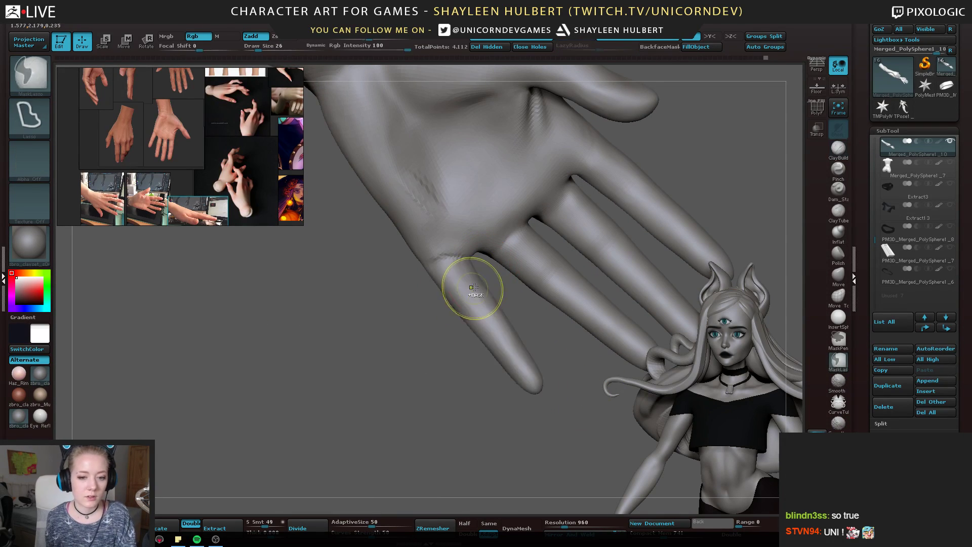
{"action": "left_click", "coordinate": [460, 294], "text": "ctrl+shift"}
{"action": "mouse_move", "coordinate": [459, 293]}
{"action": "right_mouse_down"}
{"action": "mouse_move", "coordinate": [419, 314]}
{"action": "mouse_move", "coordinate": [384, 354]}
{"action": "mouse_move", "coordinate": [435, 320]}
{"action": "mouse_move", "coordinate": [396, 299]}
{"action": "mouse_move", "coordinate": [476, 282]}
{"action": "right_mouse_up"}
{"action": "left_click", "coordinate": [335, 280], "text": "ctrl+shift"}
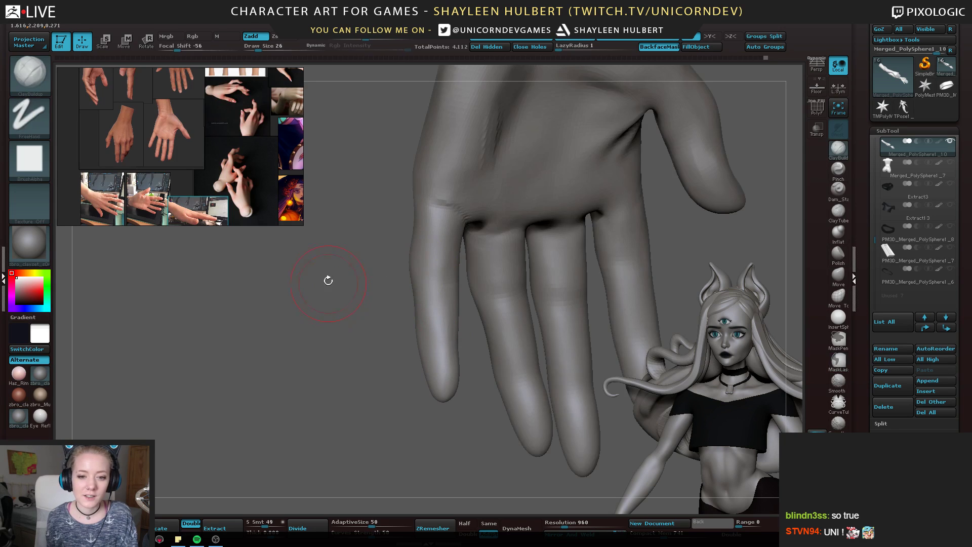
Build up the outer side of the little finger's knuckle with ClayBuildup at draw size 26
{"action": "mouse_move", "coordinate": [327, 281]}
{"action": "right_mouse_down"}
{"action": "mouse_move", "coordinate": [418, 304]}
{"action": "mouse_move", "coordinate": [556, 246]}
{"action": "right_mouse_up"}
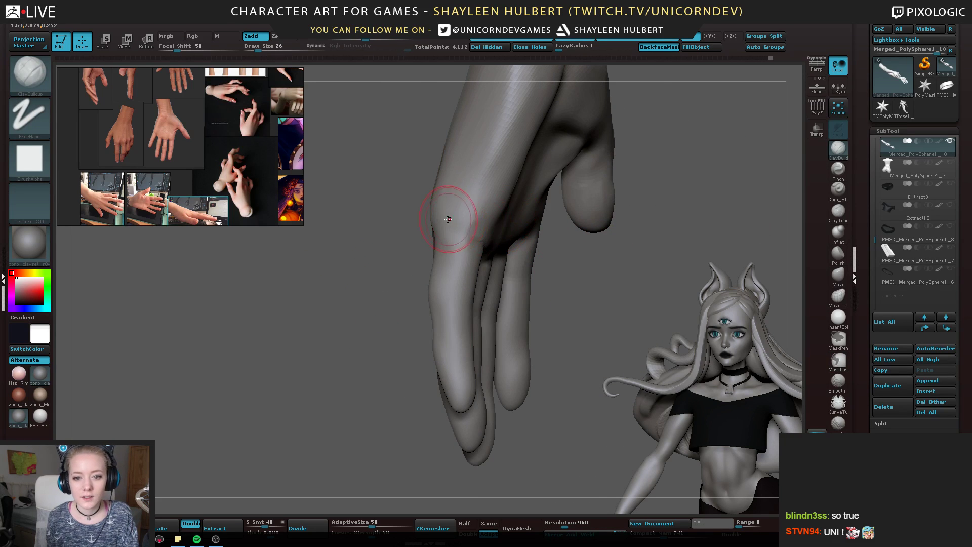
{"action": "mouse_move", "coordinate": [450, 219]}
{"action": "left_mouse_down"}
{"action": "mouse_move", "coordinate": [458, 228]}
{"action": "mouse_move", "coordinate": [475, 217]}
{"action": "left_mouse_up"}
{"action": "right_click_drag", "start_coordinate": [475, 216], "coordinate": [549, 269]}
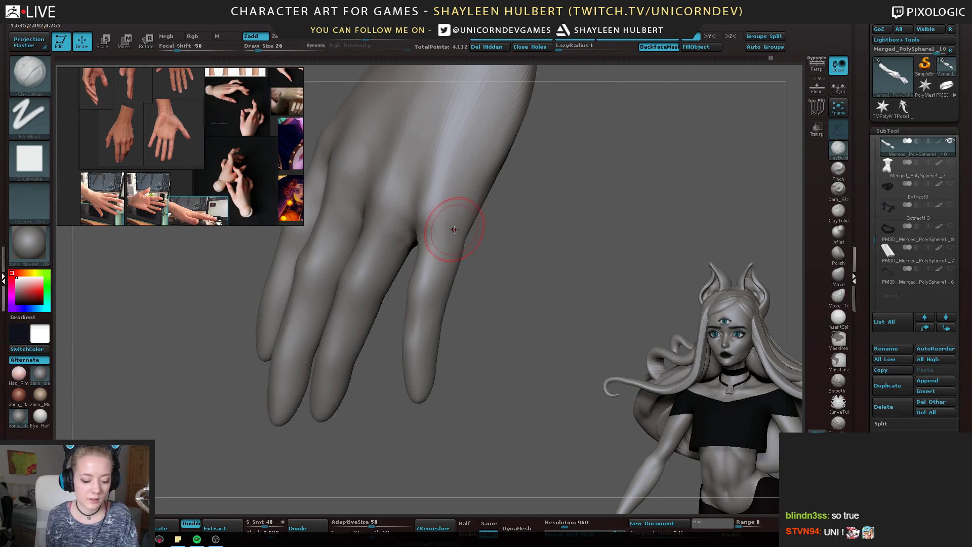
{"action": "key", "text": "b"}
{"action": "left_click", "coordinate": [454, 267]}
{"action": "mouse_move", "coordinate": [462, 224]}
{"action": "right_mouse_down", "text": "ctrl"}
{"action": "mouse_move", "coordinate": [425, 129]}
{"action": "mouse_move", "coordinate": [423, 178]}
{"action": "mouse_move", "coordinate": [455, 188]}
{"action": "mouse_move", "coordinate": [358, 180]}
{"action": "mouse_move", "coordinate": [522, 251]}
{"action": "mouse_move", "coordinate": [541, 180]}
{"action": "mouse_move", "coordinate": [555, 251]}
{"action": "mouse_move", "coordinate": [590, 248]}
{"action": "mouse_move", "coordinate": [625, 198]}
{"action": "right_mouse_up", "text": "ctrl"}
Add volume around the index knuckle on the back of the hand with ClayBuildup at draw size 26 and smooth it
{"action": "left_click", "coordinate": [838, 149]}
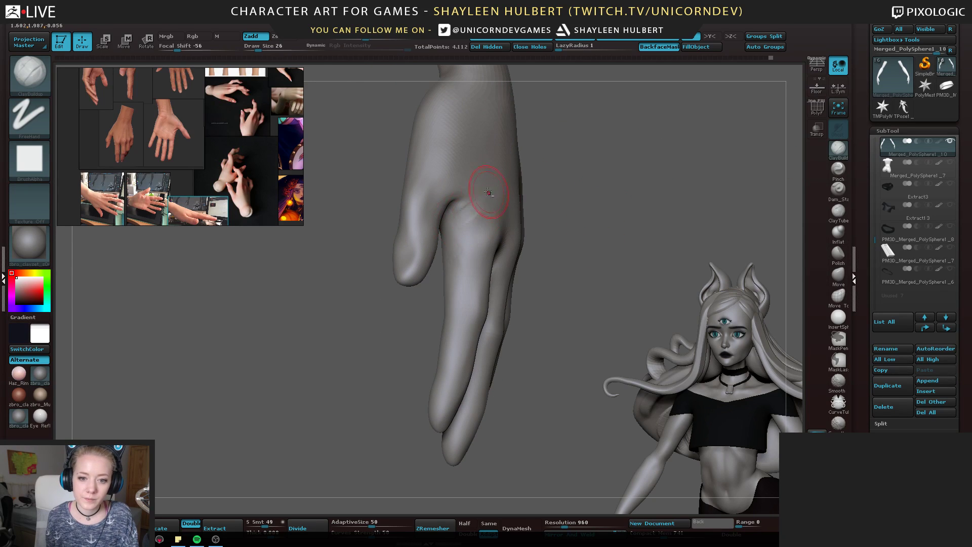
{"action": "left_click_drag", "start_coordinate": [488, 197], "coordinate": [453, 231]}
{"action": "mouse_move", "coordinate": [524, 277]}
{"action": "right_mouse_down"}
{"action": "mouse_move", "coordinate": [413, 340]}
{"action": "mouse_move", "coordinate": [363, 328]}
{"action": "mouse_move", "coordinate": [384, 350]}
{"action": "right_mouse_up"}
{"action": "left_click_drag", "start_coordinate": [383, 350], "coordinate": [408, 345]}
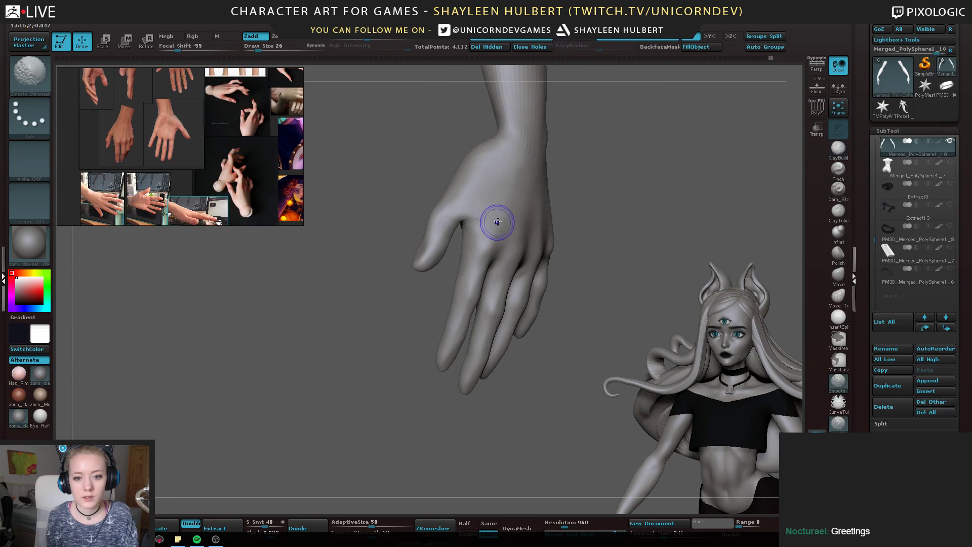
{"action": "left_click_drag", "start_coordinate": [497, 222], "coordinate": [479, 210], "text": "shift"}
{"action": "left_click_drag", "start_coordinate": [382, 347], "coordinate": [532, 334]}
Build up the palm beside the crease between thumb and index finger with ClayBuildup at draw size 22
{"action": "right_click_drag", "start_coordinate": [531, 334], "coordinate": [570, 265]}
{"action": "key", "text": "bracketleft"}
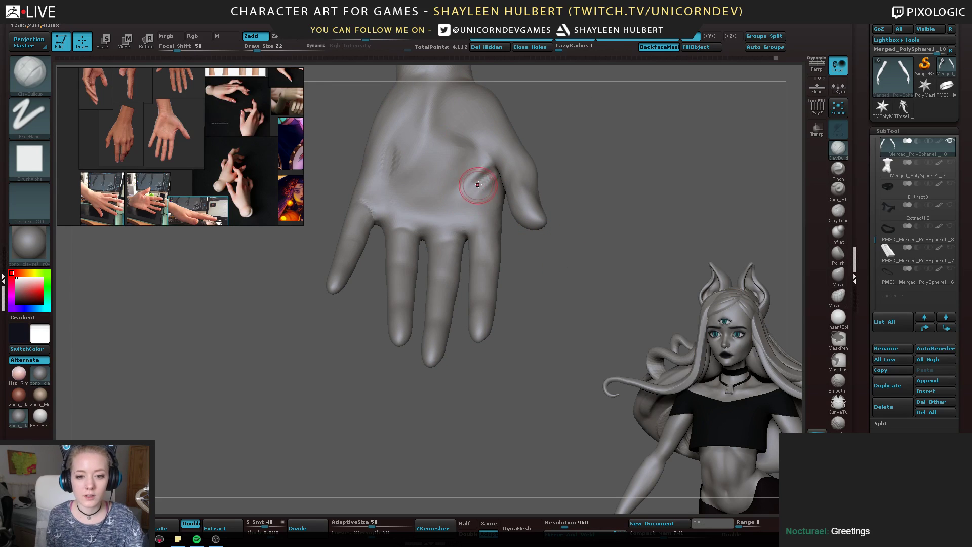
{"action": "right_click_drag", "start_coordinate": [493, 170], "coordinate": [534, 178]}
{"action": "mouse_move", "coordinate": [475, 163]}
{"action": "left_mouse_down"}
{"action": "mouse_move", "coordinate": [447, 184]}
{"action": "mouse_move", "coordinate": [482, 154]}
{"action": "mouse_move", "coordinate": [453, 171]}
{"action": "mouse_move", "coordinate": [478, 177]}
{"action": "left_mouse_up"}
{"action": "right_click_drag", "start_coordinate": [514, 125], "coordinate": [529, 183], "text": "alt"}
Smooth the palm-side transition around the little finger's base at draw size 14
{"action": "left_click_drag", "start_coordinate": [404, 210], "coordinate": [410, 214], "text": "shift"}
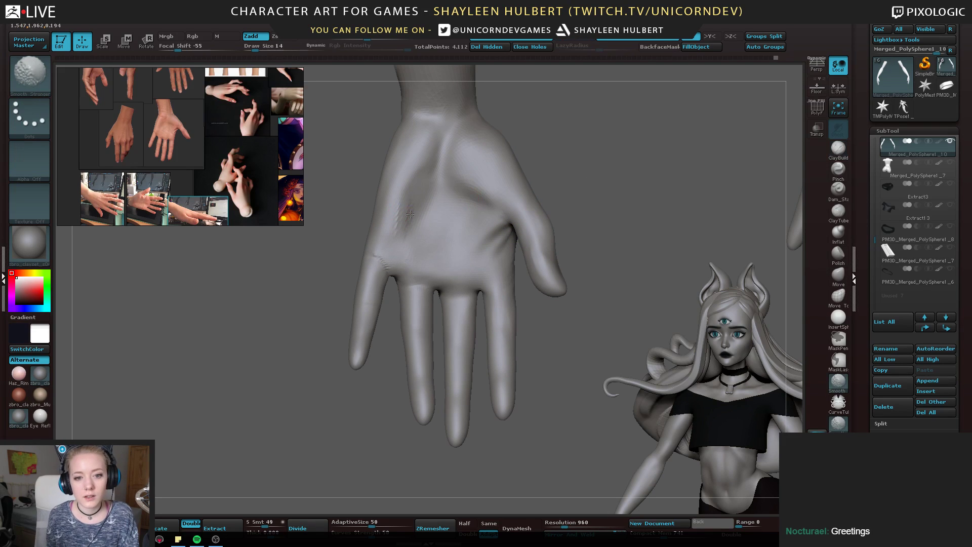
{"action": "mouse_move", "coordinate": [271, 341]}
{"action": "left_mouse_down", "text": "alt"}
{"action": "mouse_move", "coordinate": [295, 302]}
{"action": "mouse_move", "coordinate": [293, 345]}
{"action": "mouse_move", "coordinate": [269, 346]}
{"action": "left_mouse_up", "text": "alt"}
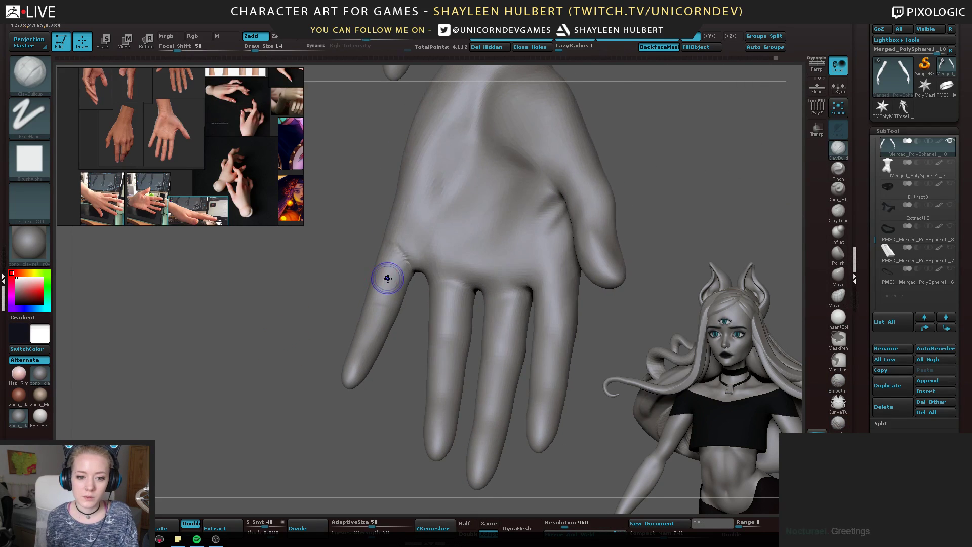
{"action": "left_click_drag", "start_coordinate": [395, 270], "coordinate": [374, 258], "text": "shift"}
{"action": "right_click_drag", "start_coordinate": [373, 258], "coordinate": [324, 326]}
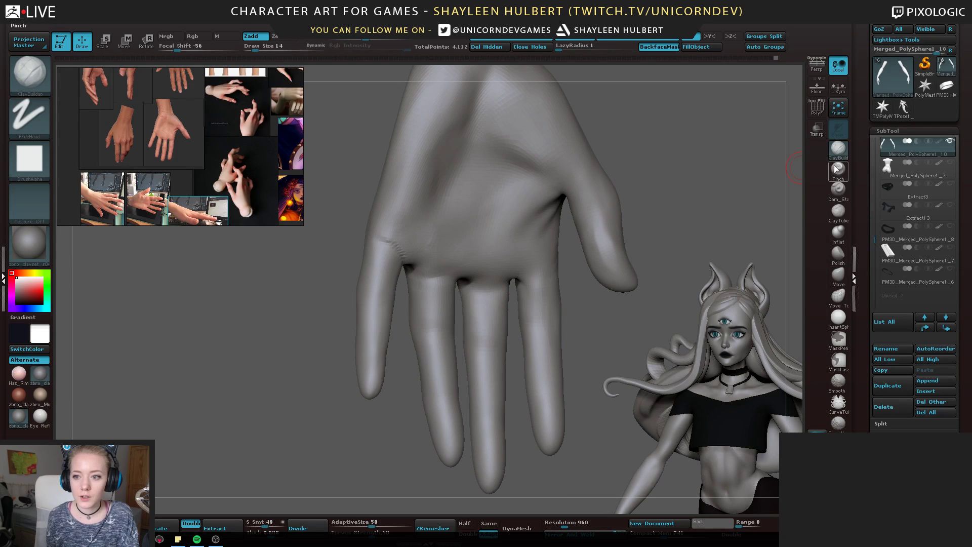
Cut a crease across the palm-side base of the ring finger with Dam_Standard at draw size 14
{"action": "left_click", "coordinate": [838, 190]}
{"action": "right_click_drag", "start_coordinate": [486, 223], "coordinate": [466, 249]}
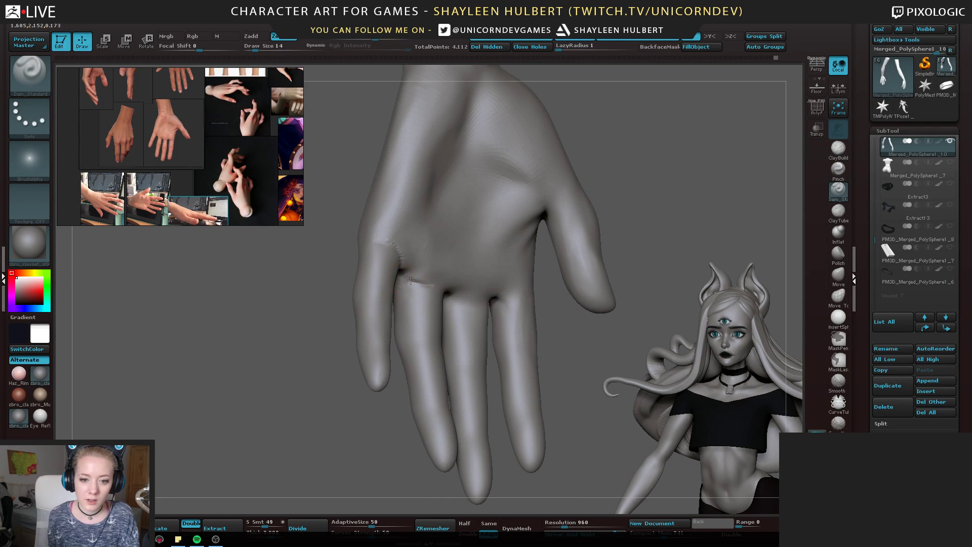
{"action": "right_click_drag", "start_coordinate": [410, 280], "coordinate": [512, 236]}
{"action": "mouse_move", "coordinate": [416, 284]}
{"action": "left_mouse_down"}
{"action": "mouse_move", "coordinate": [447, 298]}
{"action": "mouse_move", "coordinate": [428, 294]}
{"action": "left_mouse_up"}
{"action": "mouse_move", "coordinate": [428, 295]}
{"action": "right_mouse_down"}
{"action": "mouse_move", "coordinate": [387, 286]}
{"action": "mouse_move", "coordinate": [442, 310]}
{"action": "right_mouse_up"}
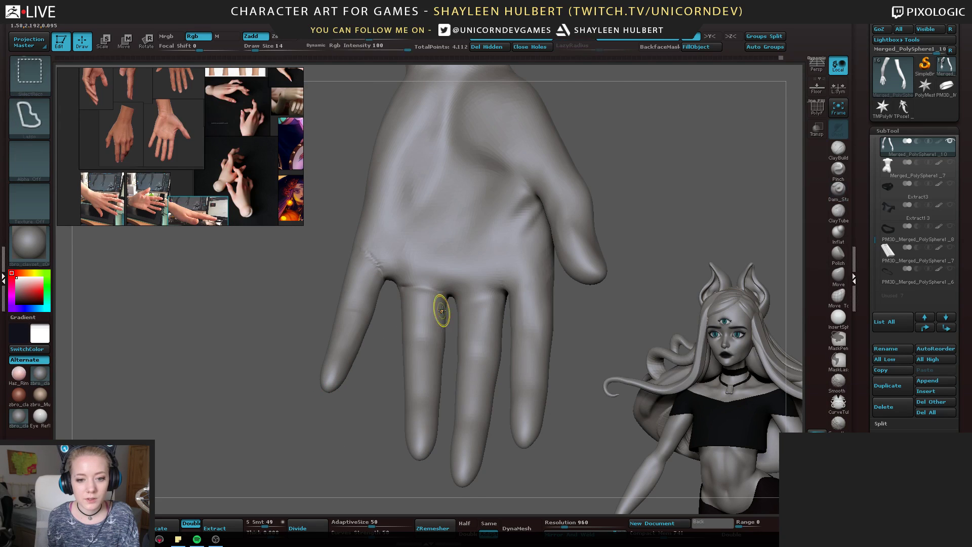
Mask the ring finger, turn it into its own polygroup and hide it to expose the gap between its neighbours
{"action": "left_click", "coordinate": [452, 310], "text": "ctrl+shift"}
{"action": "left_click_drag", "start_coordinate": [299, 445], "coordinate": [329, 407]}
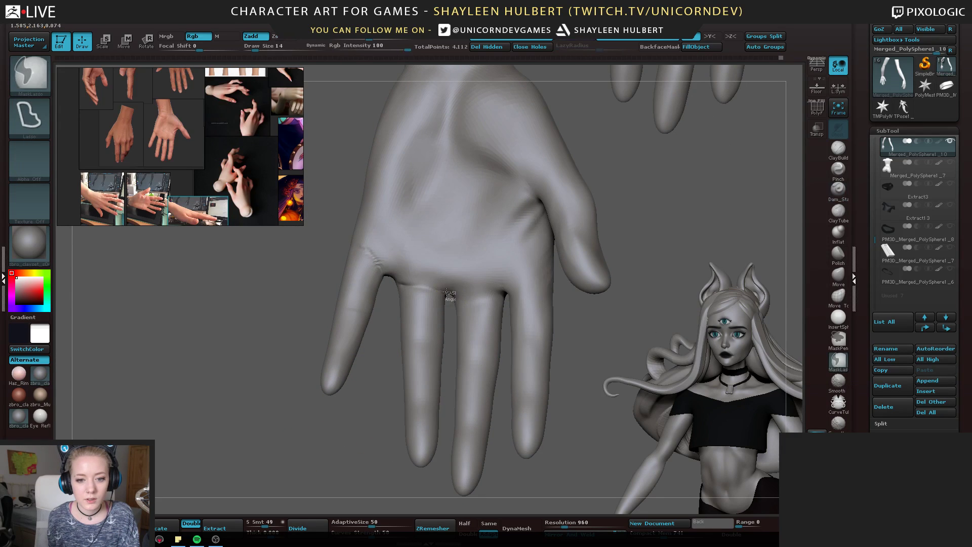
{"action": "mouse_move", "coordinate": [447, 292]}
{"action": "left_mouse_down", "text": "ctrl"}
{"action": "mouse_move", "coordinate": [390, 281]}
{"action": "mouse_move", "coordinate": [425, 488]}
{"action": "mouse_move", "coordinate": [437, 466]}
{"action": "left_mouse_up", "text": "ctrl"}
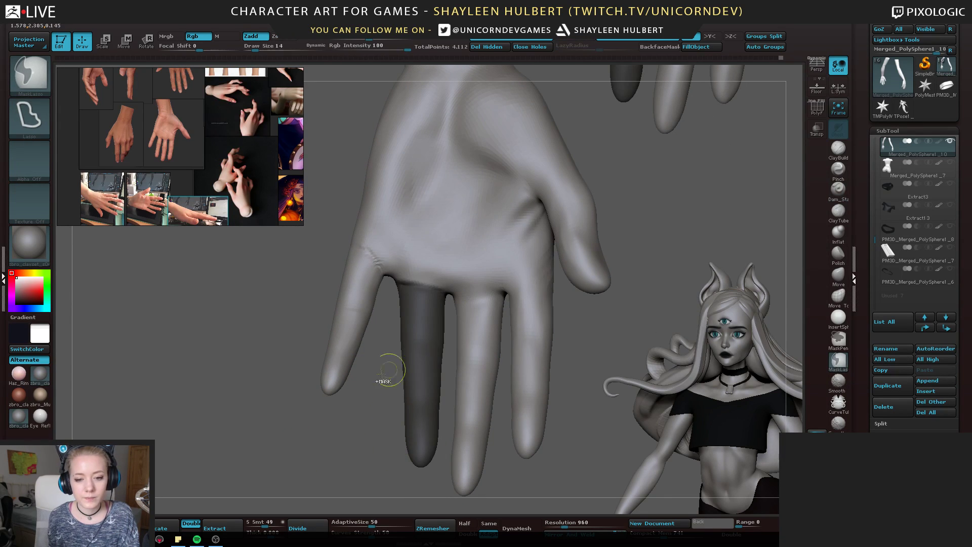
{"action": "key", "text": "ctrl+w"}
{"action": "left_click", "coordinate": [414, 354], "text": "ctrl+shift"}
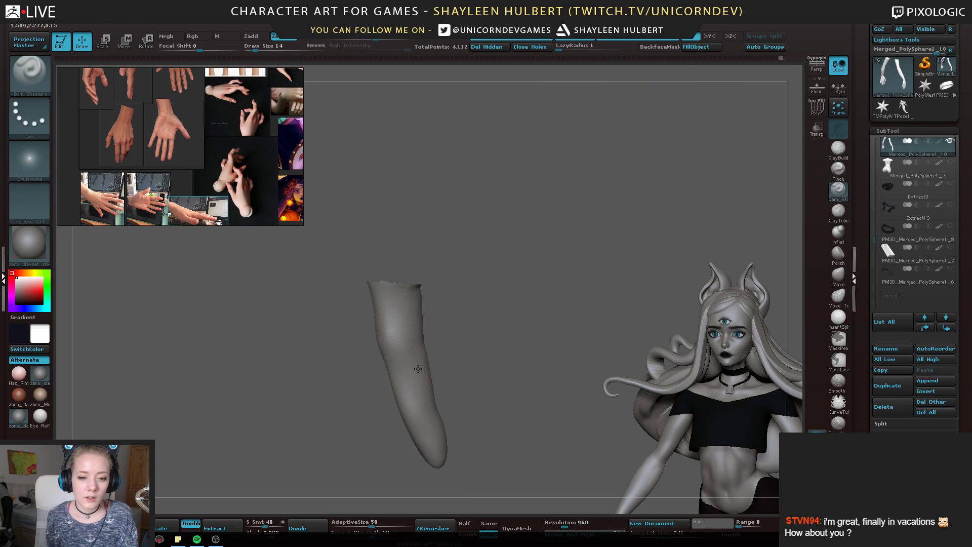
{"action": "left_click", "coordinate": [418, 368], "text": "ctrl+shift"}
Build up the webbing on the middle finger's exposed side with ClayBuildup at draw size 14
{"action": "left_click_drag", "start_coordinate": [538, 340], "coordinate": [558, 202]}
{"action": "left_click_drag", "start_coordinate": [572, 252], "coordinate": [419, 333]}
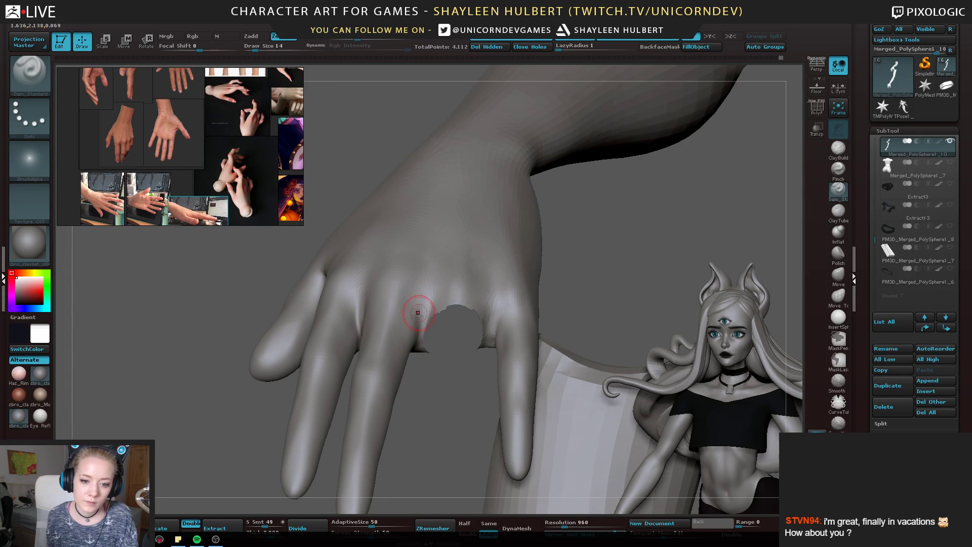
{"action": "left_click_drag", "start_coordinate": [419, 401], "coordinate": [419, 317]}
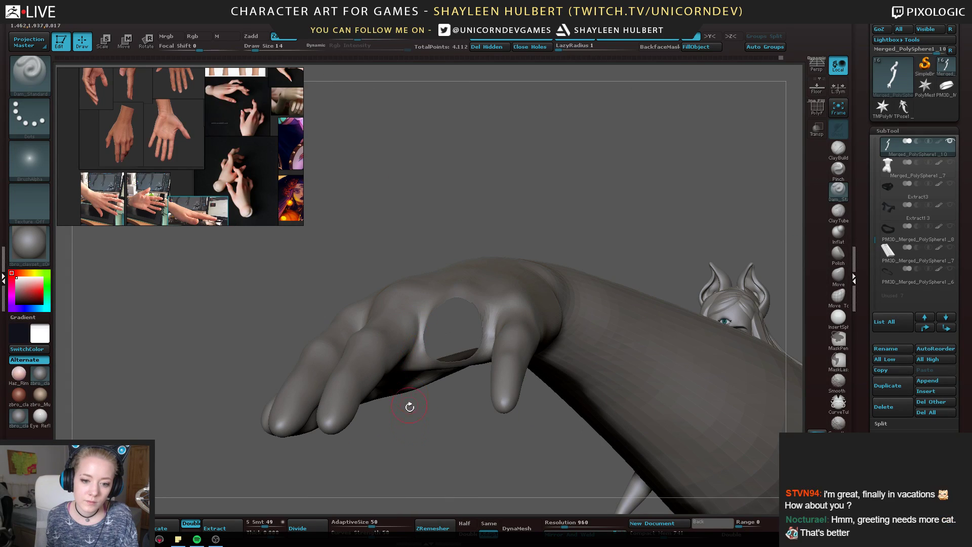
{"action": "left_click_drag", "start_coordinate": [408, 406], "coordinate": [456, 201]}
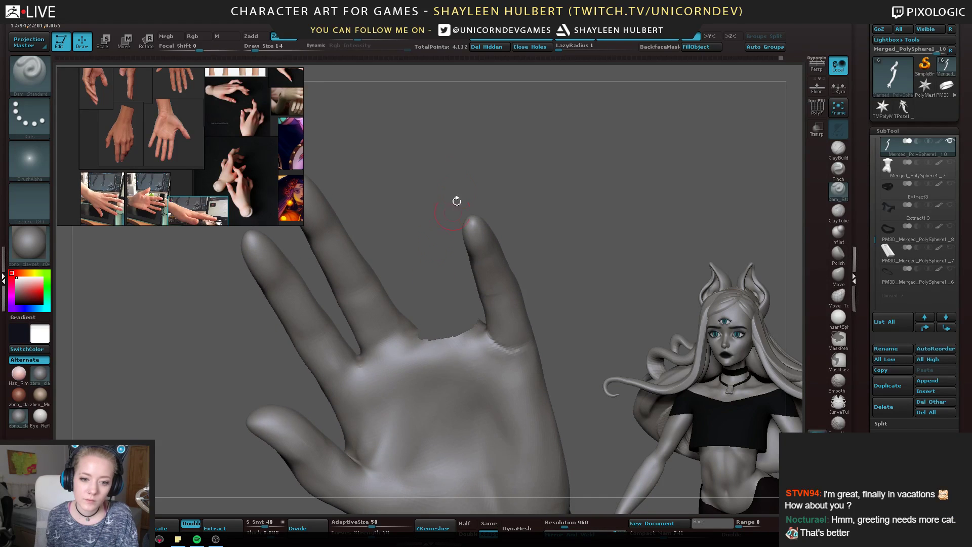
{"action": "left_click", "coordinate": [839, 213]}
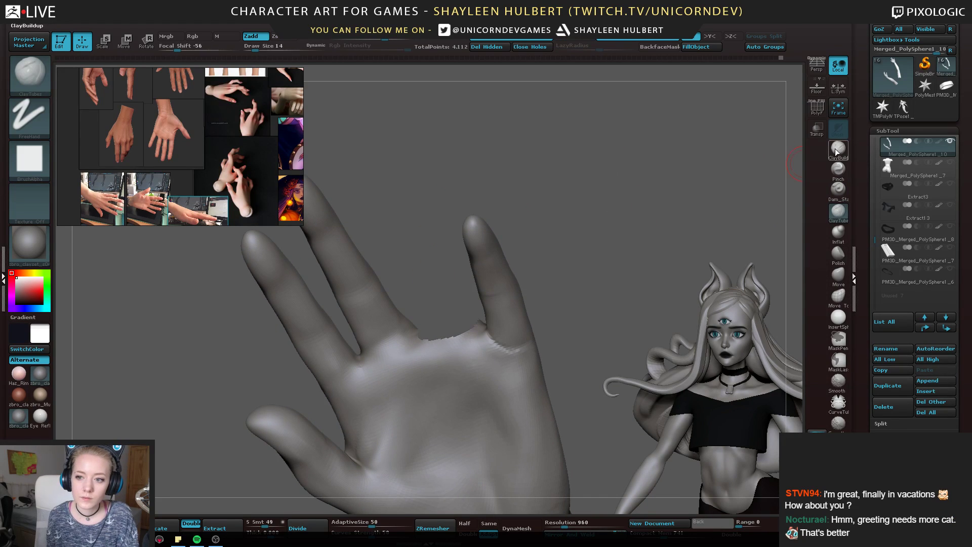
{"action": "left_click", "coordinate": [837, 148]}
{"action": "left_click_drag", "start_coordinate": [507, 187], "coordinate": [521, 184]}
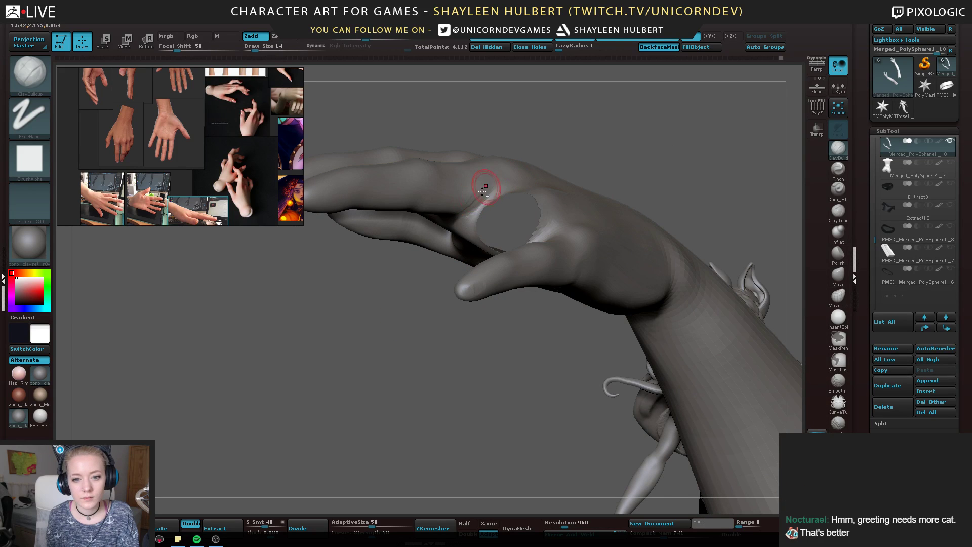
{"action": "left_click_drag", "start_coordinate": [404, 337], "coordinate": [468, 197]}
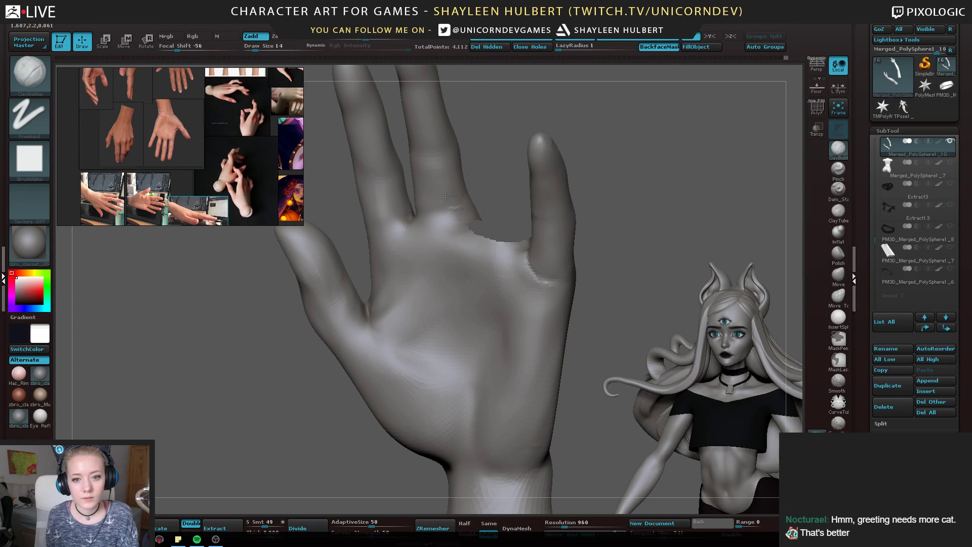
{"action": "left_click_drag", "start_coordinate": [449, 165], "coordinate": [484, 192]}
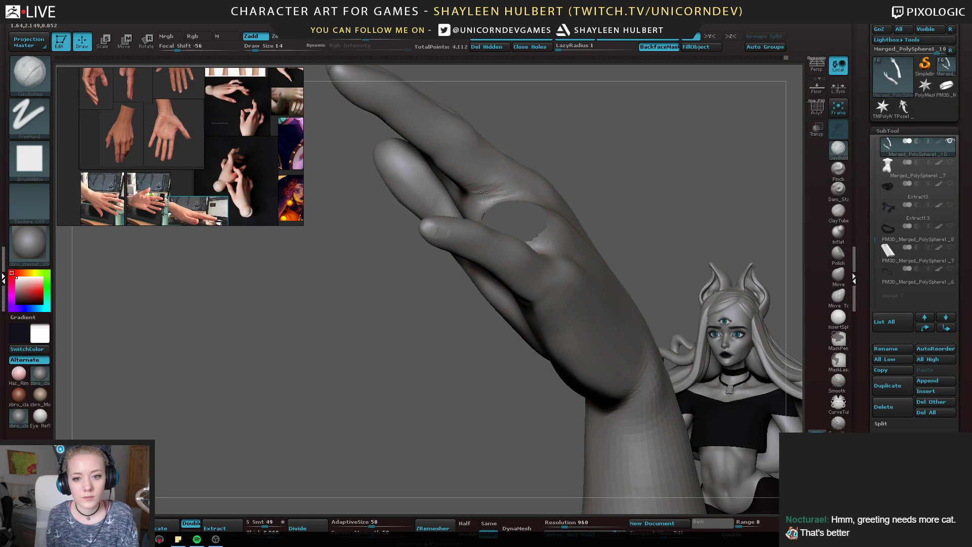
{"action": "left_click_drag", "start_coordinate": [407, 290], "coordinate": [495, 188]}
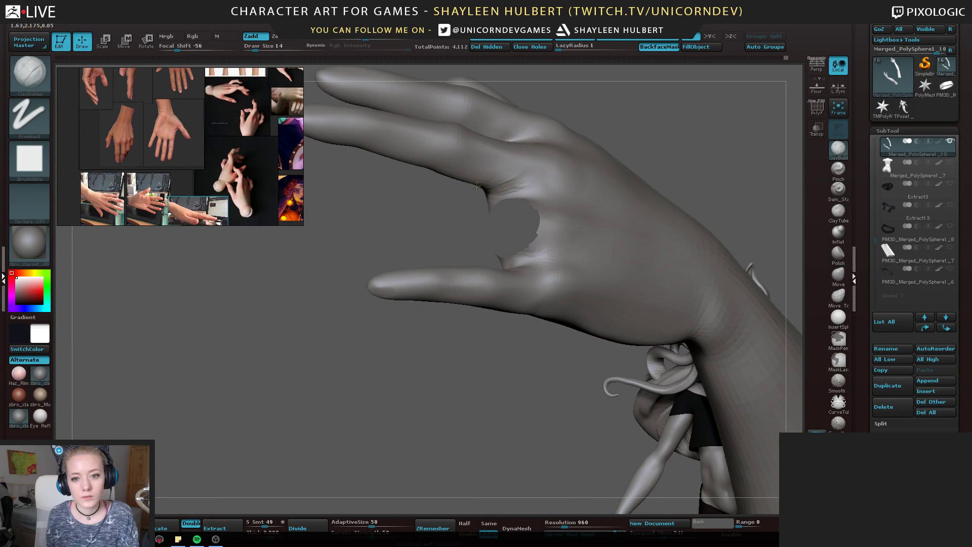
Shape the middle finger's base from the back of the hand to the palm with ClayBuildup and smooth it
{"action": "left_click_drag", "start_coordinate": [427, 207], "coordinate": [458, 188]}
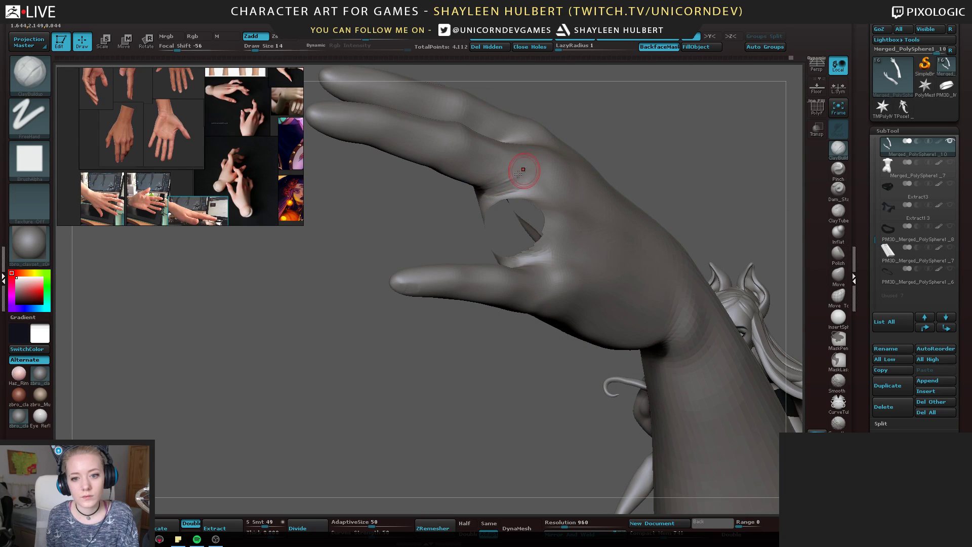
{"action": "mouse_move", "coordinate": [519, 173]}
{"action": "left_mouse_down"}
{"action": "mouse_move", "coordinate": [500, 178]}
{"action": "mouse_move", "coordinate": [497, 241]}
{"action": "left_mouse_up"}
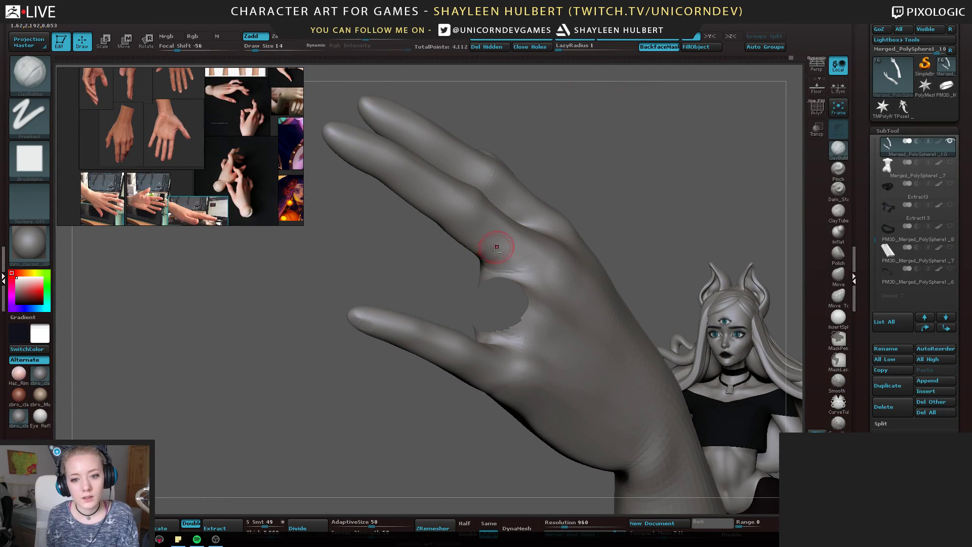
{"action": "mouse_move", "coordinate": [425, 273]}
{"action": "left_mouse_down"}
{"action": "mouse_move", "coordinate": [539, 223]}
{"action": "mouse_move", "coordinate": [495, 232]}
{"action": "mouse_move", "coordinate": [492, 223]}
{"action": "left_mouse_up"}
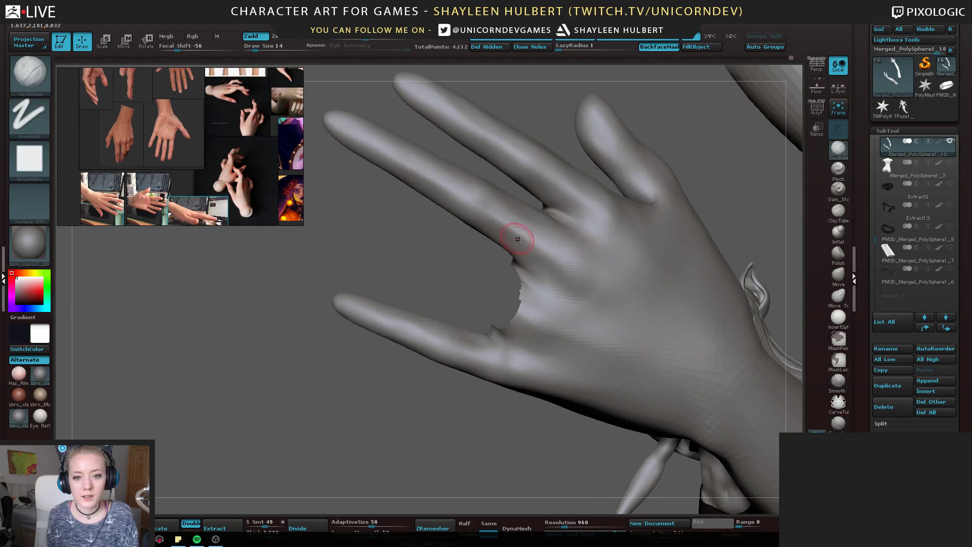
{"action": "mouse_move", "coordinate": [424, 255]}
{"action": "left_mouse_down"}
{"action": "mouse_move", "coordinate": [508, 195]}
{"action": "mouse_move", "coordinate": [503, 254]}
{"action": "mouse_move", "coordinate": [460, 250]}
{"action": "mouse_move", "coordinate": [466, 262]}
{"action": "left_mouse_up"}
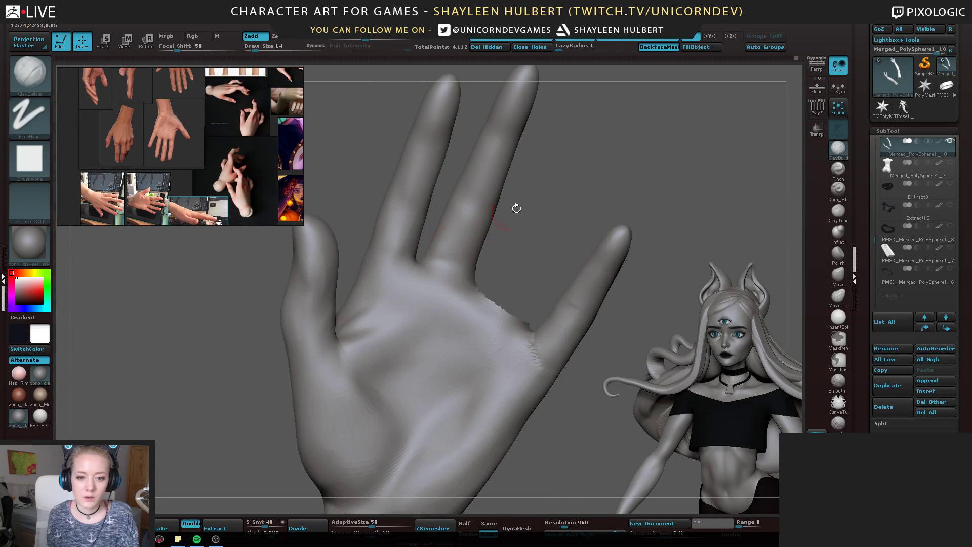
{"action": "mouse_move", "coordinate": [515, 208]}
{"action": "left_mouse_down"}
{"action": "mouse_move", "coordinate": [445, 228]}
{"action": "mouse_move", "coordinate": [467, 256]}
{"action": "mouse_move", "coordinate": [476, 248]}
{"action": "mouse_move", "coordinate": [471, 262]}
{"action": "left_mouse_up"}
{"action": "left_click_drag", "start_coordinate": [524, 243], "coordinate": [487, 258]}
{"action": "mouse_move", "coordinate": [302, 268]}
{"action": "left_mouse_down"}
{"action": "mouse_move", "coordinate": [480, 249]}
{"action": "mouse_move", "coordinate": [501, 256]}
{"action": "mouse_move", "coordinate": [484, 263]}
{"action": "left_mouse_up"}
{"action": "mouse_move", "coordinate": [473, 271]}
{"action": "left_mouse_down", "text": "shift"}
{"action": "mouse_move", "coordinate": [494, 273]}
{"action": "mouse_move", "coordinate": [458, 258]}
{"action": "left_mouse_up", "text": "shift"}
{"action": "left_click_drag", "start_coordinate": [524, 248], "coordinate": [478, 252]}
{"action": "mouse_move", "coordinate": [477, 252]}
{"action": "right_mouse_down"}
{"action": "mouse_move", "coordinate": [562, 198]}
{"action": "mouse_move", "coordinate": [550, 230]}
{"action": "mouse_move", "coordinate": [421, 253]}
{"action": "mouse_move", "coordinate": [448, 231]}
{"action": "mouse_move", "coordinate": [328, 226]}
{"action": "mouse_move", "coordinate": [464, 283]}
{"action": "right_mouse_up"}
Define the fold around the middle finger's base with Dam_Standard and soften it
{"action": "left_click", "coordinate": [838, 190]}
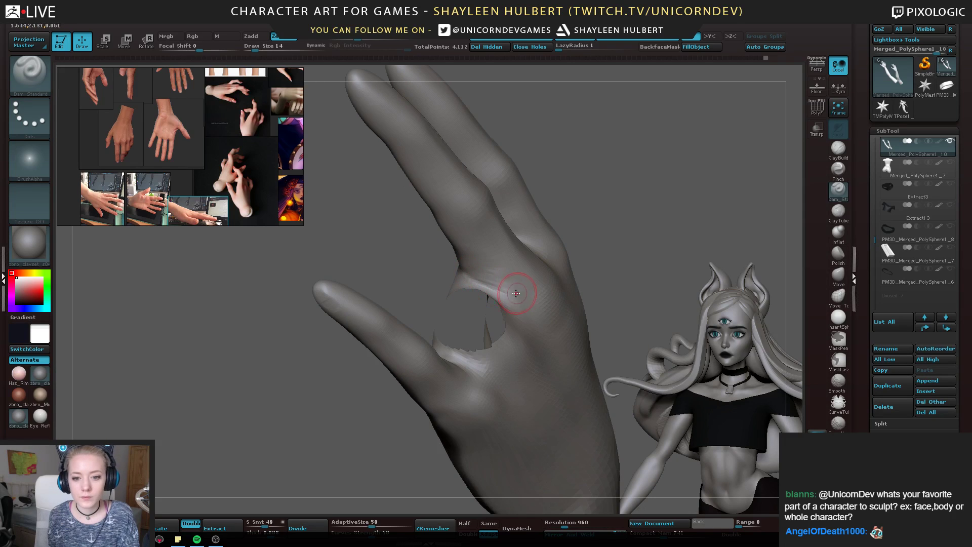
{"action": "right_click_drag", "start_coordinate": [424, 255], "coordinate": [509, 275]}
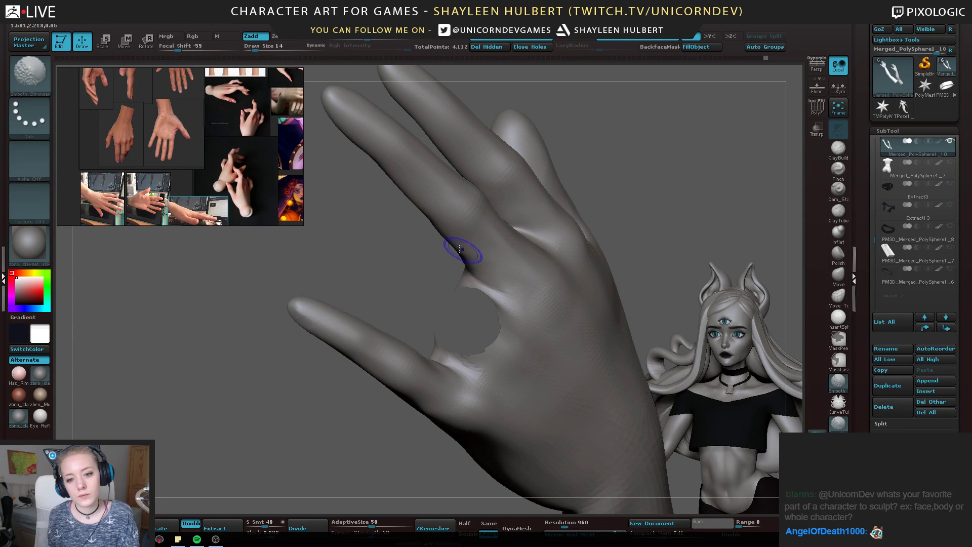
{"action": "right_click_drag", "start_coordinate": [431, 260], "coordinate": [491, 275]}
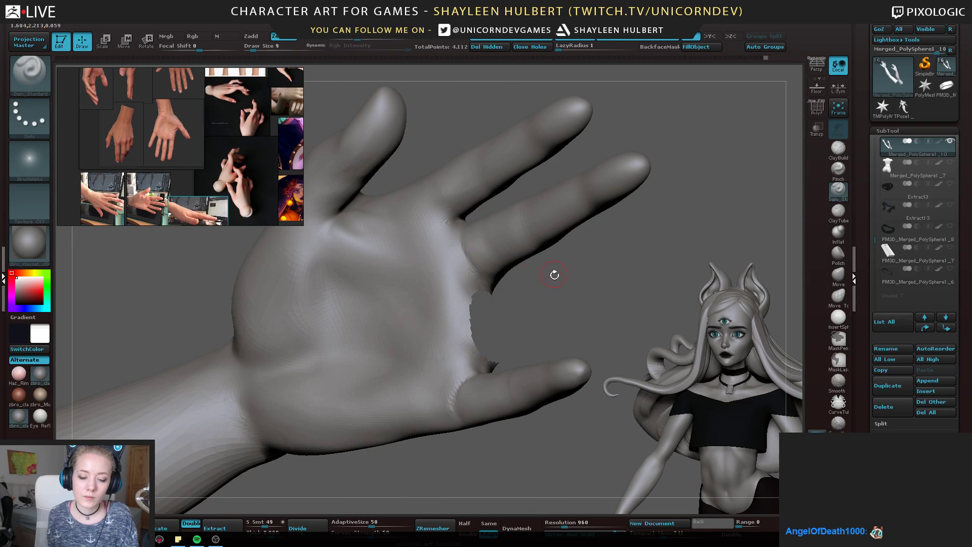
{"action": "right_click_drag", "start_coordinate": [555, 275], "coordinate": [550, 270]}
Hide the index finger and carve the crease around the middle finger's base with Dam_Standard at draw size 10
{"action": "left_click", "coordinate": [471, 185], "text": "ctrl+shift"}
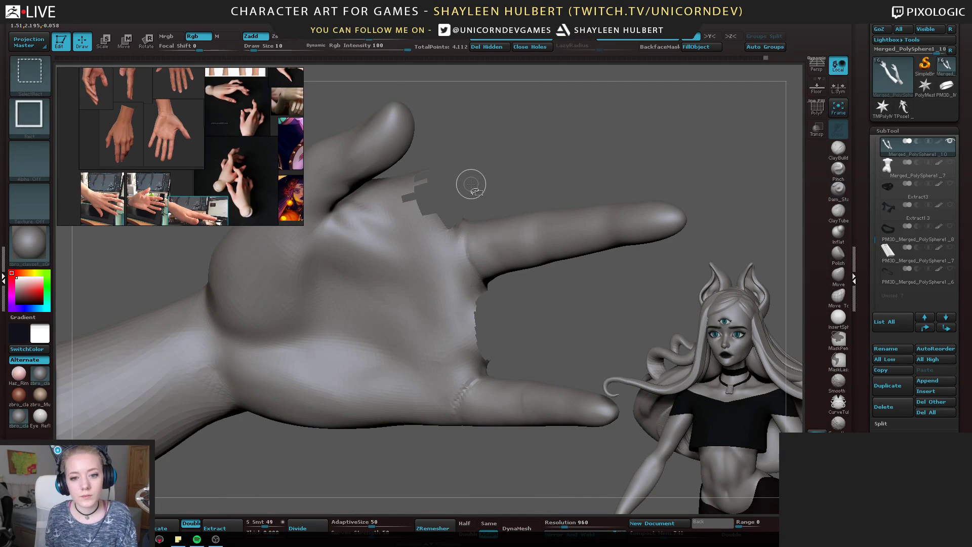
{"action": "right_click_drag", "start_coordinate": [471, 184], "coordinate": [502, 193]}
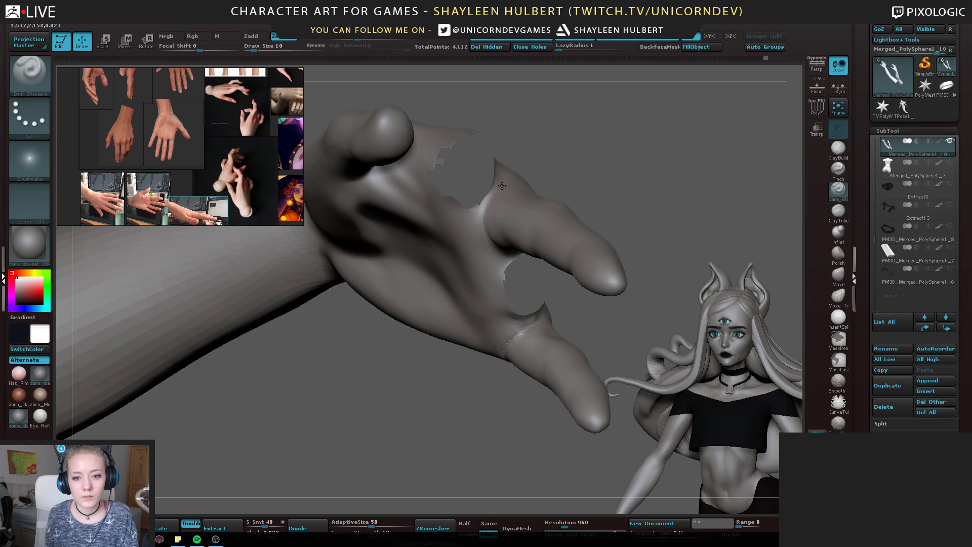
{"action": "right_click_drag", "start_coordinate": [489, 242], "coordinate": [512, 210]}
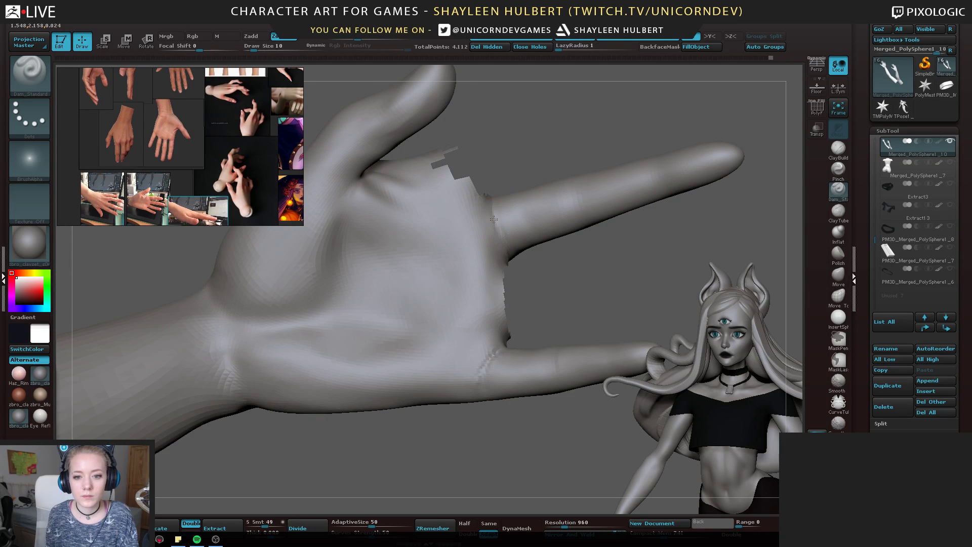
{"action": "mouse_move", "coordinate": [570, 273]}
{"action": "right_mouse_down"}
{"action": "mouse_move", "coordinate": [503, 243]}
{"action": "mouse_move", "coordinate": [777, 180]}
{"action": "right_mouse_up"}
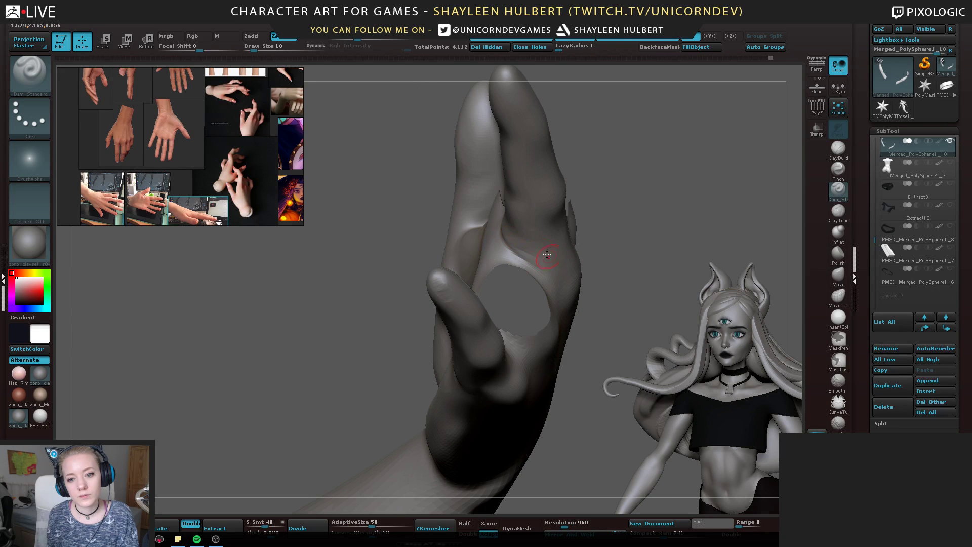
{"action": "right_click_drag", "start_coordinate": [548, 257], "coordinate": [513, 245]}
{"action": "left_click_drag", "start_coordinate": [459, 233], "coordinate": [463, 240]}
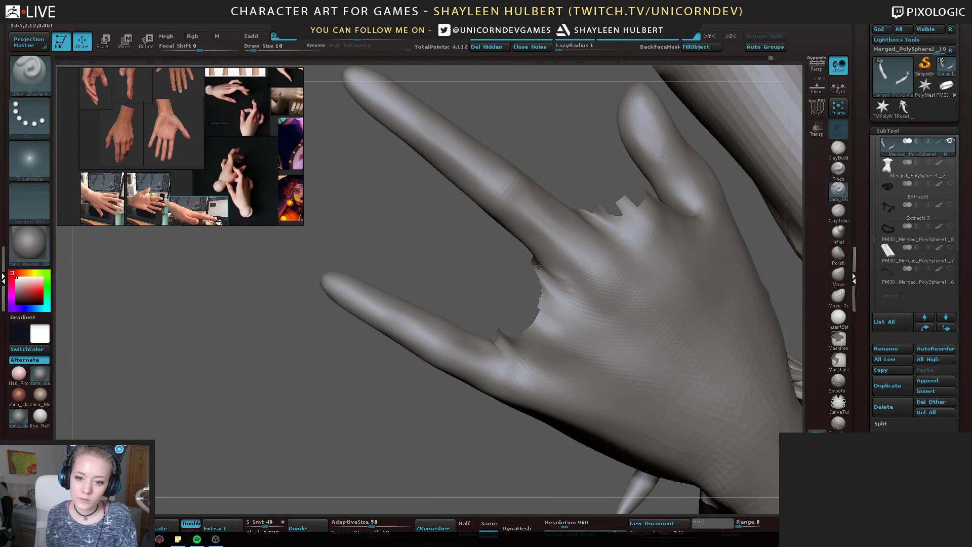
Undo the last crease stroke and rework the webbing beside the middle finger with ClayBuildup at draw size 10, smoothing it
{"action": "key", "text": "ctrl"}
{"action": "key", "text": "ctrl+z"}
{"action": "left_click_drag", "start_coordinate": [759, 222], "coordinate": [775, 227]}
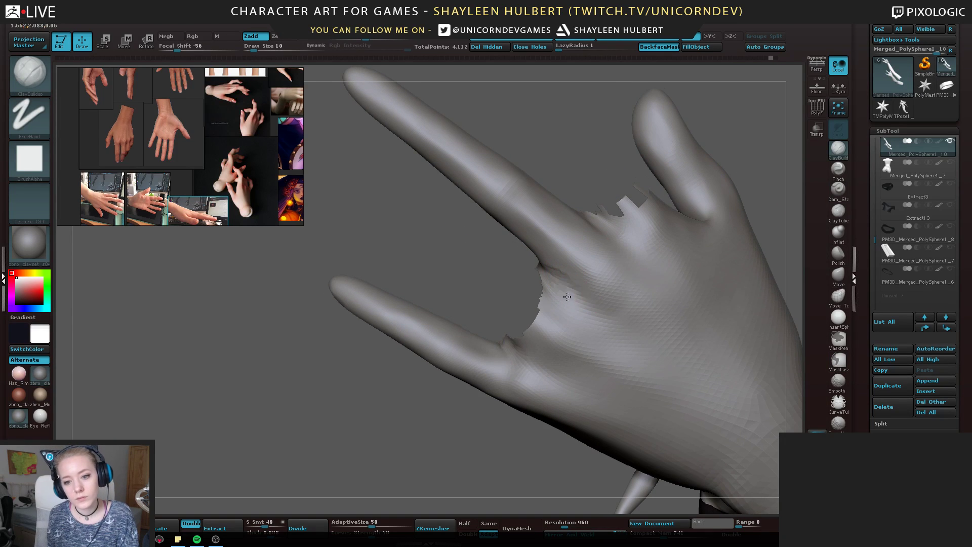
{"action": "key", "text": "shift"}
{"action": "mouse_move", "coordinate": [506, 269]}
{"action": "left_mouse_down"}
{"action": "mouse_move", "coordinate": [640, 265]}
{"action": "mouse_move", "coordinate": [615, 269]}
{"action": "left_mouse_up"}
Unhide all fingers of the arms mesh and show every other subtool of the character
{"action": "key", "text": "ctrl+shift"}
{"action": "key", "text": "ctrl+shift"}
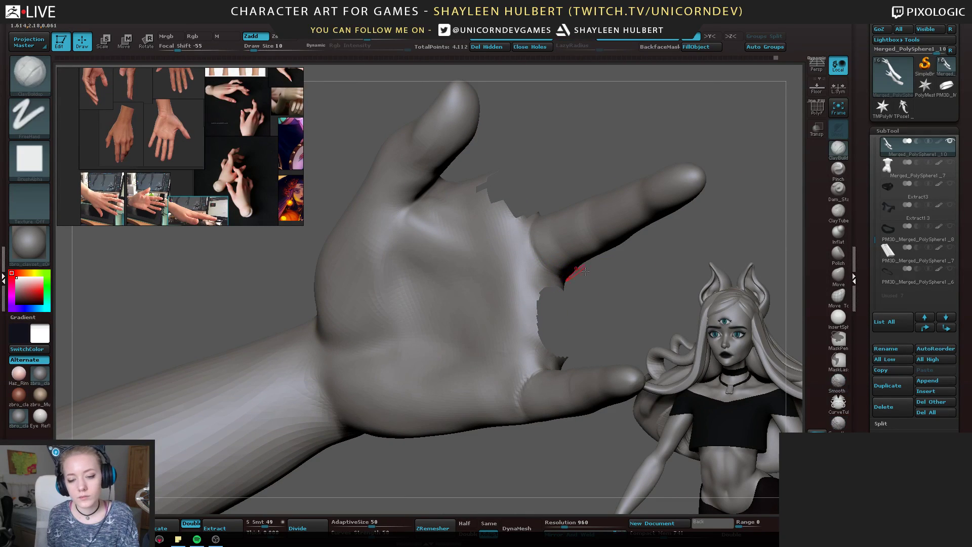
{"action": "left_click_drag", "start_coordinate": [249, 253], "coordinate": [403, 302], "text": "ctrl+shift"}
{"action": "left_click", "coordinate": [383, 256], "text": "ctrl+shift"}
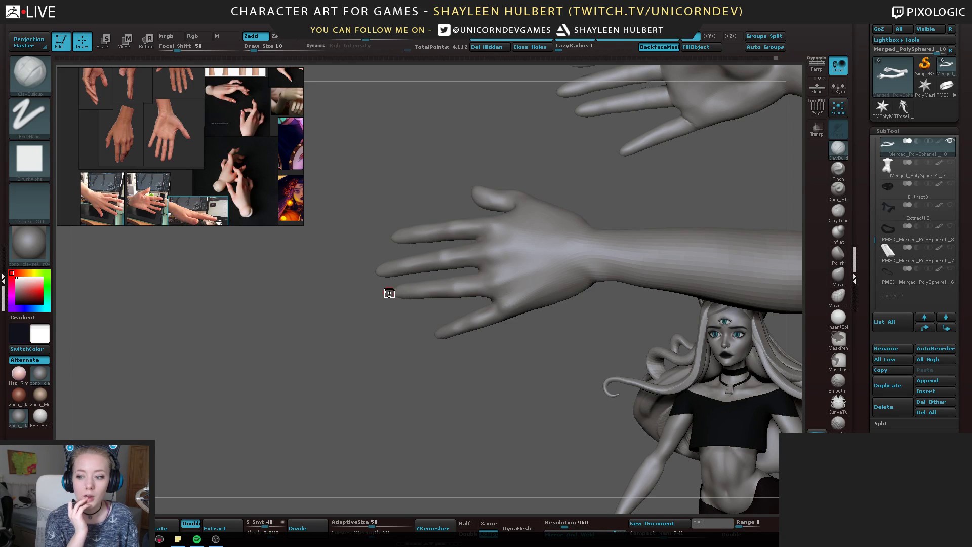
{"action": "mouse_move", "coordinate": [265, 295]}
{"action": "left_mouse_down"}
{"action": "mouse_move", "coordinate": [307, 406]}
{"action": "mouse_move", "coordinate": [302, 392]}
{"action": "left_mouse_up"}
{"action": "left_click_drag", "start_coordinate": [416, 384], "coordinate": [429, 298], "text": "alt"}
{"action": "left_click", "coordinate": [950, 143]}
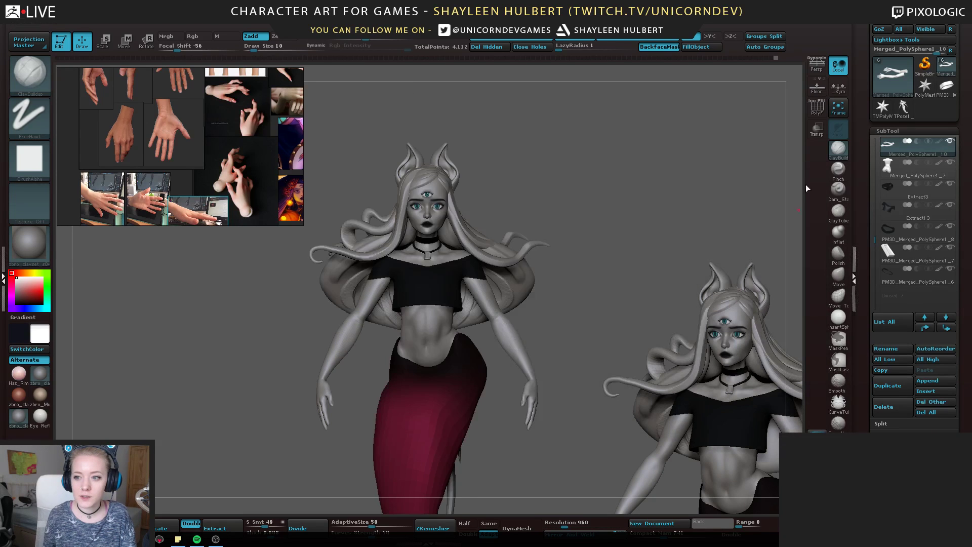
Select the Head02 subtool and smooth the cheek and jaw area at draw size 50
{"action": "left_click_drag", "start_coordinate": [538, 161], "coordinate": [667, 322], "text": "alt"}
{"action": "left_click_drag", "start_coordinate": [658, 210], "coordinate": [488, 232]}
{"action": "left_click", "coordinate": [498, 265], "text": "alt"}
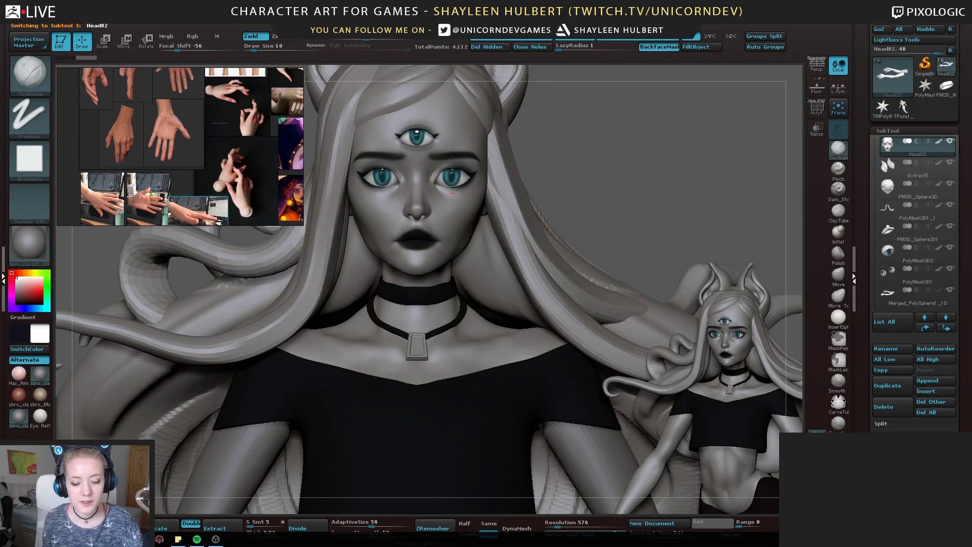
{"action": "key", "text": "bracketright"}
{"action": "key", "text": "bracketright"}
{"action": "key", "text": "bracketright"}
{"action": "key", "text": "bracketright"}
{"action": "left_click_drag", "start_coordinate": [583, 181], "coordinate": [545, 178]}
{"action": "left_click_drag", "start_coordinate": [466, 228], "coordinate": [467, 242], "text": "shift"}
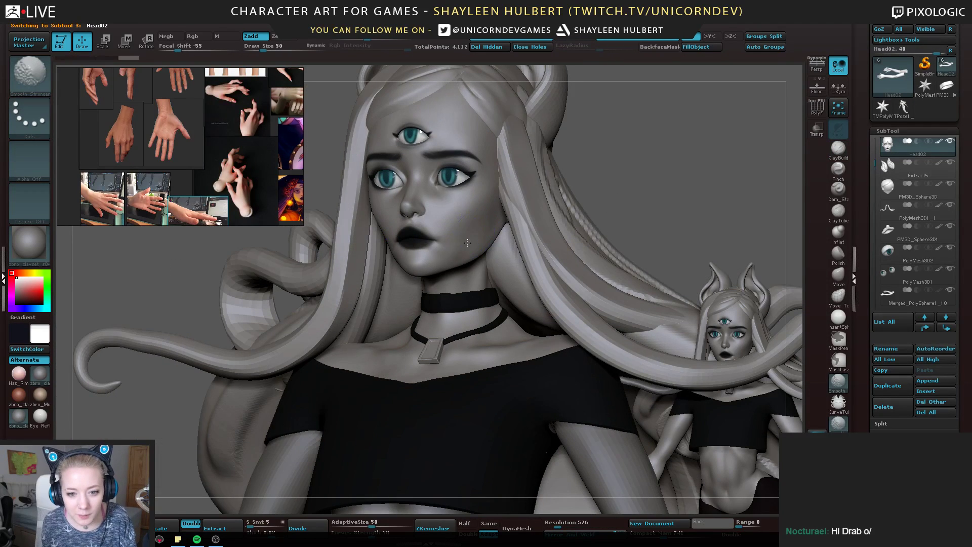
{"action": "mouse_move", "coordinate": [569, 190]}
{"action": "left_mouse_down", "text": "shift"}
{"action": "mouse_move", "coordinate": [613, 191]}
{"action": "mouse_move", "coordinate": [598, 205]}
{"action": "mouse_move", "coordinate": [627, 233]}
{"action": "mouse_move", "coordinate": [607, 230]}
{"action": "left_mouse_up", "text": "shift"}
{"action": "right_click_drag", "start_coordinate": [607, 230], "coordinate": [584, 202], "text": "ctrl"}
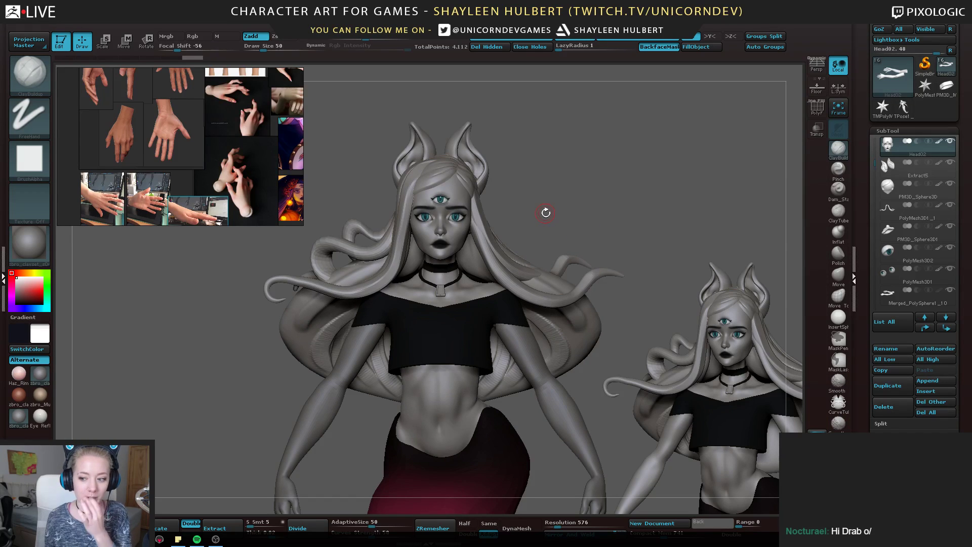
{"action": "left_click_drag", "start_coordinate": [553, 174], "coordinate": [557, 208]}
{"action": "mouse_move", "coordinate": [627, 309]}
{"action": "left_mouse_down", "text": "alt"}
{"action": "mouse_move", "coordinate": [612, 213]}
{"action": "mouse_move", "coordinate": [608, 319]}
{"action": "mouse_move", "coordinate": [590, 171]}
{"action": "mouse_move", "coordinate": [560, 239]}
{"action": "mouse_move", "coordinate": [556, 228]}
{"action": "mouse_move", "coordinate": [598, 226]}
{"action": "mouse_move", "coordinate": [596, 197]}
{"action": "mouse_move", "coordinate": [603, 278]}
{"action": "mouse_move", "coordinate": [647, 258]}
{"action": "mouse_move", "coordinate": [331, 310]}
{"action": "mouse_move", "coordinate": [445, 330]}
{"action": "left_mouse_up", "text": "alt"}
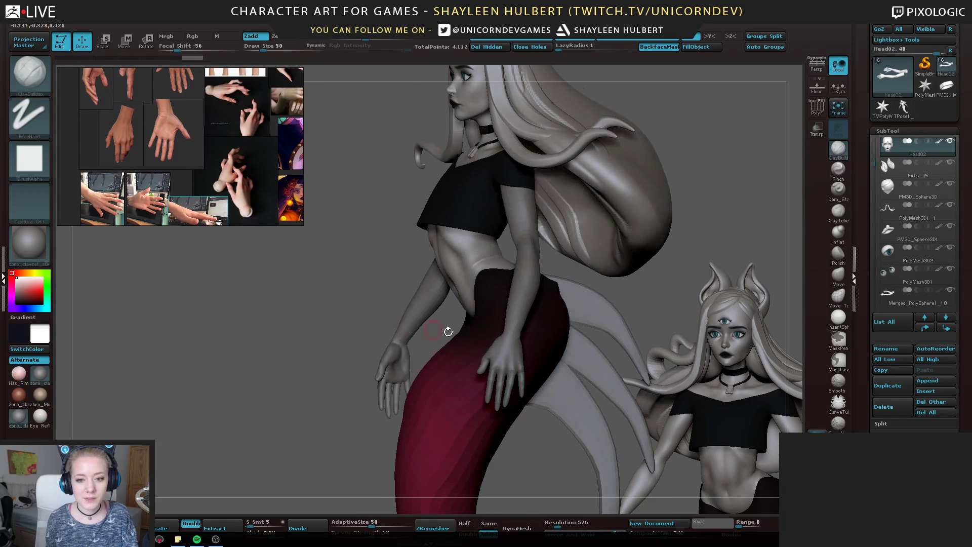
{"action": "left_click_drag", "start_coordinate": [388, 147], "coordinate": [631, 268]}
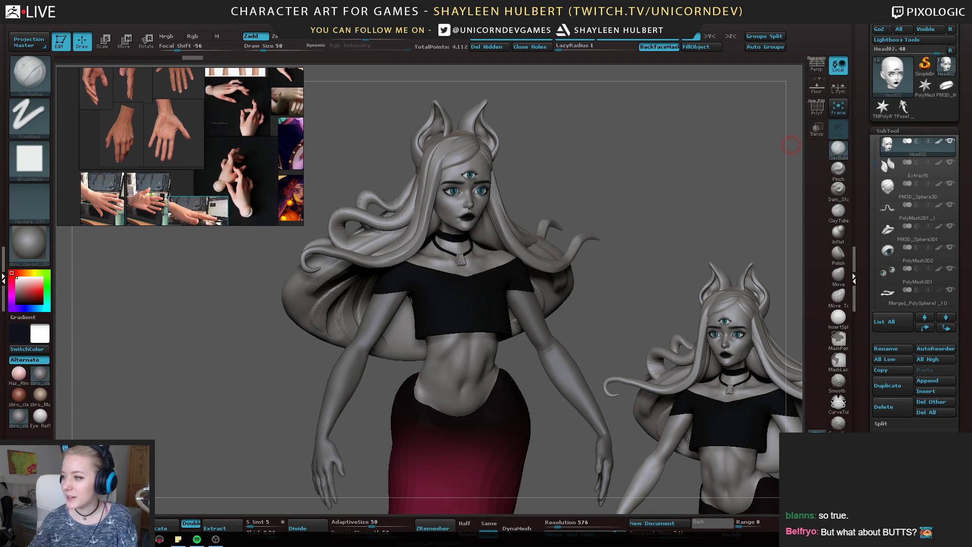
Switch to Twitter in the browser and start retweeting Pixologic's post about character creation for games
{"action": "left_click_drag", "start_coordinate": [971, 122], "coordinate": [453, 1]}
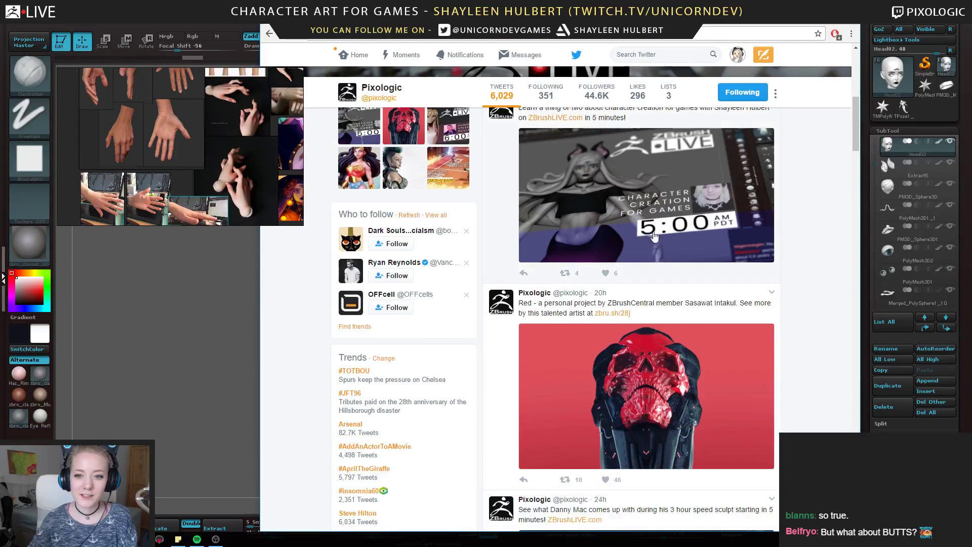
{"action": "left_click", "coordinate": [654, 236]}
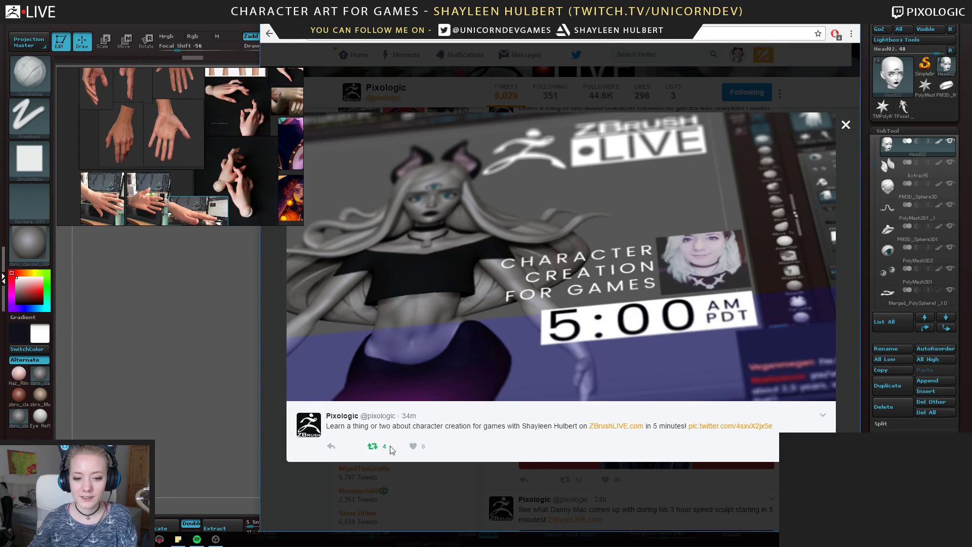
{"action": "left_click", "coordinate": [374, 446]}
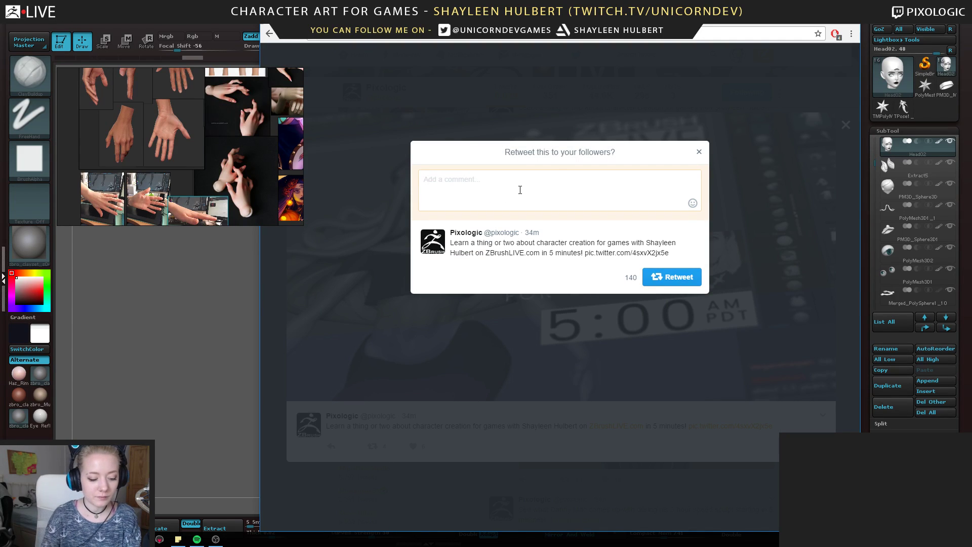
{"action": "type", "text": "We are now "}
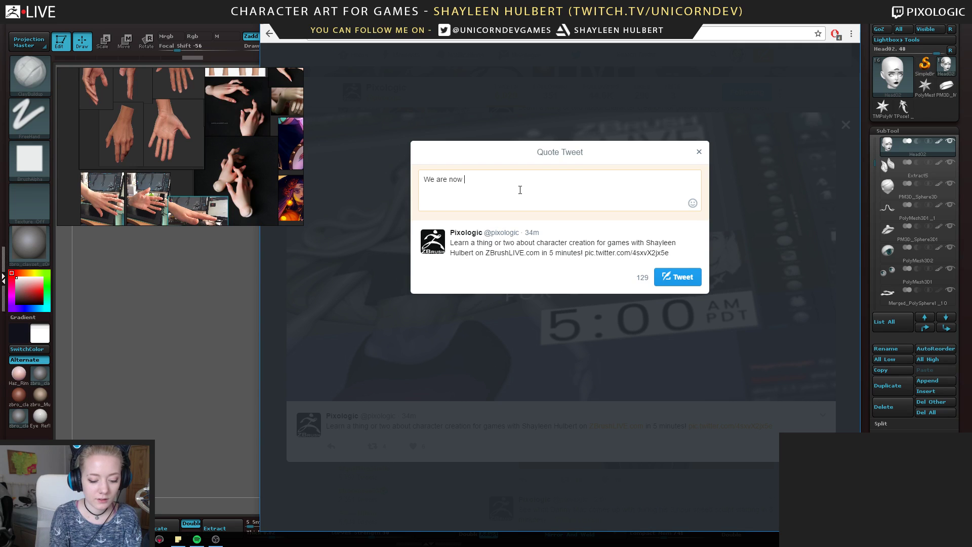
{"action": "type", "text": "live on @twitchcre"}
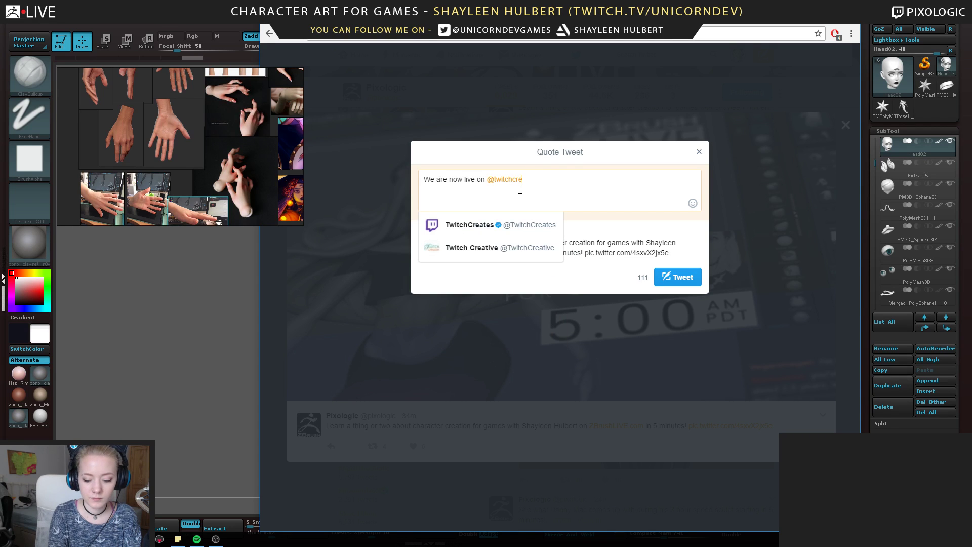
{"action": "key", "text": "Down"}
{"action": "key", "text": "Return"}
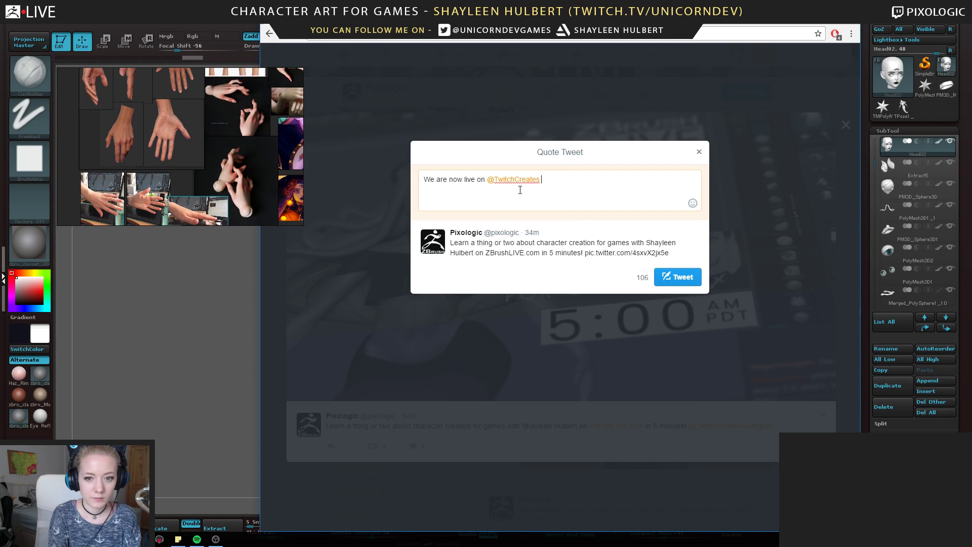
{"action": "type", "text": "with more c"}
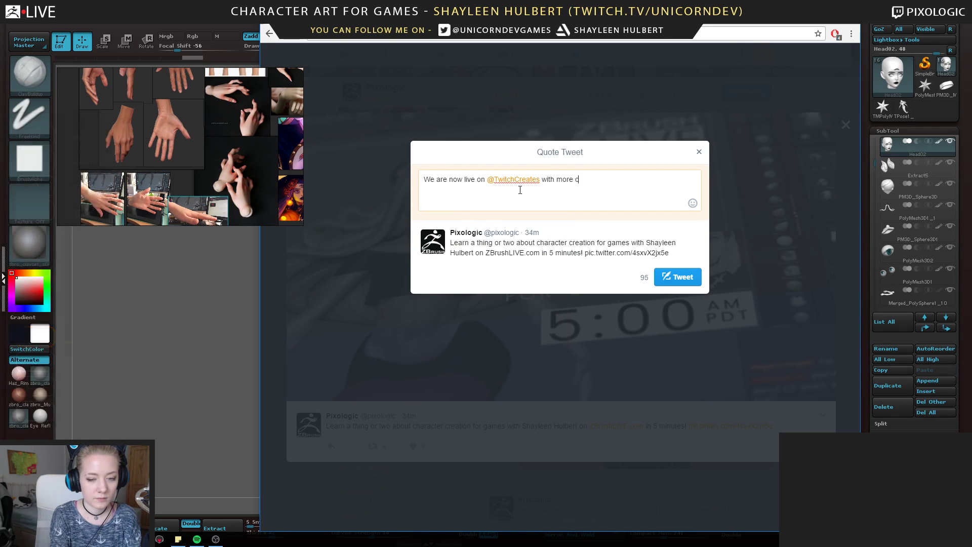
{"action": "type", "text": "haracter c"}
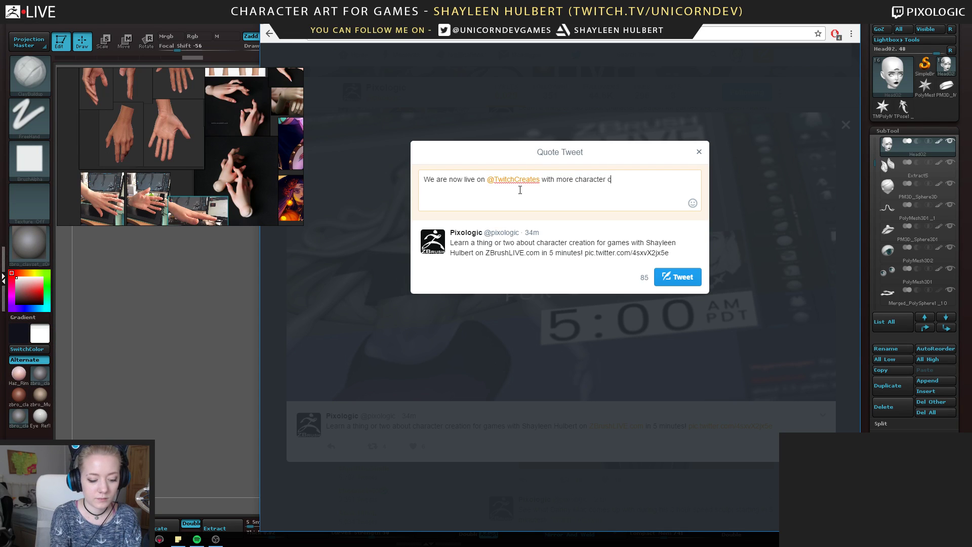
{"action": "type", "text": "reation in"}
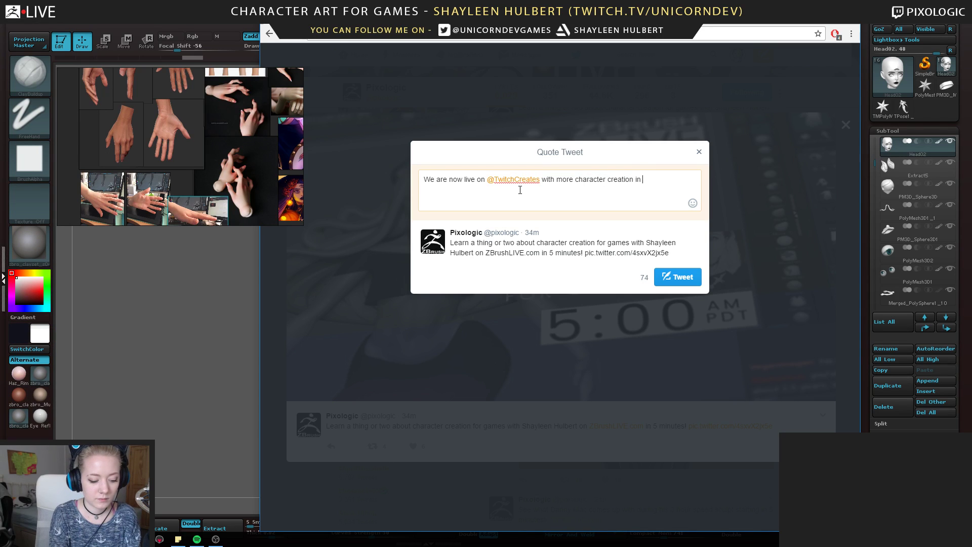
{"action": "type", "text": " #Zbrush!"}
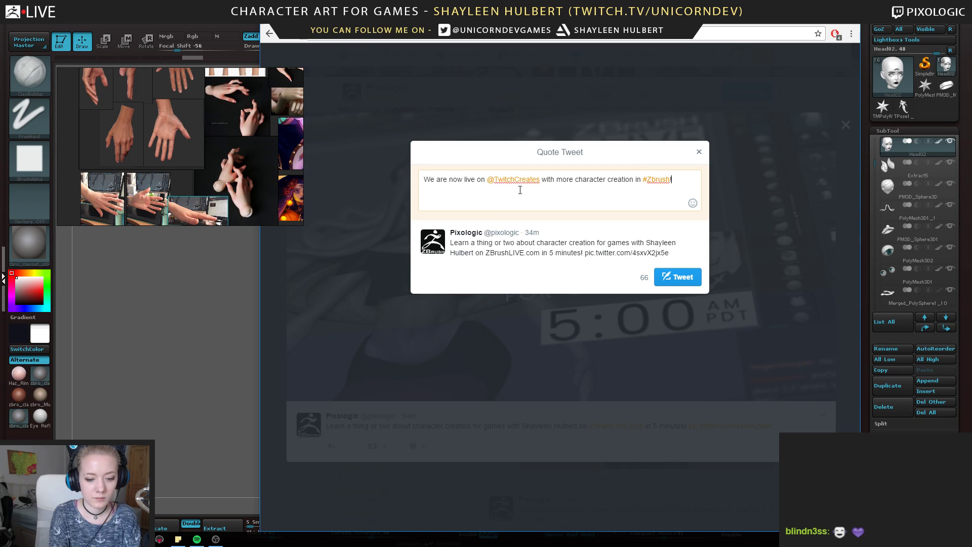
{"action": "type", "text": " twitch.tv"}
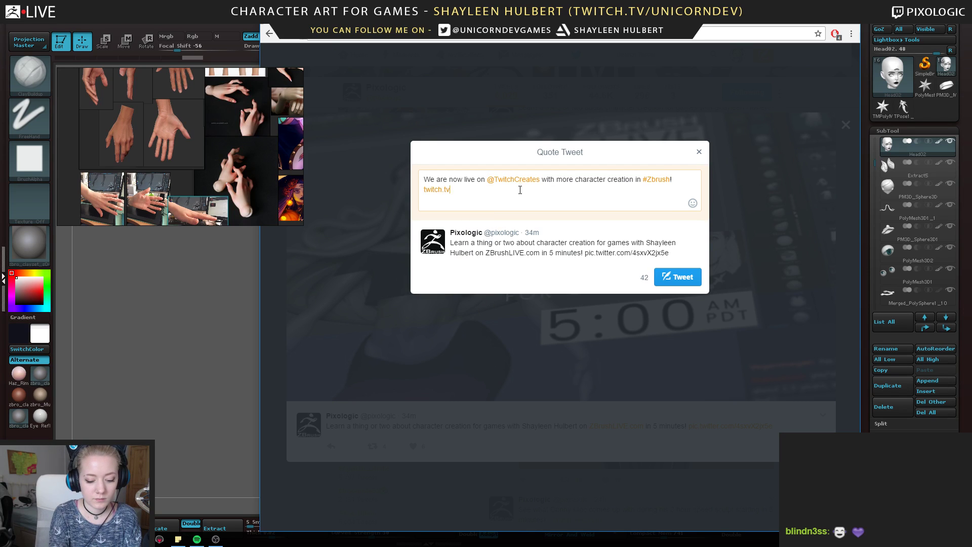
{"action": "type", "text": "/pix"}
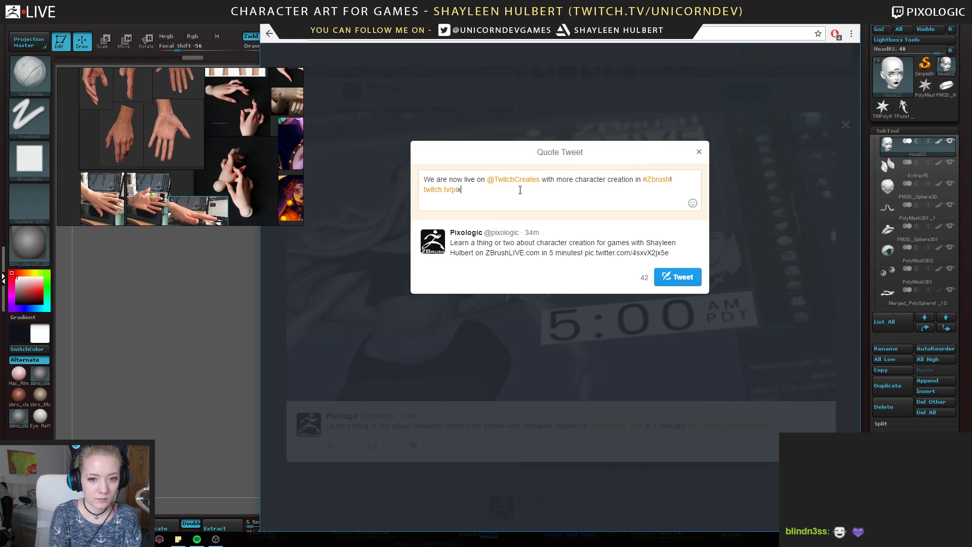
{"action": "type", "text": "ologic #gamedev"}
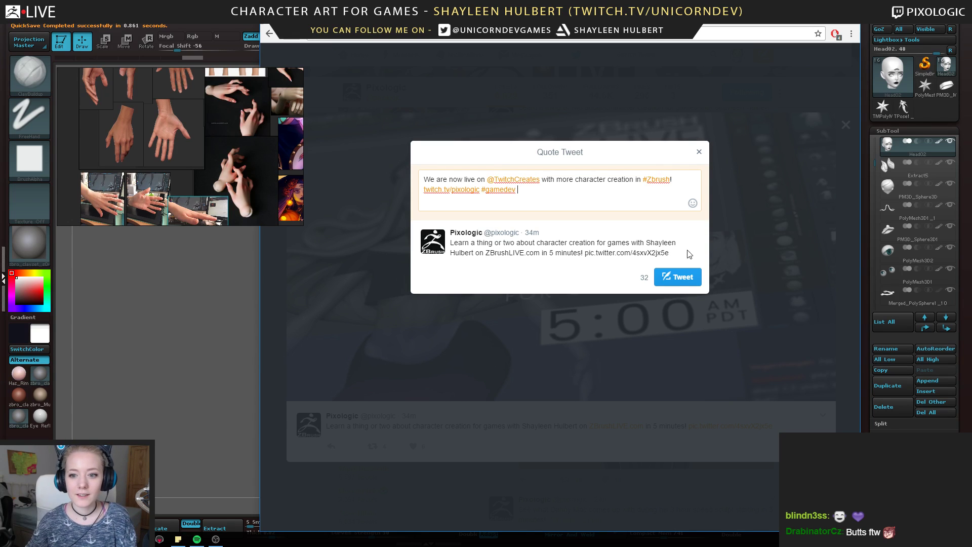
{"action": "left_click", "coordinate": [676, 277]}
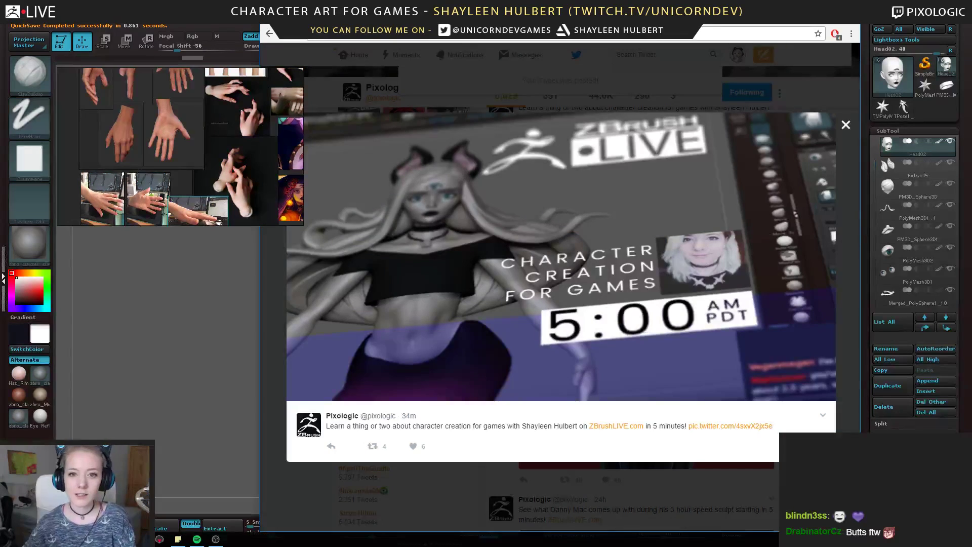
{"action": "key", "text": "alt+Tab"}
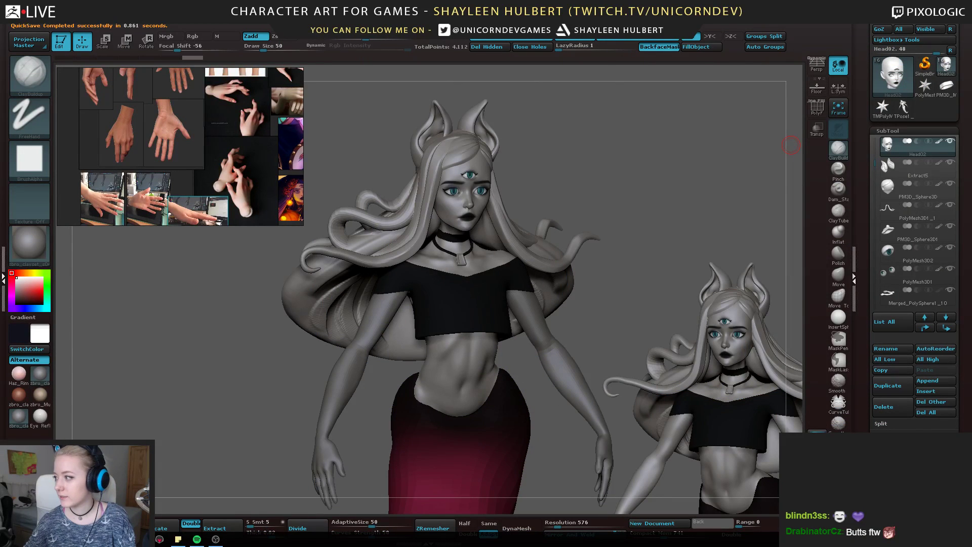
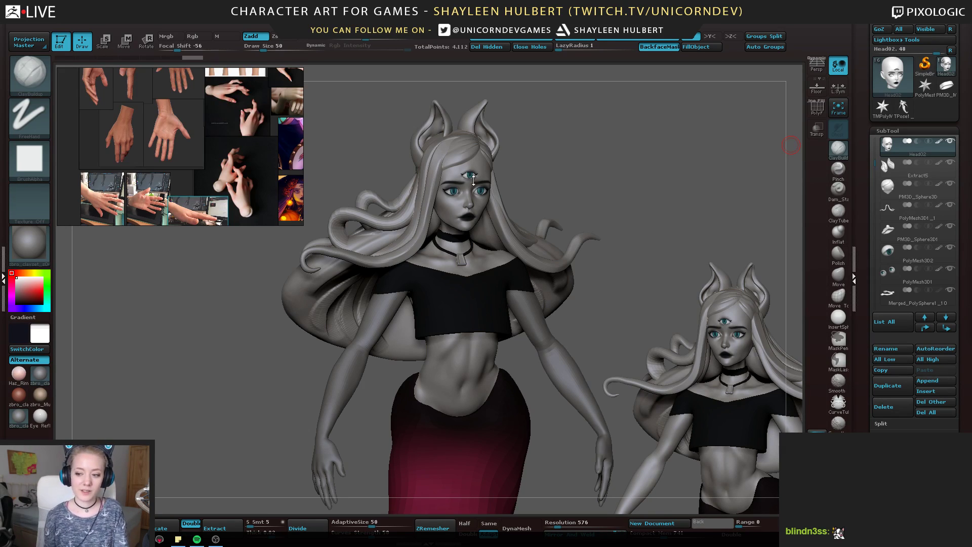
Select the Extract5 ears subtool and pull the back of the ear inward with the Move brush at draw size 202
{"action": "mouse_move", "coordinate": [566, 159]}
{"action": "left_mouse_down", "text": "shift"}
{"action": "mouse_move", "coordinate": [578, 168]}
{"action": "mouse_move", "coordinate": [563, 183]}
{"action": "left_mouse_up", "text": "shift"}
{"action": "left_click_drag", "start_coordinate": [643, 164], "coordinate": [603, 160]}
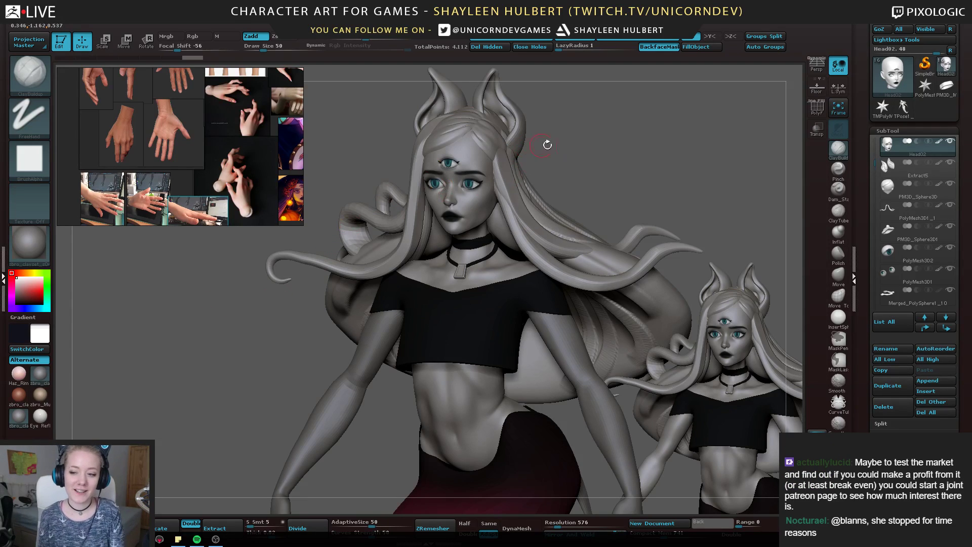
{"action": "mouse_move", "coordinate": [582, 151]}
{"action": "left_mouse_down"}
{"action": "mouse_move", "coordinate": [603, 154]}
{"action": "mouse_move", "coordinate": [614, 173]}
{"action": "left_mouse_up"}
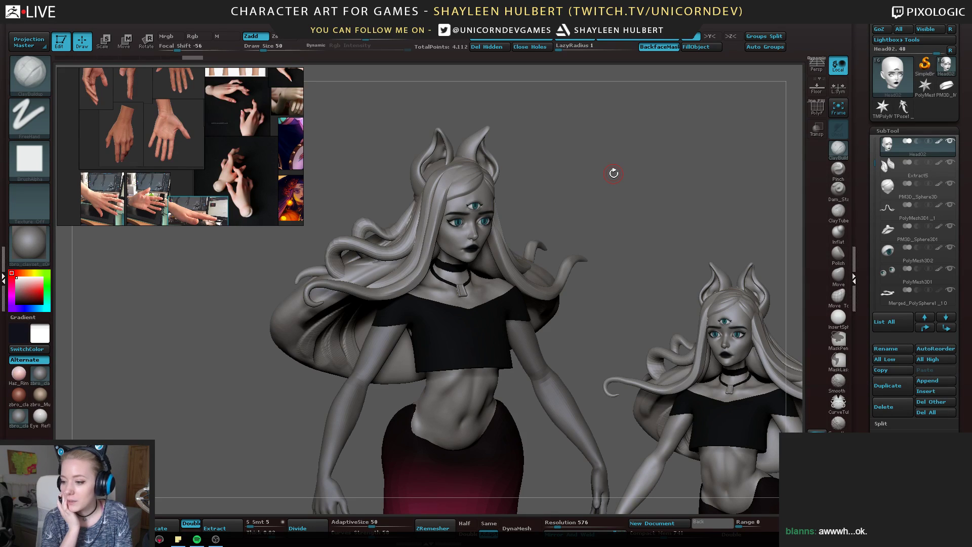
{"action": "mouse_move", "coordinate": [366, 178]}
{"action": "left_mouse_down"}
{"action": "mouse_move", "coordinate": [547, 206]}
{"action": "mouse_move", "coordinate": [582, 164]}
{"action": "mouse_move", "coordinate": [709, 176]}
{"action": "left_mouse_up"}
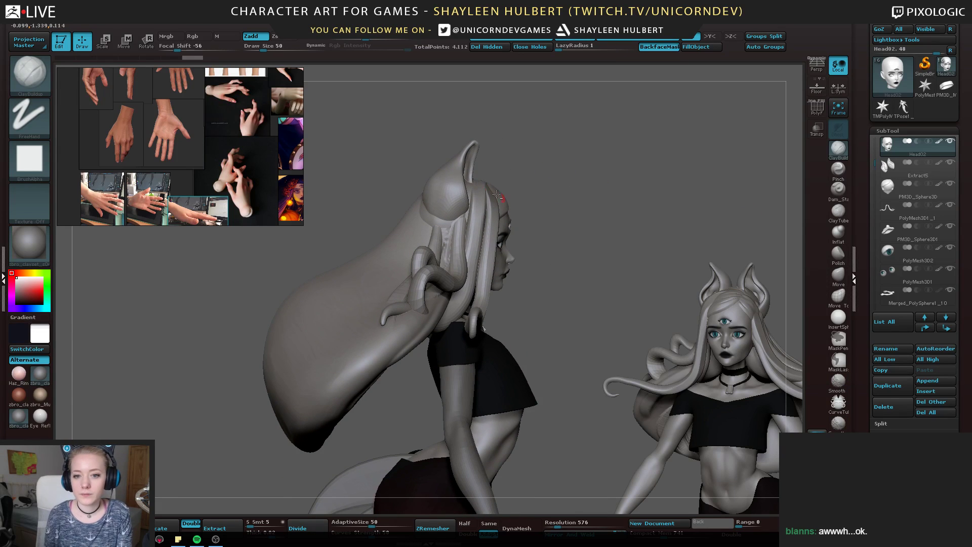
{"action": "left_click", "coordinate": [440, 185], "text": "alt"}
{"action": "left_click", "coordinate": [839, 276]}
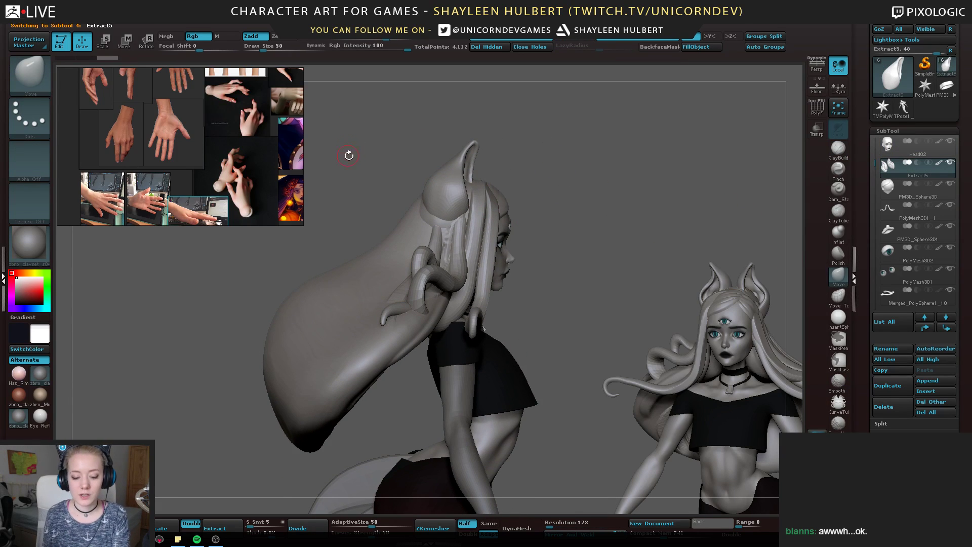
{"action": "key", "text": "bracketright"}
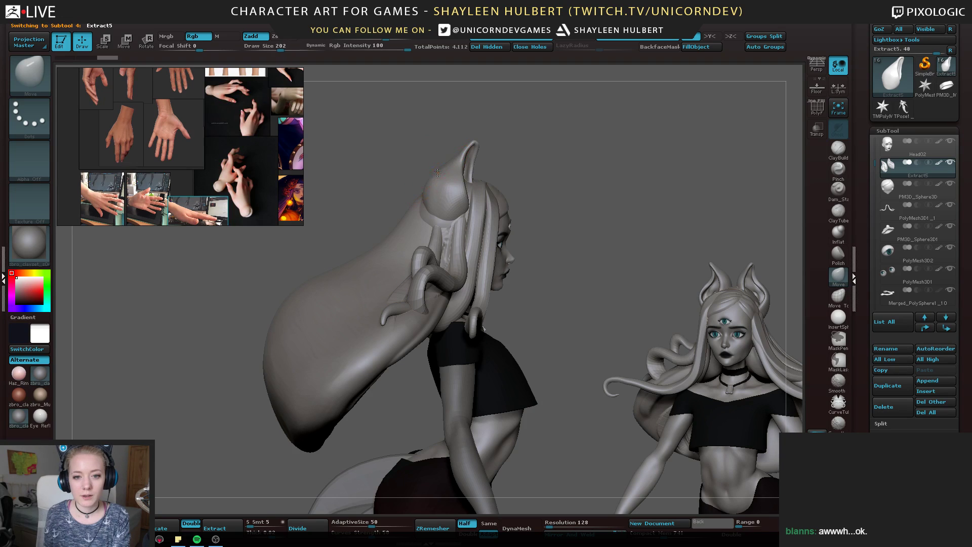
{"action": "mouse_move", "coordinate": [437, 174]}
{"action": "left_mouse_down"}
{"action": "mouse_move", "coordinate": [454, 183]}
{"action": "mouse_move", "coordinate": [457, 165]}
{"action": "left_mouse_up"}
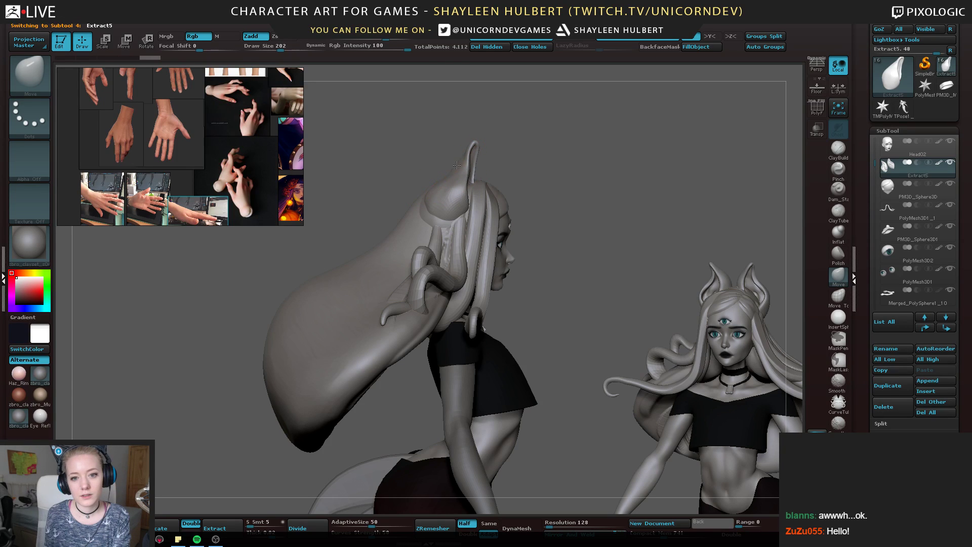
Reshape the ear's front rim and tip in profile with the Move brush at draw size 110
{"action": "left_click_drag", "start_coordinate": [556, 139], "coordinate": [580, 298], "text": "alt"}
{"action": "key", "text": "bracketleft"}
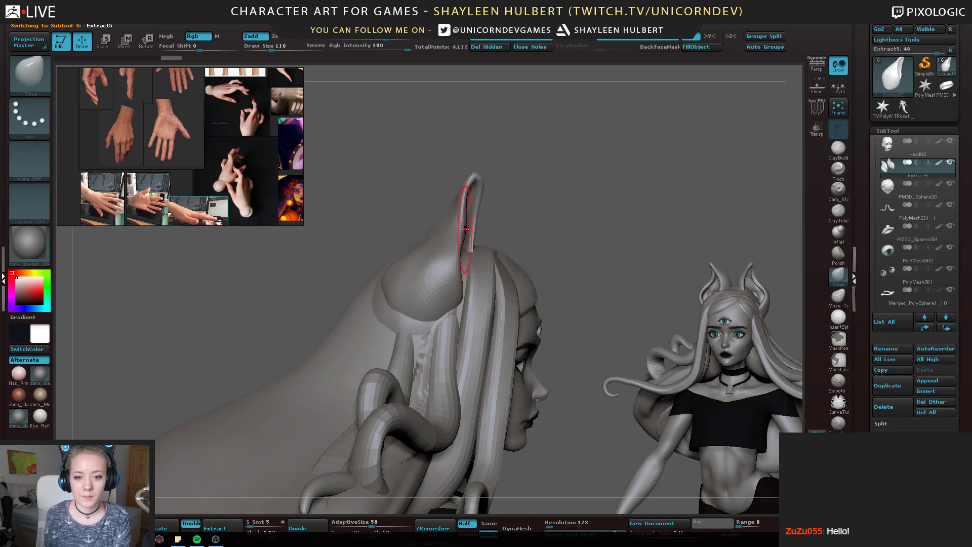
{"action": "left_click_drag", "start_coordinate": [465, 228], "coordinate": [456, 228]}
{"action": "left_click_drag", "start_coordinate": [470, 192], "coordinate": [475, 190]}
{"action": "left_click_drag", "start_coordinate": [503, 159], "coordinate": [562, 164]}
{"action": "mouse_move", "coordinate": [478, 177]}
{"action": "left_mouse_down"}
{"action": "mouse_move", "coordinate": [562, 185]}
{"action": "mouse_move", "coordinate": [449, 220]}
{"action": "left_mouse_up"}
{"action": "left_click_drag", "start_coordinate": [522, 177], "coordinate": [497, 203]}
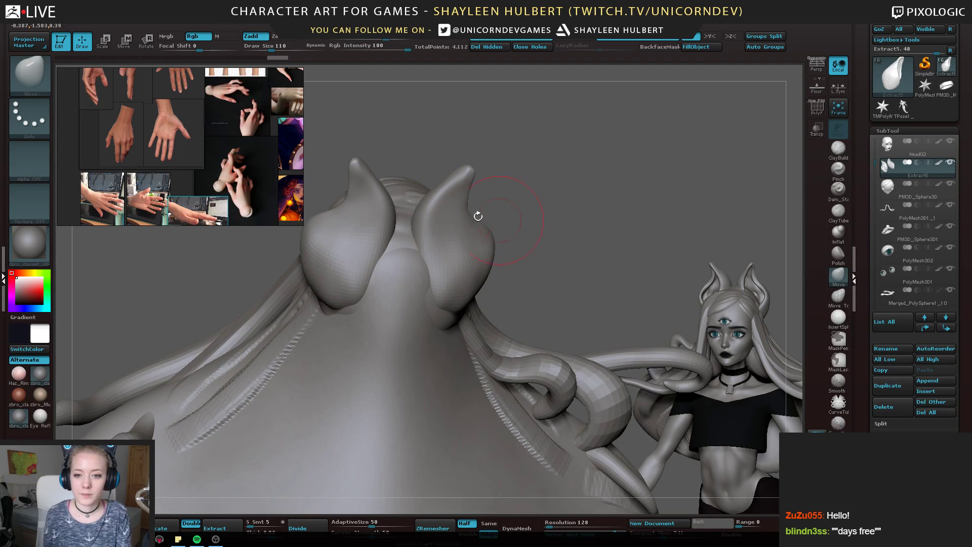
Adjust the inner contour of the ears from behind with the Move brush at draw size 90
{"action": "key", "text": "bracketleft"}
{"action": "key", "text": "bracketleft"}
{"action": "left_click_drag", "start_coordinate": [517, 177], "coordinate": [517, 203]}
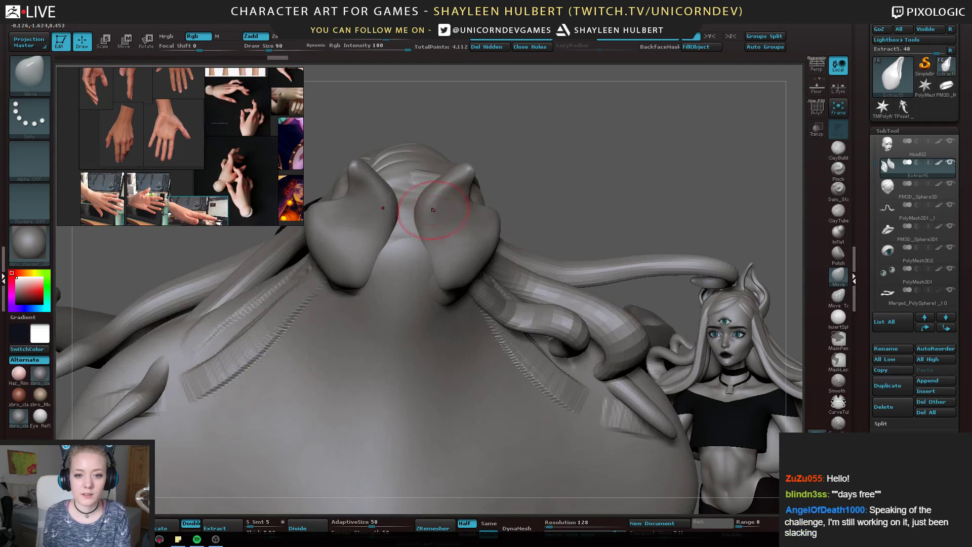
{"action": "left_click_drag", "start_coordinate": [444, 212], "coordinate": [440, 215]}
{"action": "right_click_drag", "start_coordinate": [440, 215], "coordinate": [472, 178]}
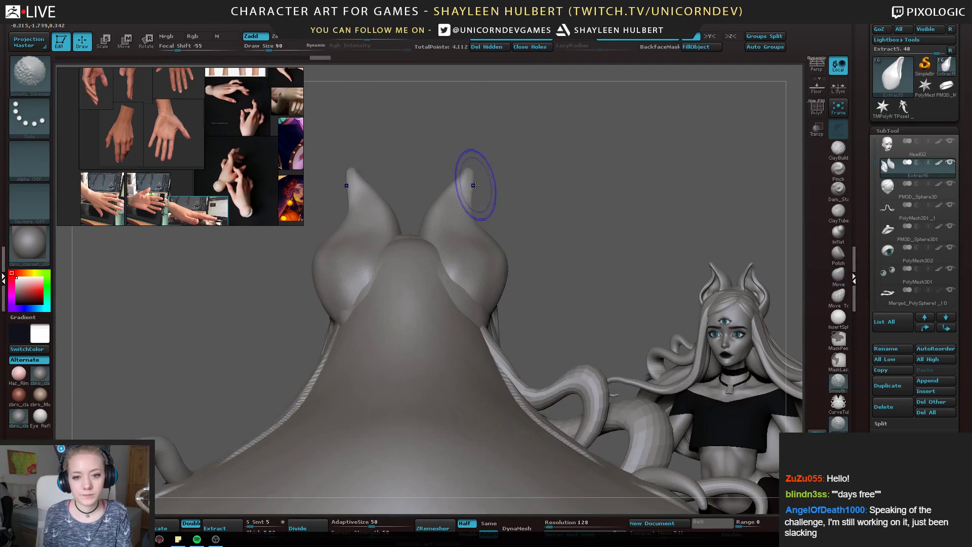
Flatten the backs of the ears toward their tips with the hPolish brush at draw size 90
{"action": "key", "text": "b"}
{"action": "key", "text": "h"}
{"action": "key", "text": "p"}
{"action": "left_click_drag", "start_coordinate": [526, 197], "coordinate": [562, 195]}
{"action": "mouse_move", "coordinate": [446, 179]}
{"action": "left_mouse_down"}
{"action": "mouse_move", "coordinate": [447, 217]}
{"action": "mouse_move", "coordinate": [448, 182]}
{"action": "left_mouse_up"}
{"action": "mouse_move", "coordinate": [449, 182]}
{"action": "right_mouse_down"}
{"action": "mouse_move", "coordinate": [463, 172]}
{"action": "mouse_move", "coordinate": [408, 161]}
{"action": "mouse_move", "coordinate": [380, 191]}
{"action": "right_mouse_up"}
{"action": "mouse_move", "coordinate": [455, 152]}
{"action": "right_mouse_down"}
{"action": "mouse_move", "coordinate": [512, 210]}
{"action": "mouse_move", "coordinate": [499, 156]}
{"action": "mouse_move", "coordinate": [443, 186]}
{"action": "mouse_move", "coordinate": [450, 223]}
{"action": "right_mouse_up"}
{"action": "left_click_drag", "start_coordinate": [426, 164], "coordinate": [438, 177]}
{"action": "mouse_move", "coordinate": [469, 119]}
{"action": "right_mouse_down"}
{"action": "mouse_move", "coordinate": [473, 127]}
{"action": "mouse_move", "coordinate": [443, 109]}
{"action": "mouse_move", "coordinate": [525, 141]}
{"action": "mouse_move", "coordinate": [515, 174]}
{"action": "mouse_move", "coordinate": [496, 176]}
{"action": "right_mouse_up"}
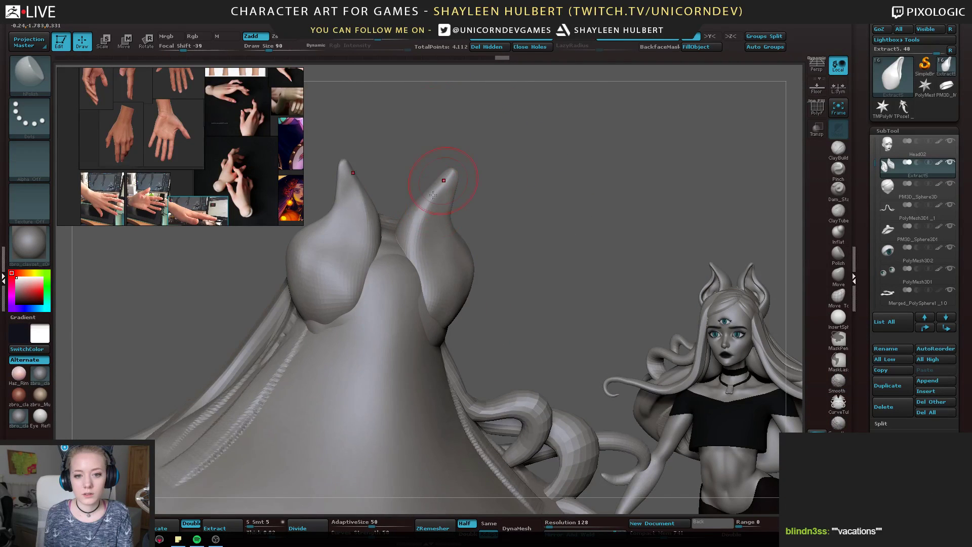
Refine the ear silhouette from the side and above with the Move brush at draw size 110
{"action": "left_click_drag", "start_coordinate": [643, 157], "coordinate": [525, 145]}
{"action": "left_click", "coordinate": [837, 276]}
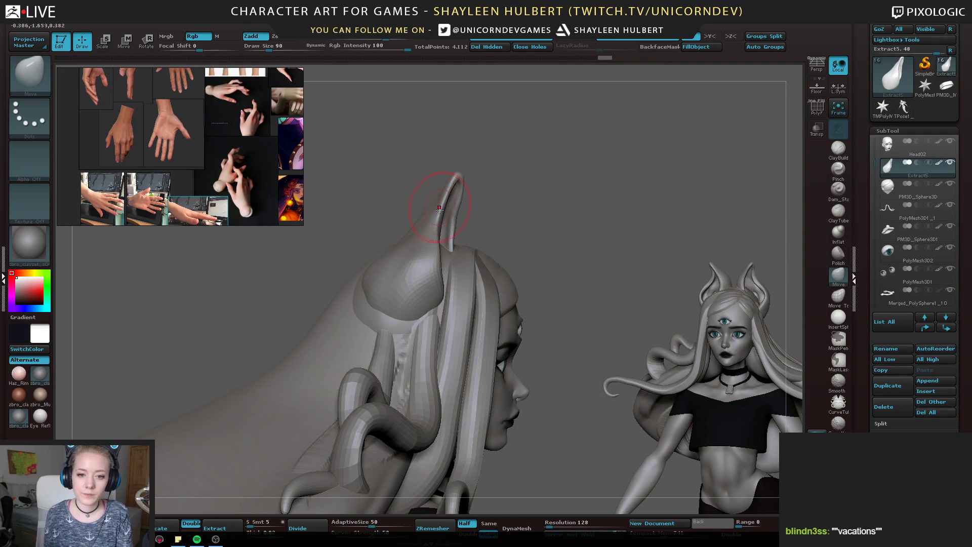
{"action": "right_click_drag", "start_coordinate": [429, 212], "coordinate": [396, 173]}
{"action": "key", "text": "]"}
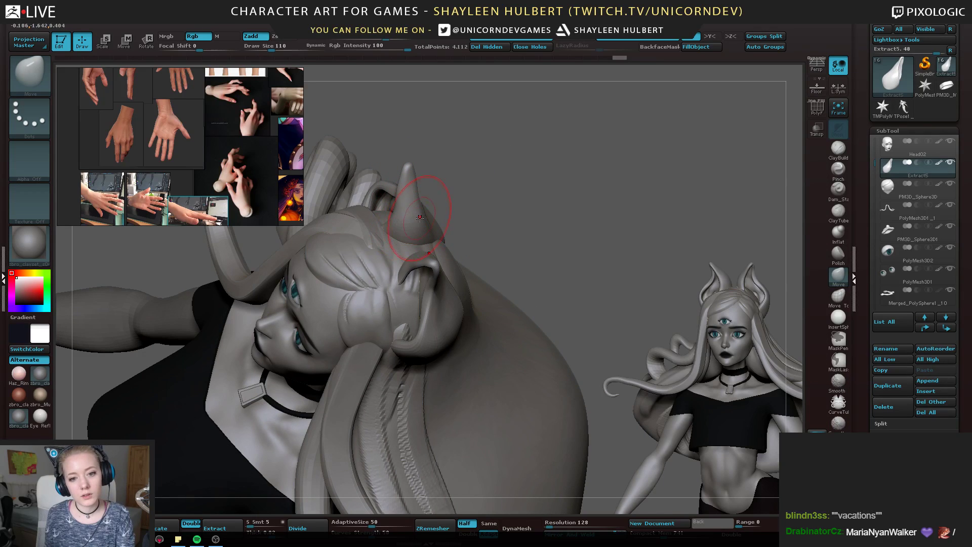
{"action": "mouse_move", "coordinate": [409, 229]}
{"action": "right_mouse_down"}
{"action": "mouse_move", "coordinate": [415, 177]}
{"action": "mouse_move", "coordinate": [460, 141]}
{"action": "mouse_move", "coordinate": [436, 150]}
{"action": "mouse_move", "coordinate": [433, 104]}
{"action": "mouse_move", "coordinate": [438, 139]}
{"action": "mouse_move", "coordinate": [468, 159]}
{"action": "mouse_move", "coordinate": [461, 166]}
{"action": "mouse_move", "coordinate": [507, 168]}
{"action": "right_mouse_up"}
{"action": "left_click_drag", "start_coordinate": [430, 223], "coordinate": [433, 234], "text": "shift"}
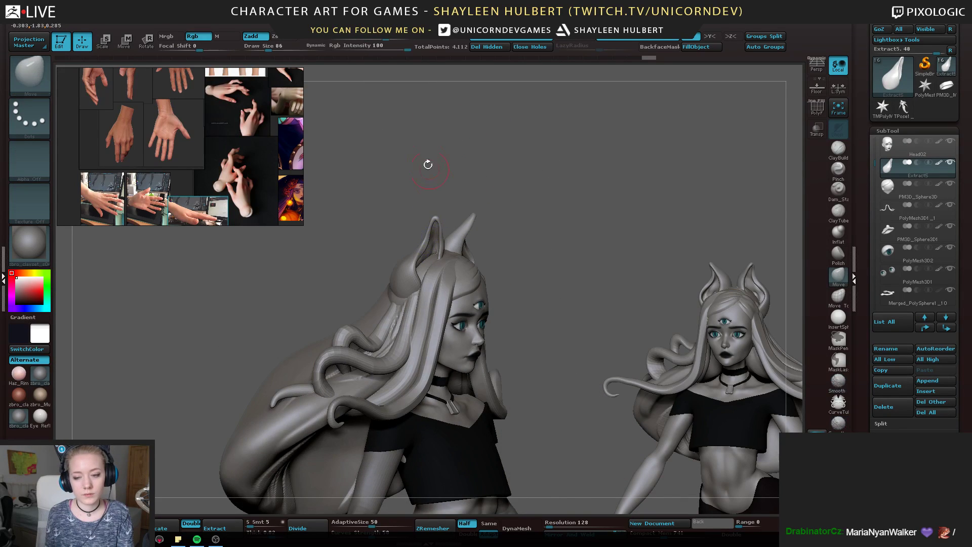
Thicken the rim at the ear tip with the Inflate brush at draw size 86 and smooth it
{"action": "right_click_drag", "start_coordinate": [427, 165], "coordinate": [434, 208], "text": "ctrl"}
{"action": "left_click", "coordinate": [838, 233]}
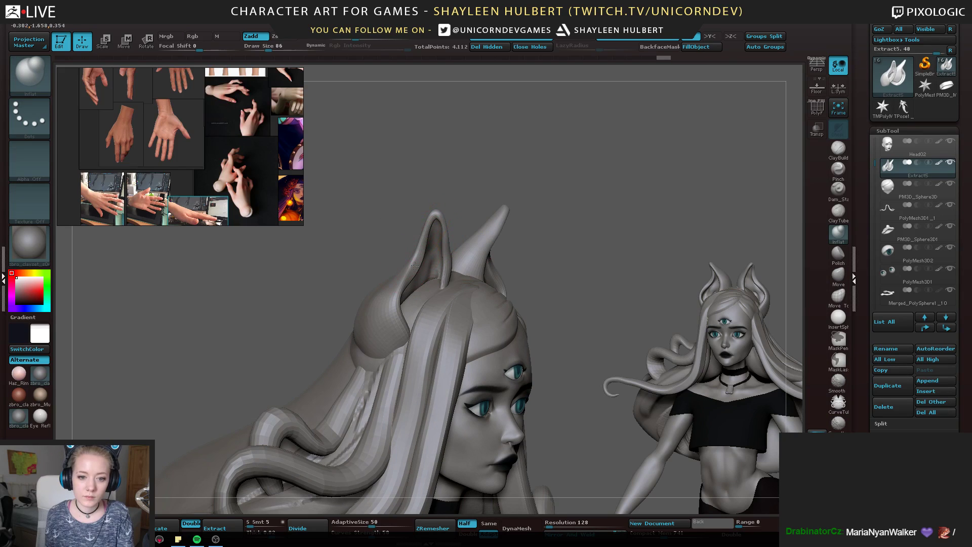
{"action": "left_click_drag", "start_coordinate": [434, 214], "coordinate": [437, 213]}
{"action": "right_click_drag", "start_coordinate": [474, 218], "coordinate": [438, 216]}
{"action": "left_click_drag", "start_coordinate": [435, 216], "coordinate": [429, 207], "text": "shift"}
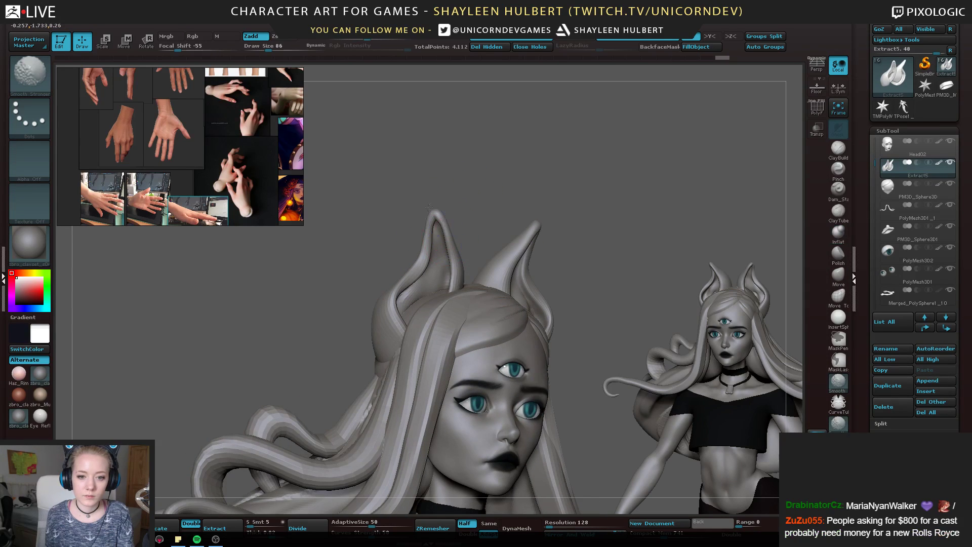
{"action": "key", "text": "b"}
{"action": "key", "text": "m"}
{"action": "key", "text": "v"}
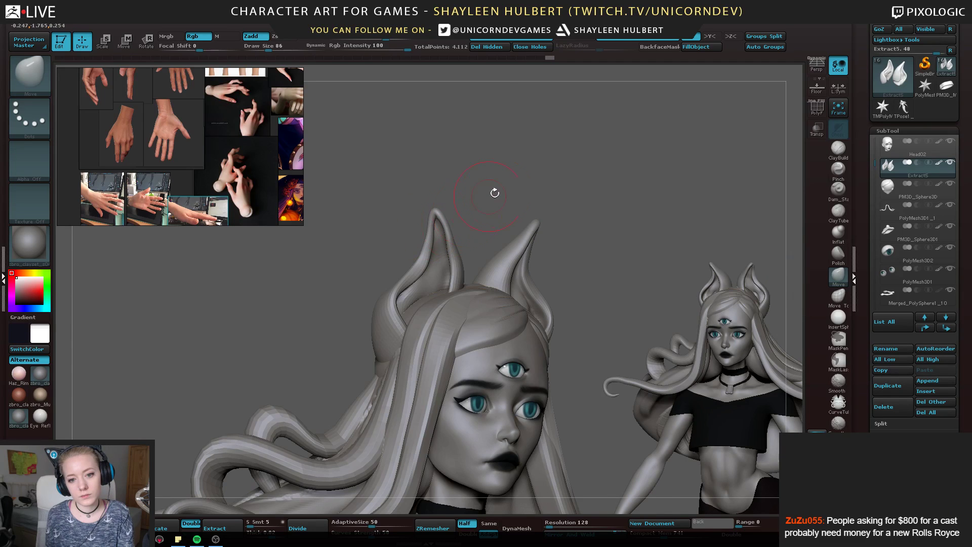
Build up the backs of the ears toward their tips with the ClayBuildup brush, reducing the draw size from 86 to 50, and smooth them
{"action": "left_click_drag", "start_coordinate": [494, 192], "coordinate": [525, 199], "text": "shift"}
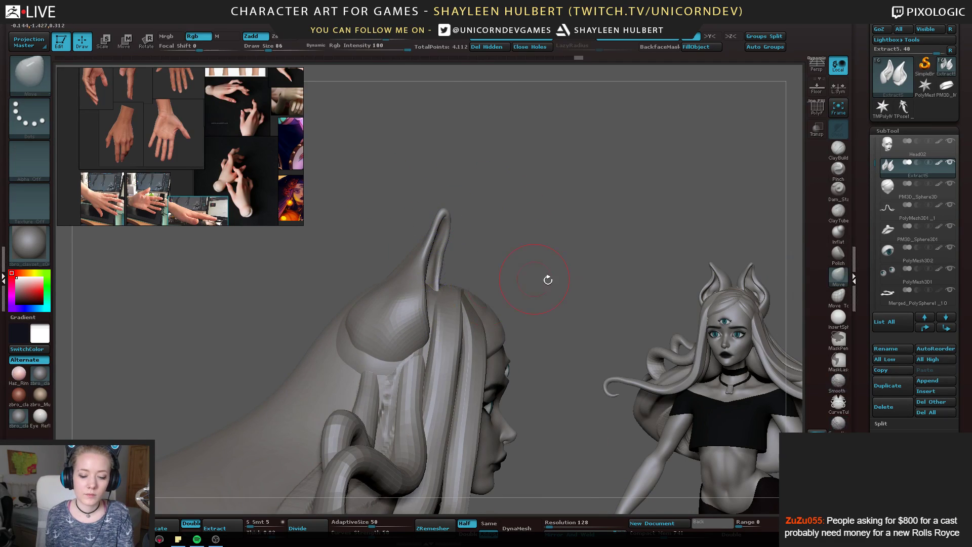
{"action": "mouse_move", "coordinate": [548, 280]}
{"action": "left_mouse_down", "text": "alt"}
{"action": "mouse_move", "coordinate": [556, 227]}
{"action": "mouse_move", "coordinate": [583, 202]}
{"action": "mouse_move", "coordinate": [531, 222]}
{"action": "mouse_move", "coordinate": [590, 304]}
{"action": "mouse_move", "coordinate": [579, 326]}
{"action": "mouse_move", "coordinate": [508, 195]}
{"action": "mouse_move", "coordinate": [587, 245]}
{"action": "mouse_move", "coordinate": [538, 186]}
{"action": "mouse_move", "coordinate": [428, 185]}
{"action": "mouse_move", "coordinate": [434, 169]}
{"action": "mouse_move", "coordinate": [419, 169]}
{"action": "mouse_move", "coordinate": [434, 171]}
{"action": "left_mouse_up", "text": "alt"}
{"action": "left_click_drag", "start_coordinate": [341, 167], "coordinate": [386, 255], "text": "alt"}
{"action": "left_click", "coordinate": [838, 149]}
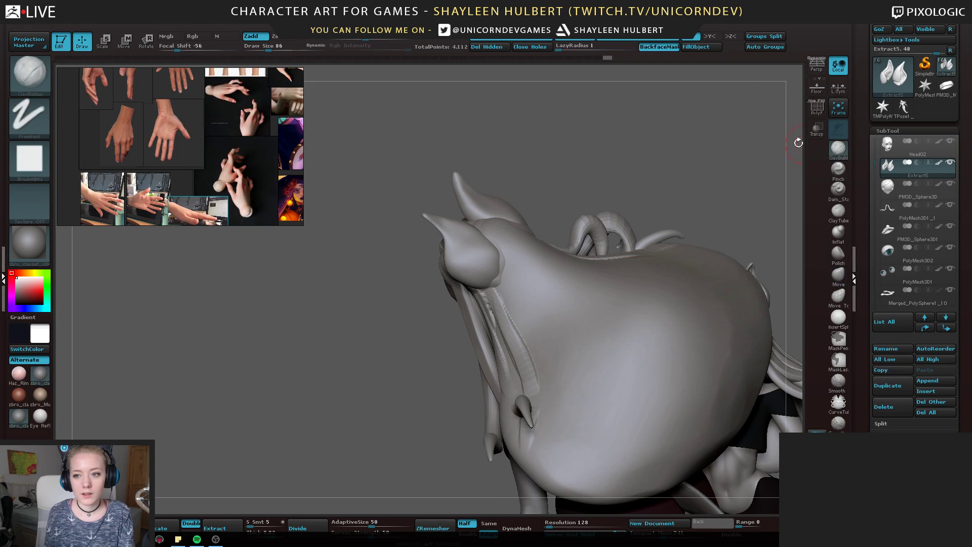
{"action": "left_click_drag", "start_coordinate": [798, 143], "coordinate": [433, 224]}
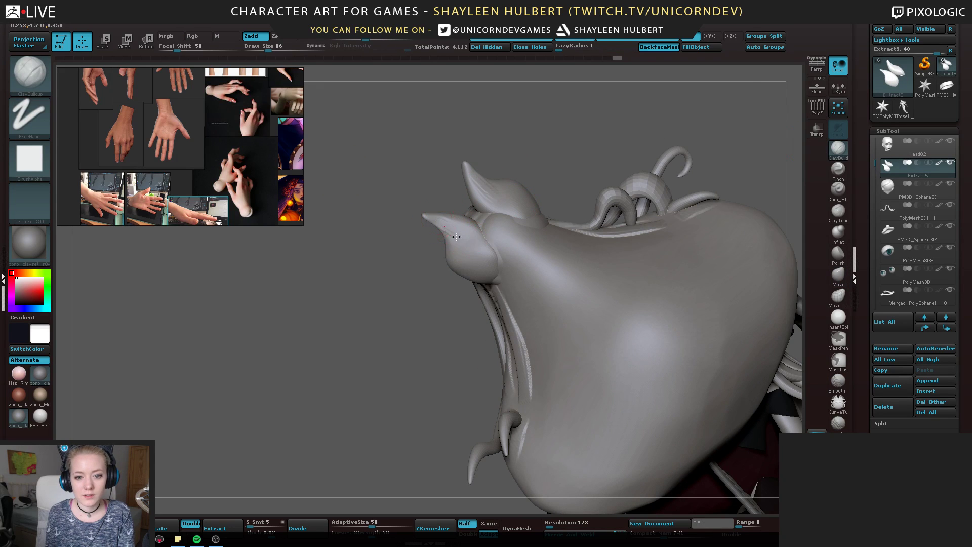
{"action": "left_click_drag", "start_coordinate": [391, 267], "coordinate": [446, 221]}
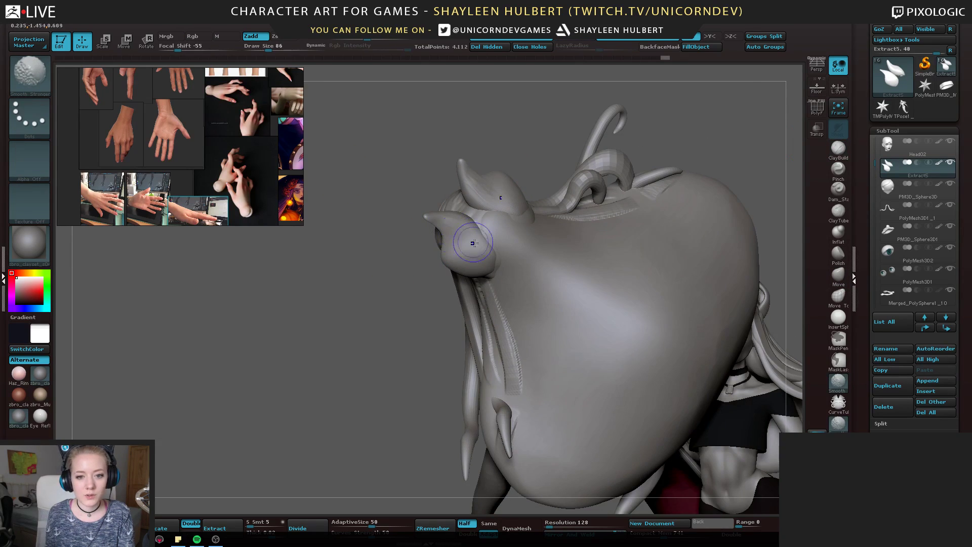
{"action": "left_click_drag", "start_coordinate": [358, 273], "coordinate": [376, 148]}
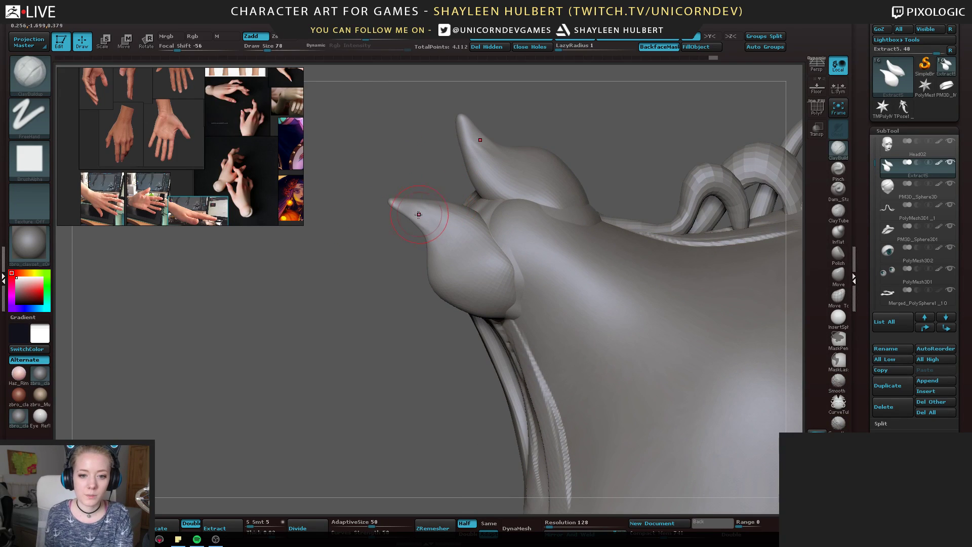
{"action": "left_click_drag", "start_coordinate": [392, 233], "coordinate": [410, 211]}
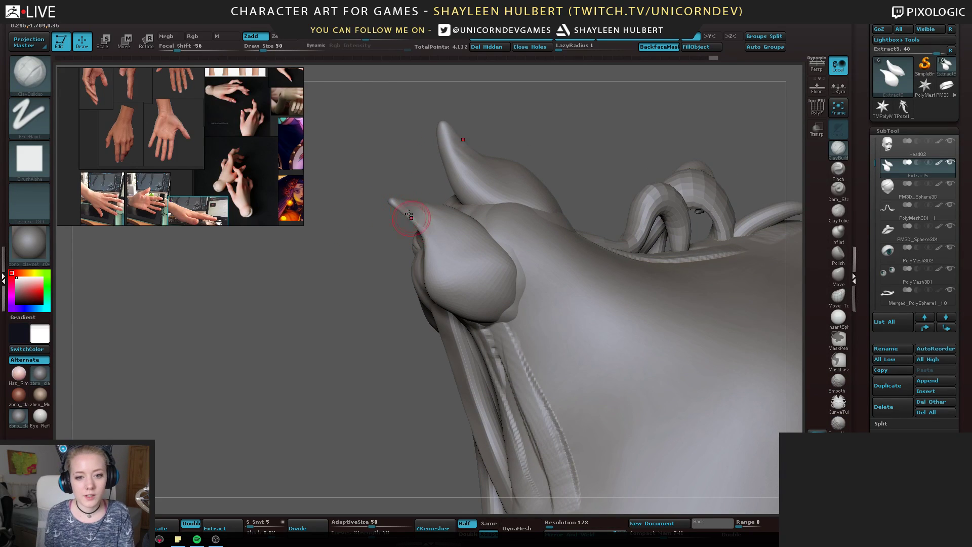
{"action": "mouse_move", "coordinate": [352, 281]}
{"action": "left_mouse_down"}
{"action": "mouse_move", "coordinate": [405, 208]}
{"action": "mouse_move", "coordinate": [454, 245]}
{"action": "left_mouse_up"}
{"action": "mouse_move", "coordinate": [404, 271]}
{"action": "left_mouse_down"}
{"action": "mouse_move", "coordinate": [451, 228]}
{"action": "mouse_move", "coordinate": [428, 220]}
{"action": "left_mouse_up"}
Examine the ears, torso and arms from the front and three-quarter views, with the crop top as the active subtool
{"action": "right_click_drag", "start_coordinate": [429, 220], "coordinate": [445, 246]}
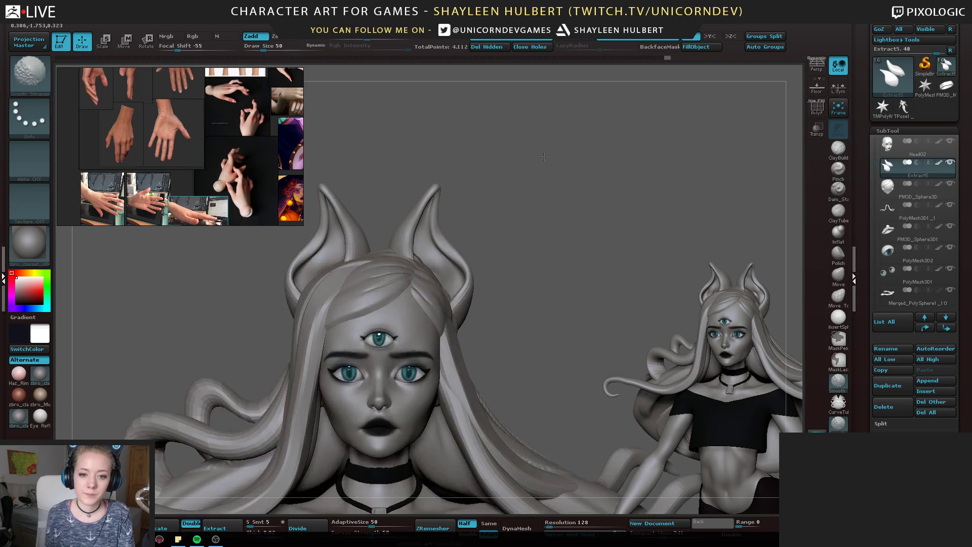
{"action": "left_click_drag", "start_coordinate": [559, 236], "coordinate": [537, 112], "text": "alt"}
{"action": "mouse_move", "coordinate": [501, 230]}
{"action": "left_mouse_down", "text": "alt"}
{"action": "mouse_move", "coordinate": [551, 159]}
{"action": "mouse_move", "coordinate": [581, 284]}
{"action": "left_mouse_up", "text": "alt"}
{"action": "left_click_drag", "start_coordinate": [628, 260], "coordinate": [605, 181], "text": "alt"}
{"action": "right_click_drag", "start_coordinate": [605, 180], "coordinate": [582, 302]}
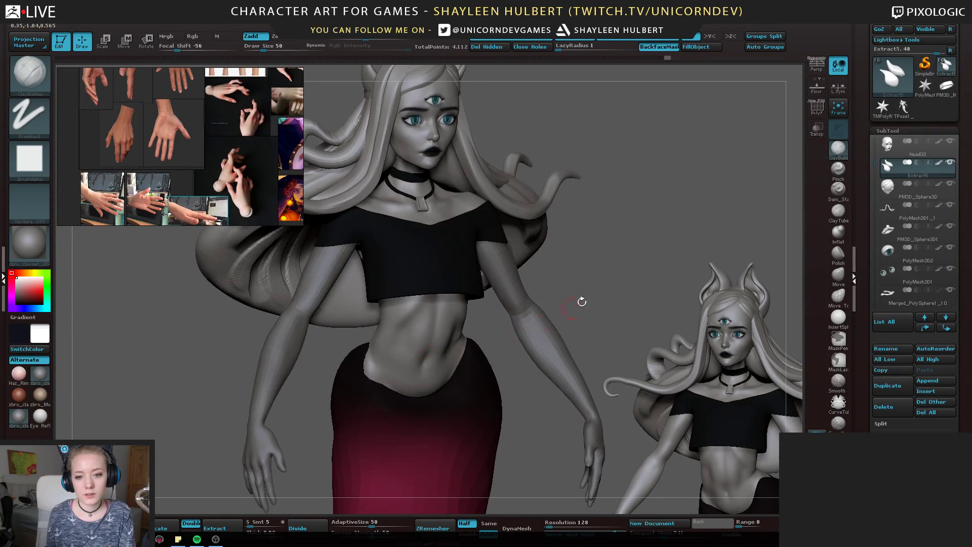
{"action": "mouse_move", "coordinate": [612, 257]}
{"action": "right_mouse_down"}
{"action": "mouse_move", "coordinate": [663, 213]}
{"action": "mouse_move", "coordinate": [618, 226]}
{"action": "mouse_move", "coordinate": [613, 247]}
{"action": "right_mouse_up"}
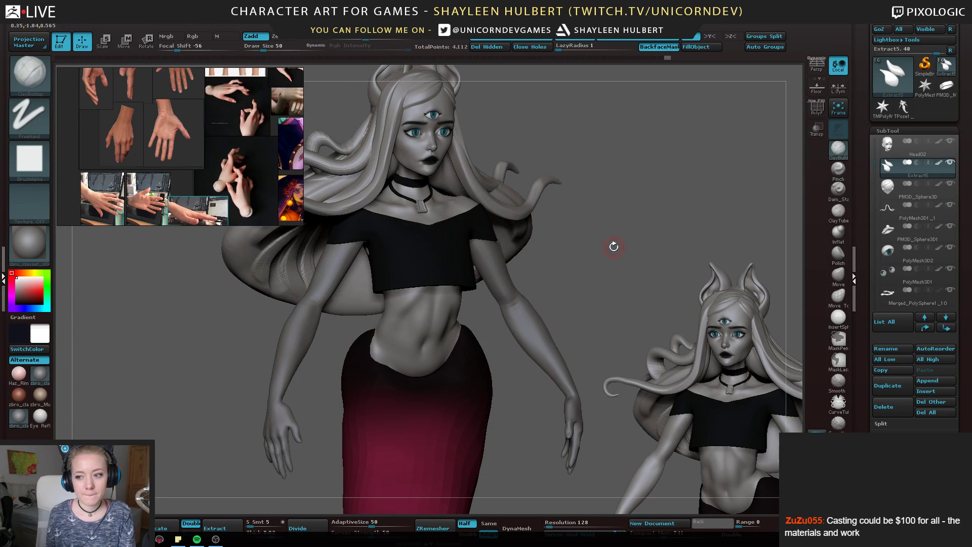
{"action": "left_click_drag", "start_coordinate": [593, 276], "coordinate": [646, 204], "text": "alt"}
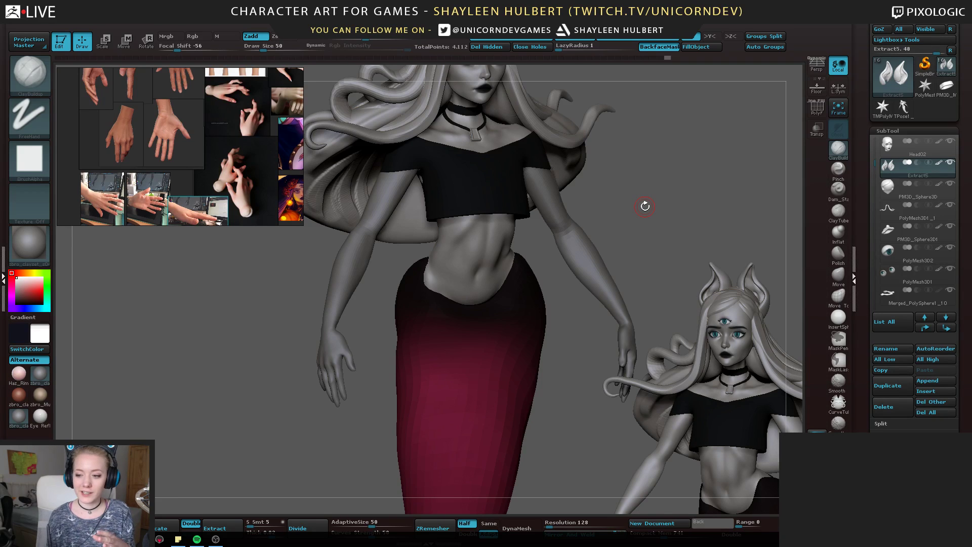
{"action": "left_click", "coordinate": [453, 177], "text": "alt"}
{"action": "mouse_move", "coordinate": [266, 286]}
{"action": "left_mouse_down", "text": "alt"}
{"action": "mouse_move", "coordinate": [251, 412]}
{"action": "mouse_move", "coordinate": [212, 451]}
{"action": "mouse_move", "coordinate": [200, 359]}
{"action": "left_mouse_up", "text": "alt"}
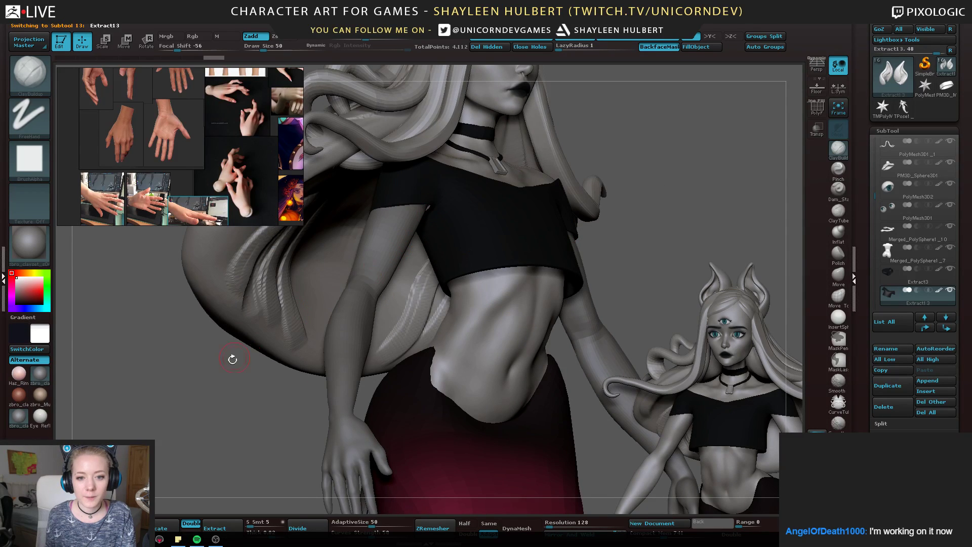
{"action": "left_click_drag", "start_coordinate": [233, 359], "coordinate": [172, 377]}
{"action": "mouse_move", "coordinate": [203, 415]}
{"action": "left_mouse_down", "text": "alt"}
{"action": "mouse_move", "coordinate": [216, 323]}
{"action": "mouse_move", "coordinate": [239, 354]}
{"action": "mouse_move", "coordinate": [297, 376]}
{"action": "mouse_move", "coordinate": [324, 292]}
{"action": "left_mouse_up", "text": "alt"}
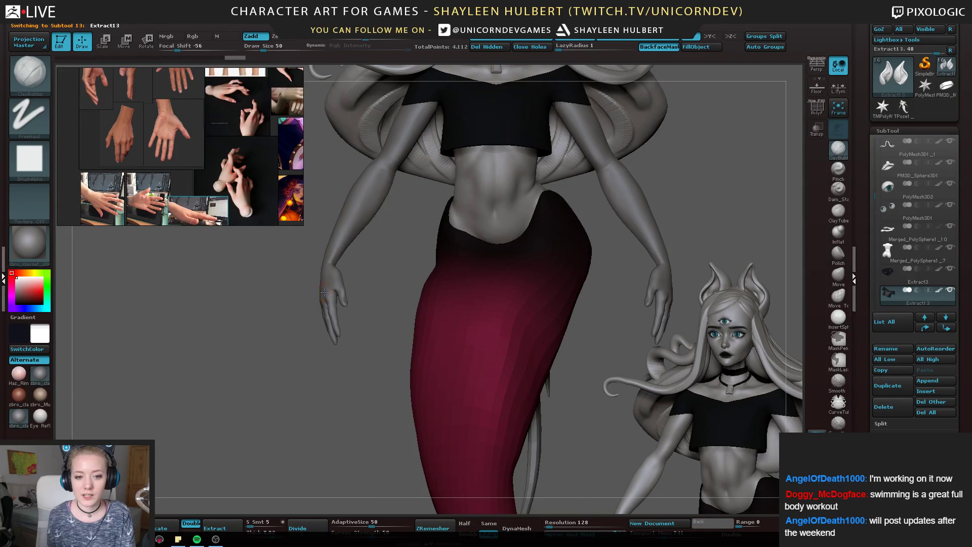
Make the arms the active subtool and build up the little finger's knuckle on the back of the hand with ClayBuildup at draw size 18
{"action": "left_click", "coordinate": [325, 292], "text": "alt"}
{"action": "left_click_drag", "start_coordinate": [283, 324], "coordinate": [249, 308]}
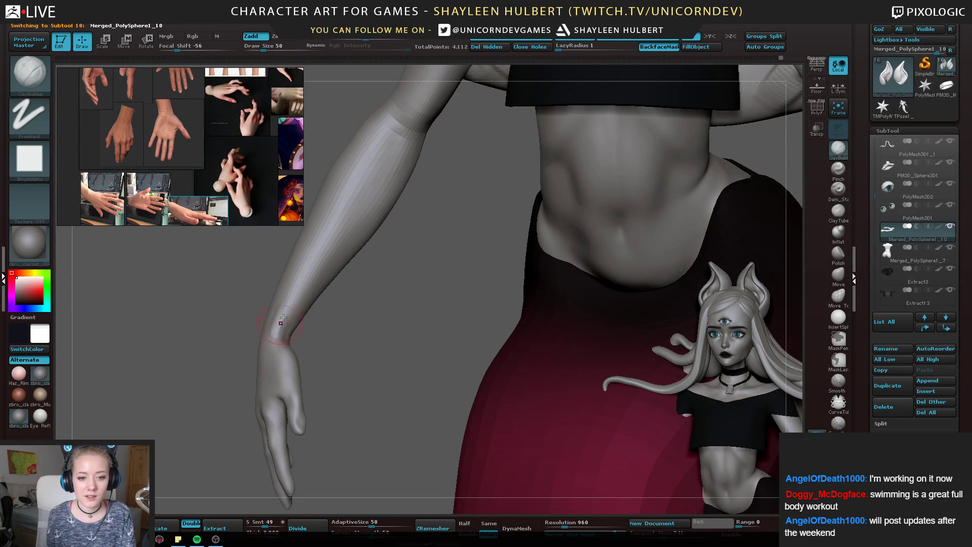
{"action": "left_click_drag", "start_coordinate": [334, 259], "coordinate": [557, 259]}
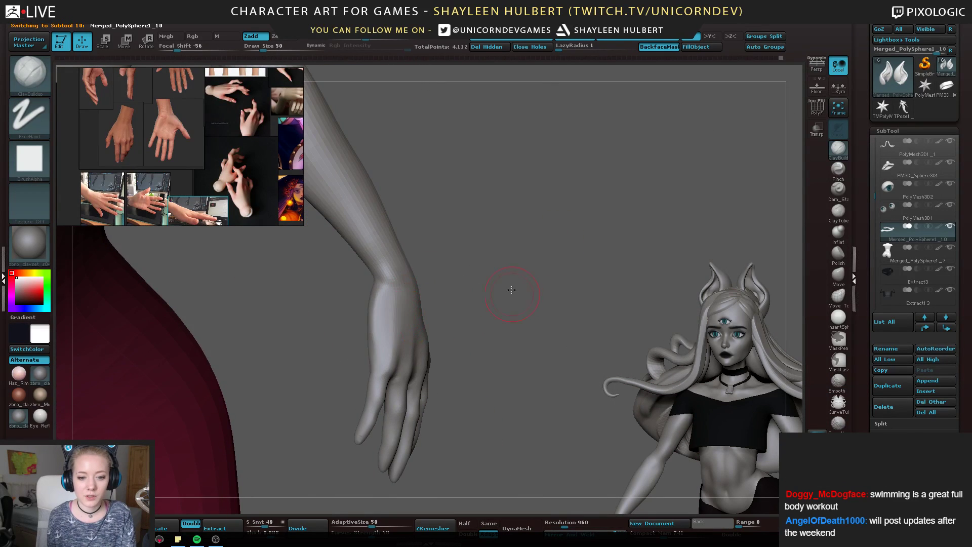
{"action": "left_click_drag", "start_coordinate": [512, 290], "coordinate": [540, 229]}
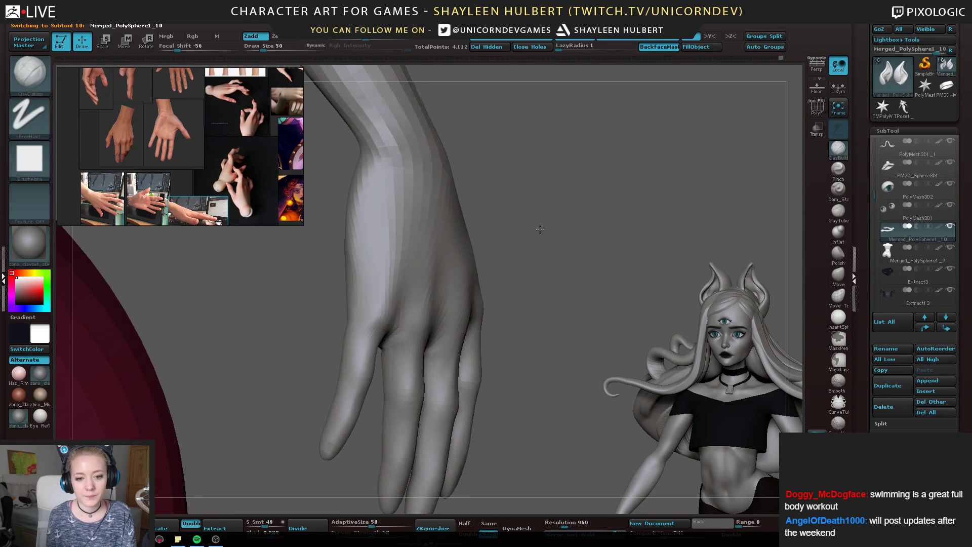
{"action": "key", "text": "bracketleft"}
{"action": "key", "text": "bracketleft"}
{"action": "key", "text": "bracketleft"}
{"action": "key", "text": "bracketleft"}
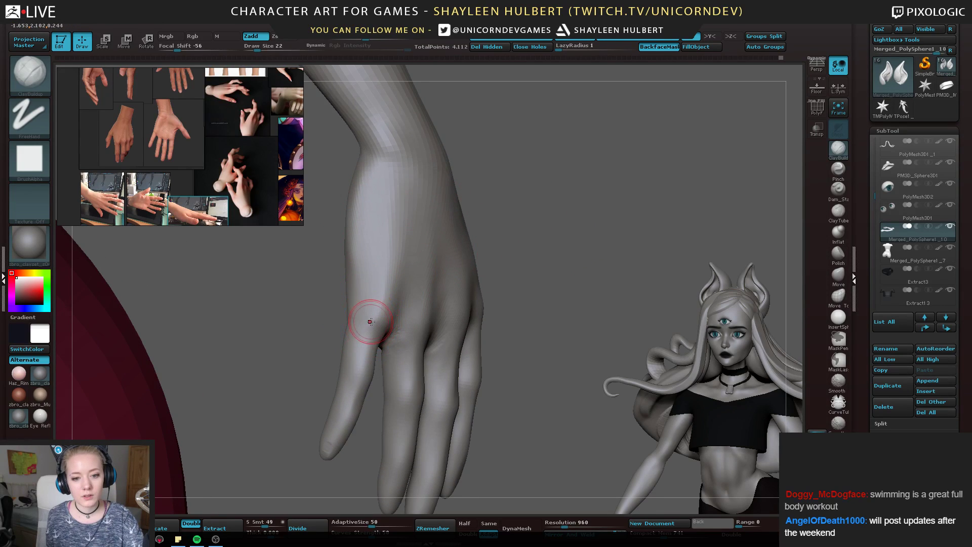
{"action": "key", "text": "bracketleft"}
{"action": "left_click_drag", "start_coordinate": [506, 266], "coordinate": [478, 258]}
{"action": "left_click_drag", "start_coordinate": [355, 304], "coordinate": [352, 316]}
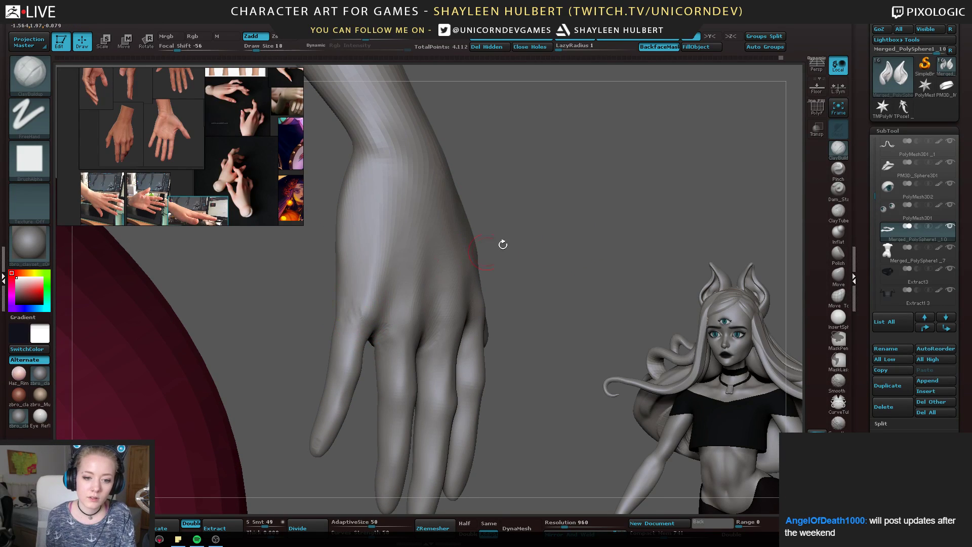
{"action": "mouse_move", "coordinate": [503, 244]}
{"action": "left_mouse_down"}
{"action": "mouse_move", "coordinate": [363, 304]}
{"action": "mouse_move", "coordinate": [319, 340]}
{"action": "left_mouse_up"}
Show only the arms subtool, then add volume along the little finger's base with ClayBuildup at draw size 22 and smooth it
{"action": "key", "text": "shift"}
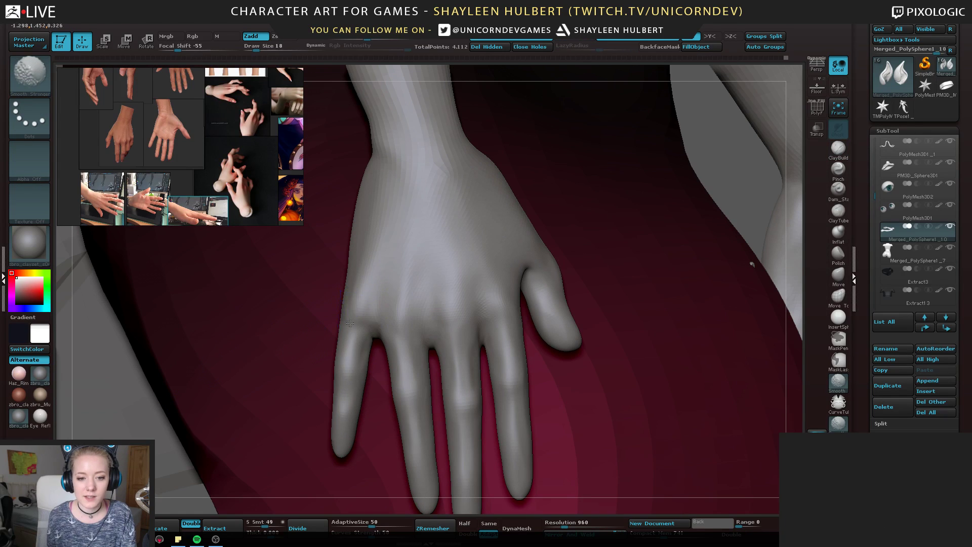
{"action": "left_click", "coordinate": [950, 231]}
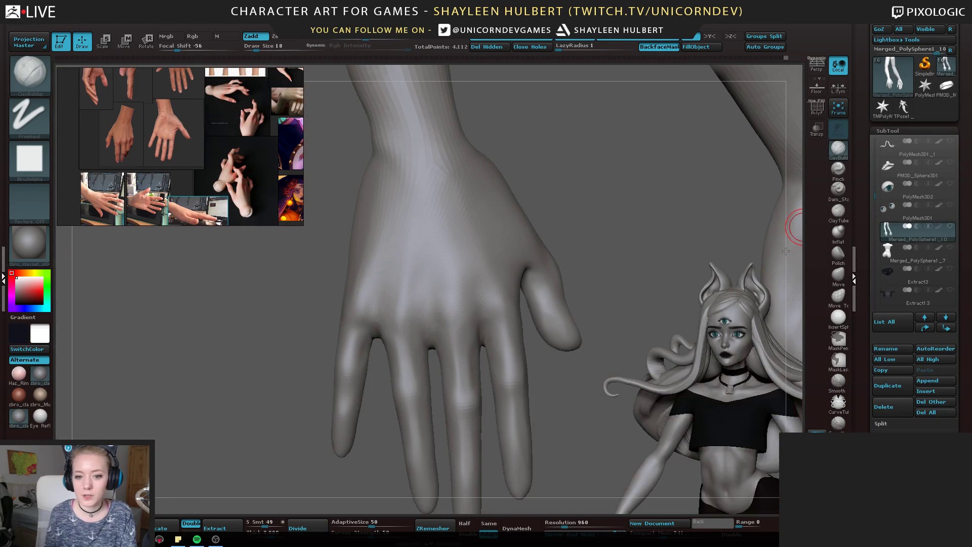
{"action": "left_click_drag", "start_coordinate": [281, 372], "coordinate": [206, 216], "text": "alt"}
{"action": "left_click_drag", "start_coordinate": [251, 268], "coordinate": [583, 304], "text": "alt"}
{"action": "left_click_drag", "start_coordinate": [339, 449], "coordinate": [354, 385], "text": "alt"}
{"action": "left_click_drag", "start_coordinate": [245, 233], "coordinate": [347, 222], "text": "alt"}
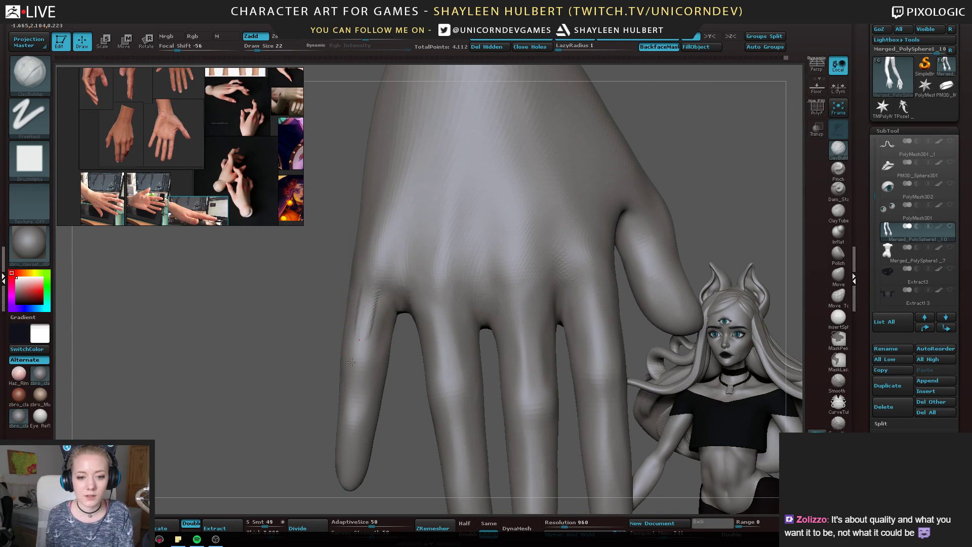
{"action": "left_click_drag", "start_coordinate": [307, 385], "coordinate": [258, 380]}
{"action": "left_click_drag", "start_coordinate": [358, 319], "coordinate": [365, 276], "text": "shift"}
{"action": "left_click_drag", "start_coordinate": [280, 401], "coordinate": [344, 392]}
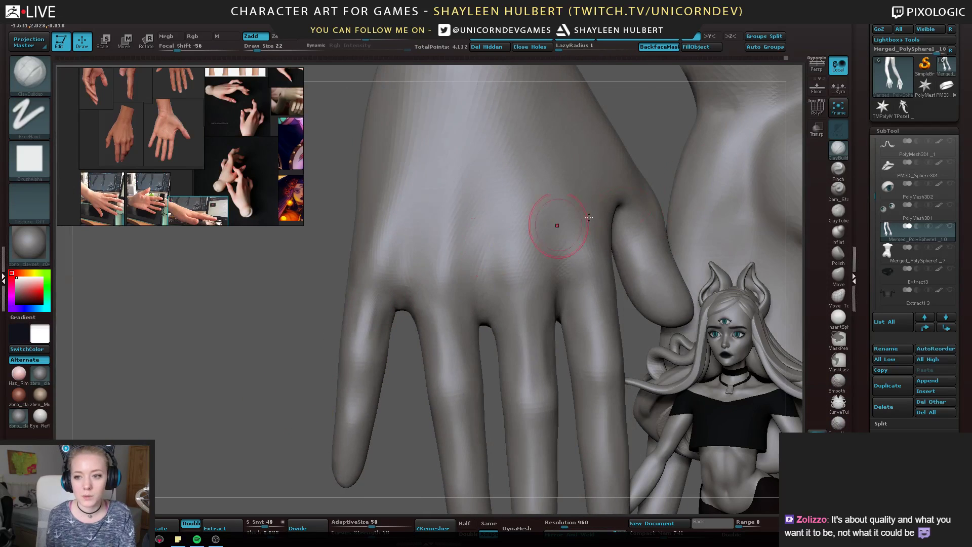
Refine the webbing between the little and ring fingers with ClayBuildup at draw sizes 9 and 14, smoothing the strokes
{"action": "left_click_drag", "start_coordinate": [295, 330], "coordinate": [351, 346]}
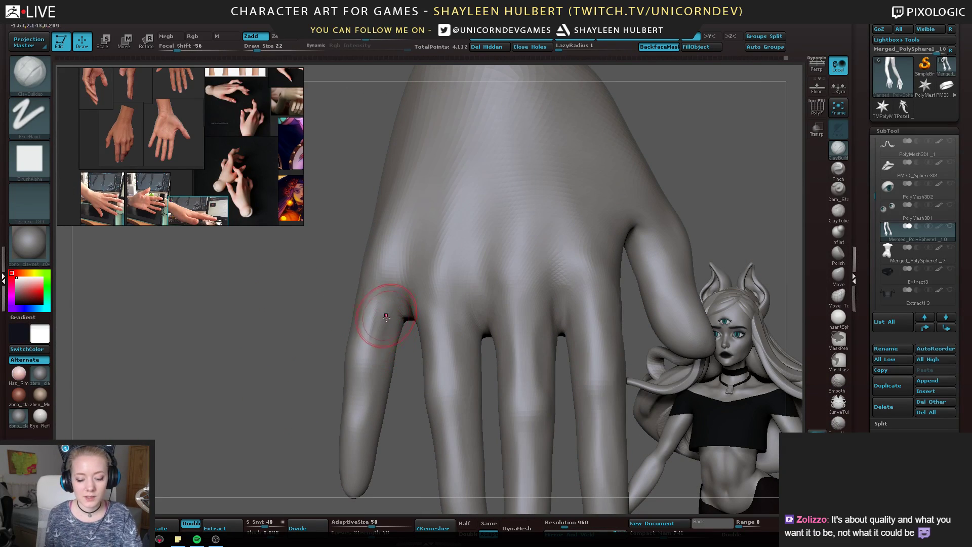
{"action": "key", "text": "bracketleft"}
{"action": "key", "text": "bracketleft"}
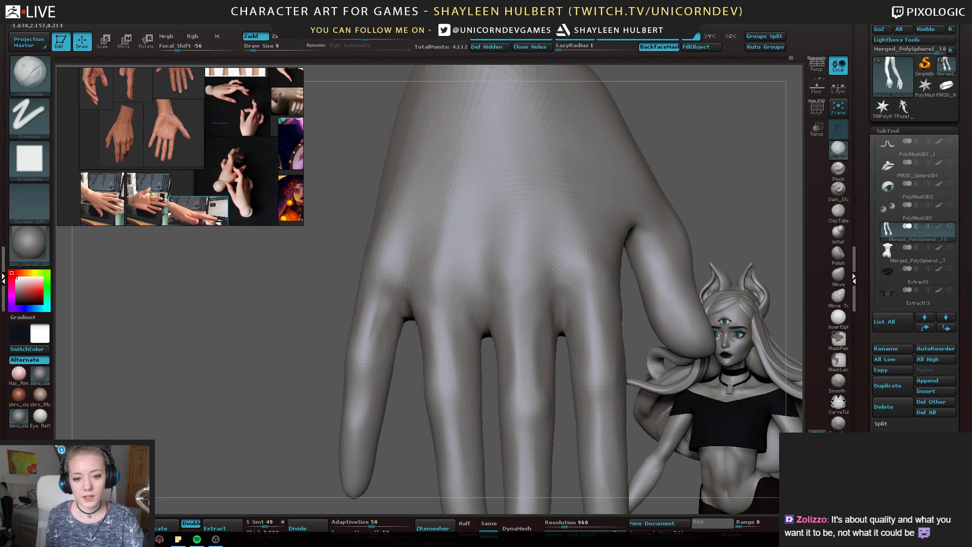
{"action": "key", "text": "shift"}
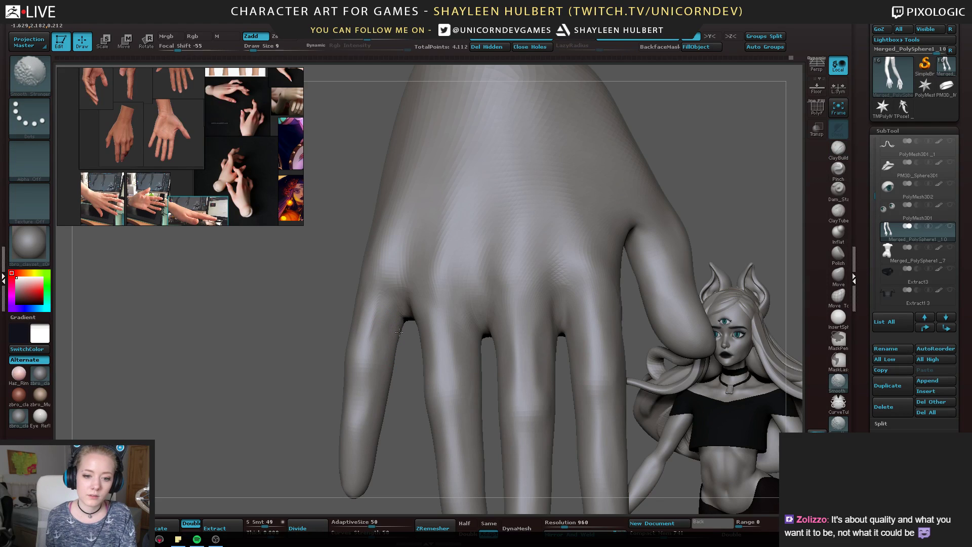
{"action": "mouse_move", "coordinate": [274, 403]}
{"action": "left_mouse_down"}
{"action": "mouse_move", "coordinate": [238, 333]}
{"action": "mouse_move", "coordinate": [274, 307]}
{"action": "left_mouse_up"}
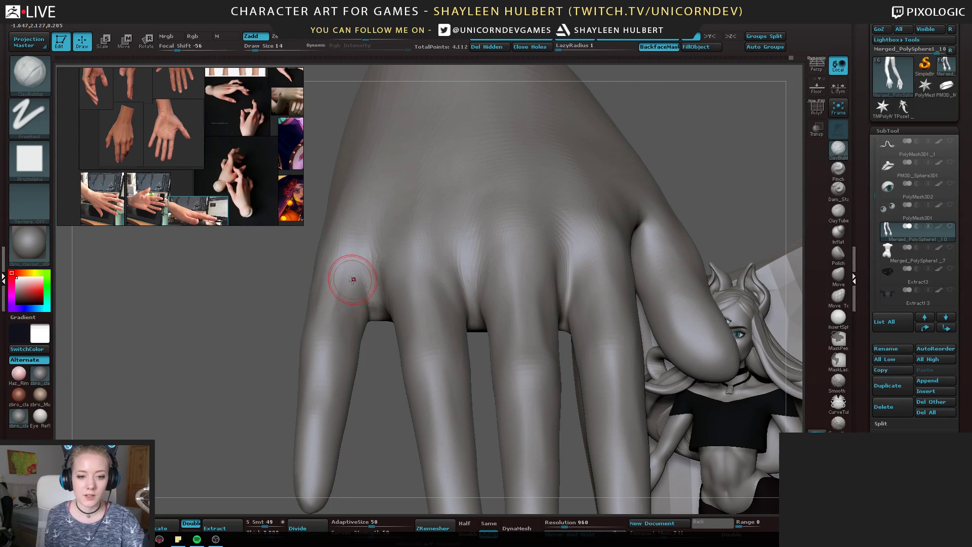
{"action": "key", "text": "shift"}
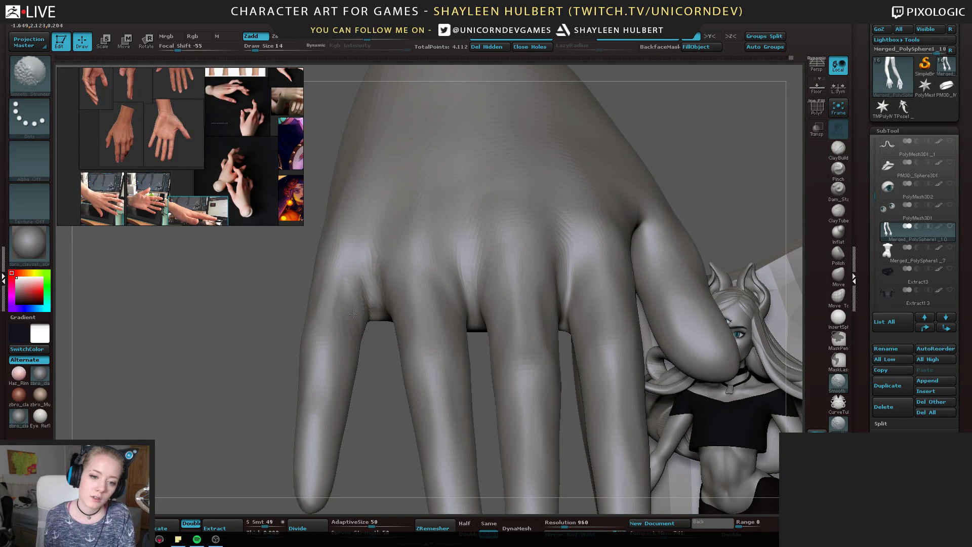
{"action": "left_click_drag", "start_coordinate": [249, 315], "coordinate": [282, 326]}
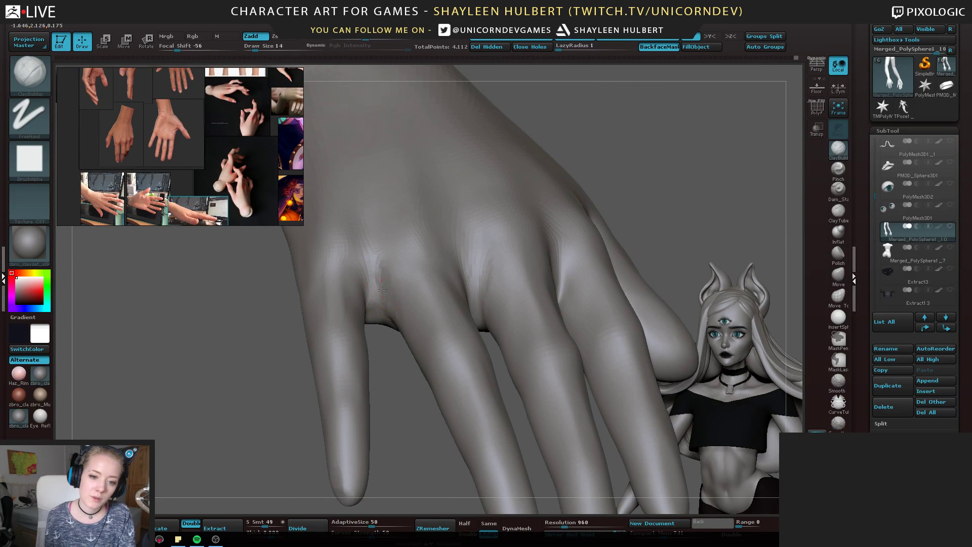
Shape the crease at the little finger's base on the palm side with ClayBuildup at draw size 14
{"action": "left_click_drag", "start_coordinate": [404, 391], "coordinate": [387, 278]}
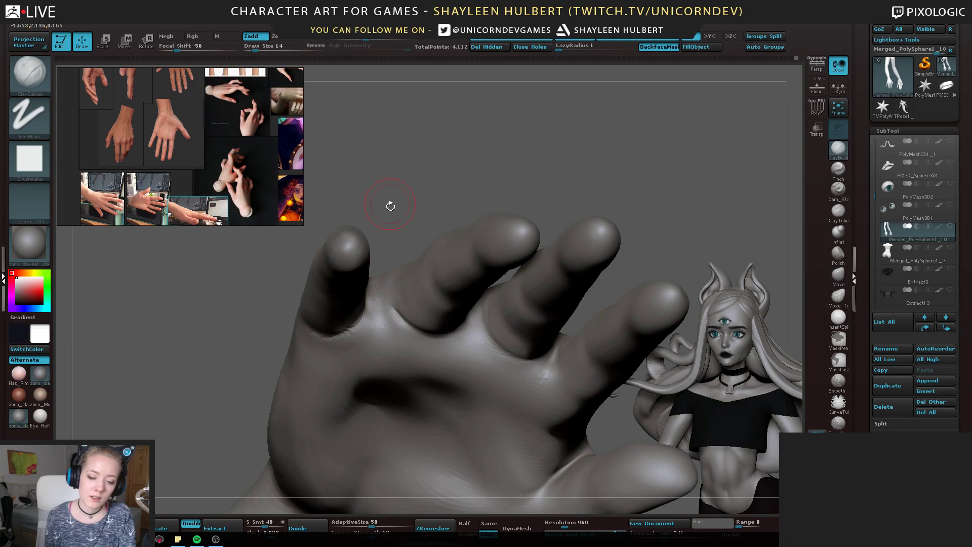
{"action": "left_click_drag", "start_coordinate": [391, 206], "coordinate": [343, 208]}
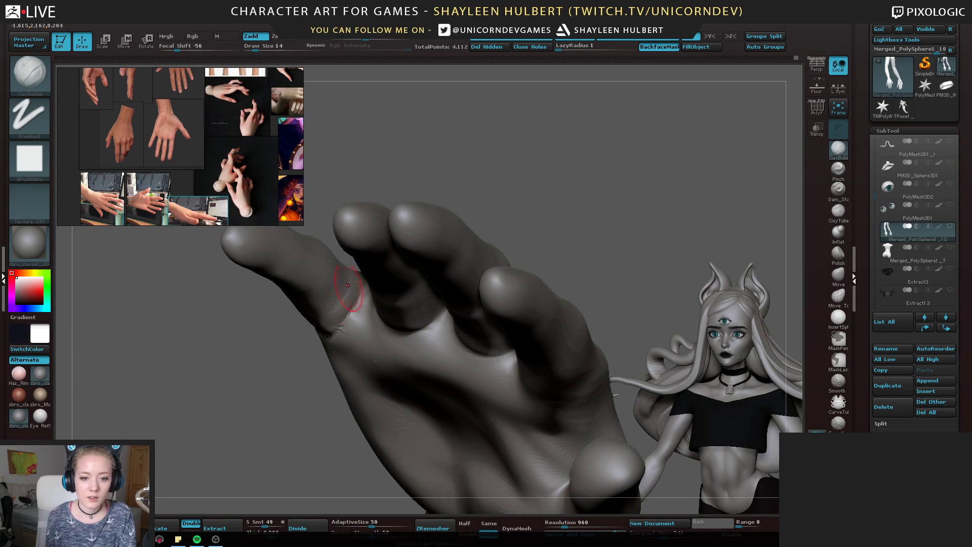
{"action": "left_click_drag", "start_coordinate": [293, 343], "coordinate": [343, 316]}
{"action": "left_click_drag", "start_coordinate": [258, 363], "coordinate": [331, 306]}
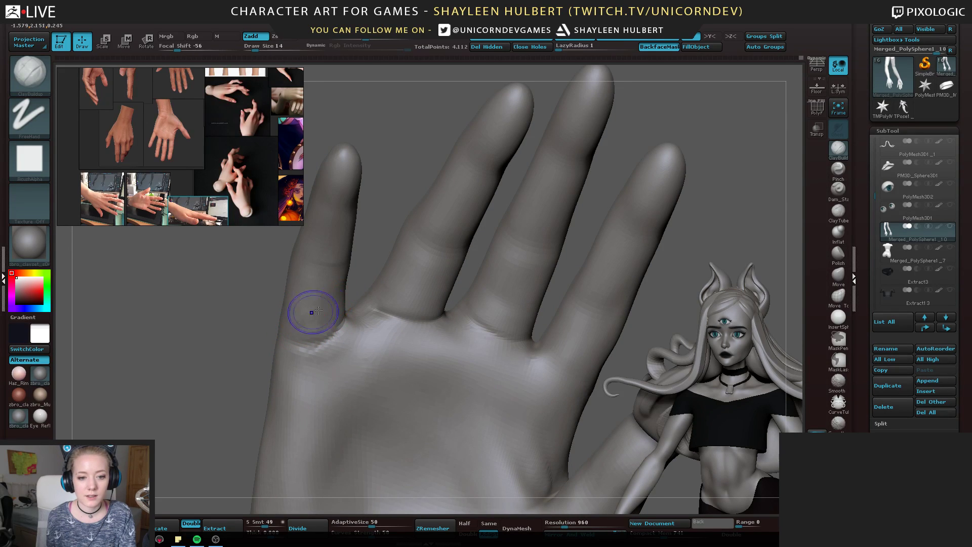
{"action": "left_click_drag", "start_coordinate": [226, 312], "coordinate": [495, 275]}
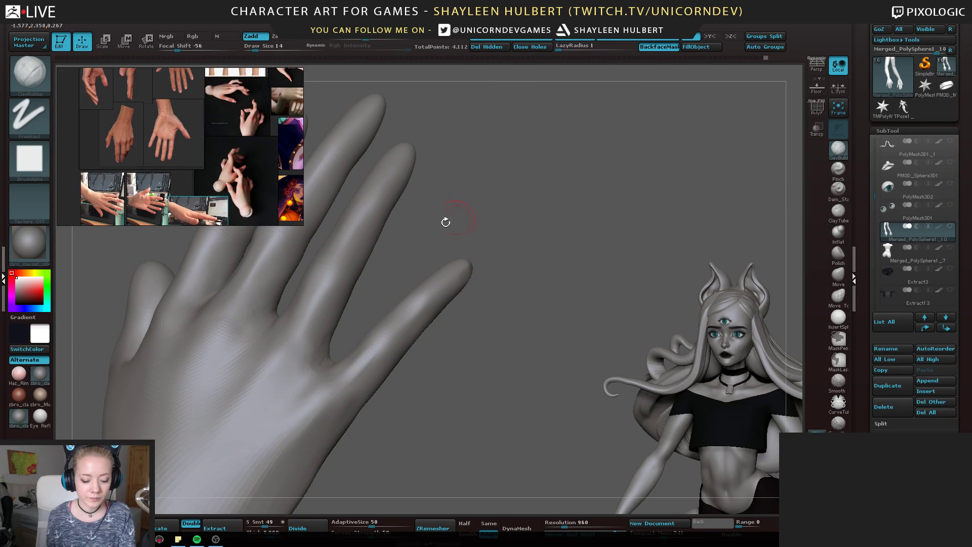
Adjust the little finger's profile from the side with the Move brush at draw size 26 to 30, and switch to the Dam_Standard brush
{"action": "left_click_drag", "start_coordinate": [445, 221], "coordinate": [492, 285]}
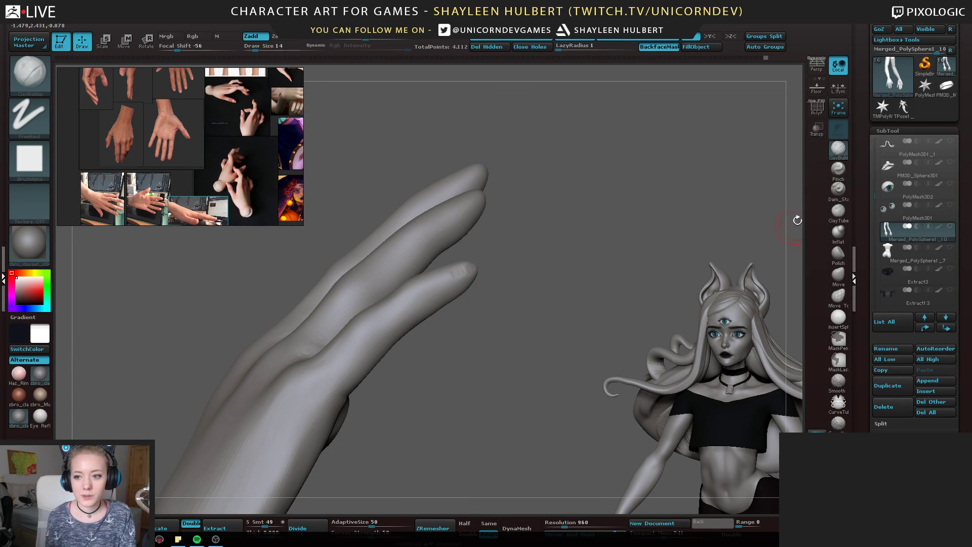
{"action": "left_click", "coordinate": [839, 275]}
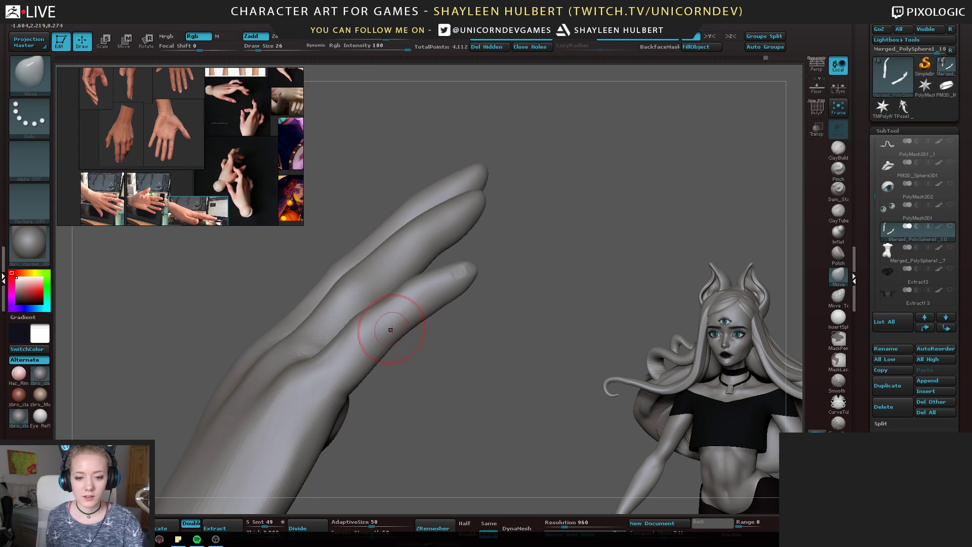
{"action": "left_click_drag", "start_coordinate": [436, 375], "coordinate": [445, 339]}
{"action": "key", "text": "]"}
{"action": "mouse_move", "coordinate": [556, 245]}
{"action": "left_mouse_down"}
{"action": "mouse_move", "coordinate": [496, 283]}
{"action": "mouse_move", "coordinate": [521, 310]}
{"action": "mouse_move", "coordinate": [619, 253]}
{"action": "left_mouse_up"}
{"action": "left_click", "coordinate": [838, 193]}
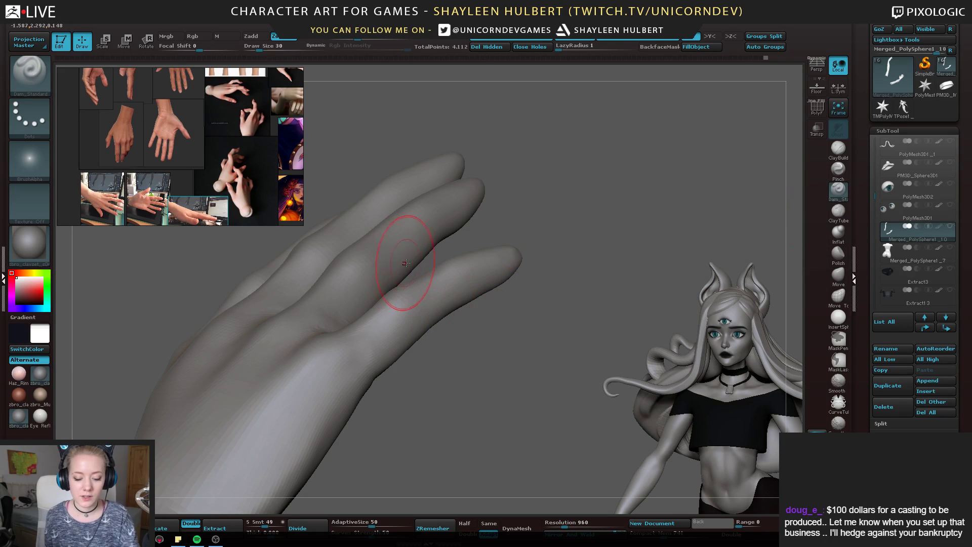
Carve the joint creases across the palm side of the little finger with Dam_Standard at draw size 18
{"action": "key", "text": "["}
{"action": "key", "text": "["}
{"action": "left_click_drag", "start_coordinate": [462, 357], "coordinate": [417, 308]}
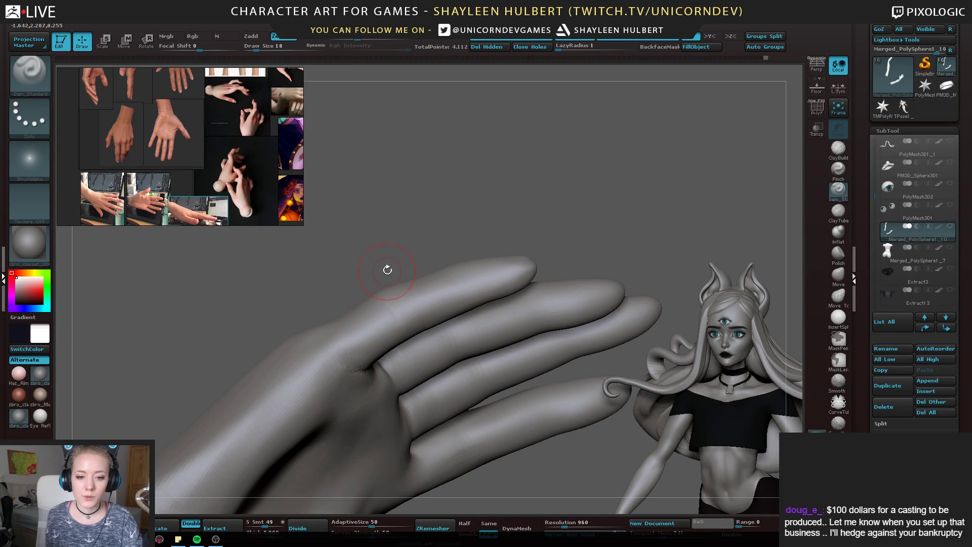
{"action": "left_click_drag", "start_coordinate": [388, 270], "coordinate": [394, 313]}
{"action": "mouse_move", "coordinate": [386, 266]}
{"action": "left_mouse_down"}
{"action": "mouse_move", "coordinate": [403, 337]}
{"action": "mouse_move", "coordinate": [391, 324]}
{"action": "mouse_move", "coordinate": [420, 343]}
{"action": "mouse_move", "coordinate": [406, 326]}
{"action": "left_mouse_up"}
{"action": "left_click_drag", "start_coordinate": [430, 362], "coordinate": [462, 296]}
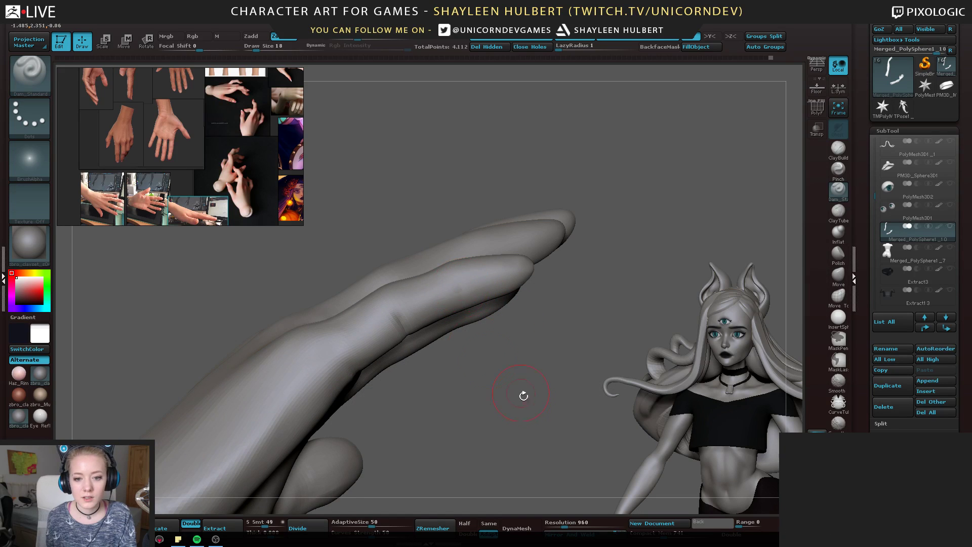
{"action": "left_click_drag", "start_coordinate": [523, 396], "coordinate": [467, 301]}
{"action": "left_click_drag", "start_coordinate": [445, 253], "coordinate": [472, 316]}
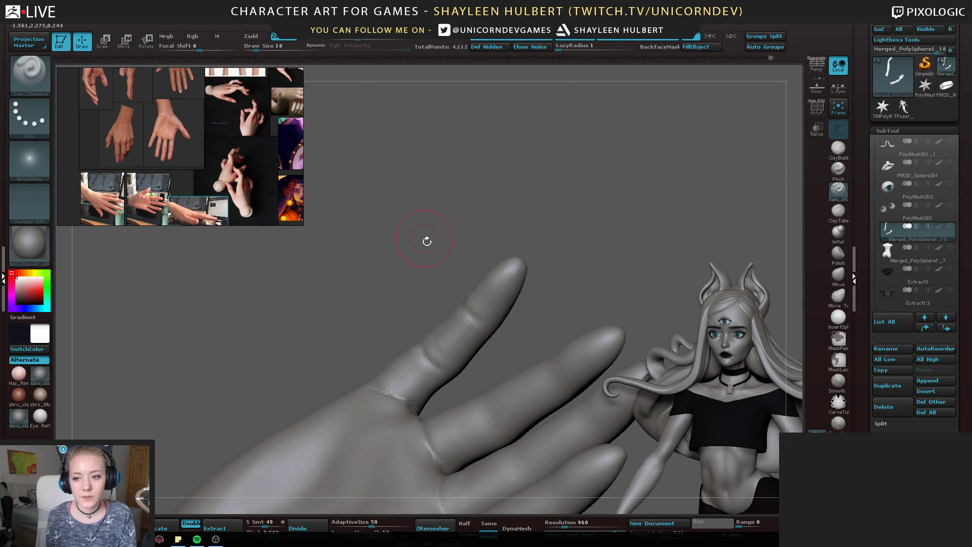
{"action": "left_click_drag", "start_coordinate": [427, 241], "coordinate": [468, 269]}
Build up the pads between the little finger's creases with ClayBuildup at draw size 18, smoothing the strokes
{"action": "left_click", "coordinate": [838, 151]}
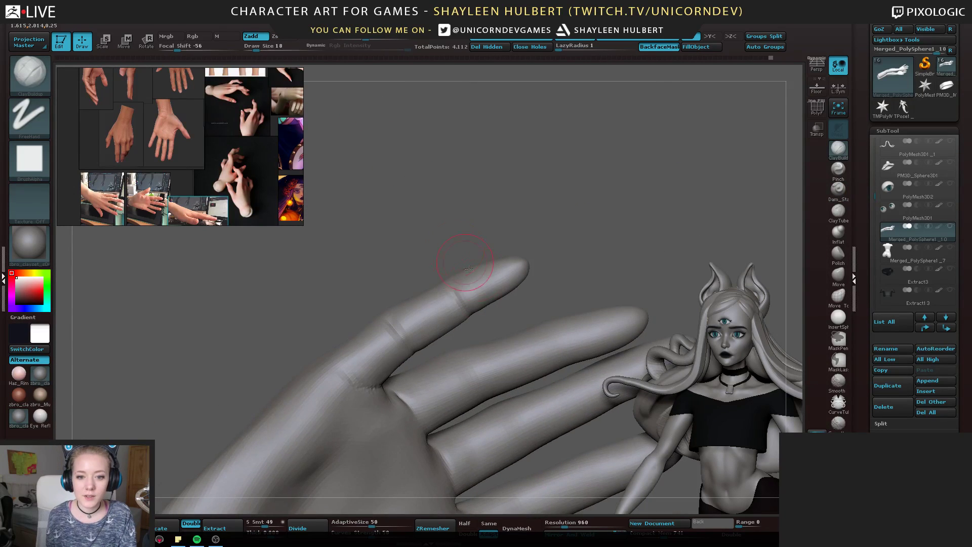
{"action": "mouse_move", "coordinate": [561, 271]}
{"action": "left_mouse_down"}
{"action": "mouse_move", "coordinate": [479, 298]}
{"action": "mouse_move", "coordinate": [496, 298]}
{"action": "mouse_move", "coordinate": [494, 275]}
{"action": "left_mouse_up"}
{"action": "key", "text": "shift"}
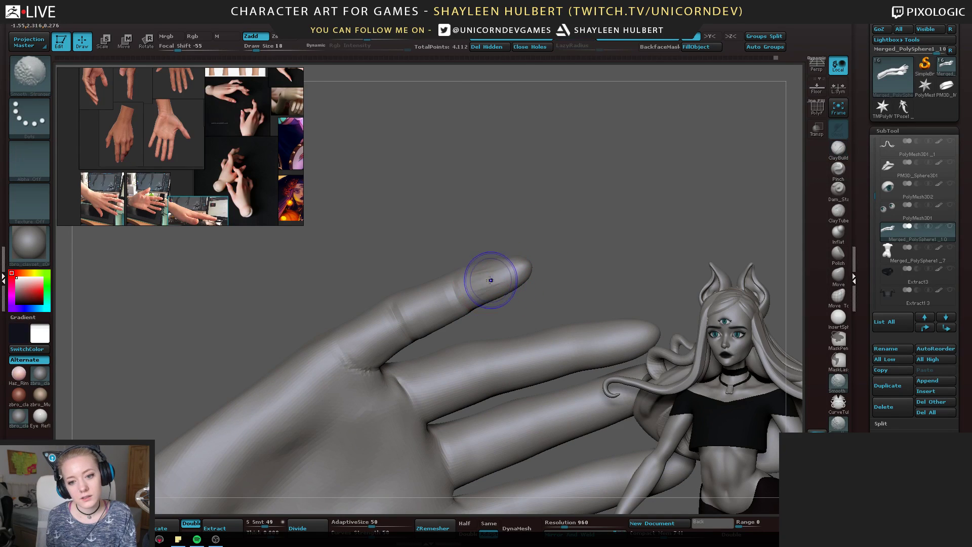
{"action": "left_click_drag", "start_coordinate": [490, 278], "coordinate": [506, 273], "text": "shift"}
{"action": "right_click_drag", "start_coordinate": [506, 274], "coordinate": [465, 307]}
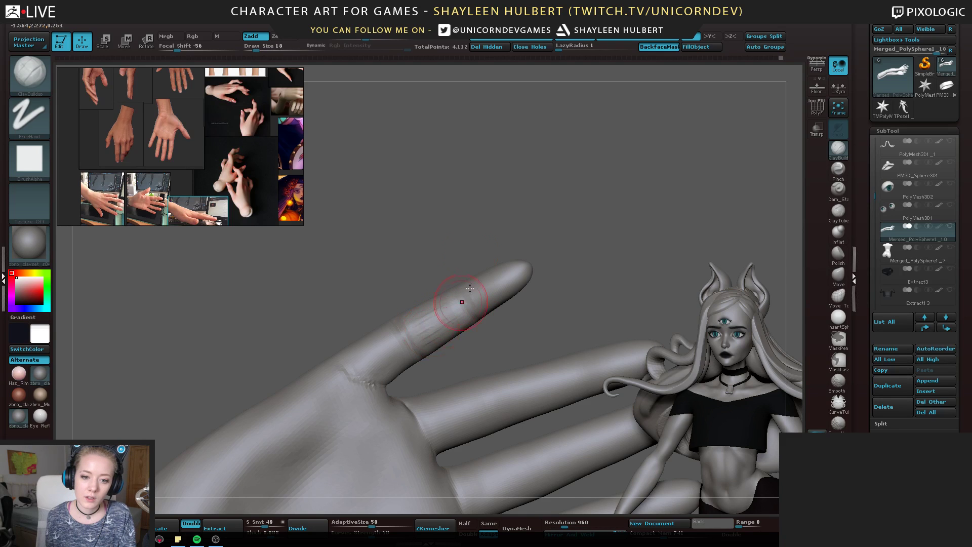
{"action": "right_click_drag", "start_coordinate": [470, 288], "coordinate": [451, 310]}
{"action": "left_click_drag", "start_coordinate": [445, 314], "coordinate": [432, 311], "text": "shift"}
{"action": "right_click_drag", "start_coordinate": [432, 310], "coordinate": [421, 312]}
{"action": "left_click_drag", "start_coordinate": [421, 312], "coordinate": [441, 299], "text": "shift"}
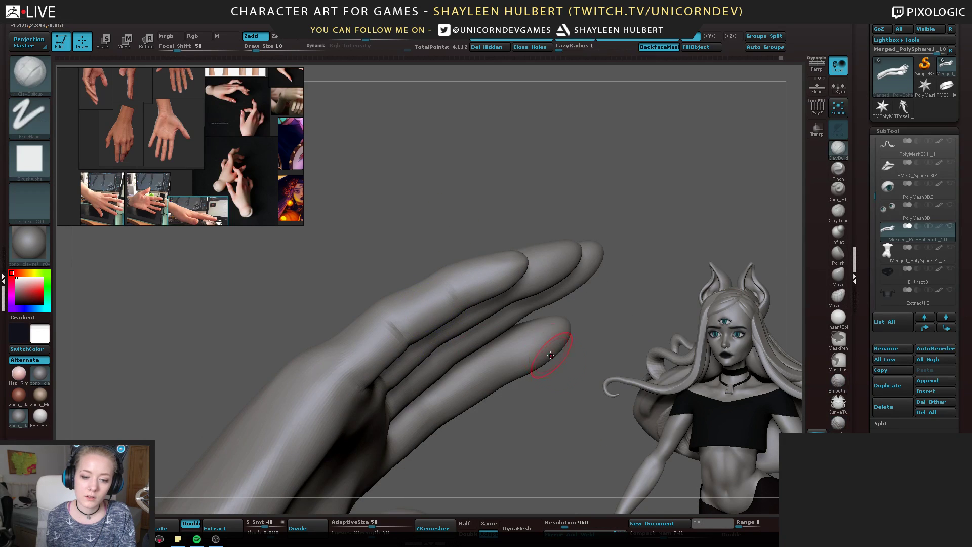
{"action": "mouse_move", "coordinate": [551, 356]}
{"action": "right_mouse_down"}
{"action": "mouse_move", "coordinate": [546, 403]}
{"action": "mouse_move", "coordinate": [642, 237]}
{"action": "right_mouse_up"}
Reshape the little finger's contour around its middle joint with the Move brush
{"action": "left_click", "coordinate": [838, 275]}
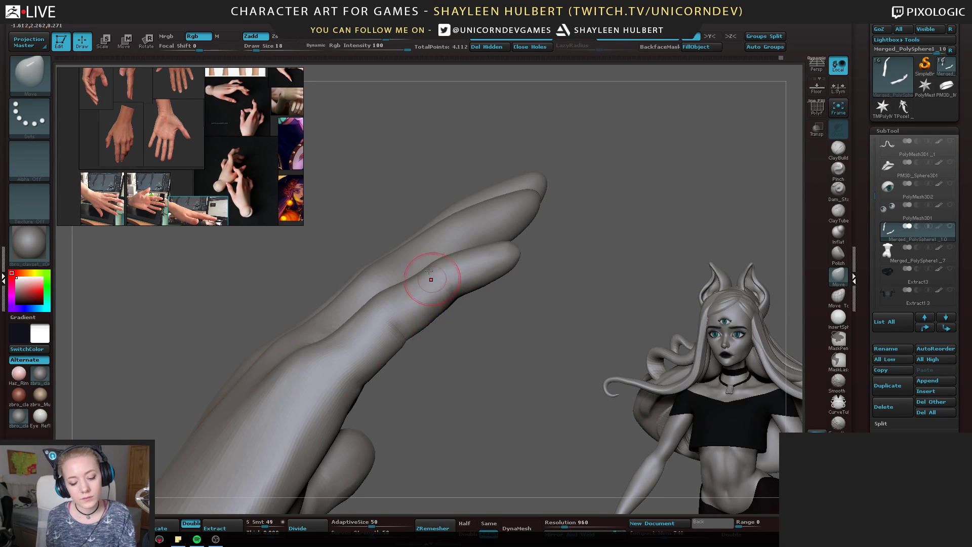
{"action": "key", "text": "bracketright"}
{"action": "key", "text": "bracketright"}
{"action": "mouse_move", "coordinate": [428, 323]}
{"action": "left_mouse_down"}
{"action": "mouse_move", "coordinate": [393, 304]}
{"action": "mouse_move", "coordinate": [398, 266]}
{"action": "left_mouse_up"}
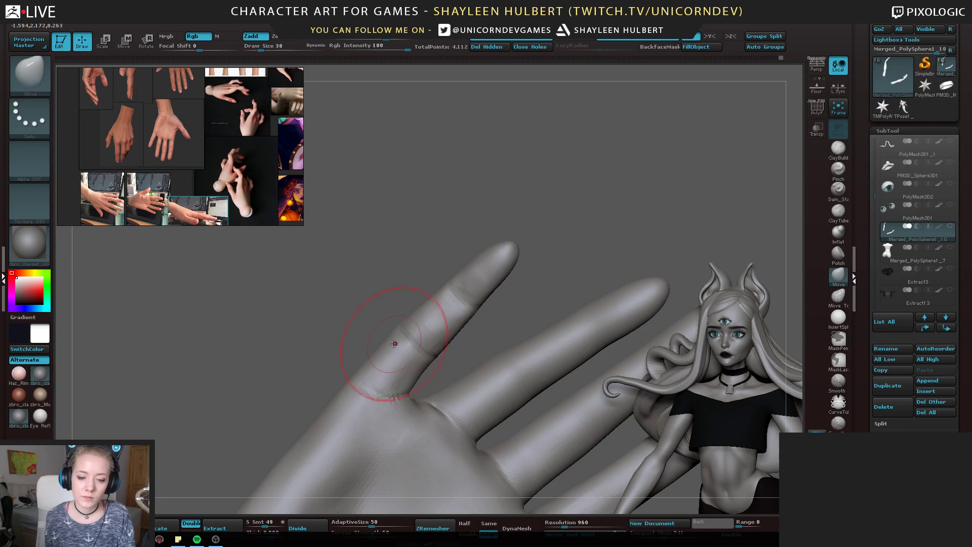
{"action": "left_click_drag", "start_coordinate": [401, 324], "coordinate": [426, 320]}
{"action": "left_click_drag", "start_coordinate": [370, 304], "coordinate": [515, 400]}
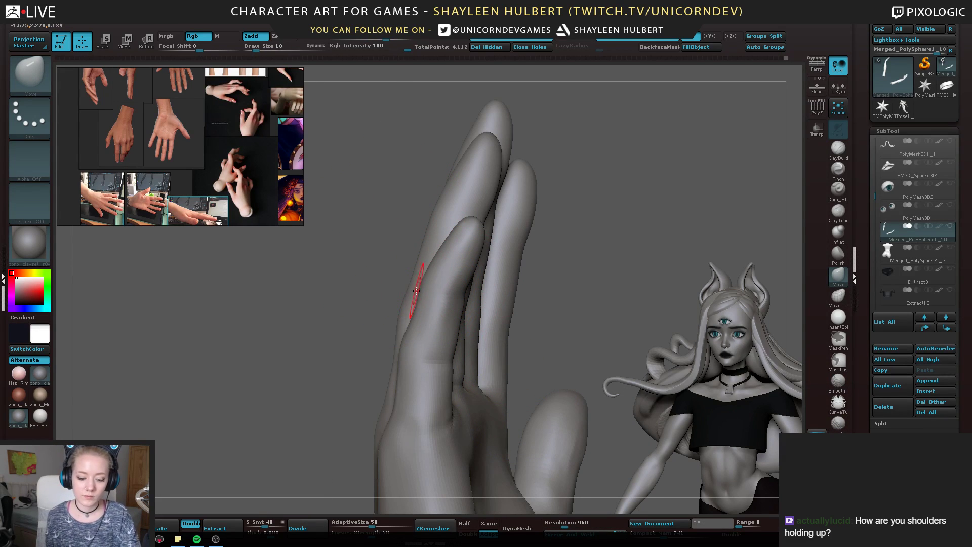
Nudge the little finger's back edge with the Move brush at draw size 9, and undo the last nudge
{"action": "key", "text": "["}
{"action": "left_click_drag", "start_coordinate": [297, 353], "coordinate": [276, 347]}
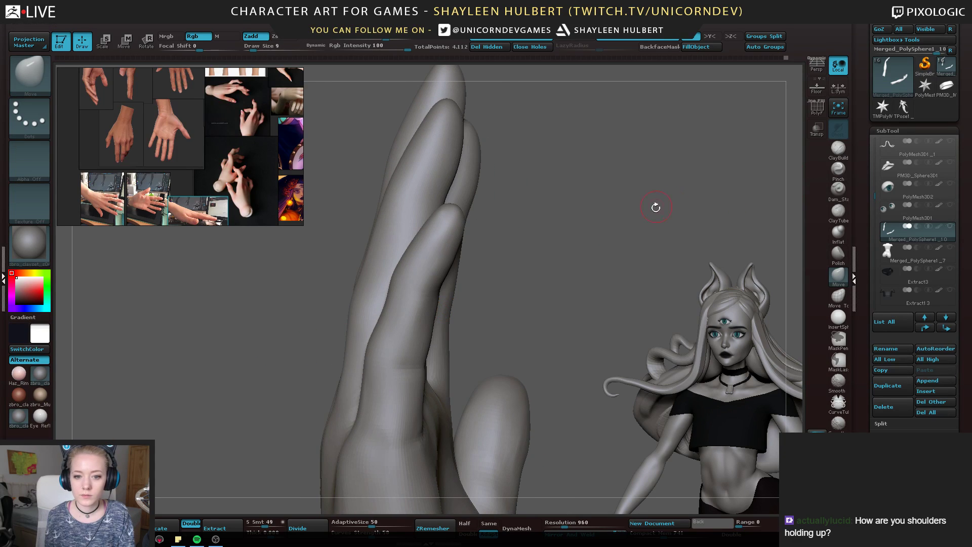
{"action": "left_click_drag", "start_coordinate": [655, 208], "coordinate": [558, 240]}
{"action": "left_click_drag", "start_coordinate": [419, 274], "coordinate": [431, 279]}
{"action": "key", "text": "ctrl+z"}
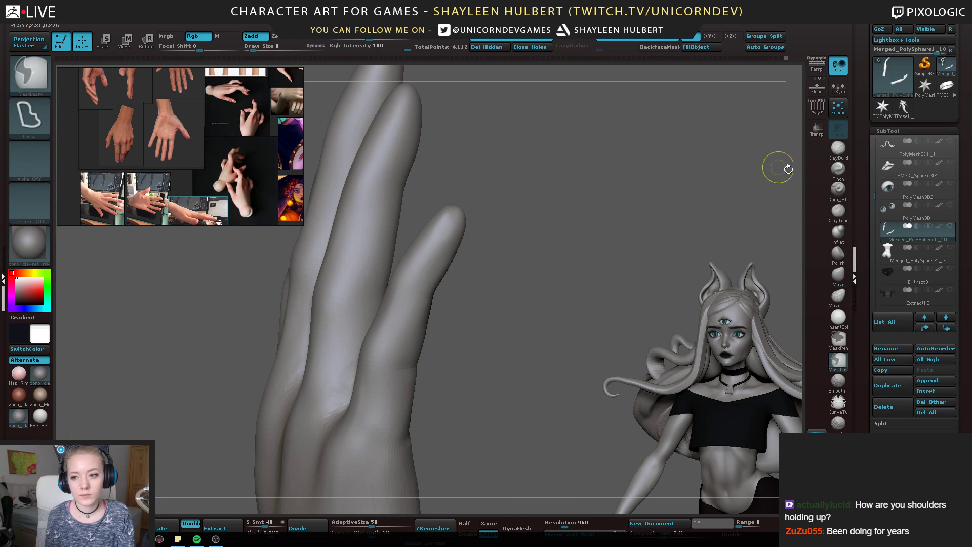
Sculpt the little finger's nail bed with ClayBuildup at draw size 6
{"action": "left_click", "coordinate": [838, 148]}
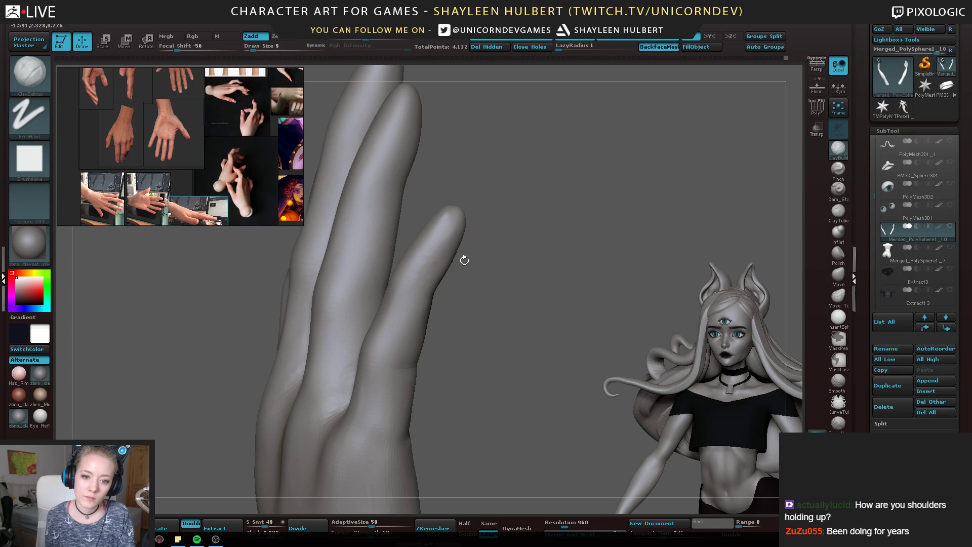
{"action": "mouse_move", "coordinate": [462, 259]}
{"action": "left_mouse_down"}
{"action": "mouse_move", "coordinate": [446, 213]}
{"action": "mouse_move", "coordinate": [452, 220]}
{"action": "mouse_move", "coordinate": [441, 219]}
{"action": "mouse_move", "coordinate": [467, 197]}
{"action": "mouse_move", "coordinate": [435, 216]}
{"action": "mouse_move", "coordinate": [445, 200]}
{"action": "mouse_move", "coordinate": [431, 202]}
{"action": "mouse_move", "coordinate": [482, 198]}
{"action": "mouse_move", "coordinate": [413, 209]}
{"action": "left_mouse_up"}
{"action": "key", "text": "bracketleft"}
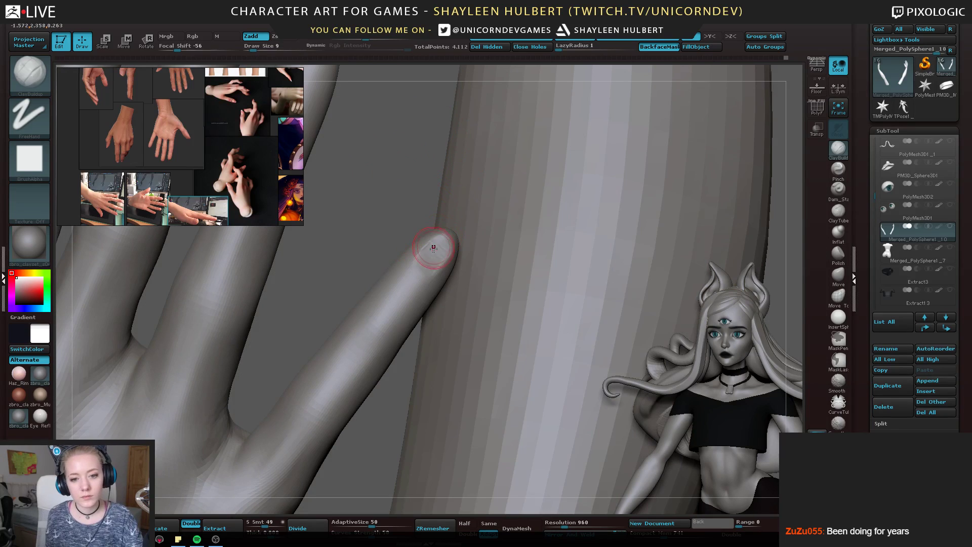
Mask the little fingernail with the MaskPen brush at draw size 6, and invert the mask so only the nail is editable
{"action": "key", "text": "ctrl"}
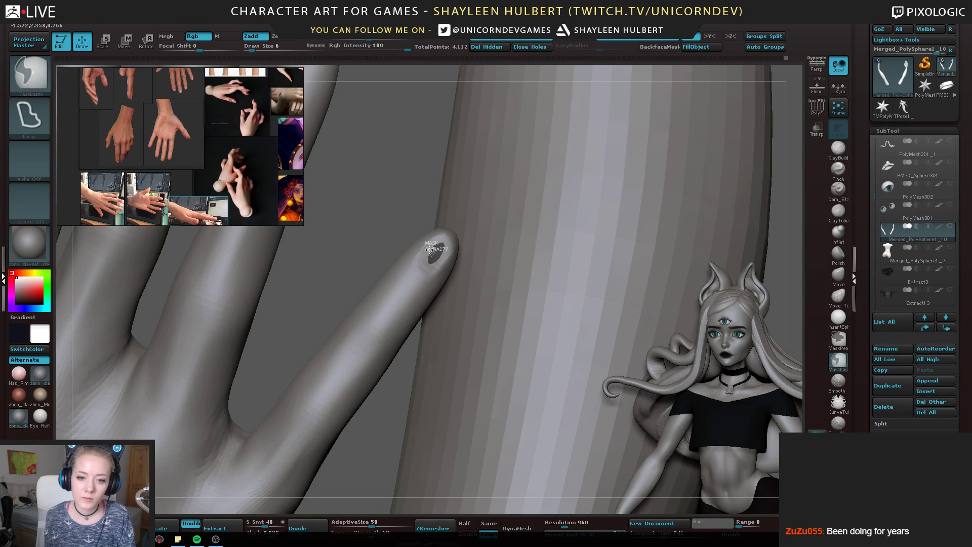
{"action": "left_click", "coordinate": [838, 338]}
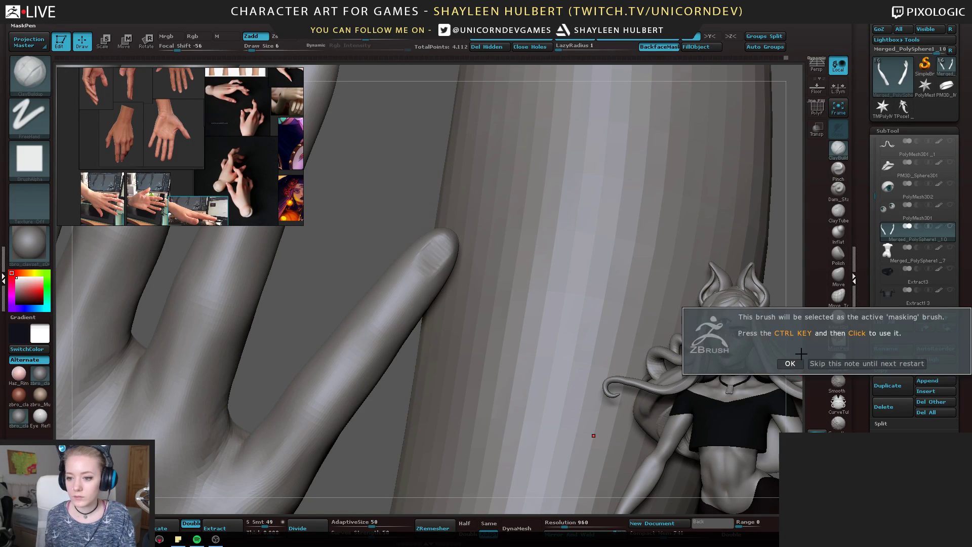
{"action": "left_click", "coordinate": [790, 364]}
{"action": "left_click", "coordinate": [427, 259], "text": "ctrl"}
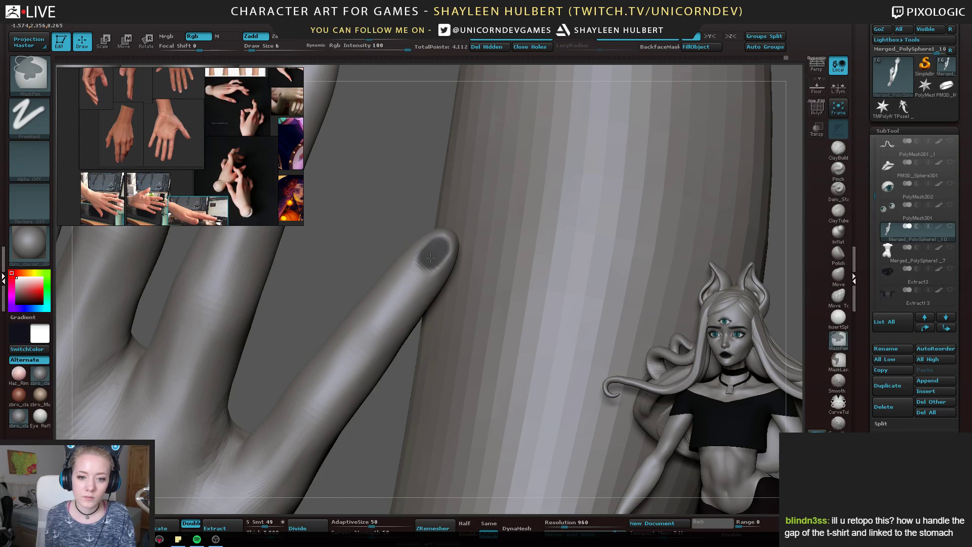
{"action": "left_click", "coordinate": [399, 213], "text": "ctrl"}
{"action": "left_click", "coordinate": [391, 225], "text": "ctrl"}
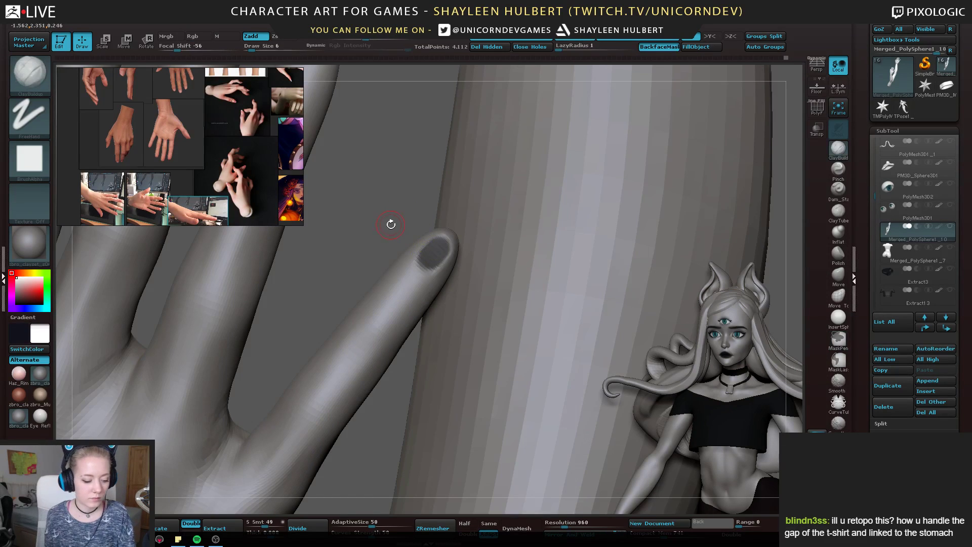
{"action": "left_click_drag", "start_coordinate": [401, 217], "coordinate": [405, 227]}
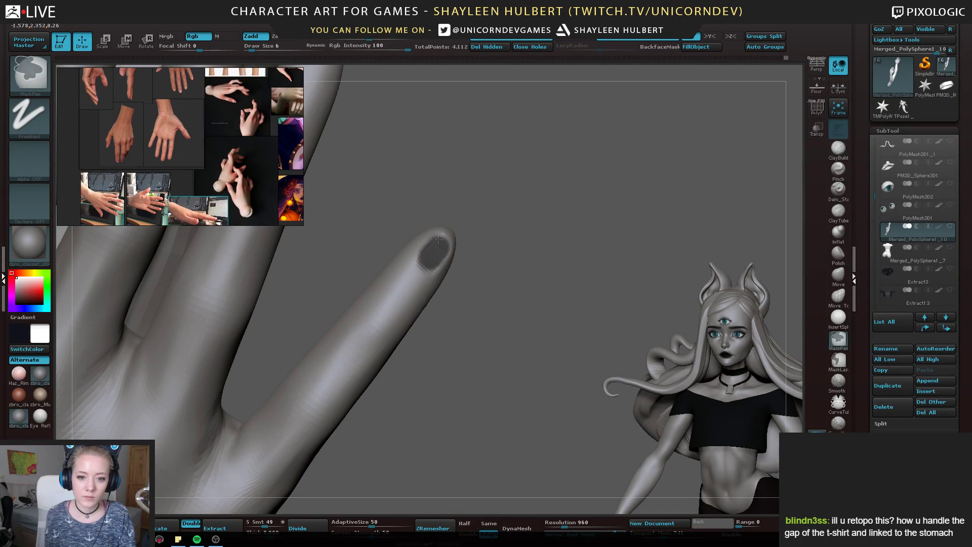
{"action": "left_click", "coordinate": [501, 219], "text": "ctrl"}
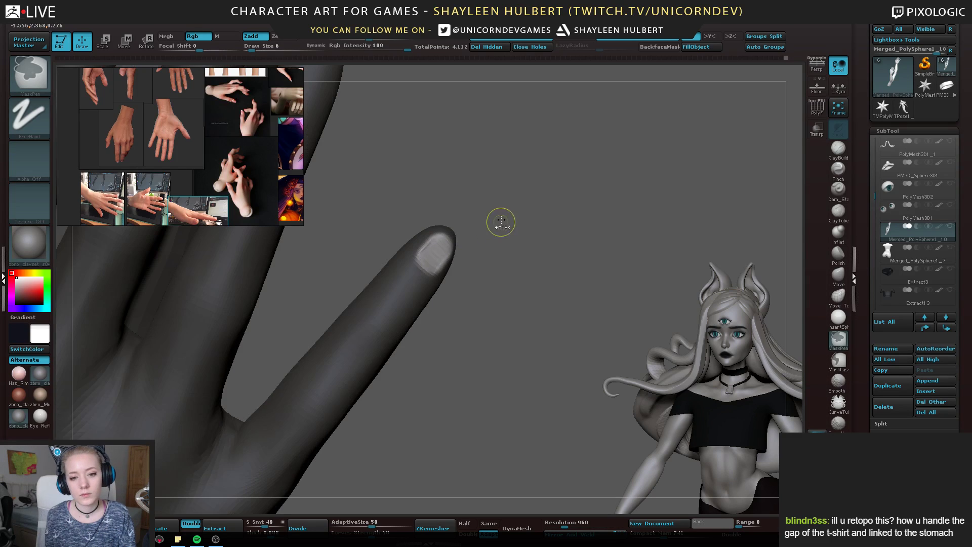
Pull the little fingernail's tip out past the fingertip with the Move brush at draw size 7, and clear the mask
{"action": "left_click", "coordinate": [838, 276]}
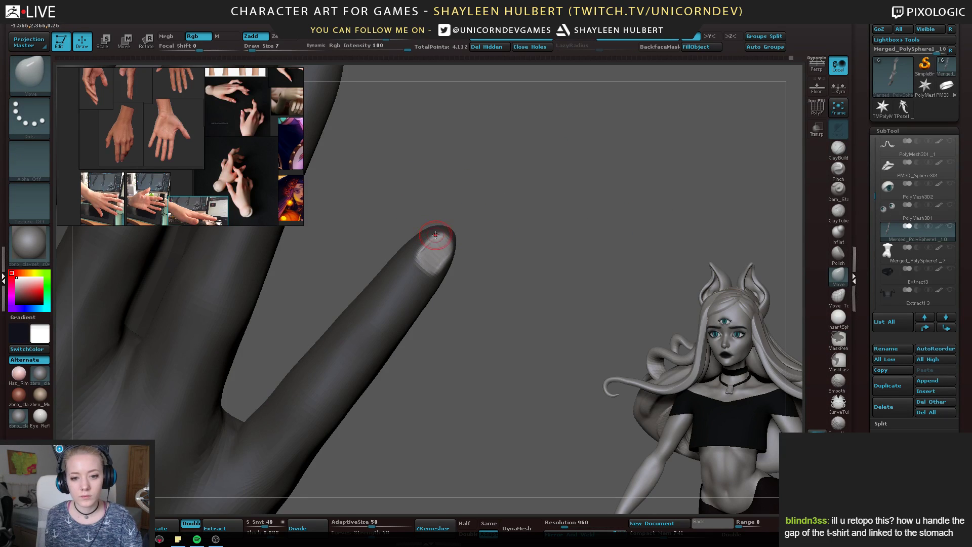
{"action": "mouse_move", "coordinate": [477, 229]}
{"action": "left_mouse_down"}
{"action": "mouse_move", "coordinate": [439, 238]}
{"action": "mouse_move", "coordinate": [456, 212]}
{"action": "left_mouse_up"}
{"action": "mouse_move", "coordinate": [547, 243]}
{"action": "left_mouse_down"}
{"action": "mouse_move", "coordinate": [446, 242]}
{"action": "mouse_move", "coordinate": [517, 241]}
{"action": "left_mouse_up"}
{"action": "left_click", "coordinate": [838, 232]}
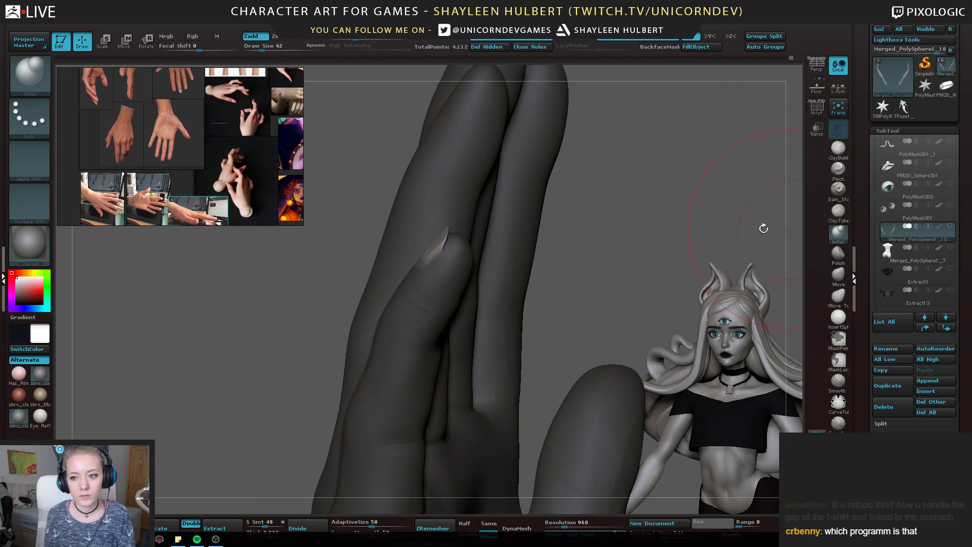
{"action": "left_click_drag", "start_coordinate": [762, 226], "coordinate": [413, 228]}
{"action": "left_click_drag", "start_coordinate": [669, 294], "coordinate": [521, 253]}
{"action": "left_click_drag", "start_coordinate": [512, 213], "coordinate": [350, 310], "text": "ctrl"}
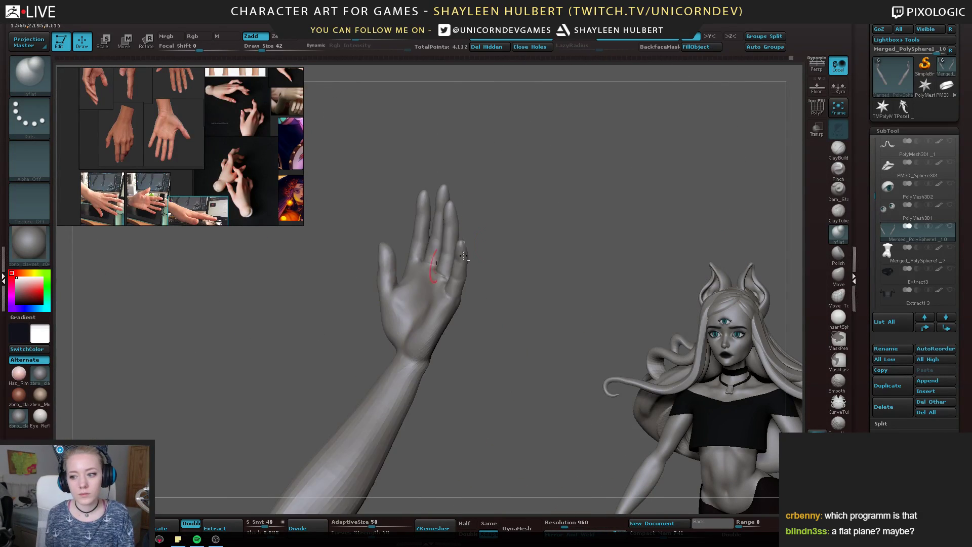
Adjust the little fingertip around the nail from the side with the Move brush at draw size 18
{"action": "left_click_drag", "start_coordinate": [516, 273], "coordinate": [572, 329], "text": "alt"}
{"action": "left_click_drag", "start_coordinate": [729, 238], "coordinate": [207, 253]}
{"action": "mouse_move", "coordinate": [253, 354]}
{"action": "left_mouse_down"}
{"action": "mouse_move", "coordinate": [351, 383]}
{"action": "mouse_move", "coordinate": [365, 374]}
{"action": "left_mouse_up"}
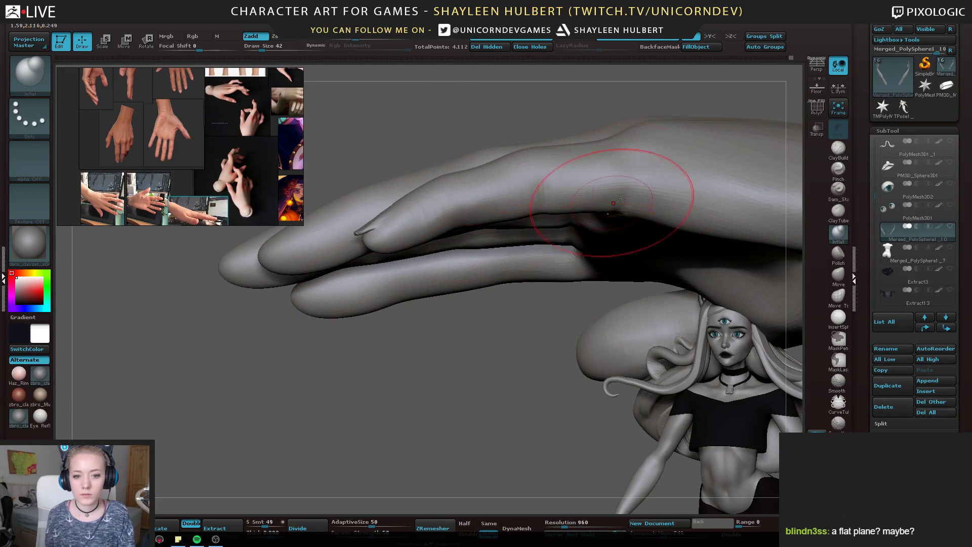
{"action": "left_click", "coordinate": [839, 274]}
{"action": "key", "text": "bracketleft"}
{"action": "key", "text": "bracketleft"}
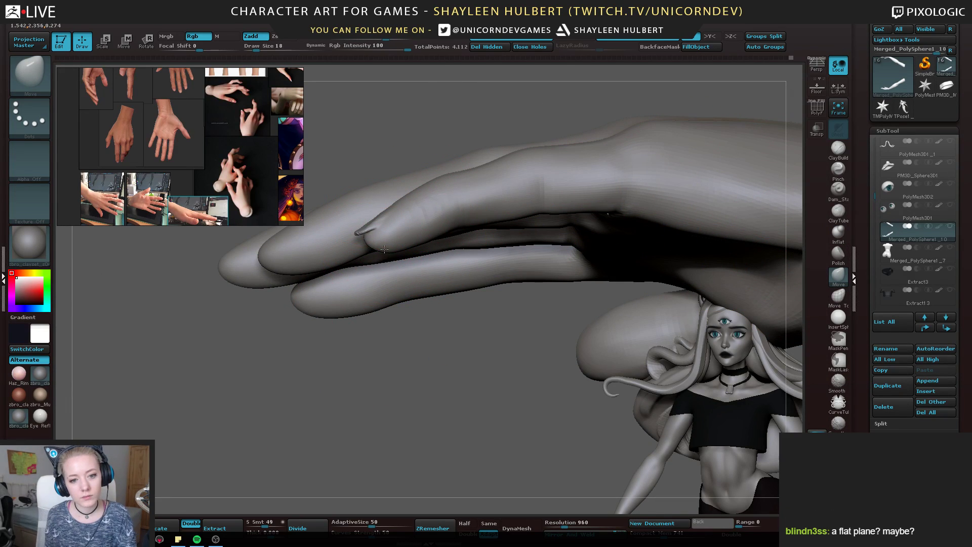
{"action": "left_click_drag", "start_coordinate": [419, 362], "coordinate": [293, 301]}
{"action": "left_click_drag", "start_coordinate": [416, 294], "coordinate": [415, 281]}
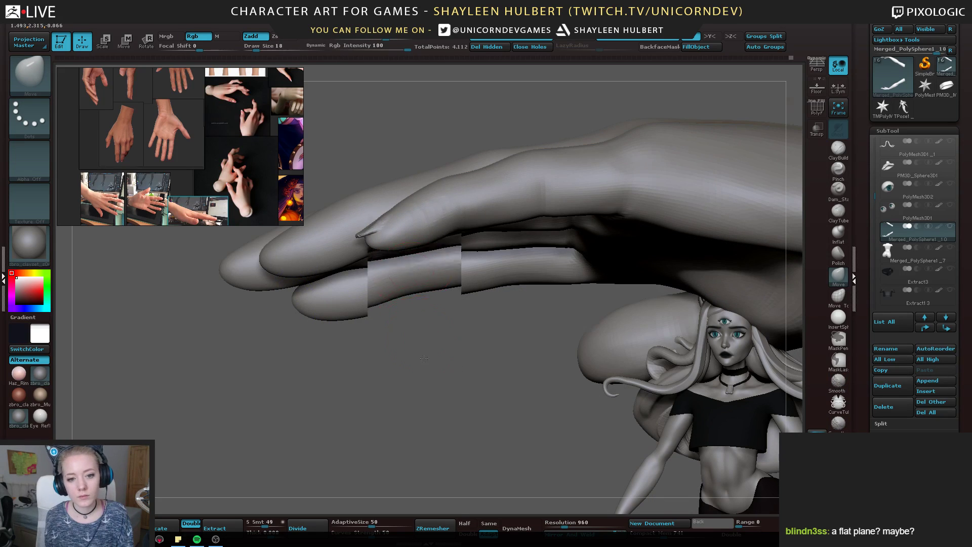
Shape the little finger's outline from the back of the hand with the Move brush at draw size 26 to 22
{"action": "left_click_drag", "start_coordinate": [424, 359], "coordinate": [458, 312]}
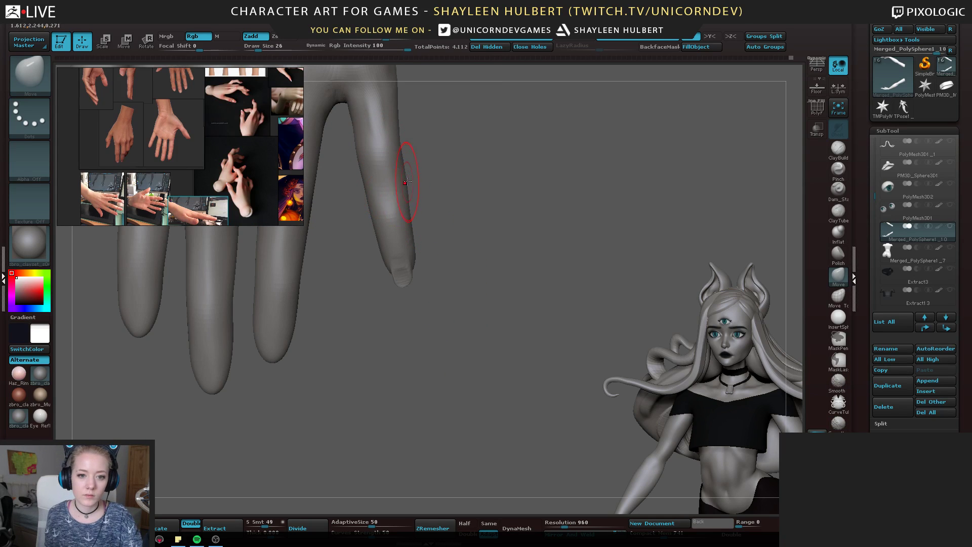
{"action": "mouse_move", "coordinate": [407, 179]}
{"action": "left_mouse_down"}
{"action": "mouse_move", "coordinate": [371, 185]}
{"action": "mouse_move", "coordinate": [466, 191]}
{"action": "left_mouse_up"}
{"action": "key", "text": "bracketleft"}
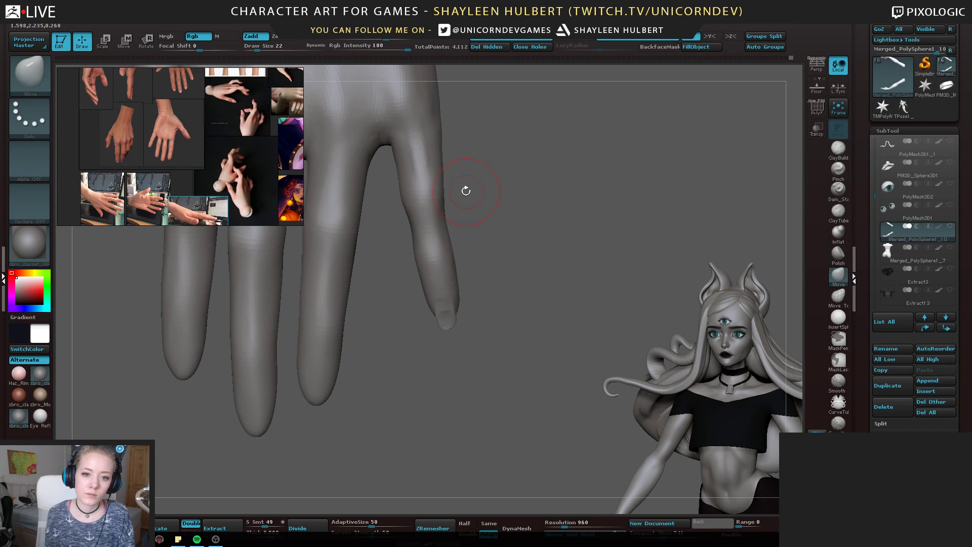
Mask the ring finger's base and the adjoining knuckle area with the MaskPen brush at draw size 22
{"action": "key", "text": "ctrl"}
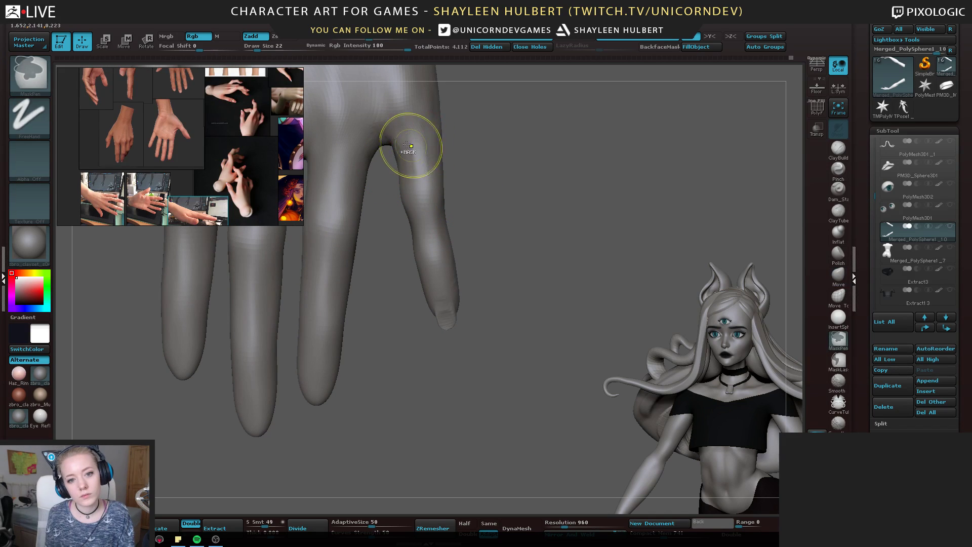
{"action": "left_click_drag", "start_coordinate": [389, 147], "coordinate": [354, 75], "text": "ctrl"}
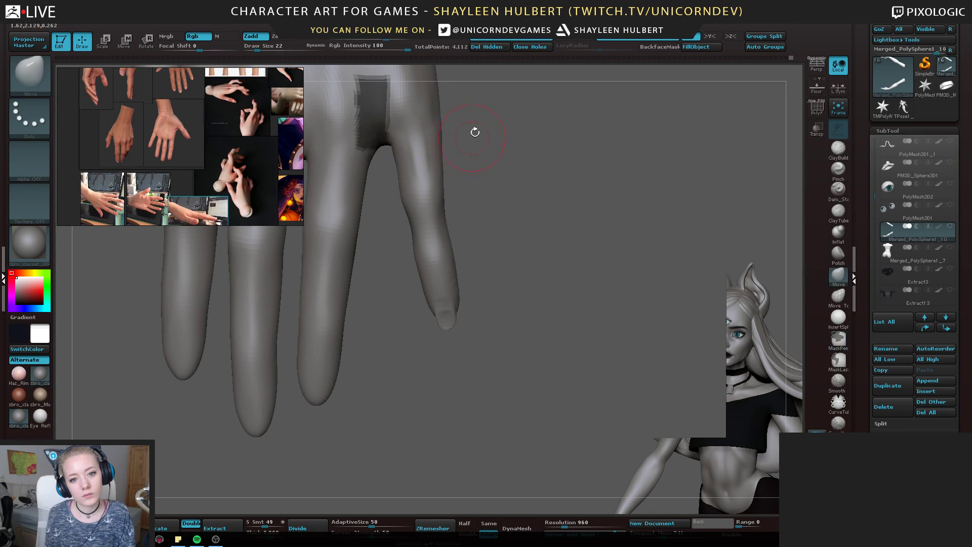
{"action": "left_click_drag", "start_coordinate": [476, 131], "coordinate": [486, 179], "text": "alt"}
{"action": "left_click_drag", "start_coordinate": [395, 202], "coordinate": [354, 112], "text": "ctrl"}
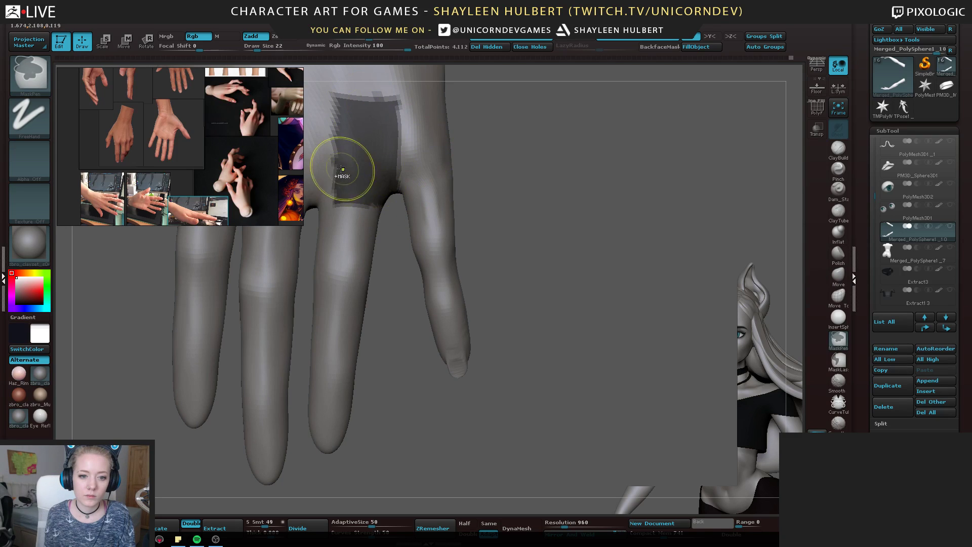
{"action": "mouse_move", "coordinate": [391, 334]}
{"action": "left_mouse_down", "text": "ctrl"}
{"action": "mouse_move", "coordinate": [325, 172]}
{"action": "mouse_move", "coordinate": [293, 154]}
{"action": "left_mouse_up", "text": "ctrl"}
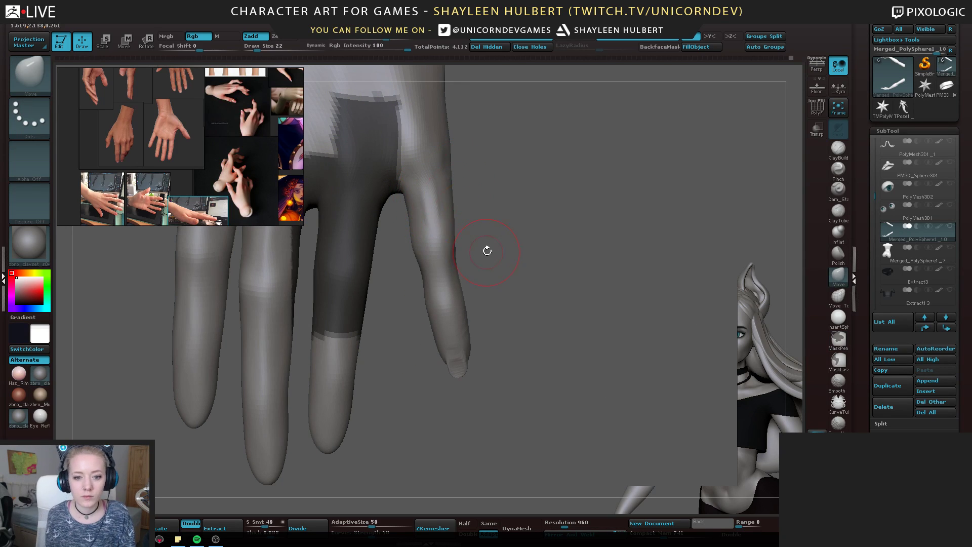
Reposition the little finger beside the masked ring finger with the Move brush at draw size 38
{"action": "left_click_drag", "start_coordinate": [487, 251], "coordinate": [505, 276]}
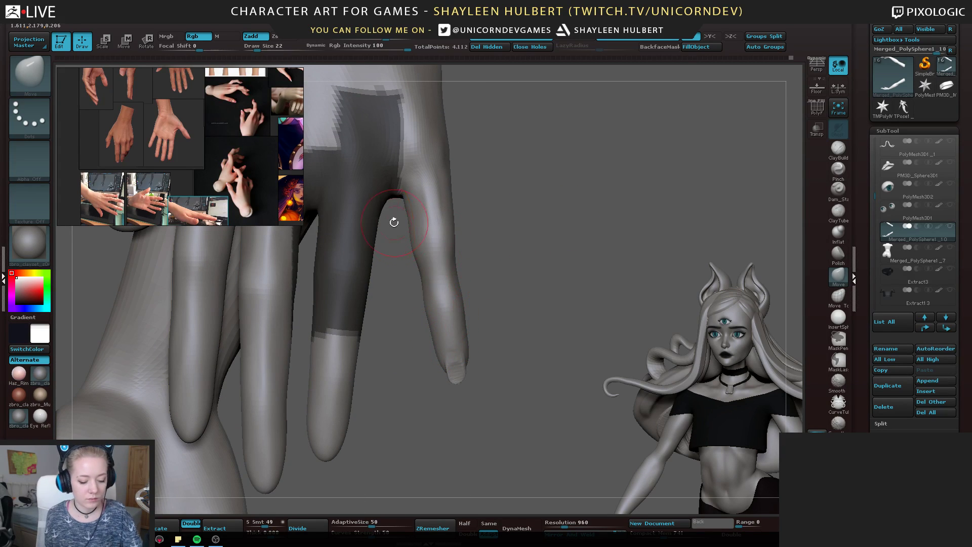
{"action": "key", "text": "ctrl"}
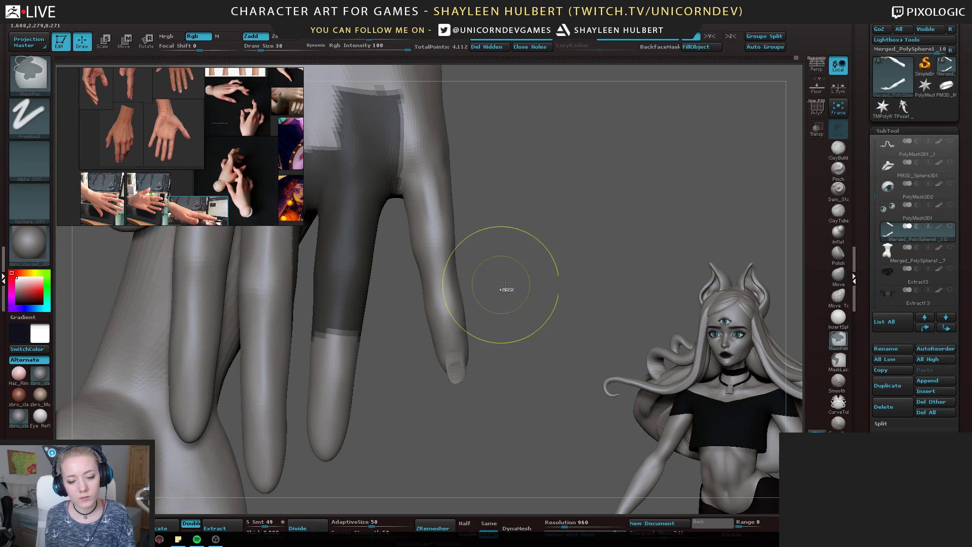
{"action": "left_click_drag", "start_coordinate": [506, 282], "coordinate": [420, 301]}
{"action": "mouse_move", "coordinate": [380, 331]}
{"action": "left_mouse_down"}
{"action": "mouse_move", "coordinate": [402, 338]}
{"action": "mouse_move", "coordinate": [436, 324]}
{"action": "left_mouse_up"}
{"action": "mouse_move", "coordinate": [506, 302]}
{"action": "left_mouse_down", "text": "shift"}
{"action": "mouse_move", "coordinate": [482, 299]}
{"action": "mouse_move", "coordinate": [485, 291]}
{"action": "mouse_move", "coordinate": [339, 348]}
{"action": "mouse_move", "coordinate": [316, 342]}
{"action": "mouse_move", "coordinate": [370, 348]}
{"action": "left_mouse_up", "text": "shift"}
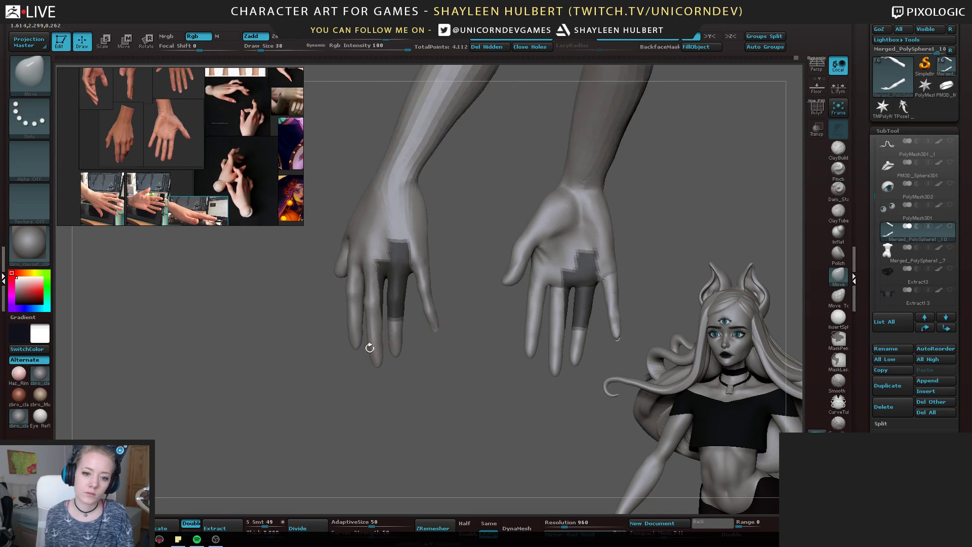
Launch Discord
{"action": "left_click_drag", "start_coordinate": [477, 294], "coordinate": [484, 350], "text": "alt"}
{"action": "left_click_drag", "start_coordinate": [479, 264], "coordinate": [530, 286]}
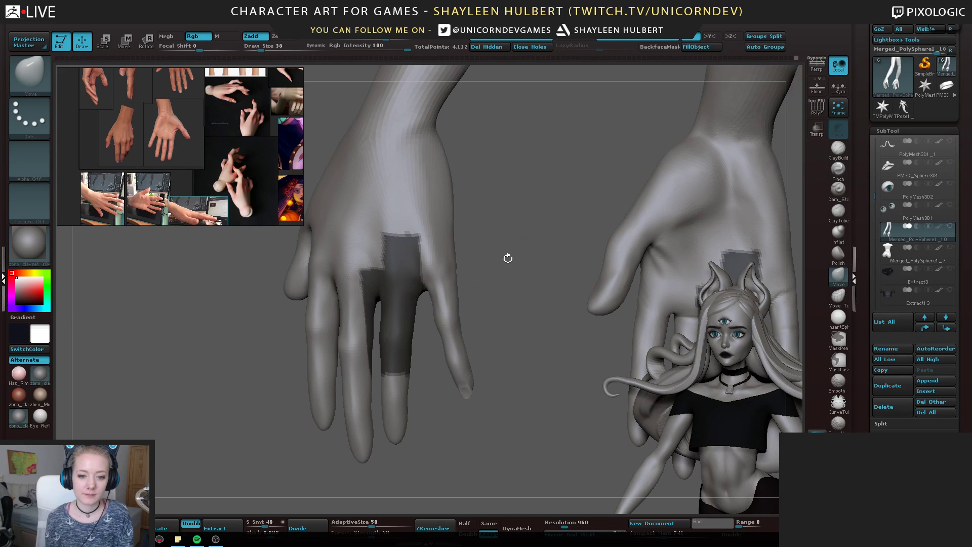
{"action": "left_click_drag", "start_coordinate": [508, 258], "coordinate": [560, 253]}
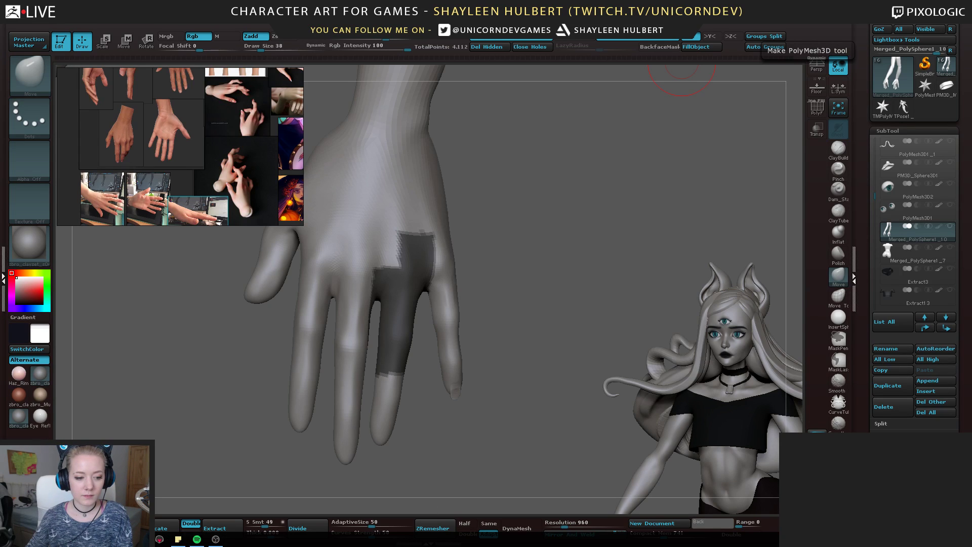
{"action": "key", "text": "super"}
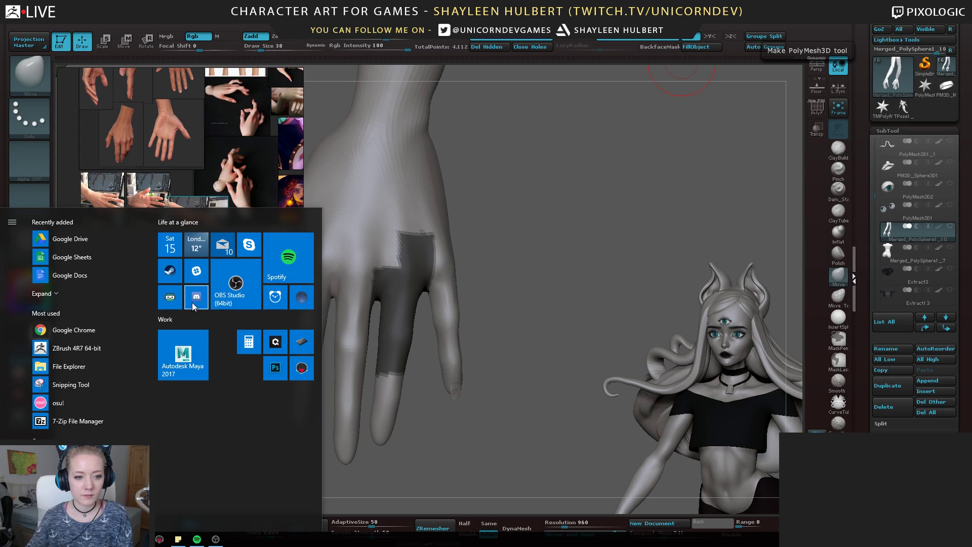
{"action": "left_click", "coordinate": [193, 303]}
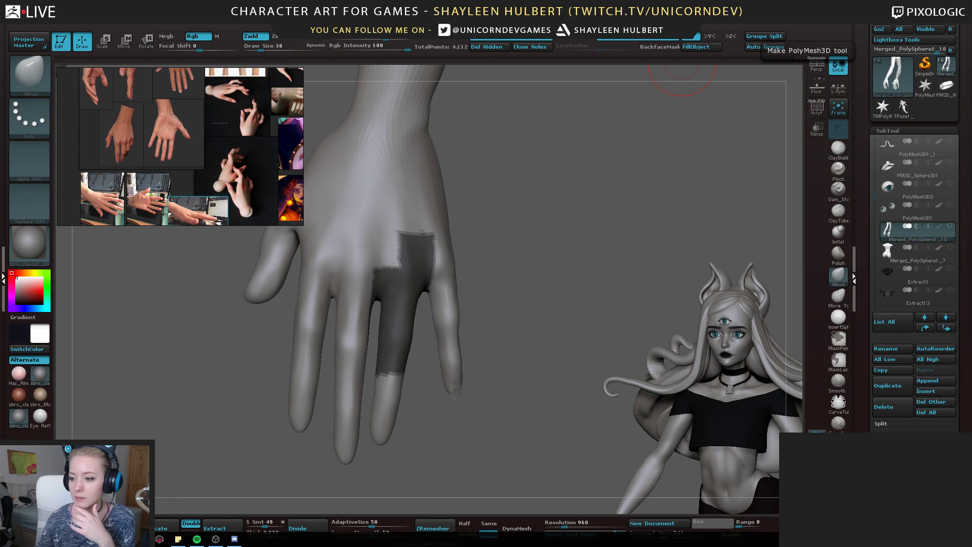
Show all subtools and inspect the complete mermaid from the front and from below
{"action": "left_click_drag", "start_coordinate": [555, 288], "coordinate": [629, 255], "text": "alt"}
{"action": "left_click", "coordinate": [951, 227]}
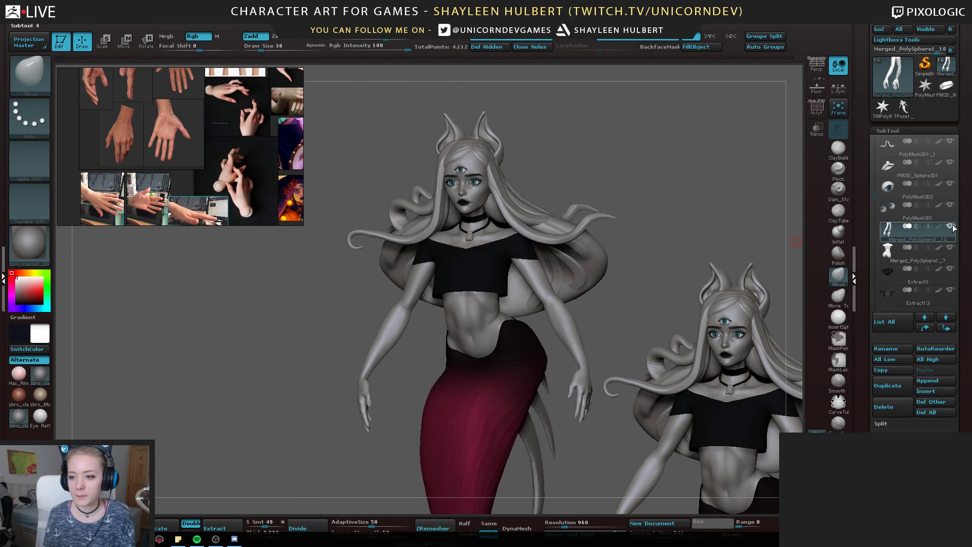
{"action": "left_click_drag", "start_coordinate": [608, 168], "coordinate": [631, 150], "text": "alt"}
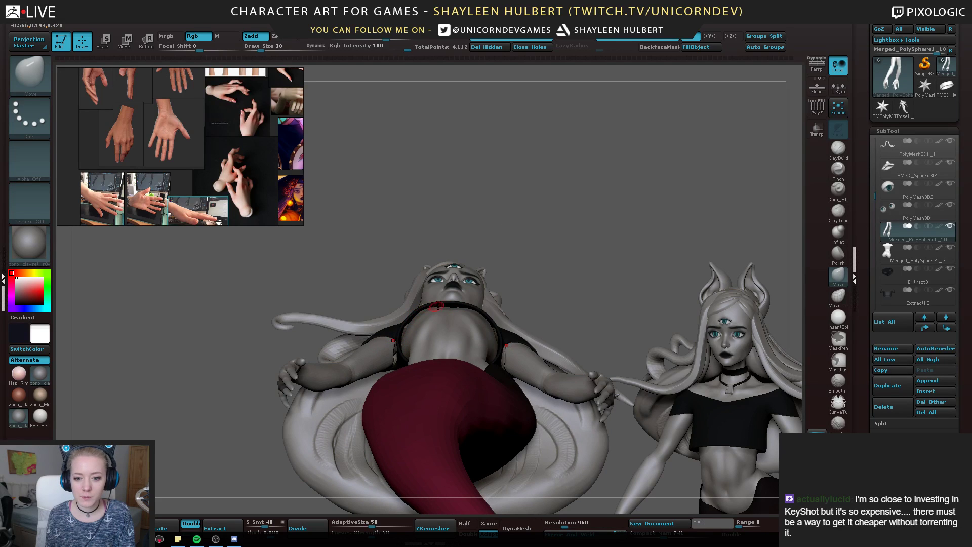
{"action": "mouse_move", "coordinate": [532, 216]}
{"action": "left_mouse_down"}
{"action": "mouse_move", "coordinate": [590, 299]}
{"action": "mouse_move", "coordinate": [636, 277]}
{"action": "mouse_move", "coordinate": [457, 223]}
{"action": "left_mouse_up"}
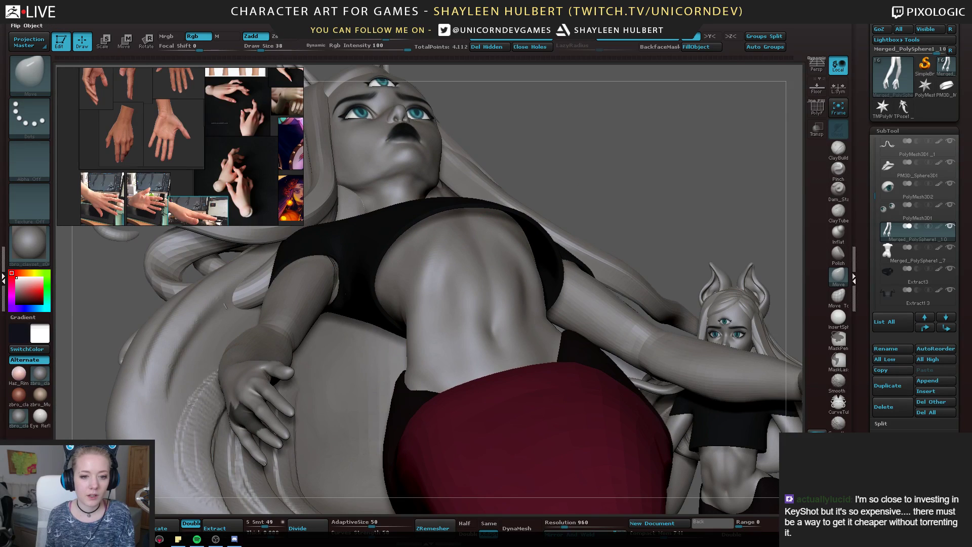
Capture the torso and the underside of the crop top as a snip with Snipping Tool
{"action": "left_click_drag", "start_coordinate": [197, 120], "coordinate": [189, 168]}
{"action": "left_click", "coordinate": [109, 204]}
{"action": "left_click", "coordinate": [147, 206]}
{"action": "left_click", "coordinate": [200, 211]}
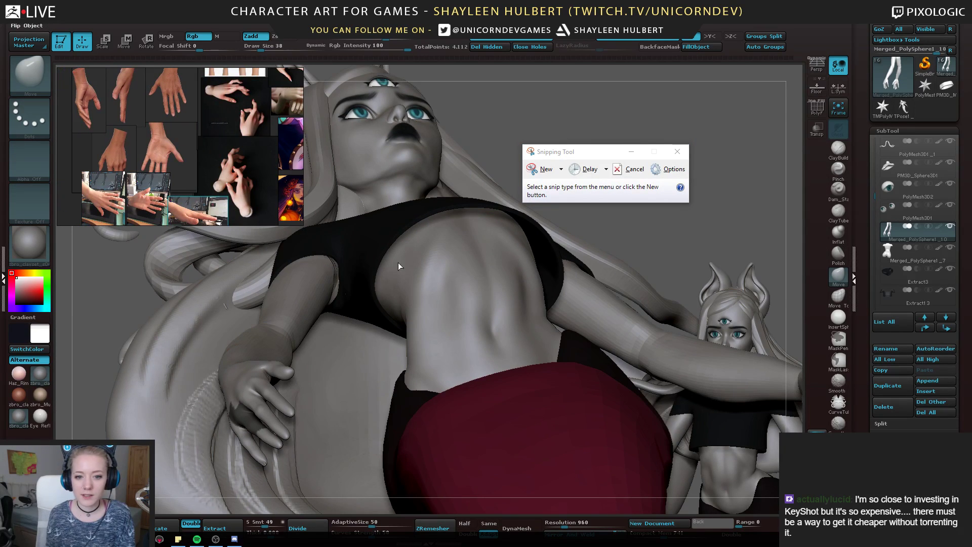
{"action": "left_click", "coordinate": [545, 171]}
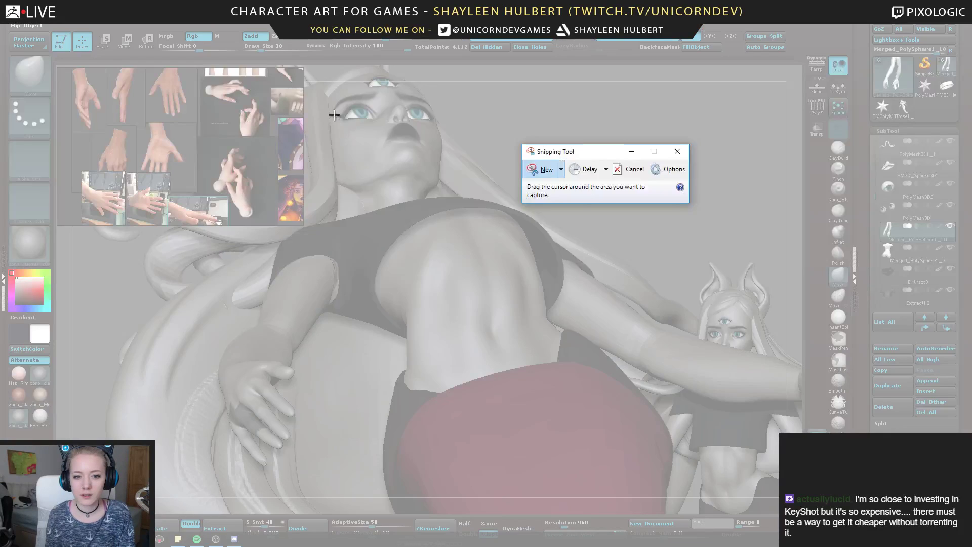
{"action": "left_click_drag", "start_coordinate": [334, 113], "coordinate": [687, 437]}
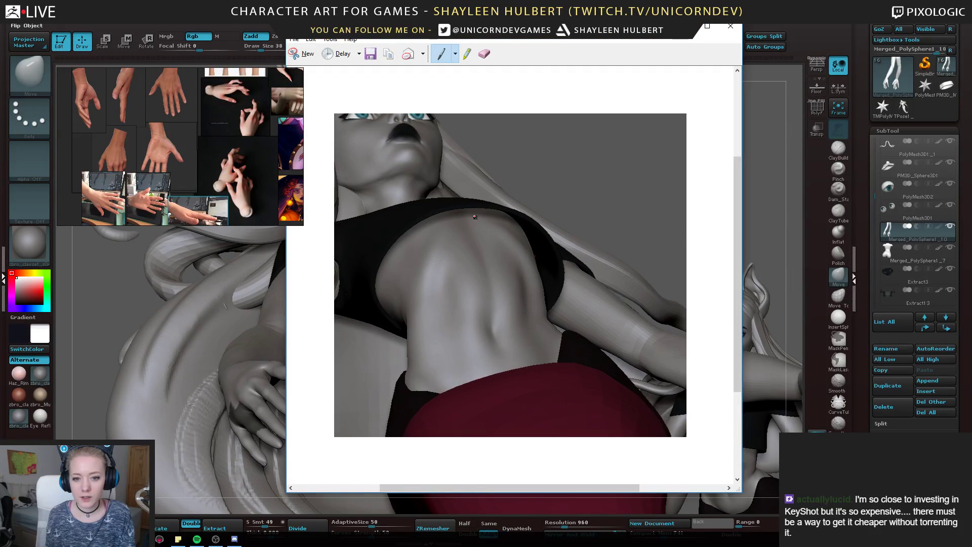
Sketch red guide curves with cross lines along the crop top's lower opening, and close the snip without saving
{"action": "left_click_drag", "start_coordinate": [403, 333], "coordinate": [487, 211]}
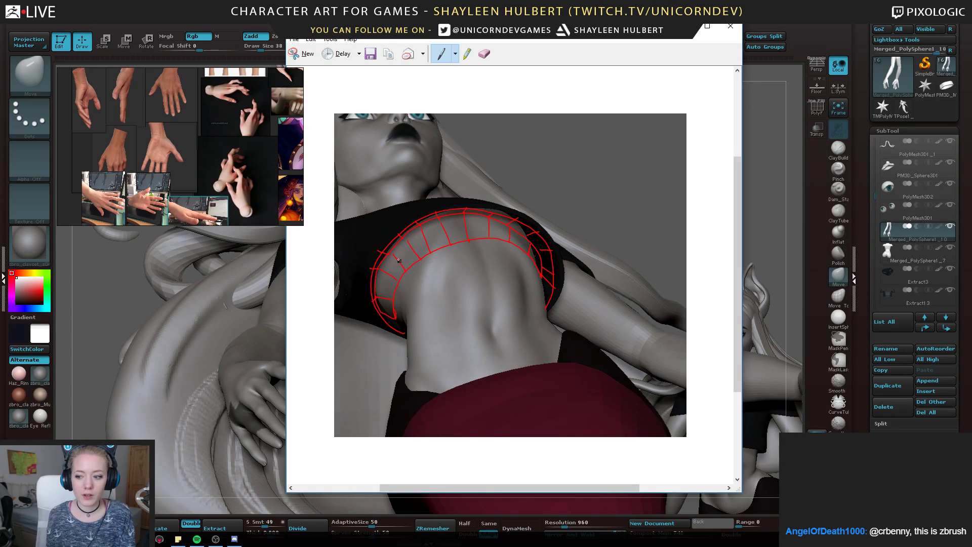
{"action": "left_click", "coordinate": [731, 26]}
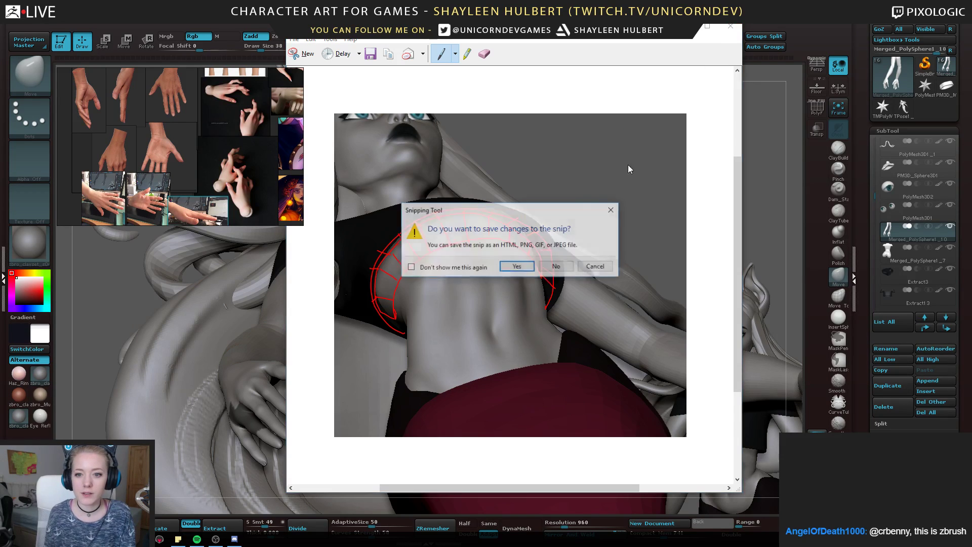
{"action": "left_click", "coordinate": [560, 265]}
Examine the full figure, then both sides of the partly masked hand against the tail
{"action": "left_click_drag", "start_coordinate": [653, 124], "coordinate": [555, 253]}
{"action": "left_click_drag", "start_coordinate": [355, 329], "coordinate": [223, 308]}
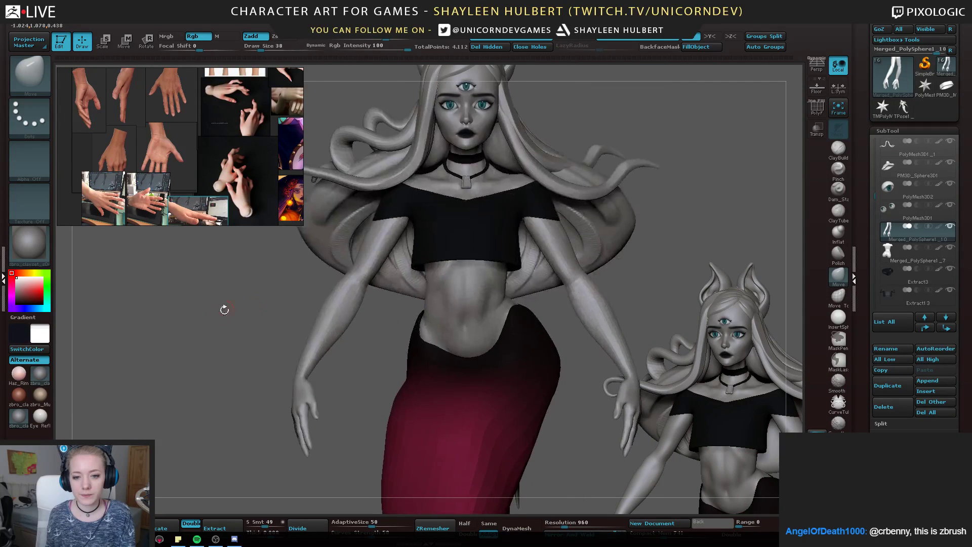
{"action": "left_click_drag", "start_coordinate": [324, 324], "coordinate": [249, 328]}
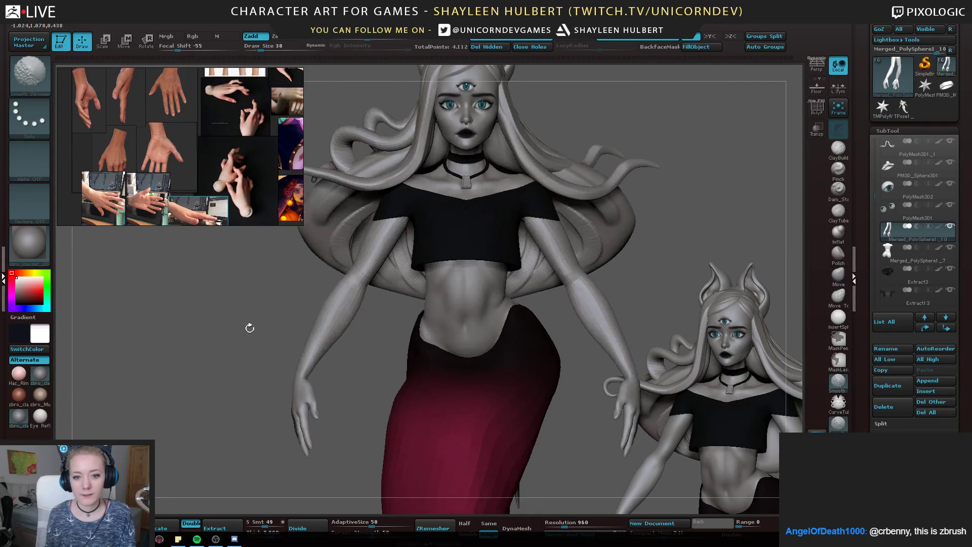
{"action": "left_click_drag", "start_coordinate": [226, 441], "coordinate": [343, 324], "text": "alt"}
{"action": "left_click_drag", "start_coordinate": [338, 242], "coordinate": [190, 347]}
{"action": "left_click_drag", "start_coordinate": [187, 403], "coordinate": [400, 324]}
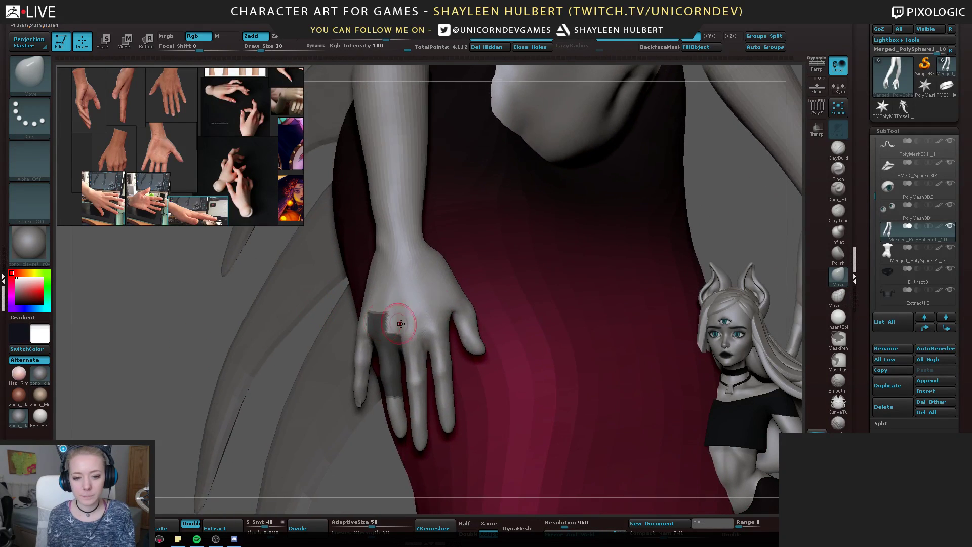
{"action": "left_click_drag", "start_coordinate": [189, 303], "coordinate": [309, 307]}
{"action": "left_click_drag", "start_coordinate": [572, 283], "coordinate": [580, 345], "text": "alt"}
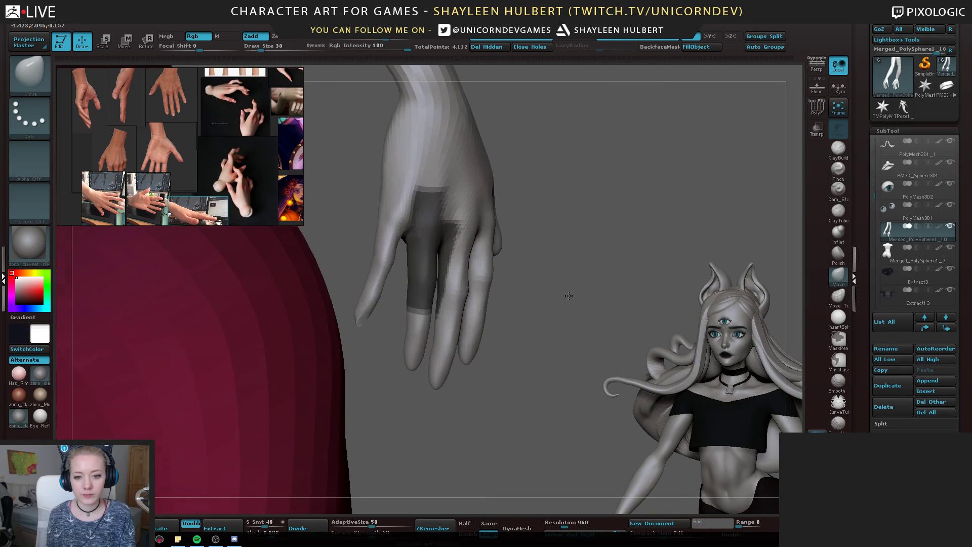
{"action": "left_click_drag", "start_coordinate": [673, 318], "coordinate": [579, 320]}
{"action": "left_click_drag", "start_coordinate": [692, 207], "coordinate": [679, 209], "text": "shift"}
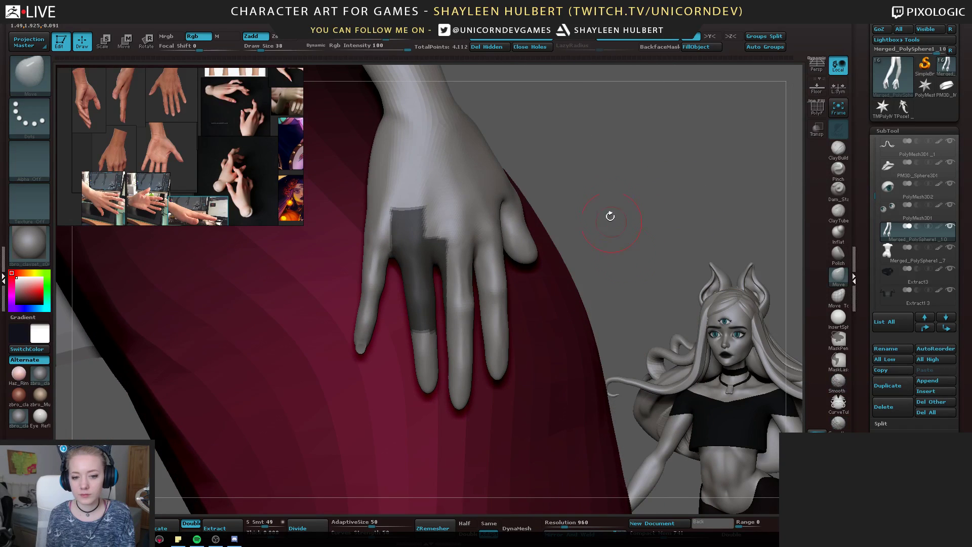
{"action": "mouse_move", "coordinate": [610, 216]}
{"action": "left_mouse_down", "text": "alt"}
{"action": "mouse_move", "coordinate": [623, 251]}
{"action": "mouse_move", "coordinate": [655, 205]}
{"action": "left_mouse_up", "text": "alt"}
{"action": "left_click_drag", "start_coordinate": [739, 174], "coordinate": [709, 172]}
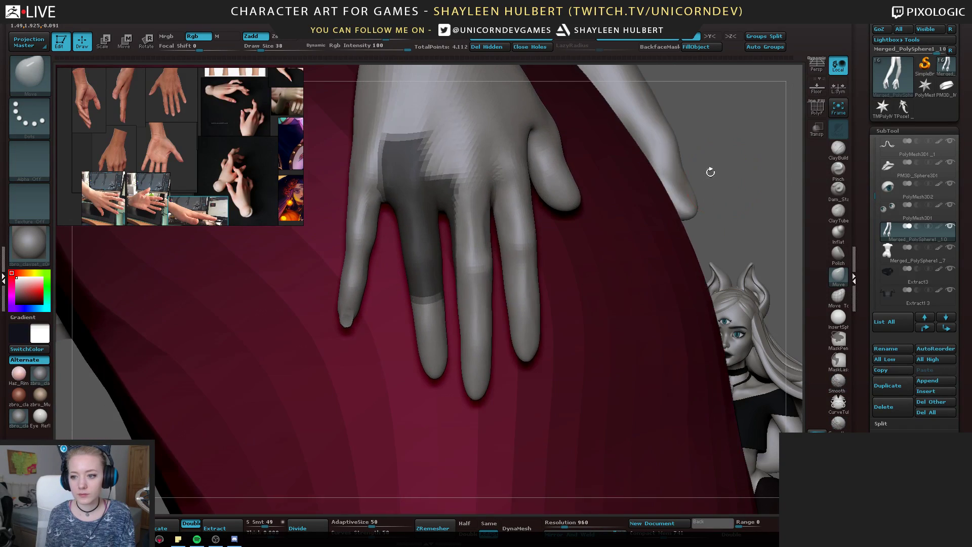
Isolate the arms subtool, then build up and smooth the little finger's nail with the ClayBuildup brush at draw size 6
{"action": "left_click", "coordinate": [950, 227]}
{"action": "left_click_drag", "start_coordinate": [371, 299], "coordinate": [305, 349], "text": "alt"}
{"action": "mouse_move", "coordinate": [103, 392]}
{"action": "left_mouse_down", "text": "alt"}
{"action": "mouse_move", "coordinate": [243, 324]}
{"action": "mouse_move", "coordinate": [243, 341]}
{"action": "mouse_move", "coordinate": [252, 282]}
{"action": "left_mouse_up", "text": "alt"}
{"action": "left_click", "coordinate": [839, 147]}
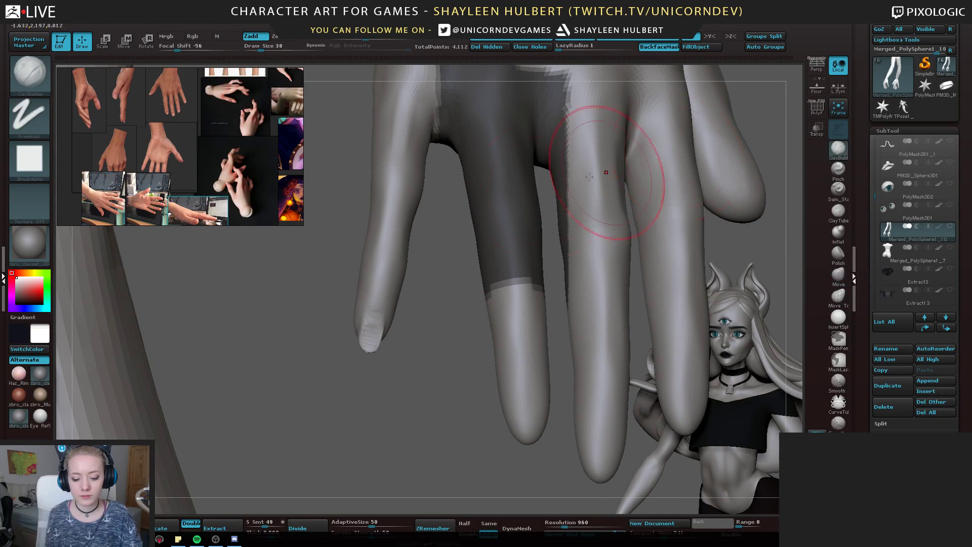
{"action": "left_click_drag", "start_coordinate": [364, 337], "coordinate": [367, 340]}
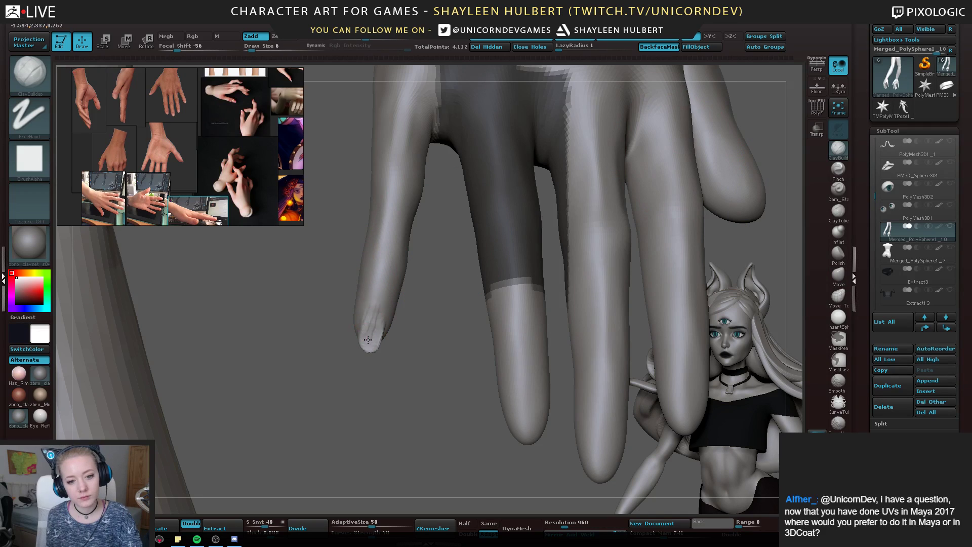
{"action": "mouse_move", "coordinate": [336, 390]}
{"action": "left_mouse_down"}
{"action": "mouse_move", "coordinate": [271, 383]}
{"action": "mouse_move", "coordinate": [261, 367]}
{"action": "left_mouse_up"}
{"action": "left_click_drag", "start_coordinate": [378, 338], "coordinate": [375, 344], "text": "shift"}
{"action": "mouse_move", "coordinate": [314, 405]}
{"action": "left_mouse_down"}
{"action": "mouse_move", "coordinate": [351, 410]}
{"action": "mouse_move", "coordinate": [372, 349]}
{"action": "left_mouse_up"}
{"action": "left_click_drag", "start_coordinate": [329, 390], "coordinate": [299, 387]}
{"action": "left_click_drag", "start_coordinate": [372, 350], "coordinate": [376, 339], "text": "shift"}
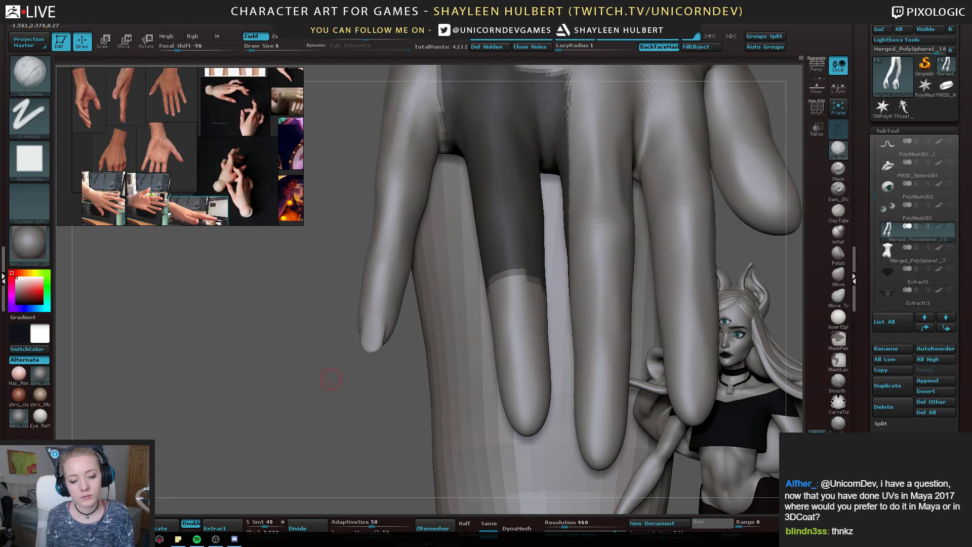
Build up the creases around the little finger's last joint with the ClayBuildup brush at draw size 9
{"action": "mouse_move", "coordinate": [333, 386]}
{"action": "left_mouse_down"}
{"action": "mouse_move", "coordinate": [380, 382]}
{"action": "mouse_move", "coordinate": [371, 356]}
{"action": "left_mouse_up"}
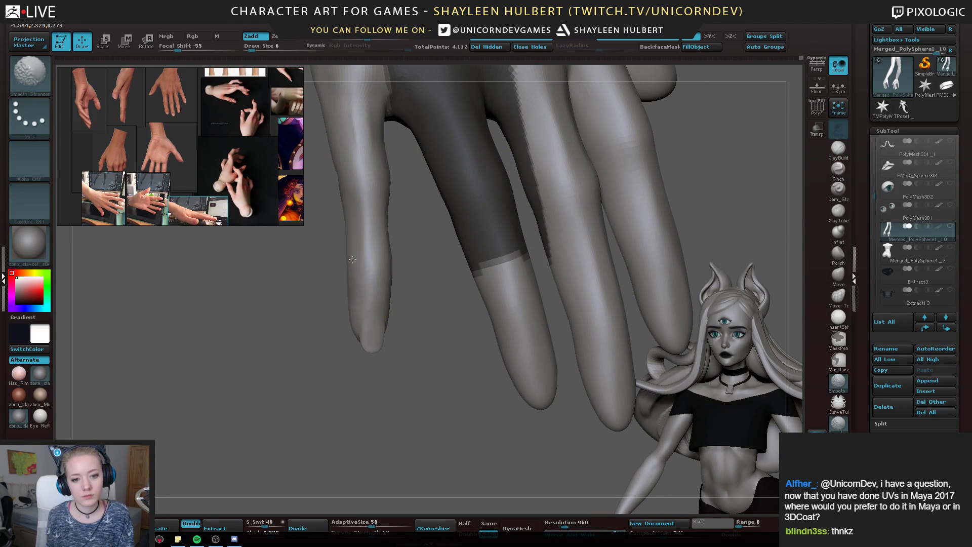
{"action": "left_click_drag", "start_coordinate": [308, 321], "coordinate": [305, 255]}
{"action": "left_click_drag", "start_coordinate": [344, 303], "coordinate": [357, 285]}
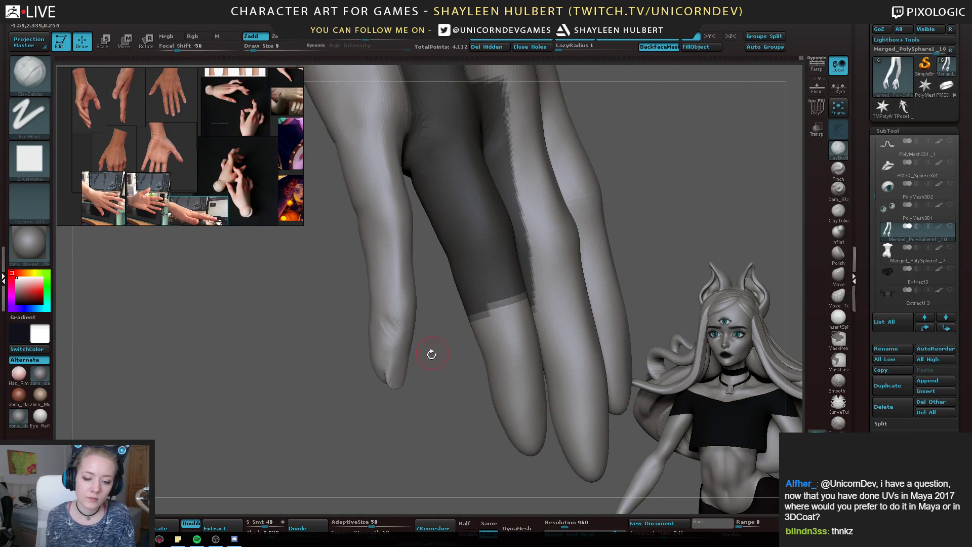
{"action": "left_click_drag", "start_coordinate": [431, 354], "coordinate": [422, 311]}
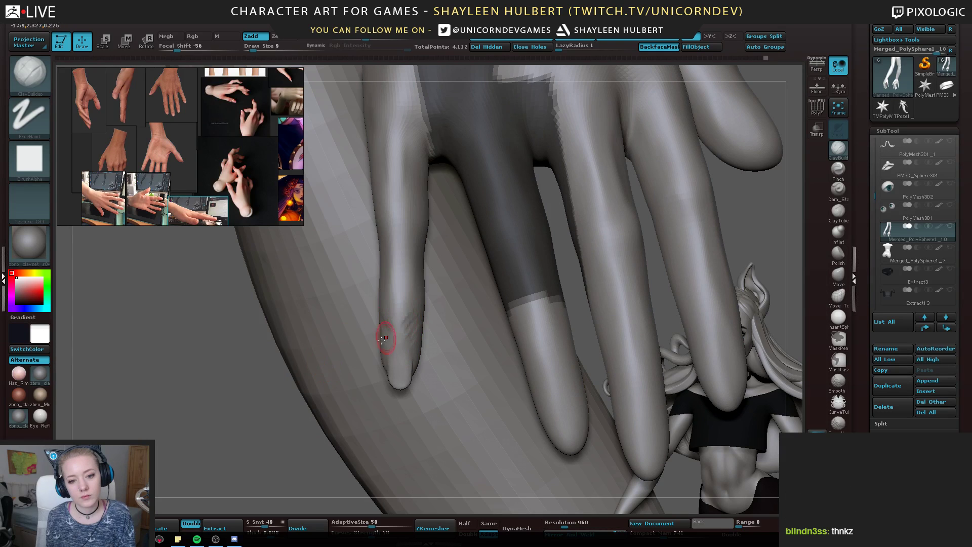
{"action": "left_click_drag", "start_coordinate": [382, 338], "coordinate": [371, 342]}
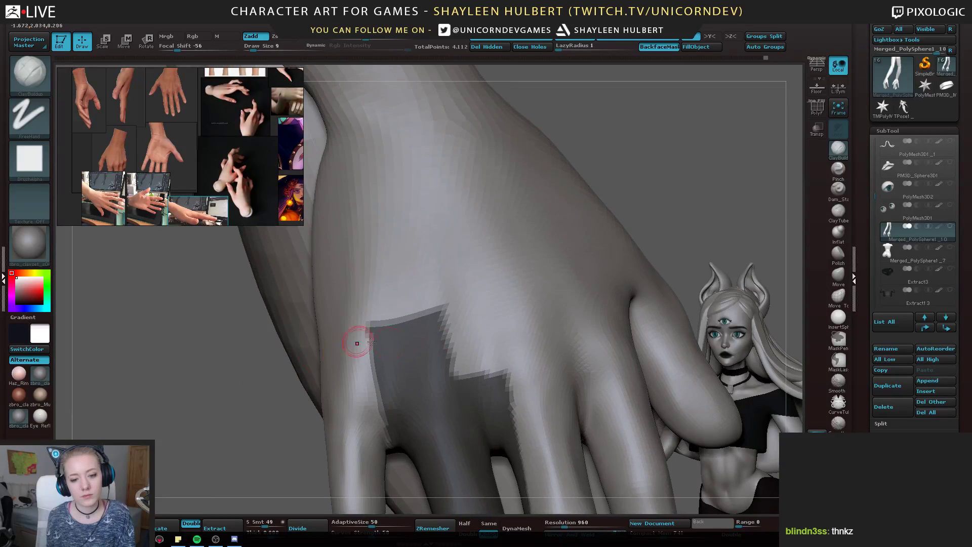
Clear the ring finger mask, mask the hand and assign it to a new polygroup
{"action": "right_click_drag", "start_coordinate": [371, 343], "coordinate": [389, 172], "text": "ctrl"}
{"action": "left_click", "coordinate": [389, 162], "text": "ctrl+shift"}
{"action": "left_click", "coordinate": [335, 287], "text": "ctrl+shift"}
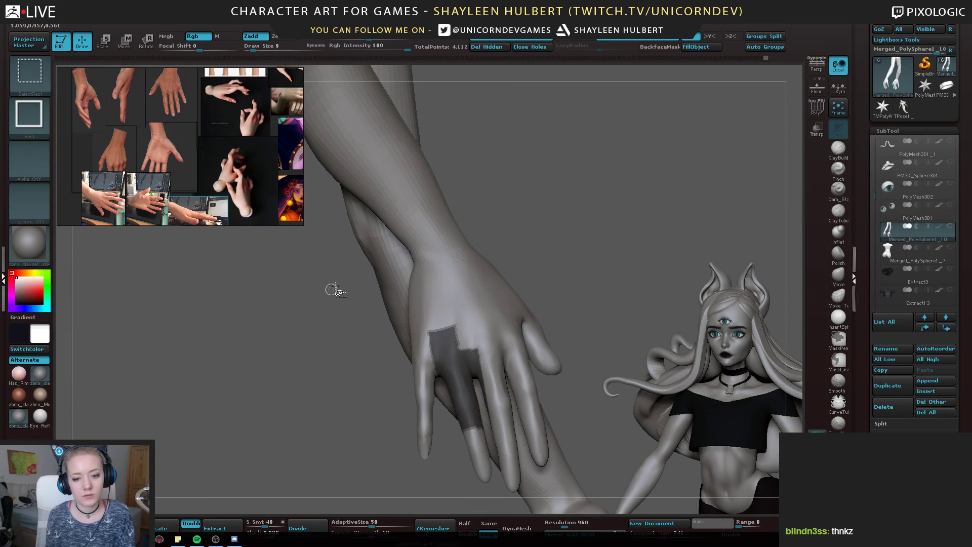
{"action": "left_click_drag", "start_coordinate": [544, 215], "coordinate": [542, 167], "text": "alt"}
{"action": "left_click_drag", "start_coordinate": [542, 167], "coordinate": [476, 188]}
{"action": "left_click_drag", "start_coordinate": [386, 208], "coordinate": [477, 94], "text": "ctrl"}
{"action": "left_click_drag", "start_coordinate": [479, 96], "coordinate": [471, 168], "text": "alt"}
{"action": "left_click_drag", "start_coordinate": [347, 153], "coordinate": [448, 340], "text": "ctrl"}
{"action": "key", "text": "ctrl+w"}
Mask the hand again, turn it into its own polygroup and isolate it from the forearm
{"action": "left_click_drag", "start_coordinate": [341, 151], "coordinate": [445, 348], "text": "ctrl"}
{"action": "left_click_drag", "start_coordinate": [506, 342], "coordinate": [481, 152]}
{"action": "key", "text": "ctrl+w"}
{"action": "left_click", "coordinate": [376, 299], "text": "ctrl+shift"}
{"action": "left_click", "coordinate": [375, 300], "text": "ctrl+shift"}
{"action": "mouse_move", "coordinate": [324, 223]}
{"action": "left_mouse_down"}
{"action": "mouse_move", "coordinate": [364, 243]}
{"action": "mouse_move", "coordinate": [350, 339]}
{"action": "mouse_move", "coordinate": [323, 282]}
{"action": "mouse_move", "coordinate": [394, 320]}
{"action": "left_mouse_up"}
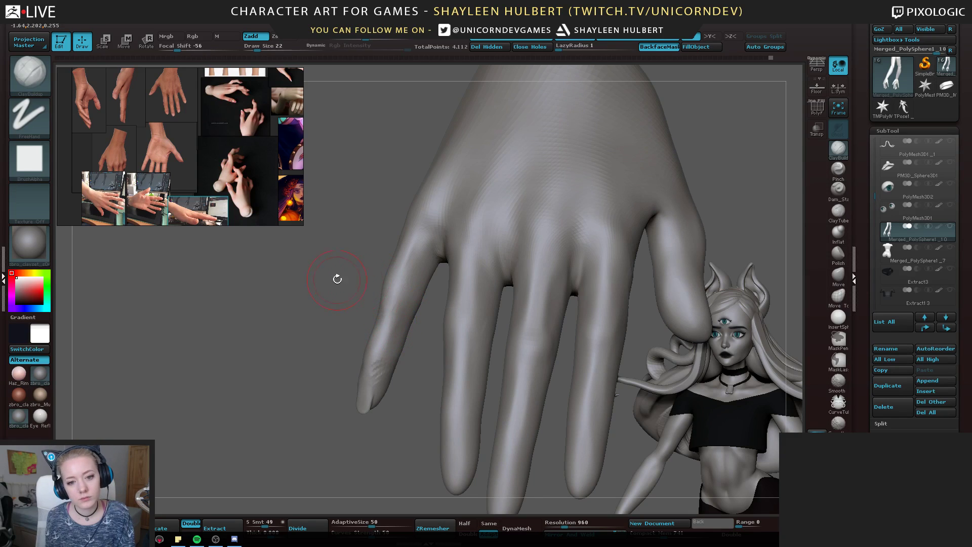
Build up and smooth the outer side of the little finger with the ClayBuildup brush at draw size 22
{"action": "left_click_drag", "start_coordinate": [337, 279], "coordinate": [405, 270]}
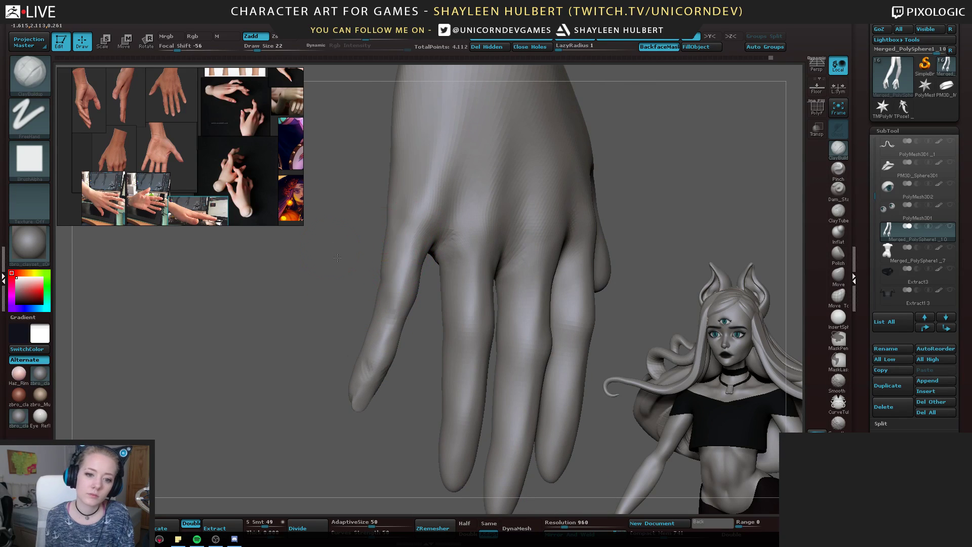
{"action": "left_click_drag", "start_coordinate": [337, 258], "coordinate": [389, 238]}
{"action": "left_click_drag", "start_coordinate": [457, 278], "coordinate": [390, 304]}
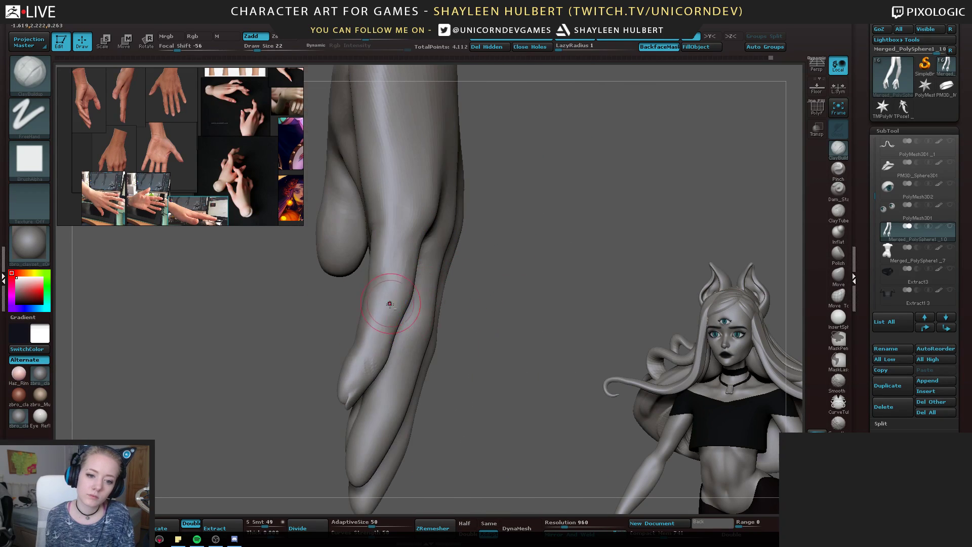
{"action": "left_click_drag", "start_coordinate": [315, 321], "coordinate": [367, 317]}
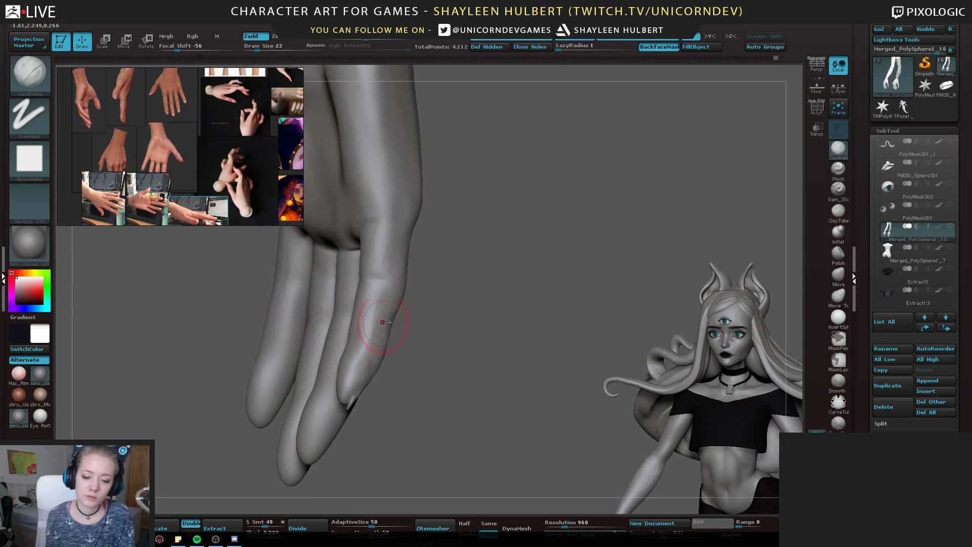
{"action": "mouse_move", "coordinate": [426, 317]}
{"action": "left_mouse_down"}
{"action": "mouse_move", "coordinate": [372, 319]}
{"action": "mouse_move", "coordinate": [369, 329]}
{"action": "left_mouse_up"}
{"action": "left_click_drag", "start_coordinate": [393, 225], "coordinate": [391, 270], "text": "shift"}
{"action": "mouse_move", "coordinate": [354, 278]}
{"action": "left_mouse_down"}
{"action": "mouse_move", "coordinate": [262, 303]}
{"action": "mouse_move", "coordinate": [311, 232]}
{"action": "left_mouse_up"}
{"action": "right_click_drag", "start_coordinate": [410, 279], "coordinate": [329, 295]}
Refine the palm side of the little finger between its joints with the ClayBuildup brush at draw size 10
{"action": "left_click_drag", "start_coordinate": [271, 308], "coordinate": [333, 209], "text": "alt"}
{"action": "key", "text": "["}
{"action": "key", "text": "["}
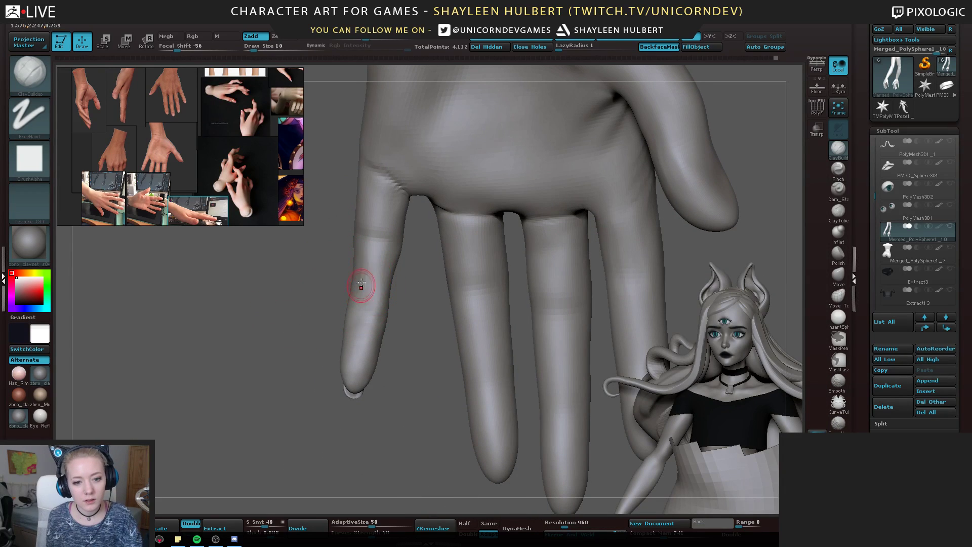
{"action": "right_click_drag", "start_coordinate": [368, 310], "coordinate": [366, 284]}
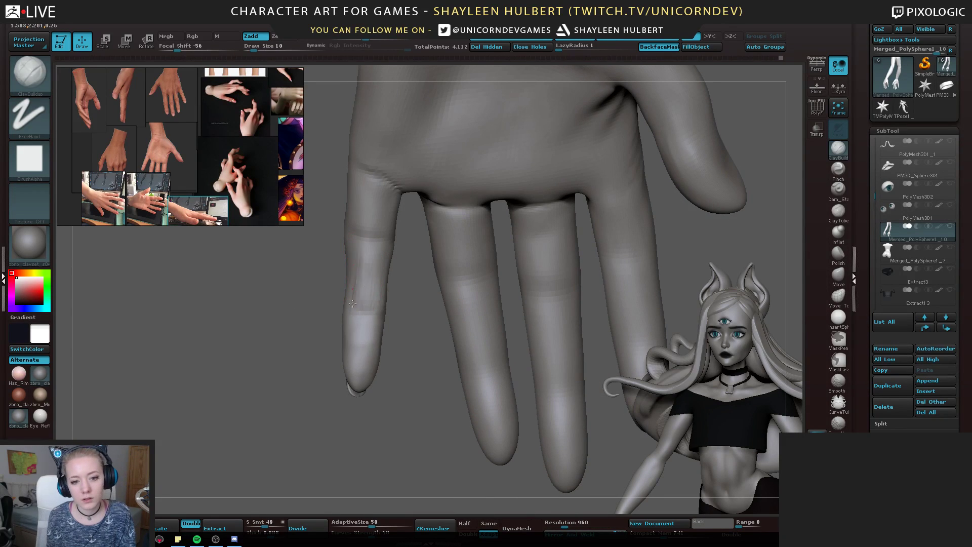
{"action": "key", "text": "shift"}
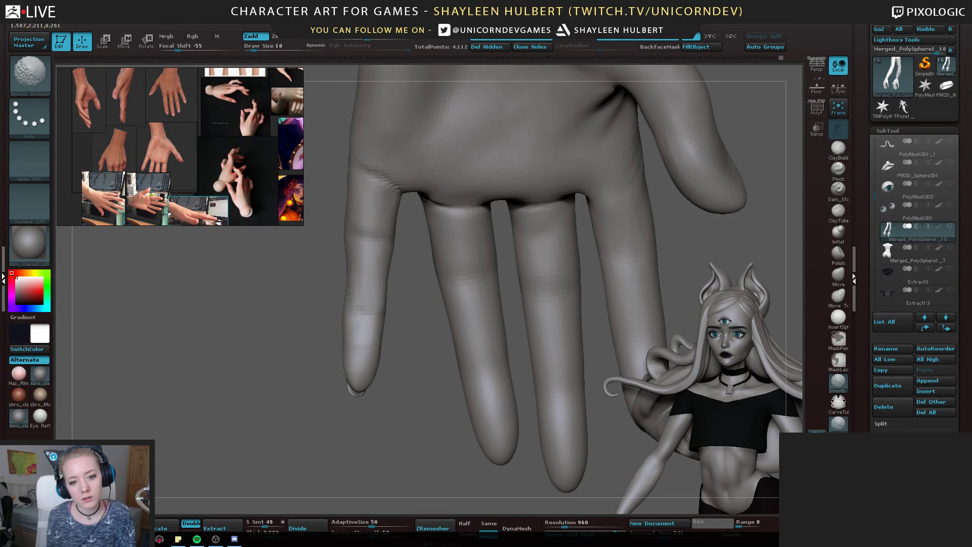
Refine and smooth the back of the little finger around the nail and last joint with the ClayBuildup brush at draw size 10
{"action": "mouse_move", "coordinate": [351, 296]}
{"action": "right_mouse_down"}
{"action": "mouse_move", "coordinate": [390, 289]}
{"action": "mouse_move", "coordinate": [359, 294]}
{"action": "mouse_move", "coordinate": [402, 269]}
{"action": "mouse_move", "coordinate": [412, 330]}
{"action": "mouse_move", "coordinate": [393, 350]}
{"action": "mouse_move", "coordinate": [440, 320]}
{"action": "right_mouse_up"}
{"action": "right_click_drag", "start_coordinate": [387, 350], "coordinate": [402, 350]}
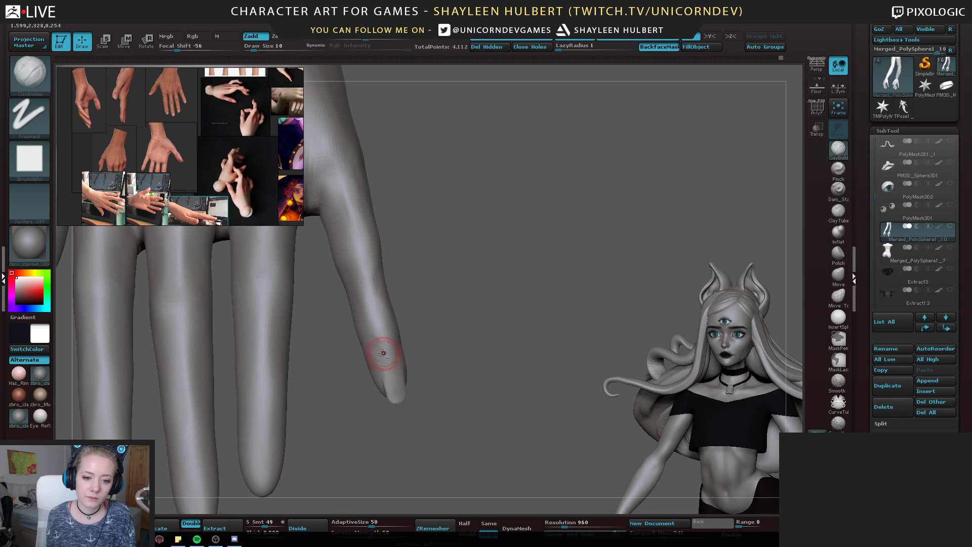
{"action": "right_click_drag", "start_coordinate": [402, 311], "coordinate": [368, 336]}
{"action": "key", "text": "shift"}
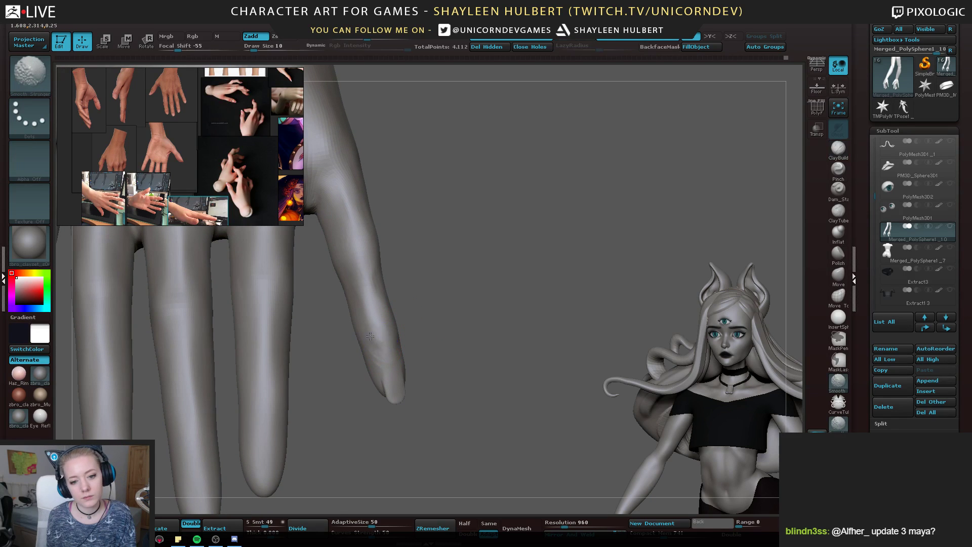
{"action": "left_click_drag", "start_coordinate": [444, 336], "coordinate": [425, 341]}
{"action": "mouse_move", "coordinate": [462, 307]}
{"action": "left_mouse_down"}
{"action": "mouse_move", "coordinate": [410, 361]}
{"action": "mouse_move", "coordinate": [493, 295]}
{"action": "left_mouse_up"}
Build up and smooth the back of the little finger from its base to the middle joint with ClayBuildup at draw sizes 18 and 14
{"action": "right_click_drag", "start_coordinate": [493, 294], "coordinate": [423, 246]}
{"action": "key", "text": "bracketright"}
{"action": "key", "text": "bracketright"}
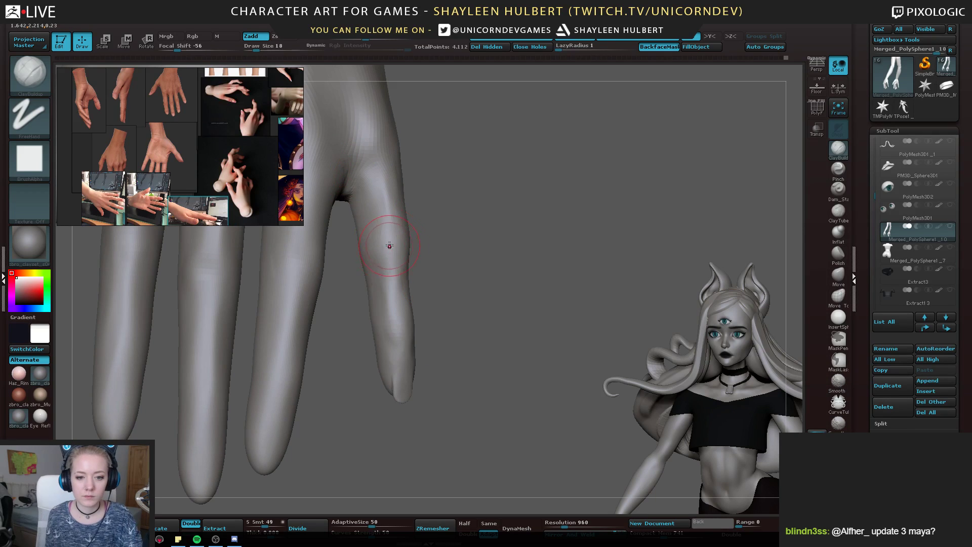
{"action": "left_click_drag", "start_coordinate": [448, 189], "coordinate": [440, 210]}
{"action": "key", "text": "bracketleft"}
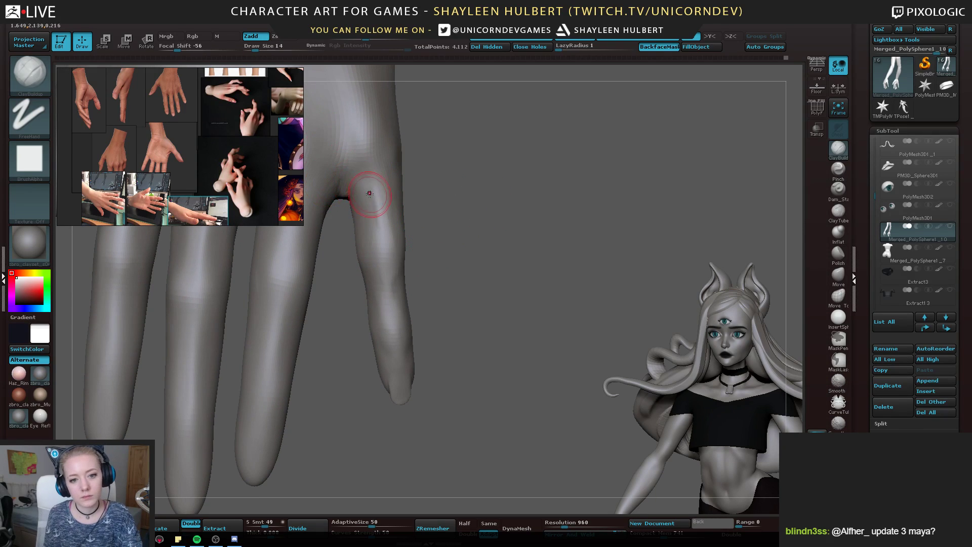
{"action": "left_click_drag", "start_coordinate": [373, 215], "coordinate": [380, 225], "text": "shift"}
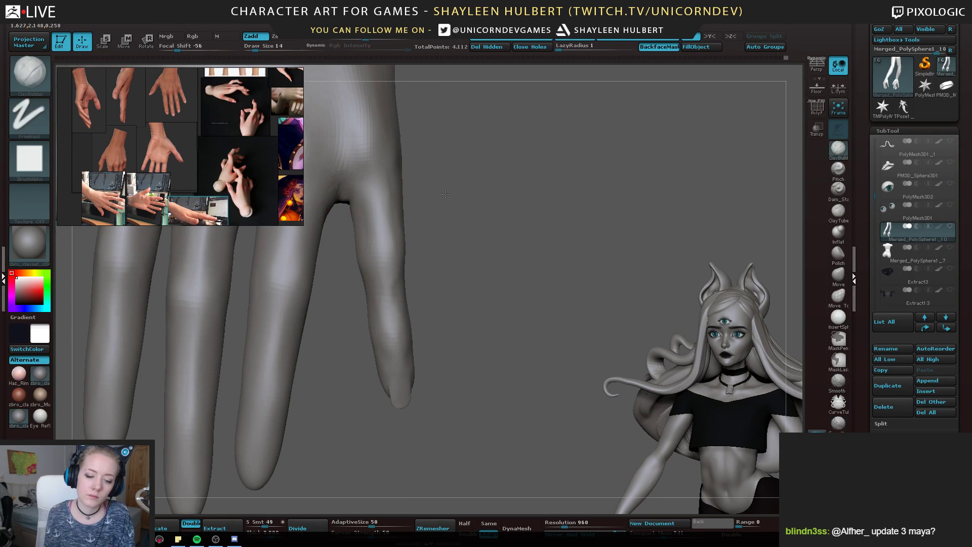
{"action": "right_click_drag", "start_coordinate": [375, 207], "coordinate": [390, 236], "text": "alt"}
Flatten the surfaces of the little finger around the middle joint with the hPolish brush at draw size 34
{"action": "key", "text": "n"}
{"action": "key", "text": "b"}
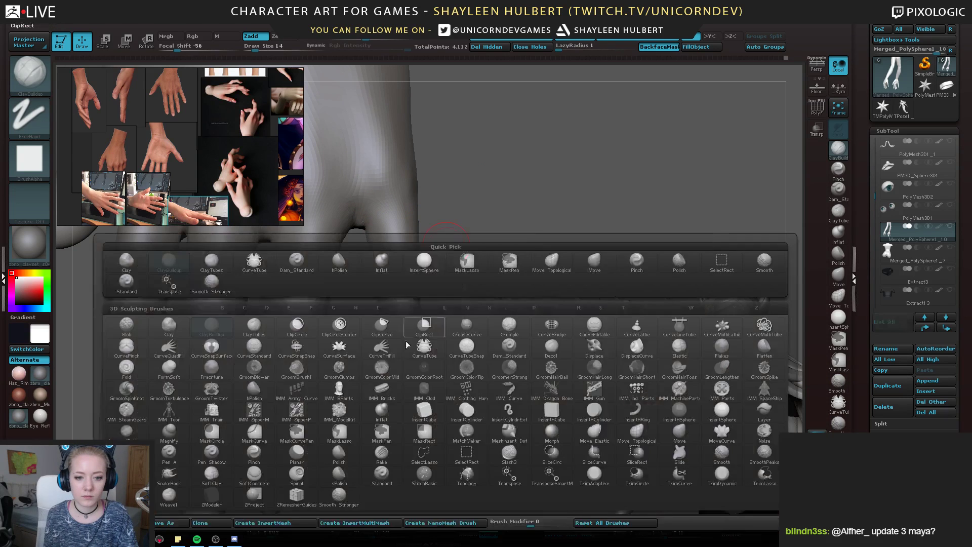
{"action": "key", "text": "h"}
{"action": "key", "text": "p"}
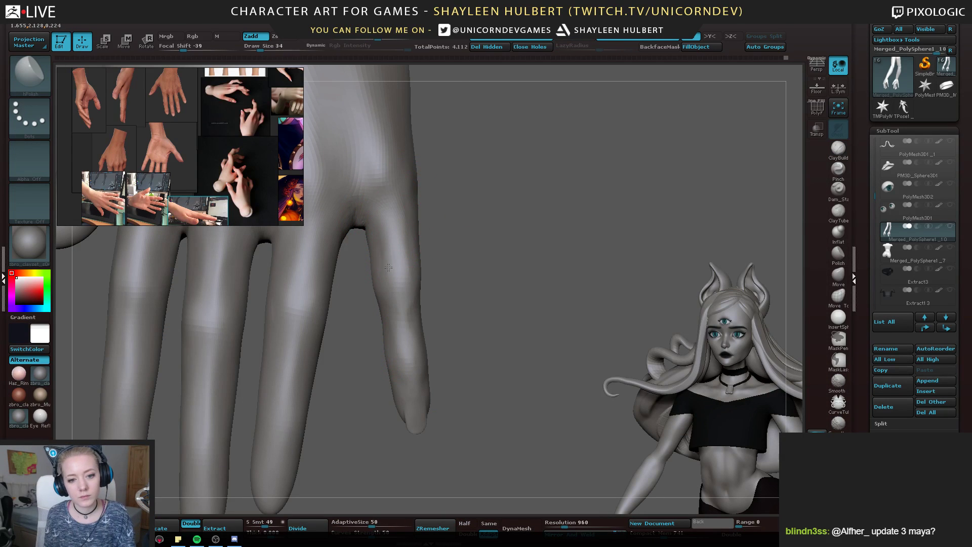
{"action": "right_click_drag", "start_coordinate": [424, 256], "coordinate": [326, 273]}
{"action": "right_click_drag", "start_coordinate": [223, 279], "coordinate": [272, 282]}
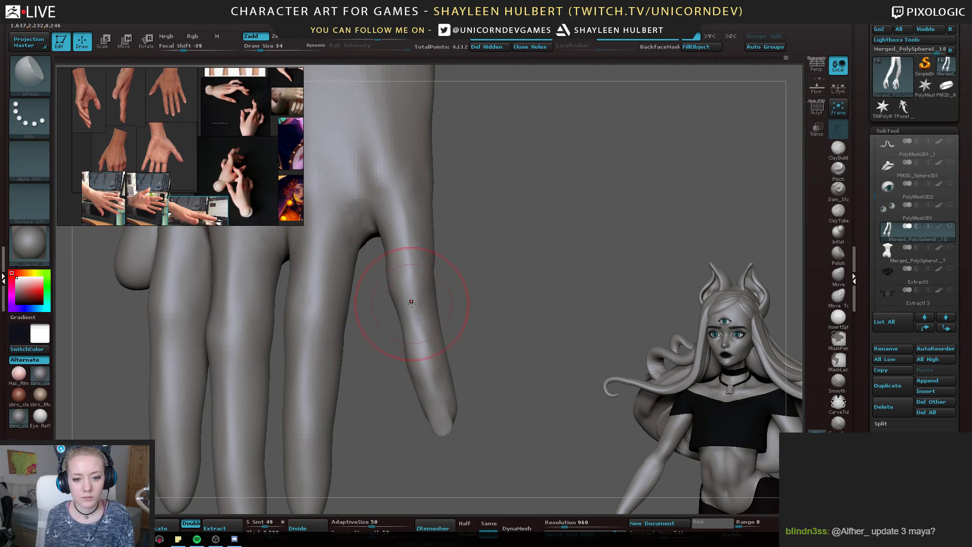
{"action": "left_click_drag", "start_coordinate": [412, 301], "coordinate": [411, 332]}
{"action": "mouse_move", "coordinate": [410, 332]}
{"action": "right_mouse_down"}
{"action": "mouse_move", "coordinate": [414, 345]}
{"action": "mouse_move", "coordinate": [395, 273]}
{"action": "mouse_move", "coordinate": [372, 274]}
{"action": "mouse_move", "coordinate": [386, 265]}
{"action": "right_mouse_up"}
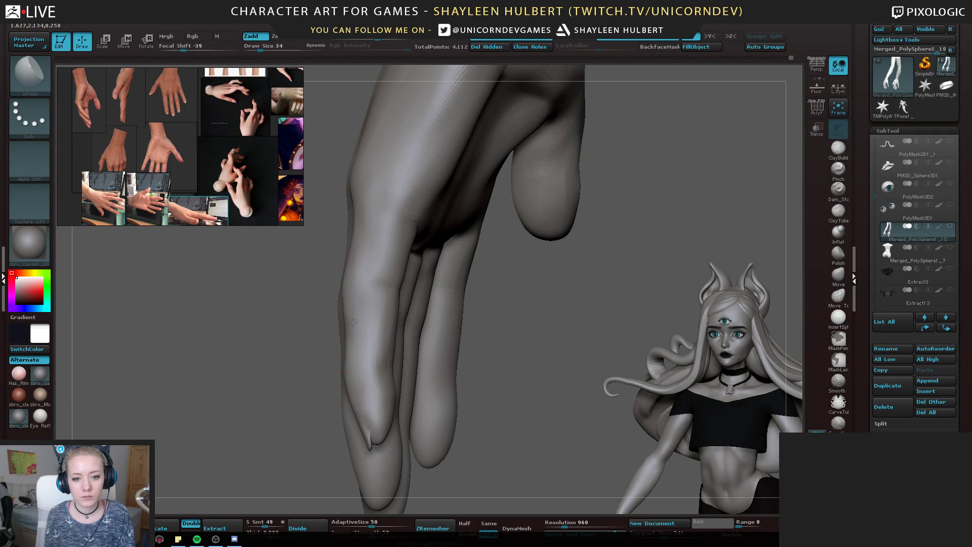
Isolate the hands, then build up and smooth the little finger's base knuckle with the ClayBuildup brush at draw size 22
{"action": "mouse_move", "coordinate": [261, 354]}
{"action": "right_mouse_down"}
{"action": "mouse_move", "coordinate": [344, 291]}
{"action": "mouse_move", "coordinate": [503, 302]}
{"action": "mouse_move", "coordinate": [450, 251]}
{"action": "mouse_move", "coordinate": [445, 226]}
{"action": "mouse_move", "coordinate": [460, 274]}
{"action": "mouse_move", "coordinate": [563, 240]}
{"action": "mouse_move", "coordinate": [588, 218]}
{"action": "right_mouse_up"}
{"action": "left_click", "coordinate": [838, 151]}
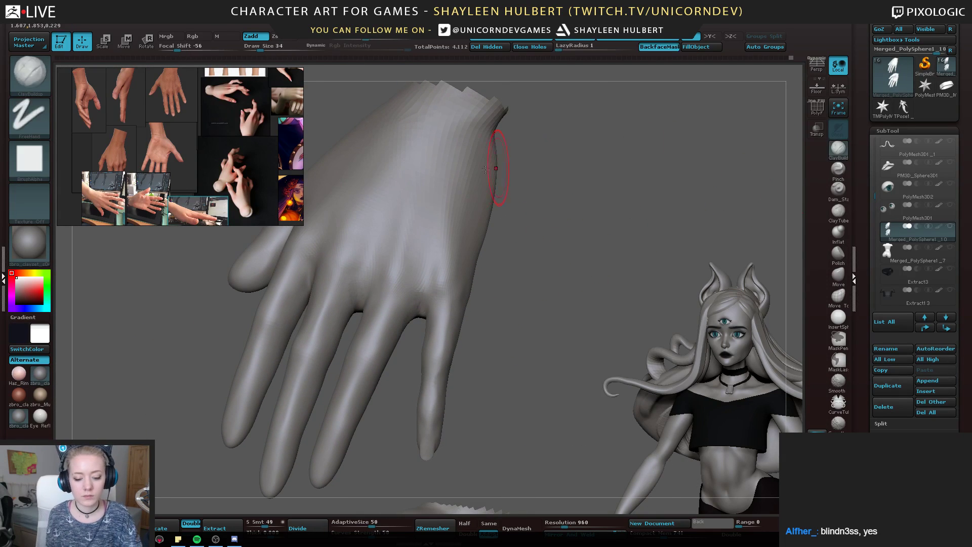
{"action": "key", "text": "bracketleft"}
{"action": "key", "text": "bracketleft"}
{"action": "key", "text": "bracketleft"}
{"action": "mouse_move", "coordinate": [435, 279]}
{"action": "left_mouse_down"}
{"action": "mouse_move", "coordinate": [439, 296]}
{"action": "mouse_move", "coordinate": [448, 283]}
{"action": "left_mouse_up"}
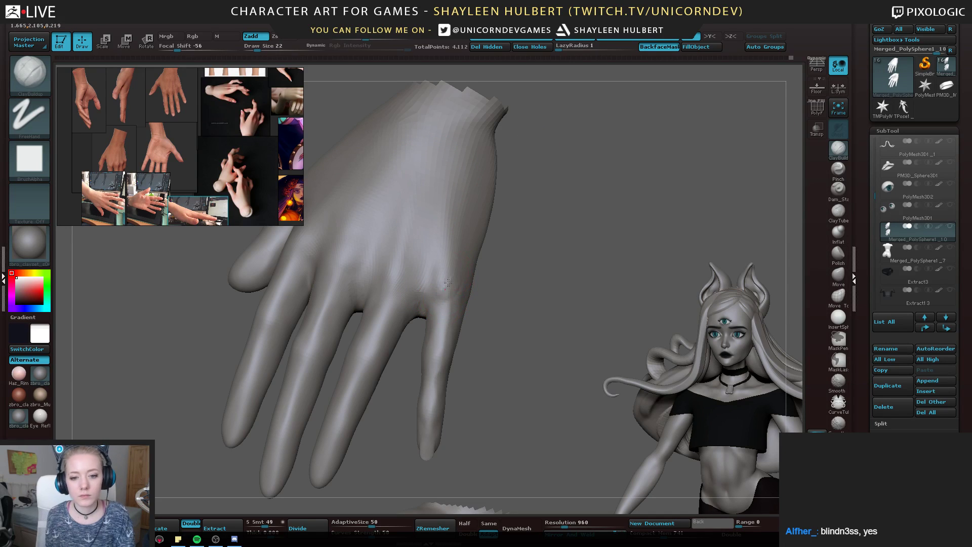
{"action": "mouse_move", "coordinate": [438, 289]}
{"action": "right_mouse_down"}
{"action": "mouse_move", "coordinate": [461, 272]}
{"action": "mouse_move", "coordinate": [434, 289]}
{"action": "mouse_move", "coordinate": [440, 280]}
{"action": "right_mouse_up"}
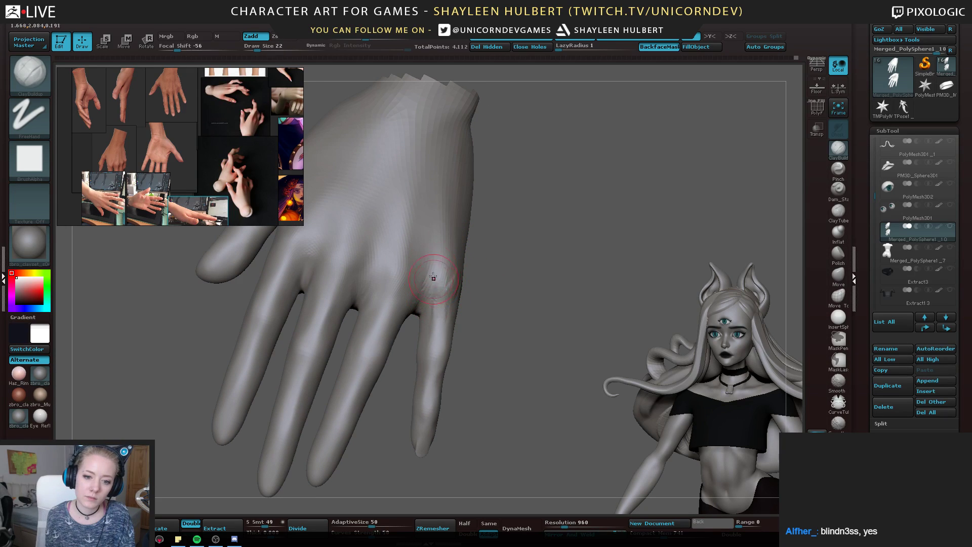
{"action": "right_click_drag", "start_coordinate": [511, 283], "coordinate": [462, 273]}
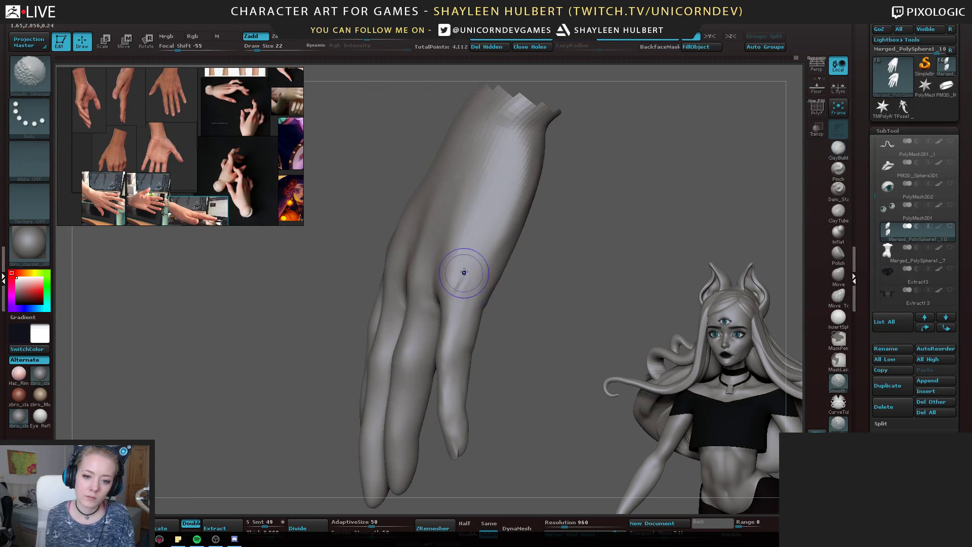
Shape the webbing between the ring and little fingers on the back of the hand with ClayBuildup at draw size 9
{"action": "mouse_move", "coordinate": [499, 304]}
{"action": "right_mouse_down", "text": "ctrl"}
{"action": "mouse_move", "coordinate": [526, 250]}
{"action": "mouse_move", "coordinate": [550, 318]}
{"action": "mouse_move", "coordinate": [476, 239]}
{"action": "right_mouse_up", "text": "ctrl"}
{"action": "right_click_drag", "start_coordinate": [476, 239], "coordinate": [418, 174], "text": "ctrl"}
{"action": "right_click_drag", "start_coordinate": [311, 306], "coordinate": [570, 297]}
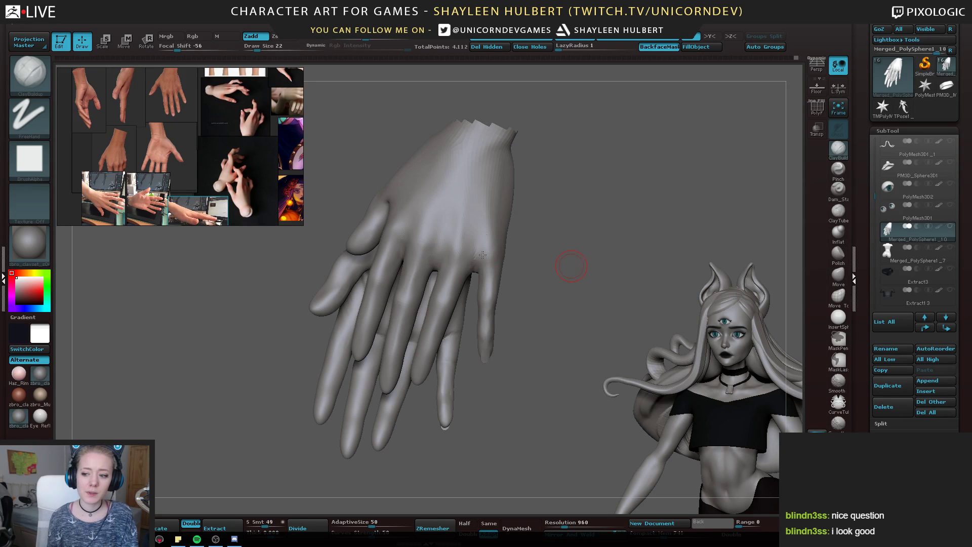
{"action": "mouse_move", "coordinate": [536, 246]}
{"action": "left_mouse_down", "text": "alt"}
{"action": "mouse_move", "coordinate": [555, 325]}
{"action": "mouse_move", "coordinate": [568, 271]}
{"action": "mouse_move", "coordinate": [566, 291]}
{"action": "left_mouse_up", "text": "alt"}
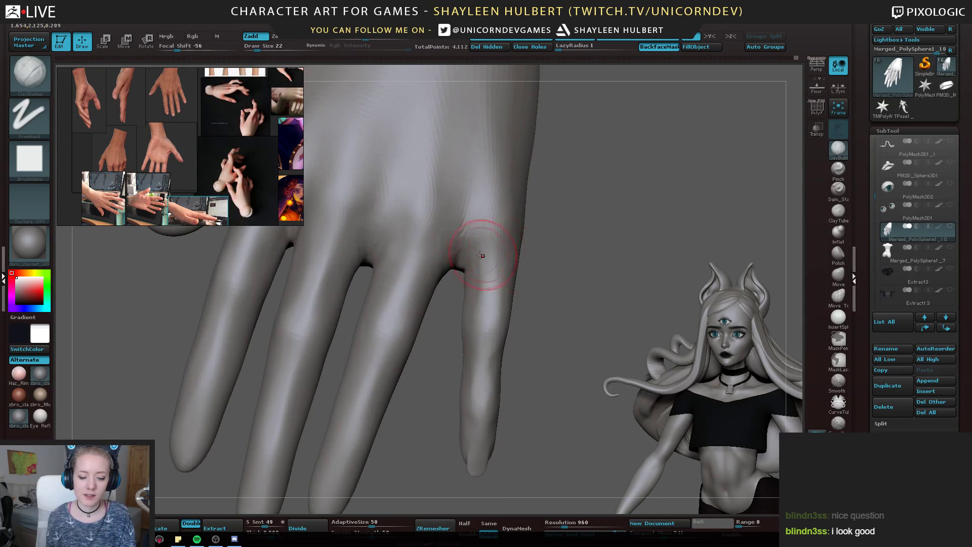
{"action": "key", "text": "["}
{"action": "key", "text": "["}
{"action": "key", "text": "["}
{"action": "right_click_drag", "start_coordinate": [462, 260], "coordinate": [465, 254]}
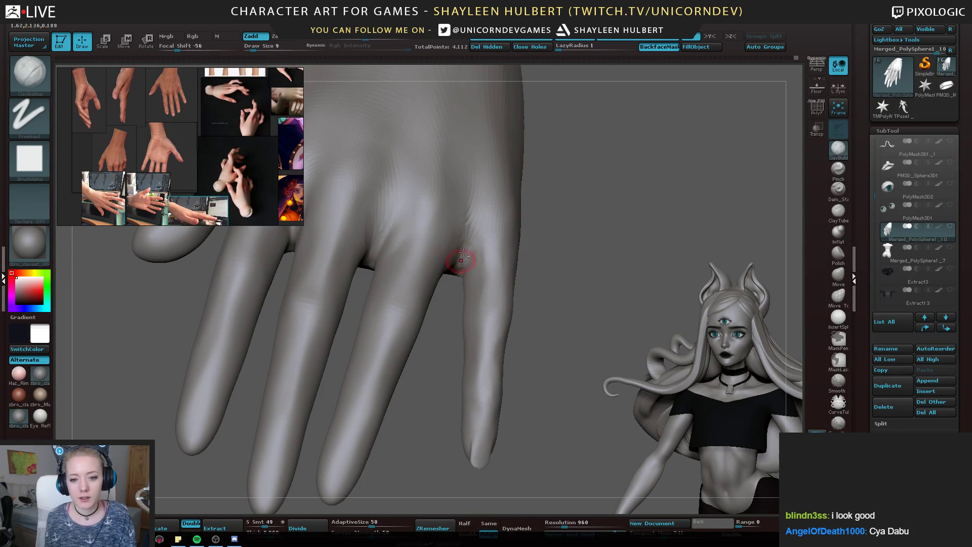
{"action": "right_click_drag", "start_coordinate": [533, 228], "coordinate": [682, 179]}
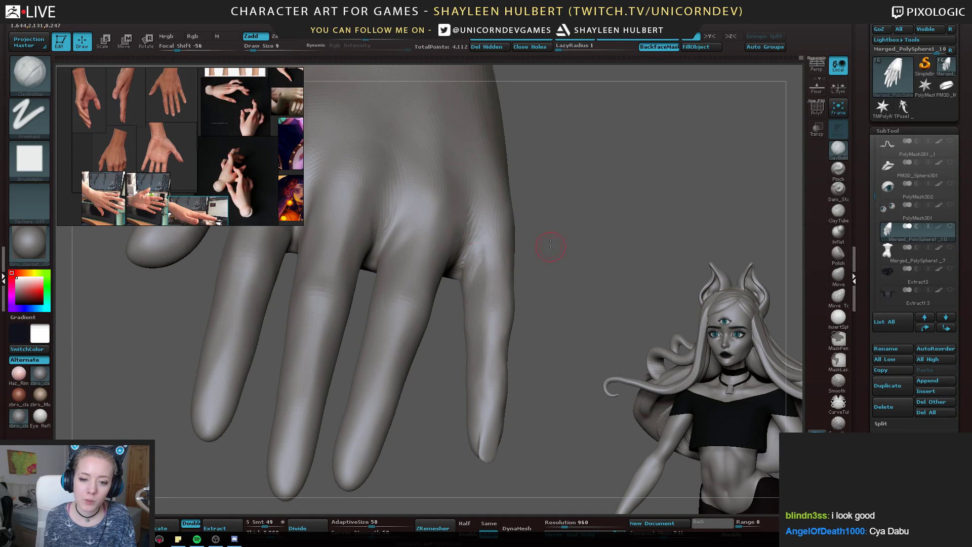
Refine the inner side of the little finger's base and smooth it into the webbing beside the ring finger
{"action": "right_click_drag", "start_coordinate": [550, 244], "coordinate": [471, 255]}
{"action": "left_click_drag", "start_coordinate": [466, 278], "coordinate": [472, 262], "text": "shift"}
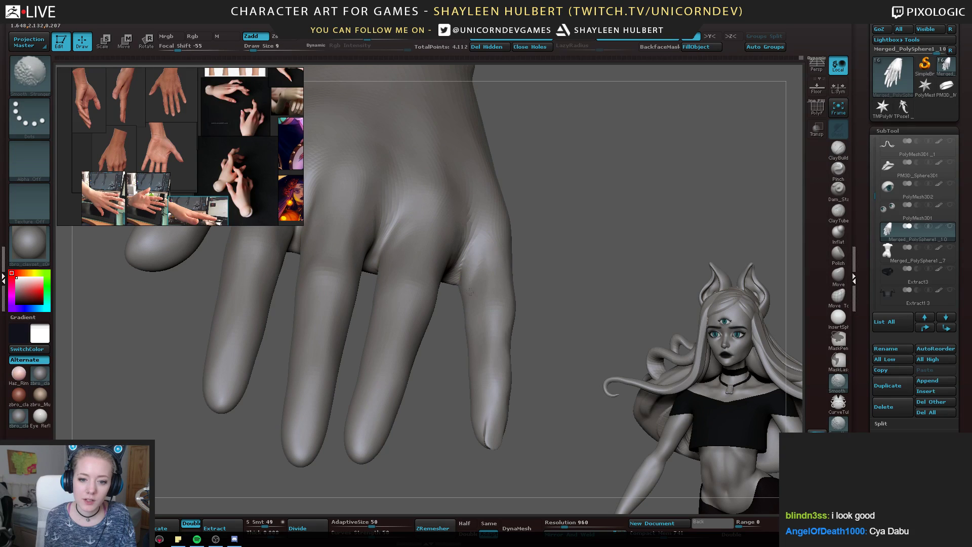
{"action": "right_click_drag", "start_coordinate": [536, 253], "coordinate": [536, 269]}
{"action": "left_click_drag", "start_coordinate": [476, 265], "coordinate": [480, 260]}
{"action": "right_click_drag", "start_coordinate": [536, 253], "coordinate": [531, 271]}
{"action": "left_click_drag", "start_coordinate": [470, 265], "coordinate": [466, 293], "text": "shift"}
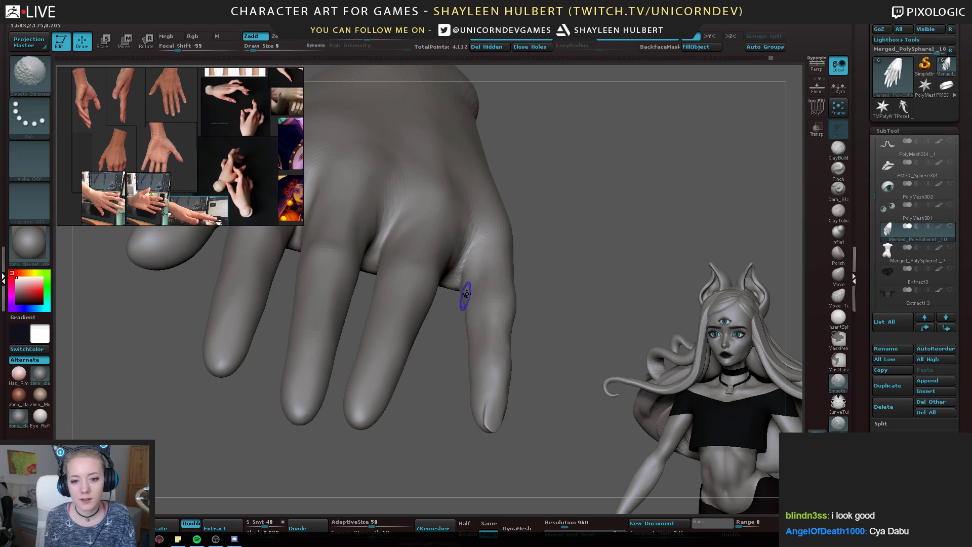
Smooth and rework the palm-side crease at the little finger's base with the ClayBuildup brush at draw size 14
{"action": "mouse_move", "coordinate": [549, 278]}
{"action": "right_mouse_down"}
{"action": "mouse_move", "coordinate": [452, 282]}
{"action": "mouse_move", "coordinate": [460, 284]}
{"action": "mouse_move", "coordinate": [481, 395]}
{"action": "mouse_move", "coordinate": [460, 282]}
{"action": "mouse_move", "coordinate": [451, 325]}
{"action": "right_mouse_up"}
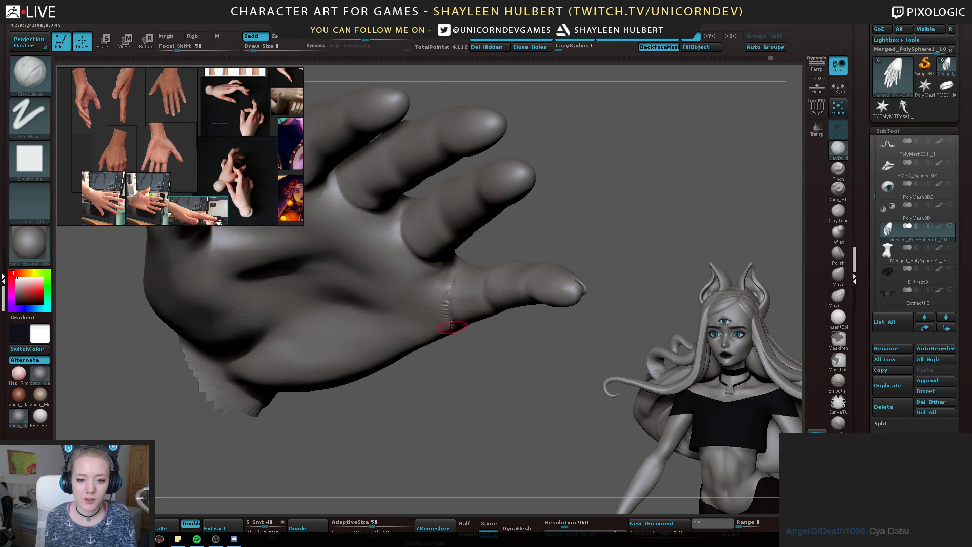
{"action": "left_click_drag", "start_coordinate": [451, 325], "coordinate": [449, 302], "text": "shift"}
{"action": "right_click_drag", "start_coordinate": [450, 297], "coordinate": [471, 313]}
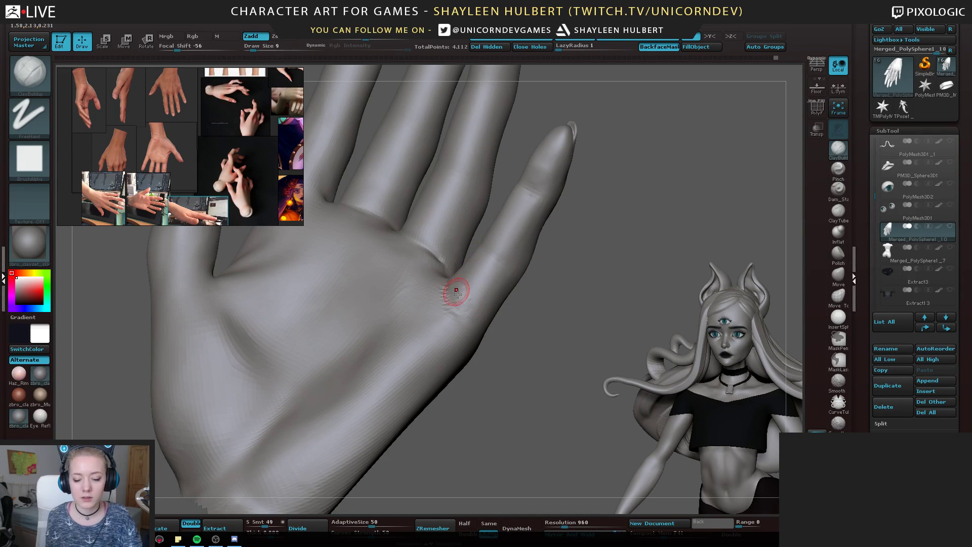
{"action": "right_click_drag", "start_coordinate": [547, 293], "coordinate": [539, 298]}
{"action": "right_click_drag", "start_coordinate": [504, 331], "coordinate": [466, 286]}
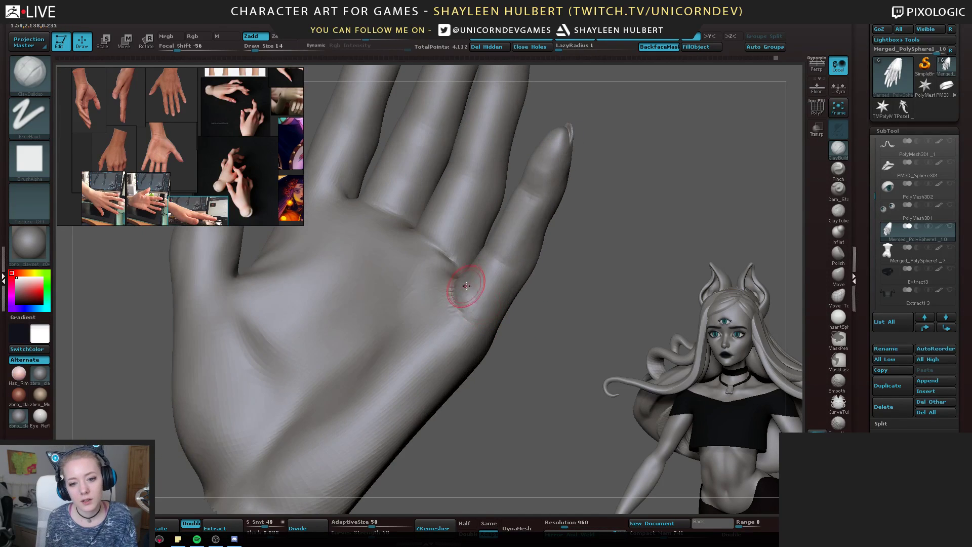
{"action": "mouse_move", "coordinate": [553, 325]}
{"action": "right_mouse_down"}
{"action": "mouse_move", "coordinate": [397, 256]}
{"action": "mouse_move", "coordinate": [456, 234]}
{"action": "mouse_move", "coordinate": [592, 232]}
{"action": "mouse_move", "coordinate": [572, 258]}
{"action": "right_mouse_up"}
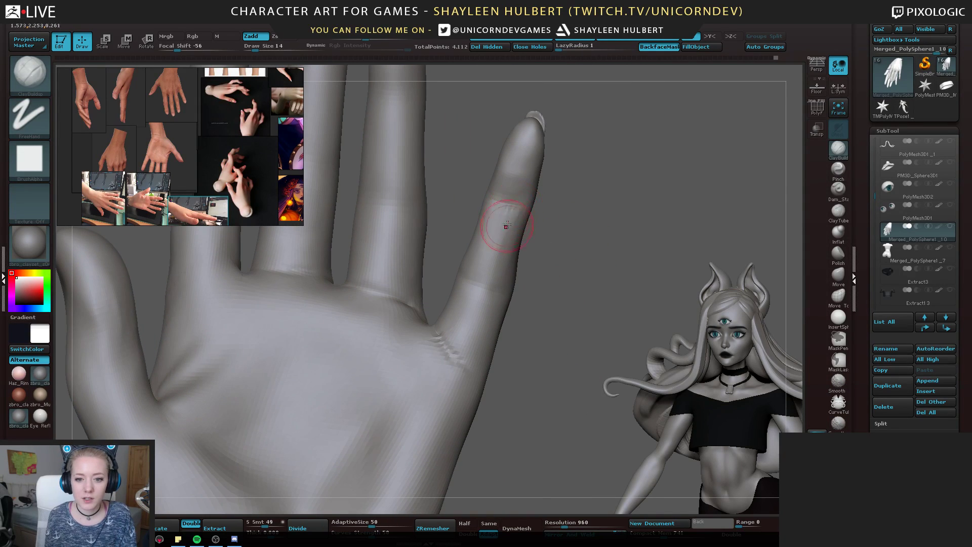
Smooth the palm side of the little finger around its middle segment and joints
{"action": "right_click_drag", "start_coordinate": [499, 269], "coordinate": [552, 284]}
{"action": "mouse_move", "coordinate": [508, 231]}
{"action": "right_mouse_down"}
{"action": "mouse_move", "coordinate": [546, 253]}
{"action": "mouse_move", "coordinate": [531, 246]}
{"action": "mouse_move", "coordinate": [542, 239]}
{"action": "mouse_move", "coordinate": [532, 224]}
{"action": "mouse_move", "coordinate": [510, 233]}
{"action": "right_mouse_up"}
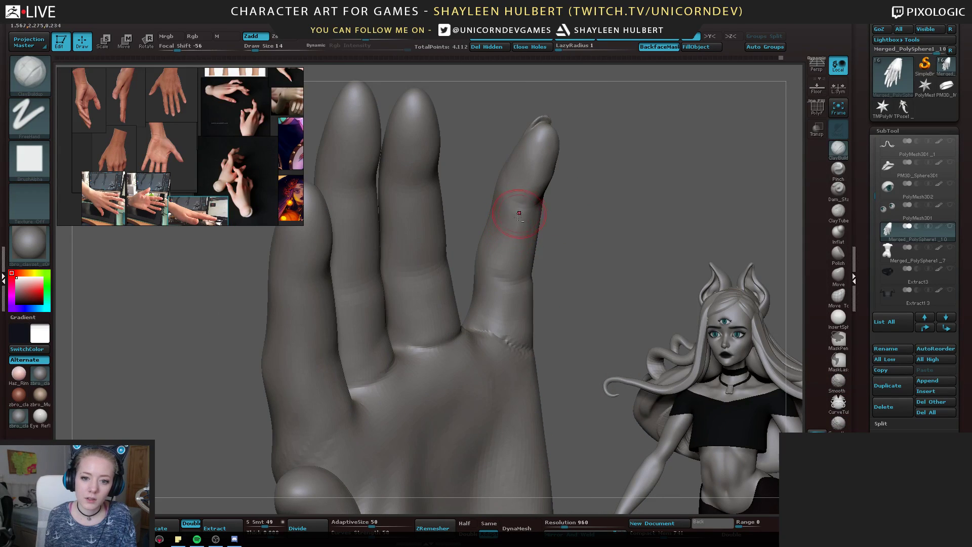
{"action": "mouse_move", "coordinate": [511, 198]}
{"action": "right_mouse_down"}
{"action": "mouse_move", "coordinate": [555, 200]}
{"action": "mouse_move", "coordinate": [485, 182]}
{"action": "right_mouse_up"}
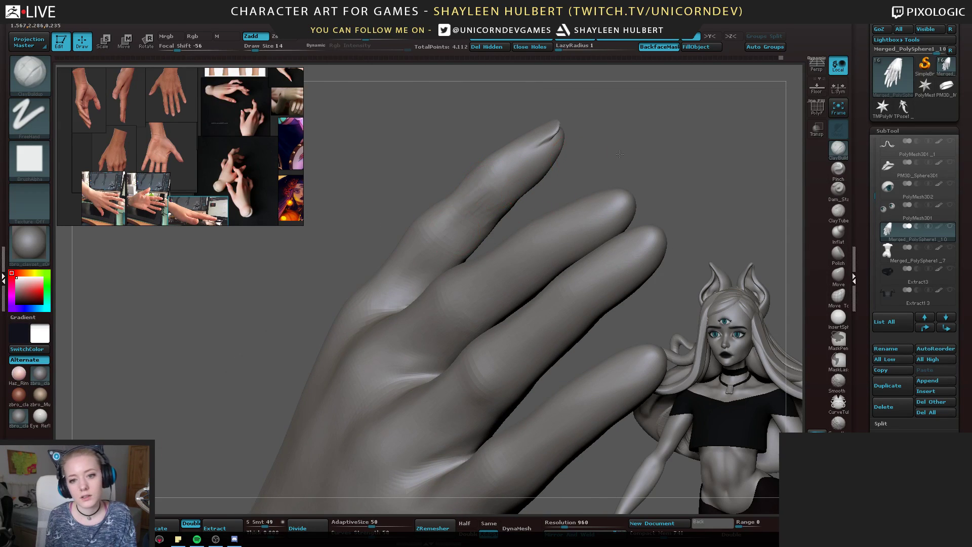
{"action": "right_click_drag", "start_coordinate": [620, 153], "coordinate": [473, 191]}
{"action": "right_click_drag", "start_coordinate": [627, 156], "coordinate": [554, 98]}
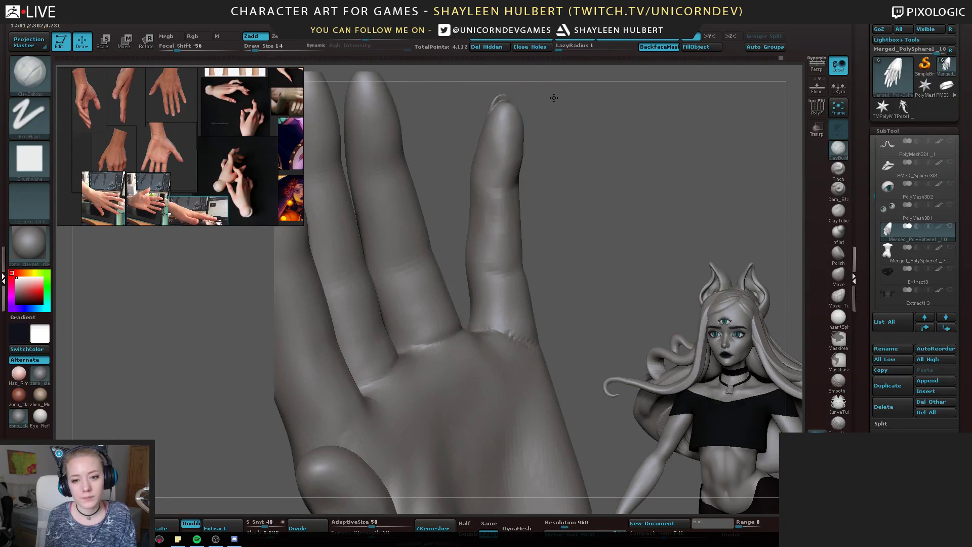
{"action": "left_click_drag", "start_coordinate": [493, 212], "coordinate": [489, 232], "text": "shift"}
{"action": "right_click_drag", "start_coordinate": [540, 180], "coordinate": [519, 198]}
{"action": "left_click_drag", "start_coordinate": [519, 198], "coordinate": [519, 189], "text": "shift"}
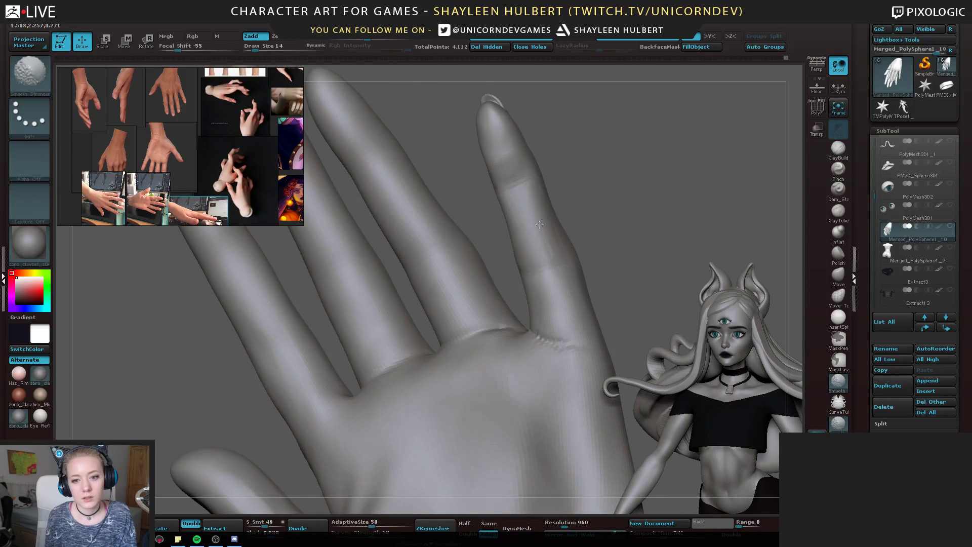
{"action": "mouse_move", "coordinate": [562, 185]}
{"action": "right_mouse_down"}
{"action": "mouse_move", "coordinate": [615, 190]}
{"action": "mouse_move", "coordinate": [578, 200]}
{"action": "right_mouse_up"}
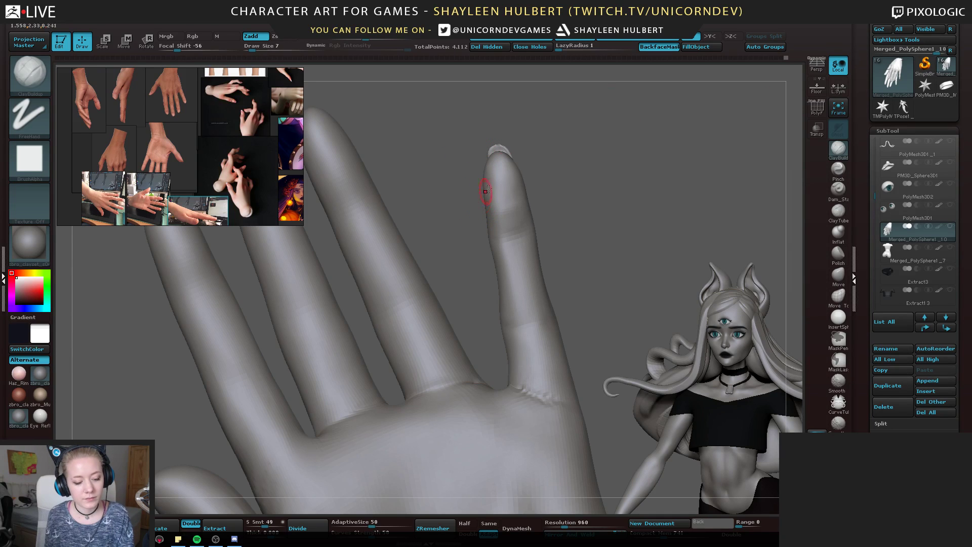
Enlarge the ClayBuildup brush and build up volume on the palm-side pad of the little fingertip
{"action": "key", "text": "bracketright"}
{"action": "key", "text": "bracketright"}
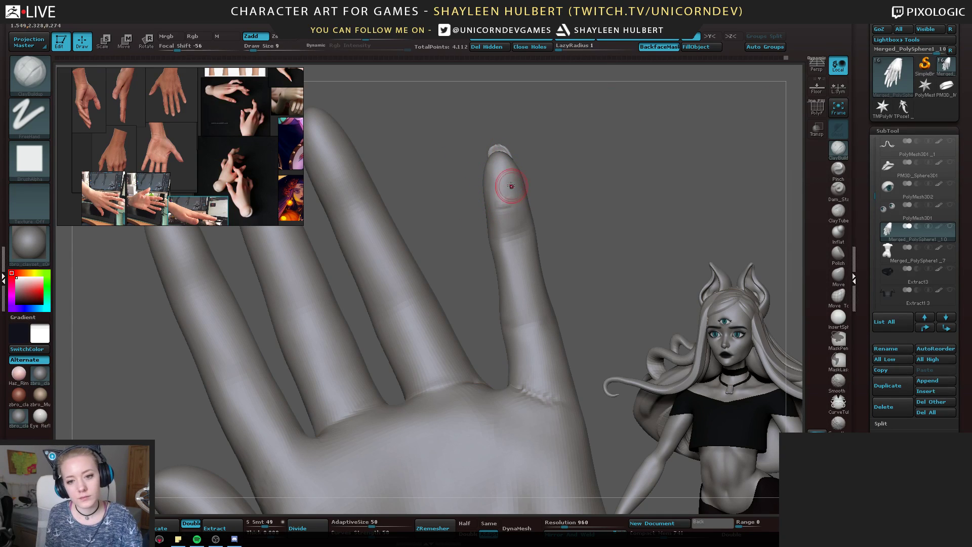
{"action": "left_click_drag", "start_coordinate": [505, 194], "coordinate": [503, 168]}
{"action": "mouse_move", "coordinate": [565, 165]}
{"action": "left_mouse_down"}
{"action": "mouse_move", "coordinate": [471, 173]}
{"action": "mouse_move", "coordinate": [554, 177]}
{"action": "left_mouse_up"}
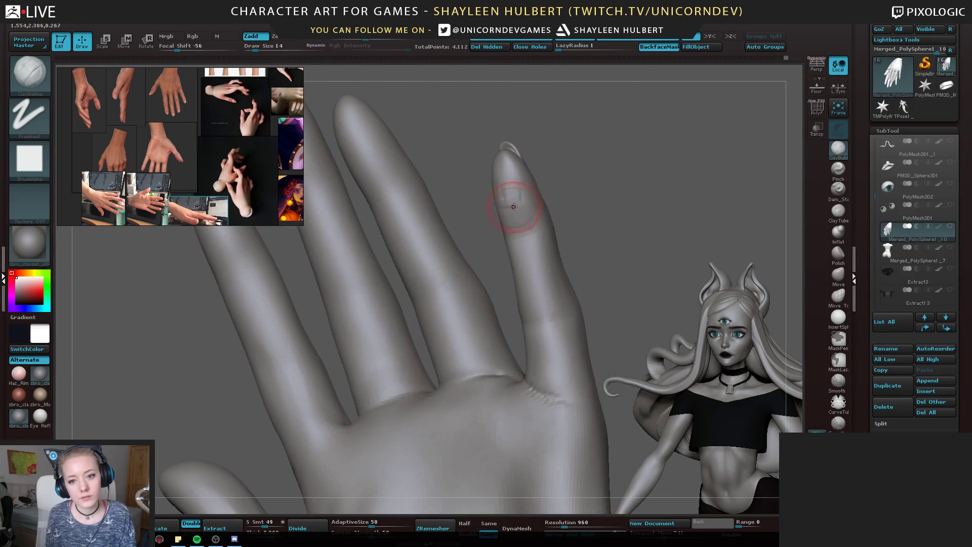
{"action": "mouse_move", "coordinate": [521, 198]}
{"action": "right_mouse_down"}
{"action": "mouse_move", "coordinate": [512, 211]}
{"action": "mouse_move", "coordinate": [506, 188]}
{"action": "right_mouse_up"}
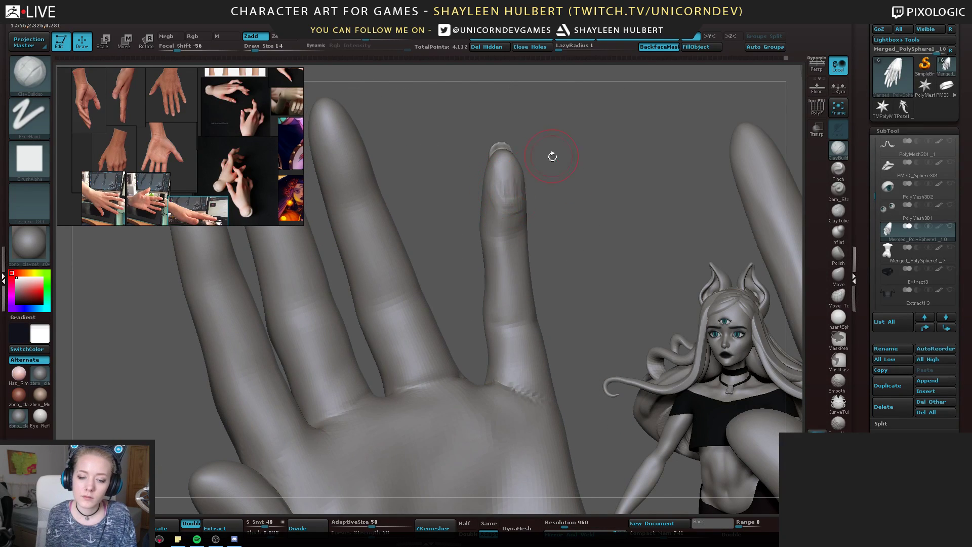
Smooth the built-up pad of the little fingertip and blend it into the finger's side profile
{"action": "mouse_move", "coordinate": [552, 157]}
{"action": "right_mouse_down"}
{"action": "mouse_move", "coordinate": [490, 185]}
{"action": "mouse_move", "coordinate": [512, 191]}
{"action": "mouse_move", "coordinate": [612, 386]}
{"action": "mouse_move", "coordinate": [569, 189]}
{"action": "mouse_move", "coordinate": [542, 198]}
{"action": "mouse_move", "coordinate": [520, 183]}
{"action": "right_mouse_up"}
{"action": "right_click_drag", "start_coordinate": [544, 230], "coordinate": [559, 212]}
{"action": "left_click_drag", "start_coordinate": [559, 212], "coordinate": [564, 232]}
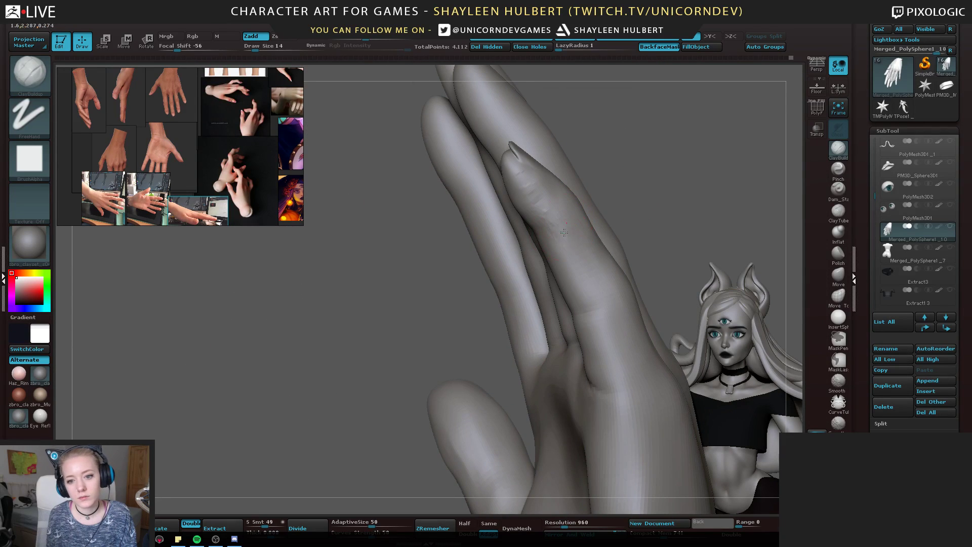
{"action": "mouse_move", "coordinate": [429, 304]}
{"action": "right_mouse_down"}
{"action": "mouse_move", "coordinate": [434, 325]}
{"action": "mouse_move", "coordinate": [490, 275]}
{"action": "right_mouse_up"}
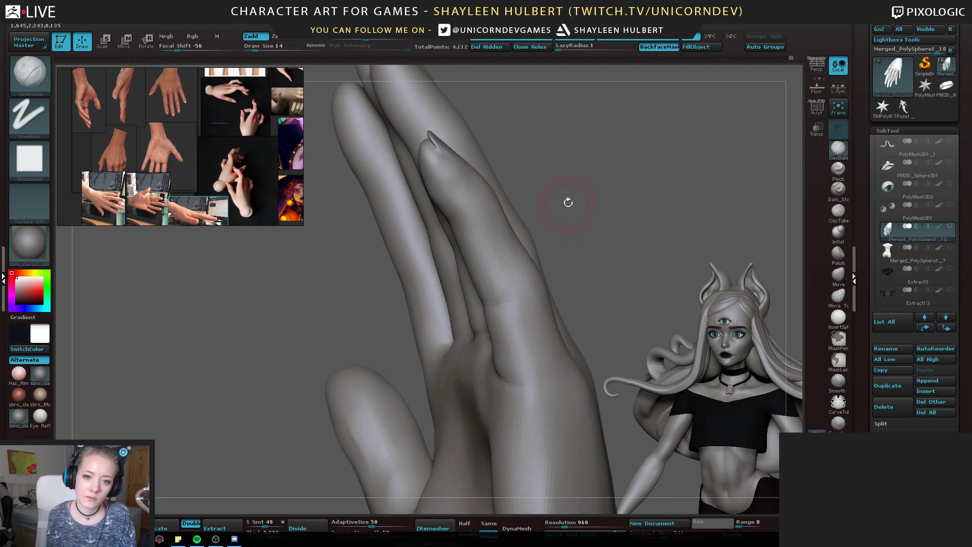
{"action": "mouse_move", "coordinate": [566, 202]}
{"action": "right_mouse_down"}
{"action": "mouse_move", "coordinate": [549, 217]}
{"action": "mouse_move", "coordinate": [567, 233]}
{"action": "mouse_move", "coordinate": [541, 242]}
{"action": "mouse_move", "coordinate": [557, 230]}
{"action": "right_mouse_up"}
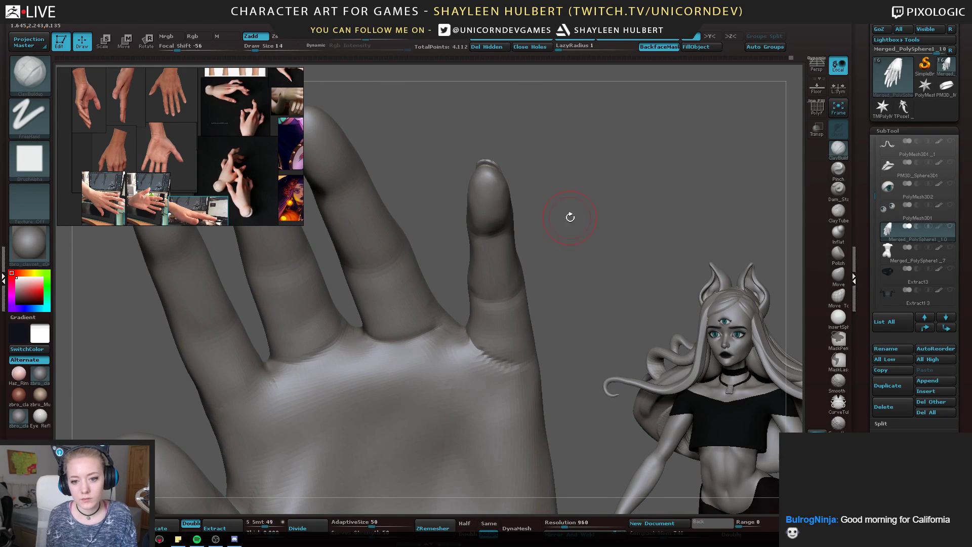
Adjust the contour of the little finger's middle and lower segments with the Move brush
{"action": "key", "text": "b"}
{"action": "key", "text": "m"}
{"action": "key", "text": "v"}
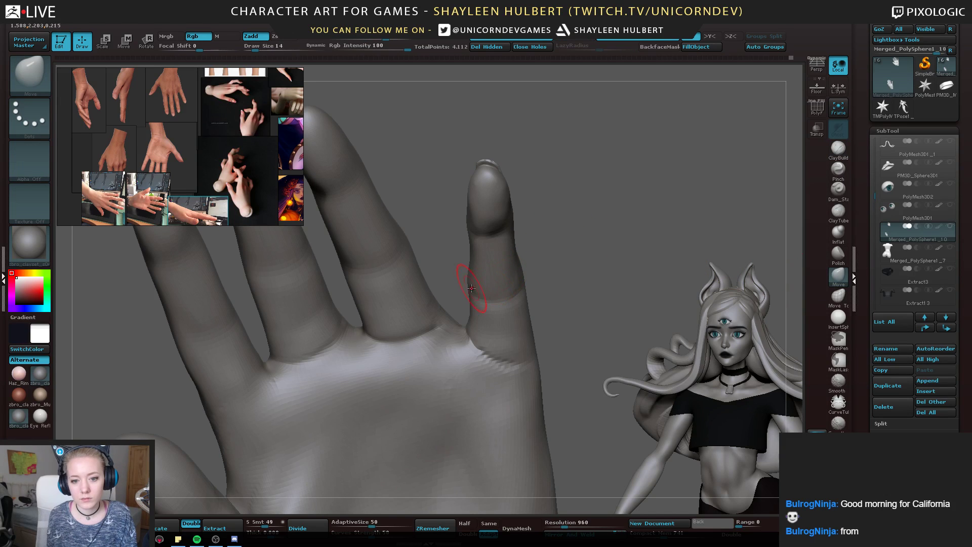
{"action": "right_click_drag", "start_coordinate": [472, 286], "coordinate": [466, 280]}
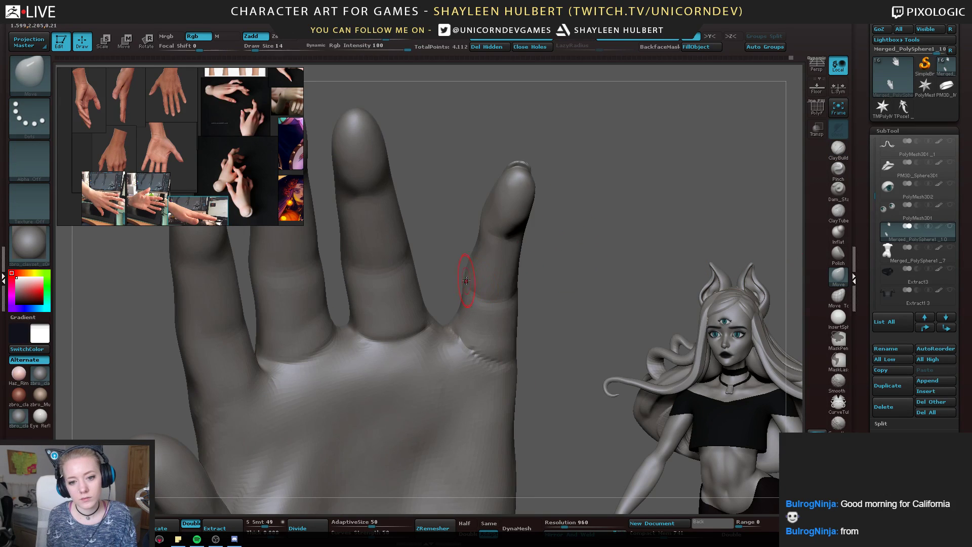
{"action": "mouse_move", "coordinate": [525, 289]}
{"action": "right_mouse_down"}
{"action": "mouse_move", "coordinate": [470, 406]}
{"action": "mouse_move", "coordinate": [464, 343]}
{"action": "mouse_move", "coordinate": [462, 381]}
{"action": "right_mouse_up"}
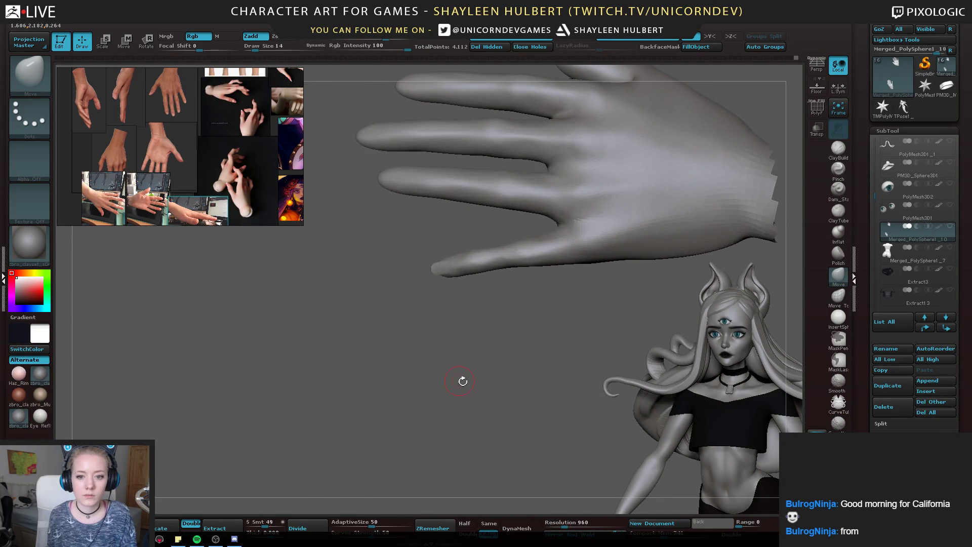
{"action": "mouse_move", "coordinate": [542, 321]}
{"action": "right_mouse_down", "text": "alt"}
{"action": "mouse_move", "coordinate": [488, 337]}
{"action": "mouse_move", "coordinate": [477, 353]}
{"action": "mouse_move", "coordinate": [459, 347]}
{"action": "mouse_move", "coordinate": [488, 373]}
{"action": "mouse_move", "coordinate": [502, 364]}
{"action": "mouse_move", "coordinate": [466, 375]}
{"action": "right_mouse_up", "text": "alt"}
Build up clay on the back and side of the little finger near the joint behind the nail with ClayBuildup
{"action": "left_click", "coordinate": [836, 151]}
{"action": "mouse_move", "coordinate": [454, 270]}
{"action": "left_mouse_down"}
{"action": "mouse_move", "coordinate": [392, 284]}
{"action": "mouse_move", "coordinate": [418, 295]}
{"action": "left_mouse_up"}
{"action": "left_click_drag", "start_coordinate": [393, 348], "coordinate": [392, 331]}
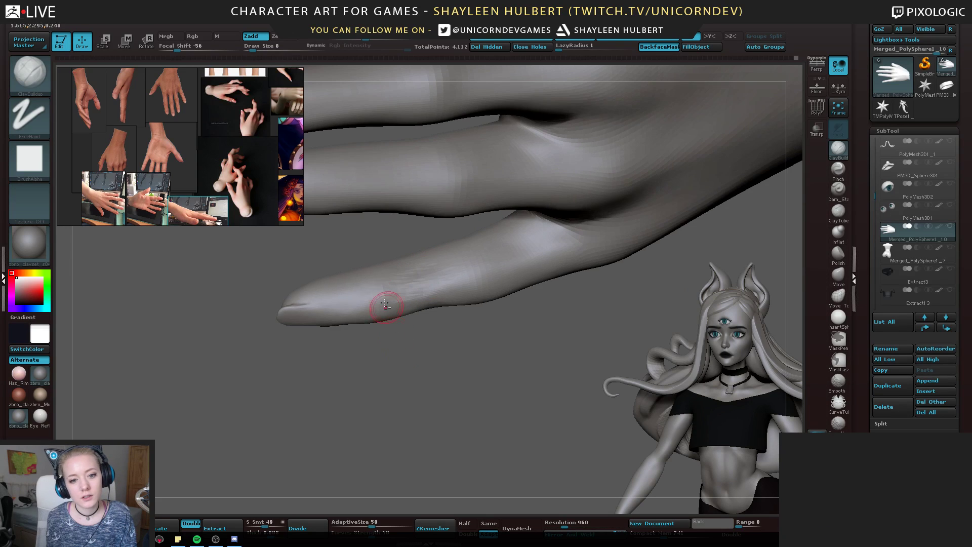
{"action": "left_click_drag", "start_coordinate": [365, 289], "coordinate": [383, 280]}
{"action": "right_click_drag", "start_coordinate": [405, 342], "coordinate": [396, 294]}
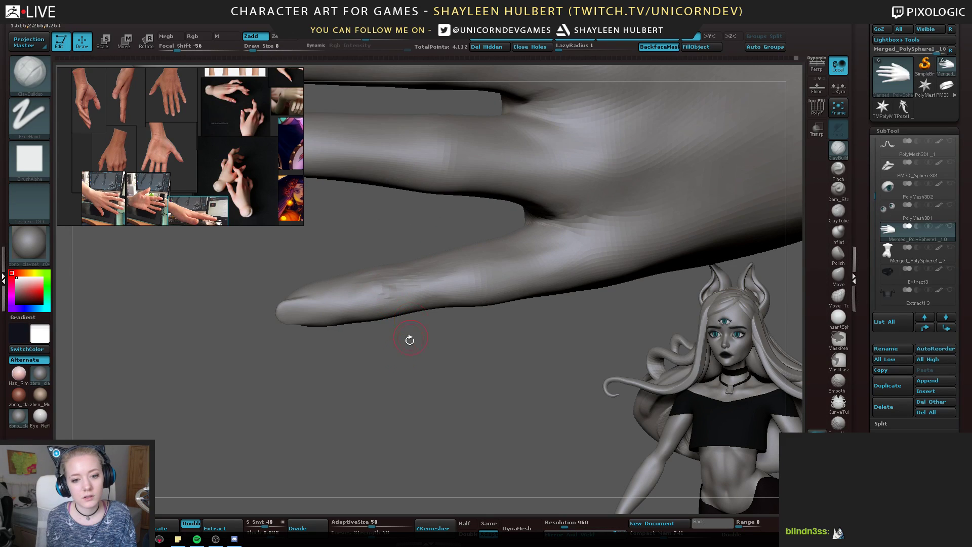
{"action": "right_click_drag", "start_coordinate": [410, 340], "coordinate": [359, 287]}
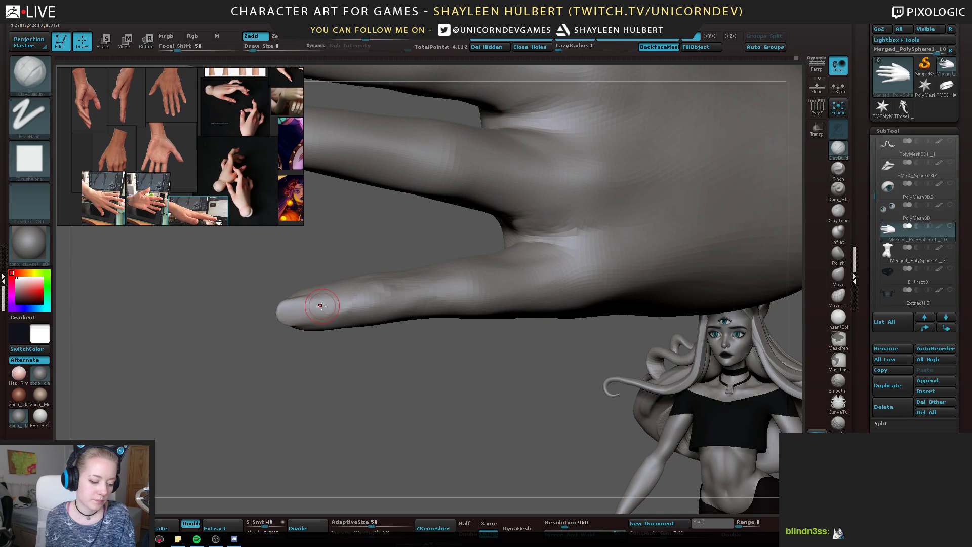
{"action": "right_click_drag", "start_coordinate": [347, 303], "coordinate": [328, 300]}
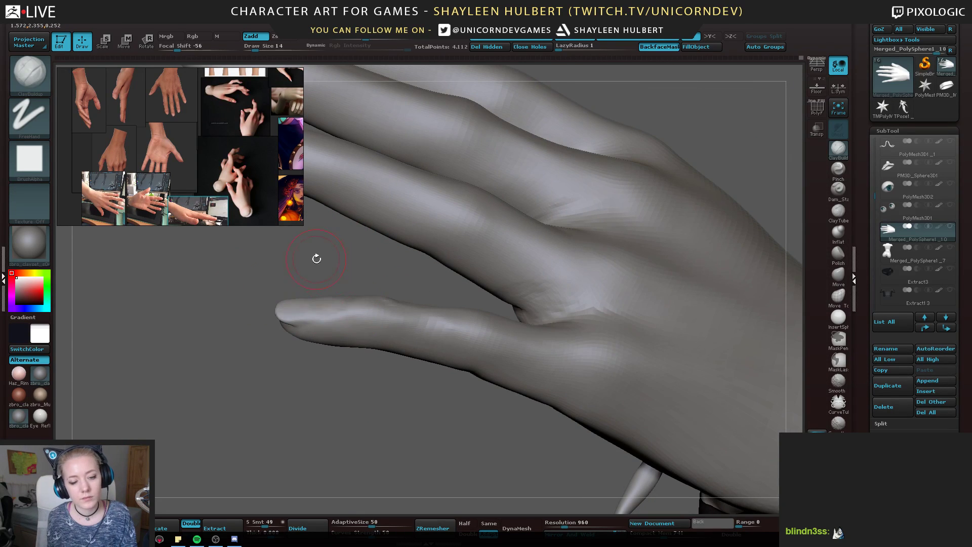
Smooth the added clay along the back and side of the little finger
{"action": "mouse_move", "coordinate": [317, 259]}
{"action": "right_mouse_down"}
{"action": "mouse_move", "coordinate": [344, 292]}
{"action": "mouse_move", "coordinate": [325, 326]}
{"action": "right_mouse_up"}
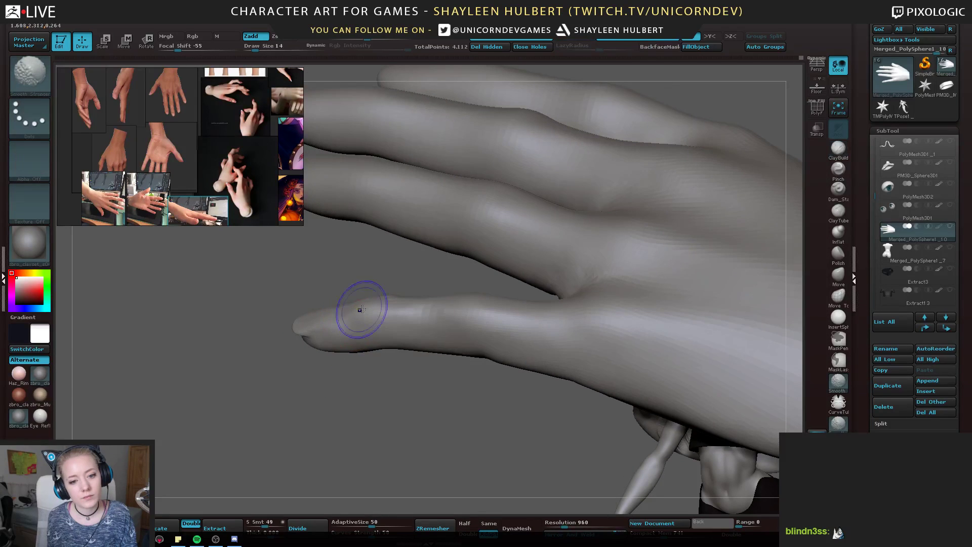
{"action": "mouse_move", "coordinate": [401, 300]}
{"action": "right_mouse_down"}
{"action": "mouse_move", "coordinate": [370, 442]}
{"action": "mouse_move", "coordinate": [352, 295]}
{"action": "right_mouse_up"}
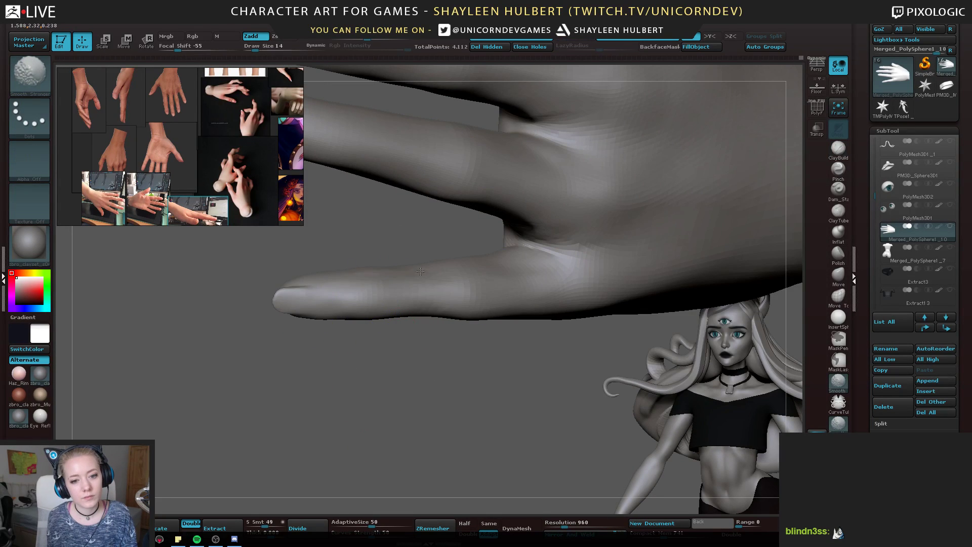
{"action": "mouse_move", "coordinate": [401, 397]}
{"action": "right_mouse_down"}
{"action": "mouse_move", "coordinate": [365, 334]}
{"action": "mouse_move", "coordinate": [265, 300]}
{"action": "right_mouse_up"}
{"action": "mouse_move", "coordinate": [274, 349]}
{"action": "right_mouse_down", "text": "alt"}
{"action": "mouse_move", "coordinate": [323, 350]}
{"action": "mouse_move", "coordinate": [187, 370]}
{"action": "right_mouse_up", "text": "alt"}
{"action": "mouse_move", "coordinate": [187, 370]}
{"action": "right_mouse_down"}
{"action": "mouse_move", "coordinate": [273, 327]}
{"action": "mouse_move", "coordinate": [336, 393]}
{"action": "mouse_move", "coordinate": [364, 371]}
{"action": "mouse_move", "coordinate": [386, 377]}
{"action": "mouse_move", "coordinate": [373, 365]}
{"action": "right_mouse_up"}
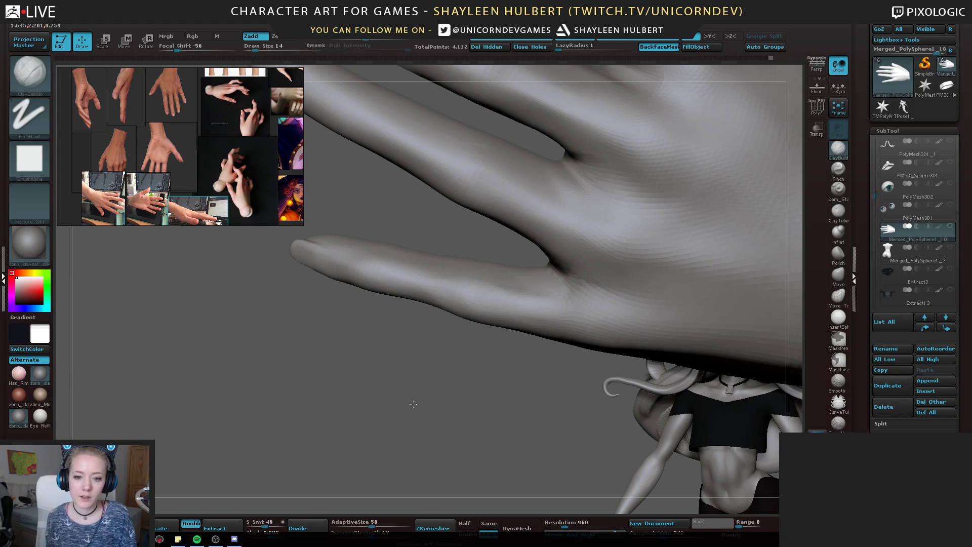
Choose the Dam_Standard brush and subdivide the hand mesh one more level
{"action": "mouse_move", "coordinate": [413, 404]}
{"action": "right_mouse_down"}
{"action": "mouse_move", "coordinate": [296, 378]}
{"action": "mouse_move", "coordinate": [304, 347]}
{"action": "mouse_move", "coordinate": [296, 392]}
{"action": "right_mouse_up"}
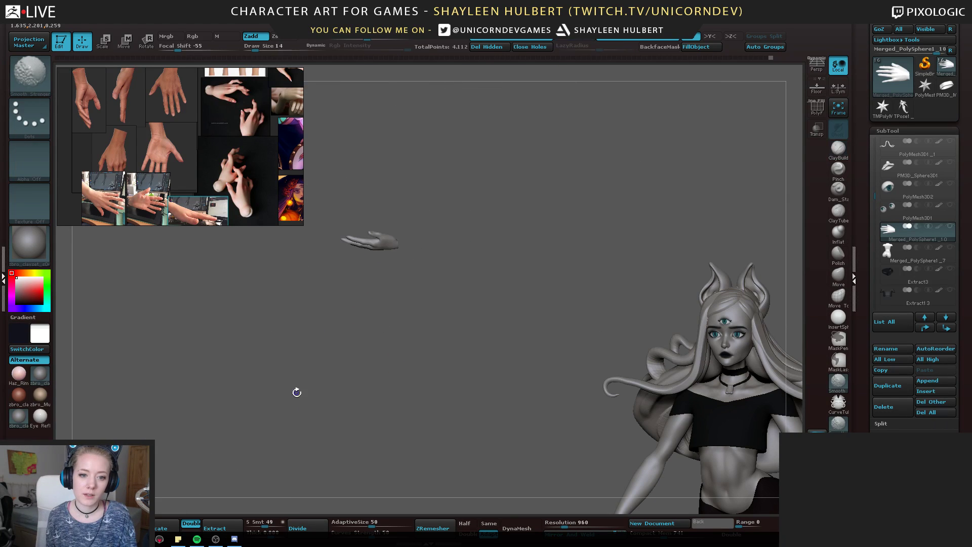
{"action": "mouse_move", "coordinate": [363, 373]}
{"action": "right_mouse_down"}
{"action": "mouse_move", "coordinate": [345, 300]}
{"action": "mouse_move", "coordinate": [404, 276]}
{"action": "mouse_move", "coordinate": [462, 313]}
{"action": "mouse_move", "coordinate": [453, 282]}
{"action": "mouse_move", "coordinate": [405, 362]}
{"action": "mouse_move", "coordinate": [434, 393]}
{"action": "mouse_move", "coordinate": [404, 292]}
{"action": "mouse_move", "coordinate": [404, 160]}
{"action": "mouse_move", "coordinate": [491, 236]}
{"action": "mouse_move", "coordinate": [456, 319]}
{"action": "right_mouse_up"}
{"action": "right_click_drag", "start_coordinate": [519, 276], "coordinate": [587, 218]}
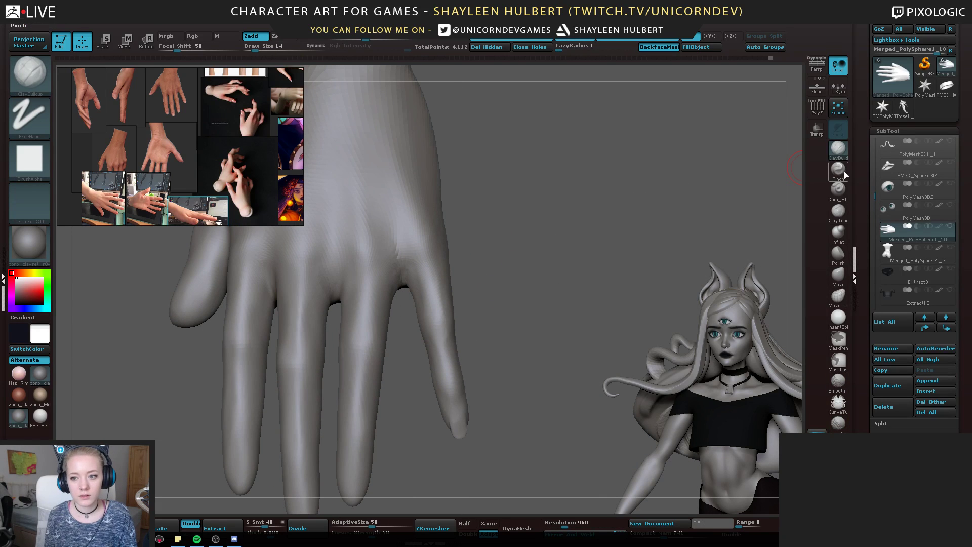
{"action": "left_click", "coordinate": [838, 190]}
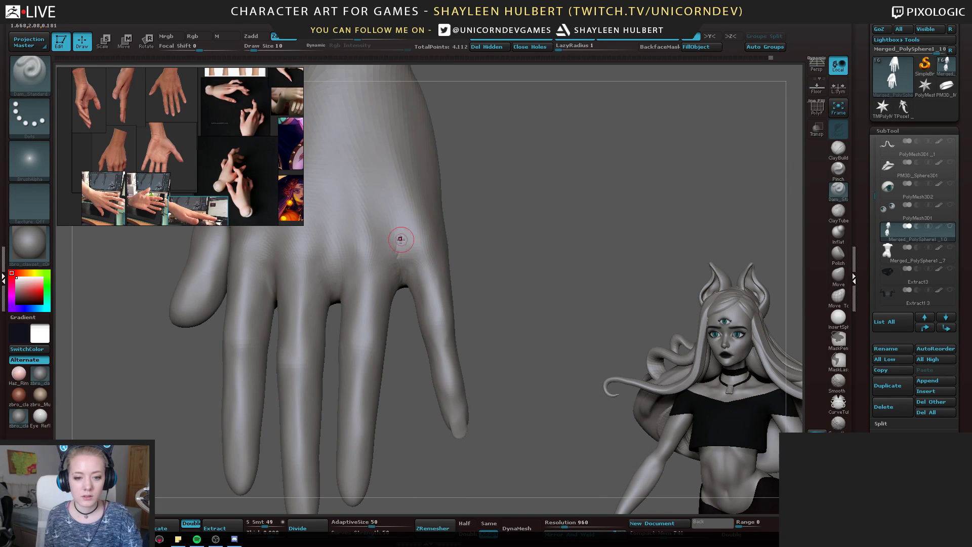
{"action": "right_click_drag", "start_coordinate": [397, 235], "coordinate": [506, 252]}
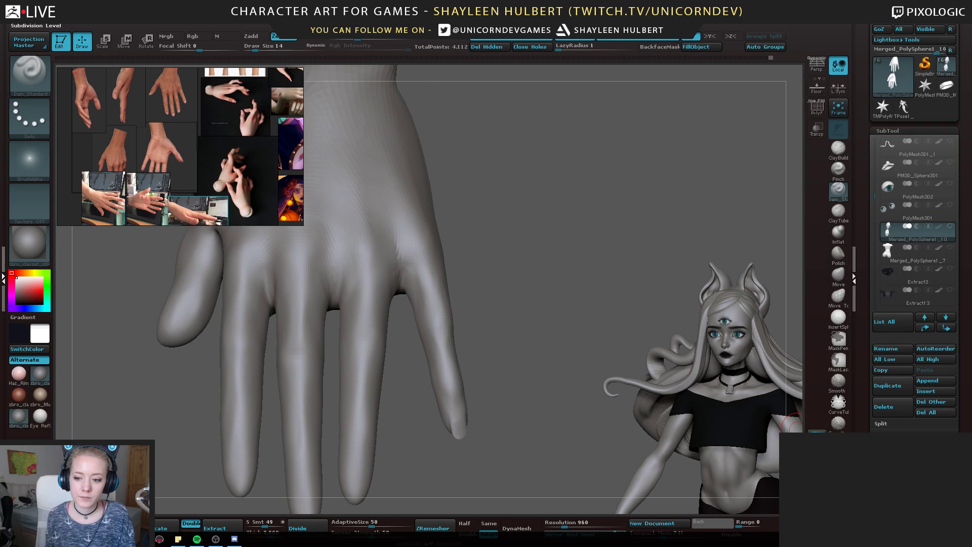
{"action": "key", "text": "ctrl+d"}
Hide the ring finger to expose the inner base of the little finger
{"action": "right_click_drag", "start_coordinate": [516, 243], "coordinate": [441, 217]}
{"action": "right_click_drag", "start_coordinate": [449, 317], "coordinate": [494, 197]}
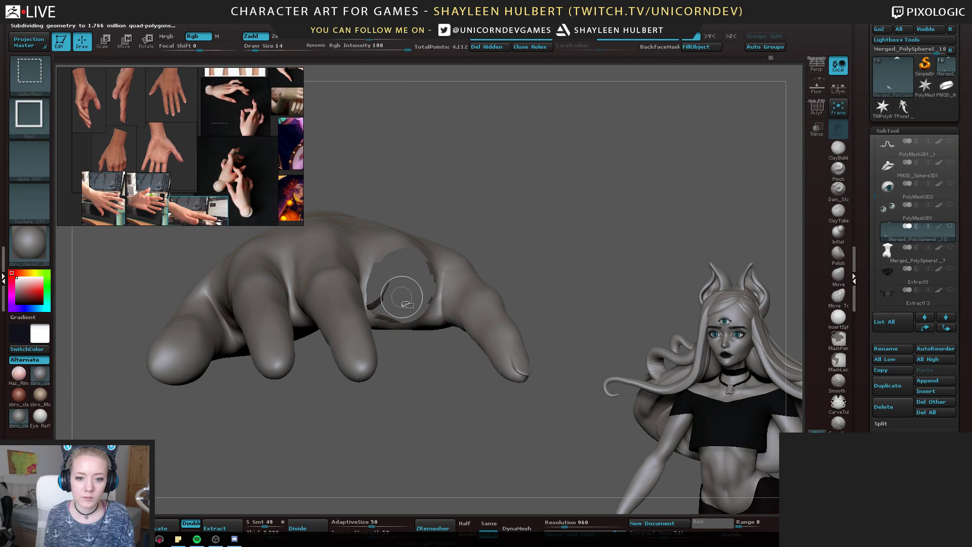
{"action": "right_click_drag", "start_coordinate": [406, 288], "coordinate": [460, 185]}
{"action": "right_click_drag", "start_coordinate": [517, 239], "coordinate": [501, 270]}
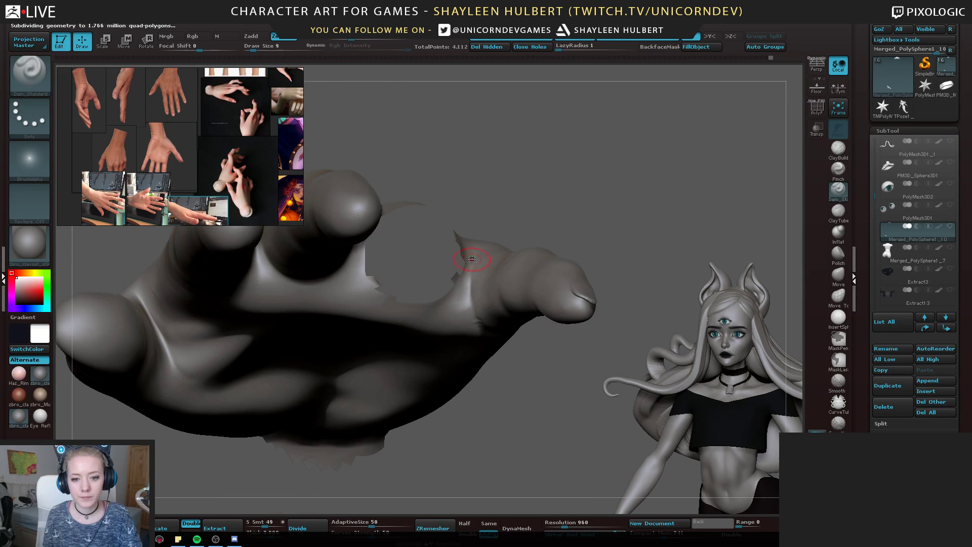
Carve the palm-side crease at the base of the little finger with Dam_Standard and soften its outer end
{"action": "right_click_drag", "start_coordinate": [477, 323], "coordinate": [471, 292]}
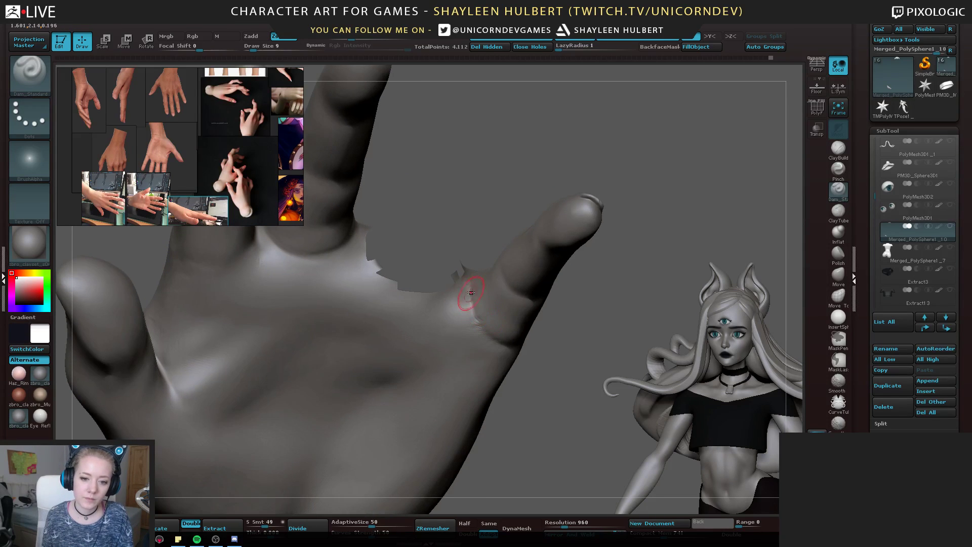
{"action": "mouse_move", "coordinate": [506, 223]}
{"action": "right_mouse_down"}
{"action": "mouse_move", "coordinate": [471, 177]}
{"action": "mouse_move", "coordinate": [485, 165]}
{"action": "mouse_move", "coordinate": [517, 217]}
{"action": "right_mouse_up"}
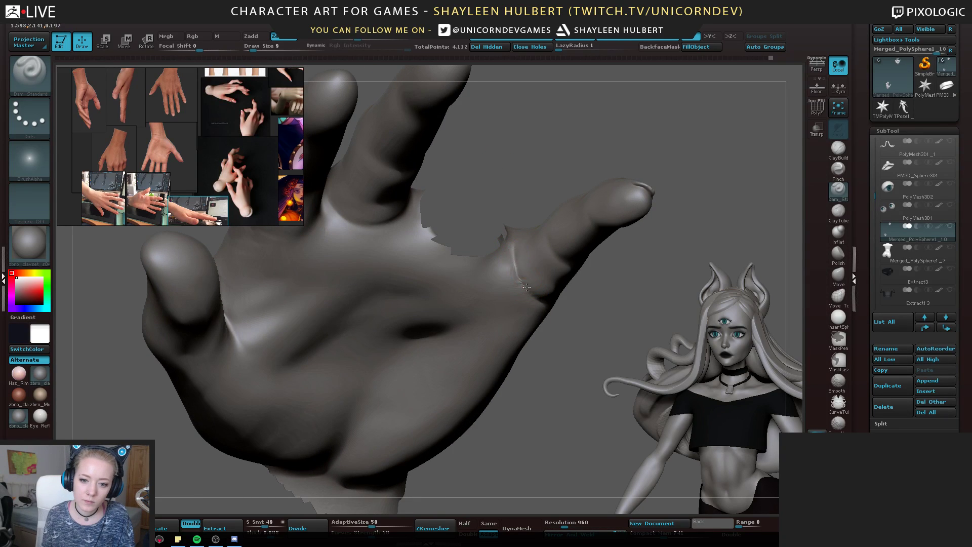
{"action": "right_click_drag", "start_coordinate": [527, 287], "coordinate": [506, 276]}
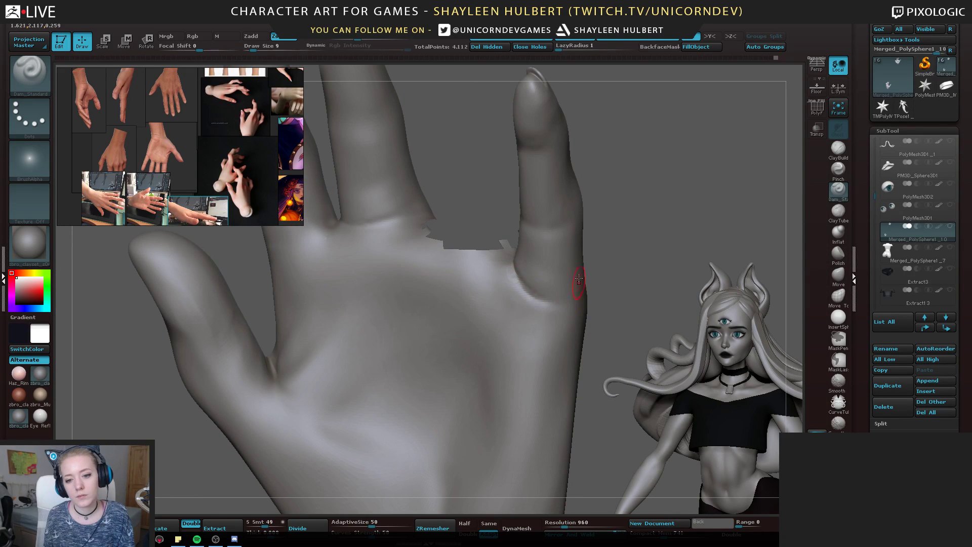
{"action": "right_click_drag", "start_coordinate": [579, 279], "coordinate": [521, 295]}
{"action": "left_click_drag", "start_coordinate": [524, 269], "coordinate": [557, 298]}
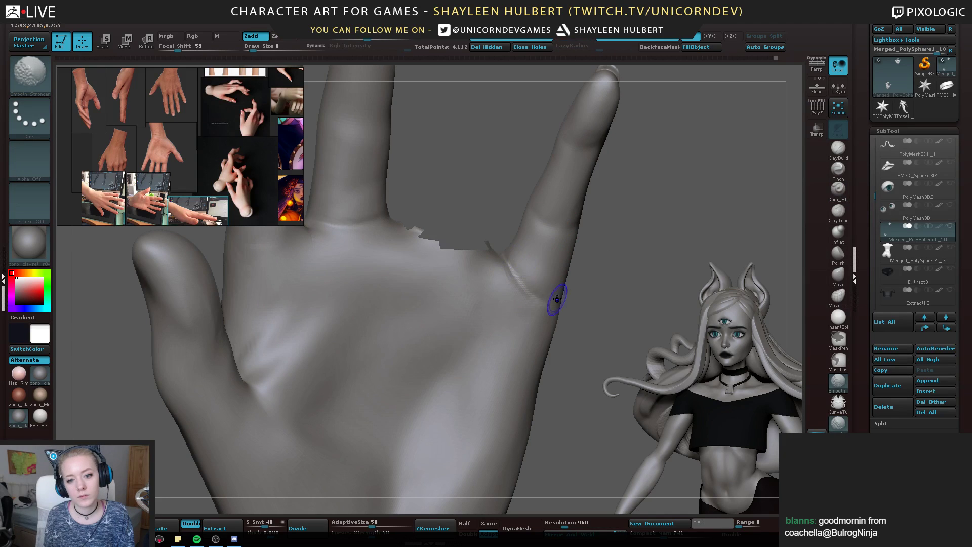
Carve the palm-side crease across the little finger's joint nearest the fingertip with Dam_Standard
{"action": "right_click_drag", "start_coordinate": [557, 299], "coordinate": [618, 200]}
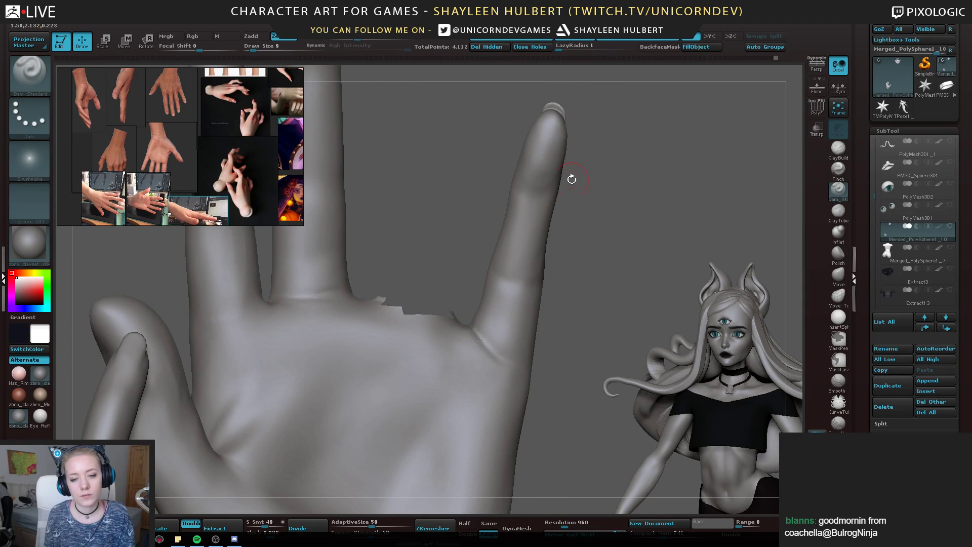
{"action": "right_click_drag", "start_coordinate": [523, 186], "coordinate": [520, 181]}
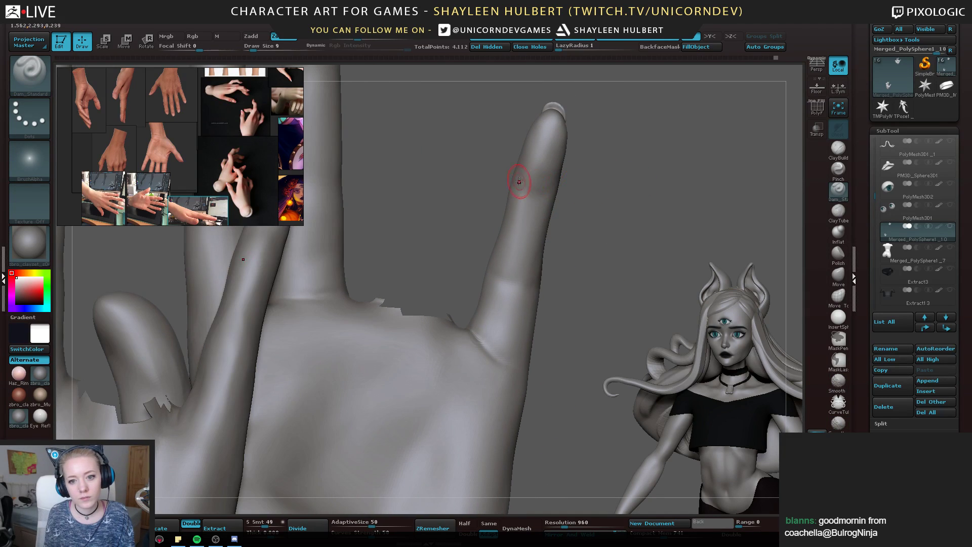
{"action": "right_click_drag", "start_coordinate": [605, 179], "coordinate": [527, 180]}
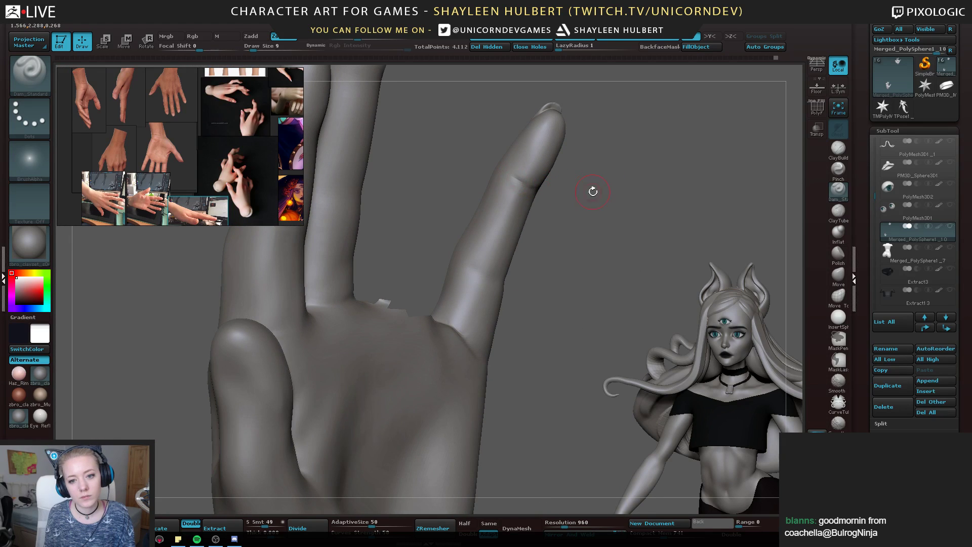
{"action": "right_click_drag", "start_coordinate": [593, 192], "coordinate": [538, 188]}
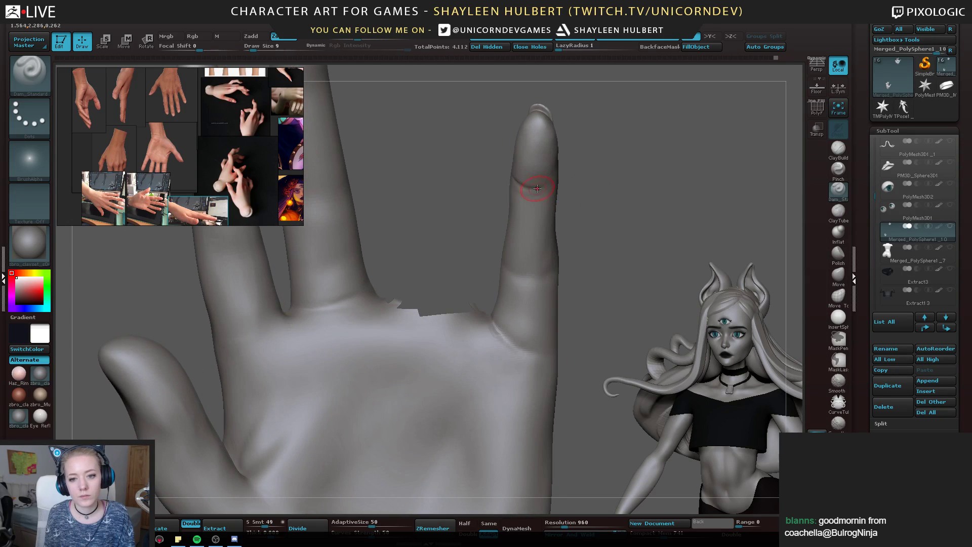
Build up the palm side of the little finger around its fingertip joint with ClayBuildup at draw size 9 and smooth it
{"action": "left_click", "coordinate": [837, 275]}
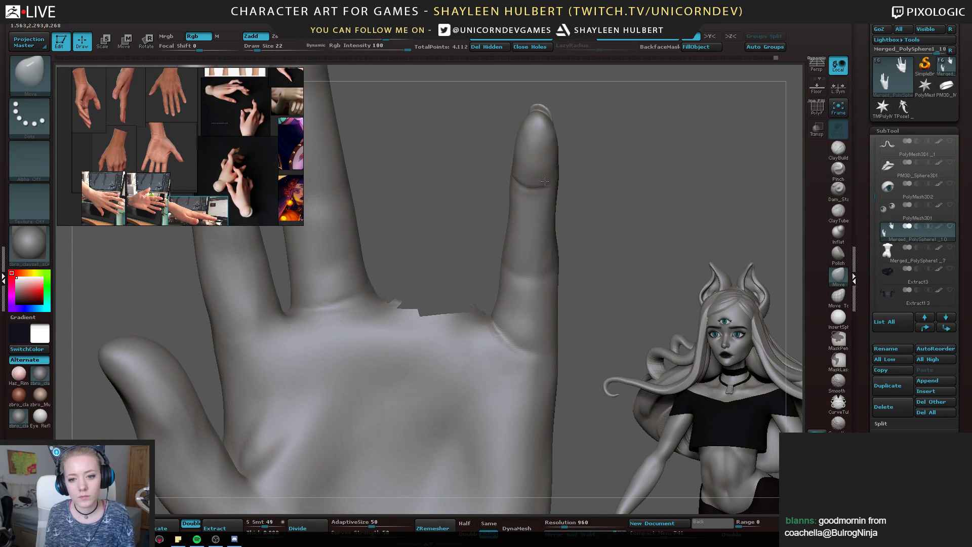
{"action": "right_click_drag", "start_coordinate": [544, 182], "coordinate": [569, 174]}
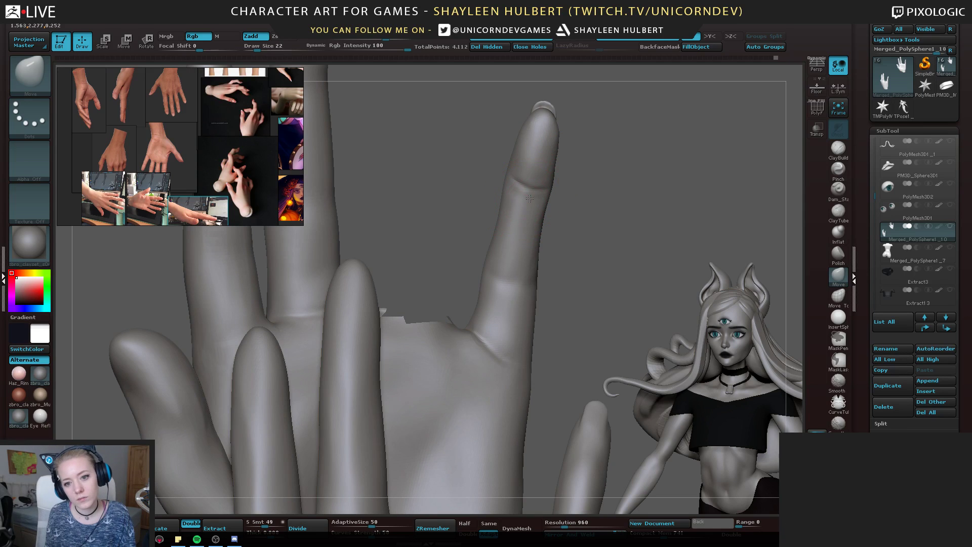
{"action": "right_click_drag", "start_coordinate": [529, 199], "coordinate": [531, 185]}
{"action": "right_click_drag", "start_coordinate": [629, 184], "coordinate": [632, 222]}
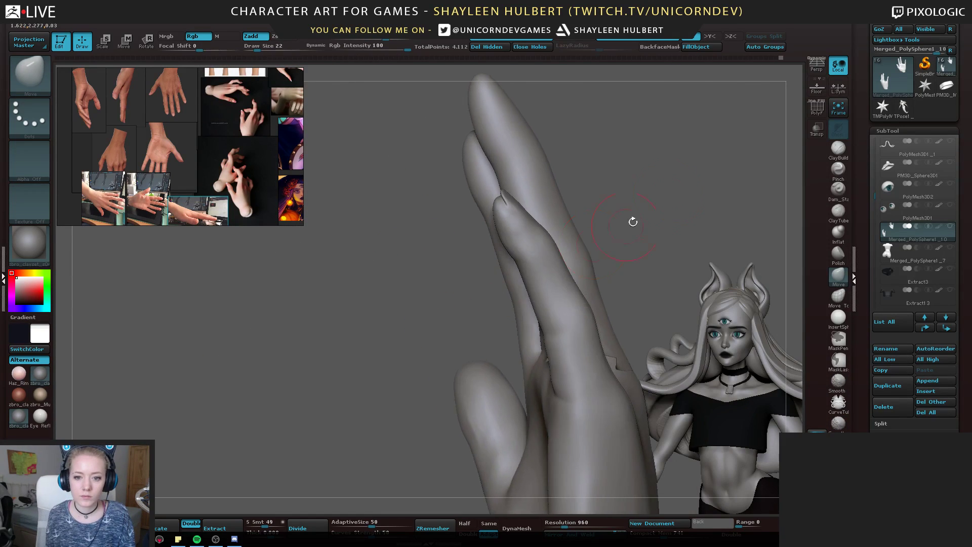
{"action": "mouse_move", "coordinate": [684, 184]}
{"action": "right_mouse_down"}
{"action": "mouse_move", "coordinate": [636, 188]}
{"action": "mouse_move", "coordinate": [658, 211]}
{"action": "mouse_move", "coordinate": [708, 202]}
{"action": "right_mouse_up"}
{"action": "left_click", "coordinate": [840, 150]}
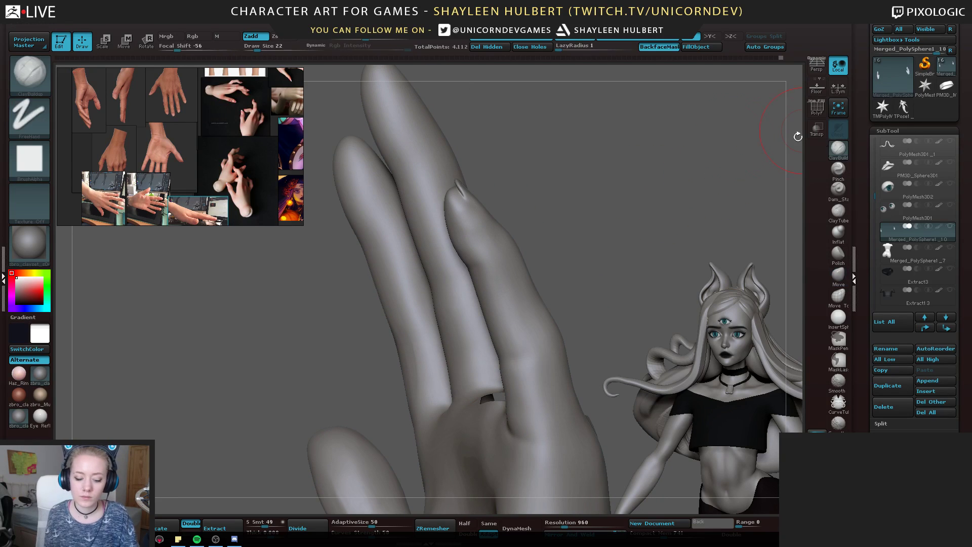
{"action": "key", "text": "bracketleft"}
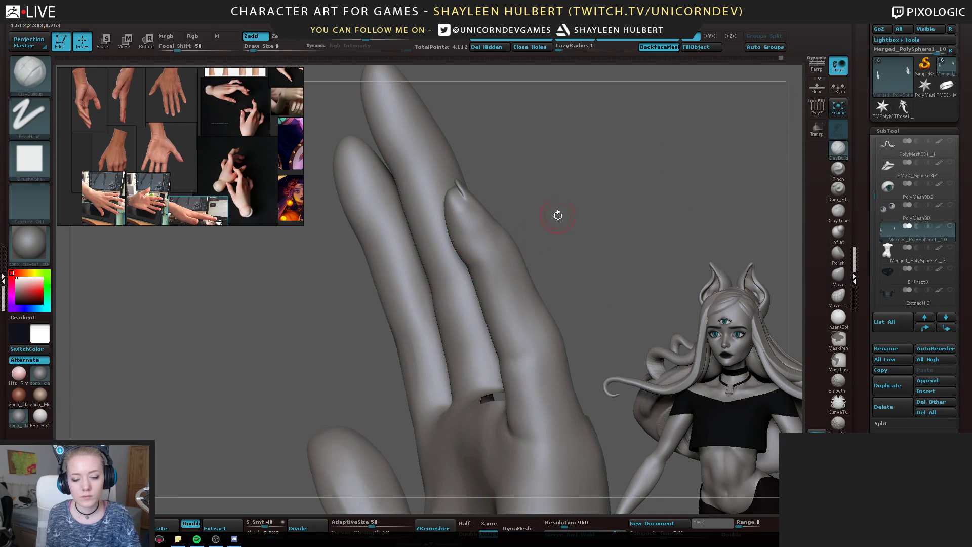
{"action": "right_click_drag", "start_coordinate": [558, 215], "coordinate": [481, 248]}
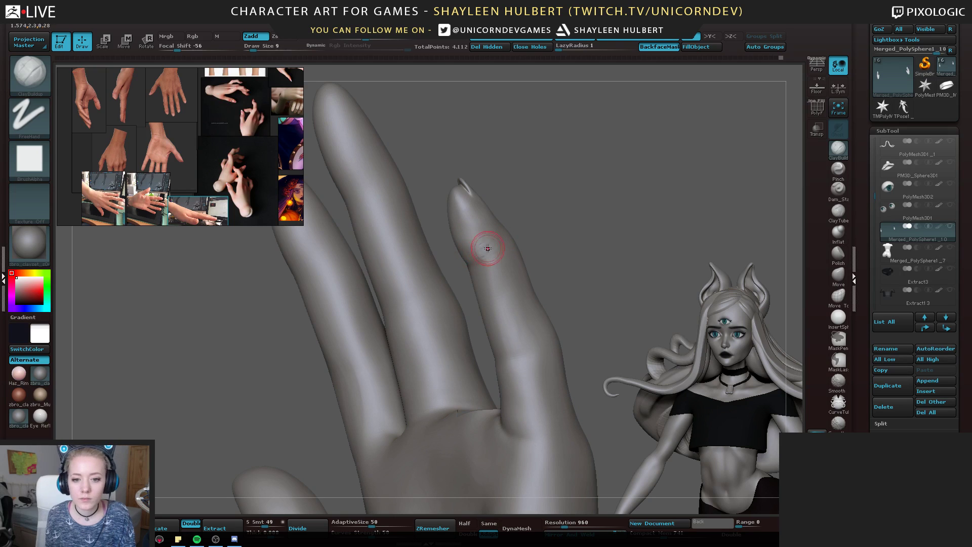
{"action": "left_click_drag", "start_coordinate": [476, 255], "coordinate": [495, 244], "text": "shift"}
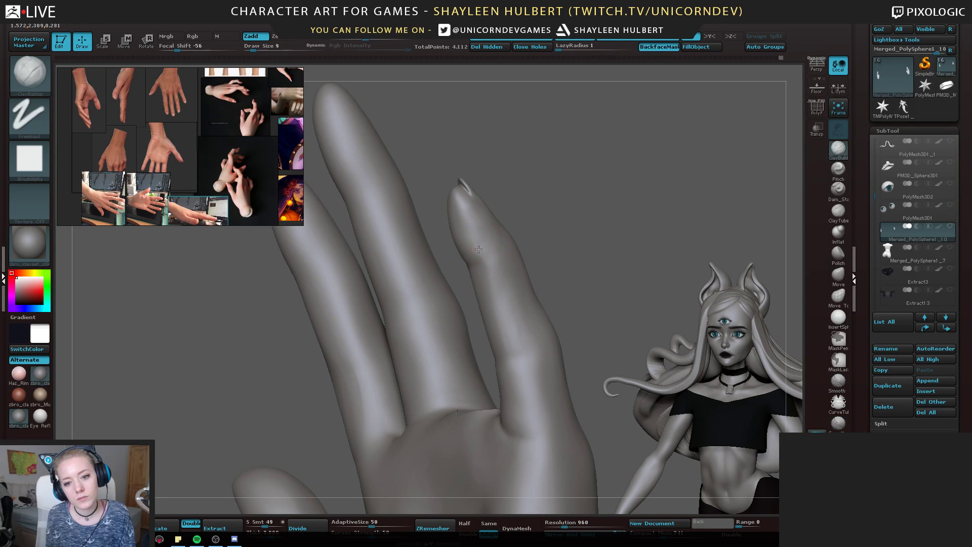
{"action": "left_click_drag", "start_coordinate": [616, 243], "coordinate": [546, 275]}
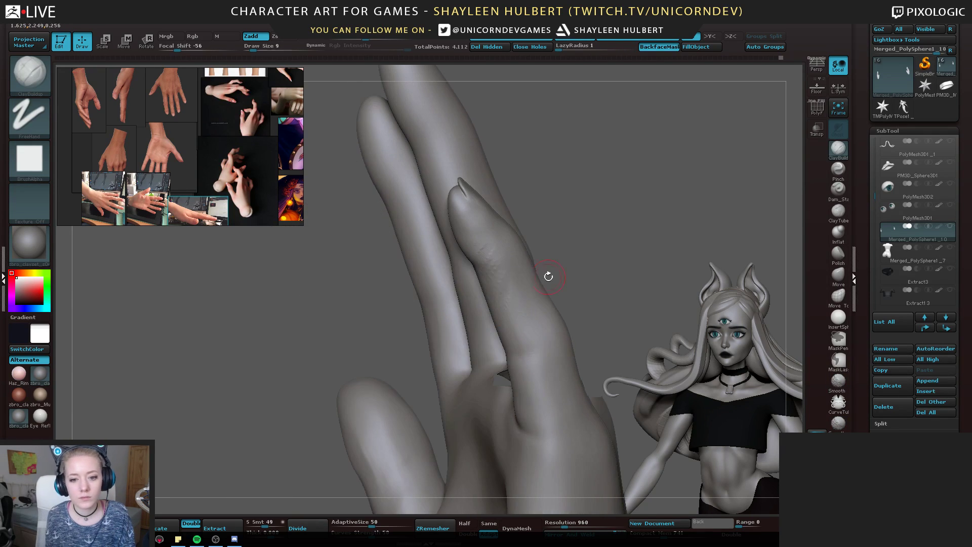
{"action": "mouse_move", "coordinate": [572, 227]}
{"action": "left_mouse_down"}
{"action": "mouse_move", "coordinate": [529, 238]}
{"action": "mouse_move", "coordinate": [496, 169]}
{"action": "mouse_move", "coordinate": [512, 183]}
{"action": "mouse_move", "coordinate": [515, 266]}
{"action": "mouse_move", "coordinate": [536, 289]}
{"action": "mouse_move", "coordinate": [520, 289]}
{"action": "left_mouse_up"}
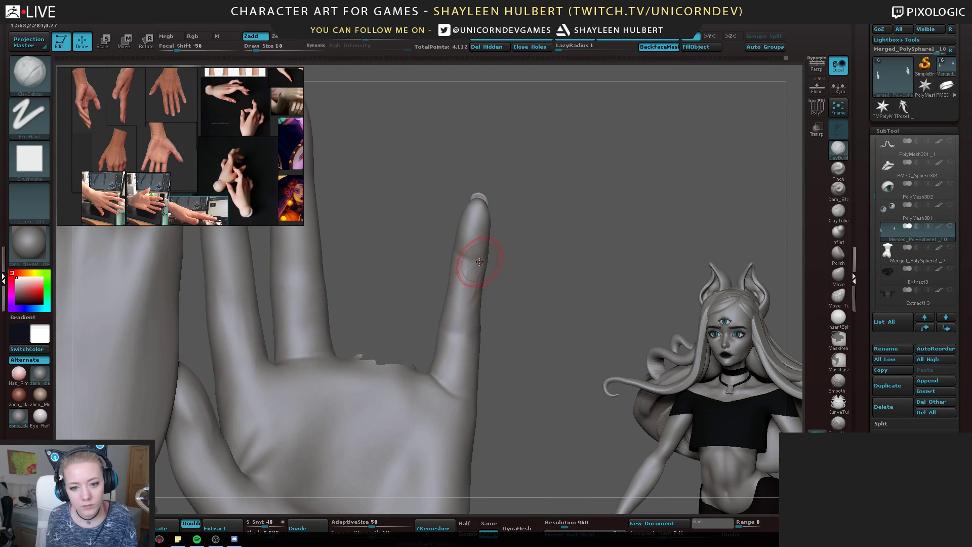
Fill out the palm side of the little finger's middle segment with ClayBuildup at draw size 18 and smooth the added volume
{"action": "left_click_drag", "start_coordinate": [475, 264], "coordinate": [467, 309]}
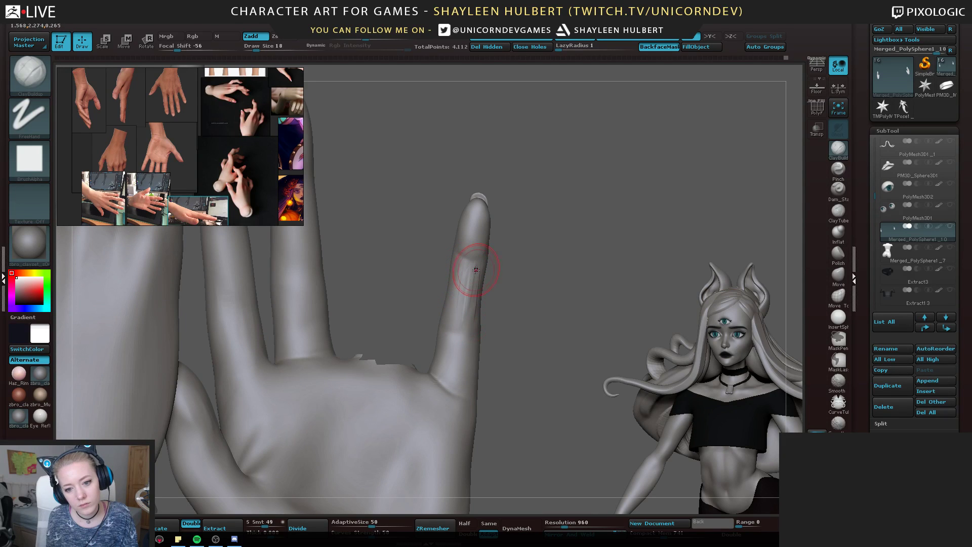
{"action": "left_click_drag", "start_coordinate": [476, 270], "coordinate": [473, 279]}
{"action": "left_click_drag", "start_coordinate": [474, 313], "coordinate": [460, 339]}
{"action": "left_click_drag", "start_coordinate": [467, 289], "coordinate": [468, 316], "text": "shift"}
{"action": "mouse_move", "coordinate": [537, 304]}
{"action": "left_mouse_down"}
{"action": "mouse_move", "coordinate": [329, 299]}
{"action": "mouse_move", "coordinate": [367, 300]}
{"action": "left_mouse_up"}
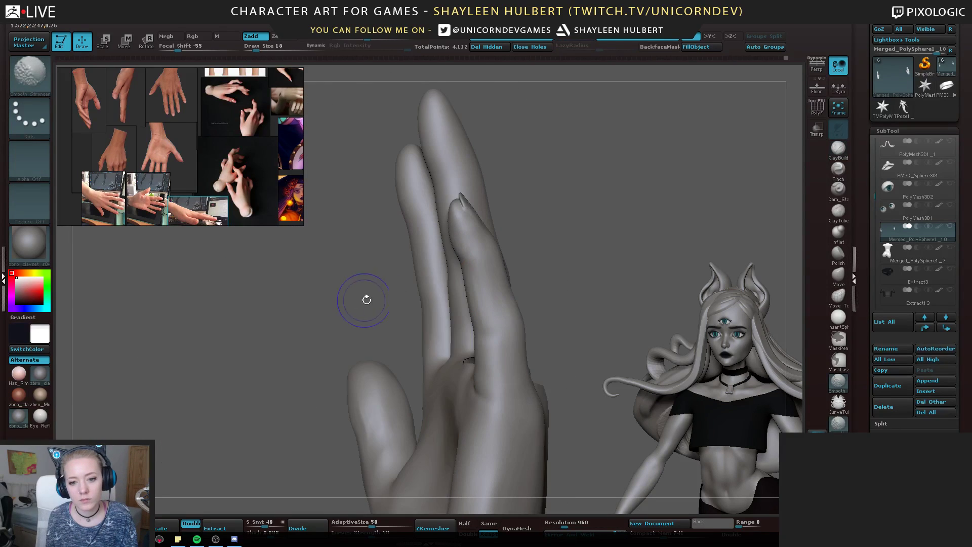
Refine the palm-side contour of the little finger's middle segment using the Move brush at draw size 30
{"action": "left_click_drag", "start_coordinate": [562, 275], "coordinate": [646, 266]}
{"action": "left_click", "coordinate": [843, 275]}
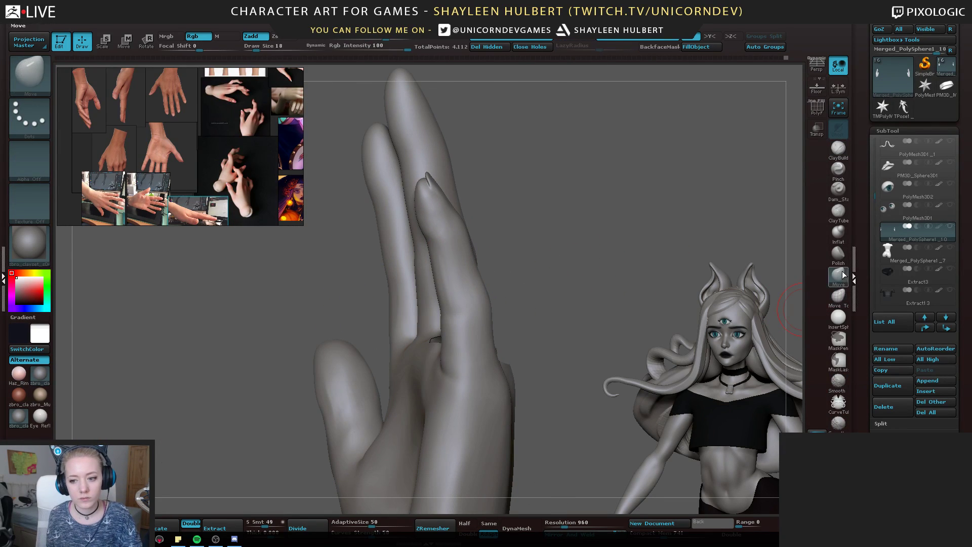
{"action": "key", "text": "bracketright"}
{"action": "key", "text": "bracketright"}
{"action": "left_click_drag", "start_coordinate": [442, 300], "coordinate": [443, 272]}
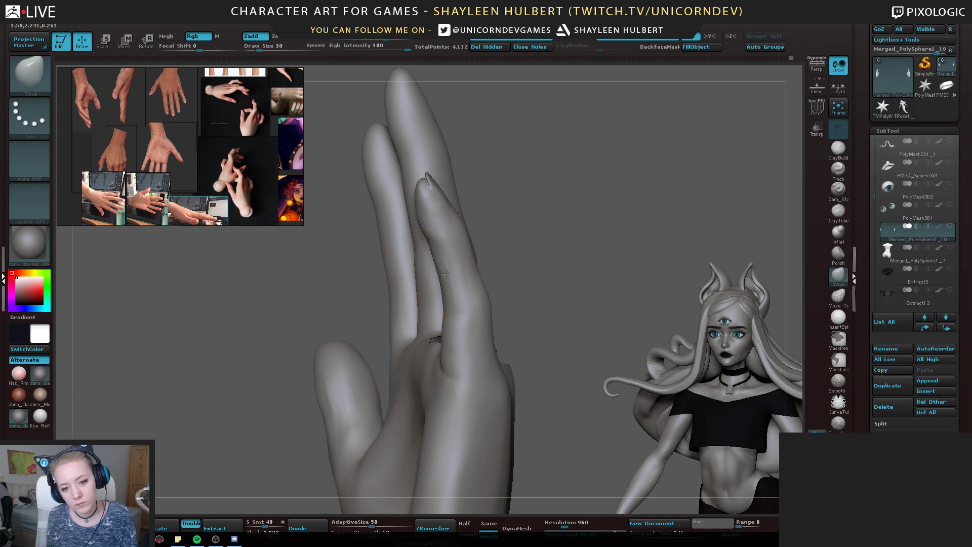
{"action": "left_click_drag", "start_coordinate": [528, 275], "coordinate": [620, 273]}
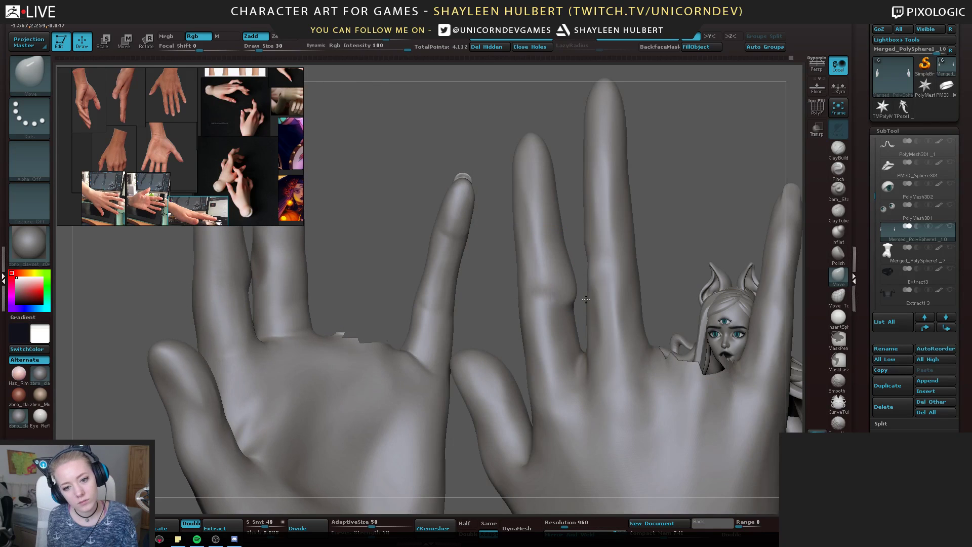
{"action": "mouse_move", "coordinate": [397, 191]}
{"action": "left_mouse_down"}
{"action": "mouse_move", "coordinate": [416, 210]}
{"action": "mouse_move", "coordinate": [441, 186]}
{"action": "left_mouse_up"}
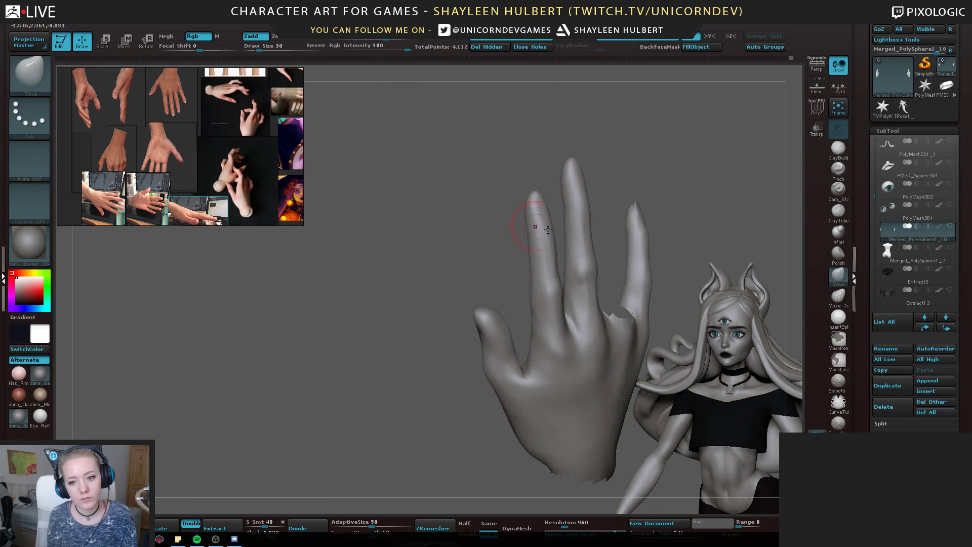
{"action": "left_click_drag", "start_coordinate": [698, 223], "coordinate": [493, 287], "text": "alt"}
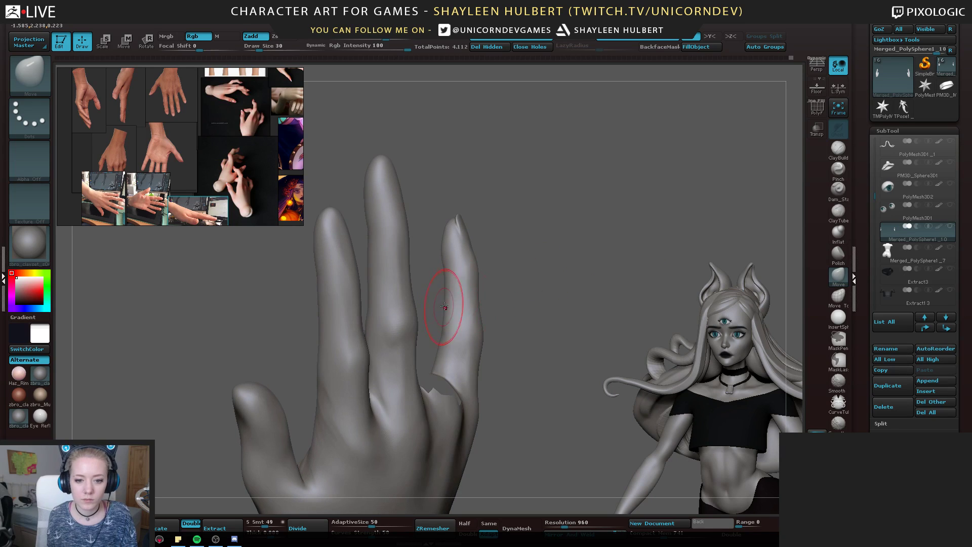
Adjust the little finger's side contours around its middle joint with the Move brush and smooth the surface
{"action": "mouse_move", "coordinate": [572, 303]}
{"action": "left_mouse_down"}
{"action": "mouse_move", "coordinate": [415, 309]}
{"action": "mouse_move", "coordinate": [450, 337]}
{"action": "left_mouse_up"}
{"action": "mouse_move", "coordinate": [372, 320]}
{"action": "left_mouse_down"}
{"action": "mouse_move", "coordinate": [454, 346]}
{"action": "mouse_move", "coordinate": [411, 336]}
{"action": "left_mouse_up"}
{"action": "left_click_drag", "start_coordinate": [429, 369], "coordinate": [389, 365]}
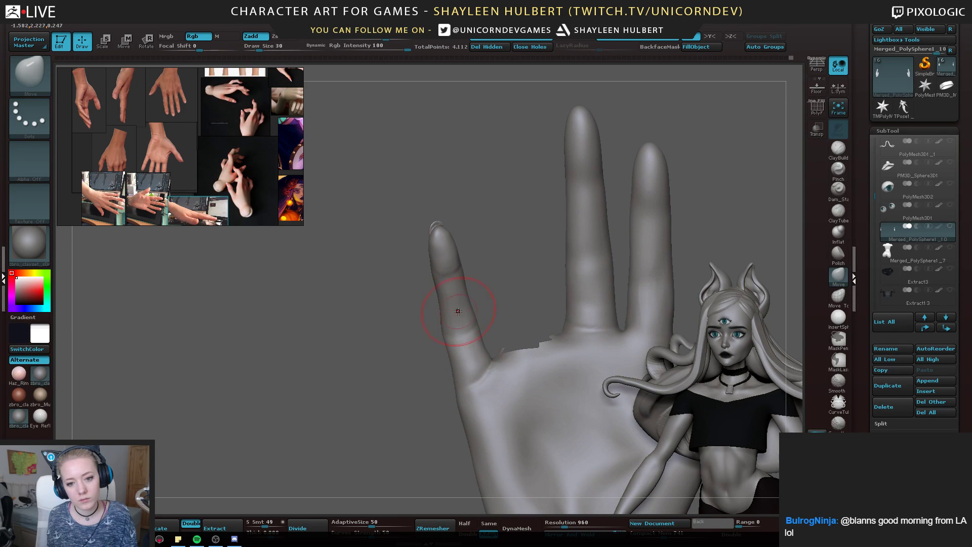
{"action": "left_click_drag", "start_coordinate": [442, 301], "coordinate": [484, 275]}
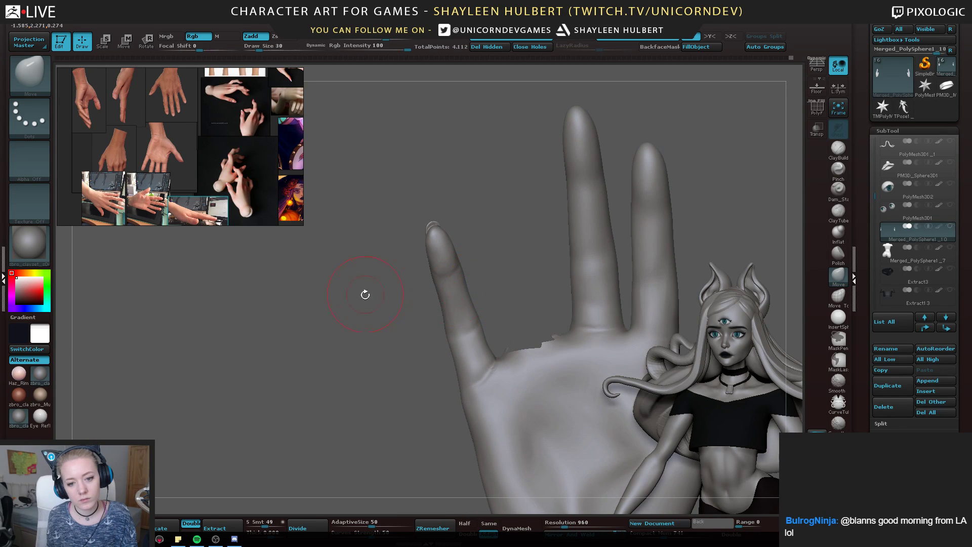
{"action": "left_click_drag", "start_coordinate": [365, 295], "coordinate": [469, 303]}
{"action": "left_click_drag", "start_coordinate": [490, 349], "coordinate": [528, 322]}
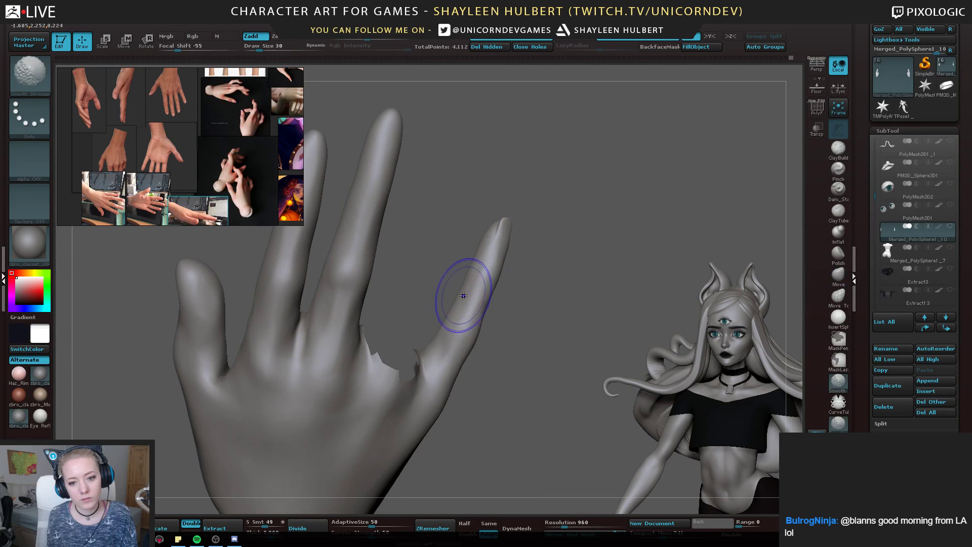
{"action": "mouse_move", "coordinate": [533, 267]}
{"action": "left_mouse_down"}
{"action": "mouse_move", "coordinate": [428, 276]}
{"action": "mouse_move", "coordinate": [562, 268]}
{"action": "mouse_move", "coordinate": [458, 254]}
{"action": "left_mouse_up"}
{"action": "mouse_move", "coordinate": [543, 209]}
{"action": "left_mouse_down"}
{"action": "mouse_move", "coordinate": [475, 254]}
{"action": "mouse_move", "coordinate": [472, 283]}
{"action": "left_mouse_up"}
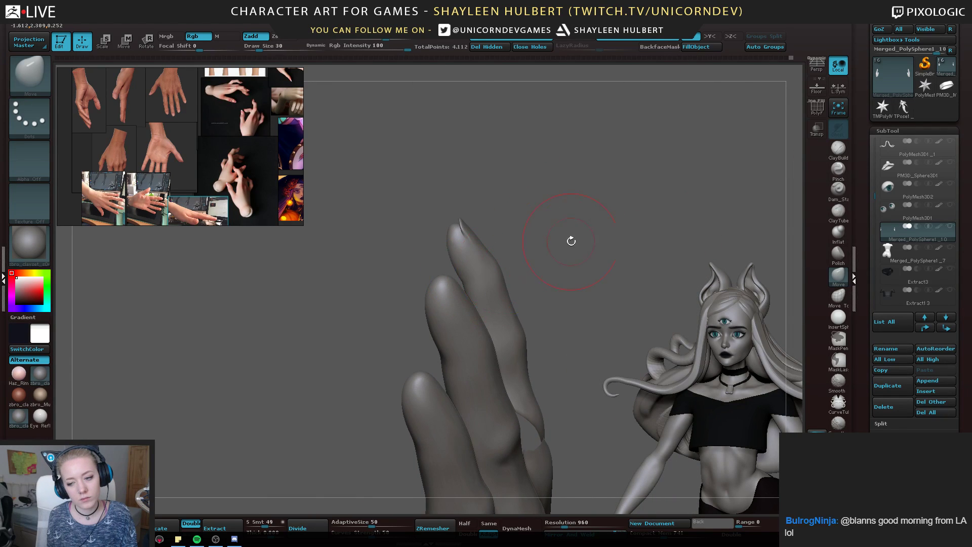
Choose the ClayBuildup brush and unhide the ring finger and the rest of the arm mesh
{"action": "mouse_move", "coordinate": [571, 240]}
{"action": "left_mouse_down"}
{"action": "mouse_move", "coordinate": [511, 246]}
{"action": "mouse_move", "coordinate": [525, 211]}
{"action": "mouse_move", "coordinate": [526, 263]}
{"action": "left_mouse_up"}
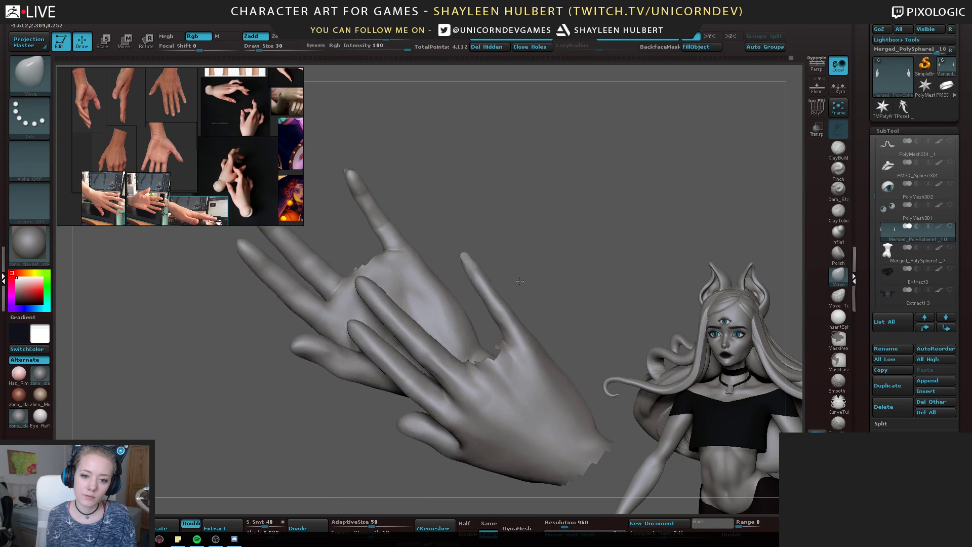
{"action": "mouse_move", "coordinate": [664, 245]}
{"action": "left_mouse_down"}
{"action": "mouse_move", "coordinate": [612, 258]}
{"action": "mouse_move", "coordinate": [500, 252]}
{"action": "left_mouse_up"}
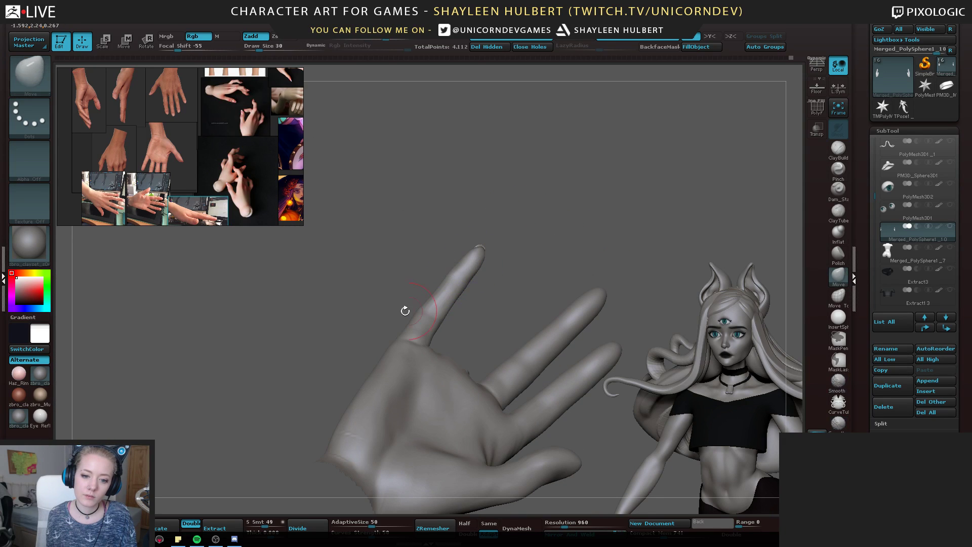
{"action": "left_click_drag", "start_coordinate": [403, 310], "coordinate": [451, 300]}
{"action": "mouse_move", "coordinate": [516, 324]}
{"action": "left_mouse_down", "text": "alt"}
{"action": "mouse_move", "coordinate": [499, 254]}
{"action": "mouse_move", "coordinate": [510, 313]}
{"action": "mouse_move", "coordinate": [711, 229]}
{"action": "left_mouse_up", "text": "alt"}
{"action": "left_click", "coordinate": [838, 148]}
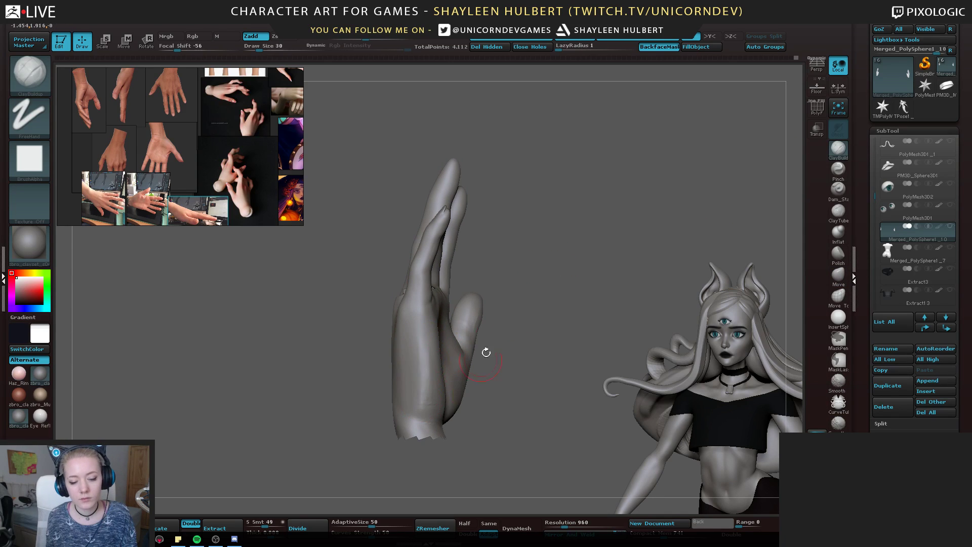
{"action": "left_click_drag", "start_coordinate": [486, 352], "coordinate": [423, 381], "text": "shift"}
{"action": "mouse_move", "coordinate": [425, 343]}
{"action": "left_mouse_down"}
{"action": "mouse_move", "coordinate": [499, 356]}
{"action": "mouse_move", "coordinate": [540, 323]}
{"action": "mouse_move", "coordinate": [491, 272]}
{"action": "mouse_move", "coordinate": [569, 321]}
{"action": "mouse_move", "coordinate": [531, 289]}
{"action": "mouse_move", "coordinate": [568, 246]}
{"action": "left_mouse_up"}
{"action": "left_click", "coordinate": [537, 353], "text": "ctrl+shift"}
{"action": "left_click_drag", "start_coordinate": [535, 356], "coordinate": [529, 269]}
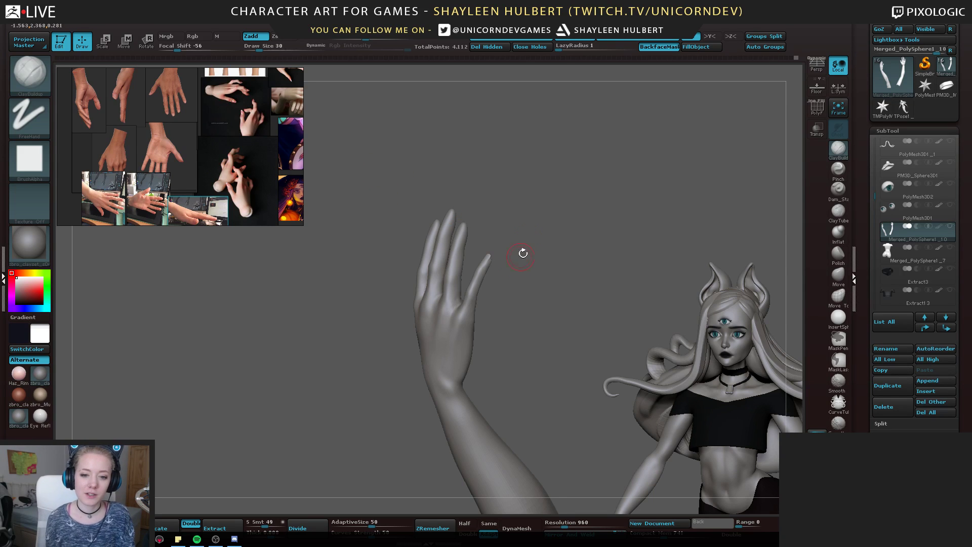
Build up the back of the little finger's base toward the knuckle with ClayBuildup at draw size 10 and smooth the strokes
{"action": "mouse_move", "coordinate": [522, 253]}
{"action": "left_mouse_down", "text": "alt"}
{"action": "mouse_move", "coordinate": [531, 324]}
{"action": "mouse_move", "coordinate": [551, 355]}
{"action": "mouse_move", "coordinate": [573, 208]}
{"action": "mouse_move", "coordinate": [597, 269]}
{"action": "left_mouse_up", "text": "alt"}
{"action": "key", "text": "bracketleft"}
{"action": "key", "text": "bracketleft"}
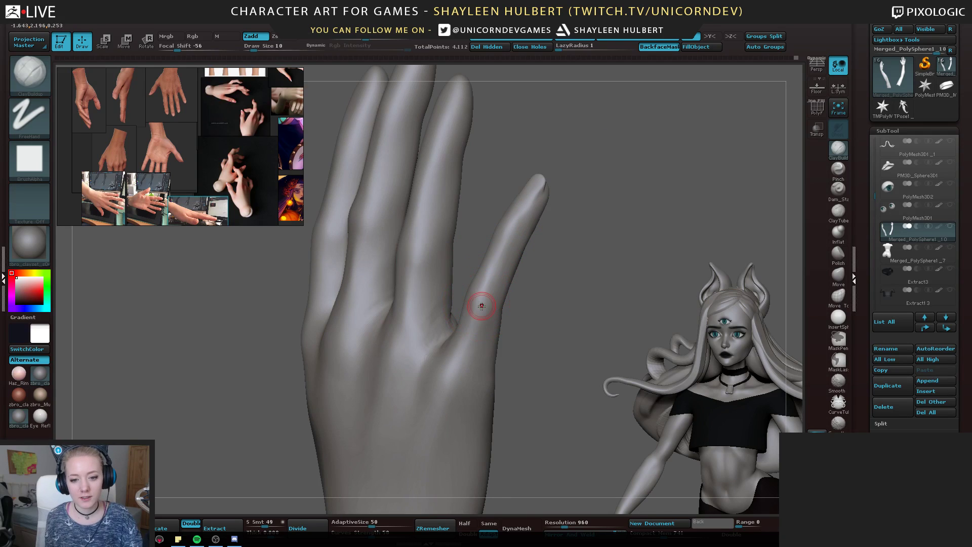
{"action": "left_click_drag", "start_coordinate": [529, 296], "coordinate": [474, 289]}
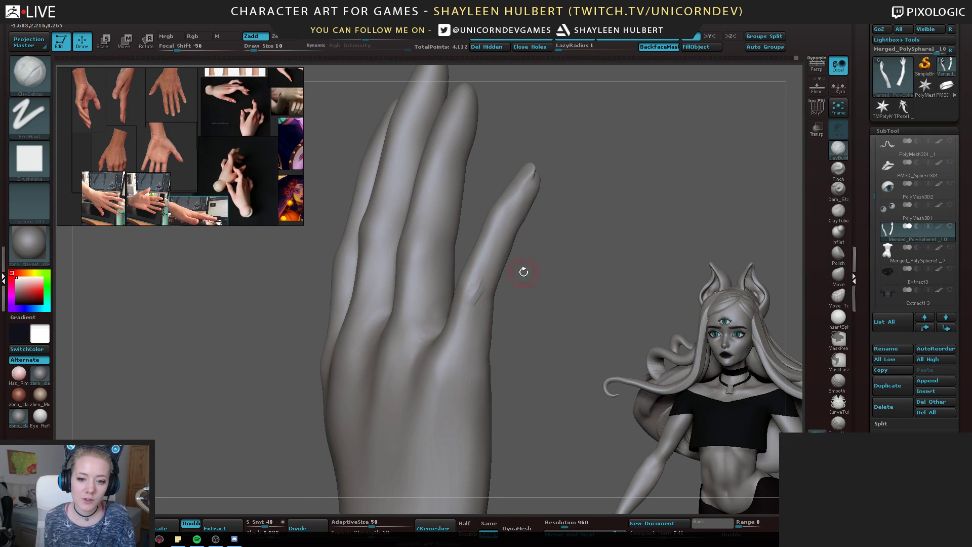
{"action": "left_click_drag", "start_coordinate": [523, 268], "coordinate": [497, 280]}
{"action": "mouse_move", "coordinate": [450, 305]}
{"action": "left_mouse_down"}
{"action": "mouse_move", "coordinate": [442, 293]}
{"action": "mouse_move", "coordinate": [442, 321]}
{"action": "left_mouse_up"}
{"action": "mouse_move", "coordinate": [509, 278]}
{"action": "left_mouse_down"}
{"action": "mouse_move", "coordinate": [481, 281]}
{"action": "mouse_move", "coordinate": [439, 311]}
{"action": "mouse_move", "coordinate": [473, 294]}
{"action": "mouse_move", "coordinate": [451, 293]}
{"action": "mouse_move", "coordinate": [455, 285]}
{"action": "left_mouse_up"}
{"action": "right_click_drag", "start_coordinate": [455, 284], "coordinate": [434, 319]}
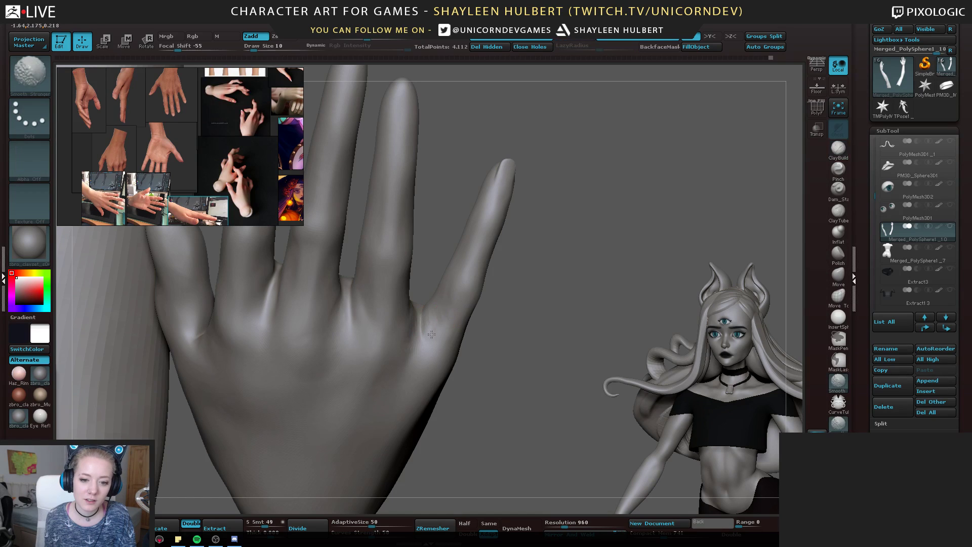
{"action": "left_click_drag", "start_coordinate": [451, 304], "coordinate": [432, 319], "text": "shift"}
Add volume along the outer side of the little finger's base with ClayBuildup and smooth it into the hand
{"action": "mouse_move", "coordinate": [440, 290]}
{"action": "right_mouse_down"}
{"action": "mouse_move", "coordinate": [454, 296]}
{"action": "mouse_move", "coordinate": [521, 274]}
{"action": "mouse_move", "coordinate": [465, 318]}
{"action": "right_mouse_up"}
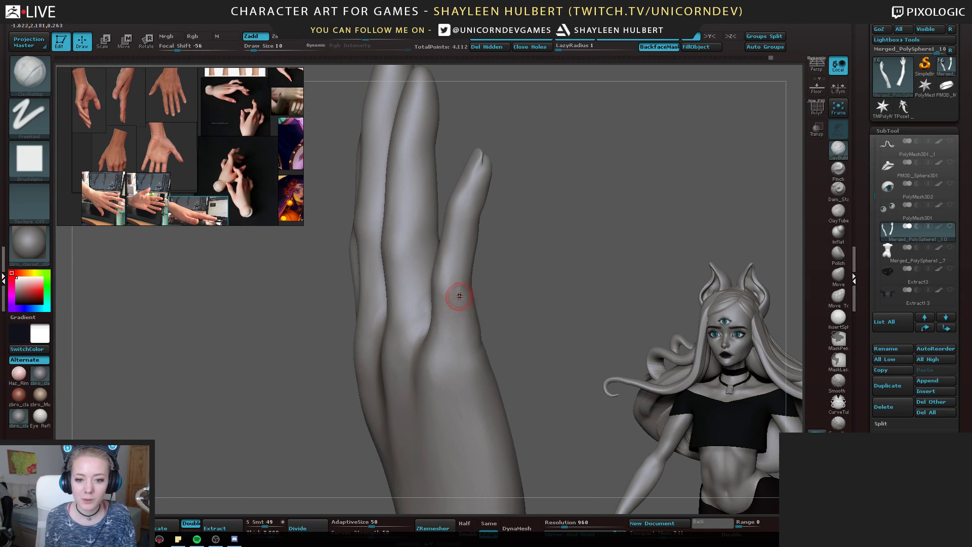
{"action": "mouse_move", "coordinate": [457, 354]}
{"action": "left_mouse_down"}
{"action": "mouse_move", "coordinate": [471, 342]}
{"action": "mouse_move", "coordinate": [466, 329]}
{"action": "mouse_move", "coordinate": [456, 344]}
{"action": "mouse_move", "coordinate": [451, 302]}
{"action": "left_mouse_up"}
{"action": "right_click_drag", "start_coordinate": [452, 306], "coordinate": [472, 300]}
{"action": "left_click_drag", "start_coordinate": [462, 324], "coordinate": [456, 336], "text": "shift"}
{"action": "right_click_drag", "start_coordinate": [480, 383], "coordinate": [490, 243]}
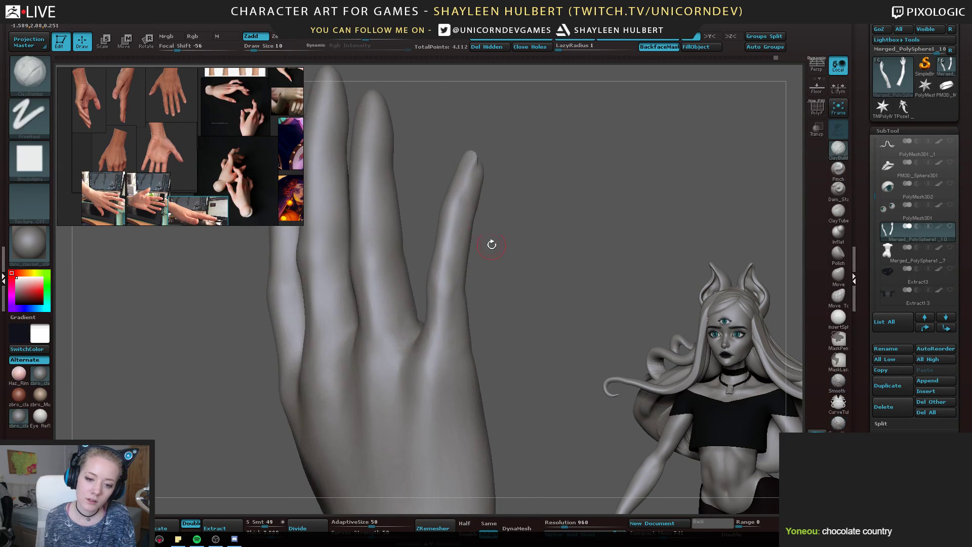
Flatten the planes on the back of the little finger's lower segment with the hPolish brush at draw size 22
{"action": "key", "text": "b"}
{"action": "key", "text": "h"}
{"action": "key", "text": "p"}
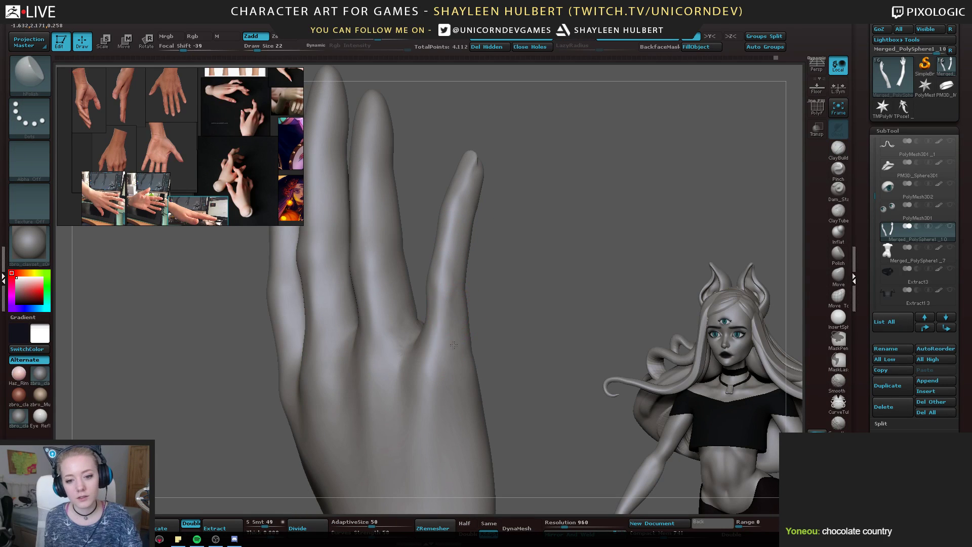
{"action": "right_click_drag", "start_coordinate": [495, 303], "coordinate": [440, 320]}
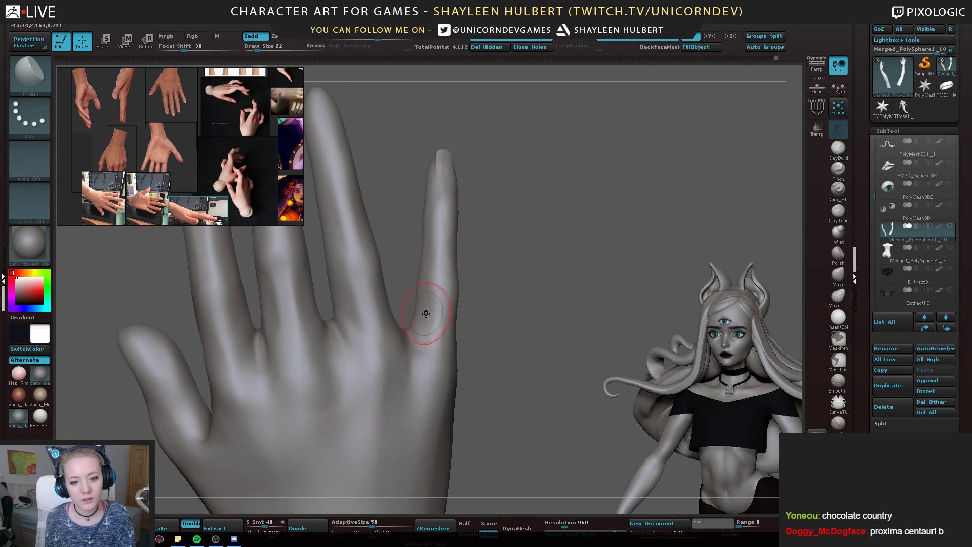
{"action": "mouse_move", "coordinate": [436, 223]}
{"action": "right_mouse_down"}
{"action": "mouse_move", "coordinate": [453, 219]}
{"action": "mouse_move", "coordinate": [434, 293]}
{"action": "right_mouse_up"}
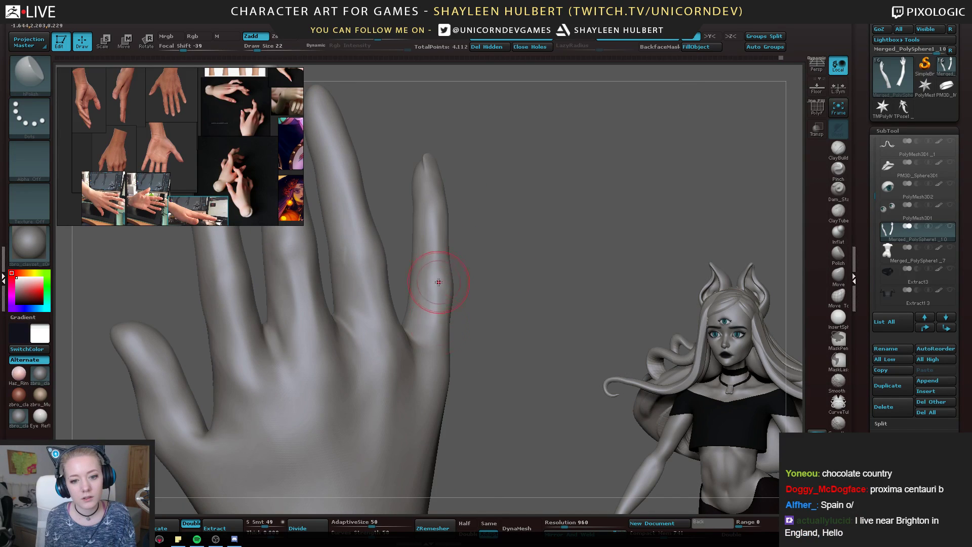
Build up the middle knuckle on the back of the little finger with ClayBuildup at draw size 9 and soften it
{"action": "right_click_drag", "start_coordinate": [523, 260], "coordinate": [506, 236]}
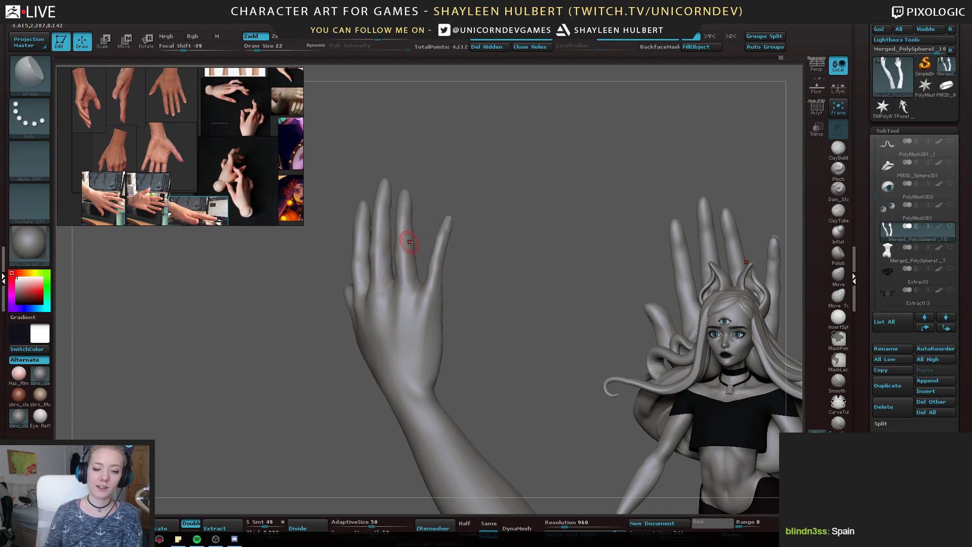
{"action": "mouse_move", "coordinate": [529, 229]}
{"action": "left_mouse_down"}
{"action": "mouse_move", "coordinate": [527, 330]}
{"action": "mouse_move", "coordinate": [469, 279]}
{"action": "mouse_move", "coordinate": [514, 266]}
{"action": "mouse_move", "coordinate": [558, 235]}
{"action": "left_mouse_up"}
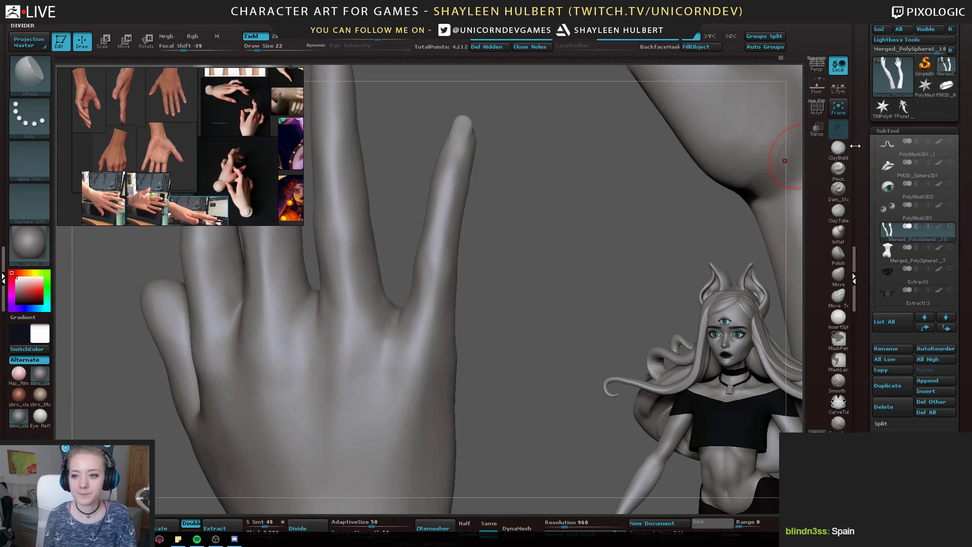
{"action": "left_click", "coordinate": [838, 150]}
{"action": "key", "text": "bracketleft"}
{"action": "mouse_move", "coordinate": [488, 264]}
{"action": "left_mouse_down"}
{"action": "mouse_move", "coordinate": [427, 267]}
{"action": "mouse_move", "coordinate": [456, 278]}
{"action": "mouse_move", "coordinate": [437, 268]}
{"action": "mouse_move", "coordinate": [441, 294]}
{"action": "mouse_move", "coordinate": [429, 290]}
{"action": "left_mouse_up"}
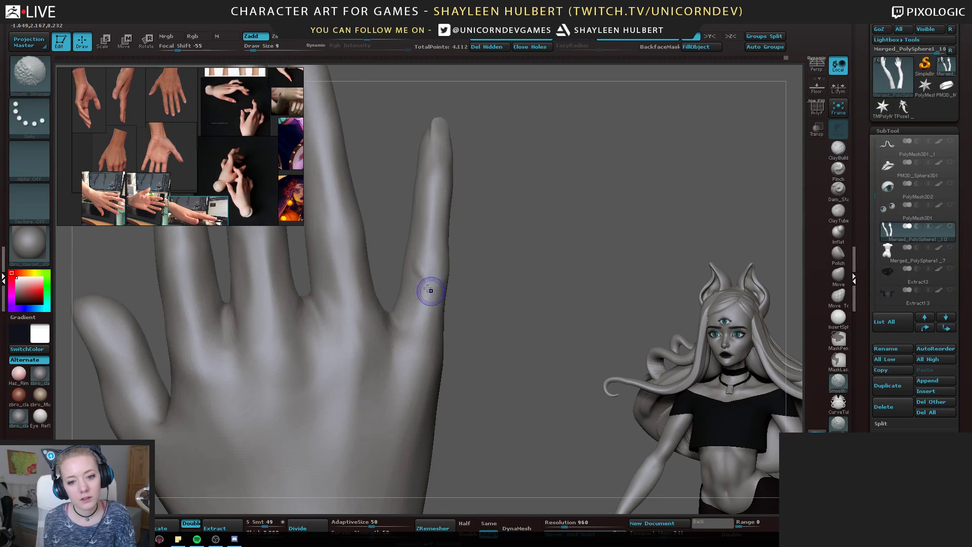
Smooth the lower segment on the back of the little finger where it runs into its base
{"action": "left_click_drag", "start_coordinate": [414, 250], "coordinate": [416, 265], "text": "shift"}
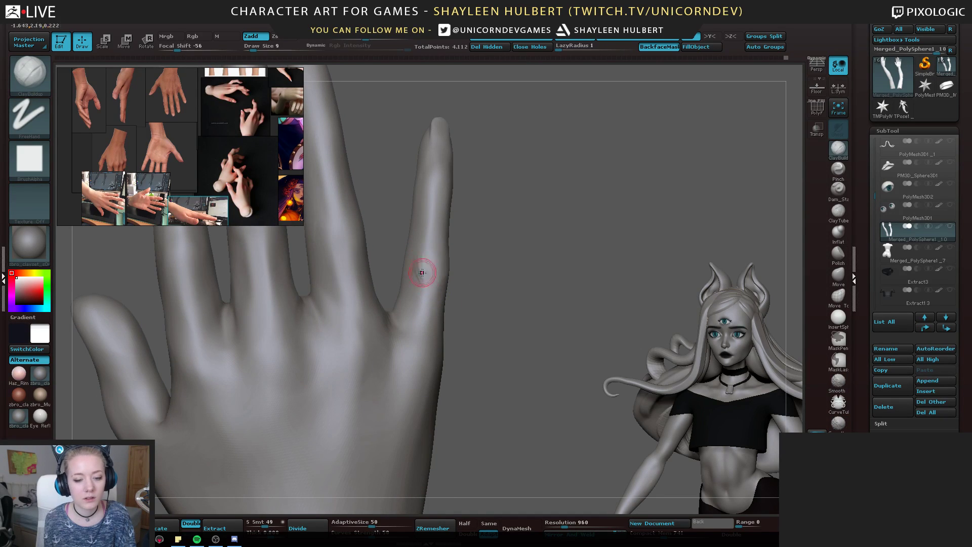
{"action": "key", "text": "shift"}
{"action": "mouse_move", "coordinate": [551, 282]}
{"action": "left_mouse_down", "text": "alt"}
{"action": "mouse_move", "coordinate": [544, 223]}
{"action": "mouse_move", "coordinate": [536, 304]}
{"action": "mouse_move", "coordinate": [517, 249]}
{"action": "mouse_move", "coordinate": [475, 321]}
{"action": "left_mouse_up", "text": "alt"}
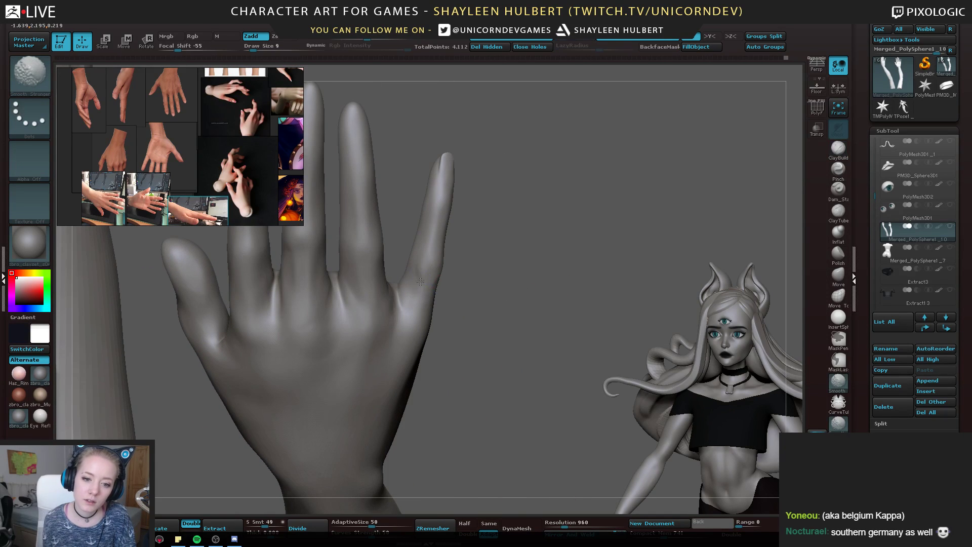
{"action": "left_click_drag", "start_coordinate": [424, 292], "coordinate": [425, 277], "text": "shift"}
Smooth the dip beside the little finger's base, next to the web toward the ring finger
{"action": "mouse_move", "coordinate": [494, 263]}
{"action": "left_mouse_down"}
{"action": "mouse_move", "coordinate": [562, 273]}
{"action": "mouse_move", "coordinate": [574, 258]}
{"action": "left_mouse_up"}
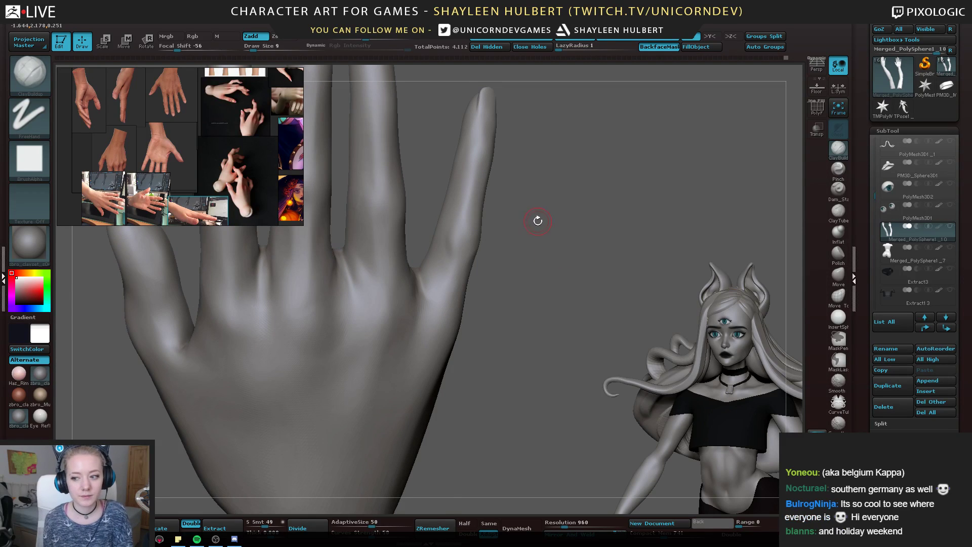
{"action": "left_click_drag", "start_coordinate": [536, 218], "coordinate": [599, 255]}
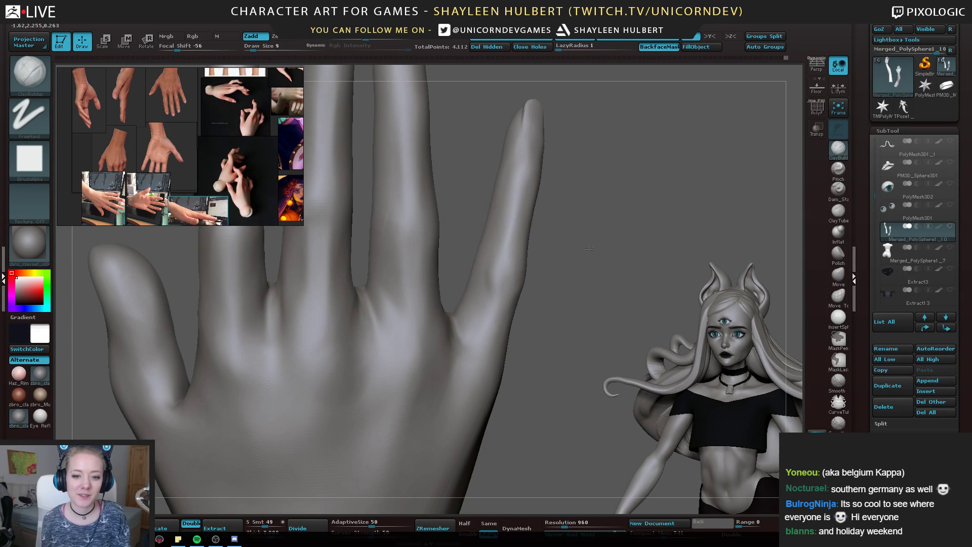
{"action": "left_click_drag", "start_coordinate": [600, 269], "coordinate": [584, 271]}
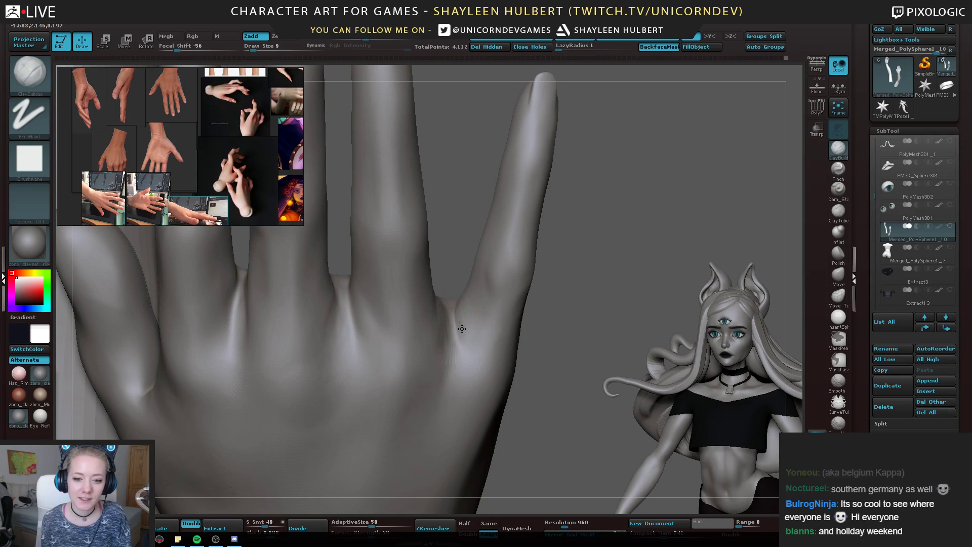
{"action": "left_click_drag", "start_coordinate": [458, 329], "coordinate": [470, 331], "text": "shift"}
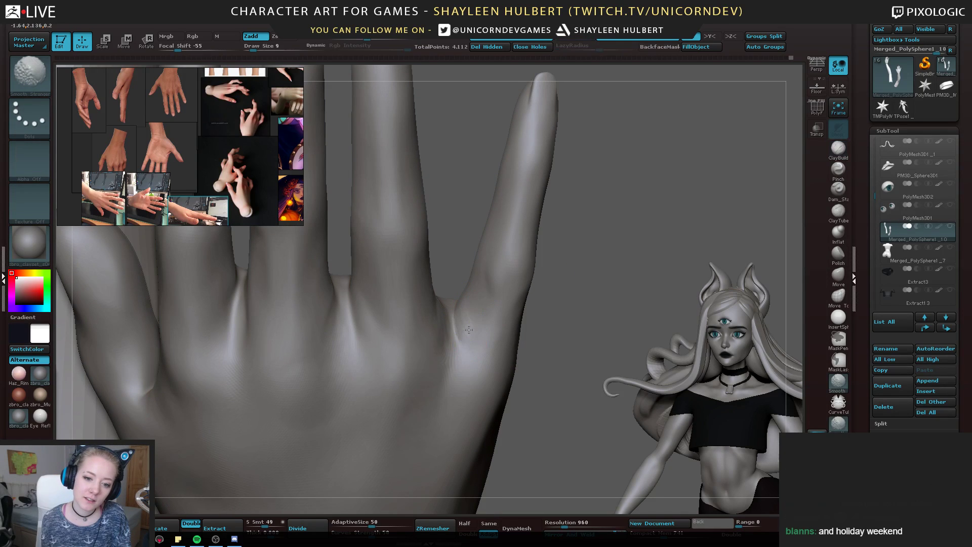
Add volume along the crease at the little finger's palm-side base with ClayBuildup at draw size 9 and smooth it
{"action": "mouse_move", "coordinate": [553, 338]}
{"action": "left_mouse_down", "text": "alt"}
{"action": "mouse_move", "coordinate": [517, 266]}
{"action": "mouse_move", "coordinate": [559, 288]}
{"action": "left_mouse_up", "text": "alt"}
{"action": "mouse_move", "coordinate": [558, 288]}
{"action": "right_mouse_down"}
{"action": "mouse_move", "coordinate": [553, 310]}
{"action": "mouse_move", "coordinate": [488, 321]}
{"action": "right_mouse_up"}
{"action": "mouse_move", "coordinate": [537, 268]}
{"action": "right_mouse_down"}
{"action": "mouse_move", "coordinate": [567, 273]}
{"action": "mouse_move", "coordinate": [560, 221]}
{"action": "mouse_move", "coordinate": [481, 232]}
{"action": "right_mouse_up"}
{"action": "right_click_drag", "start_coordinate": [393, 328], "coordinate": [423, 341]}
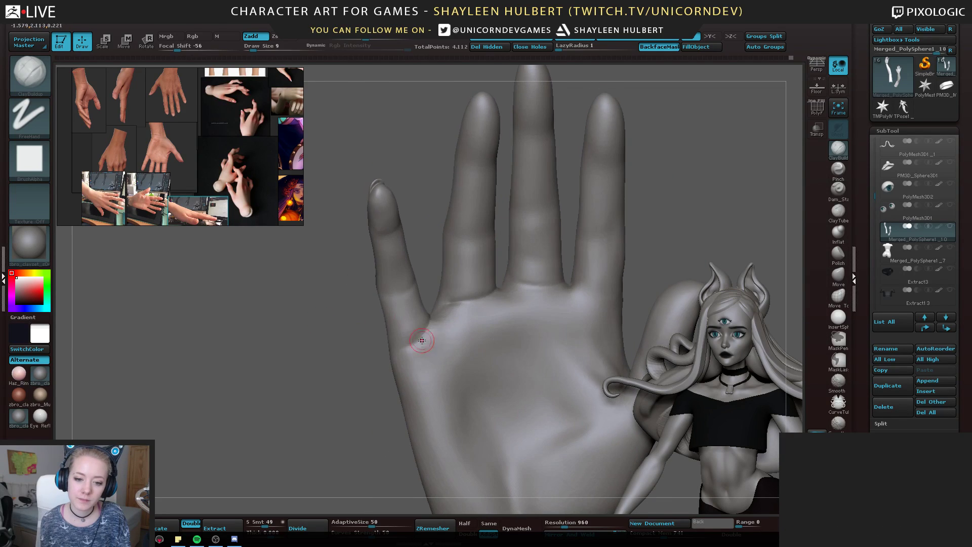
{"action": "mouse_move", "coordinate": [424, 340]}
{"action": "left_mouse_down"}
{"action": "mouse_move", "coordinate": [438, 321]}
{"action": "mouse_move", "coordinate": [416, 348]}
{"action": "left_mouse_up"}
{"action": "right_click_drag", "start_coordinate": [404, 356], "coordinate": [433, 327]}
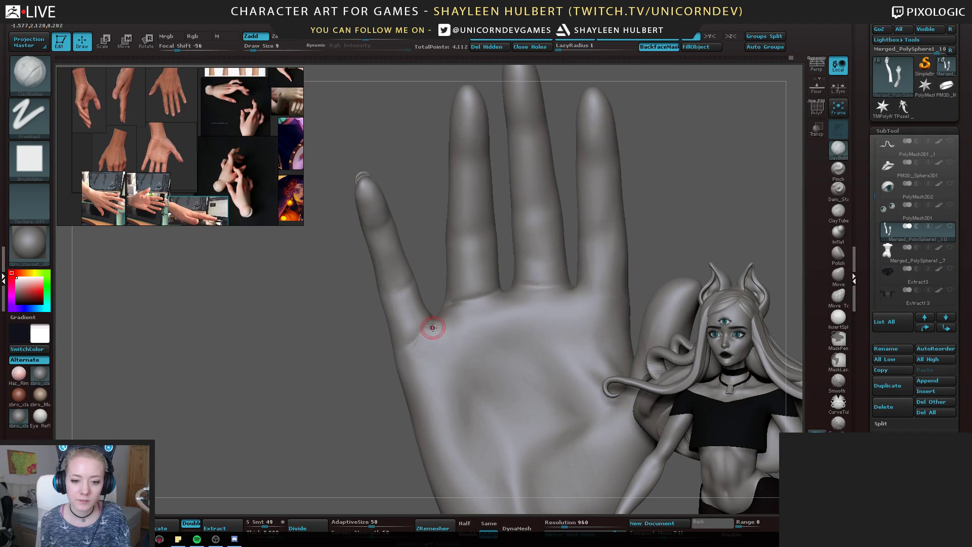
{"action": "key", "text": "shift"}
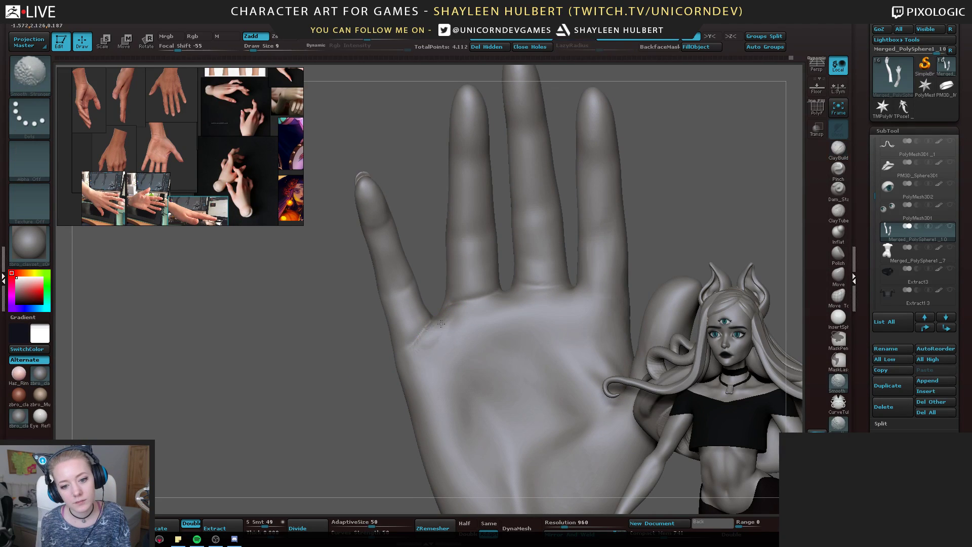
Examine the opposite hand from its back and palm sides and bring both arms fully into view
{"action": "right_click_drag", "start_coordinate": [425, 350], "coordinate": [351, 349]}
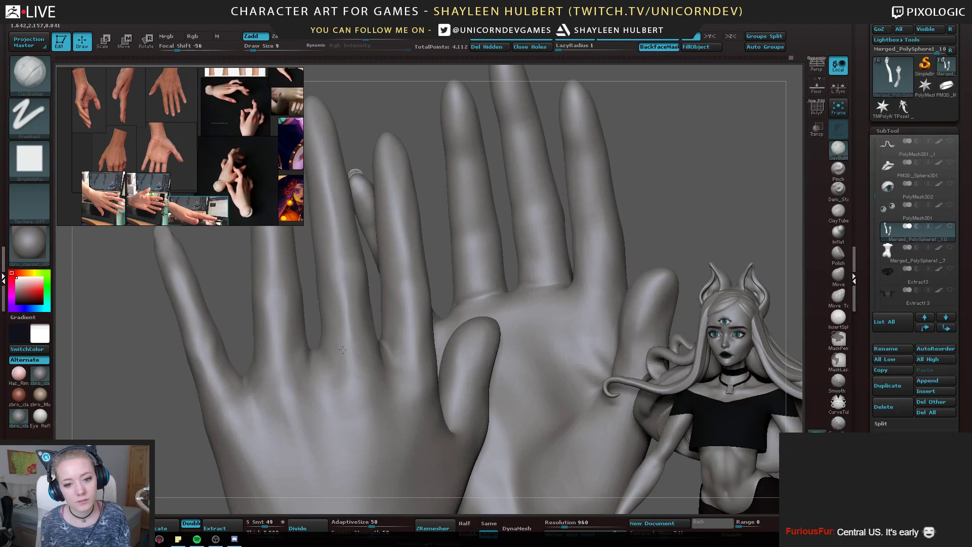
{"action": "left_click_drag", "start_coordinate": [151, 397], "coordinate": [181, 385]}
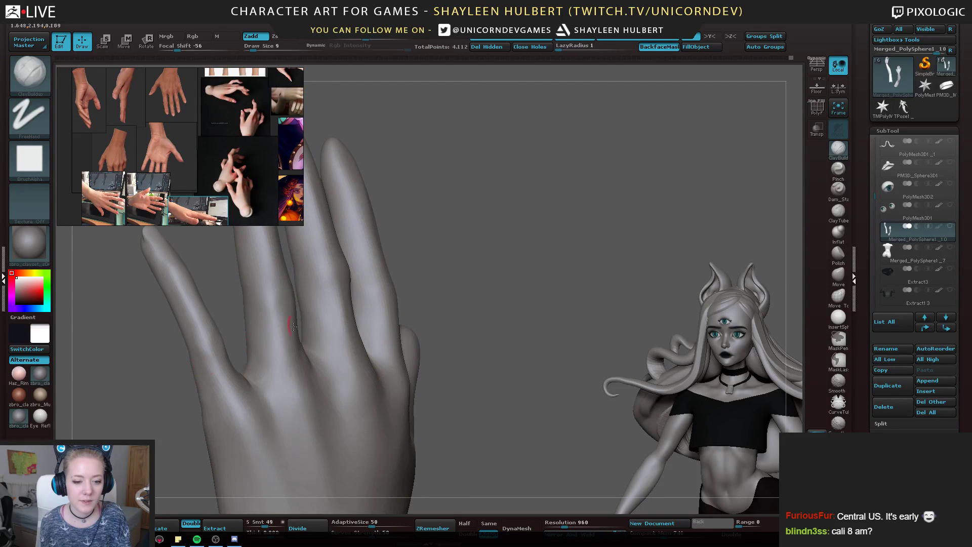
{"action": "left_click_drag", "start_coordinate": [439, 272], "coordinate": [498, 289]}
{"action": "mouse_move", "coordinate": [498, 289]}
{"action": "right_mouse_down"}
{"action": "mouse_move", "coordinate": [538, 276]}
{"action": "mouse_move", "coordinate": [521, 250]}
{"action": "mouse_move", "coordinate": [545, 263]}
{"action": "mouse_move", "coordinate": [569, 321]}
{"action": "mouse_move", "coordinate": [554, 321]}
{"action": "right_mouse_up"}
{"action": "right_click_drag", "start_coordinate": [447, 253], "coordinate": [421, 299]}
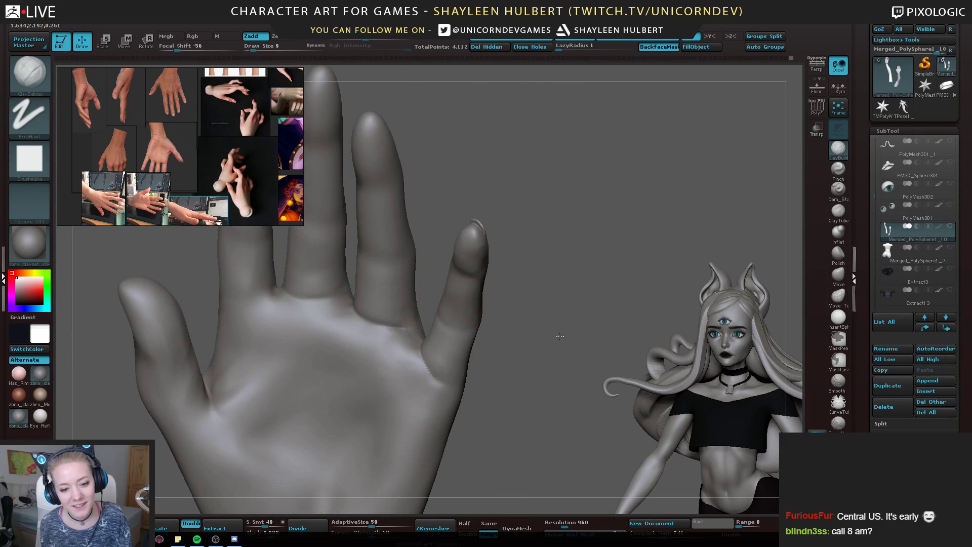
{"action": "mouse_move", "coordinate": [558, 336]}
{"action": "right_mouse_down", "text": "ctrl"}
{"action": "mouse_move", "coordinate": [440, 209]}
{"action": "mouse_move", "coordinate": [445, 401]}
{"action": "mouse_move", "coordinate": [280, 340]}
{"action": "mouse_move", "coordinate": [451, 404]}
{"action": "right_mouse_up", "text": "ctrl"}
{"action": "mouse_move", "coordinate": [536, 414]}
{"action": "left_mouse_down", "text": "ctrl"}
{"action": "mouse_move", "coordinate": [405, 208]}
{"action": "mouse_move", "coordinate": [437, 141]}
{"action": "left_mouse_up", "text": "ctrl"}
{"action": "left_click_drag", "start_coordinate": [439, 142], "coordinate": [595, 426], "text": "ctrl"}
{"action": "left_click", "coordinate": [438, 384], "text": "ctrl"}
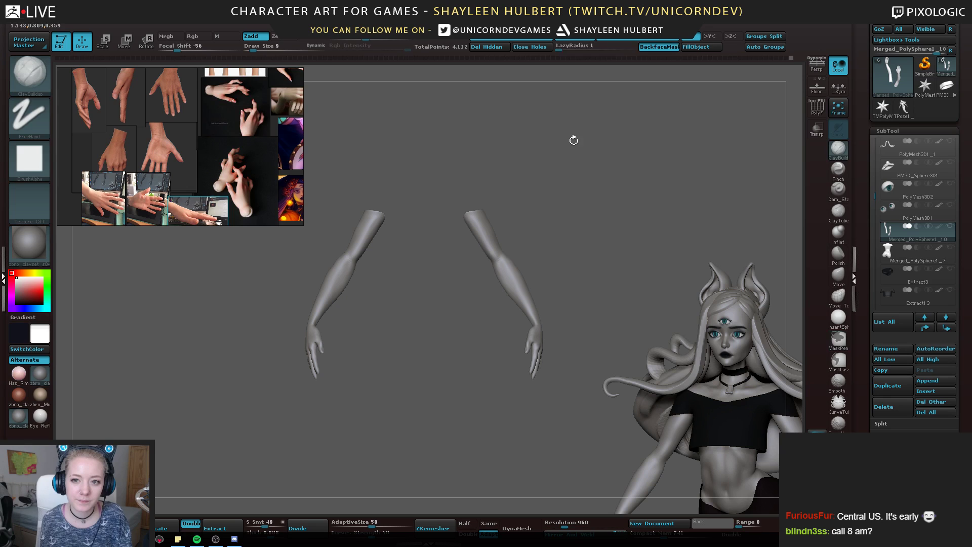
Turn off symmetry, mask the opposite arm only and make it a separate polygroup
{"action": "left_click", "coordinate": [622, 41]}
{"action": "left_click_drag", "start_coordinate": [448, 153], "coordinate": [620, 444], "text": "ctrl"}
{"action": "key", "text": "ctrl+w"}
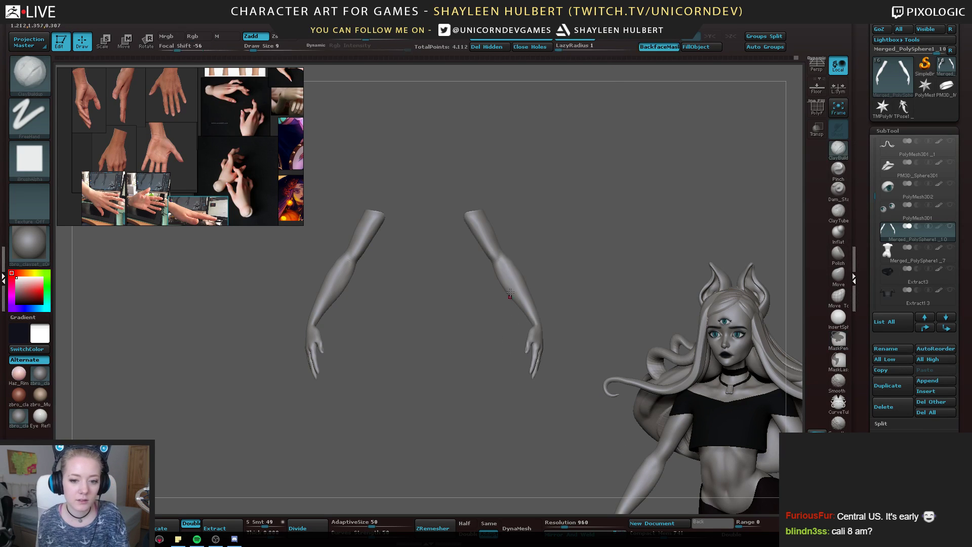
Hide the newly grouped arm, leaving only the arm being sculpted visible
{"action": "left_click", "coordinate": [510, 279], "text": "ctrl+shift"}
{"action": "left_click", "coordinate": [472, 336], "text": "ctrl+shift"}
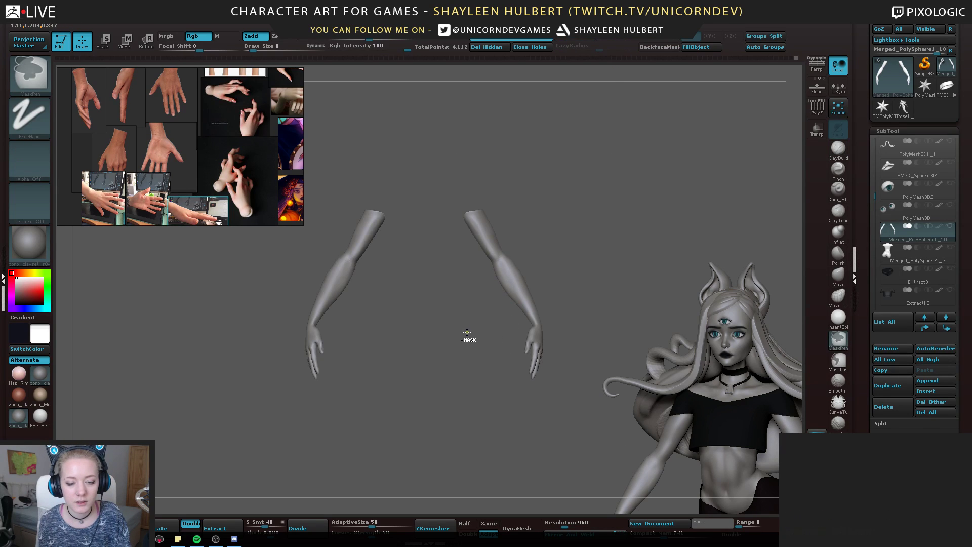
{"action": "left_click", "coordinate": [511, 293], "text": "ctrl+shift"}
{"action": "left_click", "coordinate": [512, 293], "text": "ctrl+shift"}
Examine the visible hand's polygroup wireframe from the back and palm sides, switching the wireframe display off at the end
{"action": "mouse_move", "coordinate": [513, 298]}
{"action": "left_mouse_down", "text": "alt"}
{"action": "mouse_move", "coordinate": [532, 317]}
{"action": "mouse_move", "coordinate": [486, 314]}
{"action": "mouse_move", "coordinate": [521, 315]}
{"action": "left_mouse_up", "text": "alt"}
{"action": "left_click_drag", "start_coordinate": [522, 315], "coordinate": [591, 280], "text": "alt"}
{"action": "left_click", "coordinate": [818, 109]}
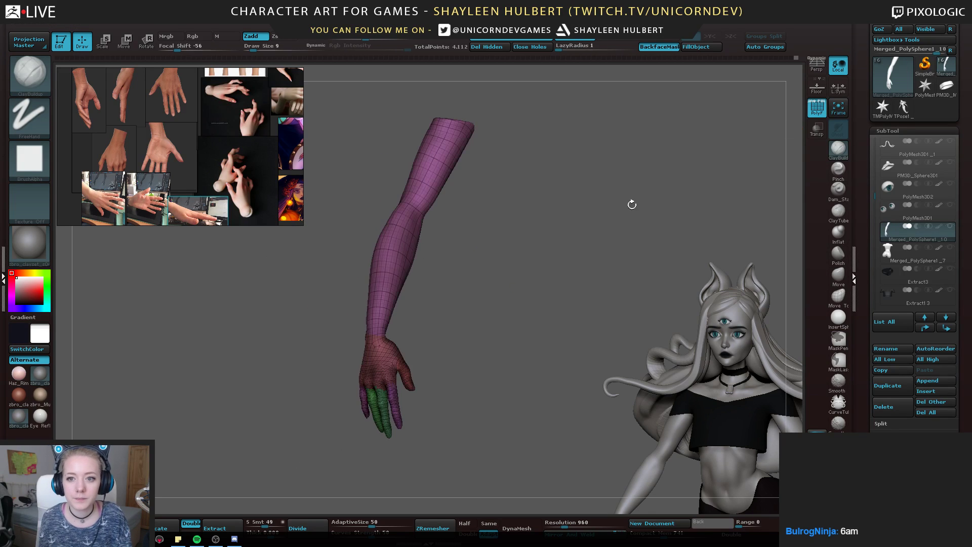
{"action": "left_click_drag", "start_coordinate": [509, 304], "coordinate": [269, 314], "text": "alt"}
{"action": "left_click_drag", "start_coordinate": [373, 306], "coordinate": [294, 305]}
{"action": "left_click_drag", "start_coordinate": [362, 302], "coordinate": [549, 324], "text": "alt"}
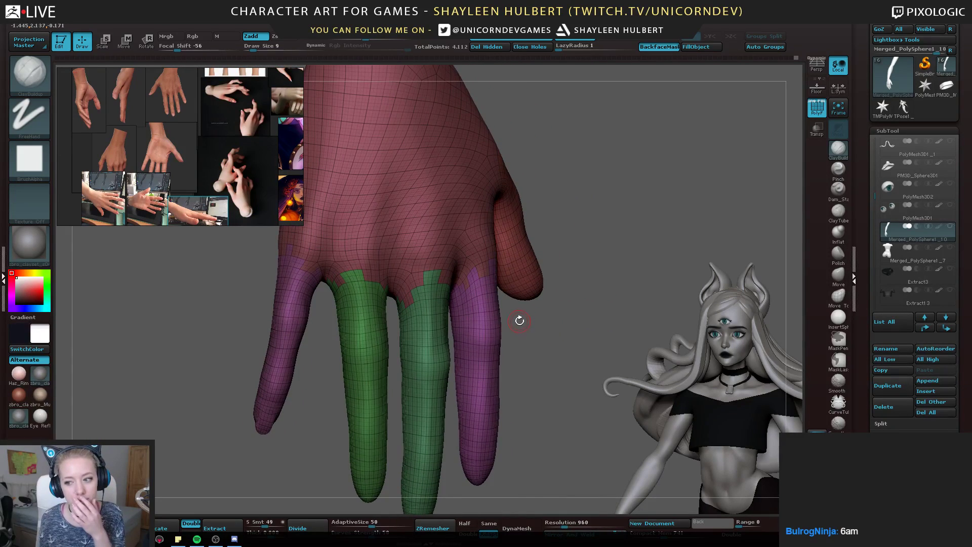
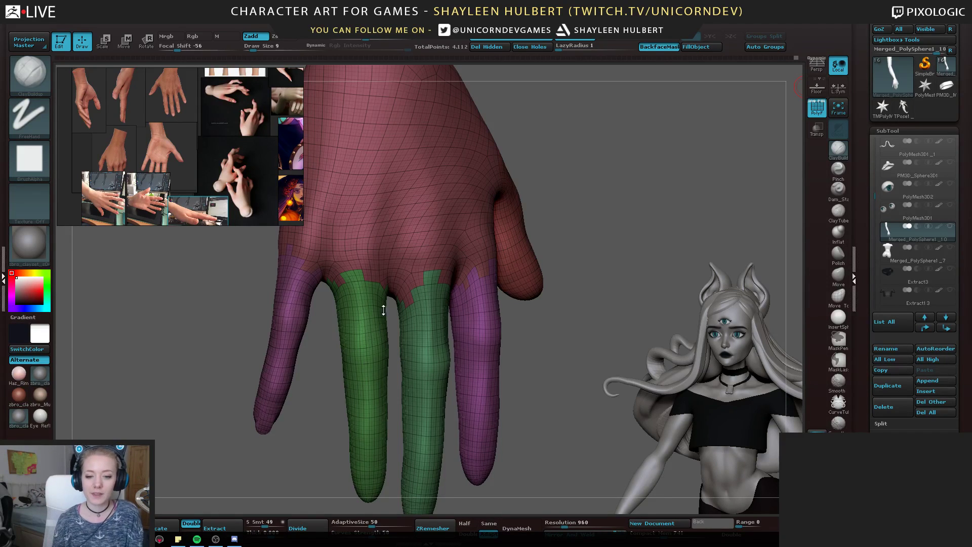
{"action": "left_click_drag", "start_coordinate": [596, 321], "coordinate": [582, 324]}
{"action": "left_click_drag", "start_coordinate": [249, 392], "coordinate": [405, 336]}
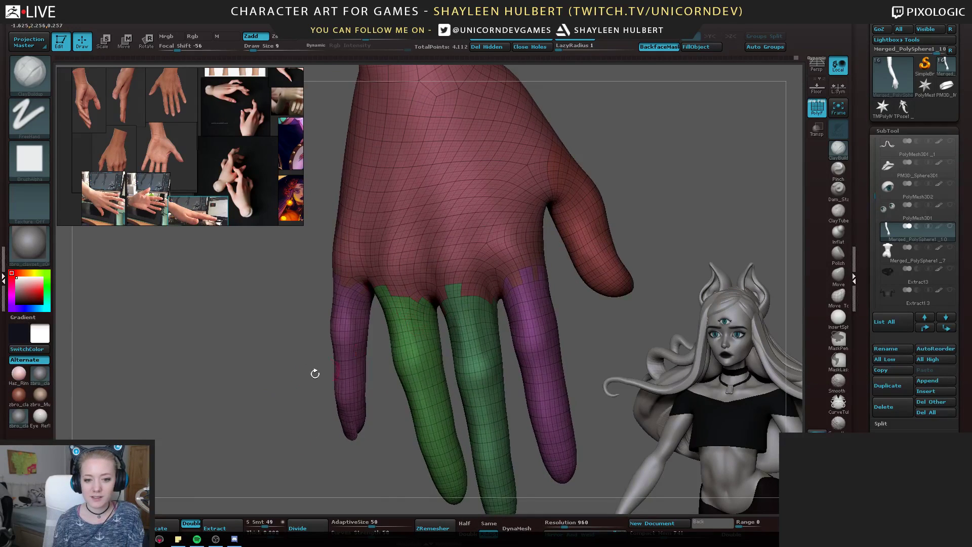
{"action": "left_click_drag", "start_coordinate": [315, 374], "coordinate": [597, 339]}
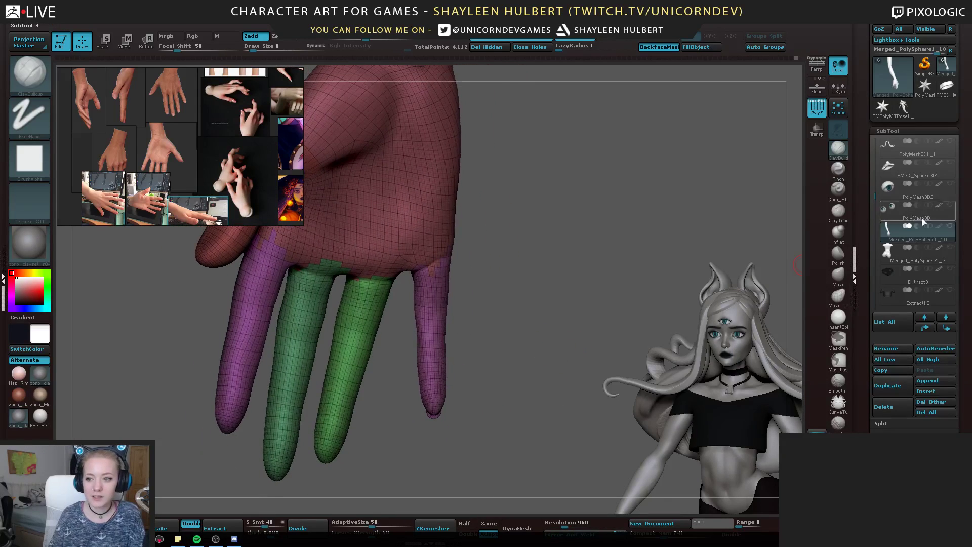
{"action": "left_click", "coordinate": [815, 109]}
Build up the palm-side base of the little finger with ClayBuildup at draw size 14 and check it from the side
{"action": "mouse_move", "coordinate": [538, 289]}
{"action": "left_mouse_down", "text": "alt"}
{"action": "mouse_move", "coordinate": [597, 285]}
{"action": "mouse_move", "coordinate": [552, 289]}
{"action": "mouse_move", "coordinate": [498, 241]}
{"action": "mouse_move", "coordinate": [449, 260]}
{"action": "mouse_move", "coordinate": [457, 250]}
{"action": "left_mouse_up", "text": "alt"}
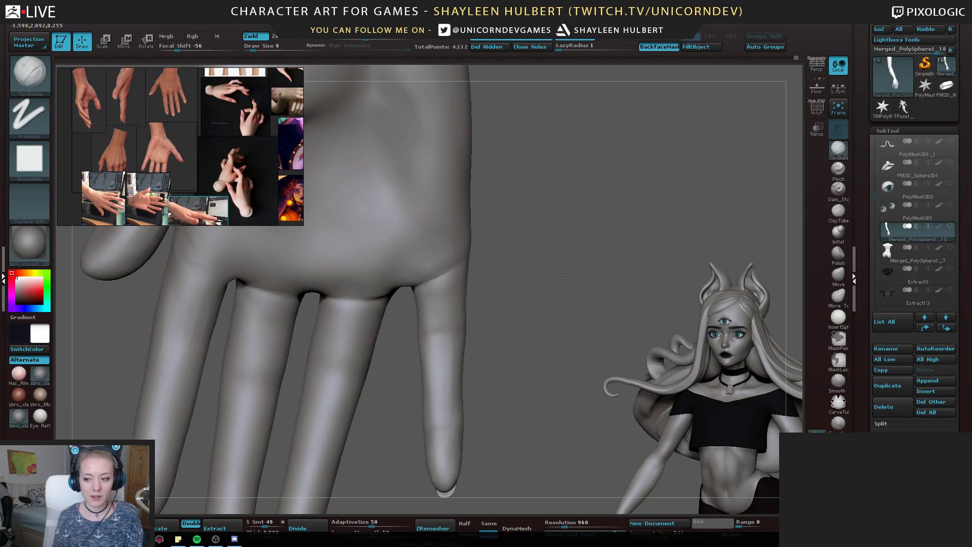
{"action": "mouse_move", "coordinate": [519, 268]}
{"action": "left_mouse_down", "text": "alt"}
{"action": "mouse_move", "coordinate": [515, 304]}
{"action": "mouse_move", "coordinate": [538, 288]}
{"action": "mouse_move", "coordinate": [540, 261]}
{"action": "mouse_move", "coordinate": [512, 253]}
{"action": "mouse_move", "coordinate": [524, 264]}
{"action": "left_mouse_up", "text": "alt"}
{"action": "key", "text": "bracketright"}
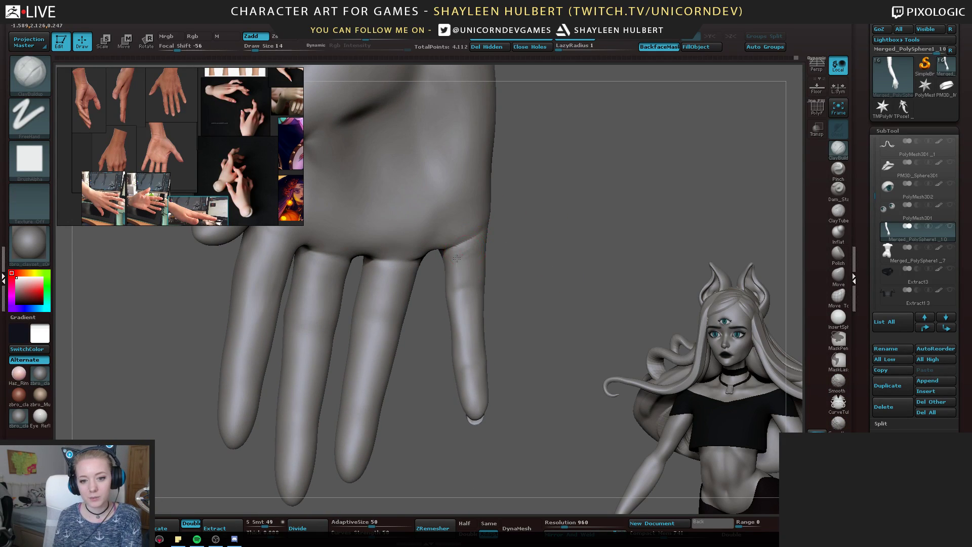
{"action": "right_click_drag", "start_coordinate": [457, 258], "coordinate": [474, 246]}
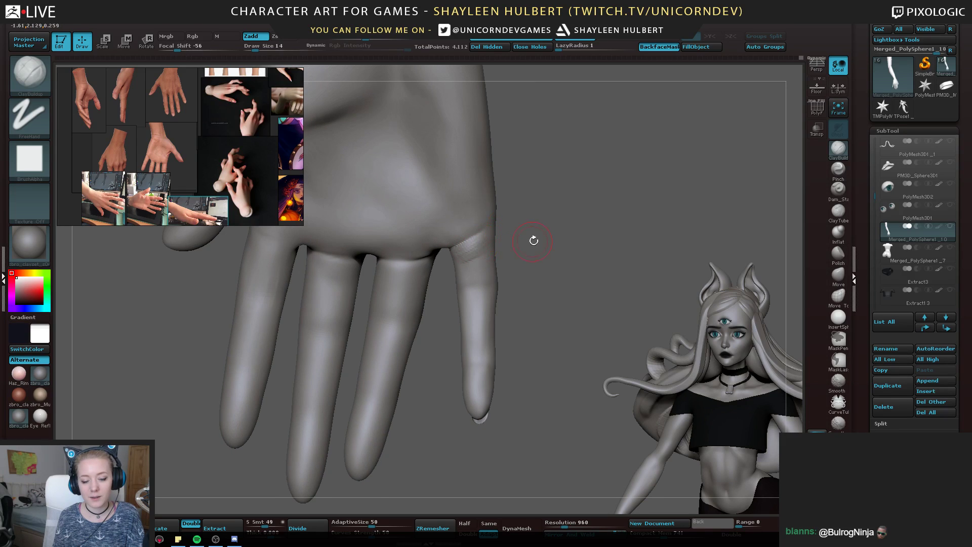
{"action": "mouse_move", "coordinate": [532, 239]}
{"action": "right_mouse_down"}
{"action": "mouse_move", "coordinate": [502, 261]}
{"action": "mouse_move", "coordinate": [479, 251]}
{"action": "mouse_move", "coordinate": [506, 248]}
{"action": "mouse_move", "coordinate": [525, 263]}
{"action": "mouse_move", "coordinate": [470, 283]}
{"action": "mouse_move", "coordinate": [501, 283]}
{"action": "mouse_move", "coordinate": [348, 319]}
{"action": "mouse_move", "coordinate": [497, 257]}
{"action": "right_mouse_up"}
{"action": "key", "text": "ctrl"}
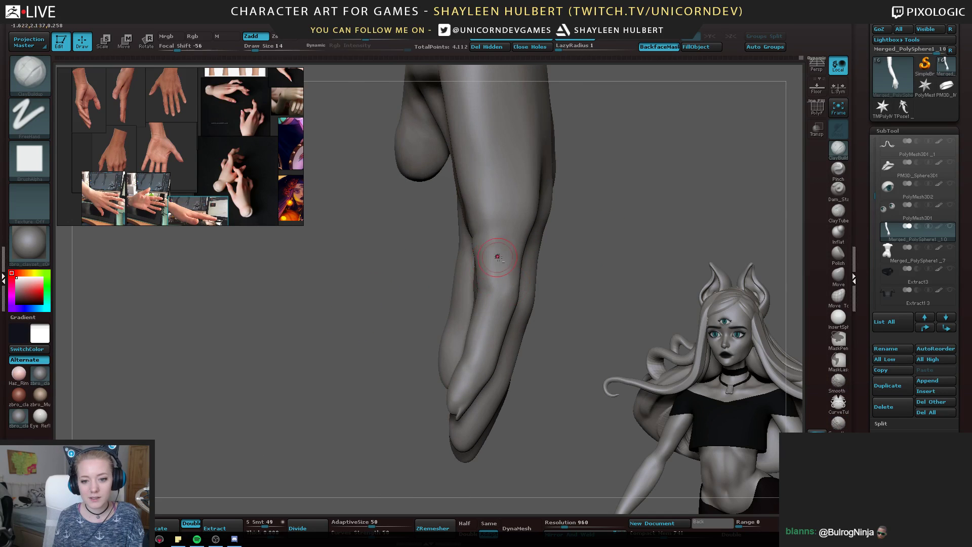
Shape the web between the ring and little fingers with ClayBuildup at draw size 8 and smooth the strokes
{"action": "right_click_drag", "start_coordinate": [423, 327], "coordinate": [588, 272]}
{"action": "mouse_move", "coordinate": [522, 279]}
{"action": "right_mouse_down"}
{"action": "mouse_move", "coordinate": [577, 199]}
{"action": "mouse_move", "coordinate": [580, 276]}
{"action": "right_mouse_up"}
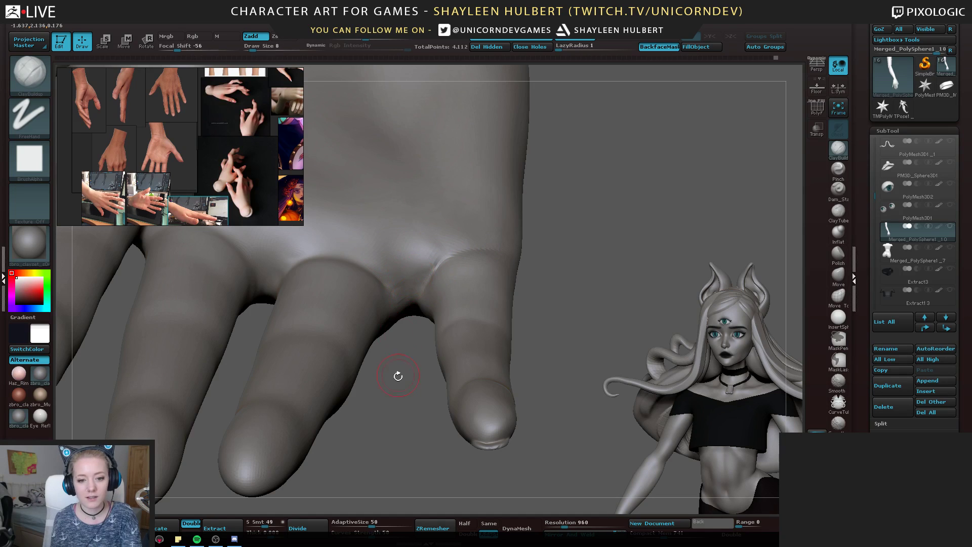
{"action": "right_click_drag", "start_coordinate": [397, 375], "coordinate": [413, 266]}
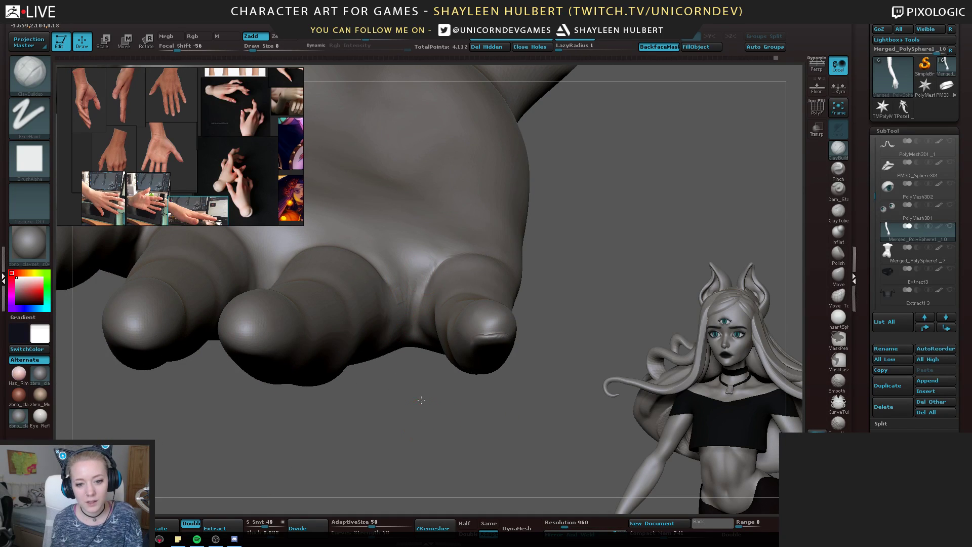
{"action": "right_click_drag", "start_coordinate": [421, 400], "coordinate": [412, 312]}
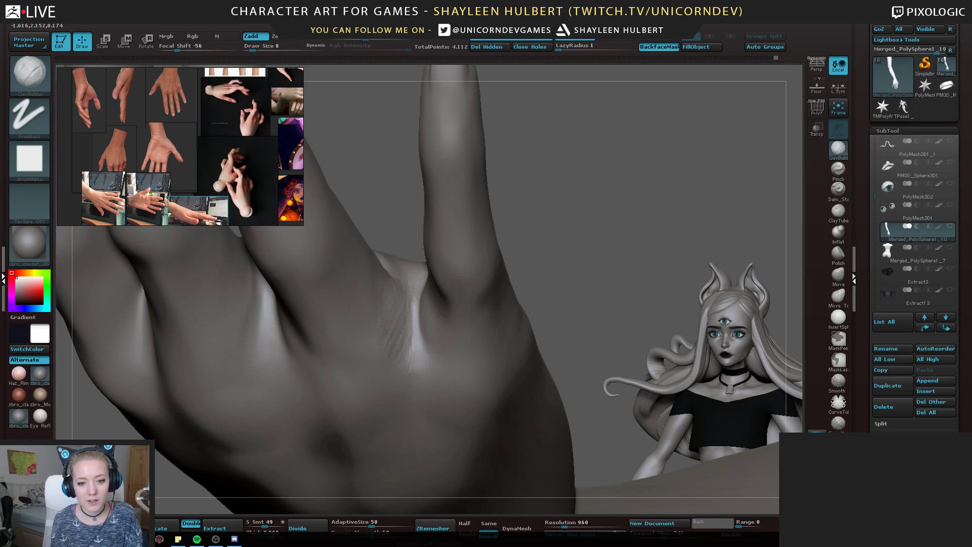
{"action": "key", "text": "shift"}
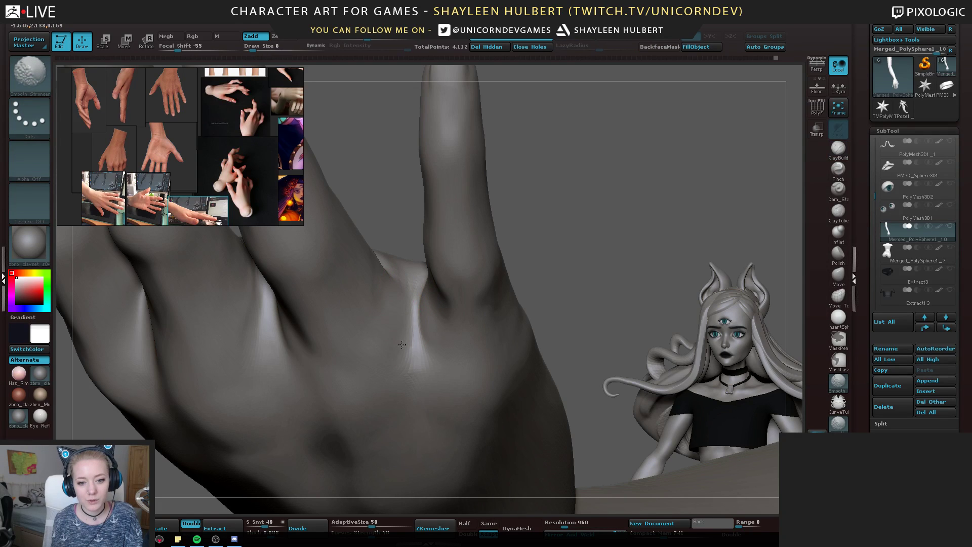
{"action": "left_click_drag", "start_coordinate": [402, 344], "coordinate": [411, 344], "text": "shift"}
Fill the hollow below the ring and little finger web on the hand's back with ClayBuildup up to draw size 18 and smooth it
{"action": "mouse_move", "coordinate": [455, 264]}
{"action": "right_mouse_down"}
{"action": "mouse_move", "coordinate": [580, 286]}
{"action": "mouse_move", "coordinate": [505, 227]}
{"action": "mouse_move", "coordinate": [534, 265]}
{"action": "mouse_move", "coordinate": [546, 263]}
{"action": "right_mouse_up"}
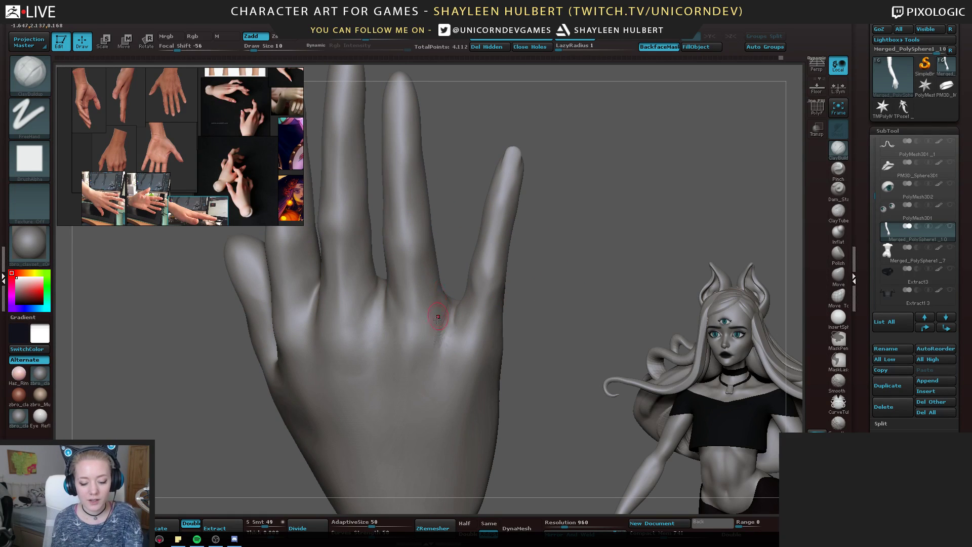
{"action": "mouse_move", "coordinate": [447, 324]}
{"action": "right_mouse_down"}
{"action": "mouse_move", "coordinate": [458, 325]}
{"action": "mouse_move", "coordinate": [443, 308]}
{"action": "right_mouse_up"}
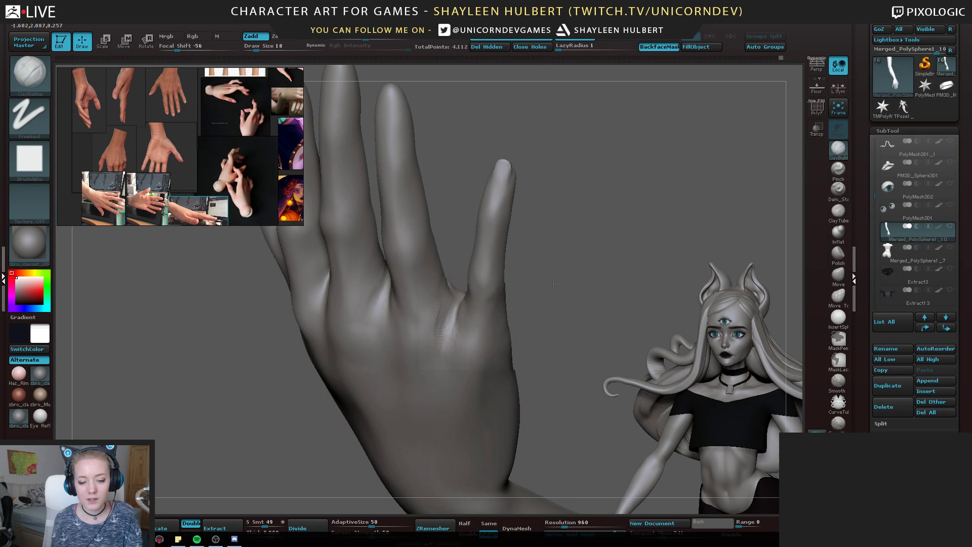
{"action": "mouse_move", "coordinate": [553, 285]}
{"action": "right_mouse_down"}
{"action": "mouse_move", "coordinate": [454, 309]}
{"action": "mouse_move", "coordinate": [508, 310]}
{"action": "right_mouse_up"}
{"action": "left_click_drag", "start_coordinate": [449, 359], "coordinate": [443, 343], "text": "shift"}
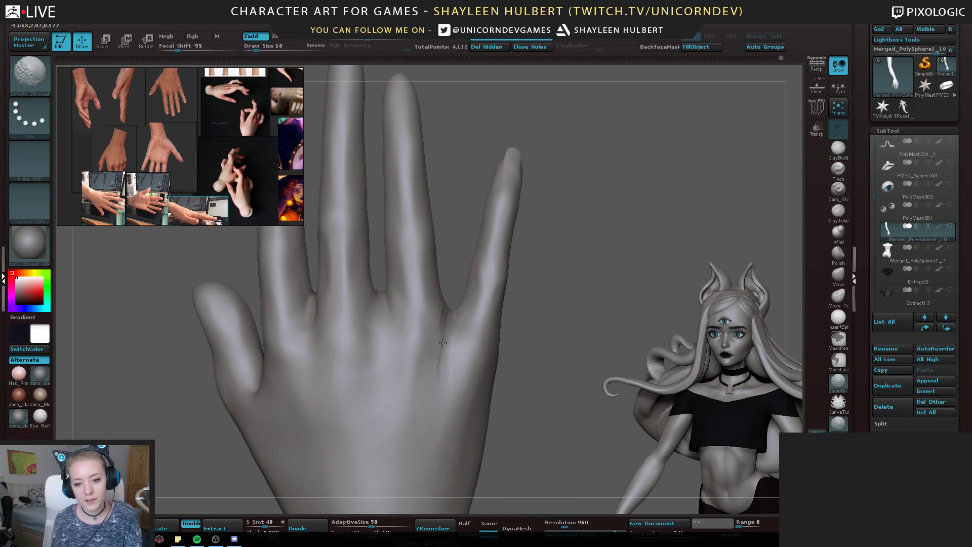
Build up the little finger's main knuckle on the back of the hand with ClayBuildup at draw size 18 and soften it
{"action": "right_click_drag", "start_coordinate": [442, 367], "coordinate": [529, 316]}
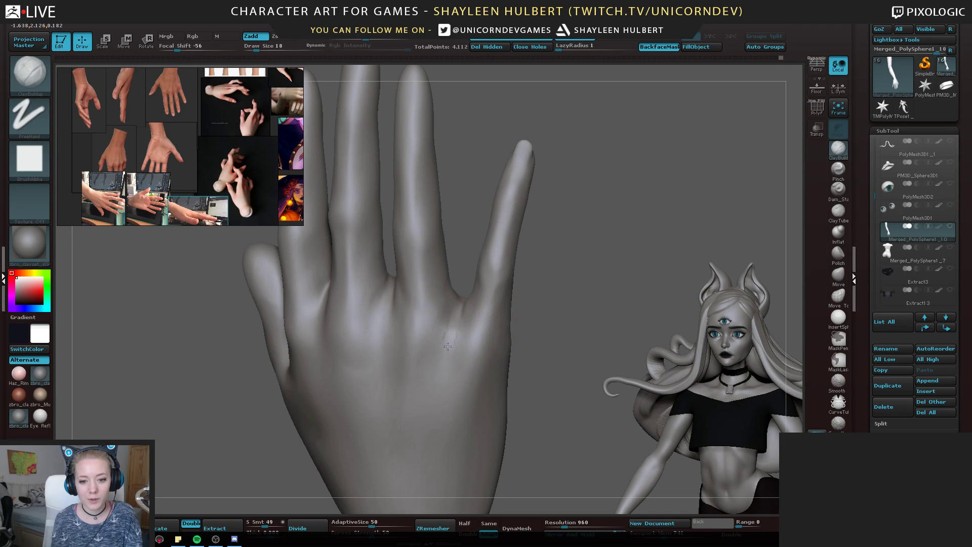
{"action": "right_click_drag", "start_coordinate": [470, 352], "coordinate": [456, 312]}
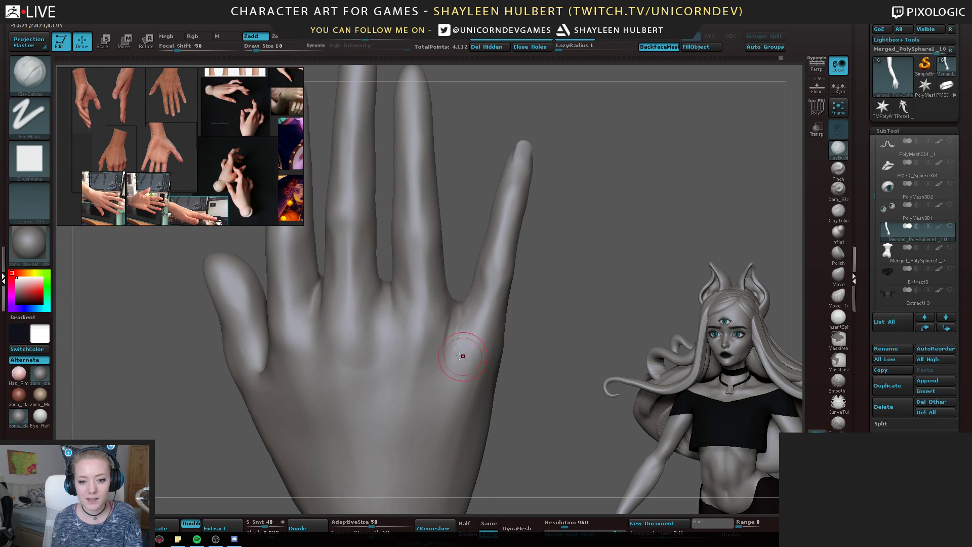
{"action": "left_click_drag", "start_coordinate": [452, 334], "coordinate": [447, 351], "text": "shift"}
{"action": "right_click_drag", "start_coordinate": [447, 339], "coordinate": [491, 325]}
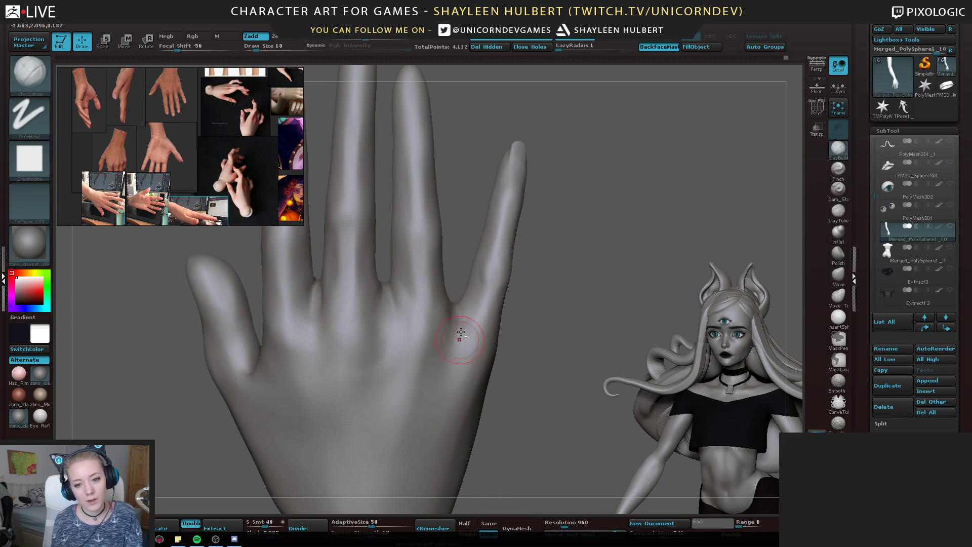
{"action": "mouse_move", "coordinate": [537, 289]}
{"action": "right_mouse_down"}
{"action": "mouse_move", "coordinate": [456, 303]}
{"action": "mouse_move", "coordinate": [463, 333]}
{"action": "mouse_move", "coordinate": [507, 319]}
{"action": "mouse_move", "coordinate": [554, 278]}
{"action": "mouse_move", "coordinate": [458, 311]}
{"action": "right_mouse_up"}
{"action": "key", "text": "shift"}
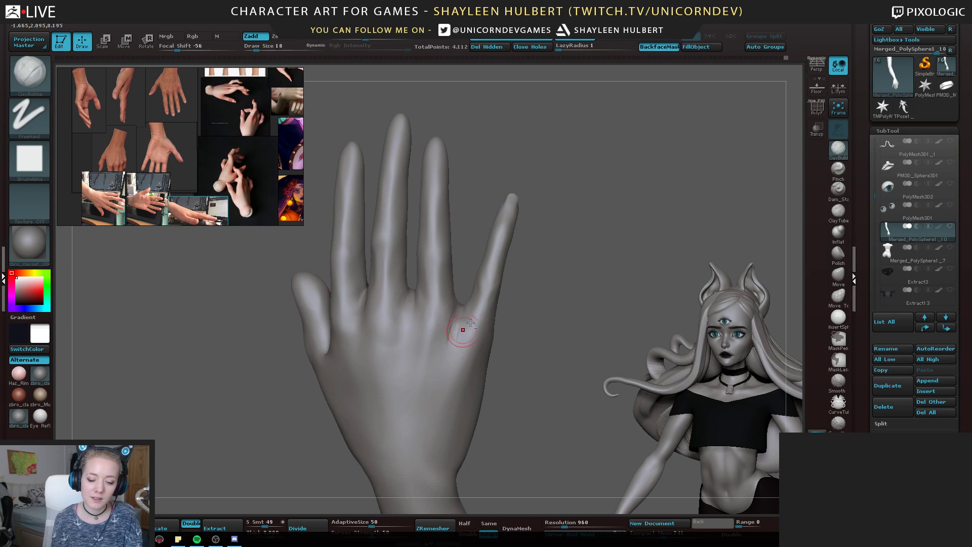
Build up the back of the hand below the little finger's knuckle with ClayBuildup at draw size 46 and smooth it
{"action": "key", "text": "shift"}
{"action": "mouse_move", "coordinate": [442, 362]}
{"action": "right_mouse_down"}
{"action": "mouse_move", "coordinate": [453, 314]}
{"action": "mouse_move", "coordinate": [495, 324]}
{"action": "mouse_move", "coordinate": [499, 284]}
{"action": "mouse_move", "coordinate": [525, 358]}
{"action": "mouse_move", "coordinate": [540, 292]}
{"action": "right_mouse_up"}
{"action": "key", "text": "shift"}
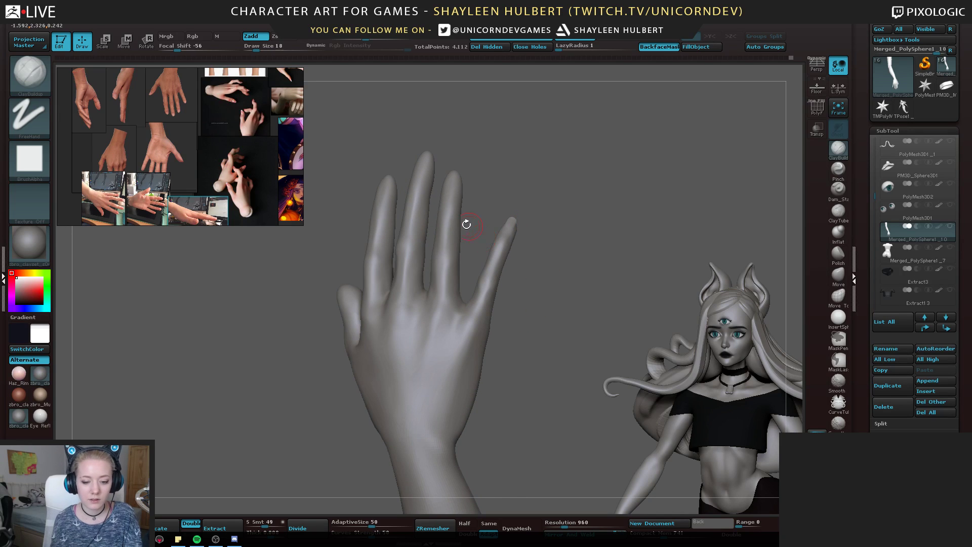
{"action": "right_click_drag", "start_coordinate": [514, 336], "coordinate": [499, 344]}
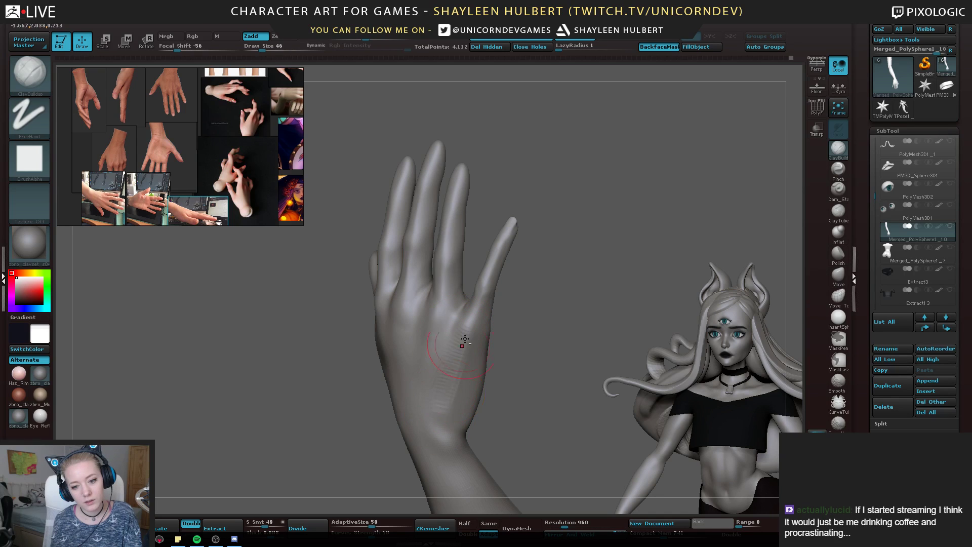
{"action": "mouse_move", "coordinate": [470, 359]}
{"action": "right_mouse_down"}
{"action": "mouse_move", "coordinate": [455, 375]}
{"action": "mouse_move", "coordinate": [446, 314]}
{"action": "mouse_move", "coordinate": [417, 286]}
{"action": "mouse_move", "coordinate": [560, 358]}
{"action": "mouse_move", "coordinate": [581, 316]}
{"action": "mouse_move", "coordinate": [587, 335]}
{"action": "mouse_move", "coordinate": [599, 304]}
{"action": "right_mouse_up"}
{"action": "key", "text": "shift"}
{"action": "key", "text": "bracketleft"}
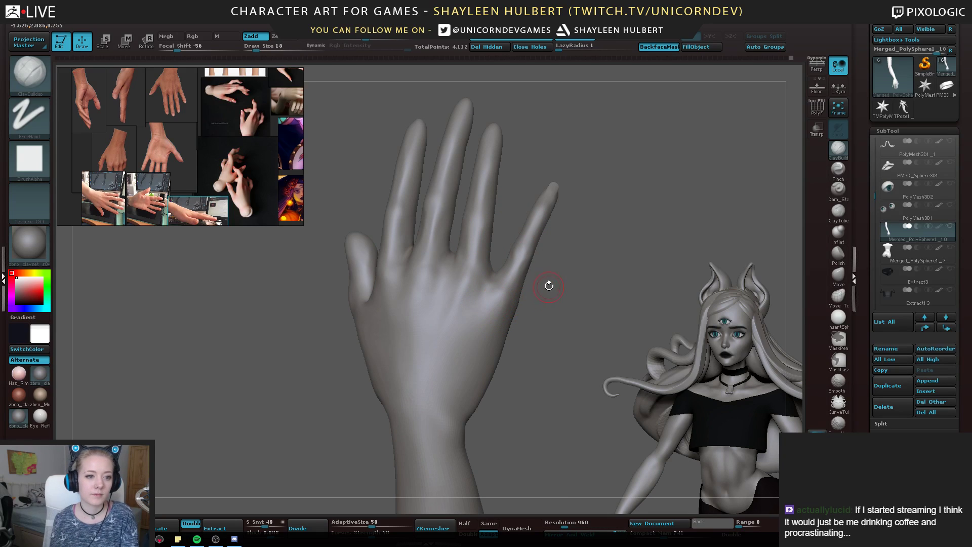
Refine the little finger's main knuckle on the back of the hand with ClayBuildup at draw size 18
{"action": "left_click_drag", "start_coordinate": [569, 281], "coordinate": [579, 325], "text": "alt"}
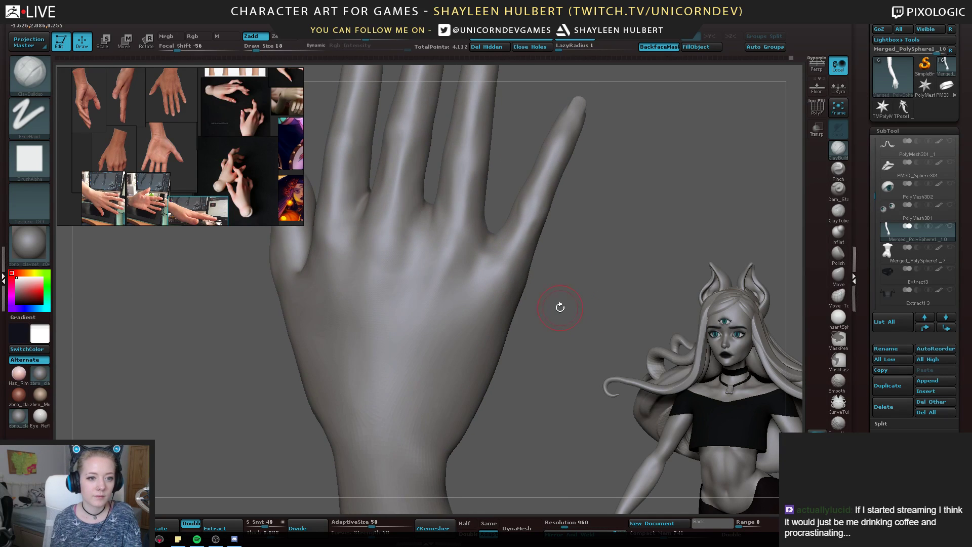
{"action": "right_click_drag", "start_coordinate": [560, 307], "coordinate": [556, 303]}
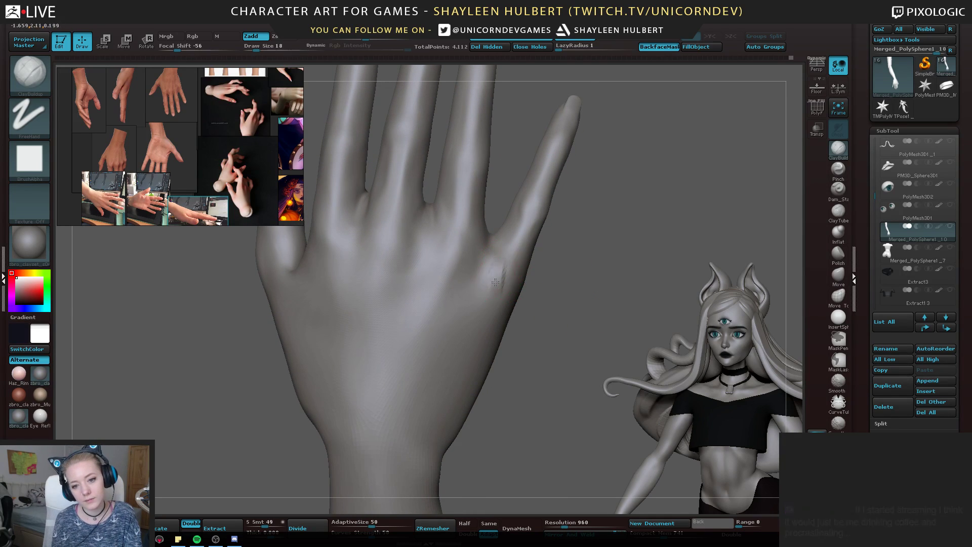
{"action": "right_click_drag", "start_coordinate": [495, 281], "coordinate": [523, 280]}
{"action": "left_click_drag", "start_coordinate": [499, 277], "coordinate": [503, 253]}
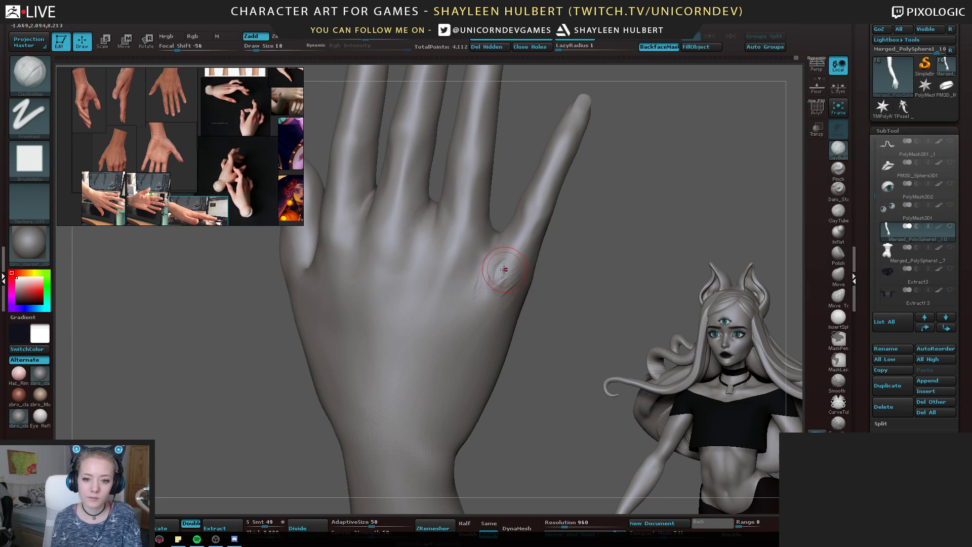
{"action": "right_click_drag", "start_coordinate": [521, 325], "coordinate": [471, 219]}
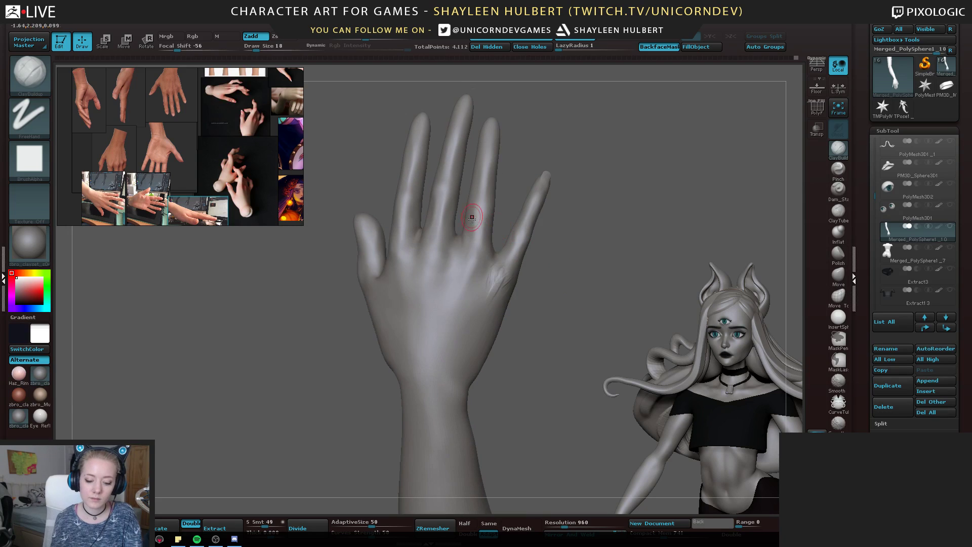
Sculpt a tendon ridge from the little finger's knuckle toward the wrist with ClayBuildup at draw sizes 30 and 26
{"action": "left_click_drag", "start_coordinate": [482, 278], "coordinate": [469, 332]}
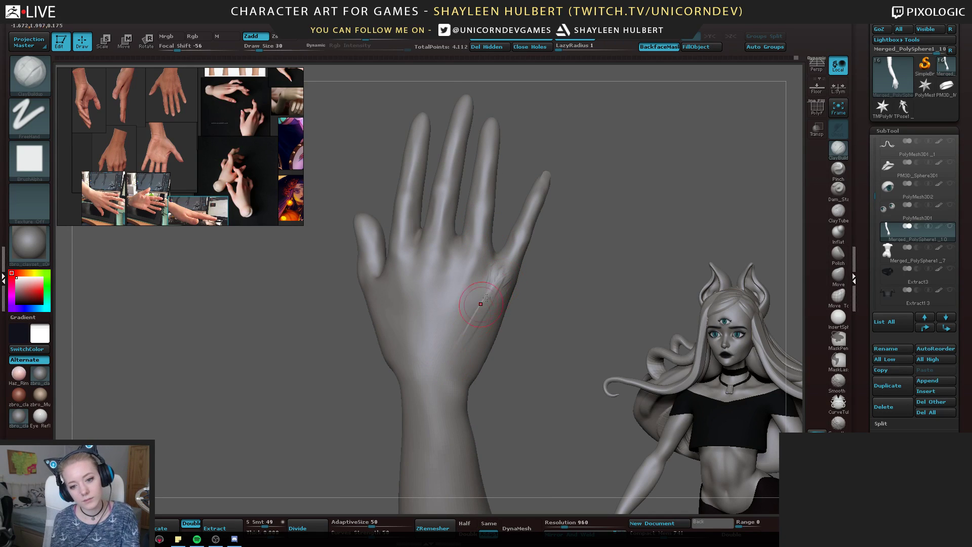
{"action": "key", "text": "["}
{"action": "key", "text": "["}
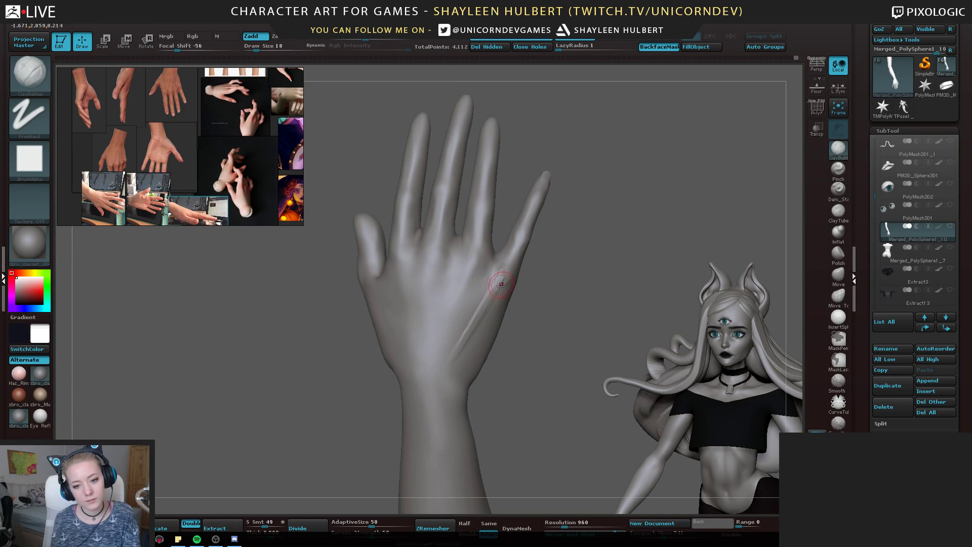
{"action": "left_click_drag", "start_coordinate": [450, 365], "coordinate": [481, 304]}
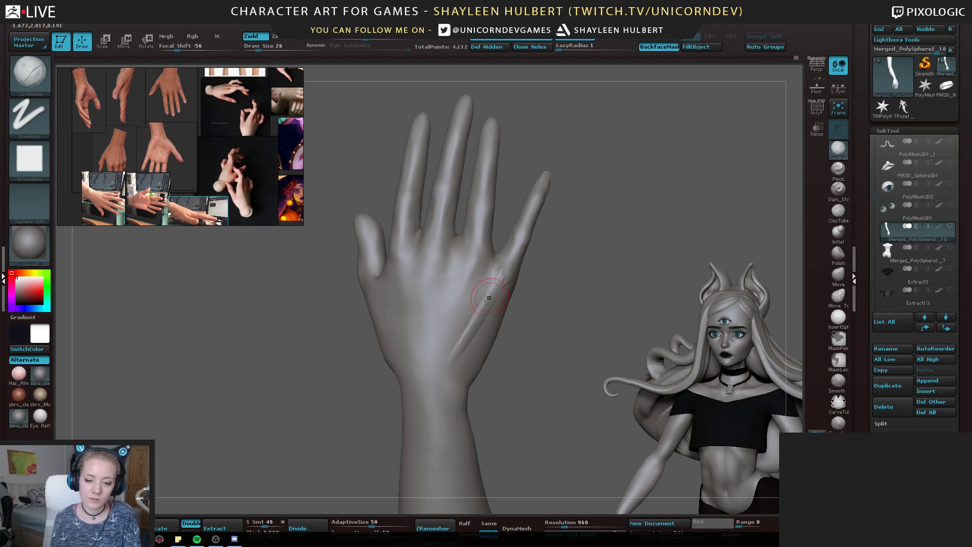
{"action": "key", "text": "shift"}
{"action": "mouse_move", "coordinate": [467, 334]}
{"action": "left_mouse_down", "text": "shift"}
{"action": "mouse_move", "coordinate": [473, 362]}
{"action": "mouse_move", "coordinate": [463, 367]}
{"action": "mouse_move", "coordinate": [471, 324]}
{"action": "mouse_move", "coordinate": [547, 274]}
{"action": "mouse_move", "coordinate": [570, 330]}
{"action": "mouse_move", "coordinate": [372, 276]}
{"action": "mouse_move", "coordinate": [371, 304]}
{"action": "mouse_move", "coordinate": [543, 306]}
{"action": "mouse_move", "coordinate": [552, 336]}
{"action": "left_mouse_up", "text": "shift"}
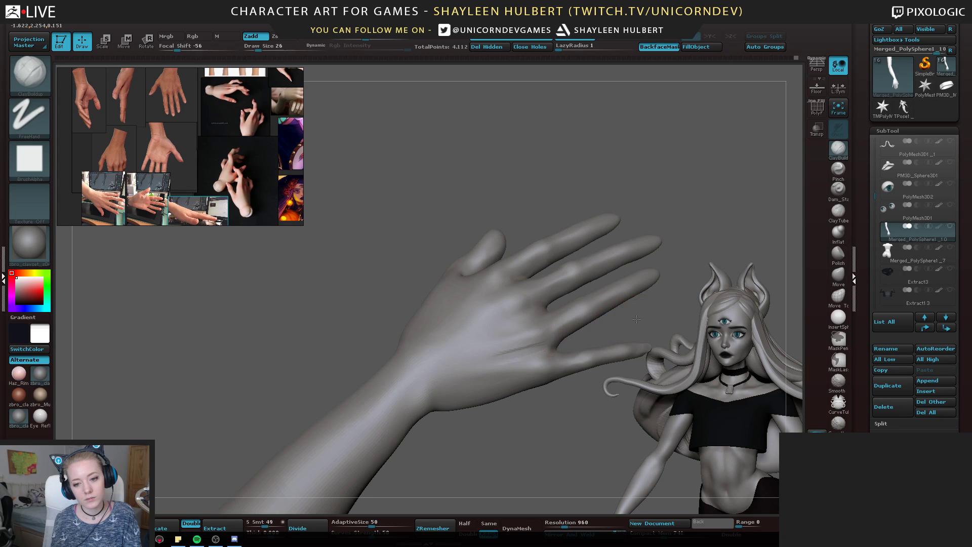
Soften the little finger's tendon ridge and knuckle with the Smooth brush at draw size 26
{"action": "left_click_drag", "start_coordinate": [637, 319], "coordinate": [647, 315]}
{"action": "mouse_move", "coordinate": [518, 353]}
{"action": "left_mouse_down"}
{"action": "mouse_move", "coordinate": [535, 357]}
{"action": "mouse_move", "coordinate": [529, 350]}
{"action": "left_mouse_up"}
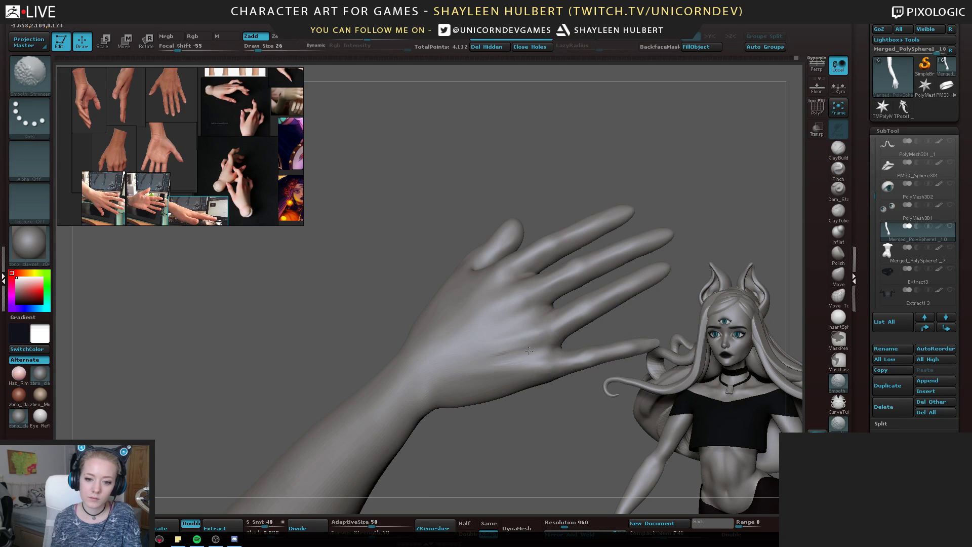
{"action": "left_click_drag", "start_coordinate": [561, 441], "coordinate": [486, 389], "text": "alt"}
{"action": "mouse_move", "coordinate": [496, 394]}
{"action": "left_mouse_down"}
{"action": "mouse_move", "coordinate": [497, 379]}
{"action": "mouse_move", "coordinate": [439, 336]}
{"action": "mouse_move", "coordinate": [454, 316]}
{"action": "left_mouse_up"}
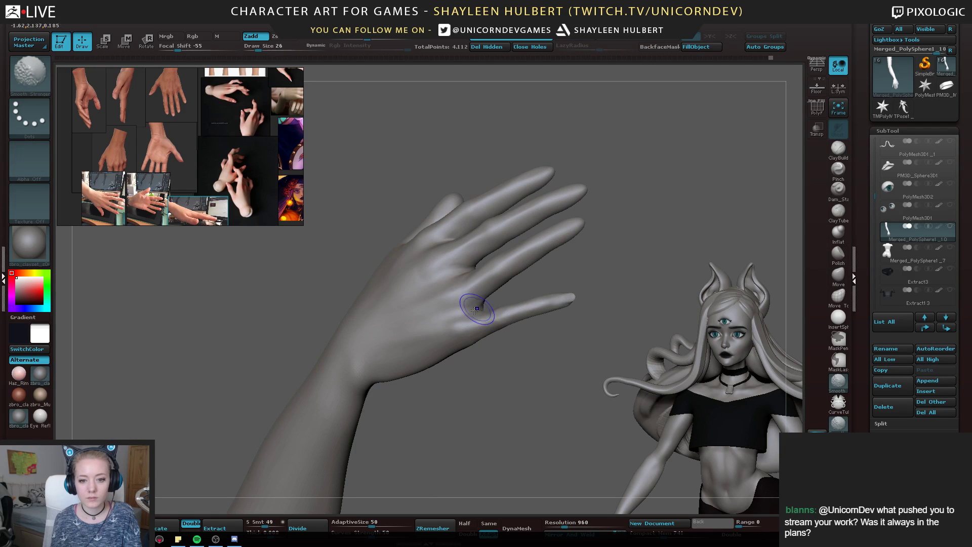
Refine and smooth the web between the ring and little fingers from several angles, starting at draw size 10
{"action": "left_click_drag", "start_coordinate": [476, 362], "coordinate": [503, 417]}
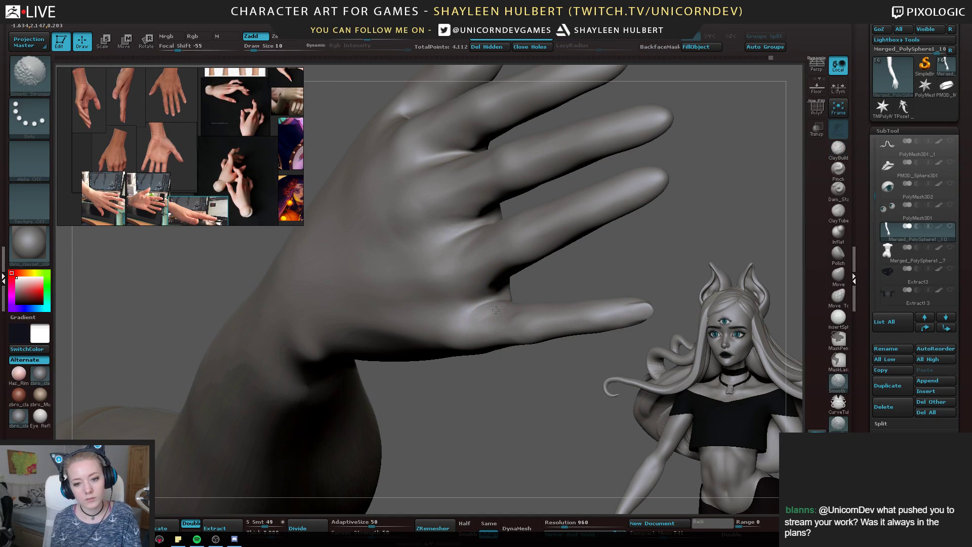
{"action": "left_click_drag", "start_coordinate": [482, 440], "coordinate": [306, 373], "text": "alt"}
{"action": "mouse_move", "coordinate": [518, 413]}
{"action": "left_mouse_down"}
{"action": "mouse_move", "coordinate": [423, 412]}
{"action": "mouse_move", "coordinate": [515, 412]}
{"action": "mouse_move", "coordinate": [419, 421]}
{"action": "mouse_move", "coordinate": [394, 389]}
{"action": "mouse_move", "coordinate": [382, 415]}
{"action": "mouse_move", "coordinate": [328, 282]}
{"action": "mouse_move", "coordinate": [459, 286]}
{"action": "left_mouse_up"}
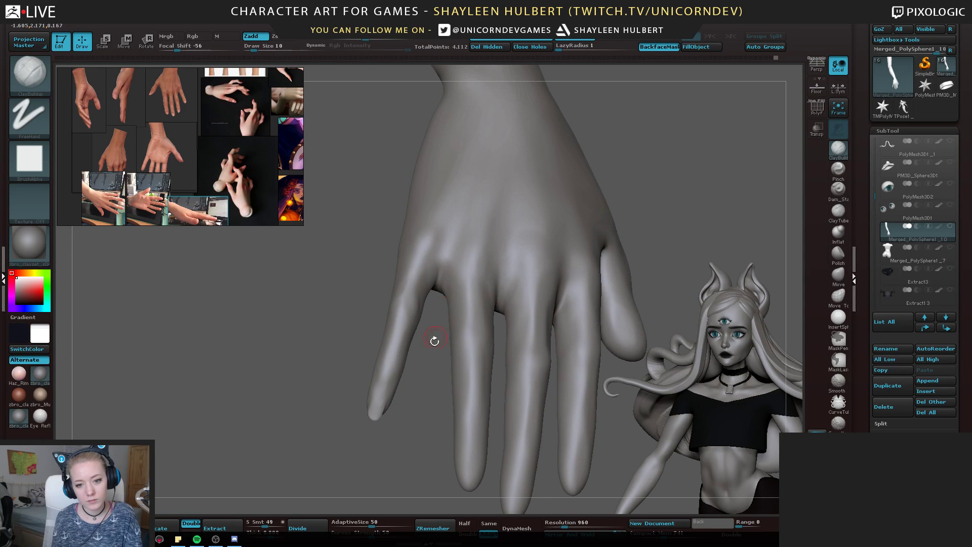
{"action": "left_click_drag", "start_coordinate": [434, 340], "coordinate": [453, 287]}
{"action": "left_click_drag", "start_coordinate": [425, 382], "coordinate": [448, 276]}
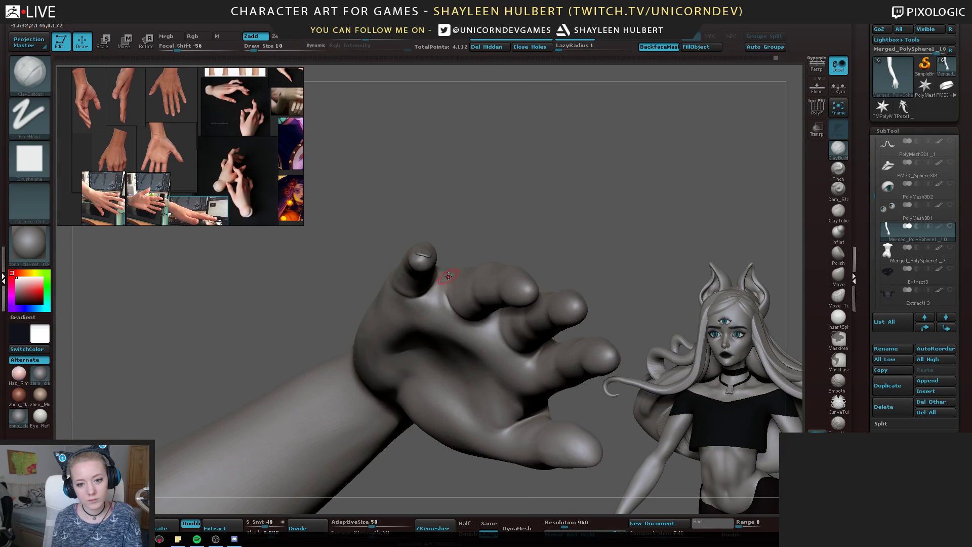
{"action": "mouse_move", "coordinate": [469, 238]}
{"action": "left_mouse_down"}
{"action": "mouse_move", "coordinate": [444, 284]}
{"action": "mouse_move", "coordinate": [477, 263]}
{"action": "left_mouse_up"}
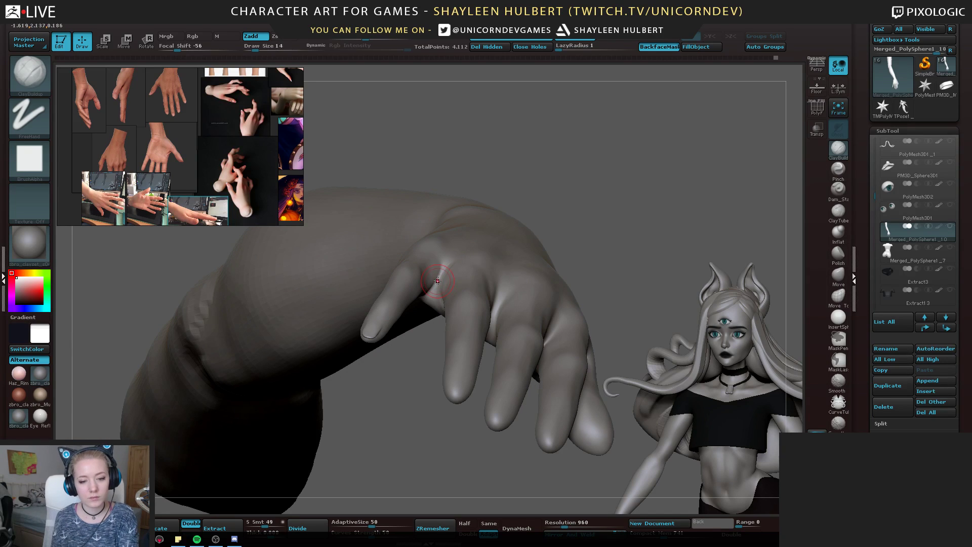
Hide the little finger and shape the ring finger's outer base with ClayBuildup at draw size 22, smoothing the strokes
{"action": "left_click", "coordinate": [418, 278], "text": "ctrl+shift"}
{"action": "left_click_drag", "start_coordinate": [418, 274], "coordinate": [465, 282]}
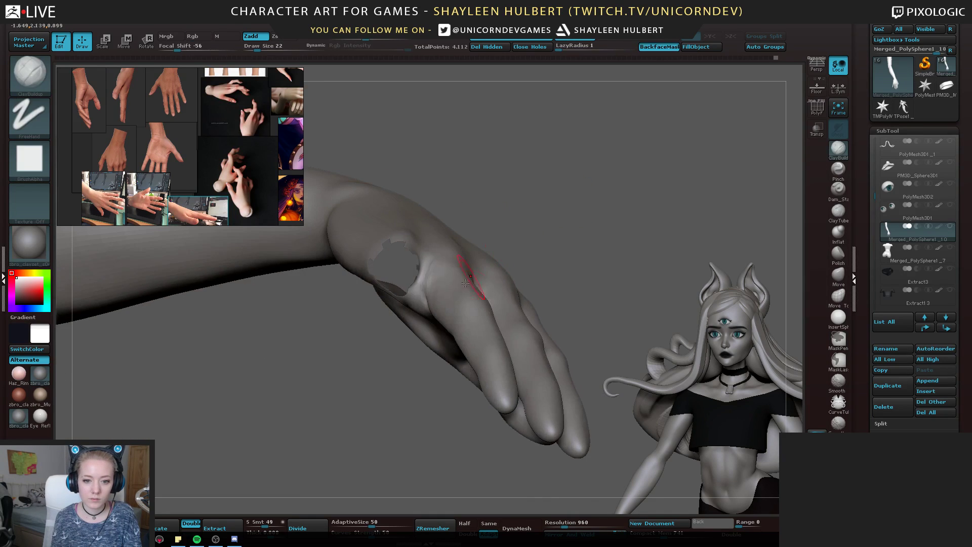
{"action": "left_click_drag", "start_coordinate": [522, 247], "coordinate": [440, 298]}
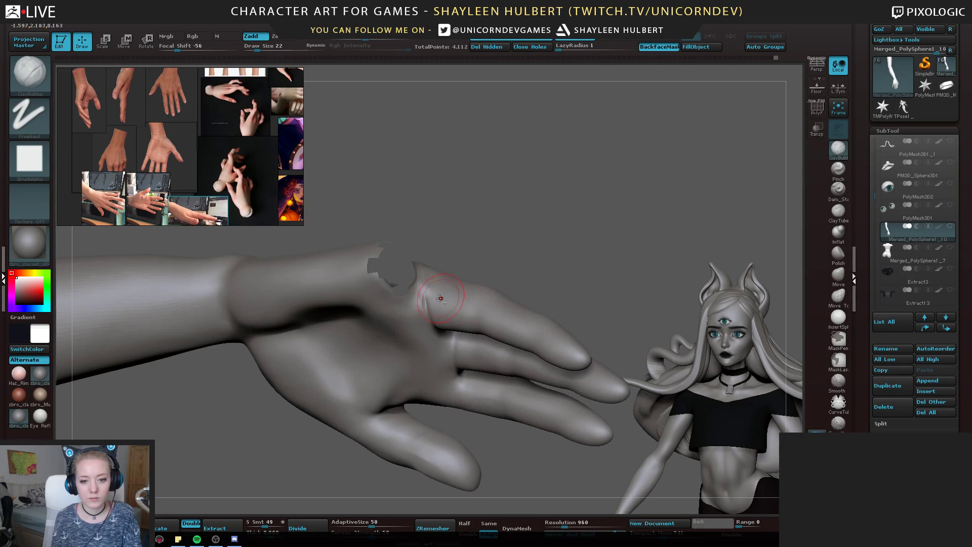
{"action": "left_click_drag", "start_coordinate": [527, 233], "coordinate": [442, 303]}
{"action": "key", "text": "shift"}
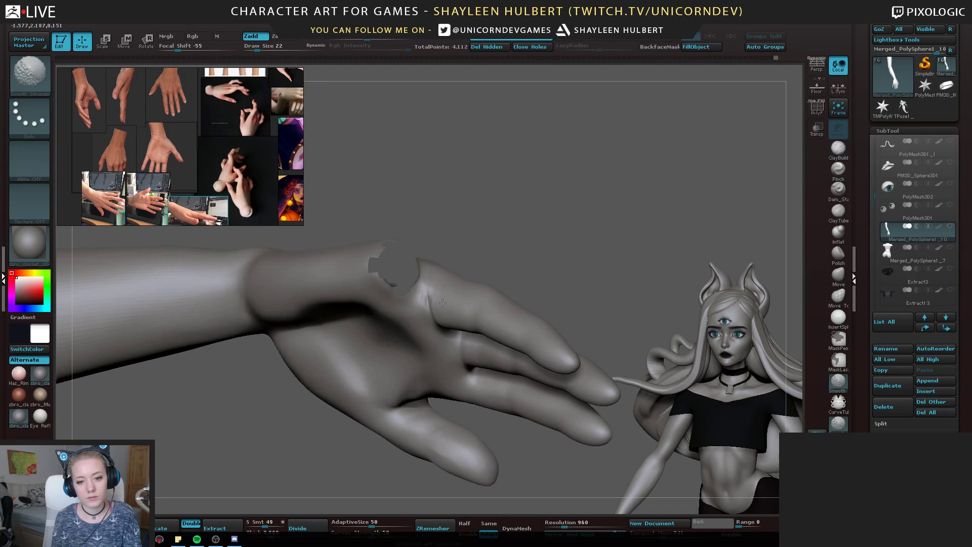
{"action": "left_click_drag", "start_coordinate": [436, 257], "coordinate": [446, 289]}
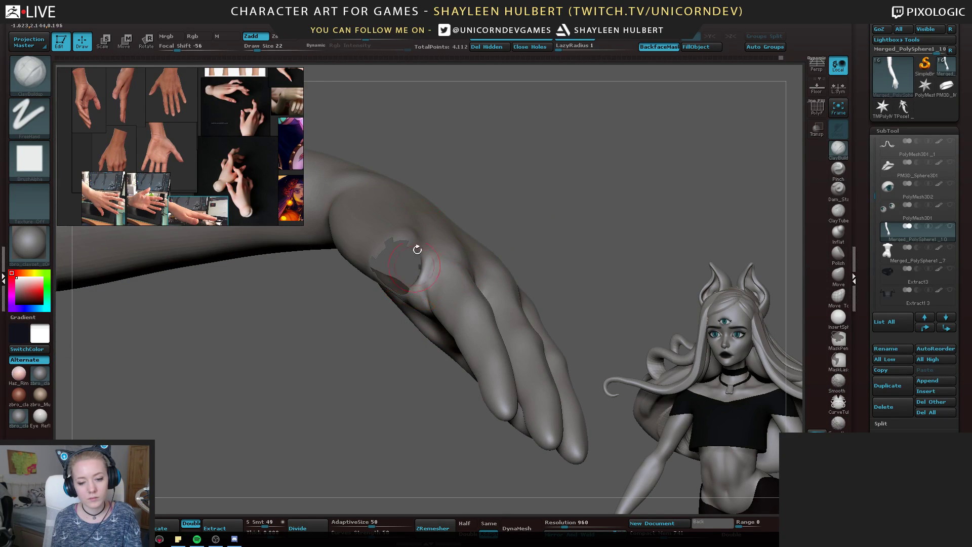
{"action": "left_click_drag", "start_coordinate": [418, 250], "coordinate": [428, 282]}
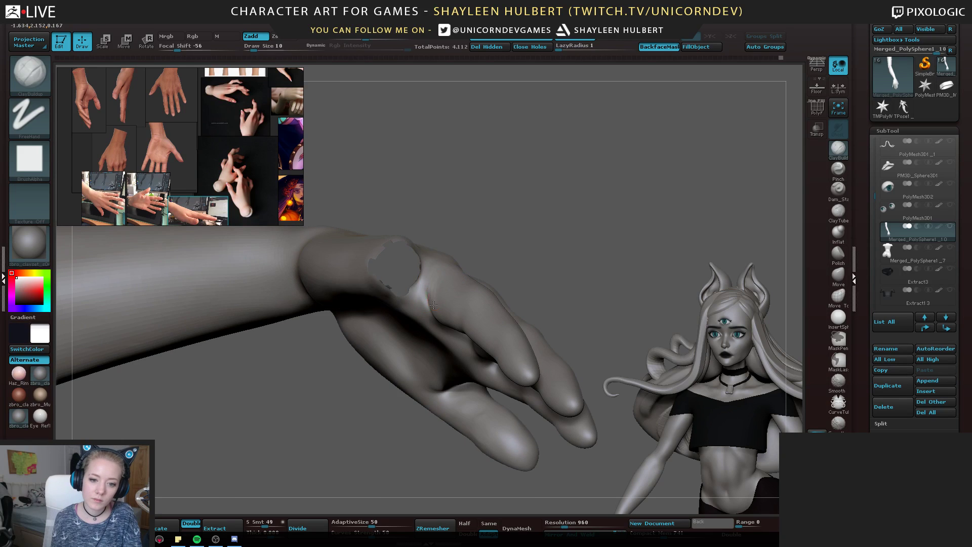
Refine the little finger web at draw size 10, unhide the whole mesh and soften the finger's base
{"action": "mouse_move", "coordinate": [434, 304]}
{"action": "right_mouse_down"}
{"action": "mouse_move", "coordinate": [436, 281]}
{"action": "mouse_move", "coordinate": [432, 291]}
{"action": "mouse_move", "coordinate": [354, 314]}
{"action": "mouse_move", "coordinate": [278, 327]}
{"action": "mouse_move", "coordinate": [260, 314]}
{"action": "mouse_move", "coordinate": [293, 294]}
{"action": "right_mouse_up"}
{"action": "right_click_drag", "start_coordinate": [443, 367], "coordinate": [429, 348]}
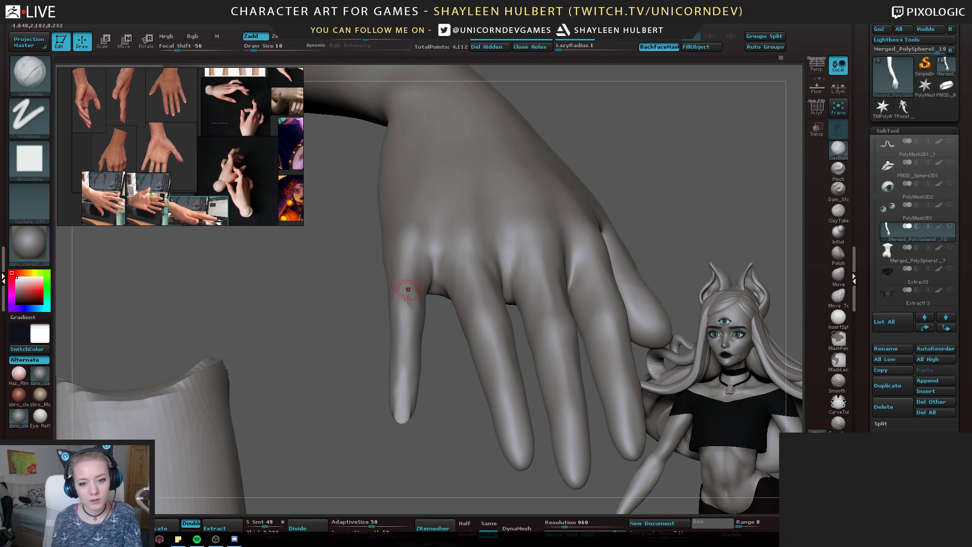
{"action": "mouse_move", "coordinate": [361, 391]}
{"action": "right_mouse_down"}
{"action": "mouse_move", "coordinate": [415, 298]}
{"action": "mouse_move", "coordinate": [354, 297]}
{"action": "mouse_move", "coordinate": [370, 457]}
{"action": "mouse_move", "coordinate": [329, 343]}
{"action": "mouse_move", "coordinate": [345, 430]}
{"action": "right_mouse_up"}
{"action": "key", "text": "shift"}
{"action": "mouse_move", "coordinate": [379, 395]}
{"action": "right_mouse_down"}
{"action": "mouse_move", "coordinate": [349, 386]}
{"action": "mouse_move", "coordinate": [319, 399]}
{"action": "mouse_move", "coordinate": [345, 380]}
{"action": "right_mouse_up"}
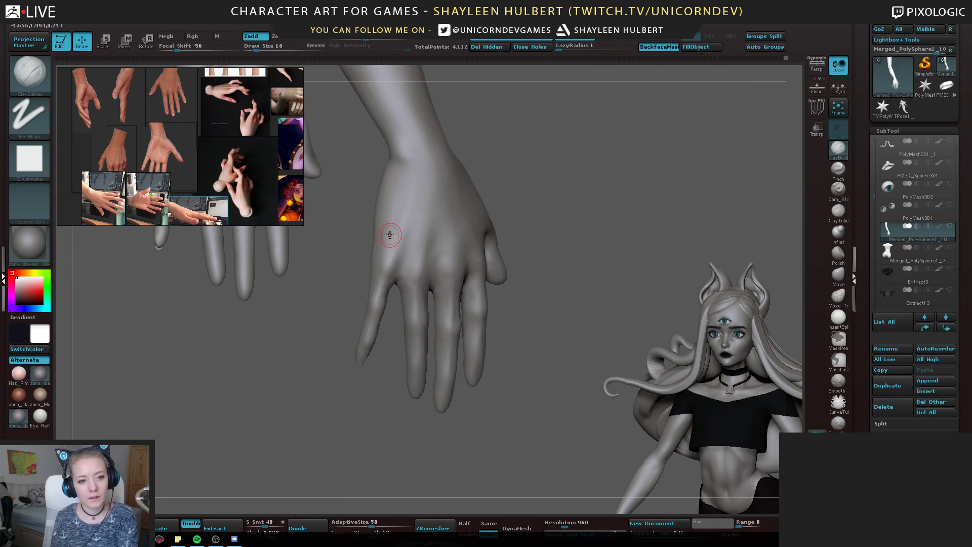
Build up the outer back of the hand from the wrist to the little finger with ClayBuildup at draw size 18 and smooth it
{"action": "right_click_drag", "start_coordinate": [315, 286], "coordinate": [445, 230]}
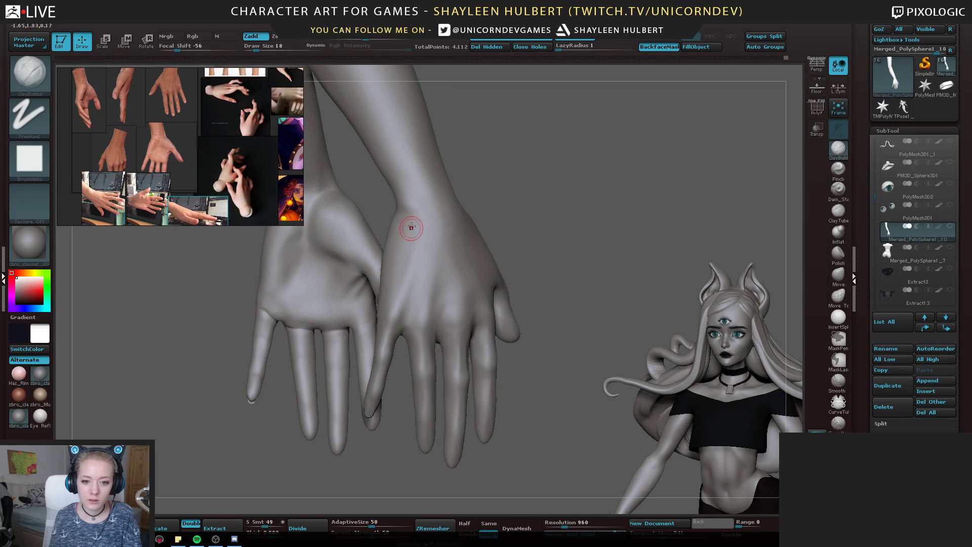
{"action": "left_click_drag", "start_coordinate": [411, 223], "coordinate": [404, 296]}
{"action": "left_click_drag", "start_coordinate": [416, 247], "coordinate": [398, 304]}
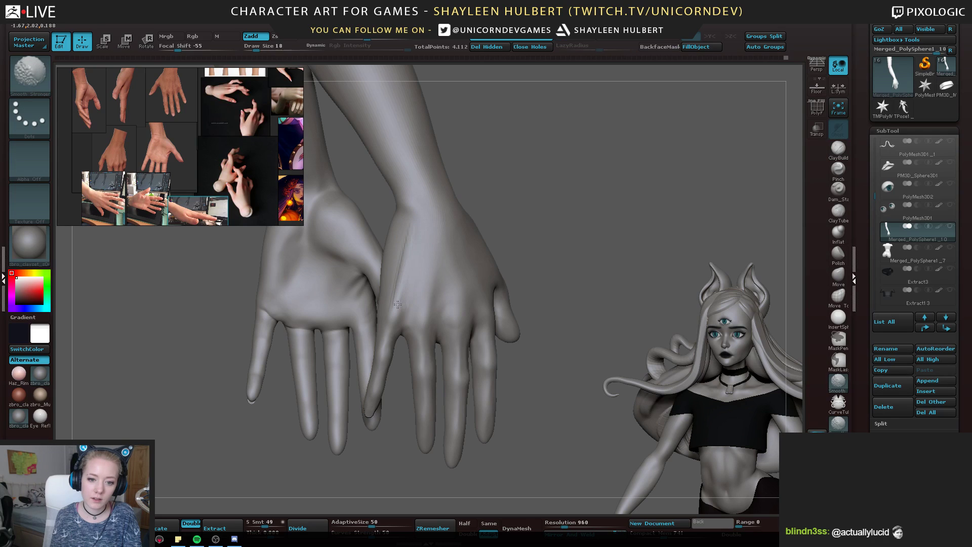
{"action": "mouse_move", "coordinate": [417, 286]}
{"action": "right_mouse_down"}
{"action": "mouse_move", "coordinate": [477, 213]}
{"action": "mouse_move", "coordinate": [482, 239]}
{"action": "mouse_move", "coordinate": [568, 229]}
{"action": "mouse_move", "coordinate": [527, 311]}
{"action": "mouse_move", "coordinate": [507, 283]}
{"action": "mouse_move", "coordinate": [521, 304]}
{"action": "mouse_move", "coordinate": [473, 293]}
{"action": "mouse_move", "coordinate": [538, 265]}
{"action": "right_mouse_up"}
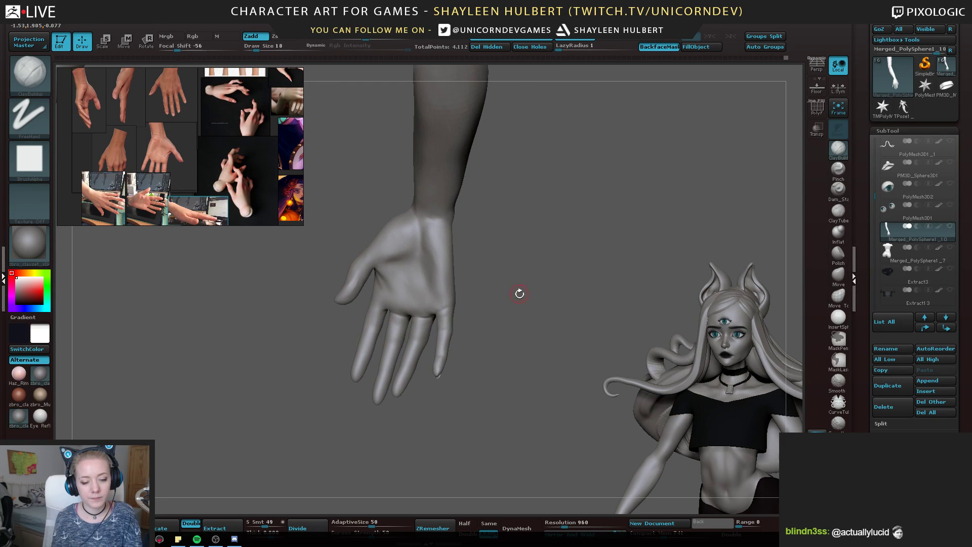
Shape the little finger side of the palm with ClayBuildup up to draw size 38, working toward the wrist
{"action": "left_click_drag", "start_coordinate": [520, 293], "coordinate": [535, 282]}
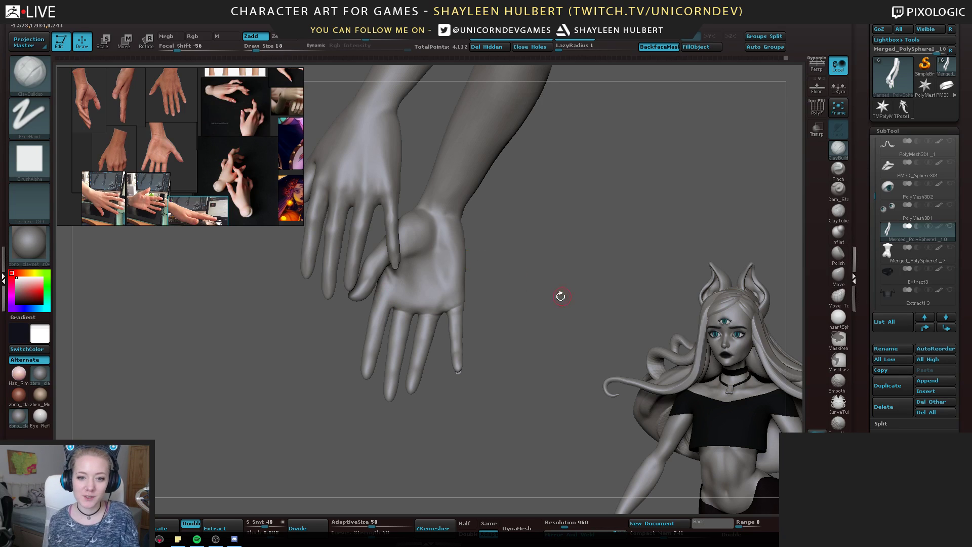
{"action": "left_click_drag", "start_coordinate": [560, 296], "coordinate": [550, 334]}
{"action": "mouse_move", "coordinate": [476, 243]}
{"action": "left_mouse_down"}
{"action": "mouse_move", "coordinate": [514, 243]}
{"action": "mouse_move", "coordinate": [449, 232]}
{"action": "mouse_move", "coordinate": [439, 218]}
{"action": "mouse_move", "coordinate": [431, 225]}
{"action": "mouse_move", "coordinate": [434, 218]}
{"action": "mouse_move", "coordinate": [427, 257]}
{"action": "mouse_move", "coordinate": [447, 224]}
{"action": "mouse_move", "coordinate": [494, 222]}
{"action": "left_mouse_up"}
{"action": "key", "text": "]"}
{"action": "mouse_move", "coordinate": [436, 229]}
{"action": "left_mouse_down"}
{"action": "mouse_move", "coordinate": [430, 240]}
{"action": "mouse_move", "coordinate": [432, 228]}
{"action": "mouse_move", "coordinate": [446, 269]}
{"action": "left_mouse_up"}
{"action": "left_click_drag", "start_coordinate": [492, 239], "coordinate": [479, 242]}
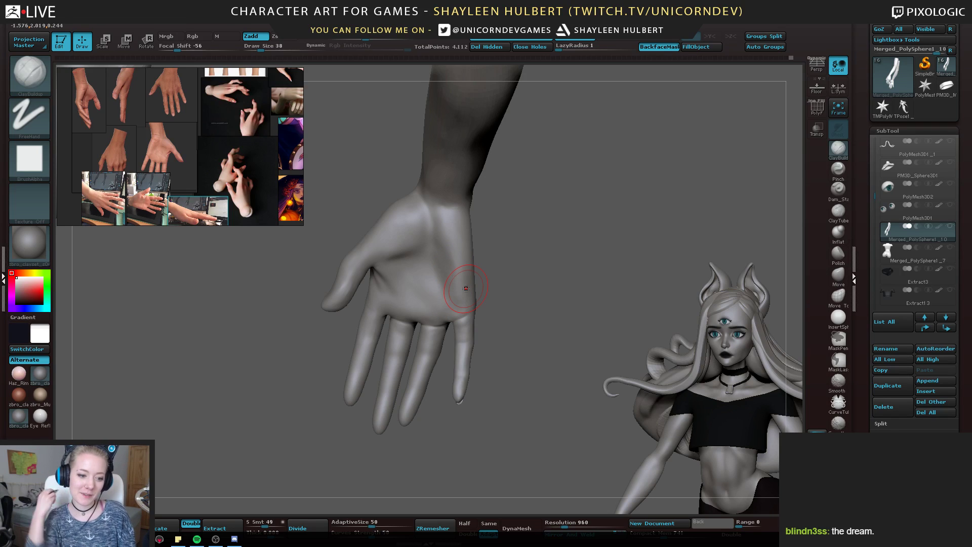
Switch to Maya and open the recent scene Character IMM meshes.mb
{"action": "key", "text": "ctrl+shift+d"}
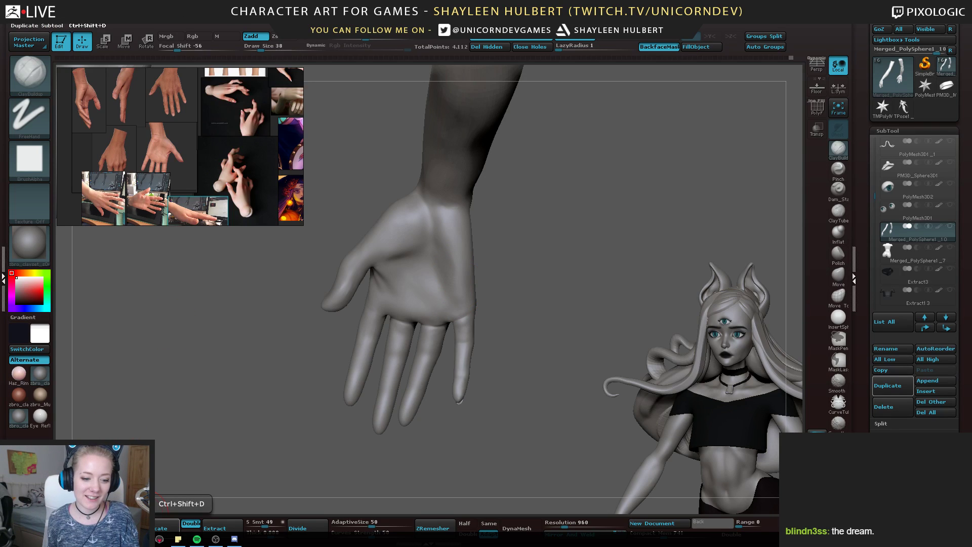
{"action": "right_click_drag", "start_coordinate": [109, 193], "coordinate": [971, 258]}
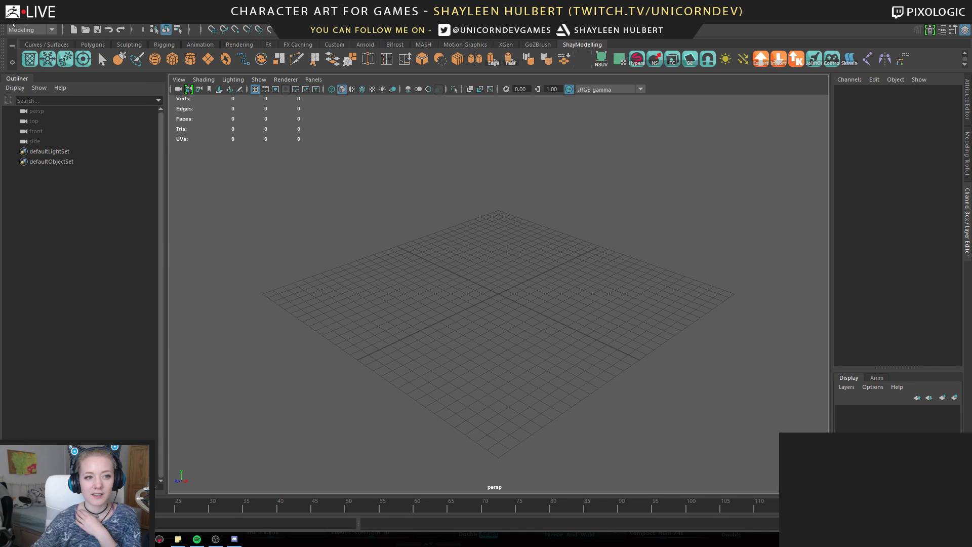
{"action": "left_click", "coordinate": [13, 23]}
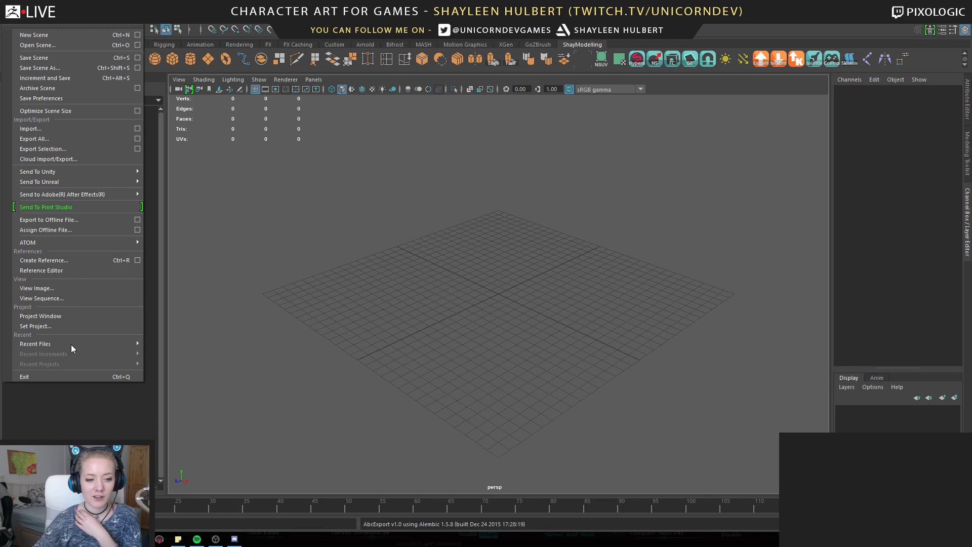
{"action": "mouse_move", "coordinate": [71, 346]}
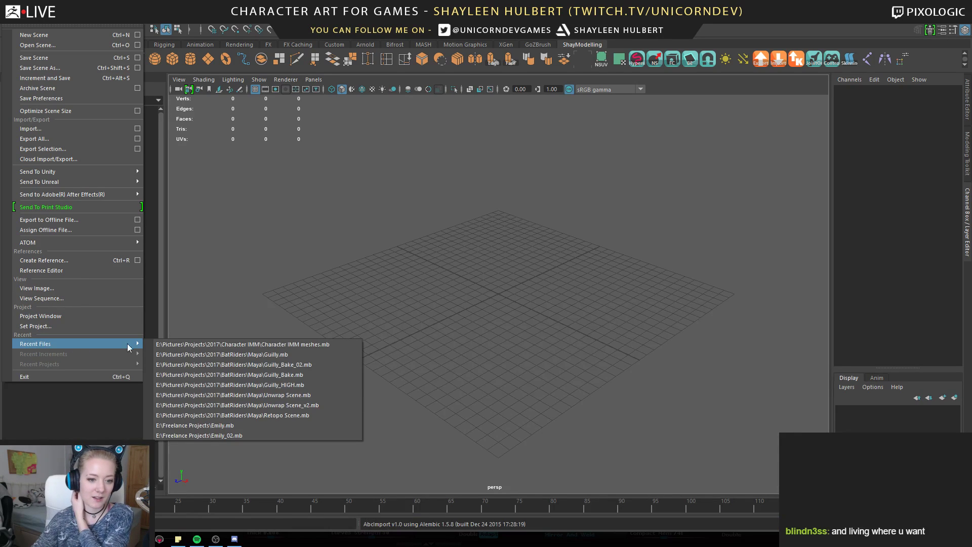
{"action": "left_click", "coordinate": [199, 344]}
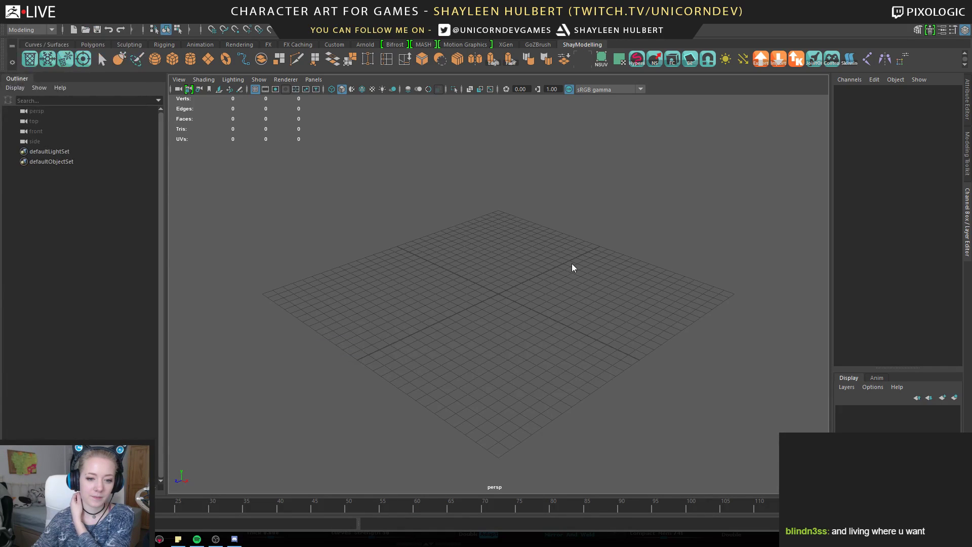
{"action": "left_click", "coordinate": [480, 276]}
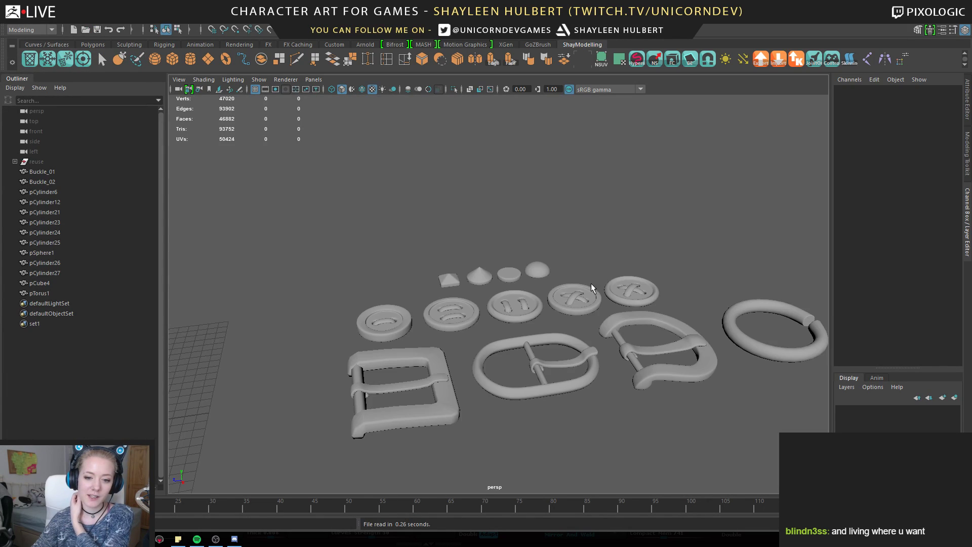
Examine the buckle, button, ring and stud meshes in the scene from several angles and distances
{"action": "left_click_drag", "start_coordinate": [407, 244], "coordinate": [389, 304], "text": "alt"}
{"action": "right_click_drag", "start_coordinate": [390, 303], "coordinate": [326, 263], "text": "alt"}
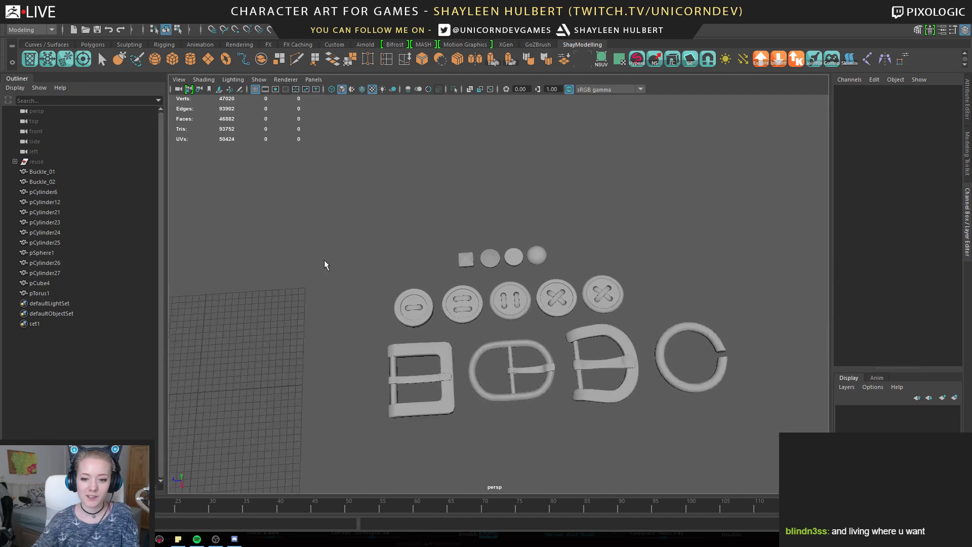
{"action": "middle_click_drag", "start_coordinate": [326, 264], "coordinate": [269, 254], "text": "alt"}
{"action": "right_click_drag", "start_coordinate": [269, 254], "coordinate": [426, 331], "text": "alt"}
{"action": "mouse_move", "coordinate": [426, 336]}
{"action": "left_mouse_down", "text": "alt"}
{"action": "mouse_move", "coordinate": [462, 277]}
{"action": "mouse_move", "coordinate": [516, 333]}
{"action": "mouse_move", "coordinate": [388, 340]}
{"action": "mouse_move", "coordinate": [420, 324]}
{"action": "left_mouse_up", "text": "alt"}
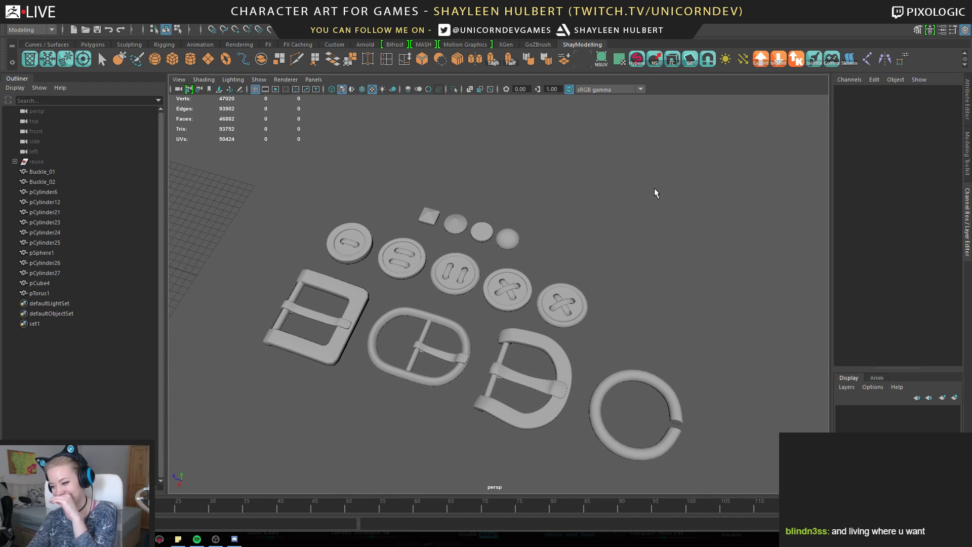
{"action": "right_click_drag", "start_coordinate": [458, 283], "coordinate": [511, 319], "text": "alt"}
{"action": "left_click_drag", "start_coordinate": [511, 319], "coordinate": [444, 273], "text": "alt"}
{"action": "right_click_drag", "start_coordinate": [444, 274], "coordinate": [306, 263], "text": "alt"}
{"action": "middle_click_drag", "start_coordinate": [306, 262], "coordinate": [449, 294], "text": "alt"}
{"action": "mouse_move", "coordinate": [449, 293]}
{"action": "right_mouse_down", "text": "alt"}
{"action": "mouse_move", "coordinate": [633, 357]}
{"action": "mouse_move", "coordinate": [448, 283]}
{"action": "right_mouse_up", "text": "alt"}
{"action": "left_click_drag", "start_coordinate": [449, 283], "coordinate": [456, 223], "text": "alt"}
{"action": "right_click_drag", "start_coordinate": [507, 329], "coordinate": [436, 277], "text": "alt"}
{"action": "left_click_drag", "start_coordinate": [436, 277], "coordinate": [445, 239], "text": "alt"}
{"action": "right_click_drag", "start_coordinate": [445, 238], "coordinate": [666, 334], "text": "alt"}
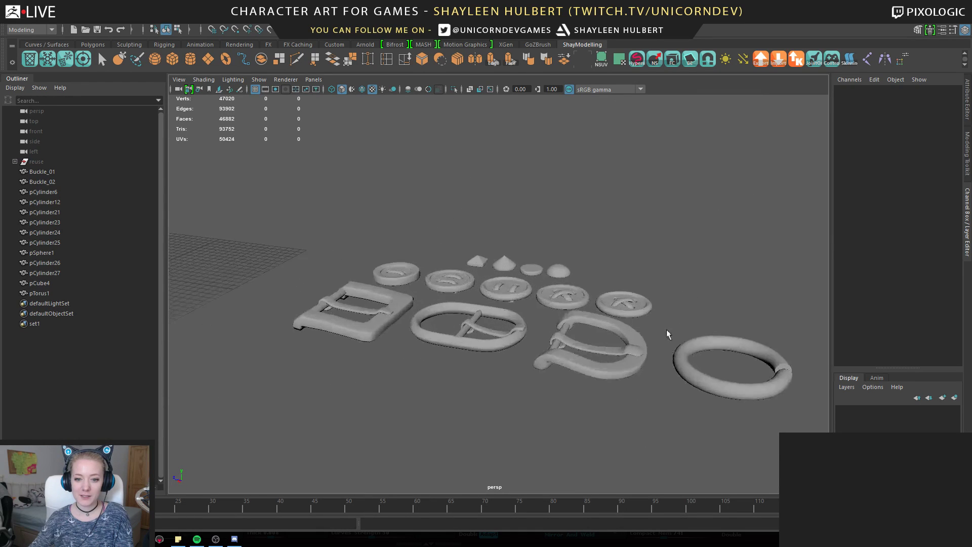
{"action": "left_click_drag", "start_coordinate": [666, 334], "coordinate": [499, 321], "text": "alt"}
{"action": "left_click_drag", "start_coordinate": [387, 289], "coordinate": [712, 189], "text": "alt"}
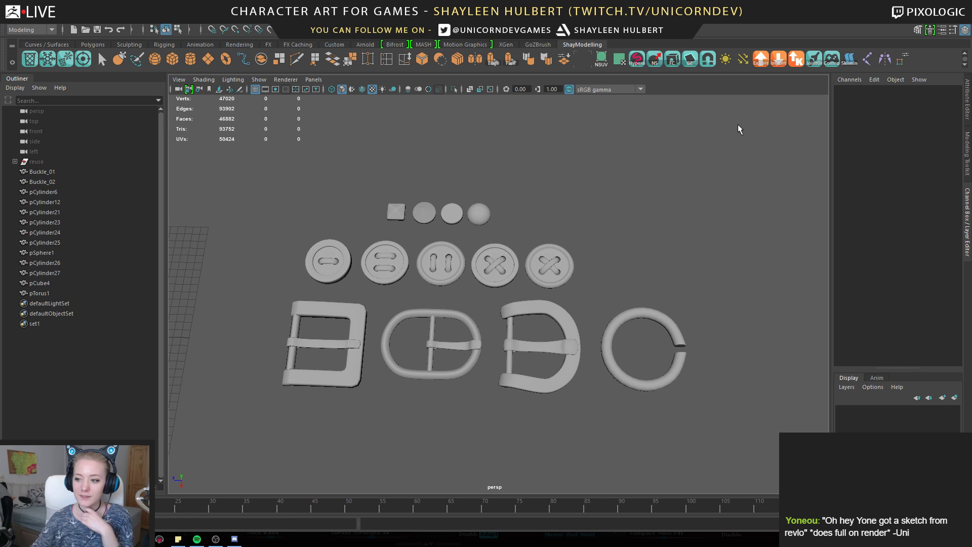
Switch back to ZBrush and smooth the outer back of the hand between the wrist and the little finger
{"action": "key", "text": "alt+Tab"}
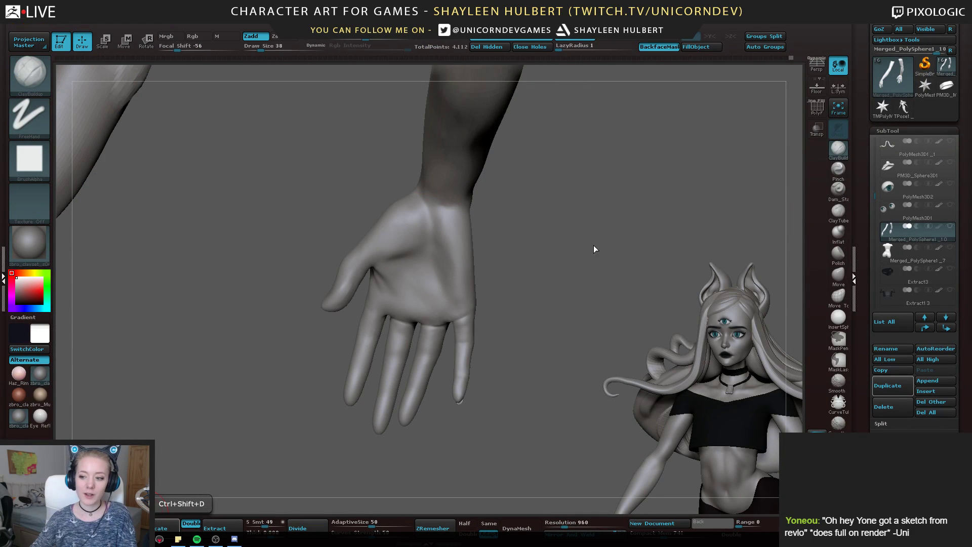
{"action": "left_click_drag", "start_coordinate": [593, 247], "coordinate": [503, 232]}
{"action": "mouse_move", "coordinate": [547, 269]}
{"action": "left_mouse_down"}
{"action": "mouse_move", "coordinate": [542, 282]}
{"action": "mouse_move", "coordinate": [572, 299]}
{"action": "mouse_move", "coordinate": [582, 263]}
{"action": "left_mouse_up"}
{"action": "key", "text": "shift"}
{"action": "left_click_drag", "start_coordinate": [458, 288], "coordinate": [455, 259], "text": "shift"}
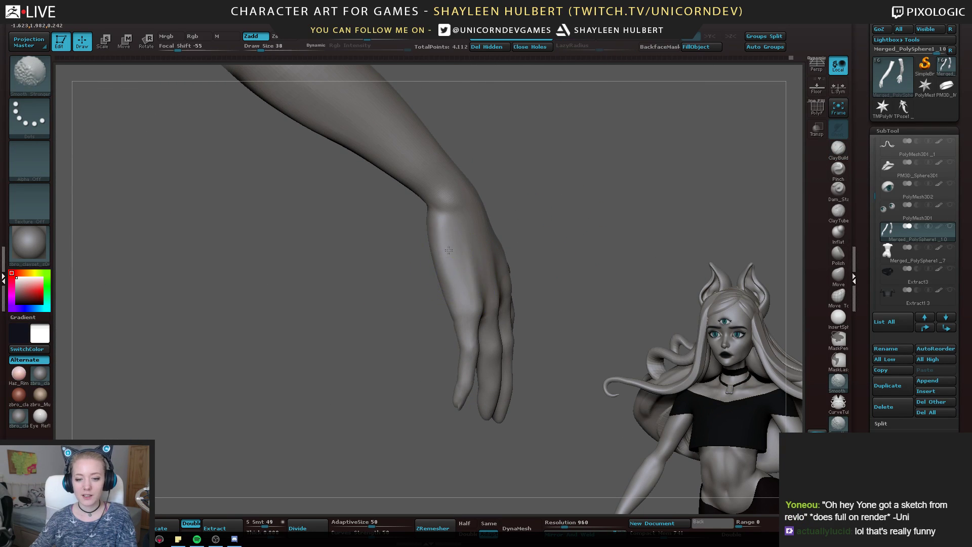
{"action": "mouse_move", "coordinate": [547, 218]}
{"action": "left_mouse_down"}
{"action": "mouse_move", "coordinate": [608, 215]}
{"action": "mouse_move", "coordinate": [594, 219]}
{"action": "left_mouse_up"}
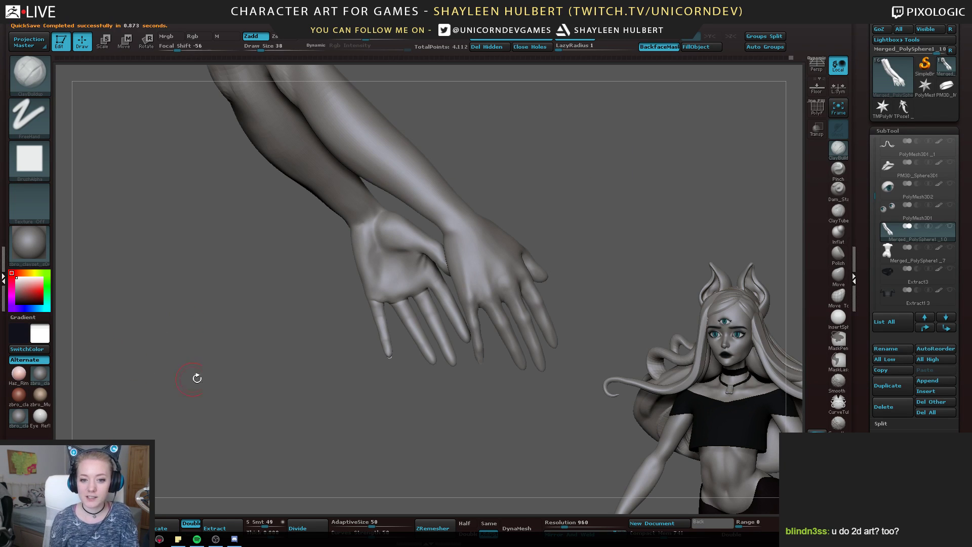
Build a small bone bump on the little finger side of the wrist with ClayBuildup at draw size 18 and smooth it
{"action": "mouse_move", "coordinate": [196, 379]}
{"action": "left_mouse_down"}
{"action": "mouse_move", "coordinate": [289, 364]}
{"action": "mouse_move", "coordinate": [524, 238]}
{"action": "left_mouse_up"}
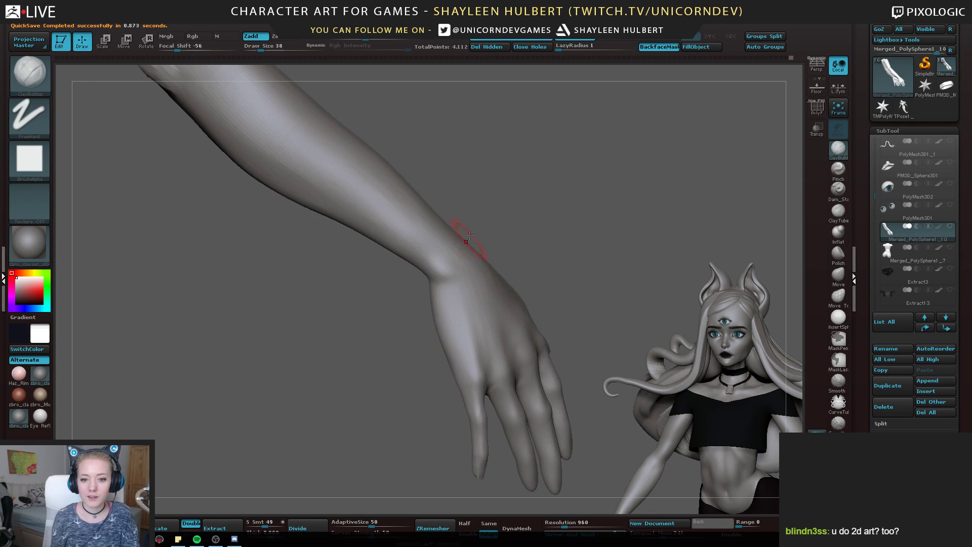
{"action": "key", "text": "["}
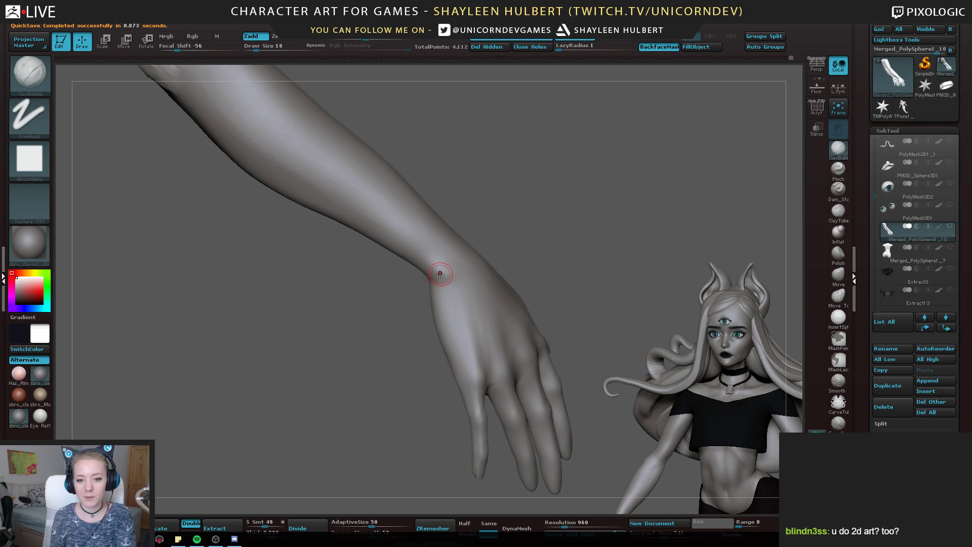
{"action": "mouse_move", "coordinate": [426, 279]}
{"action": "left_mouse_down"}
{"action": "mouse_move", "coordinate": [442, 276]}
{"action": "mouse_move", "coordinate": [434, 273]}
{"action": "left_mouse_up"}
{"action": "right_click_drag", "start_coordinate": [435, 274], "coordinate": [455, 255]}
{"action": "left_click_drag", "start_coordinate": [440, 266], "coordinate": [430, 263], "text": "shift"}
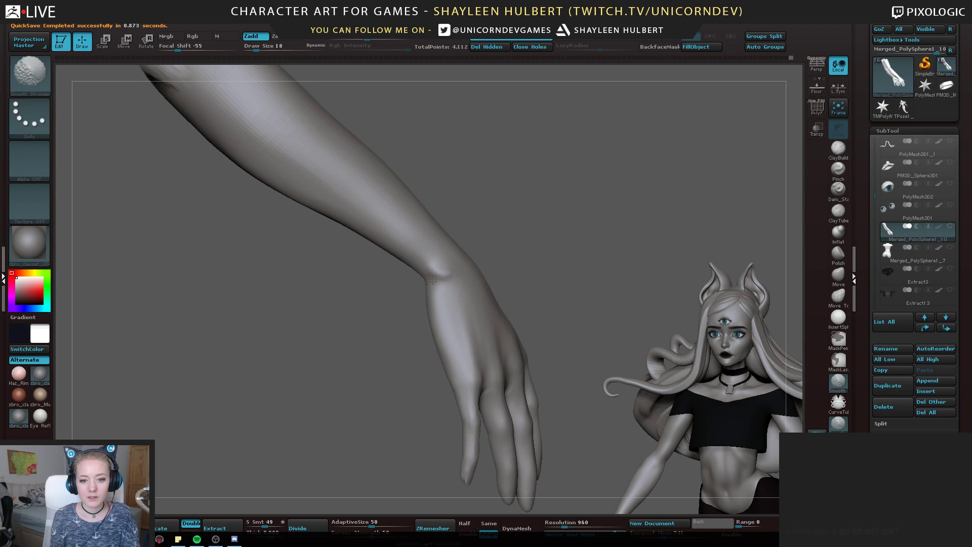
{"action": "mouse_move", "coordinate": [392, 303]}
{"action": "right_mouse_down"}
{"action": "mouse_move", "coordinate": [358, 321]}
{"action": "mouse_move", "coordinate": [311, 300]}
{"action": "right_mouse_up"}
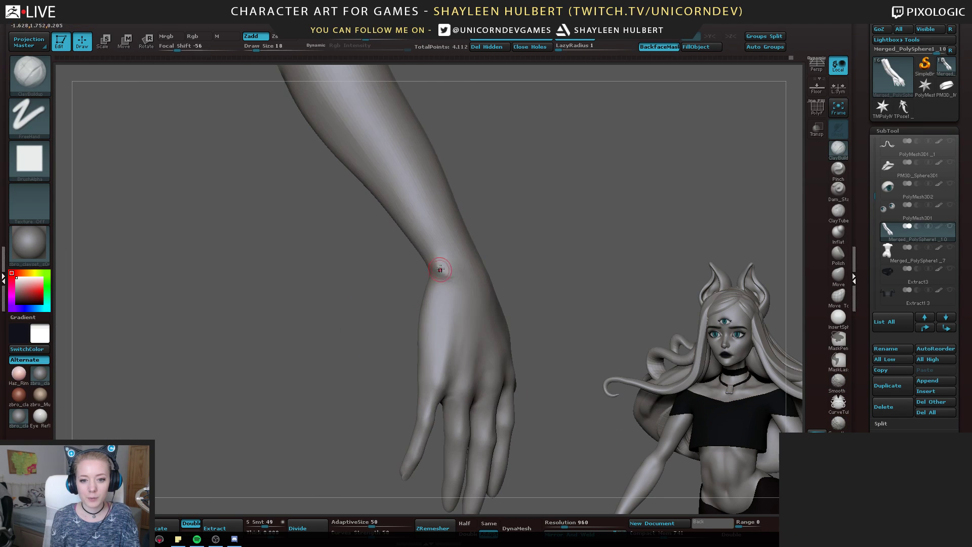
Add more ClayBuildup volume to the outer wrist bone and smooth it into the forearm and hand
{"action": "mouse_move", "coordinate": [440, 269]}
{"action": "left_mouse_down"}
{"action": "mouse_move", "coordinate": [449, 275]}
{"action": "mouse_move", "coordinate": [433, 255]}
{"action": "left_mouse_up"}
{"action": "key", "text": "shift"}
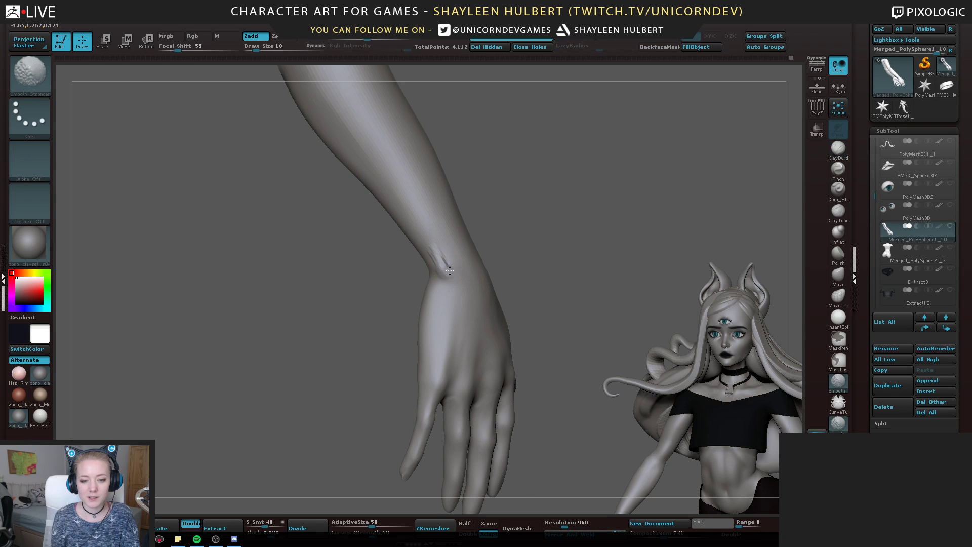
{"action": "right_click_drag", "start_coordinate": [432, 256], "coordinate": [536, 238], "text": "shift"}
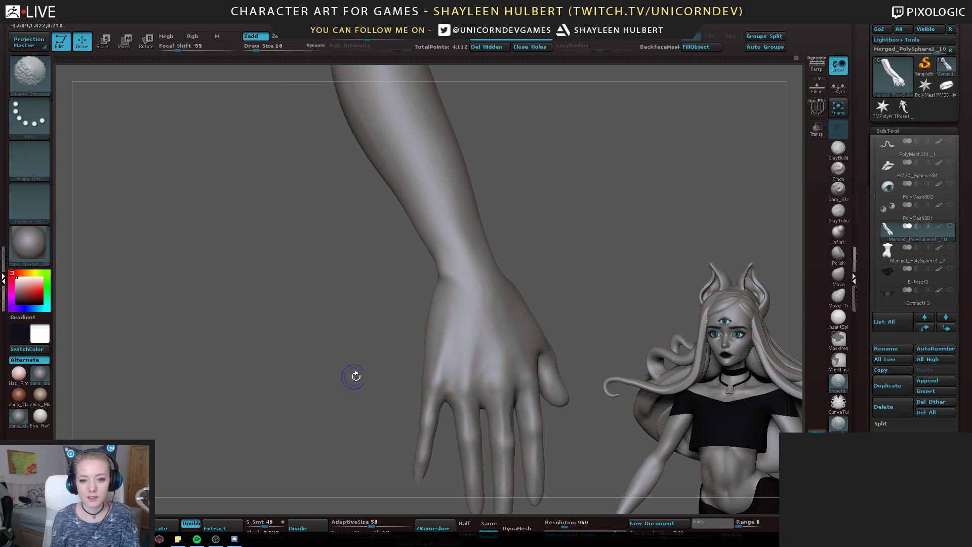
{"action": "right_click_drag", "start_coordinate": [356, 375], "coordinate": [430, 355]}
{"action": "left_click_drag", "start_coordinate": [456, 269], "coordinate": [436, 259]}
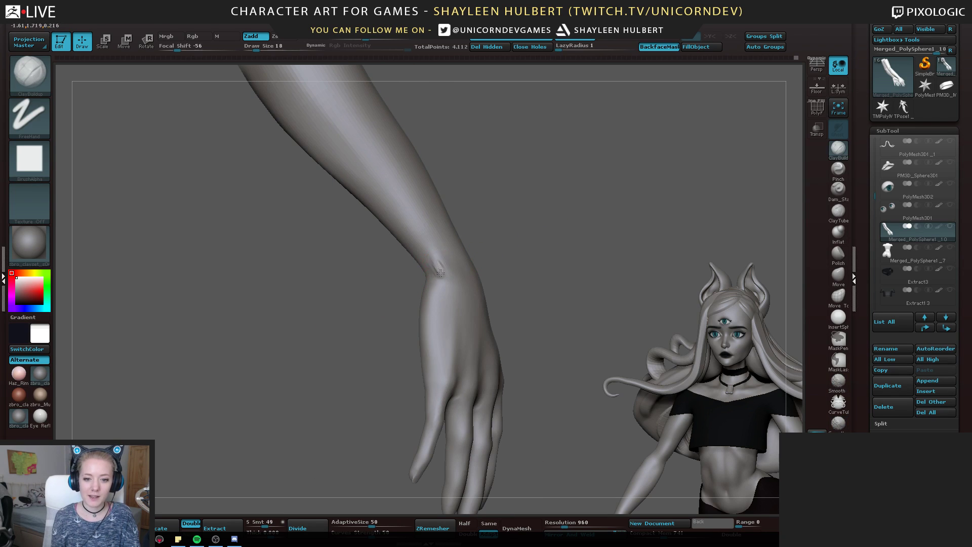
{"action": "key", "text": "shift"}
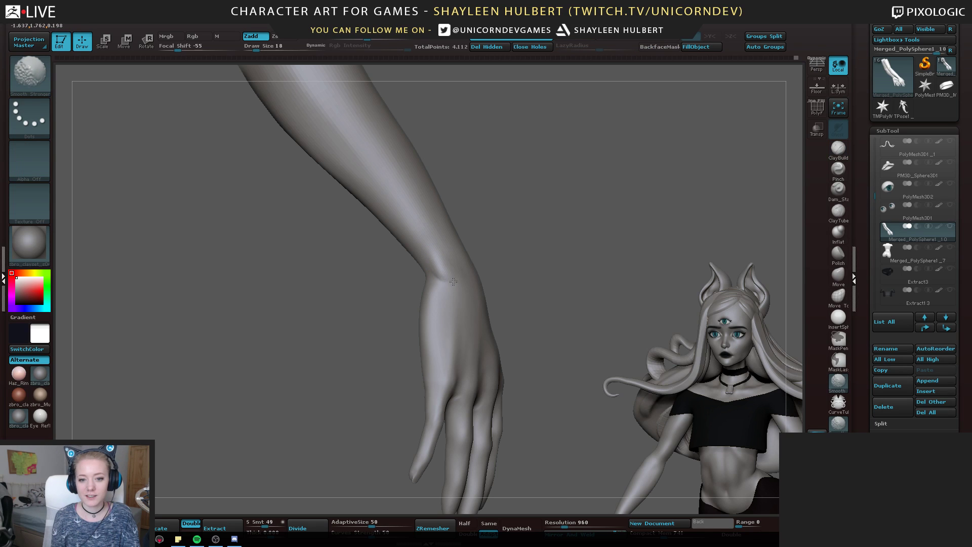
{"action": "mouse_move", "coordinate": [526, 263]}
{"action": "right_mouse_down"}
{"action": "mouse_move", "coordinate": [456, 304]}
{"action": "mouse_move", "coordinate": [338, 408]}
{"action": "mouse_move", "coordinate": [324, 294]}
{"action": "mouse_move", "coordinate": [340, 385]}
{"action": "mouse_move", "coordinate": [292, 324]}
{"action": "mouse_move", "coordinate": [433, 289]}
{"action": "mouse_move", "coordinate": [487, 295]}
{"action": "mouse_move", "coordinate": [527, 341]}
{"action": "mouse_move", "coordinate": [481, 263]}
{"action": "right_mouse_up"}
{"action": "key", "text": "shift"}
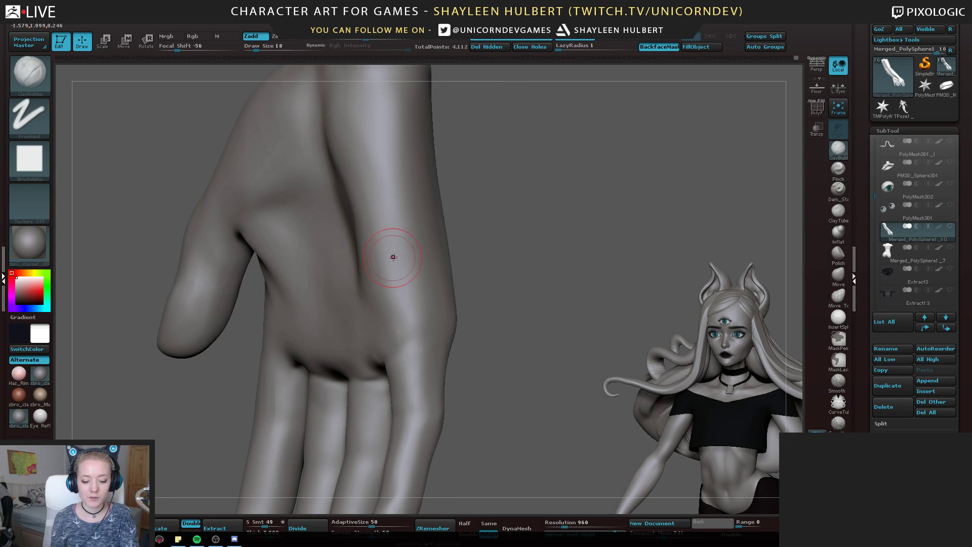
Fill out the palm side of the little finger's base with ClayBuildup at draw size 18 and smooth the strokes
{"action": "mouse_move", "coordinate": [504, 325]}
{"action": "left_mouse_down"}
{"action": "mouse_move", "coordinate": [472, 351]}
{"action": "mouse_move", "coordinate": [409, 368]}
{"action": "mouse_move", "coordinate": [427, 402]}
{"action": "left_mouse_up"}
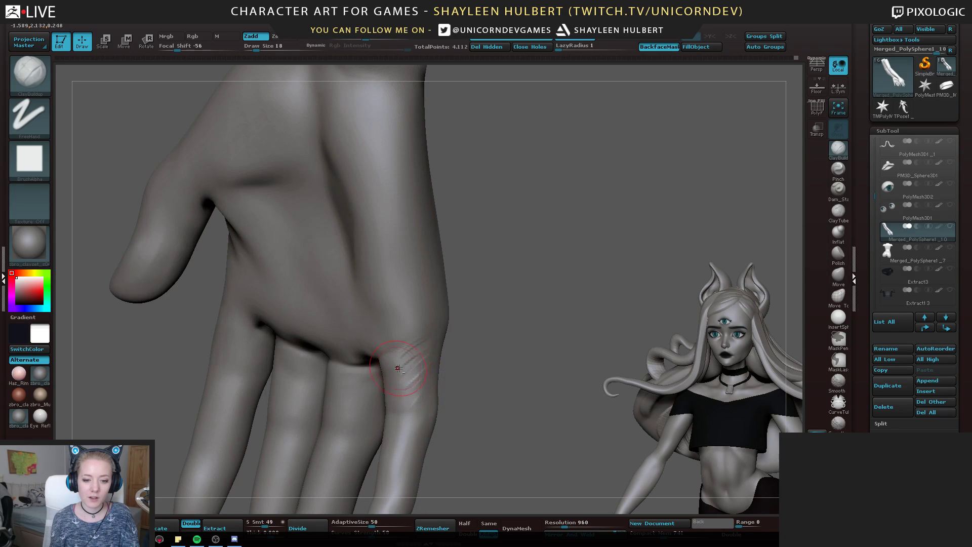
{"action": "key", "text": "ctrl+z"}
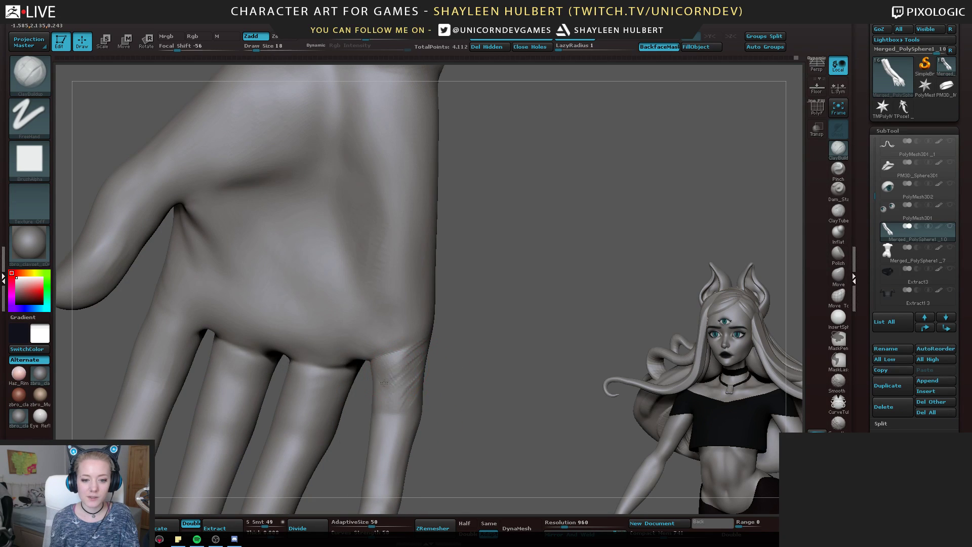
{"action": "key", "text": "shift"}
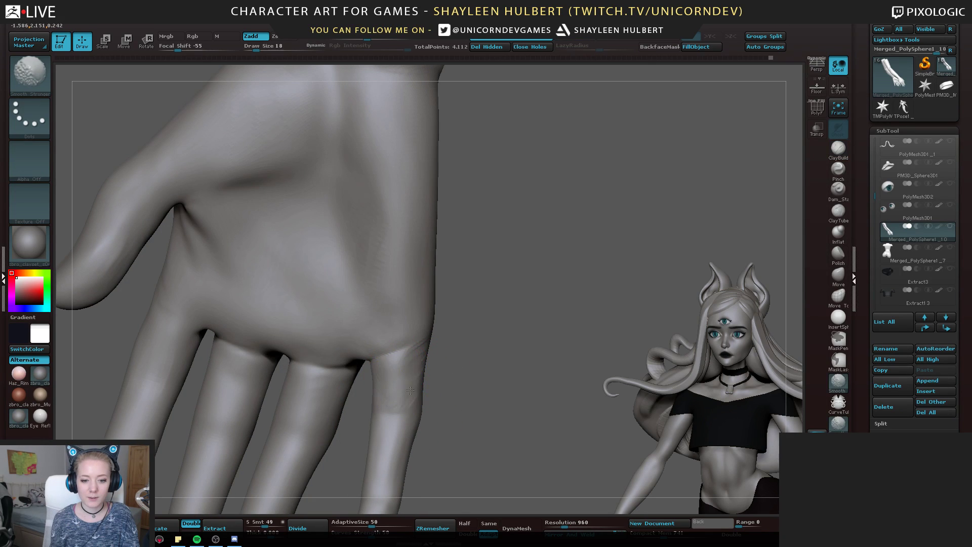
{"action": "left_click_drag", "start_coordinate": [468, 386], "coordinate": [421, 351]}
{"action": "left_click_drag", "start_coordinate": [502, 353], "coordinate": [445, 354]}
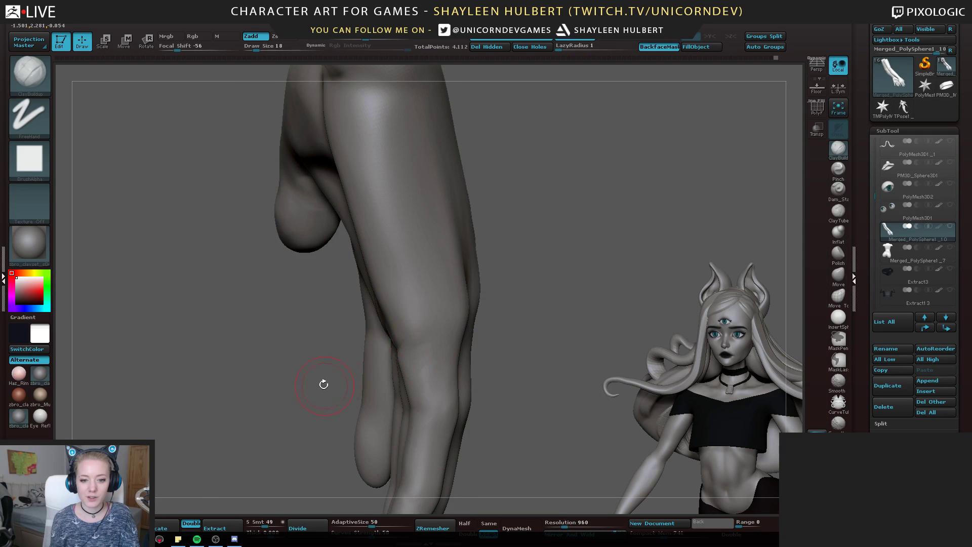
{"action": "left_click_drag", "start_coordinate": [324, 385], "coordinate": [276, 400]}
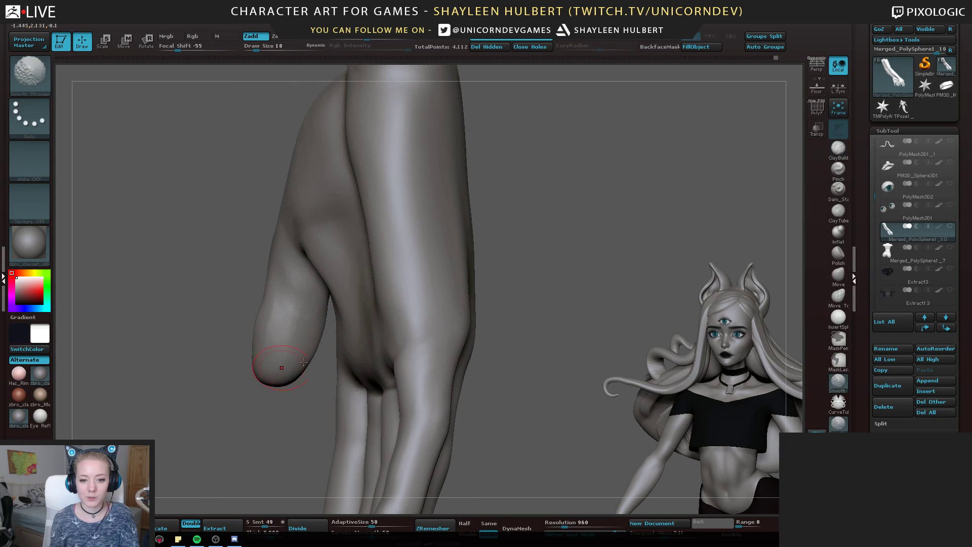
Adjust the silhouette of the little finger's base with the Move brush at draw size 38
{"action": "left_click", "coordinate": [843, 274]}
{"action": "right_click_drag", "start_coordinate": [409, 327], "coordinate": [438, 339]}
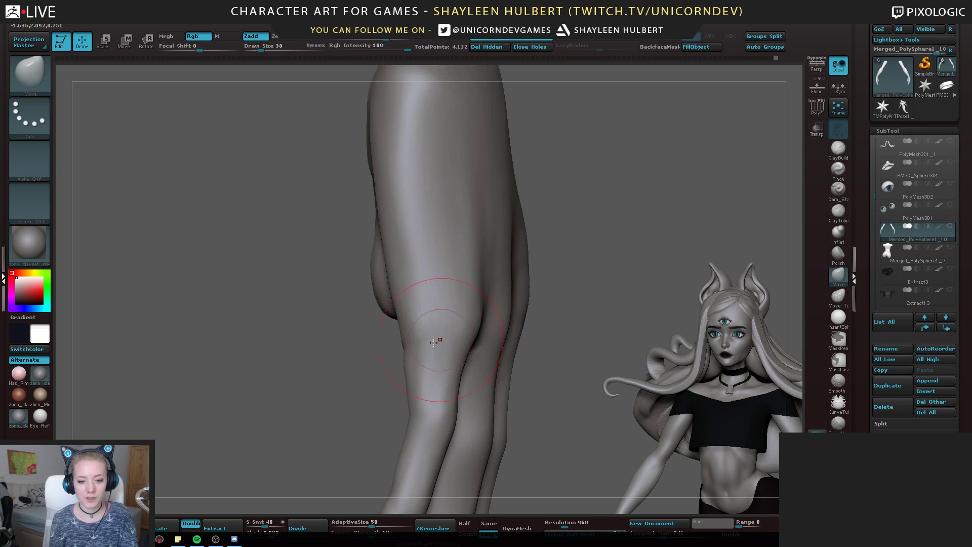
{"action": "left_click_drag", "start_coordinate": [438, 339], "coordinate": [430, 338]}
{"action": "right_click_drag", "start_coordinate": [461, 357], "coordinate": [422, 376]}
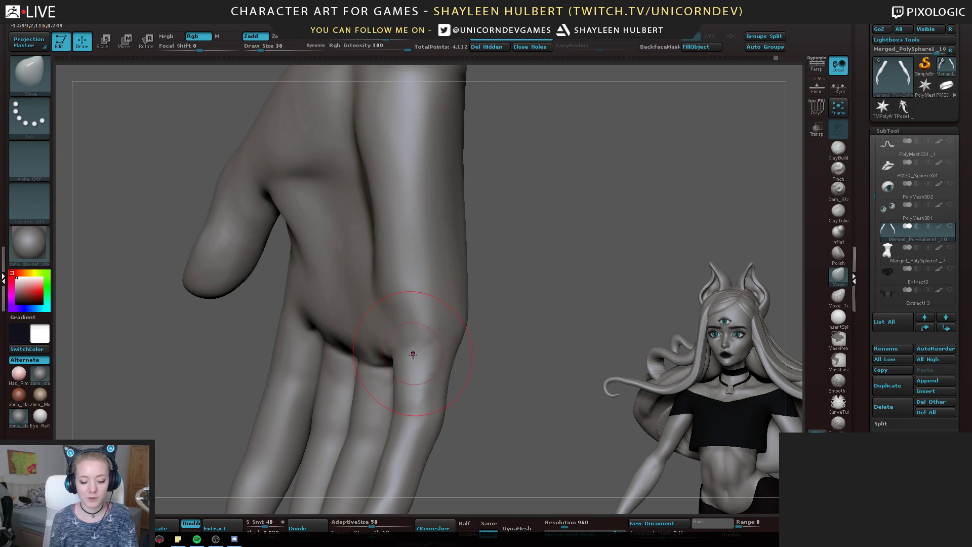
{"action": "key", "text": "bracketleft"}
{"action": "key", "text": "bracketleft"}
{"action": "left_click_drag", "start_coordinate": [512, 326], "coordinate": [531, 322]}
Build up the outer side of the little finger's lowest segment with ClayBuildup and smooth it into the palm
{"action": "left_click", "coordinate": [838, 150]}
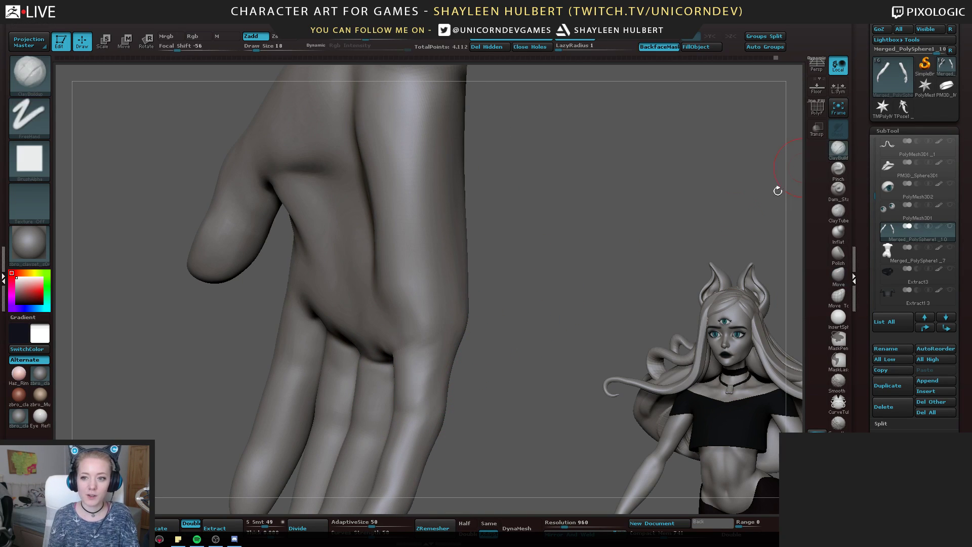
{"action": "left_click_drag", "start_coordinate": [483, 368], "coordinate": [456, 372]}
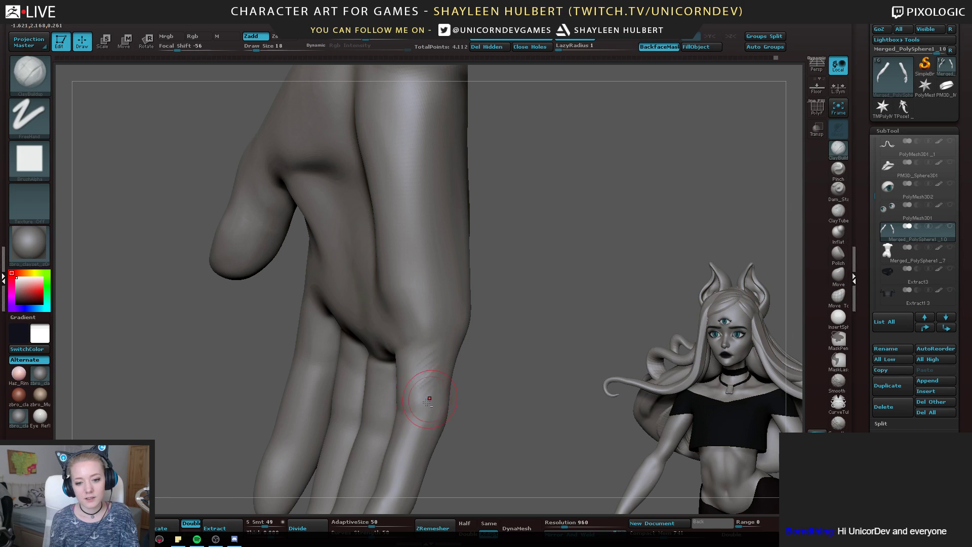
{"action": "key", "text": "shift"}
{"action": "right_click_drag", "start_coordinate": [428, 392], "coordinate": [510, 314]}
{"action": "left_click_drag", "start_coordinate": [438, 334], "coordinate": [427, 304], "text": "shift"}
{"action": "mouse_move", "coordinate": [430, 263]}
{"action": "right_mouse_down"}
{"action": "mouse_move", "coordinate": [398, 354]}
{"action": "mouse_move", "coordinate": [418, 309]}
{"action": "right_mouse_up"}
Refine the crease where the little finger meets the palm with ClayBuildup at draw size 8 and smooth around it
{"action": "key", "text": "bracketleft"}
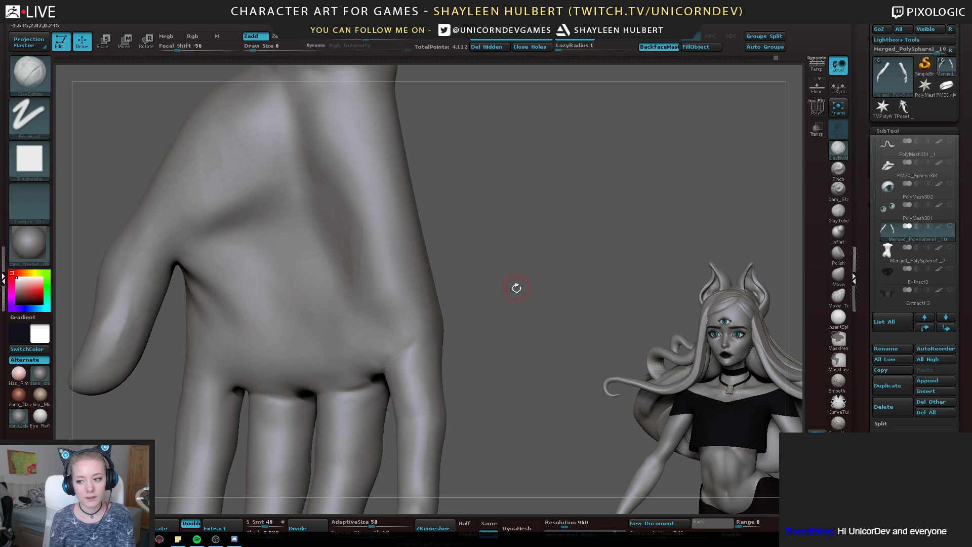
{"action": "mouse_move", "coordinate": [516, 288]}
{"action": "right_mouse_down"}
{"action": "mouse_move", "coordinate": [502, 305]}
{"action": "mouse_move", "coordinate": [503, 283]}
{"action": "mouse_move", "coordinate": [428, 343]}
{"action": "mouse_move", "coordinate": [391, 343]}
{"action": "right_mouse_up"}
{"action": "key", "text": "shift"}
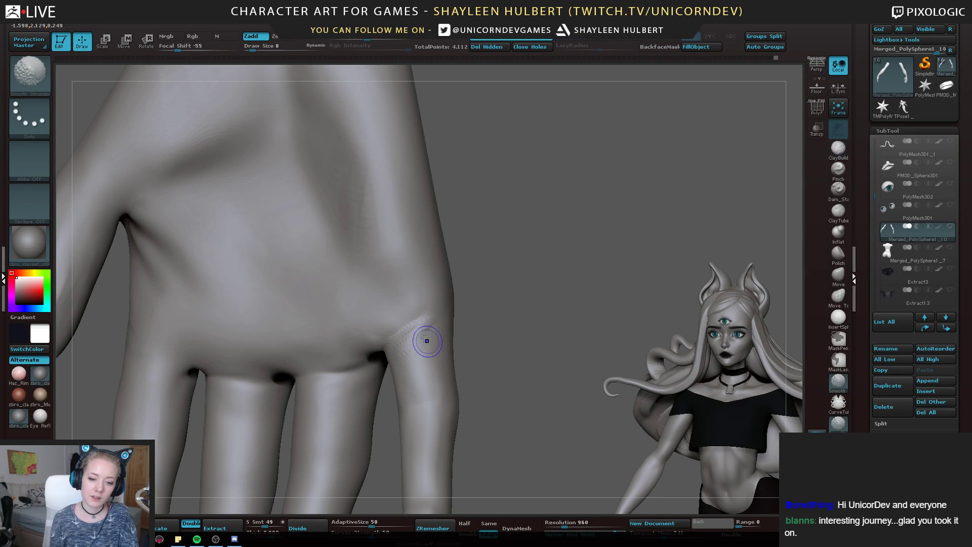
{"action": "left_click_drag", "start_coordinate": [401, 351], "coordinate": [415, 332], "text": "shift"}
{"action": "right_click_drag", "start_coordinate": [478, 323], "coordinate": [456, 321]}
{"action": "left_click_drag", "start_coordinate": [433, 317], "coordinate": [417, 335], "text": "shift"}
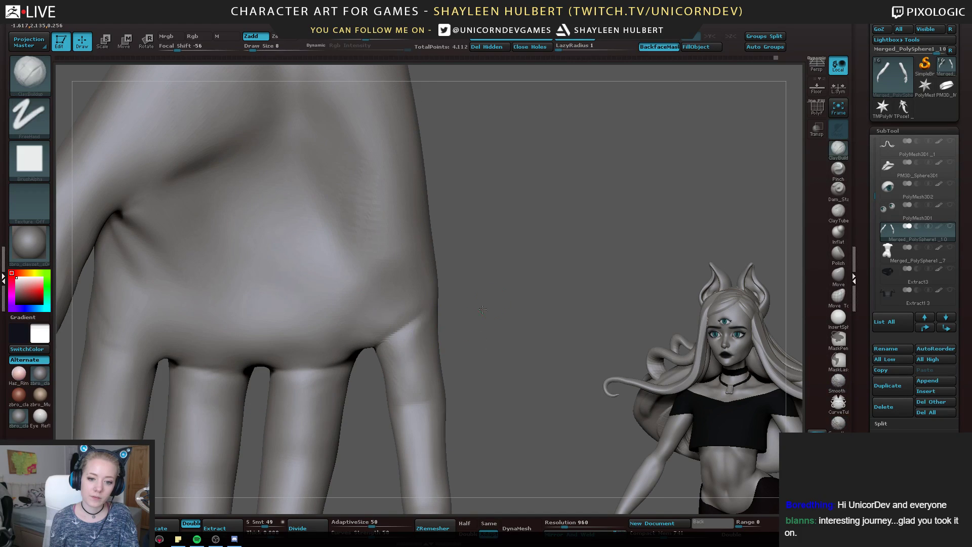
{"action": "right_click_drag", "start_coordinate": [471, 324], "coordinate": [506, 317]}
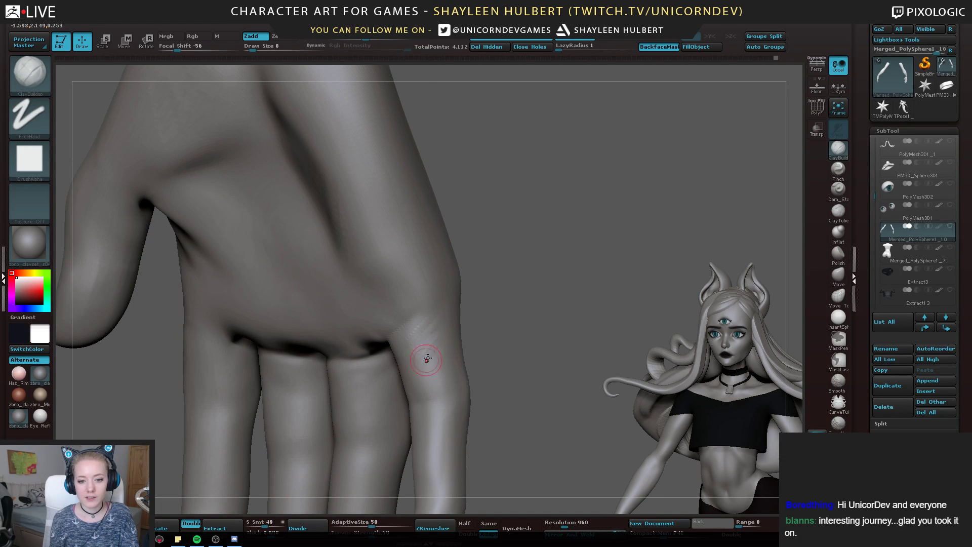
{"action": "key", "text": "shift"}
{"action": "mouse_move", "coordinate": [510, 330]}
{"action": "right_mouse_down"}
{"action": "mouse_move", "coordinate": [480, 314]}
{"action": "mouse_move", "coordinate": [541, 319]}
{"action": "mouse_move", "coordinate": [499, 300]}
{"action": "right_mouse_up"}
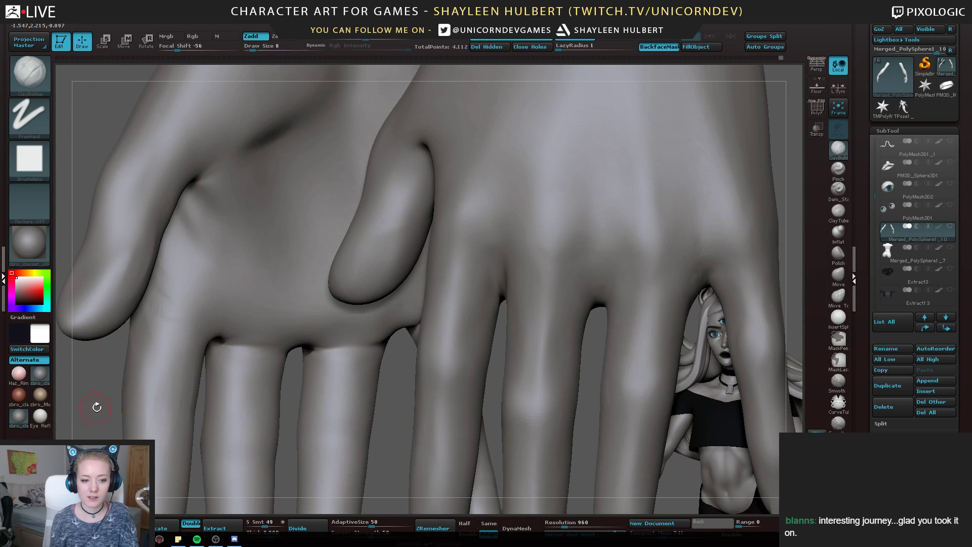
Build up the thumb side of the index finger's base with ClayBuildup up to draw size 14 and smooth it
{"action": "right_click_drag", "start_coordinate": [96, 406], "coordinate": [188, 293], "text": "ctrl"}
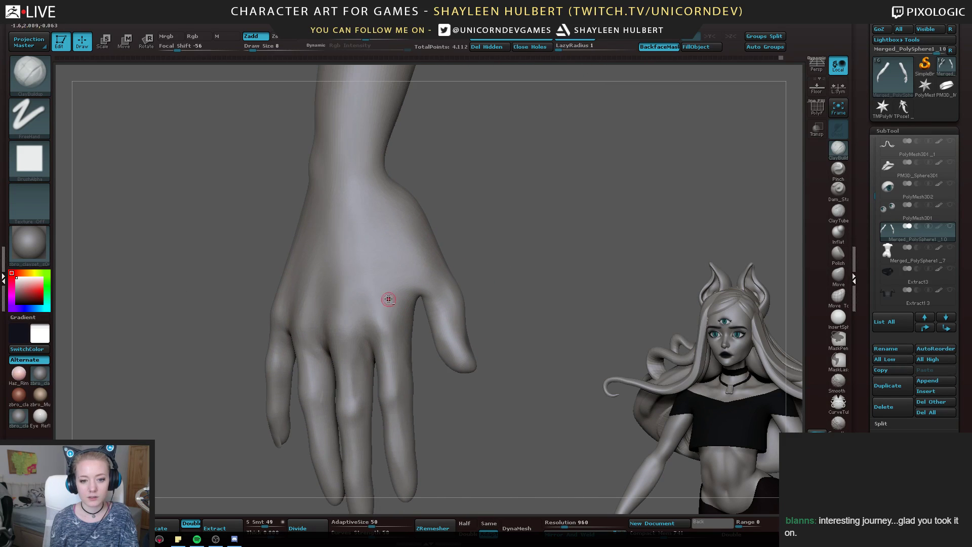
{"action": "right_click_drag", "start_coordinate": [531, 264], "coordinate": [496, 254], "text": "alt"}
{"action": "right_click_drag", "start_coordinate": [496, 254], "coordinate": [444, 237], "text": "ctrl"}
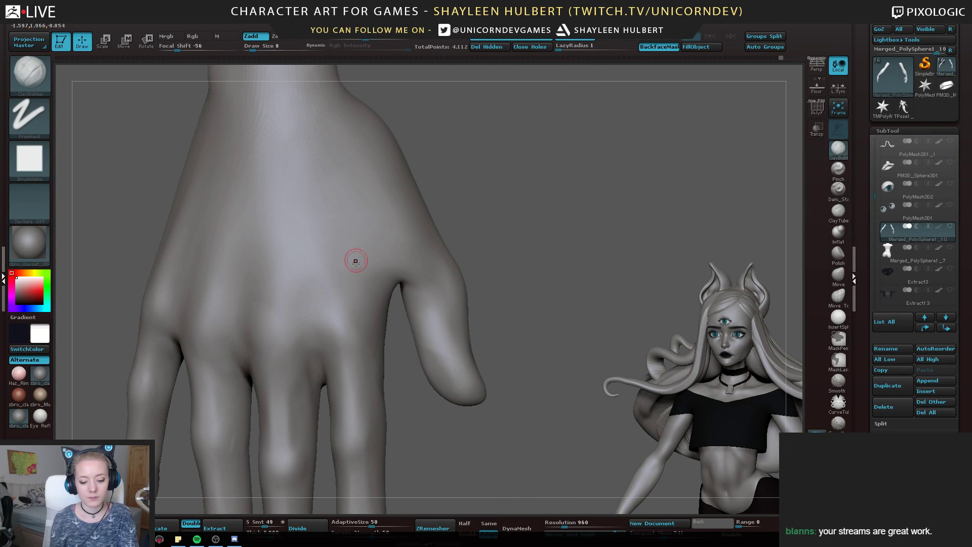
{"action": "mouse_move", "coordinate": [374, 289]}
{"action": "left_mouse_down"}
{"action": "mouse_move", "coordinate": [360, 330]}
{"action": "mouse_move", "coordinate": [351, 308]}
{"action": "left_mouse_up"}
{"action": "right_click_drag", "start_coordinate": [476, 247], "coordinate": [370, 321]}
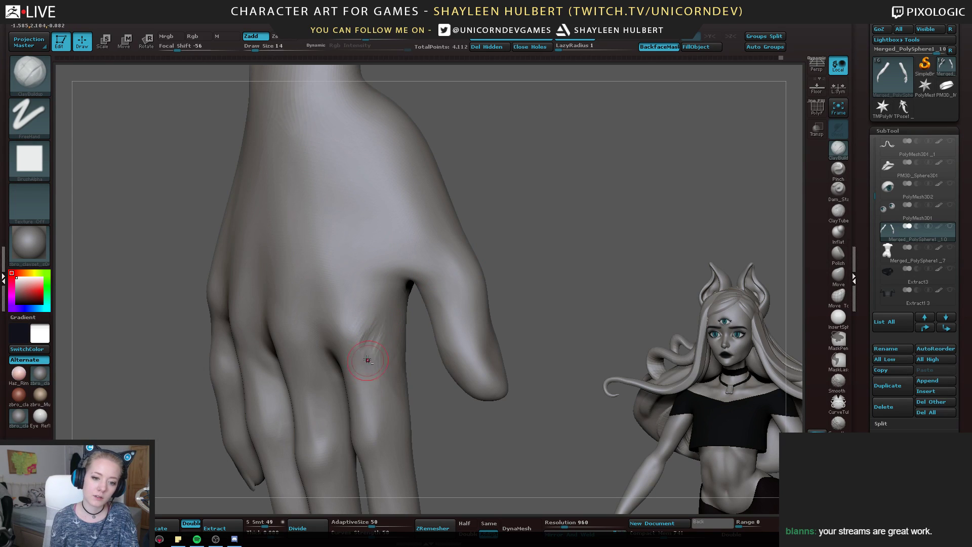
{"action": "mouse_move", "coordinate": [379, 327]}
{"action": "left_mouse_down"}
{"action": "mouse_move", "coordinate": [383, 360]}
{"action": "mouse_move", "coordinate": [364, 300]}
{"action": "mouse_move", "coordinate": [360, 331]}
{"action": "mouse_move", "coordinate": [370, 300]}
{"action": "left_mouse_up"}
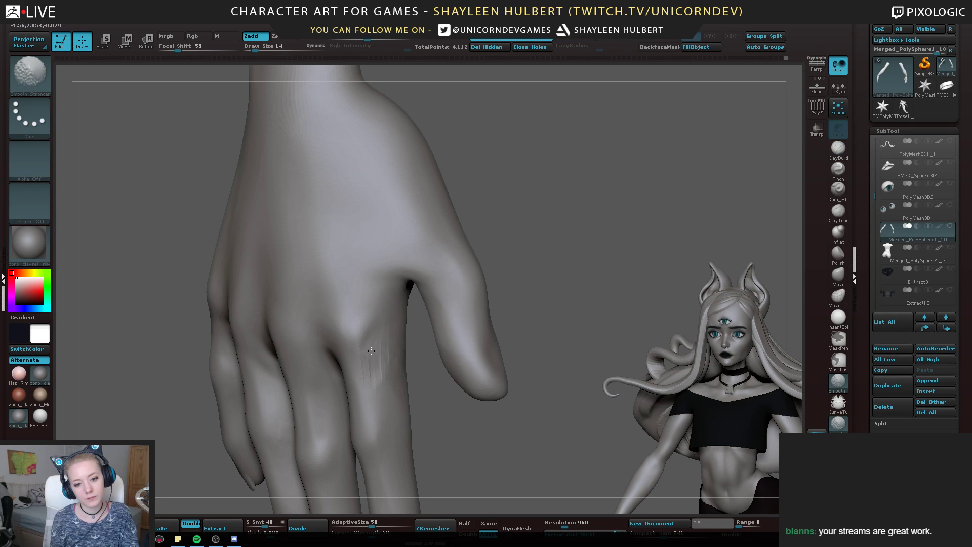
{"action": "left_click_drag", "start_coordinate": [516, 284], "coordinate": [564, 249]}
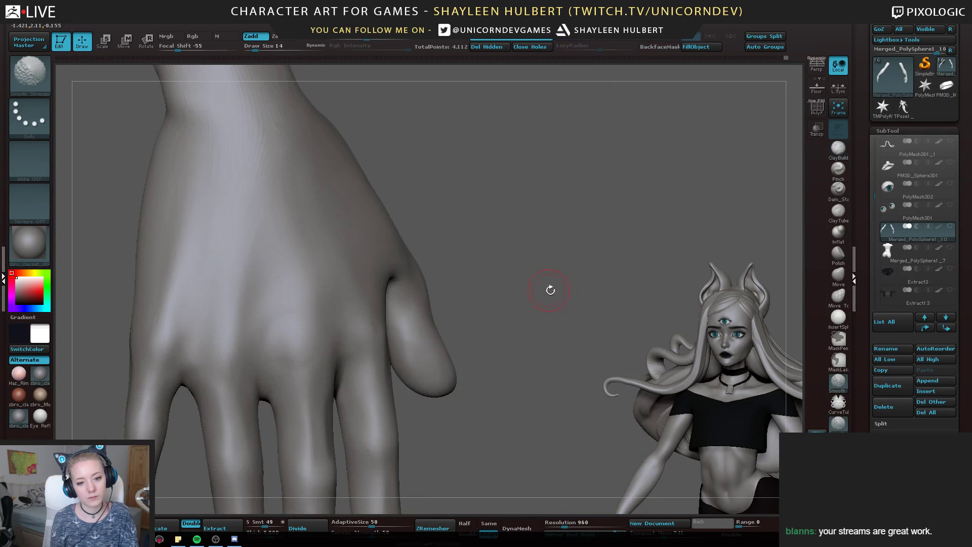
Shape the hollow between the little and ring finger knuckles on the back of the hand with ClayBuildup at draw size 14 and smooth it
{"action": "left_click_drag", "start_coordinate": [550, 290], "coordinate": [450, 293], "text": "alt"}
{"action": "left_click_drag", "start_coordinate": [223, 324], "coordinate": [259, 284], "text": "alt"}
{"action": "left_click_drag", "start_coordinate": [210, 375], "coordinate": [284, 263]}
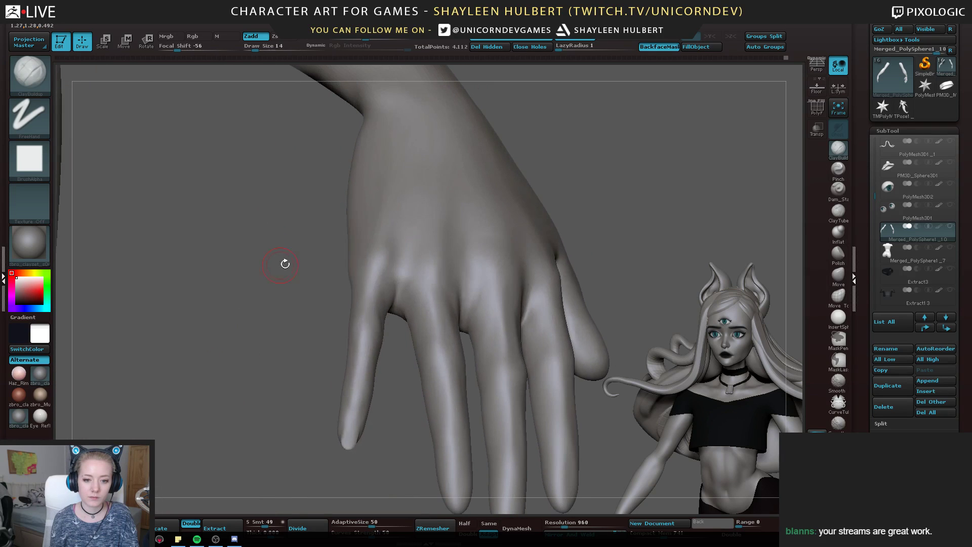
{"action": "mouse_move", "coordinate": [407, 296]}
{"action": "left_mouse_down"}
{"action": "mouse_move", "coordinate": [403, 278]}
{"action": "mouse_move", "coordinate": [401, 309]}
{"action": "left_mouse_up"}
{"action": "right_click_drag", "start_coordinate": [400, 330], "coordinate": [407, 292]}
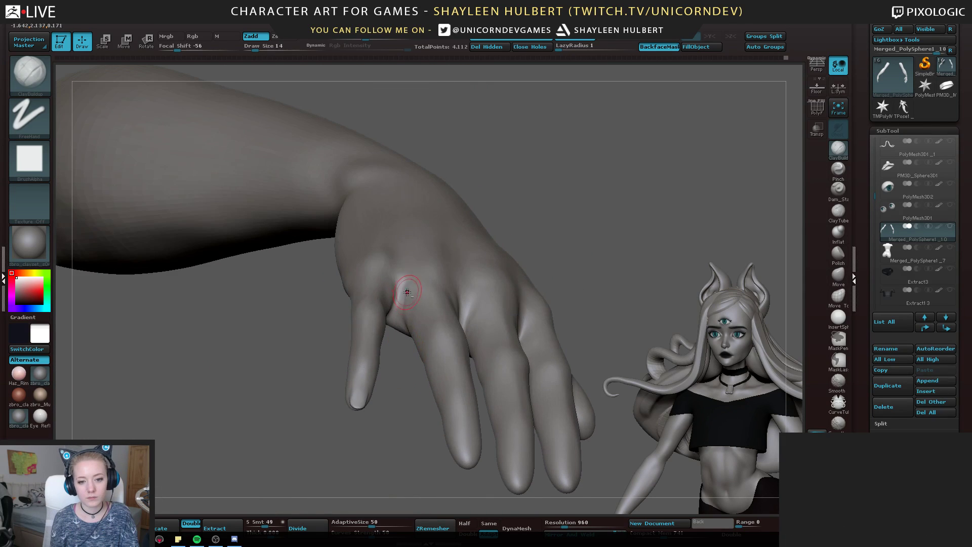
{"action": "mouse_move", "coordinate": [403, 333]}
{"action": "right_mouse_down"}
{"action": "mouse_move", "coordinate": [411, 284]}
{"action": "mouse_move", "coordinate": [404, 290]}
{"action": "right_mouse_up"}
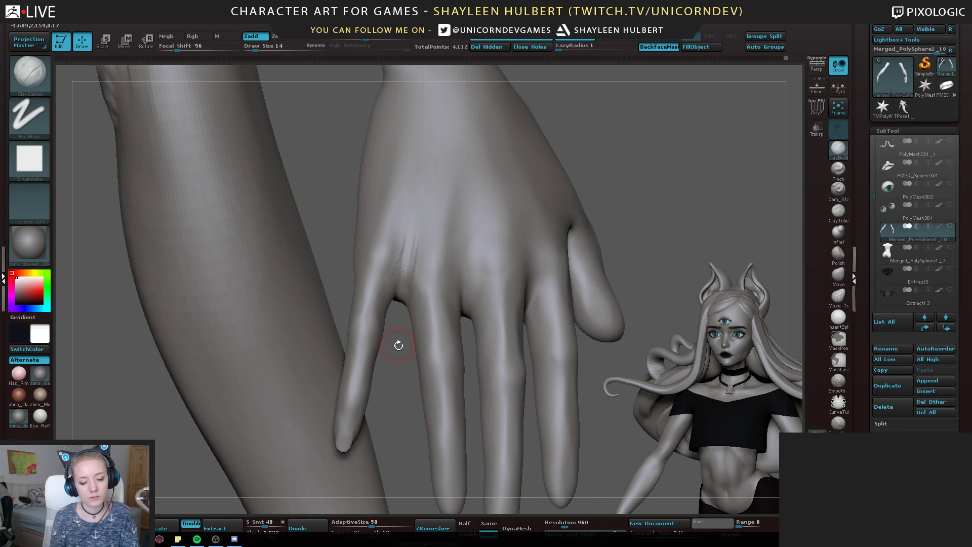
{"action": "right_click_drag", "start_coordinate": [399, 345], "coordinate": [403, 279], "text": "shift"}
{"action": "right_click_drag", "start_coordinate": [412, 236], "coordinate": [409, 255]}
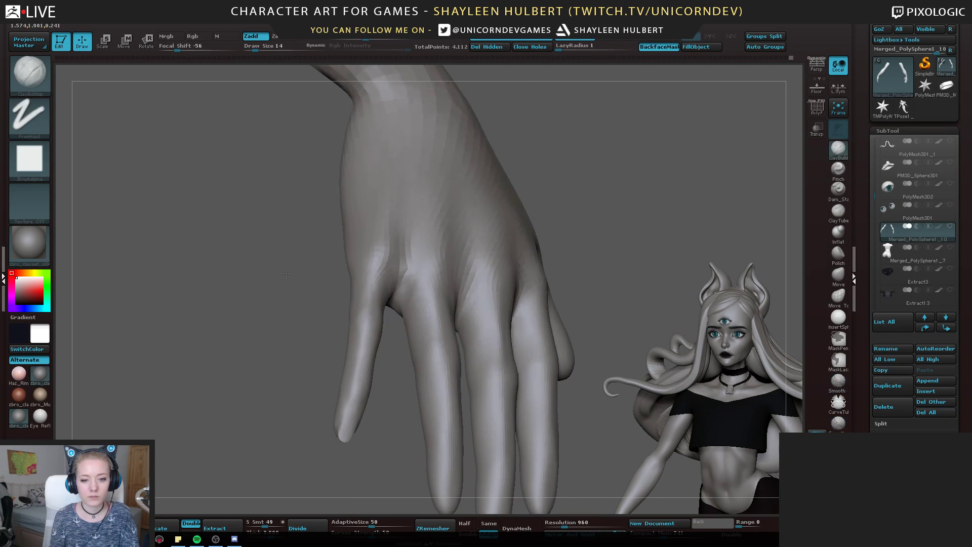
Define the recess between the ring and middle finger knuckles with ClayBuildup and smooth the surrounding knuckle area
{"action": "right_click_drag", "start_coordinate": [397, 314], "coordinate": [469, 283]}
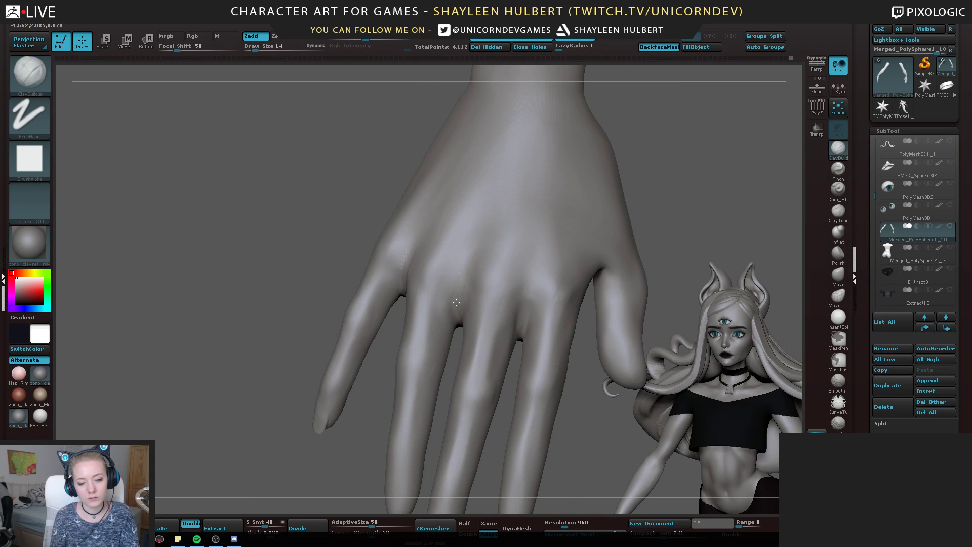
{"action": "right_click_drag", "start_coordinate": [371, 295], "coordinate": [462, 272]}
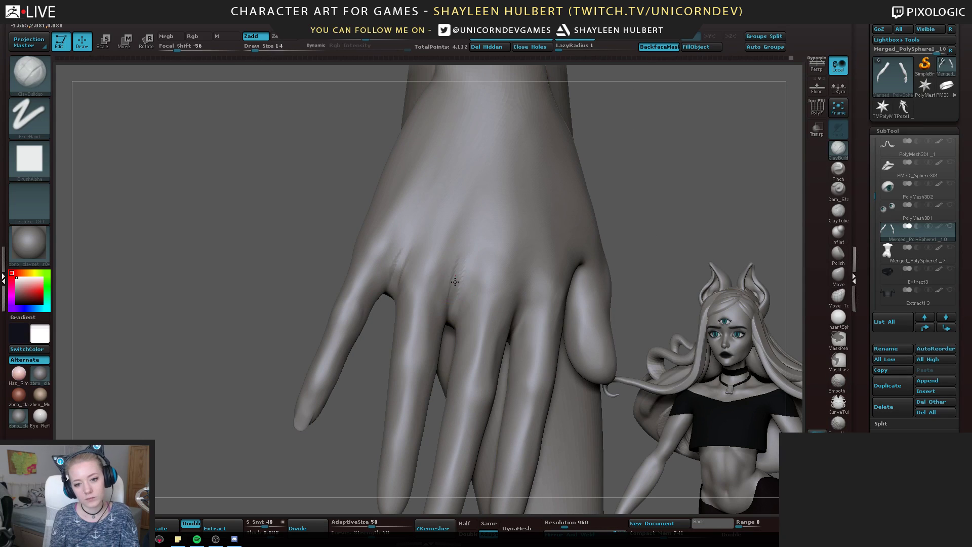
{"action": "key", "text": "shift"}
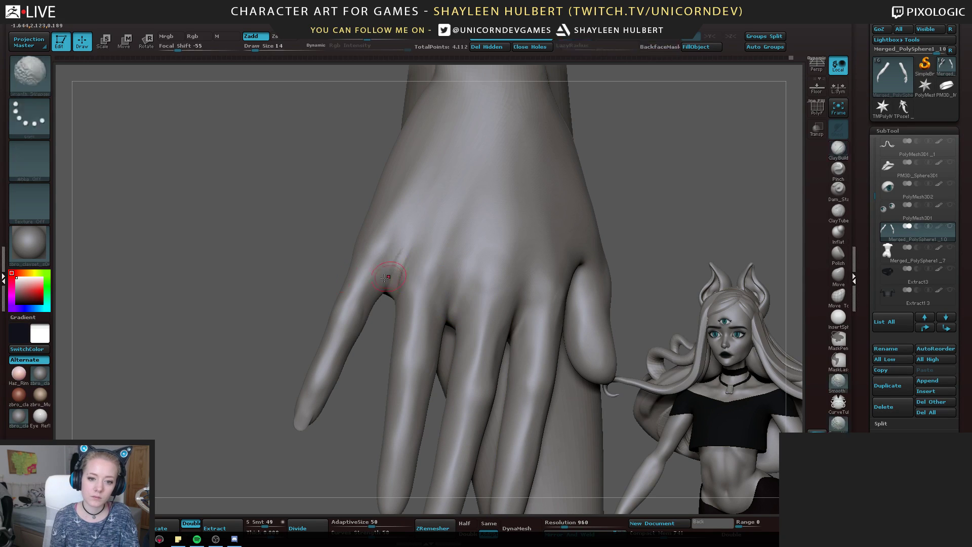
{"action": "right_click_drag", "start_coordinate": [386, 277], "coordinate": [410, 269]}
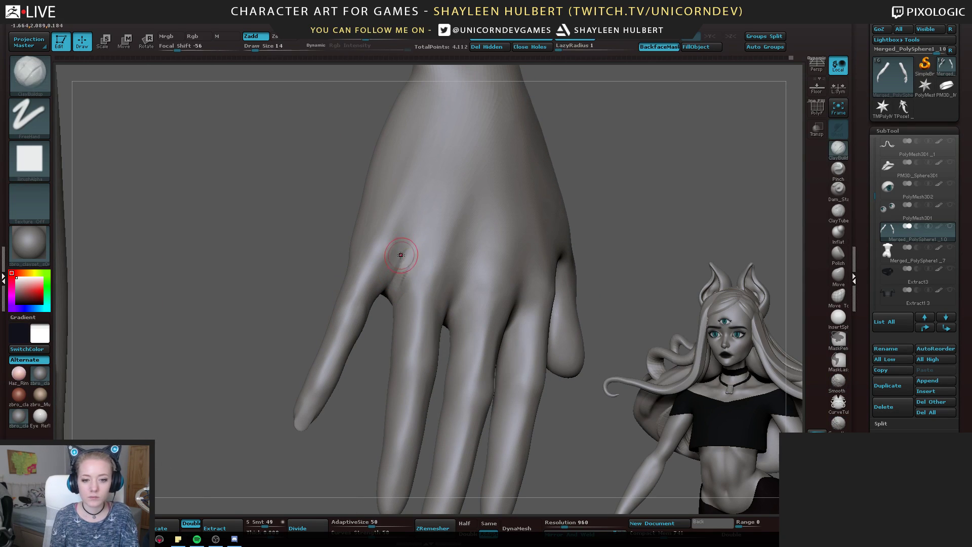
{"action": "key", "text": "shift"}
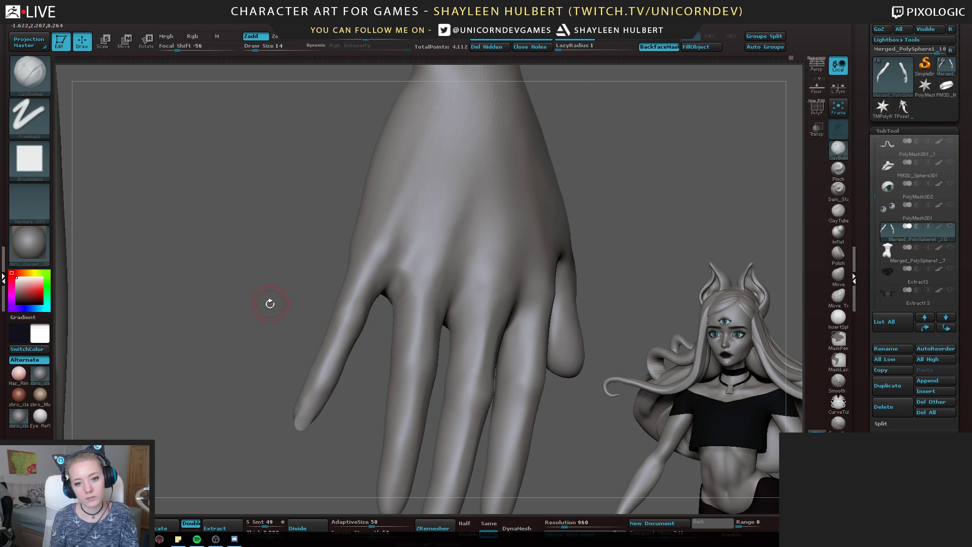
Build up the little finger's side and lowest segment with ClayBuildup at draw size 14 and smooth its base
{"action": "right_click_drag", "start_coordinate": [270, 304], "coordinate": [304, 299]}
{"action": "right_click_drag", "start_coordinate": [304, 299], "coordinate": [214, 192], "text": "ctrl"}
{"action": "right_click_drag", "start_coordinate": [309, 268], "coordinate": [481, 332]}
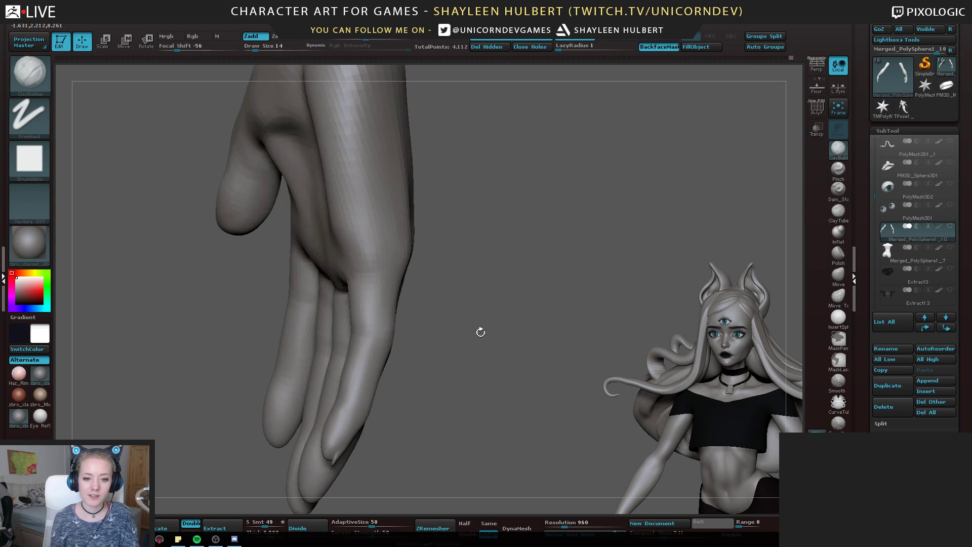
{"action": "right_click_drag", "start_coordinate": [379, 304], "coordinate": [374, 353]}
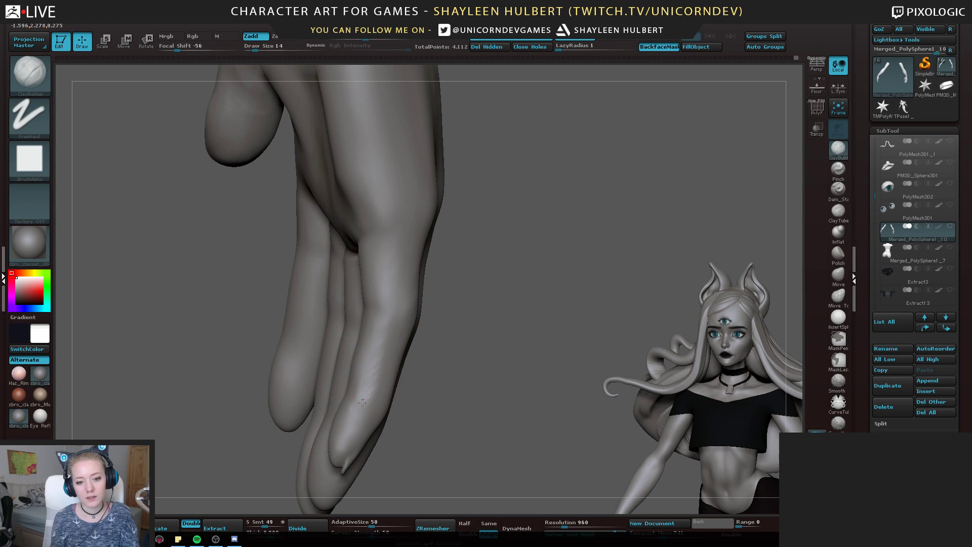
{"action": "mouse_move", "coordinate": [369, 380]}
{"action": "right_mouse_down", "text": "shift"}
{"action": "mouse_move", "coordinate": [286, 377]}
{"action": "mouse_move", "coordinate": [290, 244]}
{"action": "right_mouse_up", "text": "shift"}
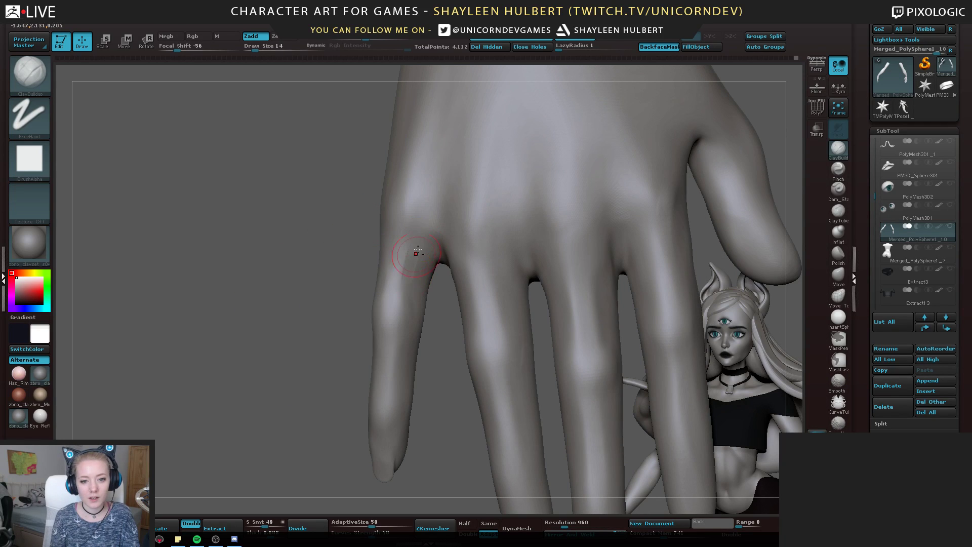
{"action": "right_click_drag", "start_coordinate": [334, 280], "coordinate": [393, 249]}
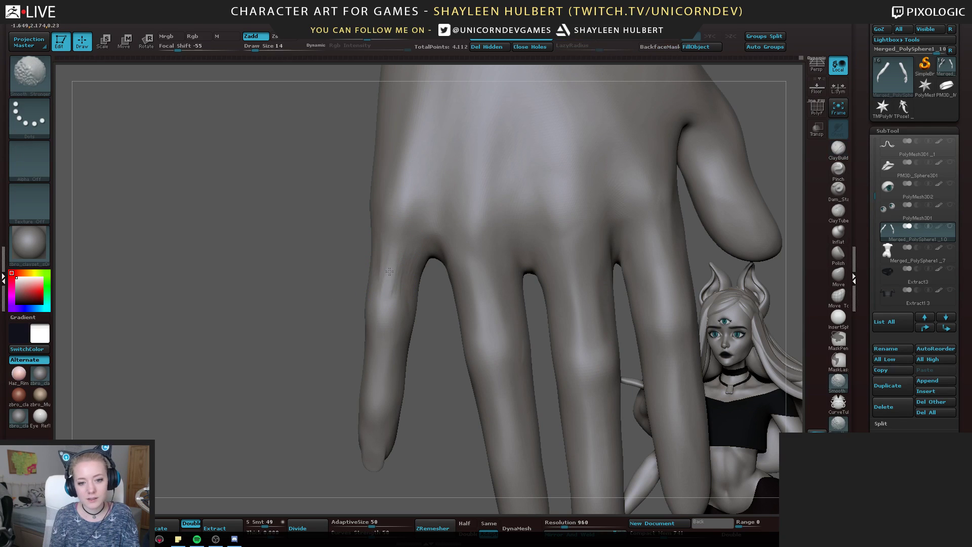
{"action": "mouse_move", "coordinate": [393, 260]}
{"action": "right_mouse_down"}
{"action": "mouse_move", "coordinate": [381, 280]}
{"action": "mouse_move", "coordinate": [521, 290]}
{"action": "mouse_move", "coordinate": [269, 202]}
{"action": "mouse_move", "coordinate": [227, 243]}
{"action": "mouse_move", "coordinate": [273, 299]}
{"action": "mouse_move", "coordinate": [293, 375]}
{"action": "mouse_move", "coordinate": [355, 364]}
{"action": "right_mouse_up"}
Rework the back of the web between the little and ring fingers with ClayBuildup and smooth it
{"action": "left_click_drag", "start_coordinate": [435, 217], "coordinate": [433, 259]}
{"action": "right_click_drag", "start_coordinate": [433, 259], "coordinate": [428, 239]}
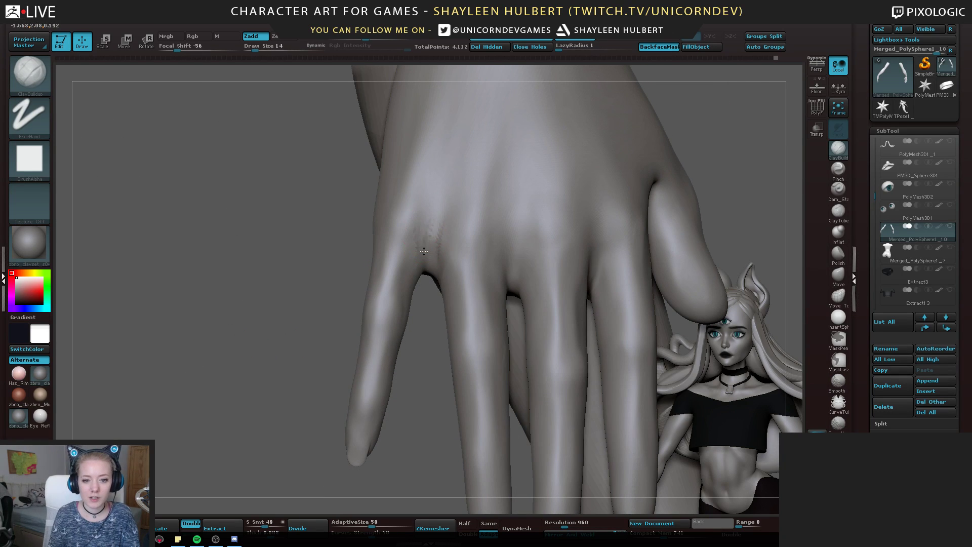
{"action": "mouse_move", "coordinate": [431, 214]}
{"action": "left_mouse_down", "text": "alt"}
{"action": "mouse_move", "coordinate": [431, 241]}
{"action": "mouse_move", "coordinate": [417, 232]}
{"action": "left_mouse_up", "text": "alt"}
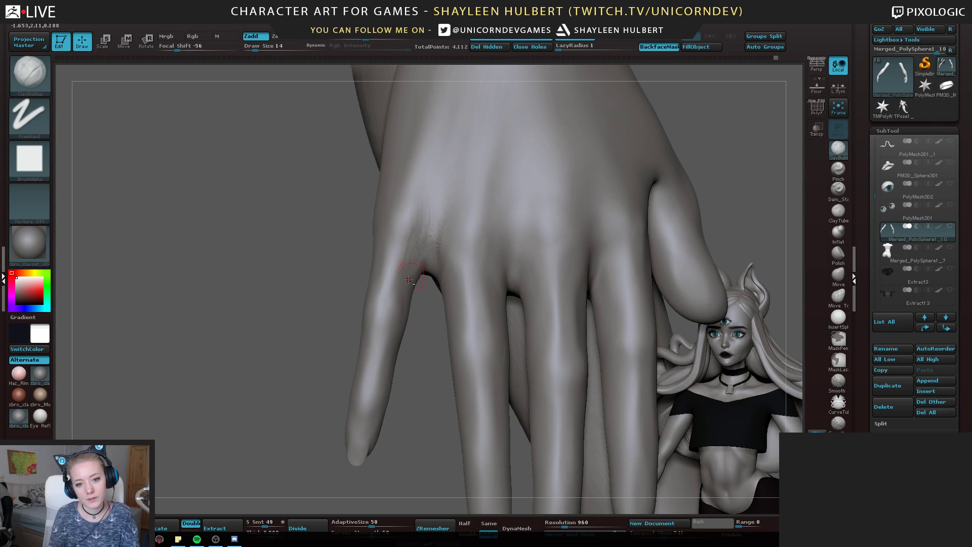
{"action": "key", "text": "shift"}
Refine the inner side of the little finger's base with ClayBuildup at draw size 9 and smooth it into the web
{"action": "mouse_move", "coordinate": [433, 251]}
{"action": "right_mouse_down"}
{"action": "mouse_move", "coordinate": [365, 283]}
{"action": "mouse_move", "coordinate": [284, 302]}
{"action": "mouse_move", "coordinate": [337, 172]}
{"action": "right_mouse_up"}
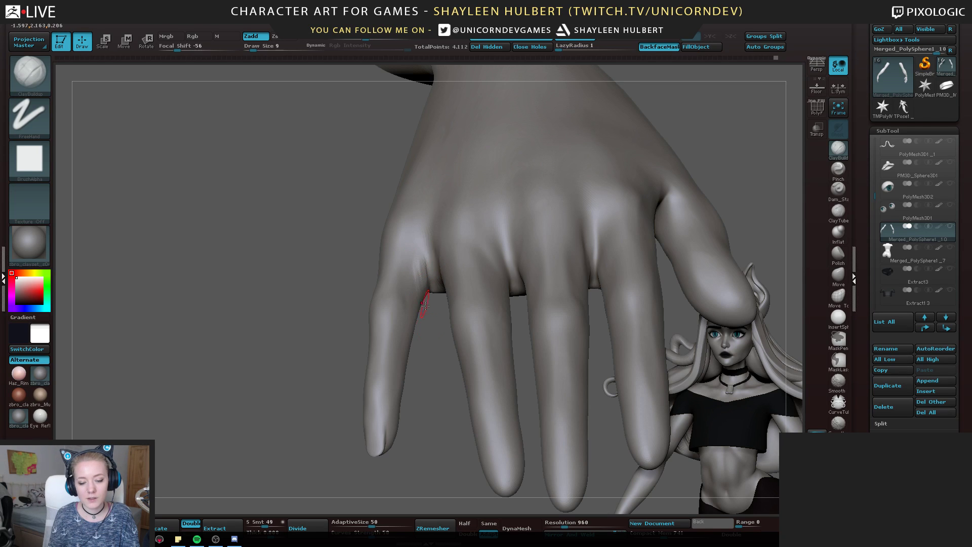
{"action": "right_click_drag", "start_coordinate": [425, 306], "coordinate": [385, 245]}
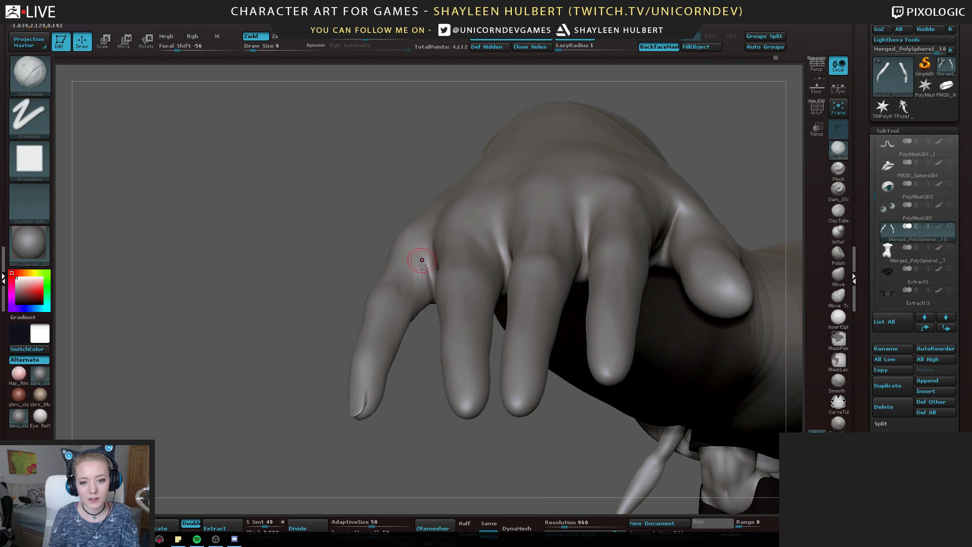
{"action": "mouse_move", "coordinate": [410, 306]}
{"action": "right_mouse_down", "text": "shift"}
{"action": "mouse_move", "coordinate": [410, 282]}
{"action": "mouse_move", "coordinate": [286, 350]}
{"action": "right_mouse_up", "text": "shift"}
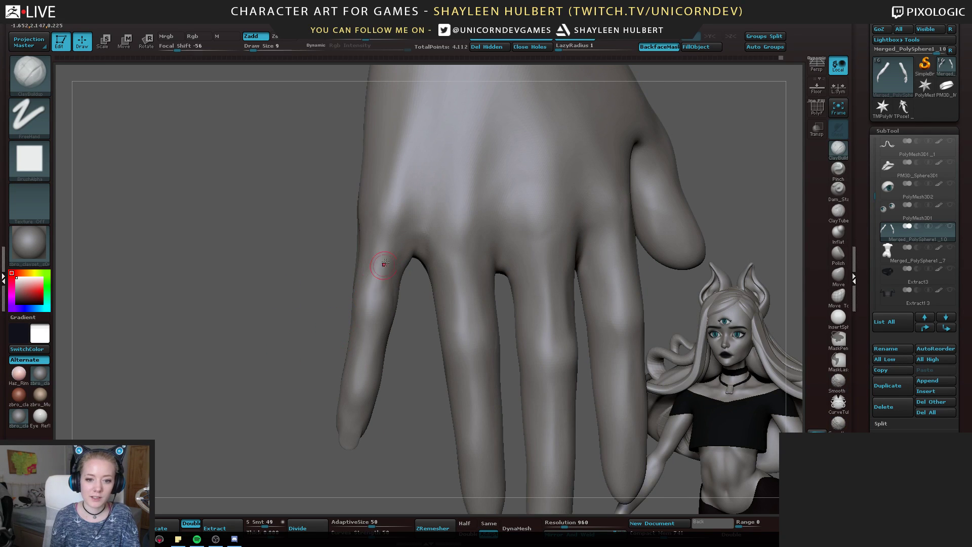
{"action": "right_click_drag", "start_coordinate": [385, 263], "coordinate": [414, 287]}
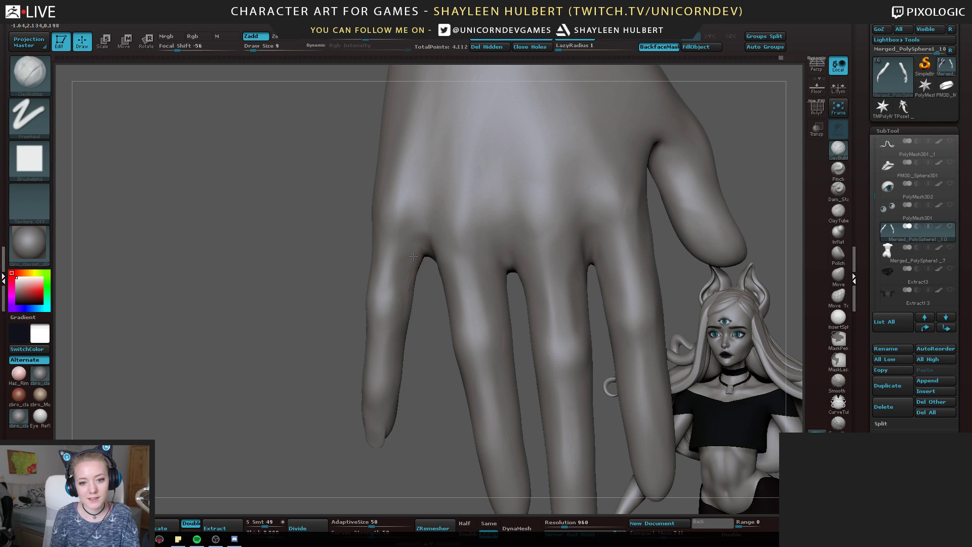
{"action": "left_click_drag", "start_coordinate": [424, 304], "coordinate": [400, 273], "text": "shift"}
{"action": "right_click_drag", "start_coordinate": [405, 283], "coordinate": [378, 281]}
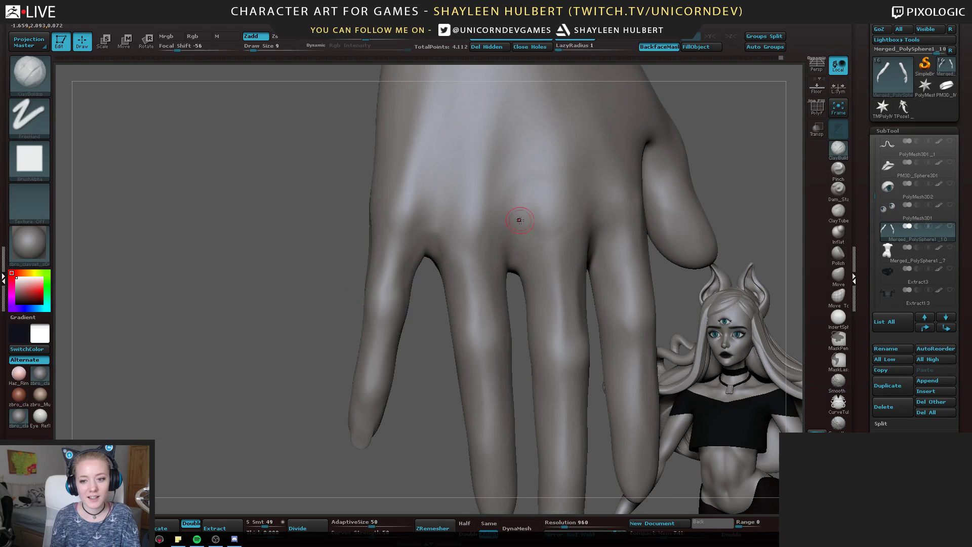
Adjust the inner contour of the little finger's base with the Move brush at draw size 14
{"action": "left_click", "coordinate": [839, 280]}
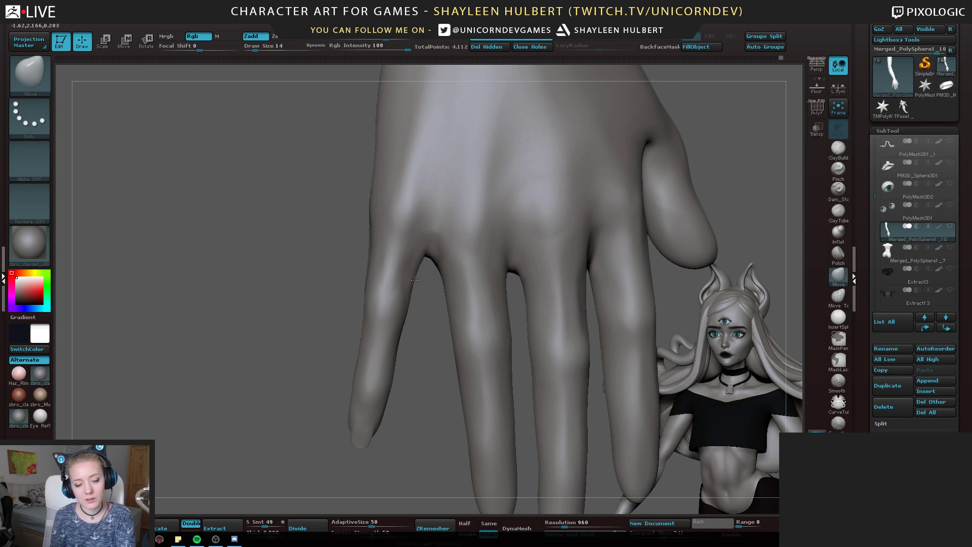
{"action": "mouse_move", "coordinate": [414, 275]}
{"action": "left_mouse_down", "text": "shift"}
{"action": "mouse_move", "coordinate": [423, 259]}
{"action": "mouse_move", "coordinate": [414, 279]}
{"action": "left_mouse_up", "text": "shift"}
{"action": "right_click_drag", "start_coordinate": [284, 304], "coordinate": [206, 199], "text": "ctrl"}
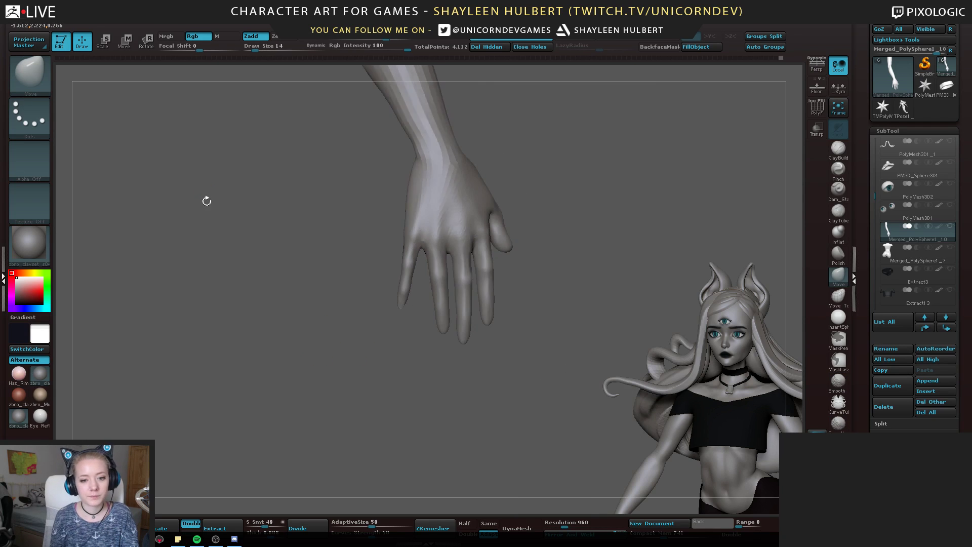
Soften the palm-side crease at the little finger's base with ClayBuildup at draw size 8 and smooth around it
{"action": "right_click_drag", "start_coordinate": [248, 261], "coordinate": [486, 213], "text": "ctrl"}
{"action": "left_click", "coordinate": [838, 148]}
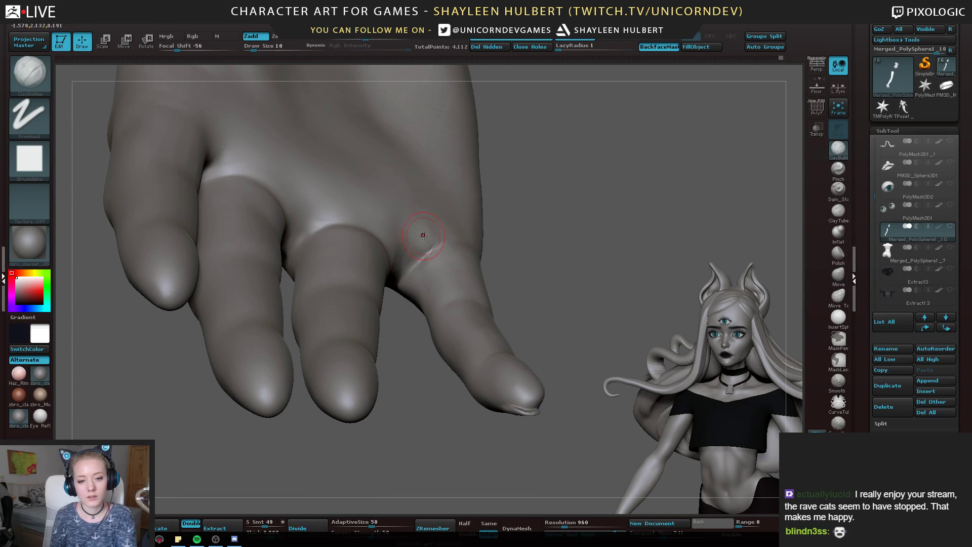
{"action": "left_click_drag", "start_coordinate": [410, 251], "coordinate": [448, 233]}
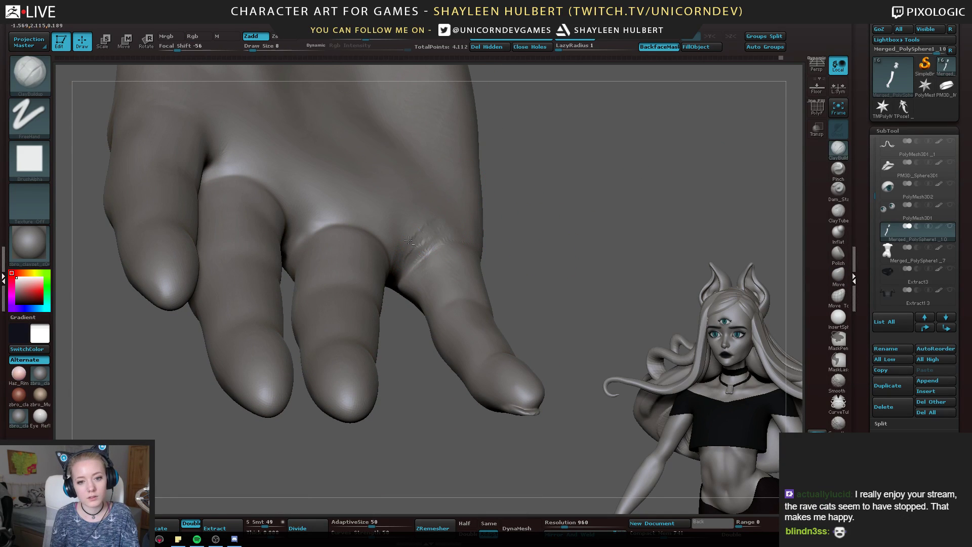
{"action": "right_click_drag", "start_coordinate": [408, 240], "coordinate": [417, 235]}
{"action": "mouse_move", "coordinate": [417, 234]}
{"action": "left_mouse_down"}
{"action": "mouse_move", "coordinate": [409, 239]}
{"action": "mouse_move", "coordinate": [418, 238]}
{"action": "left_mouse_up"}
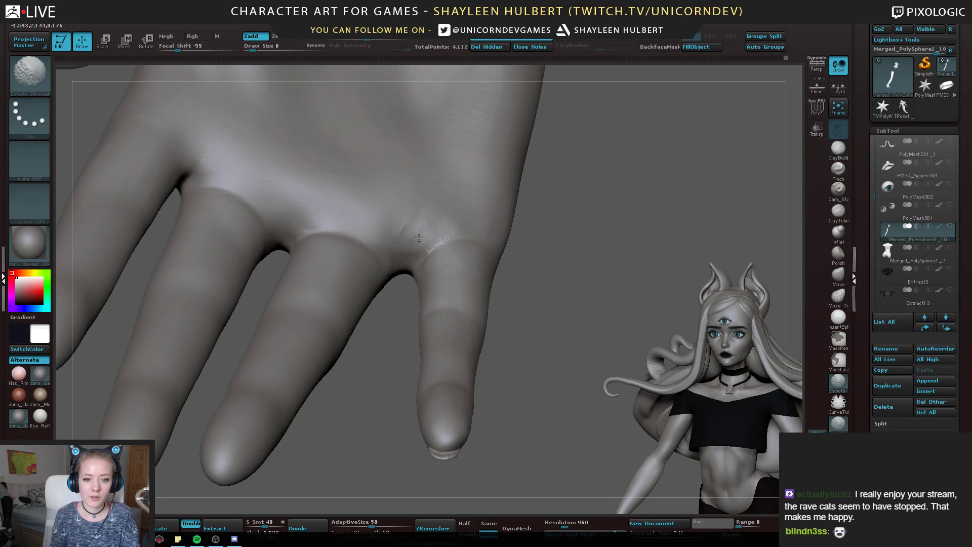
{"action": "mouse_move", "coordinate": [567, 266]}
{"action": "left_mouse_down", "text": "alt"}
{"action": "mouse_move", "coordinate": [569, 246]}
{"action": "mouse_move", "coordinate": [576, 280]}
{"action": "mouse_move", "coordinate": [589, 256]}
{"action": "mouse_move", "coordinate": [531, 235]}
{"action": "mouse_move", "coordinate": [559, 275]}
{"action": "left_mouse_up", "text": "alt"}
{"action": "right_click_drag", "start_coordinate": [559, 275], "coordinate": [587, 243]}
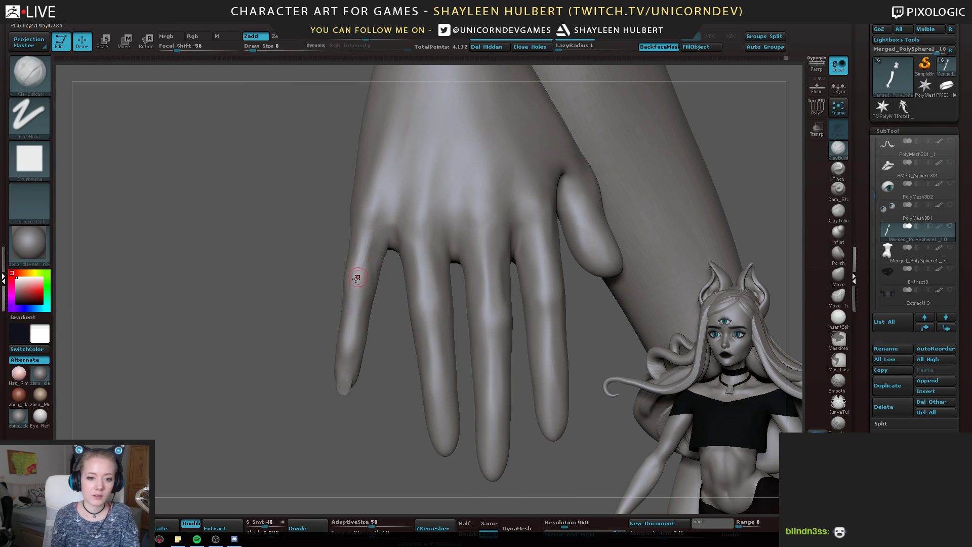
Build up the little finger side of the palm with ClayBuildup, enlarging the draw size to 22
{"action": "right_click_drag", "start_coordinate": [357, 277], "coordinate": [317, 184]}
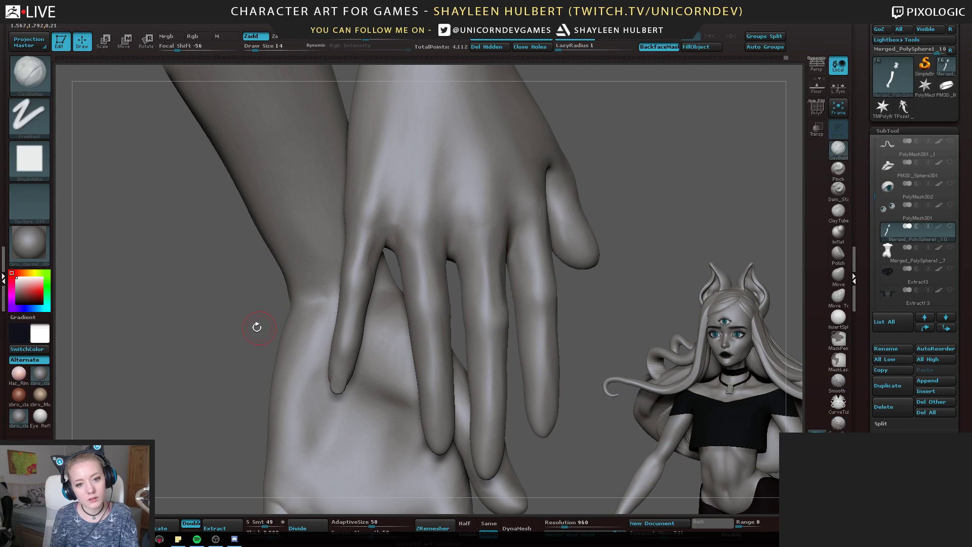
{"action": "mouse_move", "coordinate": [257, 327]}
{"action": "right_mouse_down"}
{"action": "mouse_move", "coordinate": [267, 306]}
{"action": "mouse_move", "coordinate": [246, 263]}
{"action": "mouse_move", "coordinate": [457, 247]}
{"action": "mouse_move", "coordinate": [406, 191]}
{"action": "right_mouse_up"}
{"action": "right_click_drag", "start_coordinate": [441, 256], "coordinate": [473, 258], "text": "alt"}
{"action": "right_click_drag", "start_coordinate": [473, 258], "coordinate": [487, 378], "text": "ctrl"}
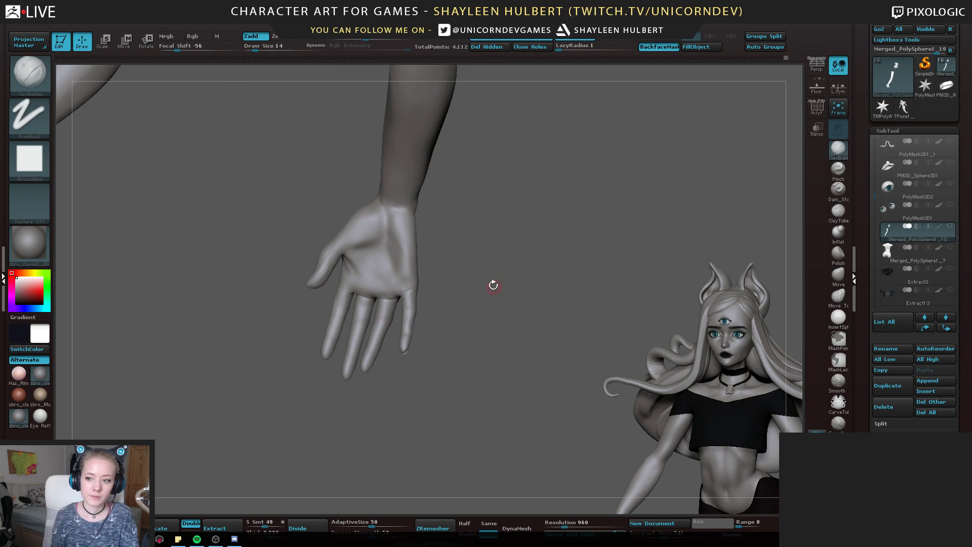
{"action": "right_click_drag", "start_coordinate": [493, 285], "coordinate": [494, 275], "text": "ctrl"}
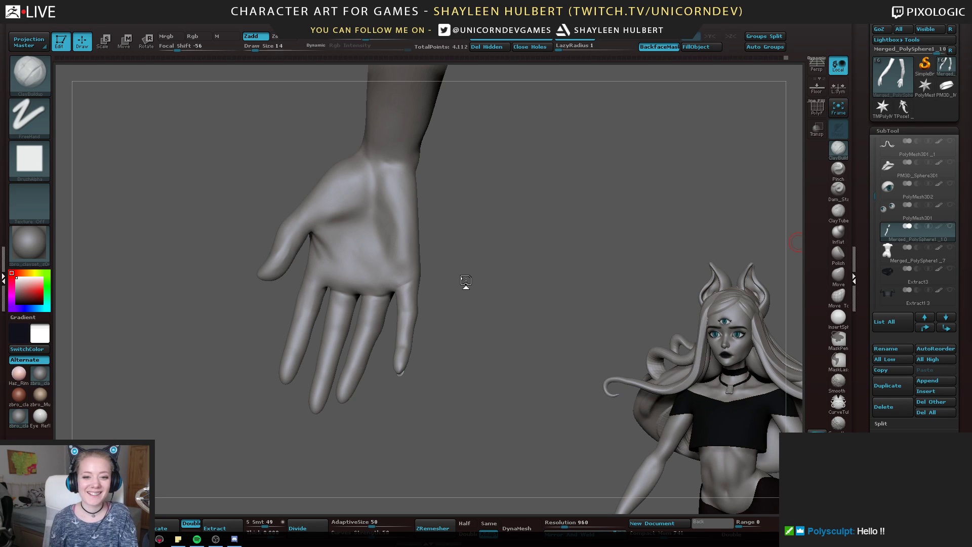
{"action": "mouse_move", "coordinate": [498, 278]}
{"action": "left_mouse_down"}
{"action": "mouse_move", "coordinate": [488, 316]}
{"action": "mouse_move", "coordinate": [493, 283]}
{"action": "mouse_move", "coordinate": [512, 309]}
{"action": "left_mouse_up"}
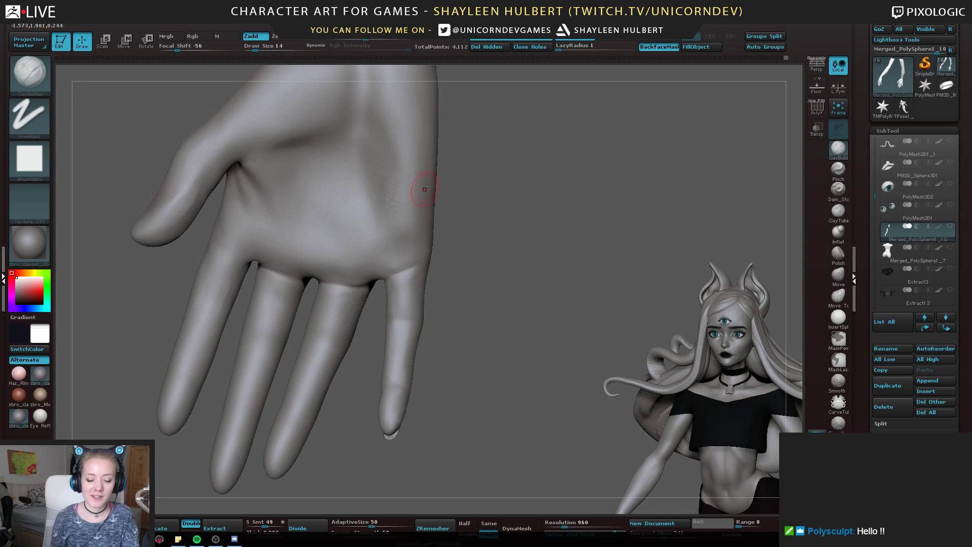
{"action": "key", "text": "bracketright"}
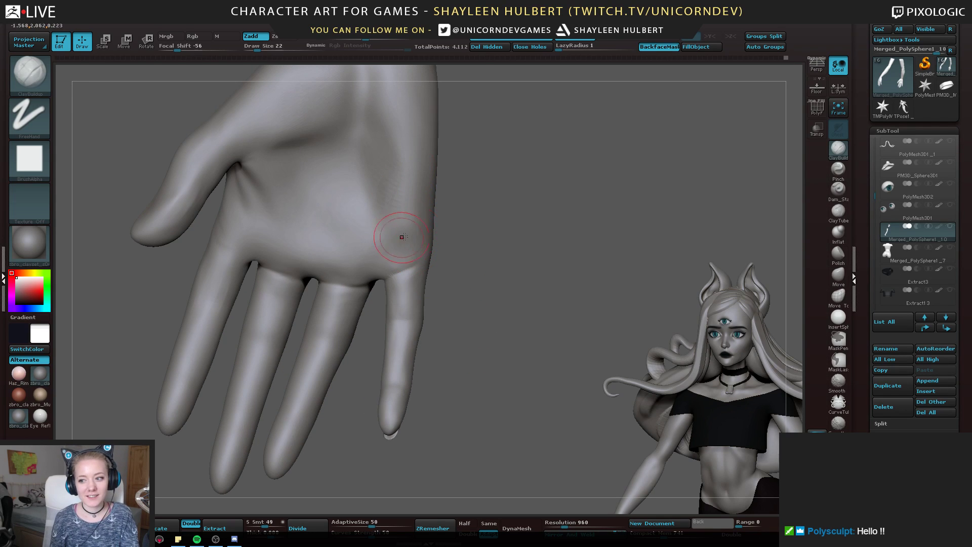
{"action": "left_click_drag", "start_coordinate": [499, 209], "coordinate": [525, 254], "text": "alt"}
{"action": "mouse_move", "coordinate": [435, 280]}
{"action": "left_mouse_down"}
{"action": "mouse_move", "coordinate": [418, 297]}
{"action": "mouse_move", "coordinate": [433, 289]}
{"action": "mouse_move", "coordinate": [402, 238]}
{"action": "mouse_move", "coordinate": [498, 203]}
{"action": "mouse_move", "coordinate": [488, 245]}
{"action": "left_mouse_up"}
Sculpt the centre of the palm beside the thumb mound with ClayBuildup at draw size 22 and smooth it
{"action": "mouse_move", "coordinate": [382, 252]}
{"action": "left_mouse_down", "text": "alt"}
{"action": "mouse_move", "coordinate": [350, 276]}
{"action": "mouse_move", "coordinate": [389, 268]}
{"action": "mouse_move", "coordinate": [359, 317]}
{"action": "mouse_move", "coordinate": [395, 335]}
{"action": "left_mouse_up", "text": "alt"}
{"action": "right_click_drag", "start_coordinate": [395, 335], "coordinate": [328, 305]}
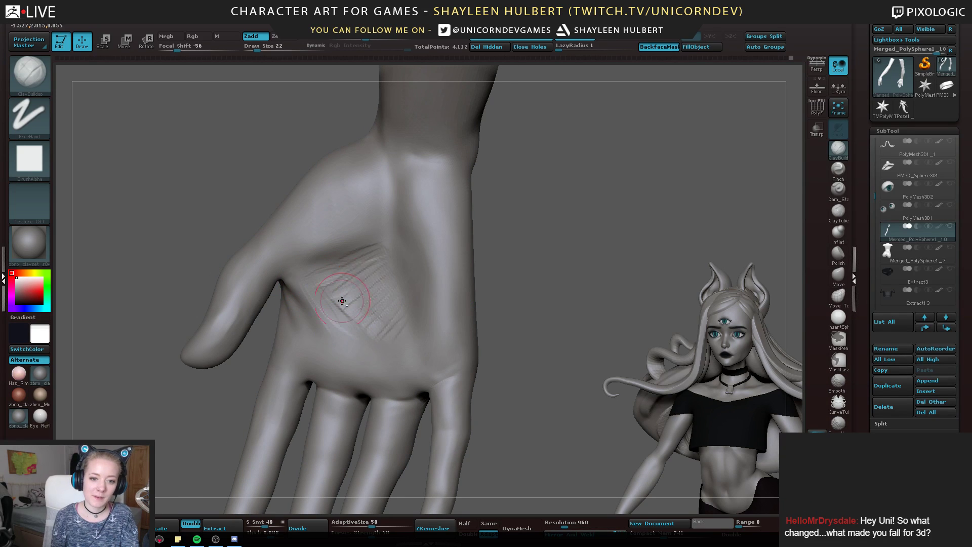
{"action": "right_click_drag", "start_coordinate": [380, 336], "coordinate": [348, 306]}
{"action": "left_click_drag", "start_coordinate": [348, 305], "coordinate": [335, 304], "text": "shift"}
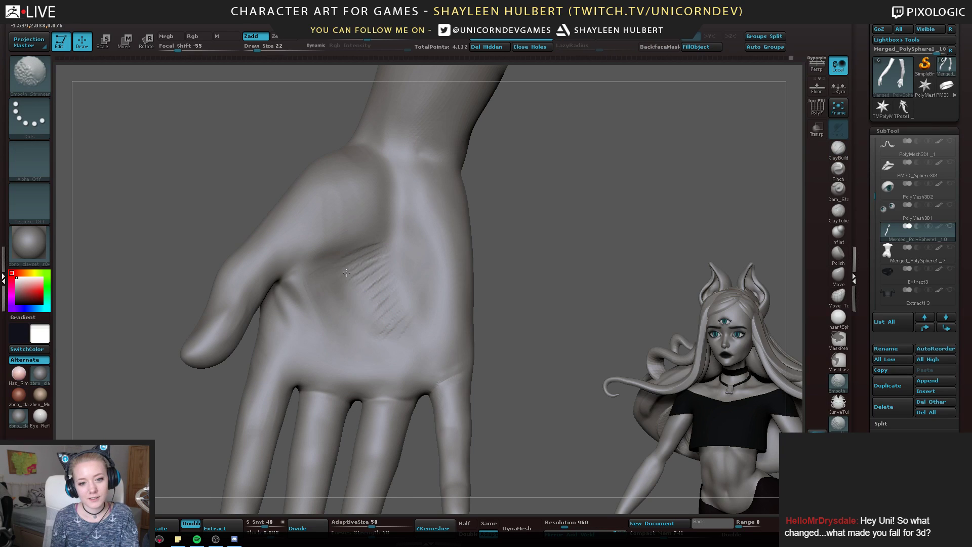
{"action": "right_click_drag", "start_coordinate": [400, 335], "coordinate": [398, 303]}
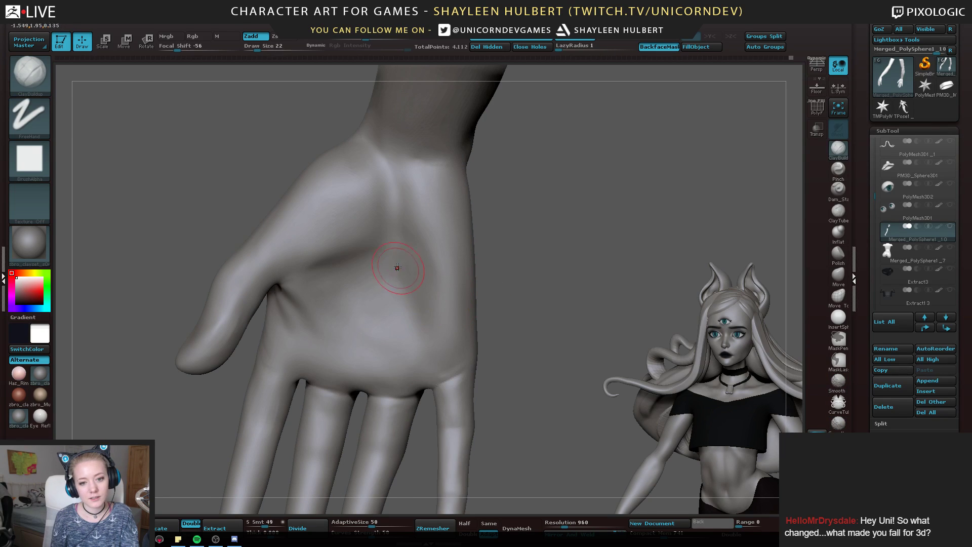
Shape the transition from the palm's hollow to its outer mound with ClayBuildup and smooth it
{"action": "left_click_drag", "start_coordinate": [396, 267], "coordinate": [428, 327]}
{"action": "left_click_drag", "start_coordinate": [410, 295], "coordinate": [428, 327], "text": "shift"}
{"action": "right_click_drag", "start_coordinate": [449, 326], "coordinate": [414, 329]}
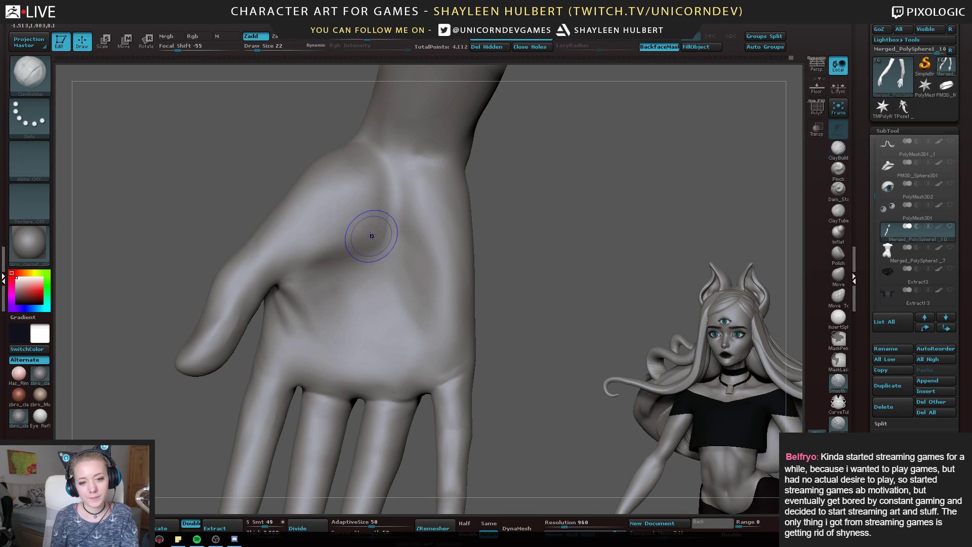
Sculpt the palm crease running from the thumb's webbing with ClayBuildup at draw size 14 and smooth it
{"action": "right_click_drag", "start_coordinate": [372, 243], "coordinate": [343, 301]}
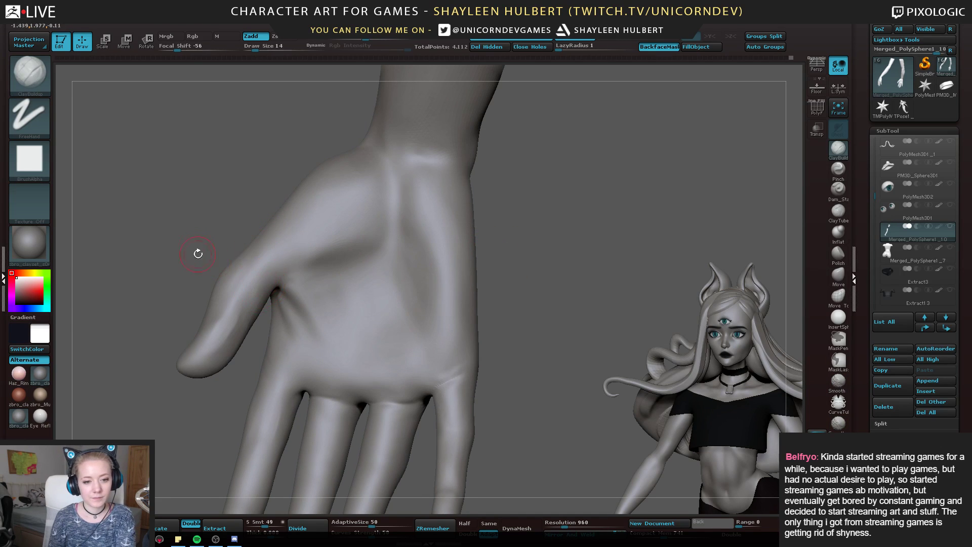
{"action": "left_click_drag", "start_coordinate": [197, 252], "coordinate": [226, 246]}
{"action": "key", "text": "bracketleft"}
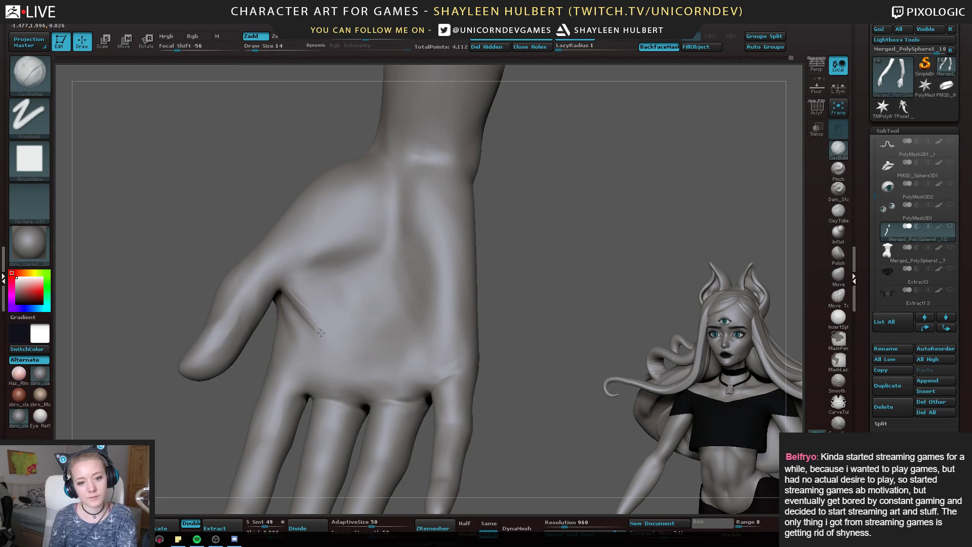
{"action": "left_click_drag", "start_coordinate": [323, 343], "coordinate": [296, 300], "text": "shift"}
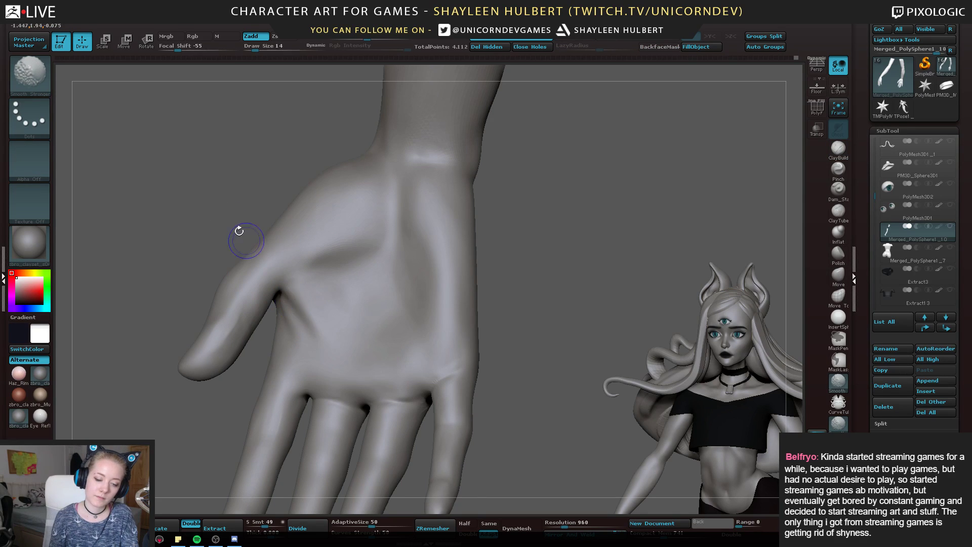
{"action": "mouse_move", "coordinate": [239, 232]}
{"action": "right_mouse_down"}
{"action": "mouse_move", "coordinate": [450, 282]}
{"action": "mouse_move", "coordinate": [440, 249]}
{"action": "mouse_move", "coordinate": [407, 294]}
{"action": "right_mouse_up"}
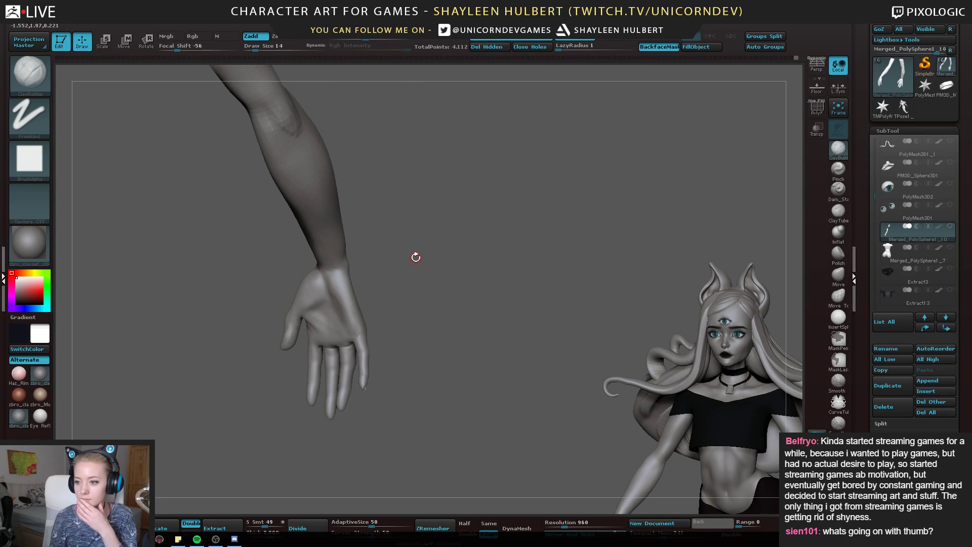
{"action": "mouse_move", "coordinate": [424, 221]}
{"action": "left_mouse_down", "text": "alt"}
{"action": "mouse_move", "coordinate": [440, 273]}
{"action": "mouse_move", "coordinate": [514, 284]}
{"action": "mouse_move", "coordinate": [531, 302]}
{"action": "mouse_move", "coordinate": [522, 276]}
{"action": "left_mouse_up", "text": "alt"}
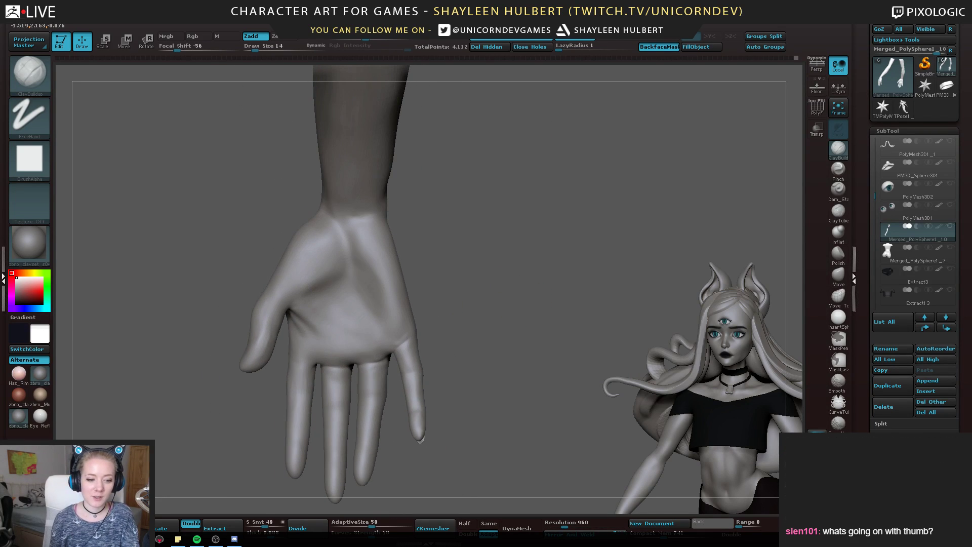
Switch to File Explorer and look through the Pictures, PC backup and Desktop Junk folders on the Mother (E:) drive
{"action": "left_click", "coordinate": [66, 540]}
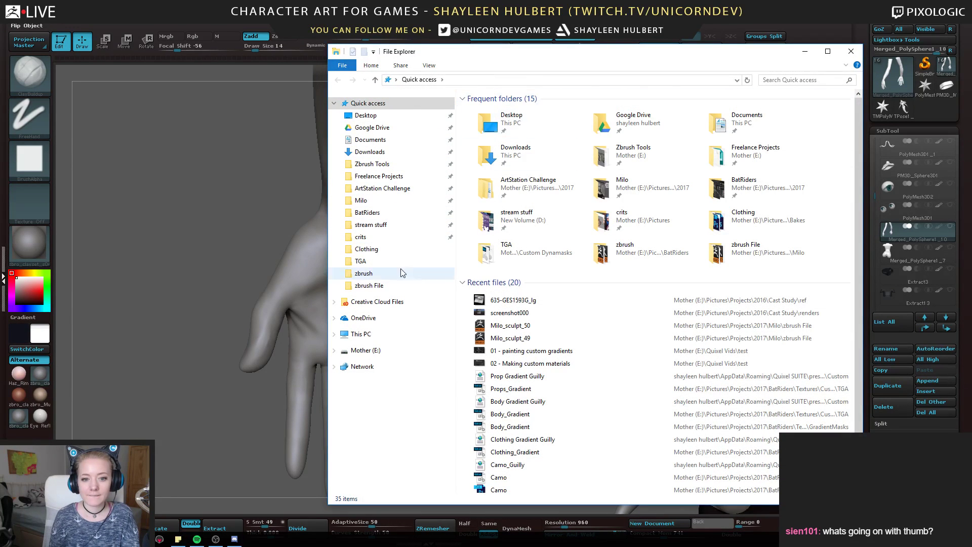
{"action": "left_click", "coordinate": [366, 350]}
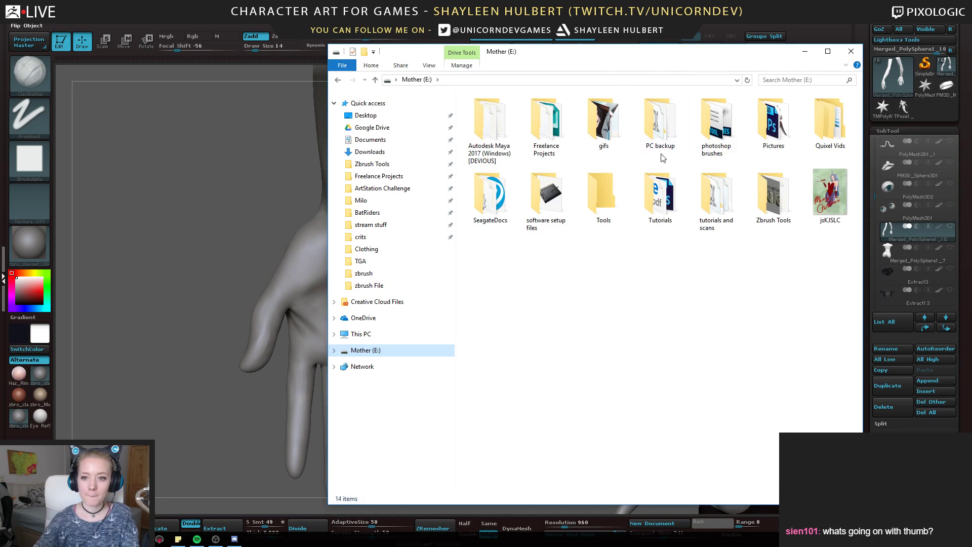
{"action": "double_click", "coordinate": [660, 124]}
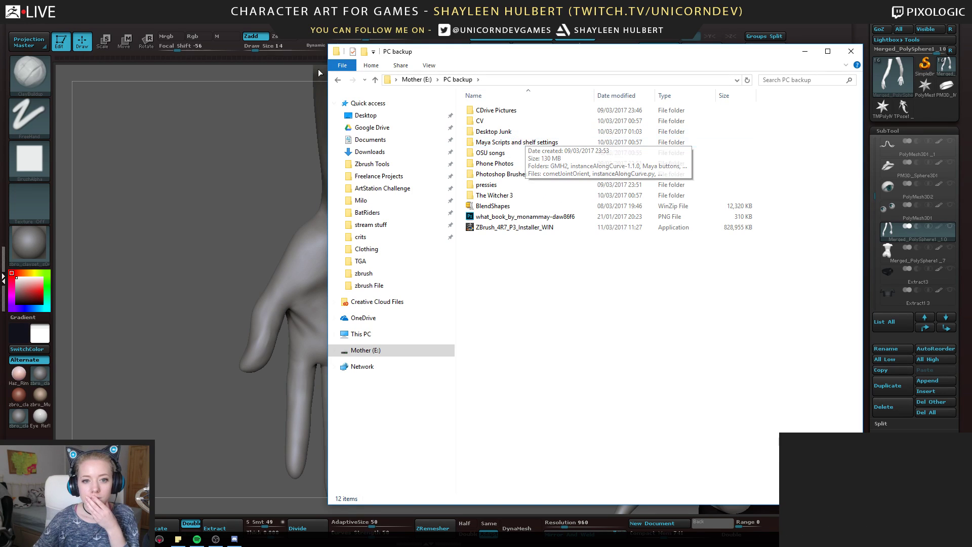
{"action": "left_click", "coordinate": [338, 80]}
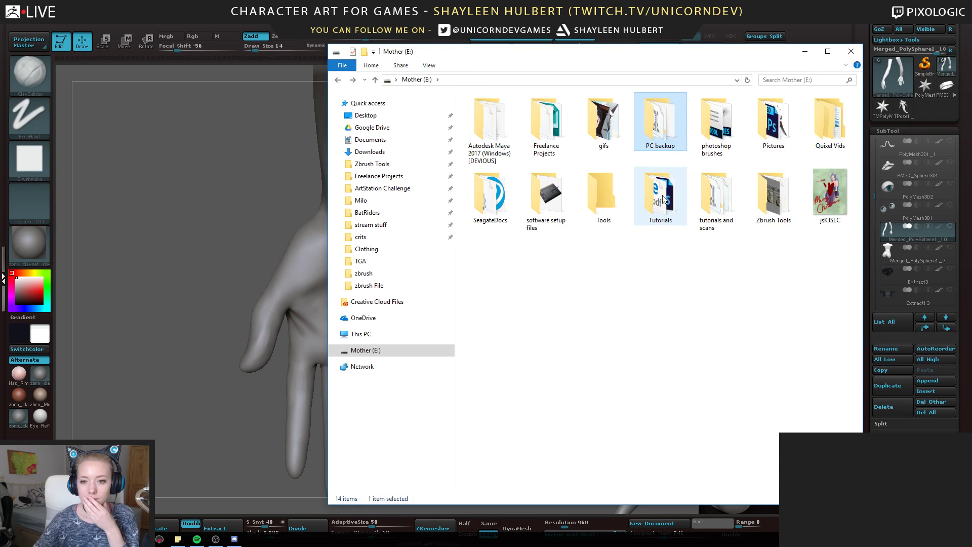
{"action": "double_click", "coordinate": [773, 124]}
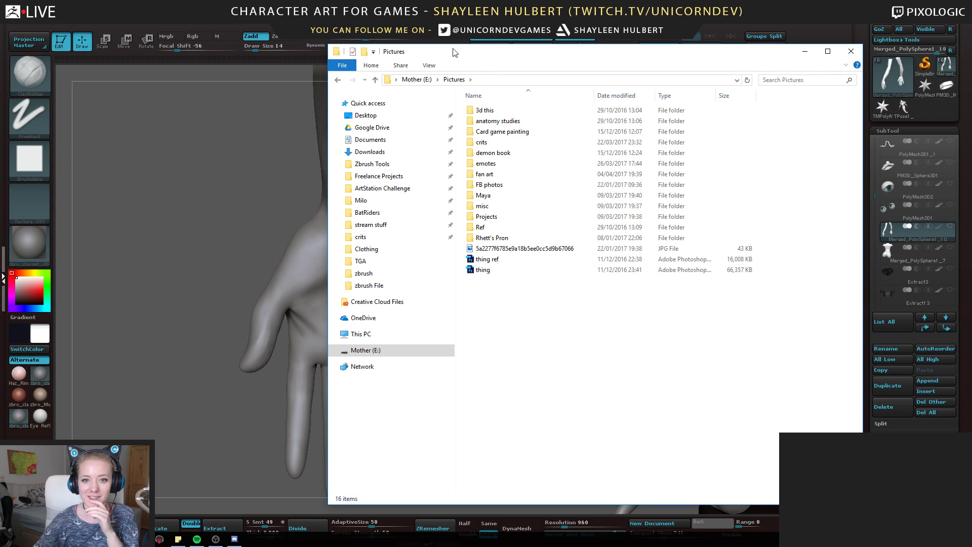
{"action": "left_click", "coordinate": [416, 79]}
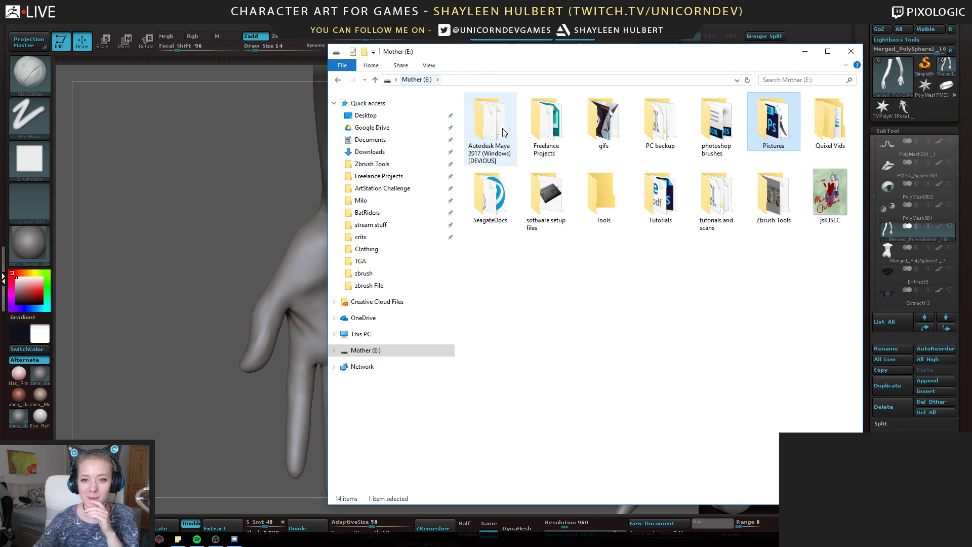
{"action": "double_click", "coordinate": [673, 128]}
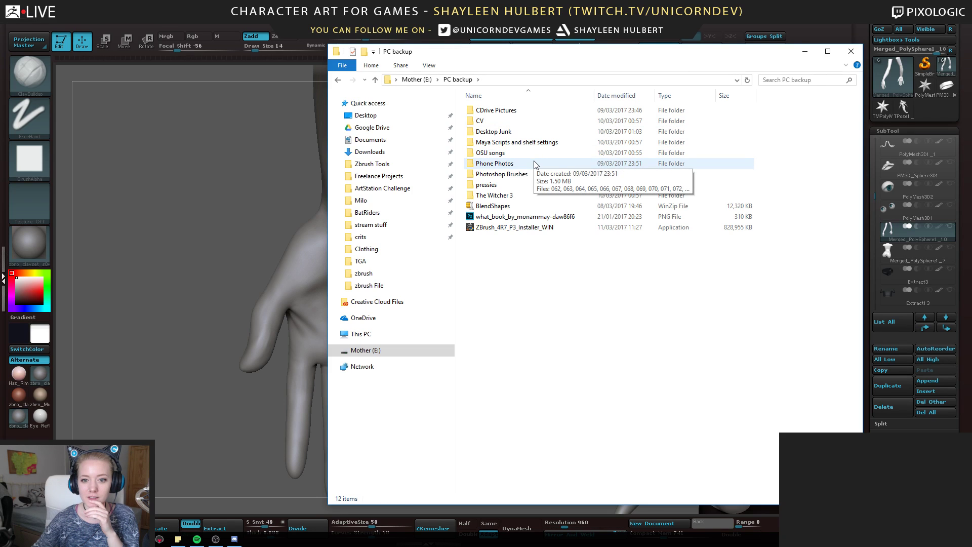
{"action": "double_click", "coordinate": [508, 132]}
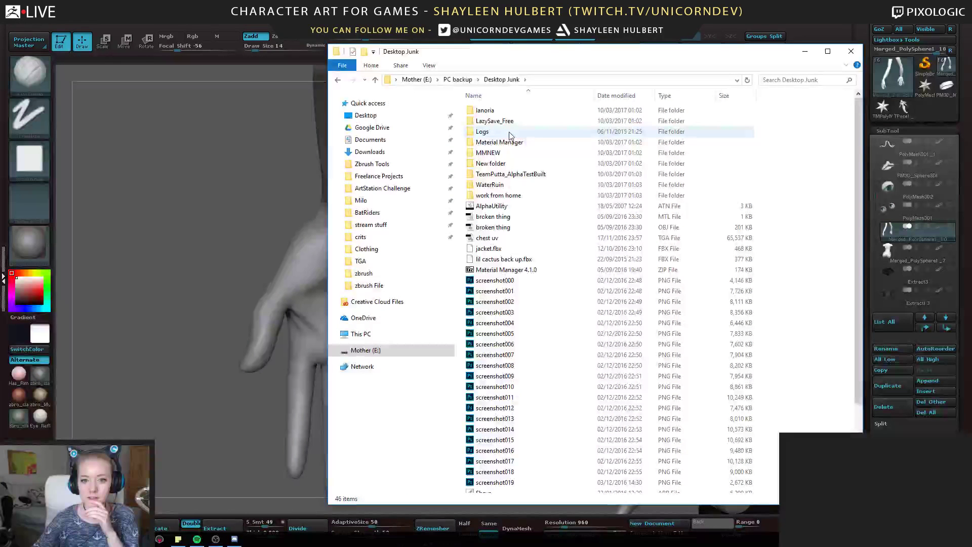
{"action": "left_click", "coordinate": [338, 82]}
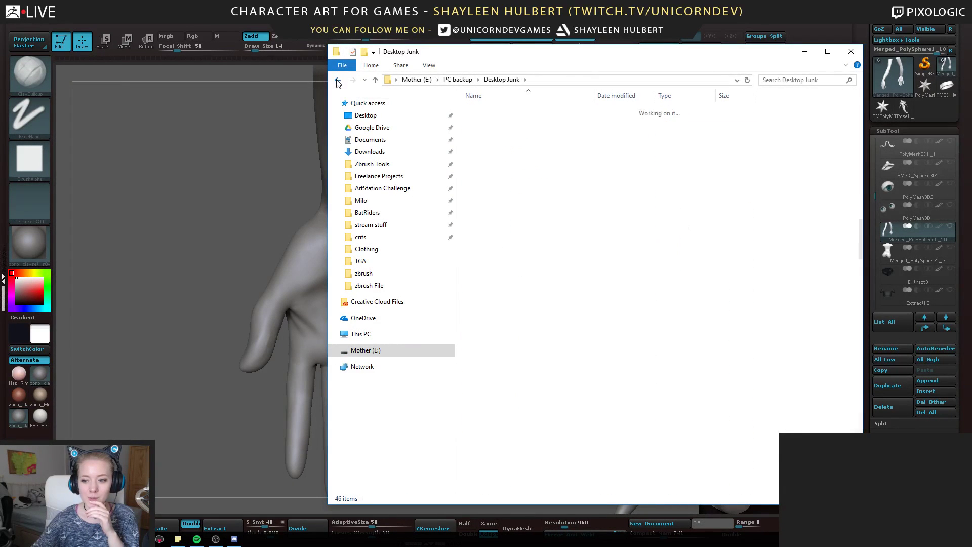
{"action": "left_click", "coordinate": [338, 82]}
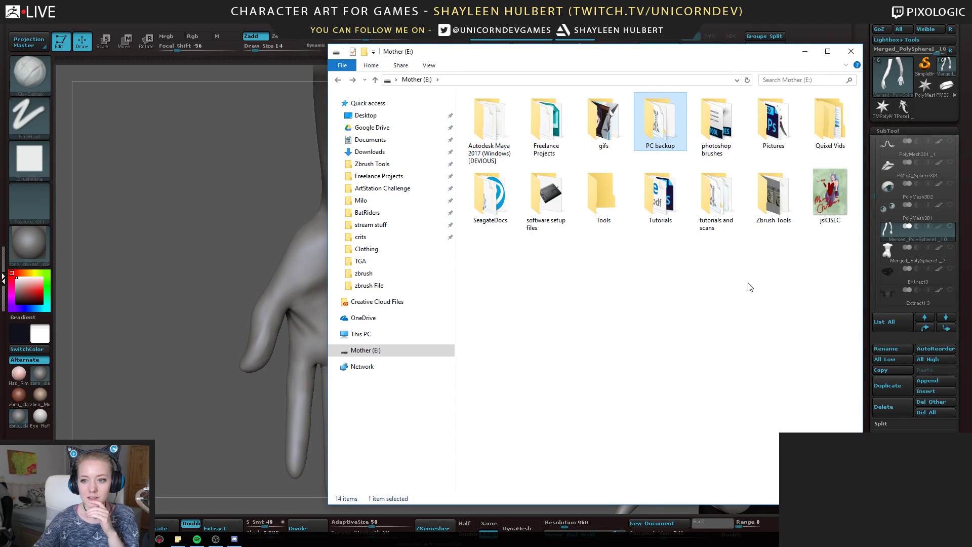
Look through the Pictures folder's Projects, MISC, 2015 and 3d this subfolders, and close File Explorer
{"action": "double_click", "coordinate": [788, 119]}
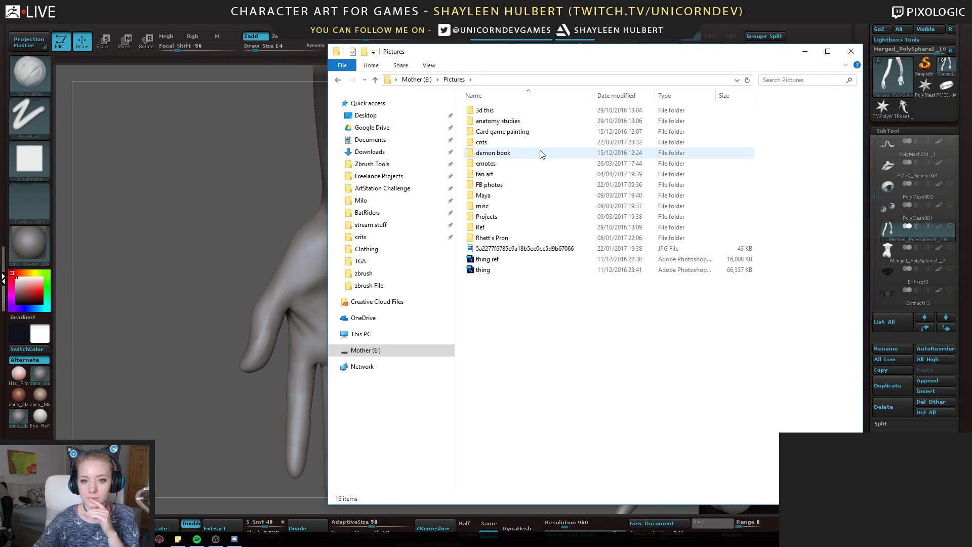
{"action": "double_click", "coordinate": [513, 220]}
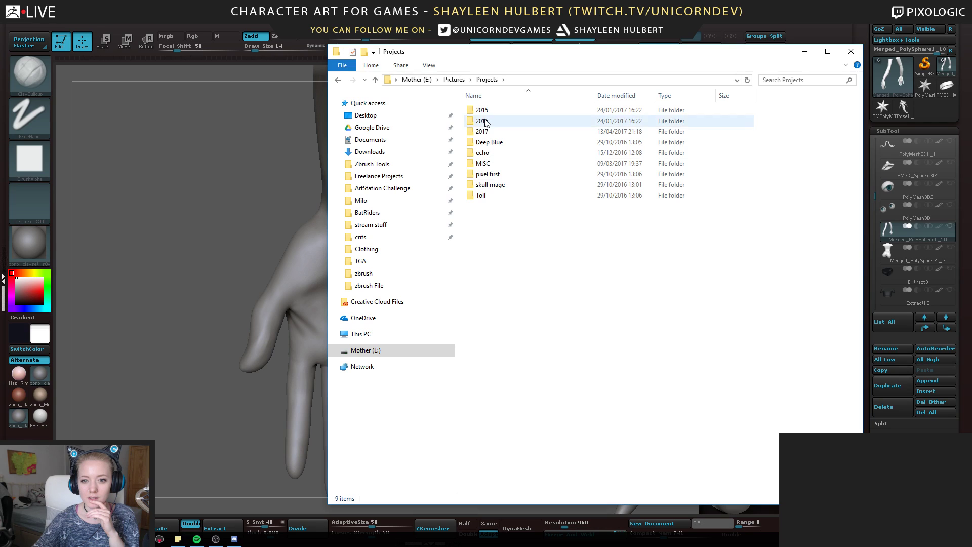
{"action": "double_click", "coordinate": [489, 163]}
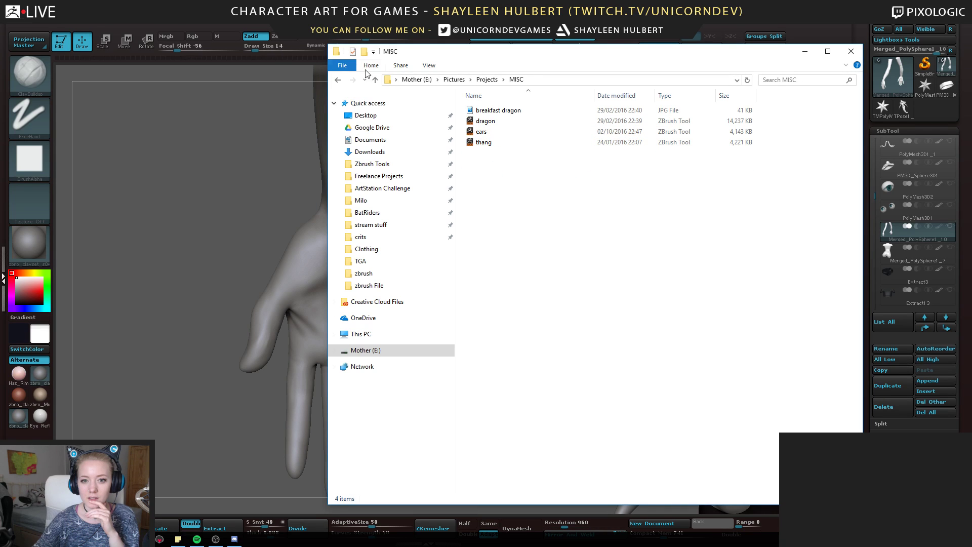
{"action": "left_click", "coordinate": [338, 79]}
{"action": "double_click", "coordinate": [487, 112]}
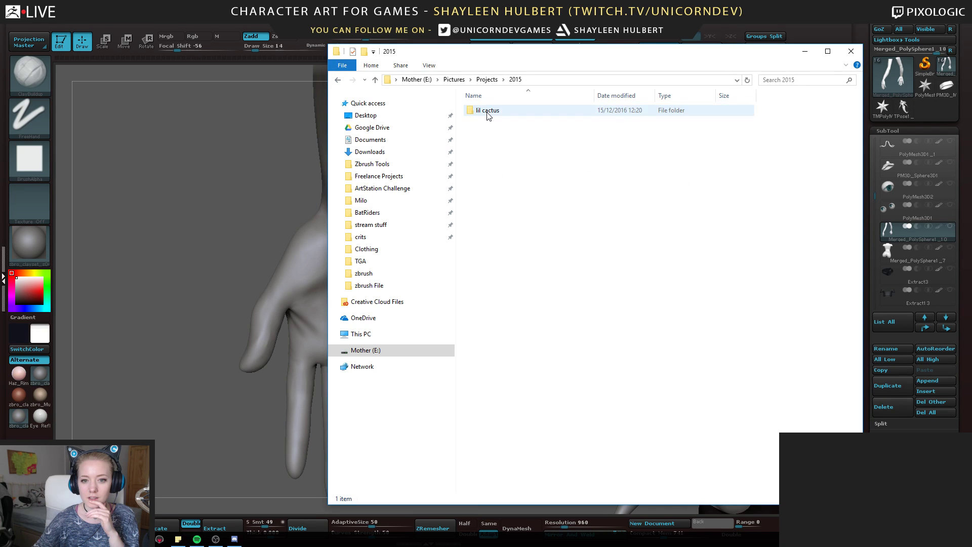
{"action": "left_click", "coordinate": [338, 80]}
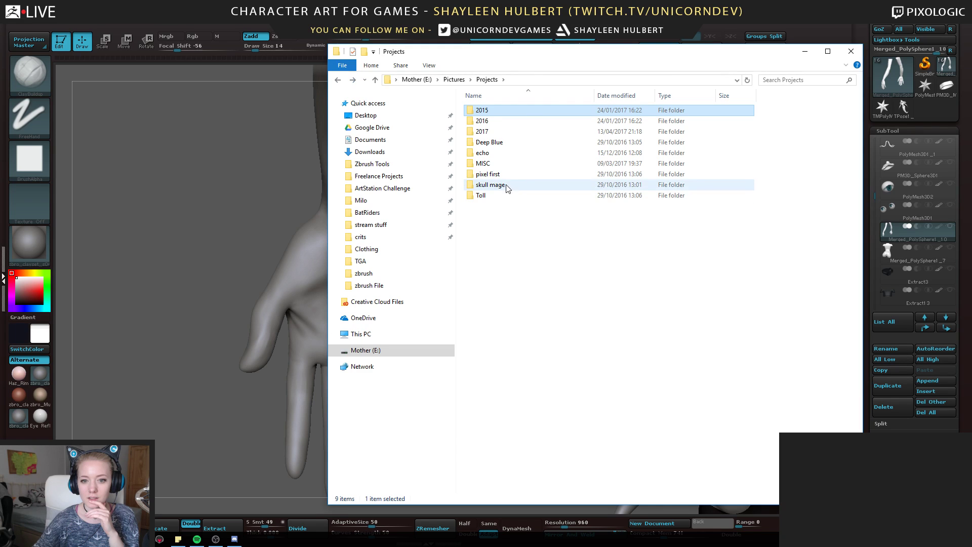
{"action": "left_click", "coordinate": [337, 80]}
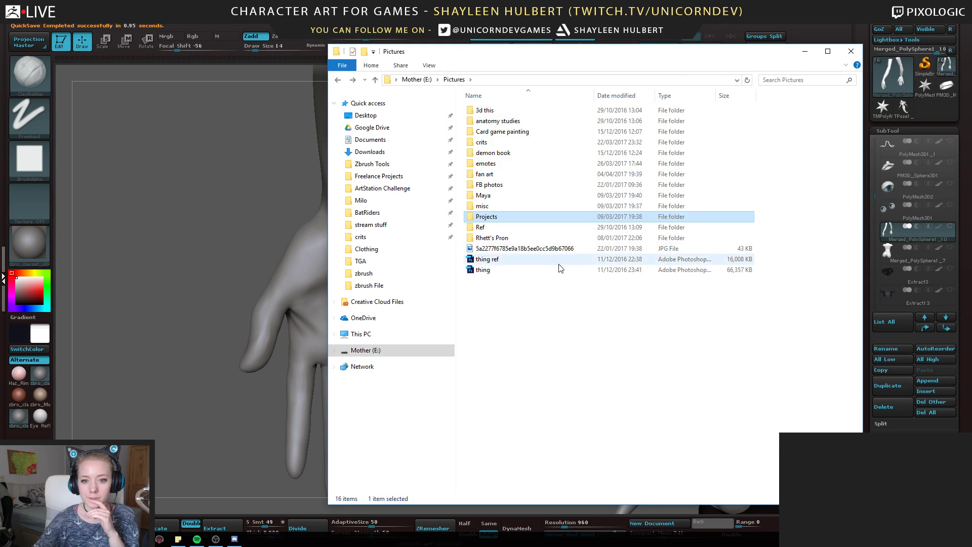
{"action": "left_click", "coordinate": [506, 154]}
{"action": "left_click", "coordinate": [505, 144]}
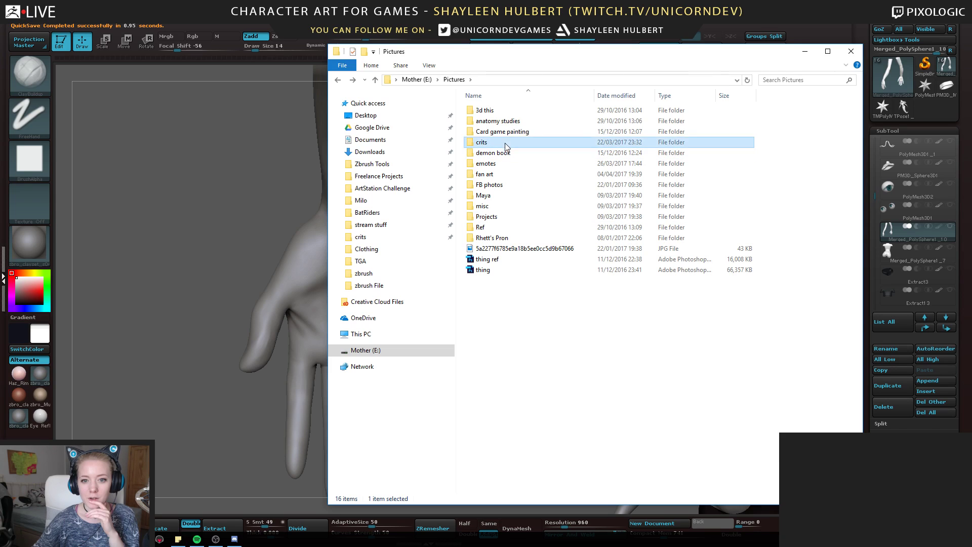
{"action": "double_click", "coordinate": [498, 112]}
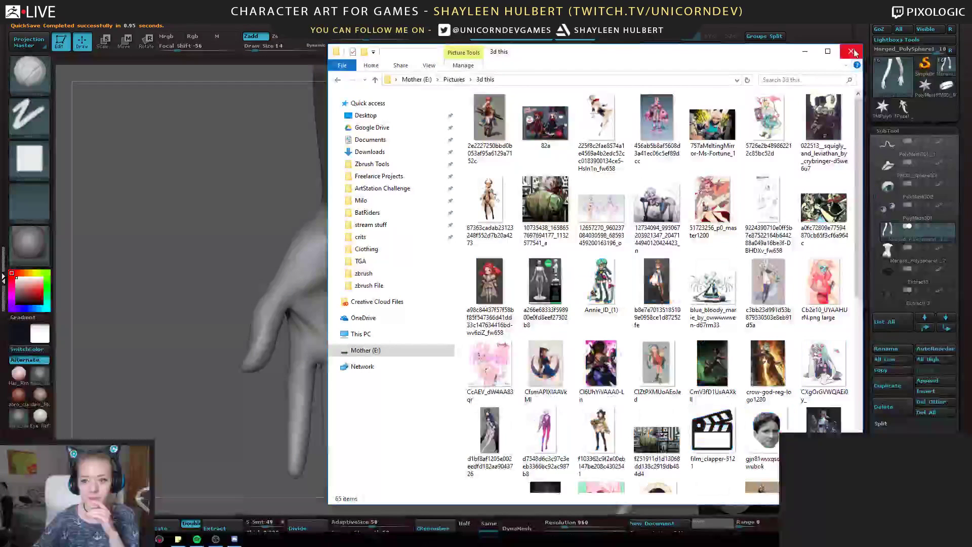
{"action": "left_click", "coordinate": [853, 50]}
Smooth the little finger from its knuckle down the first segment on the back of the hand
{"action": "left_click_drag", "start_coordinate": [464, 222], "coordinate": [303, 283]}
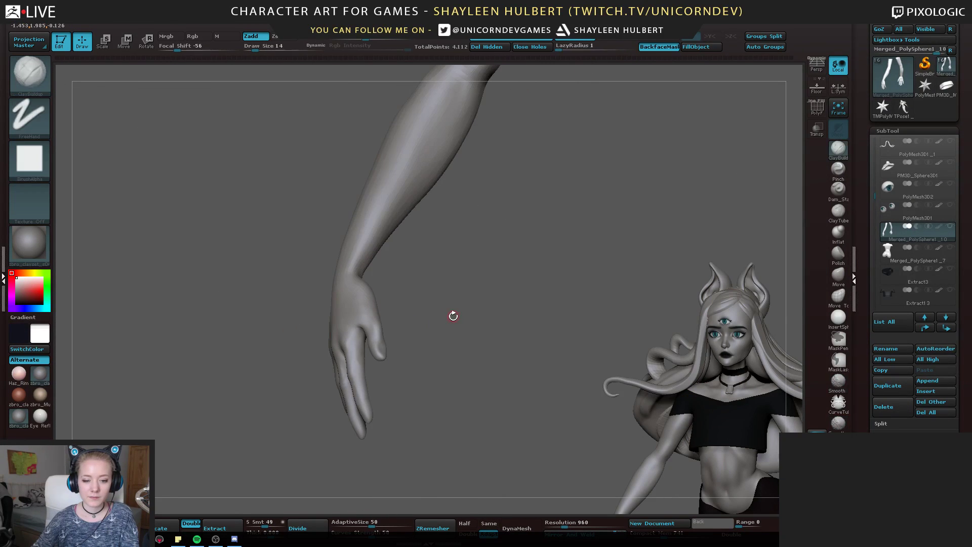
{"action": "mouse_move", "coordinate": [453, 317]}
{"action": "left_mouse_down"}
{"action": "mouse_move", "coordinate": [446, 311]}
{"action": "mouse_move", "coordinate": [465, 303]}
{"action": "left_mouse_up"}
{"action": "left_click_drag", "start_coordinate": [457, 359], "coordinate": [531, 330], "text": "alt"}
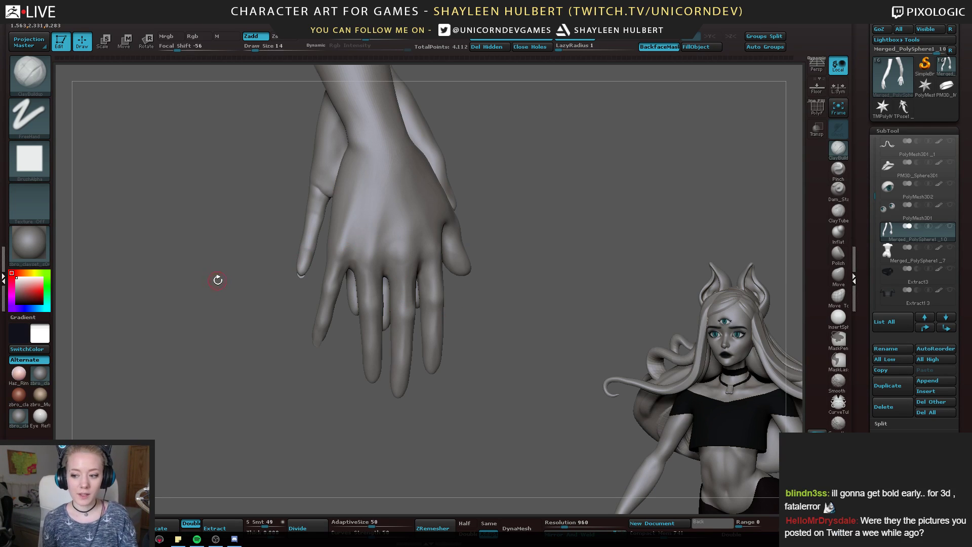
{"action": "left_click_drag", "start_coordinate": [228, 357], "coordinate": [270, 366], "text": "alt"}
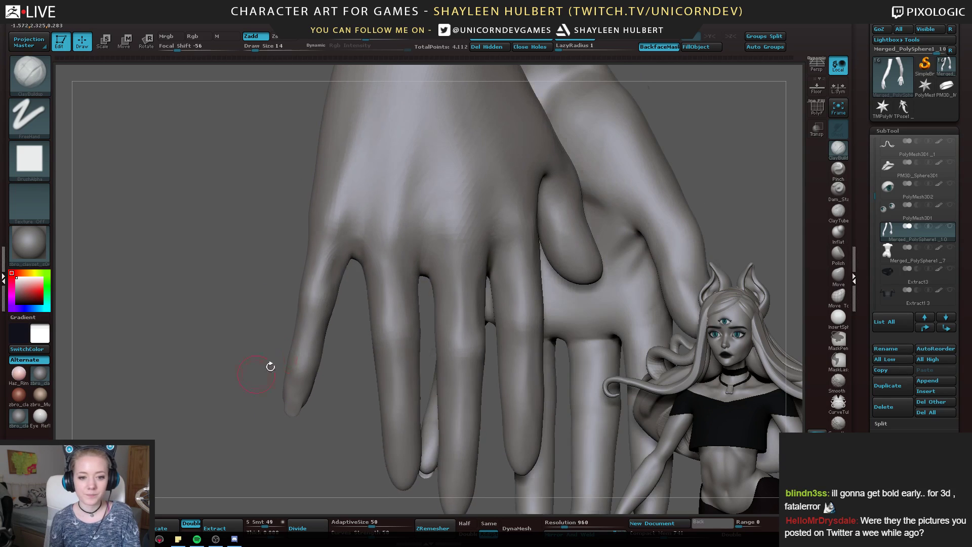
{"action": "left_click_drag", "start_coordinate": [328, 254], "coordinate": [315, 293]}
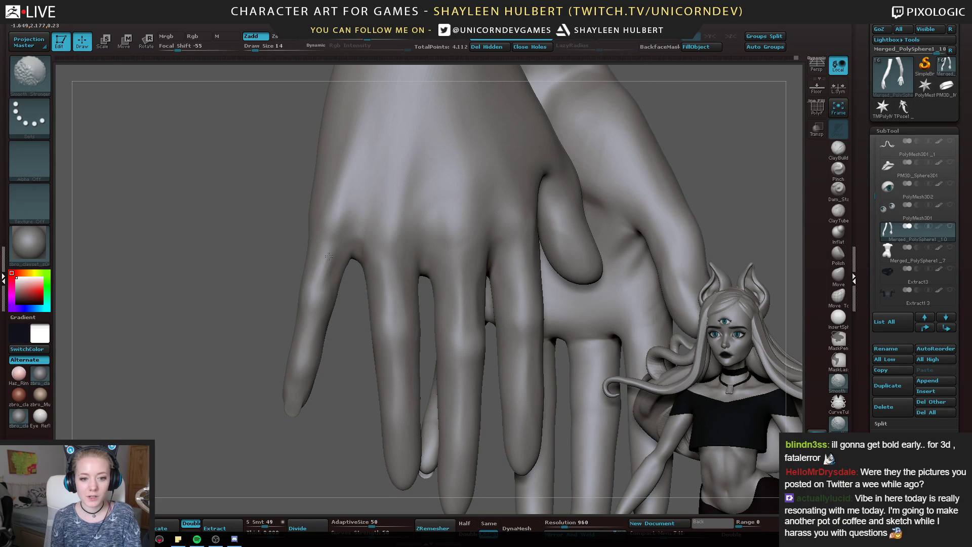
{"action": "left_click_drag", "start_coordinate": [253, 294], "coordinate": [309, 290]}
Flatten the outer side of the little finger's base with the hPolish brush at draw size 26
{"action": "key", "text": "b"}
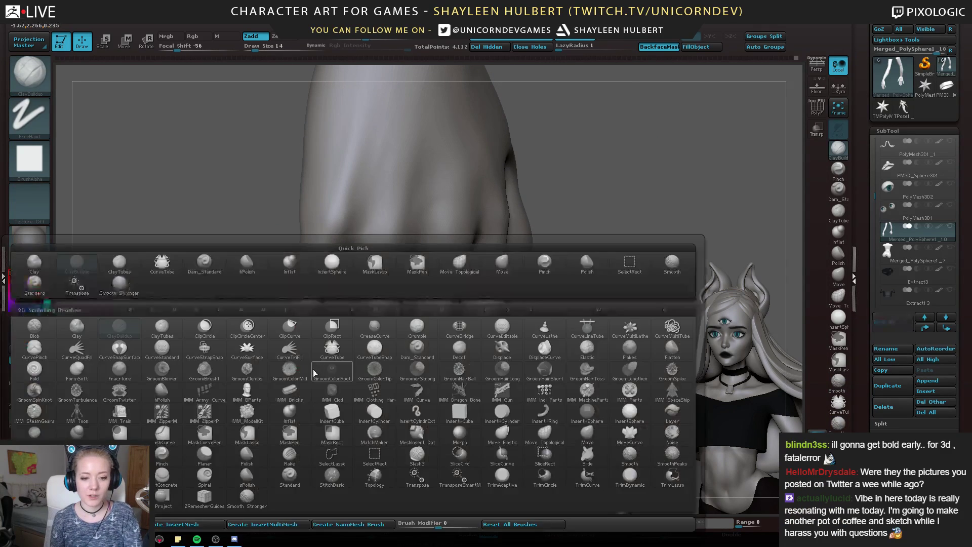
{"action": "key", "text": "h"}
{"action": "key", "text": "p"}
{"action": "right_click_drag", "start_coordinate": [305, 269], "coordinate": [308, 243]}
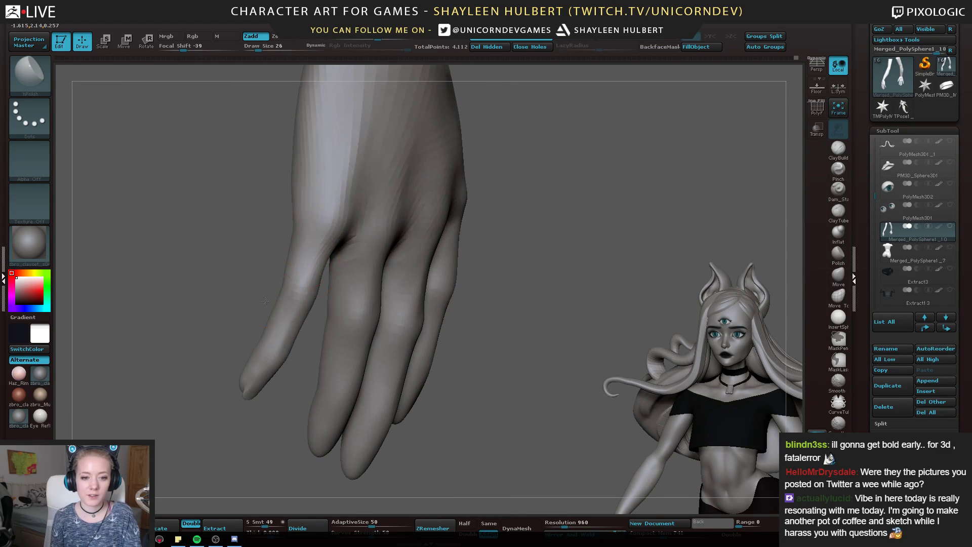
{"action": "mouse_move", "coordinate": [255, 316]}
{"action": "right_mouse_down"}
{"action": "mouse_move", "coordinate": [288, 306]}
{"action": "mouse_move", "coordinate": [270, 341]}
{"action": "mouse_move", "coordinate": [199, 336]}
{"action": "right_mouse_up"}
{"action": "right_click_drag", "start_coordinate": [206, 401], "coordinate": [254, 333]}
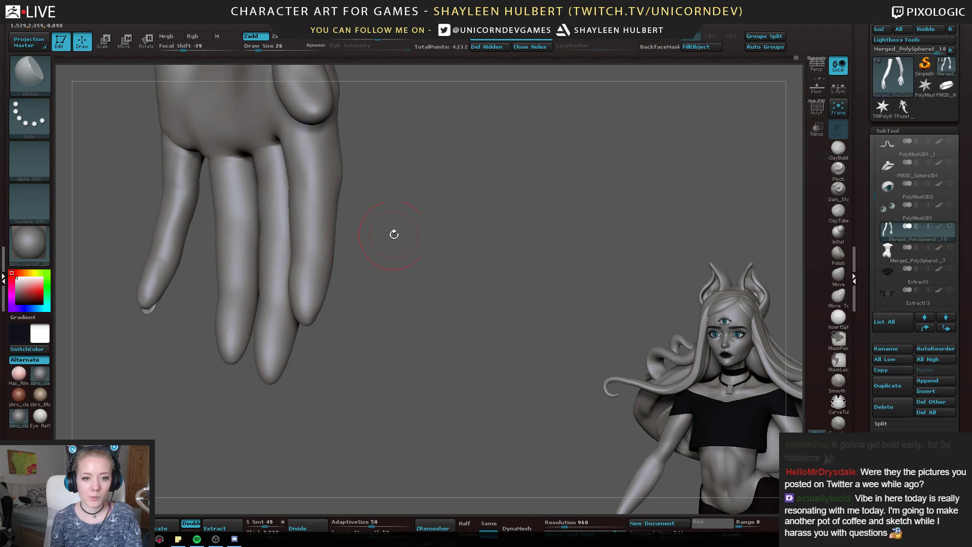
{"action": "right_click_drag", "start_coordinate": [393, 232], "coordinate": [400, 349], "text": "alt"}
{"action": "mouse_move", "coordinate": [169, 406]}
{"action": "right_mouse_down"}
{"action": "mouse_move", "coordinate": [261, 403]}
{"action": "mouse_move", "coordinate": [273, 302]}
{"action": "right_mouse_up"}
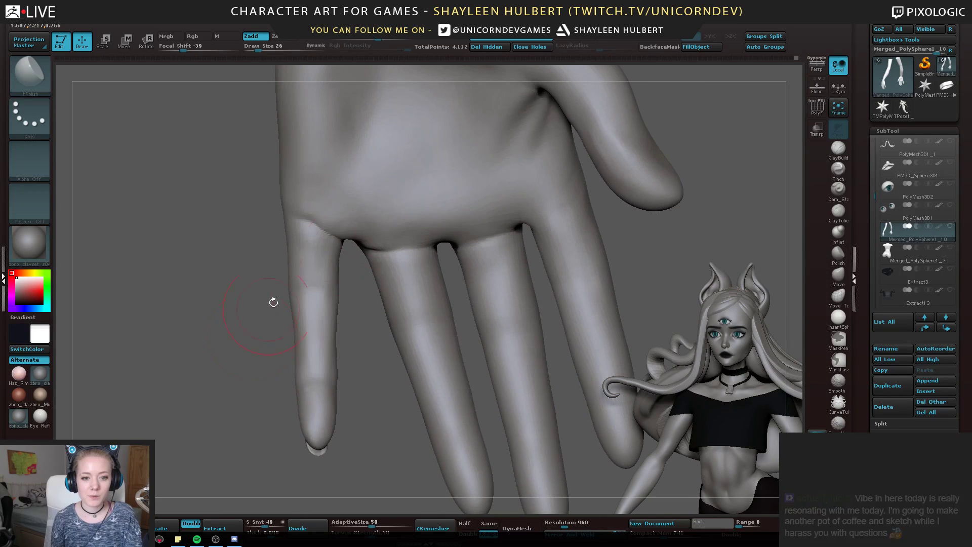
Build up the palm side of the little finger's first segment with ClayBuildup, reducing the draw size to 14, and smooth it
{"action": "left_click", "coordinate": [839, 148]}
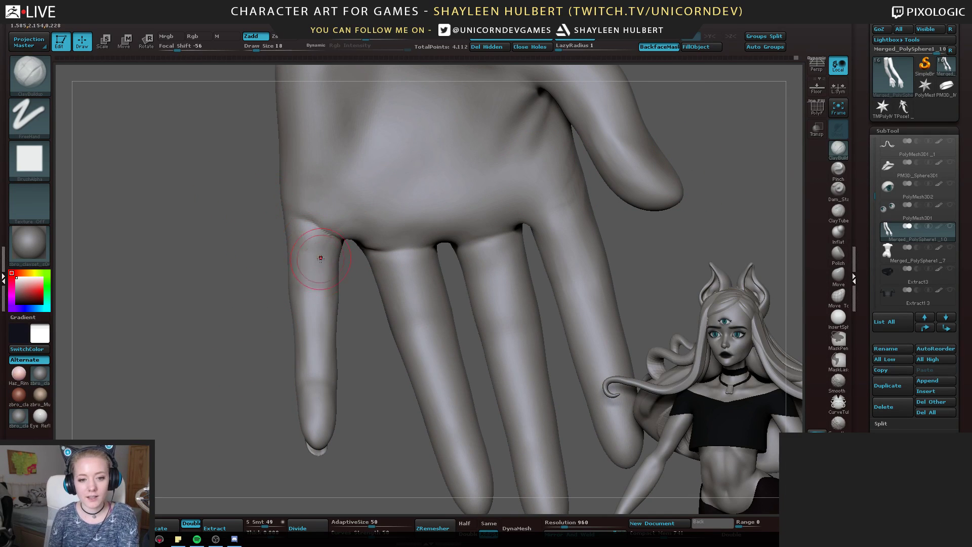
{"action": "right_click_drag", "start_coordinate": [354, 299], "coordinate": [326, 256]}
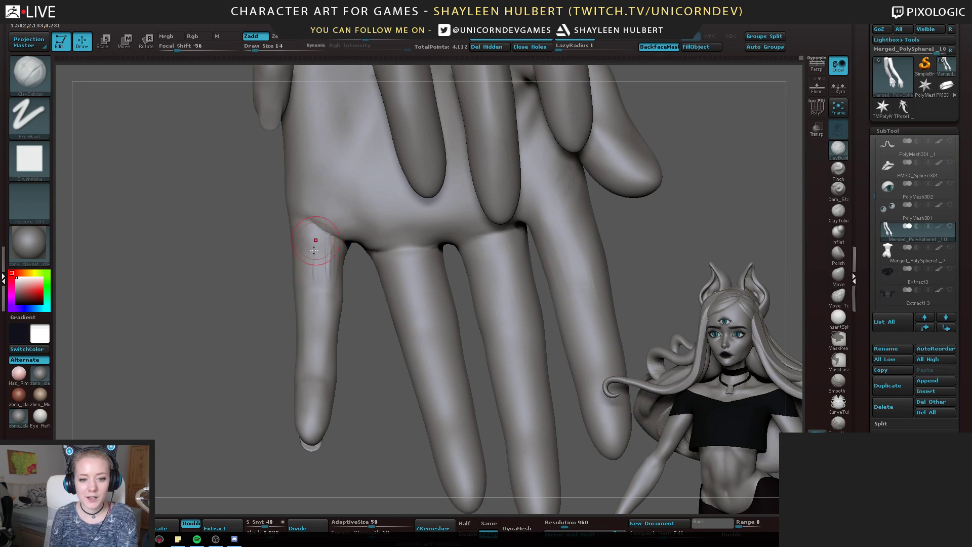
{"action": "right_click_drag", "start_coordinate": [259, 302], "coordinate": [305, 272]}
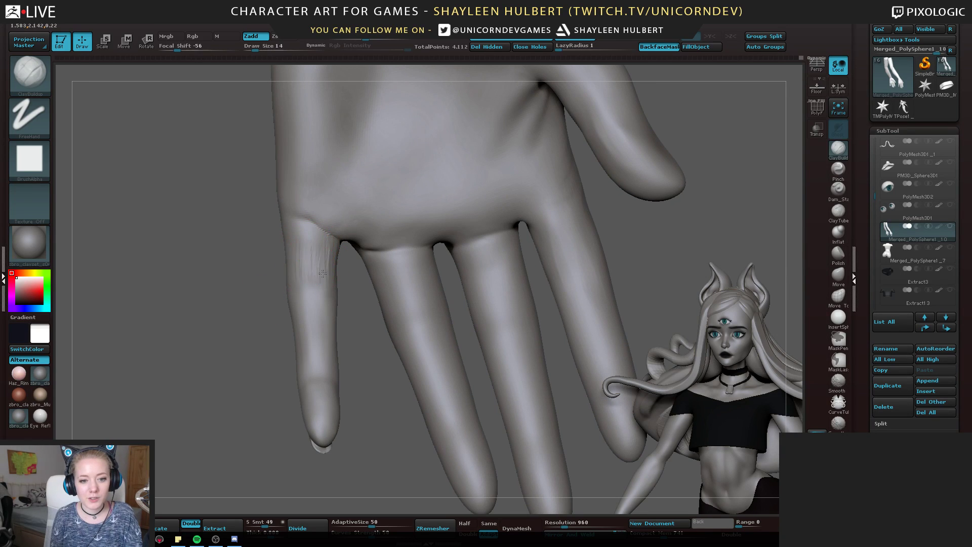
{"action": "key", "text": "shift"}
{"action": "right_click_drag", "start_coordinate": [304, 272], "coordinate": [245, 297]}
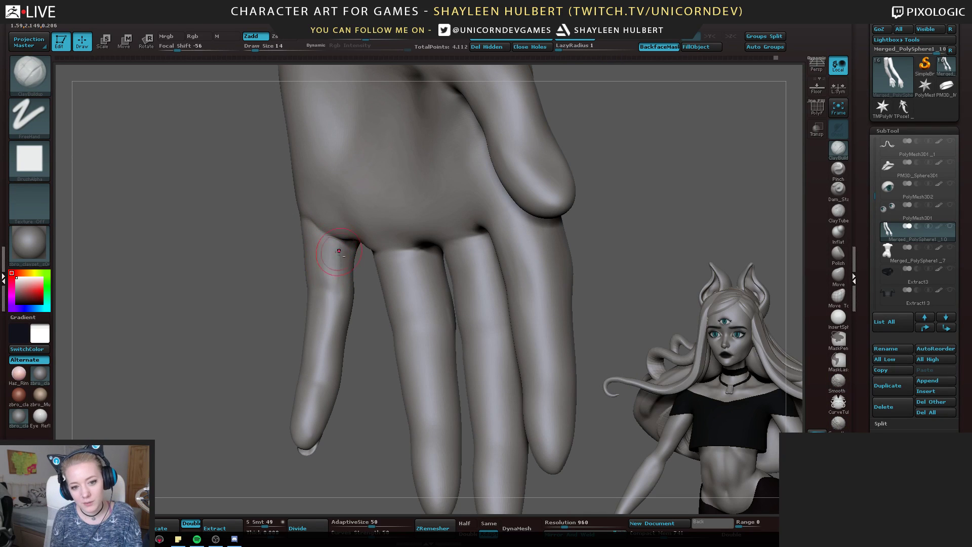
Smooth the palm side of the little finger's base where it meets the palm
{"action": "right_click_drag", "start_coordinate": [291, 304], "coordinate": [341, 265]}
{"action": "key", "text": "shift"}
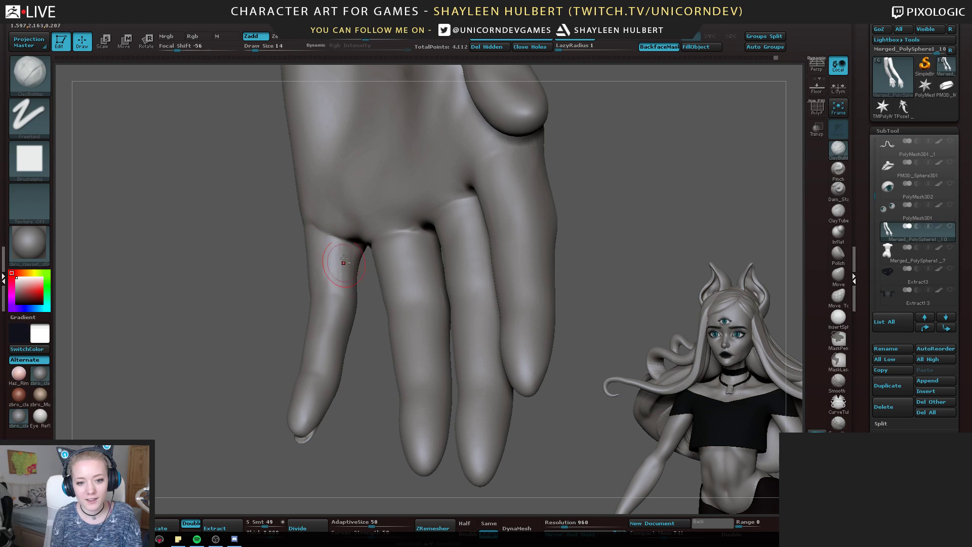
{"action": "right_click_drag", "start_coordinate": [344, 262], "coordinate": [360, 273]}
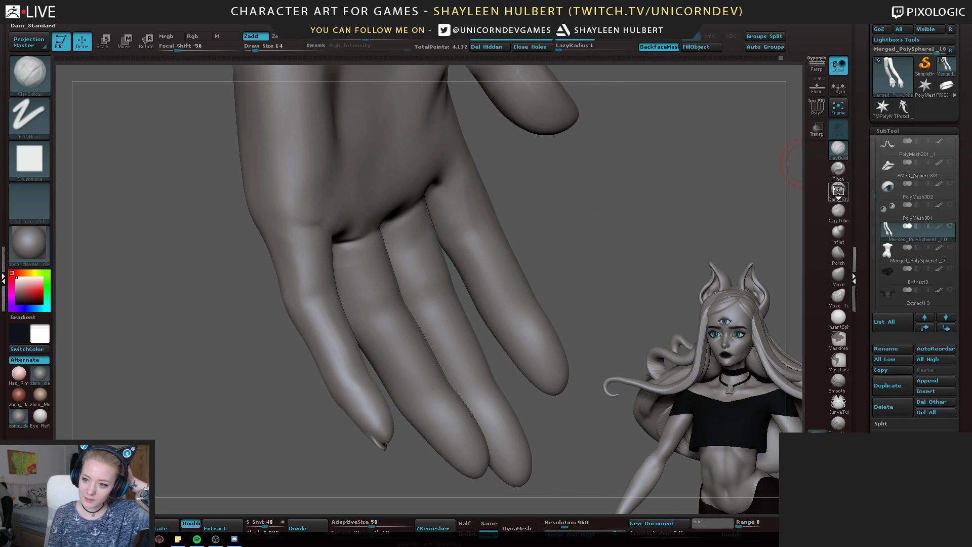
Carve a crease across the palm side of the little finger's first joint with the Dam_Standard brush at draw size 9
{"action": "left_click", "coordinate": [839, 190]}
{"action": "mouse_move", "coordinate": [296, 292]}
{"action": "right_mouse_down"}
{"action": "mouse_move", "coordinate": [304, 307]}
{"action": "mouse_move", "coordinate": [312, 295]}
{"action": "right_mouse_up"}
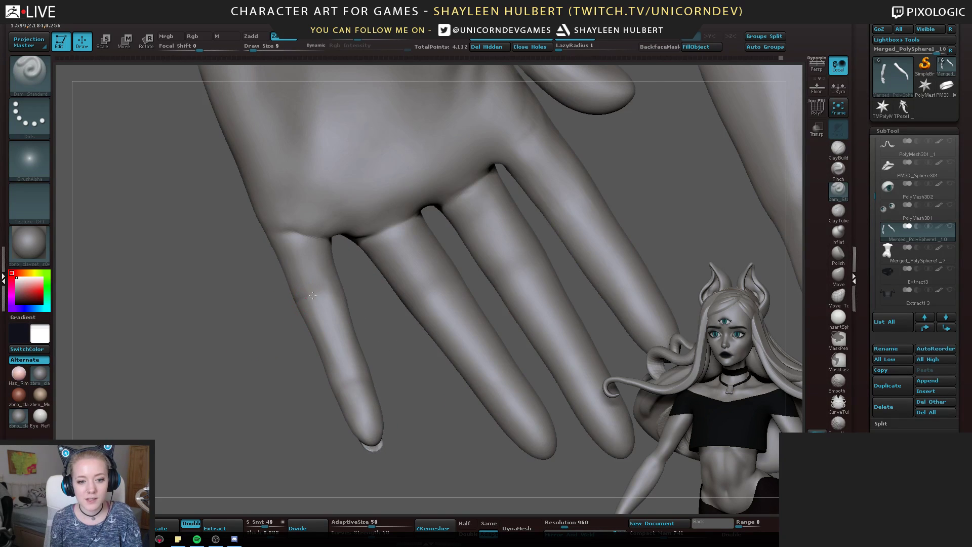
{"action": "mouse_move", "coordinate": [271, 337]}
{"action": "right_mouse_down"}
{"action": "mouse_move", "coordinate": [320, 296]}
{"action": "mouse_move", "coordinate": [303, 312]}
{"action": "mouse_move", "coordinate": [349, 285]}
{"action": "mouse_move", "coordinate": [492, 244]}
{"action": "right_mouse_up"}
{"action": "left_click_drag", "start_coordinate": [321, 289], "coordinate": [310, 293], "text": "shift"}
{"action": "right_click_drag", "start_coordinate": [314, 299], "coordinate": [413, 268]}
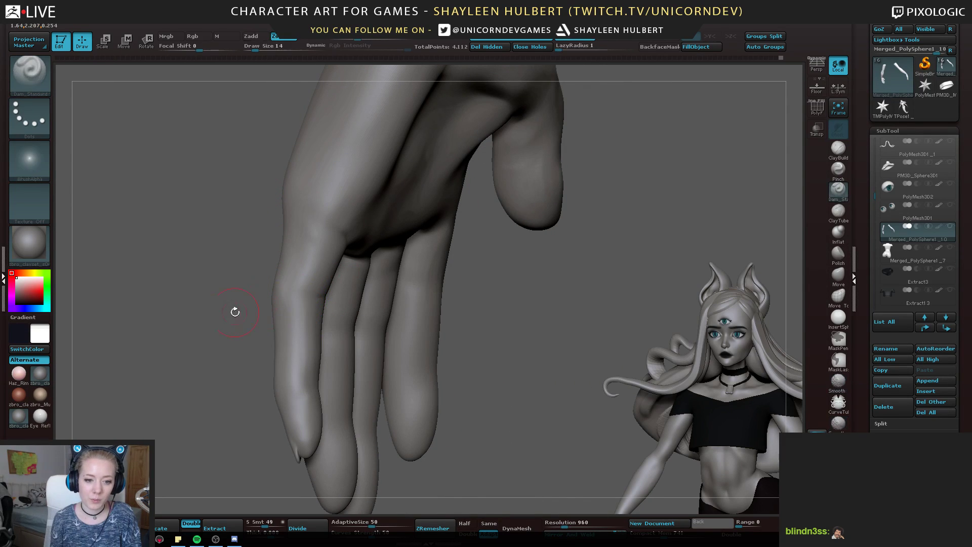
{"action": "mouse_move", "coordinate": [232, 311]}
{"action": "right_mouse_down"}
{"action": "mouse_move", "coordinate": [243, 341]}
{"action": "mouse_move", "coordinate": [355, 299]}
{"action": "mouse_move", "coordinate": [324, 301]}
{"action": "right_mouse_up"}
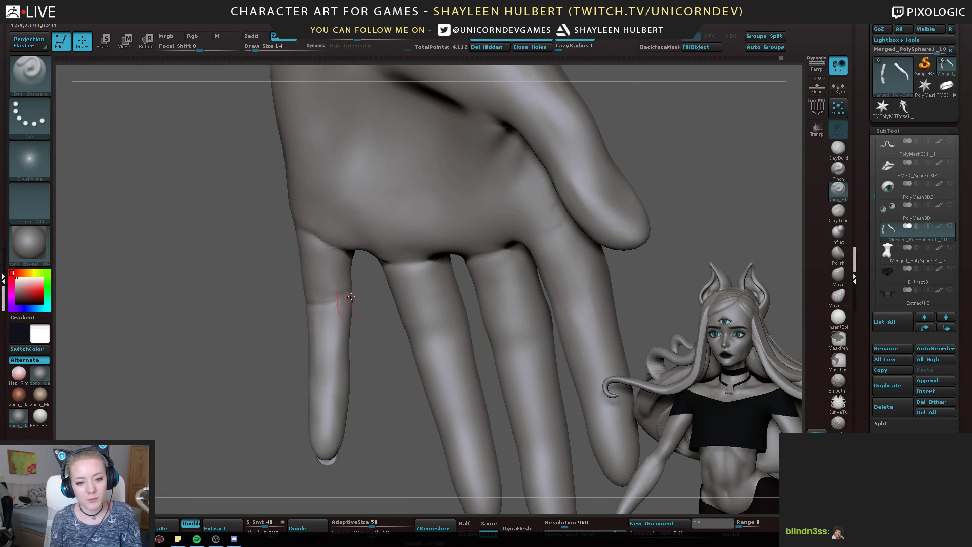
{"action": "right_click_drag", "start_coordinate": [316, 307], "coordinate": [316, 310]}
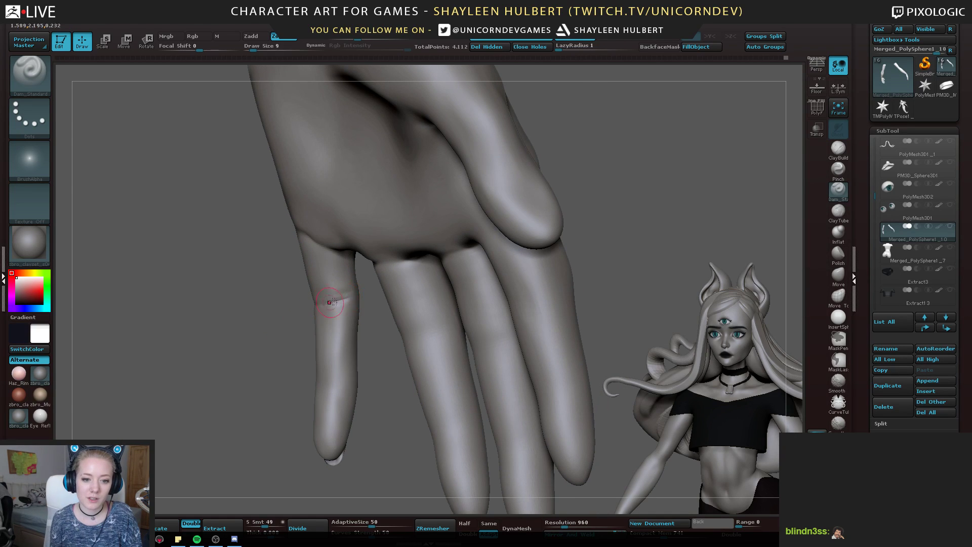
{"action": "right_click_drag", "start_coordinate": [300, 313], "coordinate": [363, 300]}
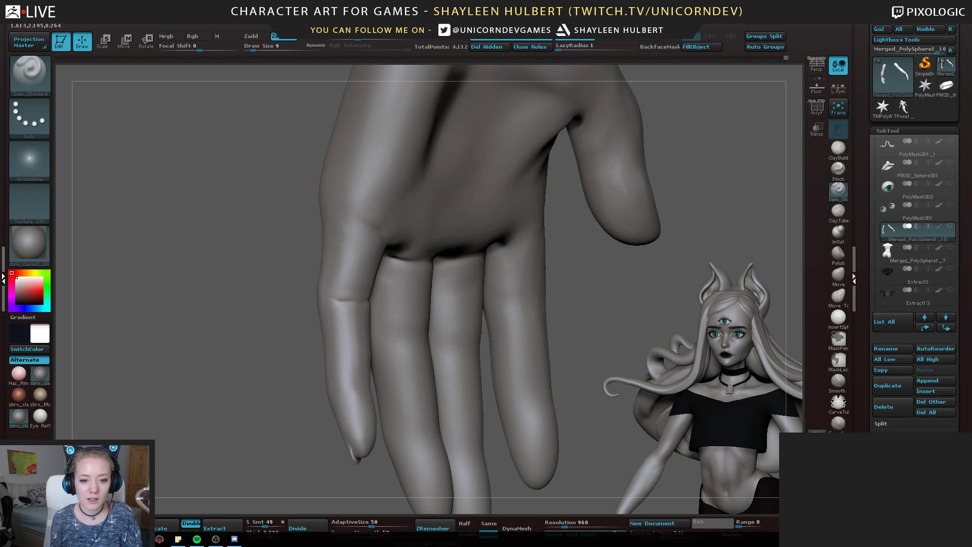
{"action": "mouse_move", "coordinate": [263, 332]}
{"action": "right_mouse_down"}
{"action": "mouse_move", "coordinate": [341, 298]}
{"action": "mouse_move", "coordinate": [346, 306]}
{"action": "right_mouse_up"}
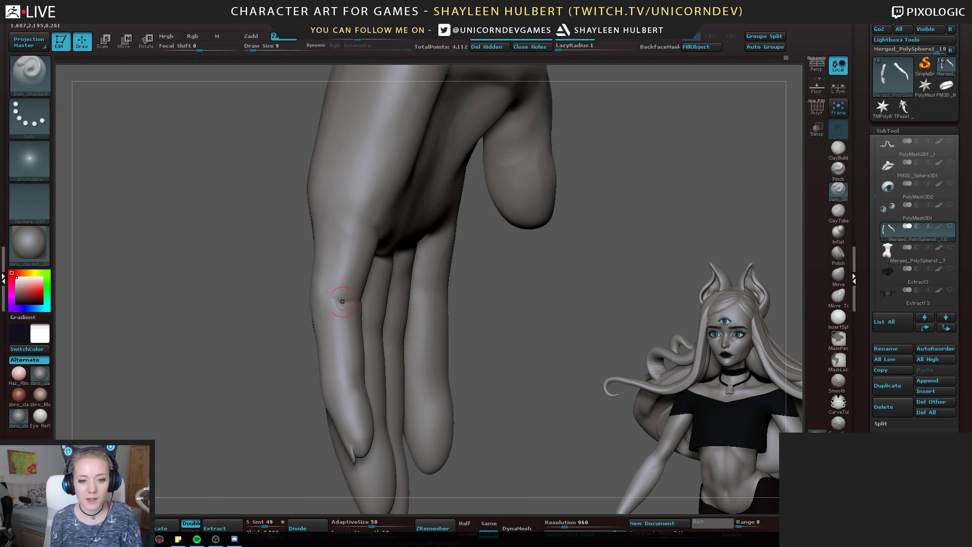
{"action": "mouse_move", "coordinate": [503, 289]}
{"action": "right_mouse_down"}
{"action": "mouse_move", "coordinate": [325, 290]}
{"action": "mouse_move", "coordinate": [325, 312]}
{"action": "right_mouse_up"}
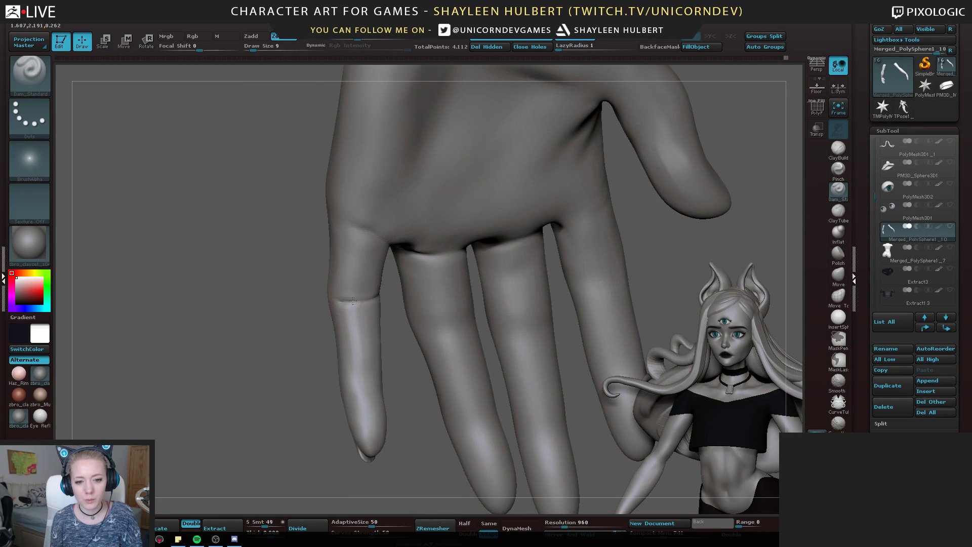
Build up the flesh around the little finger's first joint crease with ClayBuildup and smooth it at draw size 14
{"action": "left_click", "coordinate": [838, 148]}
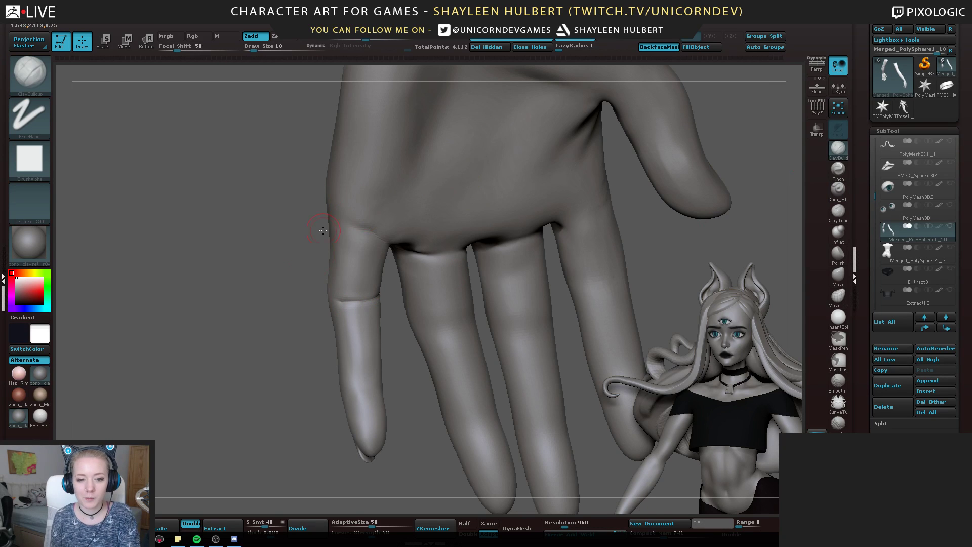
{"action": "right_click_drag", "start_coordinate": [323, 230], "coordinate": [364, 299]}
{"action": "key", "text": "bracketright"}
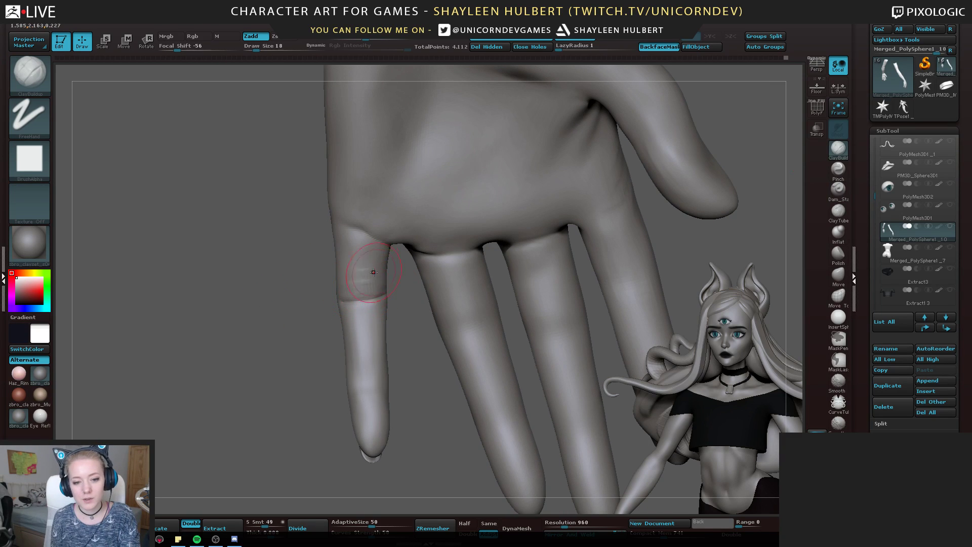
{"action": "mouse_move", "coordinate": [300, 288]}
{"action": "right_mouse_down"}
{"action": "mouse_move", "coordinate": [382, 285]}
{"action": "mouse_move", "coordinate": [371, 266]}
{"action": "right_mouse_up"}
{"action": "key", "text": "shift"}
{"action": "left_click_drag", "start_coordinate": [391, 280], "coordinate": [387, 297], "text": "shift"}
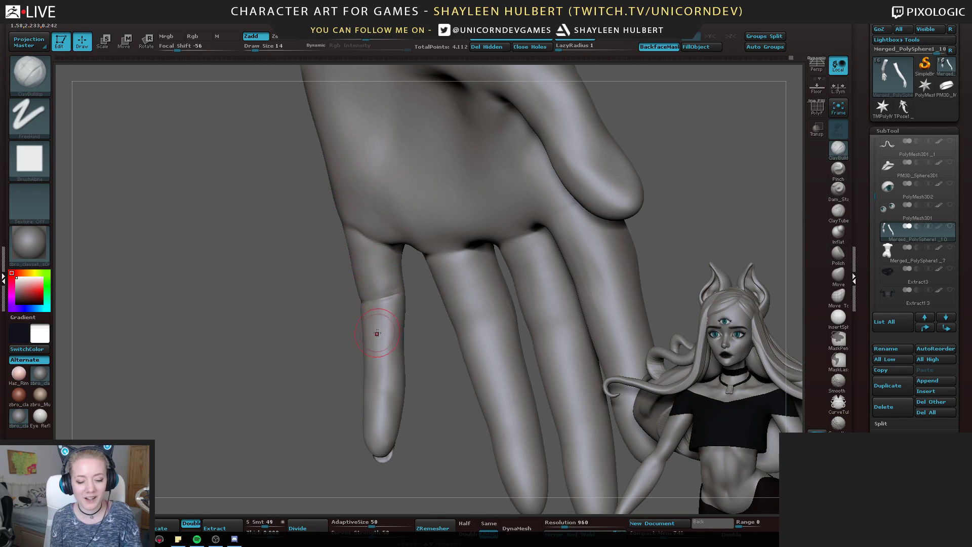
{"action": "key", "text": "shift"}
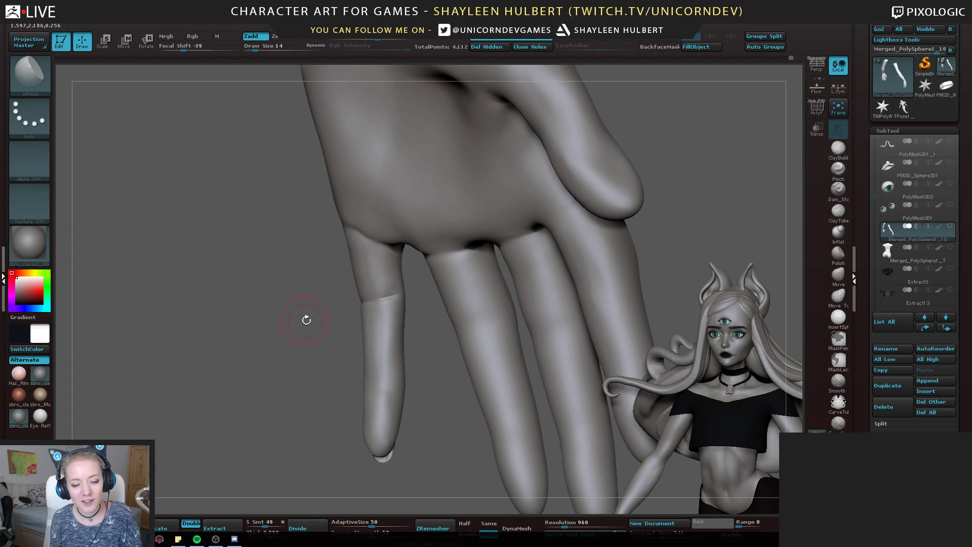
Refine the little finger's first segment with the hPolish brush at draw size 14 and smooth its outer side
{"action": "key", "text": "shift"}
{"action": "mouse_move", "coordinate": [306, 320]}
{"action": "right_mouse_down"}
{"action": "mouse_move", "coordinate": [383, 262]}
{"action": "mouse_move", "coordinate": [367, 296]}
{"action": "right_mouse_up"}
{"action": "left_click_drag", "start_coordinate": [381, 230], "coordinate": [374, 276], "text": "shift"}
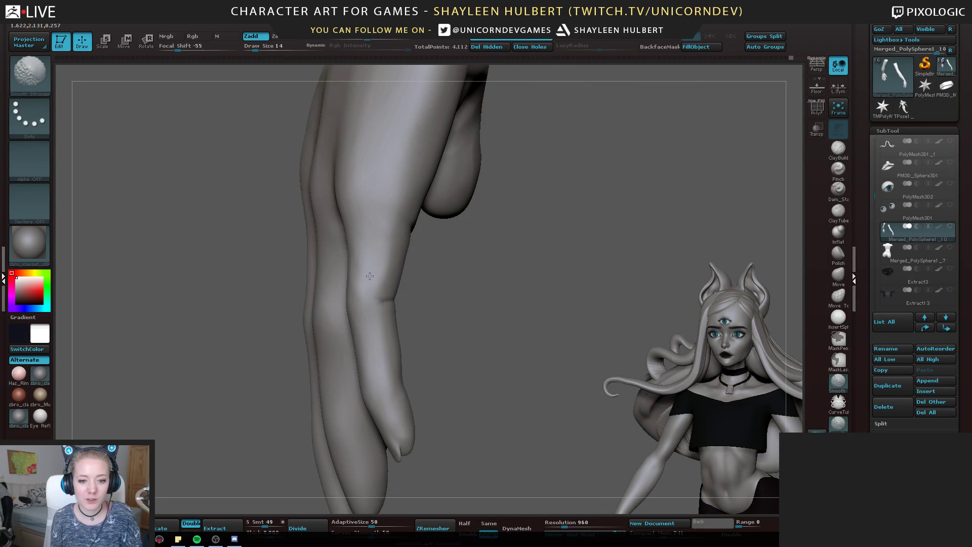
{"action": "mouse_move", "coordinate": [374, 276]}
{"action": "right_mouse_down"}
{"action": "mouse_move", "coordinate": [467, 280]}
{"action": "mouse_move", "coordinate": [425, 296]}
{"action": "mouse_move", "coordinate": [380, 292]}
{"action": "mouse_move", "coordinate": [502, 277]}
{"action": "right_mouse_up"}
{"action": "key", "text": "shift"}
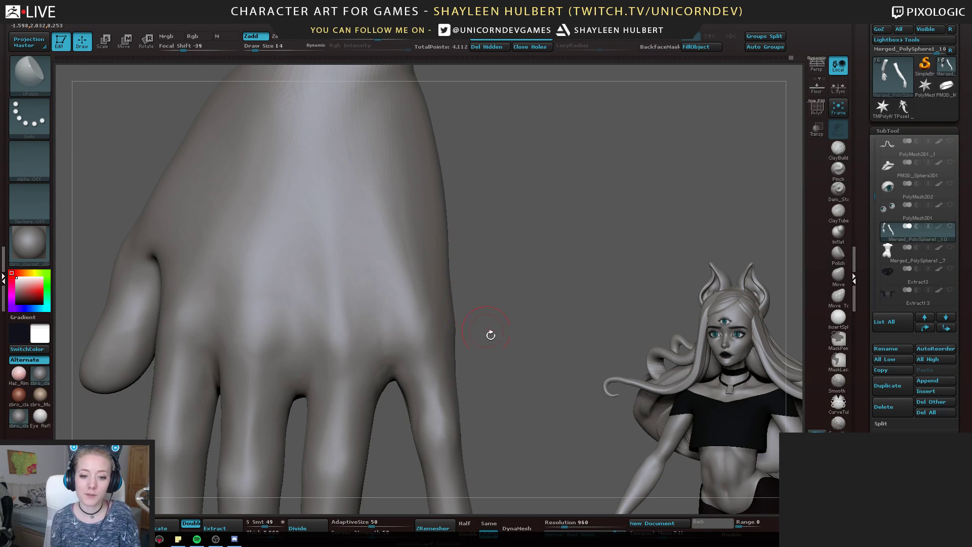
Hide the opposite arm so that only the arm being sculpted is displayed
{"action": "mouse_move", "coordinate": [490, 335]}
{"action": "right_mouse_down", "text": "ctrl"}
{"action": "mouse_move", "coordinate": [473, 286]}
{"action": "mouse_move", "coordinate": [370, 270]}
{"action": "mouse_move", "coordinate": [338, 215]}
{"action": "mouse_move", "coordinate": [310, 237]}
{"action": "right_mouse_up", "text": "ctrl"}
{"action": "mouse_move", "coordinate": [310, 237]}
{"action": "right_mouse_down", "text": "alt"}
{"action": "mouse_move", "coordinate": [384, 256]}
{"action": "mouse_move", "coordinate": [307, 203]}
{"action": "right_mouse_up", "text": "alt"}
{"action": "key", "text": "shift"}
{"action": "right_click_drag", "start_coordinate": [307, 203], "coordinate": [323, 353], "text": "ctrl"}
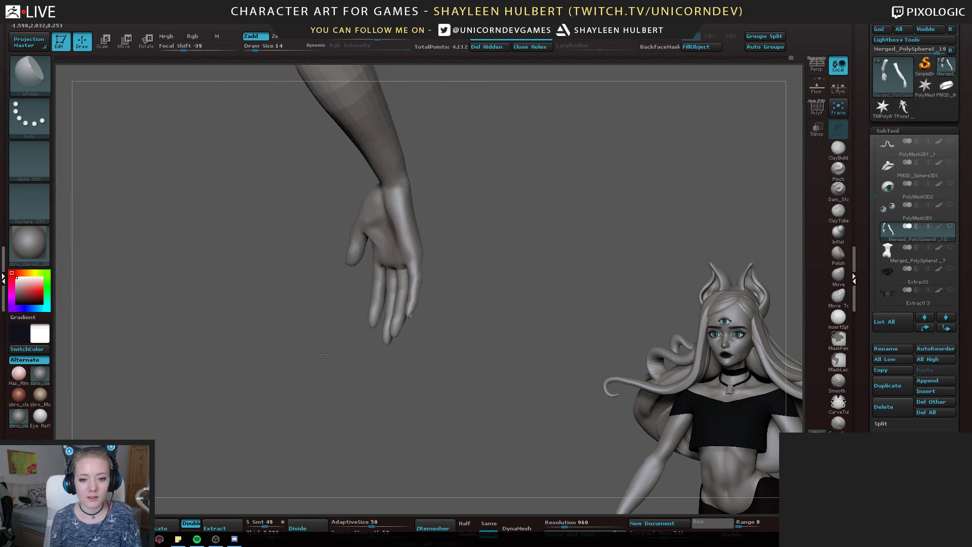
{"action": "right_click_drag", "start_coordinate": [249, 243], "coordinate": [359, 254], "text": "alt"}
{"action": "left_click", "coordinate": [255, 244], "text": "ctrl+shift"}
{"action": "left_click", "coordinate": [255, 246], "text": "ctrl+shift"}
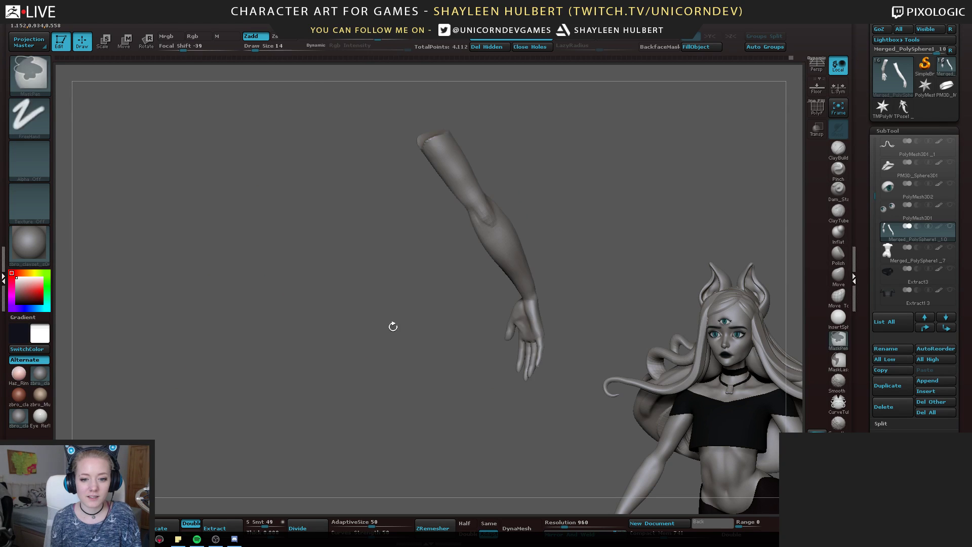
{"action": "right_click_drag", "start_coordinate": [393, 327], "coordinate": [455, 446], "text": "ctrl"}
{"action": "right_click_drag", "start_coordinate": [709, 276], "coordinate": [393, 238], "text": "alt"}
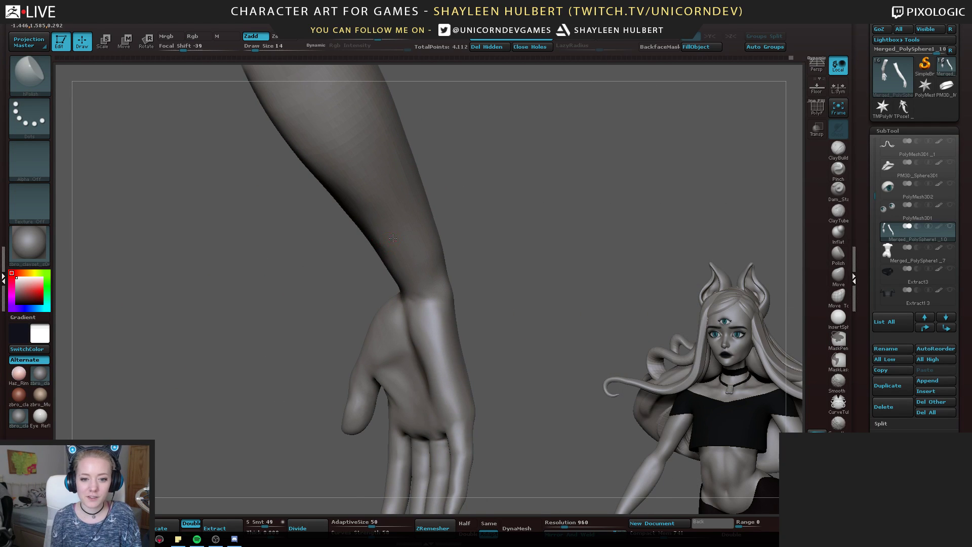
Add volume to the palm side of the little finger's first segment with ClayBuildup at draw size 14 and smooth it
{"action": "right_click_drag", "start_coordinate": [524, 354], "coordinate": [519, 324]}
{"action": "right_click_drag", "start_coordinate": [519, 324], "coordinate": [539, 319], "text": "ctrl"}
{"action": "mouse_move", "coordinate": [539, 319]}
{"action": "right_mouse_down", "text": "alt"}
{"action": "mouse_move", "coordinate": [538, 293]}
{"action": "mouse_move", "coordinate": [488, 280]}
{"action": "mouse_move", "coordinate": [569, 302]}
{"action": "mouse_move", "coordinate": [545, 254]}
{"action": "mouse_move", "coordinate": [557, 303]}
{"action": "mouse_move", "coordinate": [537, 299]}
{"action": "right_mouse_up", "text": "alt"}
{"action": "left_click", "coordinate": [838, 151]}
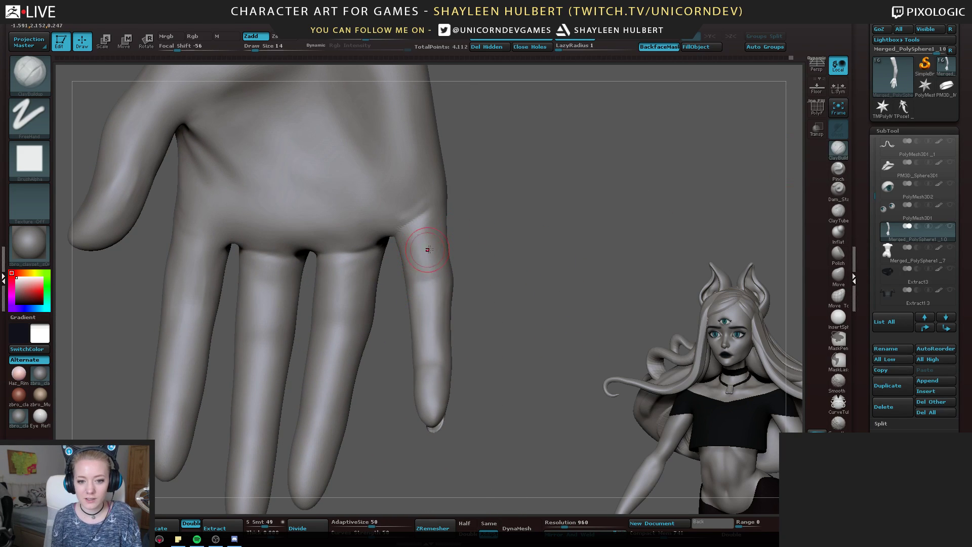
{"action": "right_click_drag", "start_coordinate": [429, 249], "coordinate": [483, 233]}
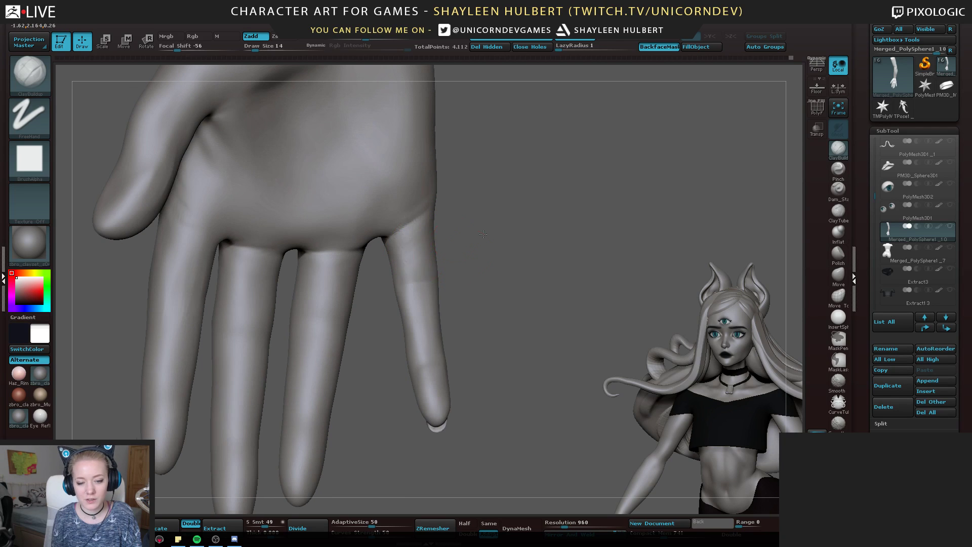
{"action": "mouse_move", "coordinate": [414, 269]}
{"action": "right_mouse_down"}
{"action": "mouse_move", "coordinate": [471, 245]}
{"action": "mouse_move", "coordinate": [447, 289]}
{"action": "right_mouse_up"}
{"action": "key", "text": "shift"}
{"action": "key", "text": "shift"}
Build up the back of the little finger just below its knuckle with ClayBuildup and smooth the transition
{"action": "right_click_drag", "start_coordinate": [297, 345], "coordinate": [326, 320]}
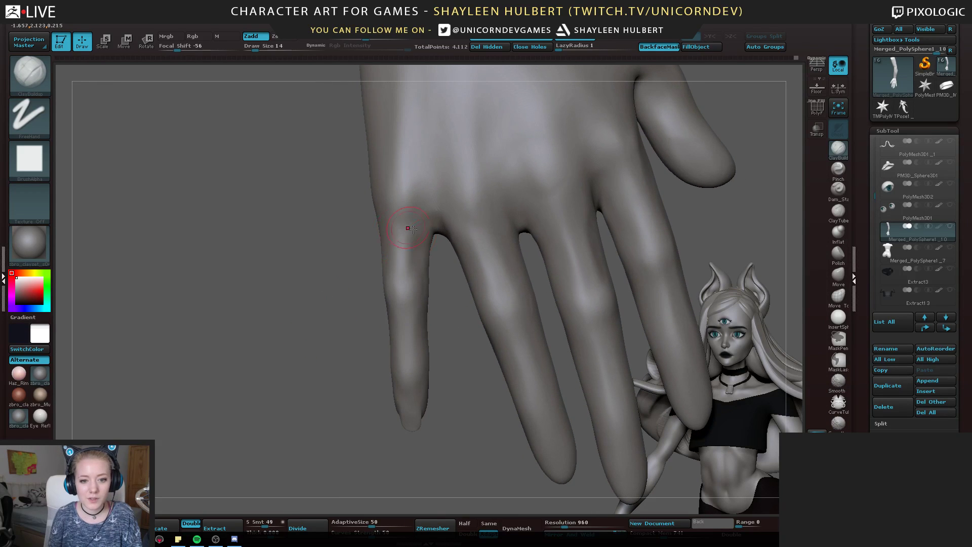
{"action": "left_click_drag", "start_coordinate": [415, 234], "coordinate": [416, 277]}
{"action": "key", "text": "shift"}
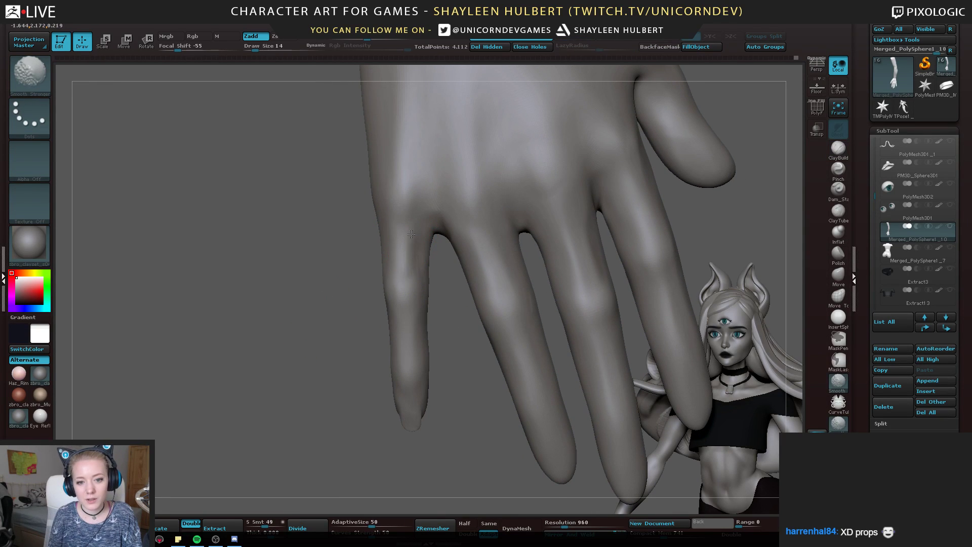
{"action": "right_click_drag", "start_coordinate": [411, 234], "coordinate": [379, 260]}
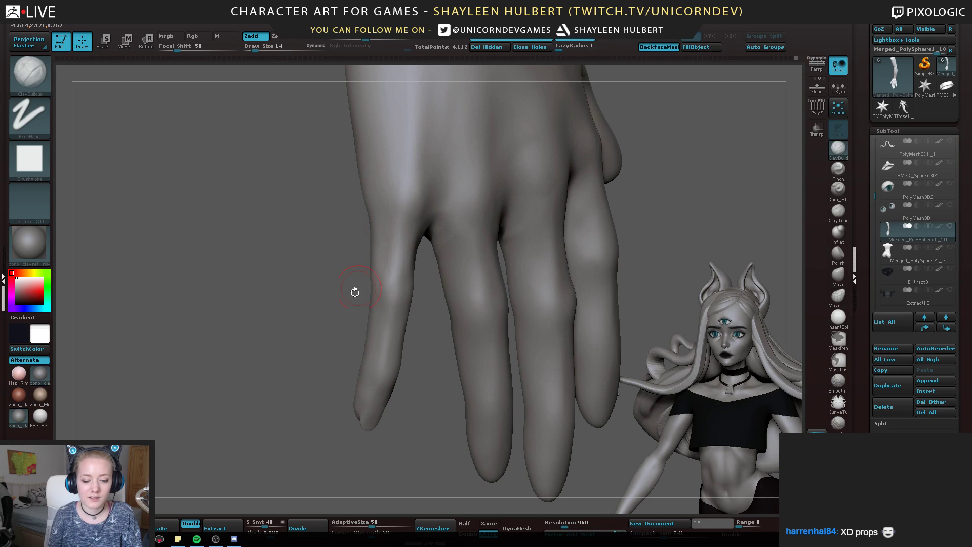
{"action": "right_click_drag", "start_coordinate": [354, 291], "coordinate": [359, 259]}
{"action": "key", "text": "shift"}
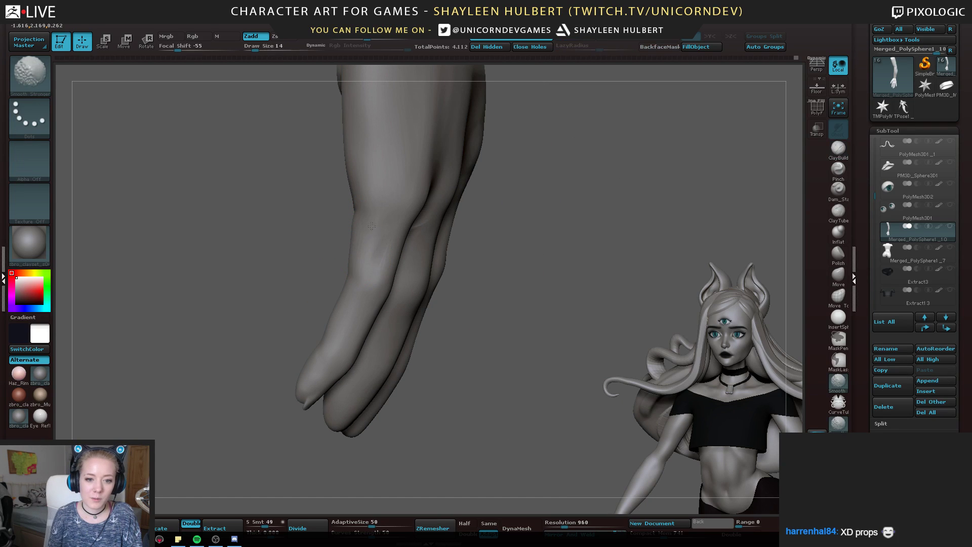
{"action": "mouse_move", "coordinate": [276, 289]}
{"action": "left_mouse_down"}
{"action": "mouse_move", "coordinate": [342, 275]}
{"action": "mouse_move", "coordinate": [390, 233]}
{"action": "left_mouse_up"}
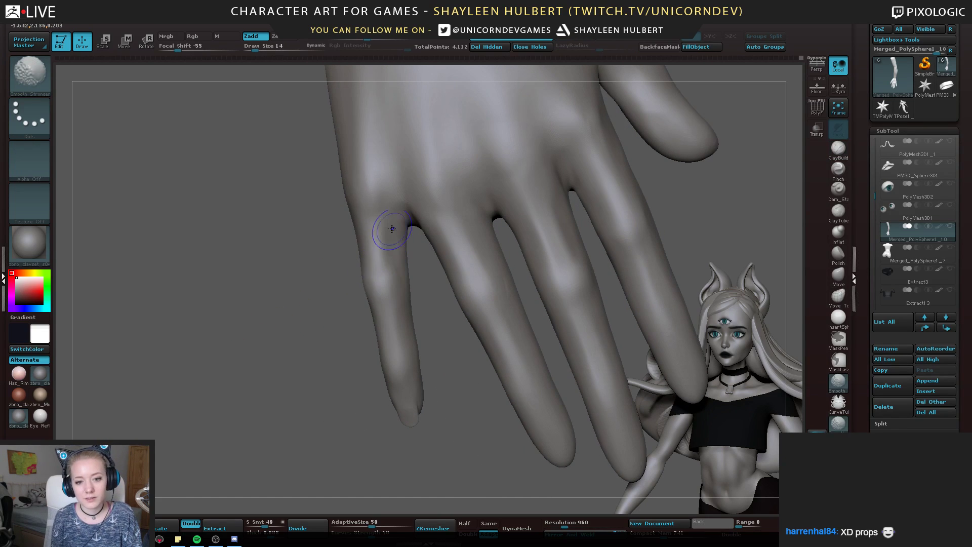
{"action": "left_click_drag", "start_coordinate": [320, 309], "coordinate": [297, 323]}
Build up the back of the little finger around its middle joint with ClayBuildup at draw size 14 and smooth it
{"action": "right_click_drag", "start_coordinate": [296, 323], "coordinate": [287, 336]}
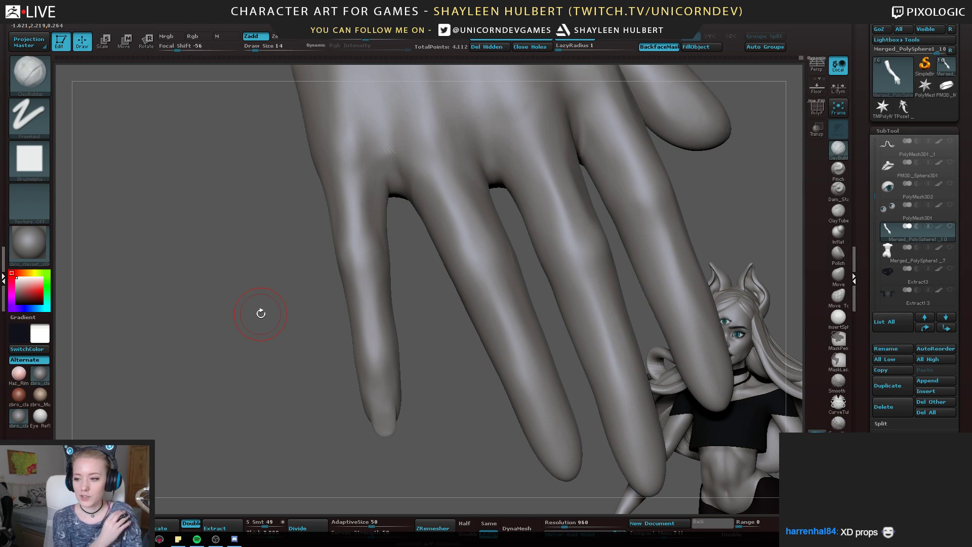
{"action": "right_click_drag", "start_coordinate": [282, 340], "coordinate": [339, 310]}
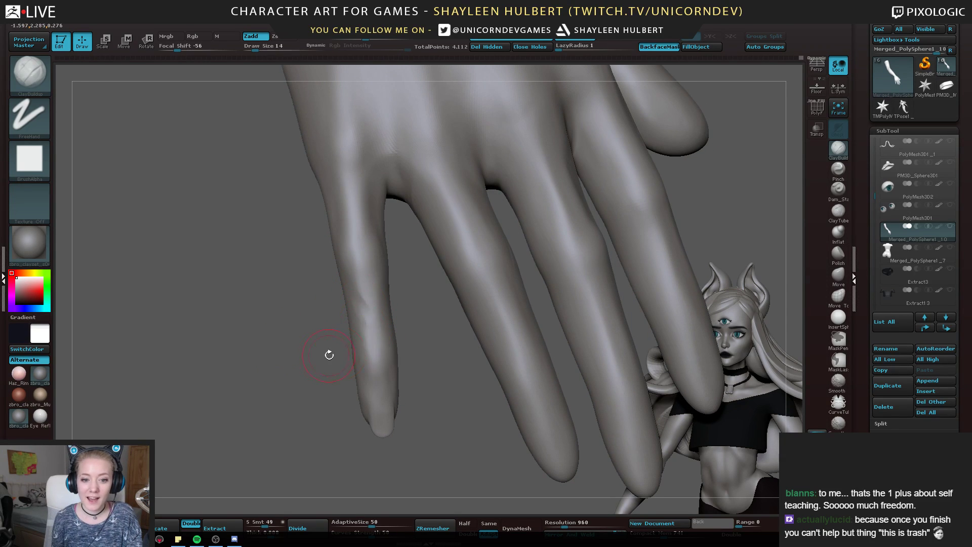
{"action": "right_click_drag", "start_coordinate": [330, 354], "coordinate": [367, 292]}
{"action": "key", "text": "shift"}
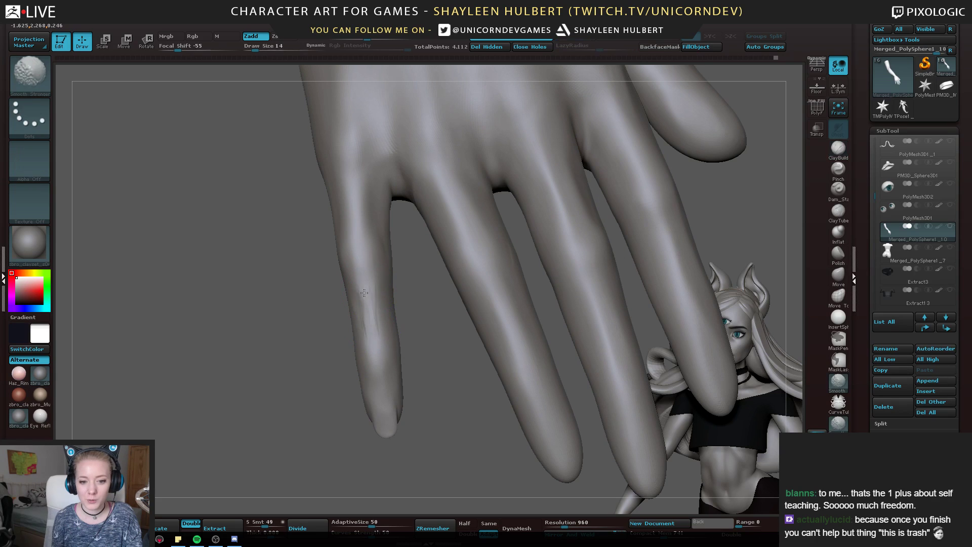
{"action": "right_click_drag", "start_coordinate": [299, 332], "coordinate": [365, 323]}
{"action": "left_click_drag", "start_coordinate": [358, 303], "coordinate": [336, 329], "text": "shift"}
{"action": "mouse_move", "coordinate": [332, 331]}
{"action": "right_mouse_down"}
{"action": "mouse_move", "coordinate": [271, 356]}
{"action": "mouse_move", "coordinate": [302, 345]}
{"action": "right_mouse_up"}
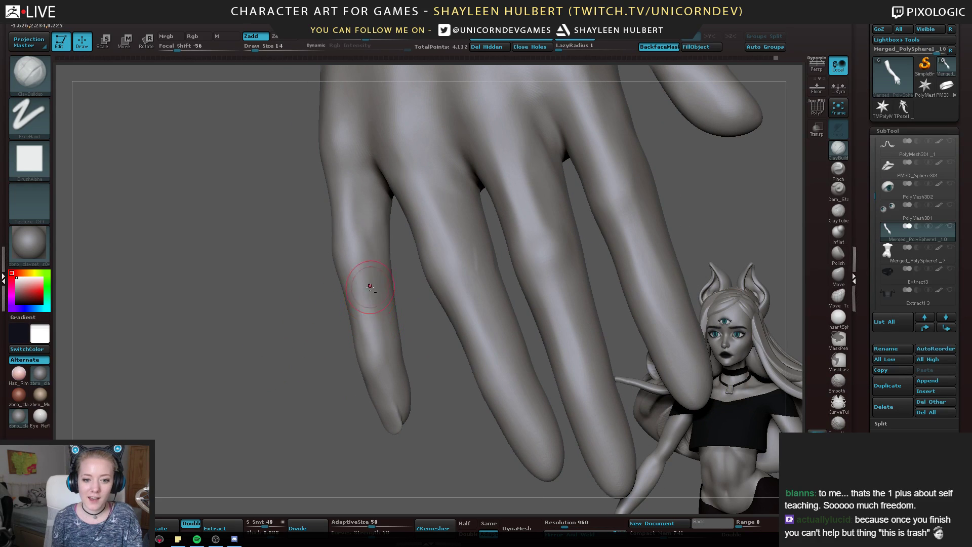
Fill out the palm side of the little finger's middle segment with ClayBuildup and smooth it
{"action": "mouse_move", "coordinate": [378, 325]}
{"action": "right_mouse_down"}
{"action": "mouse_move", "coordinate": [364, 309]}
{"action": "mouse_move", "coordinate": [311, 345]}
{"action": "mouse_move", "coordinate": [421, 253]}
{"action": "mouse_move", "coordinate": [466, 264]}
{"action": "mouse_move", "coordinate": [368, 270]}
{"action": "right_mouse_up"}
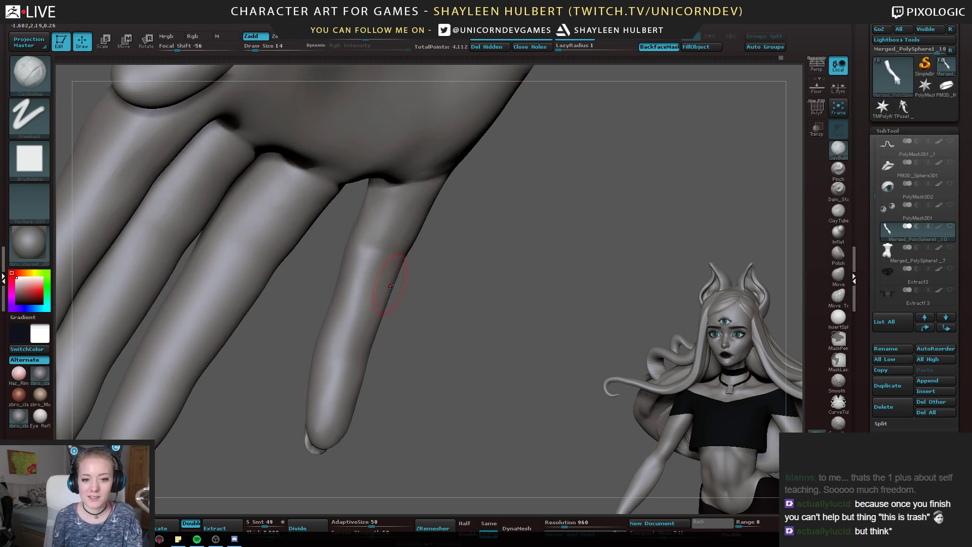
{"action": "key", "text": "shift"}
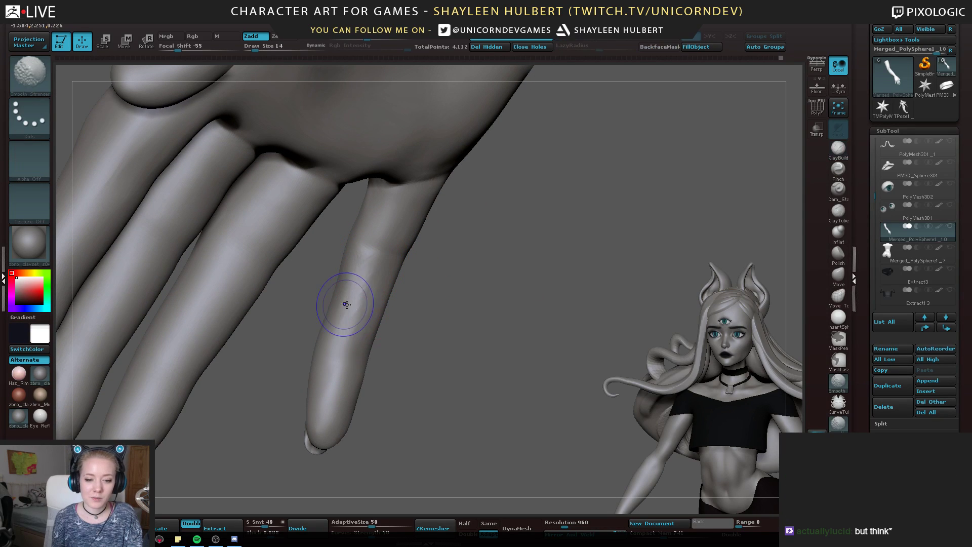
{"action": "left_click_drag", "start_coordinate": [351, 304], "coordinate": [355, 290], "text": "shift"}
{"action": "right_click_drag", "start_coordinate": [421, 303], "coordinate": [361, 291]}
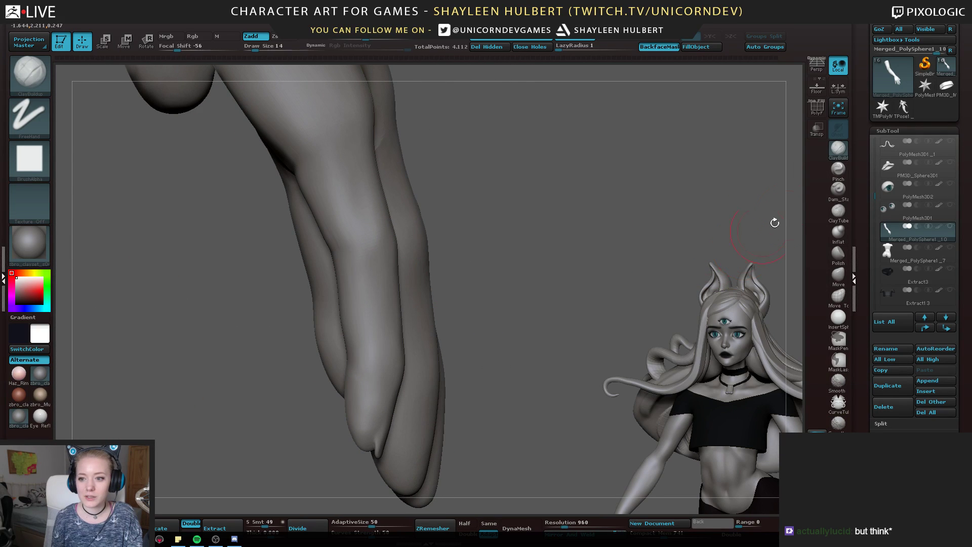
Carve a crease across the palm side of the little finger's last joint with the Dam_Standard brush at draw size 8
{"action": "left_click", "coordinate": [837, 190]}
{"action": "mouse_move", "coordinate": [552, 354]}
{"action": "right_mouse_down"}
{"action": "mouse_move", "coordinate": [562, 335]}
{"action": "mouse_move", "coordinate": [547, 304]}
{"action": "mouse_move", "coordinate": [535, 306]}
{"action": "right_mouse_up"}
{"action": "key", "text": "bracketleft"}
{"action": "key", "text": "bracketleft"}
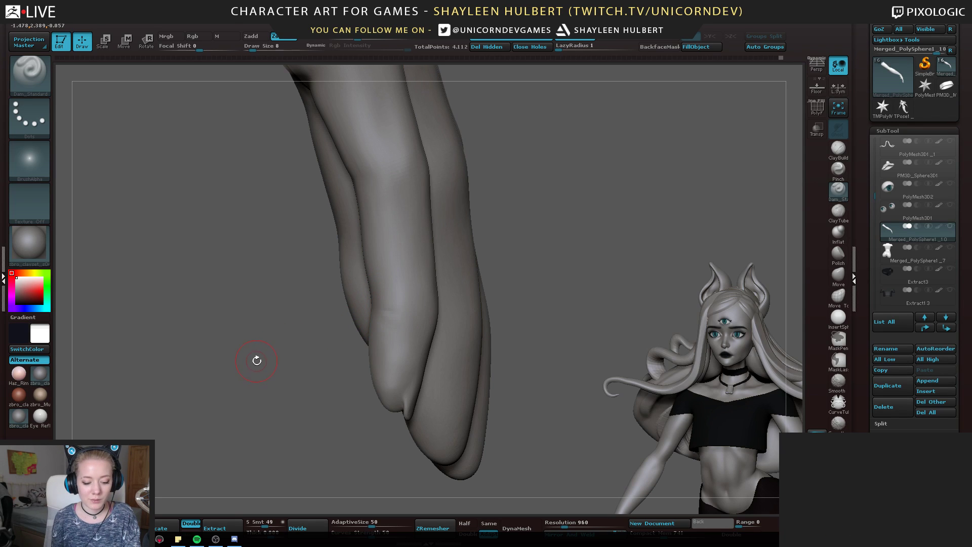
{"action": "left_click_drag", "start_coordinate": [227, 365], "coordinate": [363, 318]}
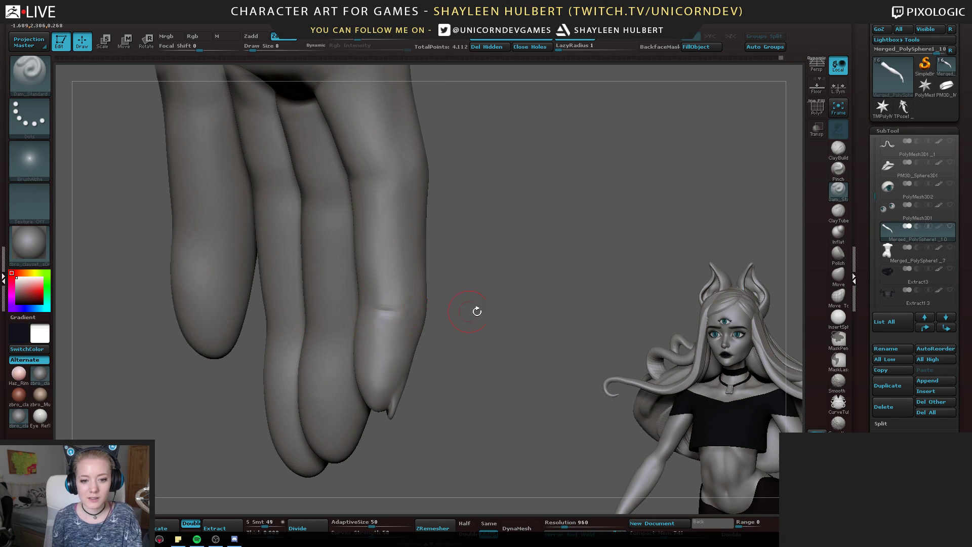
{"action": "left_click_drag", "start_coordinate": [477, 311], "coordinate": [403, 311]}
{"action": "left_click_drag", "start_coordinate": [415, 312], "coordinate": [458, 310]}
{"action": "mouse_move", "coordinate": [348, 299]}
{"action": "left_mouse_down"}
{"action": "mouse_move", "coordinate": [415, 311]}
{"action": "mouse_move", "coordinate": [368, 306]}
{"action": "mouse_move", "coordinate": [423, 304]}
{"action": "mouse_move", "coordinate": [392, 307]}
{"action": "left_mouse_up"}
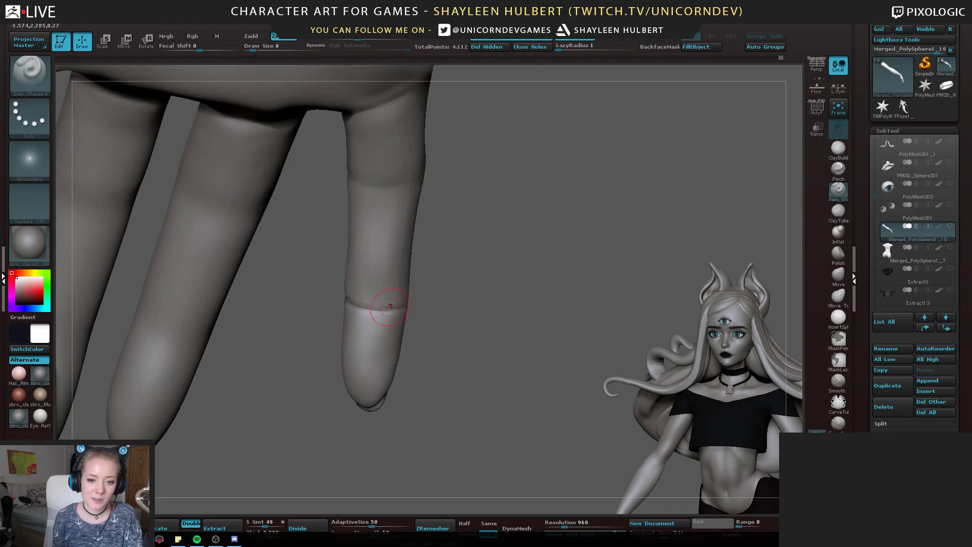
Carve a crease across the palm side of the little finger's middle joint with the Dam_Standard brush at draw size 8
{"action": "mouse_move", "coordinate": [452, 306]}
{"action": "left_mouse_down"}
{"action": "mouse_move", "coordinate": [471, 249]}
{"action": "mouse_move", "coordinate": [521, 288]}
{"action": "mouse_move", "coordinate": [394, 258]}
{"action": "left_mouse_up"}
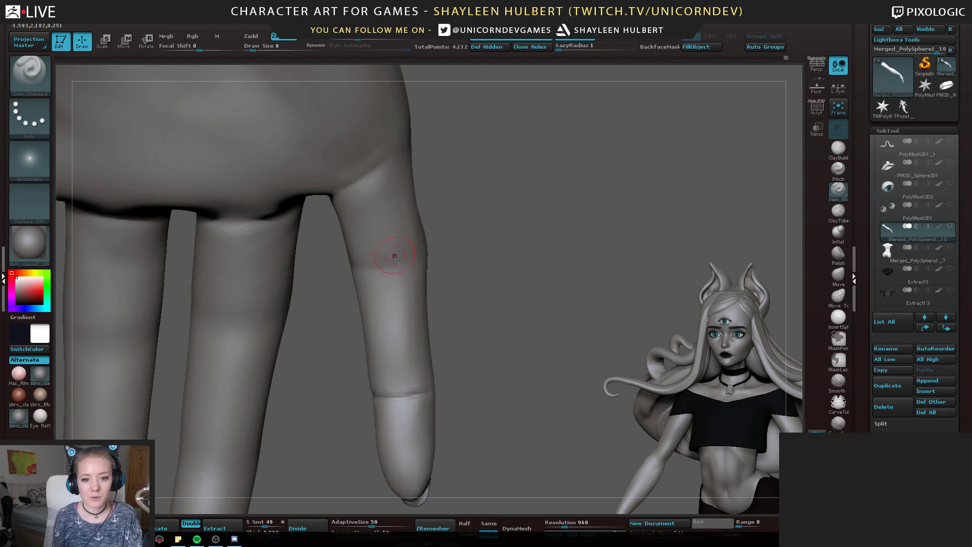
{"action": "left_click_drag", "start_coordinate": [459, 262], "coordinate": [373, 267]}
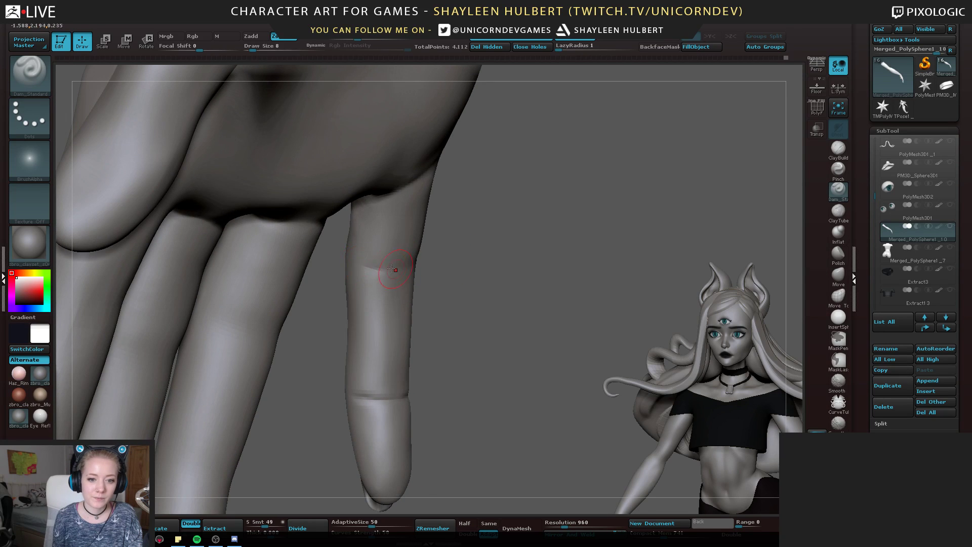
{"action": "left_click_drag", "start_coordinate": [464, 264], "coordinate": [376, 269]}
{"action": "mouse_move", "coordinate": [479, 242]}
{"action": "left_mouse_down"}
{"action": "mouse_move", "coordinate": [422, 261]}
{"action": "mouse_move", "coordinate": [408, 239]}
{"action": "left_mouse_up"}
{"action": "mouse_move", "coordinate": [551, 218]}
{"action": "left_mouse_down"}
{"action": "mouse_move", "coordinate": [610, 390]}
{"action": "mouse_move", "coordinate": [435, 324]}
{"action": "left_mouse_up"}
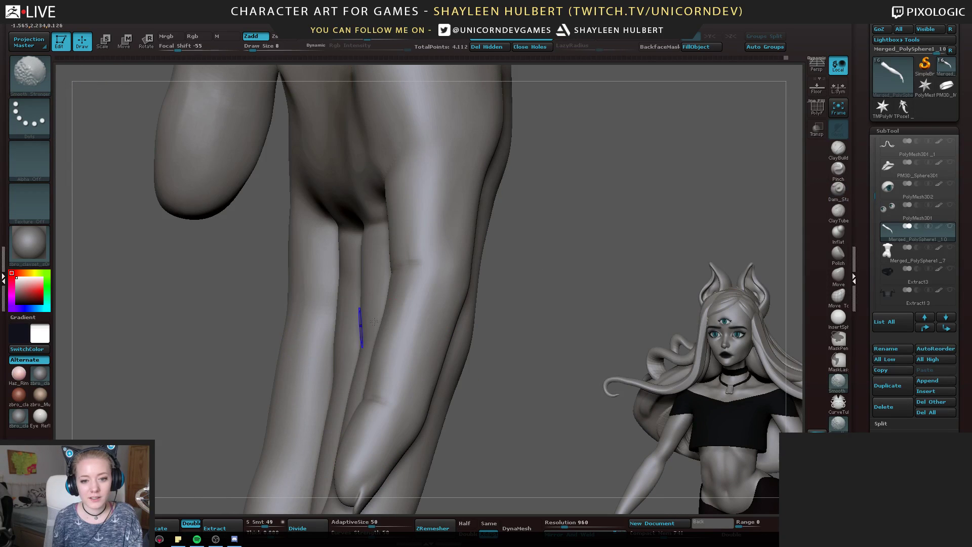
{"action": "mouse_move", "coordinate": [374, 321]}
{"action": "left_mouse_down"}
{"action": "mouse_move", "coordinate": [545, 290]}
{"action": "mouse_move", "coordinate": [406, 306]}
{"action": "mouse_move", "coordinate": [506, 298]}
{"action": "mouse_move", "coordinate": [448, 271]}
{"action": "mouse_move", "coordinate": [433, 249]}
{"action": "left_mouse_up"}
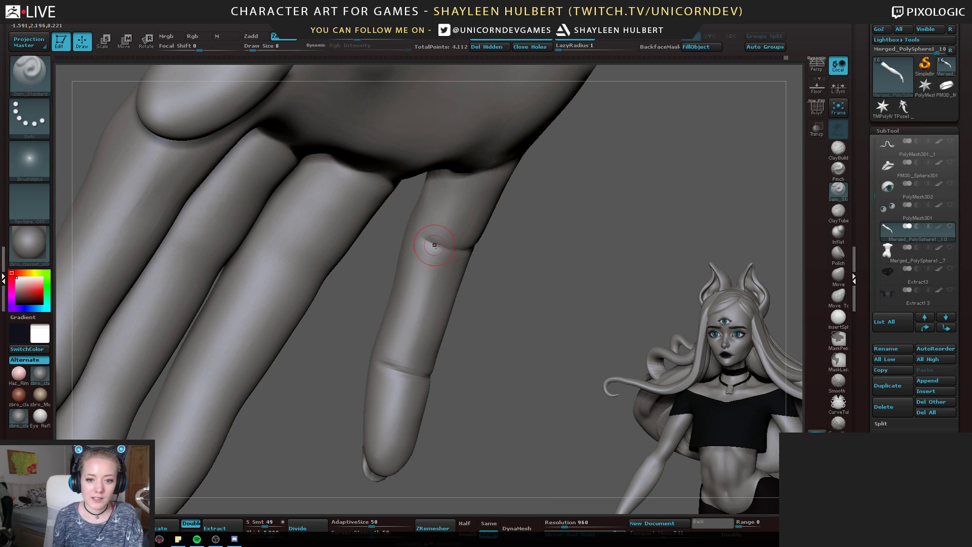
{"action": "left_click_drag", "start_coordinate": [521, 260], "coordinate": [503, 234]}
{"action": "left_click_drag", "start_coordinate": [559, 274], "coordinate": [496, 253], "text": "alt"}
{"action": "mouse_move", "coordinate": [509, 207]}
{"action": "left_mouse_down", "text": "alt"}
{"action": "mouse_move", "coordinate": [480, 263]}
{"action": "mouse_move", "coordinate": [490, 330]}
{"action": "mouse_move", "coordinate": [486, 271]}
{"action": "mouse_move", "coordinate": [512, 233]}
{"action": "mouse_move", "coordinate": [446, 298]}
{"action": "left_mouse_up", "text": "alt"}
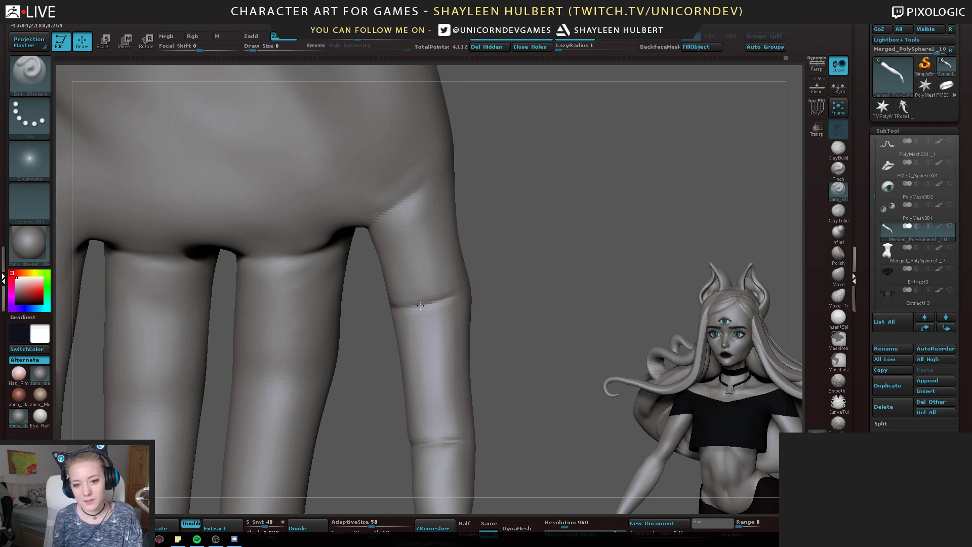
Carve a crease across the base of the little finger where it meets the palm with Dam_Standard at draw size 8
{"action": "mouse_move", "coordinate": [543, 303]}
{"action": "left_mouse_down"}
{"action": "mouse_move", "coordinate": [492, 227]}
{"action": "mouse_move", "coordinate": [522, 257]}
{"action": "mouse_move", "coordinate": [358, 219]}
{"action": "left_mouse_up"}
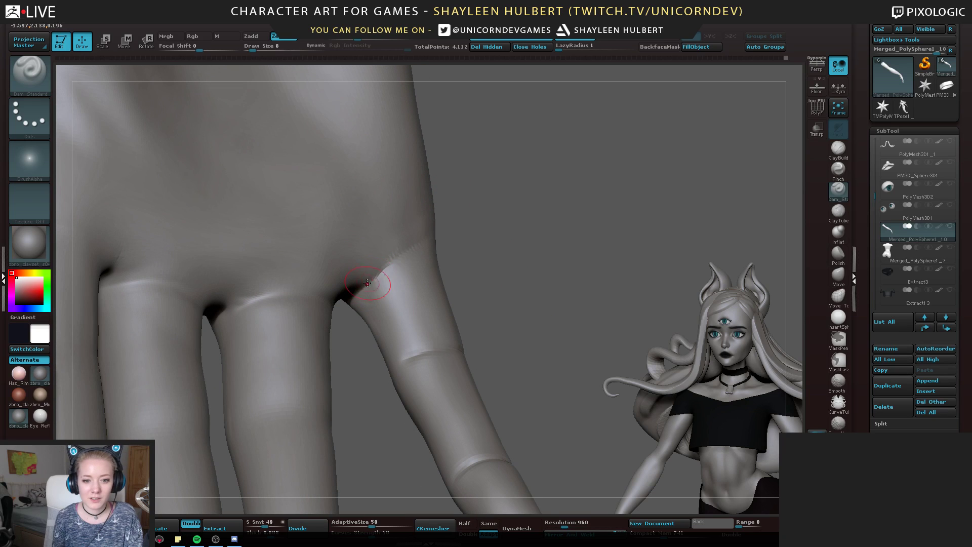
{"action": "left_click_drag", "start_coordinate": [471, 240], "coordinate": [376, 272]}
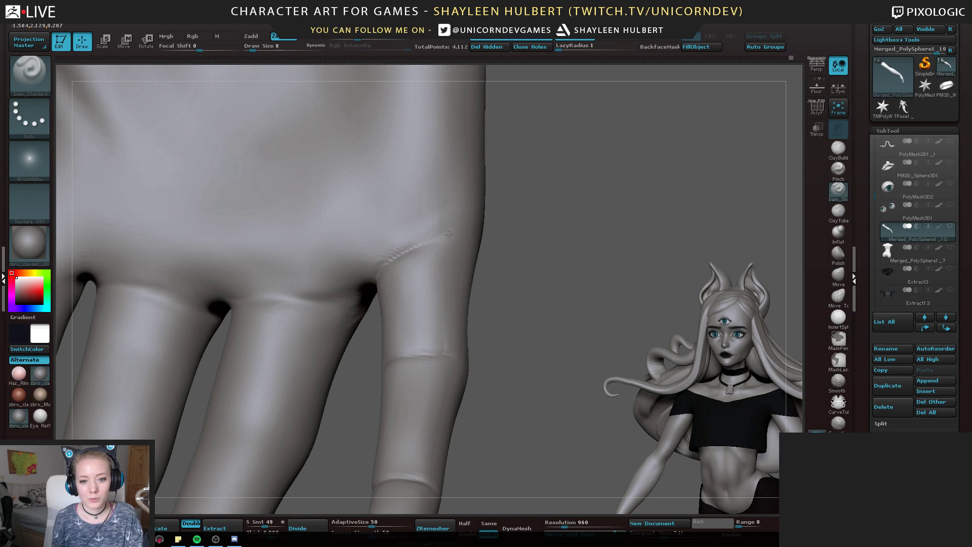
{"action": "left_click_drag", "start_coordinate": [501, 264], "coordinate": [488, 224]}
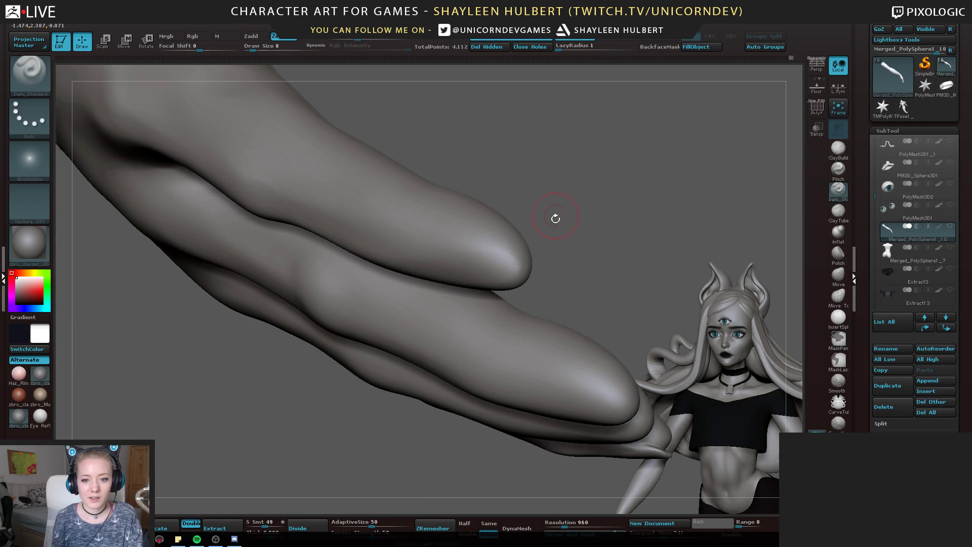
{"action": "mouse_move", "coordinate": [556, 217]}
{"action": "left_mouse_down"}
{"action": "mouse_move", "coordinate": [225, 334]}
{"action": "mouse_move", "coordinate": [372, 270]}
{"action": "left_mouse_up"}
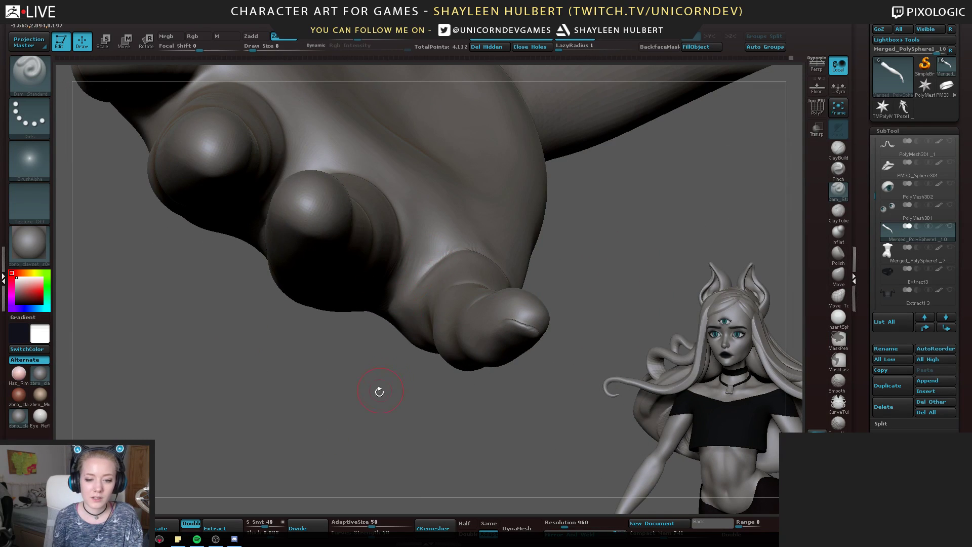
{"action": "left_click_drag", "start_coordinate": [380, 393], "coordinate": [439, 340]}
{"action": "left_click_drag", "start_coordinate": [496, 243], "coordinate": [457, 250]}
{"action": "left_click_drag", "start_coordinate": [392, 314], "coordinate": [384, 324]}
Refine the inner side of the little finger's base beside the webbing with ClayBuildup and smooth it
{"action": "left_click", "coordinate": [839, 148]}
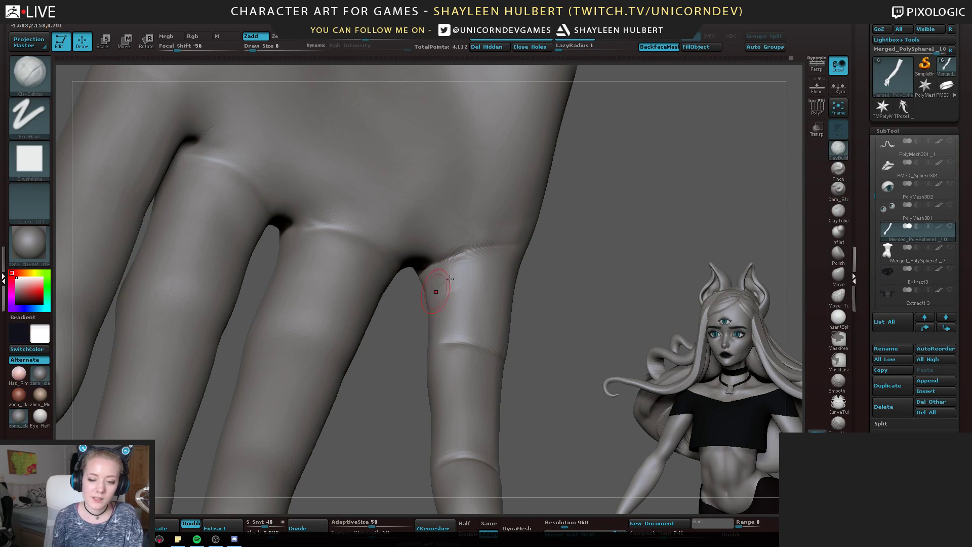
{"action": "left_click_drag", "start_coordinate": [445, 286], "coordinate": [429, 290], "text": "shift"}
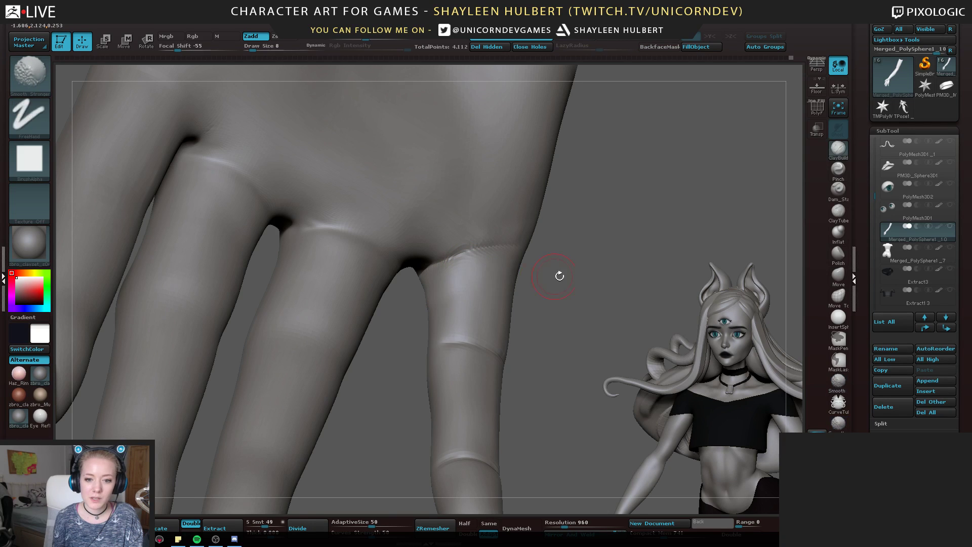
{"action": "mouse_move", "coordinate": [559, 275]}
{"action": "left_mouse_down"}
{"action": "mouse_move", "coordinate": [456, 342]}
{"action": "mouse_move", "coordinate": [295, 383]}
{"action": "left_mouse_up"}
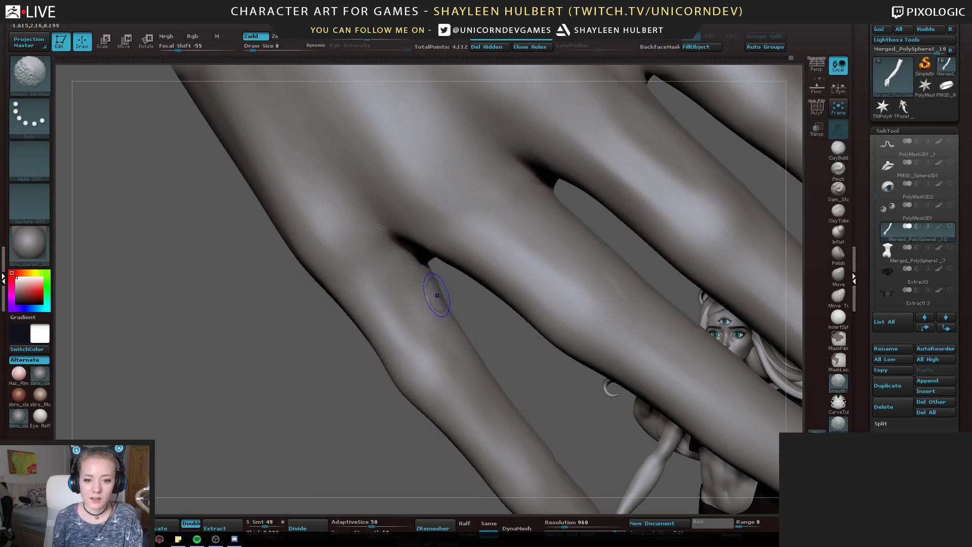
{"action": "left_click_drag", "start_coordinate": [436, 293], "coordinate": [439, 284], "text": "shift"}
Build up the back of the little finger's middle segment with ClayBuildup at draw size 10 and smooth it
{"action": "mouse_move", "coordinate": [329, 390]}
{"action": "left_mouse_down"}
{"action": "mouse_move", "coordinate": [304, 336]}
{"action": "mouse_move", "coordinate": [282, 338]}
{"action": "mouse_move", "coordinate": [273, 371]}
{"action": "mouse_move", "coordinate": [286, 323]}
{"action": "mouse_move", "coordinate": [282, 373]}
{"action": "mouse_move", "coordinate": [264, 343]}
{"action": "mouse_move", "coordinate": [332, 241]}
{"action": "left_mouse_up"}
{"action": "key", "text": "]"}
{"action": "left_click_drag", "start_coordinate": [322, 316], "coordinate": [326, 308]}
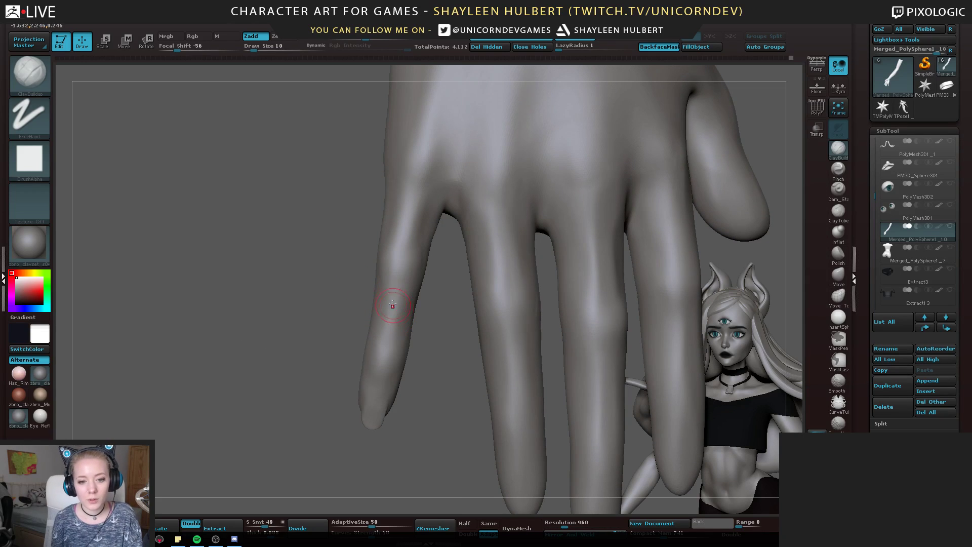
{"action": "key", "text": "shift"}
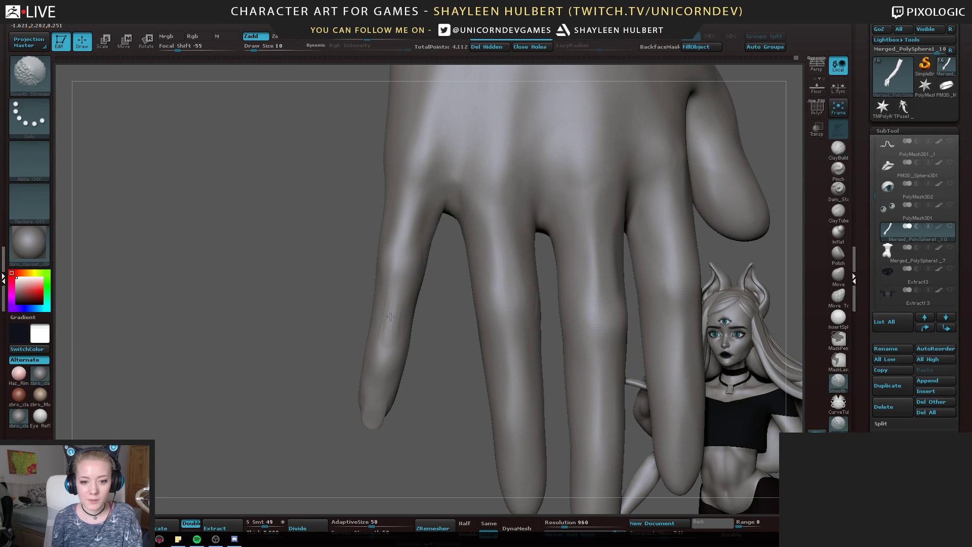
Flatten the back of the little finger's middle segment with the hPolish brush at draw size 22 and smooth it
{"action": "key", "text": "b"}
{"action": "key", "text": "h"}
{"action": "key", "text": "p"}
{"action": "mouse_move", "coordinate": [387, 338]}
{"action": "left_mouse_down"}
{"action": "mouse_move", "coordinate": [390, 317]}
{"action": "mouse_move", "coordinate": [388, 325]}
{"action": "left_mouse_up"}
{"action": "key", "text": "shift"}
{"action": "left_click_drag", "start_coordinate": [304, 324], "coordinate": [493, 321]}
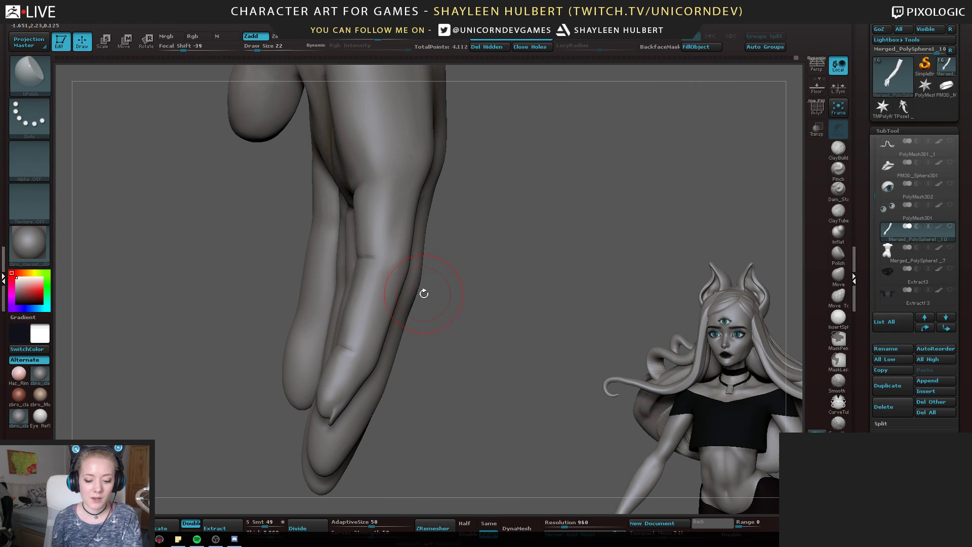
Polish the side and palm surfaces of the little finger's middle segment with hPolish at draw size 14
{"action": "key", "text": "["}
{"action": "left_click_drag", "start_coordinate": [523, 271], "coordinate": [561, 272]}
{"action": "left_click_drag", "start_coordinate": [370, 309], "coordinate": [384, 266]}
{"action": "left_click_drag", "start_coordinate": [468, 283], "coordinate": [514, 283]}
{"action": "left_click_drag", "start_coordinate": [372, 289], "coordinate": [366, 297]}
{"action": "left_click_drag", "start_coordinate": [361, 339], "coordinate": [338, 295]}
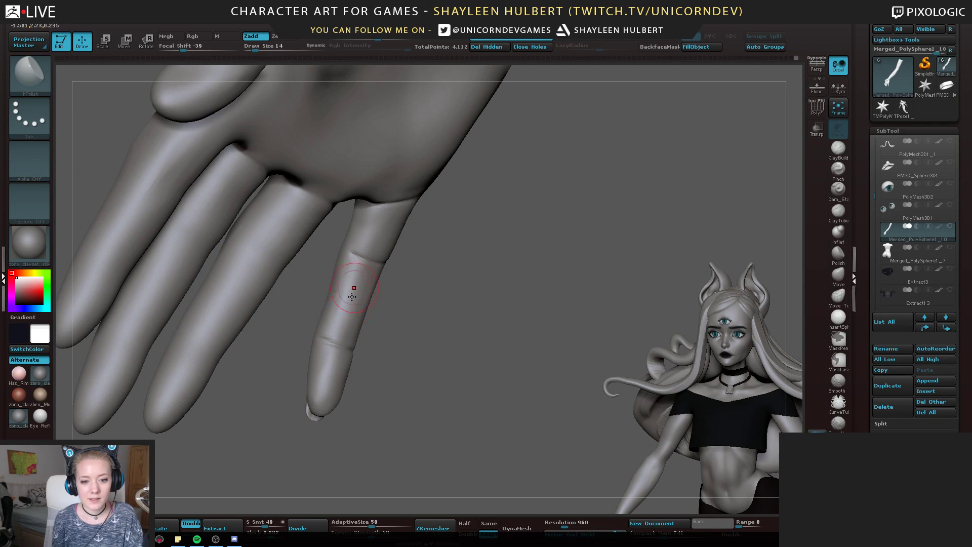
{"action": "left_click_drag", "start_coordinate": [423, 318], "coordinate": [377, 297]}
{"action": "mouse_move", "coordinate": [603, 302]}
{"action": "left_mouse_down"}
{"action": "mouse_move", "coordinate": [506, 293]}
{"action": "mouse_move", "coordinate": [533, 263]}
{"action": "mouse_move", "coordinate": [232, 362]}
{"action": "mouse_move", "coordinate": [284, 335]}
{"action": "mouse_move", "coordinate": [238, 372]}
{"action": "mouse_move", "coordinate": [269, 349]}
{"action": "mouse_move", "coordinate": [284, 367]}
{"action": "left_mouse_up"}
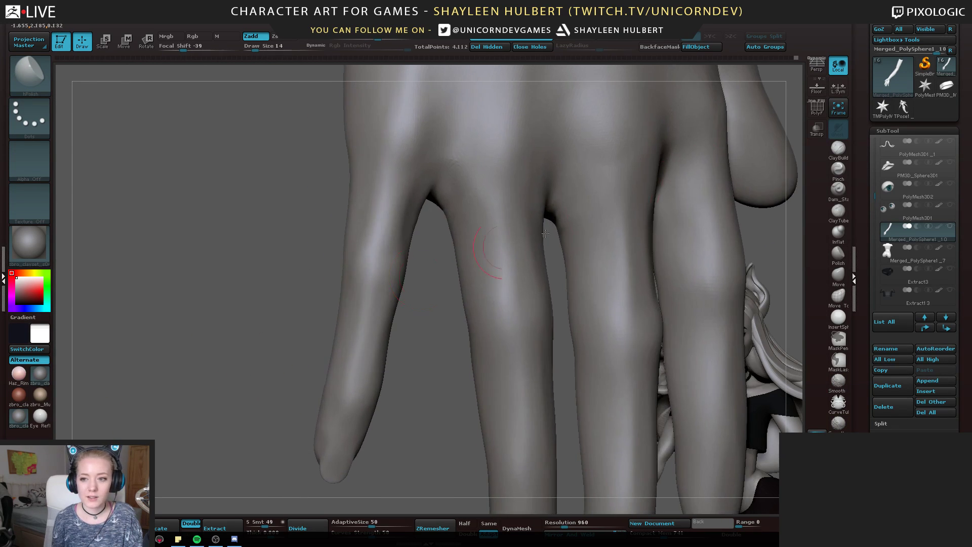
Carve a groove beside and below the little finger's middle joint on the back of the hand with Dam_Standard at draw size 14
{"action": "left_click", "coordinate": [838, 189]}
{"action": "left_click_drag", "start_coordinate": [228, 301], "coordinate": [337, 260]}
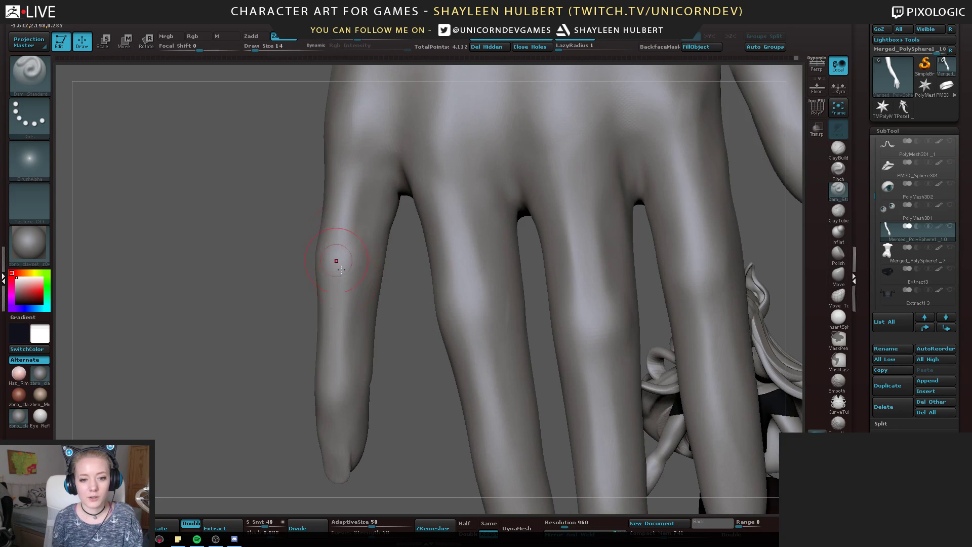
{"action": "left_click_drag", "start_coordinate": [257, 332], "coordinate": [326, 289]}
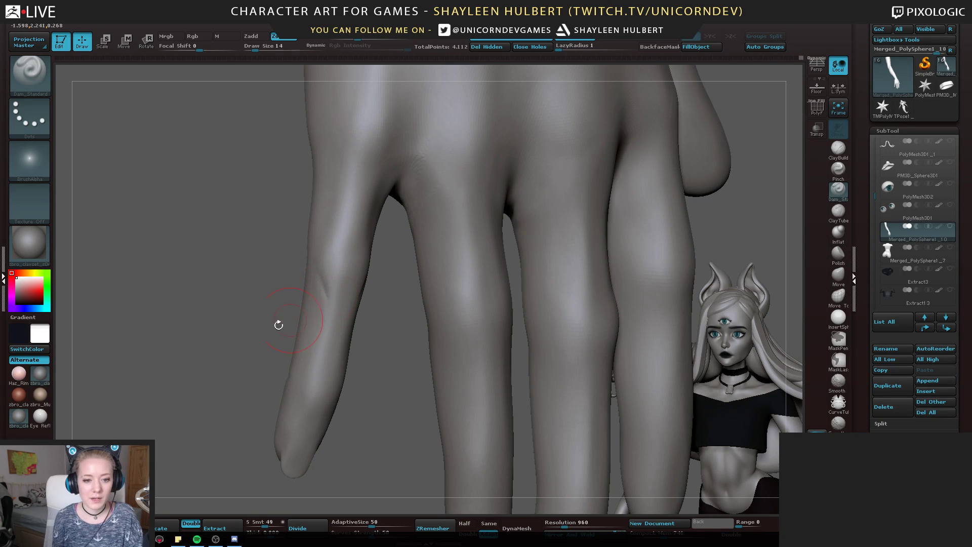
{"action": "left_click_drag", "start_coordinate": [278, 323], "coordinate": [370, 290]}
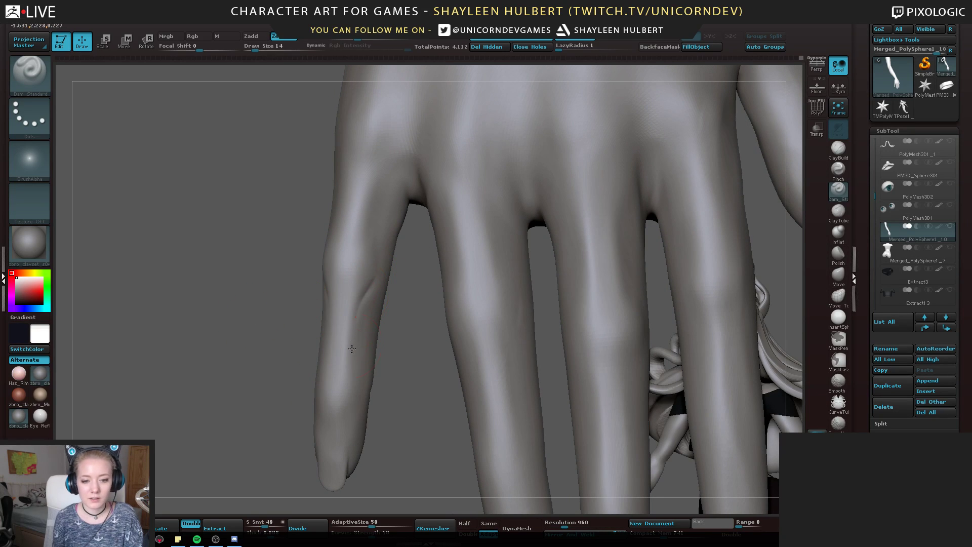
Fill in around the groove below the little finger's middle joint with ClayBuildup at draw size 8 and smooth it into the finger
{"action": "left_click", "coordinate": [838, 147]}
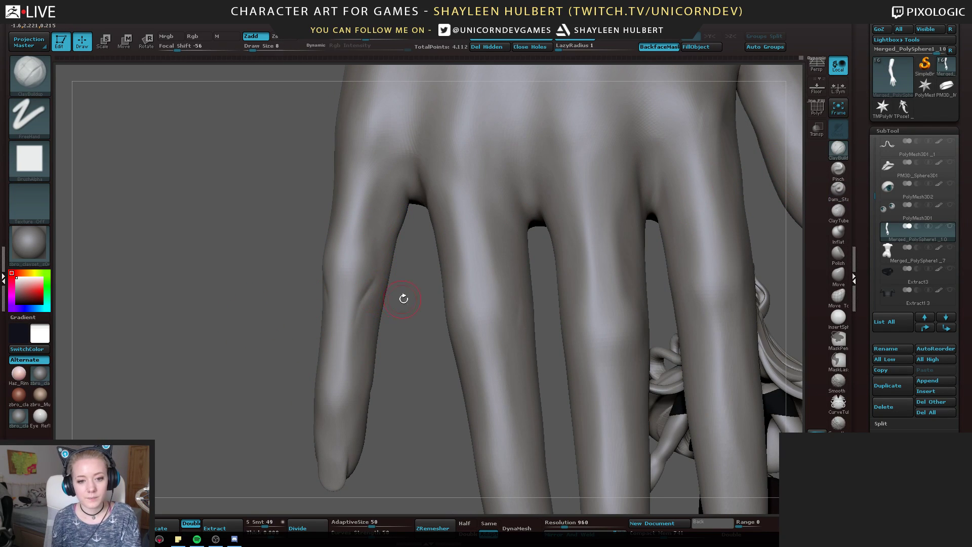
{"action": "left_click_drag", "start_coordinate": [404, 299], "coordinate": [360, 320]}
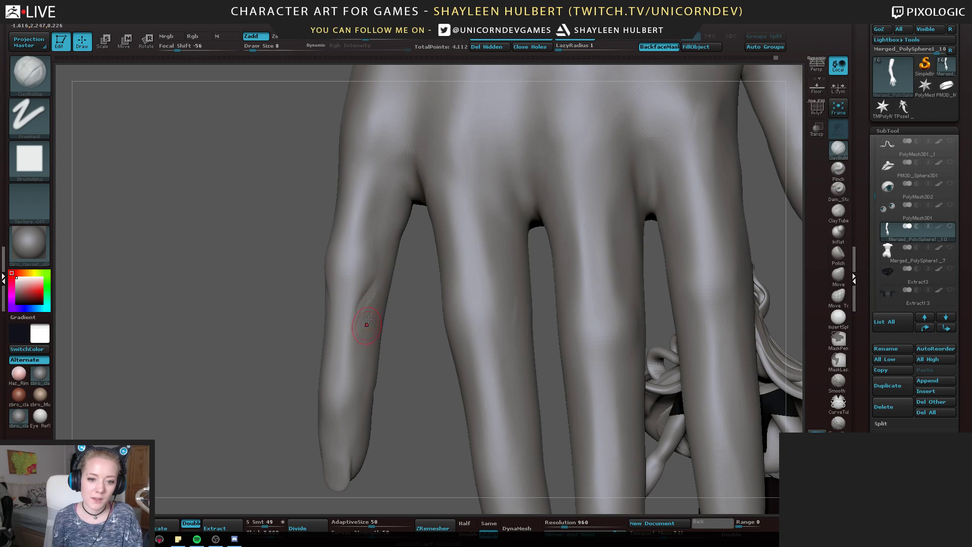
{"action": "key", "text": "shift"}
{"action": "left_click_drag", "start_coordinate": [258, 360], "coordinate": [314, 355]}
{"action": "mouse_move", "coordinate": [335, 284]}
{"action": "left_mouse_down", "text": "shift"}
{"action": "mouse_move", "coordinate": [325, 321]}
{"action": "mouse_move", "coordinate": [329, 297]}
{"action": "mouse_move", "coordinate": [340, 322]}
{"action": "mouse_move", "coordinate": [327, 371]}
{"action": "mouse_move", "coordinate": [323, 292]}
{"action": "left_mouse_up", "text": "shift"}
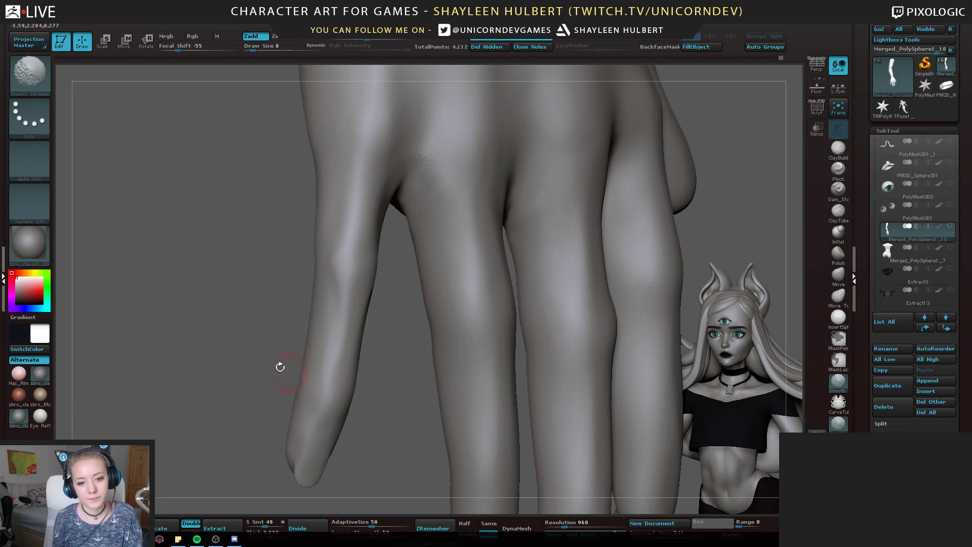
{"action": "left_click_drag", "start_coordinate": [280, 366], "coordinate": [347, 330]}
{"action": "left_click_drag", "start_coordinate": [283, 349], "coordinate": [363, 302]}
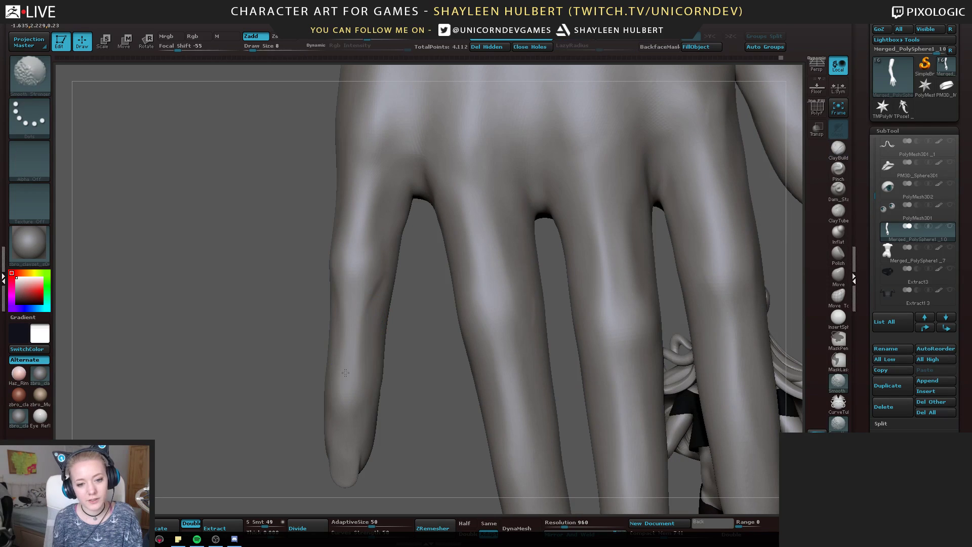
{"action": "mouse_move", "coordinate": [228, 375]}
{"action": "left_mouse_down", "text": "alt"}
{"action": "mouse_move", "coordinate": [208, 279]}
{"action": "mouse_move", "coordinate": [248, 287]}
{"action": "mouse_move", "coordinate": [252, 327]}
{"action": "mouse_move", "coordinate": [248, 312]}
{"action": "left_mouse_up", "text": "alt"}
{"action": "key", "text": "shift"}
{"action": "left_click_drag", "start_coordinate": [380, 301], "coordinate": [378, 310], "text": "shift"}
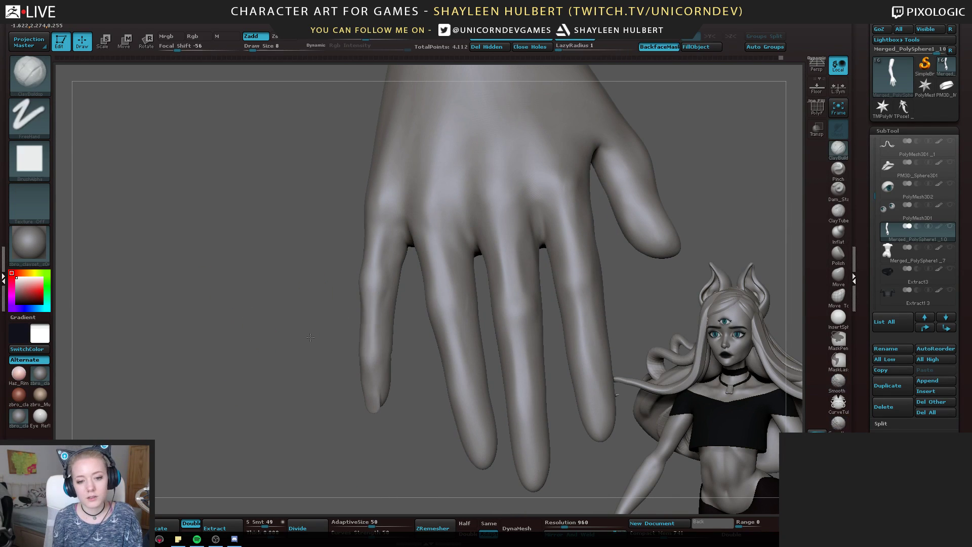
Build up the knuckle at the little finger's middle joint with ClayBuildup at draw size 10 and smooth it
{"action": "left_click_drag", "start_coordinate": [265, 299], "coordinate": [357, 289]}
{"action": "mouse_move", "coordinate": [293, 278]}
{"action": "left_mouse_down"}
{"action": "mouse_move", "coordinate": [306, 294]}
{"action": "mouse_move", "coordinate": [310, 277]}
{"action": "left_mouse_up"}
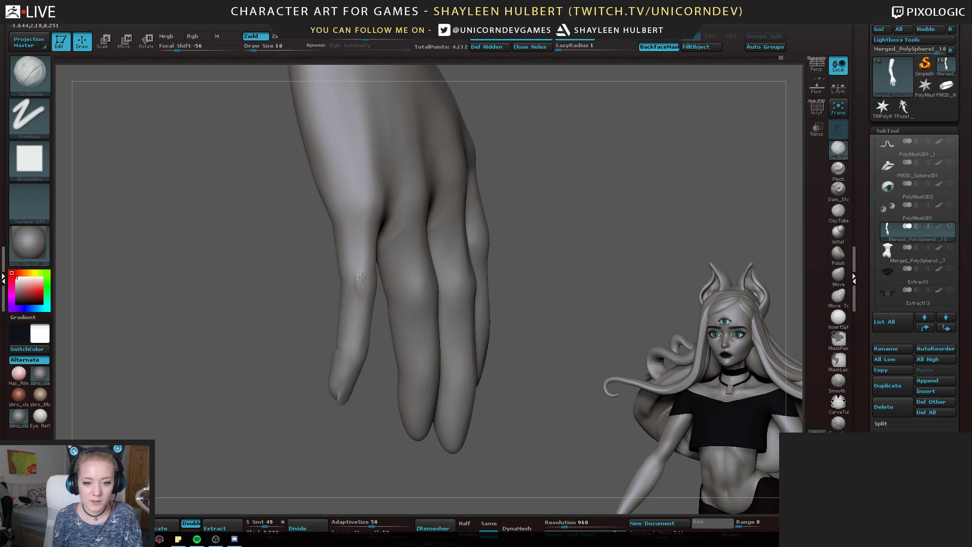
{"action": "mouse_move", "coordinate": [301, 322]}
{"action": "left_mouse_down"}
{"action": "mouse_move", "coordinate": [338, 284]}
{"action": "mouse_move", "coordinate": [310, 323]}
{"action": "left_mouse_up"}
{"action": "key", "text": "shift"}
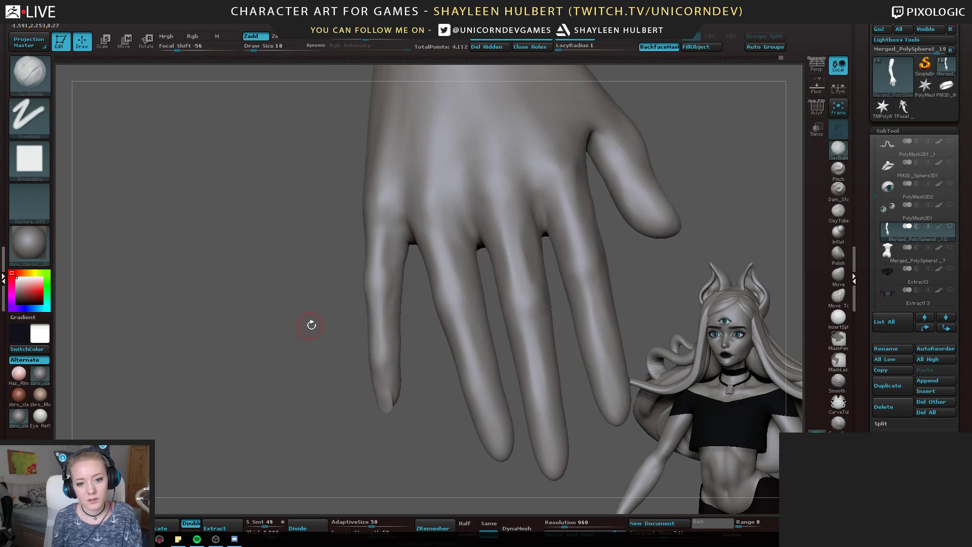
{"action": "key", "text": "shift"}
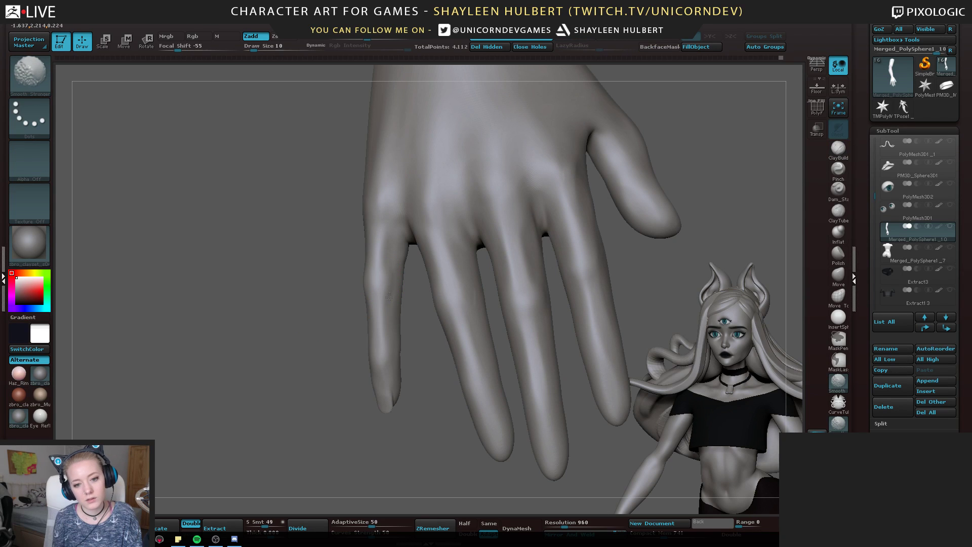
{"action": "mouse_move", "coordinate": [350, 304]}
{"action": "left_mouse_down"}
{"action": "mouse_move", "coordinate": [282, 310]}
{"action": "mouse_move", "coordinate": [295, 344]}
{"action": "mouse_move", "coordinate": [605, 269]}
{"action": "left_mouse_up"}
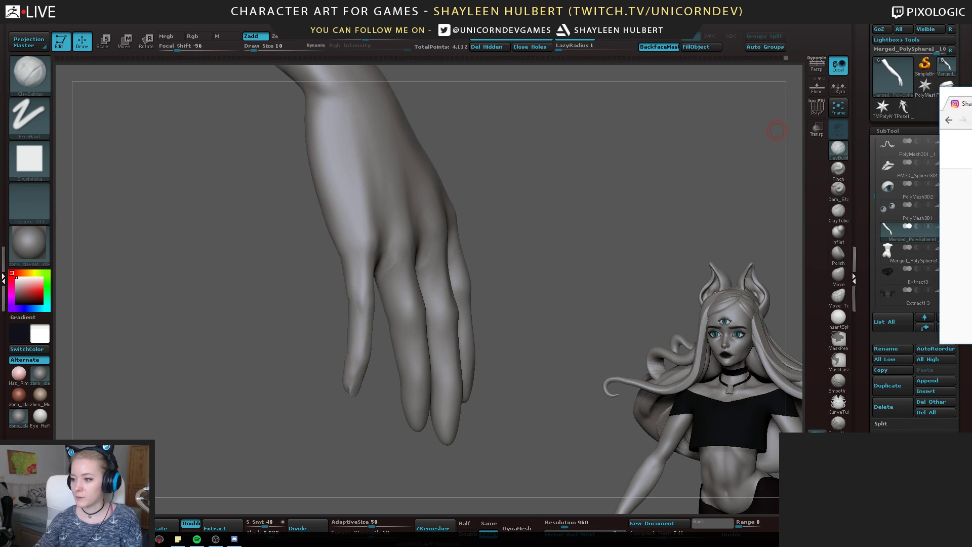
Switch to the browser and examine the 2013 to 2016/2017 art progress post on the Instagram profile
{"action": "left_click_drag", "start_coordinate": [971, 90], "coordinate": [544, 0]}
{"action": "scroll", "coordinate": [559, 365], "scroll_direction": "down", "scroll_amount": 1}
{"action": "scroll", "coordinate": [560, 369], "scroll_direction": "down", "scroll_amount": 8}
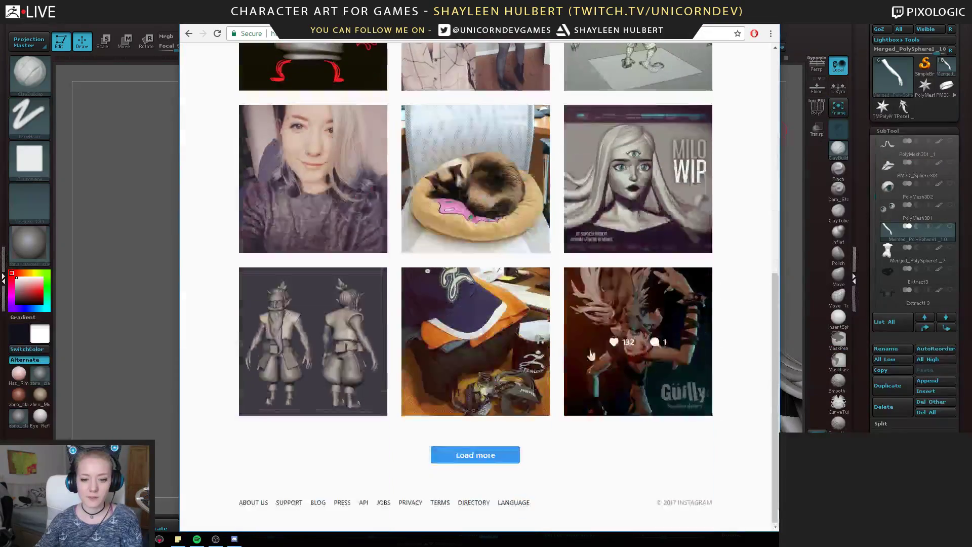
{"action": "left_click", "coordinate": [476, 456]}
{"action": "scroll", "coordinate": [736, 342], "scroll_direction": "down", "scroll_amount": 4}
{"action": "scroll", "coordinate": [735, 342], "scroll_direction": "down", "scroll_amount": 20}
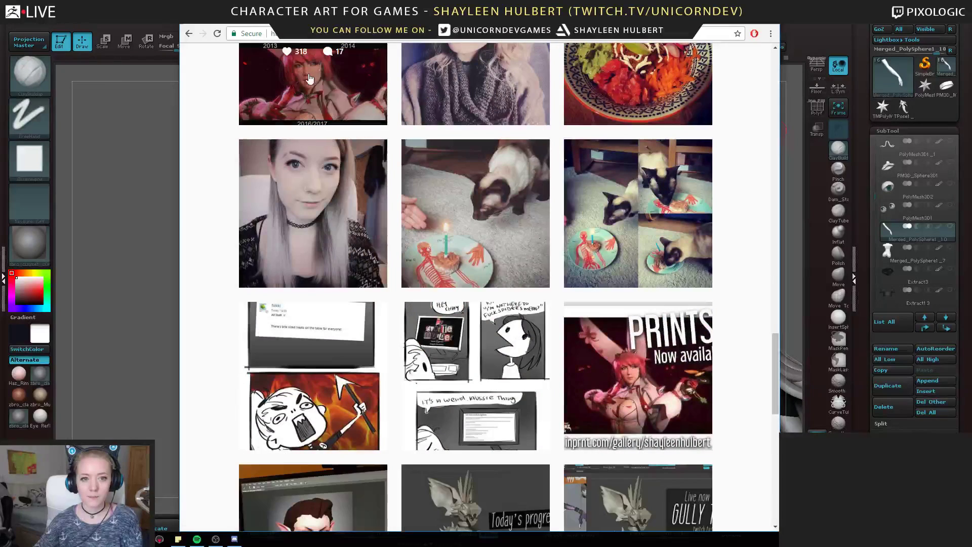
{"action": "left_click", "coordinate": [310, 82]}
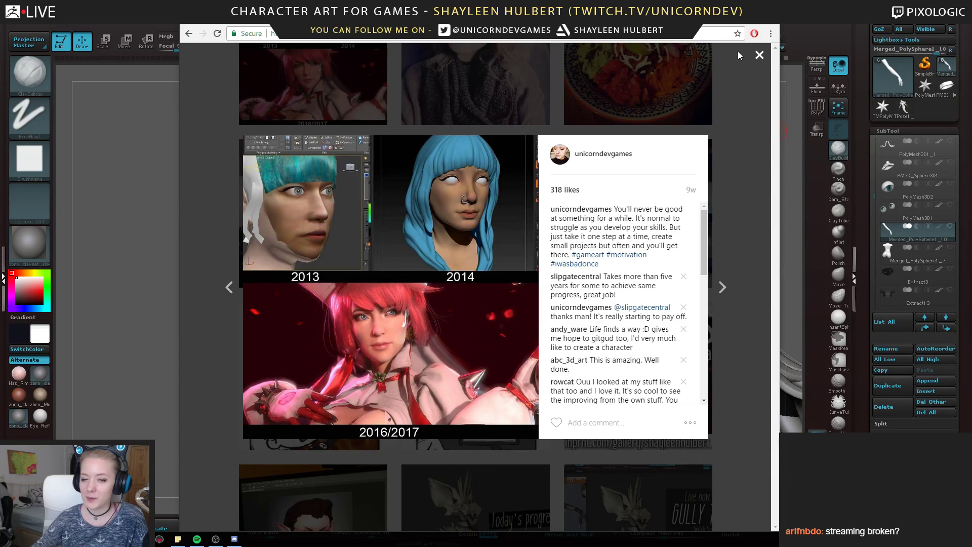
{"action": "left_click", "coordinate": [768, 10]}
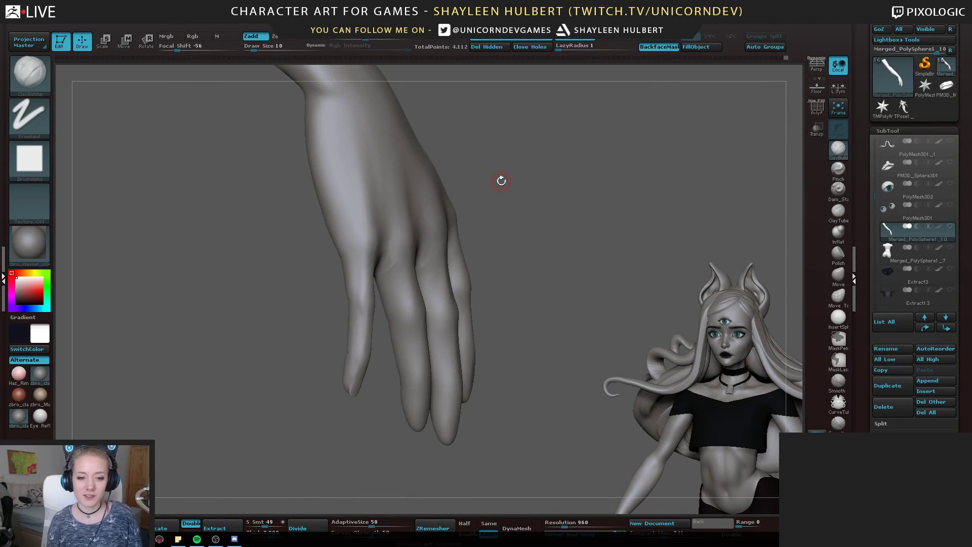
Refine the back of the little finger near its base with ClayBuildup at draw size 10 and smooth it
{"action": "mouse_move", "coordinate": [524, 281]}
{"action": "left_mouse_down"}
{"action": "mouse_move", "coordinate": [474, 280]}
{"action": "mouse_move", "coordinate": [471, 304]}
{"action": "left_mouse_up"}
{"action": "left_click_drag", "start_coordinate": [326, 282], "coordinate": [358, 256]}
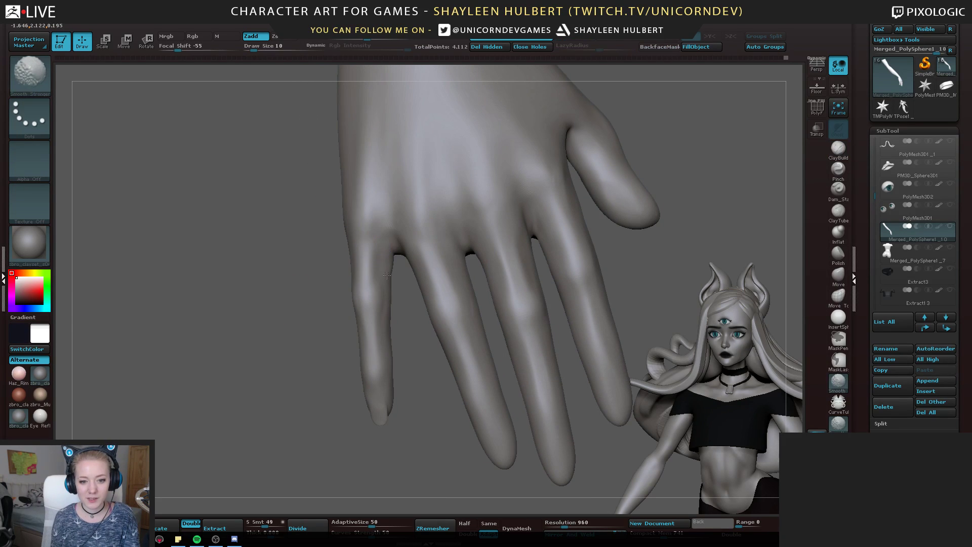
{"action": "mouse_move", "coordinate": [324, 291]}
{"action": "left_mouse_down"}
{"action": "mouse_move", "coordinate": [358, 284]}
{"action": "mouse_move", "coordinate": [400, 243]}
{"action": "mouse_move", "coordinate": [479, 208]}
{"action": "mouse_move", "coordinate": [496, 281]}
{"action": "mouse_move", "coordinate": [476, 266]}
{"action": "mouse_move", "coordinate": [488, 258]}
{"action": "mouse_move", "coordinate": [386, 243]}
{"action": "mouse_move", "coordinate": [362, 285]}
{"action": "mouse_move", "coordinate": [334, 269]}
{"action": "mouse_move", "coordinate": [343, 288]}
{"action": "mouse_move", "coordinate": [515, 241]}
{"action": "mouse_move", "coordinate": [554, 410]}
{"action": "mouse_move", "coordinate": [462, 367]}
{"action": "left_mouse_up"}
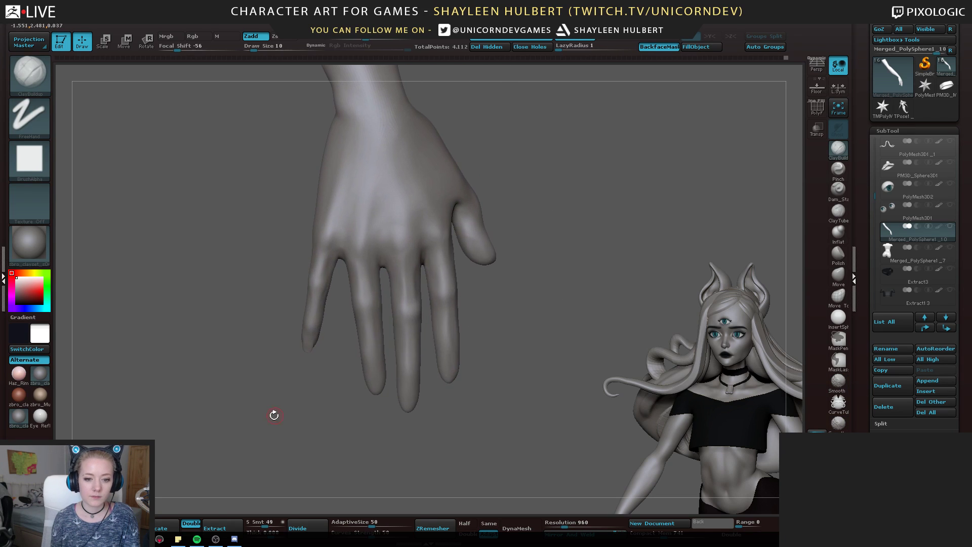
Build up the webbing between the thumb and index finger with ClayBuildup at draw sizes 14 and 18
{"action": "left_click_drag", "start_coordinate": [274, 415], "coordinate": [472, 230]}
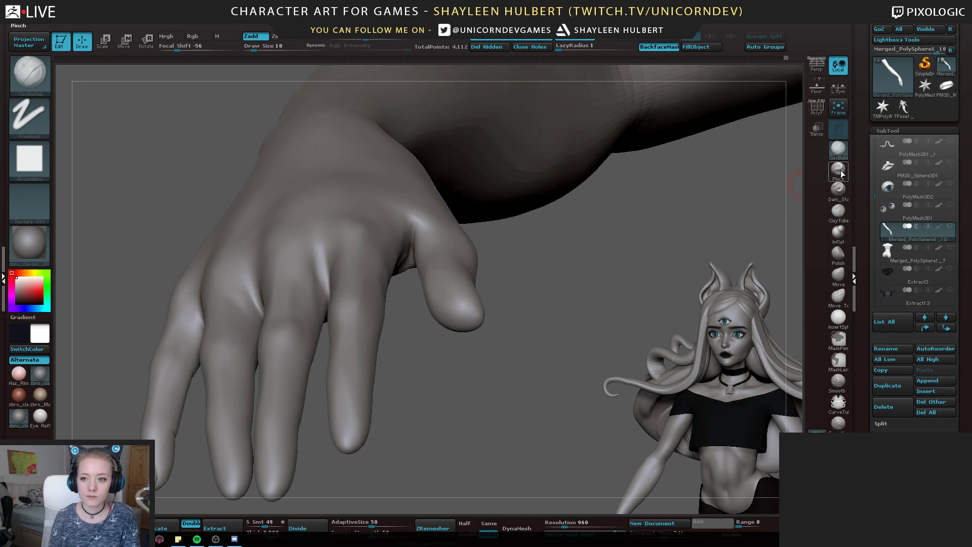
{"action": "key", "text": "b"}
{"action": "key", "text": "c"}
{"action": "key", "text": "b"}
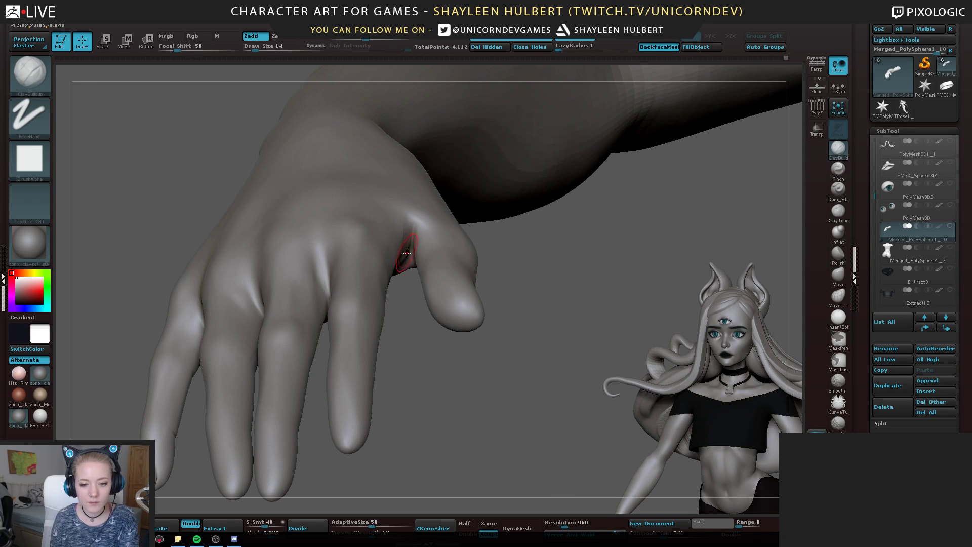
{"action": "left_click_drag", "start_coordinate": [407, 248], "coordinate": [409, 240]}
{"action": "mouse_move", "coordinate": [410, 240]}
{"action": "right_mouse_down"}
{"action": "mouse_move", "coordinate": [411, 260]}
{"action": "mouse_move", "coordinate": [435, 160]}
{"action": "right_mouse_up"}
{"action": "left_click_drag", "start_coordinate": [415, 278], "coordinate": [411, 245]}
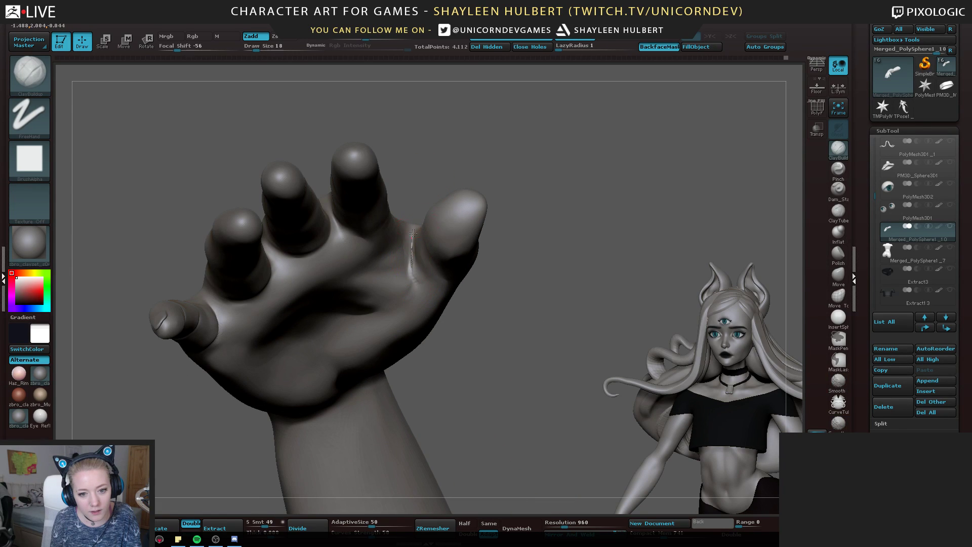
{"action": "mouse_move", "coordinate": [450, 146]}
{"action": "right_mouse_down"}
{"action": "mouse_move", "coordinate": [439, 248]}
{"action": "mouse_move", "coordinate": [466, 217]}
{"action": "mouse_move", "coordinate": [419, 378]}
{"action": "mouse_move", "coordinate": [462, 321]}
{"action": "mouse_move", "coordinate": [465, 341]}
{"action": "mouse_move", "coordinate": [486, 341]}
{"action": "mouse_move", "coordinate": [486, 328]}
{"action": "right_mouse_up"}
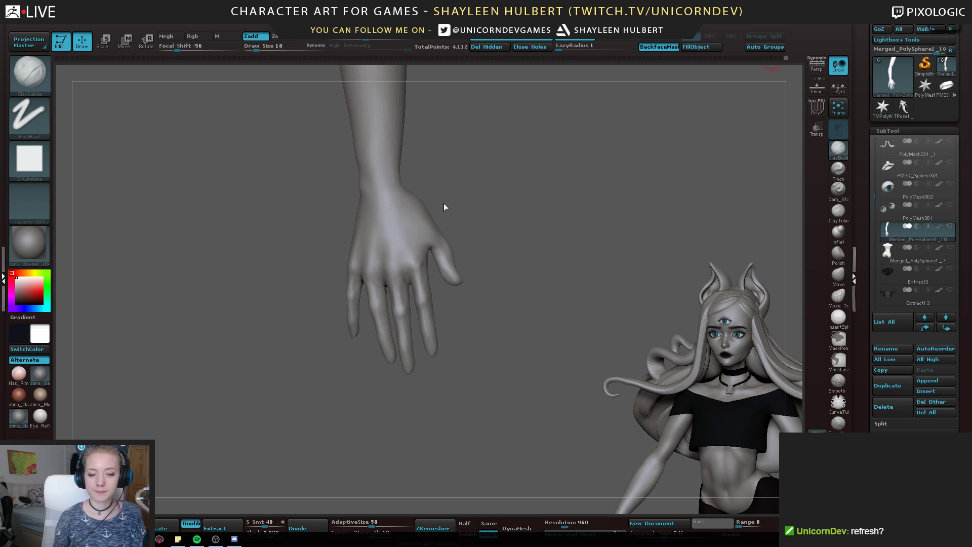
Add volume to the little-finger side of the hand's back with Inflat at draw size 30 and smooth it
{"action": "mouse_move", "coordinate": [285, 237]}
{"action": "left_mouse_down"}
{"action": "mouse_move", "coordinate": [216, 305]}
{"action": "mouse_move", "coordinate": [296, 263]}
{"action": "mouse_move", "coordinate": [307, 238]}
{"action": "left_mouse_up"}
{"action": "left_click", "coordinate": [838, 232]}
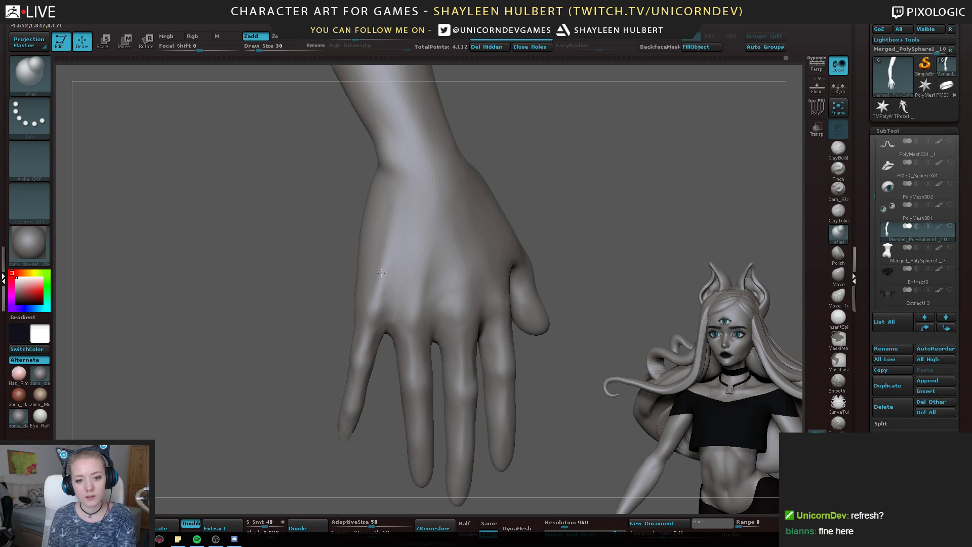
{"action": "left_click_drag", "start_coordinate": [307, 300], "coordinate": [378, 240]}
{"action": "mouse_move", "coordinate": [383, 197]}
{"action": "left_mouse_down"}
{"action": "mouse_move", "coordinate": [373, 289]}
{"action": "mouse_move", "coordinate": [385, 286]}
{"action": "mouse_move", "coordinate": [398, 220]}
{"action": "left_mouse_up"}
{"action": "left_click_drag", "start_coordinate": [518, 163], "coordinate": [557, 167]}
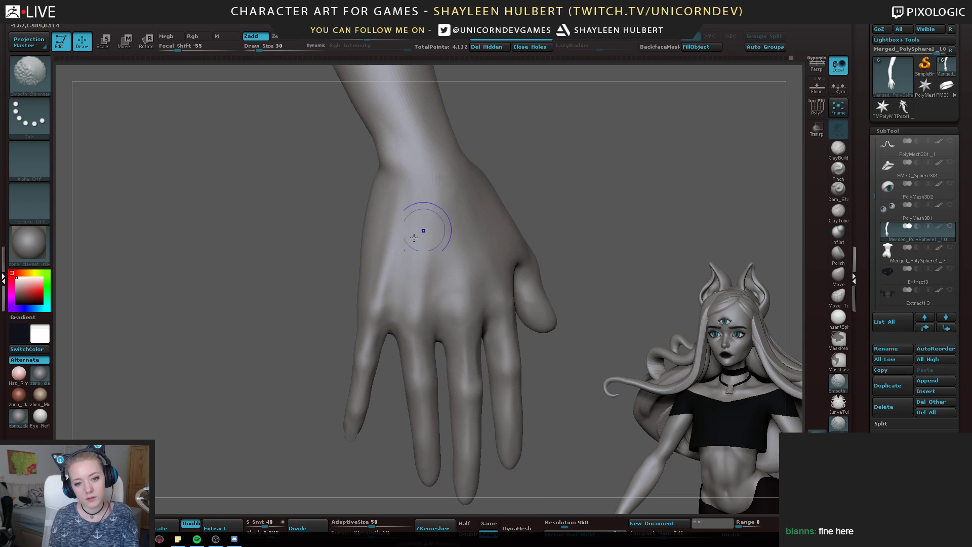
{"action": "left_click_drag", "start_coordinate": [423, 228], "coordinate": [368, 274], "text": "shift"}
Reshape the outer edge of the hand between wrist and little finger with the Move brush at draw size 50
{"action": "left_click_drag", "start_coordinate": [309, 256], "coordinate": [366, 294]}
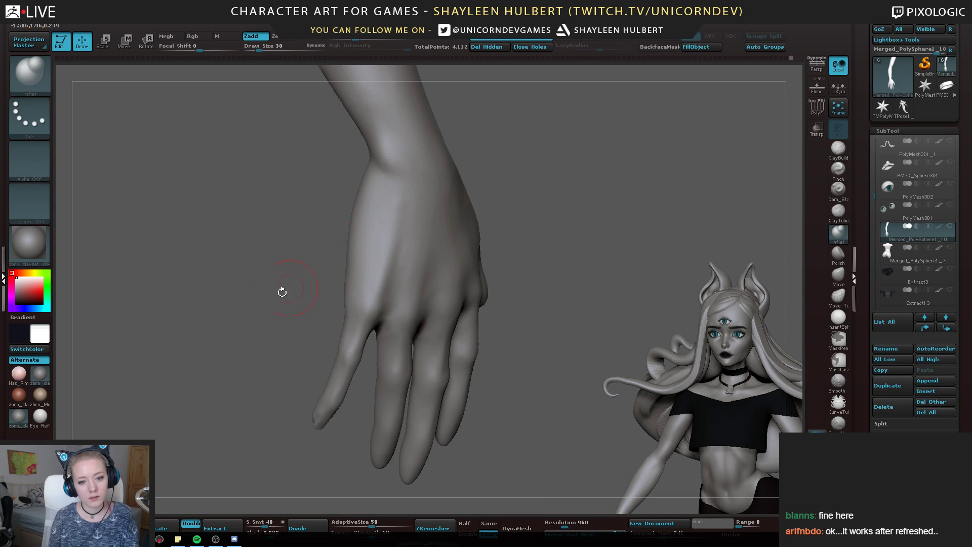
{"action": "left_click_drag", "start_coordinate": [282, 291], "coordinate": [308, 291]}
{"action": "left_click", "coordinate": [838, 276]}
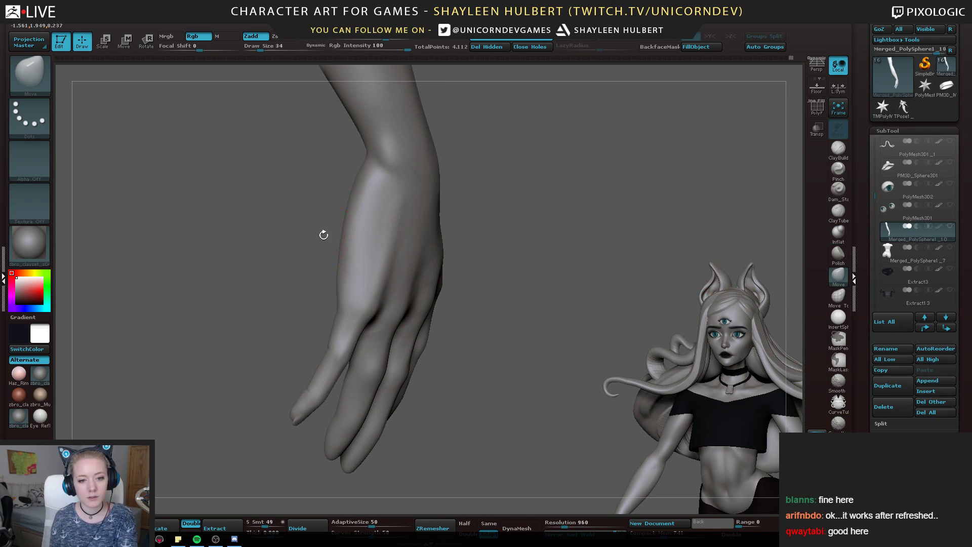
{"action": "key", "text": "bracketright"}
{"action": "left_click_drag", "start_coordinate": [343, 242], "coordinate": [347, 241]}
{"action": "mouse_move", "coordinate": [300, 221]}
{"action": "left_mouse_down"}
{"action": "mouse_move", "coordinate": [433, 226]}
{"action": "mouse_move", "coordinate": [387, 208]}
{"action": "mouse_move", "coordinate": [383, 224]}
{"action": "mouse_move", "coordinate": [299, 238]}
{"action": "mouse_move", "coordinate": [220, 236]}
{"action": "mouse_move", "coordinate": [260, 227]}
{"action": "mouse_move", "coordinate": [251, 225]}
{"action": "left_mouse_up"}
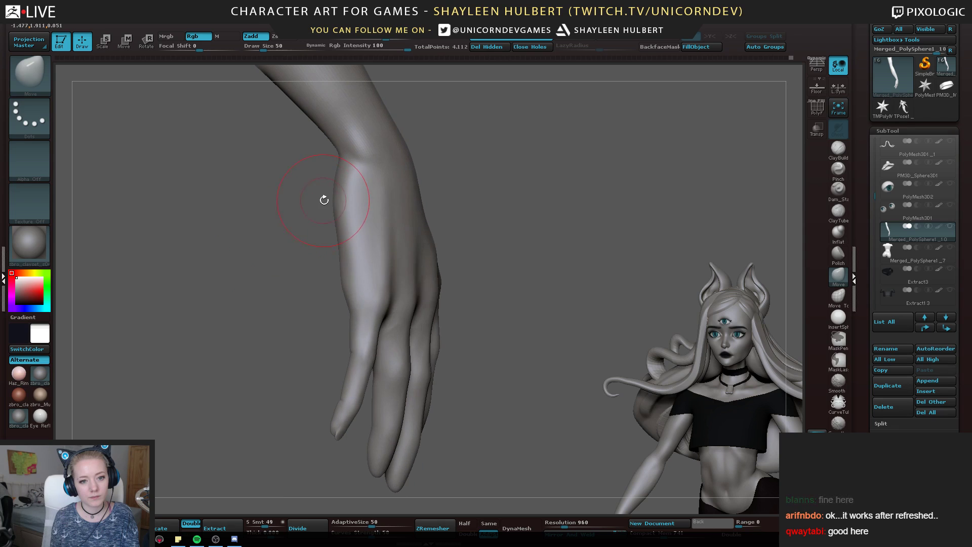
{"action": "left_click_drag", "start_coordinate": [334, 196], "coordinate": [329, 201]}
{"action": "left_click_drag", "start_coordinate": [350, 259], "coordinate": [346, 260]}
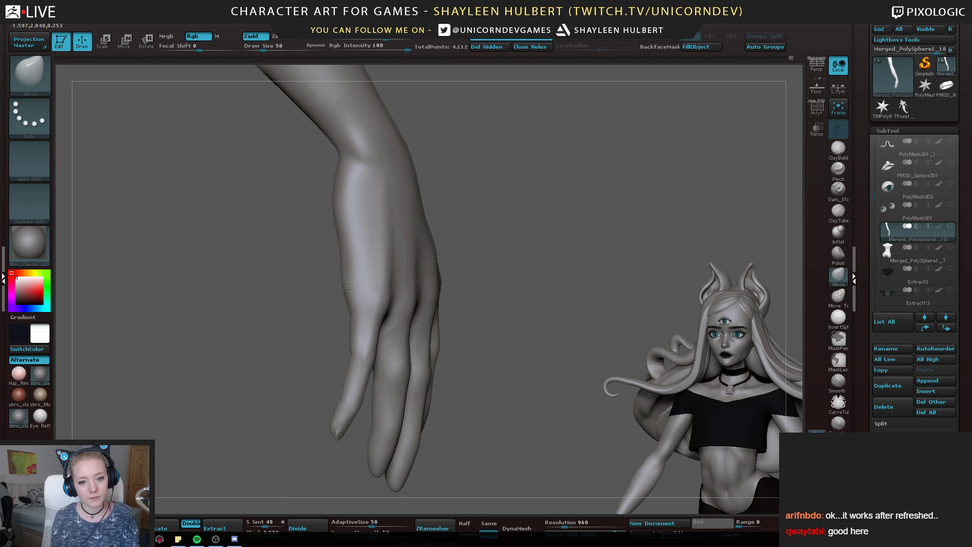
{"action": "mouse_move", "coordinate": [302, 298]}
{"action": "left_mouse_down"}
{"action": "mouse_move", "coordinate": [531, 300]}
{"action": "mouse_move", "coordinate": [574, 322]}
{"action": "mouse_move", "coordinate": [588, 321]}
{"action": "mouse_move", "coordinate": [593, 303]}
{"action": "mouse_move", "coordinate": [594, 311]}
{"action": "left_mouse_up"}
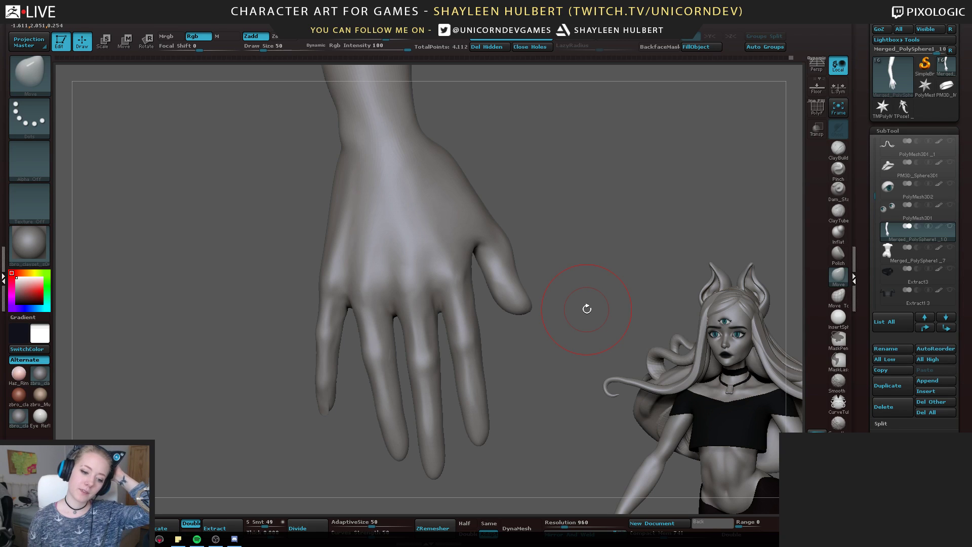
{"action": "left_click_drag", "start_coordinate": [282, 325], "coordinate": [236, 301]}
Preview the hand in several clay and skin materials, ending on Haz_Rimlight_Skin
{"action": "left_click", "coordinate": [39, 401]}
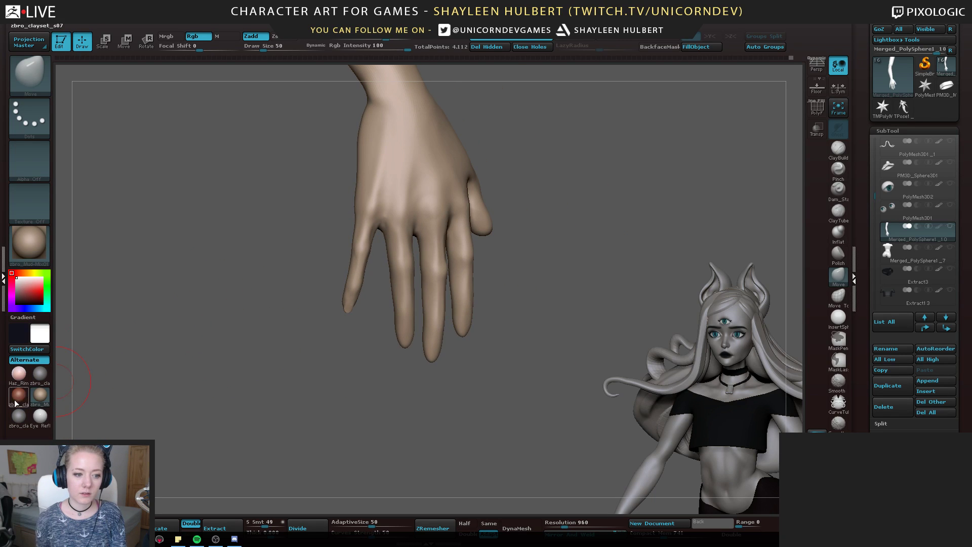
{"action": "left_click", "coordinate": [20, 406]}
{"action": "left_click_drag", "start_coordinate": [171, 338], "coordinate": [245, 352]}
{"action": "left_click", "coordinate": [41, 374]}
{"action": "left_click", "coordinate": [21, 373]}
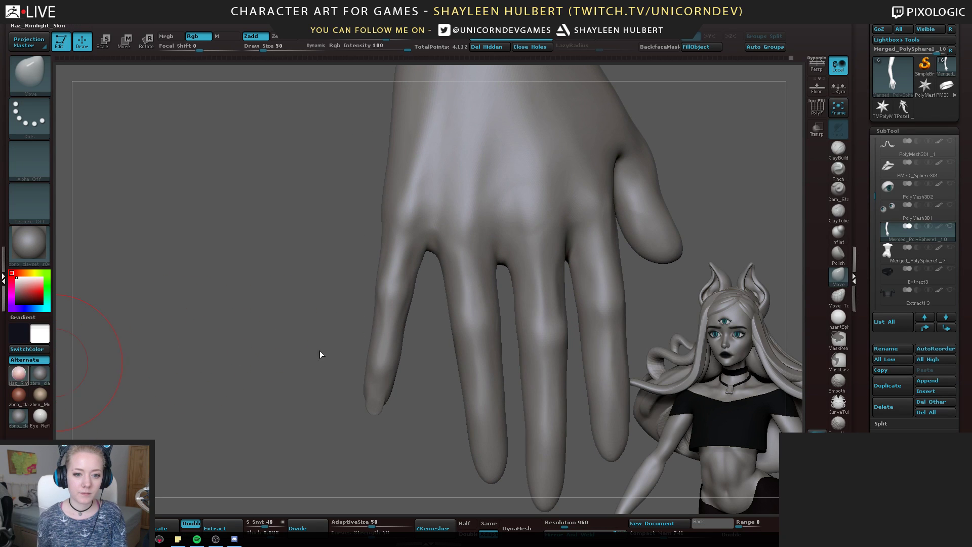
{"action": "mouse_move", "coordinate": [321, 354]}
{"action": "left_mouse_down", "text": "alt"}
{"action": "mouse_move", "coordinate": [212, 237]}
{"action": "mouse_move", "coordinate": [260, 230]}
{"action": "mouse_move", "coordinate": [295, 167]}
{"action": "left_mouse_up", "text": "alt"}
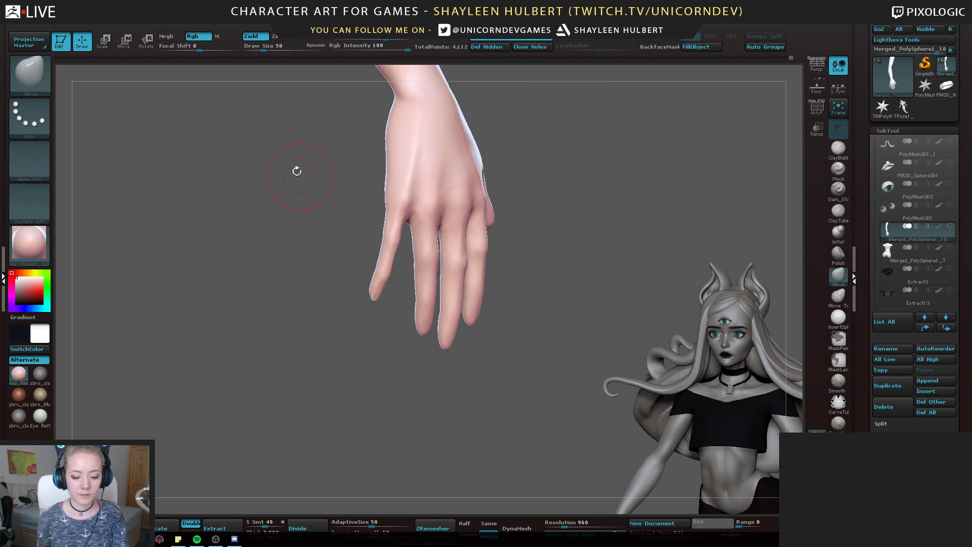
Thicken the little finger's nail at its tip with Inflat at draw sizes 9 and 8 and smooth it
{"action": "right_click_drag", "start_coordinate": [395, 227], "coordinate": [380, 227]}
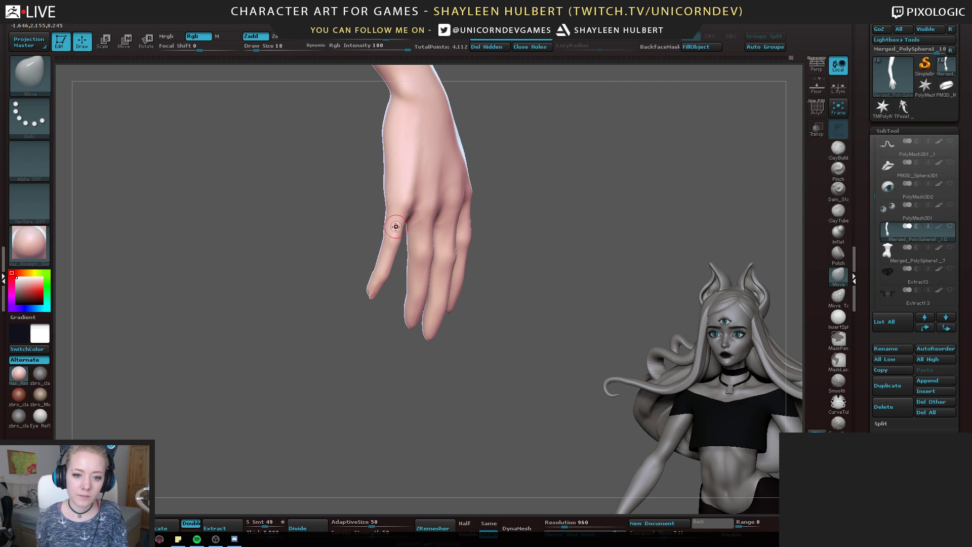
{"action": "key", "text": "shift"}
{"action": "mouse_move", "coordinate": [349, 264]}
{"action": "right_mouse_down"}
{"action": "mouse_move", "coordinate": [317, 254]}
{"action": "mouse_move", "coordinate": [282, 180]}
{"action": "mouse_move", "coordinate": [285, 230]}
{"action": "mouse_move", "coordinate": [364, 289]}
{"action": "mouse_move", "coordinate": [340, 314]}
{"action": "mouse_move", "coordinate": [399, 237]}
{"action": "mouse_move", "coordinate": [491, 263]}
{"action": "mouse_move", "coordinate": [456, 408]}
{"action": "mouse_move", "coordinate": [445, 319]}
{"action": "mouse_move", "coordinate": [525, 289]}
{"action": "mouse_move", "coordinate": [525, 223]}
{"action": "mouse_move", "coordinate": [526, 262]}
{"action": "mouse_move", "coordinate": [531, 252]}
{"action": "right_mouse_up"}
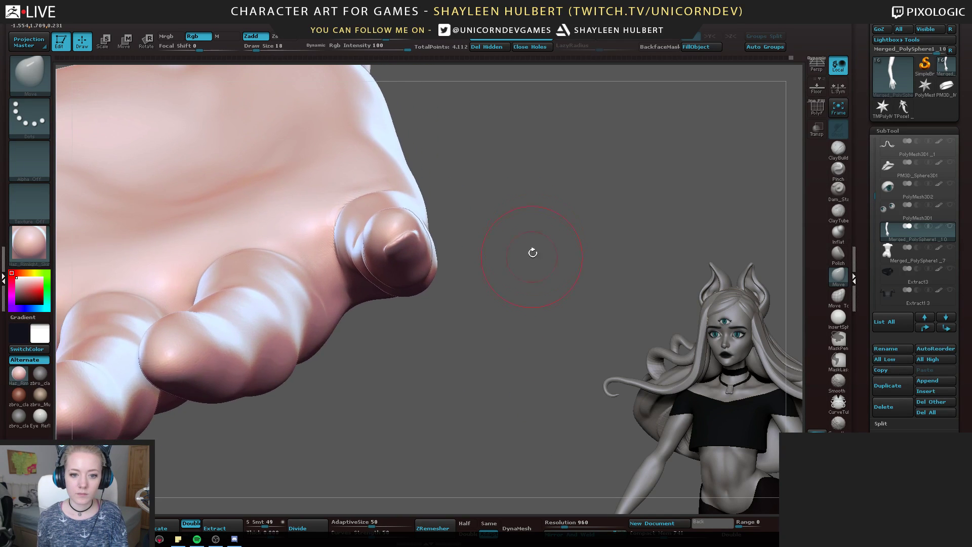
{"action": "key", "text": "b"}
{"action": "key", "text": "i"}
{"action": "key", "text": "n"}
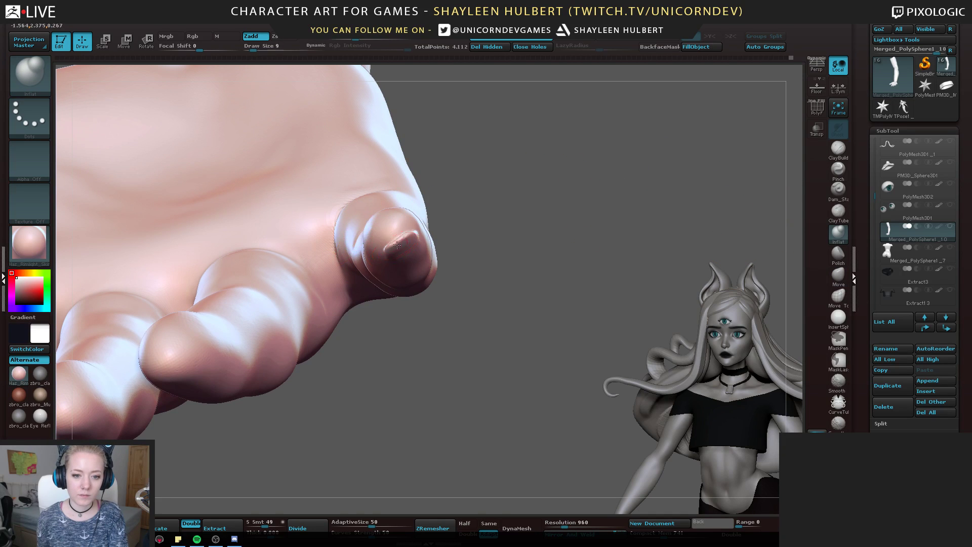
{"action": "left_click_drag", "start_coordinate": [396, 246], "coordinate": [415, 237]}
{"action": "right_click_drag", "start_coordinate": [481, 263], "coordinate": [506, 202]}
{"action": "left_click_drag", "start_coordinate": [380, 258], "coordinate": [399, 239]}
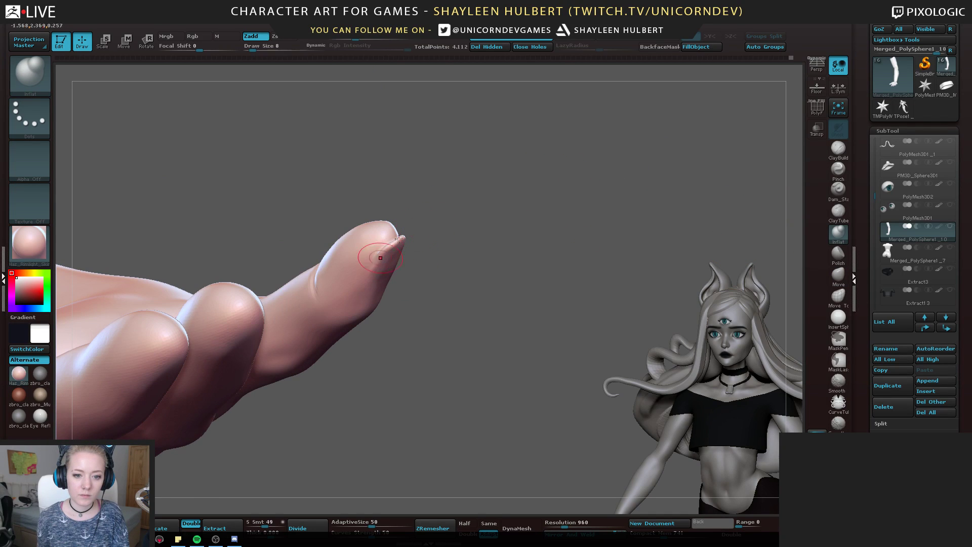
{"action": "right_click_drag", "start_coordinate": [399, 238], "coordinate": [373, 259]}
{"action": "right_click_drag", "start_coordinate": [408, 226], "coordinate": [390, 239]}
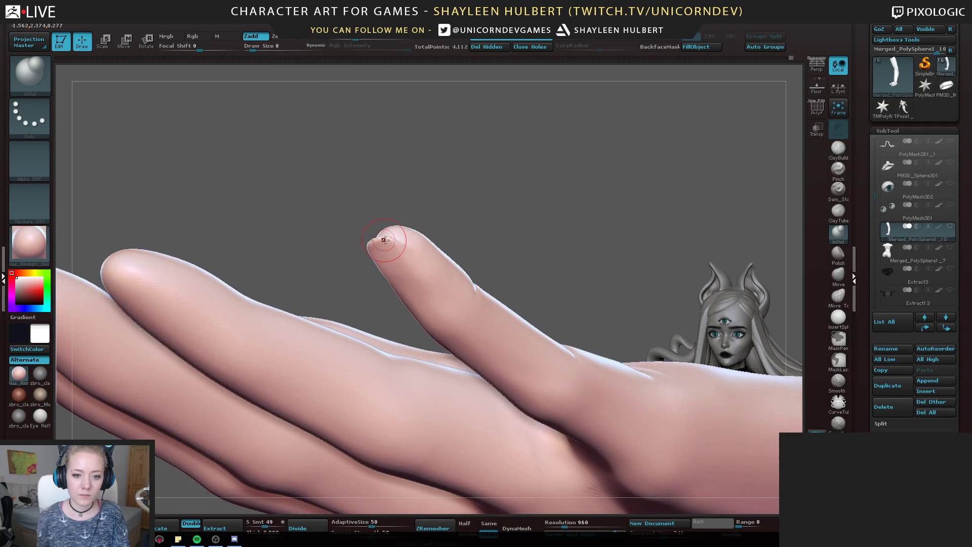
{"action": "mouse_move", "coordinate": [509, 231]}
{"action": "left_mouse_down"}
{"action": "mouse_move", "coordinate": [424, 191]}
{"action": "mouse_move", "coordinate": [480, 197]}
{"action": "mouse_move", "coordinate": [493, 243]}
{"action": "mouse_move", "coordinate": [478, 243]}
{"action": "left_mouse_up"}
{"action": "left_click_drag", "start_coordinate": [384, 248], "coordinate": [375, 251], "text": "shift"}
Flatten the little finger's nail with hPolish at draw size 8 and return to the grey clay material
{"action": "key", "text": "b"}
{"action": "key", "text": "h"}
{"action": "key", "text": "p"}
{"action": "right_click_drag", "start_coordinate": [375, 251], "coordinate": [391, 263]}
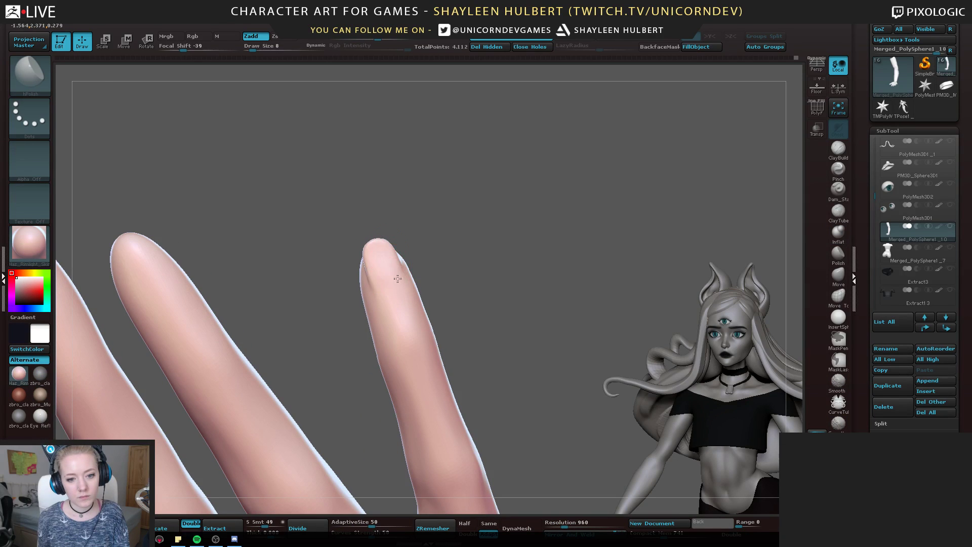
{"action": "left_click", "coordinate": [40, 374]}
{"action": "mouse_move", "coordinate": [593, 295]}
{"action": "left_mouse_down"}
{"action": "mouse_move", "coordinate": [422, 204]}
{"action": "mouse_move", "coordinate": [566, 262]}
{"action": "left_mouse_up"}
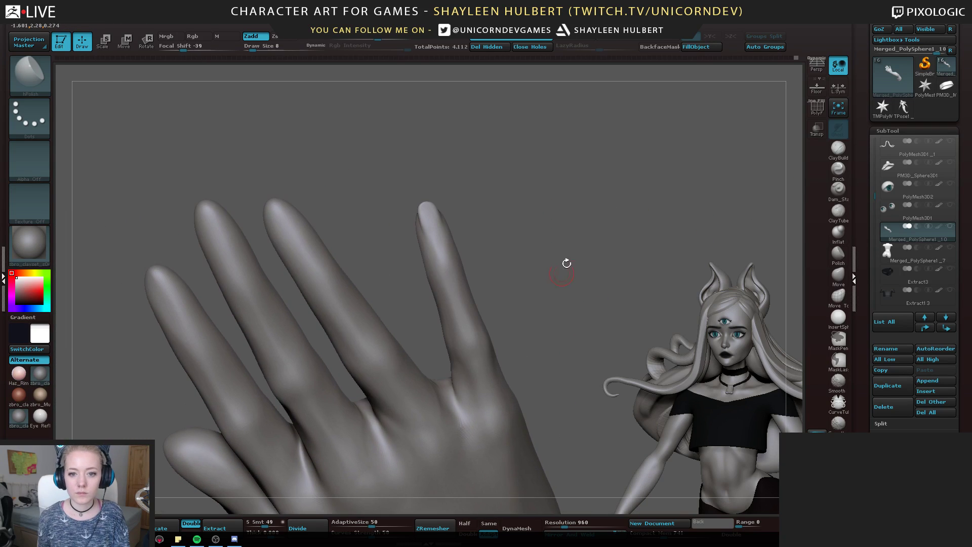
Carve the cuticle line and side edges around the little finger's nail with Dam_Standard at draw size 5
{"action": "left_click", "coordinate": [838, 190]}
{"action": "mouse_move", "coordinate": [545, 185]}
{"action": "left_mouse_down", "text": "alt"}
{"action": "mouse_move", "coordinate": [536, 213]}
{"action": "mouse_move", "coordinate": [497, 245]}
{"action": "mouse_move", "coordinate": [440, 238]}
{"action": "mouse_move", "coordinate": [491, 217]}
{"action": "left_mouse_up", "text": "alt"}
{"action": "key", "text": "bracketleft"}
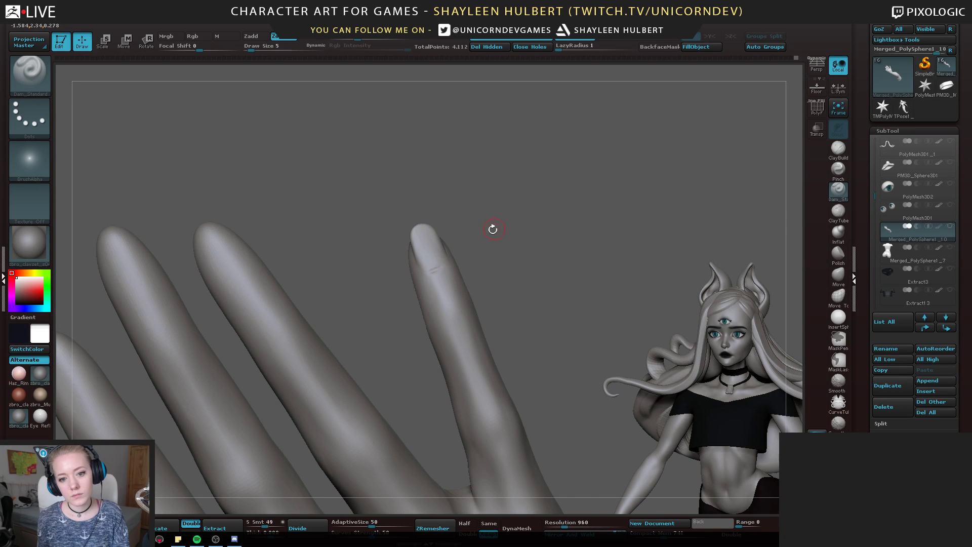
{"action": "left_click_drag", "start_coordinate": [490, 228], "coordinate": [420, 274]}
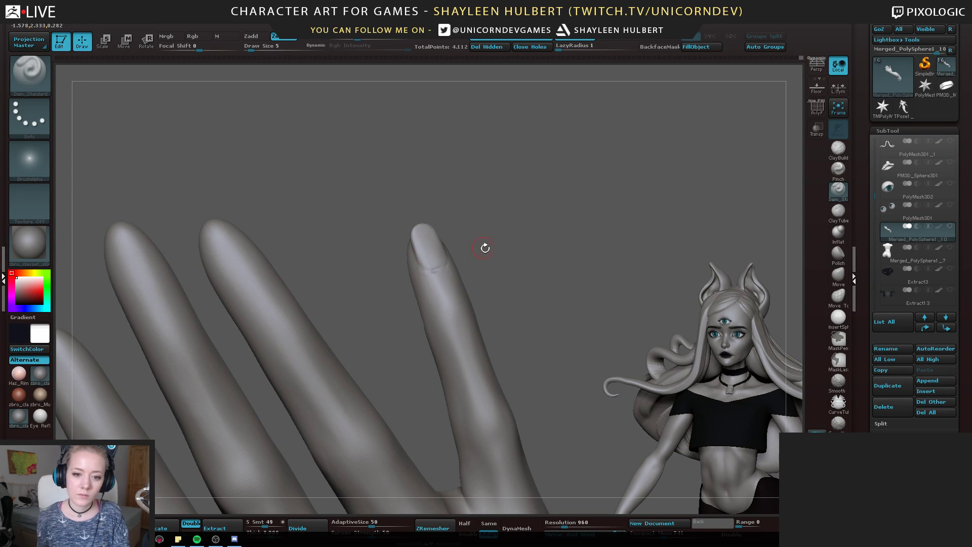
{"action": "left_click_drag", "start_coordinate": [486, 248], "coordinate": [422, 271]}
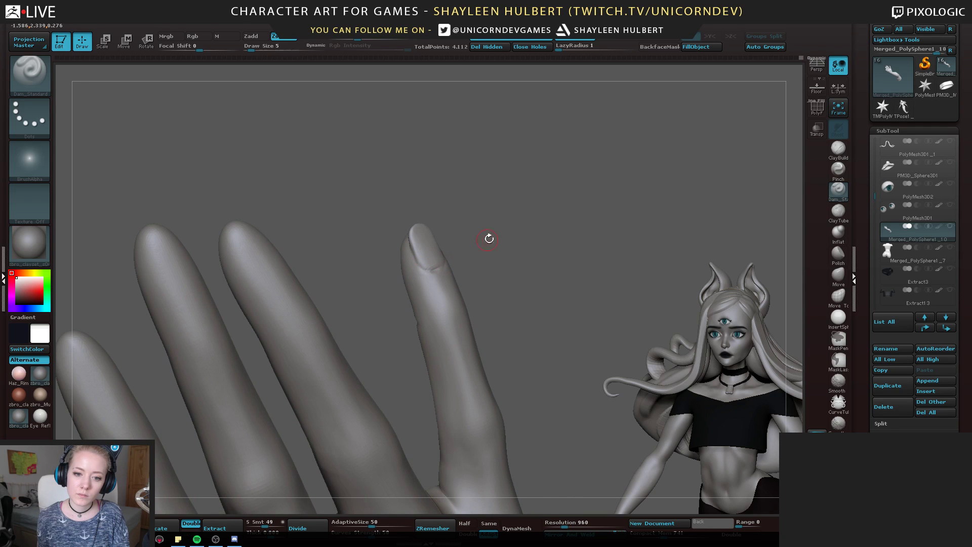
{"action": "left_click_drag", "start_coordinate": [489, 238], "coordinate": [436, 270]}
{"action": "left_click_drag", "start_coordinate": [496, 225], "coordinate": [449, 253]}
{"action": "key", "text": "shift"}
Build up the skin around the little finger's nail with ClayBuildup at draw size 5 and smooth it
{"action": "mouse_move", "coordinate": [530, 227]}
{"action": "left_mouse_down"}
{"action": "mouse_move", "coordinate": [503, 206]}
{"action": "mouse_move", "coordinate": [486, 222]}
{"action": "left_mouse_up"}
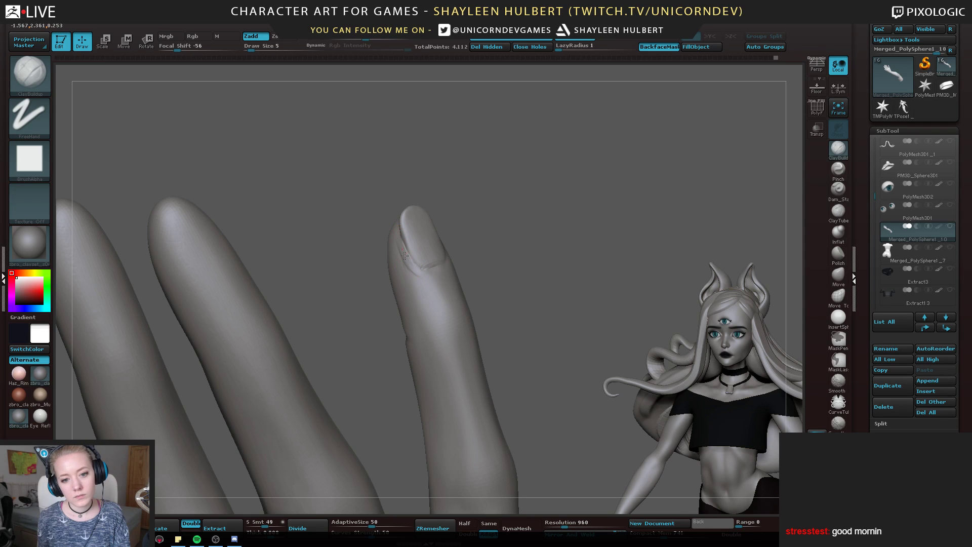
{"action": "left_click_drag", "start_coordinate": [436, 268], "coordinate": [454, 249]}
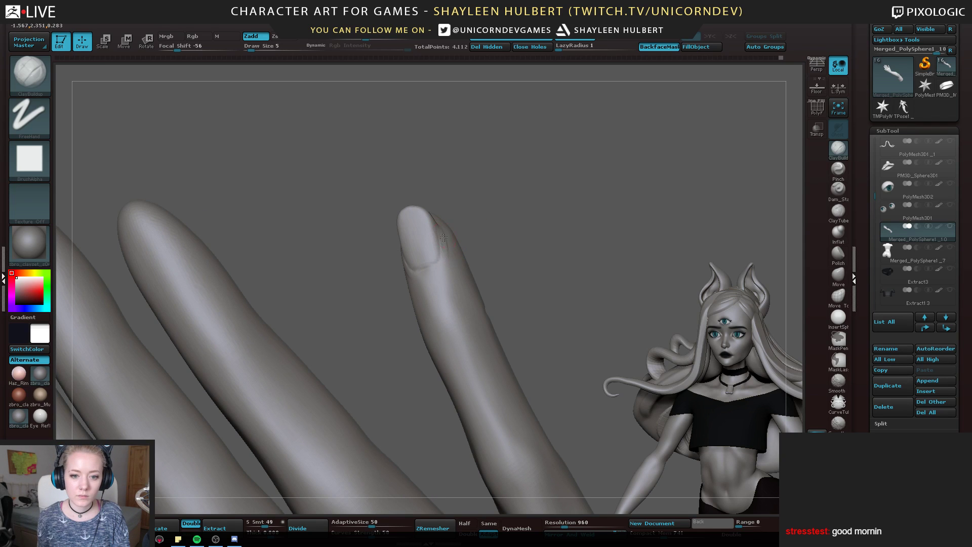
{"action": "key", "text": "shift"}
{"action": "right_click_drag", "start_coordinate": [440, 275], "coordinate": [462, 276]}
{"action": "left_click_drag", "start_coordinate": [428, 276], "coordinate": [410, 273], "text": "shift"}
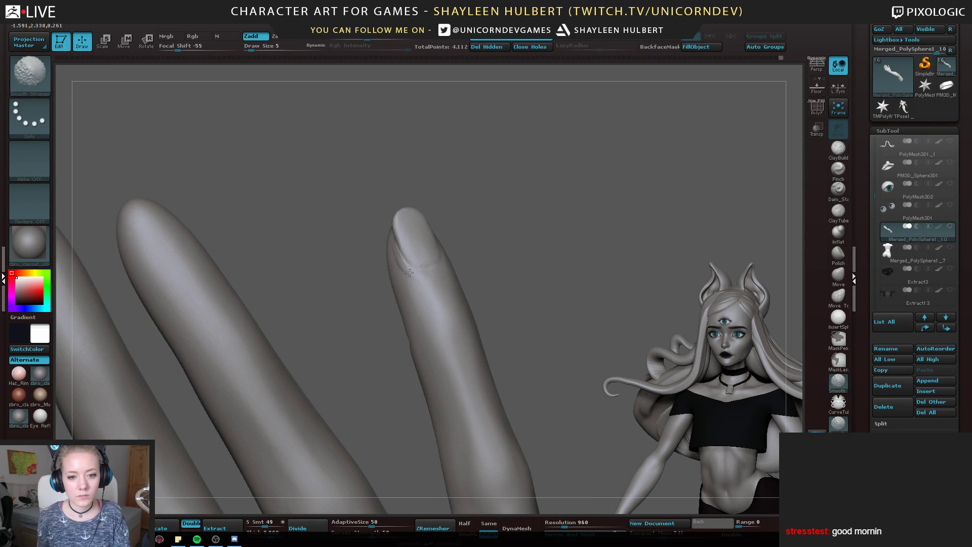
{"action": "mouse_move", "coordinate": [516, 217]}
{"action": "right_mouse_down"}
{"action": "mouse_move", "coordinate": [425, 265]}
{"action": "mouse_move", "coordinate": [499, 185]}
{"action": "mouse_move", "coordinate": [450, 208]}
{"action": "mouse_move", "coordinate": [519, 376]}
{"action": "right_mouse_up"}
{"action": "key", "text": "shift"}
{"action": "key", "text": "shift"}
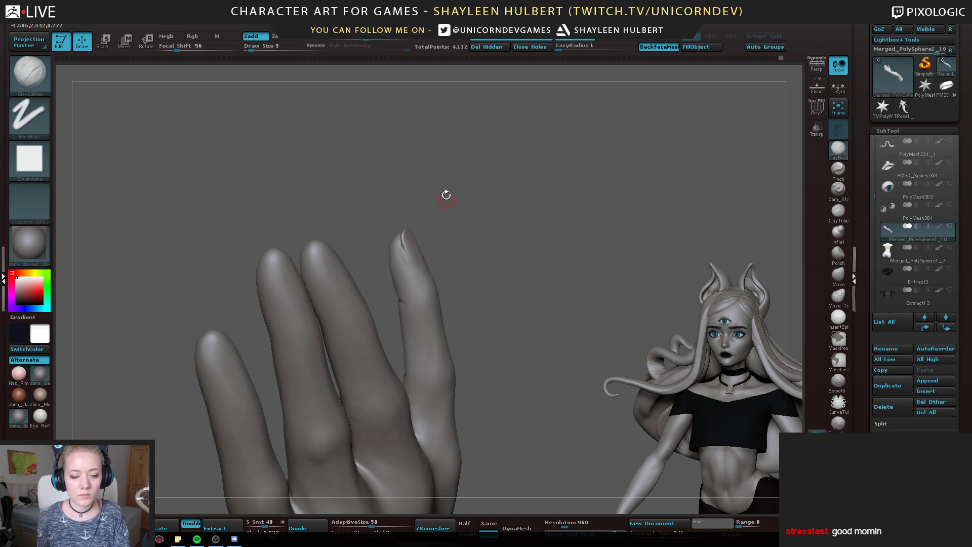
Fill out the fingertip beside the little finger's nail on the palm side with ClayBuildup and smooth it
{"action": "right_click_drag", "start_coordinate": [445, 195], "coordinate": [476, 204], "text": "ctrl"}
{"action": "key", "text": "b"}
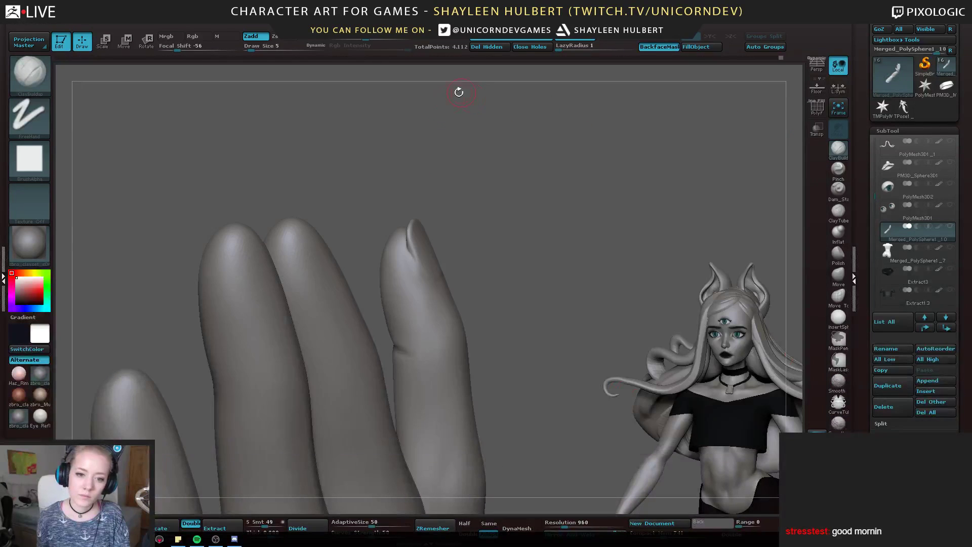
{"action": "left_click_drag", "start_coordinate": [405, 228], "coordinate": [406, 260]}
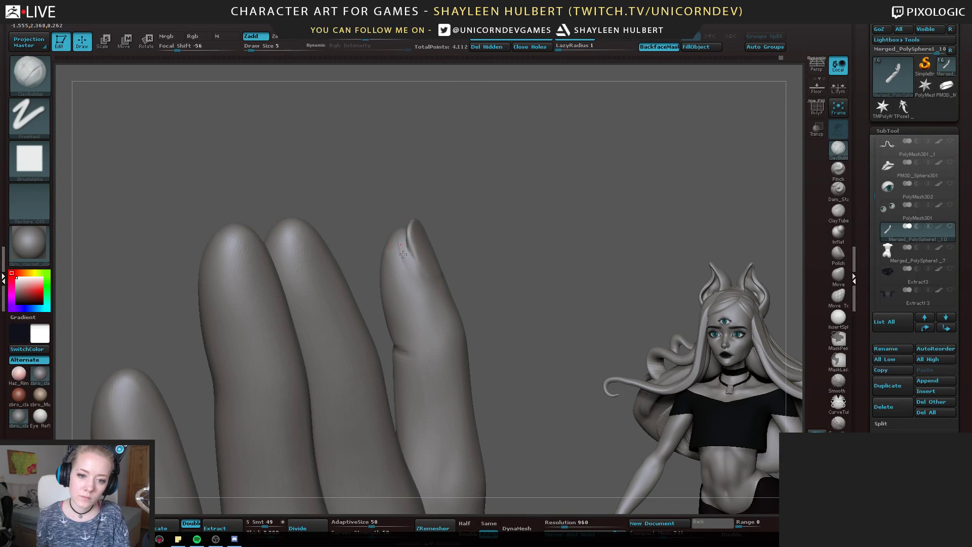
{"action": "key", "text": "shift"}
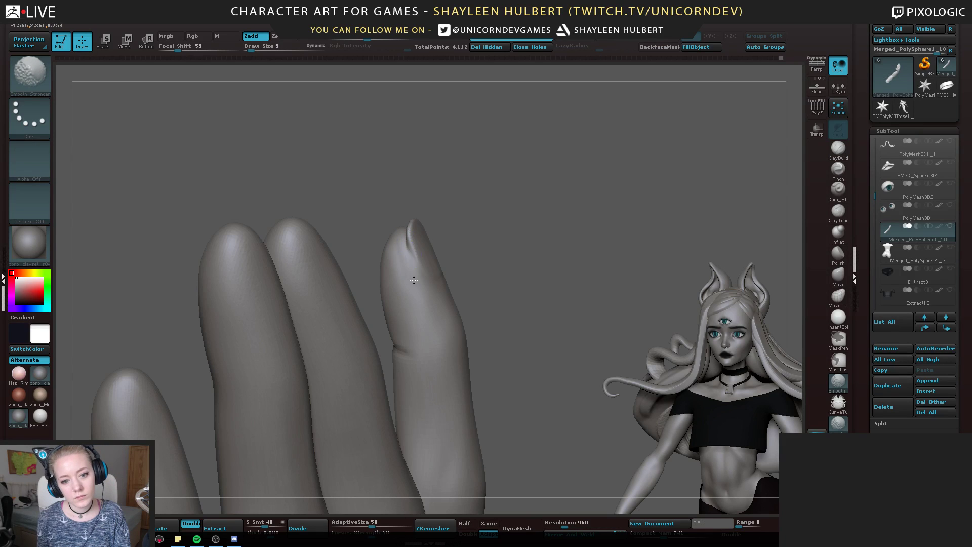
{"action": "left_click_drag", "start_coordinate": [413, 280], "coordinate": [419, 263], "text": "shift"}
Sharpen the crease along the side of the little finger's nail with Dam_Standard at draw size 5
{"action": "left_click", "coordinate": [847, 154]}
{"action": "left_click", "coordinate": [841, 191]}
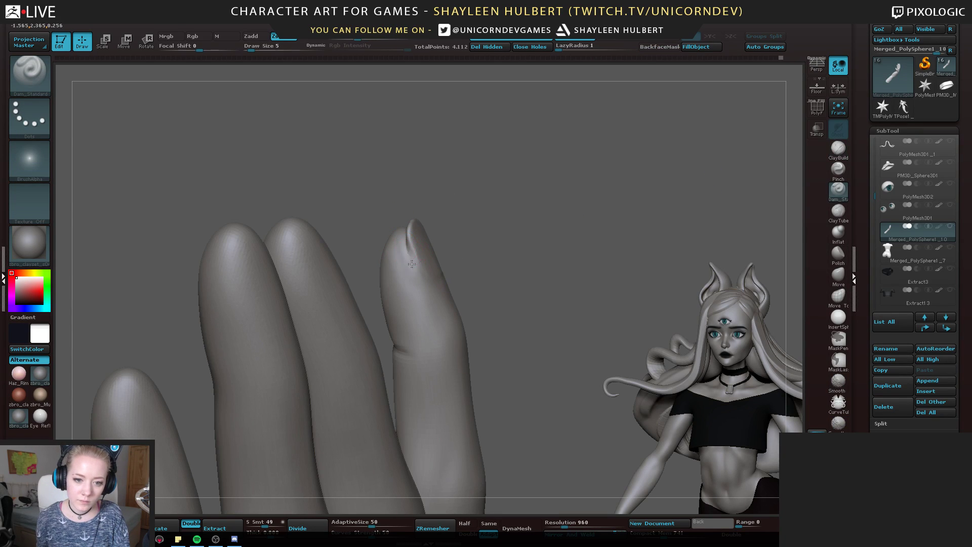
{"action": "mouse_move", "coordinate": [449, 248]}
{"action": "left_mouse_down"}
{"action": "mouse_move", "coordinate": [489, 214]}
{"action": "mouse_move", "coordinate": [456, 230]}
{"action": "left_mouse_up"}
{"action": "key", "text": "shift"}
Flatten the side of the little fingertip below the nail with hPolish at draw size 6 and smooth the transition
{"action": "key", "text": "b"}
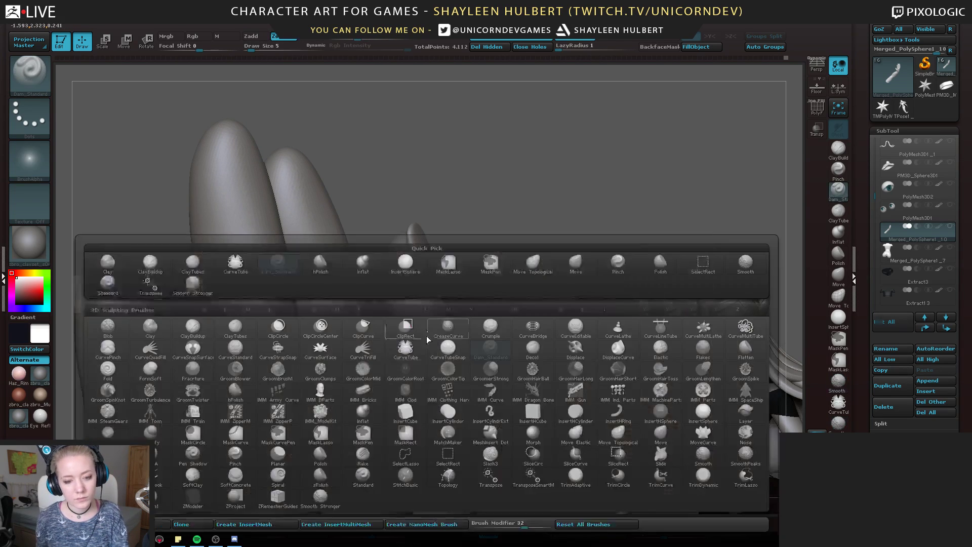
{"action": "key", "text": "h"}
{"action": "key", "text": "p"}
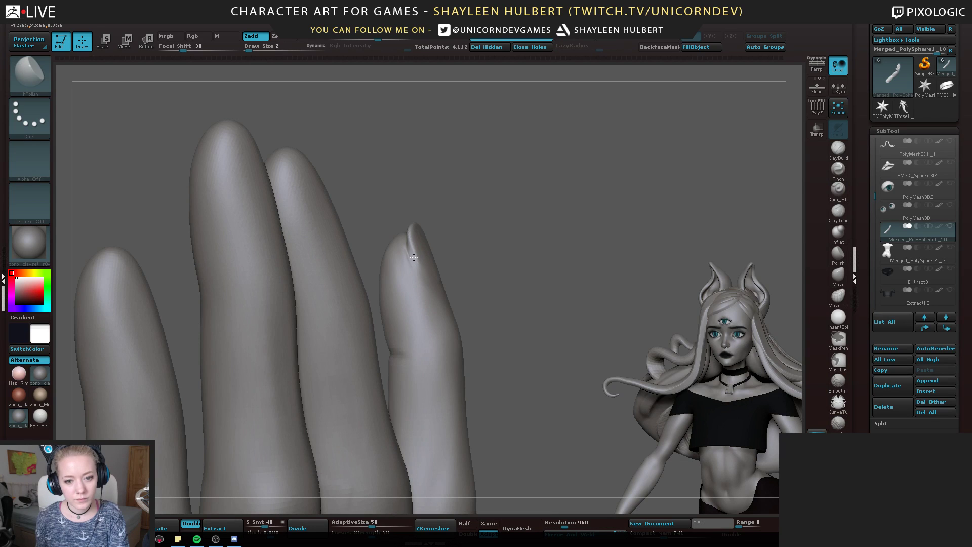
{"action": "left_click_drag", "start_coordinate": [467, 277], "coordinate": [428, 260]}
{"action": "mouse_move", "coordinate": [414, 244]}
{"action": "right_mouse_down"}
{"action": "mouse_move", "coordinate": [400, 233]}
{"action": "mouse_move", "coordinate": [433, 185]}
{"action": "mouse_move", "coordinate": [414, 243]}
{"action": "mouse_move", "coordinate": [431, 219]}
{"action": "right_mouse_up"}
{"action": "key", "text": "bracketright"}
{"action": "key", "text": "bracketright"}
{"action": "key", "text": "bracketright"}
{"action": "key", "text": "bracketright"}
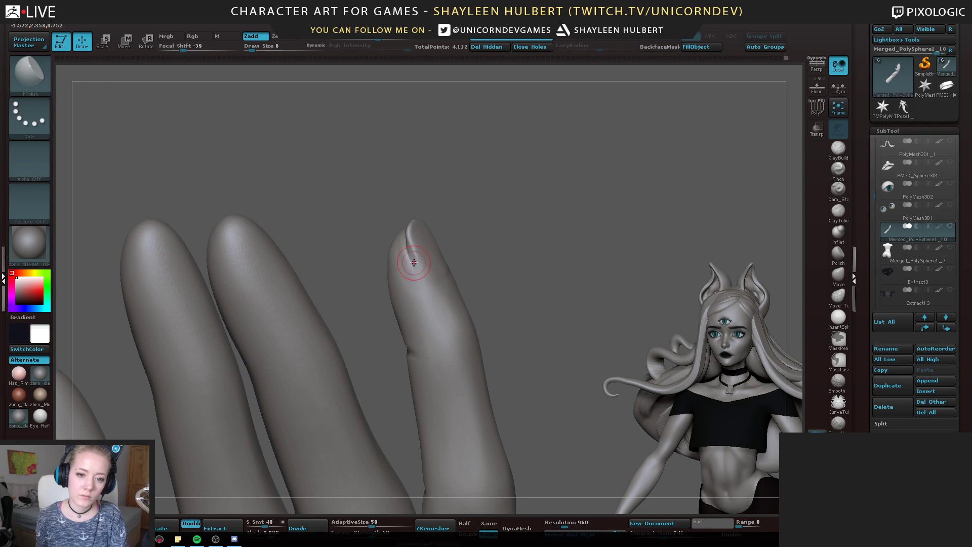
{"action": "mouse_move", "coordinate": [415, 267]}
{"action": "left_mouse_down", "text": "shift"}
{"action": "mouse_move", "coordinate": [403, 265]}
{"action": "mouse_move", "coordinate": [409, 276]}
{"action": "left_mouse_up", "text": "shift"}
{"action": "right_click_drag", "start_coordinate": [527, 206], "coordinate": [524, 204]}
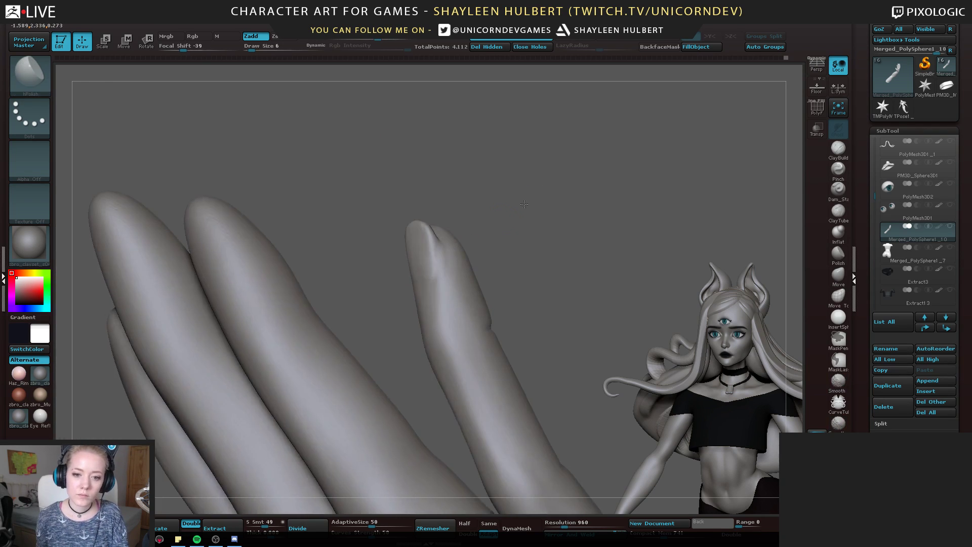
{"action": "left_click_drag", "start_coordinate": [441, 251], "coordinate": [438, 312], "text": "shift"}
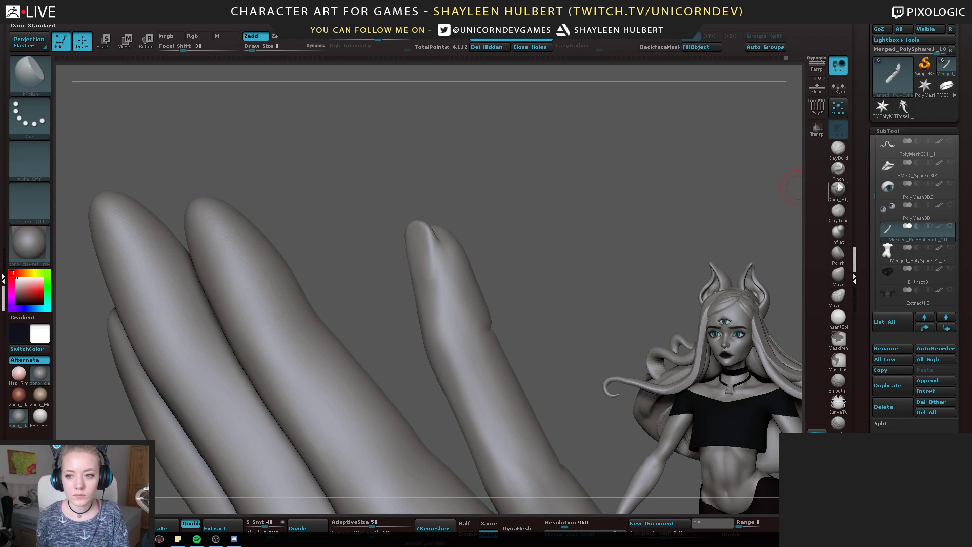
Build up the skin behind the little finger's cuticle with ClayBuildup at draw size 6 and smooth it
{"action": "left_click", "coordinate": [838, 151]}
{"action": "right_click_drag", "start_coordinate": [528, 202], "coordinate": [519, 206]}
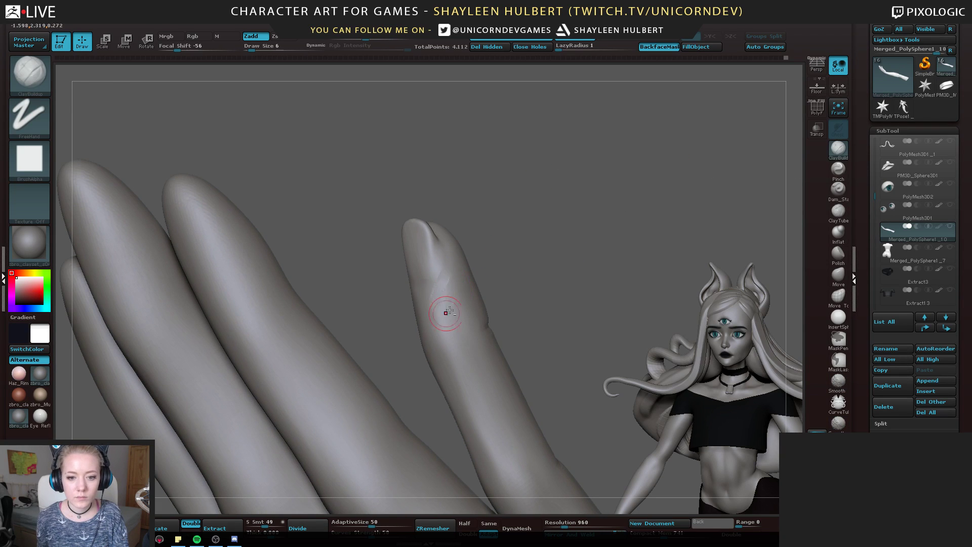
{"action": "right_click_drag", "start_coordinate": [445, 306], "coordinate": [418, 271]}
{"action": "left_click_drag", "start_coordinate": [428, 304], "coordinate": [412, 306], "text": "alt"}
{"action": "right_click_drag", "start_coordinate": [472, 276], "coordinate": [456, 274]}
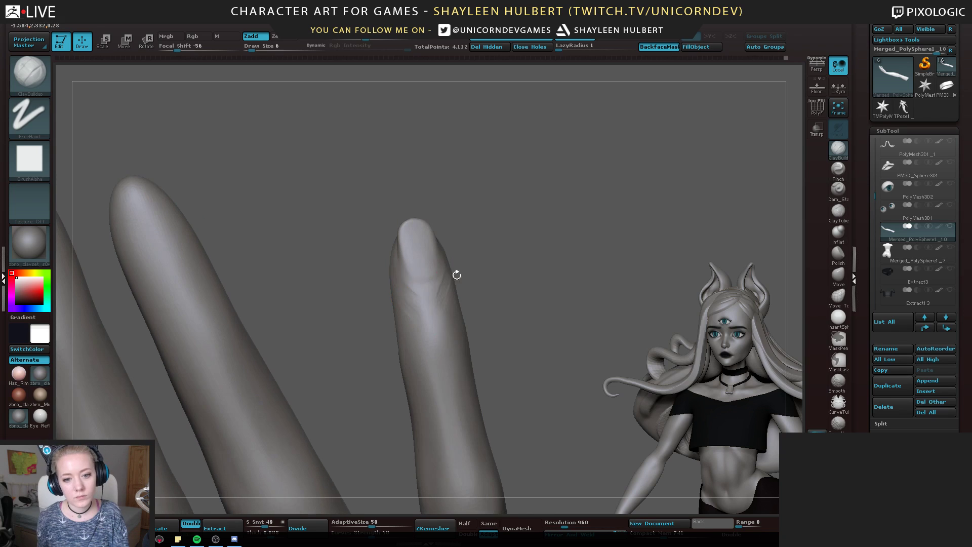
{"action": "mouse_move", "coordinate": [438, 310]}
{"action": "left_mouse_down"}
{"action": "mouse_move", "coordinate": [427, 301]}
{"action": "mouse_move", "coordinate": [436, 295]}
{"action": "mouse_move", "coordinate": [420, 315]}
{"action": "left_mouse_up"}
{"action": "mouse_move", "coordinate": [423, 318]}
{"action": "right_mouse_down"}
{"action": "mouse_move", "coordinate": [454, 277]}
{"action": "mouse_move", "coordinate": [479, 208]}
{"action": "mouse_move", "coordinate": [492, 228]}
{"action": "mouse_move", "coordinate": [447, 204]}
{"action": "mouse_move", "coordinate": [448, 310]}
{"action": "right_mouse_up"}
{"action": "key", "text": "shift"}
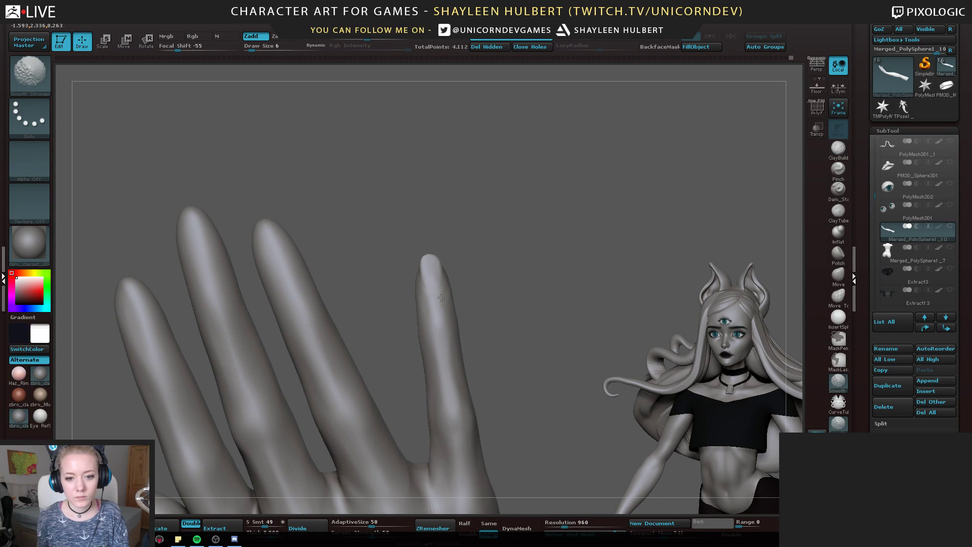
Build up the back of the little finger around its middle joint with ClayBuildup at draw size 18 and smooth it
{"action": "mouse_move", "coordinate": [506, 269]}
{"action": "right_mouse_down", "text": "ctrl"}
{"action": "mouse_move", "coordinate": [494, 223]}
{"action": "mouse_move", "coordinate": [477, 269]}
{"action": "right_mouse_up", "text": "ctrl"}
{"action": "mouse_move", "coordinate": [499, 309]}
{"action": "right_mouse_down"}
{"action": "mouse_move", "coordinate": [486, 215]}
{"action": "mouse_move", "coordinate": [510, 295]}
{"action": "mouse_move", "coordinate": [519, 231]}
{"action": "mouse_move", "coordinate": [521, 238]}
{"action": "right_mouse_up"}
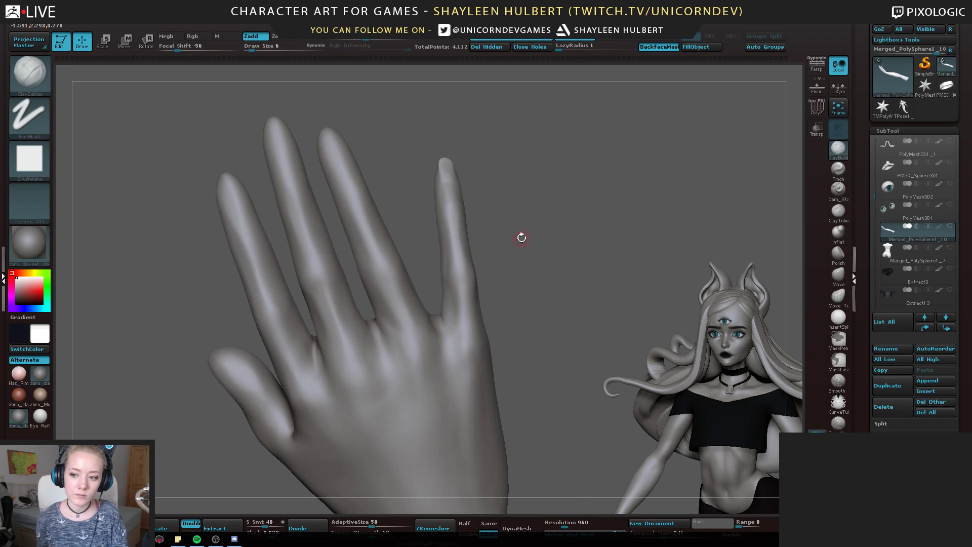
{"action": "mouse_move", "coordinate": [444, 232]}
{"action": "right_mouse_down"}
{"action": "mouse_move", "coordinate": [523, 214]}
{"action": "mouse_move", "coordinate": [494, 226]}
{"action": "right_mouse_up"}
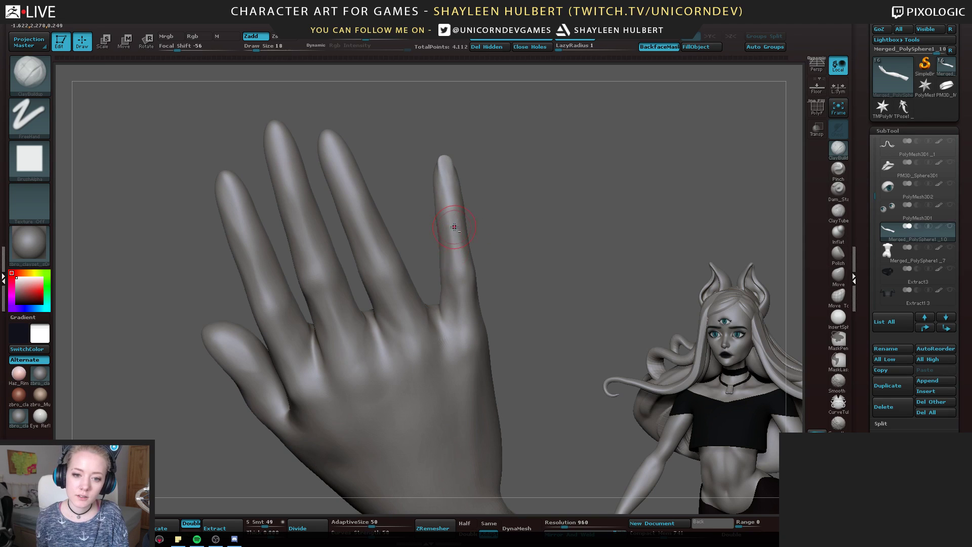
{"action": "mouse_move", "coordinate": [448, 259]}
{"action": "right_mouse_down"}
{"action": "mouse_move", "coordinate": [470, 241]}
{"action": "mouse_move", "coordinate": [449, 224]}
{"action": "mouse_move", "coordinate": [471, 244]}
{"action": "right_mouse_up"}
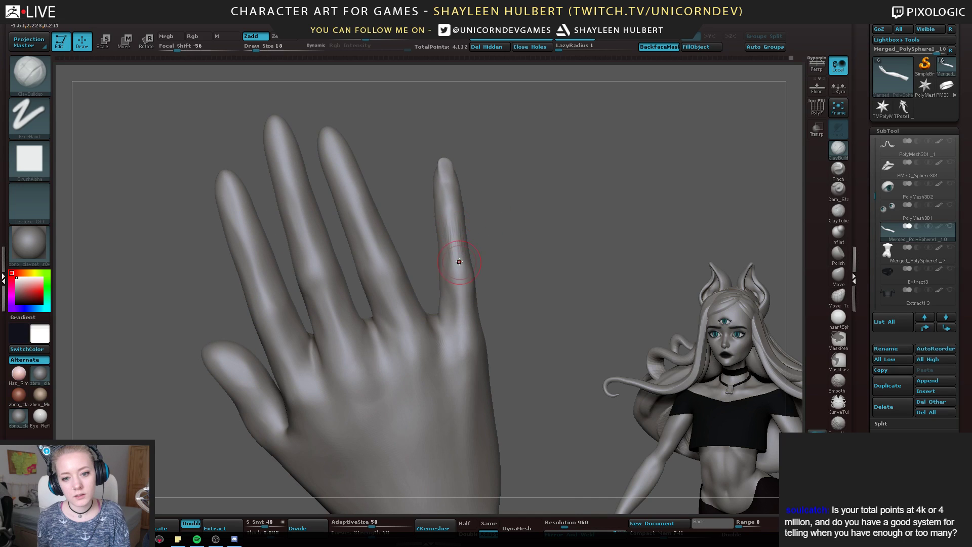
{"action": "mouse_move", "coordinate": [521, 217]}
{"action": "right_mouse_down"}
{"action": "mouse_move", "coordinate": [462, 221]}
{"action": "mouse_move", "coordinate": [527, 198]}
{"action": "mouse_move", "coordinate": [328, 265]}
{"action": "mouse_move", "coordinate": [551, 291]}
{"action": "mouse_move", "coordinate": [537, 282]}
{"action": "right_mouse_up"}
{"action": "mouse_move", "coordinate": [445, 148]}
{"action": "right_mouse_down"}
{"action": "mouse_move", "coordinate": [451, 182]}
{"action": "mouse_move", "coordinate": [477, 221]}
{"action": "mouse_move", "coordinate": [435, 253]}
{"action": "mouse_move", "coordinate": [403, 324]}
{"action": "mouse_move", "coordinate": [567, 322]}
{"action": "right_mouse_up"}
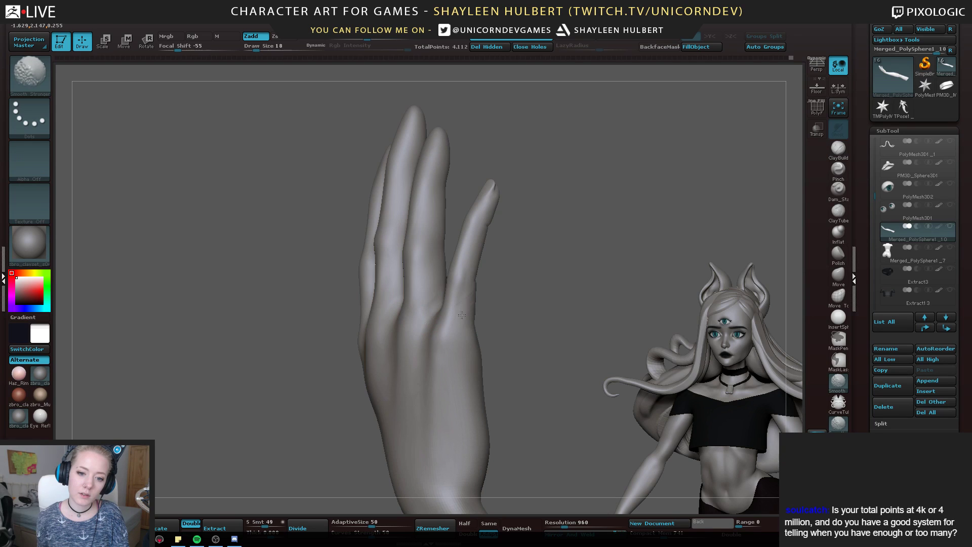
{"action": "mouse_move", "coordinate": [462, 315]}
{"action": "right_mouse_down"}
{"action": "mouse_move", "coordinate": [527, 315]}
{"action": "mouse_move", "coordinate": [560, 268]}
{"action": "mouse_move", "coordinate": [519, 274]}
{"action": "mouse_move", "coordinate": [502, 232]}
{"action": "right_mouse_up"}
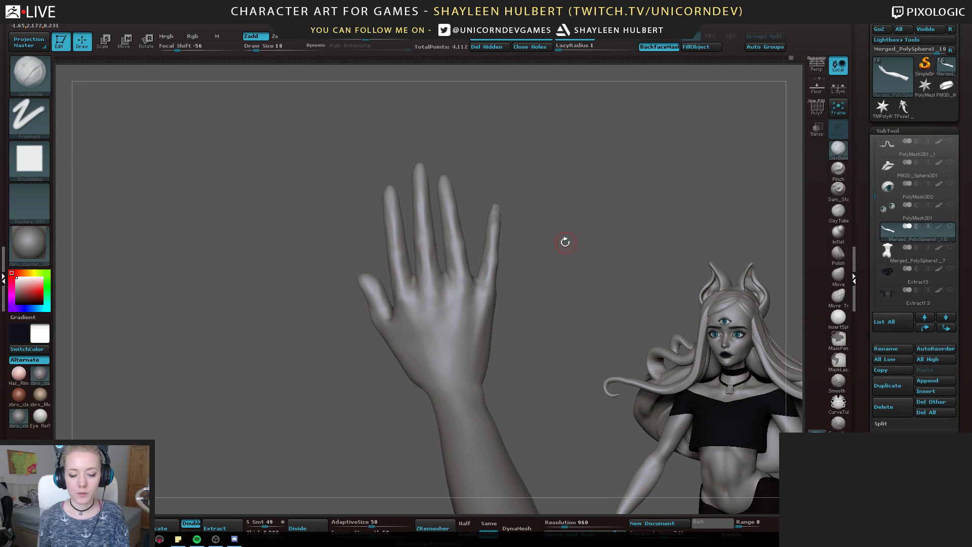
Add webbing folds at the base of the little finger with ClayBuildup at draw size 9 and smooth them
{"action": "right_click_drag", "start_coordinate": [565, 242], "coordinate": [561, 324], "text": "ctrl"}
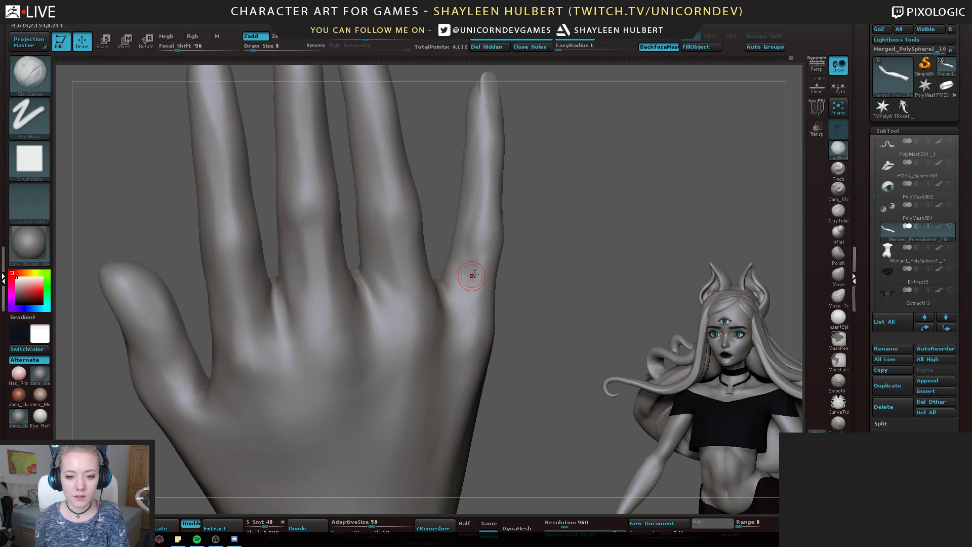
{"action": "right_click_drag", "start_coordinate": [472, 276], "coordinate": [450, 290]}
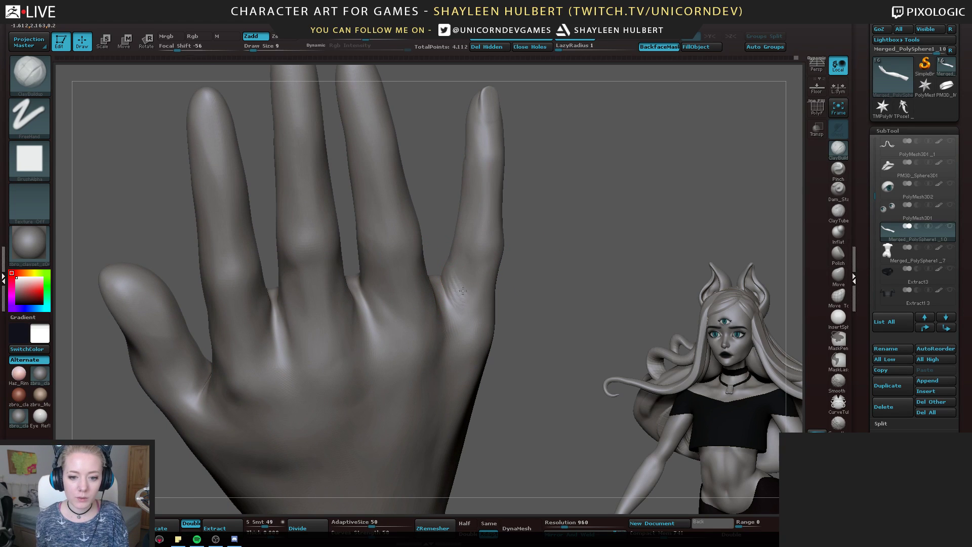
{"action": "key", "text": "shift"}
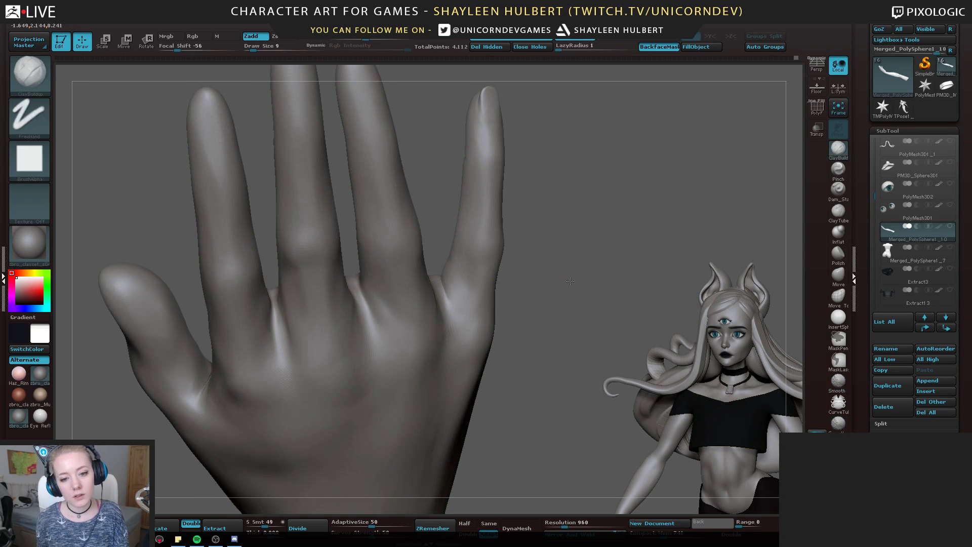
{"action": "mouse_move", "coordinate": [536, 276]}
{"action": "right_mouse_down"}
{"action": "mouse_move", "coordinate": [525, 223]}
{"action": "mouse_move", "coordinate": [551, 256]}
{"action": "mouse_move", "coordinate": [533, 236]}
{"action": "mouse_move", "coordinate": [449, 308]}
{"action": "right_mouse_up"}
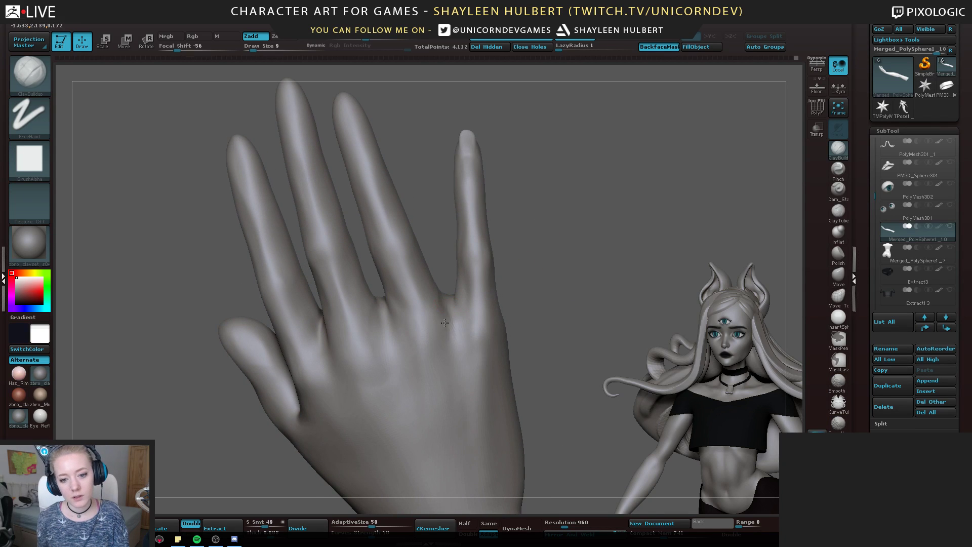
Shape the back of the hand below the little finger's knuckle with ClayBuildup at draw size 22 and smooth it
{"action": "right_click_drag", "start_coordinate": [510, 241], "coordinate": [515, 253]}
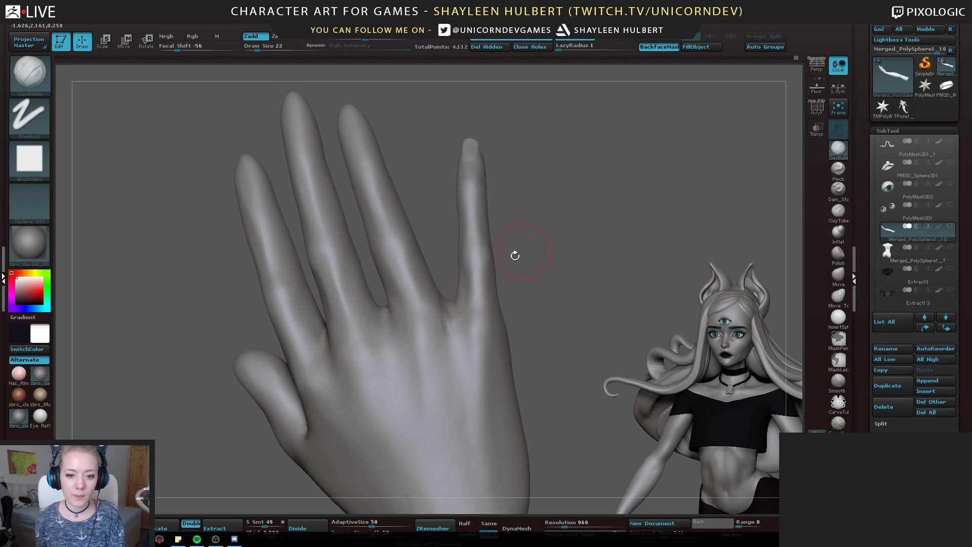
{"action": "mouse_move", "coordinate": [460, 328]}
{"action": "left_mouse_down"}
{"action": "mouse_move", "coordinate": [443, 302]}
{"action": "mouse_move", "coordinate": [458, 346]}
{"action": "left_mouse_up"}
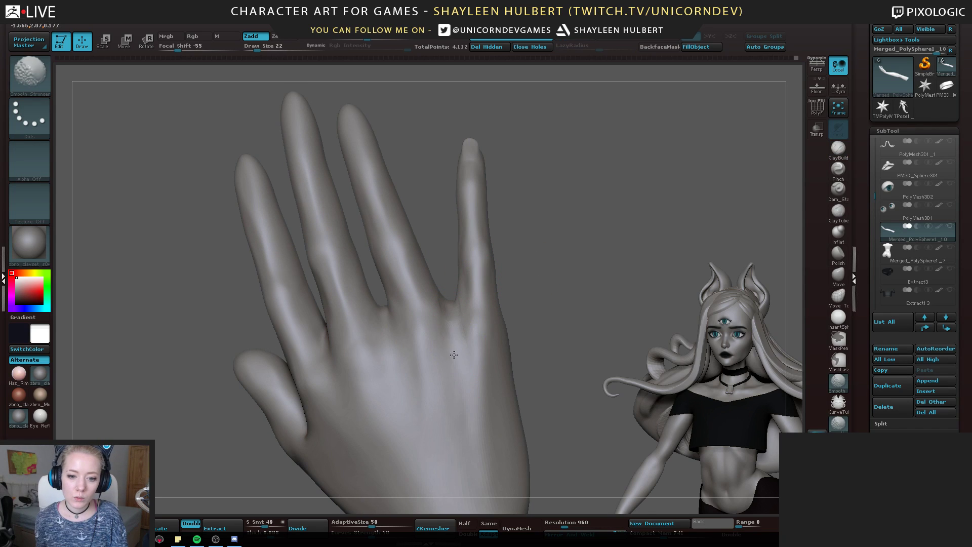
{"action": "right_click_drag", "start_coordinate": [514, 284], "coordinate": [428, 308]}
{"action": "left_click_drag", "start_coordinate": [540, 284], "coordinate": [540, 315]}
{"action": "mouse_move", "coordinate": [453, 315]}
{"action": "left_mouse_down"}
{"action": "mouse_move", "coordinate": [442, 310]}
{"action": "mouse_move", "coordinate": [434, 280]}
{"action": "left_mouse_up"}
{"action": "mouse_move", "coordinate": [549, 277]}
{"action": "right_mouse_down"}
{"action": "mouse_move", "coordinate": [569, 278]}
{"action": "mouse_move", "coordinate": [499, 215]}
{"action": "mouse_move", "coordinate": [540, 260]}
{"action": "mouse_move", "coordinate": [575, 184]}
{"action": "right_mouse_up"}
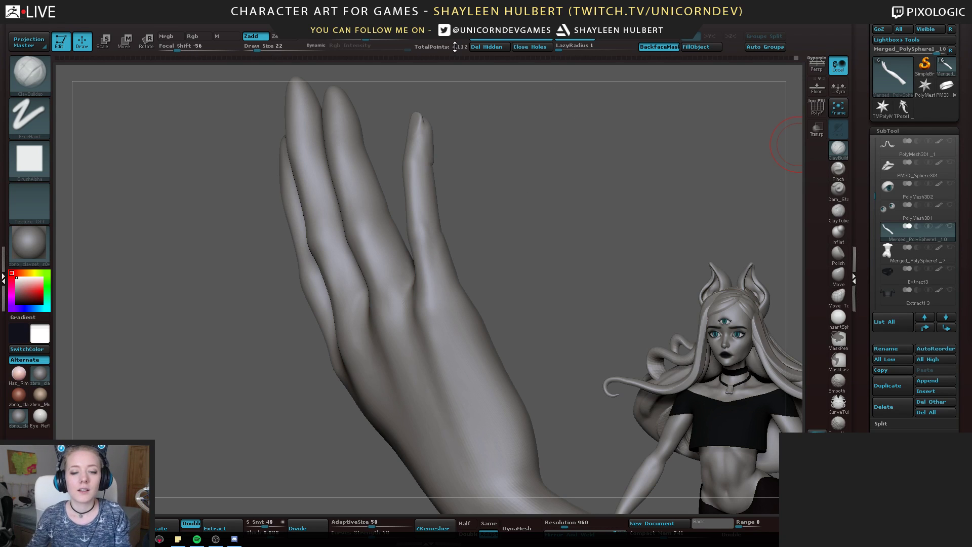
Show all the subtools again and examine the refined hand's shape and placement against the whole character
{"action": "left_click_drag", "start_coordinate": [570, 197], "coordinate": [430, 138]}
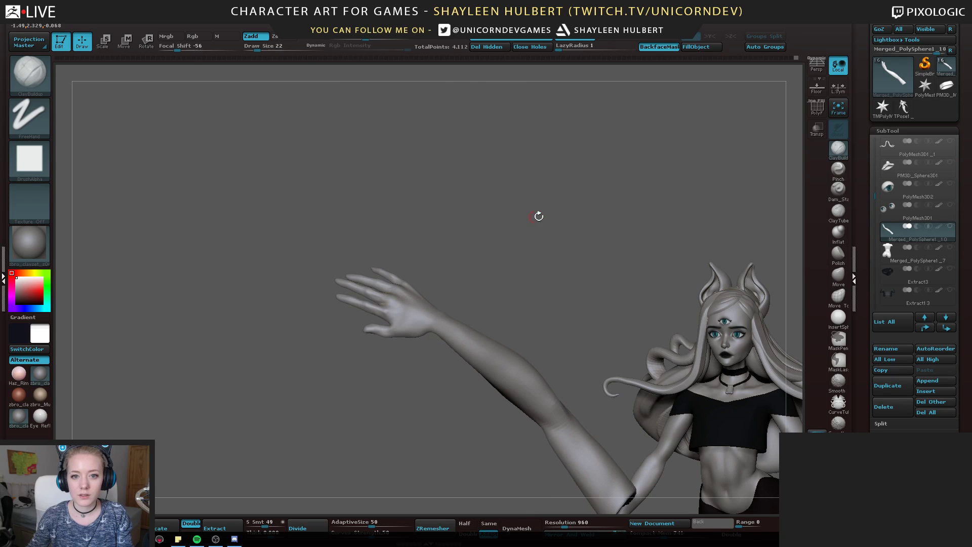
{"action": "left_click", "coordinate": [950, 229]}
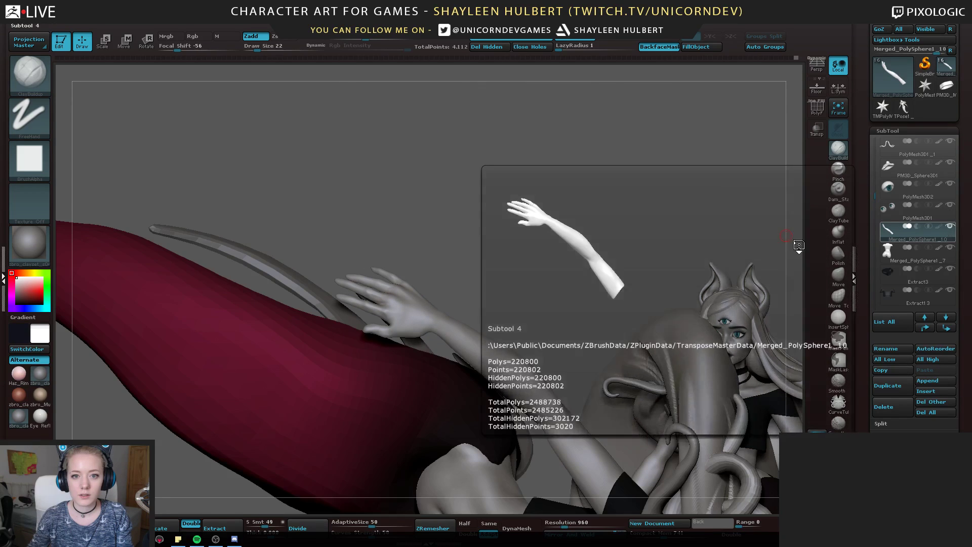
{"action": "left_click_drag", "start_coordinate": [562, 255], "coordinate": [414, 268], "text": "alt"}
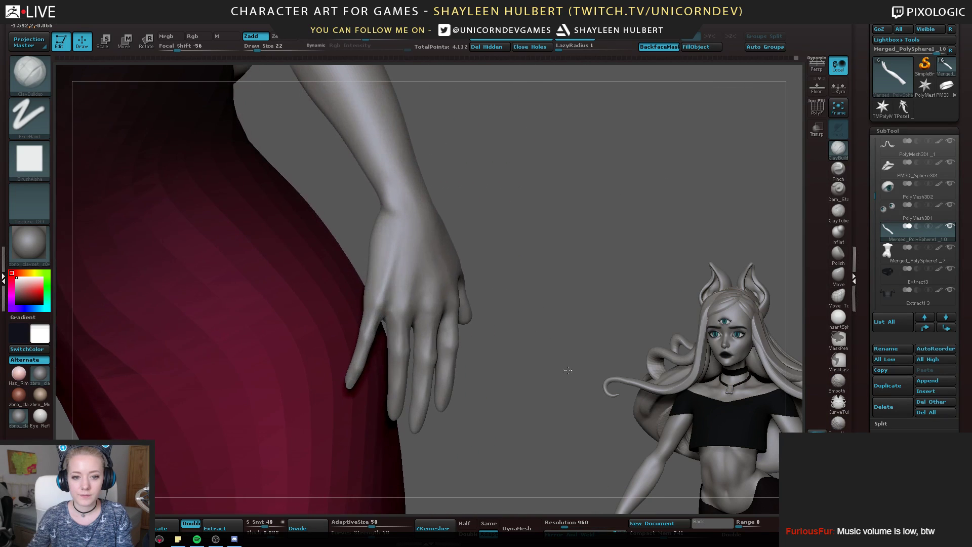
{"action": "left_click_drag", "start_coordinate": [600, 269], "coordinate": [561, 242], "text": "alt"}
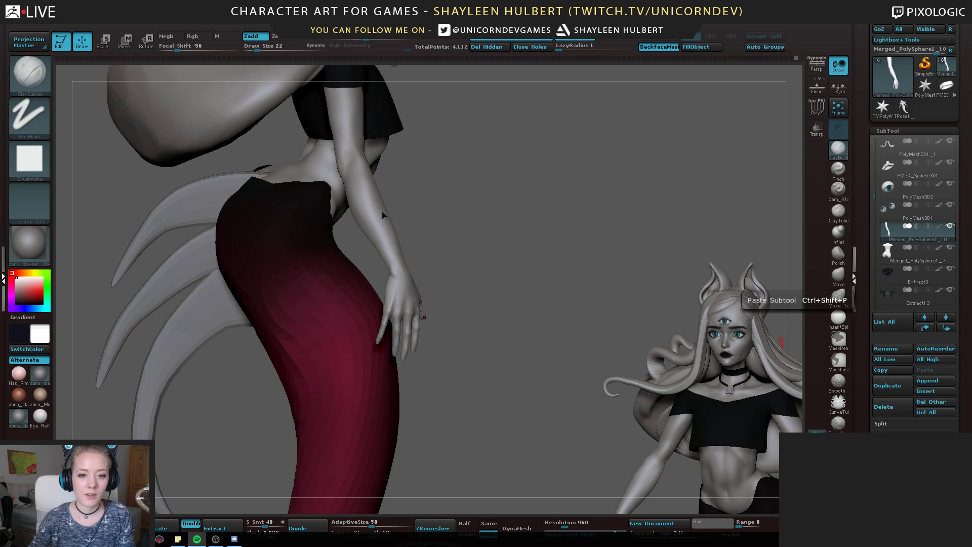
{"action": "left_click_drag", "start_coordinate": [494, 180], "coordinate": [799, 183]}
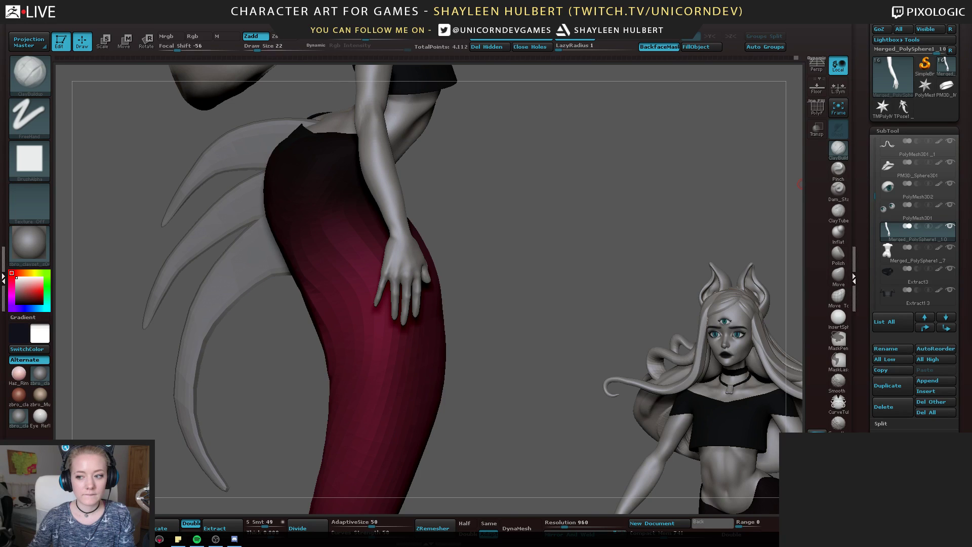
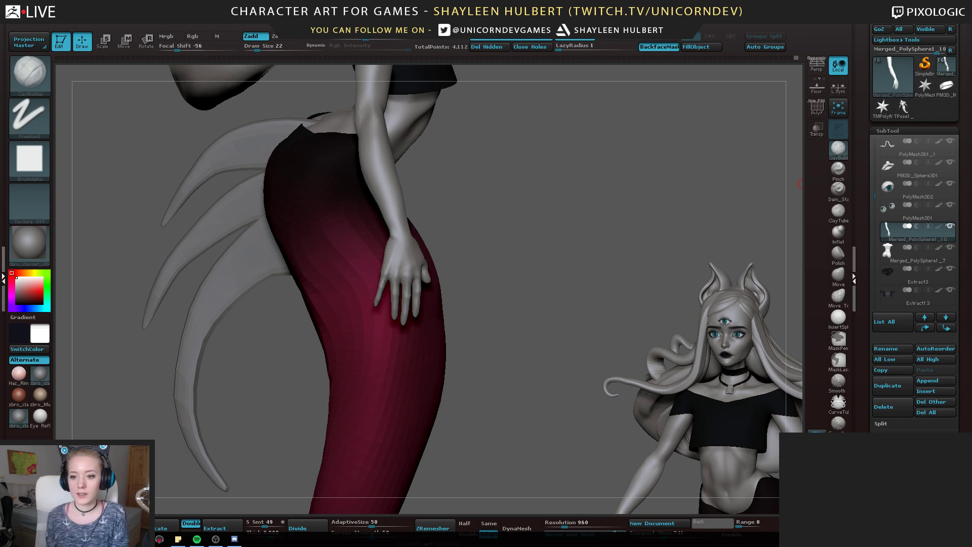
{"action": "left_click_drag", "start_coordinate": [525, 268], "coordinate": [510, 260]}
{"action": "mouse_move", "coordinate": [286, 289]}
{"action": "left_mouse_down", "text": "shift"}
{"action": "mouse_move", "coordinate": [289, 213]}
{"action": "mouse_move", "coordinate": [200, 318]}
{"action": "mouse_move", "coordinate": [202, 330]}
{"action": "mouse_move", "coordinate": [361, 259]}
{"action": "left_mouse_up", "text": "shift"}
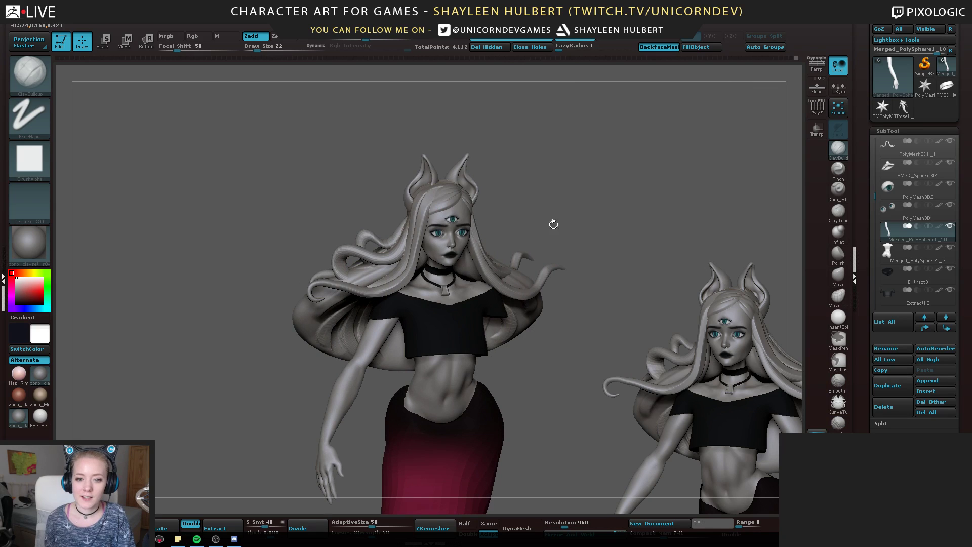
{"action": "left_click_drag", "start_coordinate": [538, 179], "coordinate": [641, 203], "text": "alt"}
{"action": "left_click_drag", "start_coordinate": [129, 273], "coordinate": [134, 388], "text": "alt"}
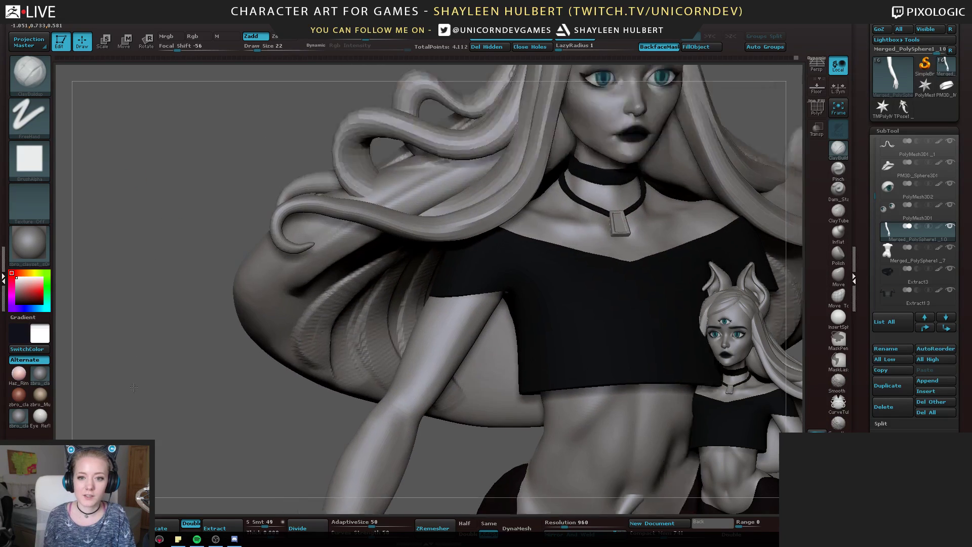
{"action": "left_click_drag", "start_coordinate": [202, 132], "coordinate": [146, 345], "text": "alt"}
Make the Head02 subtool active and examine the head, hair and face from above, the side and the front
{"action": "left_click", "coordinate": [562, 314], "text": "alt"}
{"action": "left_click_drag", "start_coordinate": [638, 243], "coordinate": [614, 217]}
{"action": "left_click_drag", "start_coordinate": [603, 167], "coordinate": [542, 324]}
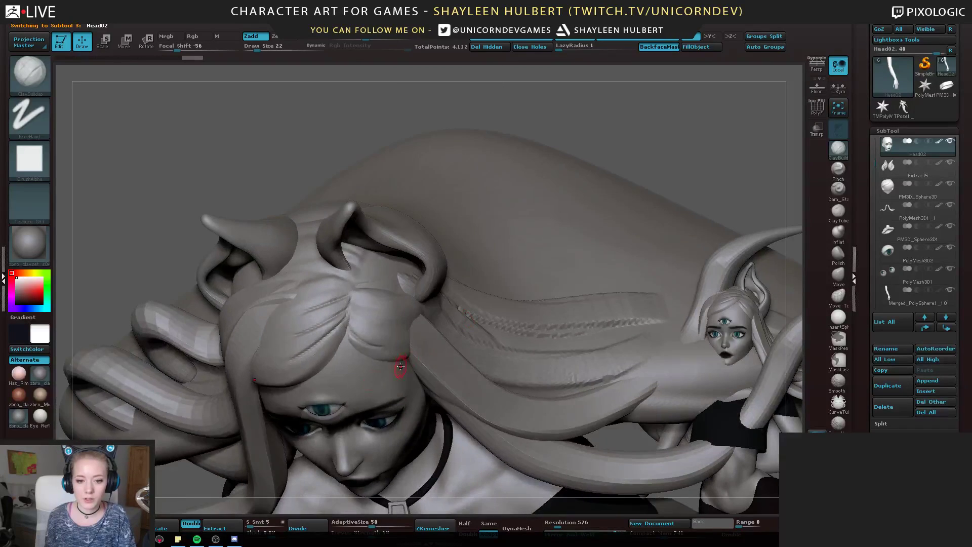
{"action": "left_click_drag", "start_coordinate": [576, 132], "coordinate": [609, 195]}
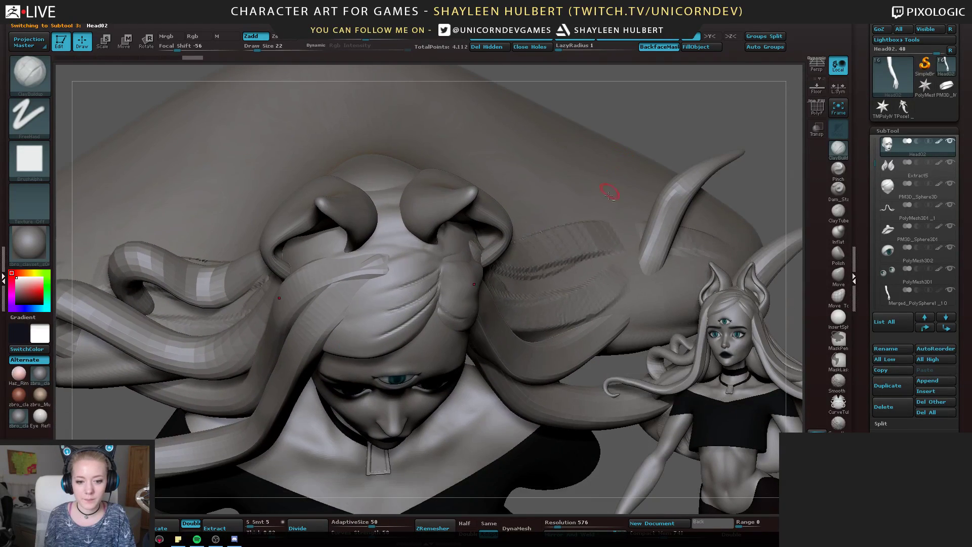
{"action": "left_click_drag", "start_coordinate": [622, 463], "coordinate": [634, 329]}
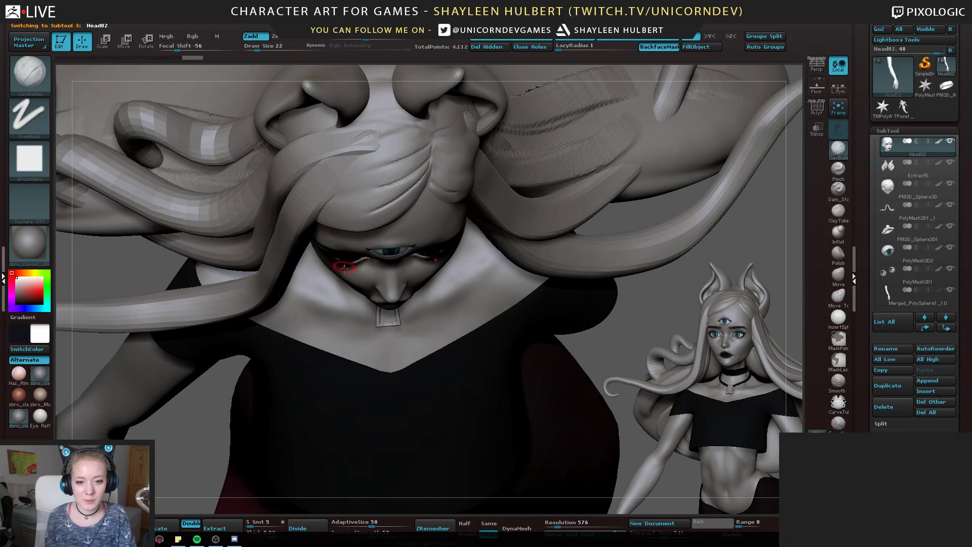
{"action": "left_click_drag", "start_coordinate": [650, 377], "coordinate": [561, 163]}
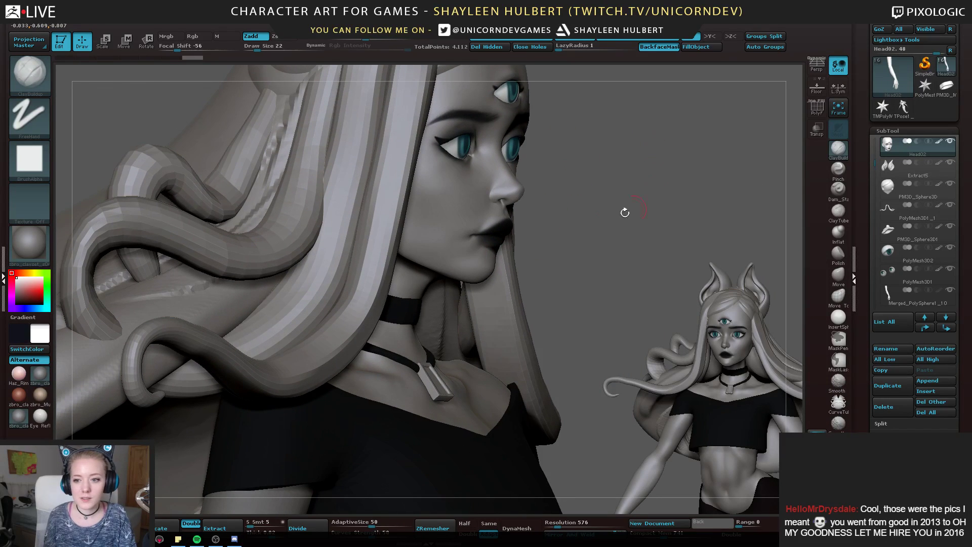
{"action": "left_click_drag", "start_coordinate": [449, 226], "coordinate": [468, 231]}
{"action": "mouse_move", "coordinate": [608, 227]}
{"action": "left_mouse_down", "text": "alt"}
{"action": "mouse_move", "coordinate": [587, 288]}
{"action": "mouse_move", "coordinate": [424, 294]}
{"action": "mouse_move", "coordinate": [410, 314]}
{"action": "mouse_move", "coordinate": [413, 299]}
{"action": "mouse_move", "coordinate": [448, 315]}
{"action": "left_mouse_up", "text": "alt"}
{"action": "left_click_drag", "start_coordinate": [724, 223], "coordinate": [622, 236]}
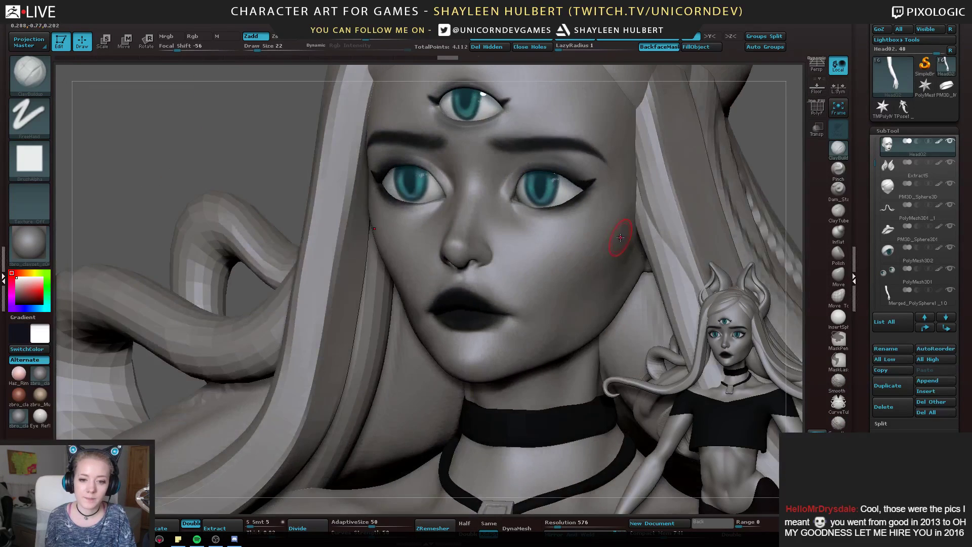
Step back through the head's sculpting history with repeated undos and check the face from another angle
{"action": "key", "text": "ctrl"}
{"action": "key", "text": "ctrl+z"}
{"action": "key", "text": "ctrl+z"}
{"action": "key", "text": "ctrl+z"}
{"action": "key", "text": "ctrl+z"}
{"action": "key", "text": "ctrl+z"}
{"action": "key", "text": "ctrl+z"}
{"action": "key", "text": "ctrl+z"}
{"action": "key", "text": "ctrl+z"}
{"action": "key", "text": "ctrl+z"}
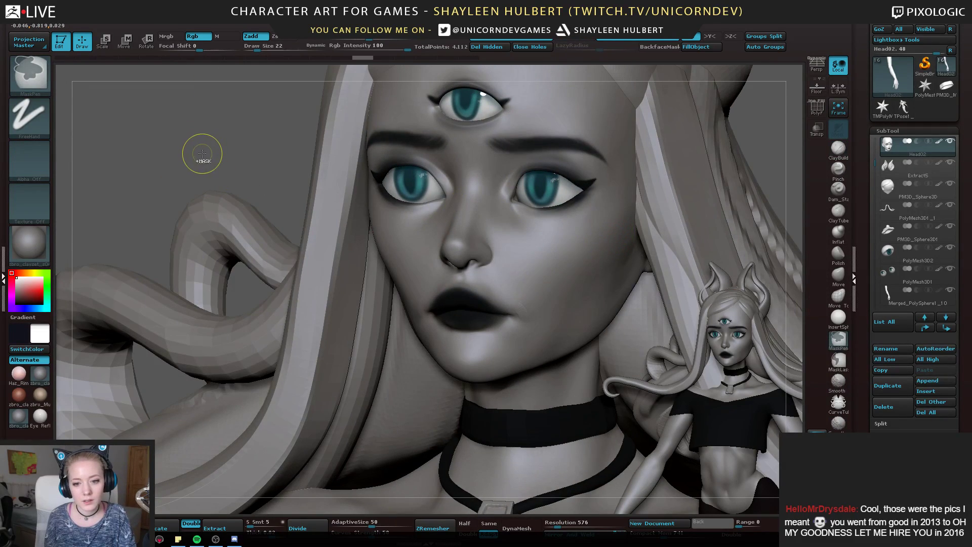
{"action": "key", "text": "ctrl+z"}
{"action": "key", "text": "ctrl+z"}
{"action": "key", "text": "ctrl+z"}
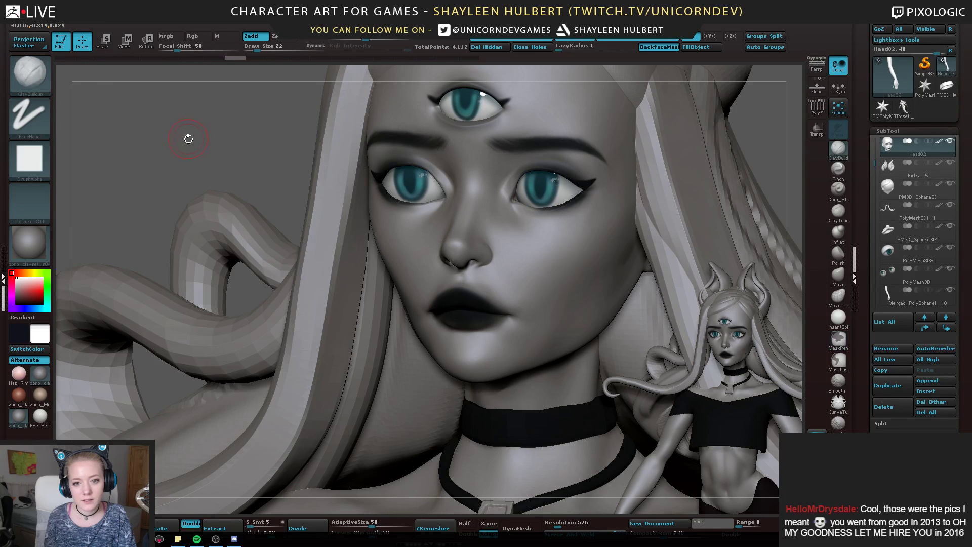
{"action": "mouse_move", "coordinate": [189, 137]}
{"action": "left_mouse_down", "text": "shift"}
{"action": "mouse_move", "coordinate": [189, 126]}
{"action": "mouse_move", "coordinate": [273, 141]}
{"action": "left_mouse_up", "text": "shift"}
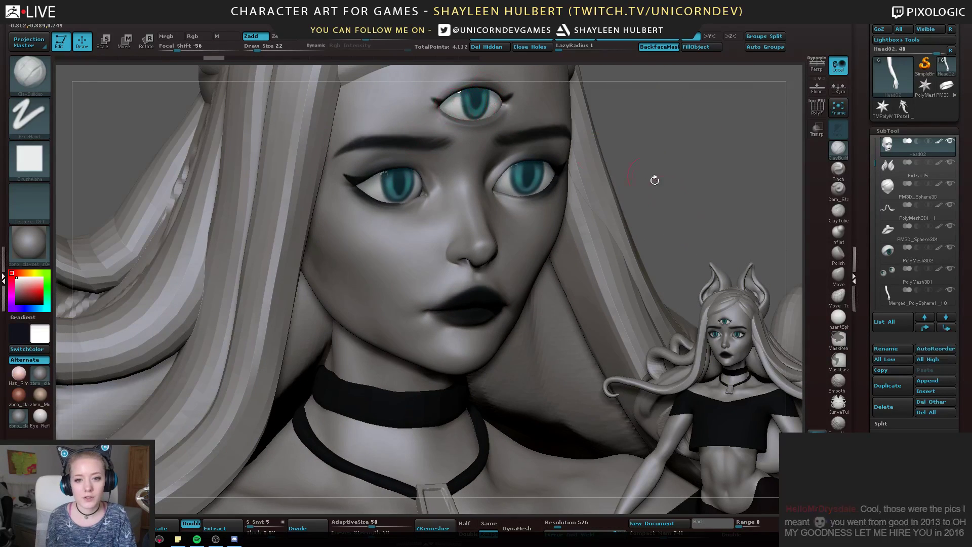
Examine the whole character from the front and both sides, from the face and hair down to the hips
{"action": "mouse_move", "coordinate": [655, 179]}
{"action": "left_mouse_down", "text": "alt"}
{"action": "mouse_move", "coordinate": [595, 211]}
{"action": "mouse_move", "coordinate": [597, 196]}
{"action": "mouse_move", "coordinate": [636, 202]}
{"action": "mouse_move", "coordinate": [434, 203]}
{"action": "mouse_move", "coordinate": [250, 343]}
{"action": "mouse_move", "coordinate": [265, 386]}
{"action": "left_mouse_up", "text": "alt"}
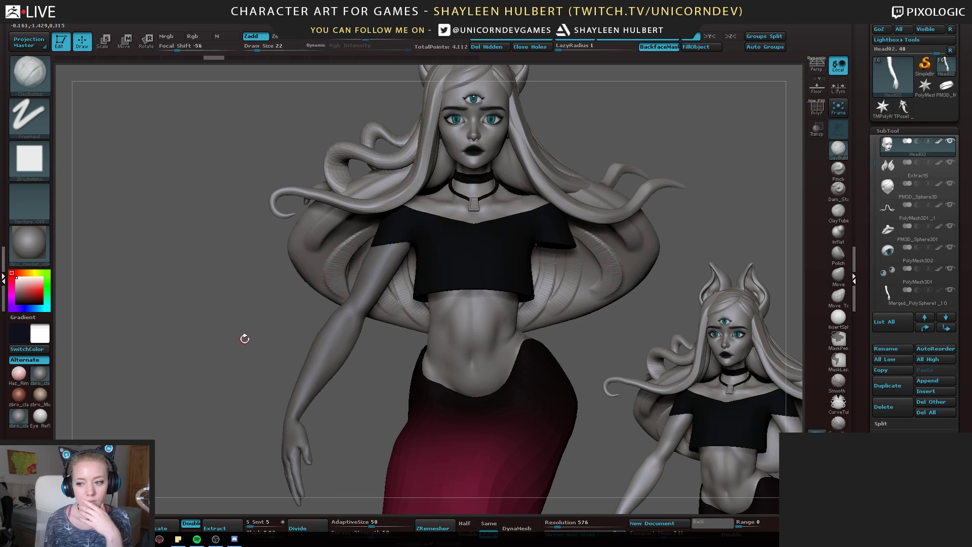
{"action": "left_click_drag", "start_coordinate": [245, 338], "coordinate": [215, 338]}
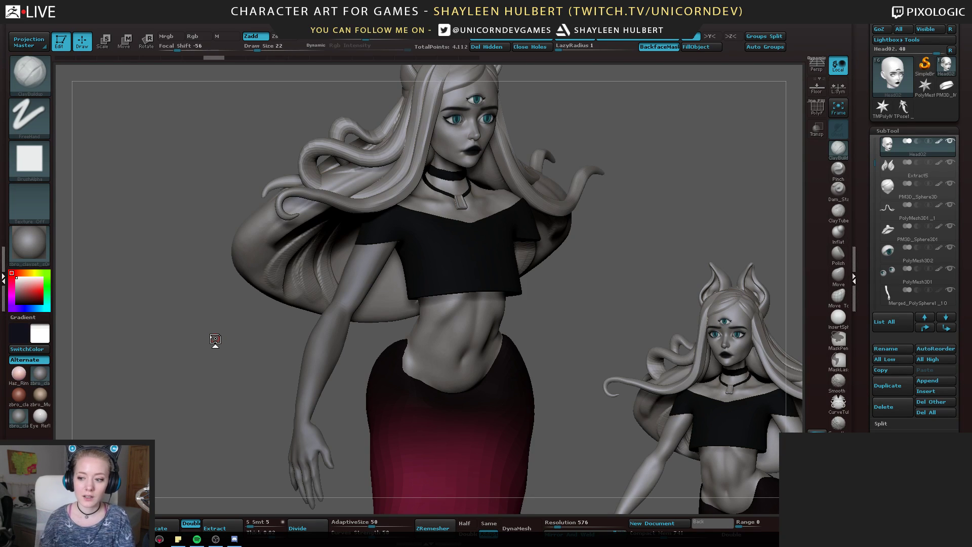
{"action": "mouse_move", "coordinate": [230, 351]}
{"action": "left_mouse_down"}
{"action": "mouse_move", "coordinate": [574, 360]}
{"action": "mouse_move", "coordinate": [279, 222]}
{"action": "mouse_move", "coordinate": [278, 299]}
{"action": "mouse_move", "coordinate": [284, 232]}
{"action": "mouse_move", "coordinate": [299, 236]}
{"action": "mouse_move", "coordinate": [299, 300]}
{"action": "mouse_move", "coordinate": [324, 400]}
{"action": "left_mouse_up"}
{"action": "mouse_move", "coordinate": [486, 369]}
{"action": "left_mouse_down"}
{"action": "mouse_move", "coordinate": [570, 373]}
{"action": "mouse_move", "coordinate": [588, 400]}
{"action": "mouse_move", "coordinate": [515, 298]}
{"action": "mouse_move", "coordinate": [512, 330]}
{"action": "mouse_move", "coordinate": [559, 294]}
{"action": "mouse_move", "coordinate": [576, 341]}
{"action": "mouse_move", "coordinate": [493, 364]}
{"action": "left_mouse_up"}
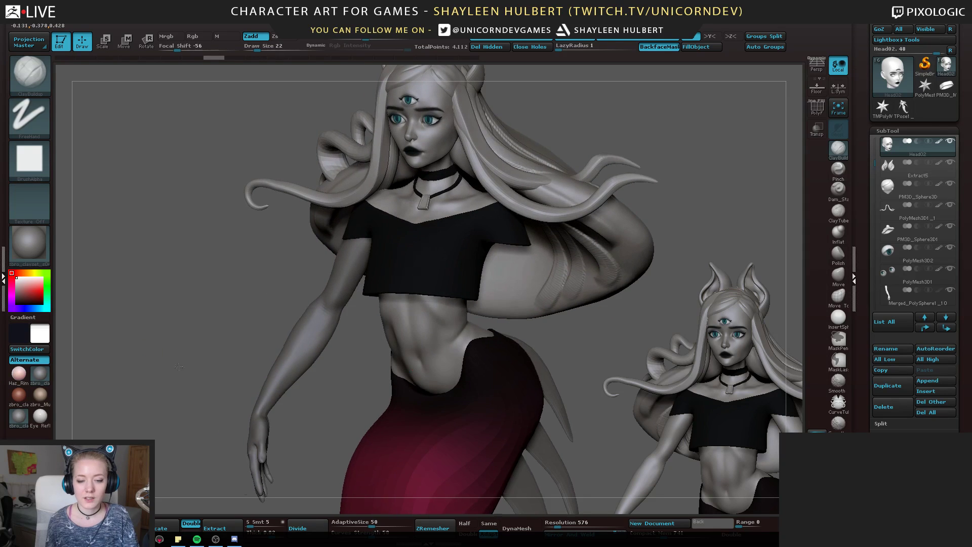
{"action": "left_click_drag", "start_coordinate": [179, 367], "coordinate": [228, 350]}
{"action": "left_click_drag", "start_coordinate": [167, 223], "coordinate": [188, 333], "text": "alt"}
{"action": "left_click_drag", "start_coordinate": [187, 333], "coordinate": [200, 392], "text": "alt"}
Make the arm mesh the active subtool and frame its forearm and hand for sculpting
{"action": "left_click", "coordinate": [356, 347], "text": "alt"}
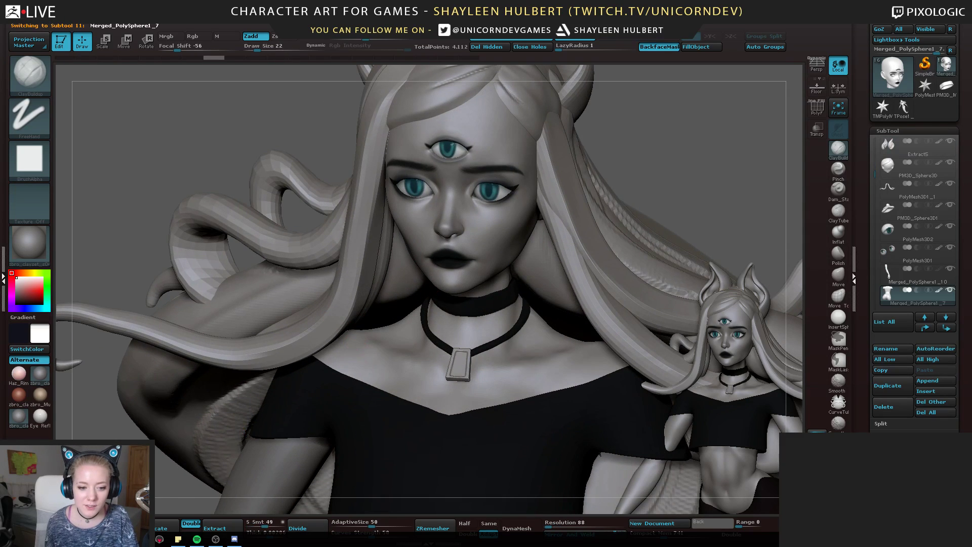
{"action": "left_click_drag", "start_coordinate": [176, 469], "coordinate": [179, 377], "text": "alt"}
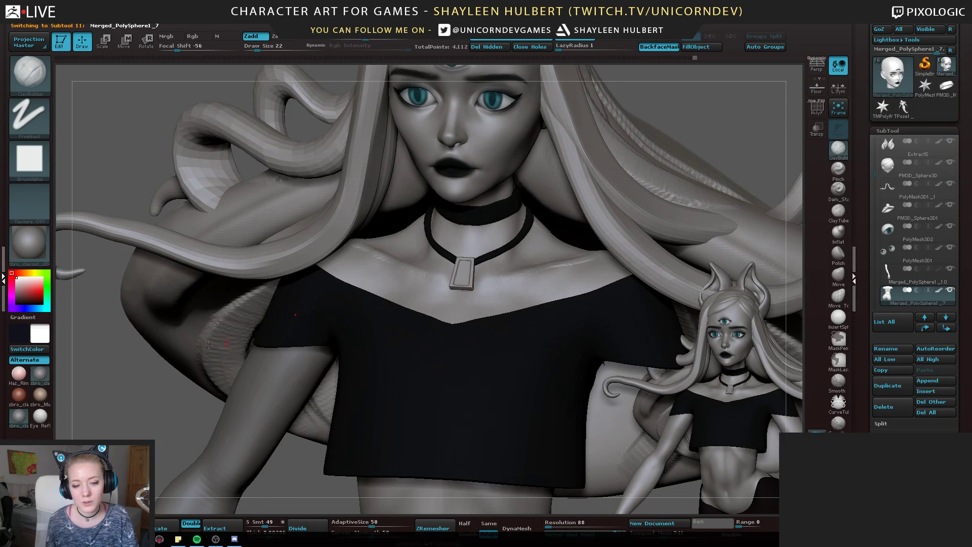
{"action": "mouse_move", "coordinate": [129, 386]}
{"action": "left_mouse_down"}
{"action": "mouse_move", "coordinate": [159, 392]}
{"action": "mouse_move", "coordinate": [113, 293]}
{"action": "mouse_move", "coordinate": [157, 385]}
{"action": "mouse_move", "coordinate": [185, 349]}
{"action": "mouse_move", "coordinate": [221, 234]}
{"action": "mouse_move", "coordinate": [223, 147]}
{"action": "mouse_move", "coordinate": [261, 321]}
{"action": "mouse_move", "coordinate": [218, 322]}
{"action": "left_mouse_up"}
{"action": "left_click_drag", "start_coordinate": [290, 365], "coordinate": [284, 395], "text": "alt"}
{"action": "left_click", "coordinate": [276, 379], "text": "alt"}
{"action": "mouse_move", "coordinate": [210, 418]}
{"action": "left_mouse_down", "text": "alt"}
{"action": "mouse_move", "coordinate": [273, 276]}
{"action": "mouse_move", "coordinate": [135, 425]}
{"action": "mouse_move", "coordinate": [223, 393]}
{"action": "mouse_move", "coordinate": [217, 413]}
{"action": "left_mouse_up", "text": "alt"}
{"action": "left_click_drag", "start_coordinate": [228, 303], "coordinate": [303, 284]}
{"action": "mouse_move", "coordinate": [252, 317]}
{"action": "left_mouse_down"}
{"action": "mouse_move", "coordinate": [302, 352]}
{"action": "mouse_move", "coordinate": [234, 329]}
{"action": "left_mouse_up"}
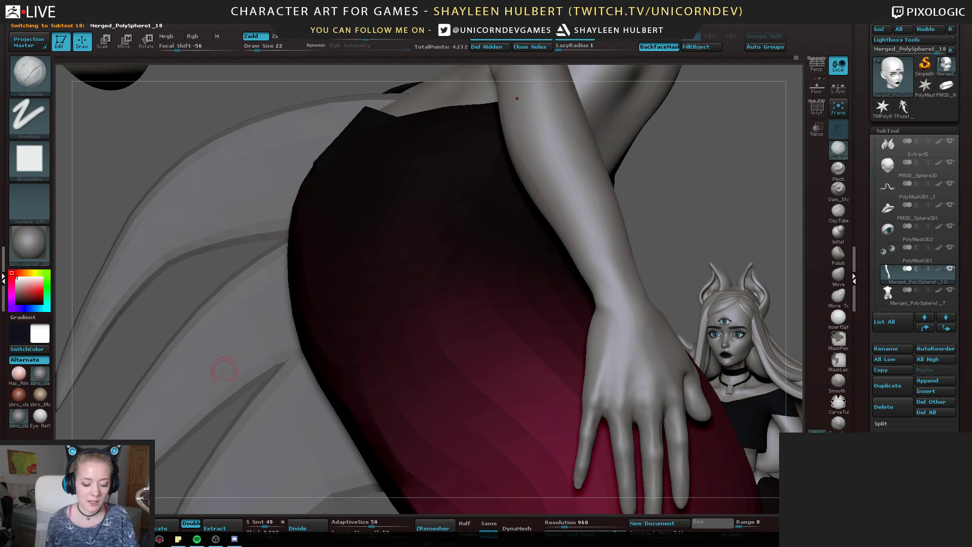
{"action": "left_click_drag", "start_coordinate": [651, 229], "coordinate": [460, 275]}
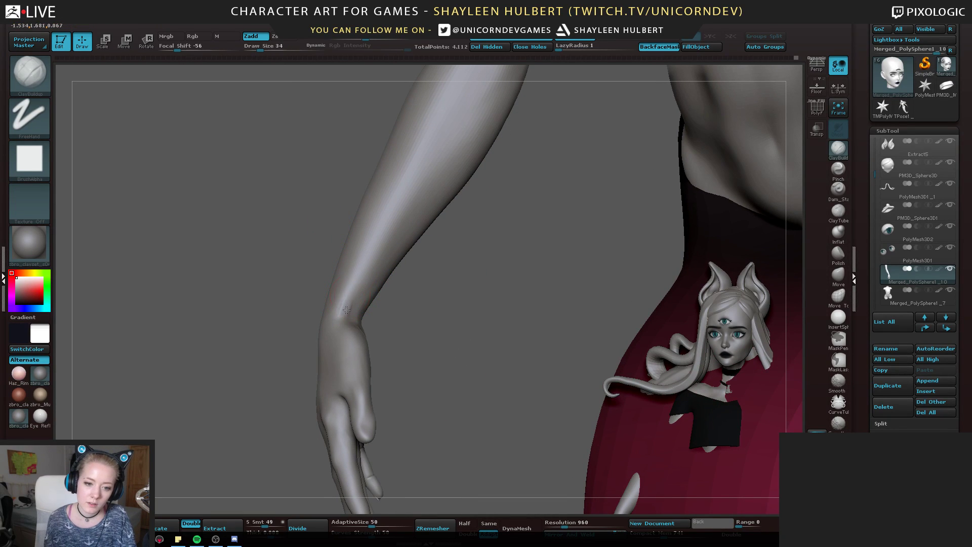
Sculpt and smooth the forearm just above the wrist with the clay brush at draw size 14
{"action": "left_click_drag", "start_coordinate": [356, 281], "coordinate": [354, 284]}
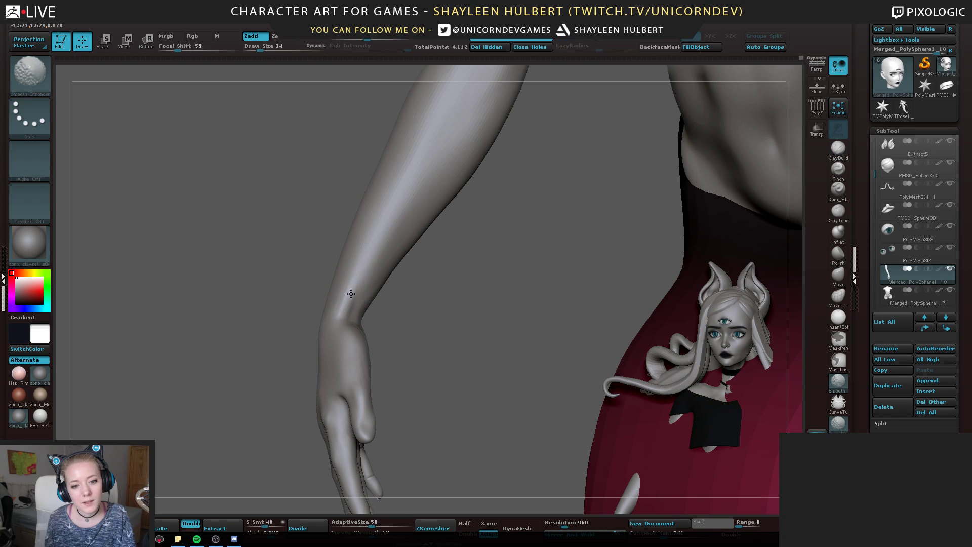
{"action": "mouse_move", "coordinate": [269, 303]}
{"action": "left_mouse_down"}
{"action": "mouse_move", "coordinate": [442, 282]}
{"action": "mouse_move", "coordinate": [401, 296]}
{"action": "left_mouse_up"}
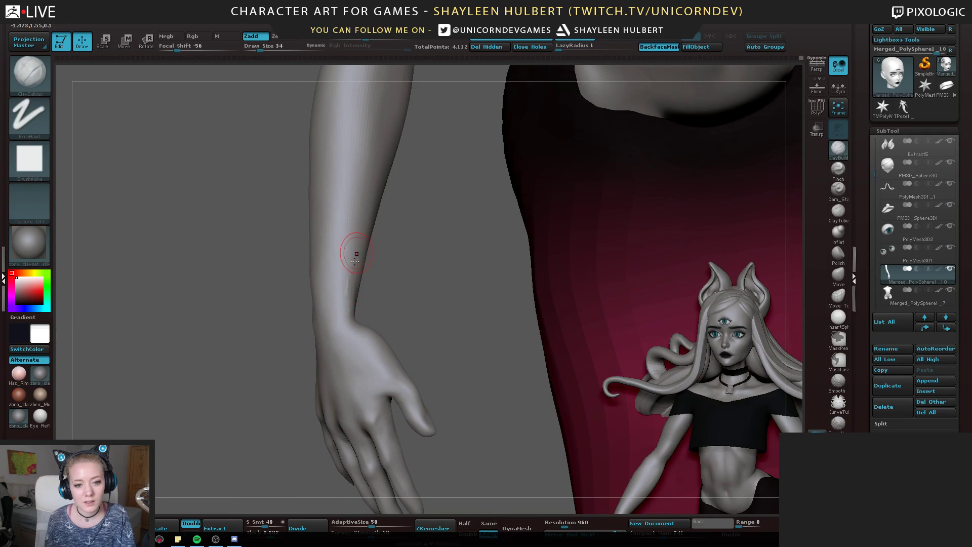
{"action": "key", "text": "shift"}
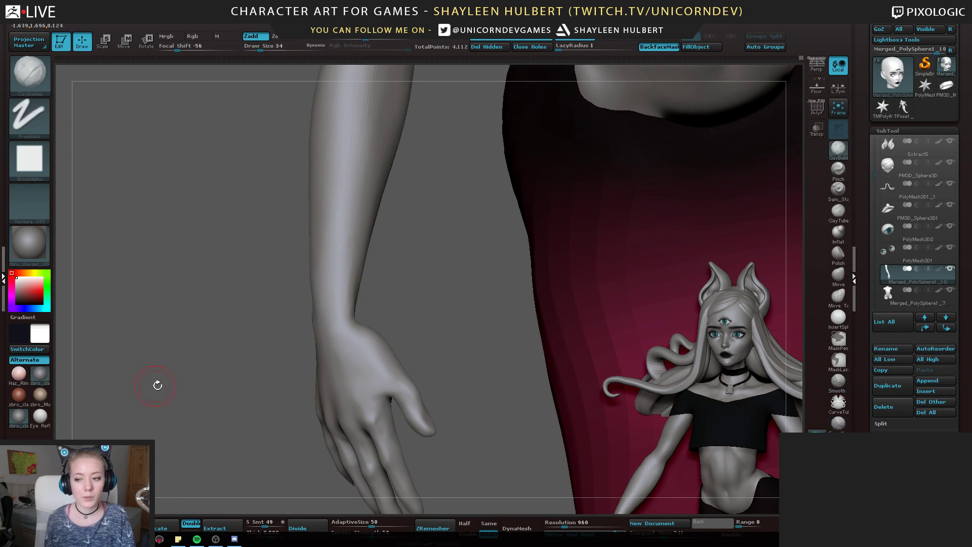
{"action": "mouse_move", "coordinate": [157, 387]}
{"action": "left_mouse_down"}
{"action": "mouse_move", "coordinate": [182, 390]}
{"action": "mouse_move", "coordinate": [144, 324]}
{"action": "mouse_move", "coordinate": [243, 319]}
{"action": "left_mouse_up"}
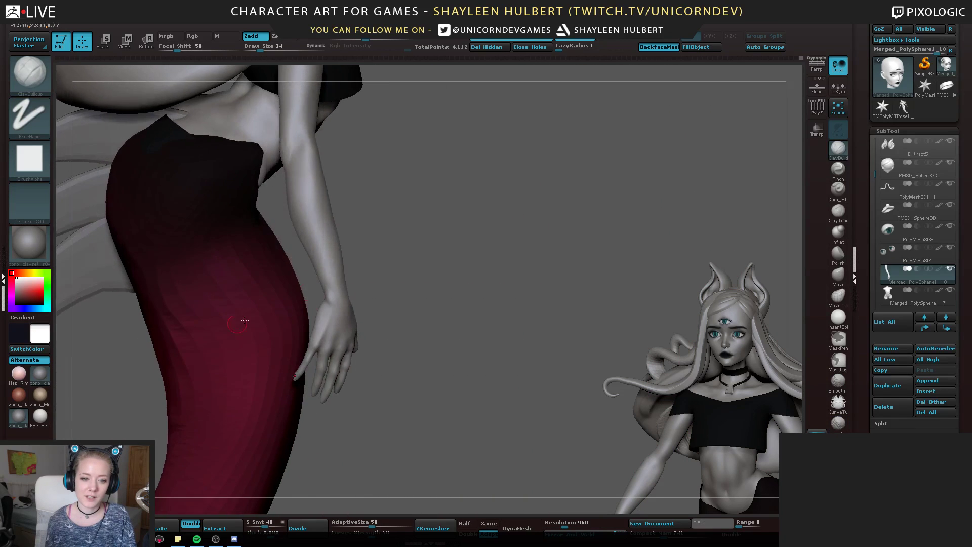
Smooth the back of the wrist and the outer forearm
{"action": "left_click_drag", "start_coordinate": [430, 284], "coordinate": [431, 324], "text": "alt"}
{"action": "left_click_drag", "start_coordinate": [321, 318], "coordinate": [317, 314], "text": "shift"}
{"action": "left_click_drag", "start_coordinate": [397, 279], "coordinate": [435, 282]}
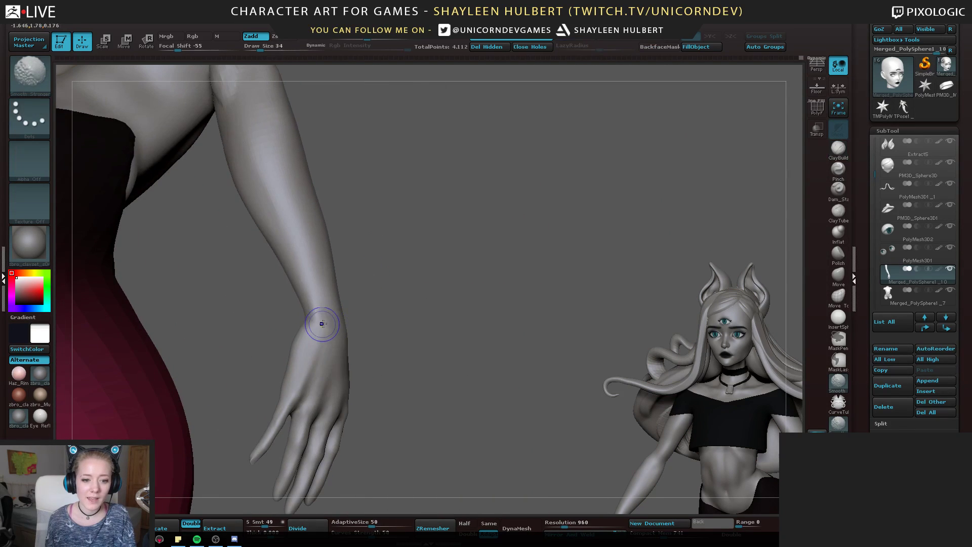
{"action": "left_click_drag", "start_coordinate": [323, 324], "coordinate": [329, 310], "text": "shift"}
{"action": "left_click_drag", "start_coordinate": [388, 263], "coordinate": [456, 288]}
{"action": "left_click_drag", "start_coordinate": [369, 250], "coordinate": [349, 191], "text": "shift"}
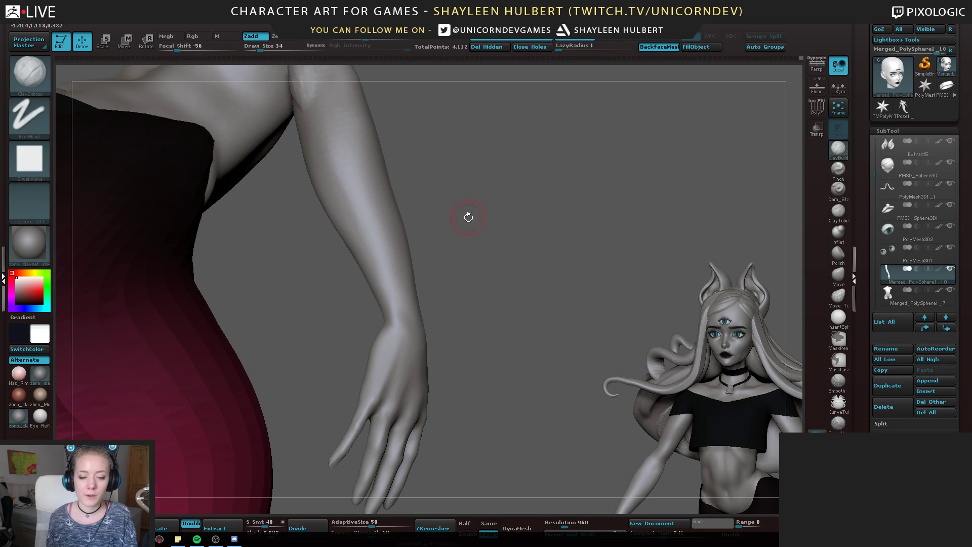
Refine the outer forearm above the wrist with clay strokes at draw size 54 and smooth the surface
{"action": "mouse_move", "coordinate": [466, 214]}
{"action": "left_mouse_down"}
{"action": "mouse_move", "coordinate": [481, 220]}
{"action": "mouse_move", "coordinate": [445, 195]}
{"action": "mouse_move", "coordinate": [537, 195]}
{"action": "left_mouse_up"}
{"action": "key", "text": "]"}
{"action": "right_click_drag", "start_coordinate": [400, 289], "coordinate": [388, 255]}
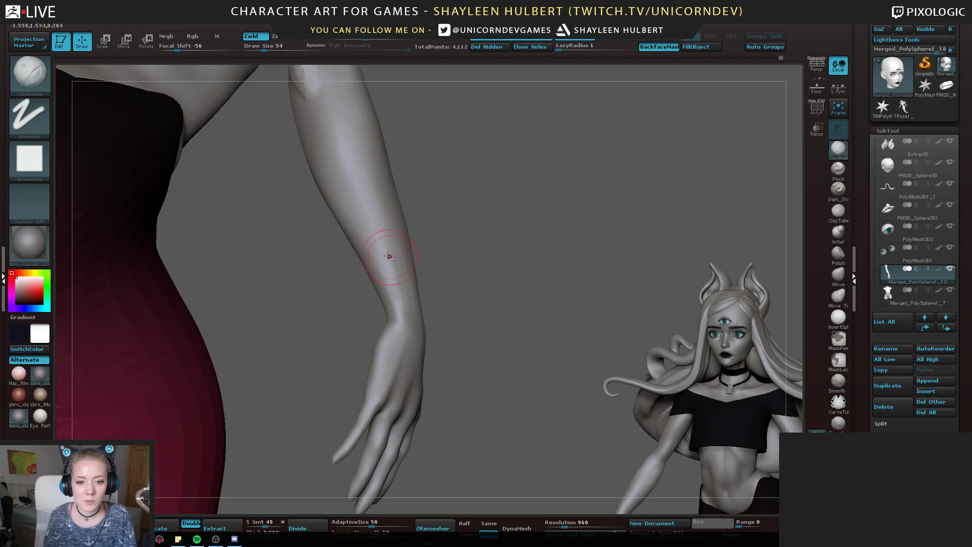
{"action": "left_click_drag", "start_coordinate": [371, 256], "coordinate": [373, 220], "text": "alt"}
{"action": "left_click_drag", "start_coordinate": [482, 246], "coordinate": [429, 250]}
{"action": "left_click_drag", "start_coordinate": [419, 291], "coordinate": [390, 256], "text": "shift"}
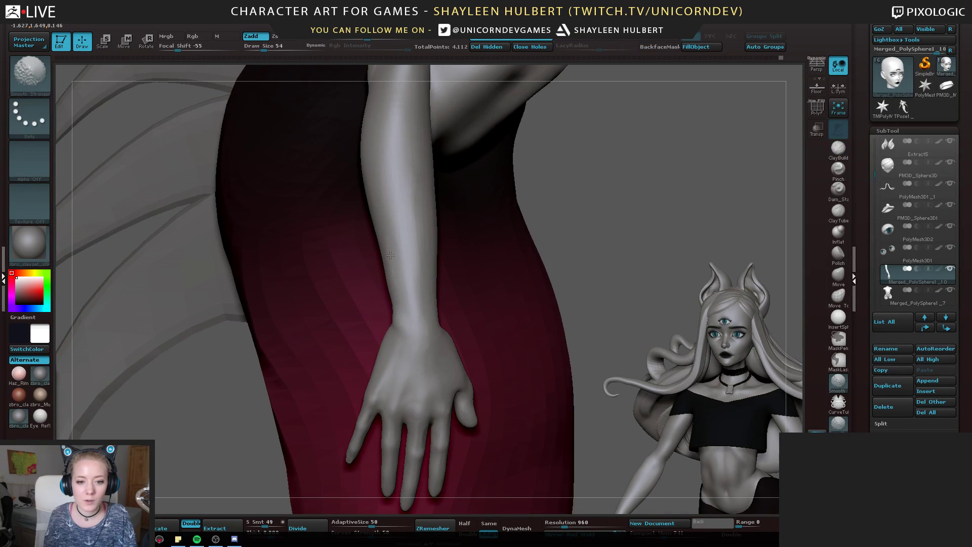
{"action": "left_click_drag", "start_coordinate": [627, 184], "coordinate": [534, 192]}
Isolate the little finger by hiding the rest of the hand and all the other subtools
{"action": "left_click_drag", "start_coordinate": [319, 375], "coordinate": [233, 282], "text": "alt"}
{"action": "right_click_drag", "start_coordinate": [233, 282], "coordinate": [224, 302]}
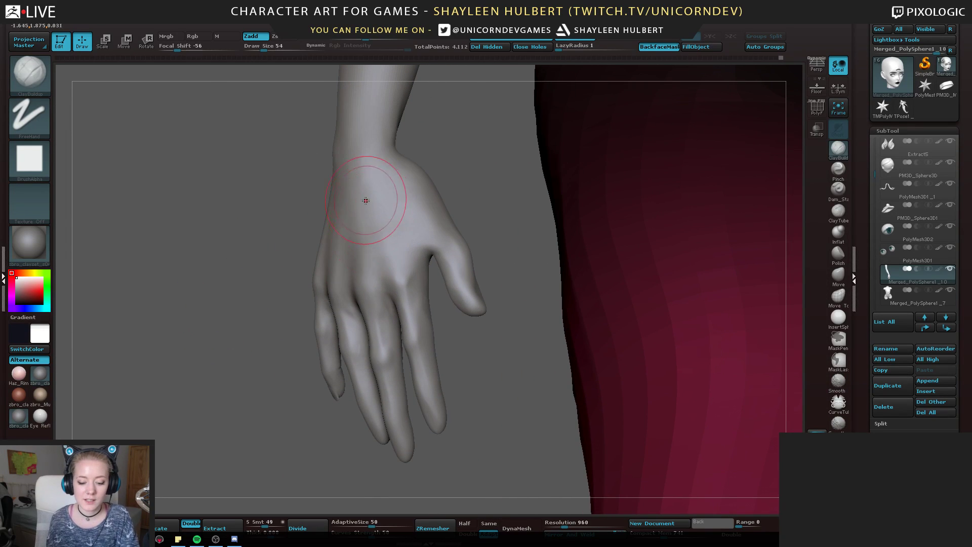
{"action": "mouse_move", "coordinate": [374, 282]}
{"action": "right_mouse_down"}
{"action": "mouse_move", "coordinate": [243, 335]}
{"action": "mouse_move", "coordinate": [532, 280]}
{"action": "mouse_move", "coordinate": [407, 275]}
{"action": "right_mouse_up"}
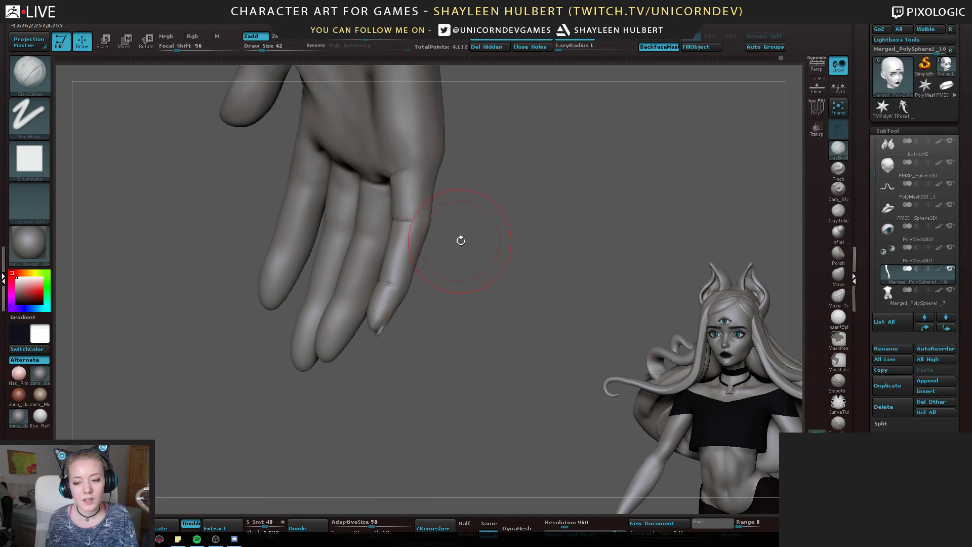
{"action": "right_click_drag", "start_coordinate": [461, 241], "coordinate": [506, 274], "text": "alt"}
{"action": "left_click", "coordinate": [414, 323], "text": "ctrl+shift"}
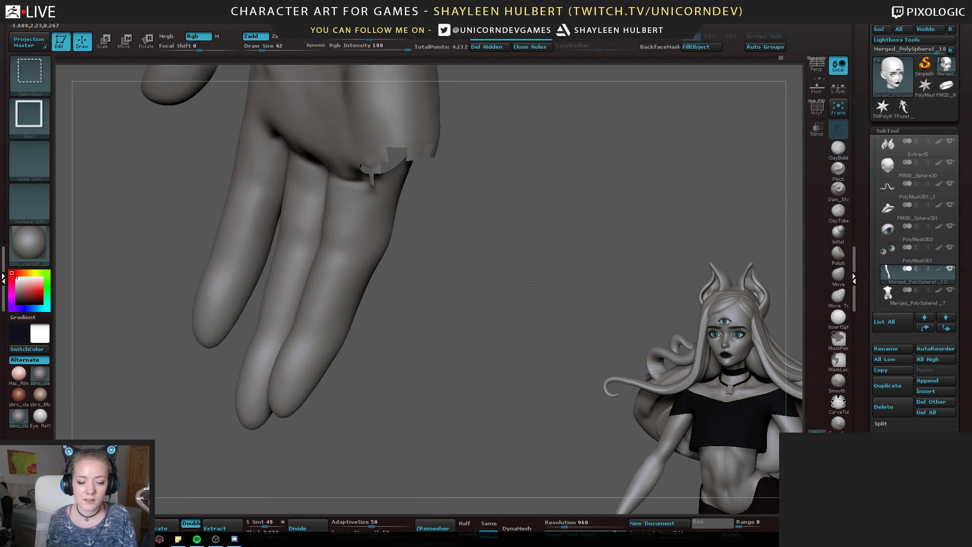
{"action": "left_click", "coordinate": [534, 284], "text": "ctrl+shift"}
{"action": "left_click", "coordinate": [387, 300], "text": "ctrl+shift"}
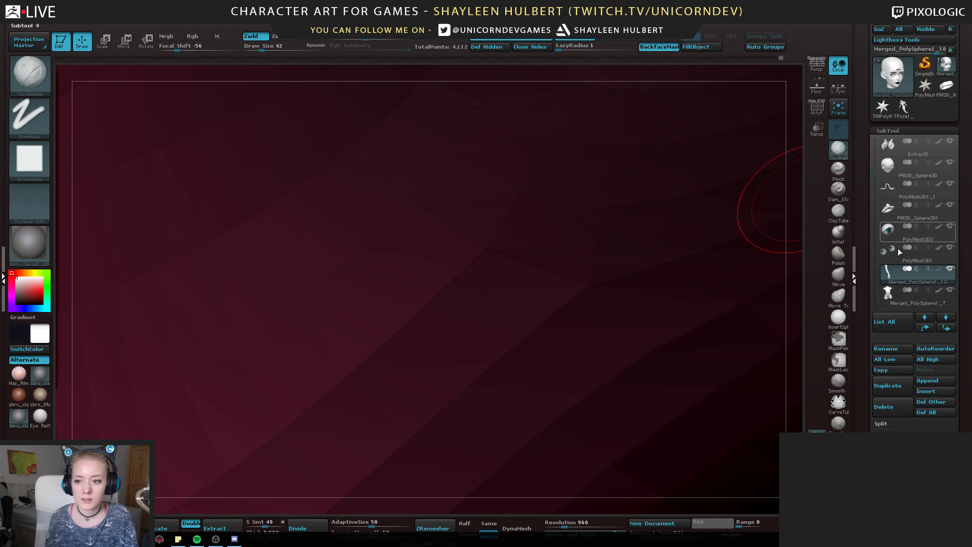
{"action": "left_click", "coordinate": [951, 270]}
{"action": "right_click_drag", "start_coordinate": [481, 260], "coordinate": [540, 283], "text": "alt"}
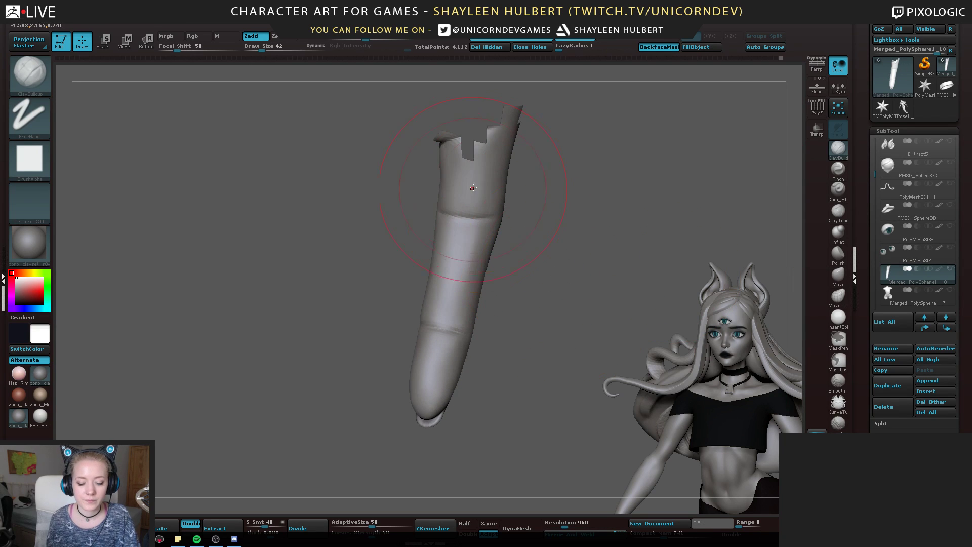
Adjust the little finger's outline at the joint creases with the Move brush at draw size 14 and smooth the fingertip section
{"action": "key", "text": "bracketleft"}
{"action": "key", "text": "bracketleft"}
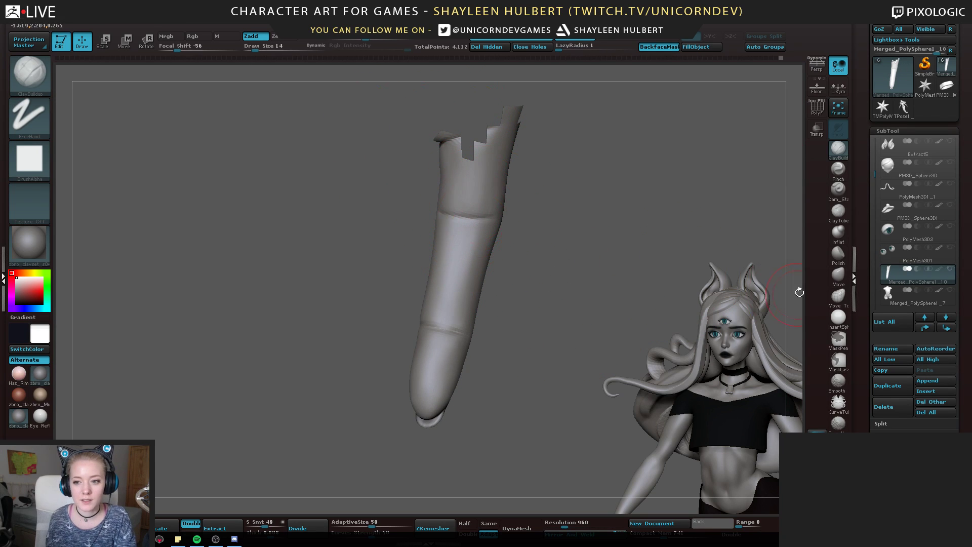
{"action": "left_click", "coordinate": [838, 275]}
{"action": "mouse_move", "coordinate": [490, 216]}
{"action": "right_mouse_down"}
{"action": "mouse_move", "coordinate": [510, 202]}
{"action": "mouse_move", "coordinate": [506, 218]}
{"action": "right_mouse_up"}
{"action": "right_click_drag", "start_coordinate": [430, 323], "coordinate": [424, 310]}
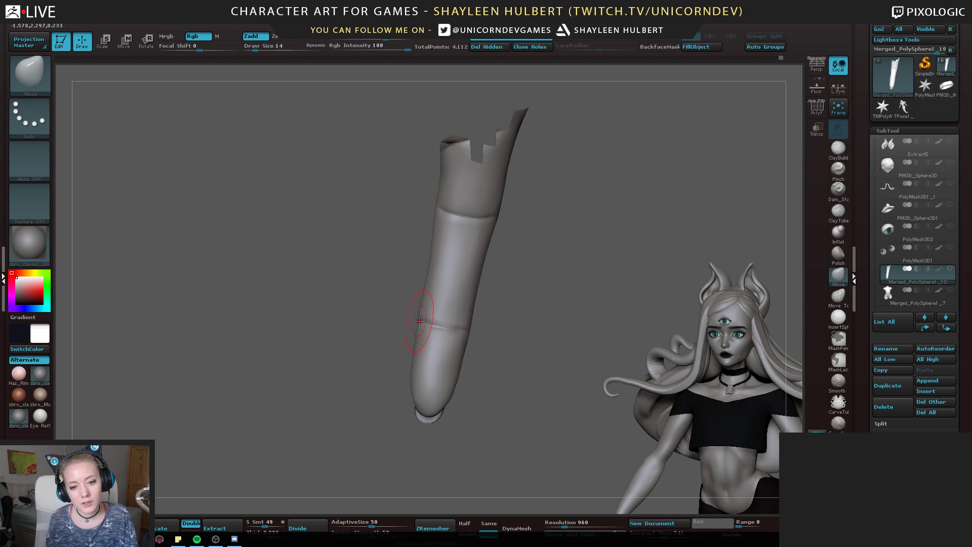
{"action": "left_click_drag", "start_coordinate": [423, 322], "coordinate": [426, 323]}
{"action": "right_click_drag", "start_coordinate": [481, 335], "coordinate": [486, 339]}
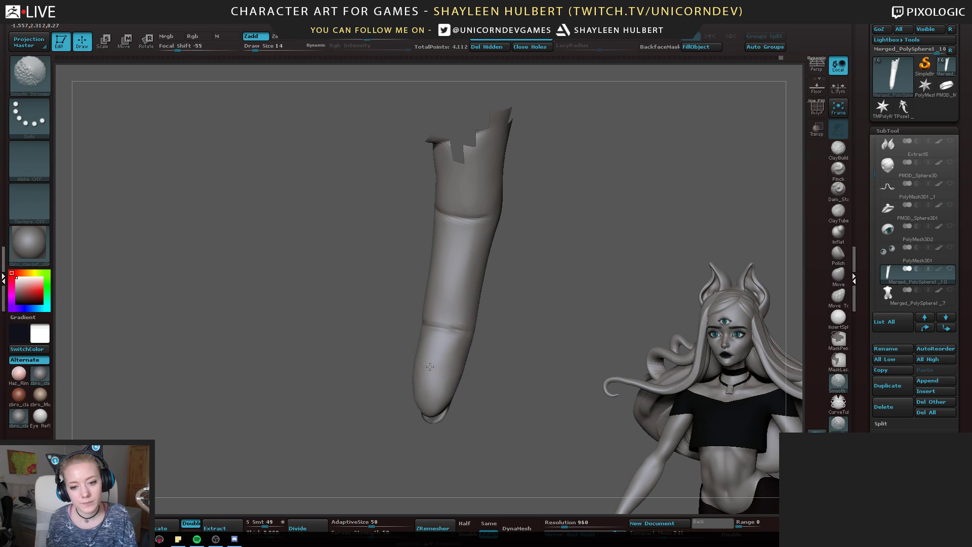
{"action": "left_click_drag", "start_coordinate": [440, 364], "coordinate": [439, 355], "text": "shift"}
{"action": "right_click_drag", "start_coordinate": [486, 349], "coordinate": [499, 345]}
Build up the pad of the little fingertip with the ClayBuildup brush and smooth the added volume
{"action": "left_click", "coordinate": [838, 150]}
{"action": "right_click_drag", "start_coordinate": [557, 284], "coordinate": [608, 281]}
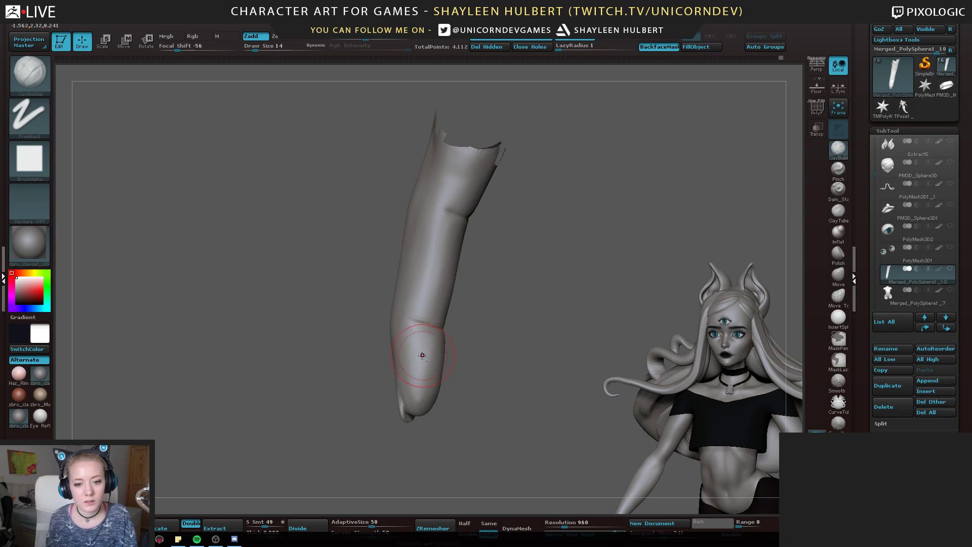
{"action": "left_click_drag", "start_coordinate": [421, 353], "coordinate": [440, 365]}
{"action": "mouse_move", "coordinate": [458, 348]}
{"action": "right_mouse_down"}
{"action": "mouse_move", "coordinate": [470, 331]}
{"action": "mouse_move", "coordinate": [460, 324]}
{"action": "mouse_move", "coordinate": [436, 368]}
{"action": "right_mouse_up"}
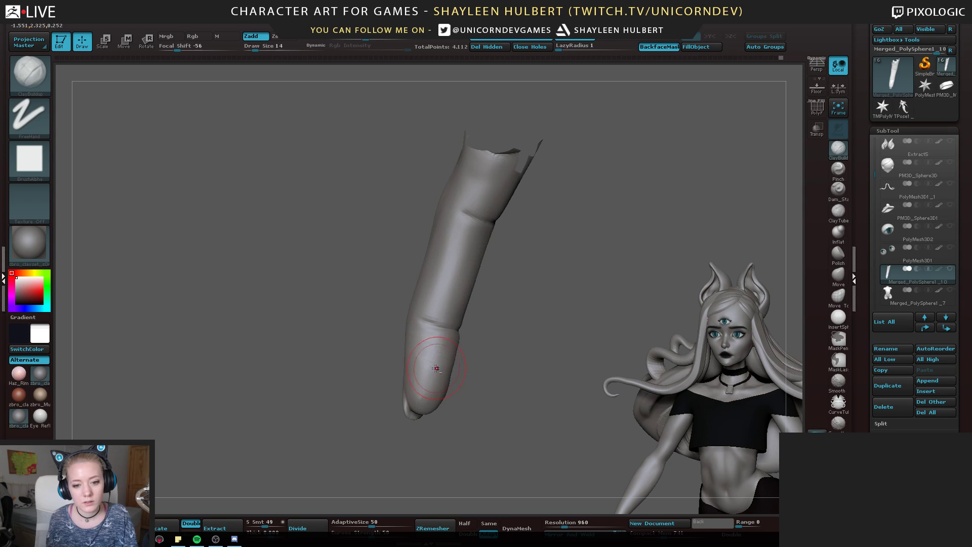
{"action": "left_click_drag", "start_coordinate": [424, 373], "coordinate": [427, 383]}
{"action": "left_click_drag", "start_coordinate": [484, 355], "coordinate": [428, 372]}
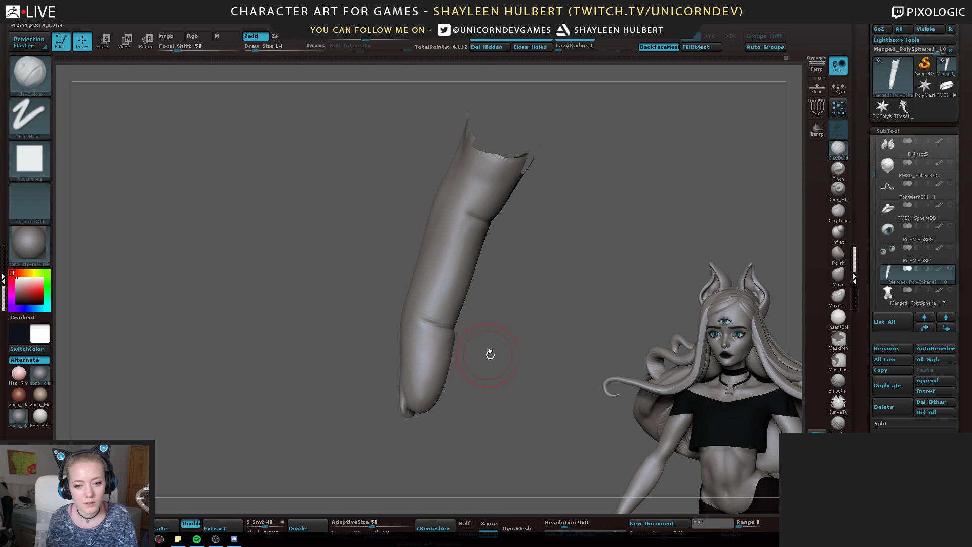
{"action": "left_click_drag", "start_coordinate": [490, 353], "coordinate": [468, 357]}
{"action": "left_click_drag", "start_coordinate": [446, 367], "coordinate": [444, 379], "text": "shift"}
{"action": "left_click_drag", "start_coordinate": [525, 336], "coordinate": [522, 332]}
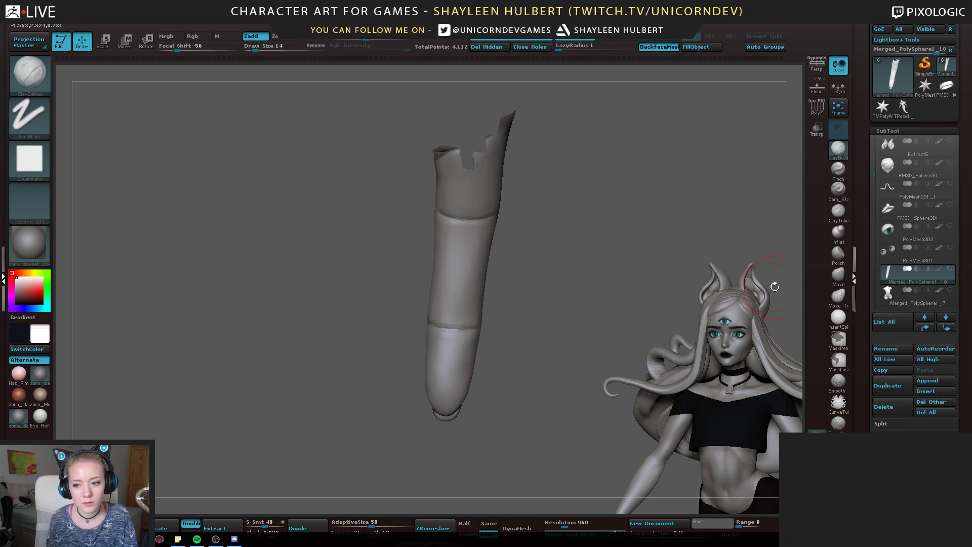
Reshape the end of the little finger with the Move brush, checking its profile from several sides
{"action": "left_click", "coordinate": [839, 276]}
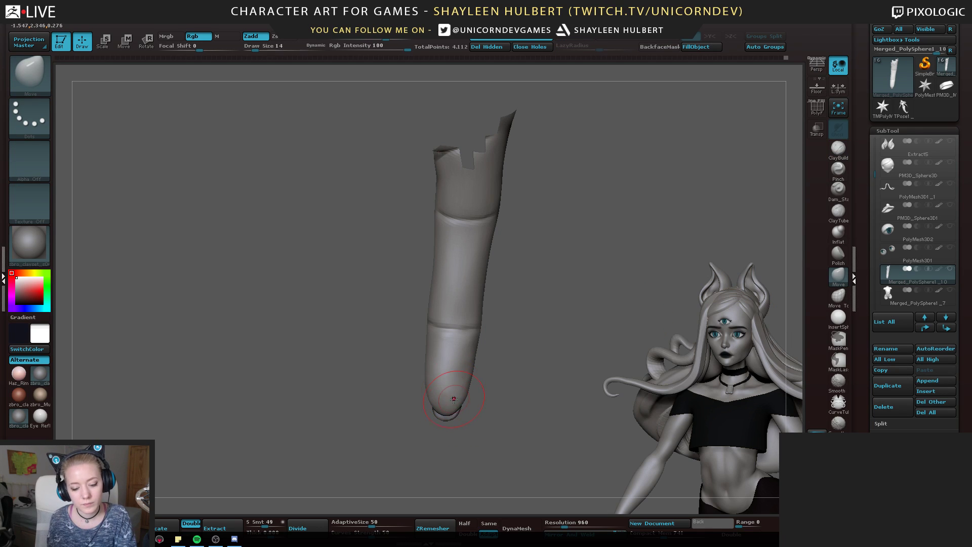
{"action": "right_click_drag", "start_coordinate": [457, 409], "coordinate": [340, 367]}
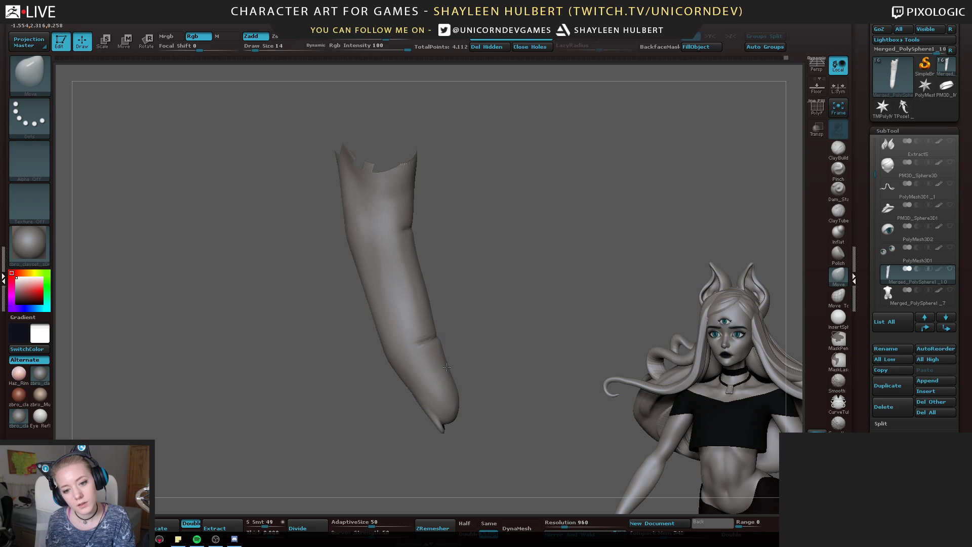
{"action": "mouse_move", "coordinate": [449, 367]}
{"action": "right_mouse_down"}
{"action": "mouse_move", "coordinate": [453, 400]}
{"action": "mouse_move", "coordinate": [484, 400]}
{"action": "mouse_move", "coordinate": [473, 411]}
{"action": "right_mouse_up"}
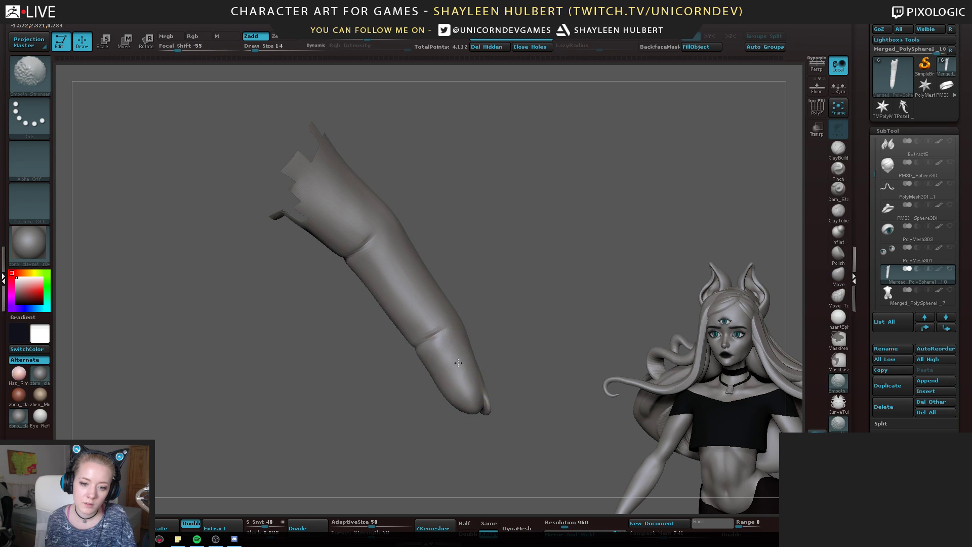
Polish the surfaces of the little fingertip around the nail and pad with the hPolish brush
{"action": "key", "text": "b"}
{"action": "key", "text": "h"}
{"action": "key", "text": "p"}
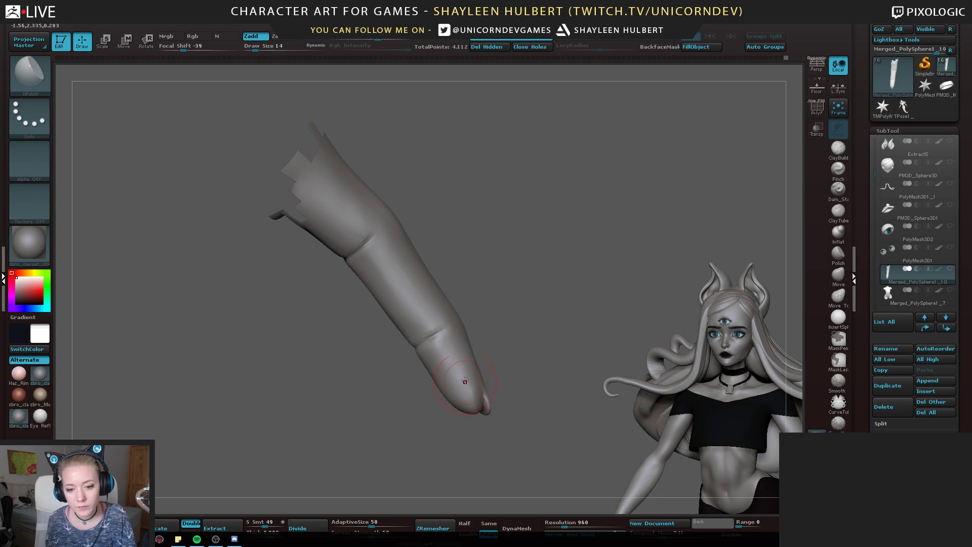
{"action": "mouse_move", "coordinate": [475, 392]}
{"action": "right_mouse_down"}
{"action": "mouse_move", "coordinate": [443, 404]}
{"action": "mouse_move", "coordinate": [441, 418]}
{"action": "mouse_move", "coordinate": [553, 326]}
{"action": "mouse_move", "coordinate": [488, 365]}
{"action": "right_mouse_up"}
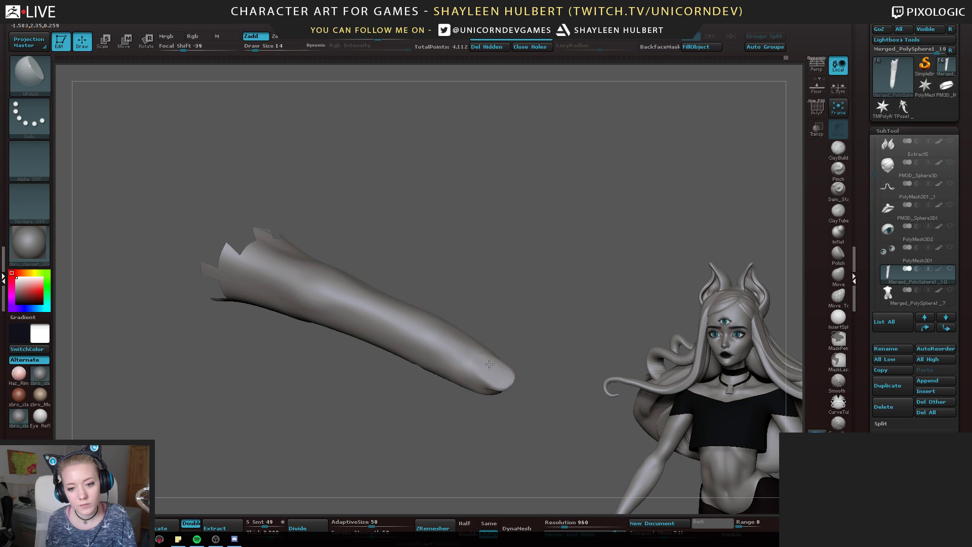
{"action": "right_click_drag", "start_coordinate": [549, 352], "coordinate": [520, 337]}
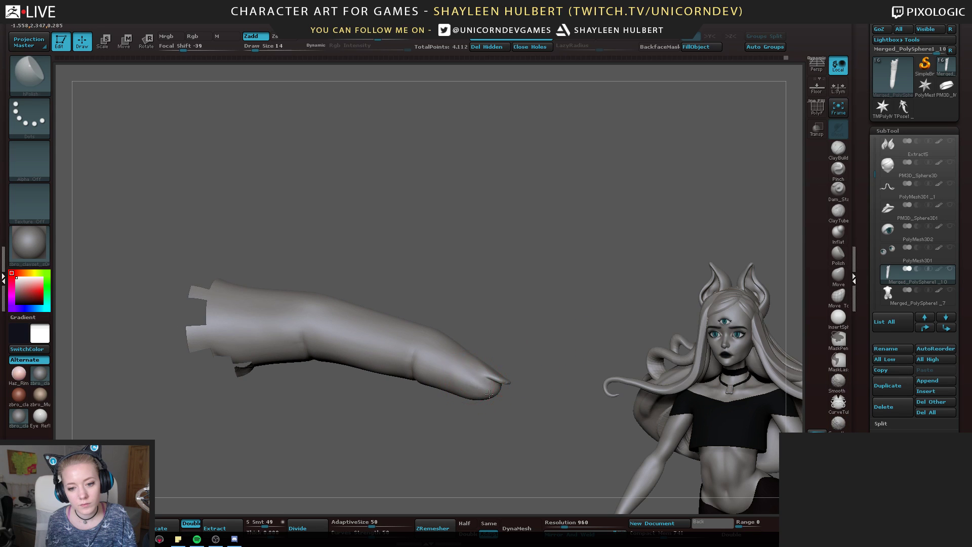
{"action": "mouse_move", "coordinate": [538, 373]}
{"action": "right_mouse_down"}
{"action": "mouse_move", "coordinate": [481, 391]}
{"action": "mouse_move", "coordinate": [514, 434]}
{"action": "mouse_move", "coordinate": [511, 349]}
{"action": "mouse_move", "coordinate": [695, 273]}
{"action": "right_mouse_up"}
Nudge the underside of the little fingertip into shape with the Move brush, working from an end-on view
{"action": "left_click", "coordinate": [838, 276]}
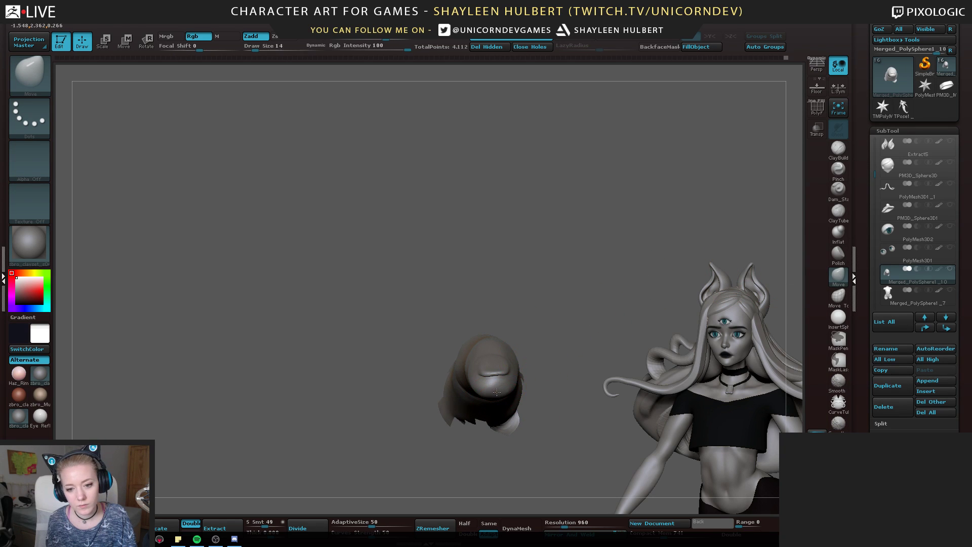
{"action": "left_click_drag", "start_coordinate": [496, 392], "coordinate": [497, 386]}
{"action": "key", "text": "["}
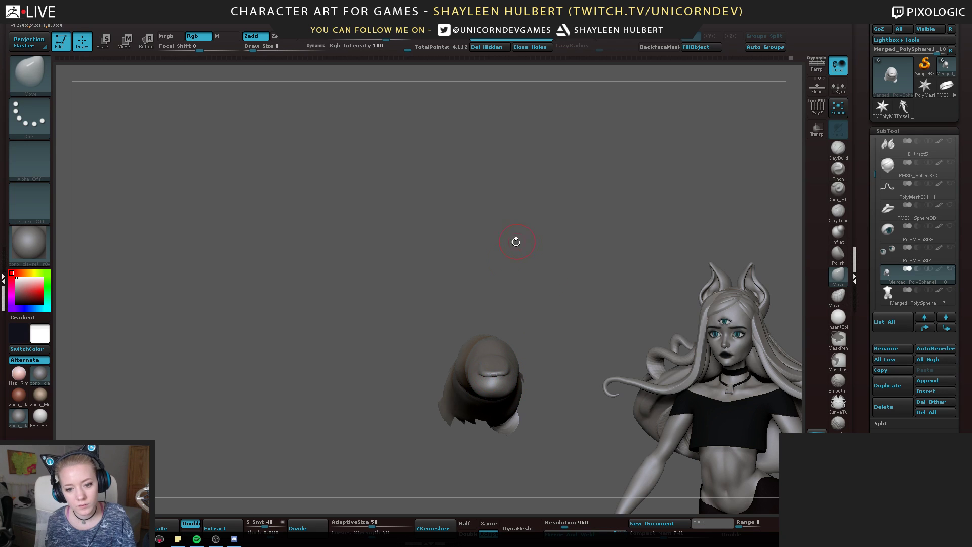
{"action": "key", "text": "]"}
{"action": "right_click_drag", "start_coordinate": [519, 322], "coordinate": [534, 304]}
{"action": "left_click_drag", "start_coordinate": [536, 307], "coordinate": [439, 284]}
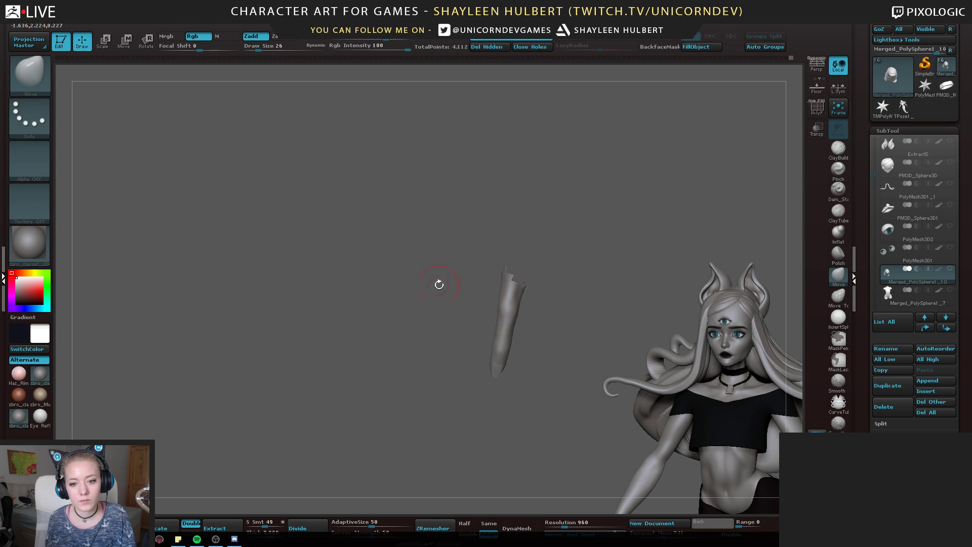
Unhide the rest of the arm mesh and examine the little finger's proportions against the whole hand
{"action": "left_click", "coordinate": [361, 329], "text": "ctrl+shift"}
{"action": "left_click_drag", "start_coordinate": [362, 329], "coordinate": [387, 493], "text": "alt"}
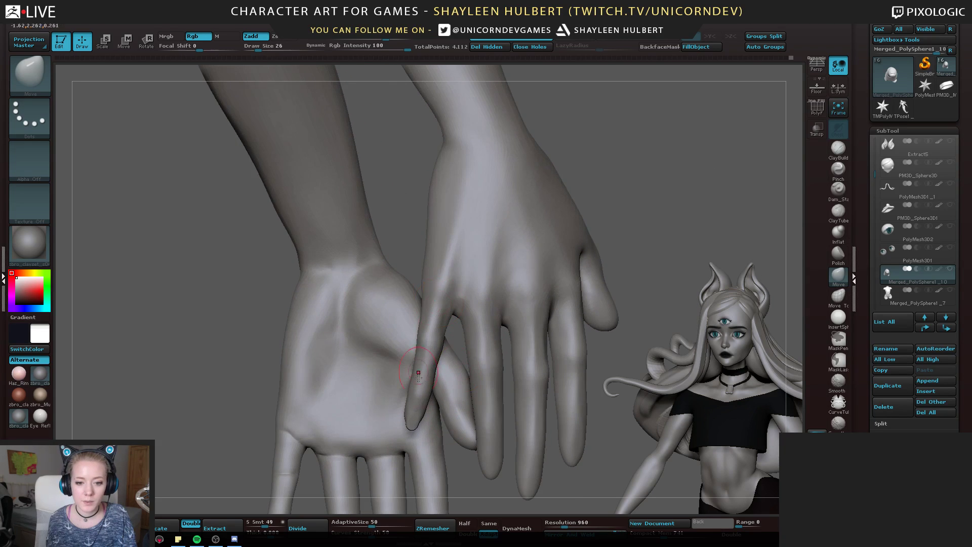
{"action": "left_click_drag", "start_coordinate": [348, 425], "coordinate": [405, 344]}
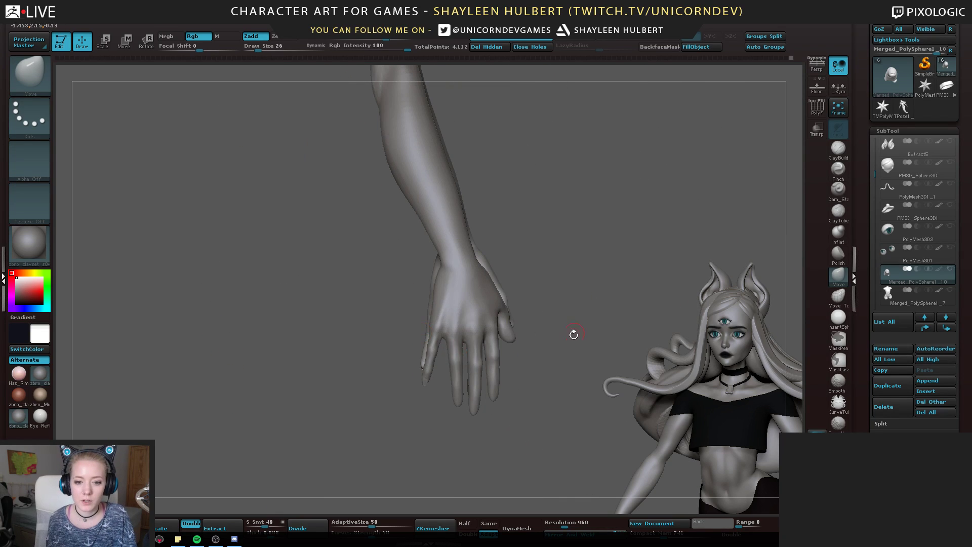
{"action": "left_click_drag", "start_coordinate": [573, 333], "coordinate": [545, 346]}
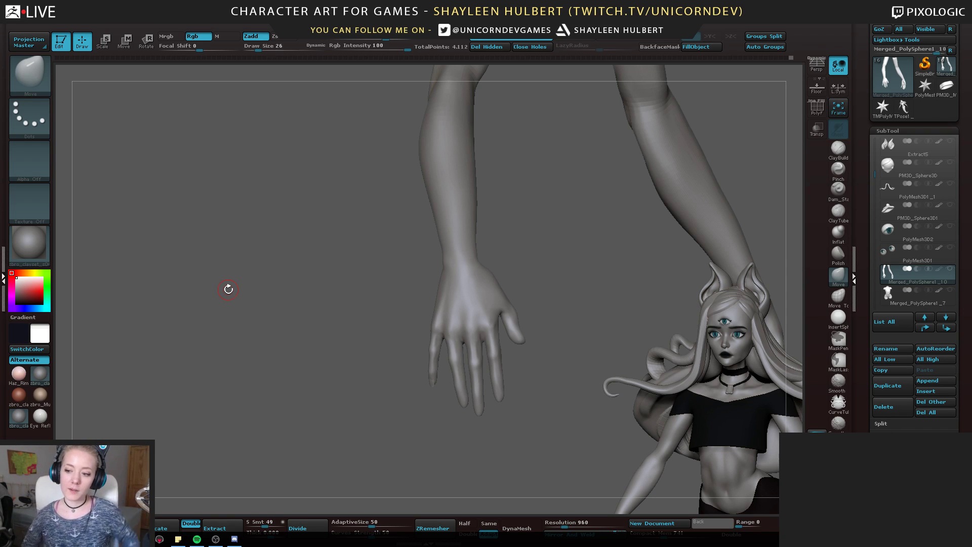
{"action": "left_click_drag", "start_coordinate": [298, 312], "coordinate": [363, 296], "text": "alt"}
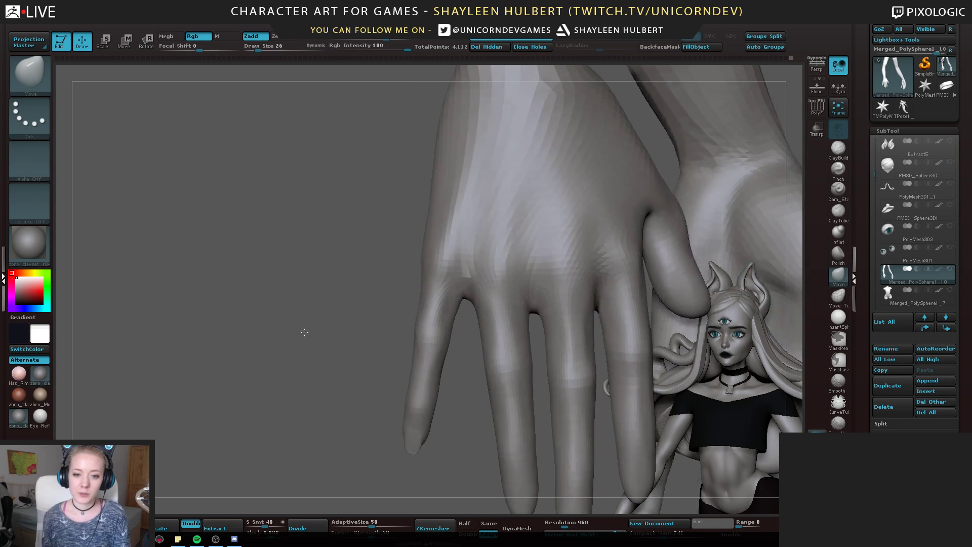
{"action": "mouse_move", "coordinate": [338, 348]}
{"action": "left_mouse_down", "text": "alt"}
{"action": "mouse_move", "coordinate": [287, 332]}
{"action": "mouse_move", "coordinate": [332, 305]}
{"action": "left_mouse_up", "text": "alt"}
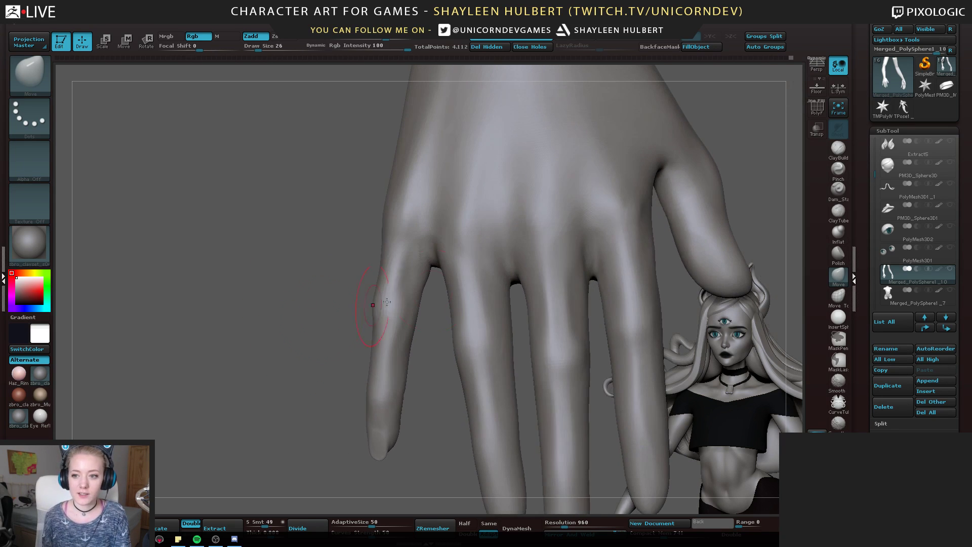
Carve the crease between the little and ring finger bases on the back of the hand with Dam Standard at draw size 9
{"action": "left_click", "coordinate": [839, 191]}
{"action": "key", "text": "["}
{"action": "left_click_drag", "start_coordinate": [367, 259], "coordinate": [368, 287]}
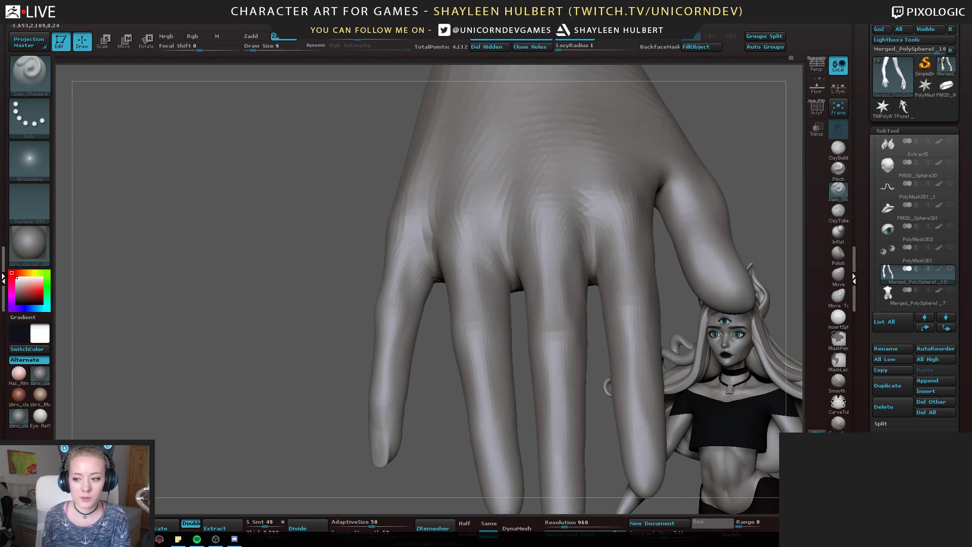
{"action": "left_click_drag", "start_coordinate": [427, 252], "coordinate": [434, 279]}
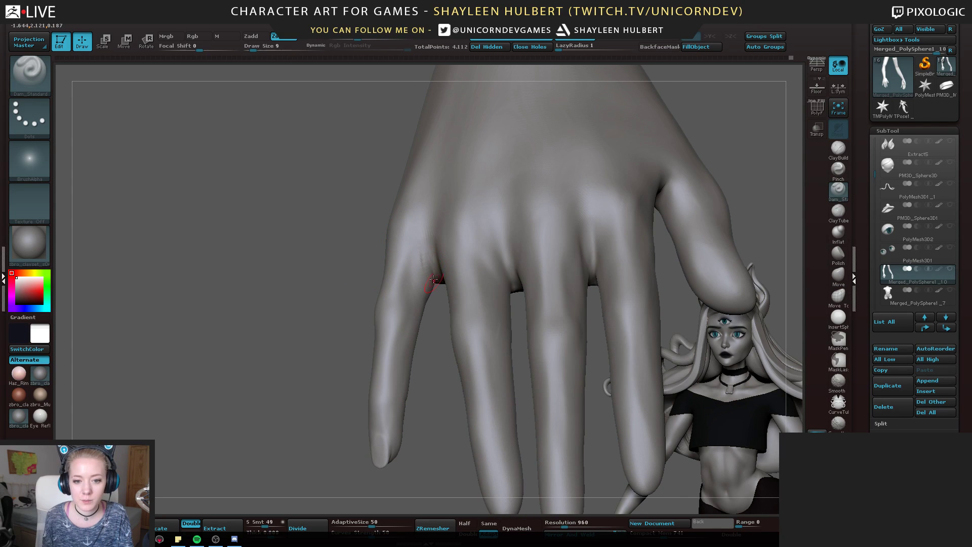
{"action": "left_click_drag", "start_coordinate": [432, 352], "coordinate": [433, 283]}
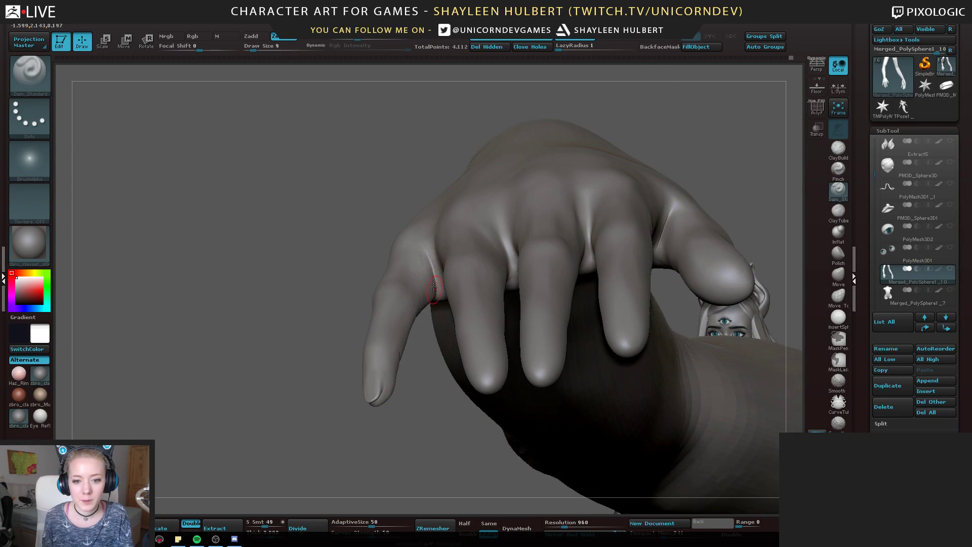
{"action": "right_click_drag", "start_coordinate": [284, 276], "coordinate": [423, 254]}
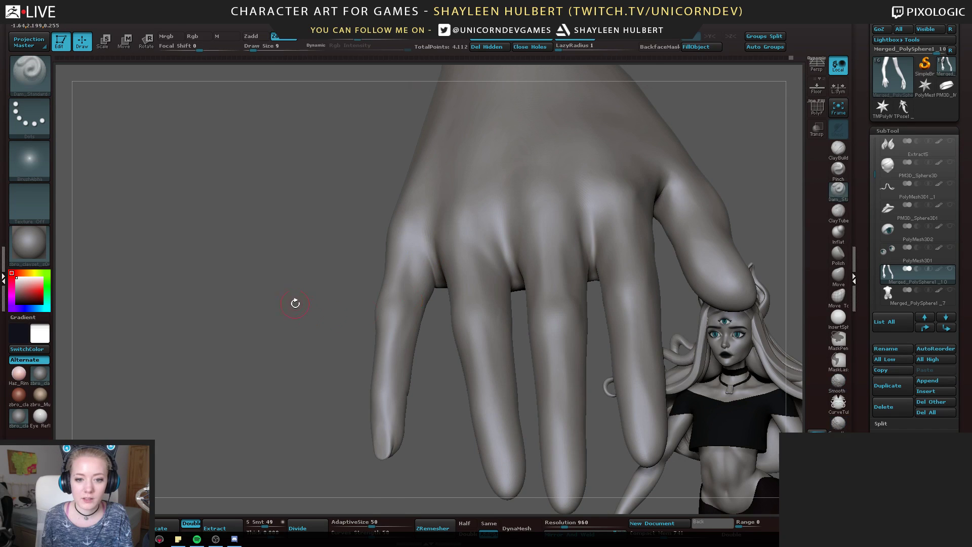
Carve a crease across the base of the little finger on the palm side and smooth the area around it
{"action": "right_click_drag", "start_coordinate": [295, 303], "coordinate": [428, 238]}
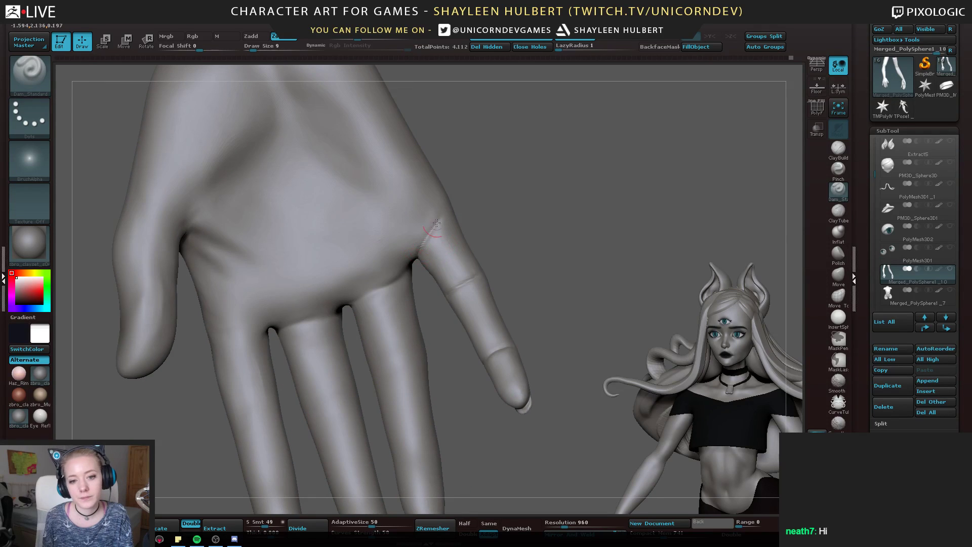
{"action": "right_click_drag", "start_coordinate": [482, 204], "coordinate": [490, 230]}
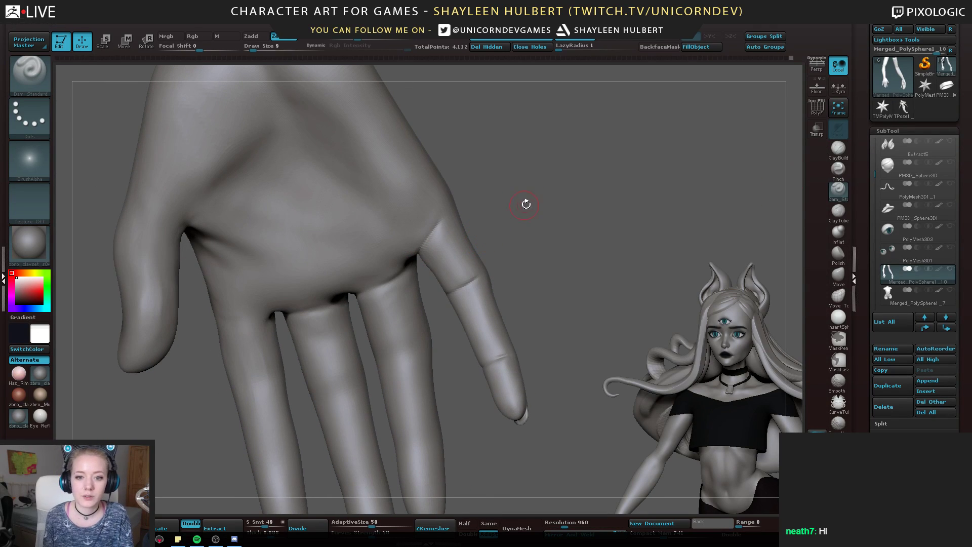
{"action": "right_click_drag", "start_coordinate": [526, 204], "coordinate": [437, 237]}
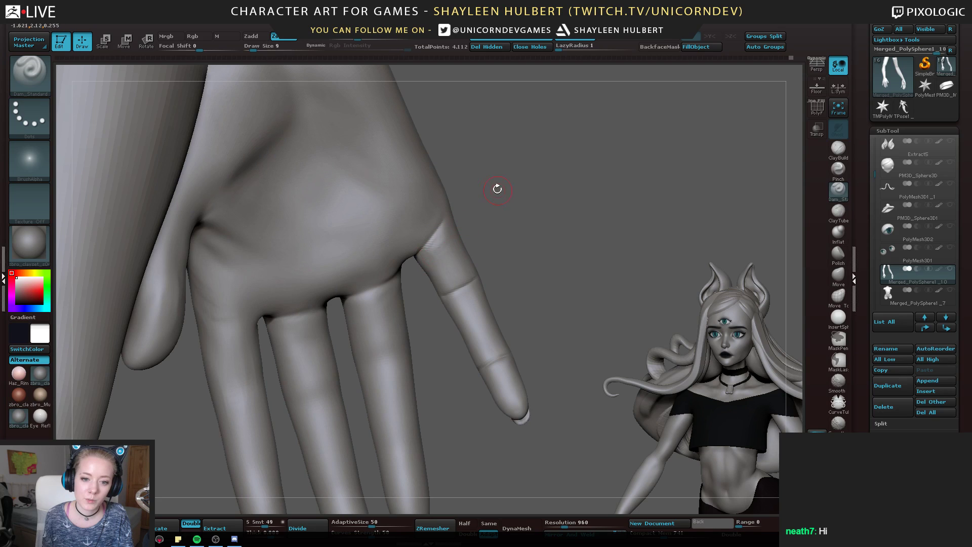
{"action": "mouse_move", "coordinate": [497, 189]}
{"action": "right_mouse_down"}
{"action": "mouse_move", "coordinate": [471, 195]}
{"action": "mouse_move", "coordinate": [506, 223]}
{"action": "mouse_move", "coordinate": [478, 226]}
{"action": "right_mouse_up"}
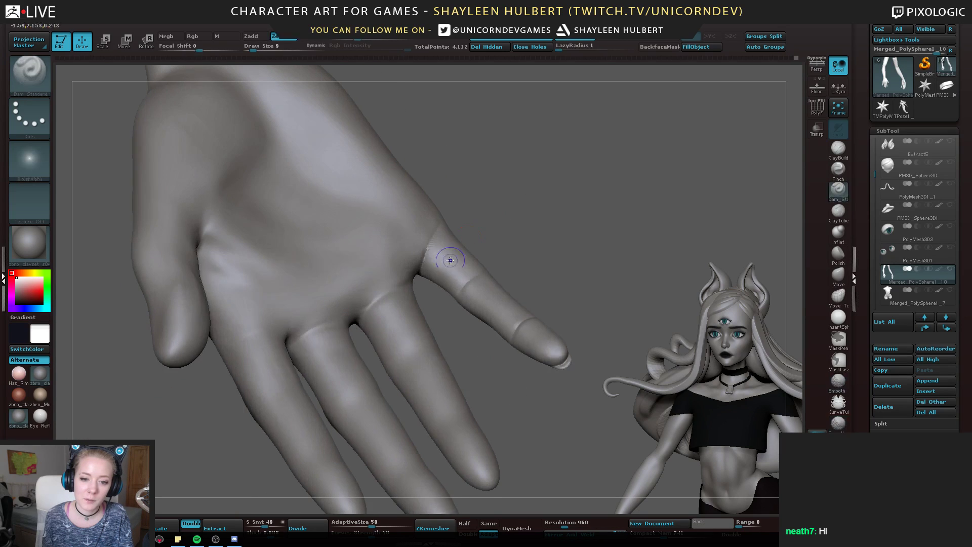
{"action": "left_click_drag", "start_coordinate": [450, 260], "coordinate": [439, 263], "text": "shift"}
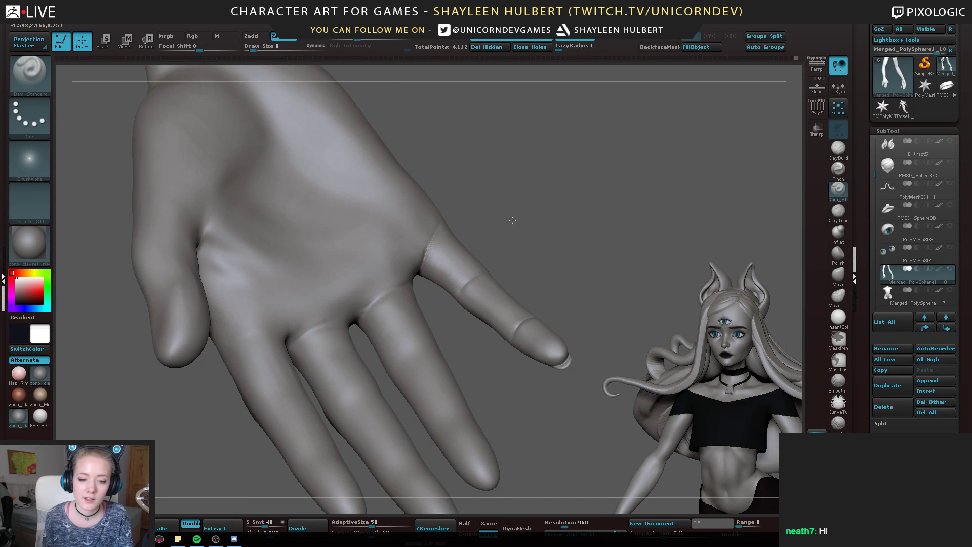
{"action": "right_click_drag", "start_coordinate": [486, 218], "coordinate": [378, 212]}
Build up the little finger's knuckle on the back of the hand with ClayBuildup at draw size 18 and smooth it
{"action": "right_click_drag", "start_coordinate": [410, 286], "coordinate": [445, 271]}
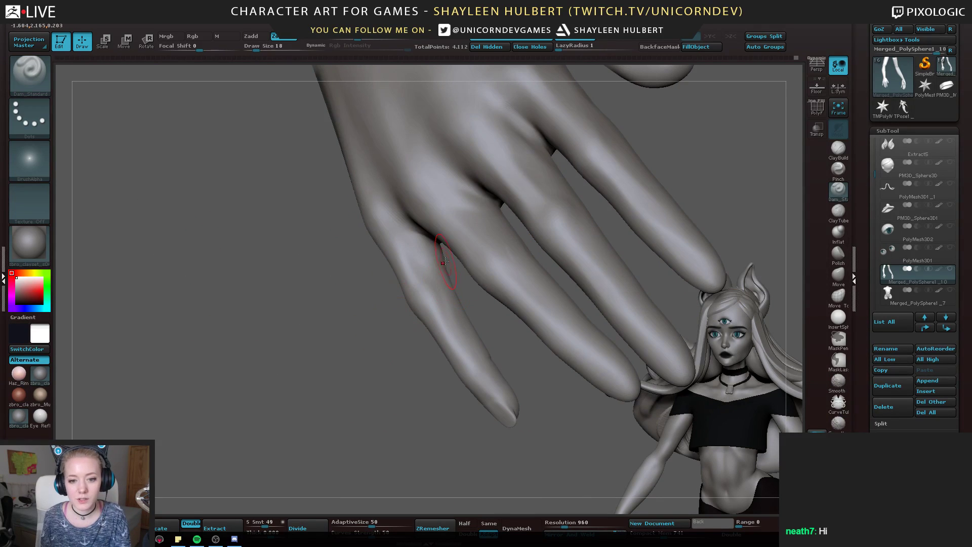
{"action": "key", "text": "bracketright"}
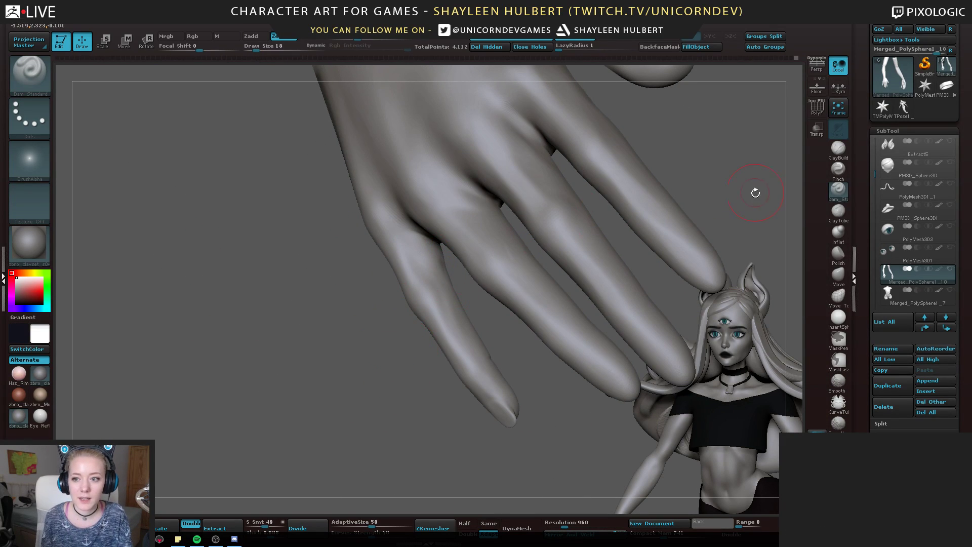
{"action": "key", "text": "ctrl"}
{"action": "left_click", "coordinate": [838, 148]}
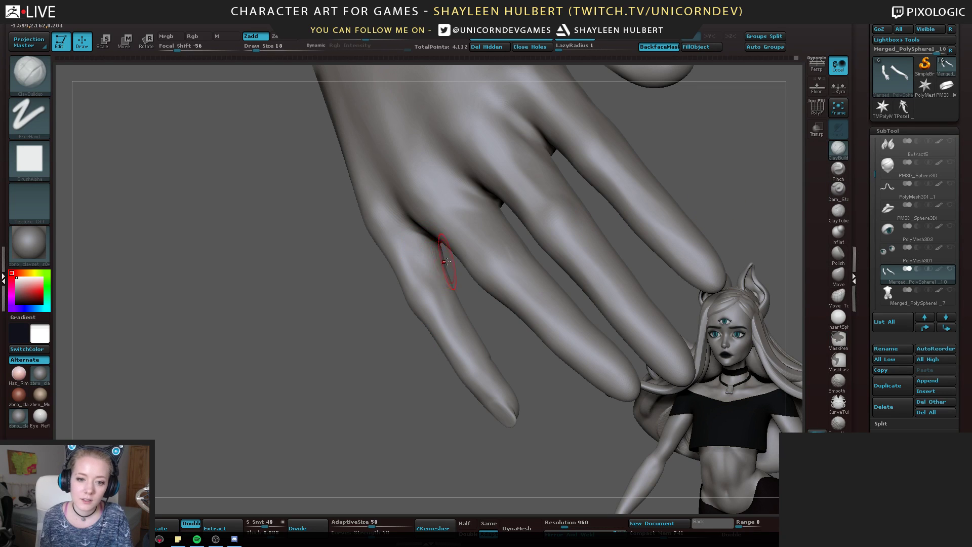
{"action": "right_click_drag", "start_coordinate": [448, 282], "coordinate": [327, 325]}
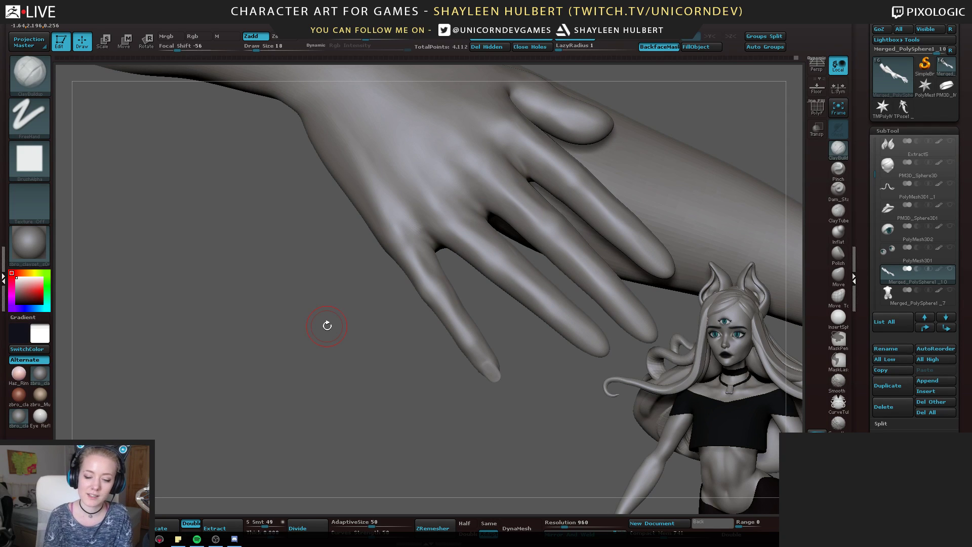
{"action": "mouse_move", "coordinate": [67, 370]}
{"action": "left_mouse_down"}
{"action": "mouse_move", "coordinate": [257, 308]}
{"action": "mouse_move", "coordinate": [327, 327]}
{"action": "mouse_move", "coordinate": [304, 324]}
{"action": "left_mouse_up"}
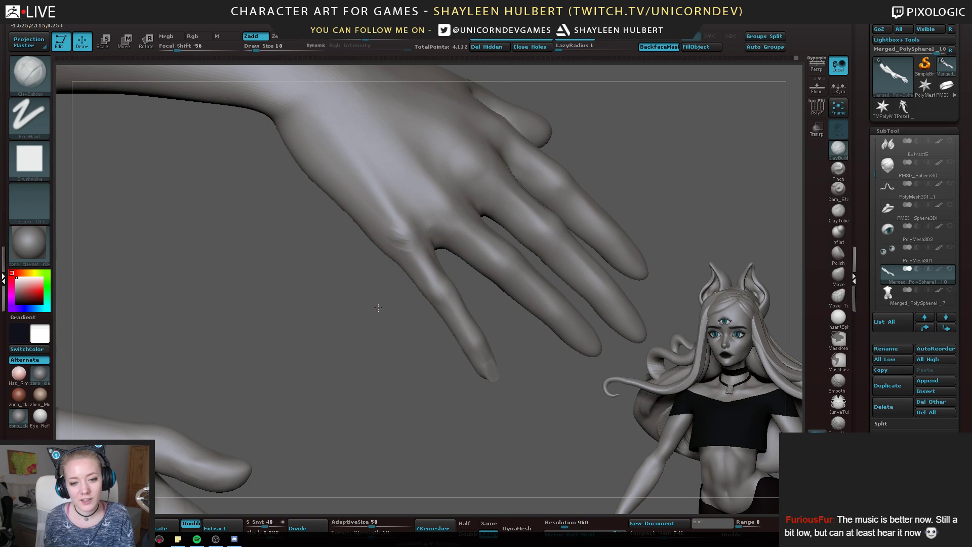
{"action": "right_click_drag", "start_coordinate": [378, 307], "coordinate": [400, 223]}
{"action": "key", "text": "shift"}
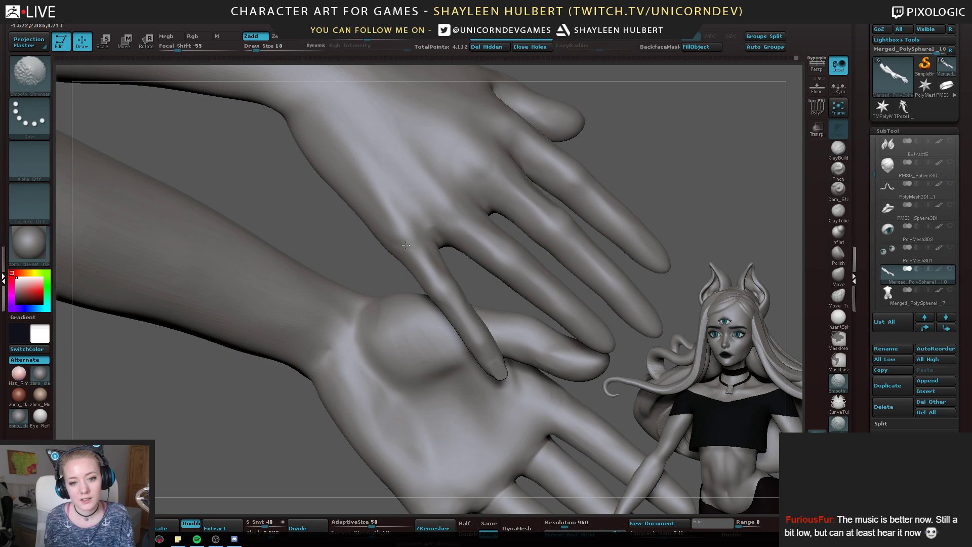
{"action": "key", "text": "shift+d"}
{"action": "right_click_drag", "start_coordinate": [562, 225], "coordinate": [449, 135], "text": "ctrl"}
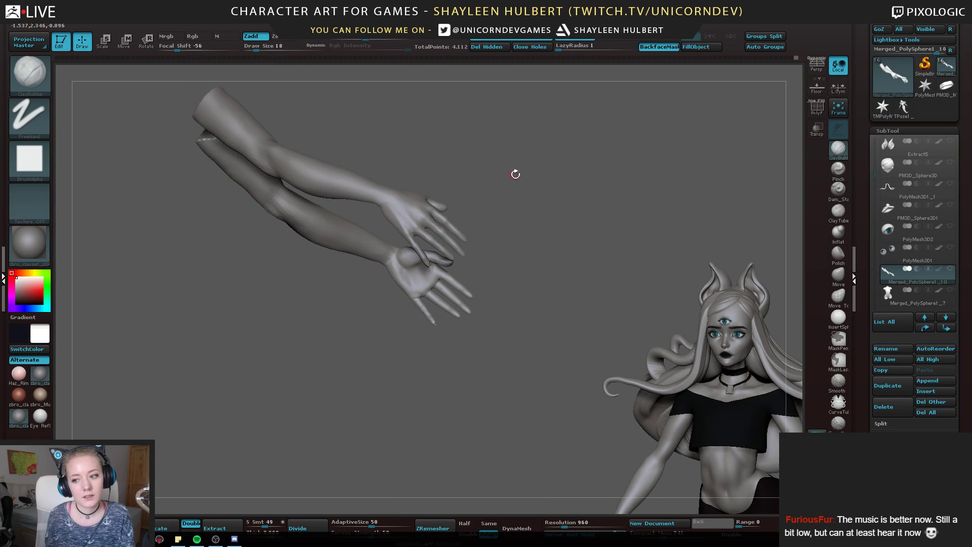
{"action": "mouse_move", "coordinate": [516, 174]}
{"action": "right_mouse_down"}
{"action": "mouse_move", "coordinate": [522, 211]}
{"action": "mouse_move", "coordinate": [499, 306]}
{"action": "mouse_move", "coordinate": [319, 388]}
{"action": "mouse_move", "coordinate": [295, 342]}
{"action": "mouse_move", "coordinate": [258, 349]}
{"action": "right_mouse_up"}
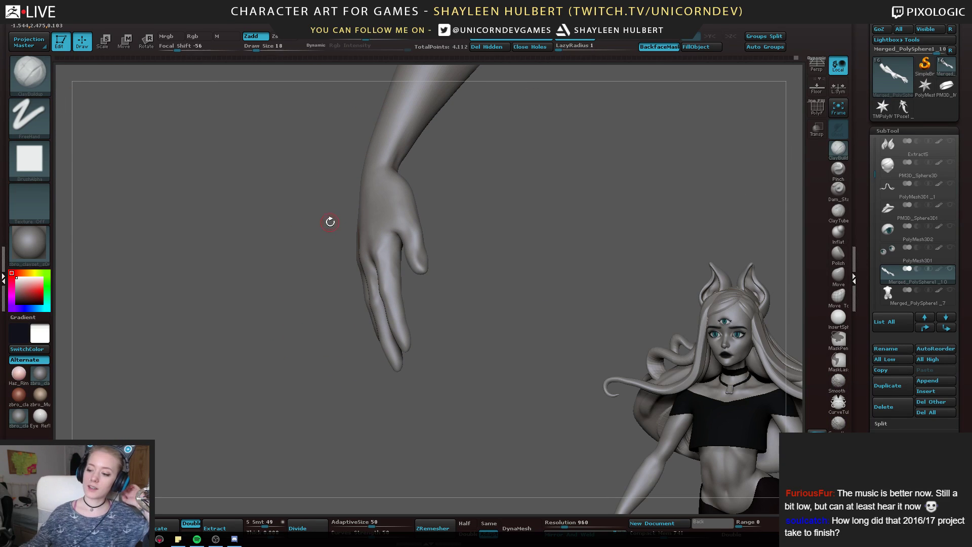
{"action": "left_click_drag", "start_coordinate": [971, 144], "coordinate": [579, 87]}
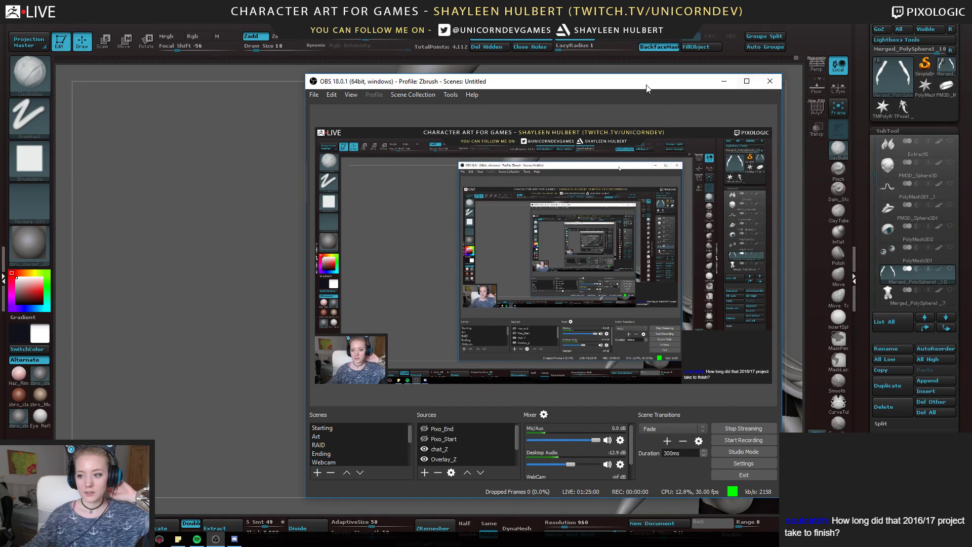
{"action": "left_click", "coordinate": [768, 86]}
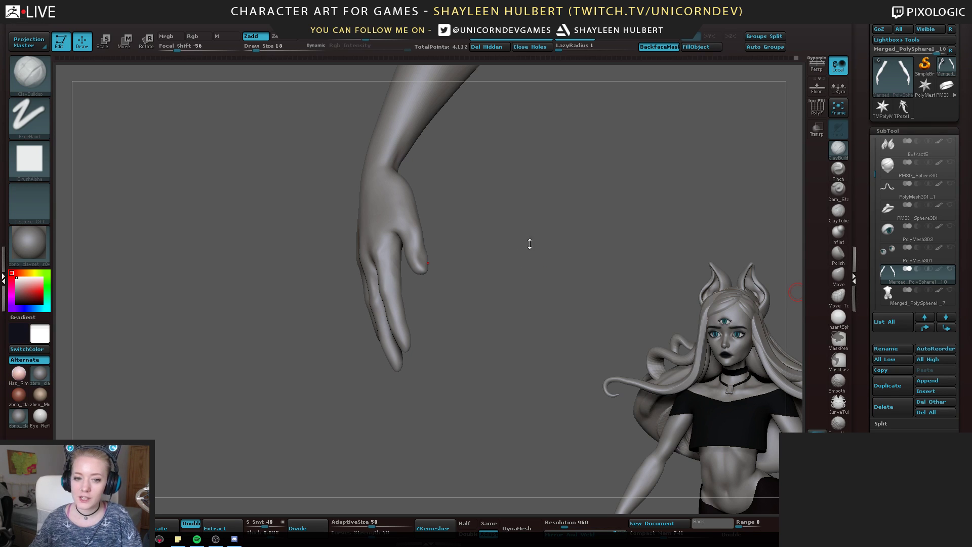
Add volume to the middle joint on the back of the little finger with ClayBuildup and smooth it into the finger
{"action": "left_click_drag", "start_coordinate": [522, 197], "coordinate": [244, 212]}
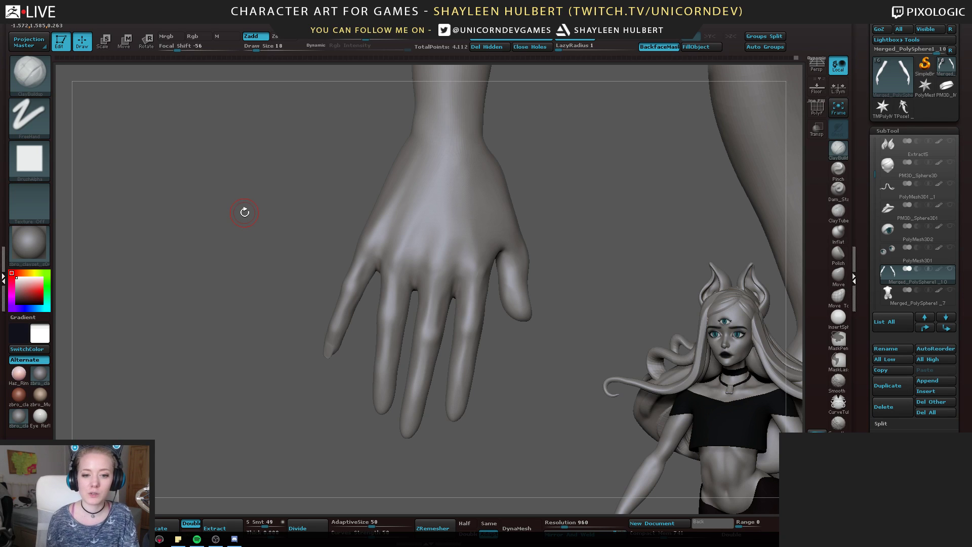
{"action": "left_click_drag", "start_coordinate": [241, 284], "coordinate": [400, 254]}
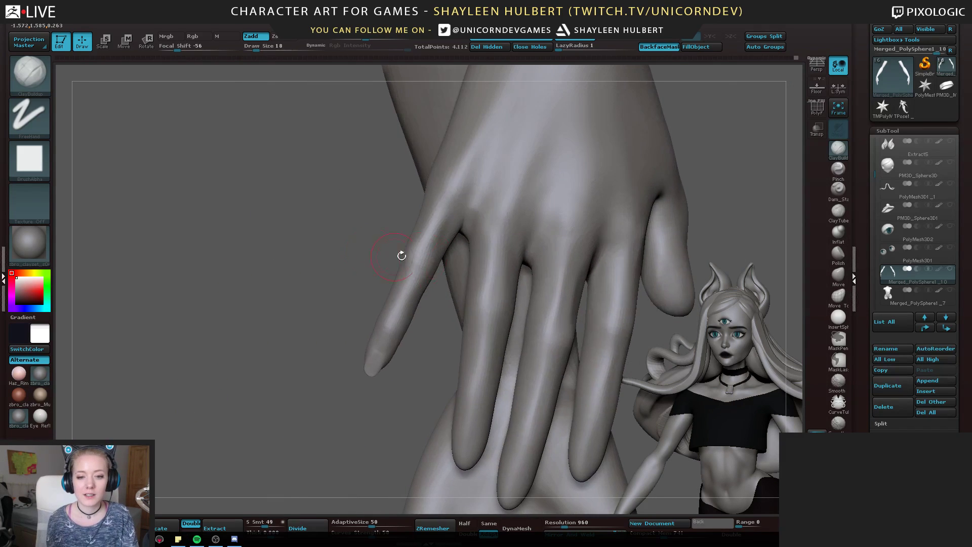
{"action": "left_click_drag", "start_coordinate": [348, 328], "coordinate": [309, 320]}
{"action": "left_click_drag", "start_coordinate": [408, 300], "coordinate": [430, 278], "text": "shift"}
{"action": "mouse_move", "coordinate": [304, 299]}
{"action": "left_mouse_down"}
{"action": "mouse_move", "coordinate": [371, 296]}
{"action": "mouse_move", "coordinate": [407, 273]}
{"action": "left_mouse_up"}
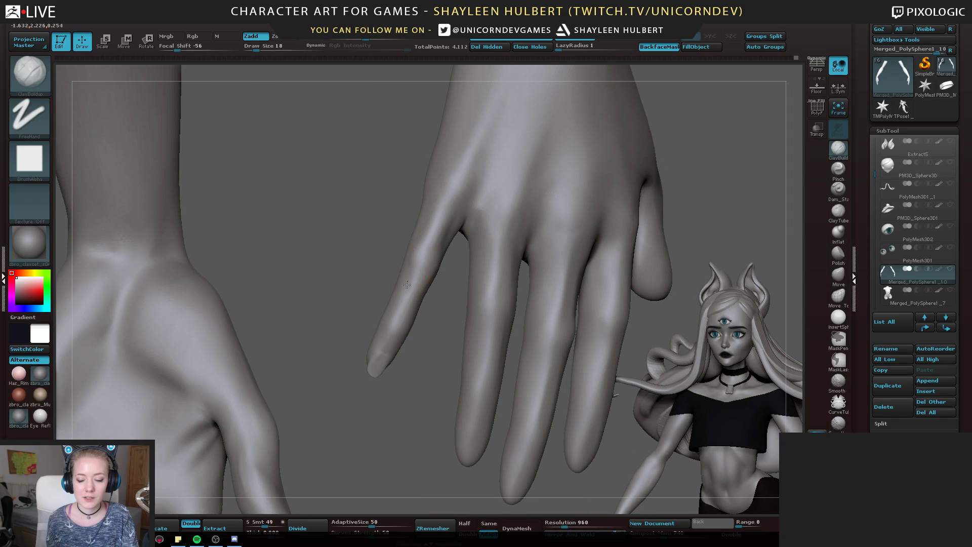
{"action": "left_click_drag", "start_coordinate": [358, 298], "coordinate": [404, 295]}
{"action": "right_click_drag", "start_coordinate": [395, 292], "coordinate": [401, 287]}
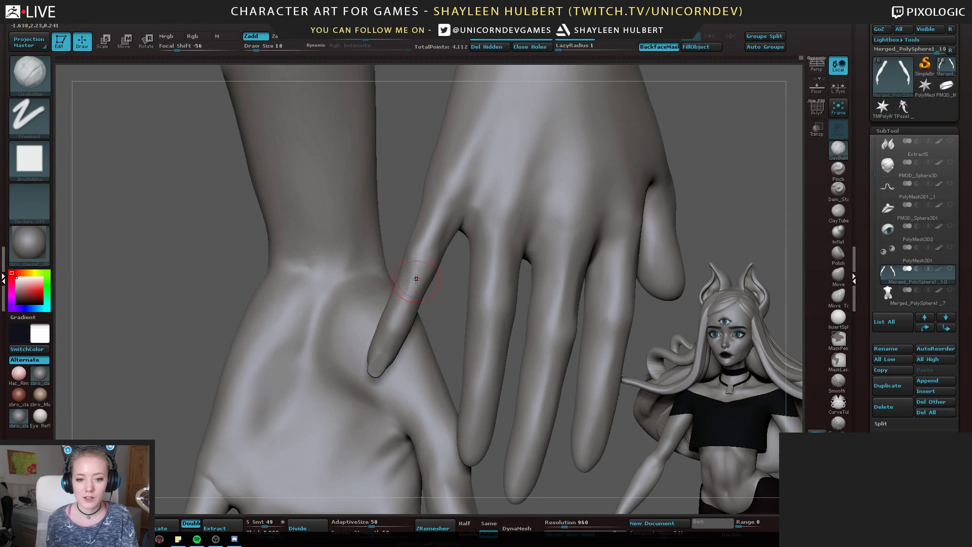
{"action": "key", "text": "shift"}
{"action": "left_click_drag", "start_coordinate": [406, 297], "coordinate": [400, 303], "text": "shift"}
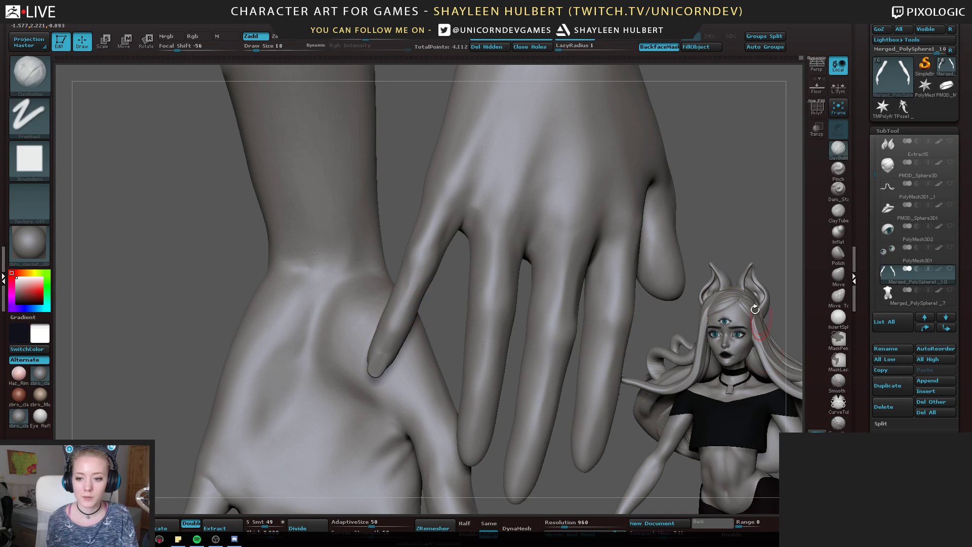
{"action": "mouse_move", "coordinate": [154, 270]}
{"action": "left_mouse_down", "text": "alt"}
{"action": "mouse_move", "coordinate": [237, 254]}
{"action": "mouse_move", "coordinate": [324, 266]}
{"action": "left_mouse_up", "text": "alt"}
{"action": "left_click_drag", "start_coordinate": [409, 242], "coordinate": [405, 252], "text": "shift"}
Build up the palm just above the little finger's base with ClayBuildup at draw size 26 and smooth the strokes
{"action": "mouse_move", "coordinate": [375, 410]}
{"action": "left_mouse_down"}
{"action": "mouse_move", "coordinate": [297, 342]}
{"action": "mouse_move", "coordinate": [277, 312]}
{"action": "mouse_move", "coordinate": [277, 326]}
{"action": "left_mouse_up"}
{"action": "right_click_drag", "start_coordinate": [277, 326], "coordinate": [292, 285]}
{"action": "left_click_drag", "start_coordinate": [292, 284], "coordinate": [350, 296]}
{"action": "mouse_move", "coordinate": [393, 445]}
{"action": "left_mouse_down", "text": "alt"}
{"action": "mouse_move", "coordinate": [609, 386]}
{"action": "mouse_move", "coordinate": [394, 379]}
{"action": "left_mouse_up", "text": "alt"}
{"action": "mouse_move", "coordinate": [308, 248]}
{"action": "left_mouse_down"}
{"action": "mouse_move", "coordinate": [377, 228]}
{"action": "mouse_move", "coordinate": [391, 184]}
{"action": "left_mouse_up"}
{"action": "key", "text": "bracketright"}
{"action": "left_click_drag", "start_coordinate": [441, 203], "coordinate": [454, 241], "text": "alt"}
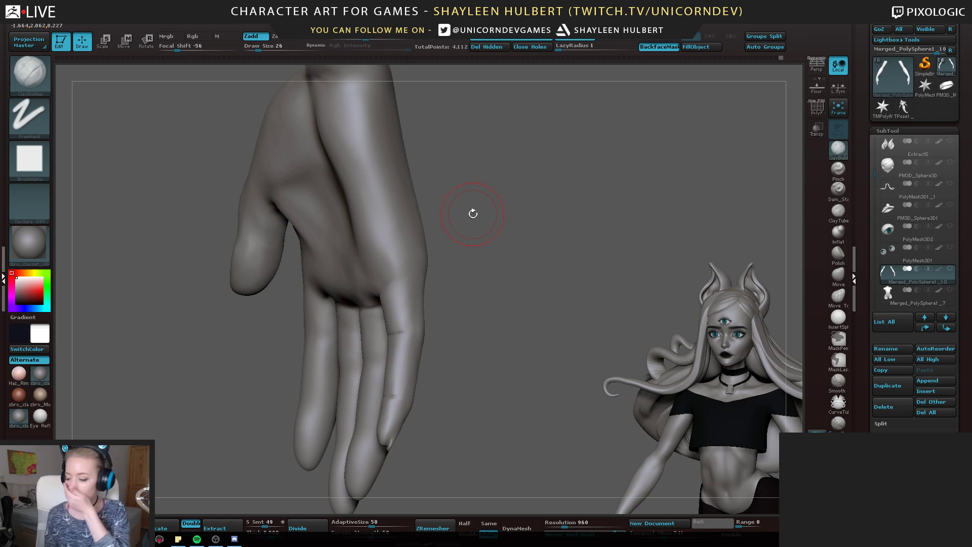
{"action": "right_click_drag", "start_coordinate": [468, 161], "coordinate": [382, 260]}
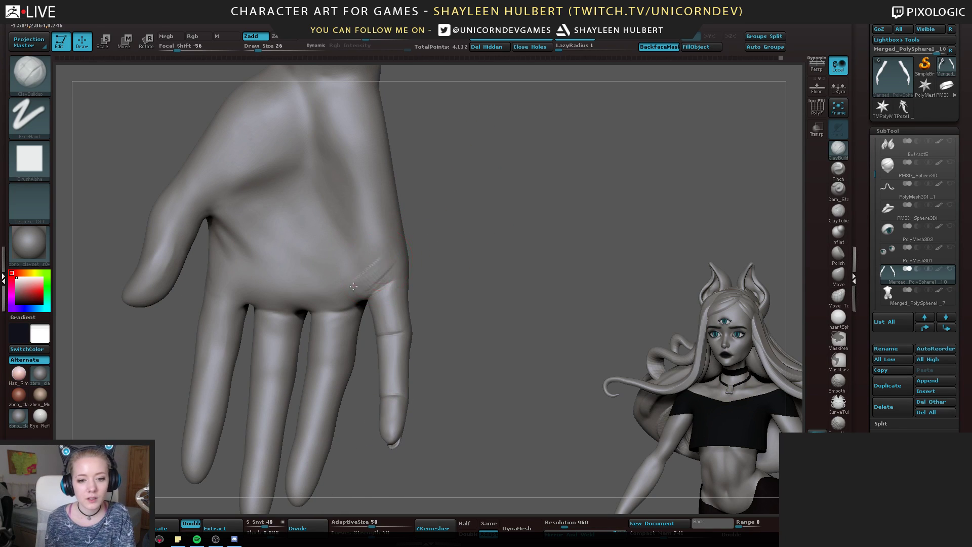
{"action": "left_click_drag", "start_coordinate": [350, 279], "coordinate": [380, 258], "text": "shift"}
{"action": "right_click_drag", "start_coordinate": [380, 258], "coordinate": [388, 263]}
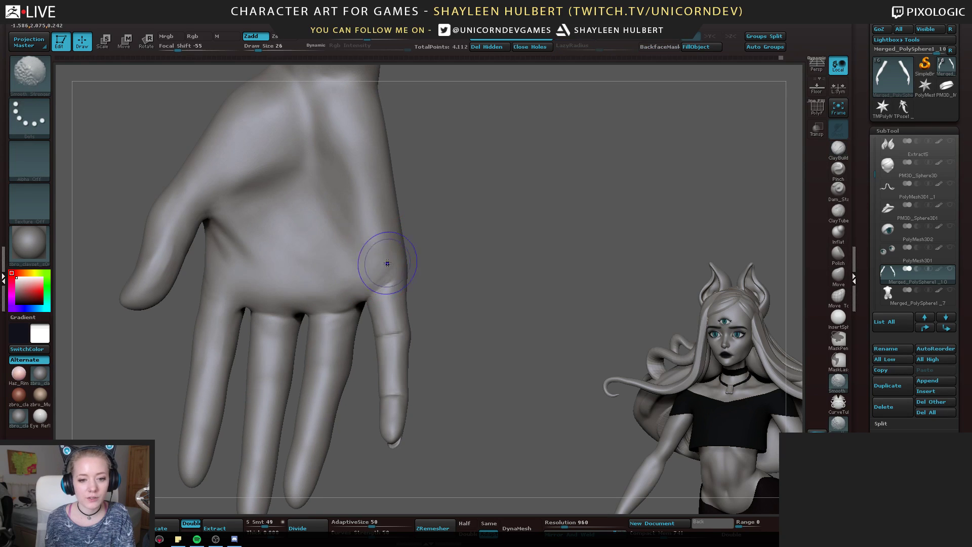
Smooth the palm above the little finger's base and add volume to the palm's centre with ClayBuildup at draw size 26
{"action": "left_click_drag", "start_coordinate": [389, 262], "coordinate": [353, 278], "text": "shift"}
{"action": "mouse_move", "coordinate": [352, 278]}
{"action": "right_mouse_down"}
{"action": "mouse_move", "coordinate": [438, 226]}
{"action": "mouse_move", "coordinate": [484, 230]}
{"action": "mouse_move", "coordinate": [532, 207]}
{"action": "right_mouse_up"}
{"action": "mouse_move", "coordinate": [380, 221]}
{"action": "left_mouse_down"}
{"action": "mouse_move", "coordinate": [327, 226]}
{"action": "mouse_move", "coordinate": [378, 235]}
{"action": "left_mouse_up"}
{"action": "mouse_move", "coordinate": [381, 233]}
{"action": "left_mouse_down"}
{"action": "mouse_move", "coordinate": [357, 253]}
{"action": "mouse_move", "coordinate": [345, 241]}
{"action": "left_mouse_up"}
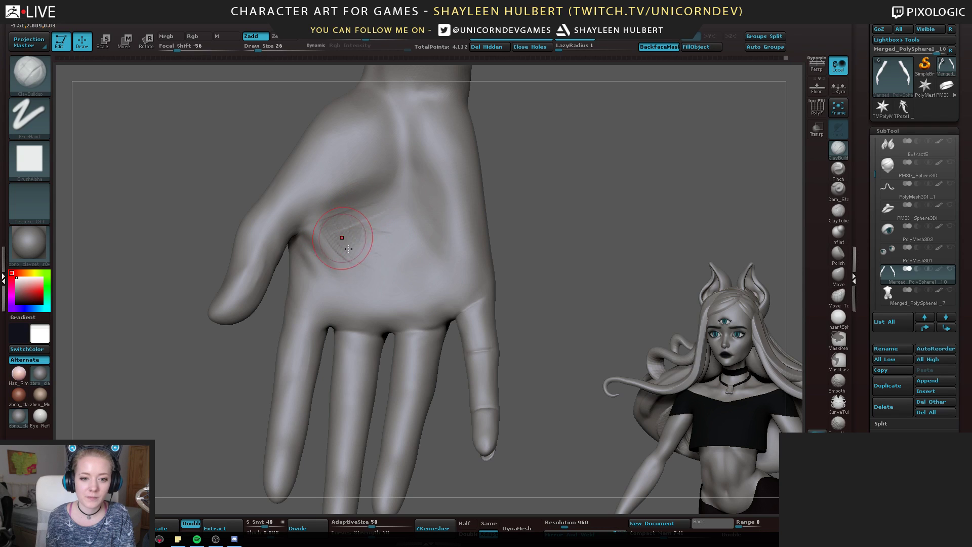
{"action": "mouse_move", "coordinate": [421, 248]}
{"action": "left_mouse_down"}
{"action": "mouse_move", "coordinate": [392, 253]}
{"action": "mouse_move", "coordinate": [400, 279]}
{"action": "mouse_move", "coordinate": [372, 216]}
{"action": "mouse_move", "coordinate": [432, 194]}
{"action": "mouse_move", "coordinate": [407, 210]}
{"action": "left_mouse_up"}
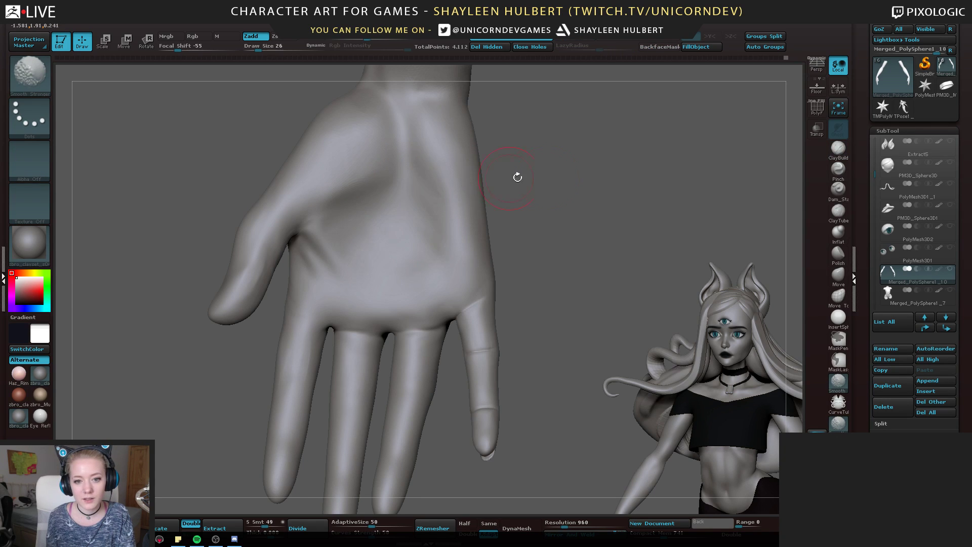
Fill the hollow along the little-finger side of the palm with ClayBuildup at draw size 26 and smooth it
{"action": "mouse_move", "coordinate": [517, 176]}
{"action": "left_mouse_down"}
{"action": "mouse_move", "coordinate": [415, 194]}
{"action": "mouse_move", "coordinate": [434, 224]}
{"action": "left_mouse_up"}
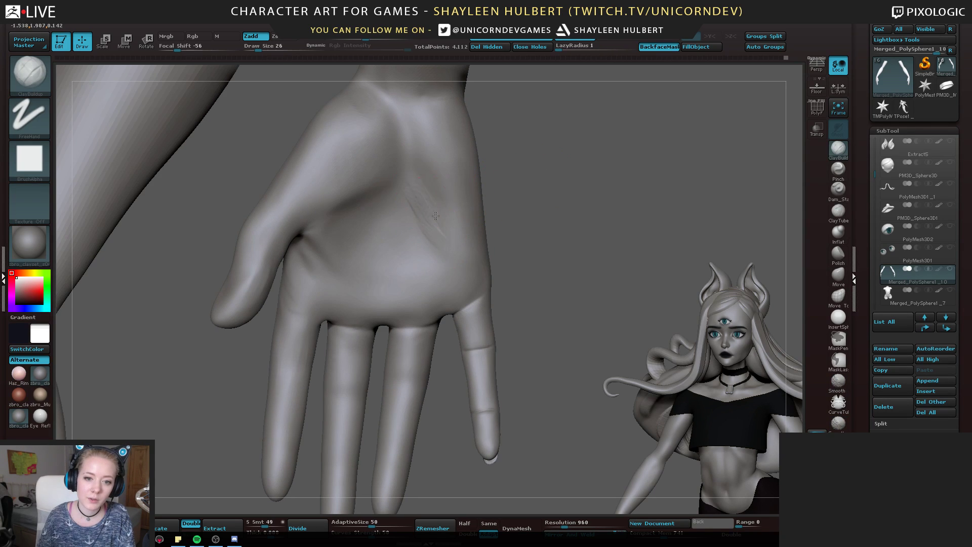
{"action": "left_click_drag", "start_coordinate": [450, 179], "coordinate": [450, 200]}
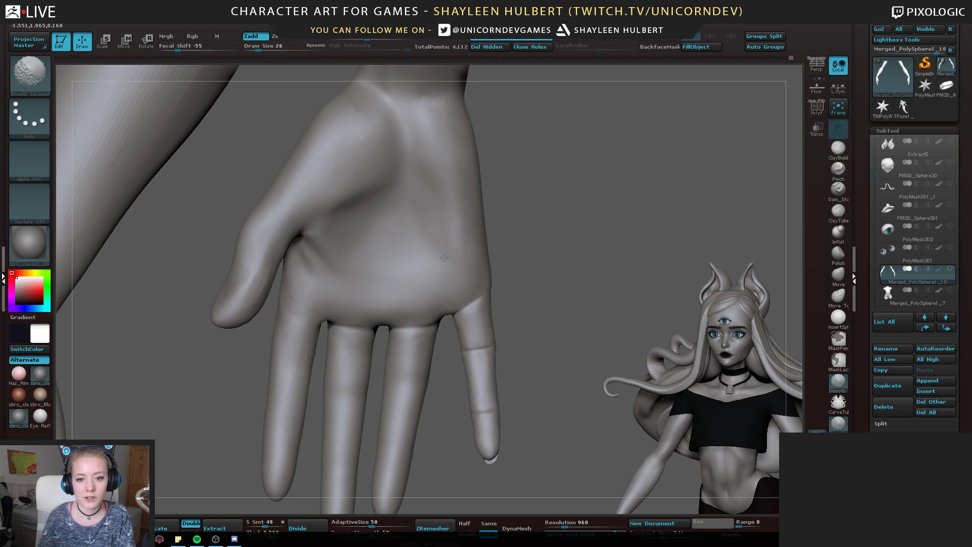
{"action": "left_click_drag", "start_coordinate": [537, 254], "coordinate": [521, 213], "text": "alt"}
{"action": "mouse_move", "coordinate": [417, 215]}
{"action": "left_mouse_down"}
{"action": "mouse_move", "coordinate": [412, 234]}
{"action": "mouse_move", "coordinate": [429, 256]}
{"action": "mouse_move", "coordinate": [445, 250]}
{"action": "left_mouse_up"}
{"action": "left_click_drag", "start_coordinate": [511, 248], "coordinate": [333, 161], "text": "alt"}
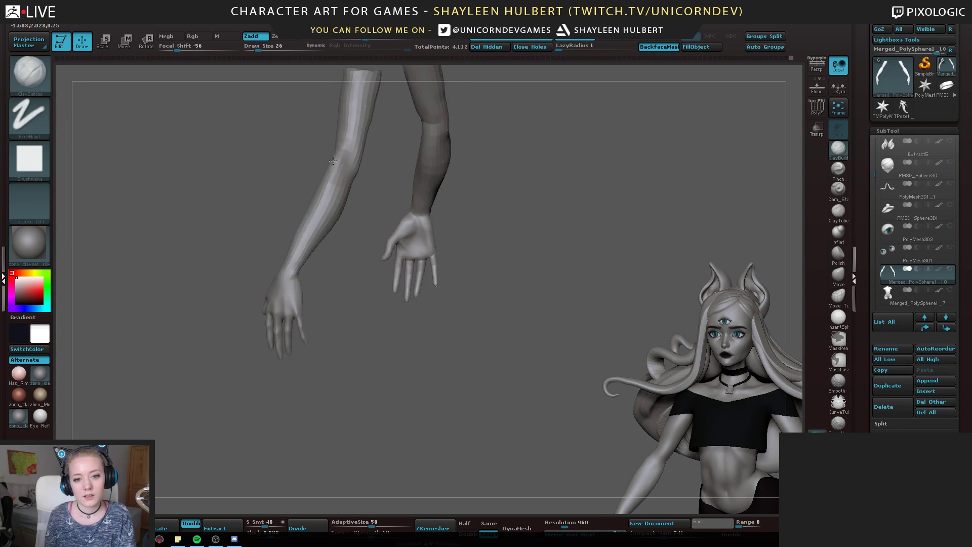
{"action": "right_click_drag", "start_coordinate": [333, 161], "coordinate": [303, 270]}
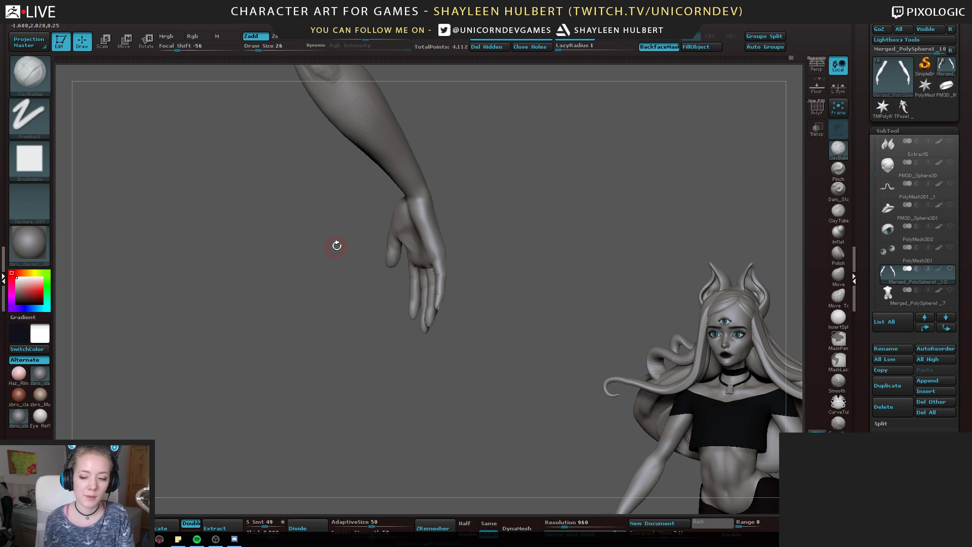
{"action": "left_click_drag", "start_coordinate": [337, 246], "coordinate": [451, 216]}
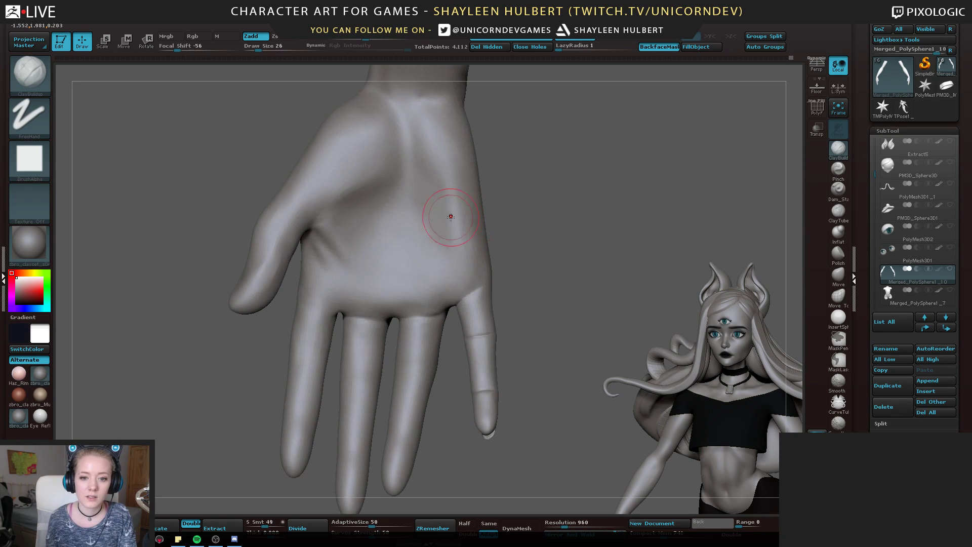
{"action": "key", "text": "shift"}
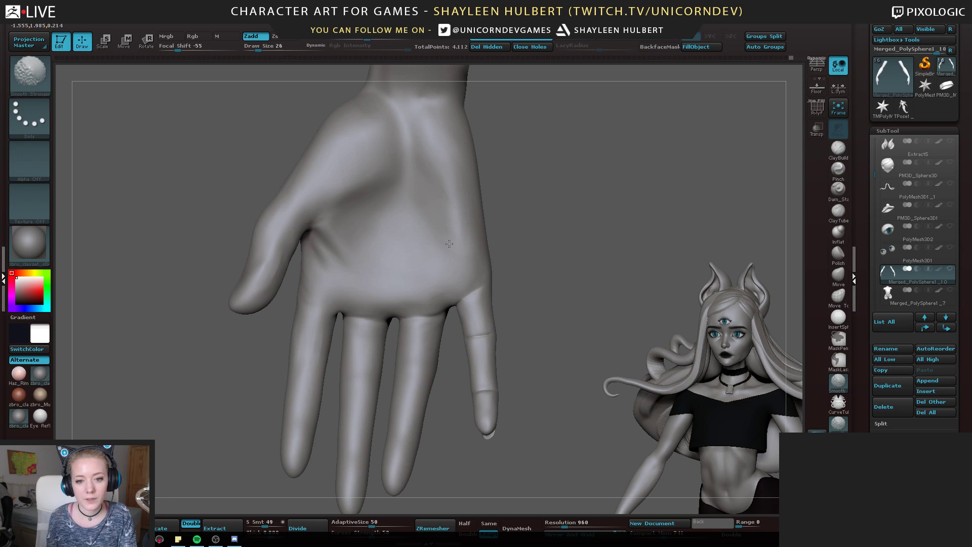
Build up the palm just beside the thumb web with ClayBuildup at draw size 26 and smooth the strokes
{"action": "left_click_drag", "start_coordinate": [508, 210], "coordinate": [552, 252], "text": "alt"}
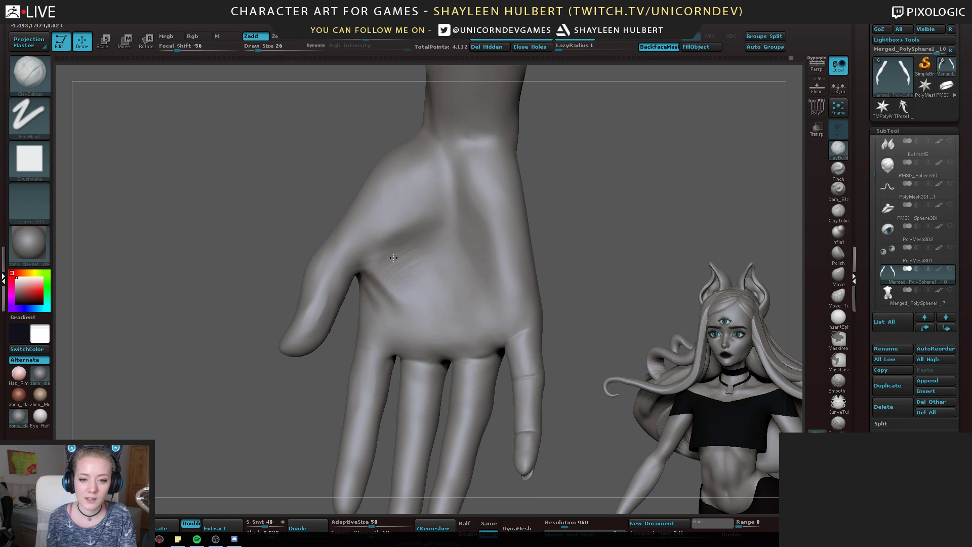
{"action": "key", "text": "shift"}
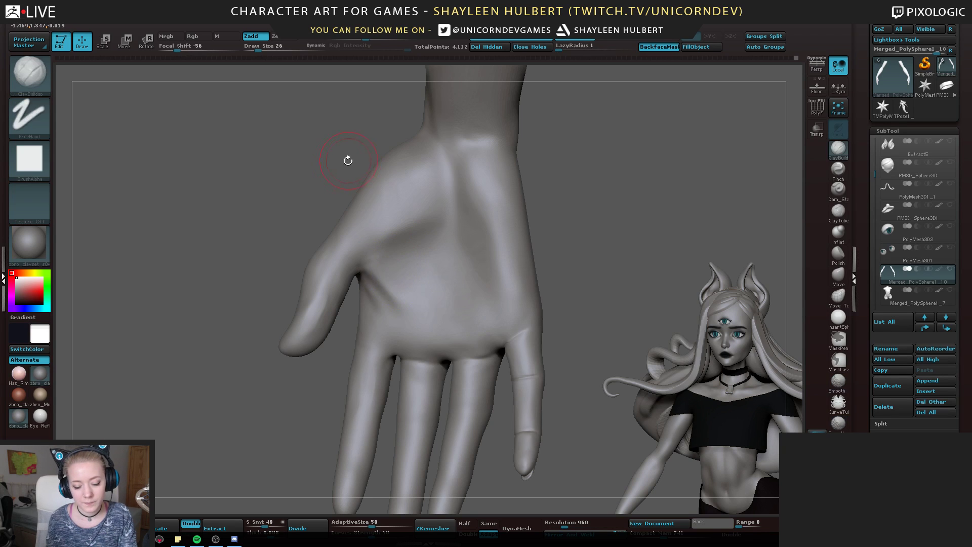
{"action": "mouse_move", "coordinate": [202, 343]}
{"action": "left_mouse_down"}
{"action": "mouse_move", "coordinate": [231, 330]}
{"action": "mouse_move", "coordinate": [229, 344]}
{"action": "left_mouse_up"}
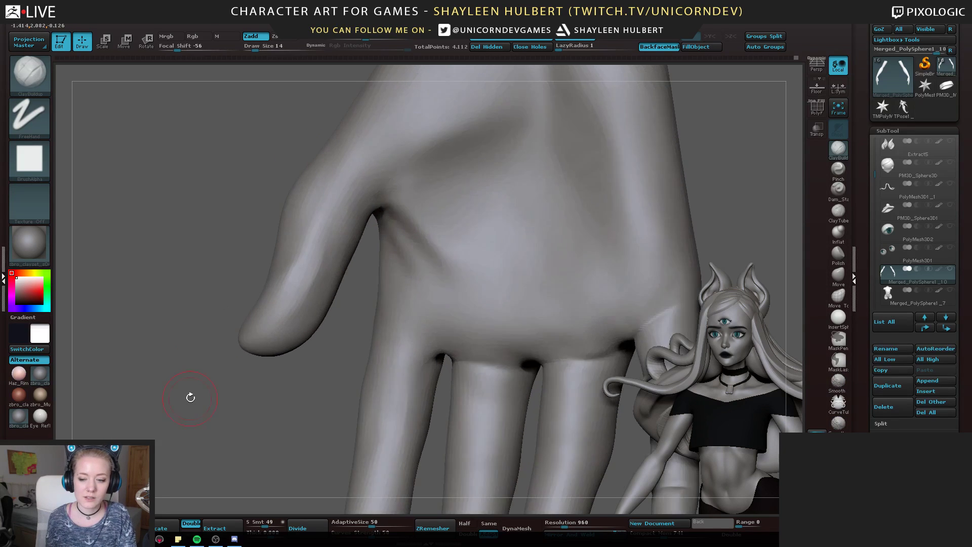
Carve the crease from the thumb web into the palm with Dam_Standard at draw size 14 and refine its edges with ClayBuildup at draw size 8
{"action": "left_click", "coordinate": [838, 190]}
{"action": "left_click_drag", "start_coordinate": [151, 221], "coordinate": [237, 172]}
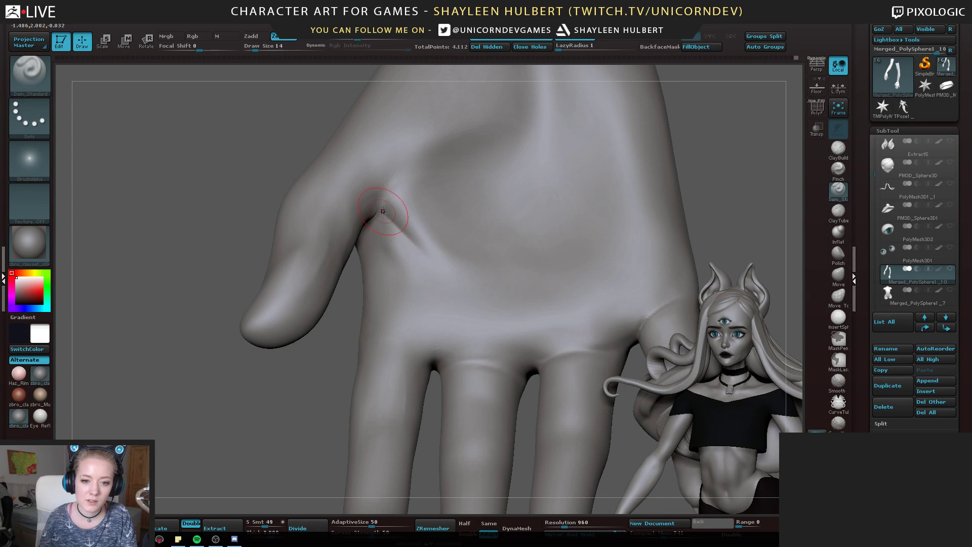
{"action": "left_click_drag", "start_coordinate": [382, 210], "coordinate": [430, 247]}
{"action": "left_click", "coordinate": [838, 147]}
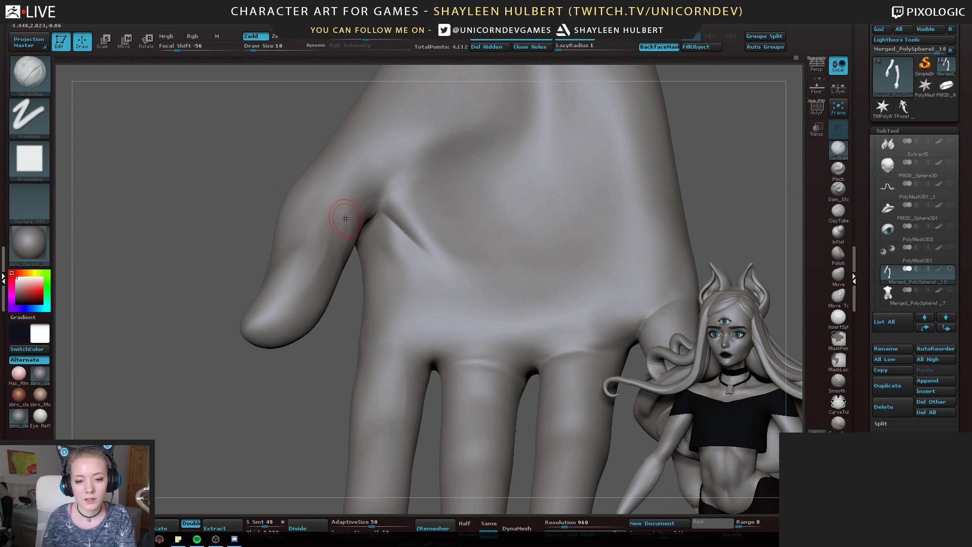
{"action": "key", "text": "bracketleft"}
{"action": "mouse_move", "coordinate": [393, 216]}
{"action": "left_mouse_down"}
{"action": "mouse_move", "coordinate": [423, 239]}
{"action": "mouse_move", "coordinate": [384, 199]}
{"action": "left_mouse_up"}
{"action": "mouse_move", "coordinate": [253, 372]}
{"action": "left_mouse_down"}
{"action": "mouse_move", "coordinate": [172, 380]}
{"action": "mouse_move", "coordinate": [177, 304]}
{"action": "mouse_move", "coordinate": [229, 264]}
{"action": "mouse_move", "coordinate": [252, 291]}
{"action": "mouse_move", "coordinate": [272, 353]}
{"action": "mouse_move", "coordinate": [300, 349]}
{"action": "left_mouse_up"}
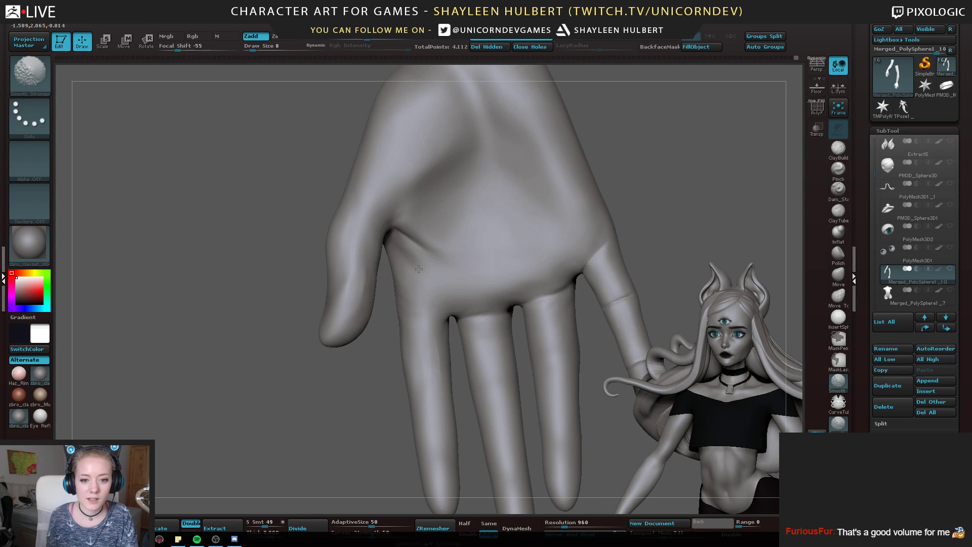
Build up the palm side of the wrist at the heel of the hand with ClayBuildup at draw size 22 and smooth it
{"action": "mouse_move", "coordinate": [260, 380]}
{"action": "left_mouse_down"}
{"action": "mouse_move", "coordinate": [278, 399]}
{"action": "mouse_move", "coordinate": [336, 261]}
{"action": "mouse_move", "coordinate": [545, 239]}
{"action": "mouse_move", "coordinate": [572, 256]}
{"action": "mouse_move", "coordinate": [429, 176]}
{"action": "left_mouse_up"}
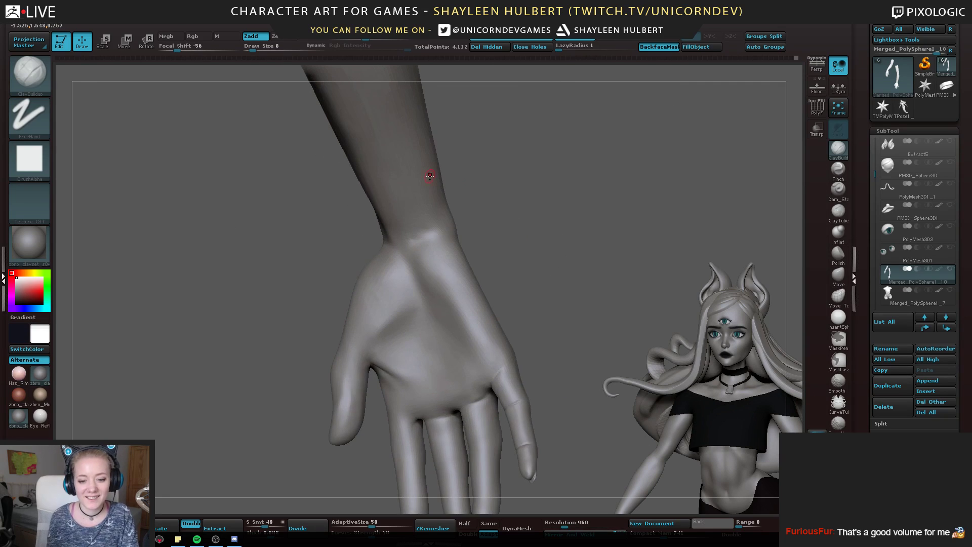
{"action": "key", "text": "bracketright"}
{"action": "right_click_drag", "start_coordinate": [441, 231], "coordinate": [455, 244]}
{"action": "mouse_move", "coordinate": [448, 242]}
{"action": "left_mouse_down"}
{"action": "mouse_move", "coordinate": [419, 264]}
{"action": "mouse_move", "coordinate": [465, 144]}
{"action": "left_mouse_up"}
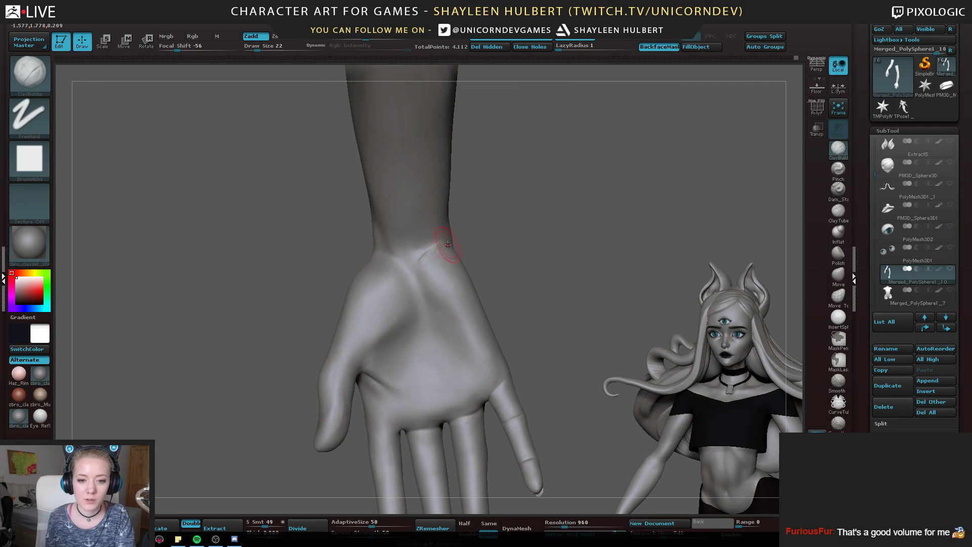
{"action": "left_click_drag", "start_coordinate": [439, 256], "coordinate": [421, 263], "text": "shift"}
{"action": "left_click_drag", "start_coordinate": [547, 259], "coordinate": [428, 254]}
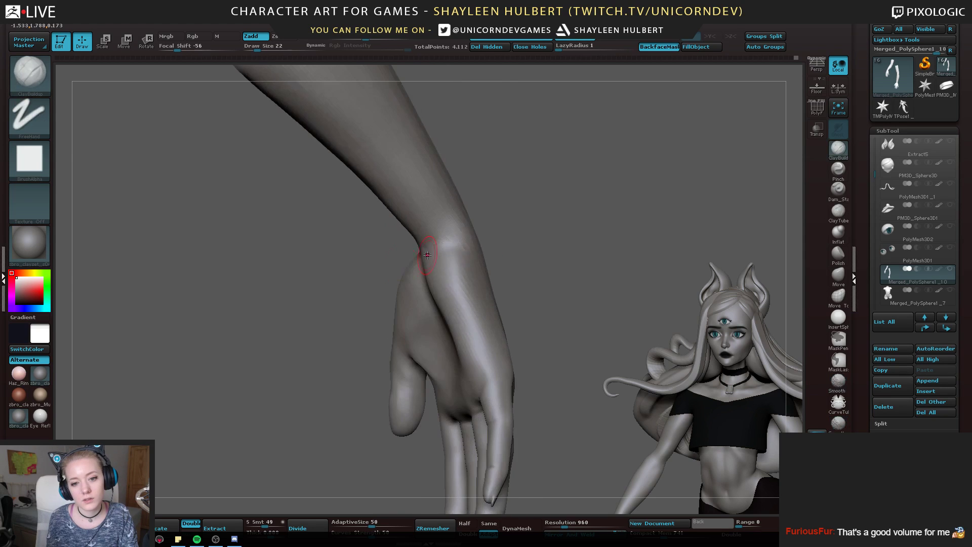
Mask the little finger from its base to the tip with a topological Transpose mask
{"action": "mouse_move", "coordinate": [314, 263]}
{"action": "left_mouse_down", "text": "alt"}
{"action": "mouse_move", "coordinate": [278, 210]}
{"action": "mouse_move", "coordinate": [319, 284]}
{"action": "mouse_move", "coordinate": [343, 267]}
{"action": "mouse_move", "coordinate": [326, 304]}
{"action": "mouse_move", "coordinate": [333, 347]}
{"action": "mouse_move", "coordinate": [245, 380]}
{"action": "mouse_move", "coordinate": [303, 349]}
{"action": "mouse_move", "coordinate": [326, 326]}
{"action": "mouse_move", "coordinate": [245, 321]}
{"action": "left_mouse_up", "text": "alt"}
{"action": "mouse_move", "coordinate": [354, 330]}
{"action": "left_mouse_down", "text": "ctrl"}
{"action": "mouse_move", "coordinate": [344, 316]}
{"action": "mouse_move", "coordinate": [330, 340]}
{"action": "mouse_move", "coordinate": [332, 323]}
{"action": "mouse_move", "coordinate": [350, 327]}
{"action": "mouse_move", "coordinate": [328, 410]}
{"action": "mouse_move", "coordinate": [335, 390]}
{"action": "left_mouse_up", "text": "ctrl"}
{"action": "left_click_drag", "start_coordinate": [258, 377], "coordinate": [363, 373]}
{"action": "mouse_move", "coordinate": [380, 341]}
{"action": "left_mouse_down"}
{"action": "mouse_move", "coordinate": [351, 354]}
{"action": "mouse_move", "coordinate": [332, 336]}
{"action": "mouse_move", "coordinate": [253, 341]}
{"action": "mouse_move", "coordinate": [254, 332]}
{"action": "mouse_move", "coordinate": [223, 332]}
{"action": "left_mouse_up"}
{"action": "key", "text": "w"}
{"action": "left_click_drag", "start_coordinate": [328, 362], "coordinate": [357, 248], "text": "ctrl"}
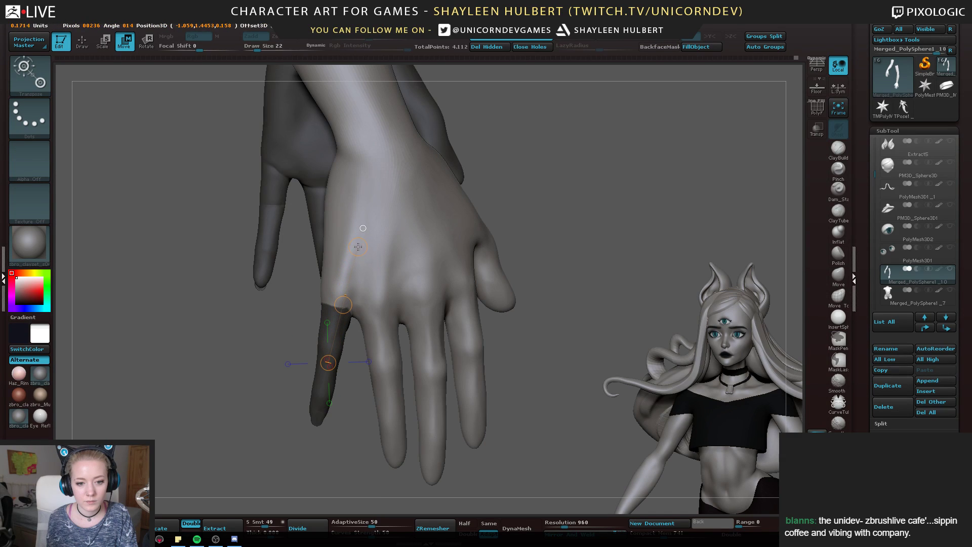
{"action": "mouse_move", "coordinate": [232, 339]}
{"action": "left_mouse_down"}
{"action": "mouse_move", "coordinate": [372, 352]}
{"action": "mouse_move", "coordinate": [511, 322]}
{"action": "left_mouse_up"}
Clean the mask off the index finger and the strip across the finger bases so only the little finger is selected
{"action": "key", "text": "q"}
{"action": "left_click", "coordinate": [443, 284], "text": "ctrl"}
{"action": "left_click", "coordinate": [380, 269], "text": "ctrl"}
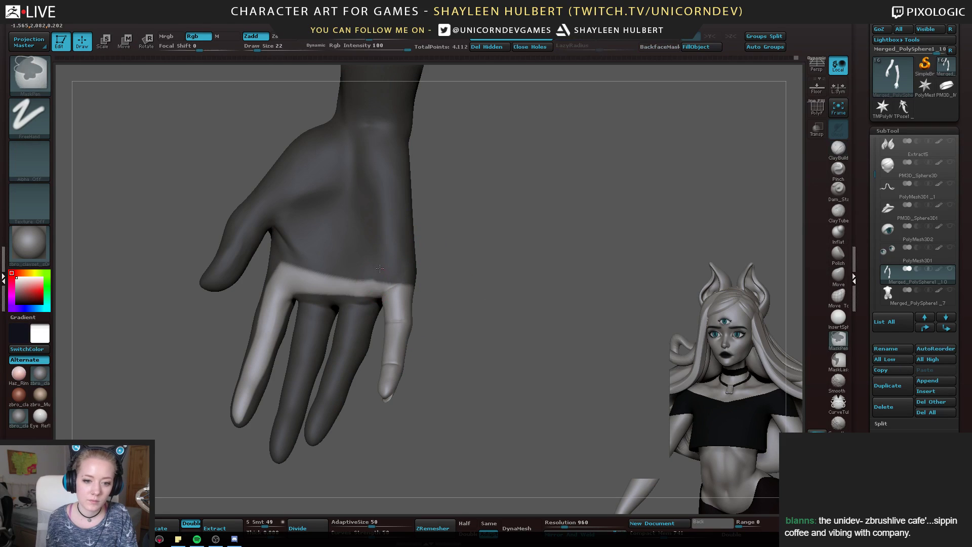
{"action": "mouse_move", "coordinate": [379, 268]}
{"action": "left_mouse_down", "text": "ctrl"}
{"action": "mouse_move", "coordinate": [354, 286]}
{"action": "mouse_move", "coordinate": [288, 294]}
{"action": "mouse_move", "coordinate": [263, 275]}
{"action": "left_mouse_up", "text": "ctrl"}
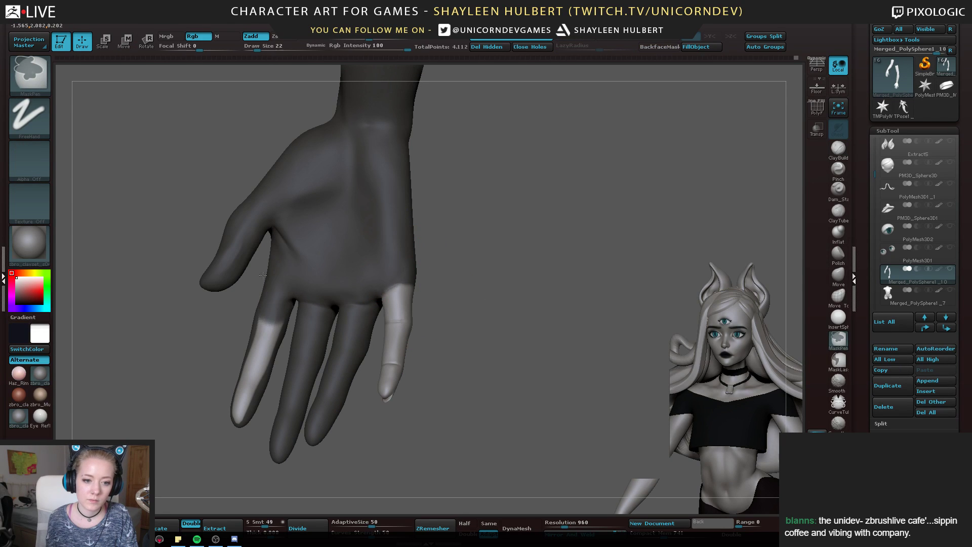
{"action": "left_click_drag", "start_coordinate": [174, 213], "coordinate": [296, 438], "text": "ctrl"}
{"action": "left_click_drag", "start_coordinate": [395, 369], "coordinate": [284, 265]}
{"action": "left_click", "coordinate": [263, 346], "text": "ctrl"}
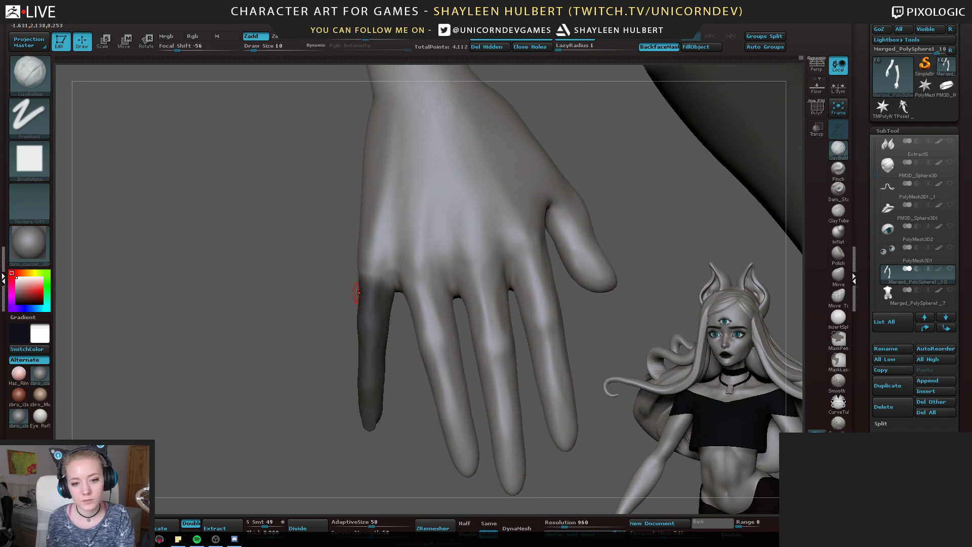
Tidy the mask edge around the little finger's base and assign the finger its own polygroup
{"action": "mouse_move", "coordinate": [350, 297]}
{"action": "left_mouse_down"}
{"action": "mouse_move", "coordinate": [377, 296]}
{"action": "mouse_move", "coordinate": [453, 253]}
{"action": "mouse_move", "coordinate": [506, 253]}
{"action": "left_mouse_up"}
{"action": "left_click", "coordinate": [459, 247], "text": "ctrl"}
{"action": "left_click_drag", "start_coordinate": [386, 270], "coordinate": [365, 277], "text": "ctrl"}
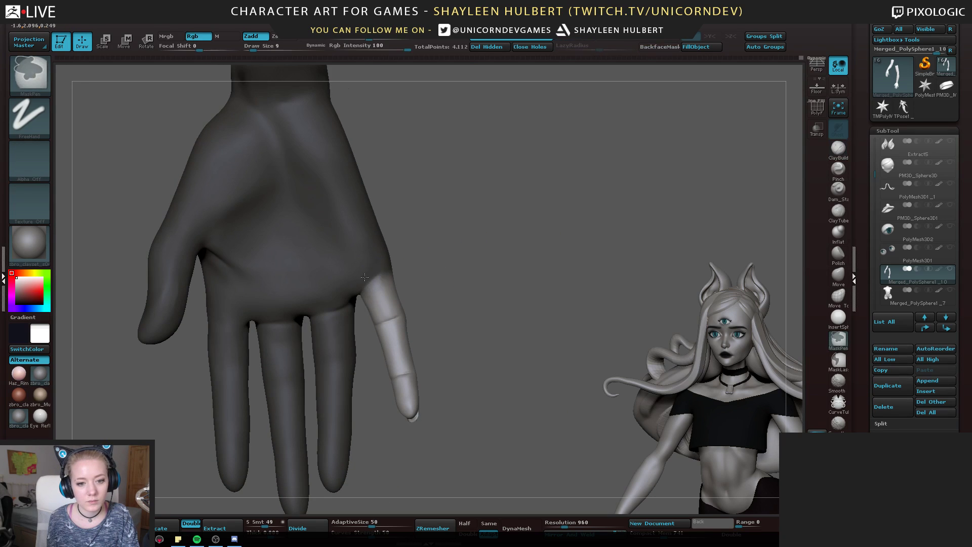
{"action": "mouse_move", "coordinate": [448, 271]}
{"action": "left_mouse_down"}
{"action": "mouse_move", "coordinate": [349, 273]}
{"action": "mouse_move", "coordinate": [421, 267]}
{"action": "left_mouse_up"}
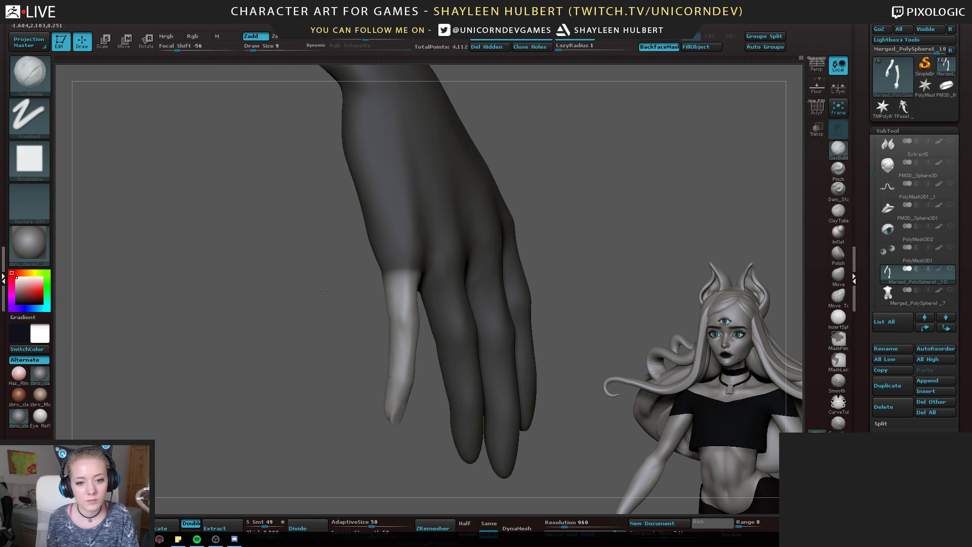
{"action": "left_click_drag", "start_coordinate": [323, 290], "coordinate": [395, 269]}
{"action": "left_click_drag", "start_coordinate": [239, 354], "coordinate": [304, 346]}
{"action": "left_click", "coordinate": [299, 315], "text": "ctrl"}
{"action": "key", "text": "ctrl+w"}
Check the little finger's polygroup by isolating it and restoring the full visibility of both arms
{"action": "left_click", "coordinate": [417, 303], "text": "ctrl+shift"}
{"action": "left_click", "coordinate": [413, 308], "text": "ctrl+shift"}
{"action": "left_click", "coordinate": [323, 307], "text": "ctrl+shift"}
{"action": "left_click_drag", "start_coordinate": [296, 349], "coordinate": [336, 295]}
{"action": "left_click", "coordinate": [410, 323], "text": "ctrl+shift"}
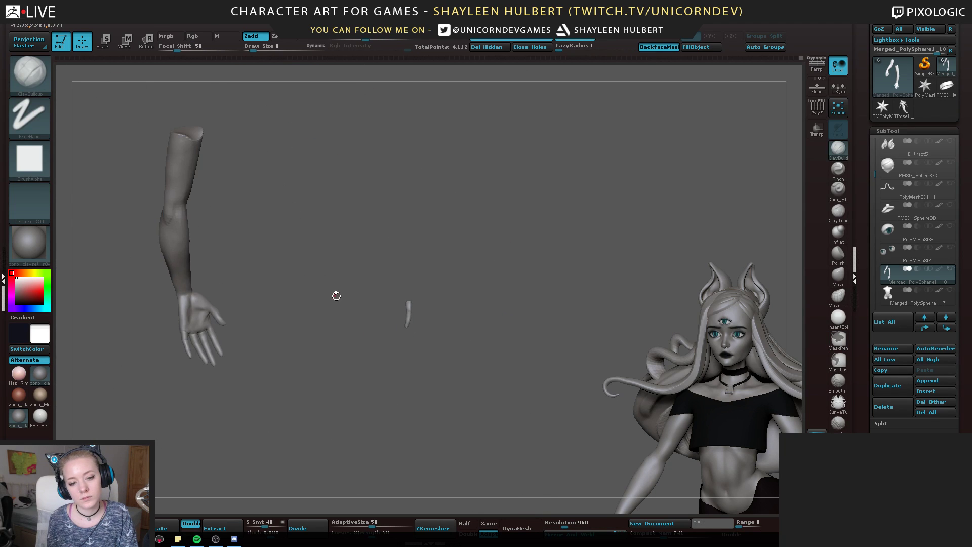
{"action": "left_click", "coordinate": [338, 326], "text": "ctrl+shift"}
{"action": "left_click", "coordinate": [406, 313], "text": "ctrl+shift"}
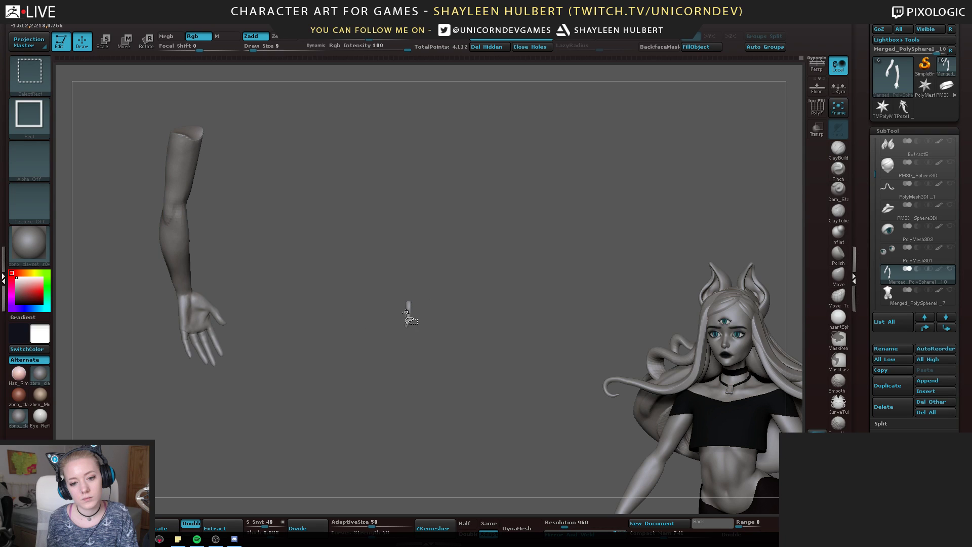
{"action": "left_click", "coordinate": [406, 313], "text": "ctrl+shift"}
{"action": "left_click", "coordinate": [389, 322], "text": "ctrl+shift"}
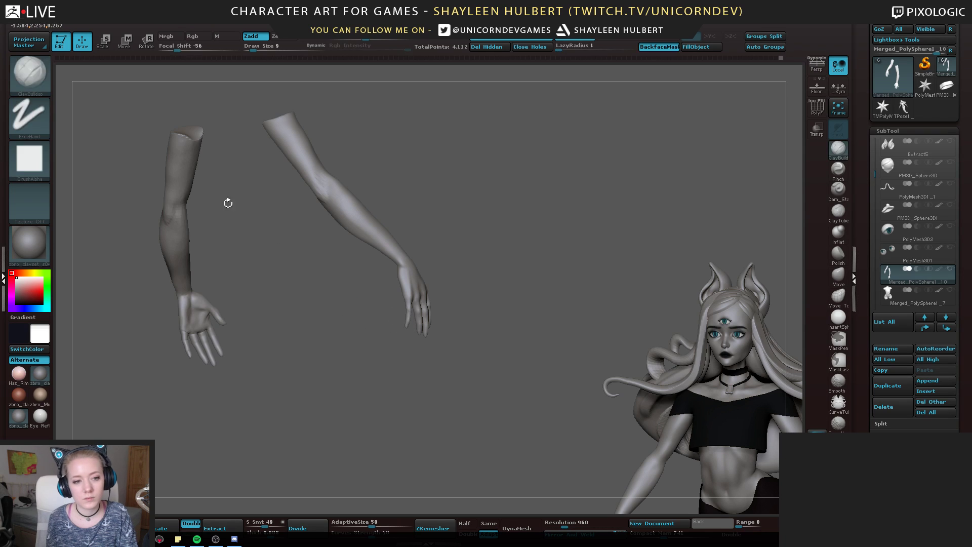
Assign the opposite arm its own polygroup and hide it so only the arm being sculpted stays visible
{"action": "left_click_drag", "start_coordinate": [173, 206], "coordinate": [252, 402], "text": "ctrl"}
{"action": "key", "text": "ctrl+w"}
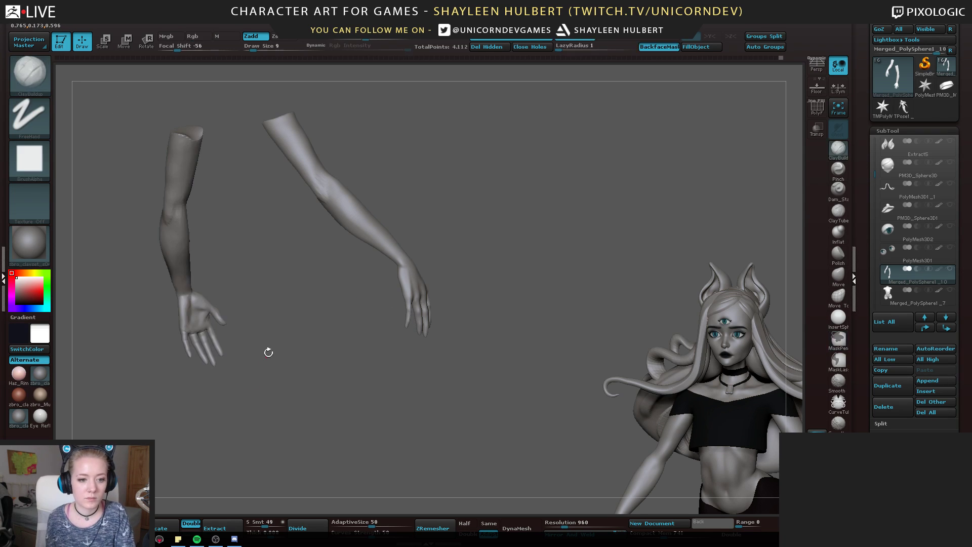
{"action": "left_click", "coordinate": [197, 312], "text": "ctrl+shift"}
{"action": "left_click", "coordinate": [248, 354], "text": "ctrl+shift"}
{"action": "left_click_drag", "start_coordinate": [248, 355], "coordinate": [278, 287]}
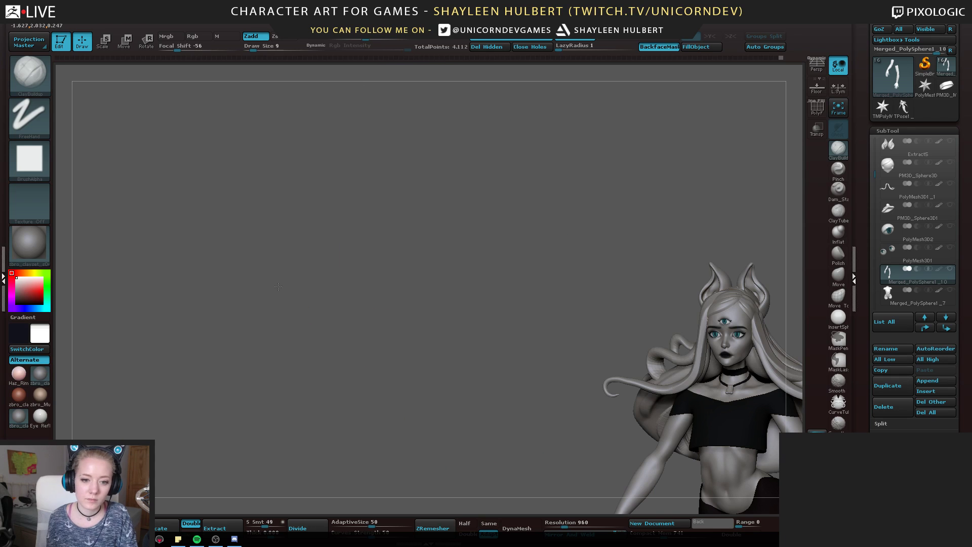
{"action": "left_click_drag", "start_coordinate": [279, 325], "coordinate": [544, 268]}
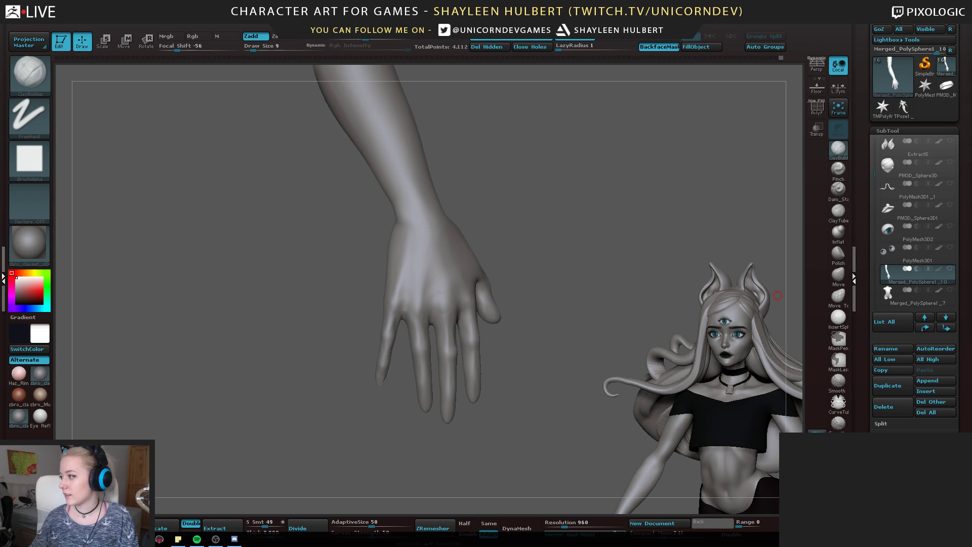
Bring up the hand reference image board beside the sculpt and frame the back of the hand
{"action": "right_click_drag", "start_coordinate": [971, 237], "coordinate": [182, 86]}
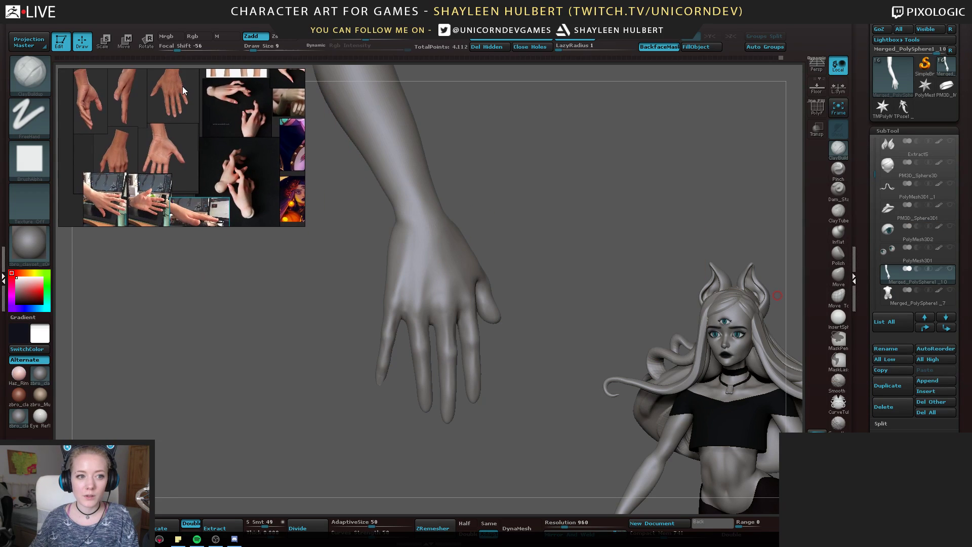
{"action": "left_click_drag", "start_coordinate": [183, 87], "coordinate": [184, 87]}
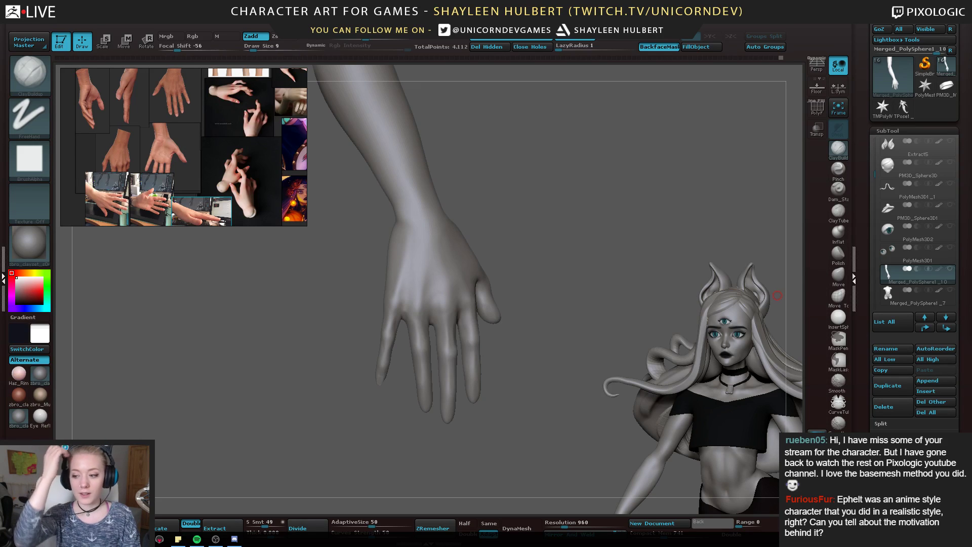
{"action": "left_click_drag", "start_coordinate": [243, 324], "coordinate": [371, 272]}
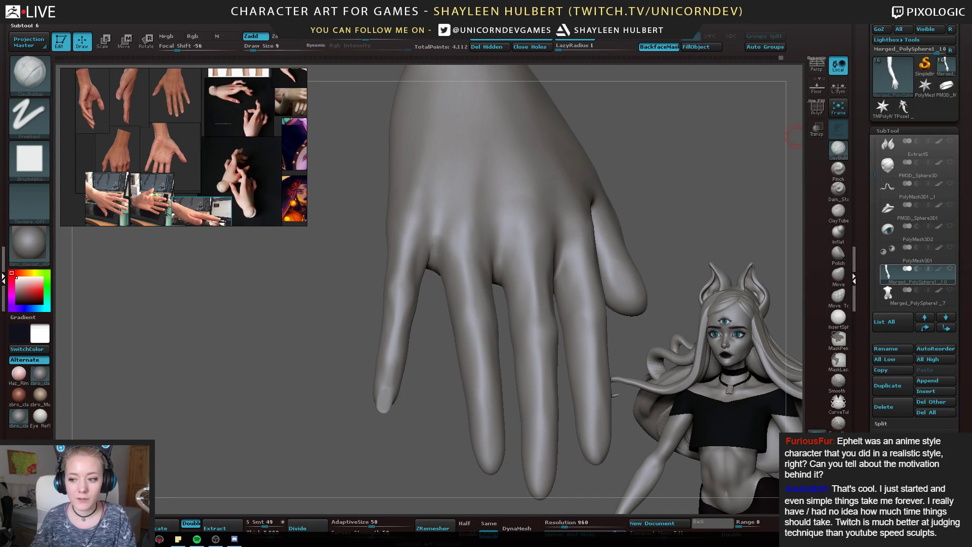
{"action": "mouse_move", "coordinate": [918, 275]}
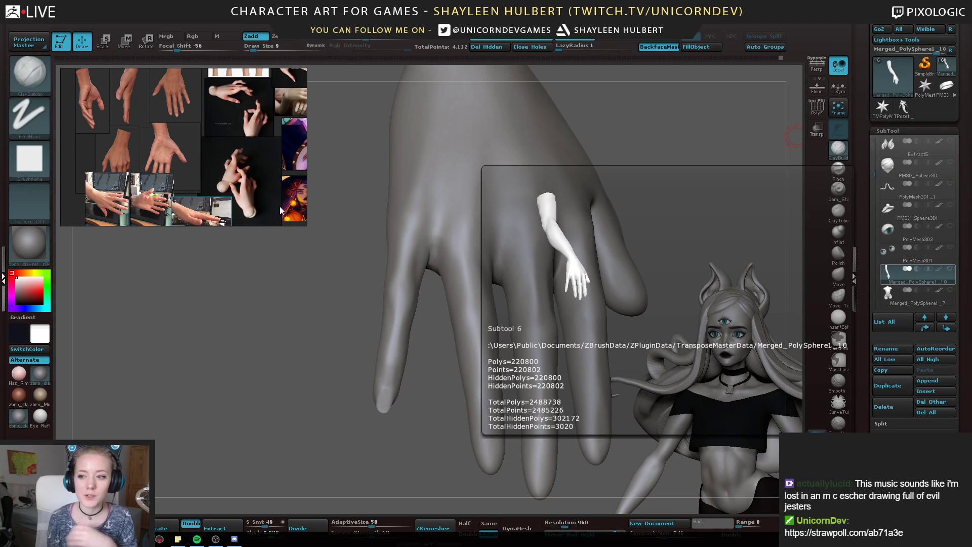
Smooth the base segment of the little finger on the back of the hand, blending it below the knuckle
{"action": "left_click_drag", "start_coordinate": [258, 334], "coordinate": [291, 365]}
{"action": "left_click_drag", "start_coordinate": [283, 304], "coordinate": [311, 286]}
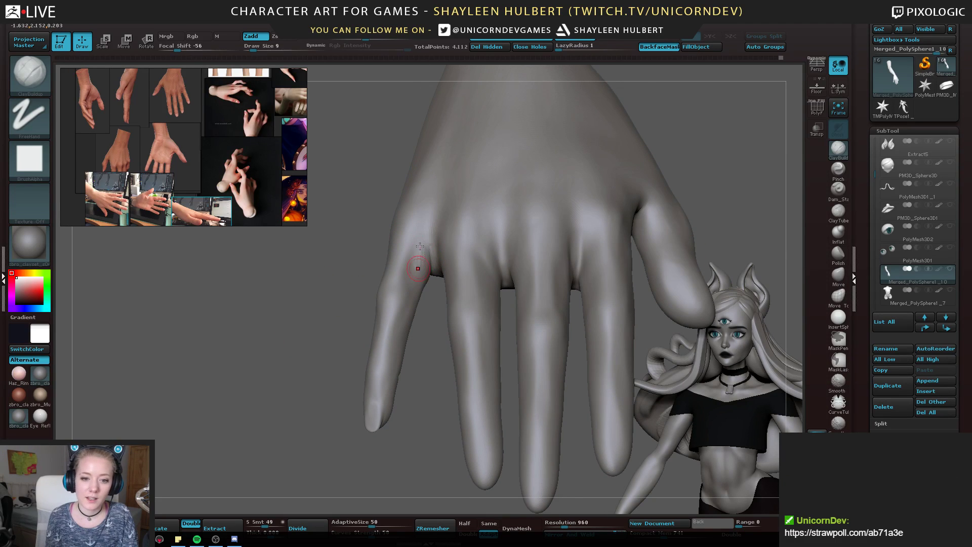
{"action": "key", "text": "shift"}
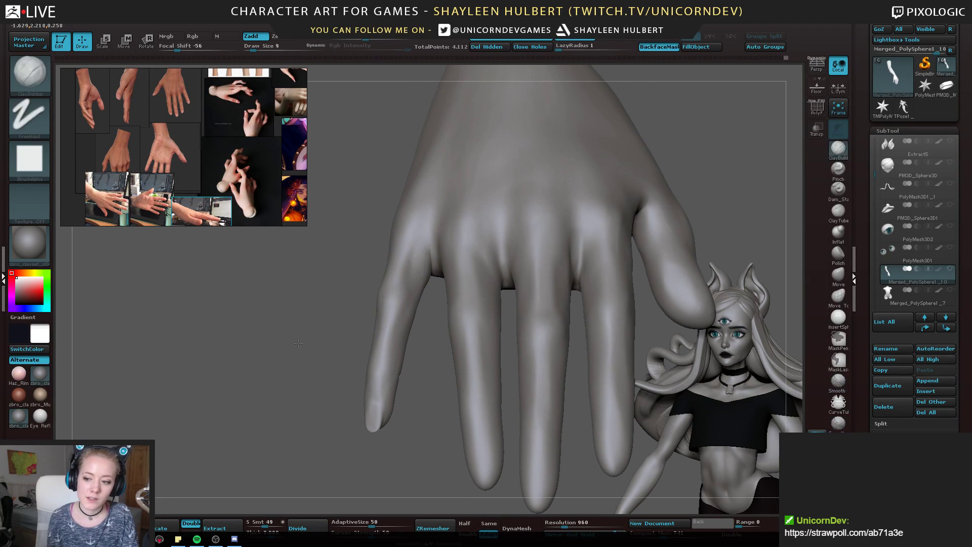
{"action": "left_click_drag", "start_coordinate": [271, 349], "coordinate": [268, 283], "text": "alt"}
{"action": "mouse_move", "coordinate": [255, 304]}
{"action": "left_mouse_down"}
{"action": "mouse_move", "coordinate": [308, 380]}
{"action": "mouse_move", "coordinate": [350, 372]}
{"action": "mouse_move", "coordinate": [286, 354]}
{"action": "mouse_move", "coordinate": [288, 387]}
{"action": "left_mouse_up"}
{"action": "left_click_drag", "start_coordinate": [377, 256], "coordinate": [362, 278], "text": "shift"}
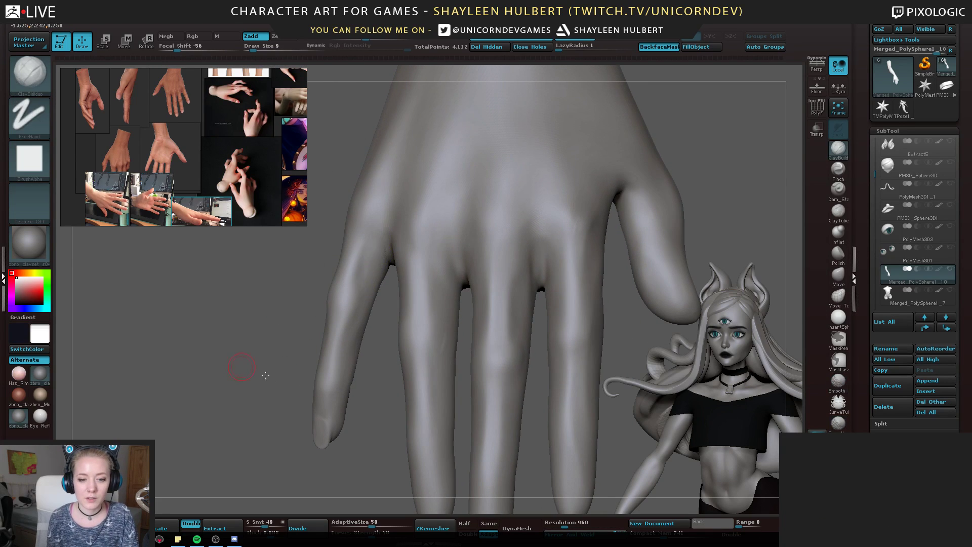
Refine the little finger's middle joint and smooth the segment above it along the outer side
{"action": "left_click_drag", "start_coordinate": [243, 364], "coordinate": [358, 290]}
{"action": "left_click_drag", "start_coordinate": [284, 309], "coordinate": [387, 308]}
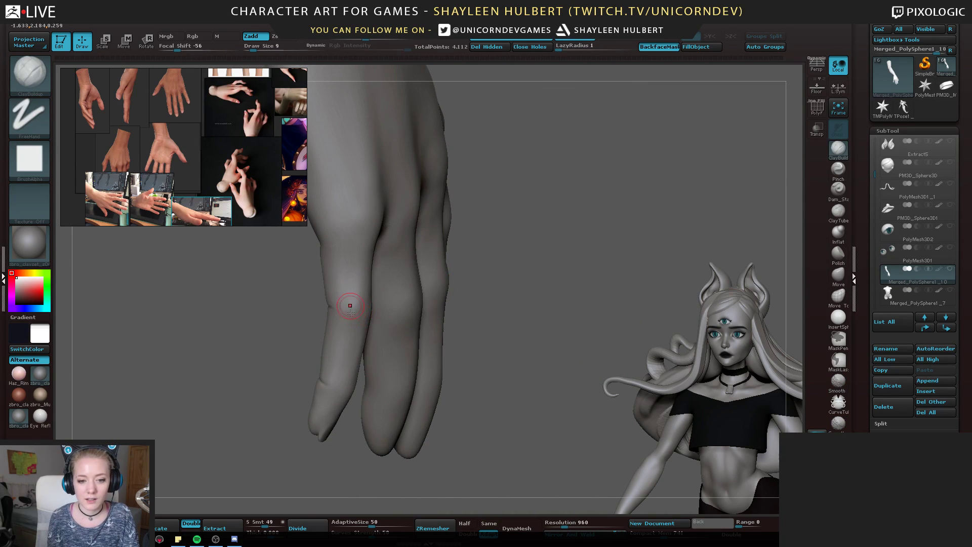
{"action": "left_click_drag", "start_coordinate": [282, 363], "coordinate": [353, 304]}
{"action": "key", "text": "shift"}
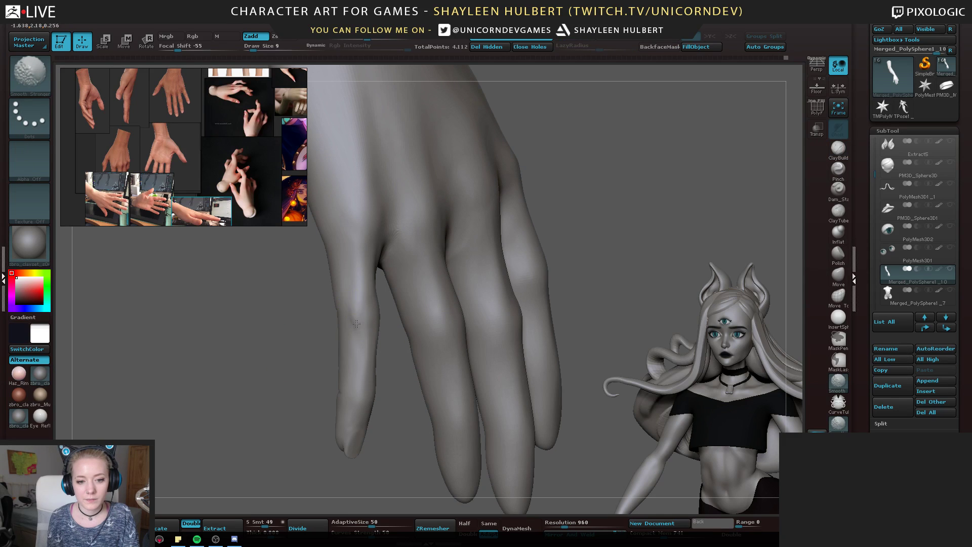
{"action": "mouse_move", "coordinate": [285, 386]}
{"action": "left_mouse_down"}
{"action": "mouse_move", "coordinate": [263, 319]}
{"action": "mouse_move", "coordinate": [278, 363]}
{"action": "mouse_move", "coordinate": [255, 331]}
{"action": "mouse_move", "coordinate": [347, 288]}
{"action": "left_mouse_up"}
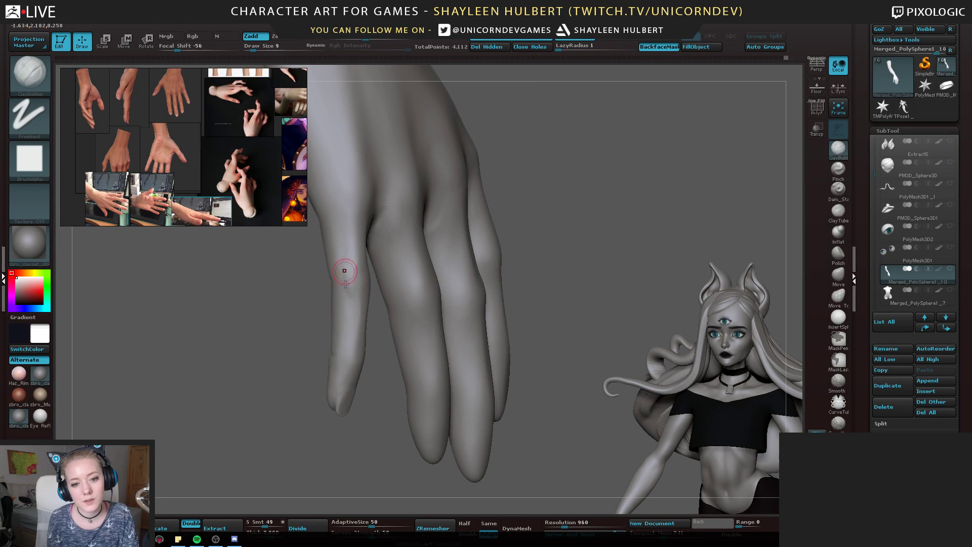
{"action": "mouse_move", "coordinate": [294, 331]}
{"action": "left_mouse_down"}
{"action": "mouse_move", "coordinate": [329, 304]}
{"action": "mouse_move", "coordinate": [350, 261]}
{"action": "left_mouse_up"}
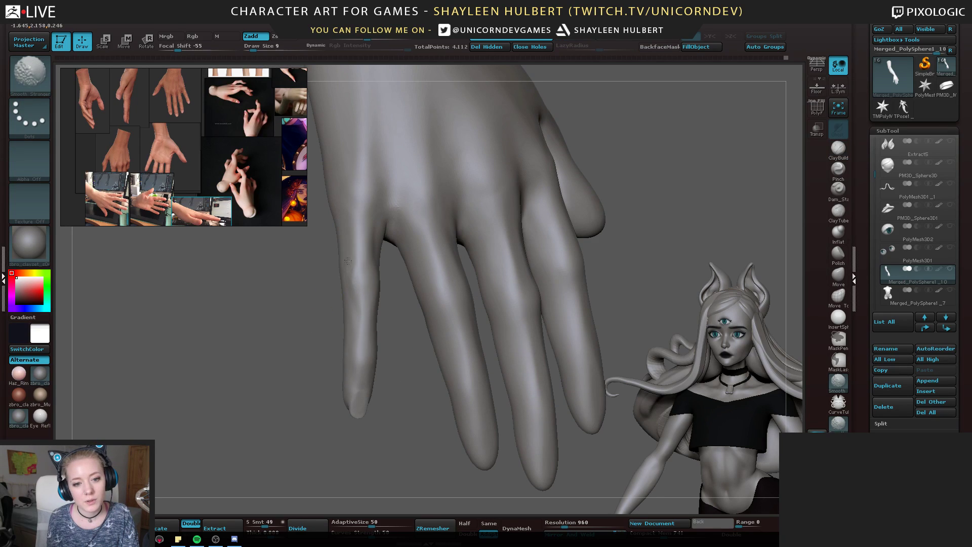
Soften the transition from the little finger's base into the outer side of the hand
{"action": "left_click_drag", "start_coordinate": [266, 315], "coordinate": [280, 354]}
{"action": "left_click_drag", "start_coordinate": [302, 304], "coordinate": [317, 193]}
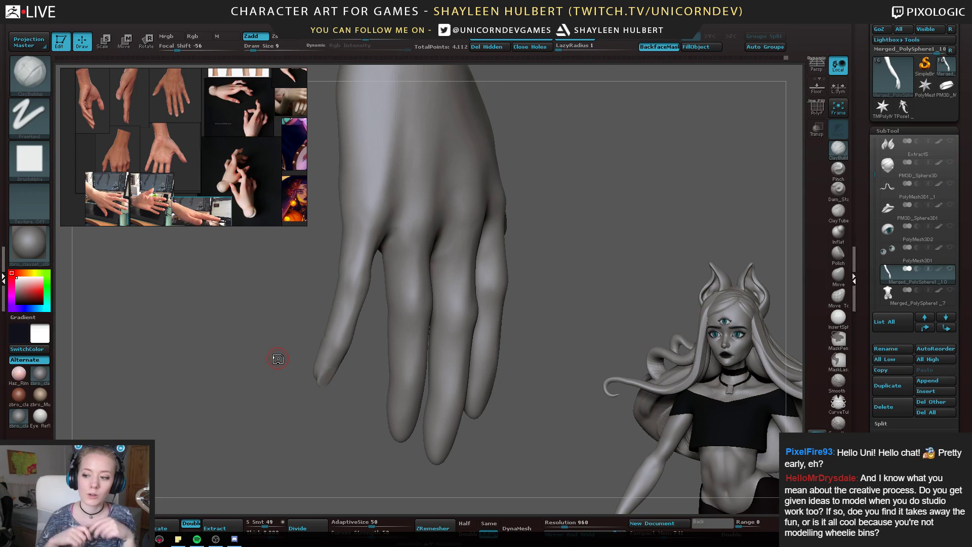
{"action": "mouse_move", "coordinate": [299, 354]}
{"action": "left_mouse_down", "text": "alt"}
{"action": "mouse_move", "coordinate": [320, 299]}
{"action": "mouse_move", "coordinate": [293, 355]}
{"action": "mouse_move", "coordinate": [355, 340]}
{"action": "mouse_move", "coordinate": [349, 375]}
{"action": "left_mouse_up", "text": "alt"}
{"action": "left_click_drag", "start_coordinate": [314, 304], "coordinate": [456, 291]}
{"action": "left_click_drag", "start_coordinate": [402, 247], "coordinate": [382, 260], "text": "shift"}
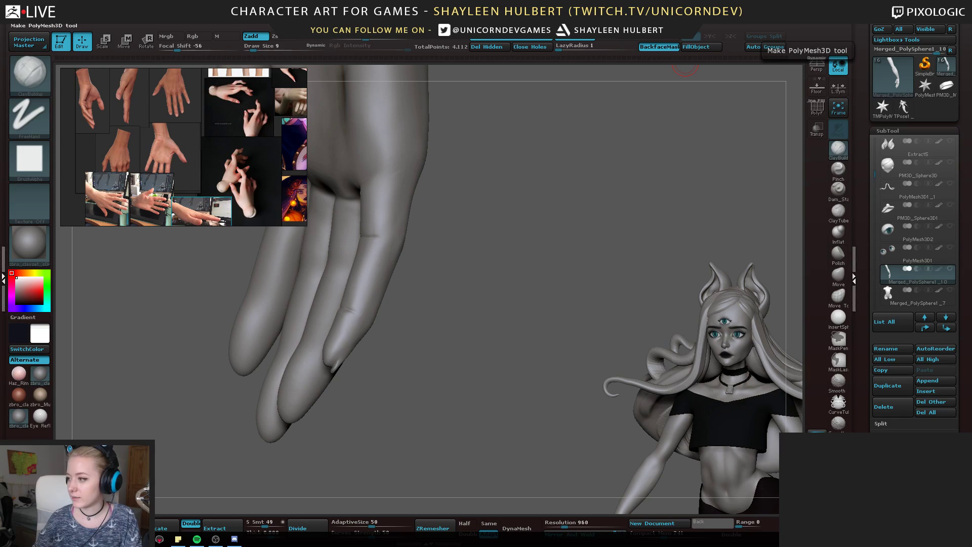
Switch to the browser, look through the 3D character artist's ArtStation portfolio and open the Aigis artwork
{"action": "left_click_drag", "start_coordinate": [971, 84], "coordinate": [711, 23]}
{"action": "scroll", "coordinate": [661, 259], "scroll_direction": "down", "scroll_amount": 10}
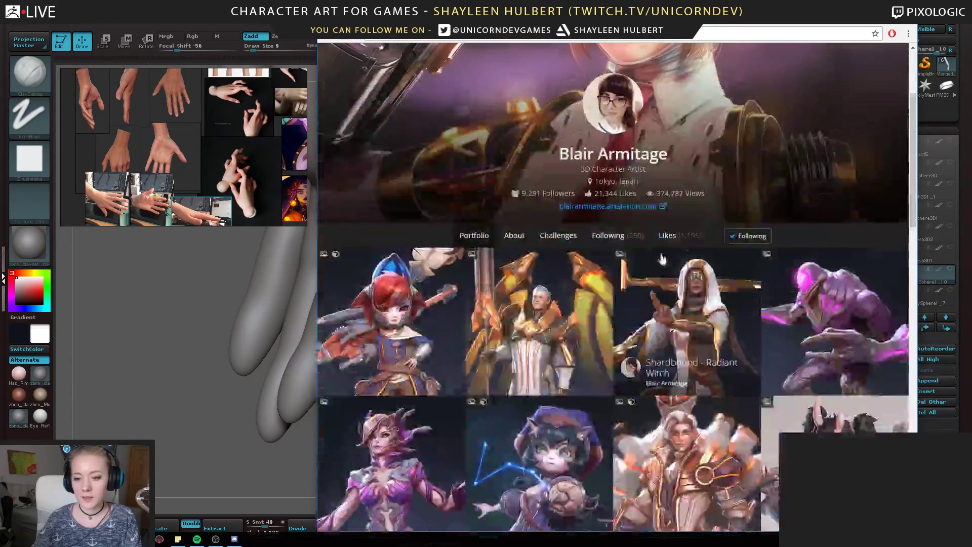
{"action": "scroll", "coordinate": [661, 252], "scroll_direction": "down", "scroll_amount": 9}
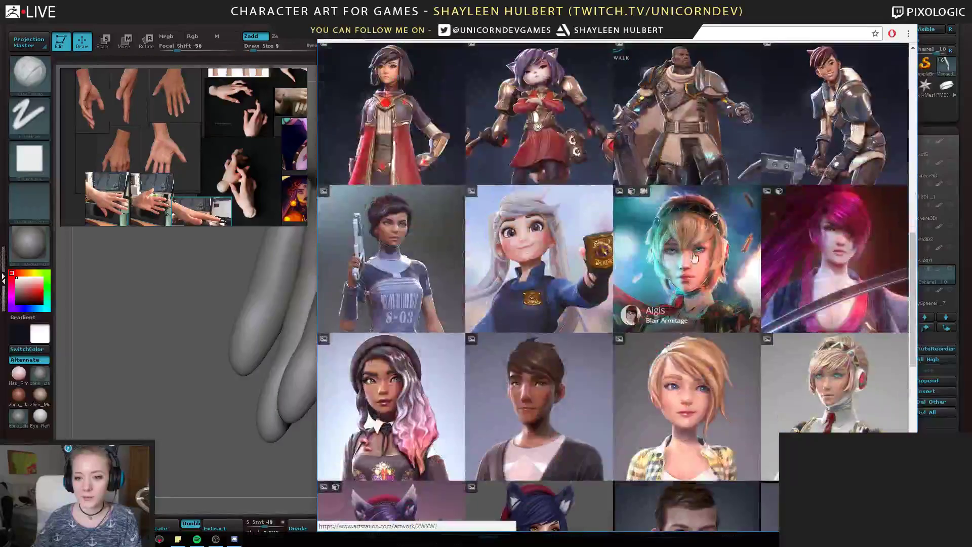
{"action": "left_click", "coordinate": [757, 275]}
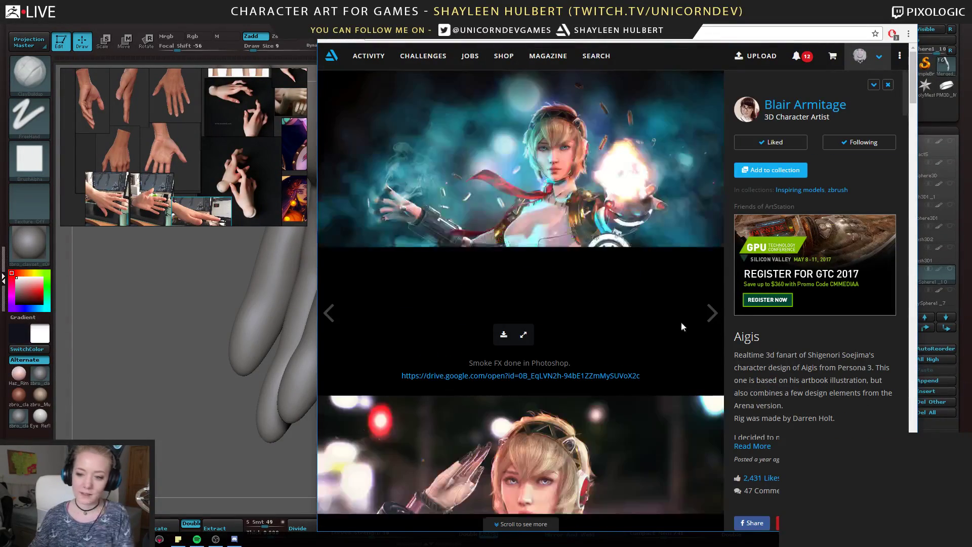
Go to the Baiken artwork and look through its renders, early hair test and ZBrush sculpt views
{"action": "left_click", "coordinate": [708, 310]}
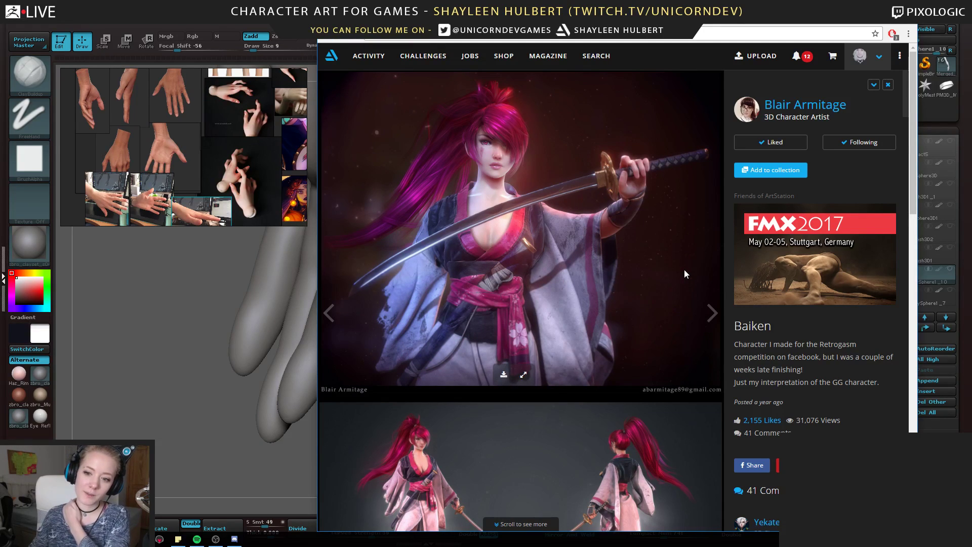
{"action": "scroll", "coordinate": [683, 274], "scroll_direction": "down", "scroll_amount": 10}
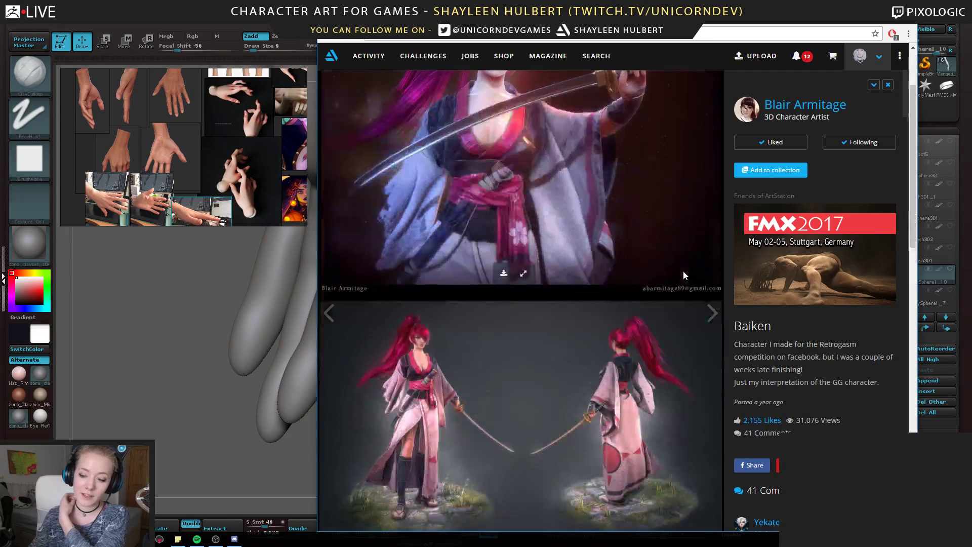
{"action": "scroll", "coordinate": [683, 275], "scroll_direction": "down", "scroll_amount": 2}
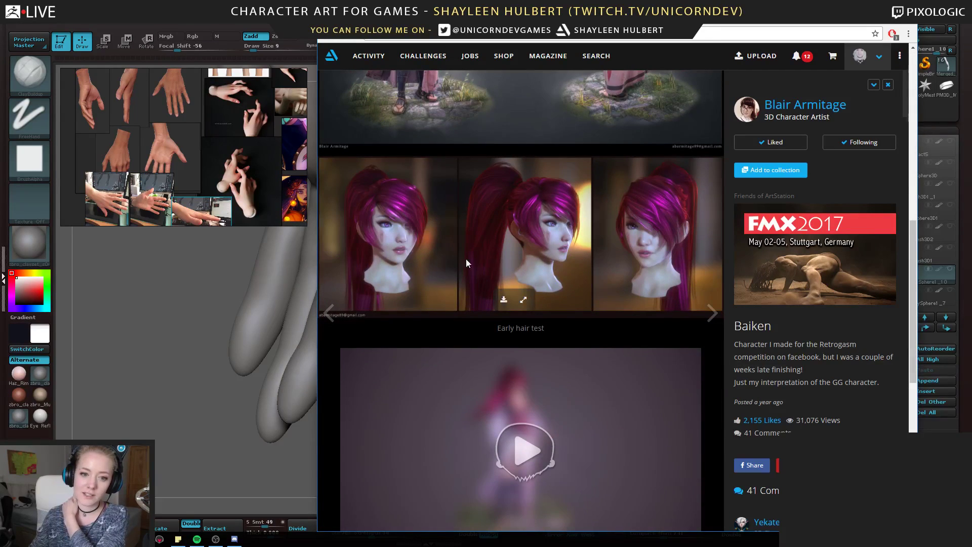
{"action": "scroll", "coordinate": [658, 206], "scroll_direction": "down", "scroll_amount": 8}
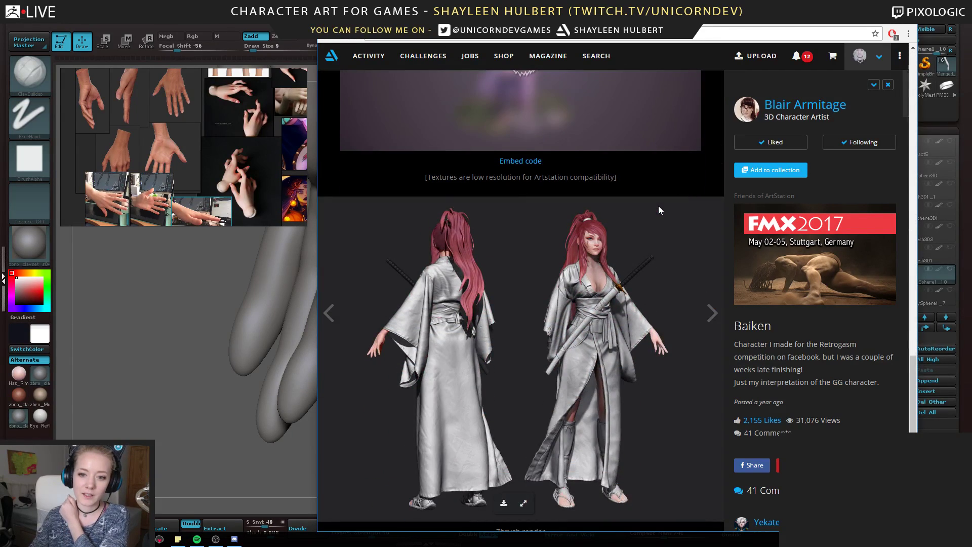
{"action": "scroll", "coordinate": [658, 206], "scroll_direction": "up", "scroll_amount": 9}
{"action": "scroll", "coordinate": [657, 209], "scroll_direction": "up", "scroll_amount": 10}
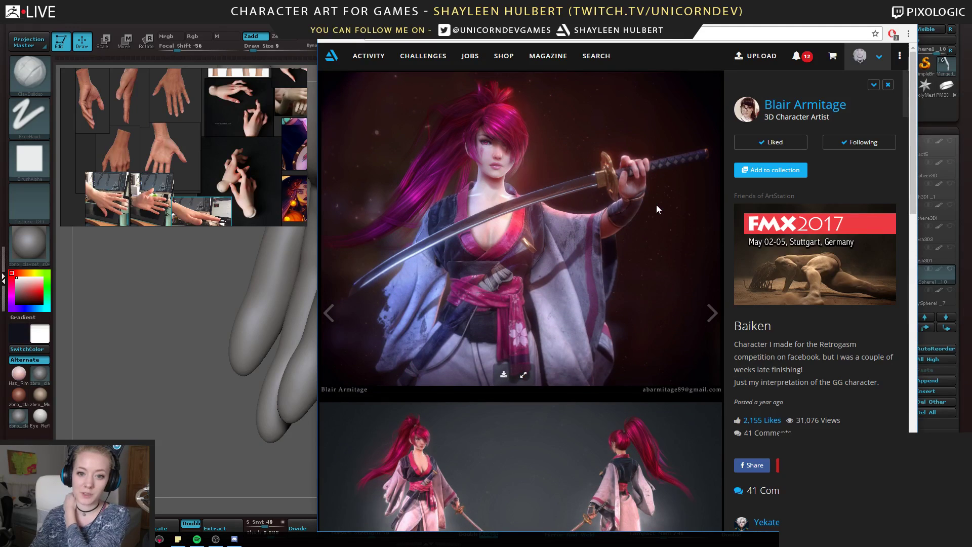
Open your own ArtStation profile and view the Lil' Cactus Redesign artwork
{"action": "left_click", "coordinate": [880, 57]}
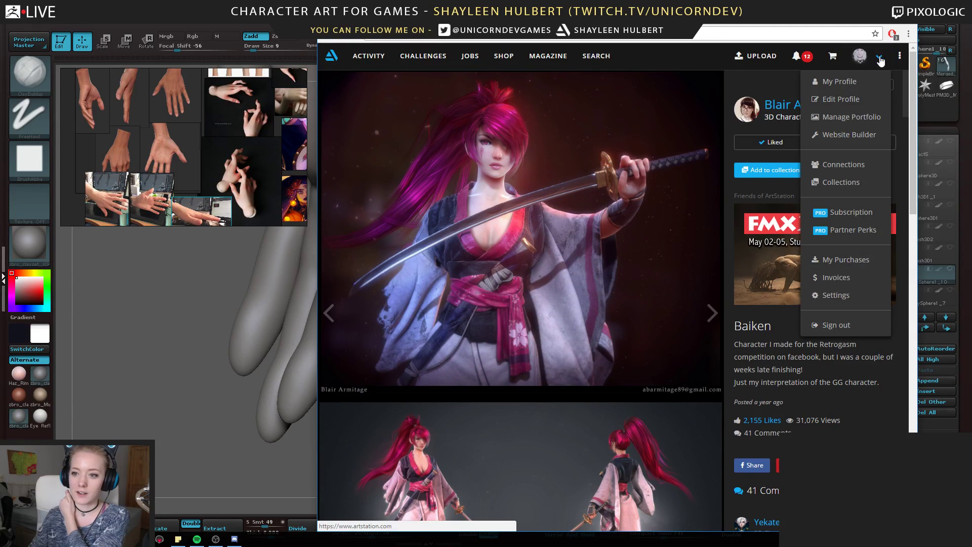
{"action": "left_click", "coordinate": [839, 81]}
{"action": "scroll", "coordinate": [618, 293], "scroll_direction": "down", "scroll_amount": 5}
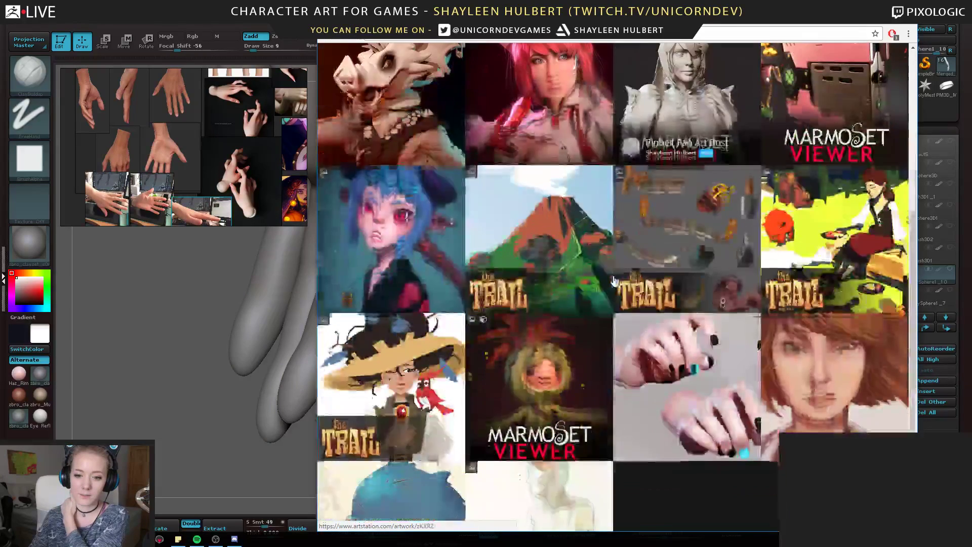
{"action": "left_click", "coordinate": [560, 362]}
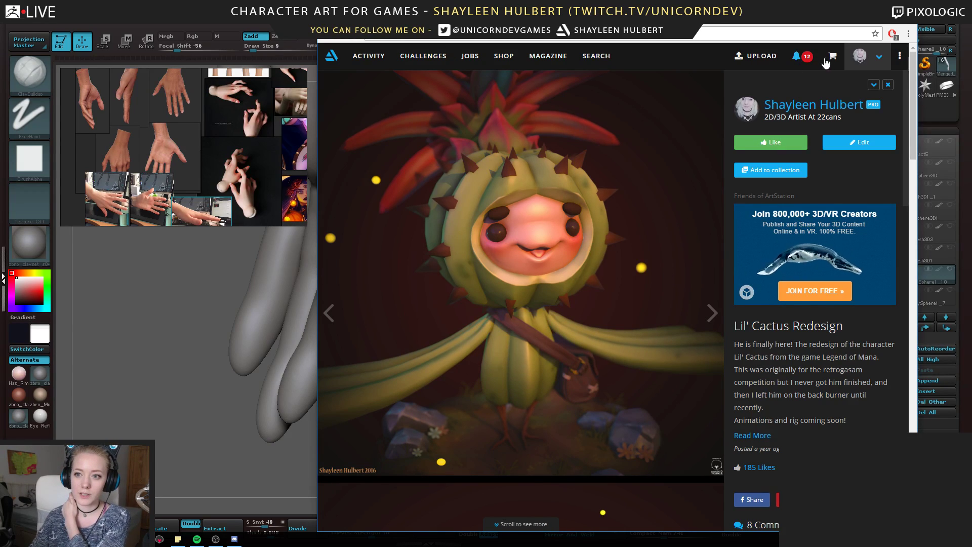
Return from the Lil' Cactus Redesign page to the Baiken artwork and dismiss the account options
{"action": "left_click", "coordinate": [879, 58]}
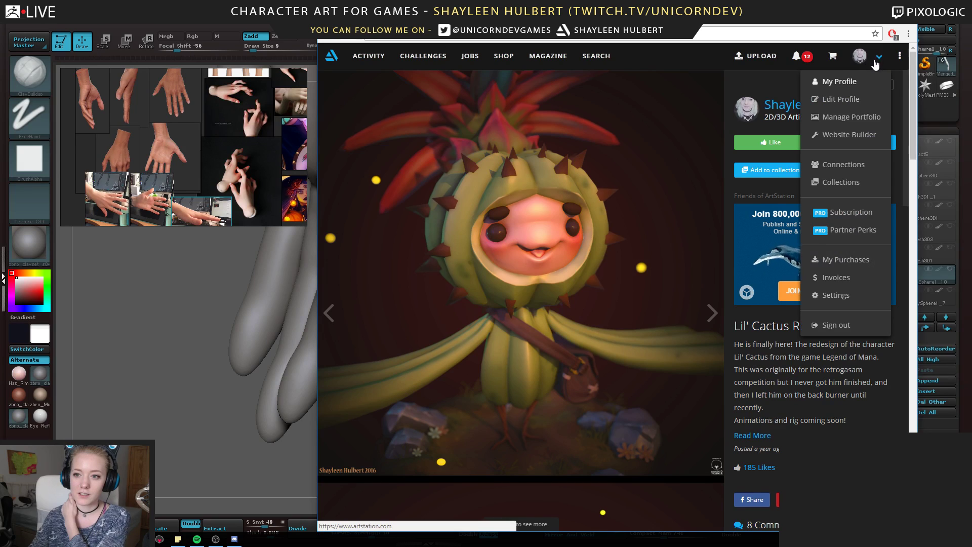
{"action": "left_click", "coordinate": [328, 37]}
{"action": "left_click", "coordinate": [328, 38]}
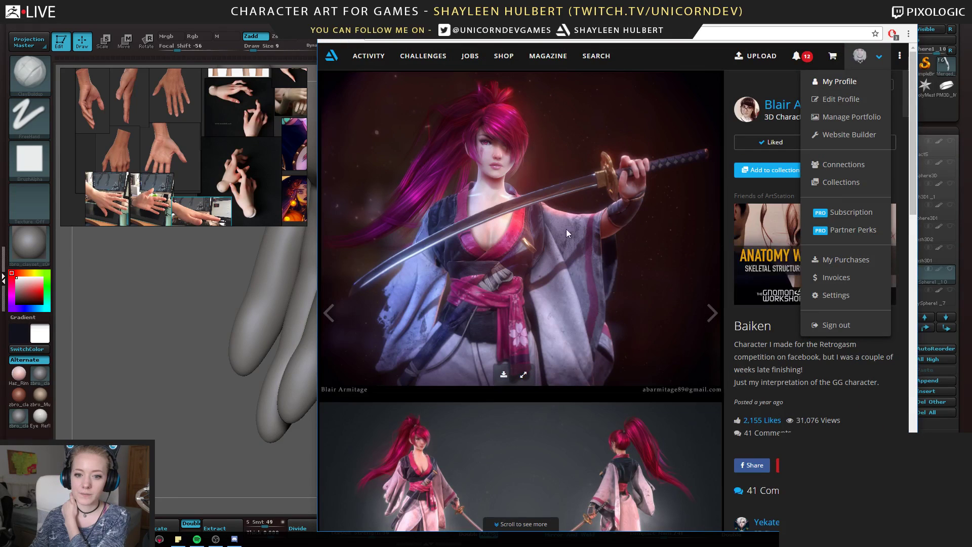
{"action": "left_click", "coordinate": [770, 366]}
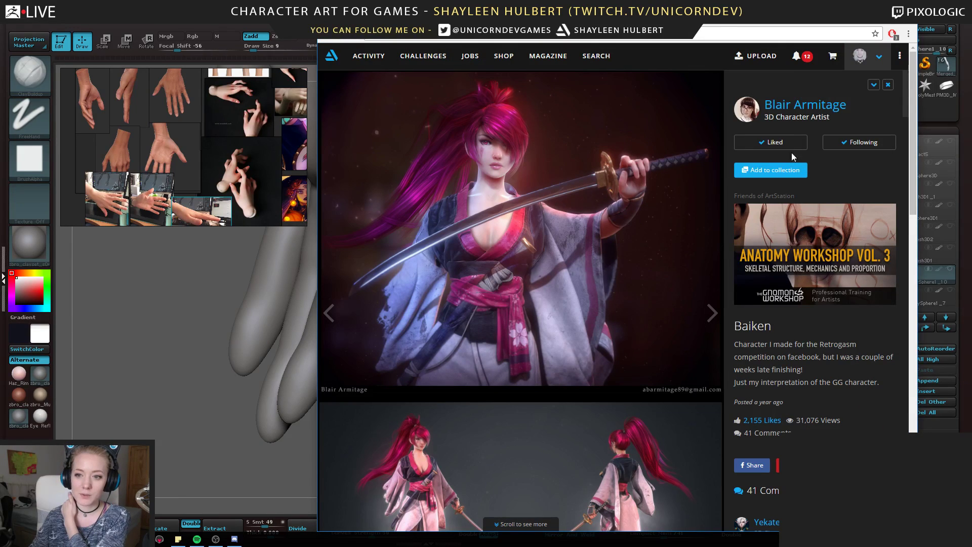
Reopen the Aigis artwork from the artist's portfolio and examine its renders through to the grey sculpt views
{"action": "left_click", "coordinate": [798, 108]}
{"action": "scroll", "coordinate": [704, 222], "scroll_direction": "down", "scroll_amount": 10}
{"action": "left_click", "coordinate": [722, 239]}
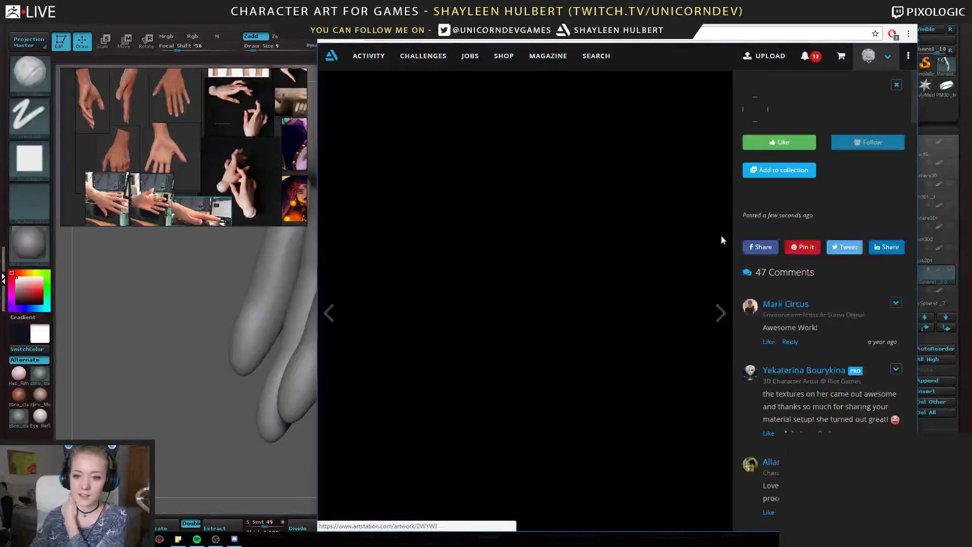
{"action": "scroll", "coordinate": [710, 241], "scroll_direction": "down", "scroll_amount": 4}
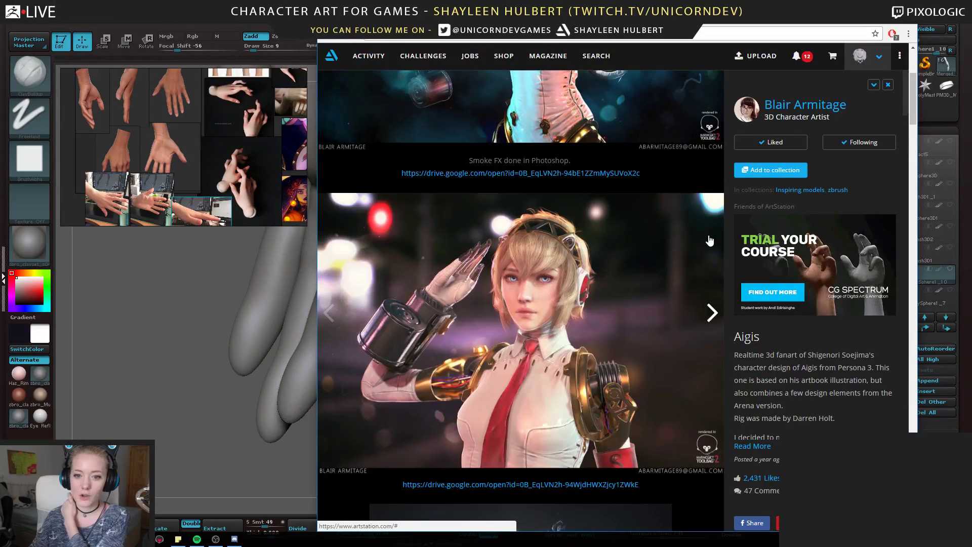
{"action": "scroll", "coordinate": [710, 241], "scroll_direction": "down", "scroll_amount": 3}
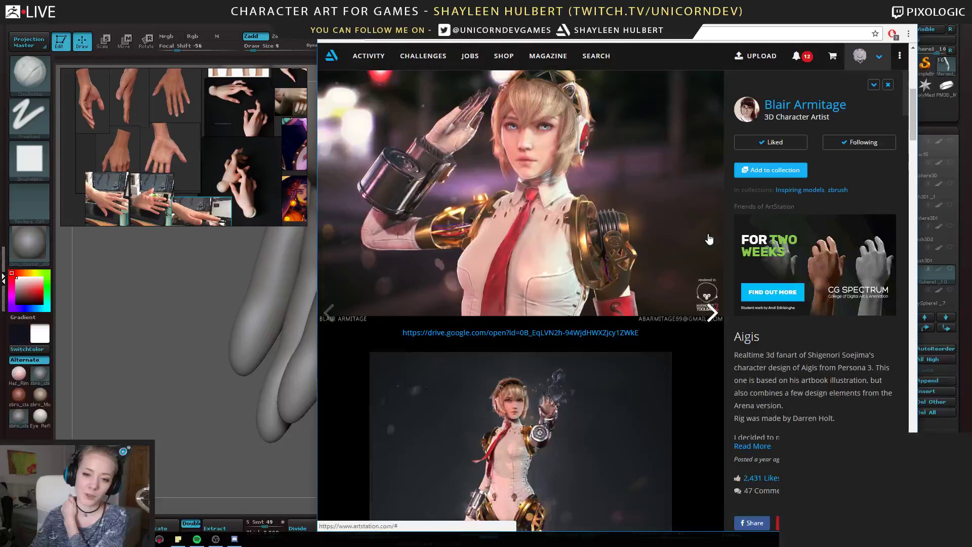
{"action": "scroll", "coordinate": [603, 226], "scroll_direction": "down", "scroll_amount": 5}
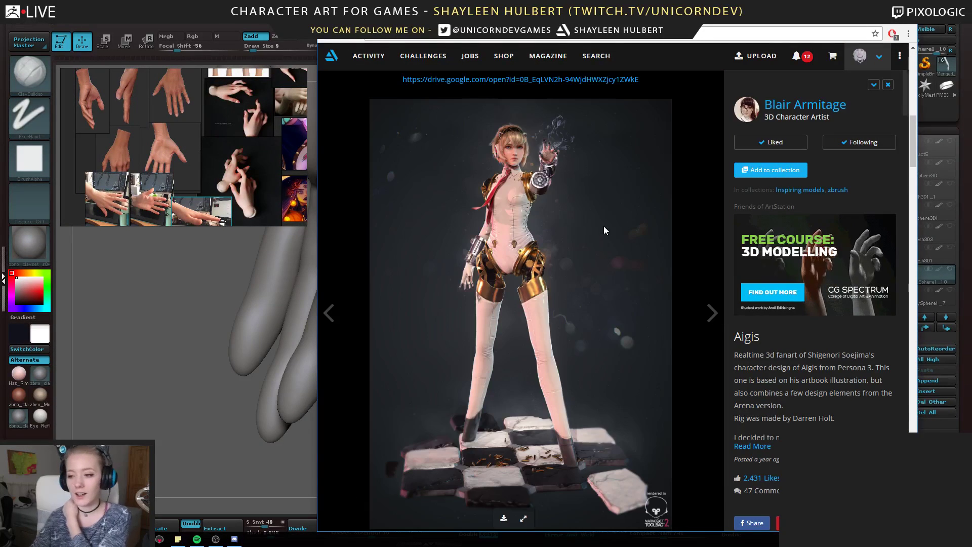
{"action": "scroll", "coordinate": [605, 226], "scroll_direction": "down", "scroll_amount": 4}
{"action": "scroll", "coordinate": [605, 223], "scroll_direction": "down", "scroll_amount": 8}
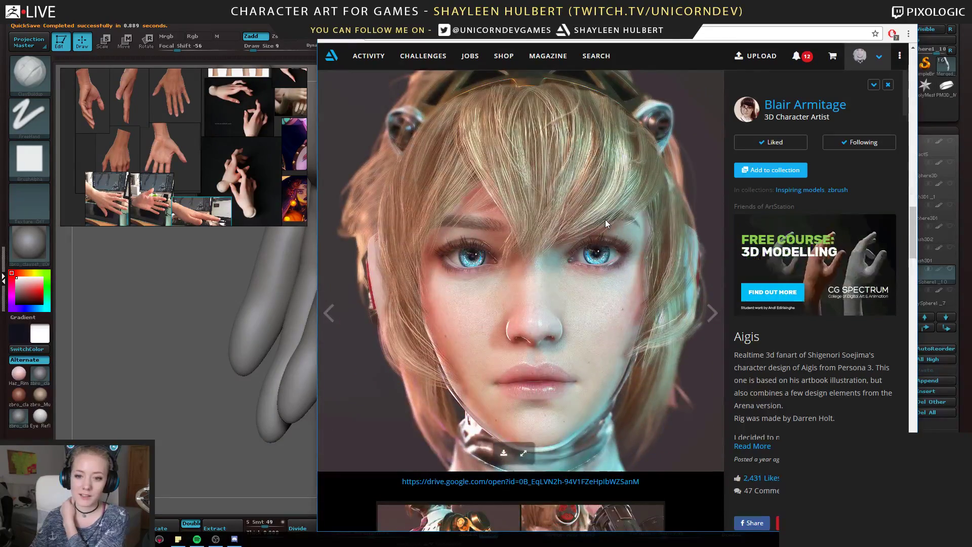
{"action": "scroll", "coordinate": [606, 223], "scroll_direction": "down", "scroll_amount": 10}
{"action": "scroll", "coordinate": [605, 220], "scroll_direction": "down", "scroll_amount": 1}
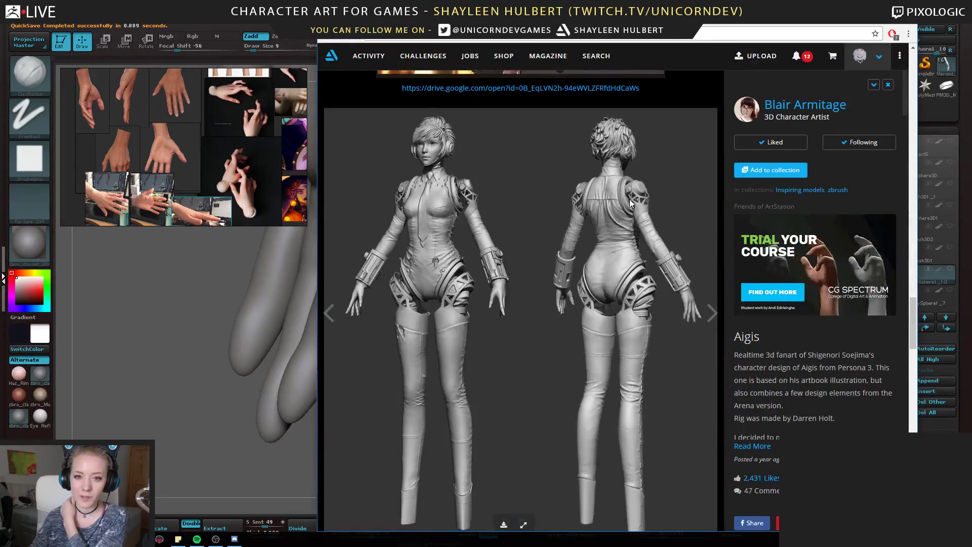
Leave the artist's portfolio for your own ArtStation profile and open the Elphelt Valentine artwork
{"action": "left_click", "coordinate": [807, 106]}
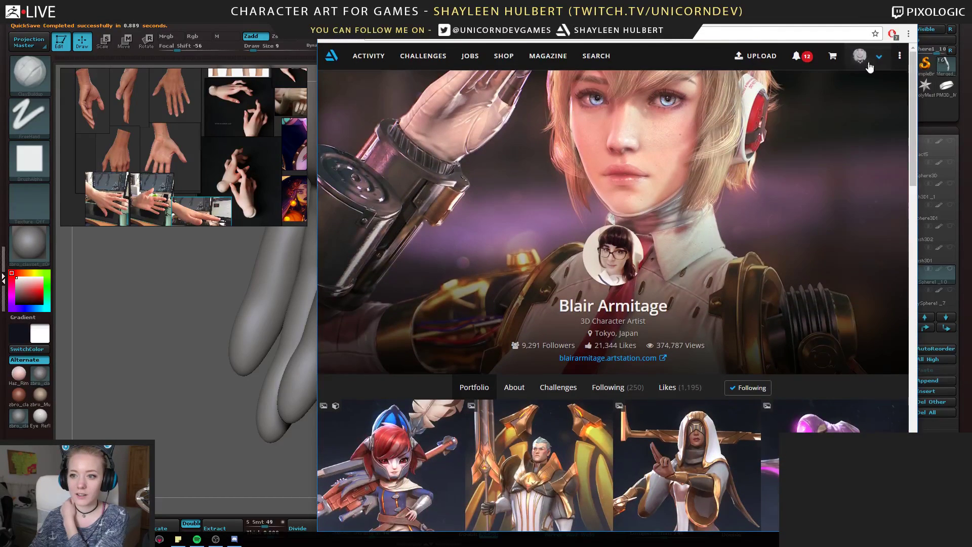
{"action": "left_click", "coordinate": [869, 55]}
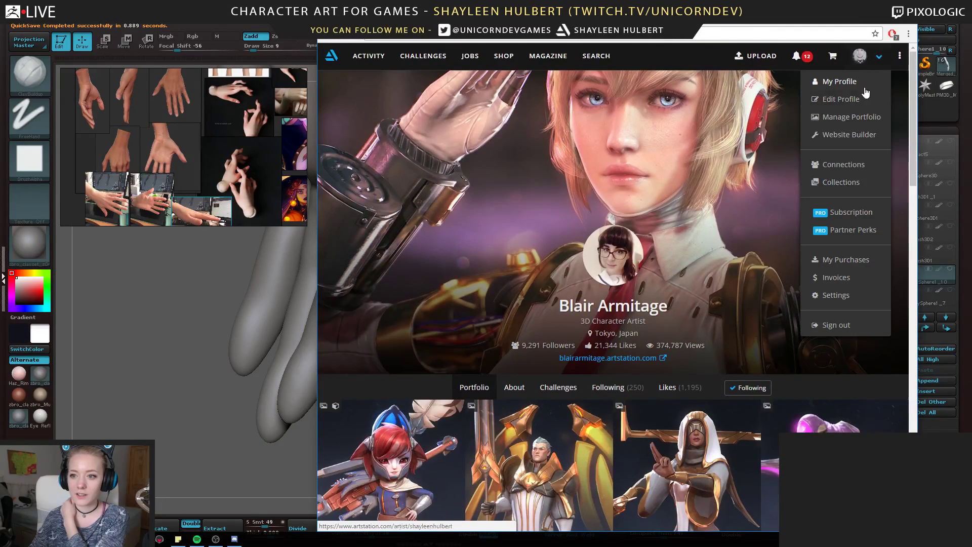
{"action": "left_click", "coordinate": [831, 82]}
{"action": "scroll", "coordinate": [738, 204], "scroll_direction": "down", "scroll_amount": 4}
{"action": "left_click", "coordinate": [768, 230]}
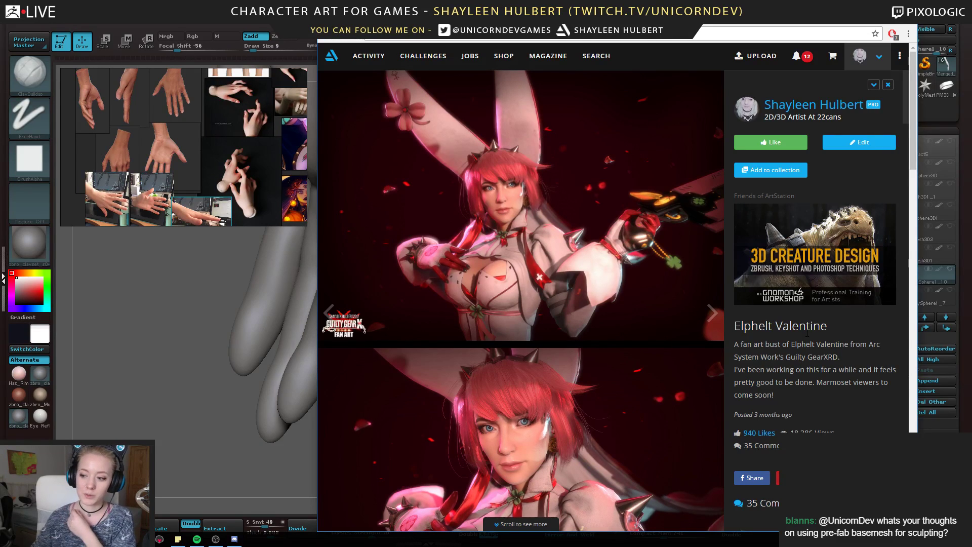
Look through the Elphelt Valentine renders and texture maps, and return to the hand sculpt in ZBrush
{"action": "scroll", "coordinate": [642, 239], "scroll_direction": "down", "scroll_amount": 15}
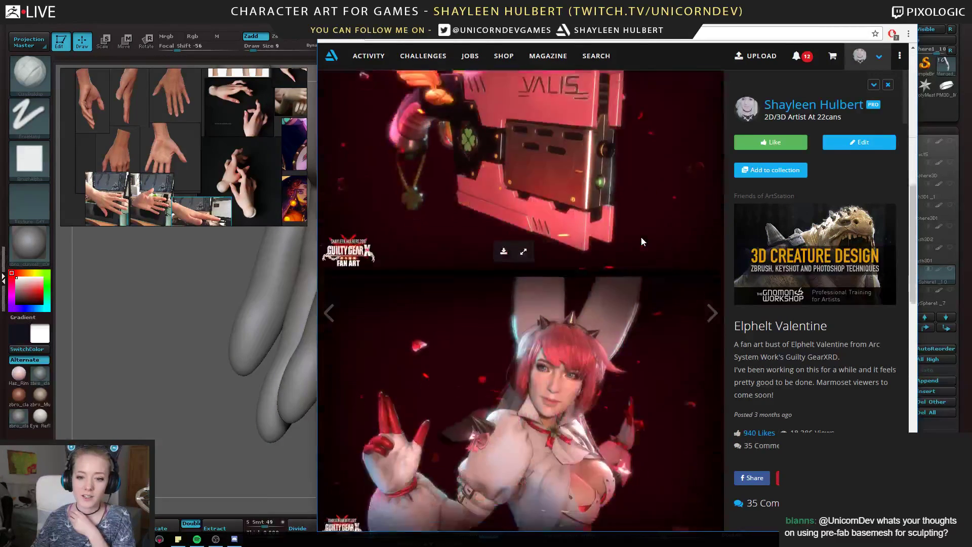
{"action": "scroll", "coordinate": [672, 205], "scroll_direction": "down", "scroll_amount": 15}
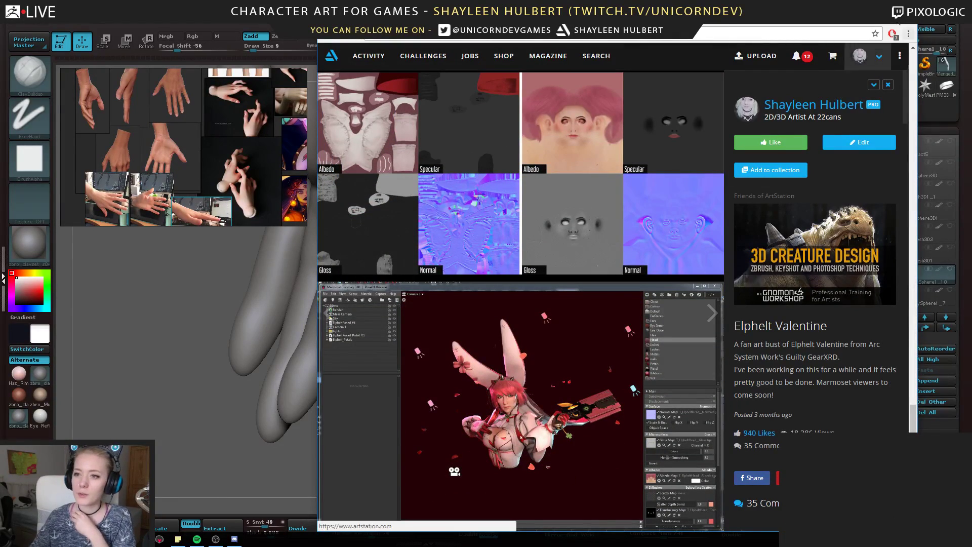
{"action": "left_click", "coordinate": [904, 13]}
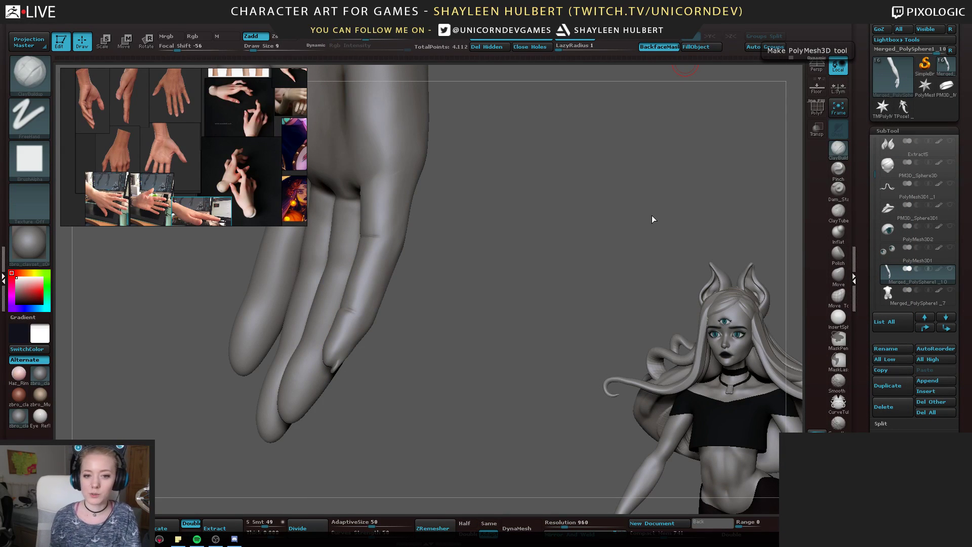
Build up the pad of the little fingertip on the palm side with ClayBuildup strokes at draw size 14
{"action": "left_click_drag", "start_coordinate": [367, 330], "coordinate": [353, 281]}
{"action": "right_click_drag", "start_coordinate": [411, 321], "coordinate": [441, 319]}
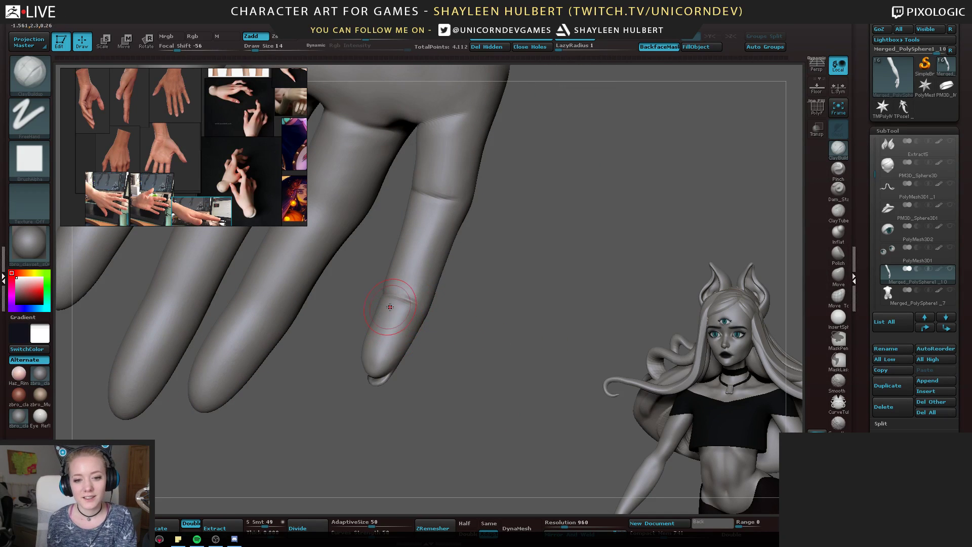
{"action": "left_click_drag", "start_coordinate": [393, 311], "coordinate": [369, 344]}
{"action": "left_click_drag", "start_coordinate": [394, 307], "coordinate": [384, 337]}
{"action": "right_click_drag", "start_coordinate": [405, 324], "coordinate": [386, 326]}
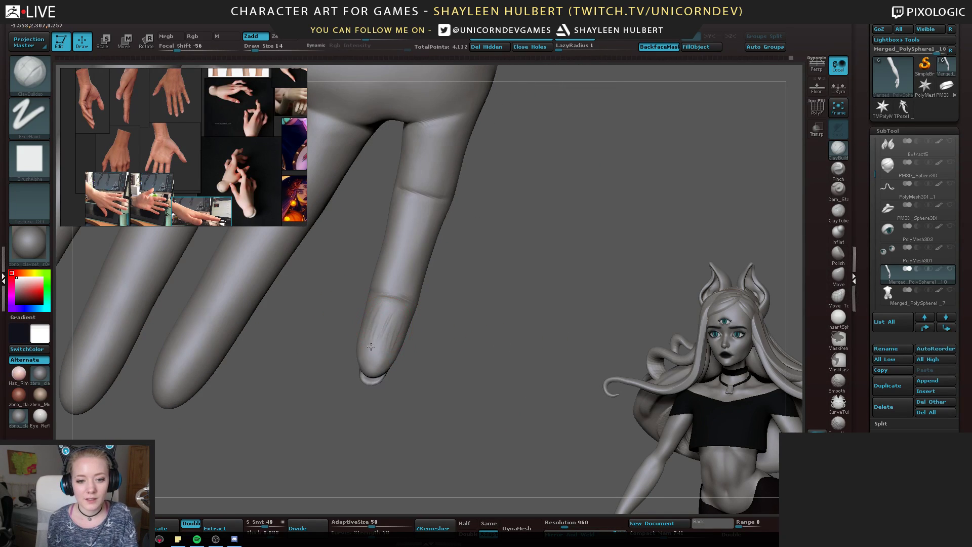
{"action": "mouse_move", "coordinate": [383, 309]}
{"action": "left_mouse_down"}
{"action": "mouse_move", "coordinate": [373, 336]}
{"action": "mouse_move", "coordinate": [382, 355]}
{"action": "left_mouse_up"}
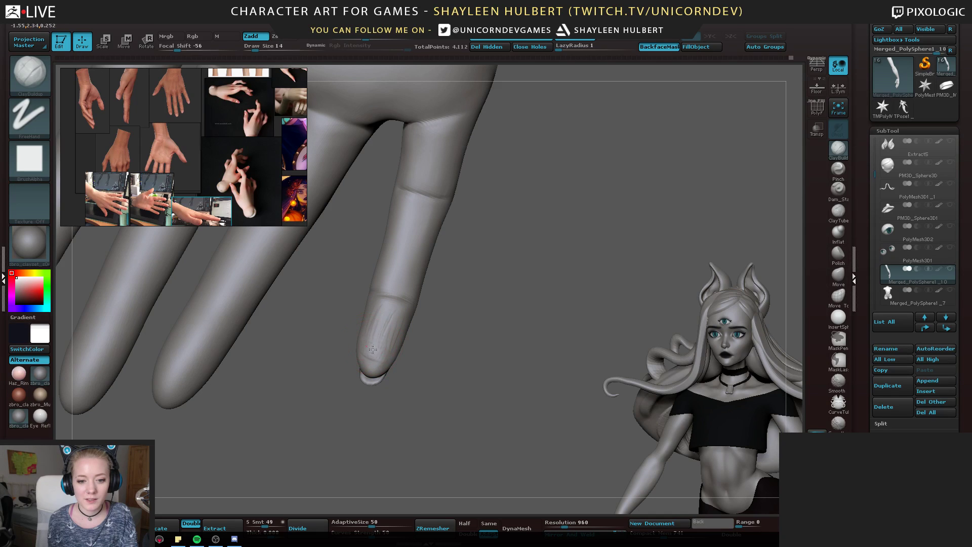
Smooth the clay strokes on the little fingertip's pad and check its shape from several angles
{"action": "right_click_drag", "start_coordinate": [427, 338], "coordinate": [439, 337]}
{"action": "left_click_drag", "start_coordinate": [386, 317], "coordinate": [377, 343], "text": "shift"}
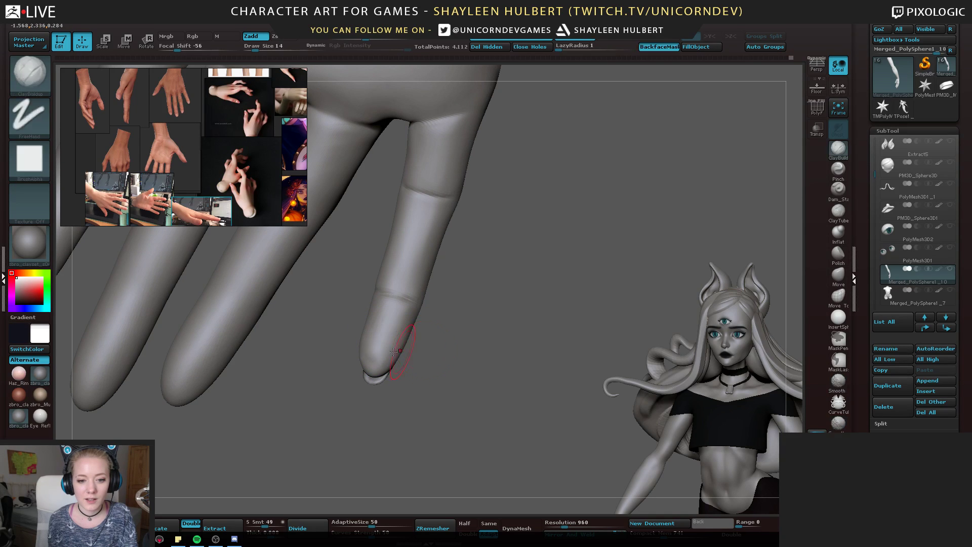
{"action": "mouse_move", "coordinate": [423, 345]}
{"action": "right_mouse_down"}
{"action": "mouse_move", "coordinate": [405, 347]}
{"action": "mouse_move", "coordinate": [423, 344]}
{"action": "right_mouse_up"}
{"action": "left_click_drag", "start_coordinate": [376, 341], "coordinate": [374, 357], "text": "shift"}
{"action": "mouse_move", "coordinate": [430, 336]}
{"action": "right_mouse_down"}
{"action": "mouse_move", "coordinate": [434, 346]}
{"action": "mouse_move", "coordinate": [273, 386]}
{"action": "right_mouse_up"}
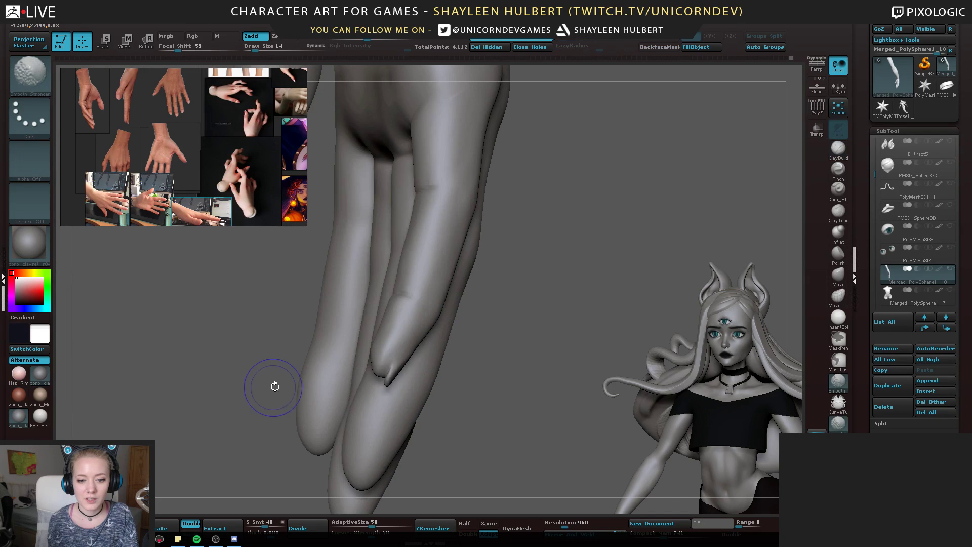
{"action": "right_click_drag", "start_coordinate": [230, 347], "coordinate": [386, 321]}
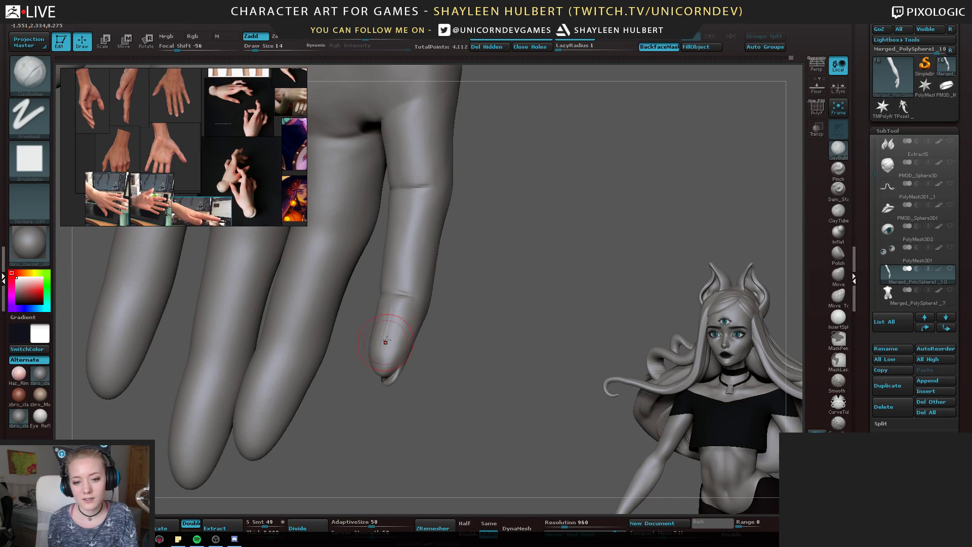
{"action": "mouse_move", "coordinate": [506, 321]}
{"action": "right_mouse_down", "text": "shift"}
{"action": "mouse_move", "coordinate": [507, 296]}
{"action": "mouse_move", "coordinate": [484, 308]}
{"action": "right_mouse_up", "text": "shift"}
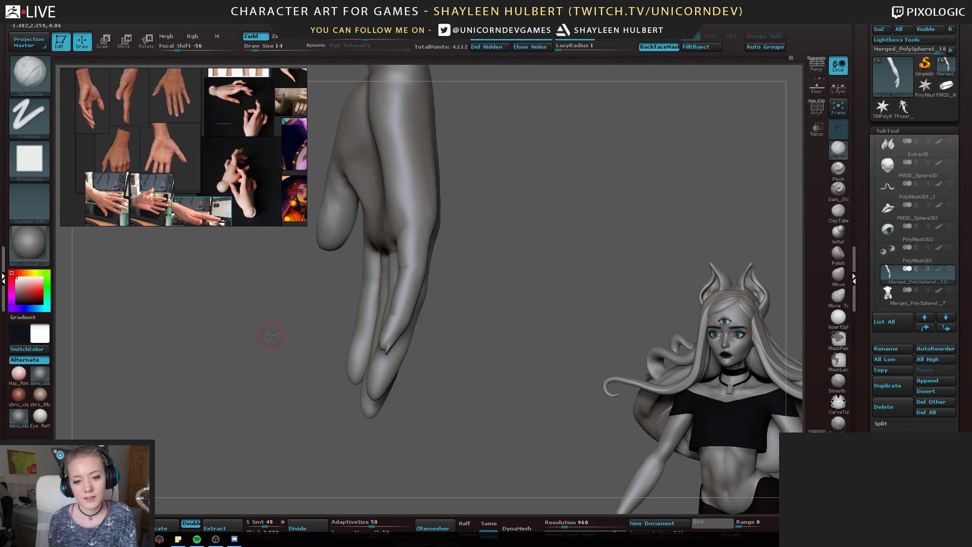
Carve down the side of the little fingertip beside the nail with a subtractive clay stroke
{"action": "mouse_move", "coordinate": [268, 336]}
{"action": "right_mouse_down", "text": "ctrl"}
{"action": "mouse_move", "coordinate": [274, 374]}
{"action": "mouse_move", "coordinate": [309, 372]}
{"action": "right_mouse_up", "text": "ctrl"}
{"action": "left_click_drag", "start_coordinate": [405, 337], "coordinate": [387, 358], "text": "alt"}
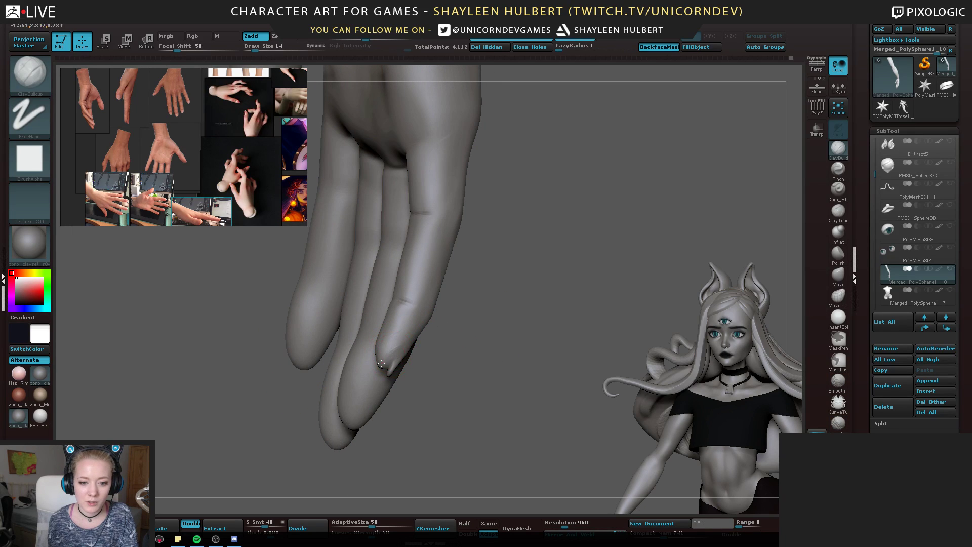
{"action": "mouse_move", "coordinate": [391, 334]}
{"action": "right_mouse_down"}
{"action": "mouse_move", "coordinate": [481, 325]}
{"action": "mouse_move", "coordinate": [388, 337]}
{"action": "right_mouse_up"}
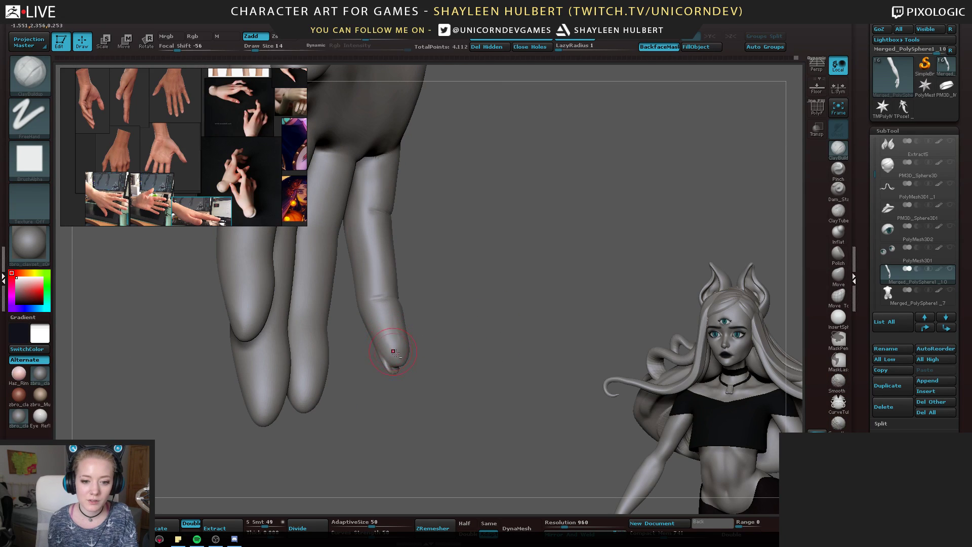
{"action": "mouse_move", "coordinate": [435, 310]}
{"action": "right_mouse_down"}
{"action": "mouse_move", "coordinate": [409, 335]}
{"action": "mouse_move", "coordinate": [442, 324]}
{"action": "mouse_move", "coordinate": [430, 319]}
{"action": "right_mouse_up"}
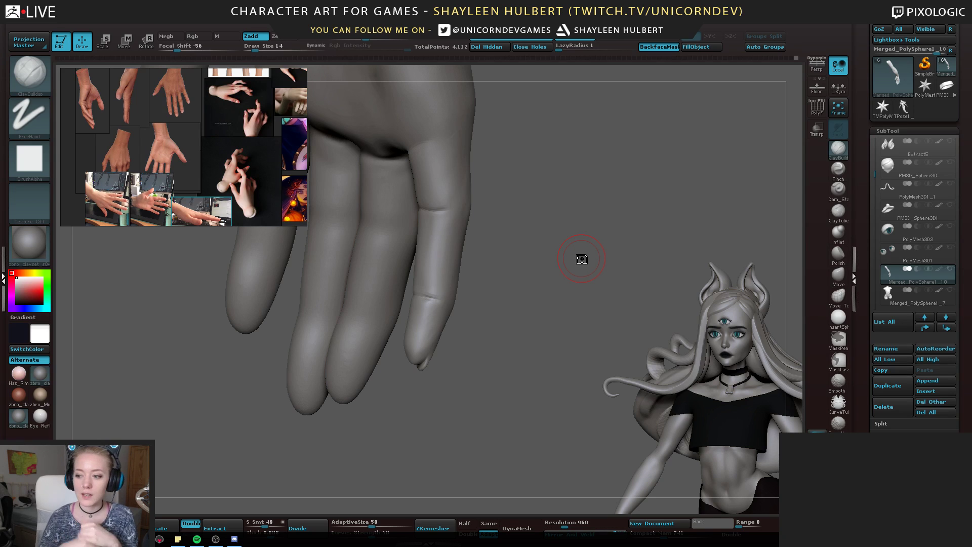
Refine and smooth the little fingertip's pad near the nail with the brush reduced to draw size 8
{"action": "mouse_move", "coordinate": [514, 293]}
{"action": "left_mouse_down"}
{"action": "mouse_move", "coordinate": [501, 345]}
{"action": "mouse_move", "coordinate": [473, 358]}
{"action": "left_mouse_up"}
{"action": "key", "text": "["}
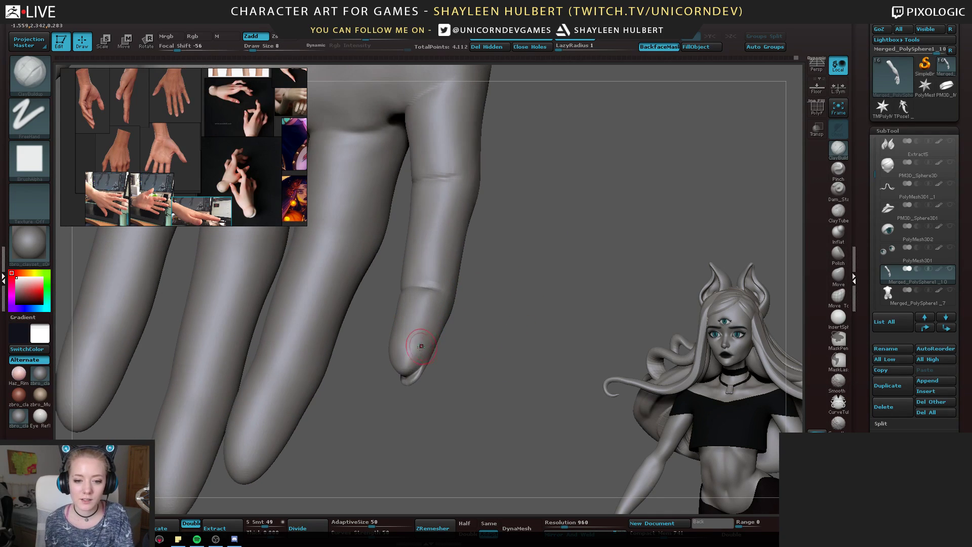
{"action": "mouse_move", "coordinate": [382, 389]}
{"action": "left_mouse_down"}
{"action": "mouse_move", "coordinate": [400, 360]}
{"action": "mouse_move", "coordinate": [394, 367]}
{"action": "mouse_move", "coordinate": [384, 351]}
{"action": "left_mouse_up"}
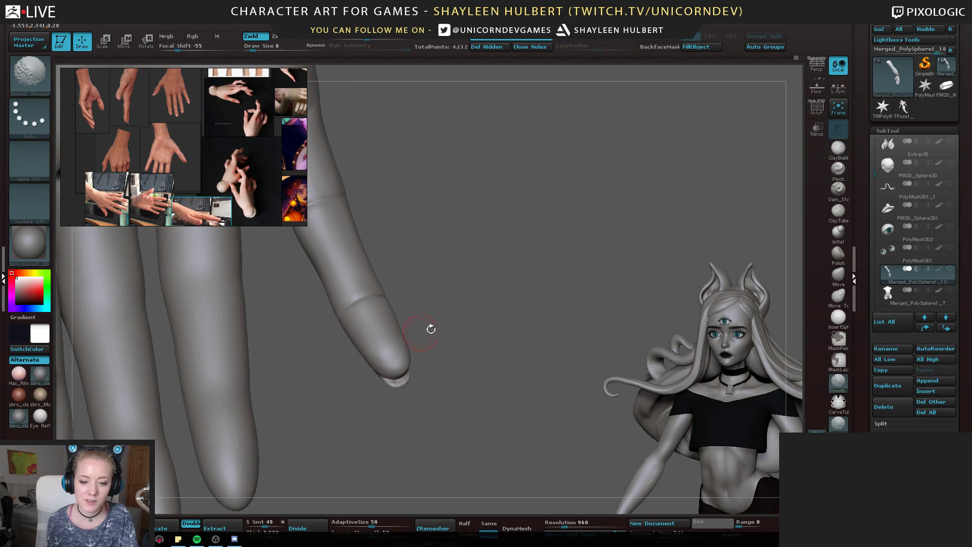
{"action": "left_click_drag", "start_coordinate": [427, 328], "coordinate": [395, 348]}
{"action": "left_click_drag", "start_coordinate": [502, 325], "coordinate": [283, 354], "text": "alt"}
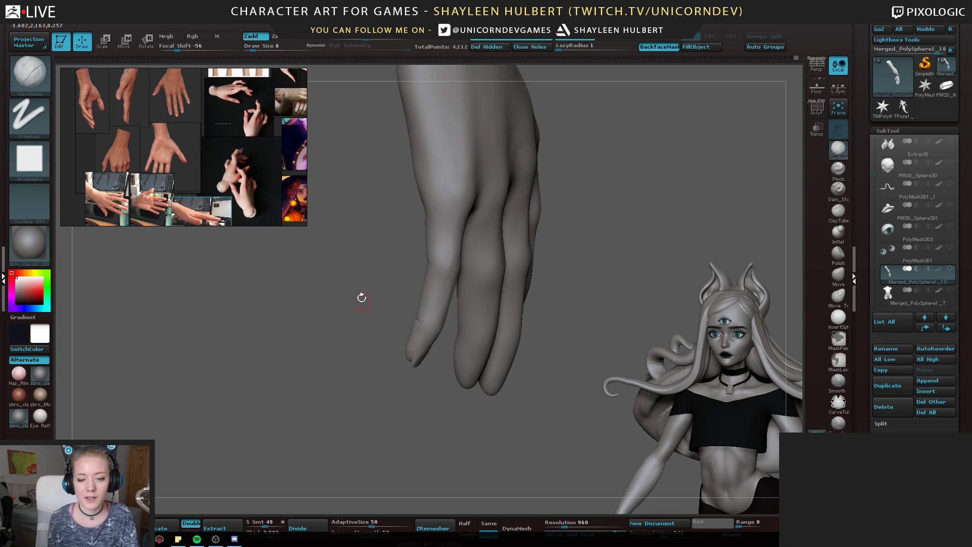
Smooth the back of the little finger between its base knuckle and middle joint, undoing the stray stroke
{"action": "mouse_move", "coordinate": [363, 295]}
{"action": "left_mouse_down"}
{"action": "mouse_move", "coordinate": [345, 288]}
{"action": "mouse_move", "coordinate": [429, 296]}
{"action": "mouse_move", "coordinate": [418, 269]}
{"action": "left_mouse_up"}
{"action": "key", "text": "shift"}
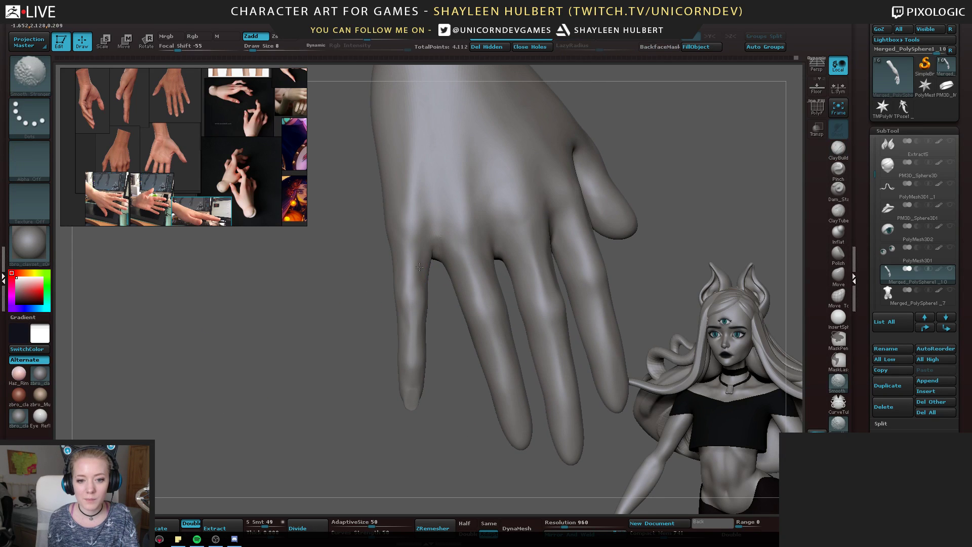
{"action": "left_click_drag", "start_coordinate": [388, 303], "coordinate": [418, 327]}
{"action": "key", "text": "ctrl+z"}
{"action": "left_click_drag", "start_coordinate": [380, 324], "coordinate": [349, 329]}
{"action": "left_click_drag", "start_coordinate": [406, 323], "coordinate": [403, 305], "text": "shift"}
{"action": "mouse_move", "coordinate": [356, 358]}
{"action": "left_mouse_down"}
{"action": "mouse_move", "coordinate": [344, 348]}
{"action": "mouse_move", "coordinate": [388, 351]}
{"action": "left_mouse_up"}
Carve the inner side of the little finger's base next to the finger web with Dam_Standard at draw size 18
{"action": "left_click", "coordinate": [840, 192]}
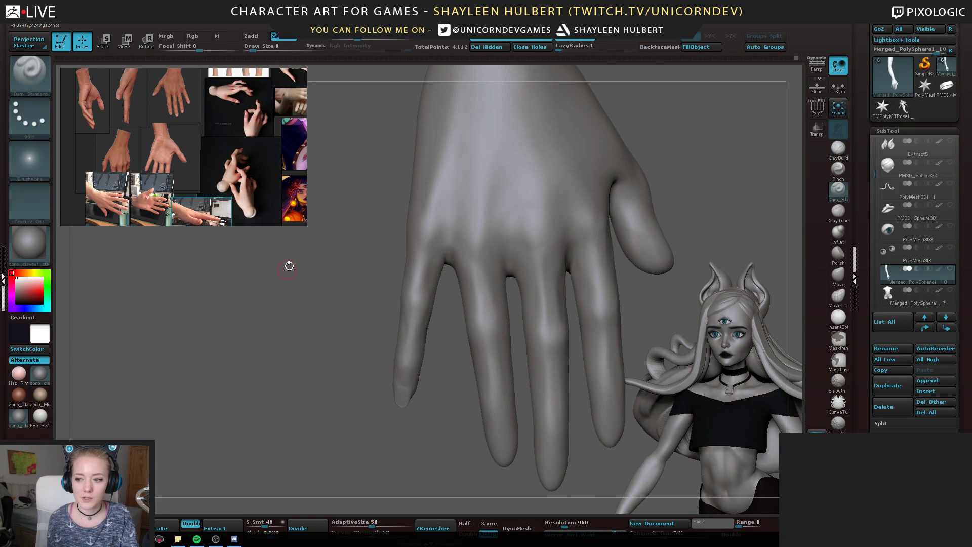
{"action": "mouse_move", "coordinate": [339, 286]}
{"action": "left_mouse_down"}
{"action": "mouse_move", "coordinate": [417, 253]}
{"action": "mouse_move", "coordinate": [405, 280]}
{"action": "left_mouse_up"}
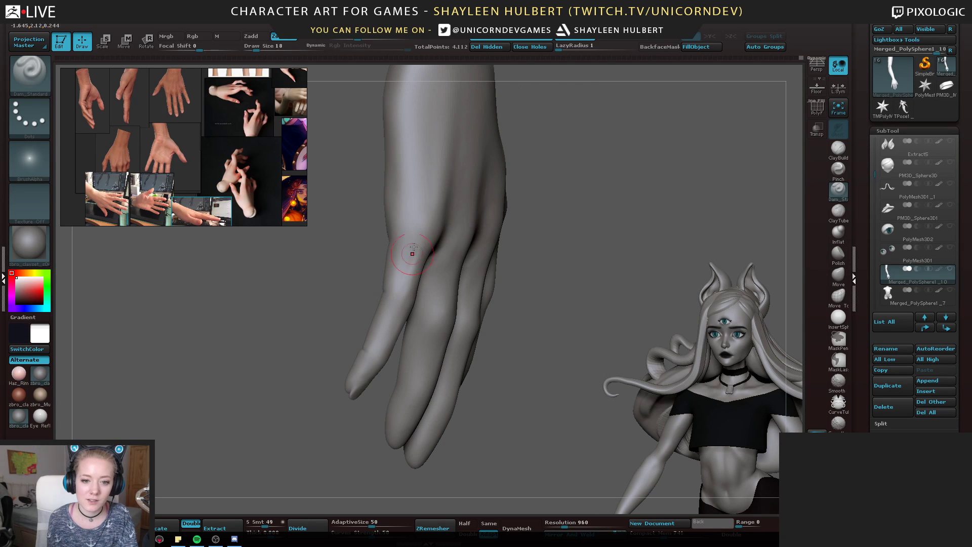
{"action": "mouse_move", "coordinate": [413, 247]}
{"action": "left_mouse_down"}
{"action": "mouse_move", "coordinate": [403, 280]}
{"action": "mouse_move", "coordinate": [388, 290]}
{"action": "mouse_move", "coordinate": [407, 278]}
{"action": "left_mouse_up"}
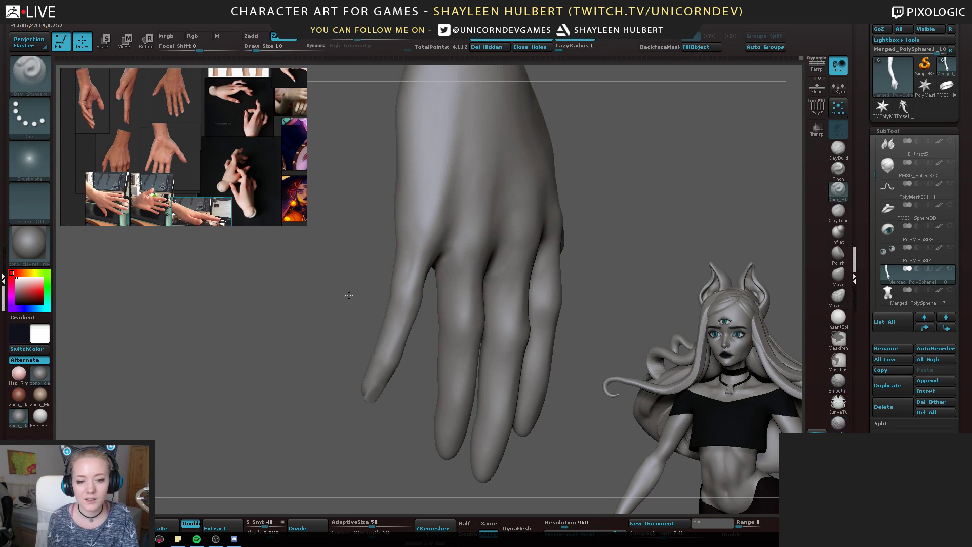
{"action": "left_click_drag", "start_coordinate": [349, 295], "coordinate": [423, 336]}
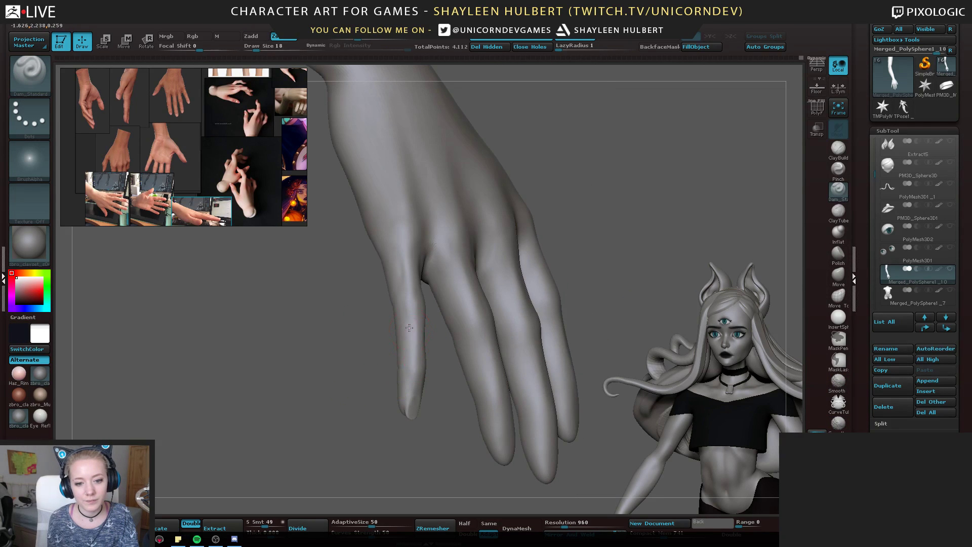
Add volume along the back of the little finger with ClayBuildup and blend it by smoothing
{"action": "left_click", "coordinate": [838, 148]}
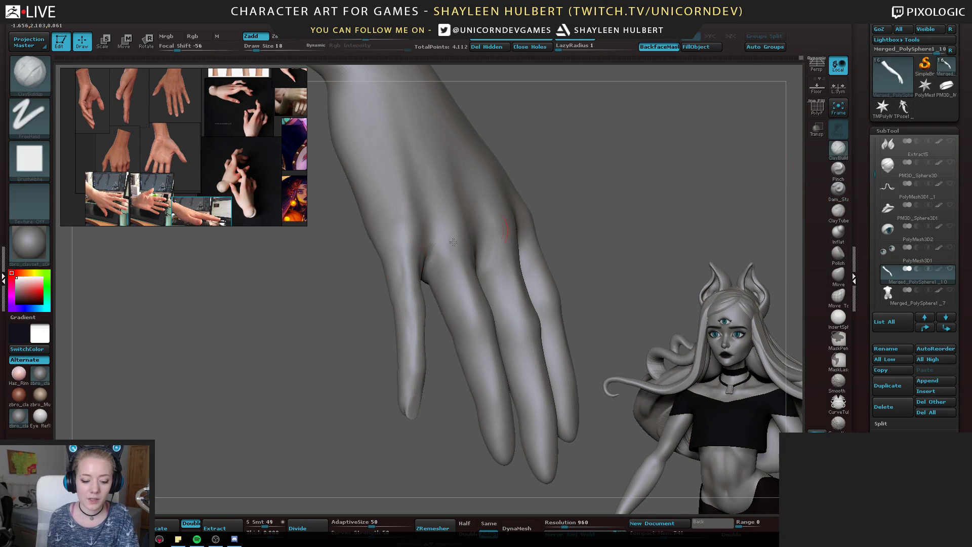
{"action": "mouse_move", "coordinate": [364, 308]}
{"action": "left_mouse_down"}
{"action": "mouse_move", "coordinate": [372, 332]}
{"action": "mouse_move", "coordinate": [419, 323]}
{"action": "mouse_move", "coordinate": [387, 327]}
{"action": "left_mouse_up"}
{"action": "left_click_drag", "start_coordinate": [420, 326], "coordinate": [419, 336], "text": "shift"}
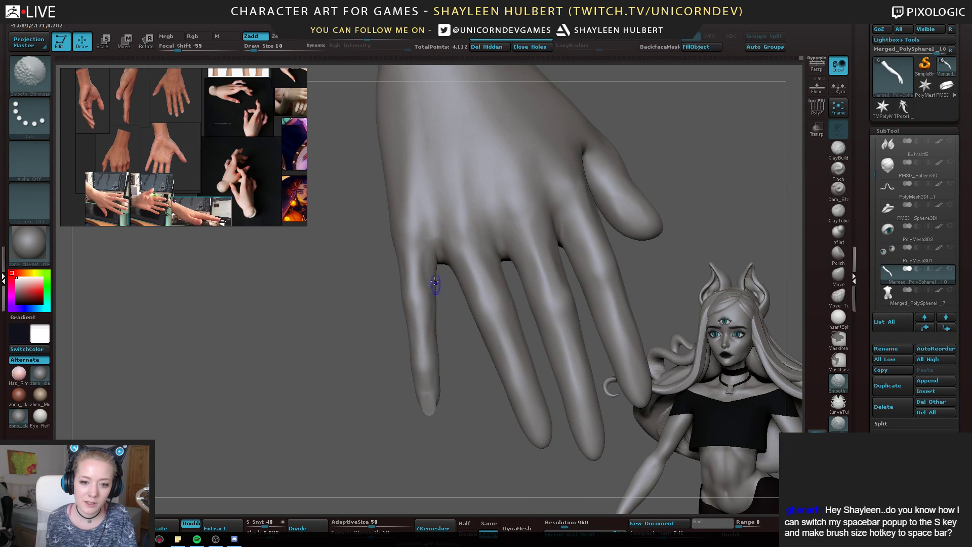
{"action": "left_click_drag", "start_coordinate": [363, 282], "coordinate": [409, 256]}
{"action": "mouse_move", "coordinate": [369, 298]}
{"action": "left_mouse_down"}
{"action": "mouse_move", "coordinate": [326, 337]}
{"action": "mouse_move", "coordinate": [297, 319]}
{"action": "mouse_move", "coordinate": [310, 327]}
{"action": "left_mouse_up"}
{"action": "left_click_drag", "start_coordinate": [304, 302], "coordinate": [360, 171]}
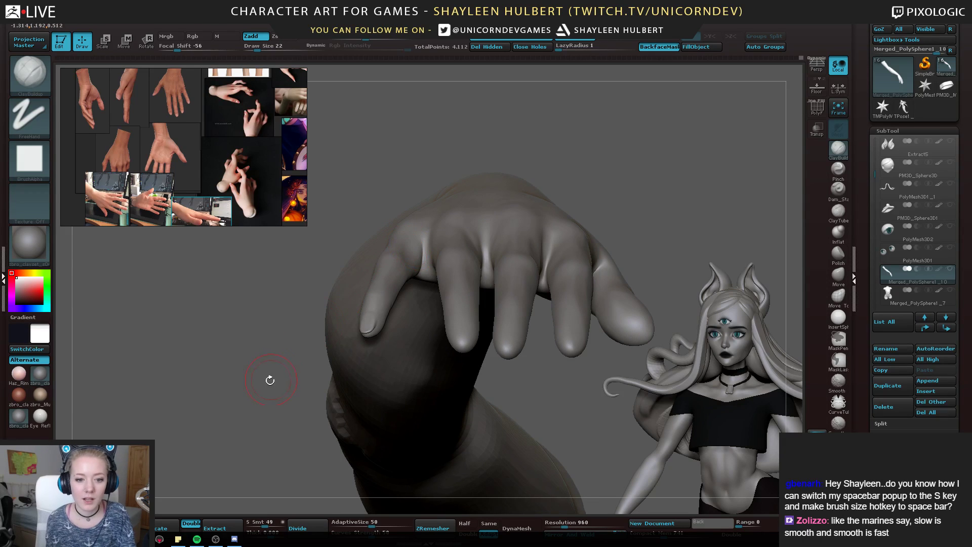
{"action": "mouse_move", "coordinate": [243, 383]}
{"action": "left_mouse_down"}
{"action": "mouse_move", "coordinate": [432, 406]}
{"action": "mouse_move", "coordinate": [405, 375]}
{"action": "mouse_move", "coordinate": [332, 408]}
{"action": "mouse_move", "coordinate": [362, 400]}
{"action": "mouse_move", "coordinate": [400, 339]}
{"action": "left_mouse_up"}
{"action": "left_click_drag", "start_coordinate": [425, 263], "coordinate": [429, 268]}
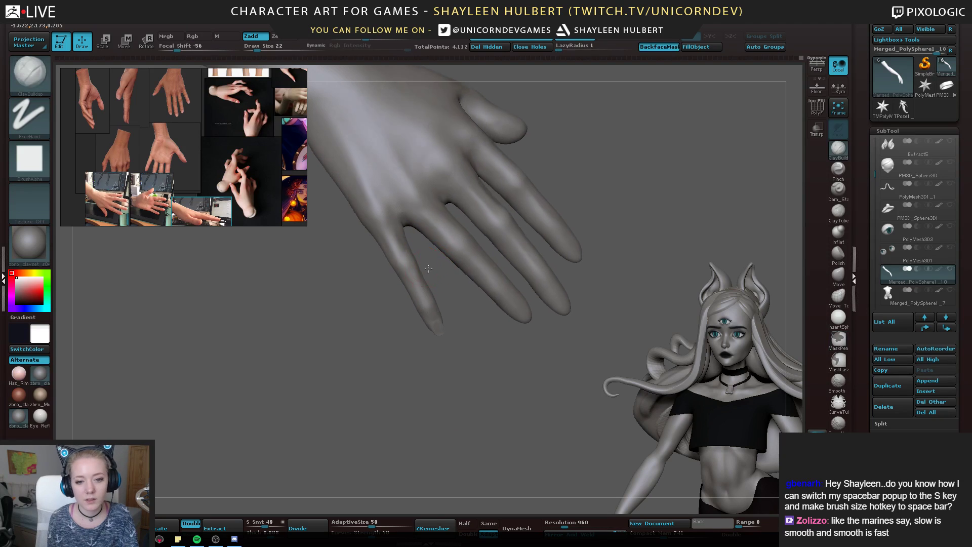
Show the hidden parts of the arm mesh again and frame both full arms around the elbows
{"action": "left_click", "coordinate": [402, 263], "text": "ctrl+shift"}
{"action": "left_click", "coordinate": [351, 341], "text": "ctrl+shift"}
{"action": "mouse_move", "coordinate": [348, 346]}
{"action": "left_mouse_down"}
{"action": "mouse_move", "coordinate": [291, 352]}
{"action": "mouse_move", "coordinate": [264, 374]}
{"action": "mouse_move", "coordinate": [223, 385]}
{"action": "left_mouse_up"}
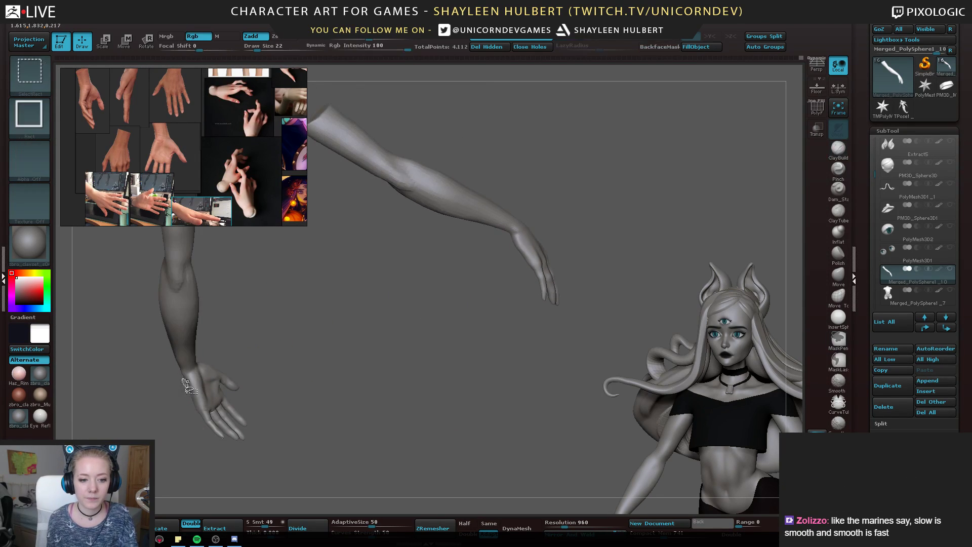
{"action": "left_click", "coordinate": [197, 383], "text": "ctrl+shift"}
{"action": "left_click", "coordinate": [284, 374], "text": "ctrl+shift"}
{"action": "mouse_move", "coordinate": [344, 380]}
{"action": "left_mouse_down"}
{"action": "mouse_move", "coordinate": [279, 411]}
{"action": "mouse_move", "coordinate": [535, 409]}
{"action": "left_mouse_up"}
{"action": "mouse_move", "coordinate": [307, 295]}
{"action": "left_mouse_down", "text": "alt"}
{"action": "mouse_move", "coordinate": [241, 274]}
{"action": "mouse_move", "coordinate": [253, 324]}
{"action": "mouse_move", "coordinate": [354, 278]}
{"action": "left_mouse_up", "text": "alt"}
{"action": "left_click", "coordinate": [295, 322], "text": "ctrl+shift"}
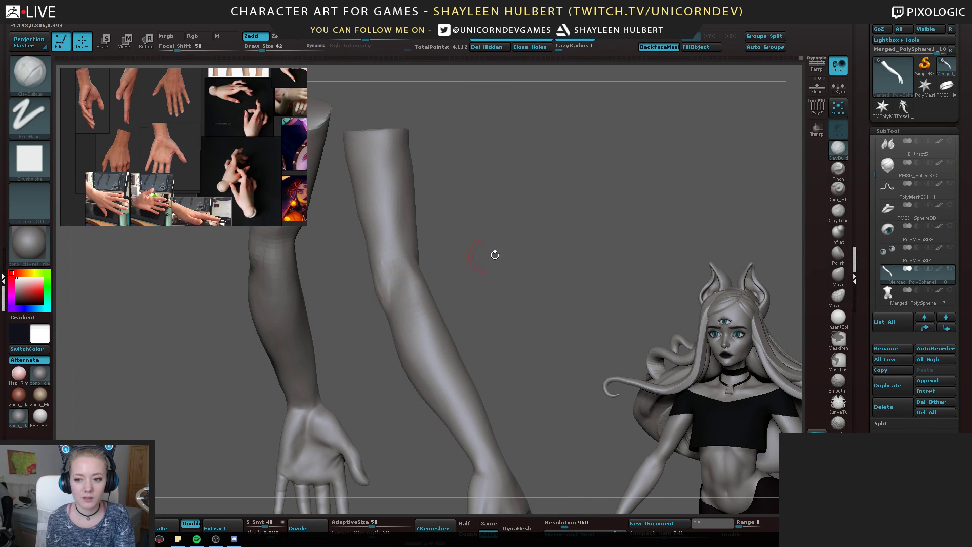
Adjust the upper arm's silhouette with the Move brush at draw size 78 and smooth the back above the elbow
{"action": "left_click", "coordinate": [836, 276]}
{"action": "left_click_drag", "start_coordinate": [686, 304], "coordinate": [660, 303], "text": "shift"}
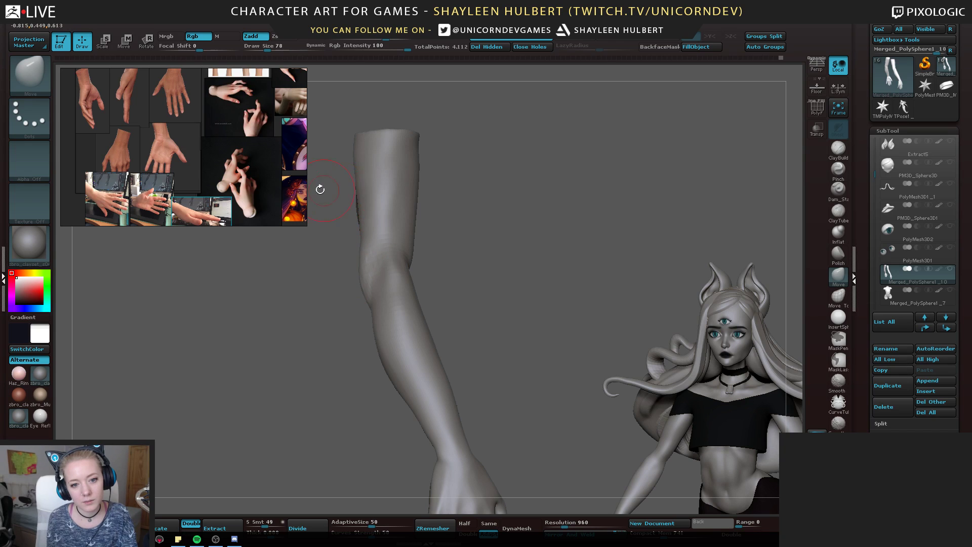
{"action": "left_click_drag", "start_coordinate": [351, 185], "coordinate": [441, 212]}
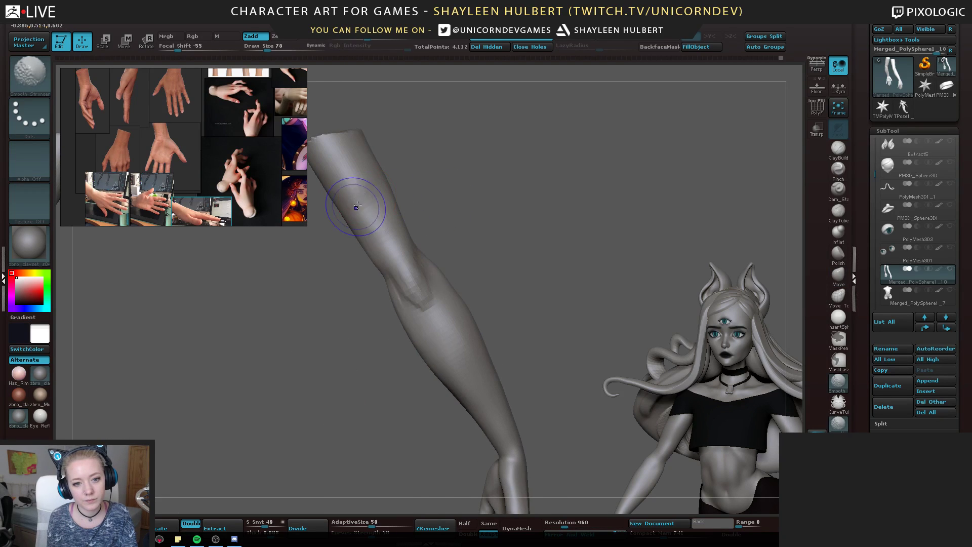
{"action": "left_click_drag", "start_coordinate": [356, 206], "coordinate": [384, 230], "text": "shift"}
Flatten the back of the upper arm above the elbow with the hPolish brush and smooth the surface
{"action": "key", "text": "b"}
{"action": "key", "text": "h"}
{"action": "key", "text": "p"}
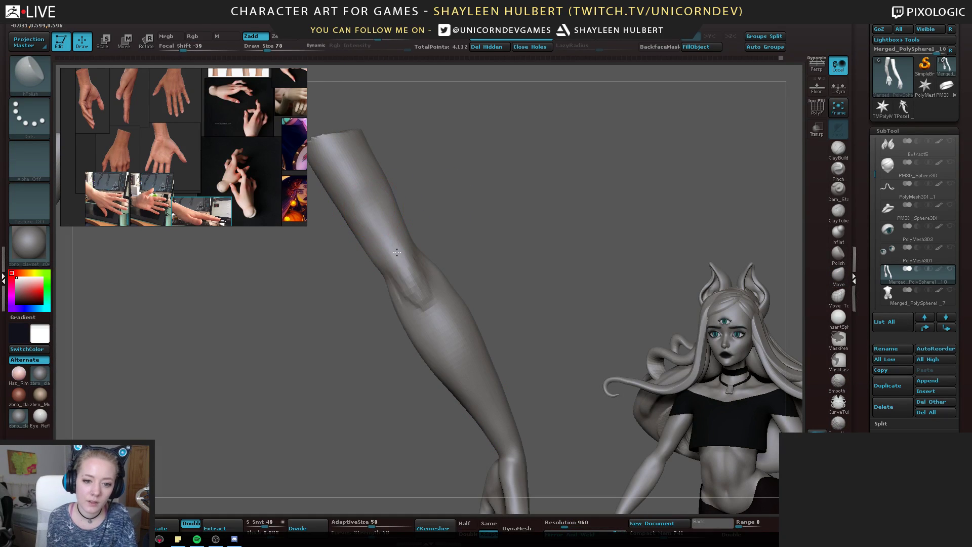
{"action": "mouse_move", "coordinate": [503, 248]}
{"action": "left_mouse_down"}
{"action": "mouse_move", "coordinate": [466, 251]}
{"action": "mouse_move", "coordinate": [532, 269]}
{"action": "left_mouse_up"}
{"action": "mouse_move", "coordinate": [428, 271]}
{"action": "left_mouse_down"}
{"action": "mouse_move", "coordinate": [438, 289]}
{"action": "mouse_move", "coordinate": [400, 260]}
{"action": "left_mouse_up"}
{"action": "left_click_drag", "start_coordinate": [499, 232], "coordinate": [466, 237]}
{"action": "left_click_drag", "start_coordinate": [397, 249], "coordinate": [372, 223], "text": "shift"}
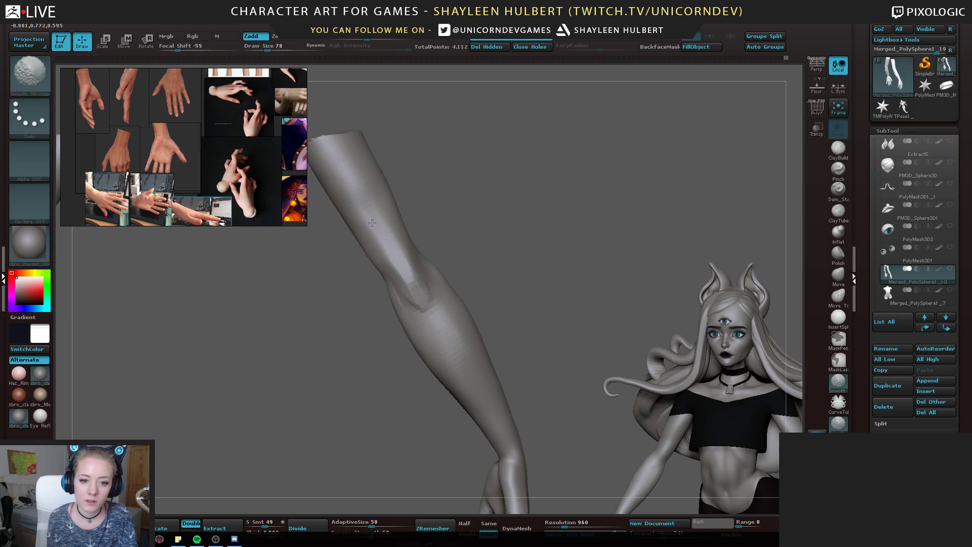
Reshape the contour of the lower upper arm and elbow with the Move brush at draw size 78
{"action": "left_click_drag", "start_coordinate": [335, 273], "coordinate": [408, 282]}
{"action": "left_click_drag", "start_coordinate": [350, 307], "coordinate": [299, 312]}
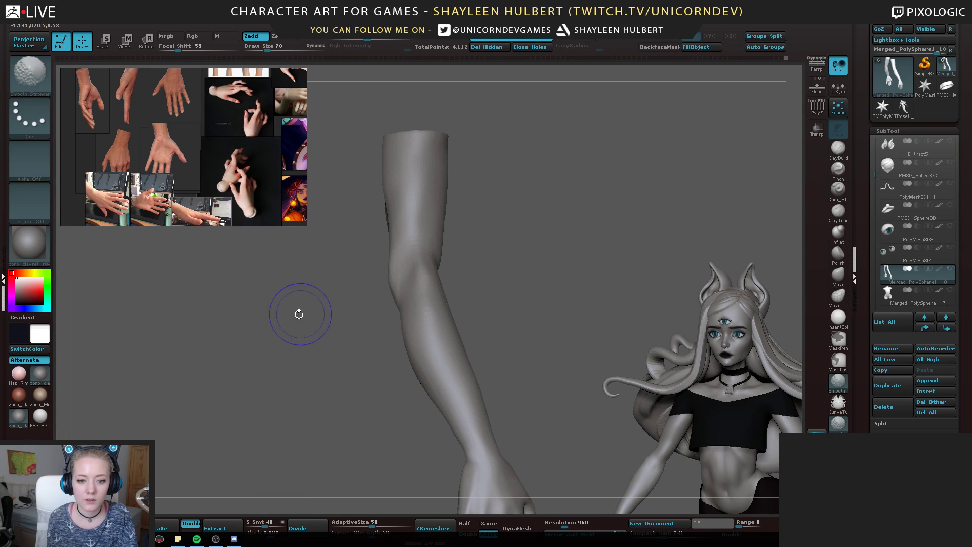
{"action": "left_click", "coordinate": [837, 273]}
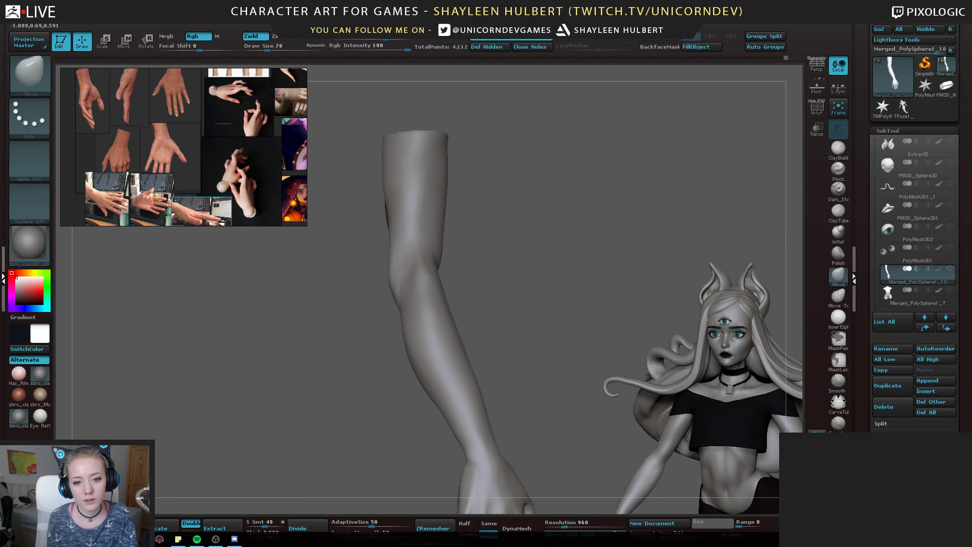
{"action": "left_click_drag", "start_coordinate": [366, 263], "coordinate": [460, 233]}
{"action": "left_click_drag", "start_coordinate": [380, 243], "coordinate": [385, 251]}
{"action": "left_click_drag", "start_coordinate": [476, 238], "coordinate": [465, 272]}
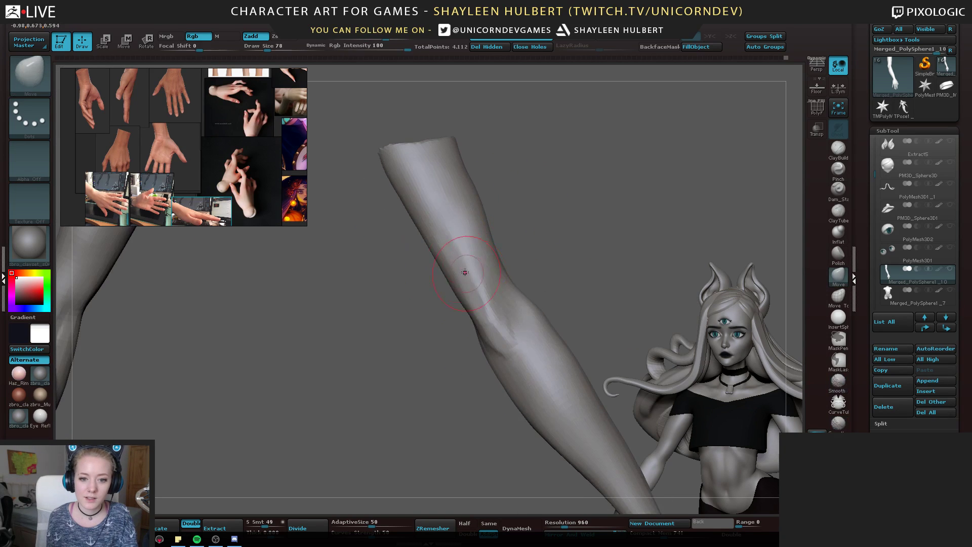
{"action": "mouse_move", "coordinate": [473, 320]}
{"action": "left_mouse_down"}
{"action": "mouse_move", "coordinate": [456, 218]}
{"action": "mouse_move", "coordinate": [464, 160]}
{"action": "left_mouse_up"}
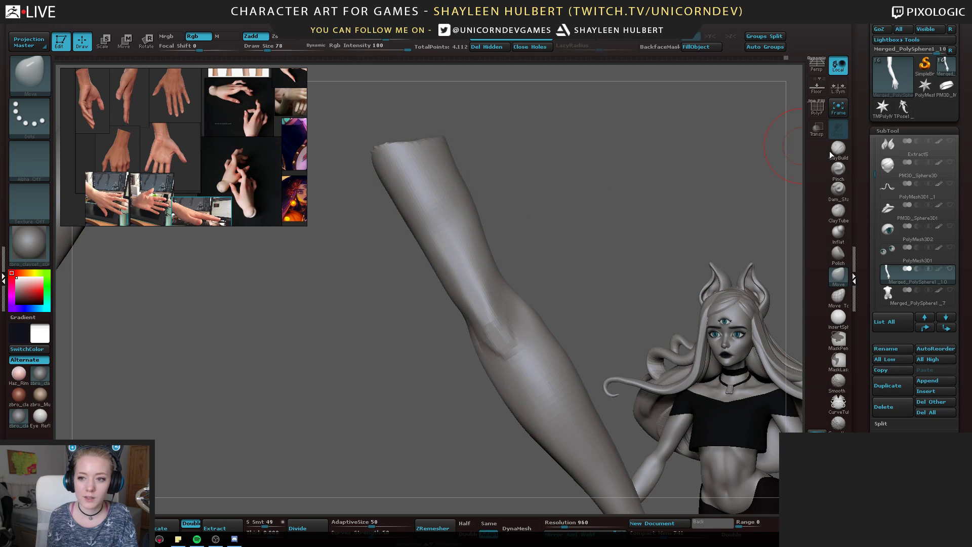
Carve muscle separation lines along the back of the upper arm down to the elbow with Dam_Standard
{"action": "left_click", "coordinate": [838, 190]}
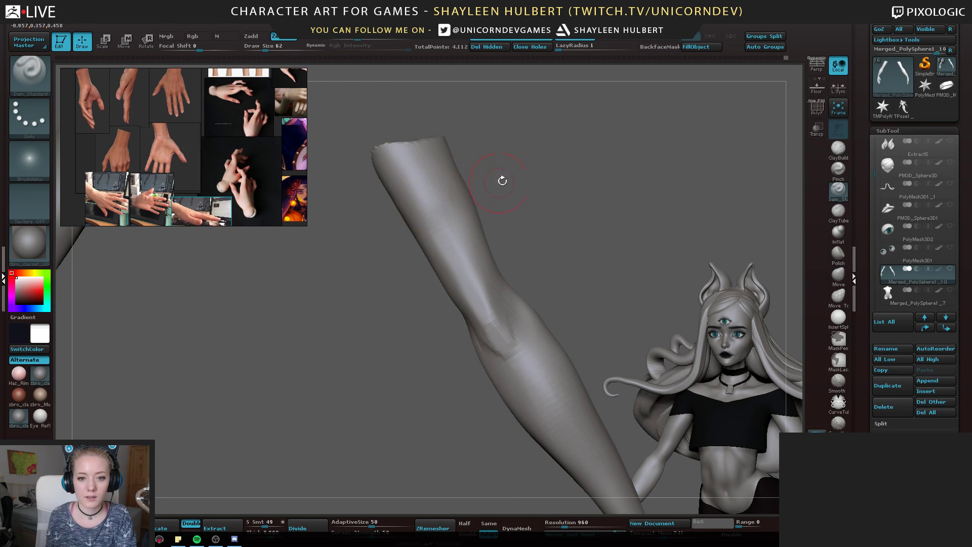
{"action": "left_click_drag", "start_coordinate": [502, 181], "coordinate": [518, 184]}
{"action": "left_click_drag", "start_coordinate": [423, 232], "coordinate": [388, 194]}
{"action": "left_click_drag", "start_coordinate": [499, 198], "coordinate": [521, 208]}
{"action": "left_click_drag", "start_coordinate": [458, 290], "coordinate": [375, 192]}
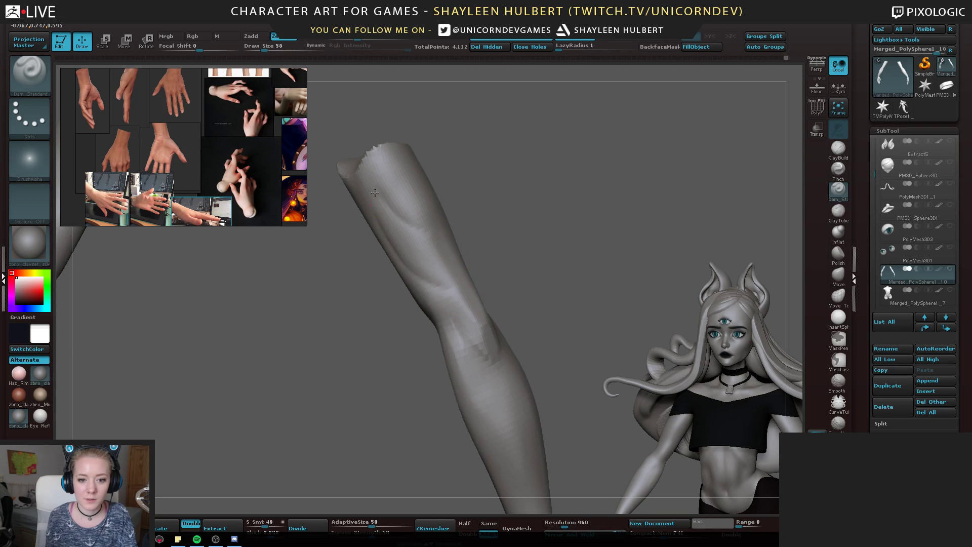
{"action": "left_click_drag", "start_coordinate": [498, 189], "coordinate": [477, 260]}
{"action": "left_click_drag", "start_coordinate": [515, 164], "coordinate": [481, 167]}
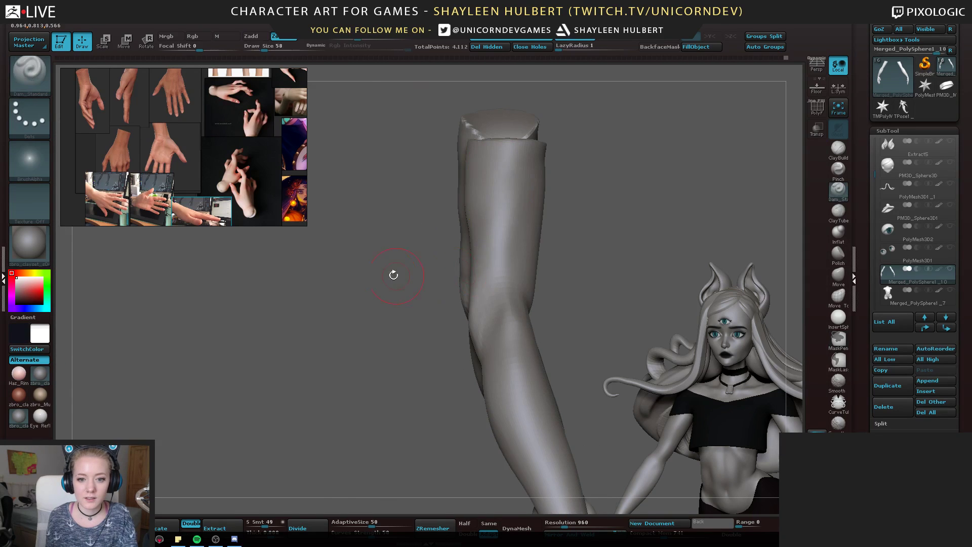
Carve further muscle lines along the upper arm toward the elbow with Dam_Standard and undo the last two strokes
{"action": "left_click_drag", "start_coordinate": [393, 275], "coordinate": [436, 233]}
{"action": "mouse_move", "coordinate": [486, 166]}
{"action": "left_mouse_down"}
{"action": "mouse_move", "coordinate": [501, 223]}
{"action": "mouse_move", "coordinate": [562, 202]}
{"action": "mouse_move", "coordinate": [553, 174]}
{"action": "left_mouse_up"}
{"action": "left_click_drag", "start_coordinate": [519, 281], "coordinate": [489, 258]}
{"action": "left_click_drag", "start_coordinate": [562, 198], "coordinate": [537, 189]}
{"action": "mouse_move", "coordinate": [510, 223]}
{"action": "left_mouse_down"}
{"action": "mouse_move", "coordinate": [529, 247]}
{"action": "mouse_move", "coordinate": [534, 288]}
{"action": "mouse_move", "coordinate": [540, 274]}
{"action": "mouse_move", "coordinate": [557, 306]}
{"action": "left_mouse_up"}
{"action": "left_click_drag", "start_coordinate": [572, 218], "coordinate": [589, 220]}
{"action": "mouse_move", "coordinate": [524, 268]}
{"action": "left_mouse_down"}
{"action": "mouse_move", "coordinate": [547, 293]}
{"action": "mouse_move", "coordinate": [561, 250]}
{"action": "left_mouse_up"}
{"action": "left_click_drag", "start_coordinate": [479, 245], "coordinate": [436, 335]}
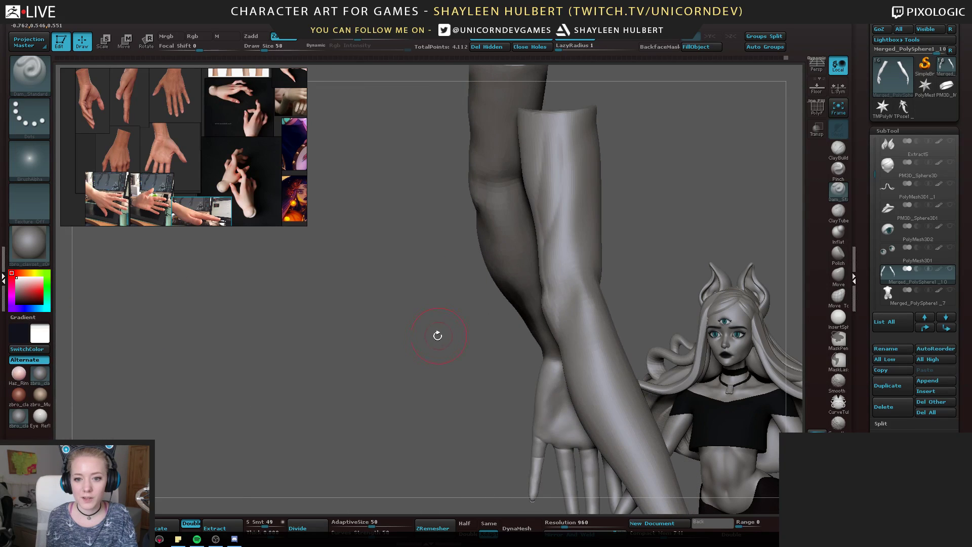
{"action": "key", "text": "ctrl+z"}
{"action": "key", "text": "ctrl+z"}
Build up muscle volume along the back of the upper arm with ClayBuildup at draw size 70 and smooth the strokes
{"action": "mouse_move", "coordinate": [391, 361]}
{"action": "left_mouse_down"}
{"action": "mouse_move", "coordinate": [429, 354]}
{"action": "mouse_move", "coordinate": [508, 176]}
{"action": "left_mouse_up"}
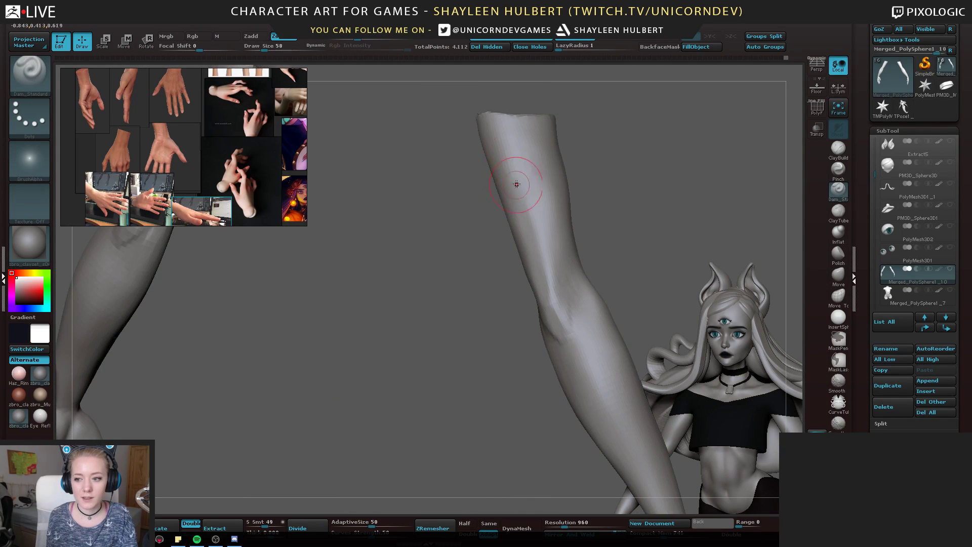
{"action": "left_click_drag", "start_coordinate": [445, 234], "coordinate": [487, 218]}
{"action": "left_click", "coordinate": [838, 148]}
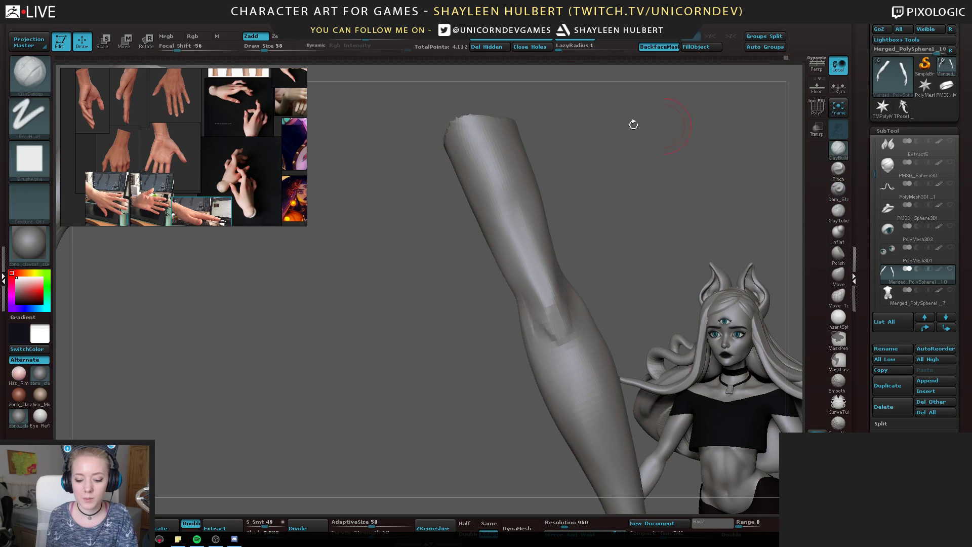
{"action": "left_click_drag", "start_coordinate": [468, 137], "coordinate": [476, 152]}
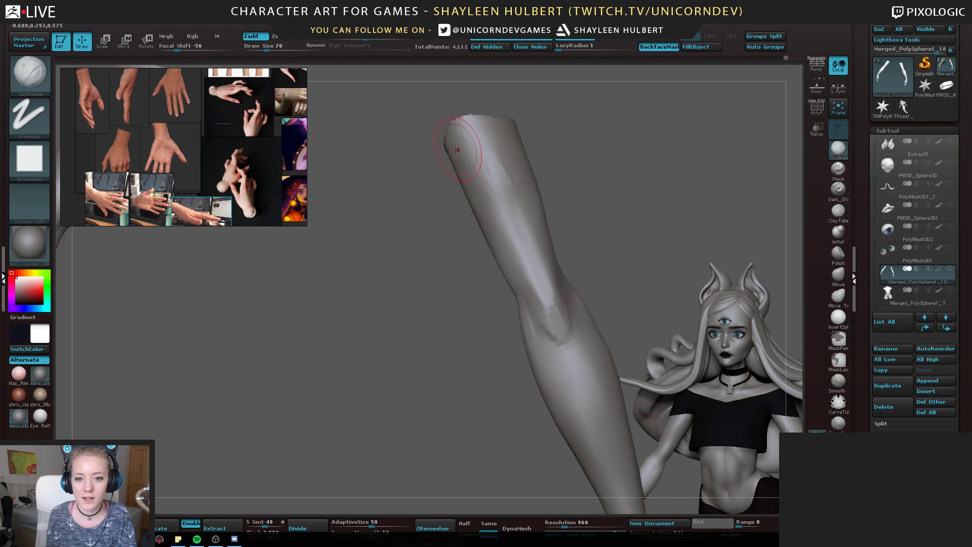
{"action": "mouse_move", "coordinate": [560, 146]}
{"action": "left_mouse_down"}
{"action": "mouse_move", "coordinate": [479, 165]}
{"action": "mouse_move", "coordinate": [499, 167]}
{"action": "left_mouse_up"}
{"action": "right_click_drag", "start_coordinate": [499, 167], "coordinate": [549, 186]}
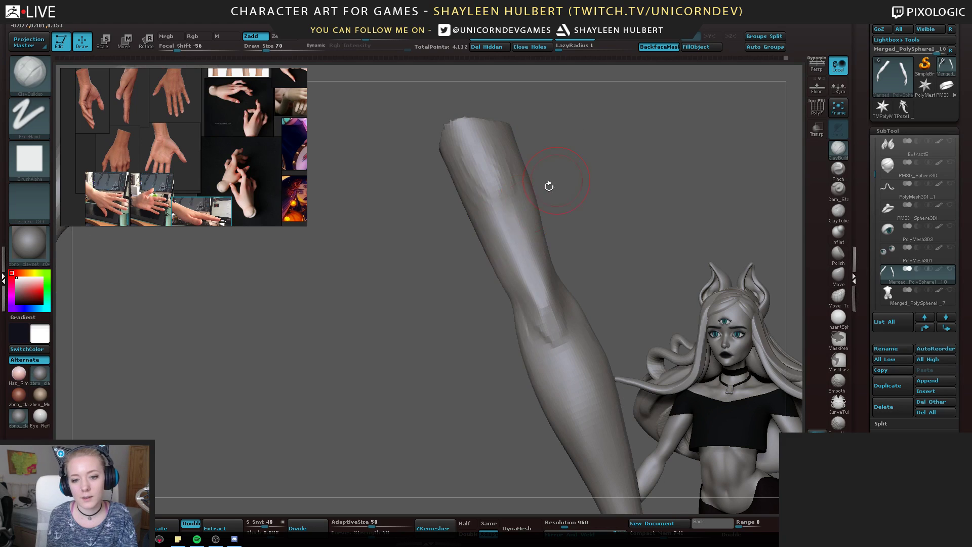
{"action": "left_click_drag", "start_coordinate": [598, 191], "coordinate": [567, 195]}
{"action": "left_click_drag", "start_coordinate": [481, 199], "coordinate": [511, 253]}
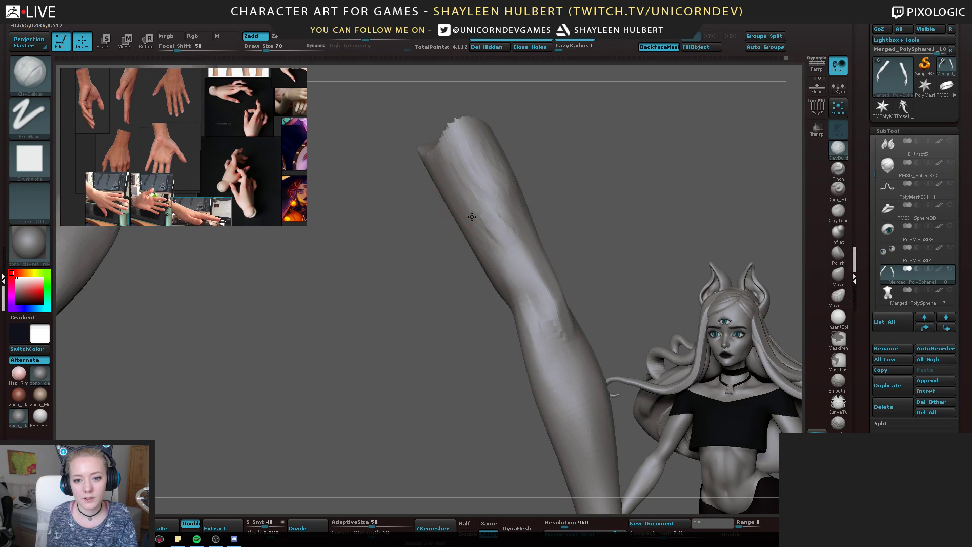
{"action": "mouse_move", "coordinate": [458, 152]}
{"action": "left_mouse_down"}
{"action": "mouse_move", "coordinate": [467, 191]}
{"action": "mouse_move", "coordinate": [506, 243]}
{"action": "mouse_move", "coordinate": [489, 222]}
{"action": "left_mouse_up"}
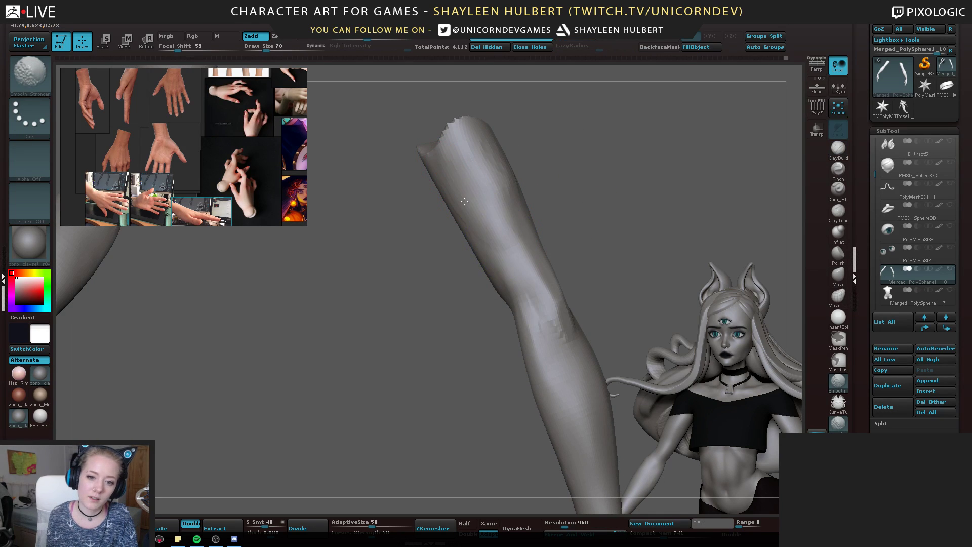
Add muscle mass near the upper arm's top edge with ClayBuildup at draw size 58 and smooth it at draw size 46
{"action": "right_click_drag", "start_coordinate": [465, 201], "coordinate": [554, 158]}
{"action": "mouse_move", "coordinate": [614, 156]}
{"action": "right_mouse_down"}
{"action": "mouse_move", "coordinate": [335, 291]}
{"action": "mouse_move", "coordinate": [347, 307]}
{"action": "mouse_move", "coordinate": [429, 217]}
{"action": "right_mouse_up"}
{"action": "right_click_drag", "start_coordinate": [410, 314], "coordinate": [485, 227]}
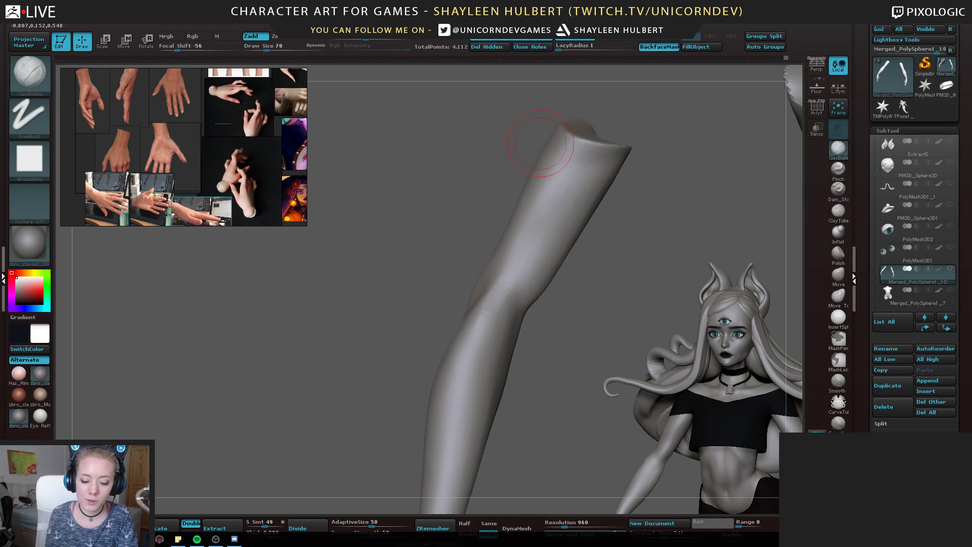
{"action": "key", "text": "bracketleft"}
{"action": "right_click_drag", "start_coordinate": [543, 197], "coordinate": [481, 269]}
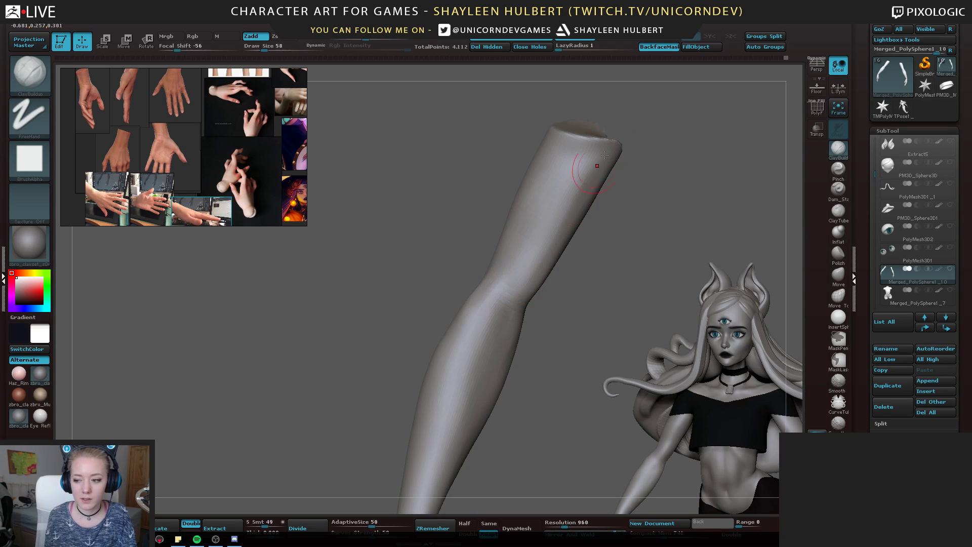
{"action": "mouse_move", "coordinate": [463, 176]}
{"action": "right_mouse_down"}
{"action": "mouse_move", "coordinate": [490, 175]}
{"action": "mouse_move", "coordinate": [527, 152]}
{"action": "right_mouse_up"}
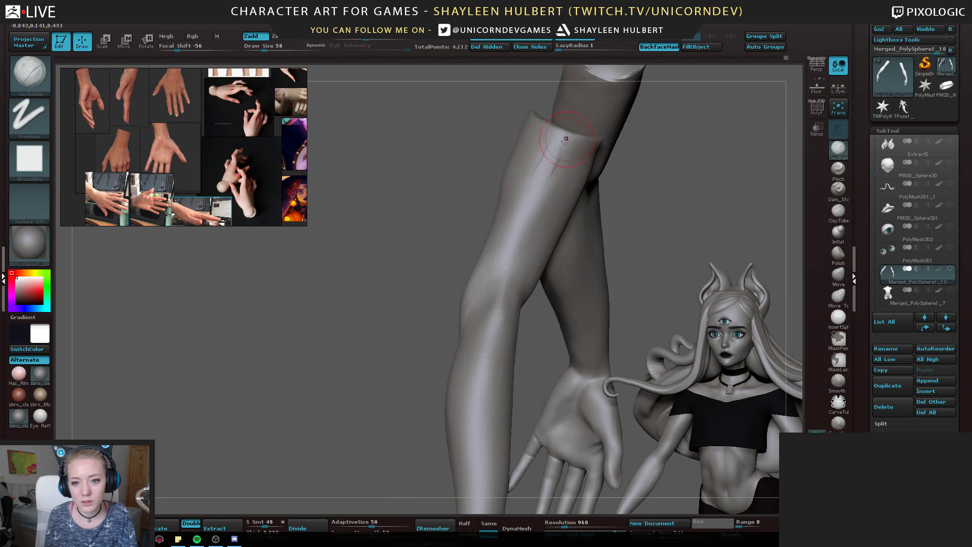
{"action": "mouse_move", "coordinate": [566, 139]}
{"action": "left_mouse_down"}
{"action": "mouse_move", "coordinate": [554, 131]}
{"action": "mouse_move", "coordinate": [542, 180]}
{"action": "left_mouse_up"}
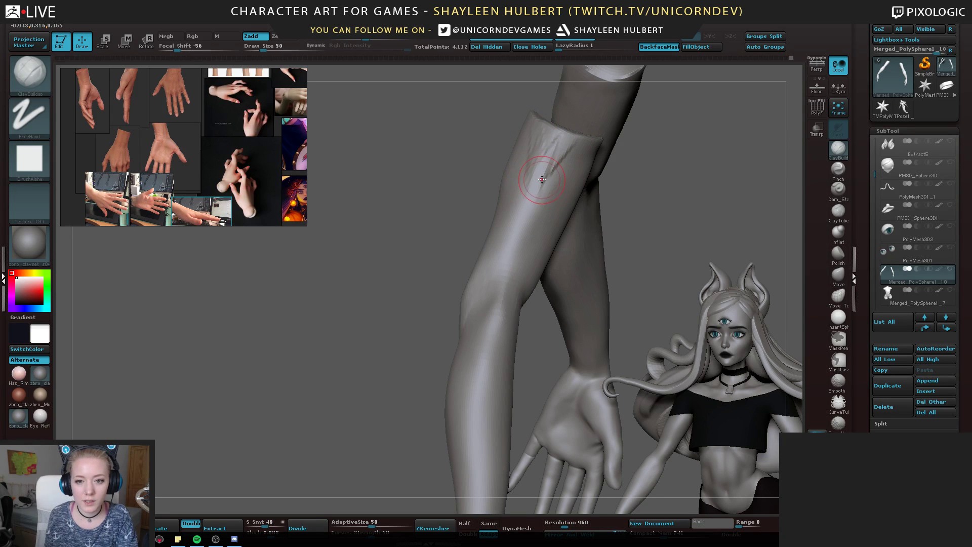
{"action": "mouse_move", "coordinate": [394, 239]}
{"action": "left_mouse_down", "text": "shift"}
{"action": "mouse_move", "coordinate": [367, 206]}
{"action": "mouse_move", "coordinate": [329, 200]}
{"action": "left_mouse_up", "text": "shift"}
{"action": "mouse_move", "coordinate": [438, 227]}
{"action": "left_mouse_down"}
{"action": "mouse_move", "coordinate": [489, 221]}
{"action": "mouse_move", "coordinate": [512, 143]}
{"action": "left_mouse_up"}
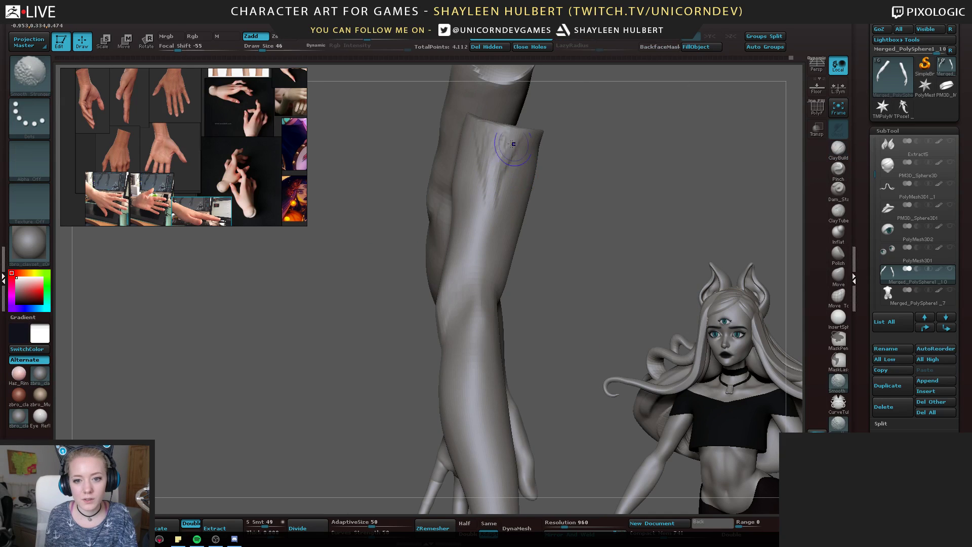
{"action": "left_click_drag", "start_coordinate": [491, 190], "coordinate": [494, 197], "text": "shift"}
Show the torso subtool, adjust the upper arm's contour below the shoulder with the Move brush at draw size 62, and smooth the arm
{"action": "mouse_move", "coordinate": [385, 202]}
{"action": "left_mouse_down"}
{"action": "mouse_move", "coordinate": [536, 183]}
{"action": "mouse_move", "coordinate": [376, 259]}
{"action": "left_mouse_up"}
{"action": "left_click_drag", "start_coordinate": [372, 299], "coordinate": [812, 248]}
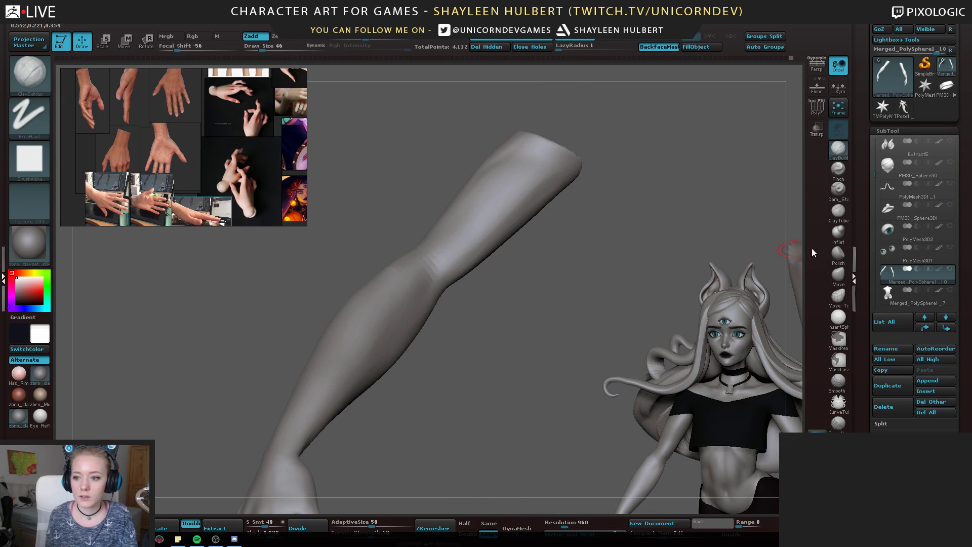
{"action": "left_click", "coordinate": [950, 290]}
{"action": "left_click_drag", "start_coordinate": [393, 236], "coordinate": [407, 186], "text": "alt"}
{"action": "left_click", "coordinate": [838, 274]}
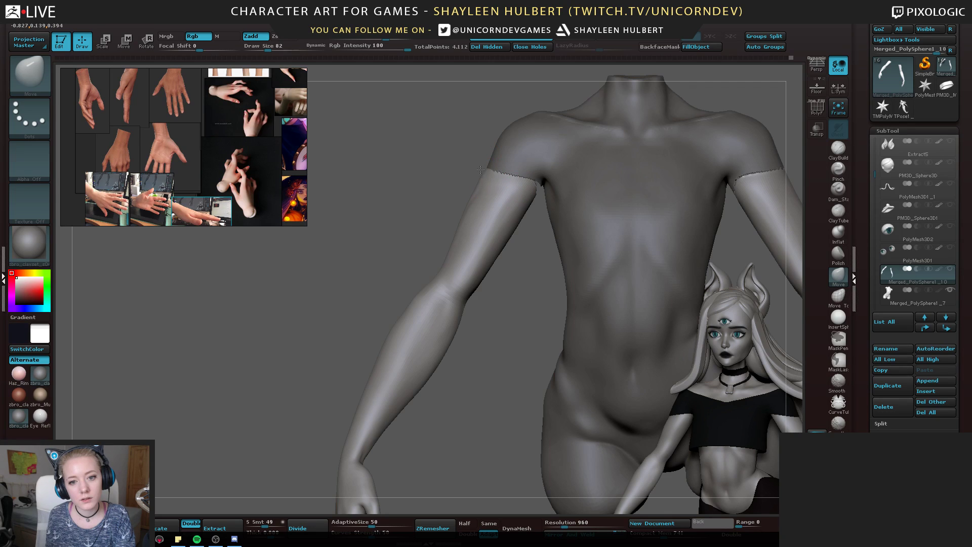
{"action": "key", "text": "bracketleft"}
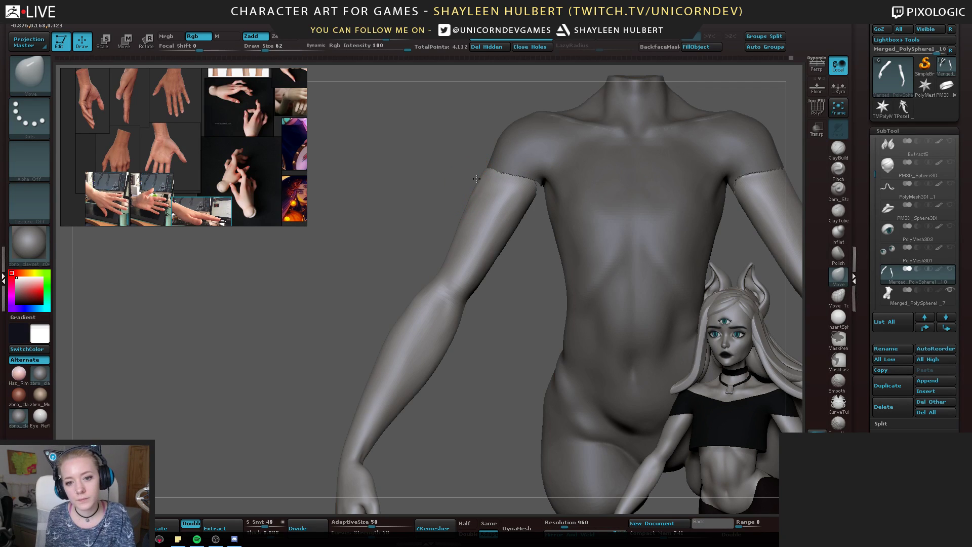
{"action": "mouse_move", "coordinate": [423, 184]}
{"action": "left_mouse_down"}
{"action": "mouse_move", "coordinate": [463, 191]}
{"action": "mouse_move", "coordinate": [578, 167]}
{"action": "mouse_move", "coordinate": [581, 141]}
{"action": "mouse_move", "coordinate": [429, 156]}
{"action": "mouse_move", "coordinate": [366, 268]}
{"action": "mouse_move", "coordinate": [320, 291]}
{"action": "mouse_move", "coordinate": [274, 288]}
{"action": "mouse_move", "coordinate": [339, 284]}
{"action": "left_mouse_up"}
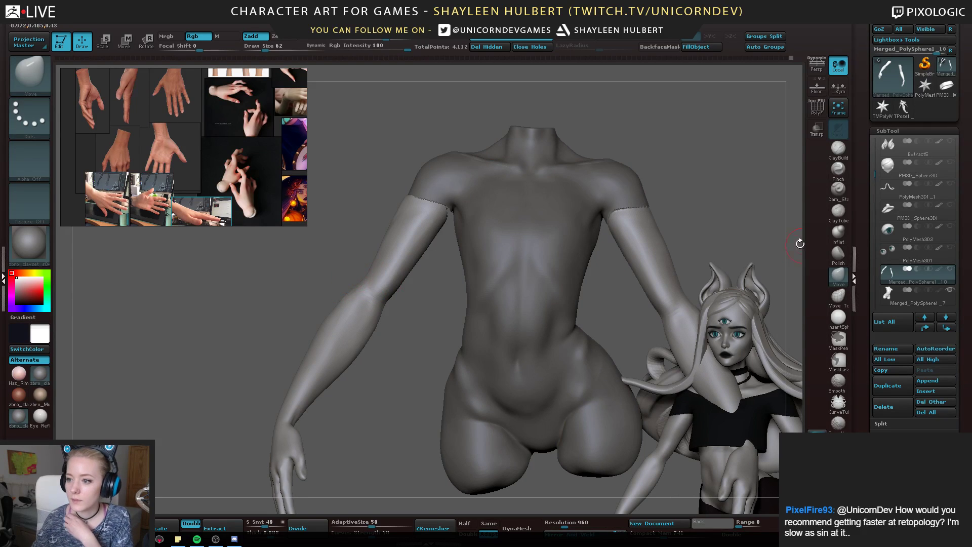
{"action": "mouse_move", "coordinate": [907, 190]}
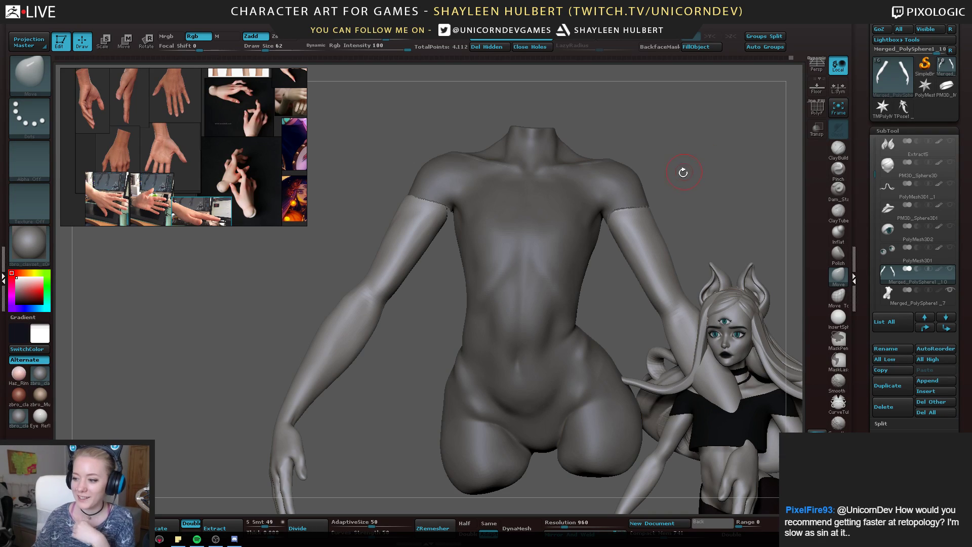
{"action": "left_click_drag", "start_coordinate": [340, 206], "coordinate": [370, 211]}
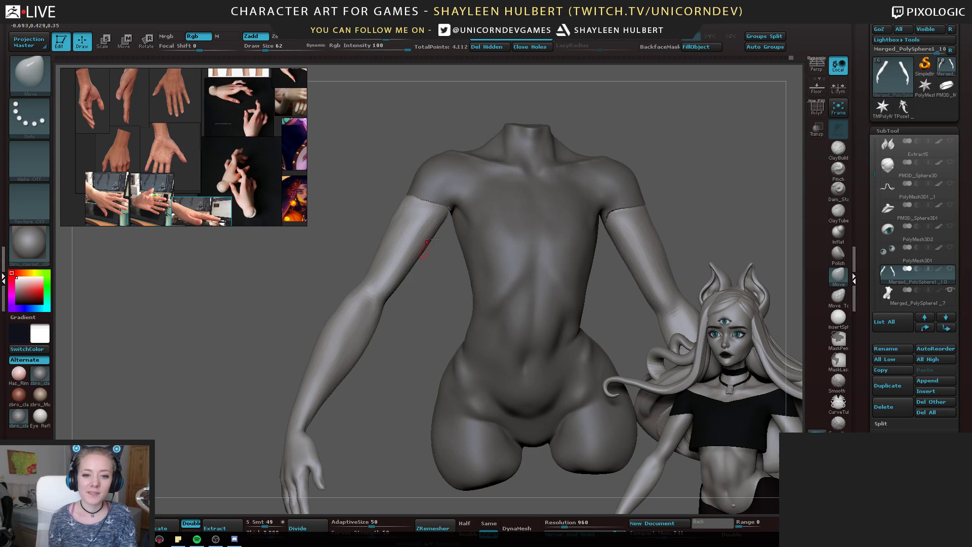
{"action": "left_click_drag", "start_coordinate": [419, 237], "coordinate": [408, 249], "text": "shift"}
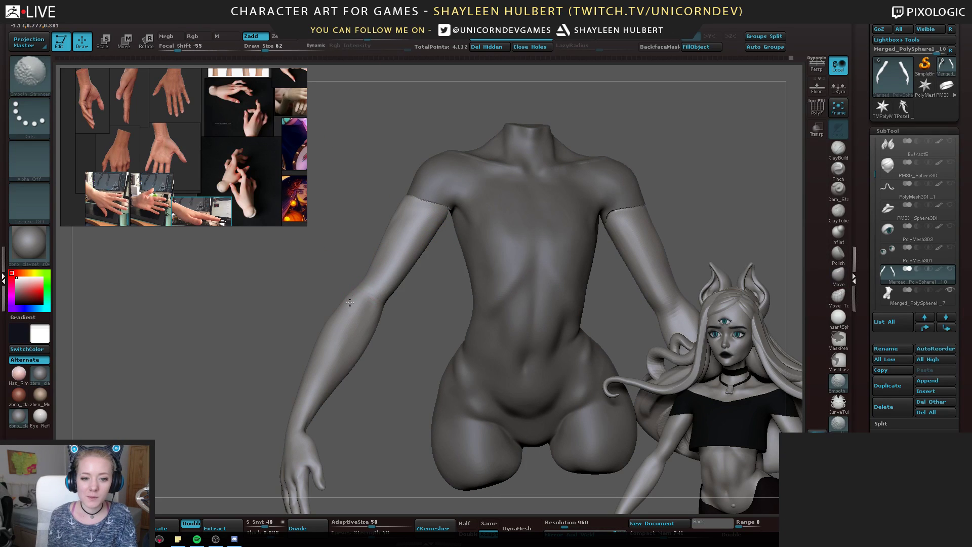
{"action": "left_click_drag", "start_coordinate": [300, 282], "coordinate": [290, 282], "text": "shift"}
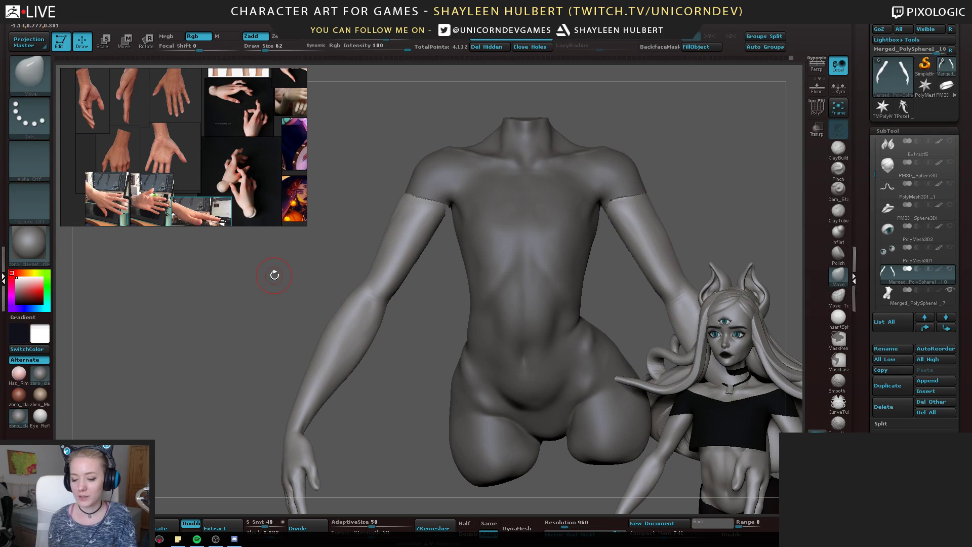
Refine the forearm's outer contour with the Move Topological brush at draw sizes 78 and 102
{"action": "left_click", "coordinate": [837, 298]}
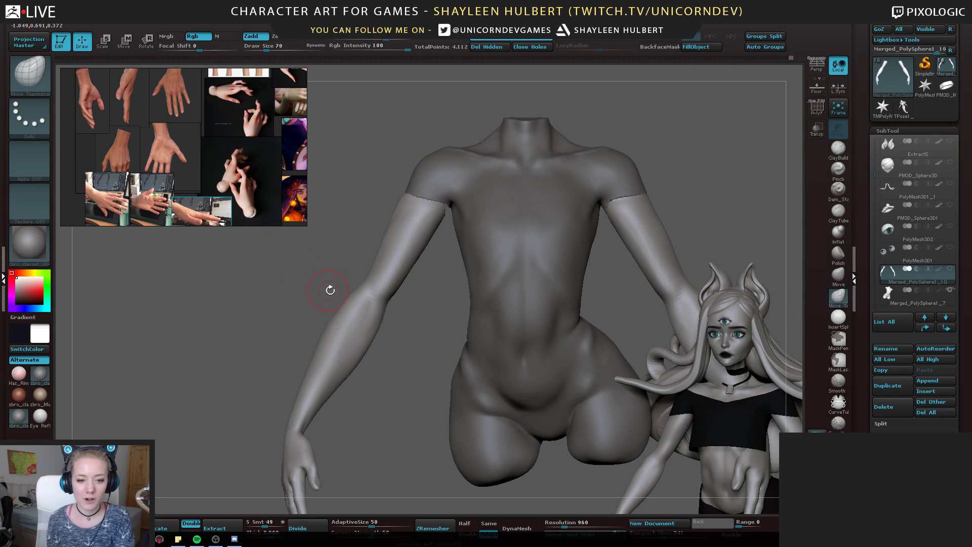
{"action": "key", "text": "bracketright"}
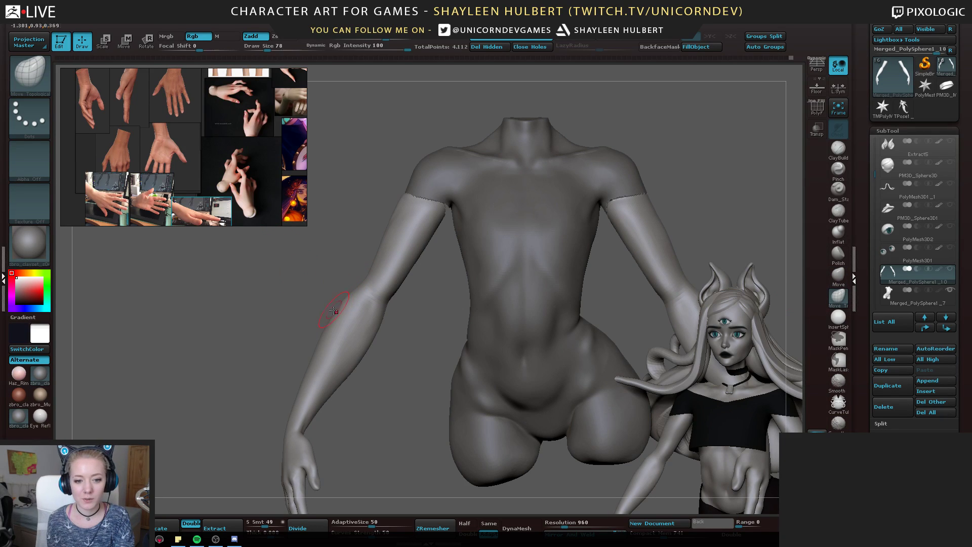
{"action": "left_click_drag", "start_coordinate": [326, 315], "coordinate": [330, 319]}
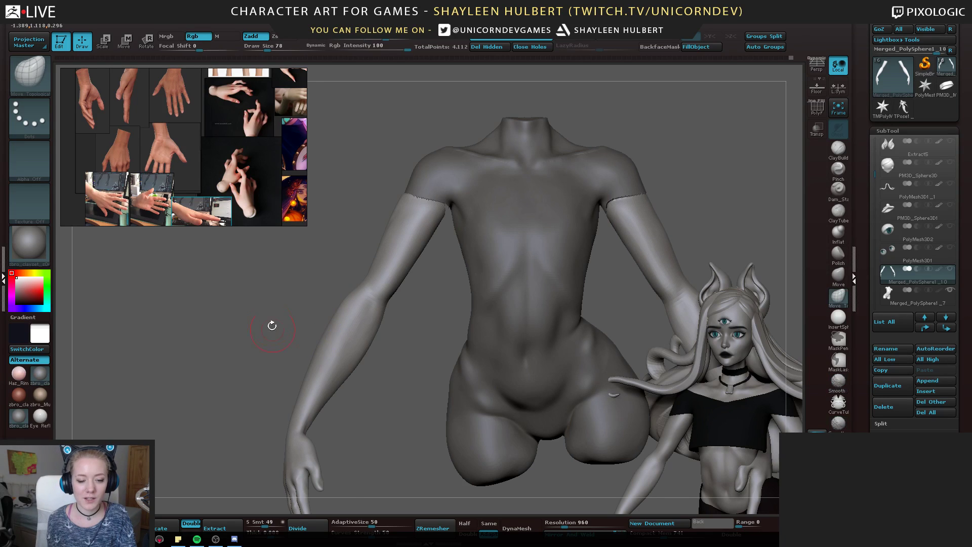
{"action": "left_click_drag", "start_coordinate": [269, 326], "coordinate": [405, 300]}
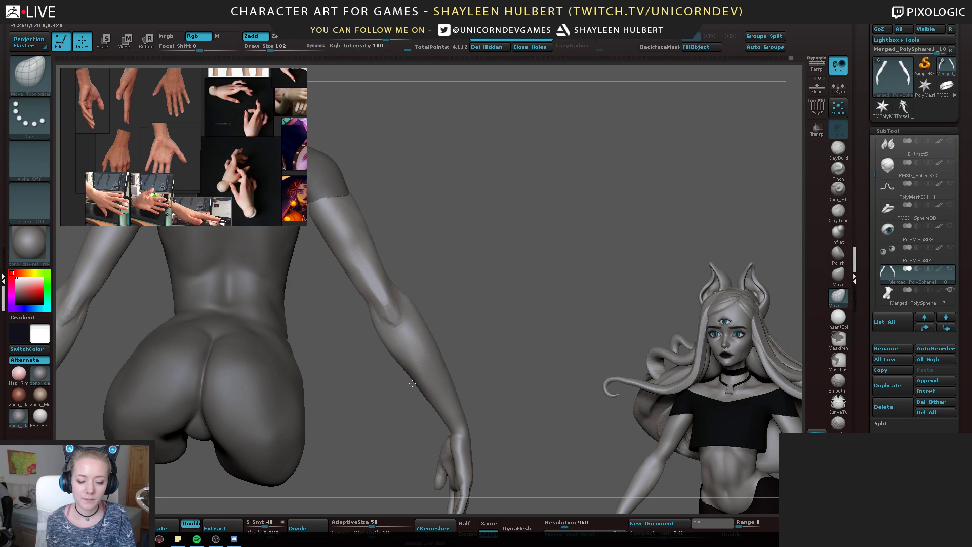
{"action": "key", "text": "shift"}
{"action": "right_click_drag", "start_coordinate": [416, 331], "coordinate": [502, 332]}
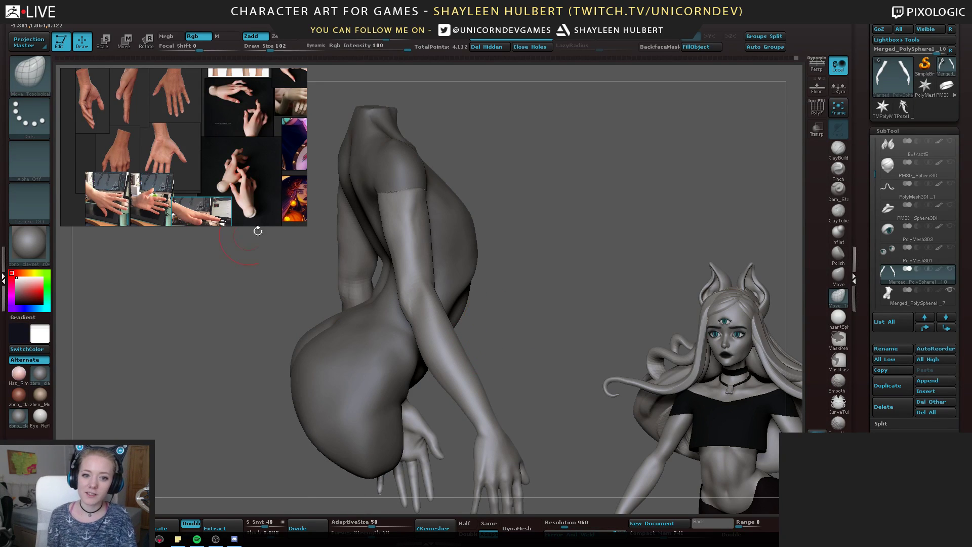
{"action": "mouse_move", "coordinate": [257, 231]}
{"action": "right_mouse_down"}
{"action": "mouse_move", "coordinate": [397, 183]}
{"action": "mouse_move", "coordinate": [595, 329]}
{"action": "right_mouse_up"}
Build up the upper arm just below the shoulder with ClayBuildup, reducing the draw size to 50, and smooth the surface
{"action": "right_click_drag", "start_coordinate": [595, 329], "coordinate": [438, 215], "text": "ctrl"}
{"action": "left_click", "coordinate": [838, 150]}
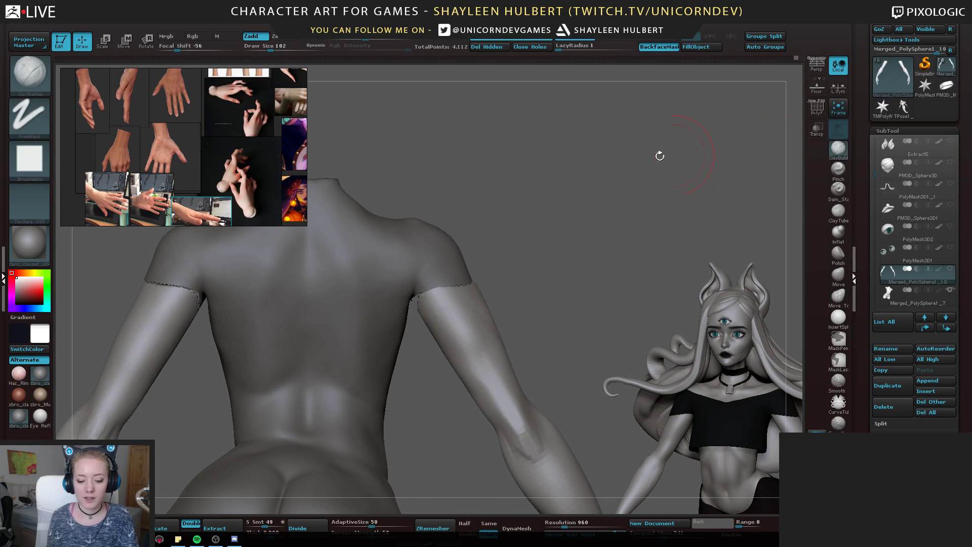
{"action": "mouse_move", "coordinate": [483, 253]}
{"action": "right_mouse_down"}
{"action": "mouse_move", "coordinate": [470, 278]}
{"action": "mouse_move", "coordinate": [535, 264]}
{"action": "mouse_move", "coordinate": [491, 296]}
{"action": "right_mouse_up"}
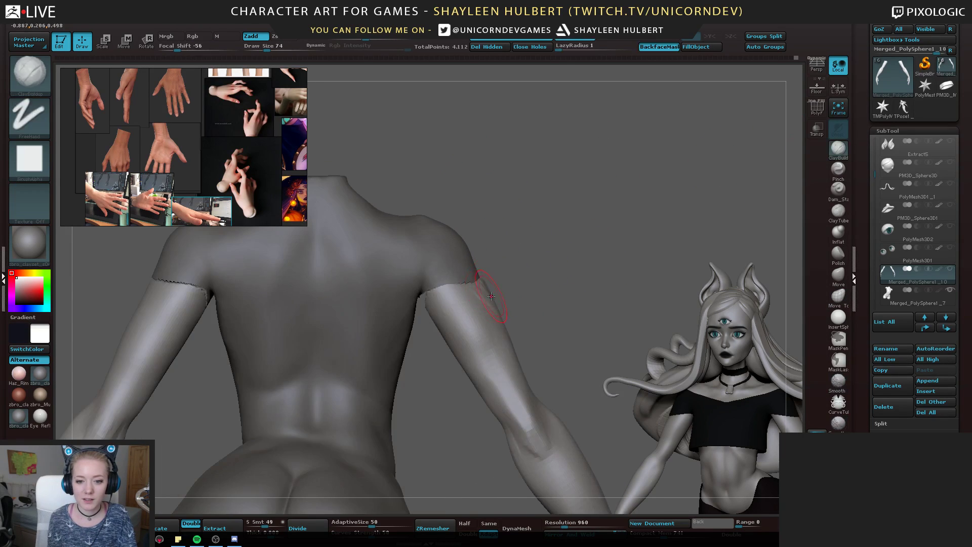
{"action": "right_click_drag", "start_coordinate": [543, 252], "coordinate": [492, 227]}
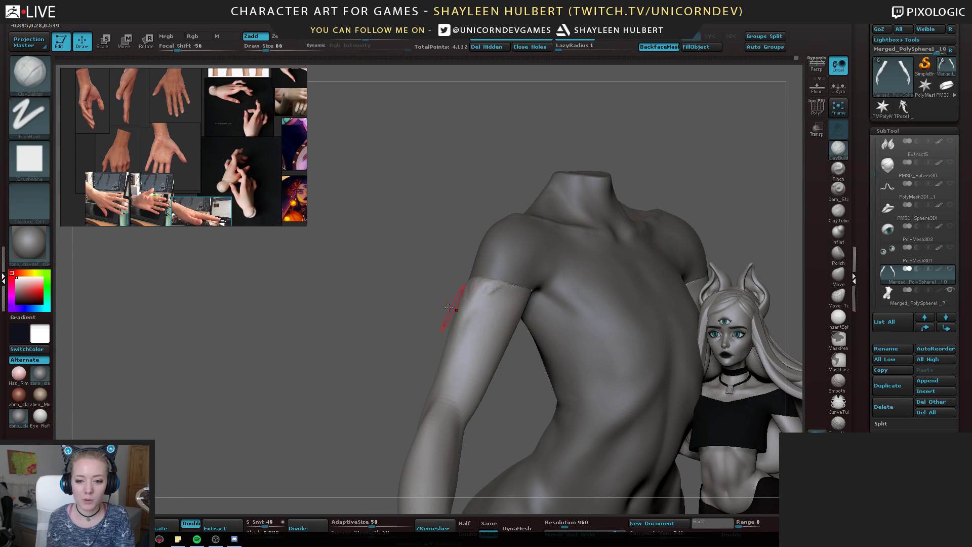
{"action": "right_click_drag", "start_coordinate": [449, 307], "coordinate": [475, 301]}
{"action": "key", "text": "bracketleft"}
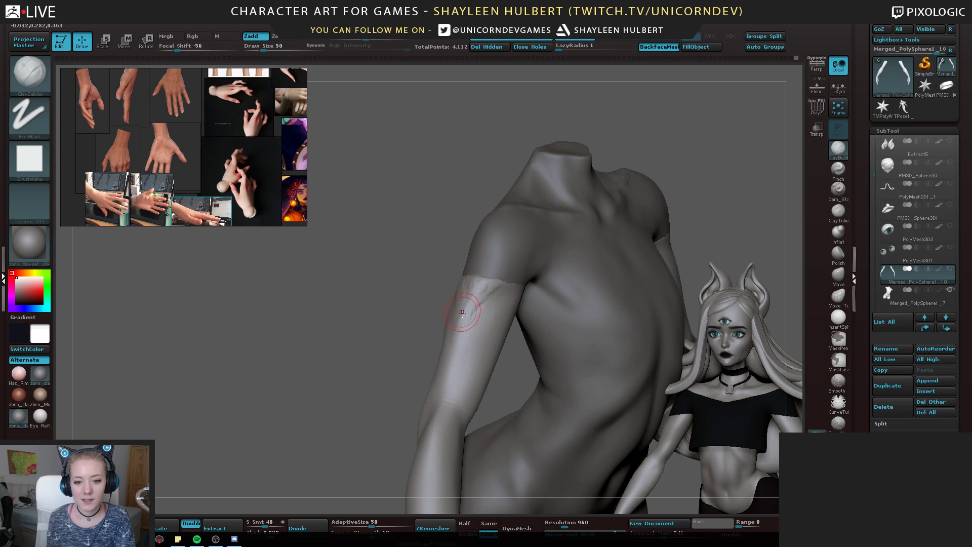
{"action": "mouse_move", "coordinate": [392, 296]}
{"action": "right_mouse_down", "text": "shift"}
{"action": "mouse_move", "coordinate": [365, 289]}
{"action": "mouse_move", "coordinate": [486, 284]}
{"action": "mouse_move", "coordinate": [577, 234]}
{"action": "mouse_move", "coordinate": [568, 308]}
{"action": "right_mouse_up", "text": "shift"}
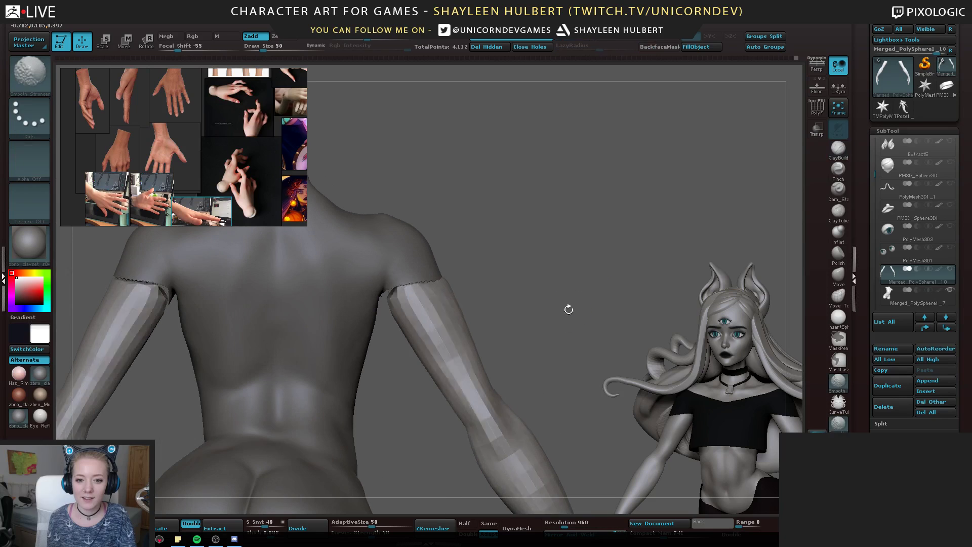
Fit the upper arm's top edge to the torso around the armpit with the Move brush at draw size 66 and smooth it
{"action": "left_click", "coordinate": [839, 275]}
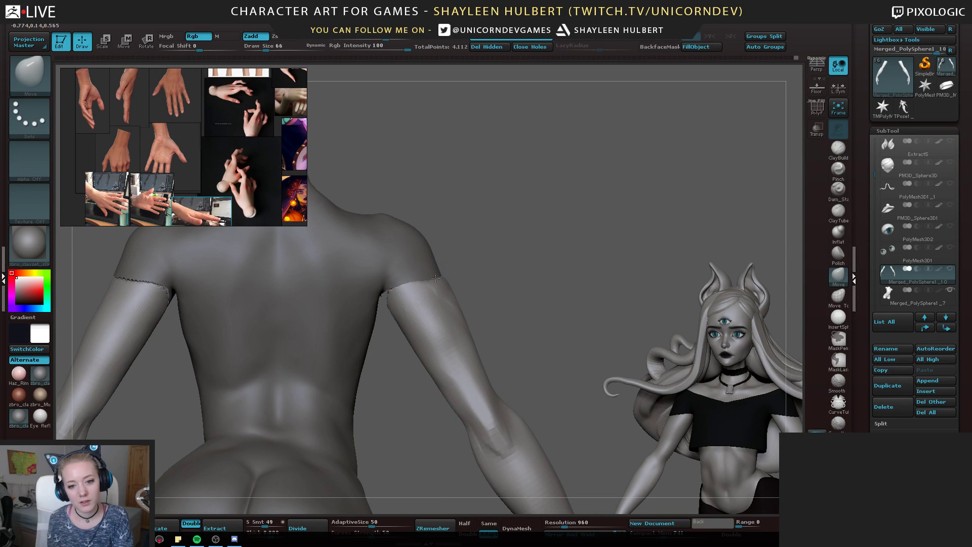
{"action": "mouse_move", "coordinate": [467, 265]}
{"action": "right_mouse_down"}
{"action": "mouse_move", "coordinate": [447, 298]}
{"action": "mouse_move", "coordinate": [455, 303]}
{"action": "mouse_move", "coordinate": [282, 326]}
{"action": "right_mouse_up"}
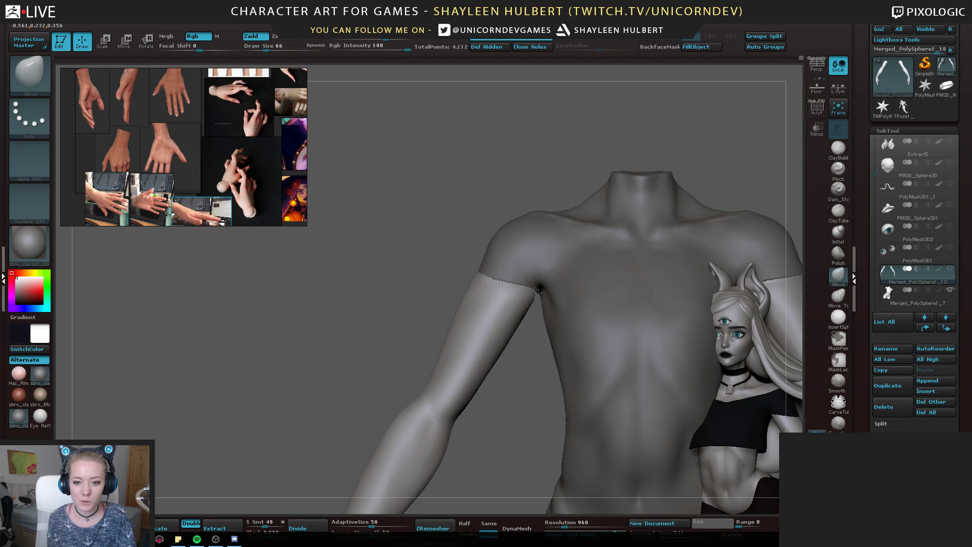
{"action": "left_click_drag", "start_coordinate": [537, 297], "coordinate": [536, 292], "text": "shift"}
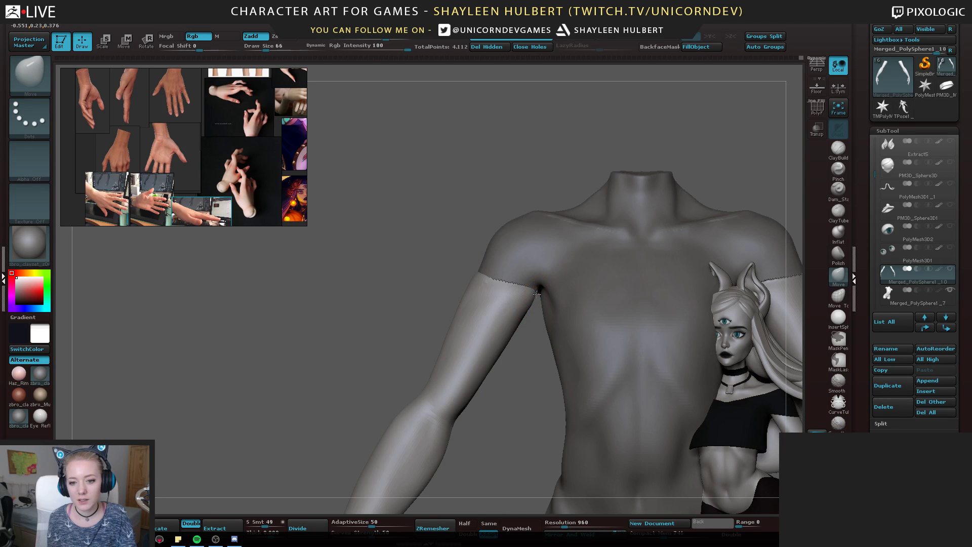
{"action": "left_click_drag", "start_coordinate": [446, 299], "coordinate": [424, 254]}
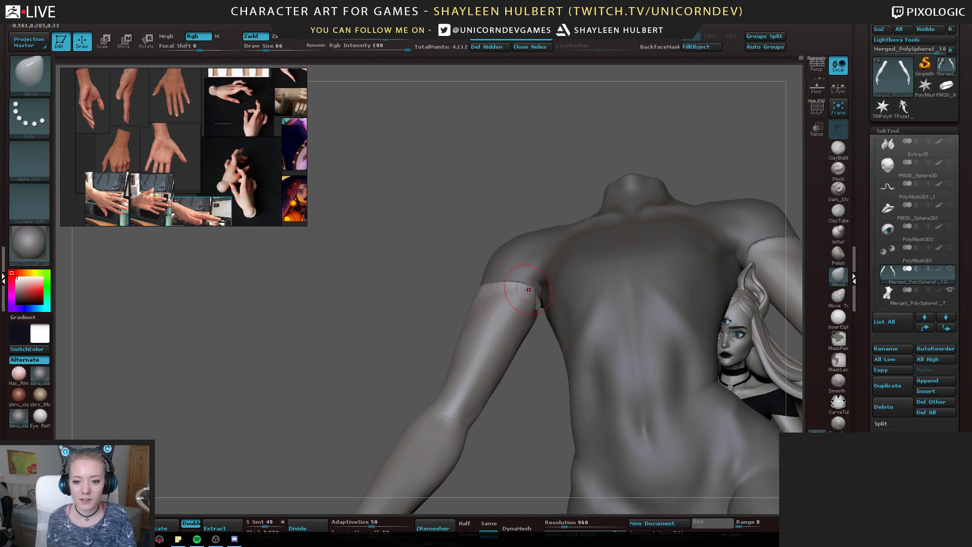
{"action": "right_click_drag", "start_coordinate": [516, 290], "coordinate": [539, 310]}
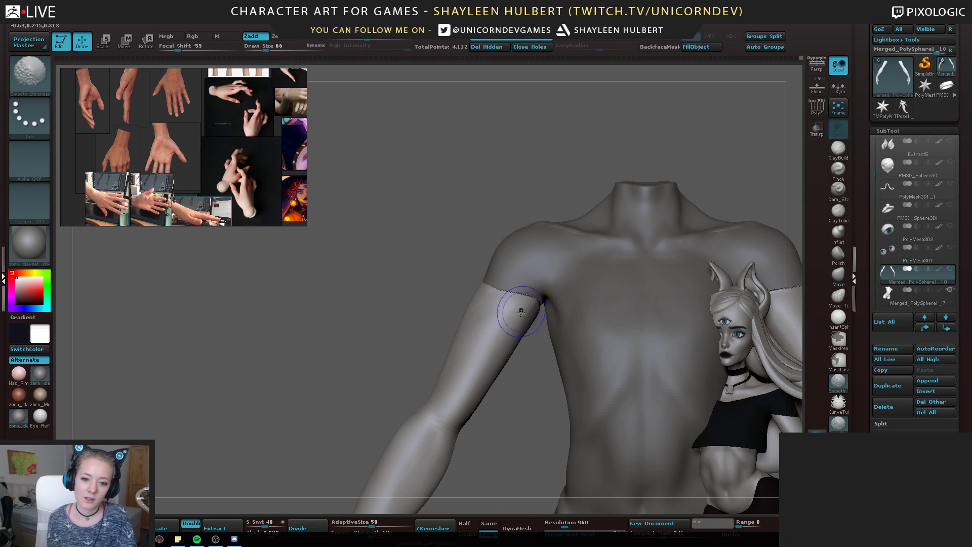
Carve muscle definition into the upper arm below the shoulder with the Dam Standard brush at draw size 54, and smooth it
{"action": "right_click_drag", "start_coordinate": [545, 302], "coordinate": [602, 314]}
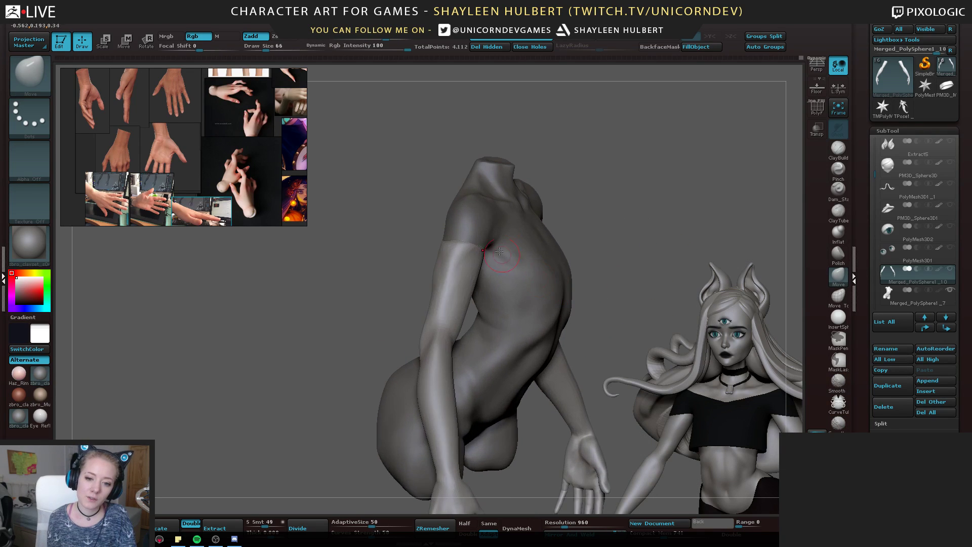
{"action": "right_click_drag", "start_coordinate": [590, 179], "coordinate": [586, 279], "text": "alt"}
{"action": "left_click", "coordinate": [838, 195]}
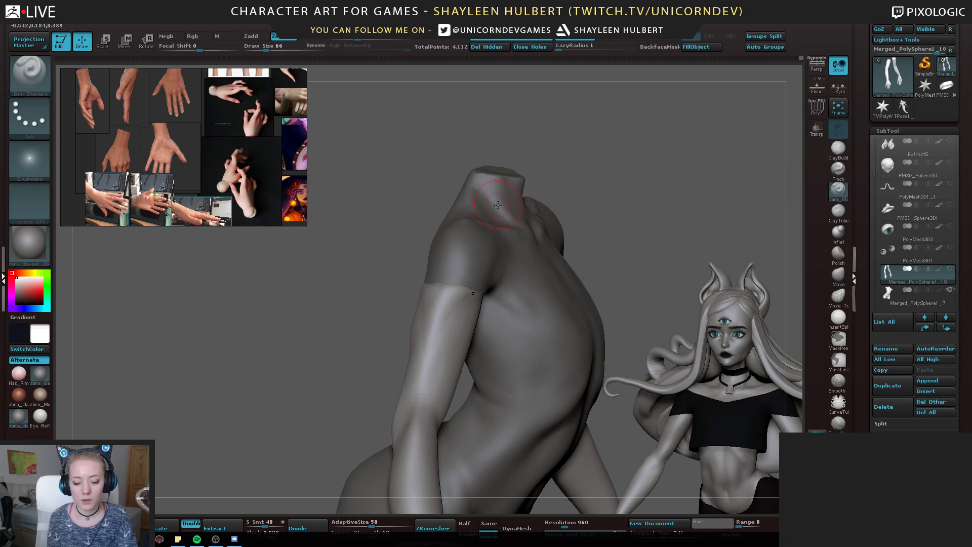
{"action": "left_click_drag", "start_coordinate": [364, 301], "coordinate": [309, 300]}
{"action": "left_click_drag", "start_coordinate": [441, 300], "coordinate": [475, 291]}
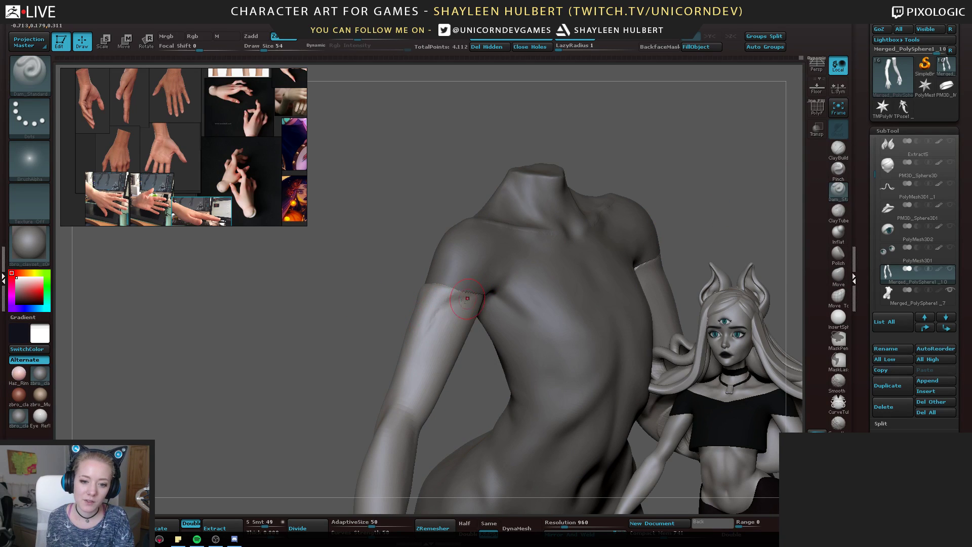
{"action": "mouse_move", "coordinate": [465, 300]}
{"action": "right_mouse_down"}
{"action": "mouse_move", "coordinate": [402, 284]}
{"action": "mouse_move", "coordinate": [410, 309]}
{"action": "mouse_move", "coordinate": [395, 305]}
{"action": "right_mouse_up"}
{"action": "left_click_drag", "start_coordinate": [415, 292], "coordinate": [402, 294], "text": "shift"}
{"action": "right_click_drag", "start_coordinate": [532, 221], "coordinate": [308, 268], "text": "shift"}
{"action": "left_click_drag", "start_coordinate": [380, 287], "coordinate": [388, 279], "text": "shift"}
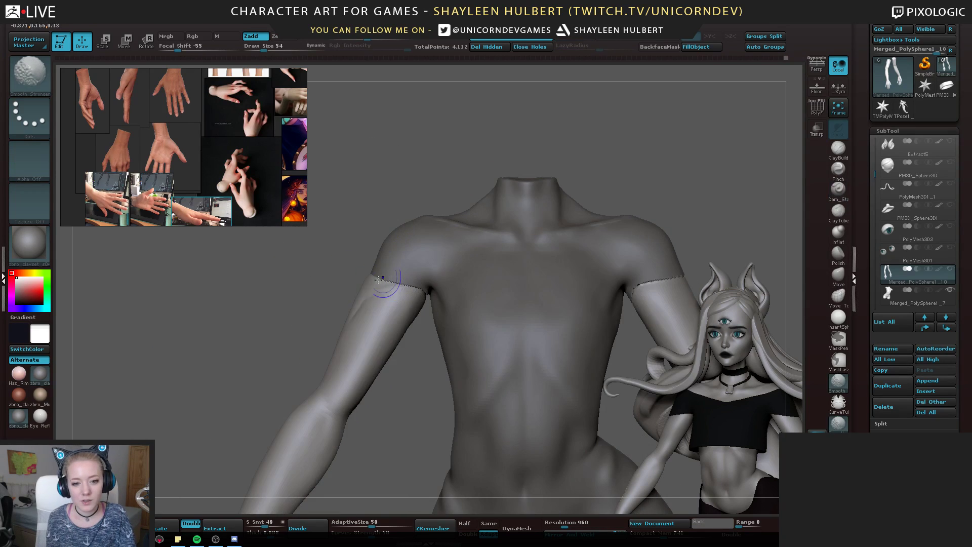
Flatten the outer and back surfaces of the upper arm with the hPolish brush at draw size 54
{"action": "mouse_move", "coordinate": [346, 288]}
{"action": "right_mouse_down"}
{"action": "mouse_move", "coordinate": [374, 291]}
{"action": "mouse_move", "coordinate": [360, 288]}
{"action": "right_mouse_up"}
{"action": "key", "text": "b"}
{"action": "key", "text": "h"}
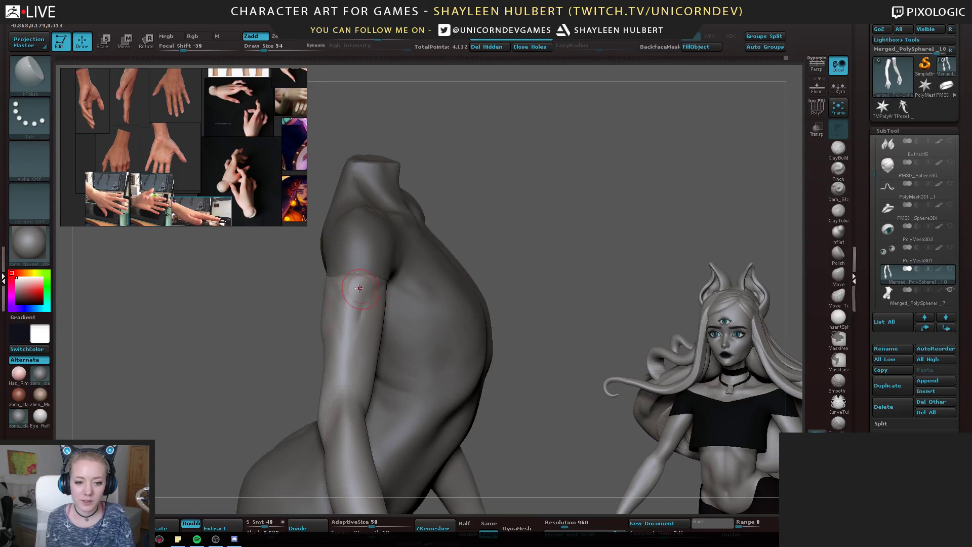
{"action": "right_click_drag", "start_coordinate": [419, 205], "coordinate": [349, 292]}
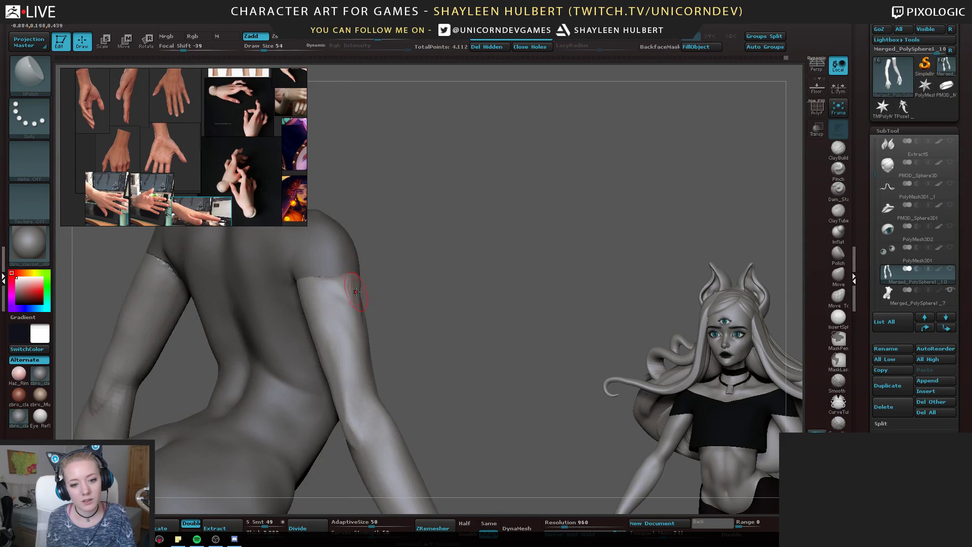
{"action": "mouse_move", "coordinate": [455, 226]}
{"action": "right_mouse_down"}
{"action": "mouse_move", "coordinate": [346, 281]}
{"action": "mouse_move", "coordinate": [336, 272]}
{"action": "mouse_move", "coordinate": [491, 219]}
{"action": "right_mouse_up"}
{"action": "mouse_move", "coordinate": [358, 235]}
{"action": "right_mouse_down"}
{"action": "mouse_move", "coordinate": [434, 304]}
{"action": "mouse_move", "coordinate": [526, 293]}
{"action": "mouse_move", "coordinate": [564, 241]}
{"action": "mouse_move", "coordinate": [280, 259]}
{"action": "mouse_move", "coordinate": [293, 271]}
{"action": "right_mouse_up"}
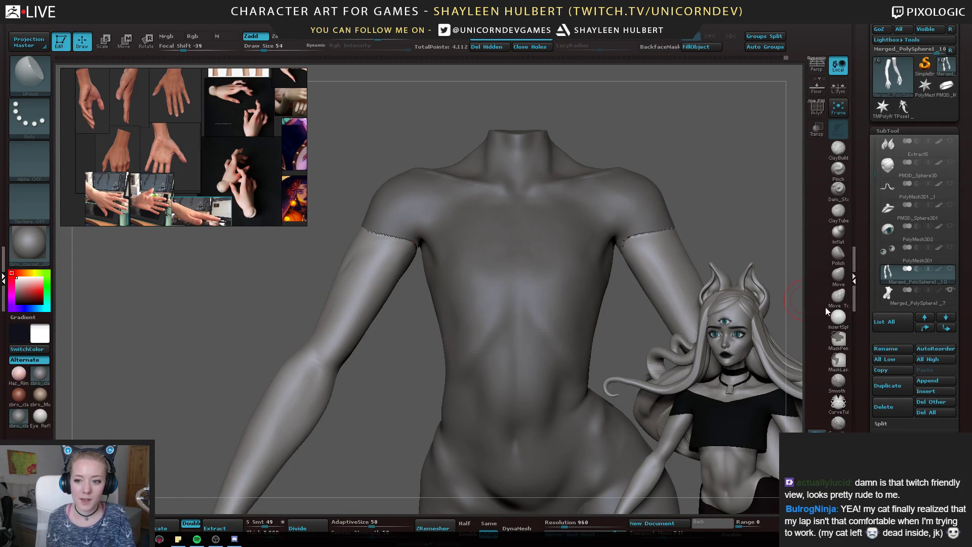
Adjust the upper arm's inner contour below the armpit with the Move brush at draw size 54, and smooth the arm
{"action": "left_click", "coordinate": [838, 277]}
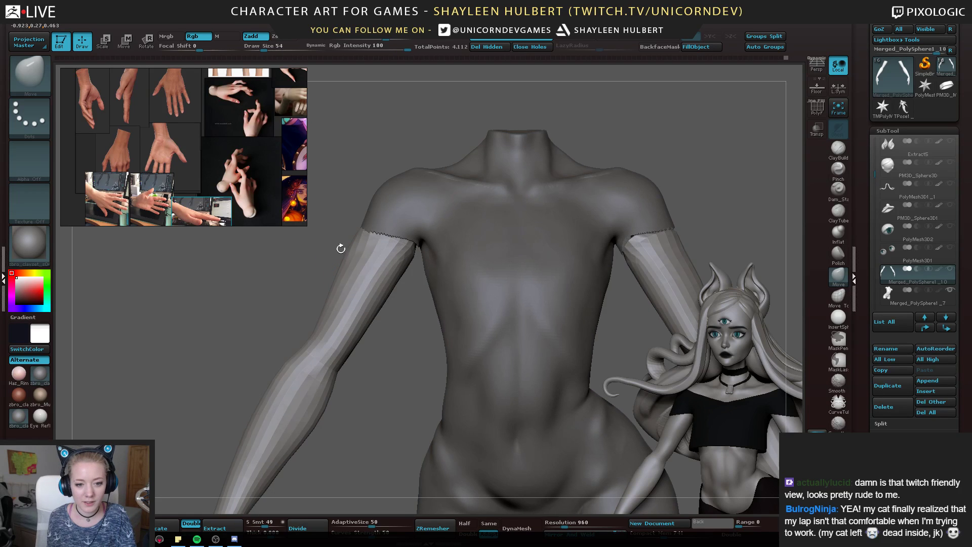
{"action": "key", "text": "shift"}
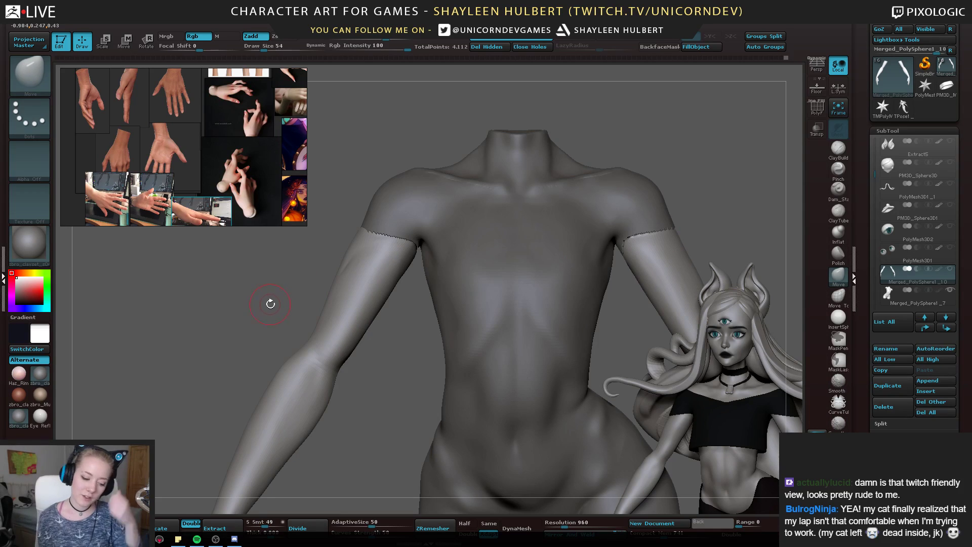
{"action": "left_click_drag", "start_coordinate": [263, 337], "coordinate": [303, 279], "text": "alt"}
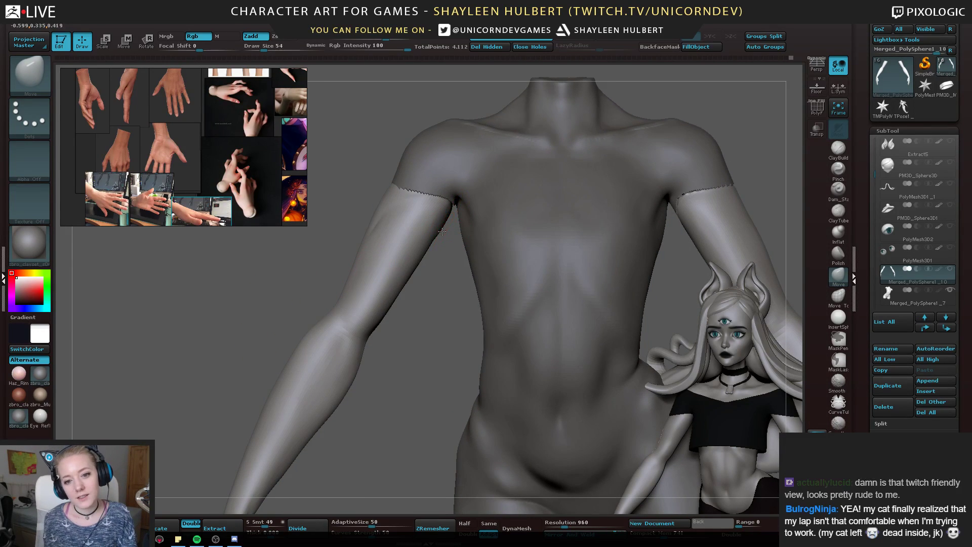
{"action": "left_click_drag", "start_coordinate": [450, 214], "coordinate": [449, 218]}
{"action": "left_click_drag", "start_coordinate": [319, 276], "coordinate": [273, 261]}
{"action": "left_click_drag", "start_coordinate": [439, 245], "coordinate": [434, 256], "text": "shift"}
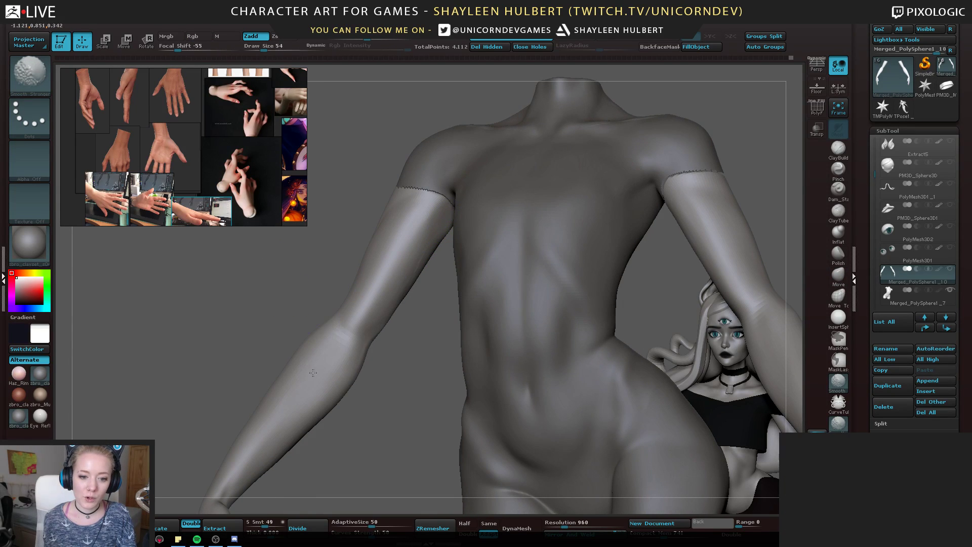
{"action": "mouse_move", "coordinate": [228, 335]}
{"action": "left_mouse_down", "text": "shift"}
{"action": "mouse_move", "coordinate": [236, 368]}
{"action": "mouse_move", "coordinate": [218, 324]}
{"action": "mouse_move", "coordinate": [227, 349]}
{"action": "mouse_move", "coordinate": [180, 317]}
{"action": "left_mouse_up", "text": "shift"}
Define the biceps along the front of the upper arm with the Dam Standard brush at draw sizes 54 and 62, and smooth the lines
{"action": "left_click", "coordinate": [839, 191]}
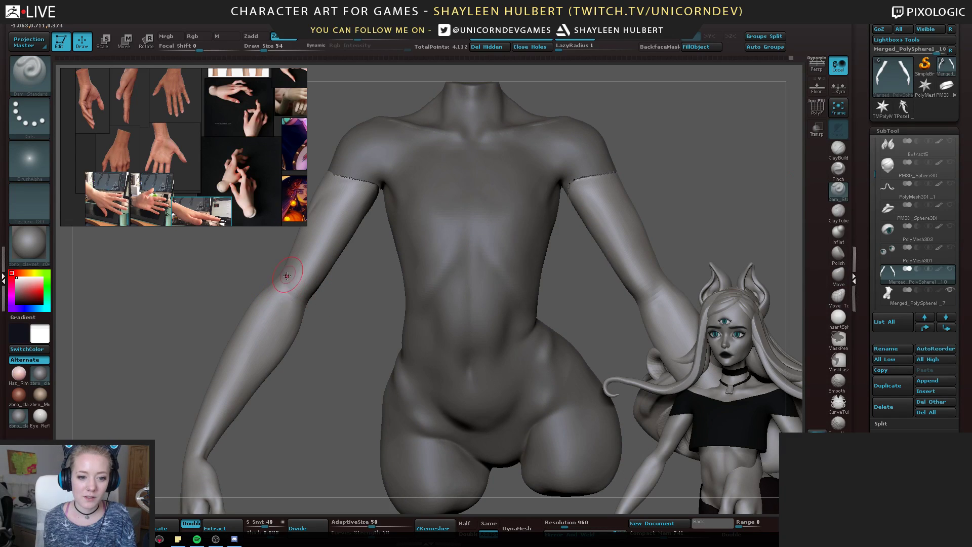
{"action": "left_click_drag", "start_coordinate": [309, 189], "coordinate": [318, 227]}
{"action": "left_click_drag", "start_coordinate": [185, 335], "coordinate": [258, 219]}
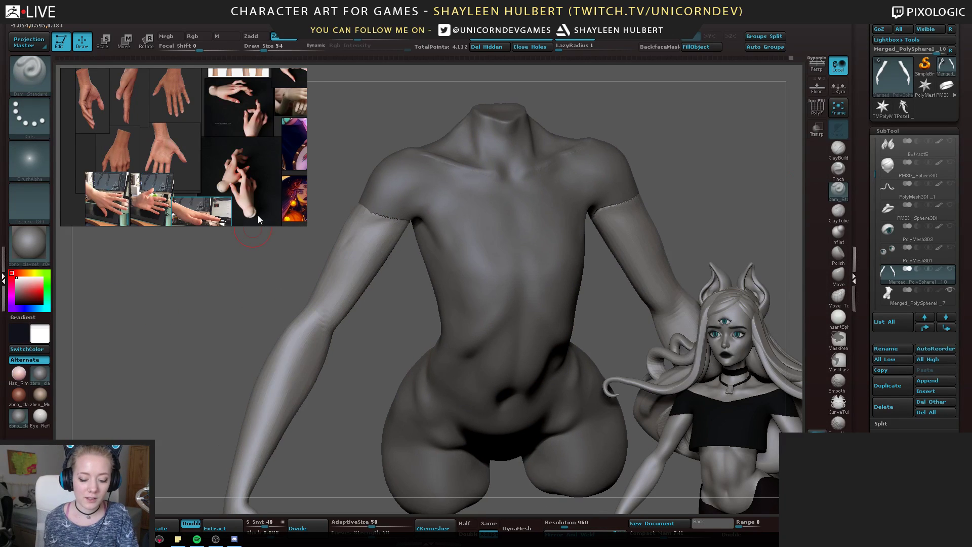
{"action": "left_click_drag", "start_coordinate": [280, 258], "coordinate": [351, 254]}
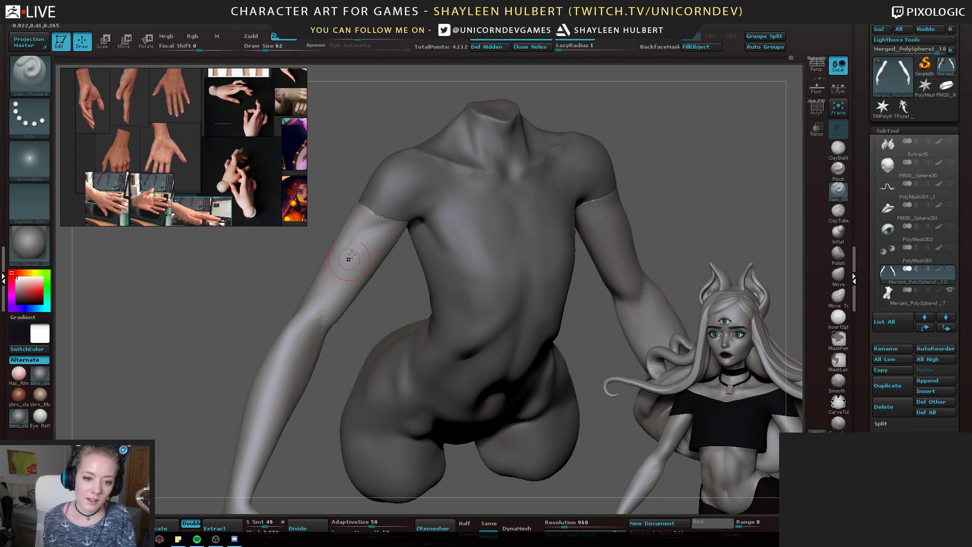
{"action": "left_click_drag", "start_coordinate": [254, 307], "coordinate": [223, 286]}
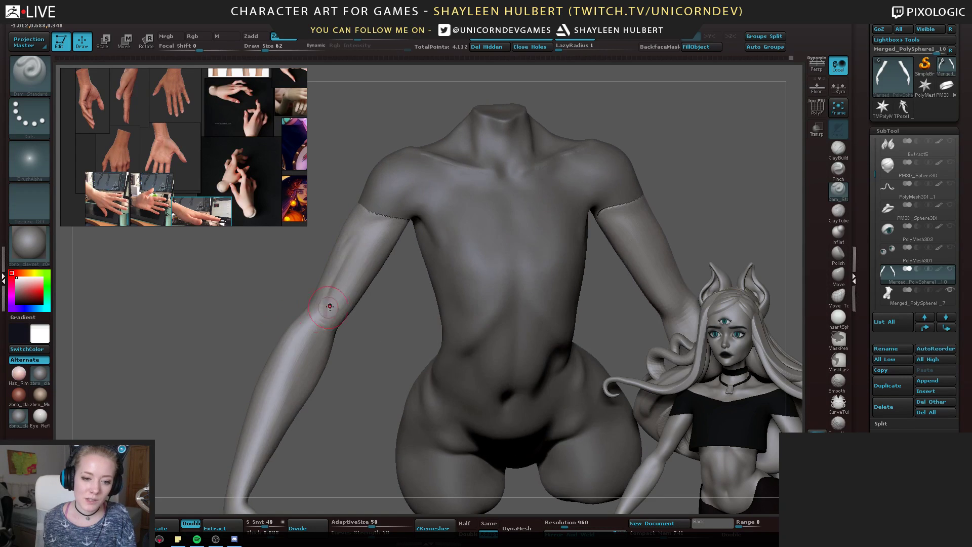
{"action": "mouse_move", "coordinate": [364, 351]}
{"action": "left_mouse_down"}
{"action": "mouse_move", "coordinate": [336, 266]}
{"action": "mouse_move", "coordinate": [349, 259]}
{"action": "mouse_move", "coordinate": [268, 249]}
{"action": "mouse_move", "coordinate": [283, 261]}
{"action": "left_mouse_up"}
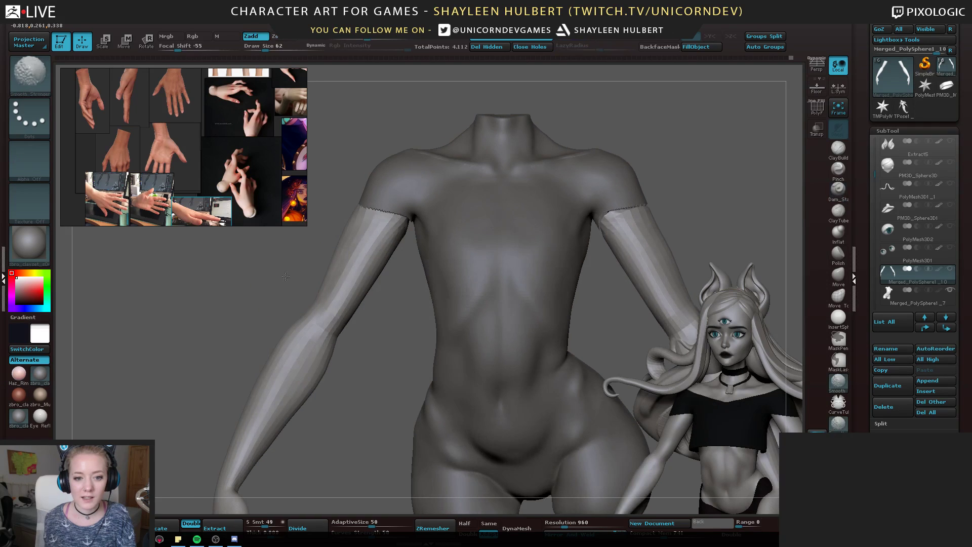
Polish the planes of the upper arm around to the elbow with the hPolish brush at draw size 82, and smooth them
{"action": "key", "text": "b"}
{"action": "key", "text": "h"}
{"action": "key", "text": "p"}
{"action": "mouse_move", "coordinate": [238, 283]}
{"action": "left_mouse_down"}
{"action": "mouse_move", "coordinate": [294, 243]}
{"action": "mouse_move", "coordinate": [334, 235]}
{"action": "mouse_move", "coordinate": [338, 247]}
{"action": "left_mouse_up"}
{"action": "key", "text": "bracketright"}
{"action": "key", "text": "bracketright"}
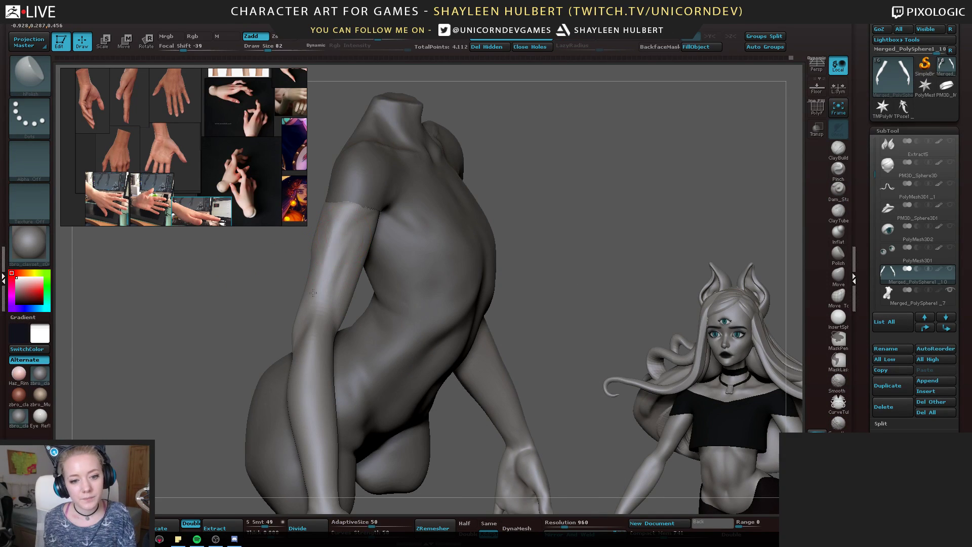
{"action": "left_click_drag", "start_coordinate": [271, 283], "coordinate": [330, 281]}
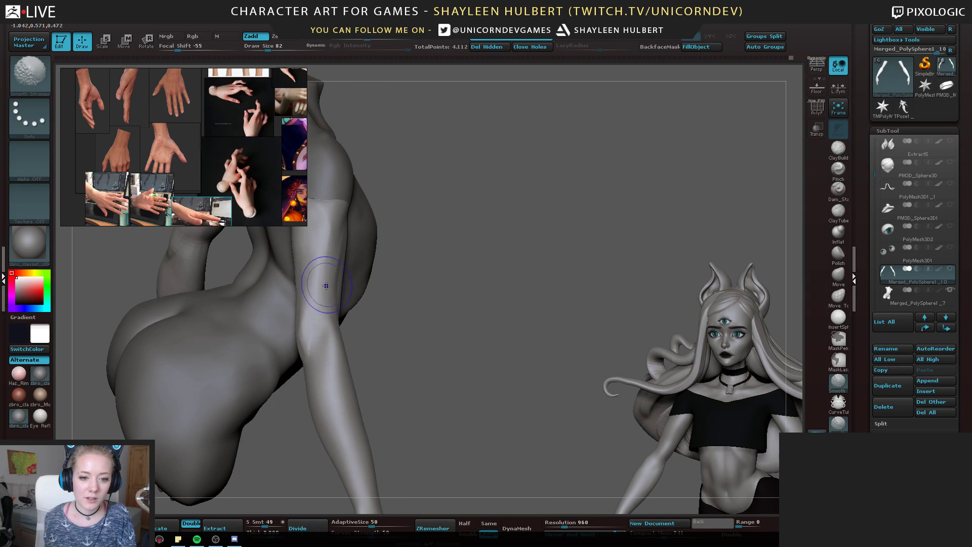
{"action": "left_click_drag", "start_coordinate": [462, 247], "coordinate": [233, 301]}
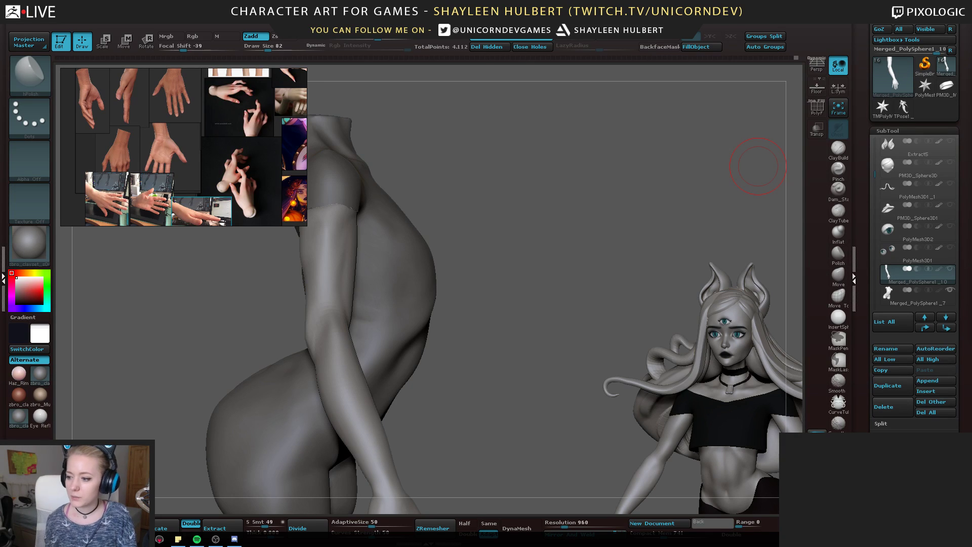
{"action": "left_click_drag", "start_coordinate": [461, 242], "coordinate": [265, 271]}
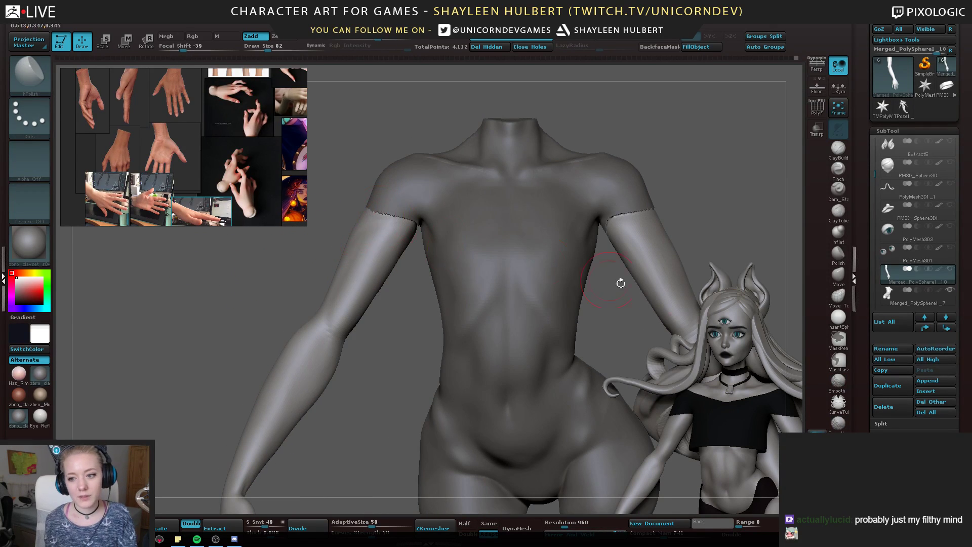
Adjust the upper arm with the Move brush, build up its back with ClayBuildup at draw size 82, and smooth the surface
{"action": "left_click", "coordinate": [839, 276]}
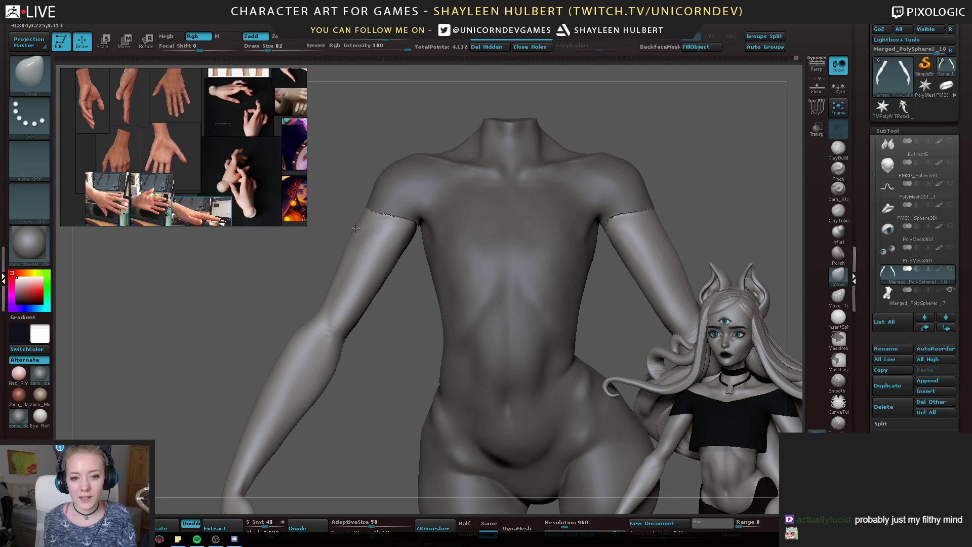
{"action": "left_click_drag", "start_coordinate": [316, 246], "coordinate": [434, 278]}
{"action": "left_click", "coordinate": [839, 148]}
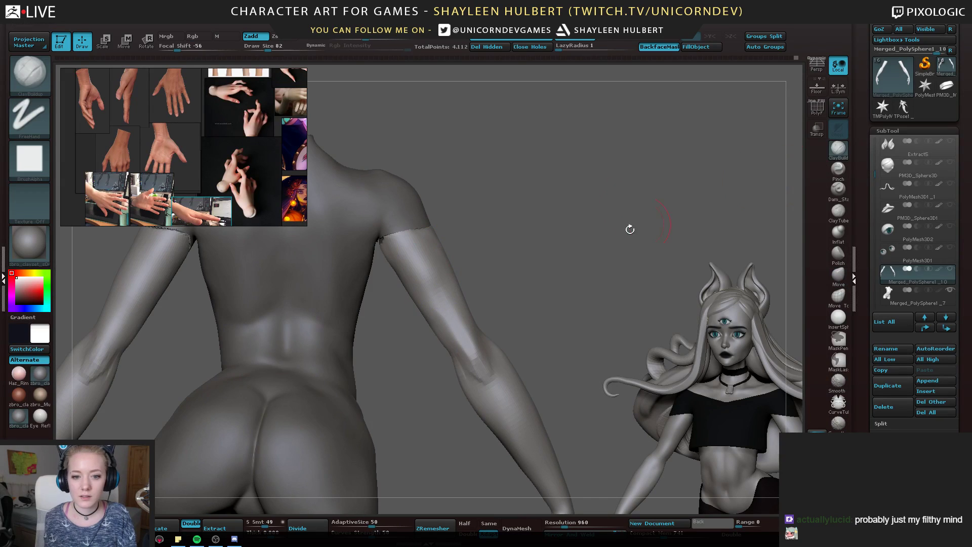
{"action": "left_click_drag", "start_coordinate": [629, 226], "coordinate": [414, 247]}
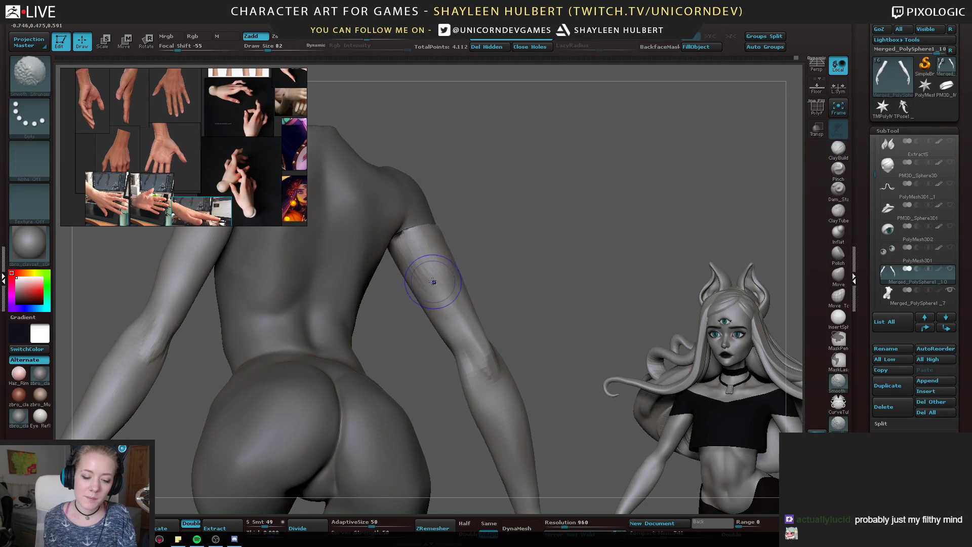
{"action": "mouse_move", "coordinate": [564, 231]}
{"action": "left_mouse_down", "text": "shift"}
{"action": "mouse_move", "coordinate": [517, 226]}
{"action": "mouse_move", "coordinate": [531, 247]}
{"action": "mouse_move", "coordinate": [512, 211]}
{"action": "mouse_move", "coordinate": [513, 268]}
{"action": "mouse_move", "coordinate": [430, 271]}
{"action": "mouse_move", "coordinate": [415, 222]}
{"action": "mouse_move", "coordinate": [332, 249]}
{"action": "mouse_move", "coordinate": [217, 365]}
{"action": "mouse_move", "coordinate": [279, 245]}
{"action": "left_mouse_up", "text": "shift"}
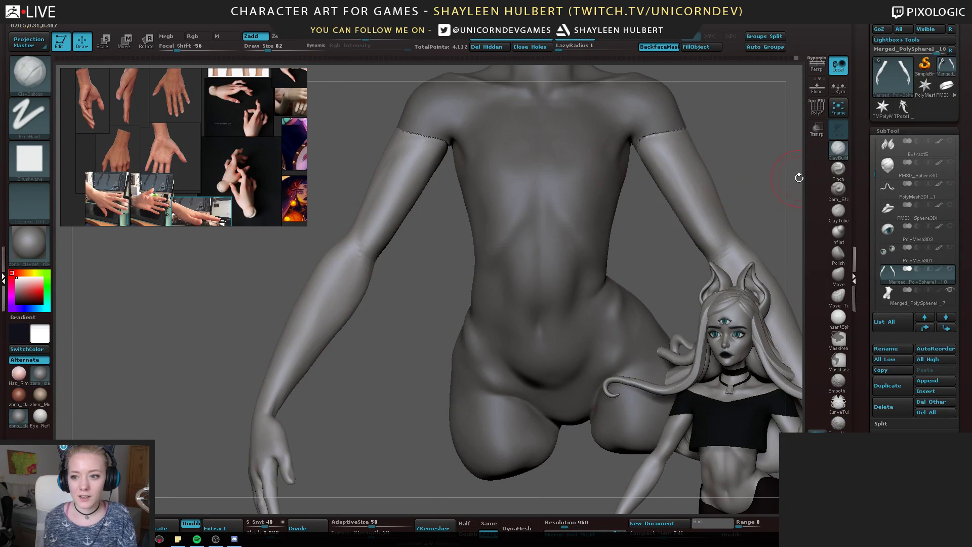
Carve muscle lines along the upper arm, elbow and upper forearm with the Dam Standard brush at draw sizes 82 and 74
{"action": "left_click", "coordinate": [837, 190]}
{"action": "left_click_drag", "start_coordinate": [358, 319], "coordinate": [445, 317]}
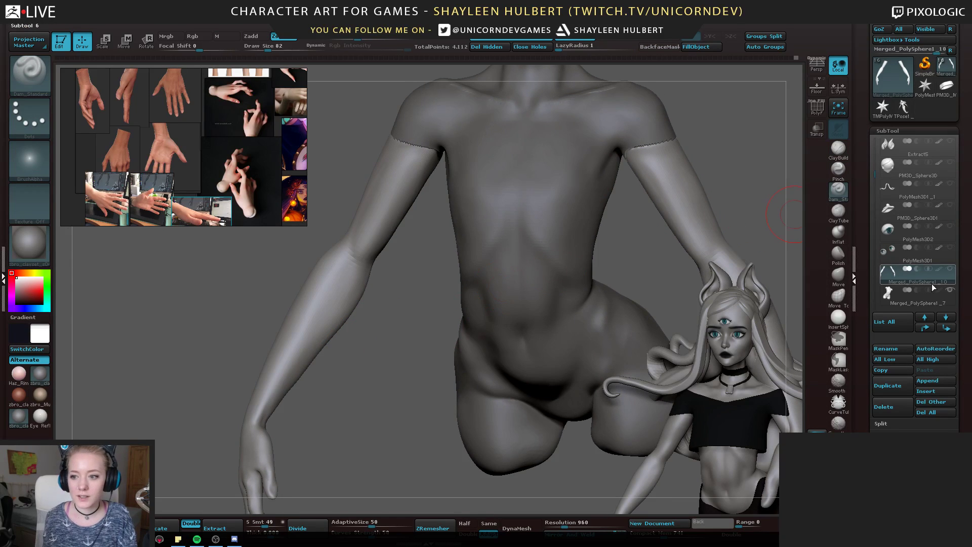
{"action": "left_click_drag", "start_coordinate": [389, 155], "coordinate": [310, 345]}
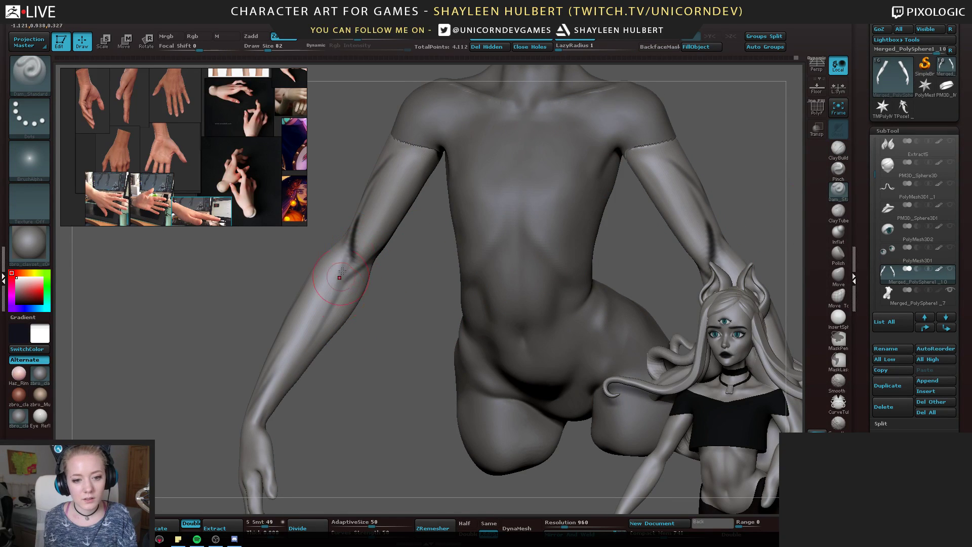
{"action": "left_click_drag", "start_coordinate": [388, 315], "coordinate": [347, 282]}
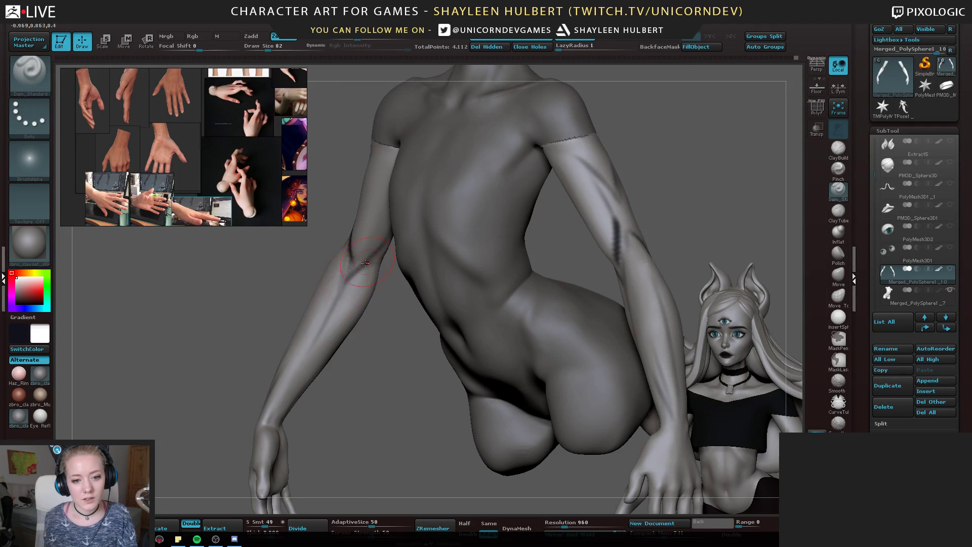
{"action": "left_click_drag", "start_coordinate": [275, 282], "coordinate": [346, 240]}
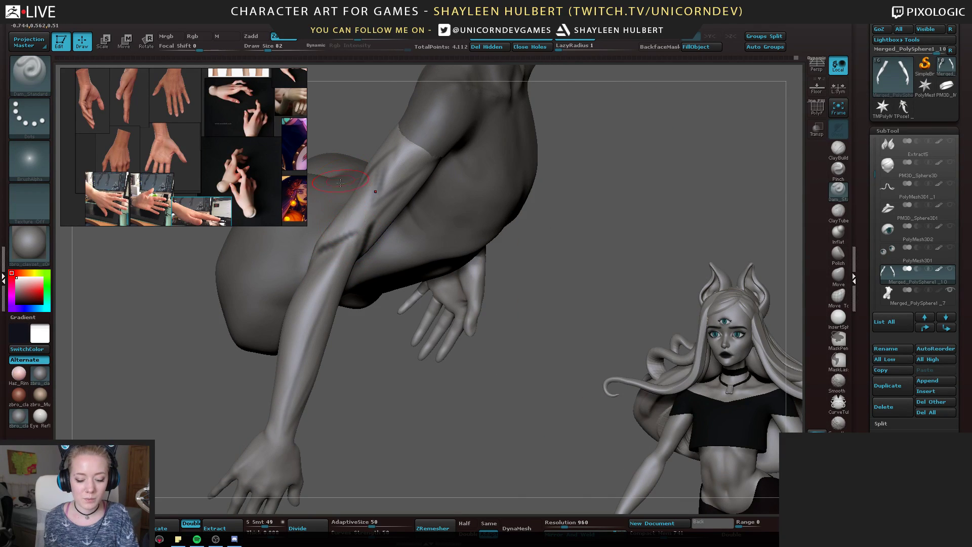
{"action": "right_click_drag", "start_coordinate": [395, 238], "coordinate": [339, 228]}
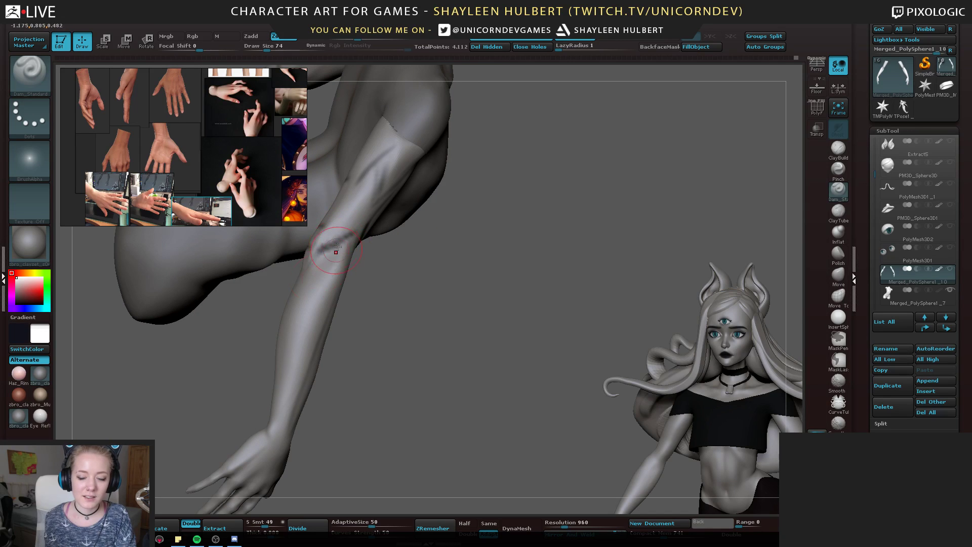
Build up and smooth the elbow area with ClayBuildup at draw size 62, and hide every subtool except the arms
{"action": "left_click", "coordinate": [837, 148]}
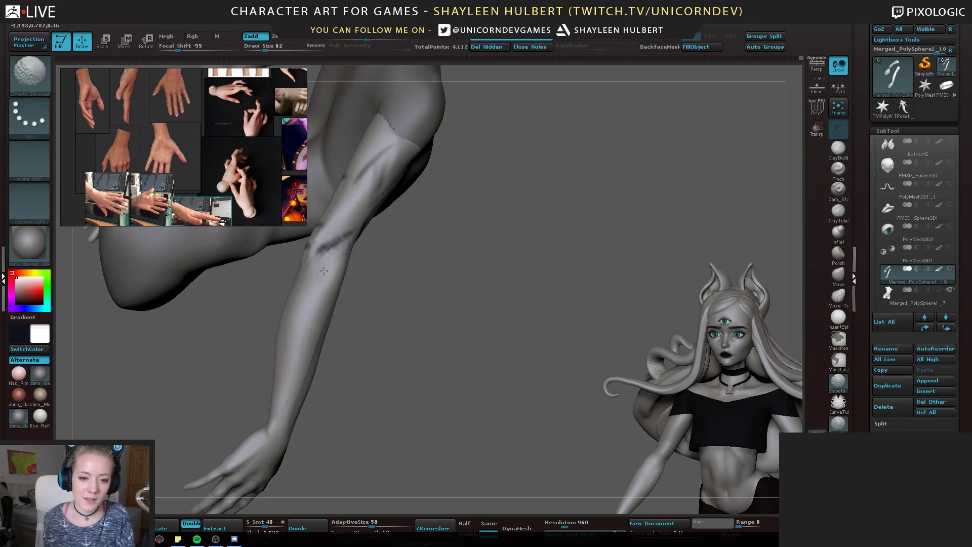
{"action": "right_click_drag", "start_coordinate": [393, 278], "coordinate": [443, 273]}
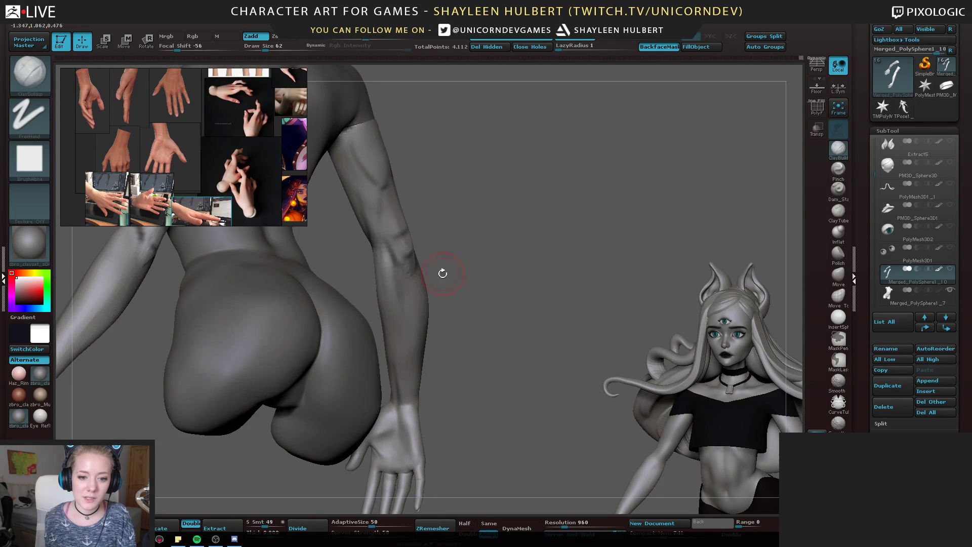
{"action": "left_click", "coordinate": [950, 269]}
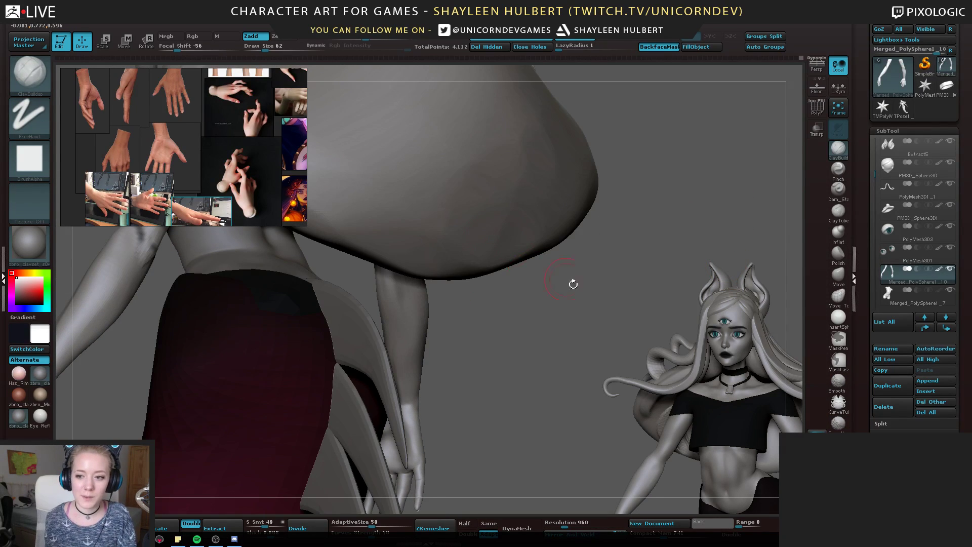
{"action": "right_click_drag", "start_coordinate": [573, 283], "coordinate": [663, 281]}
{"action": "left_click", "coordinate": [950, 269]}
Undo the last stroke on the elbow and rework the inner elbow crease with ClayBuildup at draw size 34
{"action": "mouse_move", "coordinate": [577, 238]}
{"action": "right_mouse_down"}
{"action": "mouse_move", "coordinate": [519, 213]}
{"action": "mouse_move", "coordinate": [436, 252]}
{"action": "mouse_move", "coordinate": [499, 264]}
{"action": "mouse_move", "coordinate": [432, 190]}
{"action": "mouse_move", "coordinate": [513, 232]}
{"action": "right_mouse_up"}
{"action": "left_click_drag", "start_coordinate": [415, 273], "coordinate": [446, 314]}
{"action": "mouse_move", "coordinate": [525, 246]}
{"action": "right_mouse_down"}
{"action": "mouse_move", "coordinate": [347, 230]}
{"action": "mouse_move", "coordinate": [477, 315]}
{"action": "mouse_move", "coordinate": [413, 262]}
{"action": "right_mouse_up"}
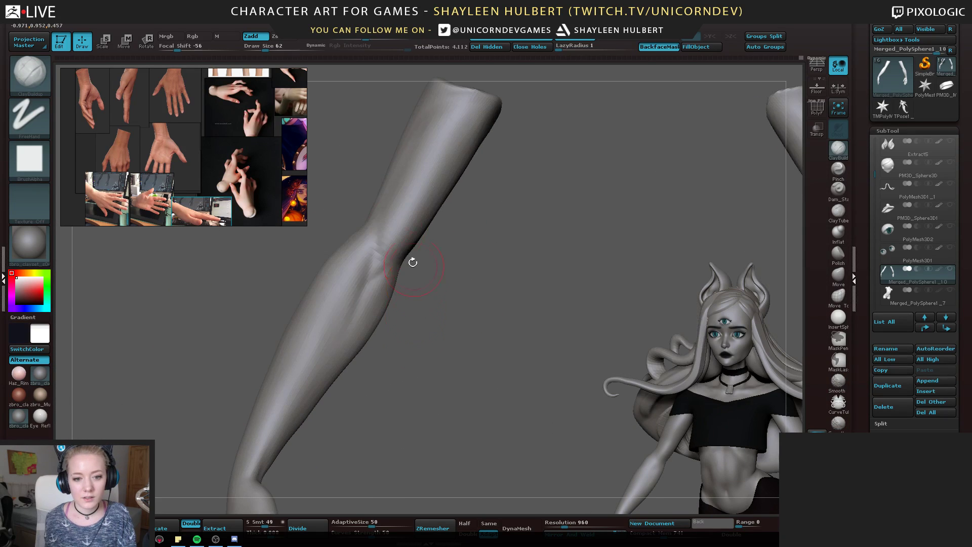
{"action": "key", "text": "ctrl+z"}
{"action": "key", "text": "["}
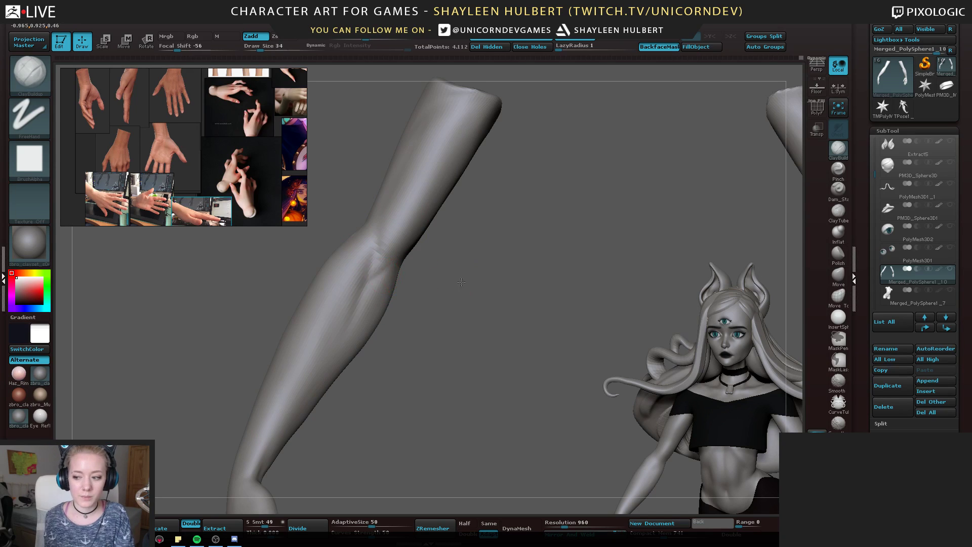
{"action": "right_click_drag", "start_coordinate": [461, 282], "coordinate": [360, 276]}
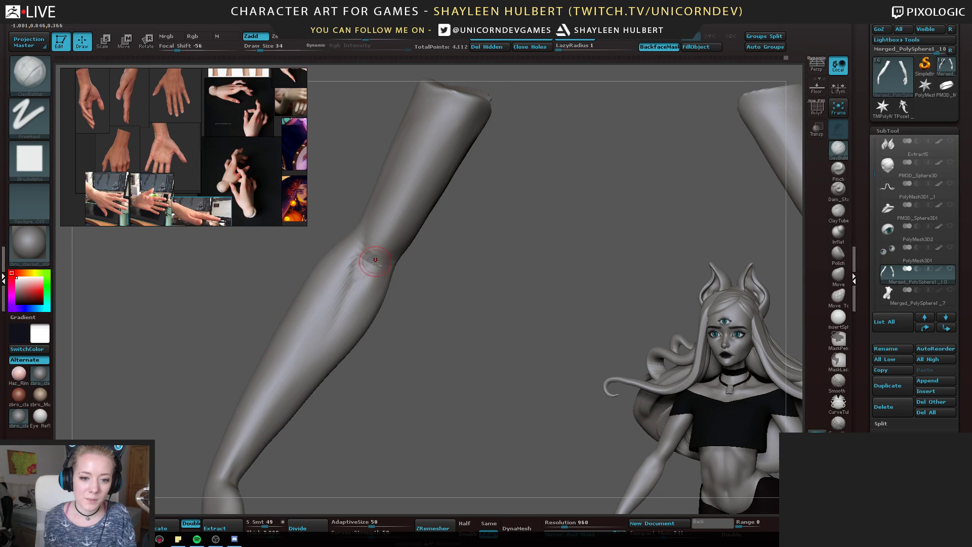
{"action": "left_click_drag", "start_coordinate": [422, 287], "coordinate": [420, 307]}
{"action": "mouse_move", "coordinate": [351, 244]}
{"action": "left_mouse_down"}
{"action": "mouse_move", "coordinate": [330, 313]}
{"action": "mouse_move", "coordinate": [355, 246]}
{"action": "left_mouse_up"}
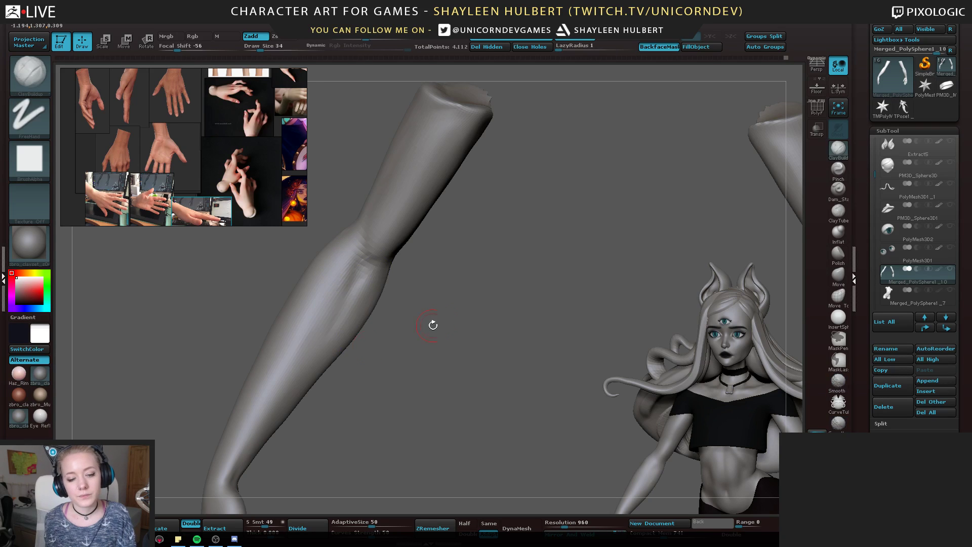
Smooth the inner elbow and blend it into the upper forearm at draw size 34
{"action": "mouse_move", "coordinate": [431, 324]}
{"action": "left_mouse_down", "text": "alt"}
{"action": "mouse_move", "coordinate": [431, 284]}
{"action": "mouse_move", "coordinate": [431, 331]}
{"action": "left_mouse_up", "text": "alt"}
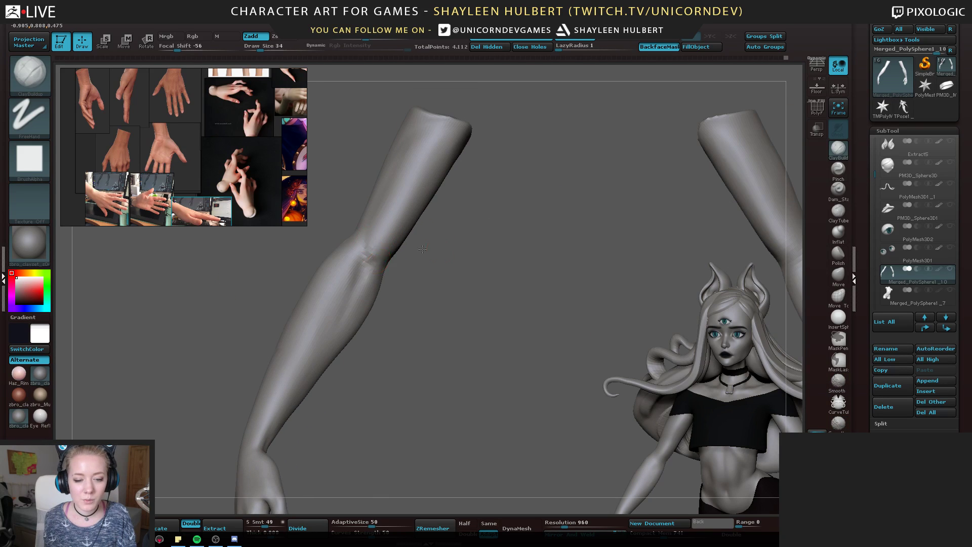
{"action": "right_click_drag", "start_coordinate": [422, 249], "coordinate": [379, 259]}
{"action": "key", "text": "shift"}
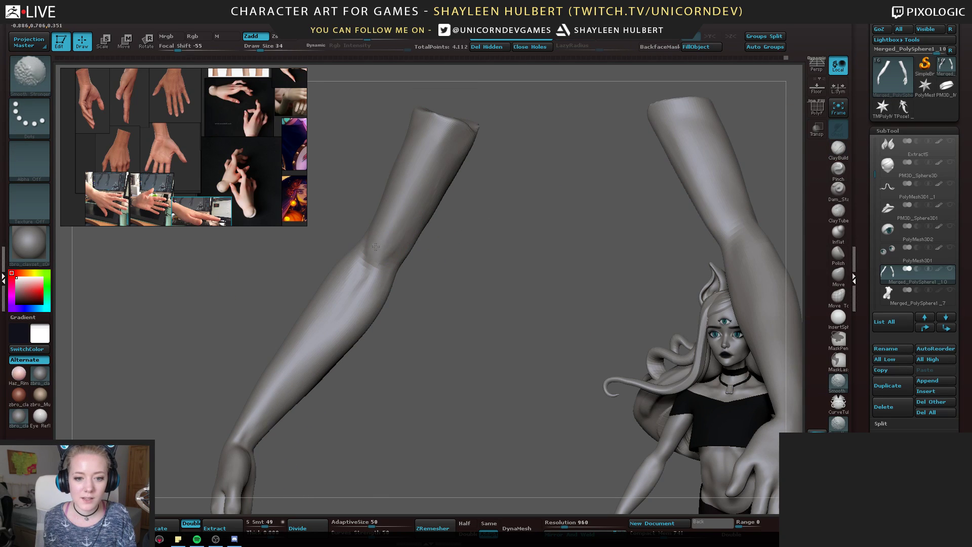
{"action": "mouse_move", "coordinate": [440, 253]}
{"action": "left_mouse_down"}
{"action": "mouse_move", "coordinate": [479, 257]}
{"action": "mouse_move", "coordinate": [461, 258]}
{"action": "mouse_move", "coordinate": [448, 218]}
{"action": "left_mouse_up"}
{"action": "mouse_move", "coordinate": [305, 361]}
{"action": "left_mouse_down", "text": "shift"}
{"action": "mouse_move", "coordinate": [319, 362]}
{"action": "mouse_move", "coordinate": [329, 471]}
{"action": "mouse_move", "coordinate": [332, 324]}
{"action": "left_mouse_up", "text": "shift"}
{"action": "left_click_drag", "start_coordinate": [324, 298], "coordinate": [348, 283]}
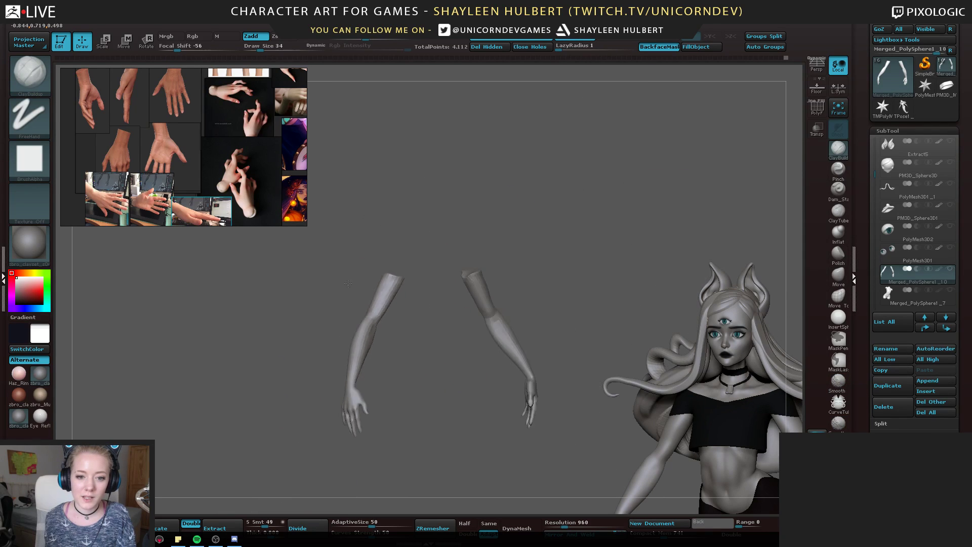
Build up the top of the upper arm with ClayBuildup at draw size 42, and smooth it
{"action": "right_click_drag", "start_coordinate": [348, 284], "coordinate": [424, 130]}
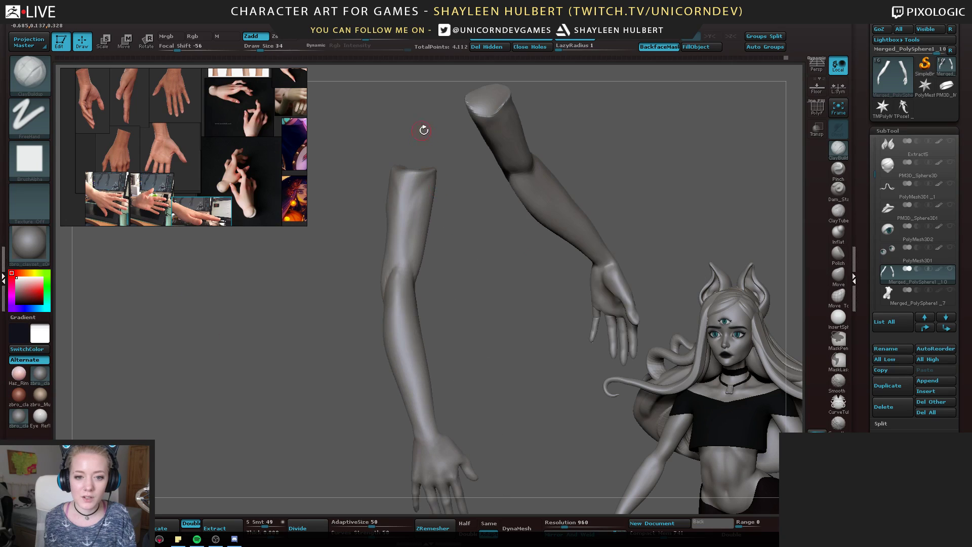
{"action": "right_click_drag", "start_coordinate": [387, 209], "coordinate": [455, 244]}
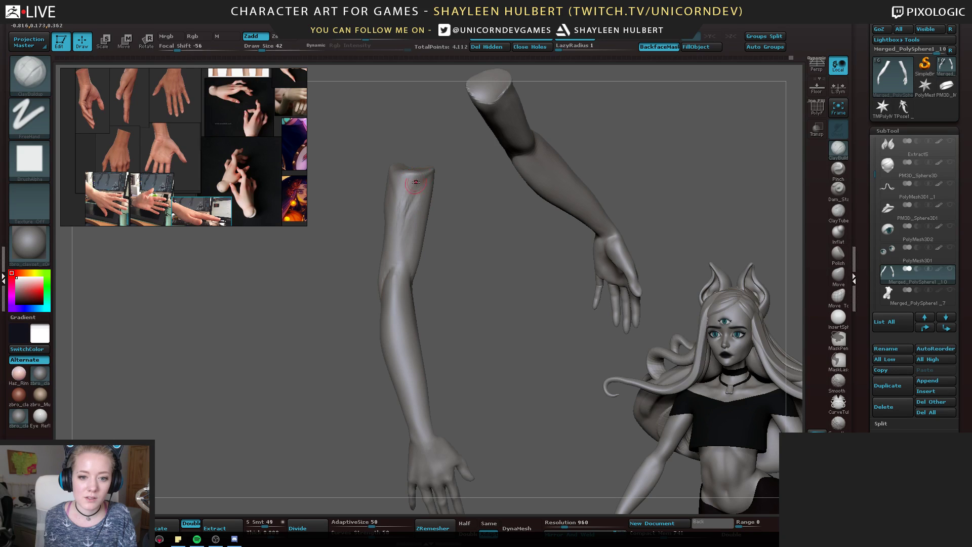
{"action": "mouse_move", "coordinate": [416, 182]}
{"action": "right_mouse_down"}
{"action": "mouse_move", "coordinate": [315, 256]}
{"action": "mouse_move", "coordinate": [390, 191]}
{"action": "mouse_move", "coordinate": [420, 188]}
{"action": "right_mouse_up"}
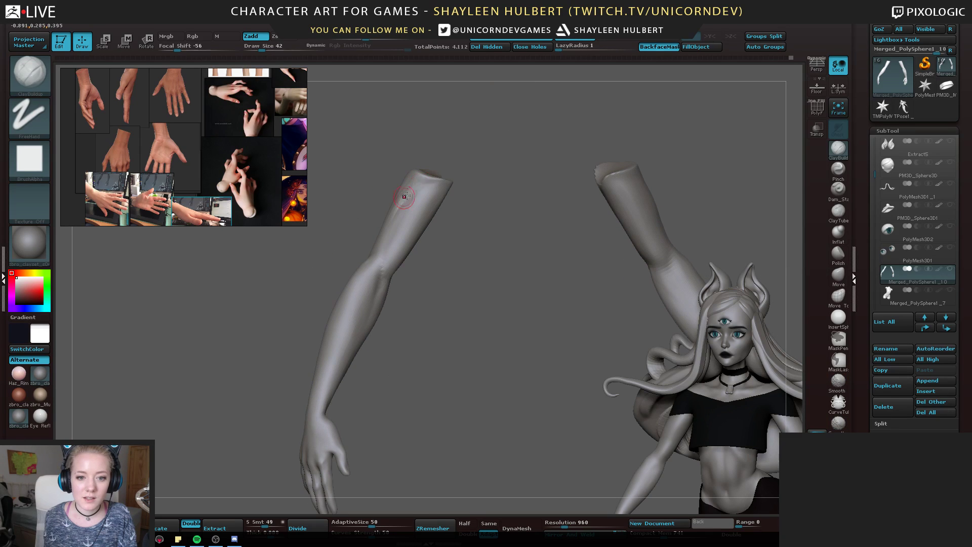
{"action": "key", "text": "shift"}
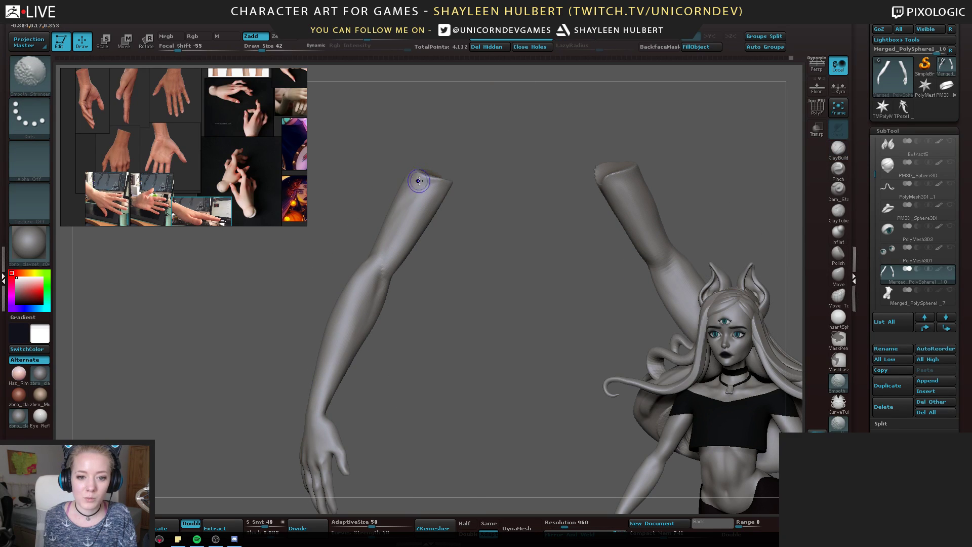
{"action": "mouse_move", "coordinate": [412, 191]}
{"action": "right_mouse_down"}
{"action": "mouse_move", "coordinate": [451, 293]}
{"action": "mouse_move", "coordinate": [436, 242]}
{"action": "mouse_move", "coordinate": [443, 197]}
{"action": "mouse_move", "coordinate": [435, 190]}
{"action": "mouse_move", "coordinate": [475, 314]}
{"action": "mouse_move", "coordinate": [562, 239]}
{"action": "right_mouse_up"}
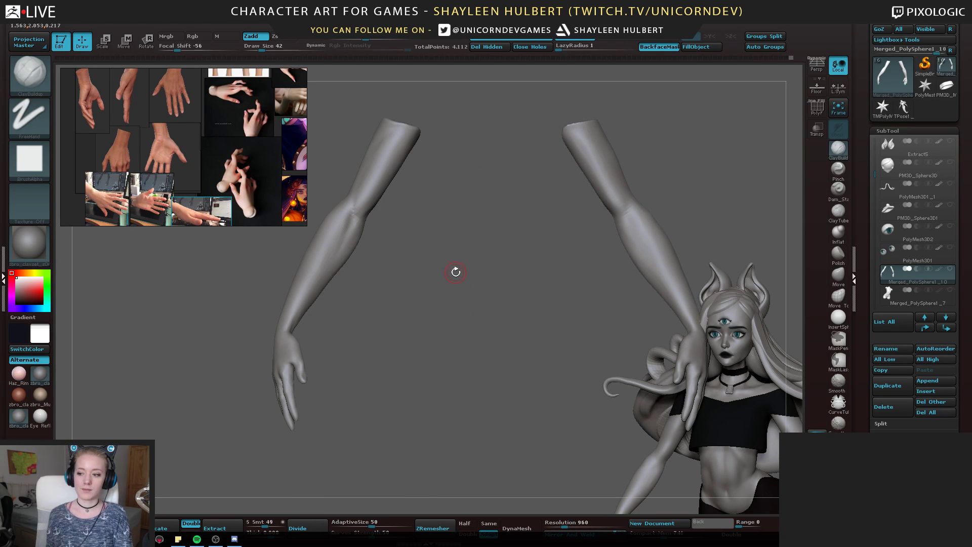
{"action": "right_click_drag", "start_coordinate": [450, 272], "coordinate": [485, 294]}
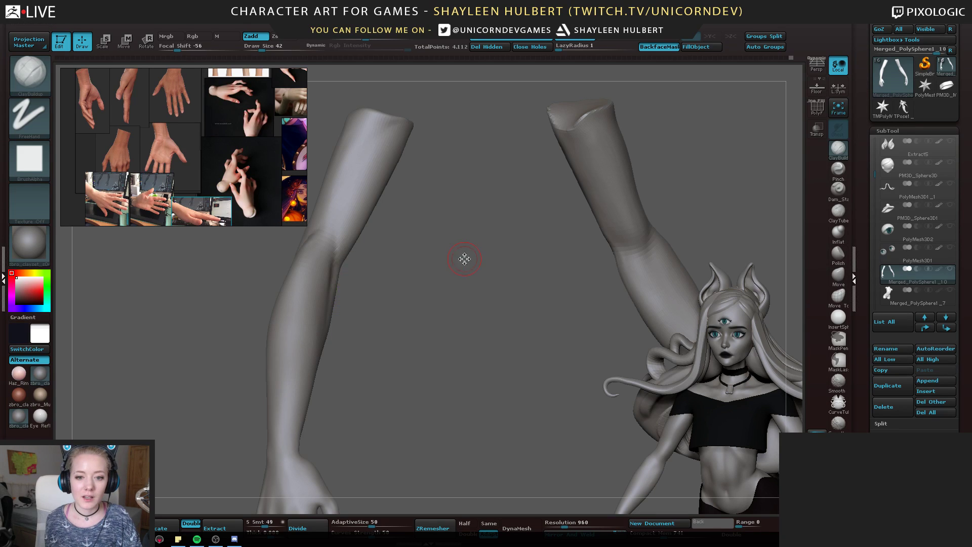
Open the Hotkeys section of the preferences to view its options
{"action": "key", "text": "space"}
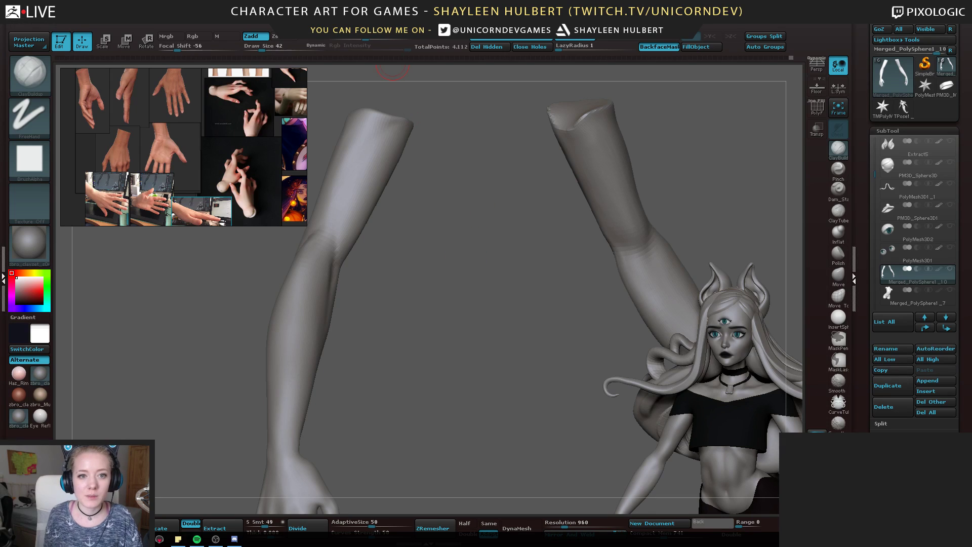
{"action": "mouse_move", "coordinate": [348, 18]}
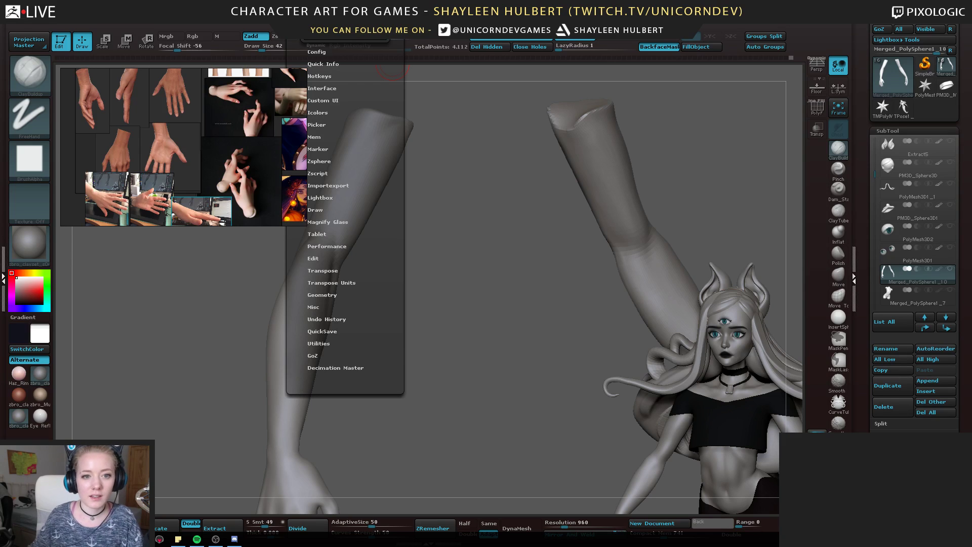
{"action": "left_click", "coordinate": [392, 71]}
{"action": "left_click", "coordinate": [393, 71]}
{"action": "left_click", "coordinate": [319, 76]}
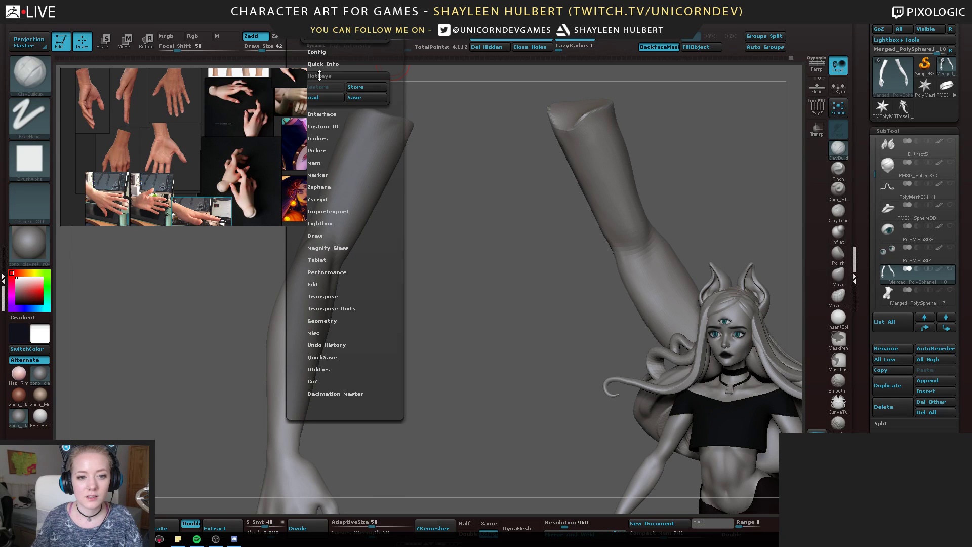
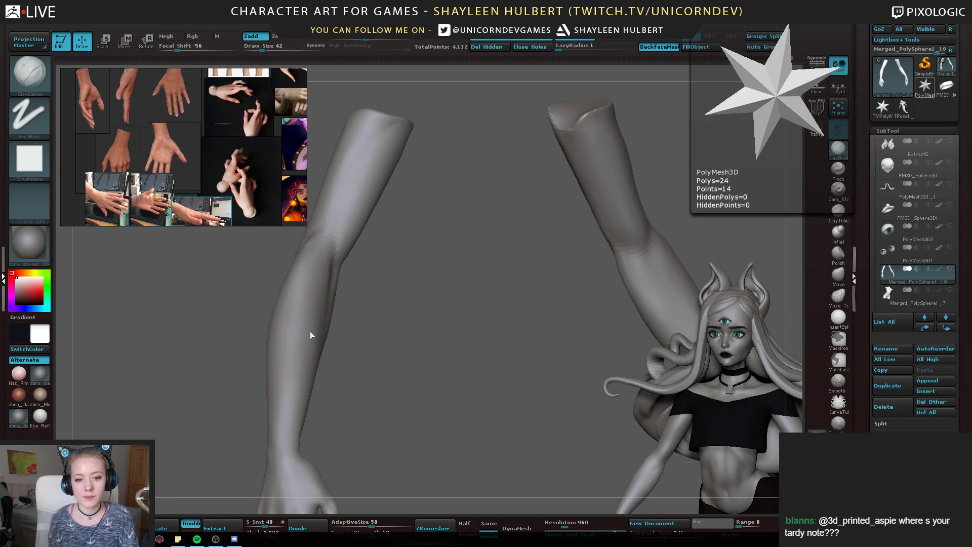
Show all hidden subtools again and check the arms against the whole figure
{"action": "mouse_move", "coordinate": [388, 337]}
{"action": "left_mouse_down", "text": "alt"}
{"action": "mouse_move", "coordinate": [394, 257]}
{"action": "mouse_move", "coordinate": [423, 317]}
{"action": "mouse_move", "coordinate": [426, 298]}
{"action": "left_mouse_up", "text": "alt"}
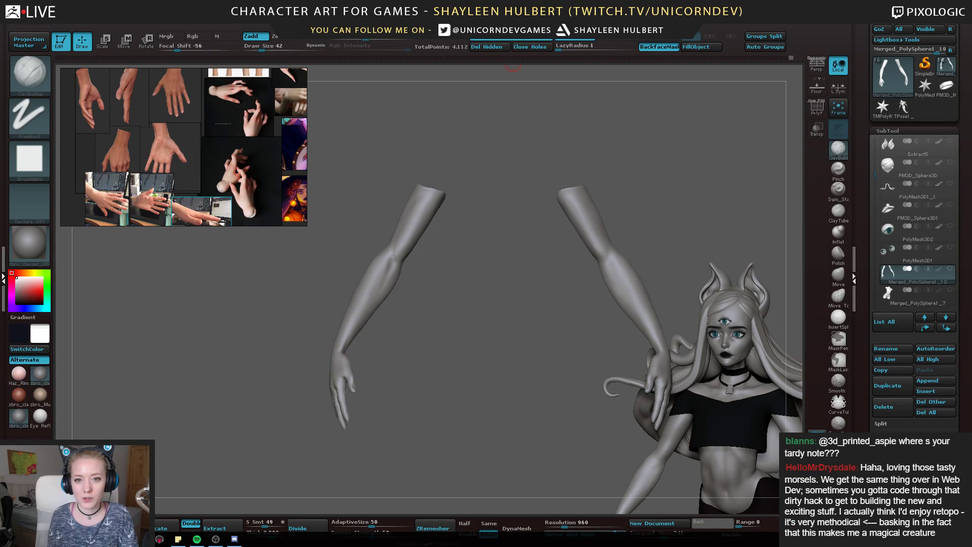
{"action": "left_click_drag", "start_coordinate": [416, 324], "coordinate": [434, 353]}
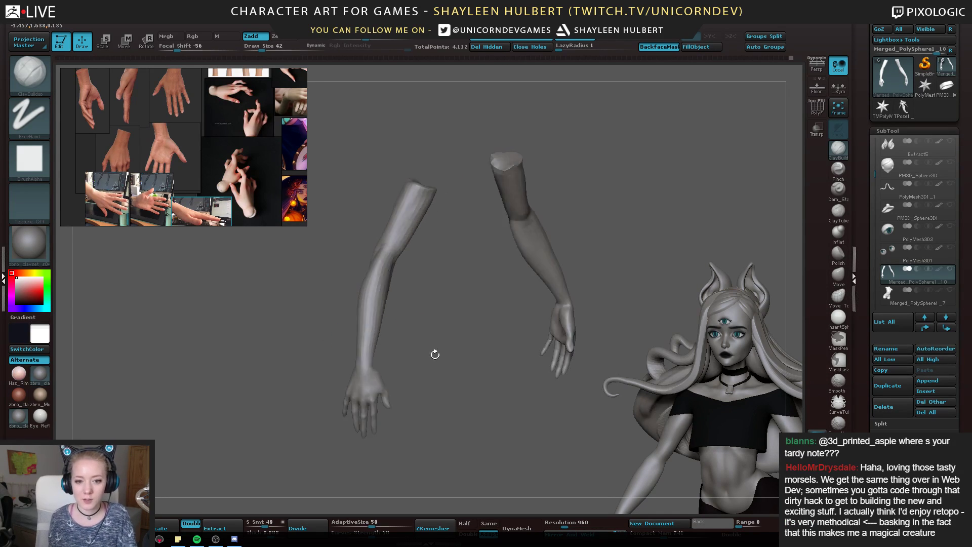
{"action": "left_click_drag", "start_coordinate": [401, 154], "coordinate": [450, 162]}
{"action": "left_click_drag", "start_coordinate": [418, 354], "coordinate": [444, 331]}
{"action": "mouse_move", "coordinate": [494, 274]}
{"action": "left_mouse_down"}
{"action": "mouse_move", "coordinate": [525, 267]}
{"action": "mouse_move", "coordinate": [593, 296]}
{"action": "mouse_move", "coordinate": [472, 226]}
{"action": "mouse_move", "coordinate": [440, 262]}
{"action": "mouse_move", "coordinate": [460, 274]}
{"action": "mouse_move", "coordinate": [451, 283]}
{"action": "mouse_move", "coordinate": [422, 281]}
{"action": "mouse_move", "coordinate": [383, 320]}
{"action": "mouse_move", "coordinate": [406, 291]}
{"action": "mouse_move", "coordinate": [490, 338]}
{"action": "mouse_move", "coordinate": [499, 393]}
{"action": "mouse_move", "coordinate": [391, 329]}
{"action": "left_mouse_up"}
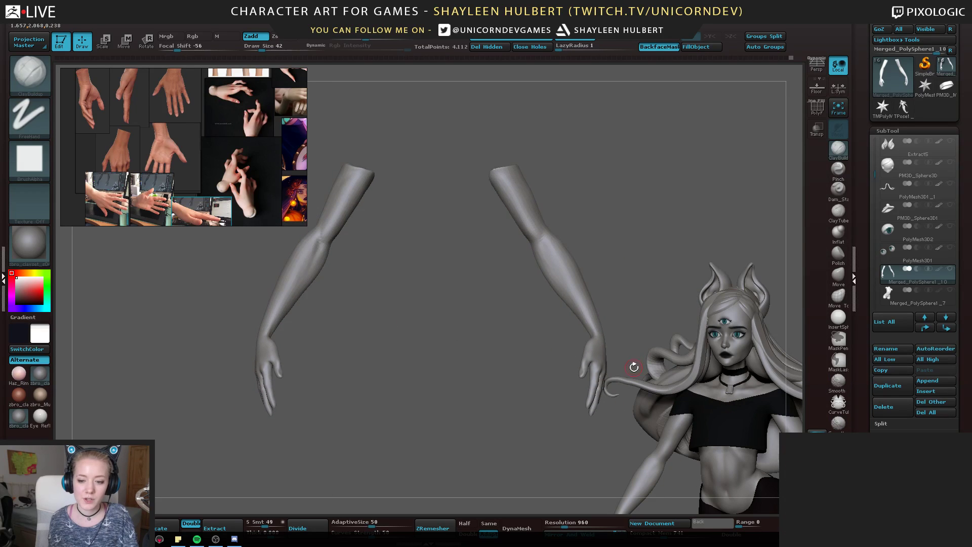
{"action": "left_click", "coordinate": [945, 270]}
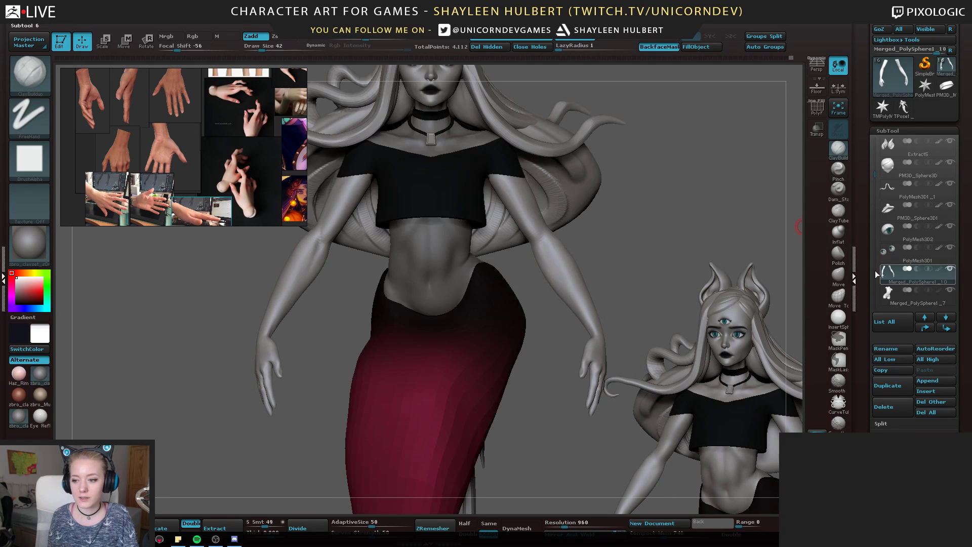
{"action": "key", "text": "f"}
{"action": "left_click_drag", "start_coordinate": [520, 252], "coordinate": [549, 269], "text": "alt"}
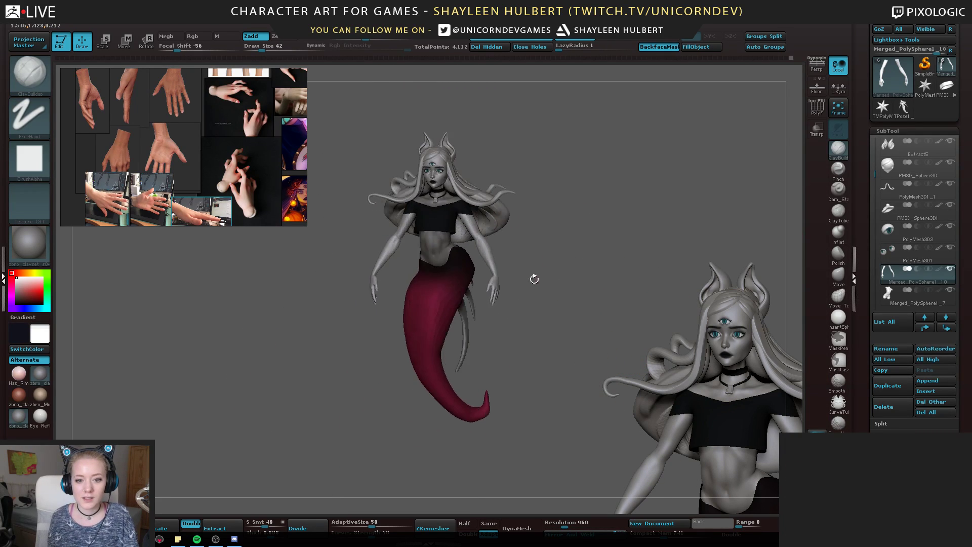
{"action": "left_click_drag", "start_coordinate": [393, 370], "coordinate": [339, 362]}
{"action": "left_click_drag", "start_coordinate": [401, 289], "coordinate": [425, 281]}
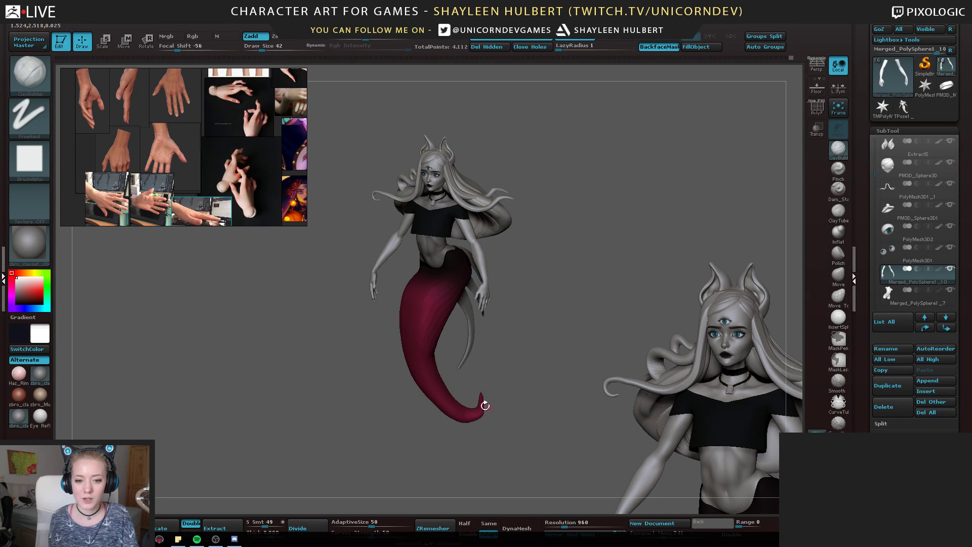
{"action": "mouse_move", "coordinate": [477, 244]}
{"action": "left_mouse_down"}
{"action": "mouse_move", "coordinate": [525, 359]}
{"action": "mouse_move", "coordinate": [512, 230]}
{"action": "mouse_move", "coordinate": [526, 350]}
{"action": "mouse_move", "coordinate": [529, 304]}
{"action": "left_mouse_up"}
{"action": "mouse_move", "coordinate": [511, 304]}
{"action": "left_mouse_down"}
{"action": "mouse_move", "coordinate": [559, 305]}
{"action": "mouse_move", "coordinate": [527, 304]}
{"action": "mouse_move", "coordinate": [610, 202]}
{"action": "mouse_move", "coordinate": [541, 347]}
{"action": "mouse_move", "coordinate": [612, 250]}
{"action": "mouse_move", "coordinate": [539, 266]}
{"action": "mouse_move", "coordinate": [380, 364]}
{"action": "left_mouse_up"}
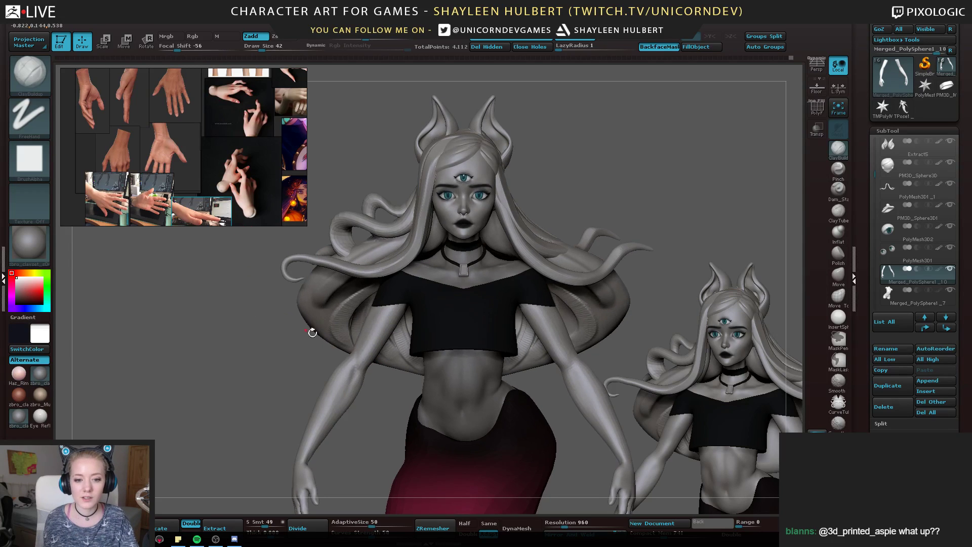
Smooth the elbow area of the arm at draw size 42
{"action": "key", "text": "shift"}
{"action": "left_click_drag", "start_coordinate": [358, 364], "coordinate": [360, 373], "text": "shift"}
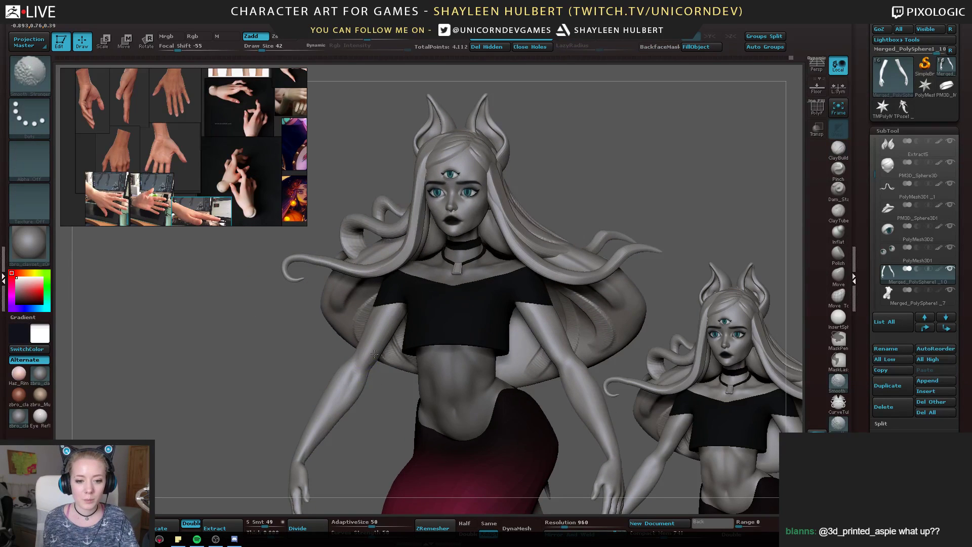
{"action": "mouse_move", "coordinate": [302, 385]}
{"action": "left_mouse_down", "text": "shift"}
{"action": "mouse_move", "coordinate": [287, 349]}
{"action": "mouse_move", "coordinate": [223, 284]}
{"action": "mouse_move", "coordinate": [452, 378]}
{"action": "mouse_move", "coordinate": [434, 379]}
{"action": "mouse_move", "coordinate": [470, 333]}
{"action": "mouse_move", "coordinate": [211, 336]}
{"action": "mouse_move", "coordinate": [210, 378]}
{"action": "mouse_move", "coordinate": [224, 373]}
{"action": "left_mouse_up", "text": "shift"}
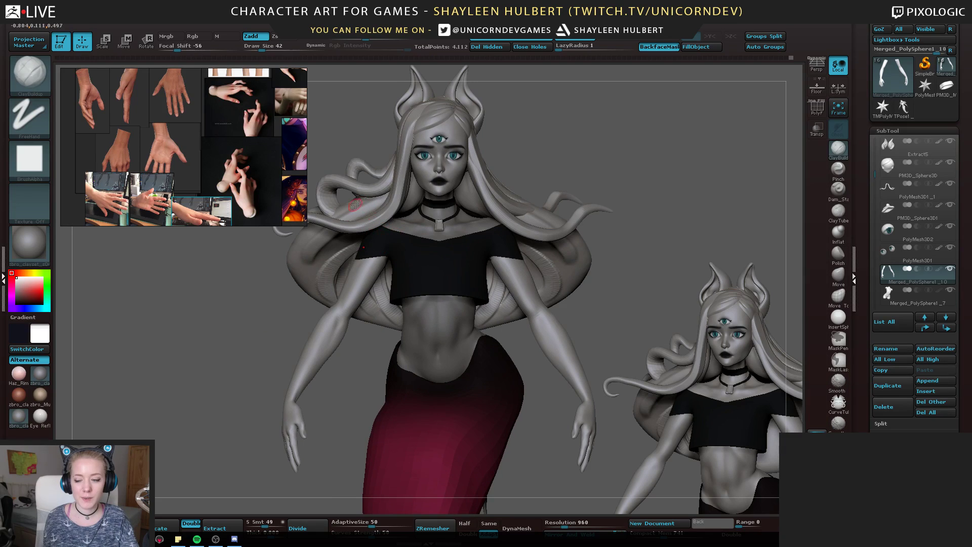
Refine the lower forearm and wrist with ClayBuildup at draw size 26, and smooth the surface
{"action": "left_click_drag", "start_coordinate": [277, 301], "coordinate": [316, 288], "text": "alt"}
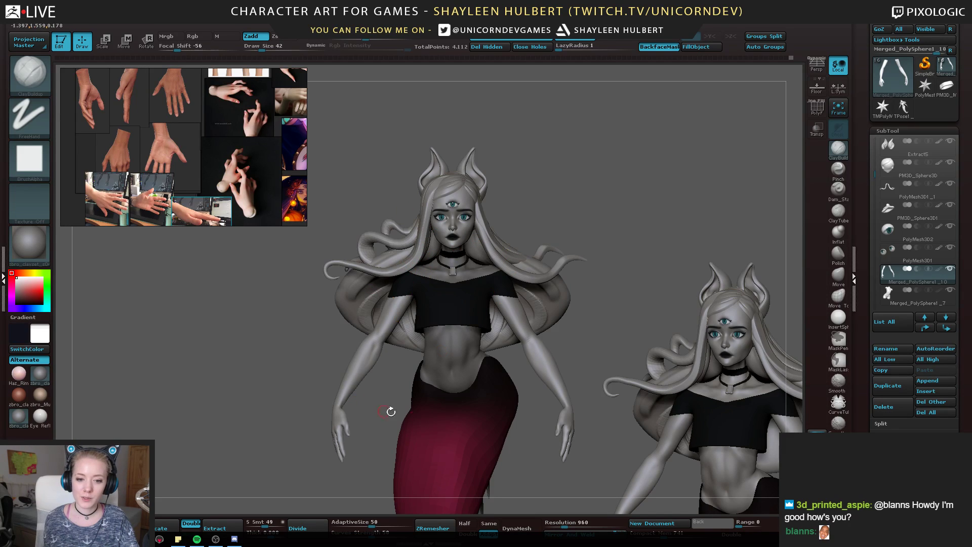
{"action": "left_click_drag", "start_coordinate": [228, 450], "coordinate": [251, 377], "text": "alt"}
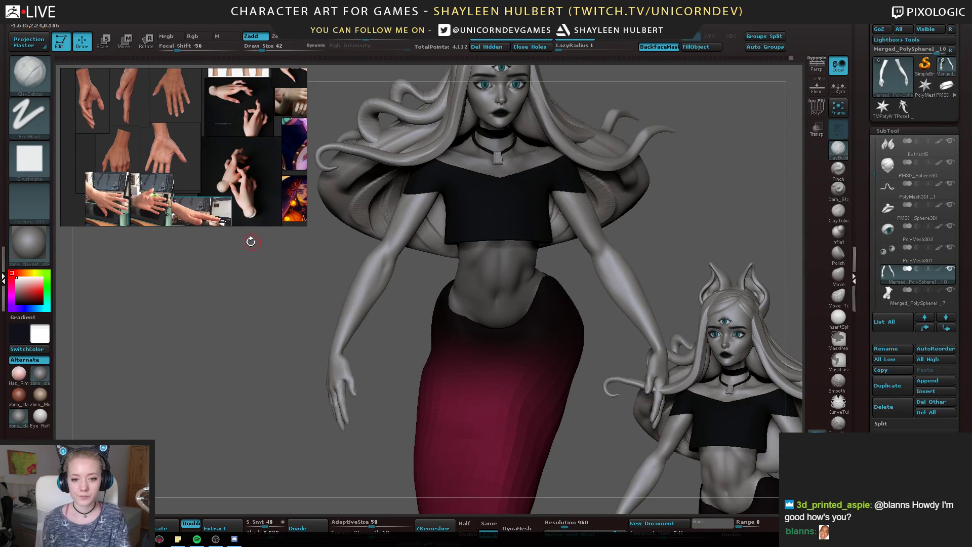
{"action": "left_click_drag", "start_coordinate": [256, 287], "coordinate": [369, 266]}
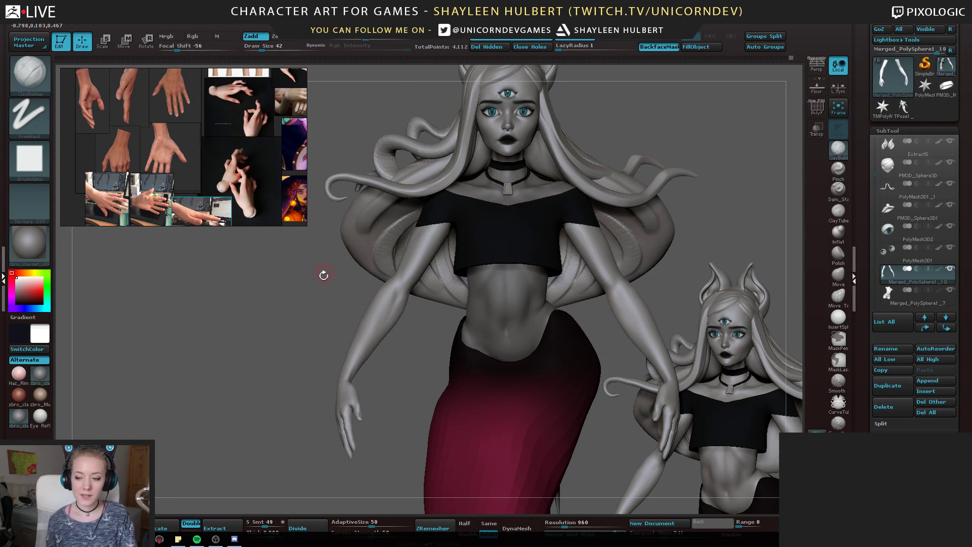
{"action": "left_click_drag", "start_coordinate": [321, 273], "coordinate": [326, 340]}
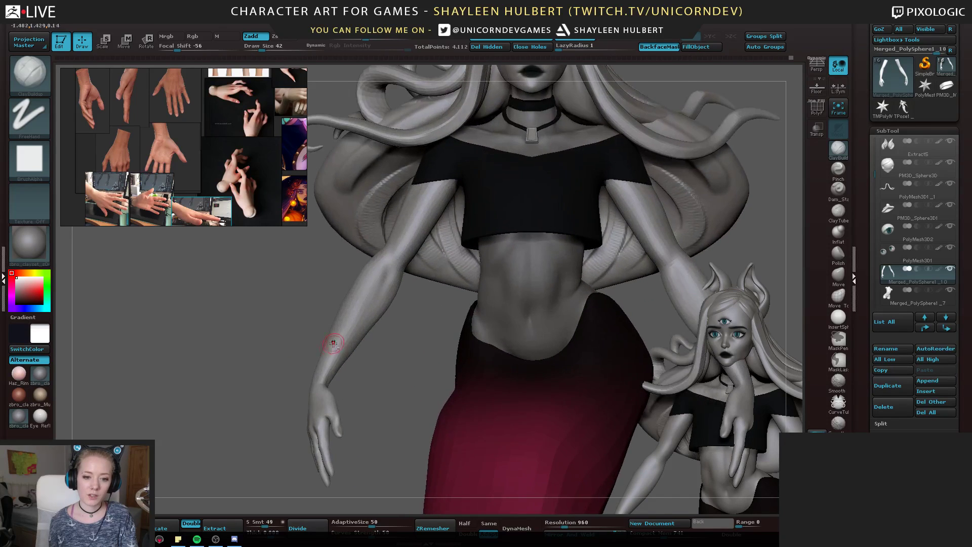
{"action": "mouse_move", "coordinate": [251, 414]}
{"action": "left_mouse_down", "text": "alt"}
{"action": "mouse_move", "coordinate": [334, 299]}
{"action": "mouse_move", "coordinate": [357, 286]}
{"action": "mouse_move", "coordinate": [384, 289]}
{"action": "mouse_move", "coordinate": [407, 318]}
{"action": "mouse_move", "coordinate": [343, 330]}
{"action": "mouse_move", "coordinate": [381, 329]}
{"action": "mouse_move", "coordinate": [362, 300]}
{"action": "mouse_move", "coordinate": [373, 283]}
{"action": "left_mouse_up", "text": "alt"}
{"action": "key", "text": "["}
{"action": "key", "text": "["}
{"action": "key", "text": "["}
{"action": "key", "text": "["}
{"action": "left_click_drag", "start_coordinate": [412, 324], "coordinate": [371, 317]}
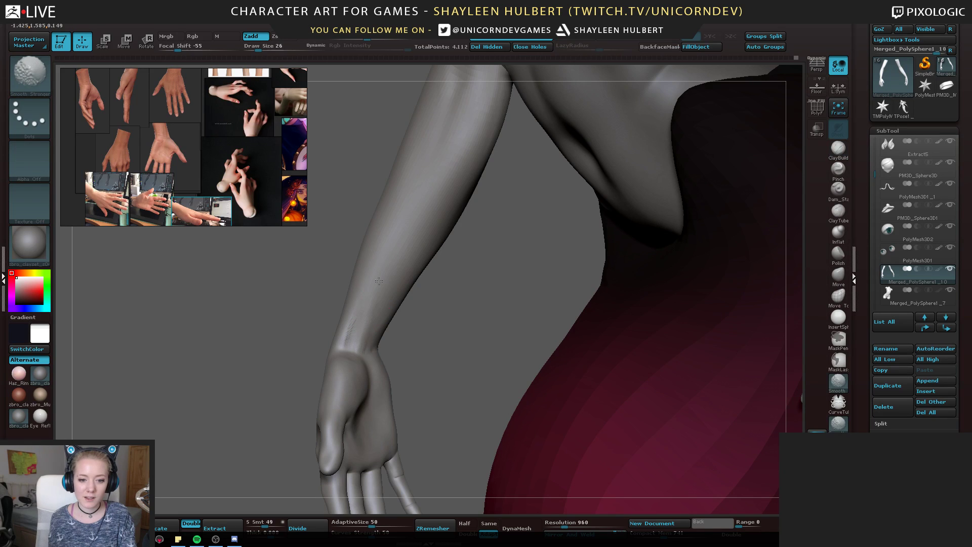
{"action": "right_click_drag", "start_coordinate": [380, 292], "coordinate": [350, 334]}
{"action": "mouse_move", "coordinate": [344, 347]}
{"action": "left_mouse_down"}
{"action": "mouse_move", "coordinate": [355, 312]}
{"action": "mouse_move", "coordinate": [343, 340]}
{"action": "left_mouse_up"}
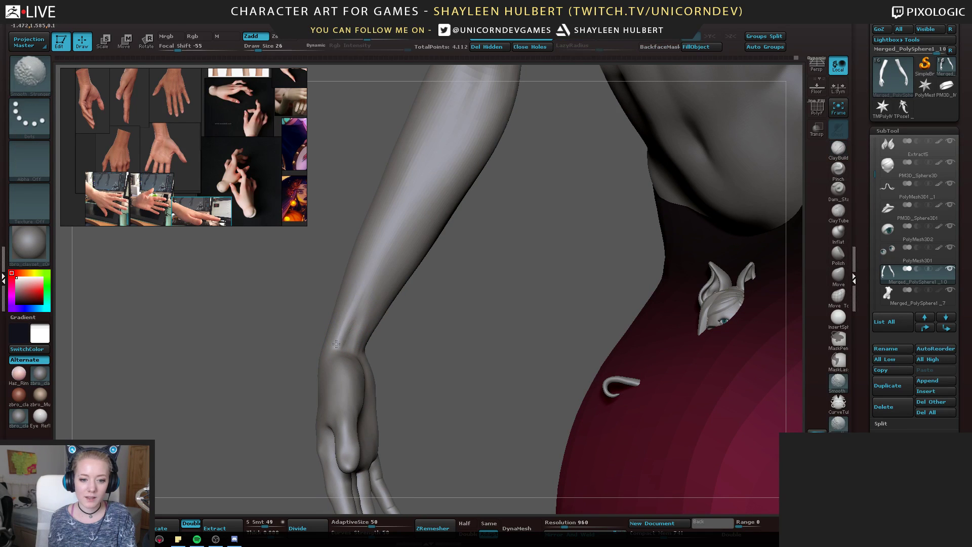
{"action": "mouse_move", "coordinate": [308, 286]}
{"action": "left_mouse_down"}
{"action": "mouse_move", "coordinate": [397, 321]}
{"action": "mouse_move", "coordinate": [481, 322]}
{"action": "left_mouse_up"}
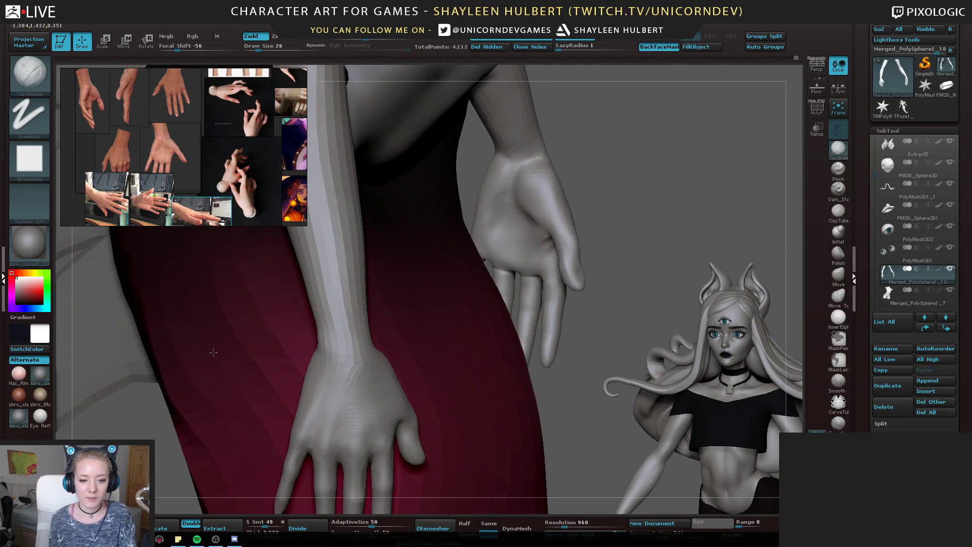
{"action": "left_click_drag", "start_coordinate": [203, 324], "coordinate": [164, 254], "text": "alt"}
{"action": "left_click_drag", "start_coordinate": [450, 283], "coordinate": [582, 293]}
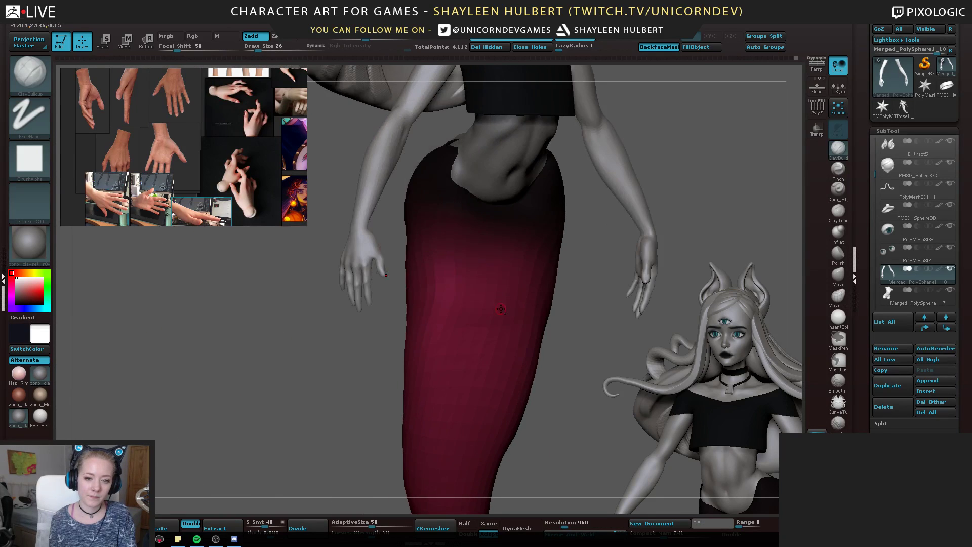
{"action": "left_click_drag", "start_coordinate": [248, 354], "coordinate": [228, 276], "text": "alt"}
{"action": "right_click_drag", "start_coordinate": [227, 275], "coordinate": [266, 279]}
{"action": "left_click_drag", "start_coordinate": [523, 262], "coordinate": [558, 333], "text": "alt"}
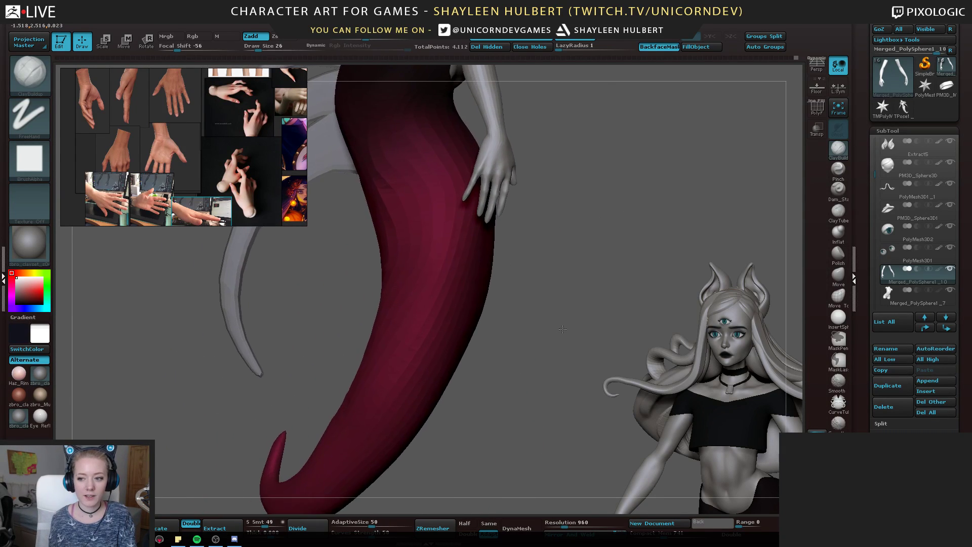
Isolate the torso and its underwear by hiding the other subtools, and examine the torso's form from several sides
{"action": "left_click_drag", "start_coordinate": [415, 362], "coordinate": [569, 373]}
{"action": "right_click_drag", "start_coordinate": [569, 372], "coordinate": [586, 295]}
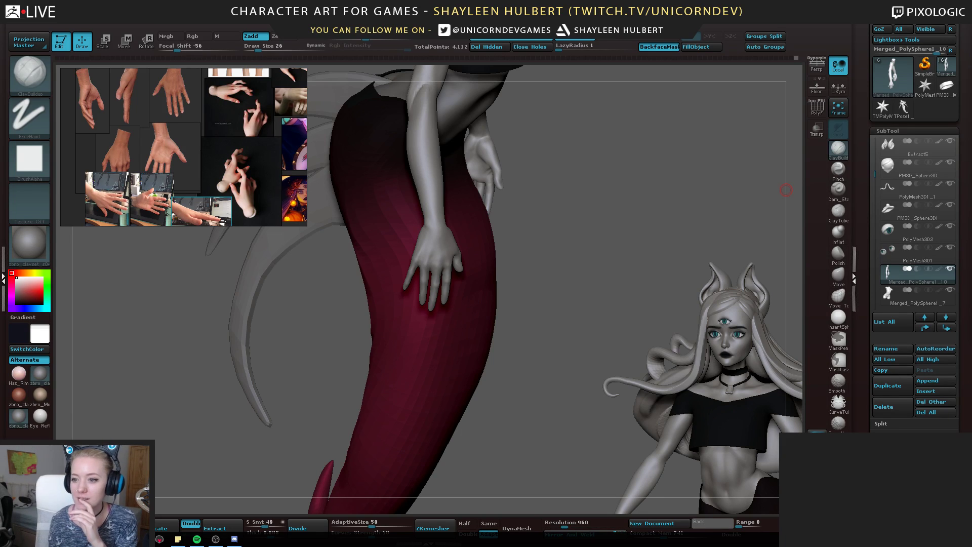
{"action": "left_click", "coordinate": [951, 288]}
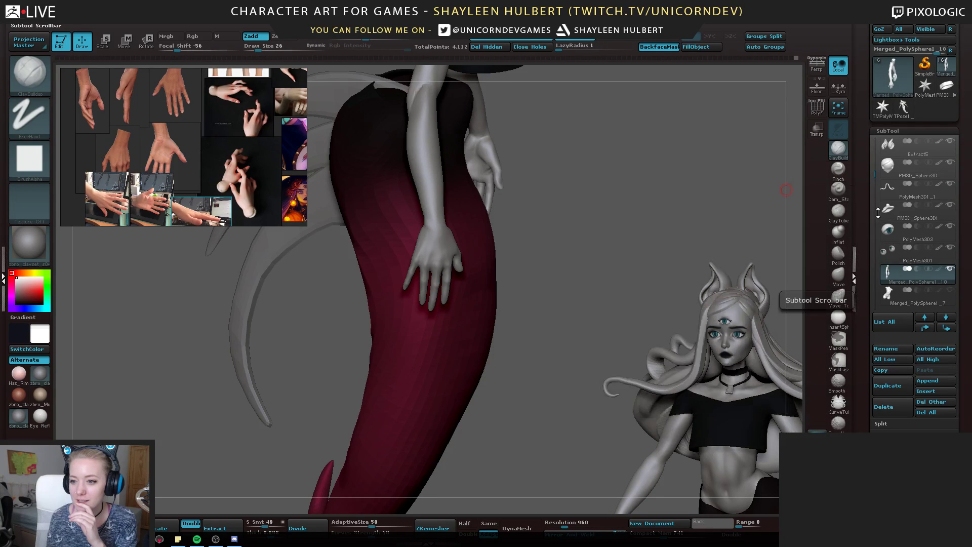
{"action": "left_click_drag", "start_coordinate": [876, 171], "coordinate": [875, 190]}
{"action": "left_click", "coordinate": [950, 251]}
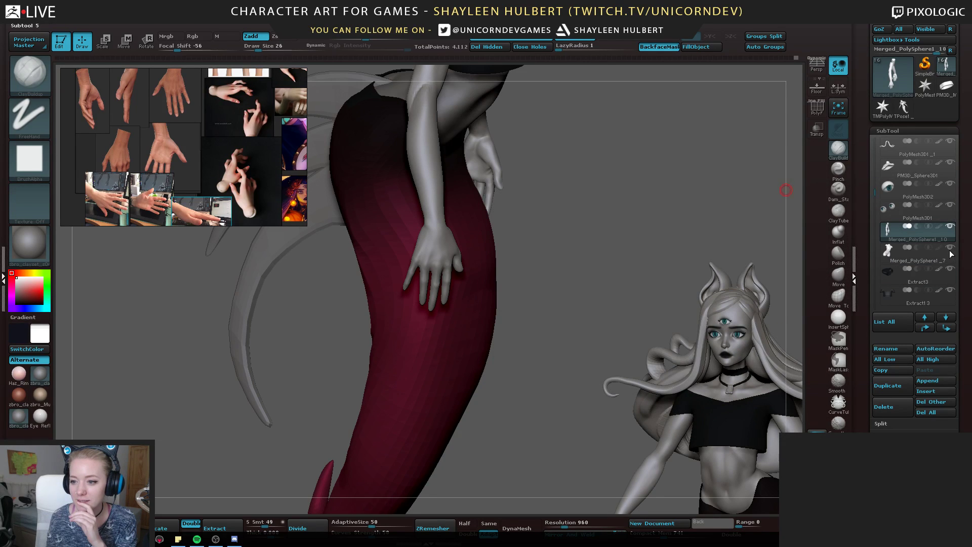
{"action": "left_click", "coordinate": [946, 259]}
{"action": "left_click", "coordinate": [951, 247]}
{"action": "left_click", "coordinate": [949, 269]}
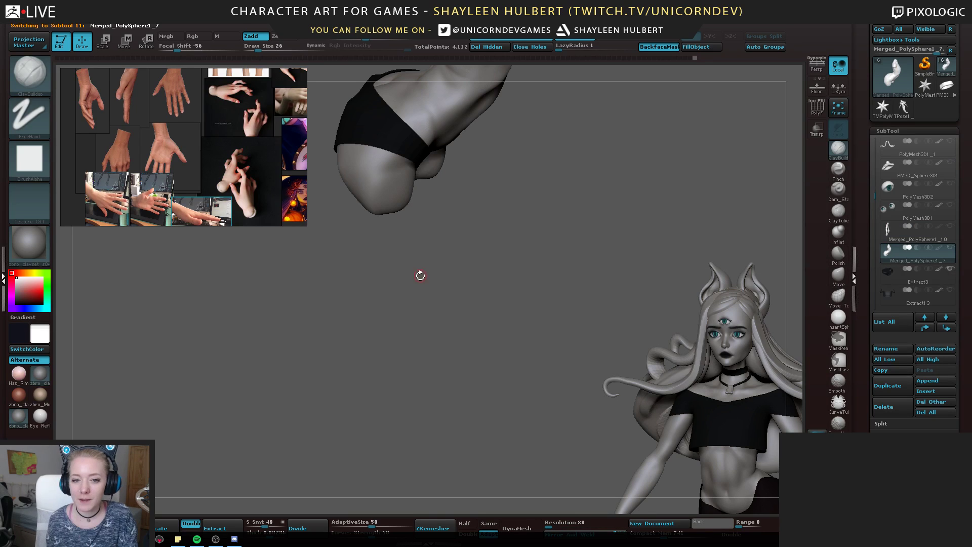
{"action": "left_click_drag", "start_coordinate": [420, 276], "coordinate": [571, 292]}
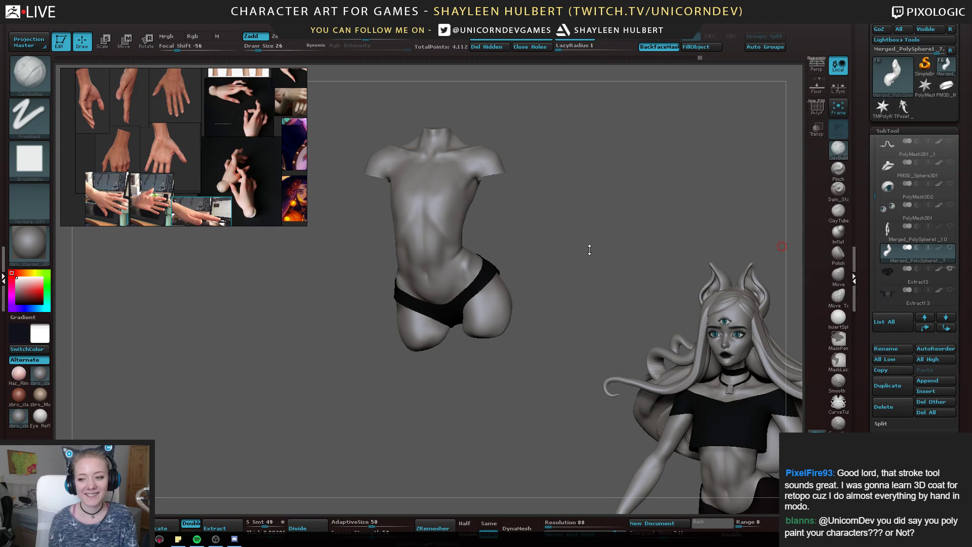
{"action": "left_click_drag", "start_coordinate": [589, 249], "coordinate": [552, 282]}
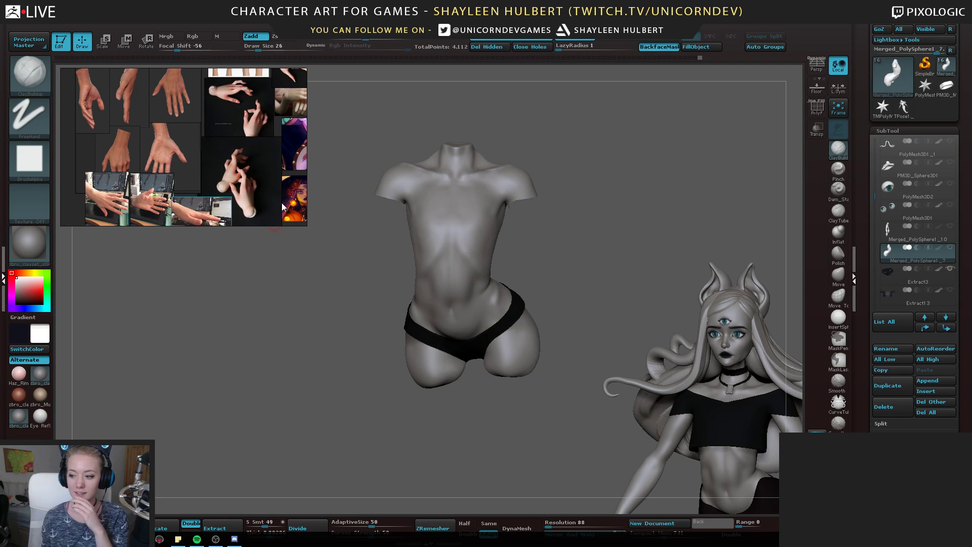
{"action": "left_click_drag", "start_coordinate": [270, 347], "coordinate": [497, 370]}
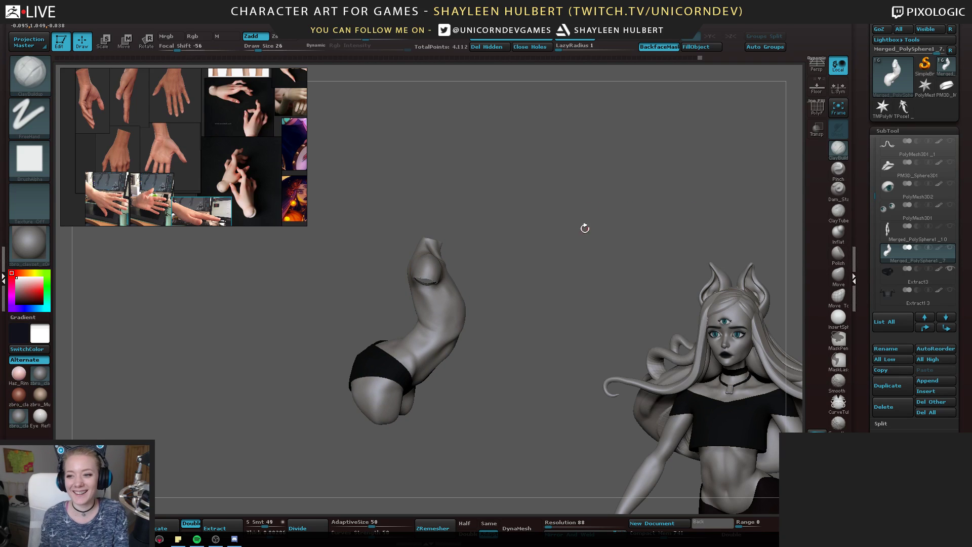
Show all the hidden subtools again and examine the whole figure from the front
{"action": "left_click", "coordinate": [947, 245]}
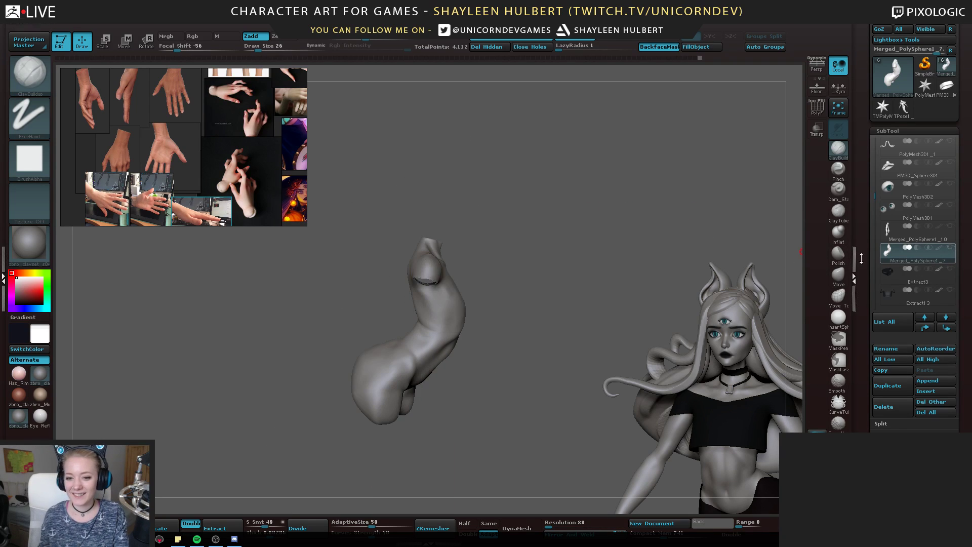
{"action": "left_click", "coordinate": [952, 250]}
{"action": "left_click_drag", "start_coordinate": [605, 271], "coordinate": [562, 266]}
{"action": "left_click_drag", "start_coordinate": [337, 400], "coordinate": [357, 415]}
{"action": "left_click_drag", "start_coordinate": [356, 415], "coordinate": [315, 352], "text": "alt"}
Select the arms subtool, hide all other subtools, and isolate a single arm for work on its hand
{"action": "left_click", "coordinate": [909, 234]}
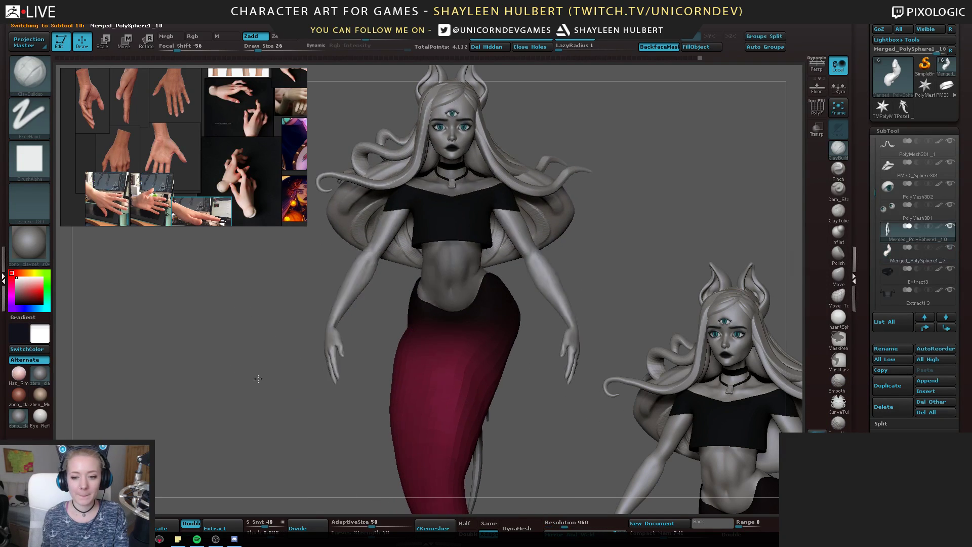
{"action": "left_click", "coordinate": [949, 225], "text": "shift"}
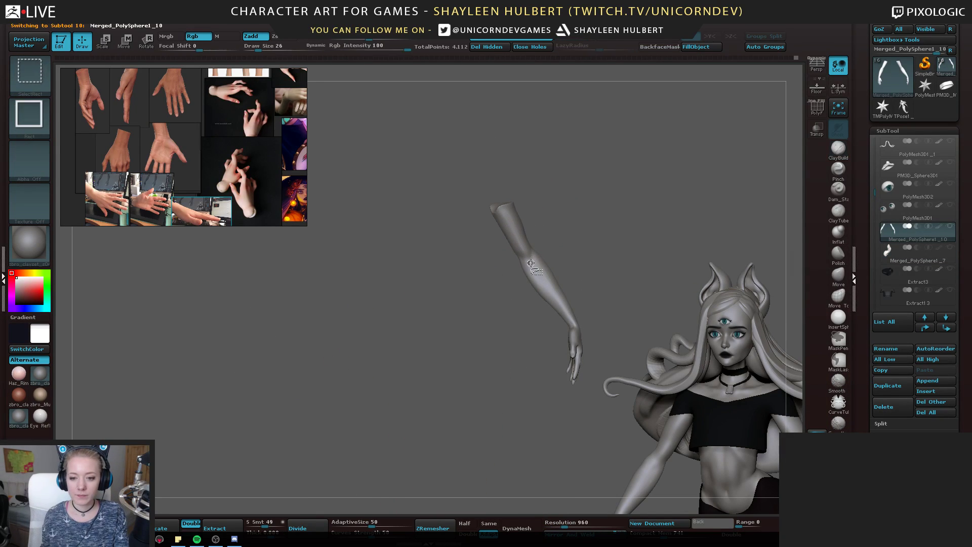
{"action": "left_click", "coordinate": [528, 270], "text": "ctrl+shift"}
{"action": "left_click_drag", "start_coordinate": [434, 398], "coordinate": [346, 352], "text": "alt"}
{"action": "right_click_drag", "start_coordinate": [345, 351], "coordinate": [548, 282]}
Save the project as a new version named Milo_sculpt_51
{"action": "key", "text": "ctrl+s"}
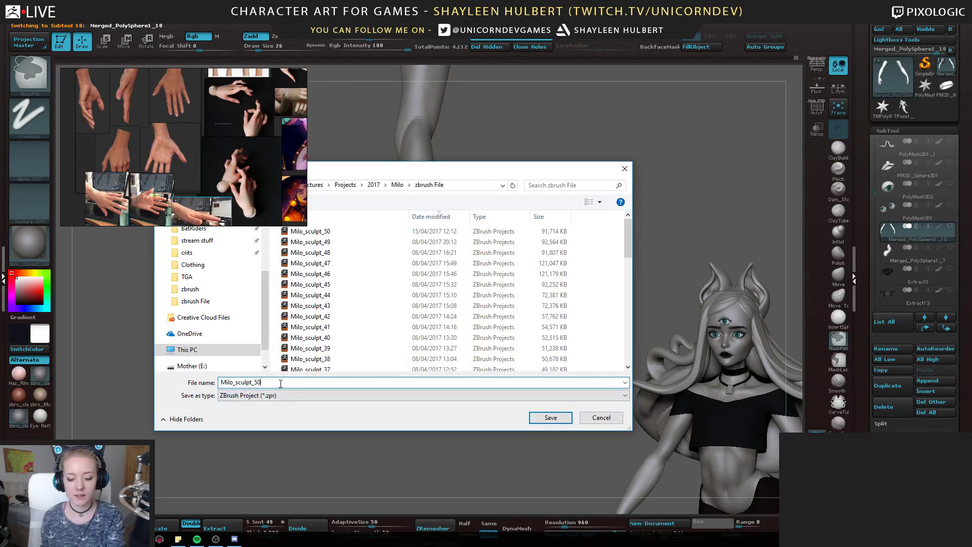
{"action": "key", "text": "BackSpace"}
{"action": "type", "text": "1"}
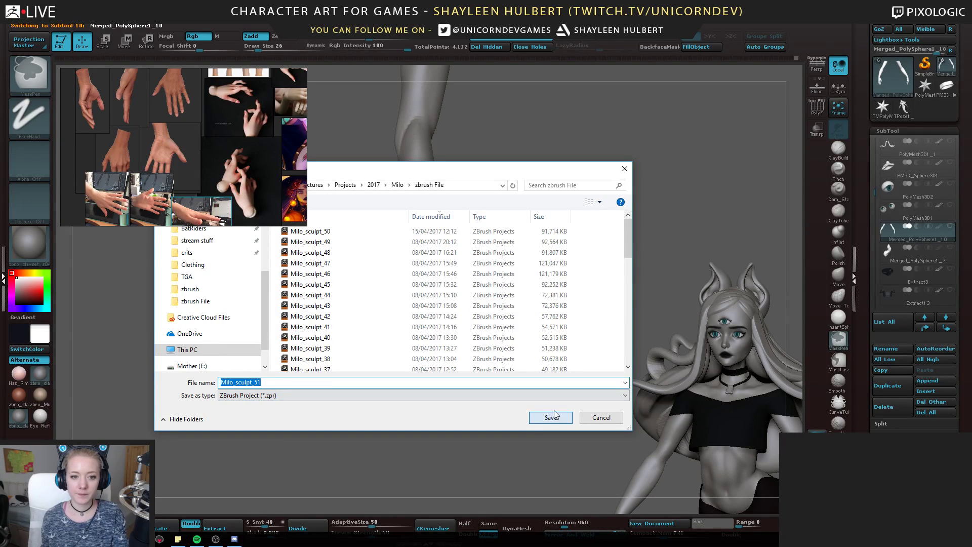
{"action": "left_click", "coordinate": [551, 417]}
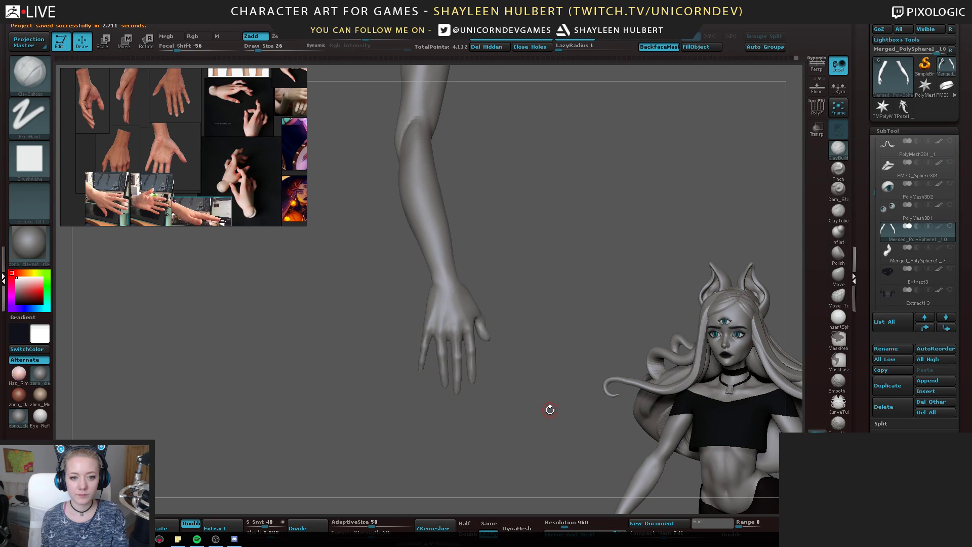
Duplicate the arms subtool and hide the original so only the copy is shown
{"action": "left_click_drag", "start_coordinate": [560, 413], "coordinate": [306, 324]}
{"action": "mouse_move", "coordinate": [447, 306]}
{"action": "left_mouse_down"}
{"action": "mouse_move", "coordinate": [527, 311]}
{"action": "mouse_move", "coordinate": [621, 222]}
{"action": "mouse_move", "coordinate": [584, 352]}
{"action": "mouse_move", "coordinate": [514, 303]}
{"action": "mouse_move", "coordinate": [454, 419]}
{"action": "mouse_move", "coordinate": [567, 351]}
{"action": "mouse_move", "coordinate": [440, 367]}
{"action": "mouse_move", "coordinate": [392, 356]}
{"action": "left_mouse_up"}
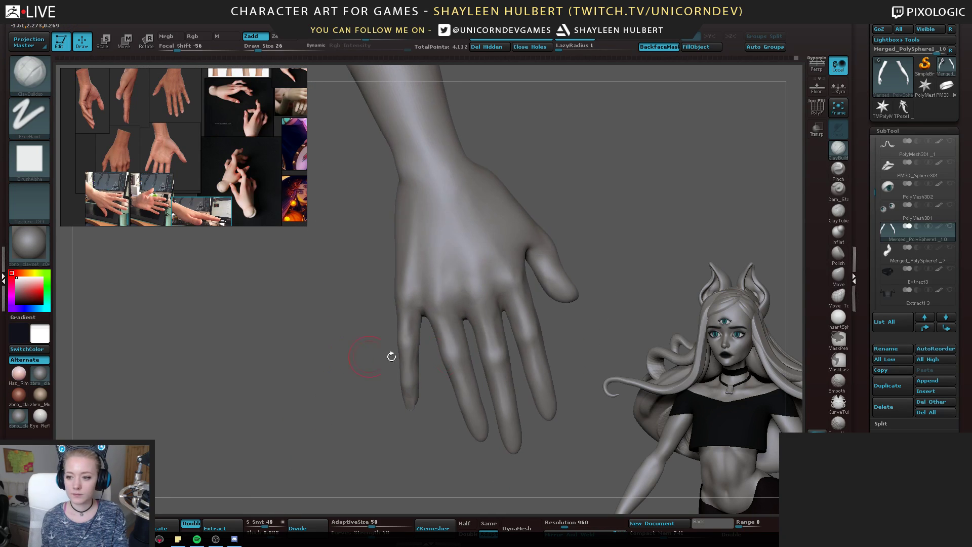
{"action": "scroll", "coordinate": [864, 416], "scroll_direction": "down", "scroll_amount": 2}
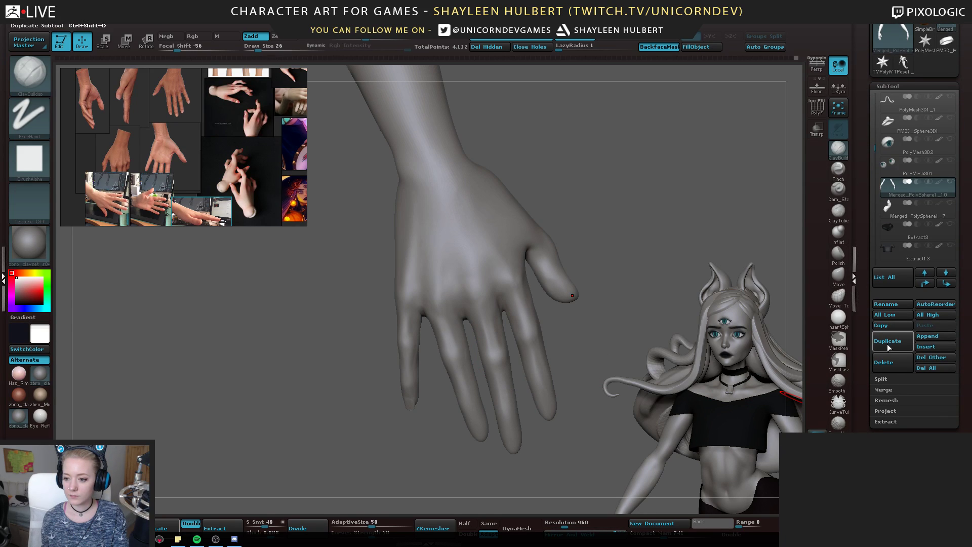
{"action": "left_click", "coordinate": [868, 342]}
{"action": "mouse_move", "coordinate": [623, 218]}
{"action": "left_mouse_down"}
{"action": "mouse_move", "coordinate": [603, 240]}
{"action": "mouse_move", "coordinate": [630, 272]}
{"action": "mouse_move", "coordinate": [601, 234]}
{"action": "mouse_move", "coordinate": [611, 234]}
{"action": "mouse_move", "coordinate": [556, 224]}
{"action": "mouse_move", "coordinate": [595, 241]}
{"action": "mouse_move", "coordinate": [623, 229]}
{"action": "left_mouse_up"}
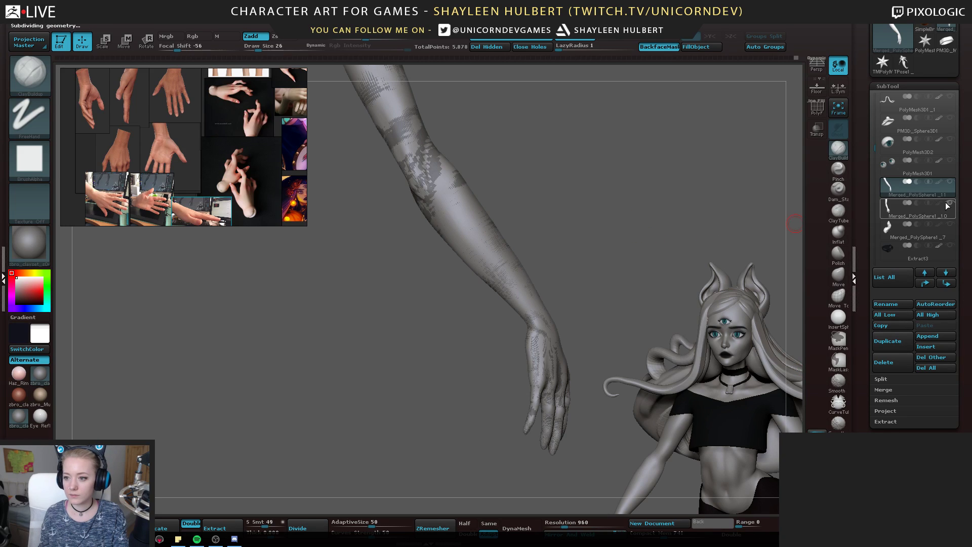
{"action": "key", "text": "shift"}
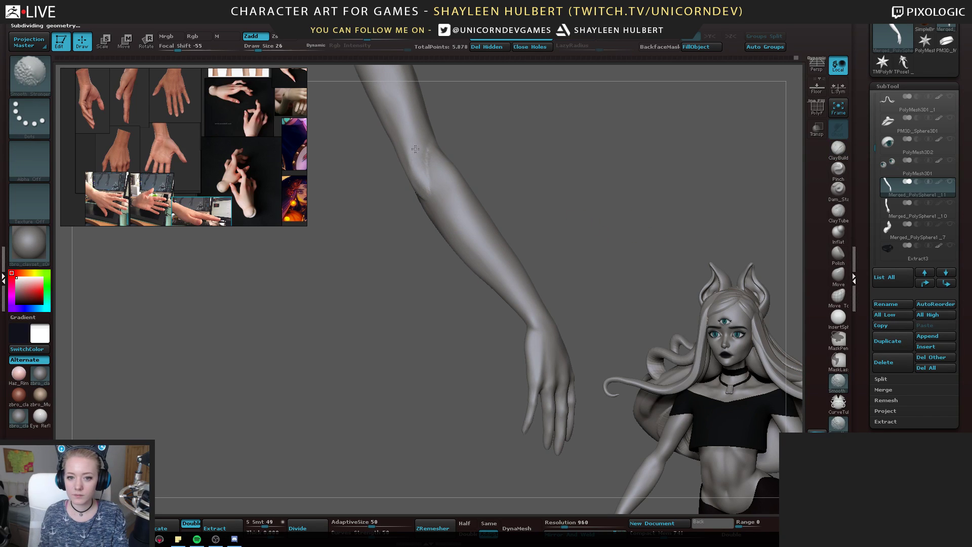
Isolate the little finger on the duplicated arm and delete the hidden remainder of the mesh
{"action": "left_click_drag", "start_coordinate": [493, 169], "coordinate": [451, 173]}
{"action": "key", "text": "shift"}
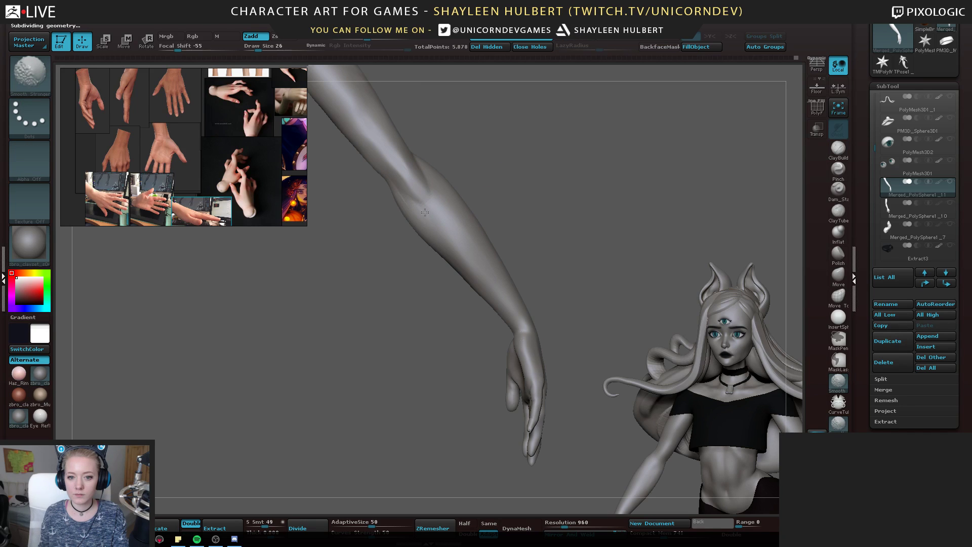
{"action": "mouse_move", "coordinate": [505, 235]}
{"action": "left_mouse_down"}
{"action": "mouse_move", "coordinate": [572, 251]}
{"action": "mouse_move", "coordinate": [565, 242]}
{"action": "mouse_move", "coordinate": [540, 258]}
{"action": "left_mouse_up"}
{"action": "key", "text": "ctrl+shift"}
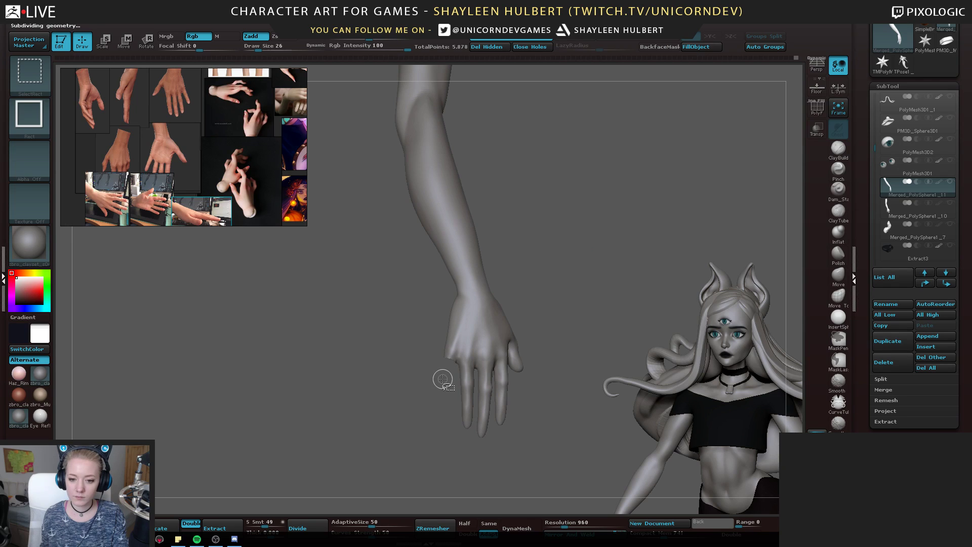
{"action": "left_click", "coordinate": [446, 375], "text": "ctrl+shift"}
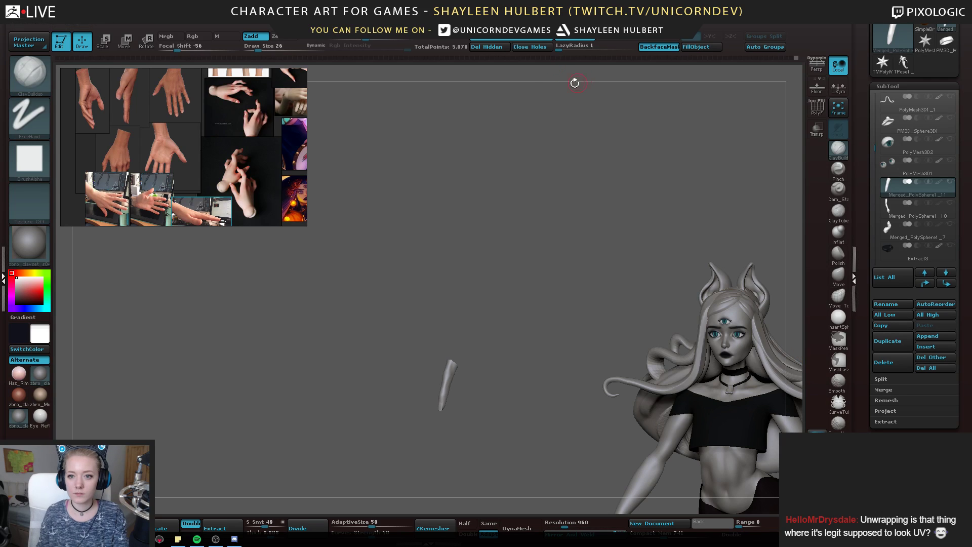
{"action": "left_click", "coordinate": [488, 47]}
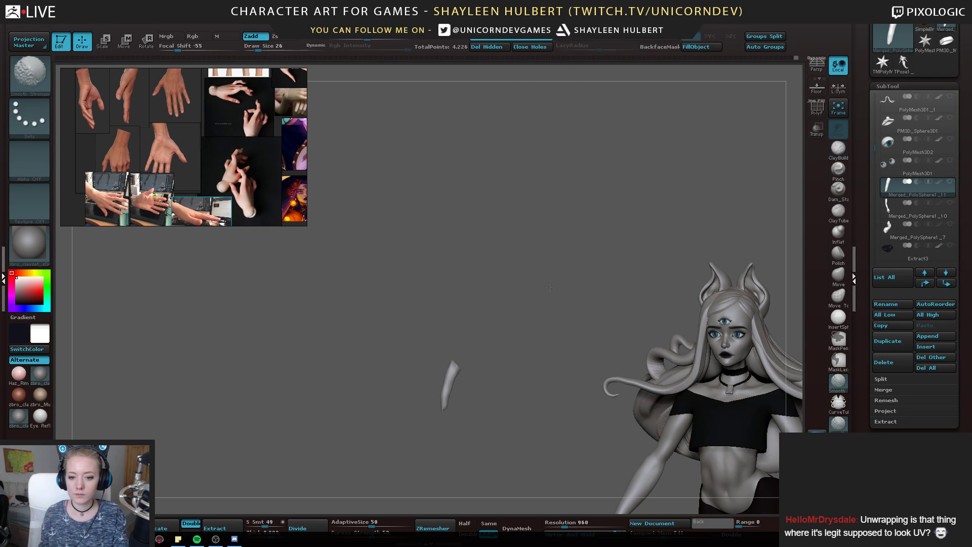
Show the original arm with the finger copy, and move the copy away from the little finger towards the ring finger
{"action": "key", "text": "alt+Down"}
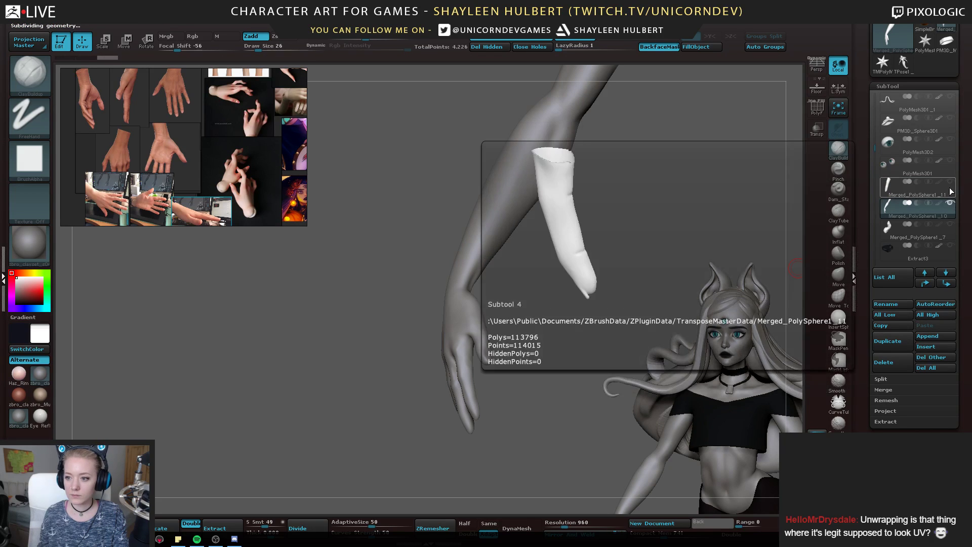
{"action": "key", "text": "alt+Up"}
{"action": "left_click_drag", "start_coordinate": [643, 344], "coordinate": [552, 314]}
{"action": "key", "text": "w"}
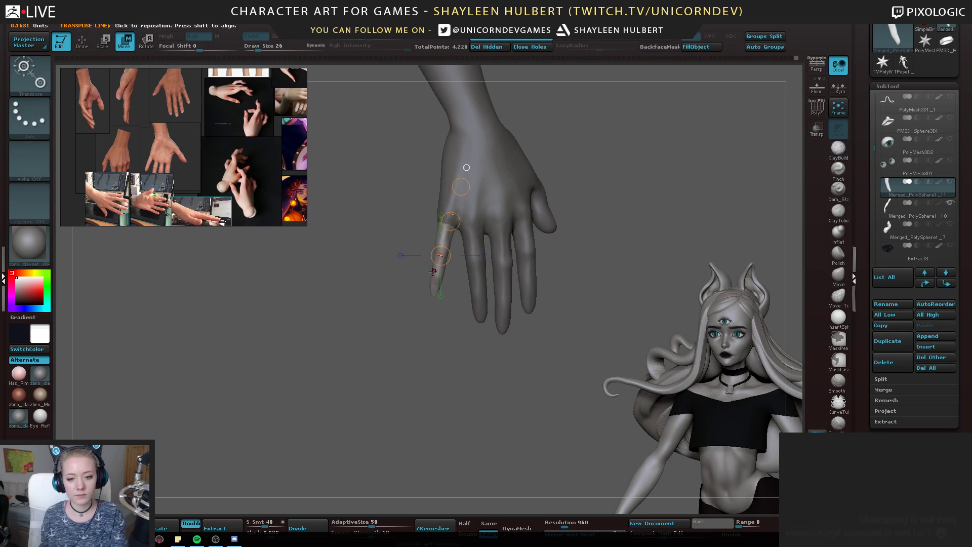
{"action": "left_click_drag", "start_coordinate": [433, 275], "coordinate": [334, 356]}
{"action": "mouse_move", "coordinate": [391, 313]}
{"action": "left_mouse_down"}
{"action": "mouse_move", "coordinate": [410, 356]}
{"action": "mouse_move", "coordinate": [392, 316]}
{"action": "mouse_move", "coordinate": [400, 360]}
{"action": "left_mouse_up"}
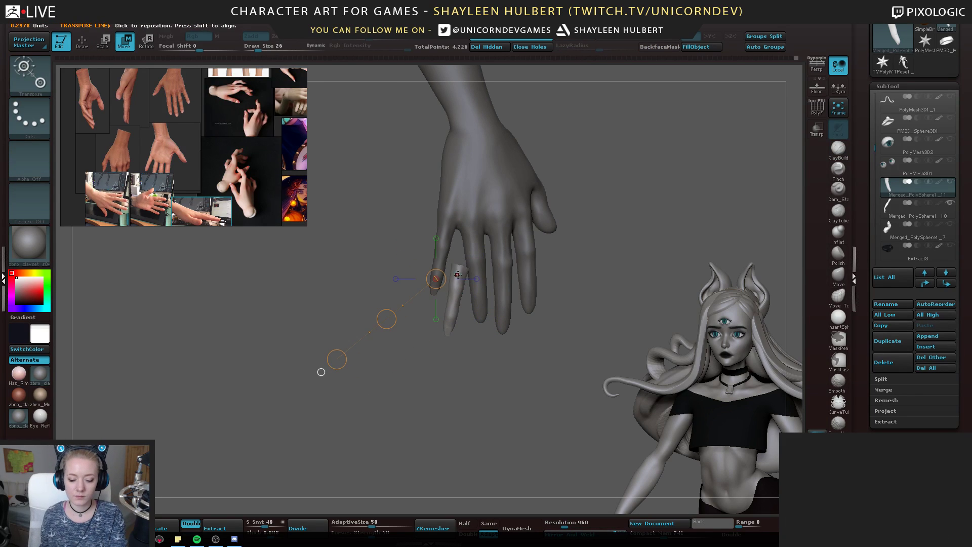
Rotate the finger copy to the ring finger's angle and move it over the ring finger
{"action": "key", "text": "r"}
{"action": "mouse_move", "coordinate": [462, 267]}
{"action": "left_mouse_down"}
{"action": "mouse_move", "coordinate": [432, 386]}
{"action": "mouse_move", "coordinate": [469, 391]}
{"action": "left_mouse_up"}
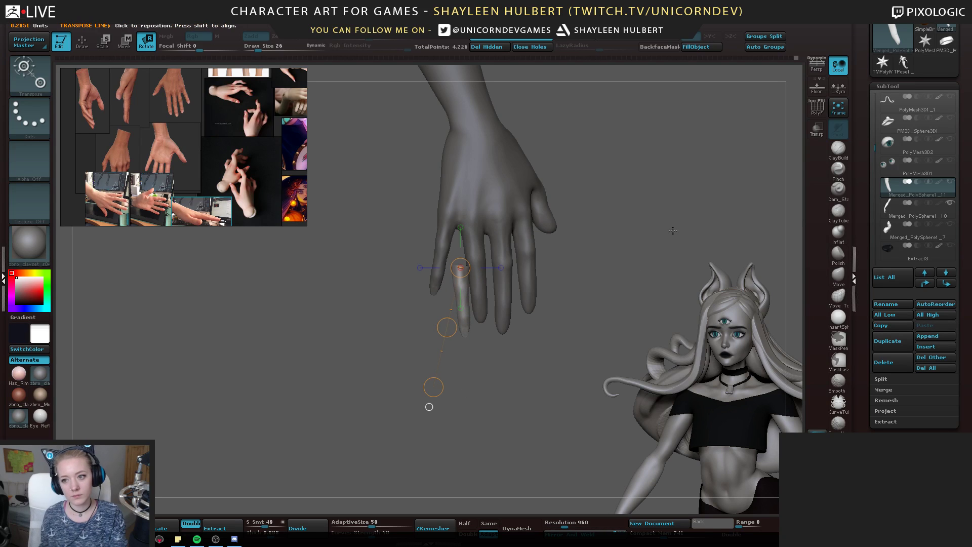
{"action": "key", "text": "w"}
{"action": "left_click_drag", "start_coordinate": [466, 332], "coordinate": [500, 408]}
{"action": "left_click_drag", "start_coordinate": [483, 371], "coordinate": [495, 346]}
{"action": "left_click_drag", "start_coordinate": [562, 284], "coordinate": [618, 267], "text": "shift"}
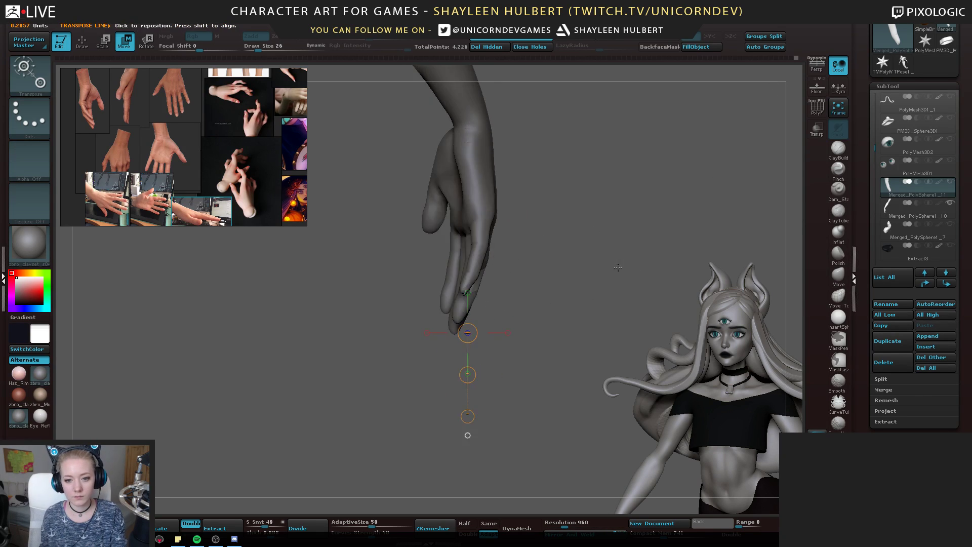
Scale the finger copy to fit the size of the original ring finger
{"action": "key", "text": "e"}
{"action": "left_click_drag", "start_coordinate": [479, 285], "coordinate": [537, 350]}
{"action": "left_click_drag", "start_coordinate": [581, 313], "coordinate": [519, 317], "text": "shift"}
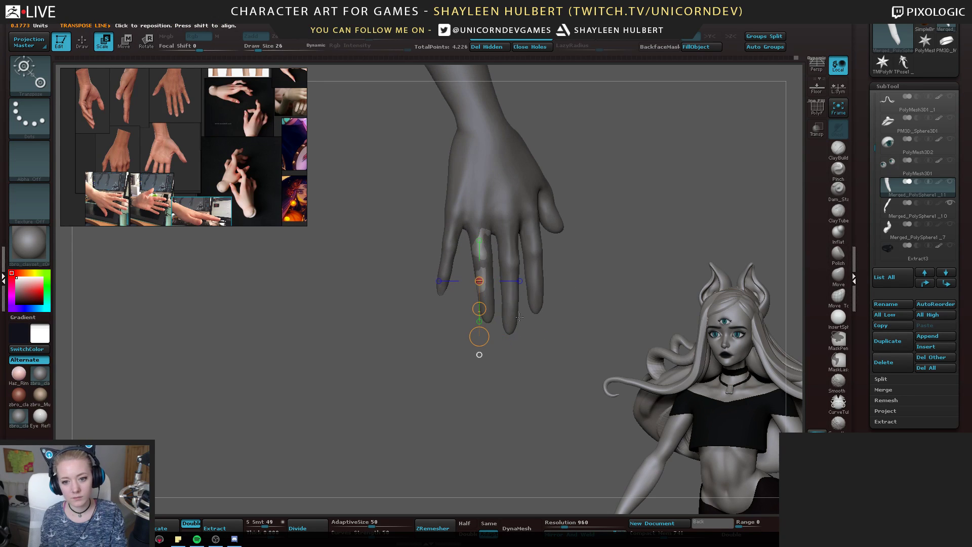
{"action": "key", "text": "w"}
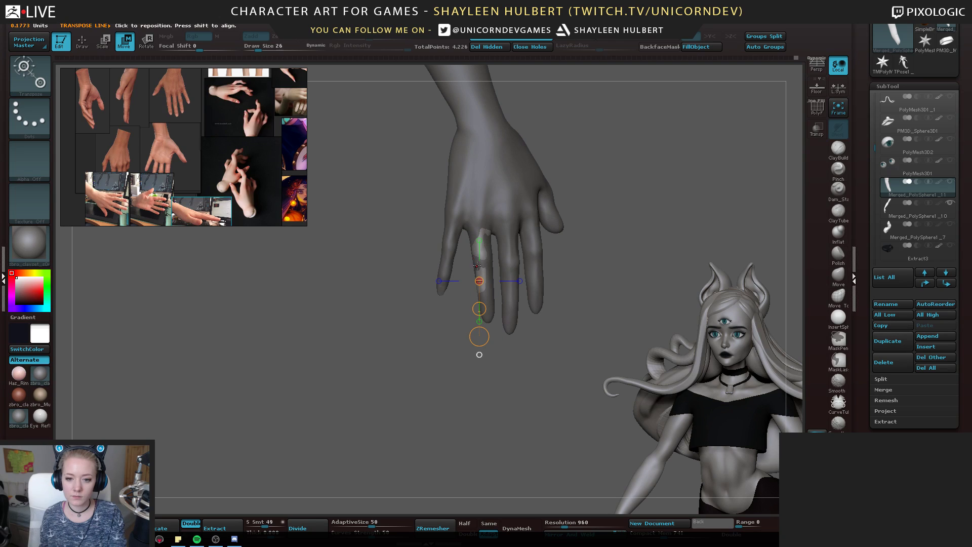
{"action": "left_click_drag", "start_coordinate": [476, 250], "coordinate": [431, 384]}
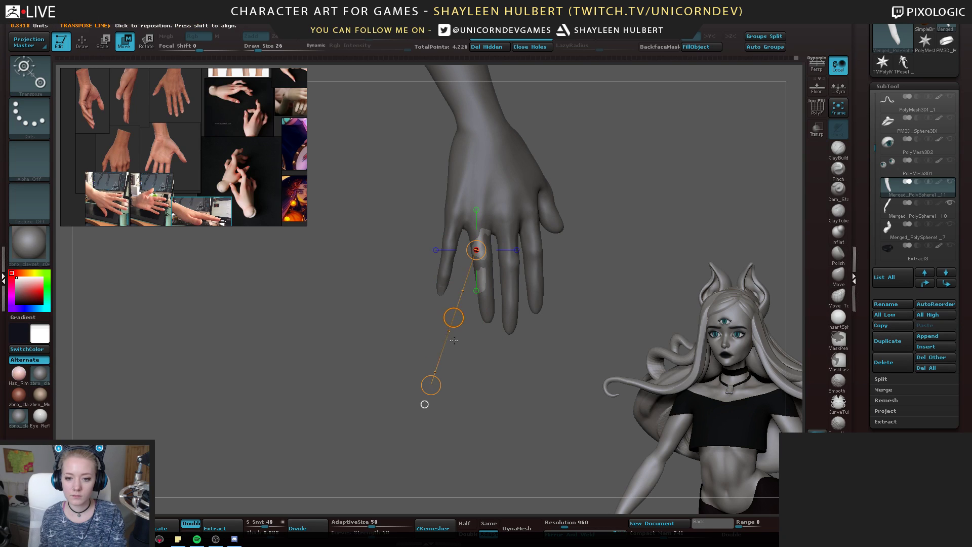
Select the original arm subtool and hide its ring finger, leaving the finger copy visible in its place
{"action": "left_click", "coordinate": [508, 250], "text": "alt"}
{"action": "left_click", "coordinate": [950, 181]}
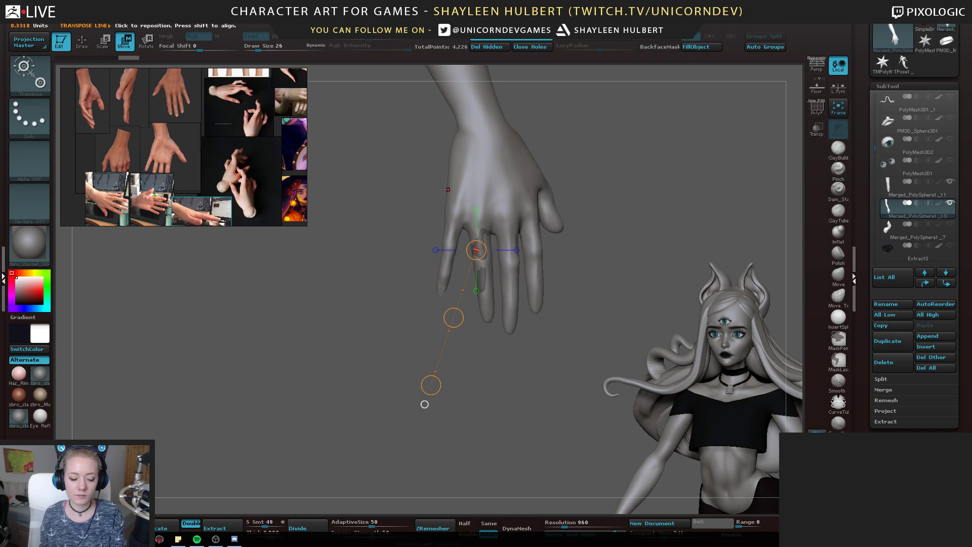
{"action": "key", "text": "q"}
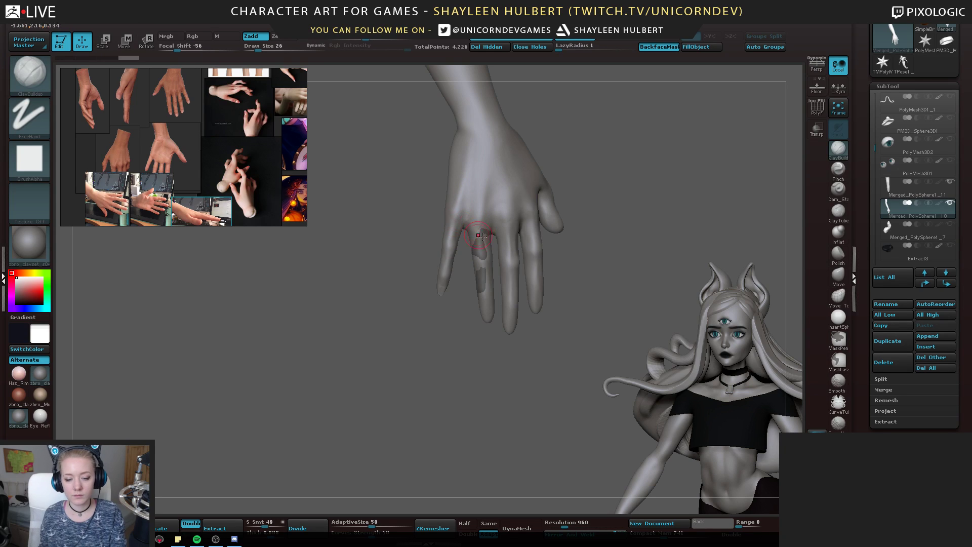
{"action": "left_click", "coordinate": [477, 235], "text": "ctrl+shift"}
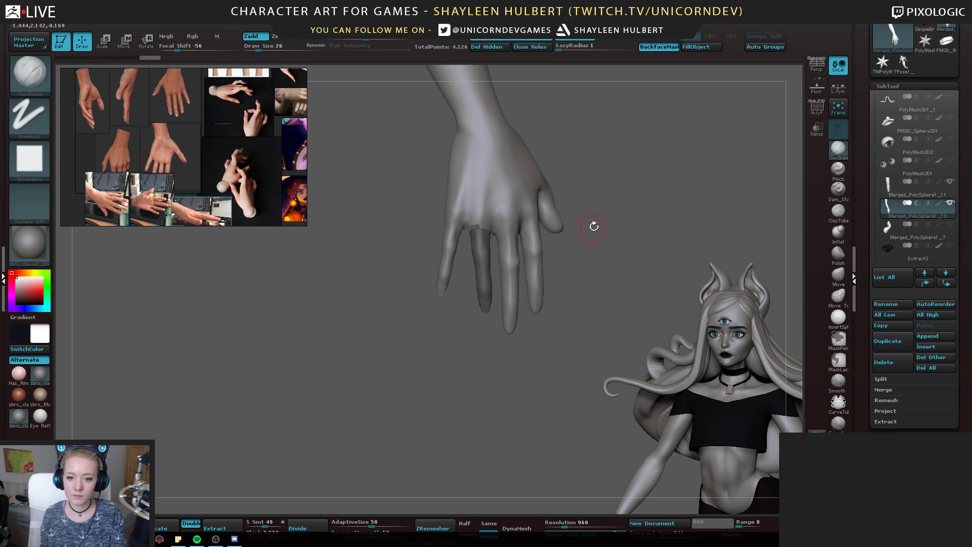
{"action": "mouse_move", "coordinate": [594, 226]}
{"action": "left_mouse_down"}
{"action": "mouse_move", "coordinate": [554, 229]}
{"action": "mouse_move", "coordinate": [622, 234]}
{"action": "mouse_move", "coordinate": [561, 255]}
{"action": "left_mouse_up"}
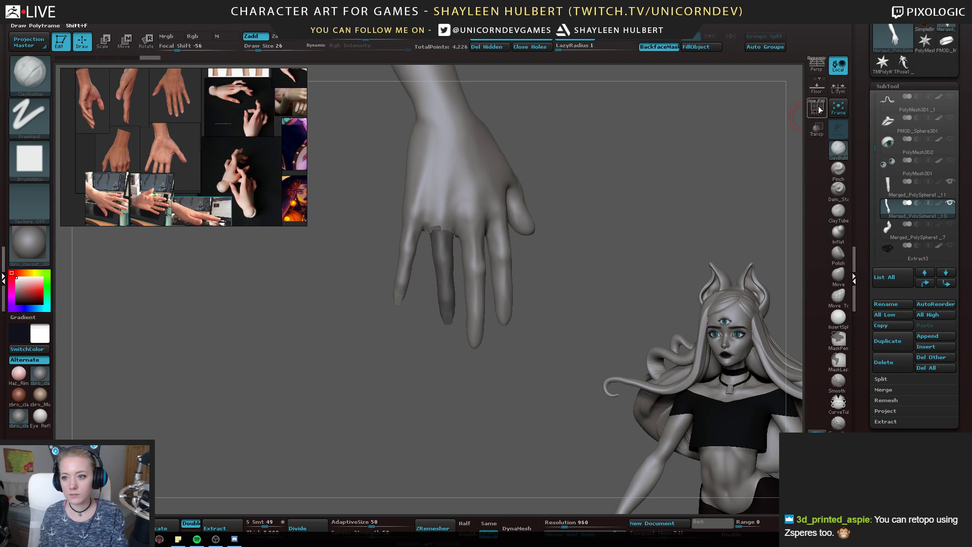
Turn on transparency and check the finger copy against the hand, ending with the arm subtool selected
{"action": "left_click", "coordinate": [817, 128]}
{"action": "left_click", "coordinate": [947, 191]}
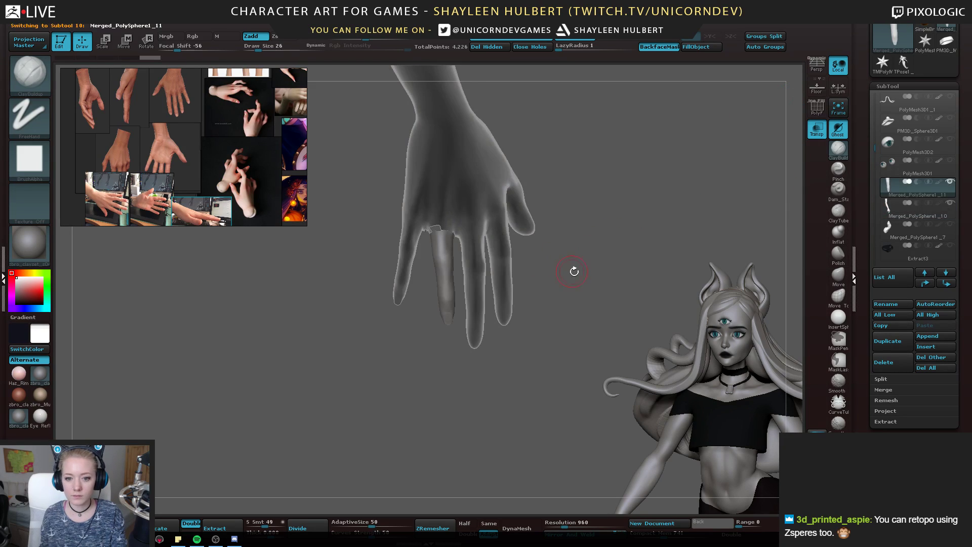
{"action": "left_click_drag", "start_coordinate": [574, 272], "coordinate": [592, 259]}
{"action": "left_click", "coordinate": [456, 188], "text": "alt"}
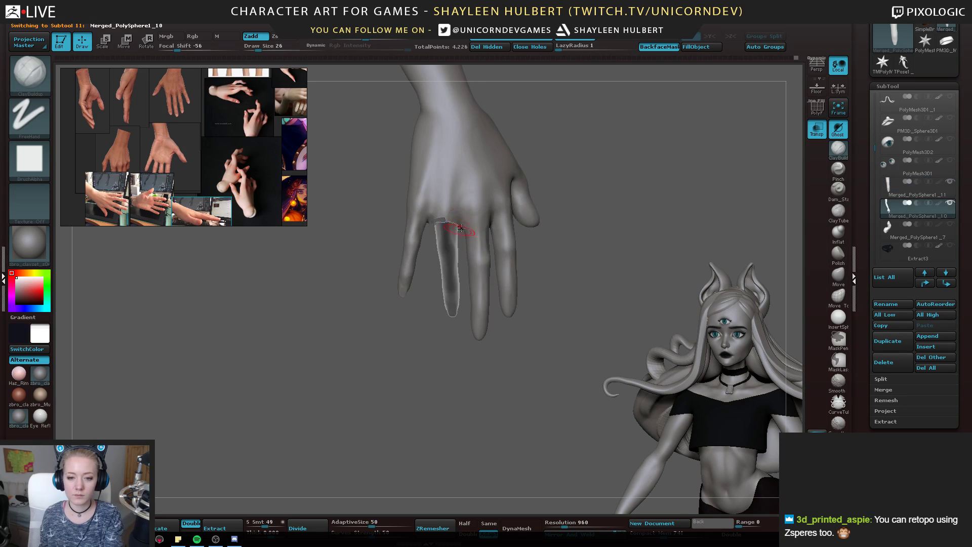
Show the arm's hidden ring finger again and select the finger copy subtool
{"action": "left_click", "coordinate": [449, 186], "text": "ctrl+shift"}
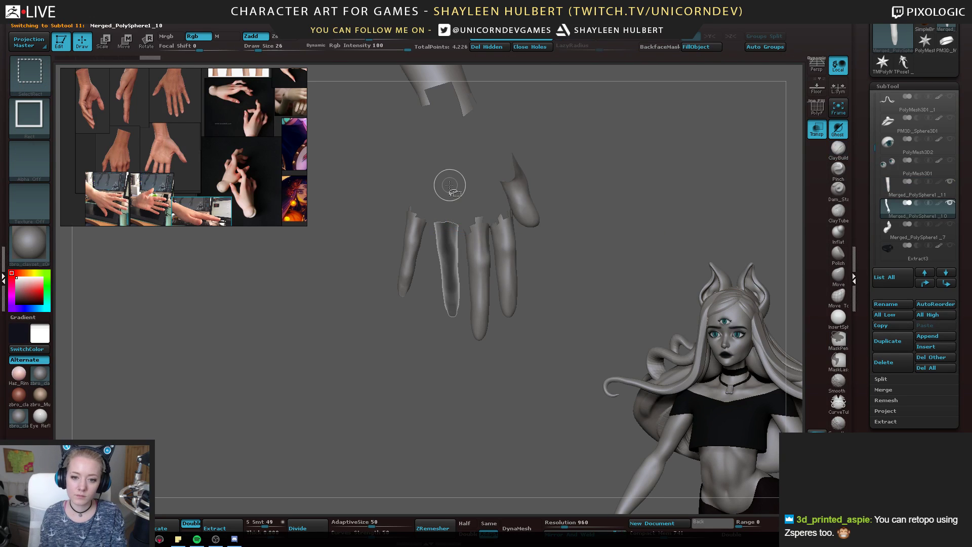
{"action": "left_click", "coordinate": [373, 254], "text": "ctrl+shift"}
{"action": "key", "text": "w"}
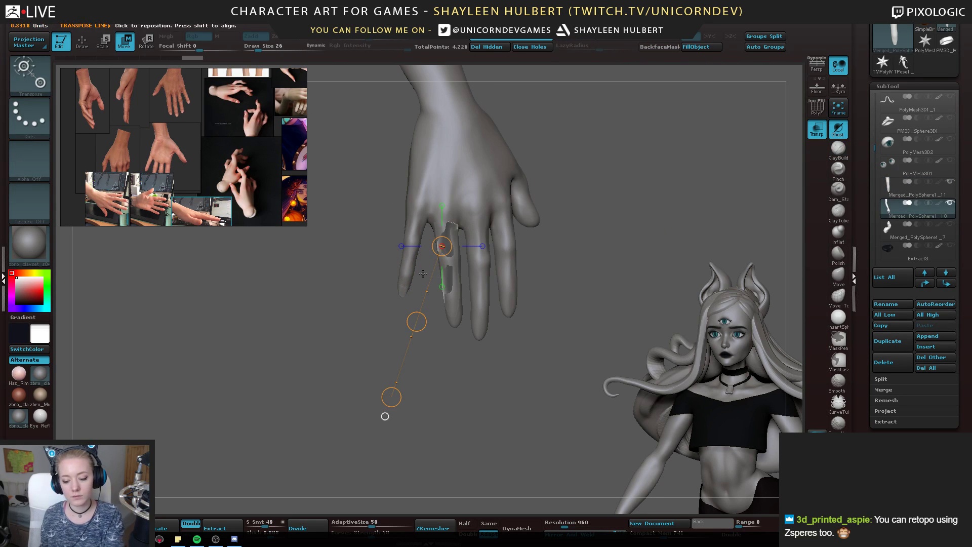
{"action": "left_click", "coordinate": [447, 281], "text": "alt"}
Move the finger copy onto the ring finger and rotate it to match that finger's angle from the back of the hand
{"action": "left_click_drag", "start_coordinate": [447, 286], "coordinate": [394, 415]}
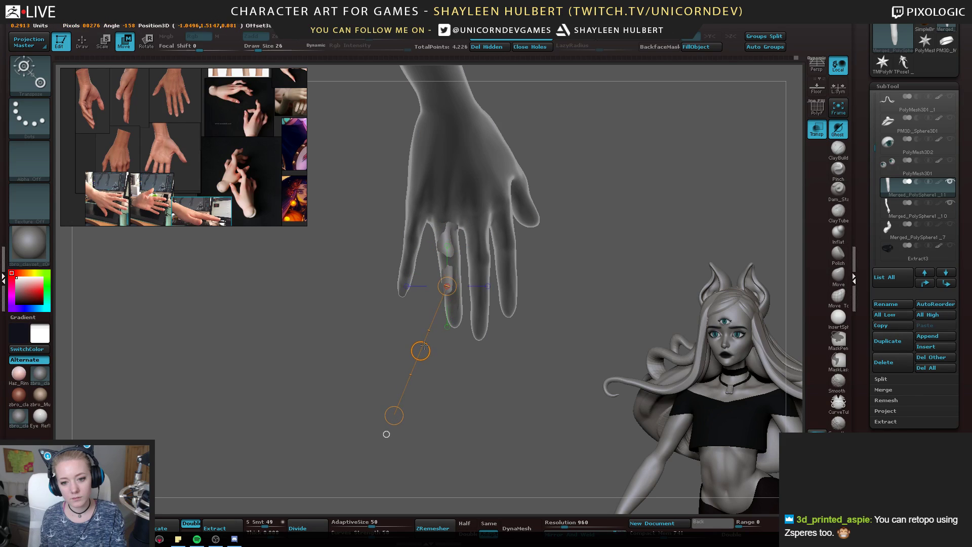
{"action": "mouse_move", "coordinate": [424, 342]}
{"action": "left_mouse_down"}
{"action": "mouse_move", "coordinate": [425, 333]}
{"action": "mouse_move", "coordinate": [423, 347]}
{"action": "left_mouse_up"}
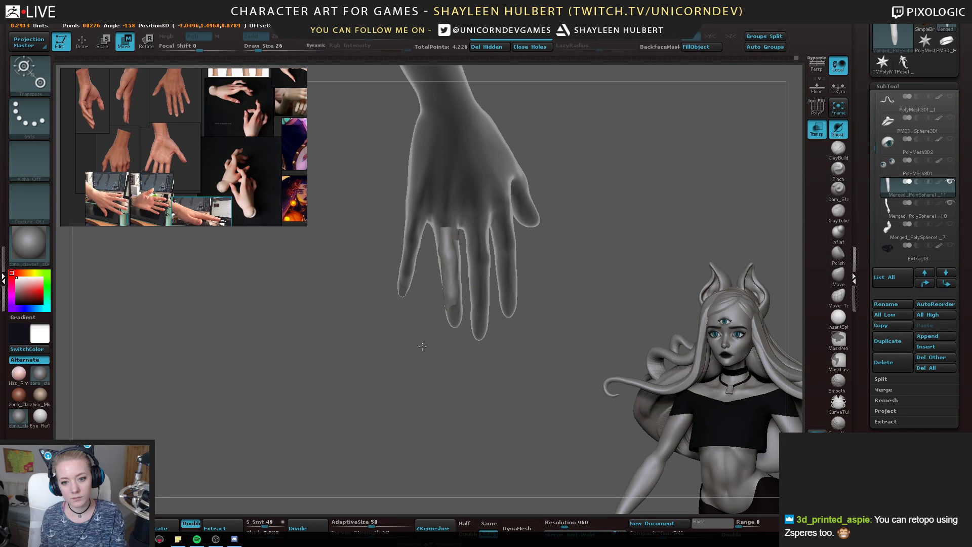
{"action": "key", "text": "r"}
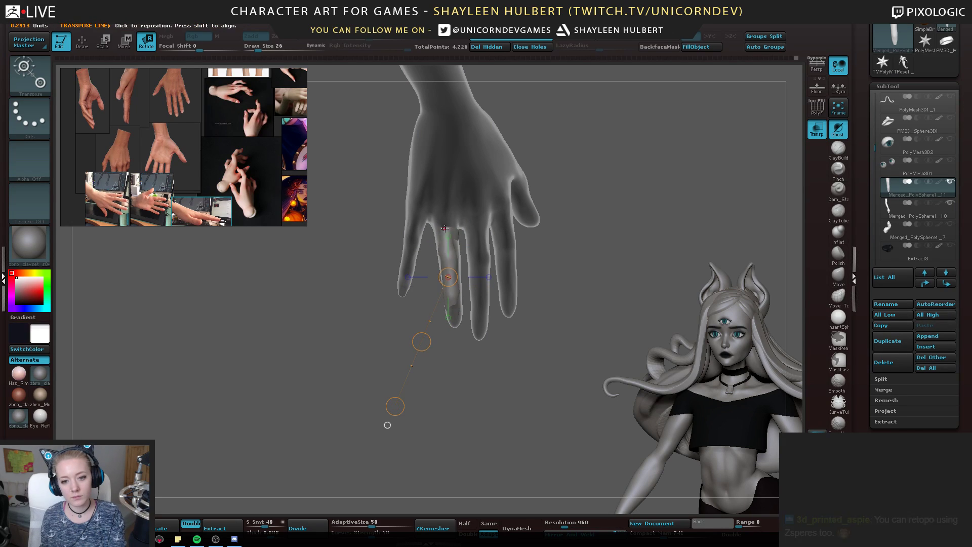
{"action": "left_click_drag", "start_coordinate": [442, 226], "coordinate": [376, 146]}
{"action": "key", "text": "w"}
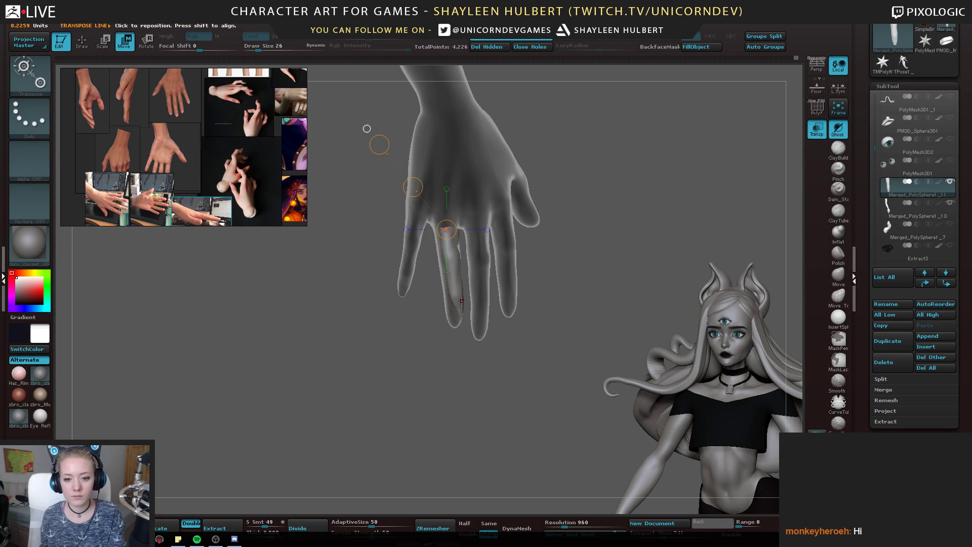
{"action": "left_click_drag", "start_coordinate": [458, 302], "coordinate": [423, 411]}
{"action": "left_click_drag", "start_coordinate": [441, 356], "coordinate": [450, 216]}
Rotate the finger copy from the fingertip end and shift it in side view to line up with the original ring finger
{"action": "key", "text": "r"}
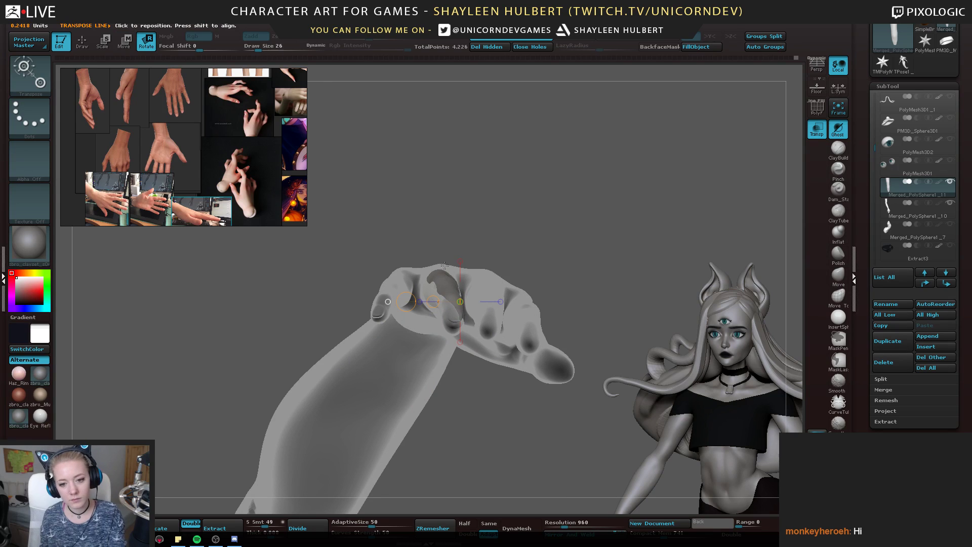
{"action": "mouse_move", "coordinate": [441, 282]}
{"action": "left_mouse_down"}
{"action": "mouse_move", "coordinate": [454, 168]}
{"action": "mouse_move", "coordinate": [468, 165]}
{"action": "mouse_move", "coordinate": [514, 300]}
{"action": "left_mouse_up"}
{"action": "left_click_drag", "start_coordinate": [377, 392], "coordinate": [434, 390]}
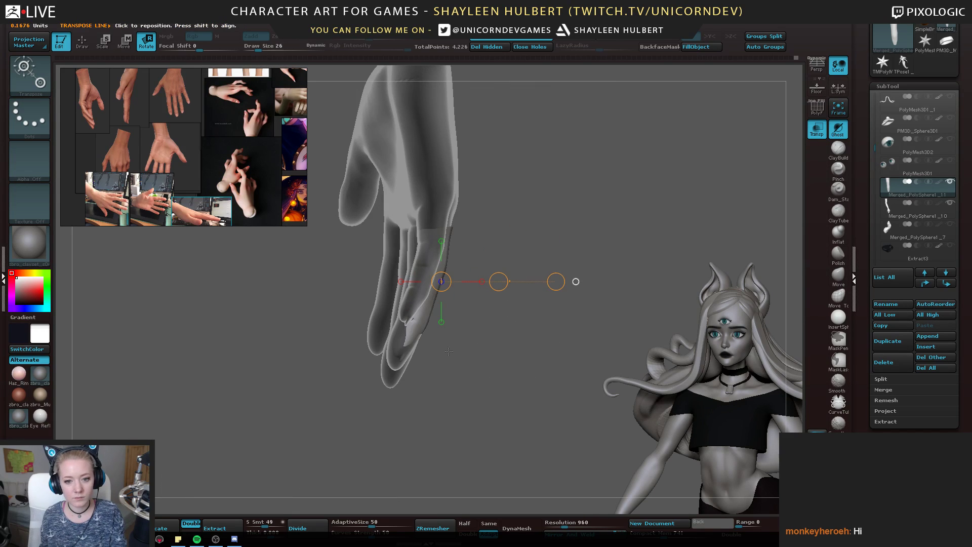
{"action": "key", "text": "w"}
{"action": "left_click_drag", "start_coordinate": [449, 238], "coordinate": [540, 329]}
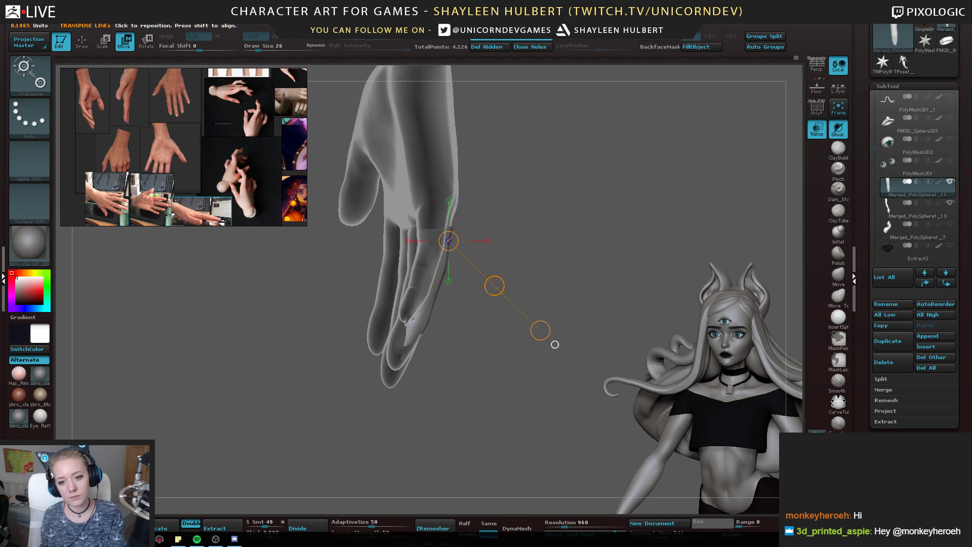
{"action": "left_click_drag", "start_coordinate": [495, 285], "coordinate": [377, 370]}
{"action": "mouse_move", "coordinate": [456, 230]}
{"action": "left_mouse_down"}
{"action": "mouse_move", "coordinate": [456, 430]}
{"action": "mouse_move", "coordinate": [465, 445]}
{"action": "mouse_move", "coordinate": [461, 425]}
{"action": "mouse_move", "coordinate": [513, 272]}
{"action": "left_mouse_up"}
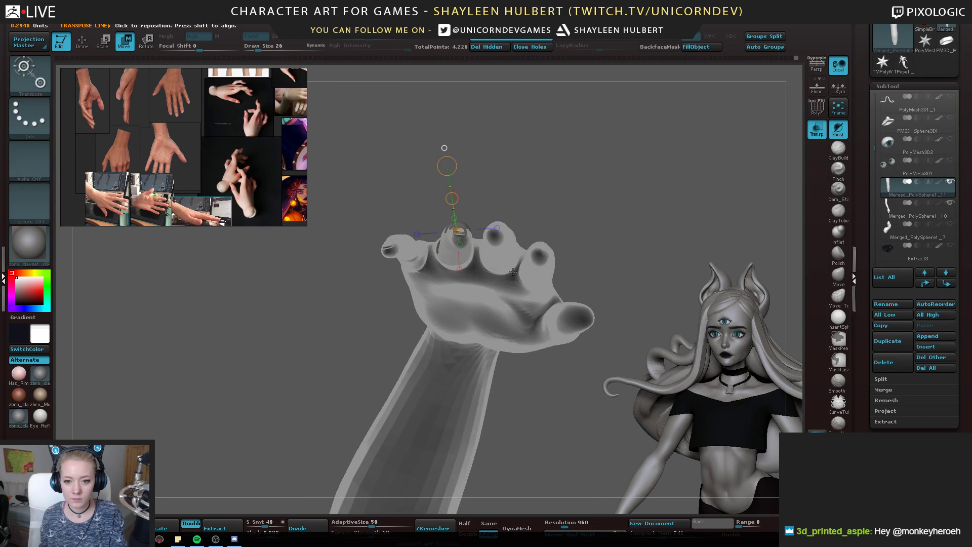
Turn the finger copy about its length and reposition it along the ring finger, aligning its base with the knuckle
{"action": "key", "text": "r"}
{"action": "mouse_move", "coordinate": [462, 233]}
{"action": "left_mouse_down"}
{"action": "mouse_move", "coordinate": [466, 177]}
{"action": "mouse_move", "coordinate": [463, 329]}
{"action": "left_mouse_up"}
{"action": "key", "text": "w"}
{"action": "left_click_drag", "start_coordinate": [450, 191], "coordinate": [431, 352]}
{"action": "left_click_drag", "start_coordinate": [442, 272], "coordinate": [440, 270]}
{"action": "left_click_drag", "start_coordinate": [446, 98], "coordinate": [448, 116]}
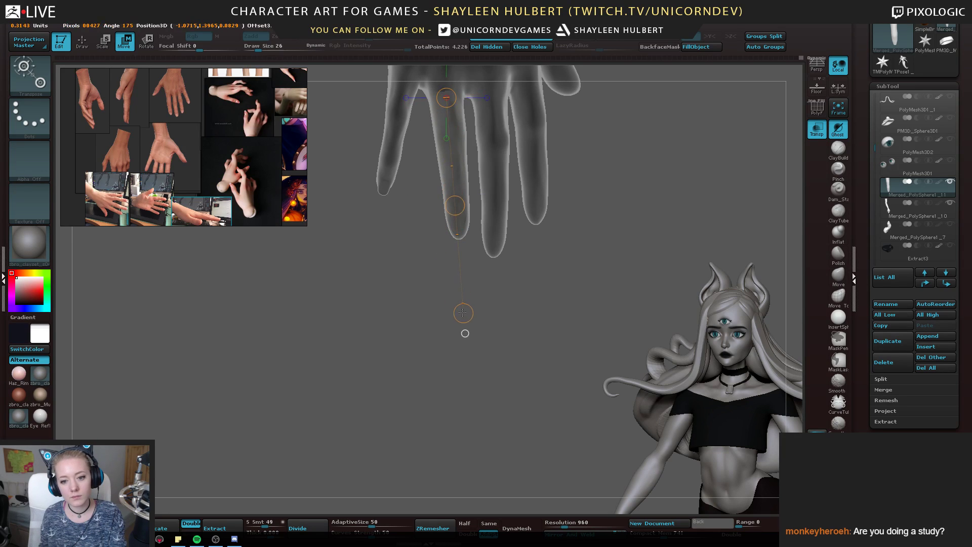
{"action": "left_click_drag", "start_coordinate": [463, 313], "coordinate": [466, 331]}
Adjust the finger copy's tilt in side view to follow the slope of the original ring finger
{"action": "left_click_drag", "start_coordinate": [476, 314], "coordinate": [543, 295]}
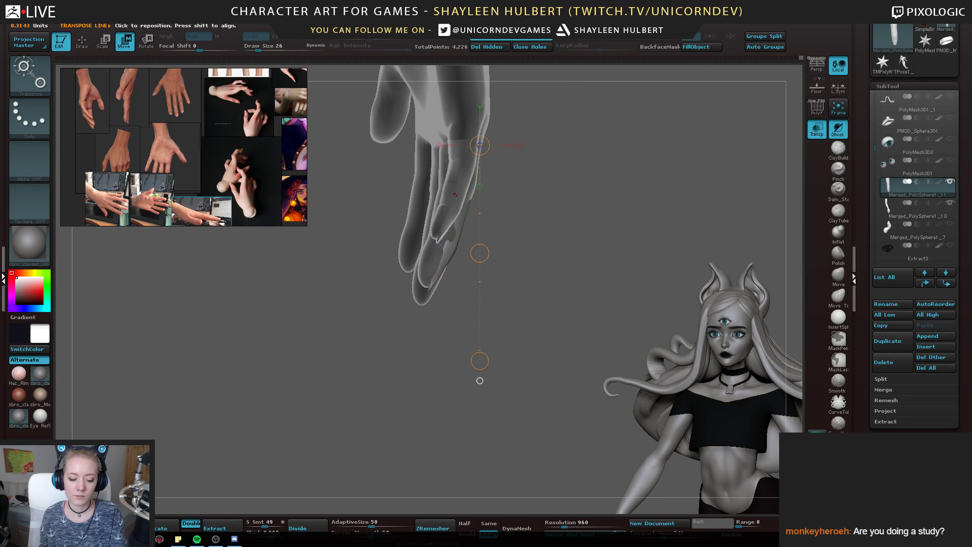
{"action": "key", "text": "r"}
{"action": "left_click_drag", "start_coordinate": [480, 361], "coordinate": [423, 355], "text": "ctrl"}
{"action": "left_click_drag", "start_coordinate": [506, 228], "coordinate": [457, 273], "text": "alt"}
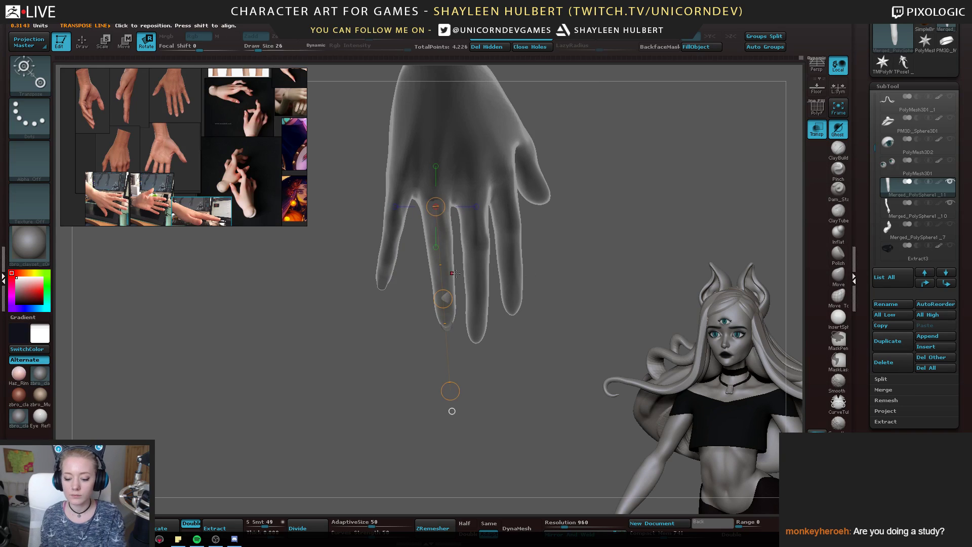
Select the arm subtool, hide its original ring finger and turn off transparency
{"action": "left_click", "coordinate": [450, 260], "text": "alt"}
{"action": "key", "text": "q"}
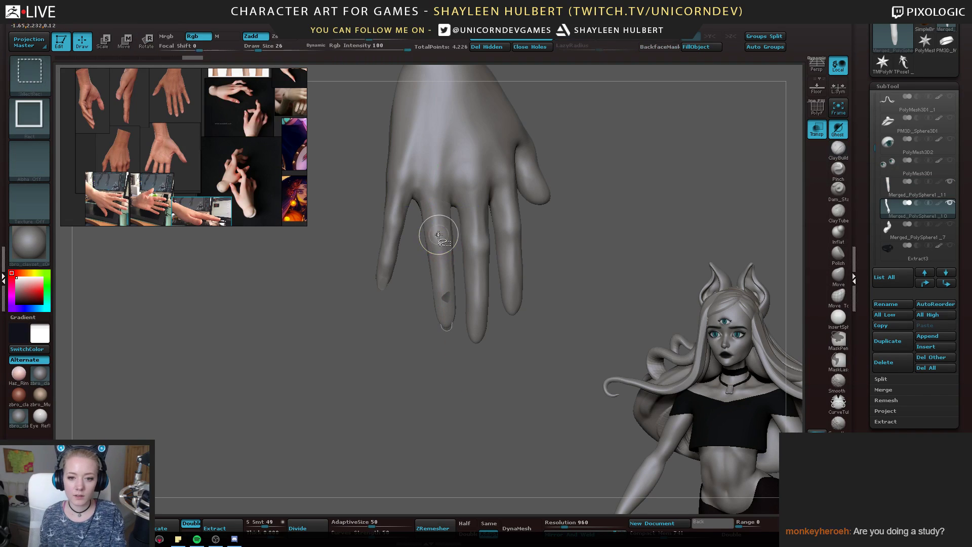
{"action": "left_click", "coordinate": [438, 234], "text": "ctrl+shift"}
{"action": "left_click_drag", "start_coordinate": [417, 301], "coordinate": [410, 356], "text": "ctrl+shift"}
{"action": "left_click", "coordinate": [817, 130]}
{"action": "mouse_move", "coordinate": [565, 257]}
{"action": "left_mouse_down"}
{"action": "mouse_move", "coordinate": [663, 259]}
{"action": "mouse_move", "coordinate": [553, 234]}
{"action": "mouse_move", "coordinate": [568, 261]}
{"action": "left_mouse_up"}
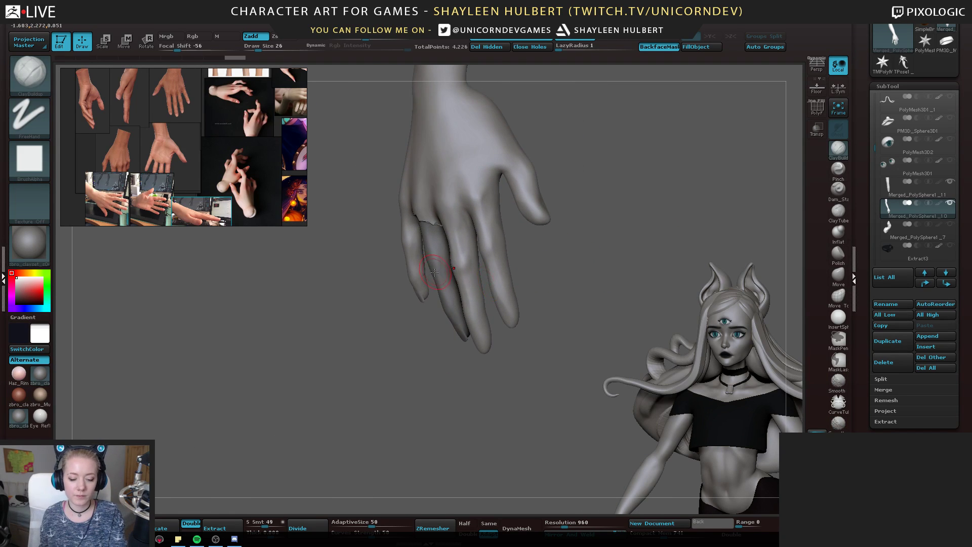
{"action": "key", "text": "w"}
{"action": "left_click_drag", "start_coordinate": [392, 304], "coordinate": [357, 322]}
{"action": "left_click_drag", "start_coordinate": [433, 283], "coordinate": [360, 342]}
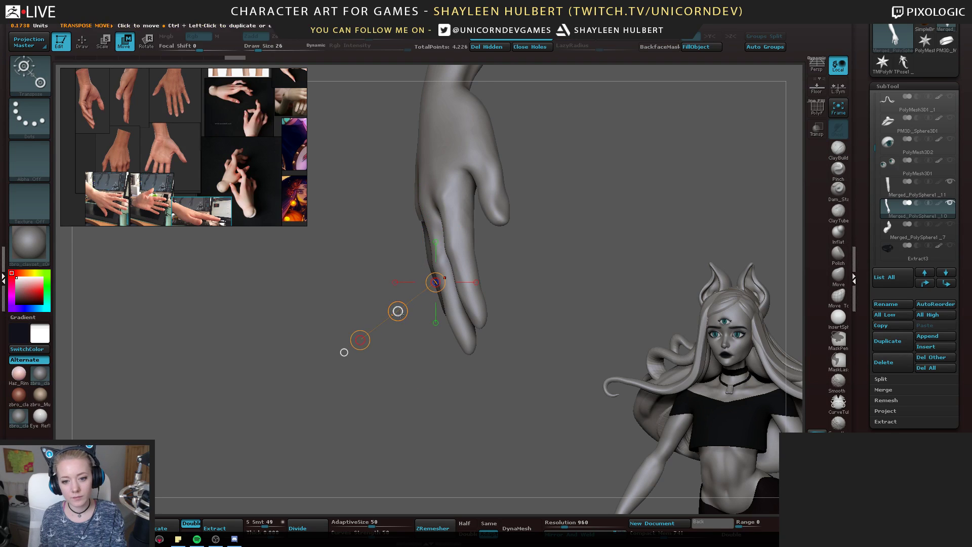
{"action": "mouse_move", "coordinate": [397, 311]}
{"action": "left_mouse_down"}
{"action": "mouse_move", "coordinate": [435, 314]}
{"action": "mouse_move", "coordinate": [506, 294]}
{"action": "left_mouse_up"}
{"action": "key", "text": "ctrl+z"}
Select the finger copy subtool and pull its base toward the knuckle gap with the Move brush
{"action": "key", "text": "Down"}
{"action": "key", "text": "Up"}
{"action": "key", "text": "Up"}
{"action": "left_click", "coordinate": [838, 276]}
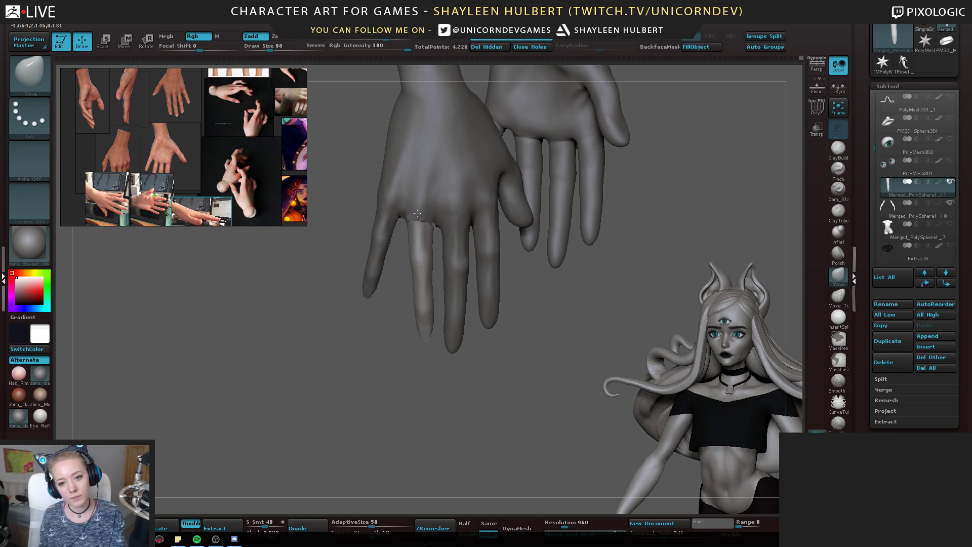
{"action": "left_click_drag", "start_coordinate": [350, 206], "coordinate": [366, 225]}
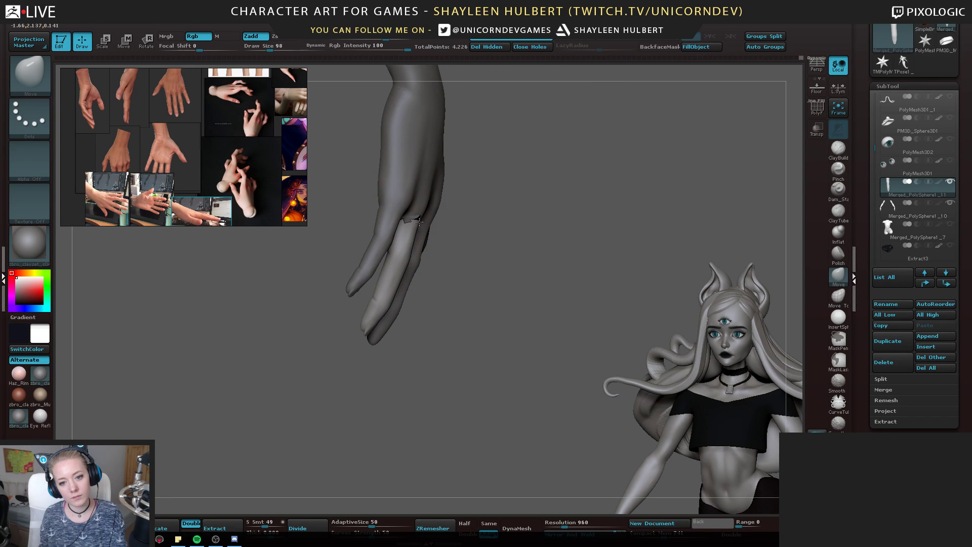
{"action": "left_click_drag", "start_coordinate": [464, 209], "coordinate": [415, 237]}
{"action": "left_click_drag", "start_coordinate": [302, 347], "coordinate": [305, 363], "text": "alt"}
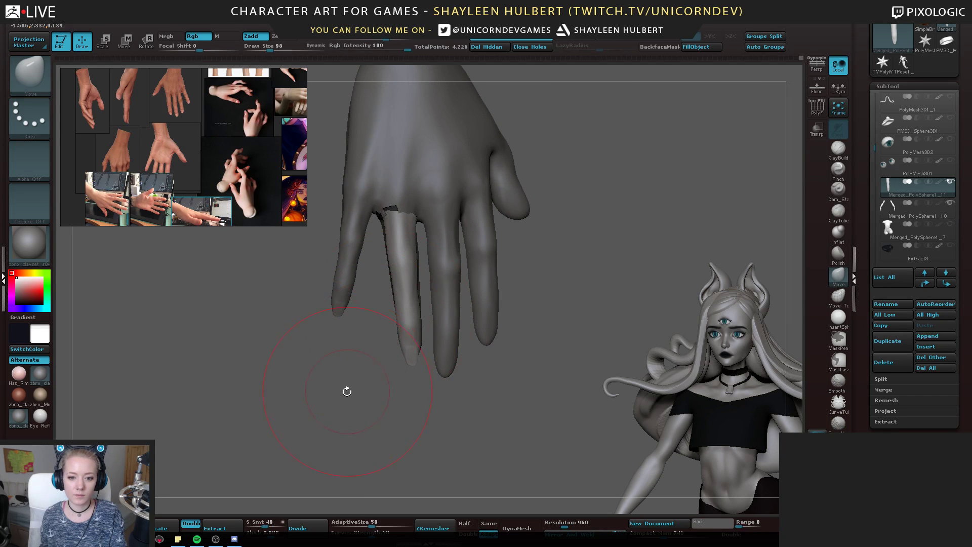
Rotate and nudge the finger copy into line with the neighbouring fingers as seen from the fingertips
{"action": "left_click_drag", "start_coordinate": [346, 391], "coordinate": [279, 273]}
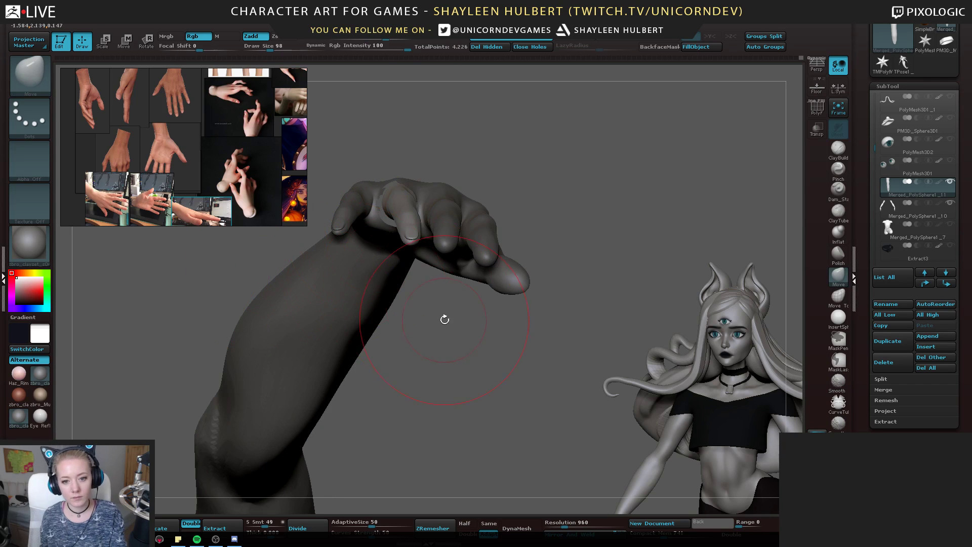
{"action": "left_click_drag", "start_coordinate": [444, 311], "coordinate": [442, 305]}
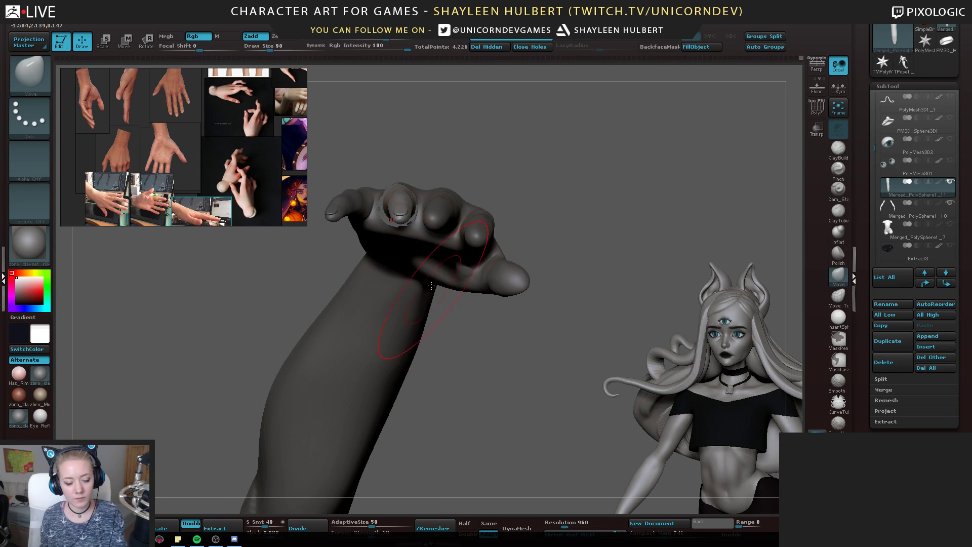
{"action": "key", "text": "r"}
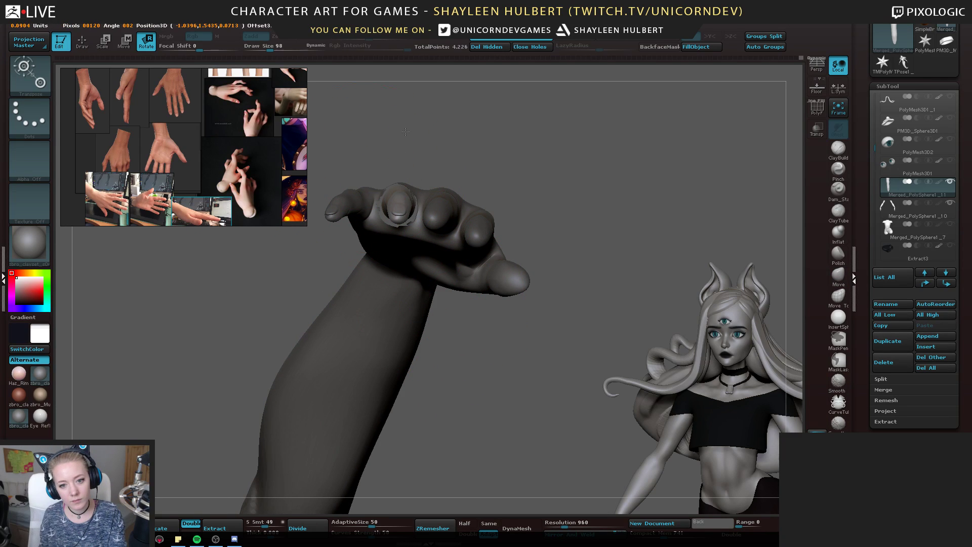
{"action": "key", "text": "w"}
{"action": "left_click_drag", "start_coordinate": [405, 205], "coordinate": [490, 401]}
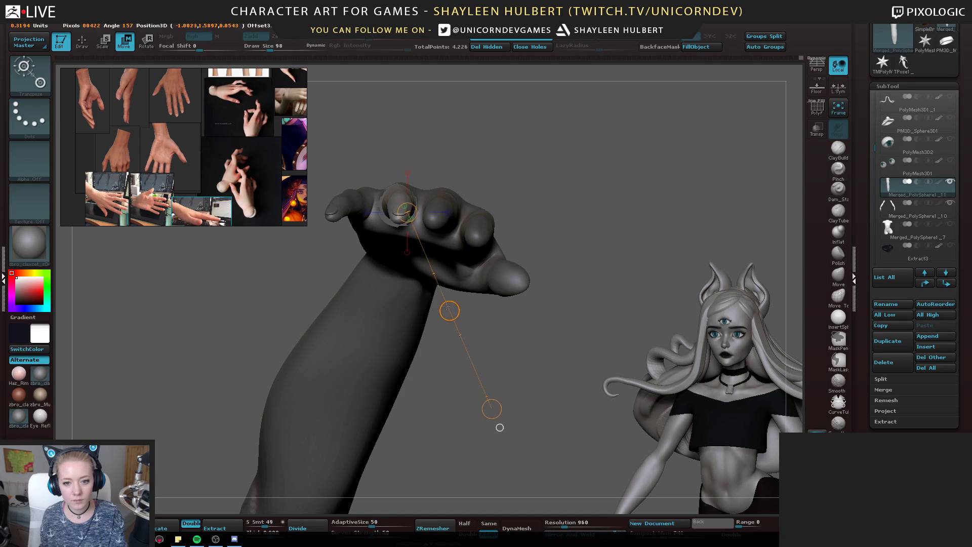
{"action": "left_click_drag", "start_coordinate": [448, 303], "coordinate": [447, 306]}
{"action": "left_click_drag", "start_coordinate": [497, 419], "coordinate": [503, 167]}
{"action": "left_click_drag", "start_coordinate": [329, 241], "coordinate": [453, 286], "text": "alt"}
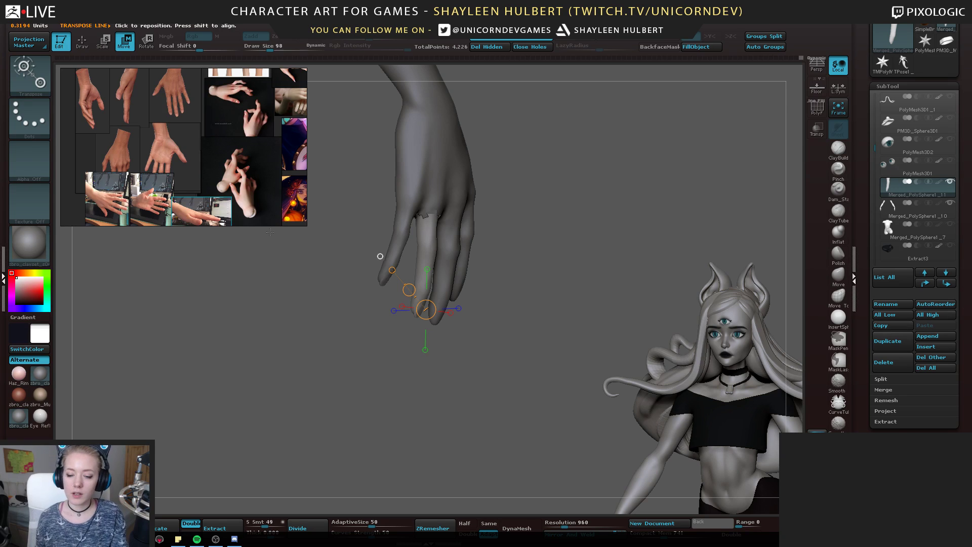
Rotate the finger copy slightly about its base in side view to match the bend of the other fingers
{"action": "mouse_move", "coordinate": [269, 232]}
{"action": "left_mouse_down"}
{"action": "mouse_move", "coordinate": [287, 360]}
{"action": "mouse_move", "coordinate": [309, 322]}
{"action": "mouse_move", "coordinate": [304, 349]}
{"action": "mouse_move", "coordinate": [288, 351]}
{"action": "mouse_move", "coordinate": [280, 312]}
{"action": "mouse_move", "coordinate": [304, 257]}
{"action": "left_mouse_up"}
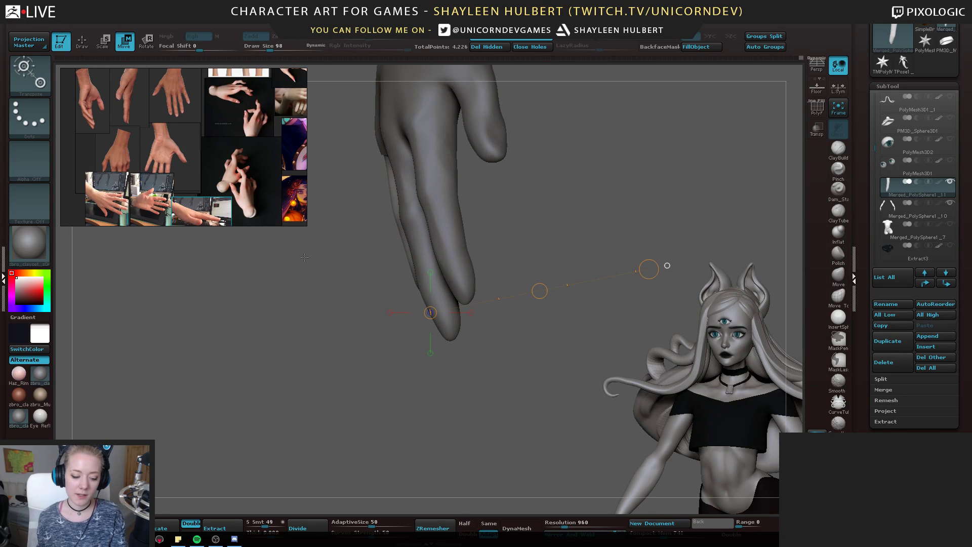
{"action": "key", "text": "r"}
{"action": "left_click_drag", "start_coordinate": [387, 164], "coordinate": [377, 145]}
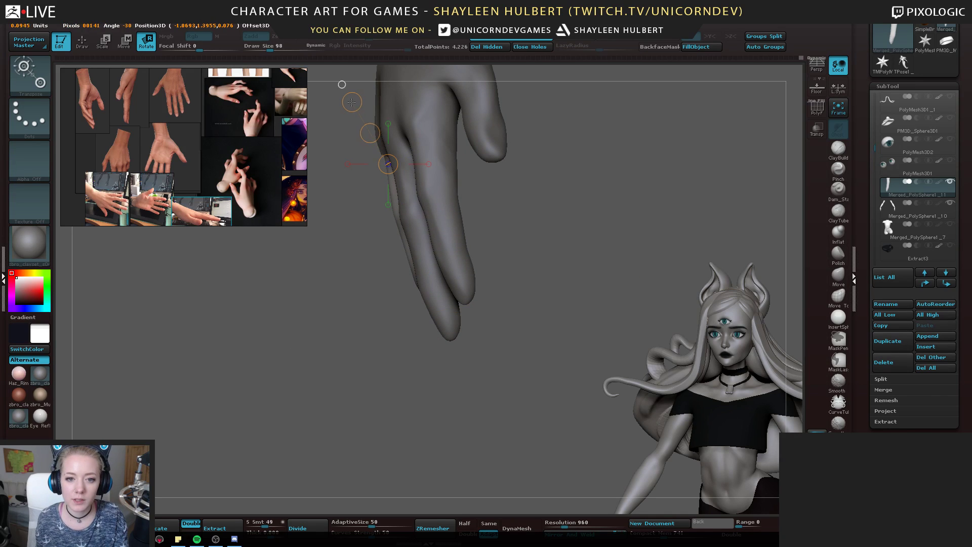
{"action": "left_click_drag", "start_coordinate": [352, 101], "coordinate": [339, 115]}
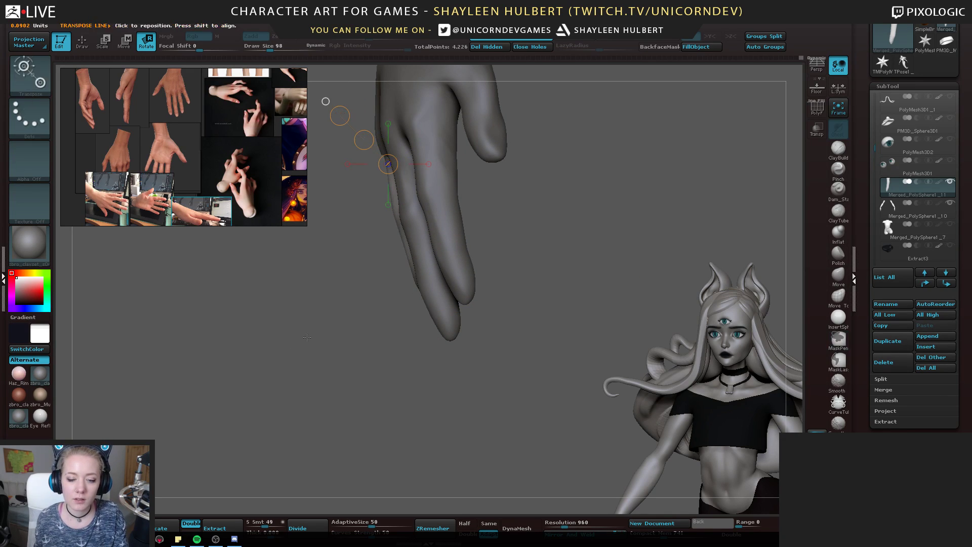
{"action": "left_click_drag", "start_coordinate": [307, 337], "coordinate": [389, 415]}
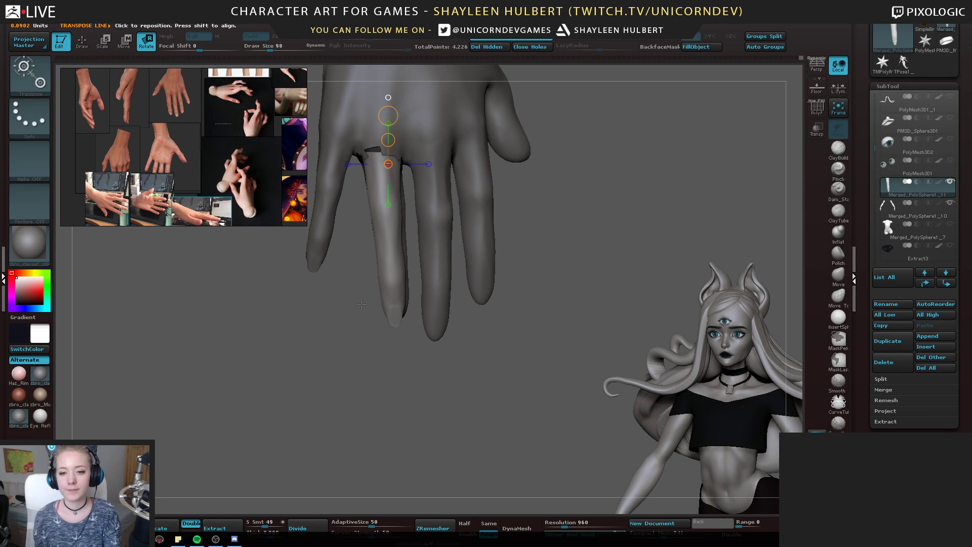
{"action": "left_click_drag", "start_coordinate": [362, 304], "coordinate": [495, 273]}
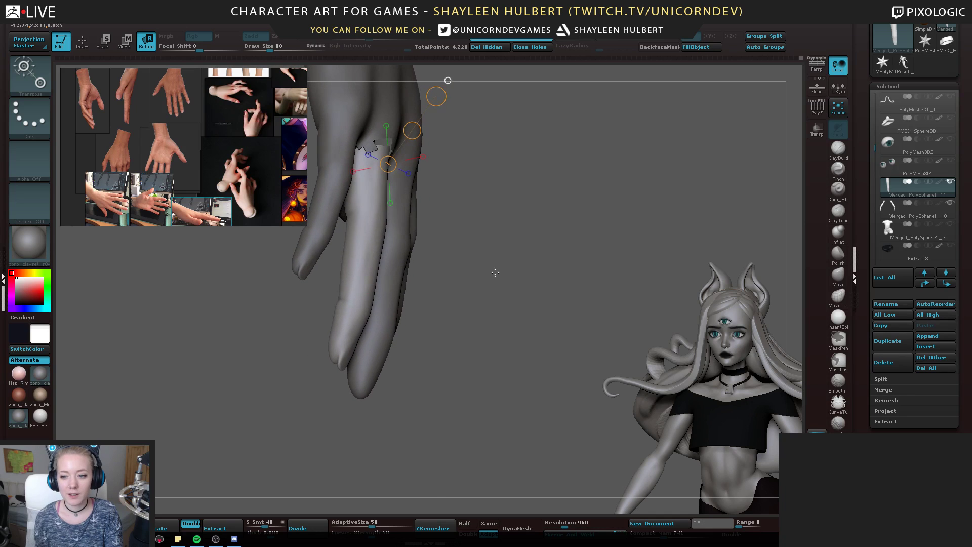
Shape the base of the finger copy with the Move brush to meet the knuckle and palm edges of the gap
{"action": "left_click", "coordinate": [836, 276]}
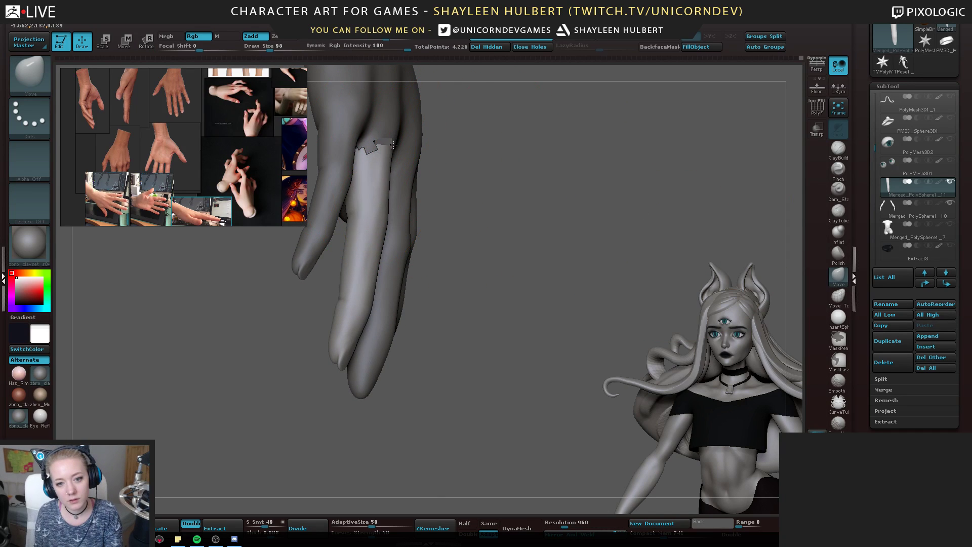
{"action": "left_click_drag", "start_coordinate": [393, 144], "coordinate": [419, 164]}
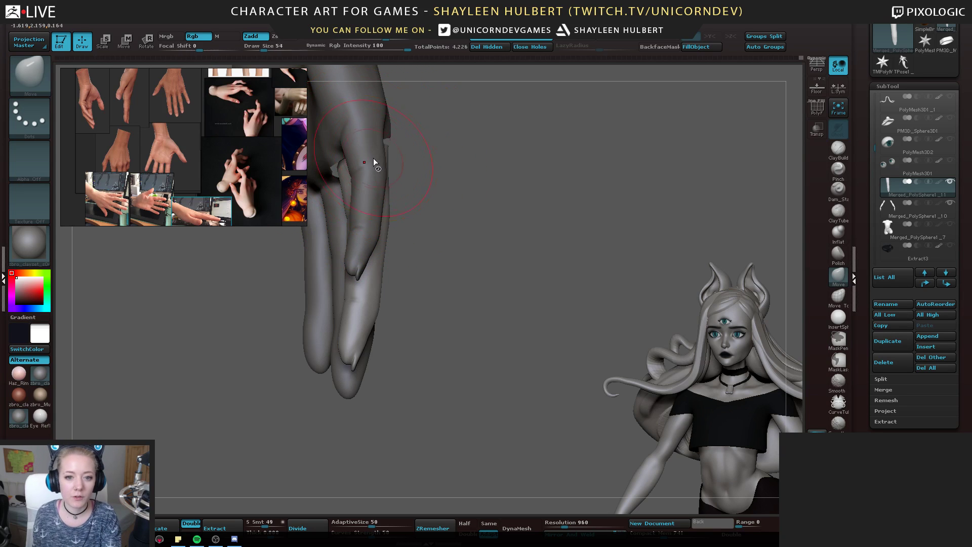
{"action": "left_click_drag", "start_coordinate": [398, 161], "coordinate": [484, 226]}
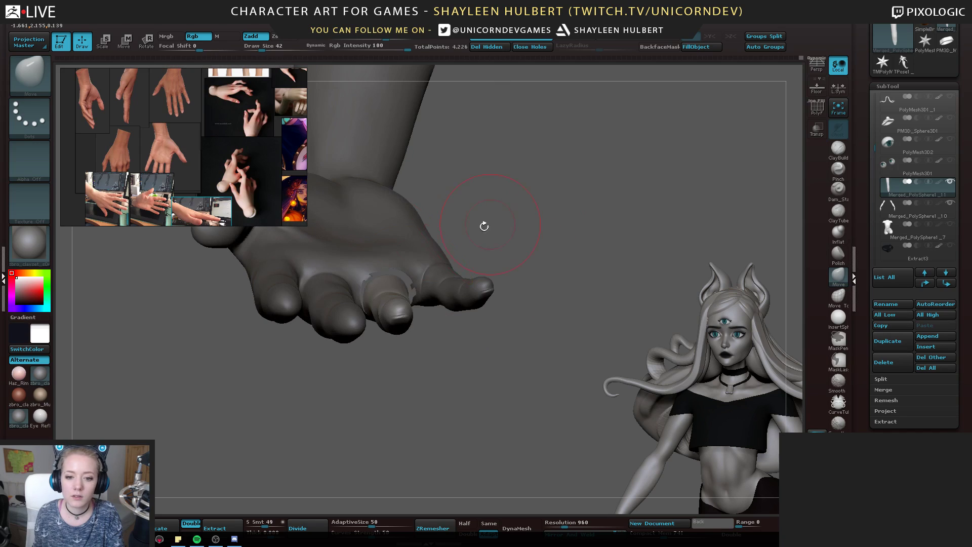
{"action": "mouse_move", "coordinate": [392, 271]}
{"action": "left_mouse_down"}
{"action": "mouse_move", "coordinate": [460, 244]}
{"action": "mouse_move", "coordinate": [413, 293]}
{"action": "mouse_move", "coordinate": [372, 288]}
{"action": "left_mouse_up"}
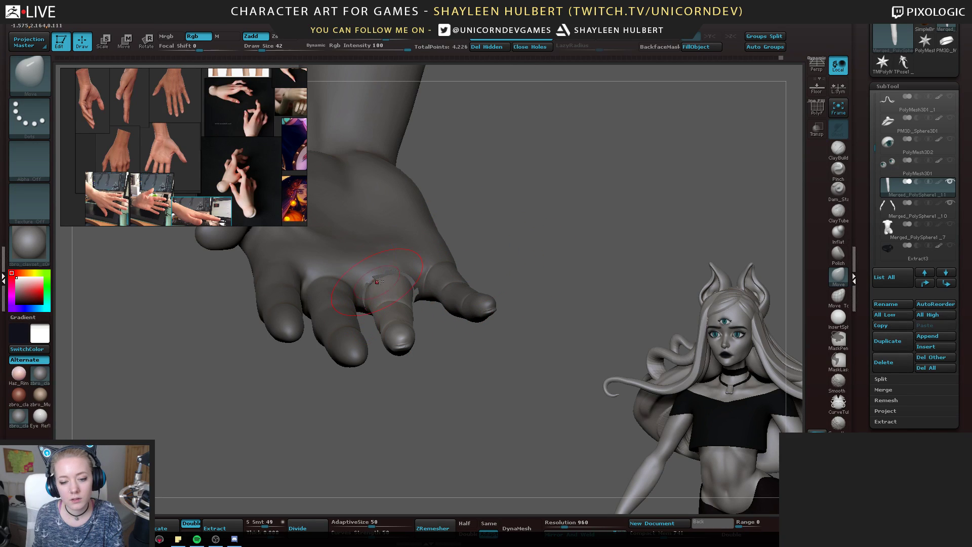
{"action": "left_click_drag", "start_coordinate": [377, 276], "coordinate": [417, 287]}
{"action": "left_click_drag", "start_coordinate": [492, 254], "coordinate": [485, 179]}
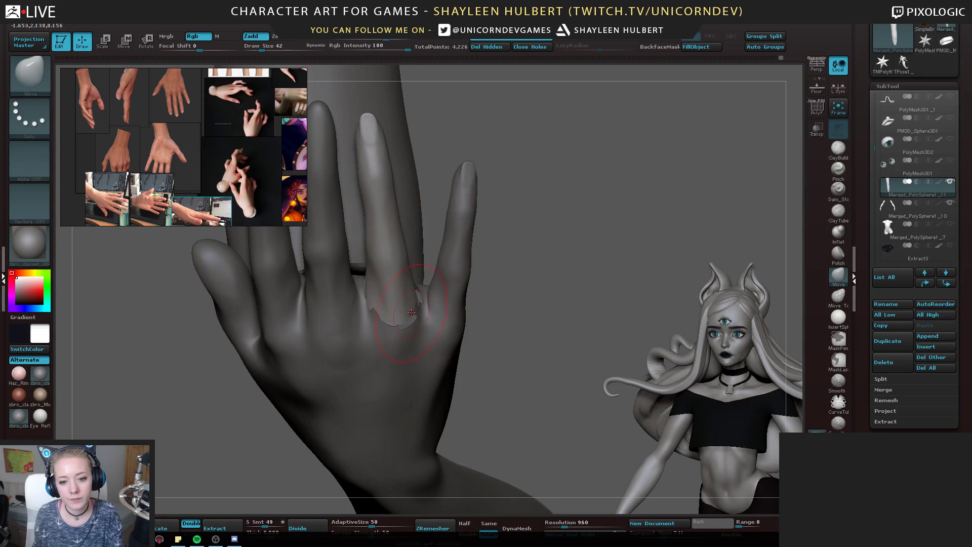
Set MaskLasso as the masking brush and mask the finger copy so that only its last segment stays unmasked
{"action": "mouse_move", "coordinate": [506, 298]}
{"action": "left_mouse_down"}
{"action": "mouse_move", "coordinate": [517, 218]}
{"action": "mouse_move", "coordinate": [490, 219]}
{"action": "mouse_move", "coordinate": [503, 305]}
{"action": "mouse_move", "coordinate": [493, 280]}
{"action": "mouse_move", "coordinate": [447, 274]}
{"action": "mouse_move", "coordinate": [495, 371]}
{"action": "mouse_move", "coordinate": [471, 360]}
{"action": "mouse_move", "coordinate": [518, 441]}
{"action": "mouse_move", "coordinate": [519, 348]}
{"action": "mouse_move", "coordinate": [452, 352]}
{"action": "left_mouse_up"}
{"action": "key", "text": "ctrl"}
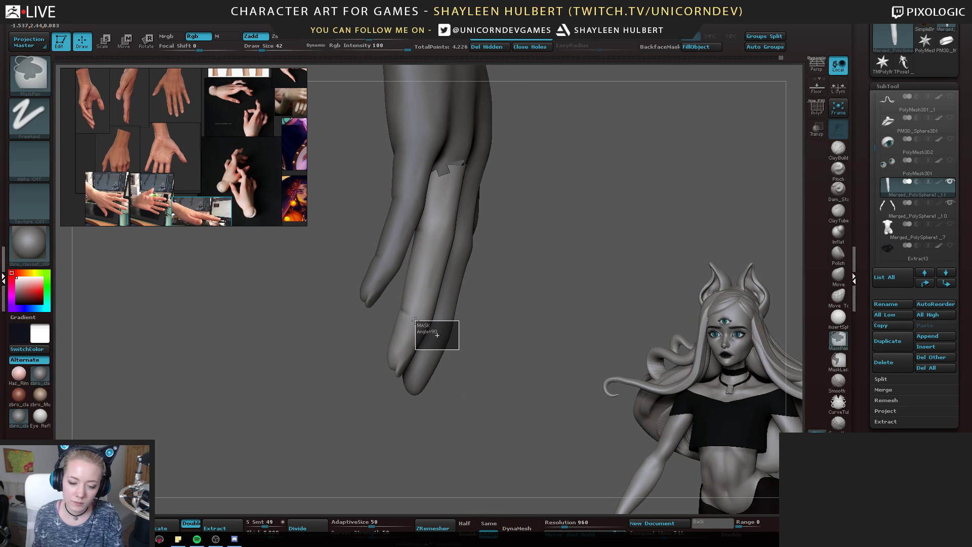
{"action": "left_click", "coordinate": [844, 360]}
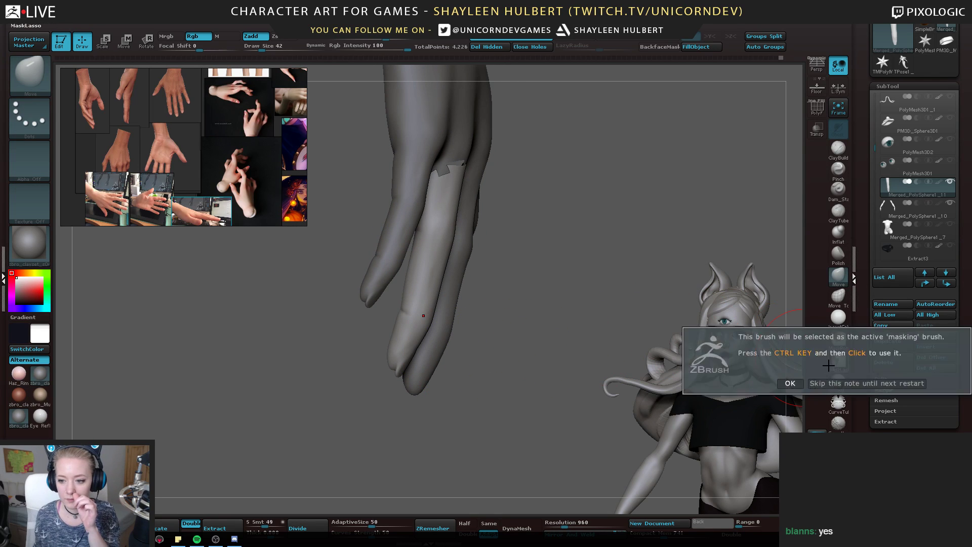
{"action": "left_click", "coordinate": [790, 383]}
{"action": "left_click_drag", "start_coordinate": [557, 271], "coordinate": [536, 275]}
{"action": "key", "text": "ctrl"}
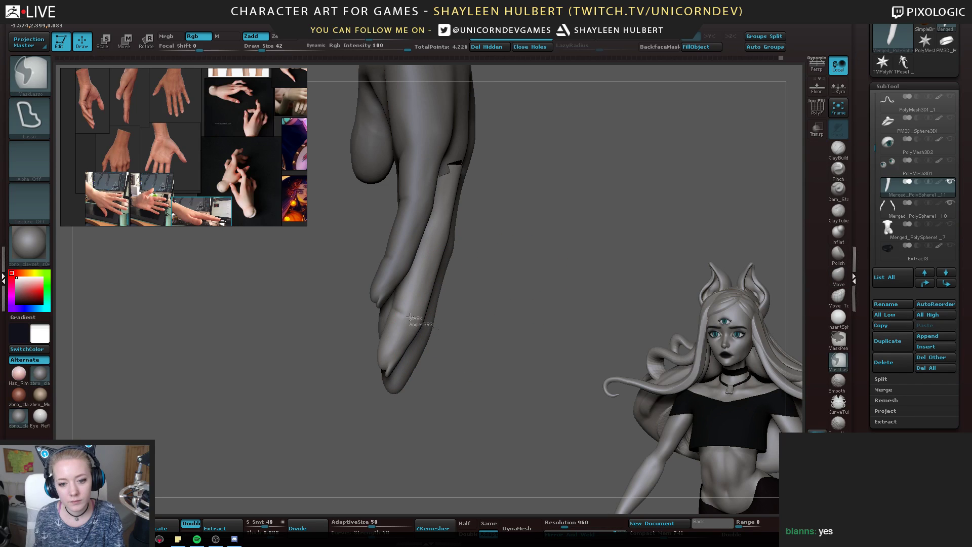
{"action": "mouse_move", "coordinate": [380, 307]}
{"action": "left_mouse_down", "text": "ctrl"}
{"action": "mouse_move", "coordinate": [501, 385]}
{"action": "mouse_move", "coordinate": [393, 338]}
{"action": "left_mouse_up", "text": "ctrl"}
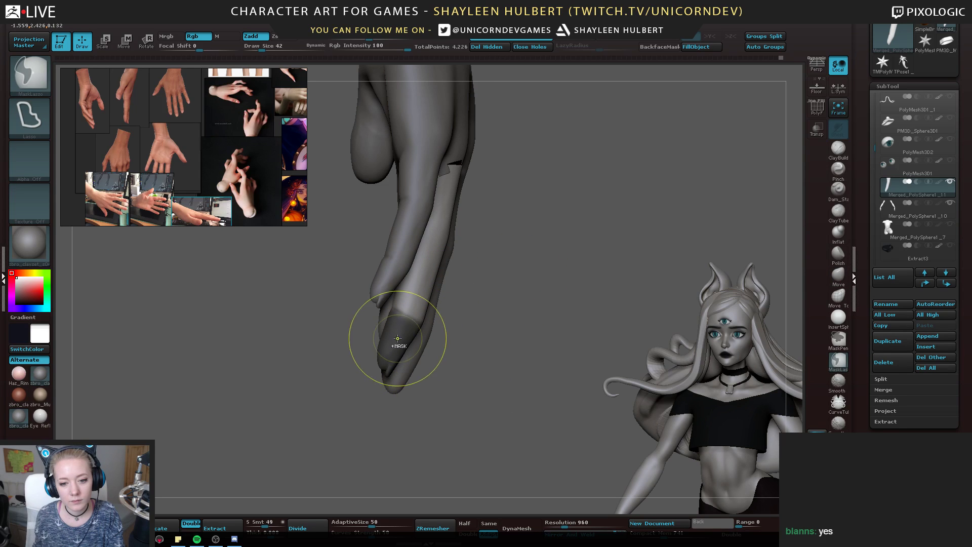
{"action": "left_click", "coordinate": [457, 323], "text": "ctrl"}
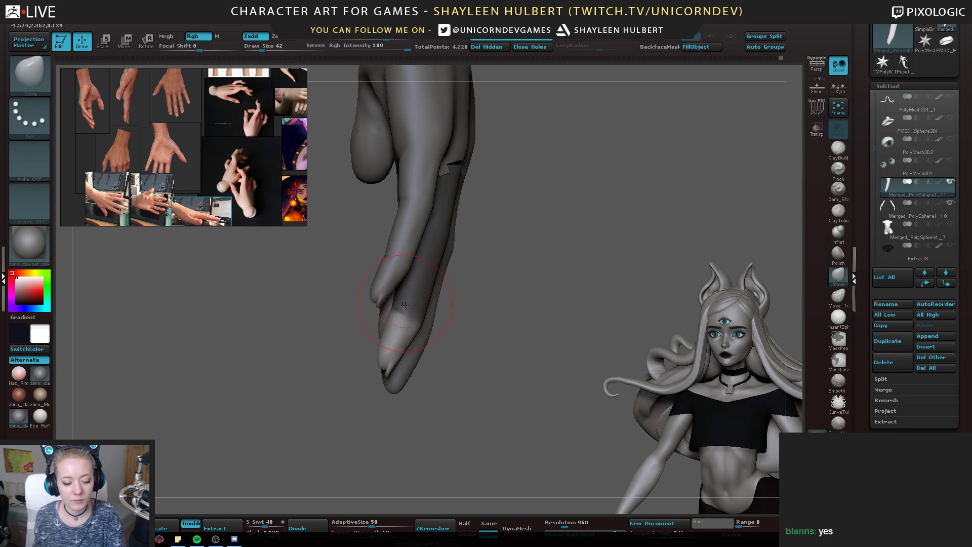
Rotate the unmasked fingertip about the last joint to bend it in line with the neighbouring fingers
{"action": "key", "text": "r"}
{"action": "mouse_move", "coordinate": [451, 327]}
{"action": "left_mouse_down"}
{"action": "mouse_move", "coordinate": [476, 328]}
{"action": "mouse_move", "coordinate": [444, 331]}
{"action": "mouse_move", "coordinate": [382, 364]}
{"action": "mouse_move", "coordinate": [355, 408]}
{"action": "mouse_move", "coordinate": [338, 390]}
{"action": "left_mouse_up"}
{"action": "left_click_drag", "start_coordinate": [451, 377], "coordinate": [353, 386]}
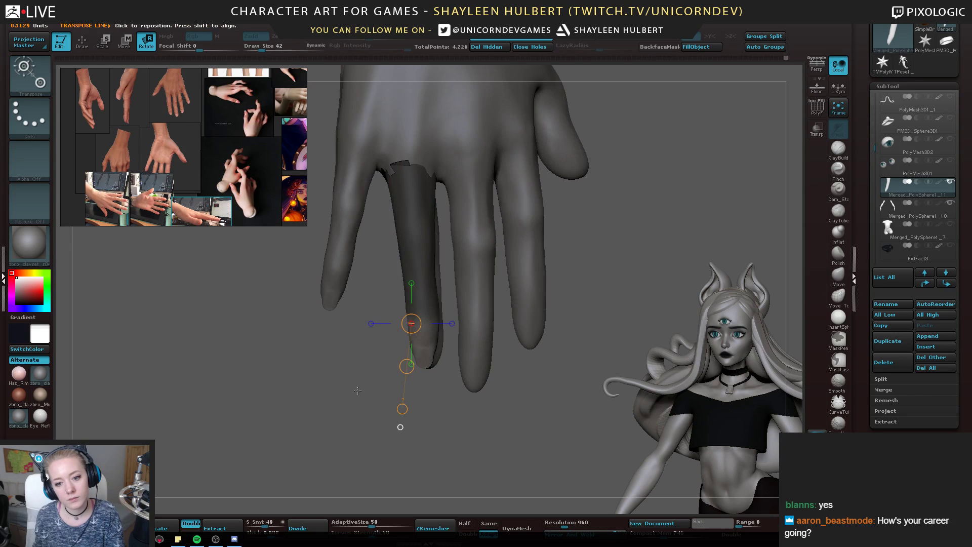
{"action": "mouse_move", "coordinate": [427, 319]}
{"action": "left_mouse_down"}
{"action": "mouse_move", "coordinate": [428, 419]}
{"action": "mouse_move", "coordinate": [490, 307]}
{"action": "mouse_move", "coordinate": [481, 223]}
{"action": "mouse_move", "coordinate": [470, 425]}
{"action": "mouse_move", "coordinate": [512, 390]}
{"action": "left_mouse_up"}
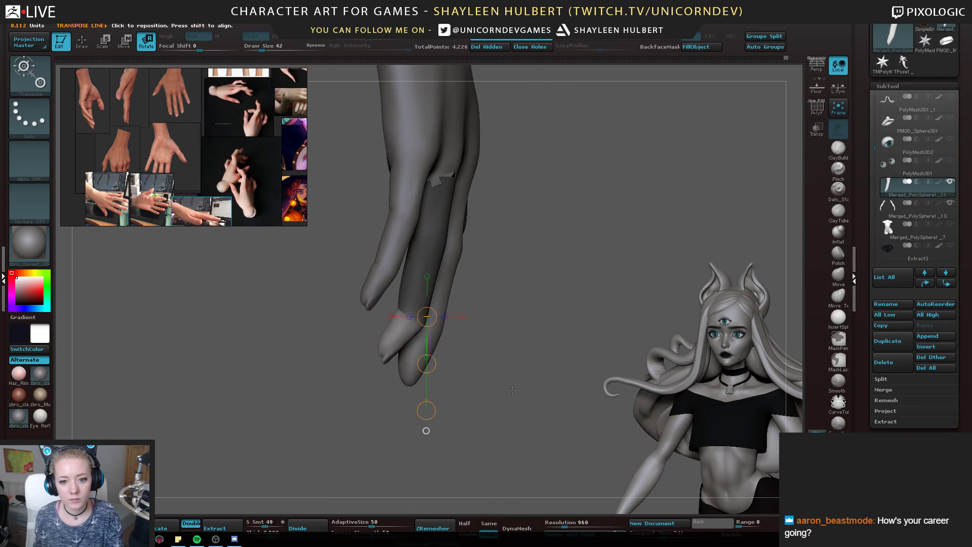
{"action": "left_click_drag", "start_coordinate": [548, 302], "coordinate": [601, 264]}
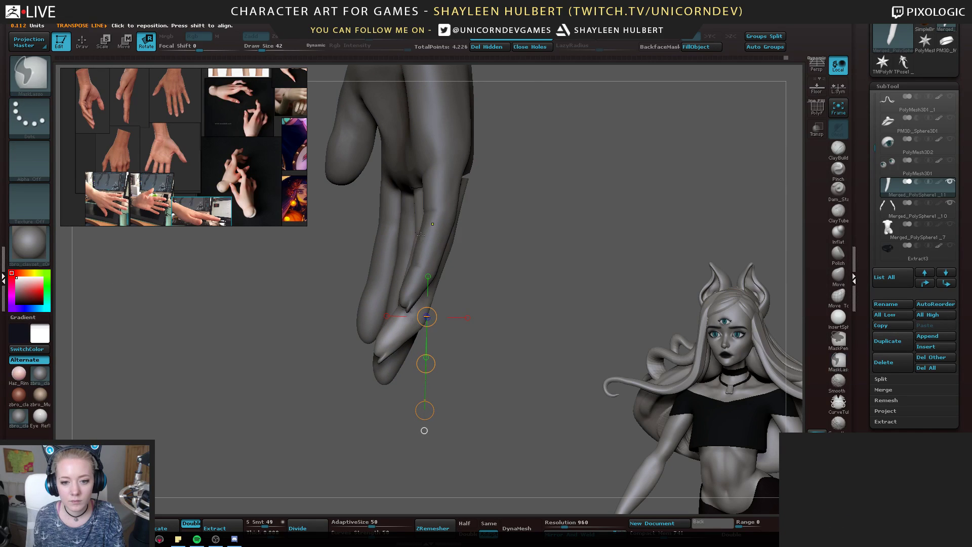
Replace the mask with a lasso mask over the finger copy's base, leaving the part beyond the middle joint free
{"action": "key", "text": "q"}
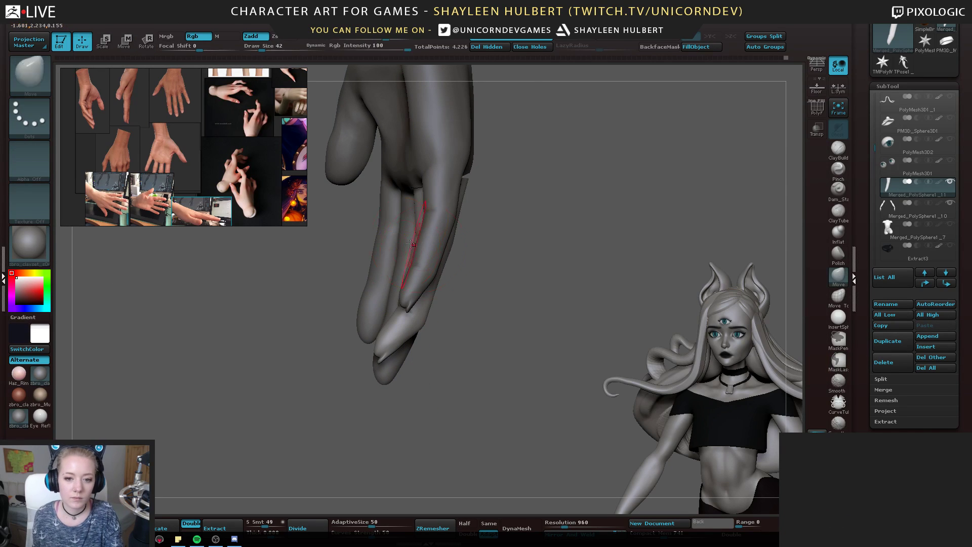
{"action": "left_click_drag", "start_coordinate": [472, 315], "coordinate": [482, 308], "text": "ctrl"}
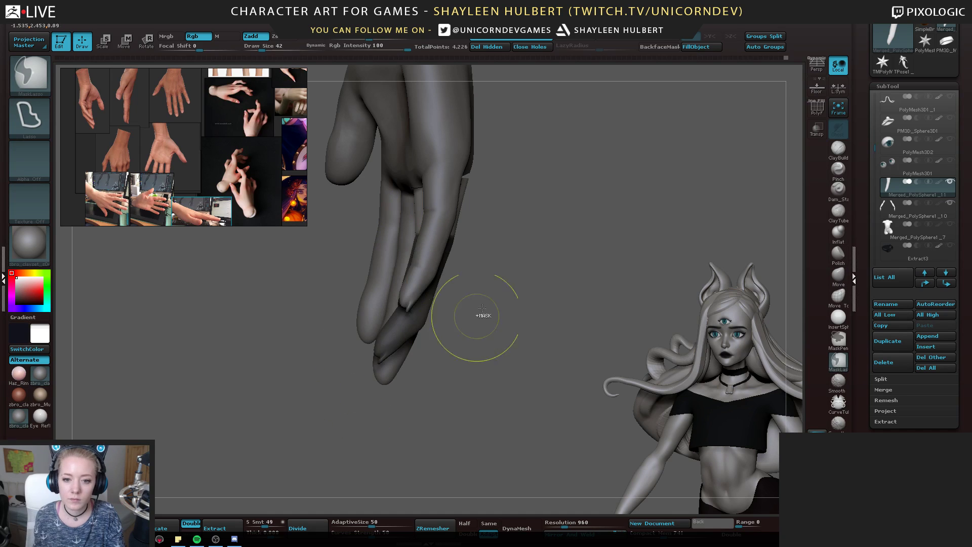
{"action": "left_click_drag", "start_coordinate": [519, 251], "coordinate": [353, 230]}
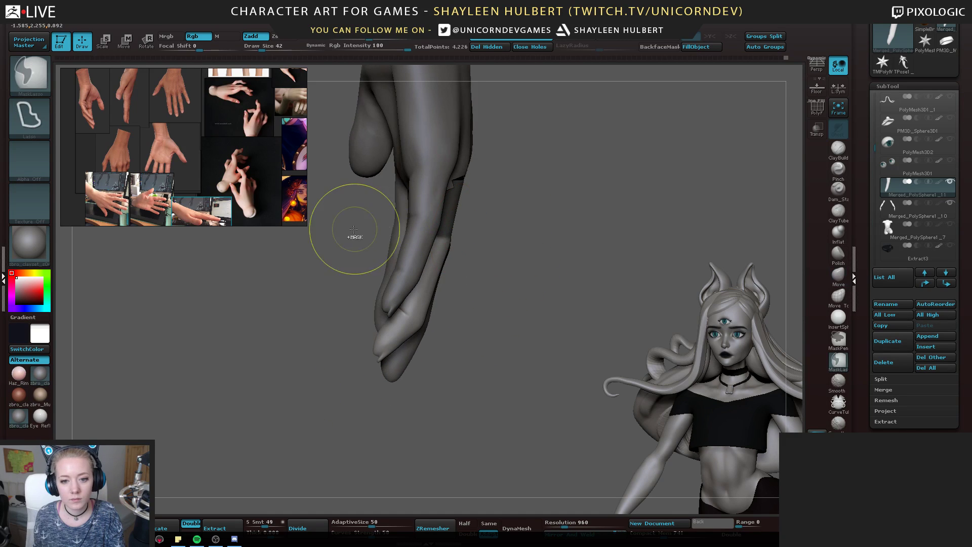
{"action": "left_click_drag", "start_coordinate": [511, 230], "coordinate": [513, 231], "text": "ctrl"}
{"action": "mouse_move", "coordinate": [512, 232]}
{"action": "left_mouse_down"}
{"action": "mouse_move", "coordinate": [547, 237]}
{"action": "mouse_move", "coordinate": [532, 239]}
{"action": "mouse_move", "coordinate": [532, 226]}
{"action": "mouse_move", "coordinate": [408, 218]}
{"action": "left_mouse_up"}
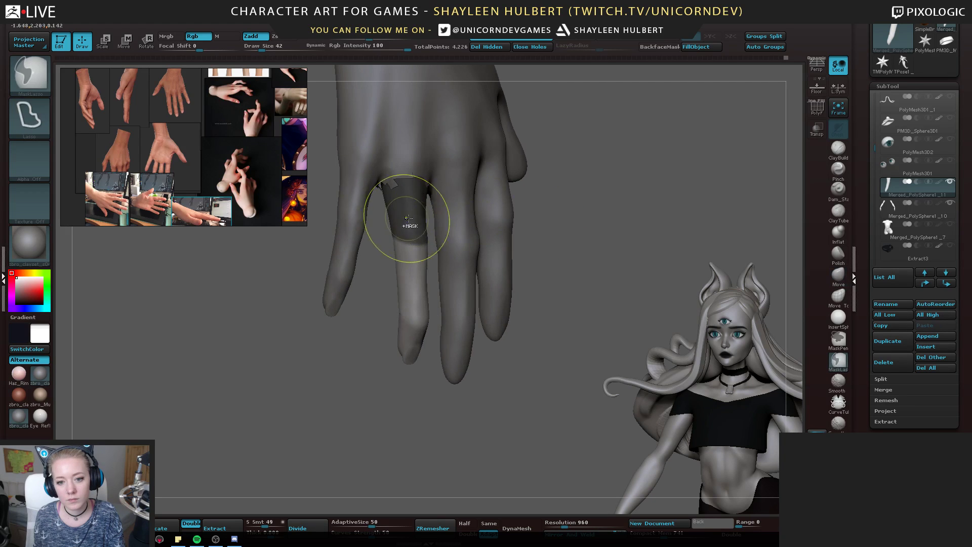
{"action": "left_click_drag", "start_coordinate": [531, 284], "coordinate": [385, 323]}
{"action": "left_click", "coordinate": [383, 324], "text": "ctrl"}
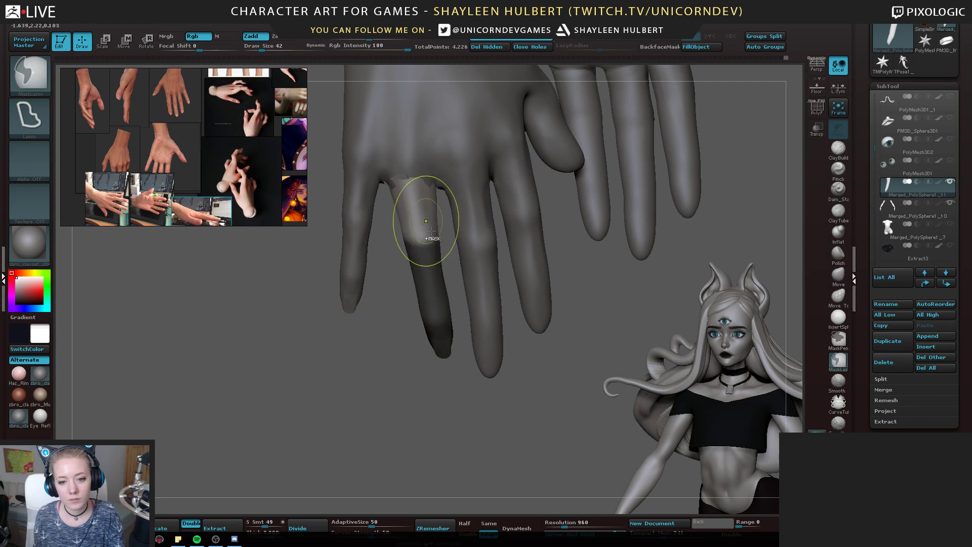
{"action": "left_click_drag", "start_coordinate": [431, 231], "coordinate": [433, 243]}
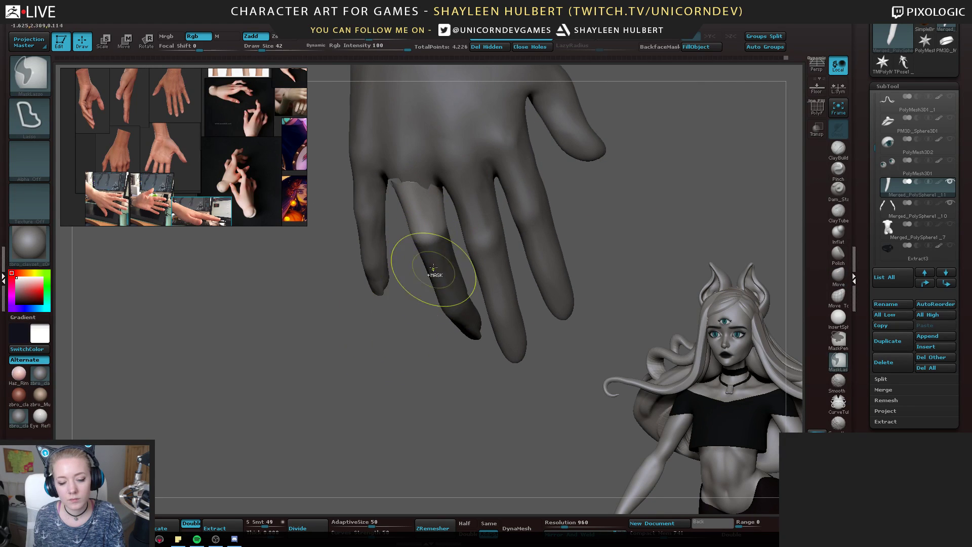
{"action": "left_click", "coordinate": [413, 303], "text": "ctrl"}
{"action": "left_click_drag", "start_coordinate": [391, 309], "coordinate": [424, 310]}
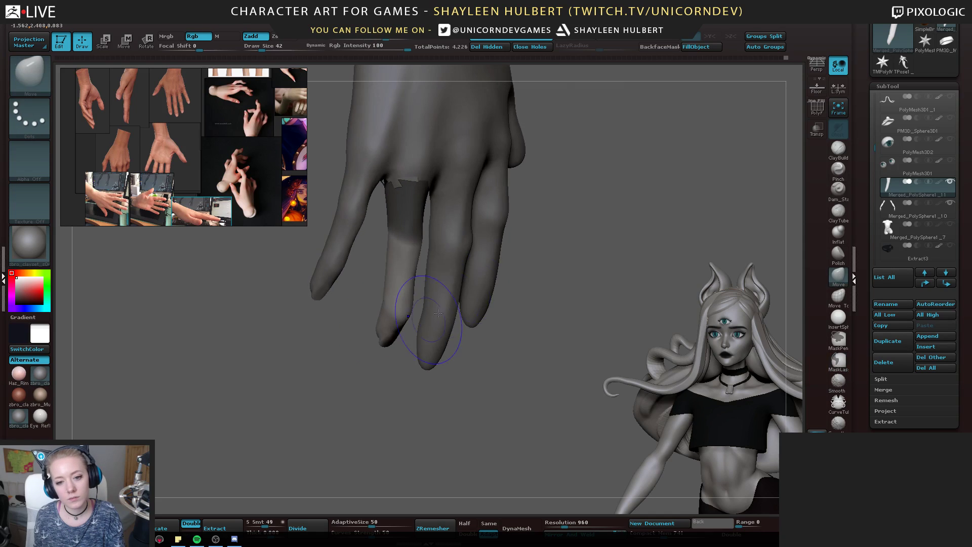
Rotate the unmasked part of the finger copy about the middle joint to adjust its bend and direction
{"action": "mouse_move", "coordinate": [602, 233]}
{"action": "left_mouse_down", "text": "shift"}
{"action": "mouse_move", "coordinate": [577, 228]}
{"action": "mouse_move", "coordinate": [618, 250]}
{"action": "left_mouse_up", "text": "shift"}
{"action": "key", "text": "r"}
{"action": "left_click_drag", "start_coordinate": [407, 249], "coordinate": [359, 418]}
{"action": "mouse_move", "coordinate": [550, 324]}
{"action": "left_mouse_down"}
{"action": "mouse_move", "coordinate": [498, 324]}
{"action": "mouse_move", "coordinate": [456, 398]}
{"action": "mouse_move", "coordinate": [430, 400]}
{"action": "left_mouse_up"}
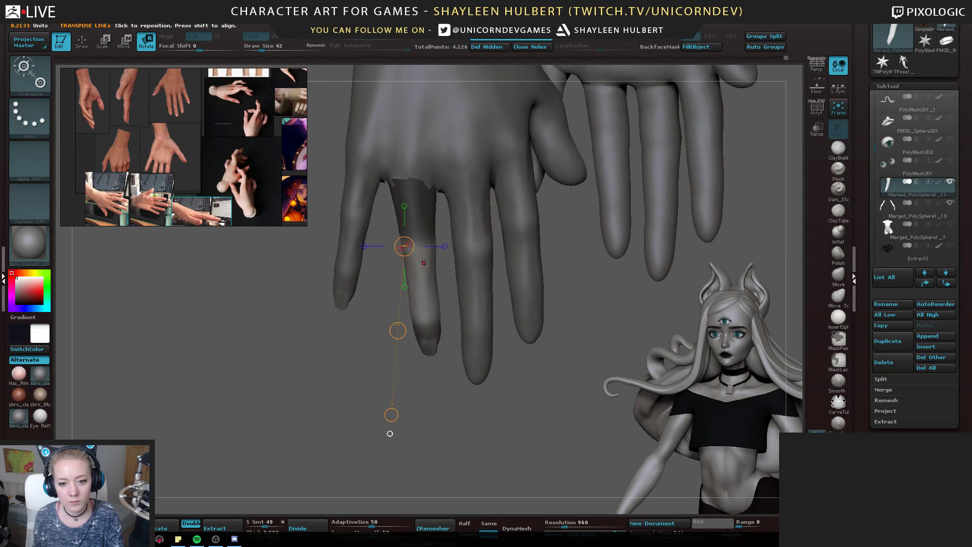
{"action": "left_click_drag", "start_coordinate": [421, 248], "coordinate": [435, 384]}
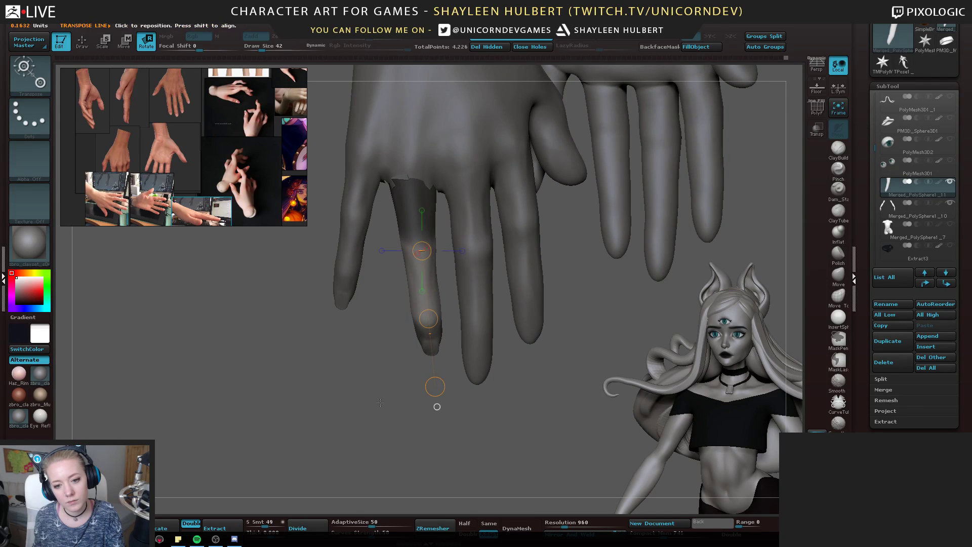
{"action": "left_click_drag", "start_coordinate": [486, 349], "coordinate": [465, 387]}
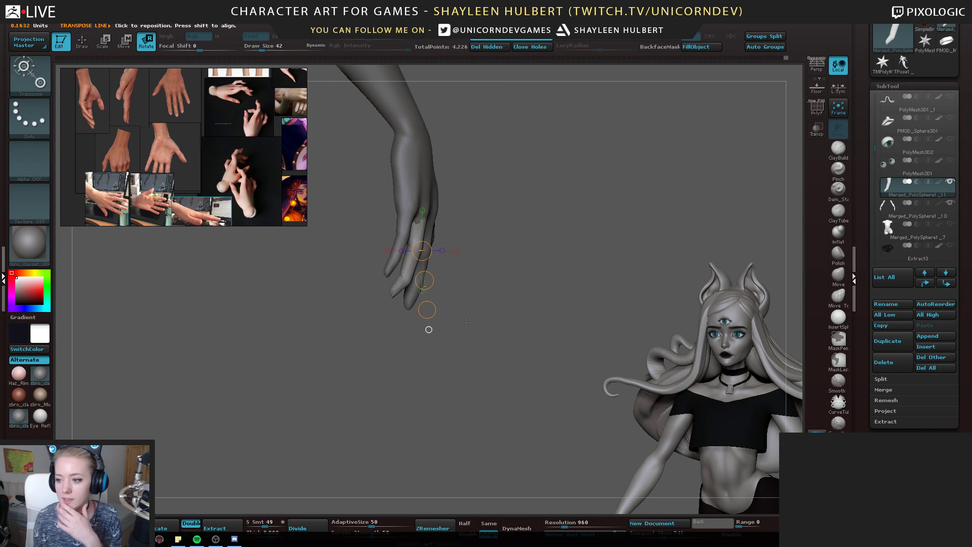
Check the hand's pose with all subtools shown, and limit visibility again to the finger copy and the arms
{"action": "left_click_drag", "start_coordinate": [443, 282], "coordinate": [563, 217]}
{"action": "left_click", "coordinate": [950, 182]}
{"action": "left_click", "coordinate": [950, 182]}
{"action": "mouse_move", "coordinate": [293, 304]}
{"action": "left_mouse_down", "text": "alt"}
{"action": "mouse_move", "coordinate": [297, 364]}
{"action": "mouse_move", "coordinate": [322, 362]}
{"action": "mouse_move", "coordinate": [312, 298]}
{"action": "mouse_move", "coordinate": [276, 297]}
{"action": "left_mouse_up", "text": "alt"}
{"action": "left_click_drag", "start_coordinate": [511, 273], "coordinate": [590, 311], "text": "alt"}
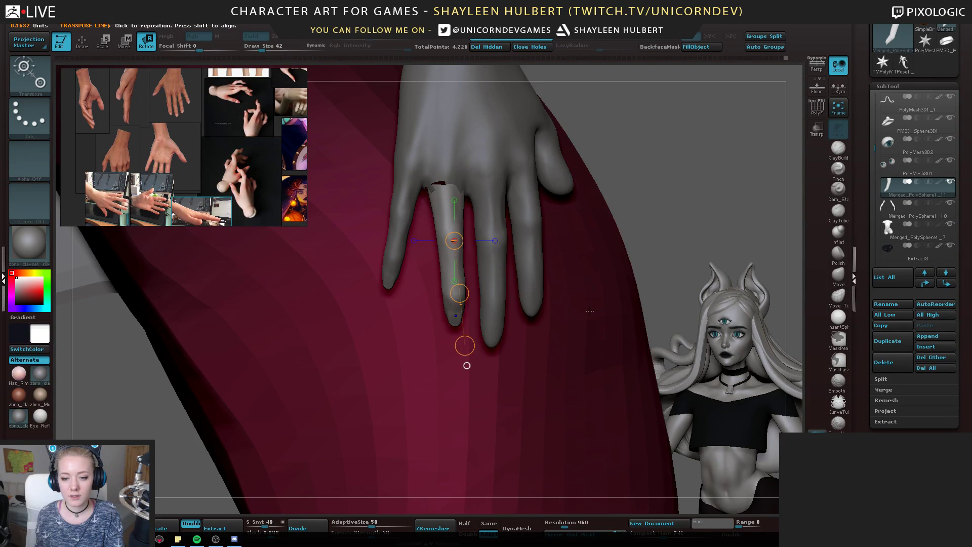
{"action": "left_click", "coordinate": [950, 183], "text": "shift"}
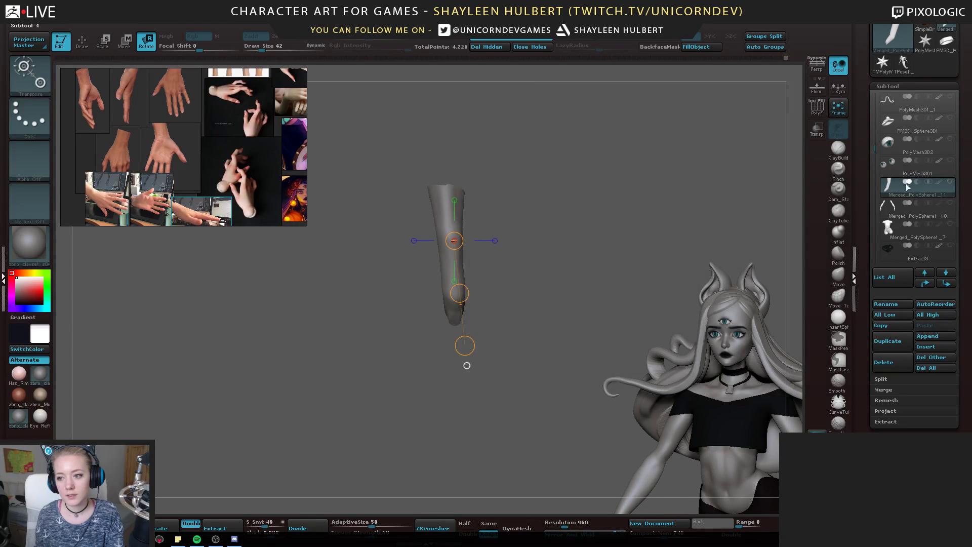
{"action": "left_click", "coordinate": [952, 203]}
Rotate the finger copy about its base at the knuckle to align it between the little and middle fingers
{"action": "left_click_drag", "start_coordinate": [526, 324], "coordinate": [471, 234], "text": "alt"}
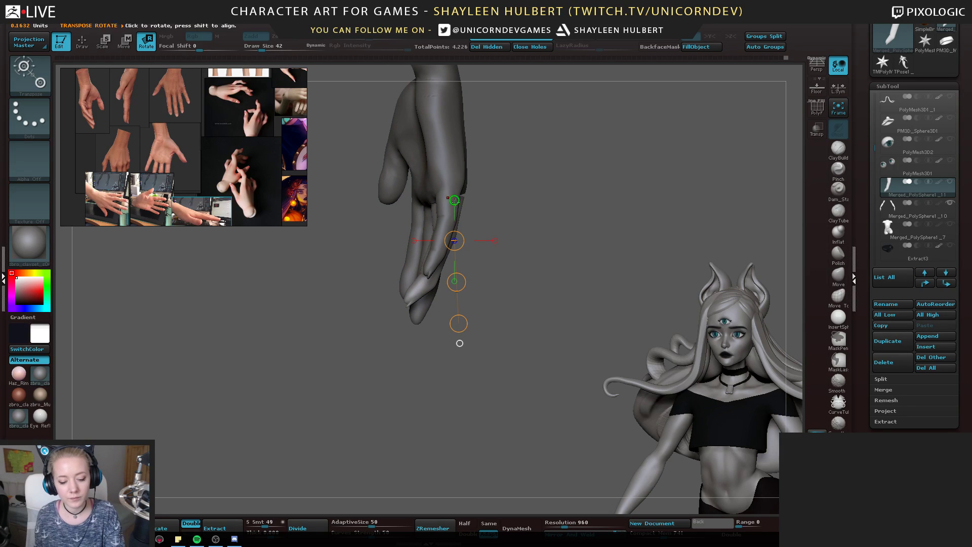
{"action": "mouse_move", "coordinate": [455, 200]}
{"action": "left_mouse_down"}
{"action": "mouse_move", "coordinate": [494, 205]}
{"action": "mouse_move", "coordinate": [430, 372]}
{"action": "mouse_move", "coordinate": [463, 390]}
{"action": "mouse_move", "coordinate": [451, 391]}
{"action": "mouse_move", "coordinate": [495, 326]}
{"action": "mouse_move", "coordinate": [559, 284]}
{"action": "mouse_move", "coordinate": [526, 299]}
{"action": "mouse_move", "coordinate": [524, 329]}
{"action": "left_mouse_up"}
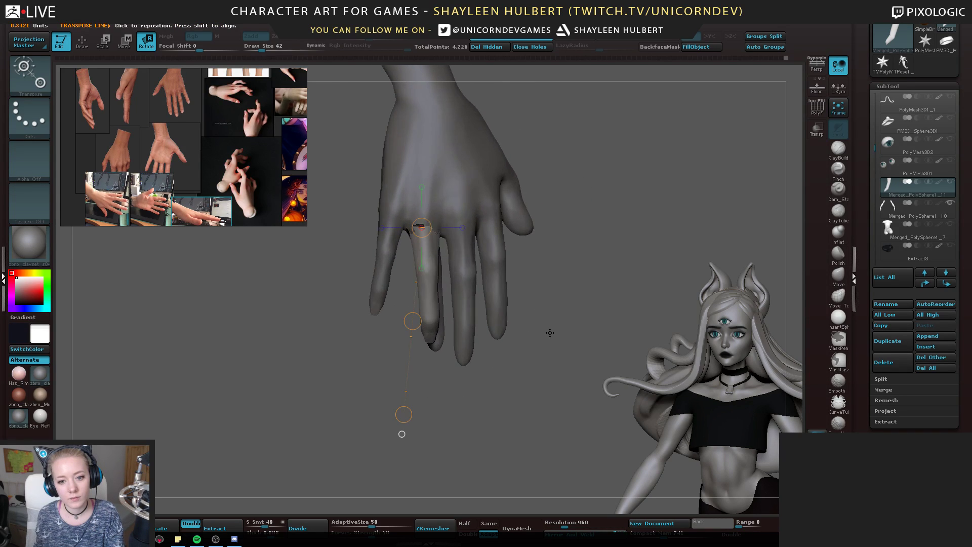
{"action": "left_click_drag", "start_coordinate": [433, 240], "coordinate": [435, 412]}
{"action": "mouse_move", "coordinate": [434, 325]}
{"action": "left_mouse_down"}
{"action": "mouse_move", "coordinate": [367, 371]}
{"action": "mouse_move", "coordinate": [543, 338]}
{"action": "mouse_move", "coordinate": [556, 305]}
{"action": "mouse_move", "coordinate": [574, 294]}
{"action": "mouse_move", "coordinate": [547, 293]}
{"action": "mouse_move", "coordinate": [524, 341]}
{"action": "left_mouse_up"}
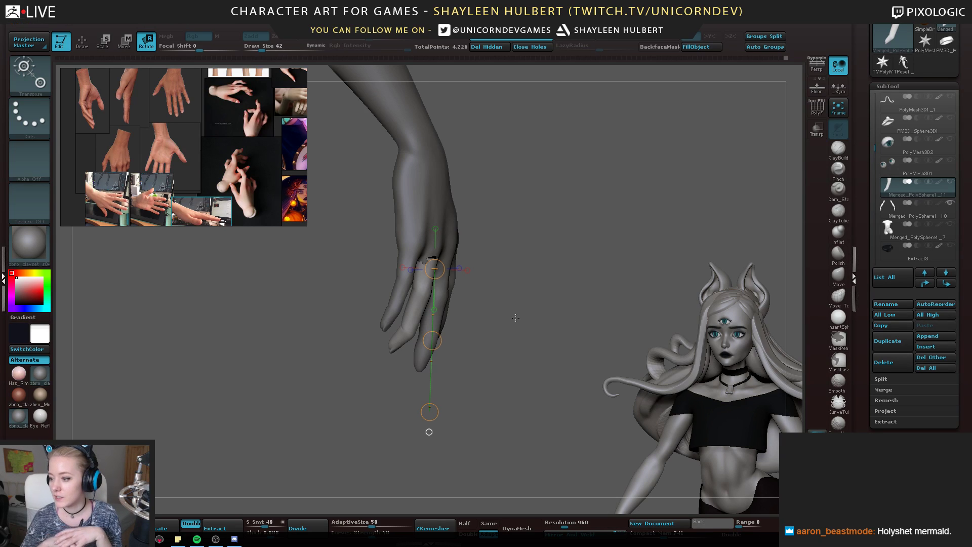
Duplicate the fitted finger copy subtool twice
{"action": "left_click_drag", "start_coordinate": [560, 287], "coordinate": [632, 264]}
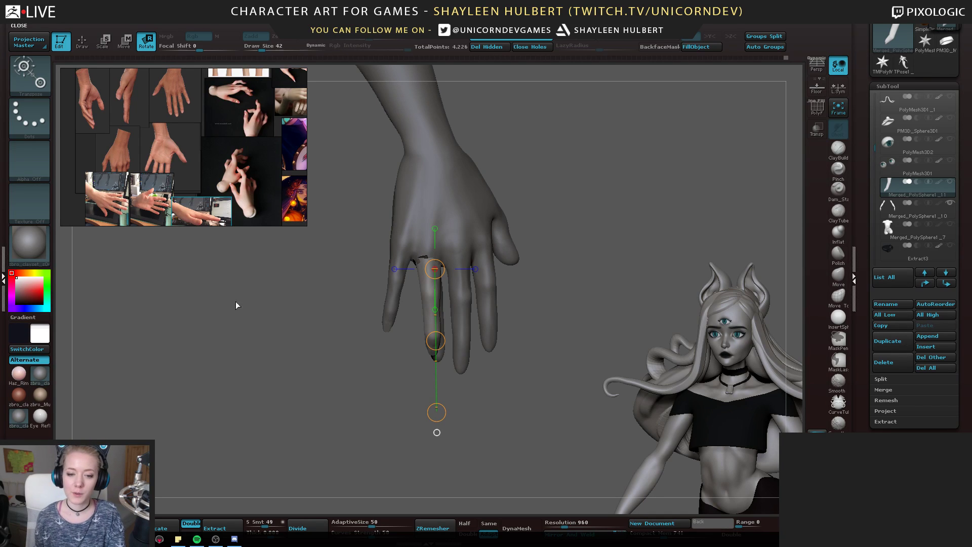
{"action": "left_click_drag", "start_coordinate": [249, 336], "coordinate": [284, 322]}
{"action": "left_click_drag", "start_coordinate": [570, 287], "coordinate": [574, 279]}
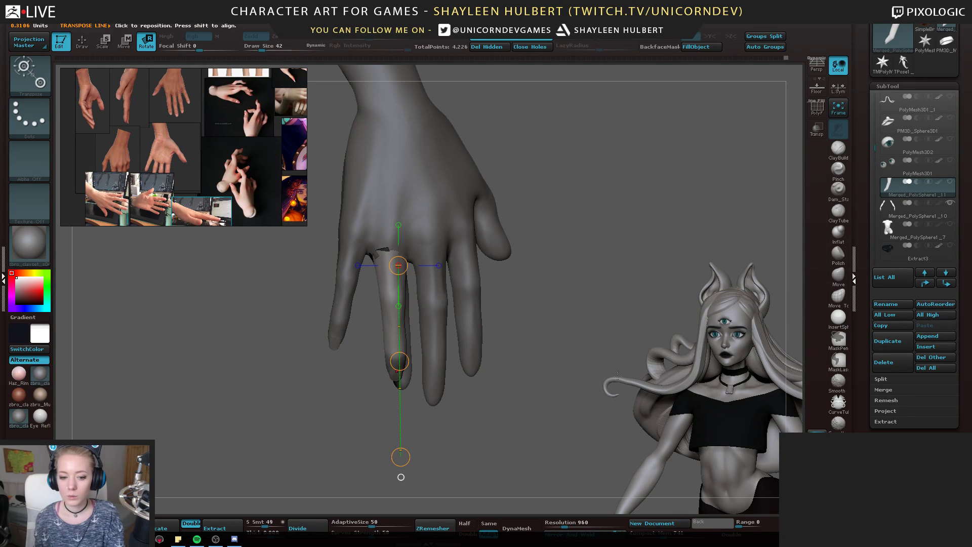
{"action": "left_click", "coordinate": [164, 527]}
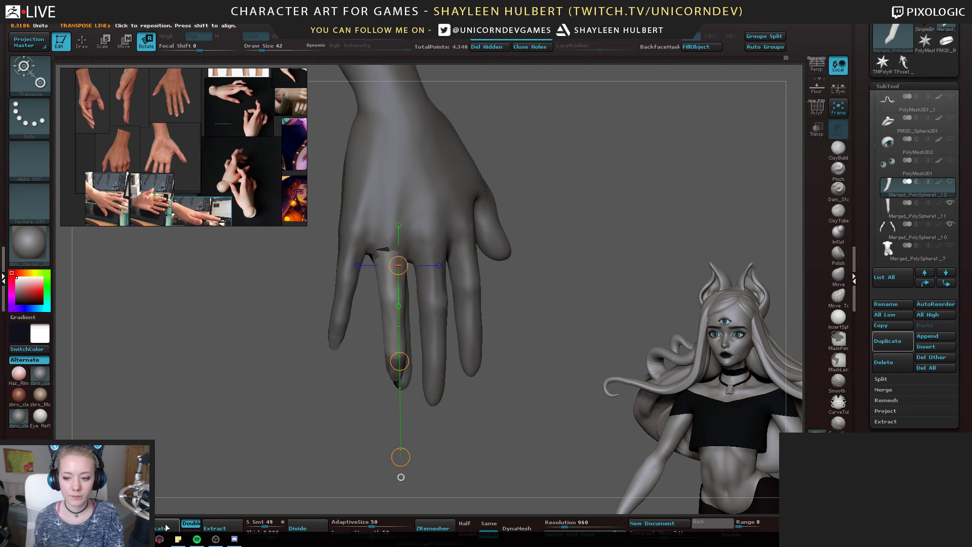
{"action": "left_click_drag", "start_coordinate": [564, 286], "coordinate": [557, 287]}
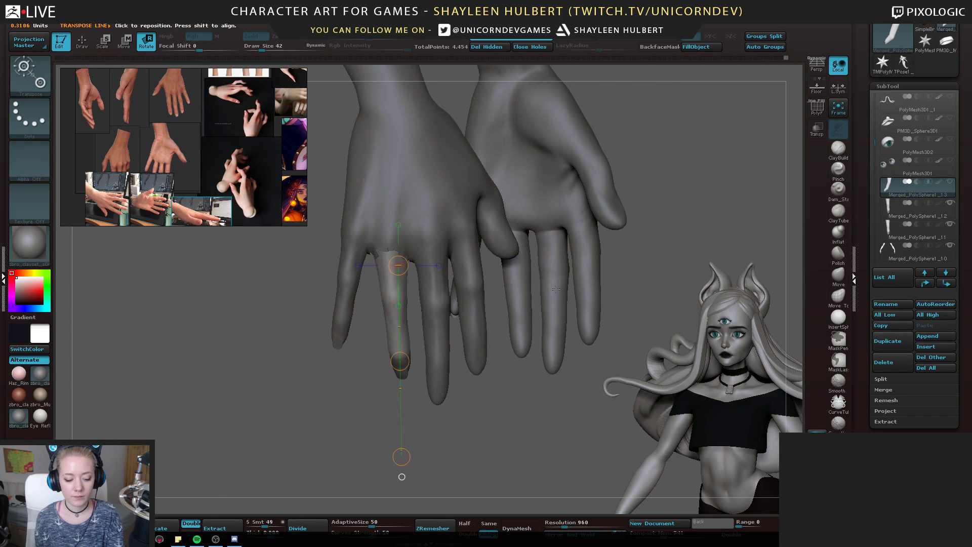
Try to move the newest duplicate of the finger over to the middle finger
{"action": "key", "text": "w"}
{"action": "left_click_drag", "start_coordinate": [398, 362], "coordinate": [436, 383]}
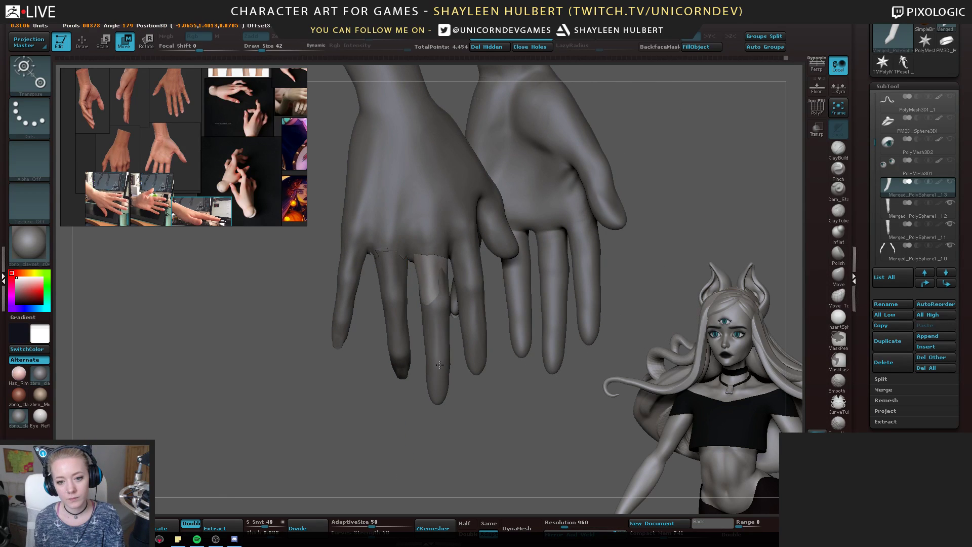
{"action": "mouse_move", "coordinate": [326, 409]}
{"action": "left_mouse_down"}
{"action": "mouse_move", "coordinate": [407, 413]}
{"action": "mouse_move", "coordinate": [330, 408]}
{"action": "left_mouse_up"}
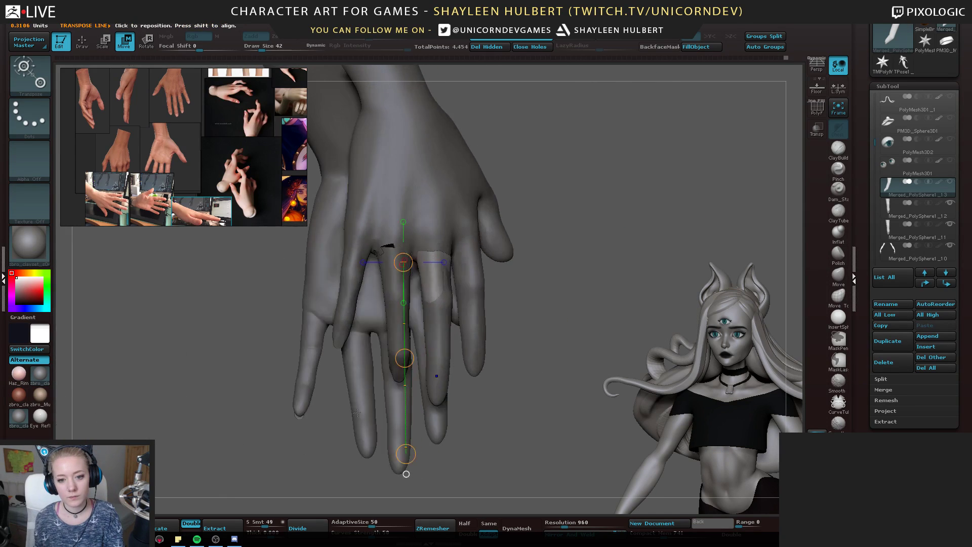
{"action": "mouse_move", "coordinate": [538, 337]}
{"action": "left_mouse_down"}
{"action": "mouse_move", "coordinate": [268, 372]}
{"action": "mouse_move", "coordinate": [284, 386]}
{"action": "mouse_move", "coordinate": [313, 387]}
{"action": "mouse_move", "coordinate": [278, 388]}
{"action": "mouse_move", "coordinate": [298, 400]}
{"action": "left_mouse_up"}
{"action": "left_click", "coordinate": [277, 388], "text": "ctrl"}
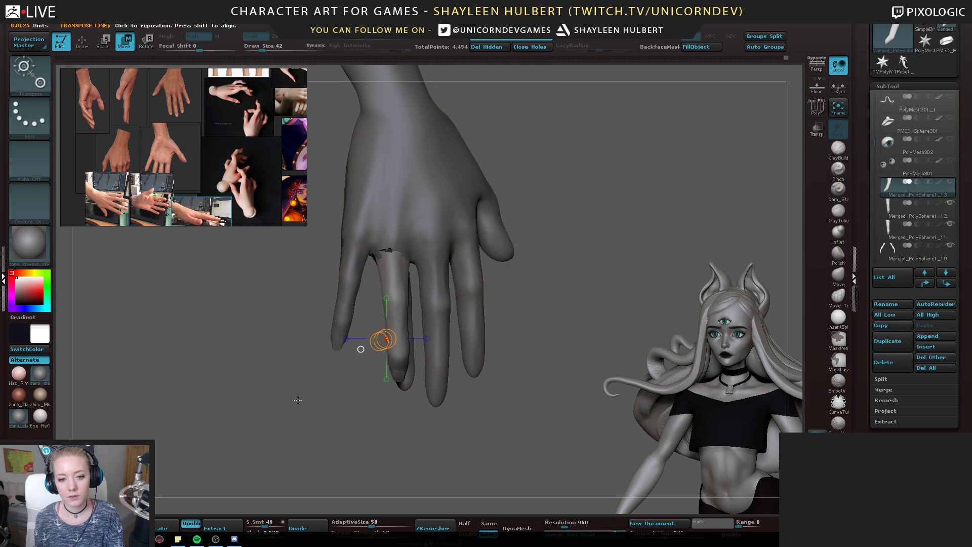
Compare the finger duplicates and step the newest one back through its undo history to an earlier, unmasked state of the separate finger
{"action": "left_click", "coordinate": [921, 205]}
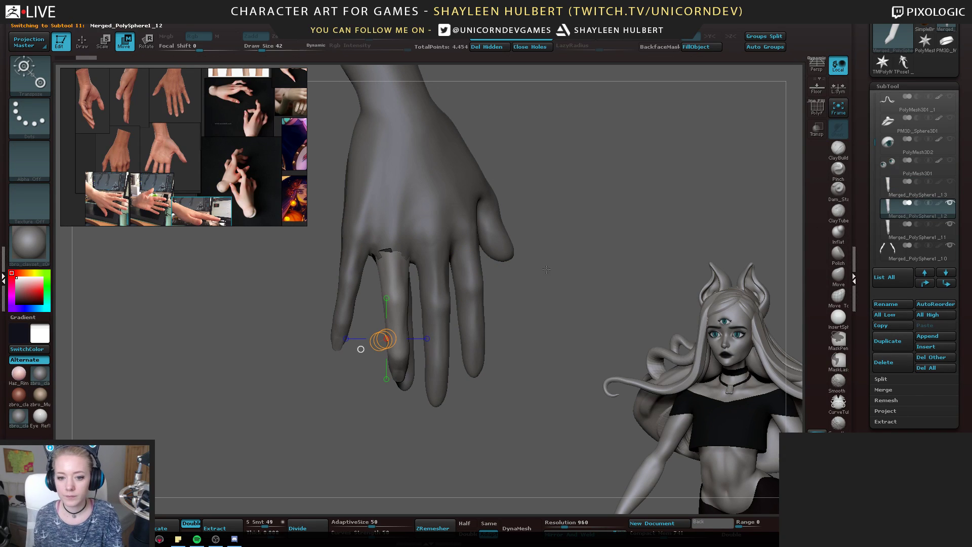
{"action": "left_click_drag", "start_coordinate": [571, 290], "coordinate": [590, 279], "text": "alt"}
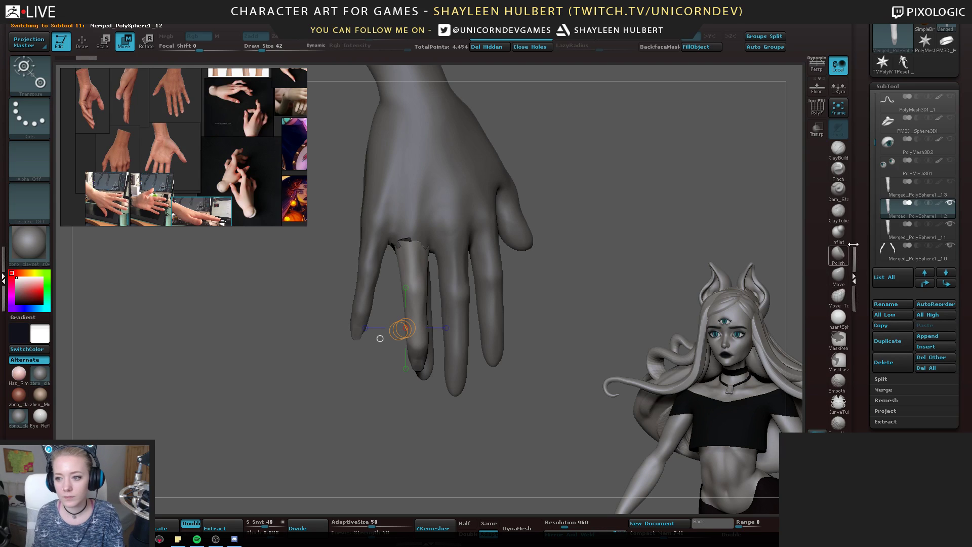
{"action": "left_click", "coordinate": [921, 189]}
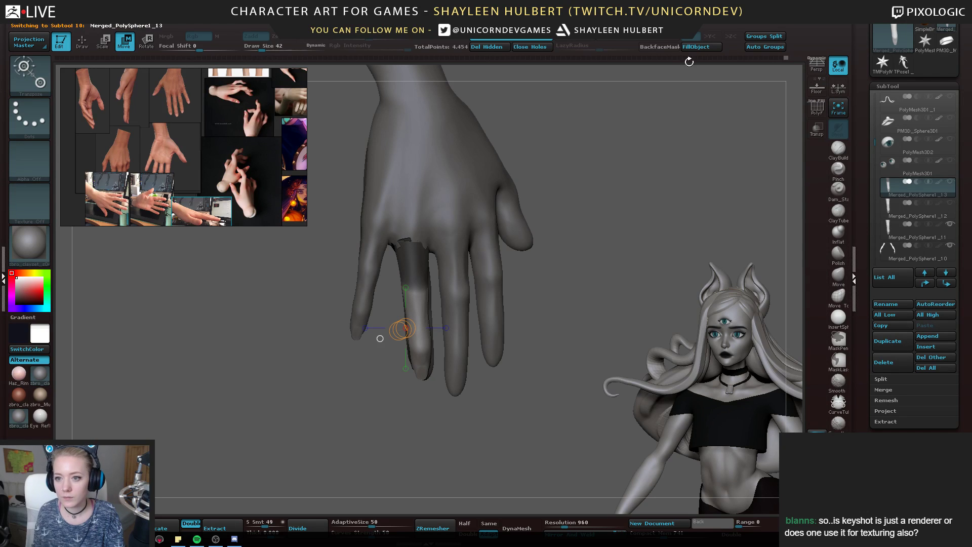
{"action": "left_click_drag", "start_coordinate": [786, 56], "coordinate": [770, 57]}
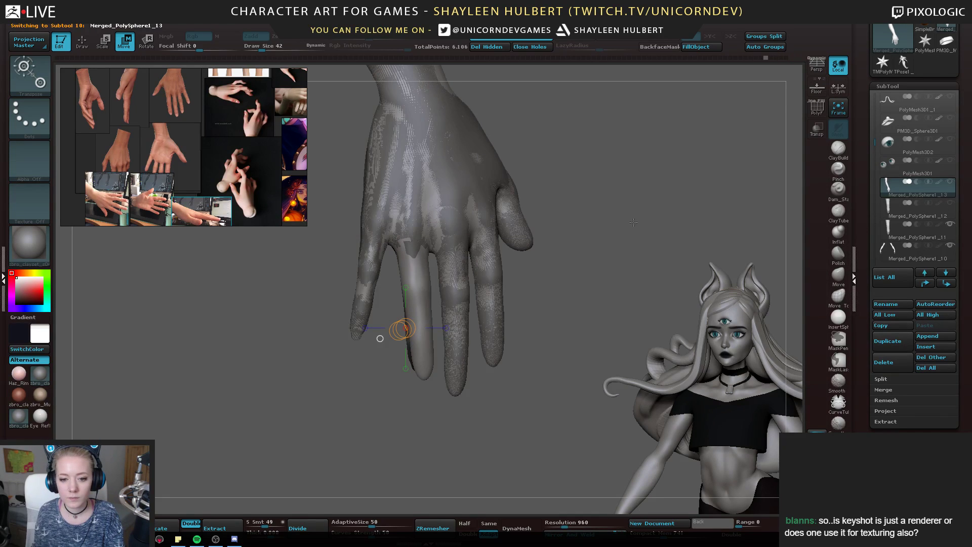
{"action": "left_click_drag", "start_coordinate": [633, 221], "coordinate": [656, 224]}
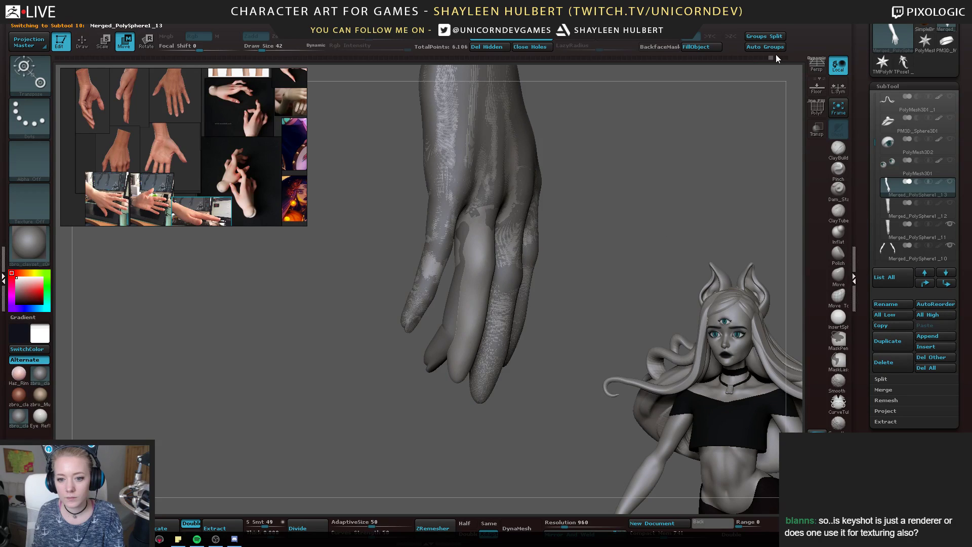
{"action": "left_click_drag", "start_coordinate": [775, 54], "coordinate": [782, 55]}
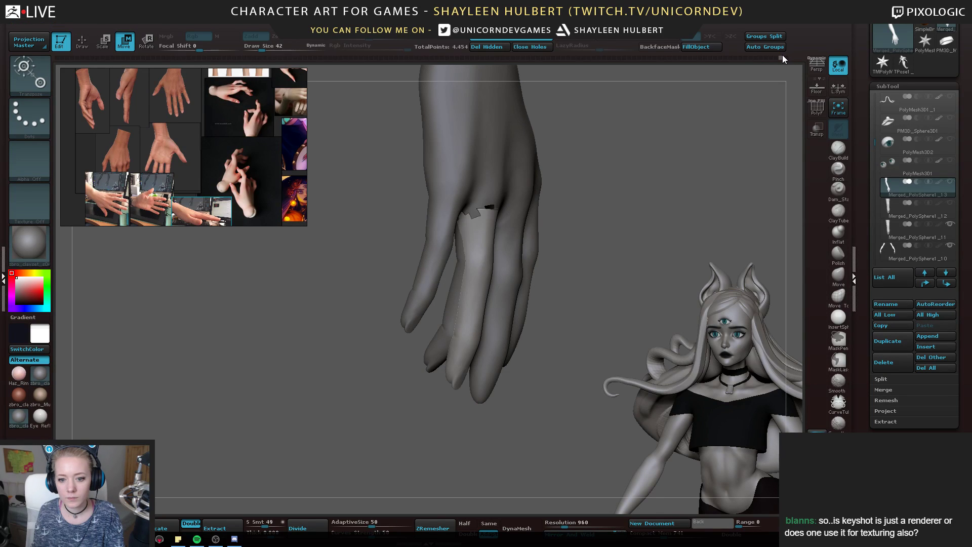
{"action": "left_click_drag", "start_coordinate": [684, 210], "coordinate": [648, 210]}
{"action": "key", "text": "ctrl+z"}
{"action": "key", "text": "ctrl+z"}
{"action": "key", "text": "ctrl+z"}
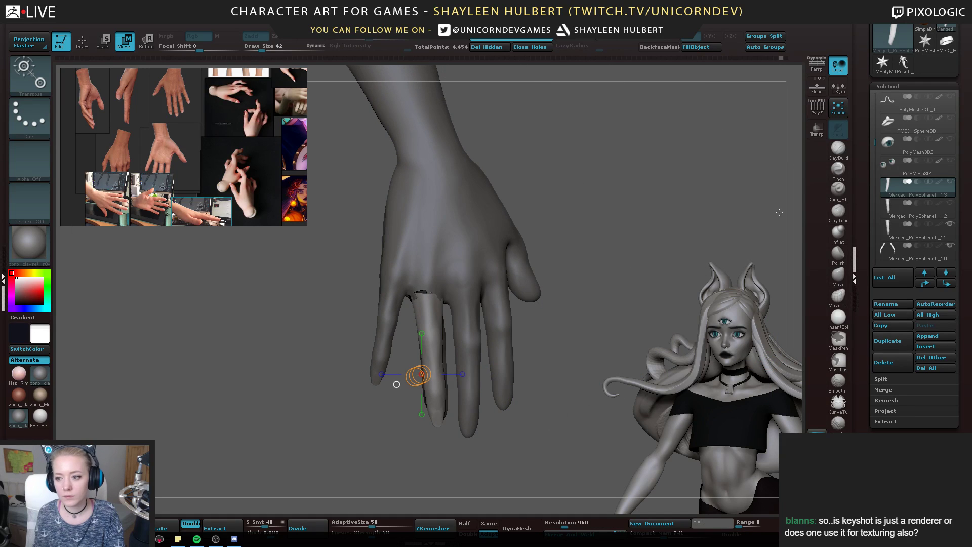
{"action": "key", "text": "ctrl+z"}
{"action": "key", "text": "ctrl+z"}
Move the newest finger duplicate over to the middle finger, accepting removal of the subsequent undo history entries
{"action": "left_click_drag", "start_coordinate": [451, 345], "coordinate": [457, 458]}
{"action": "left_click_drag", "start_coordinate": [454, 400], "coordinate": [492, 405]}
{"action": "left_click", "coordinate": [491, 432]}
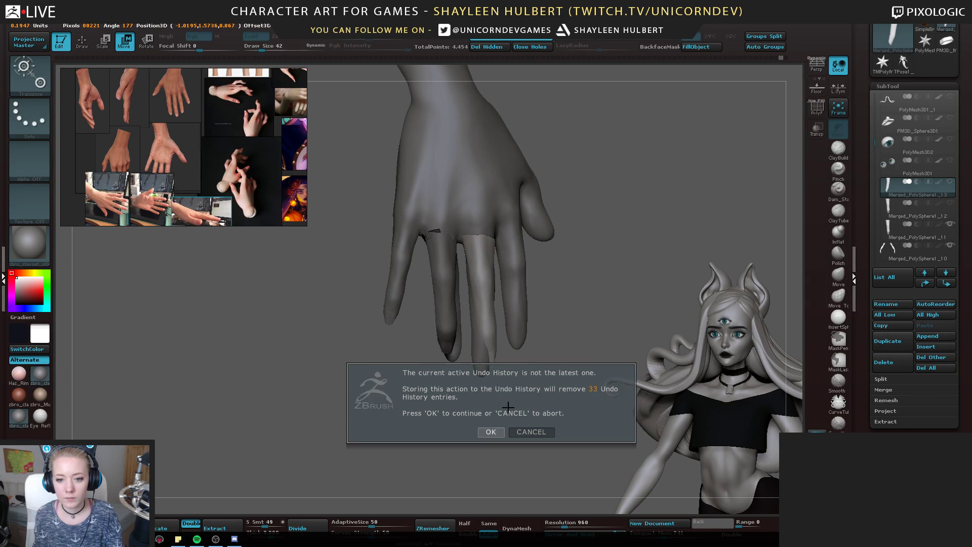
Lay a rotation transpose line along the middle-finger copy in side view, from its base at the knuckle past the fingertip
{"action": "left_click_drag", "start_coordinate": [549, 359], "coordinate": [542, 338]}
{"action": "key", "text": "r"}
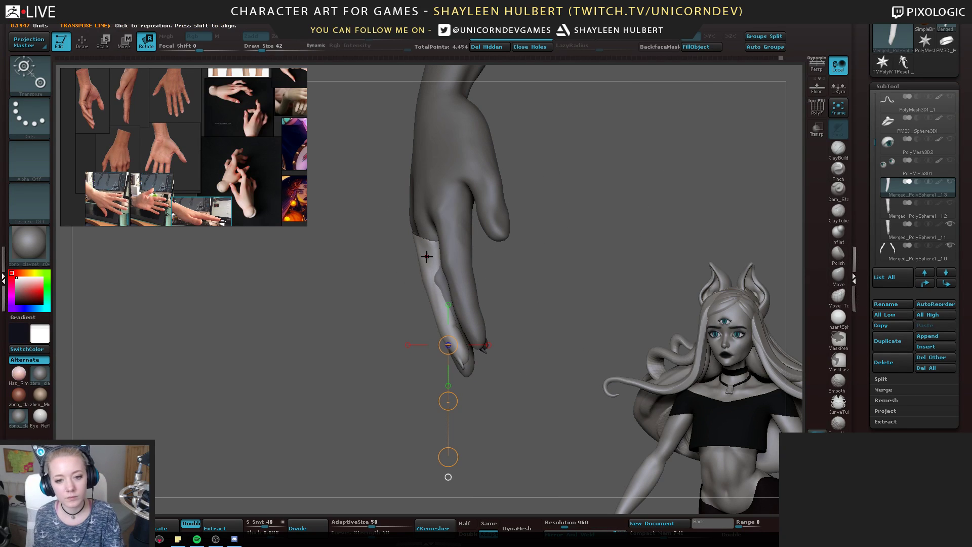
{"action": "left_click_drag", "start_coordinate": [441, 397], "coordinate": [432, 399]}
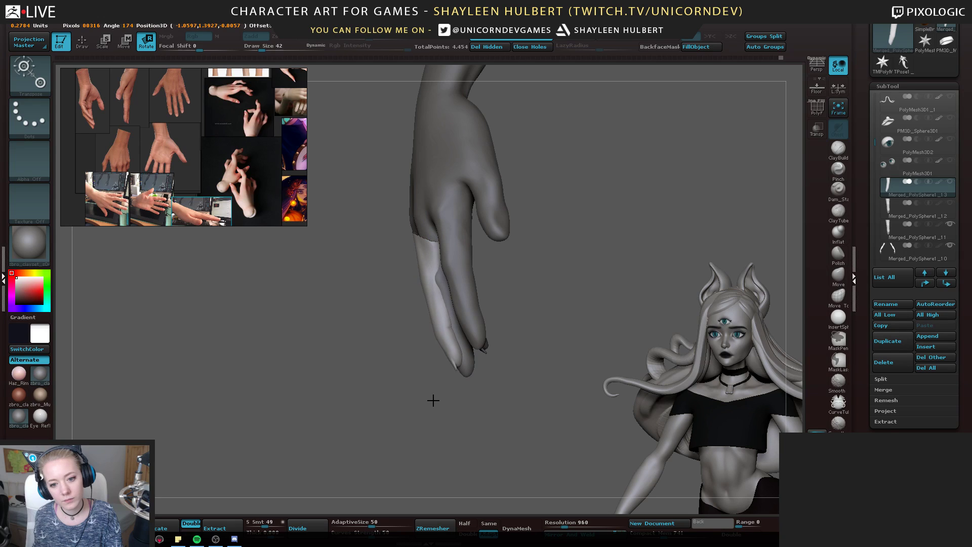
{"action": "left_click_drag", "start_coordinate": [516, 345], "coordinate": [466, 327], "text": "alt"}
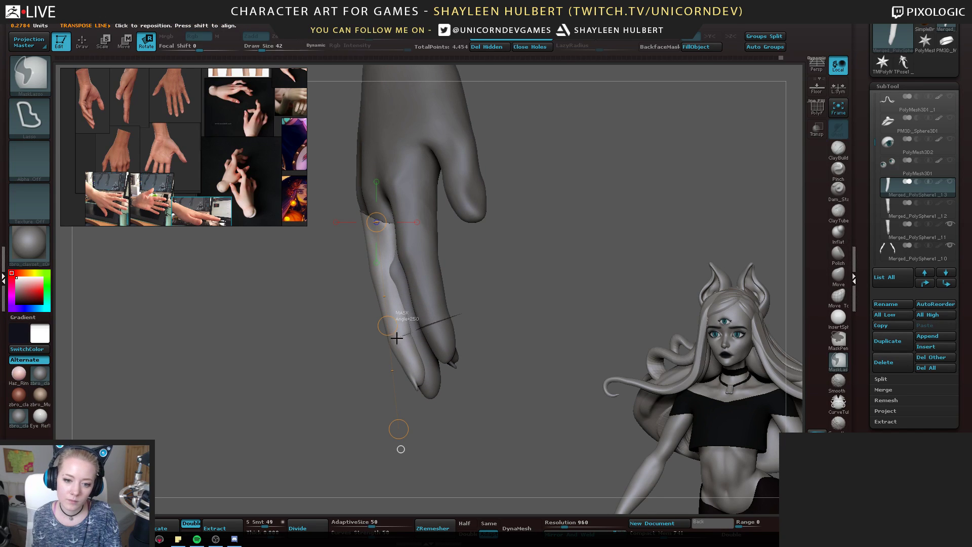
Mask the middle finger above its last joint and rotate the unmasked fingertip about that joint to straighten its bend
{"action": "mouse_move", "coordinate": [396, 338]}
{"action": "left_mouse_down", "text": "ctrl"}
{"action": "mouse_move", "coordinate": [517, 428]}
{"action": "mouse_move", "coordinate": [481, 341]}
{"action": "left_mouse_up", "text": "ctrl"}
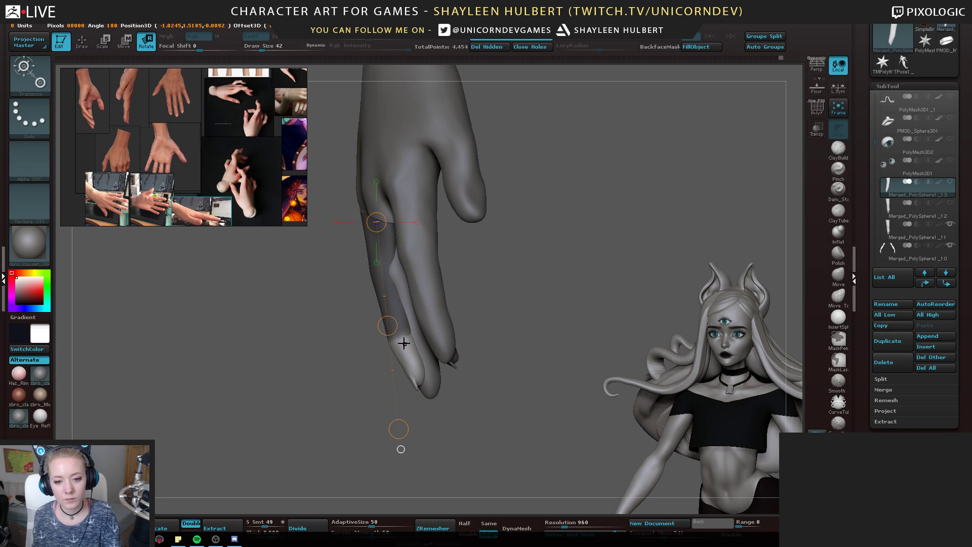
{"action": "left_click_drag", "start_coordinate": [404, 344], "coordinate": [458, 434]}
{"action": "left_click_drag", "start_coordinate": [484, 401], "coordinate": [482, 404]}
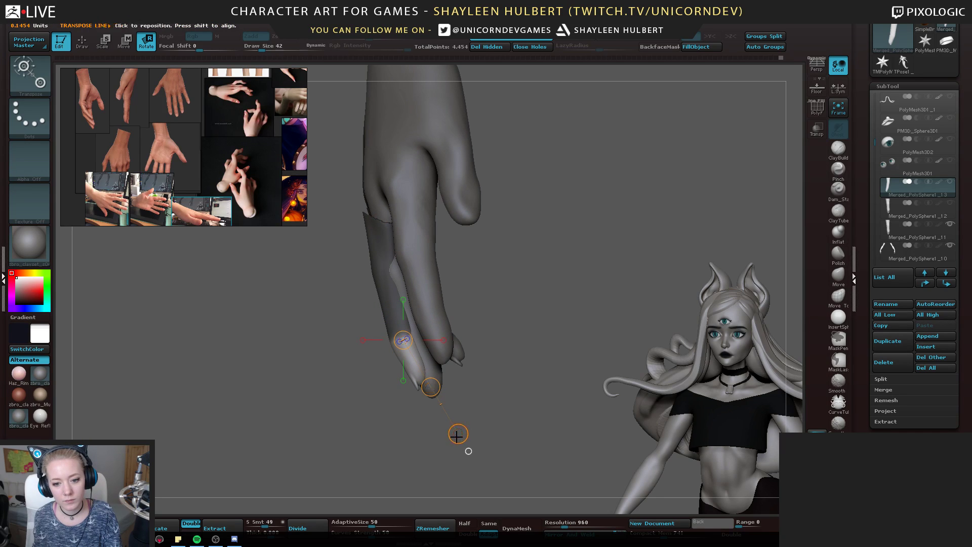
{"action": "left_click_drag", "start_coordinate": [458, 434], "coordinate": [548, 353]}
{"action": "left_click_drag", "start_coordinate": [499, 331], "coordinate": [501, 277]}
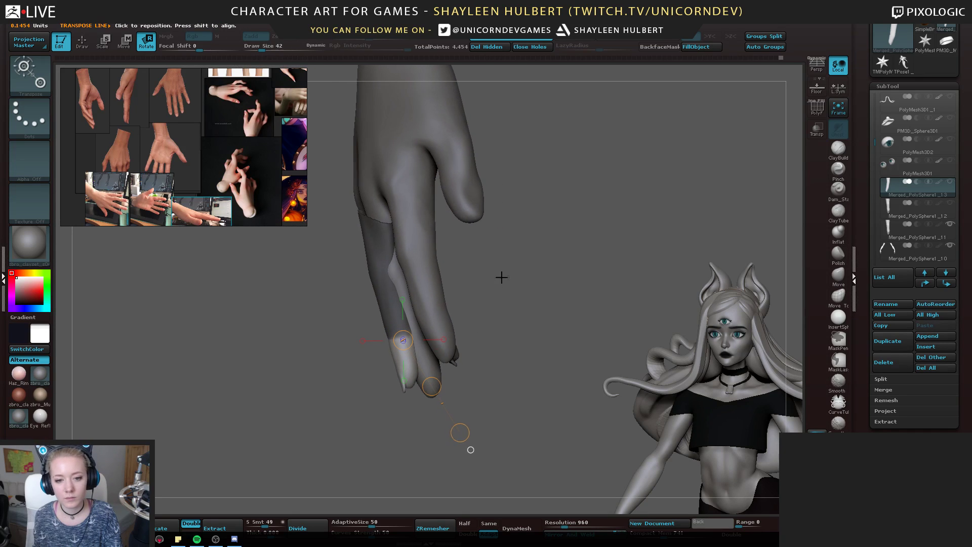
Isolate the middle finger subtool and mask its base segment, leaving the outer segments free
{"action": "left_click", "coordinate": [949, 181], "text": "shift"}
{"action": "mouse_move", "coordinate": [432, 261]}
{"action": "left_mouse_down", "text": "ctrl"}
{"action": "mouse_move", "coordinate": [406, 265]}
{"action": "mouse_move", "coordinate": [400, 202]}
{"action": "mouse_move", "coordinate": [406, 253]}
{"action": "mouse_move", "coordinate": [348, 276]}
{"action": "left_mouse_up", "text": "ctrl"}
{"action": "key", "text": "q"}
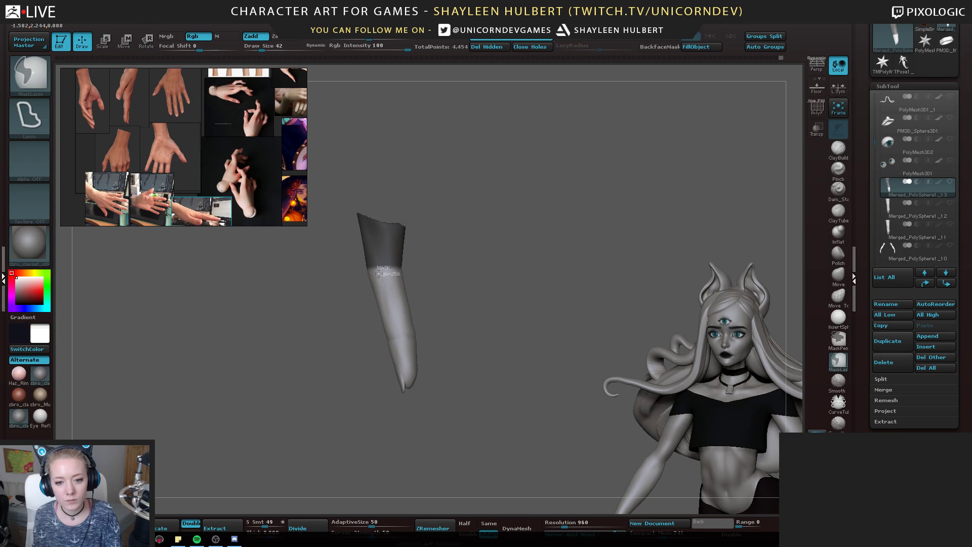
{"action": "left_click", "coordinate": [356, 165], "text": "ctrl"}
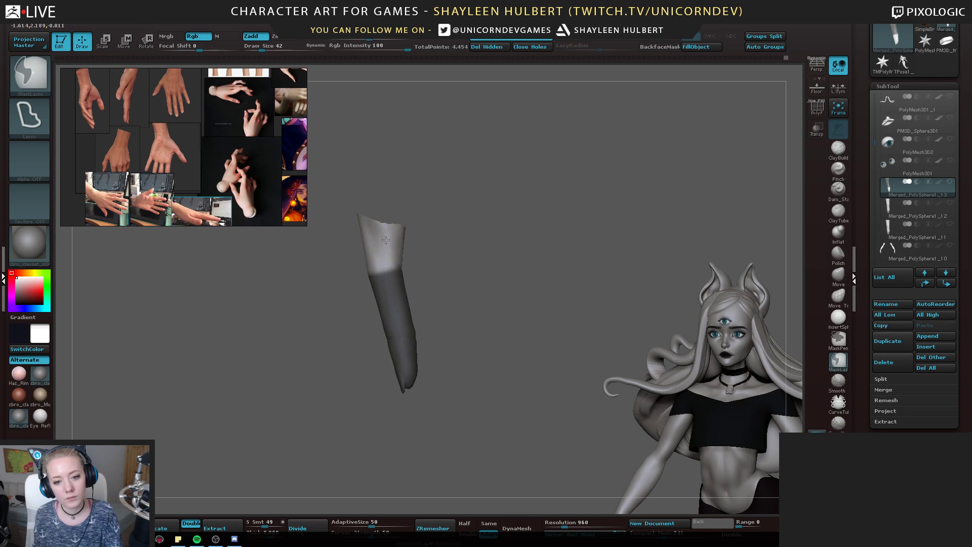
{"action": "left_click", "coordinate": [449, 272], "text": "ctrl"}
Rotate the middle finger's unmasked segments about the first joint and show the other subtools again
{"action": "key", "text": "r"}
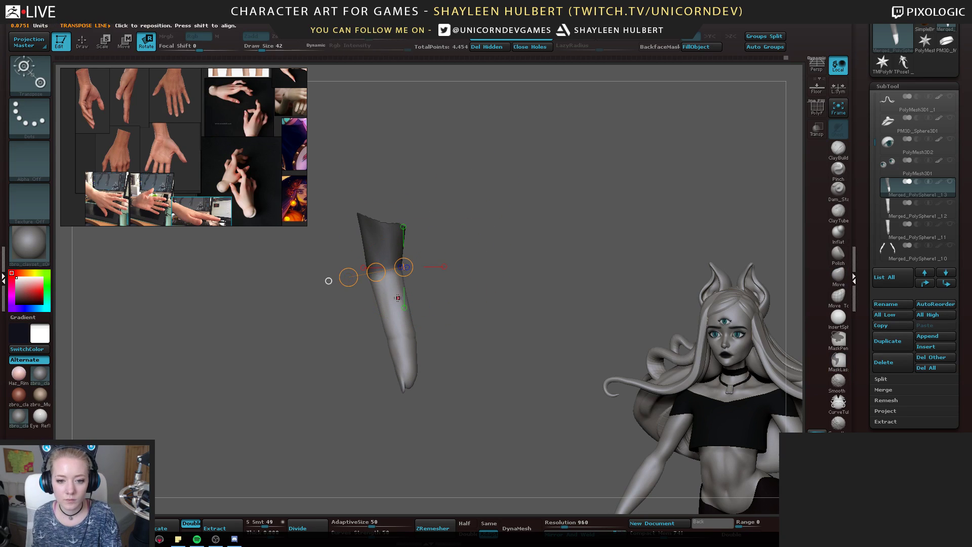
{"action": "mouse_move", "coordinate": [372, 274]}
{"action": "left_mouse_down"}
{"action": "mouse_move", "coordinate": [411, 413]}
{"action": "mouse_move", "coordinate": [405, 395]}
{"action": "mouse_move", "coordinate": [469, 362]}
{"action": "mouse_move", "coordinate": [473, 301]}
{"action": "mouse_move", "coordinate": [501, 360]}
{"action": "mouse_move", "coordinate": [514, 320]}
{"action": "mouse_move", "coordinate": [516, 372]}
{"action": "mouse_move", "coordinate": [496, 372]}
{"action": "left_mouse_up"}
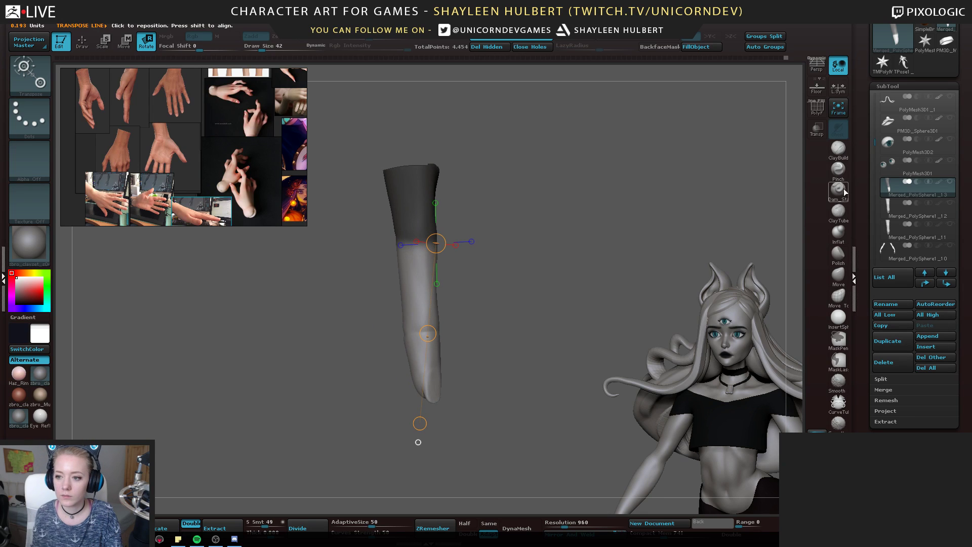
{"action": "left_click", "coordinate": [951, 182], "text": "shift"}
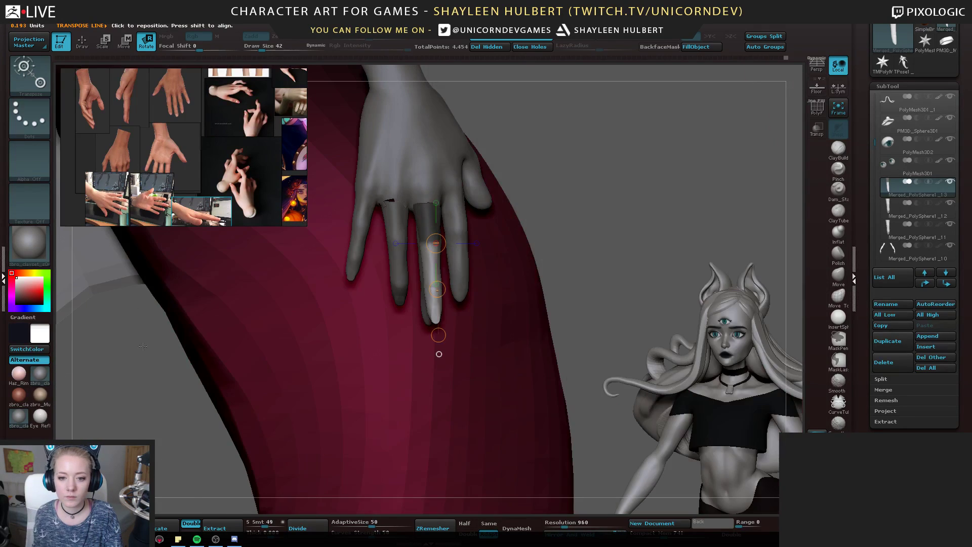
{"action": "left_click_drag", "start_coordinate": [371, 293], "coordinate": [330, 343]}
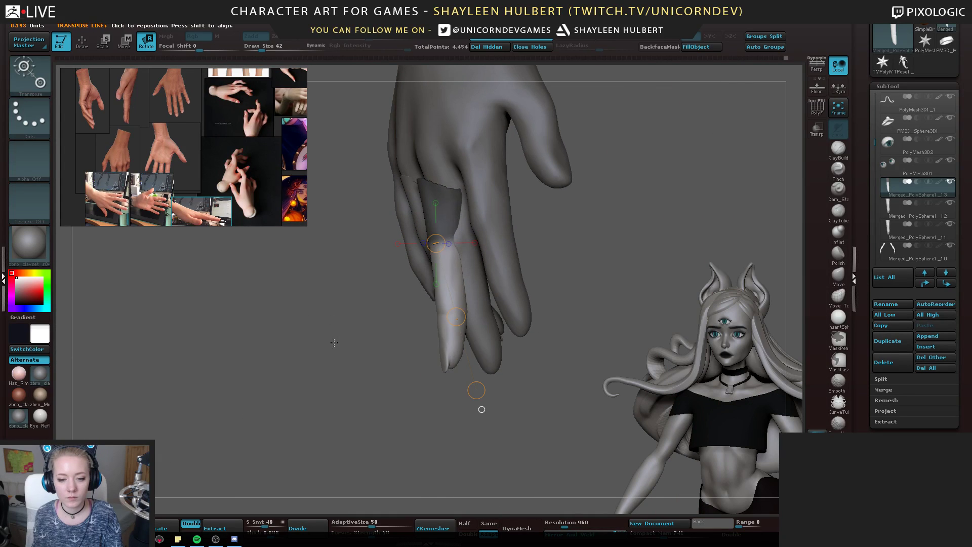
Clear the finger's mask and move the whole middle finger into place against the hand
{"action": "left_click", "coordinate": [362, 317], "text": "ctrl"}
{"action": "mouse_move", "coordinate": [349, 309]}
{"action": "left_mouse_down", "text": "ctrl"}
{"action": "mouse_move", "coordinate": [355, 326]}
{"action": "mouse_move", "coordinate": [328, 328]}
{"action": "left_mouse_up", "text": "ctrl"}
{"action": "left_click_drag", "start_coordinate": [441, 332], "coordinate": [330, 365]}
{"action": "left_click_drag", "start_coordinate": [385, 348], "coordinate": [524, 270]}
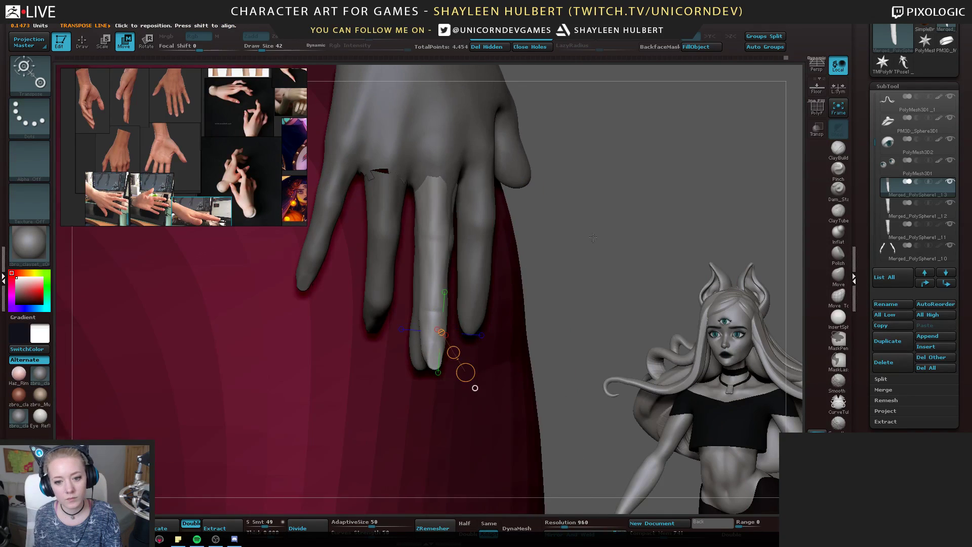
{"action": "left_click_drag", "start_coordinate": [597, 235], "coordinate": [587, 233]}
{"action": "mouse_move", "coordinate": [639, 197]}
{"action": "left_mouse_down"}
{"action": "mouse_move", "coordinate": [629, 197]}
{"action": "mouse_move", "coordinate": [639, 194]}
{"action": "left_mouse_up"}
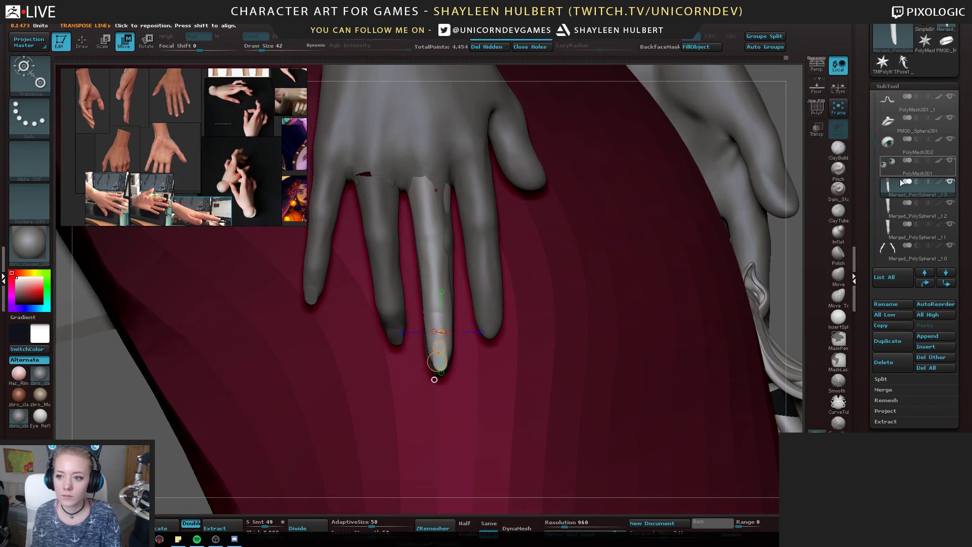
Show only the hand and the separate middle finger, and hide the original middle finger on the hand mesh
{"action": "left_click", "coordinate": [951, 182]}
{"action": "left_click", "coordinate": [949, 244]}
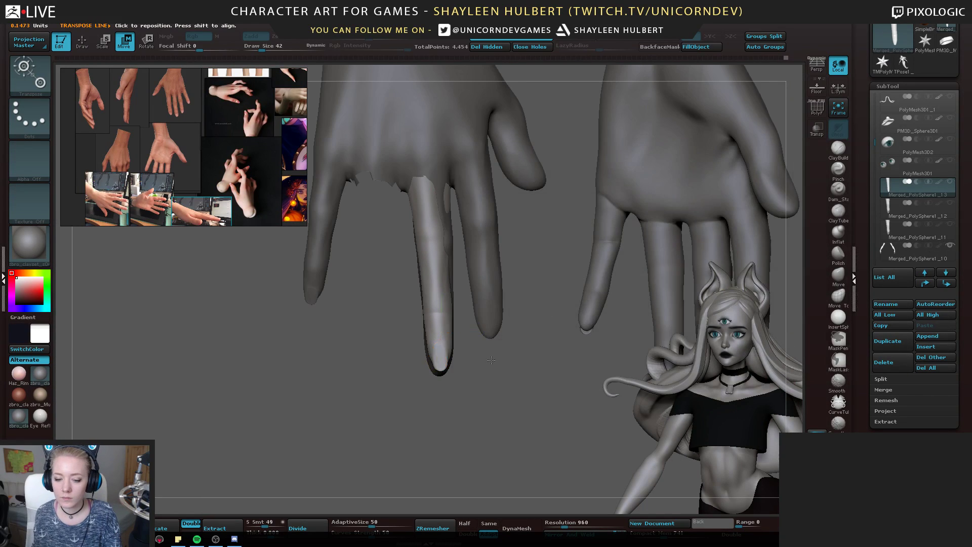
{"action": "left_click_drag", "start_coordinate": [491, 360], "coordinate": [495, 338], "text": "alt"}
{"action": "key", "text": "q"}
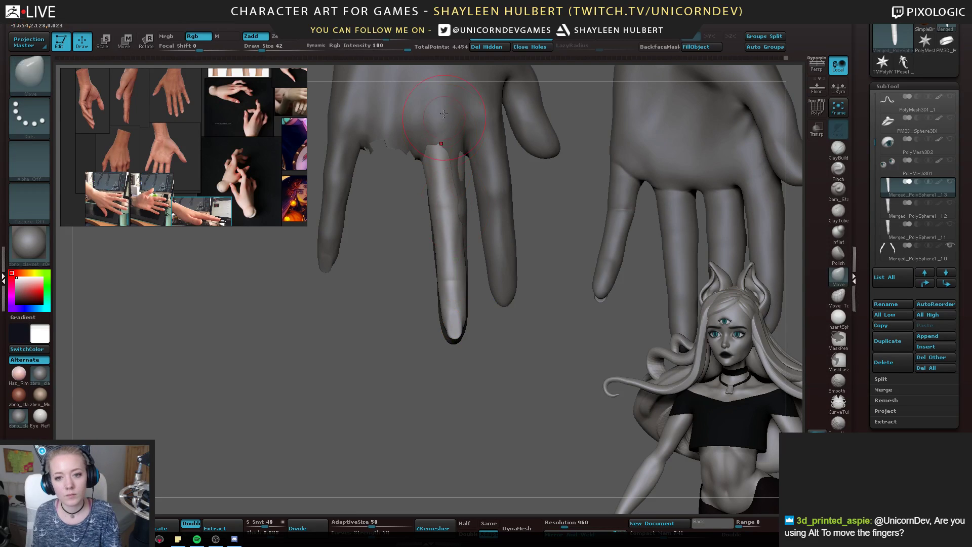
{"action": "left_click", "coordinate": [441, 108], "text": "alt"}
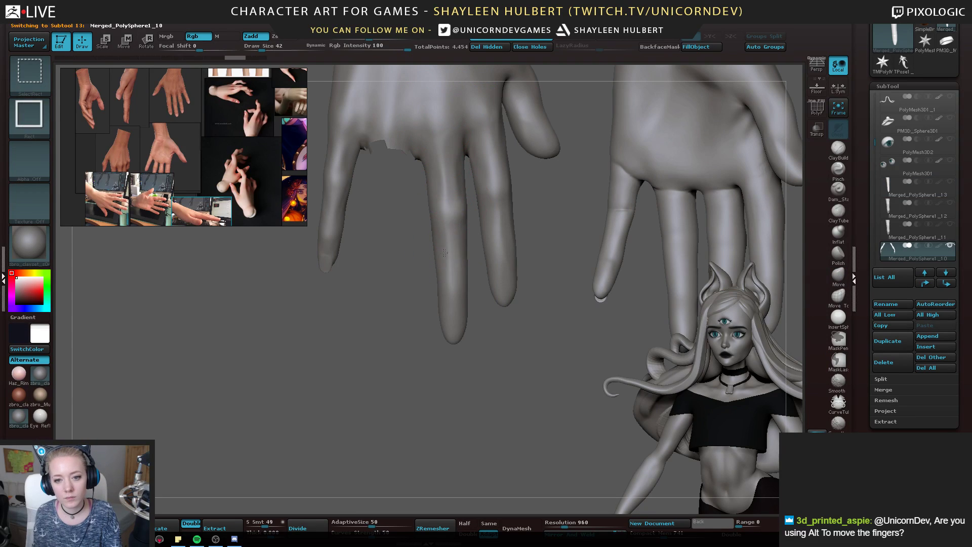
{"action": "left_click", "coordinate": [448, 252], "text": "ctrl+shift"}
{"action": "left_click", "coordinate": [950, 183]}
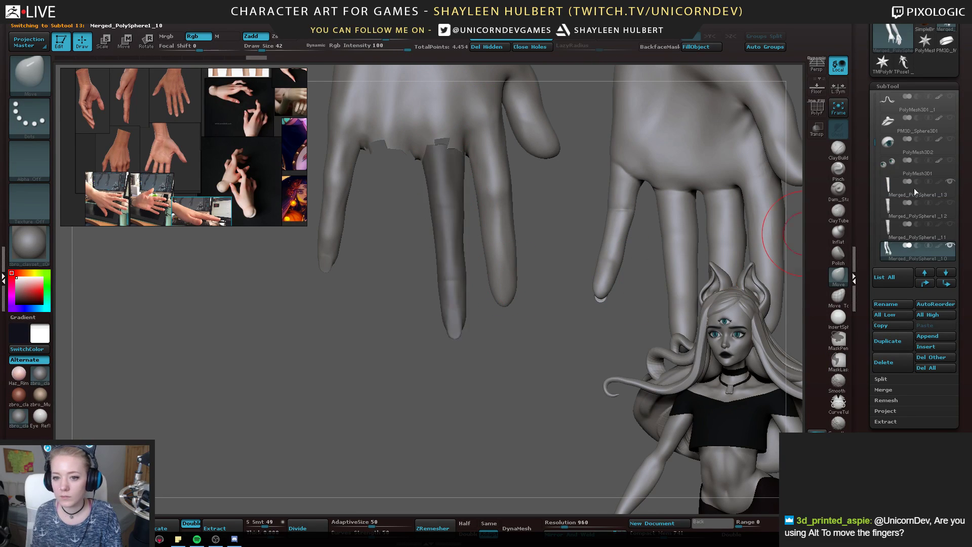
Select the separate middle finger subtool and scale it slightly along its length from the knuckle
{"action": "key", "text": "w"}
{"action": "left_click_drag", "start_coordinate": [448, 149], "coordinate": [455, 378]}
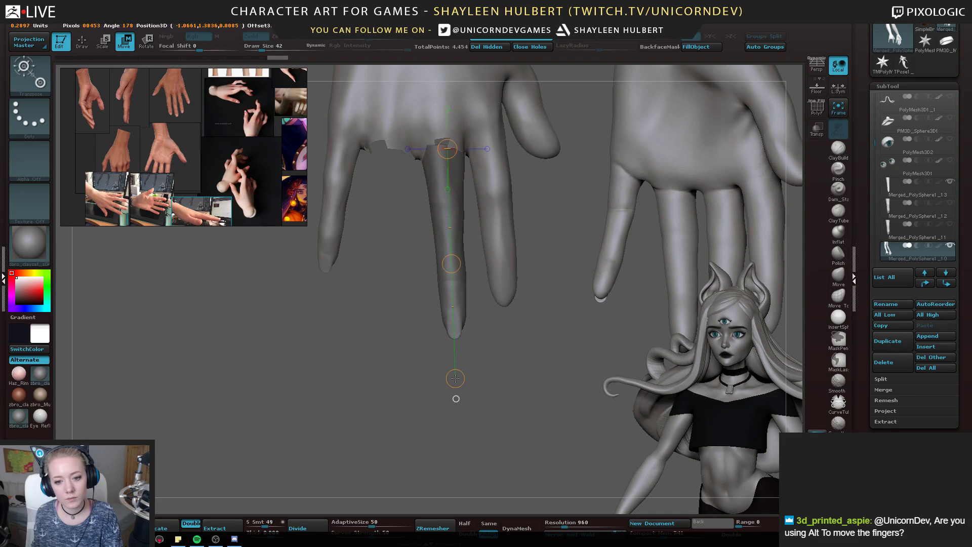
{"action": "key", "text": "e"}
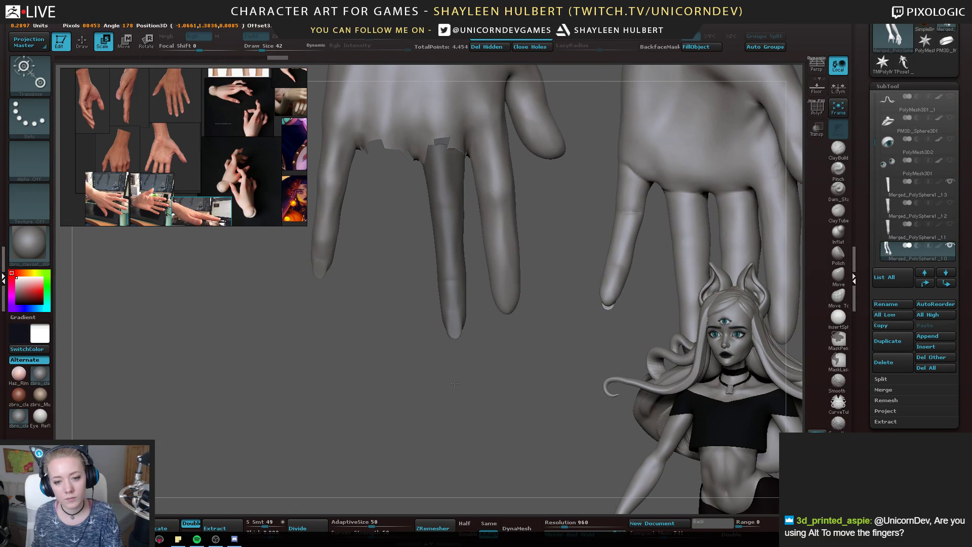
{"action": "left_click", "coordinate": [927, 190]}
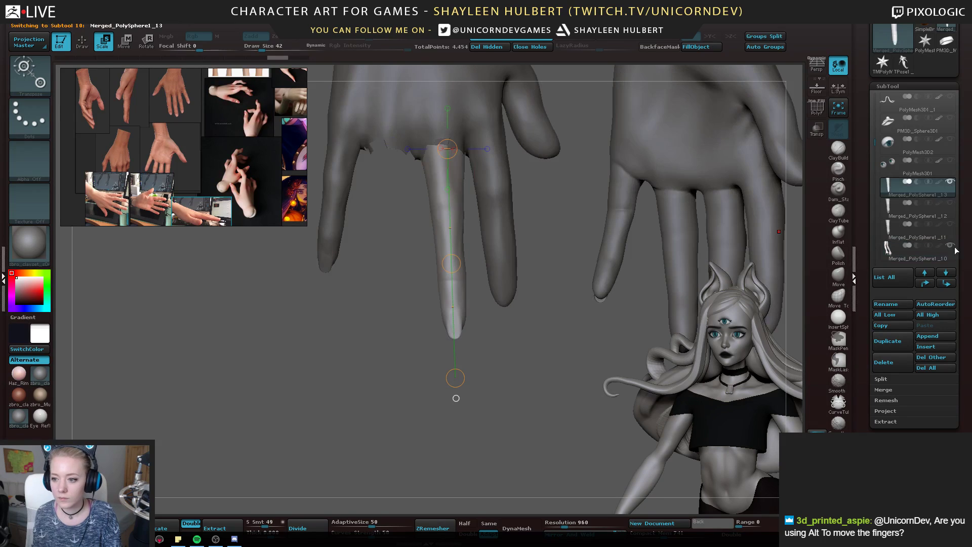
{"action": "left_click_drag", "start_coordinate": [455, 377], "coordinate": [457, 379]}
{"action": "left_click_drag", "start_coordinate": [521, 277], "coordinate": [718, 239]}
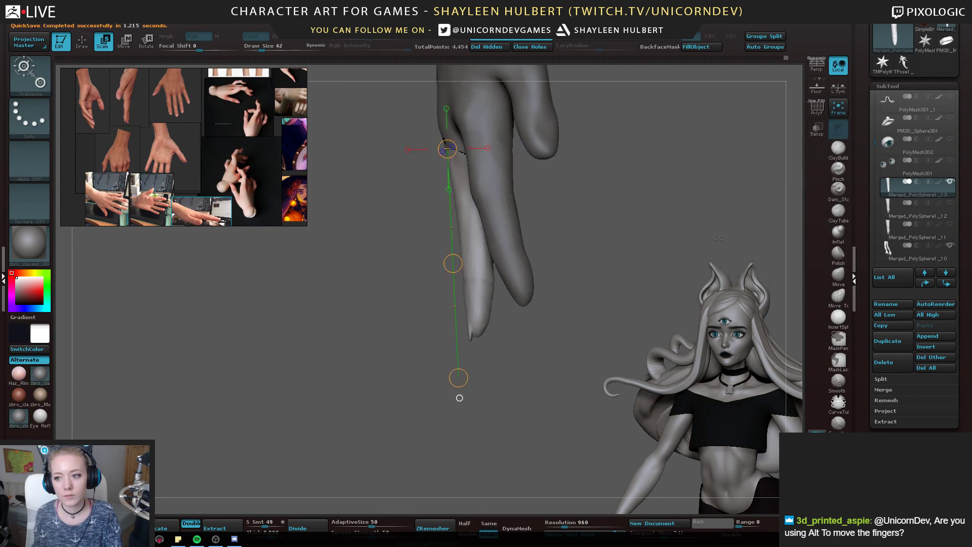
Show the separate ring finger, then rotate and shift the middle finger to line it up with its knuckle
{"action": "left_click", "coordinate": [950, 203]}
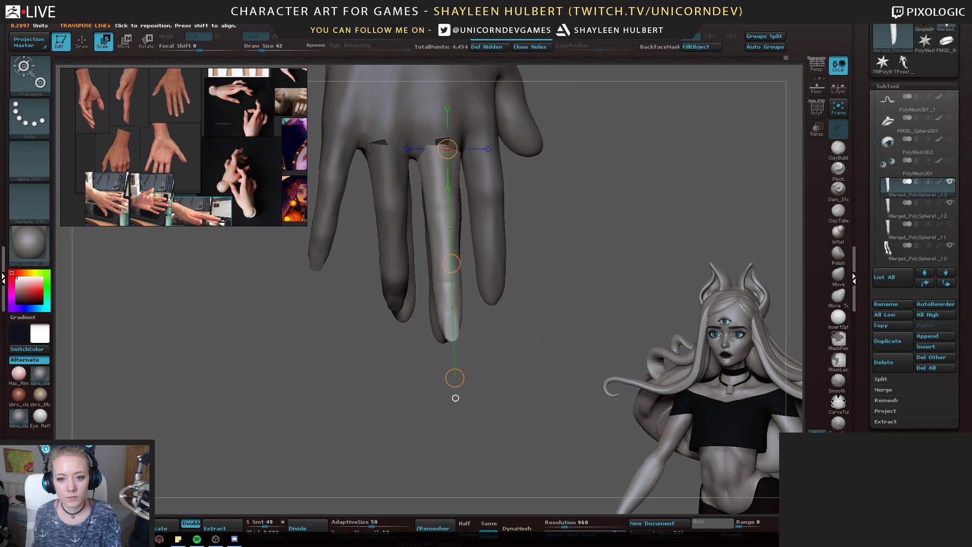
{"action": "mouse_move", "coordinate": [440, 151]}
{"action": "left_mouse_down"}
{"action": "mouse_move", "coordinate": [475, 317]}
{"action": "mouse_move", "coordinate": [477, 378]}
{"action": "mouse_move", "coordinate": [442, 156]}
{"action": "mouse_move", "coordinate": [454, 408]}
{"action": "left_mouse_up"}
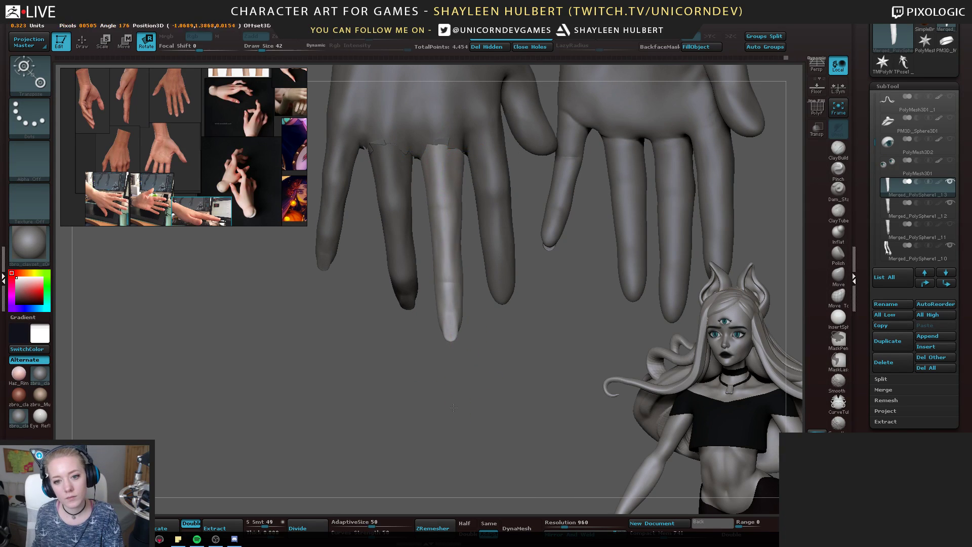
{"action": "left_click_drag", "start_coordinate": [507, 375], "coordinate": [338, 307]}
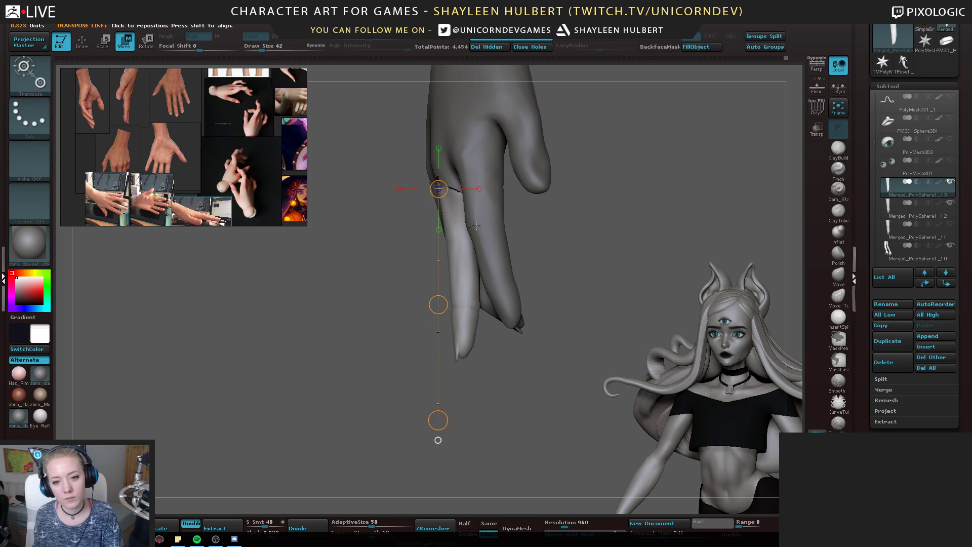
{"action": "left_click_drag", "start_coordinate": [455, 194], "coordinate": [469, 281]}
{"action": "left_click_drag", "start_coordinate": [464, 415], "coordinate": [467, 423]}
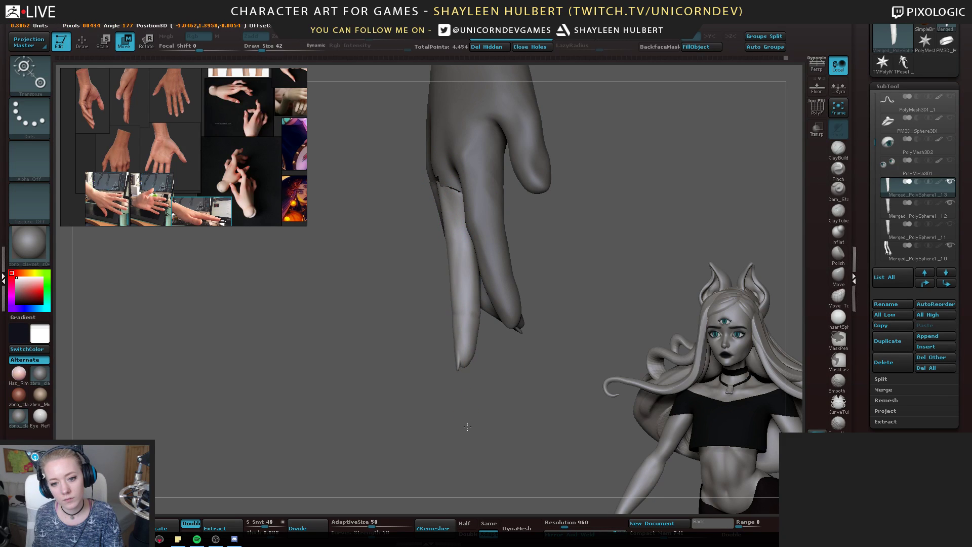
{"action": "left_click_drag", "start_coordinate": [405, 390], "coordinate": [515, 308]}
Scale the middle finger to fit the proportions of the neighbouring fingers
{"action": "mouse_move", "coordinate": [503, 263]}
{"action": "left_mouse_down"}
{"action": "mouse_move", "coordinate": [456, 267]}
{"action": "mouse_move", "coordinate": [534, 363]}
{"action": "left_mouse_up"}
{"action": "key", "text": "e"}
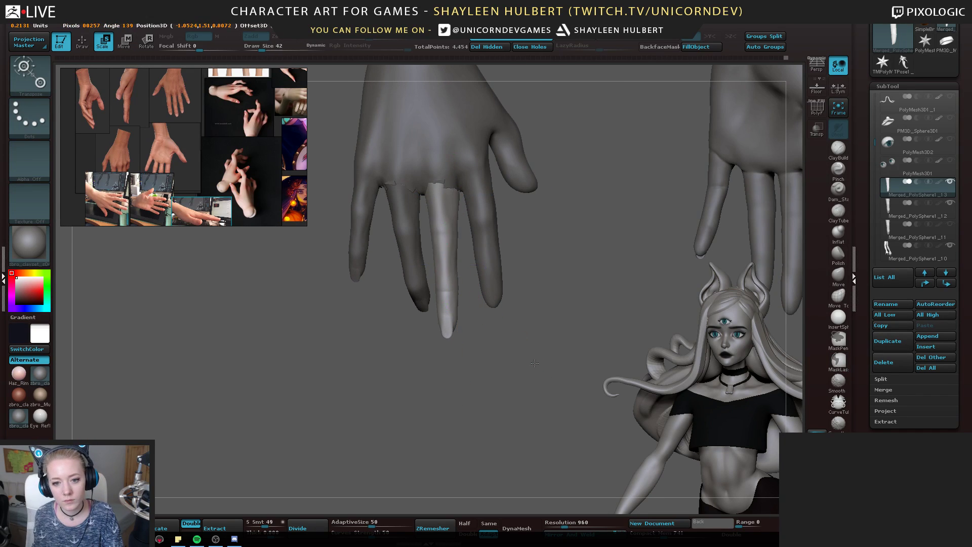
{"action": "left_click_drag", "start_coordinate": [445, 246], "coordinate": [579, 243]}
{"action": "mouse_move", "coordinate": [541, 305]}
{"action": "left_mouse_down"}
{"action": "mouse_move", "coordinate": [511, 307]}
{"action": "mouse_move", "coordinate": [552, 311]}
{"action": "mouse_move", "coordinate": [539, 336]}
{"action": "mouse_move", "coordinate": [374, 308]}
{"action": "mouse_move", "coordinate": [480, 315]}
{"action": "mouse_move", "coordinate": [492, 357]}
{"action": "left_mouse_up"}
{"action": "left_click", "coordinate": [838, 276]}
{"action": "key", "text": "w"}
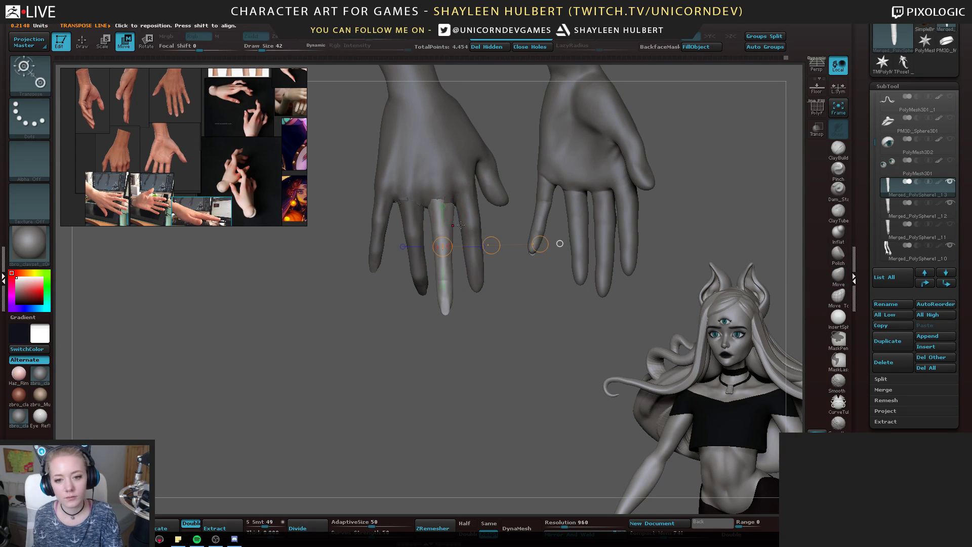
Twist the middle finger around its long axis, viewed from the fingertips, and shift it within its knuckle opening
{"action": "mouse_move", "coordinate": [438, 201]}
{"action": "left_mouse_down"}
{"action": "mouse_move", "coordinate": [450, 366]}
{"action": "mouse_move", "coordinate": [454, 330]}
{"action": "mouse_move", "coordinate": [551, 236]}
{"action": "left_mouse_up"}
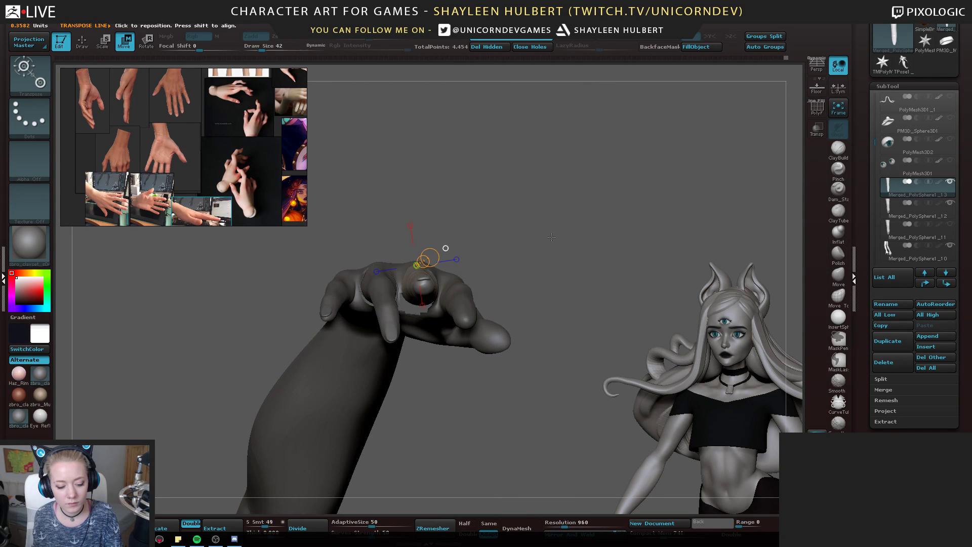
{"action": "mouse_move", "coordinate": [424, 282]}
{"action": "left_mouse_down"}
{"action": "mouse_move", "coordinate": [429, 169]}
{"action": "mouse_move", "coordinate": [415, 162]}
{"action": "mouse_move", "coordinate": [387, 223]}
{"action": "mouse_move", "coordinate": [467, 347]}
{"action": "mouse_move", "coordinate": [506, 239]}
{"action": "mouse_move", "coordinate": [509, 265]}
{"action": "left_mouse_up"}
{"action": "left_click_drag", "start_coordinate": [426, 222], "coordinate": [429, 152]}
{"action": "left_click_drag", "start_coordinate": [425, 290], "coordinate": [437, 175]}
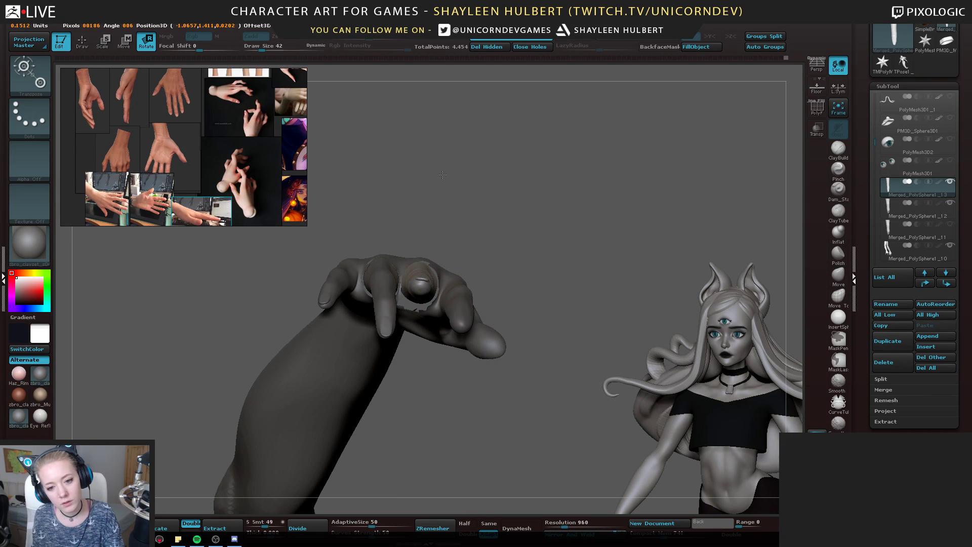
{"action": "key", "text": "w"}
{"action": "mouse_move", "coordinate": [434, 278]}
{"action": "left_mouse_down"}
{"action": "mouse_move", "coordinate": [542, 275]}
{"action": "mouse_move", "coordinate": [488, 277]}
{"action": "left_mouse_up"}
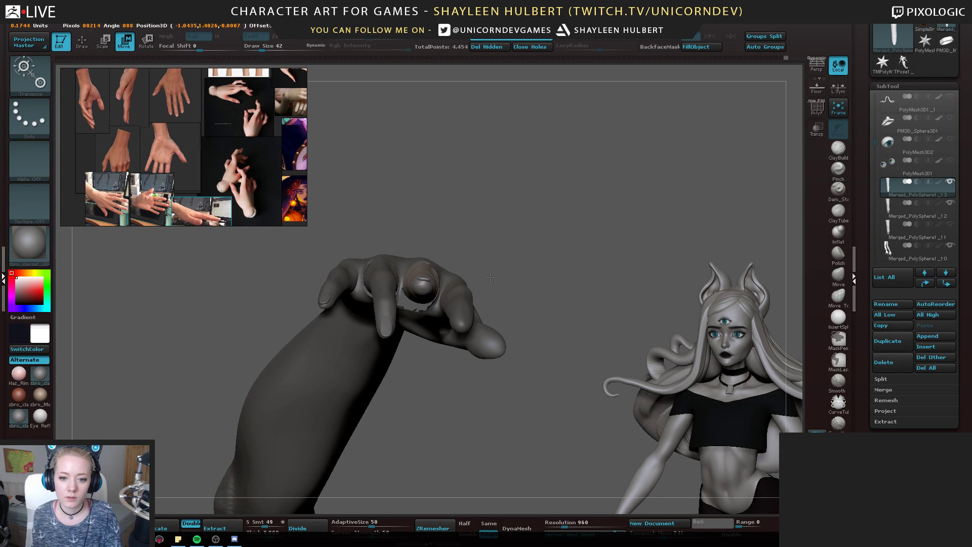
Try to shift the middle finger at its knuckle with the Move transpose line
{"action": "left_click_drag", "start_coordinate": [530, 329], "coordinate": [492, 421]}
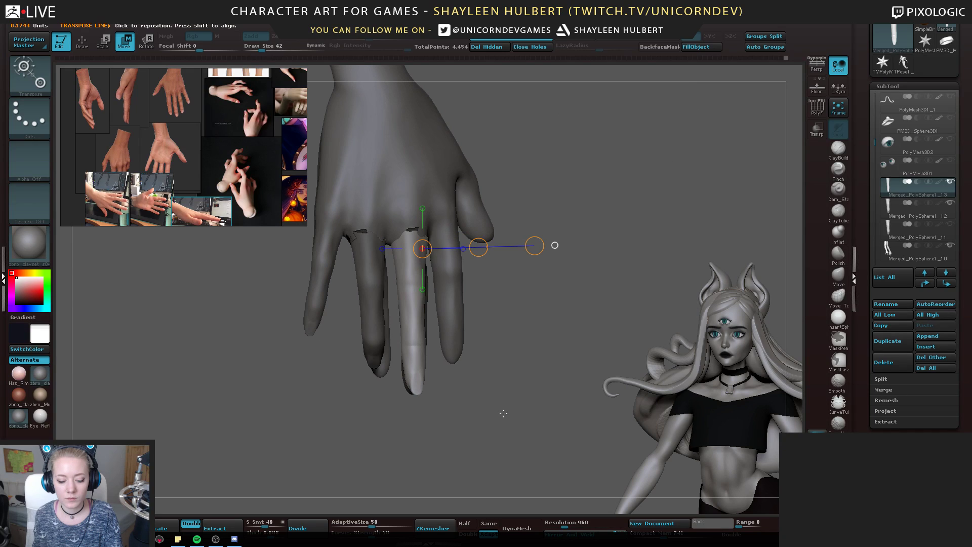
{"action": "left_click_drag", "start_coordinate": [479, 246], "coordinate": [481, 241]}
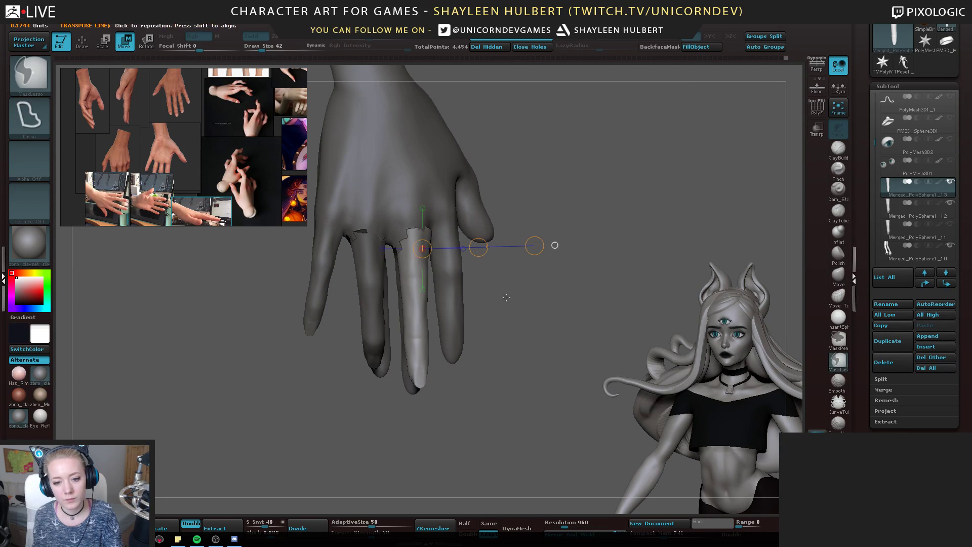
{"action": "key", "text": "ctrl+z"}
Fine-tune the middle finger's rotation around its length from the fingertip end
{"action": "left_click_drag", "start_coordinate": [524, 304], "coordinate": [499, 203]}
{"action": "left_click_drag", "start_coordinate": [499, 202], "coordinate": [461, 201], "text": "alt"}
{"action": "key", "text": "r"}
{"action": "left_click_drag", "start_coordinate": [425, 258], "coordinate": [430, 213]}
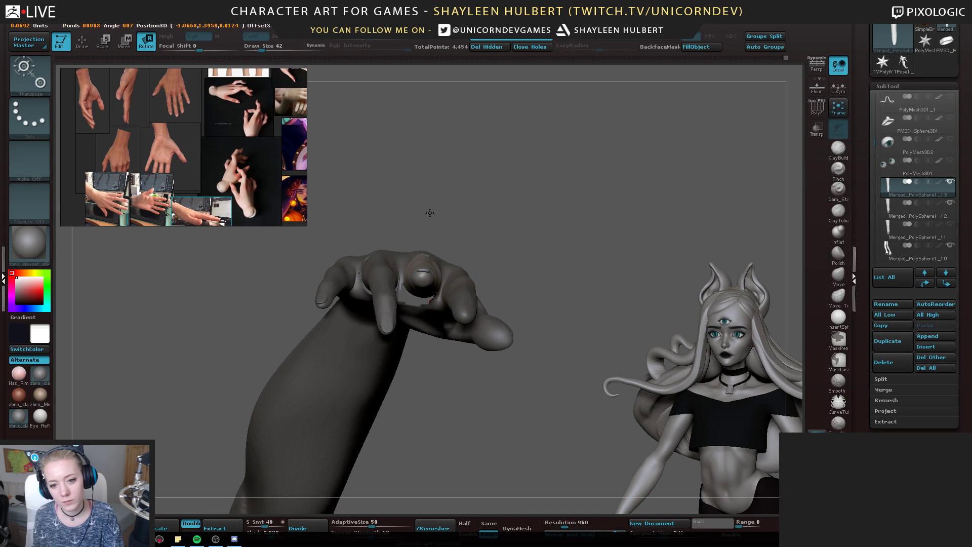
{"action": "left_click_drag", "start_coordinate": [499, 203], "coordinate": [515, 310]}
{"action": "left_click_drag", "start_coordinate": [423, 222], "coordinate": [420, 222]}
Try a further rotation of the middle finger about its knuckle
{"action": "left_click_drag", "start_coordinate": [528, 195], "coordinate": [529, 155]}
{"action": "left_click_drag", "start_coordinate": [425, 226], "coordinate": [430, 196]}
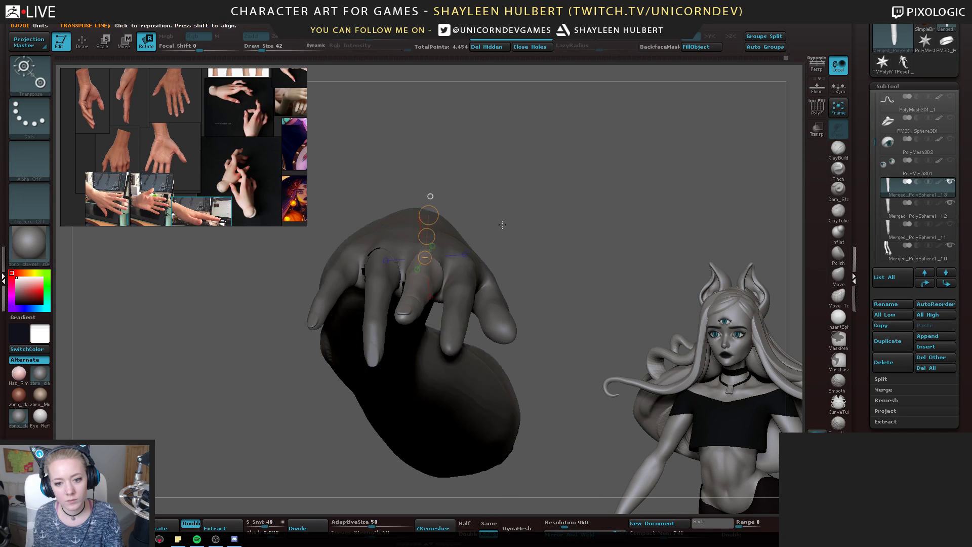
{"action": "key", "text": "ctrl+z"}
{"action": "left_click_drag", "start_coordinate": [508, 382], "coordinate": [454, 384]}
{"action": "left_click_drag", "start_coordinate": [438, 400], "coordinate": [420, 396]}
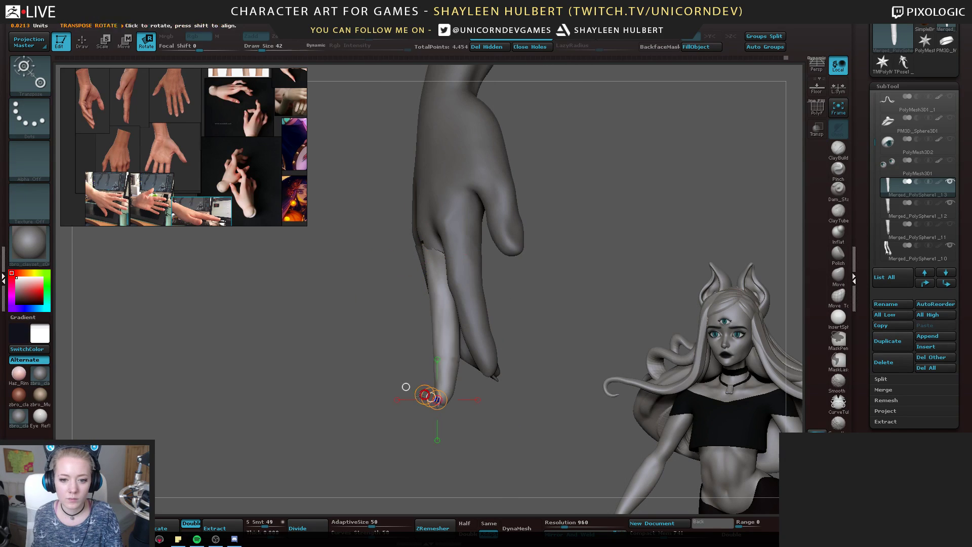
{"action": "left_click_drag", "start_coordinate": [349, 368], "coordinate": [565, 374]}
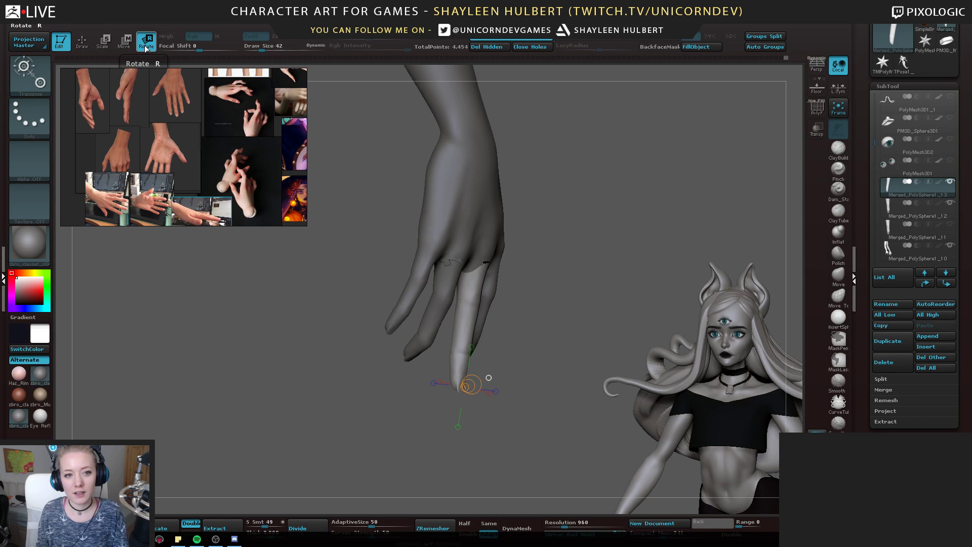
{"action": "key", "text": "w"}
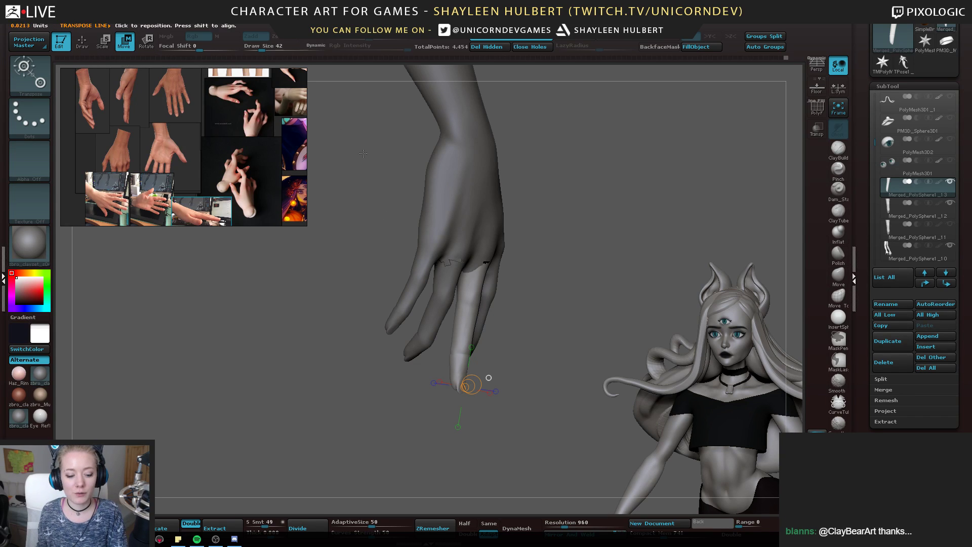
{"action": "key", "text": "e"}
{"action": "key", "text": "r"}
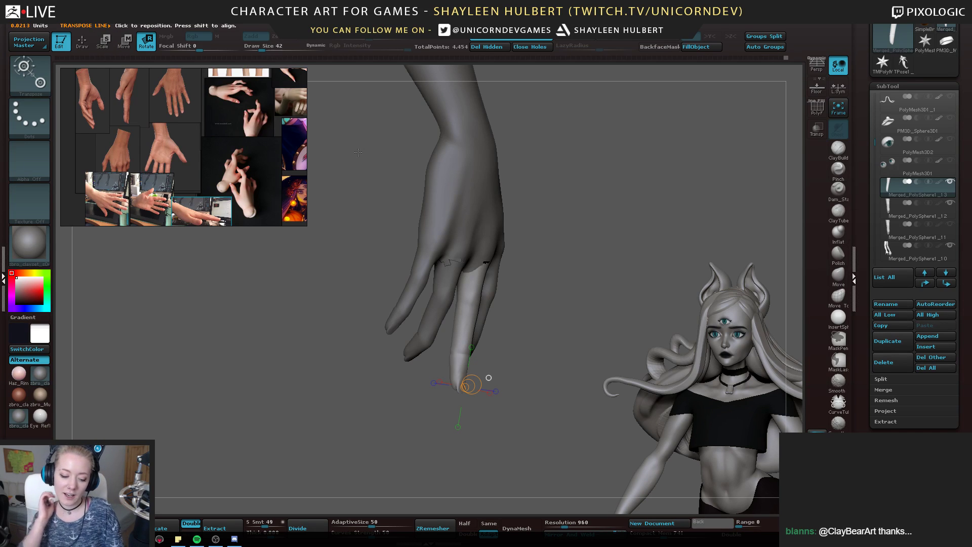
{"action": "key", "text": "e"}
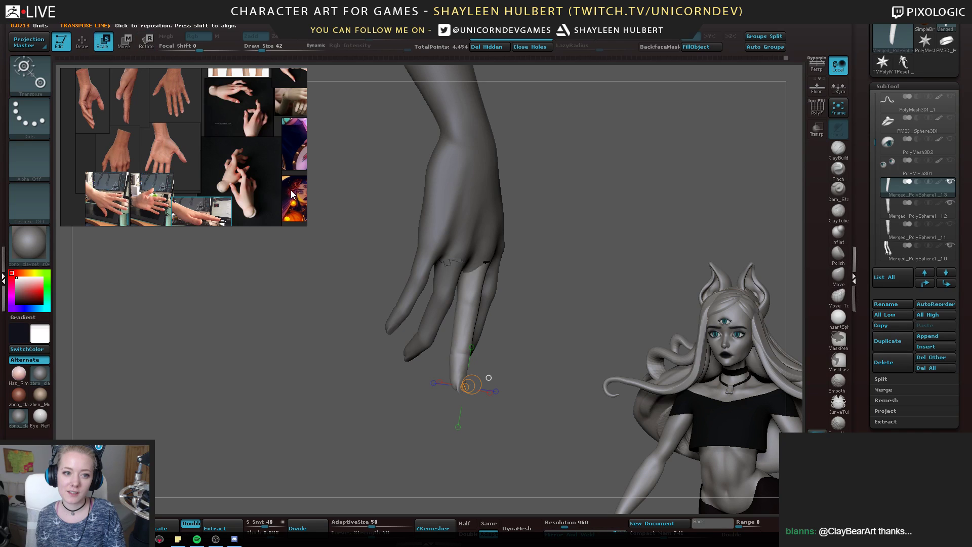
{"action": "key", "text": "r"}
{"action": "key", "text": "e"}
{"action": "key", "text": "w"}
{"action": "key", "text": "e"}
{"action": "key", "text": "r"}
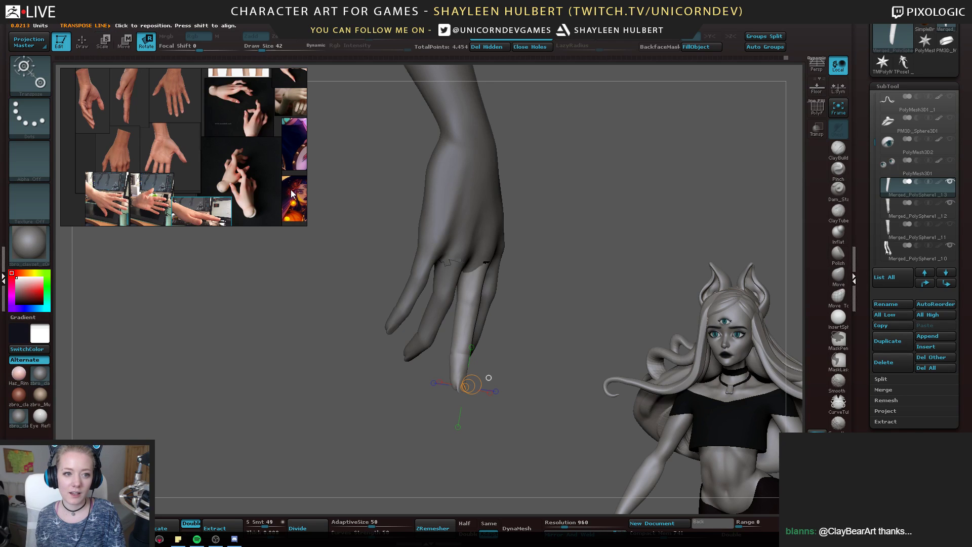
{"action": "key", "text": "e"}
{"action": "key", "text": "w"}
Mask the middle finger above its last joint, soften the mask edge and rotate the fingertip about that joint
{"action": "key", "text": "q"}
{"action": "mouse_move", "coordinate": [566, 285]}
{"action": "left_mouse_down"}
{"action": "mouse_move", "coordinate": [517, 285]}
{"action": "mouse_move", "coordinate": [467, 334]}
{"action": "left_mouse_up"}
{"action": "left_click_drag", "start_coordinate": [570, 327], "coordinate": [377, 288]}
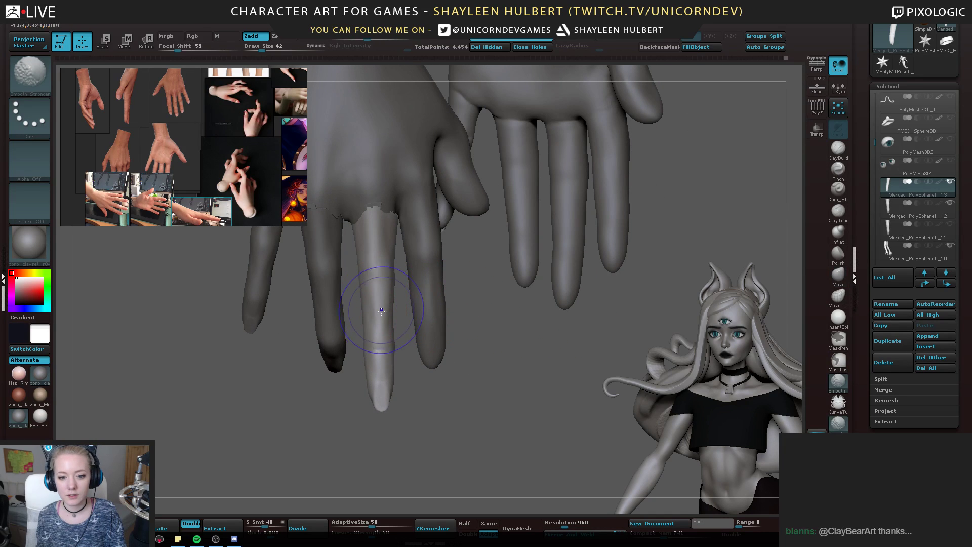
{"action": "mouse_move", "coordinate": [508, 306]}
{"action": "left_mouse_down"}
{"action": "mouse_move", "coordinate": [347, 365]}
{"action": "mouse_move", "coordinate": [304, 317]}
{"action": "mouse_move", "coordinate": [319, 391]}
{"action": "mouse_move", "coordinate": [315, 332]}
{"action": "mouse_move", "coordinate": [364, 279]}
{"action": "mouse_move", "coordinate": [336, 385]}
{"action": "mouse_move", "coordinate": [365, 324]}
{"action": "mouse_move", "coordinate": [329, 332]}
{"action": "left_mouse_up"}
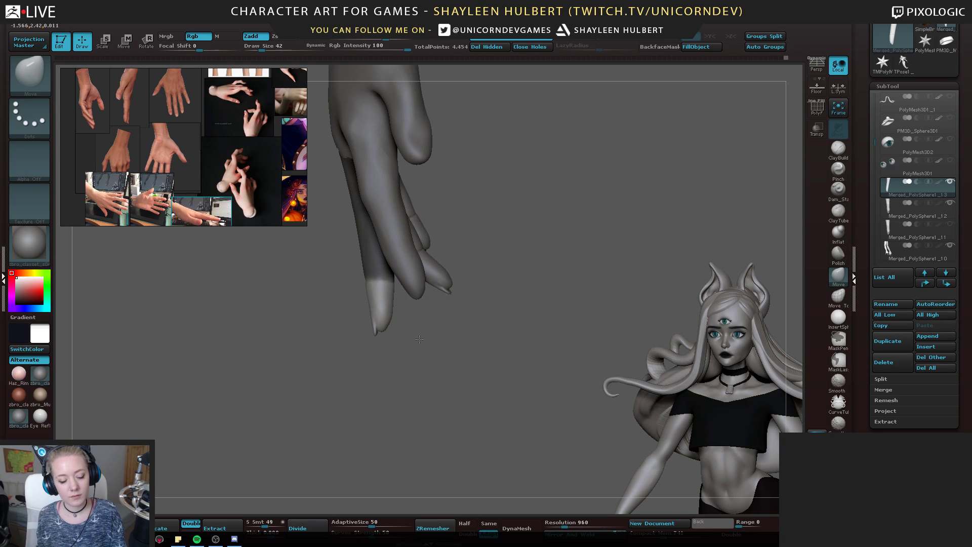
{"action": "left_click", "coordinate": [369, 247], "text": "ctrl"}
{"action": "key", "text": "r"}
{"action": "mouse_move", "coordinate": [380, 281]}
{"action": "left_mouse_down"}
{"action": "mouse_move", "coordinate": [387, 403]}
{"action": "mouse_move", "coordinate": [377, 406]}
{"action": "mouse_move", "coordinate": [444, 332]}
{"action": "mouse_move", "coordinate": [508, 312]}
{"action": "mouse_move", "coordinate": [409, 313]}
{"action": "left_mouse_up"}
Isolate the middle finger, mask its base section with a soft edge and rotate the rest about the middle joint
{"action": "left_click", "coordinate": [950, 181]}
{"action": "left_click_drag", "start_coordinate": [524, 223], "coordinate": [498, 222]}
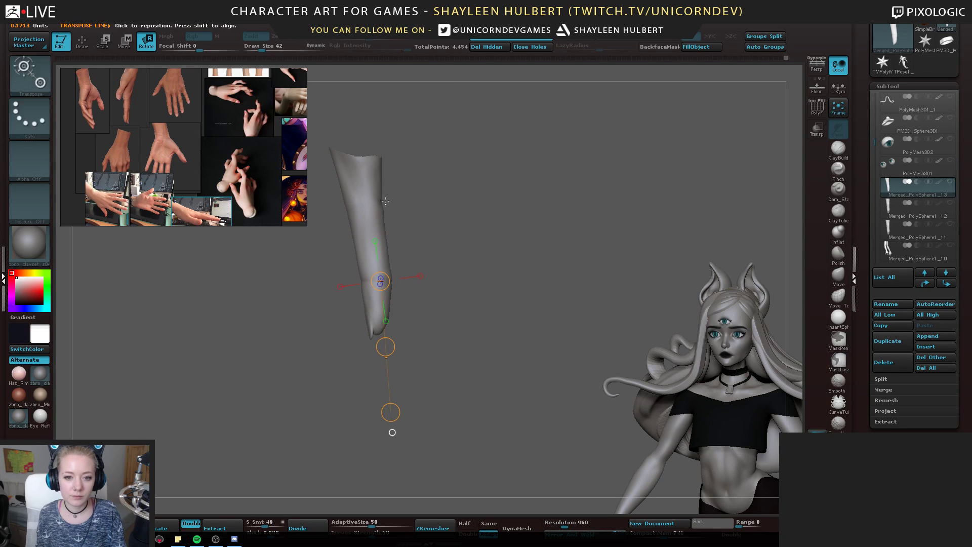
{"action": "mouse_move", "coordinate": [386, 201]}
{"action": "left_mouse_down", "text": "ctrl"}
{"action": "mouse_move", "coordinate": [335, 216]}
{"action": "mouse_move", "coordinate": [400, 283]}
{"action": "left_mouse_up", "text": "ctrl"}
{"action": "left_click_drag", "start_coordinate": [413, 248], "coordinate": [463, 269], "text": "alt"}
{"action": "left_click", "coordinate": [425, 262]}
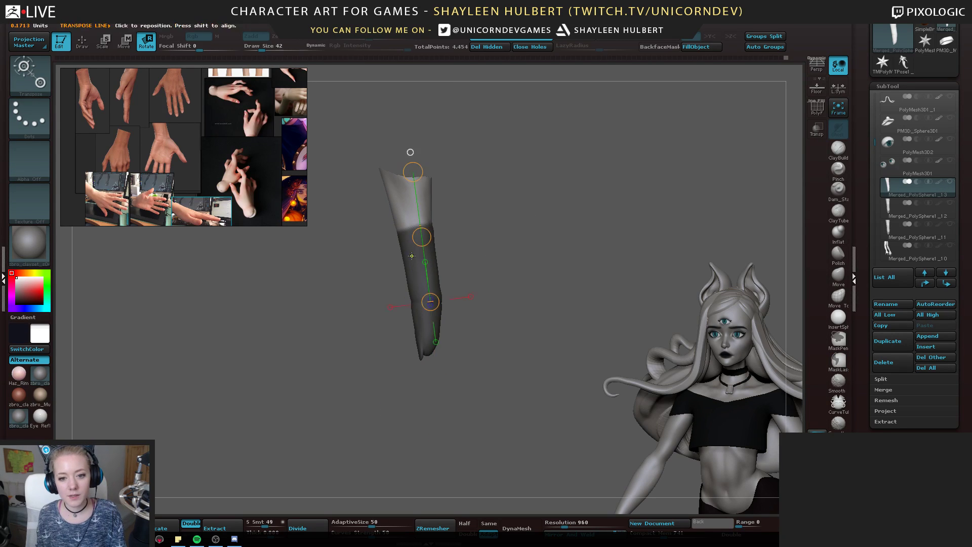
{"action": "left_click", "coordinate": [472, 233], "text": "ctrl"}
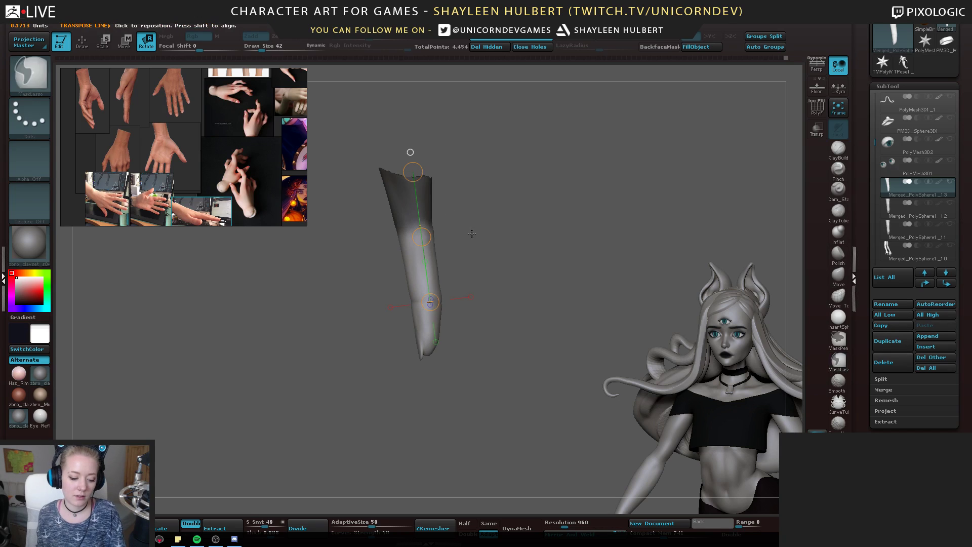
{"action": "left_click_drag", "start_coordinate": [410, 234], "coordinate": [438, 404]}
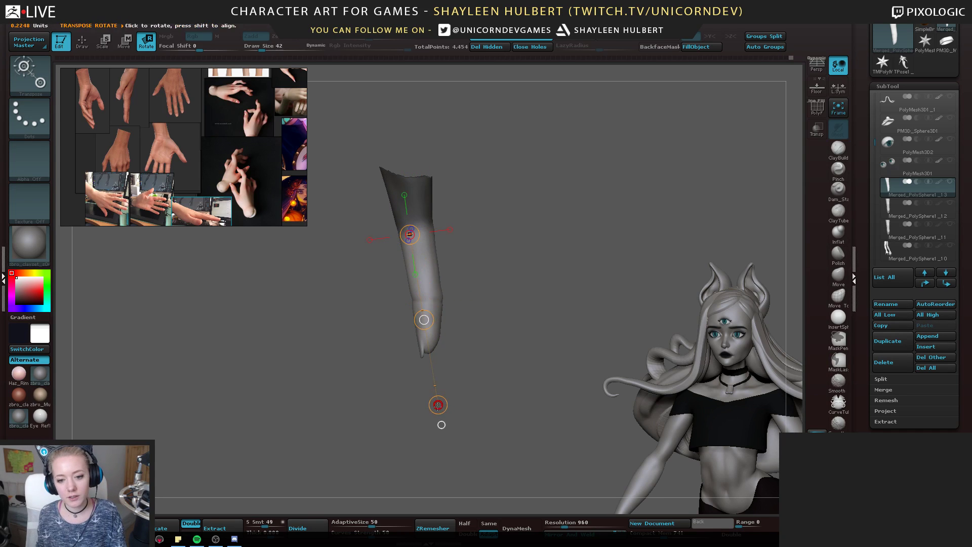
{"action": "left_click_drag", "start_coordinate": [424, 320], "coordinate": [456, 331]}
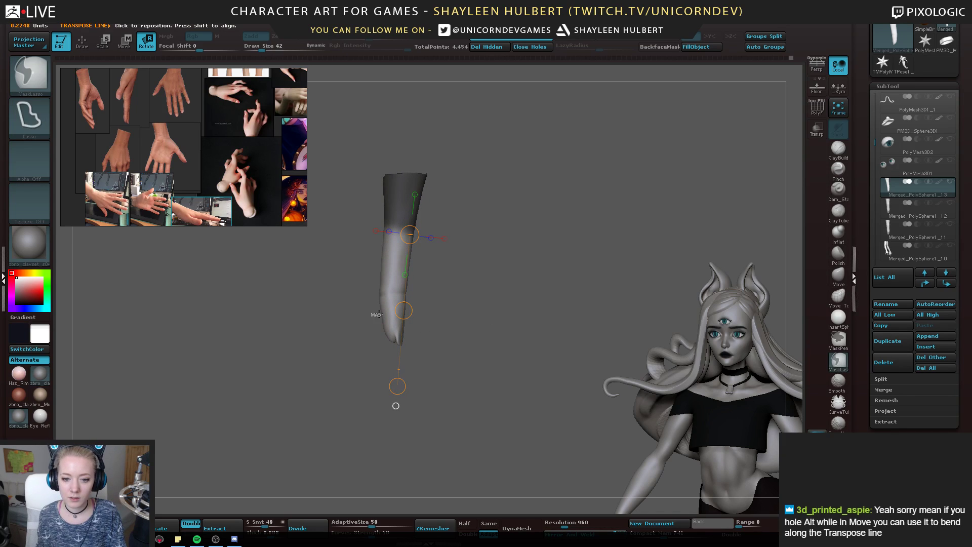
Lasso-mask the middle fingertip, soften the mask edge and invert it so only the fingertip stays editable
{"action": "mouse_move", "coordinate": [374, 313]}
{"action": "left_mouse_down", "text": "ctrl"}
{"action": "mouse_move", "coordinate": [457, 218]}
{"action": "mouse_move", "coordinate": [327, 253]}
{"action": "left_mouse_up", "text": "ctrl"}
{"action": "left_click", "coordinate": [337, 261], "text": "ctrl"}
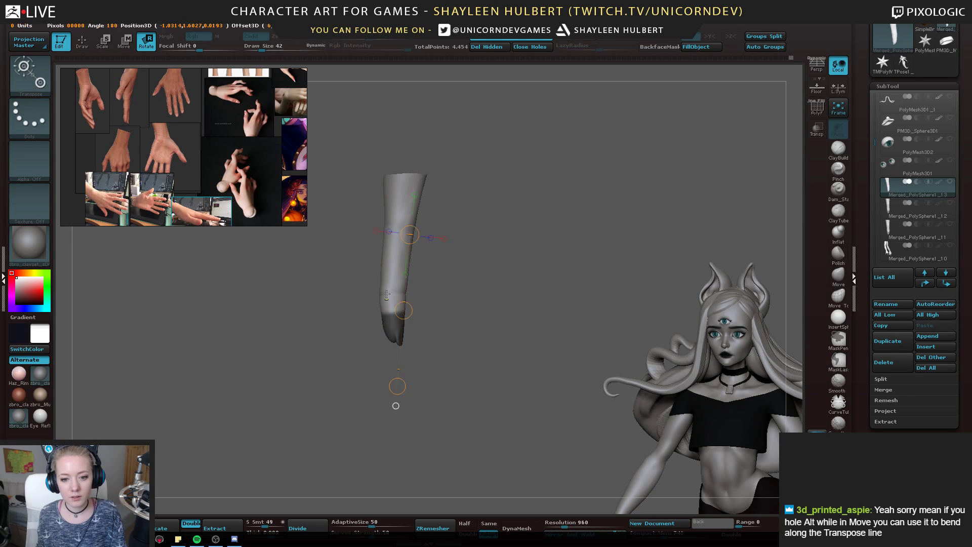
{"action": "left_click", "coordinate": [349, 265], "text": "ctrl"}
{"action": "left_click_drag", "start_coordinate": [393, 257], "coordinate": [394, 257]}
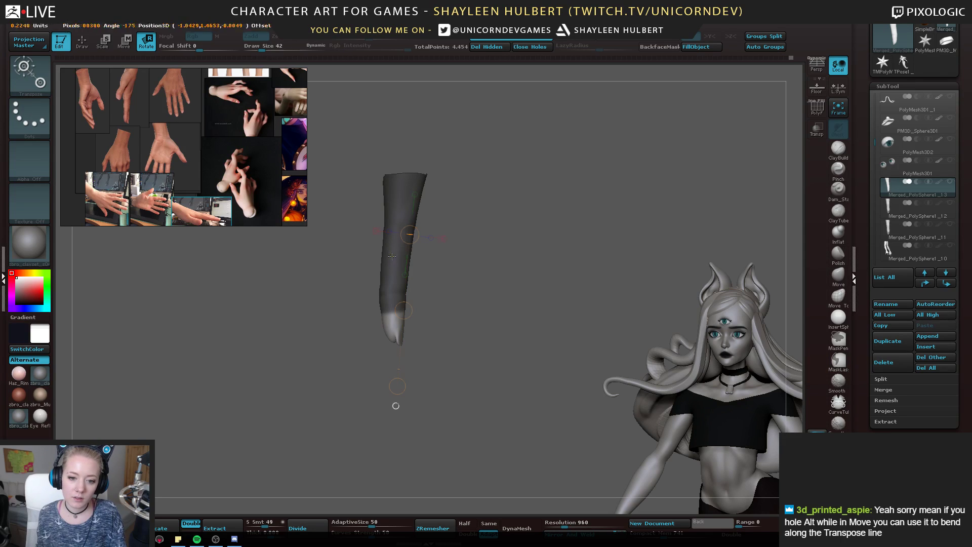
{"action": "key", "text": "q"}
{"action": "key", "text": "ctrl"}
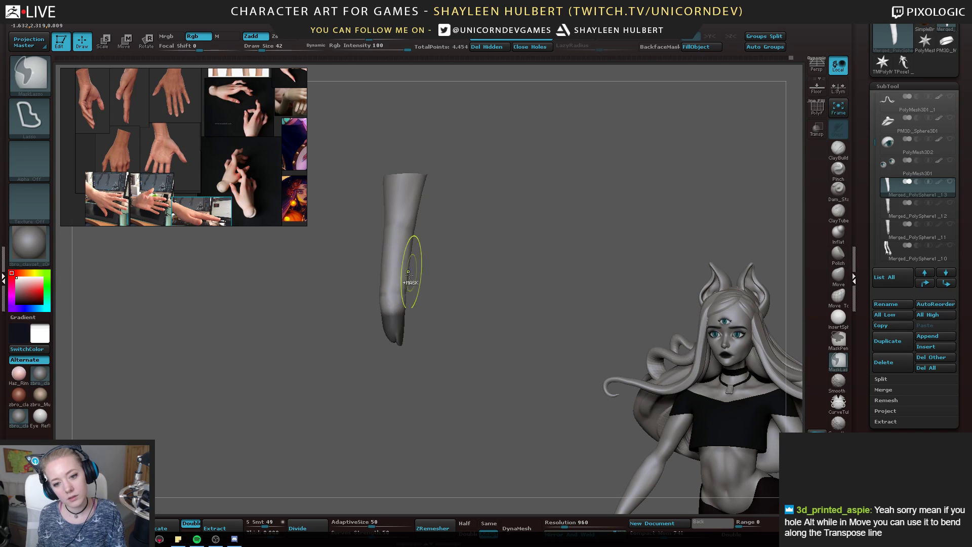
Bend the unmasked fingertip about the finger's last joint with the Rotate transpose line
{"action": "key", "text": "r"}
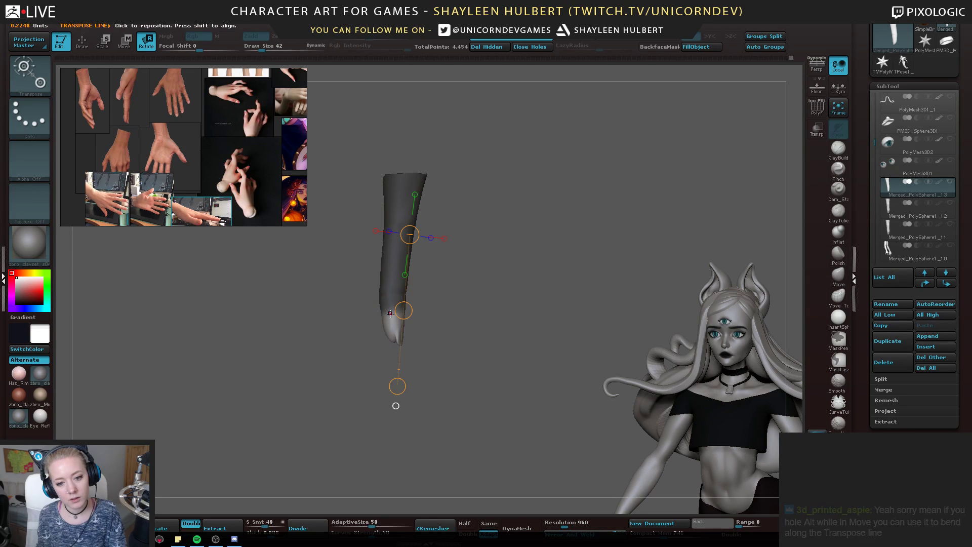
{"action": "left_click_drag", "start_coordinate": [390, 315], "coordinate": [382, 372]}
{"action": "left_click_drag", "start_coordinate": [451, 306], "coordinate": [443, 310]}
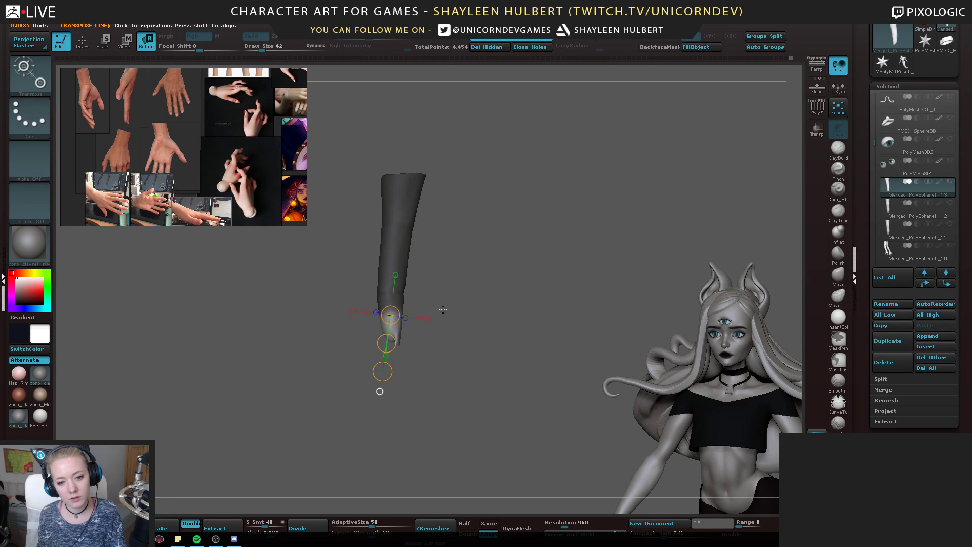
{"action": "left_click_drag", "start_coordinate": [406, 230], "coordinate": [453, 219]}
{"action": "left_click_drag", "start_coordinate": [401, 315], "coordinate": [402, 388]}
{"action": "mouse_move", "coordinate": [439, 313]}
{"action": "left_mouse_down"}
{"action": "mouse_move", "coordinate": [467, 310]}
{"action": "mouse_move", "coordinate": [460, 316]}
{"action": "mouse_move", "coordinate": [459, 276]}
{"action": "mouse_move", "coordinate": [433, 291]}
{"action": "mouse_move", "coordinate": [433, 316]}
{"action": "left_mouse_up"}
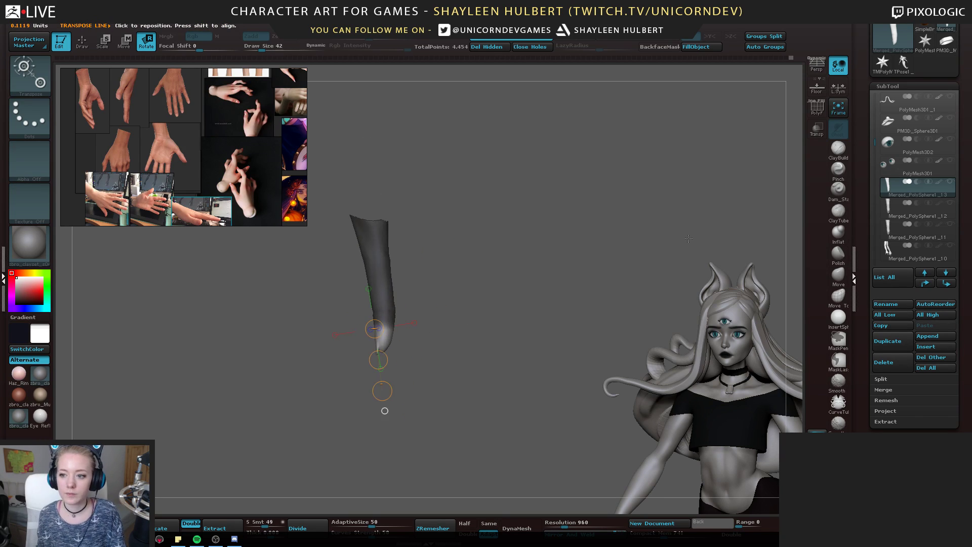
Show the hand subtool again and clear the mask on the middle finger
{"action": "left_click", "coordinate": [950, 246]}
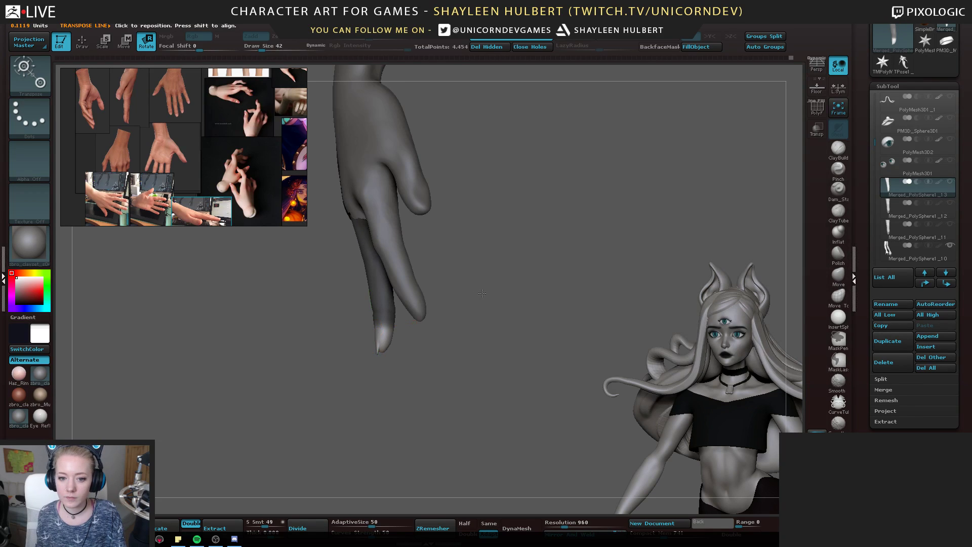
{"action": "left_click_drag", "start_coordinate": [528, 275], "coordinate": [494, 253], "text": "ctrl"}
{"action": "mouse_move", "coordinate": [491, 298]}
{"action": "left_mouse_down"}
{"action": "mouse_move", "coordinate": [453, 305]}
{"action": "mouse_move", "coordinate": [500, 307]}
{"action": "left_mouse_up"}
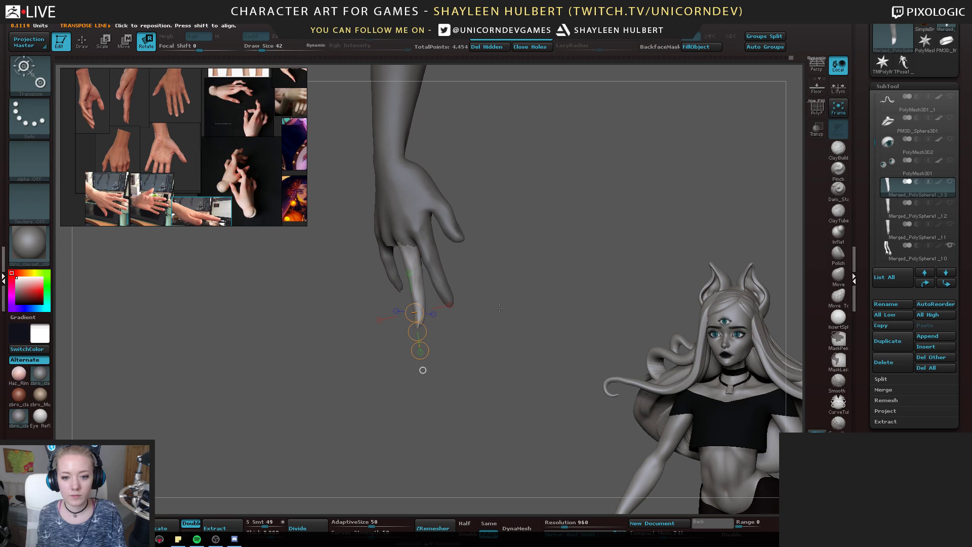
Make the hand subtool active and turn on the visibility of the middle and ring finger subtools
{"action": "key", "text": "q"}
{"action": "left_click", "coordinate": [426, 190], "text": "alt"}
{"action": "left_click_drag", "start_coordinate": [498, 202], "coordinate": [571, 207]}
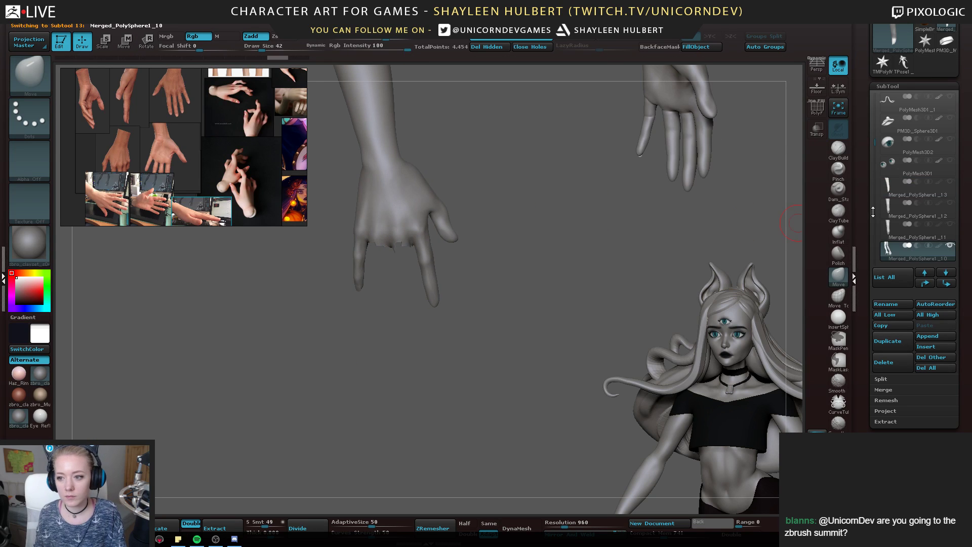
{"action": "left_click", "coordinate": [951, 182]}
{"action": "left_click", "coordinate": [951, 202]}
{"action": "left_click_drag", "start_coordinate": [497, 287], "coordinate": [481, 272]}
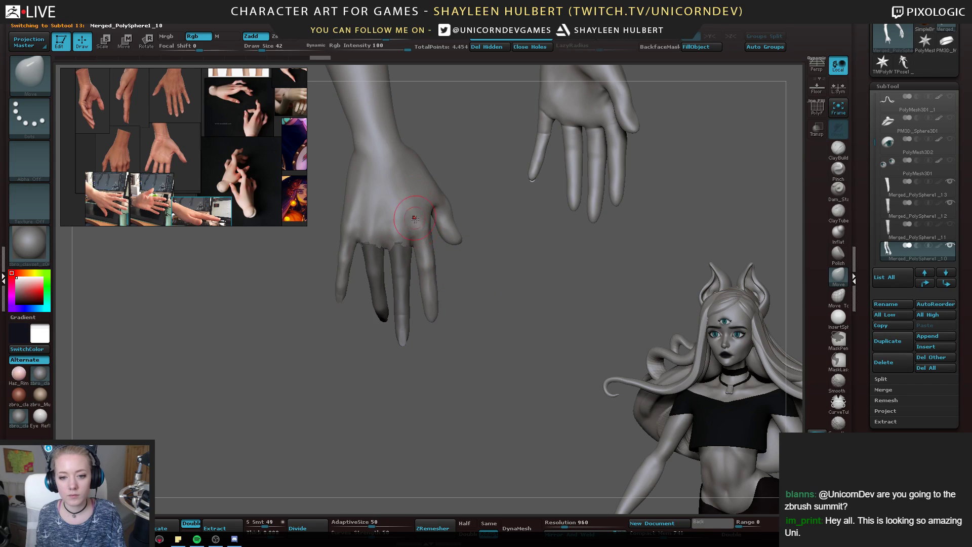
{"action": "left_click_drag", "start_coordinate": [470, 306], "coordinate": [473, 355]}
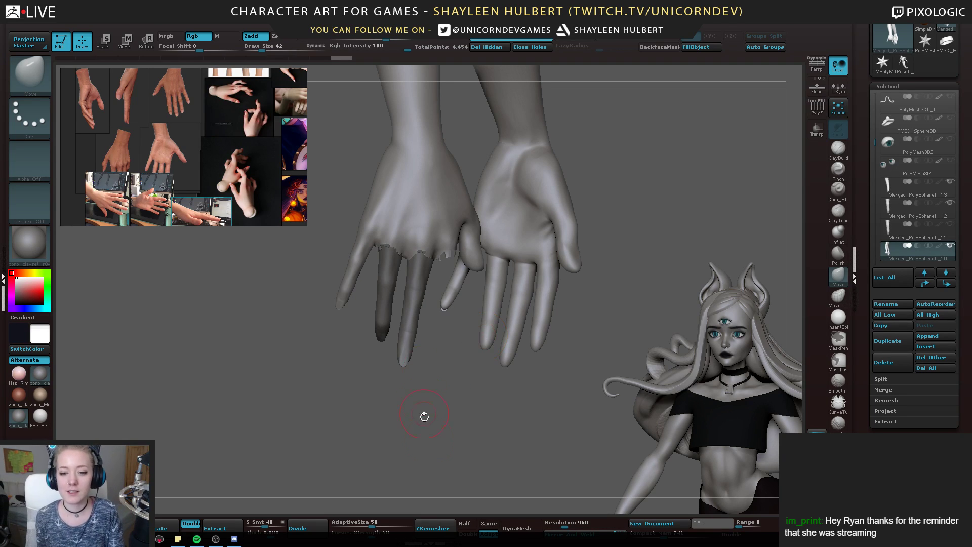
{"action": "left_click_drag", "start_coordinate": [425, 417], "coordinate": [210, 292]}
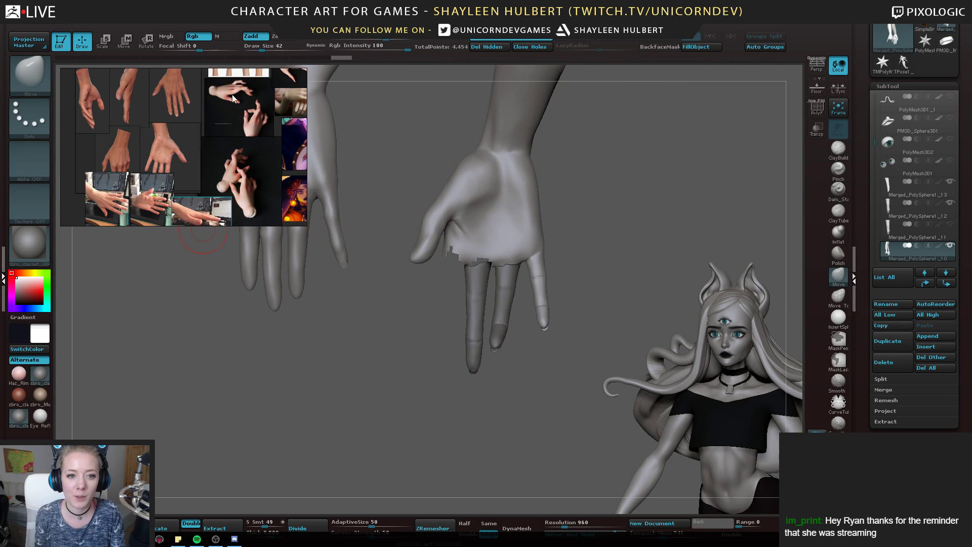
{"action": "left_click_drag", "start_coordinate": [309, 394], "coordinate": [350, 412]}
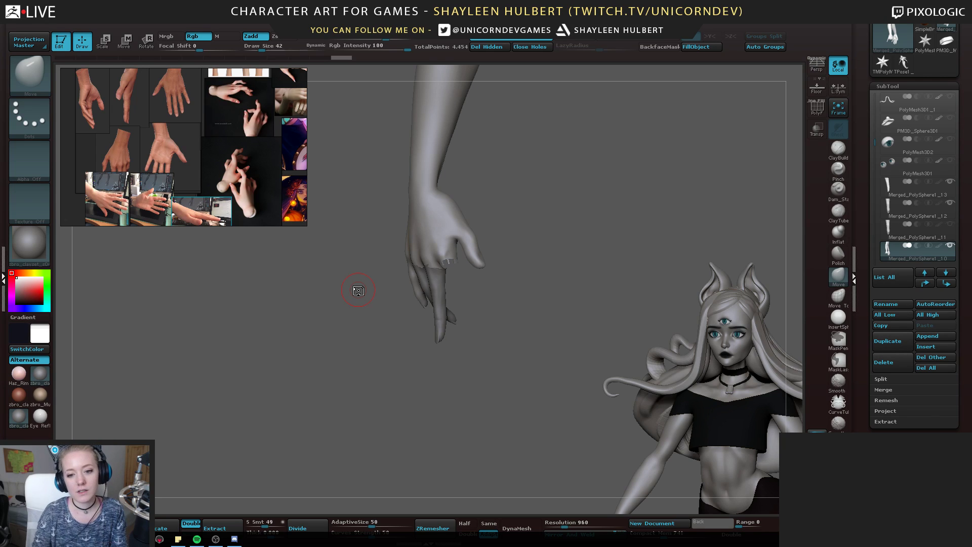
Isolate the arm with the separated fingers by hiding the opposite arm
{"action": "mouse_move", "coordinate": [326, 355]}
{"action": "left_mouse_down"}
{"action": "mouse_move", "coordinate": [377, 355]}
{"action": "mouse_move", "coordinate": [411, 385]}
{"action": "mouse_move", "coordinate": [492, 381]}
{"action": "mouse_move", "coordinate": [435, 304]}
{"action": "mouse_move", "coordinate": [319, 271]}
{"action": "mouse_move", "coordinate": [328, 281]}
{"action": "mouse_move", "coordinate": [311, 304]}
{"action": "mouse_move", "coordinate": [265, 334]}
{"action": "mouse_move", "coordinate": [443, 298]}
{"action": "left_mouse_up"}
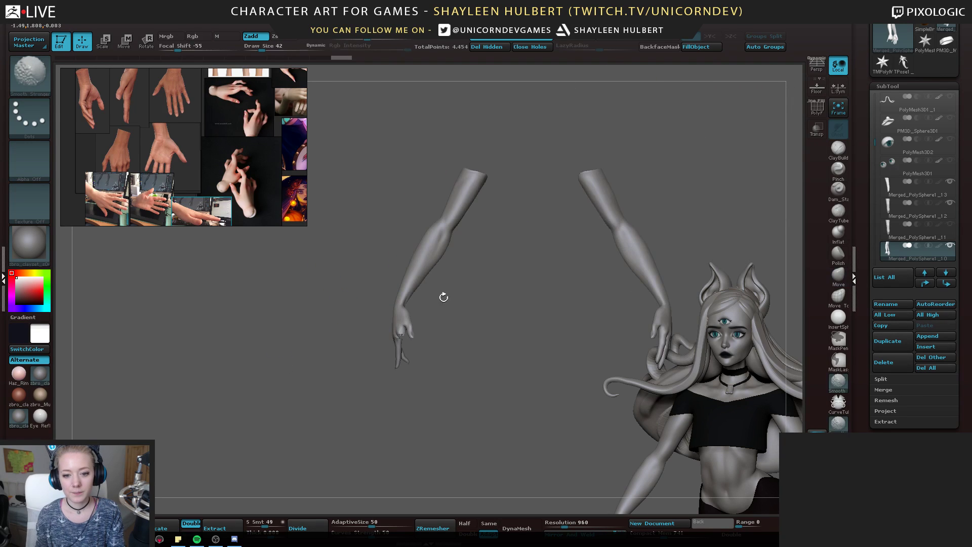
{"action": "mouse_move", "coordinate": [607, 273]}
{"action": "left_mouse_down", "text": "alt"}
{"action": "mouse_move", "coordinate": [503, 253]}
{"action": "mouse_move", "coordinate": [602, 248]}
{"action": "left_mouse_up", "text": "alt"}
{"action": "left_click", "coordinate": [535, 240], "text": "ctrl+shift"}
{"action": "mouse_move", "coordinate": [450, 288]}
{"action": "left_mouse_down", "text": "alt"}
{"action": "mouse_move", "coordinate": [409, 350]}
{"action": "mouse_move", "coordinate": [372, 334]}
{"action": "left_mouse_up", "text": "alt"}
{"action": "left_click_drag", "start_coordinate": [572, 327], "coordinate": [524, 326]}
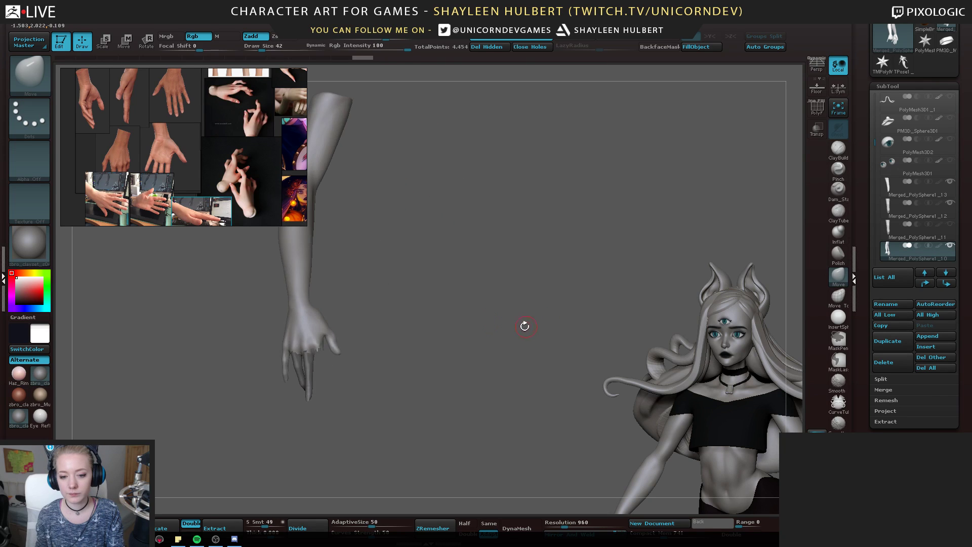
{"action": "left_click_drag", "start_coordinate": [420, 304], "coordinate": [532, 323], "text": "alt"}
Save the project under the new file name Milo_sculpt_52
{"action": "key", "text": "ctrl+s"}
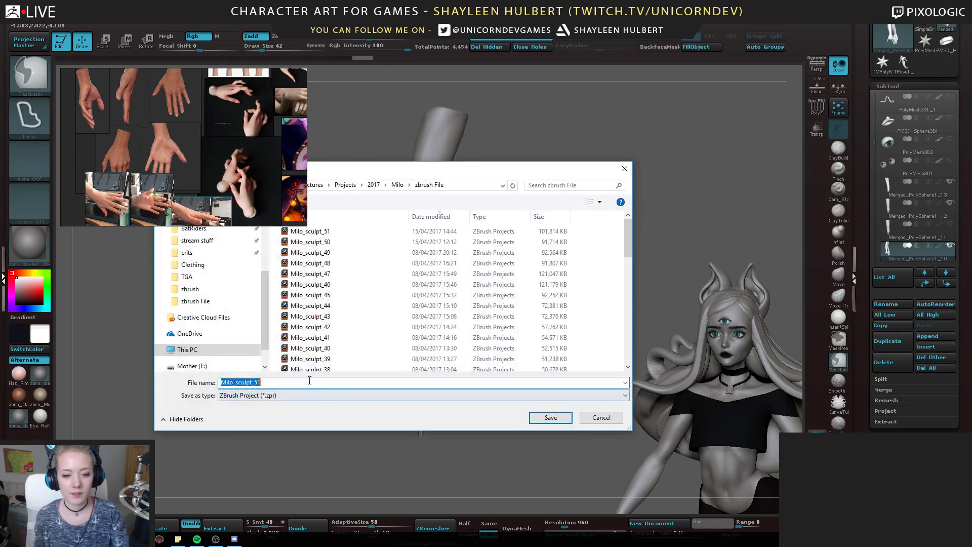
{"action": "left_click", "coordinate": [309, 380]}
{"action": "key", "text": "BackSpace"}
{"action": "type", "text": "2"}
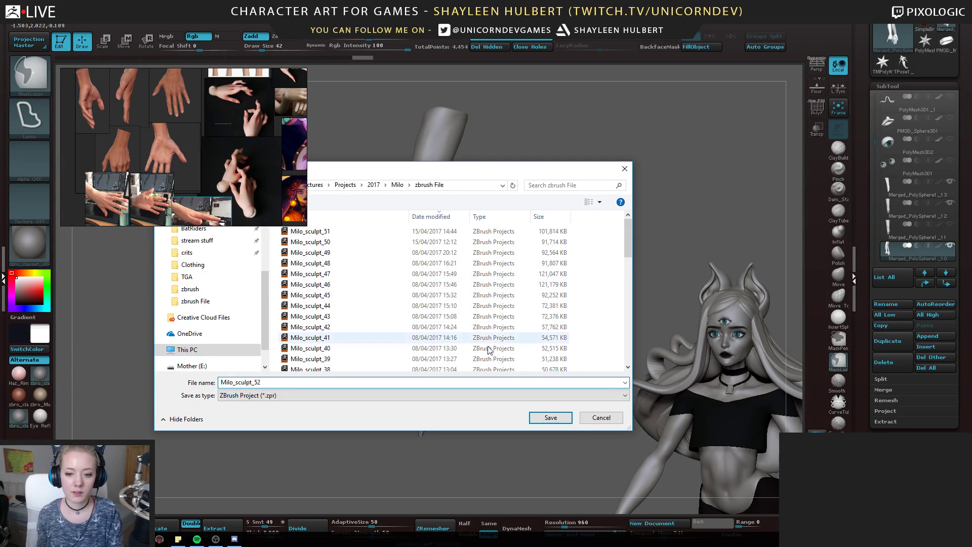
{"action": "left_click", "coordinate": [550, 419]}
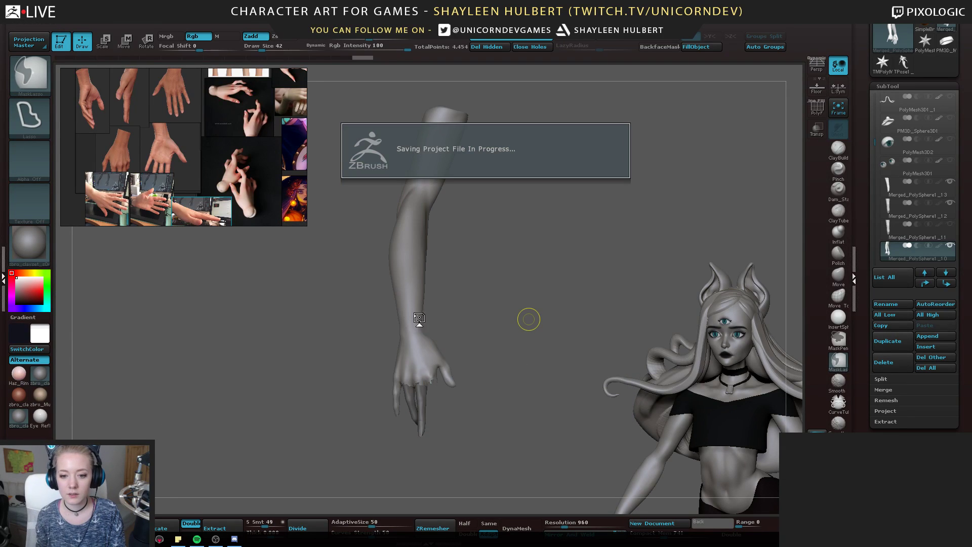
Hide the opposite arm, keeping the one with the separated fingers, and delete the hidden geometry
{"action": "left_click", "coordinate": [331, 326], "text": "ctrl+shift"}
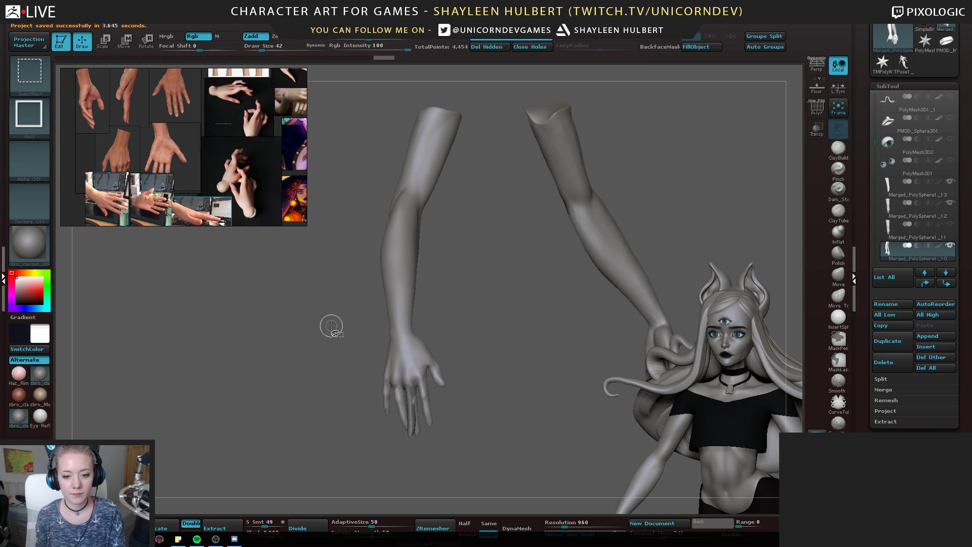
{"action": "left_click_drag", "start_coordinate": [590, 324], "coordinate": [617, 323]}
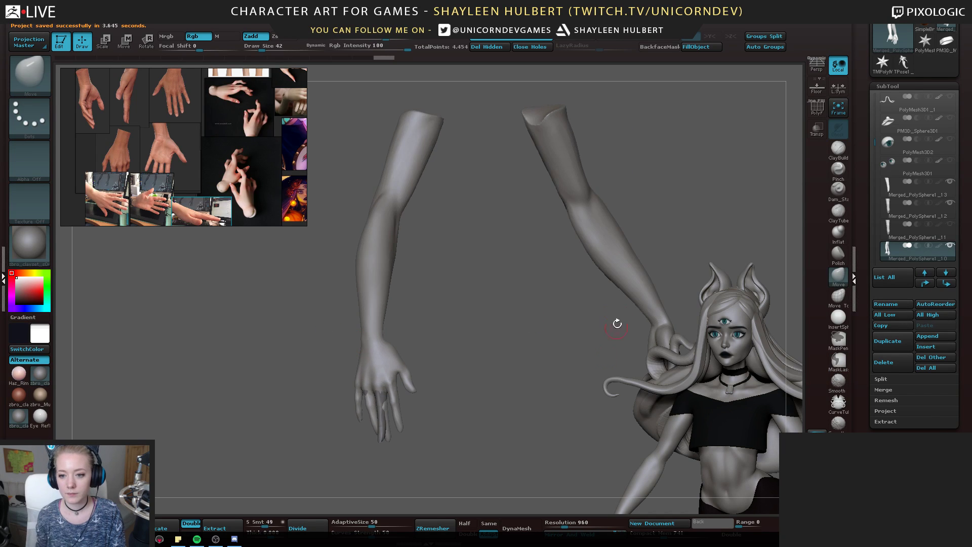
{"action": "left_click", "coordinate": [601, 260], "text": "ctrl+shift"}
{"action": "left_click", "coordinate": [590, 397], "text": "ctrl+shift"}
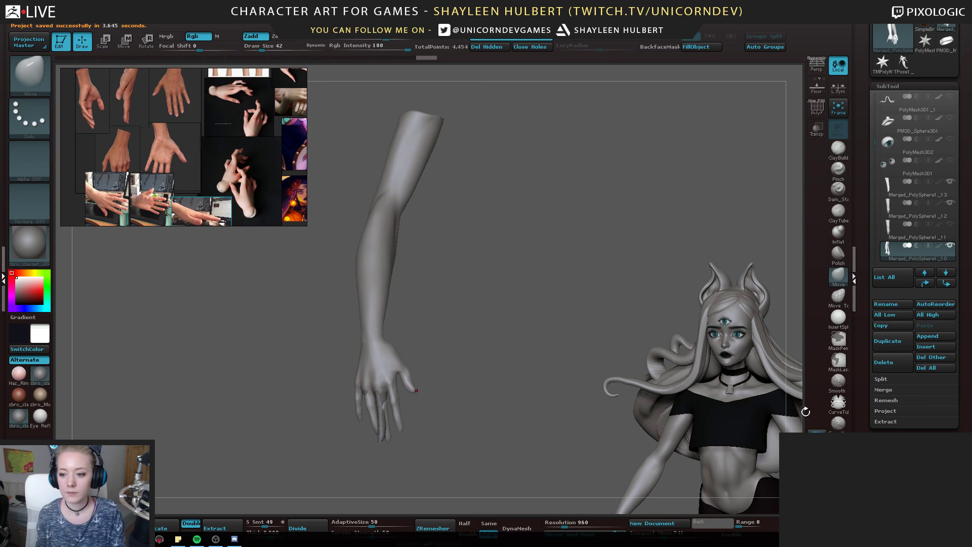
{"action": "left_click", "coordinate": [489, 50]}
{"action": "left_click_drag", "start_coordinate": [294, 391], "coordinate": [344, 337]}
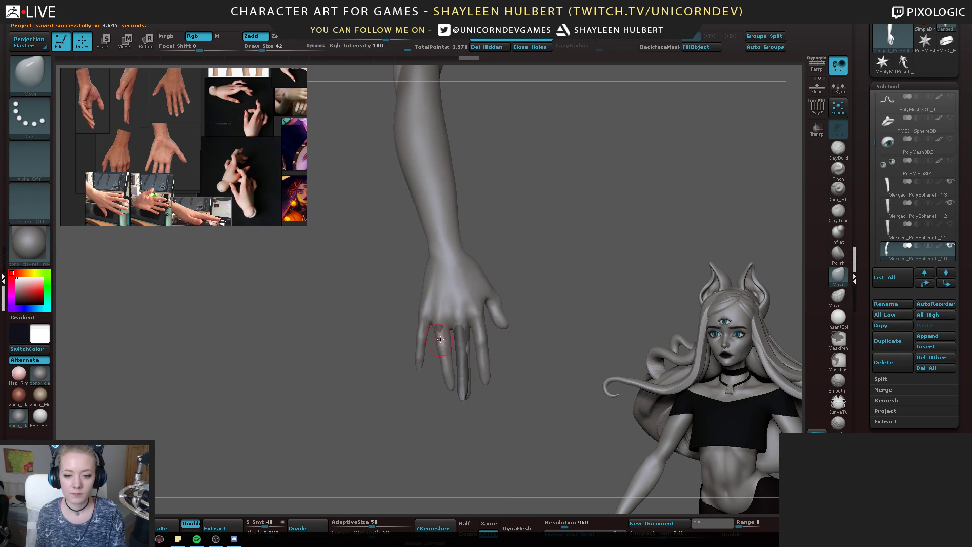
Examine the isolated arm and the alignment of its separated middle and ring fingers from several angles
{"action": "left_click", "coordinate": [443, 342], "text": "ctrl+shift"}
{"action": "left_click", "coordinate": [452, 351], "text": "ctrl+shift"}
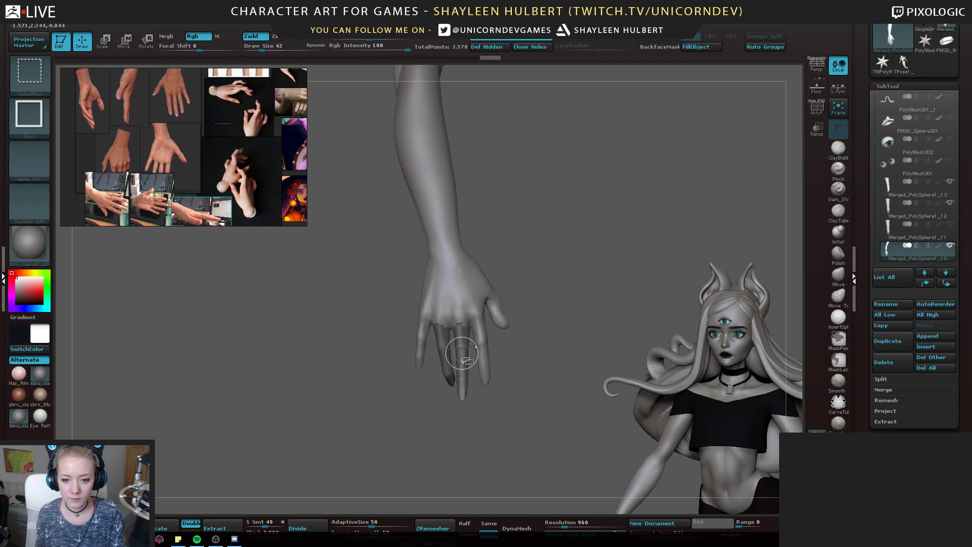
{"action": "mouse_move", "coordinate": [521, 369]}
{"action": "left_mouse_down"}
{"action": "mouse_move", "coordinate": [502, 391]}
{"action": "mouse_move", "coordinate": [485, 353]}
{"action": "mouse_move", "coordinate": [522, 354]}
{"action": "mouse_move", "coordinate": [380, 350]}
{"action": "mouse_move", "coordinate": [393, 369]}
{"action": "left_mouse_up"}
{"action": "left_click", "coordinate": [373, 366], "text": "ctrl+shift"}
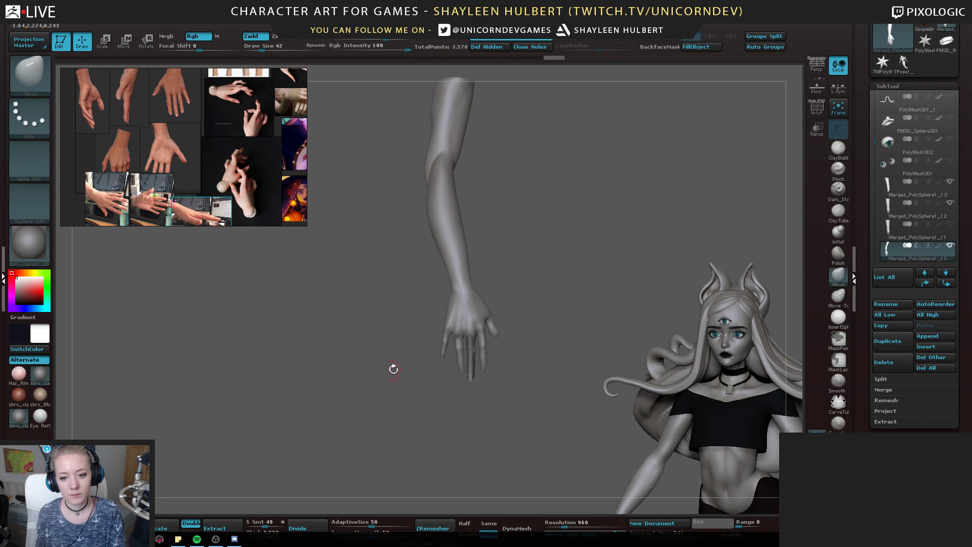
{"action": "left_click", "coordinate": [461, 349], "text": "ctrl+shift"}
{"action": "left_click", "coordinate": [464, 350], "text": "ctrl+shift"}
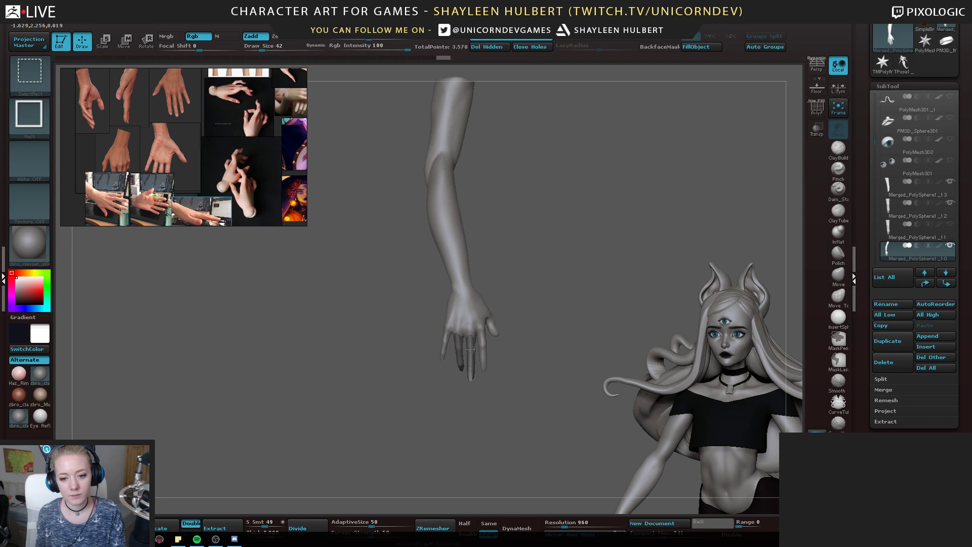
{"action": "mouse_move", "coordinate": [451, 413]}
{"action": "left_mouse_down"}
{"action": "mouse_move", "coordinate": [412, 406]}
{"action": "mouse_move", "coordinate": [384, 374]}
{"action": "mouse_move", "coordinate": [419, 391]}
{"action": "mouse_move", "coordinate": [515, 351]}
{"action": "left_mouse_up"}
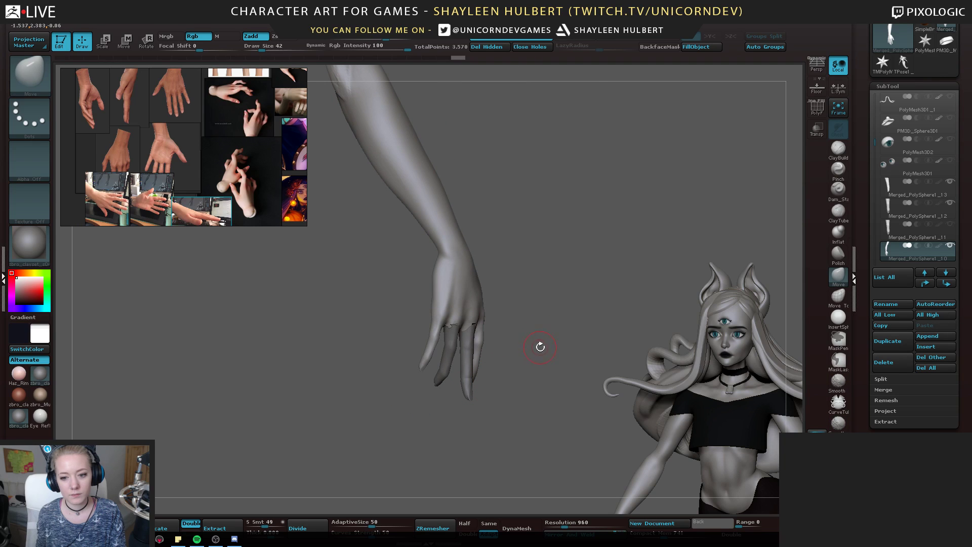
{"action": "mouse_move", "coordinate": [499, 397]}
{"action": "left_mouse_down"}
{"action": "mouse_move", "coordinate": [537, 404]}
{"action": "mouse_move", "coordinate": [470, 403]}
{"action": "left_mouse_up"}
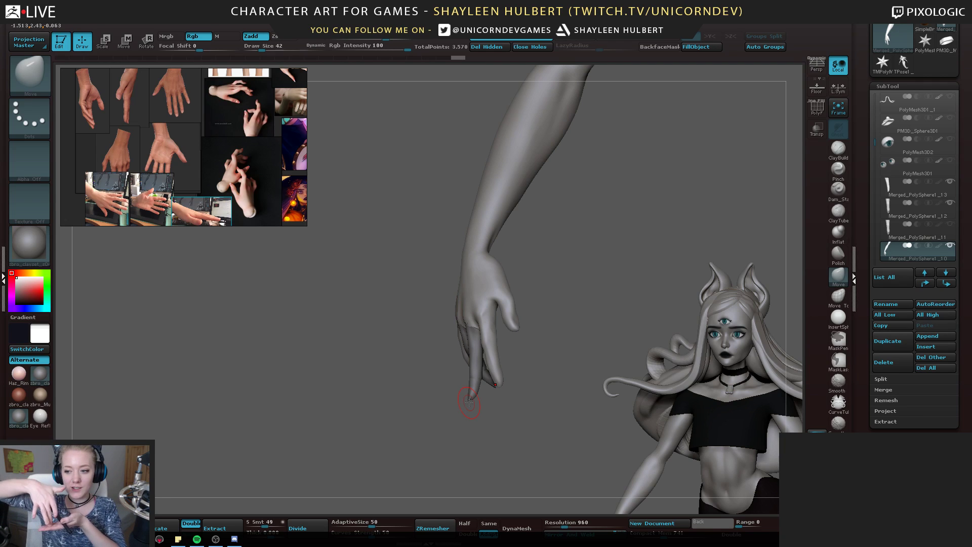
{"action": "left_click_drag", "start_coordinate": [262, 365], "coordinate": [551, 286]}
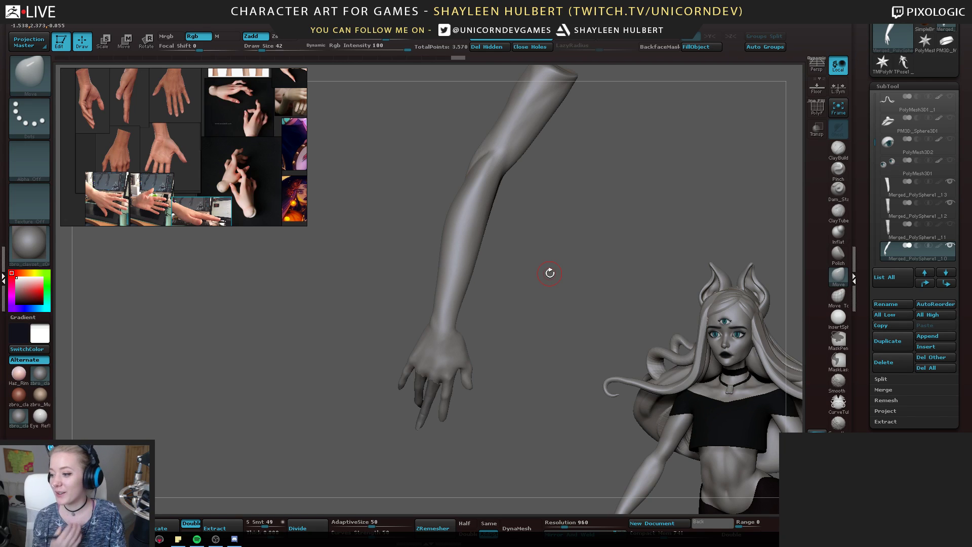
{"action": "left_click_drag", "start_coordinate": [495, 289], "coordinate": [511, 331]}
{"action": "left_click_drag", "start_coordinate": [510, 331], "coordinate": [529, 285]}
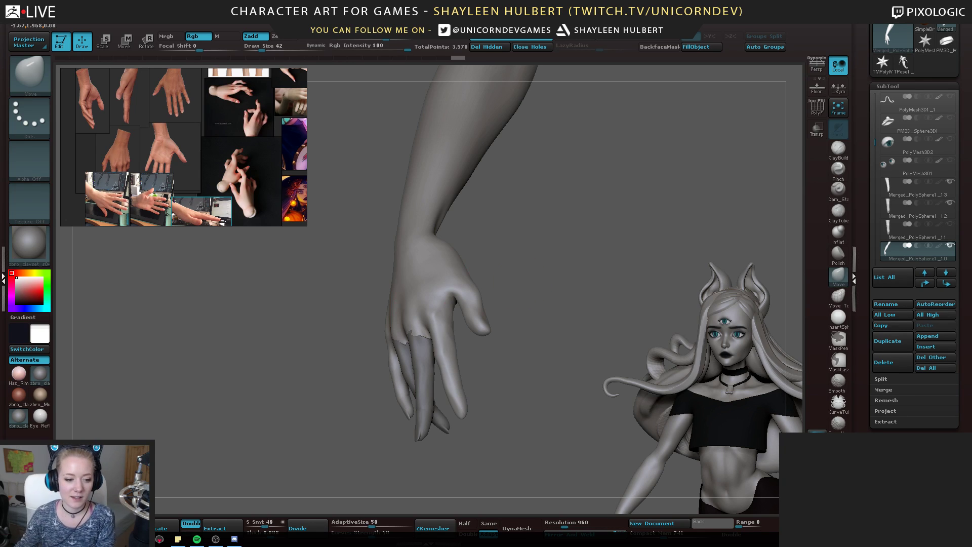
Open the BeautyRender_Front image from the BatRiders project's renders, Sculpt, Finals folder
{"action": "key", "text": "super+e"}
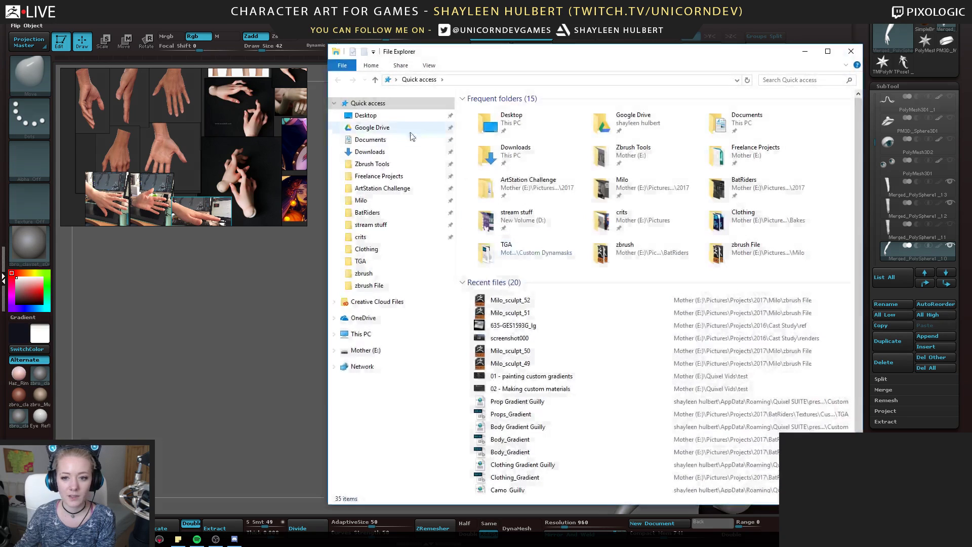
{"action": "left_click", "coordinate": [368, 212]}
{"action": "double_click", "coordinate": [498, 172]}
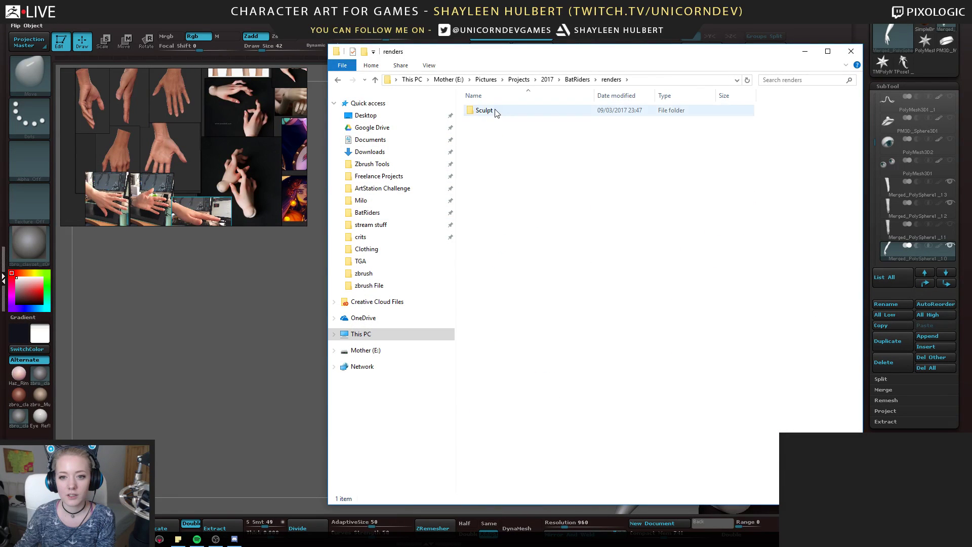
{"action": "double_click", "coordinate": [494, 110]}
{"action": "left_click", "coordinate": [498, 111]}
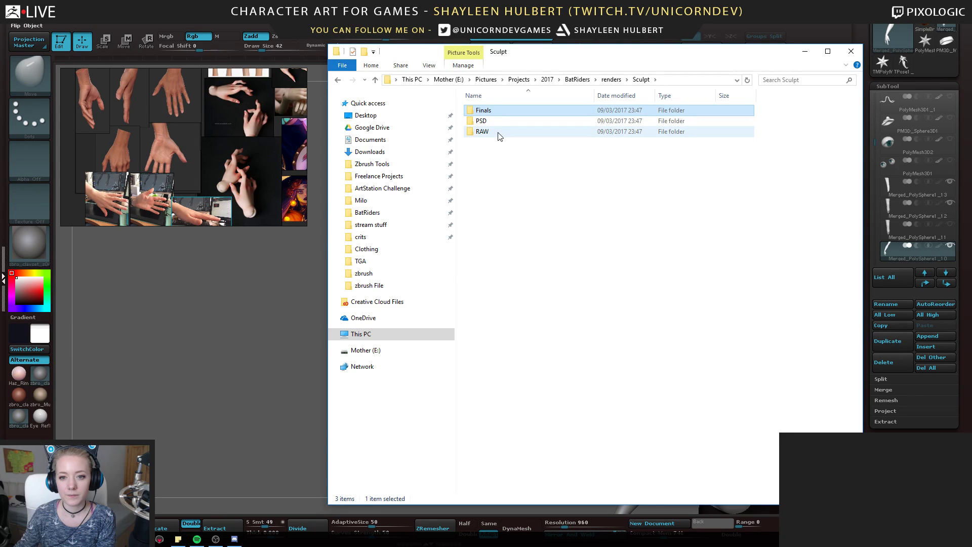
{"action": "double_click", "coordinate": [499, 110]}
{"action": "left_click", "coordinate": [601, 112]}
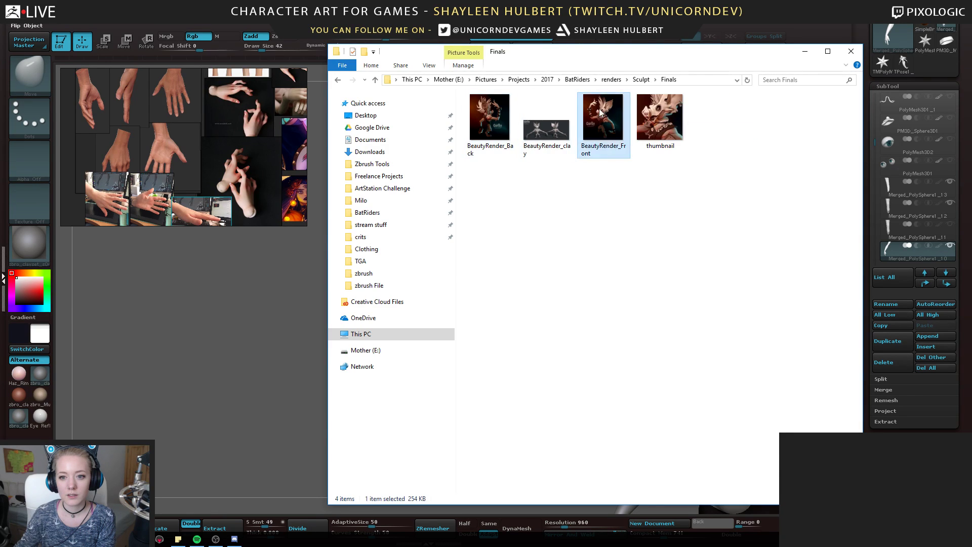
{"action": "double_click", "coordinate": [600, 113]}
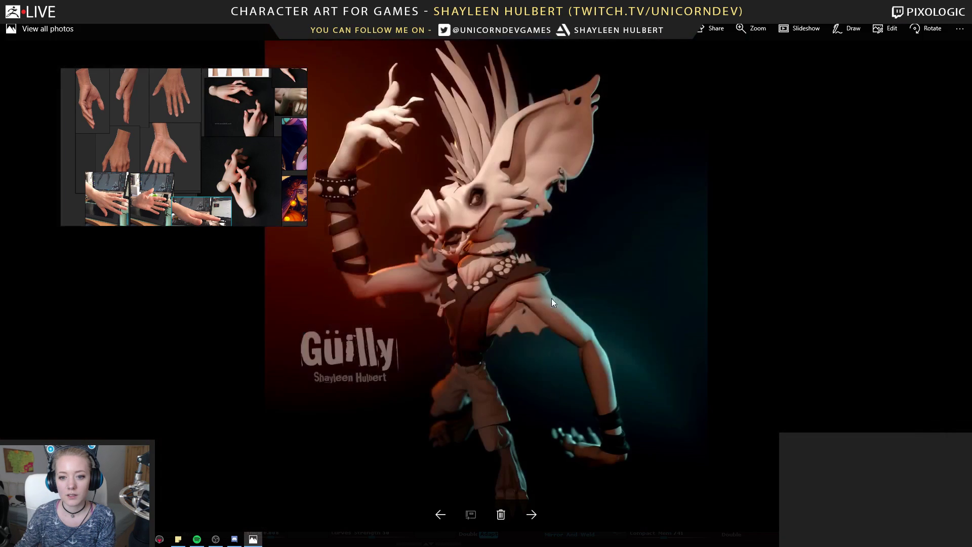
Browse the Guilly renders to examine the hand poses, moving the hand reference board aside to uncover the clay render
{"action": "left_click", "coordinate": [443, 515]}
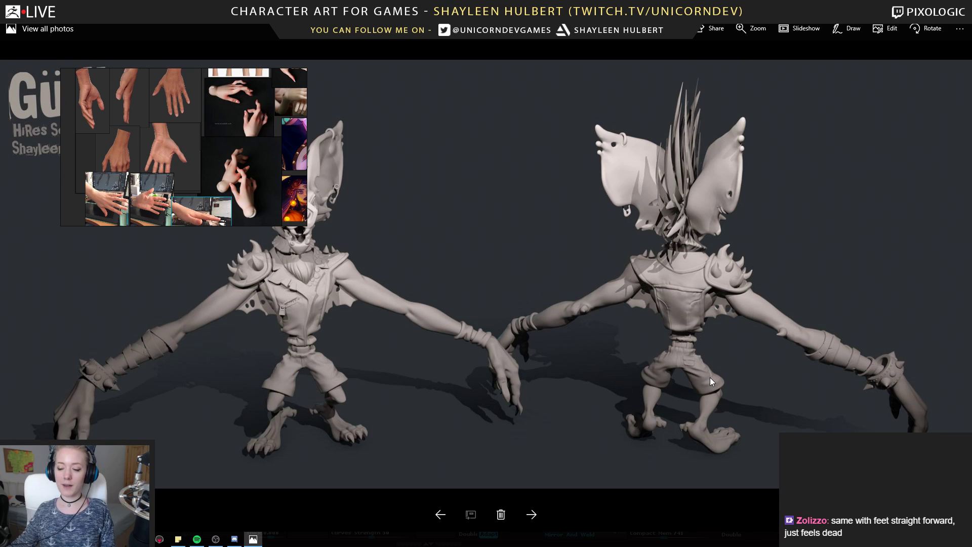
{"action": "left_click", "coordinate": [532, 514]}
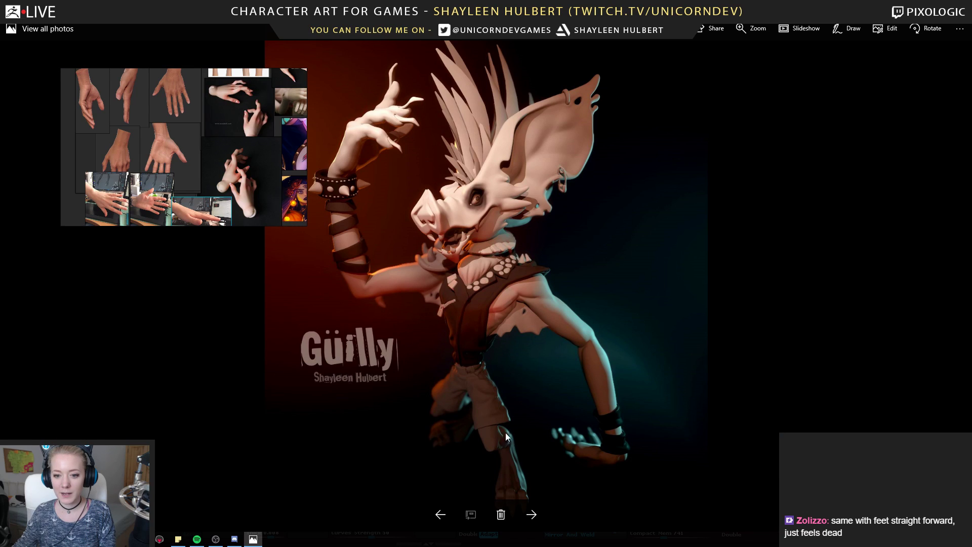
{"action": "left_click", "coordinate": [532, 514]}
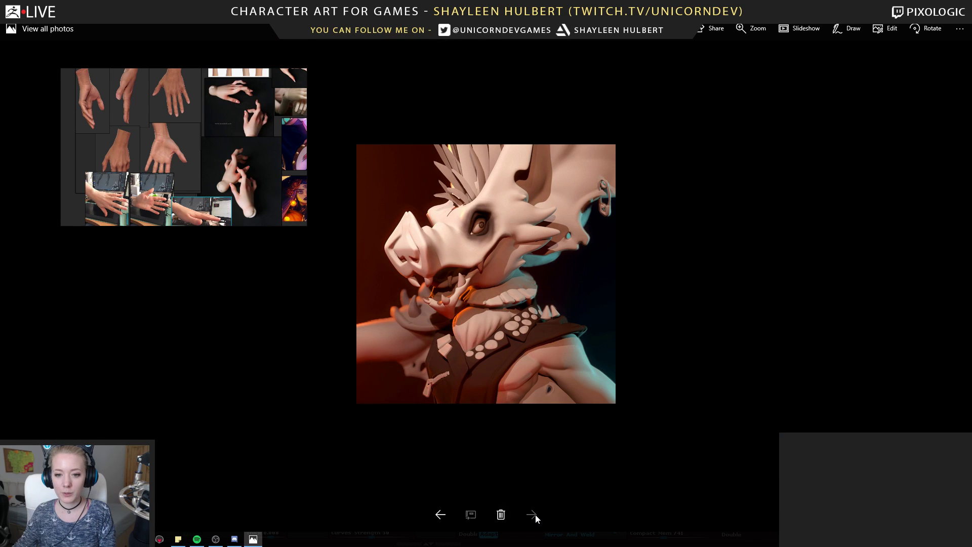
{"action": "left_click", "coordinate": [440, 515]}
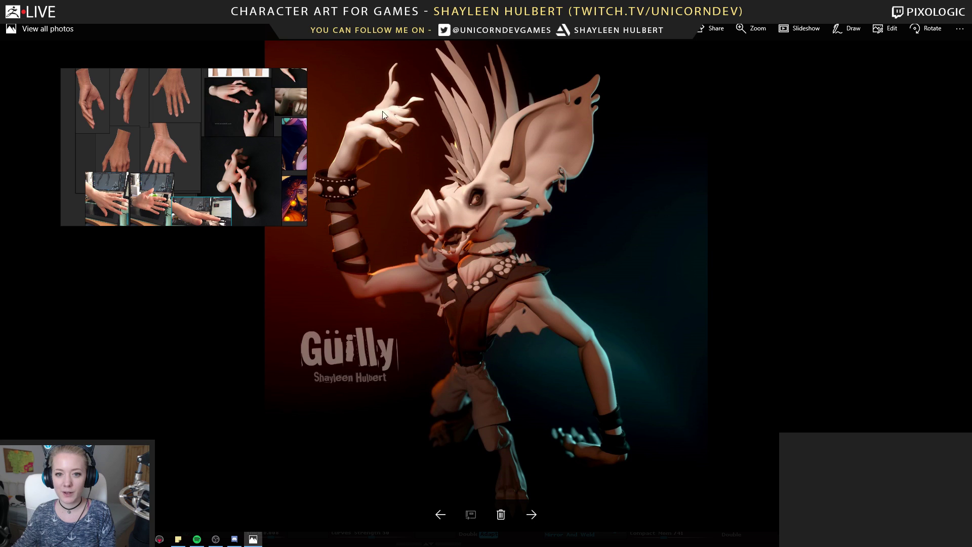
{"action": "left_click", "coordinate": [440, 514]}
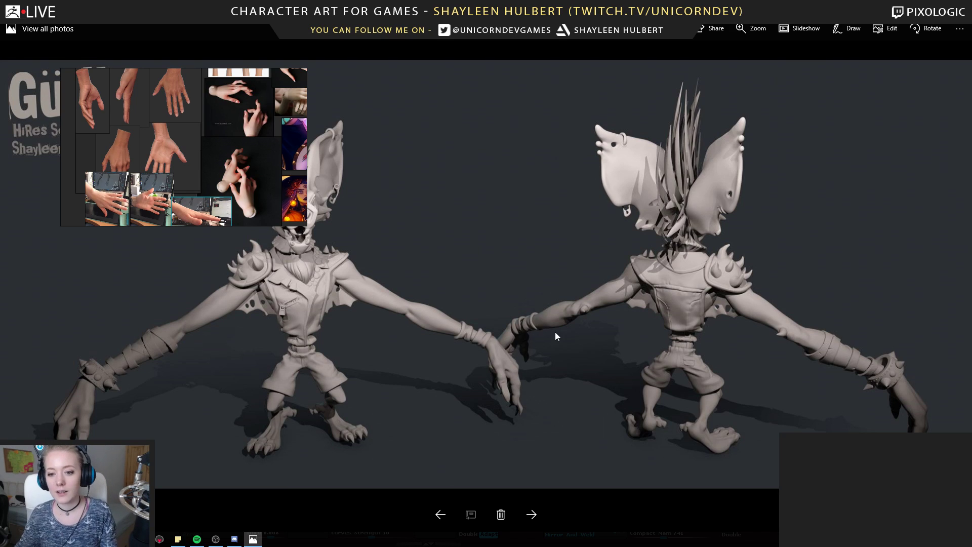
{"action": "right_click_drag", "start_coordinate": [270, 100], "coordinate": [107, 126]}
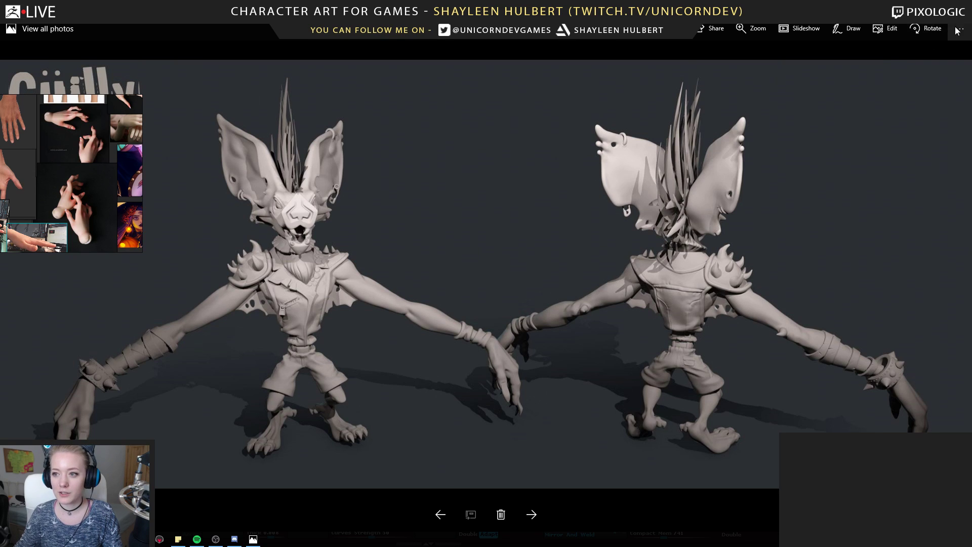
Close the image viewer and the file window, and move the hand reference board back beside the sculpted arm
{"action": "left_click", "coordinate": [960, 9]}
{"action": "key", "text": "alt+F4"}
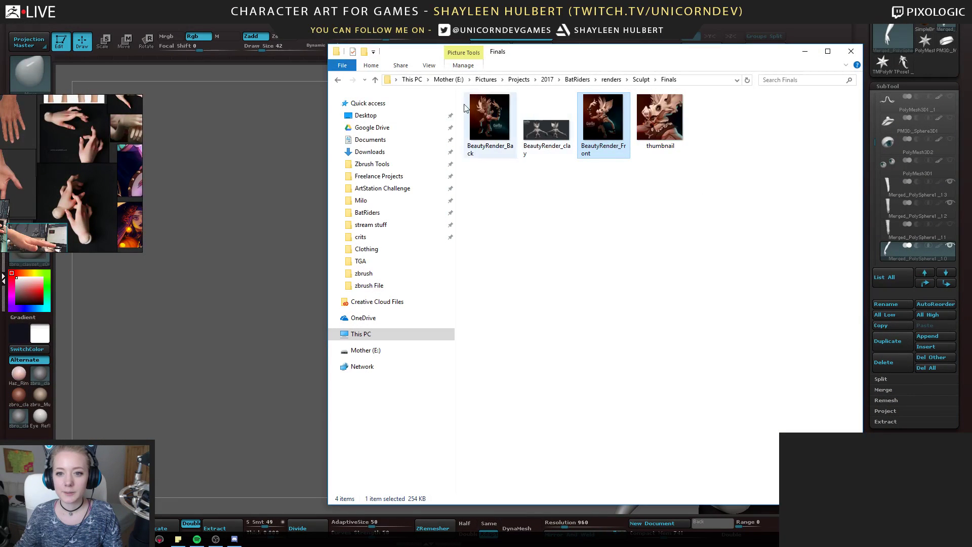
{"action": "left_click", "coordinate": [851, 51]}
{"action": "left_click_drag", "start_coordinate": [220, 203], "coordinate": [269, 156]}
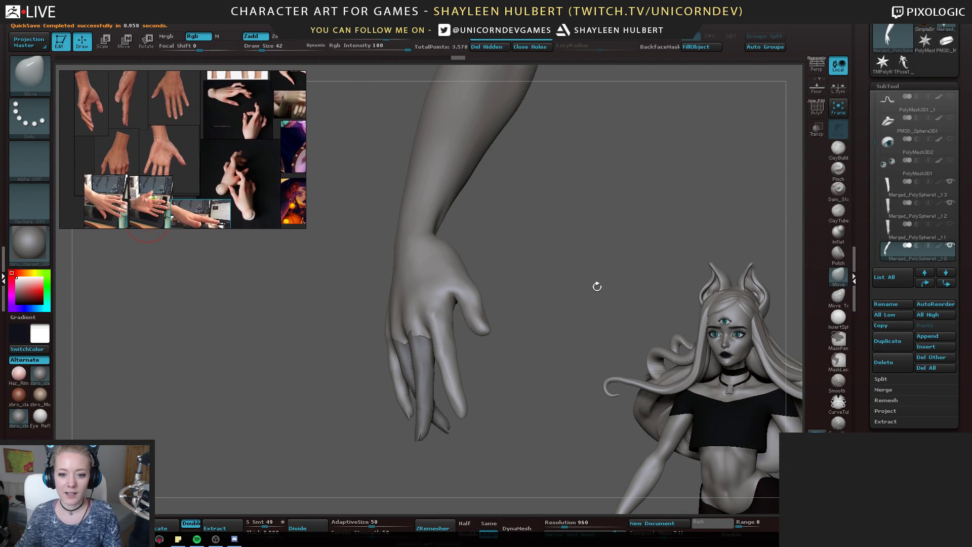
Make the middle finger subtool active, then rotate and move it to line up with its knuckle on the hand
{"action": "mouse_move", "coordinate": [597, 282]}
{"action": "left_mouse_down"}
{"action": "mouse_move", "coordinate": [522, 280]}
{"action": "mouse_move", "coordinate": [532, 282]}
{"action": "mouse_move", "coordinate": [537, 324]}
{"action": "left_mouse_up"}
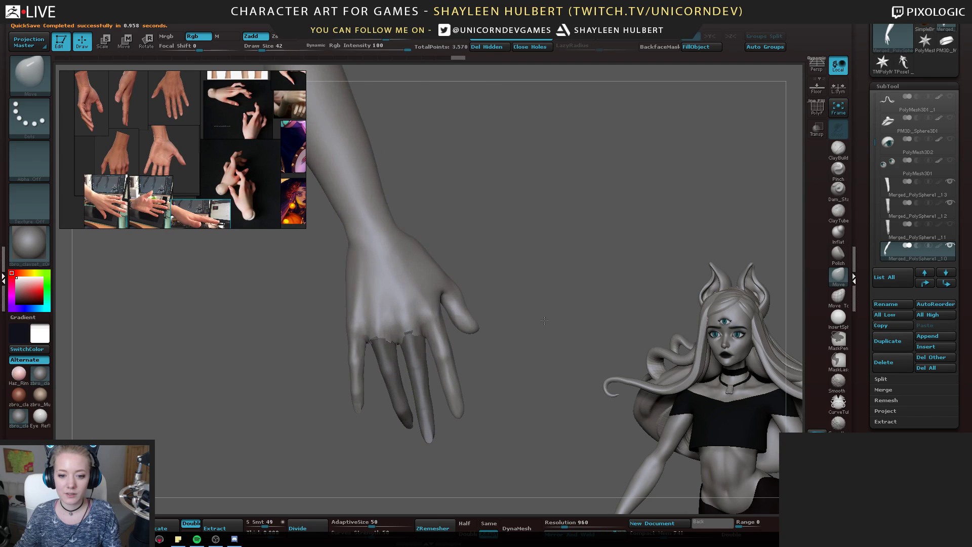
{"action": "key", "text": "r"}
{"action": "left_click", "coordinate": [916, 187]}
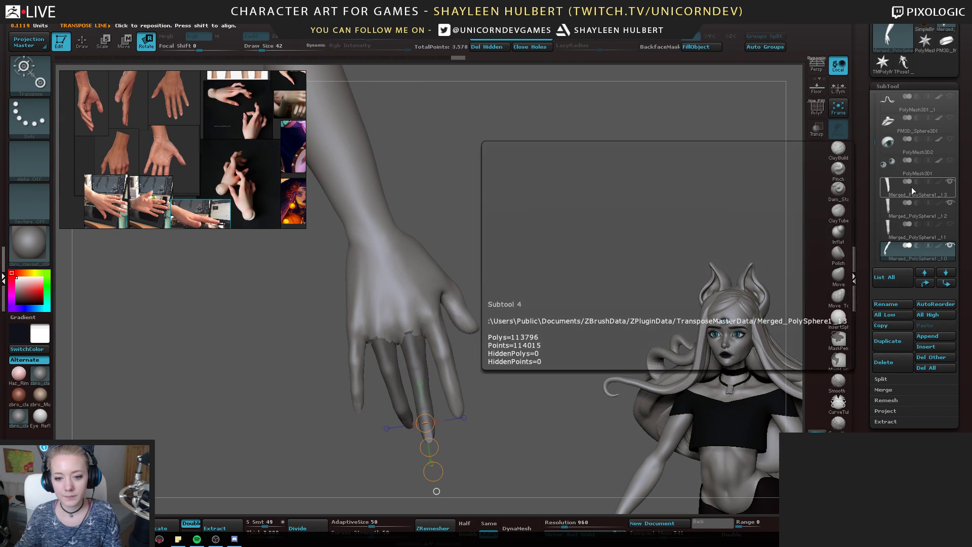
{"action": "left_click_drag", "start_coordinate": [415, 340], "coordinate": [376, 134]}
{"action": "key", "text": "w"}
{"action": "left_click_drag", "start_coordinate": [424, 360], "coordinate": [558, 359]}
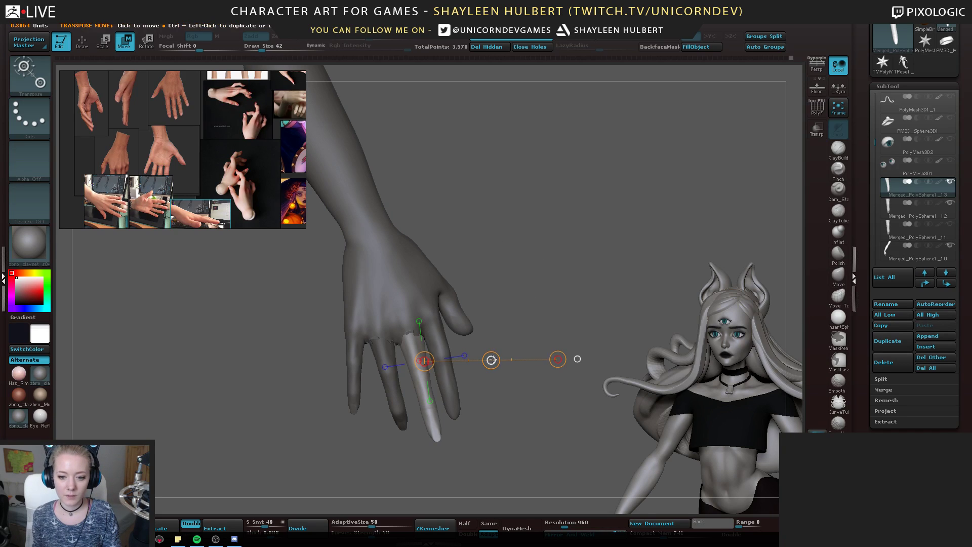
{"action": "left_click_drag", "start_coordinate": [490, 360], "coordinate": [536, 331]}
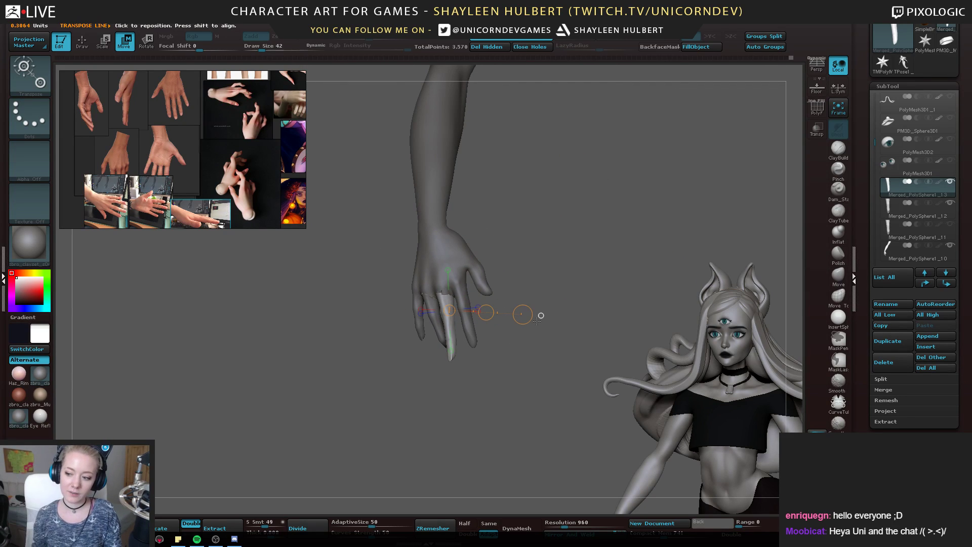
Examine the repositioned middle finger and its joint with the palm from the side, back and front of the hand
{"action": "left_click_drag", "start_coordinate": [324, 318], "coordinate": [350, 355]}
{"action": "mouse_move", "coordinate": [560, 253]}
{"action": "left_mouse_down"}
{"action": "mouse_move", "coordinate": [574, 271]}
{"action": "mouse_move", "coordinate": [577, 261]}
{"action": "mouse_move", "coordinate": [554, 274]}
{"action": "mouse_move", "coordinate": [582, 317]}
{"action": "mouse_move", "coordinate": [512, 314]}
{"action": "mouse_move", "coordinate": [374, 276]}
{"action": "left_mouse_up"}
{"action": "key", "text": "q"}
{"action": "mouse_move", "coordinate": [527, 208]}
{"action": "left_mouse_down"}
{"action": "mouse_move", "coordinate": [486, 193]}
{"action": "mouse_move", "coordinate": [367, 296]}
{"action": "mouse_move", "coordinate": [283, 332]}
{"action": "mouse_move", "coordinate": [420, 326]}
{"action": "mouse_move", "coordinate": [503, 345]}
{"action": "mouse_move", "coordinate": [443, 335]}
{"action": "left_mouse_up"}
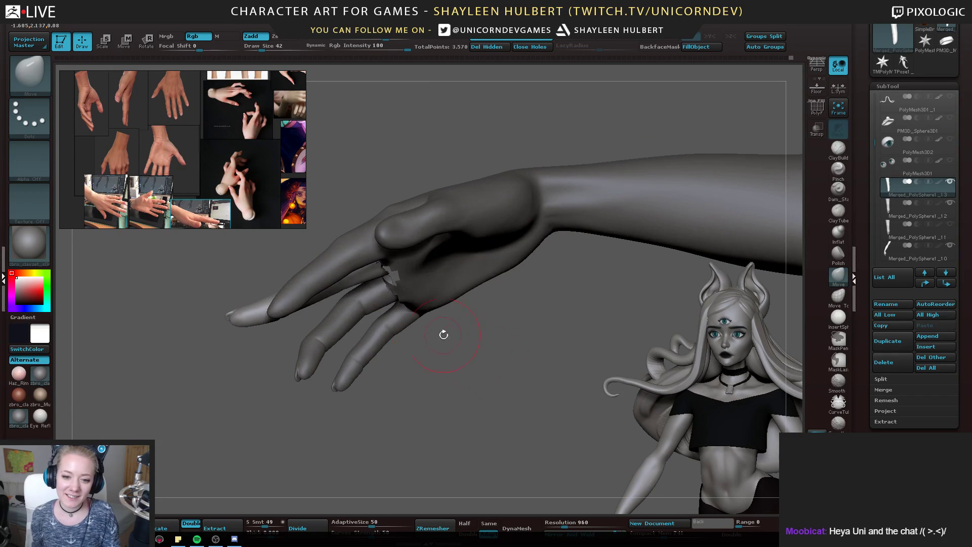
{"action": "mouse_move", "coordinate": [387, 274]}
{"action": "left_mouse_down"}
{"action": "mouse_move", "coordinate": [505, 297]}
{"action": "mouse_move", "coordinate": [508, 339]}
{"action": "mouse_move", "coordinate": [494, 337]}
{"action": "left_mouse_up"}
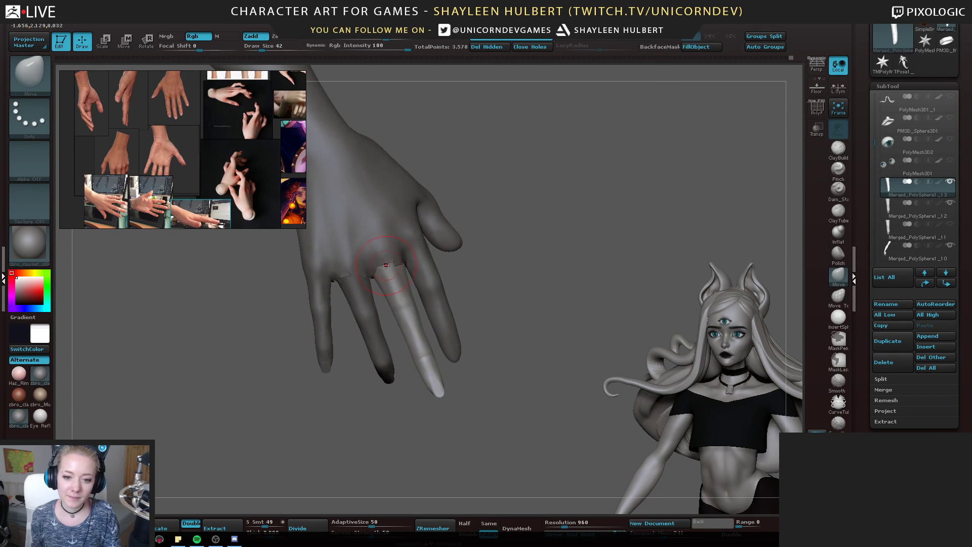
{"action": "right_click_drag", "start_coordinate": [392, 262], "coordinate": [591, 221]}
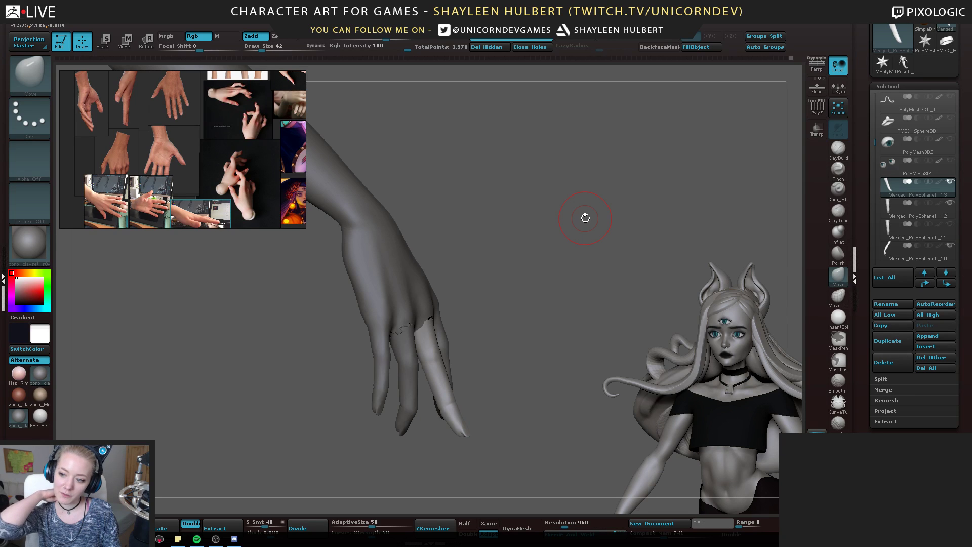
{"action": "right_click_drag", "start_coordinate": [561, 262], "coordinate": [563, 213]}
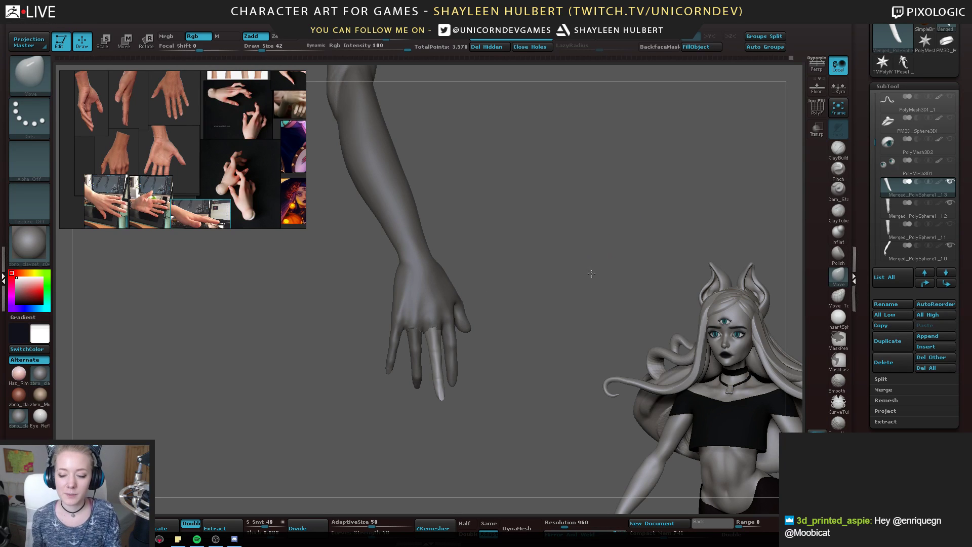
{"action": "right_click_drag", "start_coordinate": [592, 273], "coordinate": [567, 276]}
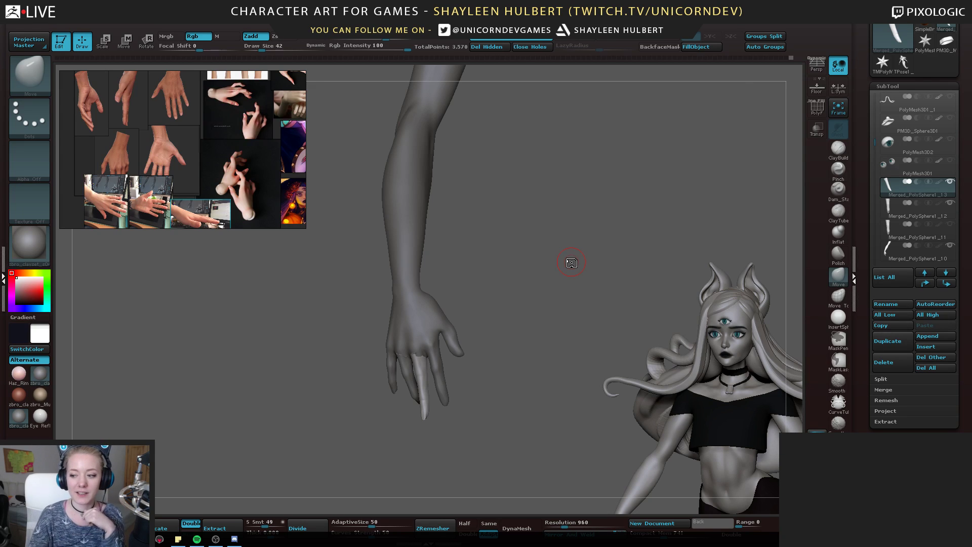
Duplicate the middle finger subtool and move the copy over the index finger
{"action": "mouse_move", "coordinate": [320, 329]}
{"action": "left_mouse_down"}
{"action": "mouse_move", "coordinate": [336, 294]}
{"action": "mouse_move", "coordinate": [292, 304]}
{"action": "mouse_move", "coordinate": [367, 334]}
{"action": "mouse_move", "coordinate": [302, 343]}
{"action": "mouse_move", "coordinate": [300, 328]}
{"action": "mouse_move", "coordinate": [280, 349]}
{"action": "mouse_move", "coordinate": [287, 329]}
{"action": "mouse_move", "coordinate": [288, 359]}
{"action": "mouse_move", "coordinate": [397, 346]}
{"action": "mouse_move", "coordinate": [327, 354]}
{"action": "mouse_move", "coordinate": [331, 483]}
{"action": "mouse_move", "coordinate": [340, 387]}
{"action": "mouse_move", "coordinate": [536, 314]}
{"action": "mouse_move", "coordinate": [503, 364]}
{"action": "mouse_move", "coordinate": [533, 335]}
{"action": "mouse_move", "coordinate": [535, 318]}
{"action": "mouse_move", "coordinate": [512, 322]}
{"action": "mouse_move", "coordinate": [543, 323]}
{"action": "left_mouse_up"}
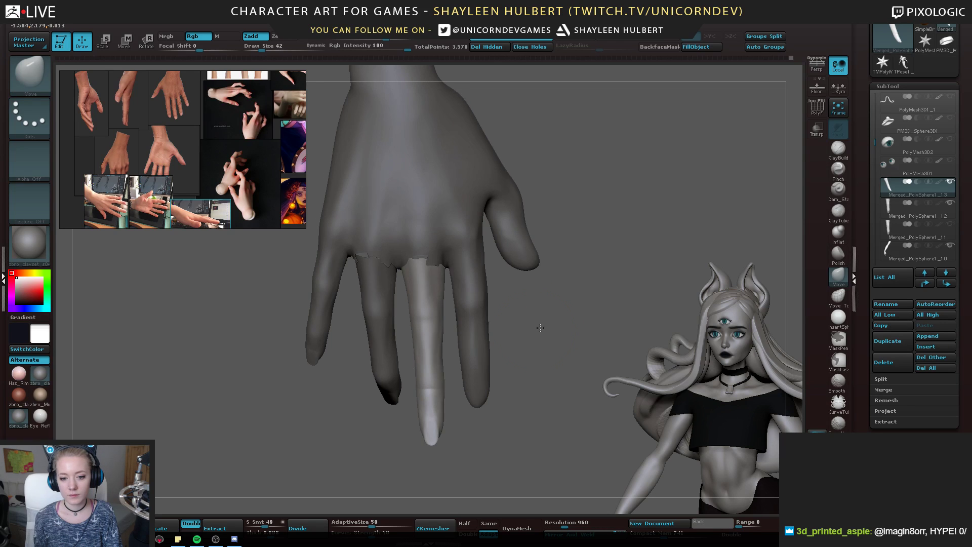
{"action": "left_click_drag", "start_coordinate": [540, 327], "coordinate": [541, 329]}
{"action": "left_click", "coordinate": [893, 342]}
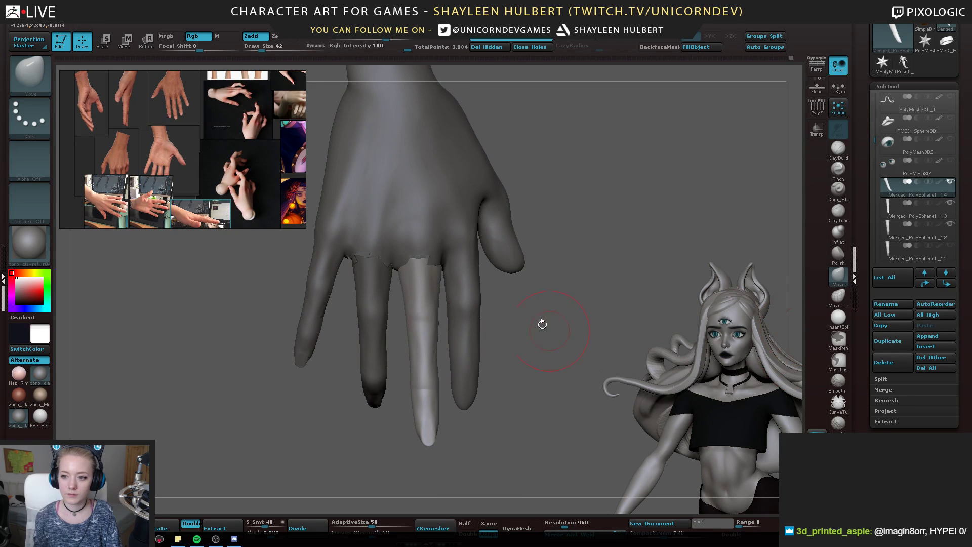
{"action": "left_click_drag", "start_coordinate": [531, 317], "coordinate": [542, 318]}
{"action": "key", "text": "w"}
{"action": "left_click_drag", "start_coordinate": [427, 334], "coordinate": [563, 340]}
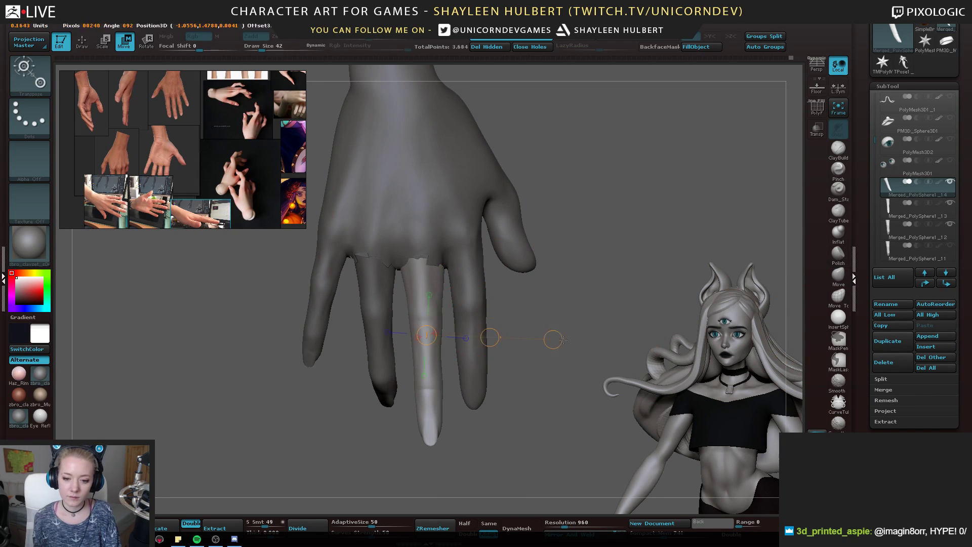
{"action": "left_click_drag", "start_coordinate": [490, 337], "coordinate": [540, 320]}
Scale the copied finger down to suit the index finger's size, and undo the last change made with the Move transpose line
{"action": "key", "text": "e"}
{"action": "left_click_drag", "start_coordinate": [470, 354], "coordinate": [568, 375]}
{"action": "key", "text": "w"}
{"action": "left_click_drag", "start_coordinate": [467, 255], "coordinate": [471, 461]}
{"action": "key", "text": "ctrl+z"}
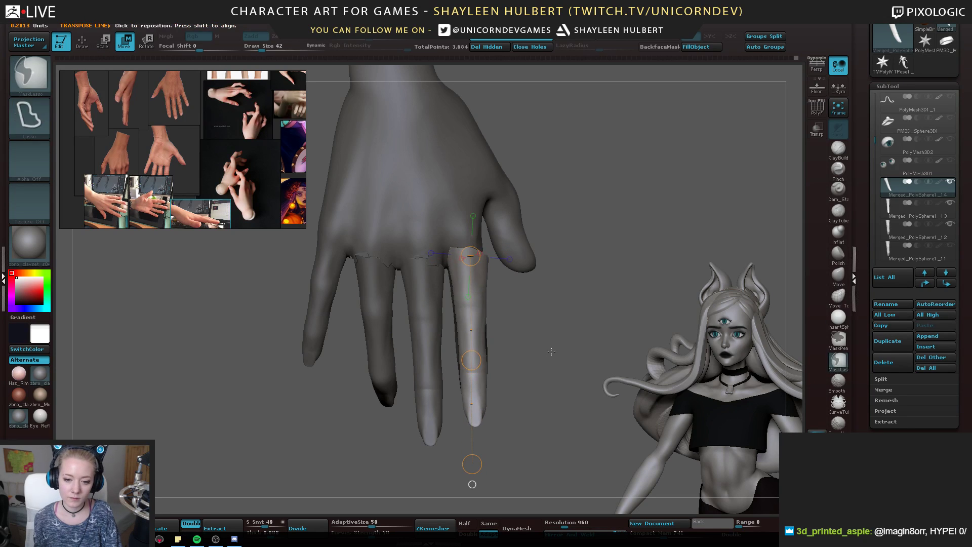
Rotate and shift the copied finger in side view to bring its base in line with the index knuckle
{"action": "left_click_drag", "start_coordinate": [679, 323], "coordinate": [504, 311]}
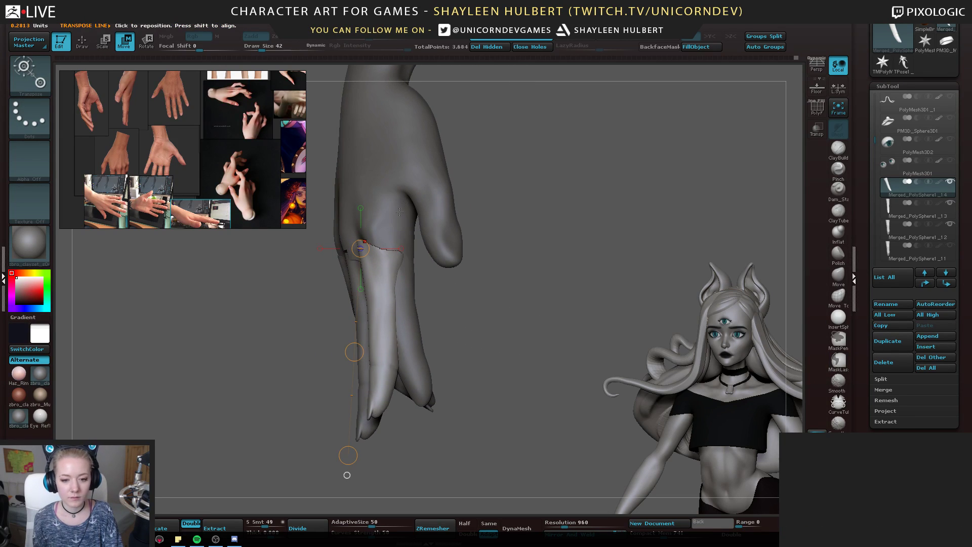
{"action": "key", "text": "r"}
{"action": "mouse_move", "coordinate": [376, 256]}
{"action": "left_mouse_down"}
{"action": "mouse_move", "coordinate": [383, 444]}
{"action": "mouse_move", "coordinate": [434, 459]}
{"action": "mouse_move", "coordinate": [441, 449]}
{"action": "left_mouse_up"}
{"action": "key", "text": "w"}
{"action": "left_click_drag", "start_coordinate": [404, 321], "coordinate": [513, 372]}
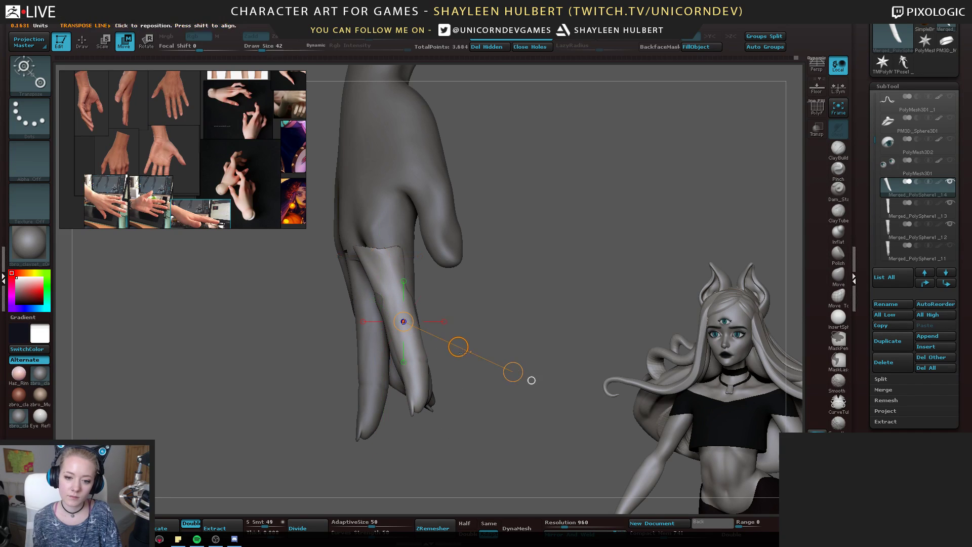
{"action": "left_click_drag", "start_coordinate": [458, 348], "coordinate": [461, 342]}
Try to roll the copied index finger about its length, looking at the hand from the fingertips
{"action": "left_click_drag", "start_coordinate": [475, 292], "coordinate": [503, 213], "text": "shift"}
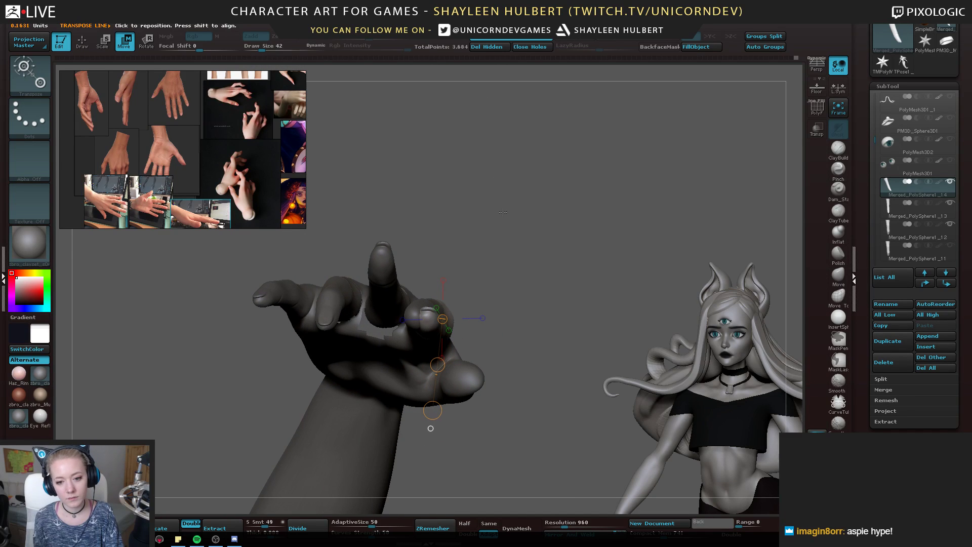
{"action": "key", "text": "r"}
{"action": "left_click_drag", "start_coordinate": [432, 409], "coordinate": [418, 407]}
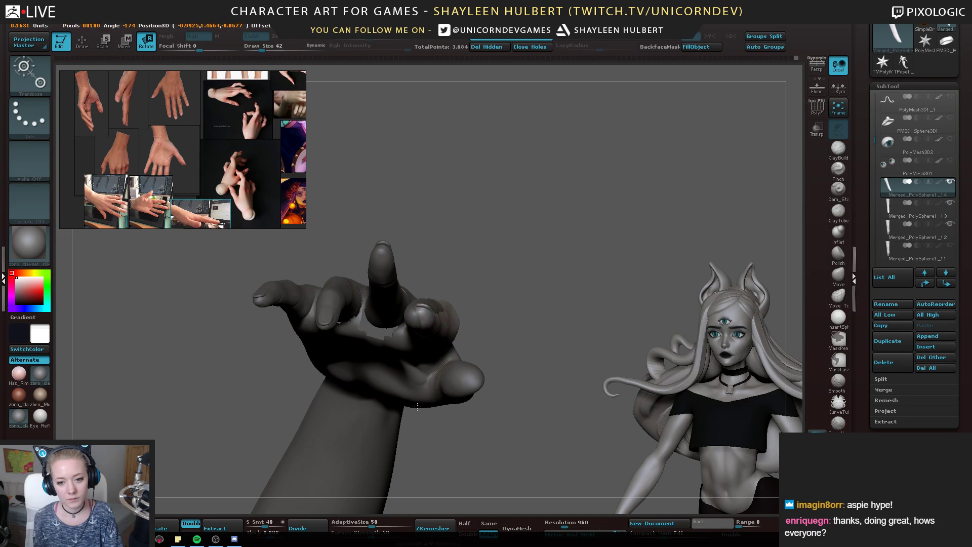
{"action": "key", "text": "ctrl+z"}
Check the copied index finger from several angles and rotate it about its knuckle to follow the hand's curve
{"action": "mouse_move", "coordinate": [496, 242]}
{"action": "left_mouse_down"}
{"action": "mouse_move", "coordinate": [496, 257]}
{"action": "mouse_move", "coordinate": [395, 261]}
{"action": "left_mouse_up"}
{"action": "left_click_drag", "start_coordinate": [522, 291], "coordinate": [531, 139]}
{"action": "left_click_drag", "start_coordinate": [511, 172], "coordinate": [545, 216]}
{"action": "left_click_drag", "start_coordinate": [472, 169], "coordinate": [494, 346]}
{"action": "mouse_move", "coordinate": [428, 297]}
{"action": "left_mouse_down"}
{"action": "mouse_move", "coordinate": [513, 184]}
{"action": "mouse_move", "coordinate": [528, 228]}
{"action": "left_mouse_up"}
{"action": "left_click_drag", "start_coordinate": [378, 265], "coordinate": [398, 144]}
{"action": "mouse_move", "coordinate": [489, 255]}
{"action": "left_mouse_down"}
{"action": "mouse_move", "coordinate": [534, 275]}
{"action": "mouse_move", "coordinate": [486, 263]}
{"action": "left_mouse_up"}
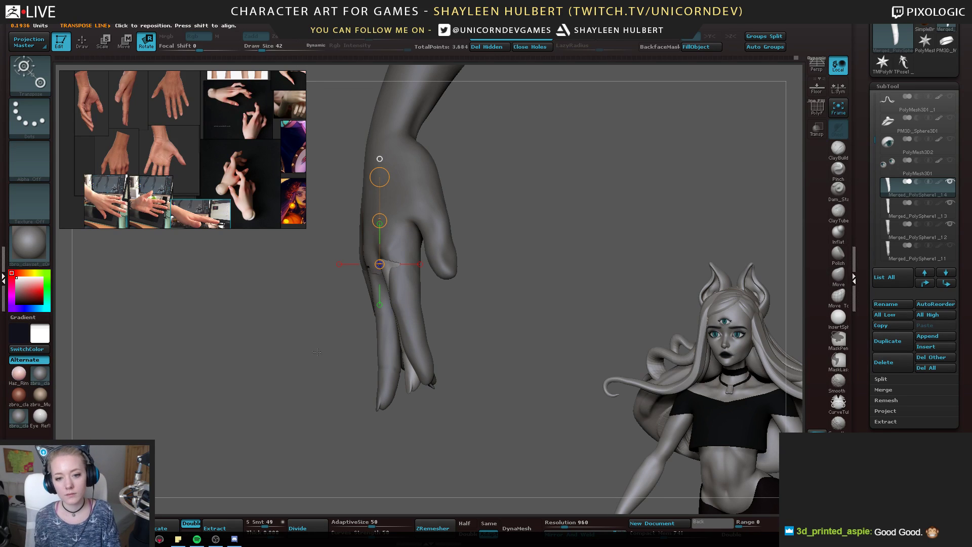
Shift the copied index finger sideways toward the thumb so its base covers the index knuckle
{"action": "left_click_drag", "start_coordinate": [317, 352], "coordinate": [510, 301]}
{"action": "key", "text": "w"}
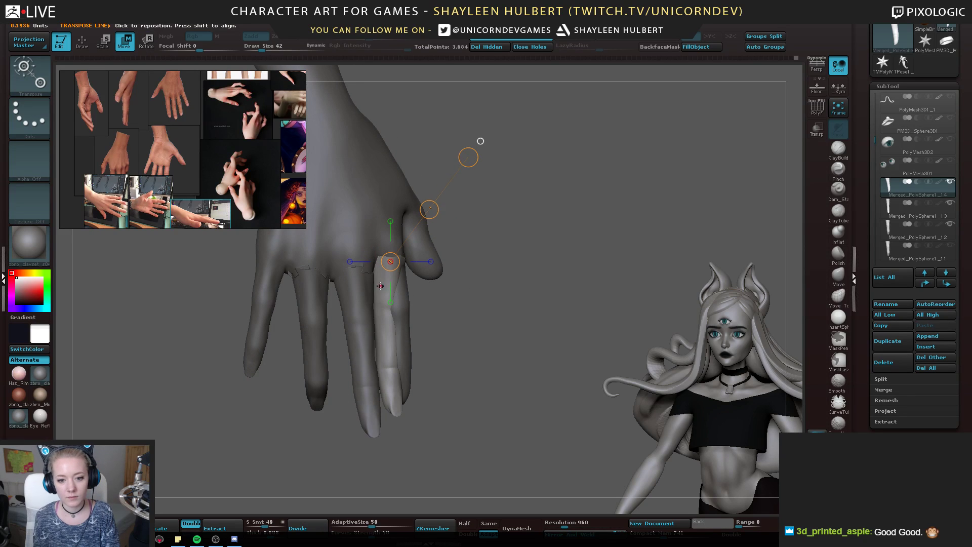
{"action": "left_click_drag", "start_coordinate": [380, 286], "coordinate": [505, 278]}
{"action": "left_click_drag", "start_coordinate": [442, 282], "coordinate": [443, 282]}
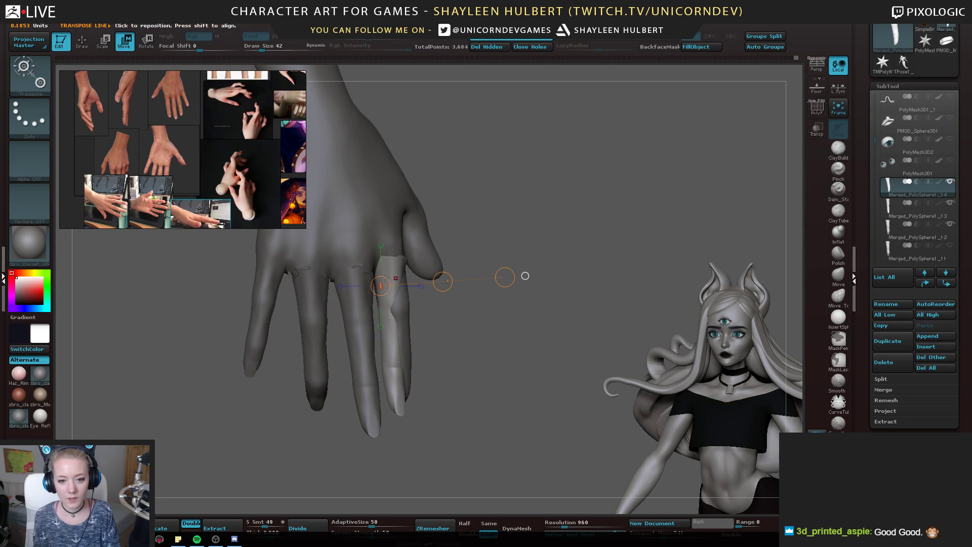
{"action": "key", "text": "ctrl+z"}
{"action": "left_click_drag", "start_coordinate": [455, 324], "coordinate": [486, 333]}
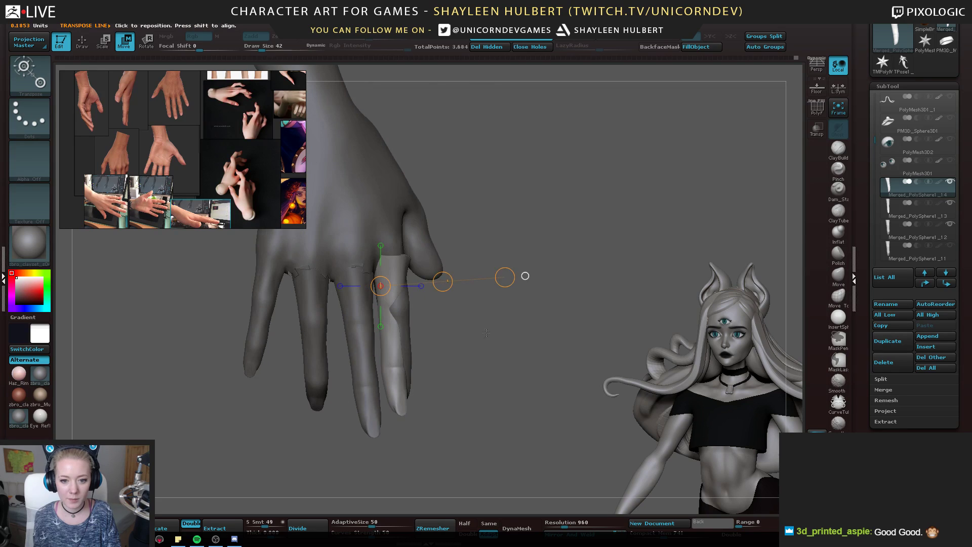
Rotate the index finger about its base to spread it slightly away from the middle finger
{"action": "key", "text": "r"}
{"action": "left_click_drag", "start_coordinate": [398, 262], "coordinate": [408, 120]}
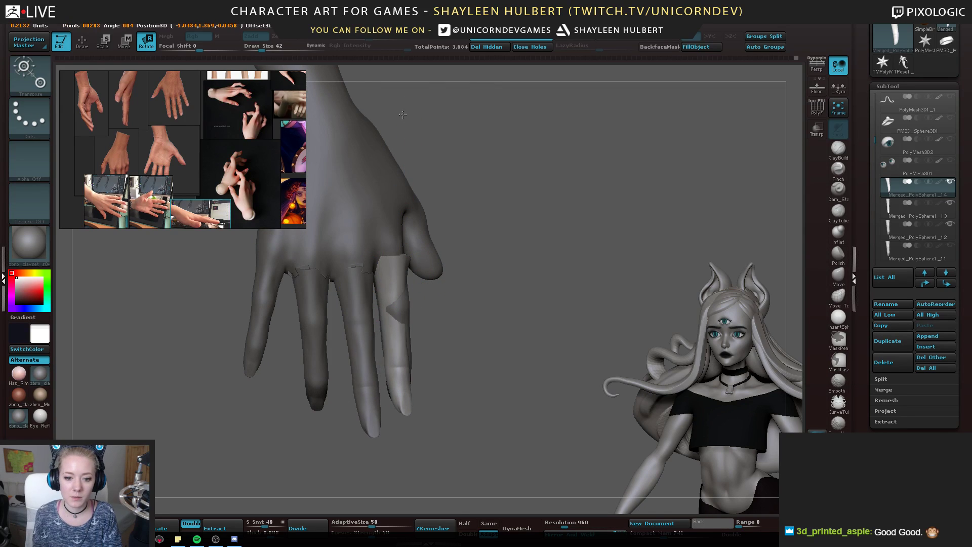
{"action": "left_click_drag", "start_coordinate": [490, 144], "coordinate": [523, 135]}
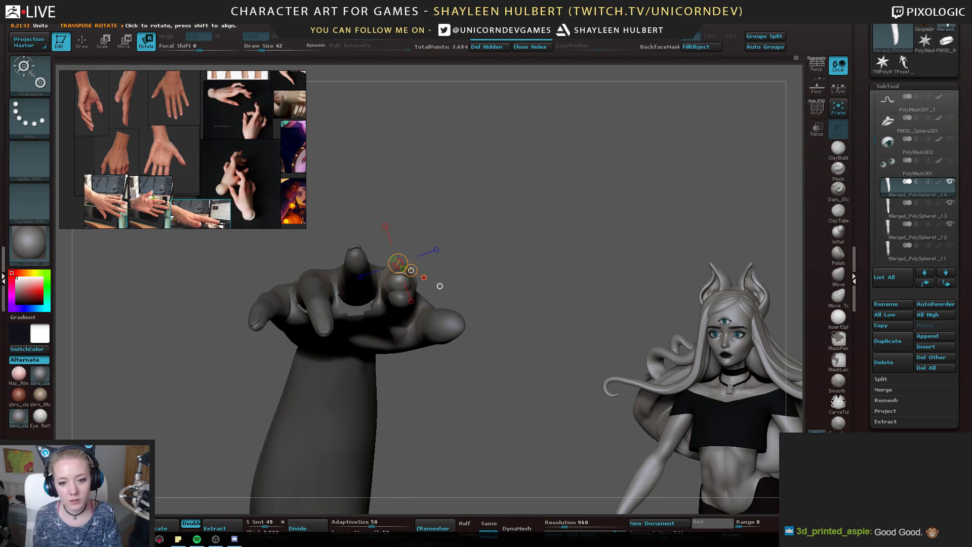
{"action": "mouse_move", "coordinate": [415, 281]}
{"action": "left_mouse_down"}
{"action": "mouse_move", "coordinate": [534, 292]}
{"action": "mouse_move", "coordinate": [423, 295]}
{"action": "left_mouse_up"}
Move the index finger to fit its joint with the palm, working from the side and palm views
{"action": "key", "text": "w"}
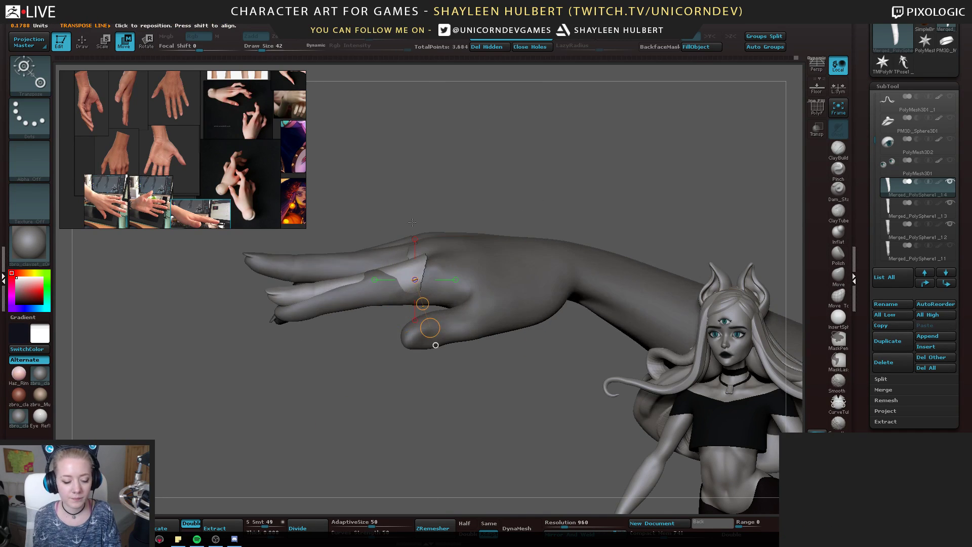
{"action": "key", "text": "r"}
{"action": "key", "text": "w"}
{"action": "mouse_move", "coordinate": [297, 295]}
{"action": "left_mouse_down"}
{"action": "mouse_move", "coordinate": [221, 330]}
{"action": "mouse_move", "coordinate": [169, 384]}
{"action": "left_mouse_up"}
{"action": "mouse_move", "coordinate": [233, 338]}
{"action": "left_mouse_down"}
{"action": "mouse_move", "coordinate": [426, 386]}
{"action": "mouse_move", "coordinate": [460, 372]}
{"action": "mouse_move", "coordinate": [528, 304]}
{"action": "left_mouse_up"}
{"action": "key", "text": "c"}
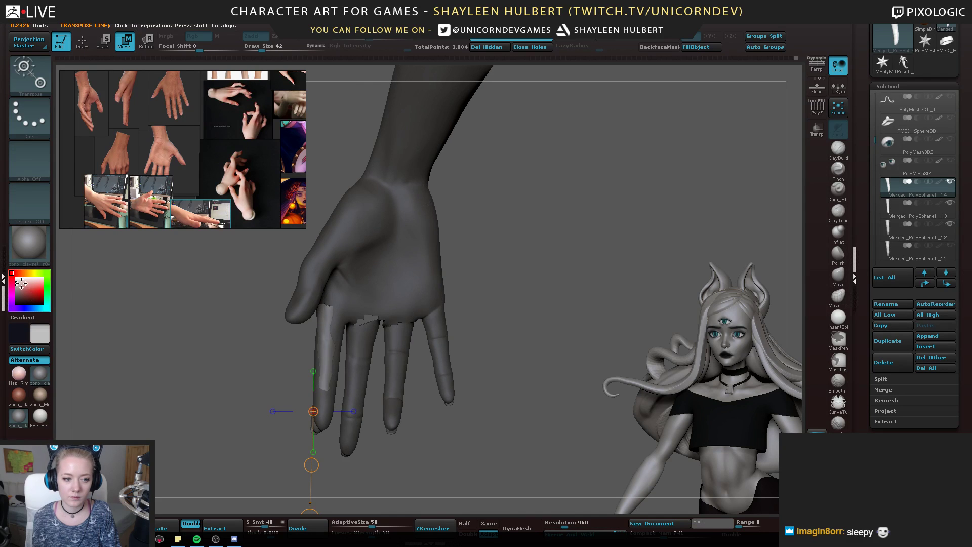
{"action": "left_click_drag", "start_coordinate": [256, 296], "coordinate": [270, 357]}
{"action": "key", "text": "q"}
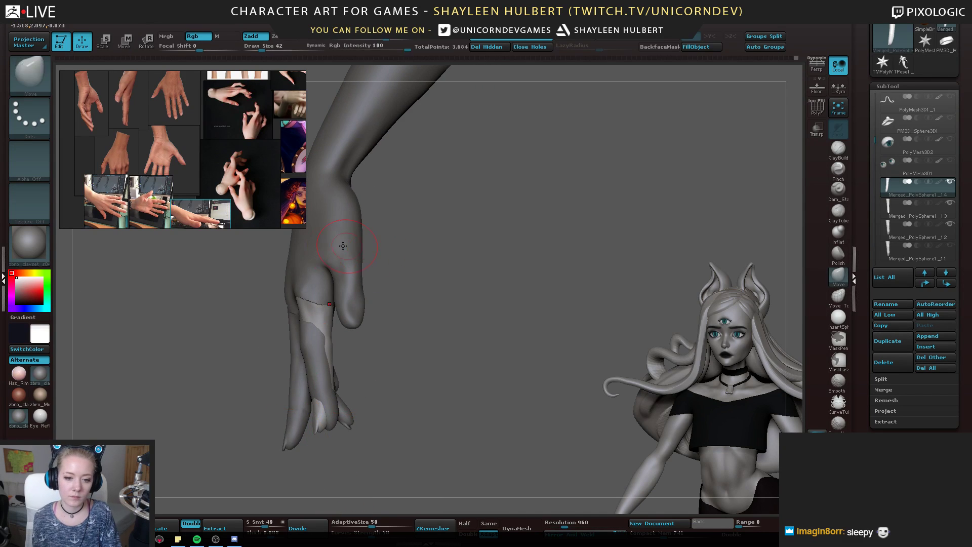
{"action": "left_click", "coordinate": [314, 252], "text": "alt"}
{"action": "mouse_move", "coordinate": [446, 259]}
{"action": "left_mouse_down"}
{"action": "mouse_move", "coordinate": [530, 277]}
{"action": "mouse_move", "coordinate": [493, 293]}
{"action": "left_mouse_up"}
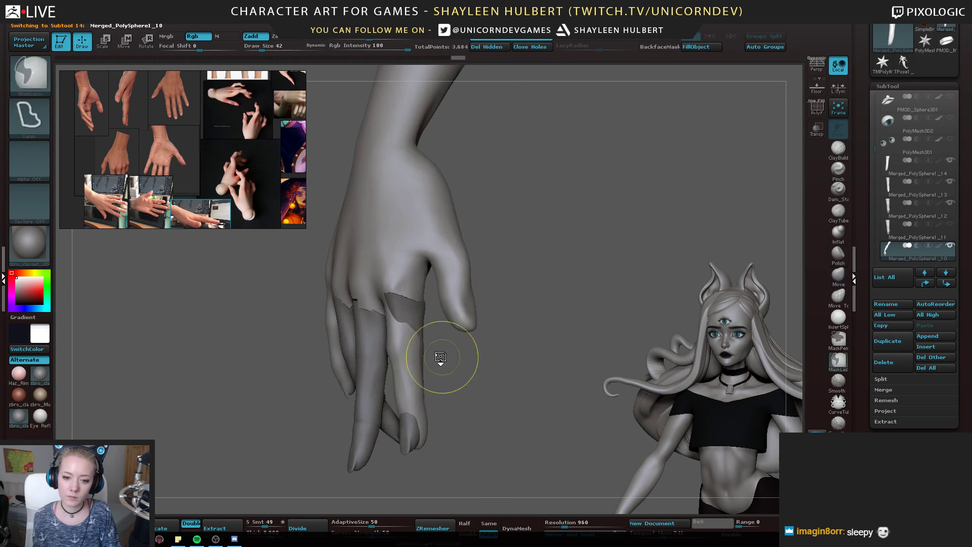
{"action": "mouse_move", "coordinate": [412, 354]}
{"action": "left_mouse_down"}
{"action": "mouse_move", "coordinate": [528, 332]}
{"action": "mouse_move", "coordinate": [553, 311]}
{"action": "mouse_move", "coordinate": [530, 327]}
{"action": "mouse_move", "coordinate": [500, 301]}
{"action": "mouse_move", "coordinate": [480, 300]}
{"action": "left_mouse_up"}
{"action": "key", "text": "r"}
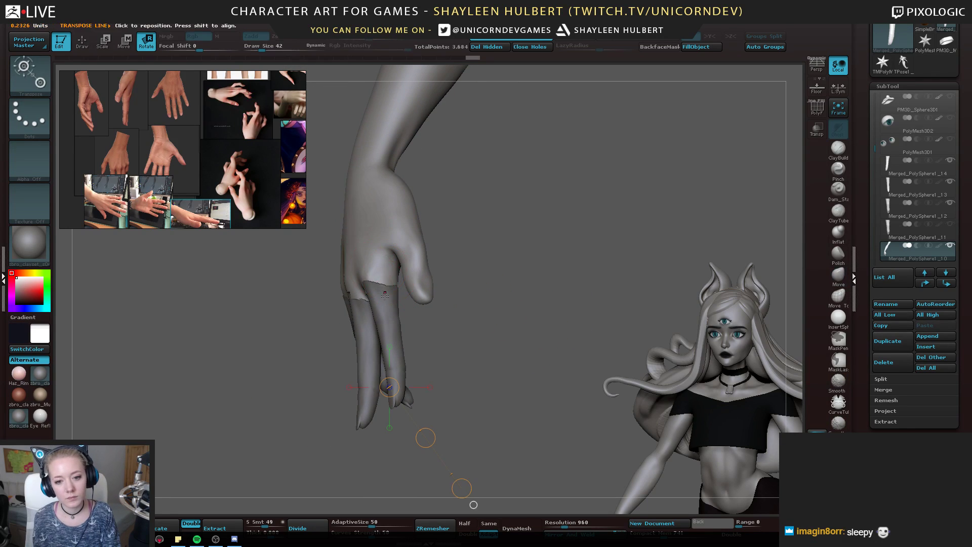
{"action": "left_click_drag", "start_coordinate": [384, 290], "coordinate": [274, 268]}
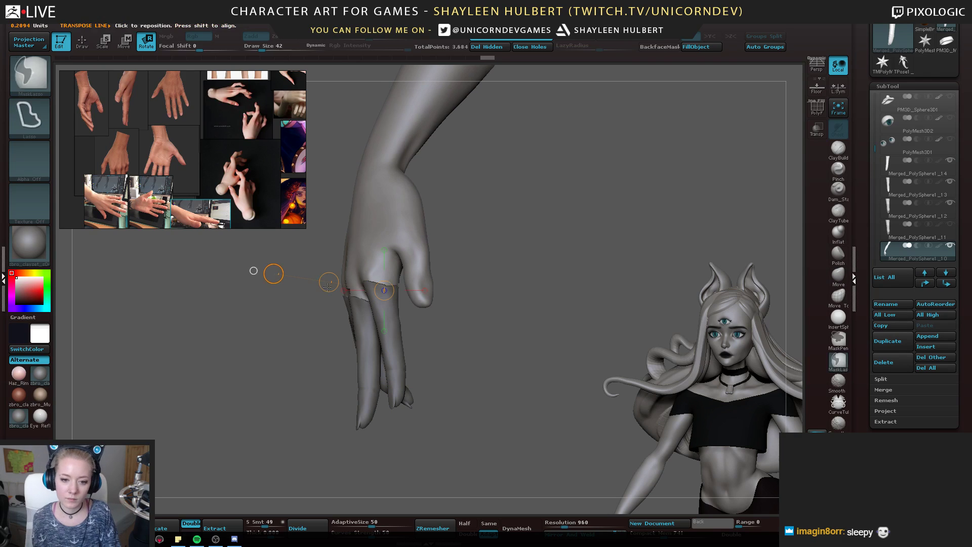
{"action": "key", "text": "ctrl+z"}
{"action": "key", "text": "q"}
Make the index finger subtool active, then rotate it about its knuckle in the side and fingertip views to match its neighbours
{"action": "left_click", "coordinate": [380, 318], "text": "alt"}
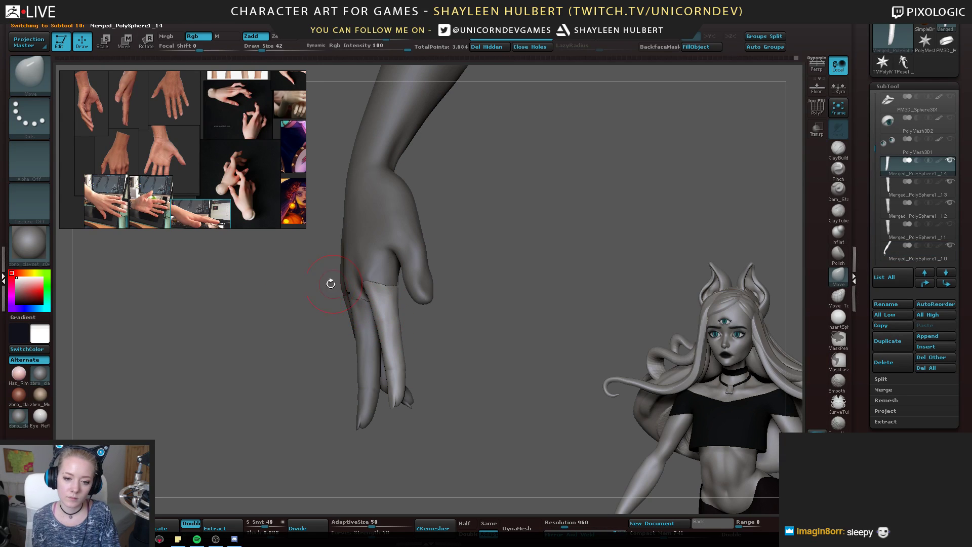
{"action": "key", "text": "r"}
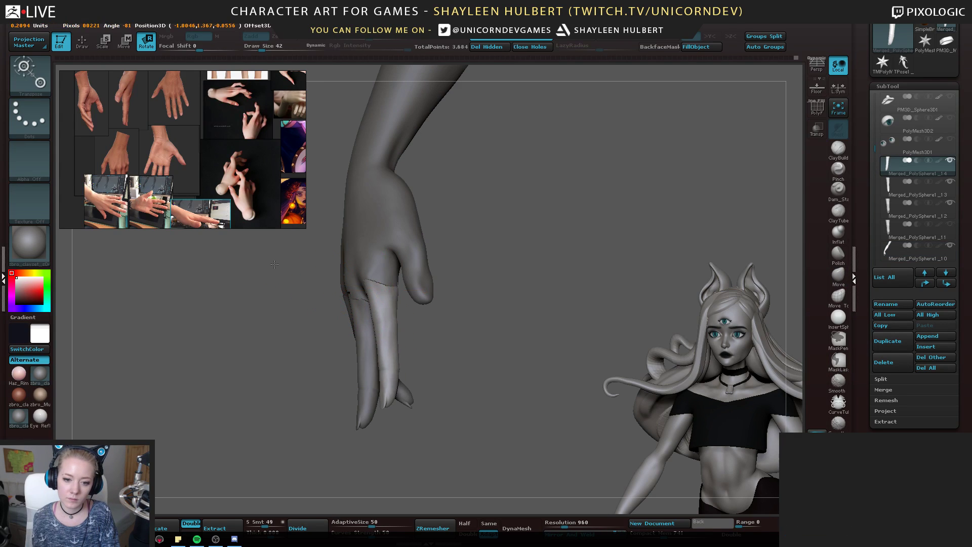
{"action": "left_click_drag", "start_coordinate": [299, 264], "coordinate": [498, 311]}
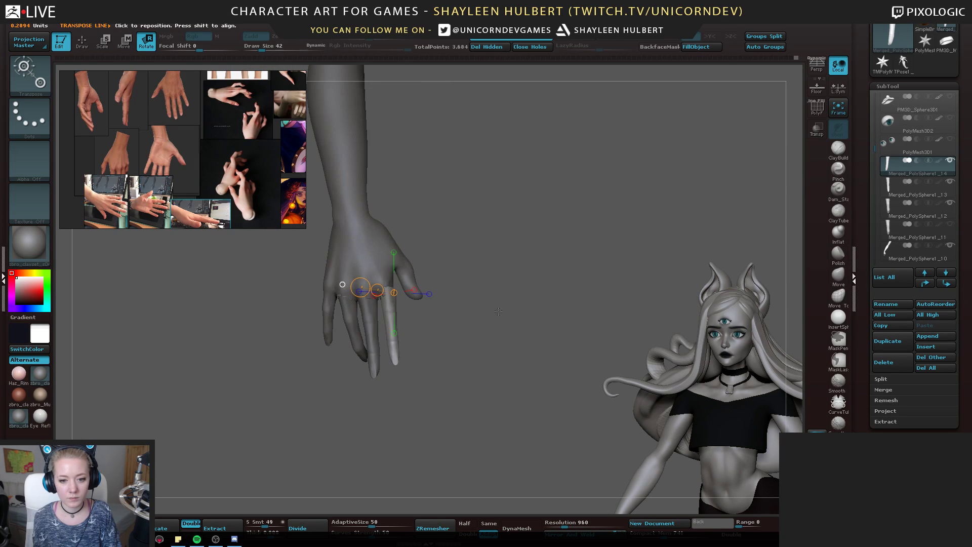
{"action": "left_click_drag", "start_coordinate": [432, 251], "coordinate": [408, 249]}
{"action": "left_click_drag", "start_coordinate": [456, 273], "coordinate": [444, 274]}
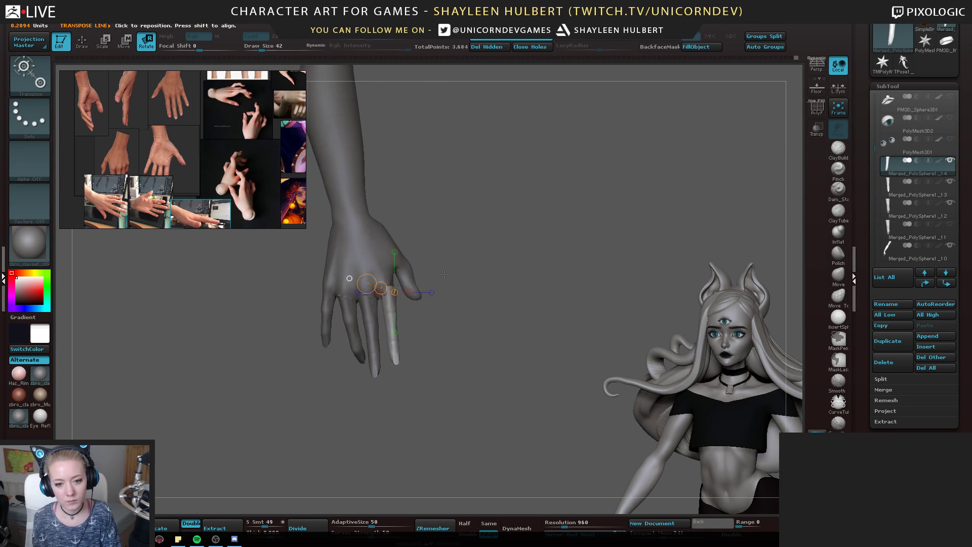
{"action": "mouse_move", "coordinate": [389, 299]}
{"action": "left_mouse_down"}
{"action": "mouse_move", "coordinate": [394, 181]}
{"action": "mouse_move", "coordinate": [412, 228]}
{"action": "left_mouse_up"}
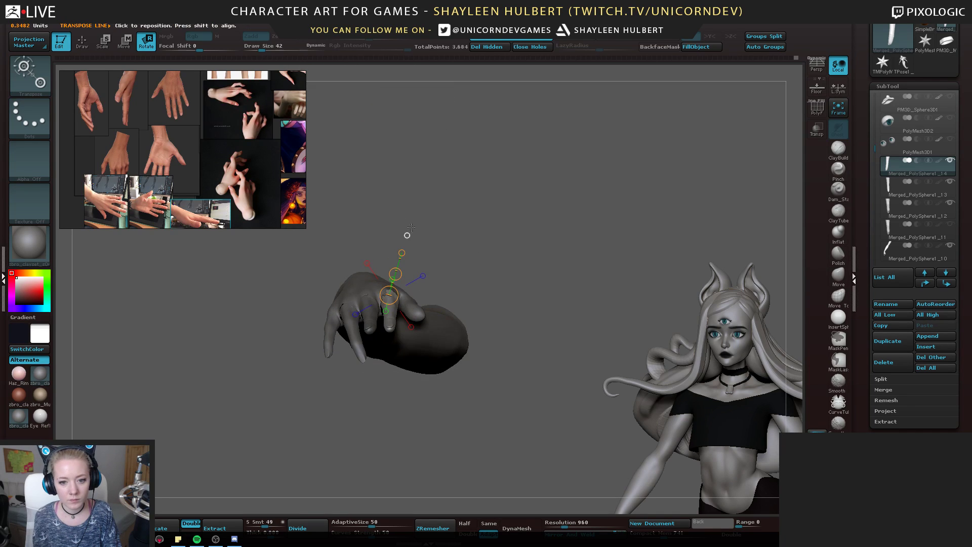
{"action": "mouse_move", "coordinate": [398, 299]}
{"action": "left_mouse_down"}
{"action": "mouse_move", "coordinate": [488, 254]}
{"action": "mouse_move", "coordinate": [482, 245]}
{"action": "left_mouse_up"}
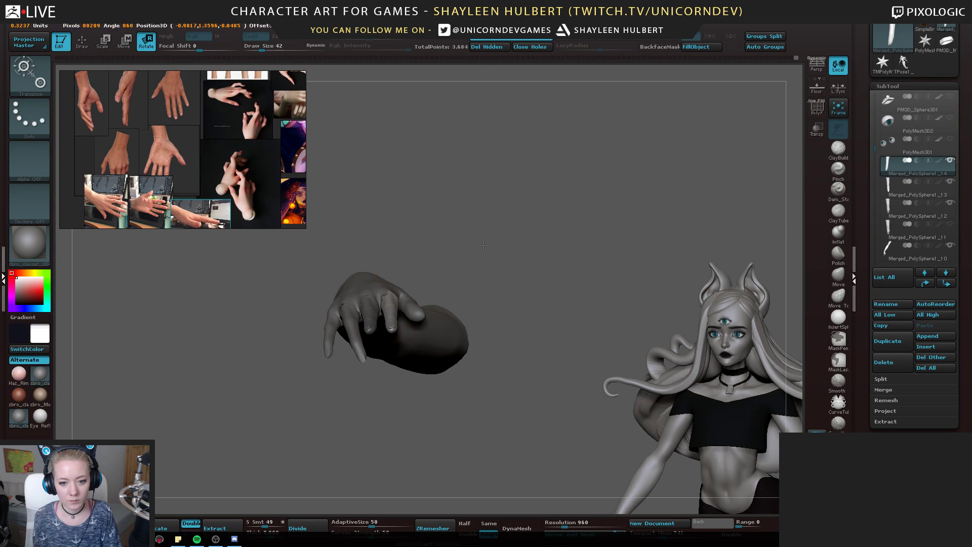
{"action": "mouse_move", "coordinate": [473, 309]}
{"action": "left_mouse_down", "text": "shift"}
{"action": "mouse_move", "coordinate": [469, 369]}
{"action": "mouse_move", "coordinate": [424, 341]}
{"action": "mouse_move", "coordinate": [503, 344]}
{"action": "mouse_move", "coordinate": [423, 332]}
{"action": "left_mouse_up", "text": "shift"}
Move the index finger with the transpose line to seat its base on the palm
{"action": "key", "text": "w"}
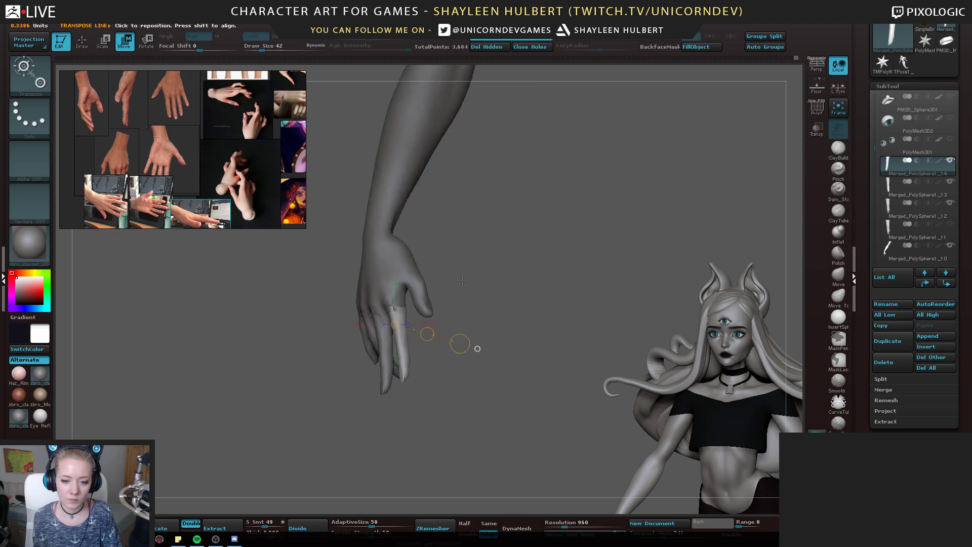
{"action": "left_click_drag", "start_coordinate": [506, 324], "coordinate": [482, 279]}
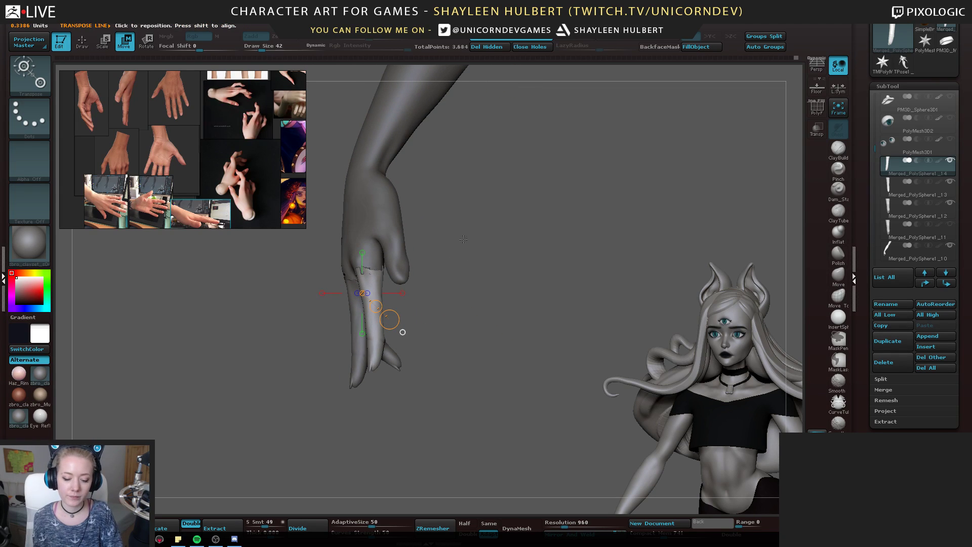
{"action": "left_click_drag", "start_coordinate": [463, 239], "coordinate": [459, 267]}
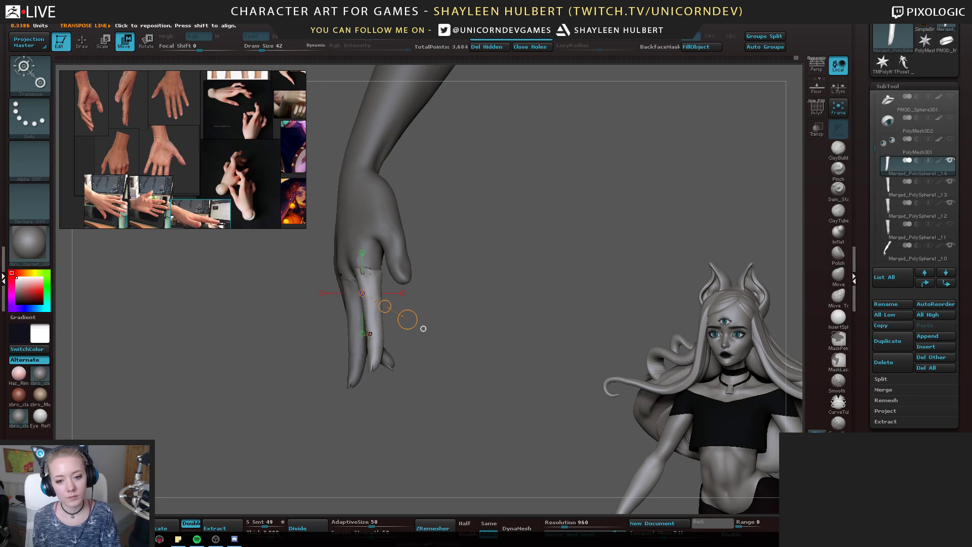
{"action": "mouse_move", "coordinate": [371, 328]}
{"action": "left_mouse_down"}
{"action": "mouse_move", "coordinate": [271, 350]}
{"action": "mouse_move", "coordinate": [320, 338]}
{"action": "mouse_move", "coordinate": [295, 357]}
{"action": "mouse_move", "coordinate": [310, 363]}
{"action": "left_mouse_up"}
{"action": "left_click_drag", "start_coordinate": [424, 263], "coordinate": [438, 286]}
Make the middle finger subtool active and adjust its angle about the knuckle in the back view of the hand
{"action": "left_click", "coordinate": [438, 286], "text": "alt"}
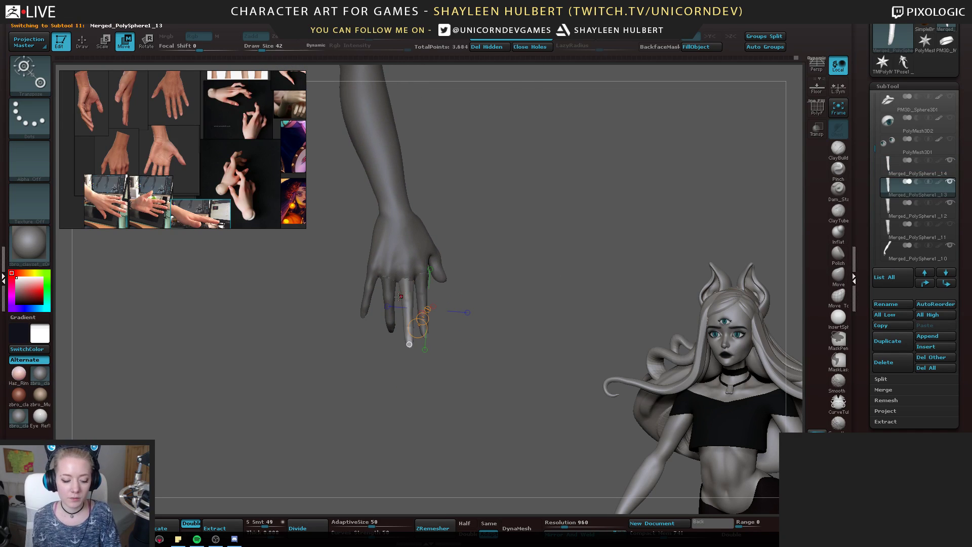
{"action": "mouse_move", "coordinate": [520, 299]}
{"action": "left_mouse_down"}
{"action": "mouse_move", "coordinate": [402, 327]}
{"action": "mouse_move", "coordinate": [483, 338]}
{"action": "mouse_move", "coordinate": [537, 330]}
{"action": "left_mouse_up"}
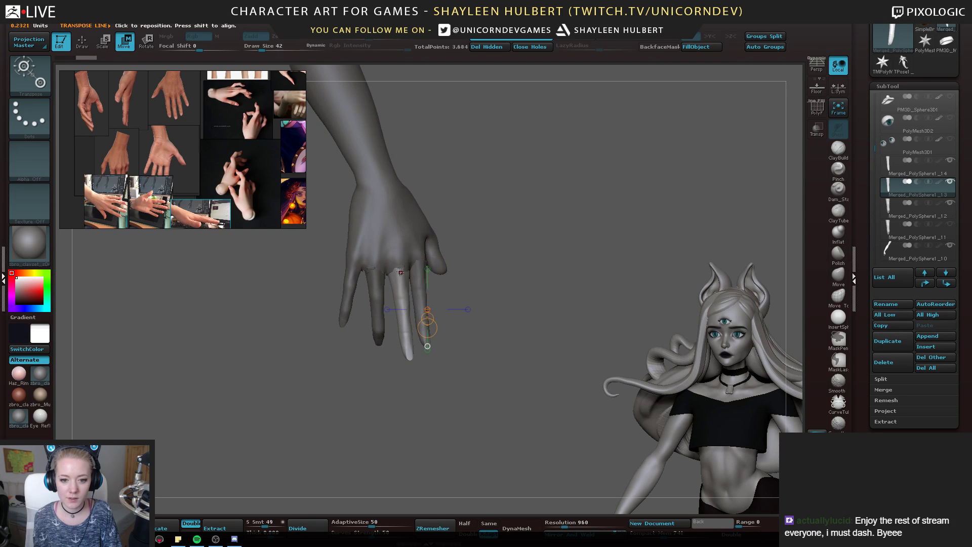
{"action": "mouse_move", "coordinate": [399, 270]}
{"action": "left_mouse_down"}
{"action": "mouse_move", "coordinate": [417, 411]}
{"action": "mouse_move", "coordinate": [419, 392]}
{"action": "left_mouse_up"}
{"action": "key", "text": "e"}
{"action": "left_click_drag", "start_coordinate": [489, 334], "coordinate": [494, 304], "text": "alt"}
{"action": "key", "text": "r"}
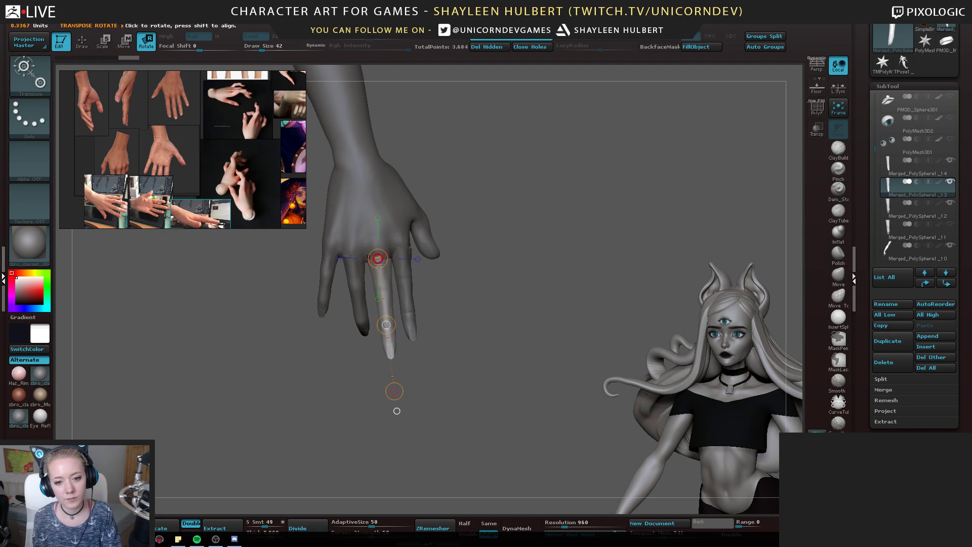
{"action": "mouse_move", "coordinate": [388, 267]}
{"action": "left_mouse_down"}
{"action": "mouse_move", "coordinate": [449, 128]}
{"action": "mouse_move", "coordinate": [403, 124]}
{"action": "mouse_move", "coordinate": [410, 117]}
{"action": "mouse_move", "coordinate": [469, 207]}
{"action": "mouse_move", "coordinate": [485, 212]}
{"action": "mouse_move", "coordinate": [353, 132]}
{"action": "mouse_move", "coordinate": [351, 118]}
{"action": "mouse_move", "coordinate": [506, 241]}
{"action": "mouse_move", "coordinate": [526, 237]}
{"action": "mouse_move", "coordinate": [512, 238]}
{"action": "left_mouse_up"}
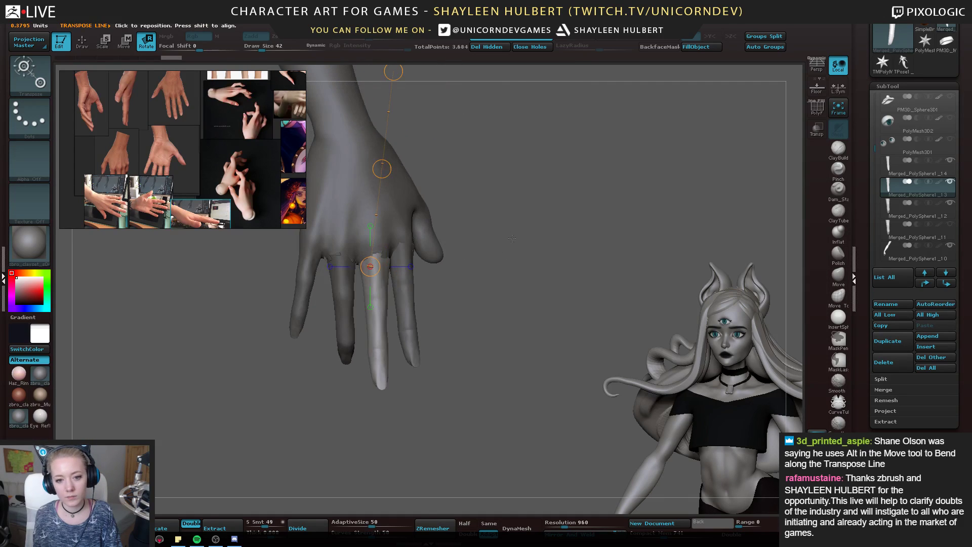
Return to the index finger subtool, try rotating it about its knuckle, and undo that rotation
{"action": "left_click", "coordinate": [425, 264], "text": "alt"}
{"action": "left_click_drag", "start_coordinate": [402, 252], "coordinate": [427, 123]}
{"action": "left_click_drag", "start_coordinate": [428, 123], "coordinate": [430, 128]}
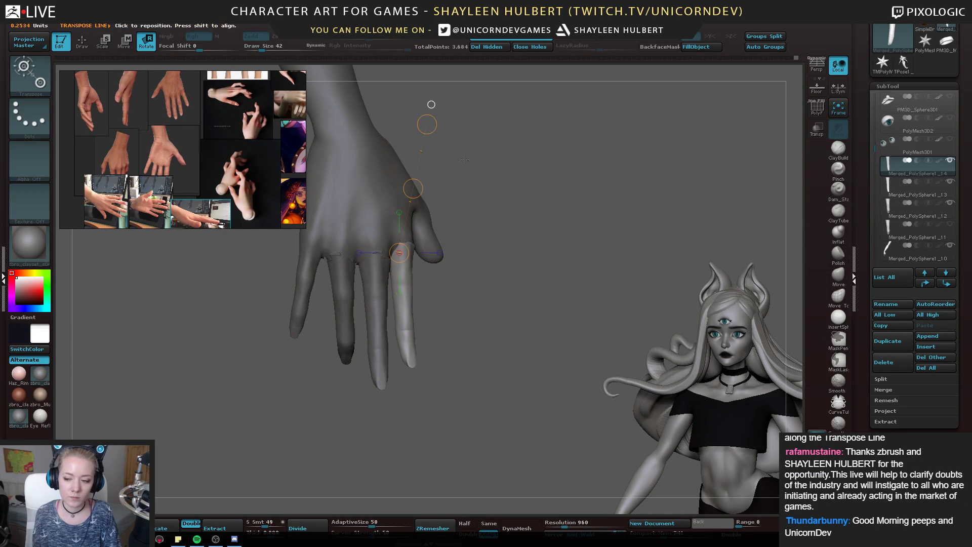
{"action": "key", "text": "ctrl+z"}
{"action": "mouse_move", "coordinate": [527, 263]}
{"action": "left_mouse_down"}
{"action": "mouse_move", "coordinate": [499, 242]}
{"action": "mouse_move", "coordinate": [530, 172]}
{"action": "mouse_move", "coordinate": [521, 246]}
{"action": "mouse_move", "coordinate": [518, 238]}
{"action": "left_mouse_up"}
Shift the index finger sideways, away from the middle finger, while looking from the fingertips
{"action": "mouse_move", "coordinate": [438, 316]}
{"action": "left_mouse_down"}
{"action": "mouse_move", "coordinate": [473, 205]}
{"action": "mouse_move", "coordinate": [481, 210]}
{"action": "left_mouse_up"}
{"action": "key", "text": "w"}
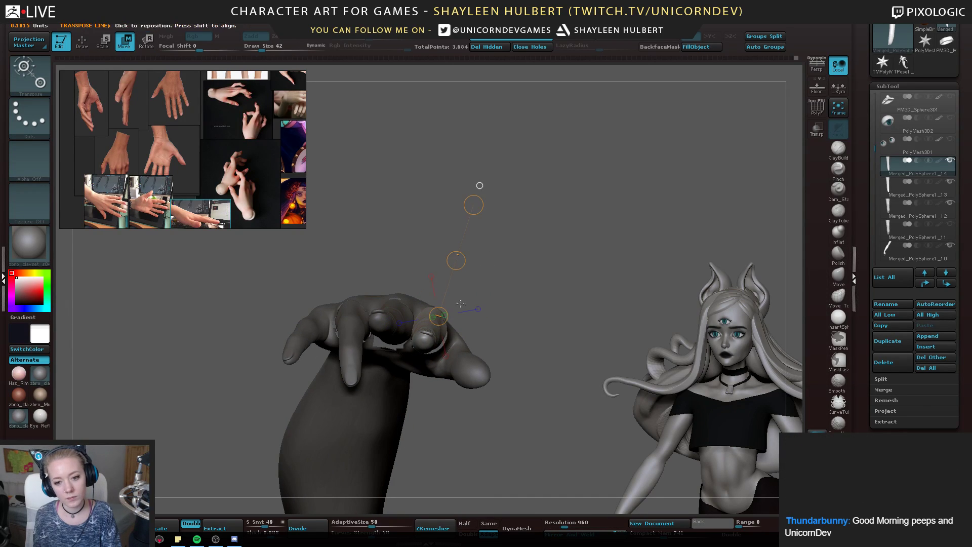
{"action": "left_click_drag", "start_coordinate": [447, 321], "coordinate": [558, 339]}
{"action": "left_click_drag", "start_coordinate": [526, 303], "coordinate": [534, 300]}
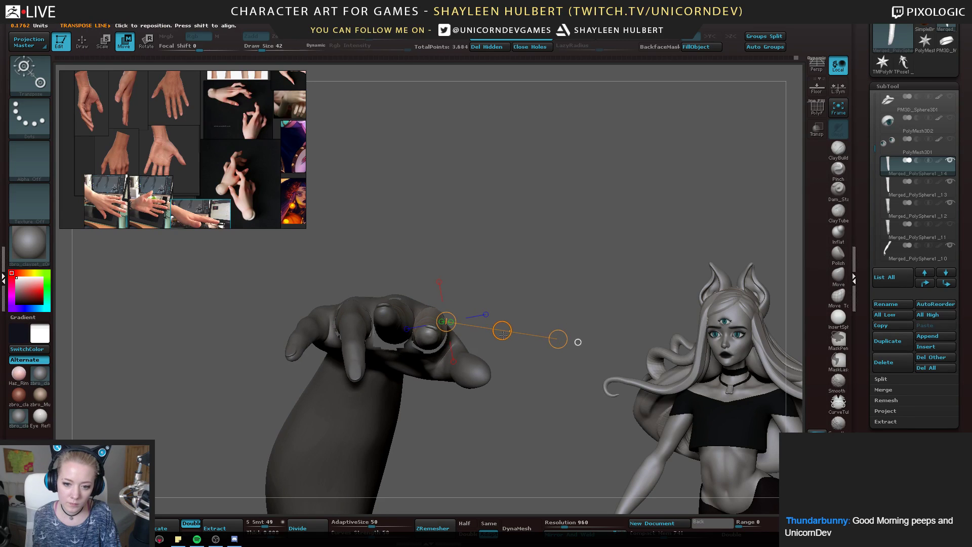
{"action": "mouse_move", "coordinate": [502, 330]}
{"action": "left_mouse_down"}
{"action": "mouse_move", "coordinate": [534, 395]}
{"action": "mouse_move", "coordinate": [503, 413]}
{"action": "mouse_move", "coordinate": [527, 389]}
{"action": "mouse_move", "coordinate": [531, 350]}
{"action": "mouse_move", "coordinate": [574, 359]}
{"action": "mouse_move", "coordinate": [546, 359]}
{"action": "mouse_move", "coordinate": [519, 329]}
{"action": "mouse_move", "coordinate": [513, 362]}
{"action": "mouse_move", "coordinate": [532, 346]}
{"action": "mouse_move", "coordinate": [509, 341]}
{"action": "mouse_move", "coordinate": [527, 317]}
{"action": "left_mouse_up"}
{"action": "key", "text": "space"}
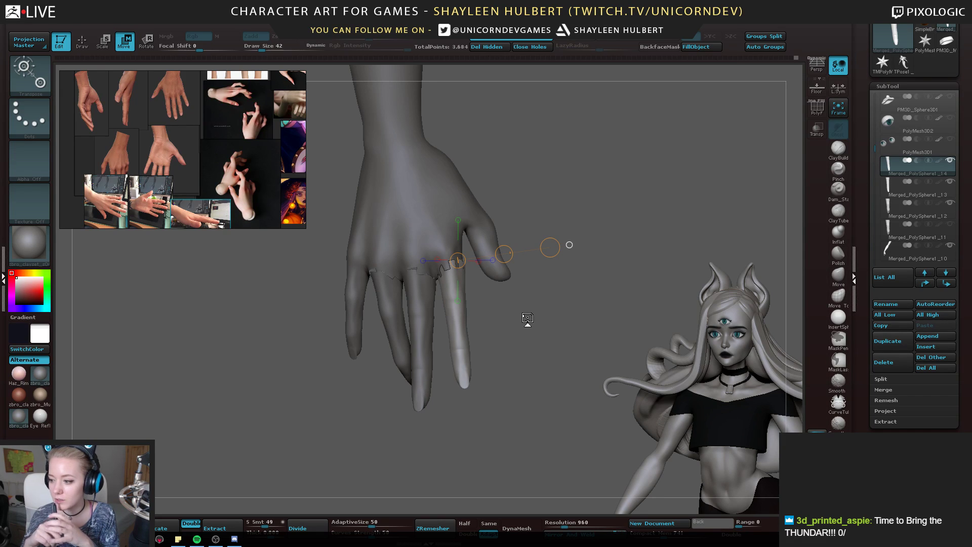
Nudge the index finger in thumb-side view to close the offset between its base and the knuckle
{"action": "left_click_drag", "start_coordinate": [324, 284], "coordinate": [212, 283]}
{"action": "left_click_drag", "start_coordinate": [465, 276], "coordinate": [325, 264]}
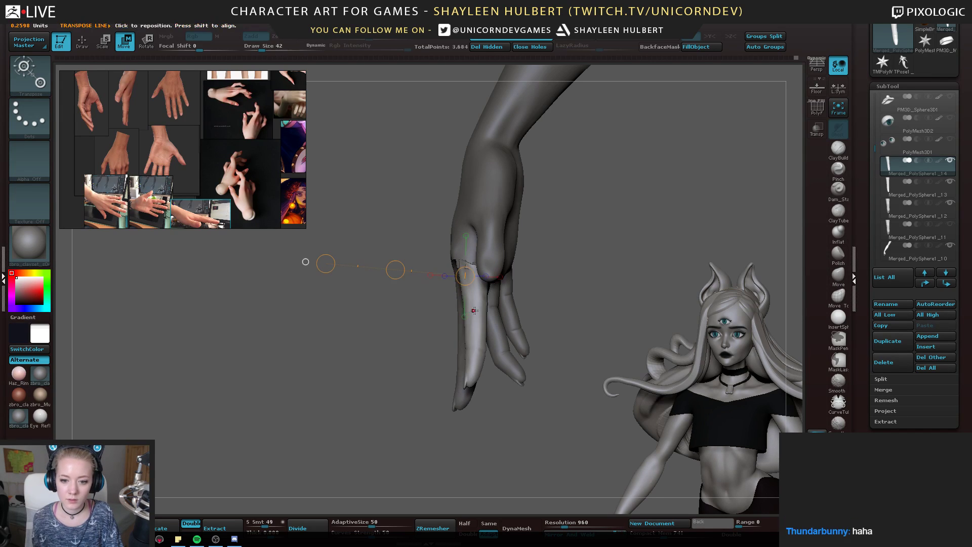
{"action": "mouse_move", "coordinate": [331, 265]}
{"action": "left_mouse_down"}
{"action": "mouse_move", "coordinate": [402, 310]}
{"action": "mouse_move", "coordinate": [351, 306]}
{"action": "left_mouse_up"}
{"action": "left_click_drag", "start_coordinate": [415, 308], "coordinate": [418, 308]}
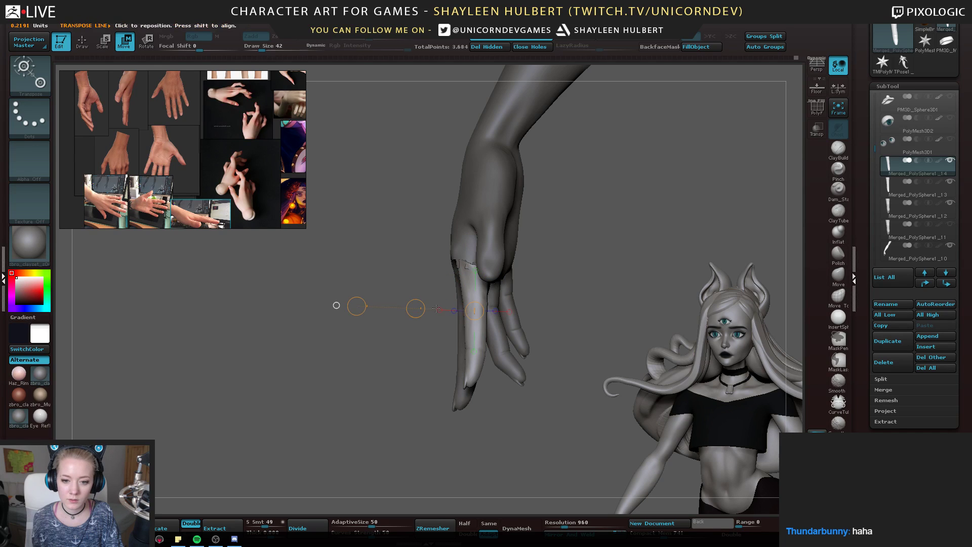
Set up a rotation pivot at the index finger's knuckle and tilt the finger in thumb-side view, undoing the rejected angles
{"action": "left_click_drag", "start_coordinate": [466, 265], "coordinate": [468, 301]}
{"action": "left_click_drag", "start_coordinate": [467, 414], "coordinate": [526, 395]}
{"action": "key", "text": "ctrl+z"}
{"action": "mouse_move", "coordinate": [472, 270]}
{"action": "left_mouse_down"}
{"action": "mouse_move", "coordinate": [470, 370]}
{"action": "mouse_move", "coordinate": [469, 353]}
{"action": "left_mouse_up"}
{"action": "key", "text": "ctrl+z"}
{"action": "mouse_move", "coordinate": [474, 274]}
{"action": "left_mouse_down"}
{"action": "mouse_move", "coordinate": [470, 408]}
{"action": "mouse_move", "coordinate": [497, 401]}
{"action": "left_mouse_up"}
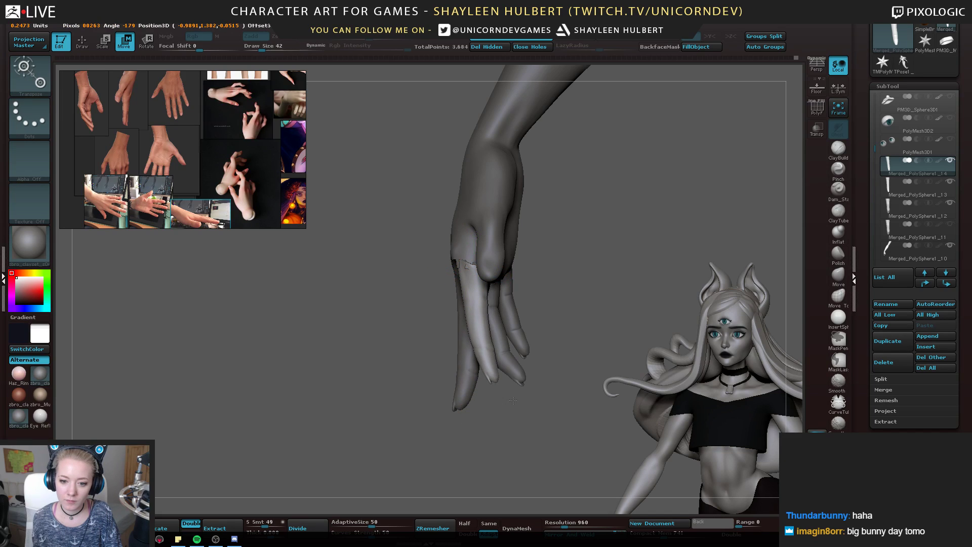
Try repositioning the index finger in the back view of the hand and undo the attempts
{"action": "right_click_drag", "start_coordinate": [501, 339], "coordinate": [620, 327]}
{"action": "key", "text": "ctrl+z"}
{"action": "left_click_drag", "start_coordinate": [461, 274], "coordinate": [480, 323], "text": "alt"}
{"action": "key", "text": "ctrl+z"}
{"action": "left_click_drag", "start_coordinate": [473, 408], "coordinate": [446, 413]}
{"action": "key", "text": "ctrl+z"}
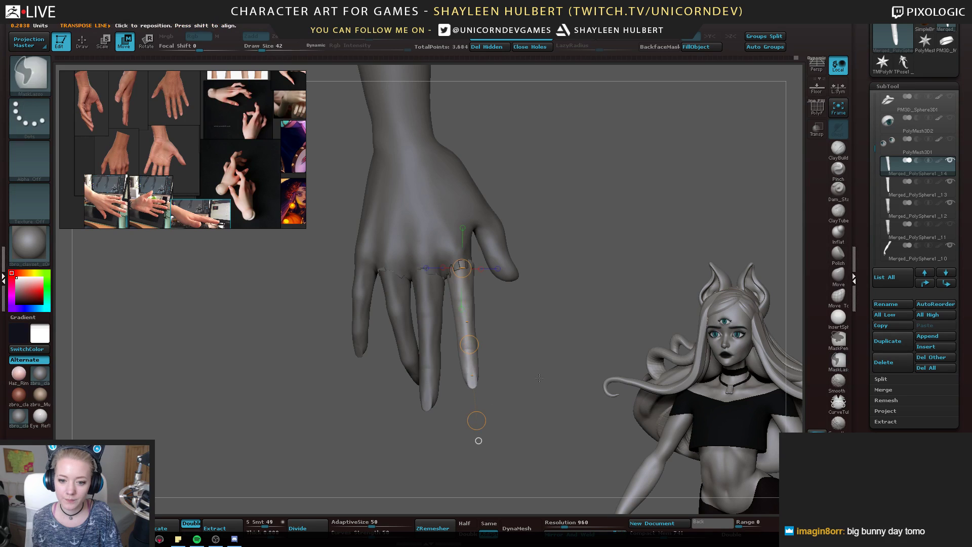
Shift the index finger in thumb-side and back views so that its base lines up with the knuckle
{"action": "left_click_drag", "start_coordinate": [603, 360], "coordinate": [581, 312]}
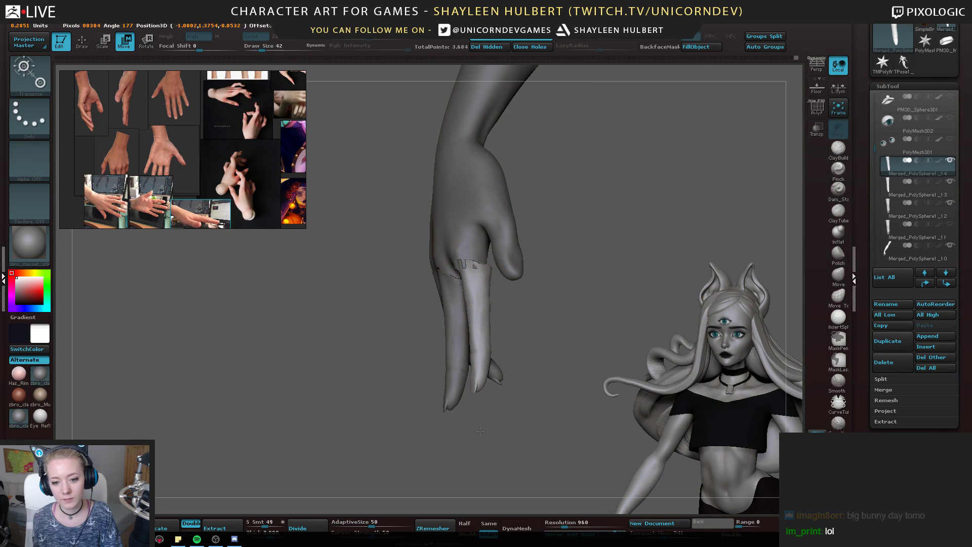
{"action": "left_click_drag", "start_coordinate": [491, 327], "coordinate": [548, 329]}
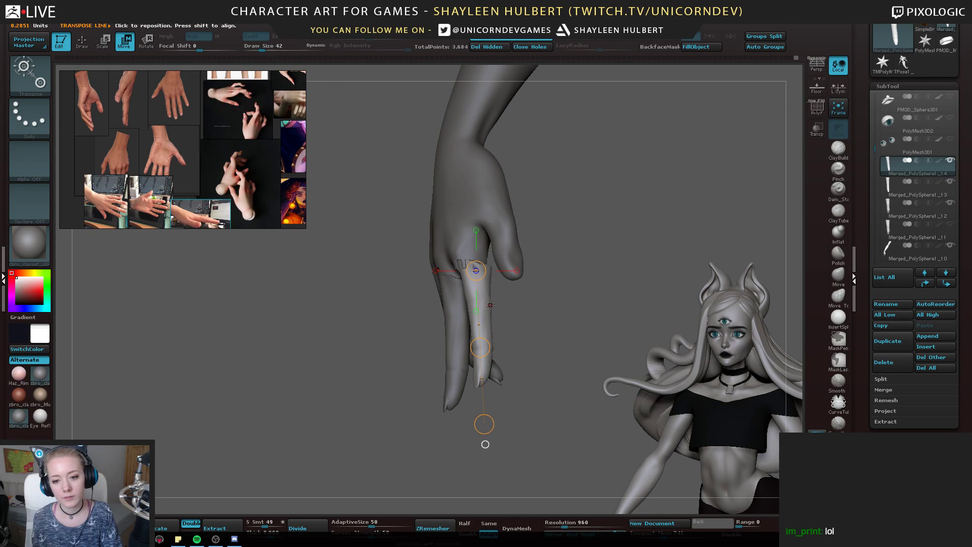
{"action": "mouse_move", "coordinate": [490, 304]}
{"action": "left_mouse_down"}
{"action": "mouse_move", "coordinate": [588, 327]}
{"action": "mouse_move", "coordinate": [533, 317]}
{"action": "mouse_move", "coordinate": [585, 329]}
{"action": "mouse_move", "coordinate": [572, 329]}
{"action": "left_mouse_up"}
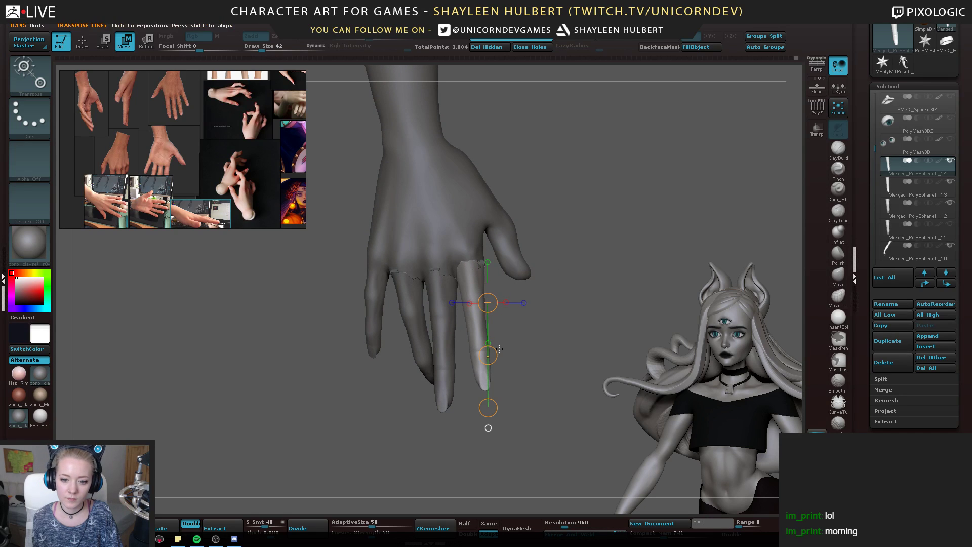
{"action": "mouse_move", "coordinate": [473, 315]}
{"action": "left_mouse_down"}
{"action": "mouse_move", "coordinate": [555, 349]}
{"action": "mouse_move", "coordinate": [518, 331]}
{"action": "left_mouse_up"}
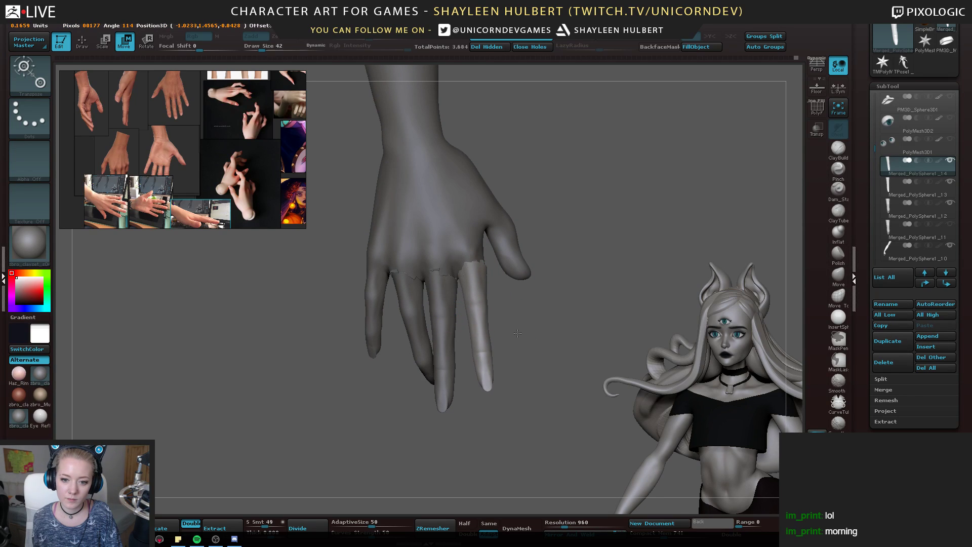
{"action": "key", "text": "r"}
{"action": "mouse_move", "coordinate": [473, 262]}
{"action": "left_mouse_down"}
{"action": "mouse_move", "coordinate": [485, 421]}
{"action": "mouse_move", "coordinate": [495, 421]}
{"action": "left_mouse_up"}
{"action": "left_click_drag", "start_coordinate": [551, 362], "coordinate": [575, 283]}
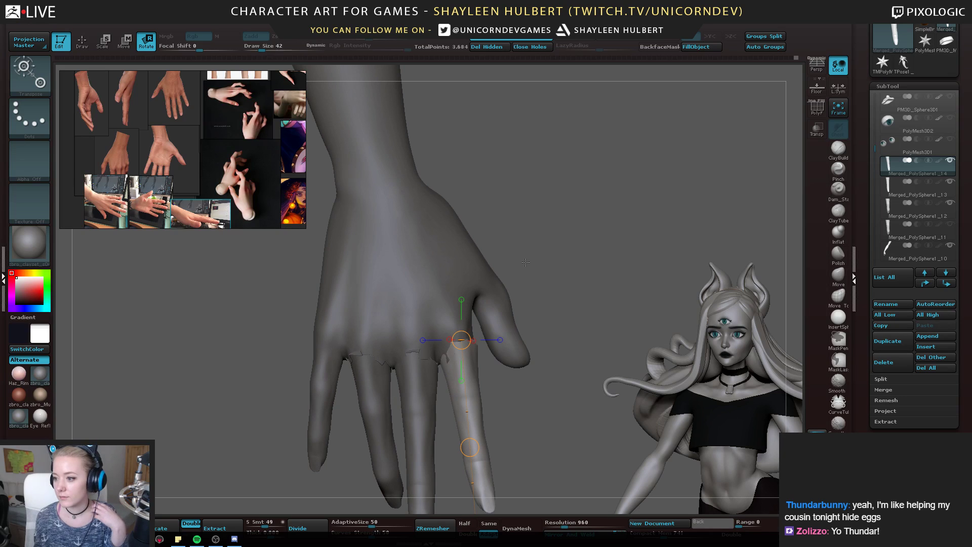
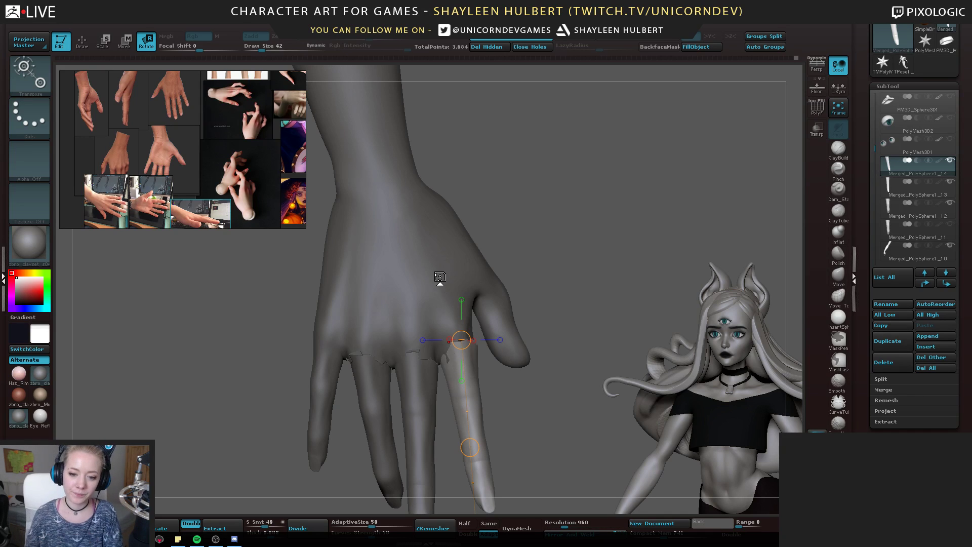
Make the middle finger subtool active and pull its base toward the palm with the Move brush at draw size 22
{"action": "left_click_drag", "start_coordinate": [544, 304], "coordinate": [489, 266]}
{"action": "left_click", "coordinate": [841, 280]}
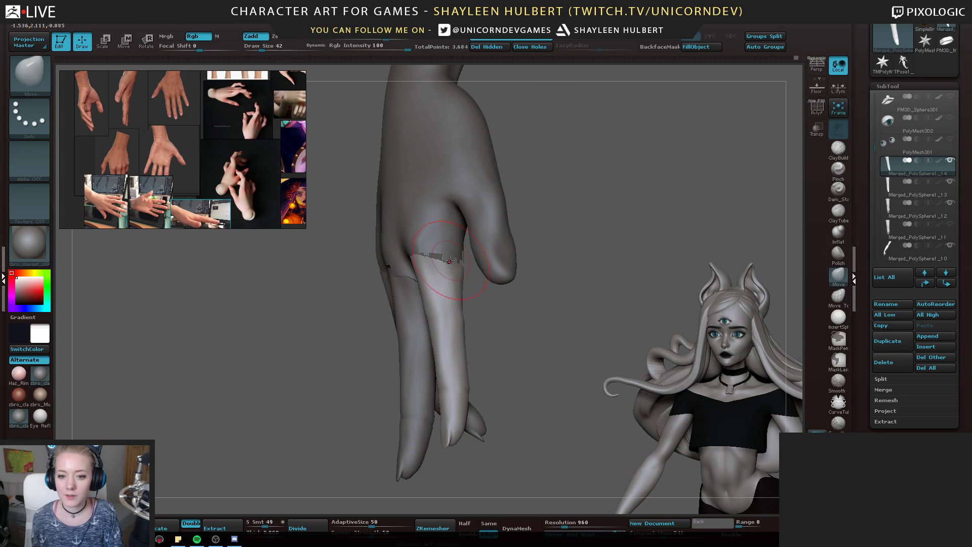
{"action": "mouse_move", "coordinate": [542, 243]}
{"action": "left_mouse_down"}
{"action": "mouse_move", "coordinate": [370, 244]}
{"action": "mouse_move", "coordinate": [405, 270]}
{"action": "mouse_move", "coordinate": [380, 271]}
{"action": "left_mouse_up"}
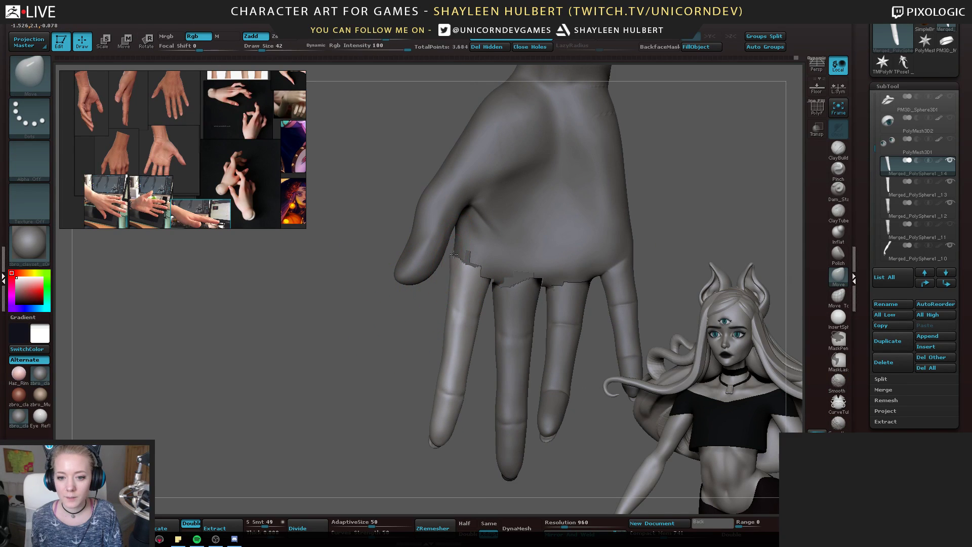
{"action": "left_click_drag", "start_coordinate": [404, 316], "coordinate": [415, 304]}
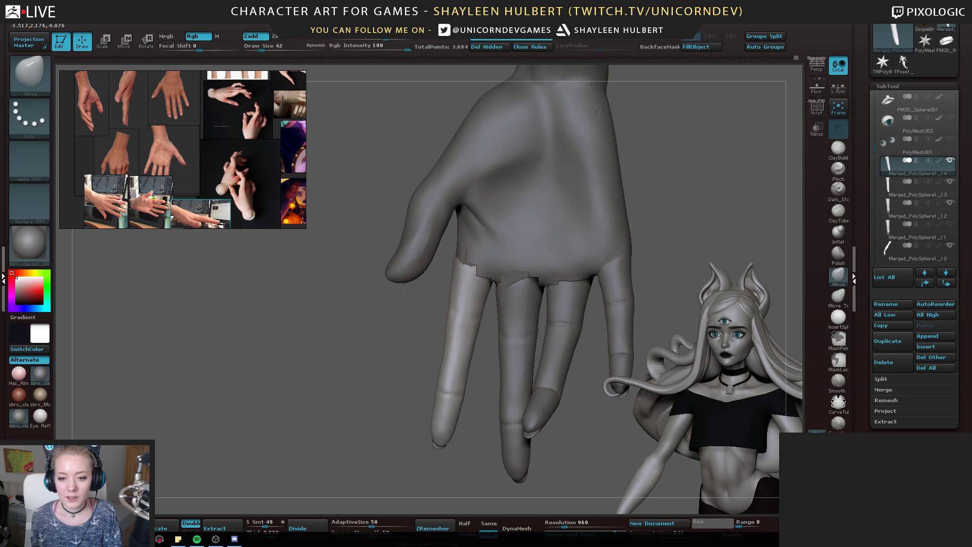
{"action": "right_click_drag", "start_coordinate": [399, 291], "coordinate": [501, 257]}
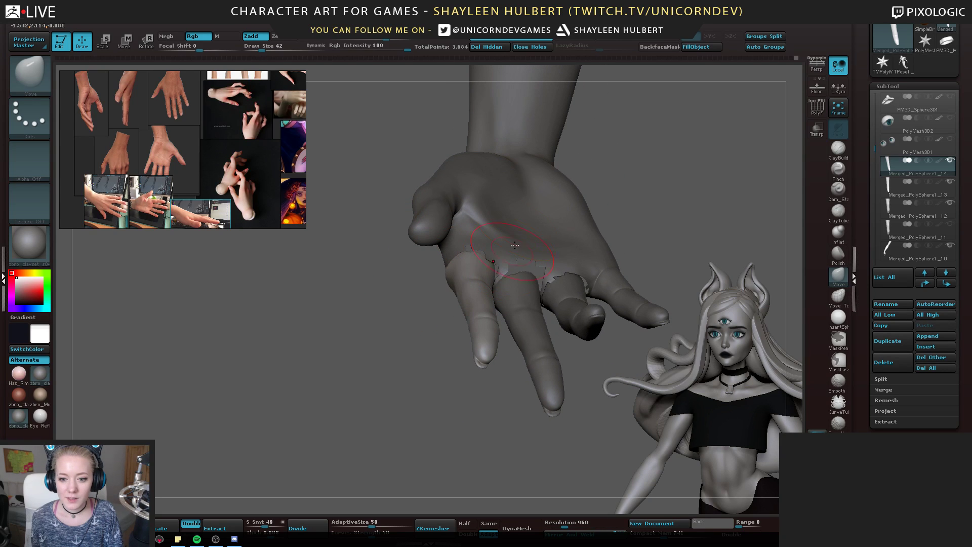
{"action": "right_click_drag", "start_coordinate": [585, 259], "coordinate": [565, 240]}
{"action": "left_click", "coordinate": [480, 305], "text": "alt"}
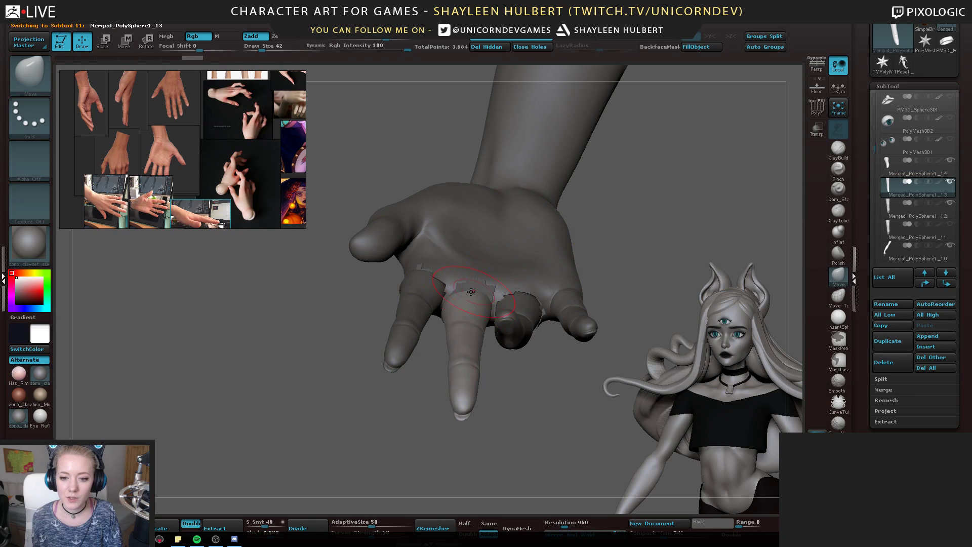
{"action": "right_click_drag", "start_coordinate": [469, 290], "coordinate": [559, 275]}
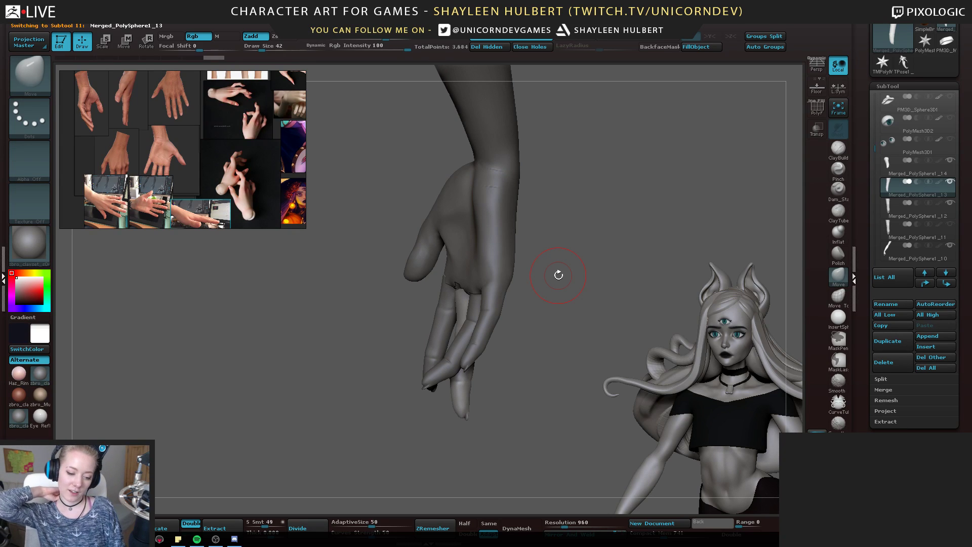
{"action": "mouse_move", "coordinate": [316, 361]}
{"action": "right_mouse_down"}
{"action": "mouse_move", "coordinate": [349, 331]}
{"action": "mouse_move", "coordinate": [333, 368]}
{"action": "mouse_move", "coordinate": [321, 336]}
{"action": "mouse_move", "coordinate": [346, 357]}
{"action": "right_mouse_up"}
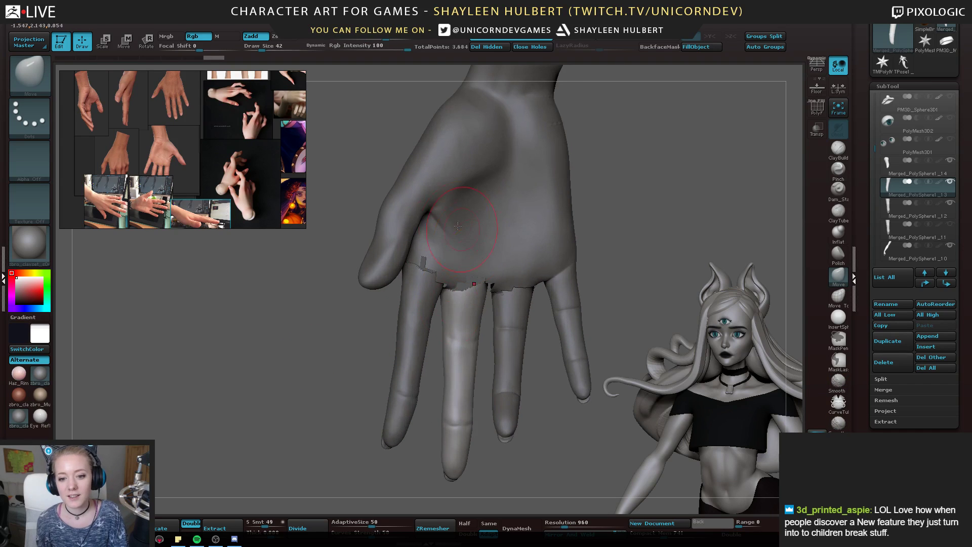
{"action": "key", "text": "bracketleft"}
{"action": "left_click_drag", "start_coordinate": [628, 243], "coordinate": [613, 245]}
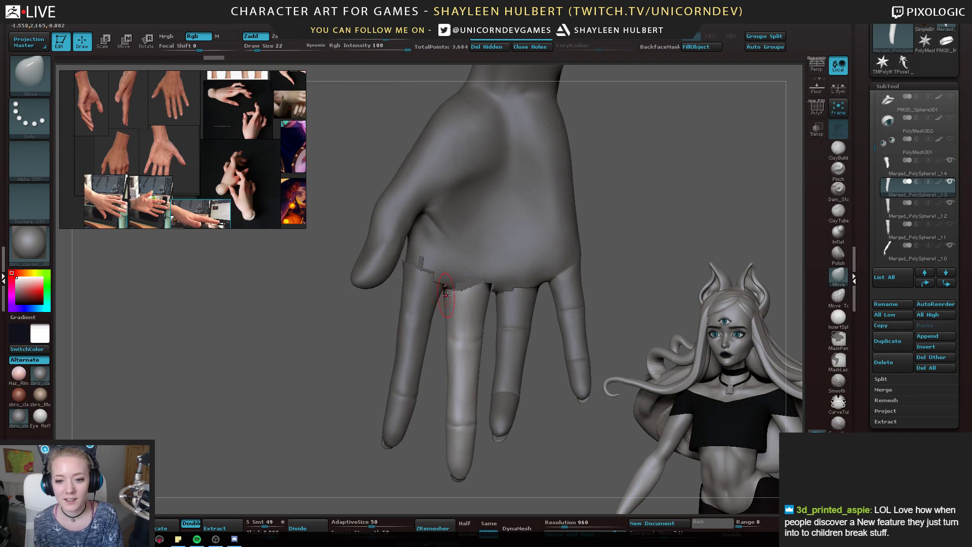
{"action": "left_click_drag", "start_coordinate": [463, 291], "coordinate": [464, 286]}
Make the hand subtool active, smooth the inner wrist, and build up form across it with the ClayBuildup brush
{"action": "mouse_move", "coordinate": [626, 247]}
{"action": "right_mouse_down"}
{"action": "mouse_move", "coordinate": [603, 252]}
{"action": "mouse_move", "coordinate": [564, 213]}
{"action": "mouse_move", "coordinate": [562, 232]}
{"action": "mouse_move", "coordinate": [523, 206]}
{"action": "mouse_move", "coordinate": [540, 219]}
{"action": "right_mouse_up"}
{"action": "left_click", "coordinate": [489, 195], "text": "alt"}
{"action": "right_click_drag", "start_coordinate": [540, 219], "coordinate": [567, 223]}
{"action": "left_click_drag", "start_coordinate": [489, 236], "coordinate": [488, 233], "text": "shift"}
{"action": "mouse_move", "coordinate": [491, 221]}
{"action": "right_mouse_down"}
{"action": "mouse_move", "coordinate": [569, 225]}
{"action": "mouse_move", "coordinate": [569, 237]}
{"action": "right_mouse_up"}
{"action": "left_click", "coordinate": [838, 150]}
{"action": "right_click_drag", "start_coordinate": [505, 224], "coordinate": [488, 223]}
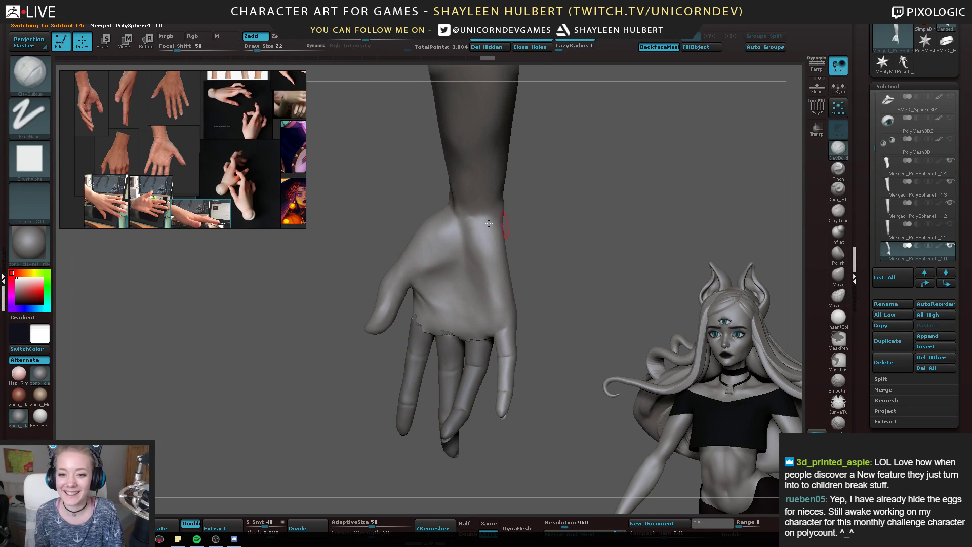
{"action": "left_click_drag", "start_coordinate": [470, 220], "coordinate": [499, 218]}
Smooth the clay strokes across the palm-side wrist crease, checking them from several angles
{"action": "right_click_drag", "start_coordinate": [481, 225], "coordinate": [540, 217]}
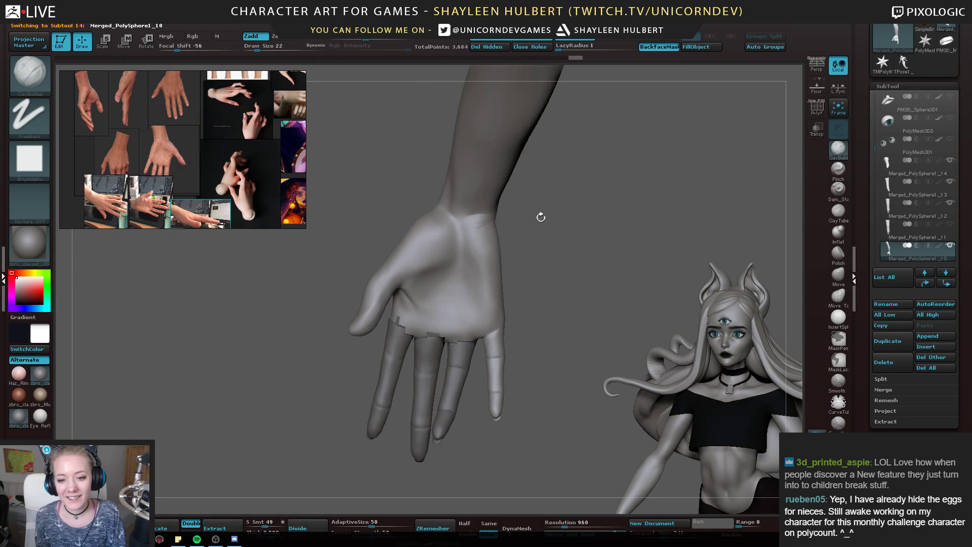
{"action": "left_click_drag", "start_coordinate": [481, 219], "coordinate": [490, 229], "text": "shift"}
{"action": "right_click_drag", "start_coordinate": [525, 217], "coordinate": [460, 221]}
{"action": "left_click_drag", "start_coordinate": [476, 222], "coordinate": [495, 224], "text": "shift"}
{"action": "right_click_drag", "start_coordinate": [501, 225], "coordinate": [531, 217]}
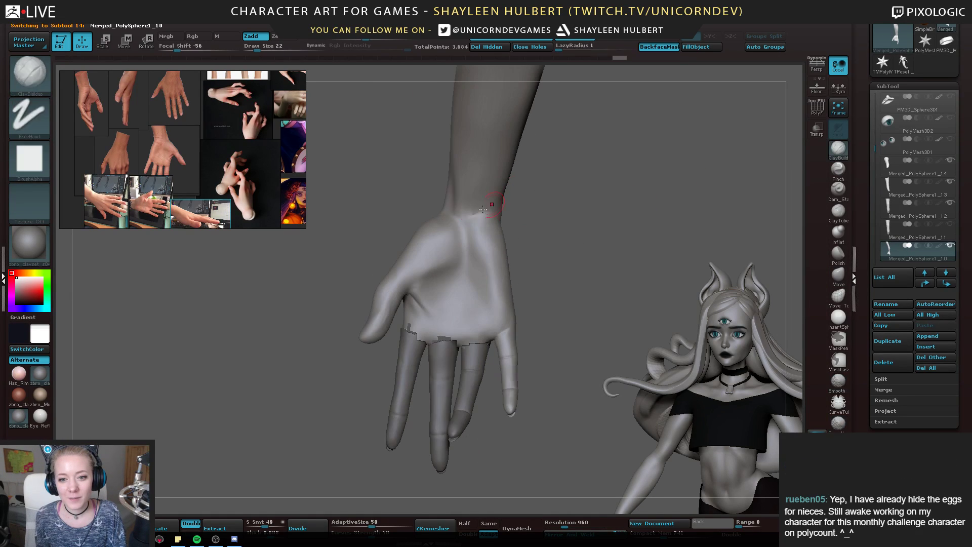
{"action": "mouse_move", "coordinate": [497, 201]}
{"action": "left_mouse_down", "text": "shift"}
{"action": "mouse_move", "coordinate": [437, 234]}
{"action": "mouse_move", "coordinate": [392, 299]}
{"action": "left_mouse_up", "text": "shift"}
Build up volume between the thumb and index knuckle on the back of the hand, and smooth the strokes
{"action": "right_click_drag", "start_coordinate": [339, 368], "coordinate": [412, 223], "text": "ctrl"}
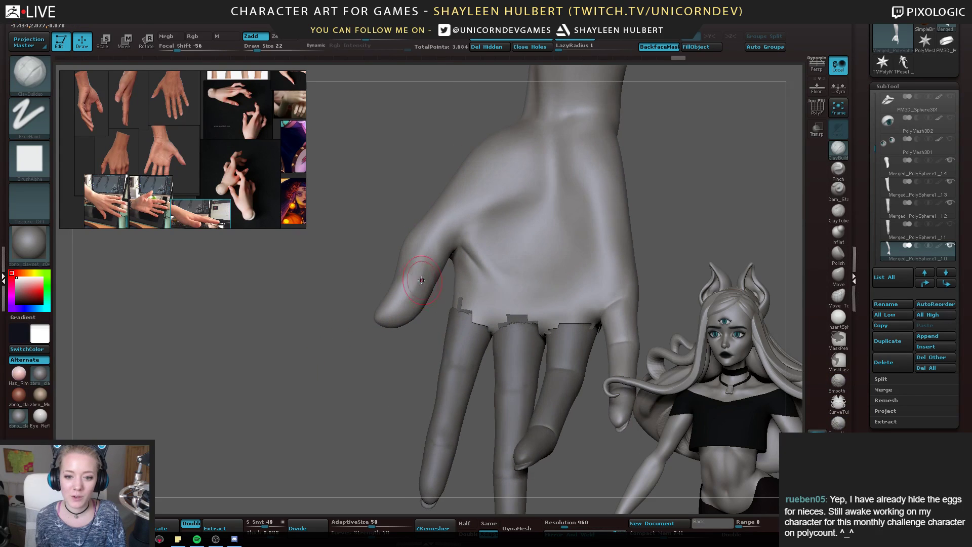
{"action": "right_click_drag", "start_coordinate": [357, 359], "coordinate": [405, 271]}
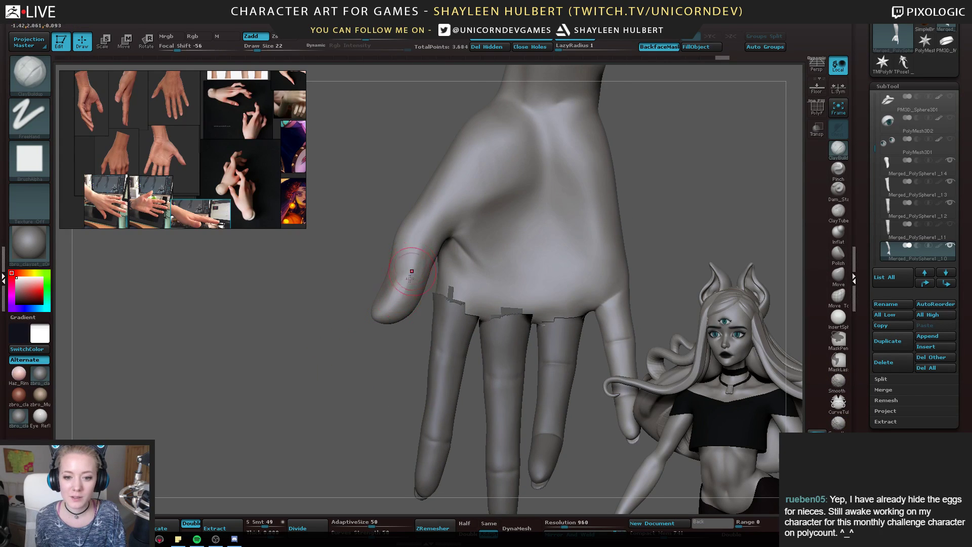
{"action": "mouse_move", "coordinate": [347, 332]}
{"action": "right_mouse_down"}
{"action": "mouse_move", "coordinate": [536, 217]}
{"action": "mouse_move", "coordinate": [398, 282]}
{"action": "mouse_move", "coordinate": [428, 284]}
{"action": "mouse_move", "coordinate": [486, 229]}
{"action": "right_mouse_up"}
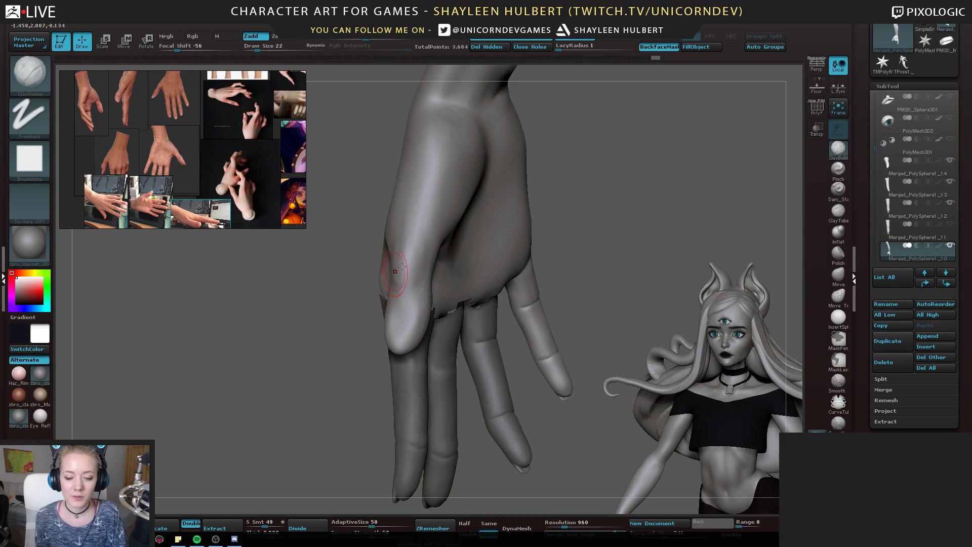
{"action": "right_click_drag", "start_coordinate": [408, 282], "coordinate": [402, 283], "text": "shift"}
{"action": "right_click_drag", "start_coordinate": [440, 249], "coordinate": [444, 247]}
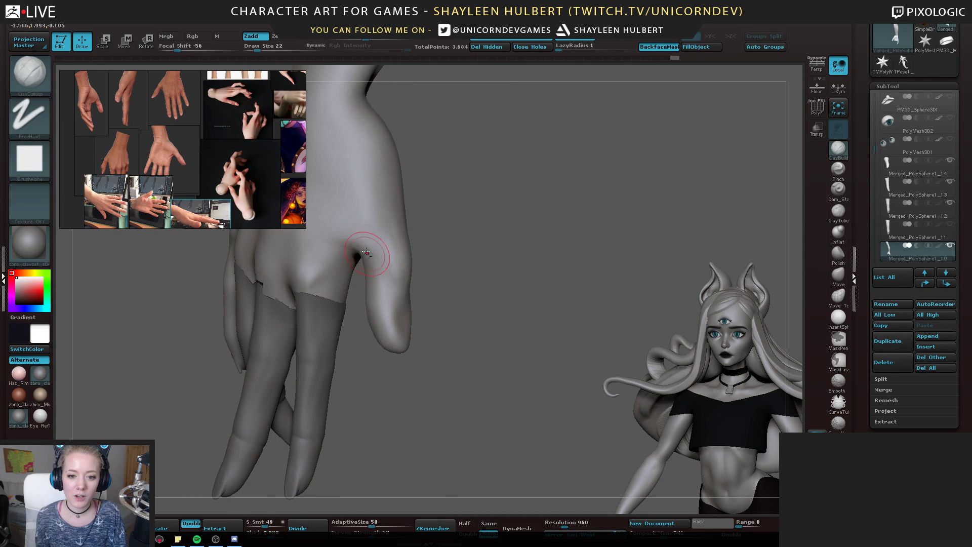
{"action": "left_click_drag", "start_coordinate": [358, 224], "coordinate": [353, 217]}
{"action": "left_click_drag", "start_coordinate": [441, 196], "coordinate": [479, 223], "text": "alt"}
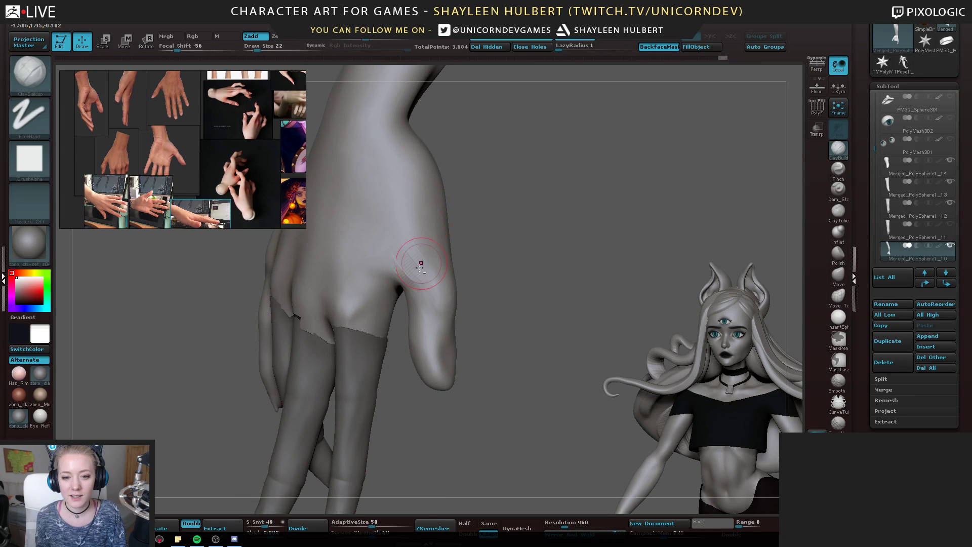
{"action": "left_click_drag", "start_coordinate": [406, 260], "coordinate": [422, 271]}
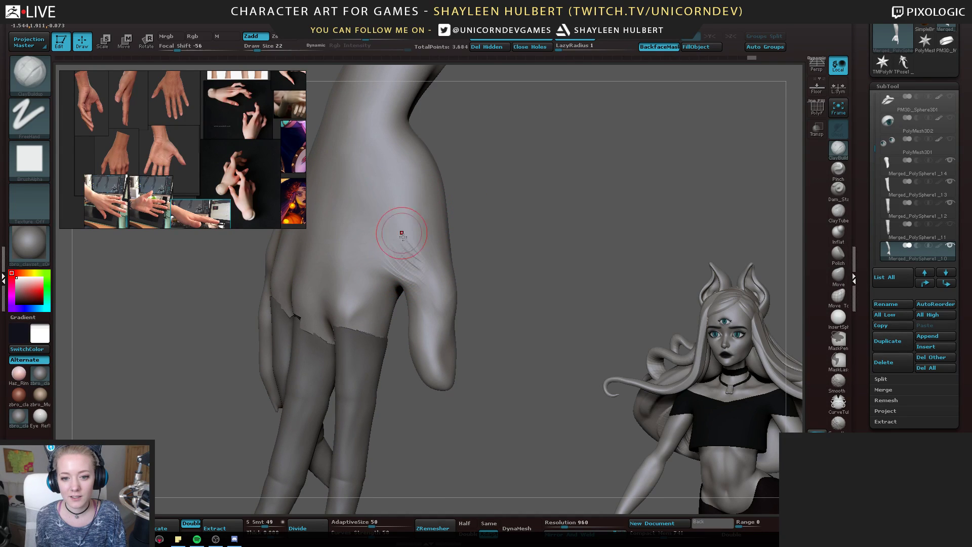
{"action": "left_click_drag", "start_coordinate": [401, 231], "coordinate": [426, 245]}
{"action": "mouse_move", "coordinate": [416, 235]}
{"action": "left_mouse_down", "text": "shift"}
{"action": "mouse_move", "coordinate": [402, 250]}
{"action": "mouse_move", "coordinate": [416, 273]}
{"action": "left_mouse_up", "text": "shift"}
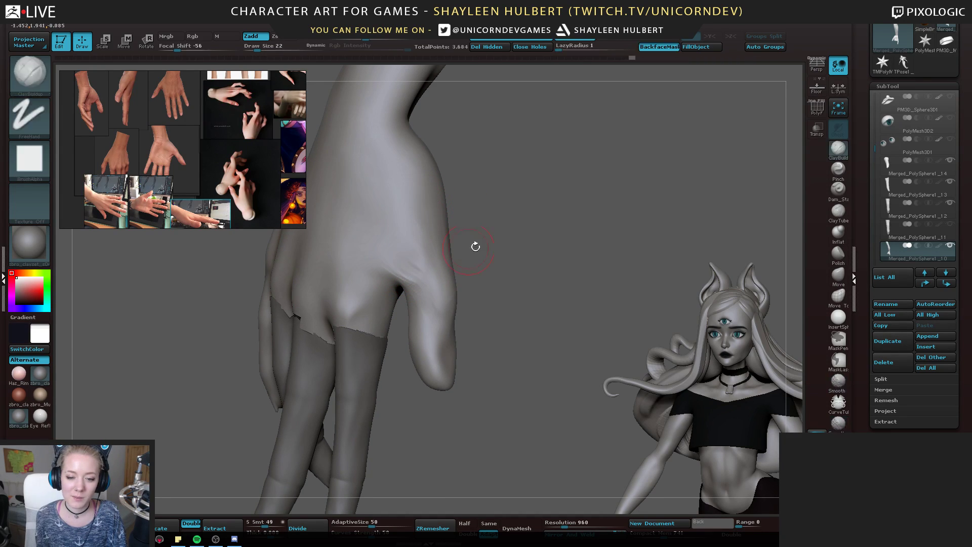
Refine the thumb web near the index knuckle with small ClayBuildup strokes at draw size 10 and smooth them
{"action": "left_click_drag", "start_coordinate": [475, 248], "coordinate": [487, 249]}
{"action": "mouse_move", "coordinate": [383, 271]}
{"action": "left_mouse_down"}
{"action": "mouse_move", "coordinate": [415, 289]}
{"action": "mouse_move", "coordinate": [395, 276]}
{"action": "left_mouse_up"}
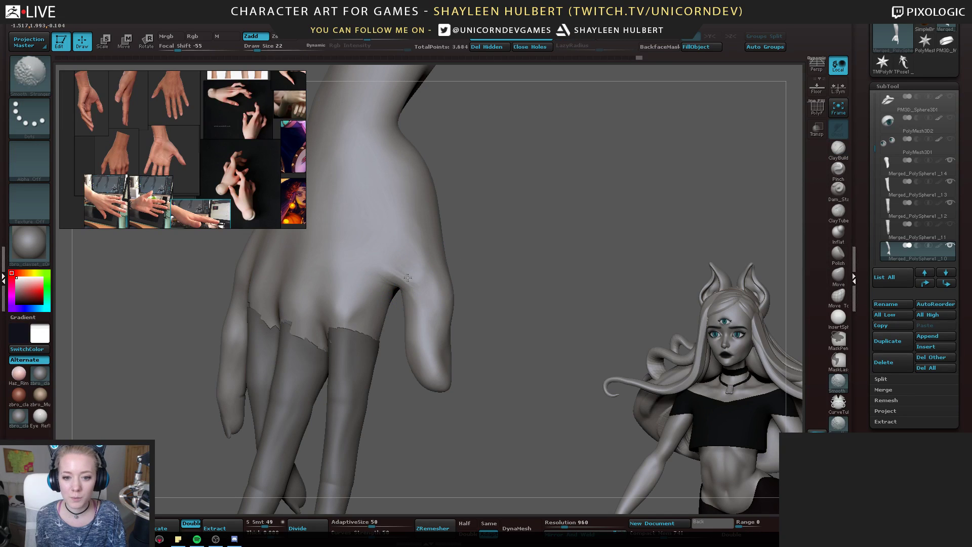
{"action": "left_click_drag", "start_coordinate": [501, 245], "coordinate": [516, 246]}
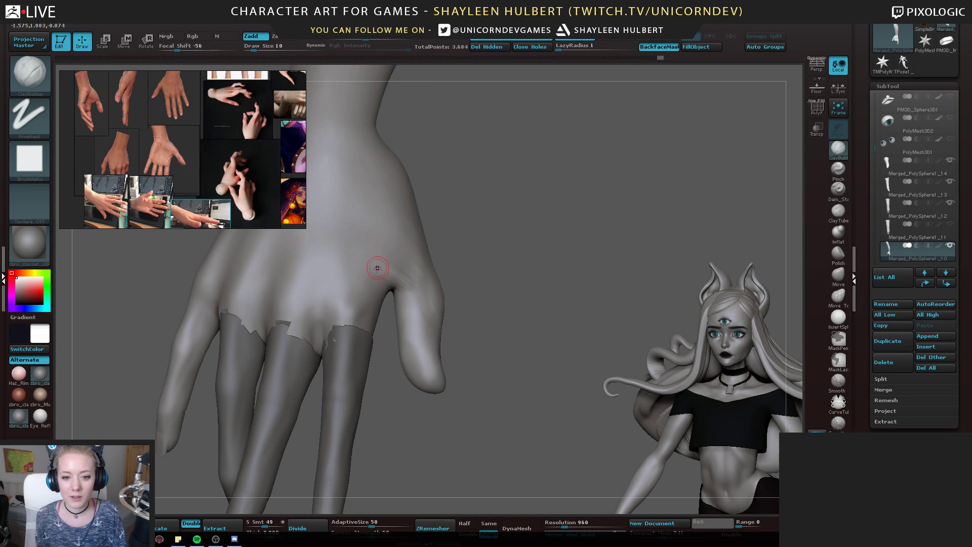
{"action": "mouse_move", "coordinate": [387, 279]}
{"action": "left_mouse_down"}
{"action": "mouse_move", "coordinate": [401, 287]}
{"action": "mouse_move", "coordinate": [388, 276]}
{"action": "left_mouse_up"}
{"action": "left_click_drag", "start_coordinate": [501, 246], "coordinate": [485, 242]}
{"action": "mouse_move", "coordinate": [405, 284]}
{"action": "left_mouse_down", "text": "shift"}
{"action": "mouse_move", "coordinate": [395, 277]}
{"action": "mouse_move", "coordinate": [437, 259]}
{"action": "left_mouse_up", "text": "shift"}
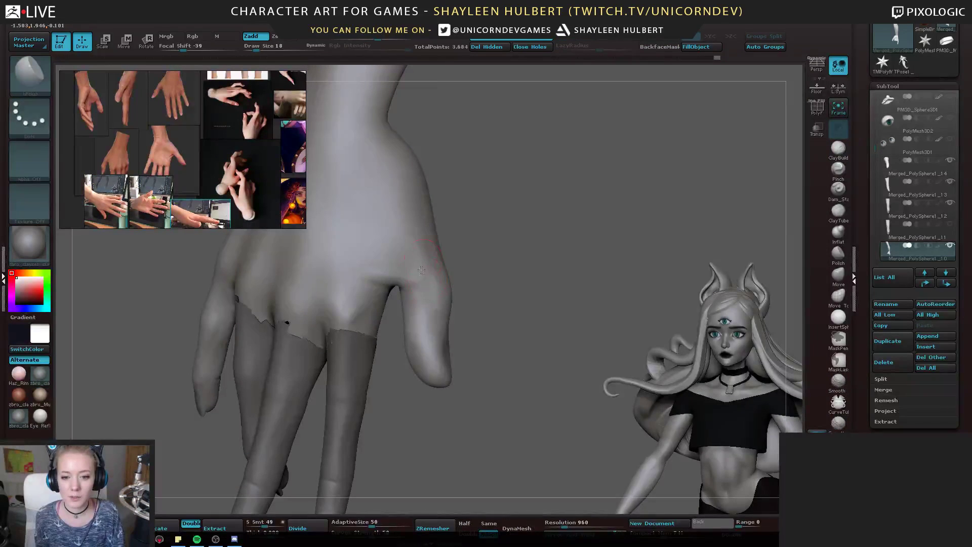
Soften the transition from the thumb web to the back of the hand while varying the viewing angle
{"action": "right_click_drag", "start_coordinate": [380, 260], "coordinate": [388, 258]}
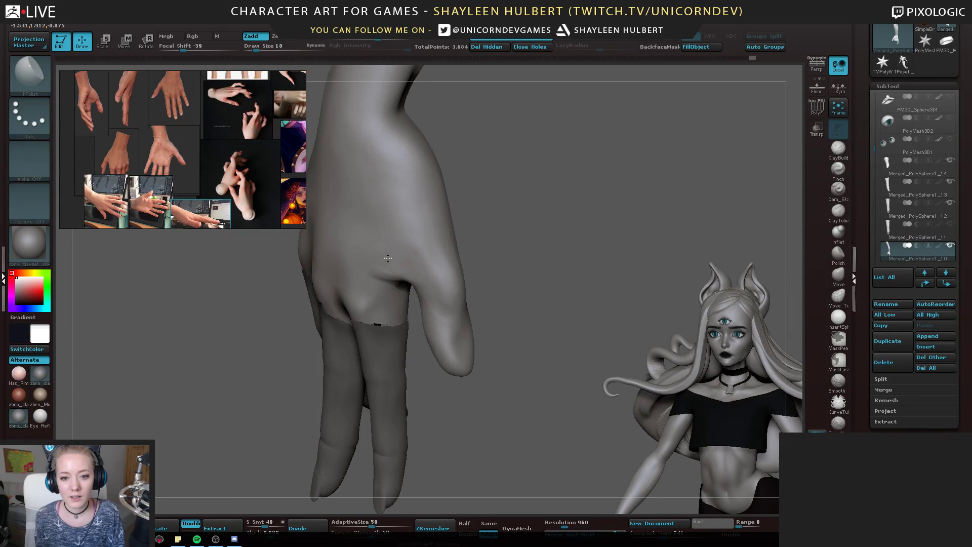
{"action": "right_click_drag", "start_coordinate": [487, 204], "coordinate": [382, 273], "text": "shift"}
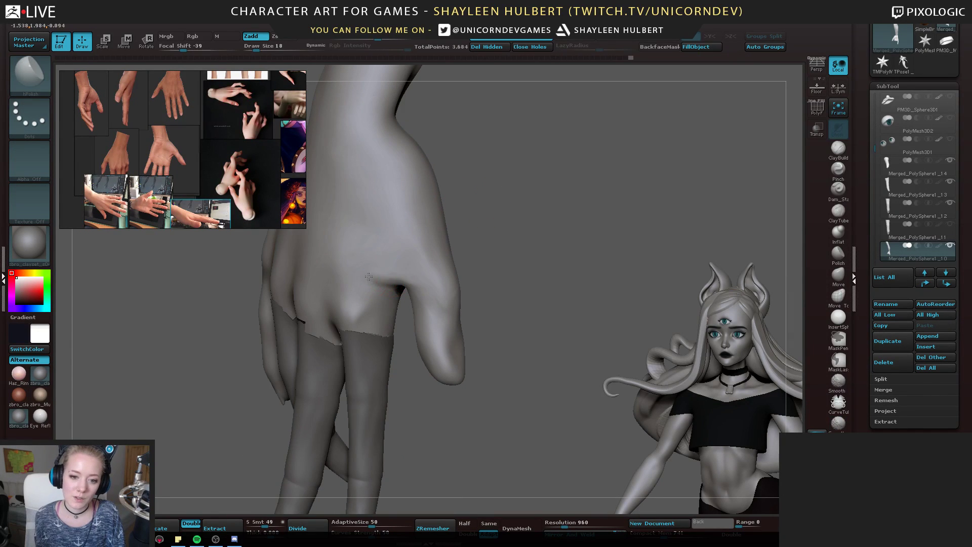
{"action": "right_click_drag", "start_coordinate": [360, 267], "coordinate": [384, 278], "text": "shift"}
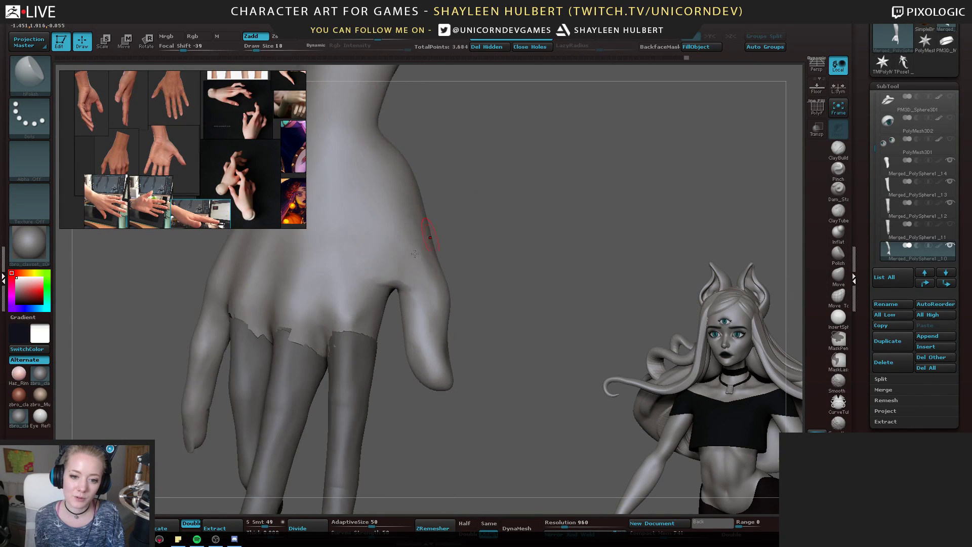
{"action": "mouse_move", "coordinate": [470, 262]}
{"action": "right_mouse_down", "text": "shift"}
{"action": "mouse_move", "coordinate": [491, 204]}
{"action": "mouse_move", "coordinate": [488, 259]}
{"action": "right_mouse_up", "text": "shift"}
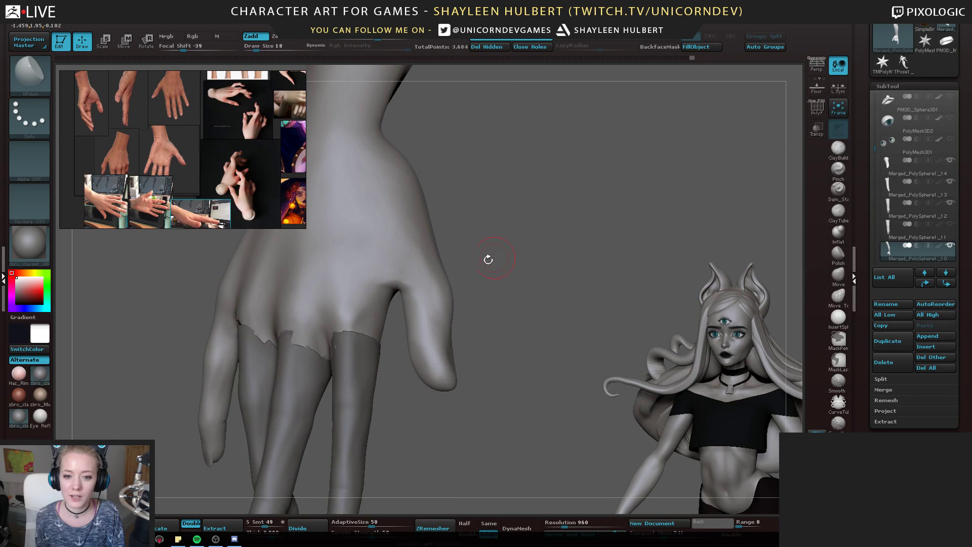
Refine the web beside the index knuckle with ClayBuildup strokes at draw size 10 and smooth them into the back of the hand
{"action": "left_click", "coordinate": [838, 150]}
{"action": "key", "text": "bracketleft"}
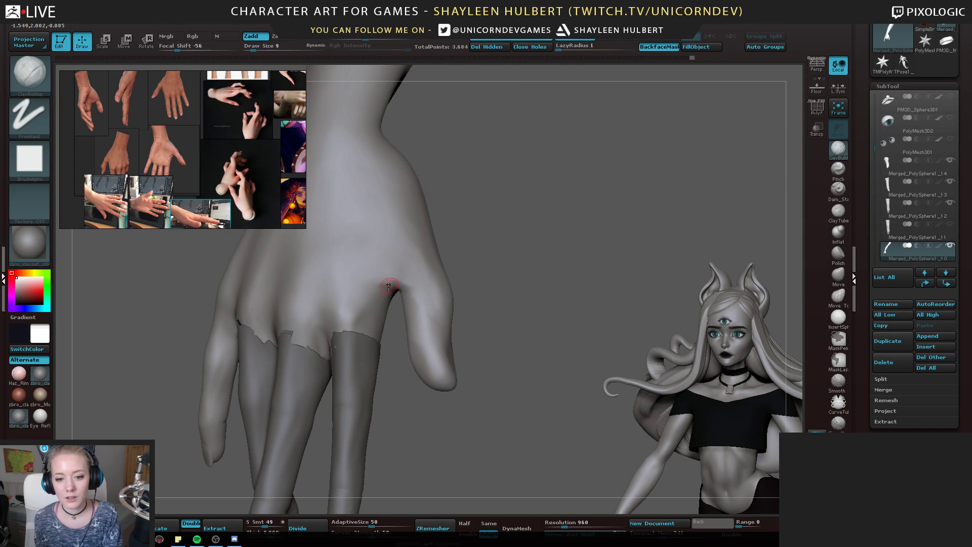
{"action": "right_click_drag", "start_coordinate": [396, 285], "coordinate": [388, 294]}
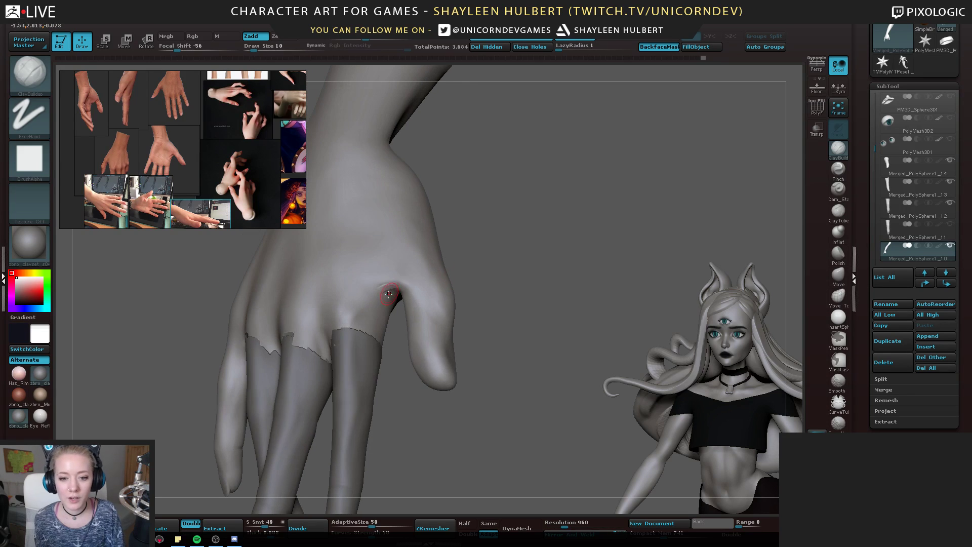
{"action": "key", "text": "shift"}
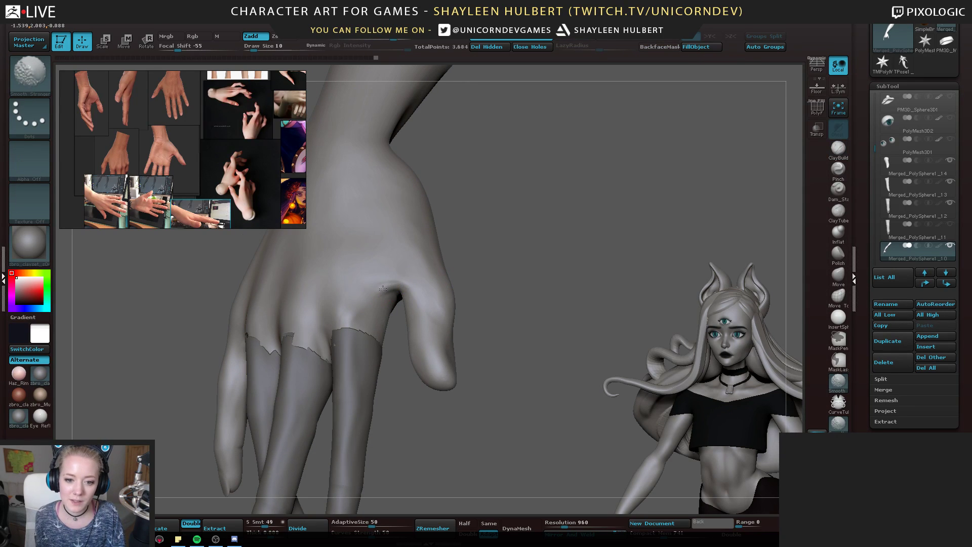
{"action": "right_click_drag", "start_coordinate": [382, 289], "coordinate": [428, 267]}
{"action": "key", "text": "shift"}
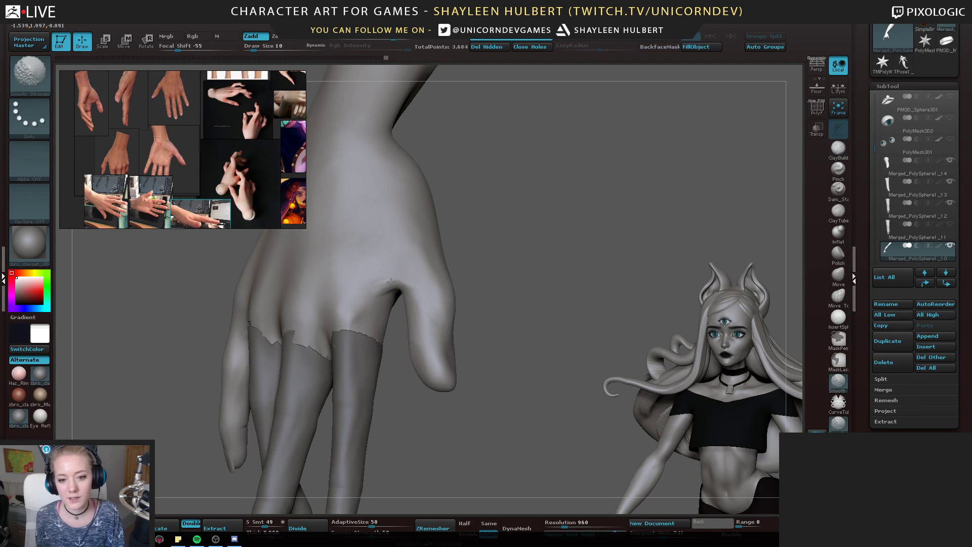
{"action": "right_click_drag", "start_coordinate": [433, 270], "coordinate": [402, 284]}
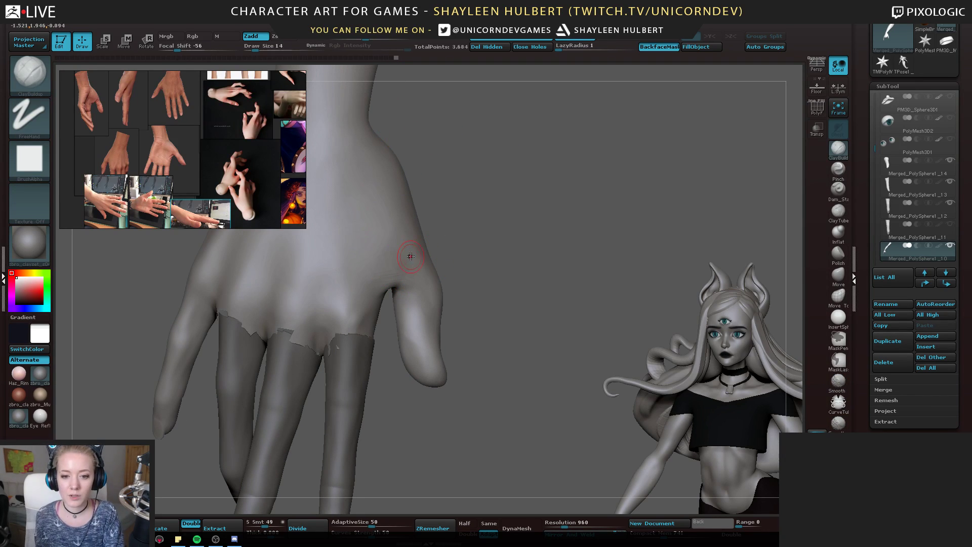
Fill the back of the hand above the thumb web with ClayBuildup at draw size 22 and smooth the strokes
{"action": "right_click_drag", "start_coordinate": [411, 257], "coordinate": [411, 270]}
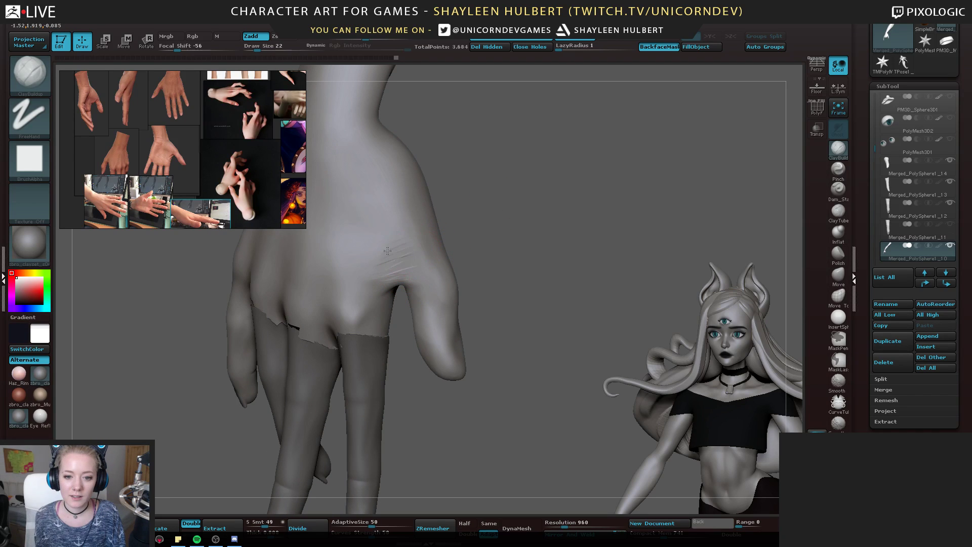
{"action": "key", "text": "shift"}
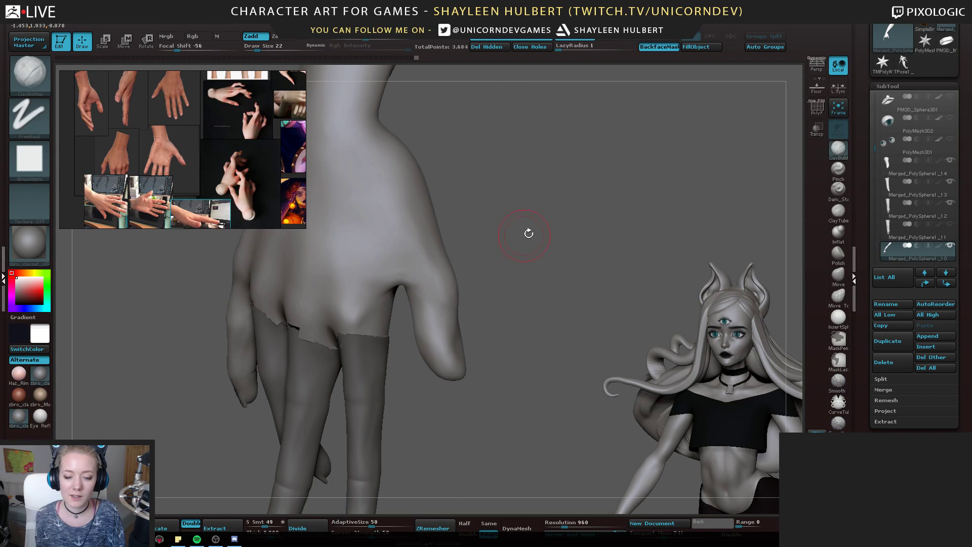
{"action": "mouse_move", "coordinate": [527, 232]}
{"action": "right_mouse_down"}
{"action": "mouse_move", "coordinate": [482, 254]}
{"action": "mouse_move", "coordinate": [438, 228]}
{"action": "mouse_move", "coordinate": [445, 234]}
{"action": "mouse_move", "coordinate": [383, 268]}
{"action": "right_mouse_up"}
{"action": "key", "text": "shift"}
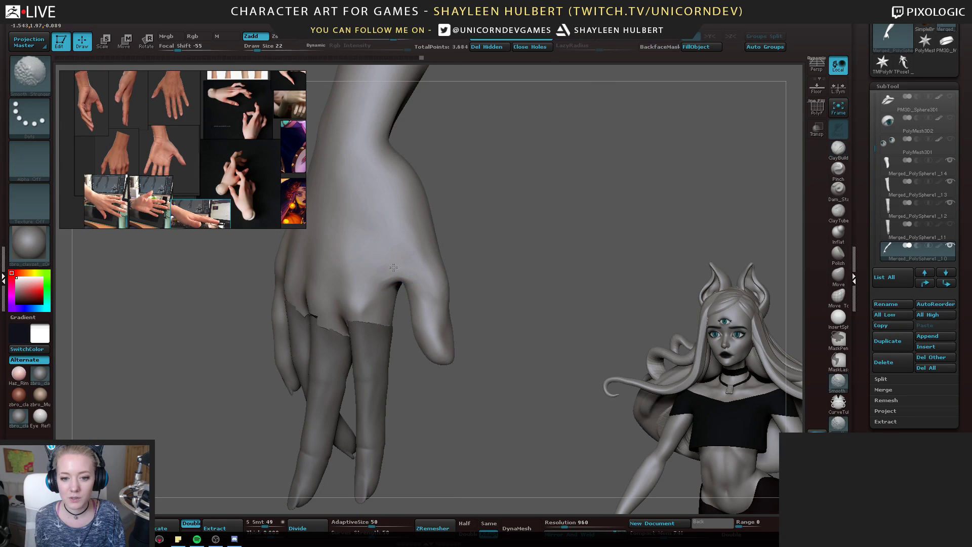
Soften the palm-side fold of the thumb web with the Smooth brush at draw size 22
{"action": "mouse_move", "coordinate": [369, 266]}
{"action": "right_mouse_down"}
{"action": "mouse_move", "coordinate": [524, 254]}
{"action": "mouse_move", "coordinate": [527, 274]}
{"action": "mouse_move", "coordinate": [549, 245]}
{"action": "mouse_move", "coordinate": [462, 162]}
{"action": "right_mouse_up"}
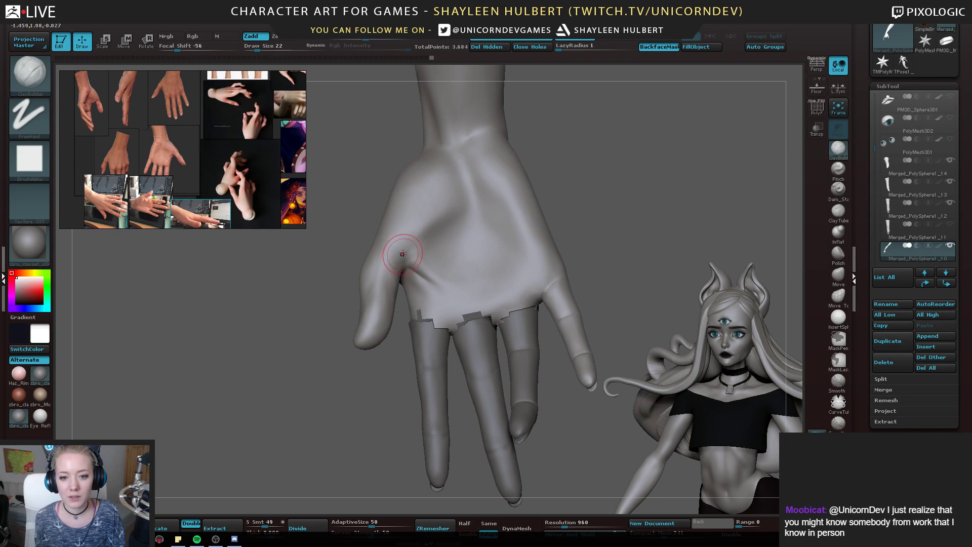
{"action": "key", "text": "shift"}
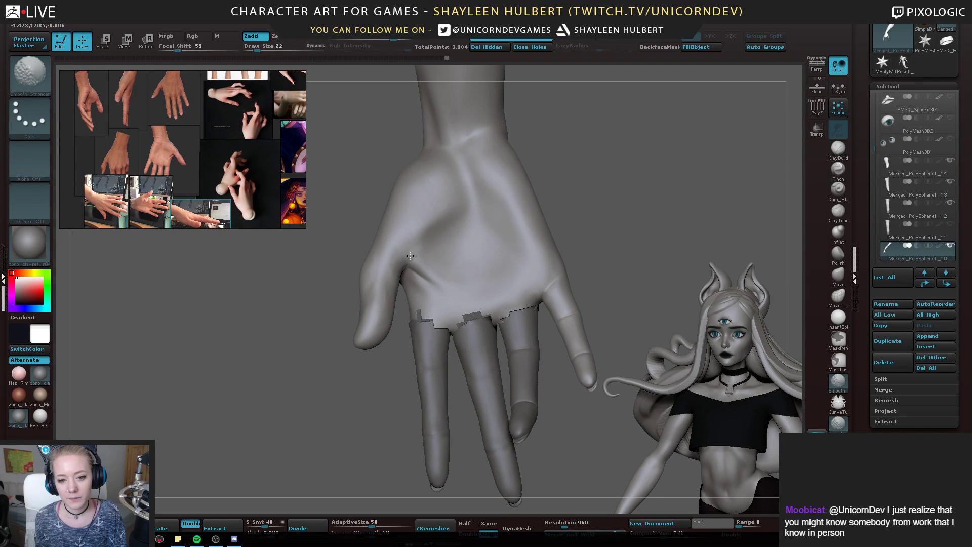
{"action": "mouse_move", "coordinate": [404, 259]}
{"action": "right_mouse_down"}
{"action": "mouse_move", "coordinate": [278, 293]}
{"action": "mouse_move", "coordinate": [284, 321]}
{"action": "mouse_move", "coordinate": [297, 281]}
{"action": "mouse_move", "coordinate": [258, 311]}
{"action": "right_mouse_up"}
Carve subtle creases into the center of the palm with the Dam Standard brush at draw size 22 and smooth them
{"action": "right_click_drag", "start_coordinate": [643, 206], "coordinate": [649, 206]}
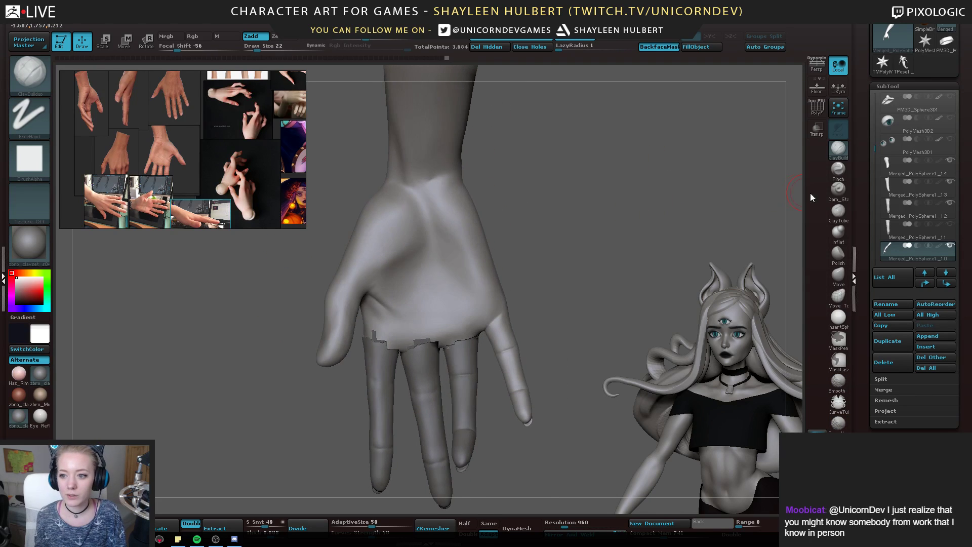
{"action": "left_click", "coordinate": [838, 192]}
{"action": "right_click_drag", "start_coordinate": [647, 242], "coordinate": [655, 246]}
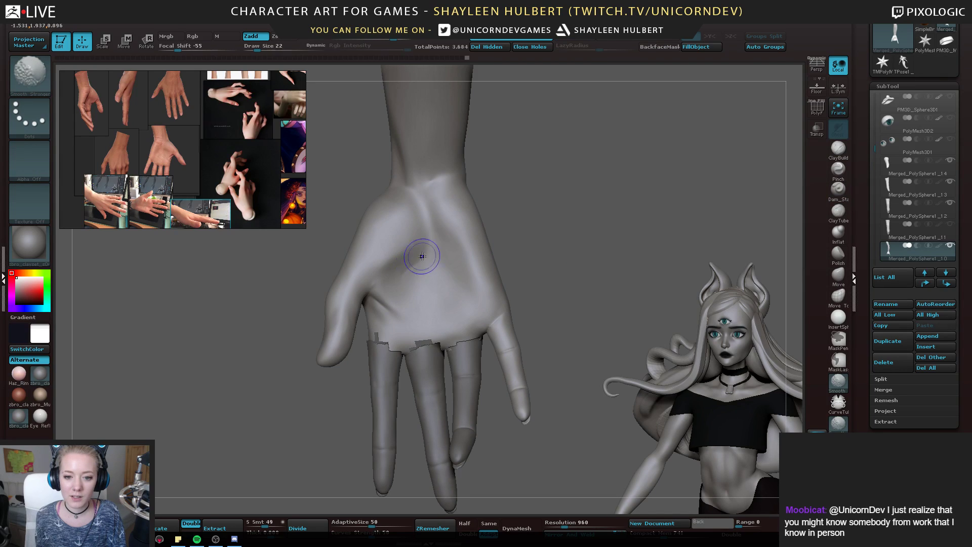
{"action": "right_click_drag", "start_coordinate": [430, 244], "coordinate": [439, 256]}
{"action": "left_click_drag", "start_coordinate": [439, 255], "coordinate": [449, 268]}
{"action": "left_click_drag", "start_coordinate": [518, 221], "coordinate": [514, 232]}
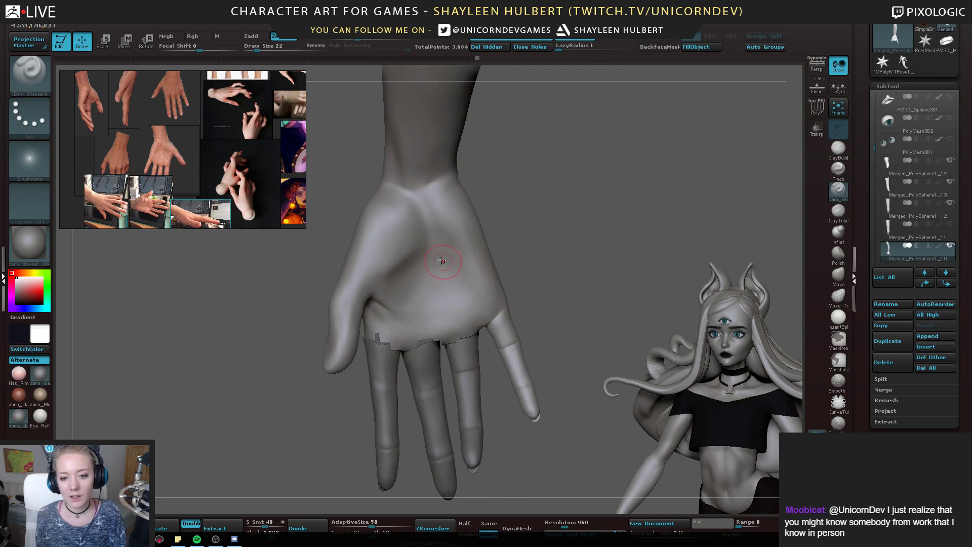
{"action": "key", "text": "shift"}
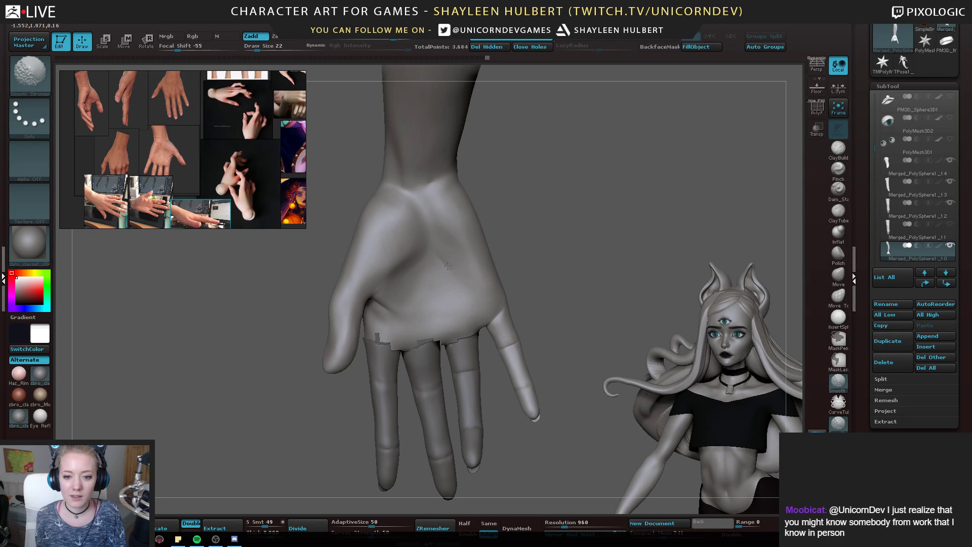
{"action": "left_click_drag", "start_coordinate": [517, 252], "coordinate": [528, 251]}
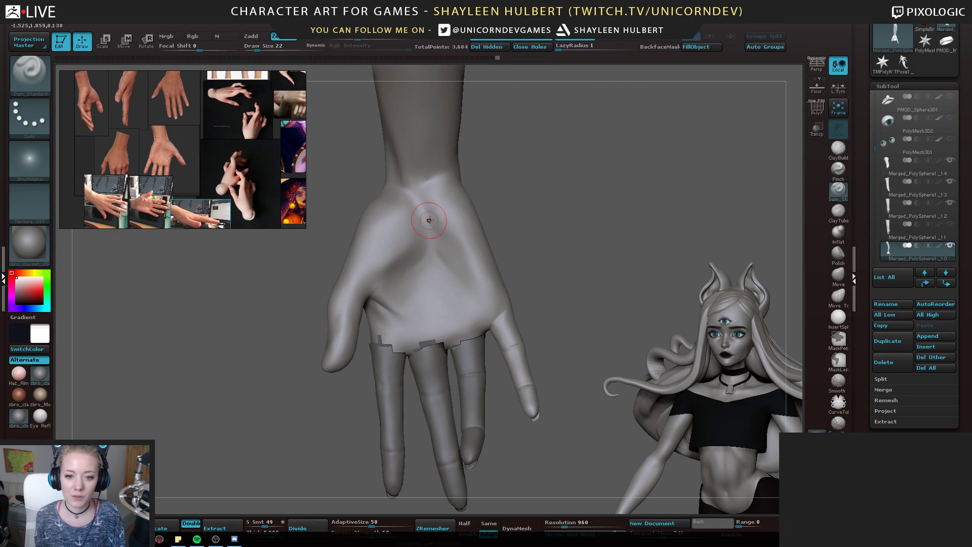
Carve the crease around the thumb pad and the fold across the palm with Dam Standard, and smooth them
{"action": "right_click_drag", "start_coordinate": [428, 243], "coordinate": [405, 292]}
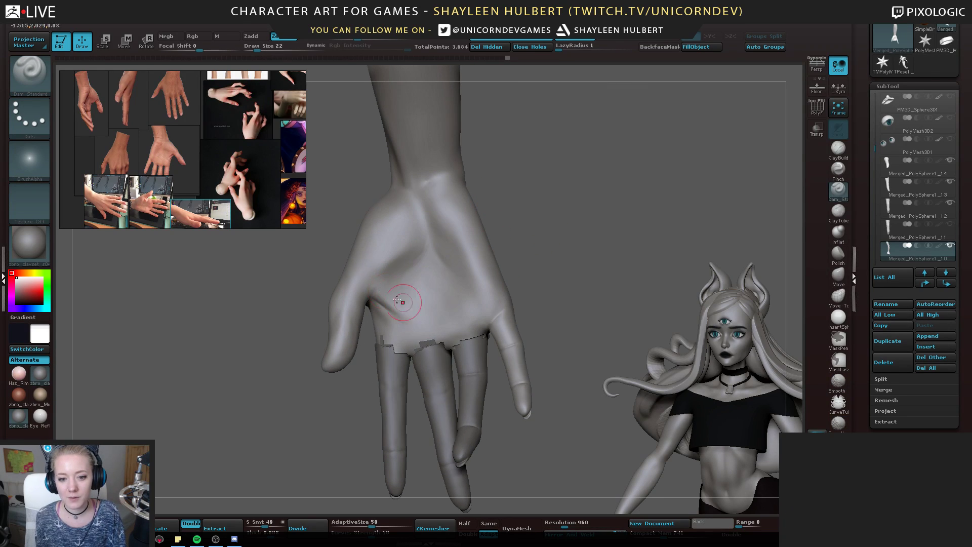
{"action": "left_click_drag", "start_coordinate": [521, 198], "coordinate": [519, 180]}
{"action": "left_click_drag", "start_coordinate": [427, 256], "coordinate": [421, 267]}
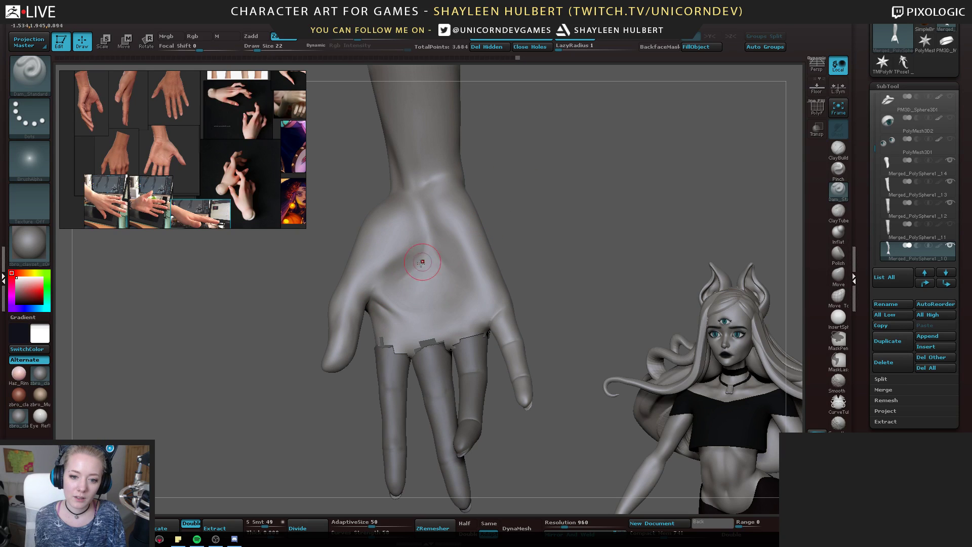
{"action": "key", "text": "shift"}
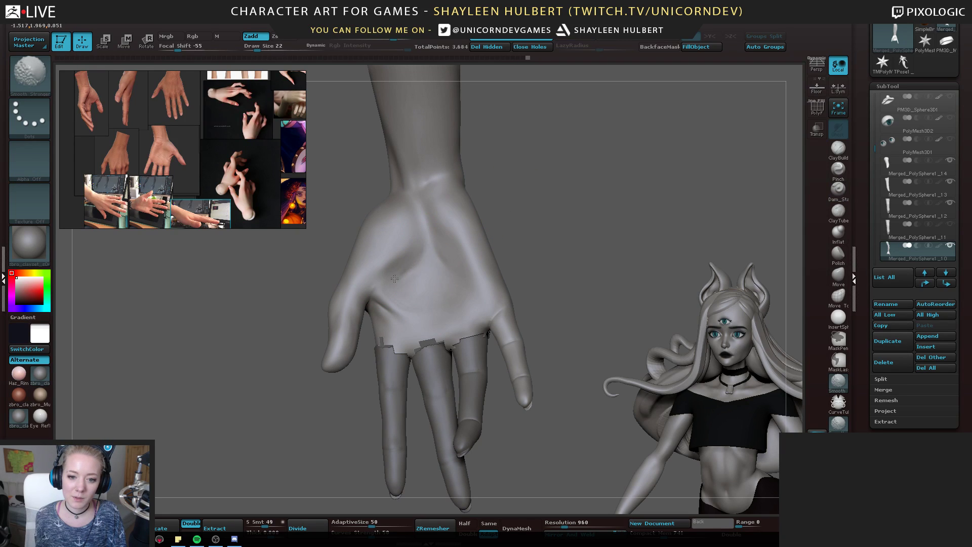
{"action": "left_click_drag", "start_coordinate": [394, 279], "coordinate": [414, 264], "text": "shift"}
{"action": "mouse_move", "coordinate": [545, 215]}
{"action": "left_mouse_down", "text": "alt"}
{"action": "mouse_move", "coordinate": [532, 175]}
{"action": "mouse_move", "coordinate": [499, 205]}
{"action": "mouse_move", "coordinate": [491, 241]}
{"action": "left_mouse_up", "text": "alt"}
{"action": "left_click_drag", "start_coordinate": [399, 252], "coordinate": [405, 270], "text": "shift"}
{"action": "key", "text": "shift"}
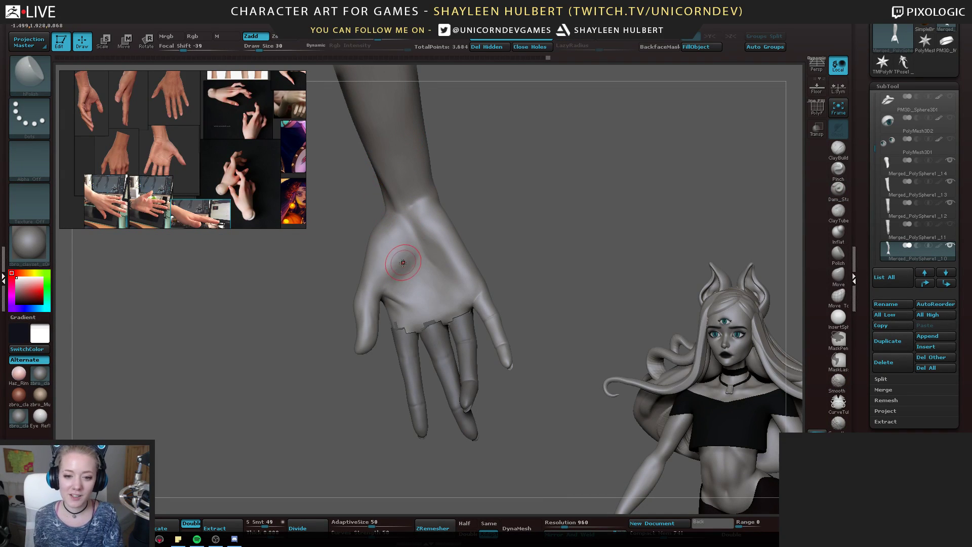
Adjust the inner edge of the thumb pad at draw size 30 and check the hand from palm and back
{"action": "left_click_drag", "start_coordinate": [402, 267], "coordinate": [412, 268]}
{"action": "mouse_move", "coordinate": [478, 238]}
{"action": "left_mouse_down"}
{"action": "mouse_move", "coordinate": [407, 246]}
{"action": "mouse_move", "coordinate": [410, 253]}
{"action": "left_mouse_up"}
{"action": "left_click_drag", "start_coordinate": [524, 203], "coordinate": [538, 240]}
{"action": "right_click_drag", "start_coordinate": [537, 240], "coordinate": [391, 286]}
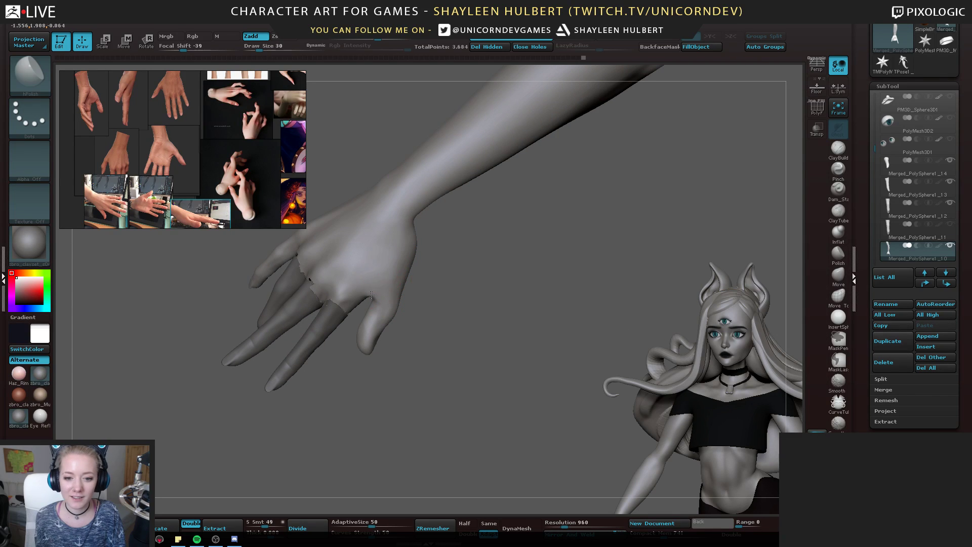
{"action": "right_click_drag", "start_coordinate": [395, 245], "coordinate": [533, 310]}
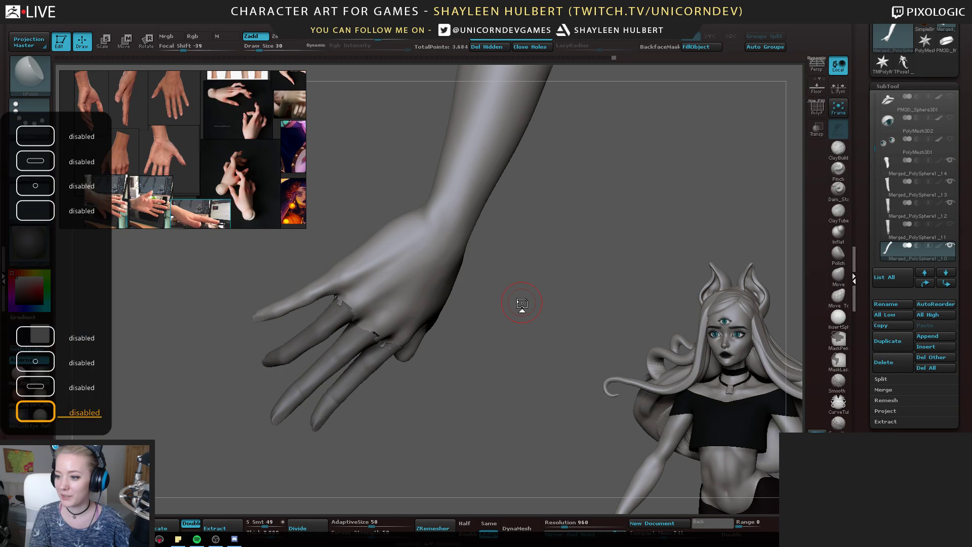
Select the index finger subtool and place a transpose line along the finger from its knuckle for rotating
{"action": "left_click_drag", "start_coordinate": [568, 317], "coordinate": [451, 422]}
{"action": "left_click", "coordinate": [442, 314], "text": "alt"}
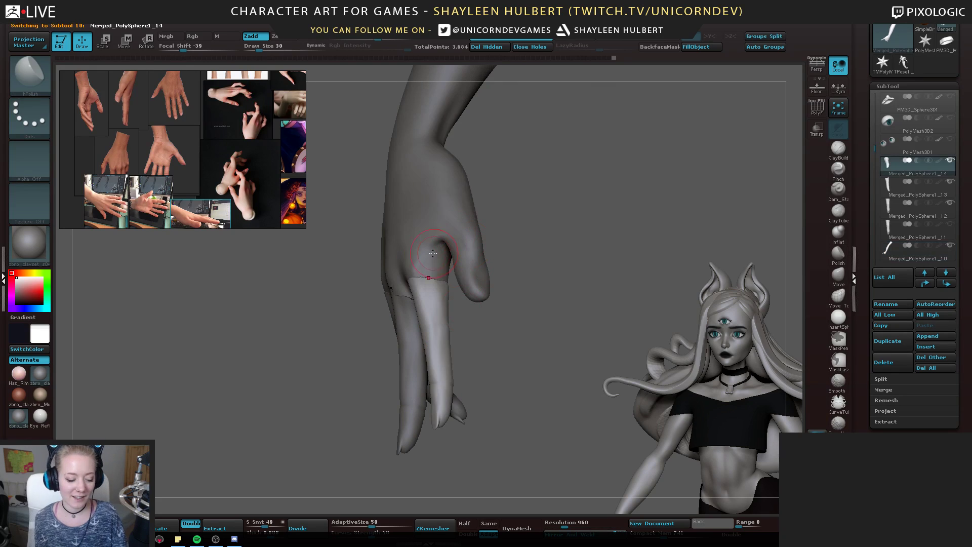
{"action": "key", "text": "w"}
{"action": "key", "text": "r"}
{"action": "mouse_move", "coordinate": [420, 287]}
{"action": "left_mouse_down"}
{"action": "mouse_move", "coordinate": [258, 262]}
{"action": "mouse_move", "coordinate": [255, 251]}
{"action": "left_mouse_up"}
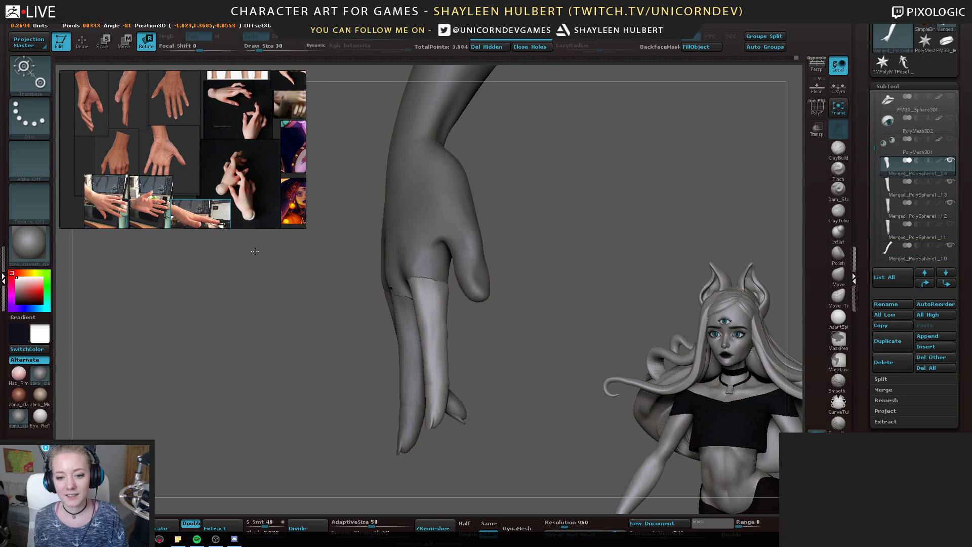
{"action": "left_click_drag", "start_coordinate": [437, 292], "coordinate": [583, 351]}
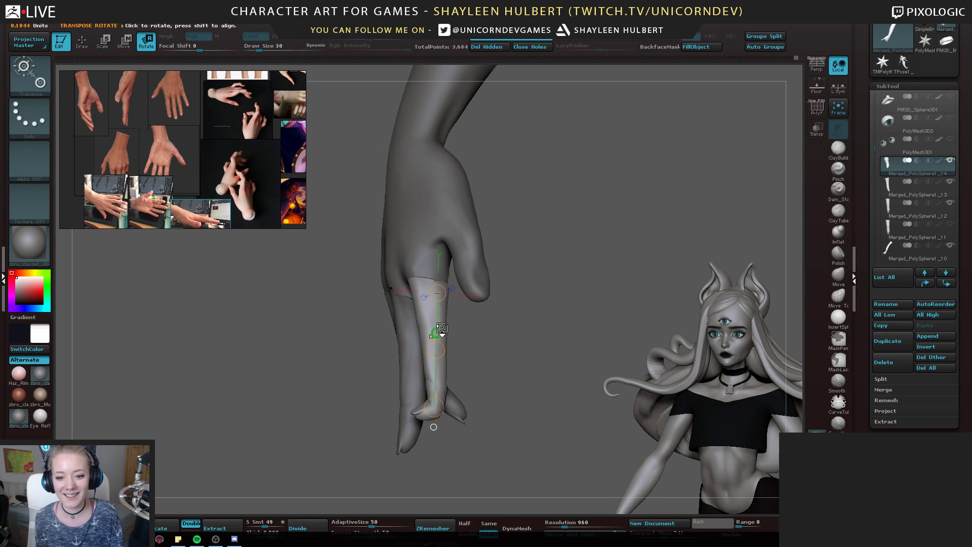
Try bending the index finger with the transpose line in Rotate and Move modes, undoing the changes
{"action": "left_click_drag", "start_coordinate": [478, 348], "coordinate": [494, 348]}
{"action": "key", "text": "ctrl+z"}
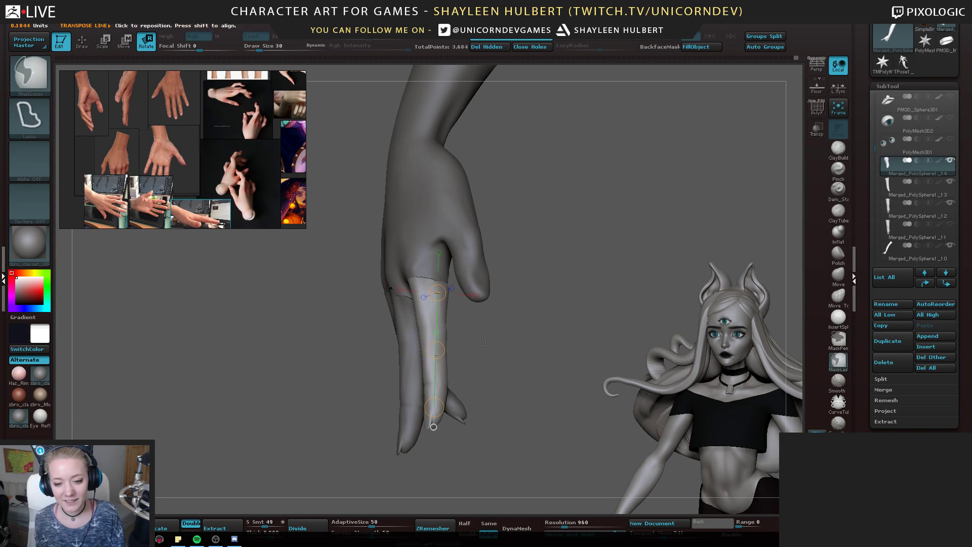
{"action": "key", "text": "w"}
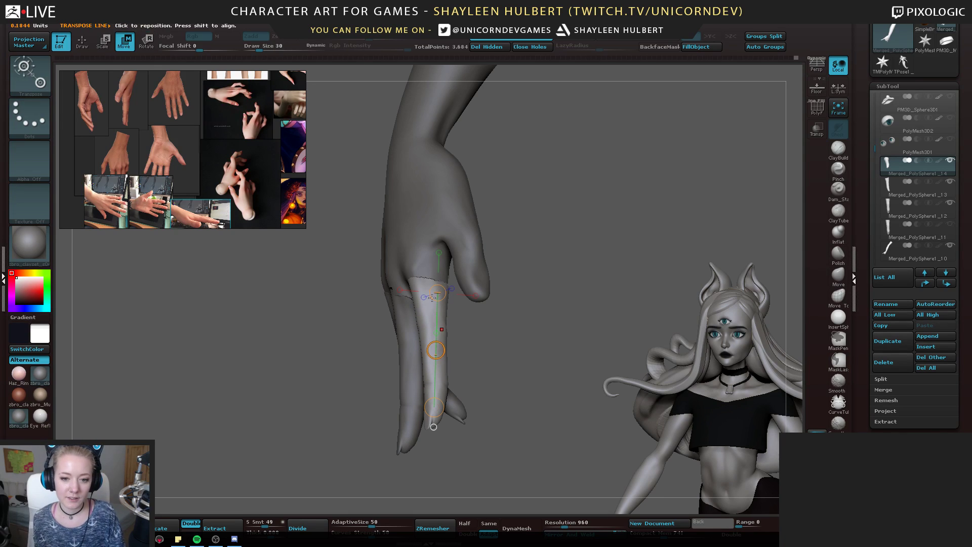
{"action": "mouse_move", "coordinate": [427, 280]}
{"action": "left_mouse_down"}
{"action": "mouse_move", "coordinate": [434, 425]}
{"action": "mouse_move", "coordinate": [432, 417]}
{"action": "mouse_move", "coordinate": [486, 400]}
{"action": "mouse_move", "coordinate": [314, 312]}
{"action": "mouse_move", "coordinate": [506, 385]}
{"action": "mouse_move", "coordinate": [497, 420]}
{"action": "mouse_move", "coordinate": [430, 446]}
{"action": "mouse_move", "coordinate": [480, 300]}
{"action": "mouse_move", "coordinate": [538, 433]}
{"action": "mouse_move", "coordinate": [551, 428]}
{"action": "left_mouse_up"}
{"action": "key", "text": "ctrl+z"}
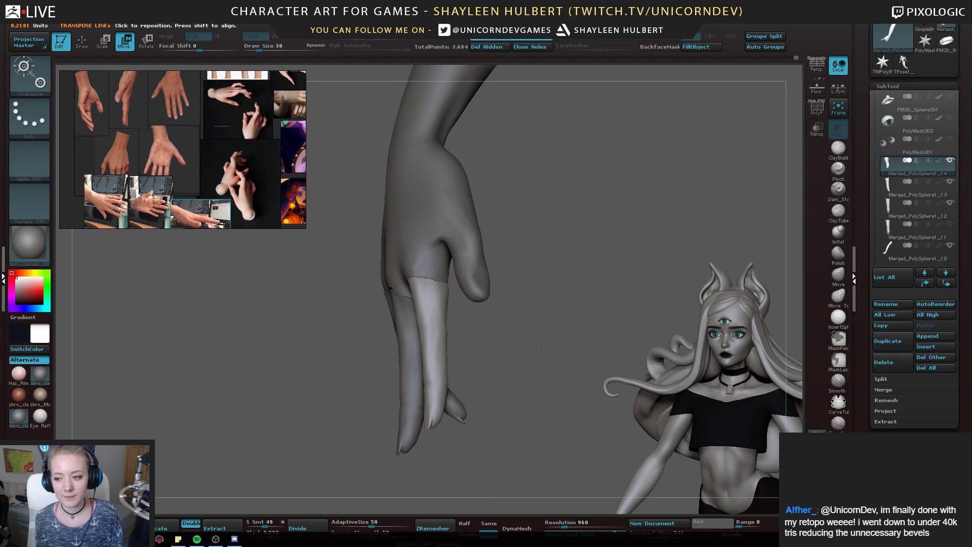
Try to curve the index finger by displacing the transpose line's move rings, and undo each deformation
{"action": "left_click_drag", "start_coordinate": [531, 330], "coordinate": [455, 338]}
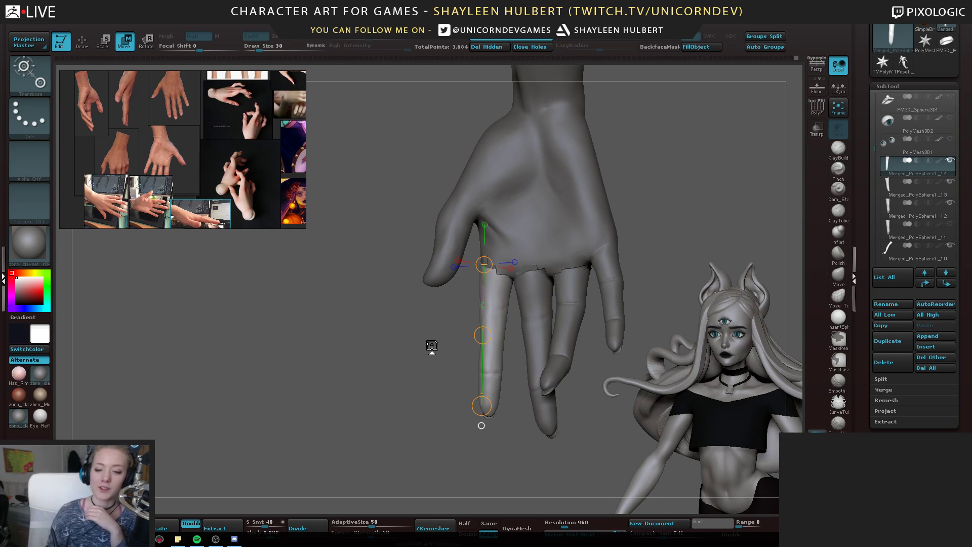
{"action": "left_click_drag", "start_coordinate": [360, 319], "coordinate": [572, 321]}
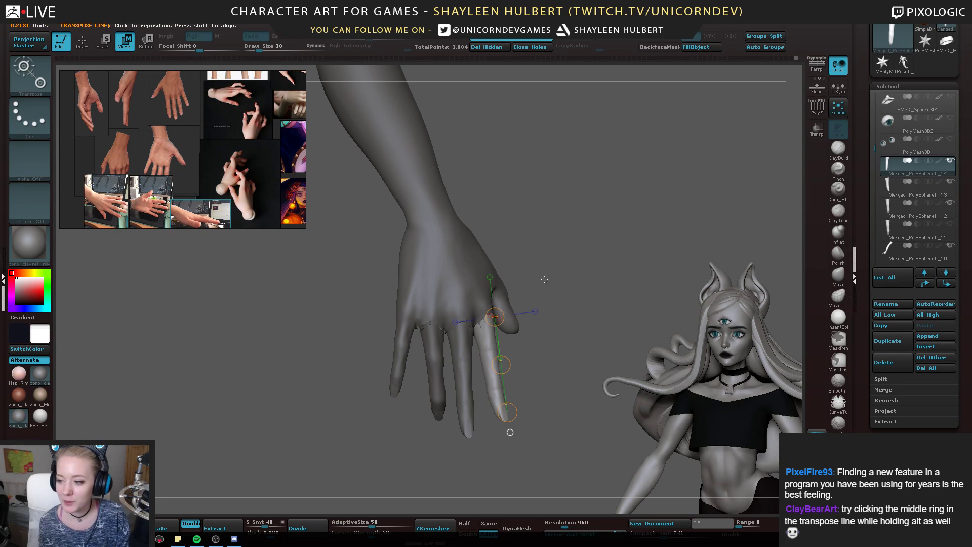
{"action": "left_click_drag", "start_coordinate": [571, 320], "coordinate": [296, 354]}
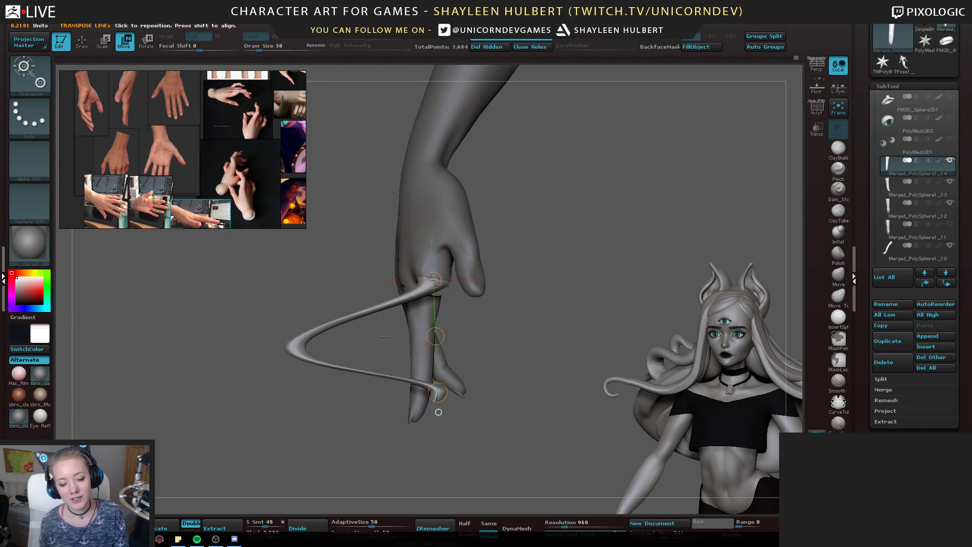
{"action": "key", "text": "ctrl+z"}
{"action": "left_click_drag", "start_coordinate": [438, 393], "coordinate": [380, 394]}
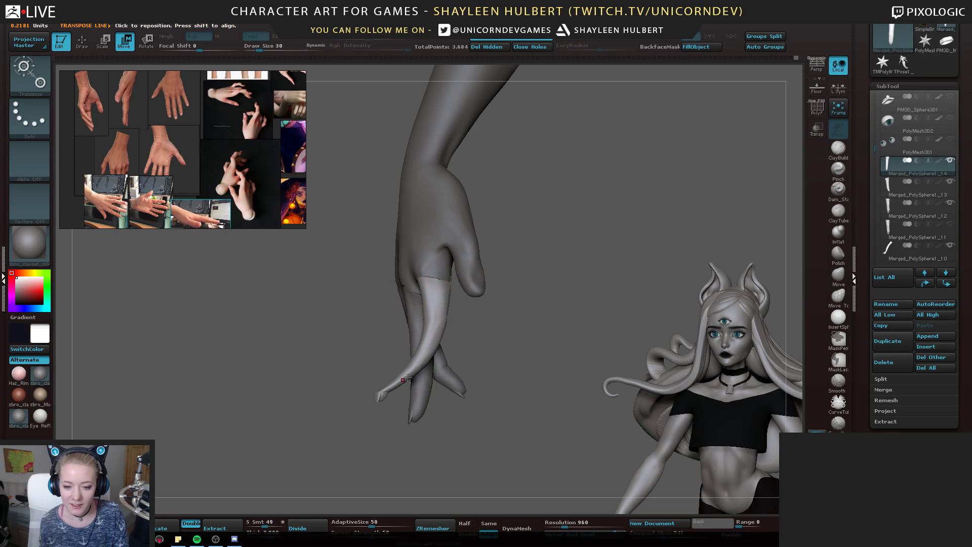
{"action": "key", "text": "ctrl+z"}
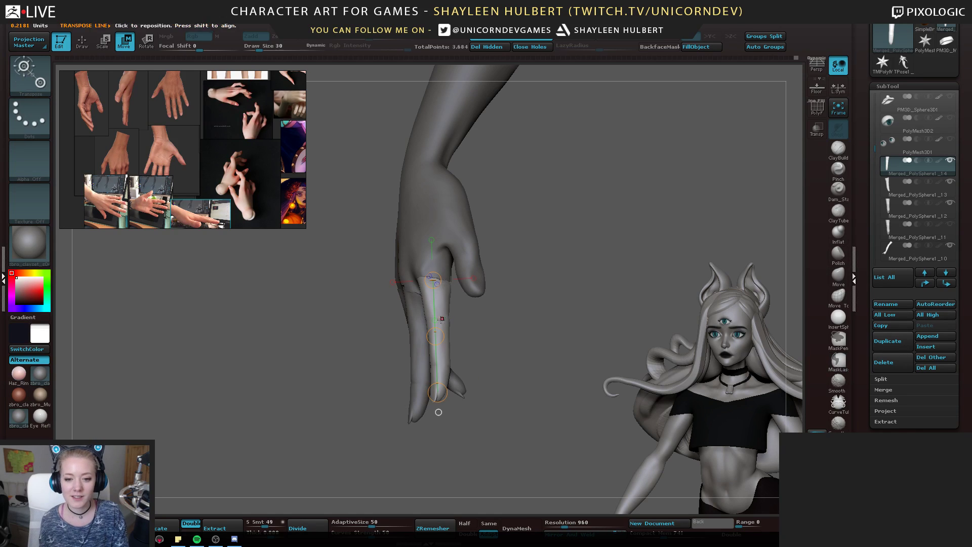
Try moving the index finger from the transpose line's middle ring, and undo the moves
{"action": "mouse_move", "coordinate": [435, 336]}
{"action": "left_mouse_down"}
{"action": "mouse_move", "coordinate": [444, 333]}
{"action": "mouse_move", "coordinate": [431, 328]}
{"action": "left_mouse_up"}
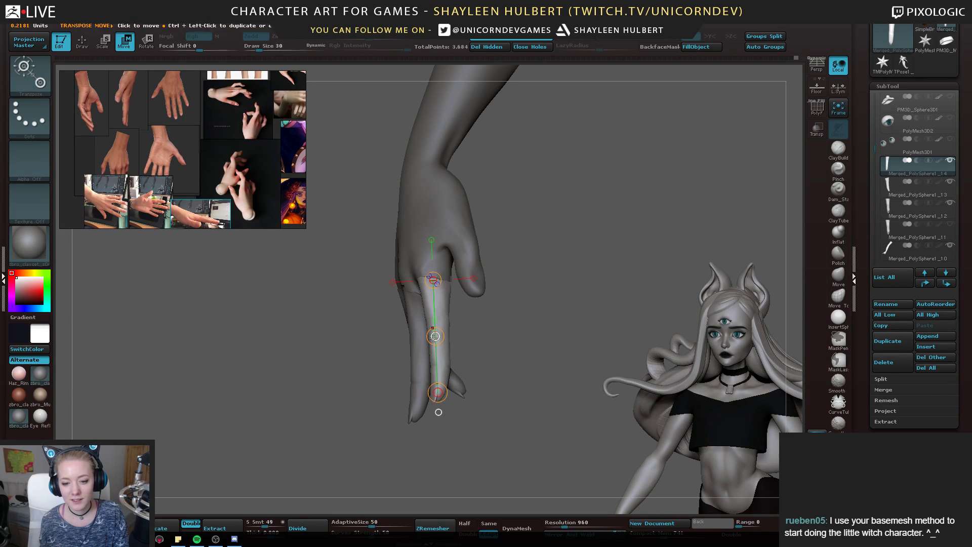
{"action": "left_click_drag", "start_coordinate": [435, 336], "coordinate": [328, 331]}
{"action": "left_click_drag", "start_coordinate": [309, 421], "coordinate": [362, 405]}
{"action": "key", "text": "ctrl+z"}
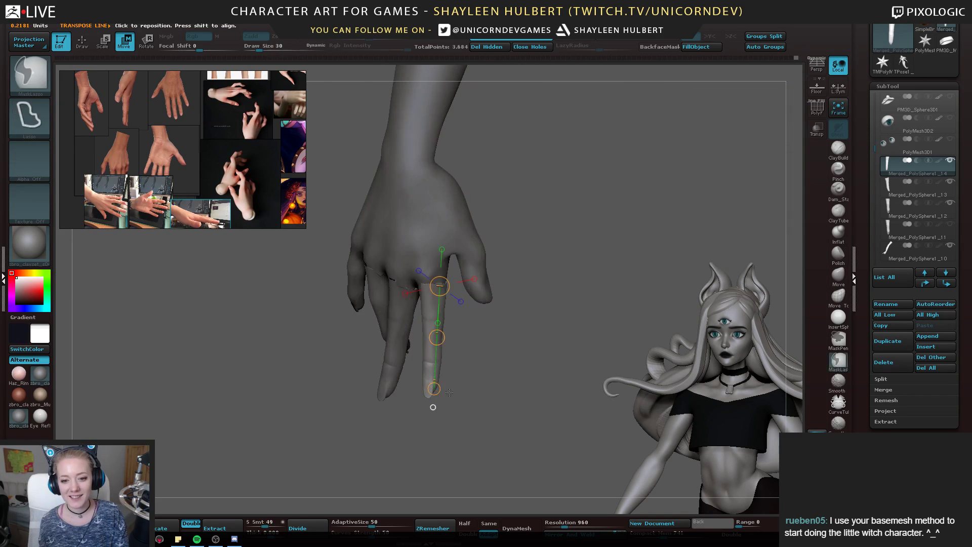
{"action": "mouse_move", "coordinate": [494, 353]}
{"action": "left_mouse_down"}
{"action": "mouse_move", "coordinate": [371, 337]}
{"action": "mouse_move", "coordinate": [557, 372]}
{"action": "mouse_move", "coordinate": [488, 369]}
{"action": "left_mouse_up"}
{"action": "key", "text": "ctrl+z"}
{"action": "left_click_drag", "start_coordinate": [521, 308], "coordinate": [500, 287], "text": "alt"}
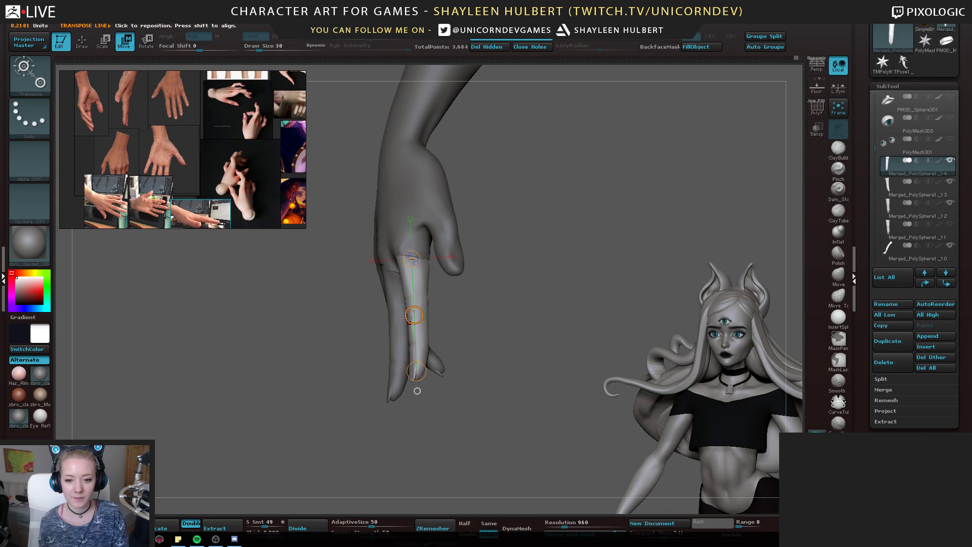
Try duplicating the index finger mesh by moving copies off the transpose line's middle ring, and undo the copies
{"action": "left_click_drag", "start_coordinate": [409, 318], "coordinate": [349, 318], "text": "ctrl"}
{"action": "left_click_drag", "start_coordinate": [496, 340], "coordinate": [347, 329]}
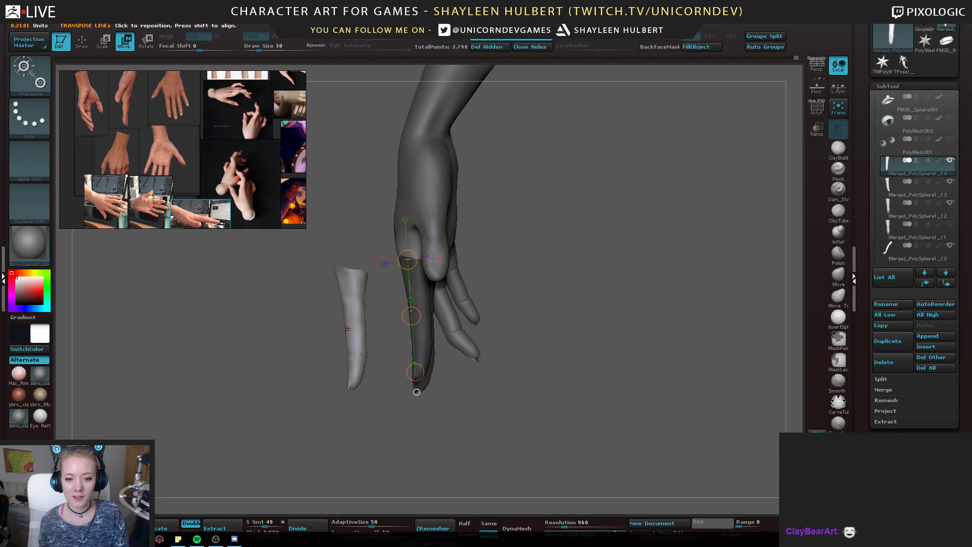
{"action": "left_click_drag", "start_coordinate": [410, 314], "coordinate": [327, 332], "text": "ctrl"}
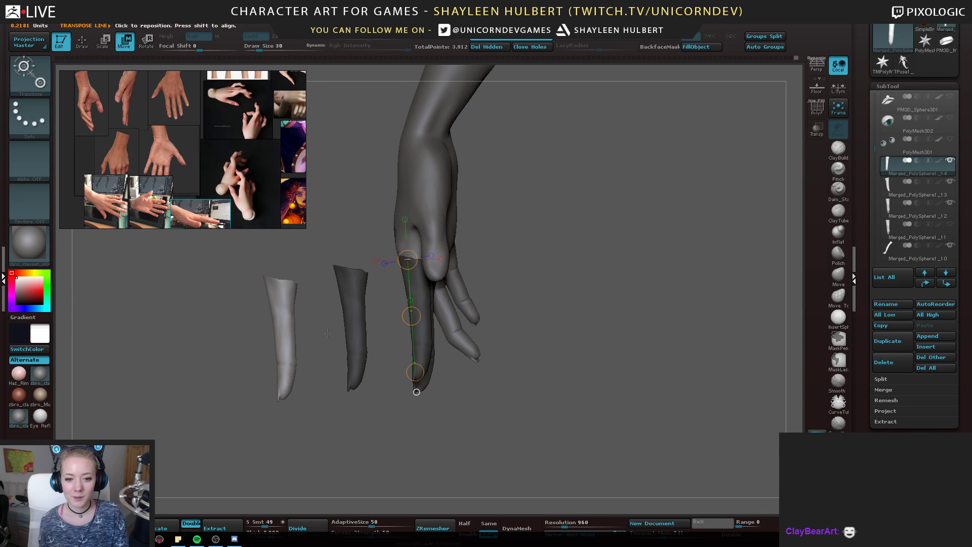
{"action": "left_click_drag", "start_coordinate": [411, 316], "coordinate": [355, 327], "text": "ctrl"}
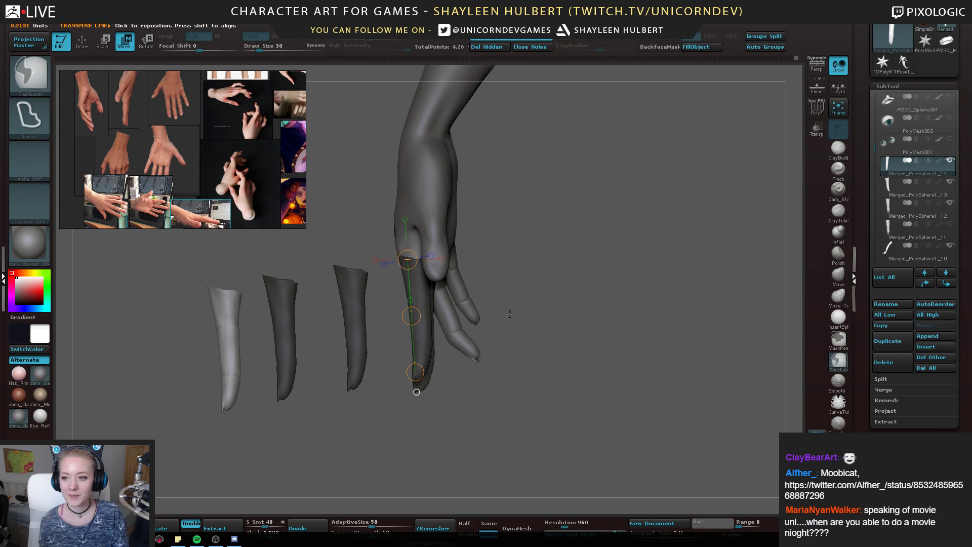
{"action": "key", "text": "ctrl+z"}
{"action": "key", "text": "ctrl+z"}
{"action": "key", "text": "ctrl+z"}
{"action": "left_click_drag", "start_coordinate": [508, 319], "coordinate": [532, 323]}
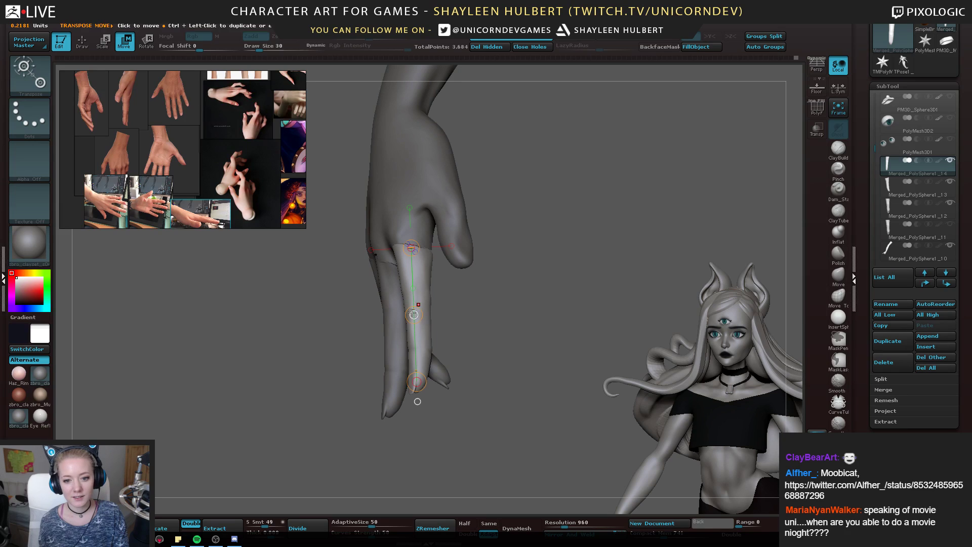
{"action": "key", "text": "ctrl+z"}
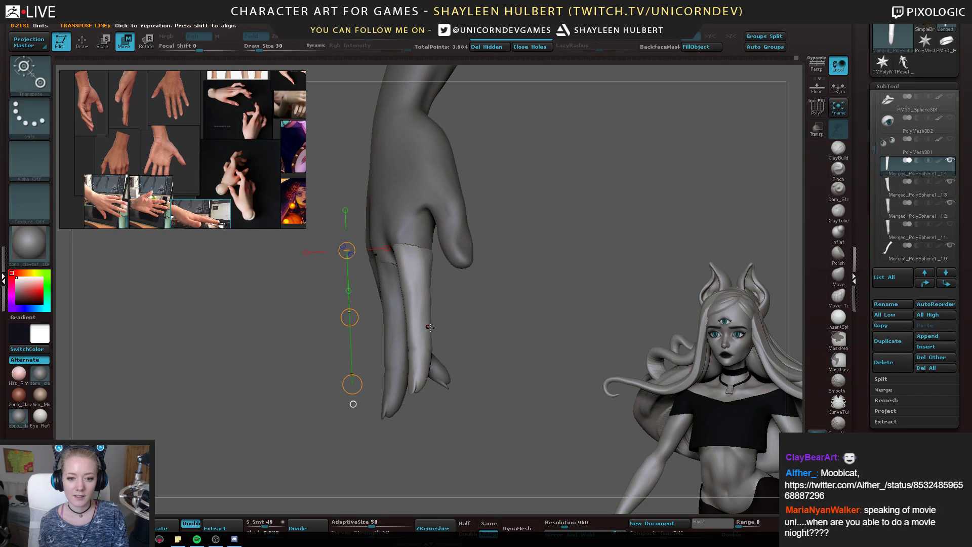
Draw a new transpose line down the index finger from its knuckle past the fingertip and switch to Rotate mode
{"action": "left_click_drag", "start_coordinate": [474, 316], "coordinate": [476, 317]}
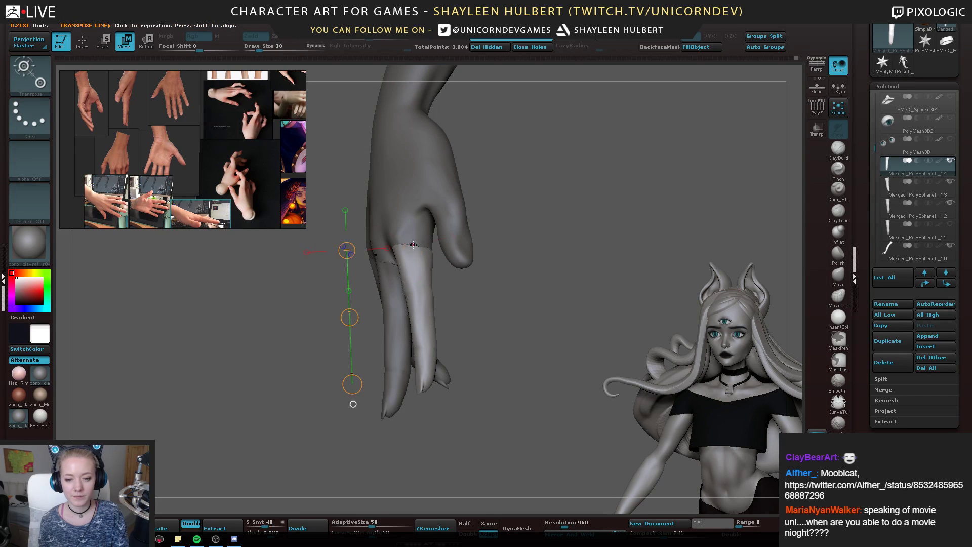
{"action": "left_click_drag", "start_coordinate": [413, 244], "coordinate": [430, 416]}
{"action": "left_click_drag", "start_coordinate": [492, 377], "coordinate": [467, 376]}
{"action": "key", "text": "r"}
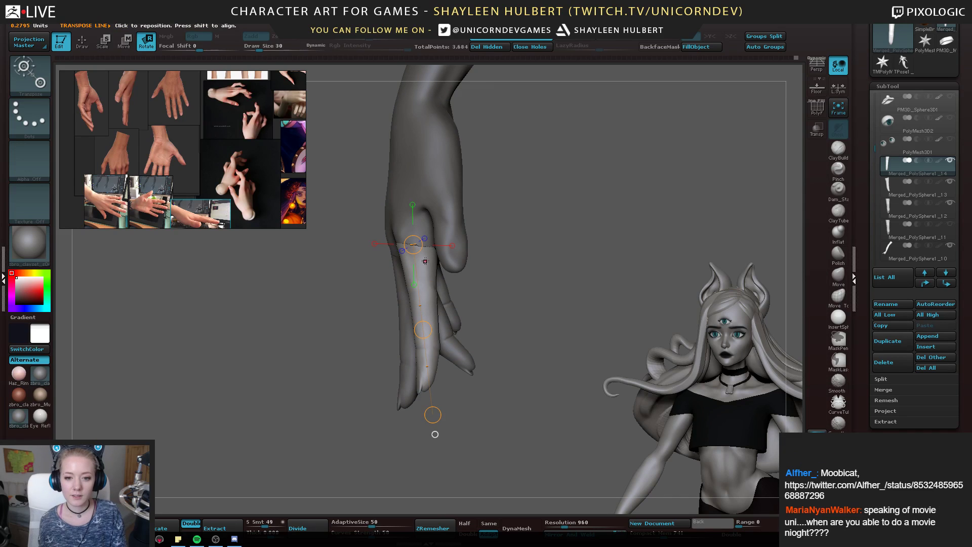
{"action": "mouse_move", "coordinate": [424, 253]}
{"action": "left_mouse_down"}
{"action": "mouse_move", "coordinate": [428, 415]}
{"action": "mouse_move", "coordinate": [414, 416]}
{"action": "left_mouse_up"}
{"action": "left_click_drag", "start_coordinate": [476, 350], "coordinate": [499, 348]}
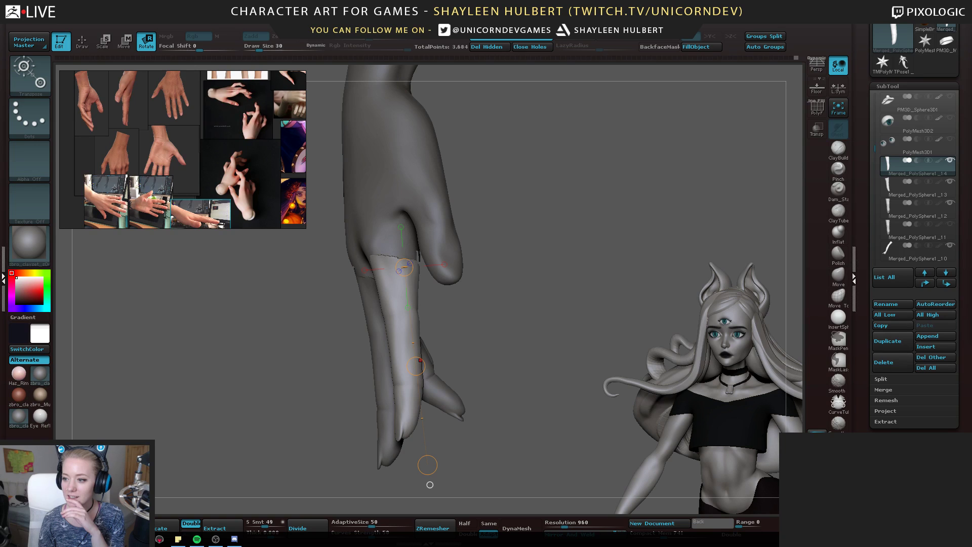
{"action": "left_click_drag", "start_coordinate": [479, 325], "coordinate": [452, 309]}
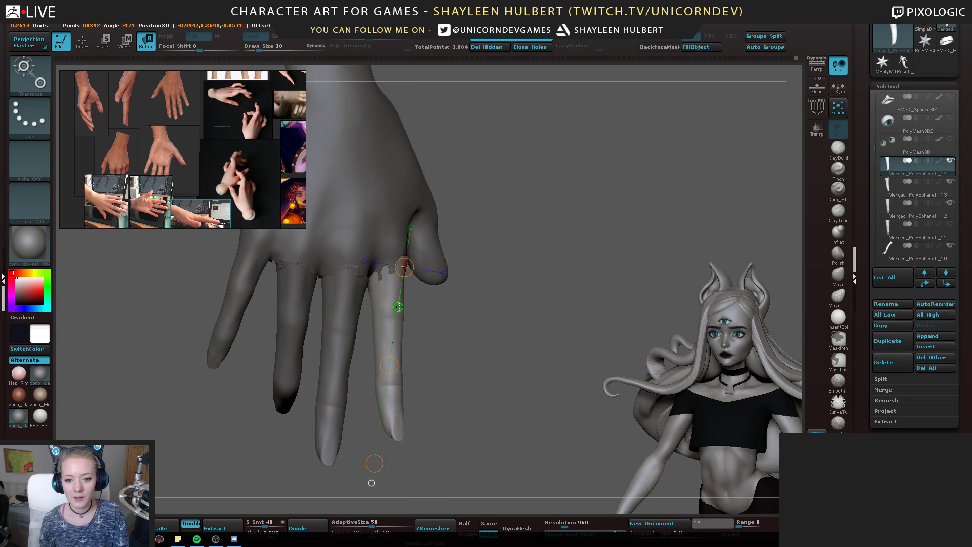
Align the transpose line to its axis and rotate the index finger outward, away from the middle finger
{"action": "left_click", "coordinate": [444, 273]}
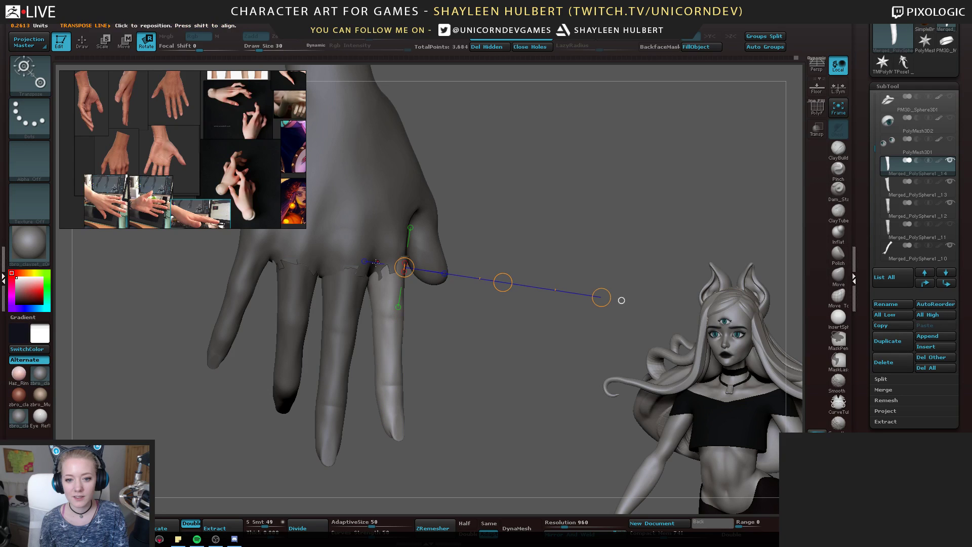
{"action": "left_click", "coordinate": [363, 262]}
{"action": "left_click", "coordinate": [398, 307]}
{"action": "left_click_drag", "start_coordinate": [456, 315], "coordinate": [513, 374], "text": "shift"}
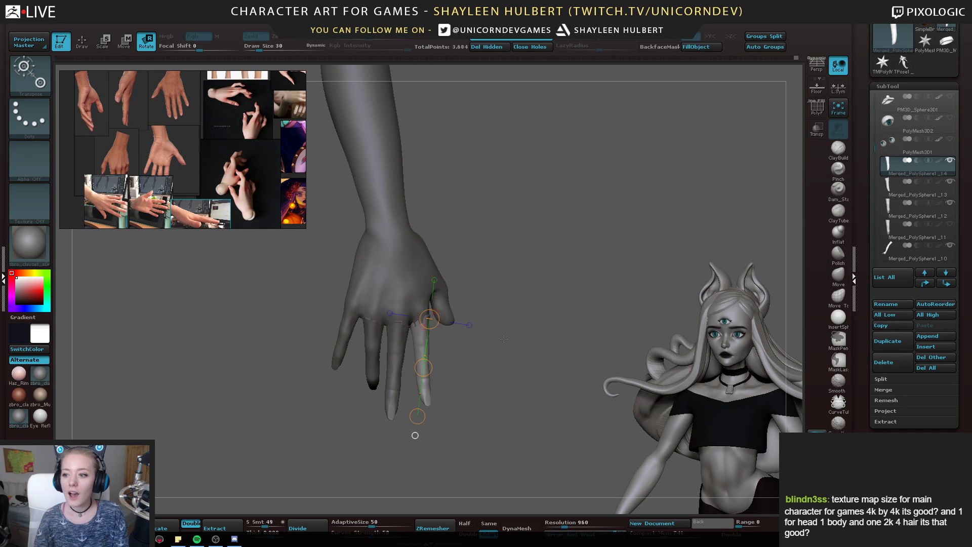
{"action": "mouse_move", "coordinate": [882, 231]}
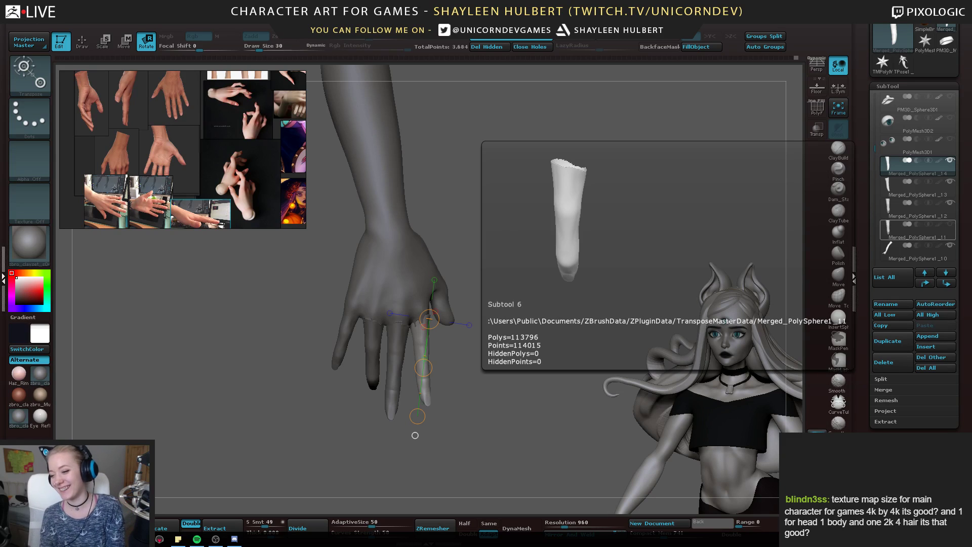
{"action": "left_click_drag", "start_coordinate": [274, 341], "coordinate": [238, 381]}
{"action": "left_click_drag", "start_coordinate": [421, 413], "coordinate": [538, 341]}
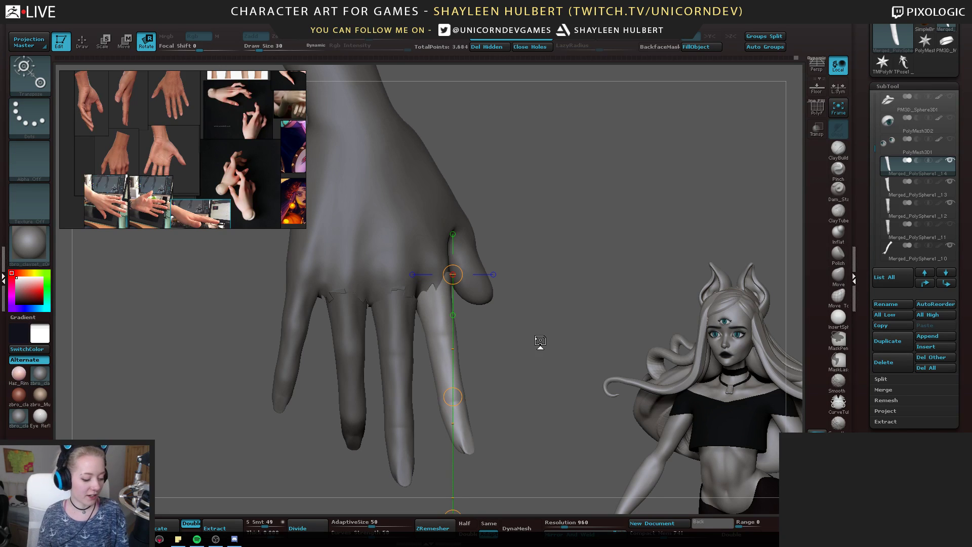
{"action": "mouse_move", "coordinate": [540, 341]}
{"action": "left_mouse_down"}
{"action": "mouse_move", "coordinate": [534, 348]}
{"action": "mouse_move", "coordinate": [498, 318]}
{"action": "left_mouse_up"}
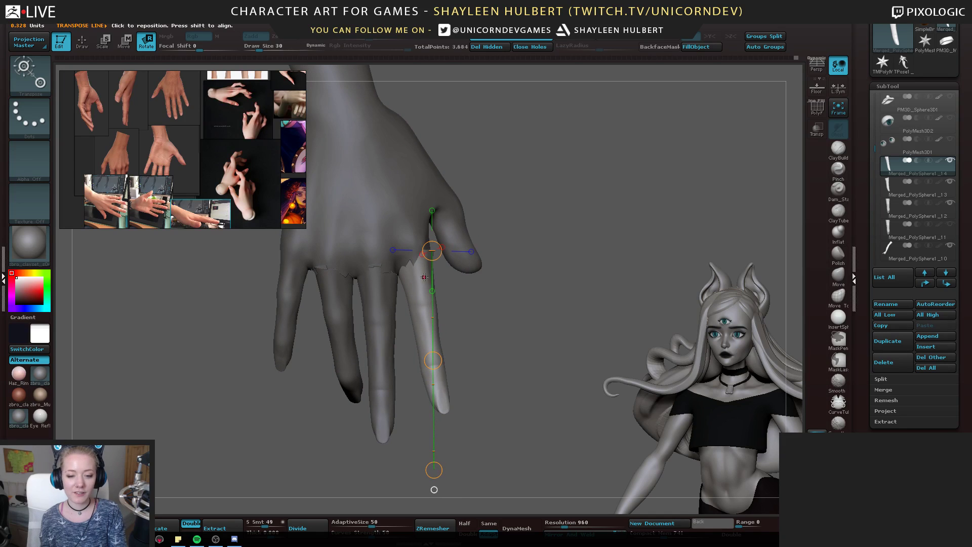
{"action": "mouse_move", "coordinate": [417, 260]}
{"action": "left_mouse_down"}
{"action": "mouse_move", "coordinate": [456, 458]}
{"action": "mouse_move", "coordinate": [470, 450]}
{"action": "mouse_move", "coordinate": [455, 471]}
{"action": "mouse_move", "coordinate": [441, 400]}
{"action": "mouse_move", "coordinate": [408, 393]}
{"action": "mouse_move", "coordinate": [489, 346]}
{"action": "mouse_move", "coordinate": [373, 451]}
{"action": "mouse_move", "coordinate": [340, 449]}
{"action": "left_mouse_up"}
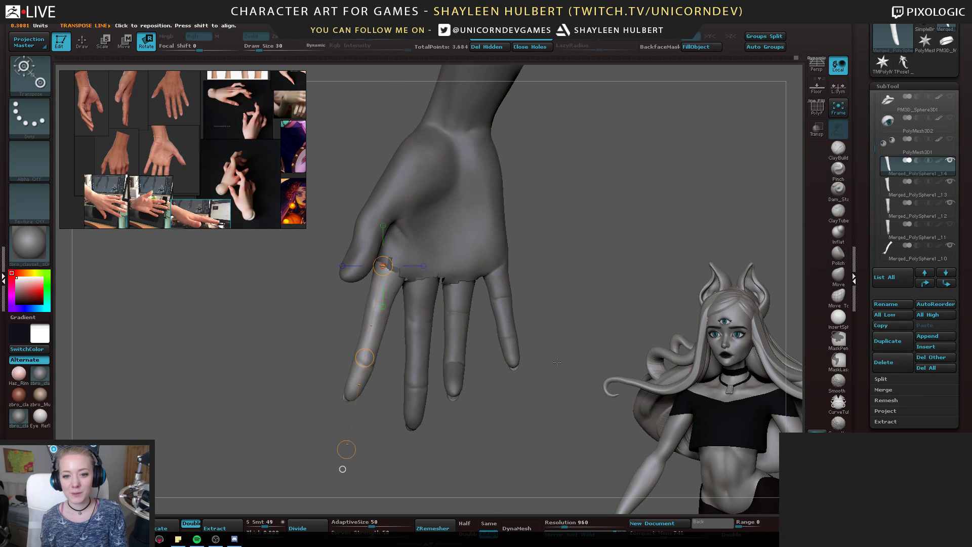
Reshape the index finger's base with the Move brush so it meets the palm edge
{"action": "mouse_move", "coordinate": [558, 274]}
{"action": "left_mouse_down", "text": "alt"}
{"action": "mouse_move", "coordinate": [575, 316]}
{"action": "mouse_move", "coordinate": [626, 266]}
{"action": "mouse_move", "coordinate": [626, 285]}
{"action": "mouse_move", "coordinate": [646, 271]}
{"action": "left_mouse_up", "text": "alt"}
{"action": "left_click", "coordinate": [838, 276]}
{"action": "left_click_drag", "start_coordinate": [403, 260], "coordinate": [410, 252]}
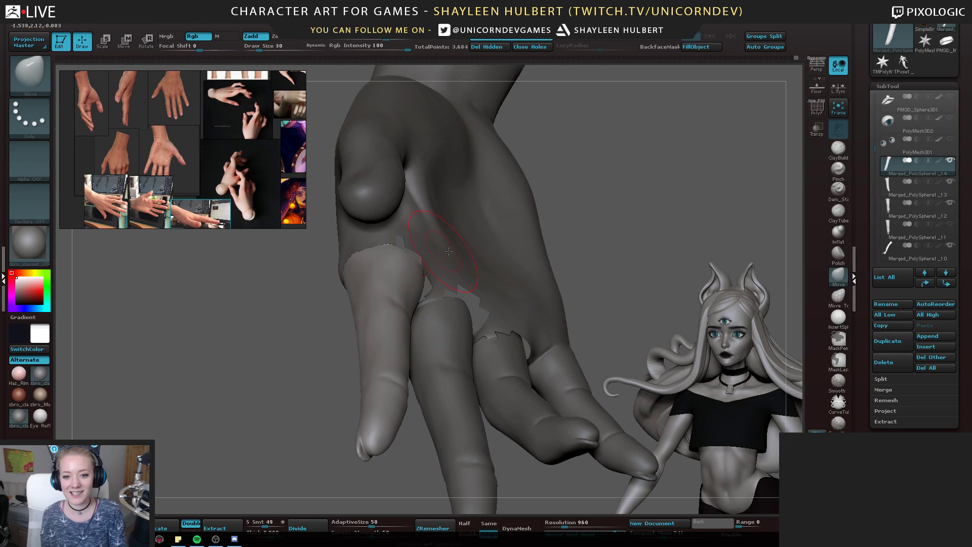
{"action": "left_click_drag", "start_coordinate": [590, 254], "coordinate": [476, 239]}
{"action": "left_click_drag", "start_coordinate": [310, 258], "coordinate": [279, 317]}
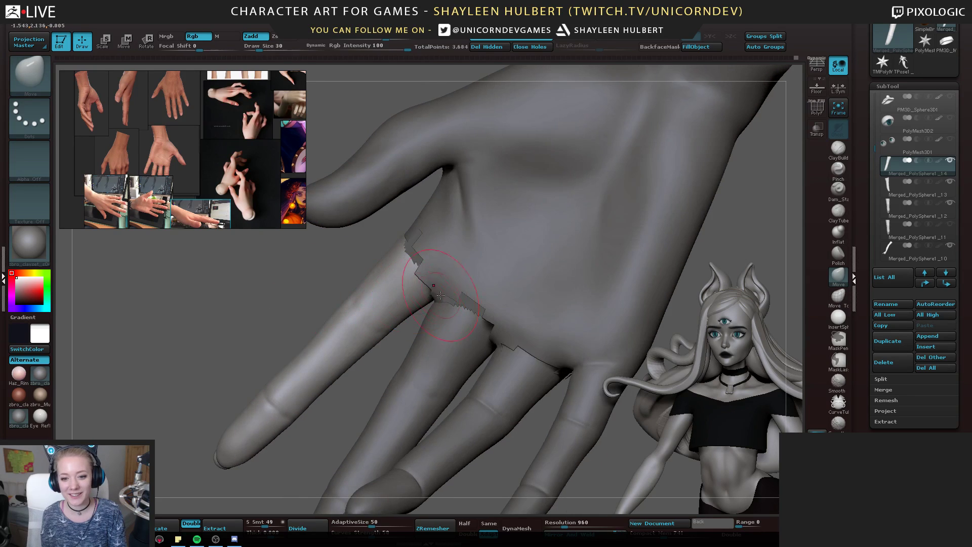
{"action": "left_click_drag", "start_coordinate": [432, 296], "coordinate": [429, 293]}
{"action": "left_click_drag", "start_coordinate": [299, 265], "coordinate": [323, 270]}
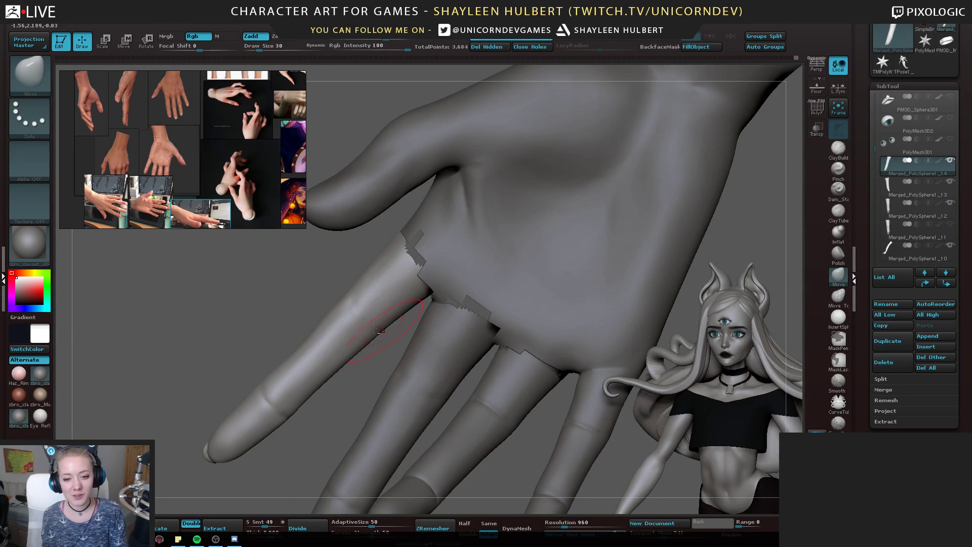
{"action": "left_click_drag", "start_coordinate": [265, 288], "coordinate": [297, 294]}
Select the middle finger subtool and examine the finger spread from the back and palm sides of the hand
{"action": "left_click", "coordinate": [442, 329], "text": "alt"}
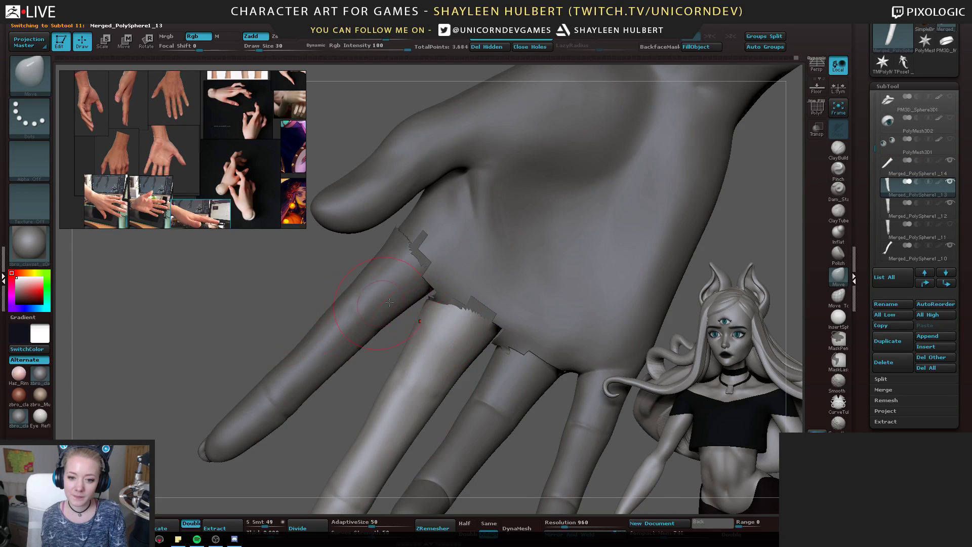
{"action": "mouse_move", "coordinate": [430, 307]}
{"action": "left_mouse_down"}
{"action": "mouse_move", "coordinate": [562, 308]}
{"action": "mouse_move", "coordinate": [486, 210]}
{"action": "mouse_move", "coordinate": [497, 187]}
{"action": "left_mouse_up"}
{"action": "key", "text": "shift"}
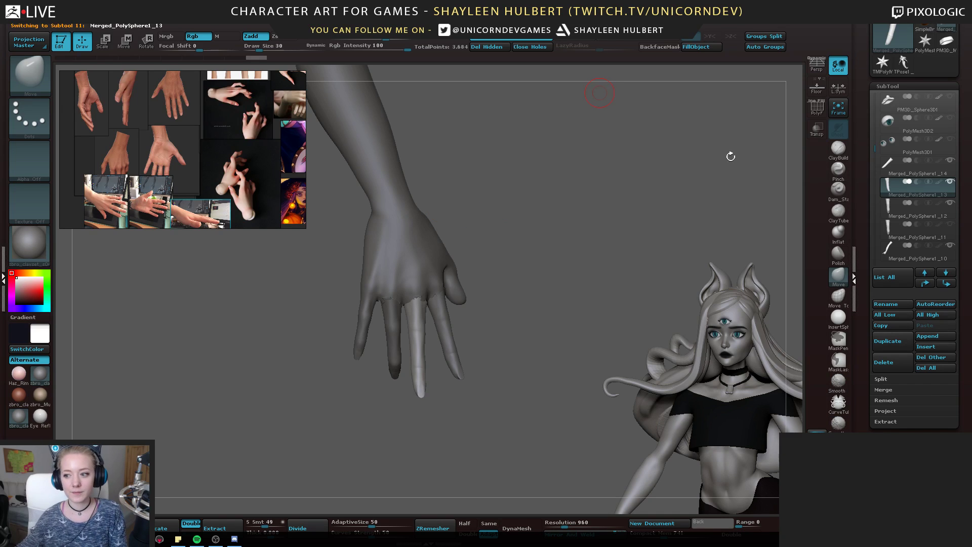
{"action": "mouse_move", "coordinate": [912, 250]}
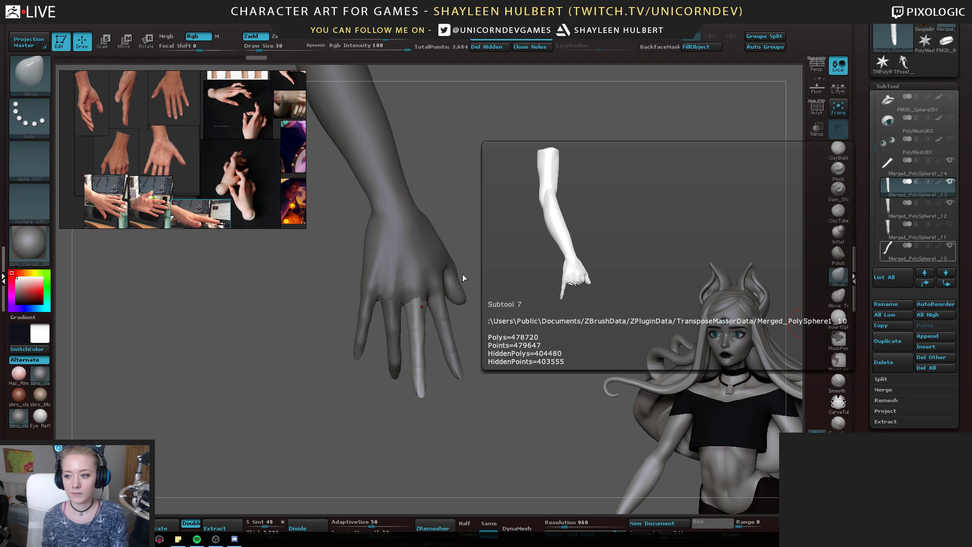
{"action": "left_click_drag", "start_coordinate": [275, 362], "coordinate": [286, 389]}
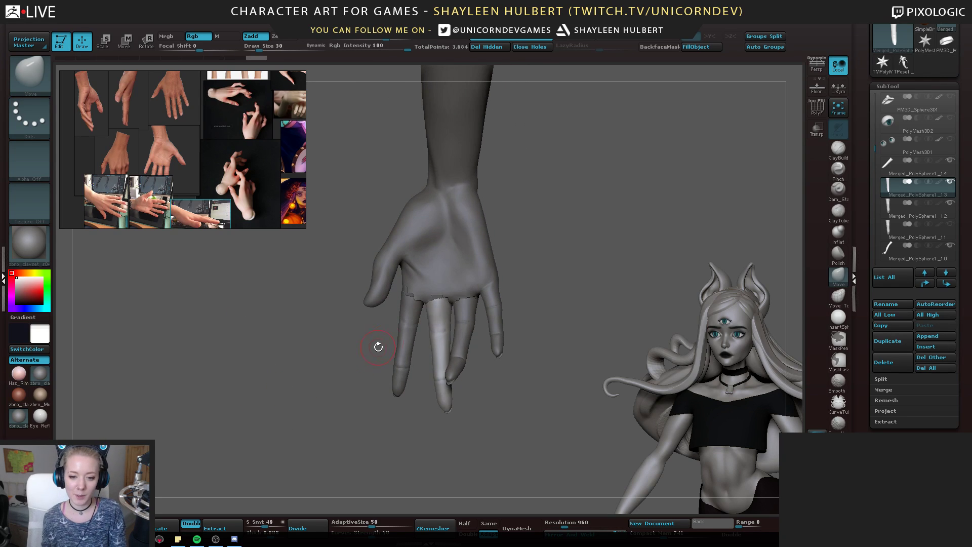
Select the index finger subtool again and activate Rotate mode with its transpose line
{"action": "left_click", "coordinate": [403, 304], "text": "alt"}
{"action": "key", "text": "r"}
{"action": "left_click_drag", "start_coordinate": [354, 324], "coordinate": [451, 325]}
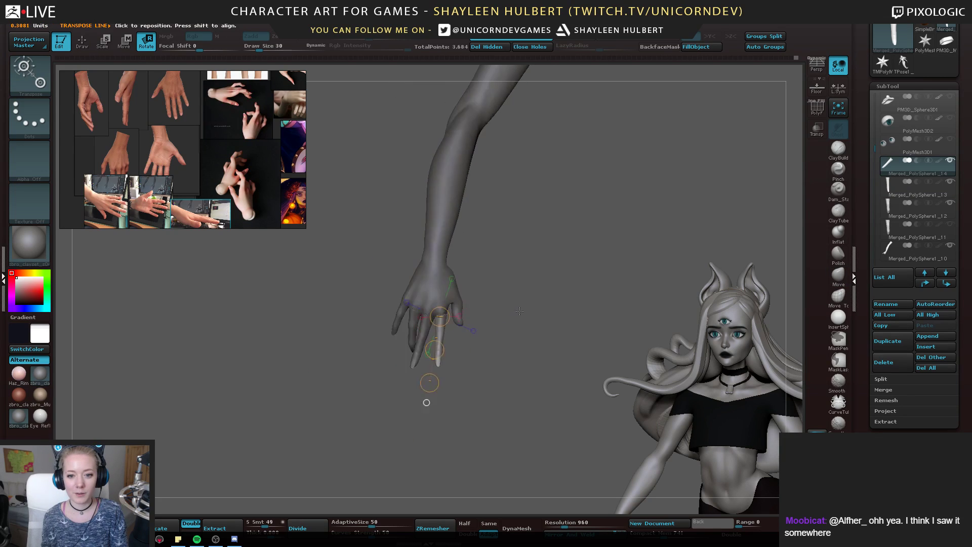
{"action": "left_click_drag", "start_coordinate": [517, 324], "coordinate": [555, 350]}
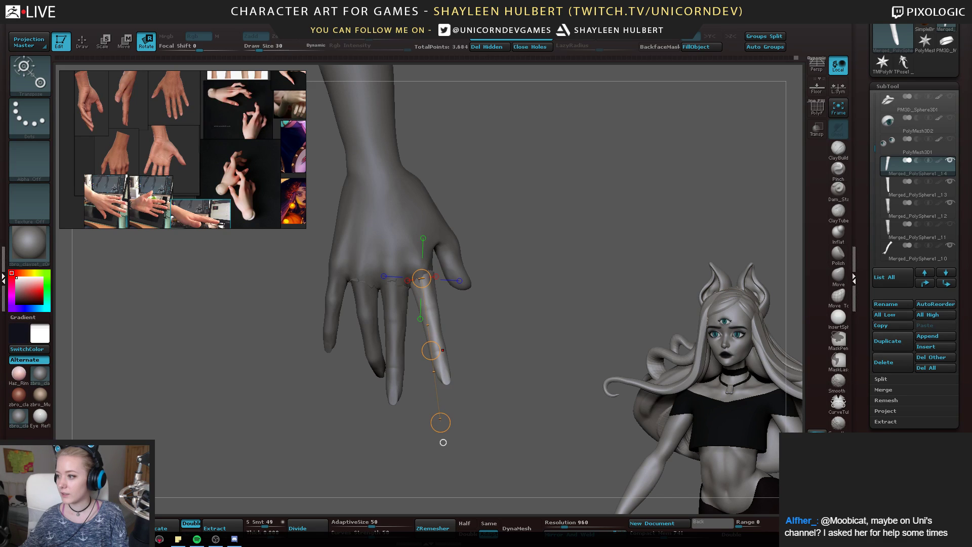
Look at the full-body base mesh image in the browser window, and return to ZBrush
{"action": "left_click_drag", "start_coordinate": [971, 38], "coordinate": [510, 2]}
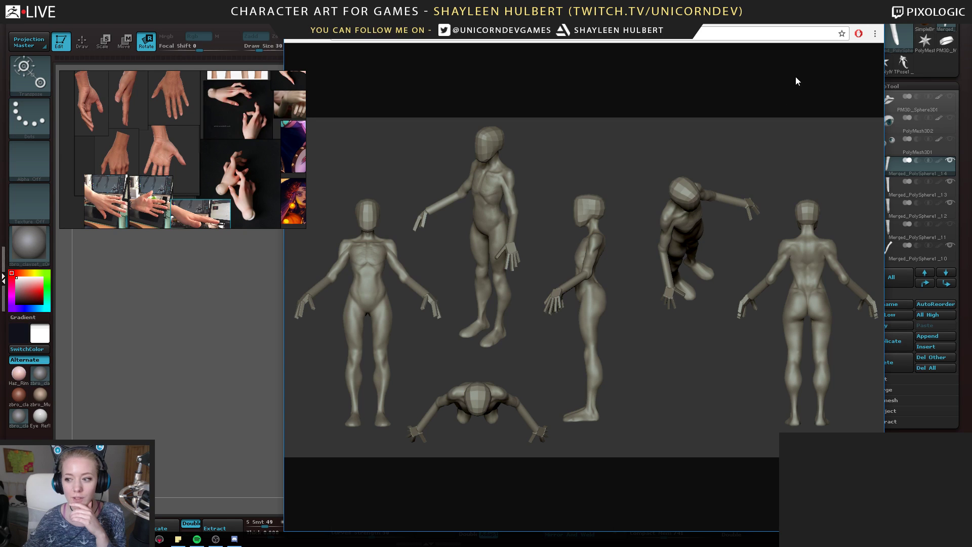
{"action": "key", "text": "alt+Tab"}
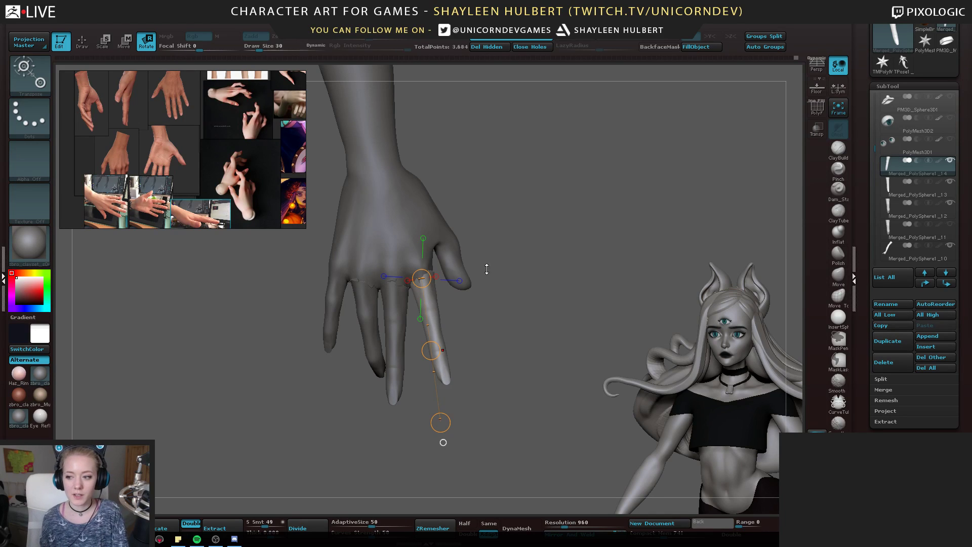
Build up clay along the back of the index finger around its middle joint with ClayBuildup and smooth it
{"action": "left_click_drag", "start_coordinate": [540, 274], "coordinate": [612, 261]}
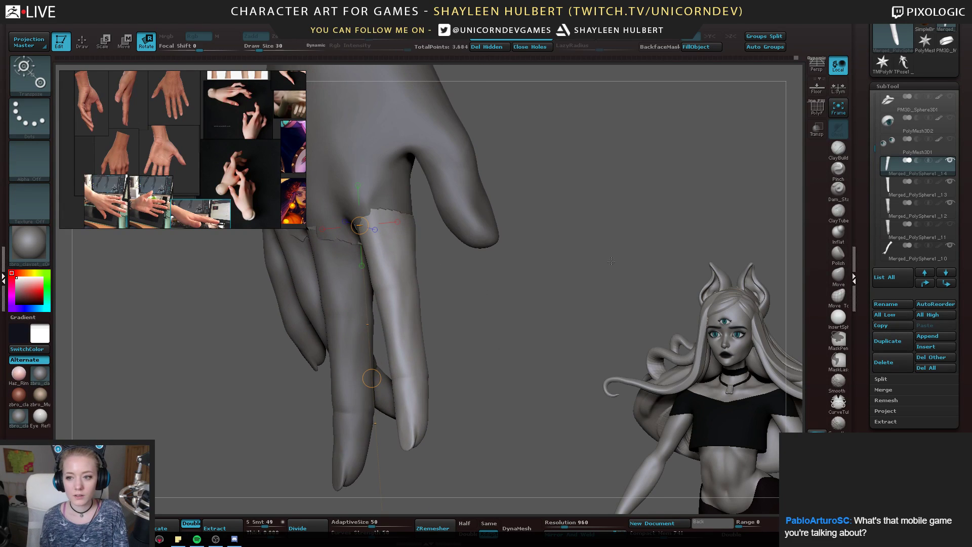
{"action": "left_click", "coordinate": [839, 148]}
{"action": "mouse_move", "coordinate": [476, 258]}
{"action": "left_mouse_down"}
{"action": "mouse_move", "coordinate": [444, 270]}
{"action": "mouse_move", "coordinate": [414, 316]}
{"action": "left_mouse_up"}
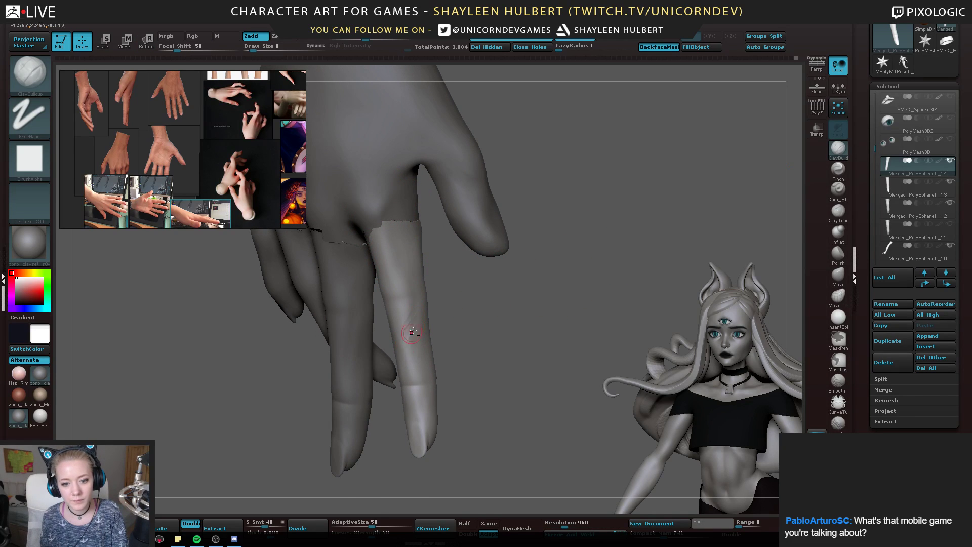
{"action": "left_click_drag", "start_coordinate": [408, 364], "coordinate": [392, 328]}
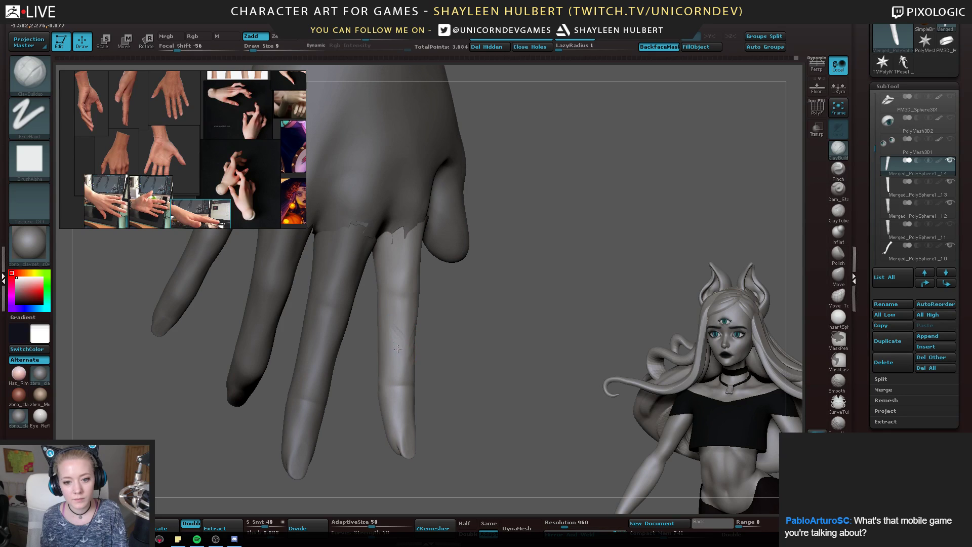
{"action": "key", "text": "shift"}
{"action": "right_click_drag", "start_coordinate": [390, 347], "coordinate": [417, 347]}
{"action": "key", "text": "shift"}
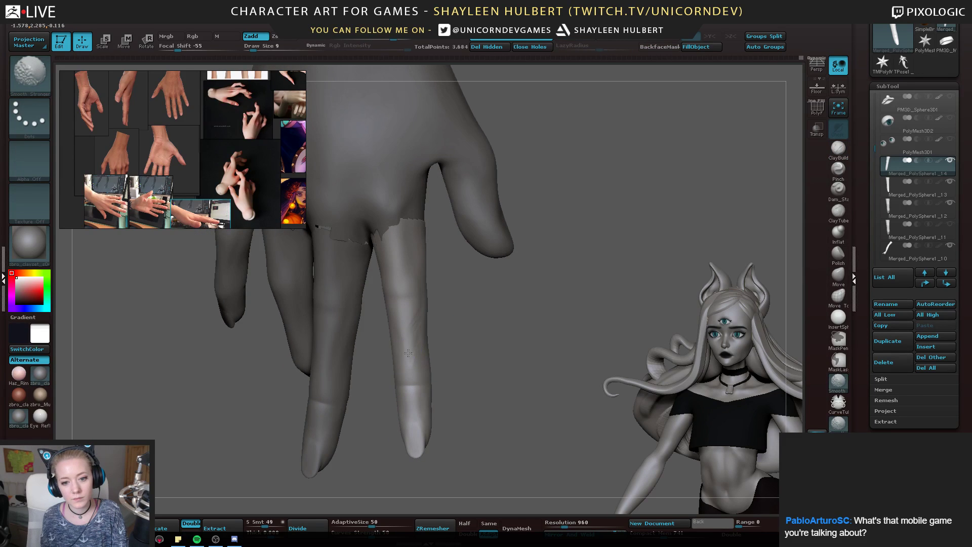
Smooth the crease near the index finger's last joint and refine the finger with ClayBuildup at draw size 18
{"action": "mouse_move", "coordinate": [418, 317]}
{"action": "left_mouse_down"}
{"action": "mouse_move", "coordinate": [401, 362]}
{"action": "mouse_move", "coordinate": [413, 355]}
{"action": "mouse_move", "coordinate": [377, 355]}
{"action": "mouse_move", "coordinate": [448, 357]}
{"action": "left_mouse_up"}
{"action": "key", "text": "shift"}
{"action": "mouse_move", "coordinate": [417, 389]}
{"action": "right_mouse_down"}
{"action": "mouse_move", "coordinate": [399, 390]}
{"action": "mouse_move", "coordinate": [417, 389]}
{"action": "right_mouse_up"}
{"action": "key", "text": "shift"}
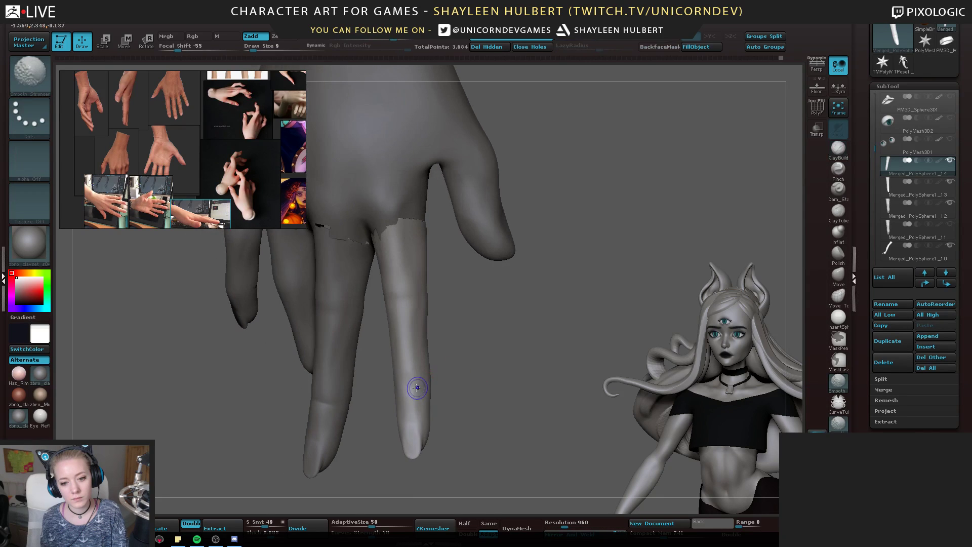
{"action": "mouse_move", "coordinate": [401, 282]}
{"action": "right_mouse_down"}
{"action": "mouse_move", "coordinate": [417, 286]}
{"action": "mouse_move", "coordinate": [392, 291]}
{"action": "mouse_move", "coordinate": [409, 298]}
{"action": "right_mouse_up"}
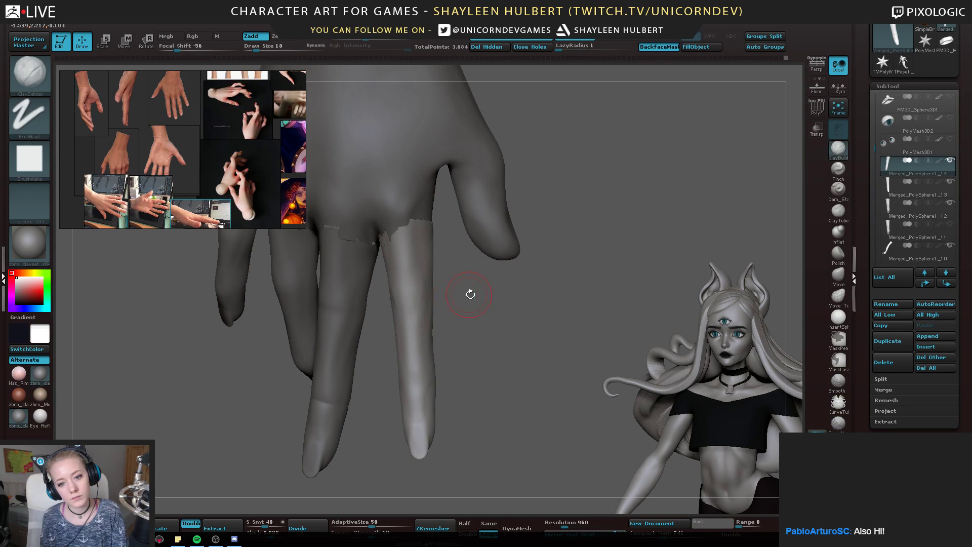
{"action": "right_click_drag", "start_coordinate": [469, 289], "coordinate": [416, 325]}
Select the middle finger subtool, then add clay around its last joint with ClayBuildup and smooth it
{"action": "left_click", "coordinate": [325, 353], "text": "alt"}
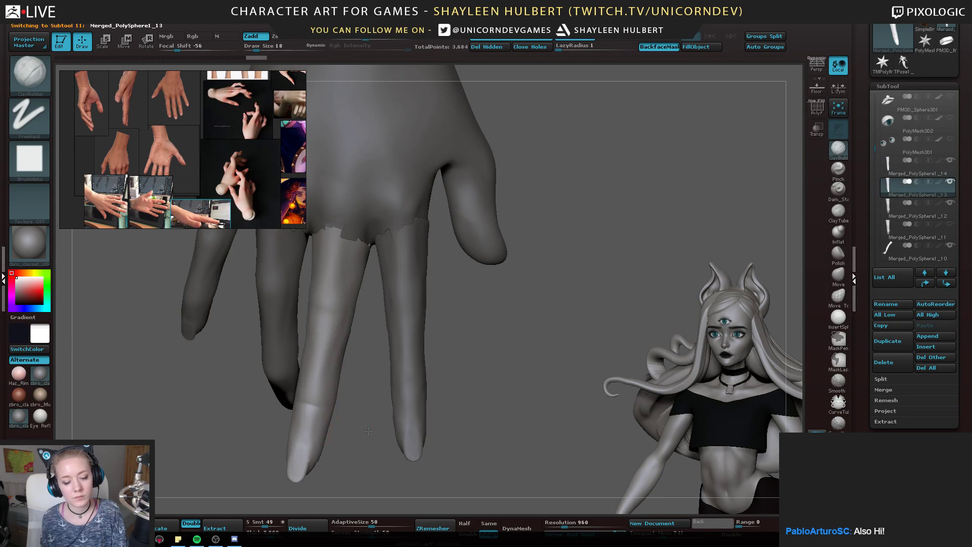
{"action": "right_click_drag", "start_coordinate": [329, 355], "coordinate": [380, 350]}
{"action": "left_click_drag", "start_coordinate": [382, 350], "coordinate": [378, 361]}
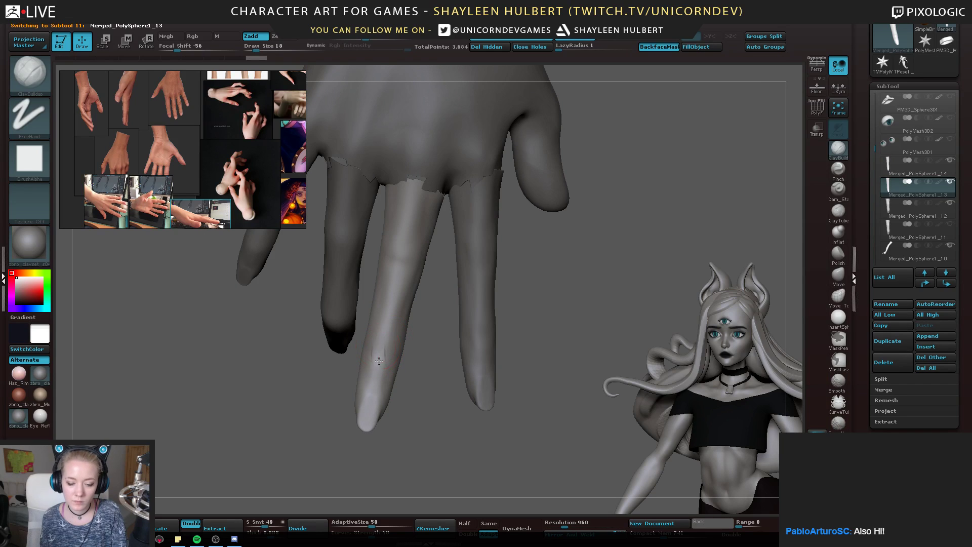
{"action": "key", "text": "shift"}
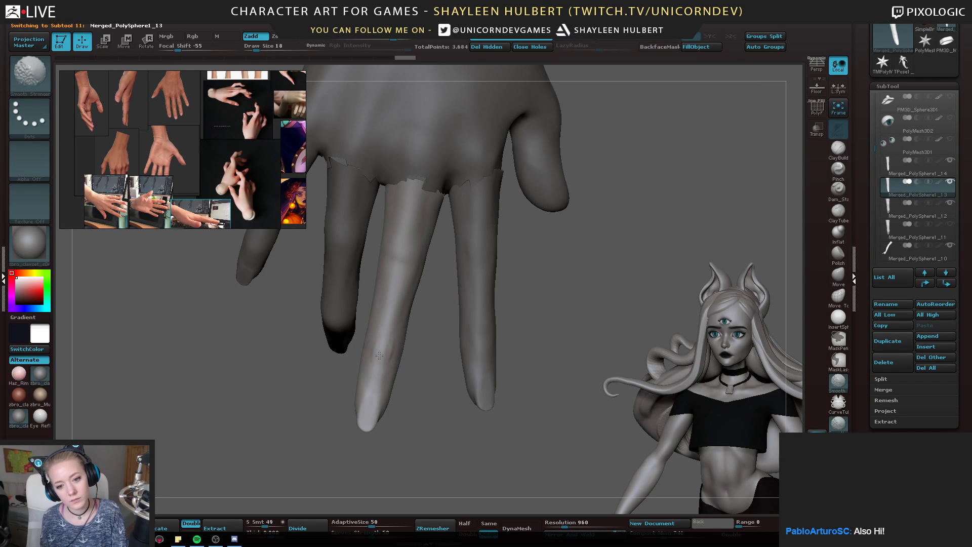
{"action": "key", "text": "shift"}
Build up clay over the back of the middle finger's middle joint and smooth it into the surface
{"action": "right_click_drag", "start_coordinate": [399, 258], "coordinate": [411, 256]}
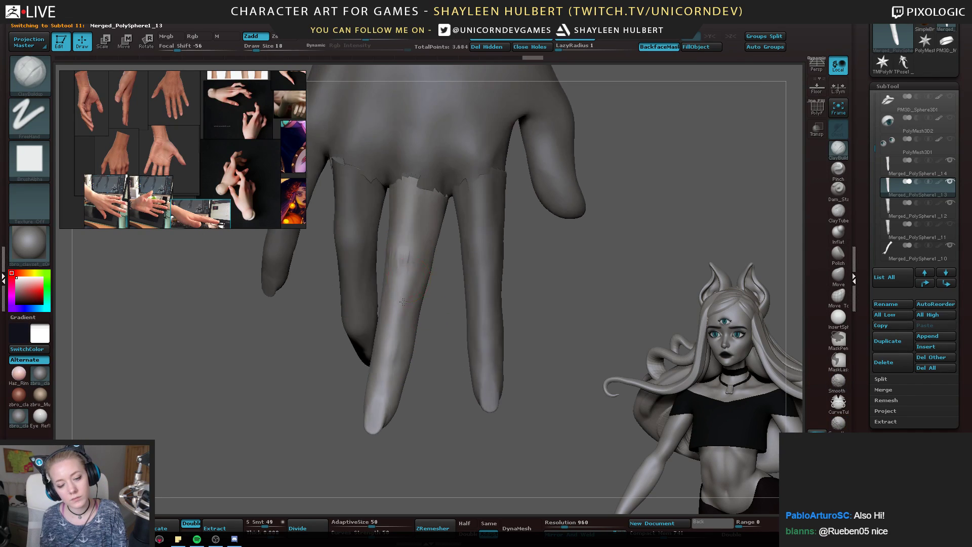
{"action": "left_click_drag", "start_coordinate": [405, 262], "coordinate": [413, 257]}
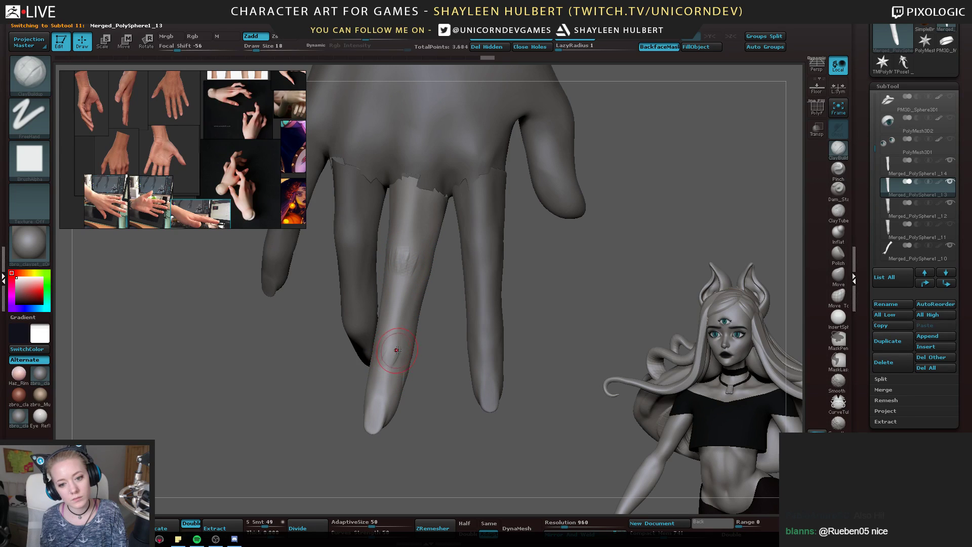
{"action": "key", "text": "ctrl"}
{"action": "mouse_move", "coordinate": [433, 356]}
{"action": "right_mouse_down"}
{"action": "mouse_move", "coordinate": [370, 343]}
{"action": "mouse_move", "coordinate": [405, 299]}
{"action": "right_mouse_up"}
{"action": "key", "text": "shift"}
{"action": "left_click_drag", "start_coordinate": [406, 295], "coordinate": [407, 252], "text": "shift"}
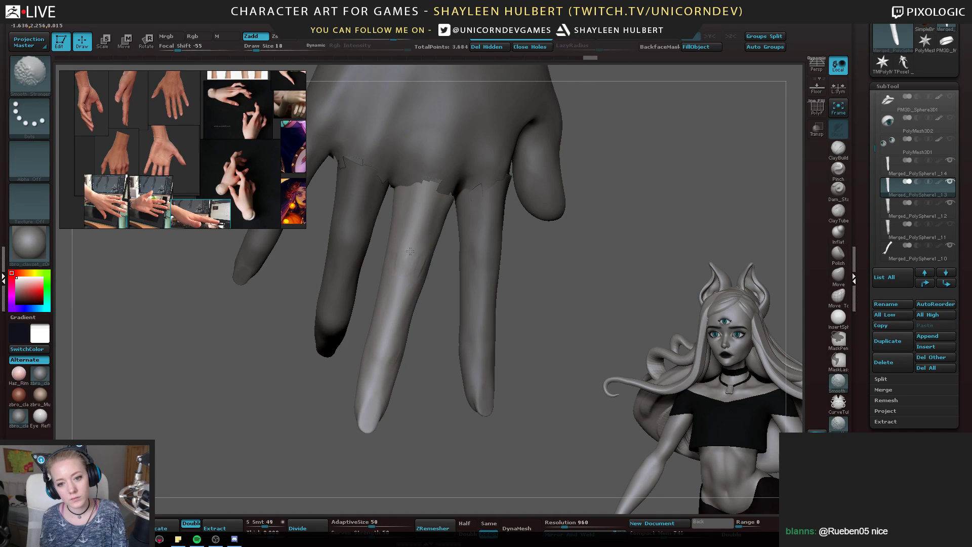
Smooth the side of the middle finger around its last joint
{"action": "right_click_drag", "start_coordinate": [439, 284], "coordinate": [450, 281]}
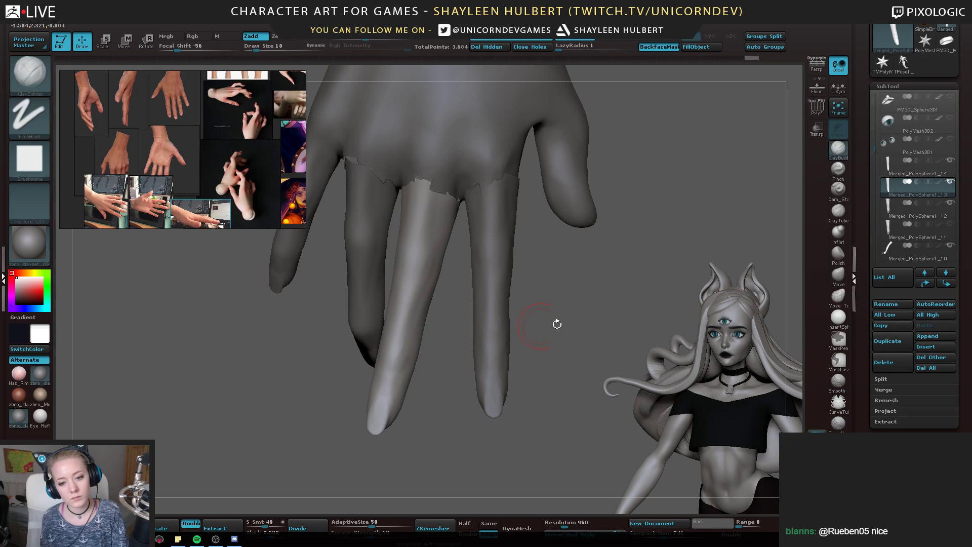
{"action": "mouse_move", "coordinate": [557, 324]}
{"action": "right_mouse_down"}
{"action": "mouse_move", "coordinate": [531, 297]}
{"action": "mouse_move", "coordinate": [442, 392]}
{"action": "mouse_move", "coordinate": [494, 399]}
{"action": "mouse_move", "coordinate": [537, 357]}
{"action": "right_mouse_up"}
{"action": "right_click_drag", "start_coordinate": [503, 399], "coordinate": [471, 405]}
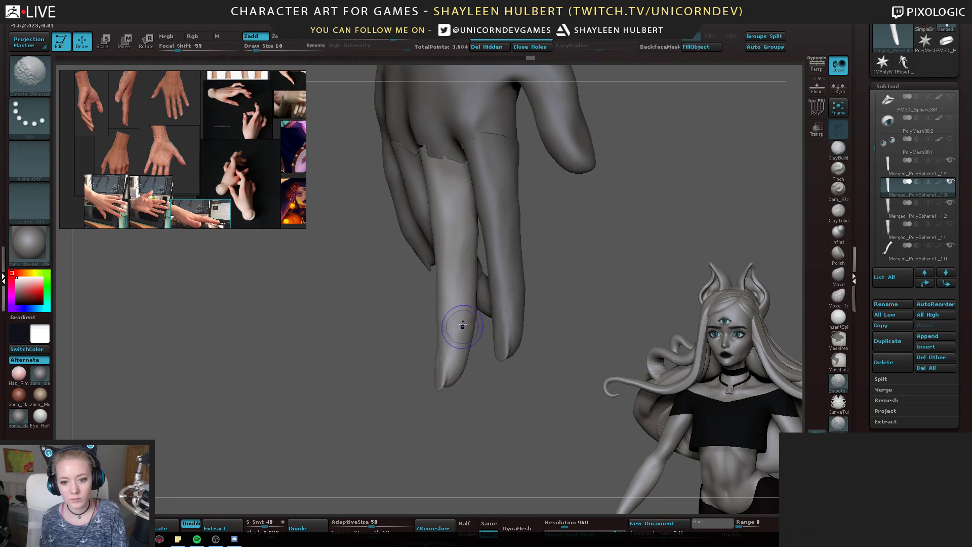
{"action": "mouse_move", "coordinate": [460, 326]}
{"action": "left_mouse_down", "text": "shift"}
{"action": "mouse_move", "coordinate": [459, 303]}
{"action": "mouse_move", "coordinate": [463, 347]}
{"action": "left_mouse_up", "text": "shift"}
{"action": "right_click_drag", "start_coordinate": [575, 376], "coordinate": [547, 291]}
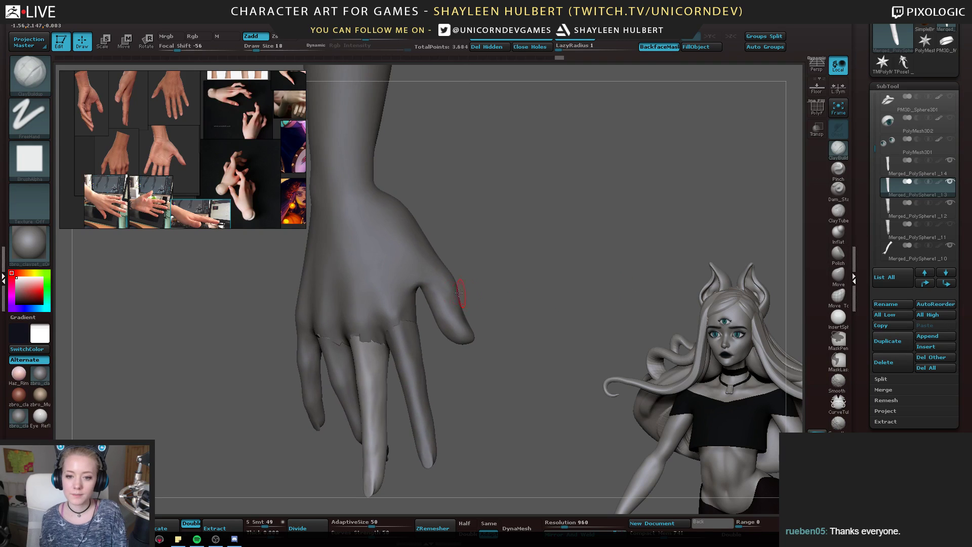
Select the hand and arm subtool and mask everything except the thumb, using a lasso mask with a softened edge
{"action": "left_click", "coordinate": [460, 293], "text": "alt"}
{"action": "mouse_move", "coordinate": [421, 297]}
{"action": "left_mouse_down", "text": "ctrl"}
{"action": "mouse_move", "coordinate": [409, 296]}
{"action": "mouse_move", "coordinate": [445, 354]}
{"action": "mouse_move", "coordinate": [482, 343]}
{"action": "mouse_move", "coordinate": [476, 324]}
{"action": "left_mouse_up", "text": "ctrl"}
{"action": "left_click", "coordinate": [463, 263], "text": "ctrl"}
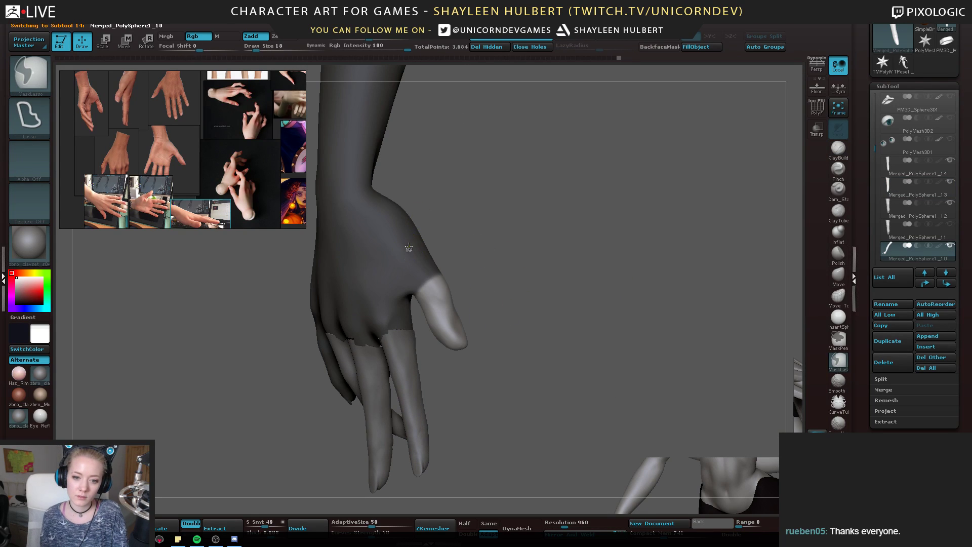
{"action": "right_click_drag", "start_coordinate": [462, 242], "coordinate": [492, 237]}
{"action": "left_click", "coordinate": [469, 234], "text": "ctrl"}
{"action": "left_click_drag", "start_coordinate": [451, 255], "coordinate": [457, 308], "text": "ctrl"}
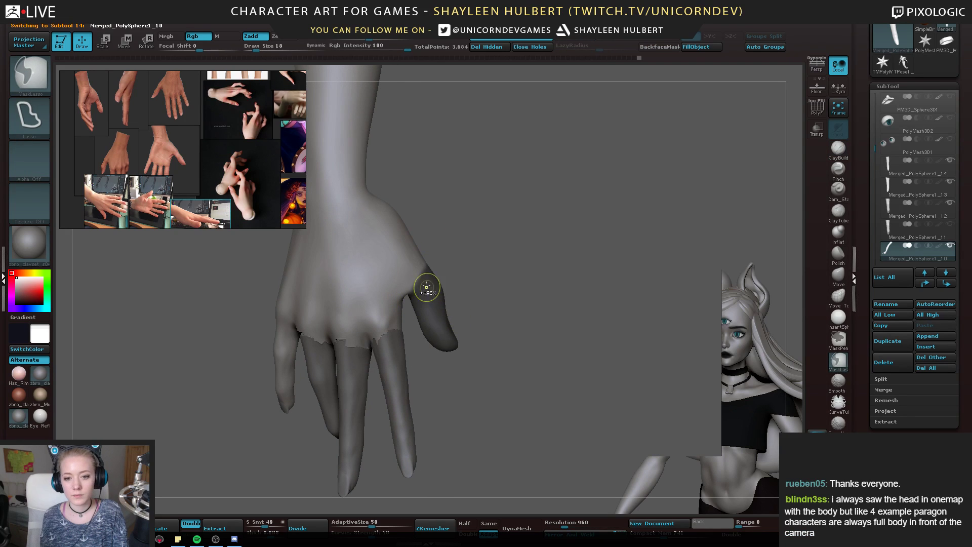
{"action": "left_click", "coordinate": [459, 196], "text": "ctrl"}
{"action": "mouse_move", "coordinate": [486, 265]}
{"action": "right_mouse_down"}
{"action": "mouse_move", "coordinate": [477, 280]}
{"action": "mouse_move", "coordinate": [514, 258]}
{"action": "right_mouse_up"}
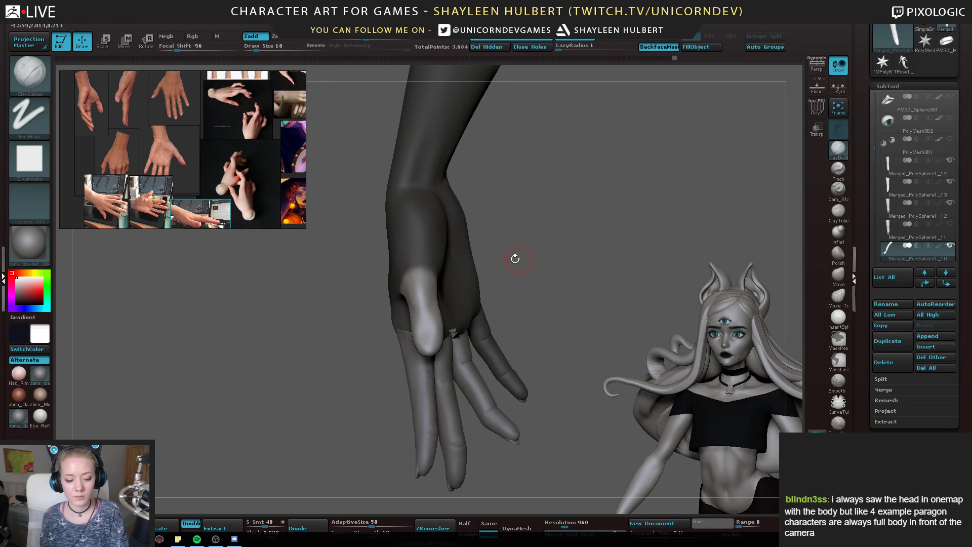
Lay a Move transpose line along the thumb and adjust the unmasked thumb with the Inflate deformation
{"action": "key", "text": "w"}
{"action": "mouse_move", "coordinate": [418, 274]}
{"action": "left_mouse_down"}
{"action": "mouse_move", "coordinate": [458, 466]}
{"action": "mouse_move", "coordinate": [480, 485]}
{"action": "left_mouse_up"}
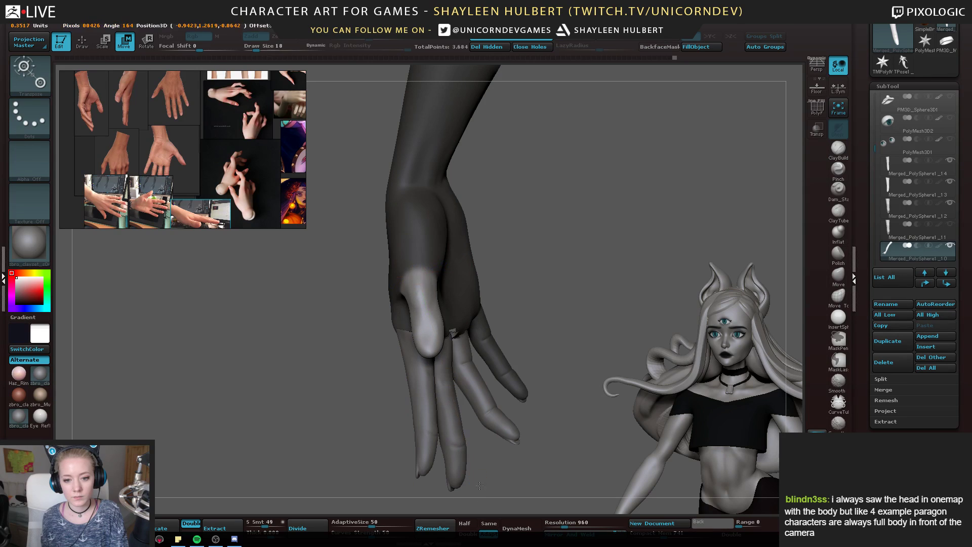
{"action": "right_click_drag", "start_coordinate": [482, 493], "coordinate": [451, 324]}
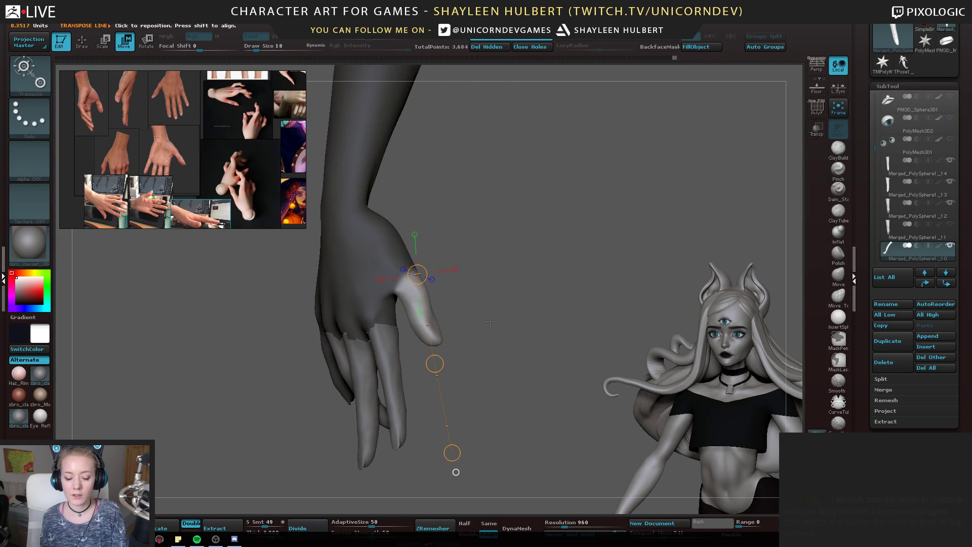
{"action": "right_click_drag", "start_coordinate": [529, 319], "coordinate": [775, 203]}
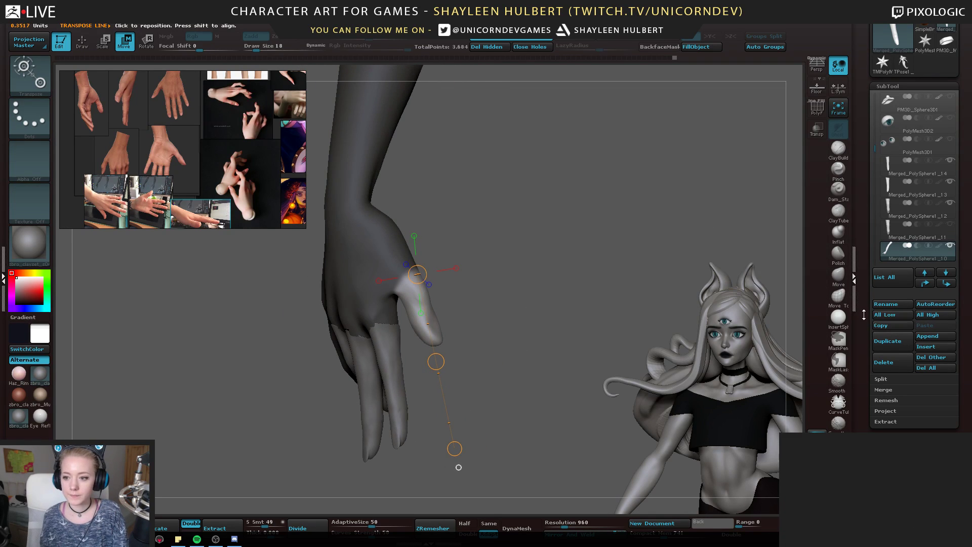
{"action": "left_click_drag", "start_coordinate": [864, 315], "coordinate": [866, 245]}
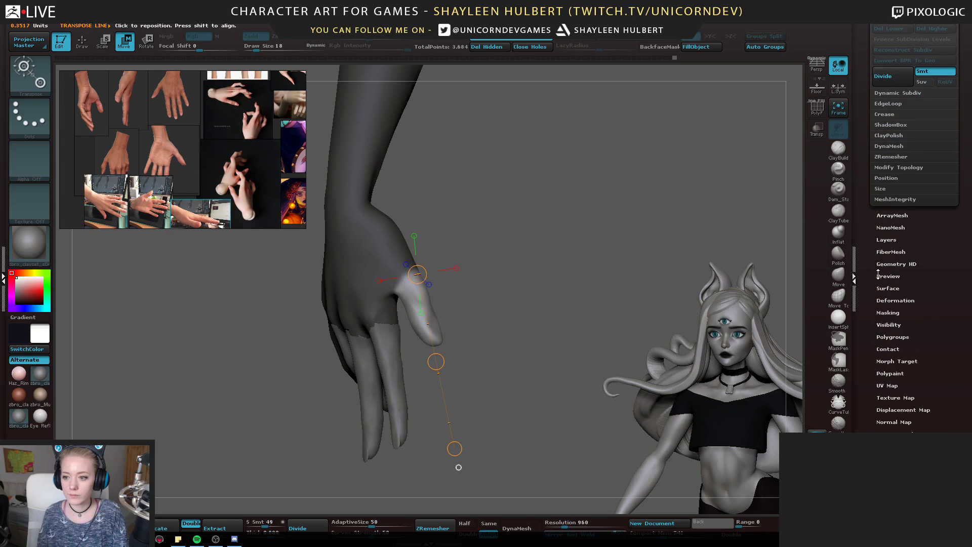
{"action": "left_click", "coordinate": [895, 301]}
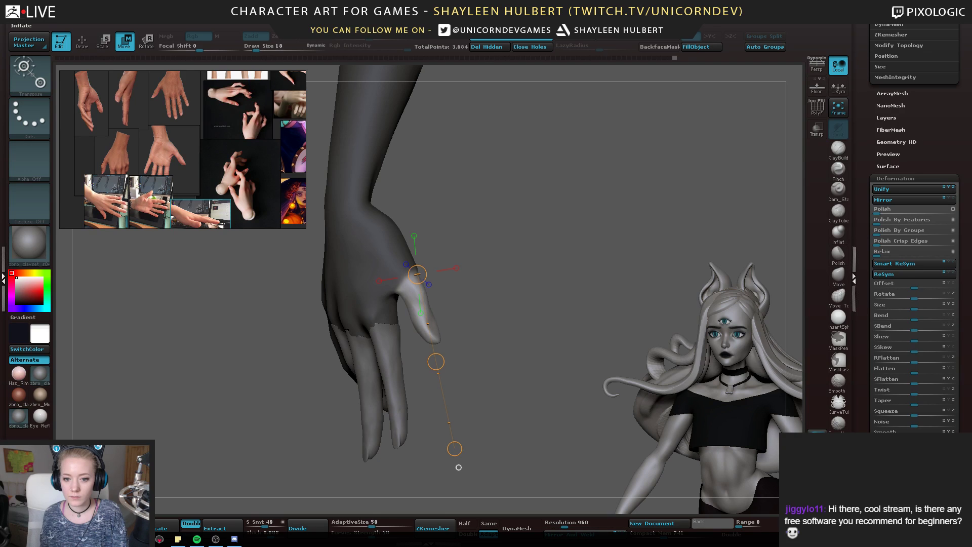
Try to reposition the thumb with a new Move transpose line, undo it and return to Draw mode without the mask
{"action": "left_click_drag", "start_coordinate": [532, 309], "coordinate": [554, 392]}
{"action": "left_click_drag", "start_coordinate": [417, 276], "coordinate": [443, 456]}
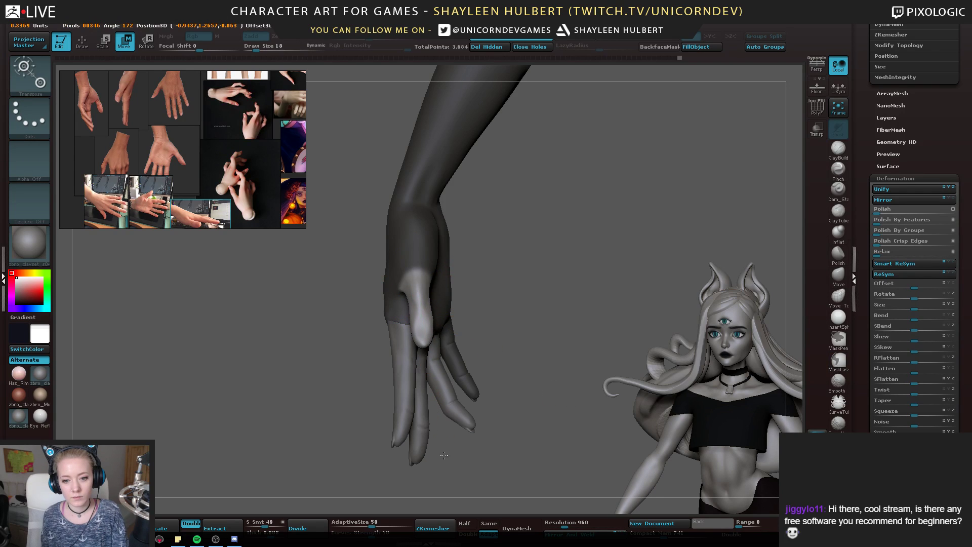
{"action": "left_click_drag", "start_coordinate": [469, 334], "coordinate": [505, 326]}
{"action": "left_click_drag", "start_coordinate": [400, 302], "coordinate": [401, 234]}
{"action": "key", "text": "ctrl+z"}
{"action": "key", "text": "q"}
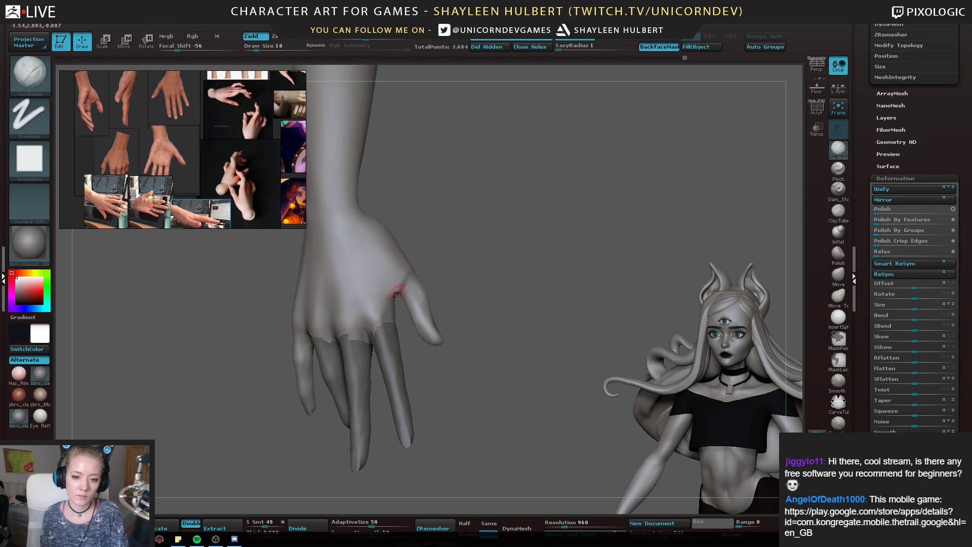
Lasso-mask the thumb together with its fleshy base, soften the edge and invert so only that area stays editable
{"action": "mouse_move", "coordinate": [399, 300]}
{"action": "left_mouse_down", "text": "ctrl"}
{"action": "mouse_move", "coordinate": [482, 298]}
{"action": "mouse_move", "coordinate": [435, 400]}
{"action": "mouse_move", "coordinate": [513, 357]}
{"action": "mouse_move", "coordinate": [489, 289]}
{"action": "mouse_move", "coordinate": [471, 291]}
{"action": "left_mouse_up", "text": "ctrl"}
{"action": "key", "text": "ctrl"}
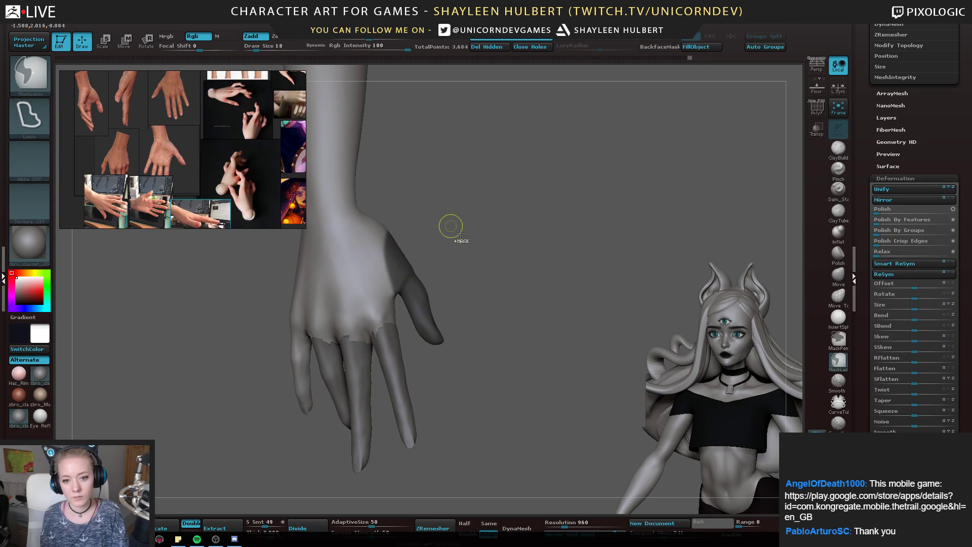
{"action": "left_click", "coordinate": [450, 226], "text": "ctrl"}
{"action": "left_click_drag", "start_coordinate": [450, 228], "coordinate": [455, 251]}
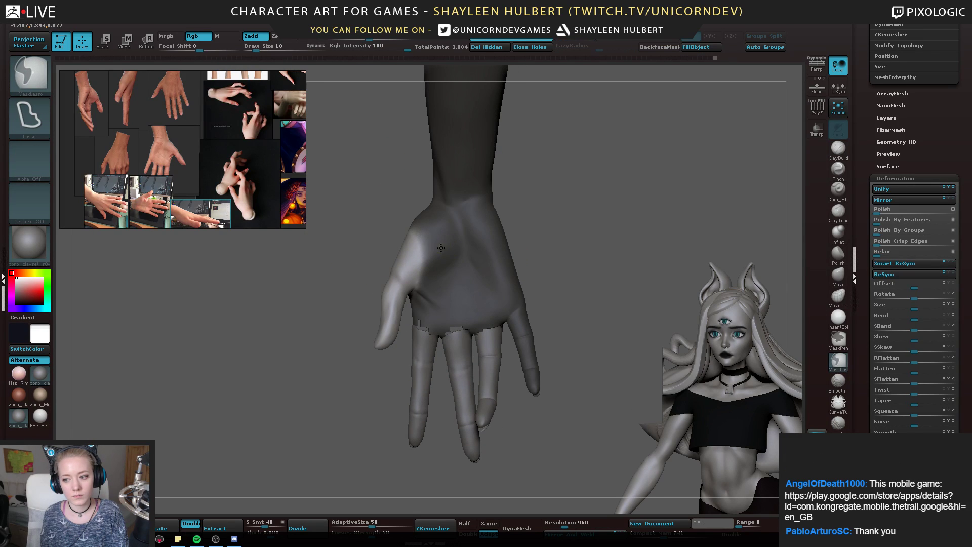
{"action": "left_click", "coordinate": [338, 277], "text": "ctrl"}
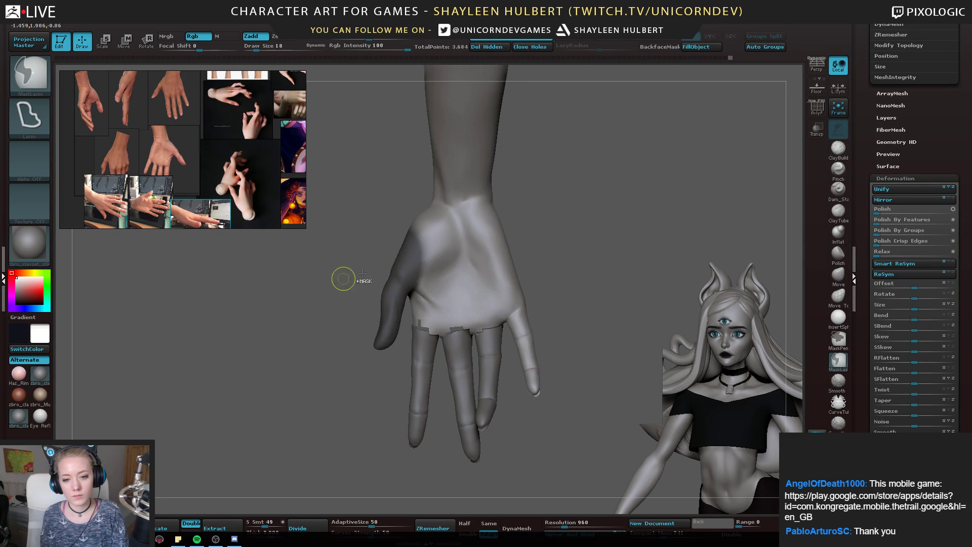
{"action": "left_click", "coordinate": [338, 293], "text": "ctrl"}
Adjust the unmasked thumb with Scale and Move transpose lines, and clear the mask
{"action": "mouse_move", "coordinate": [336, 259]}
{"action": "left_mouse_down"}
{"action": "mouse_move", "coordinate": [532, 252]}
{"action": "mouse_move", "coordinate": [516, 256]}
{"action": "mouse_move", "coordinate": [516, 277]}
{"action": "left_mouse_up"}
{"action": "key", "text": "e"}
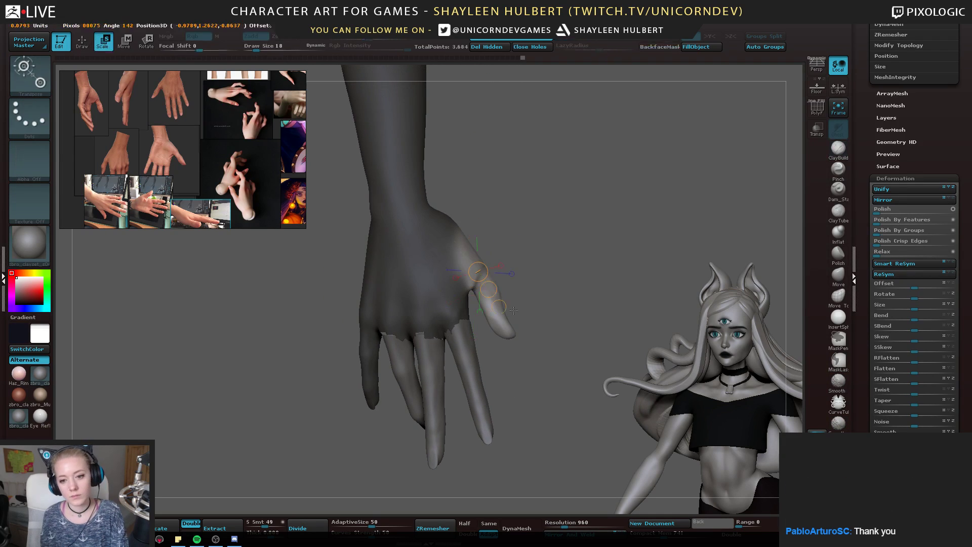
{"action": "left_click_drag", "start_coordinate": [517, 325], "coordinate": [560, 384]}
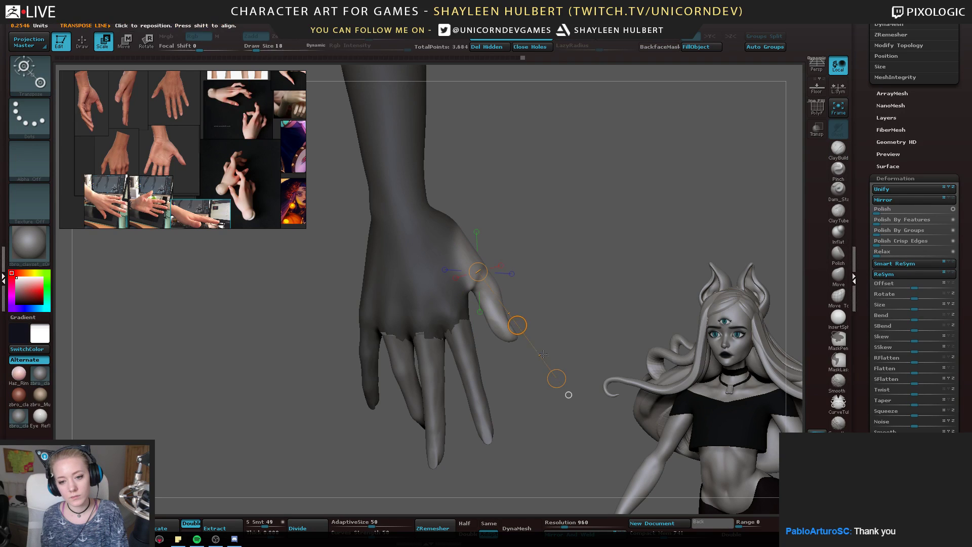
{"action": "key", "text": "w"}
{"action": "mouse_move", "coordinate": [506, 330]}
{"action": "left_mouse_down"}
{"action": "mouse_move", "coordinate": [524, 365]}
{"action": "mouse_move", "coordinate": [556, 386]}
{"action": "mouse_move", "coordinate": [532, 360]}
{"action": "mouse_move", "coordinate": [537, 279]}
{"action": "left_mouse_up"}
{"action": "left_click_drag", "start_coordinate": [520, 400], "coordinate": [524, 432], "text": "ctrl"}
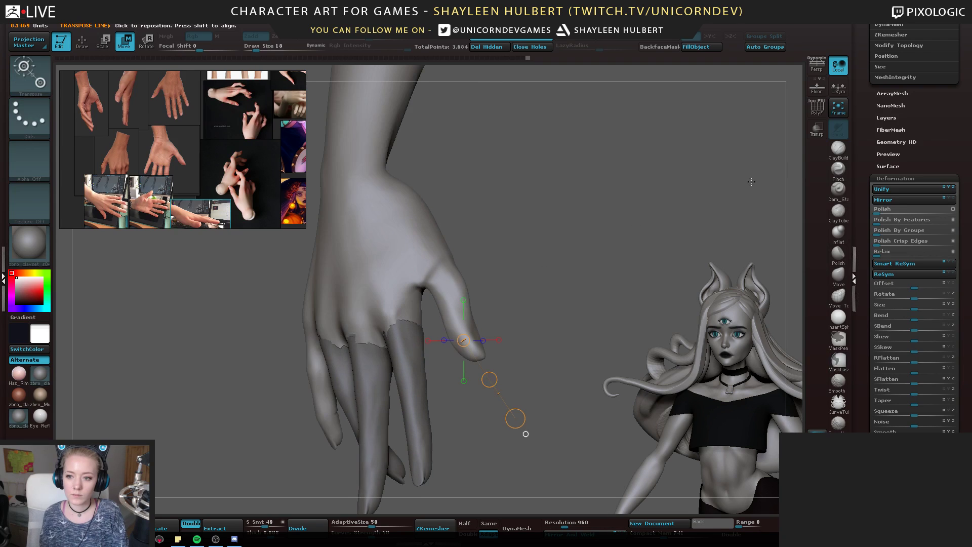
Build up clay across the base of the thumb on the back of the hand at draw size 14 and smooth it
{"action": "key", "text": "q"}
{"action": "left_click_drag", "start_coordinate": [472, 244], "coordinate": [420, 287]}
{"action": "key", "text": "bracketleft"}
{"action": "right_click_drag", "start_coordinate": [424, 280], "coordinate": [443, 277]}
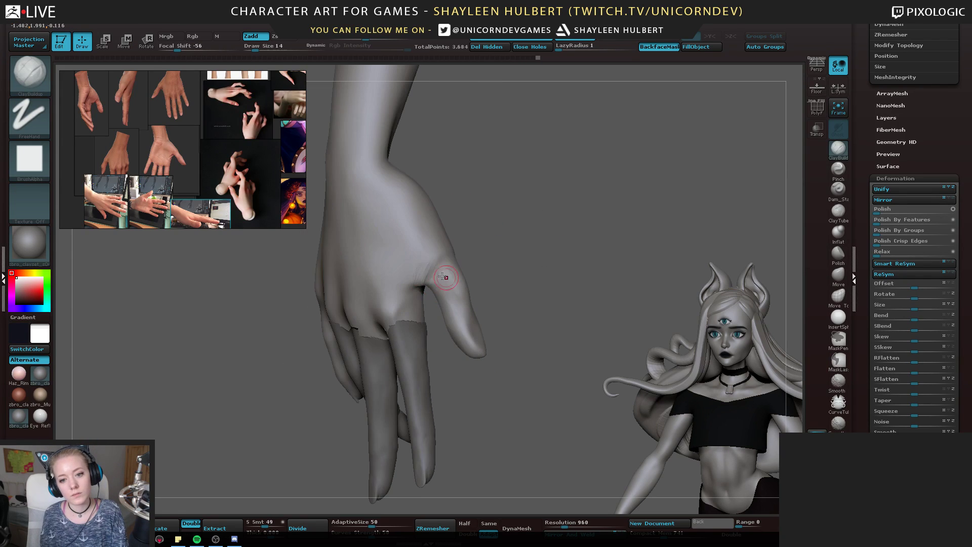
{"action": "left_click_drag", "start_coordinate": [473, 252], "coordinate": [433, 269]}
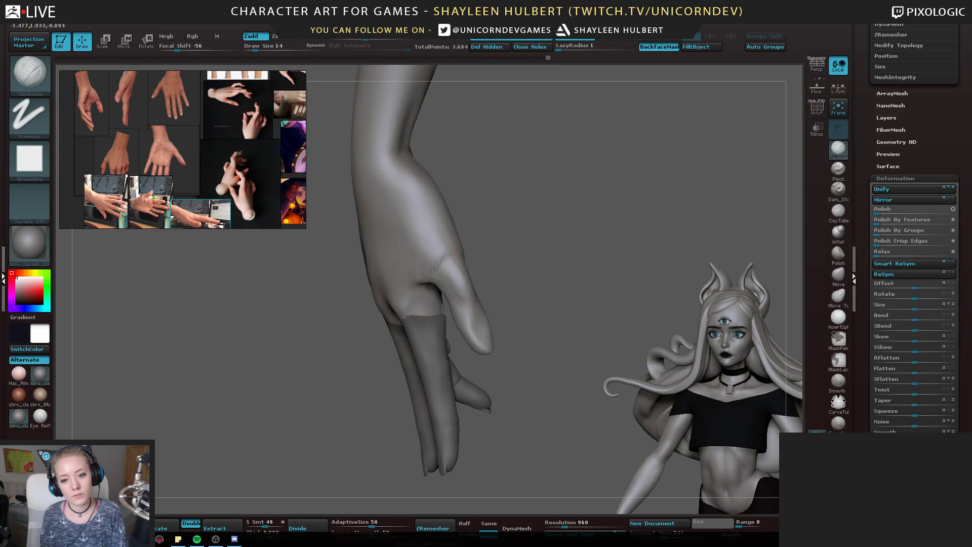
{"action": "key", "text": "shift"}
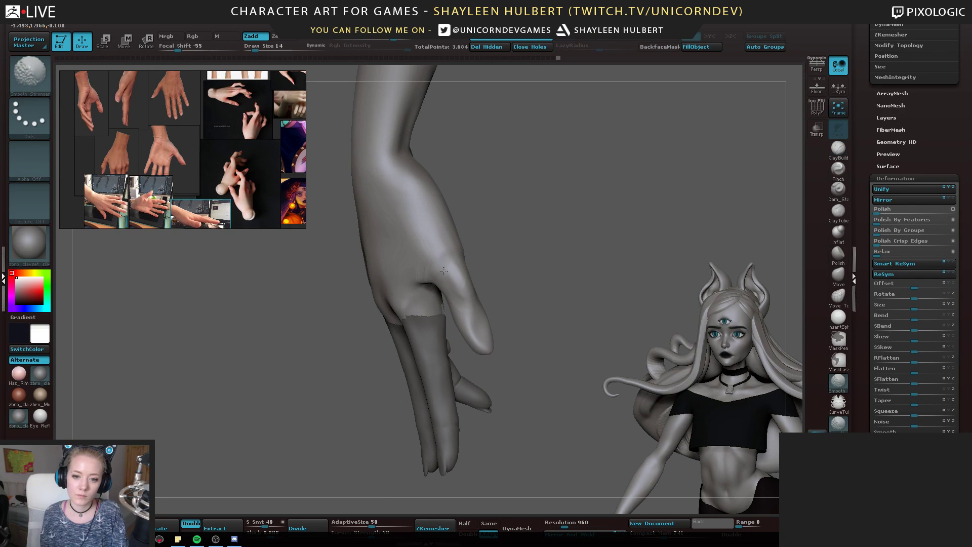
Refine the web between the thumb and index finger with ClayBuildup at draw size 26 and smooth it
{"action": "right_click_drag", "start_coordinate": [420, 272], "coordinate": [424, 283]}
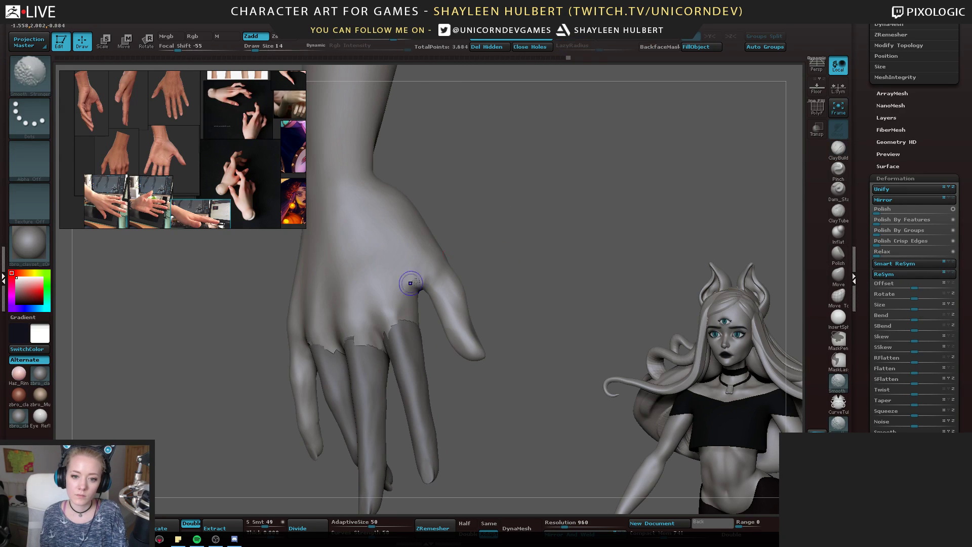
{"action": "right_click_drag", "start_coordinate": [410, 243], "coordinate": [412, 278]}
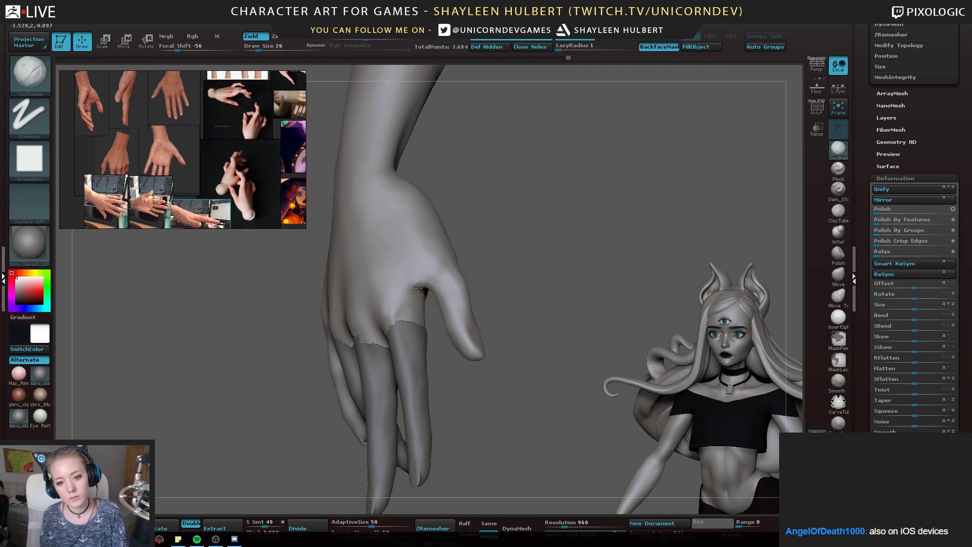
{"action": "key", "text": "shift"}
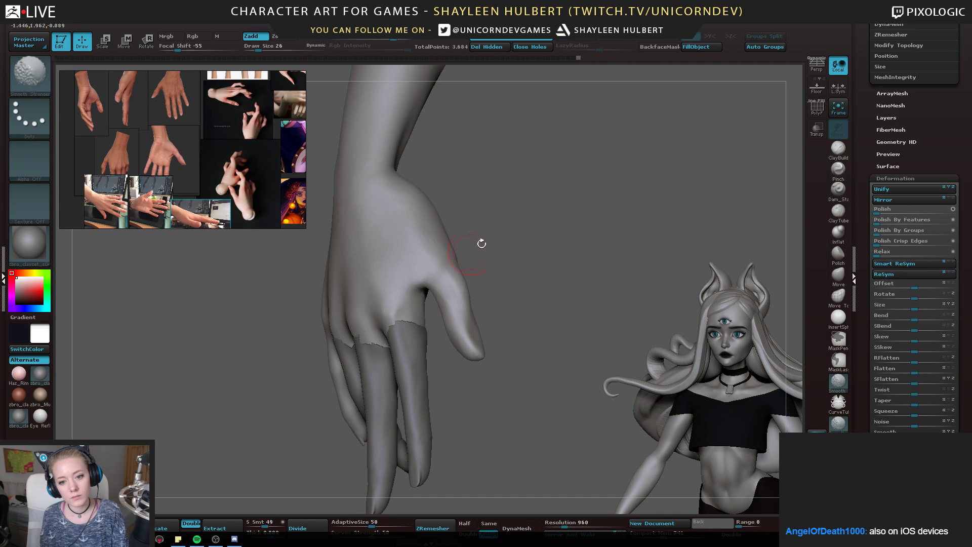
Add clay at the thumb web on the palm side and smooth it into the palm
{"action": "mouse_move", "coordinate": [482, 243]}
{"action": "right_mouse_down"}
{"action": "mouse_move", "coordinate": [432, 254]}
{"action": "mouse_move", "coordinate": [448, 259]}
{"action": "mouse_move", "coordinate": [427, 255]}
{"action": "mouse_move", "coordinate": [461, 258]}
{"action": "right_mouse_up"}
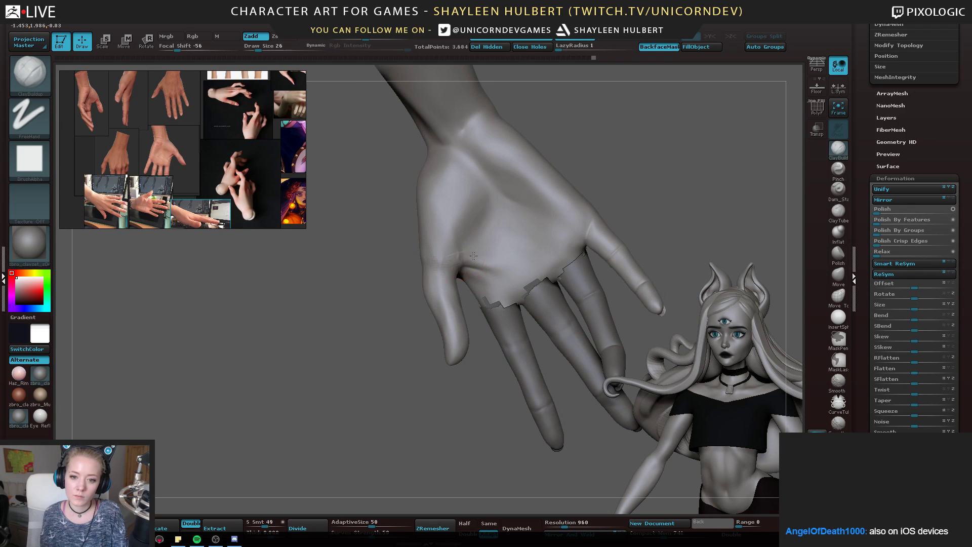
{"action": "left_click_drag", "start_coordinate": [474, 255], "coordinate": [466, 261]}
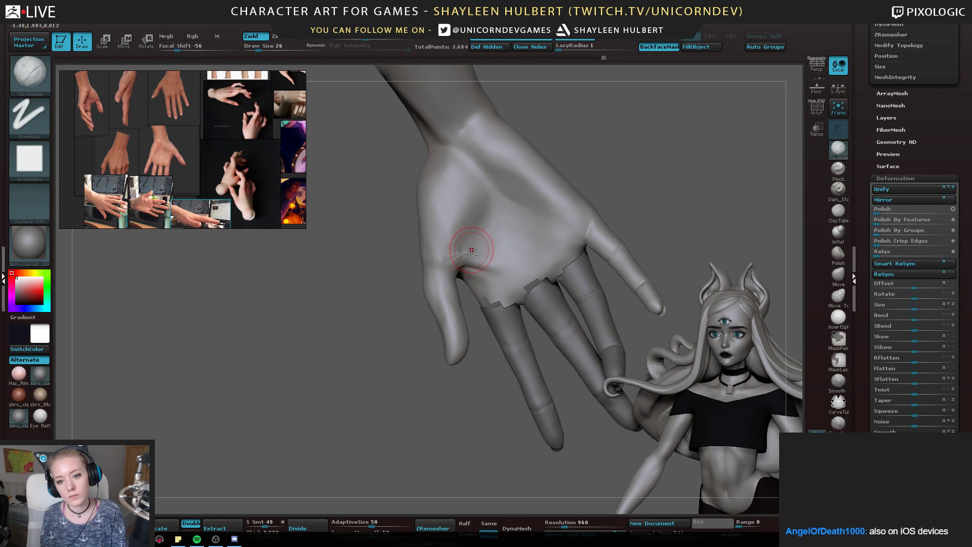
{"action": "key", "text": "shift"}
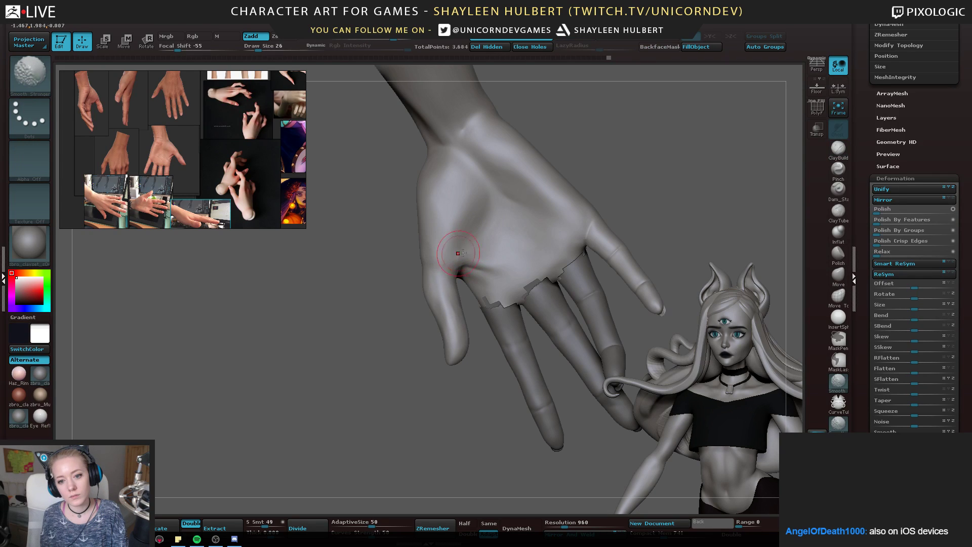
{"action": "left_click_drag", "start_coordinate": [466, 258], "coordinate": [477, 239], "text": "shift"}
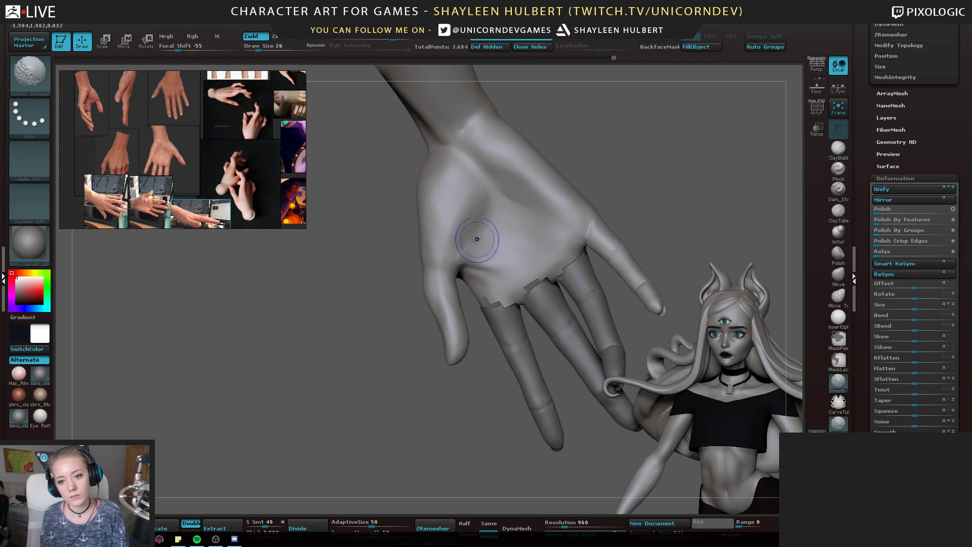
Smooth the palm beside the thumb base and the thumb side of the hand at draw size 26
{"action": "right_click_drag", "start_coordinate": [478, 239], "coordinate": [436, 263]}
{"action": "left_click_drag", "start_coordinate": [474, 252], "coordinate": [471, 248], "text": "shift"}
{"action": "mouse_move", "coordinate": [471, 248]}
{"action": "right_mouse_down"}
{"action": "mouse_move", "coordinate": [538, 213]}
{"action": "mouse_move", "coordinate": [443, 264]}
{"action": "right_mouse_up"}
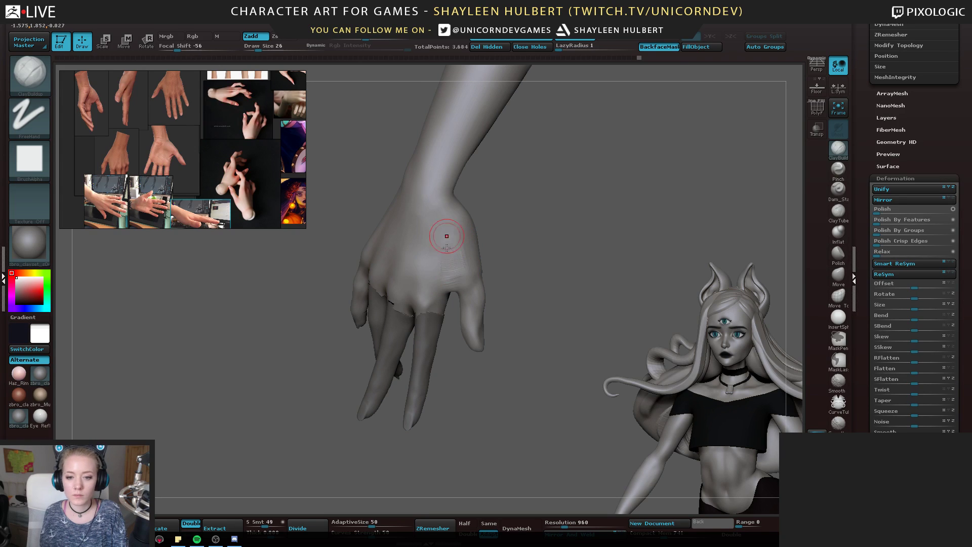
{"action": "mouse_move", "coordinate": [464, 278]}
{"action": "right_mouse_down"}
{"action": "mouse_move", "coordinate": [455, 269]}
{"action": "mouse_move", "coordinate": [491, 282]}
{"action": "mouse_move", "coordinate": [486, 269]}
{"action": "mouse_move", "coordinate": [442, 271]}
{"action": "mouse_move", "coordinate": [586, 252]}
{"action": "right_mouse_up"}
{"action": "key", "text": "shift"}
{"action": "key", "text": "shift"}
{"action": "key", "text": "shift"}
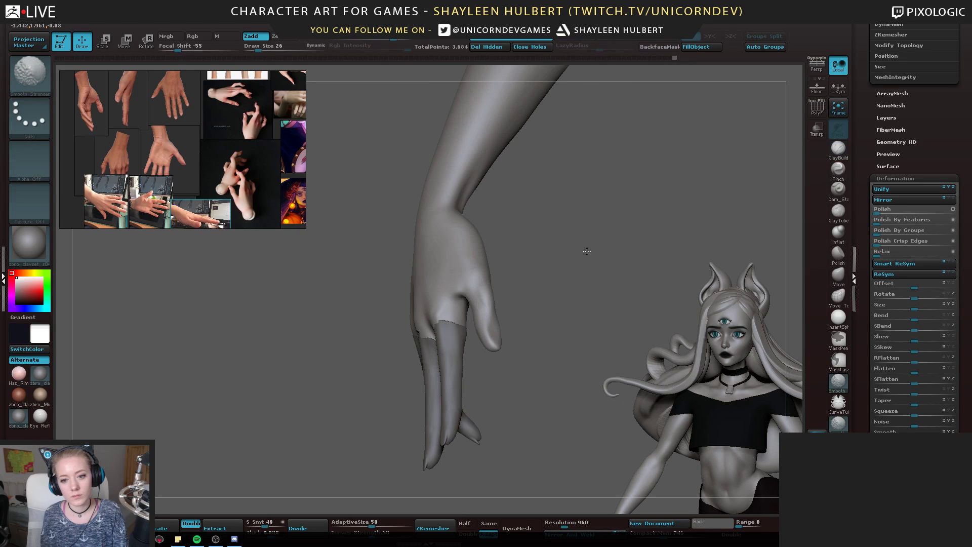
{"action": "mouse_move", "coordinate": [480, 277]}
{"action": "right_mouse_down"}
{"action": "mouse_move", "coordinate": [484, 309]}
{"action": "mouse_move", "coordinate": [502, 282]}
{"action": "mouse_move", "coordinate": [573, 295]}
{"action": "mouse_move", "coordinate": [492, 260]}
{"action": "right_mouse_up"}
Isolate the thumb with an inverted lasso mask, try adjusting it with a Rotate transpose line, and clear the mask
{"action": "mouse_move", "coordinate": [493, 260]}
{"action": "left_mouse_down", "text": "ctrl"}
{"action": "mouse_move", "coordinate": [471, 275]}
{"action": "mouse_move", "coordinate": [539, 292]}
{"action": "left_mouse_up", "text": "ctrl"}
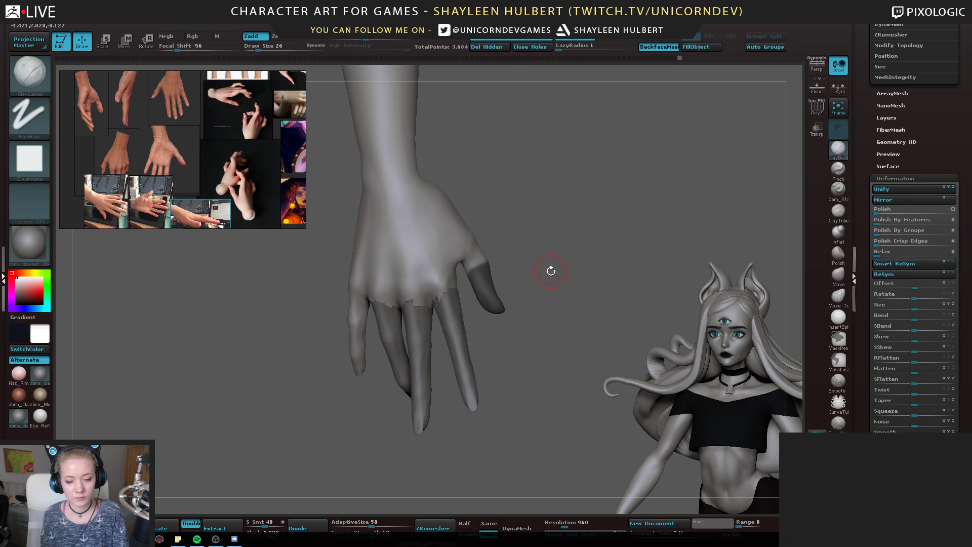
{"action": "right_click_drag", "start_coordinate": [551, 271], "coordinate": [523, 276]}
{"action": "left_click", "coordinate": [523, 280], "text": "ctrl"}
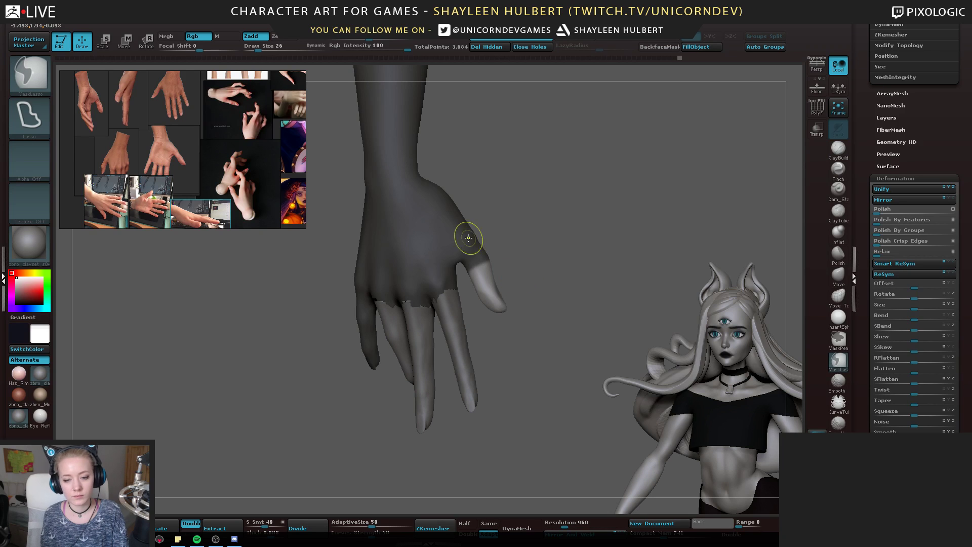
{"action": "key", "text": "r"}
{"action": "left_click_drag", "start_coordinate": [531, 283], "coordinate": [551, 284]}
{"action": "mouse_move", "coordinate": [478, 264]}
{"action": "left_mouse_down"}
{"action": "mouse_move", "coordinate": [524, 324]}
{"action": "mouse_move", "coordinate": [525, 345]}
{"action": "left_mouse_up"}
{"action": "left_click_drag", "start_coordinate": [506, 288], "coordinate": [467, 297], "text": "ctrl"}
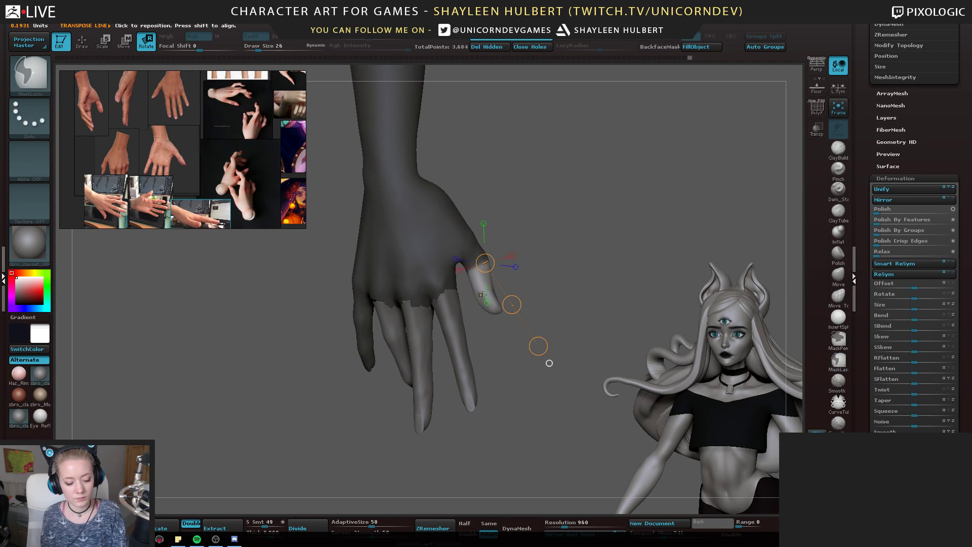
{"action": "left_click", "coordinate": [554, 280], "text": "ctrl"}
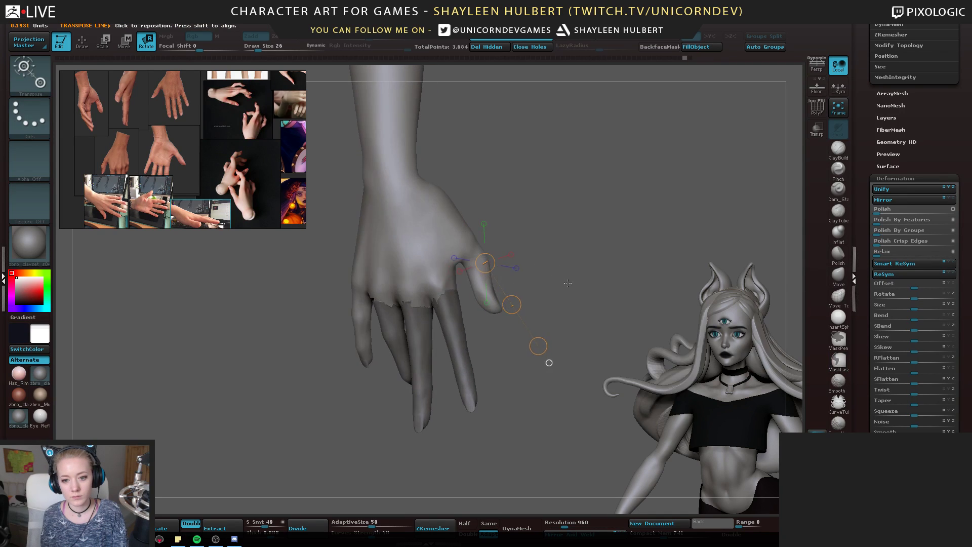
{"action": "key", "text": "ctrl"}
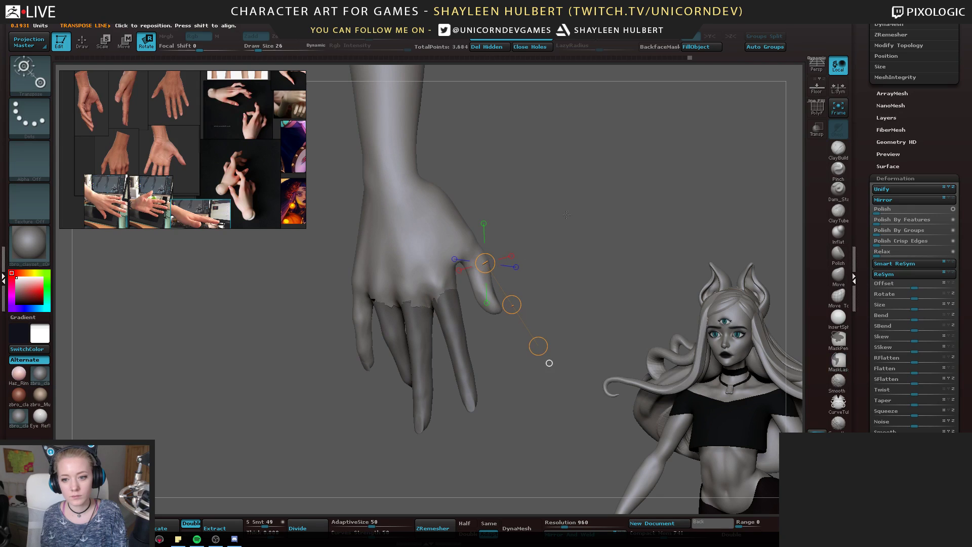
Reshape the thumb and its web with the Move brush at draw size 46, undoing the smoothing stroke at the thumb base
{"action": "key", "text": "q"}
{"action": "key", "text": "bracketright"}
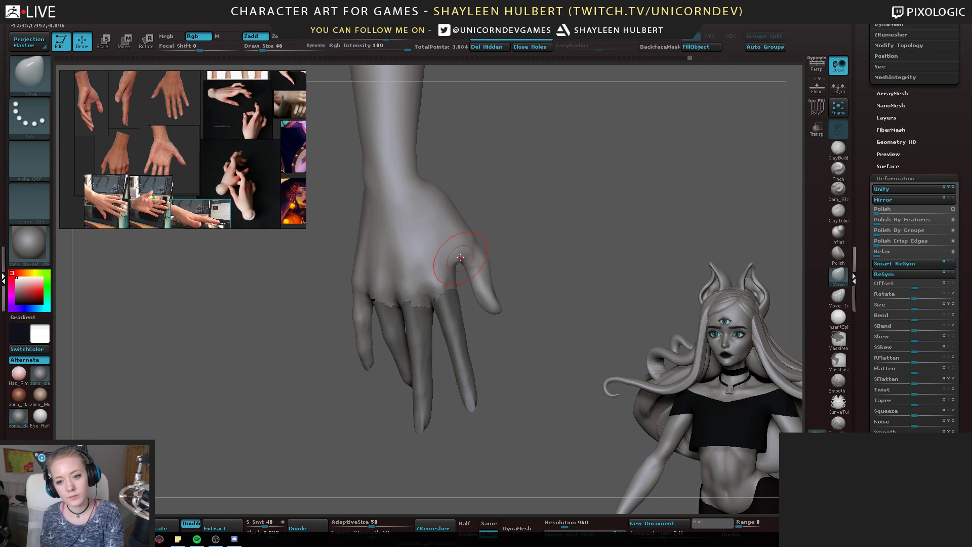
{"action": "left_click_drag", "start_coordinate": [526, 234], "coordinate": [441, 242]}
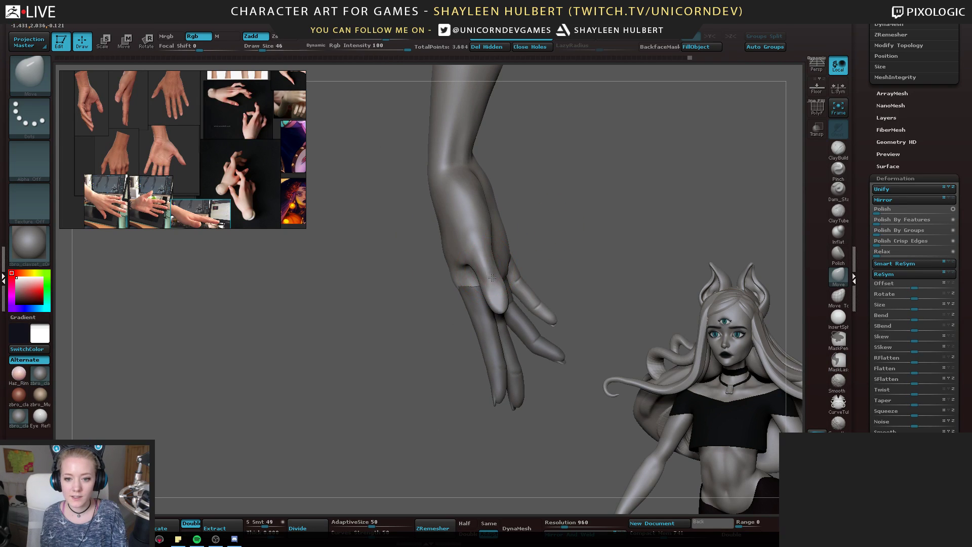
{"action": "right_click_drag", "start_coordinate": [486, 271], "coordinate": [476, 281]}
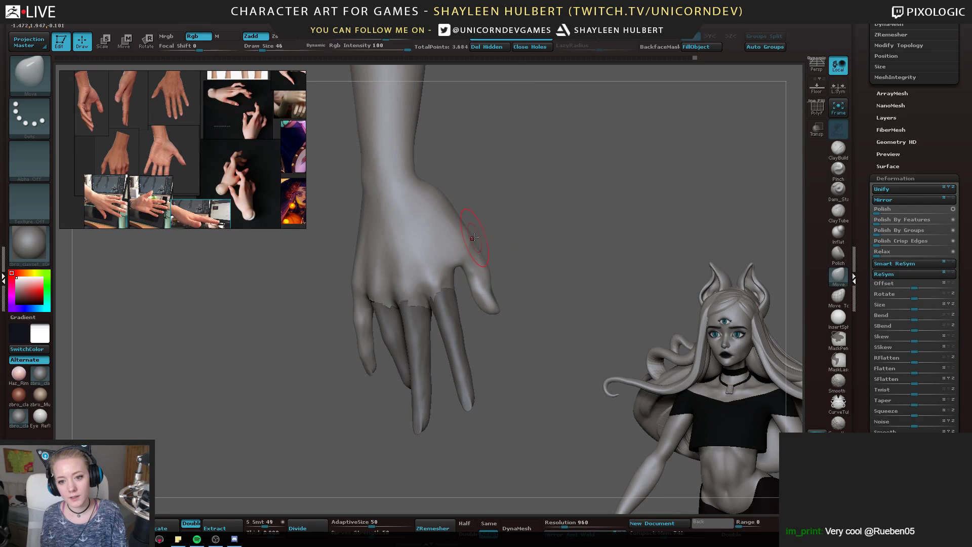
{"action": "left_click_drag", "start_coordinate": [477, 263], "coordinate": [474, 269], "text": "shift"}
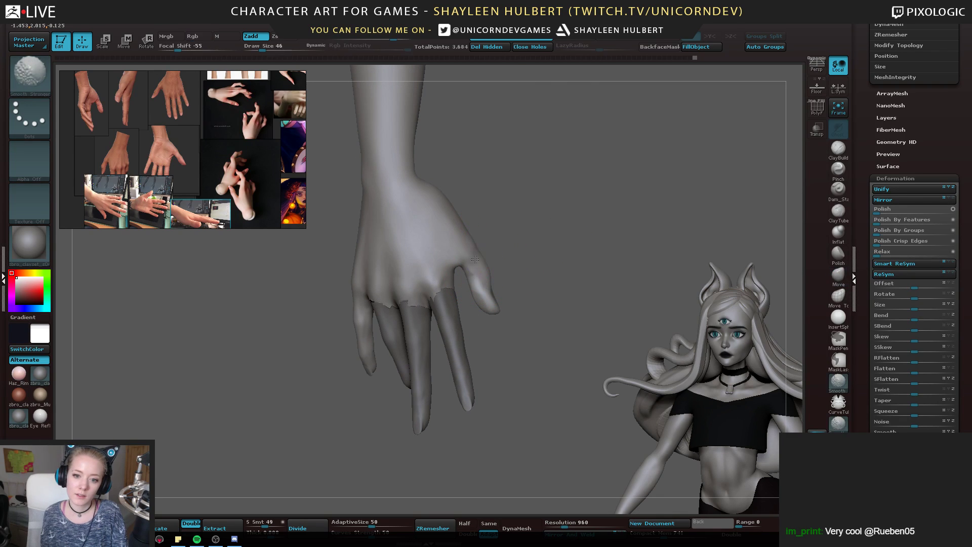
{"action": "mouse_move", "coordinate": [473, 268]}
{"action": "right_mouse_down"}
{"action": "mouse_move", "coordinate": [457, 273]}
{"action": "mouse_move", "coordinate": [538, 221]}
{"action": "mouse_move", "coordinate": [486, 244]}
{"action": "right_mouse_up"}
{"action": "key", "text": "ctrl+z"}
{"action": "left_click_drag", "start_coordinate": [457, 265], "coordinate": [455, 257]}
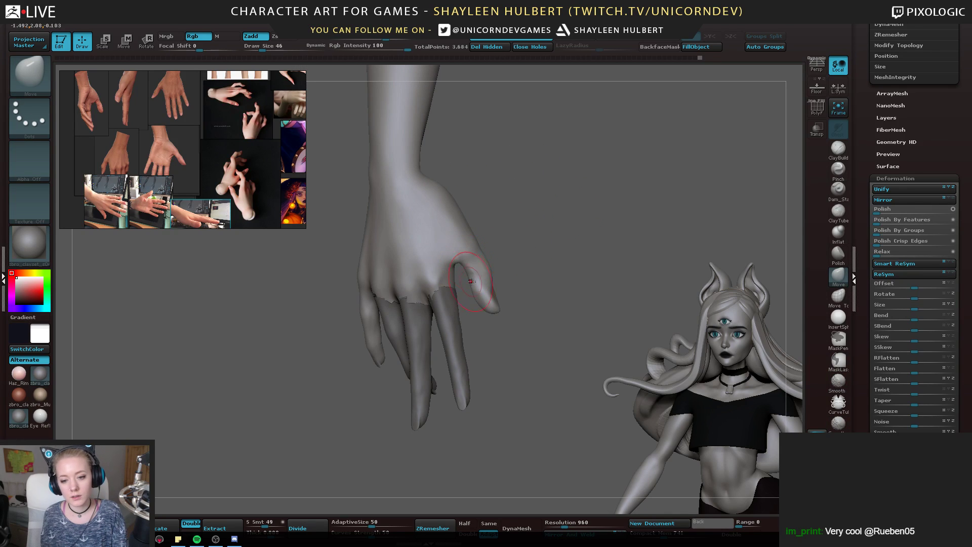
Smooth the thumb's contour, reduce the Move brush to draw size 30, and undo the last thumb adjustment
{"action": "right_click_drag", "start_coordinate": [532, 261], "coordinate": [498, 276]}
{"action": "left_click_drag", "start_coordinate": [484, 284], "coordinate": [482, 291], "text": "shift"}
{"action": "right_click_drag", "start_coordinate": [483, 290], "coordinate": [501, 286]}
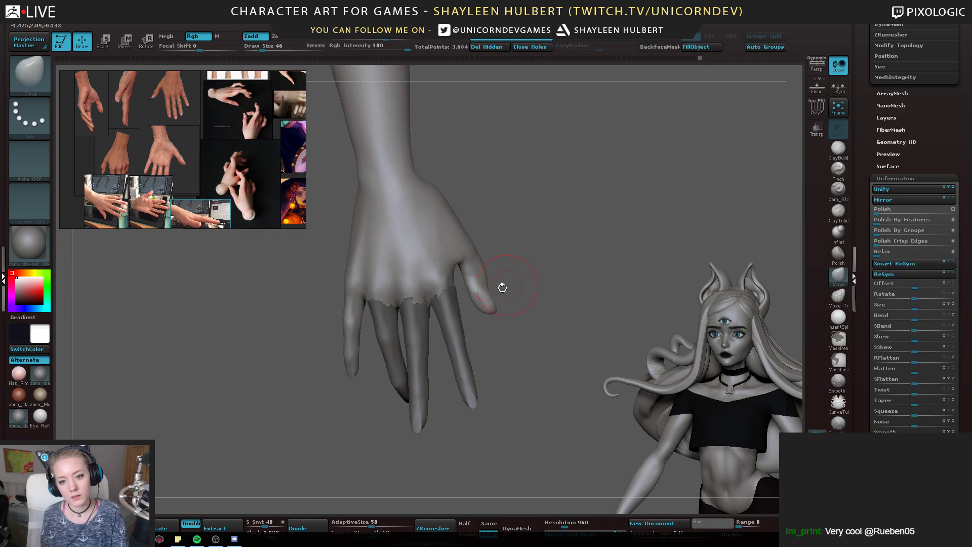
{"action": "left_click_drag", "start_coordinate": [494, 283], "coordinate": [489, 291], "text": "shift"}
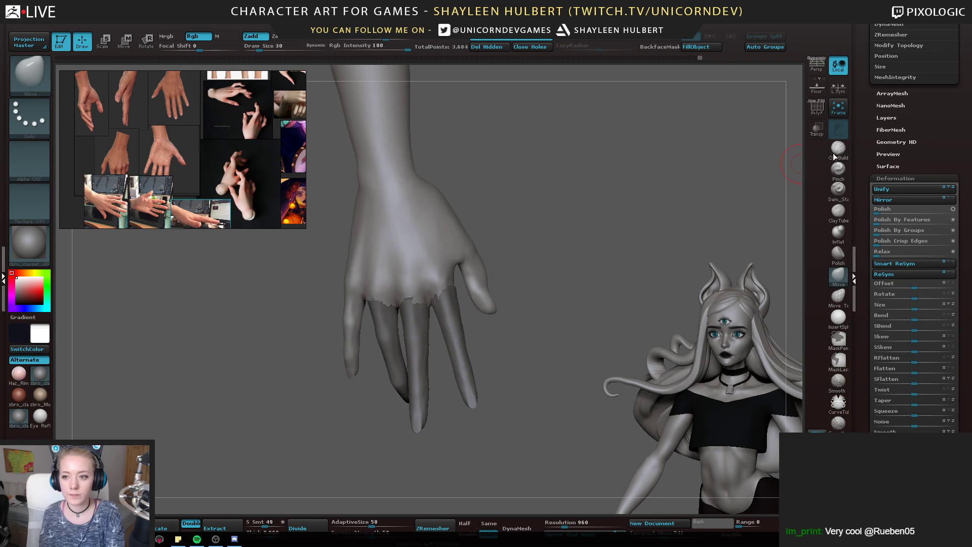
{"action": "right_click_drag", "start_coordinate": [608, 250], "coordinate": [582, 262]}
{"action": "key", "text": "bracketleft"}
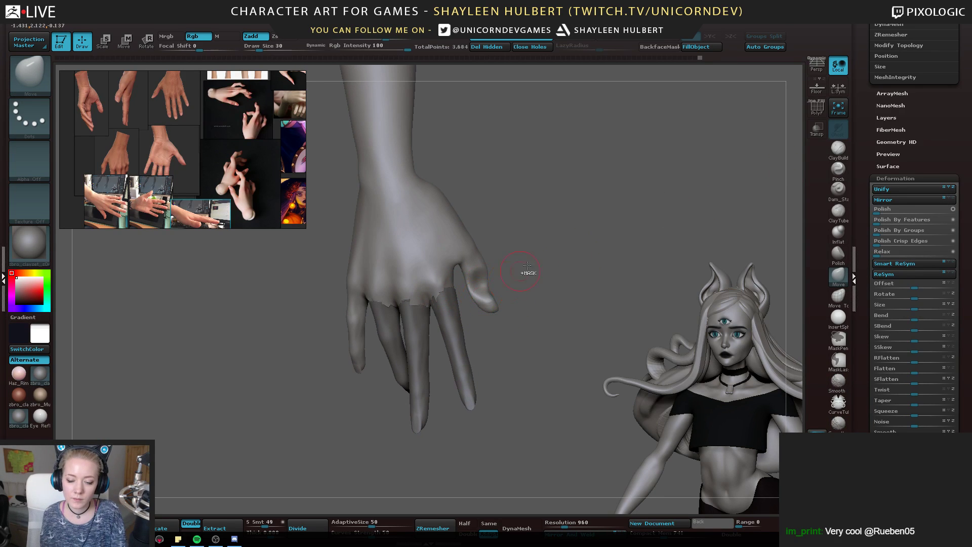
{"action": "key", "text": "ctrl+z"}
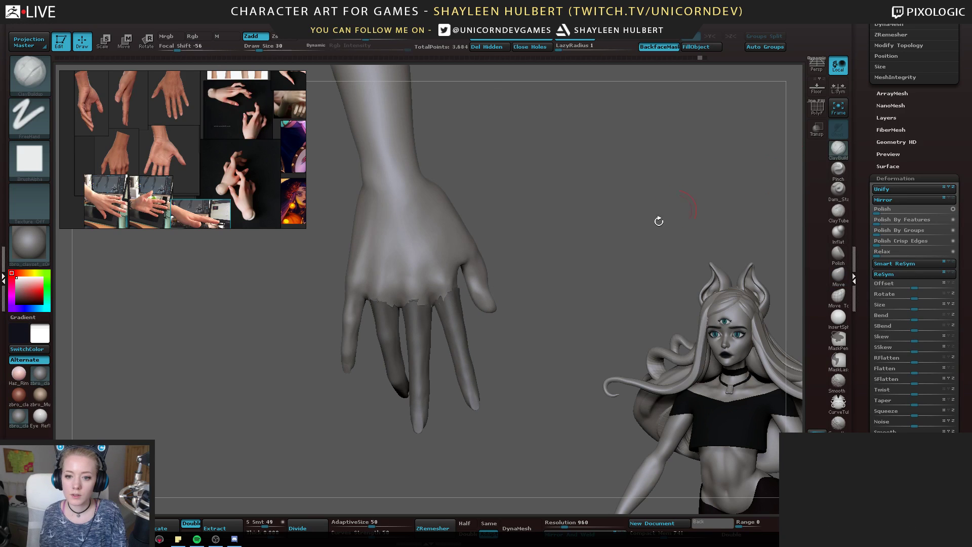
Refine the thumb's joint and base with ClayBuildup at draw size 30 and smooth the surface
{"action": "mouse_move", "coordinate": [660, 218]}
{"action": "right_mouse_down"}
{"action": "mouse_move", "coordinate": [589, 261]}
{"action": "mouse_move", "coordinate": [486, 289]}
{"action": "mouse_move", "coordinate": [515, 304]}
{"action": "right_mouse_up"}
{"action": "key", "text": "shift"}
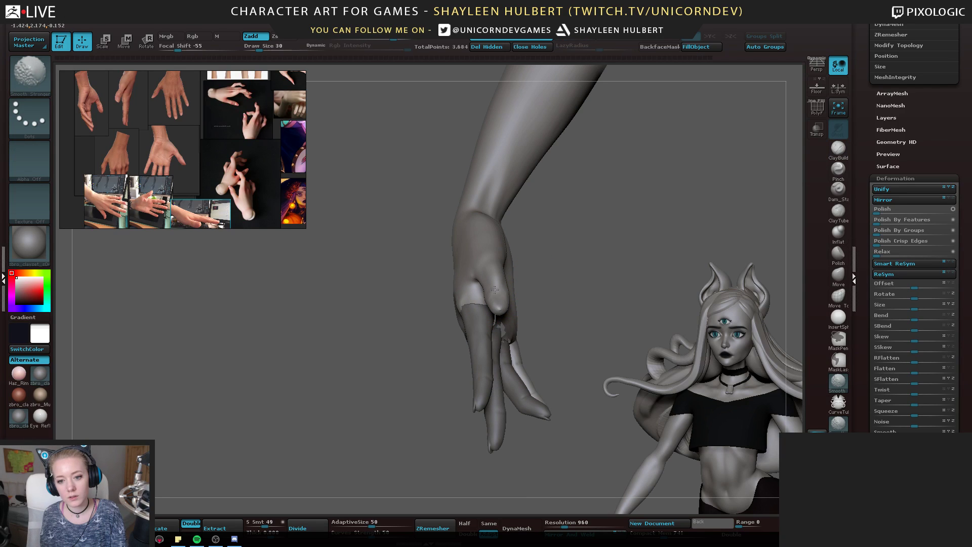
{"action": "right_click_drag", "start_coordinate": [542, 249], "coordinate": [508, 278]}
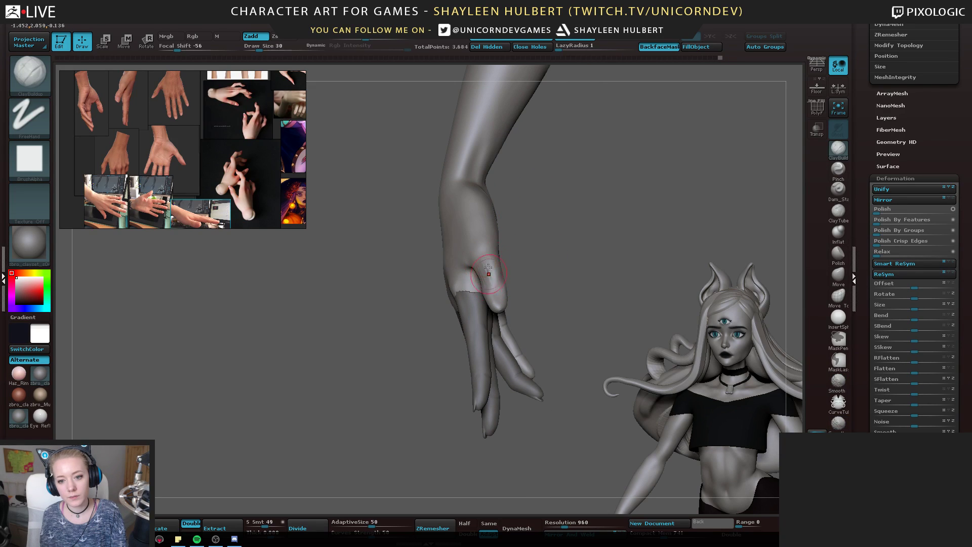
{"action": "key", "text": "shift"}
{"action": "mouse_move", "coordinate": [481, 253]}
{"action": "right_mouse_down"}
{"action": "mouse_move", "coordinate": [569, 282]}
{"action": "mouse_move", "coordinate": [438, 365]}
{"action": "mouse_move", "coordinate": [360, 275]}
{"action": "mouse_move", "coordinate": [434, 274]}
{"action": "right_mouse_up"}
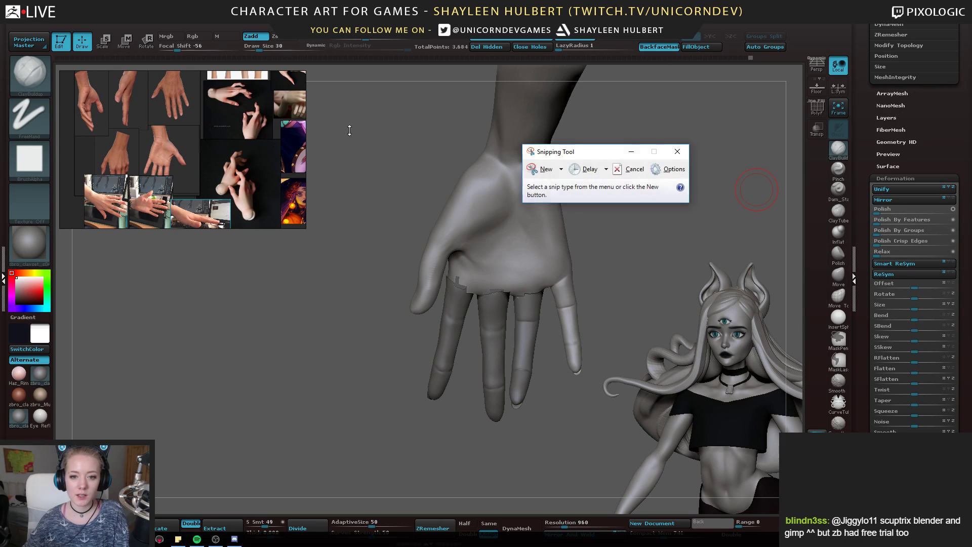
Switch to Snipping Tool, capture the hand and character area, and sketch separate boxed texture layouts in red beside the hand
{"action": "left_click", "coordinate": [540, 169]}
{"action": "left_click_drag", "start_coordinate": [307, 138], "coordinate": [785, 477]}
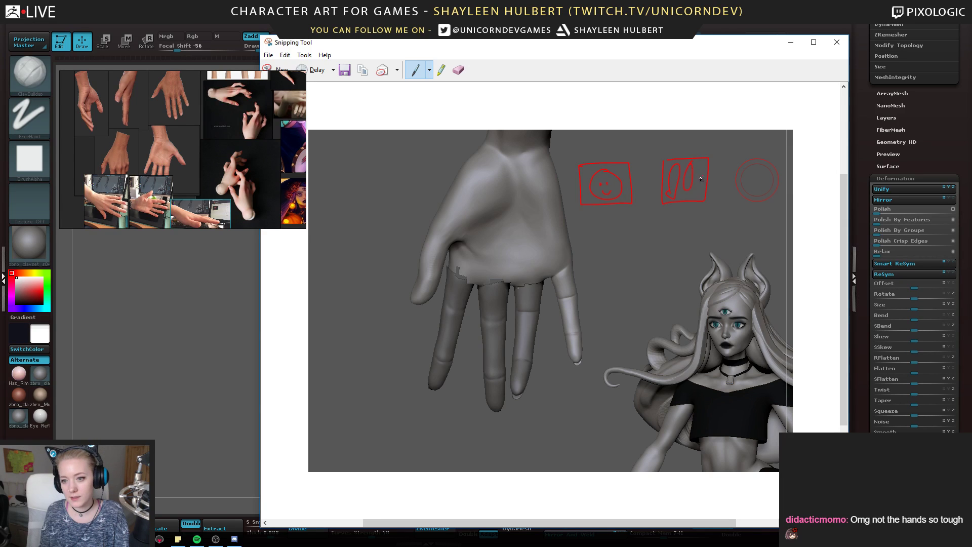
{"action": "left_click_drag", "start_coordinate": [701, 178], "coordinate": [688, 199]}
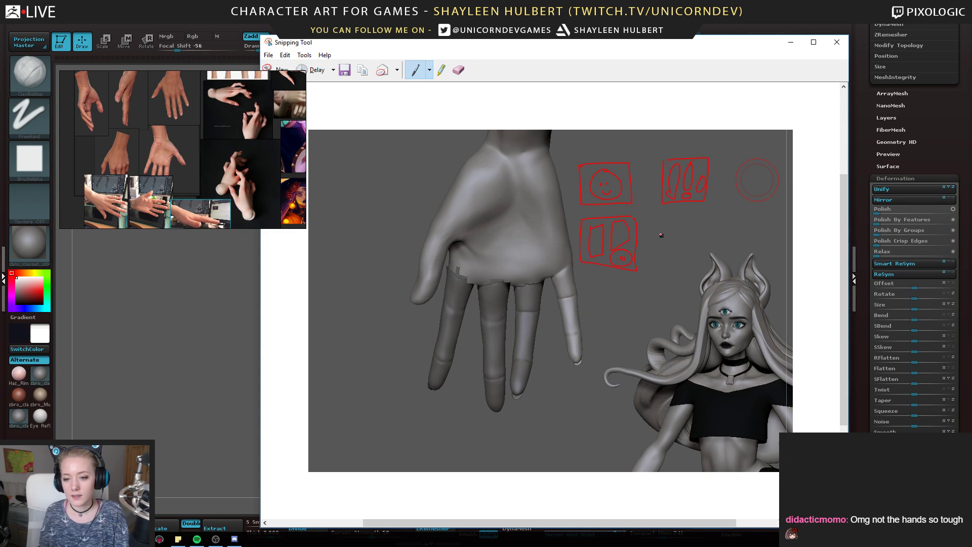
Erase the circle in the lower texture box and sketch another box filled with small round shapes beside it
{"action": "left_click", "coordinate": [459, 70]}
{"action": "left_click", "coordinate": [624, 257]}
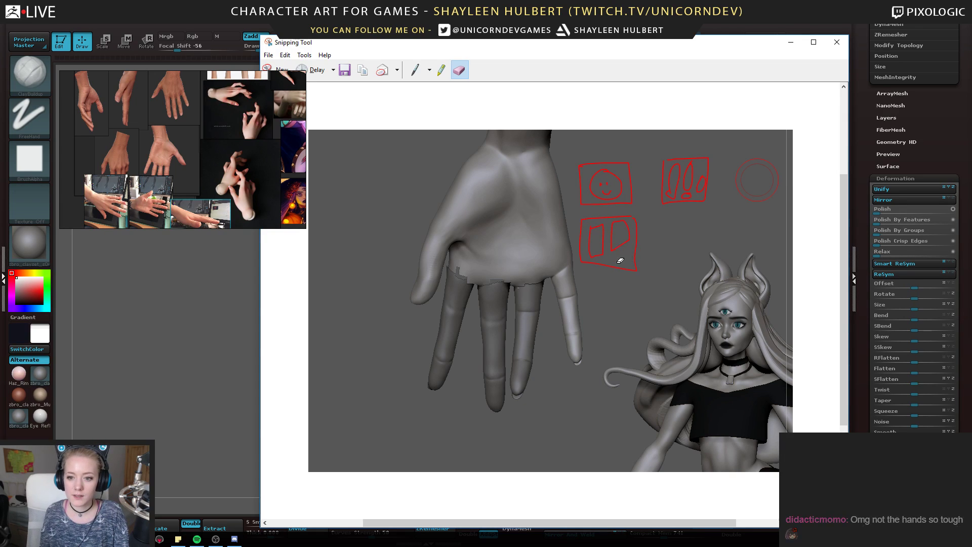
{"action": "left_click", "coordinate": [415, 70]}
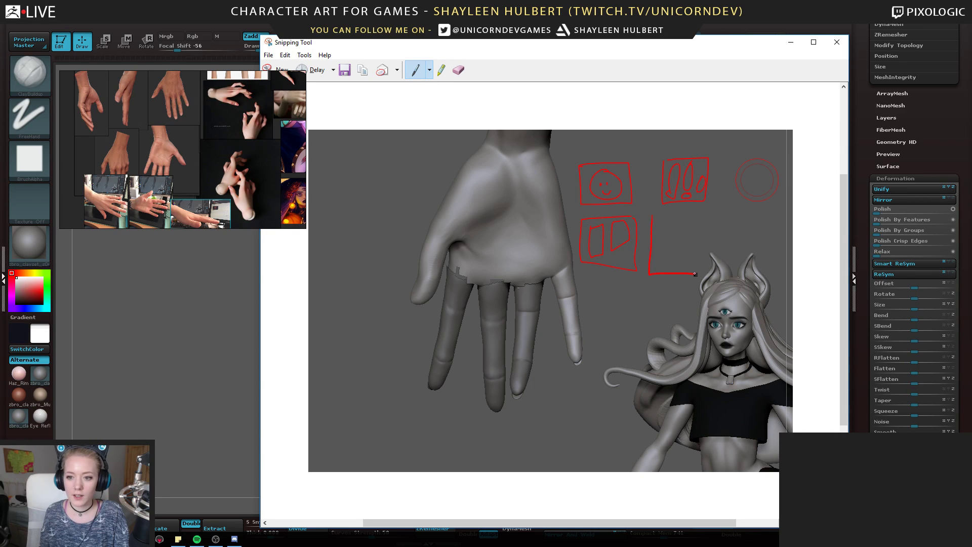
{"action": "mouse_move", "coordinate": [695, 274]}
{"action": "left_mouse_down"}
{"action": "mouse_move", "coordinate": [703, 219]}
{"action": "mouse_move", "coordinate": [653, 216]}
{"action": "mouse_move", "coordinate": [677, 236]}
{"action": "left_mouse_up"}
{"action": "left_click_drag", "start_coordinate": [665, 251], "coordinate": [667, 258]}
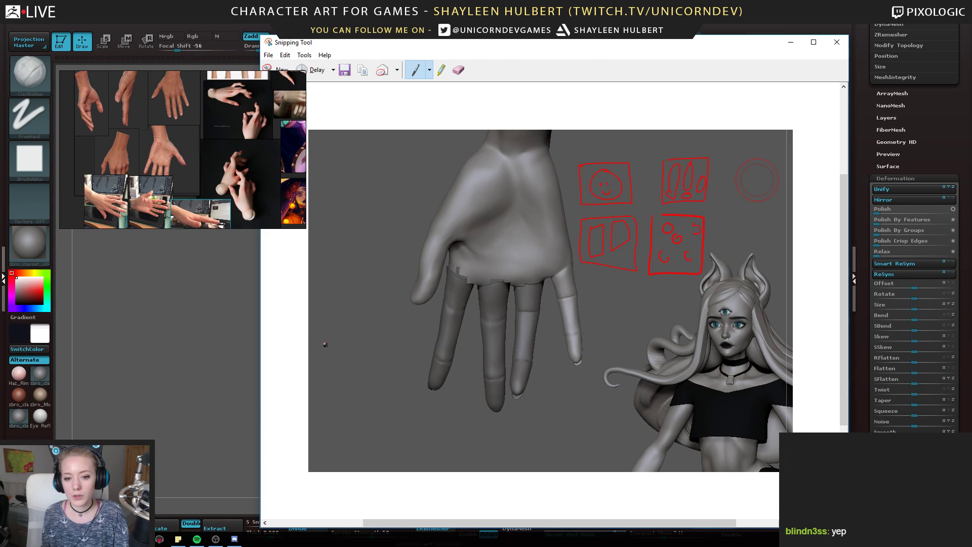
Draw a box divided into four quadrants near the fingers and fill each quadrant with the shapes from the separate boxes
{"action": "left_click_drag", "start_coordinate": [415, 378], "coordinate": [331, 417]}
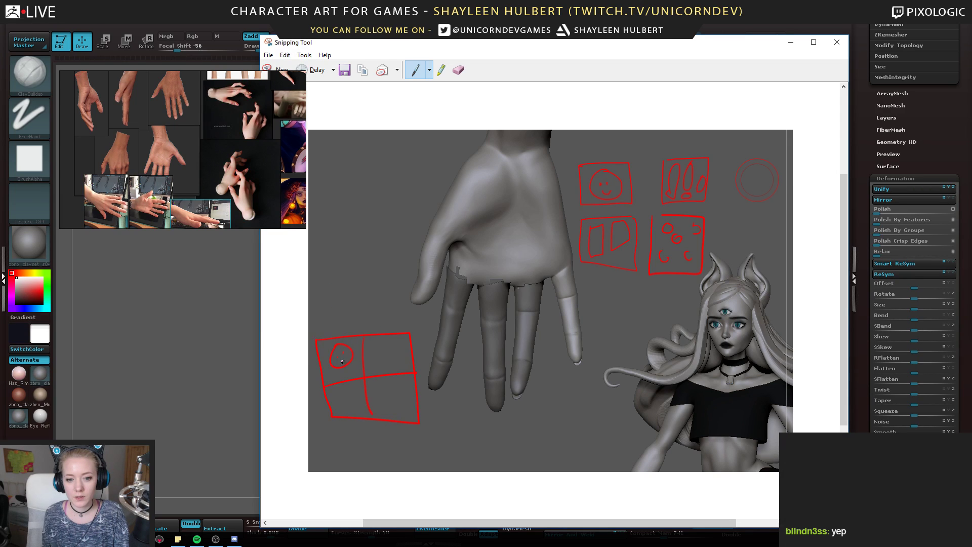
{"action": "left_click_drag", "start_coordinate": [343, 362], "coordinate": [347, 357]}
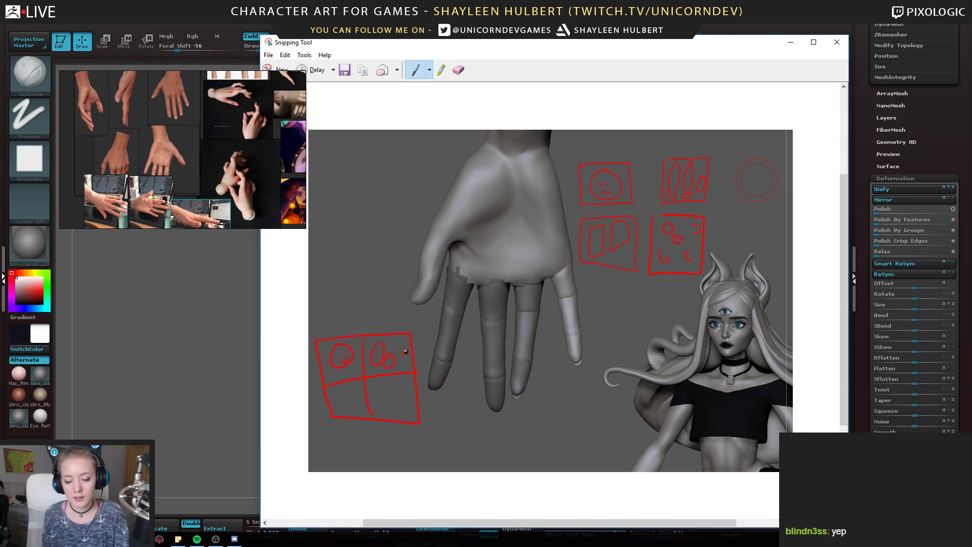
{"action": "mouse_move", "coordinate": [340, 390]}
{"action": "left_mouse_down"}
{"action": "mouse_move", "coordinate": [337, 407]}
{"action": "mouse_move", "coordinate": [353, 387]}
{"action": "mouse_move", "coordinate": [349, 409]}
{"action": "left_mouse_up"}
{"action": "mouse_move", "coordinate": [361, 383]}
{"action": "left_mouse_down"}
{"action": "mouse_move", "coordinate": [361, 407]}
{"action": "mouse_move", "coordinate": [383, 387]}
{"action": "mouse_move", "coordinate": [384, 401]}
{"action": "left_mouse_up"}
{"action": "left_click_drag", "start_coordinate": [399, 409], "coordinate": [404, 403]}
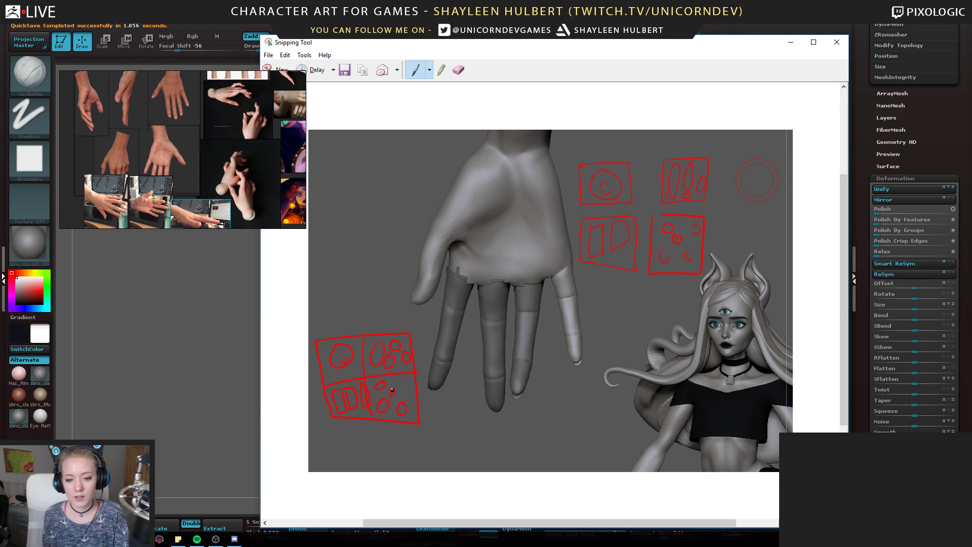
Annotate the texture sketches with arrows, circles and the sizes 2048, 1024, 4K and 8K, and close the snip without saving
{"action": "left_click_drag", "start_coordinate": [354, 423], "coordinate": [348, 451]}
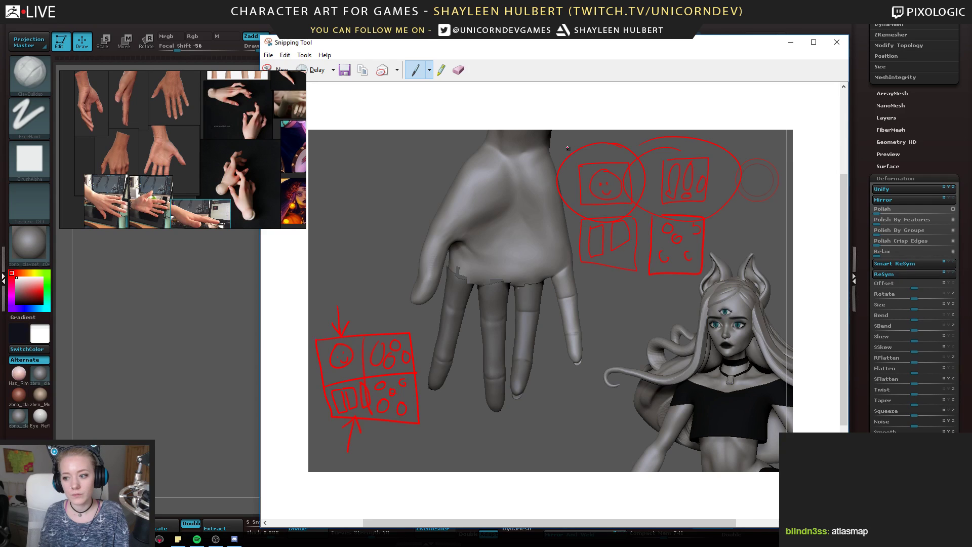
{"action": "left_click_drag", "start_coordinate": [396, 180], "coordinate": [561, 169]}
{"action": "mouse_move", "coordinate": [346, 182]}
{"action": "left_mouse_down"}
{"action": "mouse_move", "coordinate": [372, 184]}
{"action": "mouse_move", "coordinate": [373, 207]}
{"action": "left_mouse_up"}
{"action": "left_click_drag", "start_coordinate": [380, 199], "coordinate": [387, 199]}
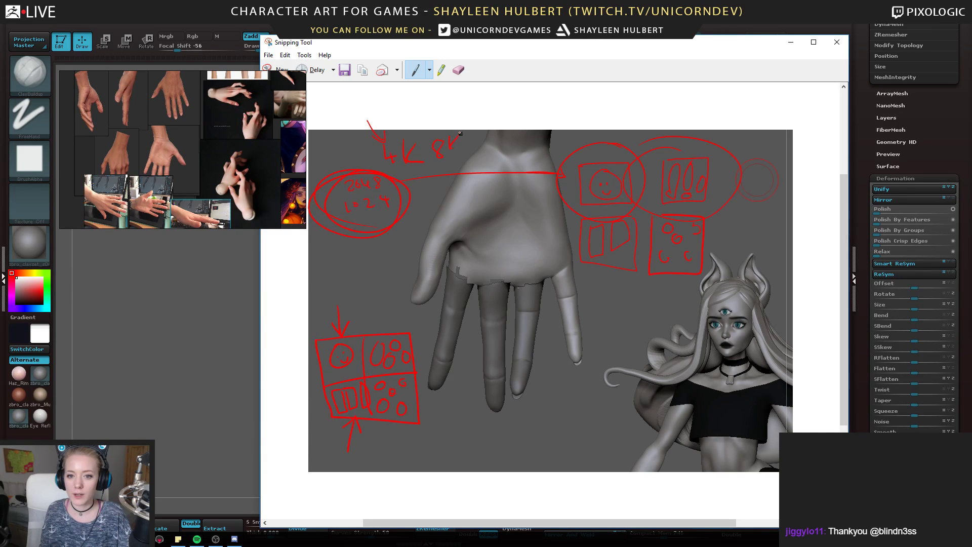
{"action": "left_click", "coordinate": [837, 42]}
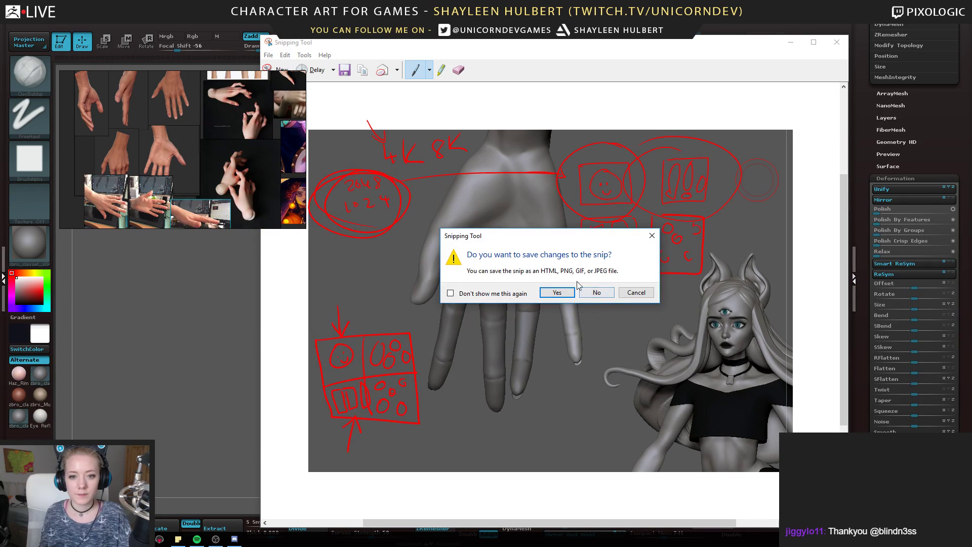
{"action": "left_click", "coordinate": [597, 294]}
Select the index finger subtool and smooth its joint creases on the palm side at draw size 30
{"action": "left_click_drag", "start_coordinate": [328, 337], "coordinate": [304, 369]}
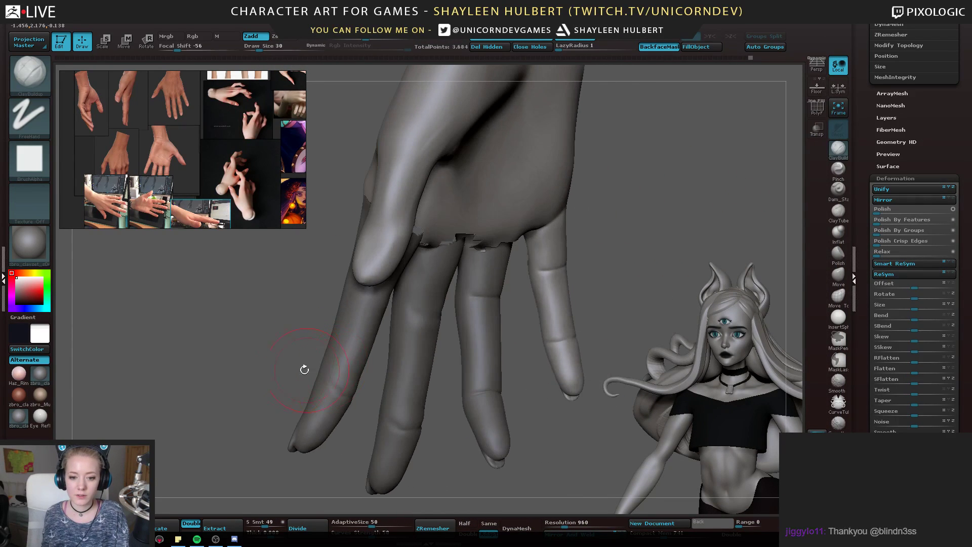
{"action": "left_click", "coordinate": [331, 377], "text": "alt"}
{"action": "right_click_drag", "start_coordinate": [330, 376], "coordinate": [373, 385]}
{"action": "left_click_drag", "start_coordinate": [365, 395], "coordinate": [379, 373], "text": "shift"}
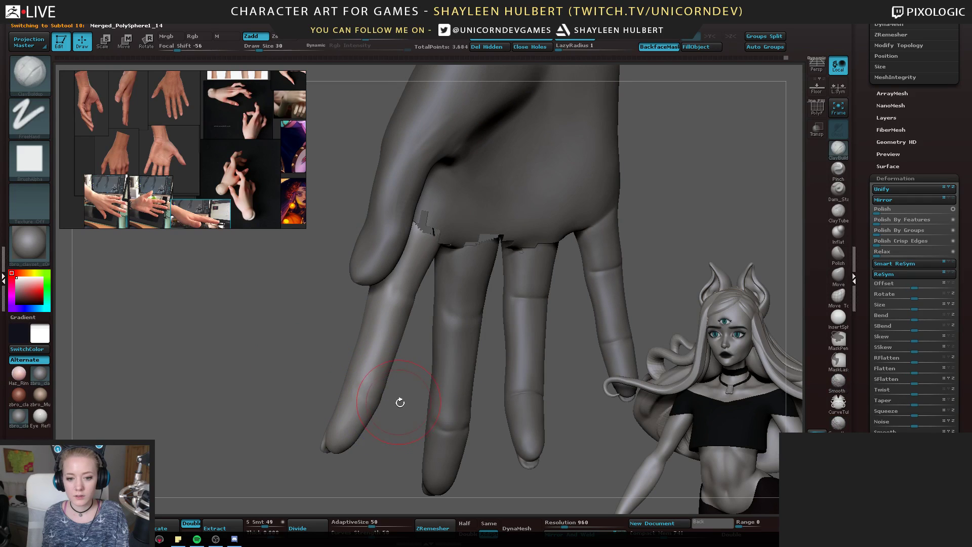
{"action": "right_click_drag", "start_coordinate": [399, 401], "coordinate": [421, 392]}
{"action": "mouse_move", "coordinate": [402, 303]}
{"action": "left_mouse_down", "text": "shift"}
{"action": "mouse_move", "coordinate": [381, 362]}
{"action": "mouse_move", "coordinate": [364, 357]}
{"action": "left_mouse_up", "text": "shift"}
Select the middle finger subtool, smooth its palm-side joint creases, and check the whole hand from the back
{"action": "left_click", "coordinate": [476, 319], "text": "alt"}
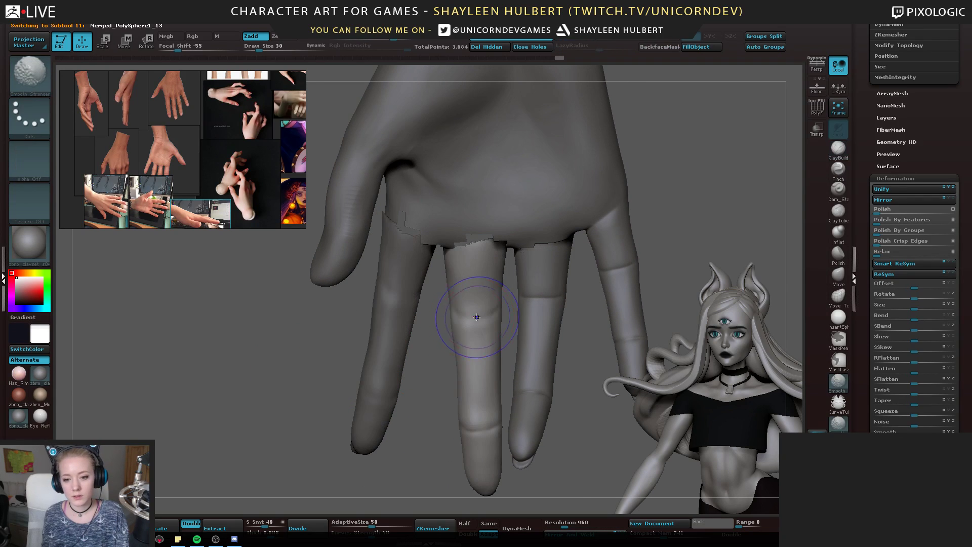
{"action": "left_click_drag", "start_coordinate": [477, 319], "coordinate": [469, 395], "text": "shift"}
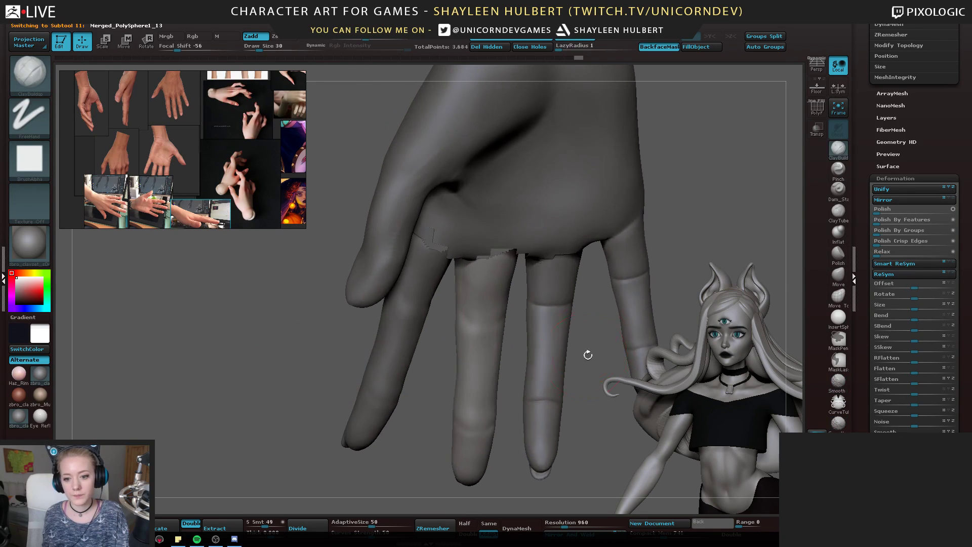
{"action": "mouse_move", "coordinate": [586, 354]}
{"action": "left_mouse_down"}
{"action": "mouse_move", "coordinate": [282, 373]}
{"action": "mouse_move", "coordinate": [350, 371]}
{"action": "left_mouse_up"}
{"action": "left_click_drag", "start_coordinate": [298, 393], "coordinate": [271, 347]}
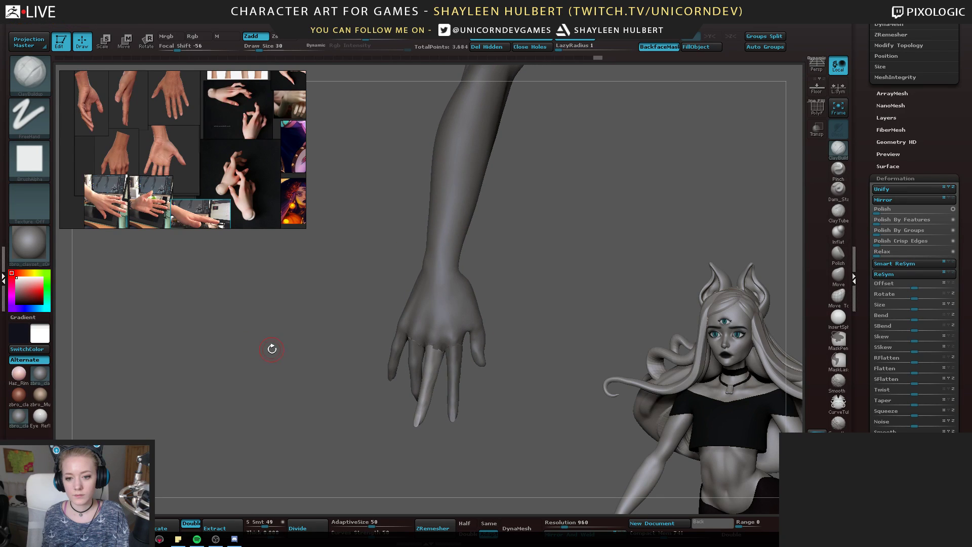
Select the hand subtool Merged_PolySphere1_10 and smooth the palm side of the thumb at draw size 14
{"action": "left_click_drag", "start_coordinate": [543, 288], "coordinate": [475, 299]}
{"action": "left_click", "coordinate": [409, 264], "text": "alt"}
{"action": "mouse_move", "coordinate": [430, 262]}
{"action": "left_mouse_down"}
{"action": "mouse_move", "coordinate": [456, 262]}
{"action": "mouse_move", "coordinate": [335, 341]}
{"action": "mouse_move", "coordinate": [375, 289]}
{"action": "left_mouse_up"}
{"action": "left_click", "coordinate": [837, 151]}
{"action": "key", "text": "bracketleft"}
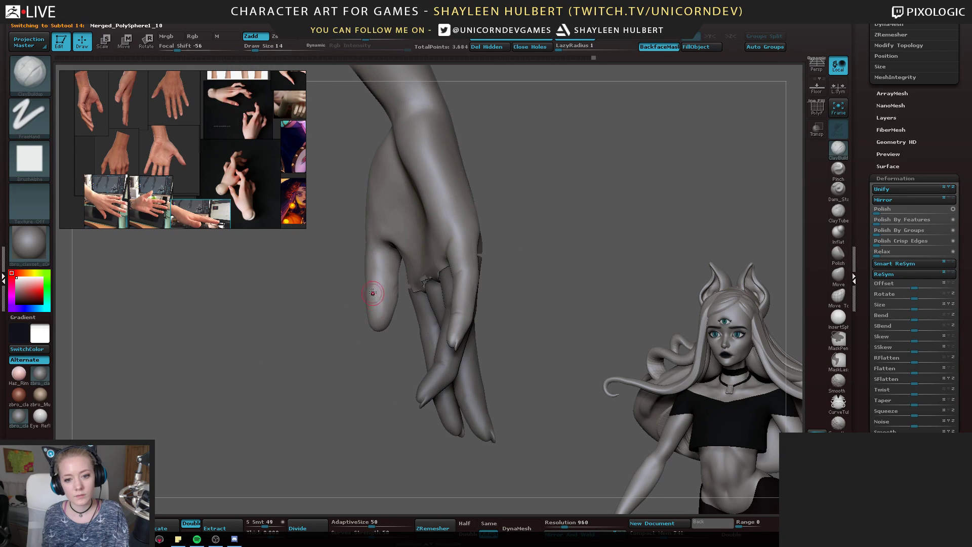
{"action": "key", "text": "shift"}
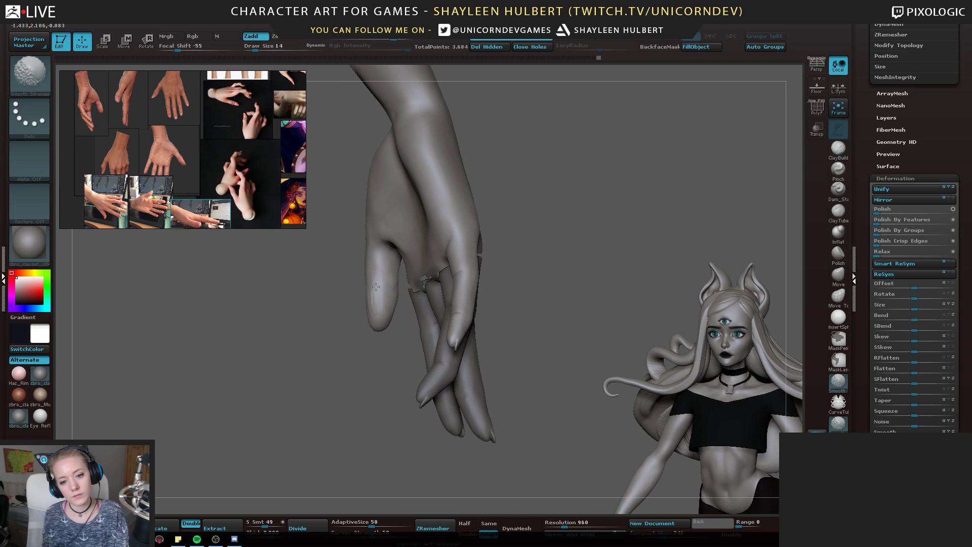
{"action": "mouse_move", "coordinate": [381, 317]}
{"action": "left_mouse_down", "text": "shift"}
{"action": "mouse_move", "coordinate": [400, 324]}
{"action": "mouse_move", "coordinate": [387, 316]}
{"action": "left_mouse_up", "text": "shift"}
{"action": "mouse_move", "coordinate": [362, 284]}
{"action": "left_mouse_down", "text": "shift"}
{"action": "mouse_move", "coordinate": [358, 313]}
{"action": "mouse_move", "coordinate": [381, 332]}
{"action": "mouse_move", "coordinate": [463, 287]}
{"action": "mouse_move", "coordinate": [466, 265]}
{"action": "mouse_move", "coordinate": [441, 245]}
{"action": "mouse_move", "coordinate": [484, 282]}
{"action": "mouse_move", "coordinate": [398, 311]}
{"action": "left_mouse_up", "text": "shift"}
{"action": "key", "text": "shift"}
{"action": "left_click_drag", "start_coordinate": [461, 294], "coordinate": [455, 296]}
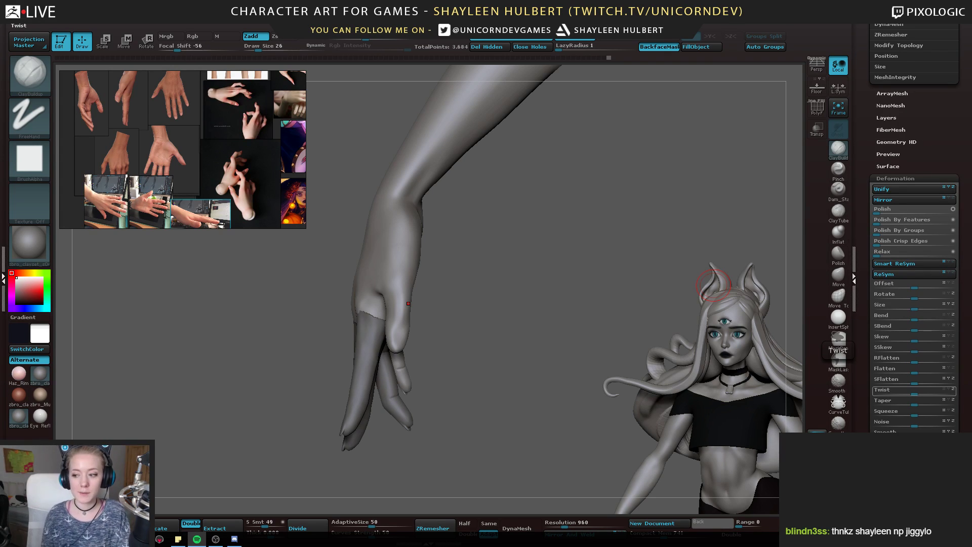
Smooth the back, side and tip of the thumb at draw size 26
{"action": "mouse_move", "coordinate": [516, 273]}
{"action": "left_mouse_down"}
{"action": "mouse_move", "coordinate": [420, 273]}
{"action": "mouse_move", "coordinate": [402, 303]}
{"action": "mouse_move", "coordinate": [375, 296]}
{"action": "mouse_move", "coordinate": [408, 272]}
{"action": "left_mouse_up"}
{"action": "left_click_drag", "start_coordinate": [351, 297], "coordinate": [401, 271]}
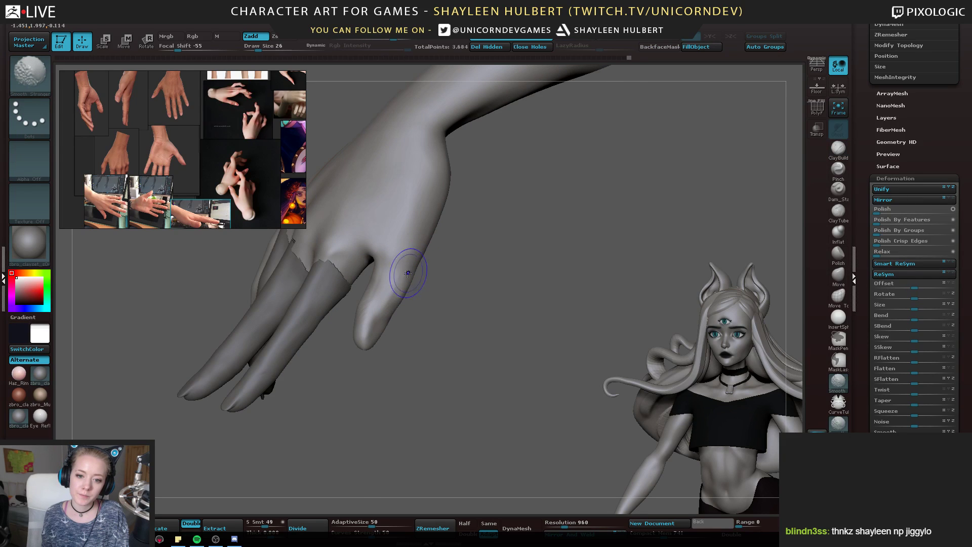
{"action": "right_click_drag", "start_coordinate": [387, 312], "coordinate": [373, 315]}
{"action": "left_click_drag", "start_coordinate": [372, 315], "coordinate": [371, 321], "text": "shift"}
{"action": "right_click_drag", "start_coordinate": [371, 321], "coordinate": [354, 319]}
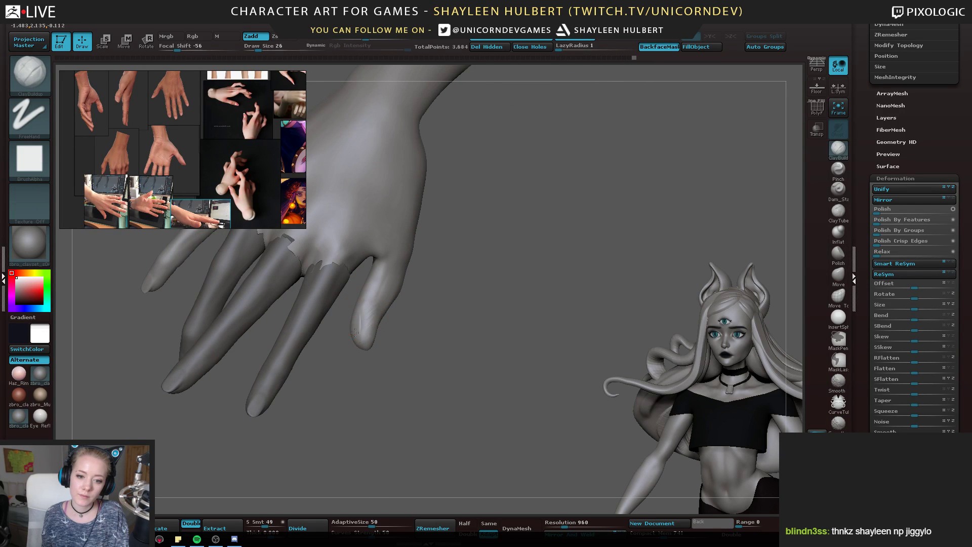
{"action": "left_click_drag", "start_coordinate": [363, 364], "coordinate": [350, 314]}
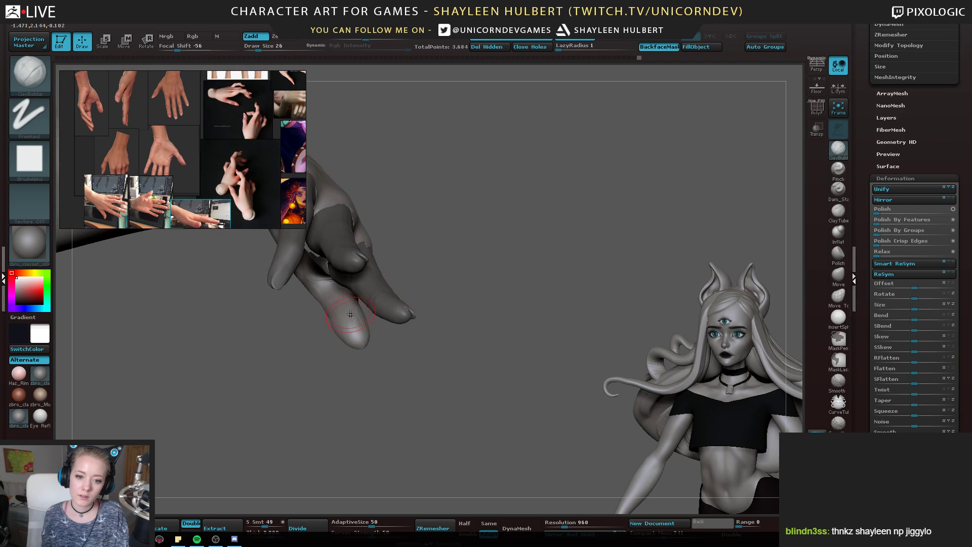
{"action": "key", "text": "shift"}
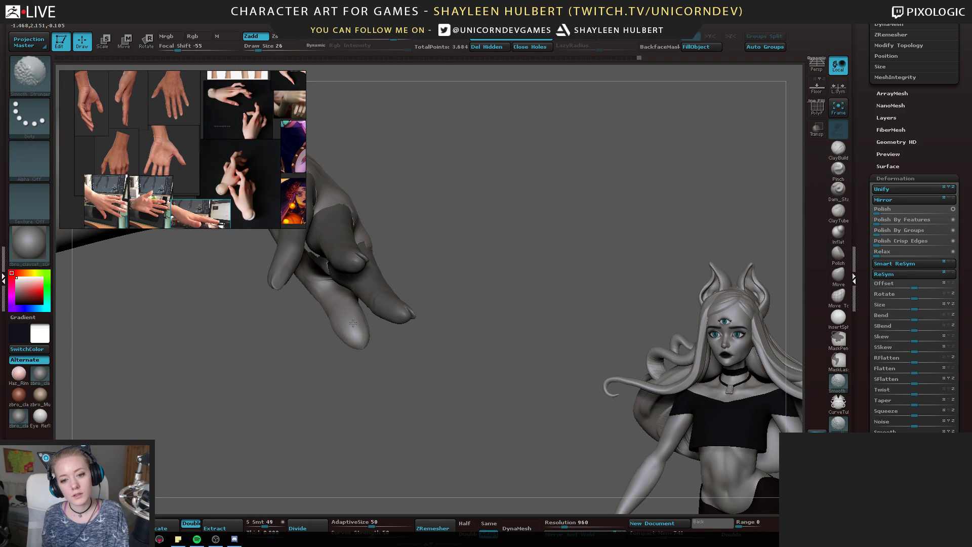
{"action": "mouse_move", "coordinate": [363, 335]}
{"action": "left_mouse_down", "text": "shift"}
{"action": "mouse_move", "coordinate": [361, 283]}
{"action": "mouse_move", "coordinate": [352, 285]}
{"action": "mouse_move", "coordinate": [359, 300]}
{"action": "left_mouse_up", "text": "shift"}
{"action": "left_click_drag", "start_coordinate": [400, 288], "coordinate": [373, 280]}
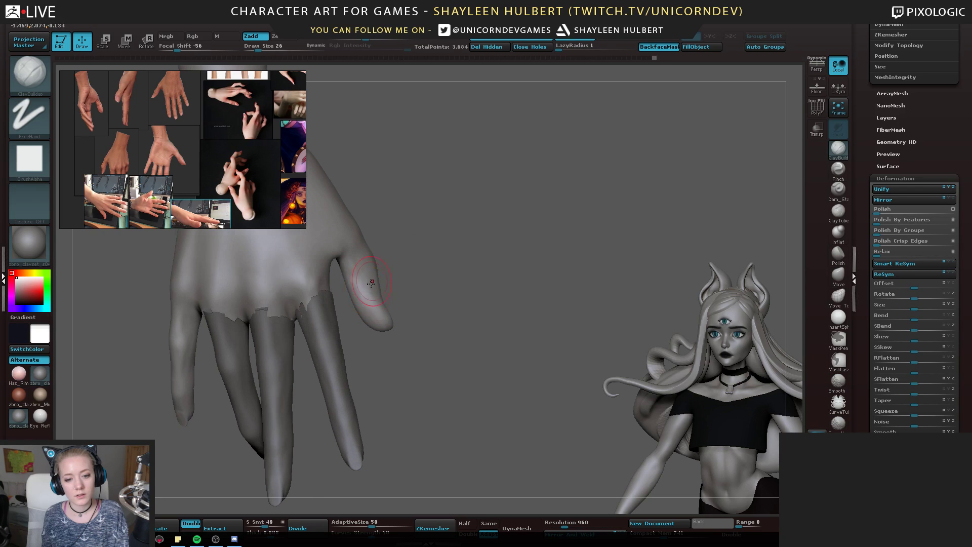
{"action": "key", "text": "shift"}
Smooth the web between thumb and palm, switch to the Inflate brush, and check the hand from the back
{"action": "mouse_move", "coordinate": [486, 286]}
{"action": "left_mouse_down"}
{"action": "mouse_move", "coordinate": [449, 284]}
{"action": "mouse_move", "coordinate": [405, 234]}
{"action": "mouse_move", "coordinate": [443, 283]}
{"action": "mouse_move", "coordinate": [439, 310]}
{"action": "mouse_move", "coordinate": [382, 278]}
{"action": "mouse_move", "coordinate": [325, 337]}
{"action": "mouse_move", "coordinate": [309, 334]}
{"action": "mouse_move", "coordinate": [286, 299]}
{"action": "mouse_move", "coordinate": [316, 342]}
{"action": "mouse_move", "coordinate": [324, 334]}
{"action": "left_mouse_up"}
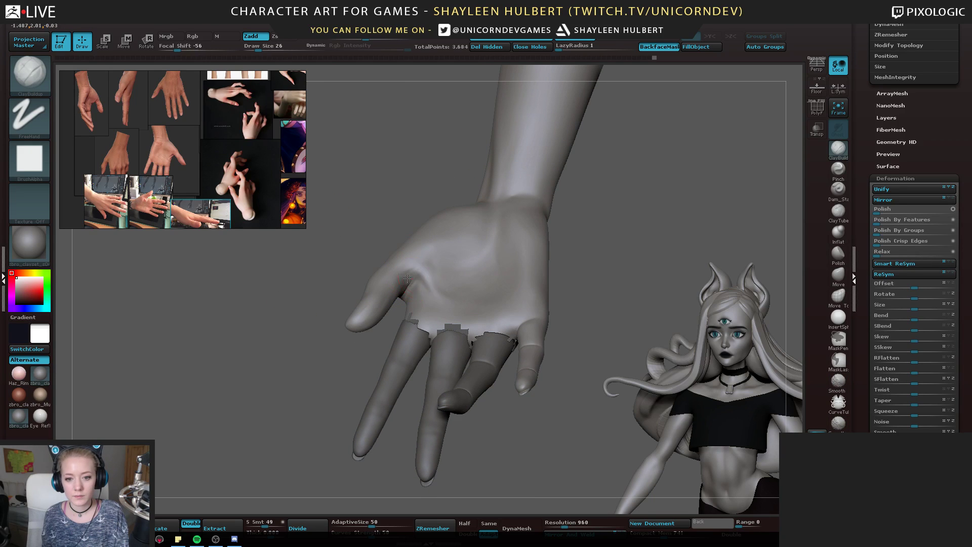
{"action": "left_click_drag", "start_coordinate": [420, 285], "coordinate": [415, 276], "text": "shift"}
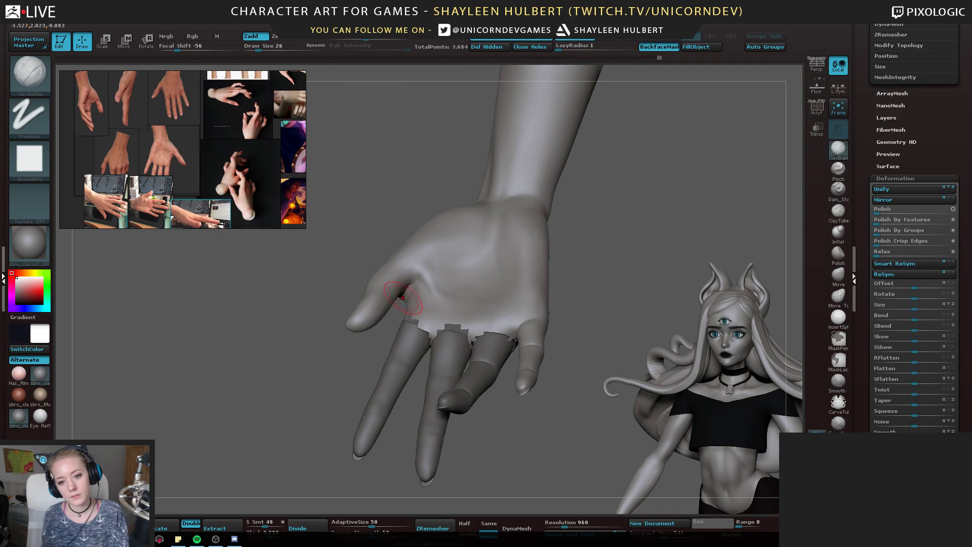
{"action": "left_click", "coordinate": [838, 231]}
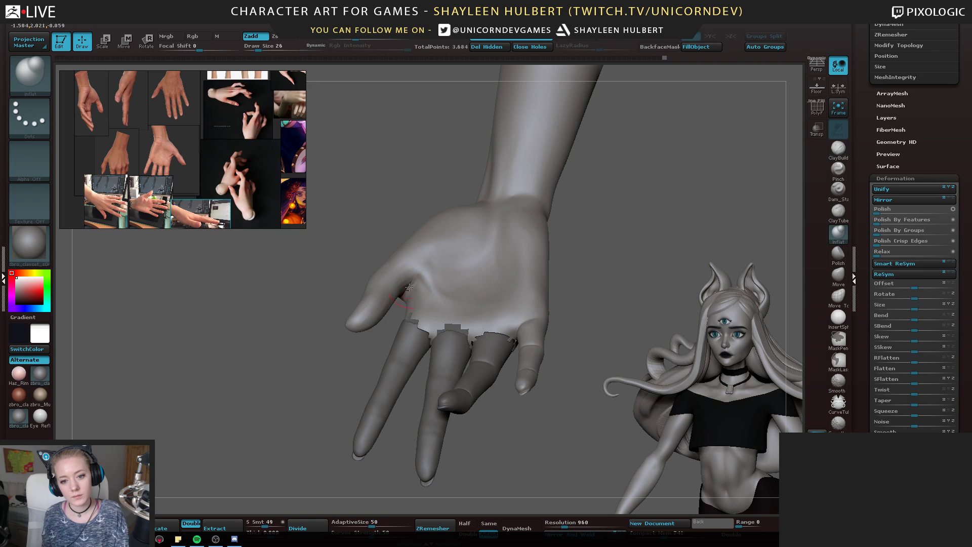
{"action": "mouse_move", "coordinate": [333, 261]}
{"action": "left_mouse_down"}
{"action": "mouse_move", "coordinate": [413, 284]}
{"action": "mouse_move", "coordinate": [463, 283]}
{"action": "mouse_move", "coordinate": [501, 258]}
{"action": "mouse_move", "coordinate": [549, 289]}
{"action": "left_mouse_up"}
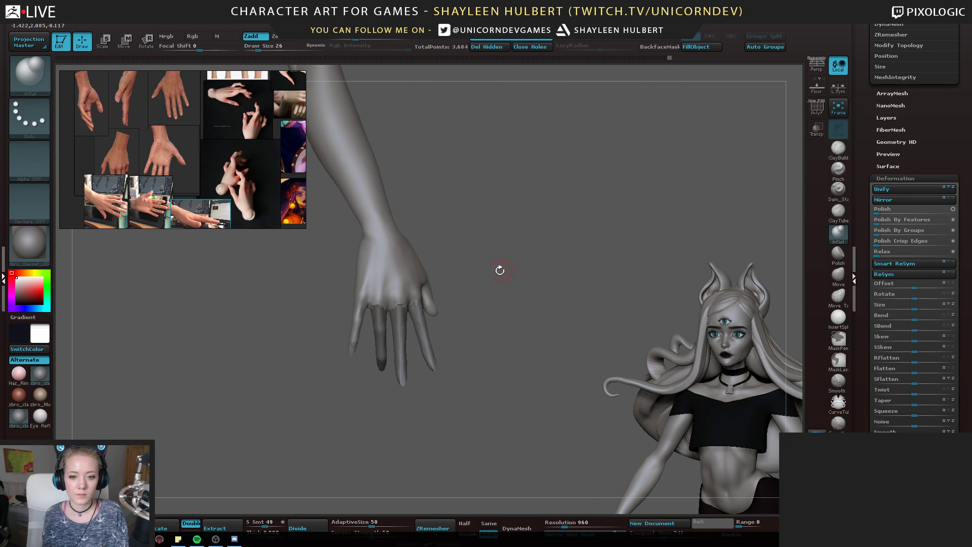
{"action": "left_click_drag", "start_coordinate": [499, 270], "coordinate": [446, 252]}
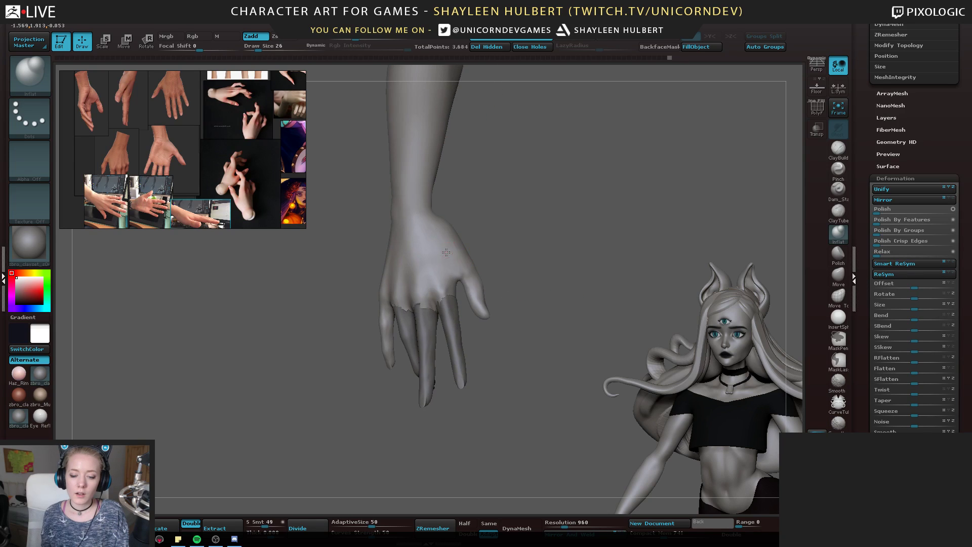
{"action": "left_click_drag", "start_coordinate": [524, 257], "coordinate": [546, 268]}
Hide the separate finger subtools and make the hand subtool Merged_PolySphere1_10 active
{"action": "scroll", "coordinate": [874, 155], "scroll_direction": "up", "scroll_amount": 2}
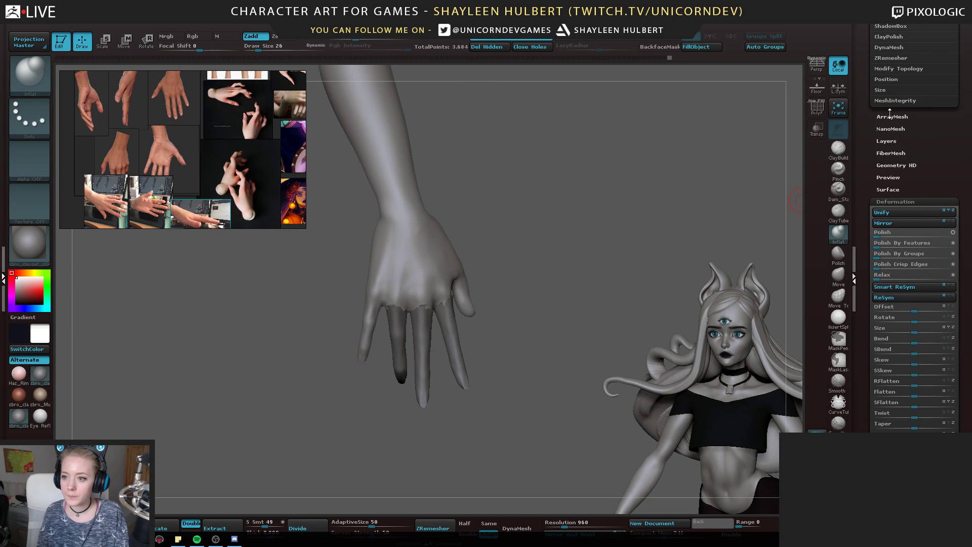
{"action": "scroll", "coordinate": [868, 203], "scroll_direction": "up", "scroll_amount": 10}
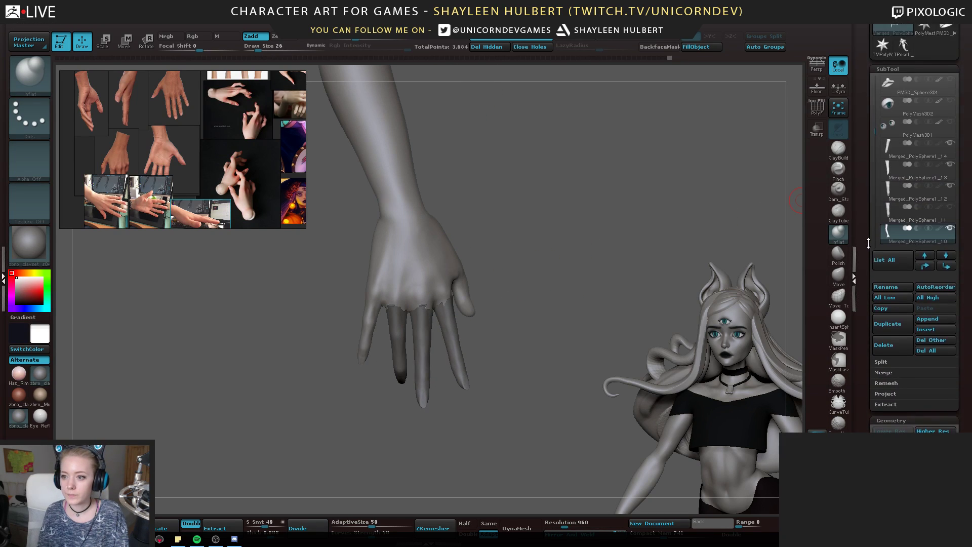
{"action": "left_click_drag", "start_coordinate": [869, 244], "coordinate": [869, 240]}
{"action": "left_click", "coordinate": [951, 182]}
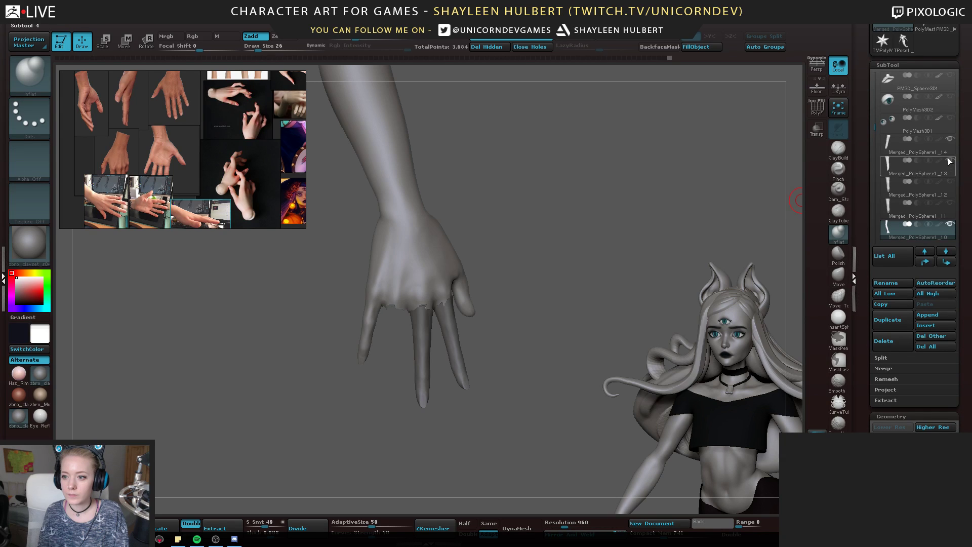
{"action": "left_click", "coordinate": [951, 160]}
{"action": "left_click", "coordinate": [910, 152]}
{"action": "left_click_drag", "start_coordinate": [482, 217], "coordinate": [790, 223]}
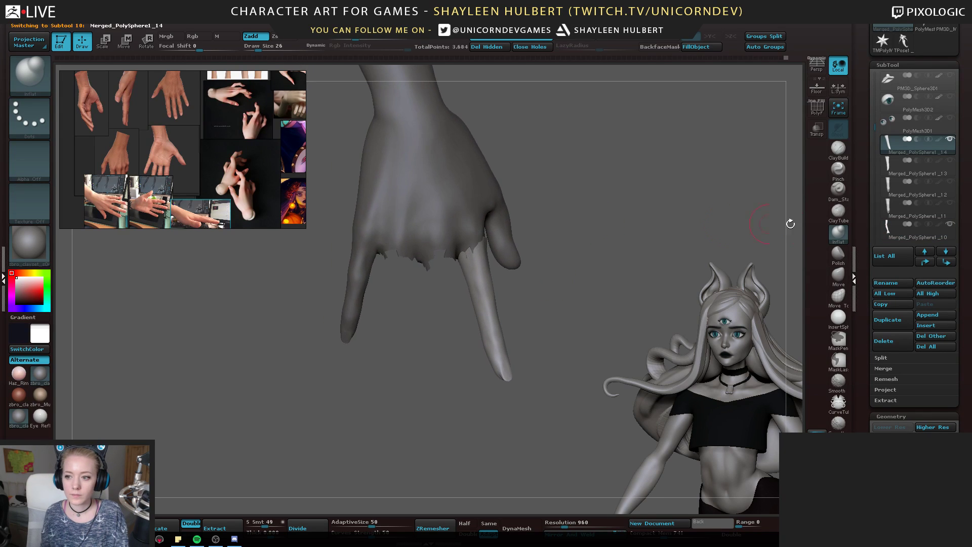
{"action": "left_click", "coordinate": [948, 237]}
{"action": "left_click", "coordinate": [950, 139]}
{"action": "left_click_drag", "start_coordinate": [574, 235], "coordinate": [572, 250]}
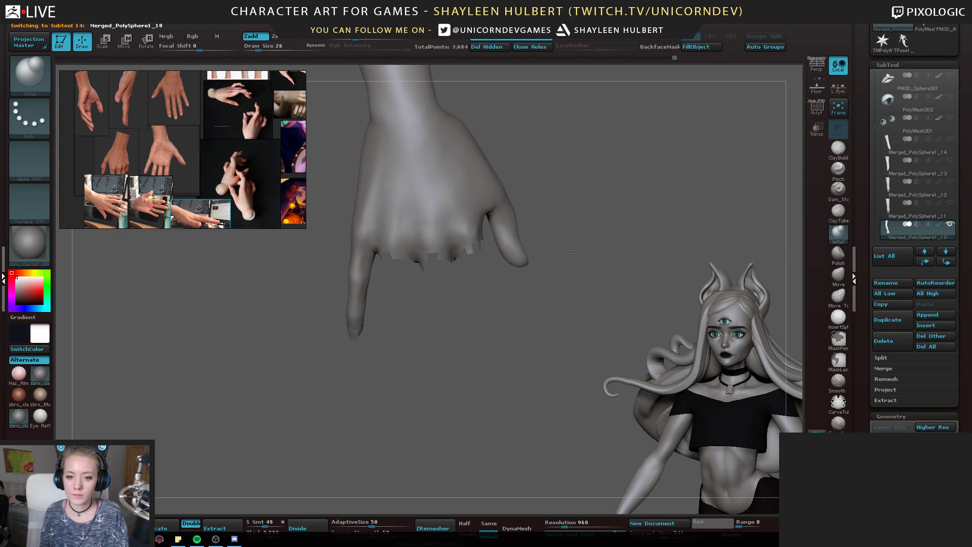
Reveal the hand's hidden fingers and lasso-mask the index, middle and ring fingers up to their bases
{"action": "left_click", "coordinate": [546, 191], "text": "ctrl+shift"}
{"action": "left_click_drag", "start_coordinate": [571, 217], "coordinate": [562, 253]}
{"action": "key", "text": "ctrl"}
{"action": "mouse_move", "coordinate": [358, 271]}
{"action": "left_mouse_down", "text": "ctrl"}
{"action": "mouse_move", "coordinate": [363, 345]}
{"action": "mouse_move", "coordinate": [398, 455]}
{"action": "left_mouse_up", "text": "ctrl"}
{"action": "mouse_move", "coordinate": [397, 404]}
{"action": "left_mouse_down", "text": "ctrl"}
{"action": "mouse_move", "coordinate": [357, 350]}
{"action": "mouse_move", "coordinate": [355, 276]}
{"action": "left_mouse_up", "text": "ctrl"}
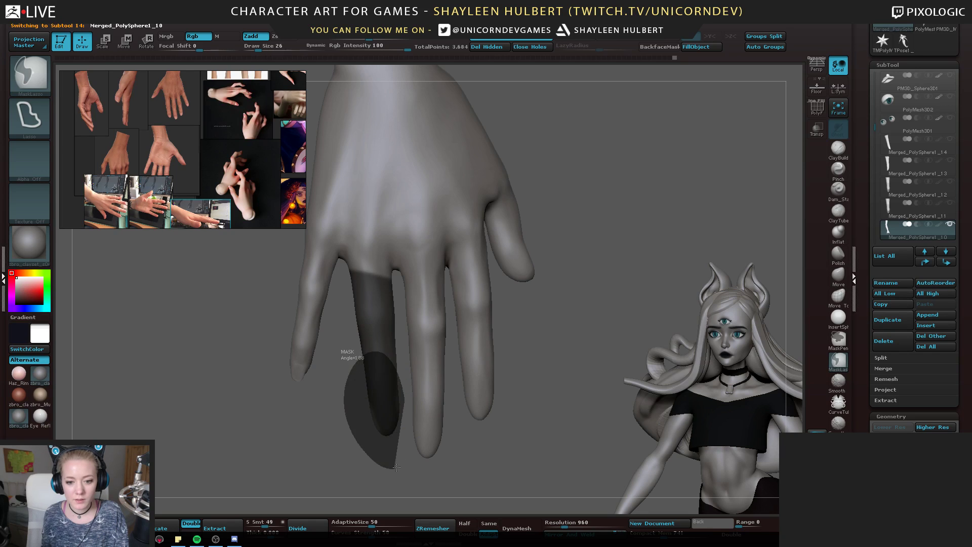
{"action": "key", "text": "ctrl"}
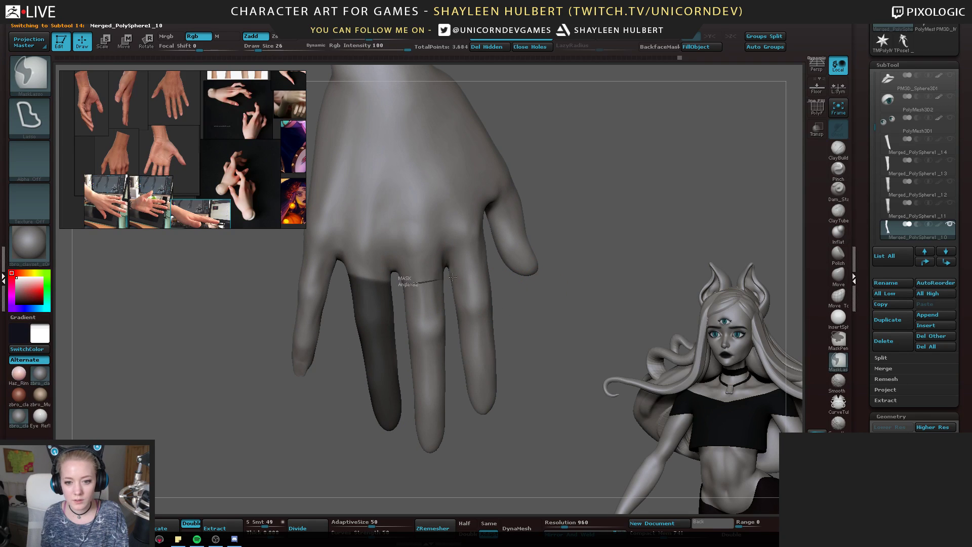
{"action": "mouse_move", "coordinate": [453, 278]}
{"action": "left_mouse_down", "text": "ctrl"}
{"action": "mouse_move", "coordinate": [500, 286]}
{"action": "mouse_move", "coordinate": [392, 480]}
{"action": "mouse_move", "coordinate": [392, 431]}
{"action": "left_mouse_up", "text": "ctrl"}
{"action": "left_click_drag", "start_coordinate": [569, 274], "coordinate": [555, 298], "text": "alt"}
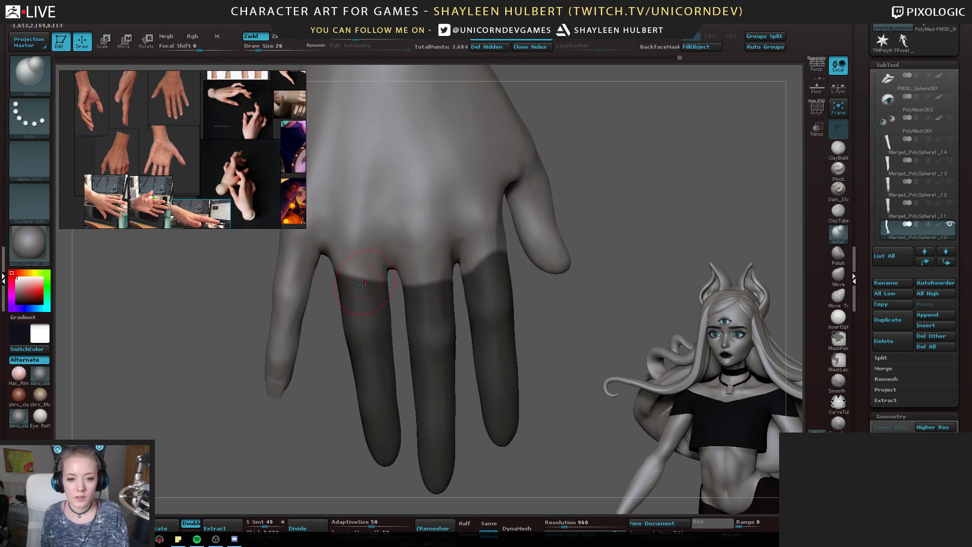
Refine the mask edges at the bases of the three fingers and check them from the palm side
{"action": "left_click_drag", "start_coordinate": [315, 237], "coordinate": [330, 265], "text": "ctrl"}
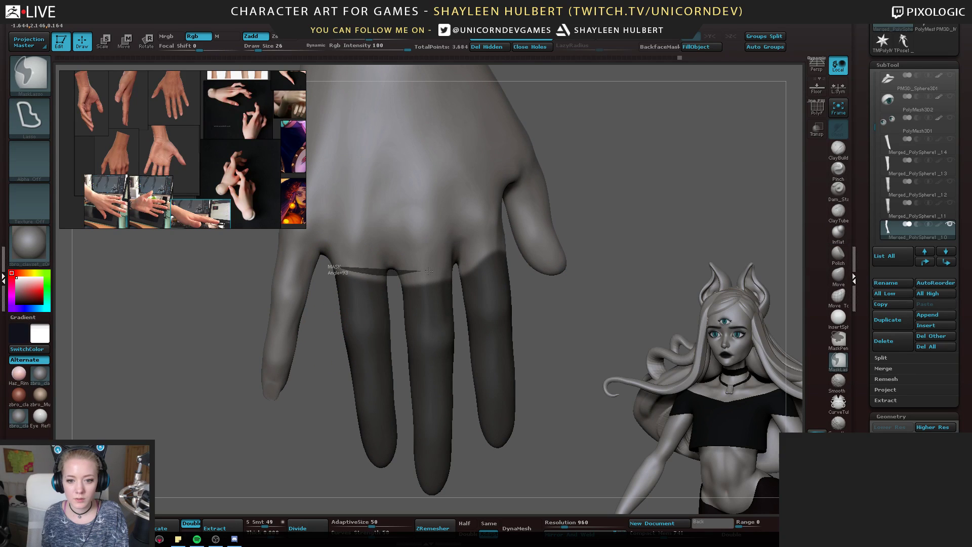
{"action": "mouse_move", "coordinate": [429, 271]}
{"action": "left_mouse_down", "text": "ctrl"}
{"action": "mouse_move", "coordinate": [455, 287]}
{"action": "mouse_move", "coordinate": [451, 304]}
{"action": "left_mouse_up", "text": "ctrl"}
{"action": "left_click_drag", "start_coordinate": [554, 295], "coordinate": [566, 294]}
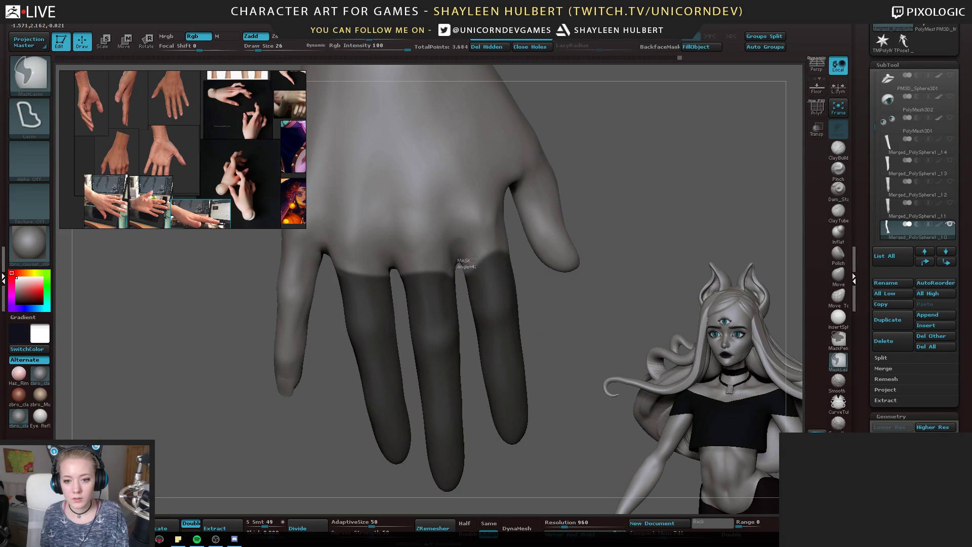
{"action": "mouse_move", "coordinate": [474, 258]}
{"action": "left_mouse_down", "text": "ctrl"}
{"action": "mouse_move", "coordinate": [520, 275]}
{"action": "mouse_move", "coordinate": [498, 358]}
{"action": "left_mouse_up", "text": "ctrl"}
{"action": "mouse_move", "coordinate": [597, 338]}
{"action": "left_mouse_down"}
{"action": "mouse_move", "coordinate": [503, 348]}
{"action": "mouse_move", "coordinate": [453, 334]}
{"action": "left_mouse_up"}
{"action": "left_click_drag", "start_coordinate": [537, 280], "coordinate": [602, 268], "text": "alt"}
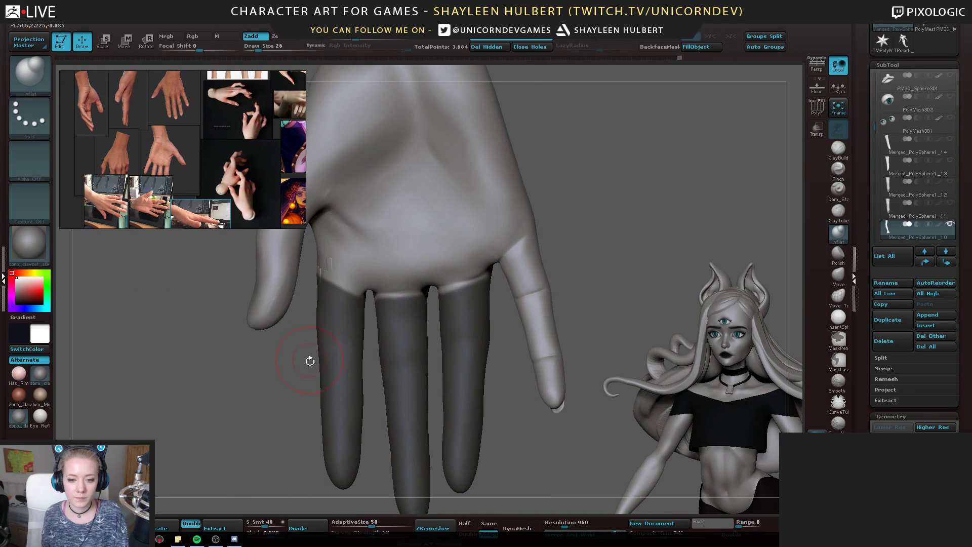
Turn the masked fingers into their own polygroup and hide them so only the rest of the hand shows
{"action": "key", "text": "ctrl+w"}
{"action": "left_click", "coordinate": [325, 369], "text": "ctrl+shift"}
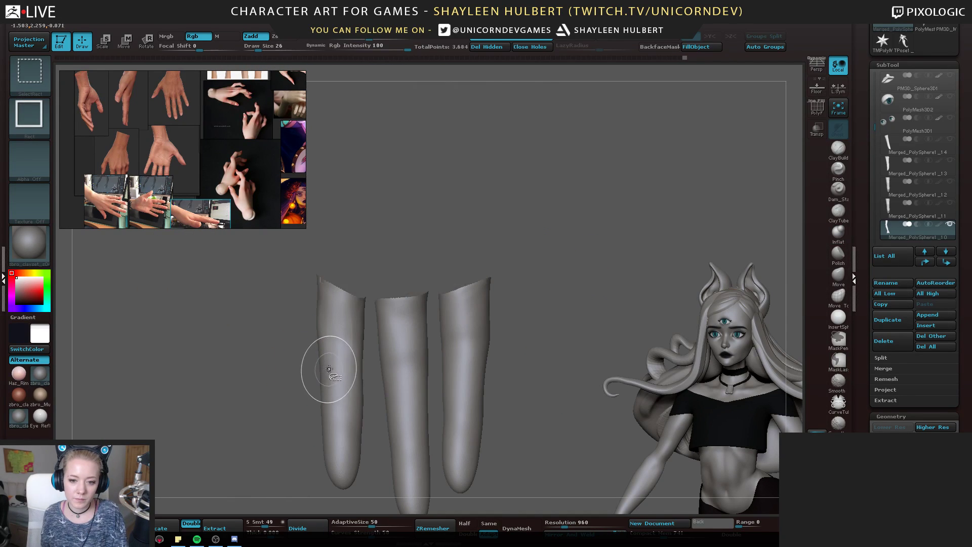
{"action": "left_click", "coordinate": [263, 386], "text": "ctrl+shift"}
{"action": "left_click_drag", "start_coordinate": [264, 386], "coordinate": [527, 259]}
Save the project as Milo_sculpt_53
{"action": "key", "text": "ctrl+s"}
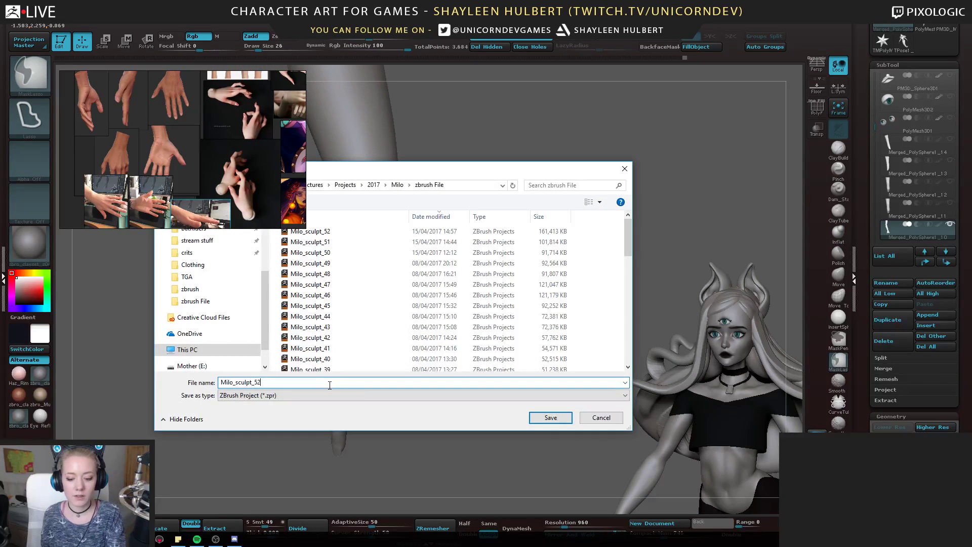
{"action": "key", "text": "BackSpace"}
{"action": "type", "text": "3"}
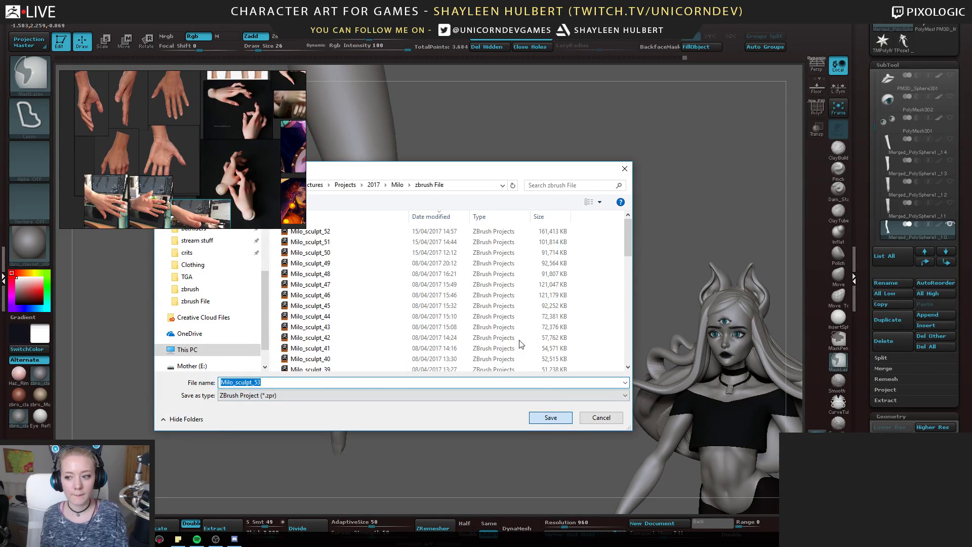
{"action": "key", "text": "Return"}
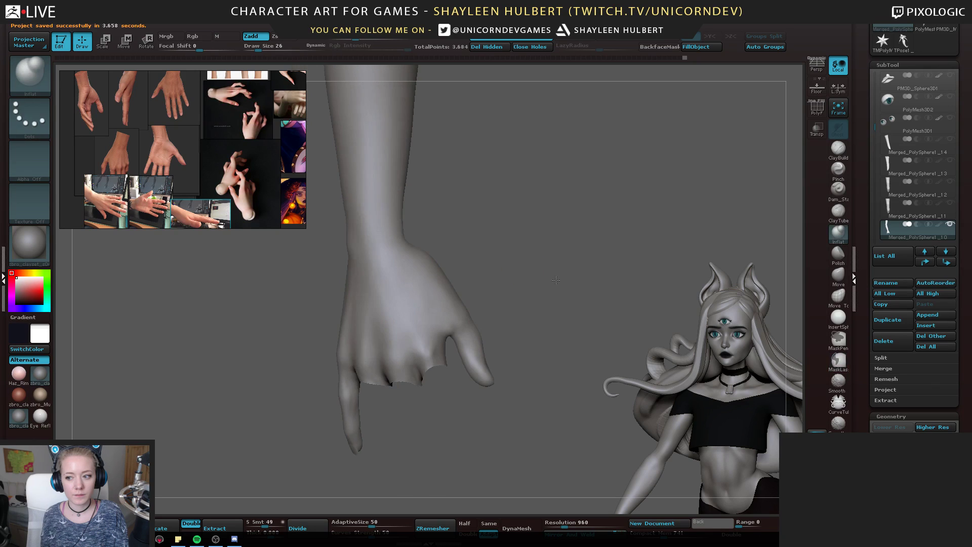
Show the separate finger subtools against the trimmed hand for comparison and hide them again
{"action": "left_click_drag", "start_coordinate": [512, 287], "coordinate": [532, 234]}
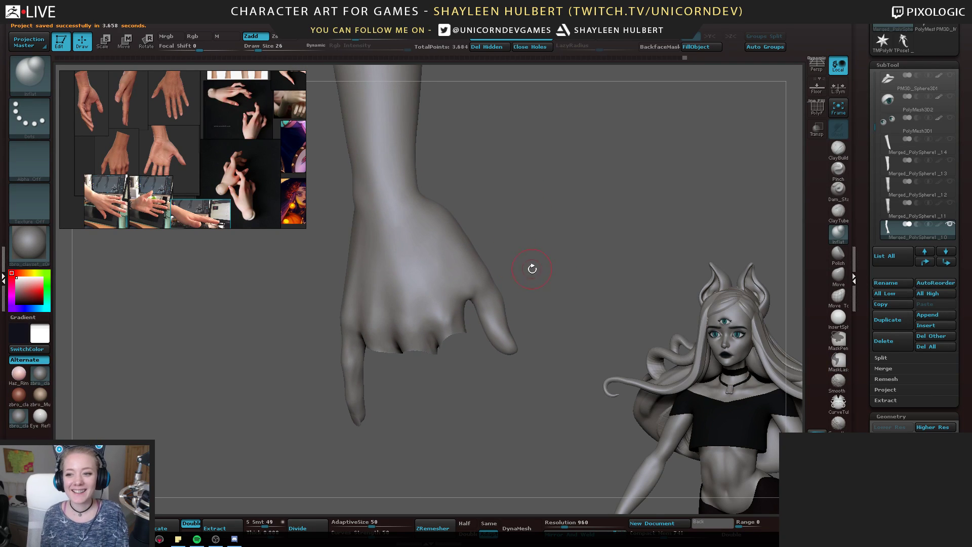
{"action": "left_click_drag", "start_coordinate": [532, 268], "coordinate": [539, 270]}
{"action": "mouse_move", "coordinate": [863, 407]}
{"action": "left_mouse_down"}
{"action": "mouse_move", "coordinate": [862, 384]}
{"action": "mouse_move", "coordinate": [863, 398]}
{"action": "left_mouse_up"}
{"action": "left_click_drag", "start_coordinate": [949, 133], "coordinate": [951, 200]}
{"action": "left_click_drag", "start_coordinate": [562, 288], "coordinate": [648, 273]}
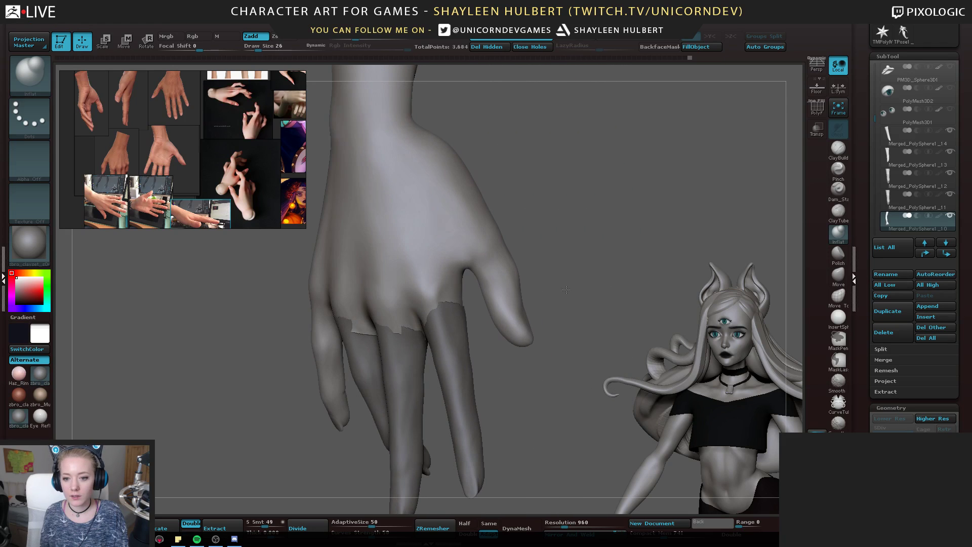
{"action": "left_click", "coordinate": [948, 218]}
Delete the hand's hidden finger geometry and close the holes at the knuckles
{"action": "left_click_drag", "start_coordinate": [456, 403], "coordinate": [518, 218]}
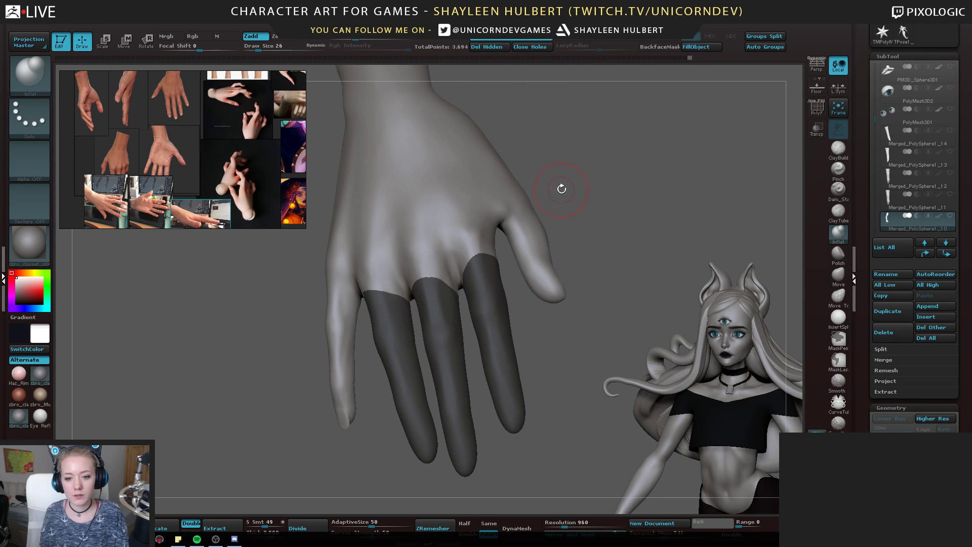
{"action": "left_click_drag", "start_coordinate": [561, 181], "coordinate": [564, 205]}
{"action": "key", "text": "ctrl+z"}
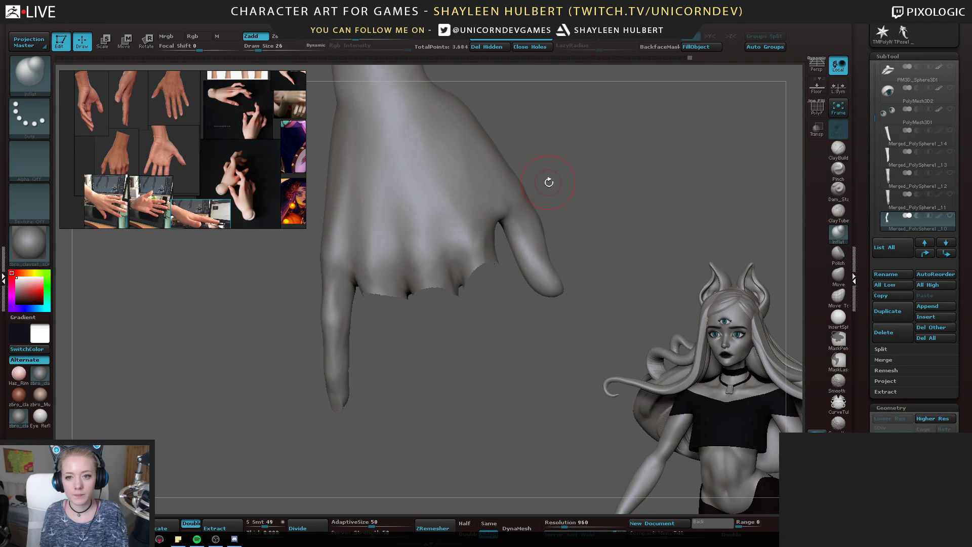
{"action": "left_click", "coordinate": [490, 47]}
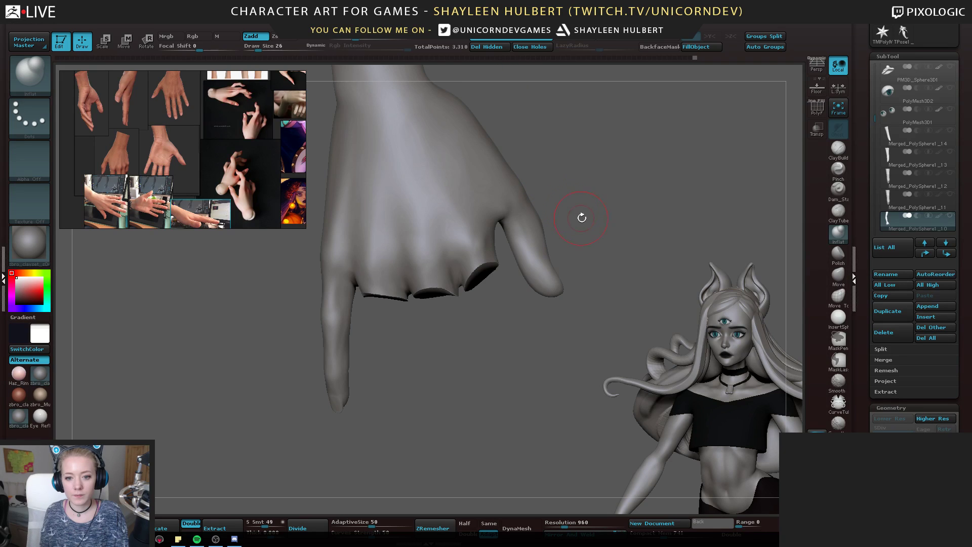
Smooth the capped finger stumps along the knuckles and switch to the Inflate brush
{"action": "left_click_drag", "start_coordinate": [582, 218], "coordinate": [571, 158]}
{"action": "left_click_drag", "start_coordinate": [393, 293], "coordinate": [477, 291]}
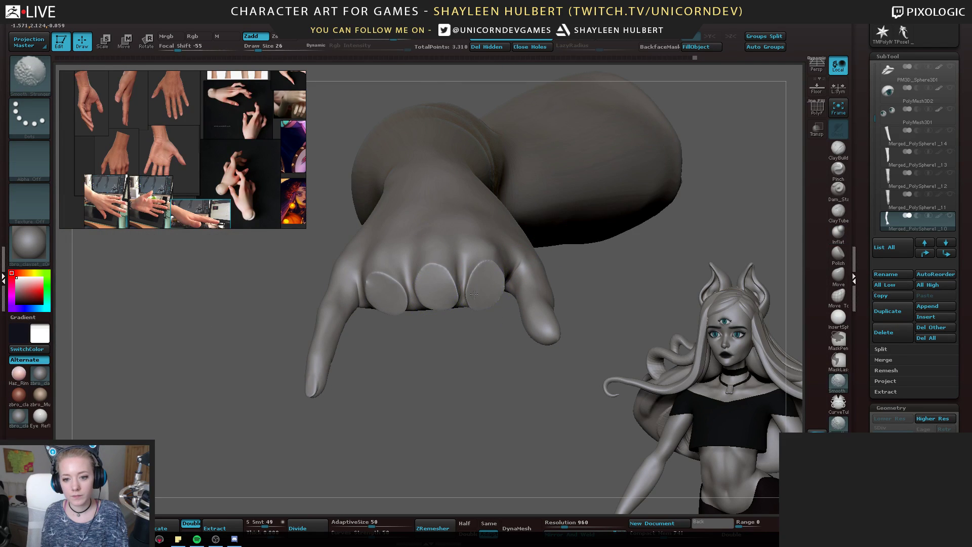
{"action": "mouse_move", "coordinate": [460, 342]}
{"action": "left_mouse_down"}
{"action": "mouse_move", "coordinate": [377, 303]}
{"action": "mouse_move", "coordinate": [392, 310]}
{"action": "left_mouse_up"}
{"action": "left_click_drag", "start_coordinate": [395, 231], "coordinate": [428, 411]}
{"action": "left_click", "coordinate": [839, 233]}
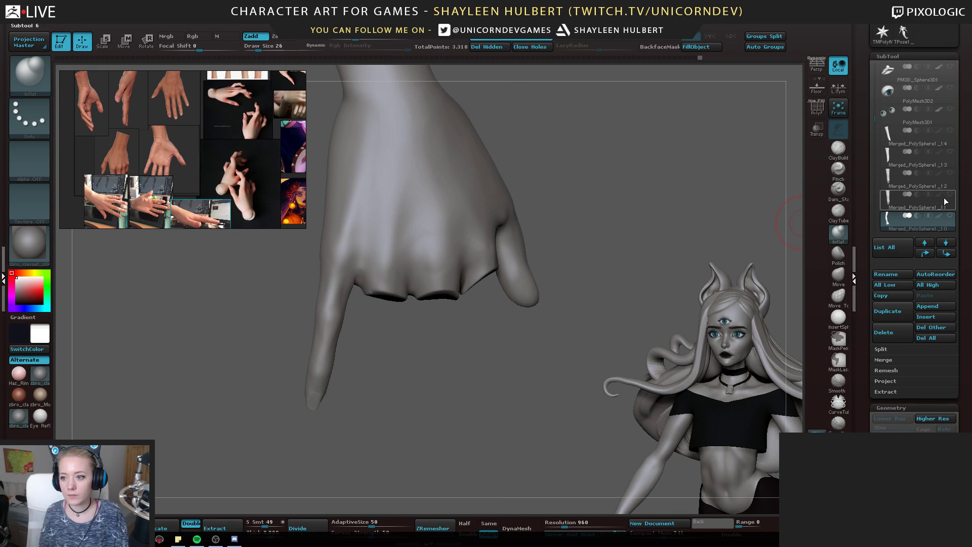
Compare the separate finger subtools with the capped hand and hide them again
{"action": "left_click", "coordinate": [950, 174]}
{"action": "left_click", "coordinate": [950, 152]}
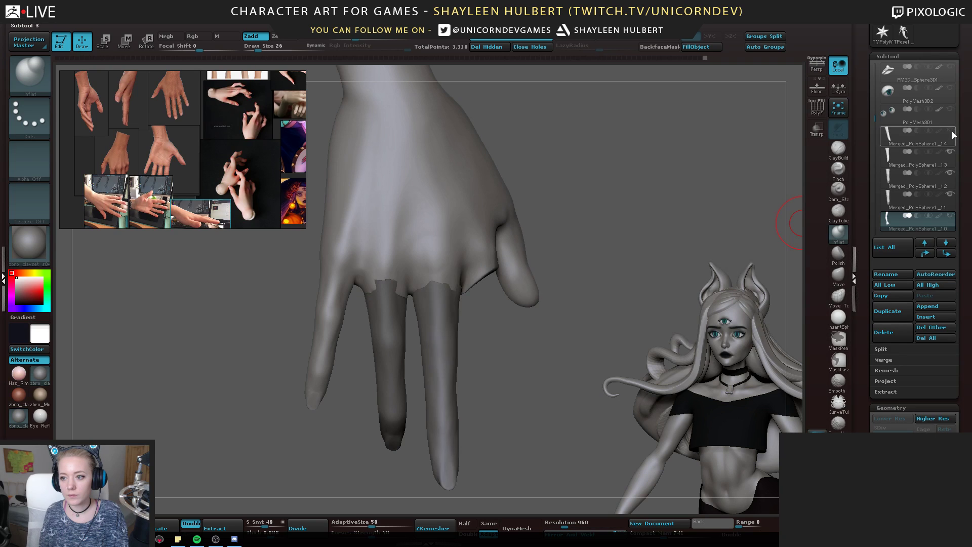
{"action": "left_click", "coordinate": [951, 130]}
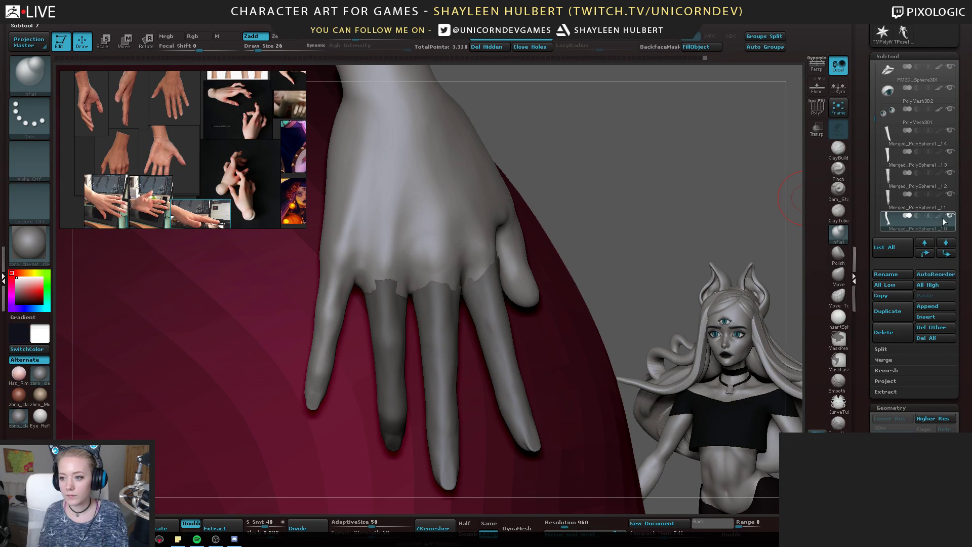
{"action": "left_click", "coordinate": [950, 216]}
Merge the finger subtools Merged_PolySphere1_14 through Merged_PolySphere1_11 down into a single subtool, accepting the irreversible merges
{"action": "left_click", "coordinate": [948, 140]}
{"action": "left_click_drag", "start_coordinate": [604, 229], "coordinate": [582, 288]}
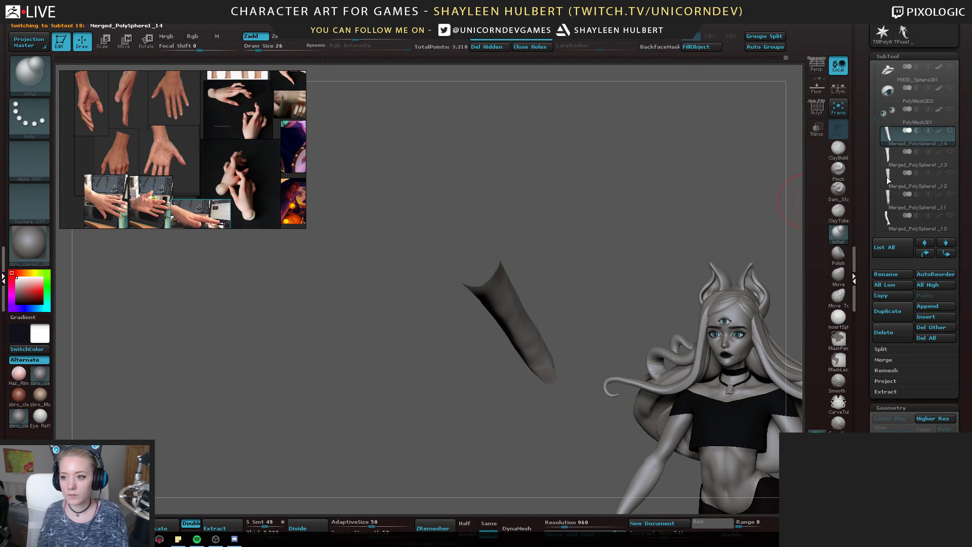
{"action": "left_click", "coordinate": [885, 360]}
{"action": "left_click", "coordinate": [890, 370]}
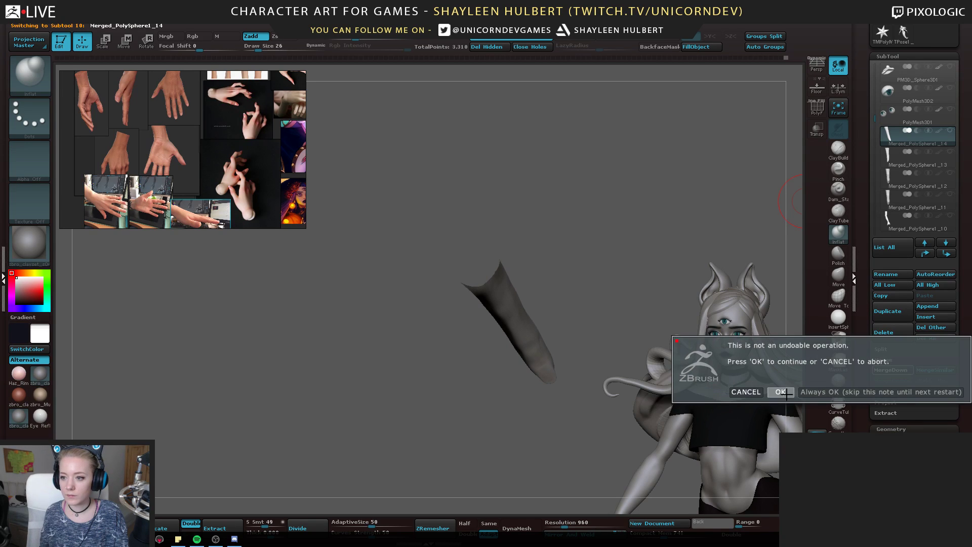
{"action": "left_click", "coordinate": [780, 392]}
{"action": "left_click", "coordinate": [890, 370]}
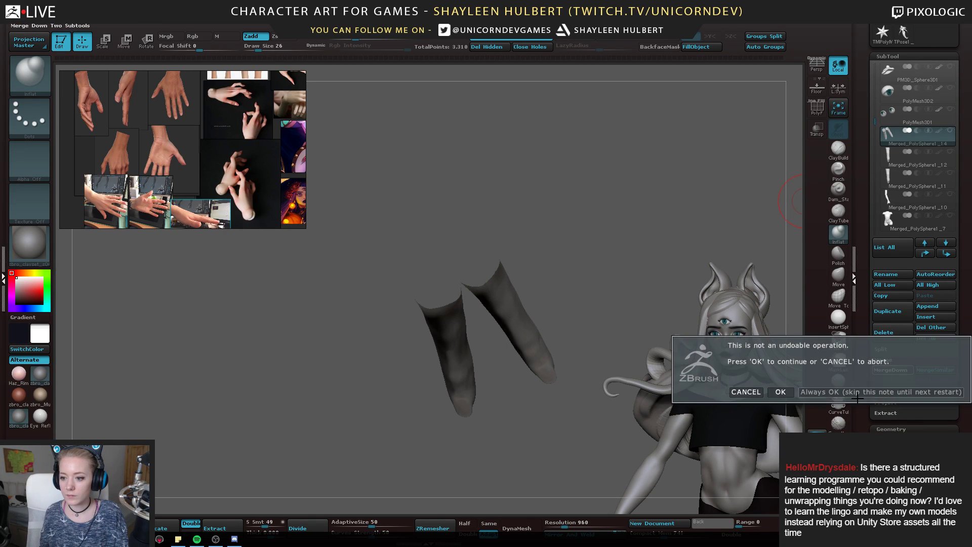
{"action": "left_click", "coordinate": [780, 392]}
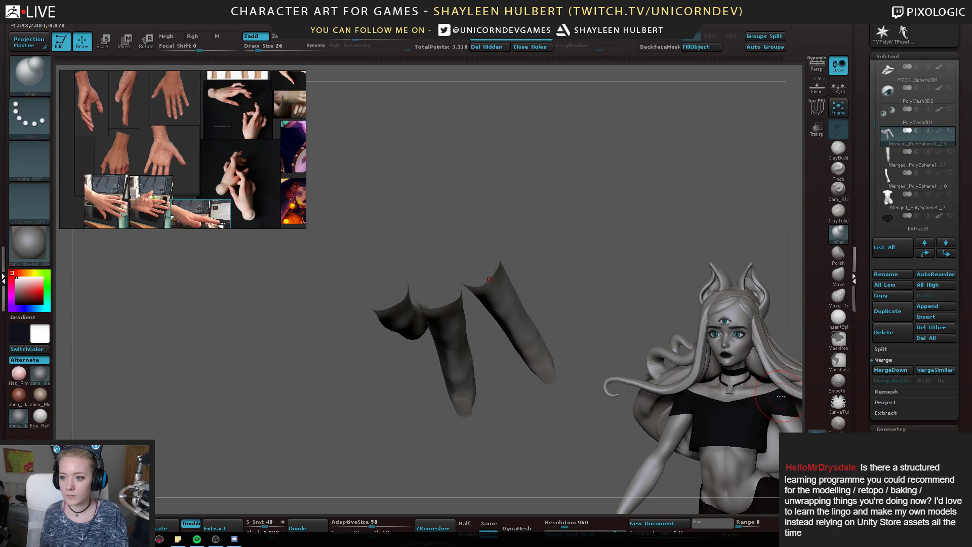
{"action": "left_click", "coordinate": [890, 370]}
{"action": "left_click", "coordinate": [781, 392]}
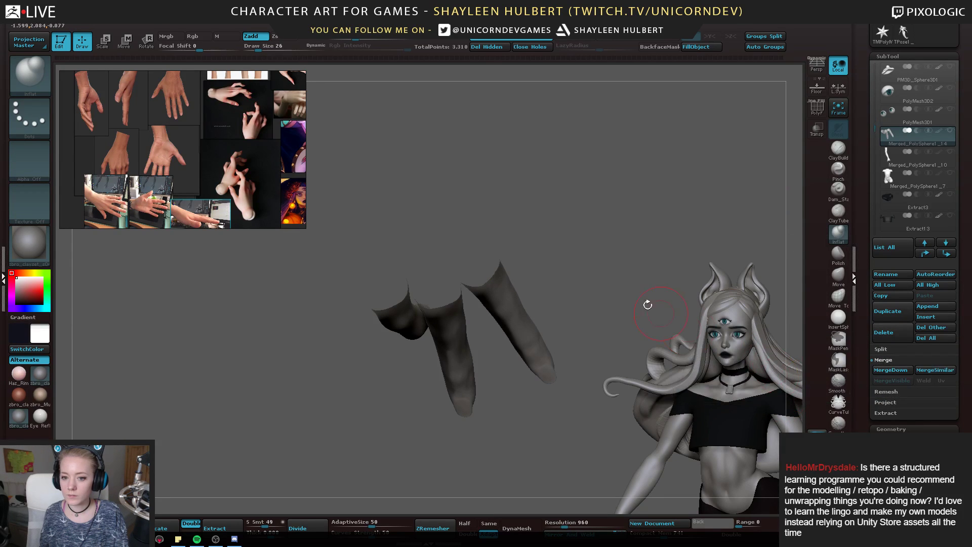
Inspect the merged fingers by isolating and hiding single fingers by polygroup with the polyframe shown
{"action": "mouse_move", "coordinate": [554, 258]}
{"action": "left_mouse_down", "text": "shift"}
{"action": "mouse_move", "coordinate": [571, 225]}
{"action": "mouse_move", "coordinate": [556, 243]}
{"action": "mouse_move", "coordinate": [529, 246]}
{"action": "left_mouse_up", "text": "shift"}
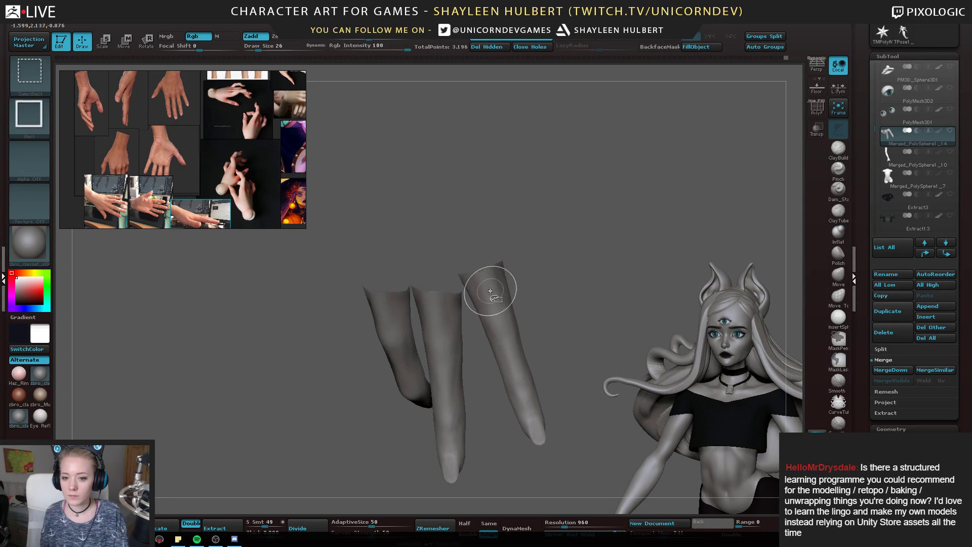
{"action": "left_click", "coordinate": [491, 290], "text": "ctrl+shift"}
{"action": "left_click", "coordinate": [489, 293], "text": "ctrl+shift"}
{"action": "left_click", "coordinate": [527, 227], "text": "ctrl+shift"}
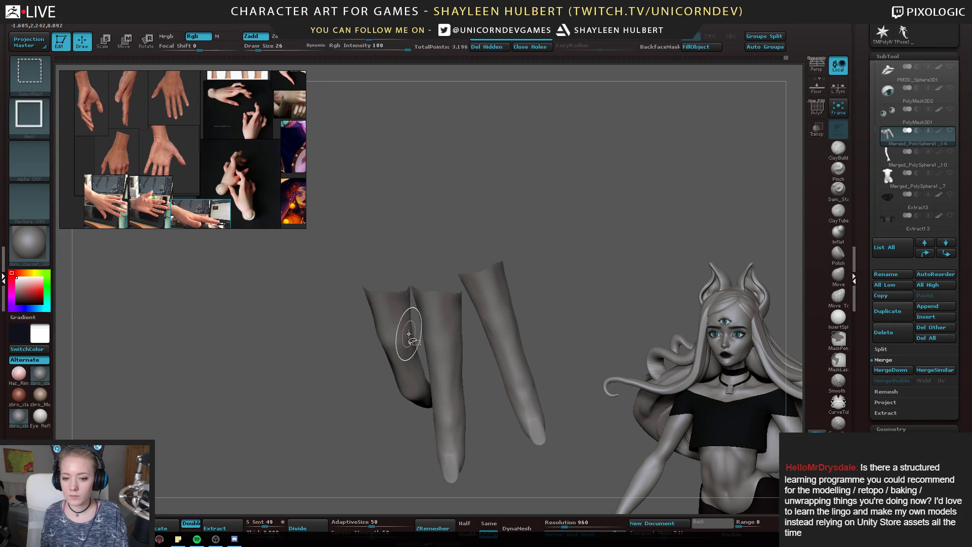
{"action": "mouse_move", "coordinate": [567, 286]}
{"action": "left_mouse_down", "text": "alt"}
{"action": "mouse_move", "coordinate": [568, 223]}
{"action": "mouse_move", "coordinate": [596, 202]}
{"action": "mouse_move", "coordinate": [614, 284]}
{"action": "mouse_move", "coordinate": [611, 229]}
{"action": "mouse_move", "coordinate": [492, 196]}
{"action": "mouse_move", "coordinate": [462, 139]}
{"action": "mouse_move", "coordinate": [479, 223]}
{"action": "mouse_move", "coordinate": [454, 243]}
{"action": "left_mouse_up", "text": "alt"}
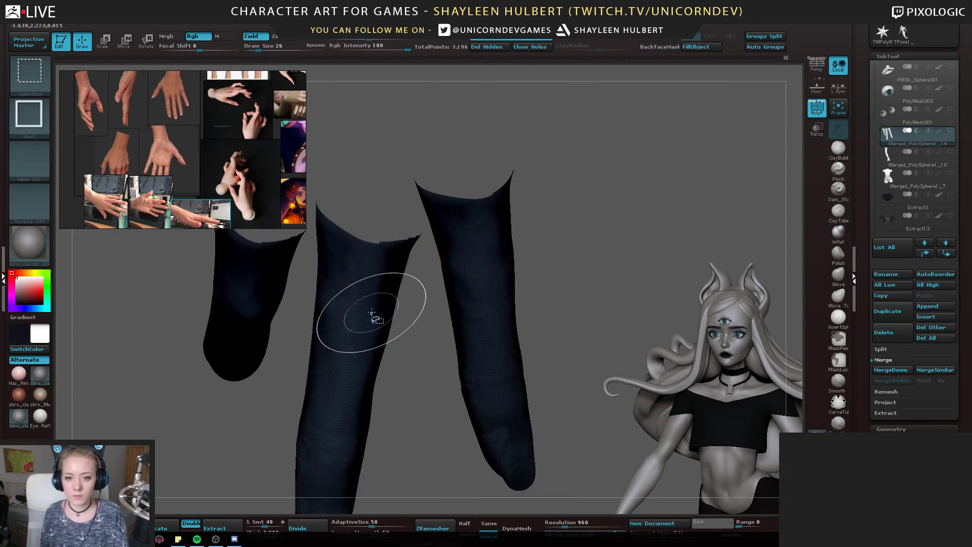
{"action": "left_click", "coordinate": [362, 317], "text": "ctrl+shift"}
{"action": "left_click", "coordinate": [360, 322], "text": "ctrl+shift"}
{"action": "left_click", "coordinate": [276, 308], "text": "ctrl+shift"}
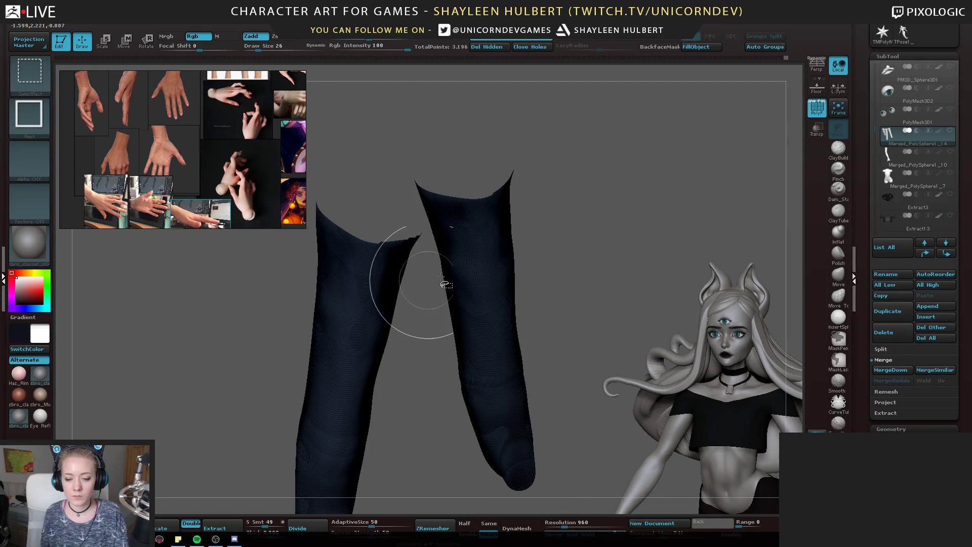
{"action": "left_click", "coordinate": [607, 278], "text": "ctrl+shift"}
{"action": "mouse_move", "coordinate": [612, 278]}
{"action": "left_mouse_down", "text": "alt"}
{"action": "mouse_move", "coordinate": [531, 252]}
{"action": "mouse_move", "coordinate": [494, 212]}
{"action": "mouse_move", "coordinate": [476, 210]}
{"action": "mouse_move", "coordinate": [514, 253]}
{"action": "mouse_move", "coordinate": [538, 240]}
{"action": "mouse_move", "coordinate": [523, 236]}
{"action": "mouse_move", "coordinate": [529, 330]}
{"action": "mouse_move", "coordinate": [517, 334]}
{"action": "mouse_move", "coordinate": [416, 211]}
{"action": "mouse_move", "coordinate": [428, 290]}
{"action": "mouse_move", "coordinate": [424, 203]}
{"action": "mouse_move", "coordinate": [516, 273]}
{"action": "mouse_move", "coordinate": [461, 286]}
{"action": "mouse_move", "coordinate": [481, 302]}
{"action": "mouse_move", "coordinate": [551, 277]}
{"action": "mouse_move", "coordinate": [558, 250]}
{"action": "left_mouse_up", "text": "alt"}
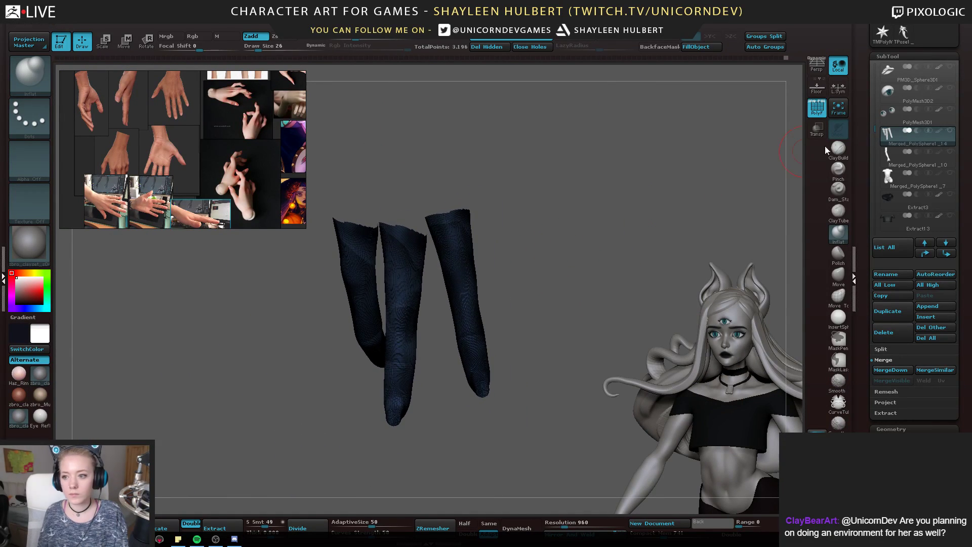
Show the arm together with the merged fingers, choose the topological Move brush and turn off the polyframe
{"action": "left_click", "coordinate": [951, 152]}
{"action": "mouse_move", "coordinate": [571, 295]}
{"action": "left_mouse_down"}
{"action": "mouse_move", "coordinate": [577, 240]}
{"action": "mouse_move", "coordinate": [546, 264]}
{"action": "left_mouse_up"}
{"action": "left_click", "coordinate": [838, 297]}
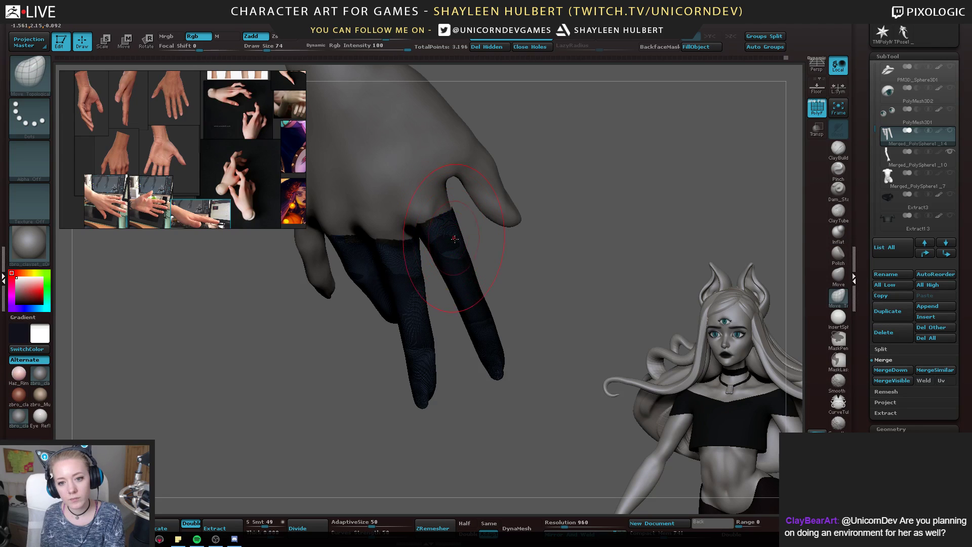
{"action": "left_click_drag", "start_coordinate": [500, 266], "coordinate": [578, 185]}
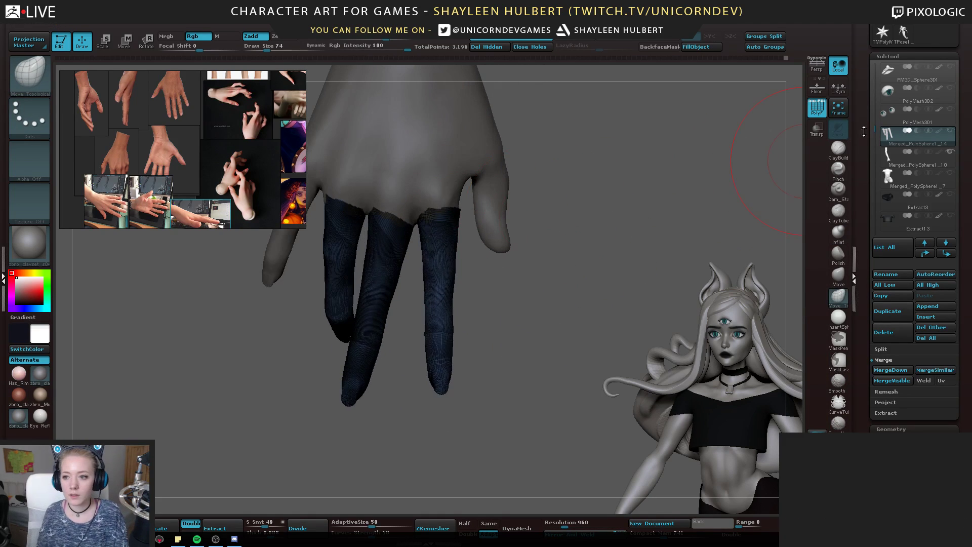
{"action": "left_click", "coordinate": [809, 112]}
{"action": "left_click_drag", "start_coordinate": [573, 218], "coordinate": [633, 205], "text": "alt"}
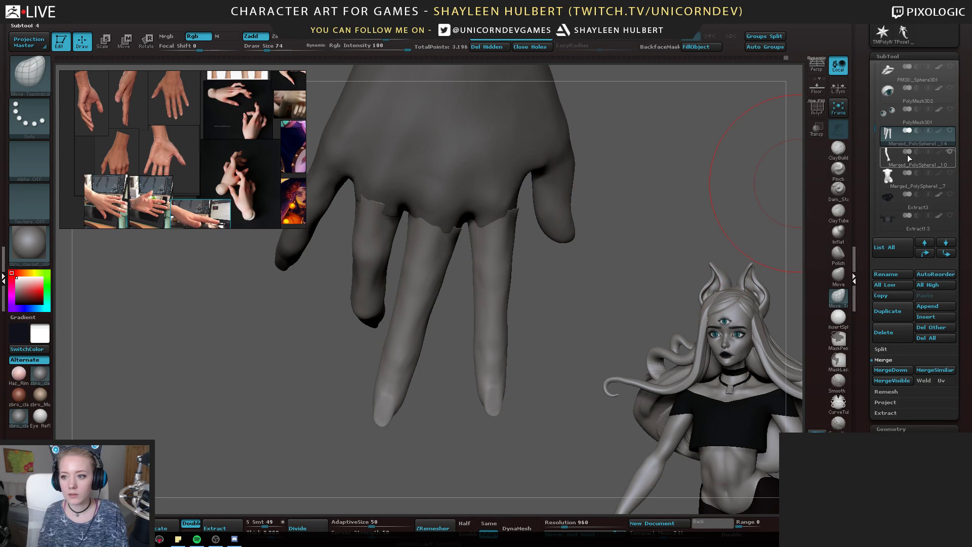
Isolate the merged fingers and close the open holes at their bases
{"action": "left_click", "coordinate": [950, 132]}
{"action": "left_click", "coordinate": [949, 133]}
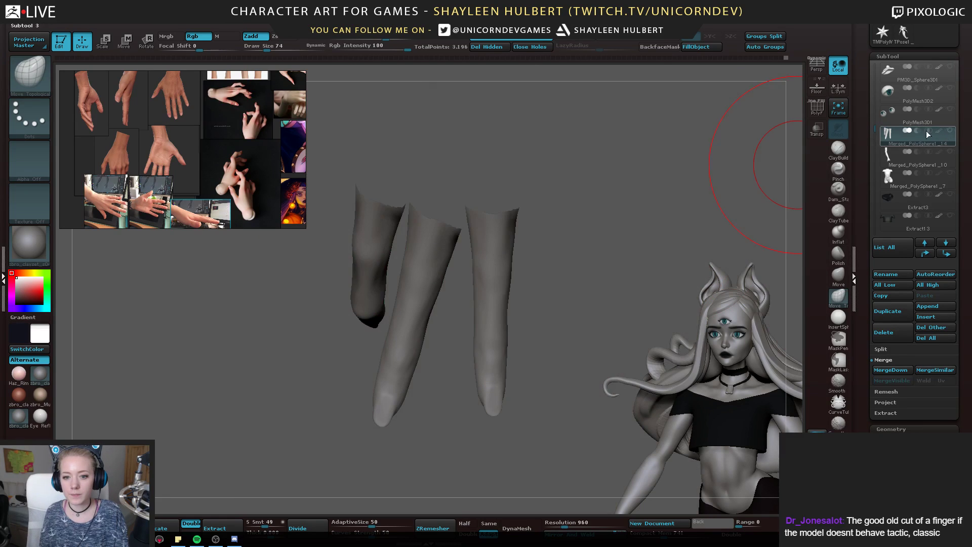
{"action": "mouse_move", "coordinate": [598, 192]}
{"action": "left_mouse_down"}
{"action": "mouse_move", "coordinate": [638, 274]}
{"action": "mouse_move", "coordinate": [562, 265]}
{"action": "mouse_move", "coordinate": [562, 197]}
{"action": "mouse_move", "coordinate": [527, 228]}
{"action": "left_mouse_up"}
{"action": "left_click", "coordinate": [522, 48]}
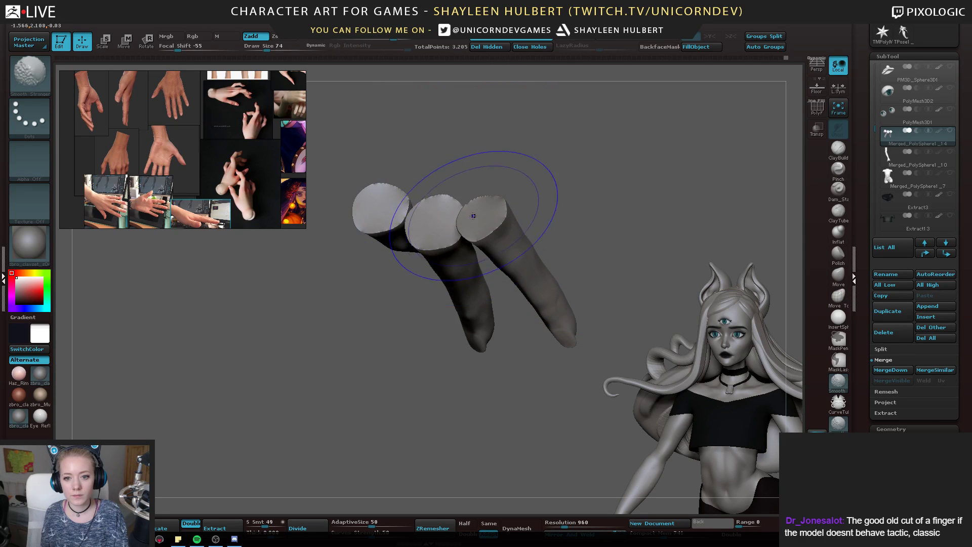
{"action": "mouse_move", "coordinate": [592, 238]}
{"action": "left_mouse_down", "text": "shift"}
{"action": "mouse_move", "coordinate": [604, 187]}
{"action": "mouse_move", "coordinate": [620, 179]}
{"action": "left_mouse_up", "text": "shift"}
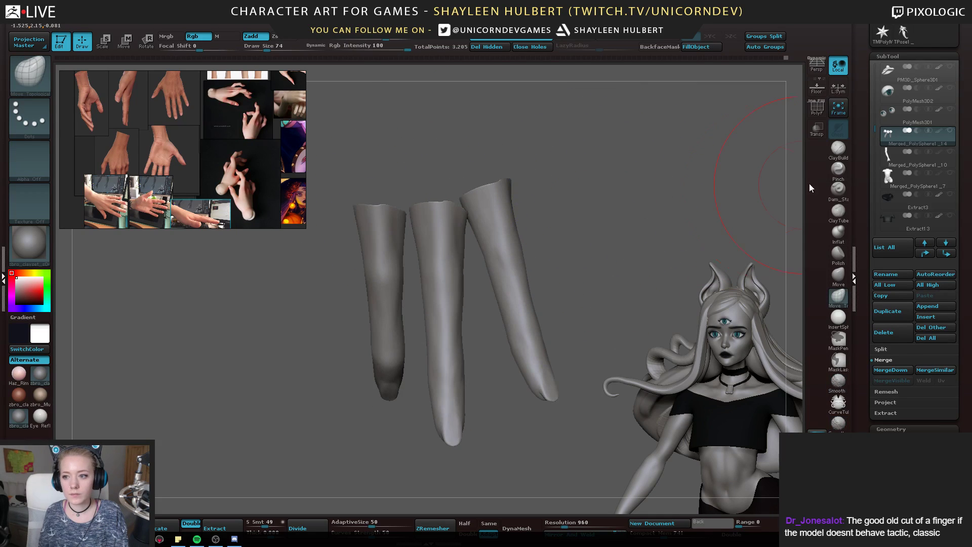
Show the arm again and examine how the capped fingers sit against the palm and forearm from several sides
{"action": "left_click", "coordinate": [948, 152]}
{"action": "left_click_drag", "start_coordinate": [614, 258], "coordinate": [355, 278]}
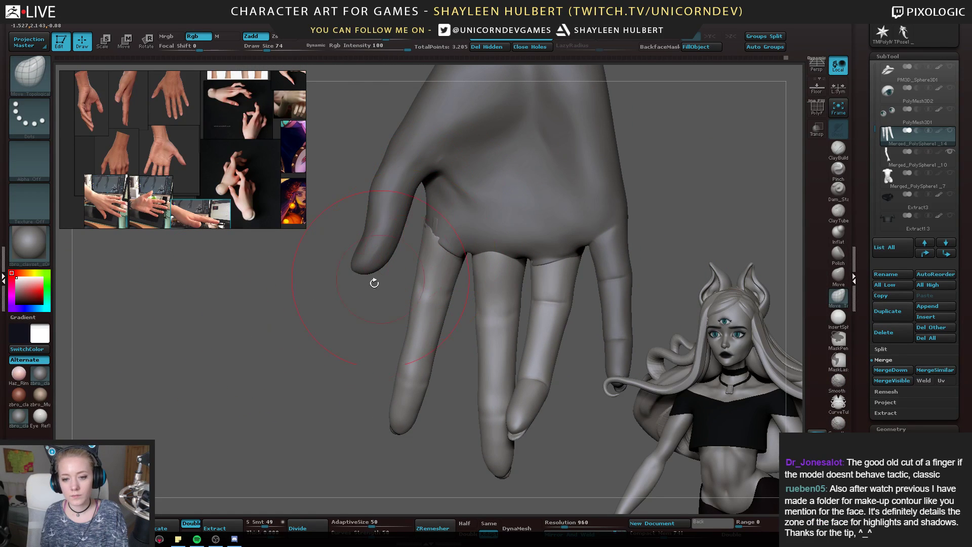
{"action": "left_click_drag", "start_coordinate": [375, 283], "coordinate": [446, 238]}
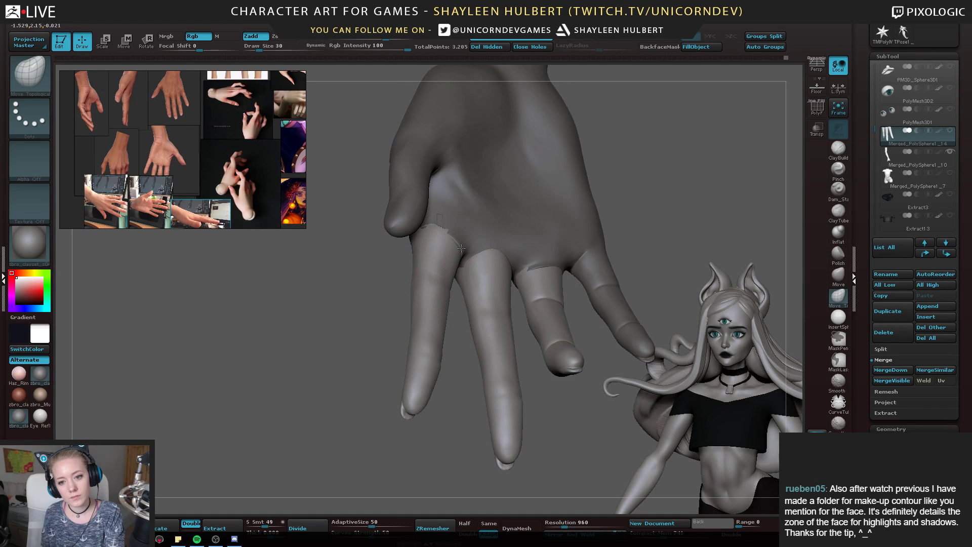
{"action": "mouse_move", "coordinate": [349, 273]}
{"action": "left_mouse_down"}
{"action": "mouse_move", "coordinate": [584, 193]}
{"action": "mouse_move", "coordinate": [562, 152]}
{"action": "mouse_move", "coordinate": [510, 180]}
{"action": "mouse_move", "coordinate": [542, 218]}
{"action": "mouse_move", "coordinate": [554, 292]}
{"action": "mouse_move", "coordinate": [523, 294]}
{"action": "mouse_move", "coordinate": [519, 277]}
{"action": "left_mouse_up"}
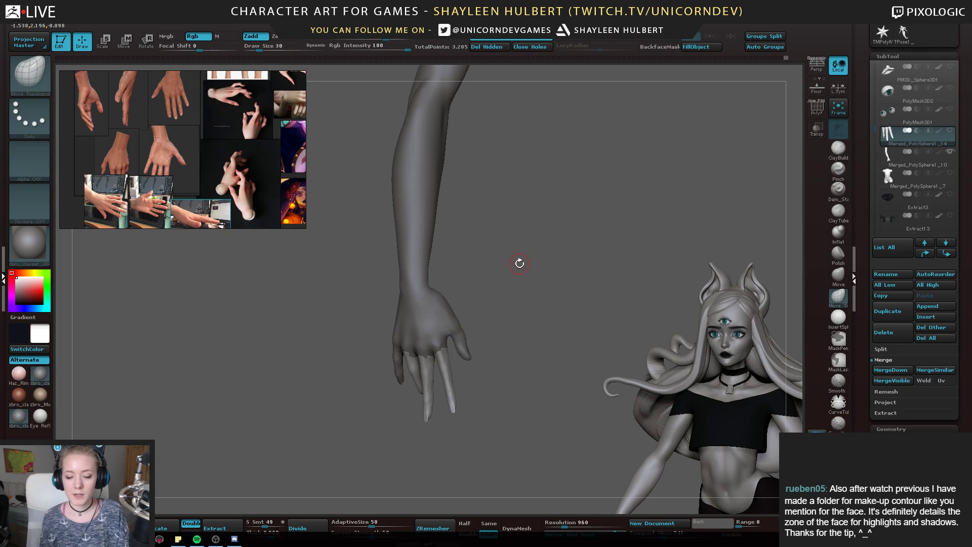
{"action": "mouse_move", "coordinate": [917, 158]}
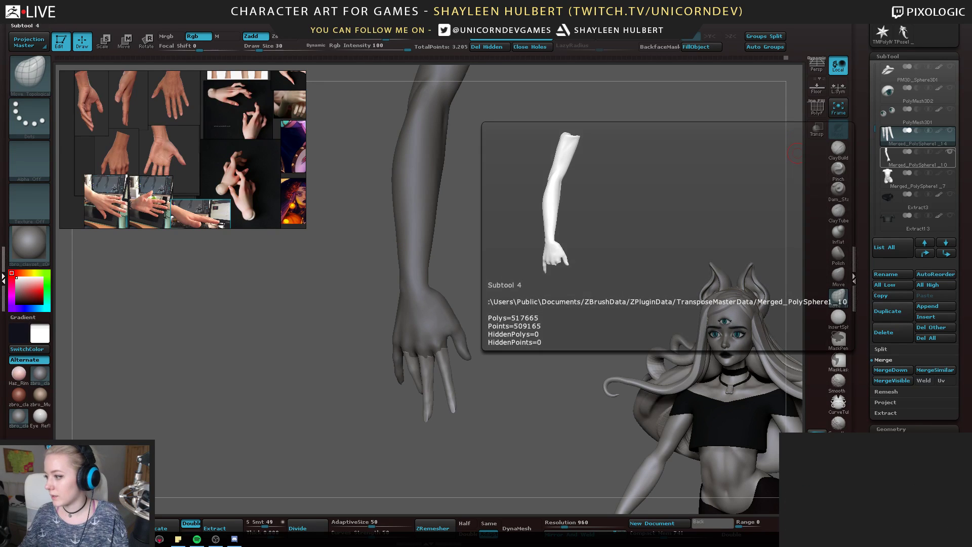
{"action": "left_click_drag", "start_coordinate": [330, 299], "coordinate": [580, 310]}
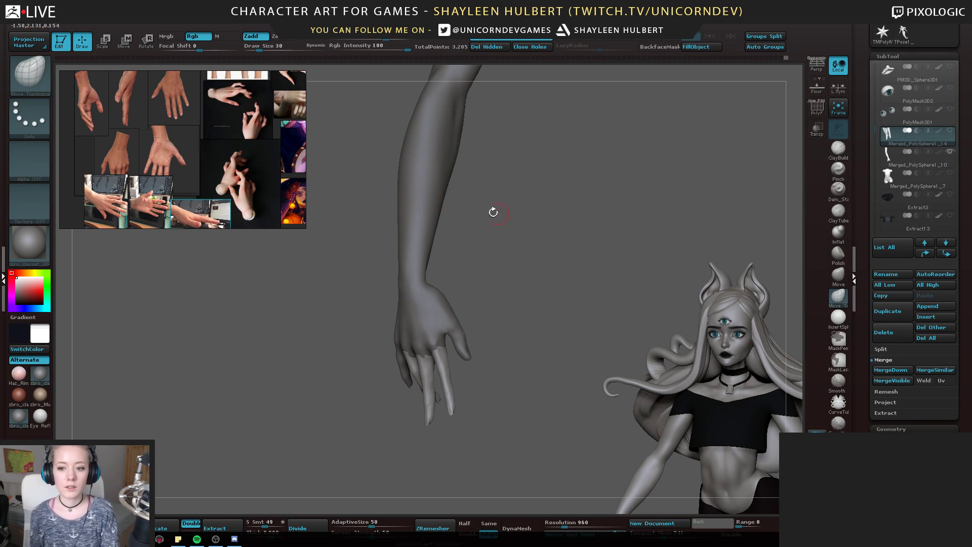
{"action": "mouse_move", "coordinate": [494, 212]}
{"action": "left_mouse_down"}
{"action": "mouse_move", "coordinate": [480, 256]}
{"action": "mouse_move", "coordinate": [526, 339]}
{"action": "mouse_move", "coordinate": [534, 329]}
{"action": "mouse_move", "coordinate": [538, 259]}
{"action": "mouse_move", "coordinate": [523, 262]}
{"action": "mouse_move", "coordinate": [516, 207]}
{"action": "mouse_move", "coordinate": [489, 200]}
{"action": "mouse_move", "coordinate": [519, 192]}
{"action": "mouse_move", "coordinate": [531, 212]}
{"action": "mouse_move", "coordinate": [511, 296]}
{"action": "mouse_move", "coordinate": [467, 323]}
{"action": "mouse_move", "coordinate": [512, 319]}
{"action": "left_mouse_up"}
{"action": "left_click_drag", "start_coordinate": [572, 317], "coordinate": [497, 309]}
Save the project as Milo_sculpt_54
{"action": "key", "text": "ctrl+s"}
{"action": "key", "text": "BackSpace"}
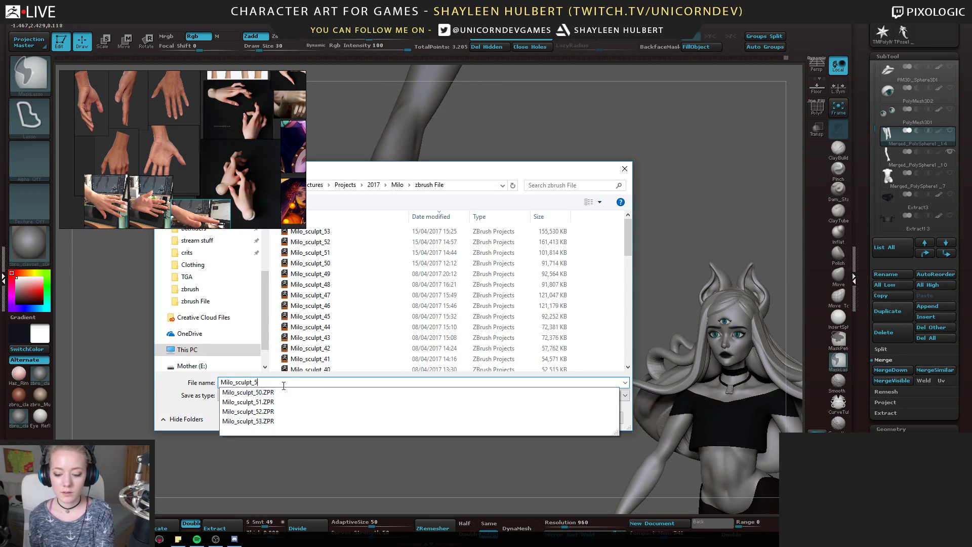
{"action": "type", "text": "4"}
{"action": "left_click", "coordinate": [550, 418]}
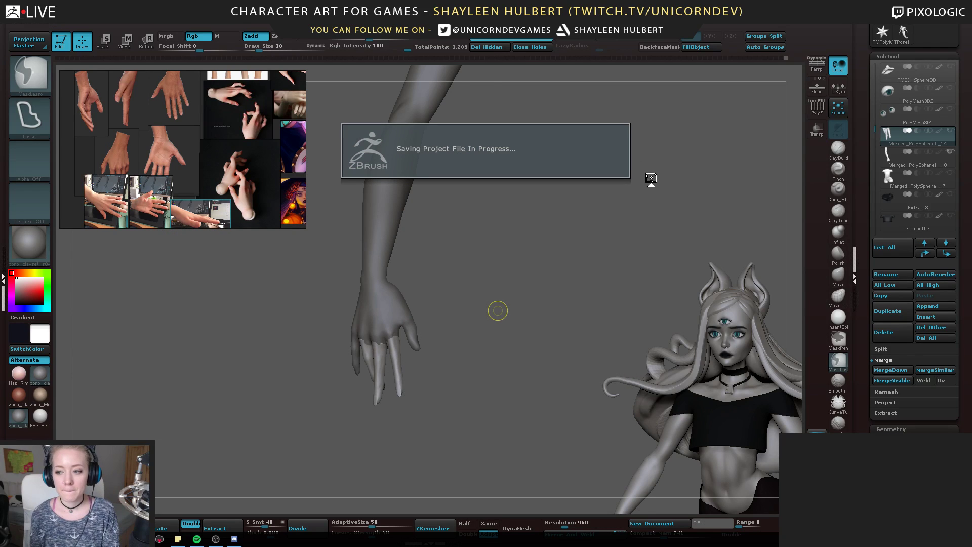
Merge the fingers subtool with the arm subtool and confirm the irreversible operation
{"action": "left_click", "coordinate": [895, 381]}
{"action": "left_click", "coordinate": [780, 394]}
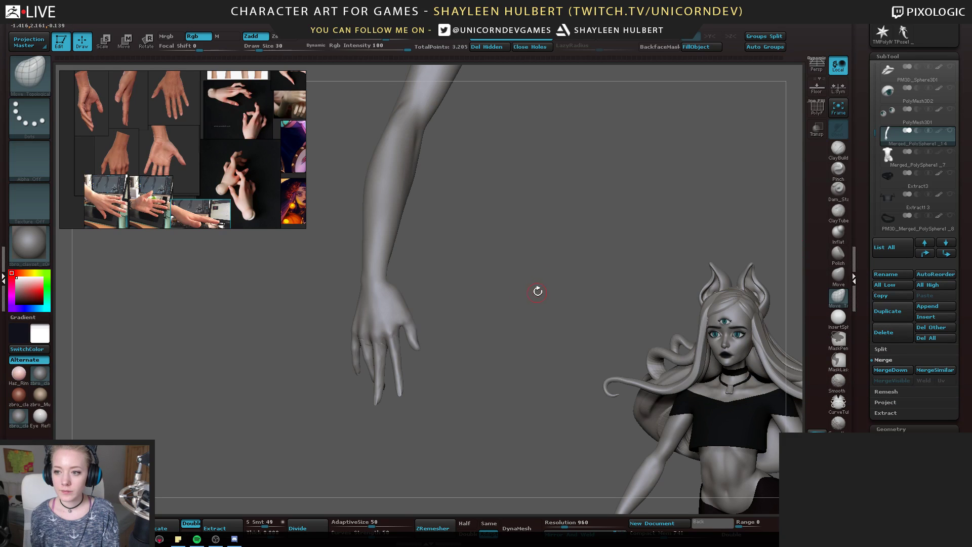
{"action": "mouse_move", "coordinate": [529, 257]}
{"action": "left_mouse_down"}
{"action": "mouse_move", "coordinate": [517, 272]}
{"action": "mouse_move", "coordinate": [512, 324]}
{"action": "mouse_move", "coordinate": [652, 205]}
{"action": "left_mouse_up"}
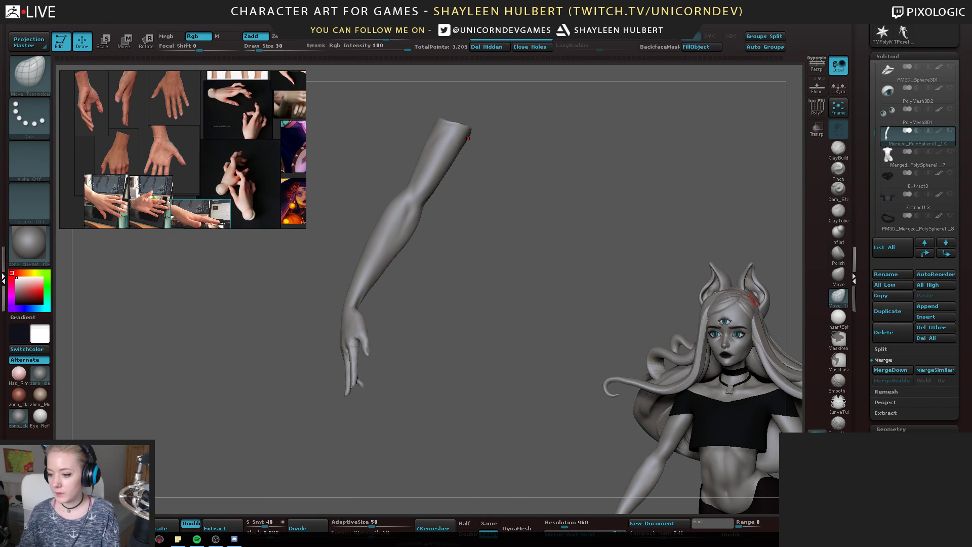
Turn on automatic hiding of the taskbar in desktop mode in Windows Settings and close Settings
{"action": "left_click", "coordinate": [75, 541]}
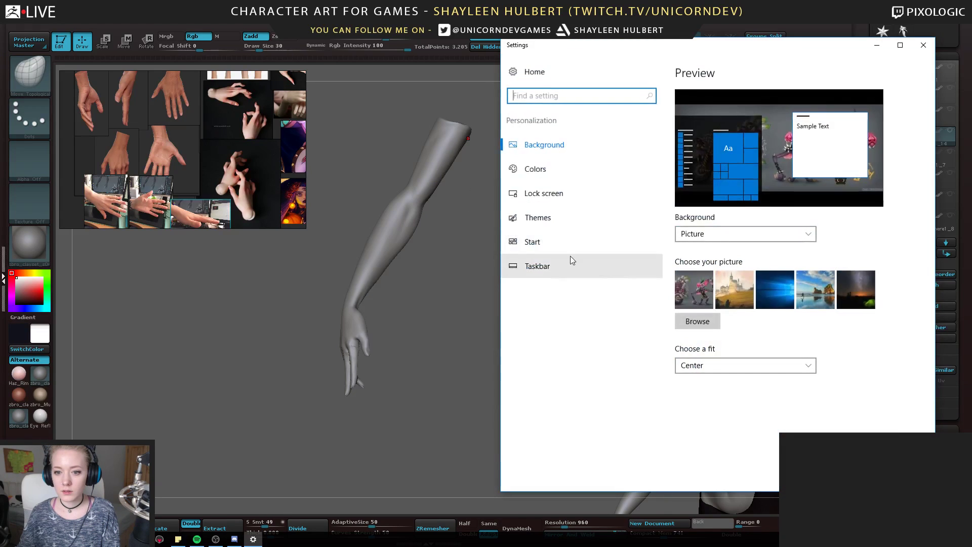
{"action": "left_click", "coordinate": [571, 262]}
{"action": "left_click", "coordinate": [686, 145]}
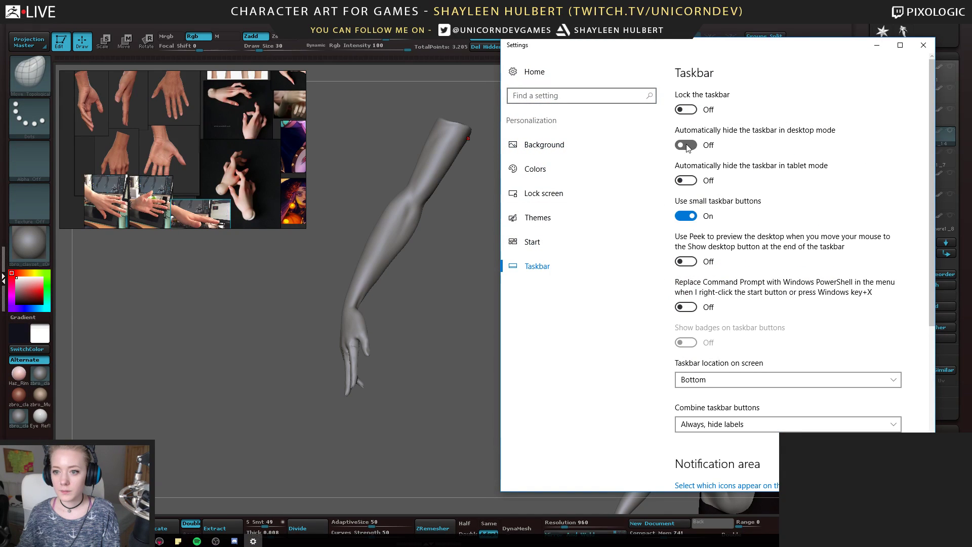
{"action": "left_click", "coordinate": [922, 45]}
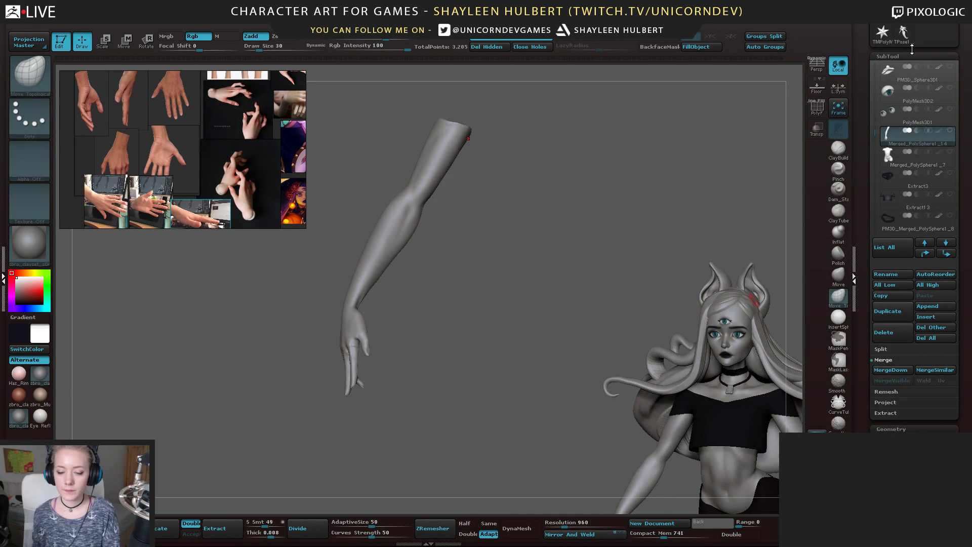
Mirror and weld the arm to the opposite side, show the whole character and select the torso subtool
{"action": "left_click_drag", "start_coordinate": [431, 330], "coordinate": [371, 415]}
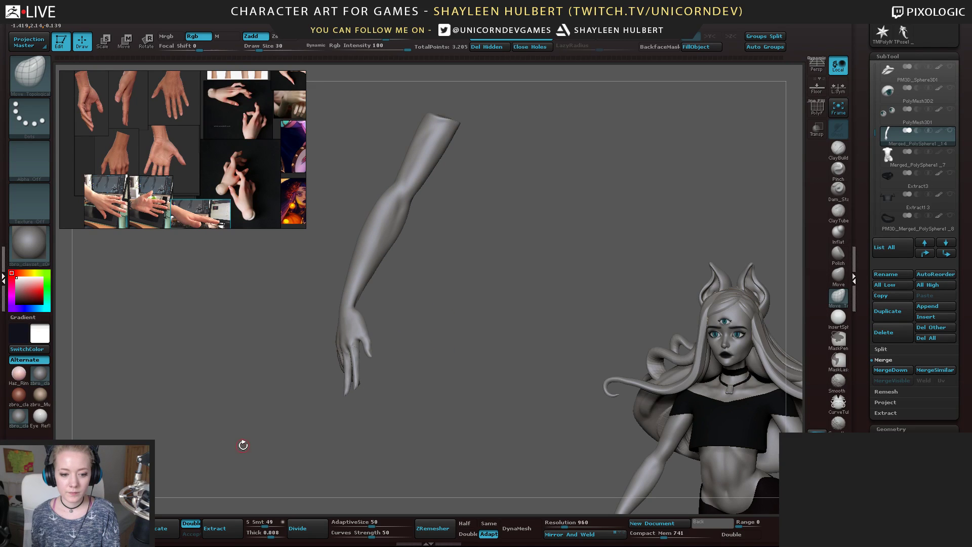
{"action": "left_click", "coordinate": [595, 535]}
{"action": "mouse_move", "coordinate": [521, 336]}
{"action": "left_mouse_down", "text": "shift"}
{"action": "mouse_move", "coordinate": [365, 367]}
{"action": "mouse_move", "coordinate": [408, 367]}
{"action": "left_mouse_up", "text": "shift"}
{"action": "left_click", "coordinate": [950, 130]}
{"action": "mouse_move", "coordinate": [569, 288]}
{"action": "left_mouse_down", "text": "shift"}
{"action": "mouse_move", "coordinate": [612, 276]}
{"action": "mouse_move", "coordinate": [494, 263]}
{"action": "mouse_move", "coordinate": [647, 266]}
{"action": "mouse_move", "coordinate": [548, 263]}
{"action": "mouse_move", "coordinate": [585, 277]}
{"action": "mouse_move", "coordinate": [526, 275]}
{"action": "mouse_move", "coordinate": [535, 290]}
{"action": "mouse_move", "coordinate": [584, 279]}
{"action": "mouse_move", "coordinate": [560, 277]}
{"action": "mouse_move", "coordinate": [548, 282]}
{"action": "mouse_move", "coordinate": [592, 280]}
{"action": "left_mouse_up", "text": "shift"}
{"action": "left_click", "coordinate": [468, 298], "text": "alt"}
{"action": "left_click_drag", "start_coordinate": [552, 357], "coordinate": [646, 277], "text": "alt"}
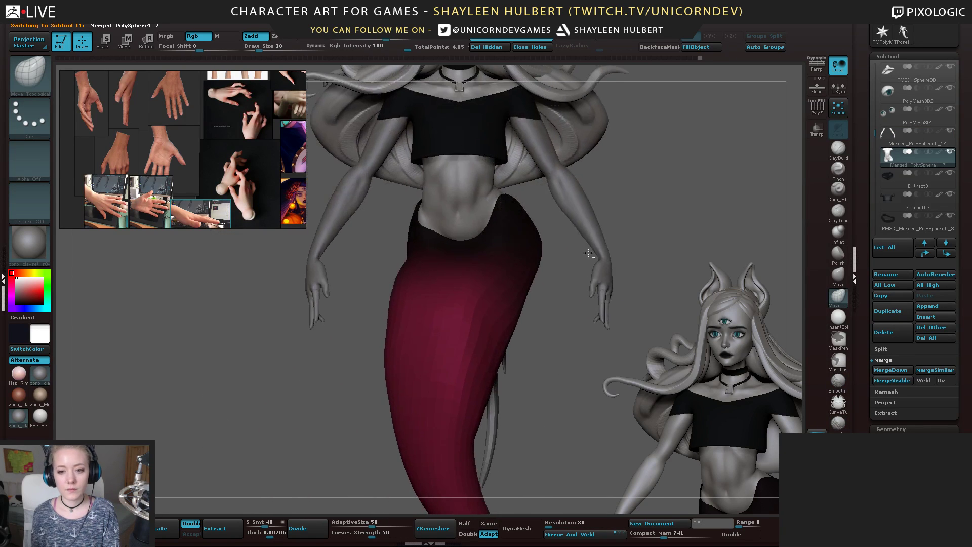
Hide the magenta tail subtool and isolate the thin fin subtool Merged_PolySphere1_6 behind it
{"action": "left_click", "coordinate": [501, 291], "text": "alt"}
{"action": "left_click_drag", "start_coordinate": [552, 342], "coordinate": [589, 232]}
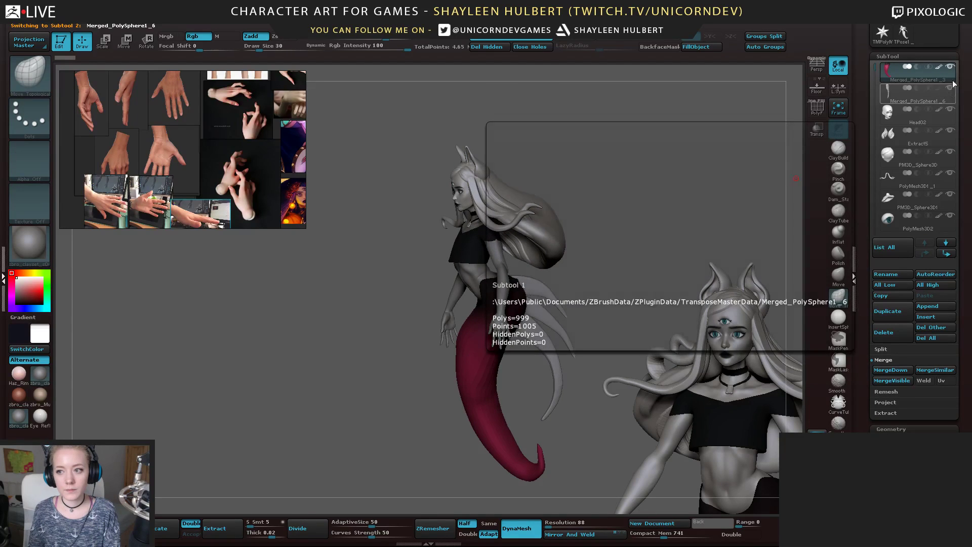
{"action": "left_click", "coordinate": [948, 67]}
{"action": "left_click_drag", "start_coordinate": [628, 203], "coordinate": [713, 248]}
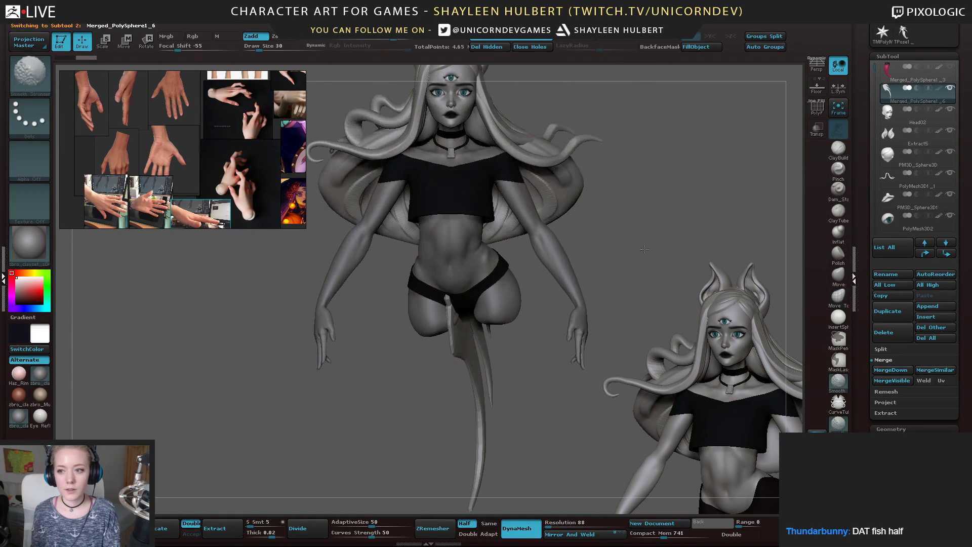
{"action": "left_click", "coordinate": [951, 90]}
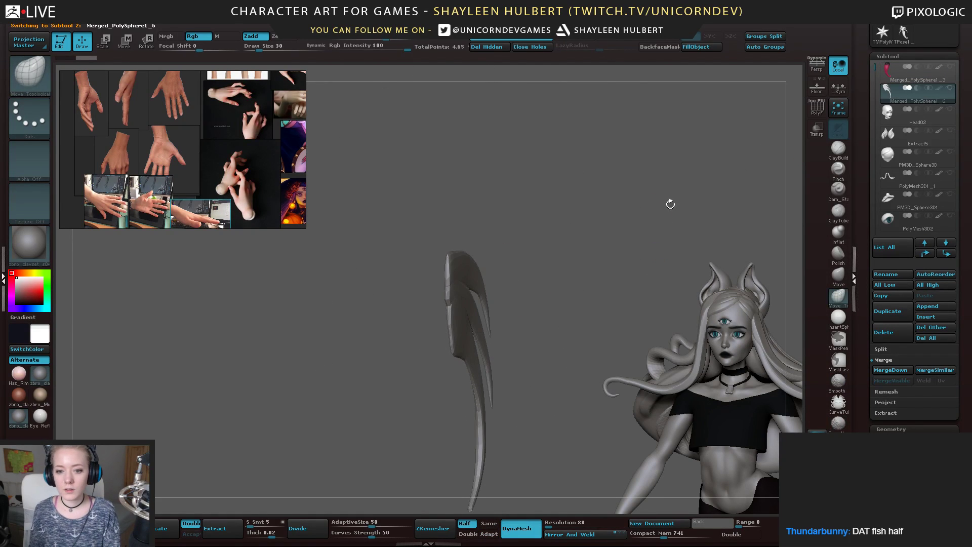
Select the Head02 subtool with the rest of the character shown, and hide the thin fin and magenta tail subtools
{"action": "left_click", "coordinate": [951, 116]}
{"action": "left_click", "coordinate": [950, 110]}
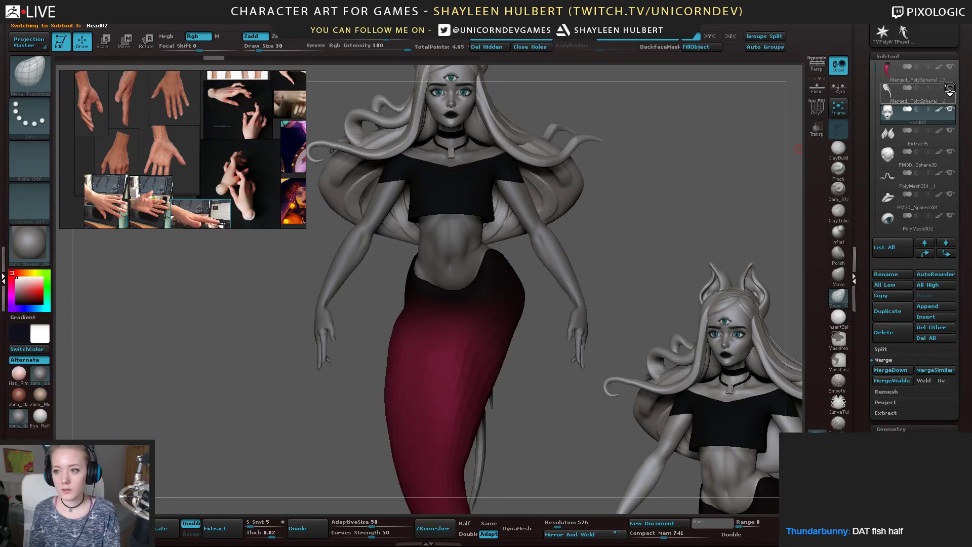
{"action": "left_click", "coordinate": [949, 88]}
{"action": "left_click", "coordinate": [951, 67]}
Select the black briefs subtool Extract3 on the character's hips and switch to the hPolish brush
{"action": "mouse_move", "coordinate": [635, 204]}
{"action": "left_mouse_down", "text": "alt"}
{"action": "mouse_move", "coordinate": [646, 280]}
{"action": "mouse_move", "coordinate": [643, 237]}
{"action": "mouse_move", "coordinate": [615, 276]}
{"action": "left_mouse_up", "text": "alt"}
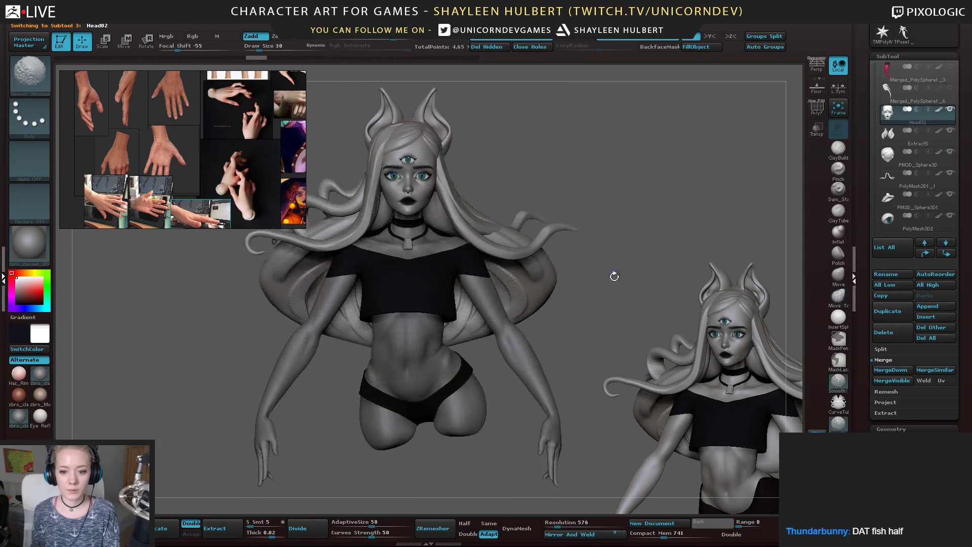
{"action": "left_click_drag", "start_coordinate": [532, 445], "coordinate": [515, 391], "text": "alt"}
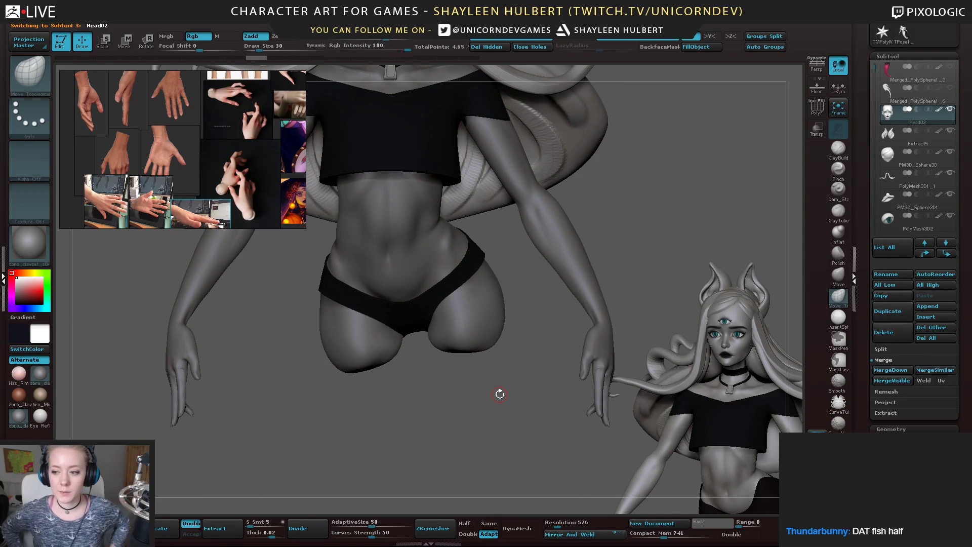
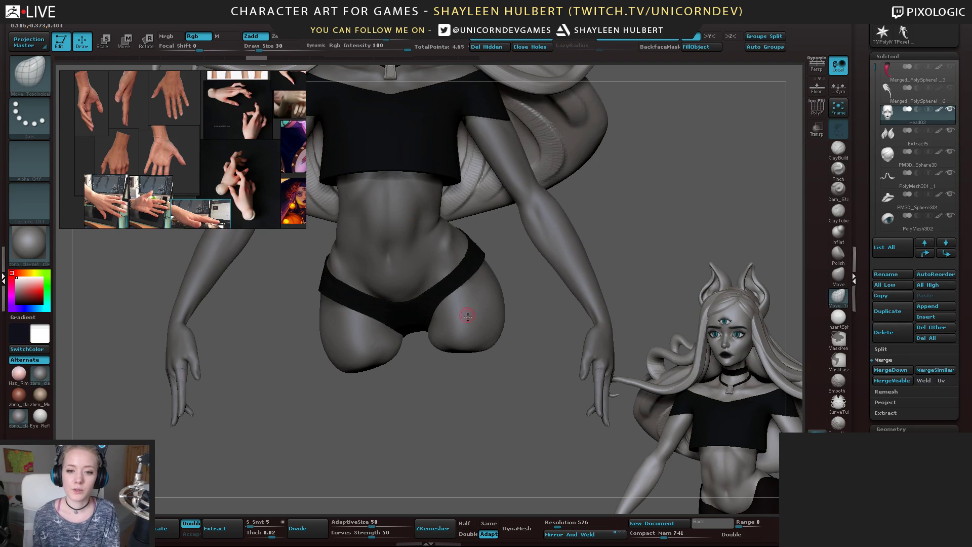
{"action": "left_click_drag", "start_coordinate": [495, 397], "coordinate": [426, 163]}
{"action": "left_click_drag", "start_coordinate": [283, 293], "coordinate": [317, 324], "text": "alt"}
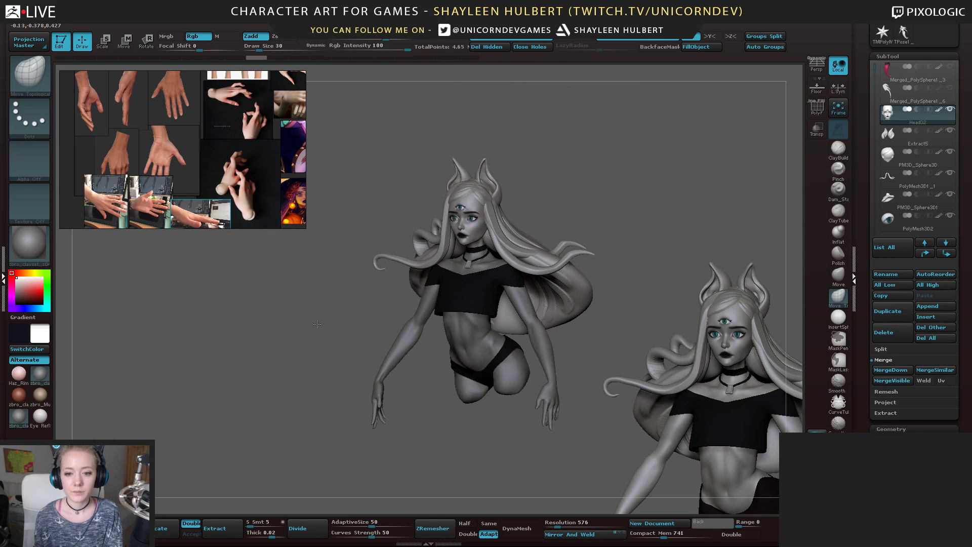
{"action": "mouse_move", "coordinate": [317, 324]}
{"action": "right_mouse_down"}
{"action": "mouse_move", "coordinate": [296, 327]}
{"action": "mouse_move", "coordinate": [305, 333]}
{"action": "right_mouse_up"}
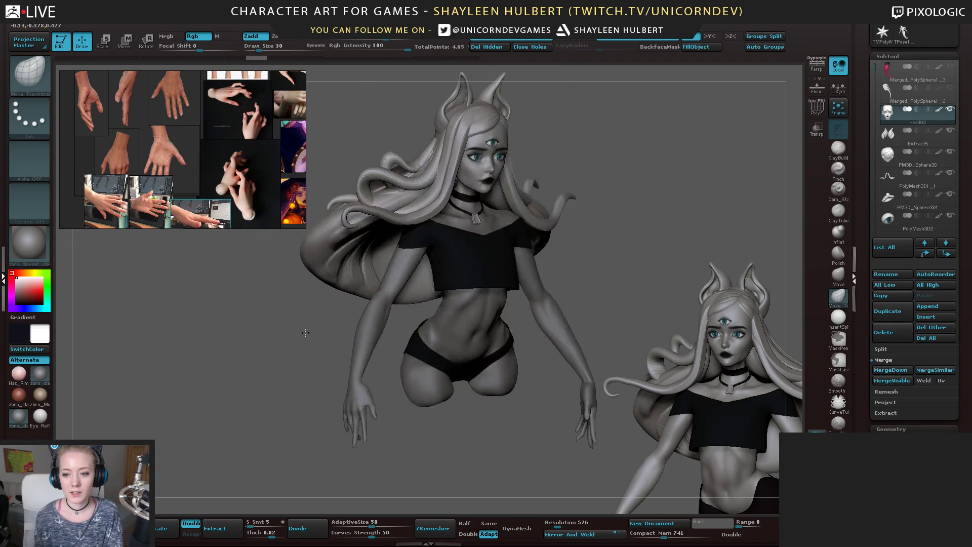
{"action": "left_click_drag", "start_coordinate": [305, 333], "coordinate": [366, 337]}
{"action": "left_click", "coordinate": [439, 342], "text": "alt"}
{"action": "left_click_drag", "start_coordinate": [387, 379], "coordinate": [343, 375], "text": "alt"}
{"action": "left_click_drag", "start_coordinate": [316, 337], "coordinate": [343, 338]}
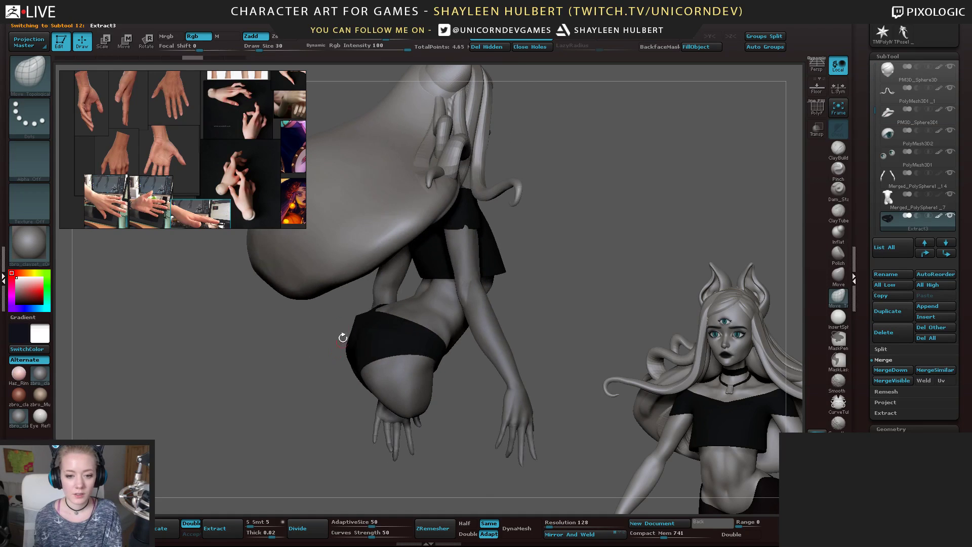
{"action": "key", "text": "b"}
{"action": "key", "text": "h"}
{"action": "key", "text": "p"}
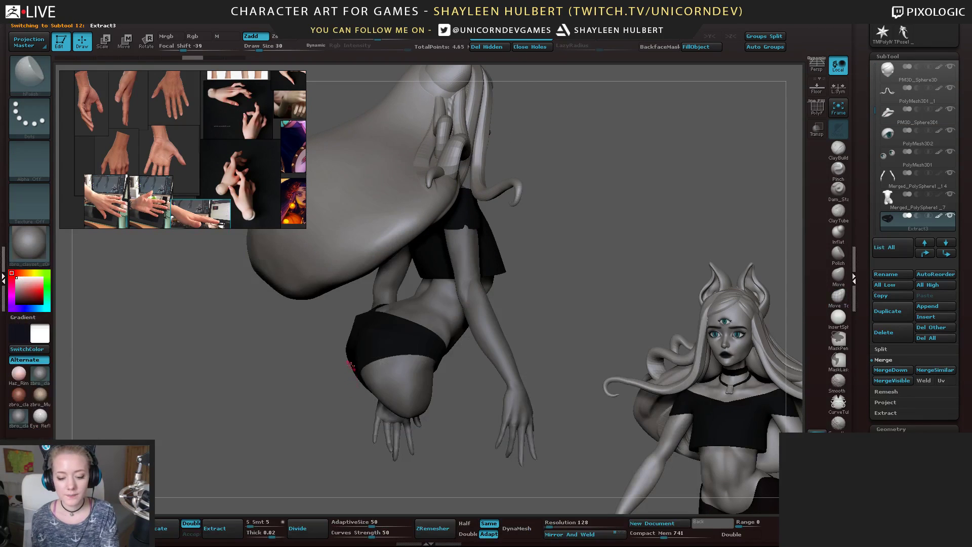
Inflate the back of the black briefs with the Inflat brush to cover the skin poking through near the waistband
{"action": "mouse_move", "coordinate": [304, 351]}
{"action": "right_mouse_down"}
{"action": "mouse_move", "coordinate": [371, 318]}
{"action": "mouse_move", "coordinate": [329, 334]}
{"action": "mouse_move", "coordinate": [343, 325]}
{"action": "mouse_move", "coordinate": [377, 319]}
{"action": "right_mouse_up"}
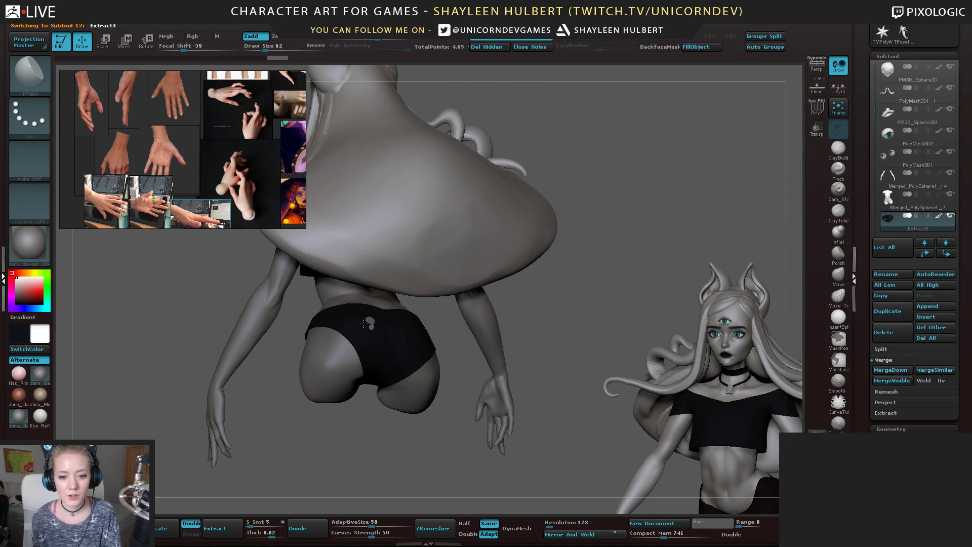
{"action": "right_click_drag", "start_coordinate": [552, 272], "coordinate": [709, 217]}
{"action": "left_click", "coordinate": [838, 233]}
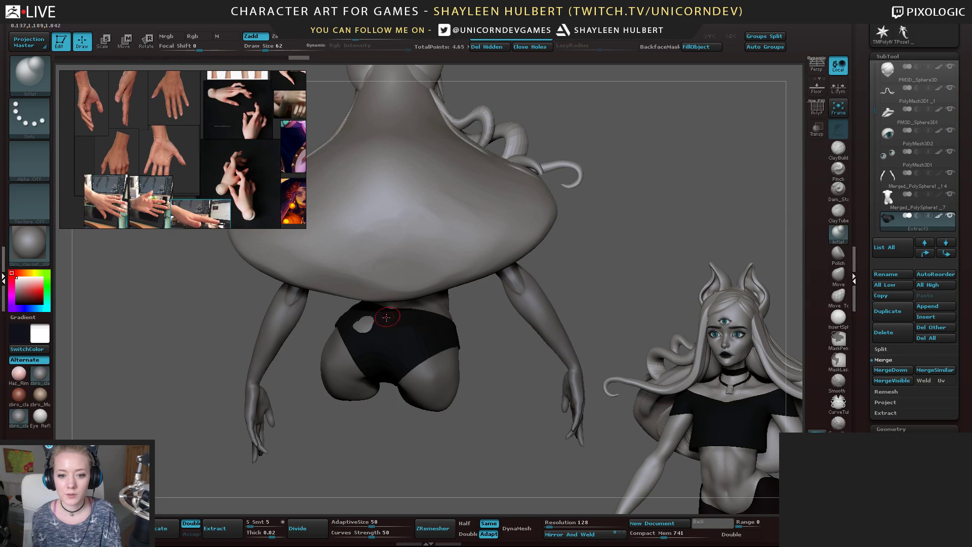
{"action": "left_click_drag", "start_coordinate": [386, 317], "coordinate": [354, 327]}
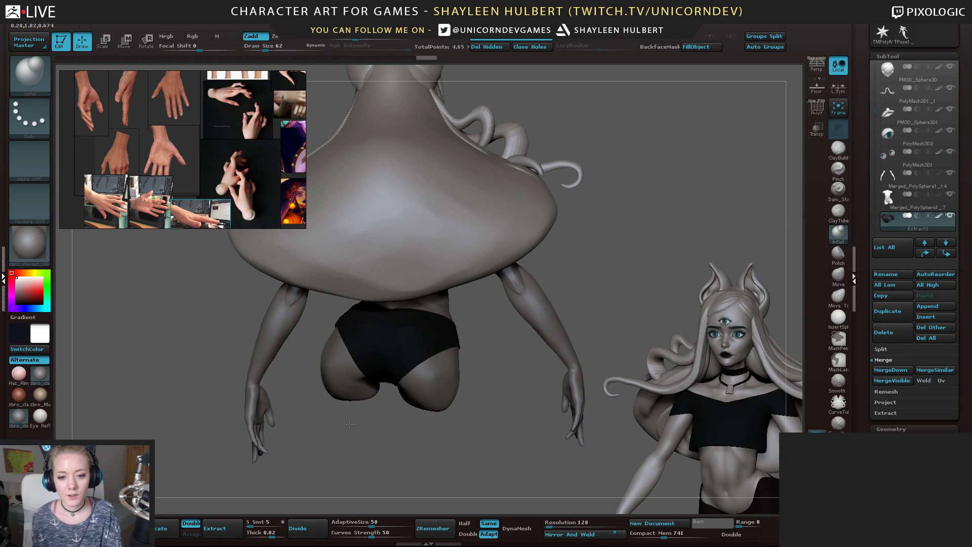
{"action": "mouse_move", "coordinate": [400, 413]}
{"action": "left_mouse_down"}
{"action": "mouse_move", "coordinate": [357, 362]}
{"action": "mouse_move", "coordinate": [355, 377]}
{"action": "left_mouse_up"}
Select the black crop top and adjust its neckline near the shoulder using the Move brush at draw size 90
{"action": "mouse_move", "coordinate": [291, 324]}
{"action": "left_mouse_down"}
{"action": "mouse_move", "coordinate": [230, 347]}
{"action": "mouse_move", "coordinate": [497, 292]}
{"action": "mouse_move", "coordinate": [537, 253]}
{"action": "mouse_move", "coordinate": [583, 296]}
{"action": "mouse_move", "coordinate": [607, 287]}
{"action": "left_mouse_up"}
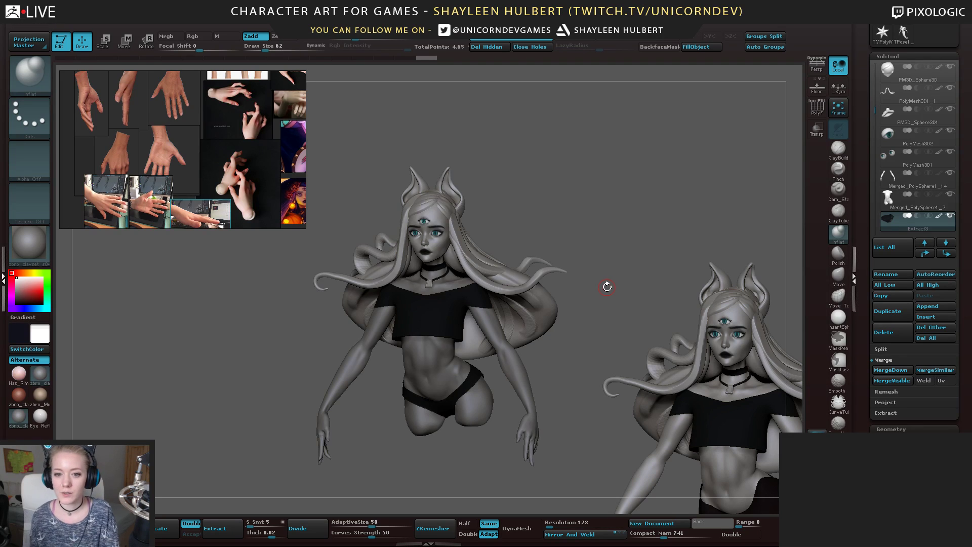
{"action": "left_click_drag", "start_coordinate": [607, 287], "coordinate": [533, 215]}
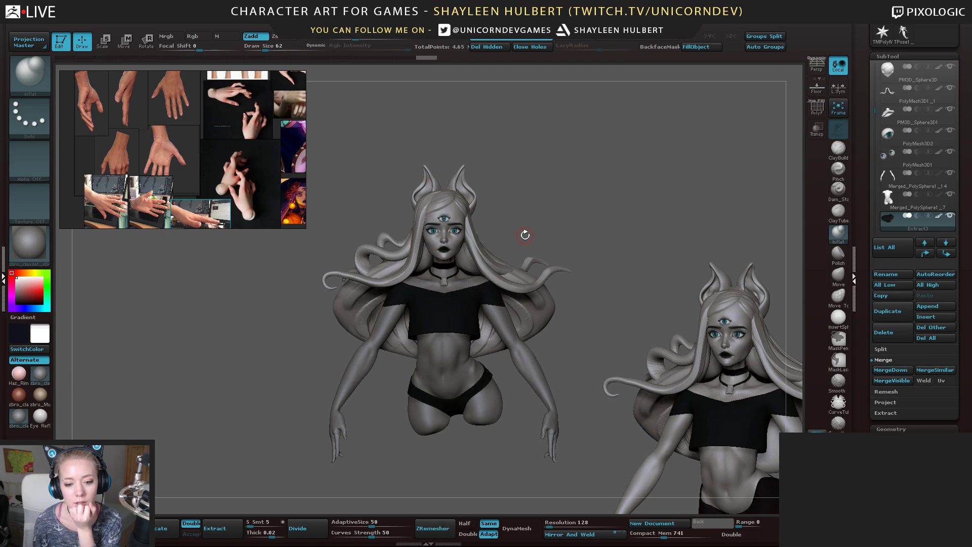
{"action": "mouse_move", "coordinate": [602, 246]}
{"action": "left_mouse_down"}
{"action": "mouse_move", "coordinate": [582, 244]}
{"action": "mouse_move", "coordinate": [586, 219]}
{"action": "mouse_move", "coordinate": [590, 231]}
{"action": "left_mouse_up"}
{"action": "mouse_move", "coordinate": [332, 390]}
{"action": "left_mouse_down", "text": "alt"}
{"action": "mouse_move", "coordinate": [413, 238]}
{"action": "mouse_move", "coordinate": [408, 286]}
{"action": "mouse_move", "coordinate": [421, 348]}
{"action": "left_mouse_up", "text": "alt"}
{"action": "mouse_move", "coordinate": [372, 329]}
{"action": "left_mouse_down"}
{"action": "mouse_move", "coordinate": [418, 319]}
{"action": "mouse_move", "coordinate": [425, 335]}
{"action": "mouse_move", "coordinate": [390, 349]}
{"action": "mouse_move", "coordinate": [387, 331]}
{"action": "left_mouse_up"}
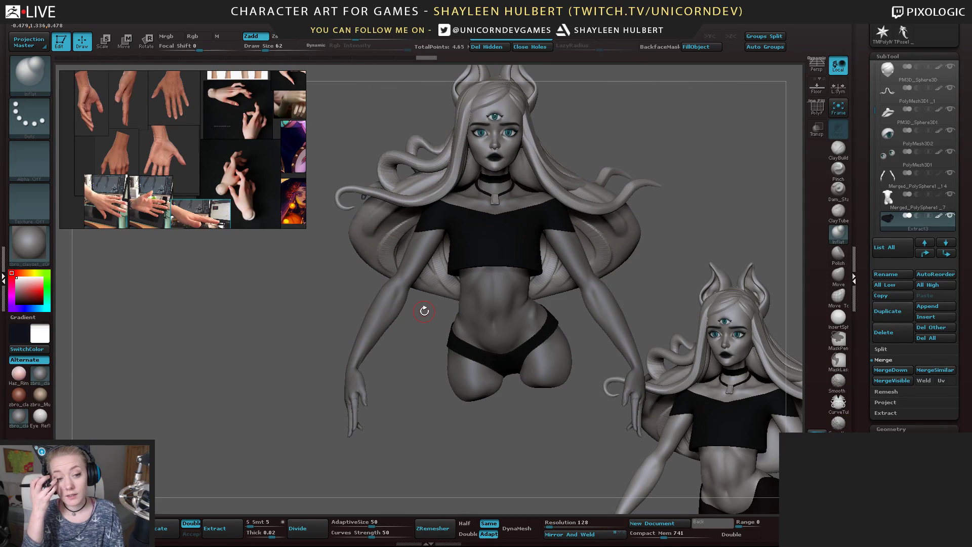
{"action": "left_click_drag", "start_coordinate": [317, 318], "coordinate": [245, 330], "text": "alt"}
{"action": "left_click", "coordinate": [404, 318], "text": "alt"}
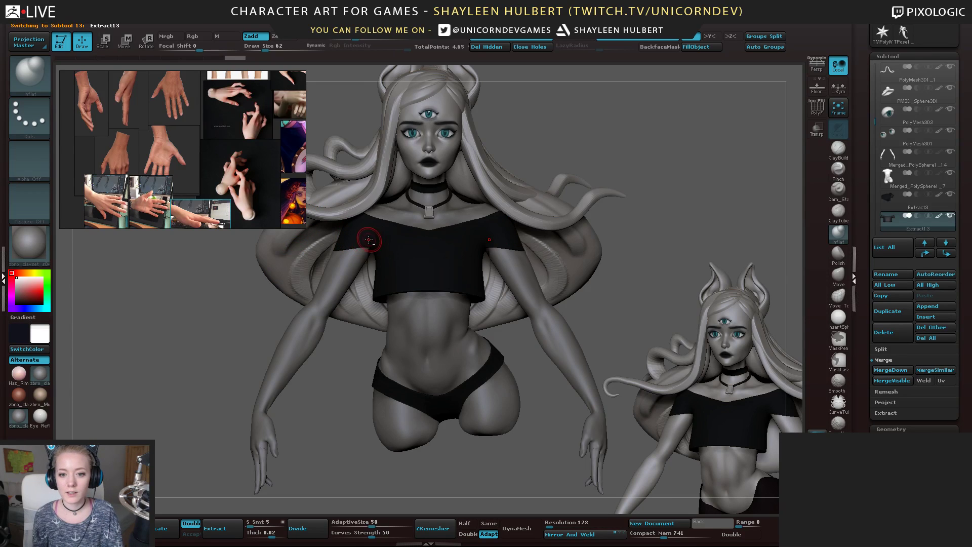
{"action": "mouse_move", "coordinate": [275, 313]}
{"action": "left_mouse_down", "text": "alt"}
{"action": "mouse_move", "coordinate": [301, 343]}
{"action": "mouse_move", "coordinate": [306, 380]}
{"action": "left_mouse_up", "text": "alt"}
{"action": "left_click", "coordinate": [839, 277]}
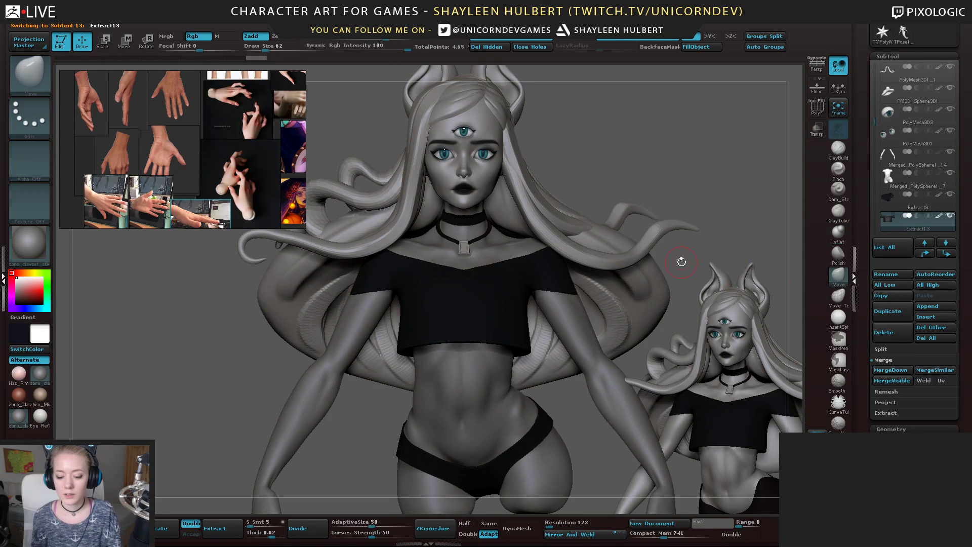
{"action": "key", "text": "]"}
{"action": "mouse_move", "coordinate": [408, 265]}
{"action": "left_mouse_down"}
{"action": "mouse_move", "coordinate": [399, 256]}
{"action": "mouse_move", "coordinate": [376, 265]}
{"action": "left_mouse_up"}
{"action": "mouse_move", "coordinate": [200, 358]}
{"action": "left_mouse_down"}
{"action": "mouse_move", "coordinate": [258, 360]}
{"action": "mouse_move", "coordinate": [244, 362]}
{"action": "mouse_move", "coordinate": [234, 347]}
{"action": "mouse_move", "coordinate": [142, 350]}
{"action": "left_mouse_up"}
Subdivide the black briefs and inflate them around the hips and waistband to cover the skin showing through
{"action": "left_click", "coordinate": [407, 367], "text": "alt"}
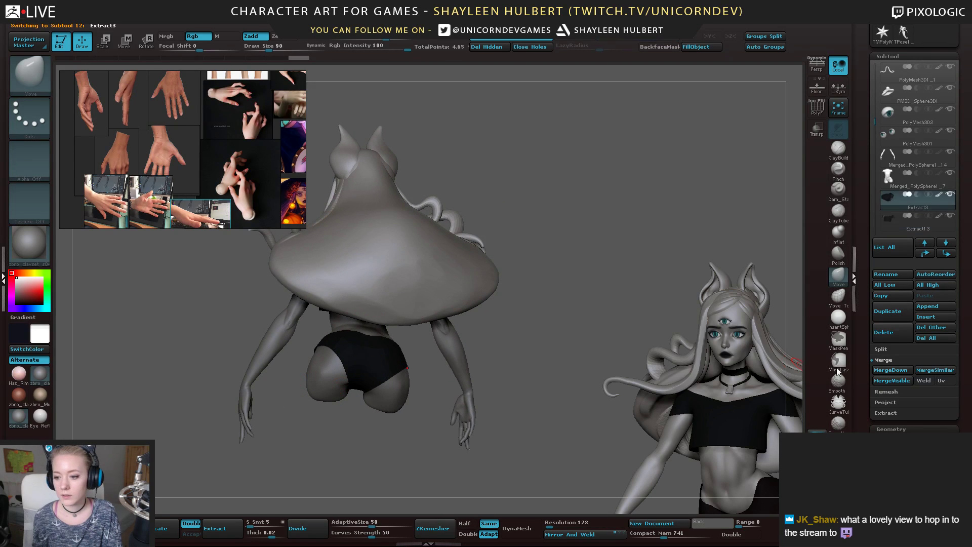
{"action": "key", "text": "shift+d"}
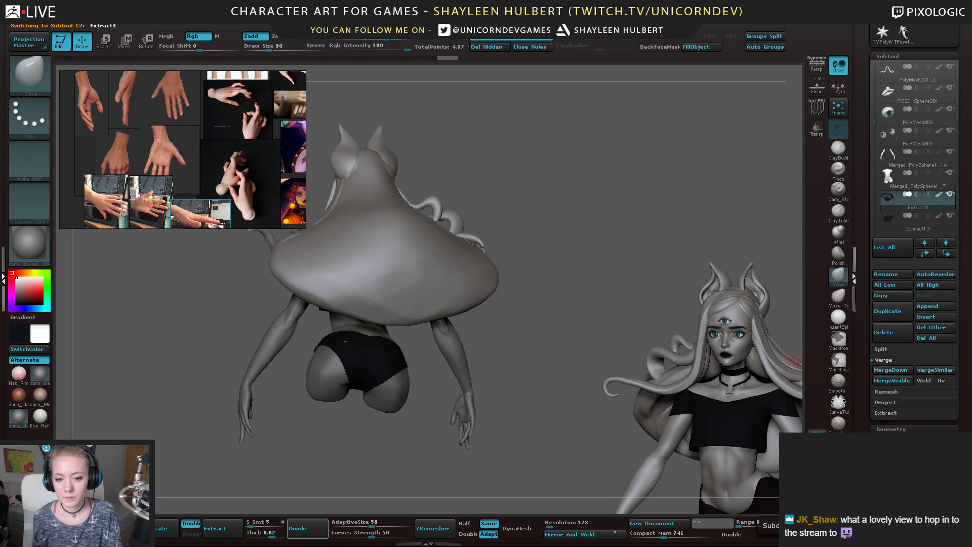
{"action": "left_click_drag", "start_coordinate": [514, 344], "coordinate": [596, 311]}
{"action": "left_click_drag", "start_coordinate": [551, 334], "coordinate": [747, 207], "text": "alt"}
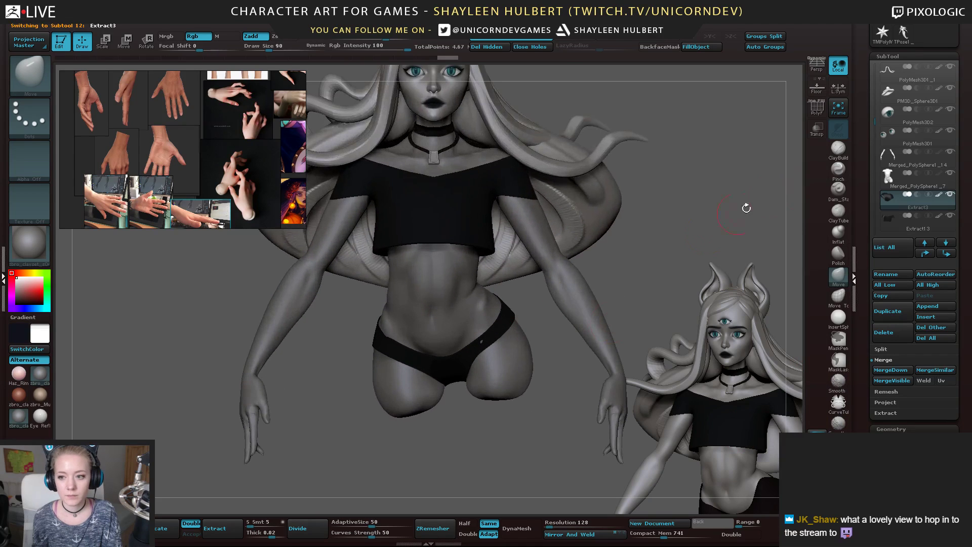
{"action": "left_click", "coordinate": [836, 236]}
{"action": "key", "text": "shift"}
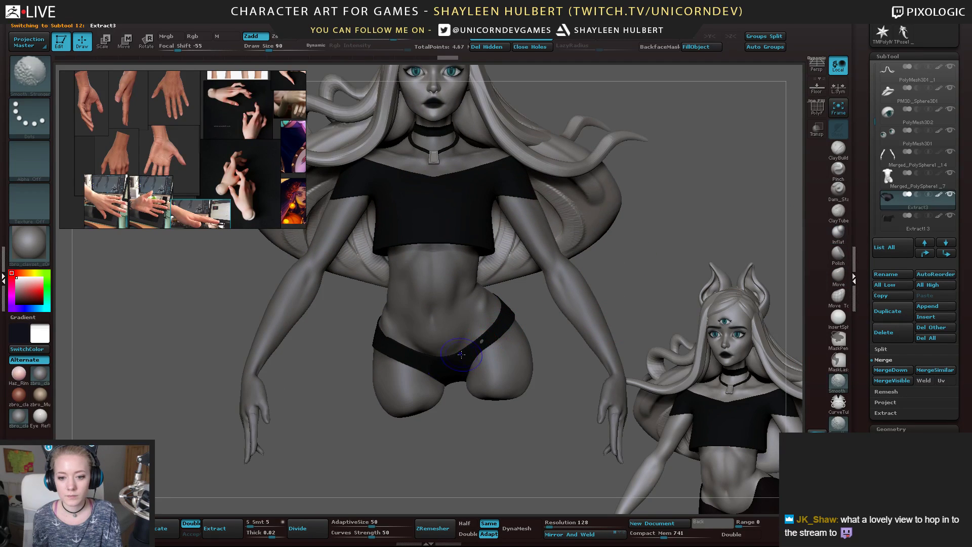
{"action": "left_click_drag", "start_coordinate": [353, 320], "coordinate": [406, 351]}
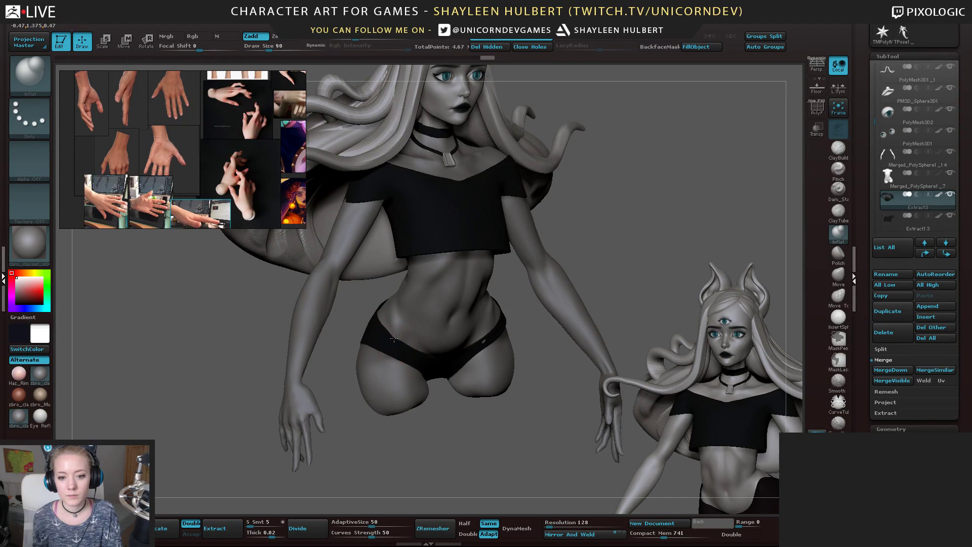
{"action": "mouse_move", "coordinate": [419, 446]}
{"action": "left_mouse_down"}
{"action": "mouse_move", "coordinate": [451, 443]}
{"action": "mouse_move", "coordinate": [526, 314]}
{"action": "left_mouse_up"}
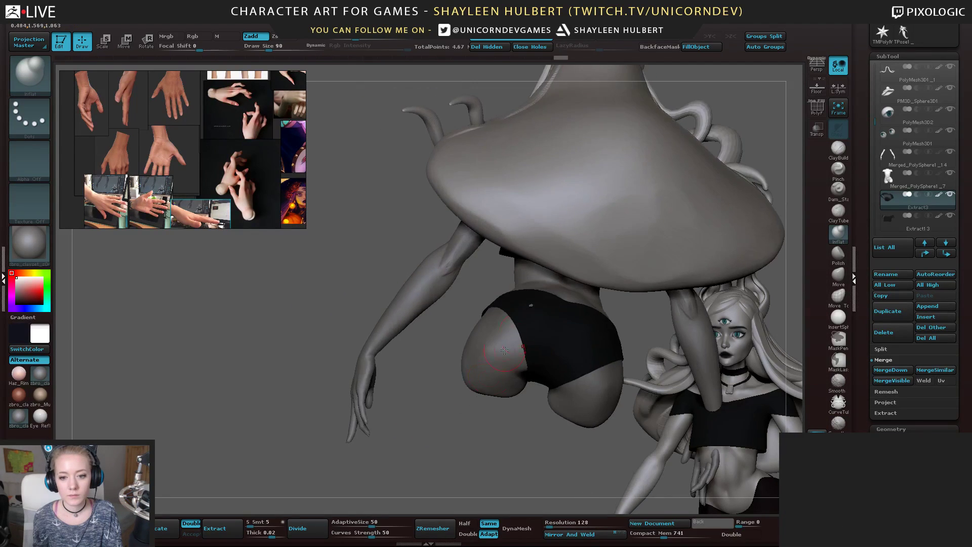
{"action": "mouse_move", "coordinate": [419, 382]}
{"action": "left_mouse_down", "text": "alt"}
{"action": "mouse_move", "coordinate": [308, 352]}
{"action": "mouse_move", "coordinate": [392, 362]}
{"action": "mouse_move", "coordinate": [363, 370]}
{"action": "mouse_move", "coordinate": [491, 362]}
{"action": "mouse_move", "coordinate": [629, 302]}
{"action": "mouse_move", "coordinate": [613, 296]}
{"action": "mouse_move", "coordinate": [582, 317]}
{"action": "mouse_move", "coordinate": [546, 311]}
{"action": "mouse_move", "coordinate": [603, 200]}
{"action": "mouse_move", "coordinate": [511, 328]}
{"action": "mouse_move", "coordinate": [460, 293]}
{"action": "mouse_move", "coordinate": [405, 294]}
{"action": "left_mouse_up", "text": "alt"}
Select the arms and mask them down to the wrists, leaving only the hands unmasked
{"action": "left_click", "coordinate": [441, 290], "text": "alt"}
{"action": "mouse_move", "coordinate": [428, 435]}
{"action": "left_mouse_down", "text": "ctrl"}
{"action": "mouse_move", "coordinate": [467, 389]}
{"action": "mouse_move", "coordinate": [625, 329]}
{"action": "left_mouse_up", "text": "ctrl"}
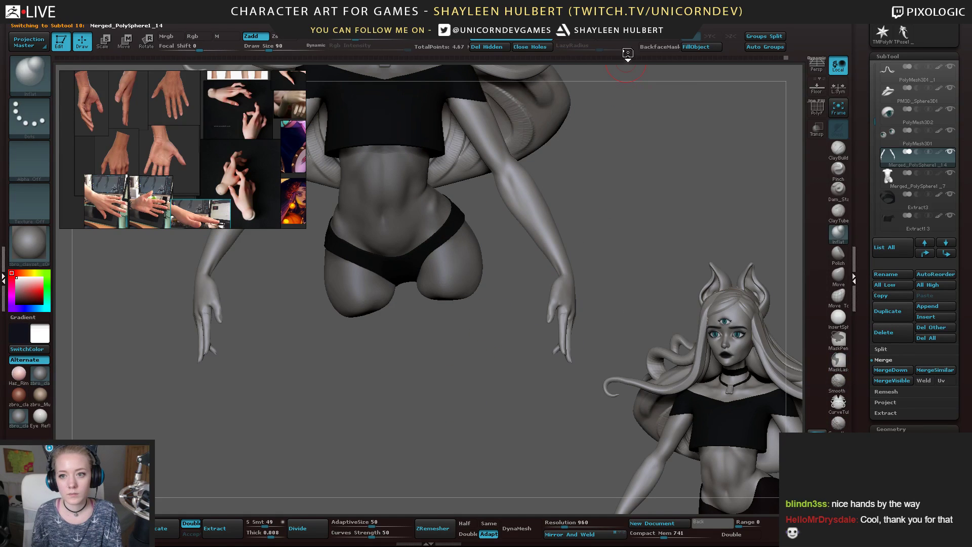
{"action": "mouse_move", "coordinate": [588, 150]}
{"action": "left_mouse_down"}
{"action": "mouse_move", "coordinate": [550, 283]}
{"action": "mouse_move", "coordinate": [598, 349]}
{"action": "mouse_move", "coordinate": [509, 280]}
{"action": "left_mouse_up"}
{"action": "left_click_drag", "start_coordinate": [497, 420], "coordinate": [409, 385]}
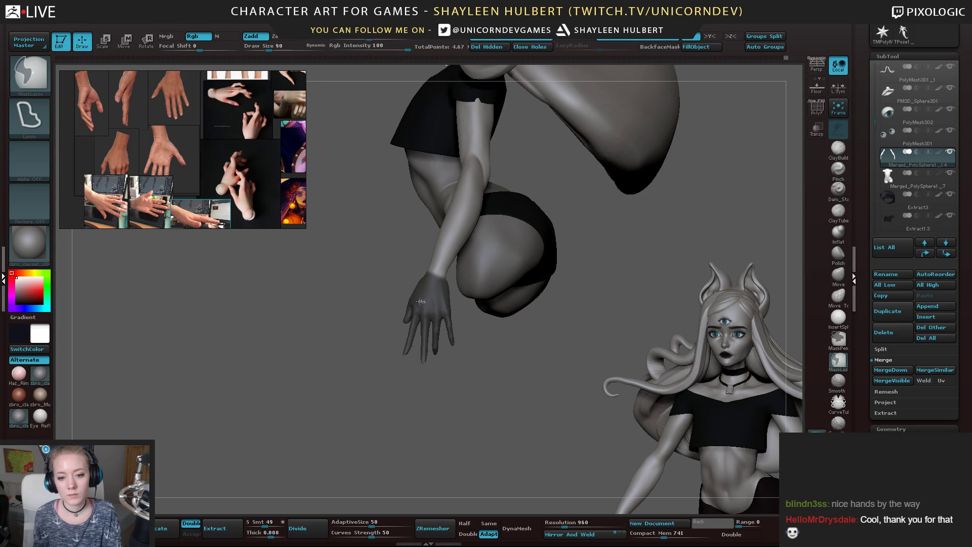
{"action": "left_click", "coordinate": [421, 269], "text": "ctrl"}
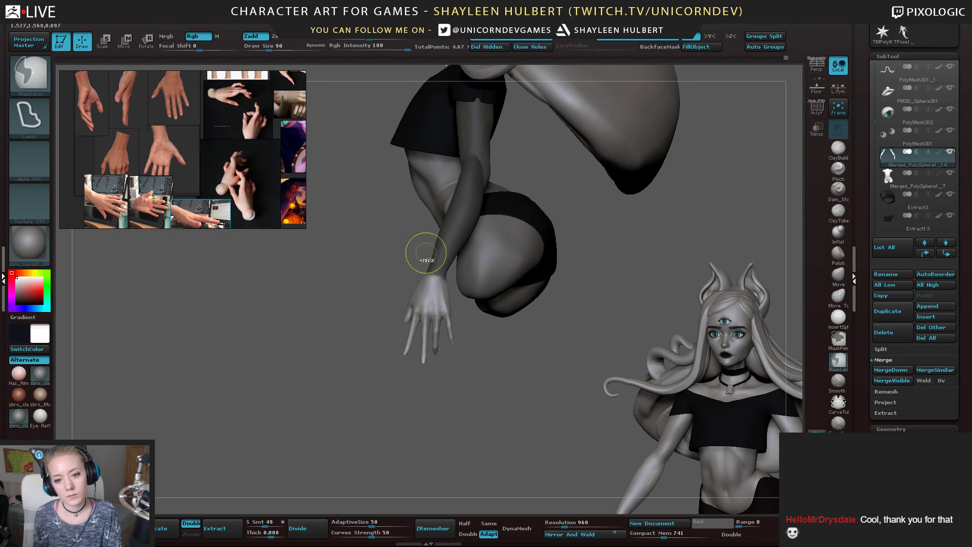
{"action": "left_click", "coordinate": [347, 379], "text": "ctrl"}
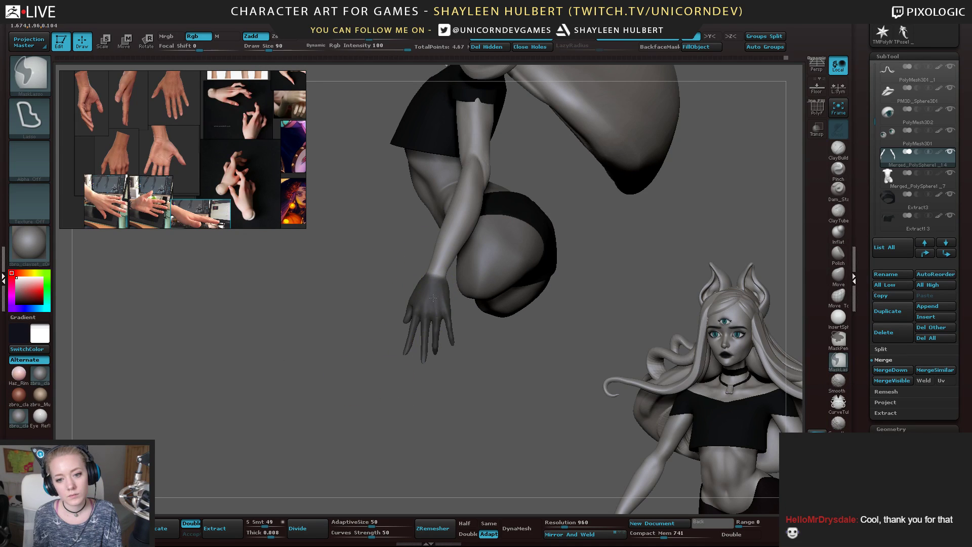
{"action": "left_click", "coordinate": [356, 312], "text": "ctrl"}
Rotate the unmasked hands at the wrists with the transpose line to adjust their pose, then return to Draw mode
{"action": "key", "text": "r"}
{"action": "mouse_move", "coordinate": [436, 274]}
{"action": "left_mouse_down"}
{"action": "mouse_move", "coordinate": [410, 410]}
{"action": "mouse_move", "coordinate": [423, 425]}
{"action": "mouse_move", "coordinate": [404, 426]}
{"action": "mouse_move", "coordinate": [434, 428]}
{"action": "left_mouse_up"}
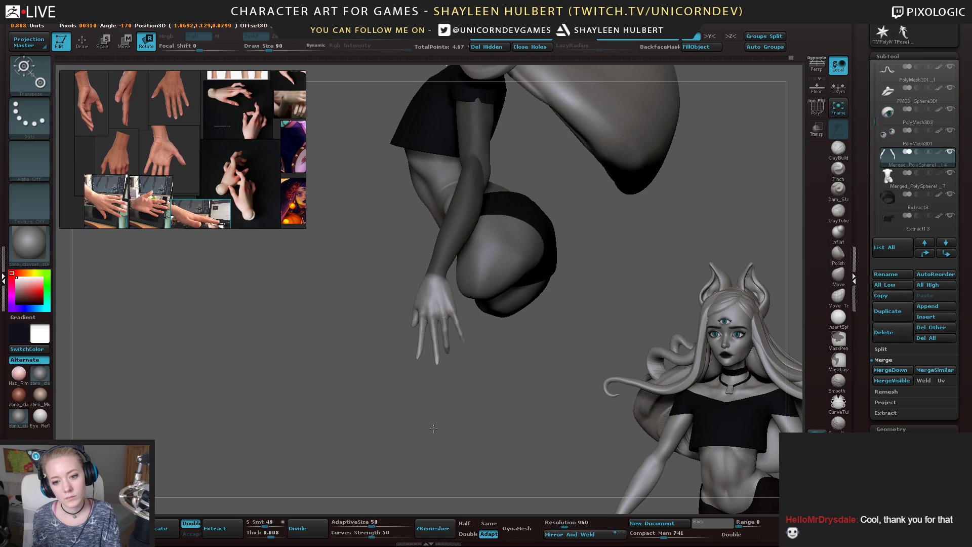
{"action": "left_click_drag", "start_coordinate": [303, 400], "coordinate": [411, 397]}
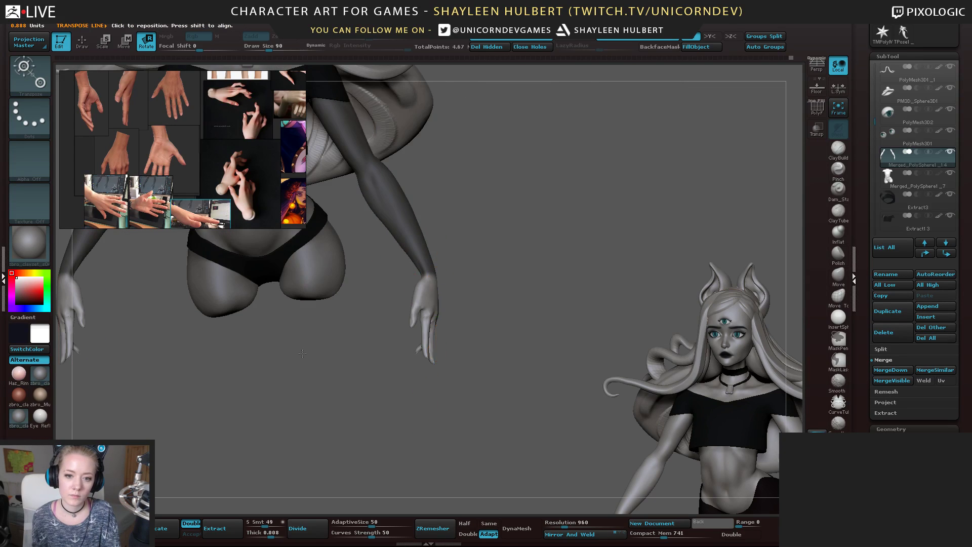
{"action": "left_click_drag", "start_coordinate": [316, 351], "coordinate": [429, 418], "text": "alt"}
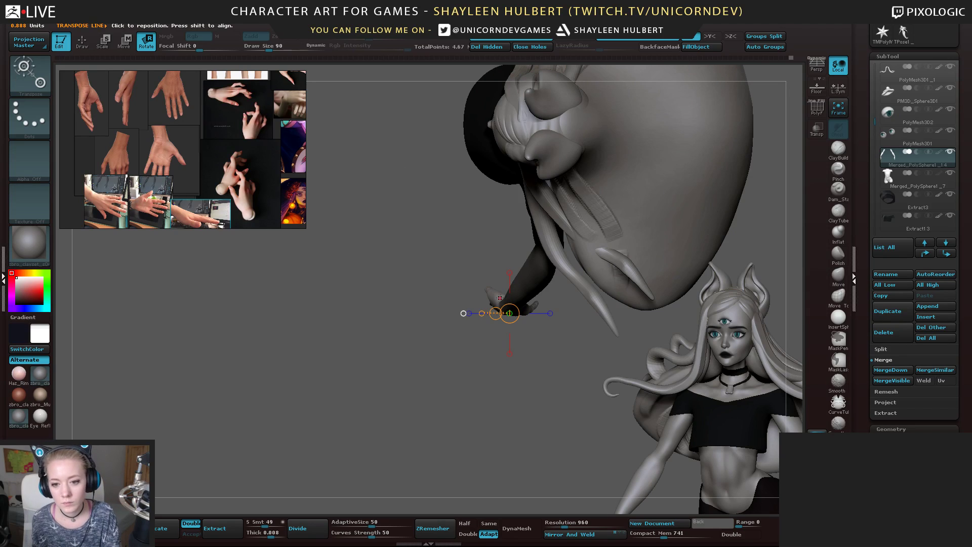
{"action": "left_click_drag", "start_coordinate": [500, 298], "coordinate": [493, 334]}
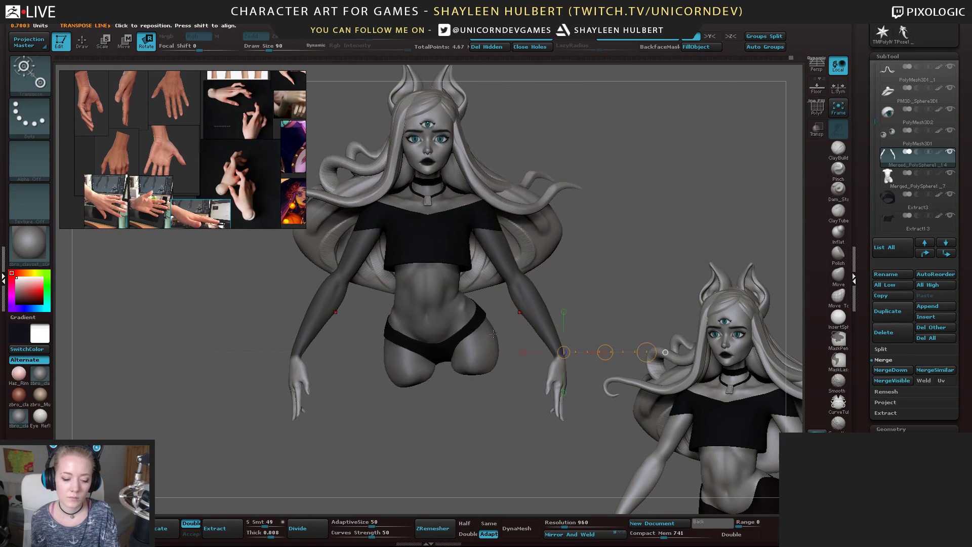
{"action": "key", "text": "q"}
Build up the web between the thumb and index finger using the ClayBuildup brush at draw size 22
{"action": "mouse_move", "coordinate": [574, 282]}
{"action": "left_mouse_down", "text": "alt"}
{"action": "mouse_move", "coordinate": [607, 300]}
{"action": "mouse_move", "coordinate": [561, 285]}
{"action": "mouse_move", "coordinate": [553, 337]}
{"action": "mouse_move", "coordinate": [473, 344]}
{"action": "mouse_move", "coordinate": [484, 346]}
{"action": "mouse_move", "coordinate": [451, 337]}
{"action": "mouse_move", "coordinate": [475, 328]}
{"action": "mouse_move", "coordinate": [362, 314]}
{"action": "mouse_move", "coordinate": [466, 298]}
{"action": "mouse_move", "coordinate": [453, 333]}
{"action": "mouse_move", "coordinate": [444, 323]}
{"action": "left_mouse_up", "text": "alt"}
{"action": "left_click", "coordinate": [838, 277]}
{"action": "mouse_move", "coordinate": [534, 317]}
{"action": "left_mouse_down", "text": "alt"}
{"action": "mouse_move", "coordinate": [522, 286]}
{"action": "mouse_move", "coordinate": [491, 296]}
{"action": "mouse_move", "coordinate": [528, 383]}
{"action": "mouse_move", "coordinate": [533, 362]}
{"action": "mouse_move", "coordinate": [543, 416]}
{"action": "mouse_move", "coordinate": [541, 305]}
{"action": "mouse_move", "coordinate": [325, 271]}
{"action": "mouse_move", "coordinate": [421, 399]}
{"action": "mouse_move", "coordinate": [430, 377]}
{"action": "mouse_move", "coordinate": [530, 341]}
{"action": "mouse_move", "coordinate": [512, 369]}
{"action": "left_mouse_up", "text": "alt"}
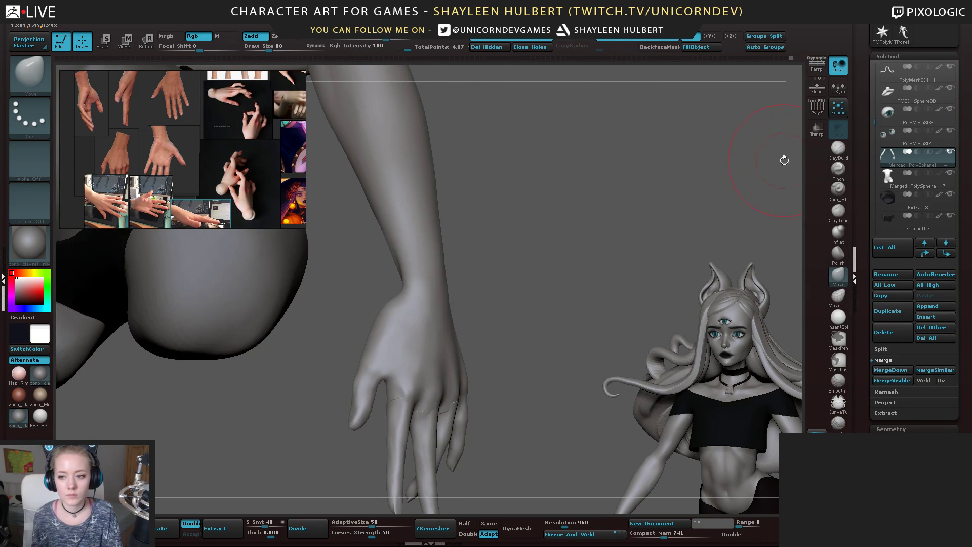
{"action": "left_click", "coordinate": [838, 148]}
{"action": "key", "text": "["}
{"action": "key", "text": "["}
{"action": "key", "text": "["}
{"action": "key", "text": "["}
{"action": "key", "text": "["}
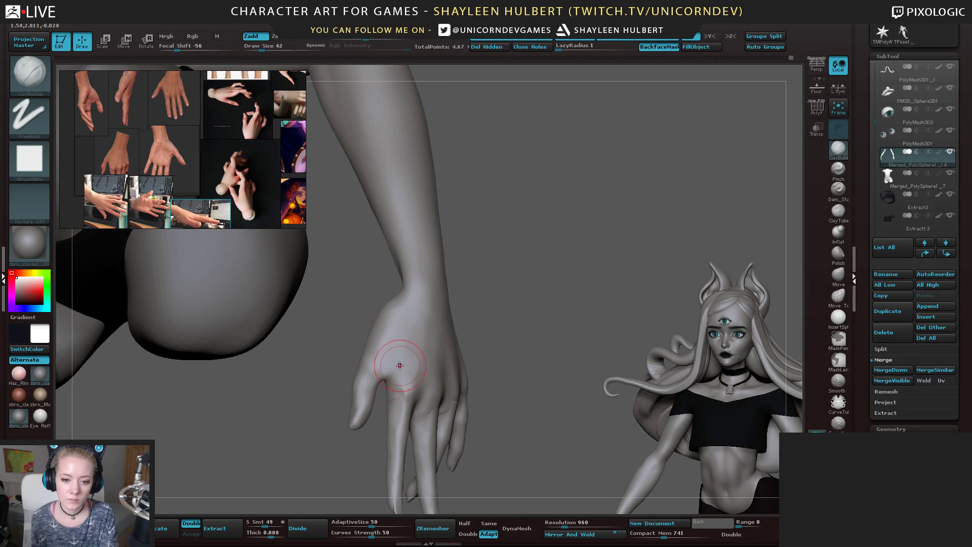
{"action": "mouse_move", "coordinate": [530, 298]}
{"action": "left_mouse_down", "text": "alt"}
{"action": "mouse_move", "coordinate": [551, 273]}
{"action": "mouse_move", "coordinate": [424, 336]}
{"action": "left_mouse_up", "text": "alt"}
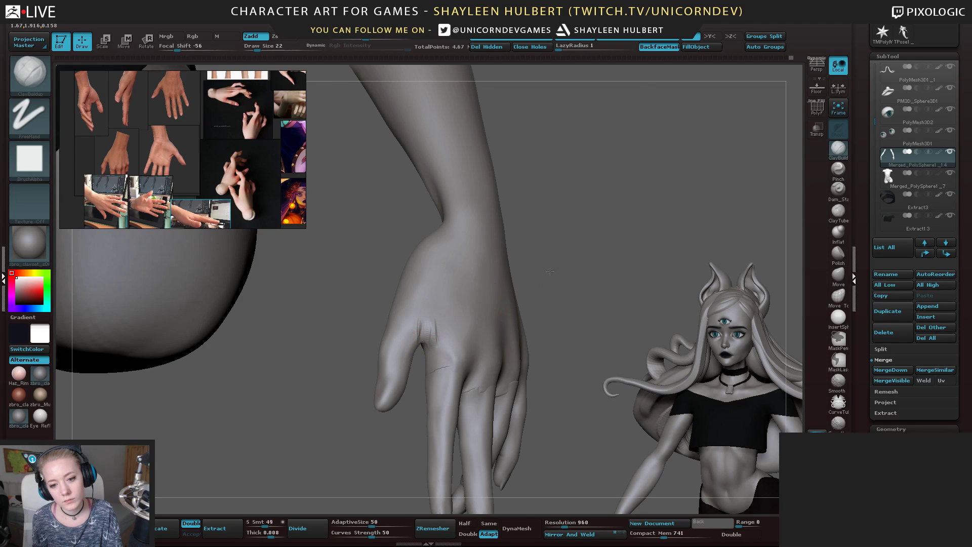
{"action": "left_click_drag", "start_coordinate": [550, 272], "coordinate": [416, 335]}
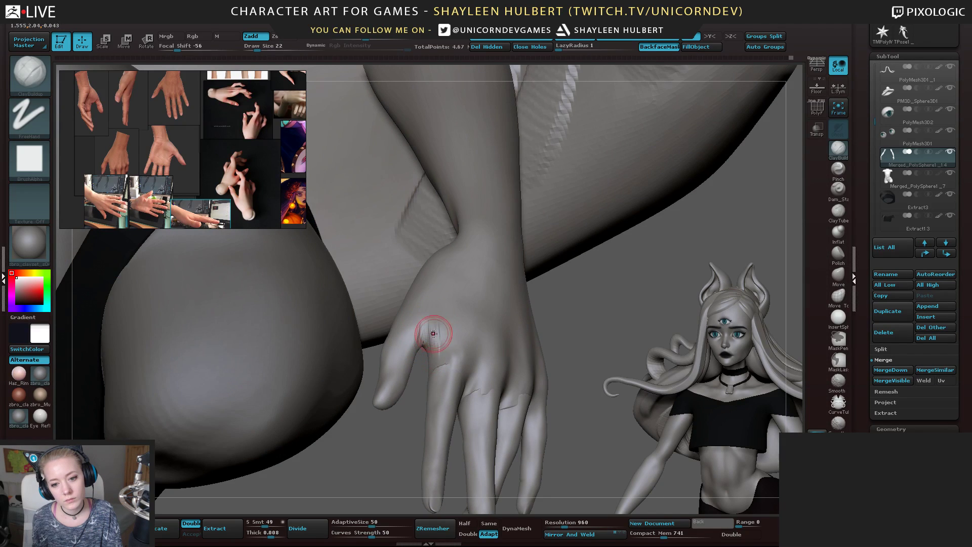
Smooth the clay strokes between the thumb and index finger and refine the transition into the back of the hand
{"action": "key", "text": "shift"}
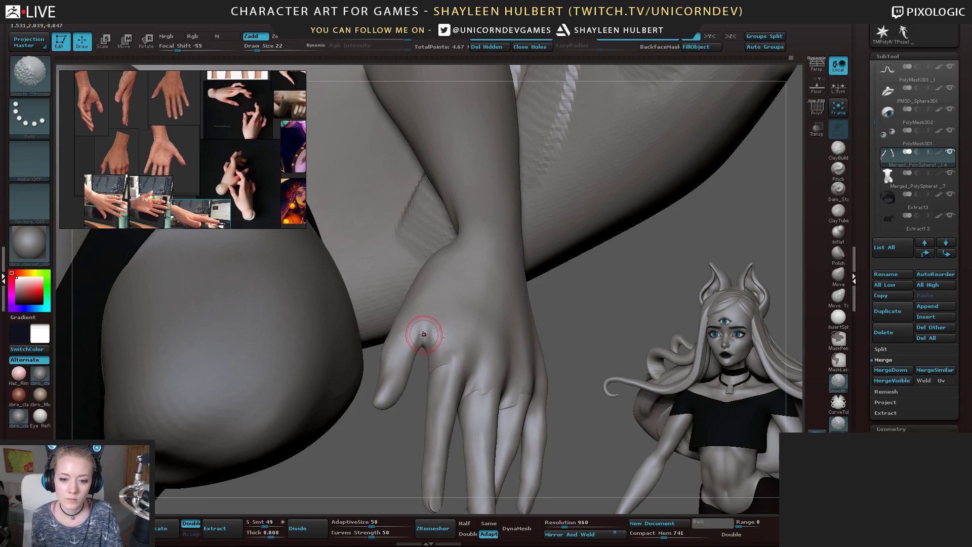
{"action": "left_click_drag", "start_coordinate": [418, 329], "coordinate": [420, 342]}
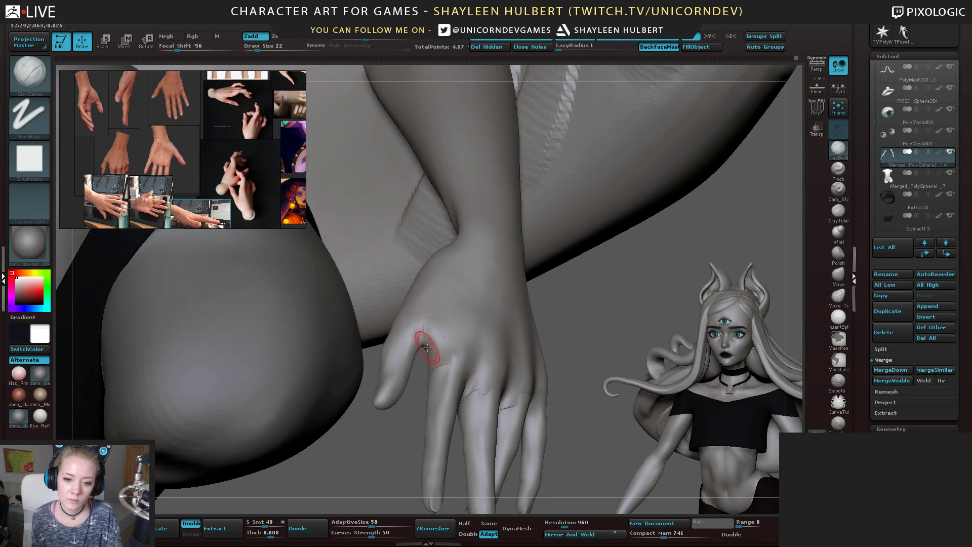
{"action": "key", "text": "shift"}
{"action": "left_click_drag", "start_coordinate": [563, 345], "coordinate": [588, 342], "text": "shift"}
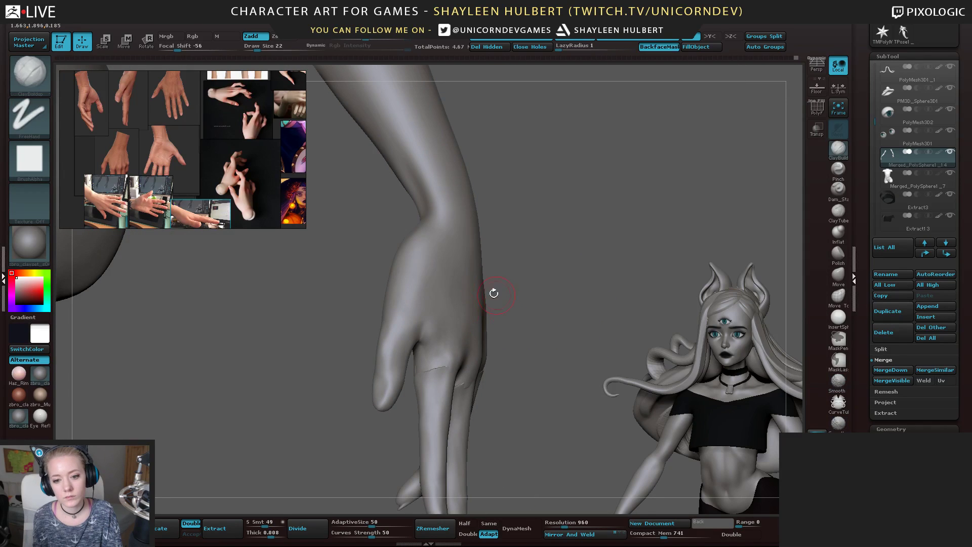
{"action": "left_click_drag", "start_coordinate": [431, 355], "coordinate": [433, 341]}
{"action": "mouse_move", "coordinate": [493, 267]}
{"action": "left_mouse_down"}
{"action": "mouse_move", "coordinate": [558, 266]}
{"action": "mouse_move", "coordinate": [507, 238]}
{"action": "left_mouse_up"}
{"action": "left_click_drag", "start_coordinate": [442, 235], "coordinate": [608, 326], "text": "shift"}
Select the torso, hide all the other subtools, and make the briefs visible again
{"action": "left_click", "coordinate": [377, 257], "text": "alt"}
{"action": "left_click_drag", "start_coordinate": [207, 269], "coordinate": [221, 334], "text": "alt"}
{"action": "left_click_drag", "start_coordinate": [661, 229], "coordinate": [681, 227]}
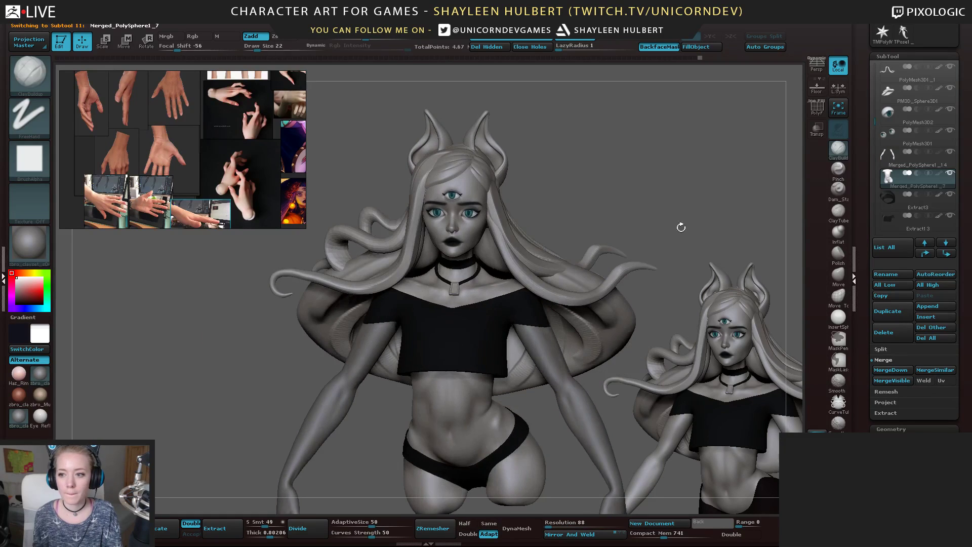
{"action": "left_click", "coordinate": [951, 174]}
{"action": "left_click", "coordinate": [952, 194]}
Build up the collarbones with the ClayBuildup brush at draw size 34 and smooth the strokes
{"action": "left_click_drag", "start_coordinate": [469, 147], "coordinate": [513, 241], "text": "alt"}
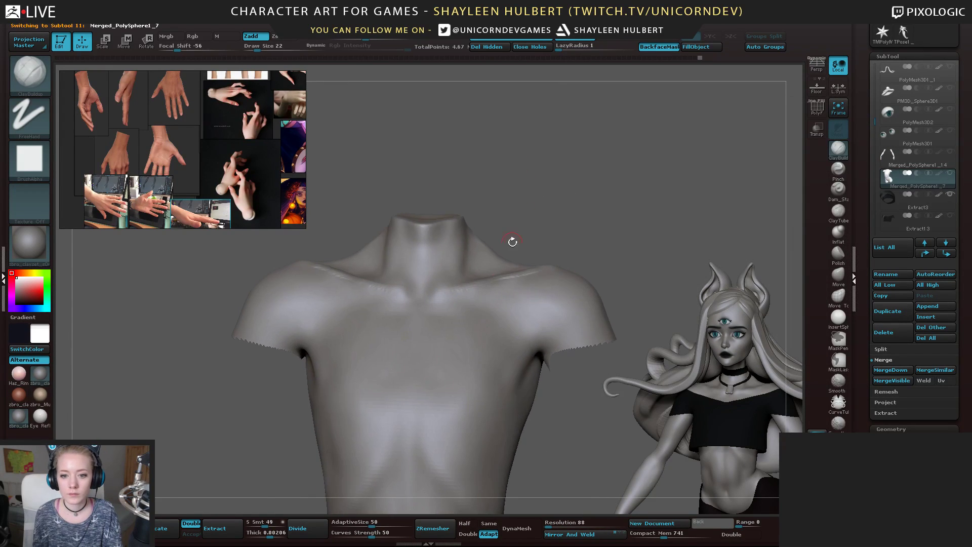
{"action": "left_click_drag", "start_coordinate": [546, 200], "coordinate": [466, 181]}
{"action": "right_click_drag", "start_coordinate": [488, 261], "coordinate": [474, 291]}
{"action": "key", "text": "]"}
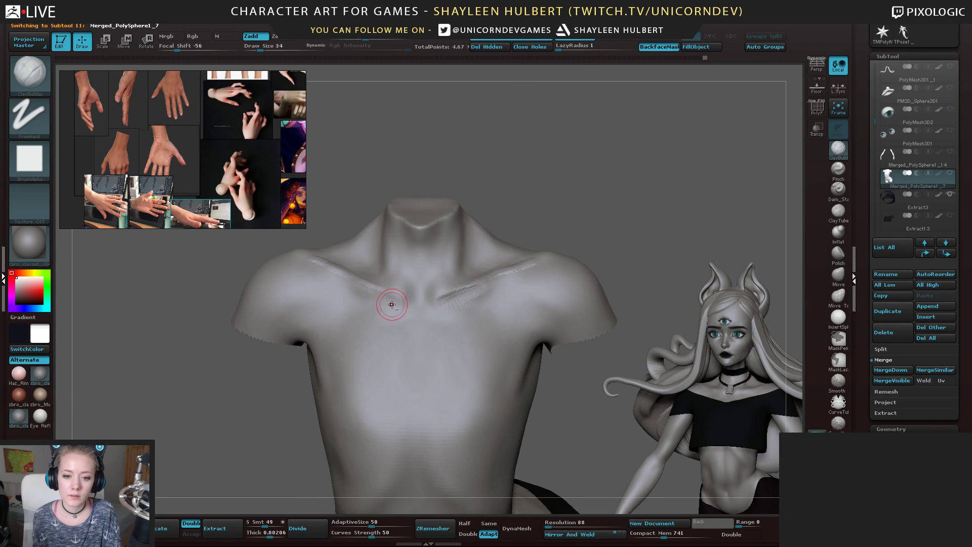
{"action": "mouse_move", "coordinate": [517, 183]}
{"action": "left_mouse_down"}
{"action": "mouse_move", "coordinate": [406, 288]}
{"action": "mouse_move", "coordinate": [400, 278]}
{"action": "left_mouse_up"}
{"action": "mouse_move", "coordinate": [565, 173]}
{"action": "left_mouse_down"}
{"action": "mouse_move", "coordinate": [610, 144]}
{"action": "mouse_move", "coordinate": [589, 170]}
{"action": "left_mouse_up"}
{"action": "left_click", "coordinate": [646, 39]}
{"action": "left_click_drag", "start_coordinate": [468, 293], "coordinate": [452, 304], "text": "shift"}
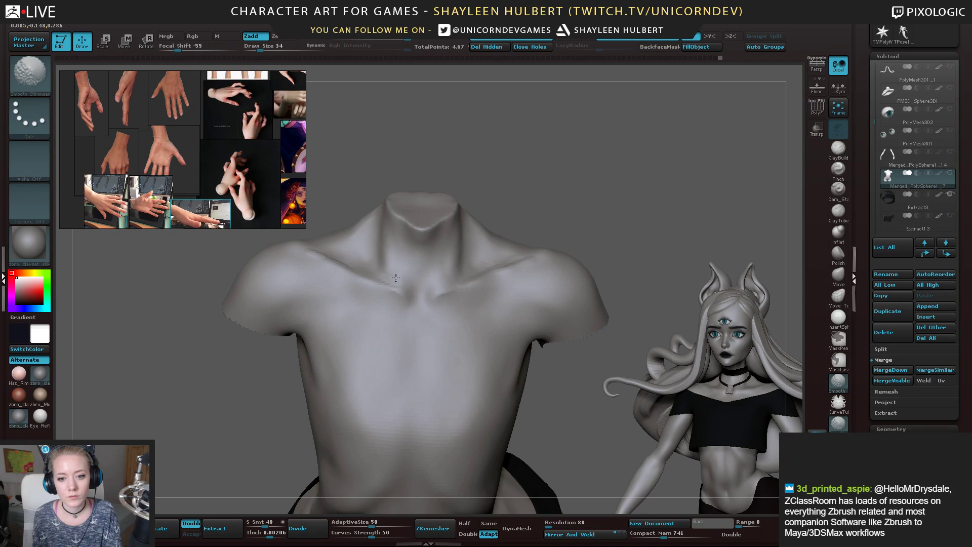
Build up the side of the neck and its slope into the shoulder with the ClayBuildup brush at draw size 42
{"action": "mouse_move", "coordinate": [473, 162]}
{"action": "left_mouse_down"}
{"action": "mouse_move", "coordinate": [515, 173]}
{"action": "mouse_move", "coordinate": [424, 286]}
{"action": "mouse_move", "coordinate": [378, 248]}
{"action": "left_mouse_up"}
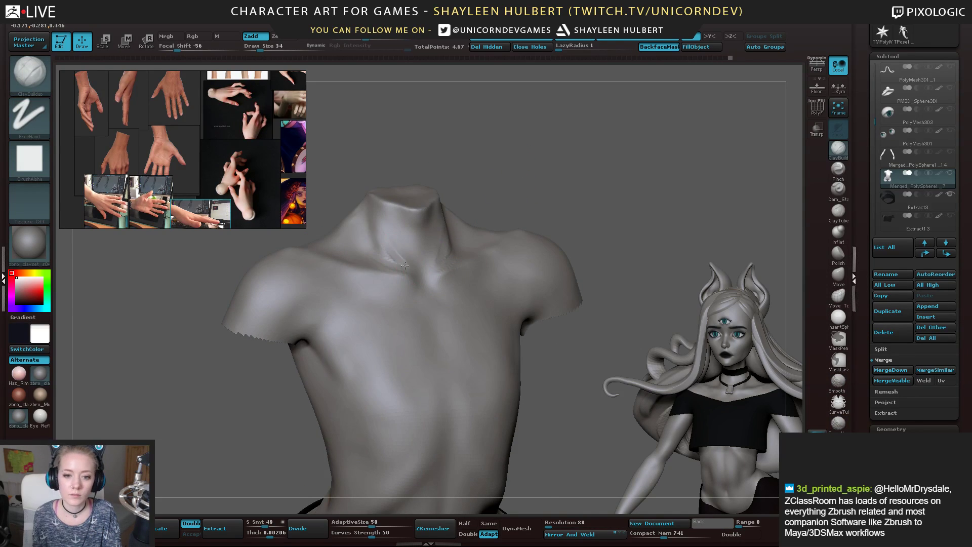
{"action": "left_click_drag", "start_coordinate": [518, 165], "coordinate": [344, 142]}
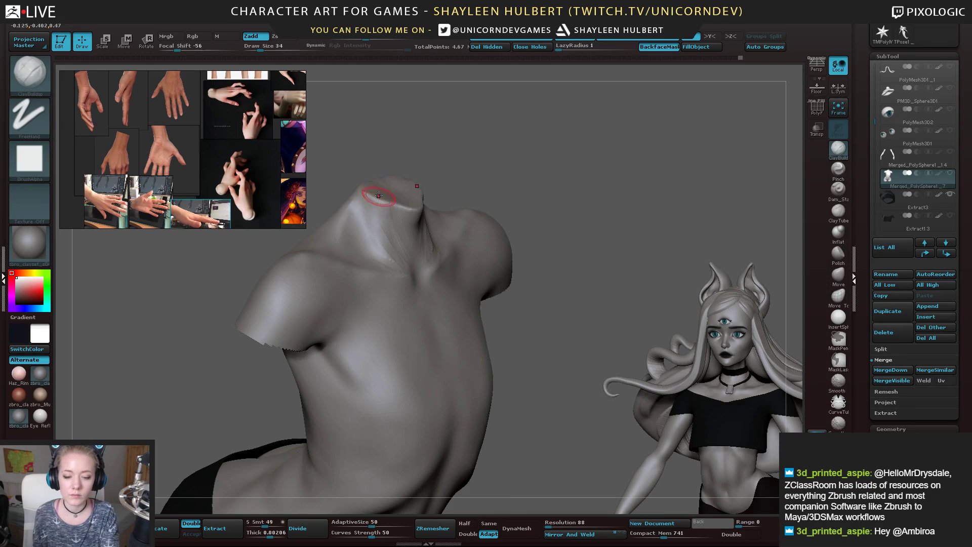
{"action": "right_click_drag", "start_coordinate": [379, 213], "coordinate": [350, 236]}
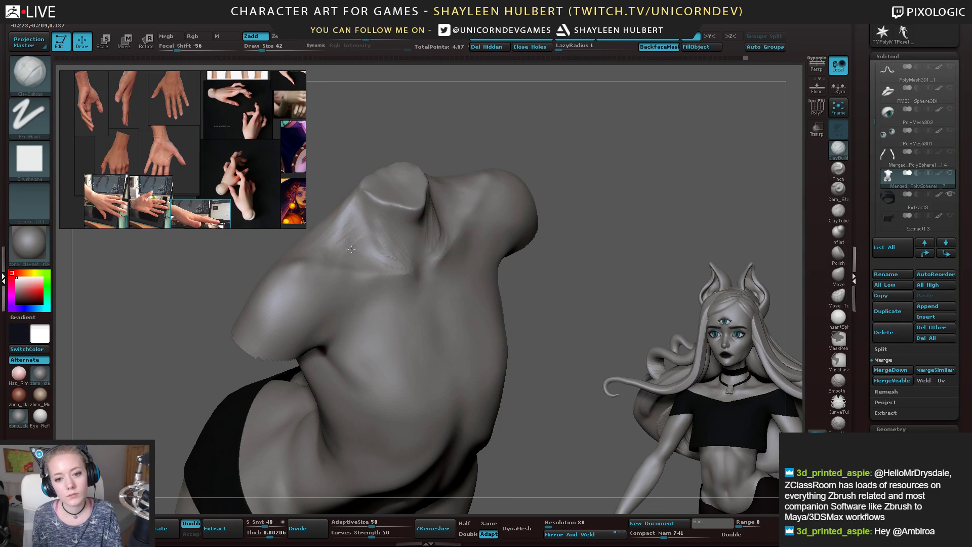
{"action": "mouse_move", "coordinate": [307, 249]}
{"action": "left_mouse_down"}
{"action": "mouse_move", "coordinate": [345, 228]}
{"action": "mouse_move", "coordinate": [372, 253]}
{"action": "mouse_move", "coordinate": [350, 230]}
{"action": "mouse_move", "coordinate": [380, 227]}
{"action": "left_mouse_up"}
{"action": "left_click_drag", "start_coordinate": [618, 182], "coordinate": [557, 172]}
{"action": "mouse_move", "coordinate": [392, 186]}
{"action": "right_mouse_down"}
{"action": "mouse_move", "coordinate": [490, 164]}
{"action": "mouse_move", "coordinate": [416, 147]}
{"action": "right_mouse_up"}
Add ClayBuildup strokes below the inner collarbones and across the upper sternum, and smooth them into the chest
{"action": "left_click_drag", "start_coordinate": [375, 289], "coordinate": [374, 299], "text": "alt"}
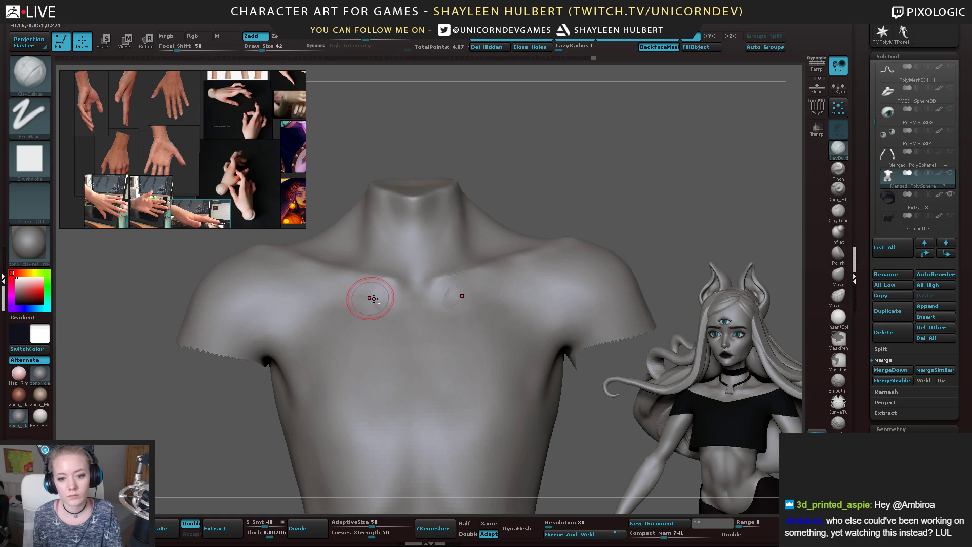
{"action": "right_click_drag", "start_coordinate": [398, 301], "coordinate": [402, 336]}
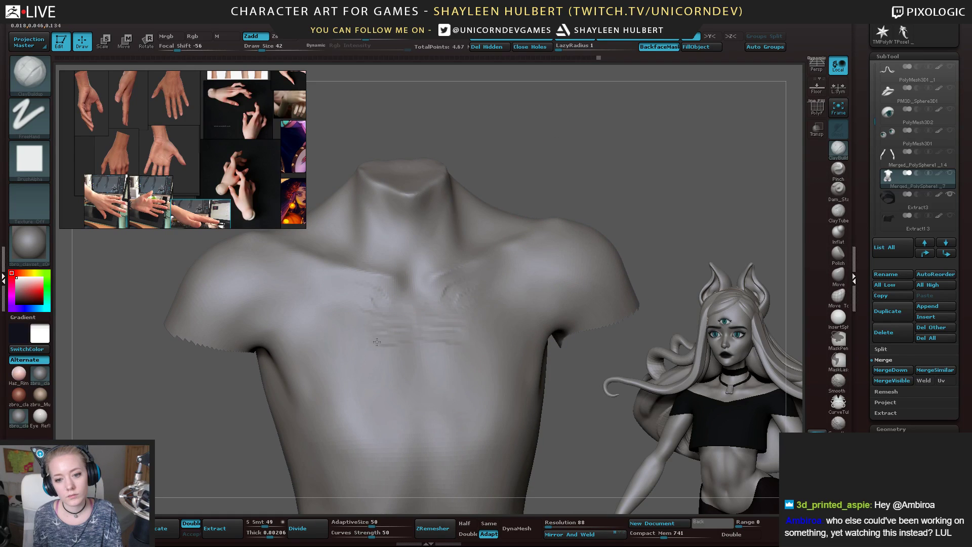
{"action": "mouse_move", "coordinate": [376, 341]}
{"action": "left_mouse_down"}
{"action": "mouse_move", "coordinate": [406, 365]}
{"action": "mouse_move", "coordinate": [348, 381]}
{"action": "mouse_move", "coordinate": [367, 362]}
{"action": "mouse_move", "coordinate": [361, 334]}
{"action": "mouse_move", "coordinate": [375, 355]}
{"action": "left_mouse_up"}
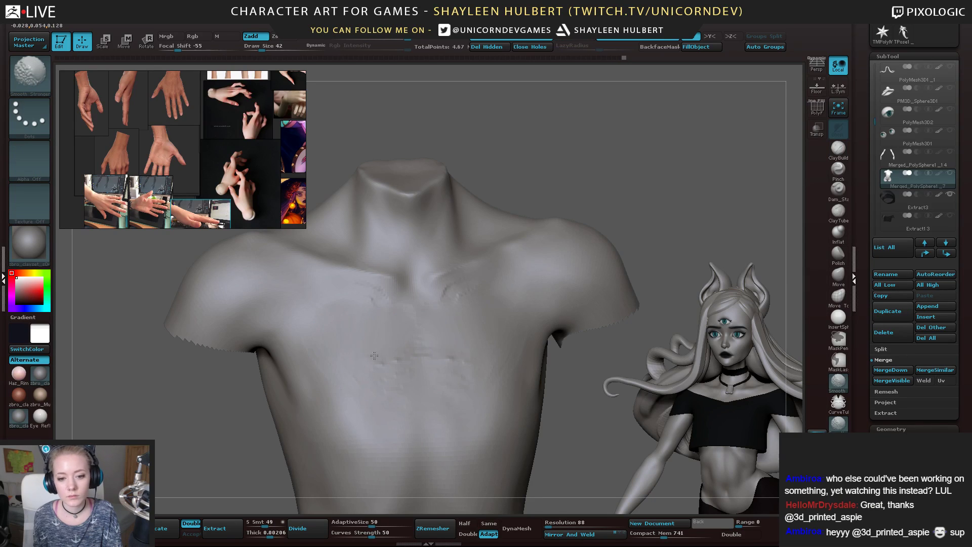
{"action": "left_click_drag", "start_coordinate": [360, 296], "coordinate": [343, 303], "text": "shift"}
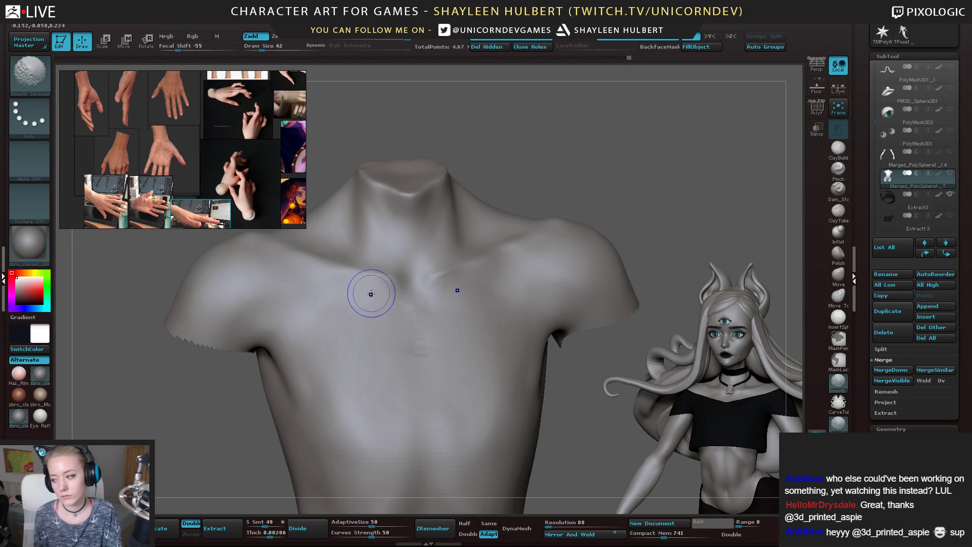
{"action": "left_click_drag", "start_coordinate": [457, 112], "coordinate": [514, 133]}
Build up the muscle running from the upper chest to the front of the shoulders and smooth the clay strokes
{"action": "mouse_move", "coordinate": [335, 287]}
{"action": "left_mouse_down"}
{"action": "mouse_move", "coordinate": [303, 305]}
{"action": "mouse_move", "coordinate": [320, 294]}
{"action": "left_mouse_up"}
{"action": "right_click_drag", "start_coordinate": [279, 309], "coordinate": [265, 342]}
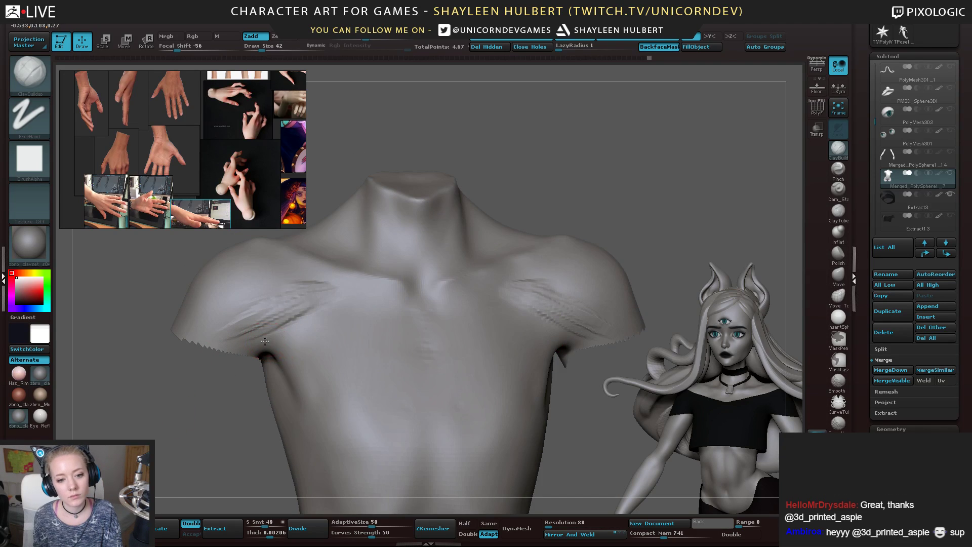
{"action": "left_click_drag", "start_coordinate": [305, 330], "coordinate": [352, 299]}
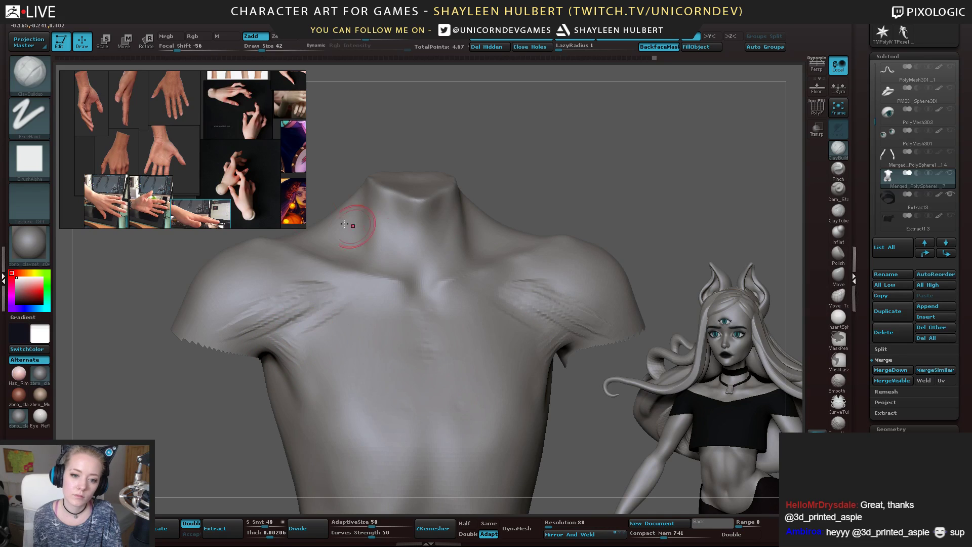
{"action": "left_click_drag", "start_coordinate": [181, 243], "coordinate": [184, 261]}
{"action": "mouse_move", "coordinate": [311, 297]}
{"action": "left_mouse_down"}
{"action": "mouse_move", "coordinate": [365, 285]}
{"action": "mouse_move", "coordinate": [303, 278]}
{"action": "left_mouse_up"}
{"action": "mouse_move", "coordinate": [246, 304]}
{"action": "left_mouse_down", "text": "shift"}
{"action": "mouse_move", "coordinate": [295, 280]}
{"action": "mouse_move", "coordinate": [263, 326]}
{"action": "mouse_move", "coordinate": [345, 316]}
{"action": "mouse_move", "coordinate": [386, 292]}
{"action": "mouse_move", "coordinate": [306, 343]}
{"action": "left_mouse_up", "text": "shift"}
{"action": "left_click_drag", "start_coordinate": [230, 411], "coordinate": [167, 389], "text": "shift"}
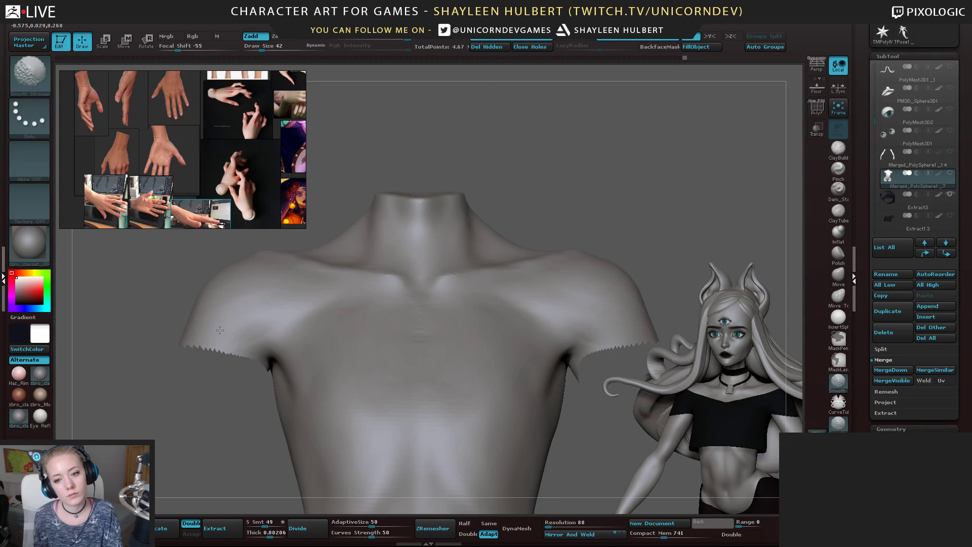
Sculpt the neck muscles running down to the pit of the neck and smooth the strokes
{"action": "left_click_drag", "start_coordinate": [588, 195], "coordinate": [554, 230]}
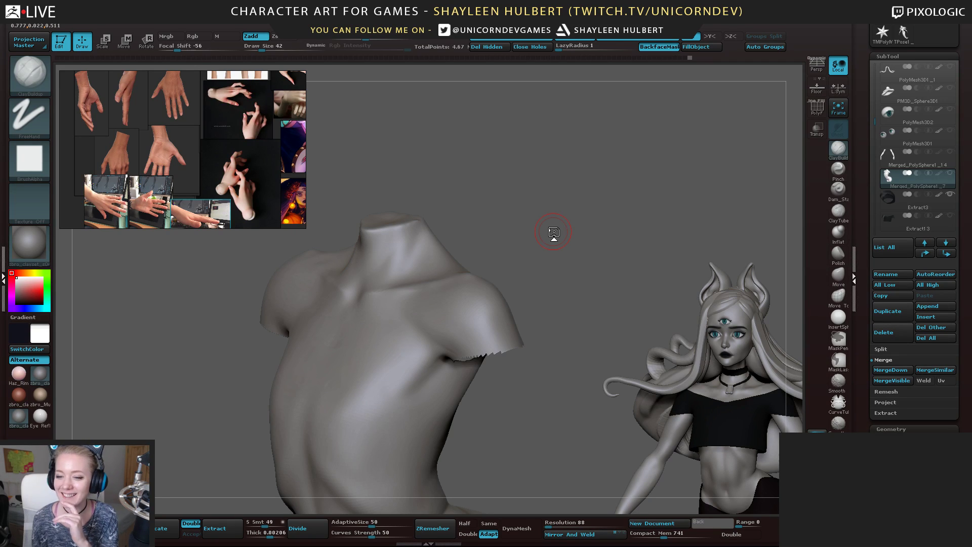
{"action": "left_click_drag", "start_coordinate": [479, 195], "coordinate": [392, 205]}
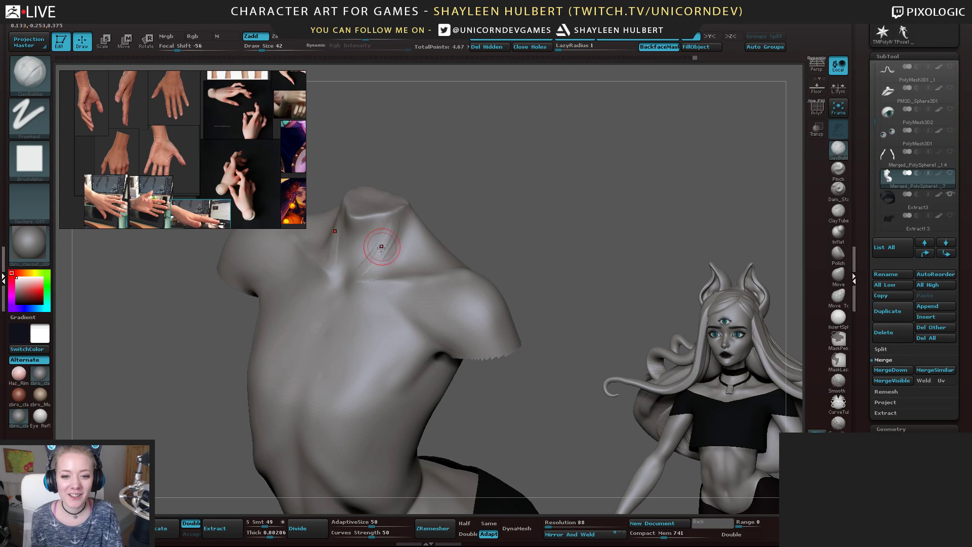
{"action": "left_click_drag", "start_coordinate": [453, 173], "coordinate": [354, 249]}
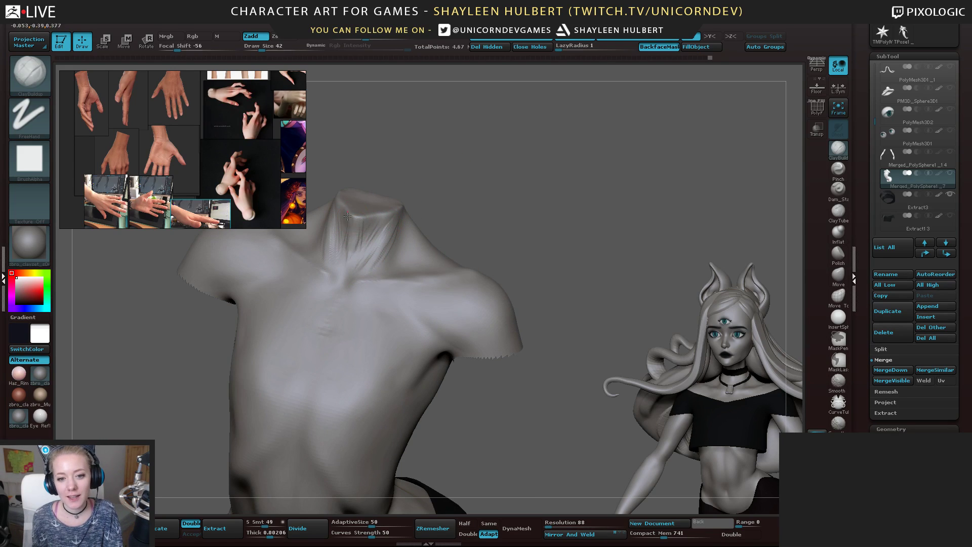
{"action": "key", "text": "shift"}
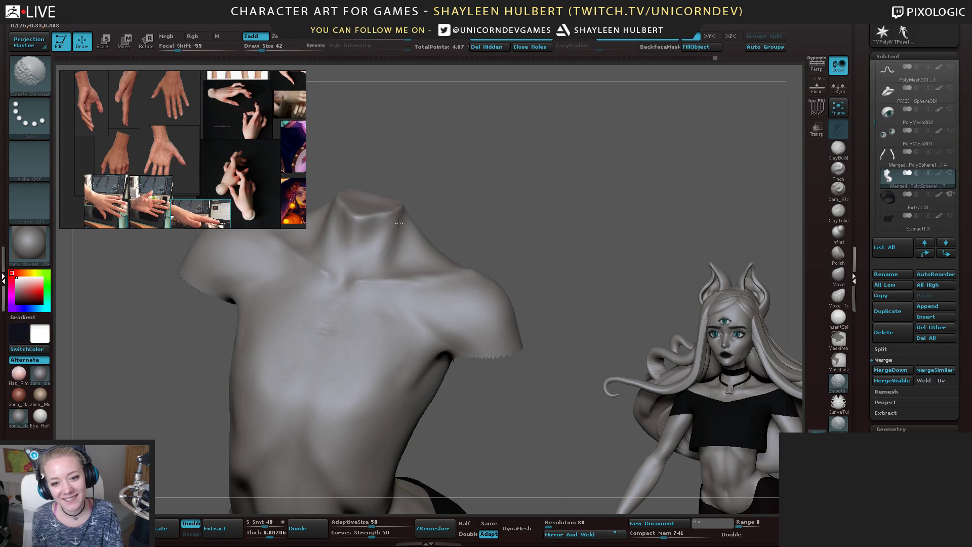
{"action": "mouse_move", "coordinate": [484, 172]}
{"action": "left_mouse_down"}
{"action": "mouse_move", "coordinate": [454, 183]}
{"action": "mouse_move", "coordinate": [466, 165]}
{"action": "mouse_move", "coordinate": [443, 162]}
{"action": "mouse_move", "coordinate": [396, 221]}
{"action": "left_mouse_up"}
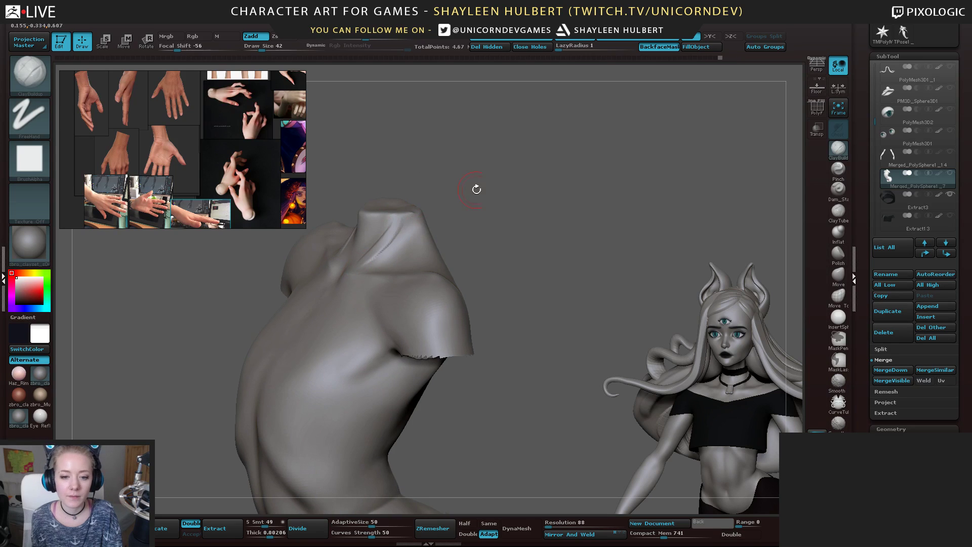
Define the hollow between the side neck muscle and the collarbone with ClayBuildup strokes and soften the result
{"action": "left_click_drag", "start_coordinate": [442, 183], "coordinate": [390, 222]}
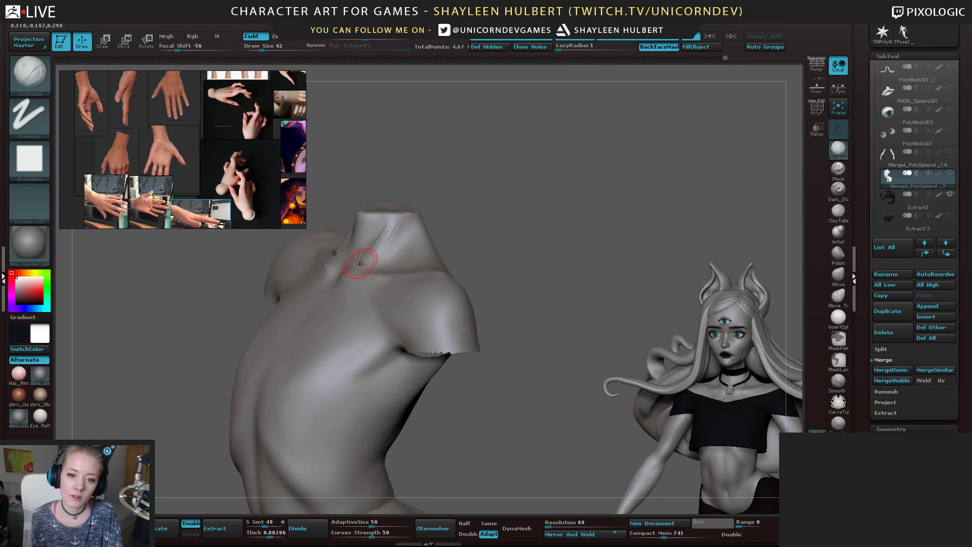
{"action": "mouse_move", "coordinate": [478, 189]}
{"action": "left_mouse_down"}
{"action": "mouse_move", "coordinate": [456, 182]}
{"action": "mouse_move", "coordinate": [464, 178]}
{"action": "mouse_move", "coordinate": [405, 227]}
{"action": "left_mouse_up"}
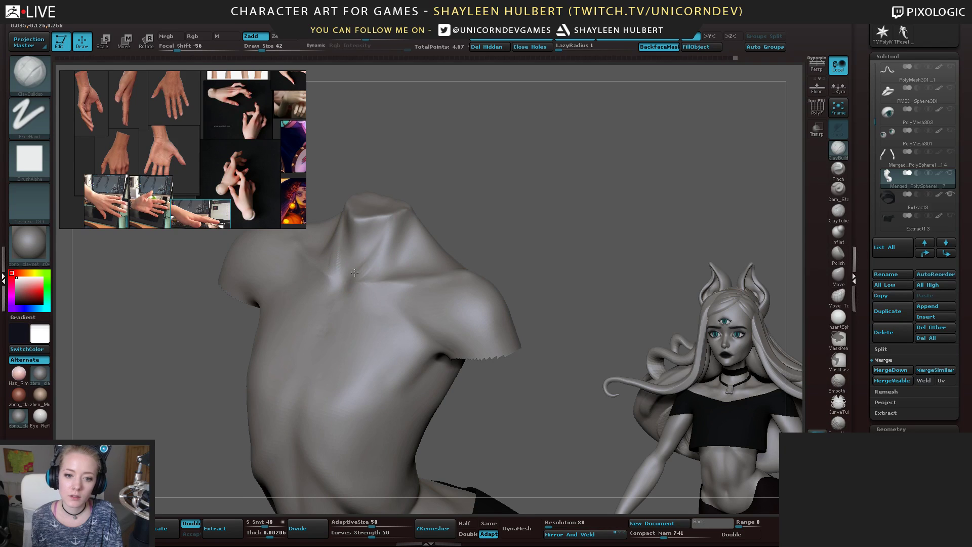
{"action": "left_click_drag", "start_coordinate": [355, 272], "coordinate": [373, 258]}
{"action": "left_click_drag", "start_coordinate": [404, 205], "coordinate": [390, 262]}
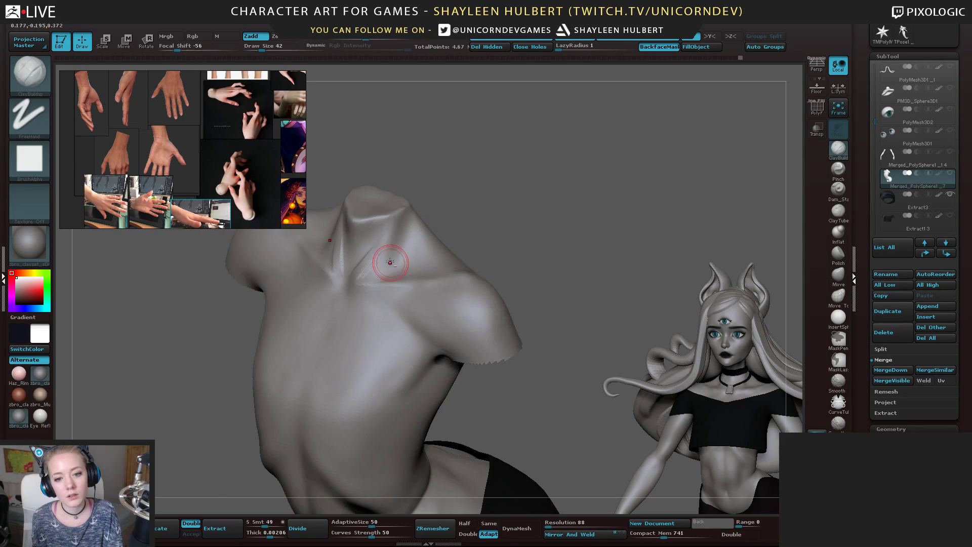
{"action": "left_click_drag", "start_coordinate": [405, 231], "coordinate": [370, 276]}
{"action": "key", "text": "shift"}
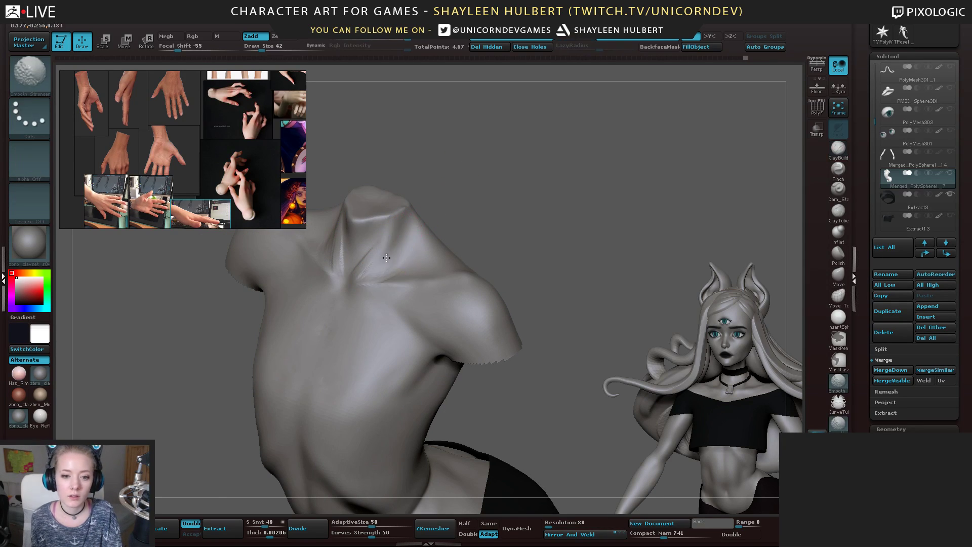
{"action": "left_click_drag", "start_coordinate": [456, 205], "coordinate": [496, 160]}
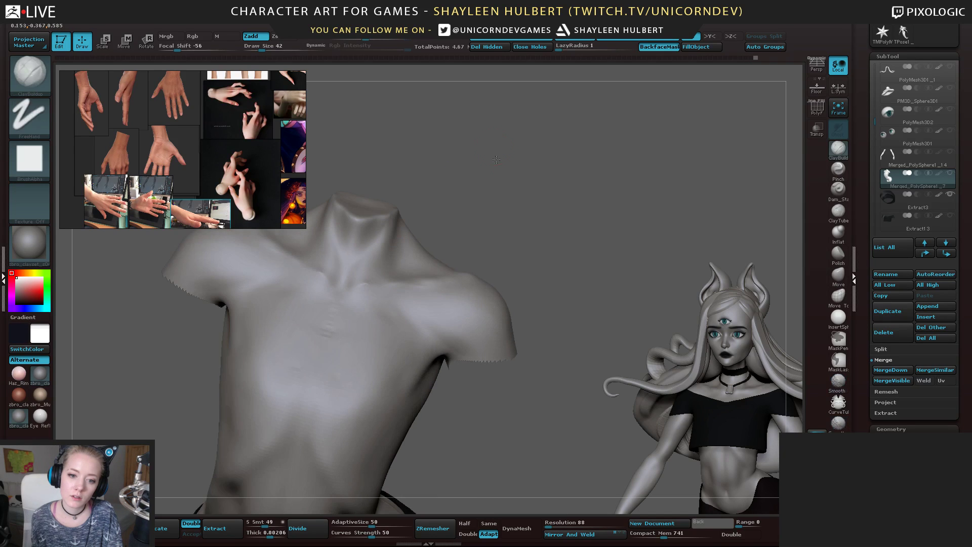
Build up the ridge along the inner collarbones at draw size 34 and smooth it into the chest
{"action": "left_click_drag", "start_coordinate": [438, 208], "coordinate": [404, 263]}
{"action": "mouse_move", "coordinate": [354, 294]}
{"action": "left_mouse_down"}
{"action": "mouse_move", "coordinate": [420, 271]}
{"action": "mouse_move", "coordinate": [447, 241]}
{"action": "left_mouse_up"}
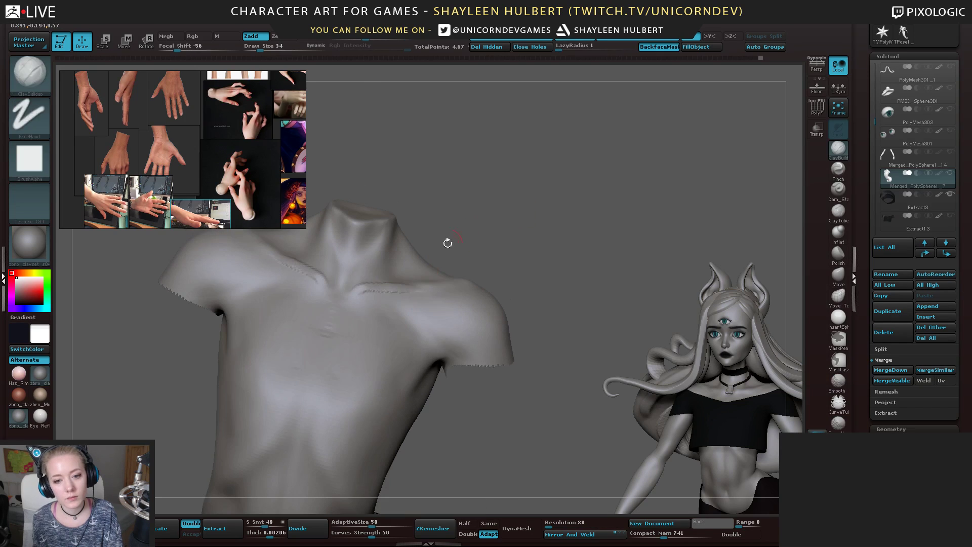
{"action": "left_click_drag", "start_coordinate": [402, 293], "coordinate": [369, 298], "text": "shift"}
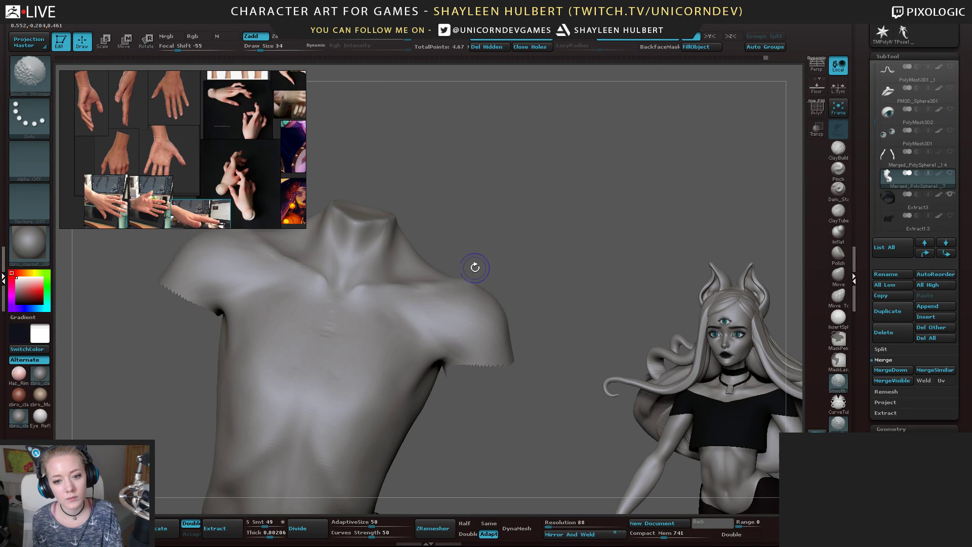
{"action": "left_click_drag", "start_coordinate": [475, 267], "coordinate": [467, 246]}
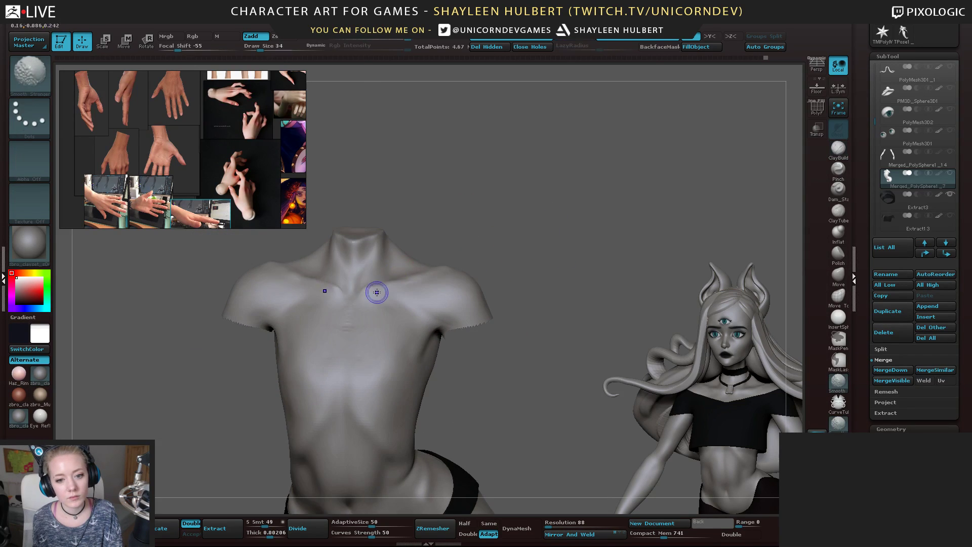
Sculpt the upper ridge of the shoulder blades across the back with the ClayBuildup brush at draw size 34
{"action": "mouse_move", "coordinate": [517, 233]}
{"action": "right_mouse_down"}
{"action": "mouse_move", "coordinate": [567, 227]}
{"action": "mouse_move", "coordinate": [494, 238]}
{"action": "mouse_move", "coordinate": [567, 227]}
{"action": "mouse_move", "coordinate": [571, 186]}
{"action": "mouse_move", "coordinate": [488, 165]}
{"action": "mouse_move", "coordinate": [531, 206]}
{"action": "mouse_move", "coordinate": [553, 211]}
{"action": "mouse_move", "coordinate": [509, 256]}
{"action": "mouse_move", "coordinate": [361, 263]}
{"action": "right_mouse_up"}
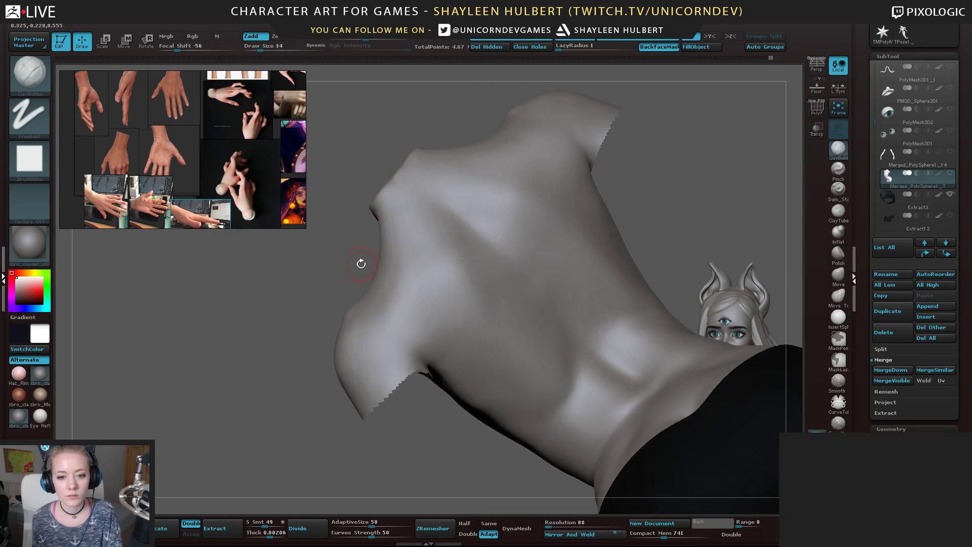
{"action": "right_click_drag", "start_coordinate": [338, 295], "coordinate": [384, 319]}
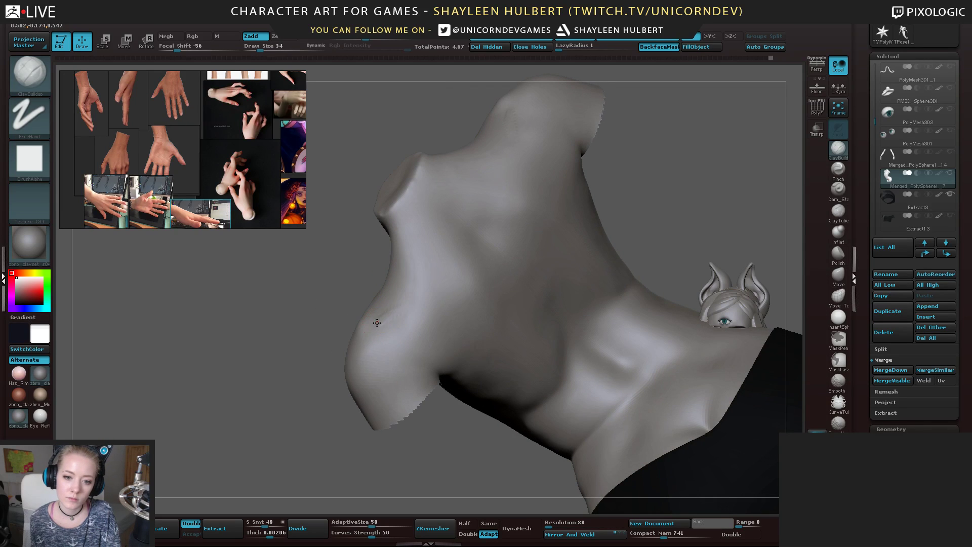
{"action": "left_click_drag", "start_coordinate": [443, 283], "coordinate": [383, 318], "text": "shift"}
{"action": "right_click_drag", "start_coordinate": [427, 299], "coordinate": [382, 293]}
{"action": "left_click_drag", "start_coordinate": [434, 291], "coordinate": [473, 275]}
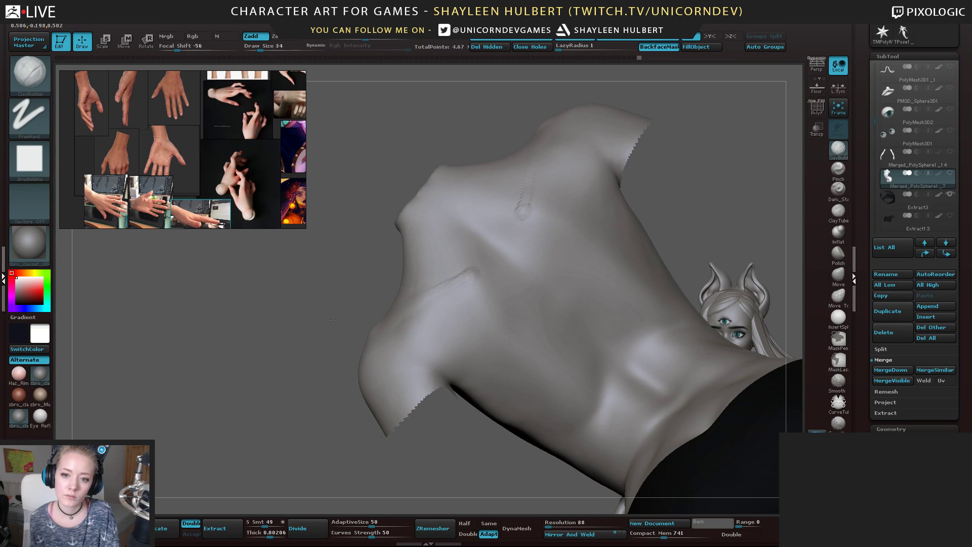
Build up the inner edges of the shoulder blades at draw size 46 and smooth the strokes into the back
{"action": "right_click_drag", "start_coordinate": [332, 320], "coordinate": [268, 321], "text": "alt"}
{"action": "right_click_drag", "start_coordinate": [441, 321], "coordinate": [226, 343]}
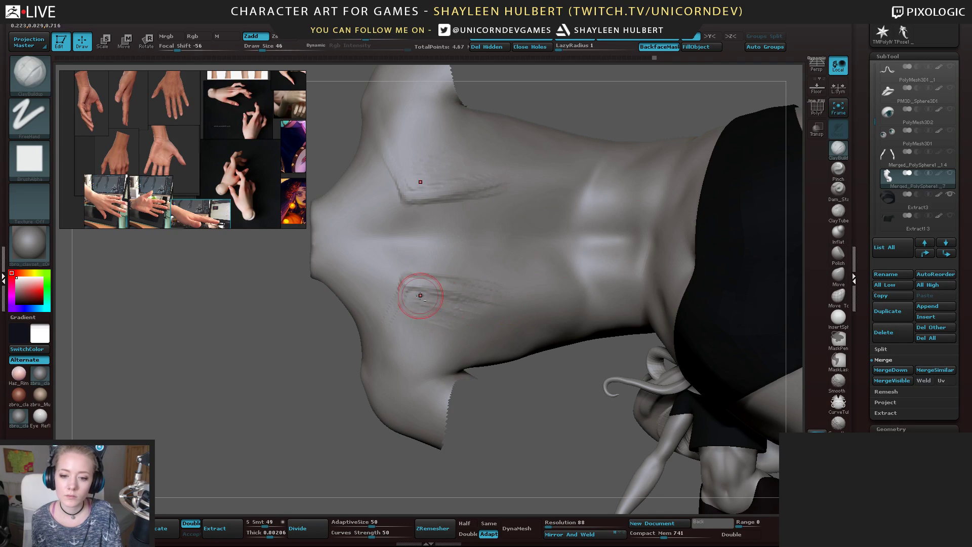
{"action": "key", "text": "shift"}
{"action": "mouse_move", "coordinate": [477, 323]}
{"action": "left_mouse_down", "text": "shift"}
{"action": "mouse_move", "coordinate": [420, 286]}
{"action": "mouse_move", "coordinate": [504, 298]}
{"action": "left_mouse_up", "text": "shift"}
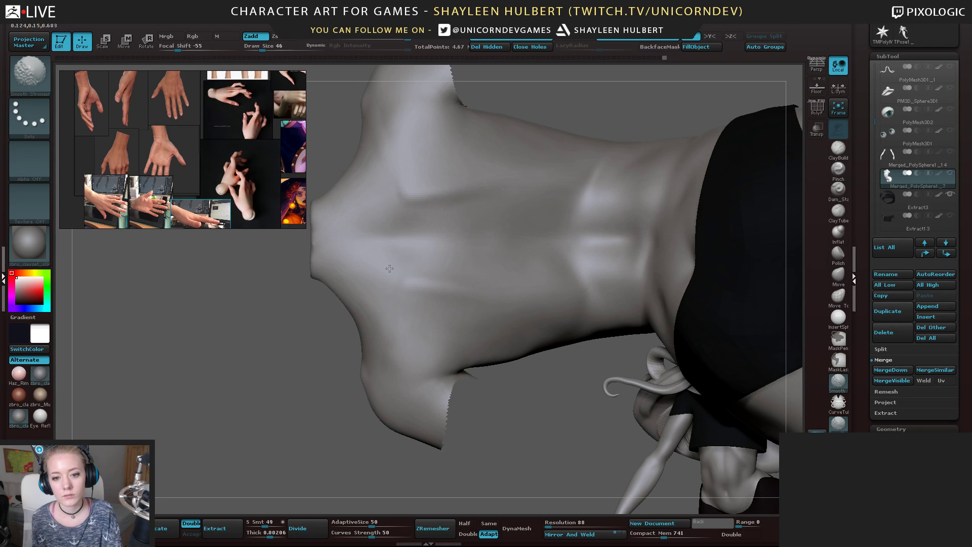
Reshape the upper back around the shoulder blades with the Move brush at draw size 66 and smooth the area
{"action": "left_click_drag", "start_coordinate": [334, 395], "coordinate": [331, 322]}
{"action": "left_click_drag", "start_coordinate": [538, 217], "coordinate": [471, 145], "text": "alt"}
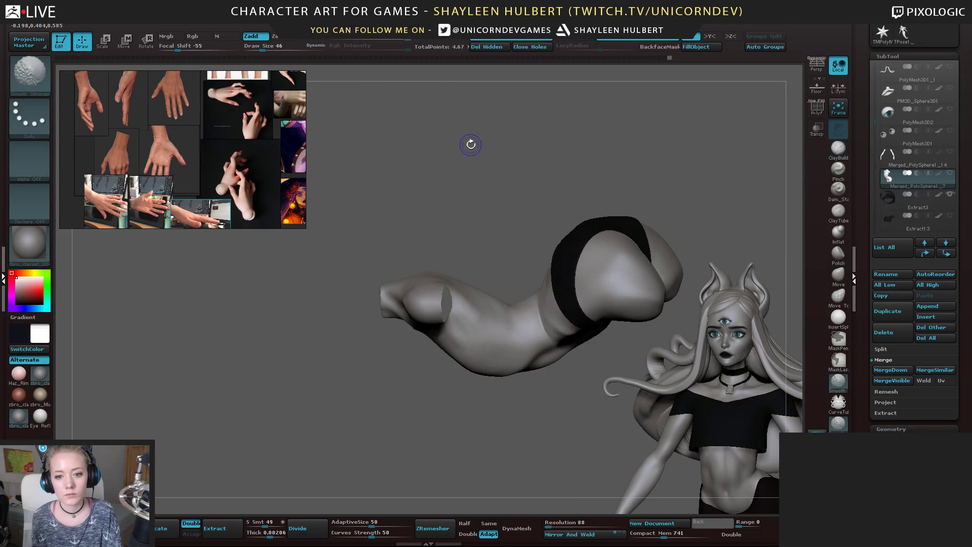
{"action": "key", "text": "f"}
{"action": "left_click", "coordinate": [839, 276]}
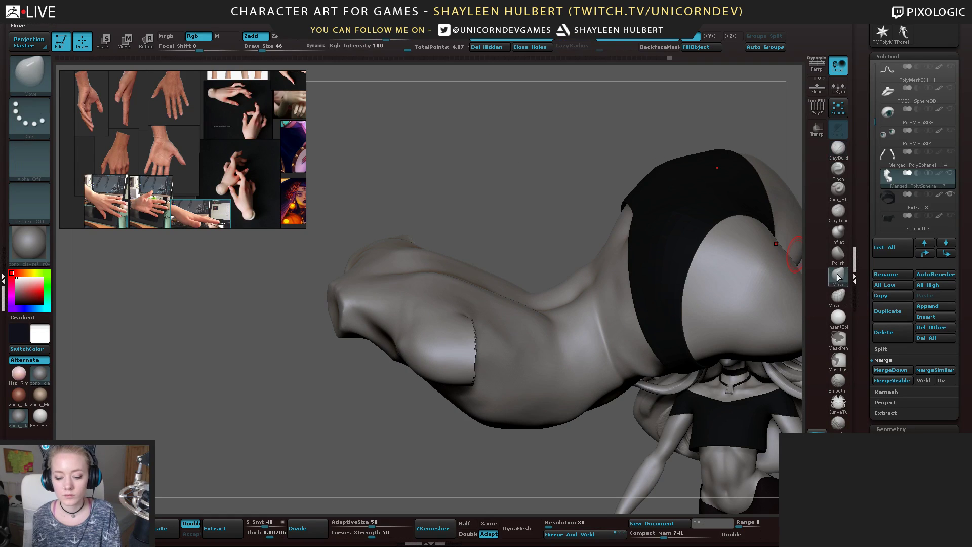
{"action": "key", "text": "bracketright"}
{"action": "key", "text": "bracketright"}
{"action": "mouse_move", "coordinate": [395, 259]}
{"action": "left_mouse_down"}
{"action": "mouse_move", "coordinate": [388, 215]}
{"action": "mouse_move", "coordinate": [398, 176]}
{"action": "mouse_move", "coordinate": [406, 223]}
{"action": "left_mouse_up"}
{"action": "mouse_move", "coordinate": [425, 262]}
{"action": "left_mouse_down", "text": "shift"}
{"action": "mouse_move", "coordinate": [451, 315]}
{"action": "mouse_move", "coordinate": [473, 329]}
{"action": "left_mouse_up", "text": "shift"}
{"action": "right_click_drag", "start_coordinate": [473, 329], "coordinate": [685, 147]}
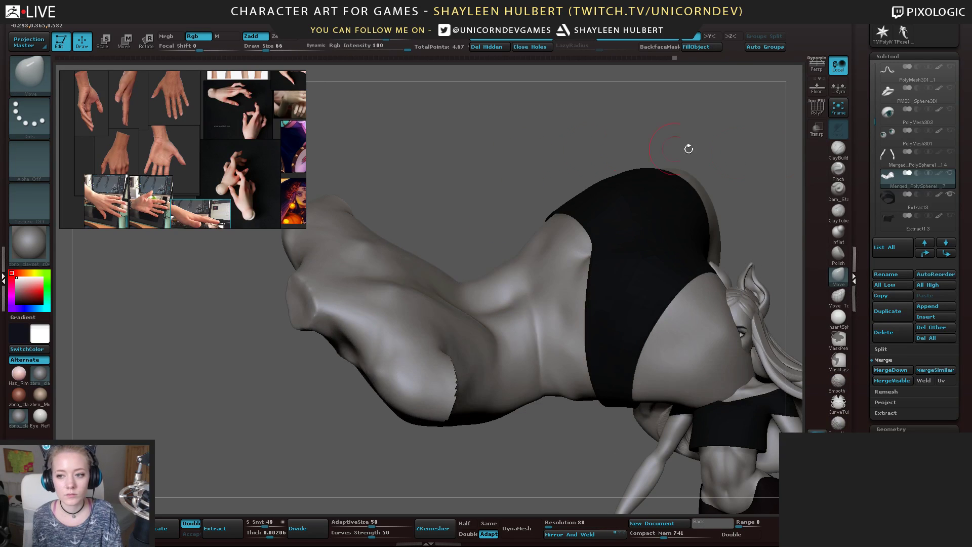
Fill out the outer shoulder blades toward the armpits with the ClayBuildup brush at draw size 66 and smooth the strokes
{"action": "left_click", "coordinate": [832, 157]}
{"action": "left_click_drag", "start_coordinate": [713, 152], "coordinate": [540, 154]}
{"action": "left_click_drag", "start_coordinate": [393, 303], "coordinate": [412, 309]}
{"action": "left_click_drag", "start_coordinate": [397, 305], "coordinate": [418, 310]}
{"action": "right_click_drag", "start_coordinate": [521, 200], "coordinate": [406, 354]}
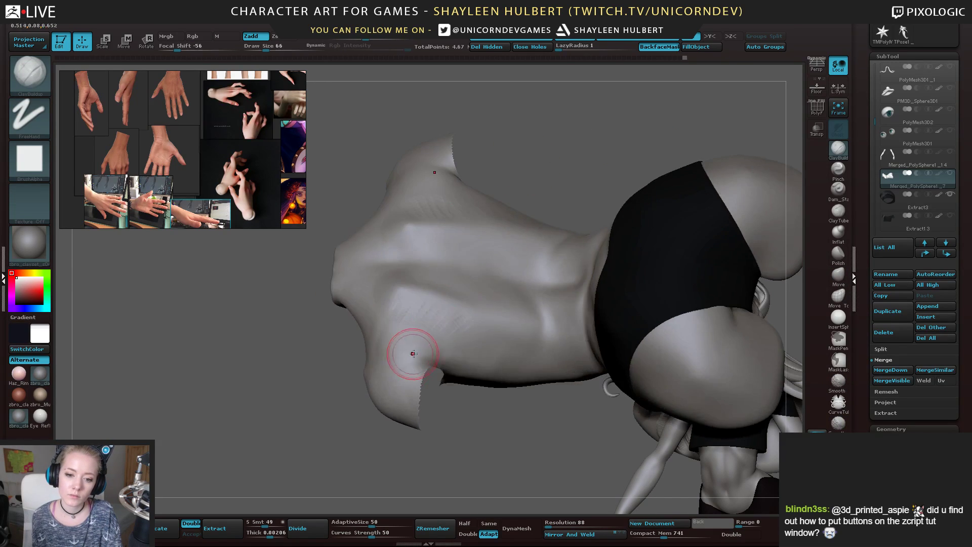
{"action": "key", "text": "shift"}
{"action": "left_click_drag", "start_coordinate": [446, 326], "coordinate": [478, 338], "text": "shift"}
{"action": "mouse_move", "coordinate": [292, 407]}
{"action": "left_mouse_down"}
{"action": "mouse_move", "coordinate": [405, 374]}
{"action": "mouse_move", "coordinate": [280, 397]}
{"action": "left_mouse_up"}
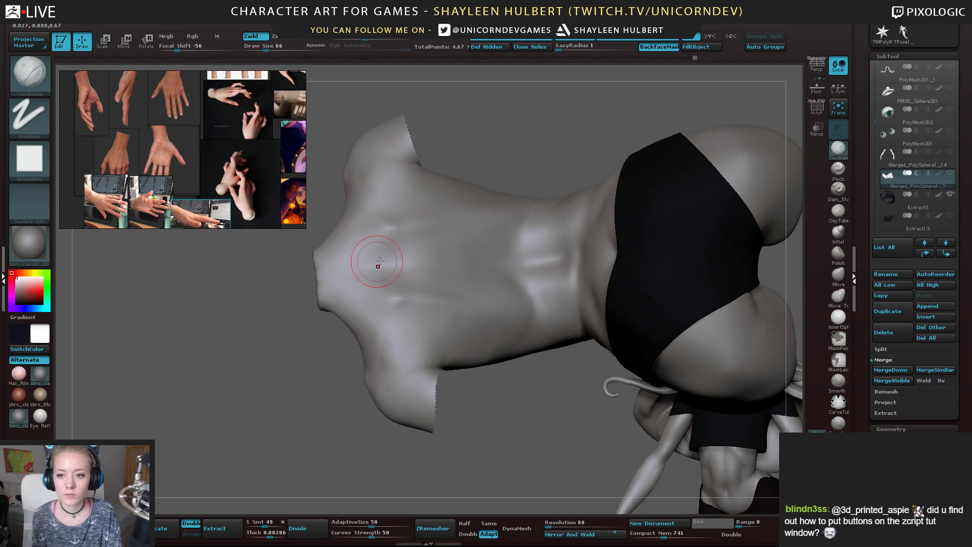
{"action": "mouse_move", "coordinate": [375, 265]}
{"action": "right_mouse_down"}
{"action": "mouse_move", "coordinate": [470, 179]}
{"action": "mouse_move", "coordinate": [581, 206]}
{"action": "mouse_move", "coordinate": [605, 183]}
{"action": "right_mouse_up"}
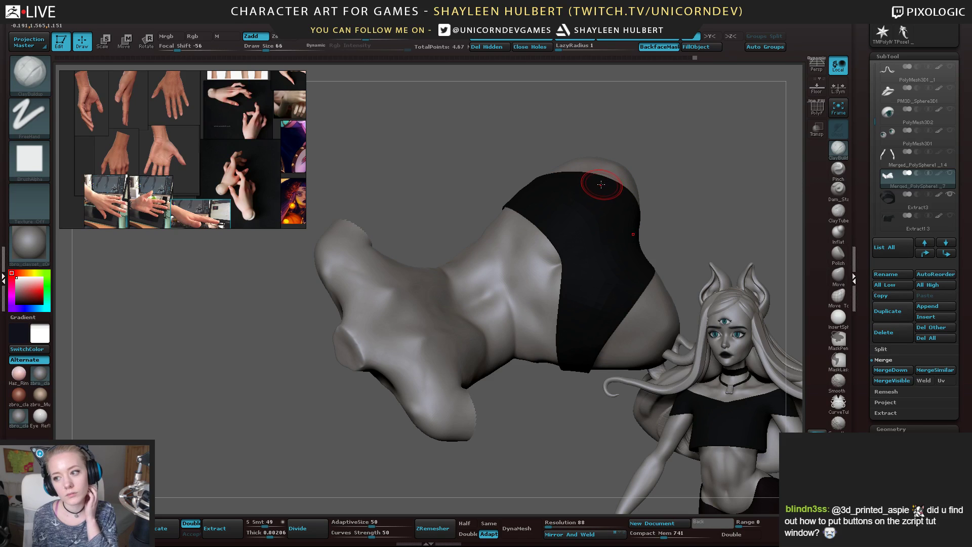
{"action": "right_click_drag", "start_coordinate": [369, 231], "coordinate": [564, 256]}
{"action": "left_click_drag", "start_coordinate": [540, 238], "coordinate": [566, 208], "text": "alt"}
{"action": "mouse_move", "coordinate": [566, 207]}
{"action": "right_mouse_down"}
{"action": "mouse_move", "coordinate": [590, 232]}
{"action": "mouse_move", "coordinate": [486, 218]}
{"action": "right_mouse_up"}
{"action": "left_click_drag", "start_coordinate": [572, 243], "coordinate": [495, 280]}
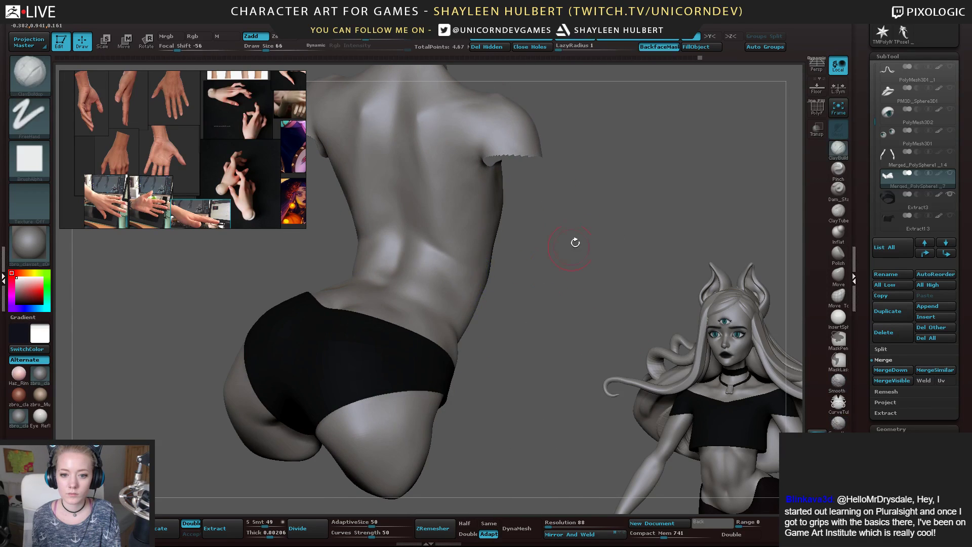
Smooth the lower back and touch up the muscles beside the spine with the ClayBuildup brush at draw size 50
{"action": "left_click_drag", "start_coordinate": [575, 243], "coordinate": [499, 282]}
{"action": "left_click_drag", "start_coordinate": [393, 270], "coordinate": [387, 267], "text": "shift"}
{"action": "mouse_move", "coordinate": [390, 239]}
{"action": "right_mouse_down"}
{"action": "mouse_move", "coordinate": [573, 254]}
{"action": "mouse_move", "coordinate": [564, 243]}
{"action": "right_mouse_up"}
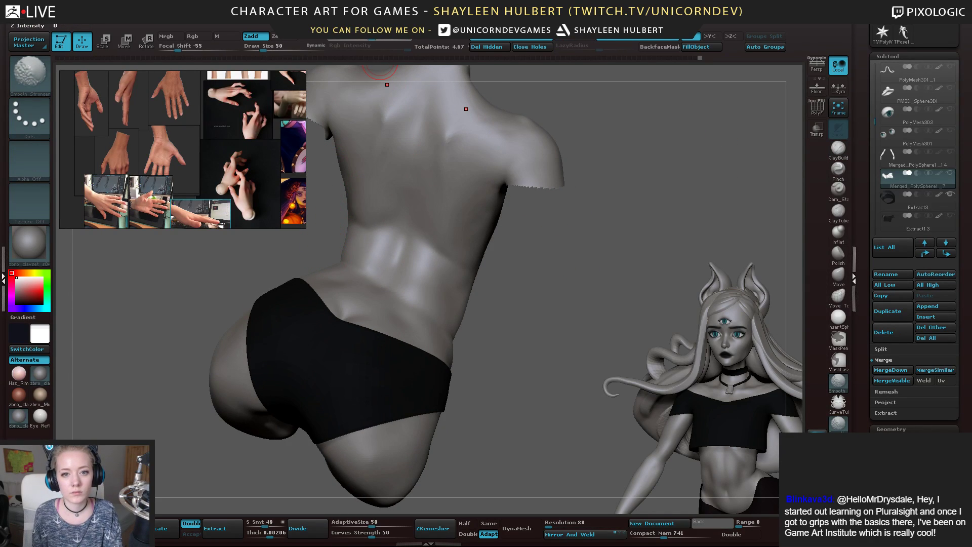
{"action": "left_click_drag", "start_coordinate": [230, 274], "coordinate": [249, 296]}
{"action": "mouse_move", "coordinate": [393, 234]}
{"action": "left_mouse_down"}
{"action": "mouse_move", "coordinate": [375, 272]}
{"action": "mouse_move", "coordinate": [386, 244]}
{"action": "mouse_move", "coordinate": [371, 239]}
{"action": "mouse_move", "coordinate": [413, 246]}
{"action": "mouse_move", "coordinate": [385, 258]}
{"action": "mouse_move", "coordinate": [405, 255]}
{"action": "left_mouse_up"}
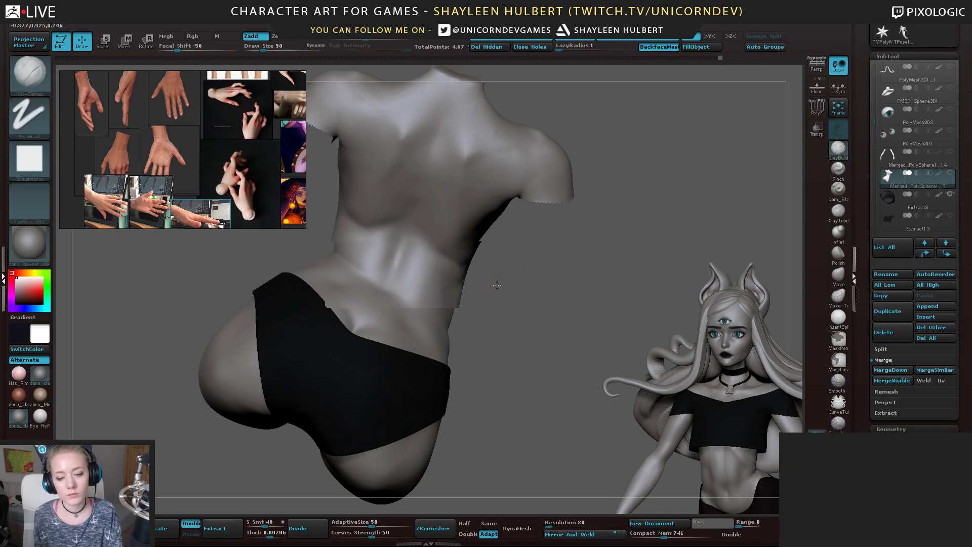
{"action": "left_click_drag", "start_coordinate": [547, 276], "coordinate": [474, 252]}
{"action": "right_click_drag", "start_coordinate": [474, 252], "coordinate": [490, 263]}
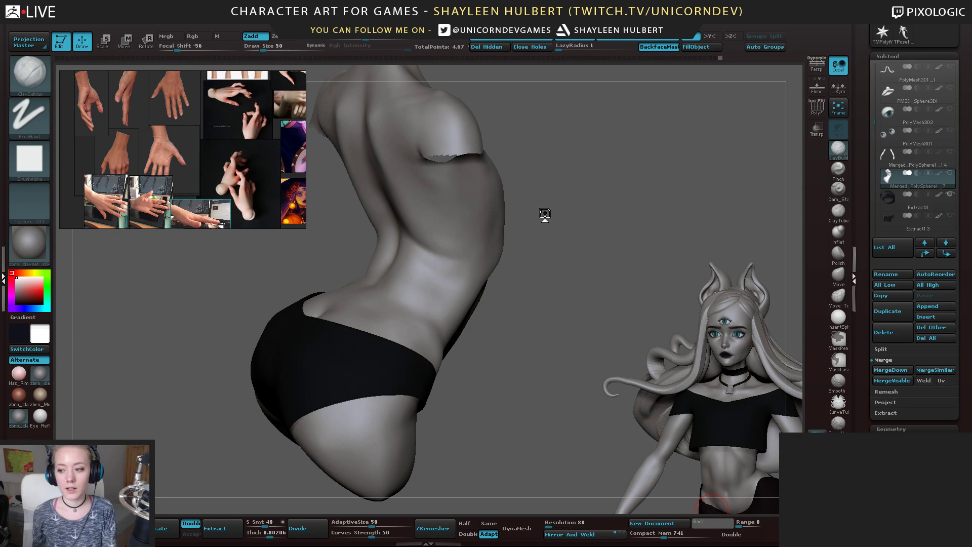
Build up the hip bones above the briefs with the ClayBuildup brush, enlarging its draw size to 62
{"action": "left_click_drag", "start_coordinate": [559, 318], "coordinate": [536, 310]}
{"action": "left_click_drag", "start_coordinate": [582, 332], "coordinate": [560, 308]}
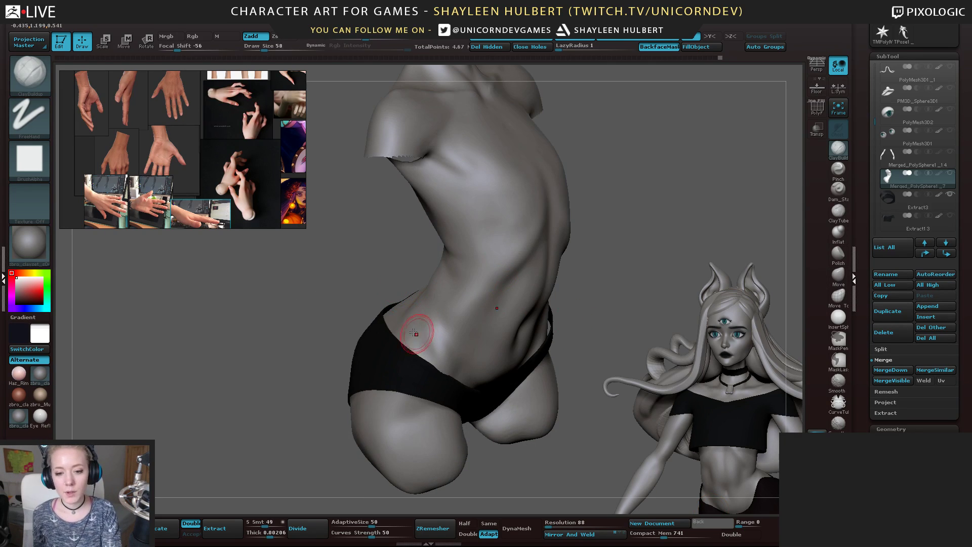
{"action": "left_click_drag", "start_coordinate": [337, 320], "coordinate": [380, 325]}
{"action": "key", "text": "]"}
{"action": "right_click_drag", "start_coordinate": [414, 333], "coordinate": [324, 344]}
{"action": "right_click_drag", "start_coordinate": [419, 369], "coordinate": [316, 368]}
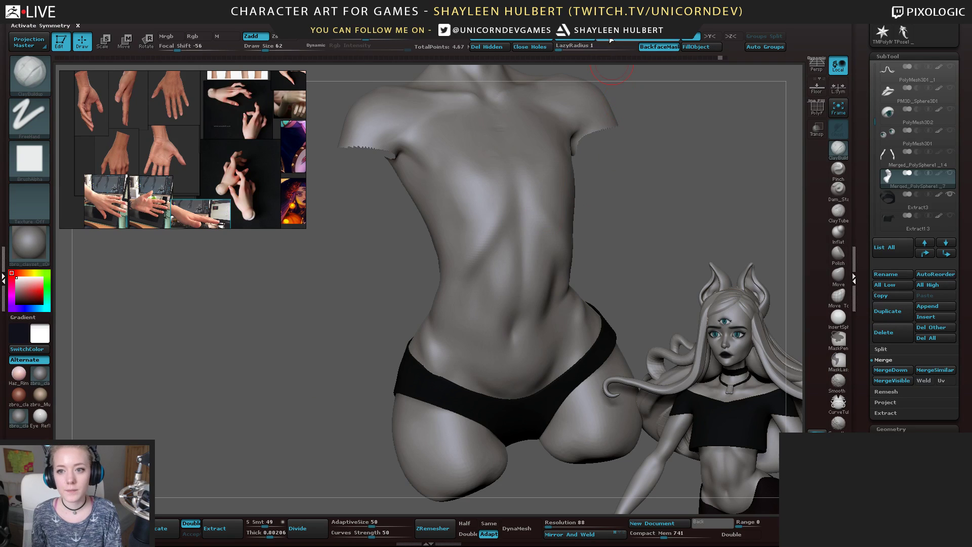
{"action": "mouse_move", "coordinate": [627, 130]}
{"action": "left_mouse_down"}
{"action": "mouse_move", "coordinate": [587, 213]}
{"action": "mouse_move", "coordinate": [440, 311]}
{"action": "left_mouse_up"}
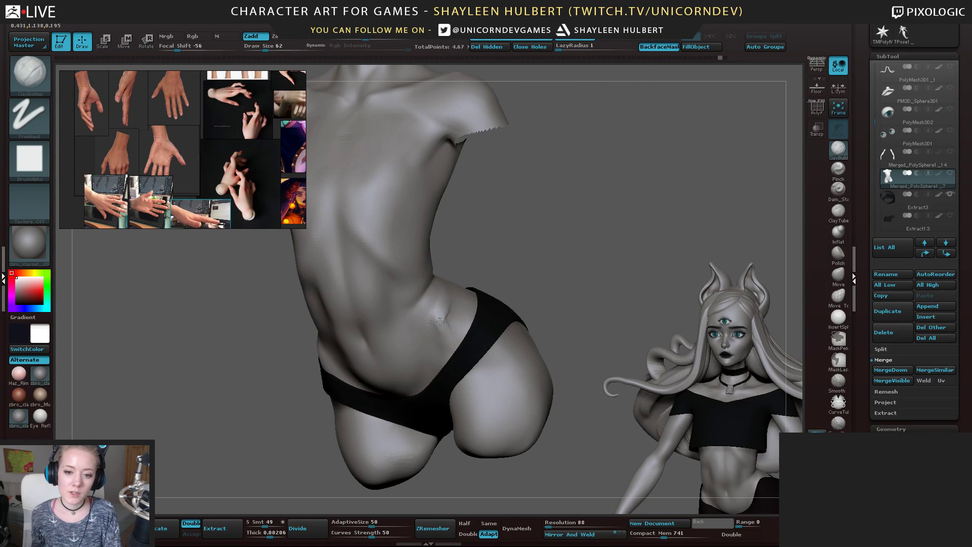
Strengthen the hip bone ridge beside the lower abdomen at draw size 62 and smooth the strokes
{"action": "left_click_drag", "start_coordinate": [499, 268], "coordinate": [525, 238]}
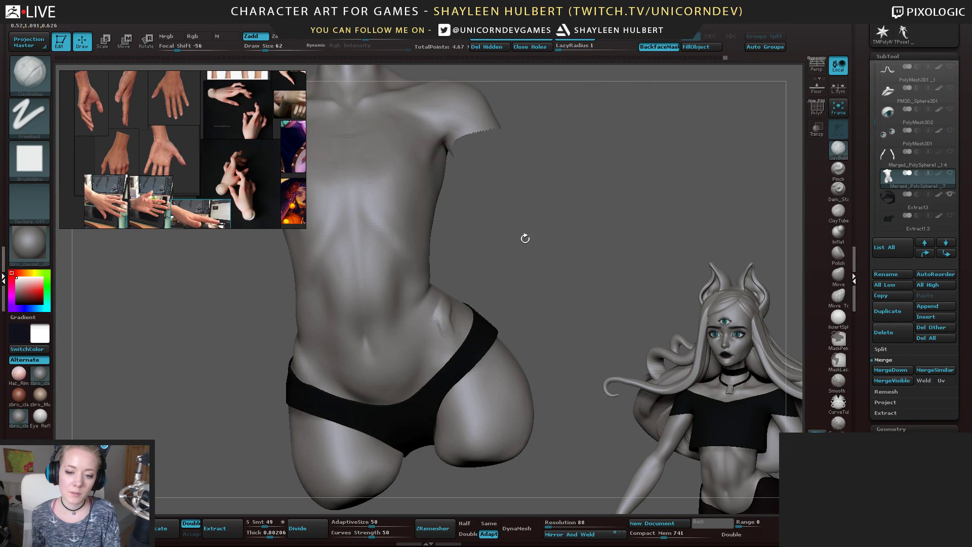
{"action": "left_click_drag", "start_coordinate": [434, 328], "coordinate": [441, 345]}
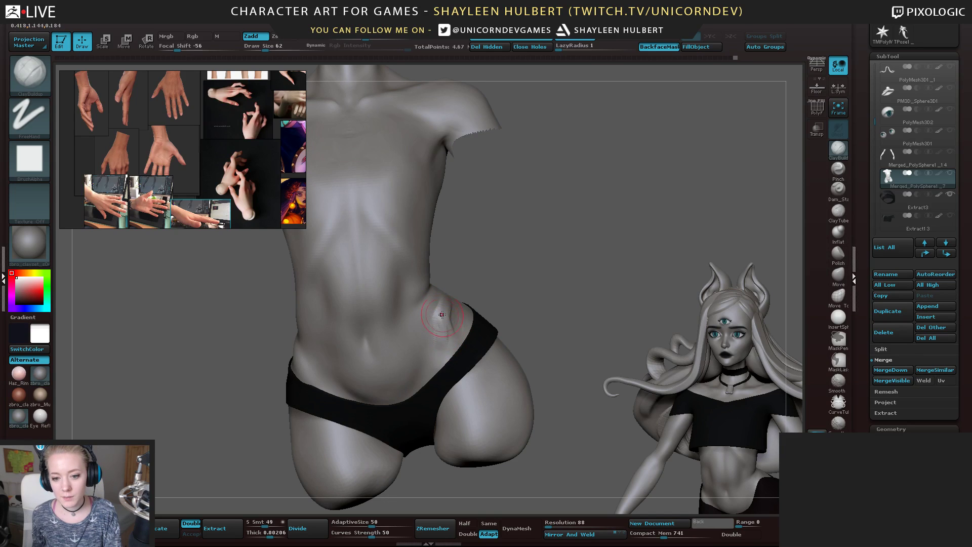
{"action": "left_click_drag", "start_coordinate": [489, 267], "coordinate": [444, 325]}
{"action": "key", "text": "shift"}
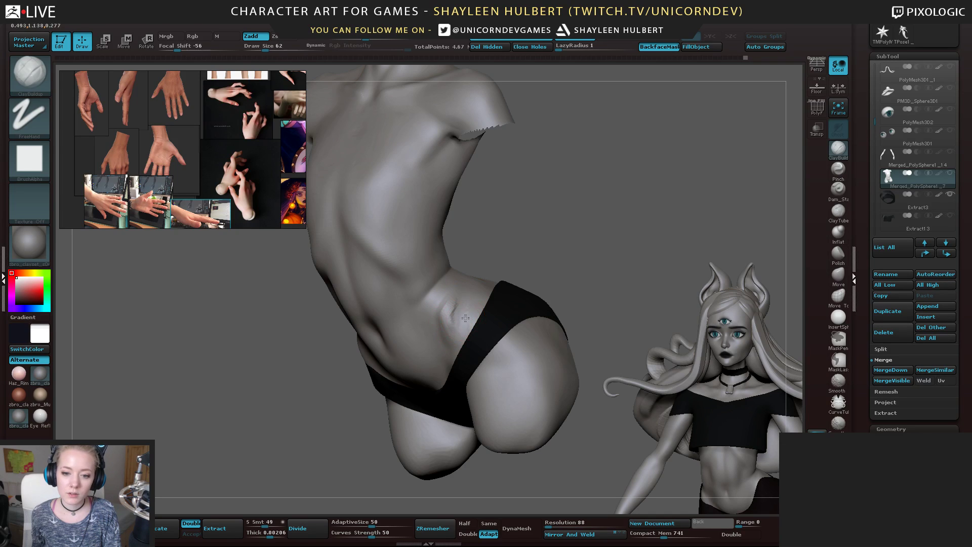
{"action": "key", "text": "shift"}
{"action": "left_click_drag", "start_coordinate": [455, 325], "coordinate": [453, 308], "text": "shift"}
{"action": "mouse_move", "coordinate": [503, 249]}
{"action": "left_mouse_down", "text": "shift"}
{"action": "mouse_move", "coordinate": [553, 228]}
{"action": "mouse_move", "coordinate": [518, 263]}
{"action": "mouse_move", "coordinate": [559, 266]}
{"action": "left_mouse_up", "text": "shift"}
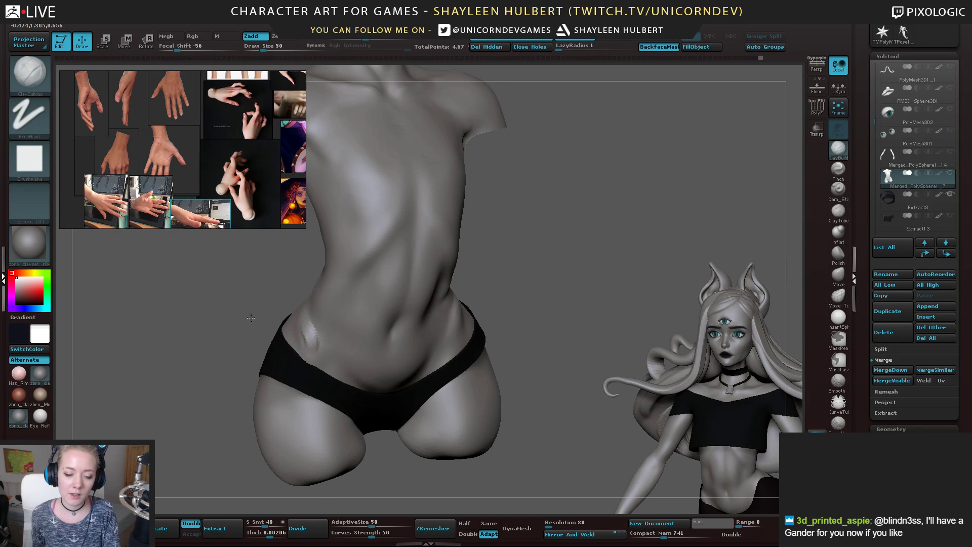
Build up the opposite hip bone at draw size 50 and smooth the front of the waist
{"action": "mouse_move", "coordinate": [251, 318]}
{"action": "left_mouse_down"}
{"action": "mouse_move", "coordinate": [307, 343]}
{"action": "mouse_move", "coordinate": [299, 329]}
{"action": "left_mouse_up"}
{"action": "left_click_drag", "start_coordinate": [445, 278], "coordinate": [490, 263]}
{"action": "left_click_drag", "start_coordinate": [494, 308], "coordinate": [428, 306], "text": "shift"}
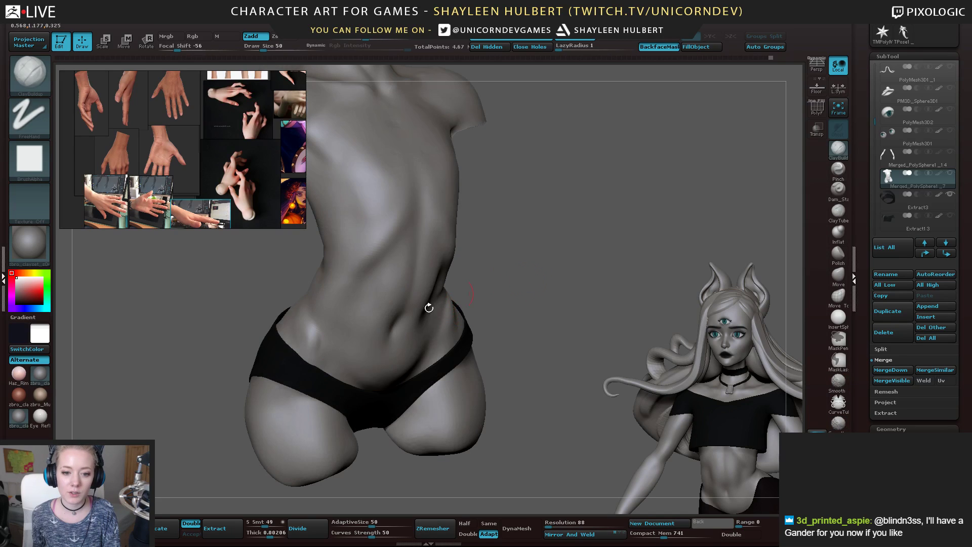
{"action": "left_click_drag", "start_coordinate": [541, 266], "coordinate": [537, 245]}
Carve the lower rib cage edge on the abdomen with the Dam_Standard brush at draw size 66 and smooth it
{"action": "mouse_move", "coordinate": [891, 73]}
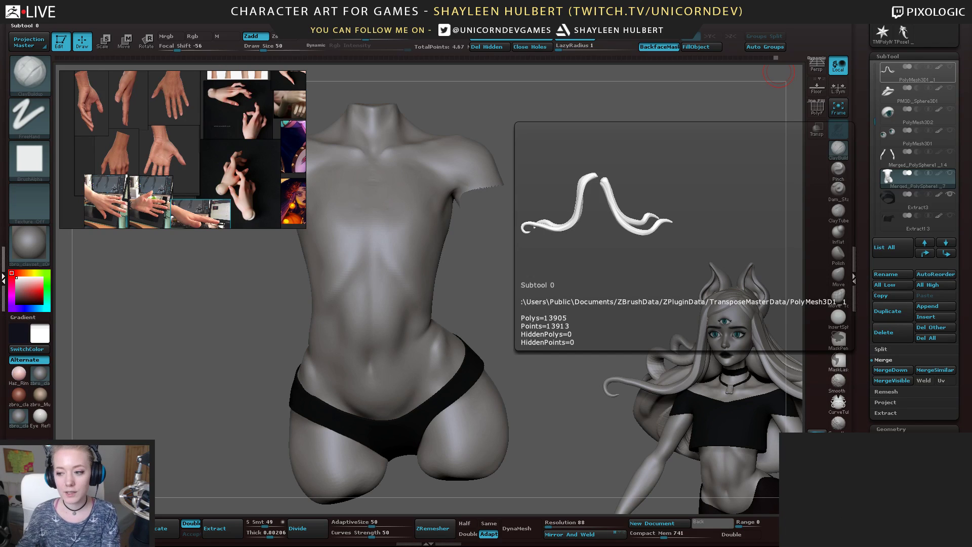
{"action": "left_click_drag", "start_coordinate": [210, 288], "coordinate": [195, 334]}
{"action": "left_click_drag", "start_coordinate": [196, 337], "coordinate": [222, 347]}
{"action": "left_click_drag", "start_coordinate": [256, 303], "coordinate": [273, 296]}
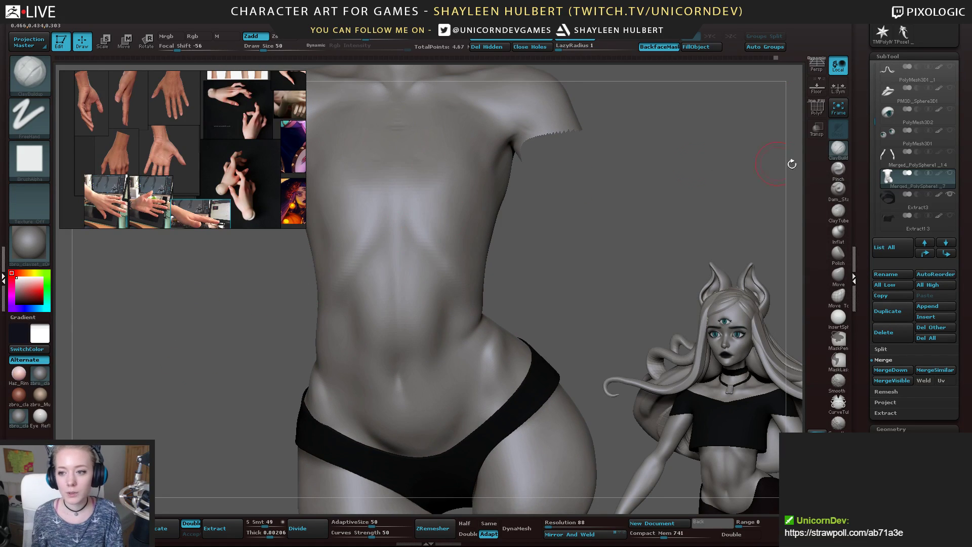
{"action": "left_click", "coordinate": [835, 191]}
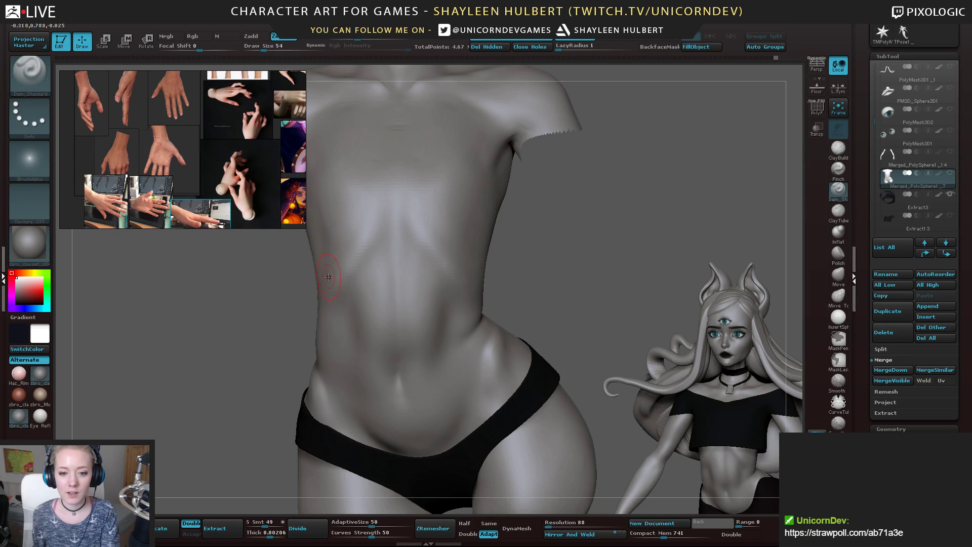
{"action": "mouse_move", "coordinate": [573, 269]}
{"action": "left_mouse_down"}
{"action": "mouse_move", "coordinate": [578, 255]}
{"action": "mouse_move", "coordinate": [588, 260]}
{"action": "left_mouse_up"}
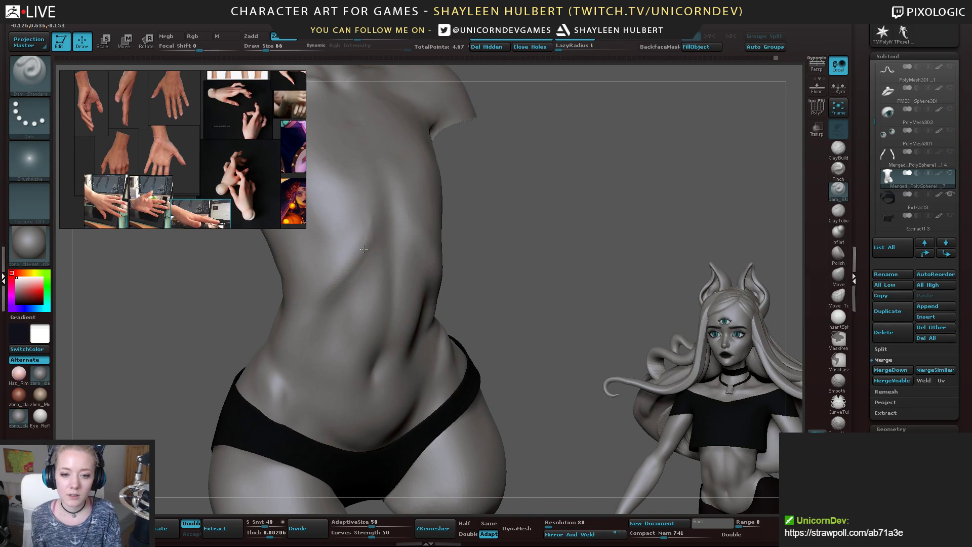
{"action": "key", "text": "shift"}
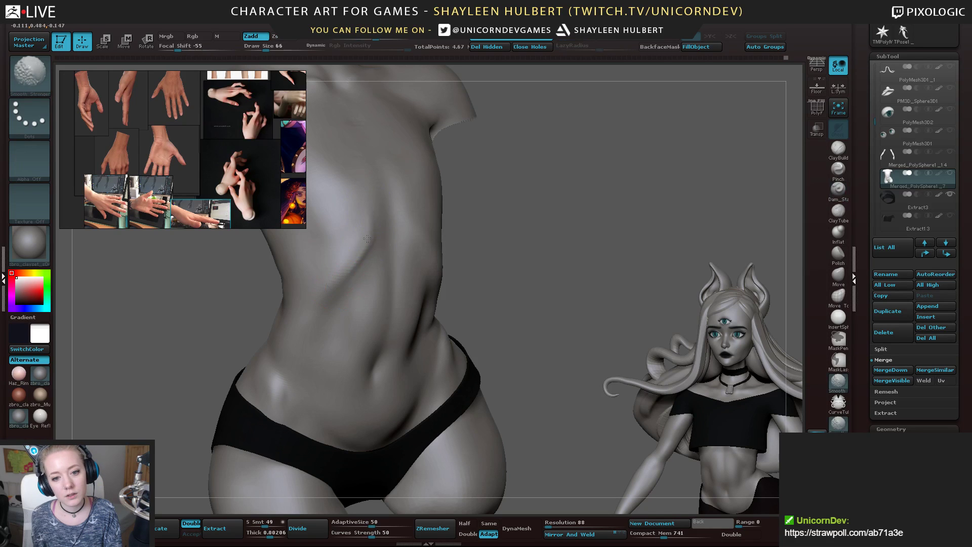
{"action": "mouse_move", "coordinate": [468, 276]}
{"action": "left_mouse_down"}
{"action": "mouse_move", "coordinate": [288, 284]}
{"action": "mouse_move", "coordinate": [233, 304]}
{"action": "mouse_move", "coordinate": [273, 323]}
{"action": "mouse_move", "coordinate": [466, 304]}
{"action": "mouse_move", "coordinate": [481, 215]}
{"action": "mouse_move", "coordinate": [532, 223]}
{"action": "mouse_move", "coordinate": [517, 221]}
{"action": "mouse_move", "coordinate": [540, 245]}
{"action": "mouse_move", "coordinate": [467, 236]}
{"action": "mouse_move", "coordinate": [405, 242]}
{"action": "left_mouse_up"}
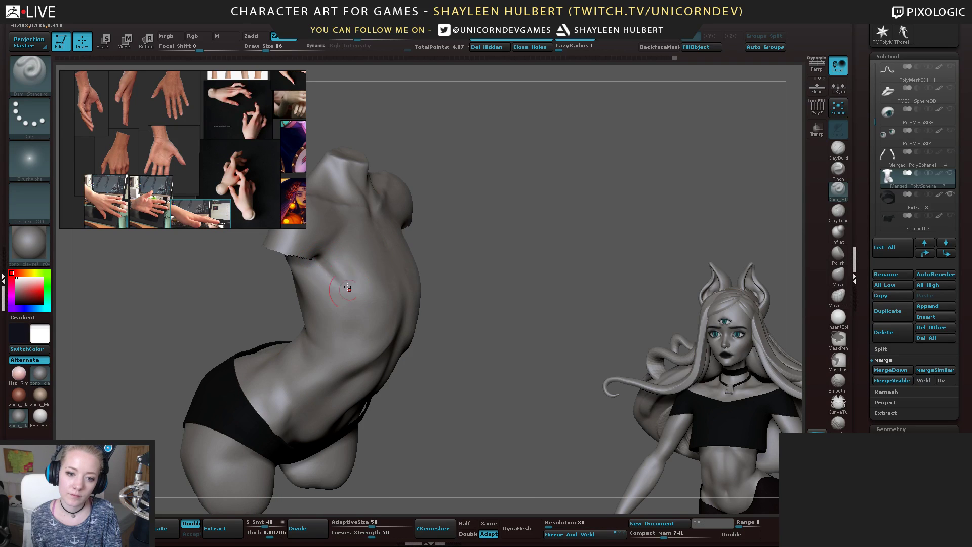
Build up the sides of the rib cage below the armpits with the ClayBuildup brush at draw size 66 and smooth them
{"action": "left_click", "coordinate": [839, 150]}
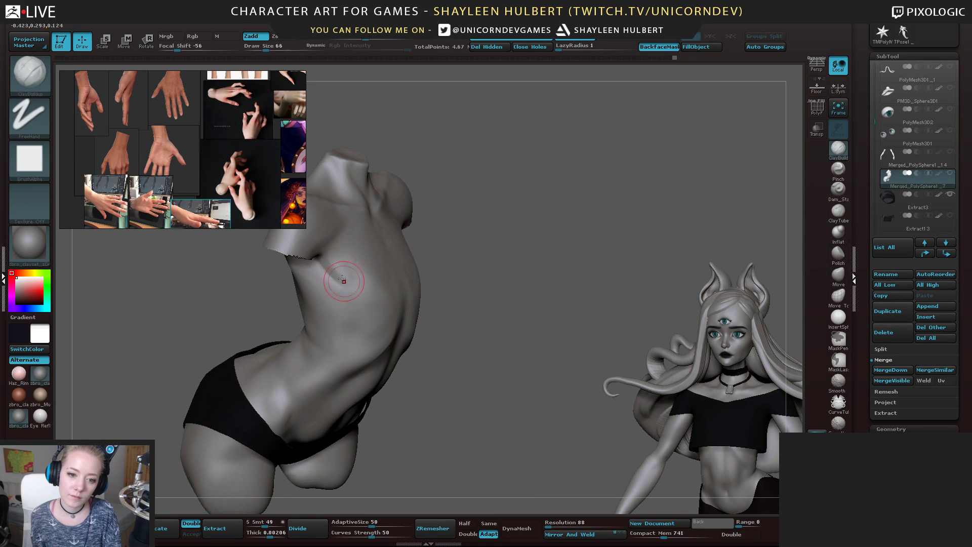
{"action": "mouse_move", "coordinate": [342, 280]}
{"action": "left_mouse_down"}
{"action": "mouse_move", "coordinate": [326, 259]}
{"action": "mouse_move", "coordinate": [351, 281]}
{"action": "left_mouse_up"}
{"action": "right_click_drag", "start_coordinate": [349, 277], "coordinate": [360, 280]}
{"action": "mouse_move", "coordinate": [326, 262]}
{"action": "left_mouse_down"}
{"action": "mouse_move", "coordinate": [346, 282]}
{"action": "mouse_move", "coordinate": [348, 273]}
{"action": "left_mouse_up"}
{"action": "right_click_drag", "start_coordinate": [355, 291], "coordinate": [448, 247]}
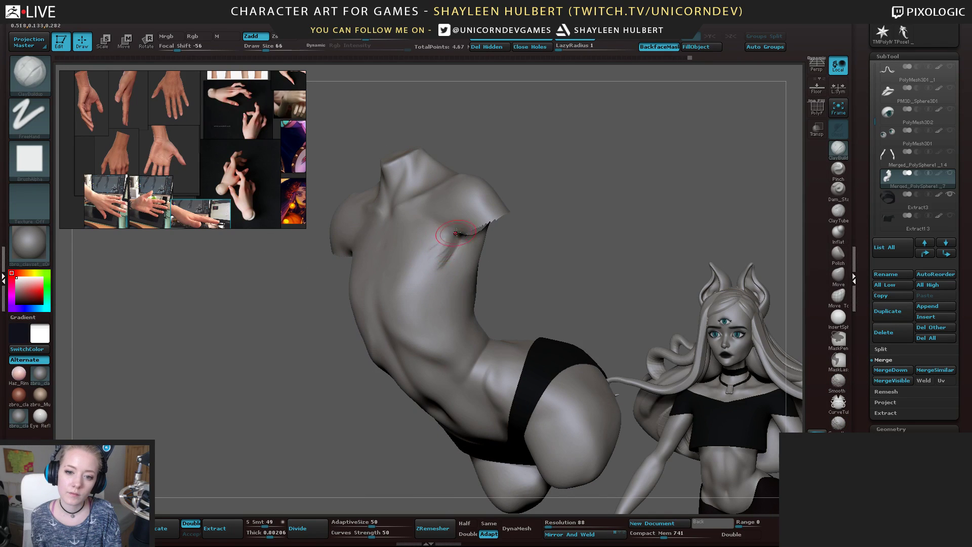
{"action": "key", "text": "shift"}
{"action": "mouse_move", "coordinate": [453, 245]}
{"action": "right_mouse_down"}
{"action": "mouse_move", "coordinate": [498, 248]}
{"action": "mouse_move", "coordinate": [567, 204]}
{"action": "mouse_move", "coordinate": [602, 213]}
{"action": "mouse_move", "coordinate": [403, 294]}
{"action": "mouse_move", "coordinate": [438, 262]}
{"action": "right_mouse_up"}
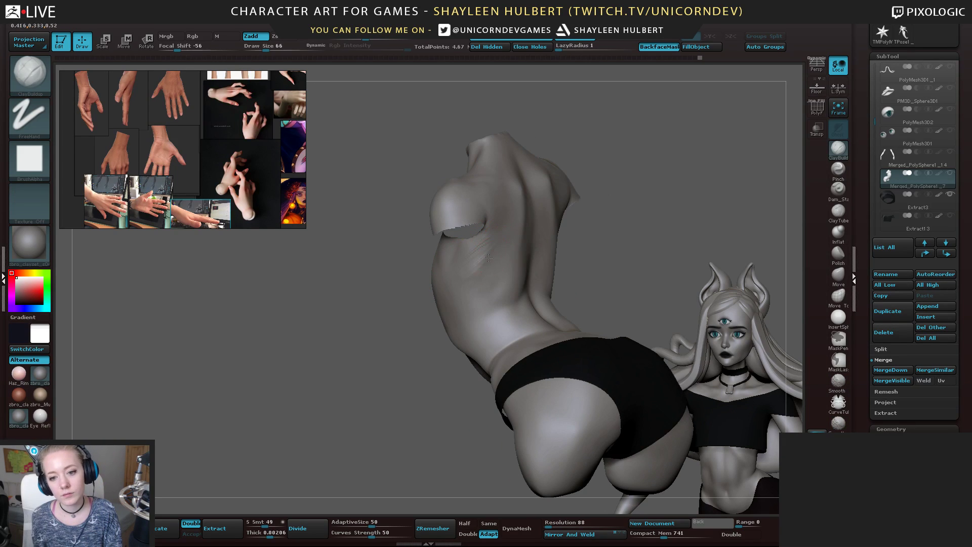
{"action": "key", "text": "shift"}
{"action": "mouse_move", "coordinate": [461, 317]}
{"action": "right_mouse_down"}
{"action": "mouse_move", "coordinate": [412, 280]}
{"action": "mouse_move", "coordinate": [314, 281]}
{"action": "right_mouse_up"}
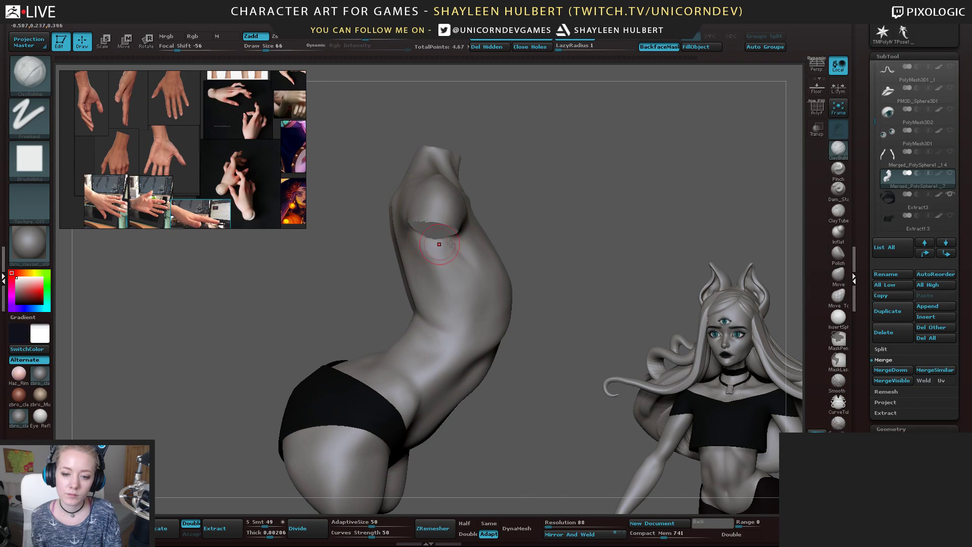
Sculpt diagonal muscle forms on the flank directly beneath the cut-off upper arm and smooth the strokes
{"action": "right_click_drag", "start_coordinate": [438, 243], "coordinate": [454, 243]}
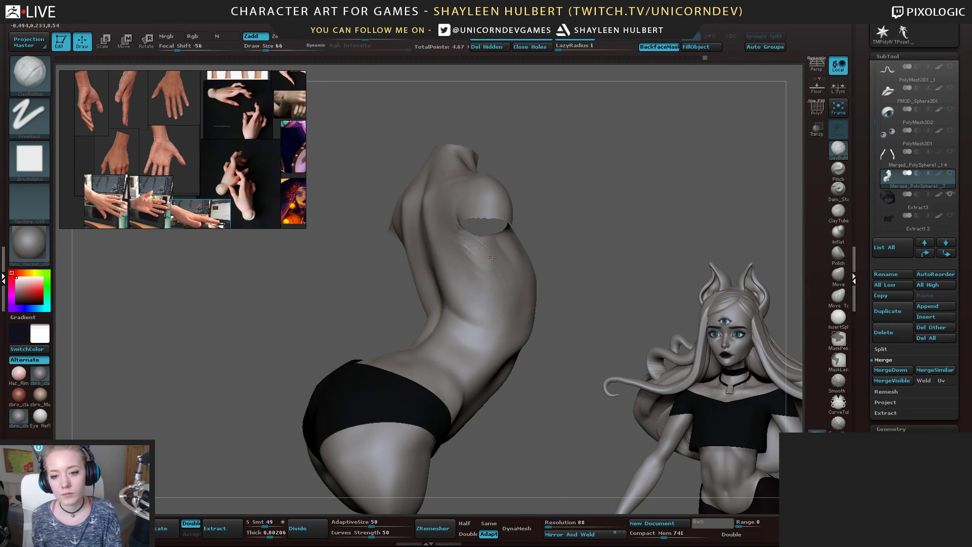
{"action": "left_click_drag", "start_coordinate": [485, 260], "coordinate": [477, 291]}
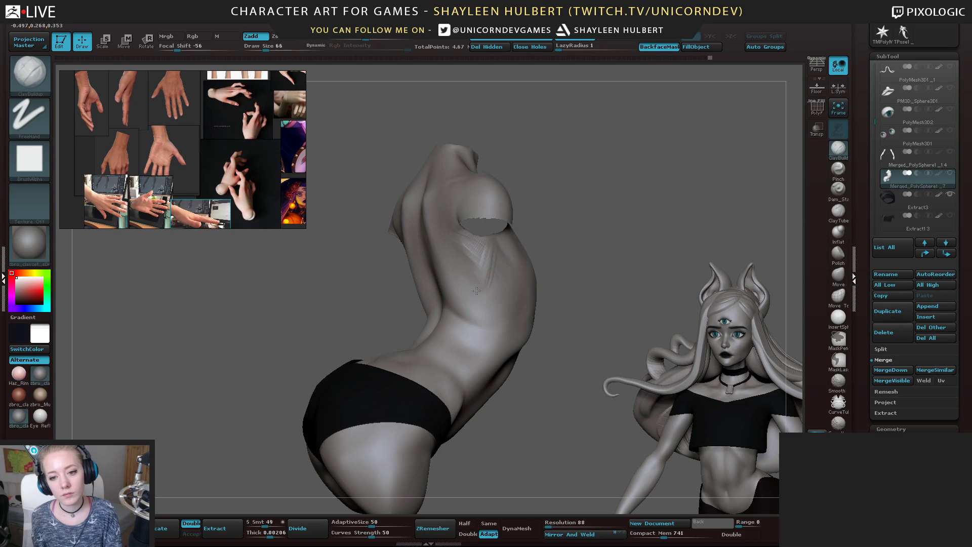
{"action": "key", "text": "shift"}
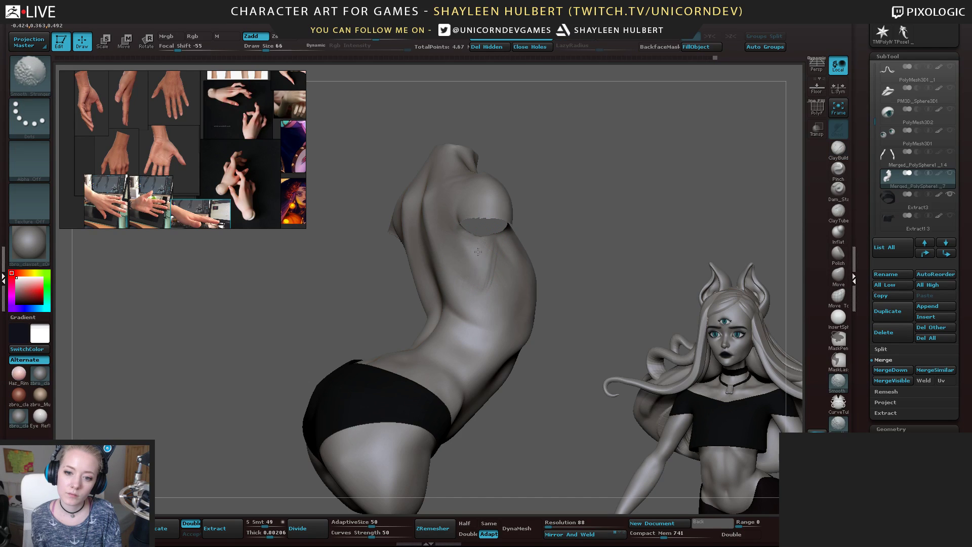
{"action": "left_click_drag", "start_coordinate": [478, 251], "coordinate": [484, 276], "text": "shift"}
{"action": "right_click_drag", "start_coordinate": [545, 226], "coordinate": [521, 229]}
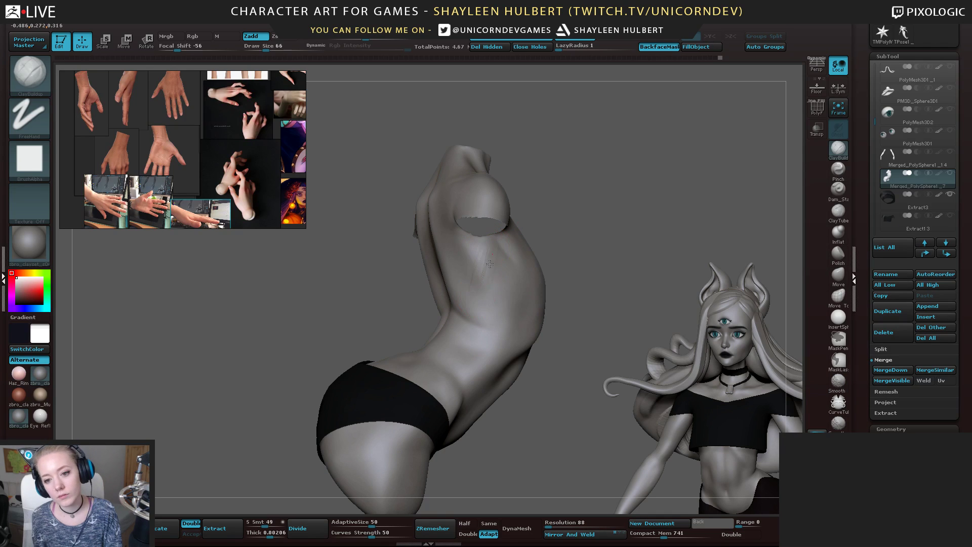
{"action": "key", "text": "shift"}
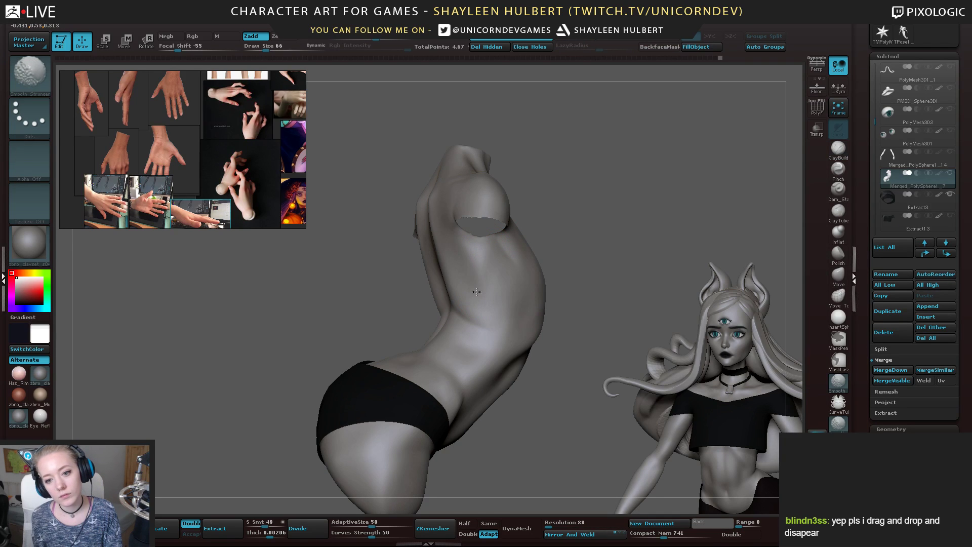
Build up matching muscle forms on the opposite flank beneath the armpit and smooth them into the ribs
{"action": "mouse_move", "coordinate": [477, 292]}
{"action": "right_mouse_down"}
{"action": "mouse_move", "coordinate": [625, 233]}
{"action": "mouse_move", "coordinate": [458, 262]}
{"action": "right_mouse_up"}
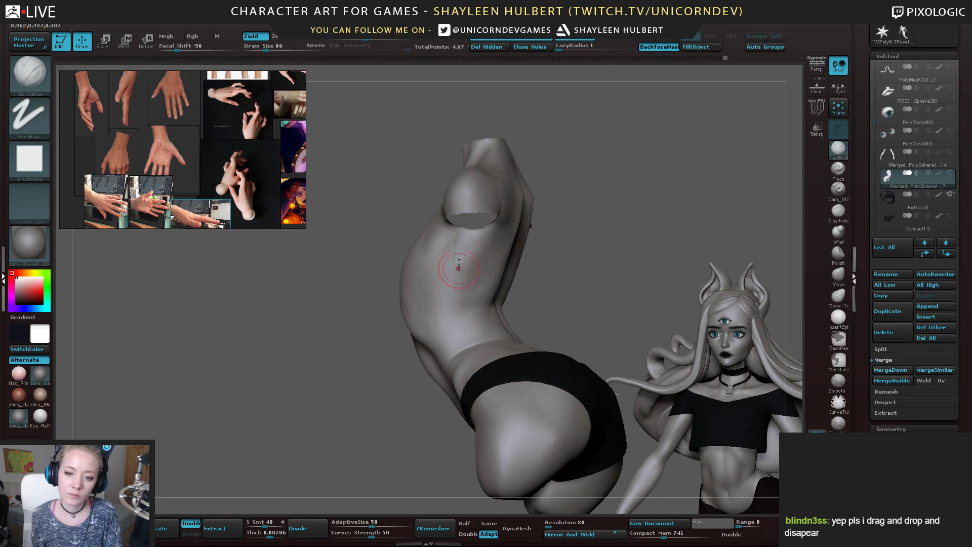
{"action": "mouse_move", "coordinate": [458, 262]}
{"action": "left_mouse_down"}
{"action": "mouse_move", "coordinate": [461, 238]}
{"action": "mouse_move", "coordinate": [471, 279]}
{"action": "left_mouse_up"}
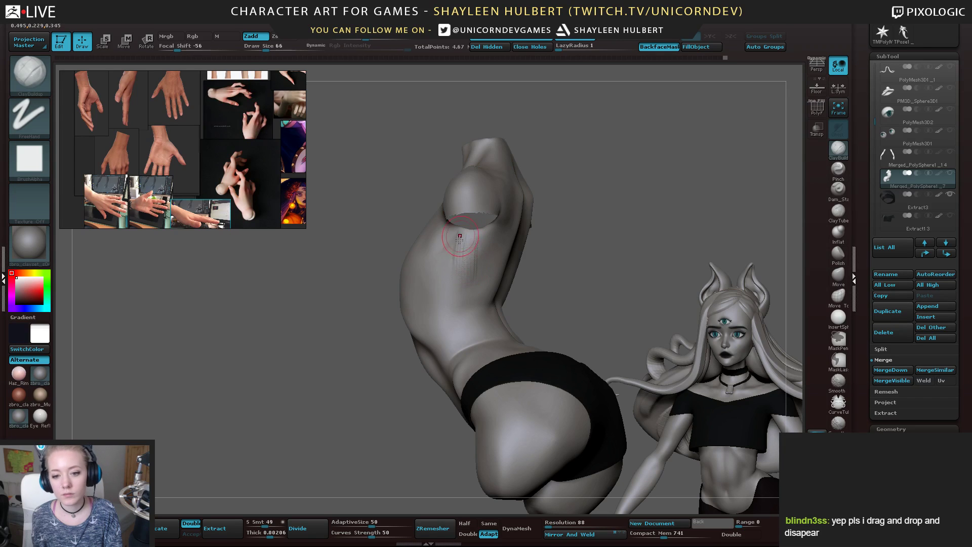
{"action": "mouse_move", "coordinate": [460, 240]}
{"action": "left_mouse_down"}
{"action": "mouse_move", "coordinate": [464, 293]}
{"action": "mouse_move", "coordinate": [461, 247]}
{"action": "left_mouse_up"}
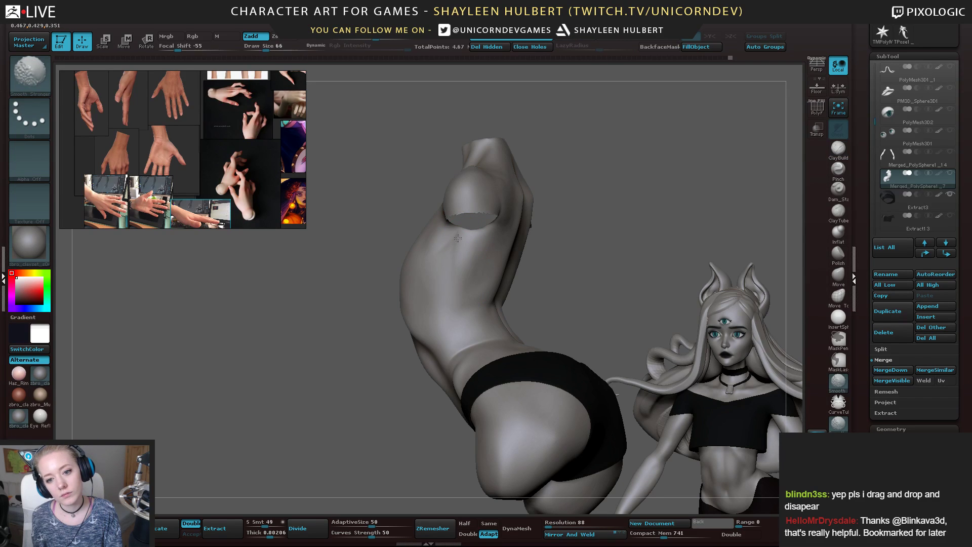
{"action": "mouse_move", "coordinate": [458, 237]}
{"action": "right_mouse_down"}
{"action": "mouse_move", "coordinate": [471, 243]}
{"action": "mouse_move", "coordinate": [486, 232]}
{"action": "mouse_move", "coordinate": [546, 172]}
{"action": "right_mouse_up"}
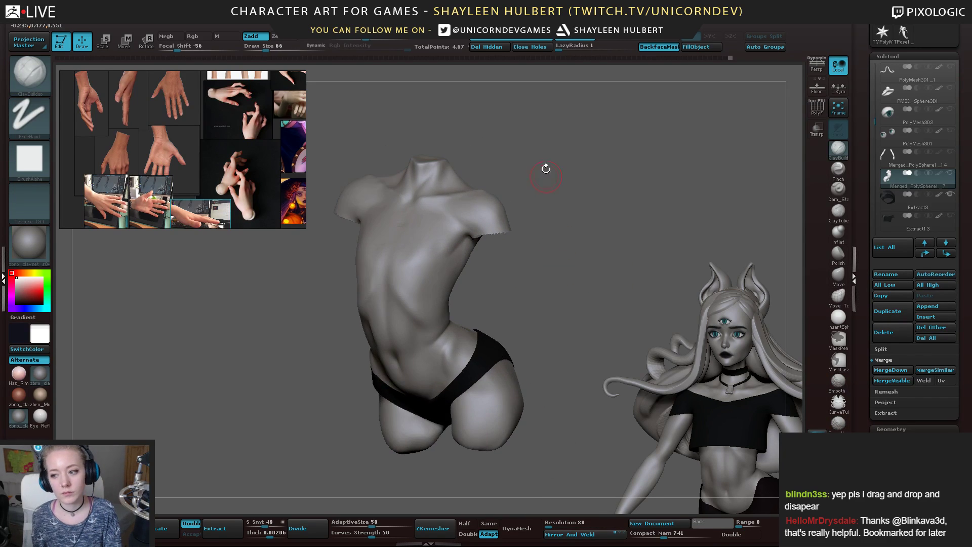
{"action": "right_click_drag", "start_coordinate": [558, 241], "coordinate": [636, 217]}
{"action": "mouse_move", "coordinate": [911, 180]}
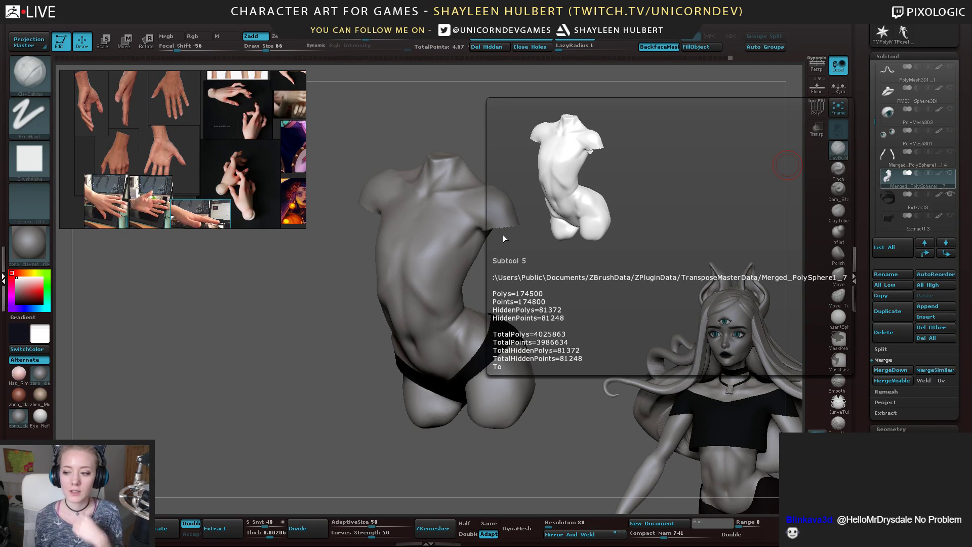
{"action": "mouse_move", "coordinate": [306, 329]}
{"action": "left_mouse_down"}
{"action": "mouse_move", "coordinate": [254, 351]}
{"action": "mouse_move", "coordinate": [286, 331]}
{"action": "left_mouse_up"}
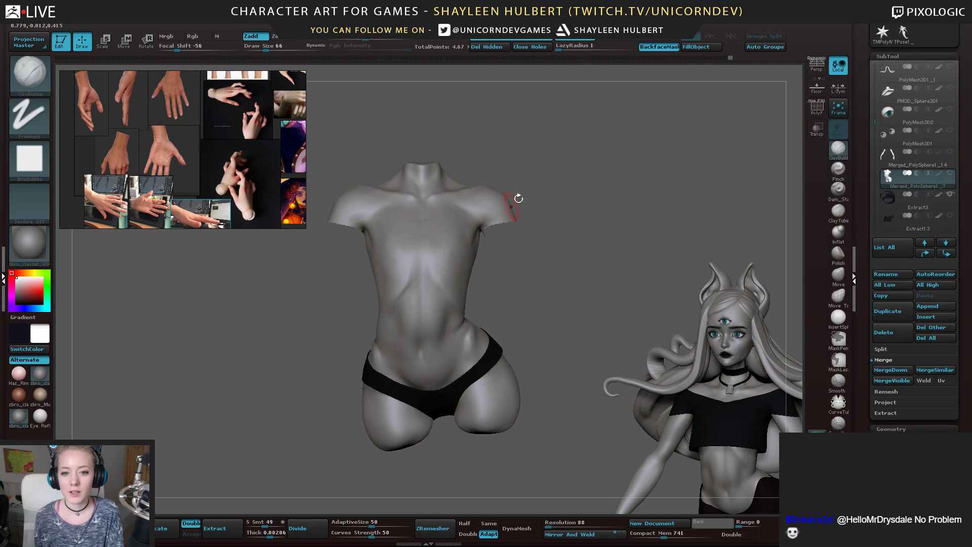
{"action": "left_click_drag", "start_coordinate": [521, 199], "coordinate": [549, 349]}
{"action": "left_click_drag", "start_coordinate": [602, 329], "coordinate": [625, 329]}
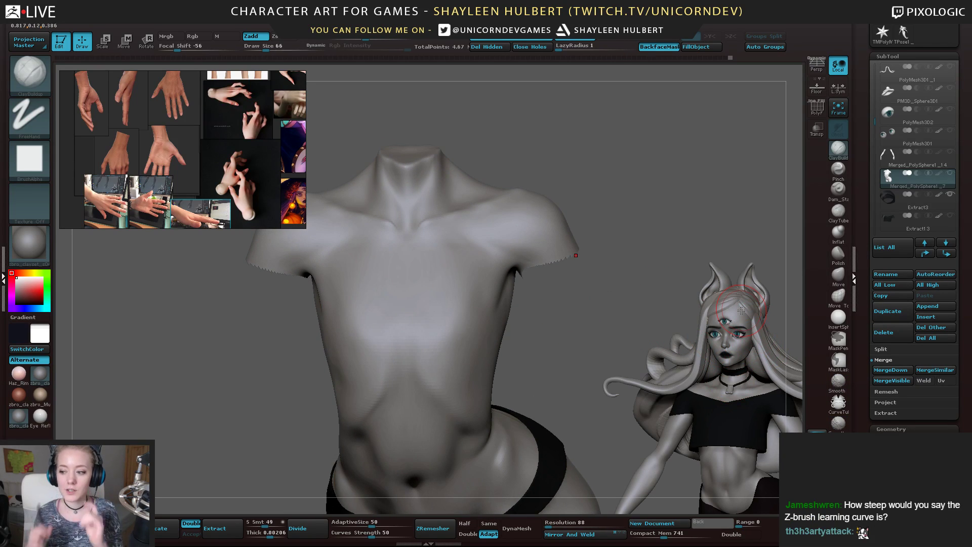
{"action": "left_click_drag", "start_coordinate": [610, 258], "coordinate": [525, 321]}
Flatten the planes of the chest and upper rib cage with the hPolish brush at draw size 82
{"action": "key", "text": "b"}
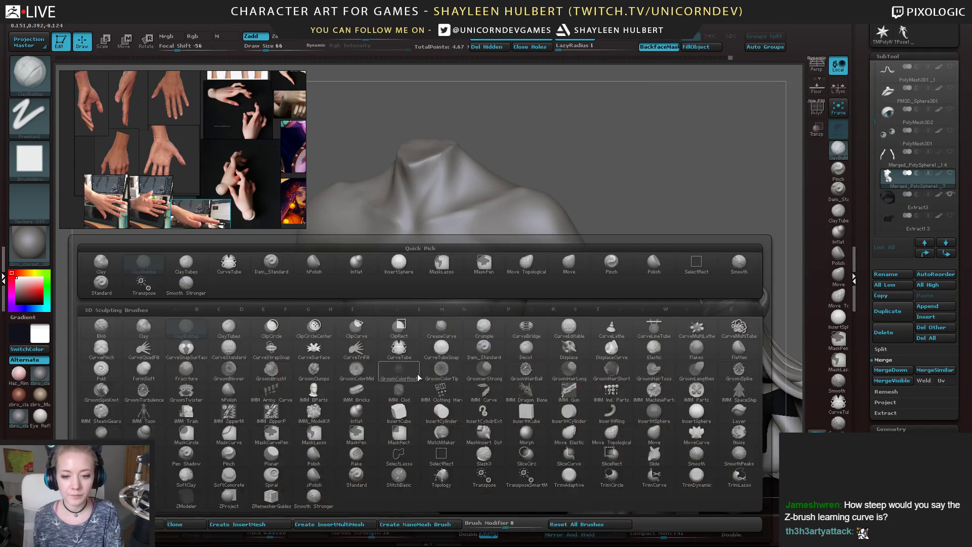
{"action": "key", "text": "h"}
{"action": "key", "text": "p"}
{"action": "key", "text": "bracketright"}
{"action": "mouse_move", "coordinate": [281, 318]}
{"action": "left_mouse_down"}
{"action": "mouse_move", "coordinate": [329, 282]}
{"action": "mouse_move", "coordinate": [403, 282]}
{"action": "left_mouse_up"}
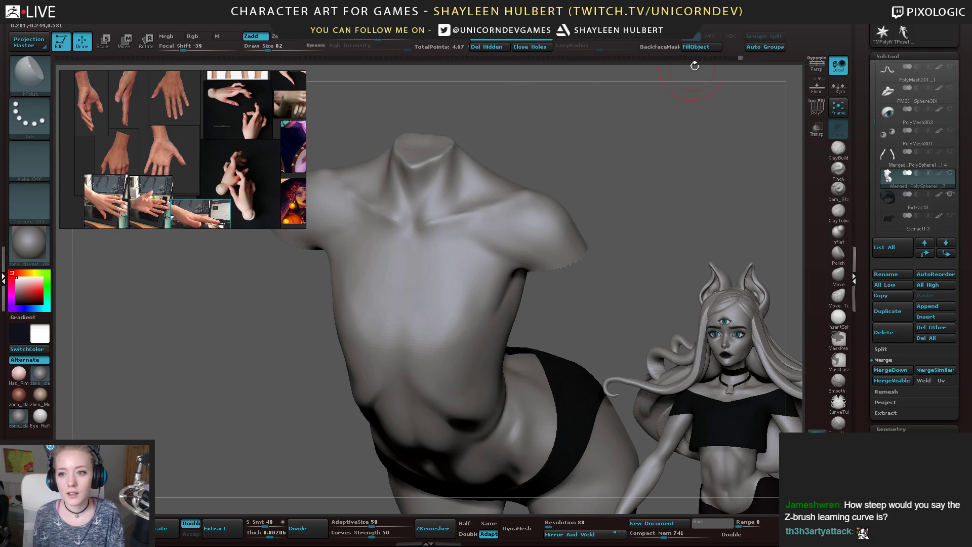
{"action": "left_click", "coordinate": [646, 39]}
{"action": "left_click_drag", "start_coordinate": [600, 152], "coordinate": [532, 208]}
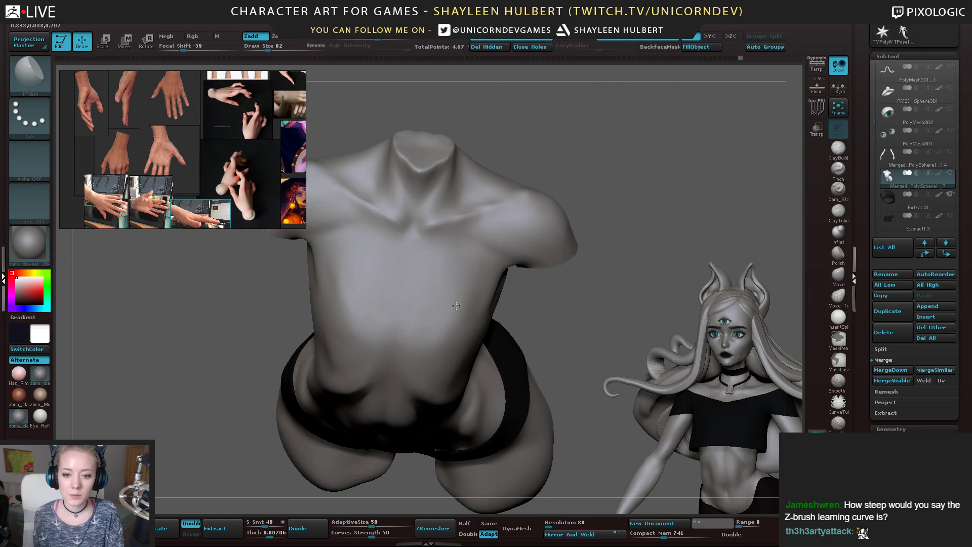
{"action": "left_click_drag", "start_coordinate": [457, 305], "coordinate": [465, 288]}
{"action": "left_click_drag", "start_coordinate": [542, 292], "coordinate": [626, 291]}
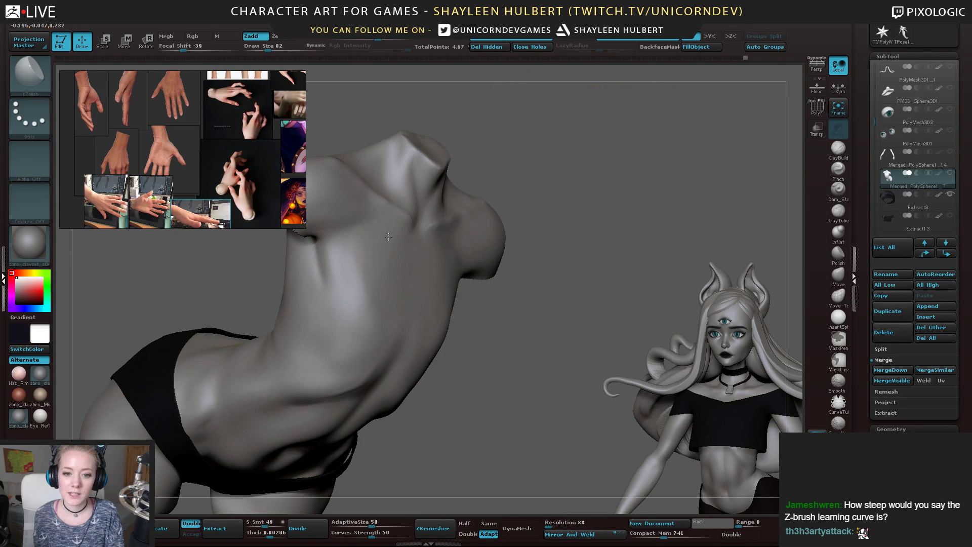
{"action": "mouse_move", "coordinate": [388, 236]}
{"action": "right_mouse_down"}
{"action": "mouse_move", "coordinate": [527, 158]}
{"action": "mouse_move", "coordinate": [551, 126]}
{"action": "mouse_move", "coordinate": [575, 152]}
{"action": "right_mouse_up"}
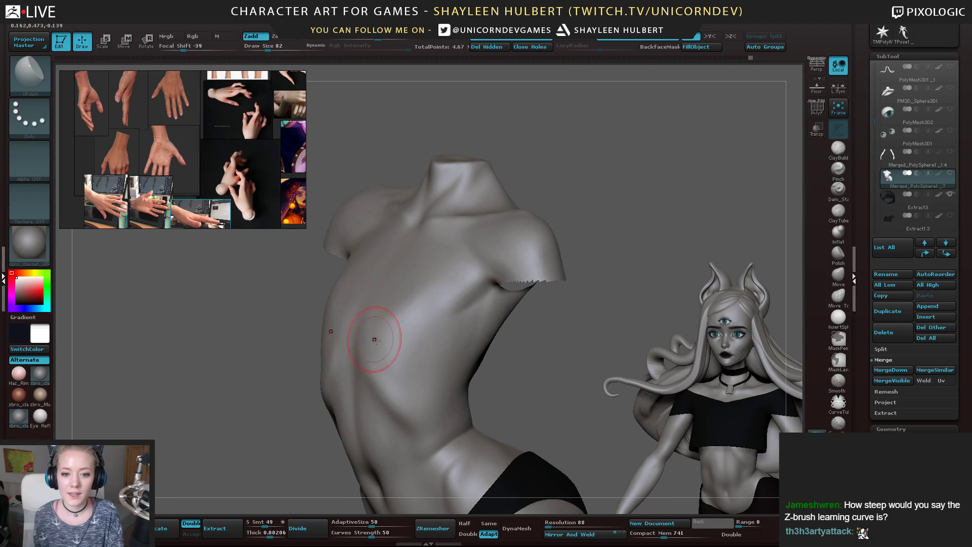
Polish the side of the rib cage and the waist, and smooth the transition into the abdomen
{"action": "mouse_move", "coordinate": [554, 288]}
{"action": "right_mouse_down"}
{"action": "mouse_move", "coordinate": [358, 327]}
{"action": "mouse_move", "coordinate": [451, 390]}
{"action": "mouse_move", "coordinate": [256, 369]}
{"action": "mouse_move", "coordinate": [434, 278]}
{"action": "right_mouse_up"}
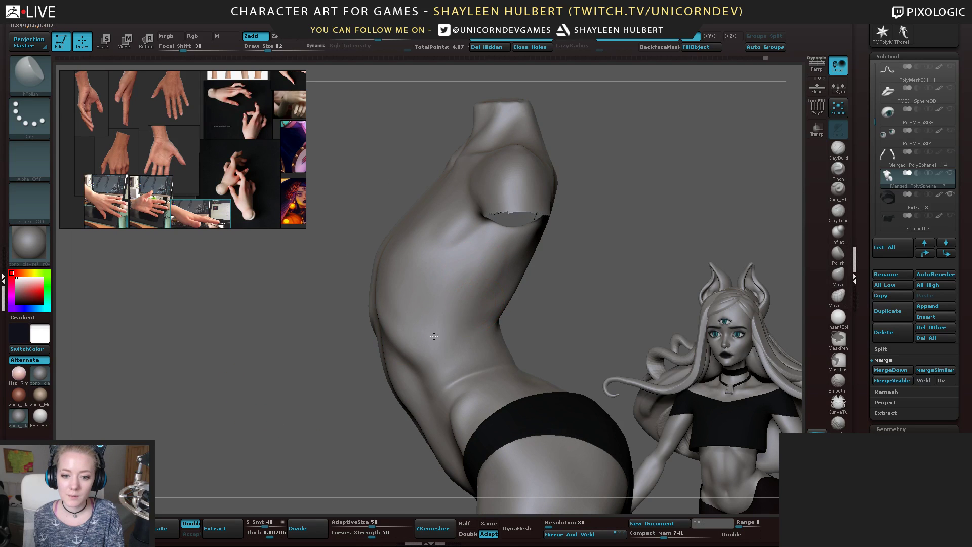
{"action": "right_click_drag", "start_coordinate": [434, 336], "coordinate": [583, 253]}
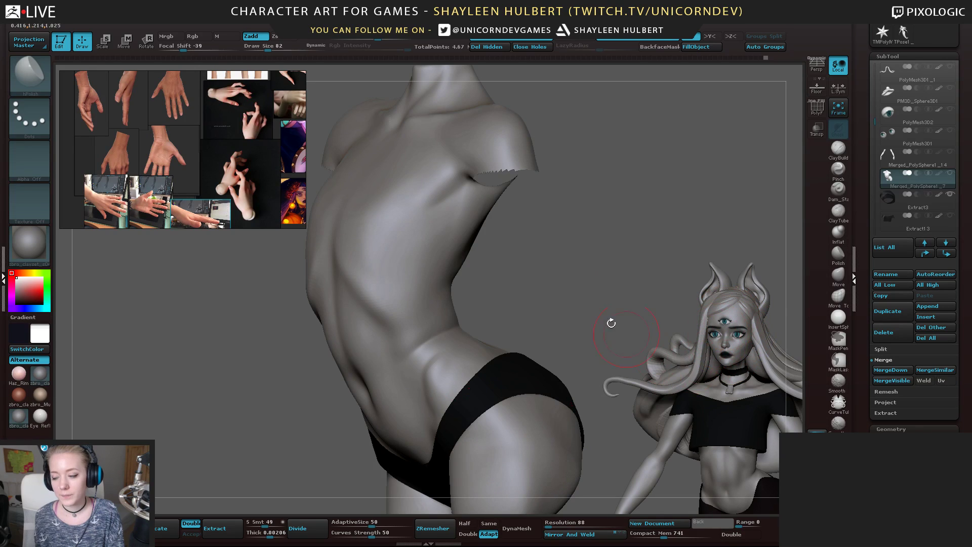
{"action": "right_click_drag", "start_coordinate": [609, 321], "coordinate": [400, 303]}
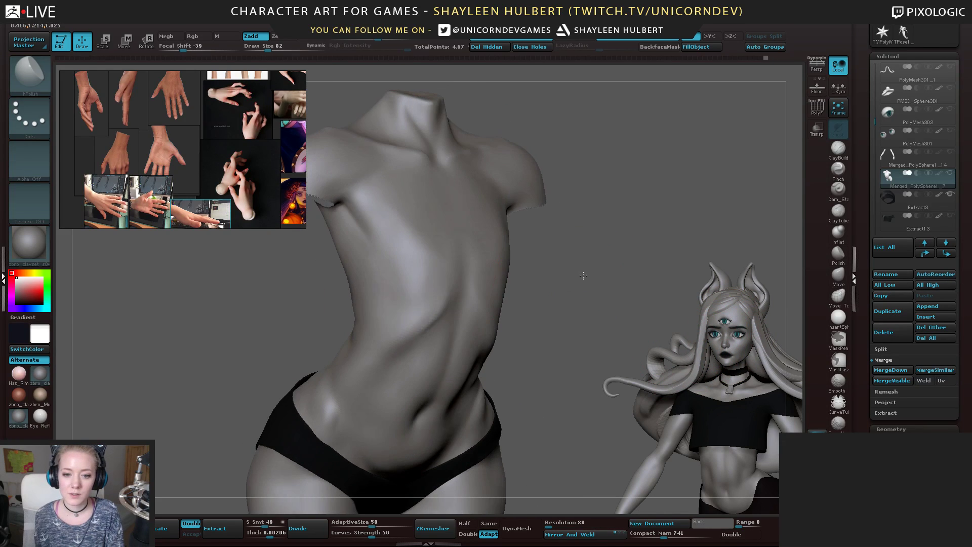
{"action": "right_click_drag", "start_coordinate": [402, 258], "coordinate": [445, 232]}
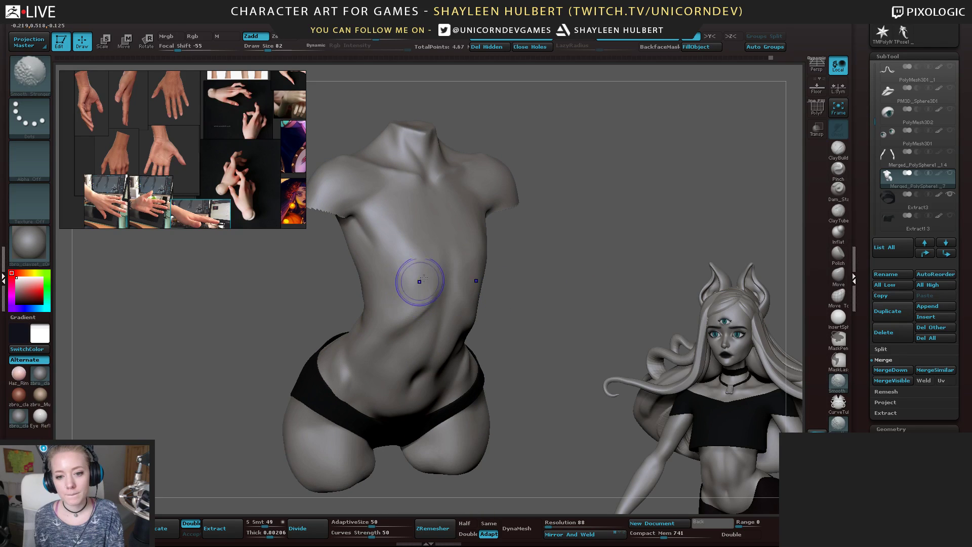
{"action": "right_click_drag", "start_coordinate": [419, 278], "coordinate": [510, 315]}
Build up the muscle forms around the shoulder blades with the ClayBuildup brush at draw size 46 and smooth them
{"action": "mouse_move", "coordinate": [423, 256]}
{"action": "right_mouse_down"}
{"action": "mouse_move", "coordinate": [471, 213]}
{"action": "mouse_move", "coordinate": [593, 143]}
{"action": "right_mouse_up"}
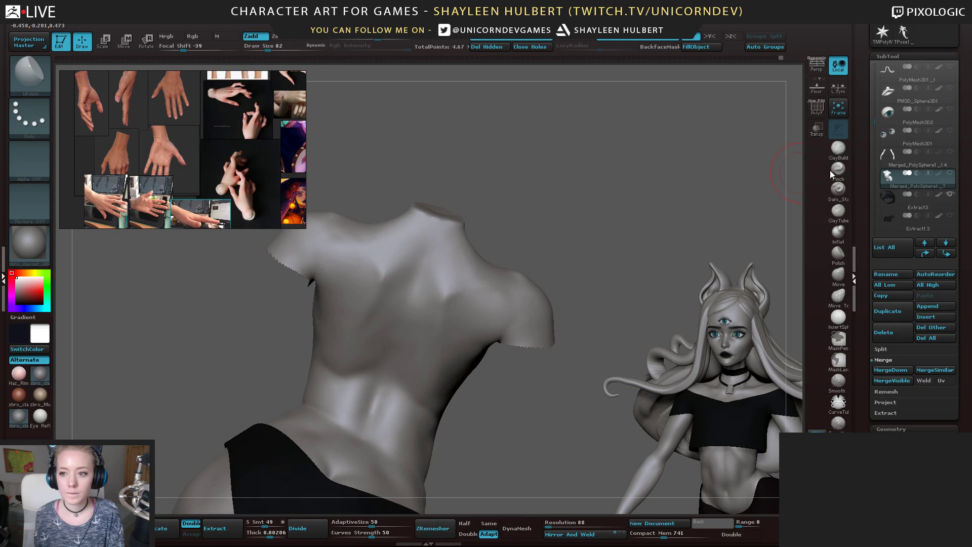
{"action": "key", "text": "b"}
{"action": "key", "text": "c"}
{"action": "key", "text": "b"}
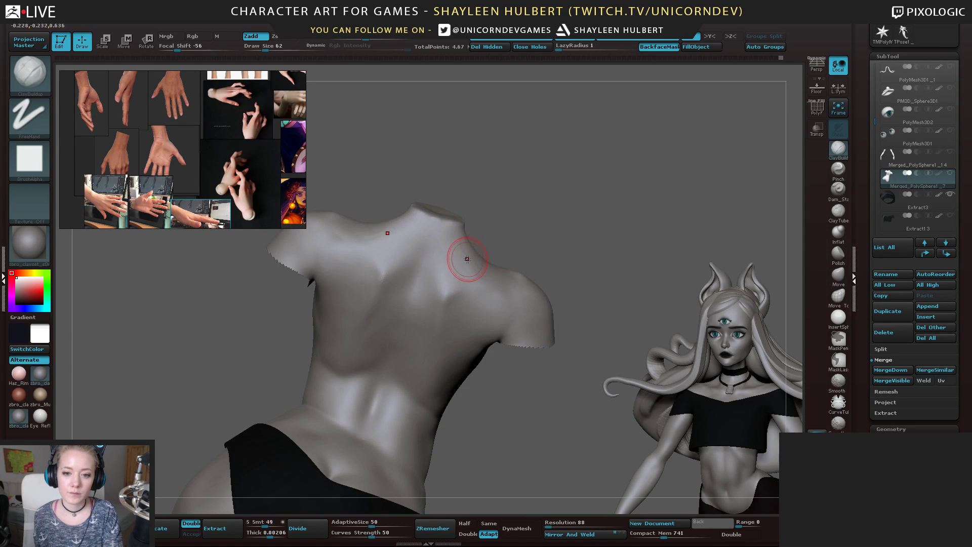
{"action": "key", "text": "["}
{"action": "key", "text": "["}
{"action": "key", "text": "["}
{"action": "mouse_move", "coordinate": [461, 263]}
{"action": "right_mouse_down"}
{"action": "mouse_move", "coordinate": [533, 219]}
{"action": "mouse_move", "coordinate": [456, 276]}
{"action": "right_mouse_up"}
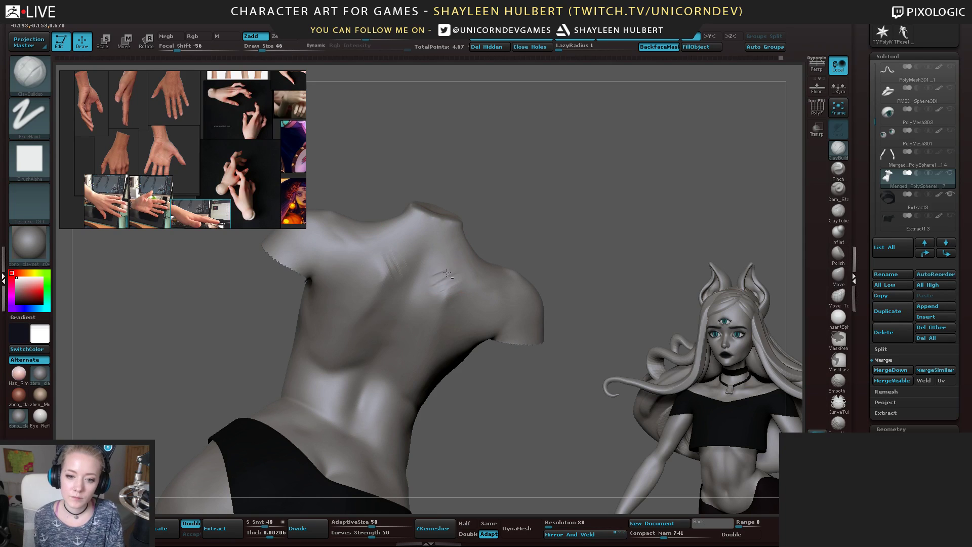
{"action": "mouse_move", "coordinate": [447, 273]}
{"action": "left_mouse_down", "text": "alt"}
{"action": "mouse_move", "coordinate": [397, 259]}
{"action": "mouse_move", "coordinate": [417, 251]}
{"action": "left_mouse_up", "text": "alt"}
{"action": "right_click_drag", "start_coordinate": [417, 251], "coordinate": [390, 268]}
{"action": "mouse_move", "coordinate": [390, 268]}
{"action": "left_mouse_down"}
{"action": "mouse_move", "coordinate": [375, 258]}
{"action": "mouse_move", "coordinate": [383, 278]}
{"action": "mouse_move", "coordinate": [364, 276]}
{"action": "mouse_move", "coordinate": [365, 265]}
{"action": "mouse_move", "coordinate": [358, 281]}
{"action": "mouse_move", "coordinate": [380, 251]}
{"action": "mouse_move", "coordinate": [391, 277]}
{"action": "mouse_move", "coordinate": [373, 269]}
{"action": "mouse_move", "coordinate": [380, 254]}
{"action": "left_mouse_up"}
{"action": "right_click_drag", "start_coordinate": [420, 215], "coordinate": [445, 256], "text": "shift"}
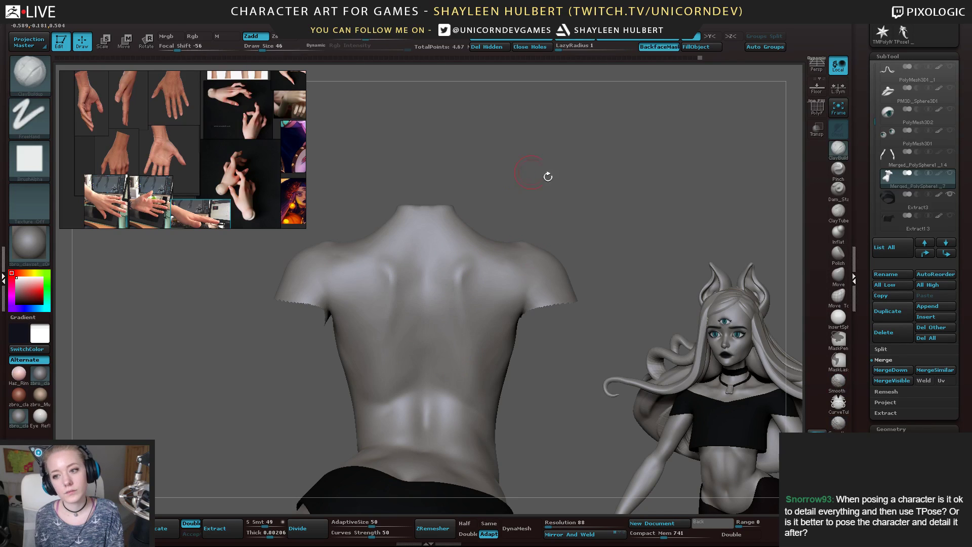
Carve the spine groove down the middle of the back with the Dam_Standard brush at draw size 74
{"action": "left_click", "coordinate": [838, 190]}
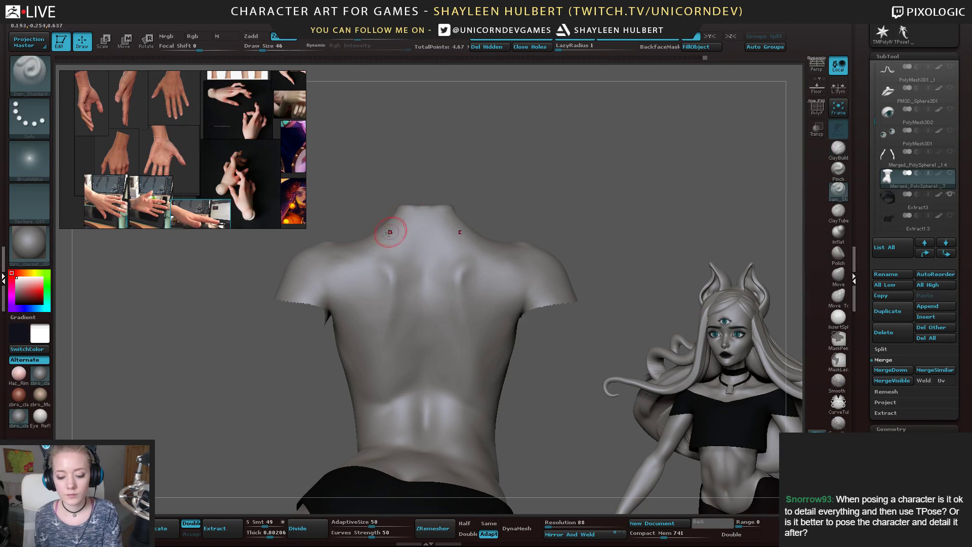
{"action": "key", "text": "]"}
{"action": "left_click_drag", "start_coordinate": [425, 265], "coordinate": [424, 362]}
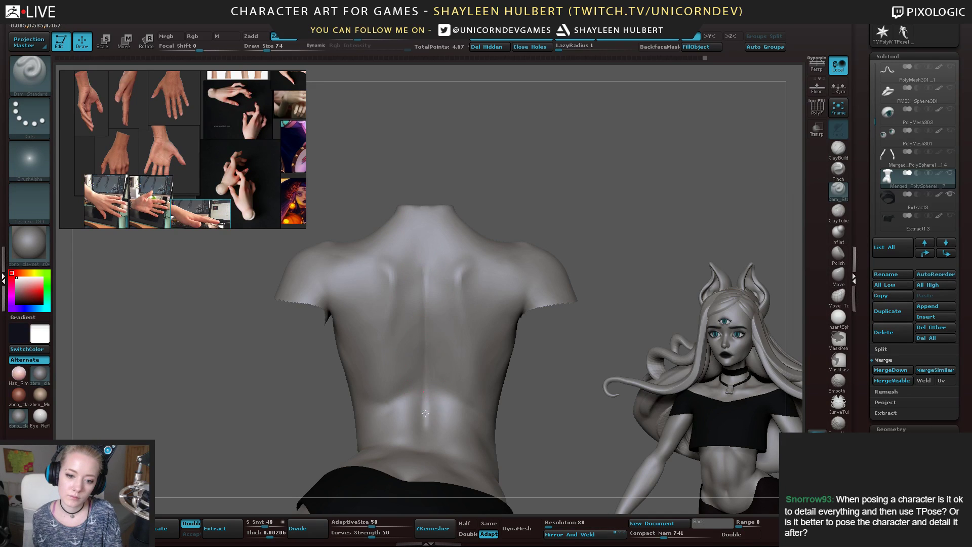
{"action": "left_click_drag", "start_coordinate": [544, 196], "coordinate": [513, 217]}
{"action": "mouse_move", "coordinate": [586, 299]}
{"action": "left_mouse_down"}
{"action": "mouse_move", "coordinate": [577, 304]}
{"action": "mouse_move", "coordinate": [582, 251]}
{"action": "left_mouse_up"}
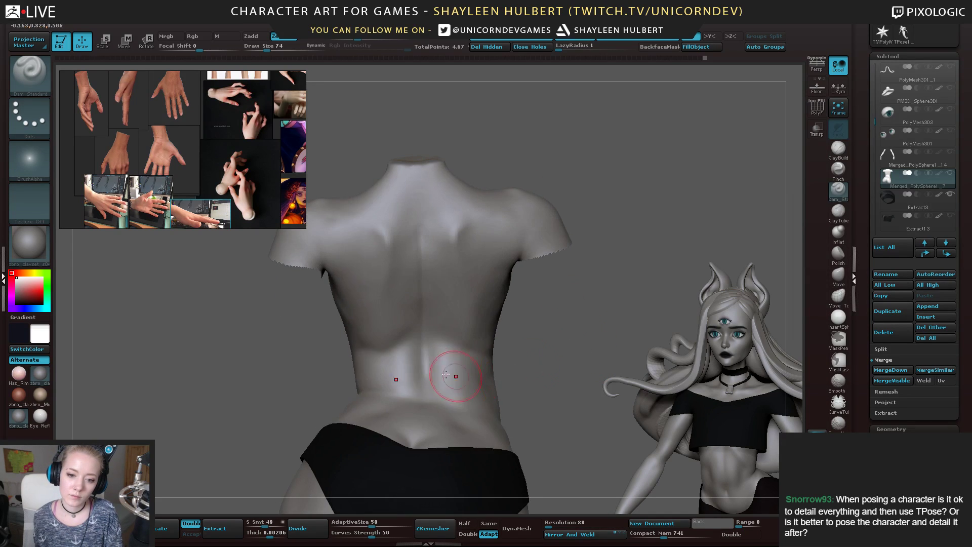
Define the spine furrow in the lower back above the briefs and smooth its edges
{"action": "mouse_move", "coordinate": [445, 373]}
{"action": "left_mouse_down"}
{"action": "mouse_move", "coordinate": [429, 380]}
{"action": "mouse_move", "coordinate": [427, 399]}
{"action": "left_mouse_up"}
{"action": "left_click_drag", "start_coordinate": [547, 339], "coordinate": [543, 390]}
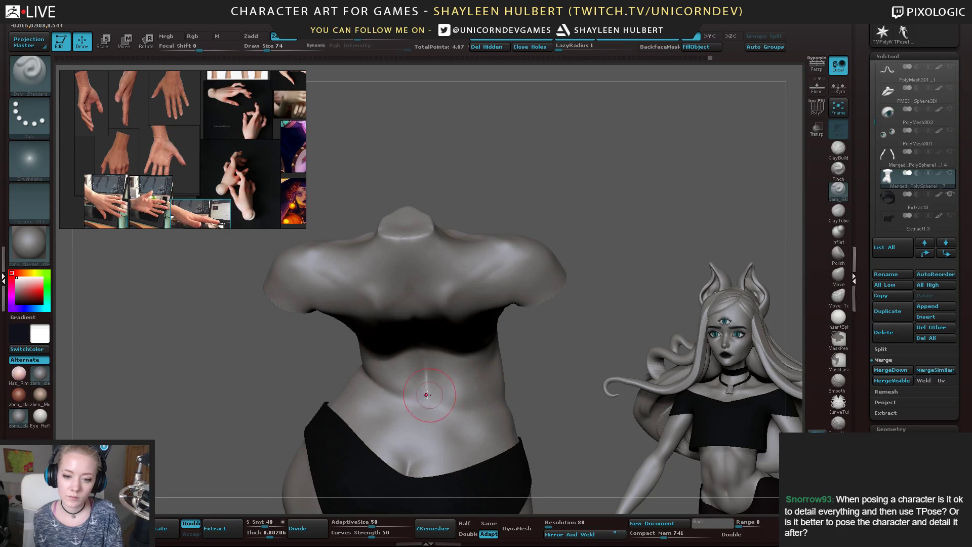
{"action": "left_click_drag", "start_coordinate": [425, 393], "coordinate": [411, 411]}
{"action": "mouse_move", "coordinate": [410, 412]}
{"action": "right_mouse_down"}
{"action": "mouse_move", "coordinate": [573, 363]}
{"action": "mouse_move", "coordinate": [603, 275]}
{"action": "mouse_move", "coordinate": [486, 360]}
{"action": "mouse_move", "coordinate": [412, 384]}
{"action": "right_mouse_up"}
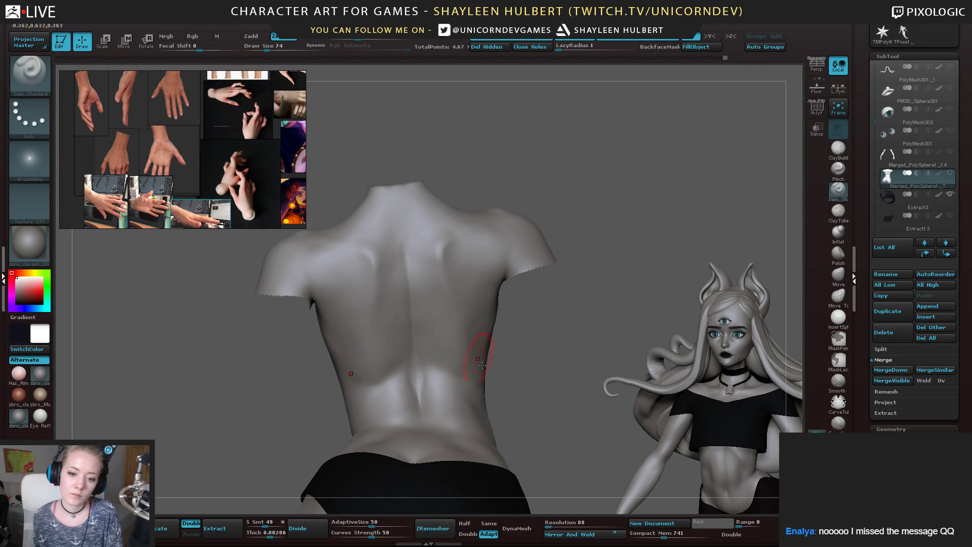
{"action": "right_click_drag", "start_coordinate": [481, 347], "coordinate": [416, 362]}
{"action": "left_click_drag", "start_coordinate": [416, 365], "coordinate": [419, 406], "text": "shift"}
{"action": "mouse_move", "coordinate": [420, 407]}
{"action": "right_mouse_down"}
{"action": "mouse_move", "coordinate": [451, 304]}
{"action": "mouse_move", "coordinate": [449, 167]}
{"action": "mouse_move", "coordinate": [605, 153]}
{"action": "right_mouse_up"}
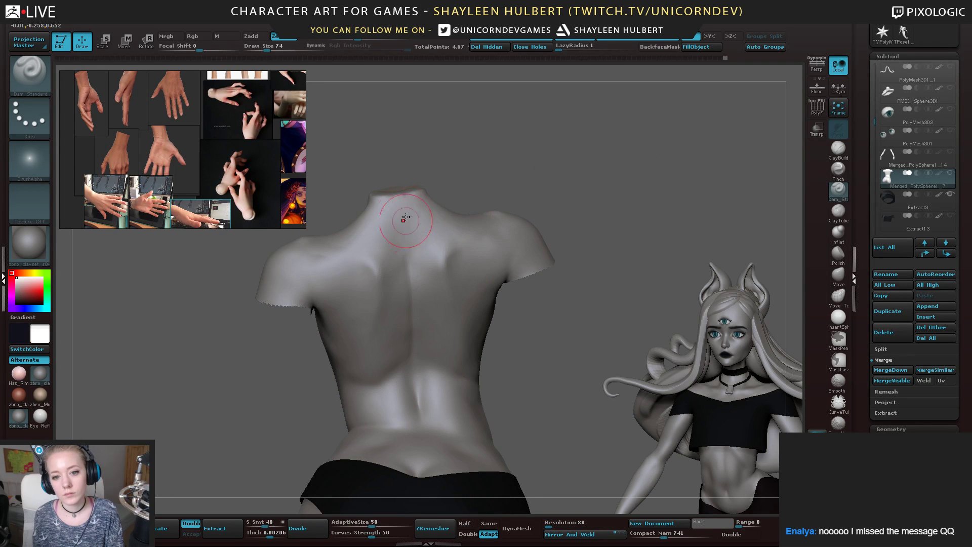
Smooth the upper spine from the nape down to between the shoulder blades
{"action": "key", "text": "shift"}
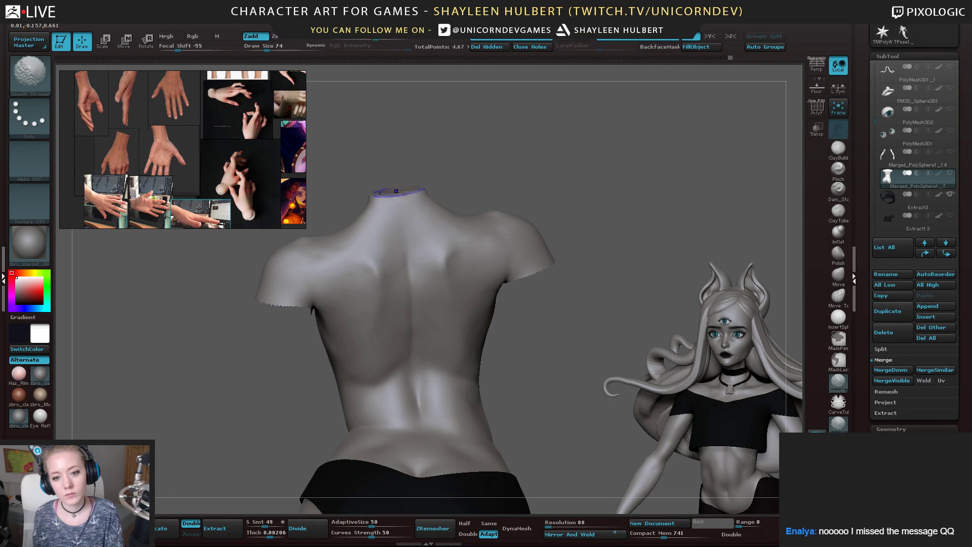
{"action": "right_click_drag", "start_coordinate": [526, 157], "coordinate": [501, 169]}
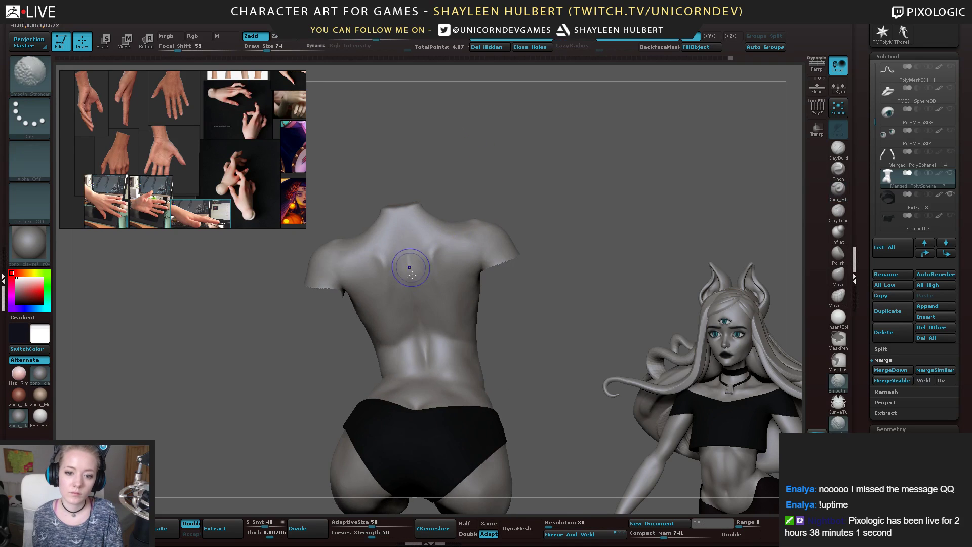
{"action": "right_click_drag", "start_coordinate": [557, 309], "coordinate": [563, 303], "text": "ctrl"}
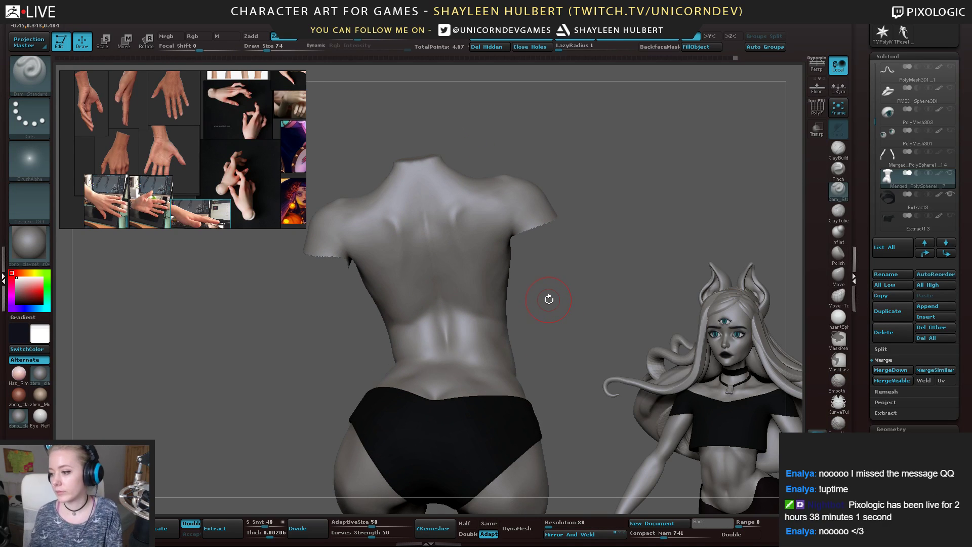
Switch to the browser to examine the Florence final sculpt image, and return to ZBrush
{"action": "mouse_move", "coordinate": [912, 200]}
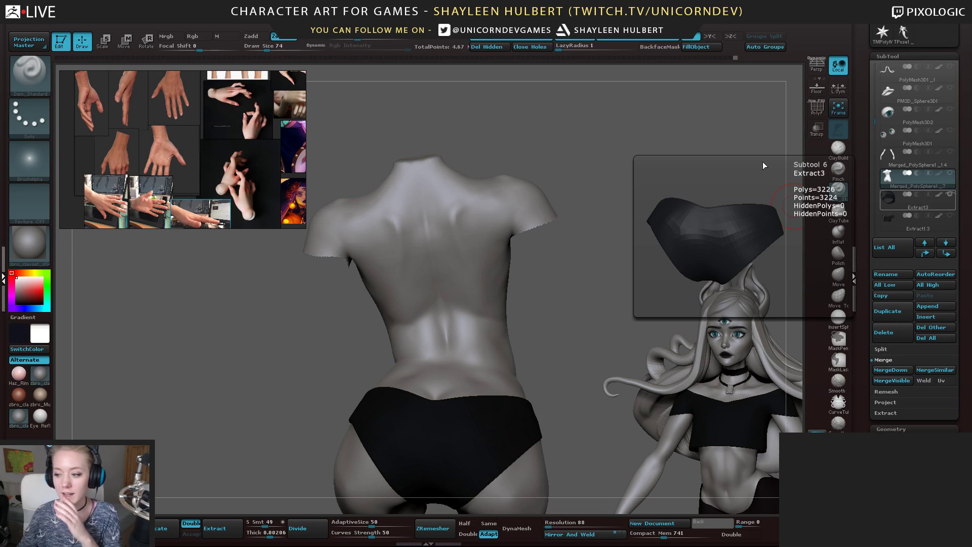
{"action": "left_click_drag", "start_coordinate": [618, 206], "coordinate": [529, 245]}
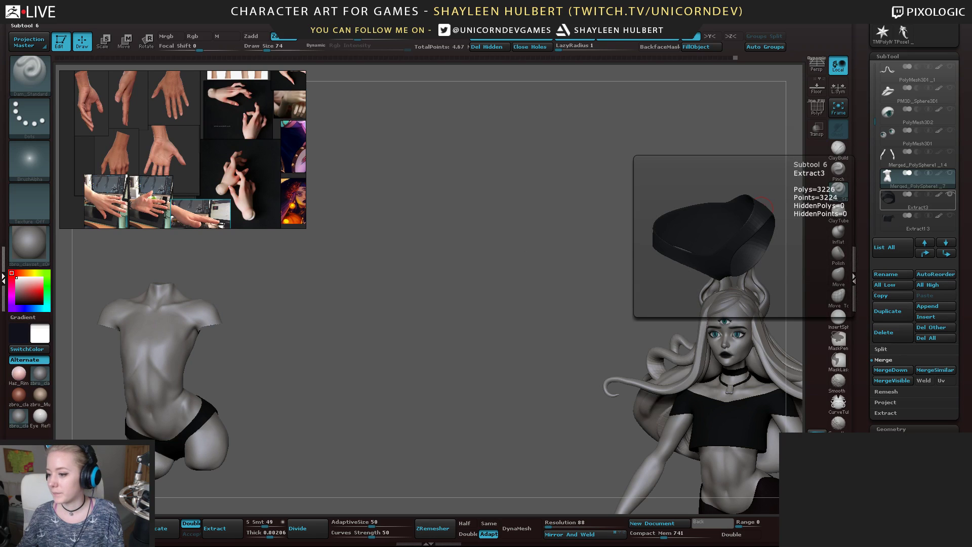
{"action": "key", "text": "alt+Tab"}
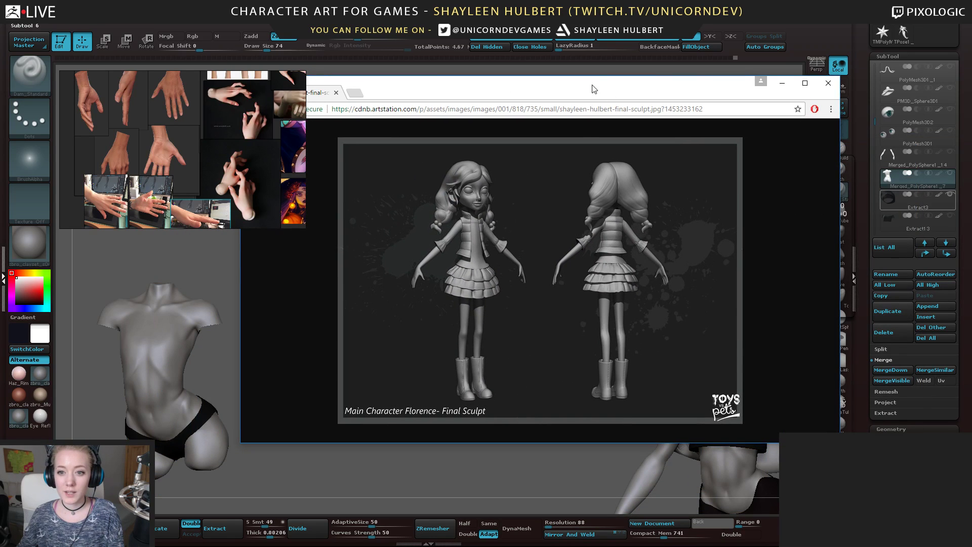
{"action": "double_click", "coordinate": [593, 88]}
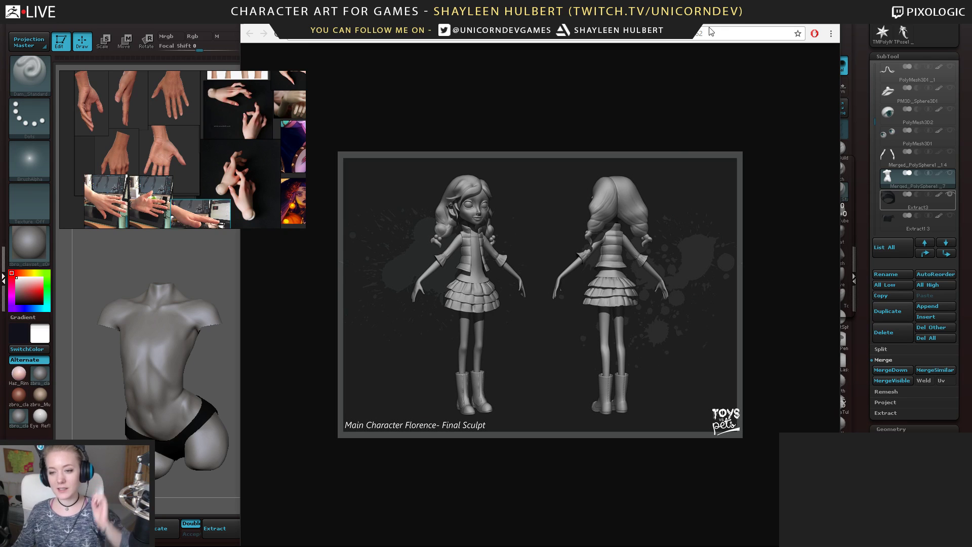
{"action": "left_click", "coordinate": [779, 13]}
Carve the crease between waist and hip bone with the Dam_Standard brush at draw size 58 and smooth it
{"action": "left_click_drag", "start_coordinate": [474, 256], "coordinate": [607, 220], "text": "alt"}
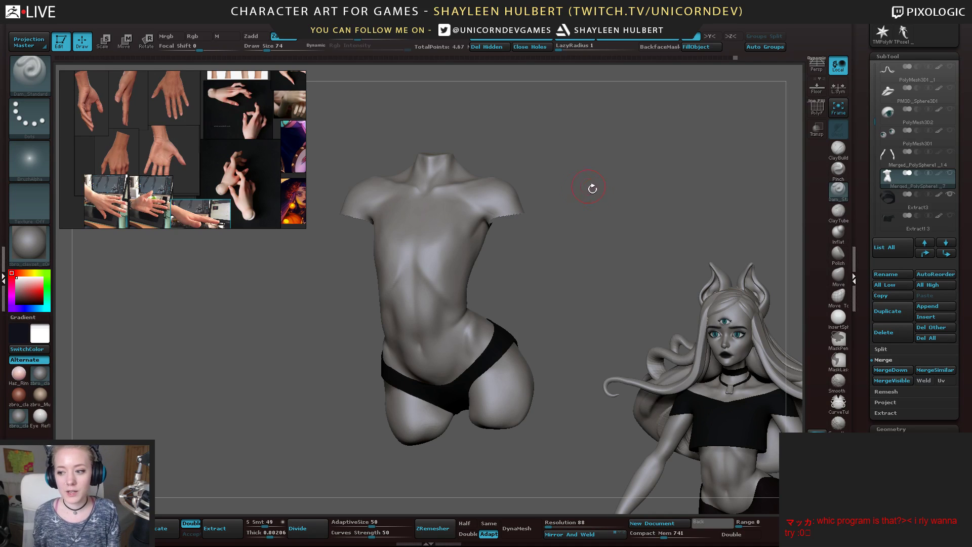
{"action": "mouse_move", "coordinate": [612, 243]}
{"action": "left_mouse_down"}
{"action": "mouse_move", "coordinate": [603, 241]}
{"action": "mouse_move", "coordinate": [610, 284]}
{"action": "mouse_move", "coordinate": [597, 294]}
{"action": "mouse_move", "coordinate": [639, 229]}
{"action": "left_mouse_up"}
{"action": "left_click", "coordinate": [838, 169]}
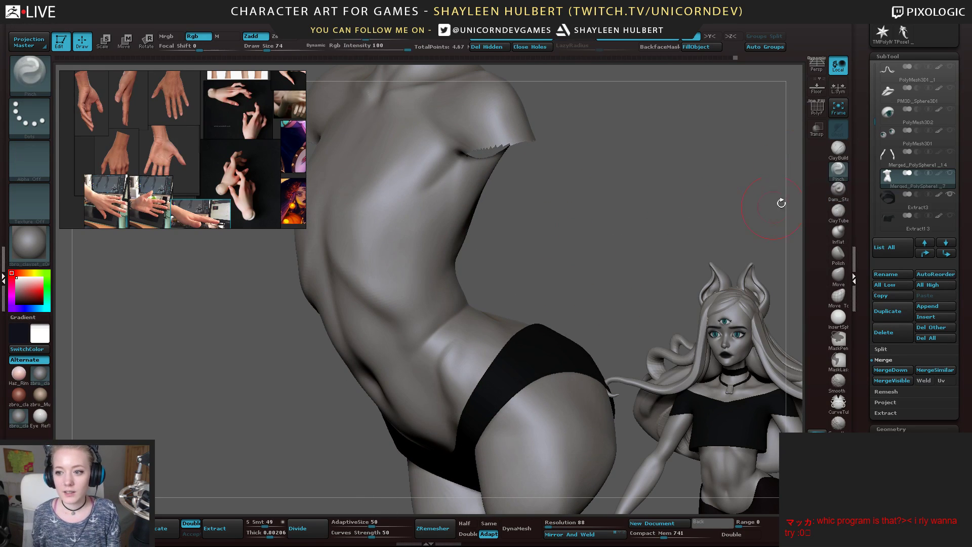
{"action": "left_click", "coordinate": [838, 190]}
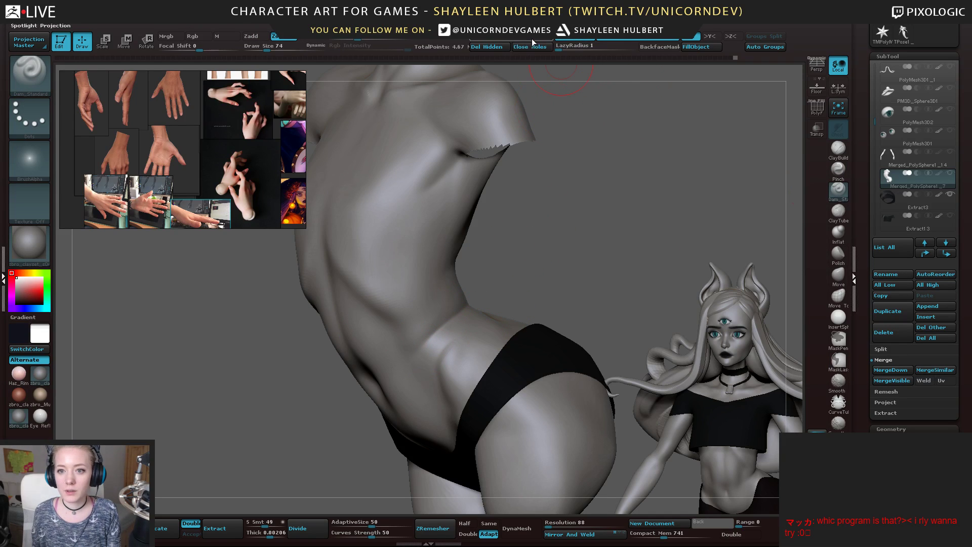
{"action": "left_click", "coordinate": [660, 40]}
{"action": "key", "text": "["}
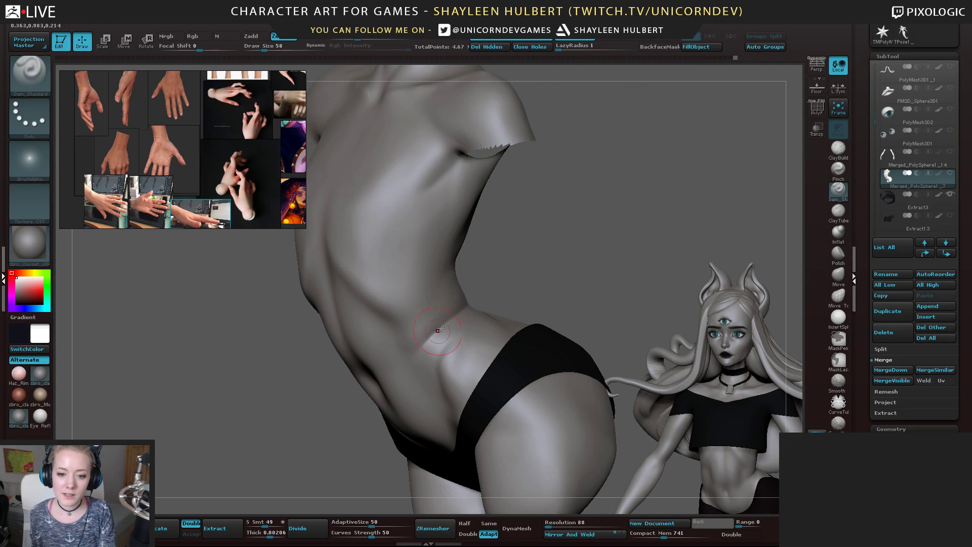
{"action": "right_click_drag", "start_coordinate": [441, 329], "coordinate": [508, 287]}
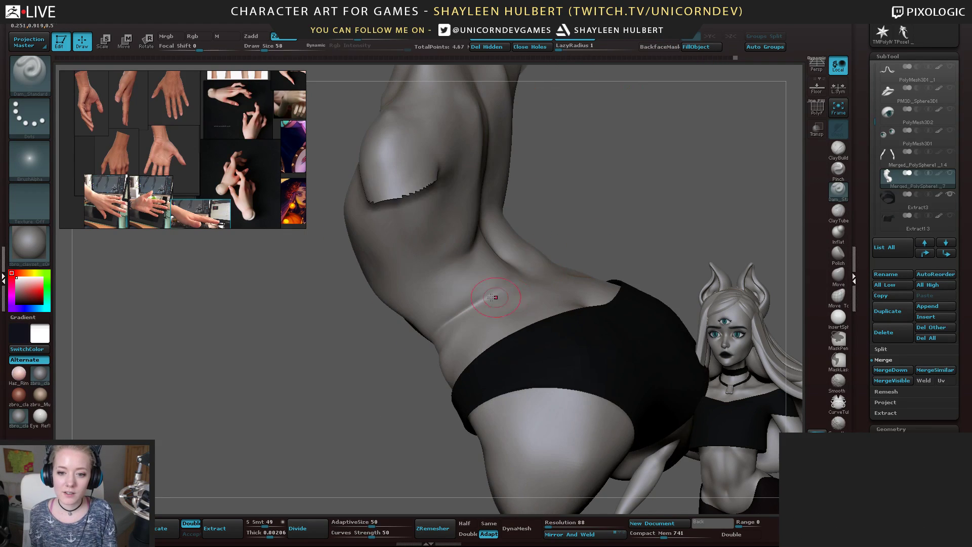
{"action": "right_click_drag", "start_coordinate": [371, 396], "coordinate": [490, 298]}
{"action": "left_click_drag", "start_coordinate": [495, 288], "coordinate": [444, 331], "text": "shift"}
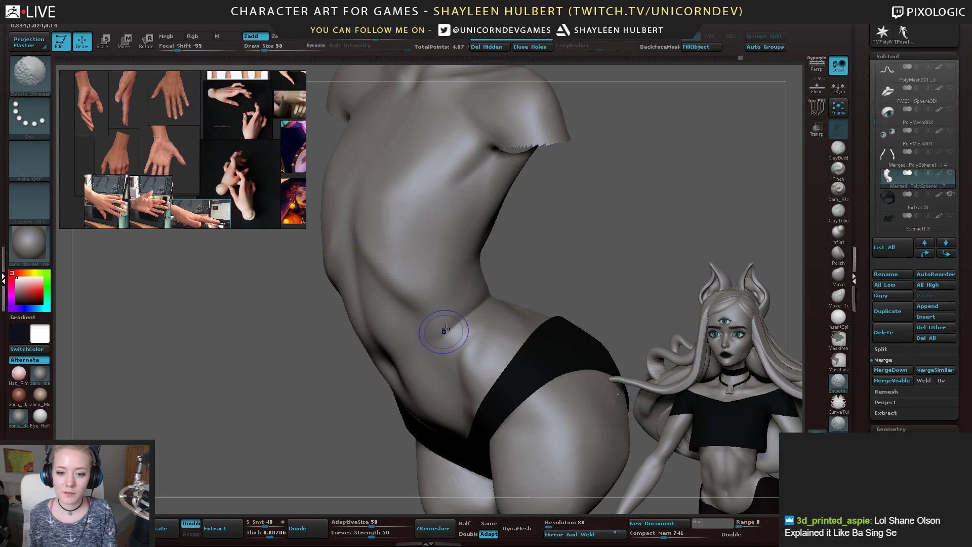
Build up the collarbones from the neck pit out to the shoulders with the ClayBuildup brush at draw size 22 and smooth them
{"action": "mouse_move", "coordinate": [432, 364]}
{"action": "right_mouse_down"}
{"action": "mouse_move", "coordinate": [499, 329]}
{"action": "mouse_move", "coordinate": [526, 186]}
{"action": "right_mouse_up"}
{"action": "mouse_move", "coordinate": [561, 114]}
{"action": "left_mouse_down"}
{"action": "mouse_move", "coordinate": [555, 148]}
{"action": "mouse_move", "coordinate": [570, 213]}
{"action": "left_mouse_up"}
{"action": "mouse_move", "coordinate": [582, 135]}
{"action": "left_mouse_down"}
{"action": "mouse_move", "coordinate": [579, 157]}
{"action": "mouse_move", "coordinate": [548, 195]}
{"action": "left_mouse_up"}
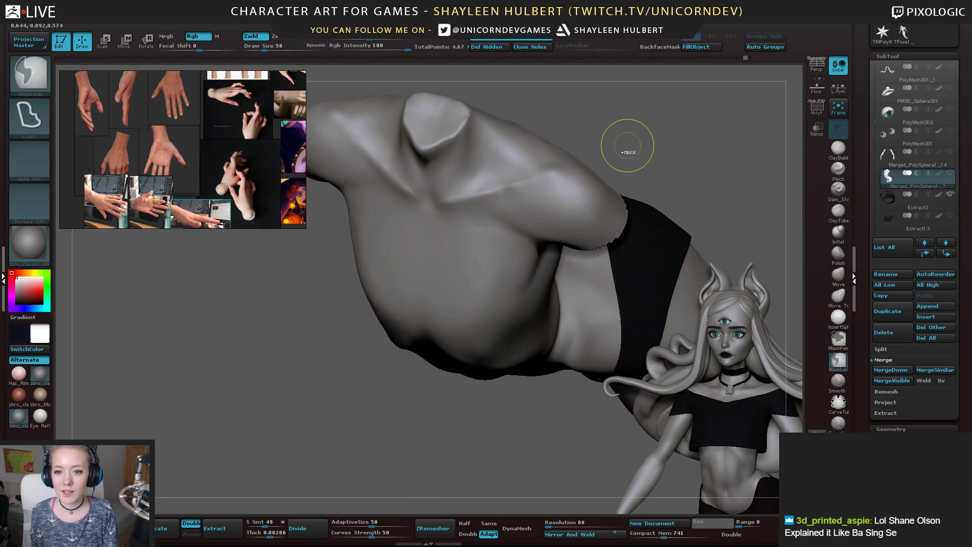
{"action": "left_click", "coordinate": [840, 150]}
{"action": "key", "text": "bracketleft"}
{"action": "key", "text": "bracketleft"}
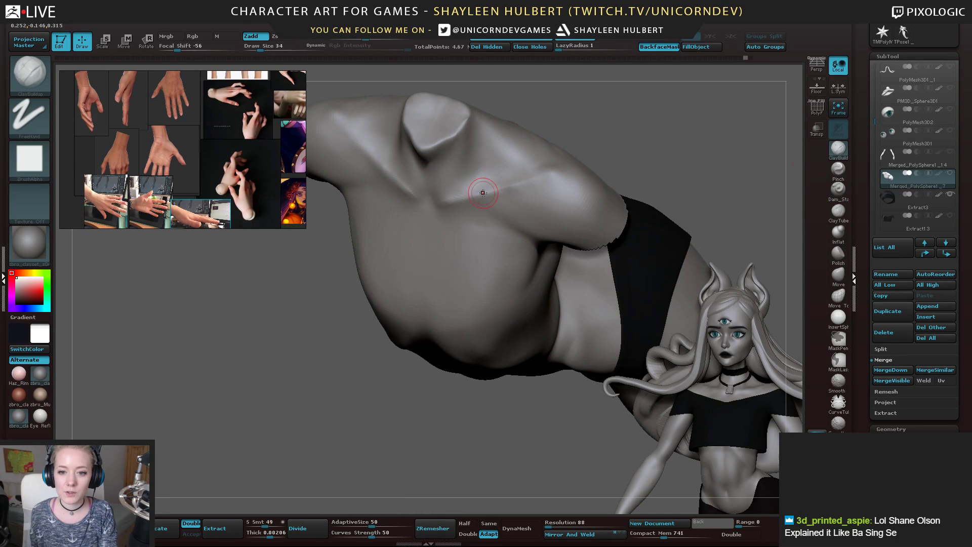
{"action": "left_click_drag", "start_coordinate": [617, 134], "coordinate": [606, 165]}
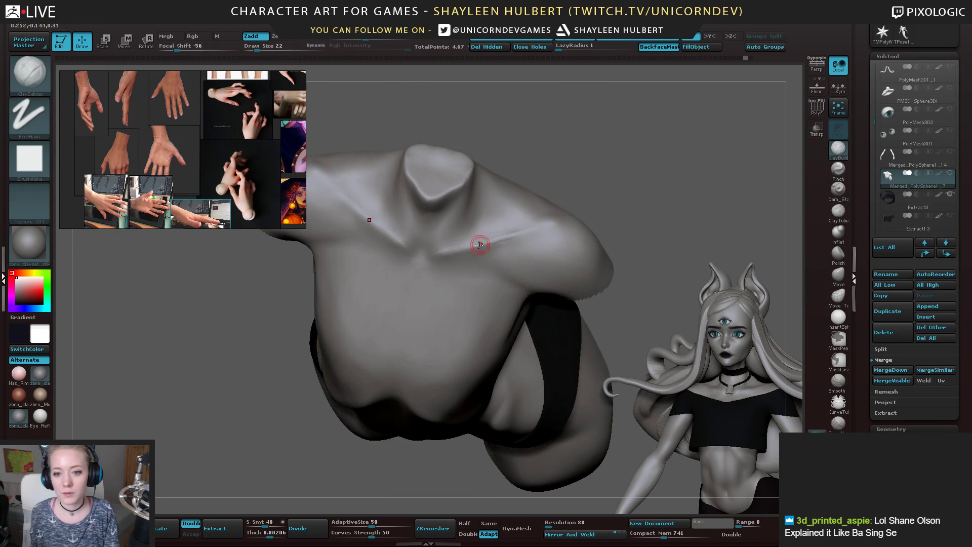
{"action": "left_click_drag", "start_coordinate": [468, 245], "coordinate": [560, 220]}
{"action": "left_click_drag", "start_coordinate": [611, 167], "coordinate": [588, 185]}
{"action": "left_click_drag", "start_coordinate": [521, 233], "coordinate": [547, 224]}
{"action": "left_click_drag", "start_coordinate": [603, 179], "coordinate": [597, 154]}
{"action": "left_click_drag", "start_coordinate": [547, 220], "coordinate": [474, 250], "text": "shift"}
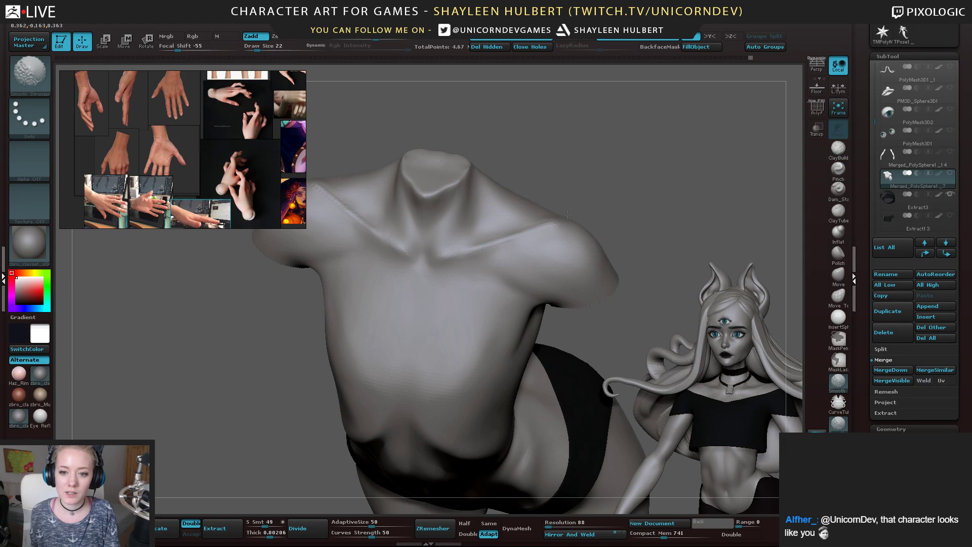
Smooth the outer ends of the collarbones at the shoulders and their inner ends beside the neck pit
{"action": "left_click_drag", "start_coordinate": [610, 139], "coordinate": [614, 163]}
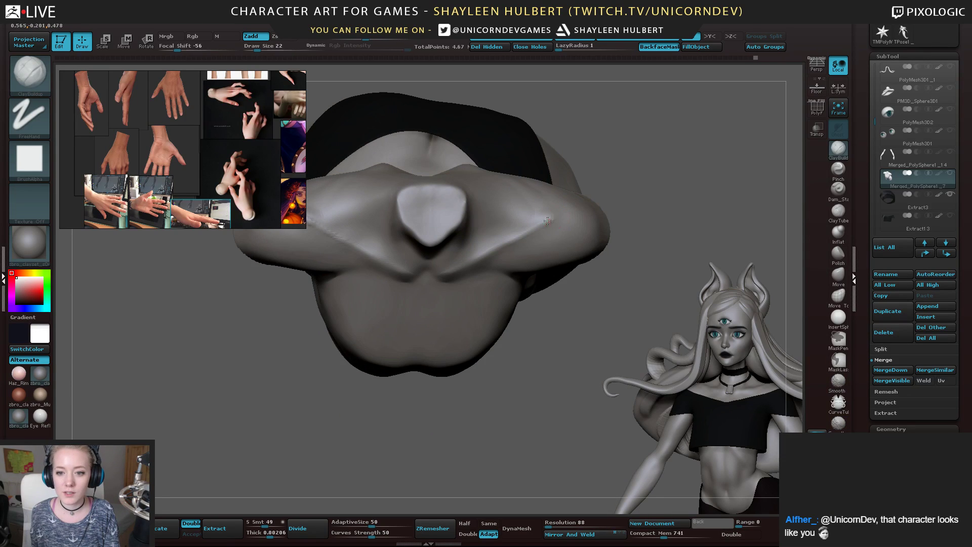
{"action": "key", "text": "shift"}
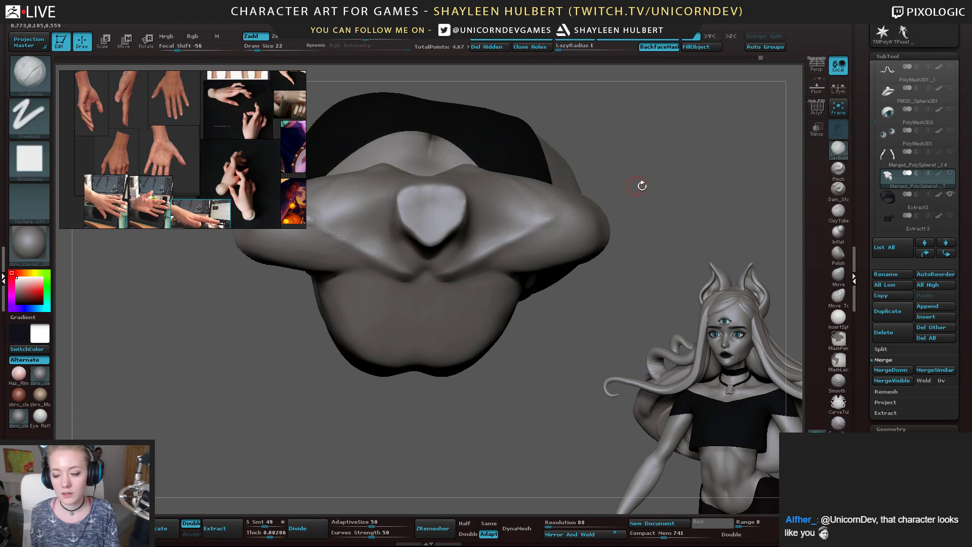
{"action": "mouse_move", "coordinate": [640, 185]}
{"action": "left_mouse_down"}
{"action": "mouse_move", "coordinate": [679, 163]}
{"action": "mouse_move", "coordinate": [672, 182]}
{"action": "mouse_move", "coordinate": [623, 208]}
{"action": "left_mouse_up"}
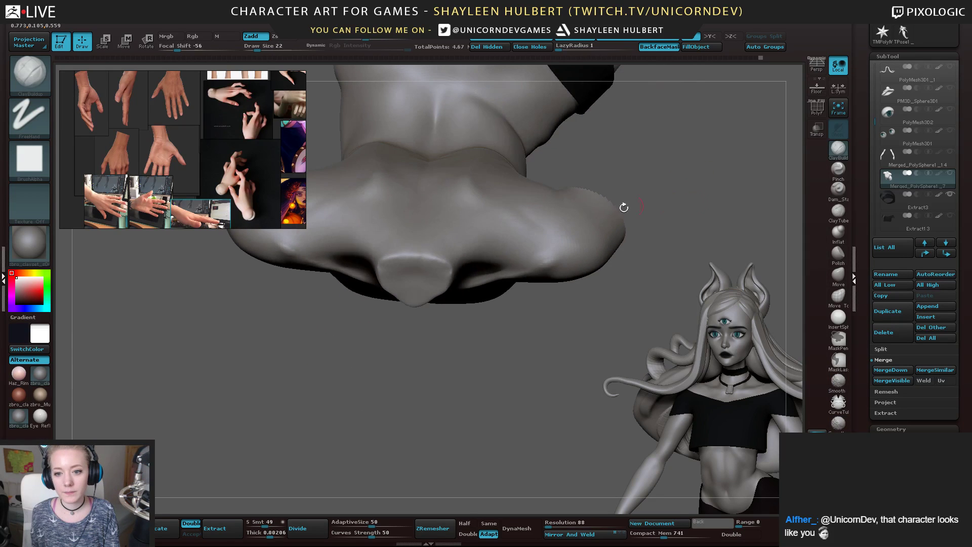
{"action": "key", "text": "shift"}
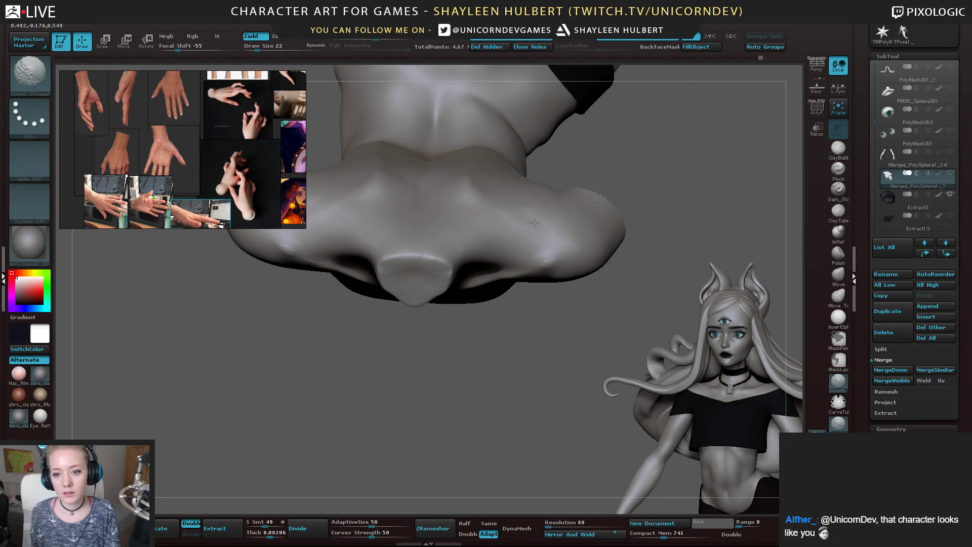
{"action": "mouse_move", "coordinate": [559, 218]}
{"action": "left_mouse_down"}
{"action": "mouse_move", "coordinate": [638, 148]}
{"action": "mouse_move", "coordinate": [546, 253]}
{"action": "left_mouse_up"}
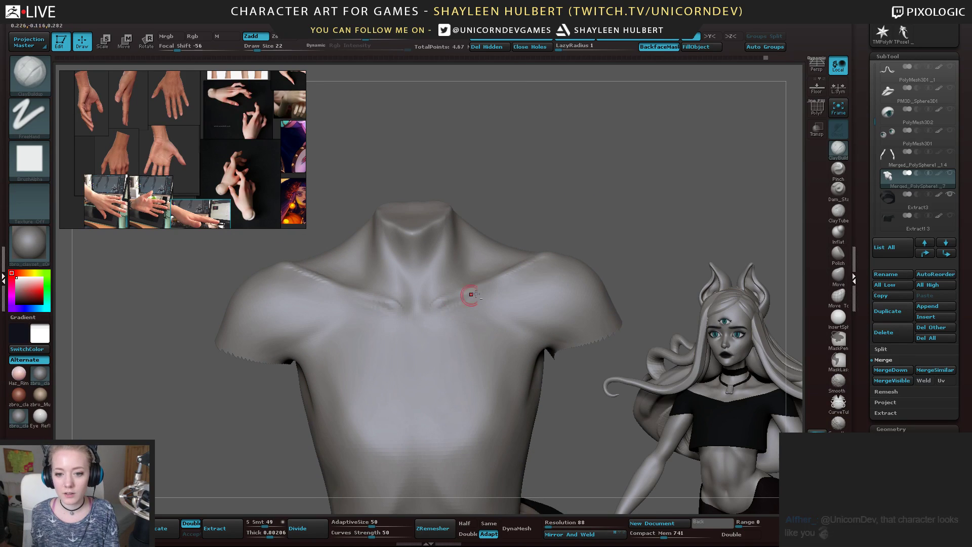
{"action": "key", "text": "shift"}
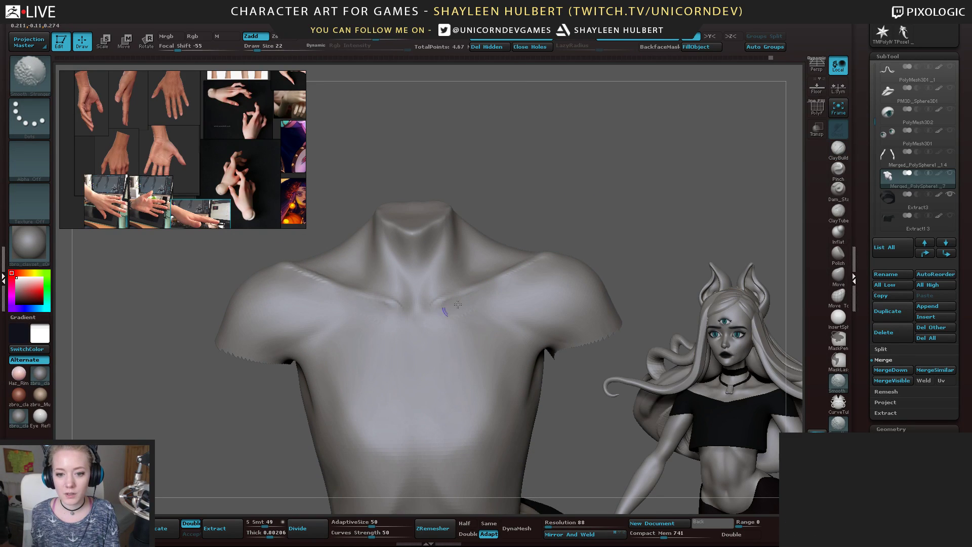
{"action": "left_click_drag", "start_coordinate": [440, 304], "coordinate": [456, 300], "text": "shift"}
Carve the crease between chest and shoulder below the collarbones with the Dam_Standard brush at draw size 34 and soften it
{"action": "mouse_move", "coordinate": [610, 232]}
{"action": "left_mouse_down", "text": "alt"}
{"action": "mouse_move", "coordinate": [614, 186]}
{"action": "mouse_move", "coordinate": [597, 180]}
{"action": "mouse_move", "coordinate": [634, 163]}
{"action": "left_mouse_up", "text": "alt"}
{"action": "key", "text": "]"}
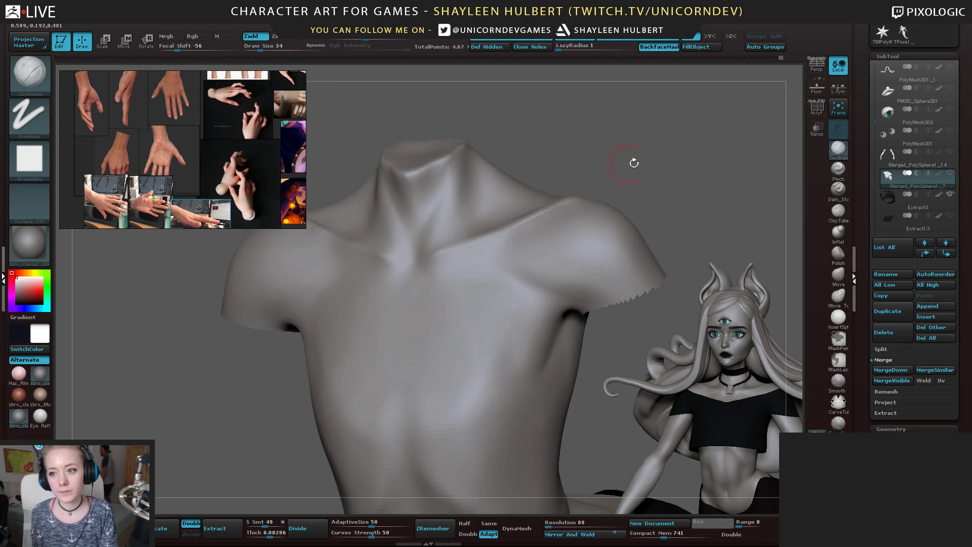
{"action": "left_click", "coordinate": [836, 200]}
{"action": "left_click_drag", "start_coordinate": [729, 162], "coordinate": [675, 195]}
{"action": "left_click_drag", "start_coordinate": [485, 267], "coordinate": [518, 284]}
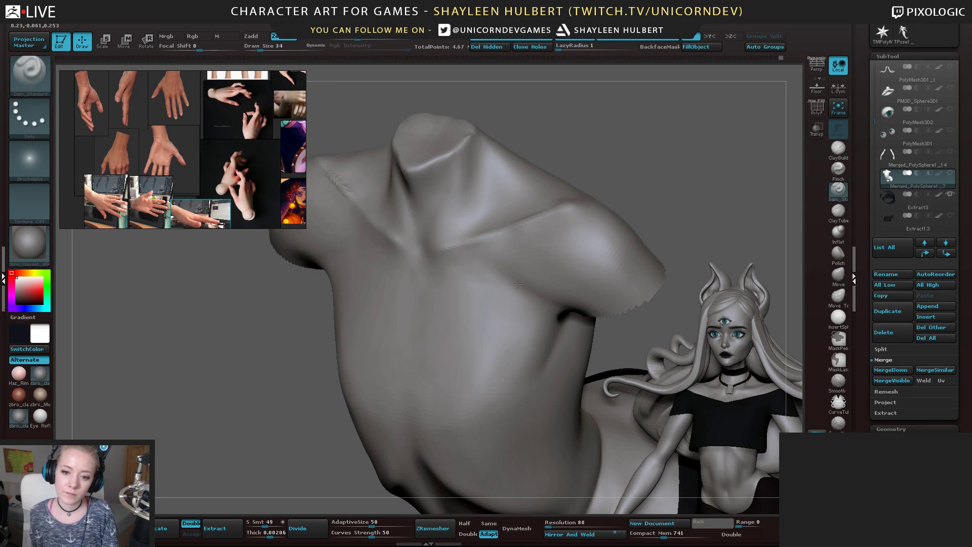
{"action": "left_click_drag", "start_coordinate": [638, 223], "coordinate": [618, 149], "text": "shift"}
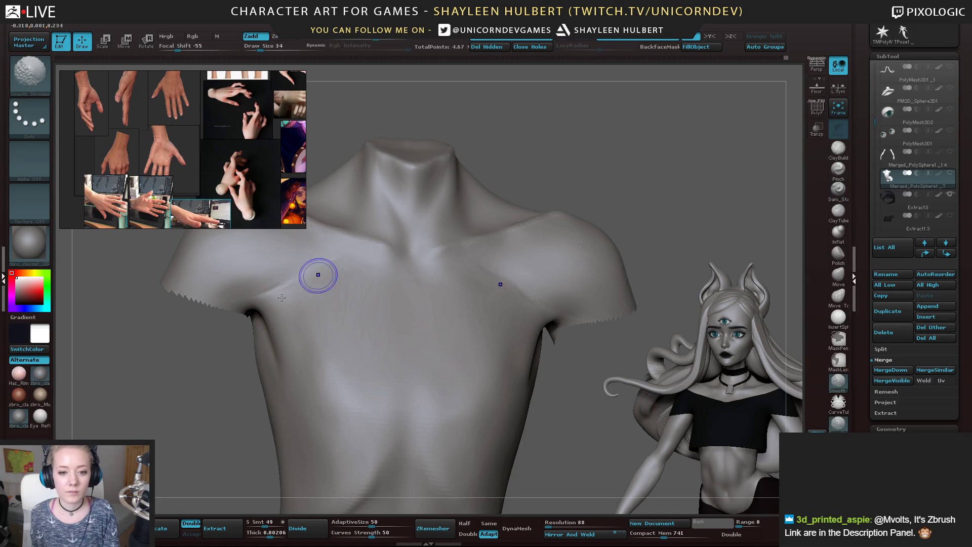
{"action": "left_click_drag", "start_coordinate": [215, 388], "coordinate": [248, 324], "text": "alt"}
{"action": "mouse_move", "coordinate": [248, 324]}
{"action": "left_mouse_down", "text": "alt"}
{"action": "mouse_move", "coordinate": [243, 258]}
{"action": "mouse_move", "coordinate": [284, 345]}
{"action": "mouse_move", "coordinate": [301, 425]}
{"action": "mouse_move", "coordinate": [314, 405]}
{"action": "left_mouse_up", "text": "alt"}
{"action": "left_click_drag", "start_coordinate": [403, 330], "coordinate": [400, 344], "text": "shift"}
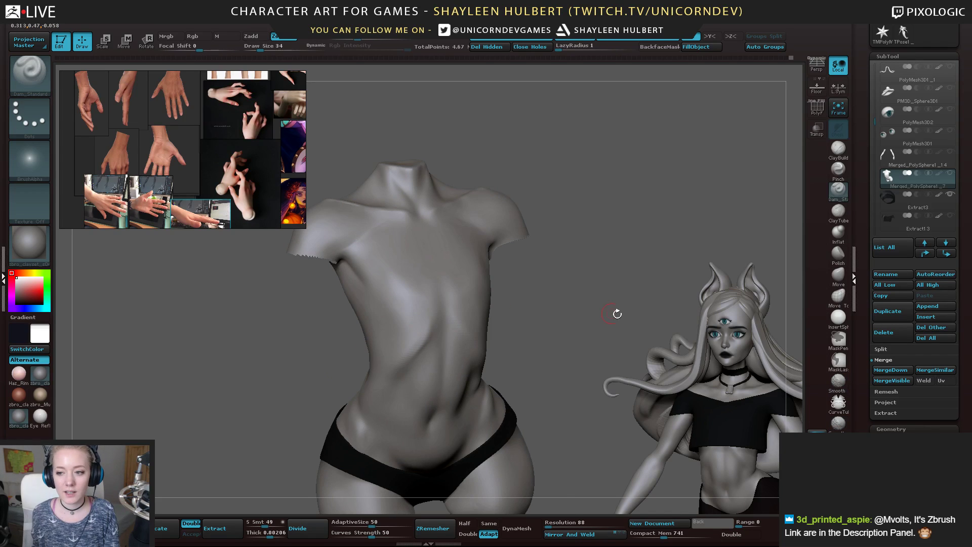
Show all subtools of the character again and examine the torso, arms and clothing together from several angles
{"action": "left_click_drag", "start_coordinate": [614, 311], "coordinate": [511, 243]}
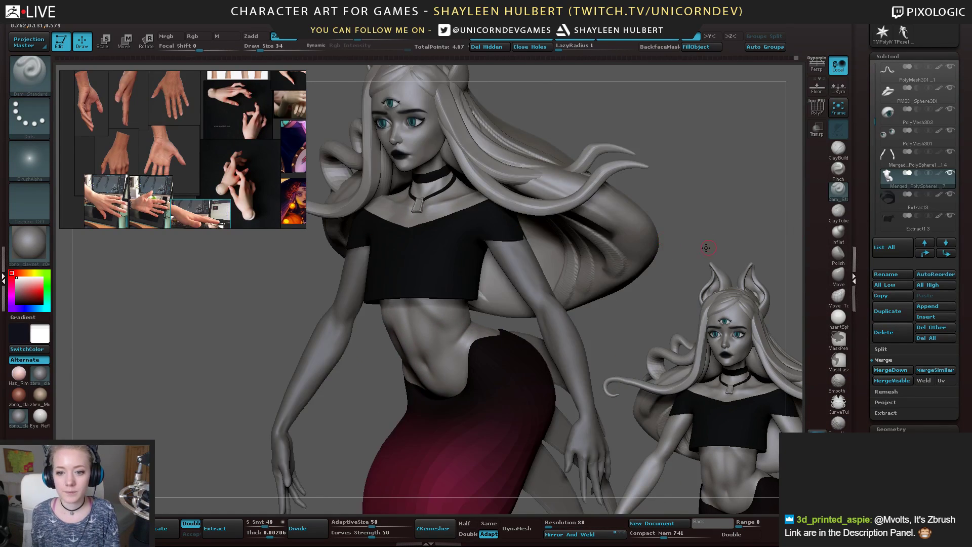
{"action": "left_click_drag", "start_coordinate": [706, 248], "coordinate": [601, 149], "text": "alt"}
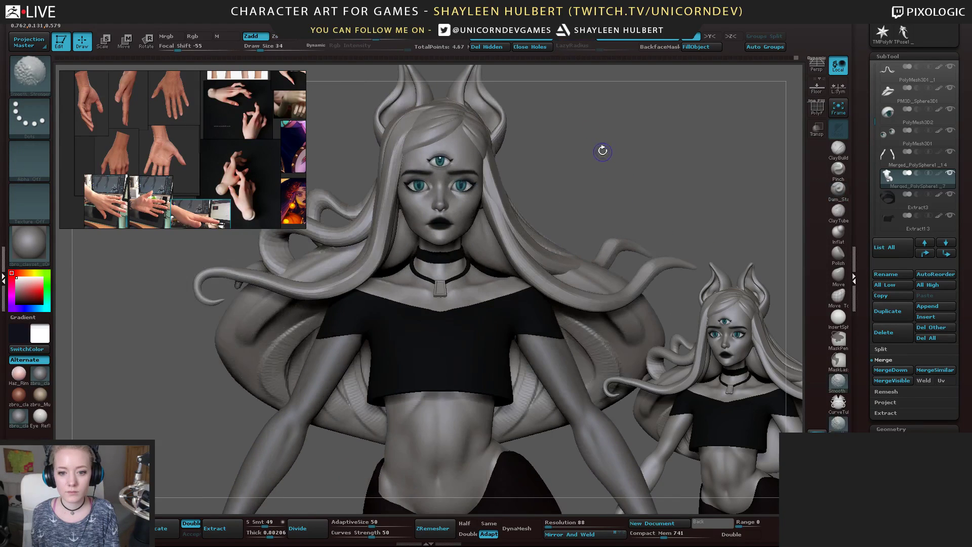
{"action": "left_click_drag", "start_coordinate": [608, 189], "coordinate": [613, 158], "text": "alt"}
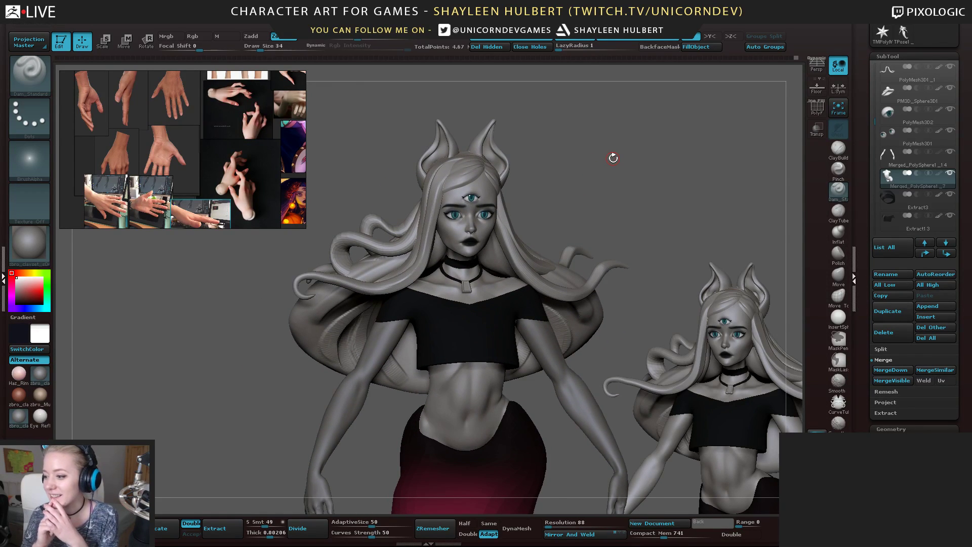
{"action": "mouse_move", "coordinate": [906, 177]}
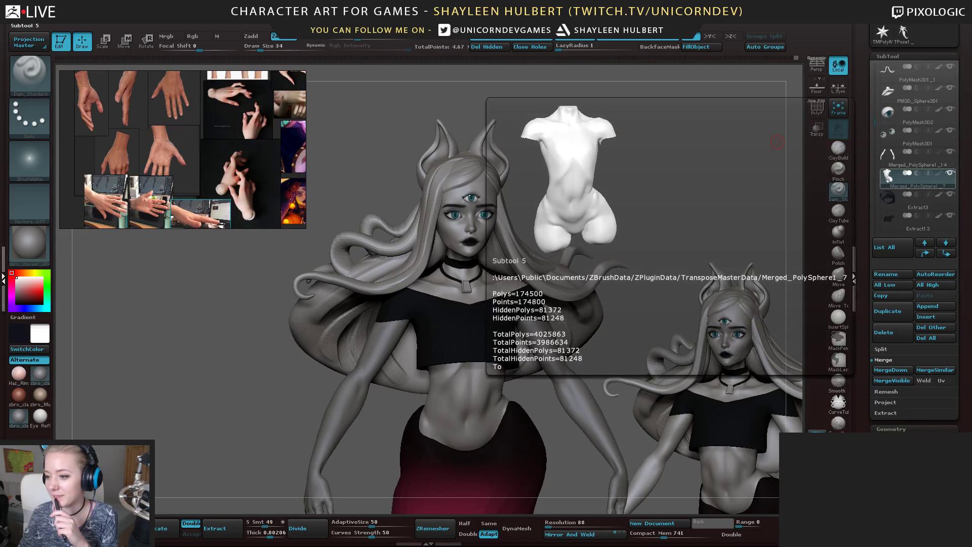
{"action": "left_click_drag", "start_coordinate": [575, 152], "coordinate": [650, 150]}
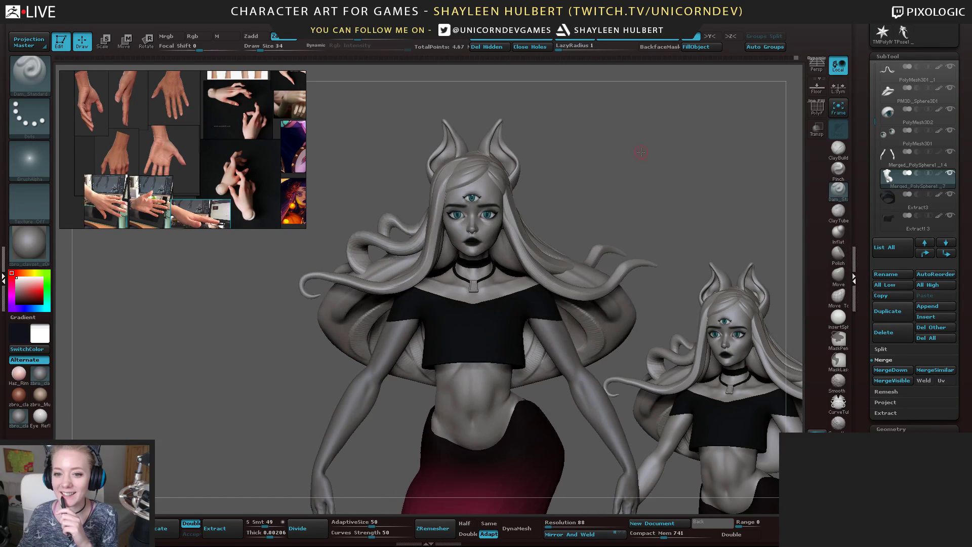
{"action": "mouse_move", "coordinate": [911, 200]}
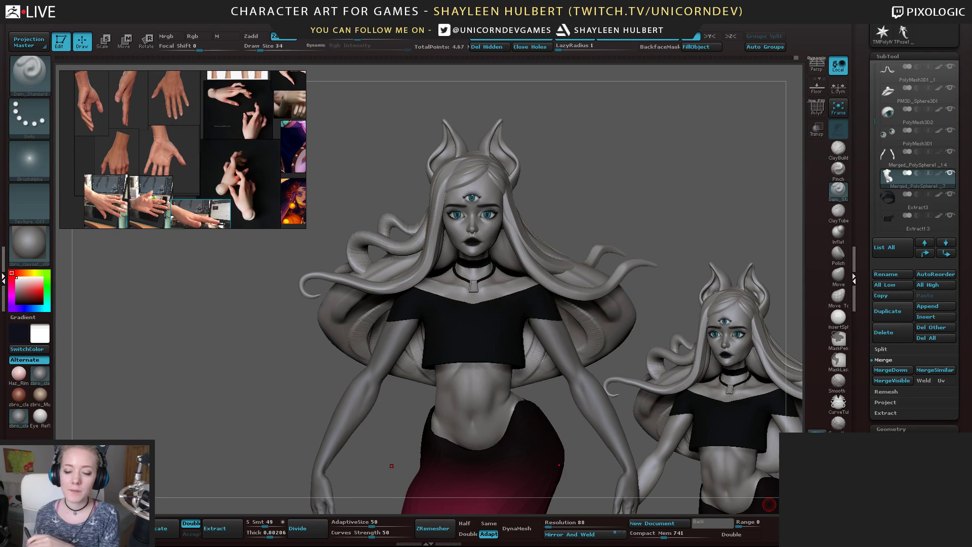
{"action": "left_click_drag", "start_coordinate": [629, 221], "coordinate": [590, 218]}
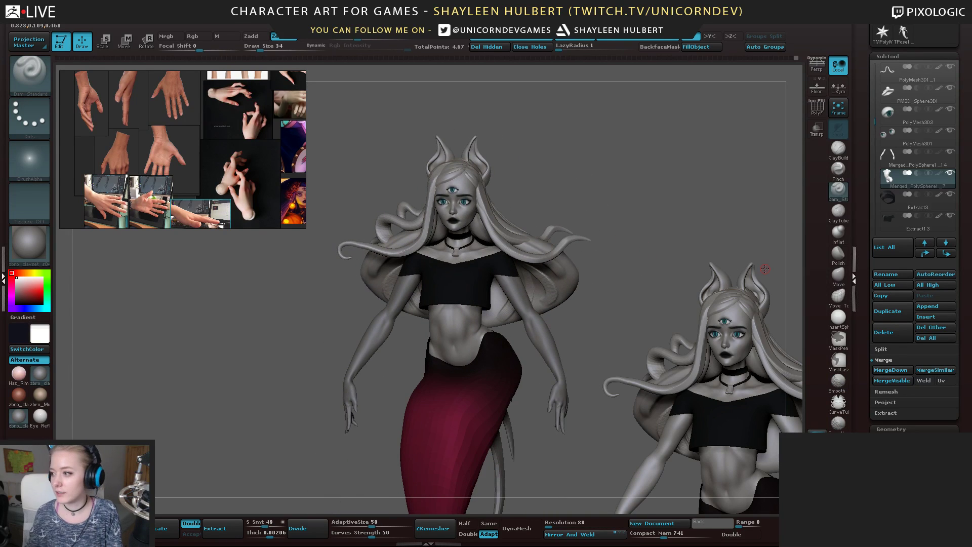
{"action": "mouse_move", "coordinate": [917, 158]}
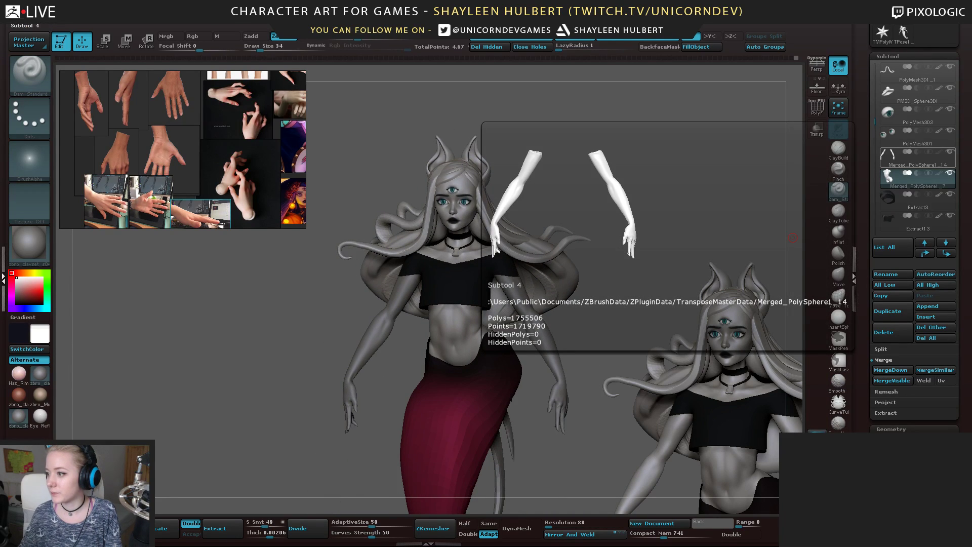
Switch to the browser, enlarge the Pixologic Twitch page to look through its schedule and FAQs, and close it to return to ZBrush
{"action": "left_click_drag", "start_coordinate": [1, 151], "coordinate": [514, 97]}
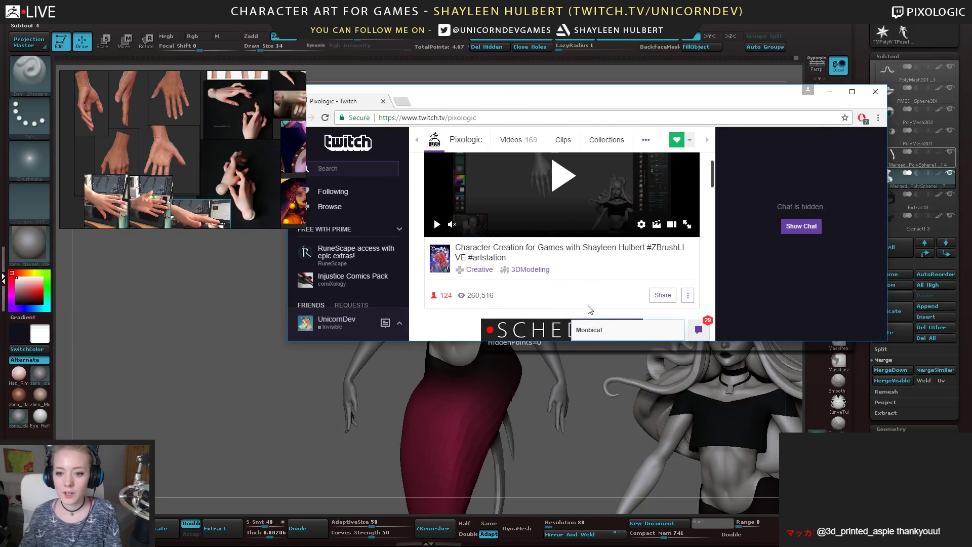
{"action": "left_click_drag", "start_coordinate": [611, 342], "coordinate": [612, 526]}
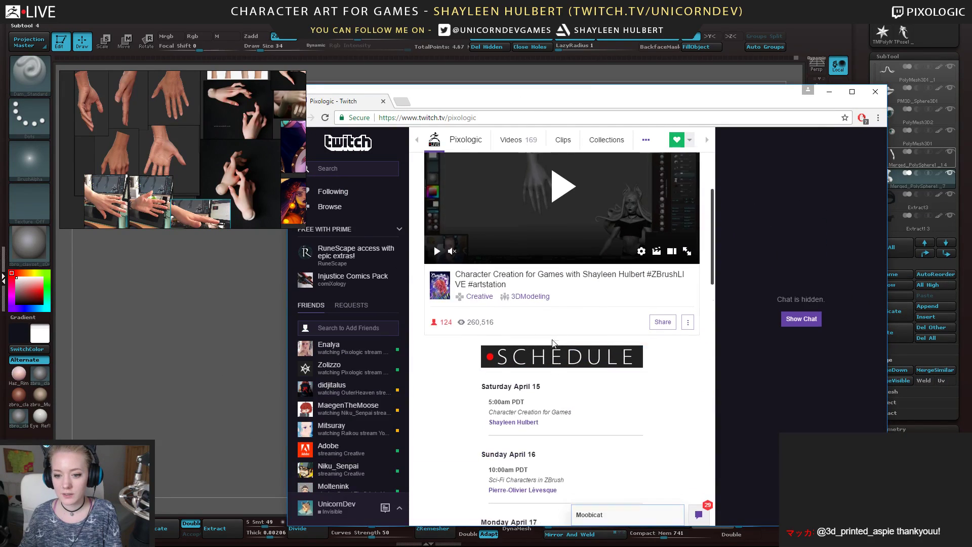
{"action": "scroll", "coordinate": [472, 328], "scroll_direction": "down", "scroll_amount": 12}
{"action": "scroll", "coordinate": [473, 334], "scroll_direction": "down", "scroll_amount": 5}
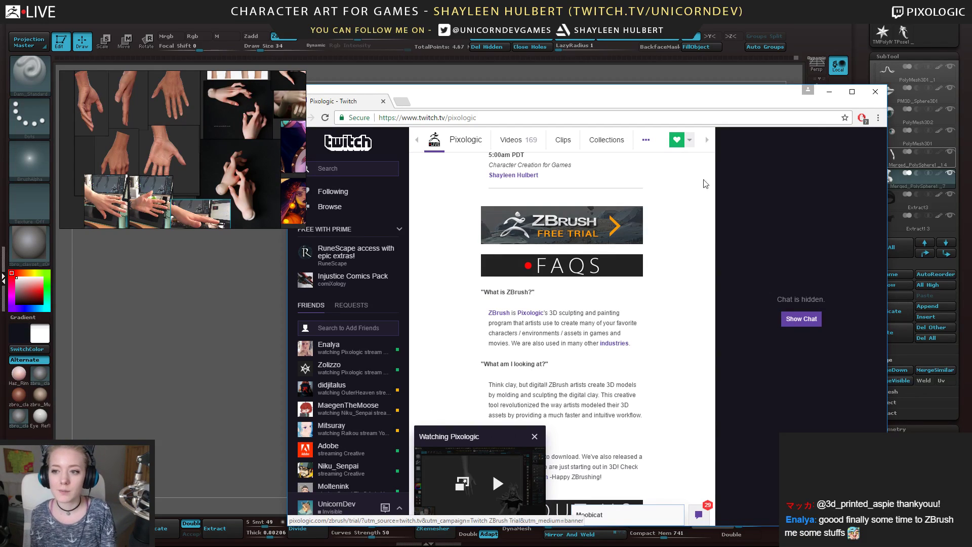
{"action": "left_click", "coordinate": [875, 93]}
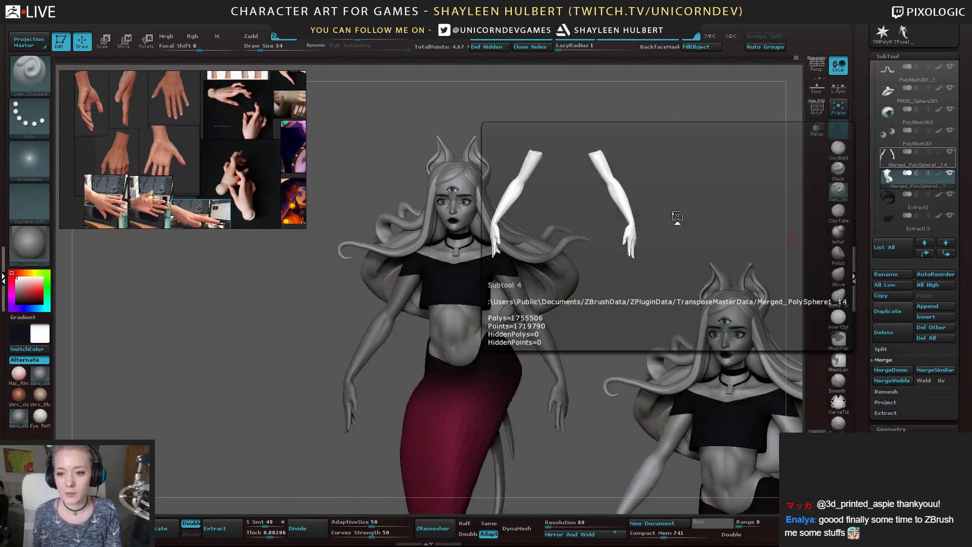
Hide every subtool except the torso, raise the draw size to 54 and inspect the chest and shoulders
{"action": "left_click_drag", "start_coordinate": [596, 174], "coordinate": [622, 271], "text": "alt"}
{"action": "left_click", "coordinate": [950, 173]}
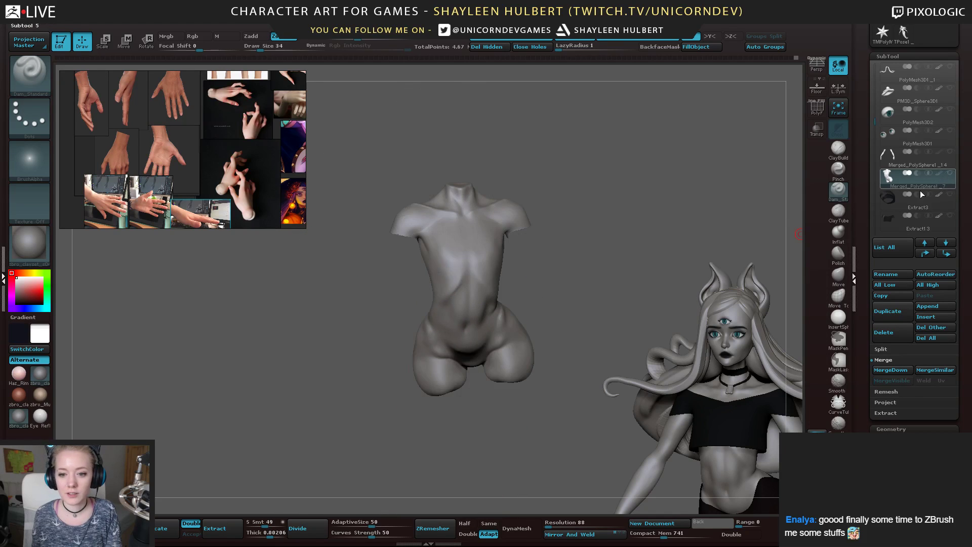
{"action": "left_click_drag", "start_coordinate": [653, 222], "coordinate": [631, 225]}
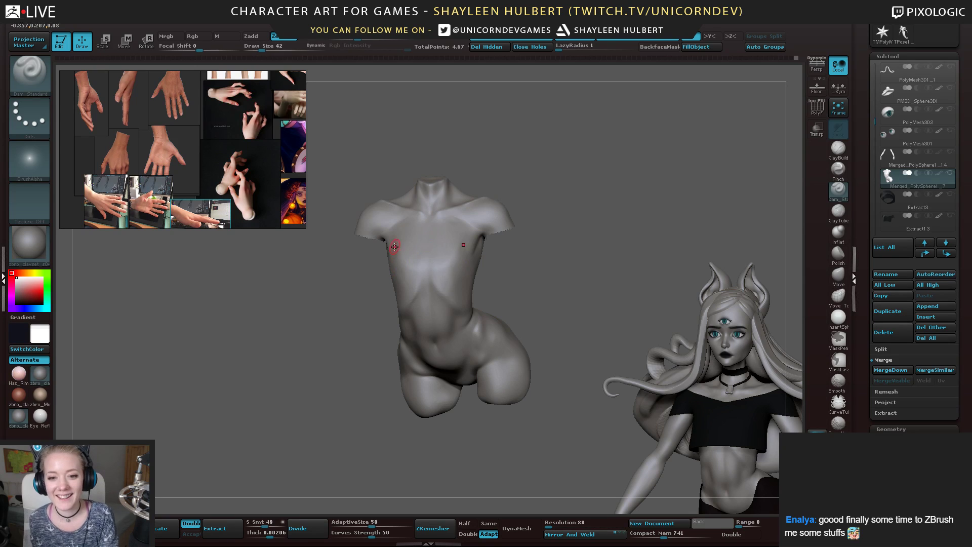
{"action": "left_click_drag", "start_coordinate": [330, 296], "coordinate": [350, 285]}
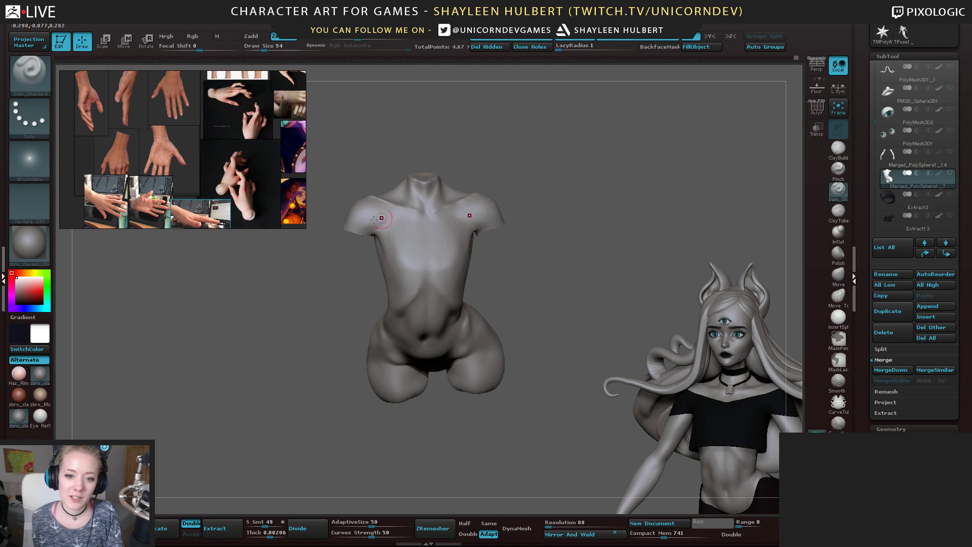
{"action": "left_click_drag", "start_coordinate": [353, 158], "coordinate": [392, 212]}
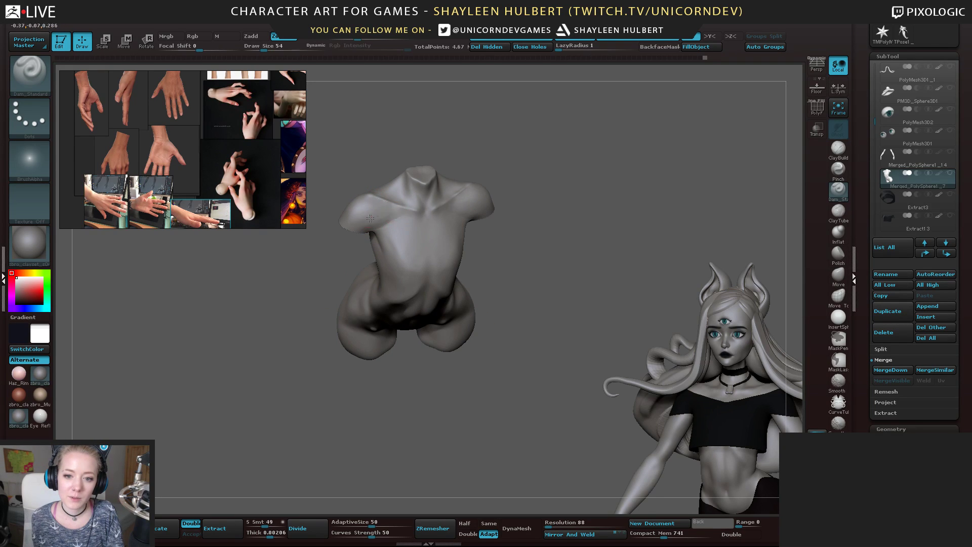
{"action": "key", "text": "ctrl"}
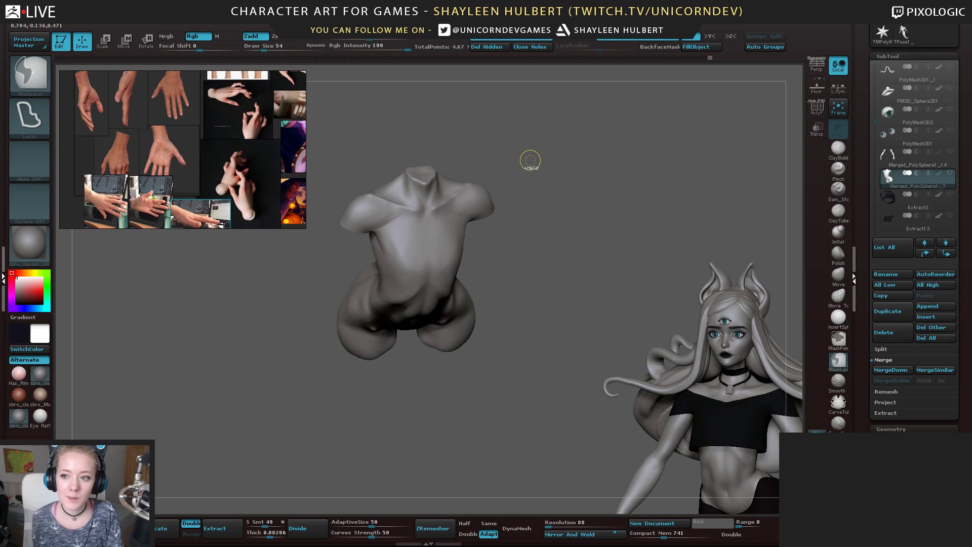
{"action": "left_click_drag", "start_coordinate": [523, 163], "coordinate": [534, 184]}
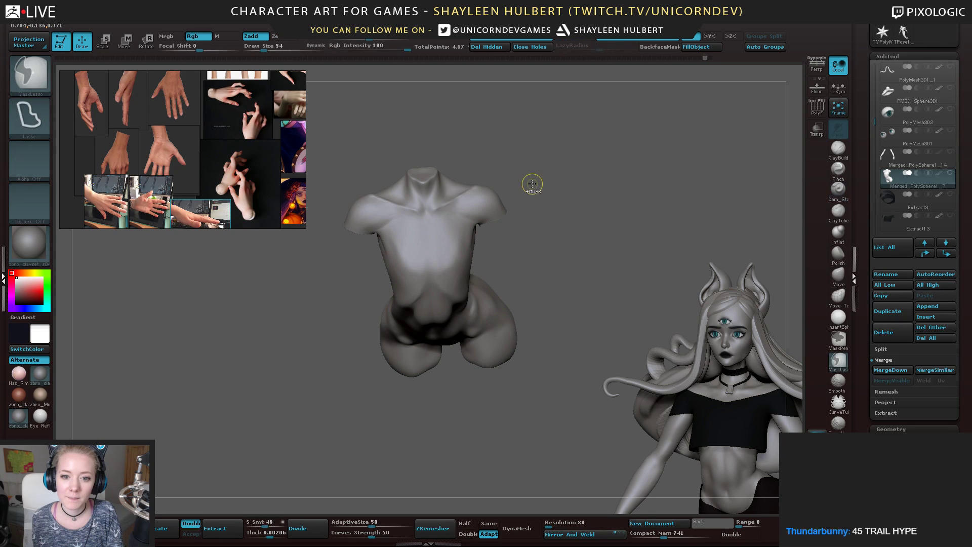
Build up the transition between chest and shoulders with the ClayBuildup brush at draw size 54 and smooth it
{"action": "left_click", "coordinate": [828, 151]}
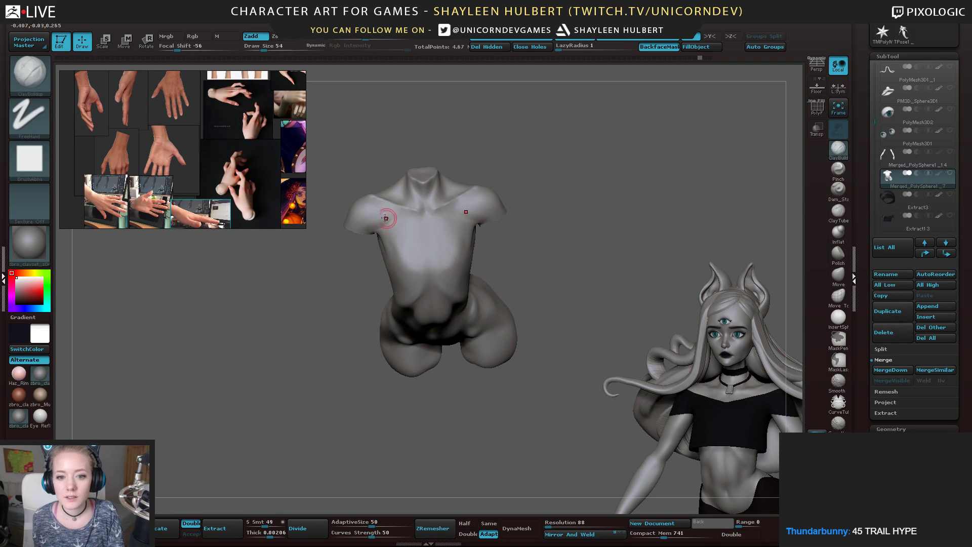
{"action": "key", "text": "shift"}
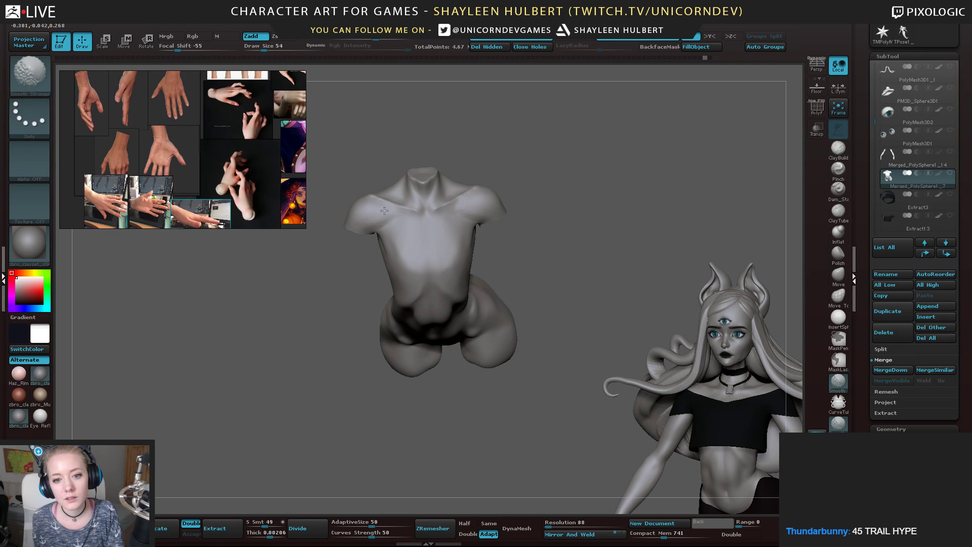
{"action": "left_click_drag", "start_coordinate": [349, 254], "coordinate": [499, 230], "text": "shift"}
{"action": "mouse_move", "coordinate": [438, 187]}
{"action": "left_mouse_down", "text": "alt"}
{"action": "mouse_move", "coordinate": [507, 229]}
{"action": "mouse_move", "coordinate": [401, 225]}
{"action": "mouse_move", "coordinate": [424, 272]}
{"action": "left_mouse_up", "text": "alt"}
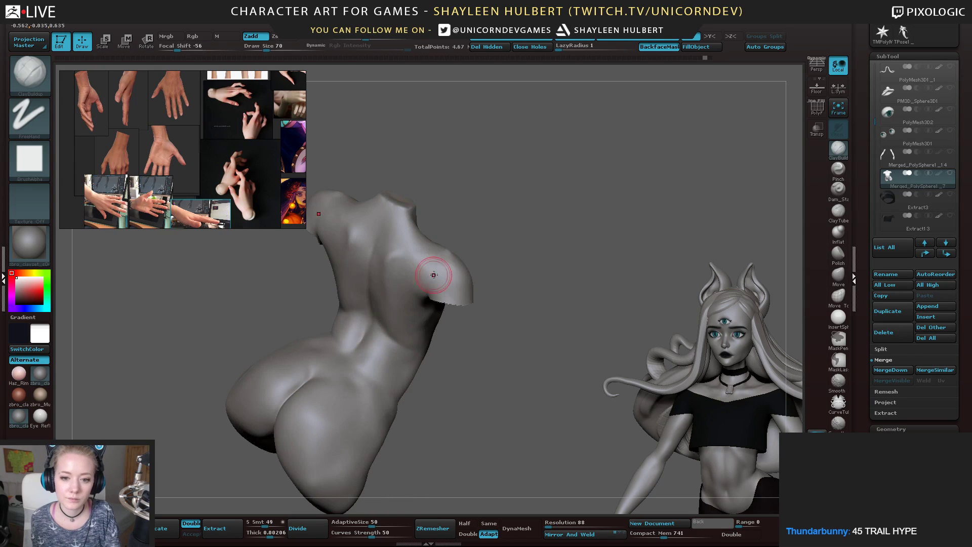
Add volume to the back of the shoulders beside the shoulder blades with ClayBuildup at draw size 70 and soften the strokes
{"action": "left_click_drag", "start_coordinate": [552, 216], "coordinate": [425, 275]}
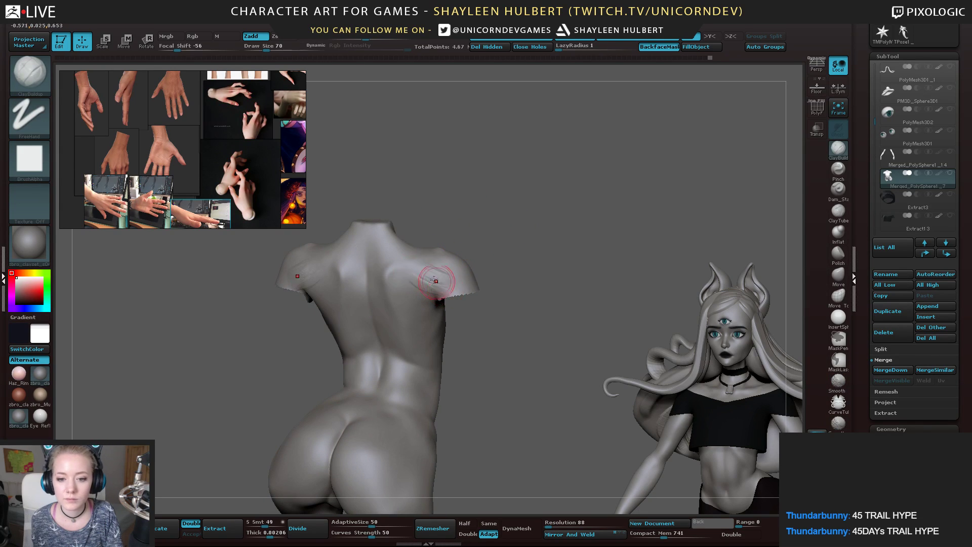
{"action": "key", "text": "shift"}
{"action": "left_click_drag", "start_coordinate": [473, 263], "coordinate": [447, 255]}
{"action": "mouse_move", "coordinate": [587, 205]}
{"action": "left_mouse_down"}
{"action": "mouse_move", "coordinate": [527, 211]}
{"action": "mouse_move", "coordinate": [592, 218]}
{"action": "left_mouse_up"}
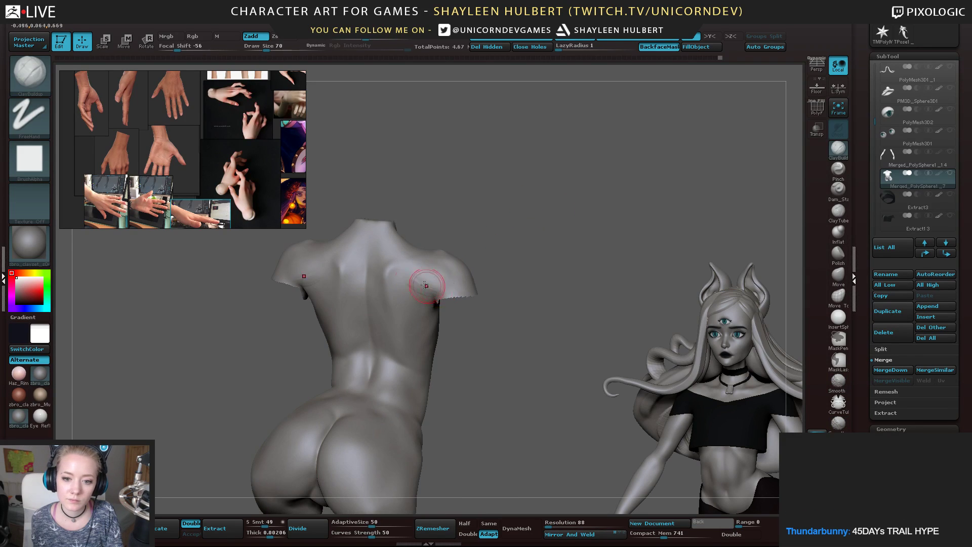
{"action": "key", "text": "shift"}
Sculpt the muscle below the rear armpit toward the shoulder blade with ClayBuildup and smooth the upper back and buttocks
{"action": "right_click_drag", "start_coordinate": [419, 280], "coordinate": [429, 313]}
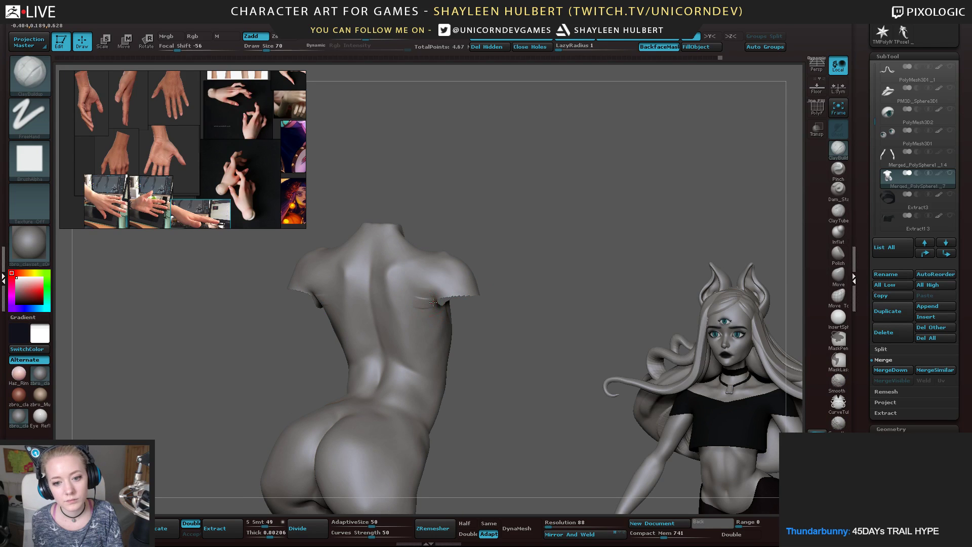
{"action": "key", "text": "shift"}
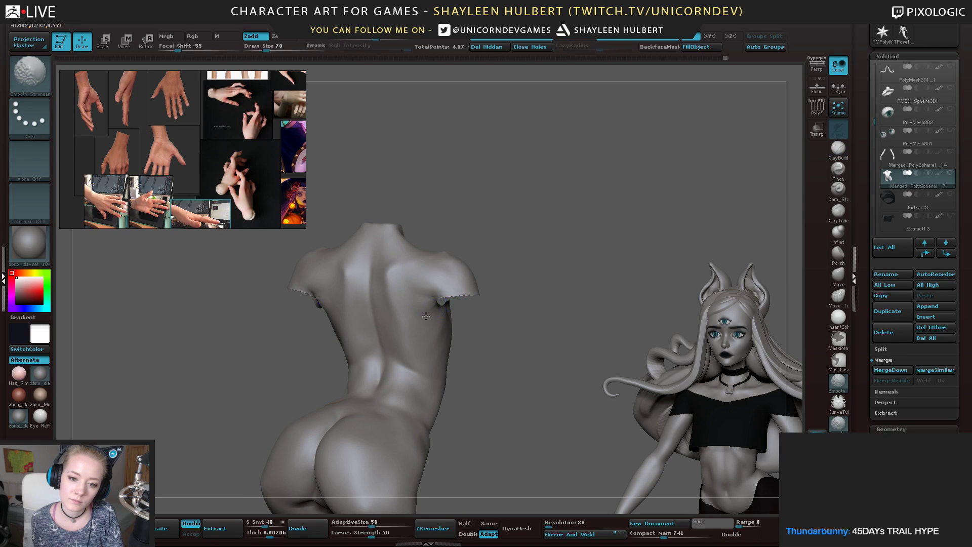
{"action": "right_click_drag", "start_coordinate": [506, 294], "coordinate": [521, 262], "text": "shift"}
{"action": "right_click_drag", "start_coordinate": [436, 315], "coordinate": [454, 297]}
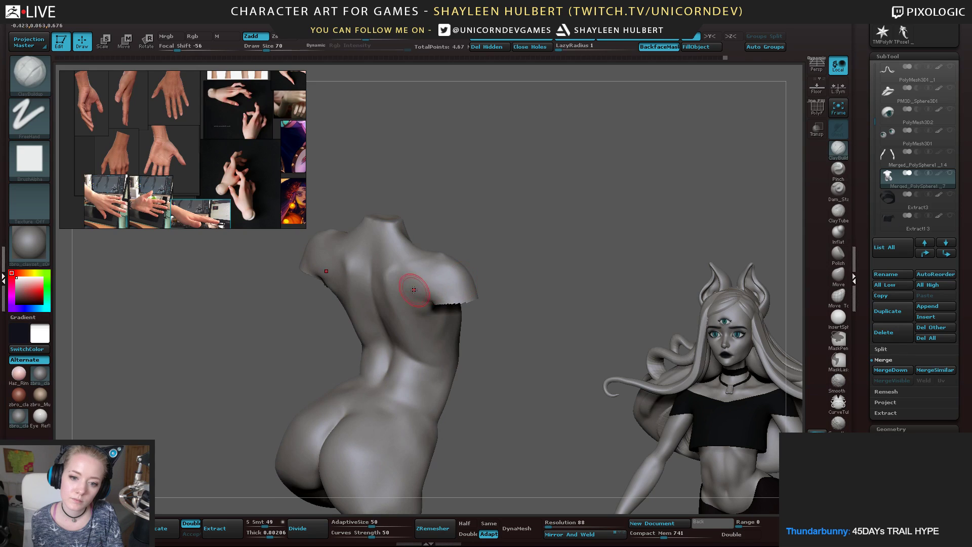
{"action": "left_click_drag", "start_coordinate": [430, 283], "coordinate": [436, 296], "text": "shift"}
{"action": "mouse_move", "coordinate": [520, 259]}
{"action": "right_mouse_down"}
{"action": "mouse_move", "coordinate": [489, 264]}
{"action": "mouse_move", "coordinate": [519, 258]}
{"action": "right_mouse_up"}
{"action": "left_click_drag", "start_coordinate": [306, 423], "coordinate": [329, 425], "text": "shift"}
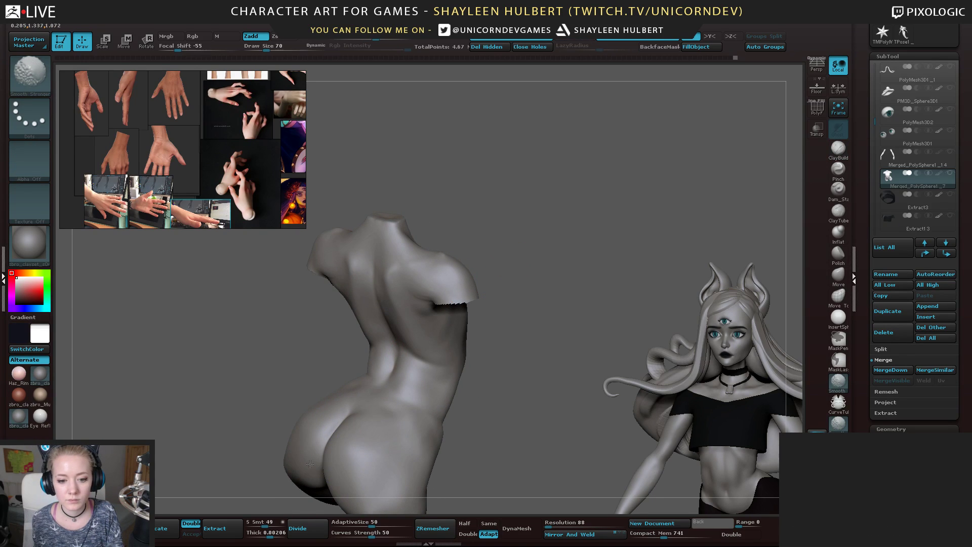
{"action": "right_click_drag", "start_coordinate": [562, 303], "coordinate": [551, 275]}
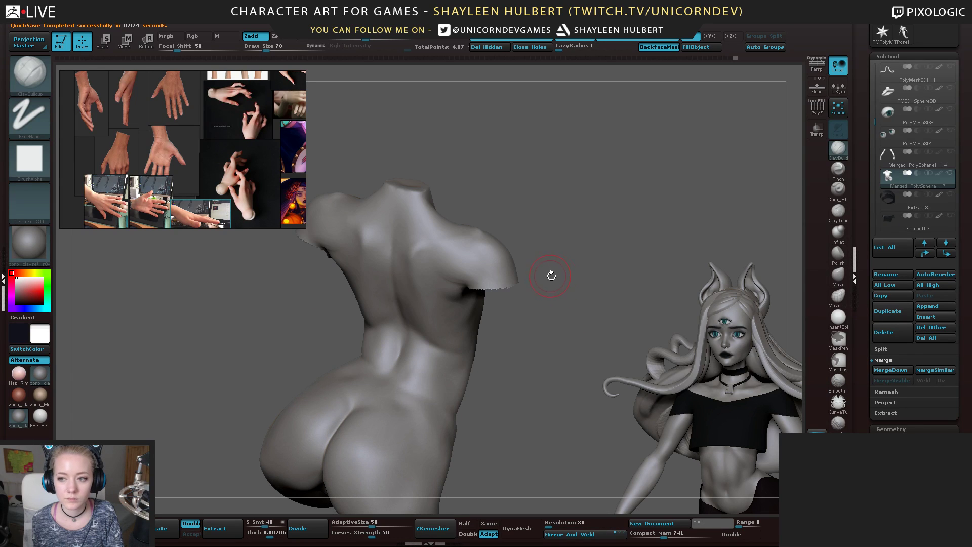
Show the black briefs subtool and define the fold behind the armpit on the back, blending it with the Smooth brush
{"action": "left_click", "coordinate": [950, 195]}
{"action": "mouse_move", "coordinate": [607, 229]}
{"action": "right_mouse_down"}
{"action": "mouse_move", "coordinate": [627, 227]}
{"action": "mouse_move", "coordinate": [464, 271]}
{"action": "mouse_move", "coordinate": [491, 250]}
{"action": "right_mouse_up"}
{"action": "key", "text": "shift"}
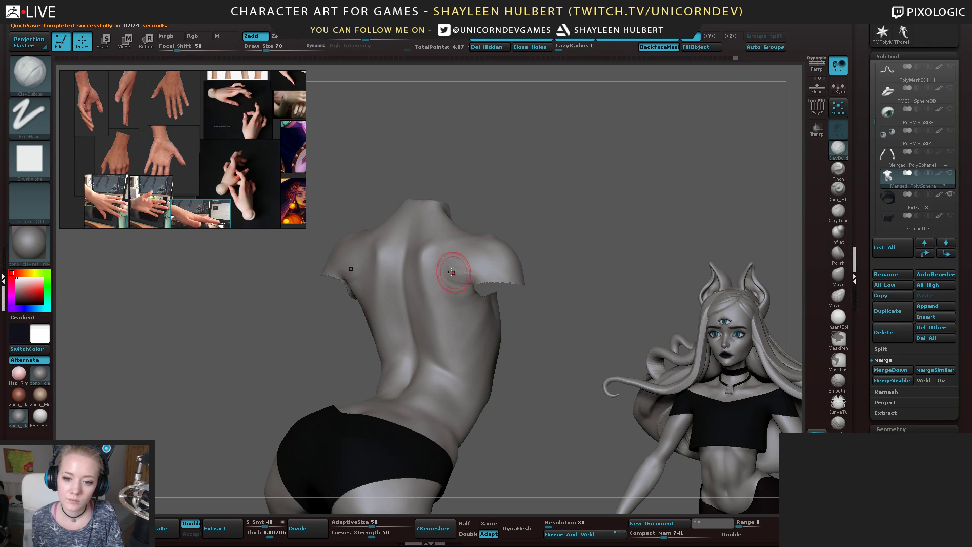
{"action": "key", "text": "shift"}
{"action": "left_click_drag", "start_coordinate": [474, 293], "coordinate": [466, 302], "text": "shift"}
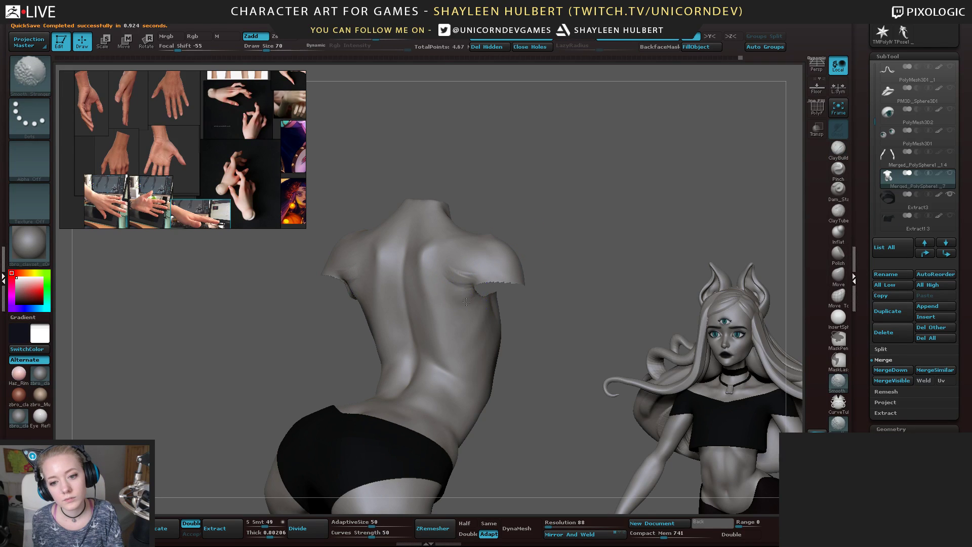
{"action": "left_click_drag", "start_coordinate": [527, 202], "coordinate": [455, 265], "text": "shift"}
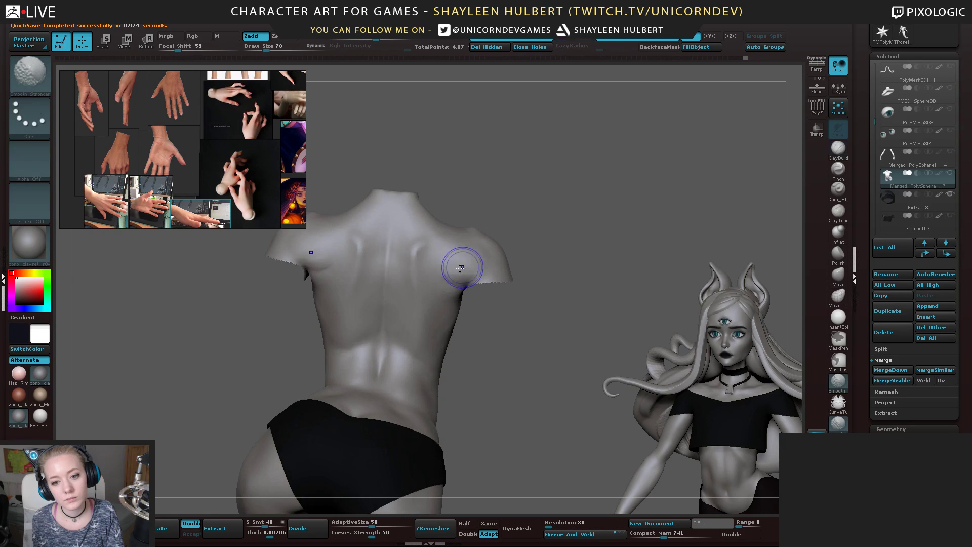
Smooth the side of the ribcage under the arm and the shoulder blade, checking the torso from side and front
{"action": "mouse_move", "coordinate": [648, 245]}
{"action": "left_mouse_down"}
{"action": "mouse_move", "coordinate": [596, 238]}
{"action": "mouse_move", "coordinate": [592, 203]}
{"action": "mouse_move", "coordinate": [582, 268]}
{"action": "left_mouse_up"}
{"action": "left_click_drag", "start_coordinate": [461, 302], "coordinate": [466, 314], "text": "shift"}
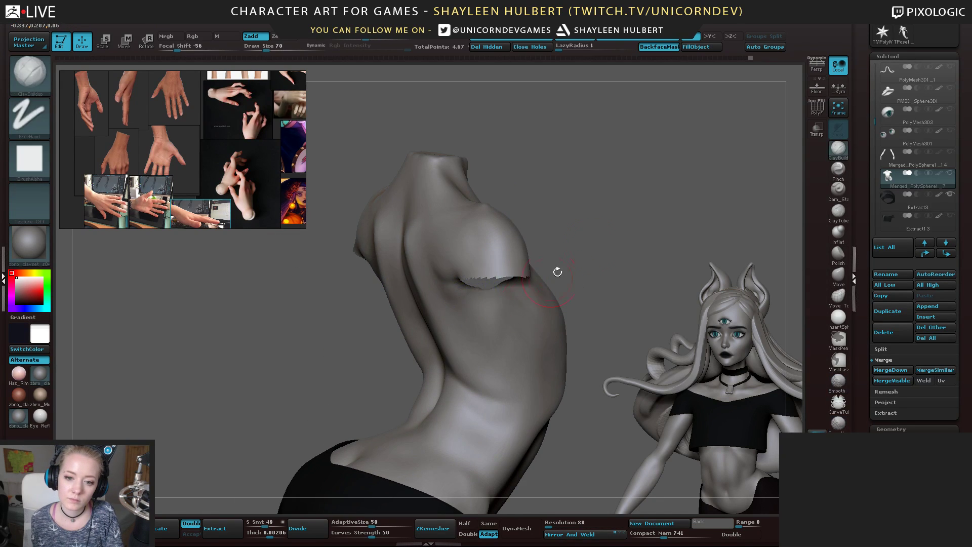
{"action": "left_click_drag", "start_coordinate": [558, 271], "coordinate": [615, 264]}
{"action": "left_click_drag", "start_coordinate": [460, 247], "coordinate": [472, 249], "text": "shift"}
{"action": "mouse_move", "coordinate": [563, 251]}
{"action": "left_mouse_down"}
{"action": "mouse_move", "coordinate": [557, 215]}
{"action": "mouse_move", "coordinate": [409, 240]}
{"action": "left_mouse_up"}
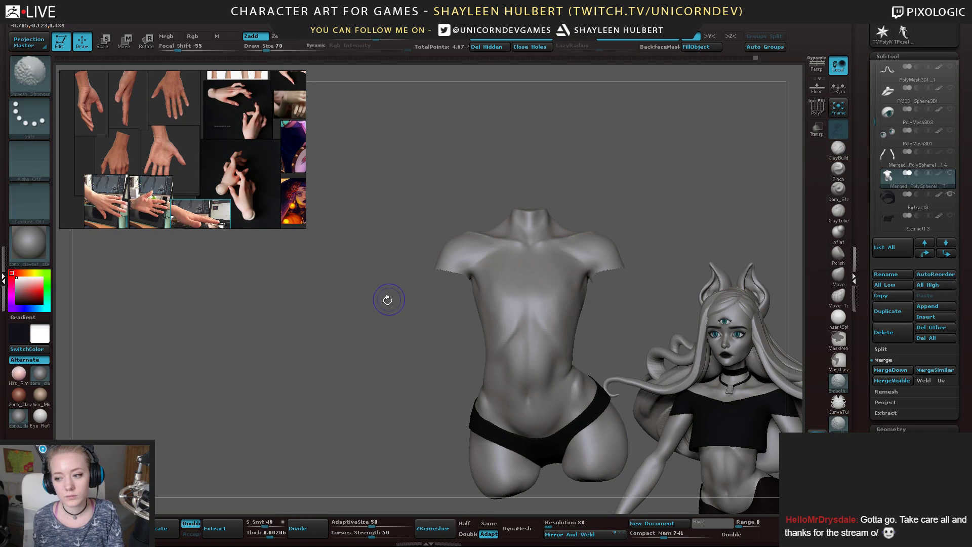
{"action": "mouse_move", "coordinate": [386, 300]}
{"action": "left_mouse_down"}
{"action": "mouse_move", "coordinate": [282, 294]}
{"action": "mouse_move", "coordinate": [302, 329]}
{"action": "mouse_move", "coordinate": [287, 380]}
{"action": "mouse_move", "coordinate": [299, 324]}
{"action": "mouse_move", "coordinate": [341, 340]}
{"action": "left_mouse_up"}
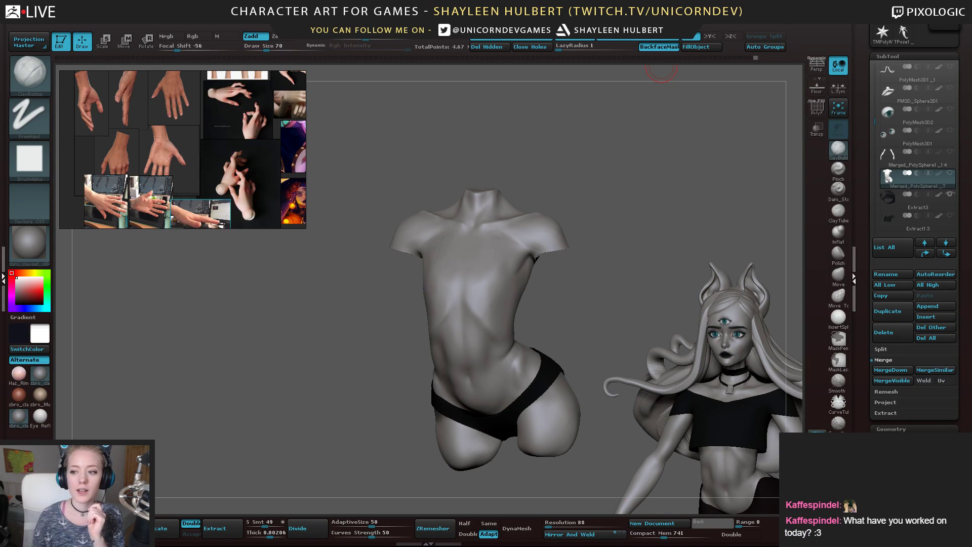
Switch to the hPolish brush at draw size 58 and work over the hip bone area above the briefs
{"action": "mouse_move", "coordinate": [322, 325]}
{"action": "left_mouse_down"}
{"action": "mouse_move", "coordinate": [361, 305]}
{"action": "mouse_move", "coordinate": [389, 268]}
{"action": "mouse_move", "coordinate": [449, 250]}
{"action": "left_mouse_up"}
{"action": "mouse_move", "coordinate": [383, 319]}
{"action": "left_mouse_down", "text": "alt"}
{"action": "mouse_move", "coordinate": [342, 390]}
{"action": "mouse_move", "coordinate": [331, 328]}
{"action": "mouse_move", "coordinate": [388, 310]}
{"action": "mouse_move", "coordinate": [563, 297]}
{"action": "left_mouse_up", "text": "alt"}
{"action": "key", "text": "b"}
{"action": "key", "text": "h"}
{"action": "key", "text": "p"}
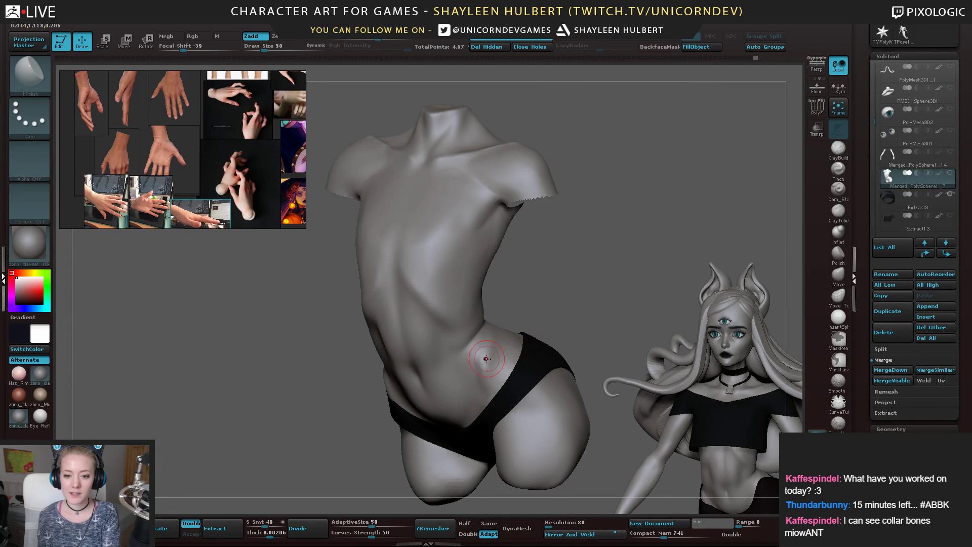
{"action": "left_click_drag", "start_coordinate": [572, 291], "coordinate": [599, 300]}
Build up the hip bone with the ClayBuildup brush at draw size 42 and blend it into the lower abdomen
{"action": "key", "text": "b"}
{"action": "key", "text": "c"}
{"action": "key", "text": "b"}
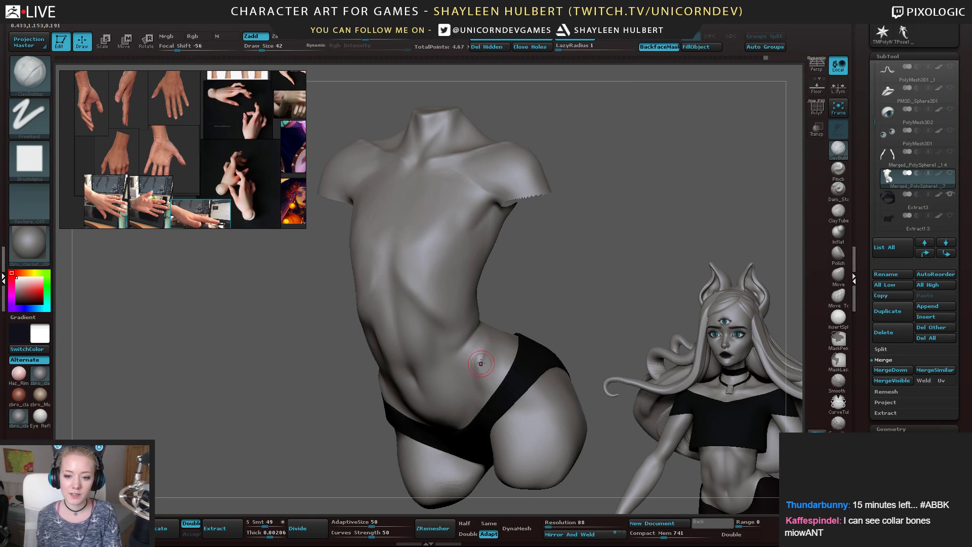
{"action": "left_click_drag", "start_coordinate": [547, 303], "coordinate": [575, 306]}
{"action": "left_click_drag", "start_coordinate": [489, 363], "coordinate": [484, 369], "text": "shift"}
{"action": "mouse_move", "coordinate": [572, 309]}
{"action": "left_mouse_down"}
{"action": "mouse_move", "coordinate": [546, 304]}
{"action": "mouse_move", "coordinate": [544, 271]}
{"action": "mouse_move", "coordinate": [568, 324]}
{"action": "mouse_move", "coordinate": [564, 344]}
{"action": "left_mouse_up"}
{"action": "left_click_drag", "start_coordinate": [501, 333], "coordinate": [465, 370], "text": "shift"}
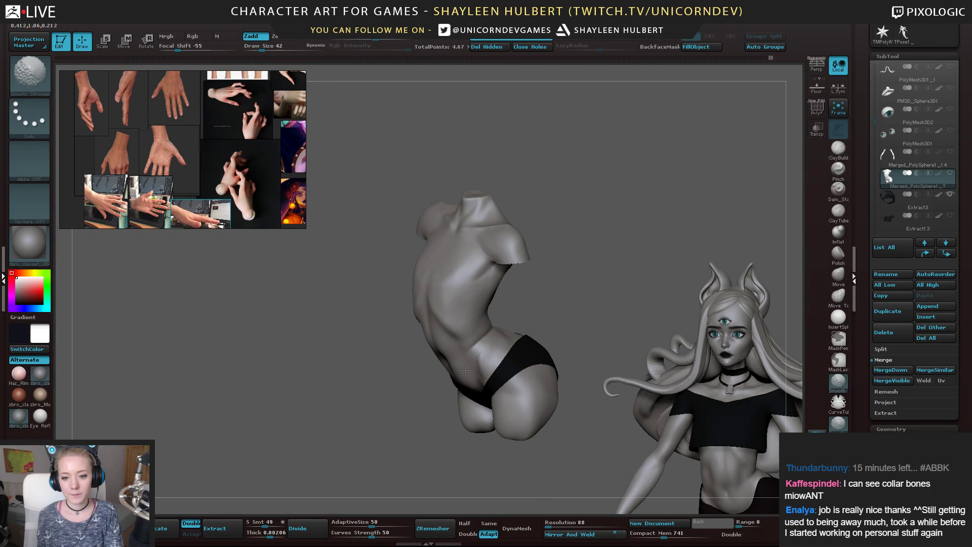
Shape the lower abdomen beside the hip bones with ClayBuildup at draw size 54 and smooth the waist
{"action": "left_click_drag", "start_coordinate": [566, 298], "coordinate": [600, 287]}
{"action": "mouse_move", "coordinate": [540, 331]}
{"action": "left_mouse_down"}
{"action": "mouse_move", "coordinate": [532, 311]}
{"action": "mouse_move", "coordinate": [530, 321]}
{"action": "left_mouse_up"}
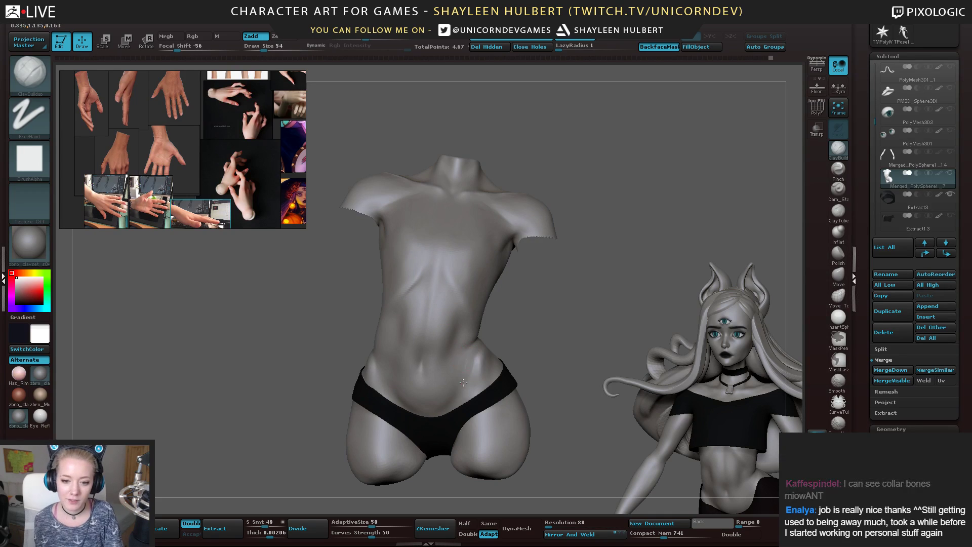
{"action": "key", "text": "shift"}
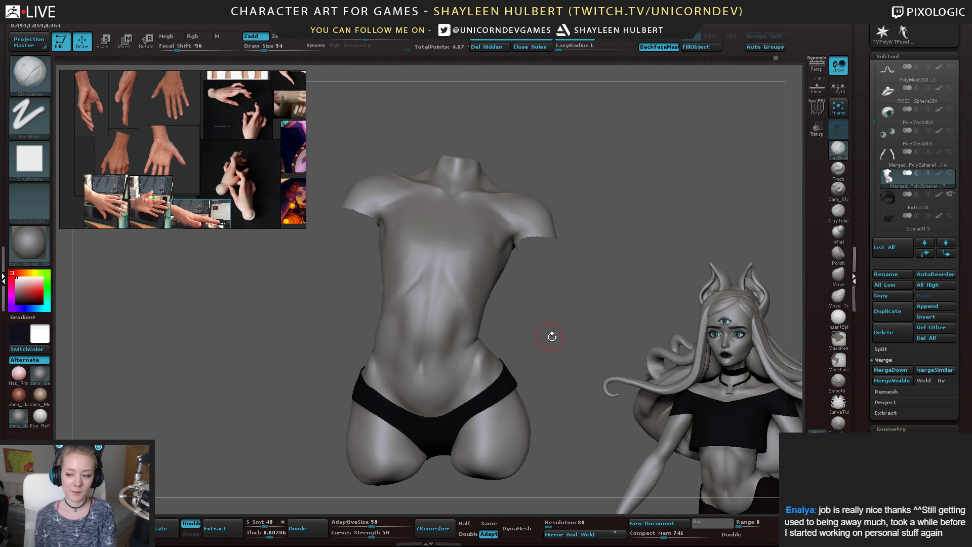
{"action": "left_click_drag", "start_coordinate": [552, 337], "coordinate": [548, 356], "text": "alt"}
{"action": "left_click_drag", "start_coordinate": [478, 353], "coordinate": [459, 353], "text": "shift"}
{"action": "mouse_move", "coordinate": [553, 313]}
{"action": "left_mouse_down"}
{"action": "mouse_move", "coordinate": [542, 301]}
{"action": "mouse_move", "coordinate": [565, 295]}
{"action": "mouse_move", "coordinate": [572, 313]}
{"action": "left_mouse_up"}
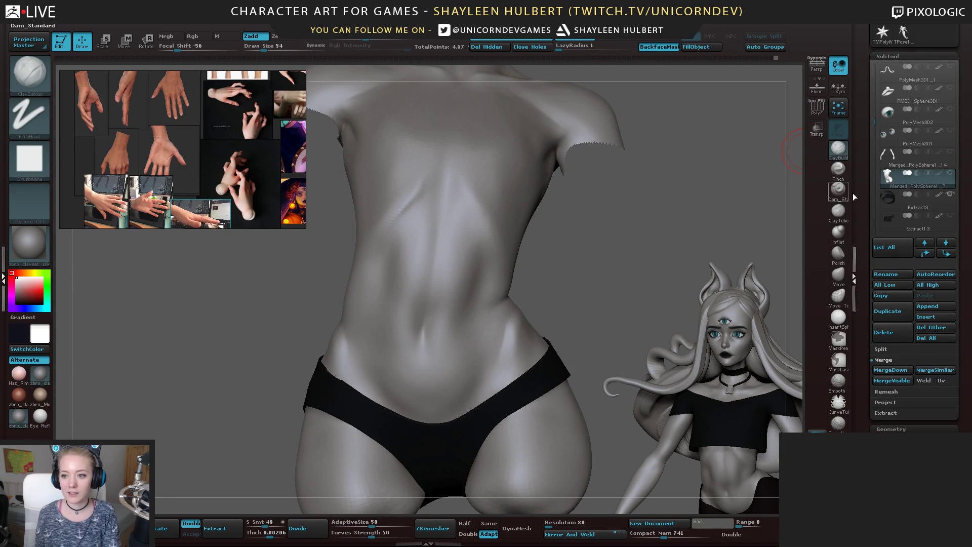
Deepen the navel with Dam_Standard at draw size 42 and form its rim with ClayBuildup at draw size 22
{"action": "left_click", "coordinate": [839, 191]}
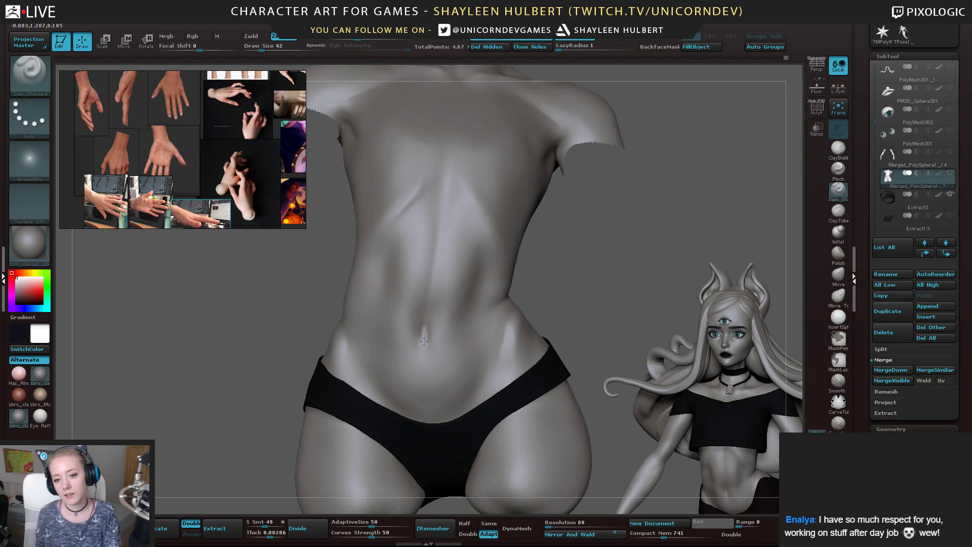
{"action": "mouse_move", "coordinate": [577, 284]}
{"action": "left_mouse_down"}
{"action": "mouse_move", "coordinate": [591, 273]}
{"action": "mouse_move", "coordinate": [580, 277]}
{"action": "left_mouse_up"}
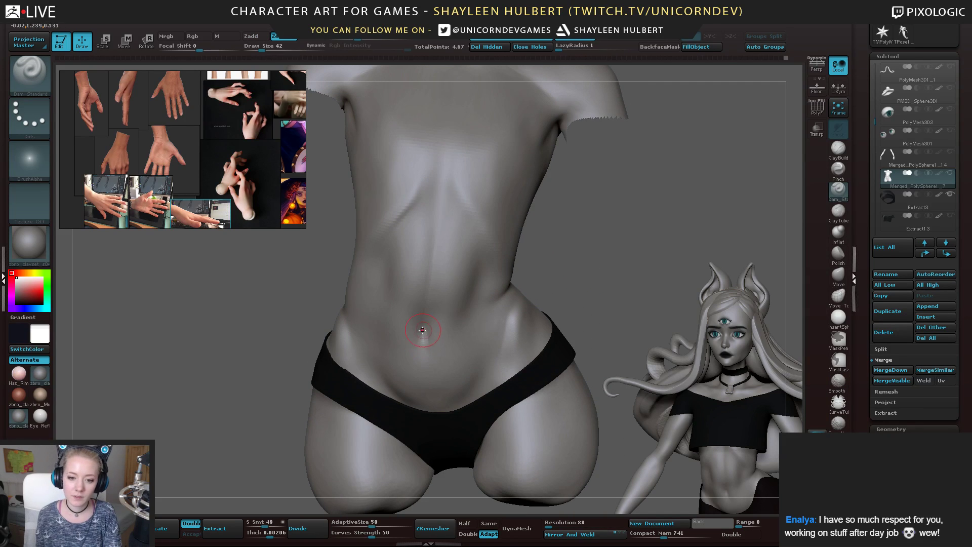
{"action": "left_click", "coordinate": [838, 150]}
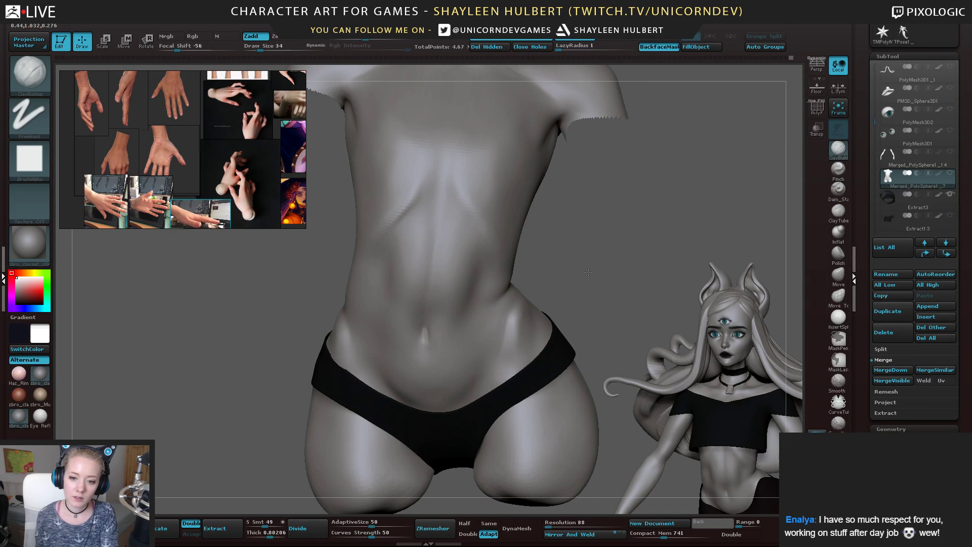
{"action": "left_click_drag", "start_coordinate": [572, 263], "coordinate": [570, 274]}
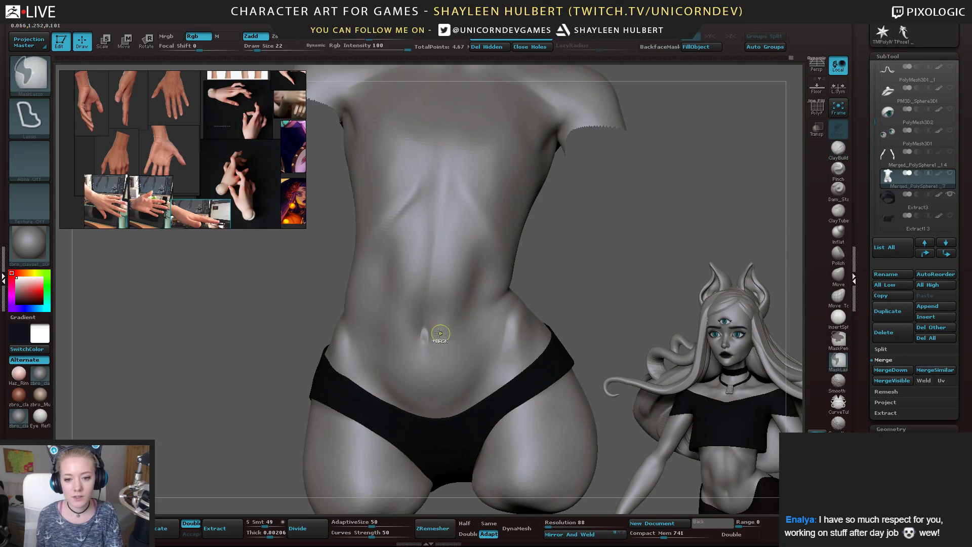
{"action": "right_click_drag", "start_coordinate": [431, 332], "coordinate": [421, 350]}
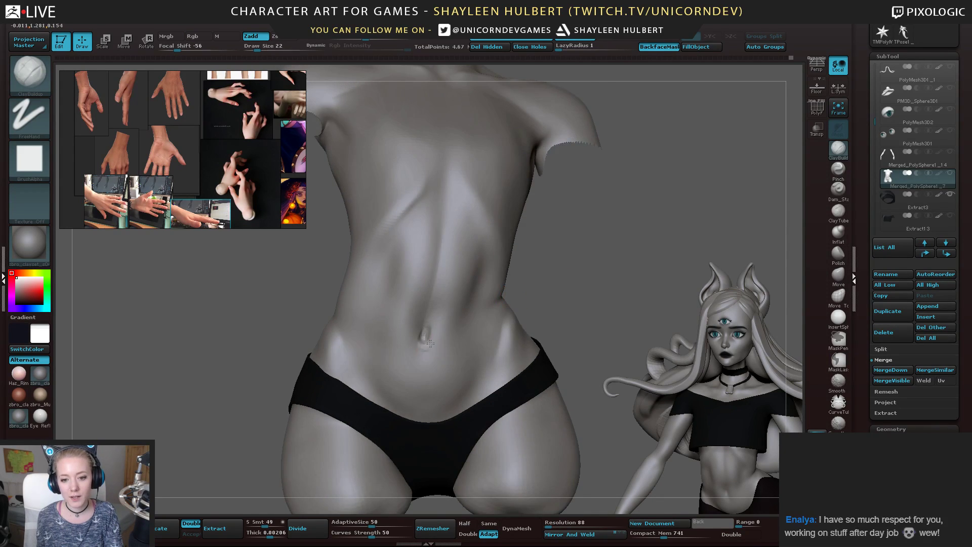
{"action": "key", "text": "shift"}
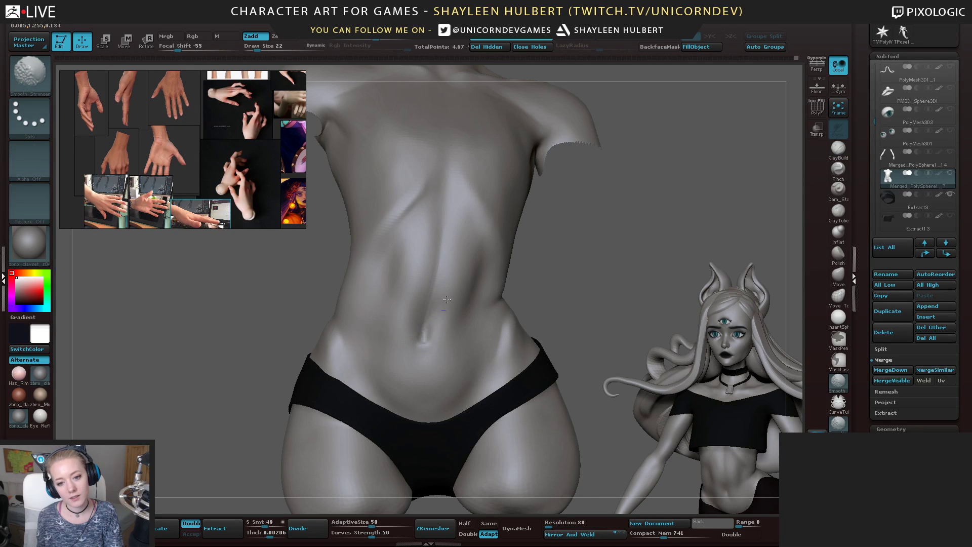
Refine the upper edge of the navel from several angles with small ClayBuildup strokes and smoothing
{"action": "mouse_move", "coordinate": [582, 276]}
{"action": "right_mouse_down"}
{"action": "mouse_move", "coordinate": [629, 275]}
{"action": "mouse_move", "coordinate": [559, 239]}
{"action": "mouse_move", "coordinate": [631, 303]}
{"action": "mouse_move", "coordinate": [526, 296]}
{"action": "mouse_move", "coordinate": [526, 245]}
{"action": "mouse_move", "coordinate": [551, 395]}
{"action": "mouse_move", "coordinate": [547, 355]}
{"action": "mouse_move", "coordinate": [415, 333]}
{"action": "right_mouse_up"}
{"action": "key", "text": "shift"}
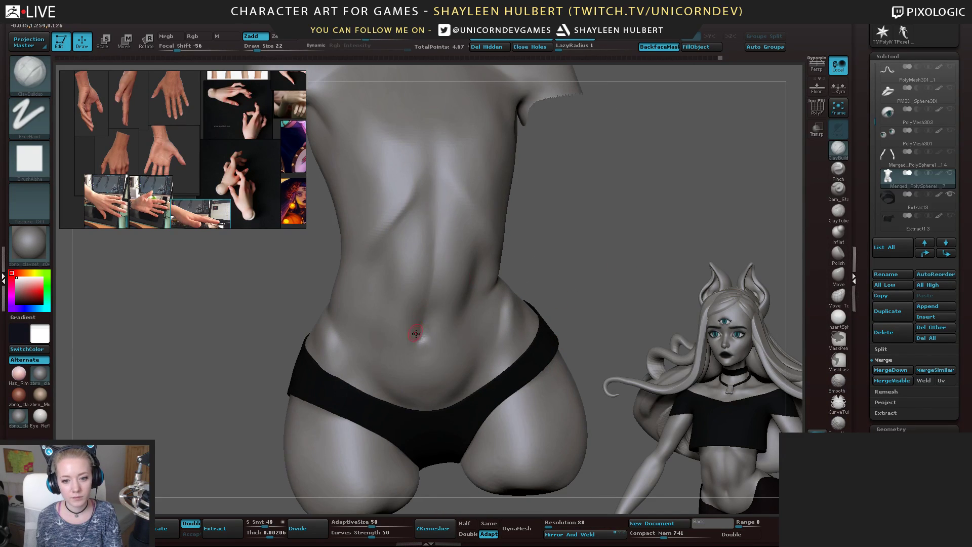
{"action": "right_click_drag", "start_coordinate": [440, 296], "coordinate": [584, 251]}
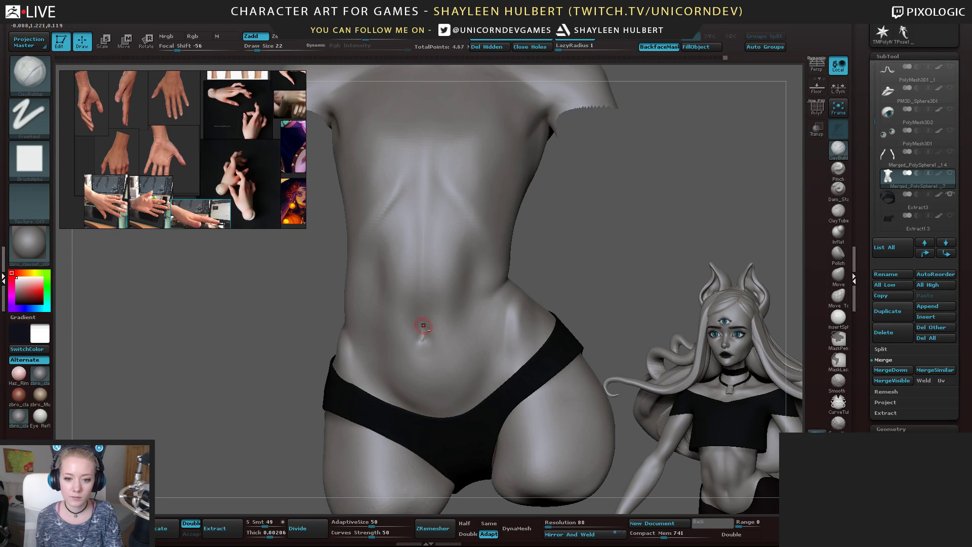
{"action": "right_click_drag", "start_coordinate": [480, 318], "coordinate": [602, 234]}
Try to subdivide the body mesh, and reveal its hidden arms before isolating the torso with the briefs again
{"action": "key", "text": "ctrl+d"}
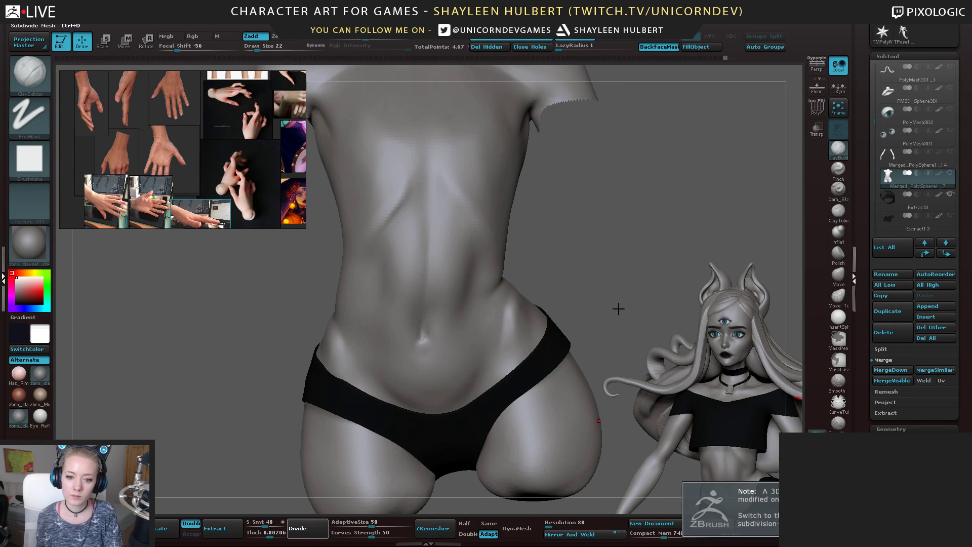
{"action": "left_click", "coordinate": [597, 278], "text": "ctrl+shift"}
{"action": "right_click_drag", "start_coordinate": [597, 278], "coordinate": [486, 262], "text": "ctrl"}
{"action": "left_click", "coordinate": [509, 272], "text": "ctrl+shift"}
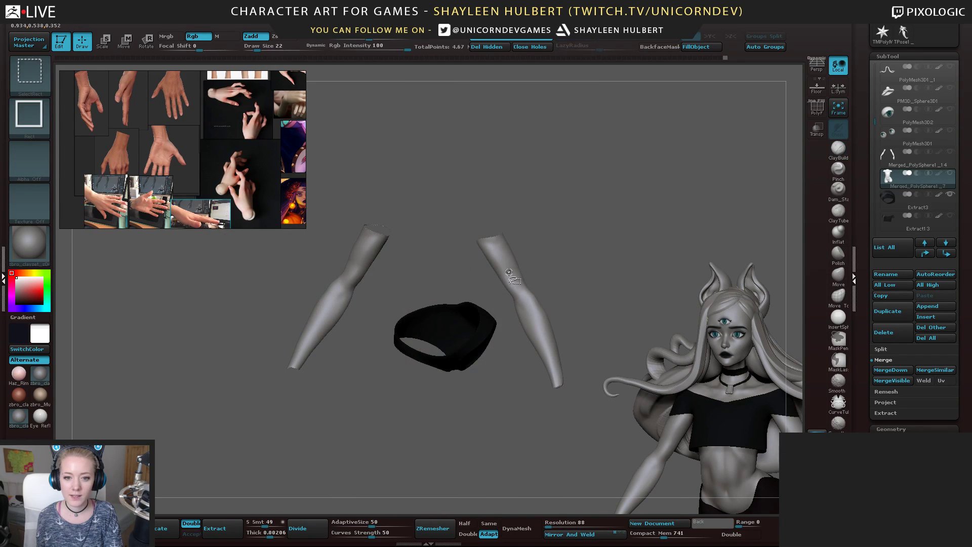
{"action": "left_click", "coordinate": [510, 271], "text": "ctrl+shift"}
{"action": "left_click_drag", "start_coordinate": [570, 241], "coordinate": [597, 253], "text": "alt"}
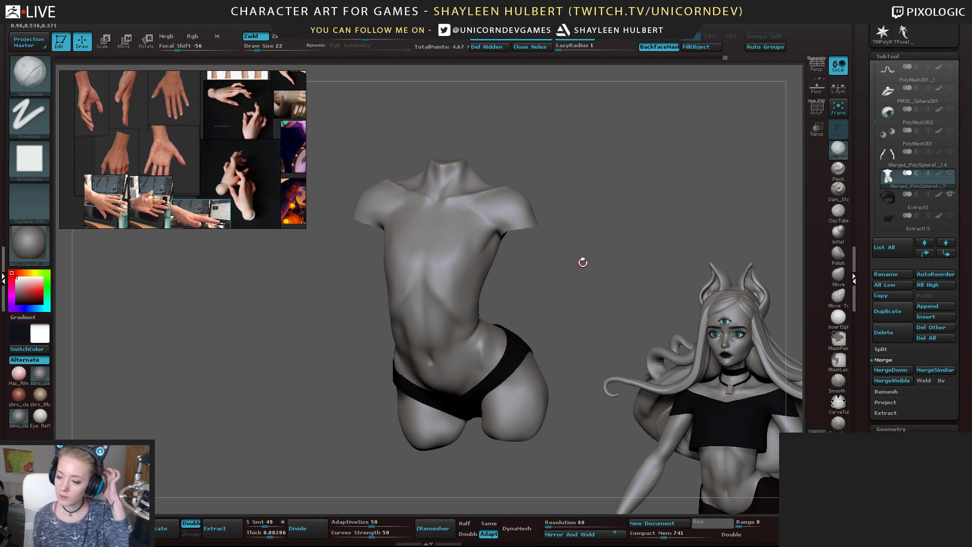
Smooth the upper rim of the navel so it blends upward into the vertical crease of the abdomen
{"action": "mouse_move", "coordinate": [559, 257]}
{"action": "left_mouse_down", "text": "alt"}
{"action": "mouse_move", "coordinate": [547, 304]}
{"action": "mouse_move", "coordinate": [592, 218]}
{"action": "mouse_move", "coordinate": [625, 223]}
{"action": "left_mouse_up", "text": "alt"}
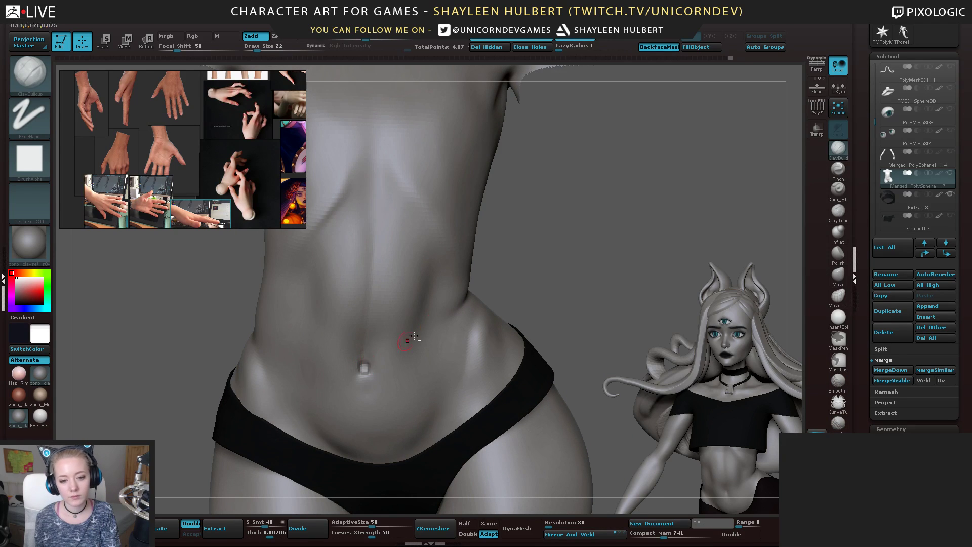
{"action": "right_click_drag", "start_coordinate": [364, 368], "coordinate": [395, 320]}
{"action": "key", "text": "shift"}
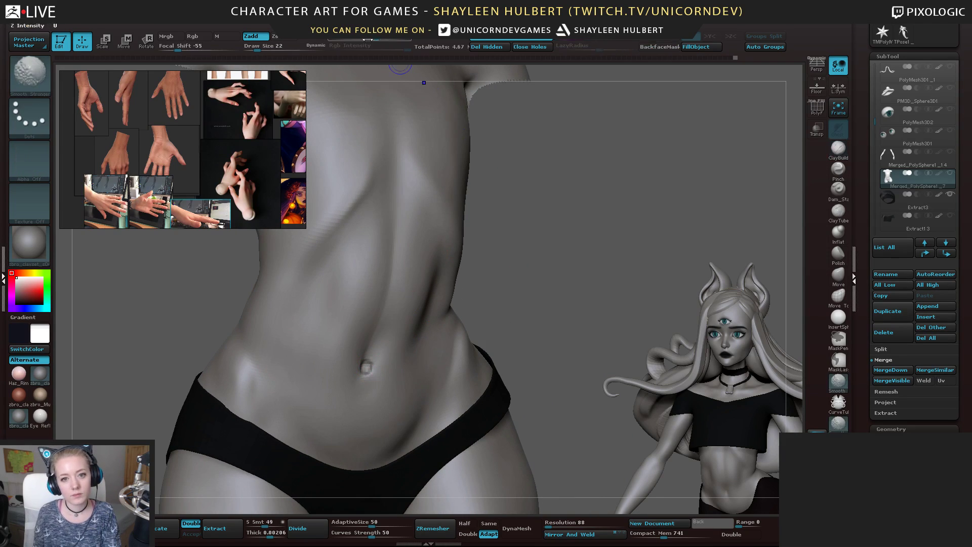
{"action": "left_click_drag", "start_coordinate": [527, 241], "coordinate": [499, 243]}
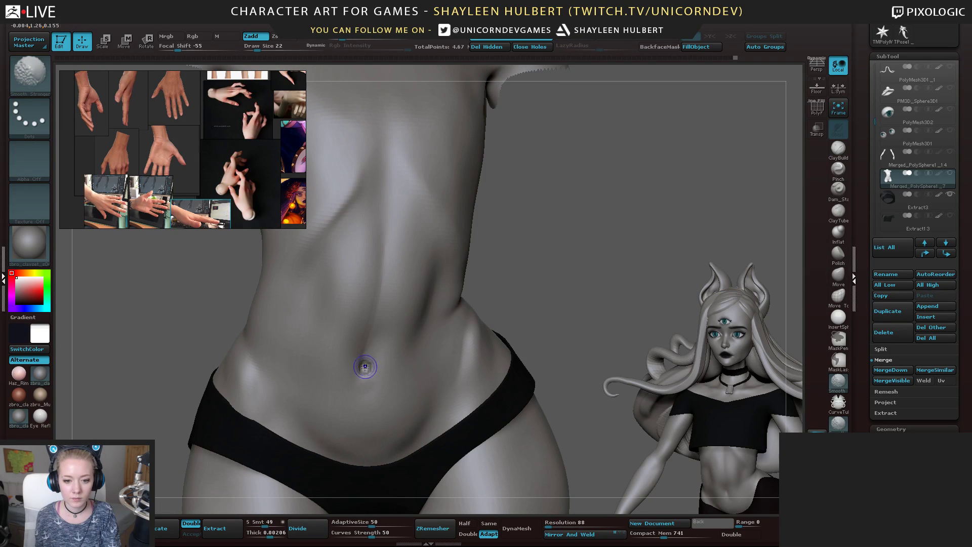
{"action": "left_click_drag", "start_coordinate": [364, 369], "coordinate": [366, 353], "text": "shift"}
{"action": "key", "text": "shift"}
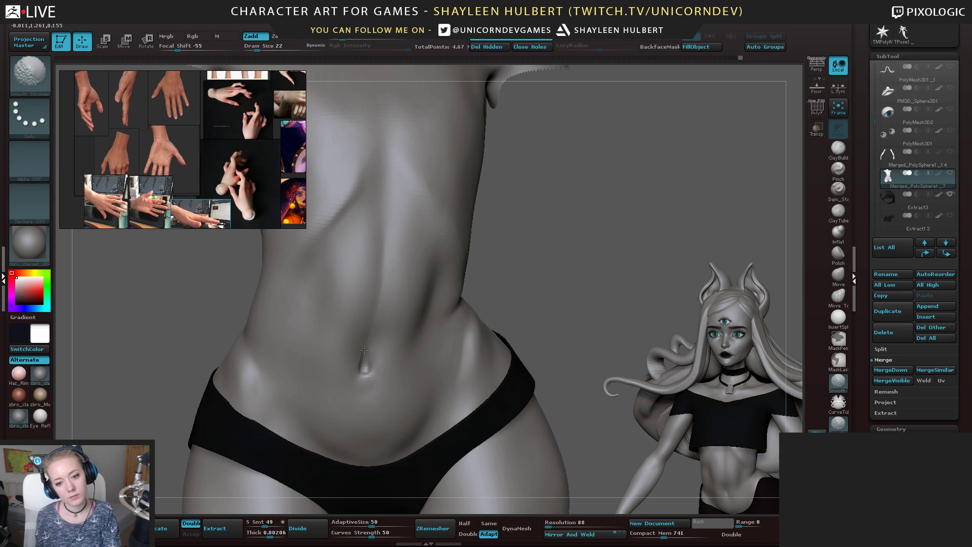
Examine the torso and navel from the front, sides and back, both close up and from a distance
{"action": "mouse_move", "coordinate": [511, 299]}
{"action": "left_mouse_down", "text": "alt"}
{"action": "mouse_move", "coordinate": [427, 232]}
{"action": "mouse_move", "coordinate": [481, 256]}
{"action": "mouse_move", "coordinate": [512, 334]}
{"action": "mouse_move", "coordinate": [499, 258]}
{"action": "left_mouse_up", "text": "alt"}
{"action": "key", "text": "shift"}
{"action": "left_click_drag", "start_coordinate": [499, 258], "coordinate": [544, 294]}
{"action": "mouse_move", "coordinate": [545, 293]}
{"action": "left_mouse_down", "text": "alt"}
{"action": "mouse_move", "coordinate": [554, 360]}
{"action": "mouse_move", "coordinate": [511, 250]}
{"action": "mouse_move", "coordinate": [552, 289]}
{"action": "mouse_move", "coordinate": [582, 299]}
{"action": "mouse_move", "coordinate": [590, 268]}
{"action": "mouse_move", "coordinate": [628, 274]}
{"action": "left_mouse_up", "text": "alt"}
{"action": "key", "text": "shift"}
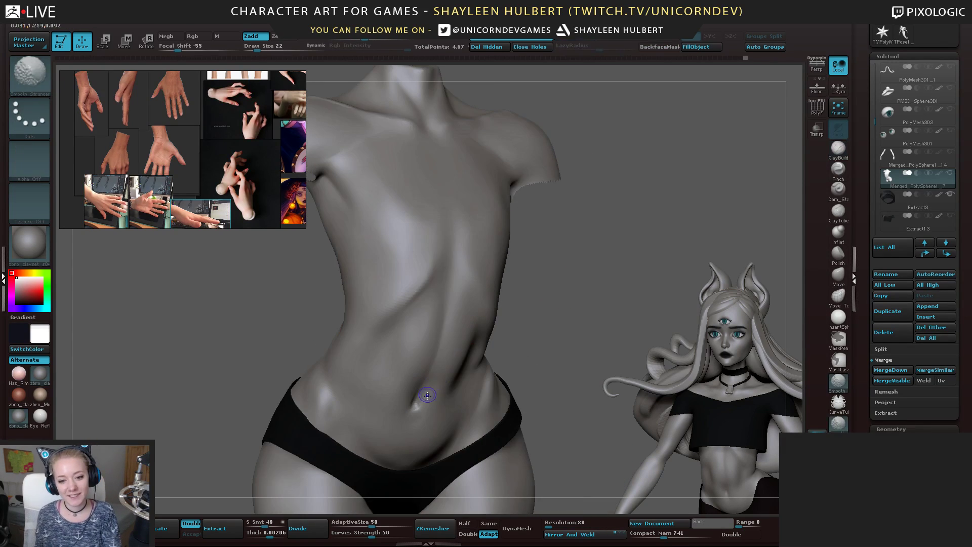
{"action": "mouse_move", "coordinate": [551, 349]}
{"action": "left_mouse_down", "text": "alt"}
{"action": "mouse_move", "coordinate": [560, 282]}
{"action": "mouse_move", "coordinate": [562, 308]}
{"action": "left_mouse_up", "text": "alt"}
{"action": "mouse_move", "coordinate": [506, 301]}
{"action": "right_mouse_down"}
{"action": "mouse_move", "coordinate": [534, 289]}
{"action": "mouse_move", "coordinate": [546, 309]}
{"action": "mouse_move", "coordinate": [555, 299]}
{"action": "mouse_move", "coordinate": [520, 308]}
{"action": "right_mouse_up"}
{"action": "mouse_move", "coordinate": [554, 345]}
{"action": "left_mouse_down", "text": "alt"}
{"action": "mouse_move", "coordinate": [510, 393]}
{"action": "mouse_move", "coordinate": [581, 302]}
{"action": "left_mouse_up", "text": "alt"}
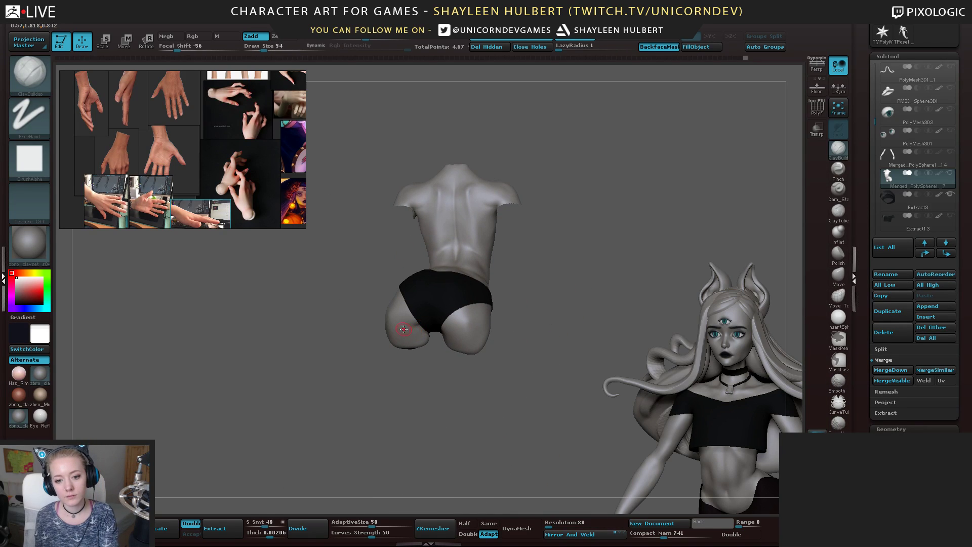
{"action": "key", "text": "bracketright"}
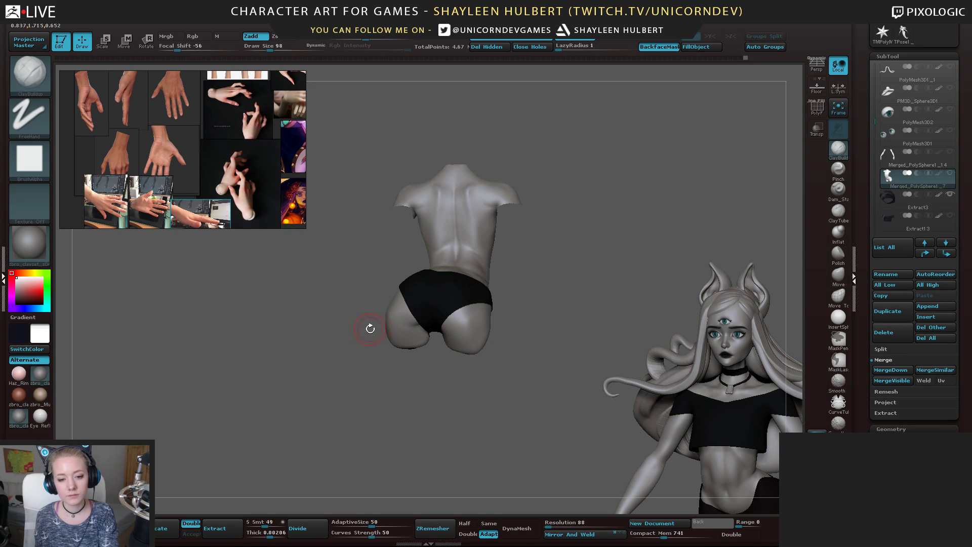
{"action": "mouse_move", "coordinate": [370, 328]}
{"action": "right_mouse_down"}
{"action": "mouse_move", "coordinate": [431, 316]}
{"action": "mouse_move", "coordinate": [439, 325]}
{"action": "mouse_move", "coordinate": [509, 318]}
{"action": "mouse_move", "coordinate": [640, 256]}
{"action": "mouse_move", "coordinate": [551, 302]}
{"action": "mouse_move", "coordinate": [575, 306]}
{"action": "mouse_move", "coordinate": [594, 250]}
{"action": "right_mouse_up"}
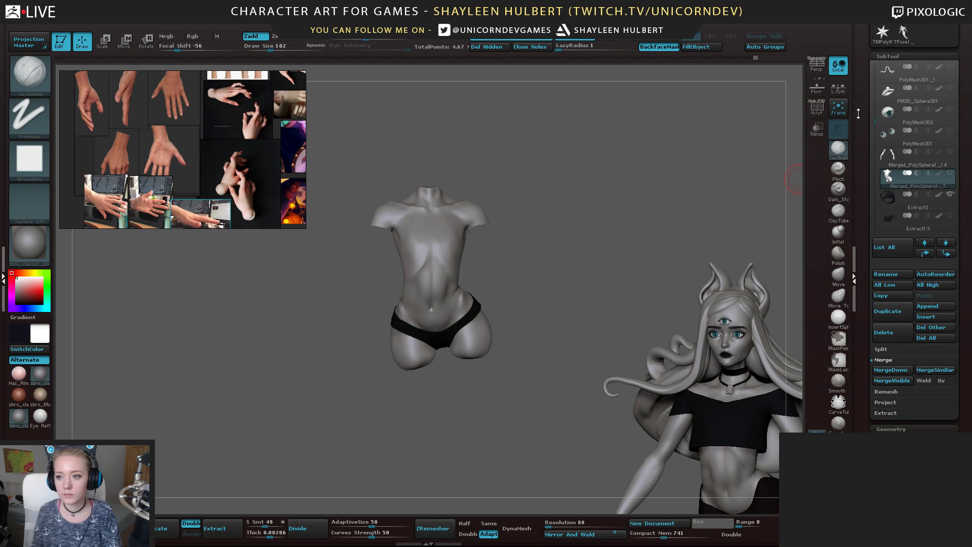
Reveal the red tail subtool and reselect the body mesh to check how the two meet at the hips
{"action": "scroll", "coordinate": [912, 126], "scroll_direction": "up", "scroll_amount": 5}
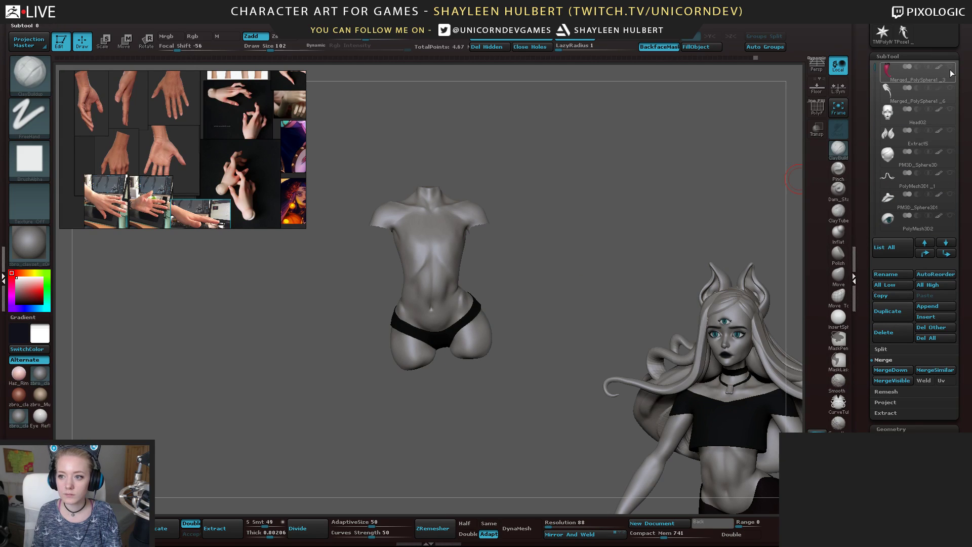
{"action": "left_click", "coordinate": [951, 74]}
{"action": "right_click_drag", "start_coordinate": [563, 273], "coordinate": [536, 288]}
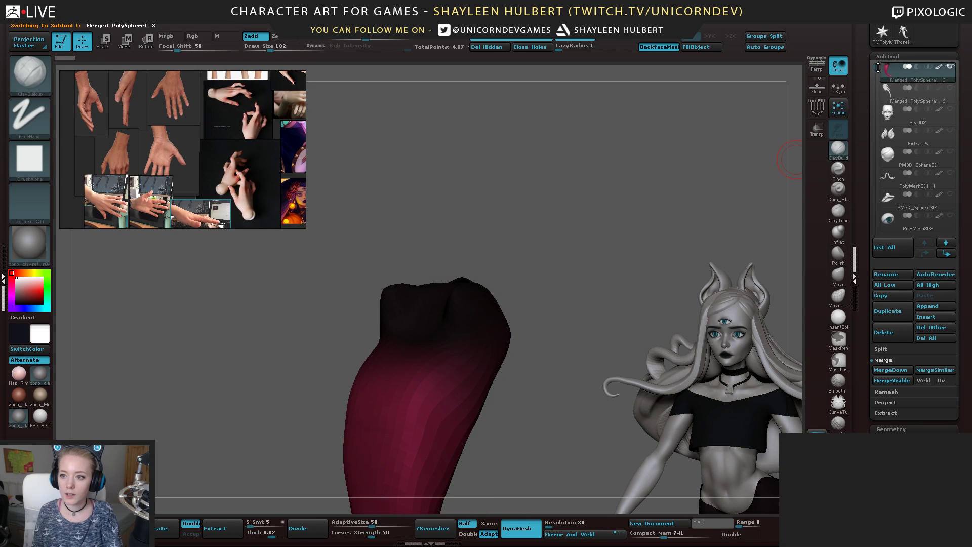
{"action": "left_click_drag", "start_coordinate": [874, 67], "coordinate": [872, 118]}
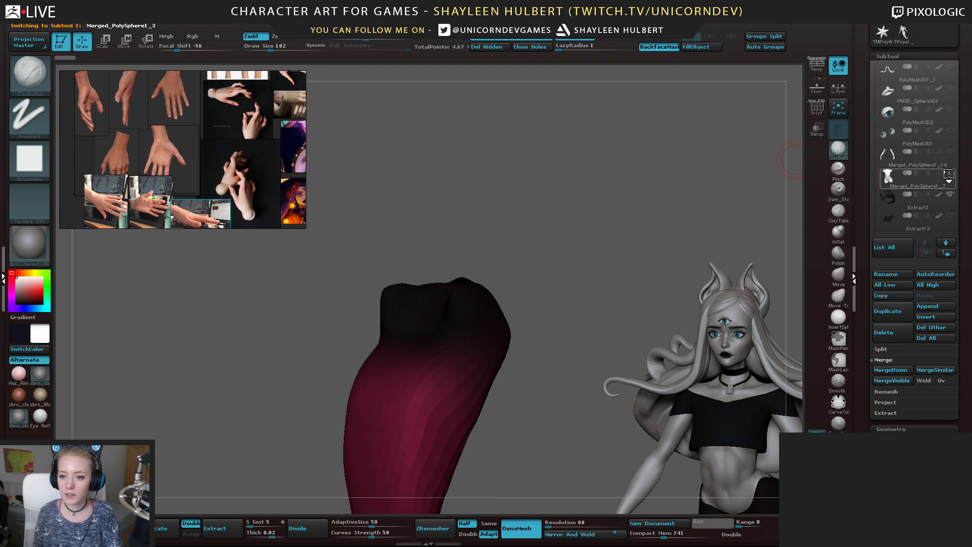
{"action": "left_click", "coordinate": [950, 174]}
{"action": "right_click_drag", "start_coordinate": [400, 227], "coordinate": [397, 259], "text": "ctrl"}
{"action": "left_click_drag", "start_coordinate": [397, 258], "coordinate": [618, 232]}
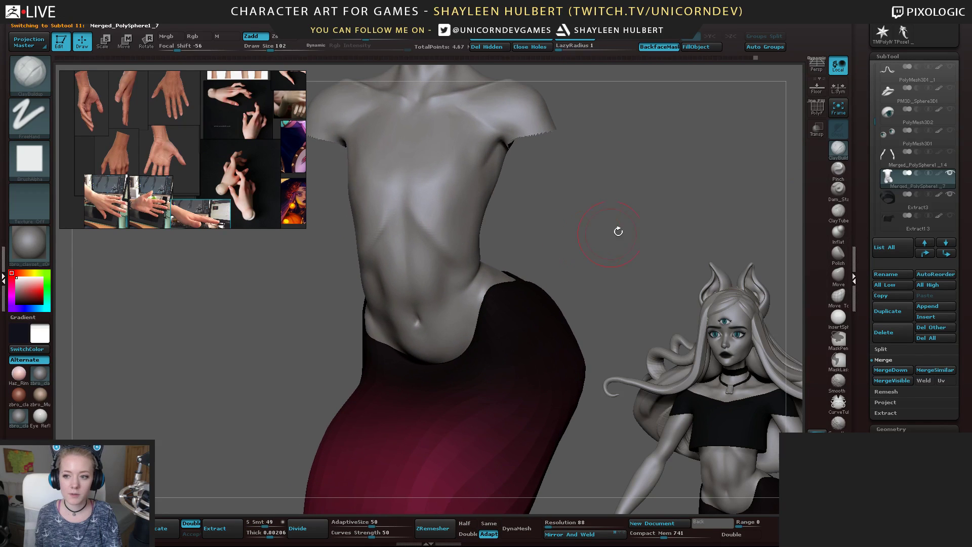
Hide the tail and the black briefs so that only the body mesh is shown
{"action": "left_click", "coordinate": [947, 183]}
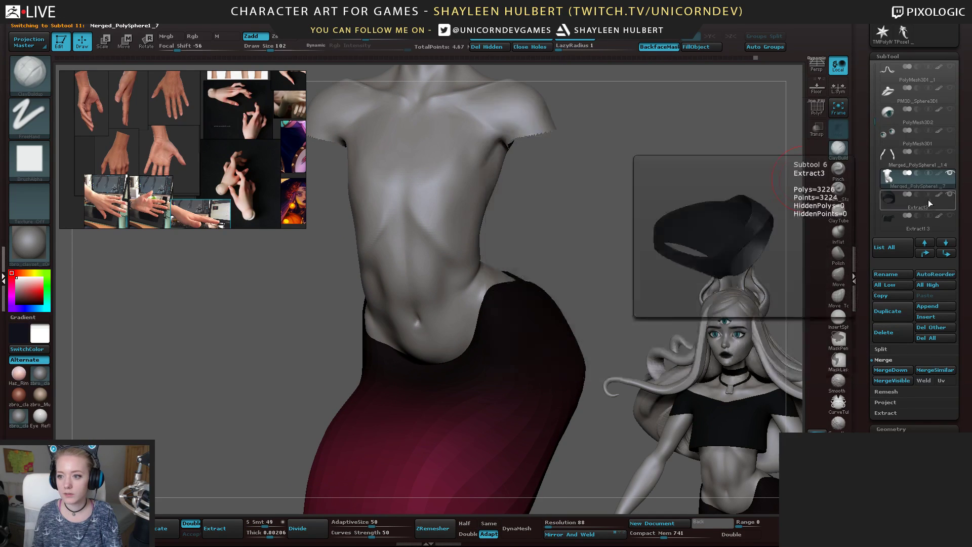
{"action": "left_click_drag", "start_coordinate": [873, 113], "coordinate": [875, 149]}
{"action": "left_click", "coordinate": [950, 67]}
{"action": "left_click", "coordinate": [940, 132]}
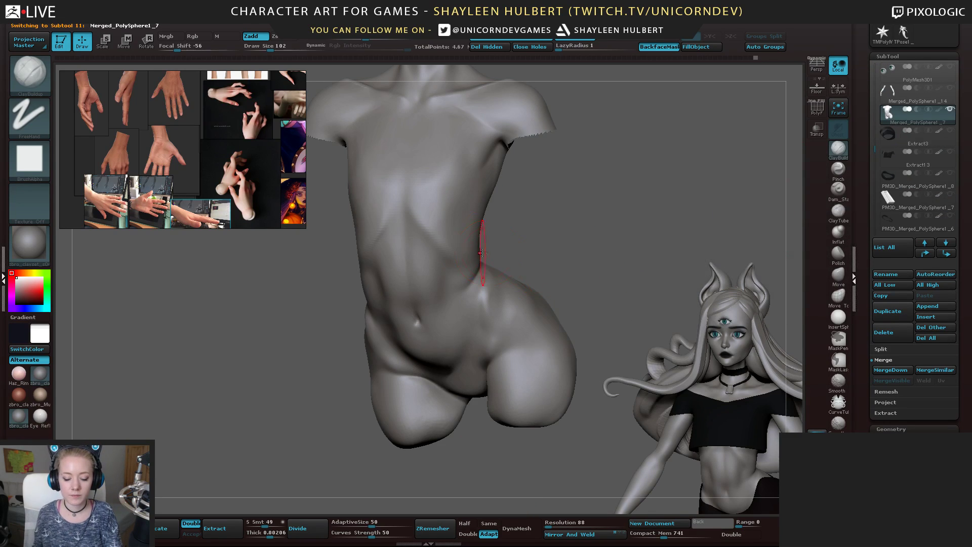
Reduce the draw size to 26 and bring the concept painting's spotted waist and hips into close view on the reference board
{"action": "key", "text": "bracketleft"}
{"action": "key", "text": "bracketleft"}
{"action": "key", "text": "bracketleft"}
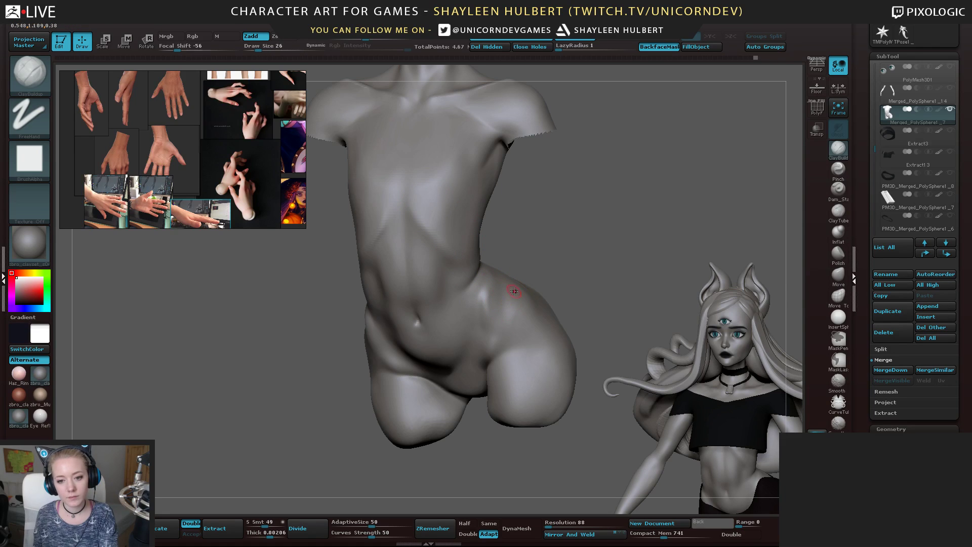
{"action": "left_click_drag", "start_coordinate": [562, 249], "coordinate": [537, 232]}
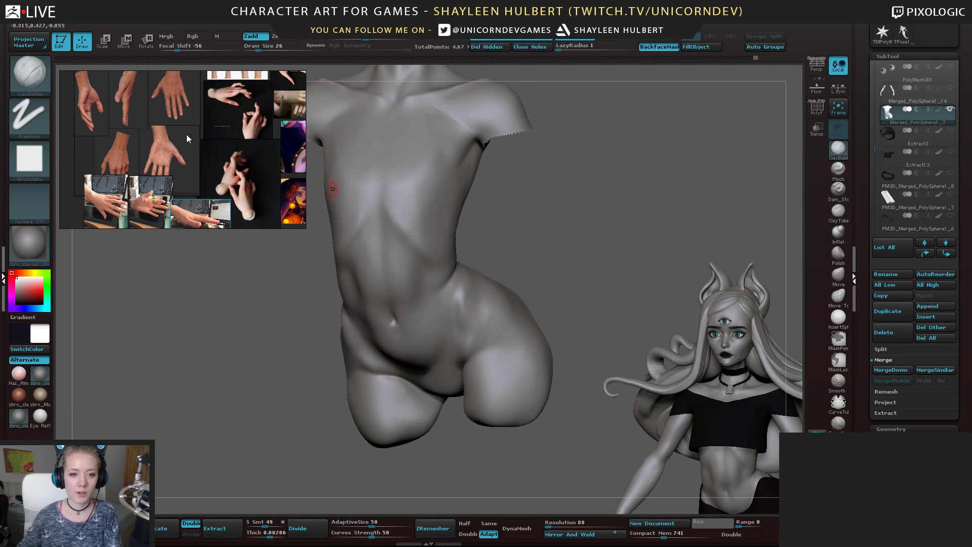
{"action": "middle_click_drag", "start_coordinate": [213, 140], "coordinate": [66, 104]}
{"action": "middle_click_drag", "start_coordinate": [221, 162], "coordinate": [192, 153]}
{"action": "scroll", "coordinate": [193, 152], "scroll_direction": "up", "scroll_amount": 5}
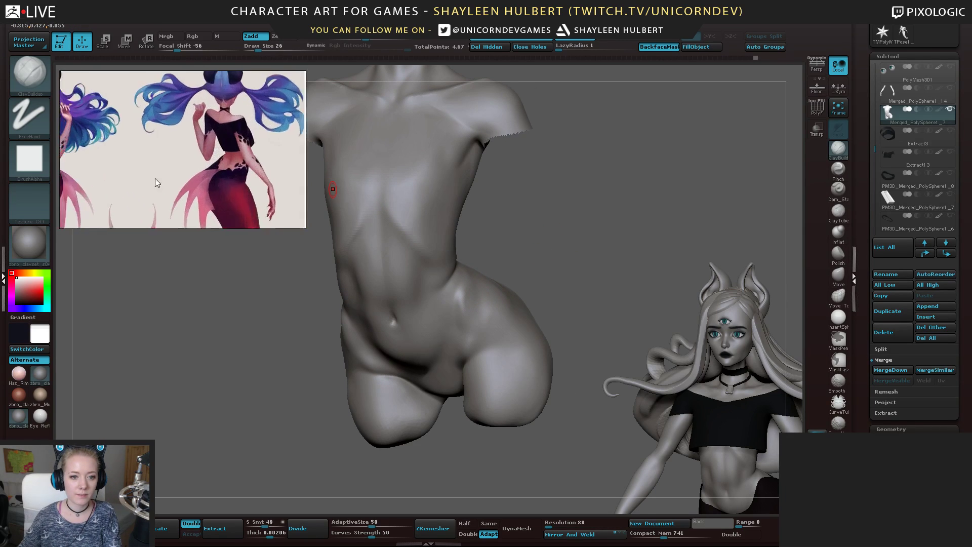
{"action": "middle_click_drag", "start_coordinate": [155, 178], "coordinate": [230, 170]}
{"action": "scroll", "coordinate": [191, 144], "scroll_direction": "up", "scroll_amount": 3}
{"action": "middle_click_drag", "start_coordinate": [190, 143], "coordinate": [212, 162]}
{"action": "scroll", "coordinate": [211, 160], "scroll_direction": "up", "scroll_amount": 3}
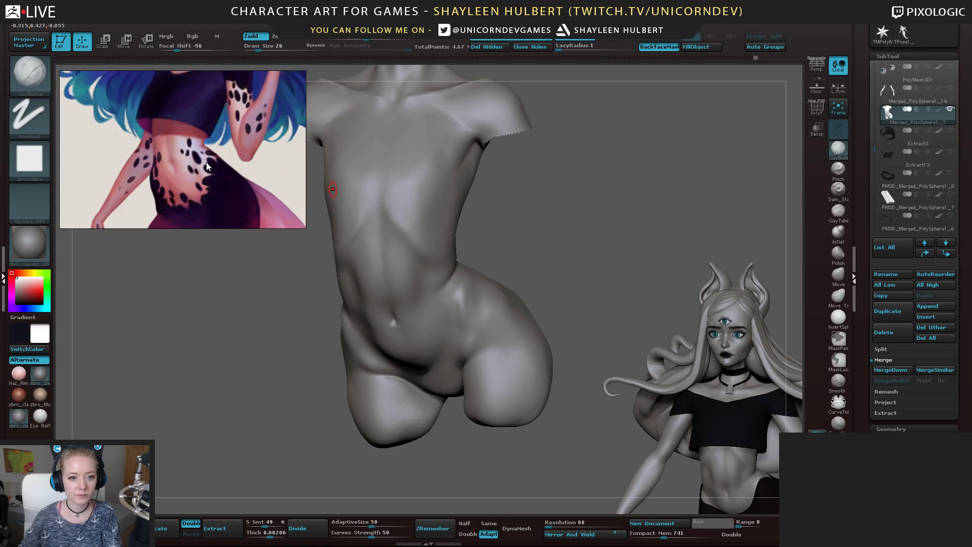
{"action": "mouse_move", "coordinate": [491, 223]}
{"action": "left_mouse_down"}
{"action": "mouse_move", "coordinate": [512, 230]}
{"action": "mouse_move", "coordinate": [504, 242]}
{"action": "mouse_move", "coordinate": [511, 302]}
{"action": "left_mouse_up"}
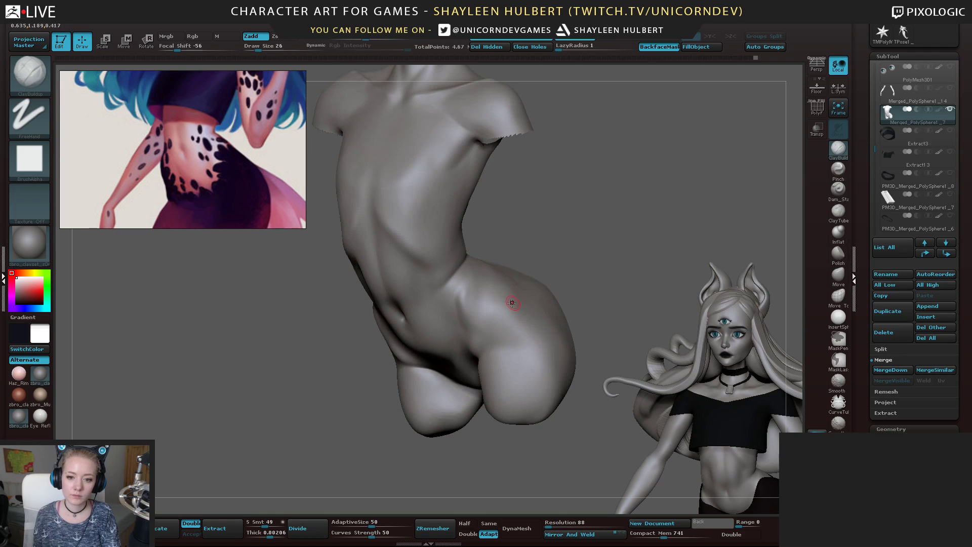
Switch the masking brush from MaskLasso to MaskPen and mask an oval spot on the upper hip at draw size 26
{"action": "key", "text": "ctrl"}
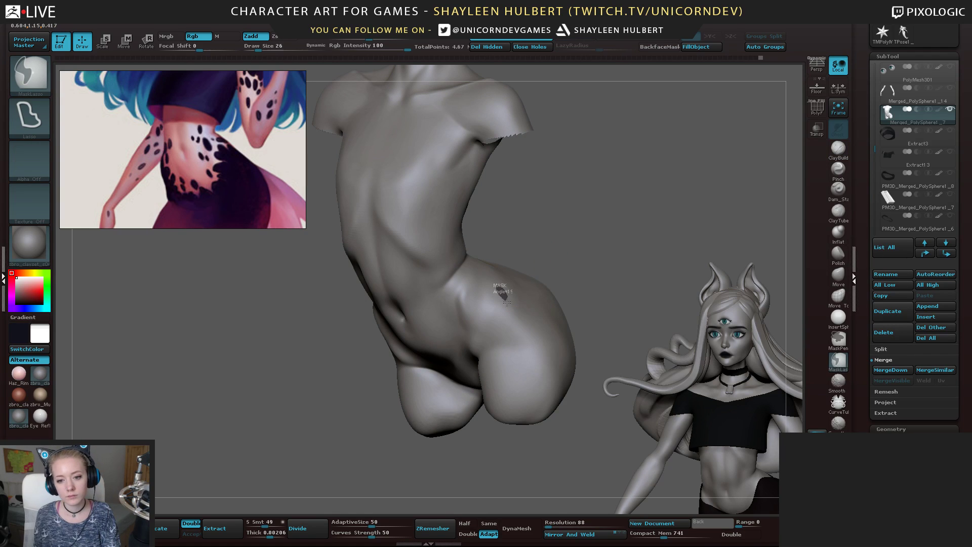
{"action": "left_click", "coordinate": [837, 360]}
{"action": "left_click", "coordinate": [791, 357]}
{"action": "left_click_drag", "start_coordinate": [612, 267], "coordinate": [630, 256]}
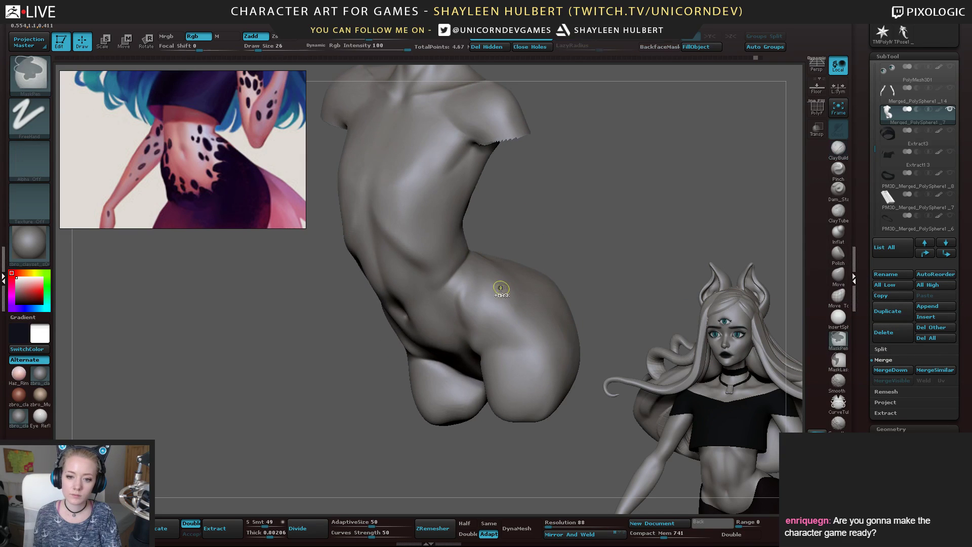
{"action": "left_click_drag", "start_coordinate": [499, 287], "coordinate": [500, 291], "text": "ctrl"}
{"action": "mouse_move", "coordinate": [508, 238]}
{"action": "left_mouse_down"}
{"action": "mouse_move", "coordinate": [495, 227]}
{"action": "mouse_move", "coordinate": [472, 252]}
{"action": "left_mouse_up"}
Try masking a spot on the side of the waist and inverting the mask
{"action": "key", "text": "ctrl"}
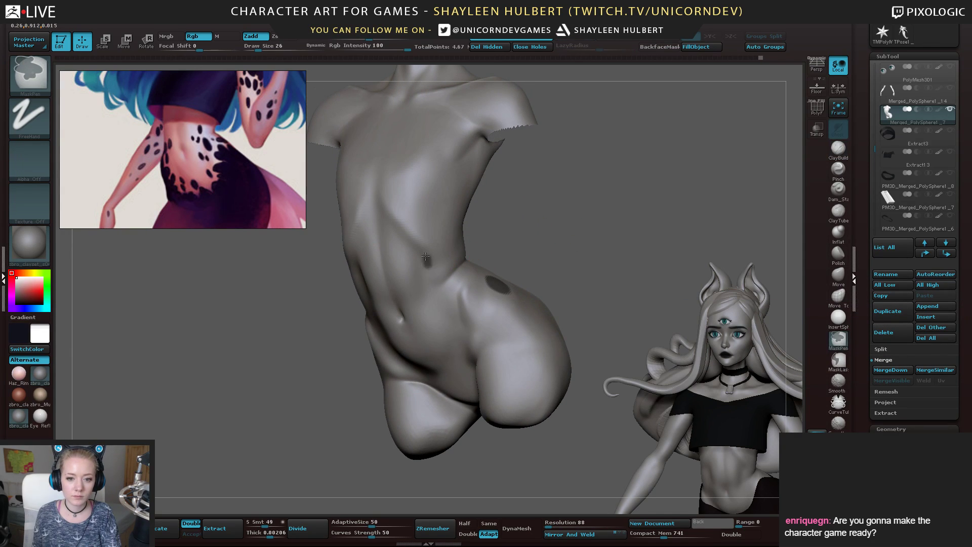
{"action": "left_click", "coordinate": [493, 238], "text": "ctrl"}
{"action": "left_click", "coordinate": [486, 240], "text": "ctrl"}
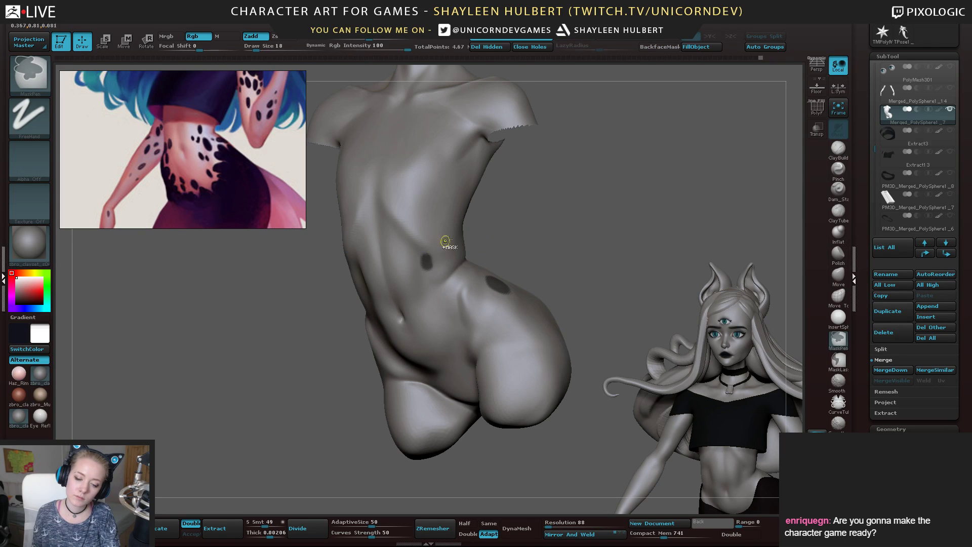
{"action": "key", "text": "ctrl+i"}
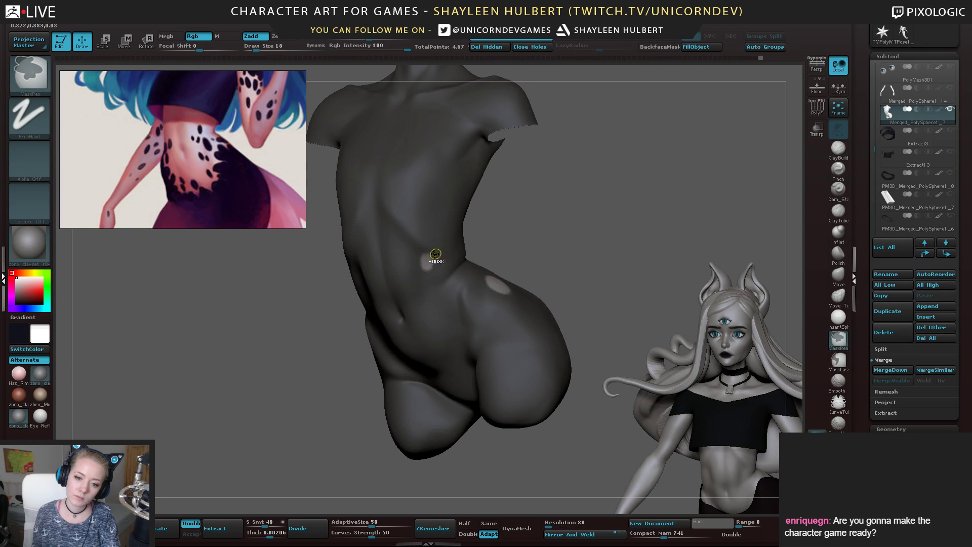
{"action": "left_click", "coordinate": [502, 228], "text": "ctrl"}
{"action": "right_click_drag", "start_coordinate": [424, 258], "coordinate": [438, 264]}
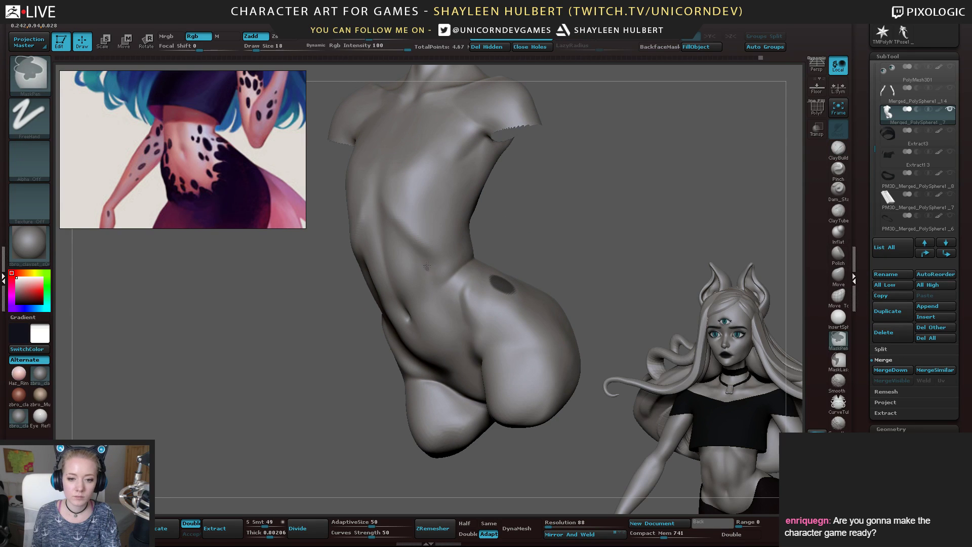
Mask an elongated spot, a small dot and a larger oval on the waist, plus more spots on the outer hip, at draw size 18
{"action": "left_click_drag", "start_coordinate": [425, 264], "coordinate": [426, 271], "text": "ctrl"}
{"action": "mouse_move", "coordinate": [428, 269]}
{"action": "right_mouse_down"}
{"action": "mouse_move", "coordinate": [442, 244]}
{"action": "mouse_move", "coordinate": [431, 265]}
{"action": "right_mouse_up"}
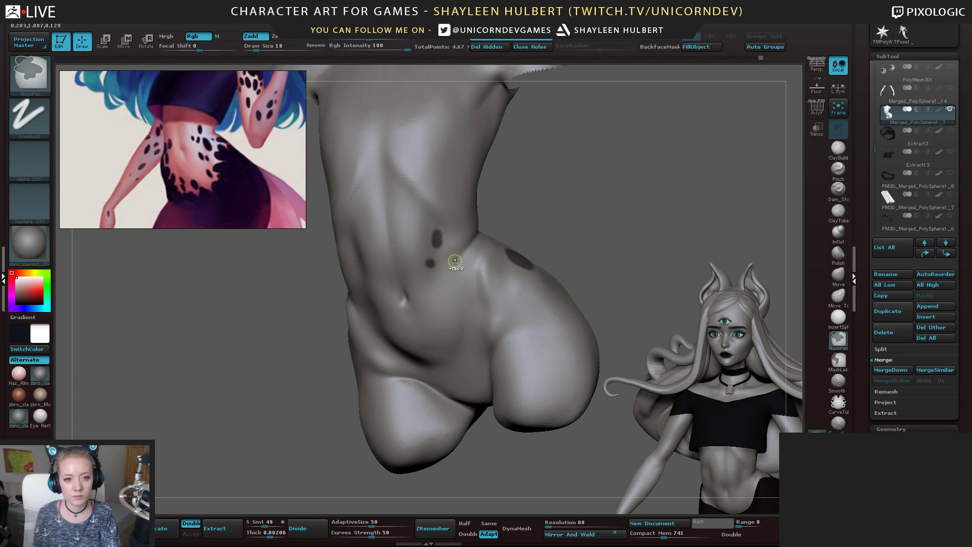
{"action": "left_click_drag", "start_coordinate": [461, 266], "coordinate": [457, 265], "text": "ctrl"}
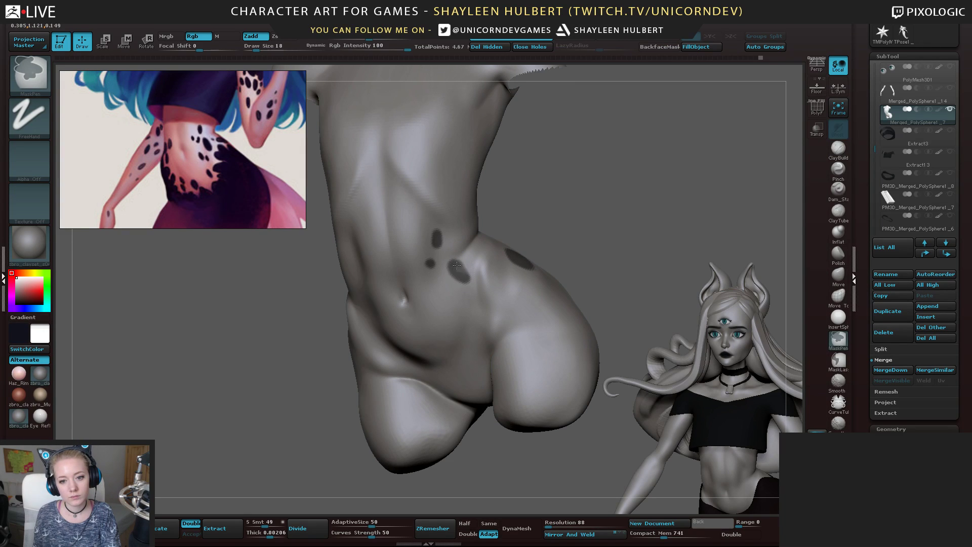
{"action": "mouse_move", "coordinate": [571, 193]}
{"action": "left_mouse_down"}
{"action": "mouse_move", "coordinate": [567, 226]}
{"action": "mouse_move", "coordinate": [623, 215]}
{"action": "mouse_move", "coordinate": [627, 198]}
{"action": "mouse_move", "coordinate": [621, 224]}
{"action": "mouse_move", "coordinate": [536, 236]}
{"action": "mouse_move", "coordinate": [439, 282]}
{"action": "left_mouse_up"}
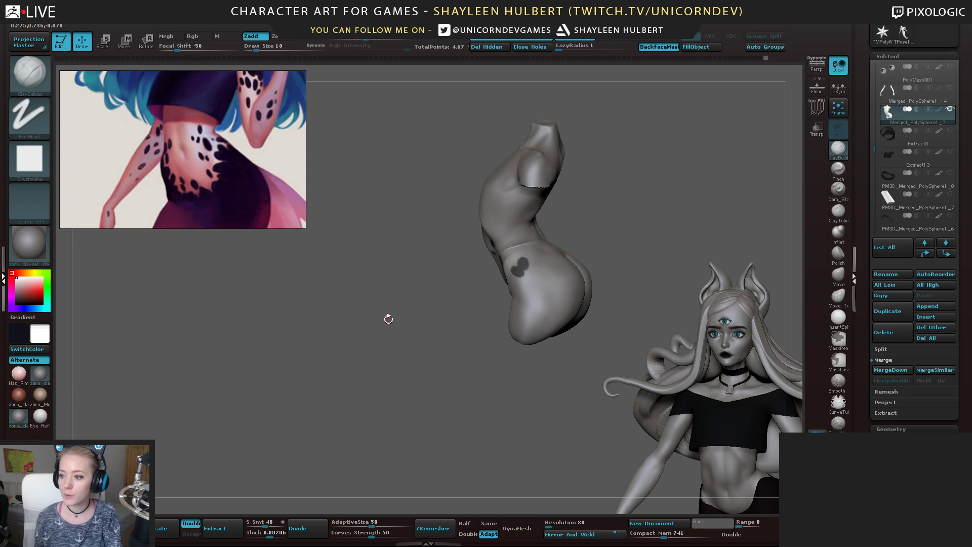
Reveal the arms subtool and examine the masked hip spots together with the arms from several angles
{"action": "mouse_move", "coordinate": [388, 319]}
{"action": "left_mouse_down"}
{"action": "mouse_move", "coordinate": [373, 306]}
{"action": "mouse_move", "coordinate": [594, 259]}
{"action": "mouse_move", "coordinate": [632, 200]}
{"action": "left_mouse_up"}
{"action": "left_click", "coordinate": [951, 88]}
{"action": "left_click_drag", "start_coordinate": [539, 324], "coordinate": [452, 430]}
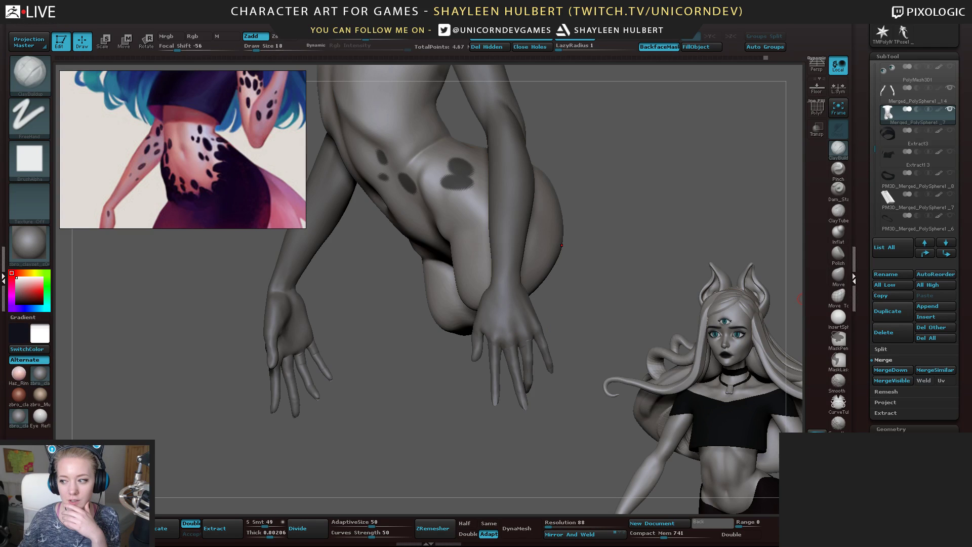
{"action": "left_click_drag", "start_coordinate": [611, 243], "coordinate": [615, 242]}
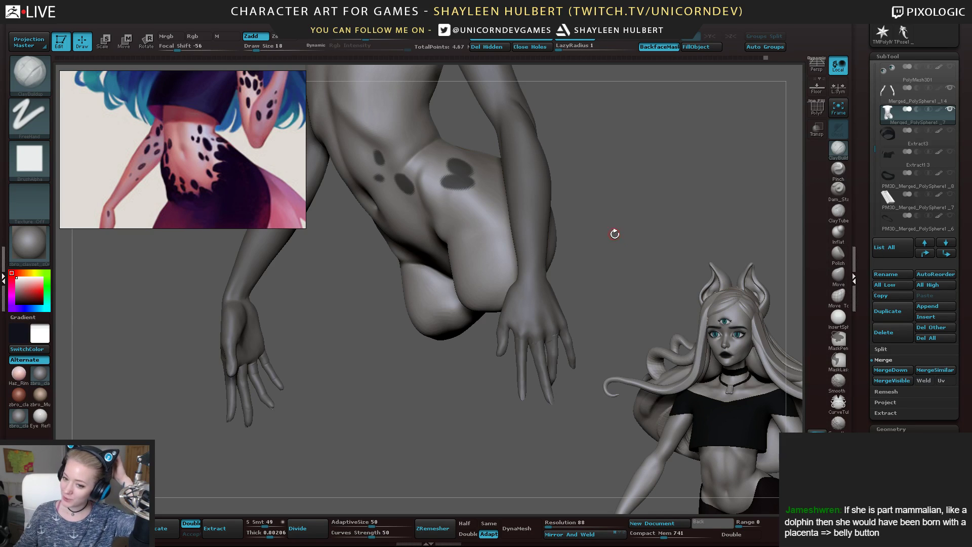
{"action": "mouse_move", "coordinate": [614, 234]}
{"action": "left_mouse_down"}
{"action": "mouse_move", "coordinate": [619, 246]}
{"action": "mouse_move", "coordinate": [608, 244]}
{"action": "left_mouse_up"}
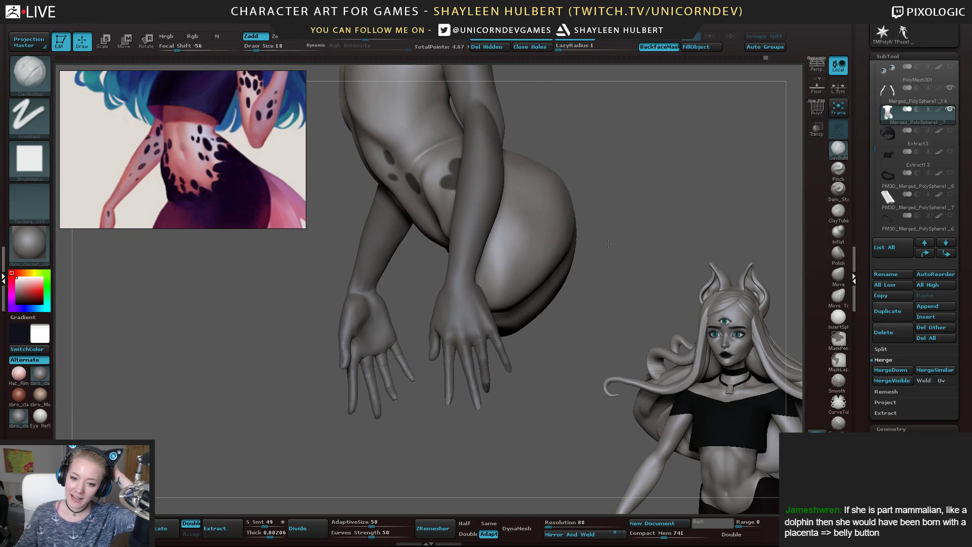
{"action": "left_click_drag", "start_coordinate": [616, 293], "coordinate": [629, 210]}
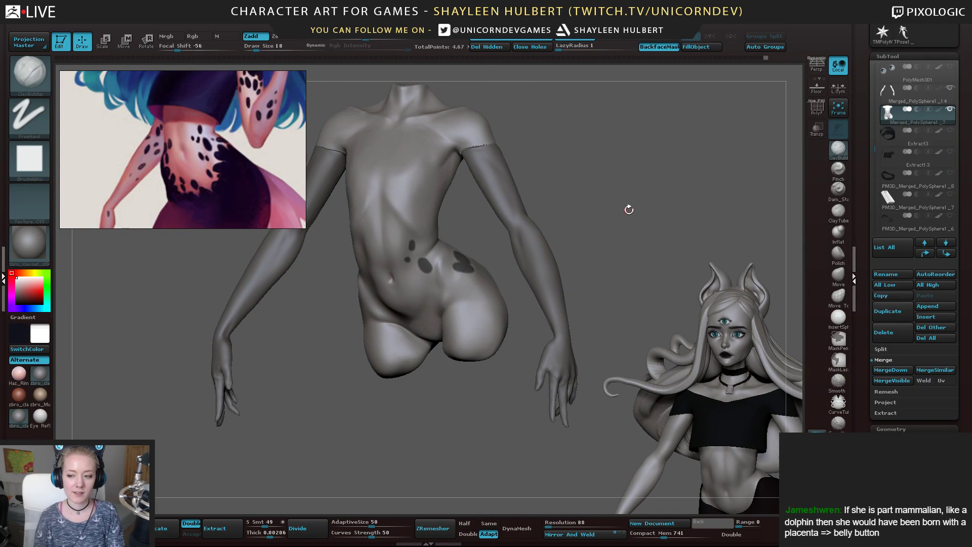
Mask three more small spots on the lower abdomen between the navel and the thigh with MaskPen at draw size 18
{"action": "left_click_drag", "start_coordinate": [307, 329], "coordinate": [404, 306]}
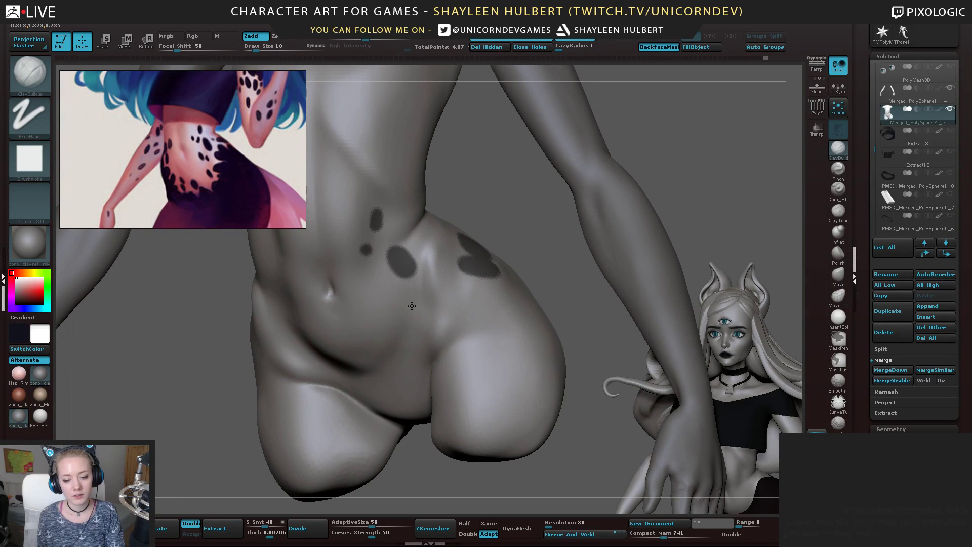
{"action": "key", "text": "ctrl+z"}
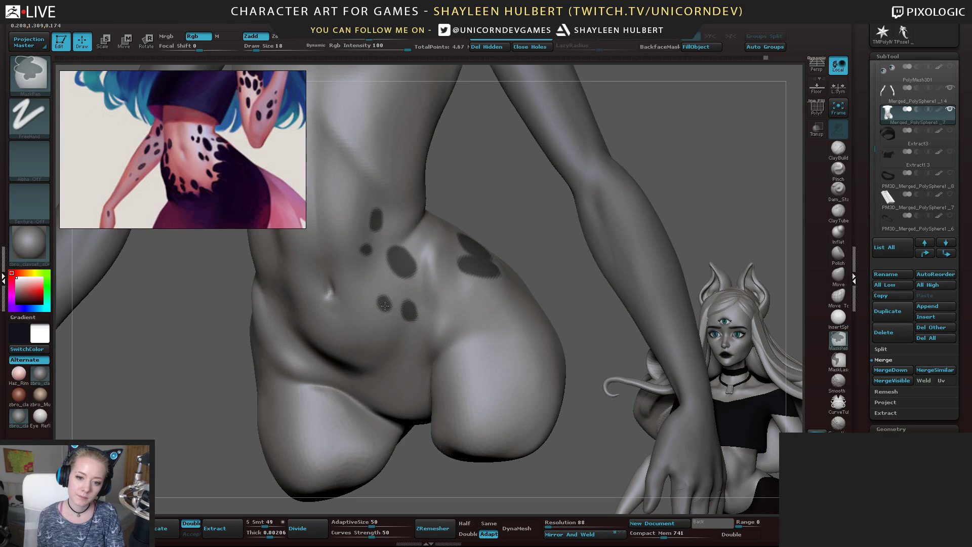
{"action": "mouse_move", "coordinate": [541, 227]}
{"action": "left_mouse_down", "text": "alt"}
{"action": "mouse_move", "coordinate": [453, 187]}
{"action": "mouse_move", "coordinate": [540, 215]}
{"action": "mouse_move", "coordinate": [576, 249]}
{"action": "mouse_move", "coordinate": [539, 251]}
{"action": "left_mouse_up", "text": "alt"}
{"action": "left_click_drag", "start_coordinate": [441, 312], "coordinate": [440, 326], "text": "ctrl"}
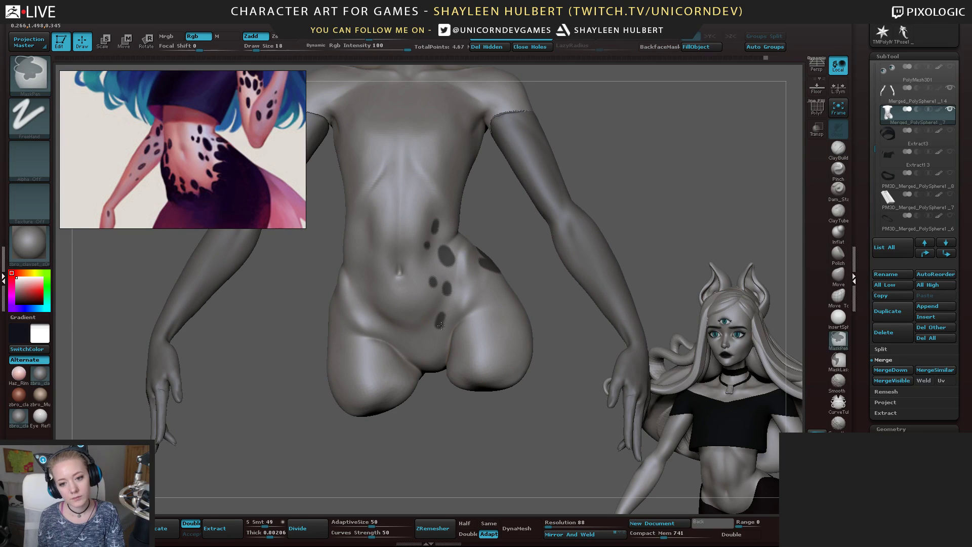
Hide the arms subtool and mask two more spots on the outer hip below the existing ones with MaskPen at draw size 26
{"action": "left_click_drag", "start_coordinate": [457, 429], "coordinate": [483, 440]}
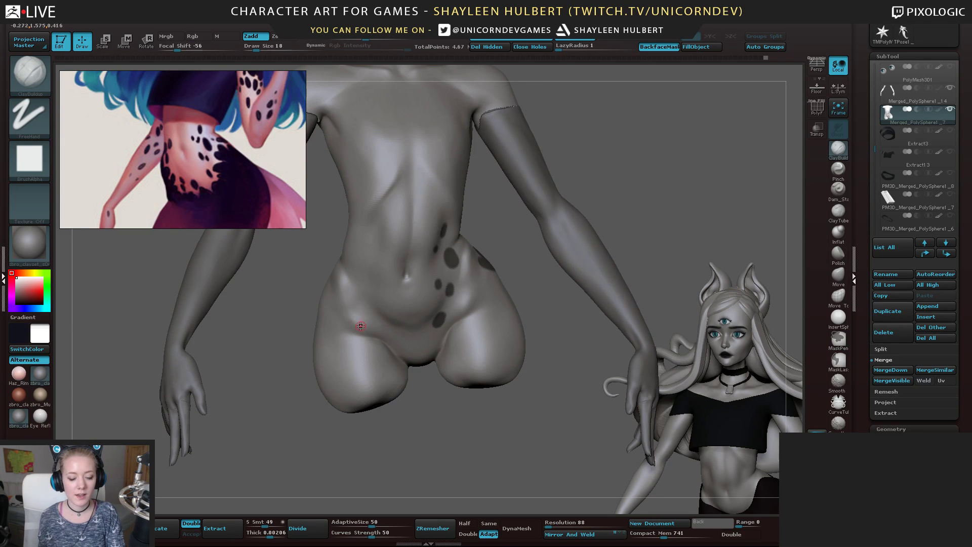
{"action": "left_click_drag", "start_coordinate": [543, 294], "coordinate": [485, 323]}
{"action": "left_click", "coordinate": [950, 88]}
{"action": "mouse_move", "coordinate": [601, 256]}
{"action": "left_mouse_down"}
{"action": "mouse_move", "coordinate": [579, 253]}
{"action": "mouse_move", "coordinate": [503, 282]}
{"action": "mouse_move", "coordinate": [567, 264]}
{"action": "left_mouse_up"}
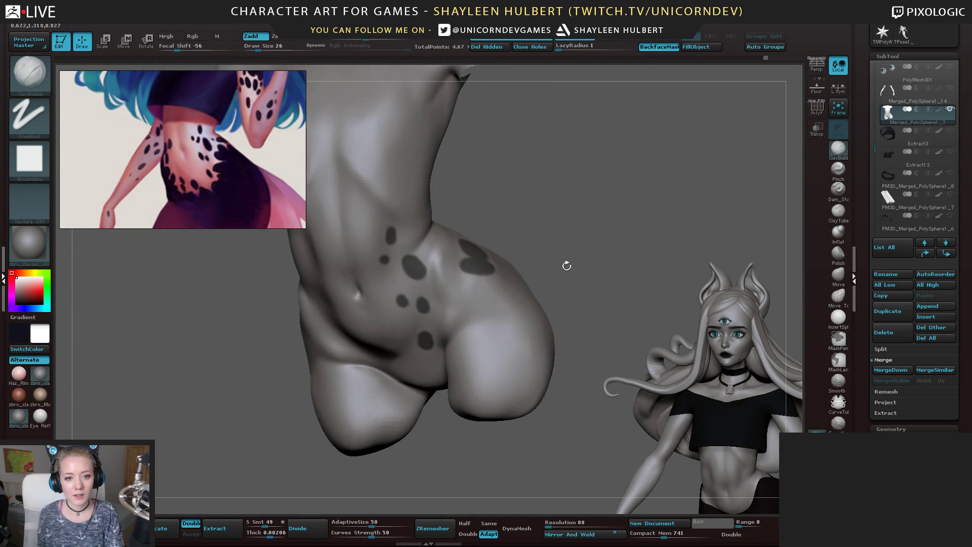
{"action": "left_click_drag", "start_coordinate": [492, 307], "coordinate": [481, 307], "text": "ctrl"}
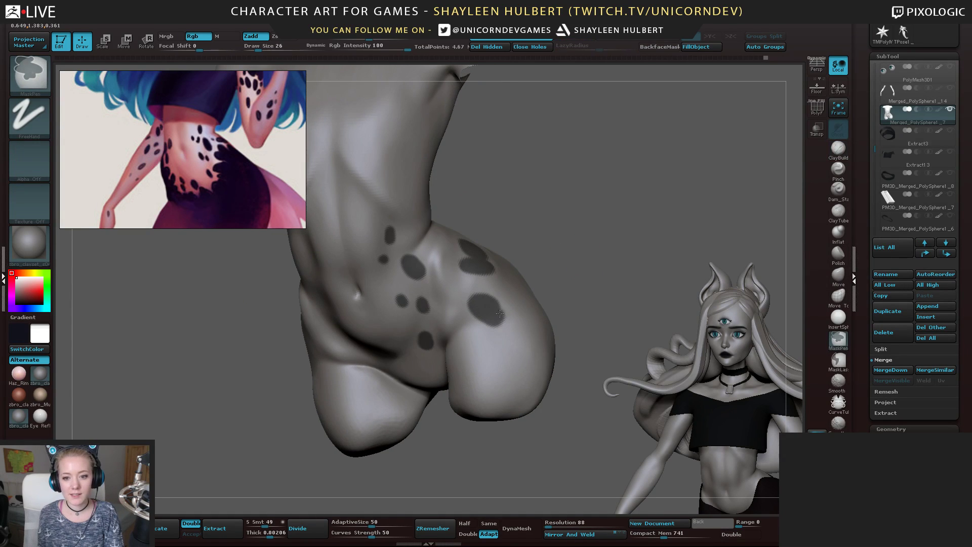
{"action": "left_click_drag", "start_coordinate": [566, 287], "coordinate": [544, 297]}
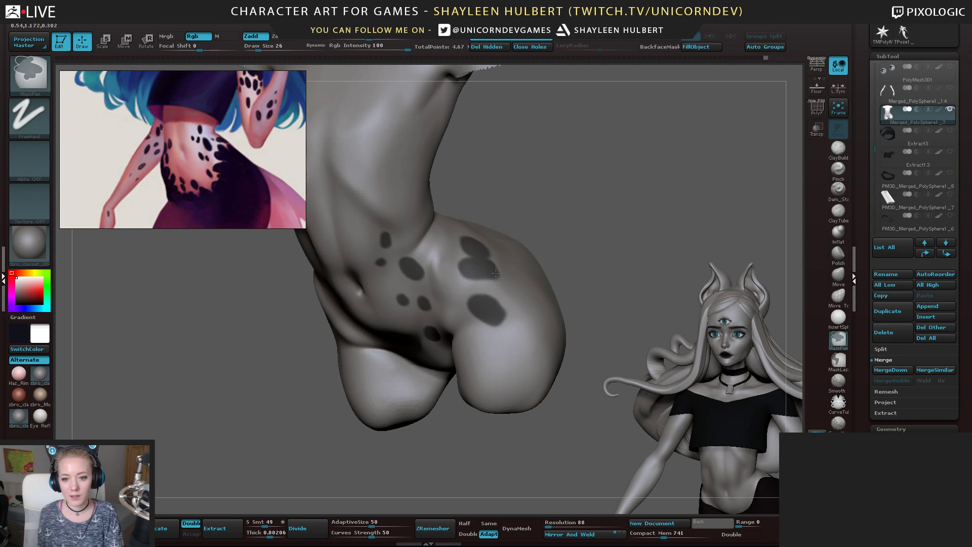
{"action": "left_click_drag", "start_coordinate": [582, 291], "coordinate": [548, 298]}
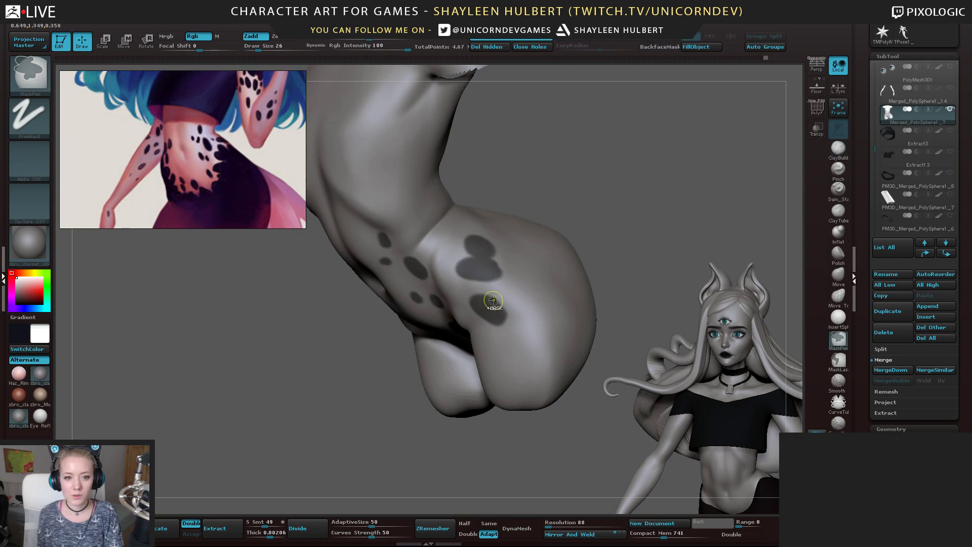
{"action": "mouse_move", "coordinate": [478, 303]}
{"action": "left_mouse_down", "text": "ctrl"}
{"action": "mouse_move", "coordinate": [506, 283]}
{"action": "mouse_move", "coordinate": [515, 289]}
{"action": "left_mouse_up", "text": "ctrl"}
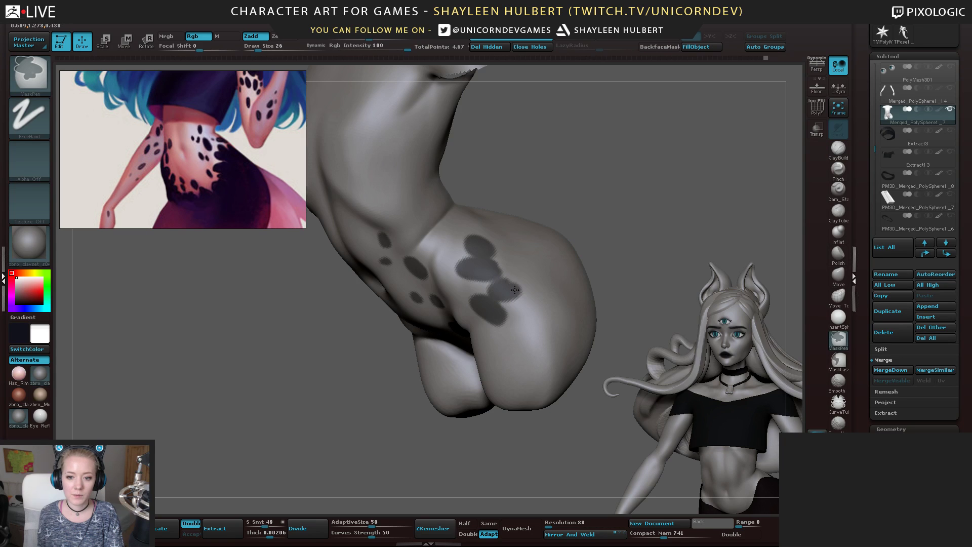
Mask an oval spot on the opposite side of the navel and a cluster of spots on that hip at draw size 26
{"action": "mouse_move", "coordinate": [582, 239]}
{"action": "left_mouse_down"}
{"action": "mouse_move", "coordinate": [618, 241]}
{"action": "mouse_move", "coordinate": [576, 234]}
{"action": "mouse_move", "coordinate": [534, 278]}
{"action": "mouse_move", "coordinate": [490, 253]}
{"action": "left_mouse_up"}
{"action": "left_click_drag", "start_coordinate": [486, 315], "coordinate": [557, 226]}
{"action": "key", "text": "ctrl"}
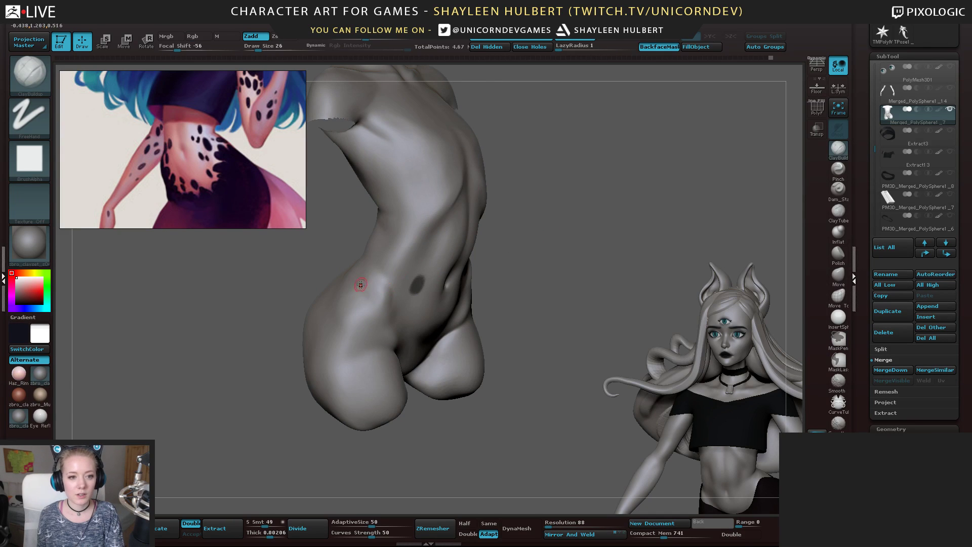
{"action": "mouse_move", "coordinate": [374, 276]}
{"action": "left_mouse_down", "text": "ctrl"}
{"action": "mouse_move", "coordinate": [375, 267]}
{"action": "mouse_move", "coordinate": [375, 295]}
{"action": "mouse_move", "coordinate": [364, 276]}
{"action": "left_mouse_up", "text": "ctrl"}
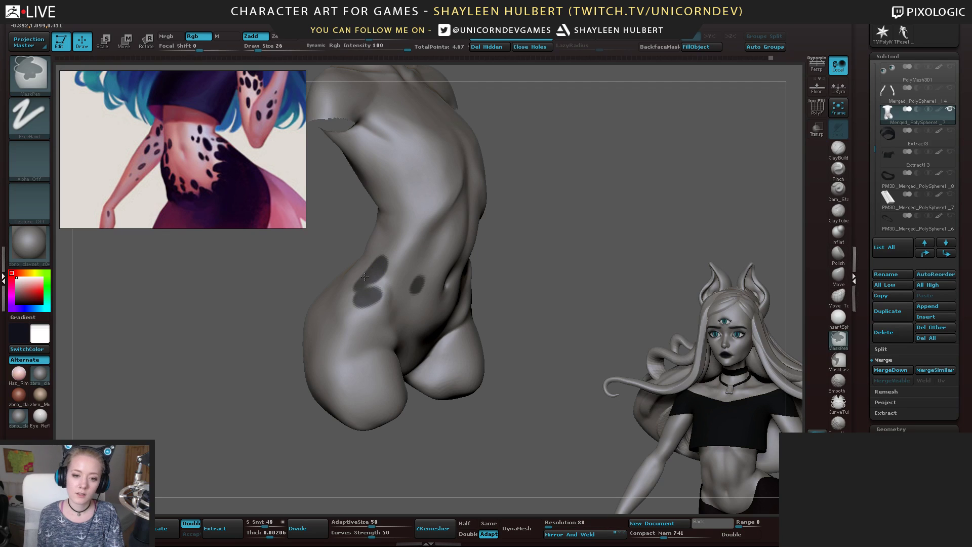
Mask further spots down the front of that hip and join them into one continuous patch at draw size 34
{"action": "mouse_move", "coordinate": [554, 243]}
{"action": "left_mouse_down"}
{"action": "mouse_move", "coordinate": [532, 281]}
{"action": "mouse_move", "coordinate": [544, 249]}
{"action": "mouse_move", "coordinate": [602, 260]}
{"action": "mouse_move", "coordinate": [561, 234]}
{"action": "left_mouse_up"}
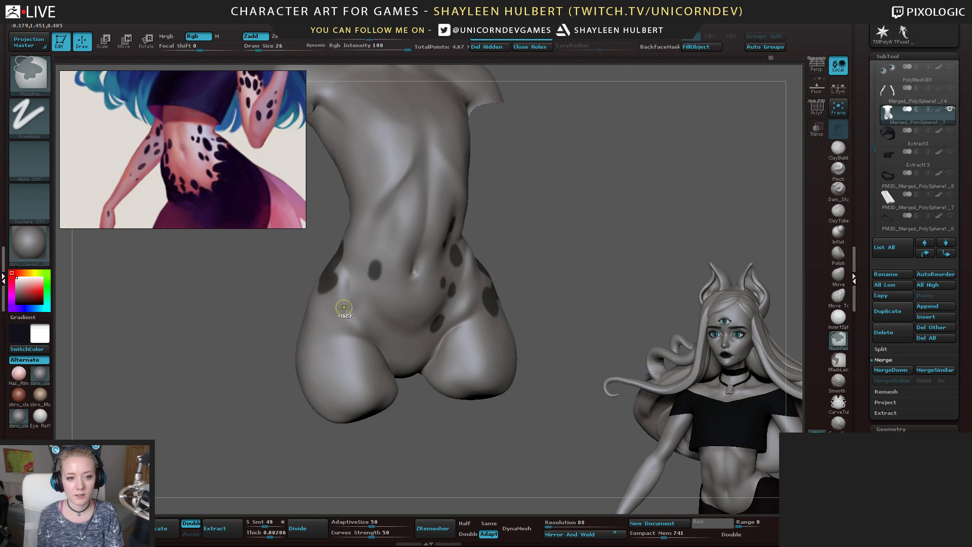
{"action": "mouse_move", "coordinate": [343, 307]}
{"action": "left_mouse_down", "text": "ctrl"}
{"action": "mouse_move", "coordinate": [356, 308]}
{"action": "mouse_move", "coordinate": [348, 319]}
{"action": "left_mouse_up", "text": "ctrl"}
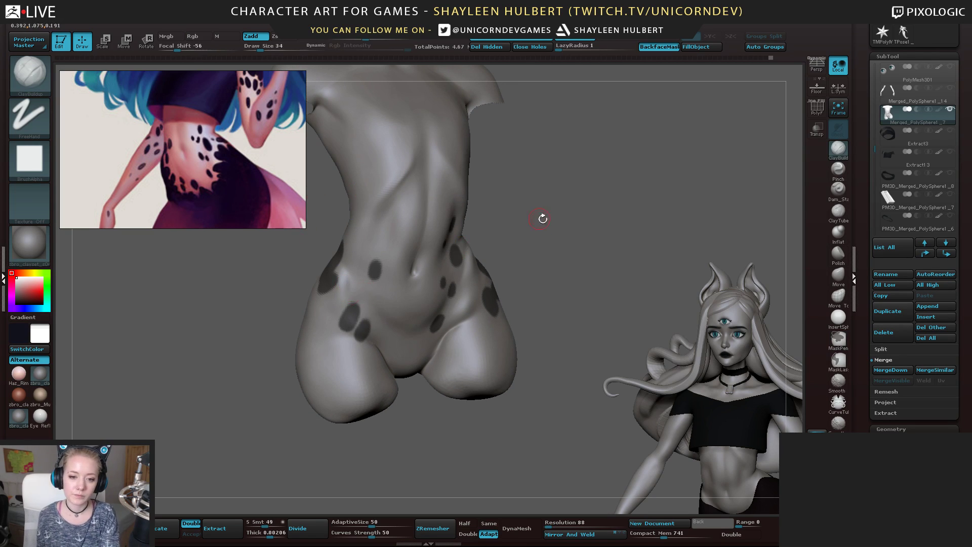
{"action": "left_click_drag", "start_coordinate": [543, 219], "coordinate": [567, 220]}
{"action": "mouse_move", "coordinate": [331, 298]}
{"action": "left_mouse_down", "text": "ctrl"}
{"action": "mouse_move", "coordinate": [332, 329]}
{"action": "mouse_move", "coordinate": [311, 291]}
{"action": "left_mouse_up", "text": "ctrl"}
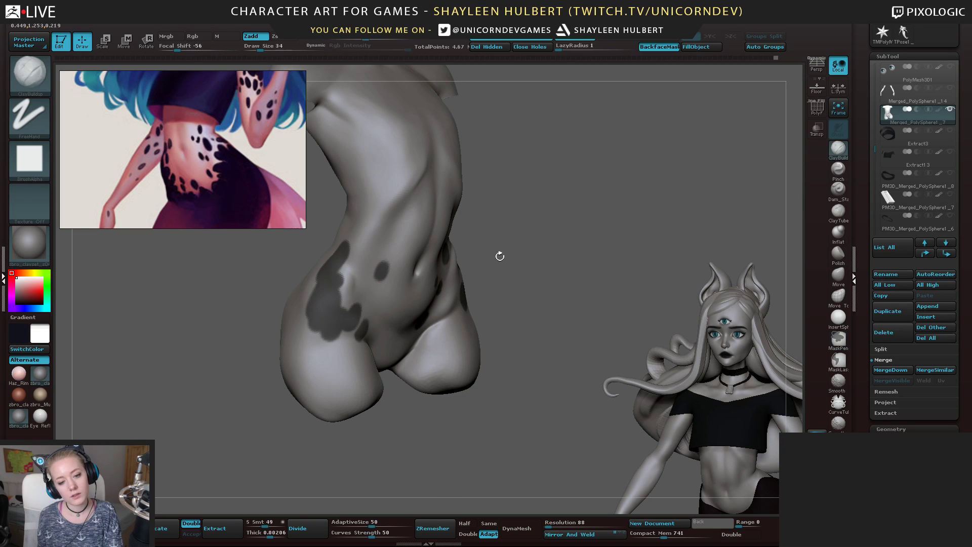
Mask a scalloped row of overlapping spots from that hip patch down across the groin at draw sizes 18 and 26
{"action": "mouse_move", "coordinate": [500, 256]}
{"action": "left_mouse_down"}
{"action": "mouse_move", "coordinate": [456, 238]}
{"action": "mouse_move", "coordinate": [493, 277]}
{"action": "mouse_move", "coordinate": [570, 260]}
{"action": "mouse_move", "coordinate": [545, 253]}
{"action": "left_mouse_up"}
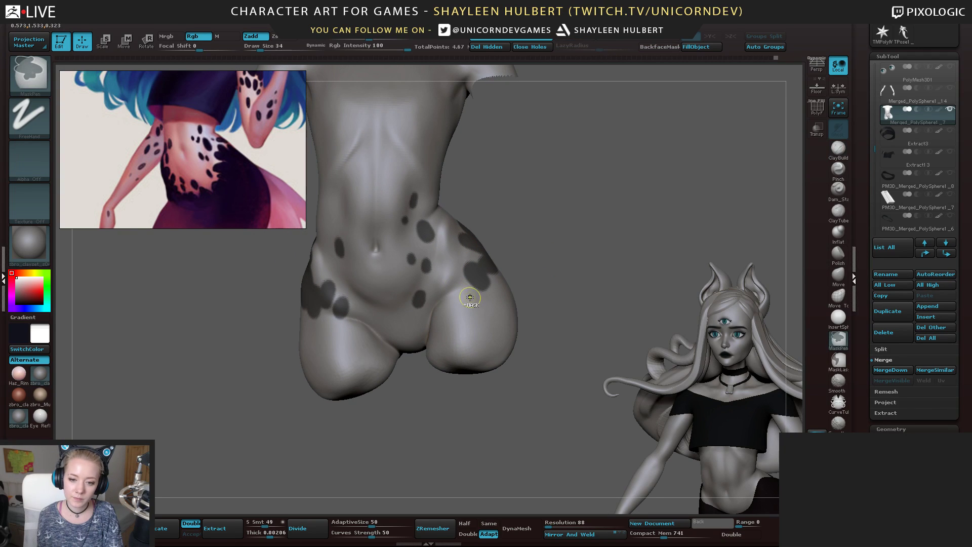
{"action": "mouse_move", "coordinate": [554, 214]}
{"action": "left_mouse_down"}
{"action": "mouse_move", "coordinate": [464, 284]}
{"action": "mouse_move", "coordinate": [525, 233]}
{"action": "left_mouse_up"}
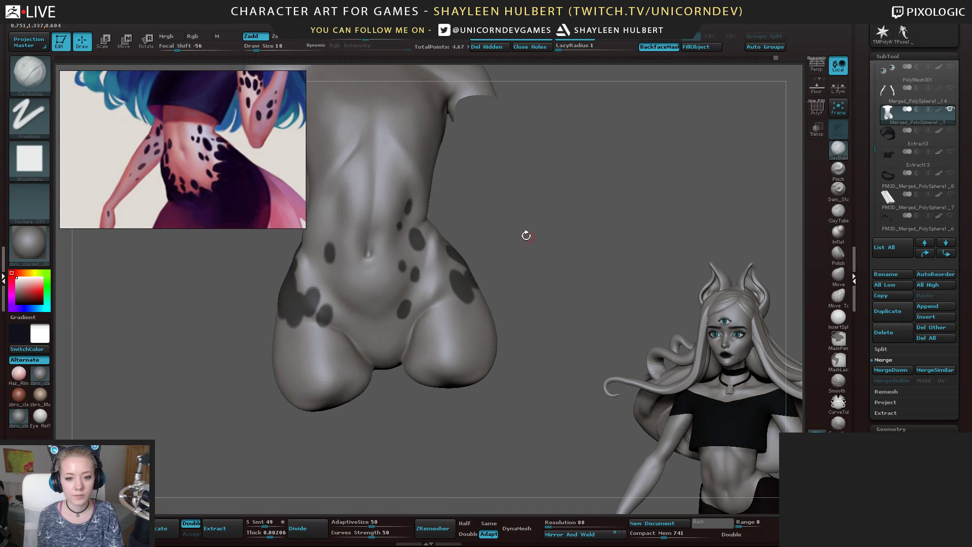
{"action": "key", "text": "ctrl"}
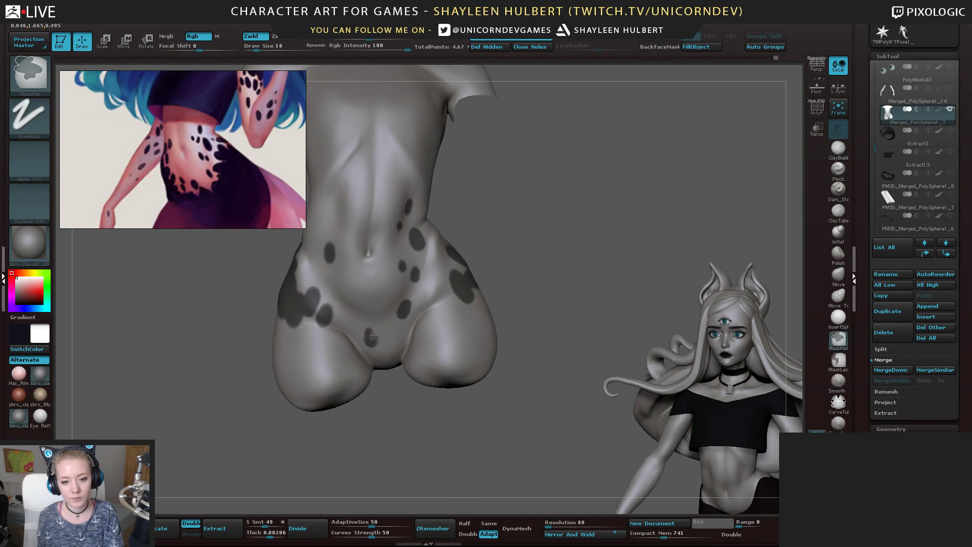
{"action": "mouse_move", "coordinate": [330, 326]}
{"action": "left_mouse_down", "text": "ctrl"}
{"action": "mouse_move", "coordinate": [327, 338]}
{"action": "mouse_move", "coordinate": [352, 336]}
{"action": "mouse_move", "coordinate": [363, 348]}
{"action": "left_mouse_up", "text": "ctrl"}
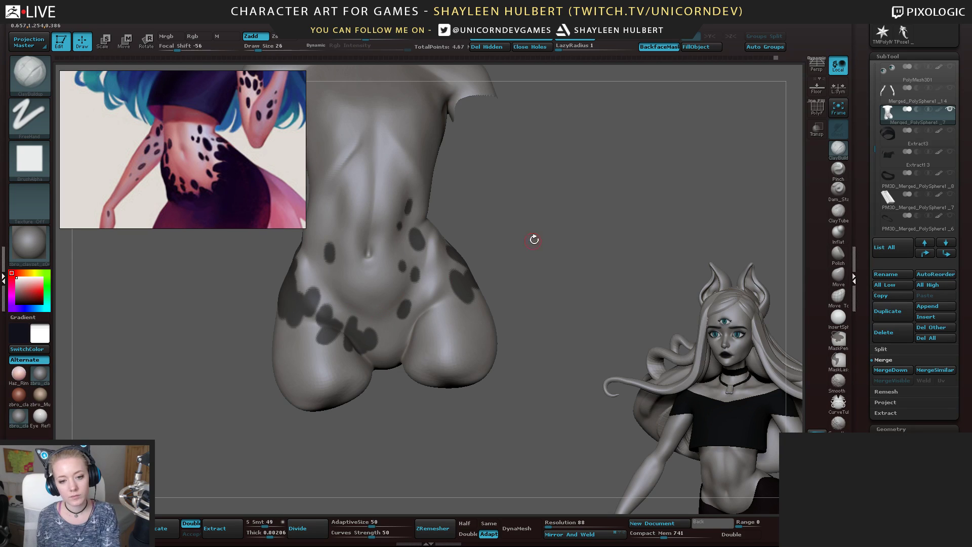
{"action": "left_click_drag", "start_coordinate": [534, 240], "coordinate": [542, 240]}
{"action": "mouse_move", "coordinate": [408, 332]}
{"action": "left_mouse_down", "text": "ctrl"}
{"action": "mouse_move", "coordinate": [420, 341]}
{"action": "mouse_move", "coordinate": [384, 347]}
{"action": "left_mouse_up", "text": "ctrl"}
Extend the mask on the first outer hip with overlapping spots and carry it across the top of the thigh at draw size 26
{"action": "left_click_drag", "start_coordinate": [511, 277], "coordinate": [440, 298]}
{"action": "right_click_drag", "start_coordinate": [450, 307], "coordinate": [540, 234]}
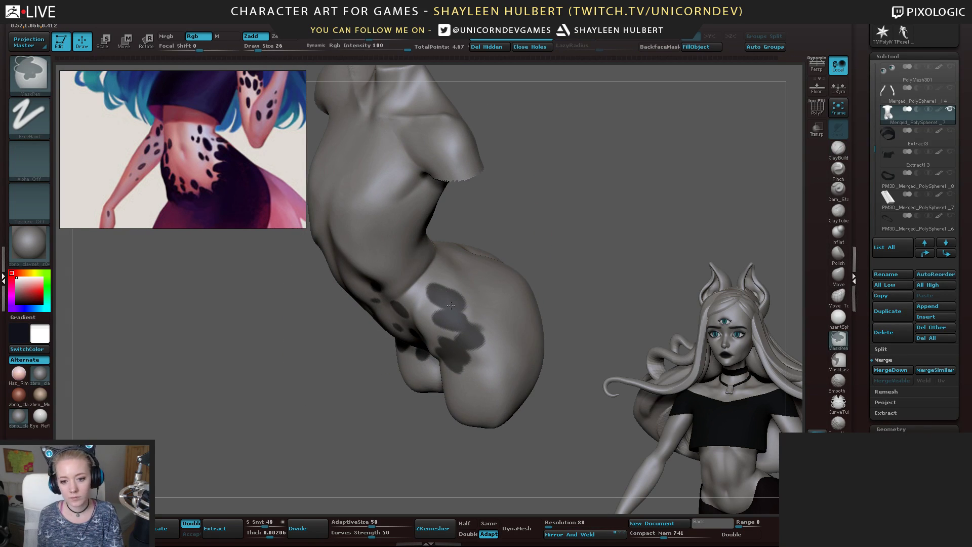
{"action": "mouse_move", "coordinate": [452, 302]}
{"action": "right_mouse_down"}
{"action": "mouse_move", "coordinate": [513, 231]}
{"action": "mouse_move", "coordinate": [528, 280]}
{"action": "mouse_move", "coordinate": [521, 219]}
{"action": "mouse_move", "coordinate": [531, 249]}
{"action": "mouse_move", "coordinate": [491, 241]}
{"action": "right_mouse_up"}
{"action": "left_click_drag", "start_coordinate": [464, 342], "coordinate": [440, 340], "text": "ctrl"}
{"action": "key", "text": "ctrl"}
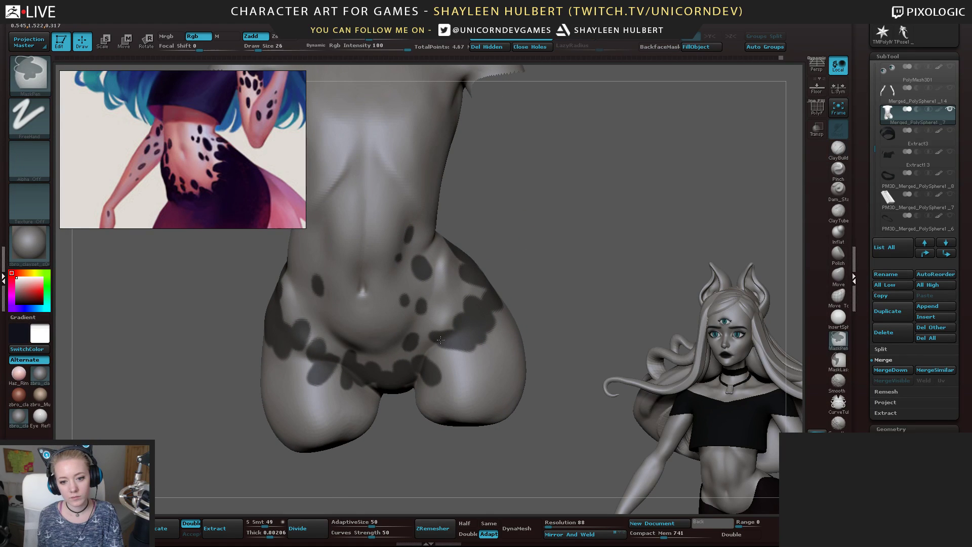
Check the pattern on the whole torso and mask the upper thigh between the outer hip patch and the groin band
{"action": "left_click_drag", "start_coordinate": [577, 268], "coordinate": [563, 268]}
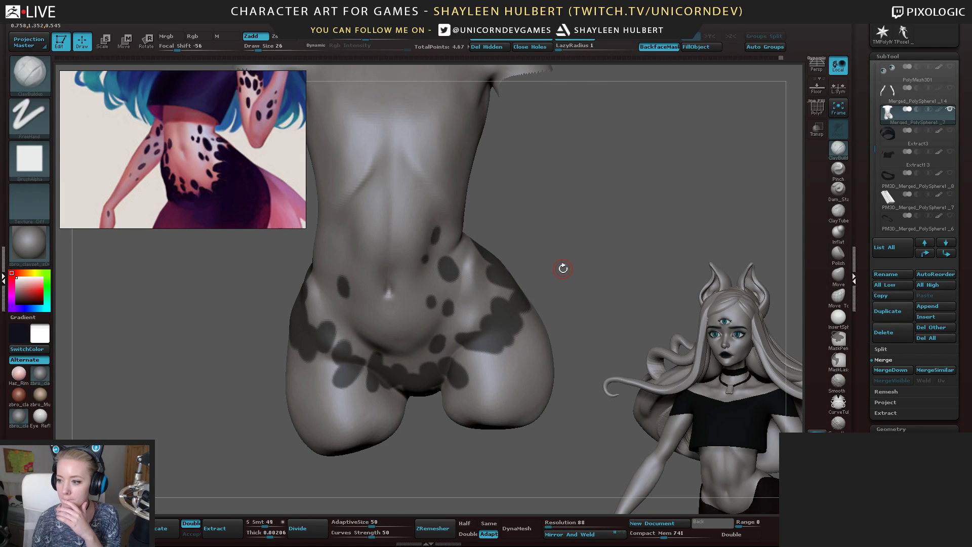
{"action": "left_click_drag", "start_coordinate": [537, 245], "coordinate": [573, 283]}
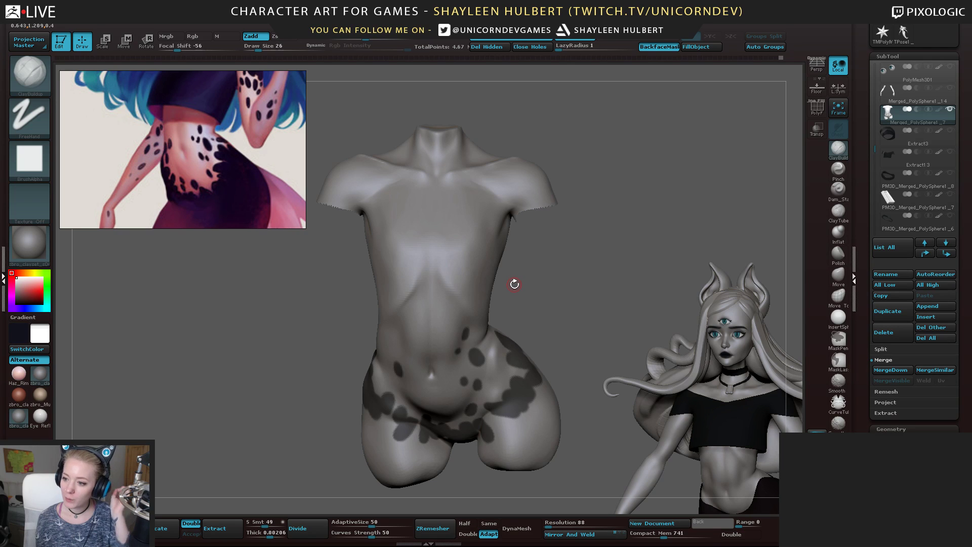
{"action": "mouse_move", "coordinate": [535, 303]}
{"action": "left_mouse_down"}
{"action": "mouse_move", "coordinate": [588, 226]}
{"action": "mouse_move", "coordinate": [627, 269]}
{"action": "mouse_move", "coordinate": [484, 435]}
{"action": "mouse_move", "coordinate": [492, 390]}
{"action": "mouse_move", "coordinate": [472, 422]}
{"action": "mouse_move", "coordinate": [486, 322]}
{"action": "left_mouse_up"}
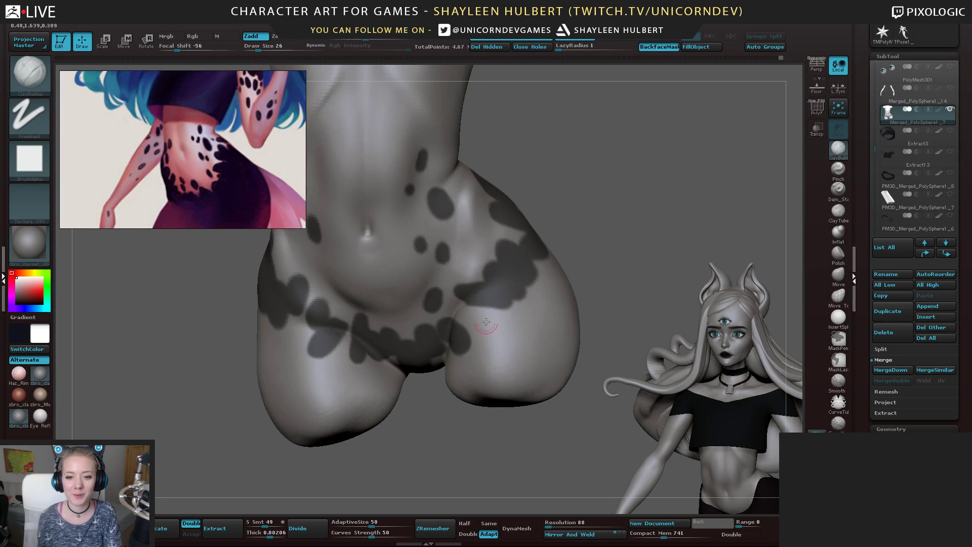
{"action": "left_click_drag", "start_coordinate": [617, 244], "coordinate": [634, 243]}
{"action": "mouse_move", "coordinate": [461, 299]}
{"action": "left_mouse_down", "text": "ctrl"}
{"action": "mouse_move", "coordinate": [457, 290]}
{"action": "mouse_move", "coordinate": [463, 311]}
{"action": "mouse_move", "coordinate": [446, 313]}
{"action": "mouse_move", "coordinate": [479, 339]}
{"action": "mouse_move", "coordinate": [505, 303]}
{"action": "left_mouse_up", "text": "ctrl"}
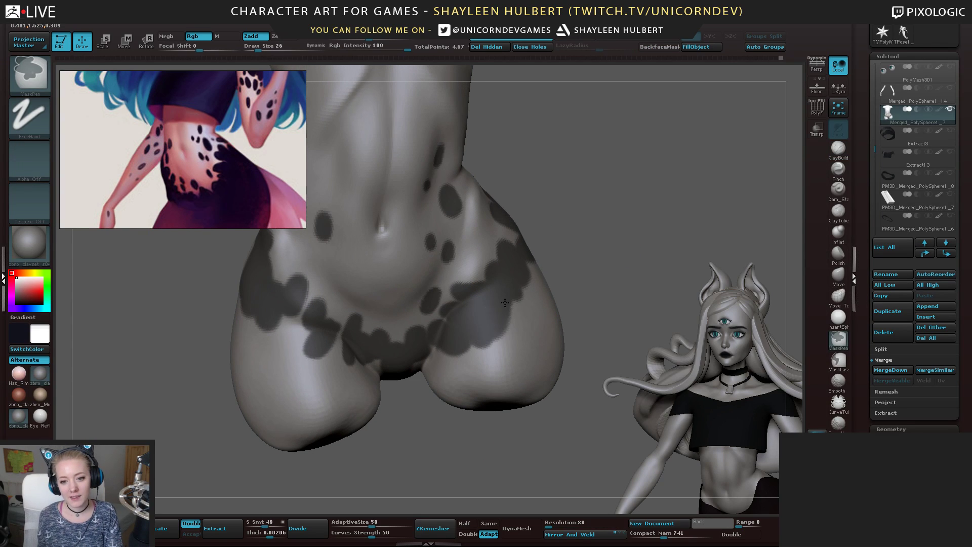
Invert the mask, paint over the upper part of the thigh patch to remove it from the pattern, and invert the mask back
{"action": "left_click_drag", "start_coordinate": [608, 236], "coordinate": [595, 234]}
{"action": "left_click", "coordinate": [595, 233], "text": "ctrl"}
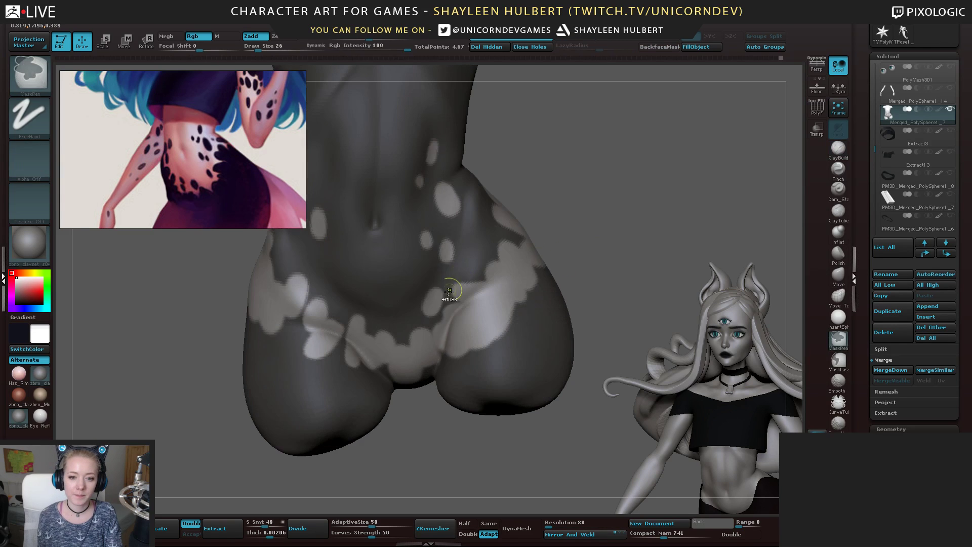
{"action": "mouse_move", "coordinate": [451, 289]}
{"action": "left_mouse_down", "text": "ctrl"}
{"action": "mouse_move", "coordinate": [433, 302]}
{"action": "mouse_move", "coordinate": [459, 285]}
{"action": "left_mouse_up", "text": "ctrl"}
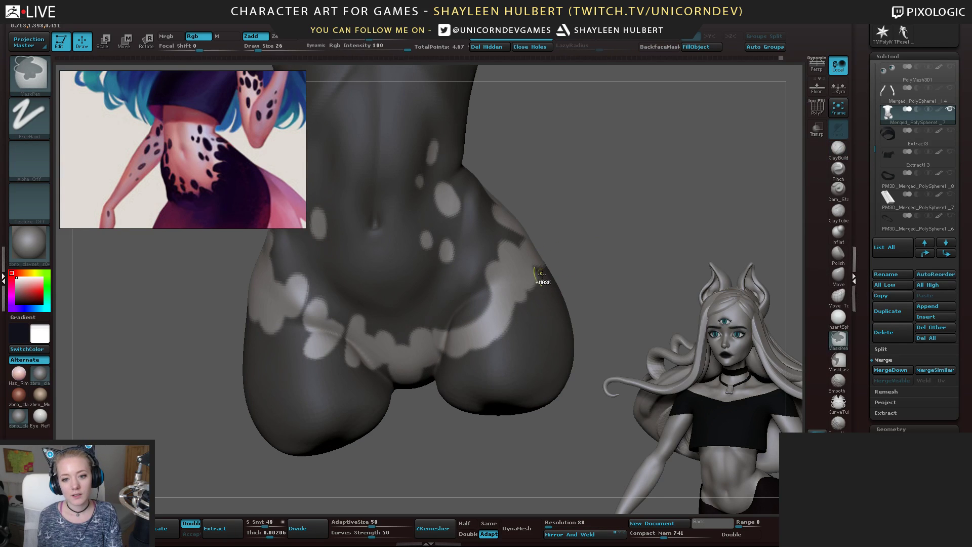
{"action": "left_click", "coordinate": [592, 241], "text": "ctrl"}
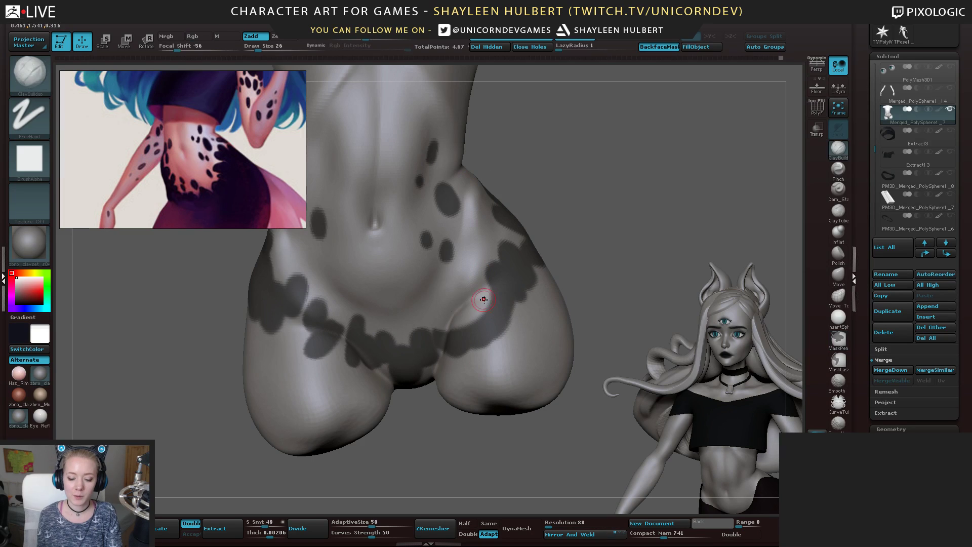
Mask the upper thigh patch again with a scalloped top edge and fill between the outer hip spots at draw size 18
{"action": "mouse_move", "coordinate": [491, 296]}
{"action": "left_mouse_down", "text": "ctrl"}
{"action": "mouse_move", "coordinate": [469, 278]}
{"action": "mouse_move", "coordinate": [495, 319]}
{"action": "mouse_move", "coordinate": [448, 304]}
{"action": "mouse_move", "coordinate": [440, 332]}
{"action": "left_mouse_up", "text": "ctrl"}
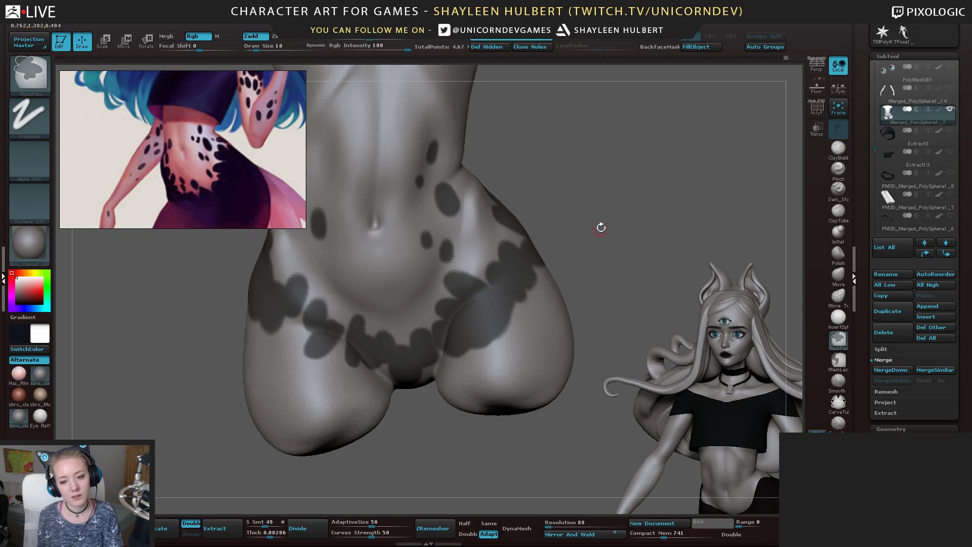
{"action": "mouse_move", "coordinate": [601, 227]}
{"action": "left_mouse_down"}
{"action": "mouse_move", "coordinate": [573, 233]}
{"action": "mouse_move", "coordinate": [562, 279]}
{"action": "mouse_move", "coordinate": [579, 291]}
{"action": "mouse_move", "coordinate": [577, 313]}
{"action": "mouse_move", "coordinate": [582, 271]}
{"action": "mouse_move", "coordinate": [569, 265]}
{"action": "mouse_move", "coordinate": [465, 312]}
{"action": "left_mouse_up"}
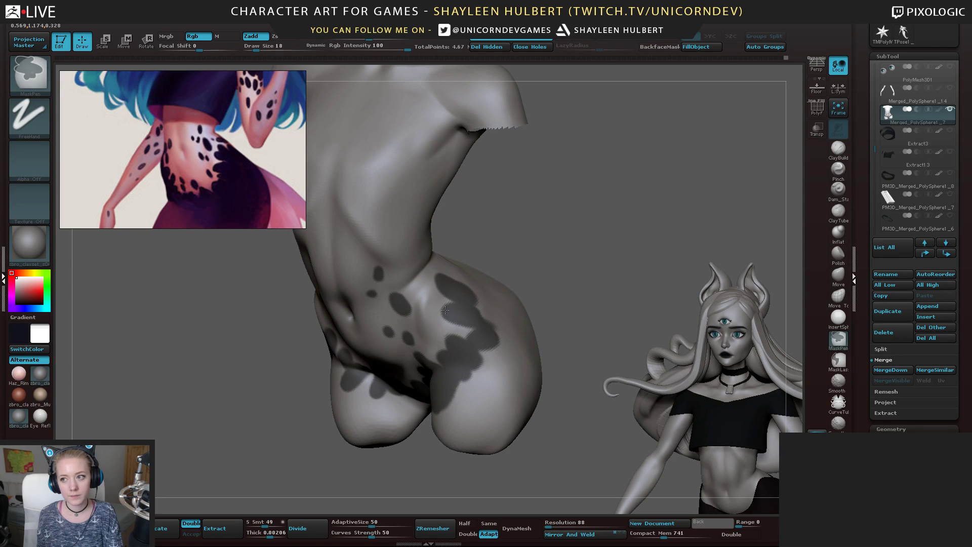
Mask a small dot at the waist crease and a small oval between the navel and the outer hip at draw size 10
{"action": "mouse_move", "coordinate": [572, 220]}
{"action": "left_mouse_down"}
{"action": "mouse_move", "coordinate": [571, 280]}
{"action": "mouse_move", "coordinate": [603, 223]}
{"action": "mouse_move", "coordinate": [545, 284]}
{"action": "mouse_move", "coordinate": [513, 255]}
{"action": "left_mouse_up"}
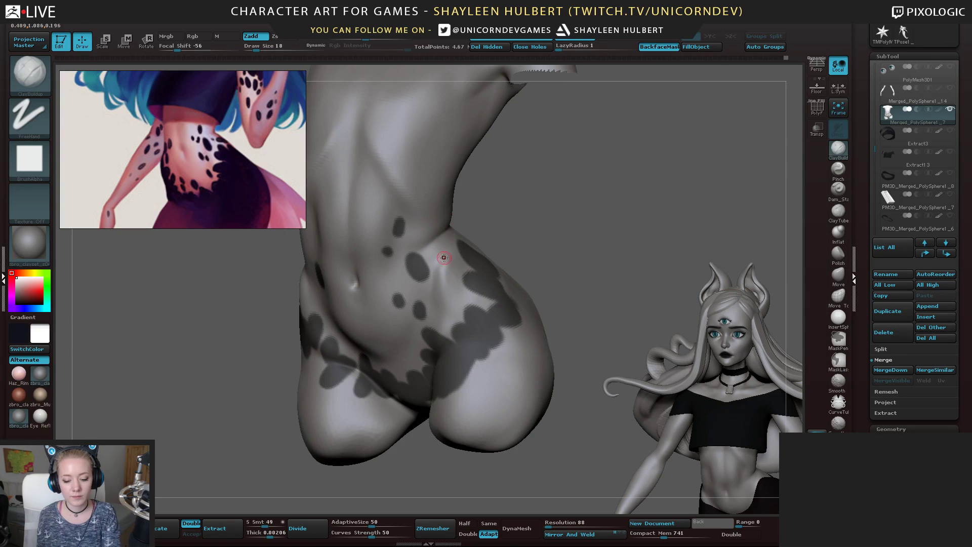
{"action": "key", "text": "ctrl"}
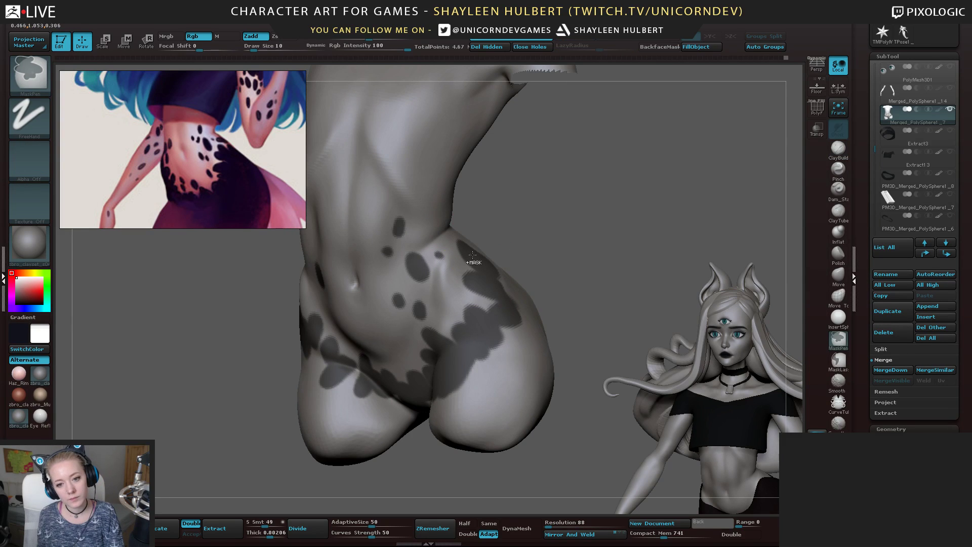
{"action": "left_click_drag", "start_coordinate": [524, 247], "coordinate": [493, 263]}
{"action": "key", "text": "ctrl"}
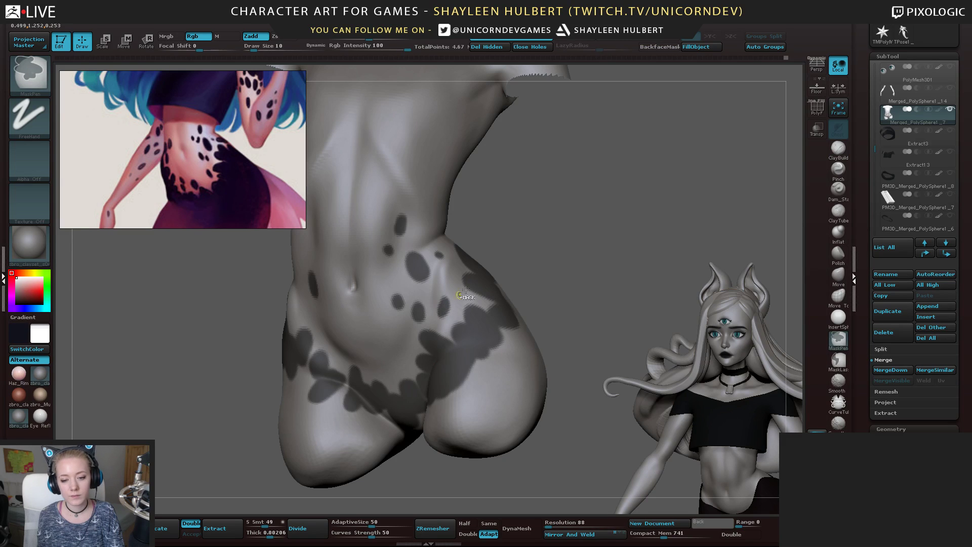
Mask a rounded spot on the lower abdomen below the navel, just above the scalloped groin band
{"action": "left_click_drag", "start_coordinate": [466, 293], "coordinate": [399, 320]}
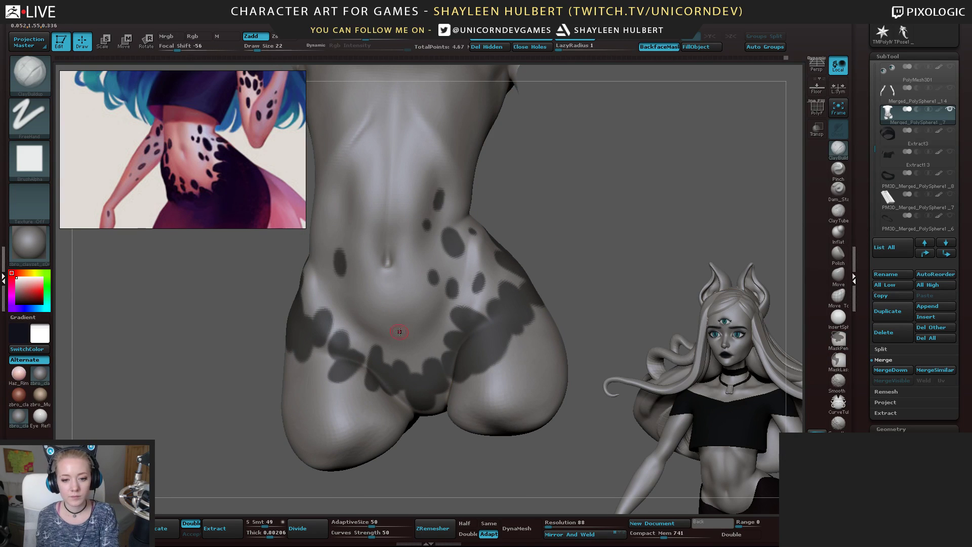
{"action": "left_click_drag", "start_coordinate": [521, 236], "coordinate": [406, 343]}
{"action": "key", "text": "ctrl"}
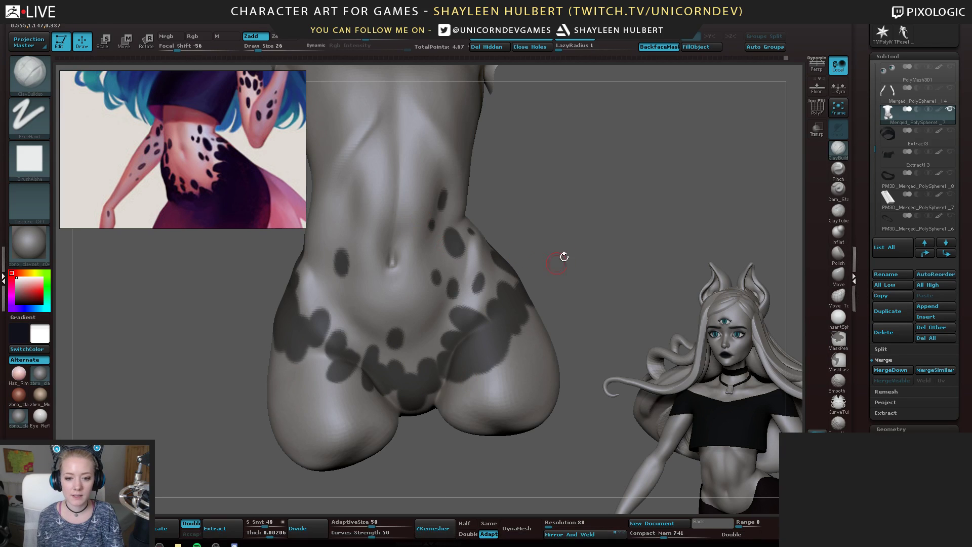
{"action": "left_click", "coordinate": [394, 332], "text": "ctrl"}
{"action": "left_click", "coordinate": [395, 337], "text": "ctrl+alt"}
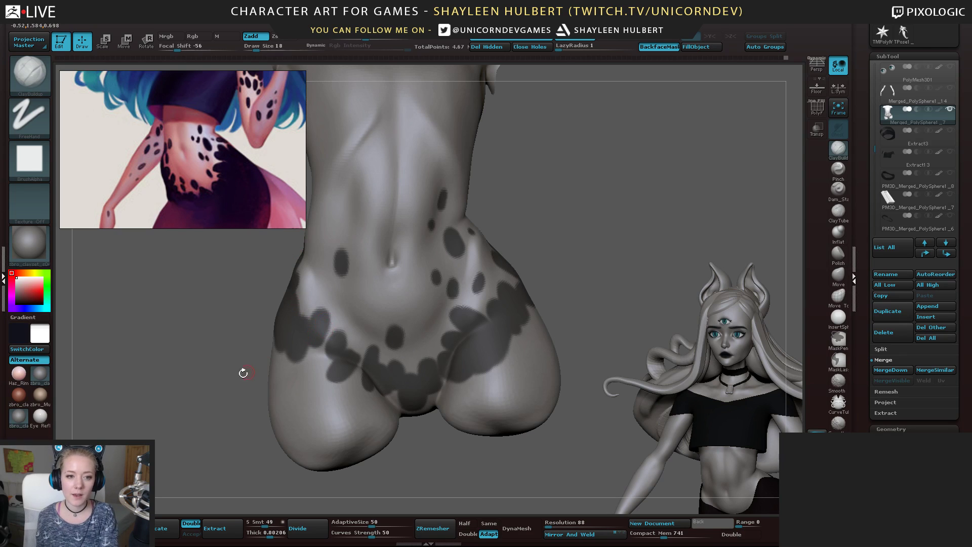
Mask two small dots on the lower abdomen between the spot below the navel and the hip patch at draw size 10
{"action": "left_click_drag", "start_coordinate": [243, 373], "coordinate": [271, 371]}
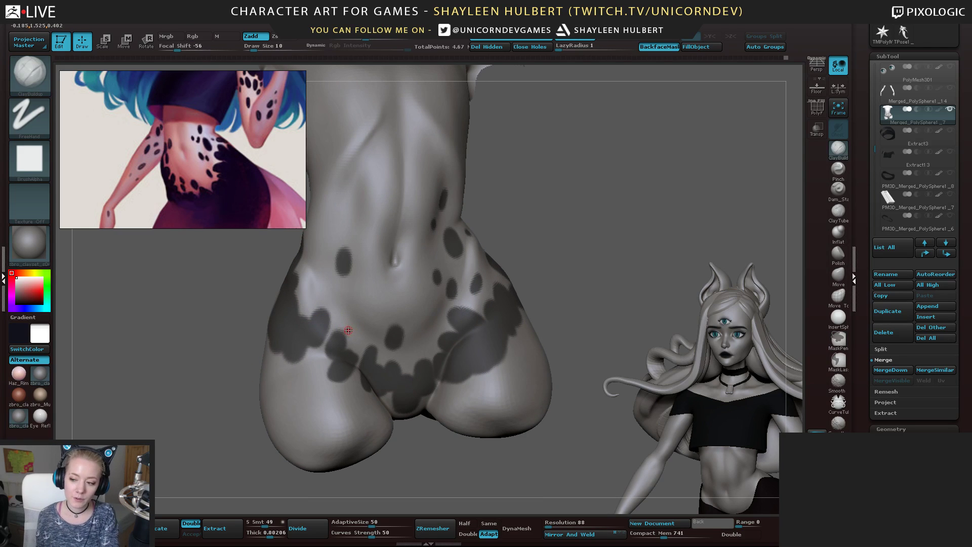
{"action": "key", "text": "ctrl"}
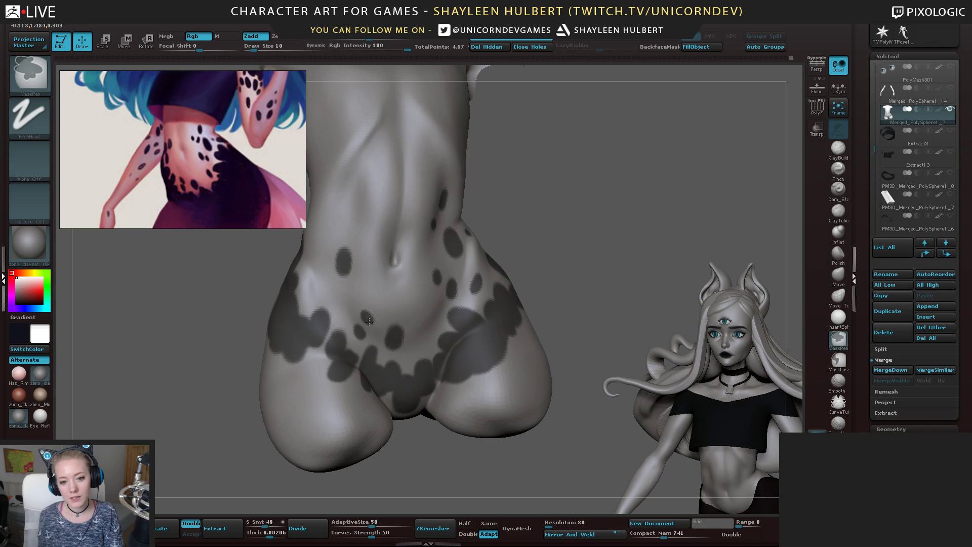
{"action": "left_click_drag", "start_coordinate": [366, 319], "coordinate": [367, 321], "text": "ctrl"}
{"action": "left_click_drag", "start_coordinate": [227, 258], "coordinate": [275, 231]}
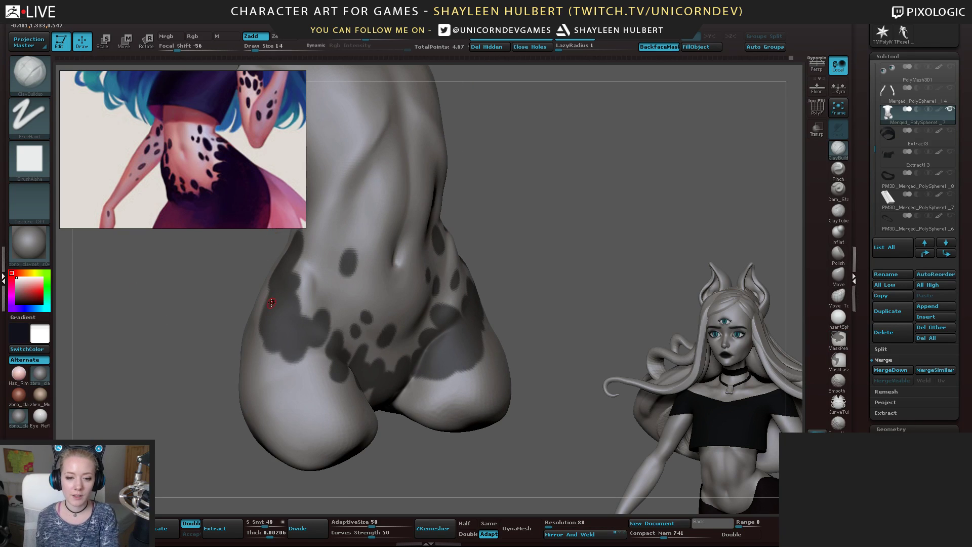
Build up the rounded lobe on the hip patch and the oval spot at the waist crease with more masking
{"action": "left_click_drag", "start_coordinate": [242, 304], "coordinate": [218, 305]}
{"action": "left_click_drag", "start_coordinate": [332, 317], "coordinate": [322, 338], "text": "ctrl"}
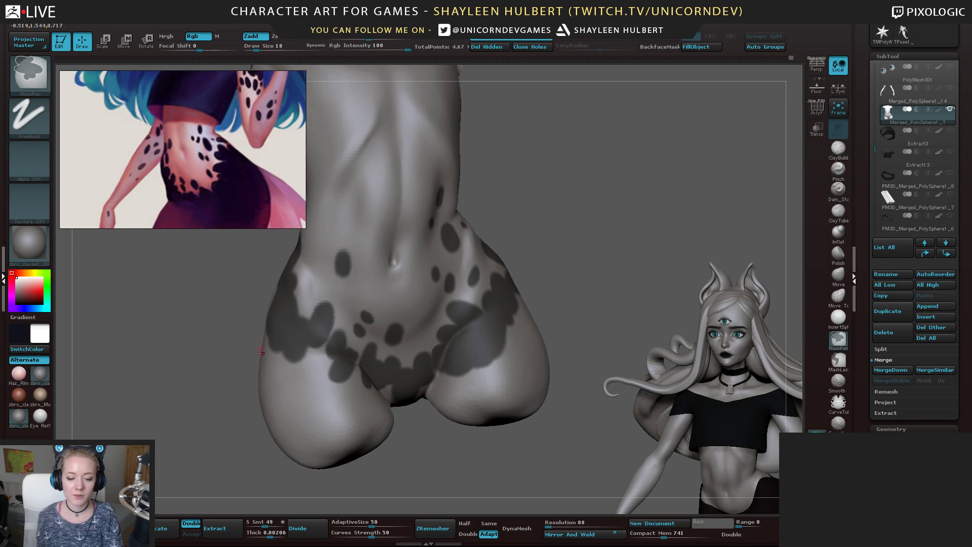
{"action": "left_click_drag", "start_coordinate": [259, 352], "coordinate": [336, 347]}
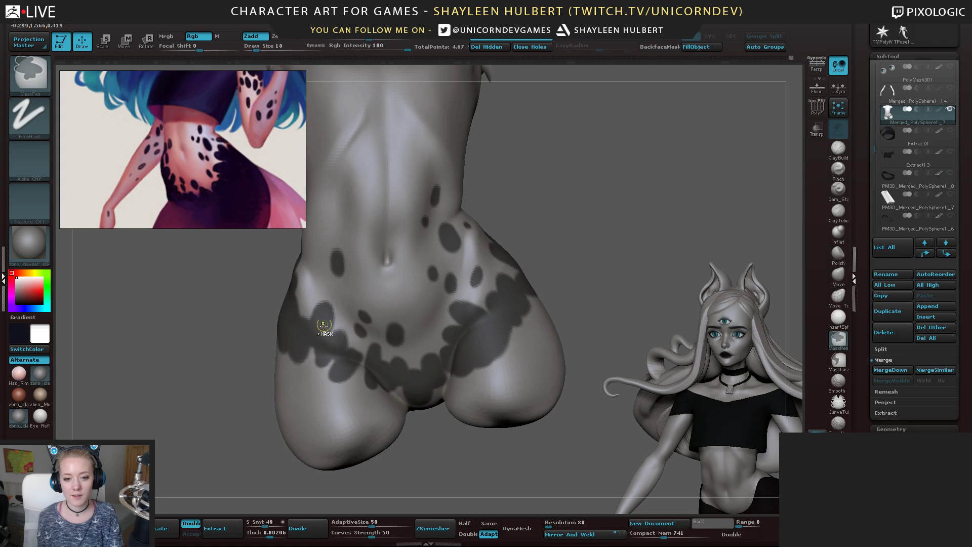
{"action": "mouse_move", "coordinate": [551, 251]}
{"action": "left_mouse_down"}
{"action": "mouse_move", "coordinate": [522, 248]}
{"action": "mouse_move", "coordinate": [481, 277]}
{"action": "left_mouse_up"}
{"action": "left_click_drag", "start_coordinate": [370, 278], "coordinate": [368, 273], "text": "ctrl"}
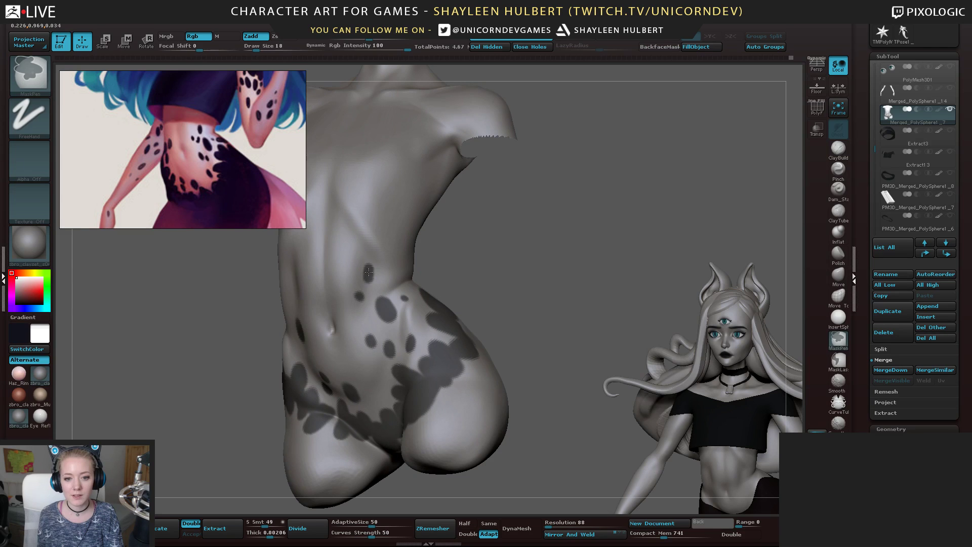
Mask a rounded lobe on the inner edge of the outer hip patch, just below its pointed upper end
{"action": "mouse_move", "coordinate": [430, 263]}
{"action": "left_mouse_down"}
{"action": "mouse_move", "coordinate": [503, 239]}
{"action": "mouse_move", "coordinate": [540, 244]}
{"action": "mouse_move", "coordinate": [469, 261]}
{"action": "left_mouse_up"}
{"action": "key", "text": "ctrl"}
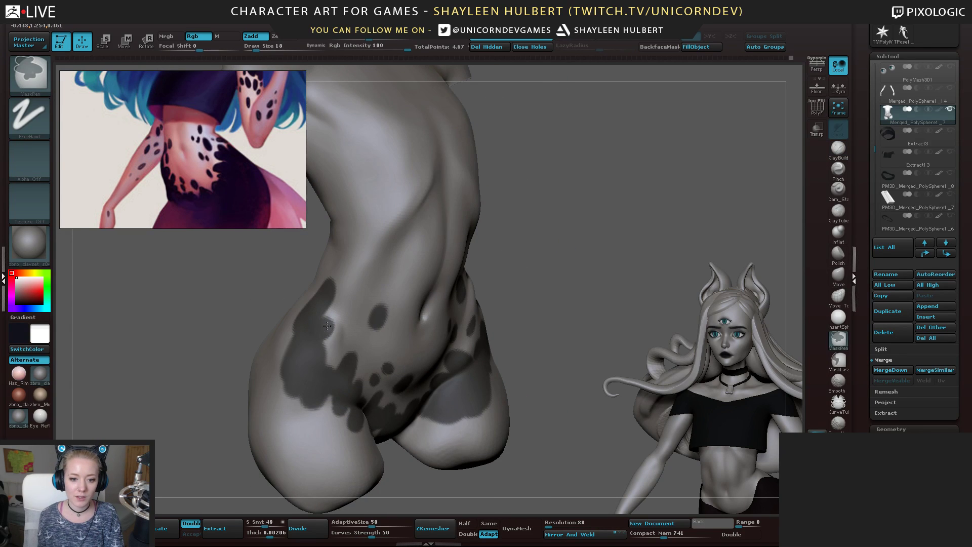
{"action": "left_click_drag", "start_coordinate": [327, 326], "coordinate": [320, 333], "text": "ctrl"}
{"action": "mouse_move", "coordinate": [197, 334]}
{"action": "left_mouse_down"}
{"action": "mouse_move", "coordinate": [214, 341]}
{"action": "mouse_move", "coordinate": [278, 304]}
{"action": "left_mouse_up"}
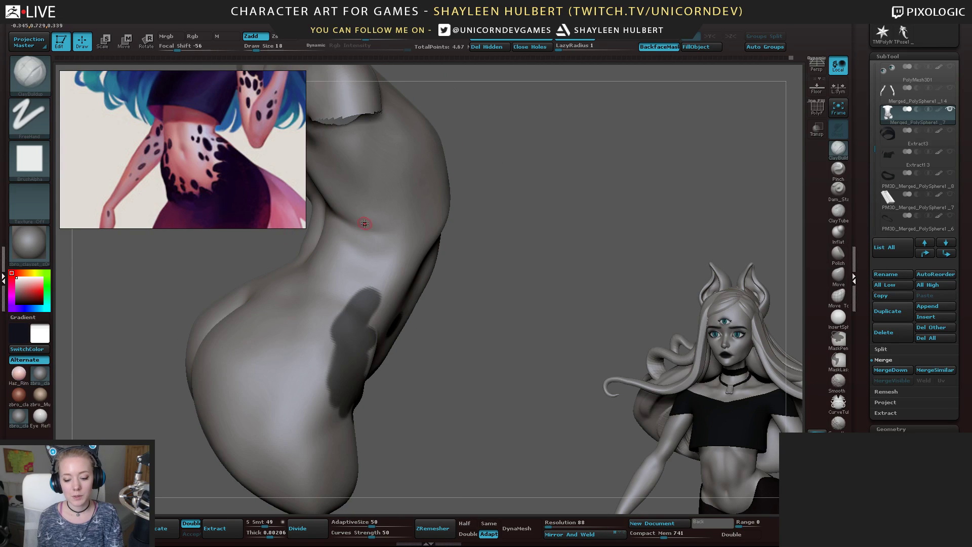
{"action": "left_click", "coordinate": [462, 297], "text": "ctrl"}
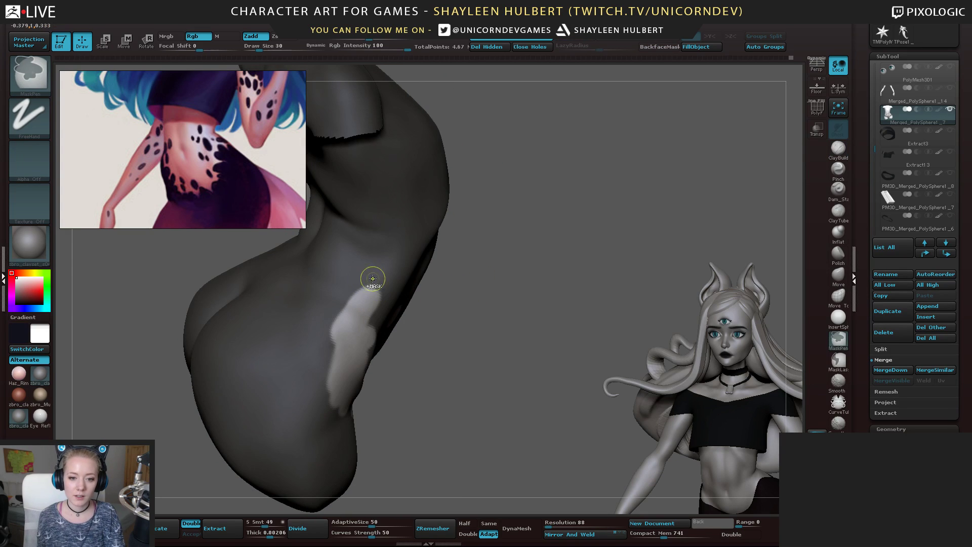
{"action": "mouse_move", "coordinate": [440, 285]}
{"action": "left_mouse_down"}
{"action": "mouse_move", "coordinate": [431, 282]}
{"action": "mouse_move", "coordinate": [436, 264]}
{"action": "left_mouse_up"}
{"action": "mouse_move", "coordinate": [501, 269]}
{"action": "left_mouse_down"}
{"action": "mouse_move", "coordinate": [451, 255]}
{"action": "mouse_move", "coordinate": [486, 260]}
{"action": "mouse_move", "coordinate": [473, 272]}
{"action": "mouse_move", "coordinate": [357, 265]}
{"action": "left_mouse_up"}
Set the draw size to 42 and bring the back view of the character into view in the concept art reference
{"action": "key", "text": "]"}
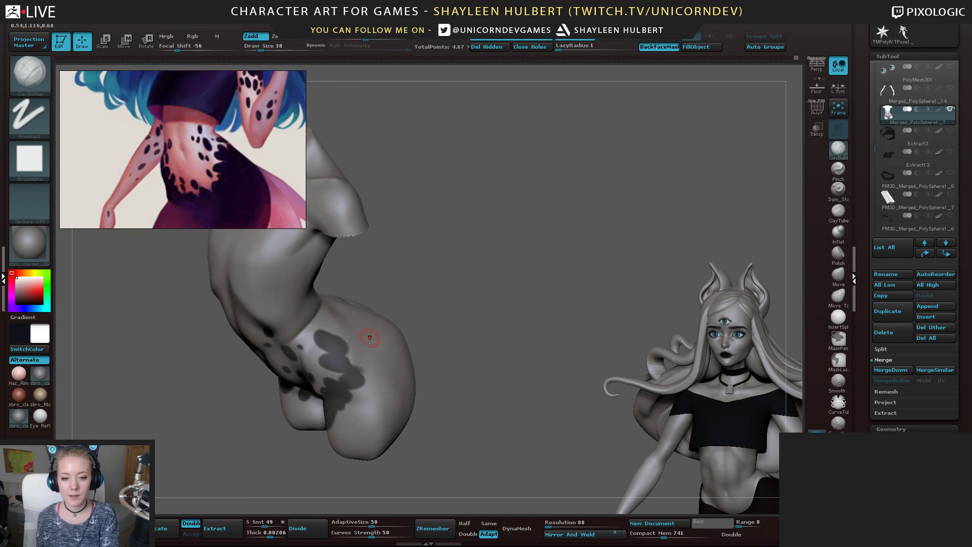
{"action": "left_click_drag", "start_coordinate": [450, 296], "coordinate": [469, 298]}
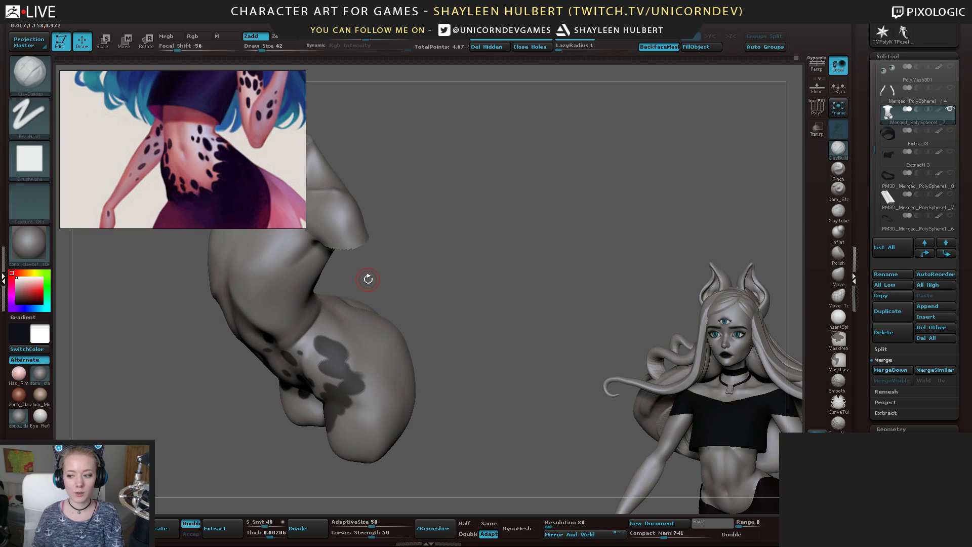
{"action": "scroll", "coordinate": [151, 156], "scroll_direction": "down", "scroll_amount": 5}
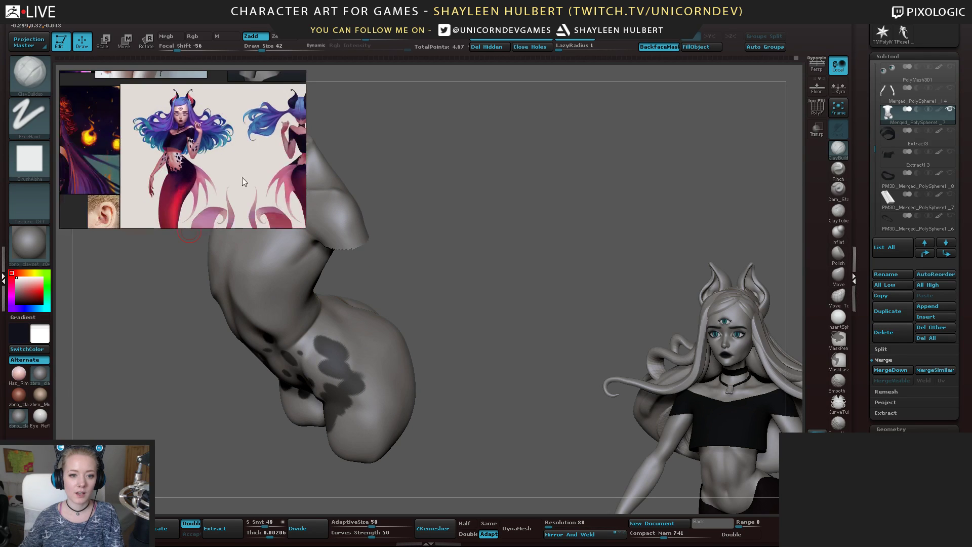
{"action": "scroll", "coordinate": [242, 177], "scroll_direction": "up", "scroll_amount": 5}
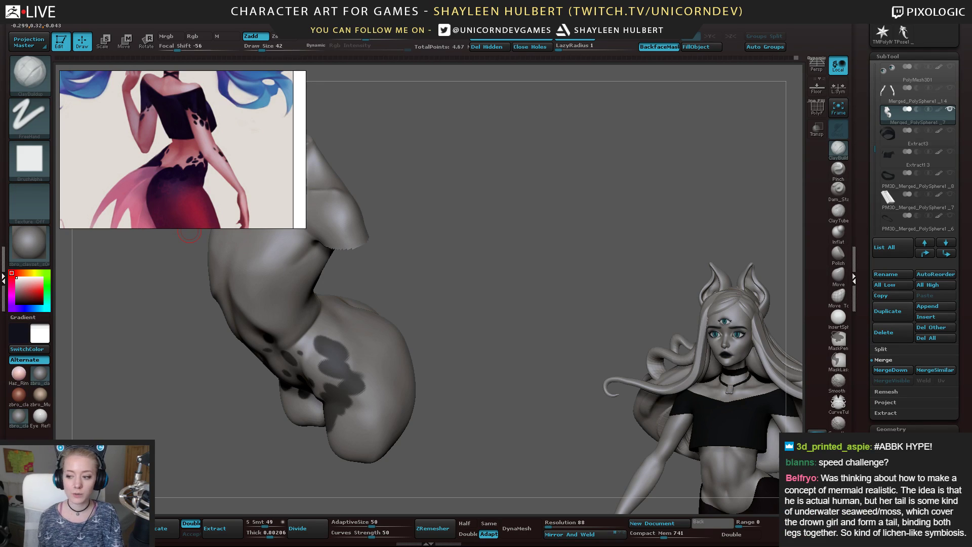
Mask a broad band from the hip across the top of the buttocks at draw size 42, following the concept's back view
{"action": "mouse_move", "coordinate": [386, 244]}
{"action": "left_mouse_down"}
{"action": "mouse_move", "coordinate": [450, 303]}
{"action": "mouse_move", "coordinate": [532, 284]}
{"action": "mouse_move", "coordinate": [524, 273]}
{"action": "left_mouse_up"}
{"action": "left_click_drag", "start_coordinate": [368, 339], "coordinate": [381, 356], "text": "ctrl"}
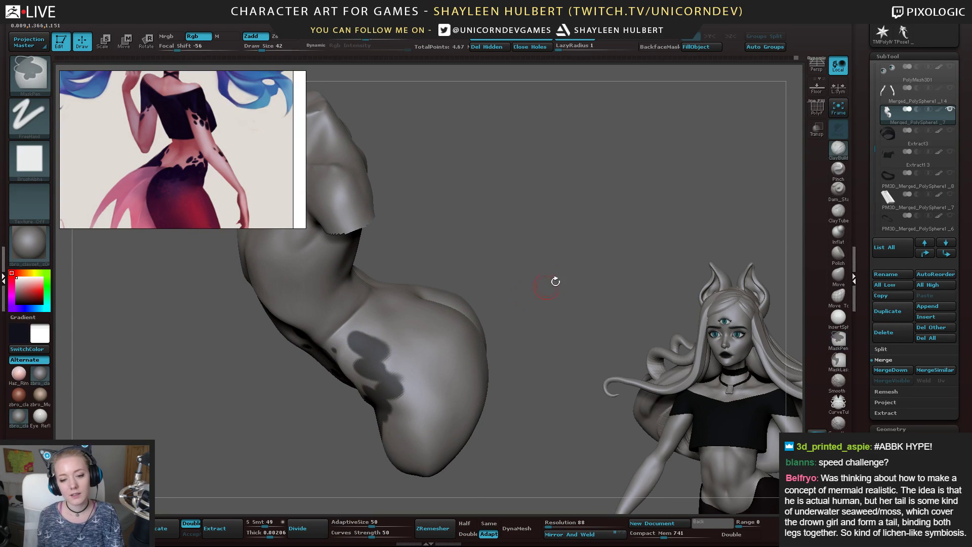
{"action": "mouse_move", "coordinate": [495, 280]}
{"action": "left_mouse_down"}
{"action": "mouse_move", "coordinate": [538, 282]}
{"action": "mouse_move", "coordinate": [566, 262]}
{"action": "mouse_move", "coordinate": [510, 314]}
{"action": "mouse_move", "coordinate": [503, 393]}
{"action": "mouse_move", "coordinate": [477, 334]}
{"action": "mouse_move", "coordinate": [375, 324]}
{"action": "left_mouse_up"}
{"action": "left_click_drag", "start_coordinate": [440, 309], "coordinate": [451, 309]}
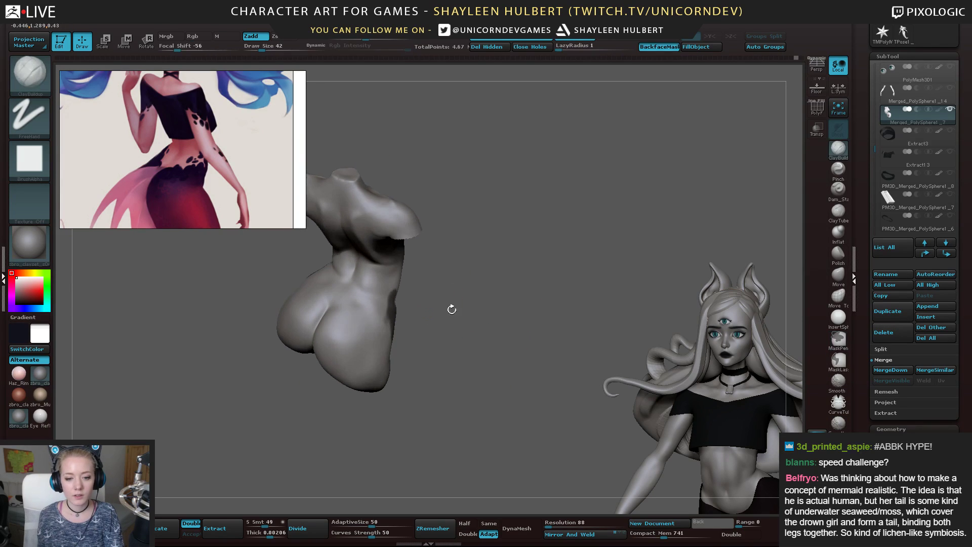
{"action": "mouse_move", "coordinate": [331, 318]}
{"action": "left_mouse_down", "text": "ctrl"}
{"action": "mouse_move", "coordinate": [387, 316]}
{"action": "mouse_move", "coordinate": [428, 330]}
{"action": "left_mouse_up", "text": "ctrl"}
{"action": "mouse_move", "coordinate": [301, 268]}
{"action": "left_mouse_down", "text": "ctrl"}
{"action": "mouse_move", "coordinate": [320, 324]}
{"action": "mouse_move", "coordinate": [357, 333]}
{"action": "mouse_move", "coordinate": [331, 338]}
{"action": "left_mouse_up", "text": "ctrl"}
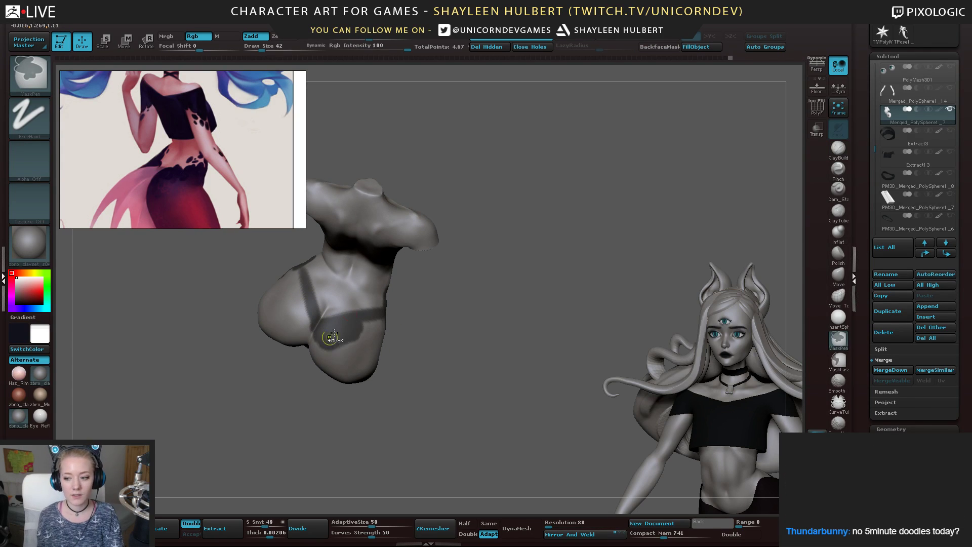
Fill the side of the hip and the first thigh with mask below the scalloped edge at draw size 62
{"action": "left_click_drag", "start_coordinate": [431, 334], "coordinate": [392, 354]}
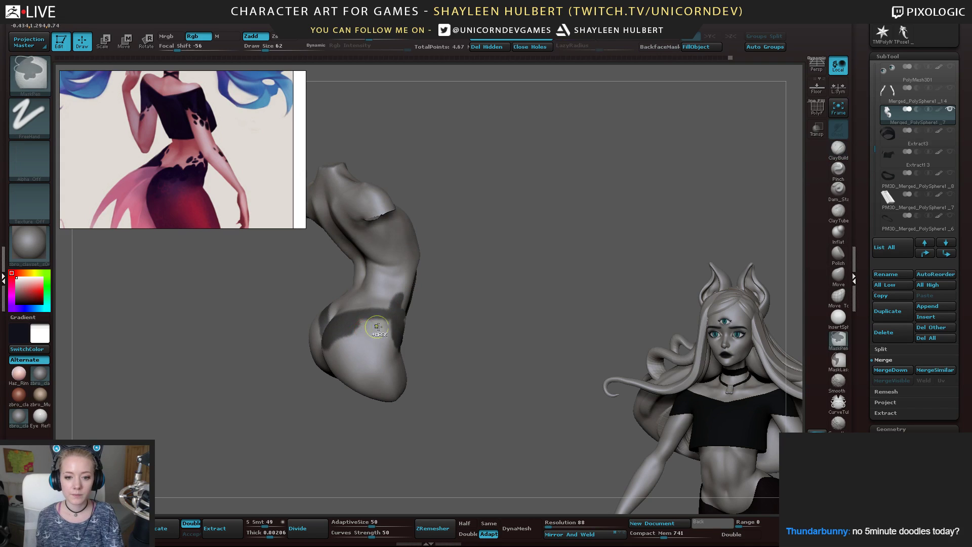
{"action": "mouse_move", "coordinate": [358, 325]}
{"action": "left_mouse_down", "text": "ctrl"}
{"action": "mouse_move", "coordinate": [389, 328]}
{"action": "mouse_move", "coordinate": [375, 355]}
{"action": "left_mouse_up", "text": "ctrl"}
{"action": "mouse_move", "coordinate": [454, 343]}
{"action": "left_mouse_down", "text": "alt"}
{"action": "mouse_move", "coordinate": [453, 312]}
{"action": "mouse_move", "coordinate": [405, 316]}
{"action": "mouse_move", "coordinate": [396, 364]}
{"action": "mouse_move", "coordinate": [404, 369]}
{"action": "left_mouse_up", "text": "alt"}
{"action": "left_click_drag", "start_coordinate": [471, 359], "coordinate": [435, 355]}
{"action": "mouse_move", "coordinate": [411, 329]}
{"action": "left_mouse_down", "text": "ctrl"}
{"action": "mouse_move", "coordinate": [428, 365]}
{"action": "mouse_move", "coordinate": [439, 340]}
{"action": "mouse_move", "coordinate": [415, 325]}
{"action": "mouse_move", "coordinate": [444, 344]}
{"action": "mouse_move", "coordinate": [417, 384]}
{"action": "mouse_move", "coordinate": [429, 377]}
{"action": "mouse_move", "coordinate": [417, 379]}
{"action": "mouse_move", "coordinate": [418, 333]}
{"action": "mouse_move", "coordinate": [459, 324]}
{"action": "mouse_move", "coordinate": [450, 348]}
{"action": "left_mouse_up", "text": "ctrl"}
Fill the front and outer side of the opposite thigh with mask and extend it around toward the buttock at draw size 62
{"action": "left_click_drag", "start_coordinate": [522, 225], "coordinate": [475, 223]}
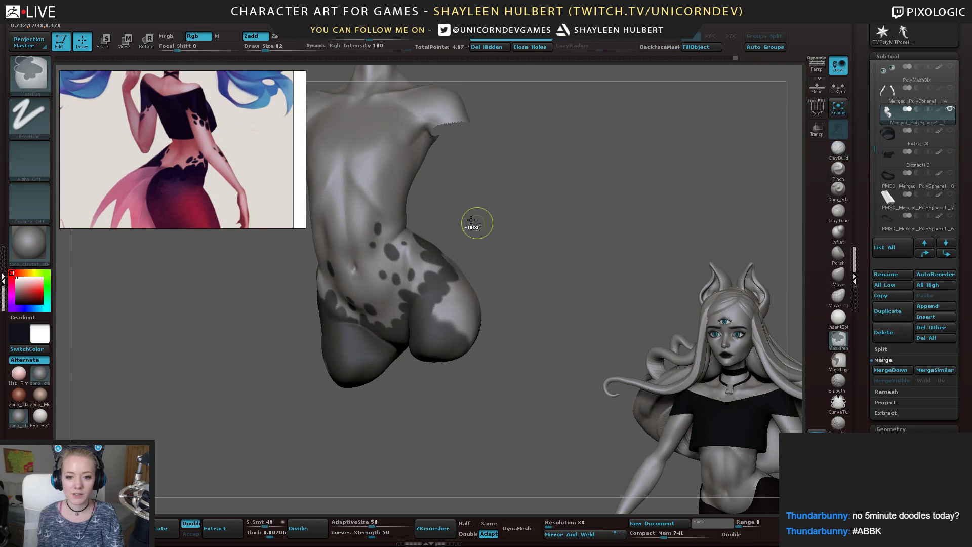
{"action": "mouse_move", "coordinate": [443, 320]}
{"action": "left_mouse_down", "text": "ctrl"}
{"action": "mouse_move", "coordinate": [450, 294]}
{"action": "mouse_move", "coordinate": [442, 328]}
{"action": "left_mouse_up", "text": "ctrl"}
{"action": "left_click_drag", "start_coordinate": [540, 251], "coordinate": [471, 320]}
{"action": "mouse_move", "coordinate": [434, 354]}
{"action": "left_mouse_down", "text": "ctrl"}
{"action": "mouse_move", "coordinate": [466, 308]}
{"action": "mouse_move", "coordinate": [472, 338]}
{"action": "mouse_move", "coordinate": [447, 365]}
{"action": "left_mouse_up", "text": "ctrl"}
{"action": "left_click_drag", "start_coordinate": [426, 389], "coordinate": [435, 394]}
{"action": "left_click_drag", "start_coordinate": [527, 400], "coordinate": [480, 314], "text": "alt"}
{"action": "mouse_move", "coordinate": [365, 367]}
{"action": "left_mouse_down", "text": "ctrl"}
{"action": "mouse_move", "coordinate": [366, 398]}
{"action": "mouse_move", "coordinate": [398, 400]}
{"action": "left_mouse_up", "text": "ctrl"}
{"action": "mouse_move", "coordinate": [495, 408]}
{"action": "left_mouse_down"}
{"action": "mouse_move", "coordinate": [437, 398]}
{"action": "mouse_move", "coordinate": [450, 370]}
{"action": "mouse_move", "coordinate": [496, 331]}
{"action": "mouse_move", "coordinate": [432, 339]}
{"action": "mouse_move", "coordinate": [467, 352]}
{"action": "left_mouse_up"}
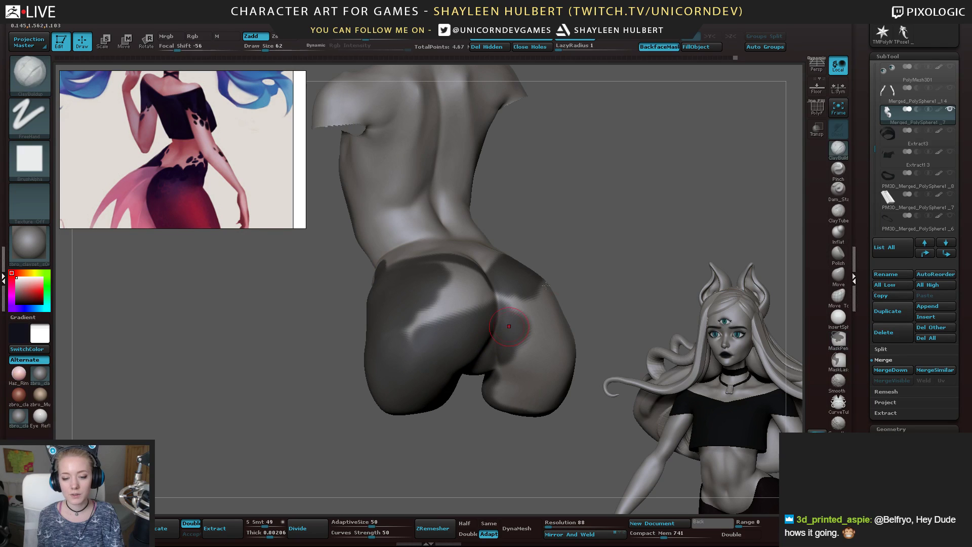
Fill the remaining unmasked areas on both buttocks and the backs of the thighs at draw size 62
{"action": "mouse_move", "coordinate": [603, 284]}
{"action": "left_mouse_down", "text": "alt"}
{"action": "mouse_move", "coordinate": [568, 271]}
{"action": "mouse_move", "coordinate": [521, 283]}
{"action": "left_mouse_up", "text": "alt"}
{"action": "mouse_move", "coordinate": [437, 329]}
{"action": "left_mouse_down", "text": "ctrl"}
{"action": "mouse_move", "coordinate": [393, 271]}
{"action": "mouse_move", "coordinate": [405, 314]}
{"action": "mouse_move", "coordinate": [354, 350]}
{"action": "mouse_move", "coordinate": [390, 372]}
{"action": "left_mouse_up", "text": "ctrl"}
{"action": "mouse_move", "coordinate": [602, 283]}
{"action": "left_mouse_down", "text": "alt"}
{"action": "mouse_move", "coordinate": [527, 279]}
{"action": "mouse_move", "coordinate": [522, 238]}
{"action": "mouse_move", "coordinate": [550, 218]}
{"action": "mouse_move", "coordinate": [545, 247]}
{"action": "mouse_move", "coordinate": [373, 278]}
{"action": "mouse_move", "coordinate": [420, 329]}
{"action": "mouse_move", "coordinate": [476, 355]}
{"action": "mouse_move", "coordinate": [508, 350]}
{"action": "left_mouse_up", "text": "alt"}
{"action": "mouse_move", "coordinate": [597, 329]}
{"action": "left_mouse_down", "text": "alt"}
{"action": "mouse_move", "coordinate": [536, 322]}
{"action": "mouse_move", "coordinate": [499, 293]}
{"action": "left_mouse_up", "text": "alt"}
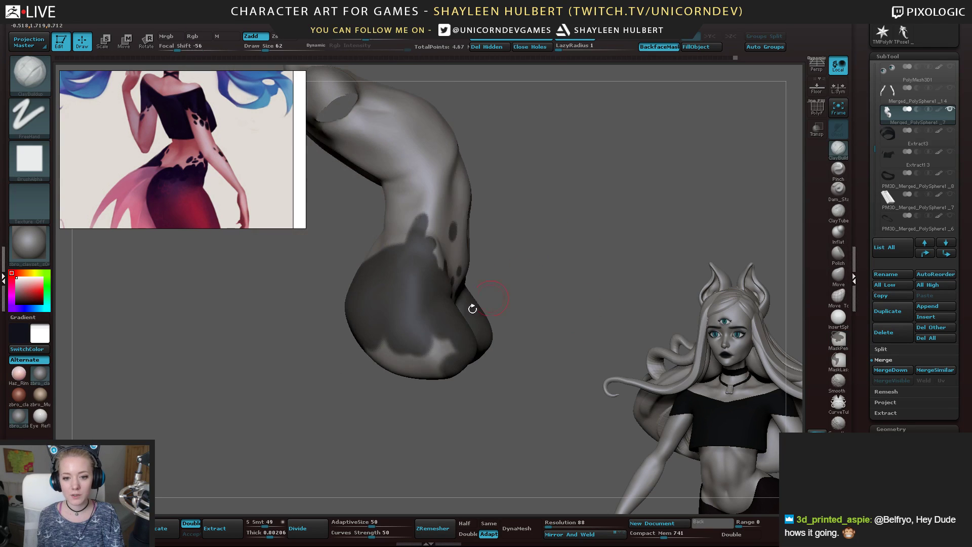
{"action": "mouse_move", "coordinate": [436, 343]}
{"action": "left_mouse_down", "text": "ctrl"}
{"action": "mouse_move", "coordinate": [445, 359]}
{"action": "mouse_move", "coordinate": [449, 347]}
{"action": "left_mouse_up", "text": "ctrl"}
{"action": "left_click_drag", "start_coordinate": [441, 397], "coordinate": [377, 390]}
{"action": "mouse_move", "coordinate": [403, 372]}
{"action": "left_mouse_down", "text": "ctrl"}
{"action": "mouse_move", "coordinate": [430, 376]}
{"action": "mouse_move", "coordinate": [326, 350]}
{"action": "left_mouse_up", "text": "ctrl"}
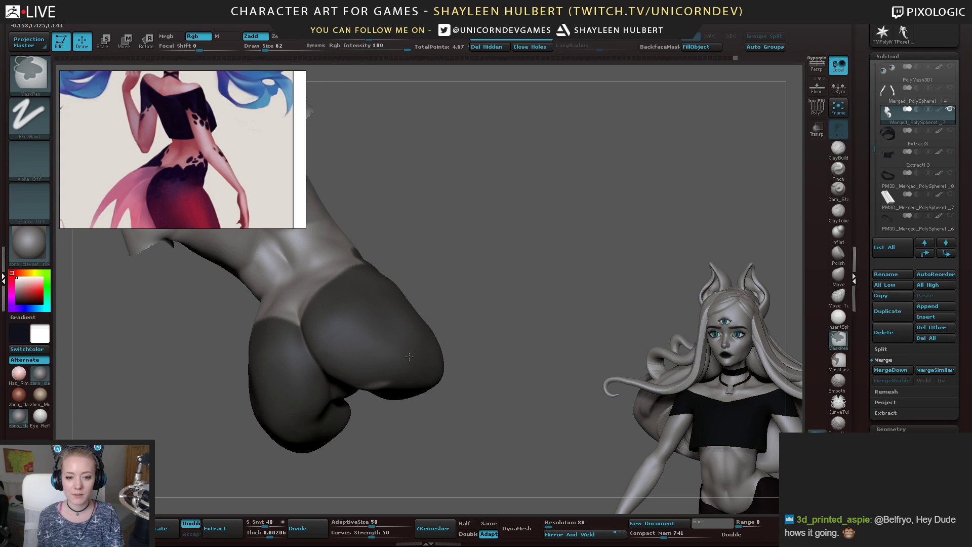
Mask the last bare area at the lower end of the thigh stump
{"action": "mouse_move", "coordinate": [484, 324]}
{"action": "left_mouse_down", "text": "alt"}
{"action": "mouse_move", "coordinate": [534, 293]}
{"action": "mouse_move", "coordinate": [521, 249]}
{"action": "mouse_move", "coordinate": [562, 258]}
{"action": "left_mouse_up", "text": "alt"}
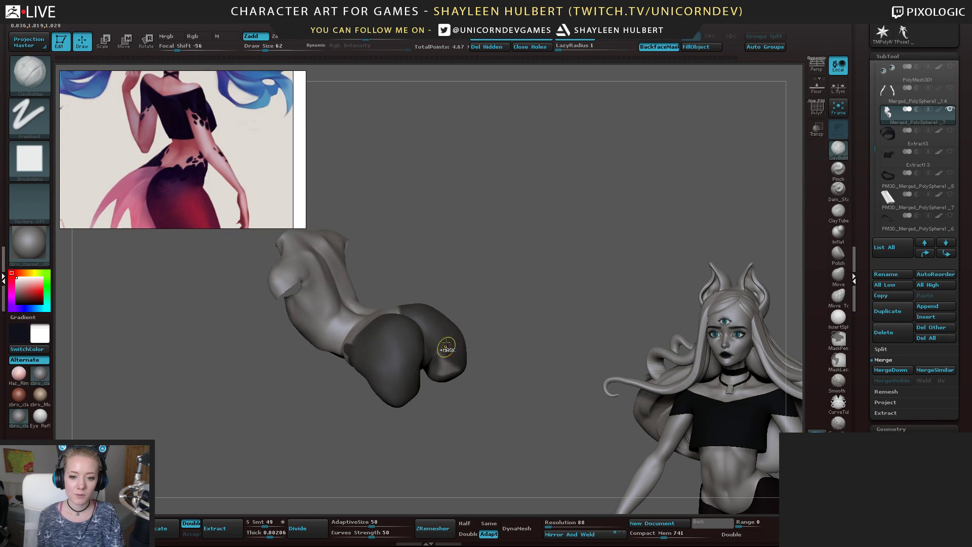
{"action": "left_click_drag", "start_coordinate": [454, 367], "coordinate": [441, 380], "text": "ctrl"}
{"action": "mouse_move", "coordinate": [508, 297]}
{"action": "left_mouse_down"}
{"action": "mouse_move", "coordinate": [517, 180]}
{"action": "mouse_move", "coordinate": [558, 327]}
{"action": "left_mouse_up"}
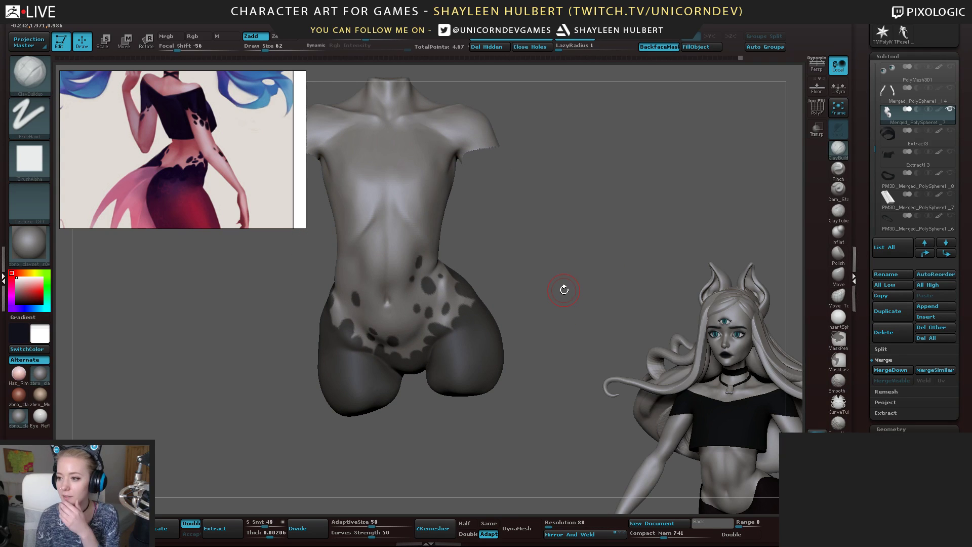
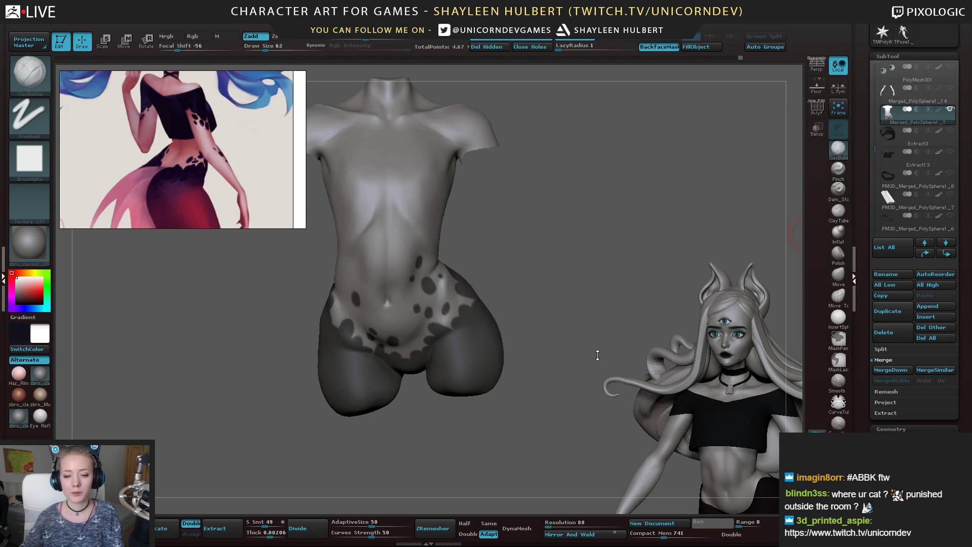
{"action": "left_click_drag", "start_coordinate": [505, 284], "coordinate": [531, 280]}
{"action": "mouse_move", "coordinate": [917, 222]}
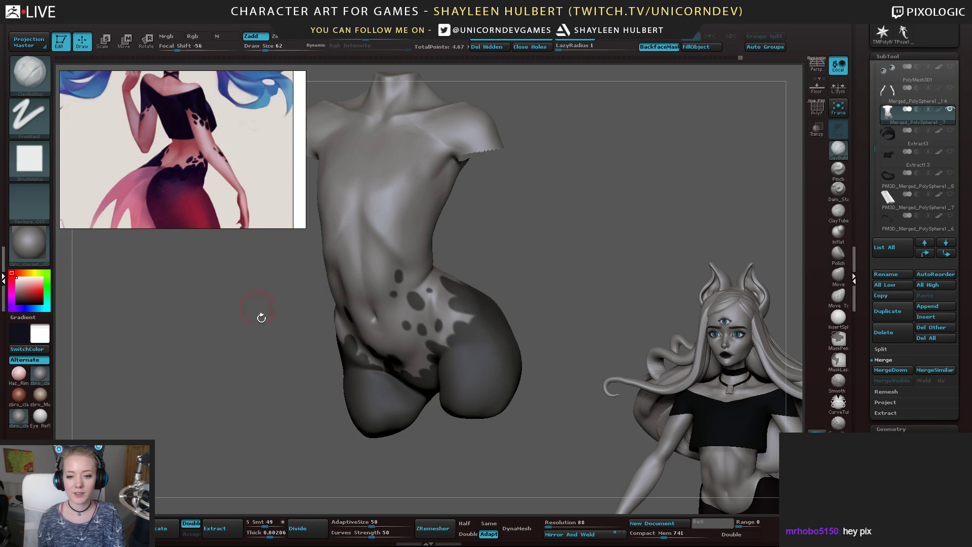
{"action": "left_click_drag", "start_coordinate": [261, 318], "coordinate": [249, 372]}
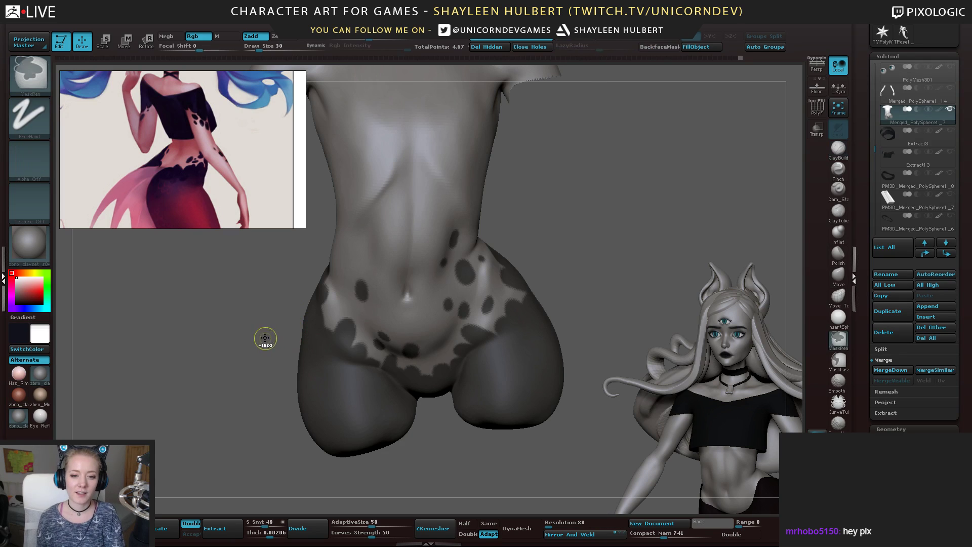
{"action": "left_click_drag", "start_coordinate": [265, 337], "coordinate": [401, 309]}
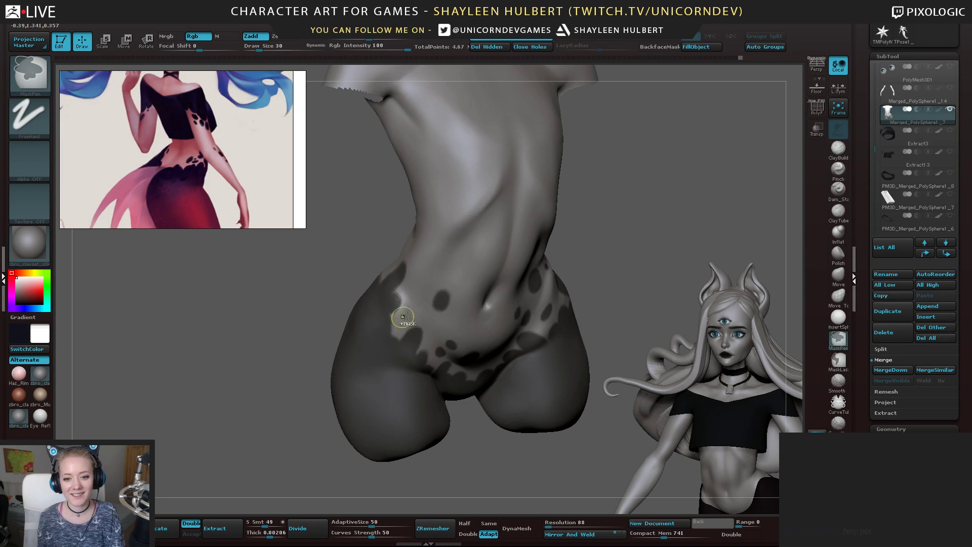
{"action": "key", "text": "ctrl+i"}
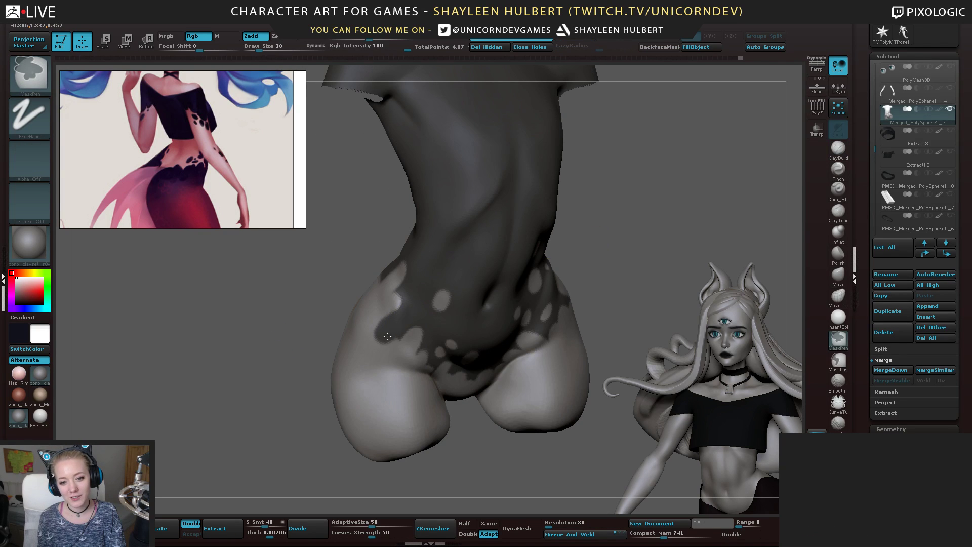
{"action": "left_click", "coordinate": [321, 341], "text": "ctrl"}
Fill the deep notch between the two lobes of the hip mask's scalloped edge at draw size 18
{"action": "mouse_move", "coordinate": [289, 317]}
{"action": "left_mouse_down"}
{"action": "mouse_move", "coordinate": [391, 318]}
{"action": "mouse_move", "coordinate": [394, 303]}
{"action": "left_mouse_up"}
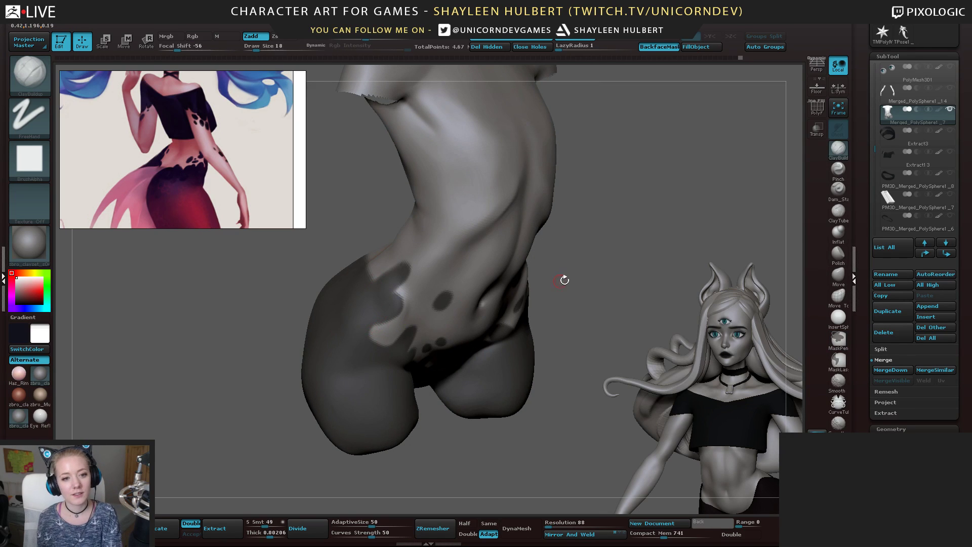
{"action": "left_click_drag", "start_coordinate": [565, 280], "coordinate": [363, 331]}
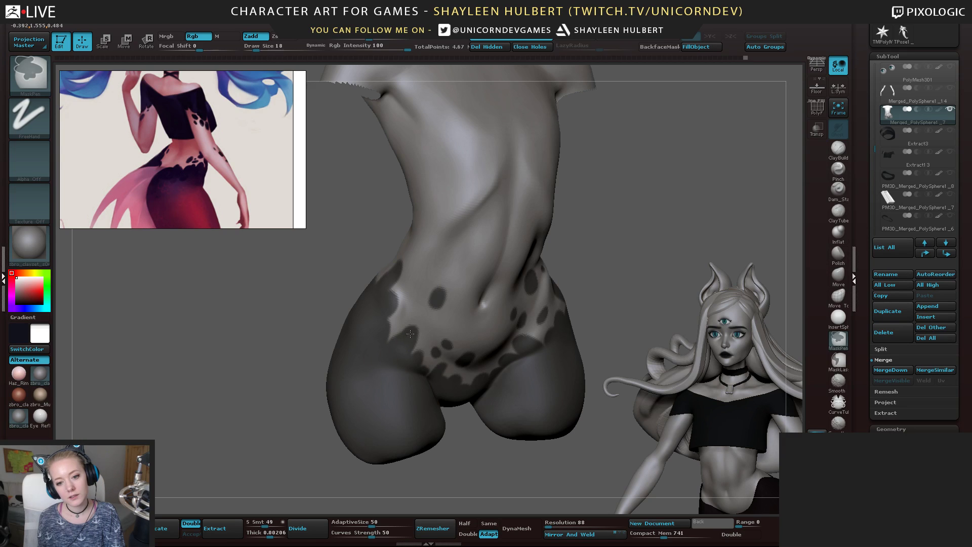
{"action": "left_click_drag", "start_coordinate": [288, 362], "coordinate": [259, 331], "text": "alt"}
Mask a second rounded lobe on the back of the hip, next to the existing lobe above the buttock
{"action": "mouse_move", "coordinate": [628, 269]}
{"action": "left_mouse_down"}
{"action": "mouse_move", "coordinate": [436, 280]}
{"action": "mouse_move", "coordinate": [439, 298]}
{"action": "mouse_move", "coordinate": [519, 300]}
{"action": "mouse_move", "coordinate": [497, 314]}
{"action": "mouse_move", "coordinate": [517, 318]}
{"action": "left_mouse_up"}
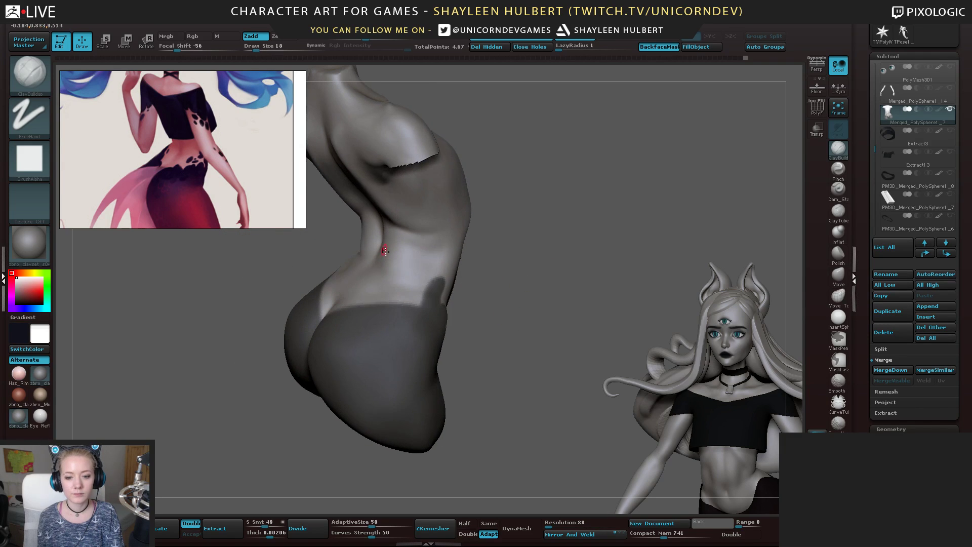
{"action": "key", "text": "ctrl"}
{"action": "left_click_drag", "start_coordinate": [420, 305], "coordinate": [402, 313], "text": "ctrl"}
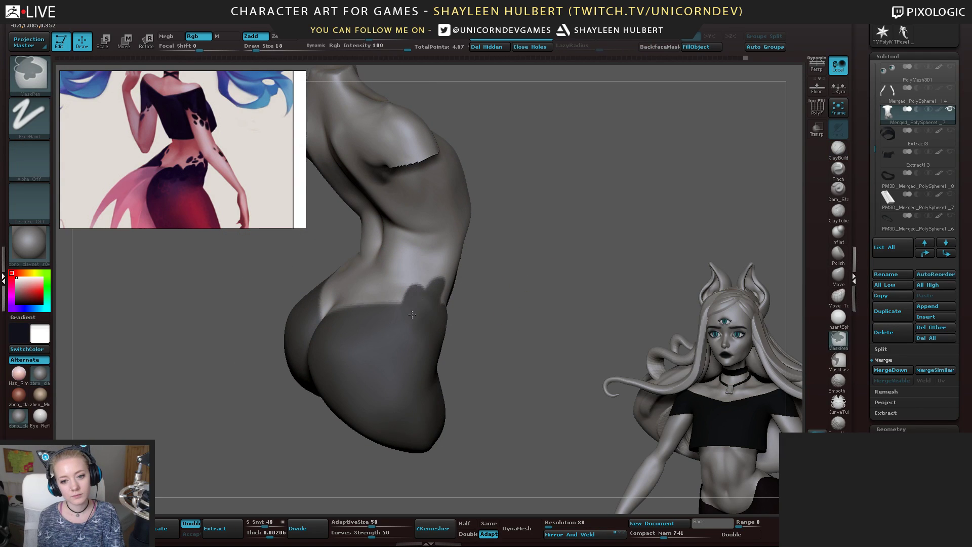
Mask two ovals and a small dot between them on the lower back flank above the hip lobes at draw size 10
{"action": "mouse_move", "coordinate": [499, 253]}
{"action": "left_mouse_down"}
{"action": "mouse_move", "coordinate": [536, 259]}
{"action": "mouse_move", "coordinate": [506, 257]}
{"action": "mouse_move", "coordinate": [517, 295]}
{"action": "mouse_move", "coordinate": [483, 297]}
{"action": "left_mouse_up"}
{"action": "right_click_drag", "start_coordinate": [530, 301], "coordinate": [457, 311]}
{"action": "key", "text": "ctrl"}
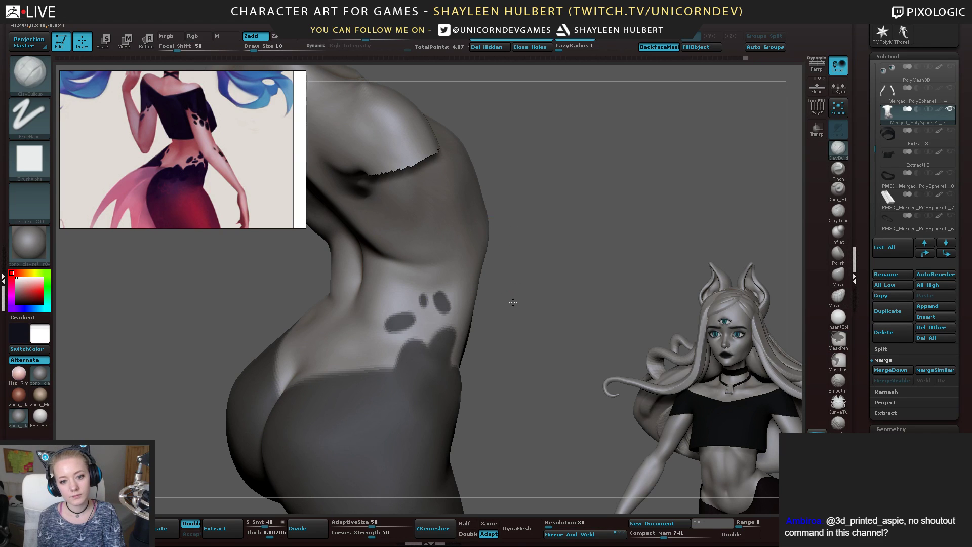
{"action": "right_click_drag", "start_coordinate": [518, 293], "coordinate": [386, 332]}
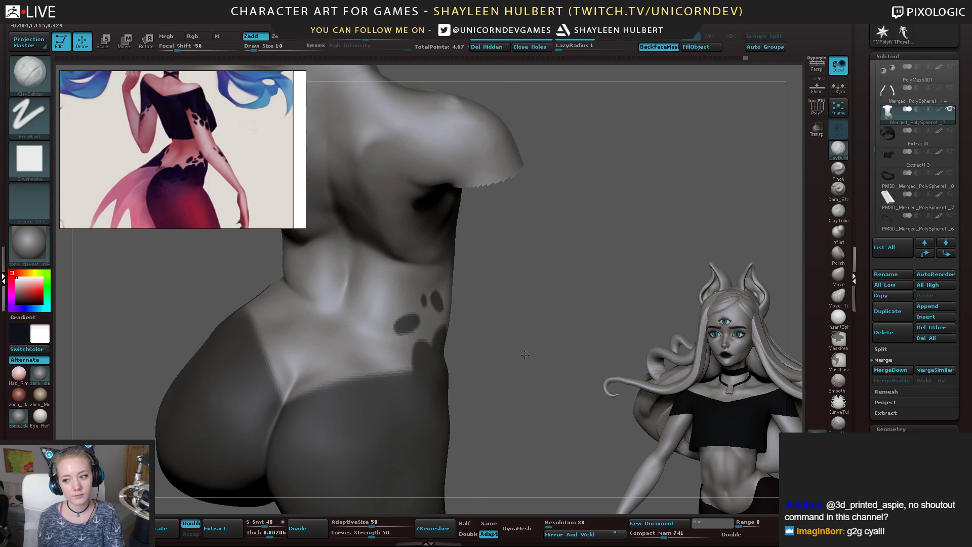
Mask a row of rounded lobes along the lower-back edge of the buttock mask, from the existing hip lobes to the cleft, at draw size 18
{"action": "right_click_drag", "start_coordinate": [525, 354], "coordinate": [472, 278]}
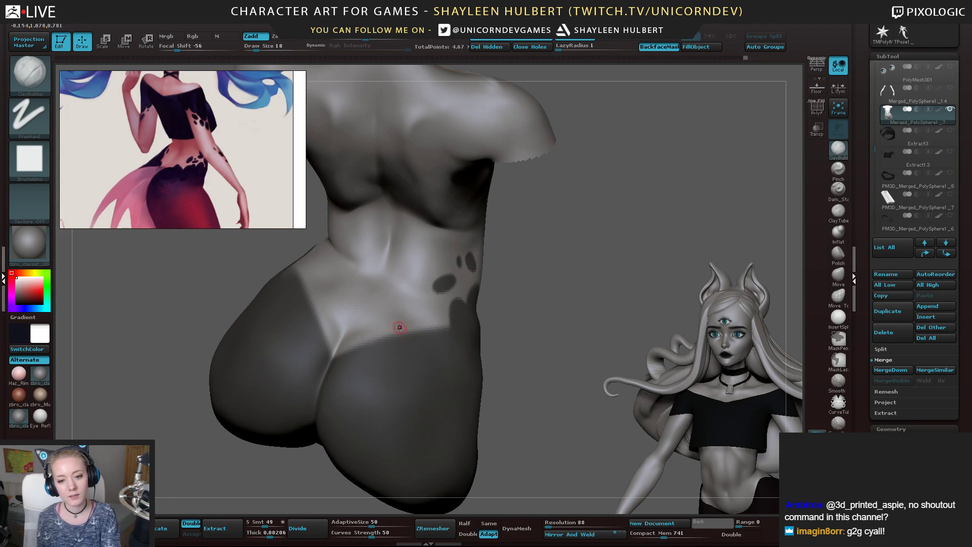
{"action": "key", "text": "ctrl"}
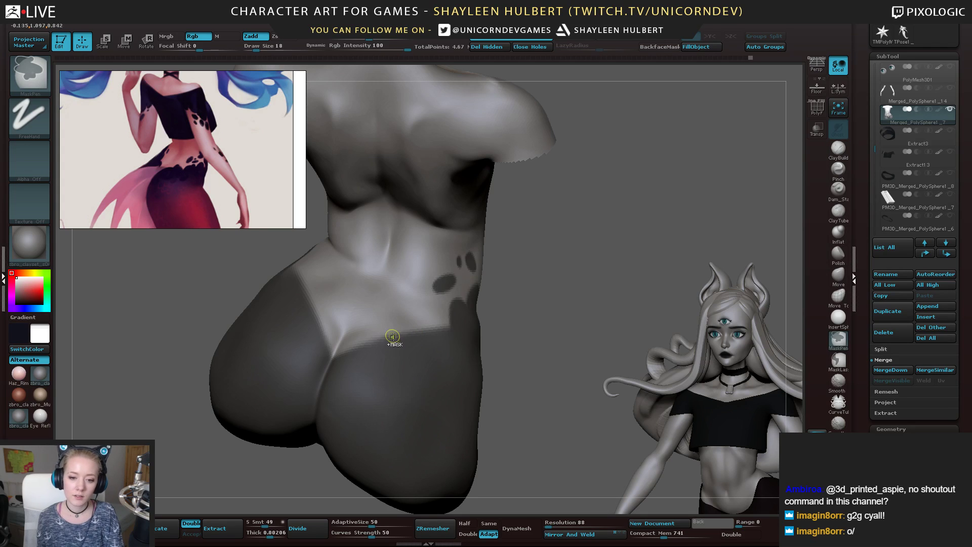
{"action": "left_click_drag", "start_coordinate": [393, 337], "coordinate": [397, 322], "text": "ctrl"}
{"action": "right_click_drag", "start_coordinate": [466, 306], "coordinate": [412, 335], "text": "ctrl"}
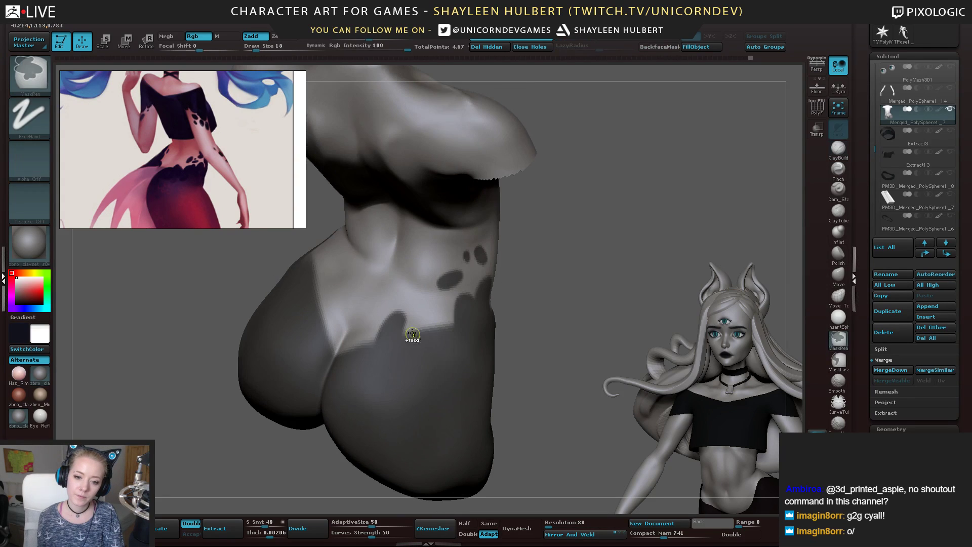
{"action": "mouse_move", "coordinate": [418, 344]}
{"action": "left_mouse_down", "text": "ctrl"}
{"action": "mouse_move", "coordinate": [427, 324]}
{"action": "mouse_move", "coordinate": [439, 339]}
{"action": "left_mouse_up", "text": "ctrl"}
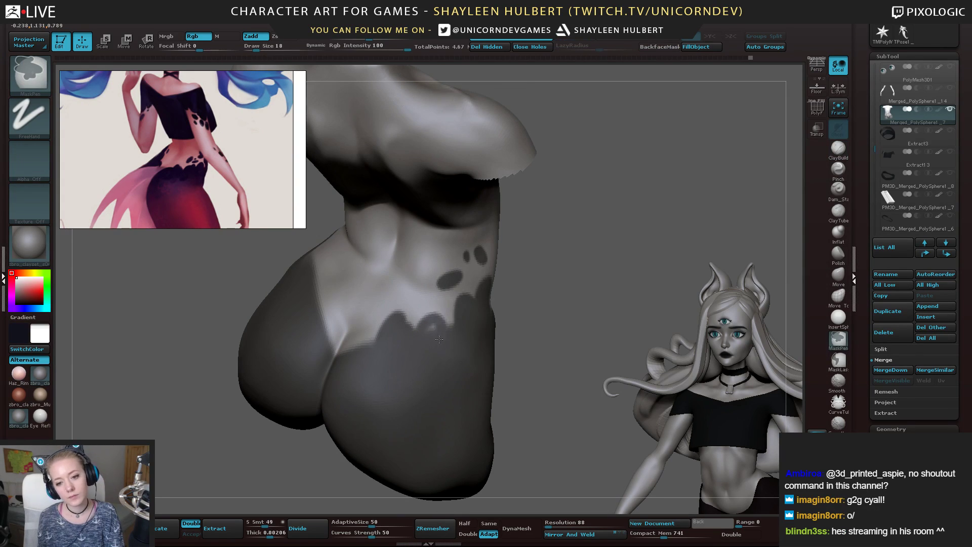
{"action": "mouse_move", "coordinate": [429, 335]}
{"action": "right_mouse_down"}
{"action": "mouse_move", "coordinate": [568, 273]}
{"action": "mouse_move", "coordinate": [525, 293]}
{"action": "mouse_move", "coordinate": [550, 315]}
{"action": "mouse_move", "coordinate": [248, 289]}
{"action": "right_mouse_up"}
{"action": "key", "text": "ctrl"}
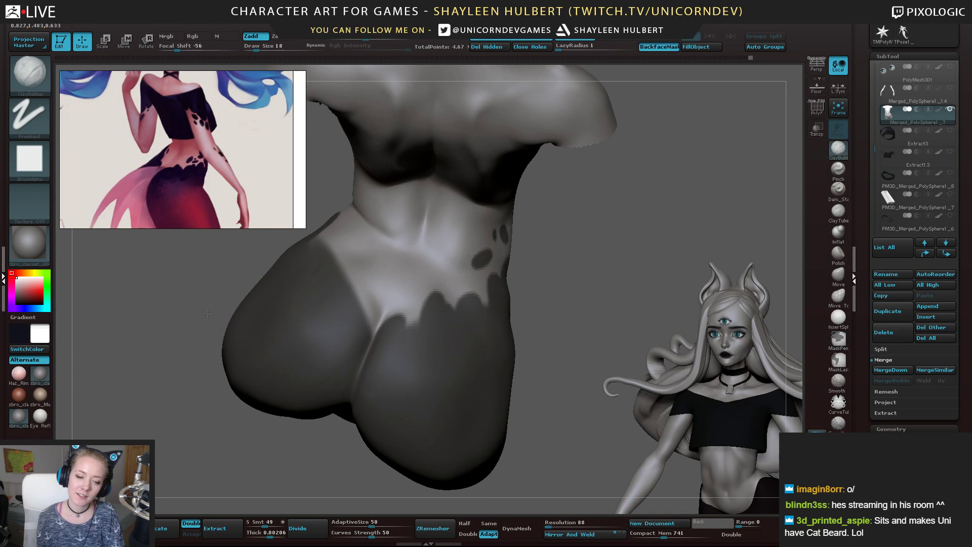
Mask rounded lobes along the opposite buttock's upper edge and an oval spot on the lower back beside them at draw size 18
{"action": "mouse_move", "coordinate": [382, 337]}
{"action": "right_mouse_down"}
{"action": "mouse_move", "coordinate": [228, 310]}
{"action": "mouse_move", "coordinate": [312, 267]}
{"action": "right_mouse_up"}
{"action": "key", "text": "ctrl"}
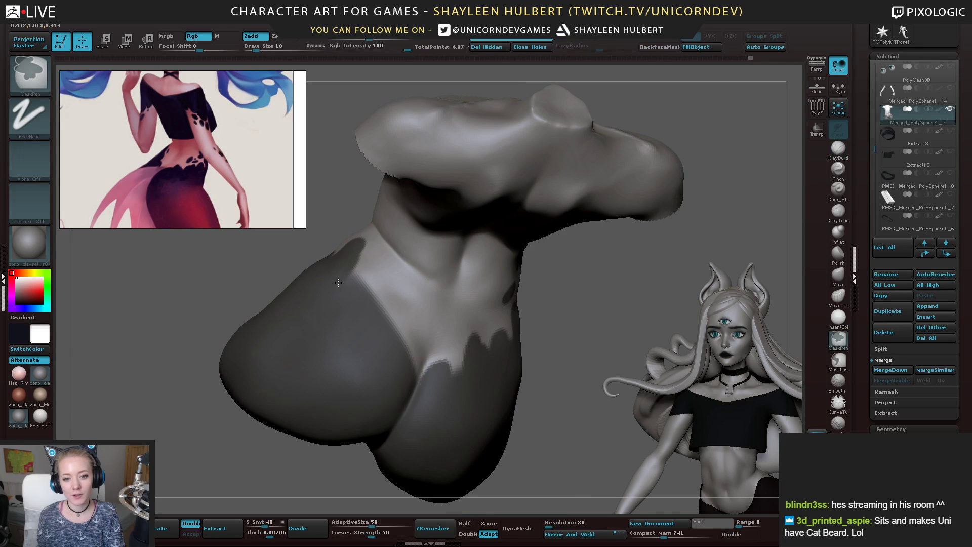
{"action": "left_click_drag", "start_coordinate": [362, 262], "coordinate": [367, 265], "text": "ctrl"}
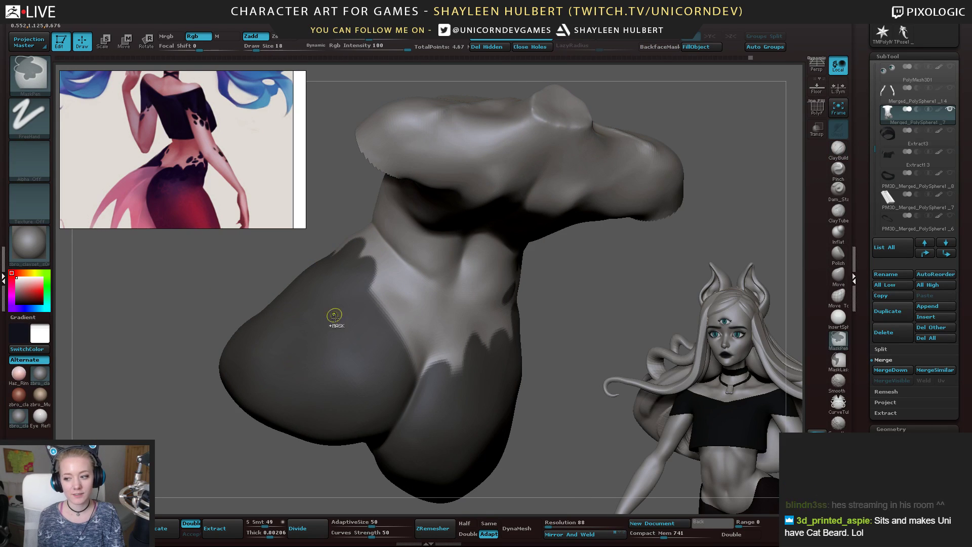
{"action": "left_click_drag", "start_coordinate": [213, 302], "coordinate": [184, 299]}
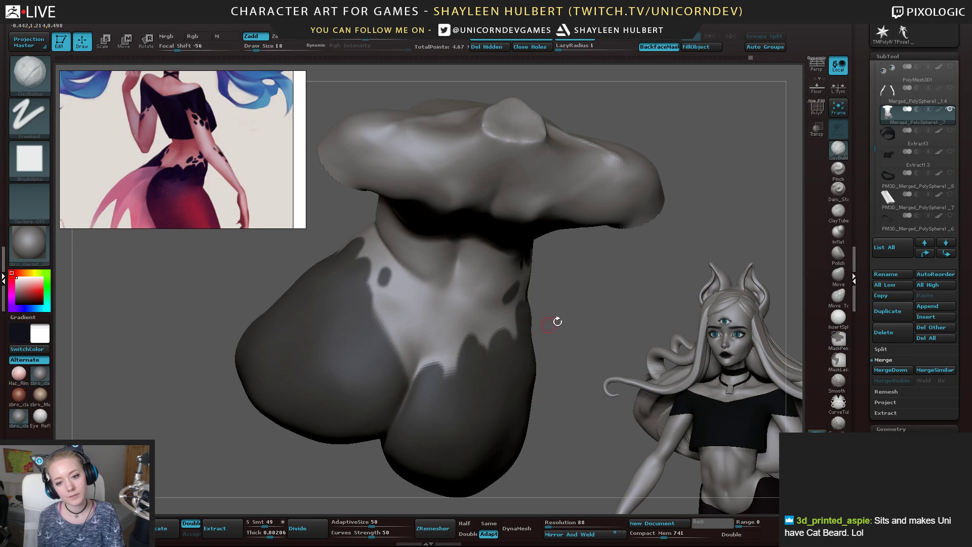
{"action": "left_click_drag", "start_coordinate": [557, 321], "coordinate": [410, 324]}
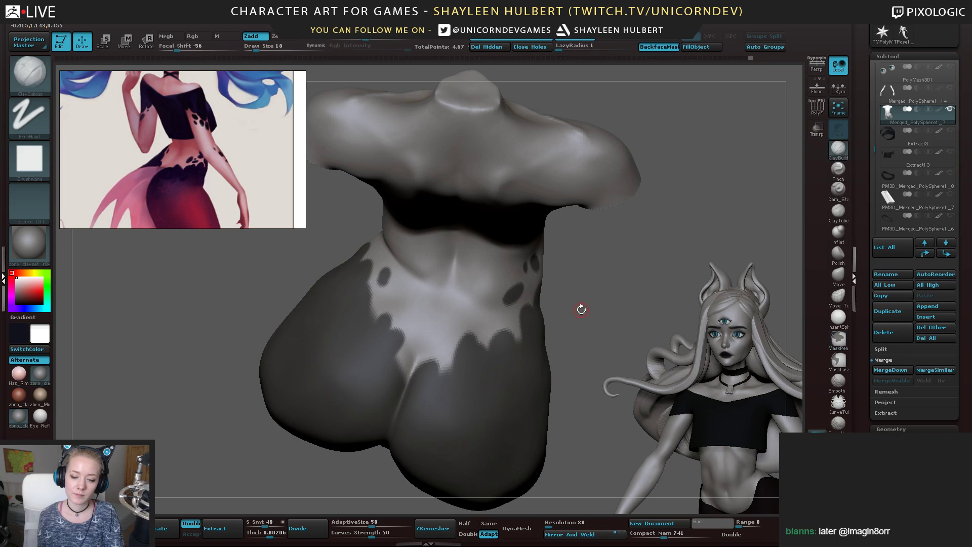
Invert the mask to check the scalloped pattern on the lower back, invert it back, and inspect it from all sides
{"action": "left_click", "coordinate": [581, 308], "text": "ctrl"}
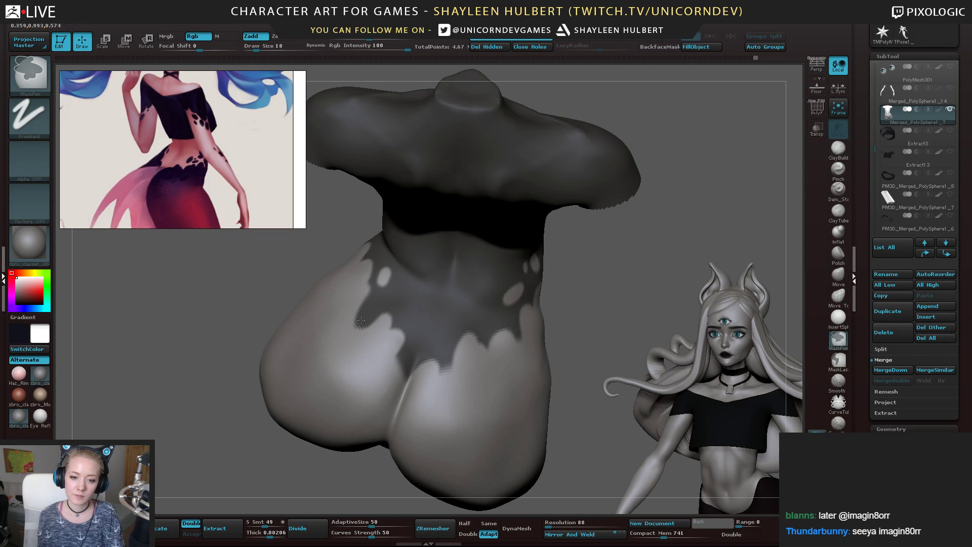
{"action": "left_click", "coordinate": [245, 278], "text": "ctrl"}
{"action": "left_click_drag", "start_coordinate": [245, 278], "coordinate": [368, 311]}
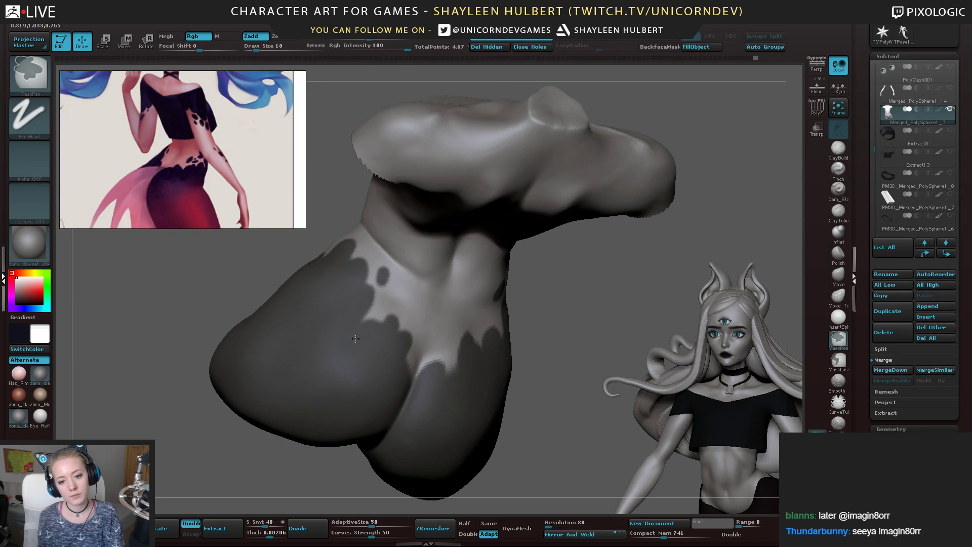
{"action": "mouse_move", "coordinate": [555, 337]}
{"action": "left_mouse_down"}
{"action": "mouse_move", "coordinate": [562, 314]}
{"action": "mouse_move", "coordinate": [537, 304]}
{"action": "mouse_move", "coordinate": [541, 325]}
{"action": "left_mouse_up"}
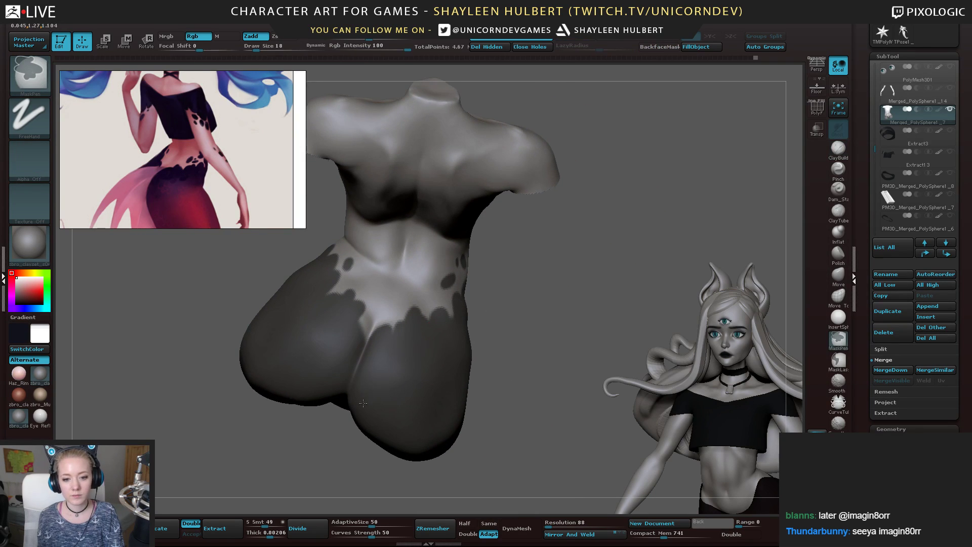
{"action": "mouse_move", "coordinate": [478, 378]}
{"action": "left_mouse_down"}
{"action": "mouse_move", "coordinate": [511, 372]}
{"action": "mouse_move", "coordinate": [454, 289]}
{"action": "mouse_move", "coordinate": [498, 294]}
{"action": "mouse_move", "coordinate": [517, 330]}
{"action": "mouse_move", "coordinate": [466, 330]}
{"action": "mouse_move", "coordinate": [509, 332]}
{"action": "left_mouse_up"}
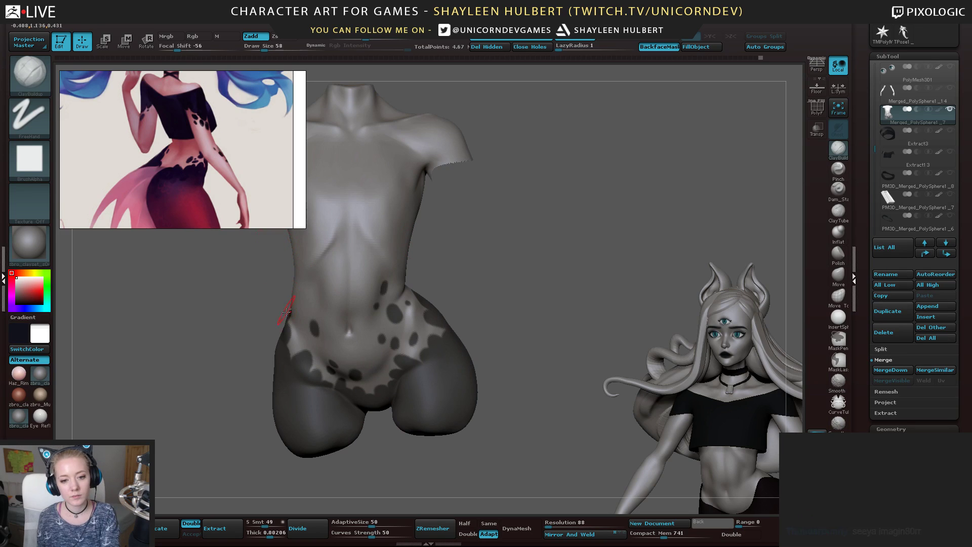
Mask small spots on either side of the single oval on the front of the less-spotted hip at draw size 10
{"action": "left_click_drag", "start_coordinate": [286, 314], "coordinate": [261, 318]}
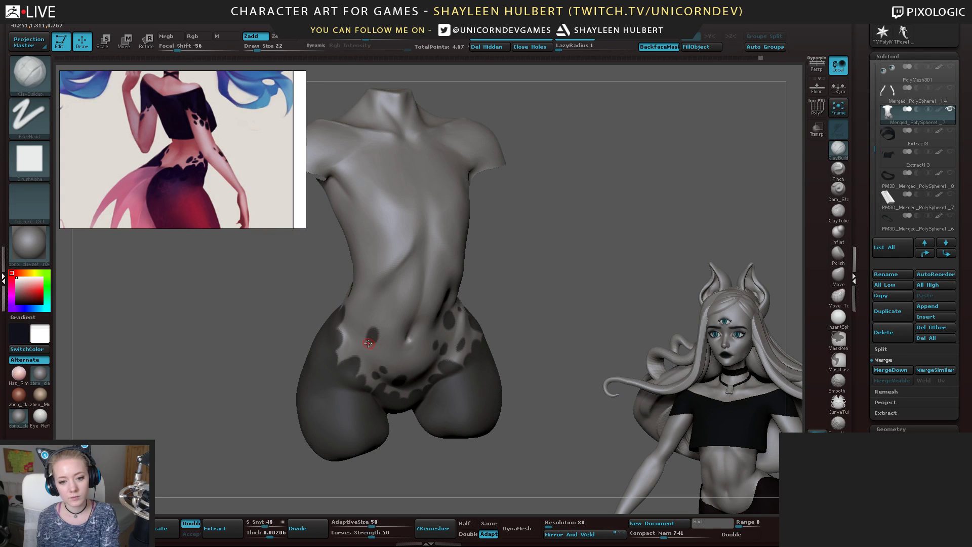
{"action": "right_click_drag", "start_coordinate": [355, 341], "coordinate": [414, 330]}
{"action": "key", "text": "ctrl"}
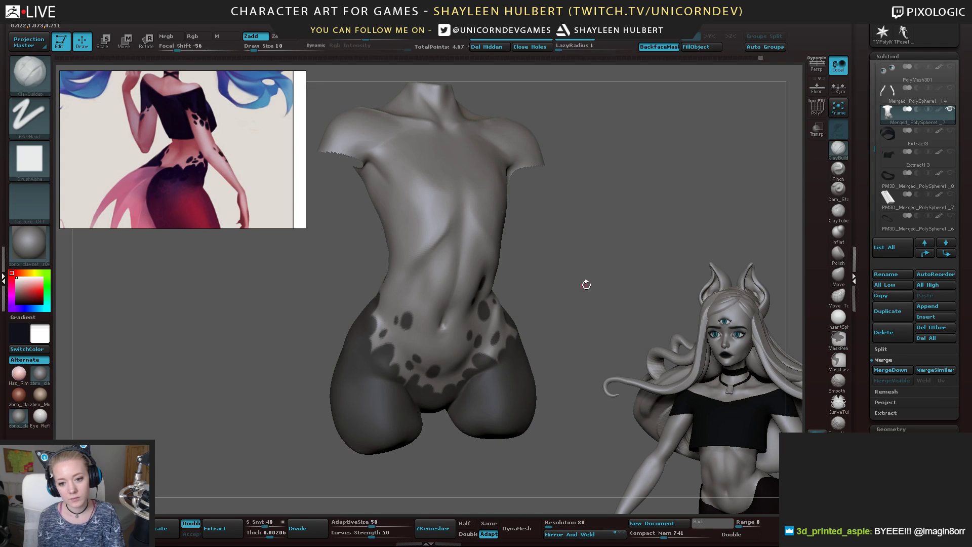
Mask a small dot just below the single oval spot on the lower back at draw size 10
{"action": "left_click_drag", "start_coordinate": [586, 284], "coordinate": [527, 299]}
{"action": "right_click_drag", "start_coordinate": [526, 299], "coordinate": [499, 305]}
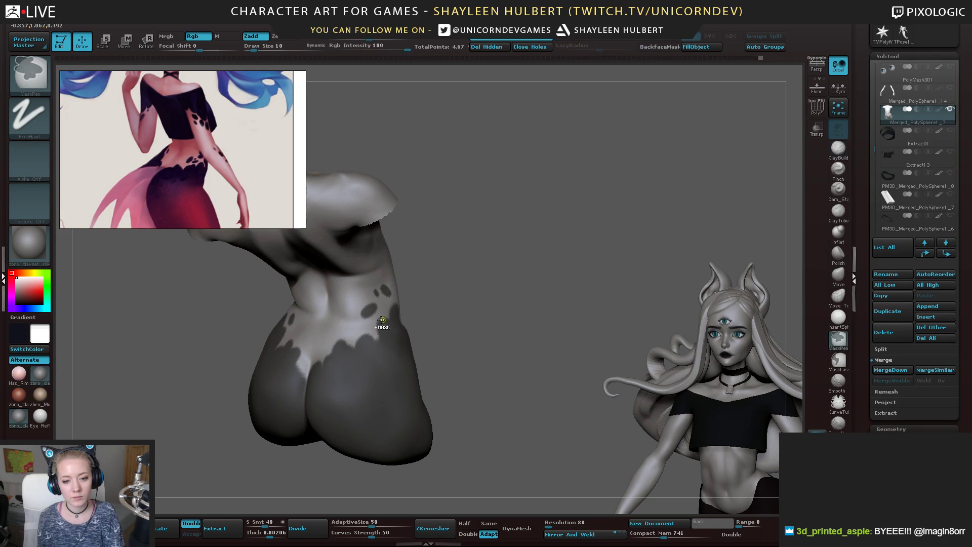
{"action": "mouse_move", "coordinate": [474, 300]}
{"action": "left_mouse_down"}
{"action": "mouse_move", "coordinate": [532, 288]}
{"action": "mouse_move", "coordinate": [543, 300]}
{"action": "left_mouse_up"}
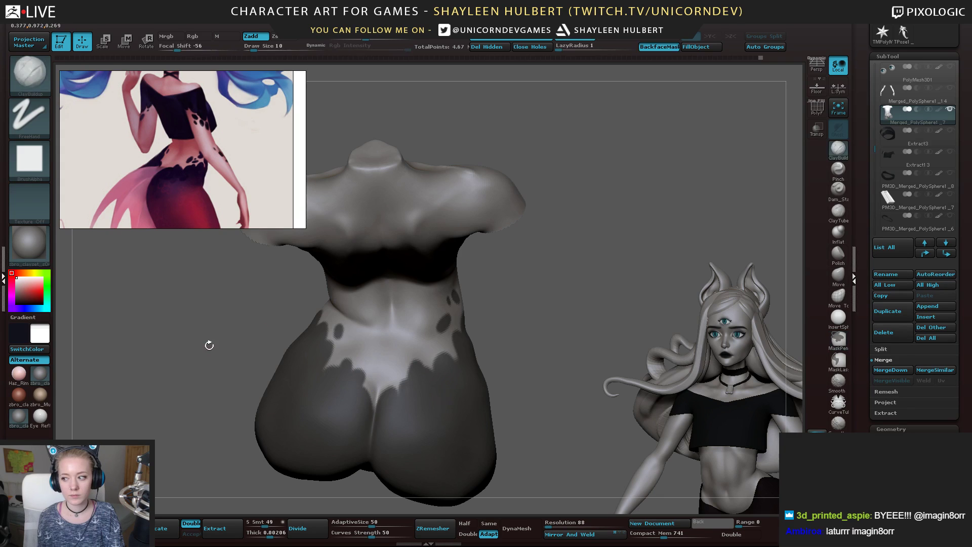
{"action": "right_click_drag", "start_coordinate": [208, 344], "coordinate": [342, 338]}
{"action": "left_click_drag", "start_coordinate": [340, 339], "coordinate": [338, 343], "text": "ctrl"}
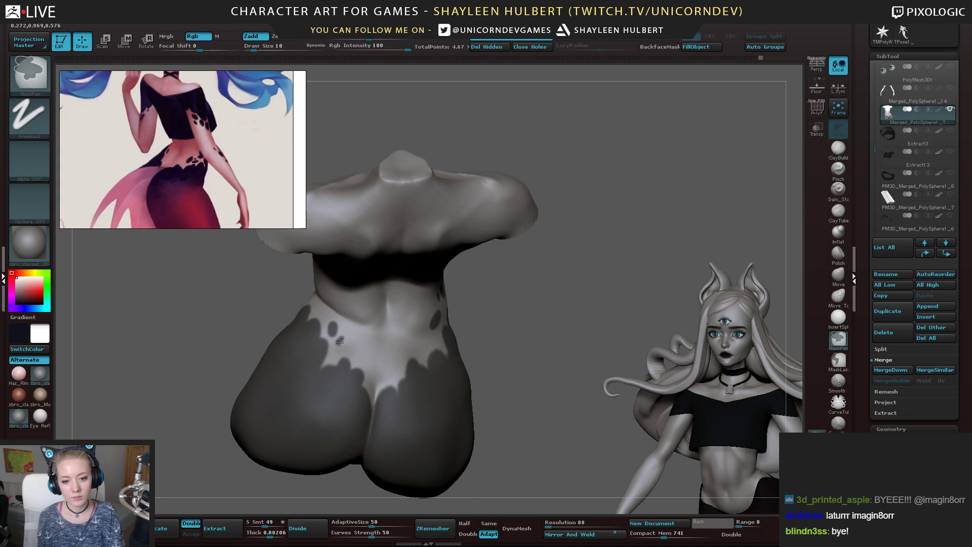
Mask small dots beside the flank ovals, near the large front hip spot, and below the lower belly spots at draw size 10
{"action": "mouse_move", "coordinate": [544, 321]}
{"action": "left_mouse_down", "text": "alt"}
{"action": "mouse_move", "coordinate": [496, 281]}
{"action": "mouse_move", "coordinate": [458, 286]}
{"action": "mouse_move", "coordinate": [498, 288]}
{"action": "mouse_move", "coordinate": [454, 330]}
{"action": "mouse_move", "coordinate": [473, 330]}
{"action": "mouse_move", "coordinate": [457, 333]}
{"action": "left_mouse_up", "text": "alt"}
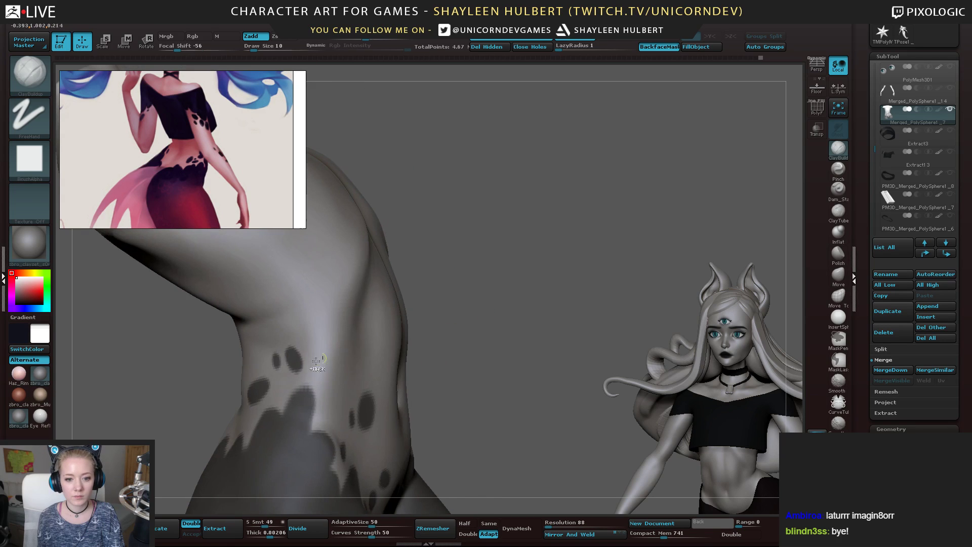
{"action": "right_click_drag", "start_coordinate": [308, 375], "coordinate": [360, 360]}
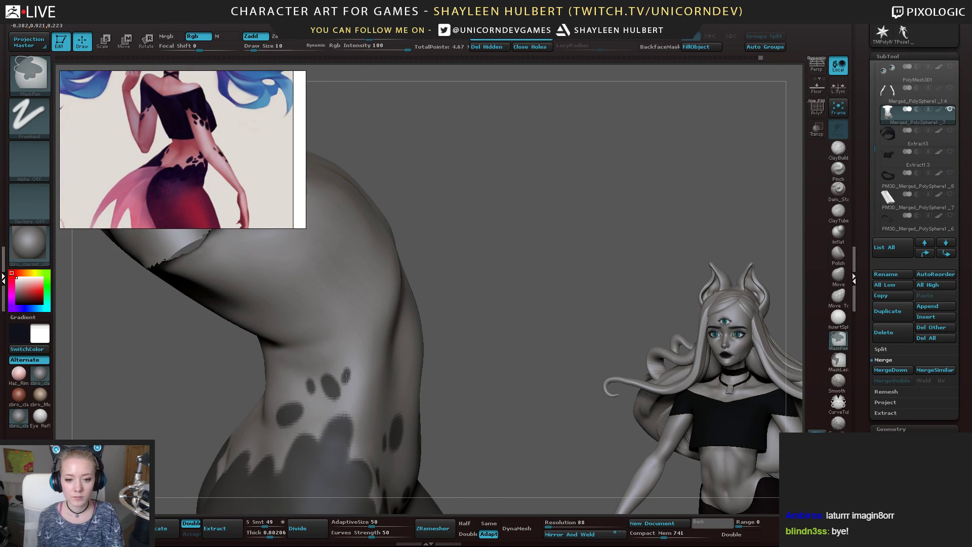
{"action": "mouse_move", "coordinate": [477, 306]}
{"action": "right_mouse_down"}
{"action": "mouse_move", "coordinate": [517, 314]}
{"action": "mouse_move", "coordinate": [497, 311]}
{"action": "mouse_move", "coordinate": [522, 329]}
{"action": "mouse_move", "coordinate": [558, 325]}
{"action": "mouse_move", "coordinate": [568, 303]}
{"action": "mouse_move", "coordinate": [539, 274]}
{"action": "mouse_move", "coordinate": [445, 336]}
{"action": "right_mouse_up"}
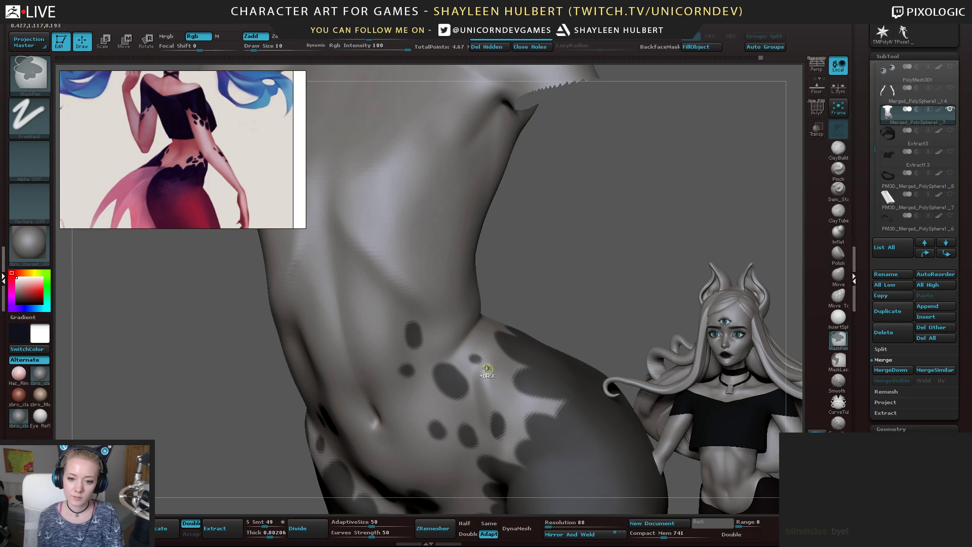
{"action": "mouse_move", "coordinate": [491, 362]}
{"action": "right_mouse_down"}
{"action": "mouse_move", "coordinate": [530, 284]}
{"action": "mouse_move", "coordinate": [560, 285]}
{"action": "mouse_move", "coordinate": [445, 385]}
{"action": "right_mouse_up"}
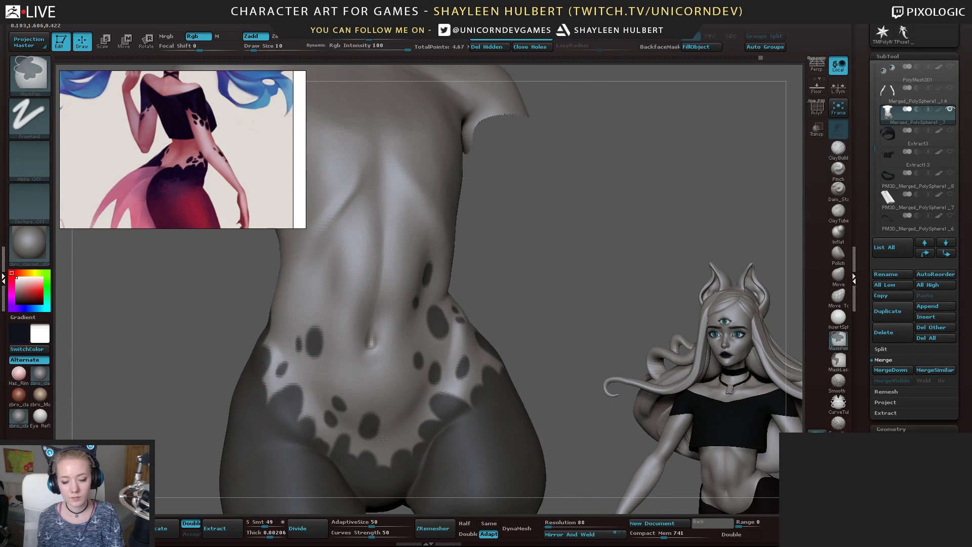
{"action": "left_click_drag", "start_coordinate": [381, 446], "coordinate": [383, 444], "text": "ctrl"}
{"action": "mouse_move", "coordinate": [499, 349]}
{"action": "right_mouse_down"}
{"action": "mouse_move", "coordinate": [509, 387]}
{"action": "mouse_move", "coordinate": [527, 304]}
{"action": "right_mouse_up"}
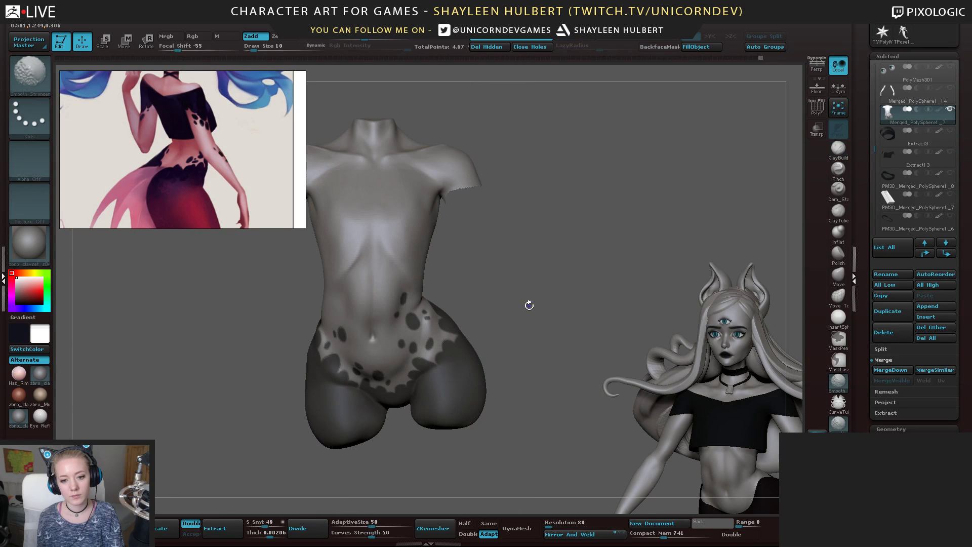
Show the red tail subtool to compare it with the masked hips, and hide it again
{"action": "left_click_drag", "start_coordinate": [876, 152], "coordinate": [872, 63]}
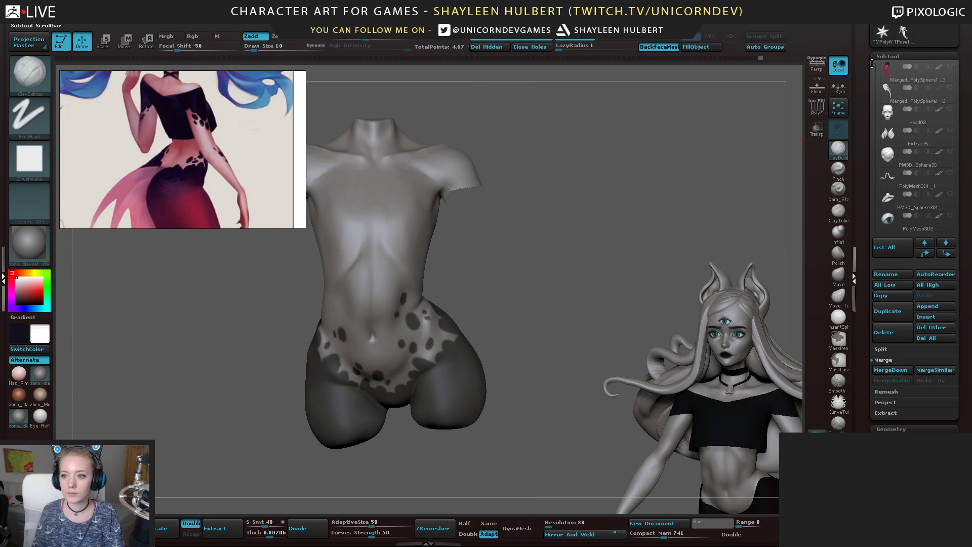
{"action": "left_click", "coordinate": [950, 66]}
{"action": "right_click_drag", "start_coordinate": [549, 319], "coordinate": [518, 332], "text": "ctrl"}
{"action": "right_click_drag", "start_coordinate": [517, 331], "coordinate": [527, 290], "text": "alt"}
{"action": "left_click", "coordinate": [914, 72]}
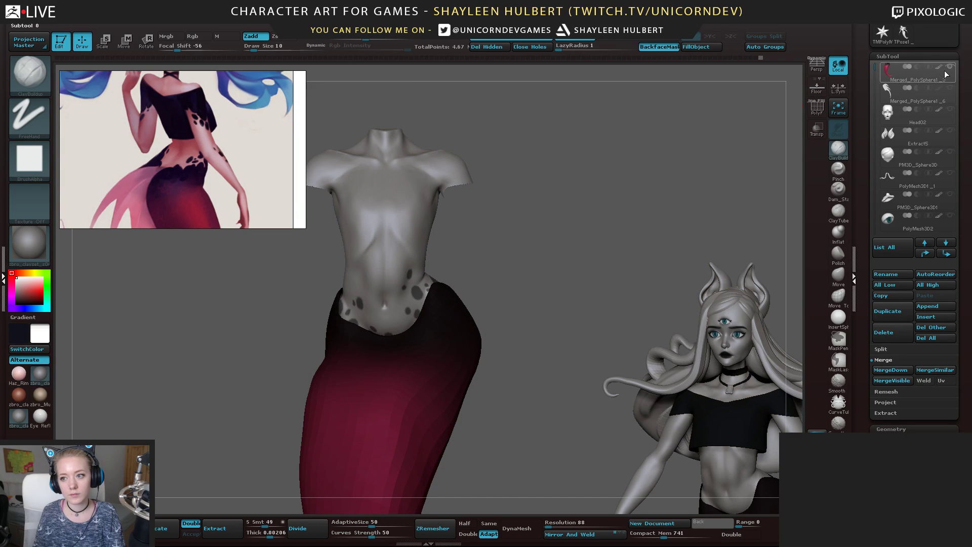
{"action": "left_click", "coordinate": [950, 67]}
{"action": "right_click_drag", "start_coordinate": [600, 265], "coordinate": [594, 304], "text": "ctrl"}
{"action": "right_click_drag", "start_coordinate": [593, 303], "coordinate": [590, 260]}
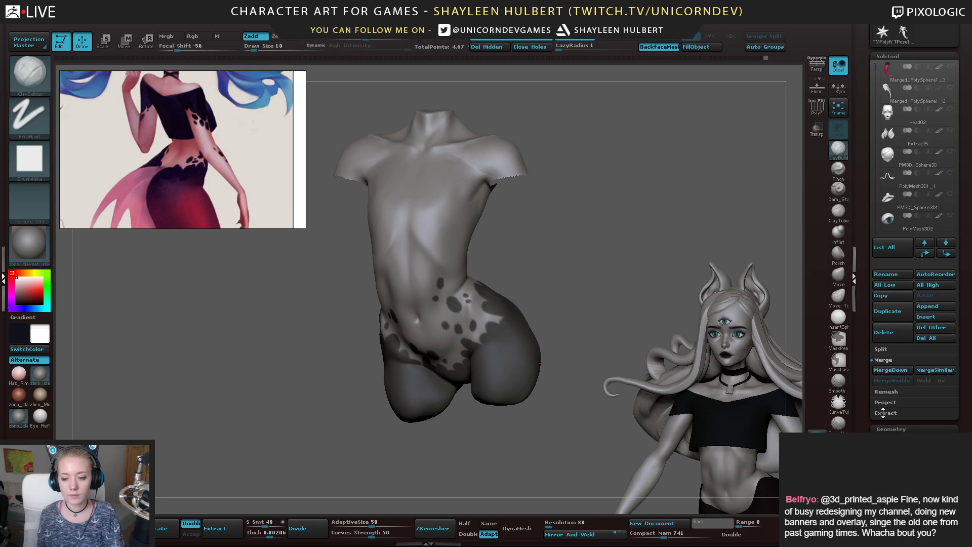
Save the project as a new version named Milo_sculpt_55
{"action": "key", "text": "ctrl+s"}
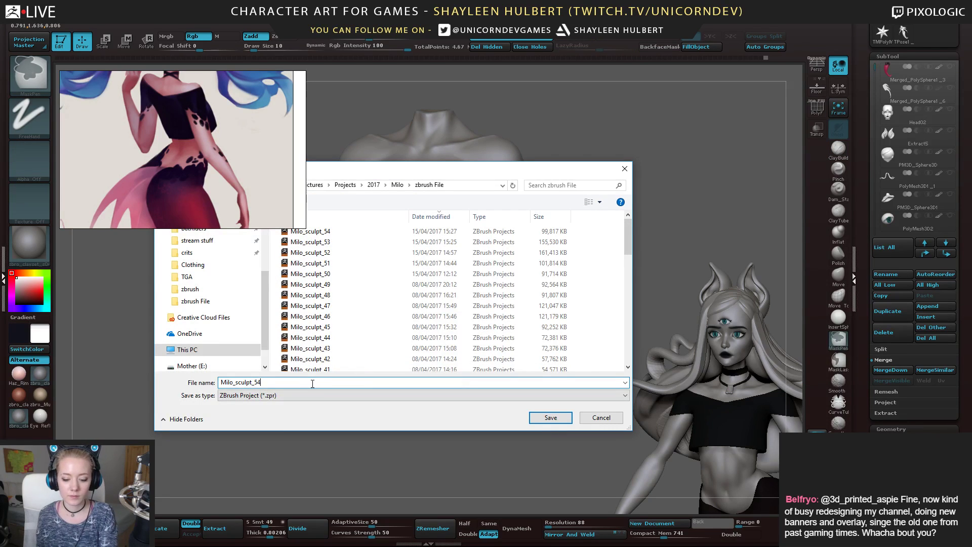
{"action": "key", "text": "BackSpace"}
{"action": "type", "text": "5"}
{"action": "left_click", "coordinate": [550, 418]}
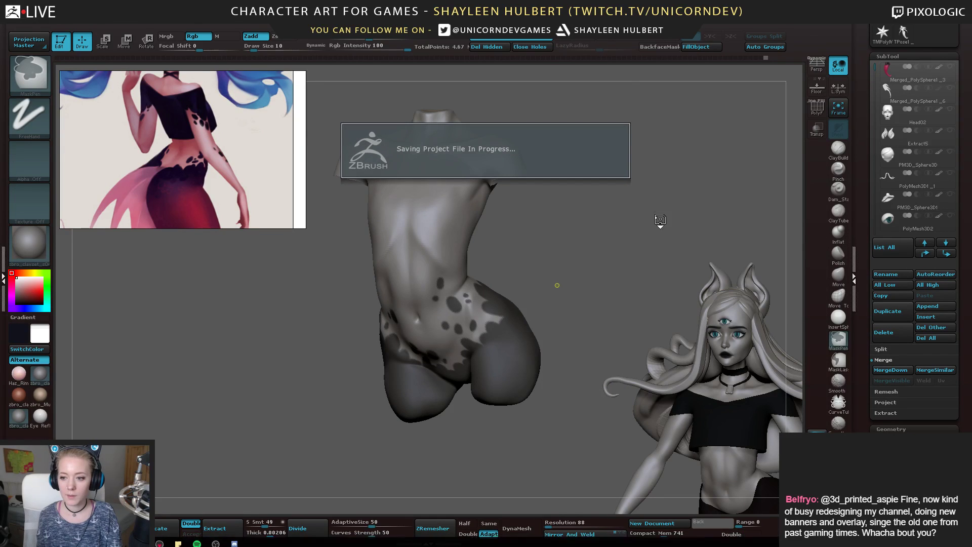
Extract a preview shell from the masked lower body at thickness 0.00206 and inspect it around the hips
{"action": "scroll", "coordinate": [863, 316], "scroll_direction": "down", "scroll_amount": 2}
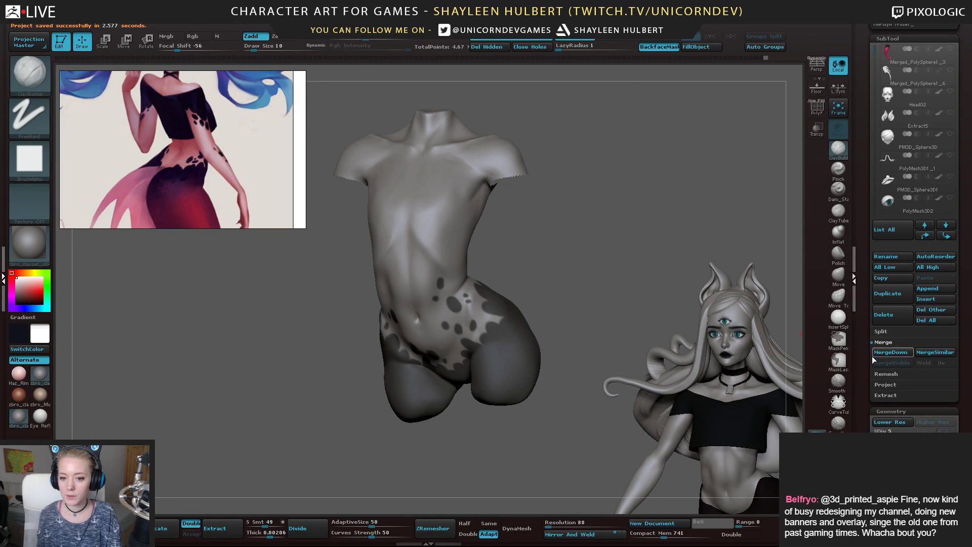
{"action": "left_click", "coordinate": [883, 395]}
{"action": "left_click", "coordinate": [886, 390]}
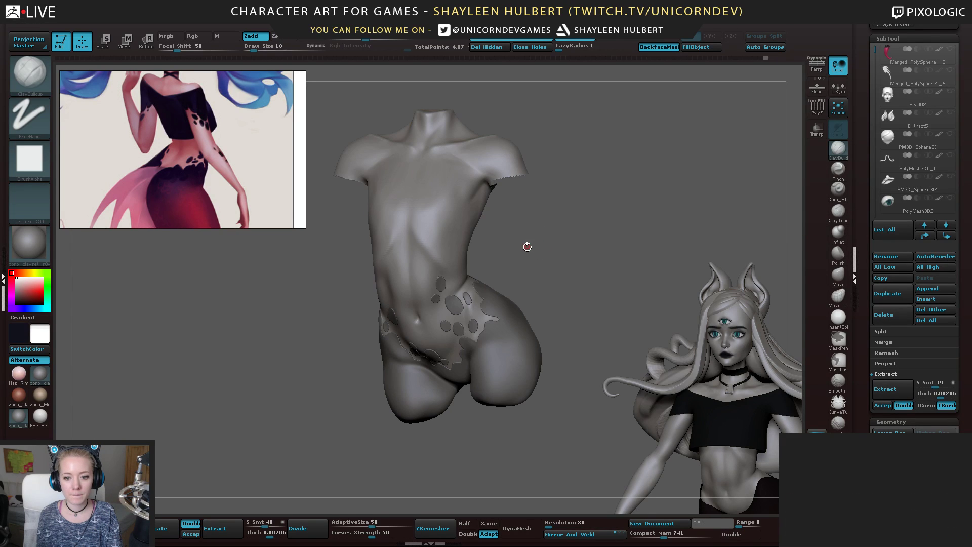
{"action": "left_click_drag", "start_coordinate": [525, 249], "coordinate": [640, 269]}
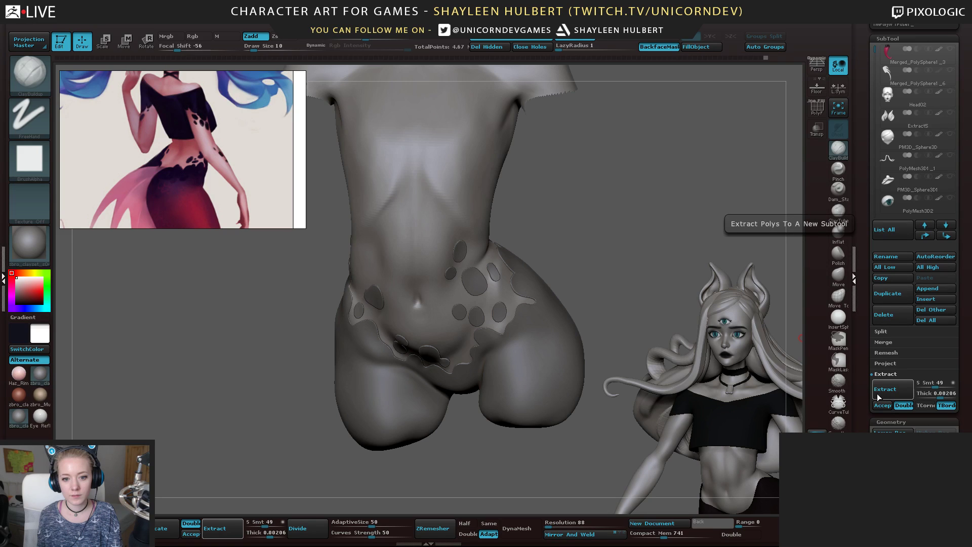
Set the Extract thickness to 0.003 and preview the lower-body shell again
{"action": "left_click", "coordinate": [922, 392]}
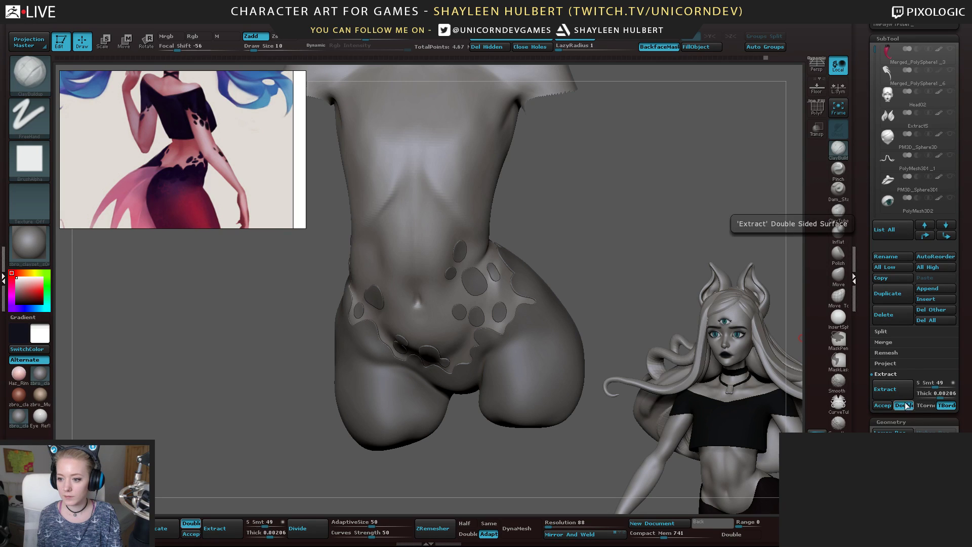
{"action": "type", "text": "0.003 Thick"}
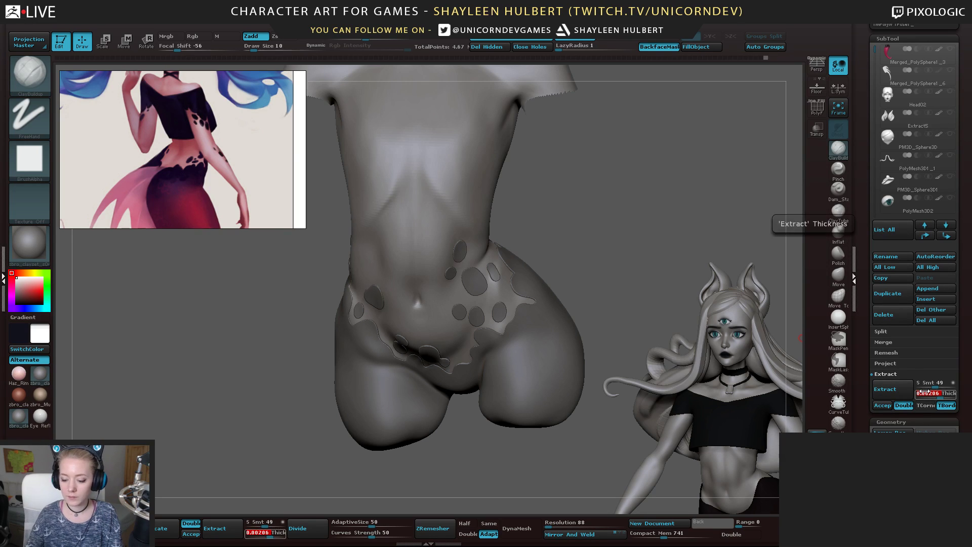
{"action": "left_click", "coordinate": [890, 390]}
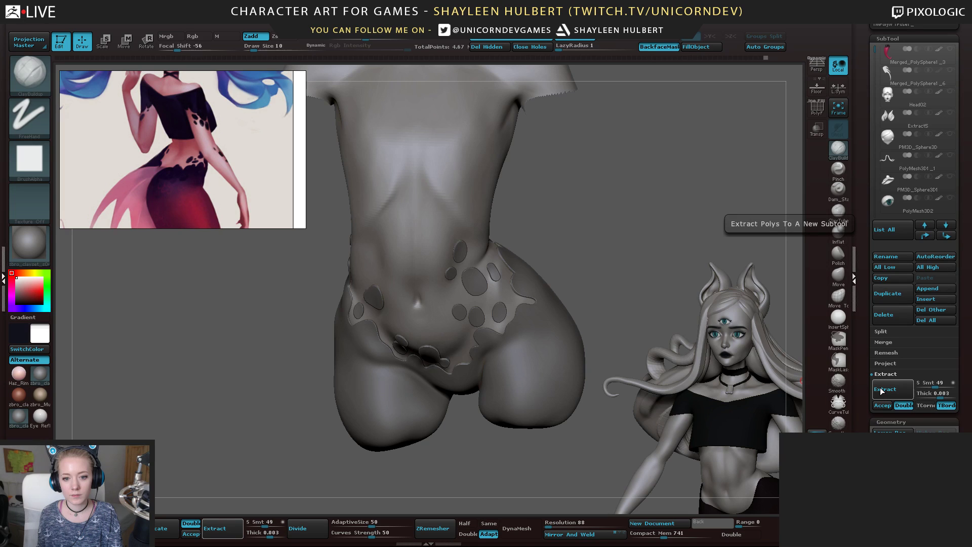
Extract the masked lower body as a shell at thickness 0.004, accept it and select the new shell
{"action": "left_click", "coordinate": [935, 393]}
{"action": "type", "text": "0."}
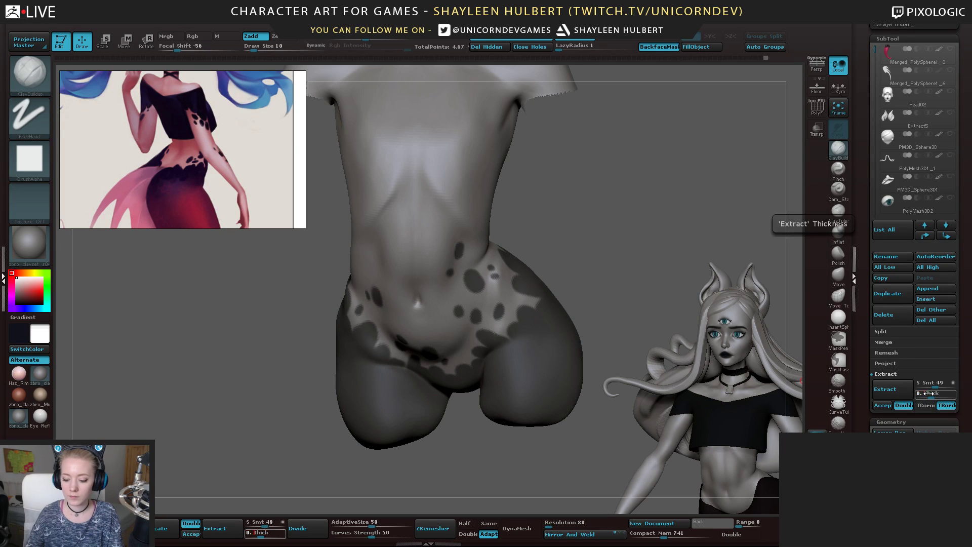
{"action": "type", "text": "004 Thick"}
{"action": "key", "text": "Return"}
{"action": "left_click", "coordinate": [893, 390]}
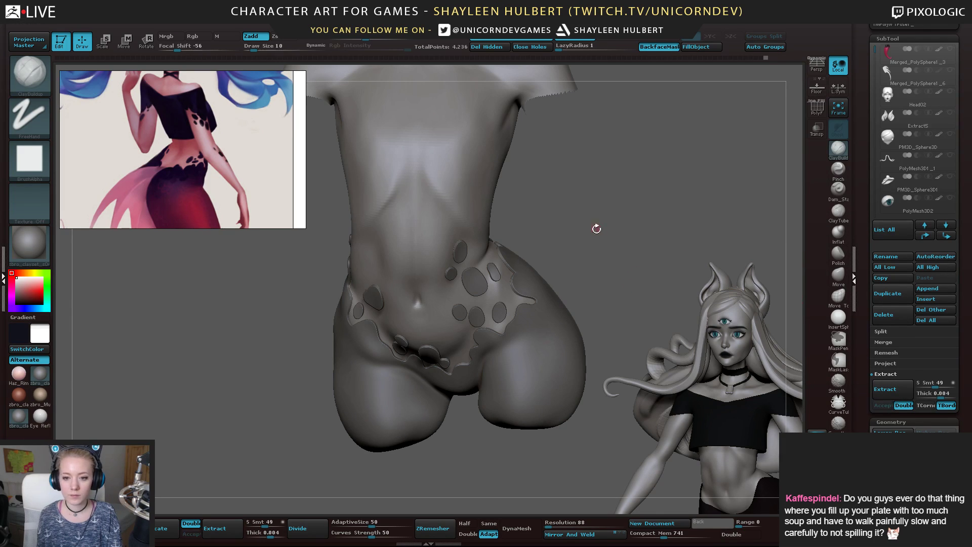
{"action": "key", "text": "Down"}
{"action": "mouse_move", "coordinate": [603, 261]}
{"action": "left_mouse_down", "text": "ctrl"}
{"action": "mouse_move", "coordinate": [614, 268]}
{"action": "mouse_move", "coordinate": [598, 251]}
{"action": "mouse_move", "coordinate": [582, 266]}
{"action": "mouse_move", "coordinate": [519, 282]}
{"action": "mouse_move", "coordinate": [549, 282]}
{"action": "mouse_move", "coordinate": [532, 293]}
{"action": "mouse_move", "coordinate": [514, 292]}
{"action": "mouse_move", "coordinate": [564, 293]}
{"action": "mouse_move", "coordinate": [561, 270]}
{"action": "mouse_move", "coordinate": [604, 247]}
{"action": "mouse_move", "coordinate": [581, 317]}
{"action": "left_mouse_up", "text": "ctrl"}
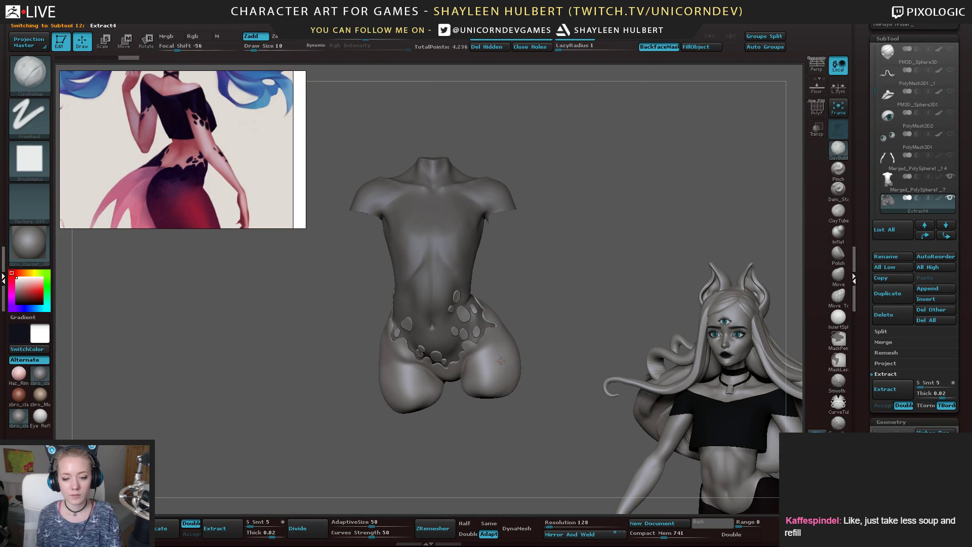
Show the red tail subtool and sample the near-black colour from its upper edge at the hip
{"action": "left_click_drag", "start_coordinate": [868, 95], "coordinate": [866, 176]}
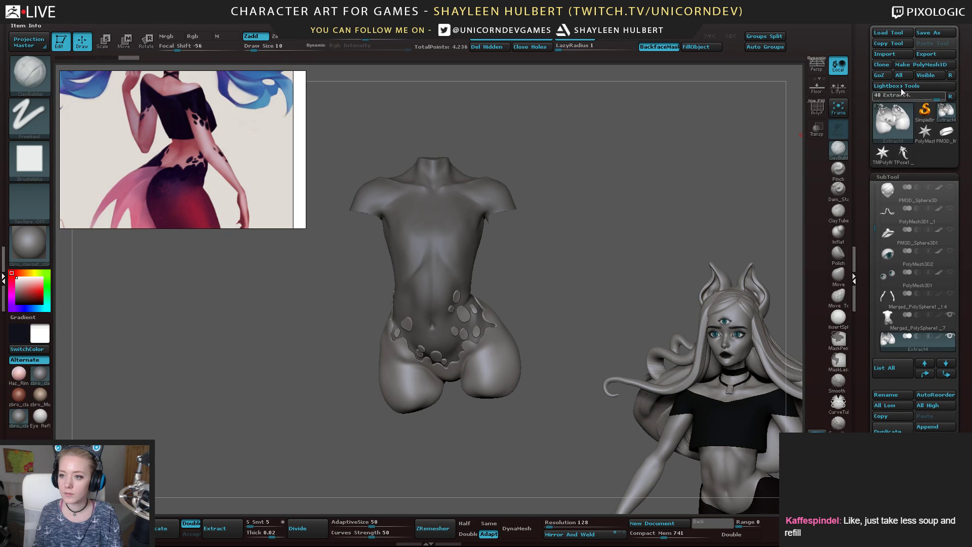
{"action": "scroll", "coordinate": [935, 199], "scroll_direction": "up", "scroll_amount": 4}
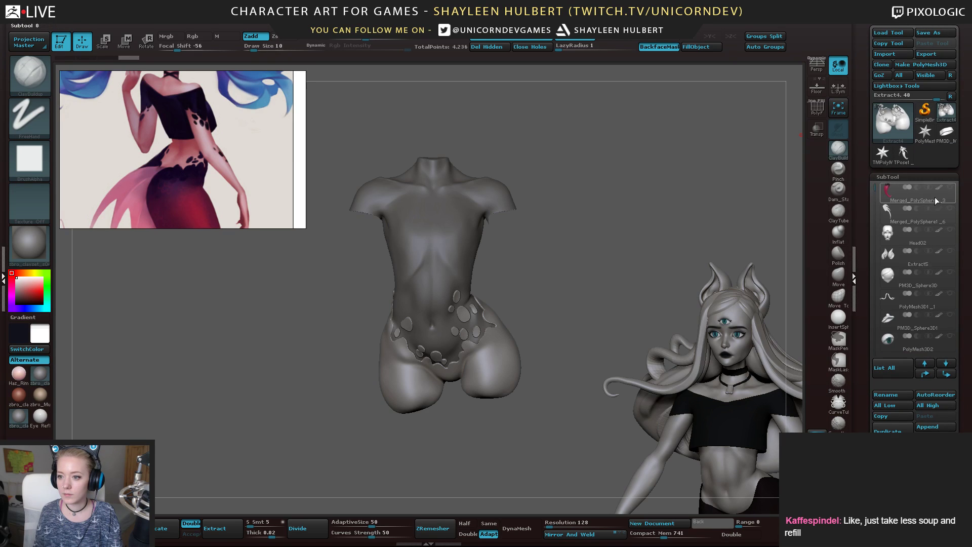
{"action": "left_click", "coordinate": [951, 192]}
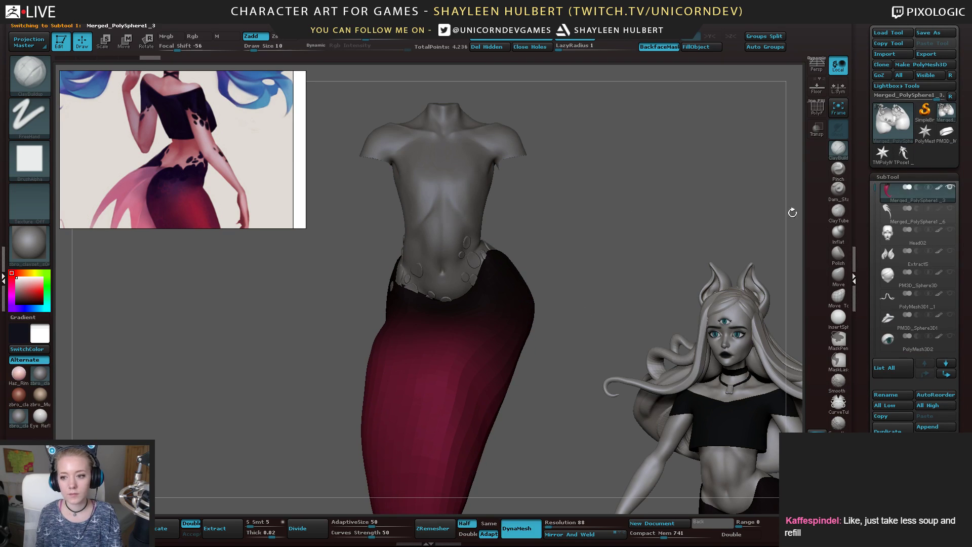
{"action": "left_click", "coordinate": [838, 275]}
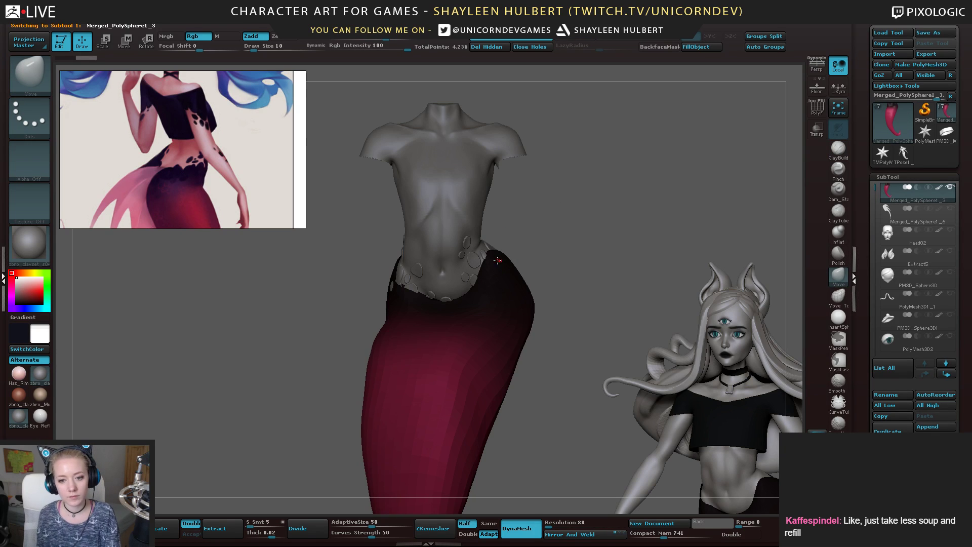
{"action": "key", "text": "c"}
Fill the extracted lower-body shell with the sampled near-black colour and set the active colour back to white
{"action": "left_click_drag", "start_coordinate": [875, 190], "coordinate": [874, 222]}
{"action": "scroll", "coordinate": [875, 222], "scroll_direction": "down", "scroll_amount": 3}
{"action": "left_click", "coordinate": [943, 274]}
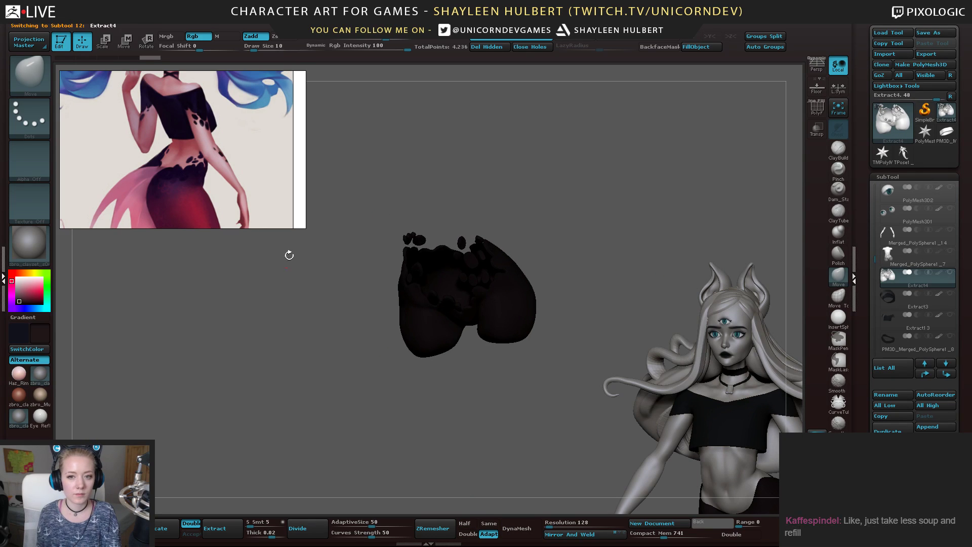
{"action": "left_click", "coordinate": [688, 47]}
{"action": "left_click_drag", "start_coordinate": [872, 213], "coordinate": [872, 177]}
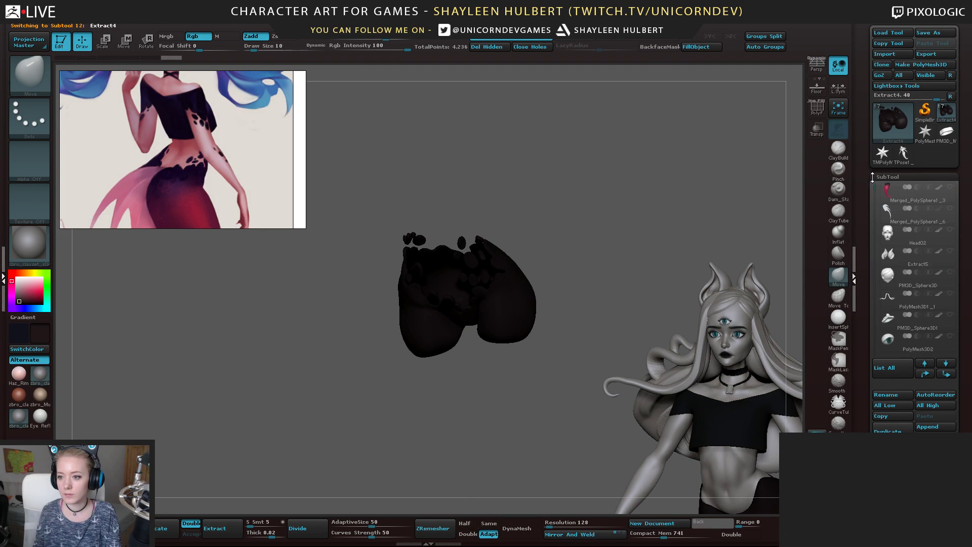
{"action": "left_click", "coordinate": [16, 278]}
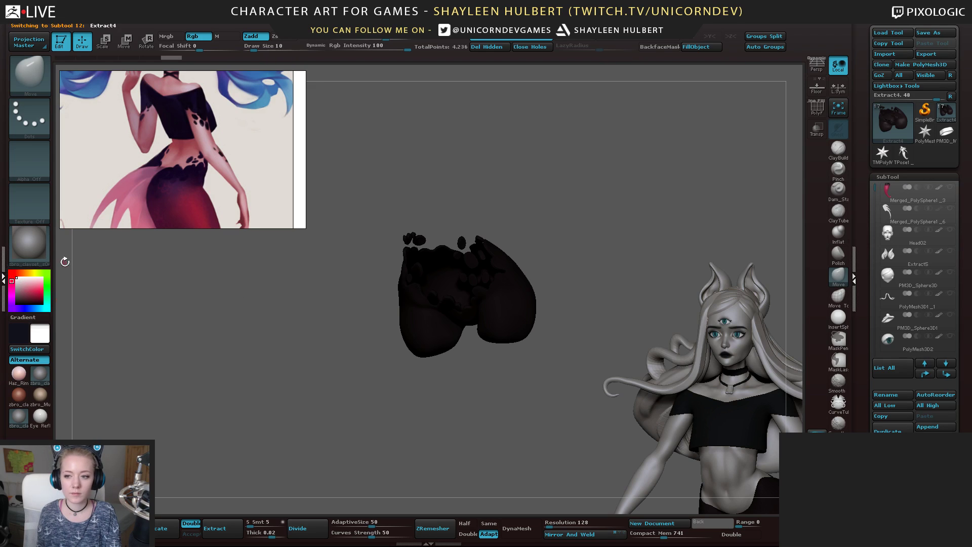
Select the red tail subtool and make all of the character's subtools visible
{"action": "left_click", "coordinate": [951, 190]}
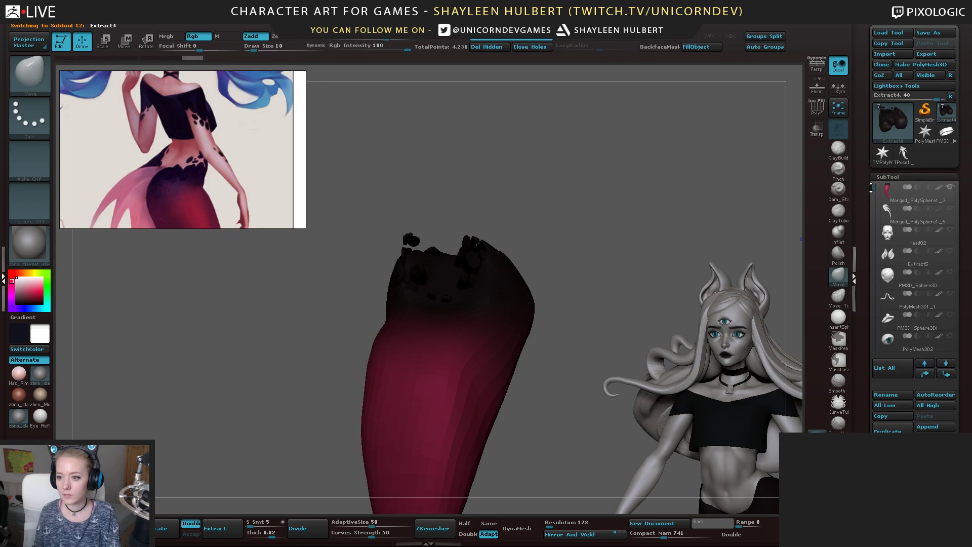
{"action": "mouse_move", "coordinate": [873, 185]}
{"action": "left_mouse_down"}
{"action": "mouse_move", "coordinate": [873, 204]}
{"action": "mouse_move", "coordinate": [874, 185]}
{"action": "left_mouse_up"}
{"action": "left_click", "coordinate": [951, 190]}
{"action": "left_click", "coordinate": [950, 190]}
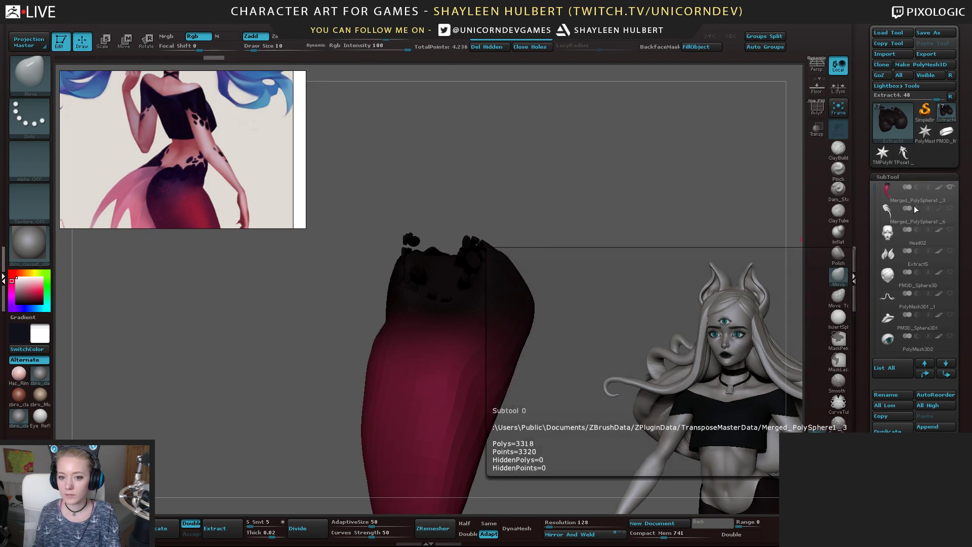
{"action": "left_click", "coordinate": [946, 198]}
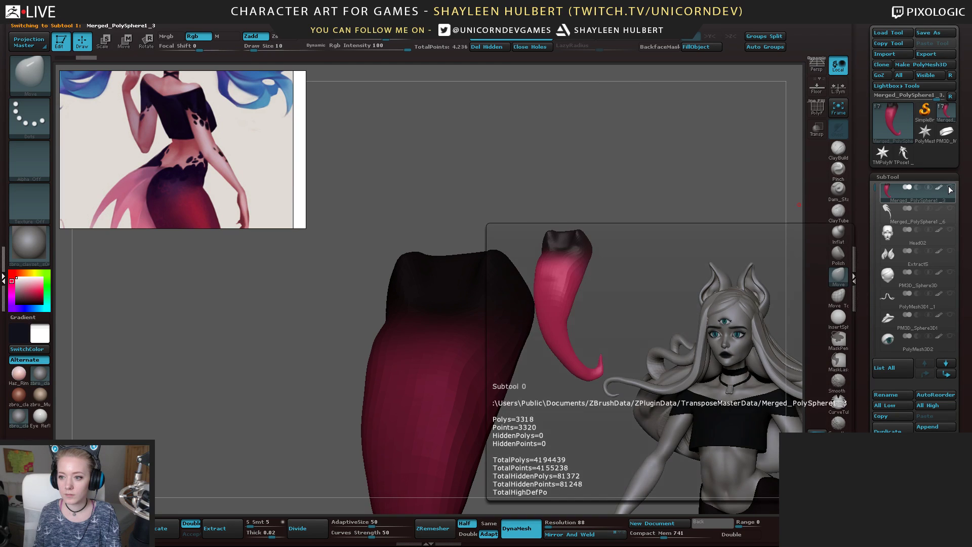
{"action": "left_click", "coordinate": [951, 188]}
{"action": "right_click_drag", "start_coordinate": [724, 224], "coordinate": [726, 237], "text": "ctrl"}
{"action": "mouse_move", "coordinate": [666, 221]}
{"action": "right_mouse_down", "text": "ctrl"}
{"action": "mouse_move", "coordinate": [633, 218]}
{"action": "mouse_move", "coordinate": [637, 239]}
{"action": "right_mouse_up", "text": "ctrl"}
Adjust the top of the tail around the hips with the Move brush and undo the last stroke
{"action": "left_click", "coordinate": [841, 278]}
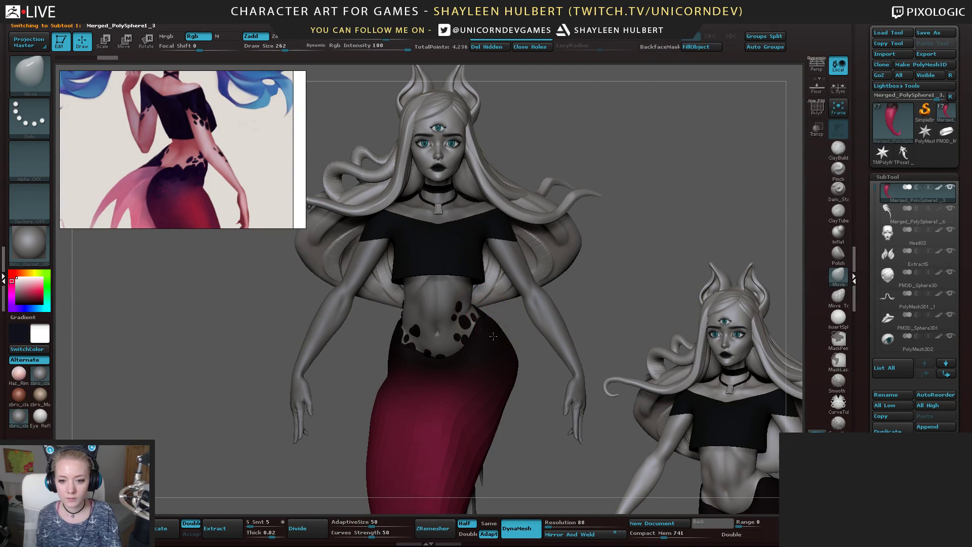
{"action": "left_click_drag", "start_coordinate": [580, 301], "coordinate": [507, 354]}
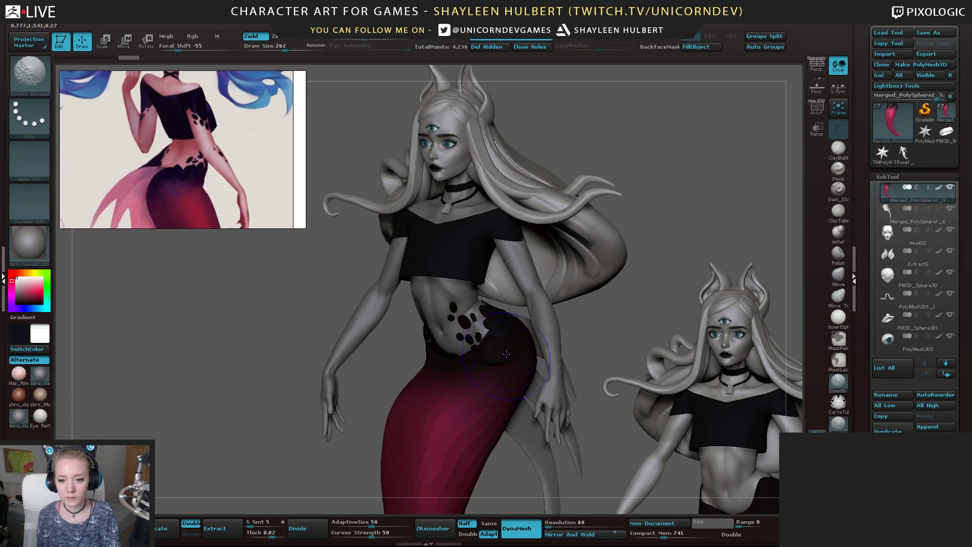
{"action": "mouse_move", "coordinate": [267, 318]}
{"action": "left_mouse_down"}
{"action": "mouse_move", "coordinate": [403, 363]}
{"action": "mouse_move", "coordinate": [384, 368]}
{"action": "left_mouse_up"}
{"action": "key", "text": "ctrl+z"}
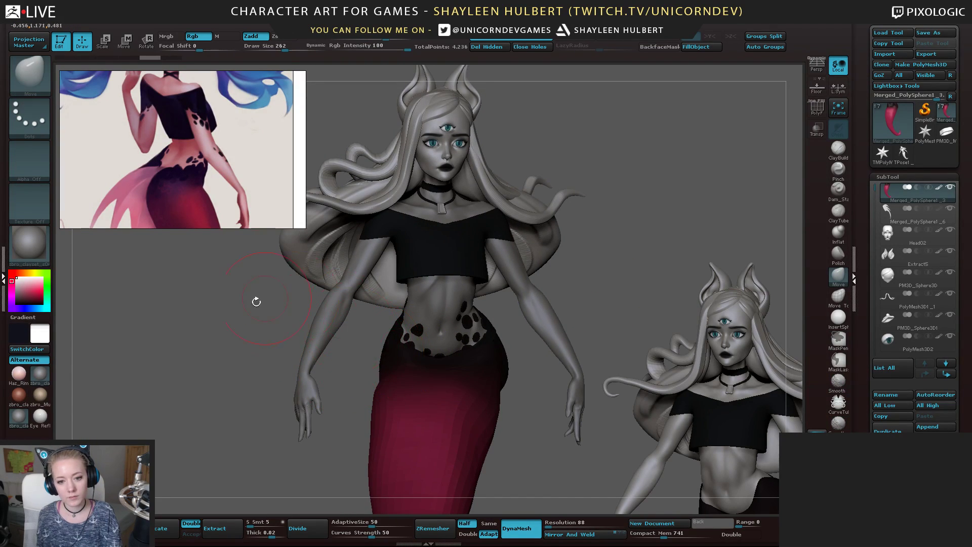
{"action": "mouse_move", "coordinate": [257, 302]}
{"action": "left_mouse_down"}
{"action": "mouse_move", "coordinate": [516, 267]}
{"action": "mouse_move", "coordinate": [506, 276]}
{"action": "mouse_move", "coordinate": [521, 302]}
{"action": "mouse_move", "coordinate": [554, 289]}
{"action": "left_mouse_up"}
Turn off polypaint on all subtools and smooth the tail's upper edge over the buttocks and hips
{"action": "left_click", "coordinate": [938, 187], "text": "shift"}
{"action": "left_click_drag", "start_coordinate": [629, 228], "coordinate": [620, 217], "text": "shift"}
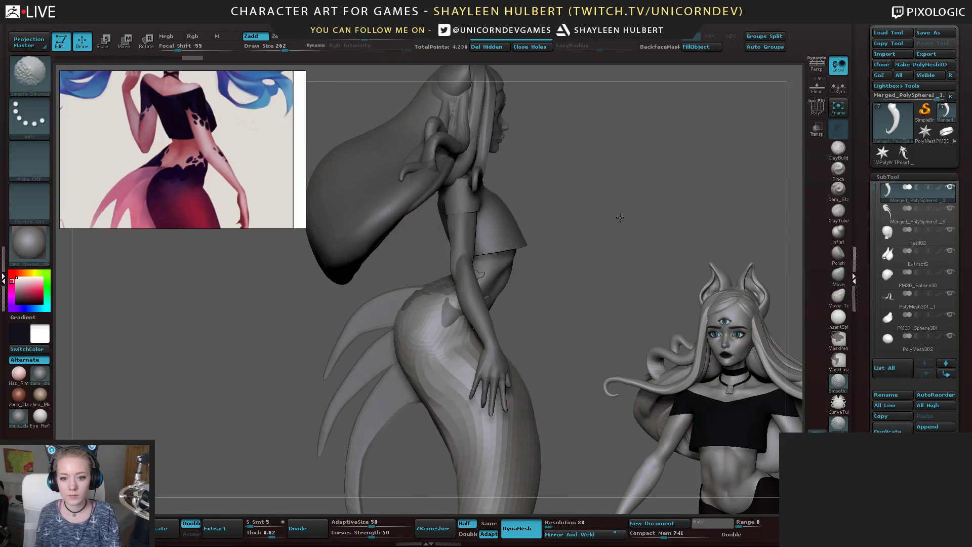
{"action": "mouse_move", "coordinate": [443, 301]}
{"action": "left_mouse_down"}
{"action": "mouse_move", "coordinate": [434, 305]}
{"action": "mouse_move", "coordinate": [442, 348]}
{"action": "left_mouse_up"}
{"action": "left_click_drag", "start_coordinate": [684, 248], "coordinate": [585, 255], "text": "shift"}
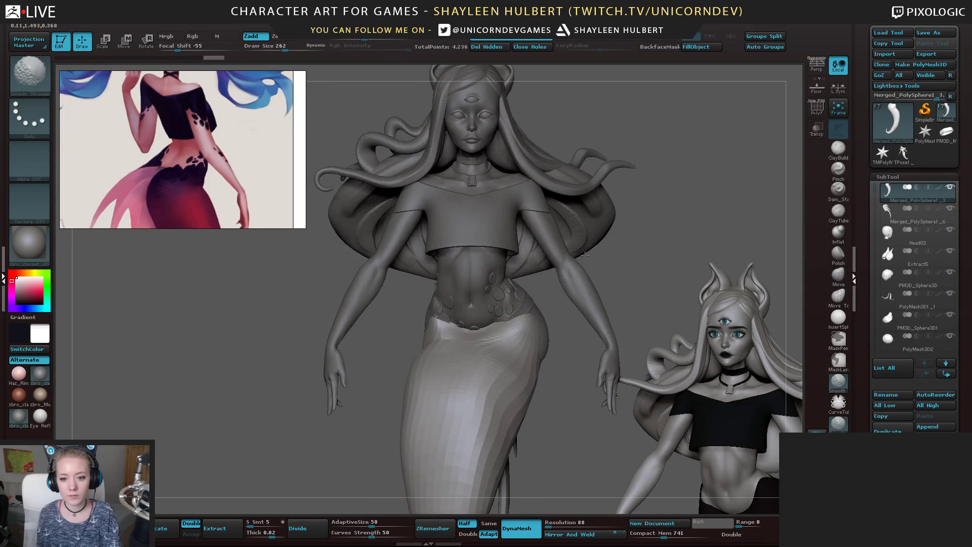
{"action": "left_click_drag", "start_coordinate": [431, 328], "coordinate": [428, 328]}
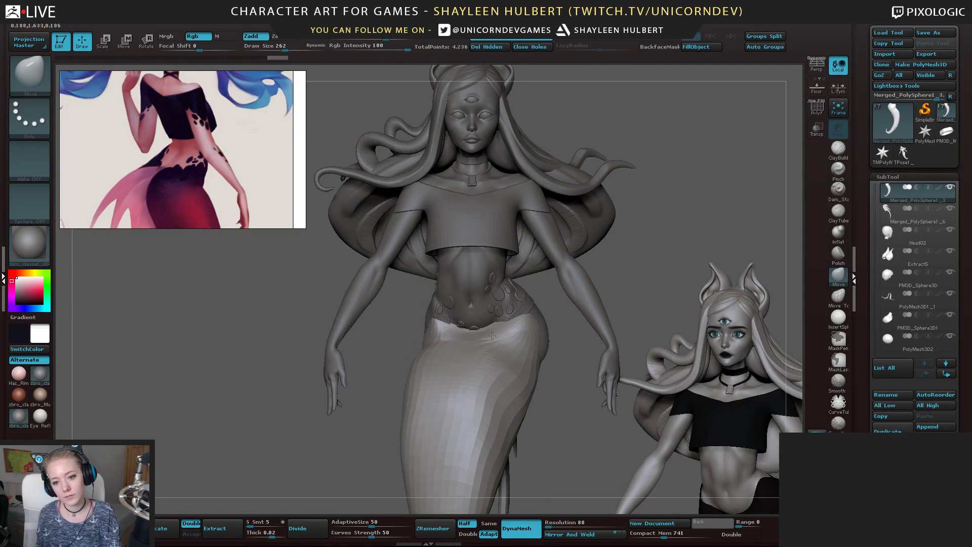
Move and smooth the tail's front waistline and outer hip so they follow the body beneath
{"action": "left_click_drag", "start_coordinate": [492, 335], "coordinate": [473, 339]}
{"action": "key", "text": "shift"}
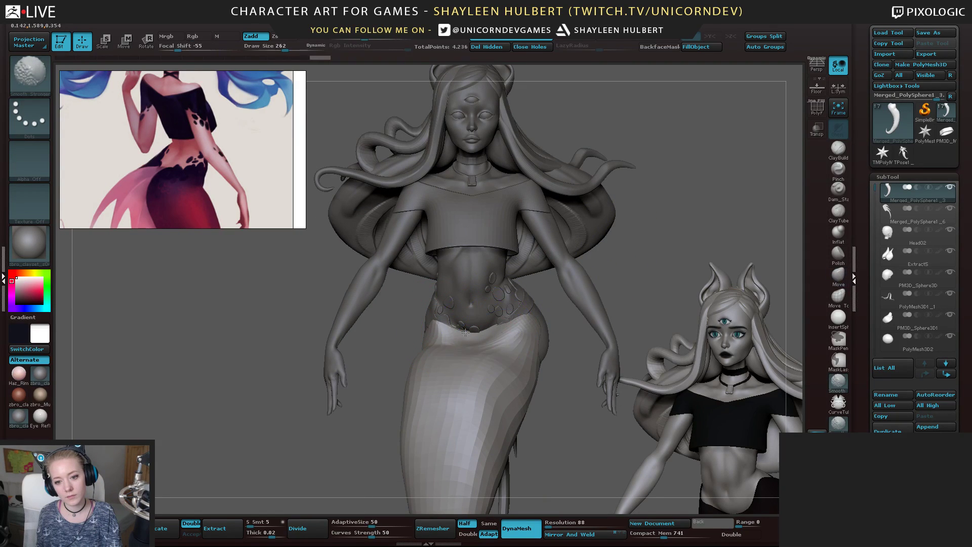
{"action": "left_click_drag", "start_coordinate": [408, 380], "coordinate": [455, 340]}
{"action": "left_click_drag", "start_coordinate": [612, 289], "coordinate": [659, 293]}
{"action": "left_click_drag", "start_coordinate": [559, 319], "coordinate": [565, 314]}
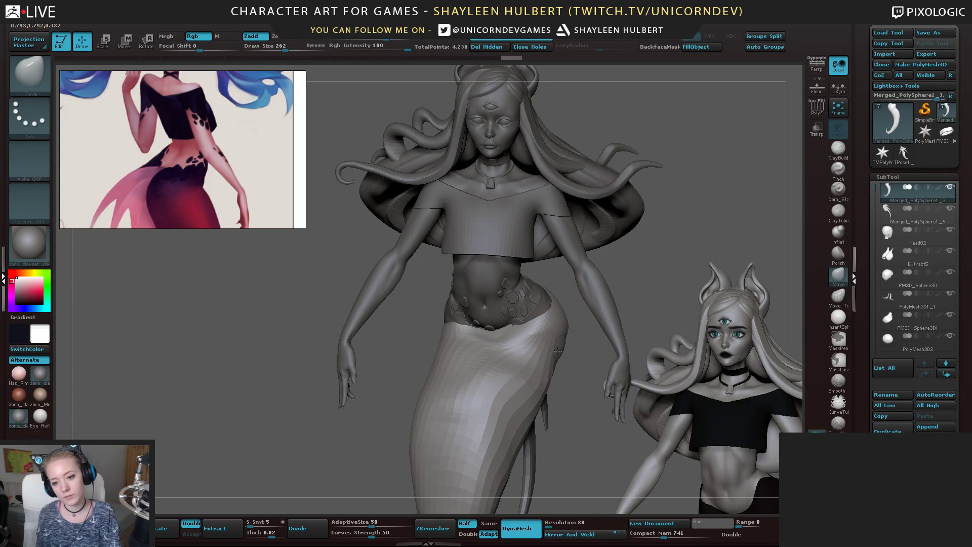
{"action": "mouse_move", "coordinate": [558, 351]}
{"action": "left_mouse_down"}
{"action": "mouse_move", "coordinate": [543, 320]}
{"action": "mouse_move", "coordinate": [550, 324]}
{"action": "left_mouse_up"}
Polish the tail's surface around the buttock and outer hip with the mPolish brush
{"action": "mouse_move", "coordinate": [628, 282]}
{"action": "left_mouse_down"}
{"action": "mouse_move", "coordinate": [405, 278]}
{"action": "mouse_move", "coordinate": [557, 324]}
{"action": "left_mouse_up"}
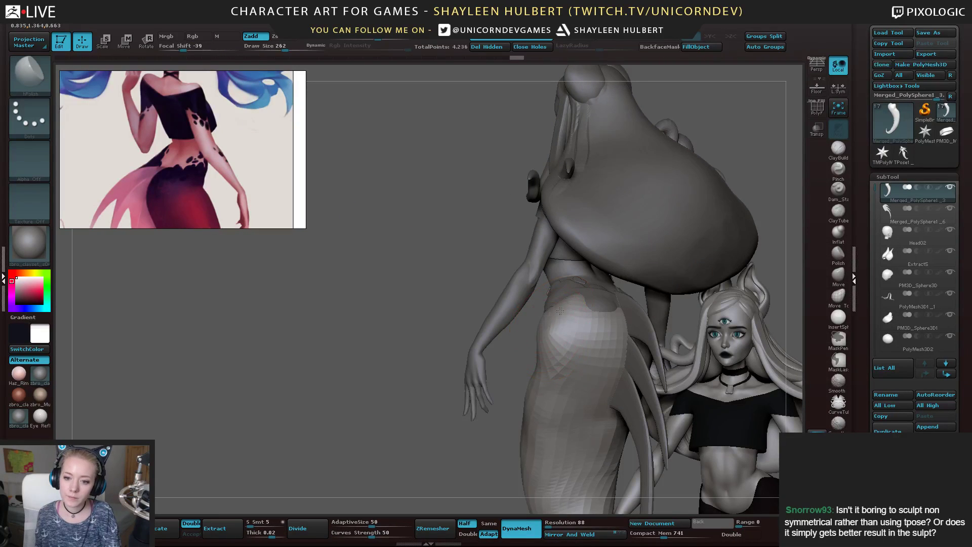
{"action": "left_click_drag", "start_coordinate": [497, 344], "coordinate": [577, 320]}
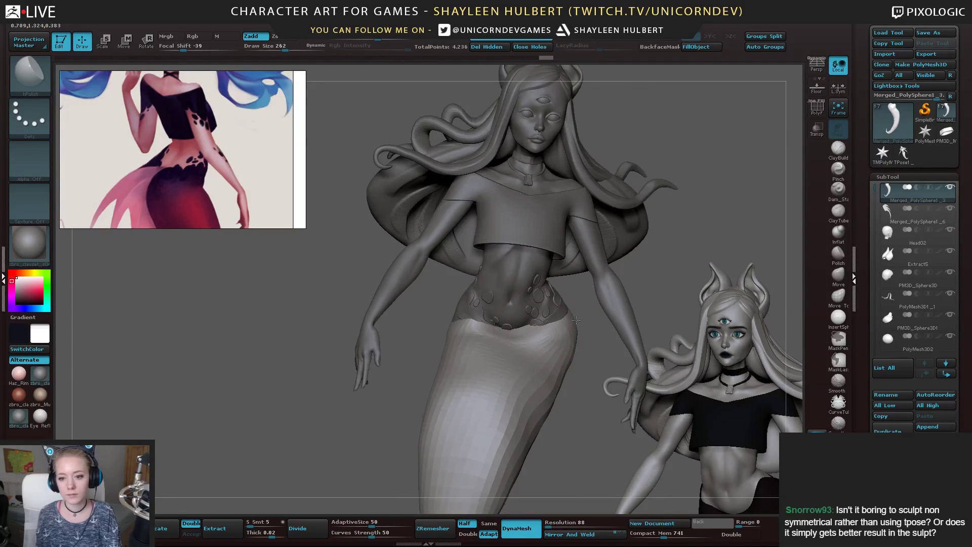
{"action": "left_click_drag", "start_coordinate": [599, 386], "coordinate": [536, 354], "text": "alt"}
{"action": "left_click_drag", "start_coordinate": [537, 355], "coordinate": [528, 328]}
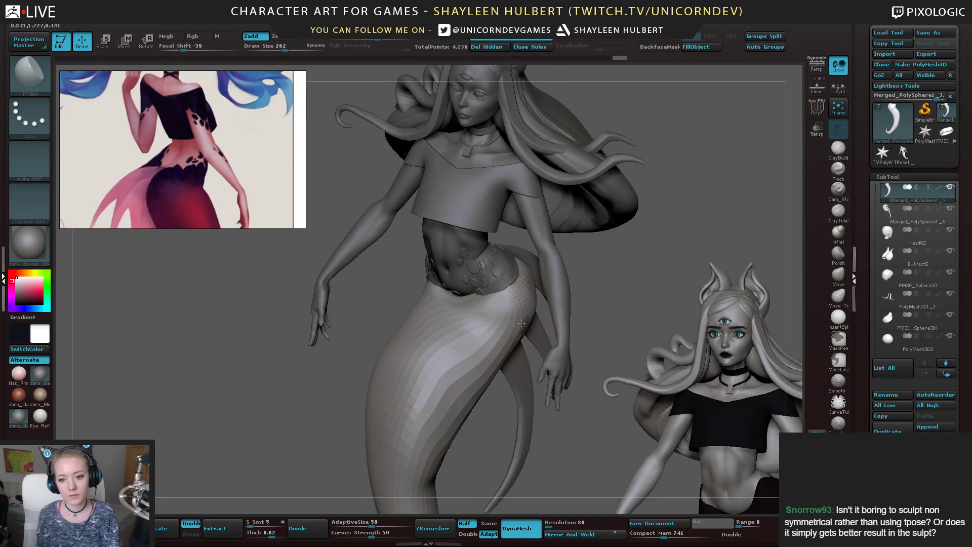
Build up the tail's outer hip and thigh with ClayBuildup and smooth the strokes
{"action": "left_click", "coordinate": [835, 154]}
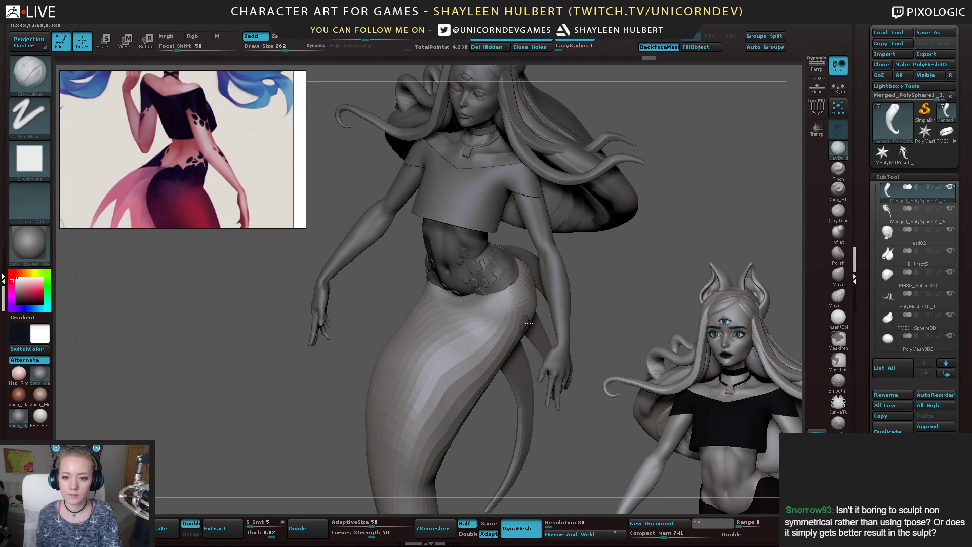
{"action": "key", "text": "shift"}
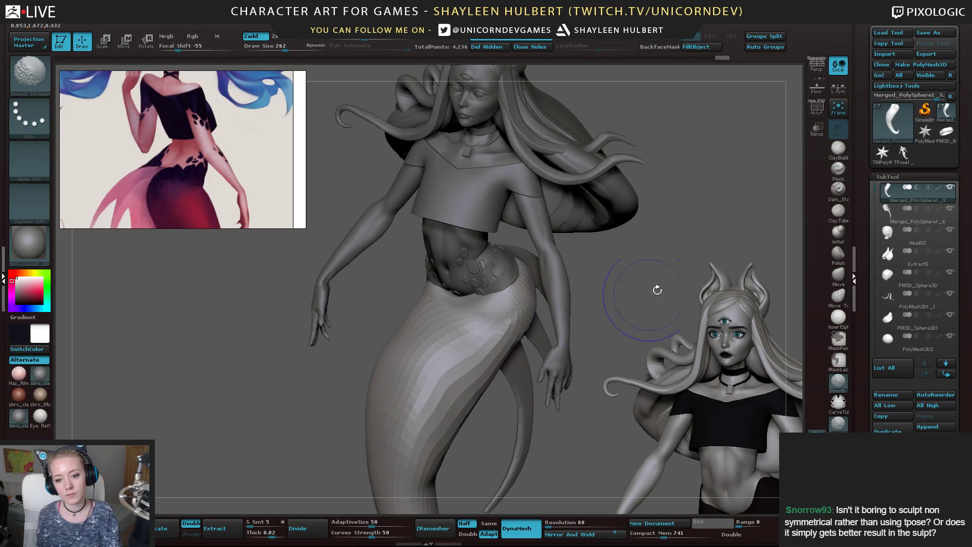
{"action": "left_click_drag", "start_coordinate": [657, 290], "coordinate": [672, 278], "text": "shift"}
{"action": "left_click_drag", "start_coordinate": [553, 398], "coordinate": [440, 400]}
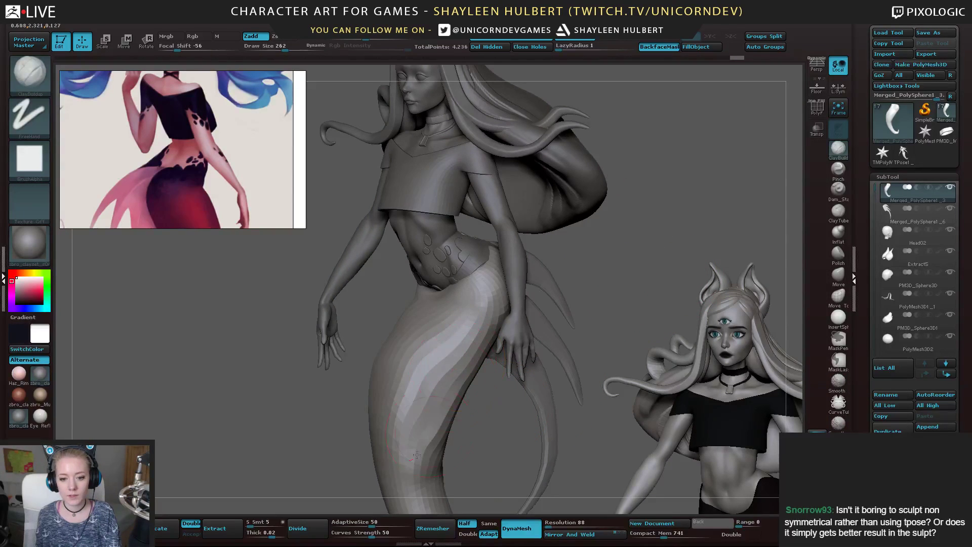
{"action": "left_click_drag", "start_coordinate": [466, 446], "coordinate": [639, 280], "text": "shift"}
Refine the tail's front and back hip transitions with a smaller ClayBuildup brush and smoothing
{"action": "mouse_move", "coordinate": [599, 246]}
{"action": "left_mouse_down", "text": "alt"}
{"action": "mouse_move", "coordinate": [682, 241]}
{"action": "mouse_move", "coordinate": [564, 214]}
{"action": "left_mouse_up", "text": "alt"}
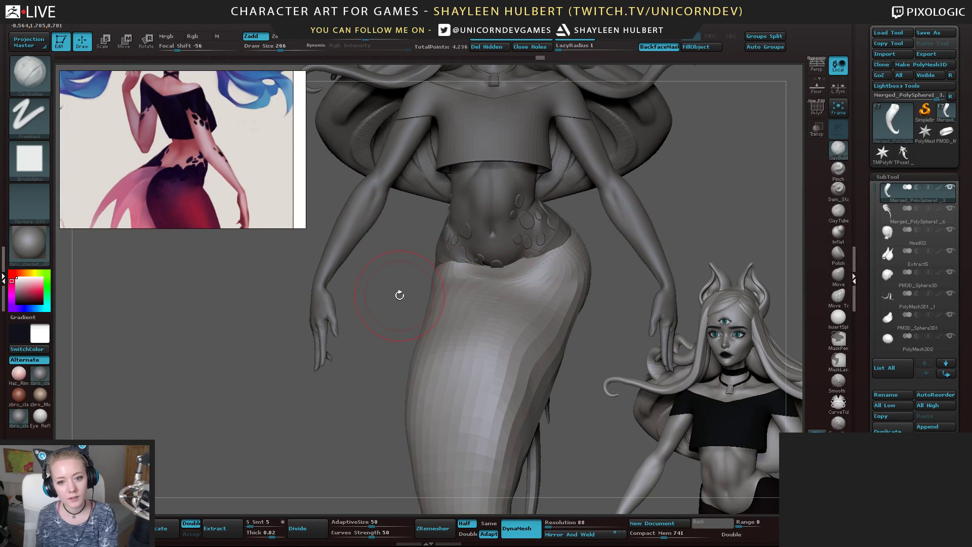
{"action": "mouse_move", "coordinate": [397, 291]}
{"action": "left_mouse_down"}
{"action": "mouse_move", "coordinate": [529, 274]}
{"action": "mouse_move", "coordinate": [466, 310]}
{"action": "mouse_move", "coordinate": [466, 294]}
{"action": "mouse_move", "coordinate": [459, 307]}
{"action": "mouse_move", "coordinate": [401, 319]}
{"action": "mouse_move", "coordinate": [423, 220]}
{"action": "mouse_move", "coordinate": [437, 335]}
{"action": "mouse_move", "coordinate": [466, 290]}
{"action": "left_mouse_up"}
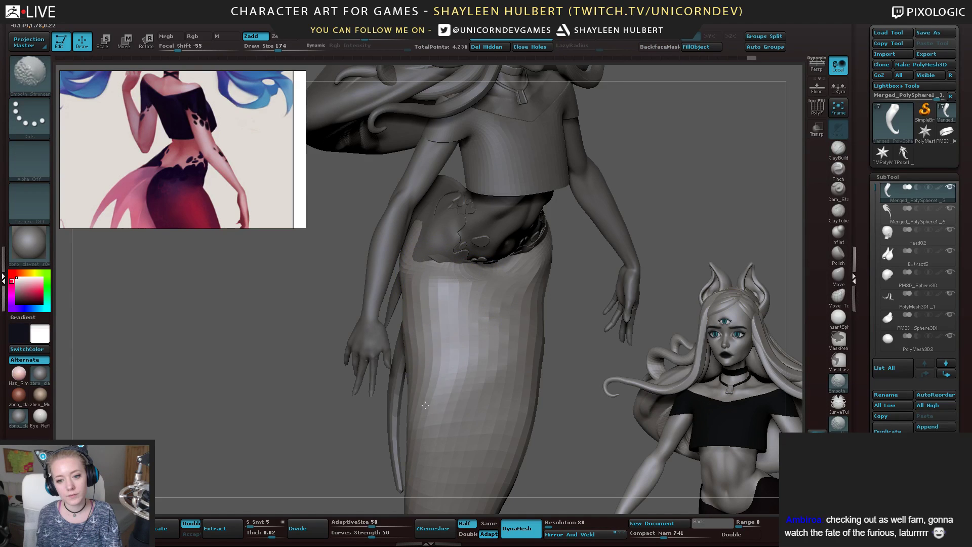
{"action": "mouse_move", "coordinate": [294, 380]}
{"action": "left_mouse_down"}
{"action": "mouse_move", "coordinate": [395, 371]}
{"action": "mouse_move", "coordinate": [524, 337]}
{"action": "left_mouse_up"}
{"action": "left_click_drag", "start_coordinate": [564, 302], "coordinate": [524, 293]}
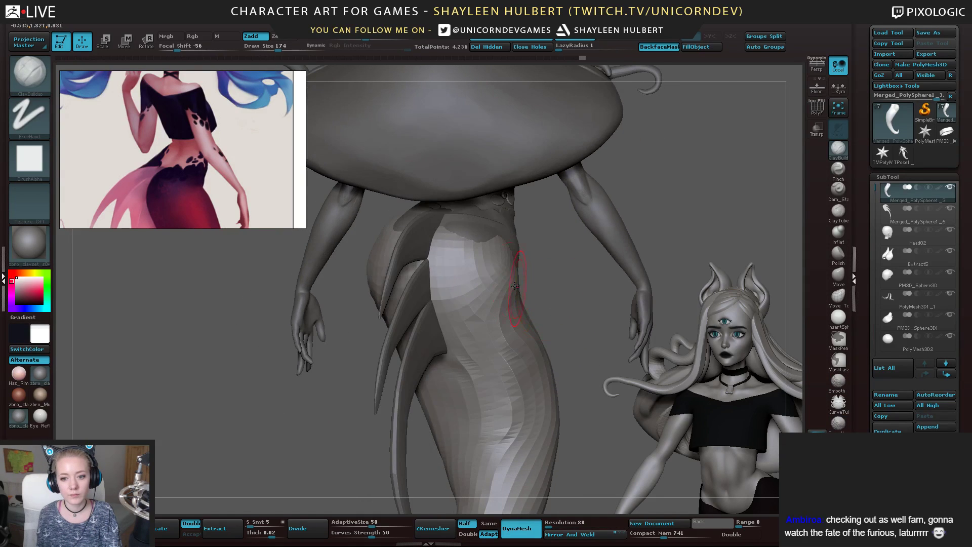
{"action": "mouse_move", "coordinate": [509, 296]}
{"action": "right_mouse_down"}
{"action": "mouse_move", "coordinate": [565, 329]}
{"action": "mouse_move", "coordinate": [530, 317]}
{"action": "mouse_move", "coordinate": [517, 299]}
{"action": "right_mouse_up"}
{"action": "mouse_move", "coordinate": [506, 281]}
{"action": "left_mouse_down"}
{"action": "mouse_move", "coordinate": [481, 245]}
{"action": "mouse_move", "coordinate": [507, 255]}
{"action": "left_mouse_up"}
{"action": "mouse_move", "coordinate": [499, 273]}
{"action": "right_mouse_down"}
{"action": "mouse_move", "coordinate": [578, 293]}
{"action": "mouse_move", "coordinate": [570, 240]}
{"action": "mouse_move", "coordinate": [400, 251]}
{"action": "right_mouse_up"}
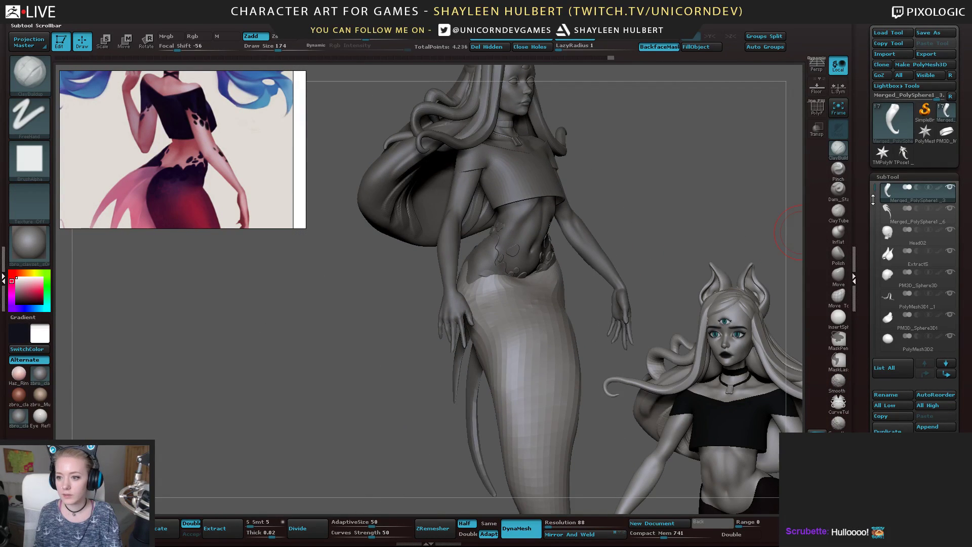
Select the hip-band subtool Extract3, hide all other subtools, and switch to the spotted lower-body shell Extract4
{"action": "left_click_drag", "start_coordinate": [872, 200], "coordinate": [874, 257]}
{"action": "left_click", "coordinate": [940, 300]}
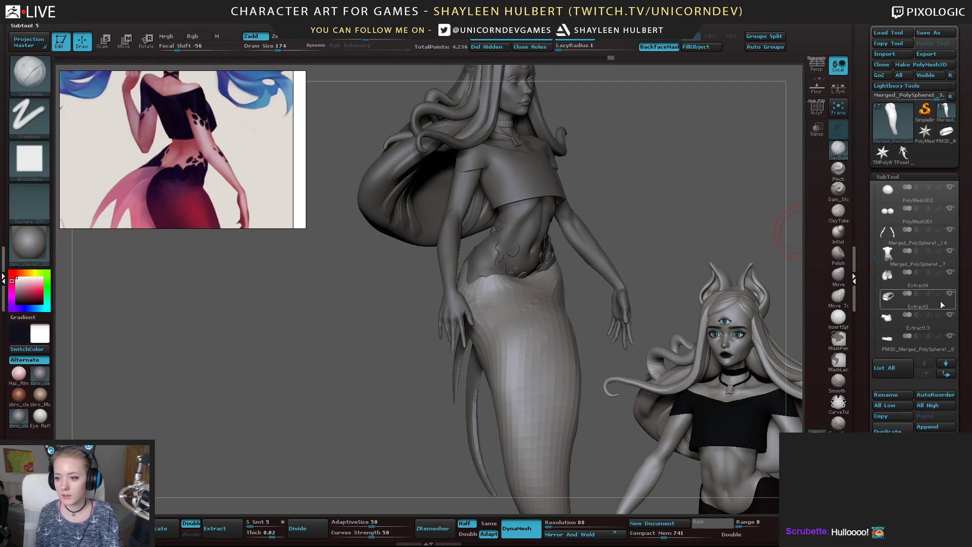
{"action": "left_click", "coordinate": [943, 302]}
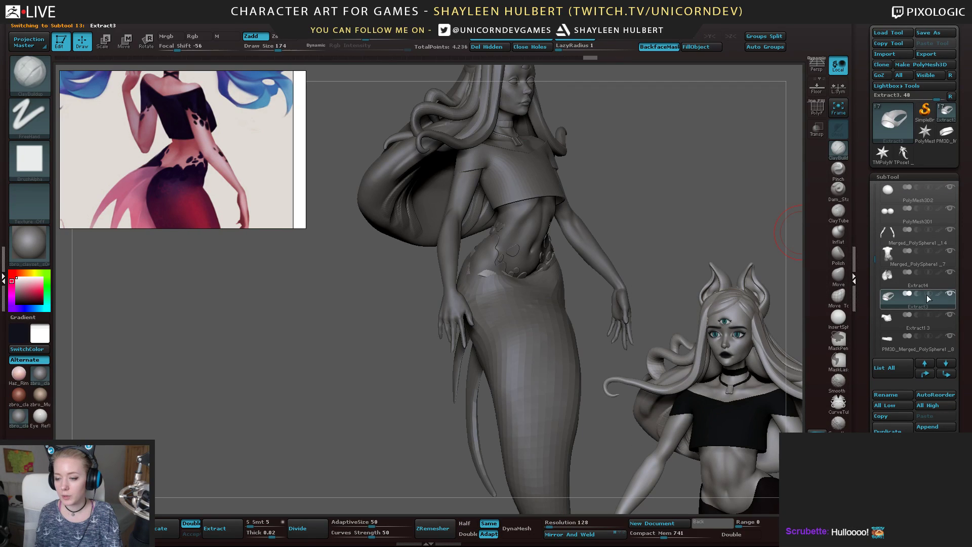
{"action": "left_click", "coordinate": [951, 294], "text": "shift"}
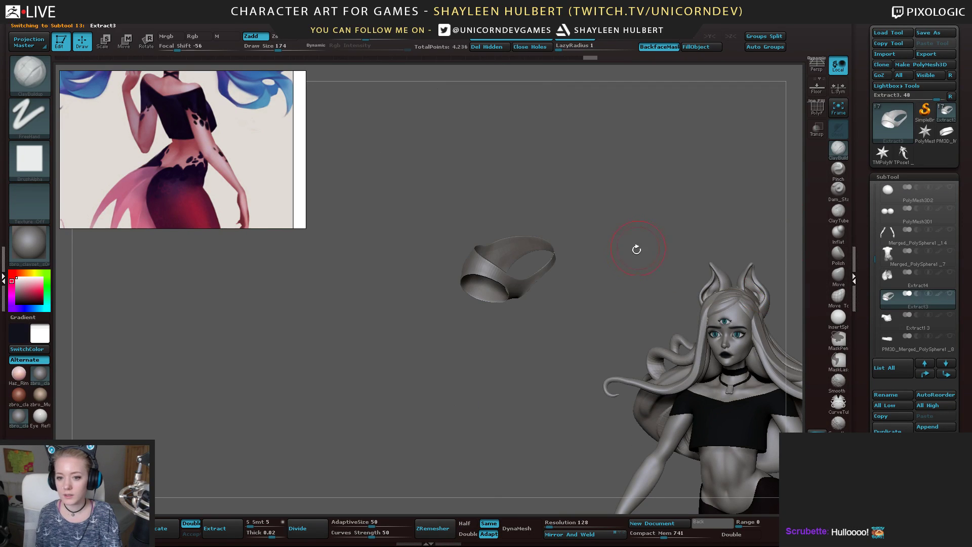
{"action": "left_click", "coordinate": [909, 275]}
{"action": "mouse_move", "coordinate": [666, 243]}
{"action": "left_mouse_down"}
{"action": "mouse_move", "coordinate": [636, 212]}
{"action": "mouse_move", "coordinate": [557, 216]}
{"action": "mouse_move", "coordinate": [637, 228]}
{"action": "mouse_move", "coordinate": [615, 266]}
{"action": "mouse_move", "coordinate": [579, 241]}
{"action": "left_mouse_up"}
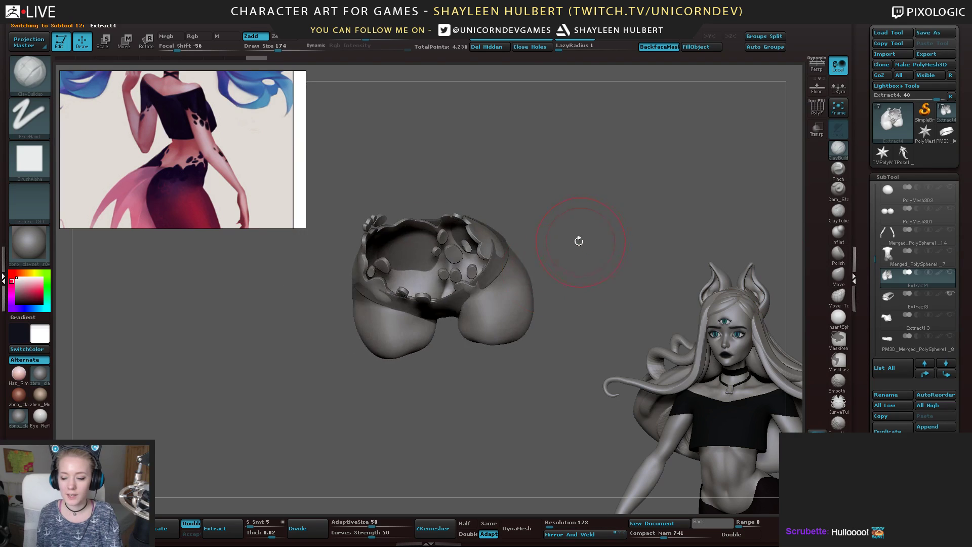
Delete the hip-band subtool Extract3
{"action": "left_click", "coordinate": [937, 304]}
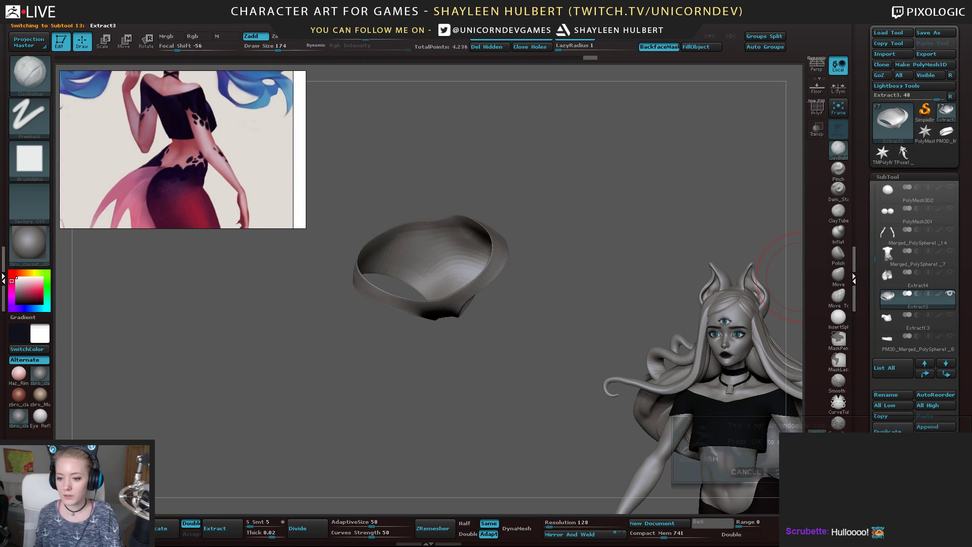
{"action": "left_click", "coordinate": [784, 472]}
{"action": "mouse_move", "coordinate": [597, 256]}
{"action": "left_mouse_down"}
{"action": "mouse_move", "coordinate": [767, 254]}
{"action": "mouse_move", "coordinate": [673, 253]}
{"action": "left_mouse_up"}
Unhide all the subtools and turn on the painted colour display for every one of them
{"action": "left_click", "coordinate": [950, 294]}
{"action": "left_click", "coordinate": [939, 187], "text": "shift"}
{"action": "mouse_move", "coordinate": [607, 274]}
{"action": "left_mouse_down", "text": "alt"}
{"action": "mouse_move", "coordinate": [580, 188]}
{"action": "mouse_move", "coordinate": [614, 219]}
{"action": "mouse_move", "coordinate": [669, 238]}
{"action": "left_mouse_up", "text": "alt"}
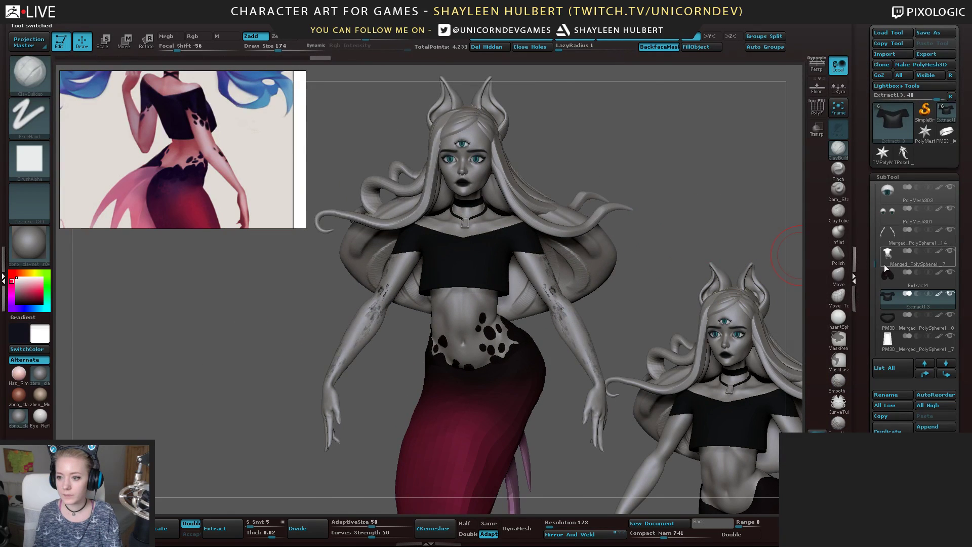
Select the torso subtool Merged_PolySphere1_7 and the arms subtool Merged_PolySphere1_14 in turn, and examine the figure's front
{"action": "mouse_move", "coordinate": [871, 254]}
{"action": "left_mouse_down"}
{"action": "mouse_move", "coordinate": [868, 211]}
{"action": "mouse_move", "coordinate": [865, 238]}
{"action": "left_mouse_up"}
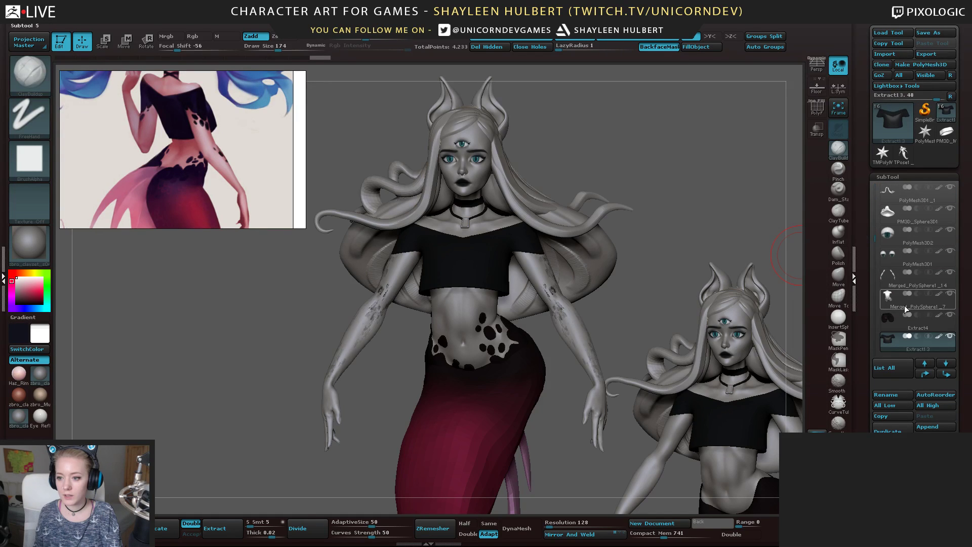
{"action": "left_click", "coordinate": [905, 304]}
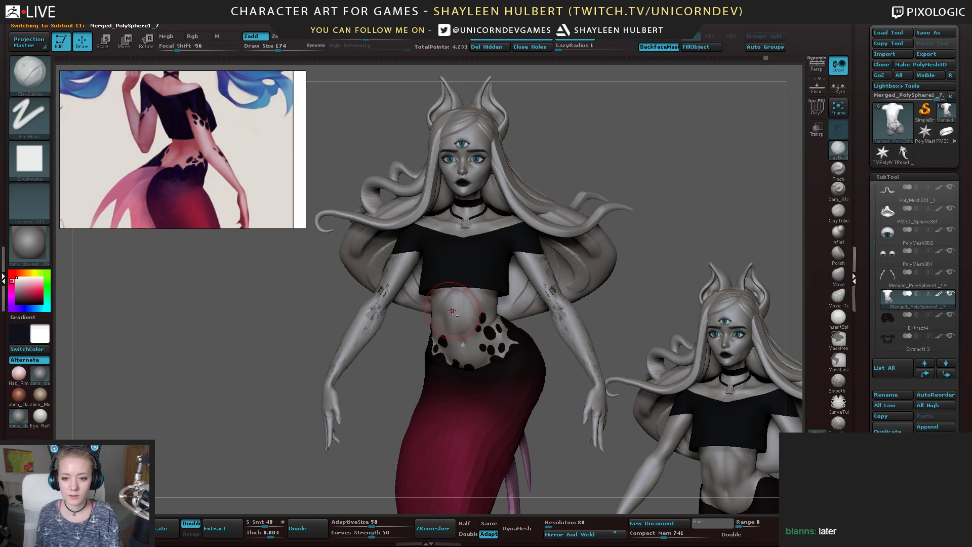
{"action": "left_click_drag", "start_coordinate": [636, 258], "coordinate": [579, 292], "text": "alt"}
{"action": "left_click", "coordinate": [900, 282]}
{"action": "left_click_drag", "start_coordinate": [640, 262], "coordinate": [659, 232]}
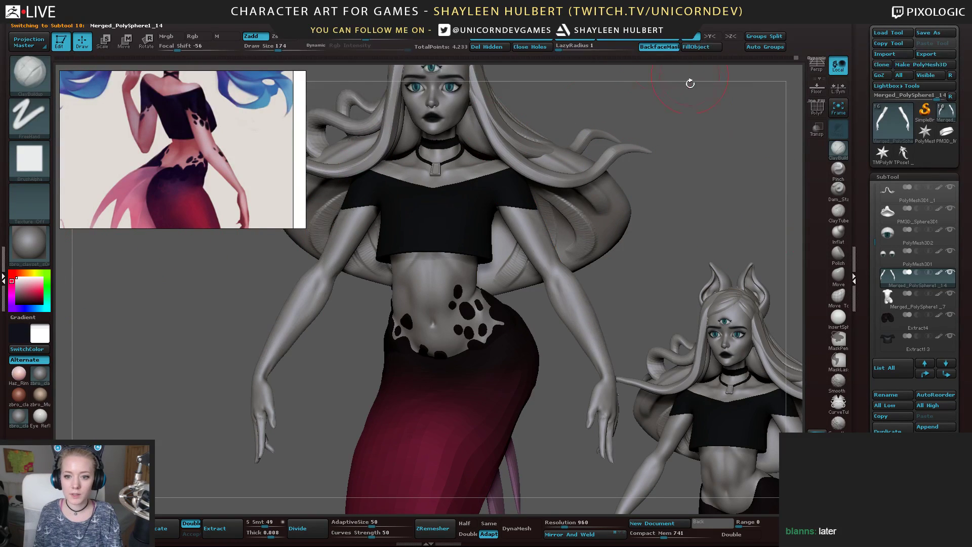
{"action": "mouse_move", "coordinate": [689, 83]}
{"action": "left_mouse_down"}
{"action": "mouse_move", "coordinate": [686, 223]}
{"action": "mouse_move", "coordinate": [590, 211]}
{"action": "mouse_move", "coordinate": [638, 238]}
{"action": "mouse_move", "coordinate": [645, 260]}
{"action": "mouse_move", "coordinate": [574, 253]}
{"action": "mouse_move", "coordinate": [675, 243]}
{"action": "left_mouse_up"}
Select the tail subtool, hide the back-hair subtool PM3D_Sphere3D1, and turn on perspective view
{"action": "left_click", "coordinate": [455, 372], "text": "alt"}
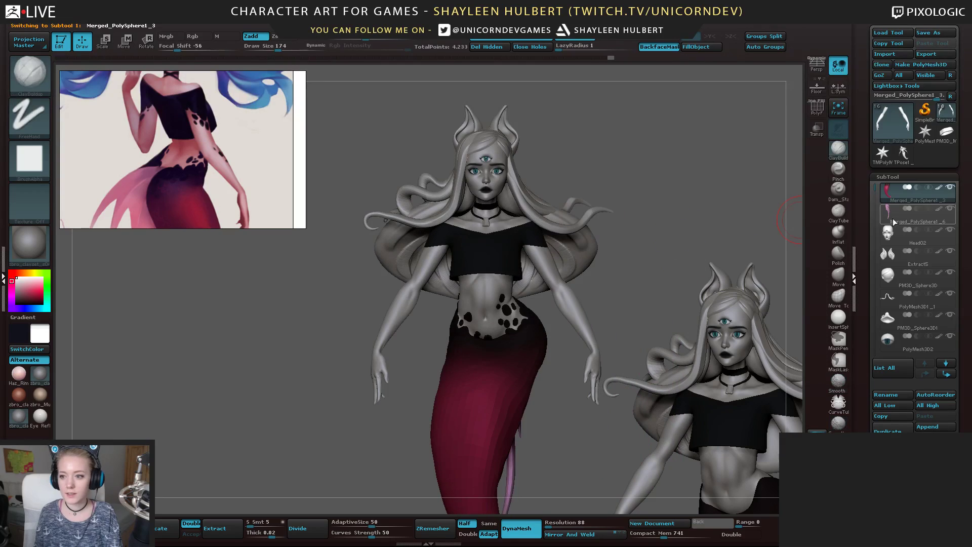
{"action": "left_click_drag", "start_coordinate": [876, 188], "coordinate": [879, 245]}
{"action": "left_click", "coordinate": [950, 187]}
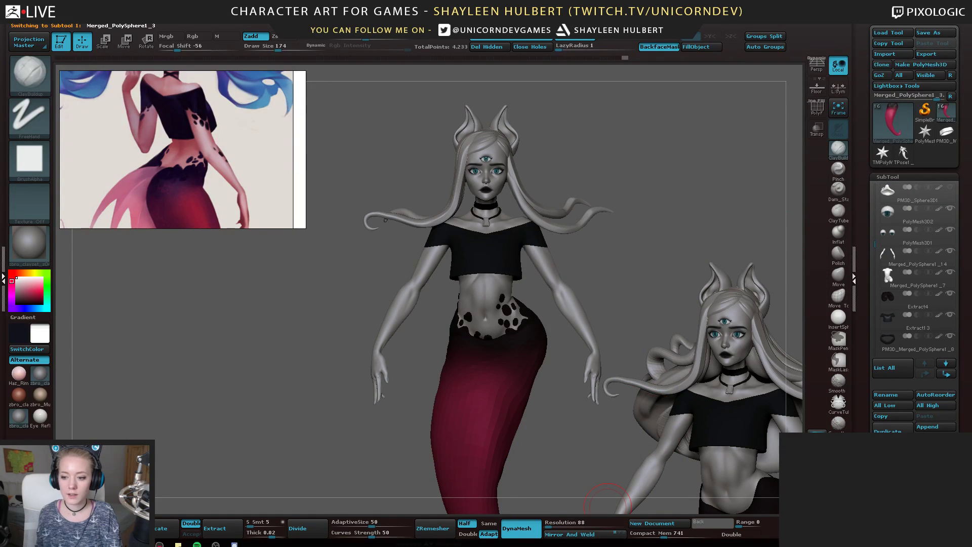
{"action": "mouse_move", "coordinate": [619, 309]}
{"action": "left_mouse_down"}
{"action": "mouse_move", "coordinate": [486, 283]}
{"action": "mouse_move", "coordinate": [644, 263]}
{"action": "mouse_move", "coordinate": [623, 271]}
{"action": "mouse_move", "coordinate": [585, 250]}
{"action": "mouse_move", "coordinate": [615, 249]}
{"action": "mouse_move", "coordinate": [569, 245]}
{"action": "mouse_move", "coordinate": [587, 258]}
{"action": "mouse_move", "coordinate": [646, 235]}
{"action": "mouse_move", "coordinate": [673, 249]}
{"action": "mouse_move", "coordinate": [622, 248]}
{"action": "mouse_move", "coordinate": [639, 240]}
{"action": "mouse_move", "coordinate": [634, 267]}
{"action": "mouse_move", "coordinate": [633, 257]}
{"action": "mouse_move", "coordinate": [645, 271]}
{"action": "mouse_move", "coordinate": [653, 257]}
{"action": "left_mouse_up"}
{"action": "key", "text": "p"}
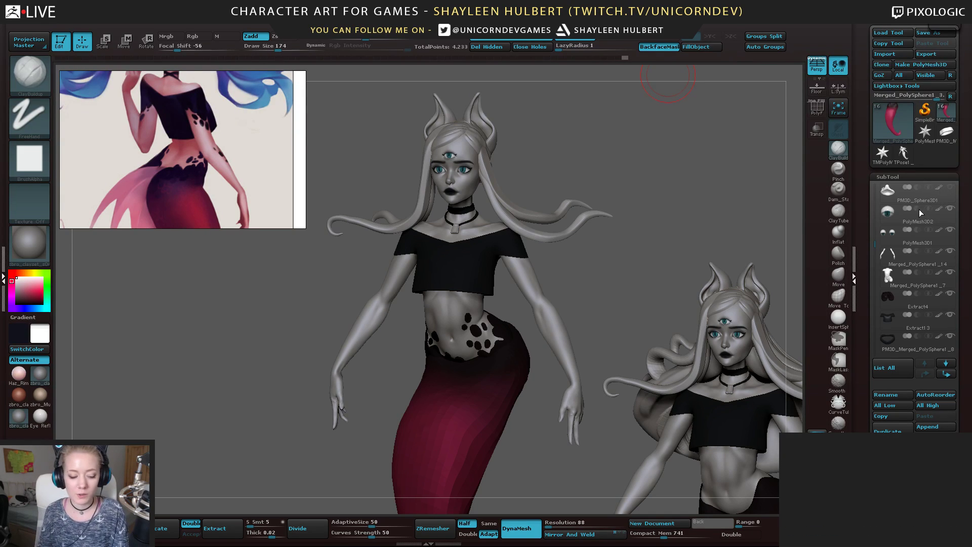
Select the back-hair subtool PM3D_Sphere3D1 and turn off the painted colour display on all subtools
{"action": "mouse_move", "coordinate": [935, 195]}
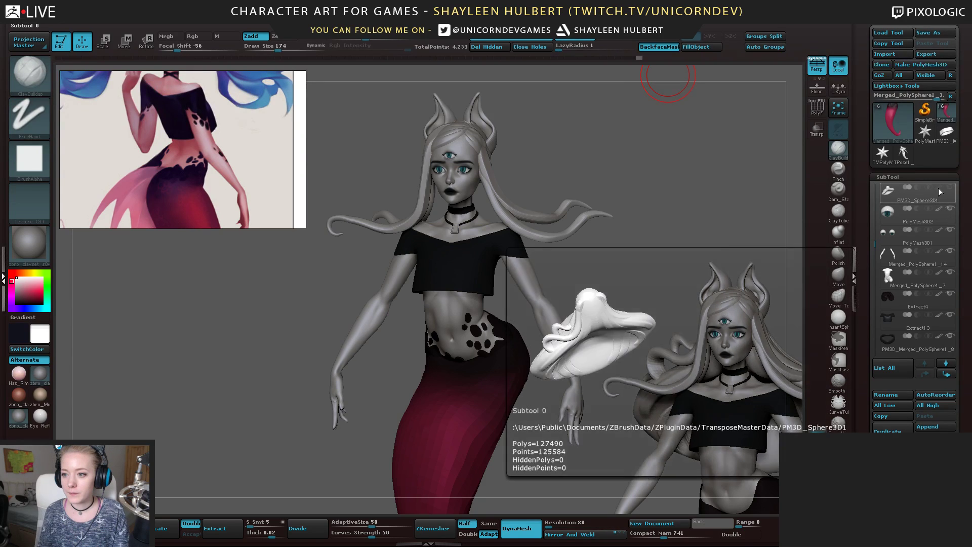
{"action": "key", "text": "ctrl"}
{"action": "left_click", "coordinate": [937, 190]}
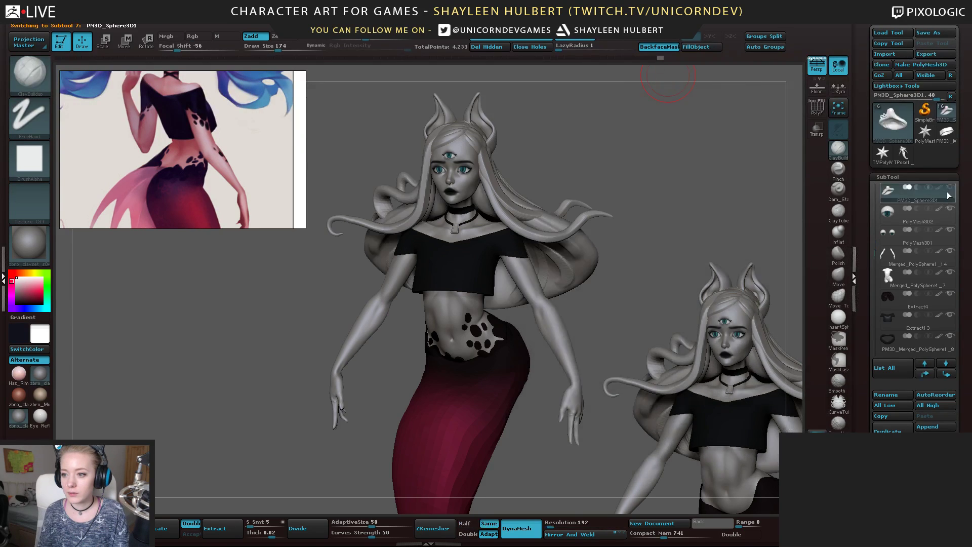
{"action": "key", "text": "shift"}
{"action": "left_click", "coordinate": [939, 189], "text": "shift"}
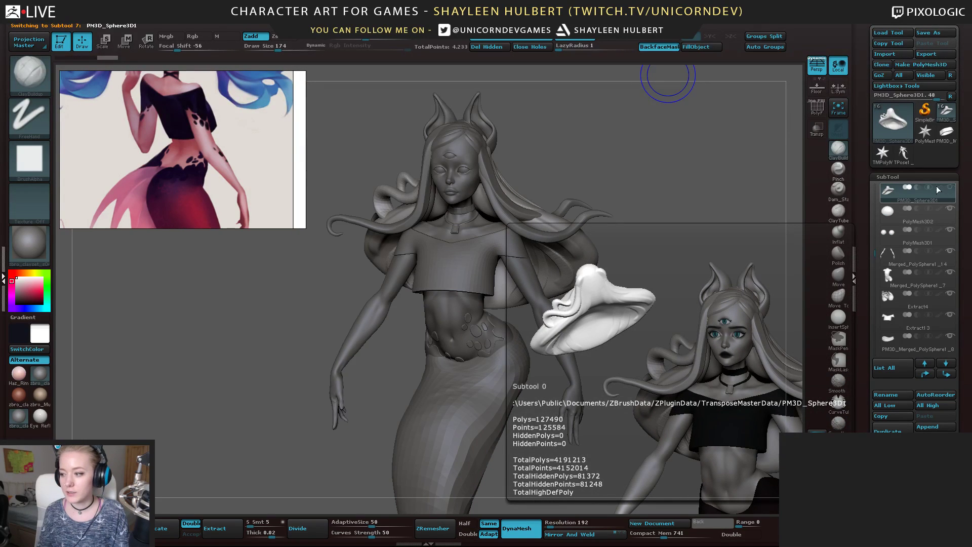
Set the active colour to black and examine the whole figure as a silhouette
{"action": "mouse_move", "coordinate": [555, 167]}
{"action": "left_mouse_down", "text": "shift"}
{"action": "mouse_move", "coordinate": [639, 206]}
{"action": "mouse_move", "coordinate": [653, 244]}
{"action": "mouse_move", "coordinate": [630, 224]}
{"action": "left_mouse_up", "text": "shift"}
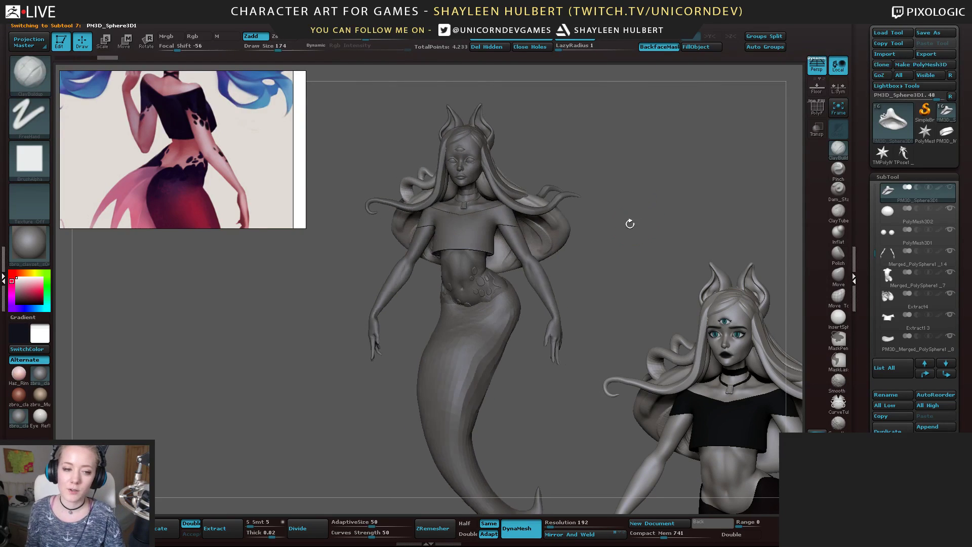
{"action": "left_click", "coordinate": [17, 304]}
{"action": "left_click_drag", "start_coordinate": [207, 347], "coordinate": [265, 402]}
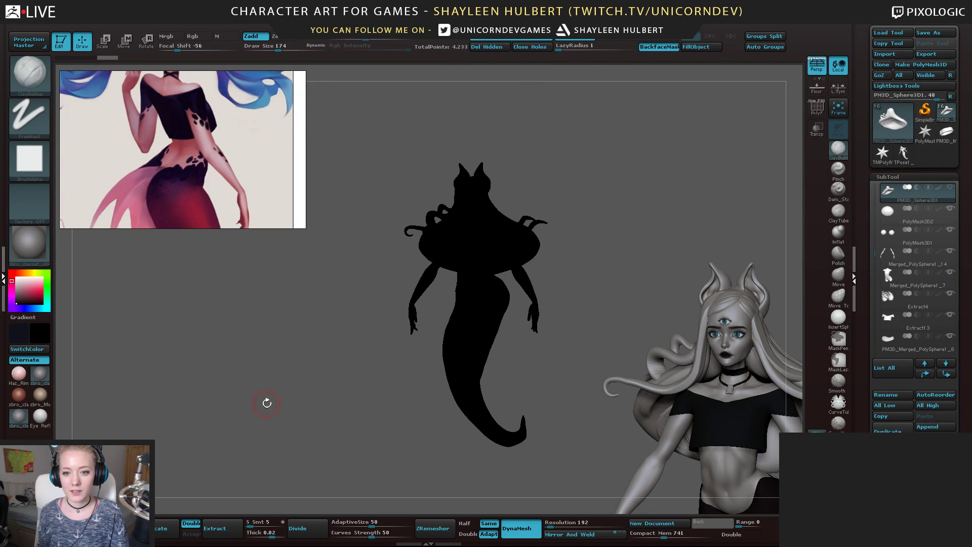
Turn the painted colours back on for all subtools and check the whole figure from the side and front
{"action": "left_click", "coordinate": [939, 188], "text": "shift"}
{"action": "mouse_move", "coordinate": [642, 137]}
{"action": "left_mouse_down", "text": "alt"}
{"action": "mouse_move", "coordinate": [654, 241]}
{"action": "mouse_move", "coordinate": [635, 239]}
{"action": "mouse_move", "coordinate": [611, 276]}
{"action": "mouse_move", "coordinate": [684, 291]}
{"action": "mouse_move", "coordinate": [606, 298]}
{"action": "mouse_move", "coordinate": [650, 299]}
{"action": "mouse_move", "coordinate": [639, 297]}
{"action": "left_mouse_up", "text": "alt"}
{"action": "left_click", "coordinate": [938, 188], "text": "shift"}
{"action": "left_click", "coordinate": [938, 188], "text": "shift"}
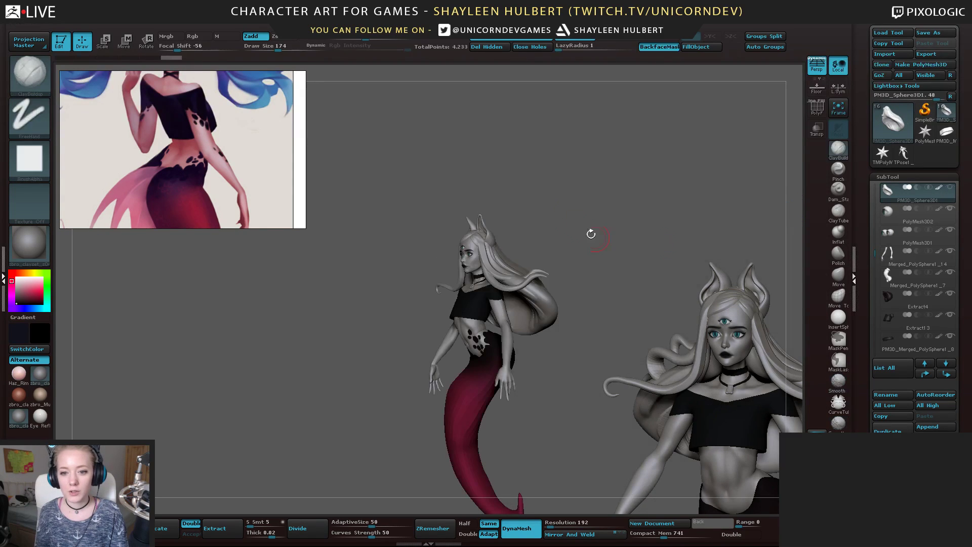
{"action": "left_click_drag", "start_coordinate": [591, 233], "coordinate": [638, 214]}
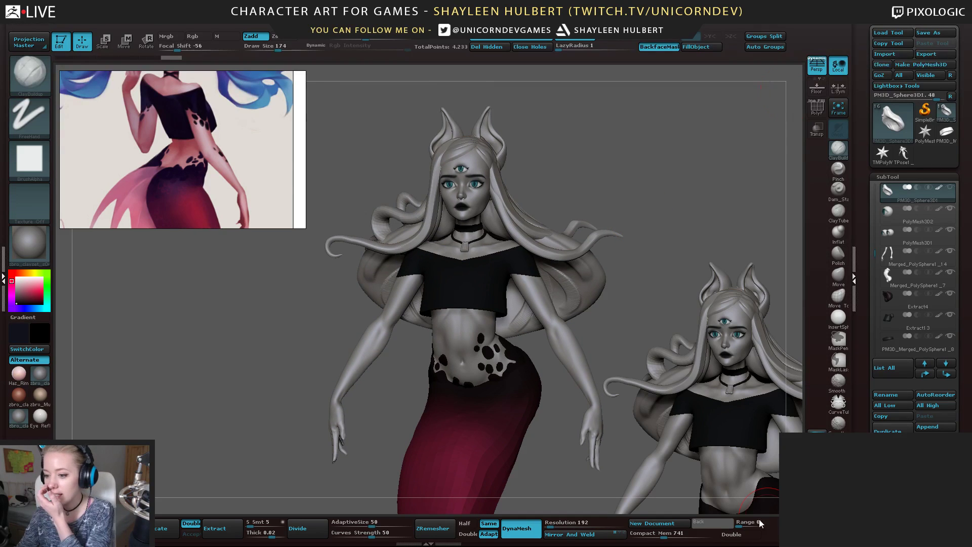